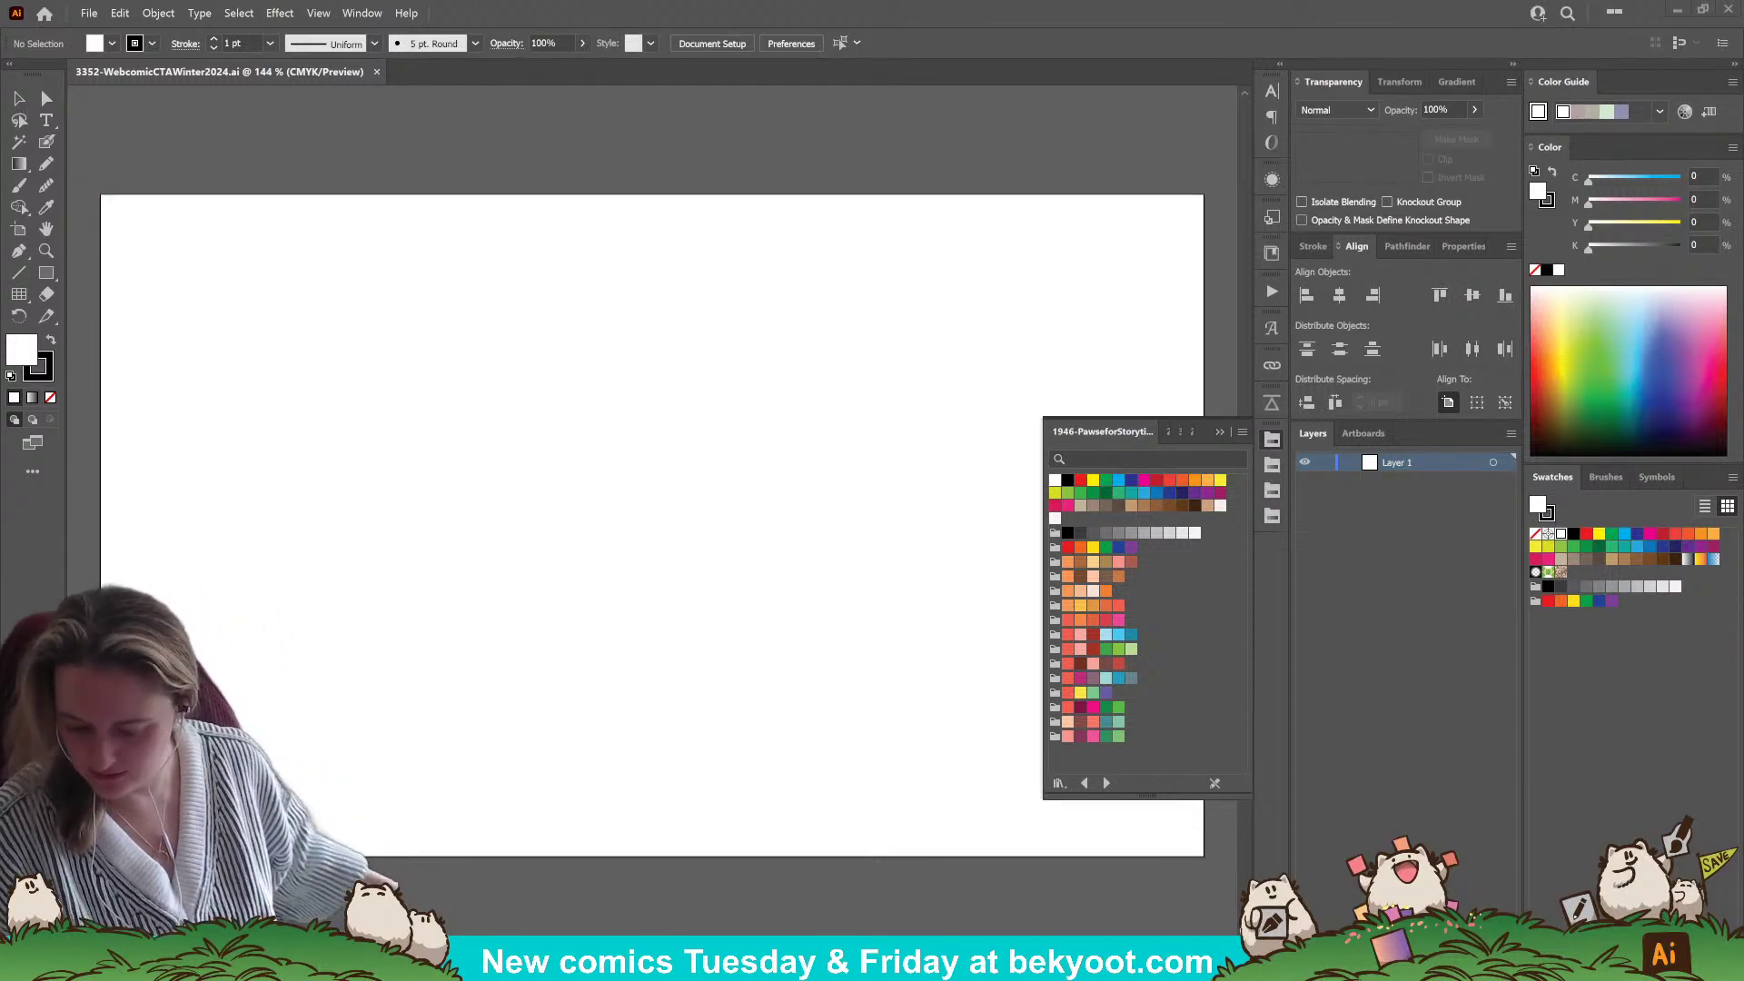
# - Resize the artboard to 1000 px wide by 1000 px high
pyautogui.click(1222, 434)
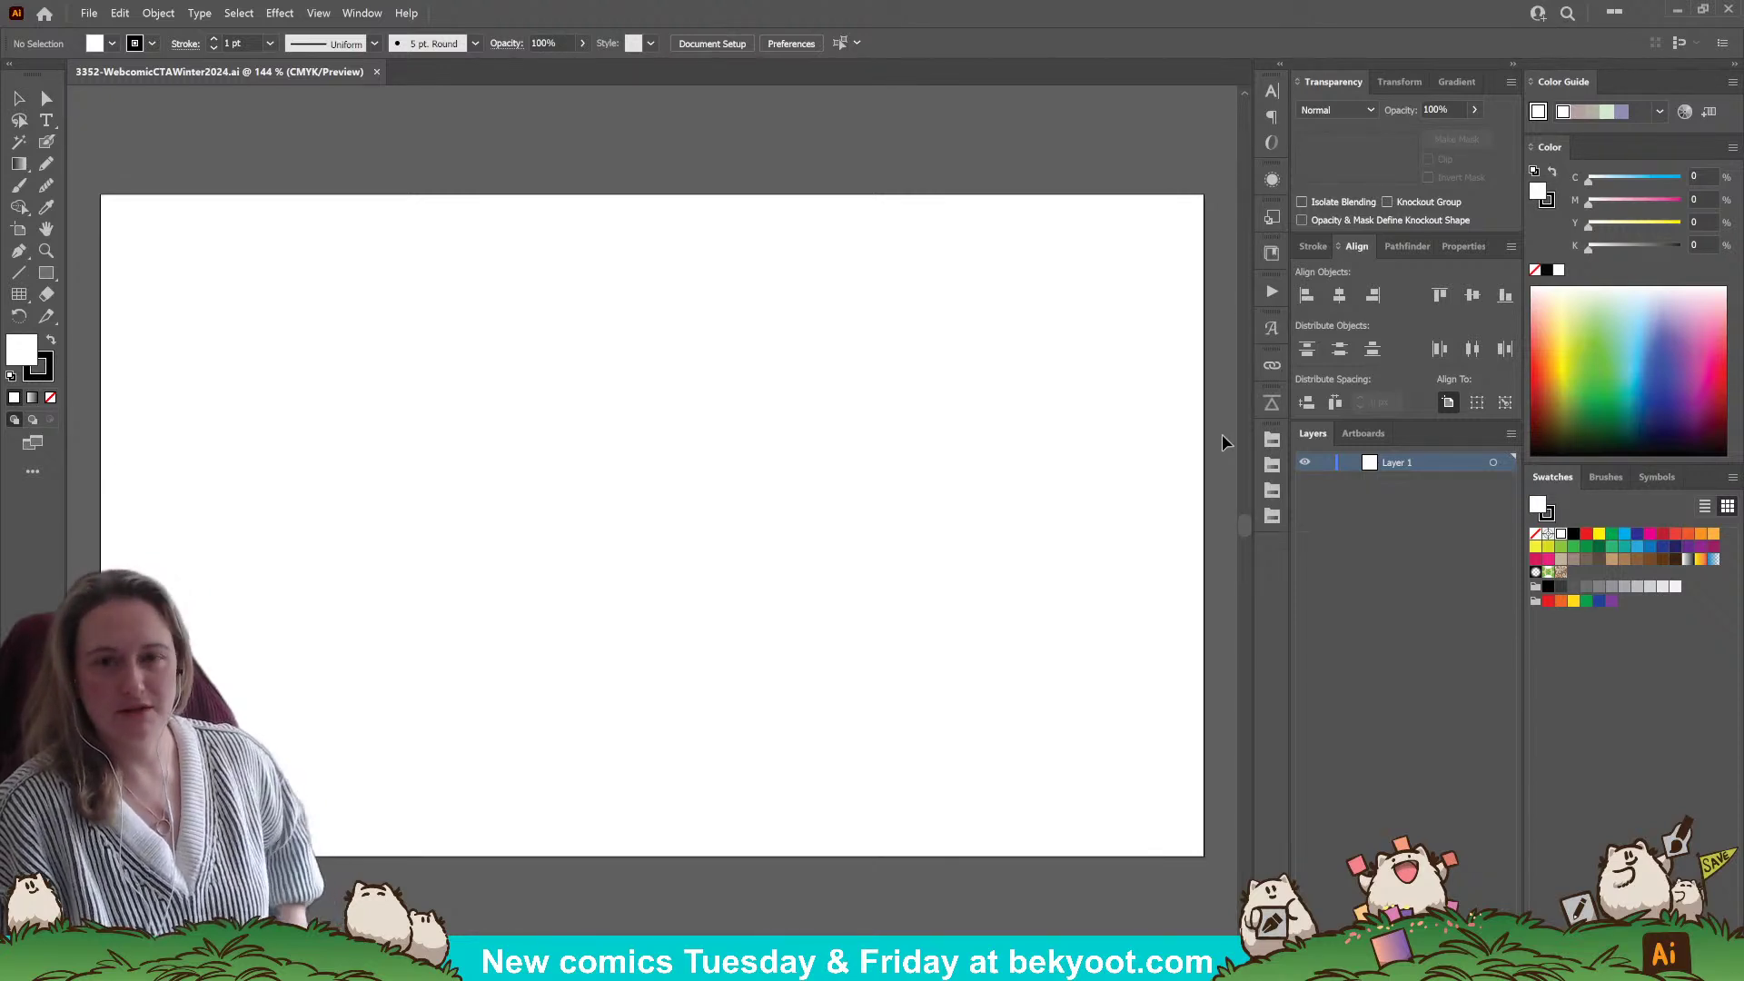
pyautogui.press('n')
pyautogui.click(20, 232)
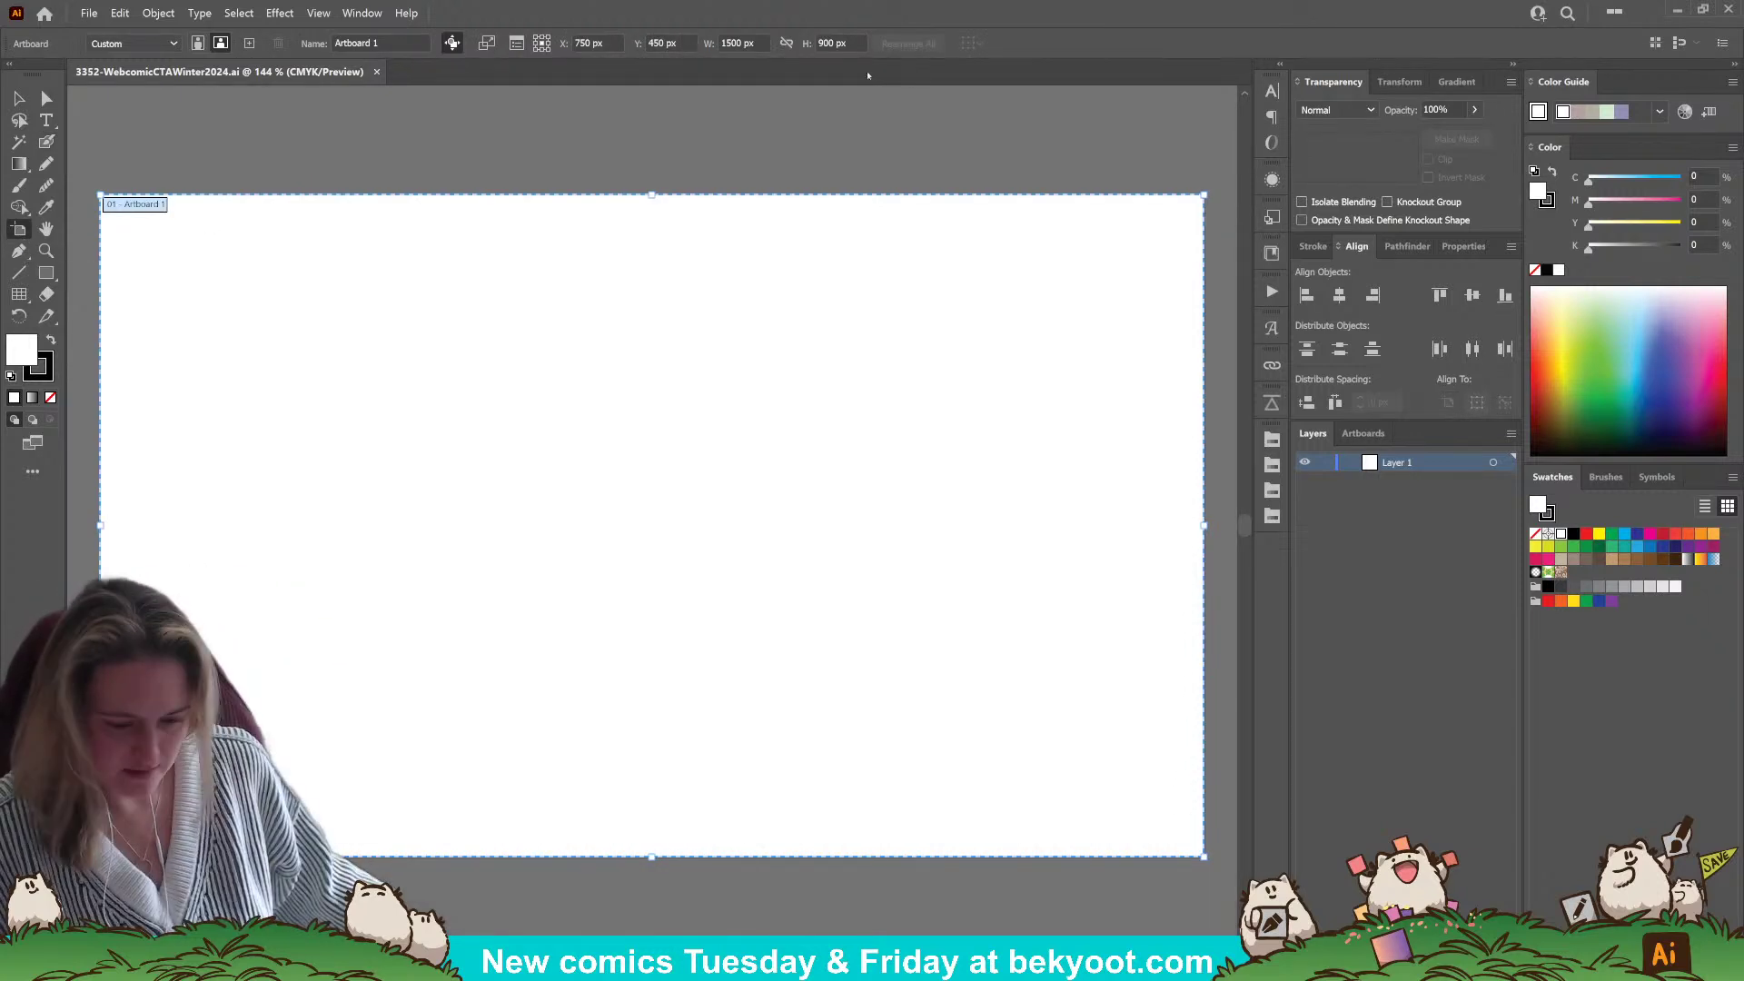
pyautogui.click(740, 44)
pyautogui.write('1000')
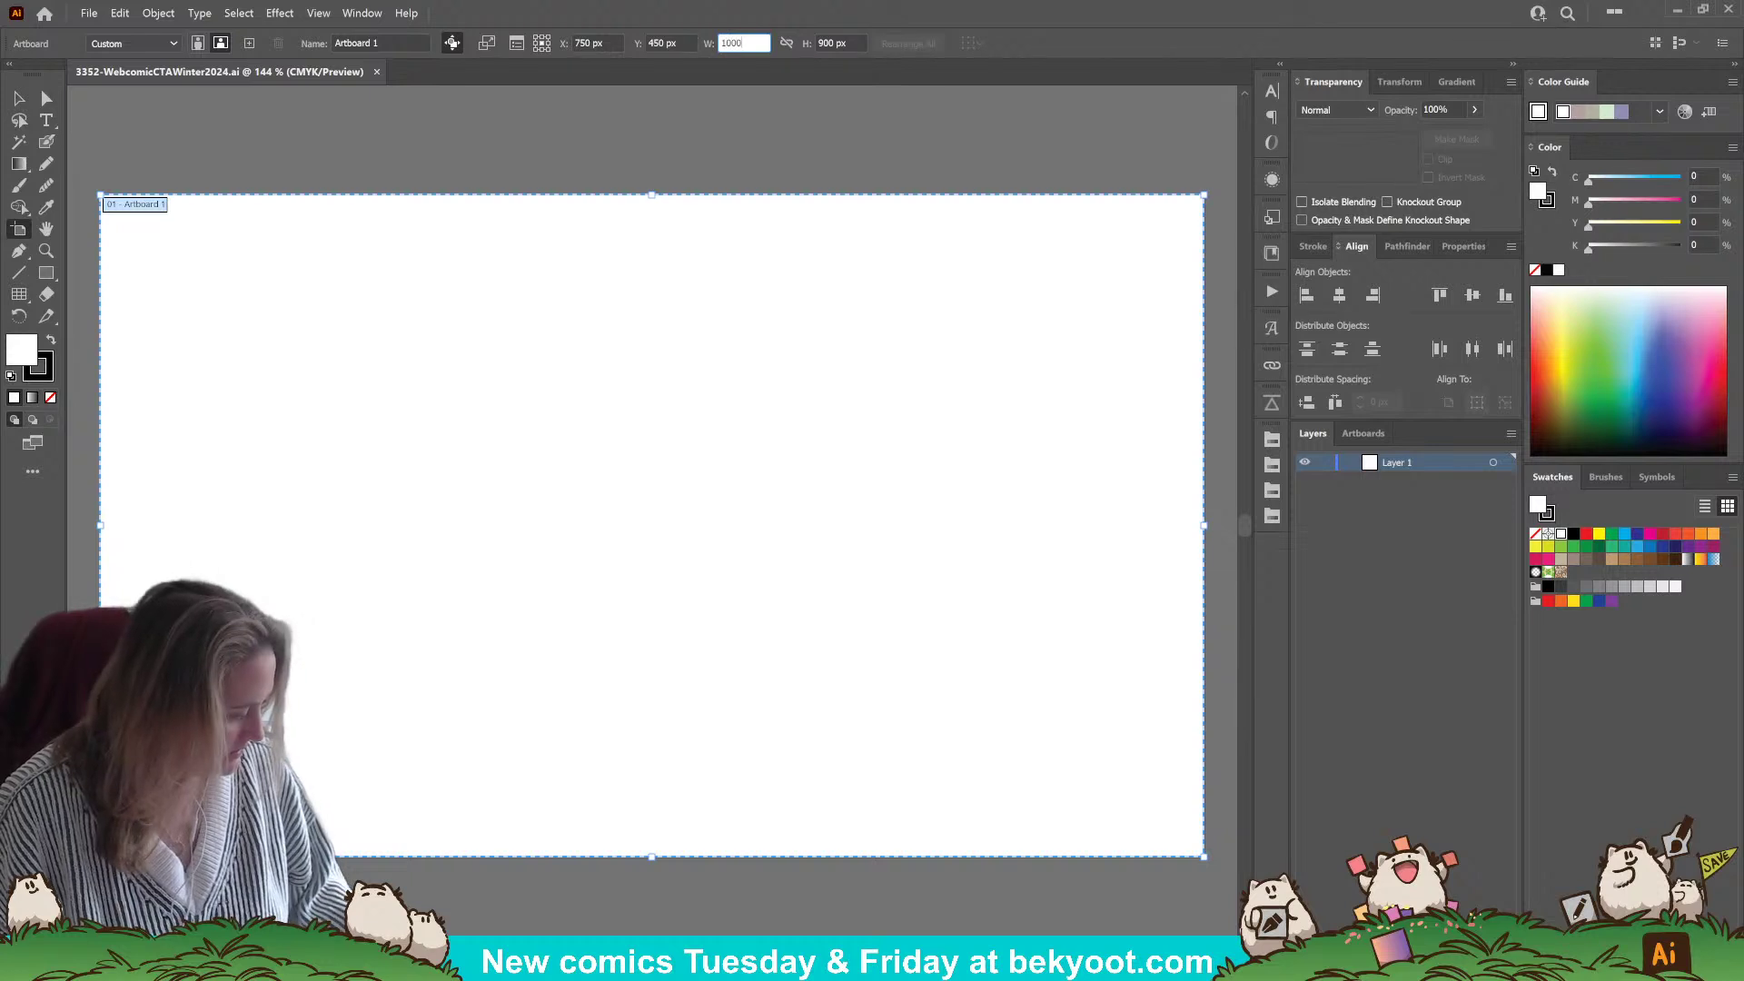
pyautogui.press('Tab')
pyautogui.write('1000')
pyautogui.press('Return')
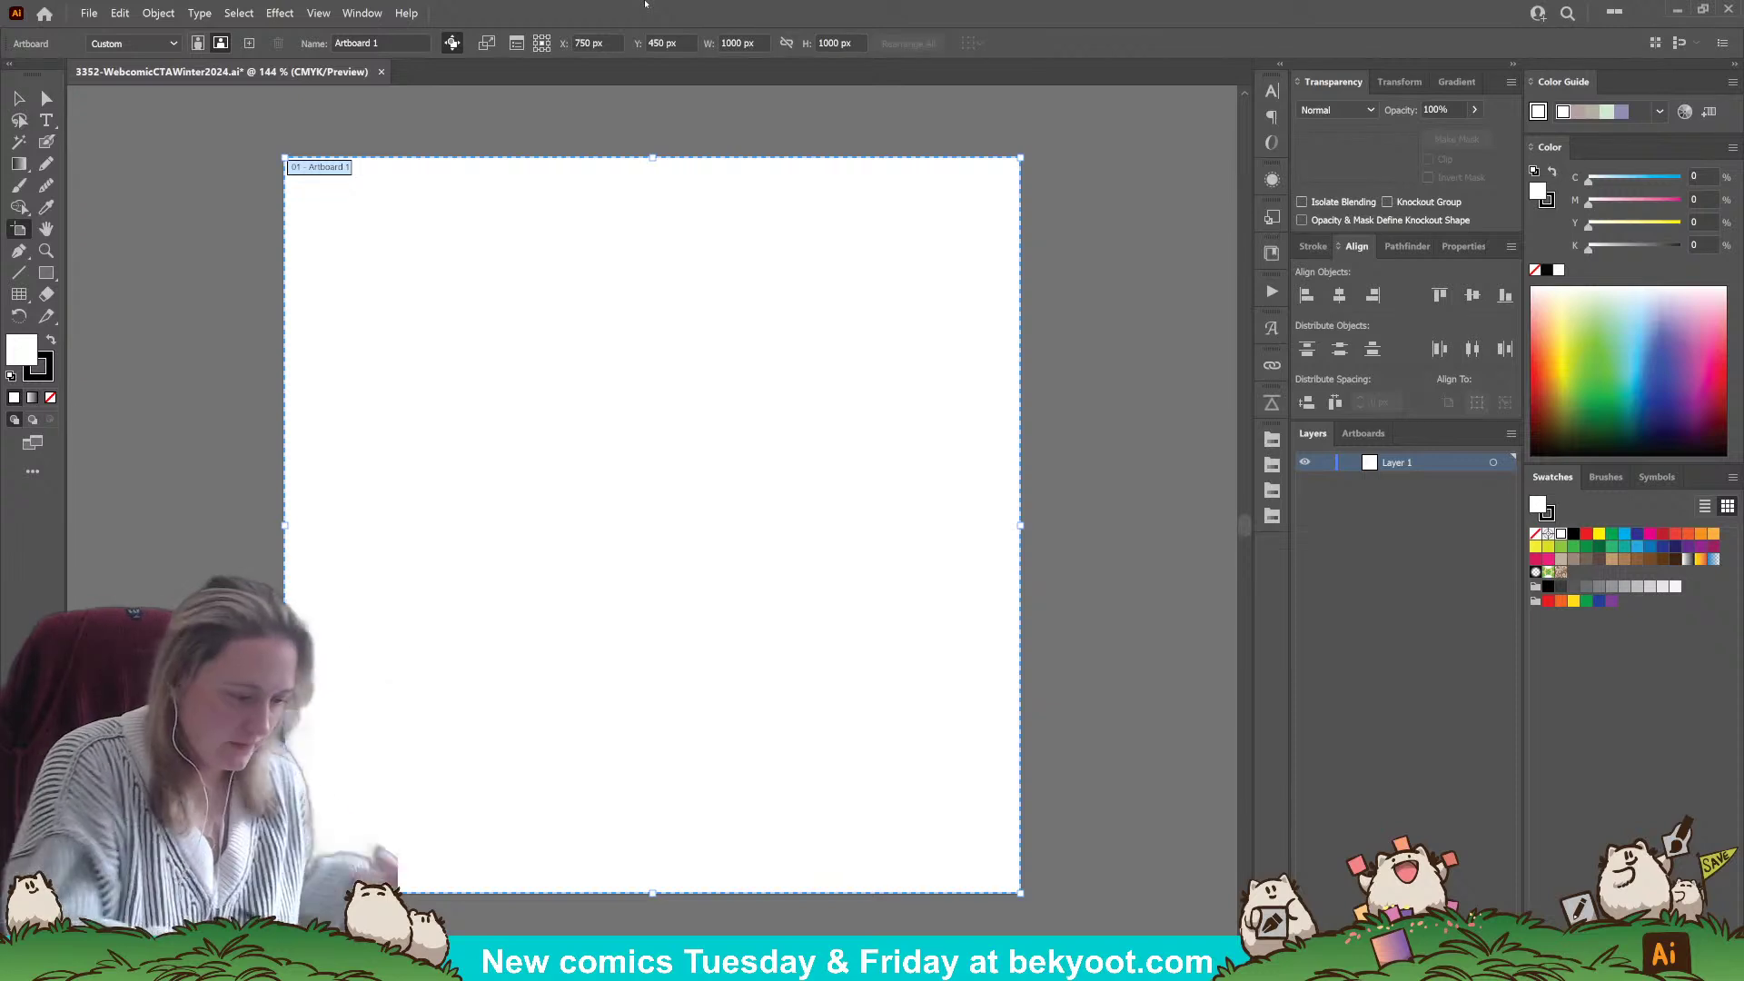
pyautogui.click(19, 98)
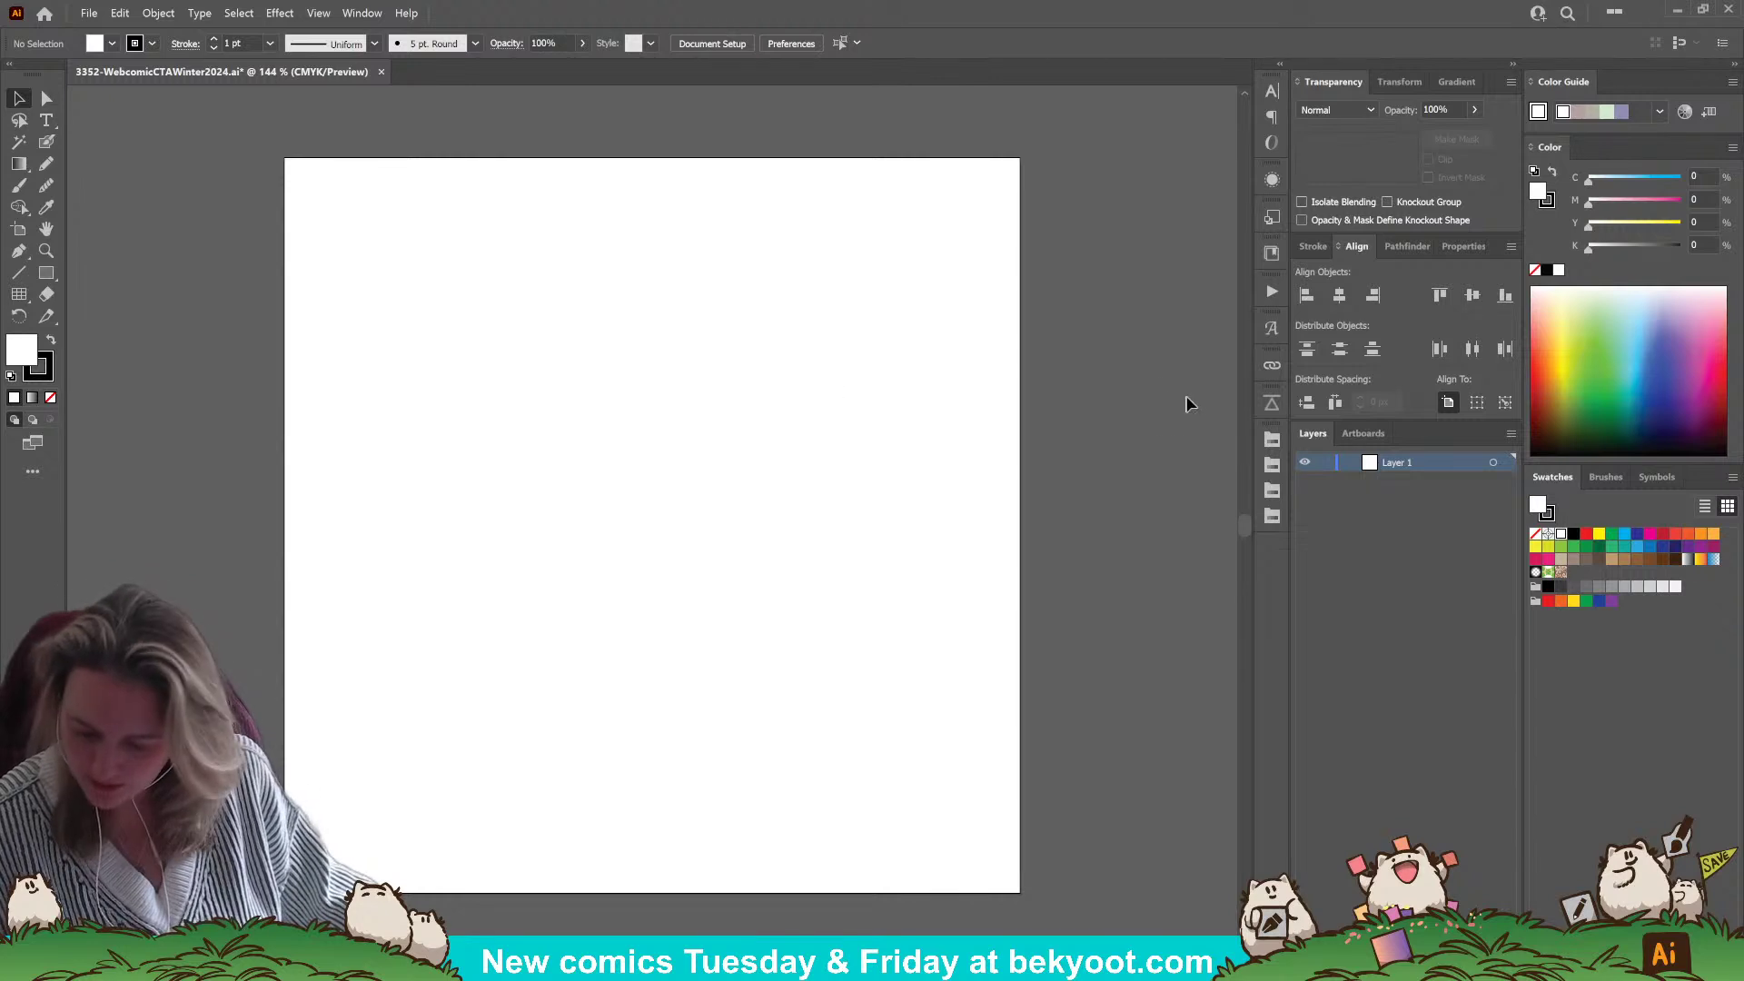
# - Browse the MAIN library's seasonal promo graphics and place Artwork 8, the purple winter scene, on the canvas beside the artboard
pyautogui.click(1270, 253)
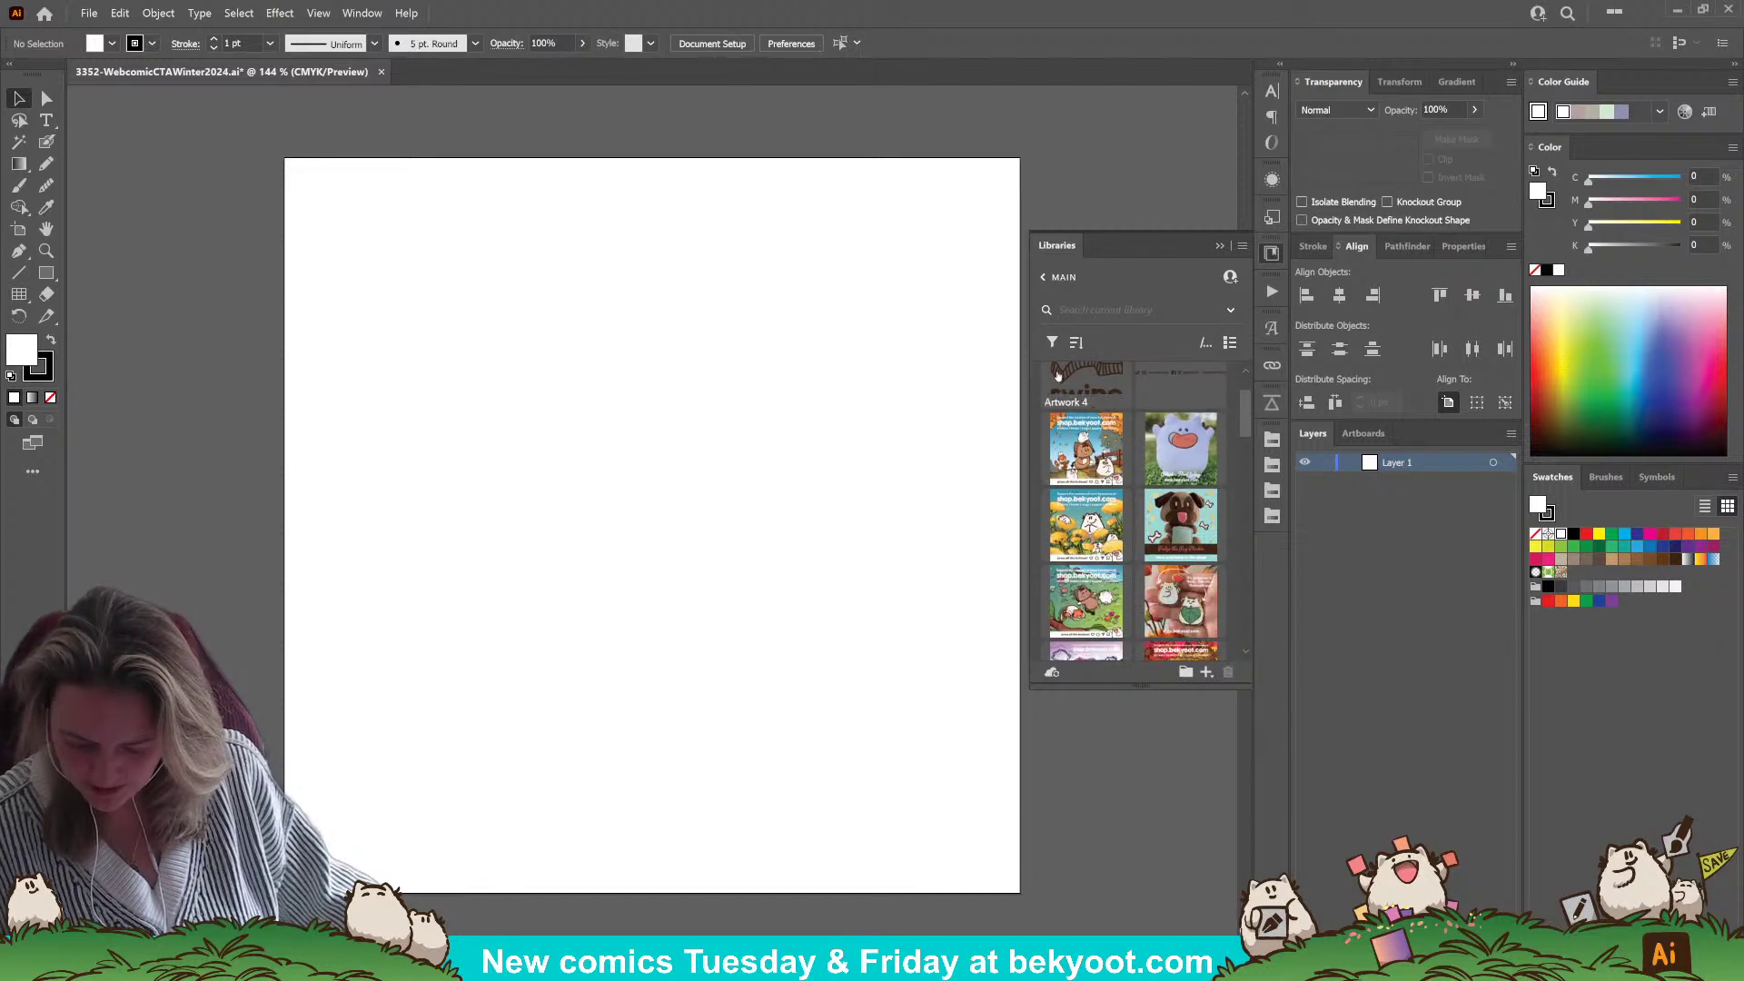
pyautogui.scroll(-2, 1126, 454)
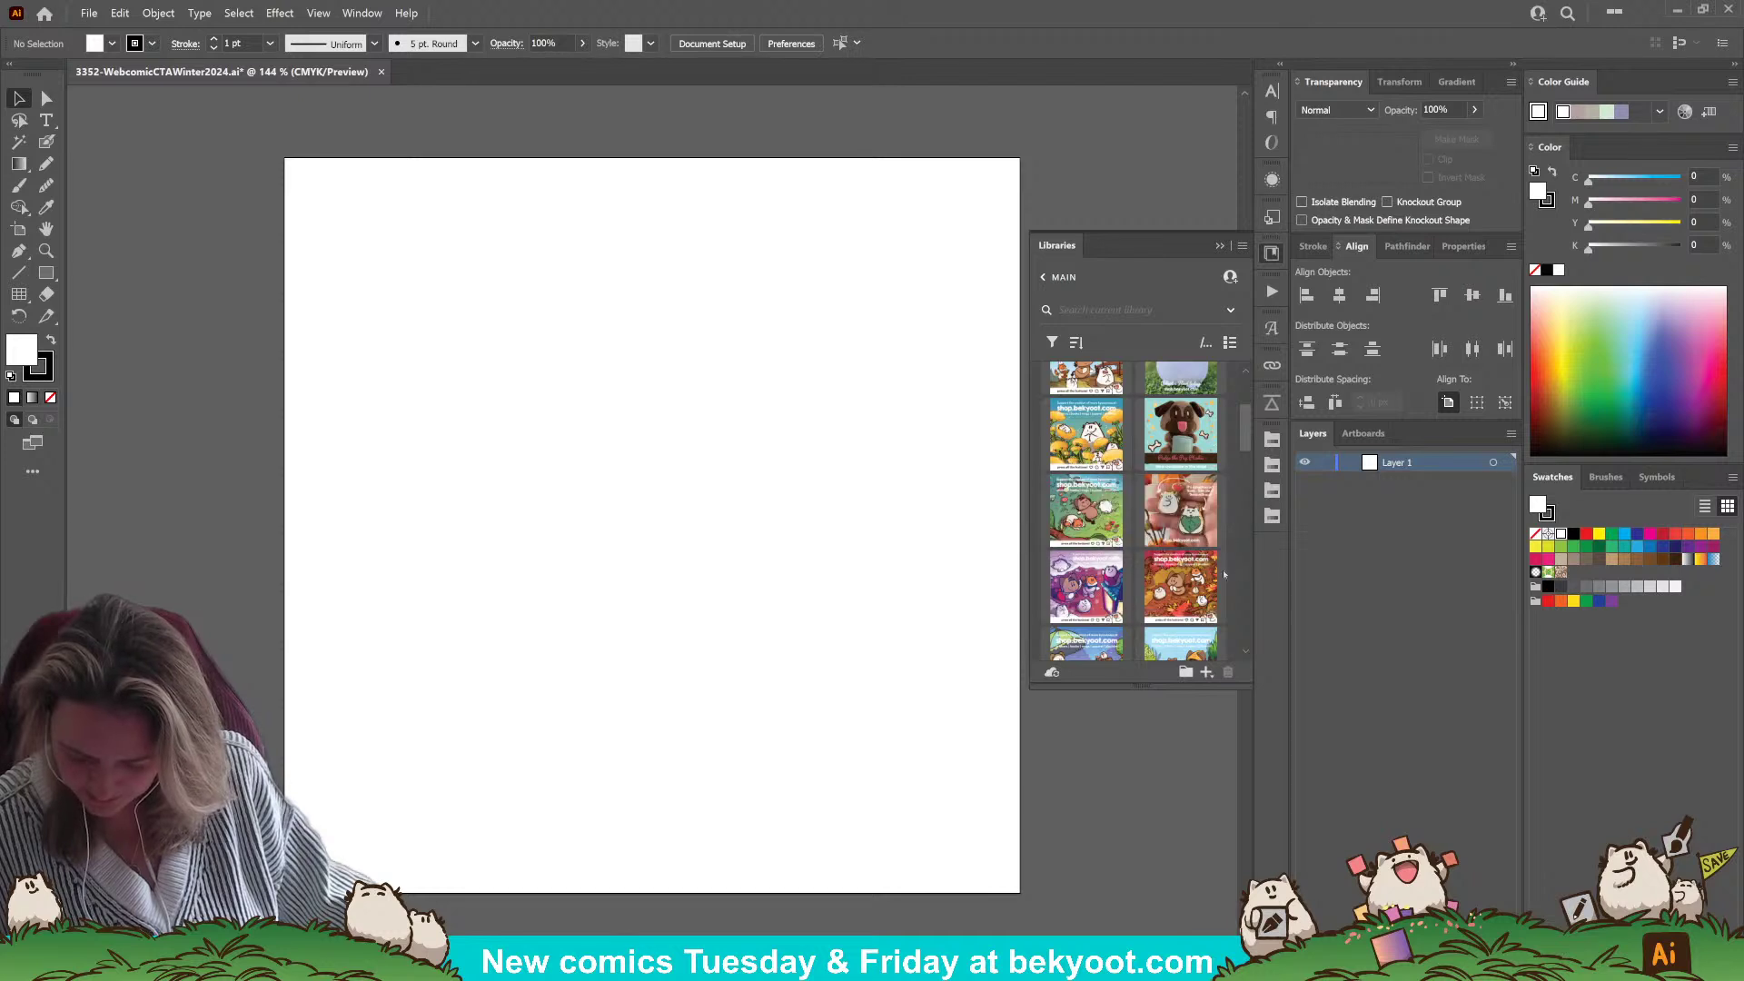
pyautogui.scroll(-2, 1134, 509)
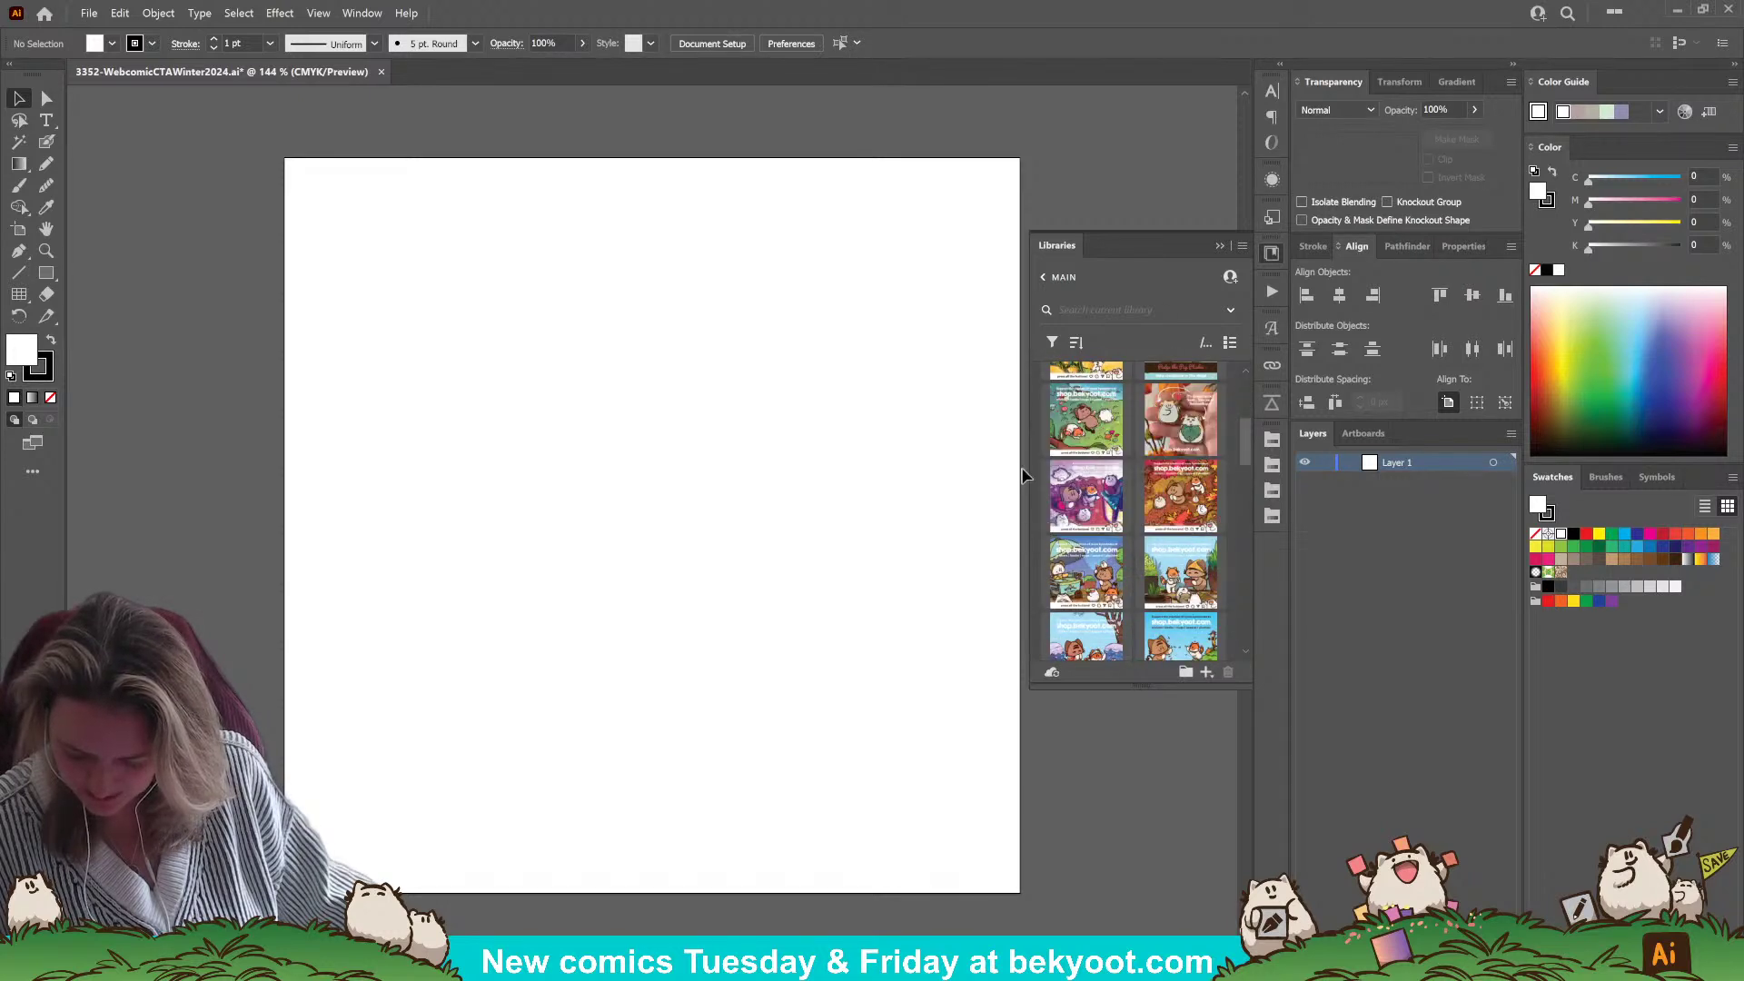
pyautogui.scroll(5, 1222, 501)
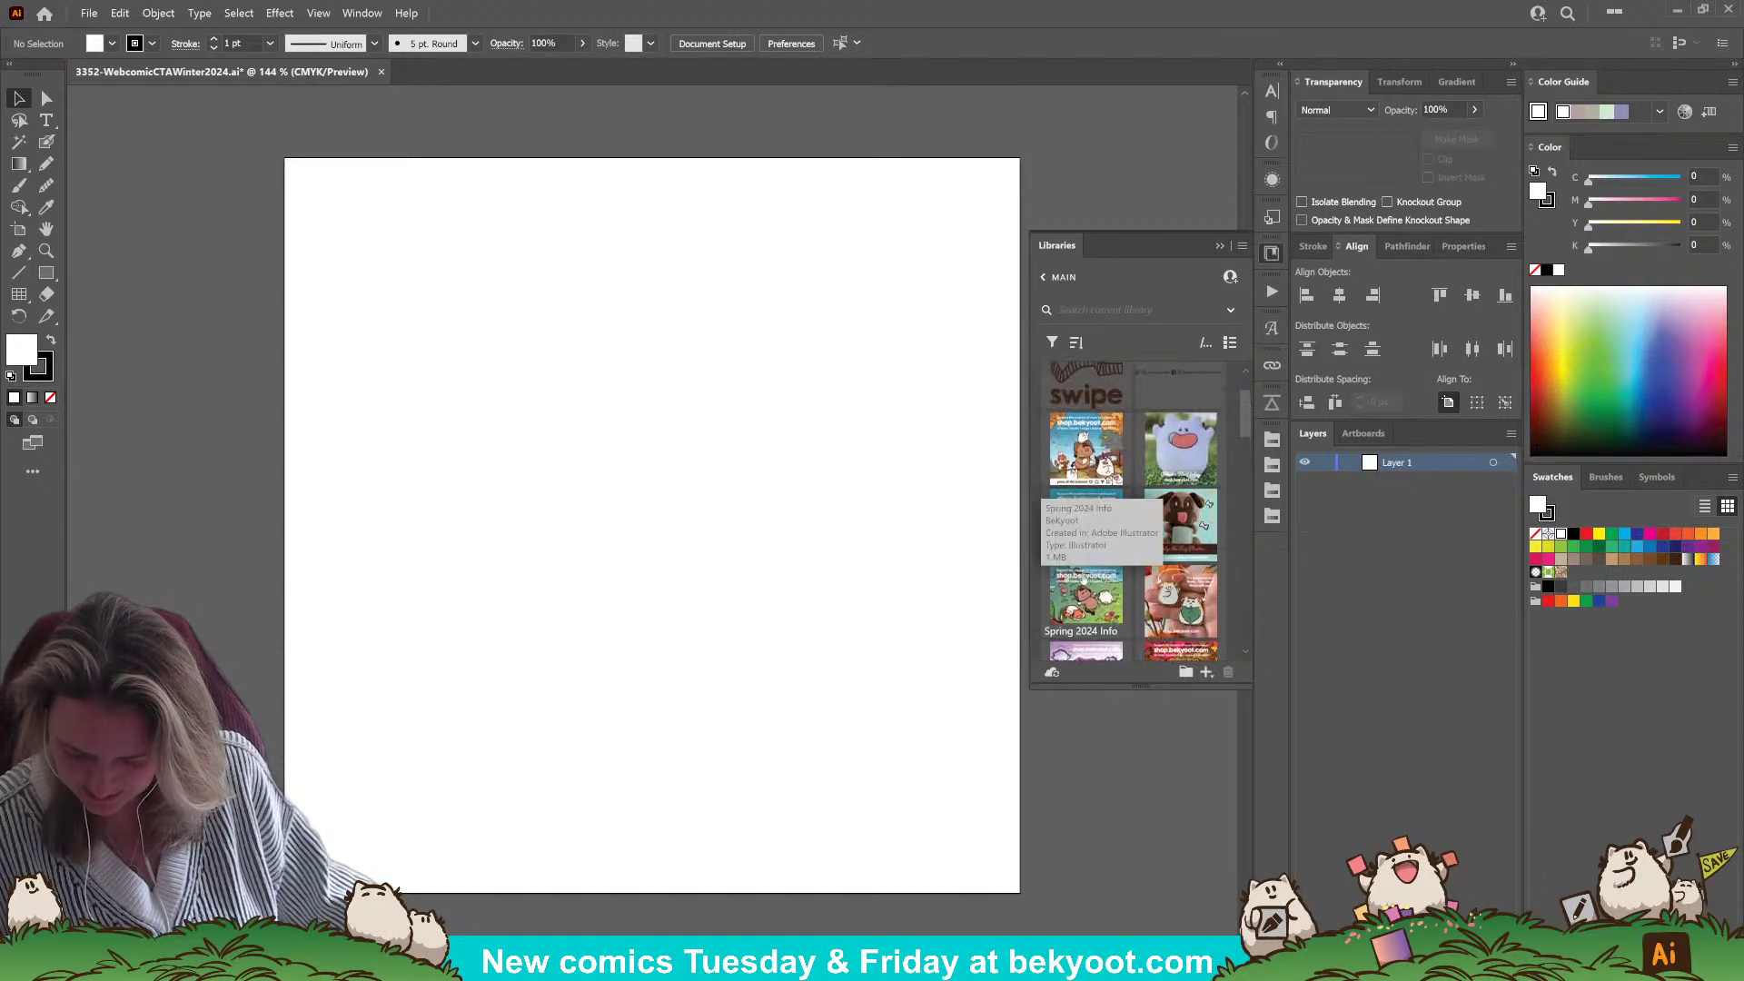
pyautogui.scroll(-3, 1140, 453)
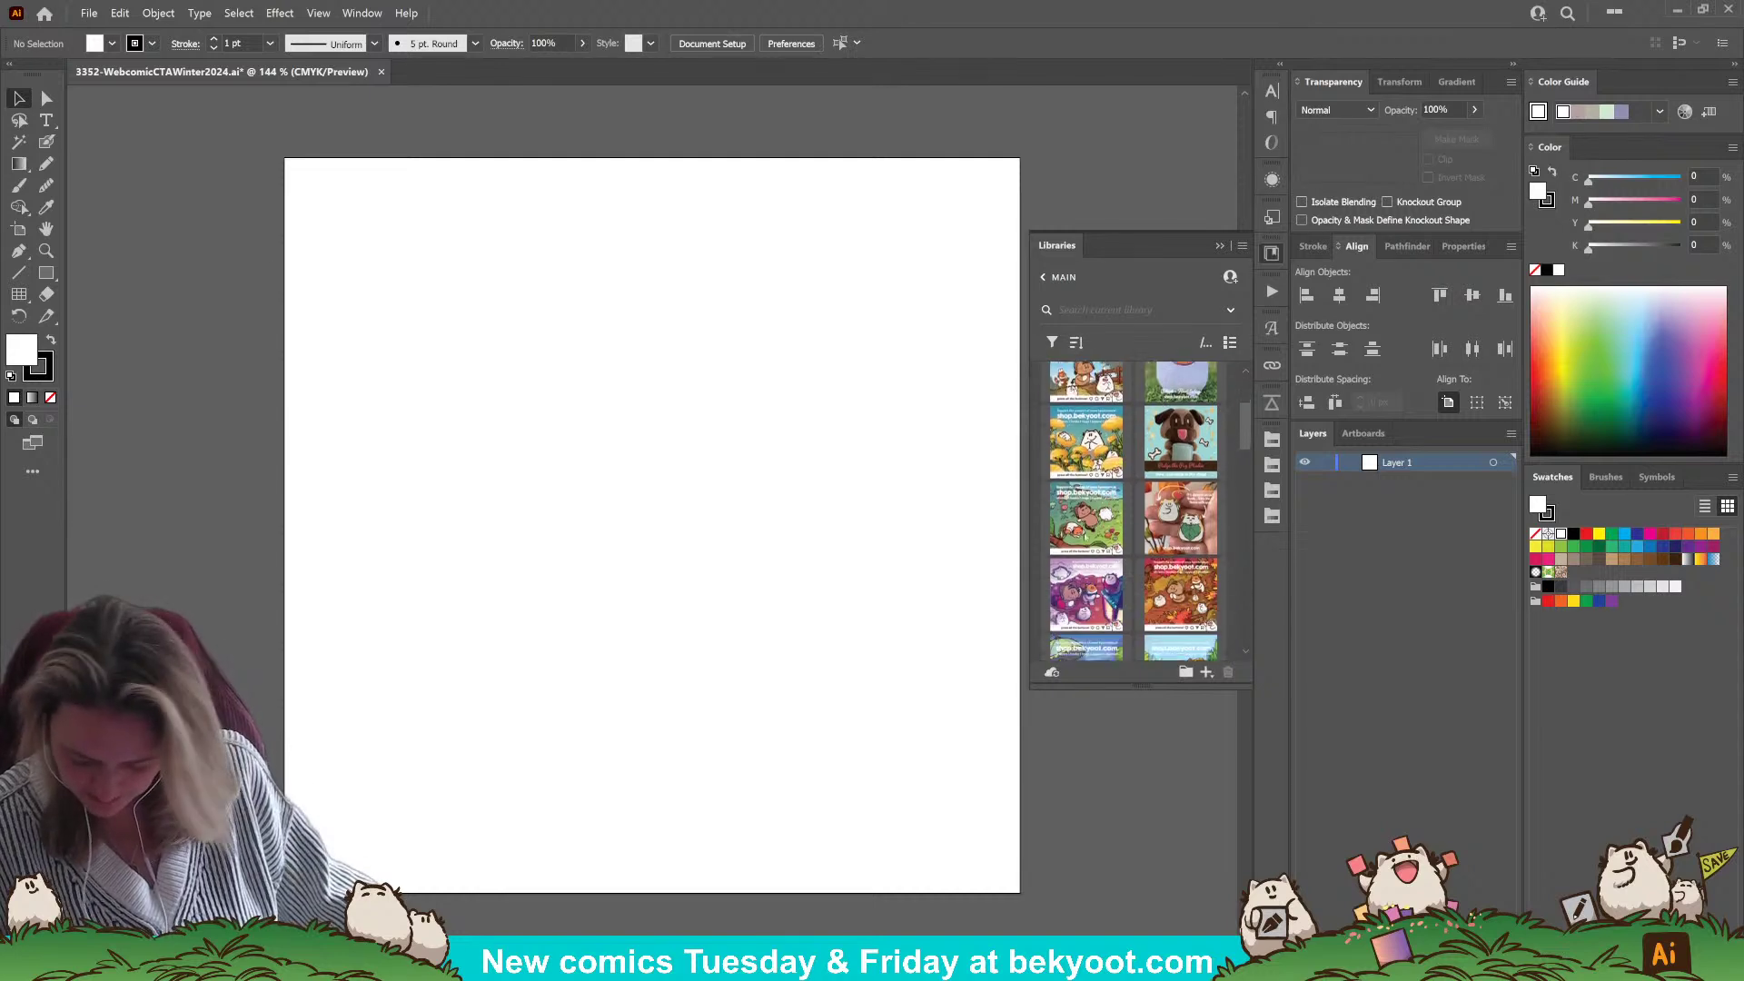
pyautogui.scroll(-3, 1177, 565)
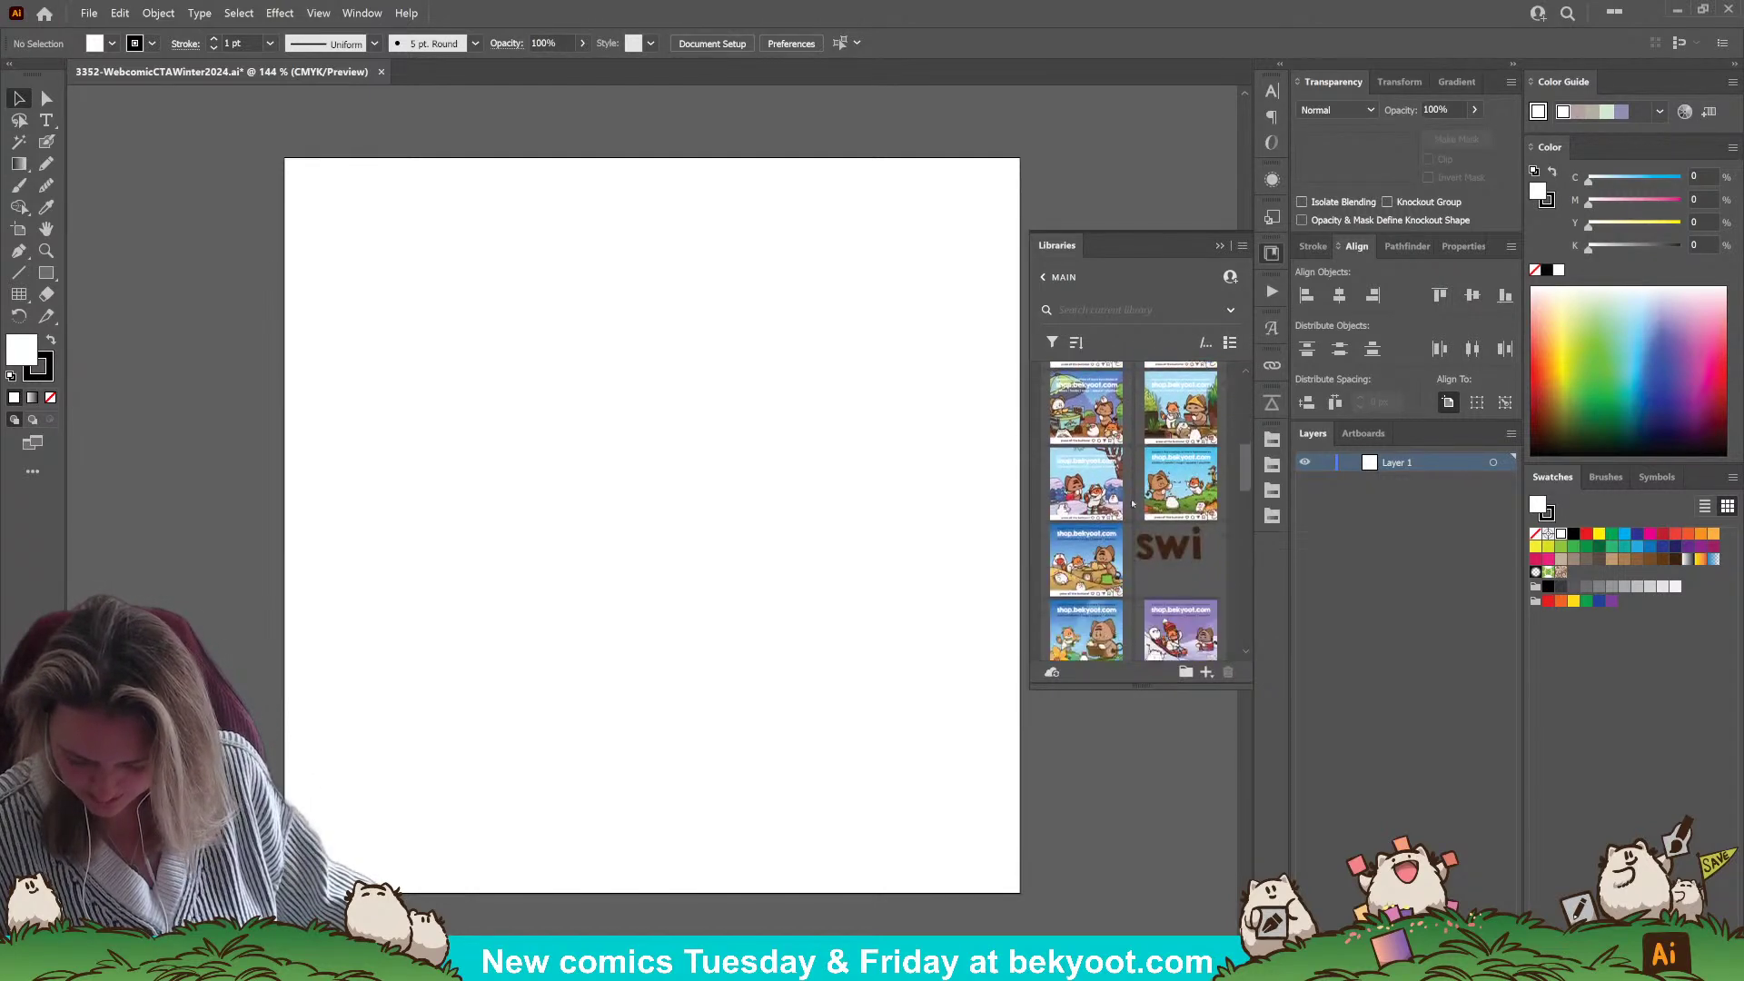
pyautogui.scroll(3, 1149, 572)
pyautogui.scroll(1, 1146, 566)
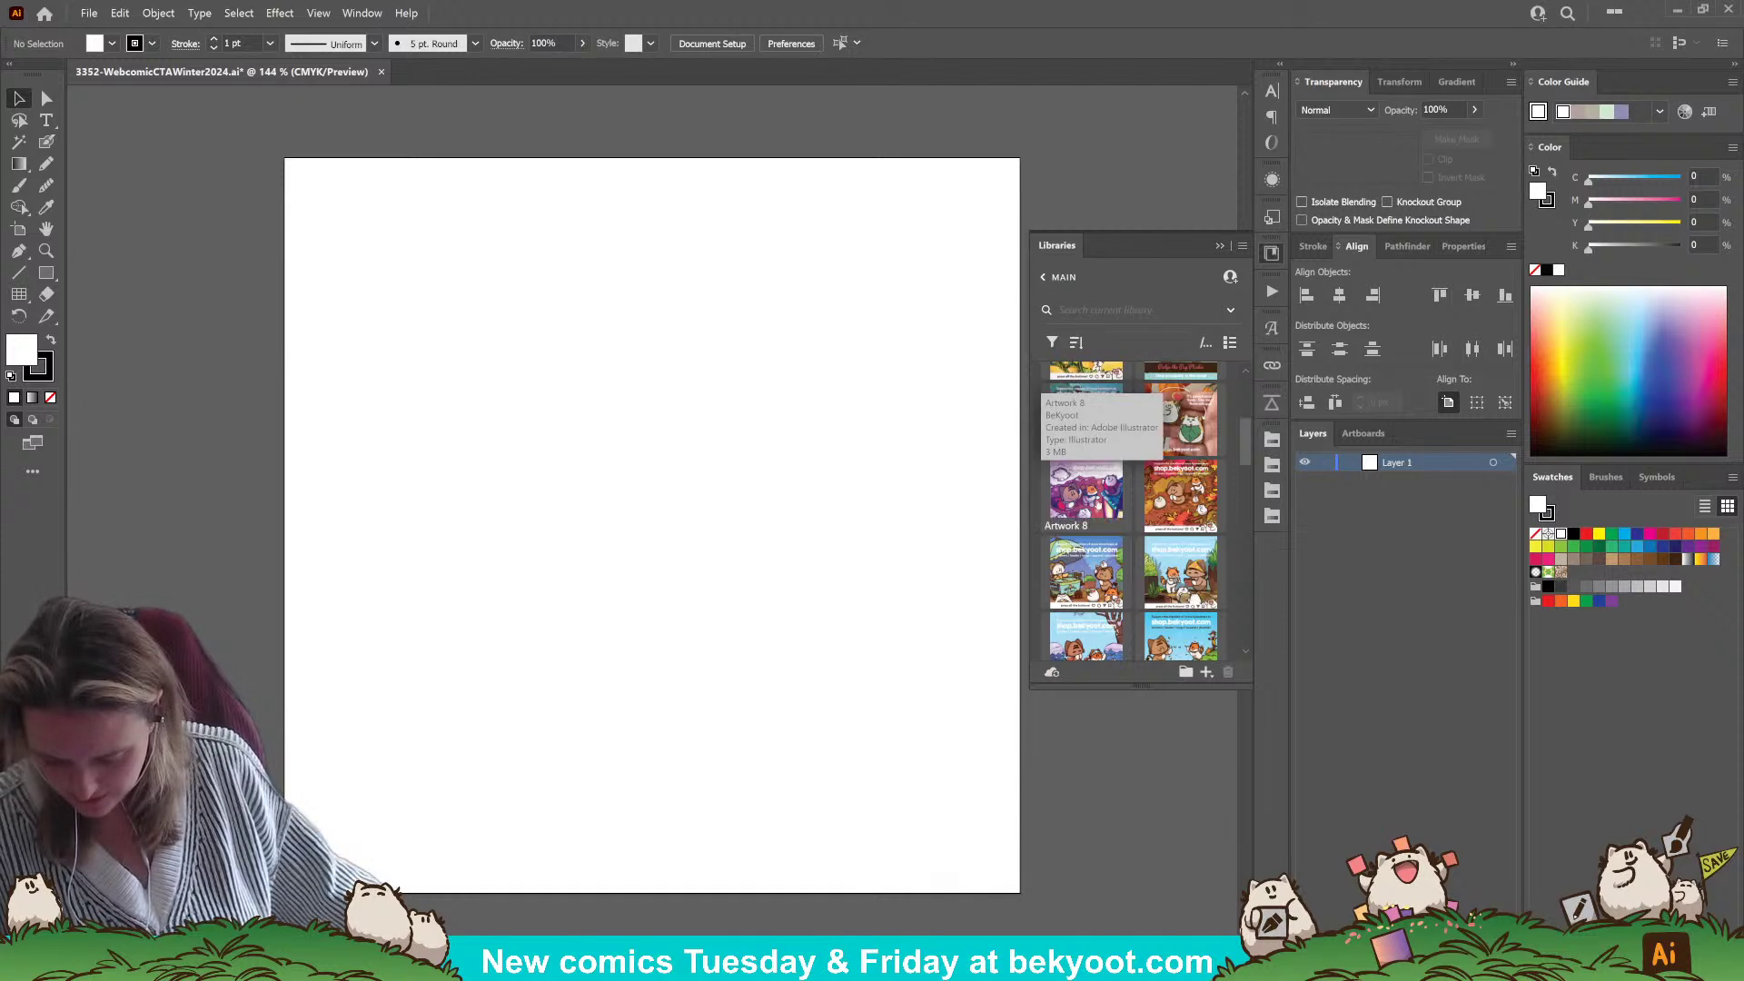
pyautogui.moveTo(1086, 490)
pyautogui.mouseDown()
pyautogui.moveTo(286, 336)
pyautogui.moveTo(183, 334)
pyautogui.mouseUp()
pyautogui.click(184, 334)
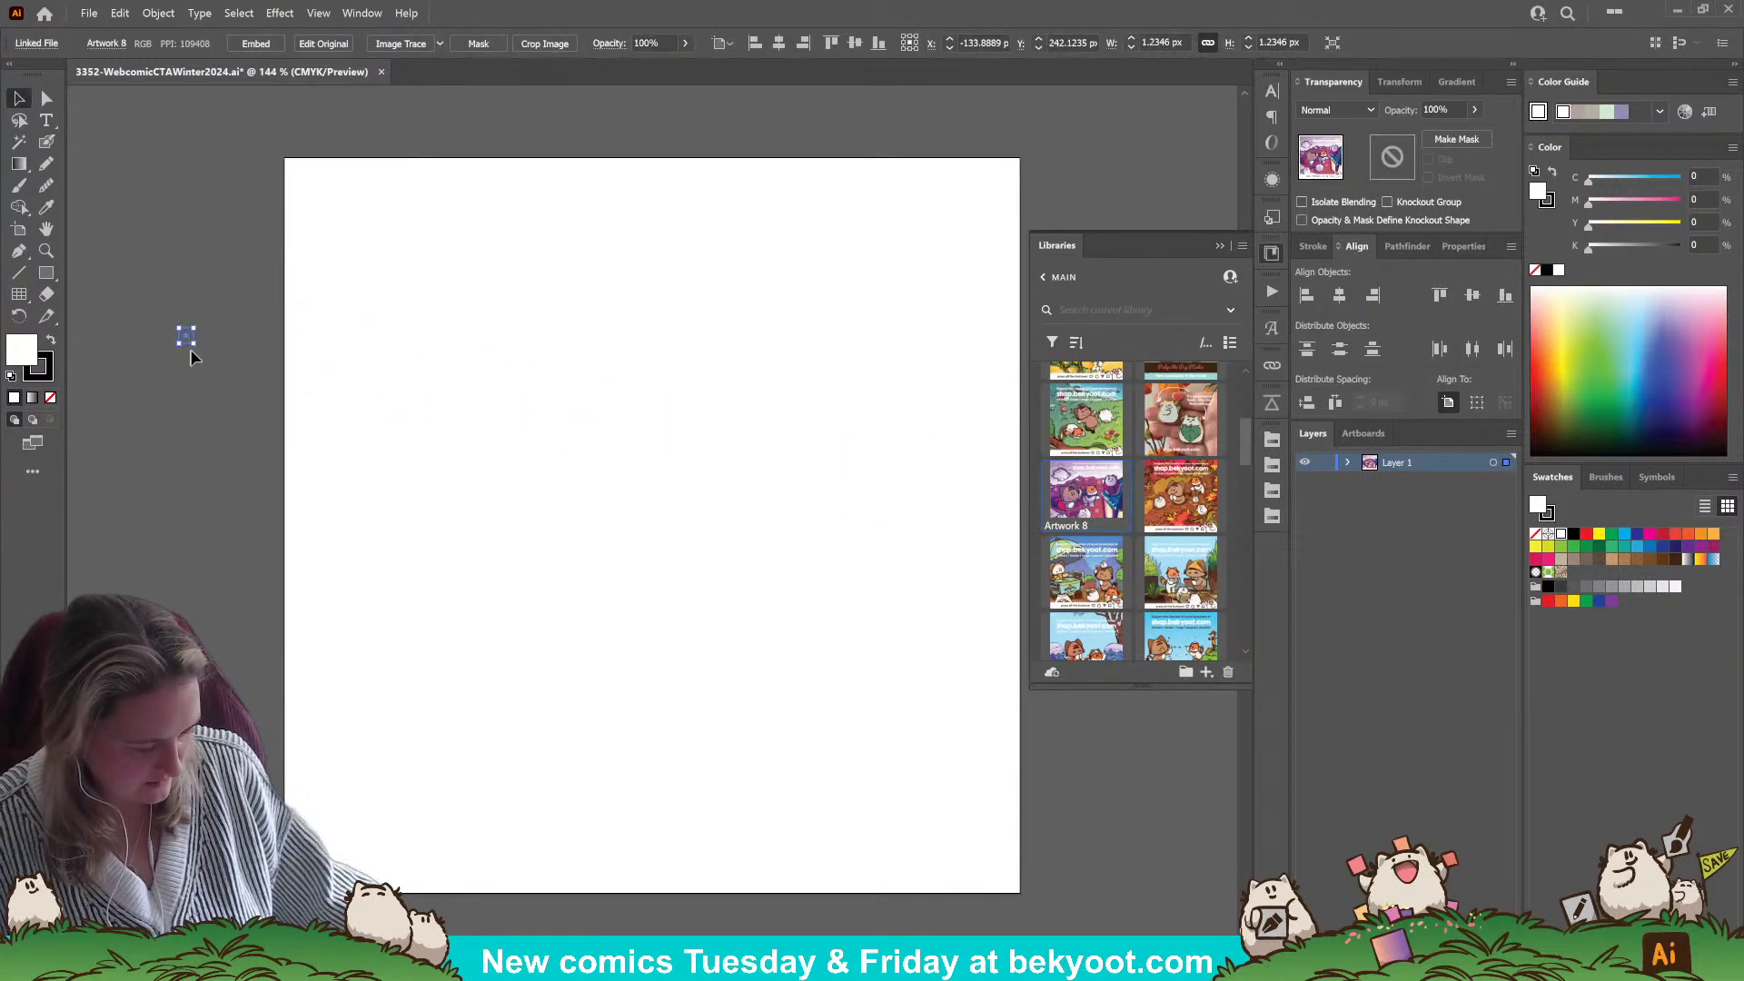
# - Scale the placed Artwork 8 proportionally to 900 px wide and move it clear of the artboard
pyautogui.click(1167, 43)
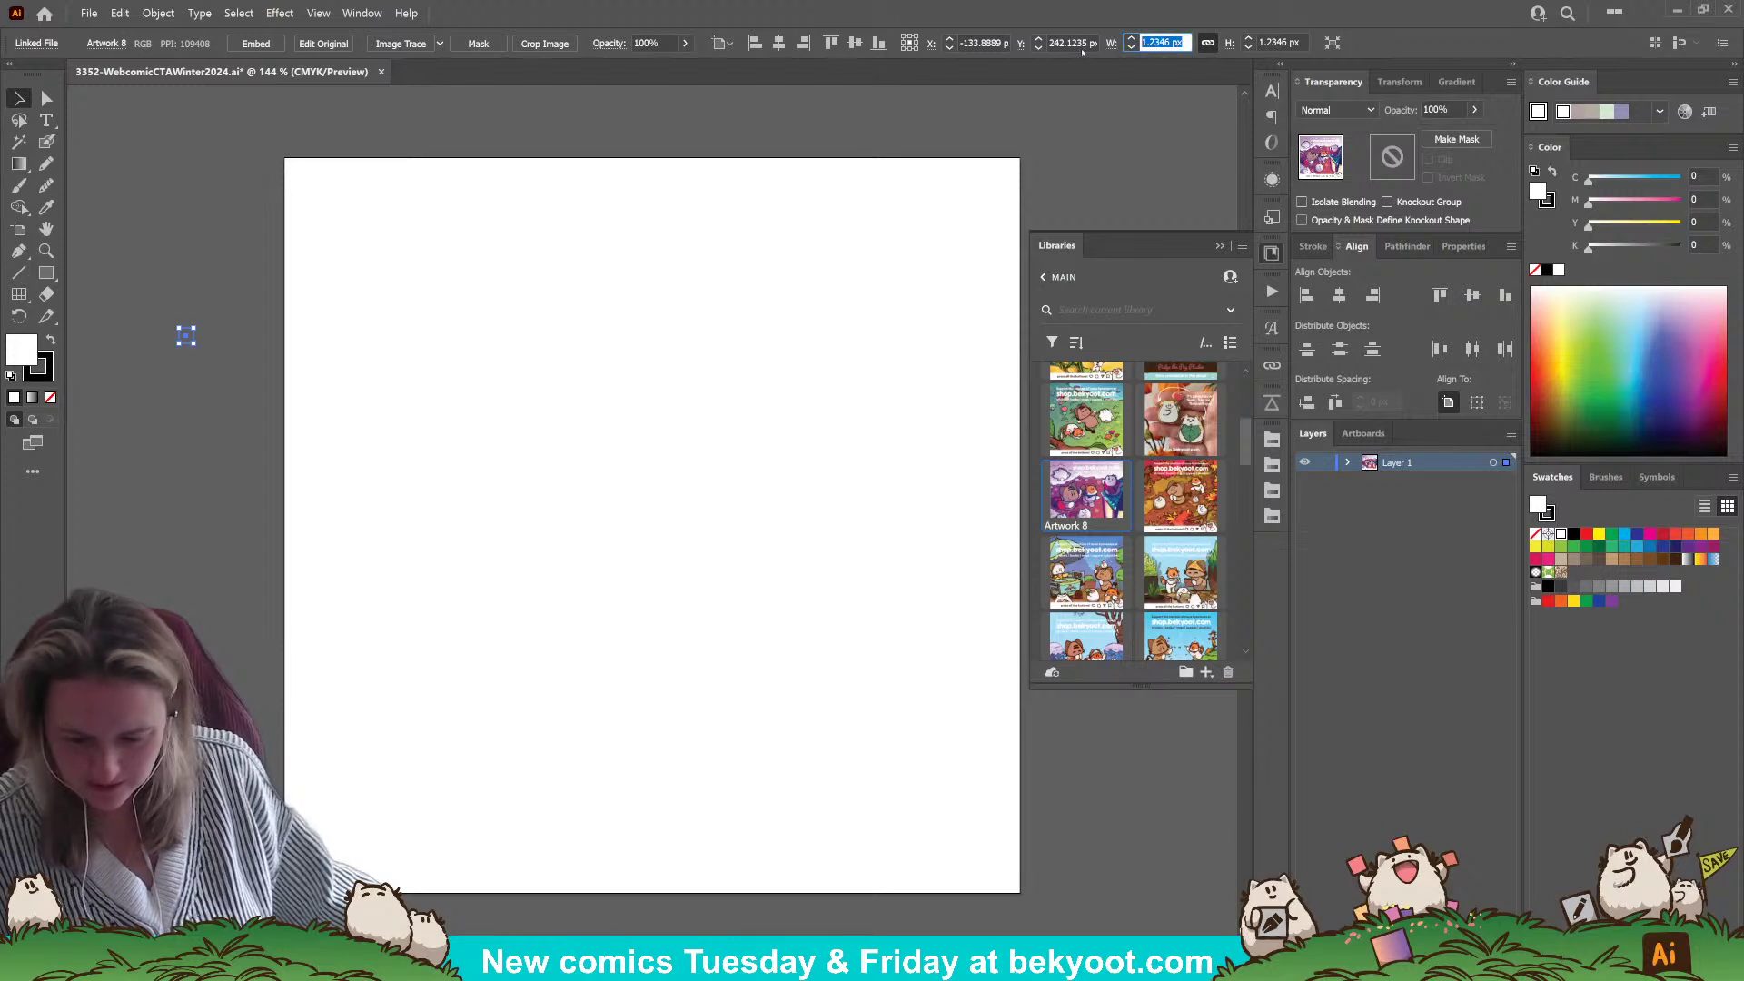
pyautogui.write('900')
pyautogui.press('Tab')
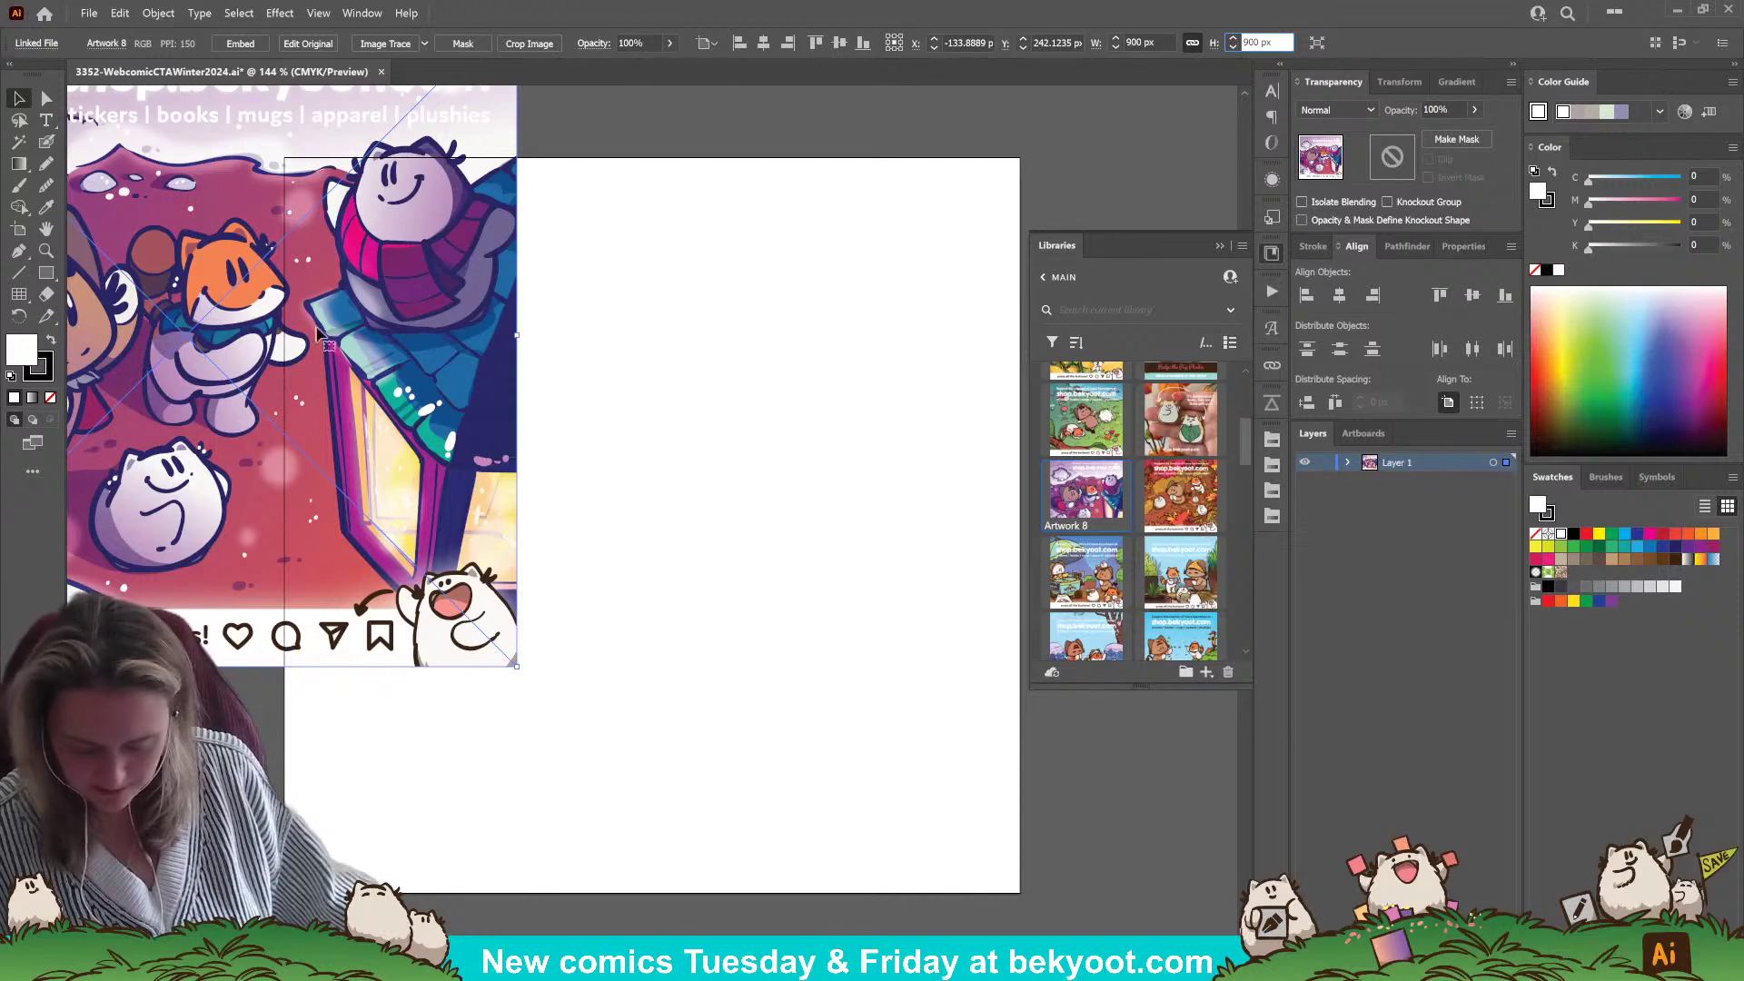
pyautogui.click(555, 263)
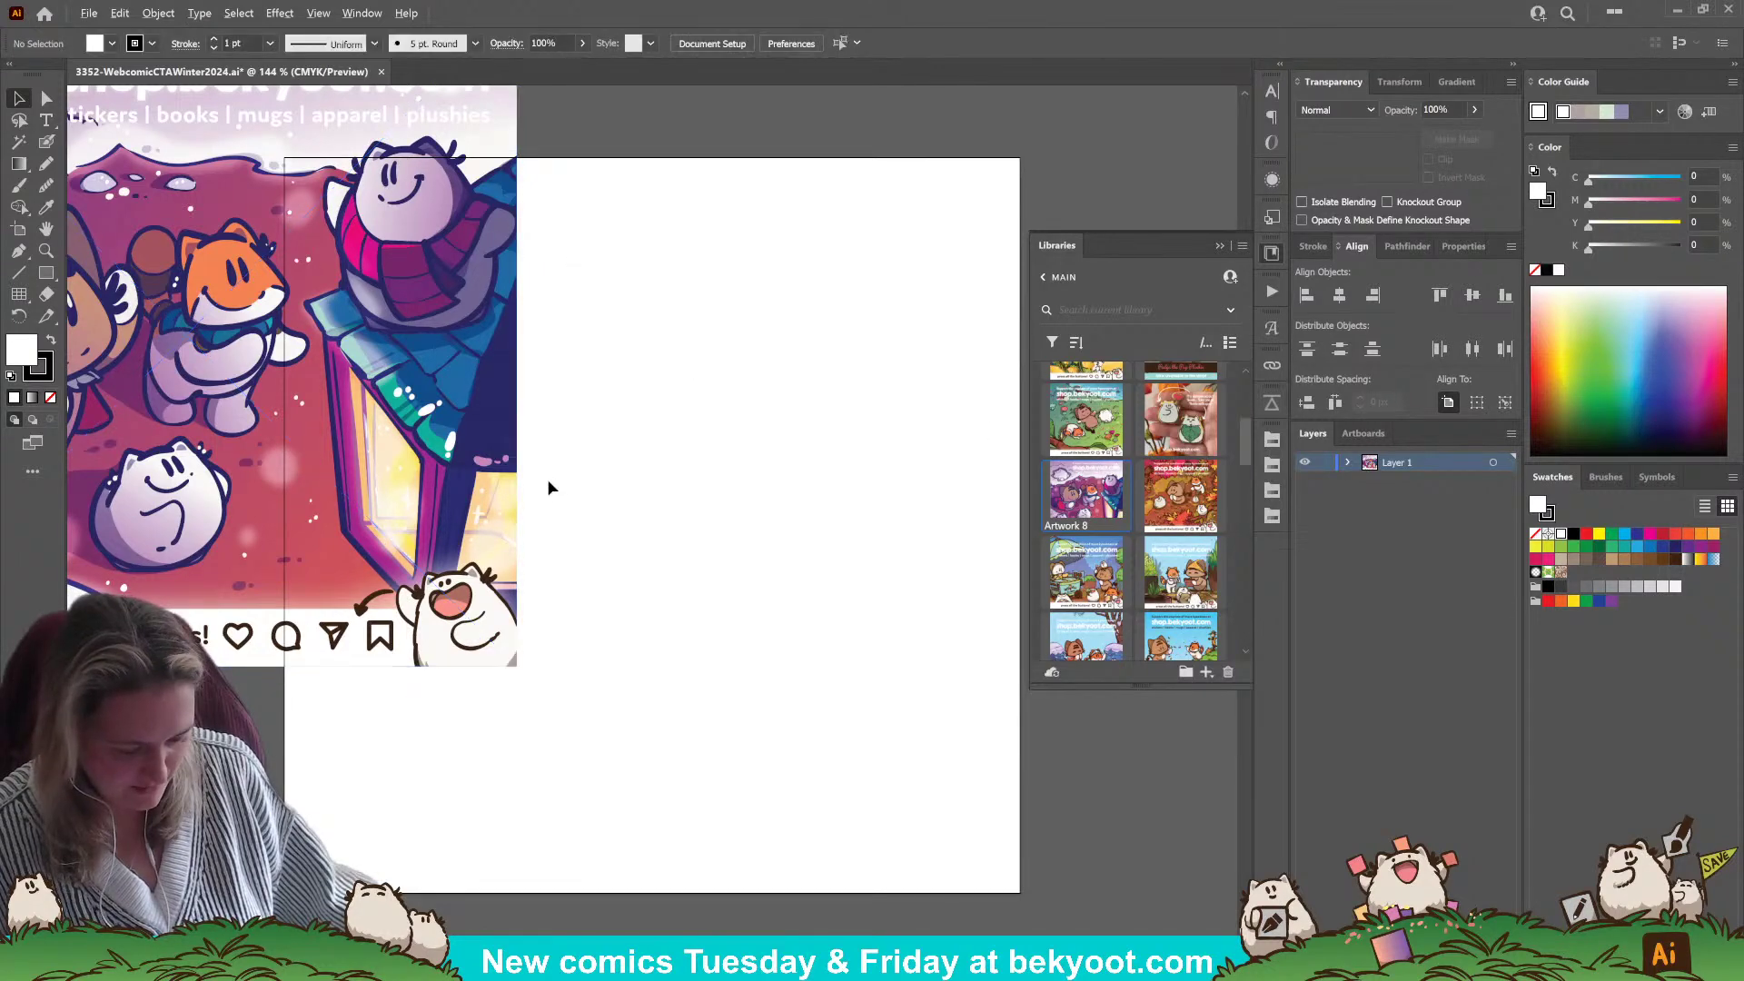
pyautogui.scroll(-2, 538, 499)
pyautogui.moveTo(564, 637); pyautogui.dragTo(963, 634)
pyautogui.moveTo(817, 427); pyautogui.dragTo(427, 457)
pyautogui.click(659, 460)
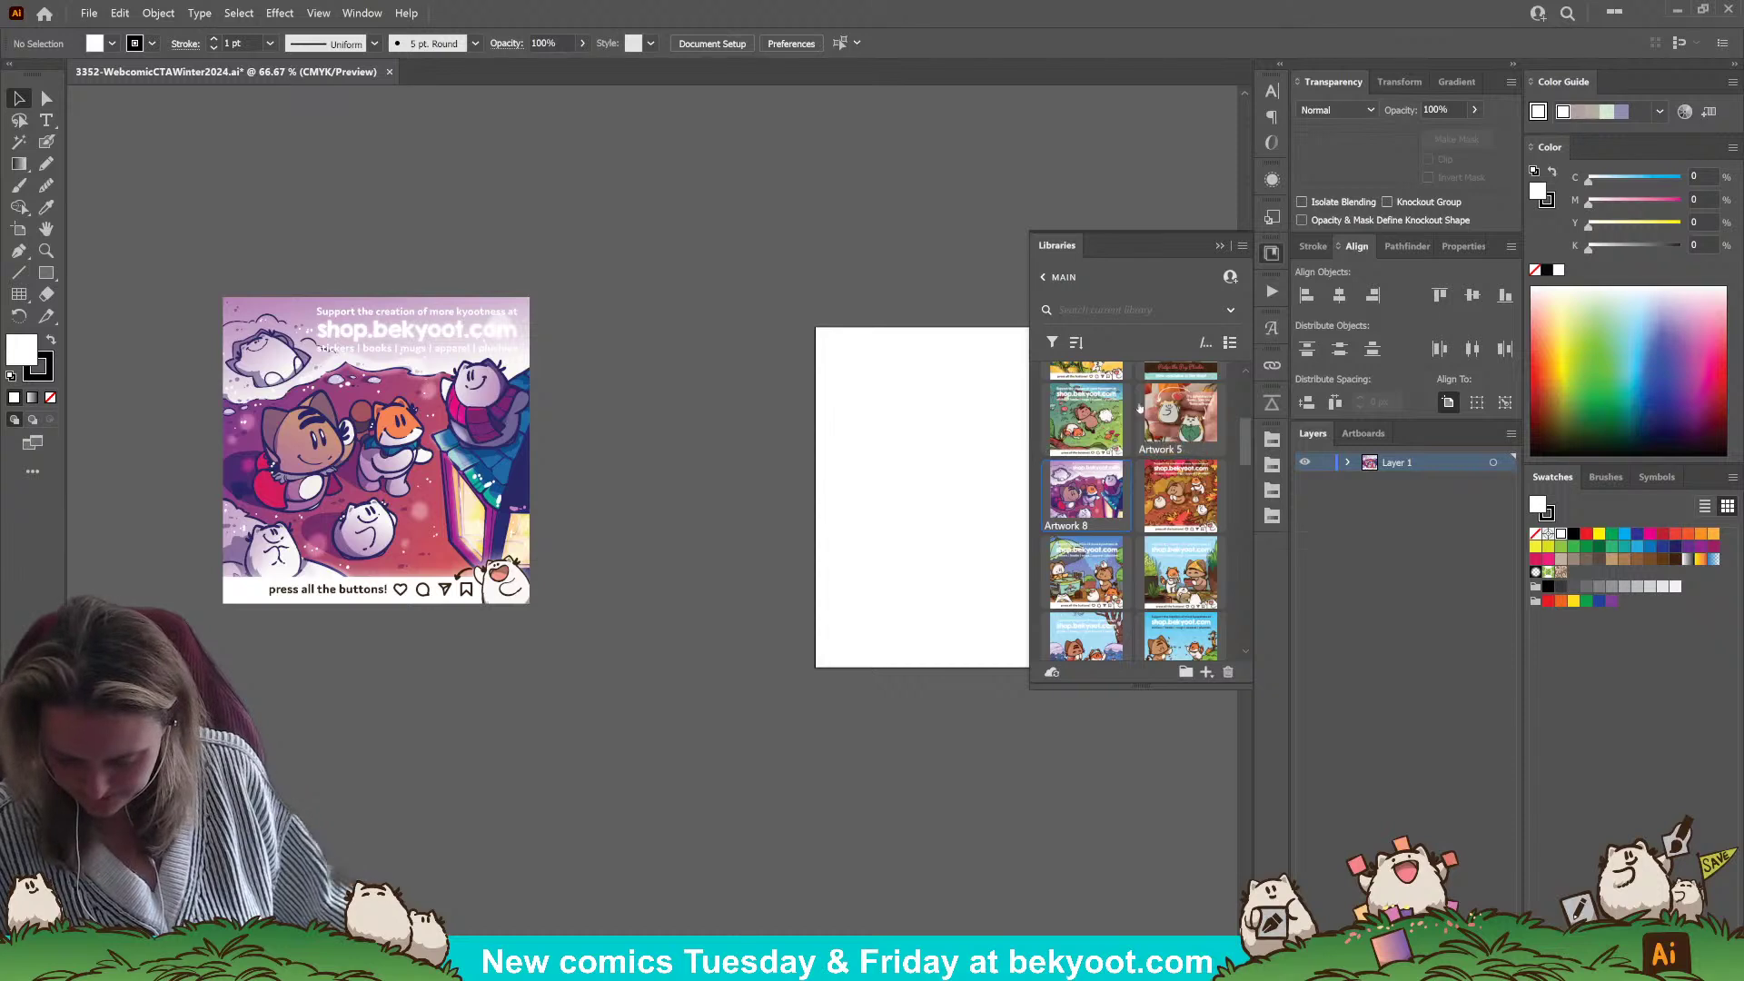
# - Place Fall 2024 Info from the library above the purple winter artwork and scale it proportionally to 900 px wide
pyautogui.moveTo(1243, 452); pyautogui.dragTo(1244, 399)
pyautogui.moveTo(1097, 507); pyautogui.dragTo(361, 164)
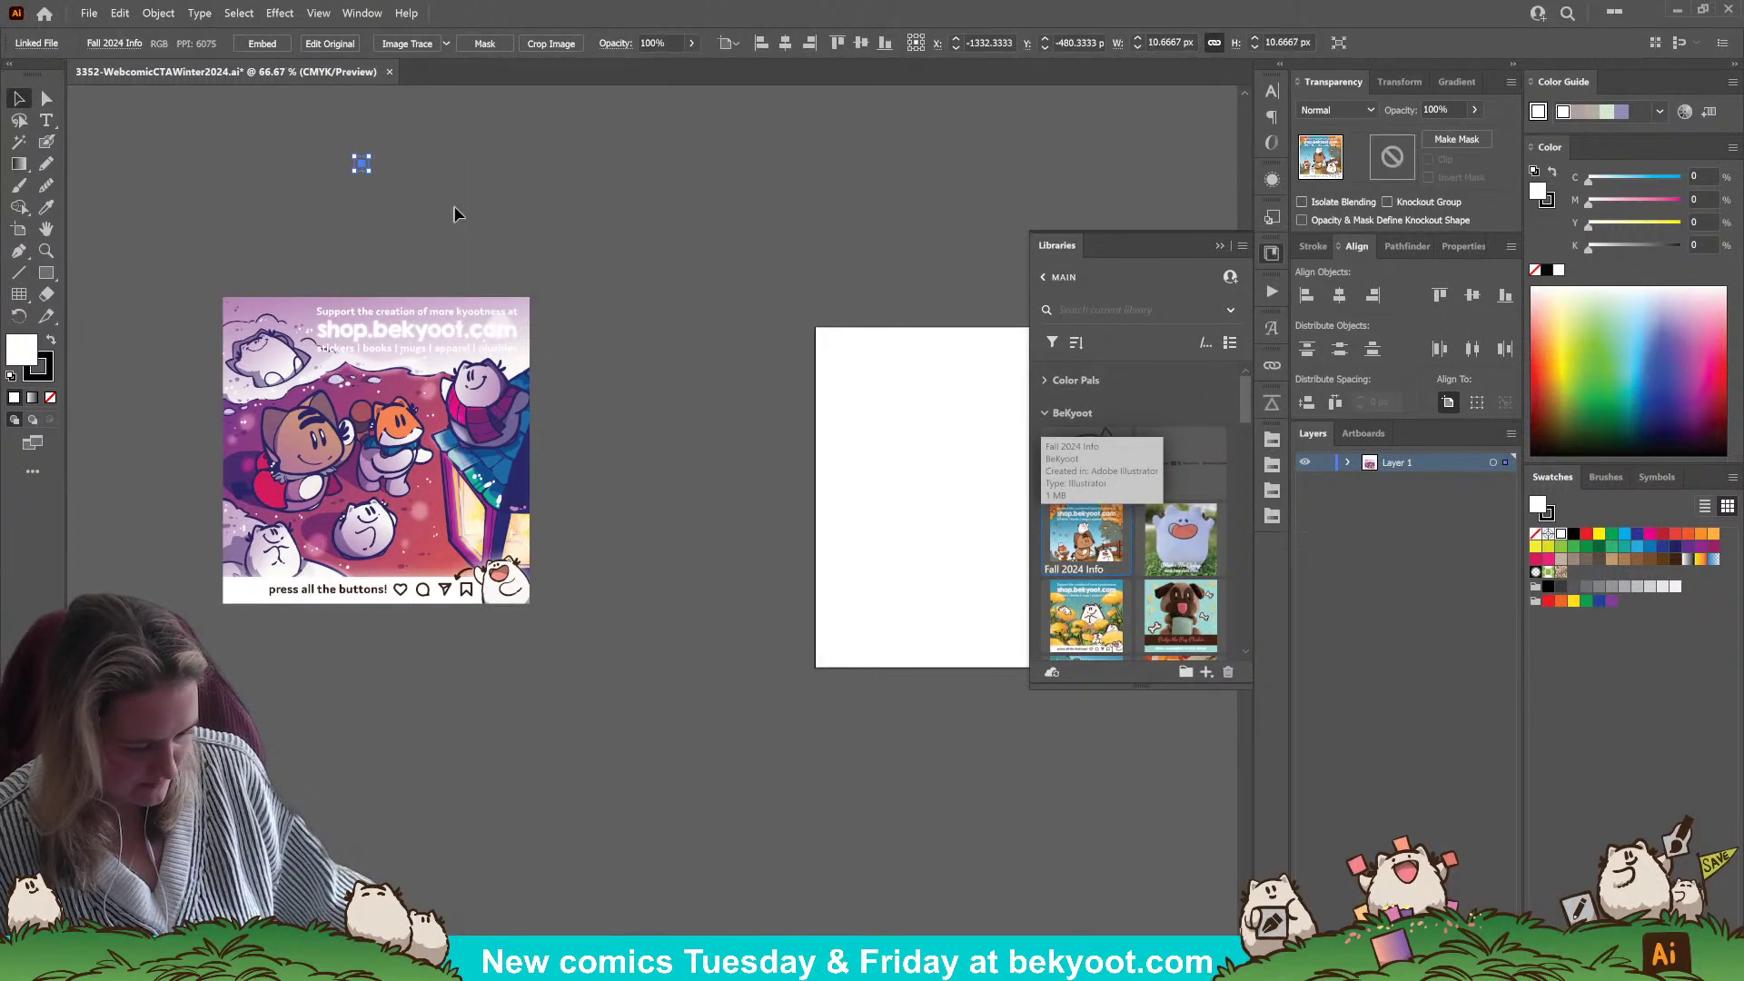
pyautogui.click(1150, 44)
pyautogui.write('90')
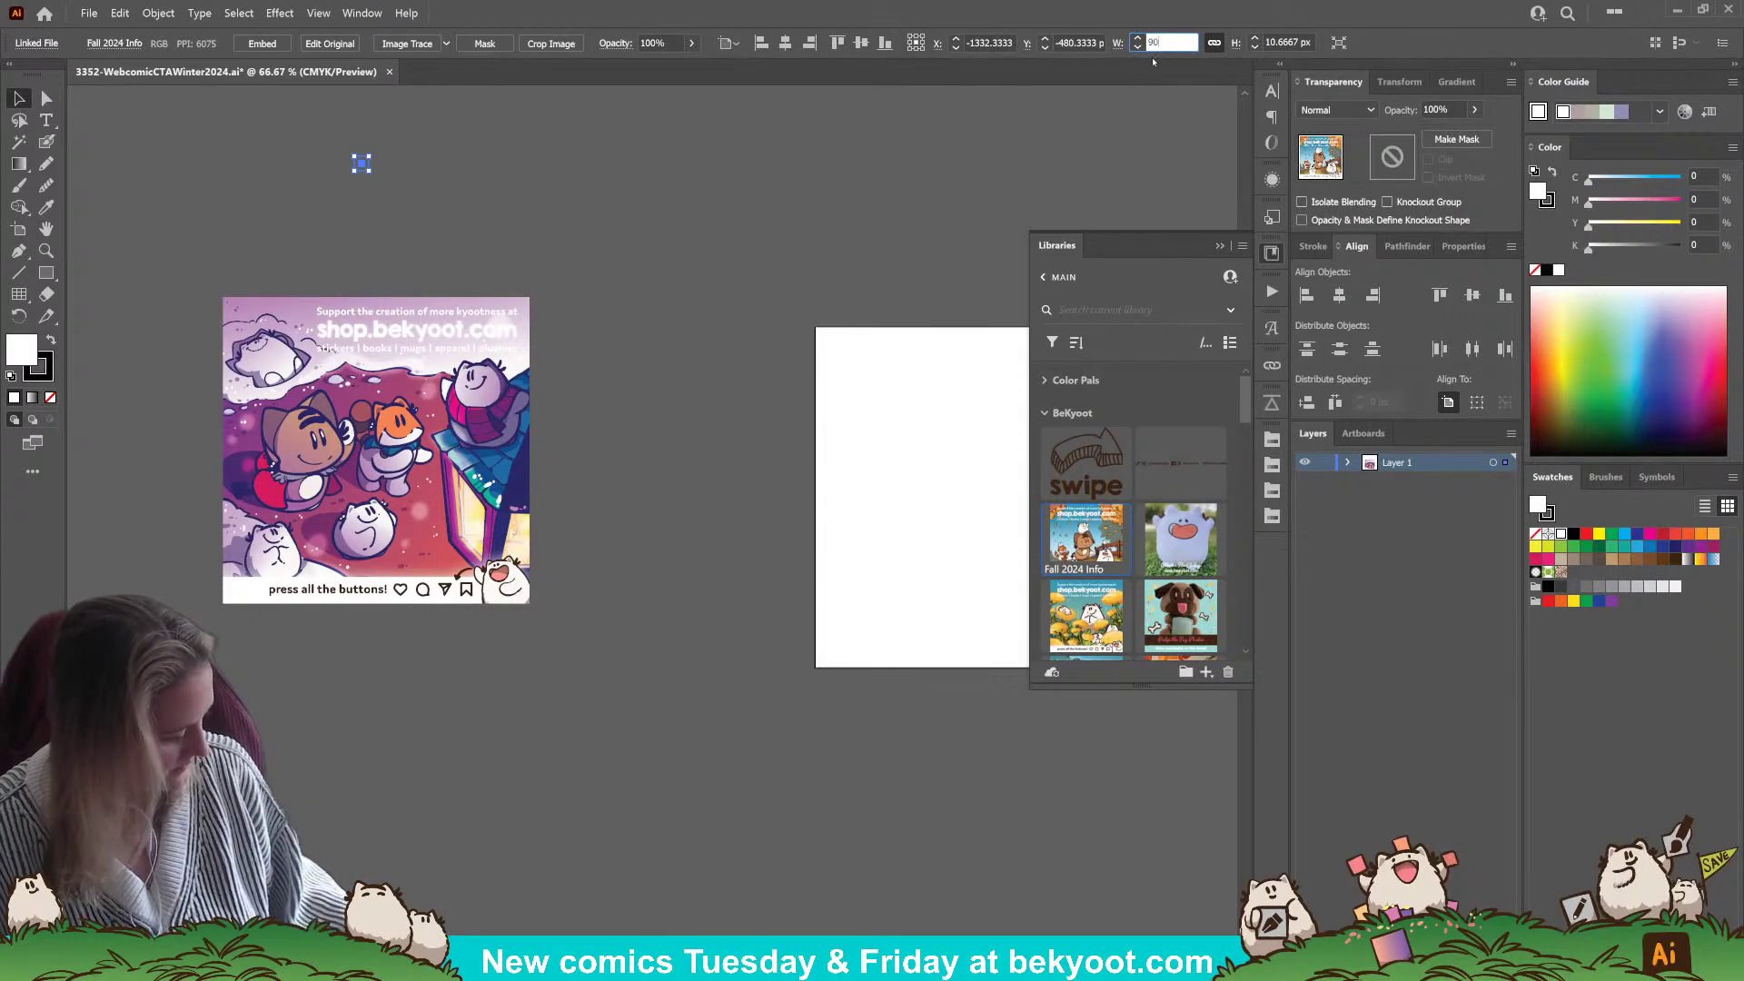
pyautogui.press('Tab')
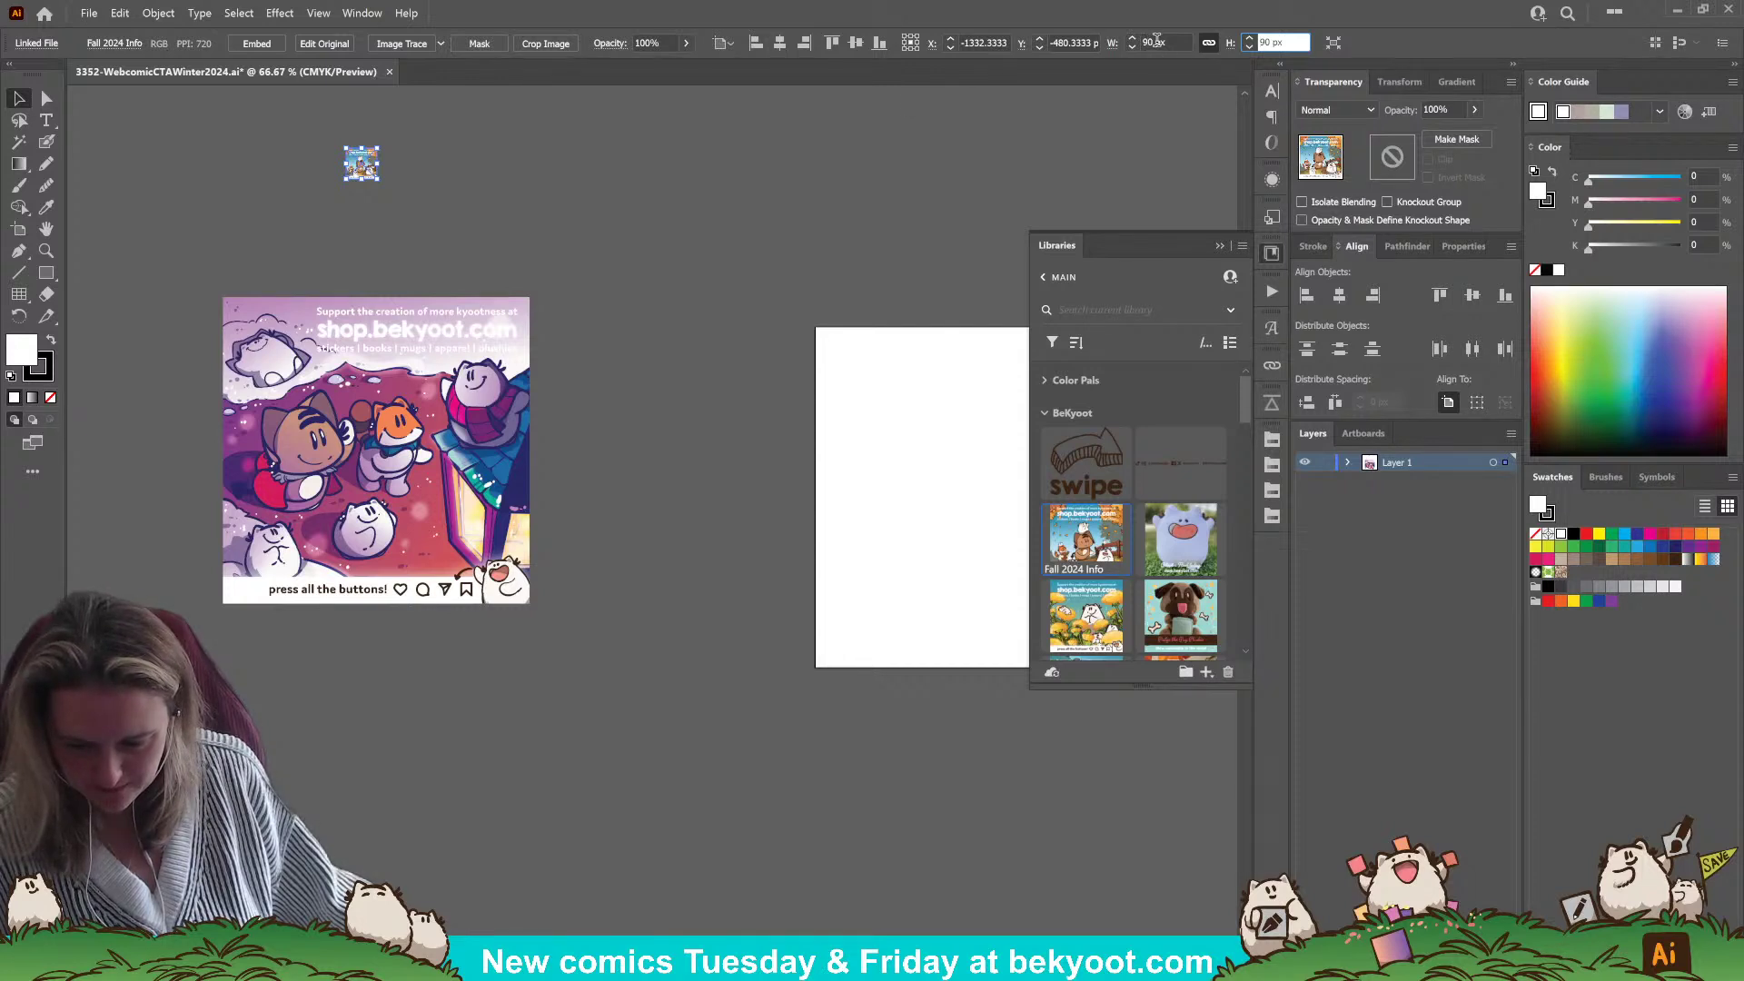
pyautogui.moveTo(1159, 42); pyautogui.dragTo(1151, 41)
pyautogui.write('900')
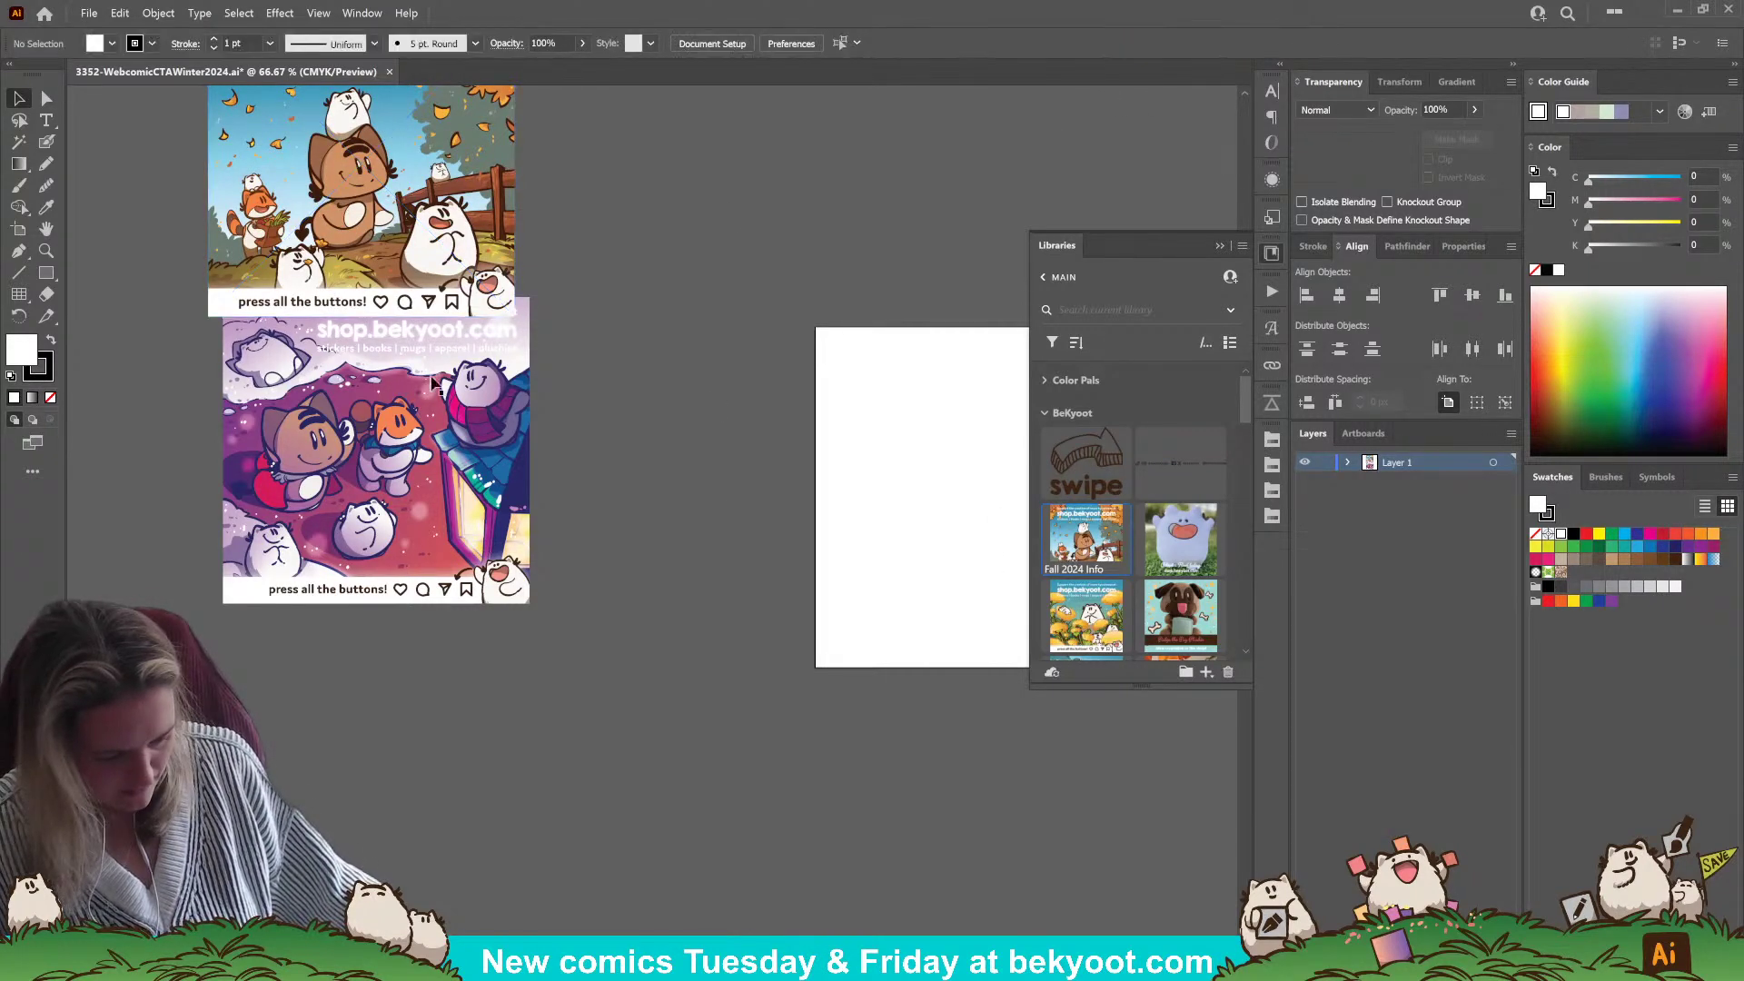
# - Arrange the two placed artworks in a left-aligned column, with the fall scene directly above the purple winter scene
pyautogui.moveTo(436, 381); pyautogui.dragTo(361, 439)
pyautogui.moveTo(384, 313); pyautogui.dragTo(324, 341)
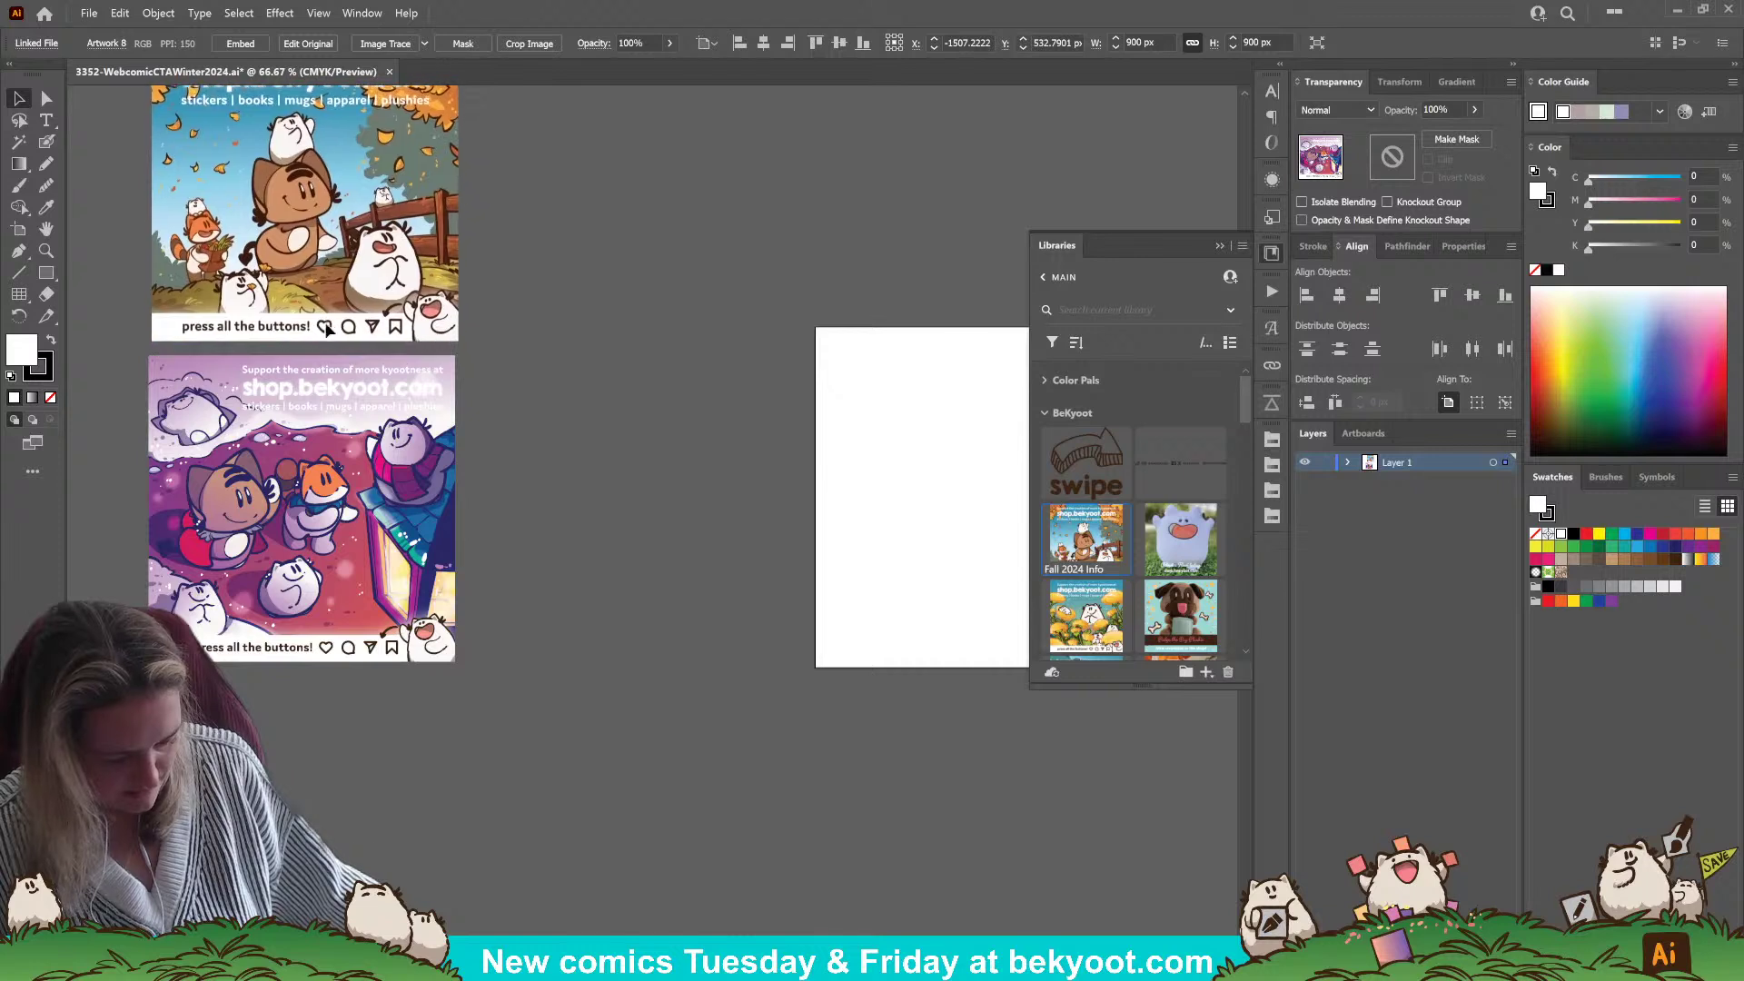
pyautogui.click(625, 361)
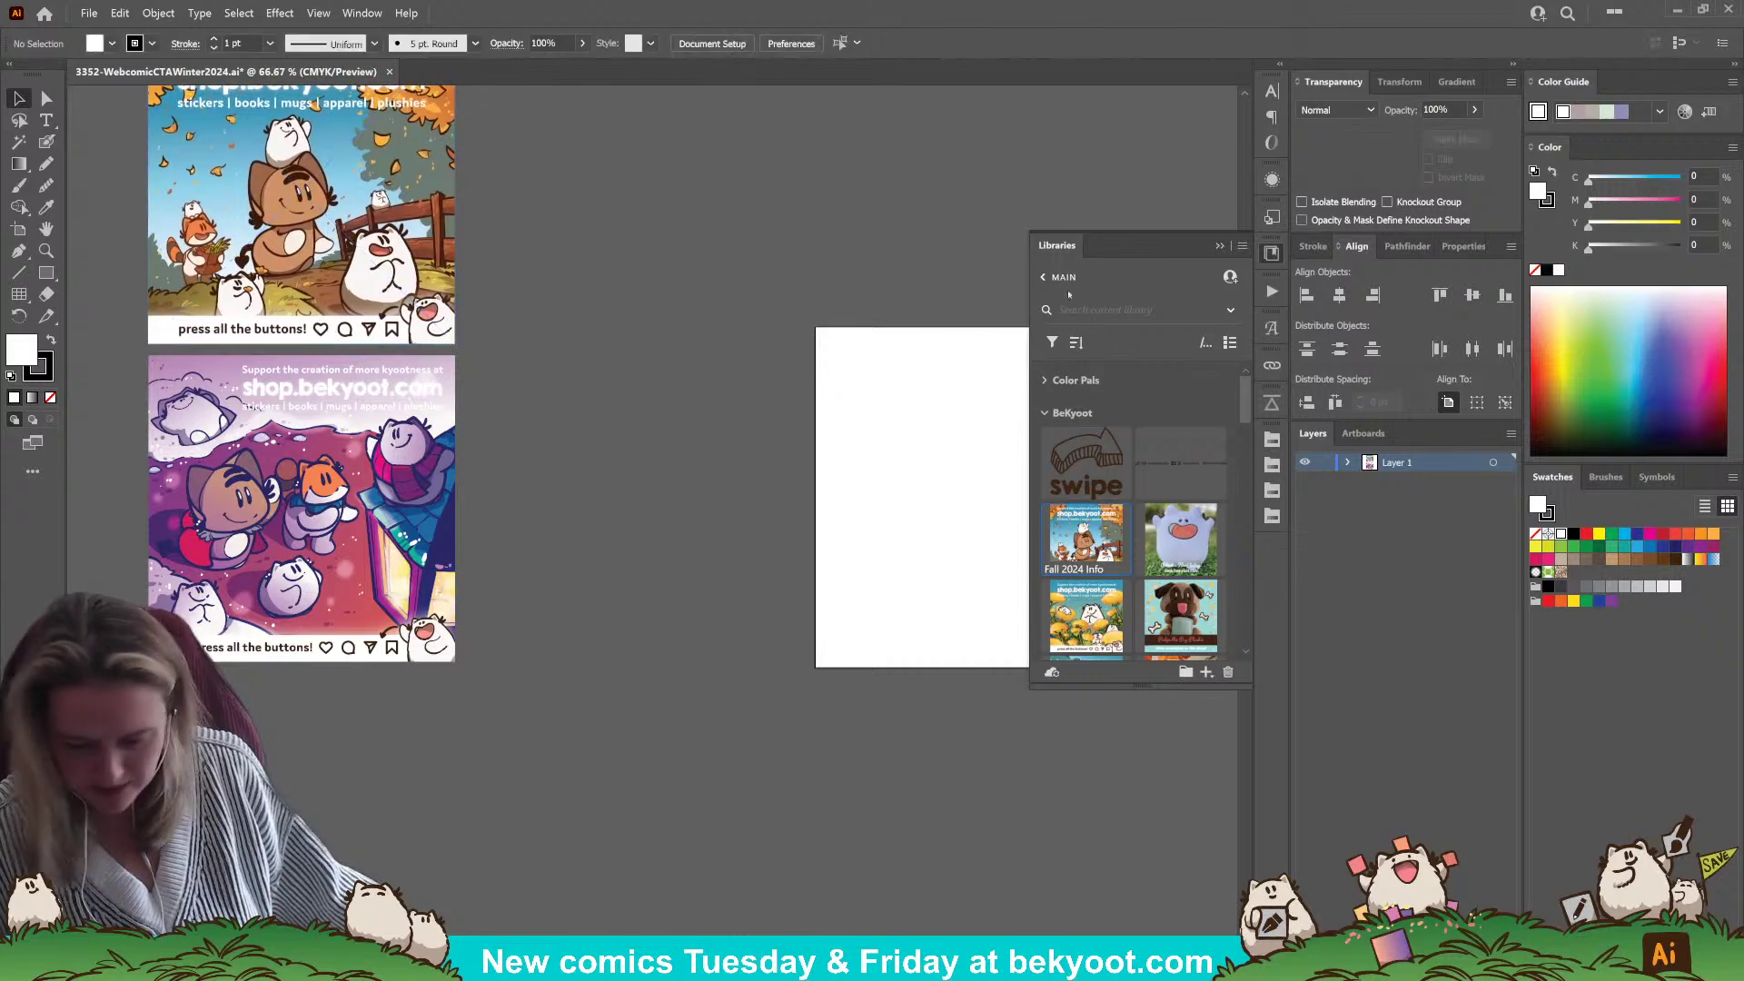
pyautogui.click(1218, 247)
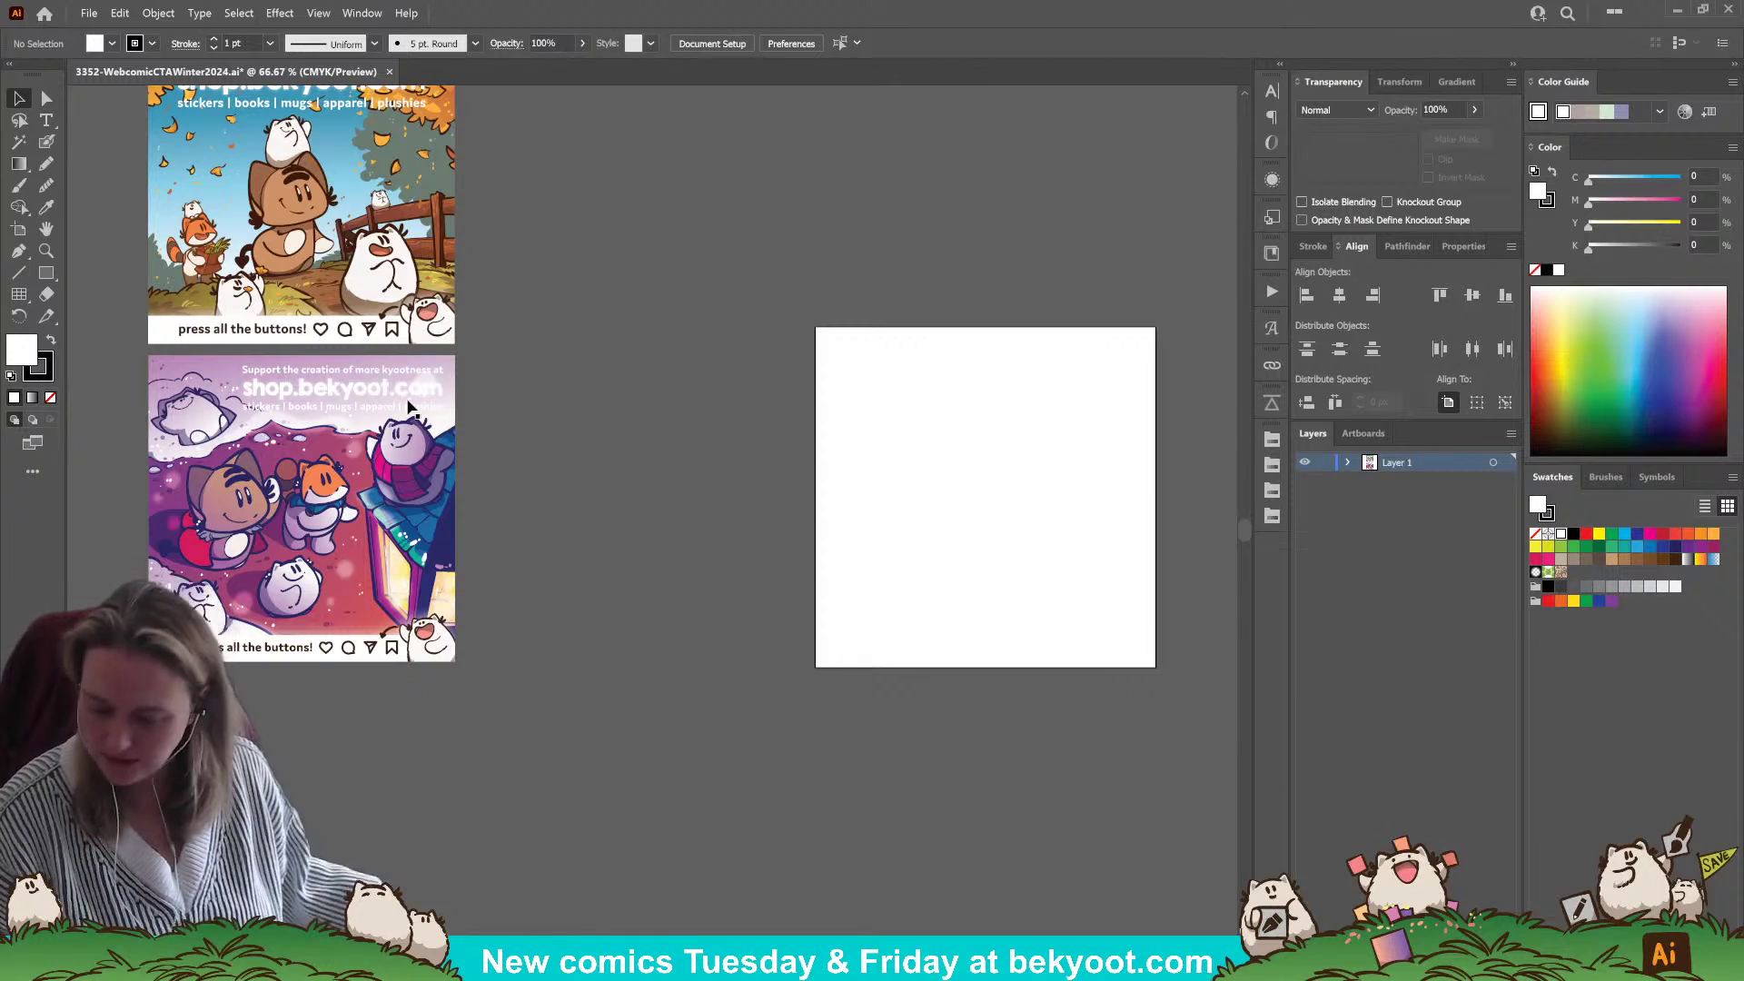
# - Place Winter 2022 from the library, scale it proportionally to 900 px wide, and position it beneath the purple winter artwork
pyautogui.click(1271, 253)
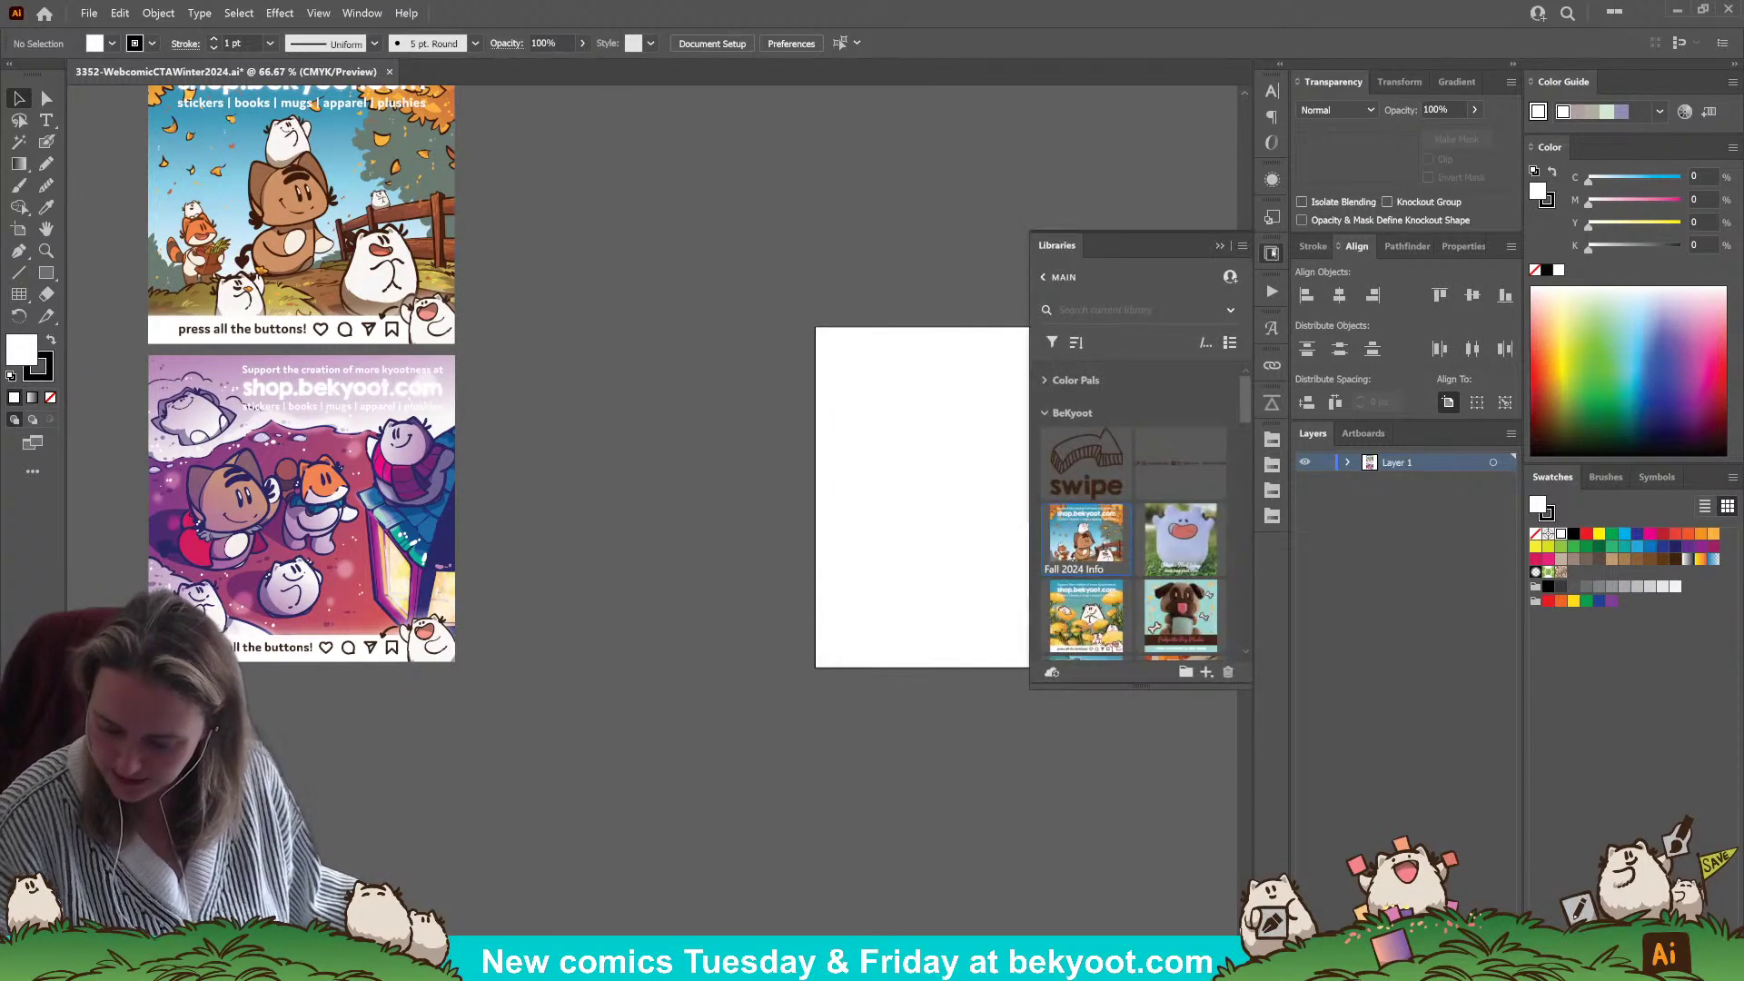
pyautogui.scroll(-6, 1167, 587)
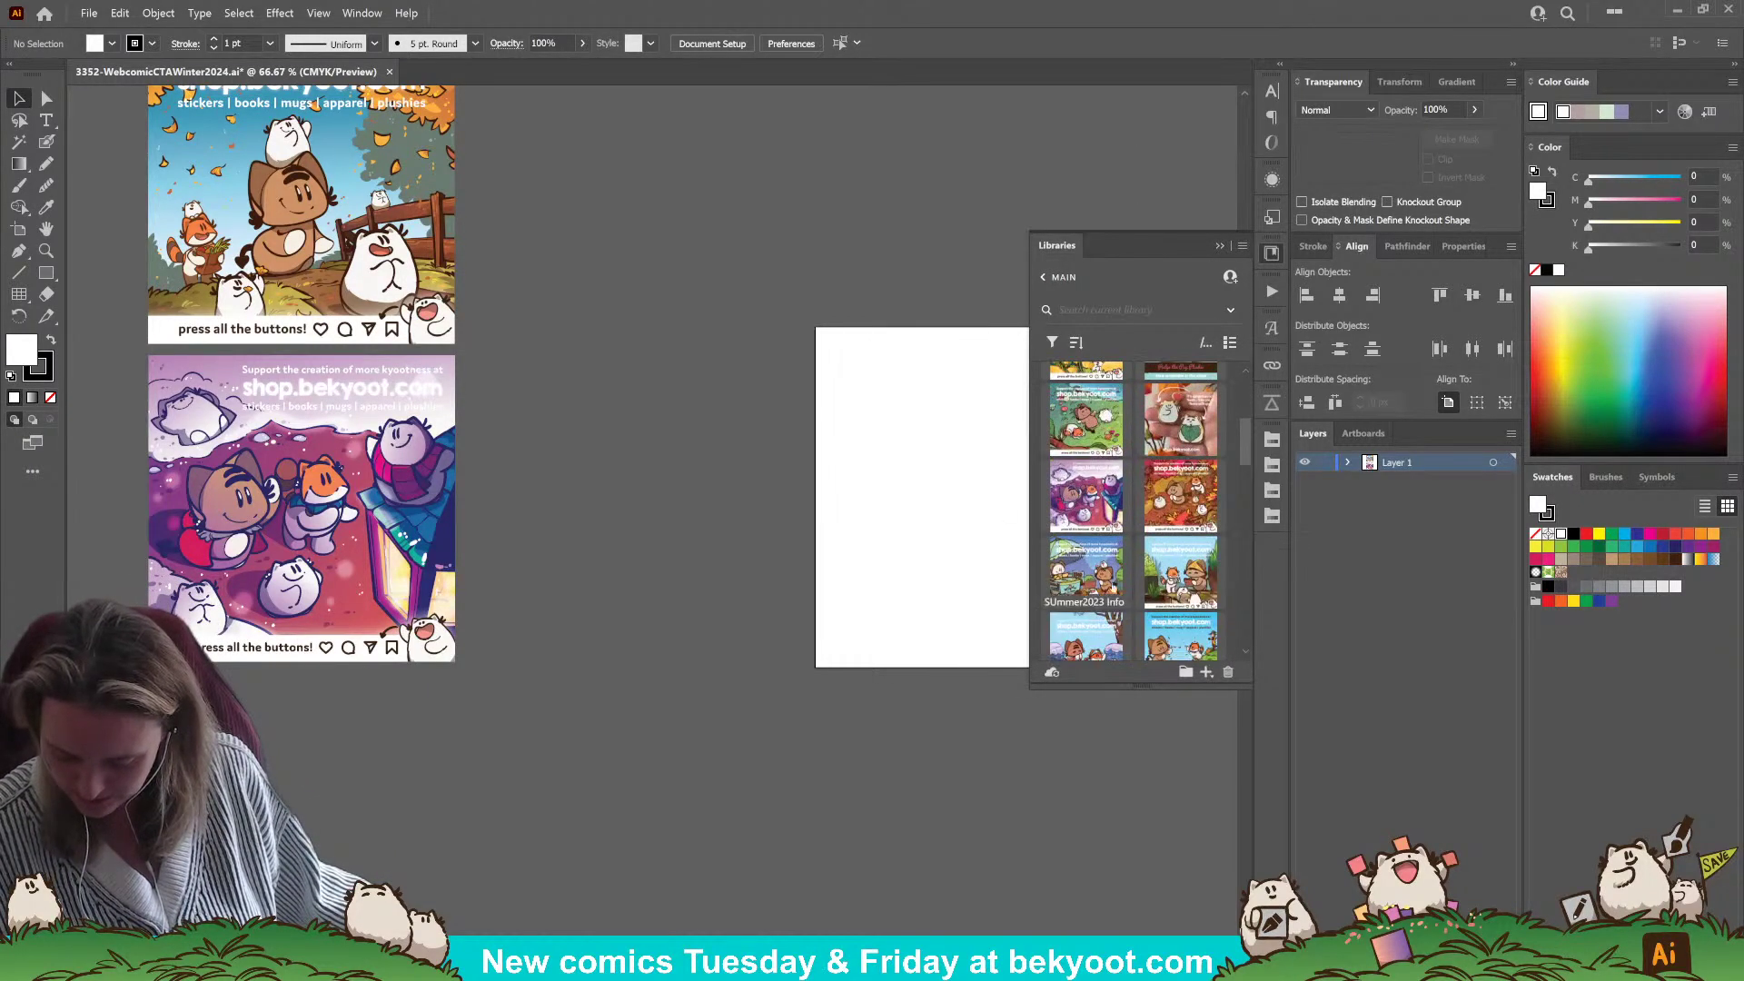
pyautogui.moveTo(1085, 463); pyautogui.dragTo(303, 820)
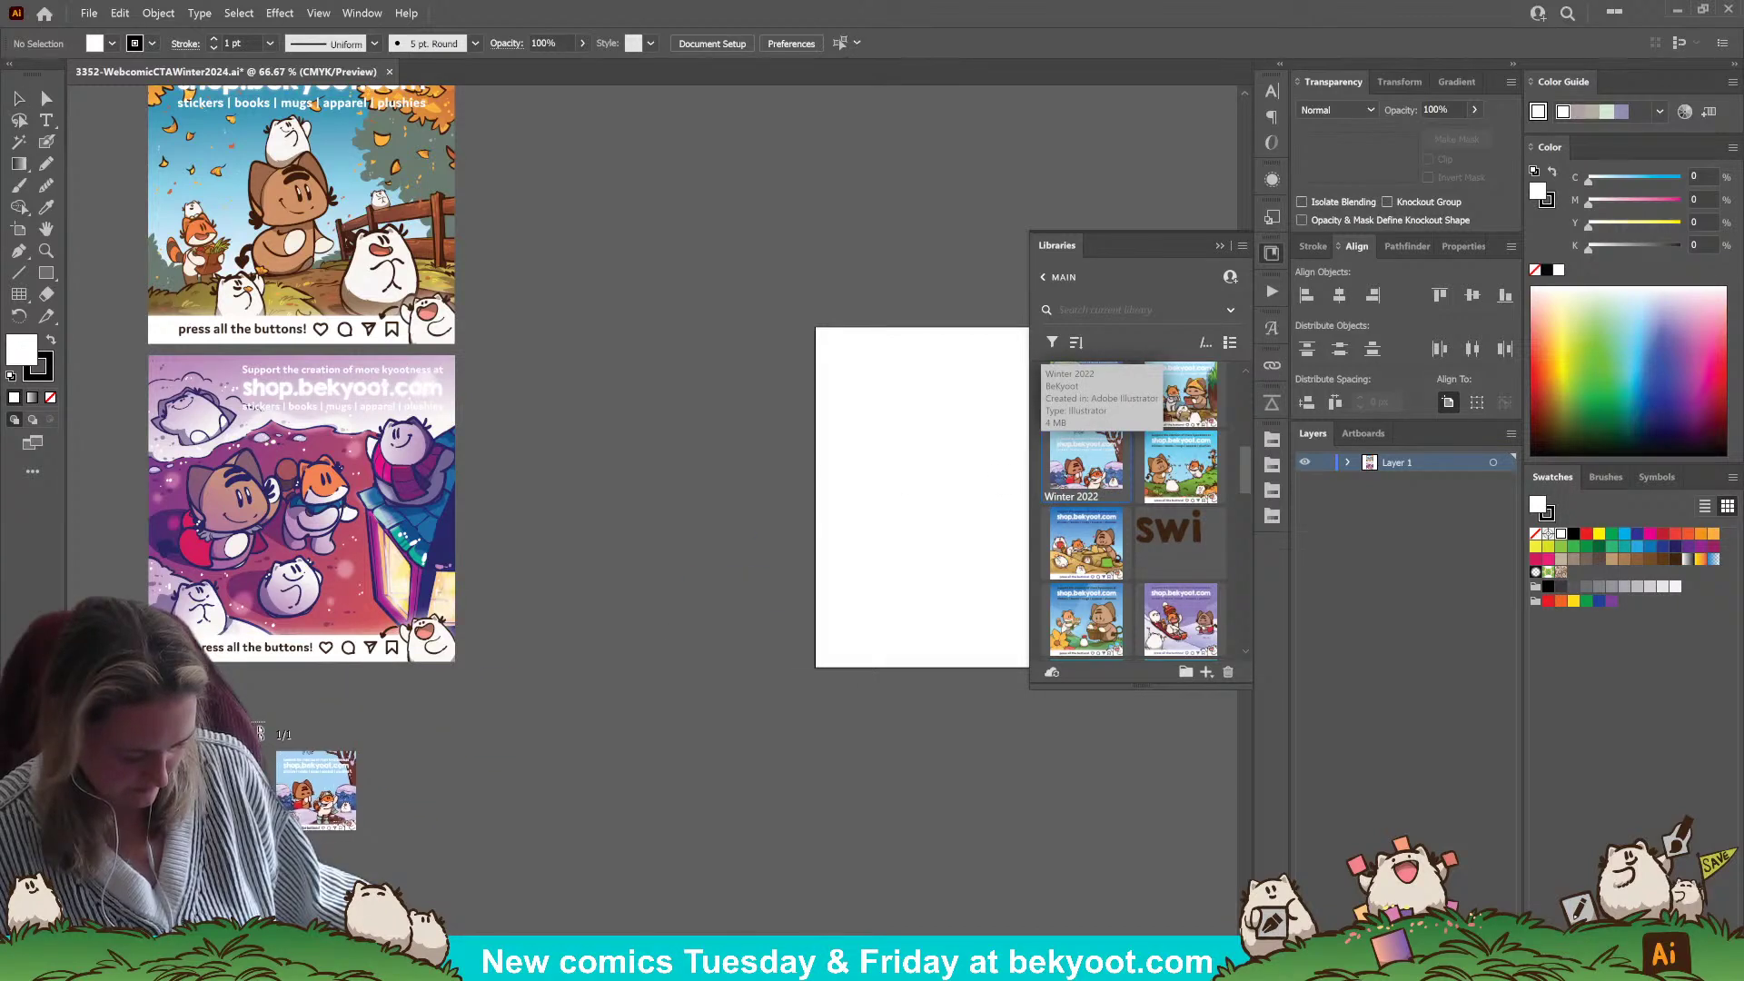
pyautogui.click(302, 820)
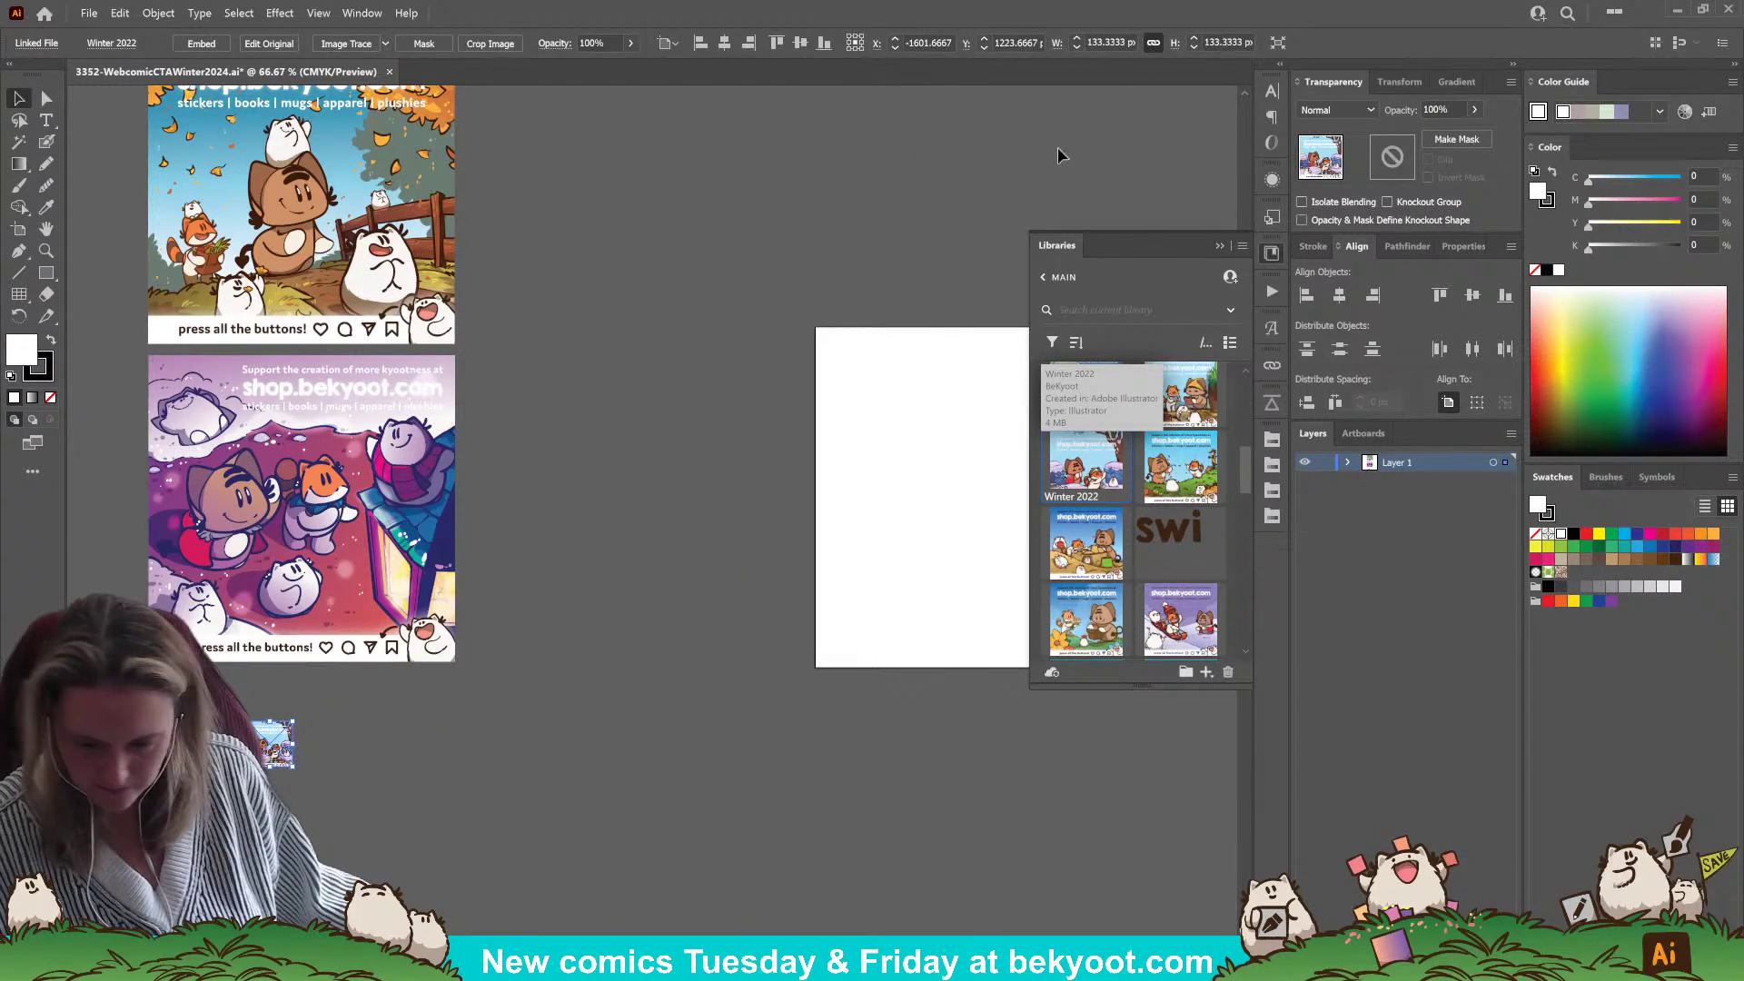
pyautogui.click(1086, 42)
pyautogui.write('9')
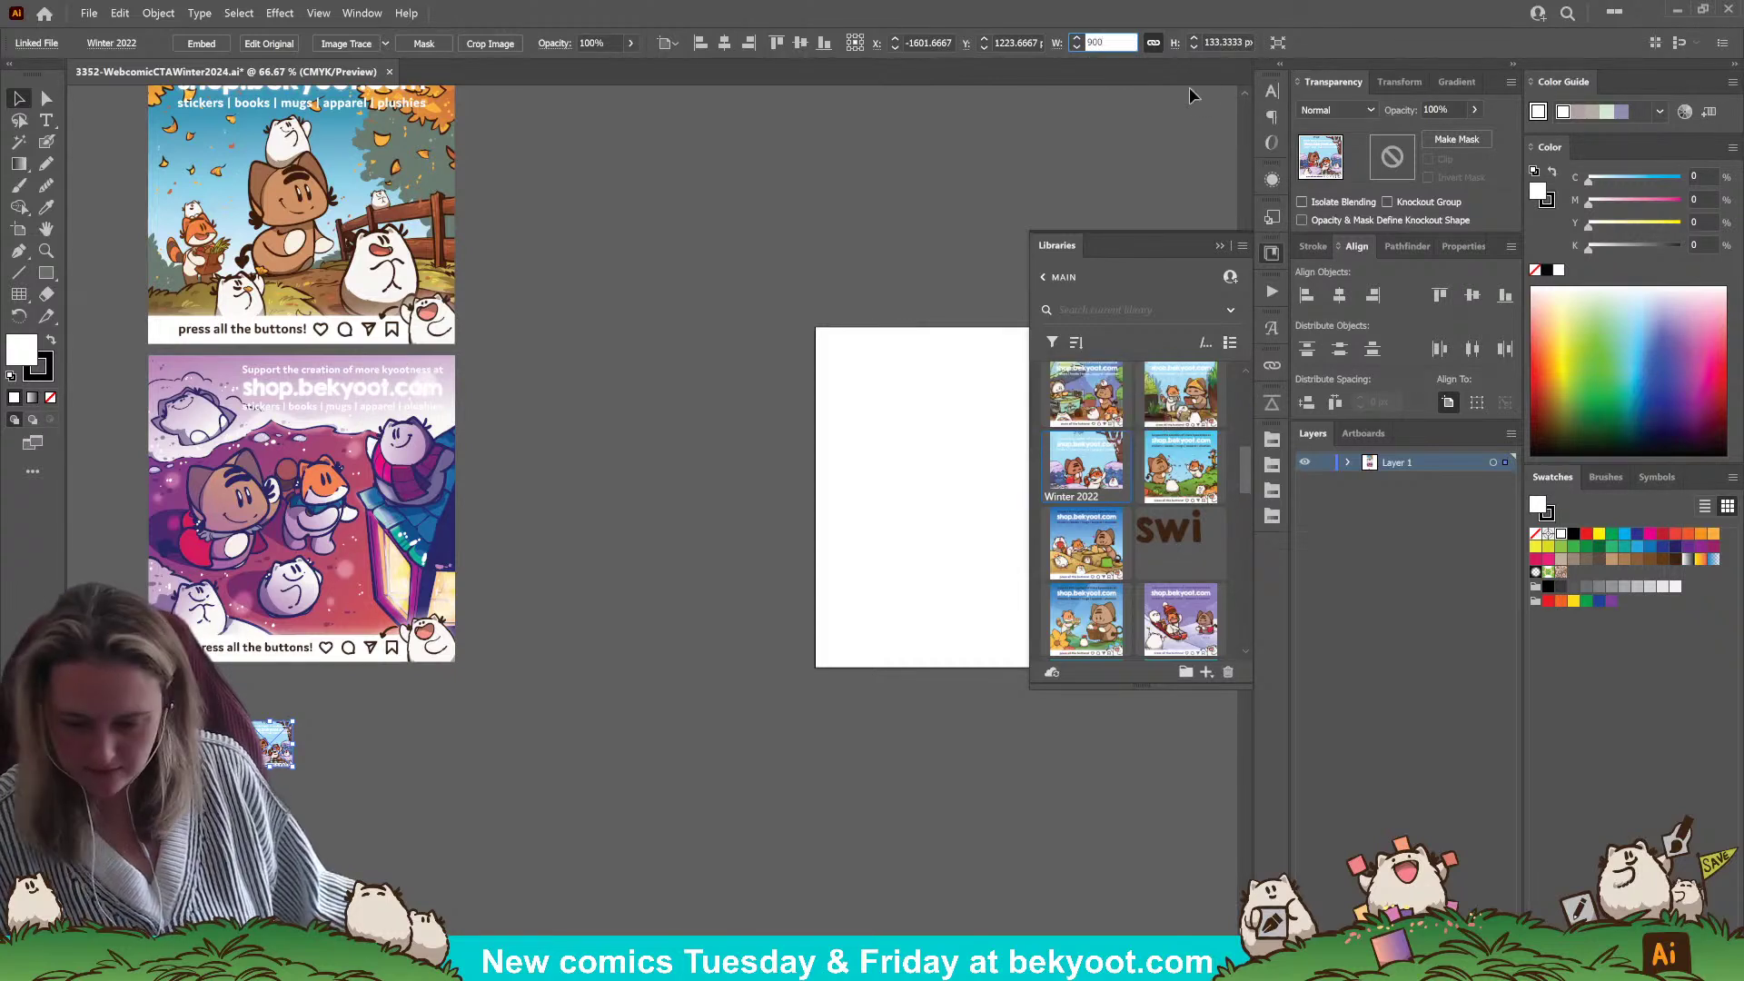
pyautogui.write('00')
pyautogui.press('Tab')
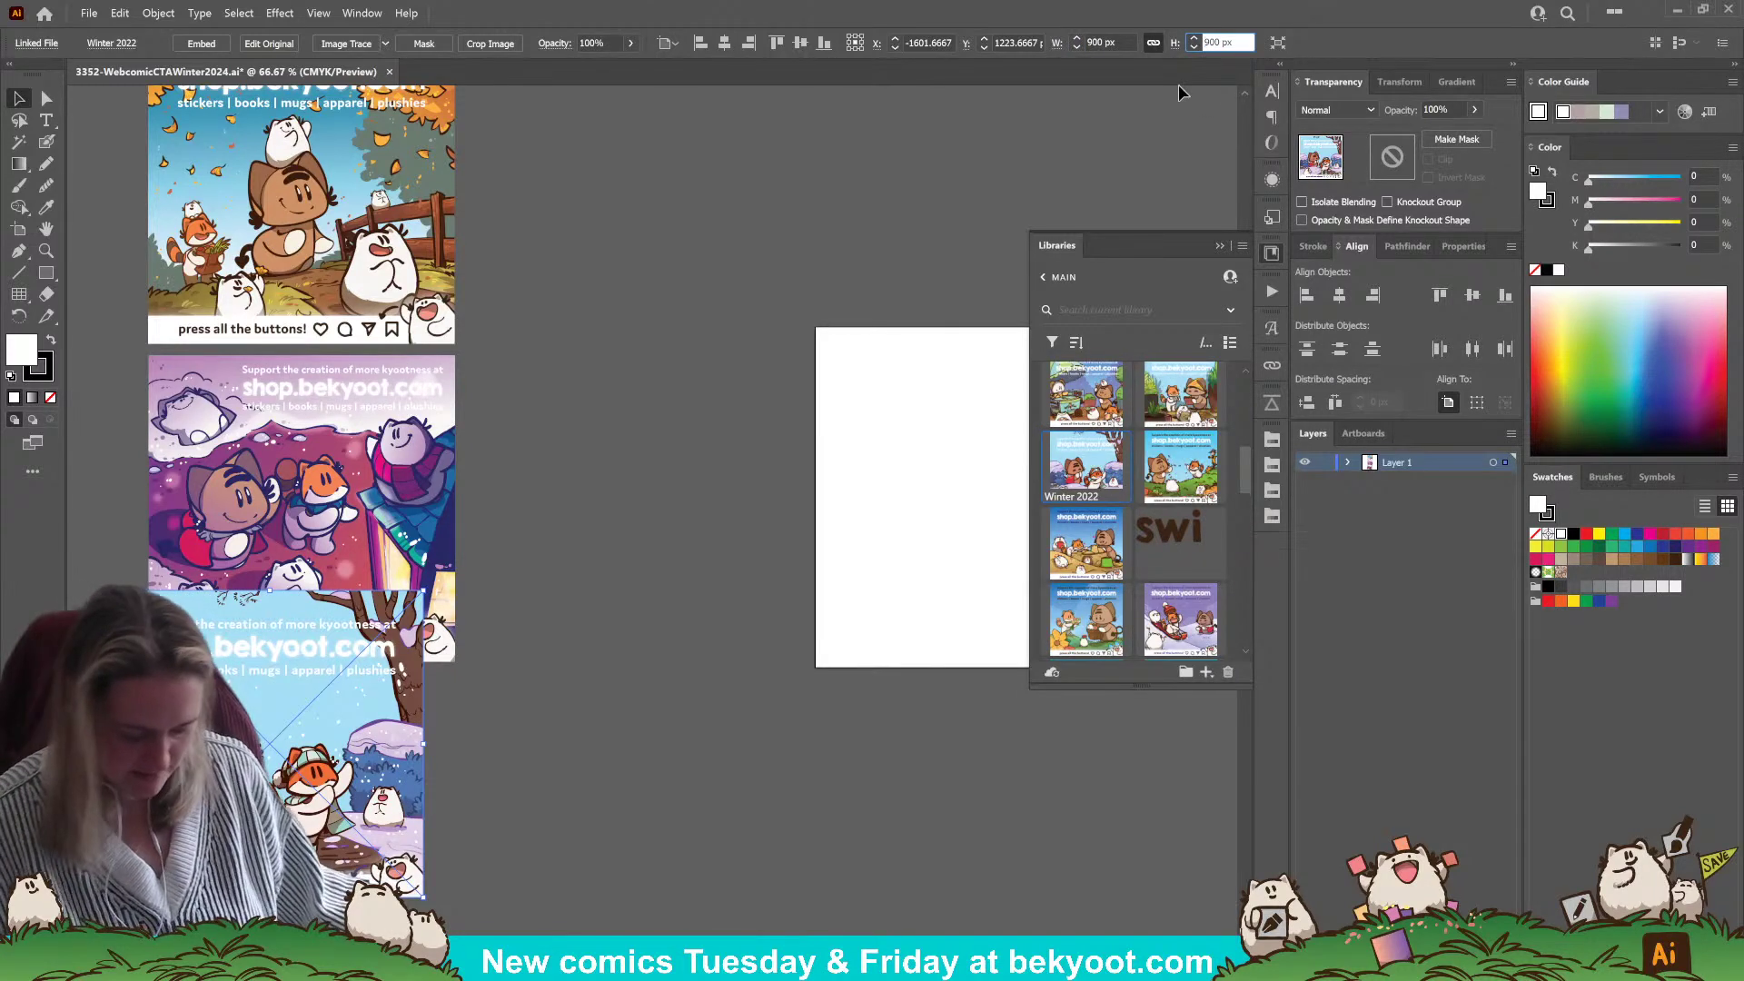
pyautogui.moveTo(355, 668); pyautogui.dragTo(376, 756)
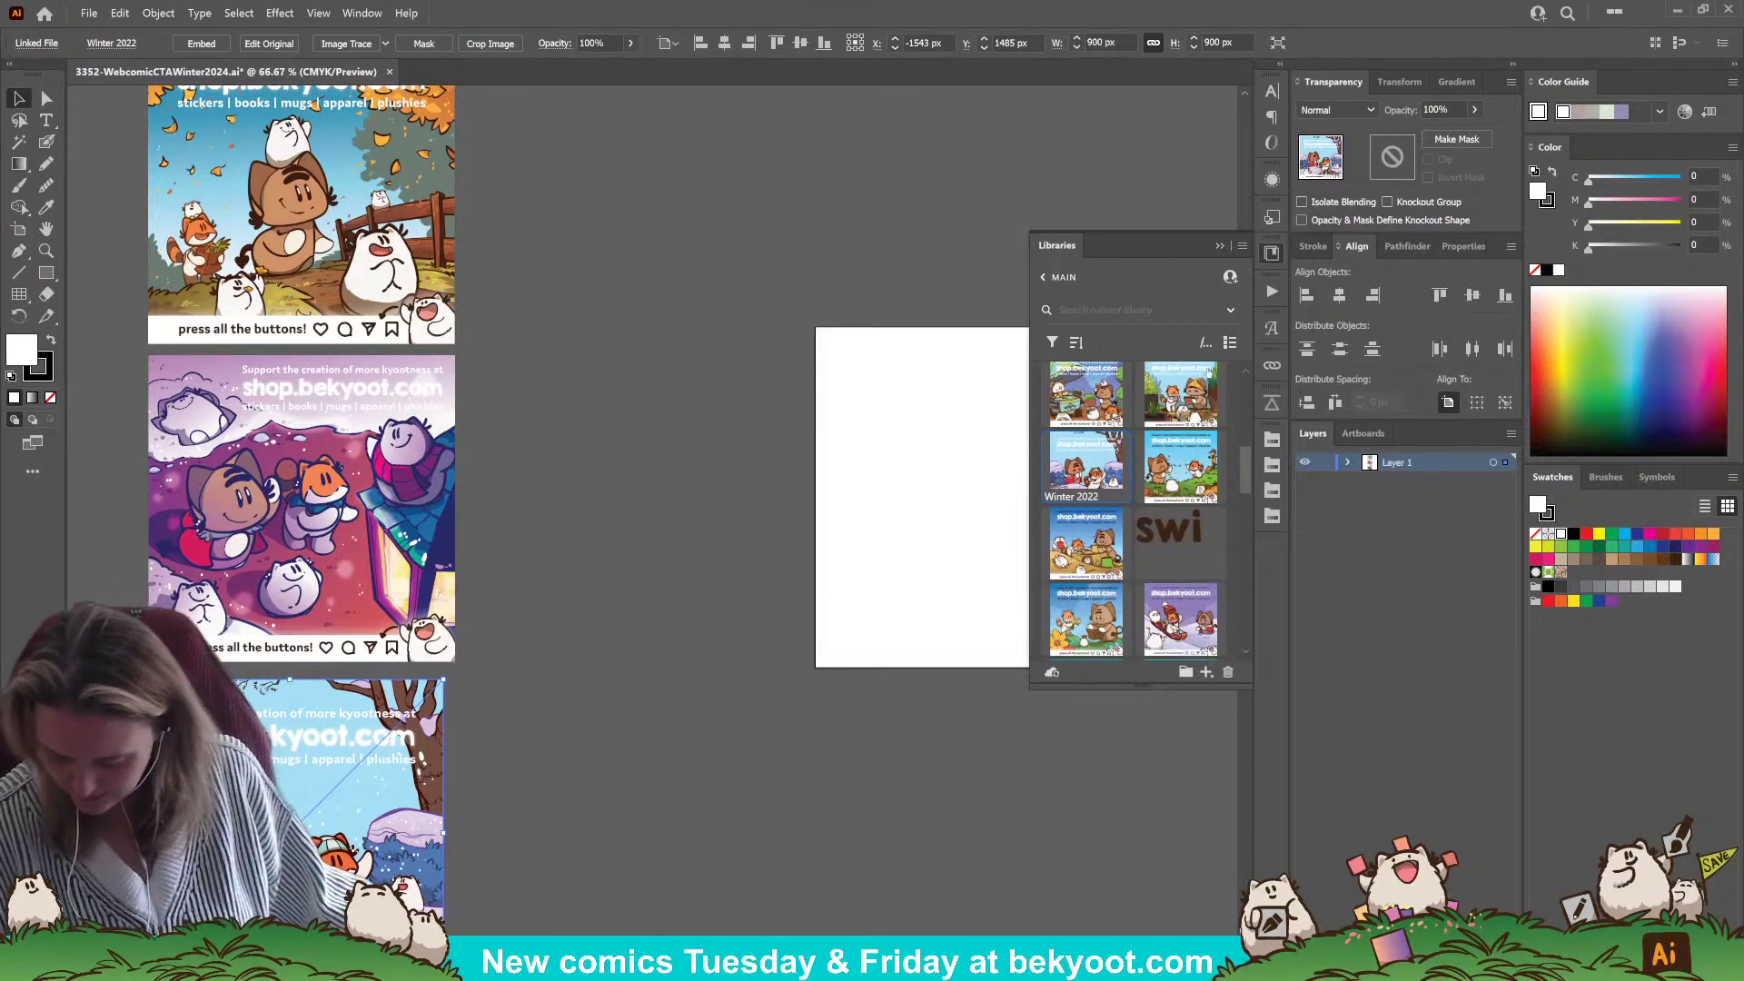
# - Place Winter promo 21 from the library on the empty canvas below the artboard, beside the column of references
pyautogui.moveTo(1181, 622); pyautogui.dragTo(571, 743)
pyautogui.click(572, 743)
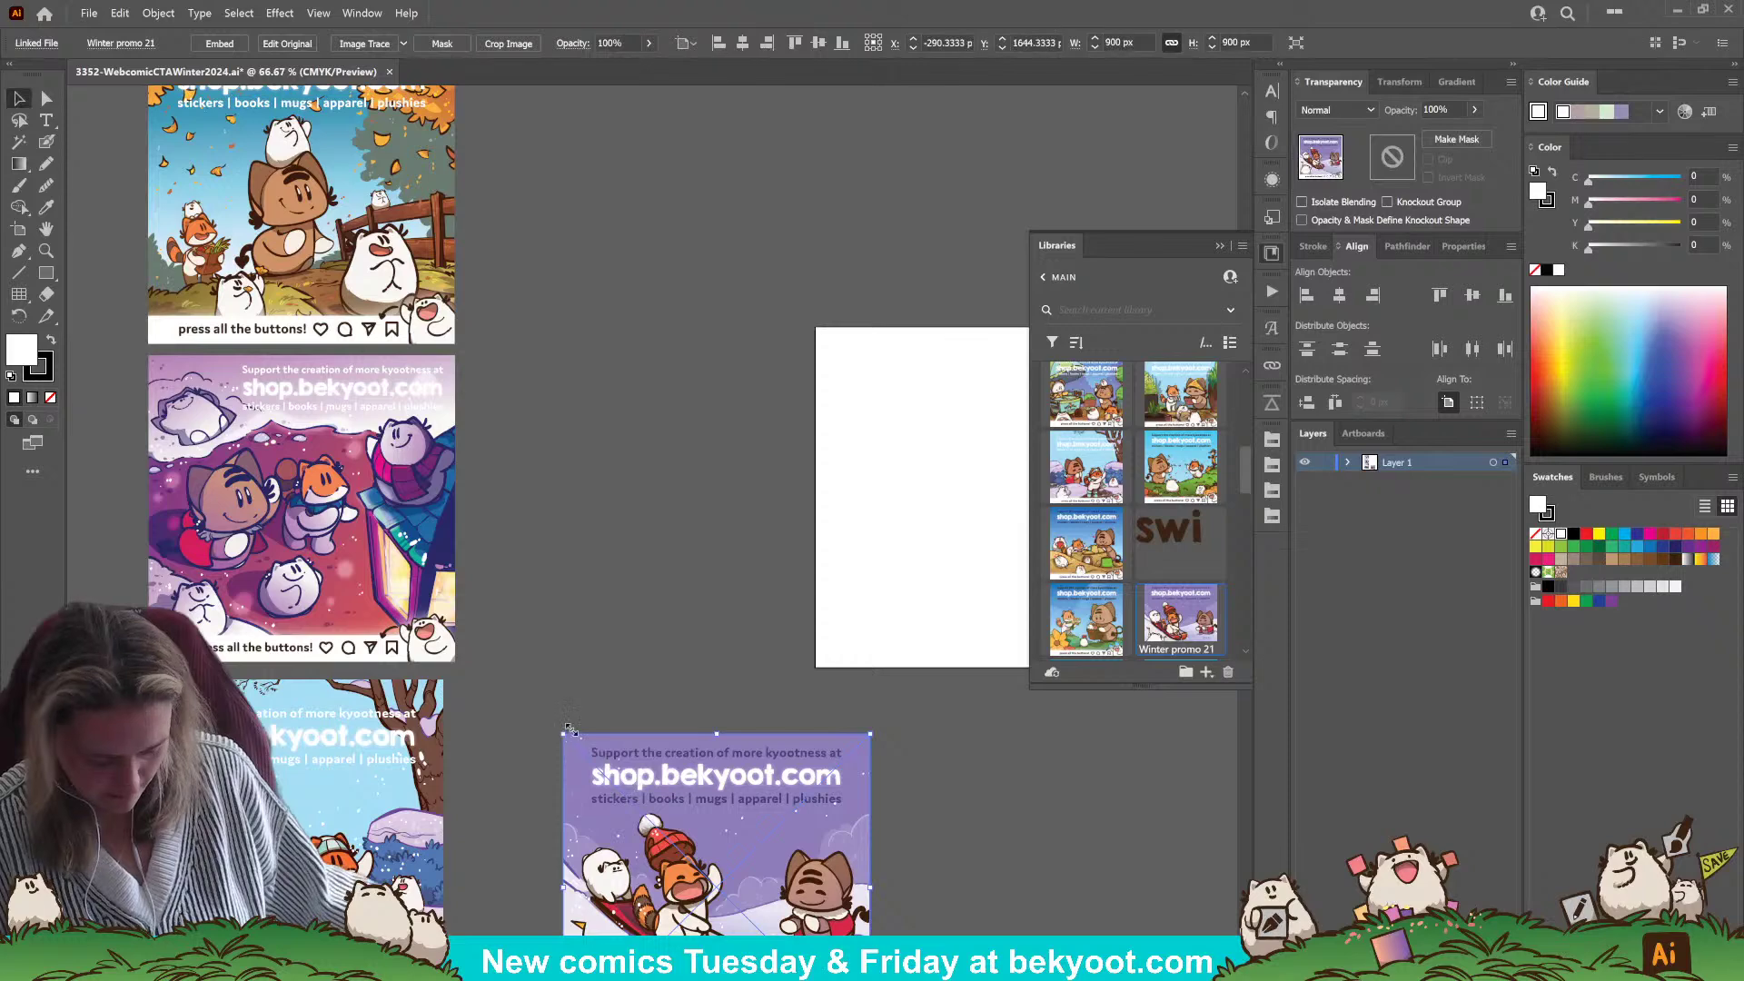
pyautogui.scroll(-3, 1247, 506)
pyautogui.moveTo(1247, 506); pyautogui.dragTo(1258, 375)
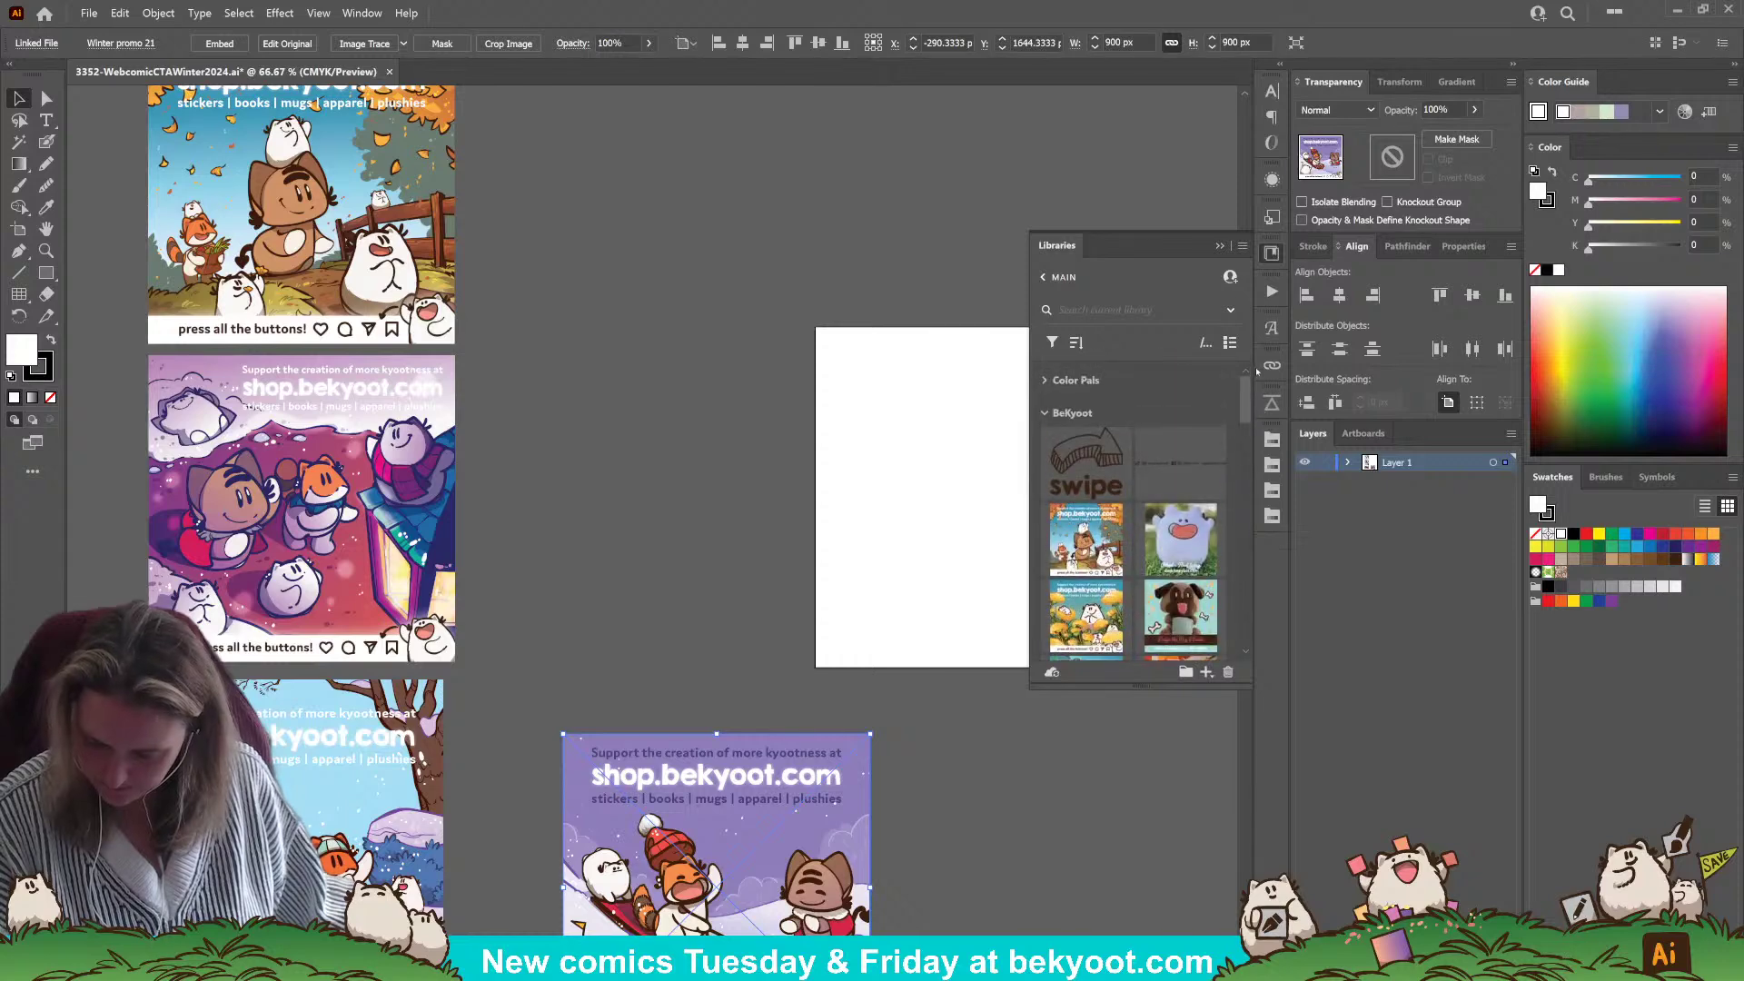
pyautogui.click(1219, 247)
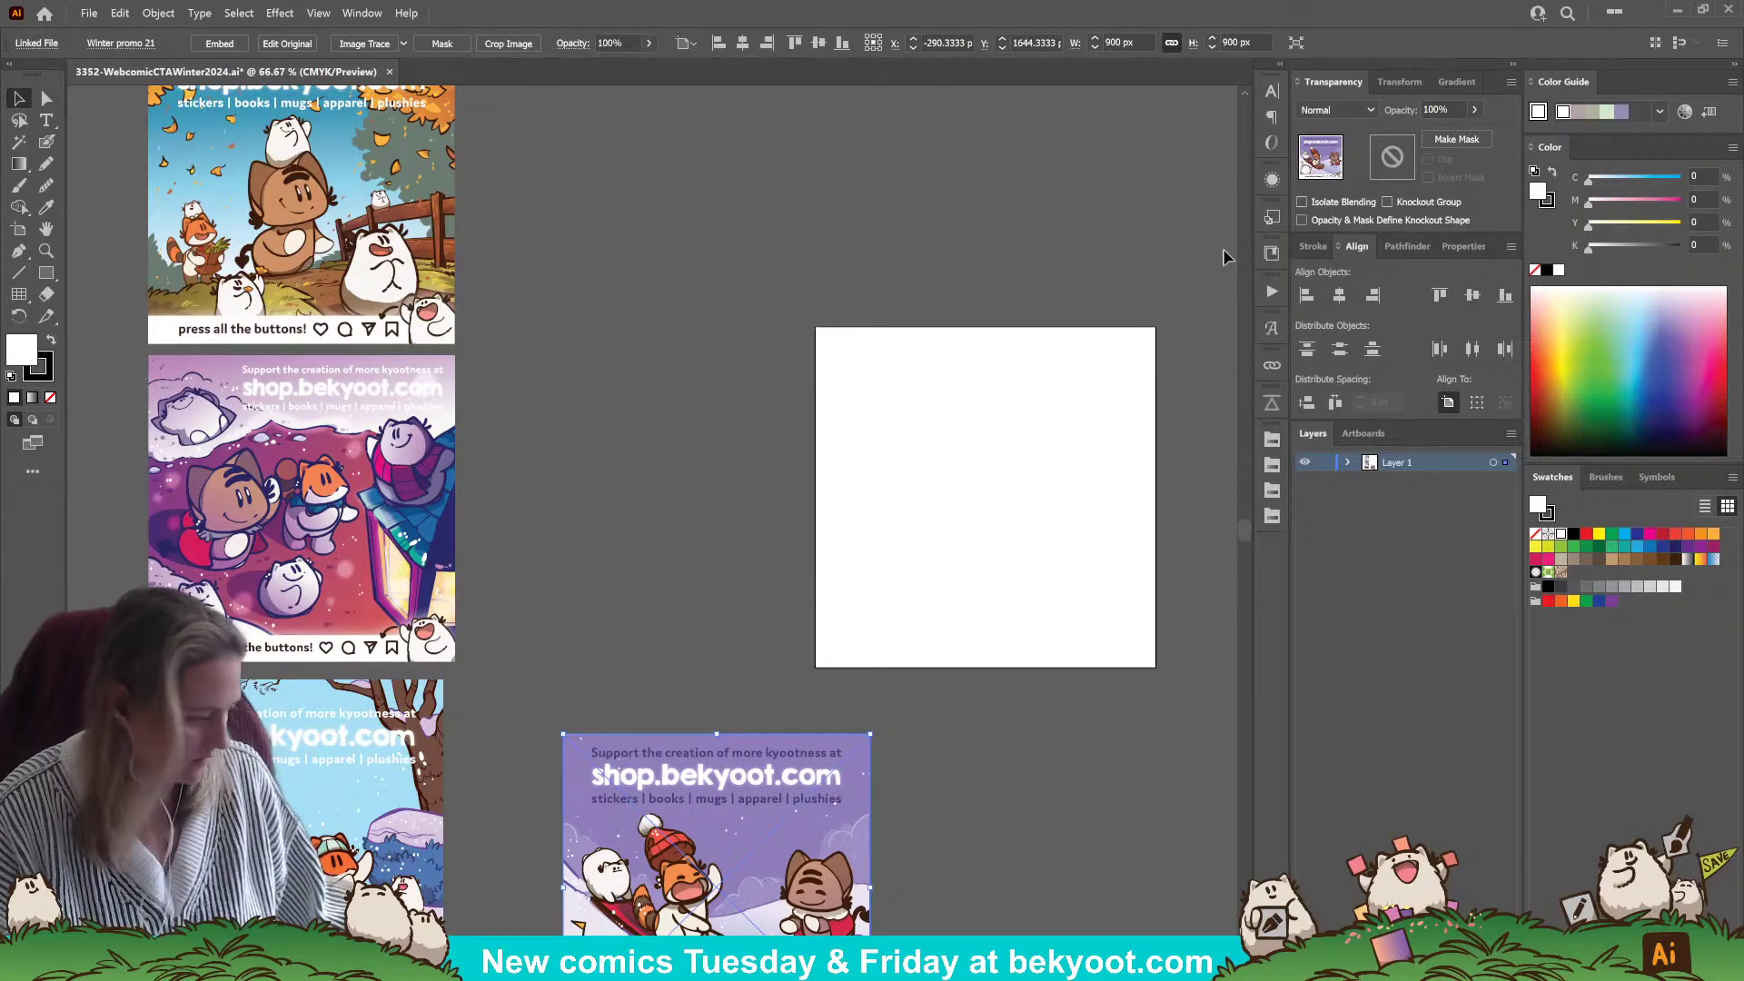
pyautogui.click(670, 460)
pyautogui.hotkey('ctrl', '-')
pyautogui.hscroll(-3, 650, 626)
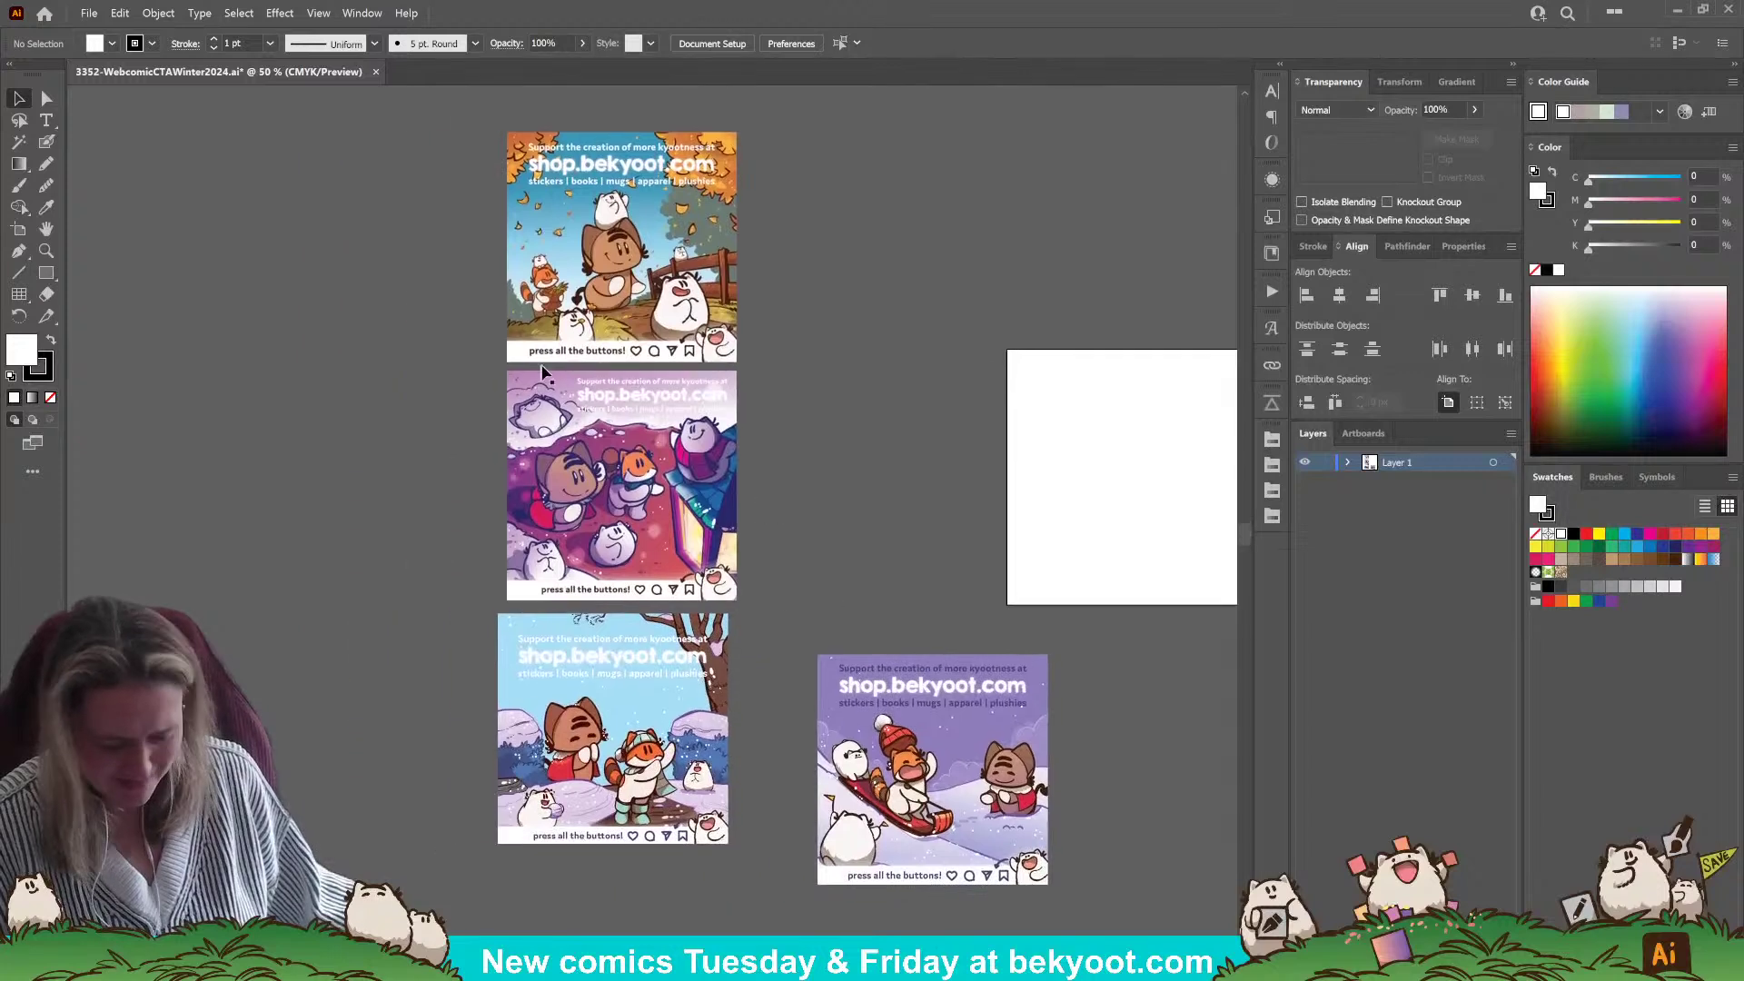
# - Arrange the references compactly, with the sledding winter promo beside the purple winter artwork and the light-blue winter scene directly beneath the sledding promo
pyautogui.moveTo(862, 287); pyautogui.dragTo(671, 484)
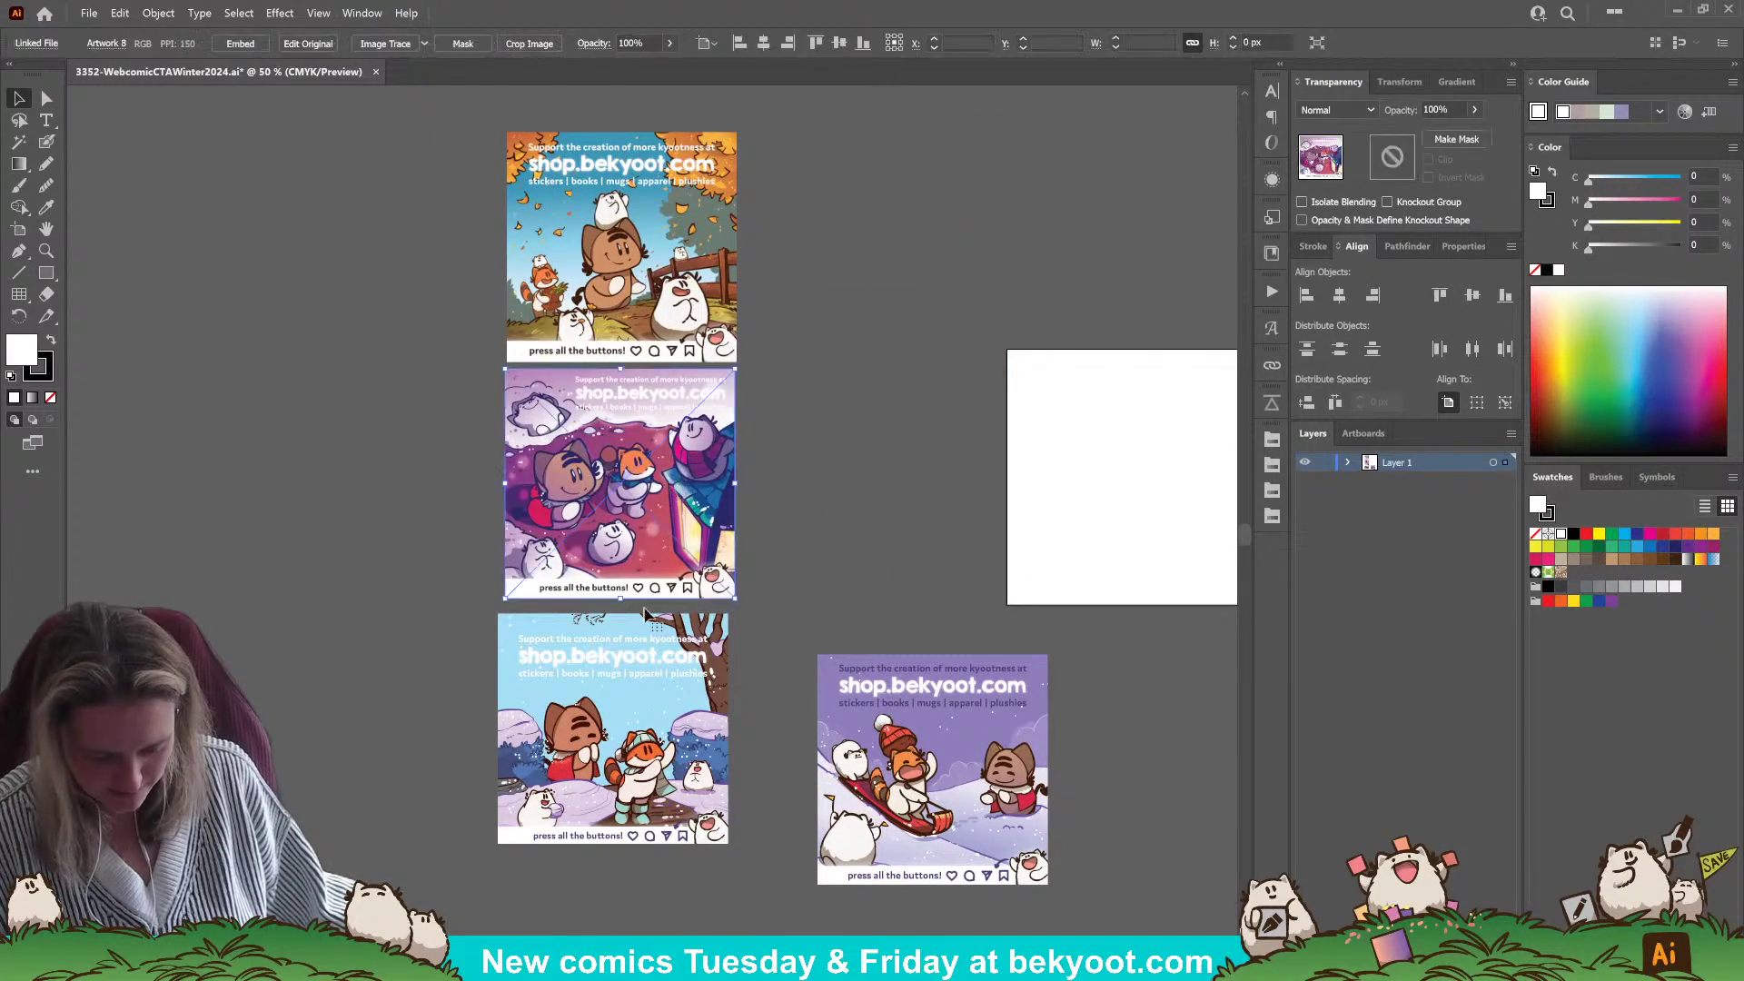
pyautogui.moveTo(668, 786); pyautogui.dragTo(673, 780)
pyautogui.moveTo(936, 744); pyautogui.dragTo(450, 493)
pyautogui.moveTo(676, 727); pyautogui.dragTo(435, 730)
pyautogui.click(904, 627)
# - Look through the past promo artworks and base graphics in the BeKyoot group of the MAIN library
pyautogui.scroll(1, 923, 537)
pyautogui.scroll(-3, 724, 549)
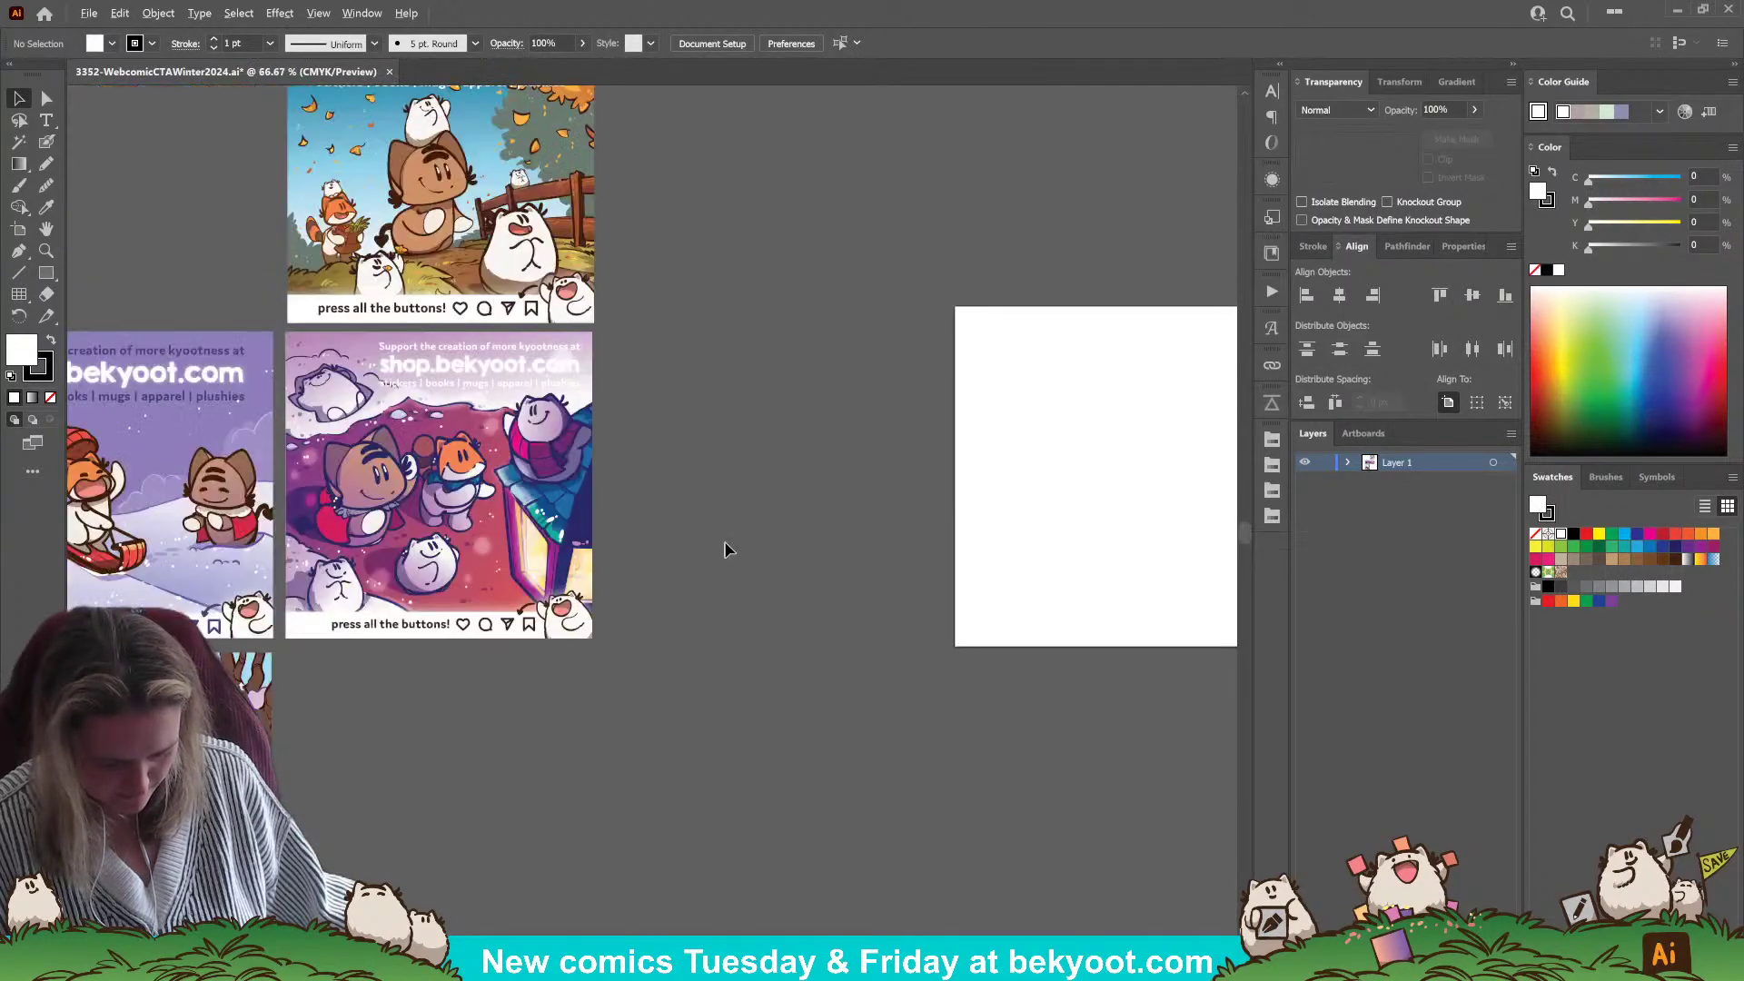
pyautogui.scroll(2, 735, 555)
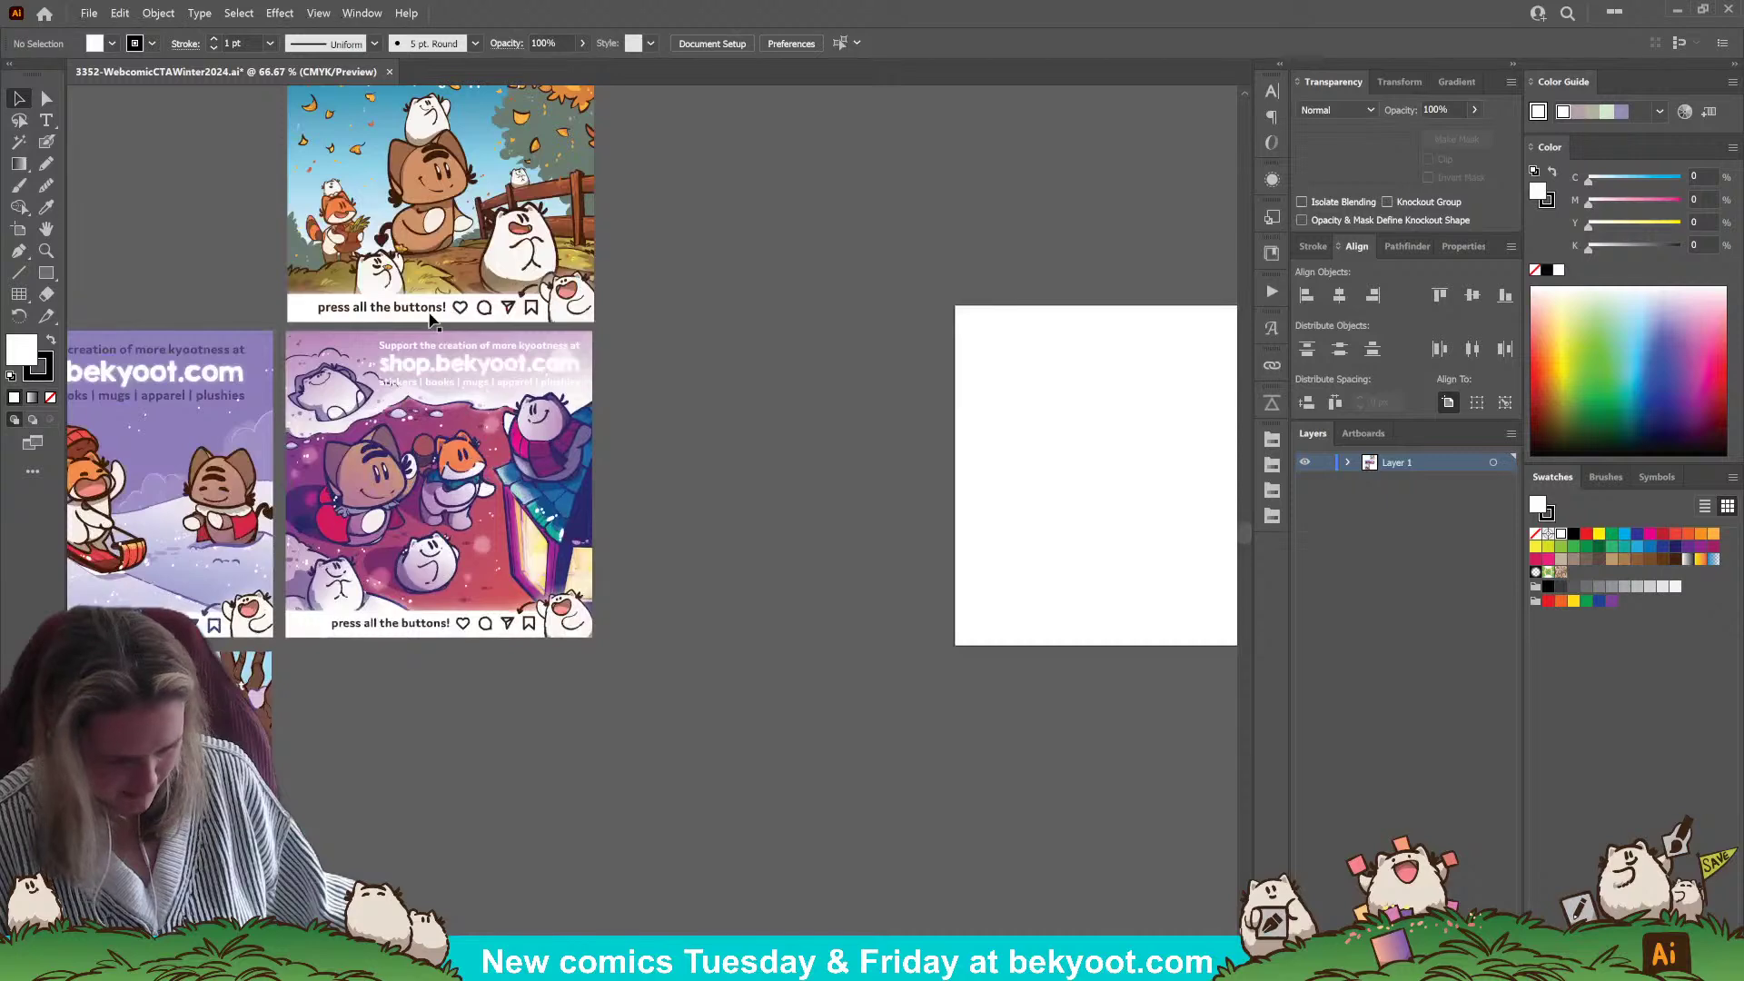
pyautogui.hscroll(1, 900, 464)
pyautogui.hscroll(5, 892, 496)
pyautogui.scroll(1, 635, 420)
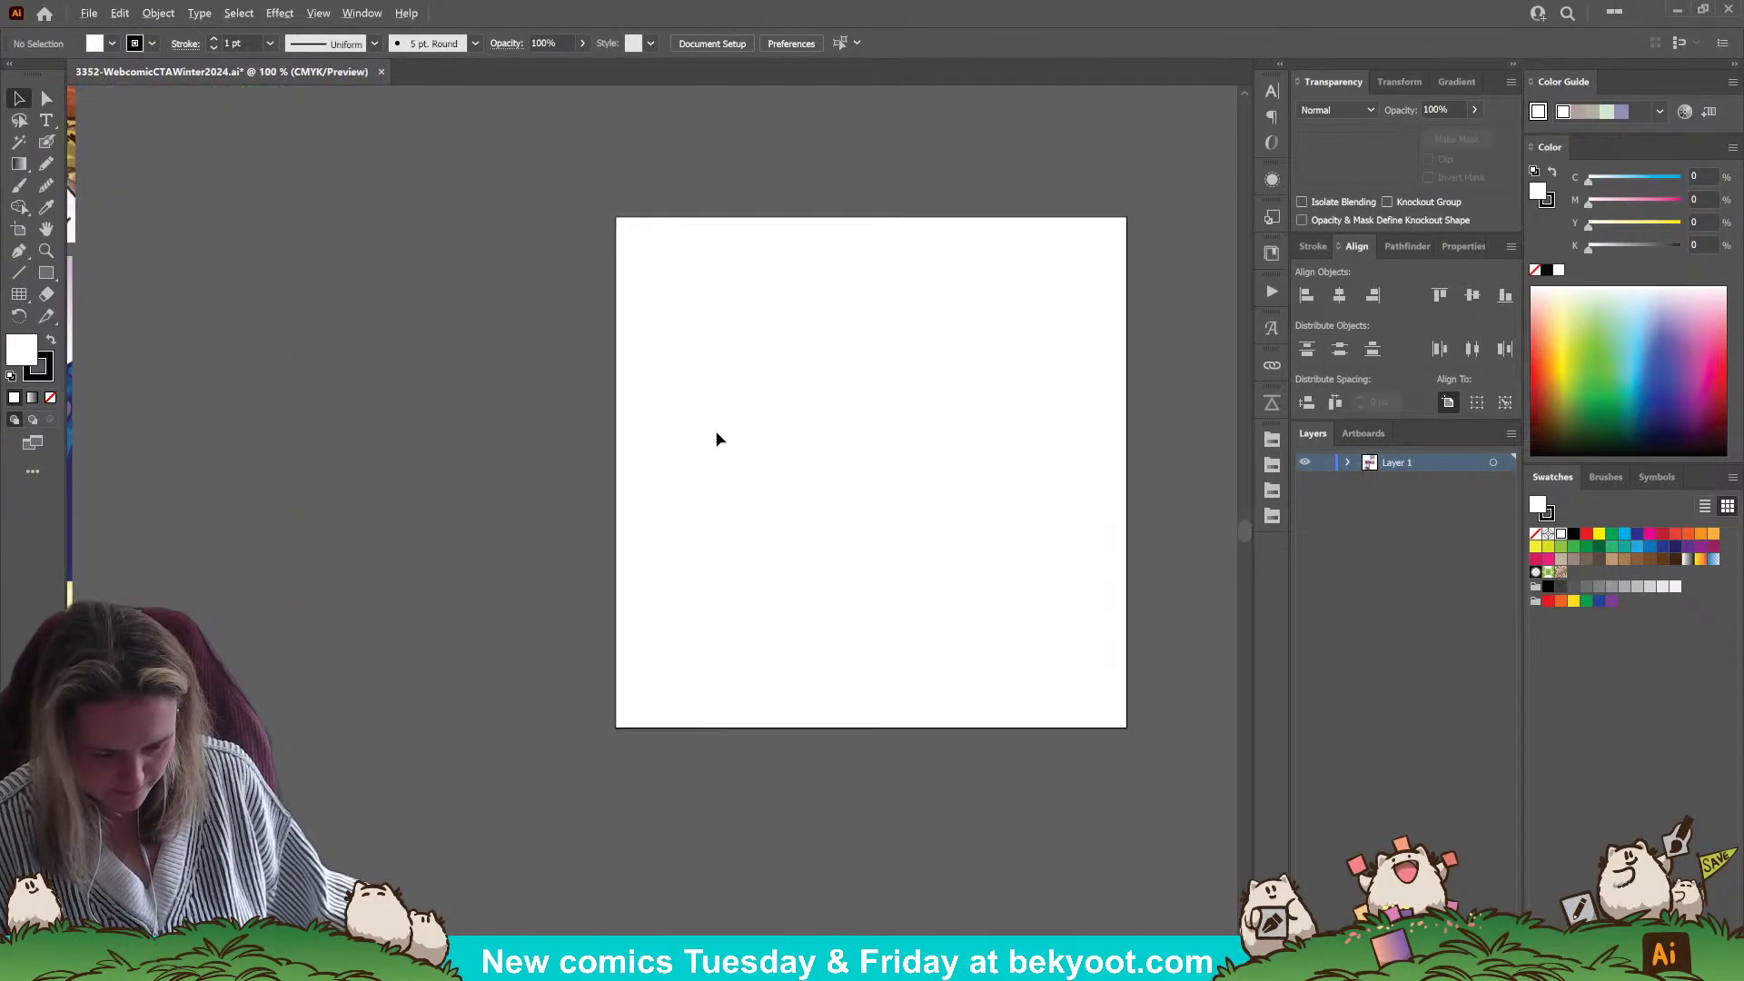
pyautogui.hscroll(3, 808, 454)
pyautogui.scroll(-1, 808, 454)
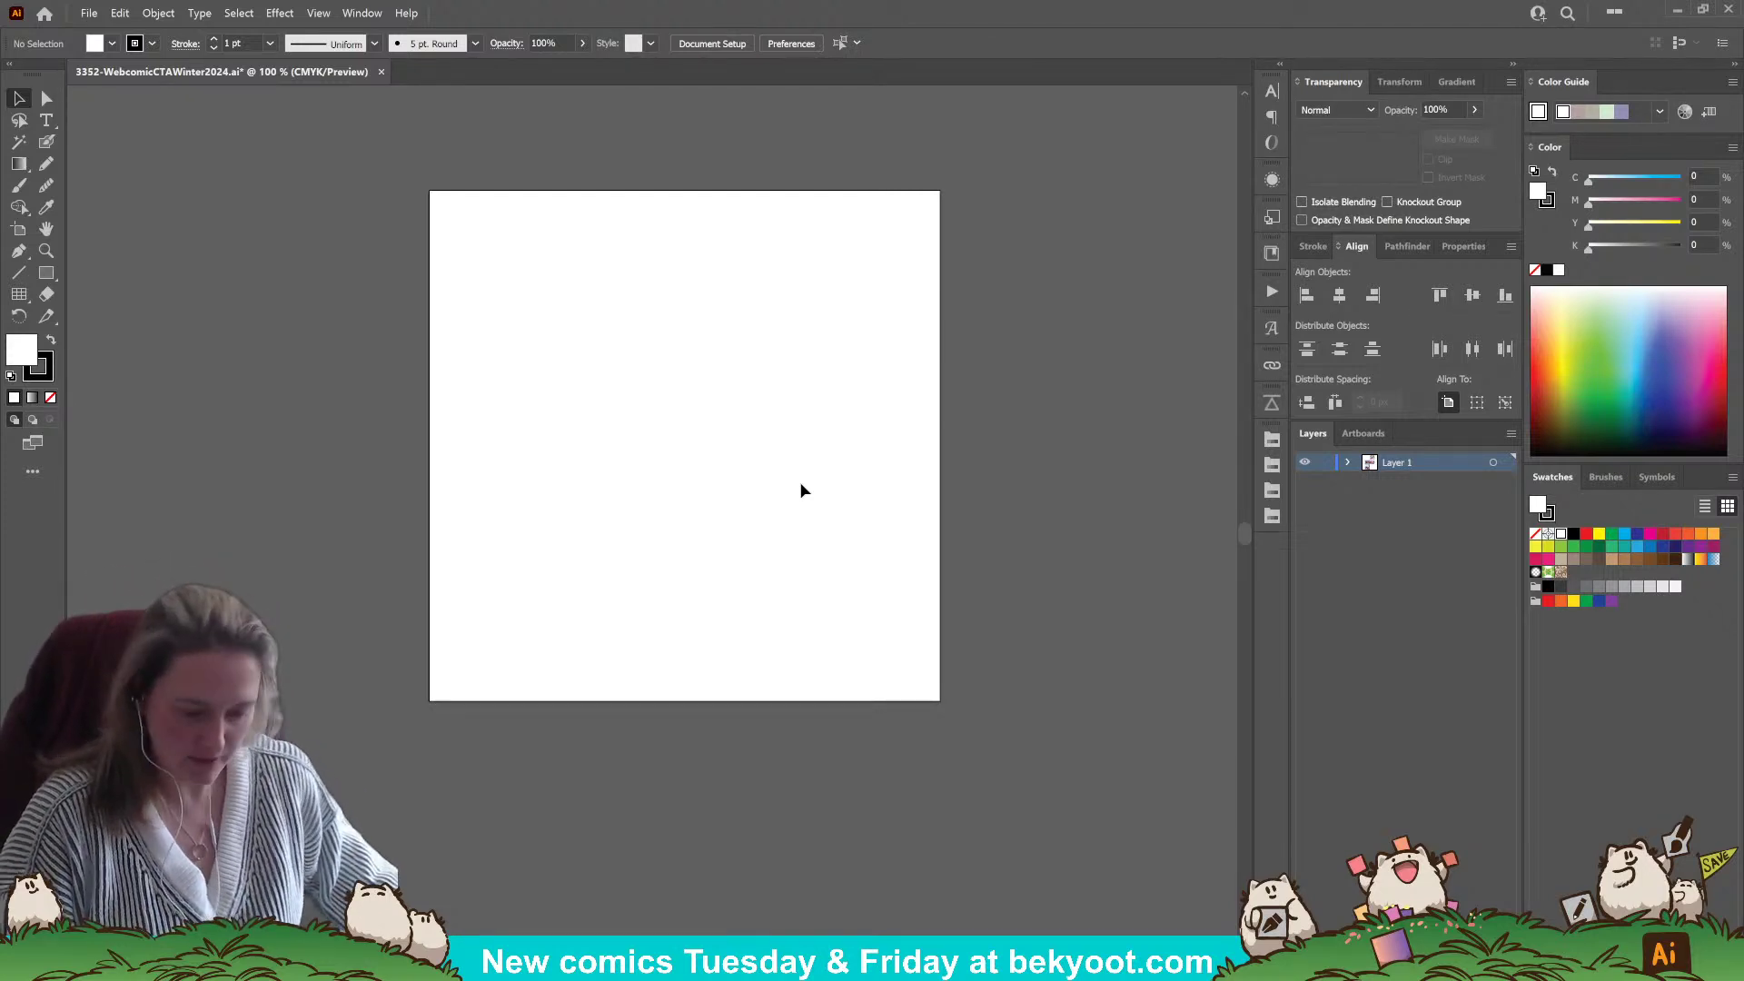
pyautogui.click(46, 142)
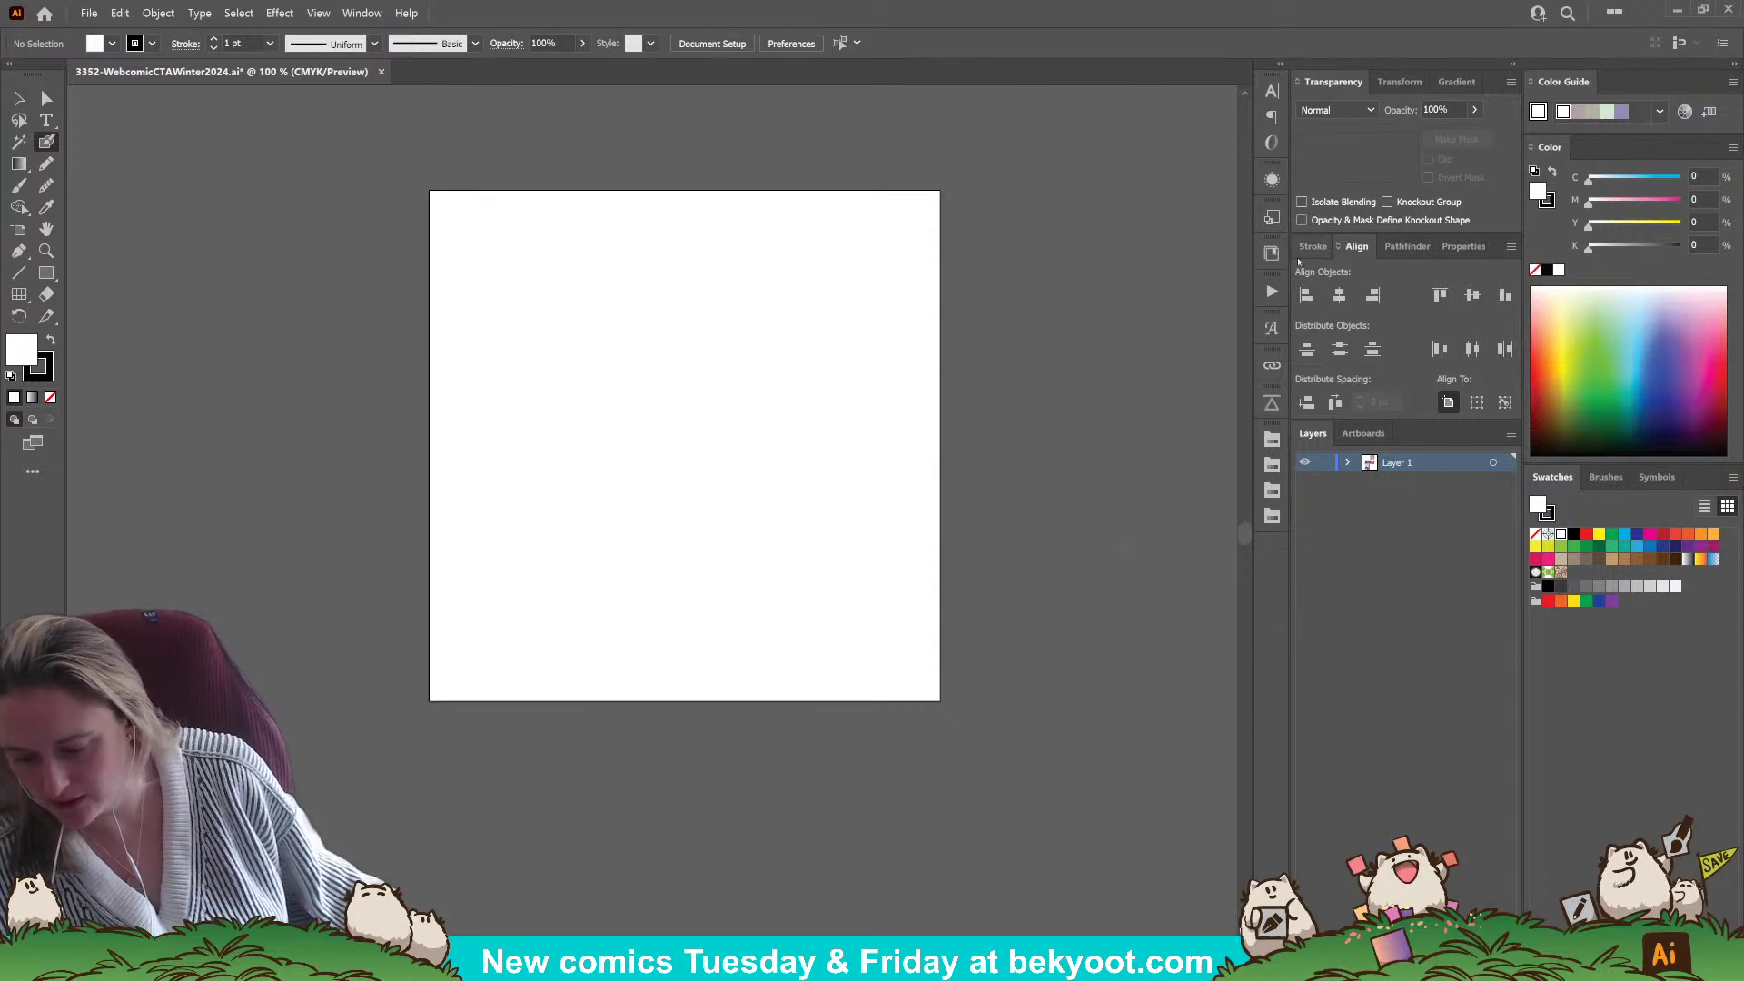
pyautogui.click(1271, 253)
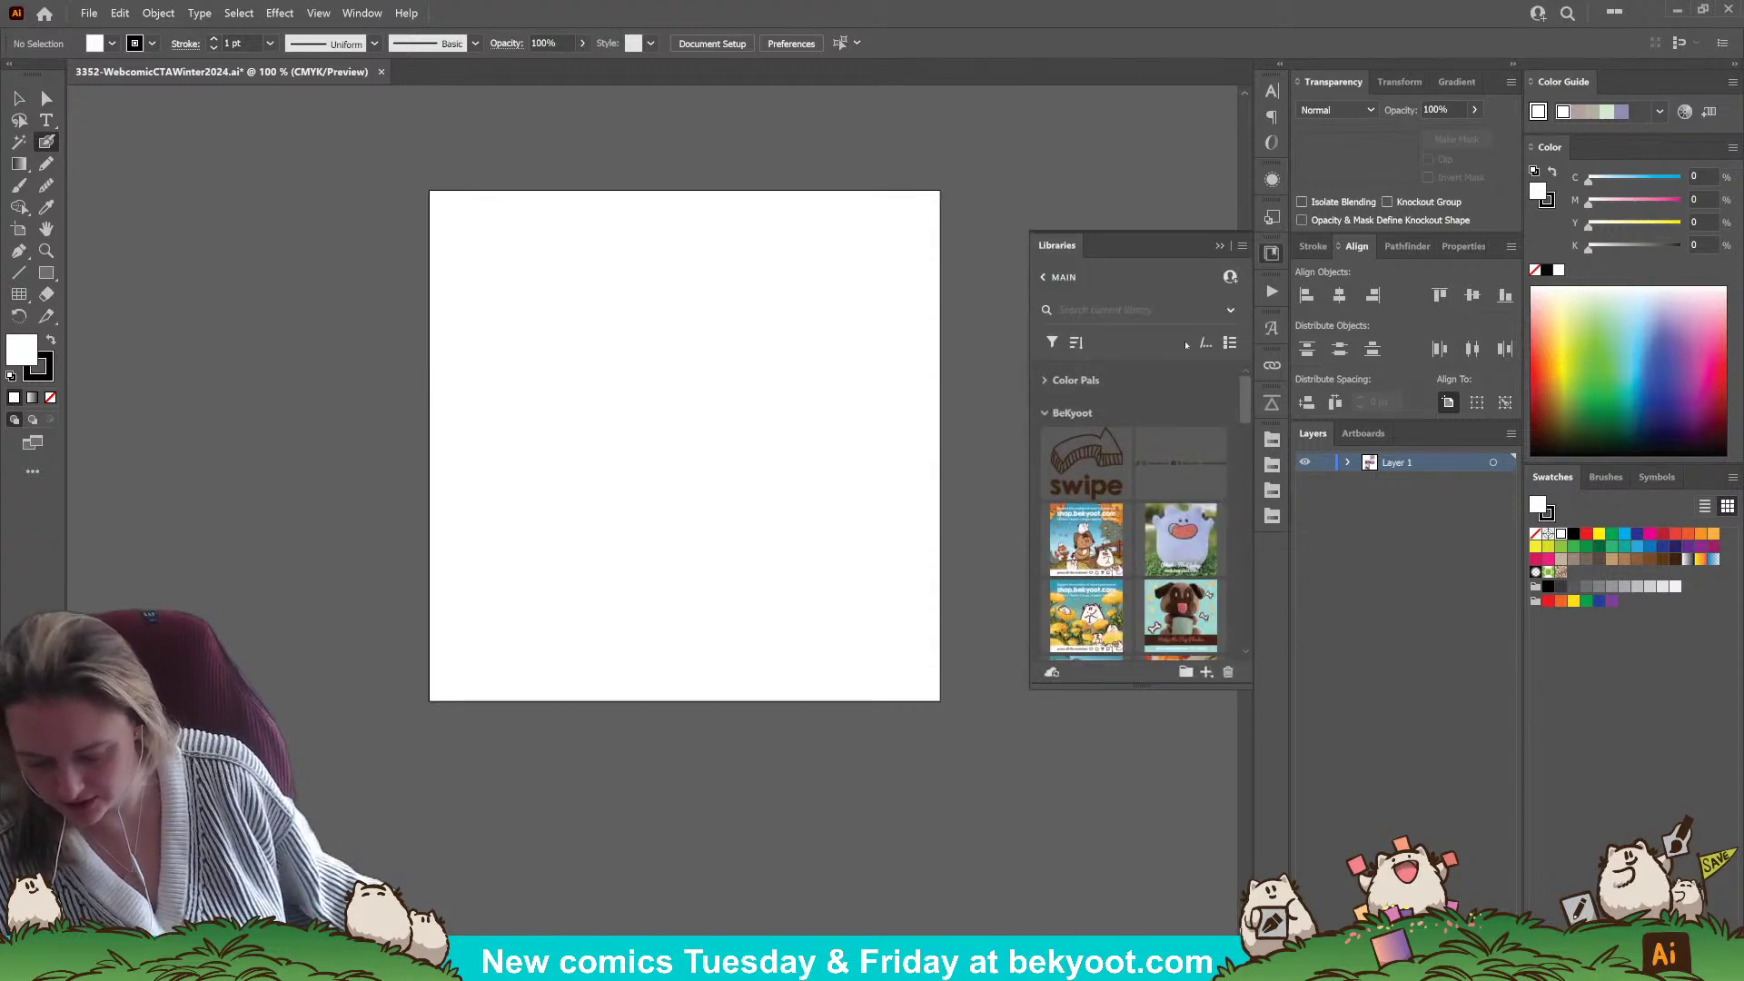
pyautogui.scroll(-2, 994, 495)
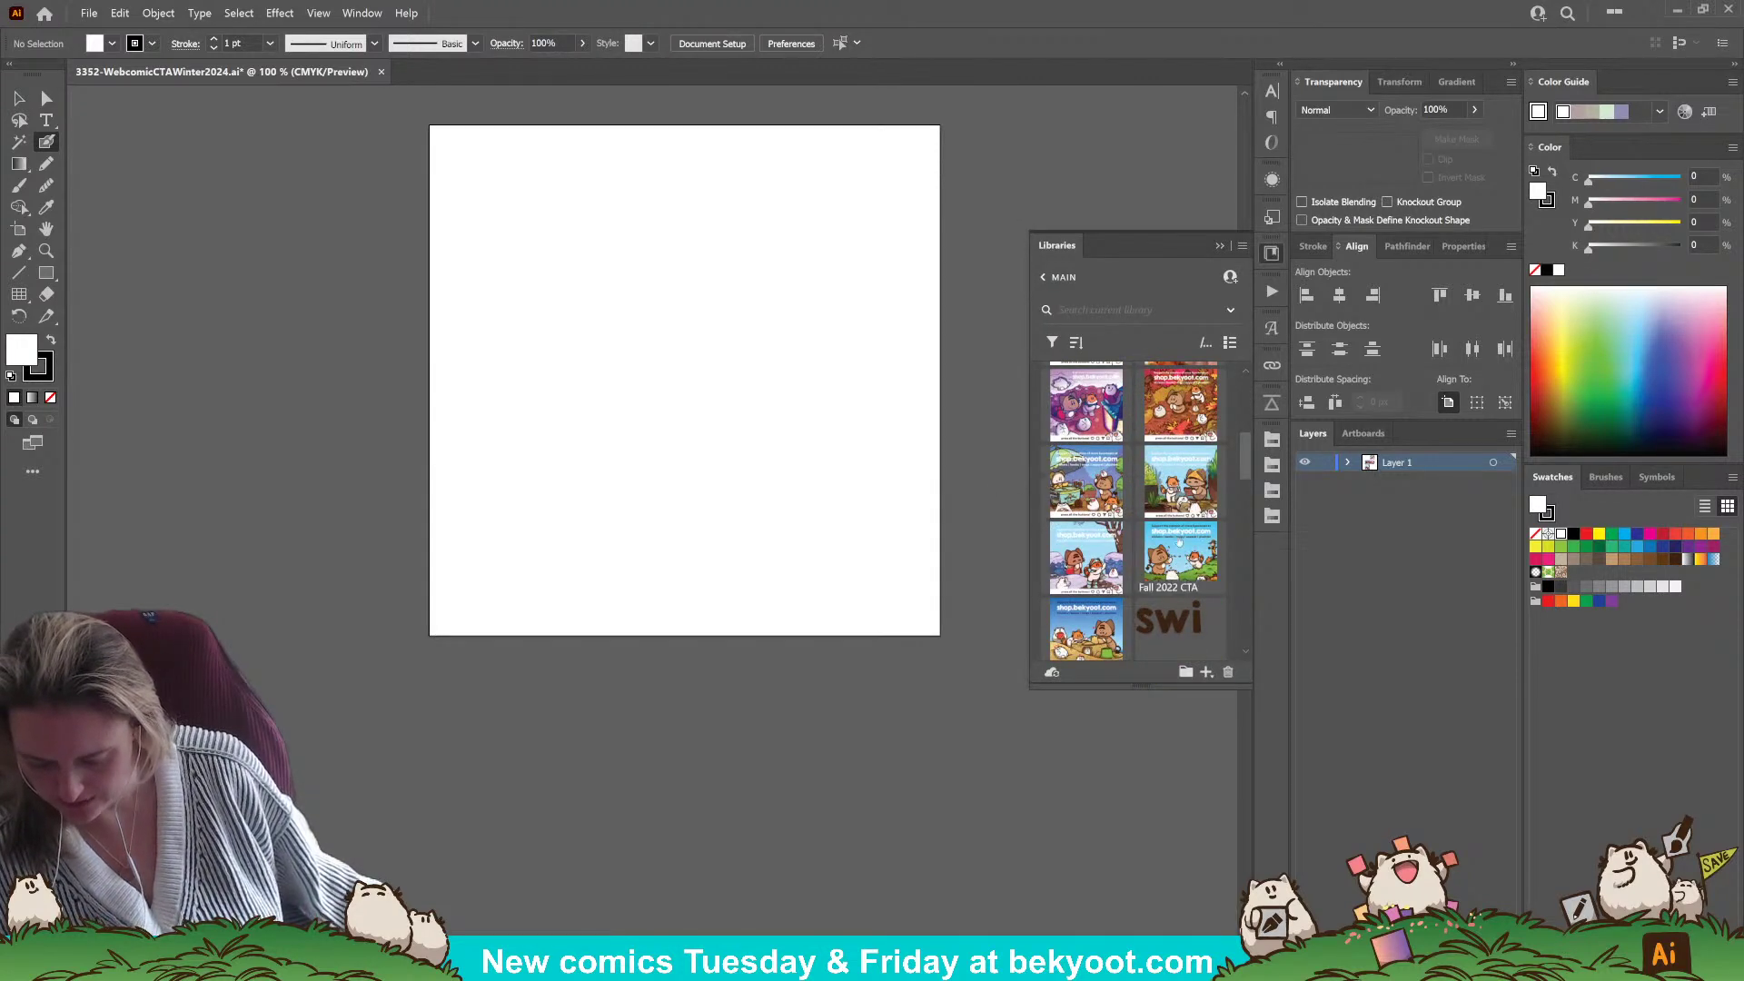
pyautogui.scroll(-3, 1179, 467)
pyautogui.scroll(-1, 1141, 409)
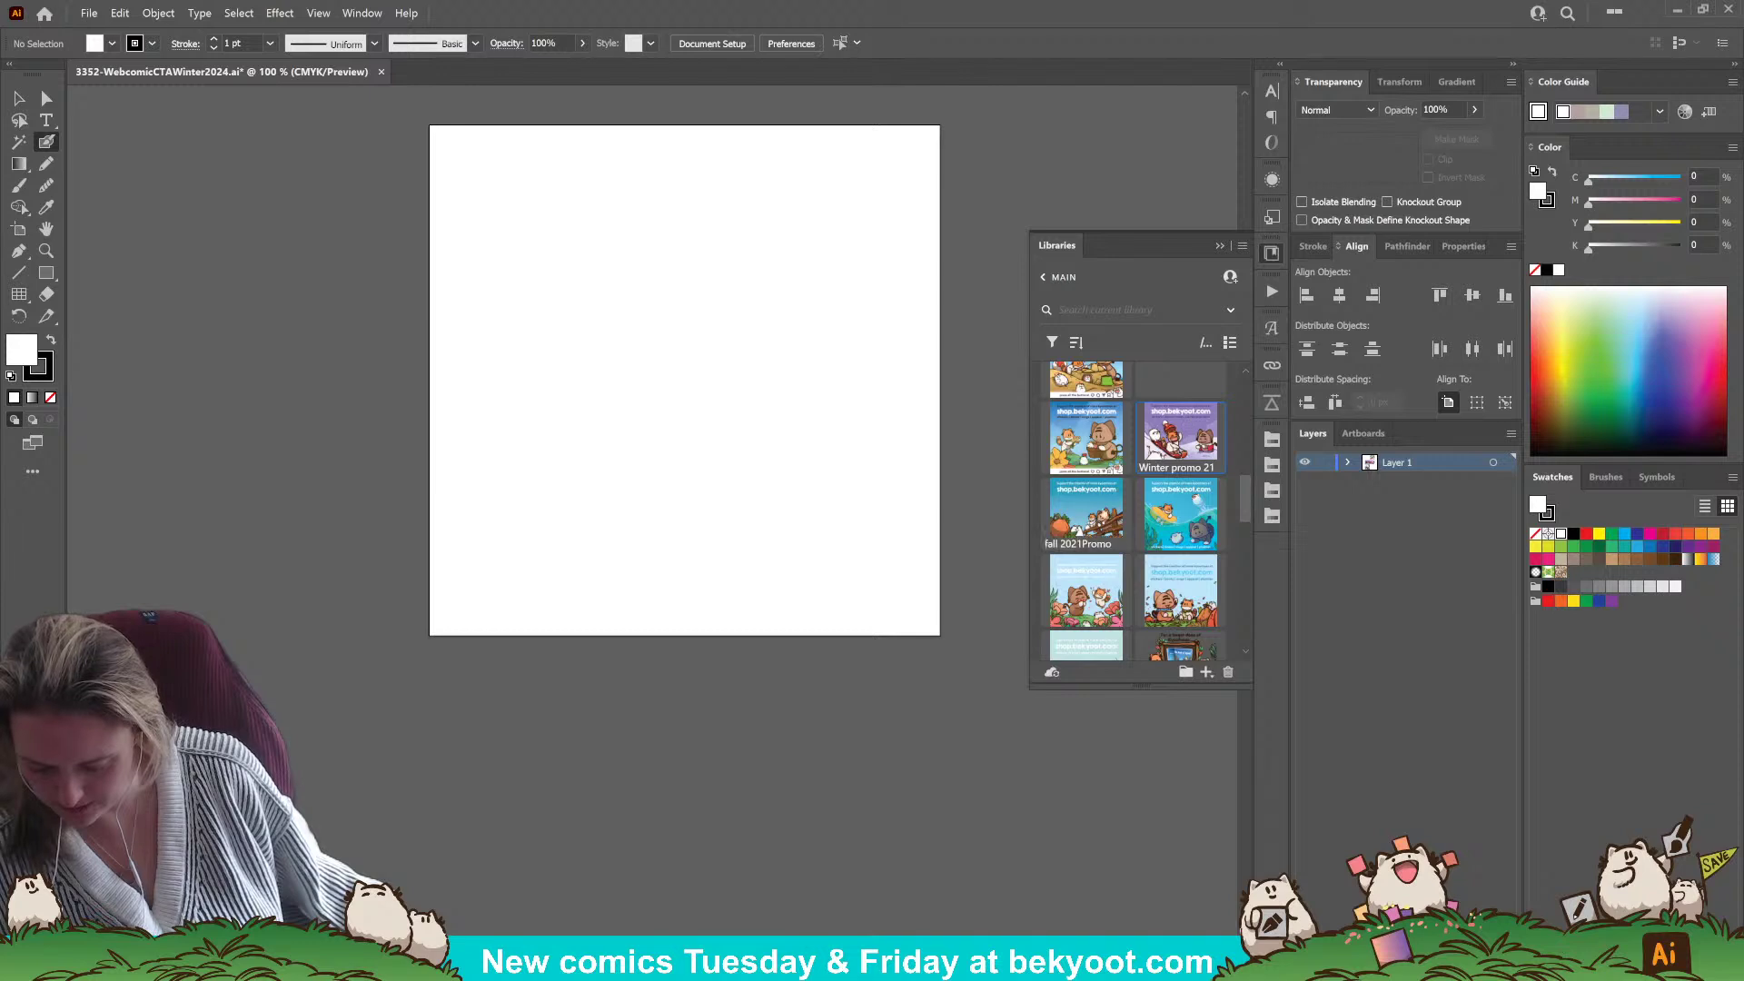
pyautogui.scroll(-5, 1141, 410)
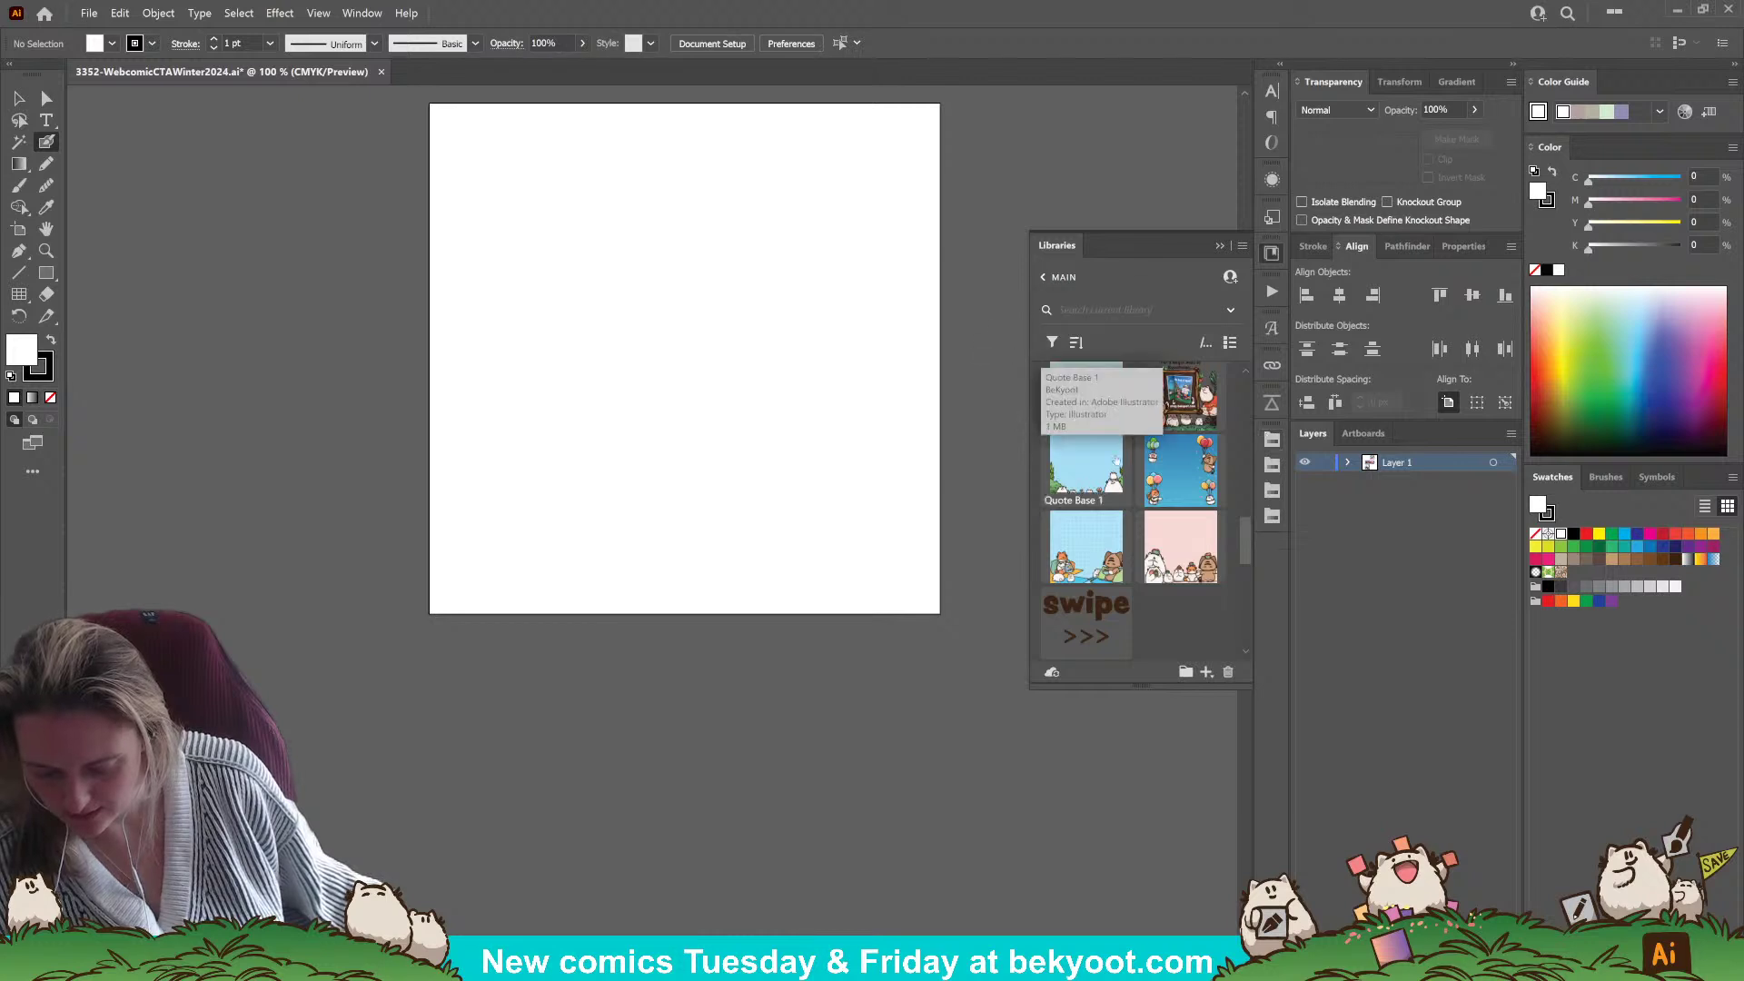
pyautogui.scroll(2, 1110, 447)
pyautogui.scroll(5, 1134, 466)
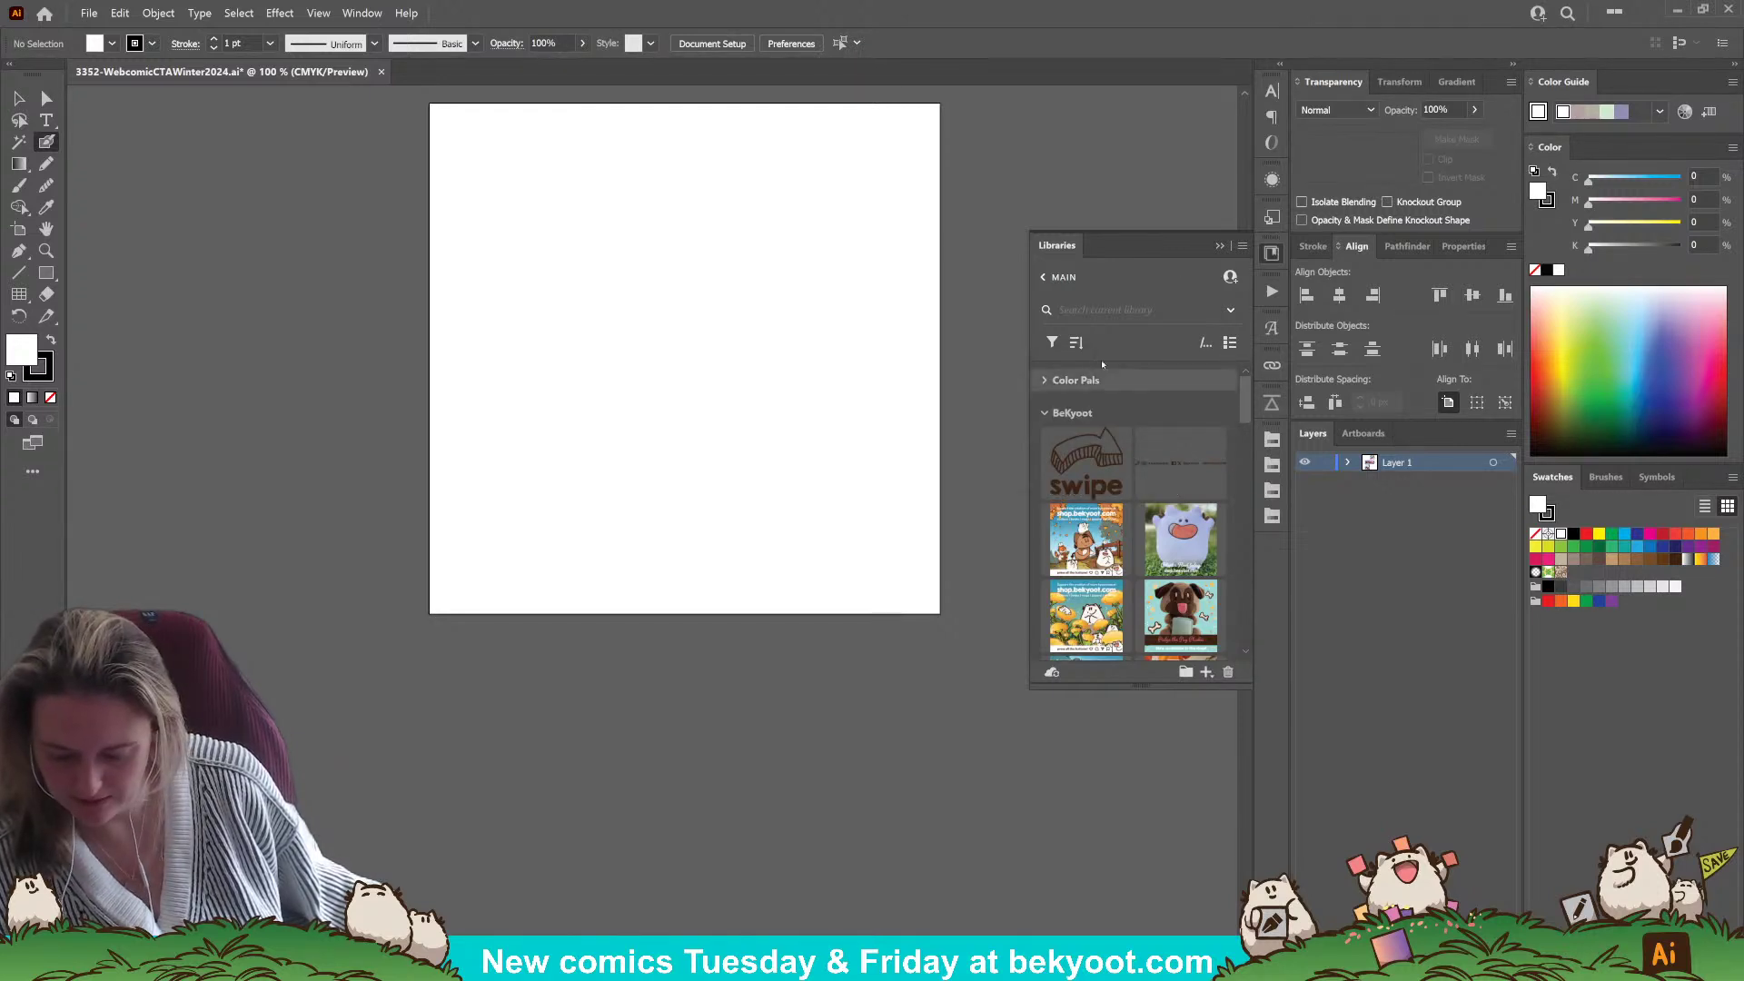
pyautogui.click(1218, 247)
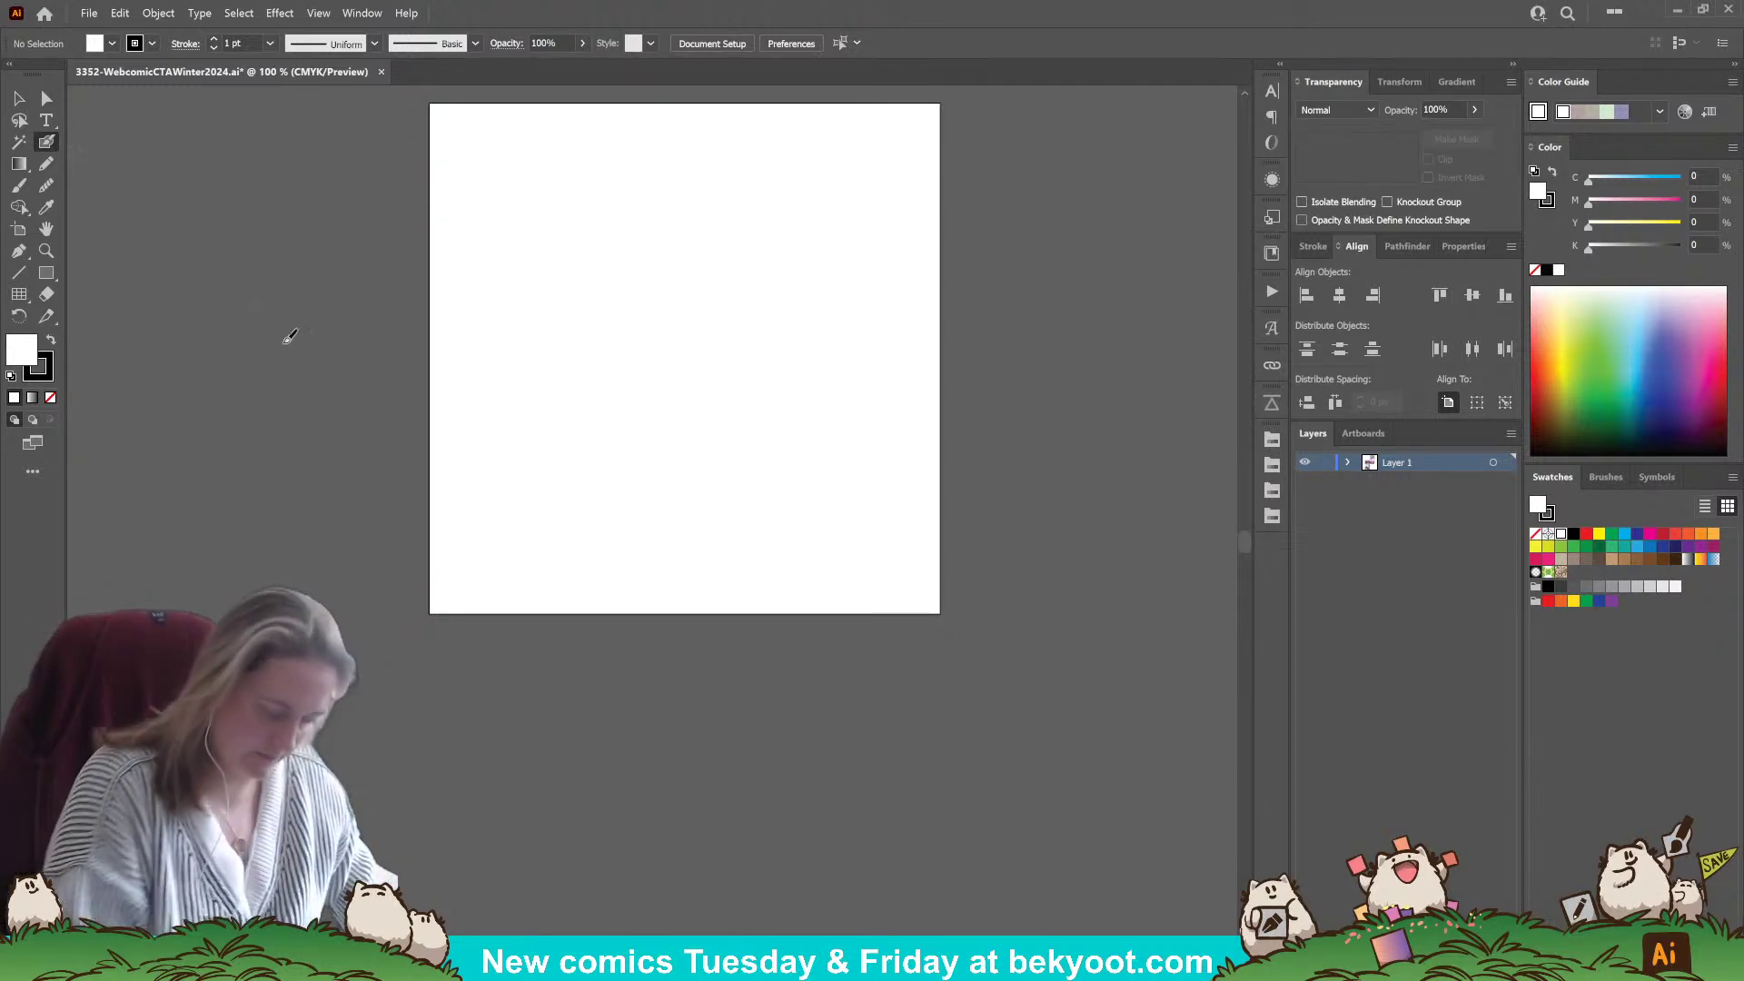
# - Brush a tall rounded body outline with two small ears in the middle of the artboard, using a black stroke
pyautogui.scroll(2, 545, 631)
pyautogui.moveTo(545, 586)
pyautogui.mouseDown()
pyautogui.moveTo(581, 421)
pyautogui.moveTo(628, 342)
pyautogui.moveTo(714, 352)
pyautogui.moveTo(765, 437)
pyautogui.moveTo(795, 586)
pyautogui.mouseUp()
pyautogui.moveTo(625, 351)
pyautogui.mouseDown()
pyautogui.moveTo(713, 344)
pyautogui.moveTo(761, 450)
pyautogui.mouseUp()
pyautogui.moveTo(651, 332); pyautogui.dragTo(600, 378)
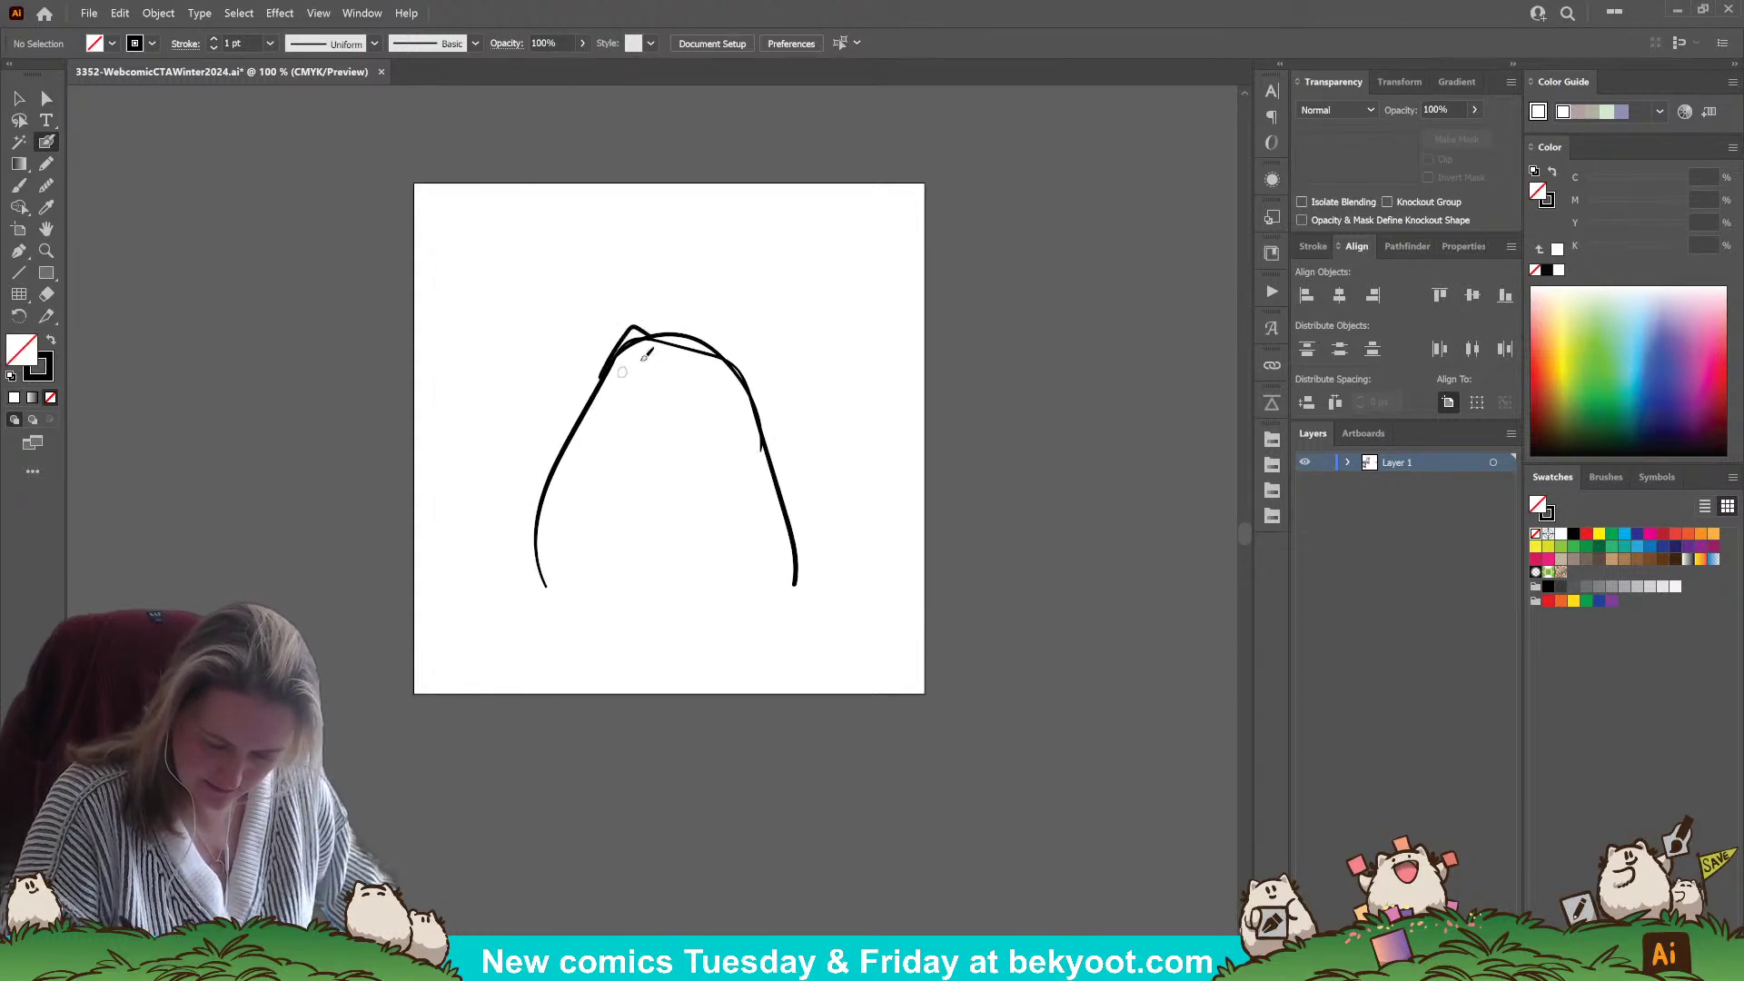
pyautogui.moveTo(699, 336)
pyautogui.mouseDown()
pyautogui.moveTo(736, 379)
pyautogui.moveTo(664, 357)
pyautogui.mouseUp()
pyautogui.hotkey('ctrl', 'z')
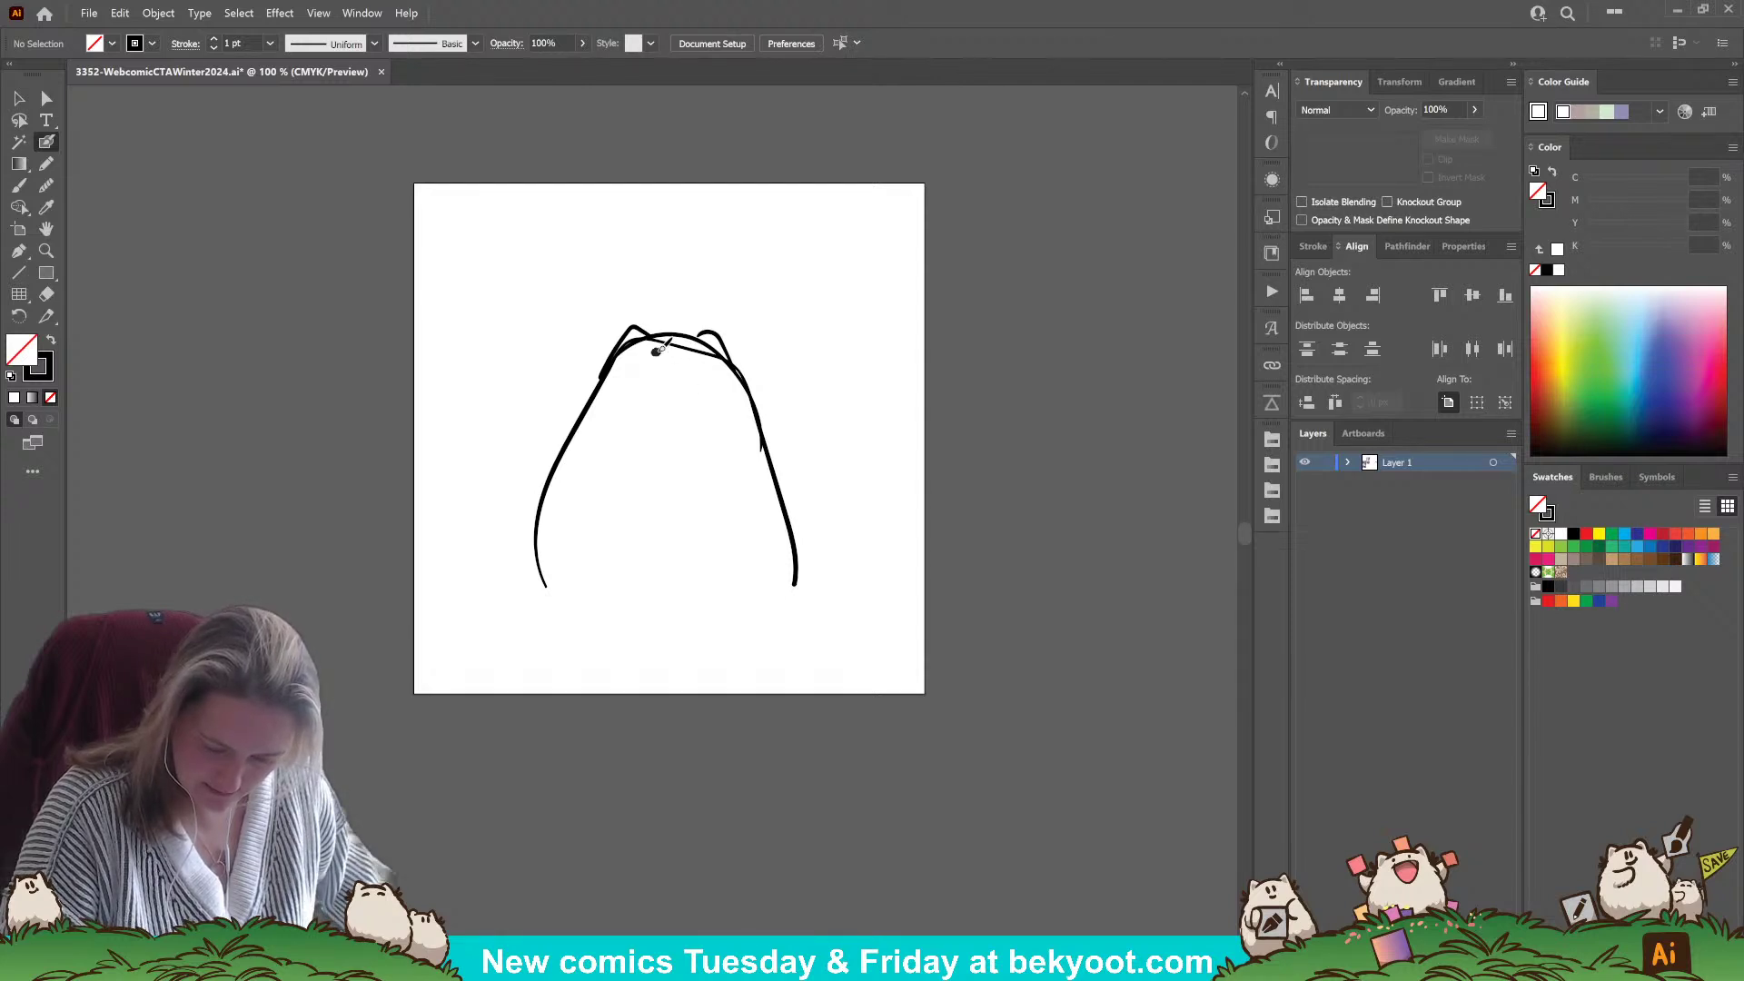
# - Draw two dot eyes and a wide, closed smiling mouth shape on the tall character's head
pyautogui.moveTo(677, 368)
pyautogui.mouseDown()
pyautogui.moveTo(630, 382)
pyautogui.moveTo(694, 411)
pyautogui.moveTo(717, 363)
pyautogui.mouseUp()
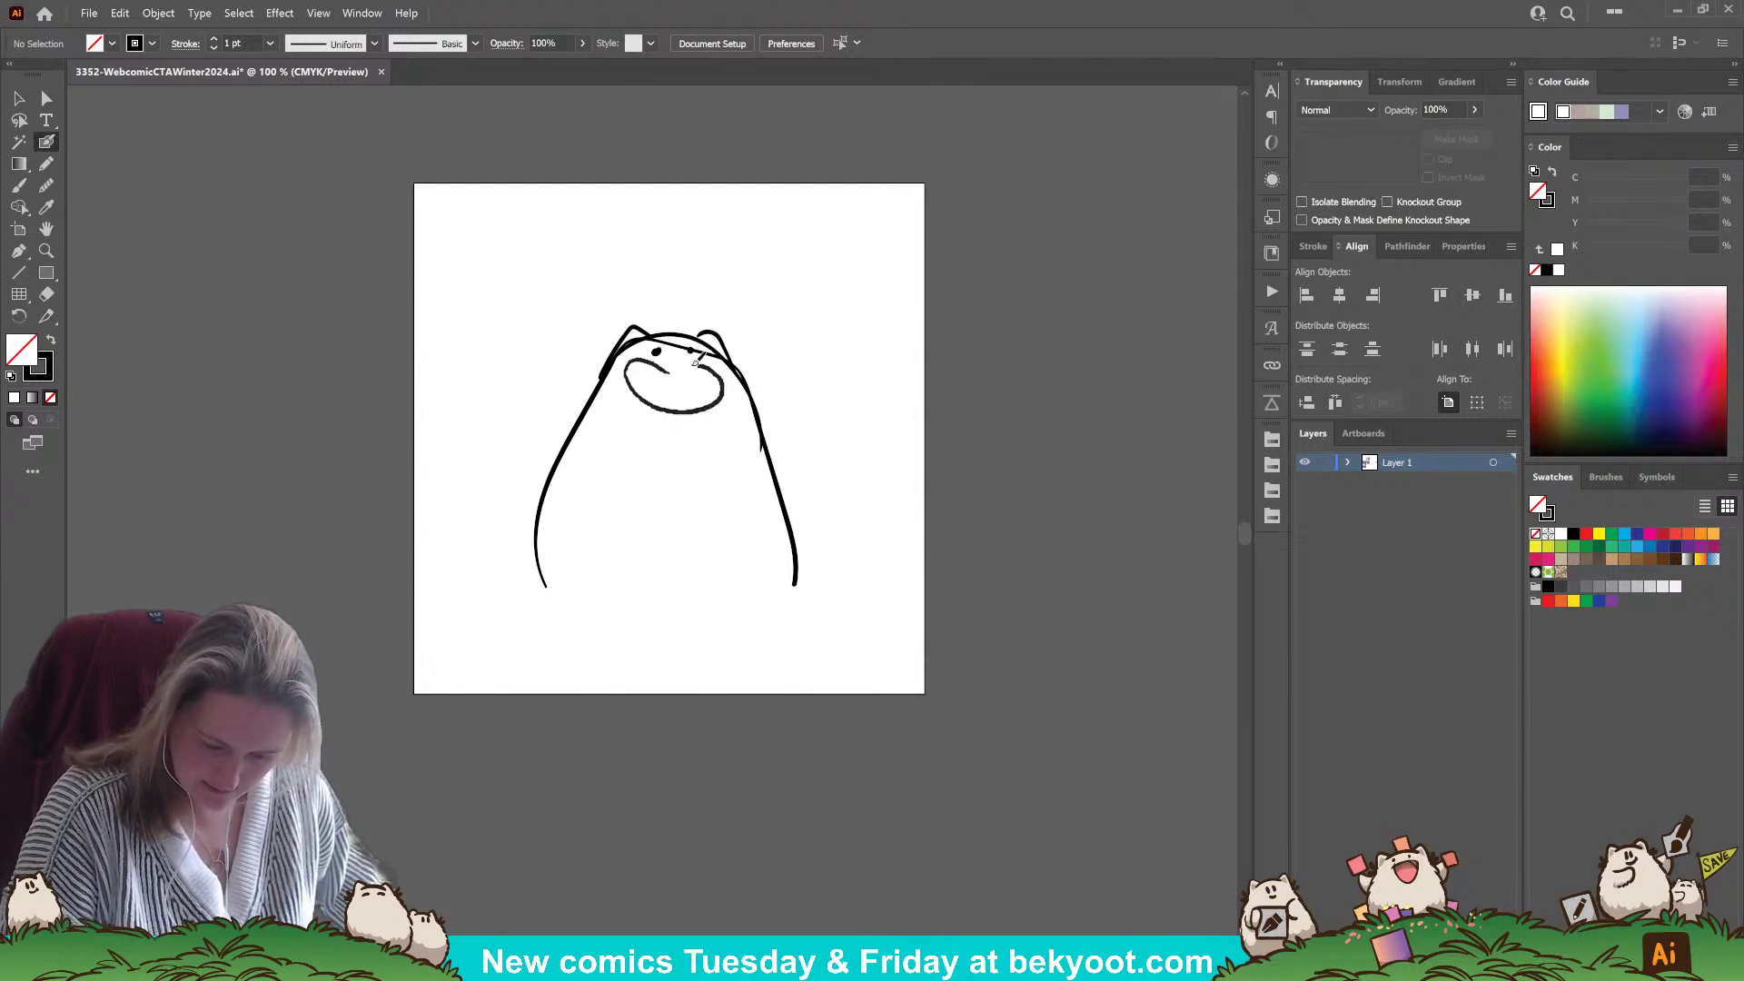
pyautogui.hotkey('ctrl', 'z')
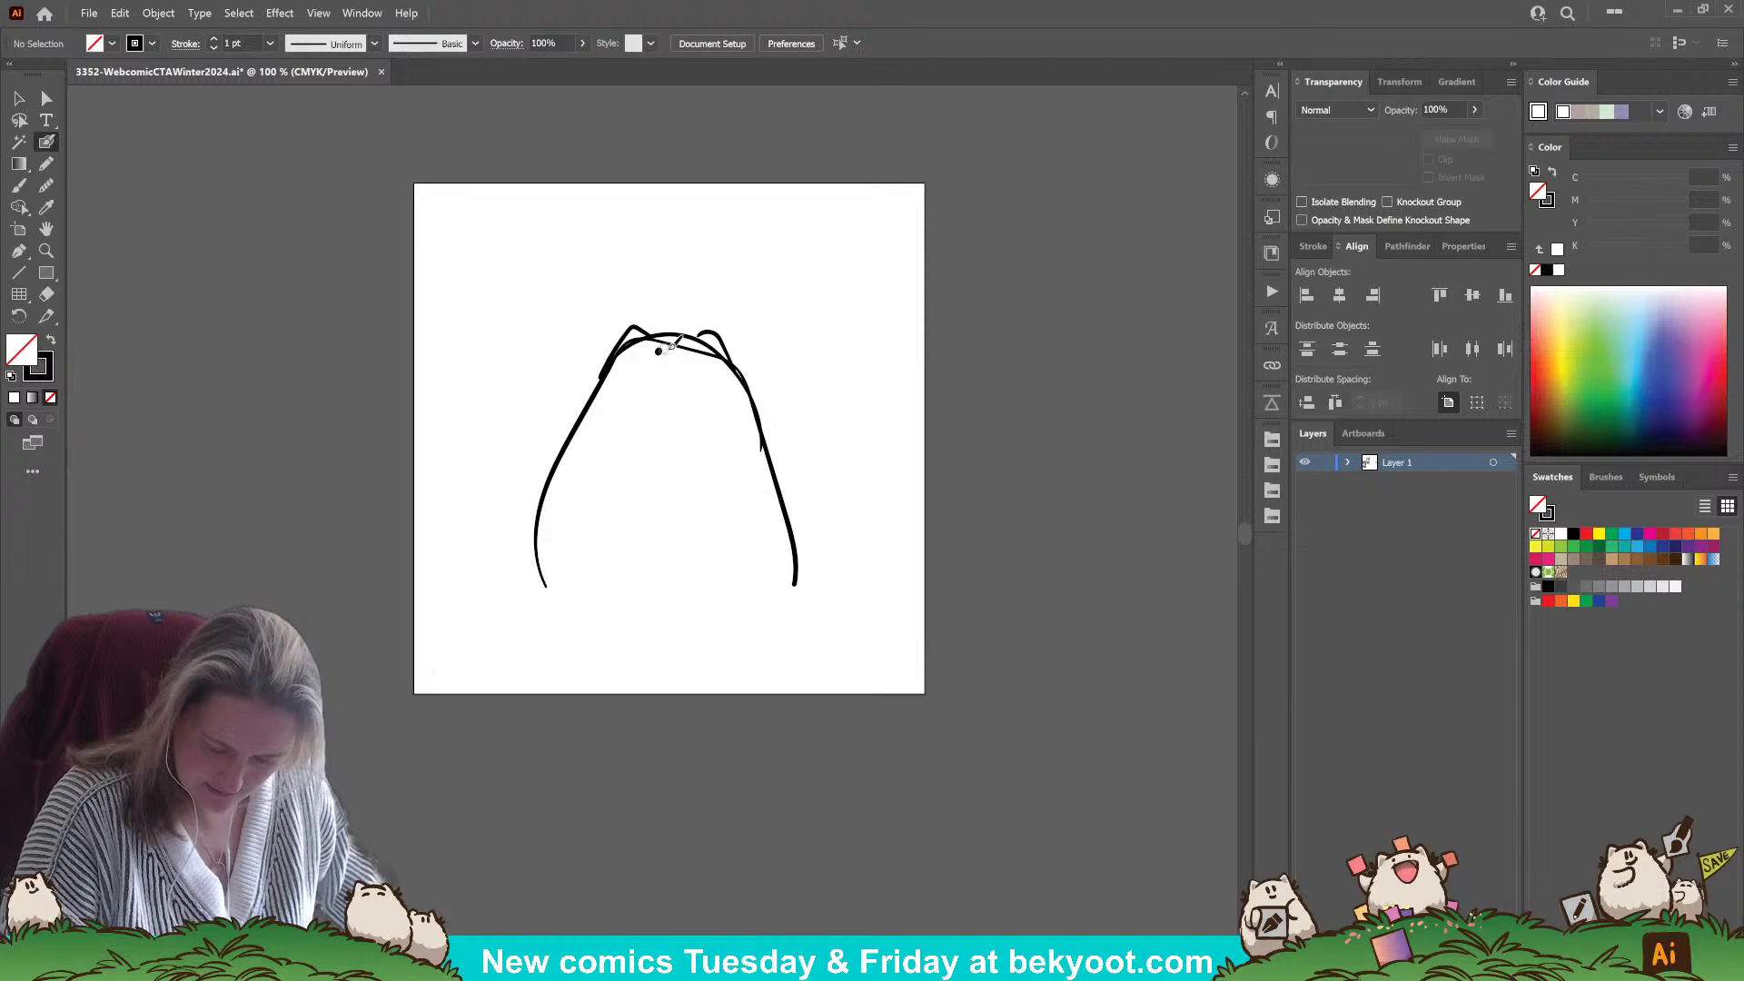
pyautogui.moveTo(680, 371)
pyautogui.mouseDown()
pyautogui.moveTo(627, 372)
pyautogui.moveTo(638, 407)
pyautogui.moveTo(698, 423)
pyautogui.moveTo(733, 390)
pyautogui.moveTo(683, 371)
pyautogui.mouseUp()
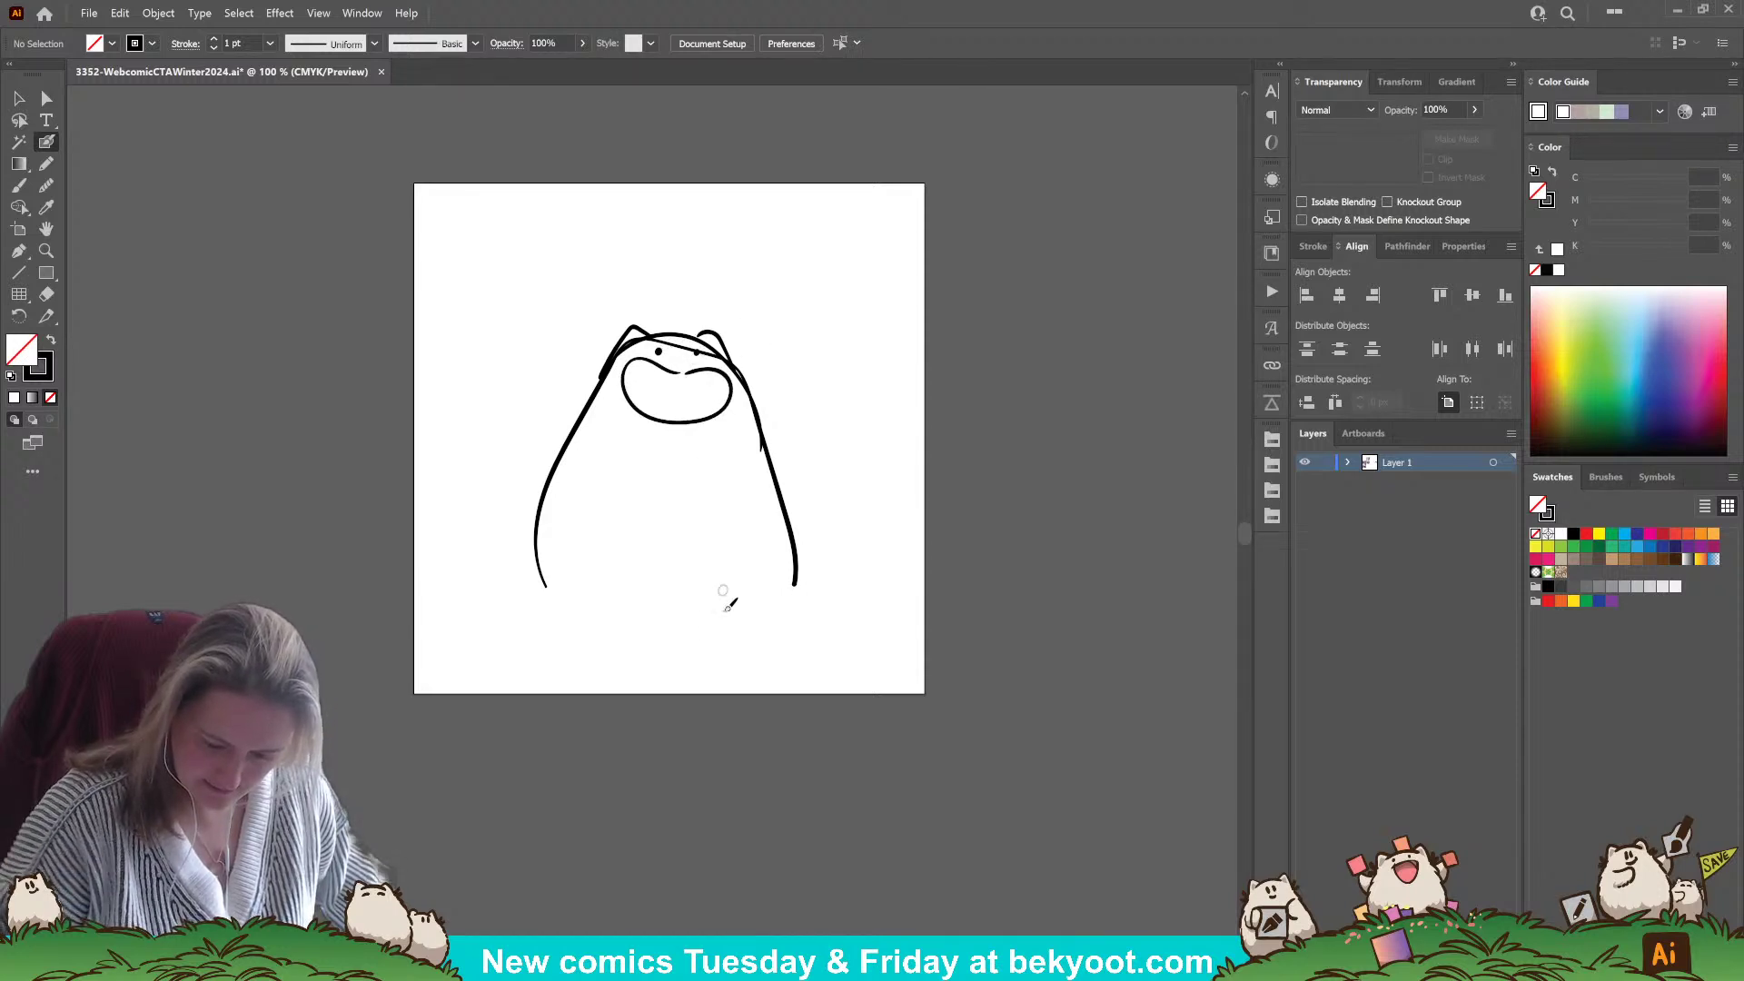
# - Add small forked tufts beside the tall character's head and a short twig-like arm on each side of its body
pyautogui.moveTo(773, 412)
pyautogui.mouseDown()
pyautogui.moveTo(816, 386)
pyautogui.moveTo(750, 355)
pyautogui.mouseUp()
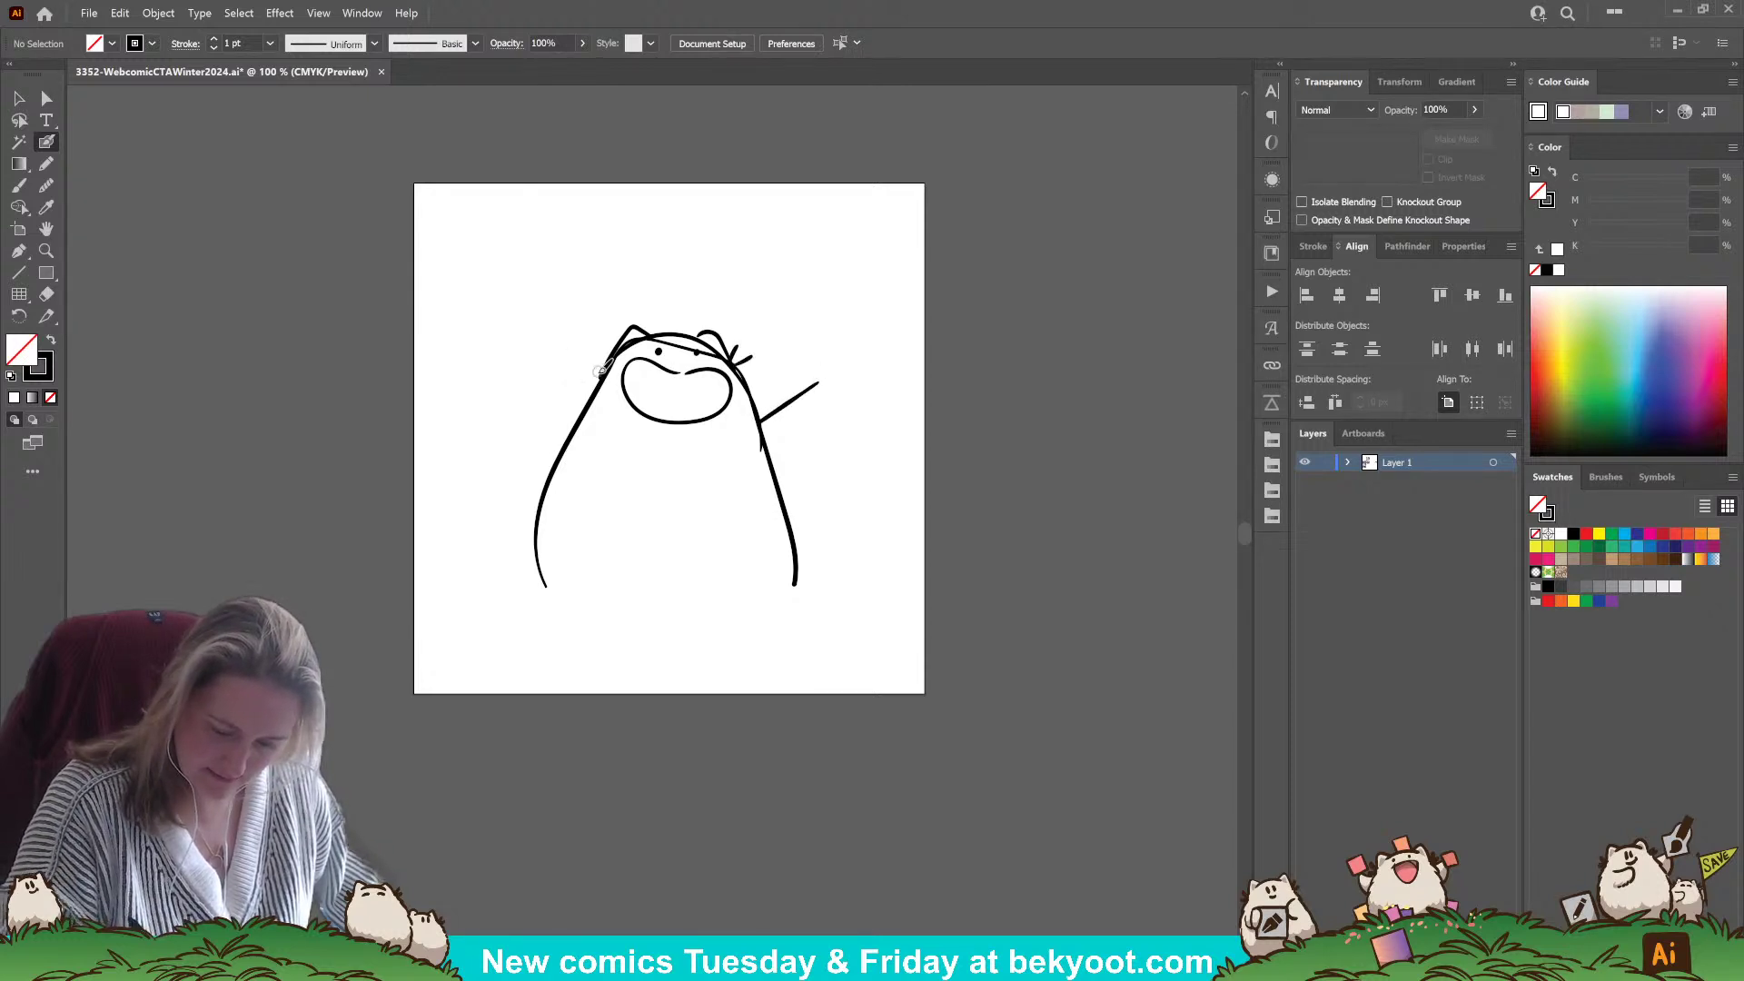
pyautogui.moveTo(606, 337); pyautogui.dragTo(601, 367)
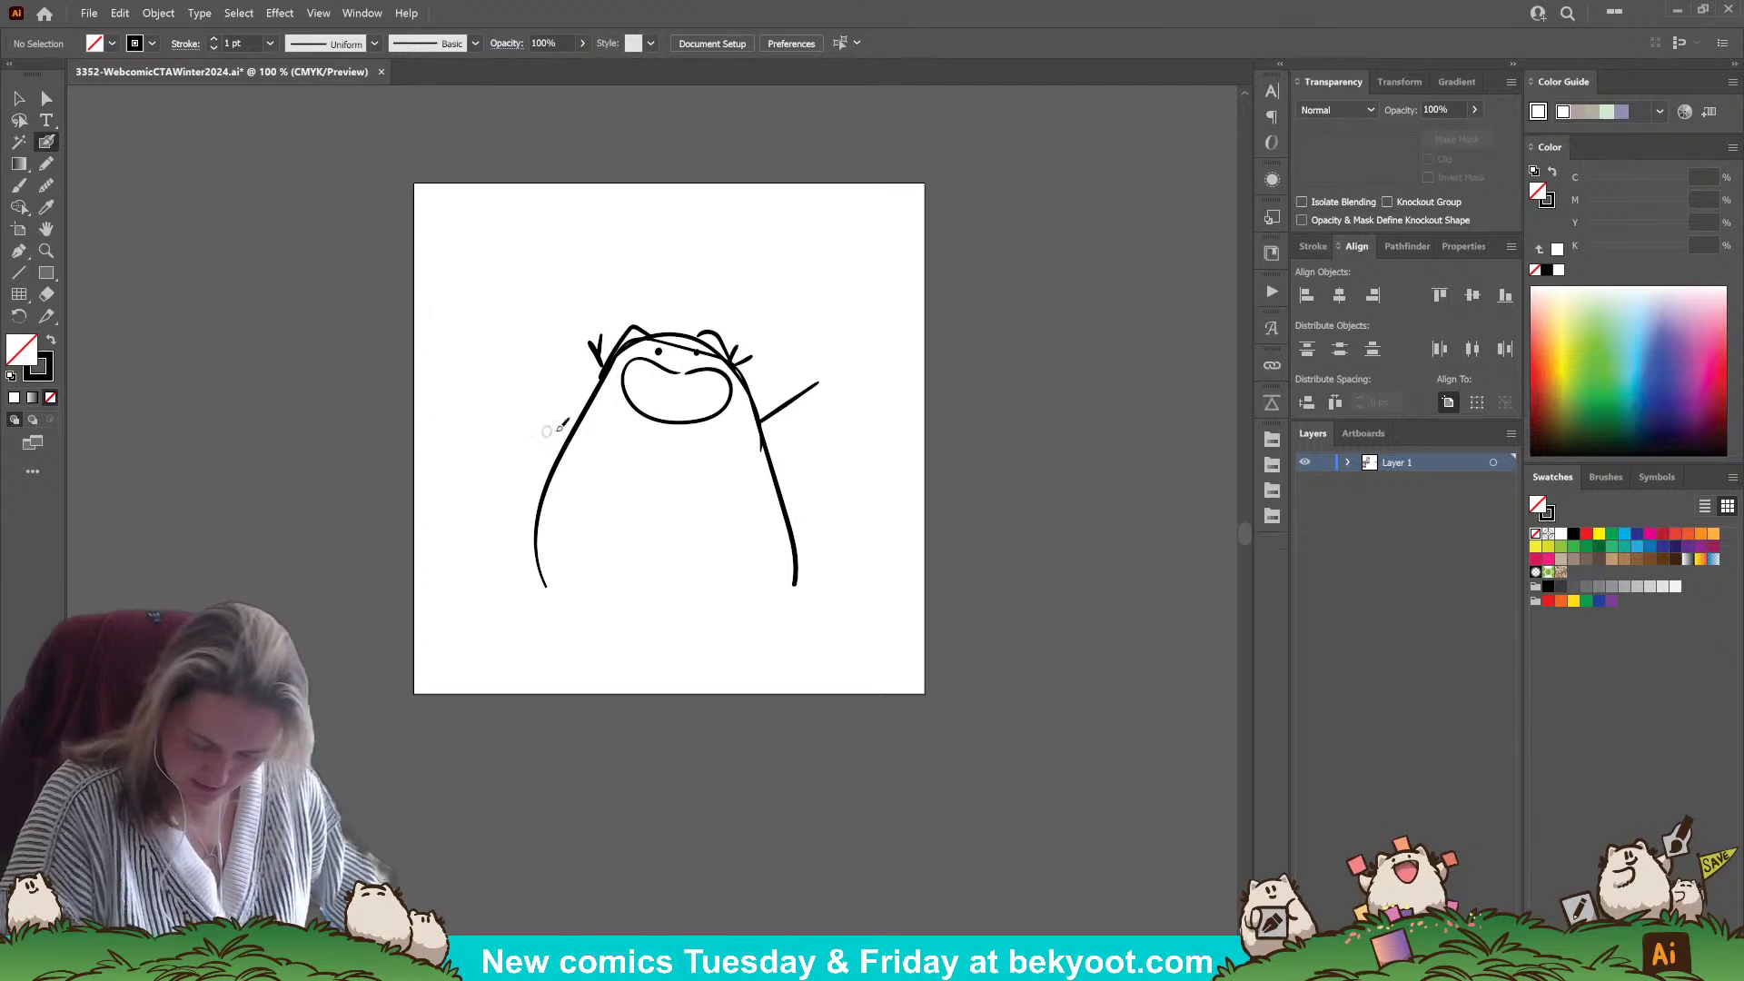
pyautogui.moveTo(579, 423)
pyautogui.mouseDown()
pyautogui.moveTo(546, 400)
pyautogui.moveTo(566, 419)
pyautogui.mouseUp()
pyautogui.moveTo(795, 400)
pyautogui.mouseDown()
pyautogui.moveTo(779, 420)
pyautogui.moveTo(801, 397)
pyautogui.mouseUp()
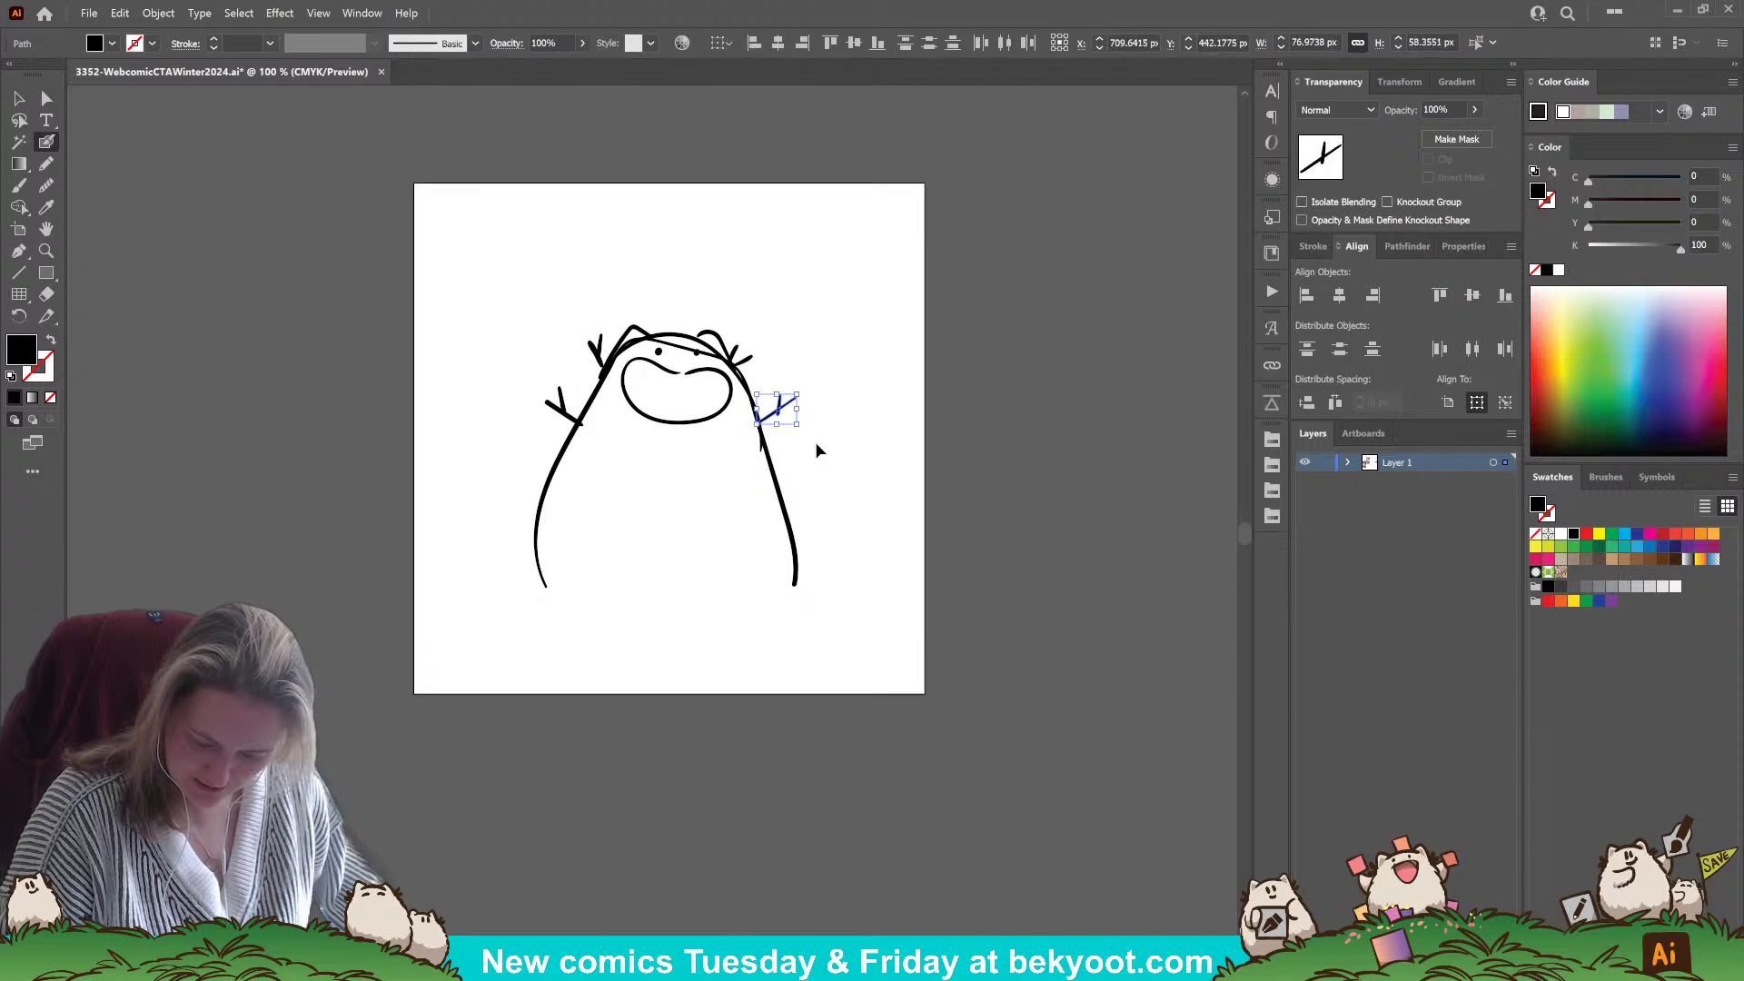
pyautogui.hotkey('ctrl', 'shift', 'a')
# - Sketch a smaller round character with face, ears and raised arms, overlapping the tall character's lower right side
pyautogui.moveTo(692, 652)
pyautogui.mouseDown()
pyautogui.moveTo(888, 550)
pyautogui.moveTo(892, 635)
pyautogui.mouseUp()
pyautogui.hotkey('ctrl', 'z')
pyautogui.moveTo(699, 637)
pyautogui.mouseDown()
pyautogui.moveTo(686, 595)
pyautogui.moveTo(834, 635)
pyautogui.moveTo(729, 638)
pyautogui.mouseUp()
pyautogui.hotkey('ctrl', 'z')
pyautogui.moveTo(770, 495)
pyautogui.mouseDown()
pyautogui.moveTo(750, 491)
pyautogui.moveTo(806, 519)
pyautogui.moveTo(776, 495)
pyautogui.moveTo(785, 548)
pyautogui.moveTo(727, 572)
pyautogui.moveTo(685, 498)
pyautogui.moveTo(698, 572)
pyautogui.mouseUp()
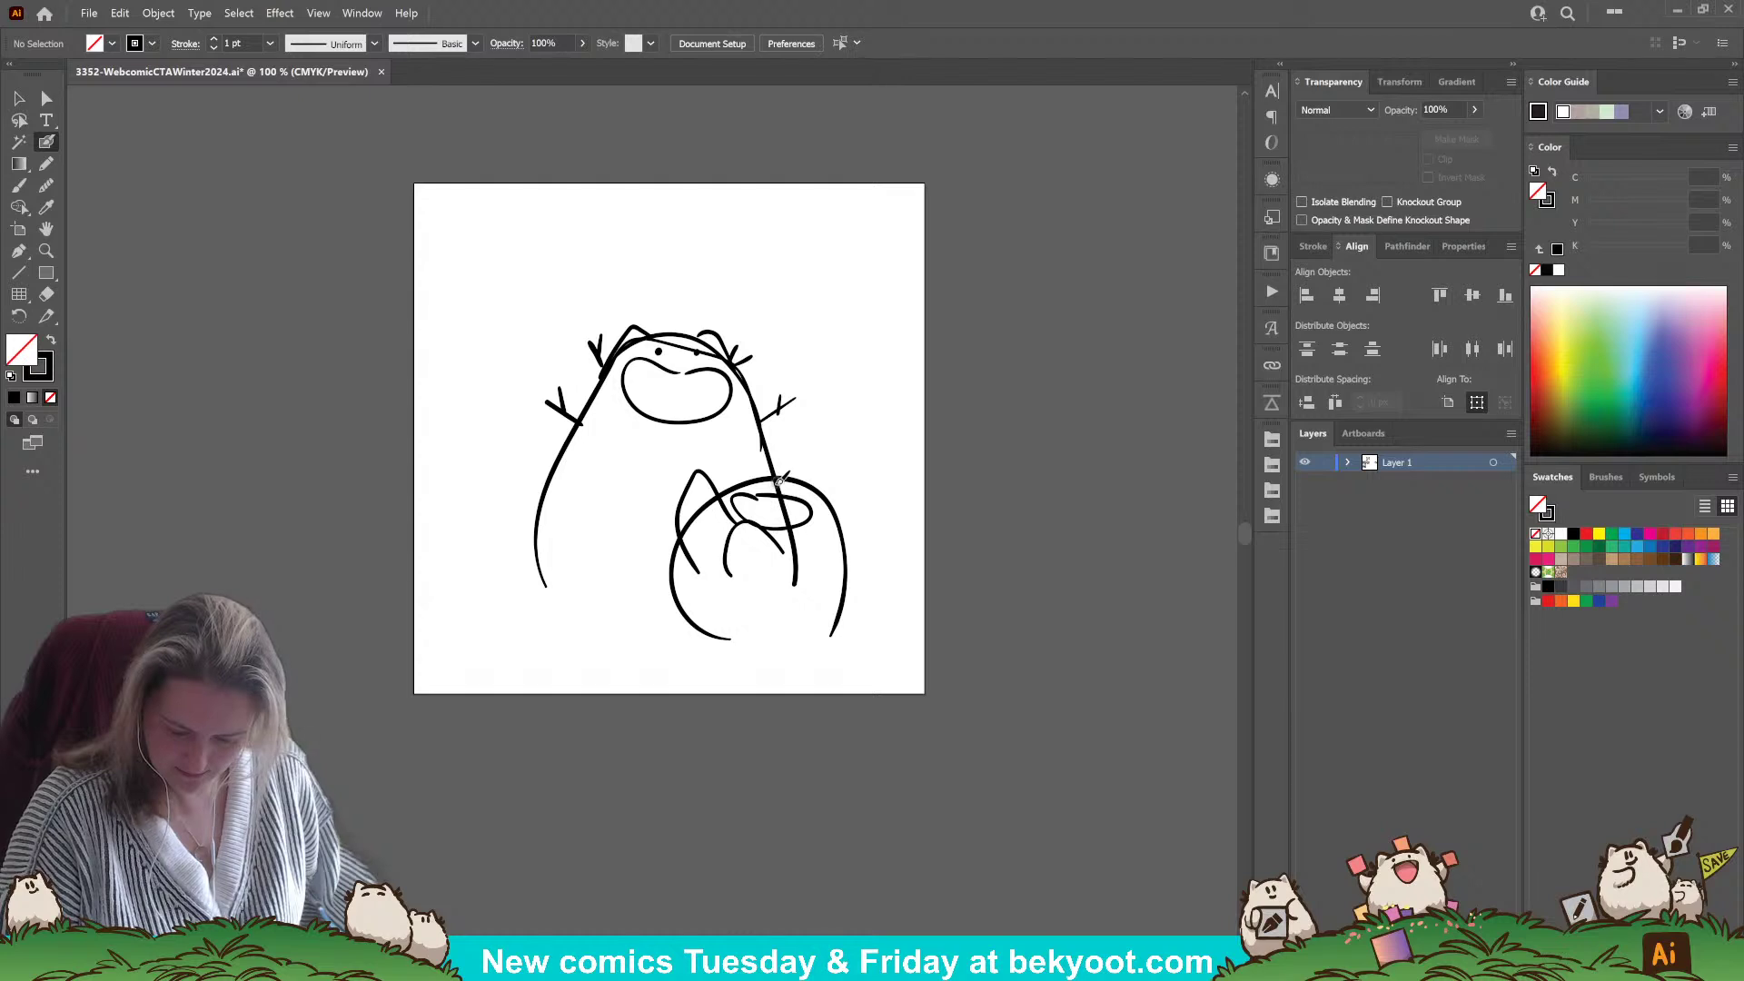
pyautogui.moveTo(775, 479); pyautogui.dragTo(674, 547)
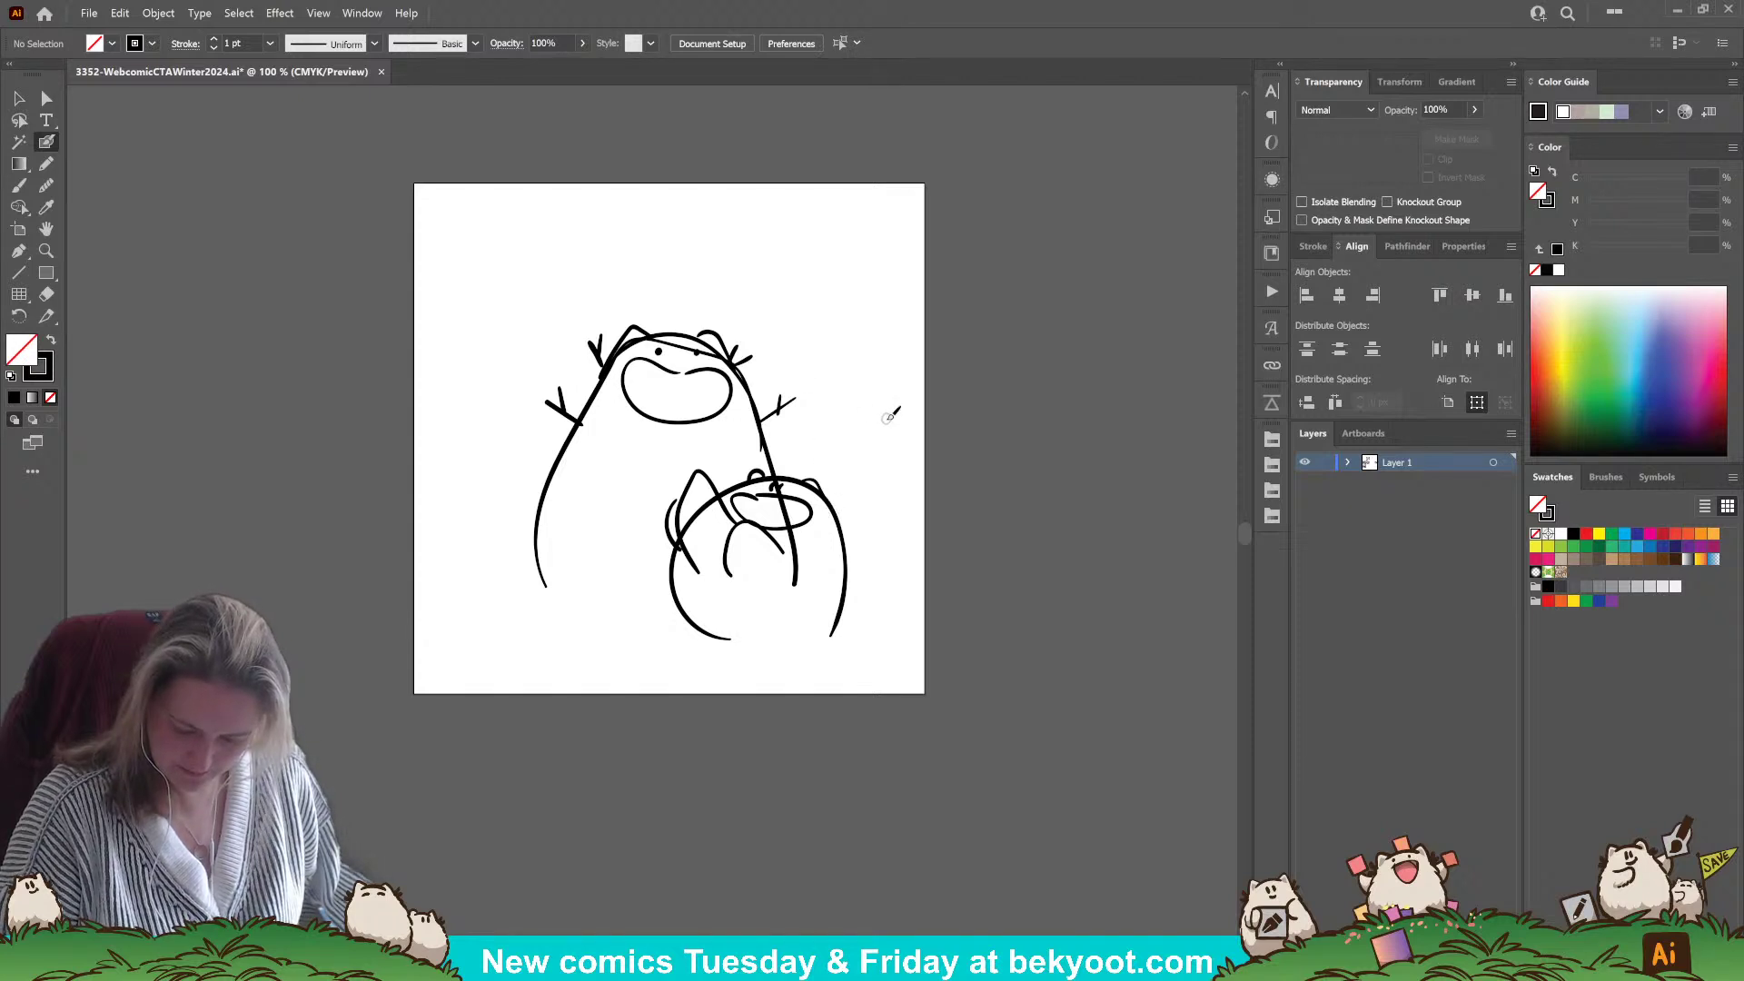
# - Draw curved snow mounds around both sides of the scene and a small smiling character at the tall figure's lower left
pyautogui.moveTo(845, 624)
pyautogui.mouseDown()
pyautogui.moveTo(918, 617)
pyautogui.moveTo(928, 646)
pyautogui.mouseUp()
pyautogui.moveTo(692, 616); pyautogui.dragTo(633, 643)
pyautogui.moveTo(629, 640); pyautogui.dragTo(564, 651)
pyautogui.moveTo(413, 474); pyautogui.dragTo(487, 501)
pyautogui.moveTo(489, 517); pyautogui.dragTo(519, 530)
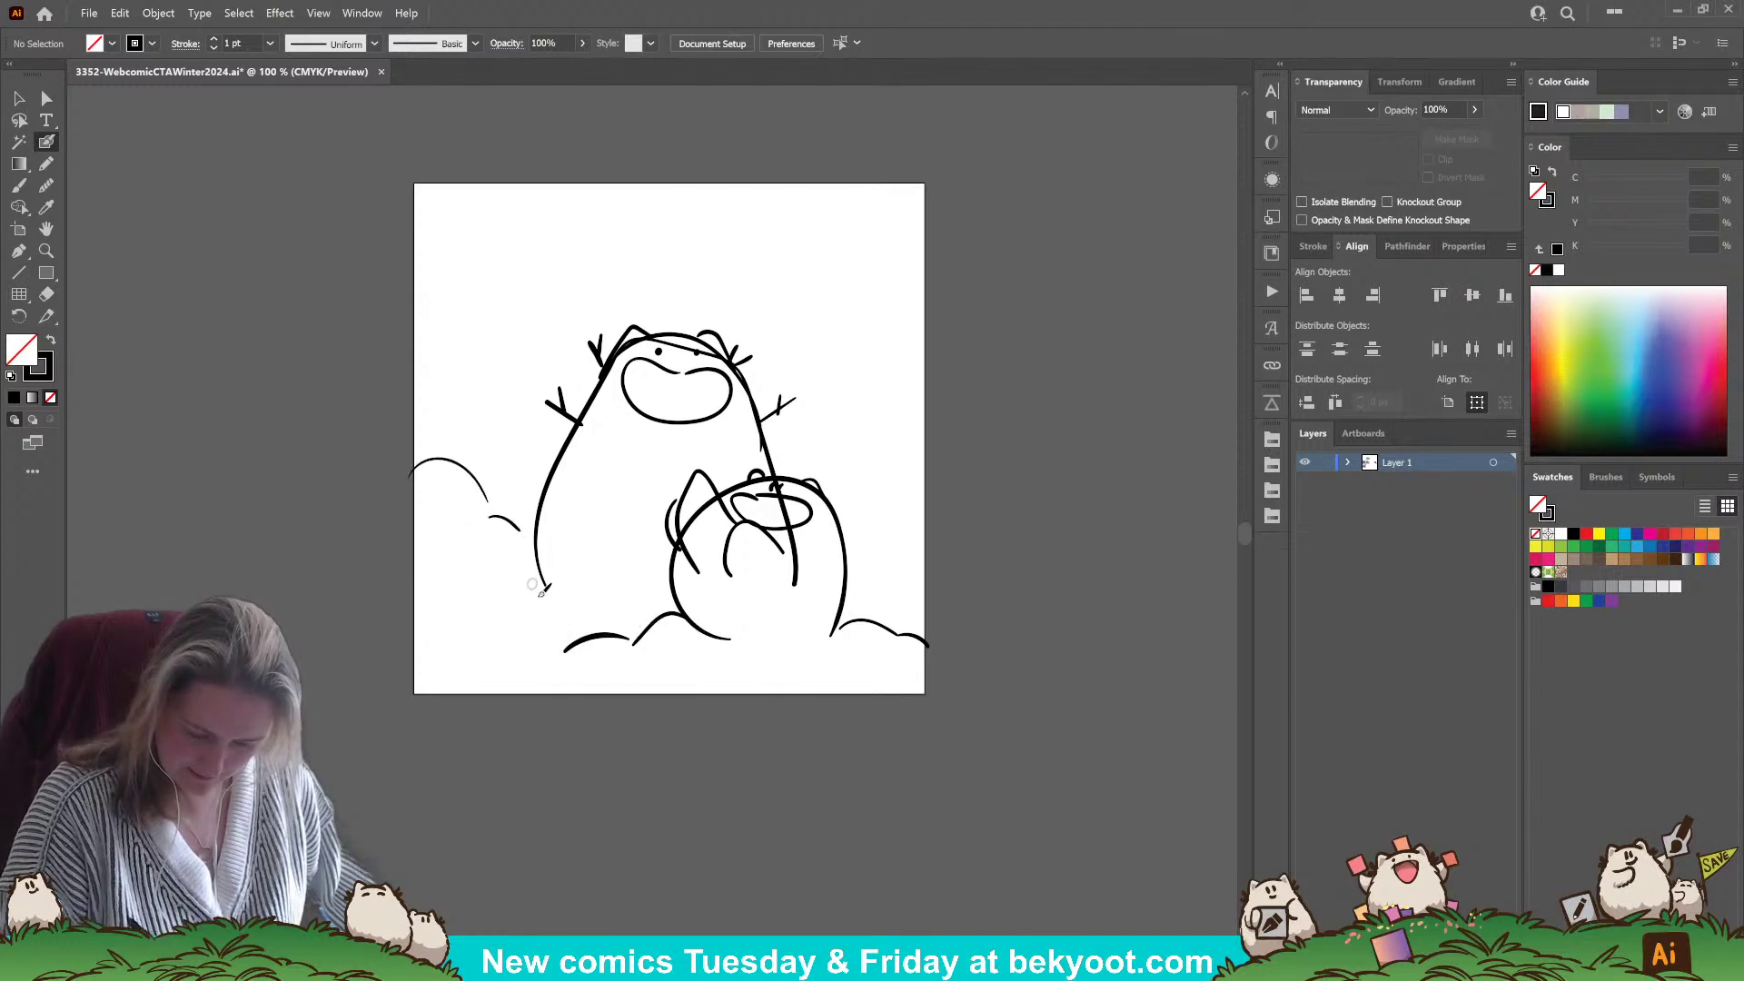
pyautogui.moveTo(510, 600); pyautogui.dragTo(568, 601)
pyautogui.moveTo(849, 534); pyautogui.dragTo(953, 525)
pyautogui.moveTo(470, 578)
pyautogui.mouseDown()
pyautogui.moveTo(463, 541)
pyautogui.moveTo(536, 479)
pyautogui.moveTo(531, 505)
pyautogui.moveTo(485, 473)
pyautogui.moveTo(507, 460)
pyautogui.moveTo(533, 473)
pyautogui.moveTo(502, 486)
pyautogui.moveTo(554, 502)
pyautogui.mouseUp()
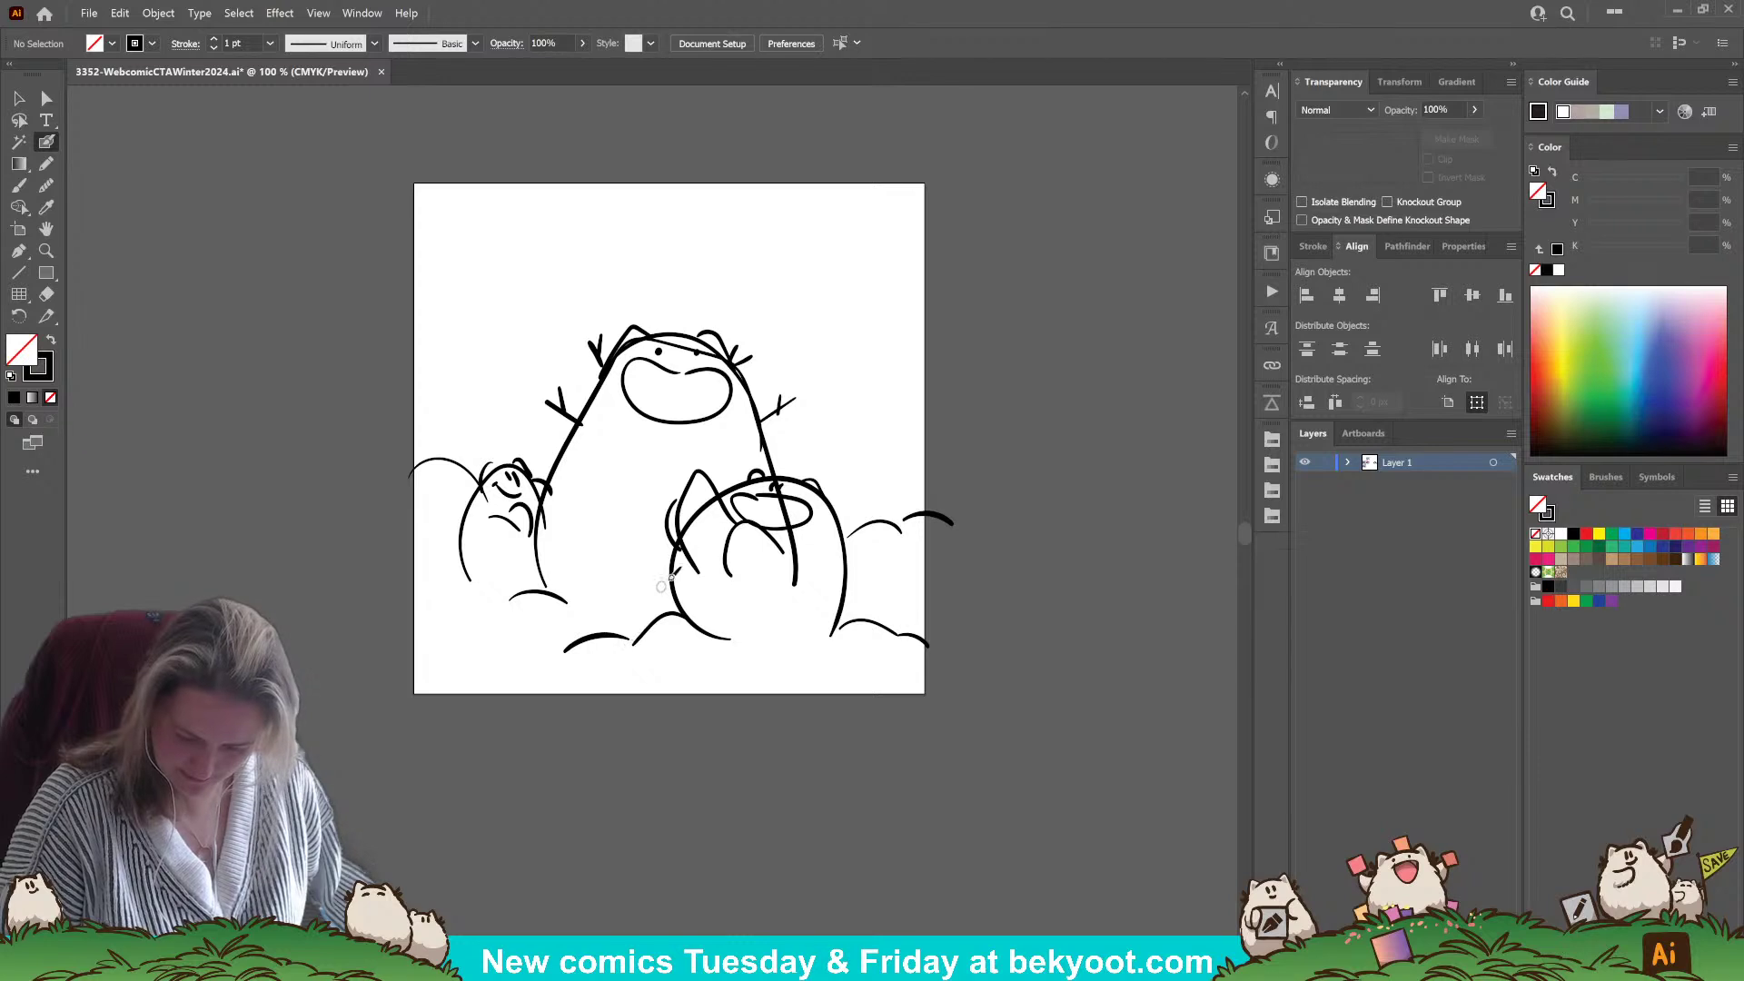
# - Remove the pointed shape at the round character's left and sketch small rounded figures beside and on top of its head
pyautogui.moveTo(718, 486); pyautogui.dragTo(700, 572)
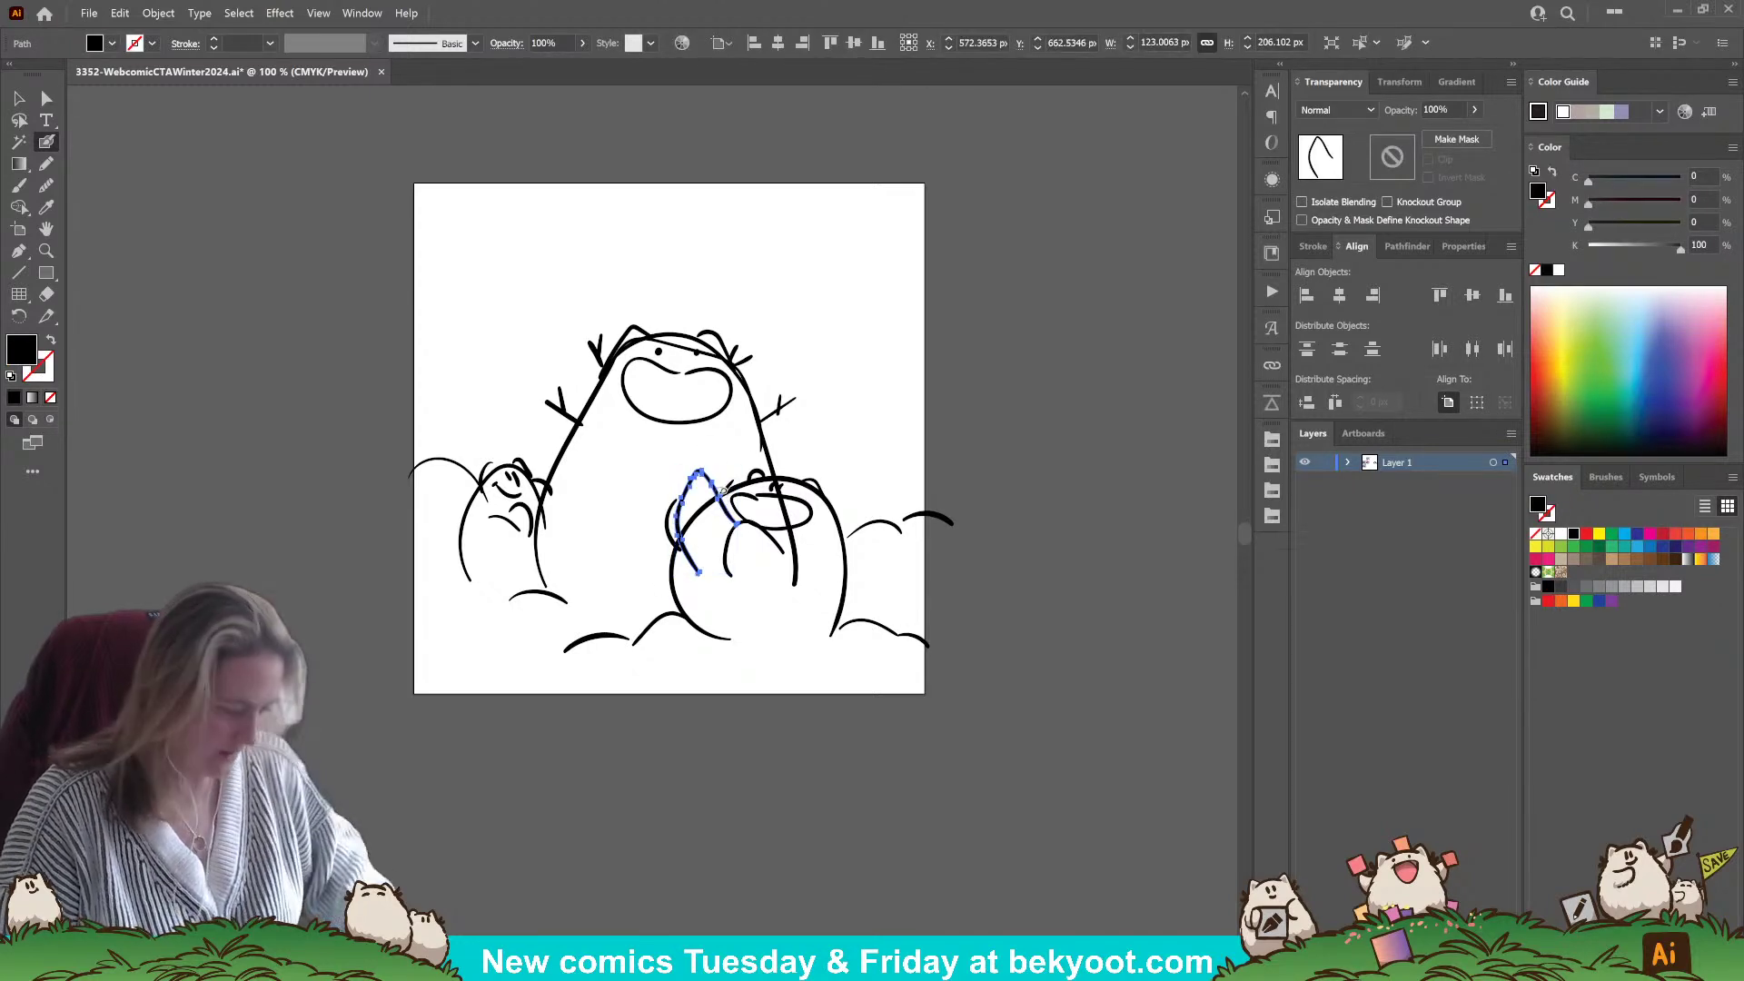
pyautogui.hotkey('ctrl', 'z')
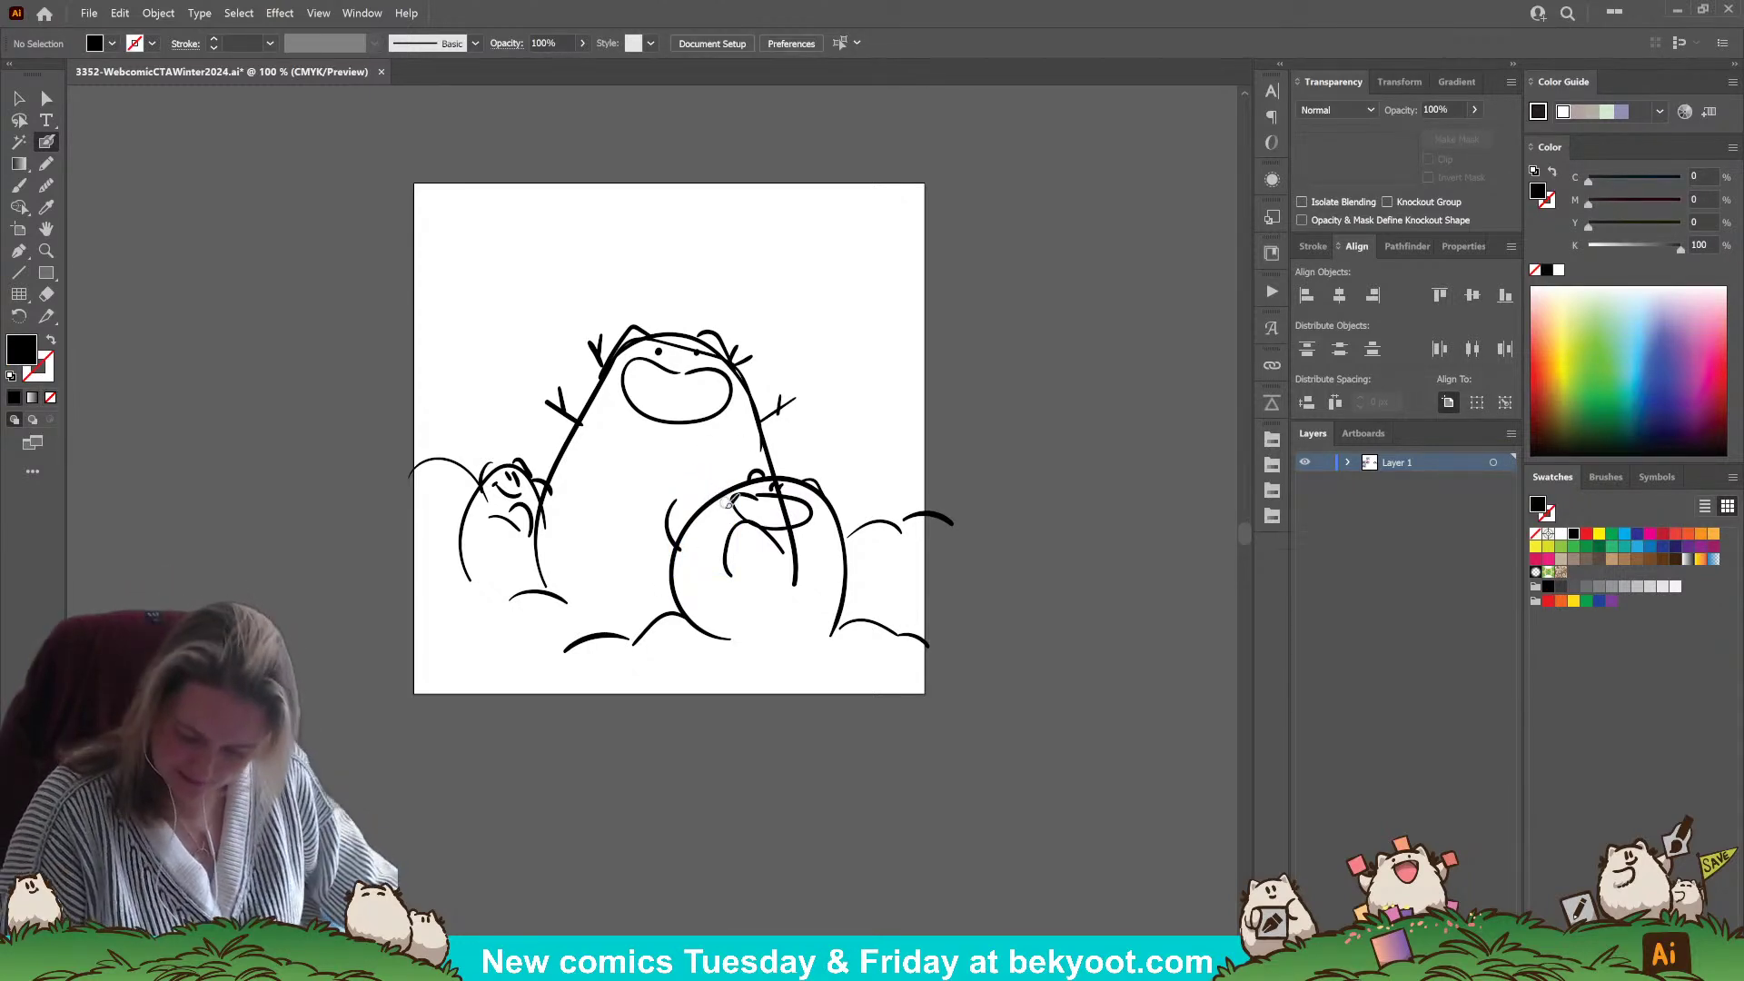
pyautogui.moveTo(718, 477)
pyautogui.mouseDown()
pyautogui.moveTo(678, 516)
pyautogui.moveTo(696, 531)
pyautogui.moveTo(730, 526)
pyautogui.moveTo(700, 504)
pyautogui.mouseUp()
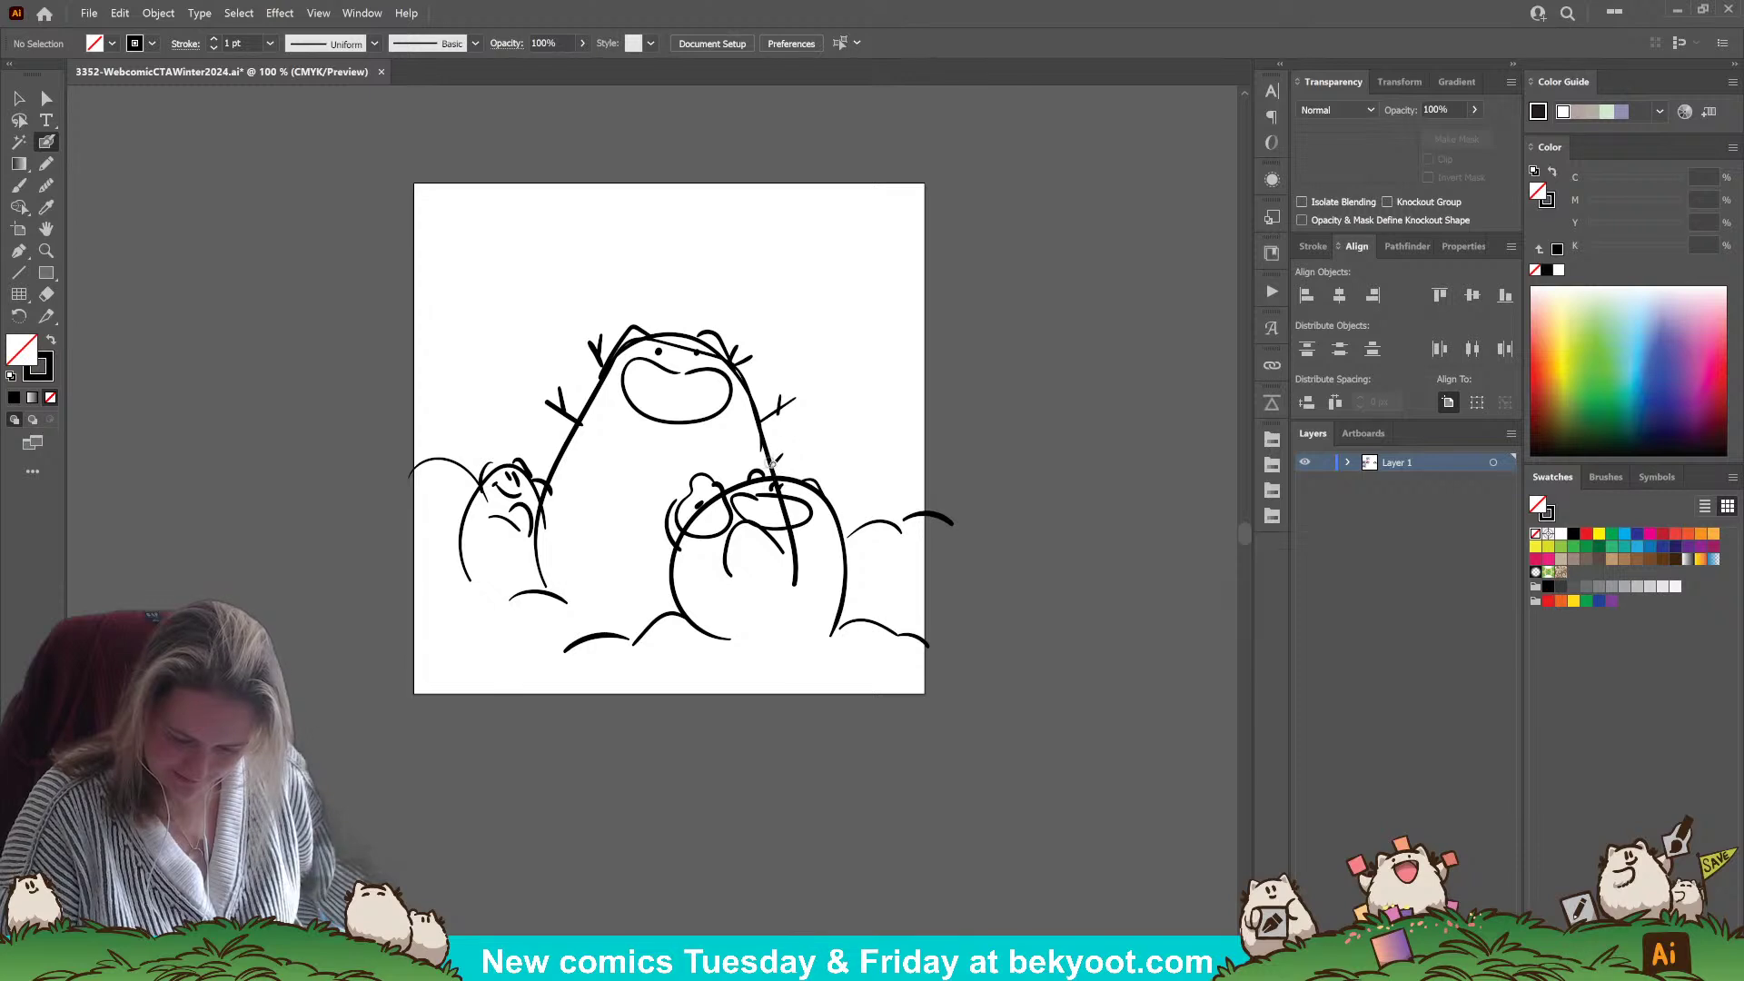
pyautogui.moveTo(765, 474)
pyautogui.mouseDown()
pyautogui.moveTo(778, 442)
pyautogui.moveTo(750, 446)
pyautogui.moveTo(768, 427)
pyautogui.mouseUp()
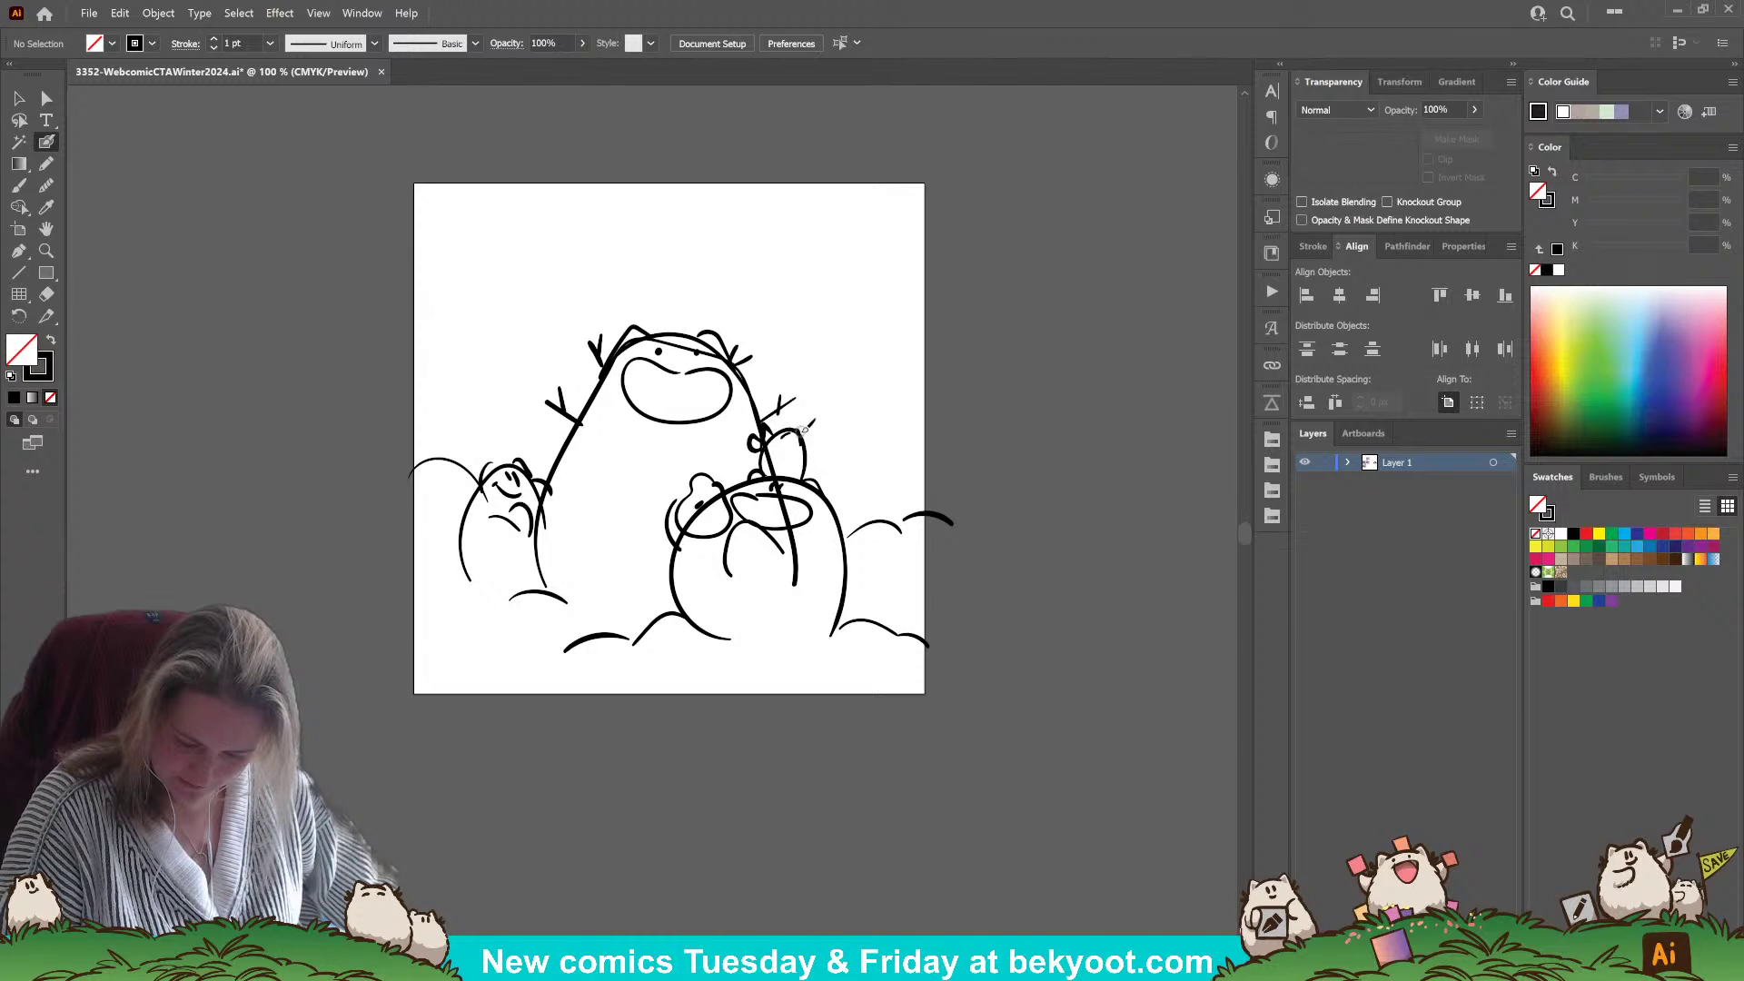
pyautogui.moveTo(807, 438); pyautogui.dragTo(805, 454)
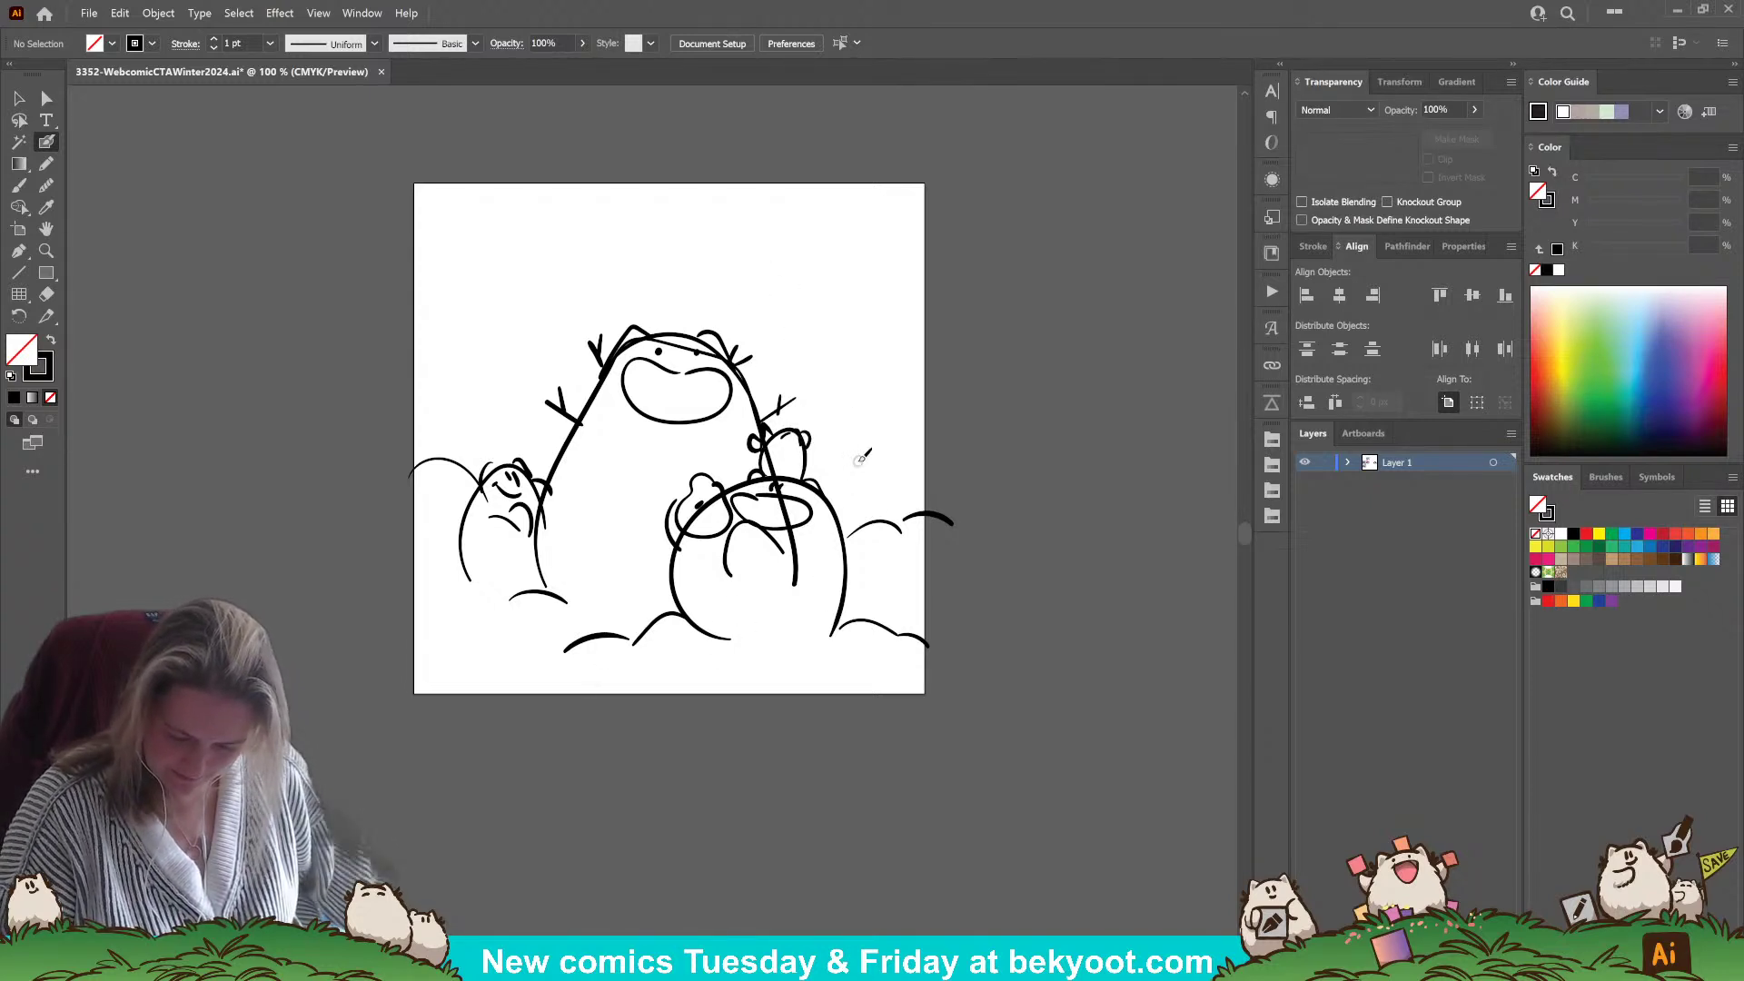
# - Add small snow bumps along the round character's base and extend the snow line to its left
pyautogui.moveTo(729, 638); pyautogui.dragTo(846, 626)
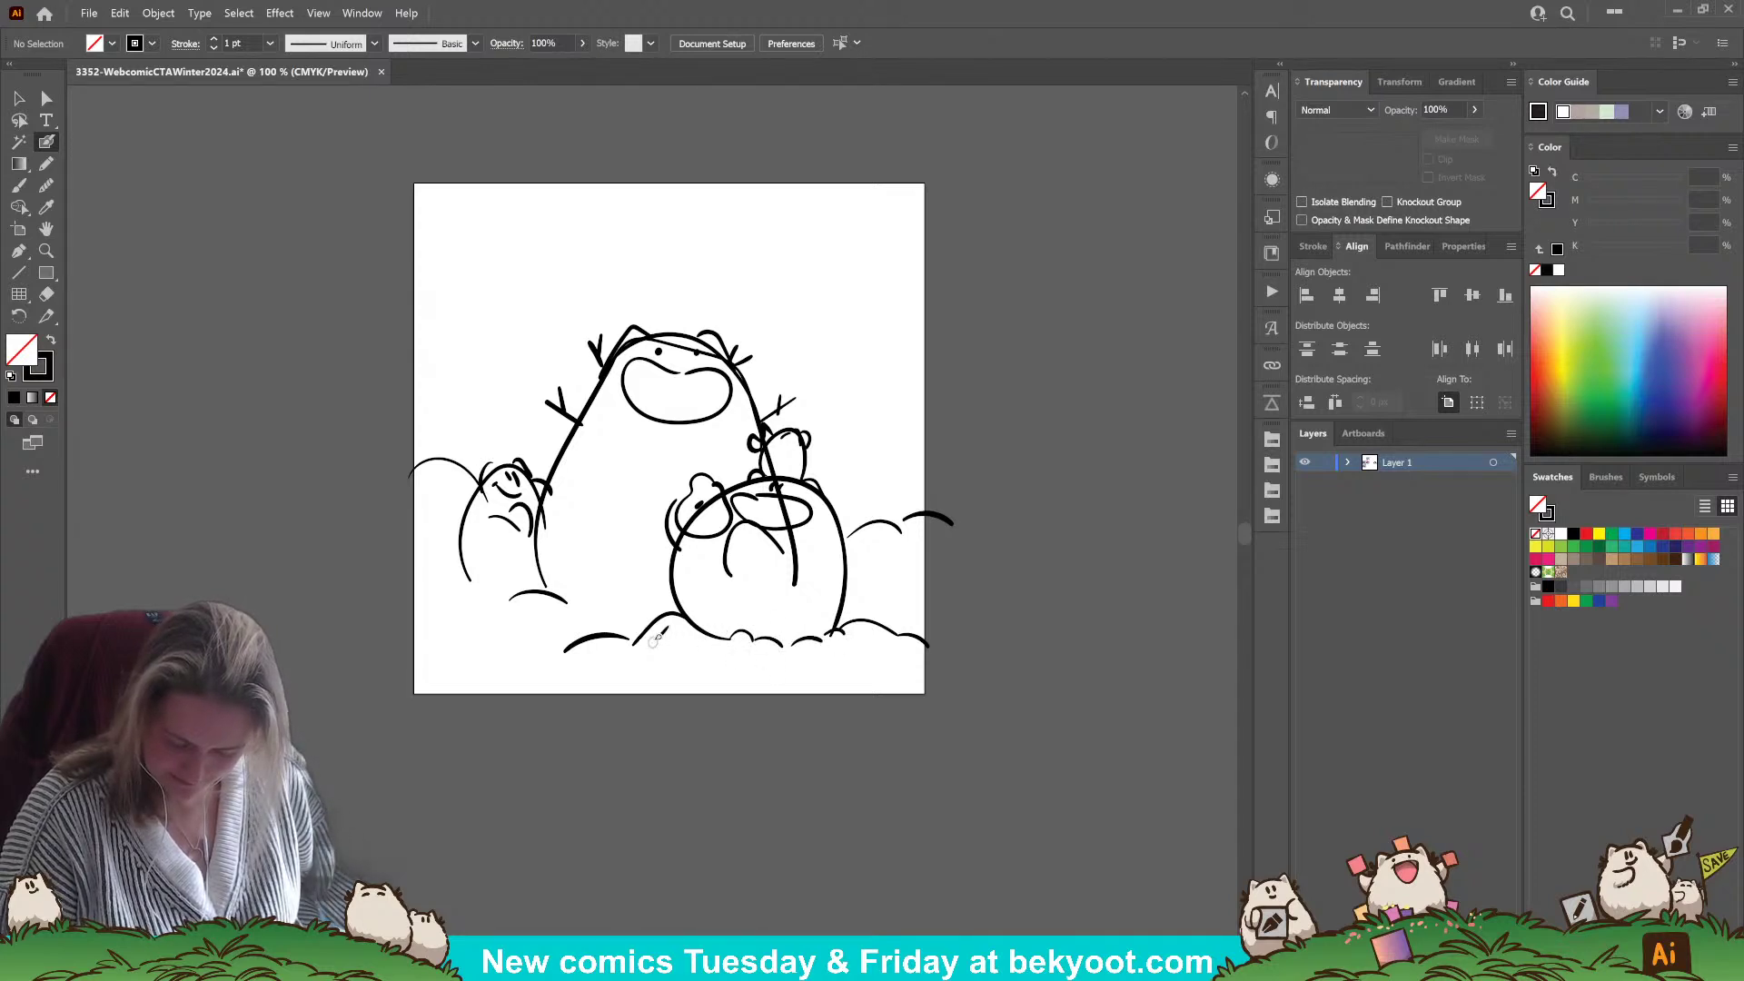
pyautogui.moveTo(645, 640)
pyautogui.mouseDown()
pyautogui.moveTo(646, 661)
pyautogui.moveTo(661, 603)
pyautogui.moveTo(674, 618)
pyautogui.mouseUp()
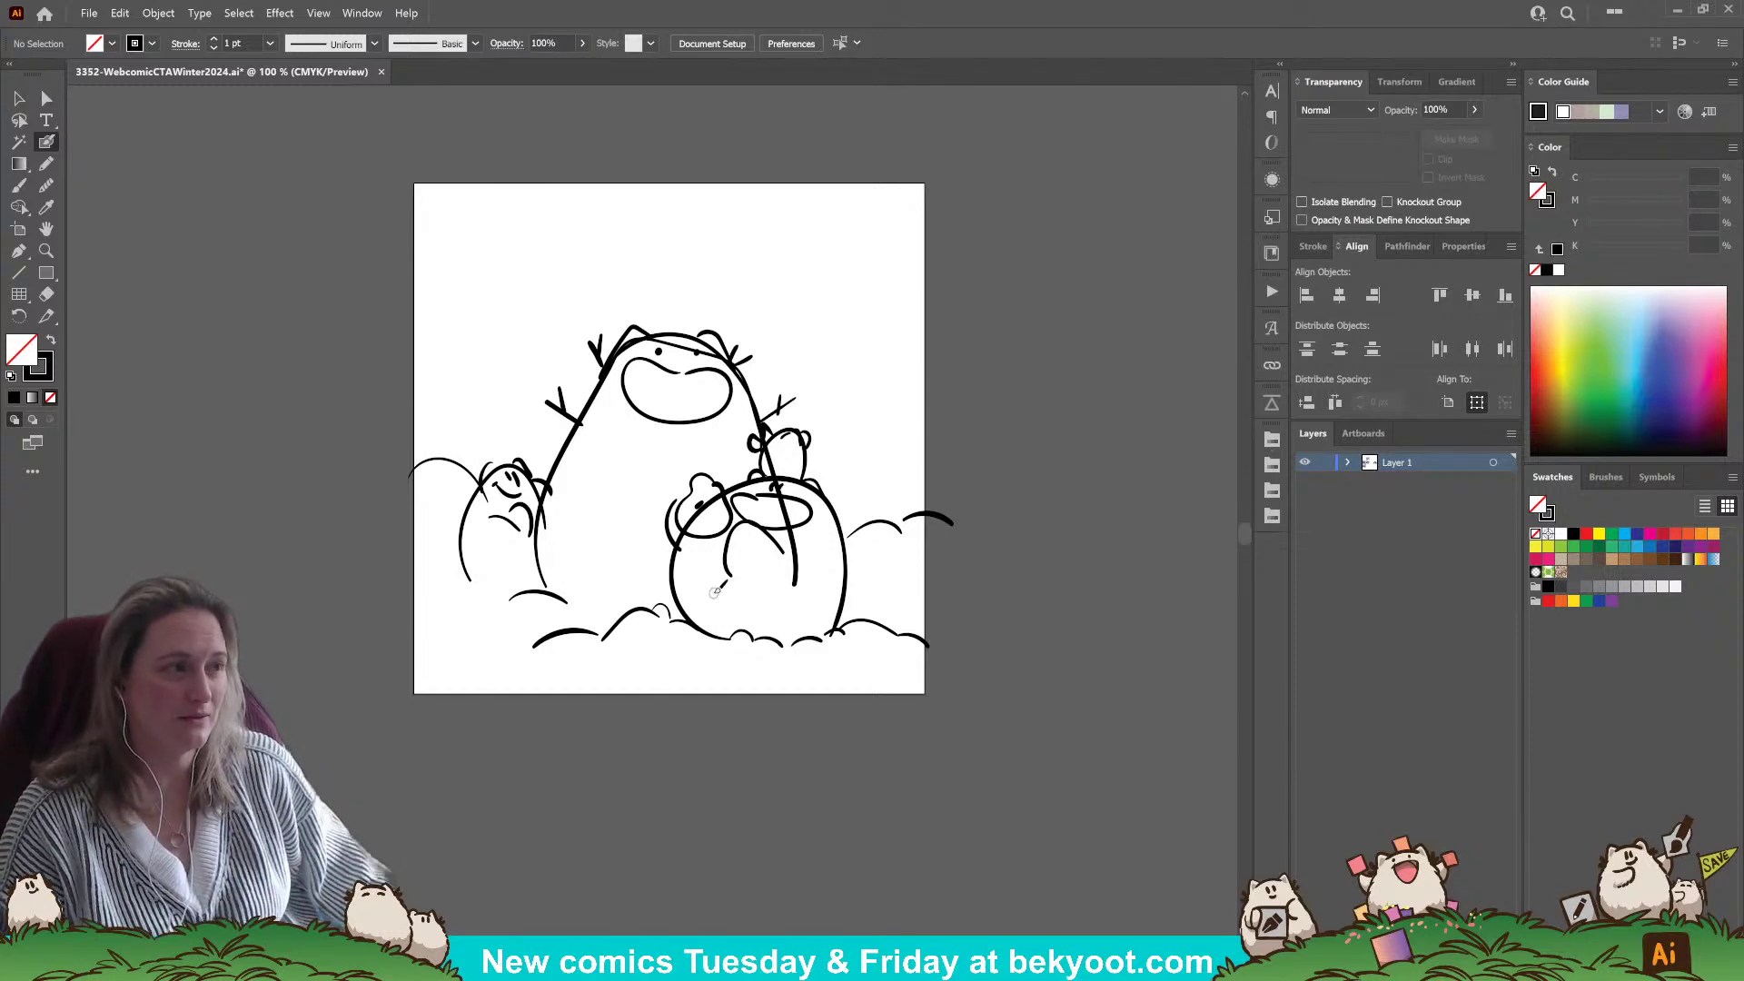
# - Scale the whole sketch down to about 1039 px wide, move it slightly upward on the artboard, and save the document
pyautogui.press('v')
pyautogui.moveTo(422, 254)
pyautogui.mouseDown()
pyautogui.moveTo(864, 661)
pyautogui.moveTo(958, 705)
pyautogui.mouseUp()
pyautogui.moveTo(951, 325); pyautogui.dragTo(939, 333)
pyautogui.moveTo(885, 543); pyautogui.dragTo(886, 508)
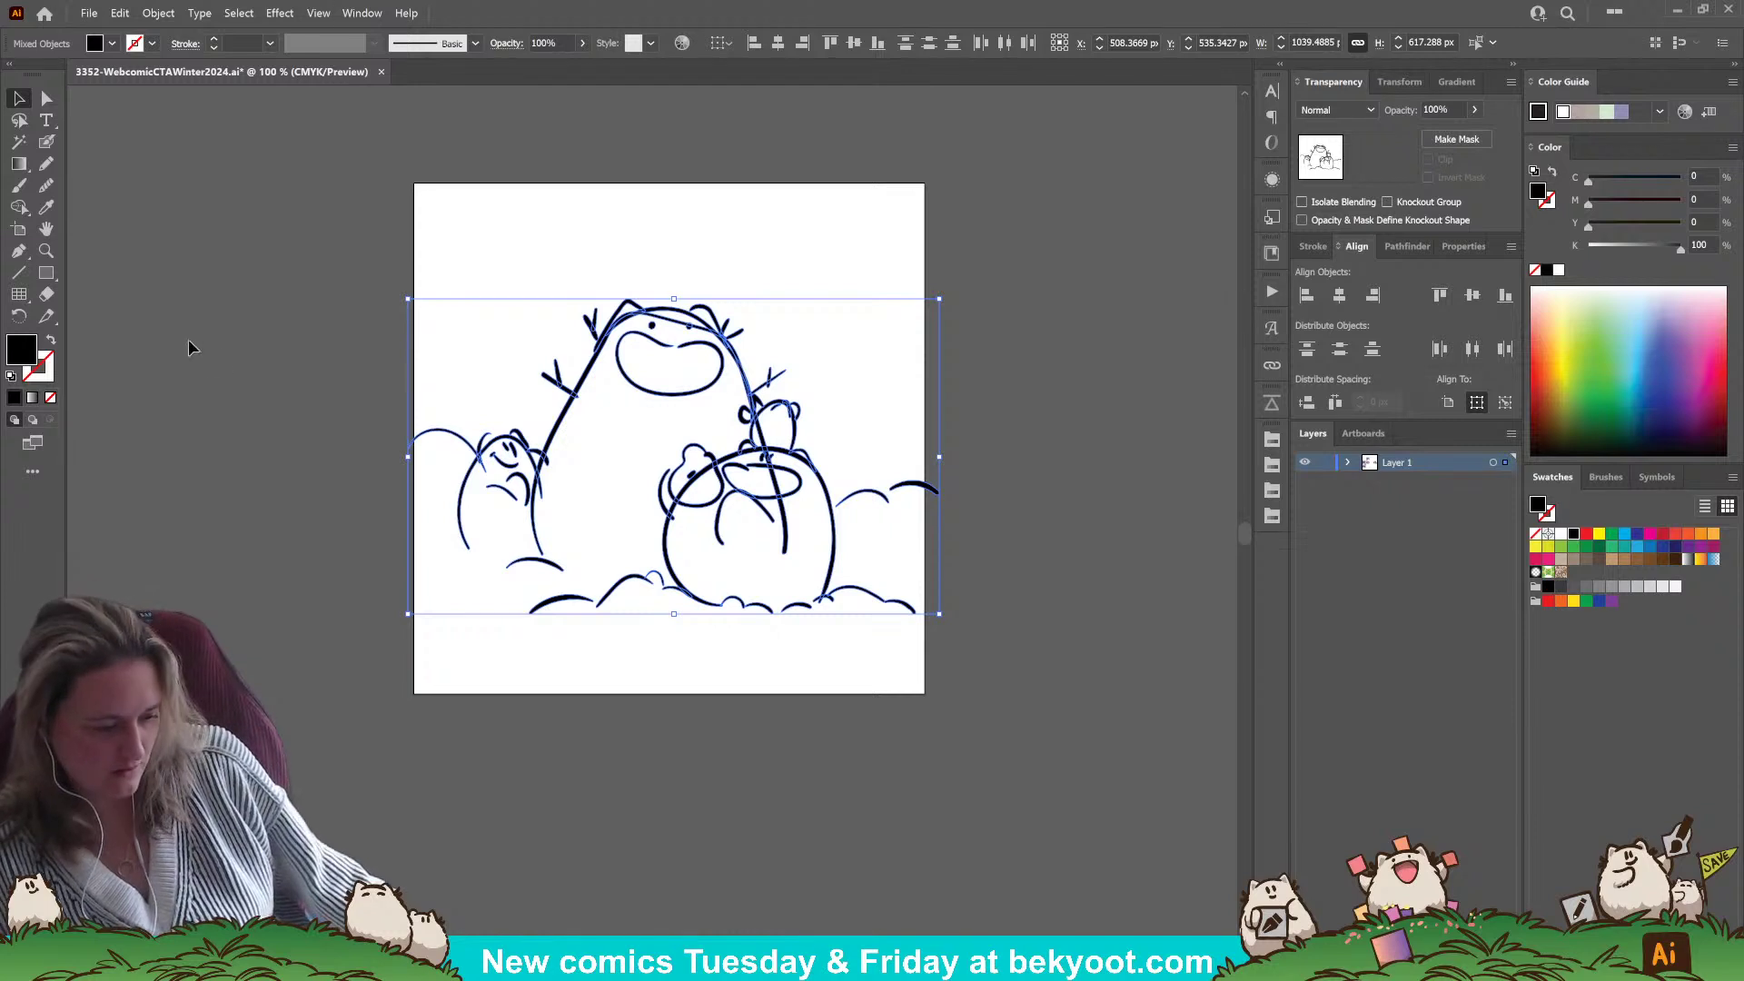
pyautogui.click(345, 273)
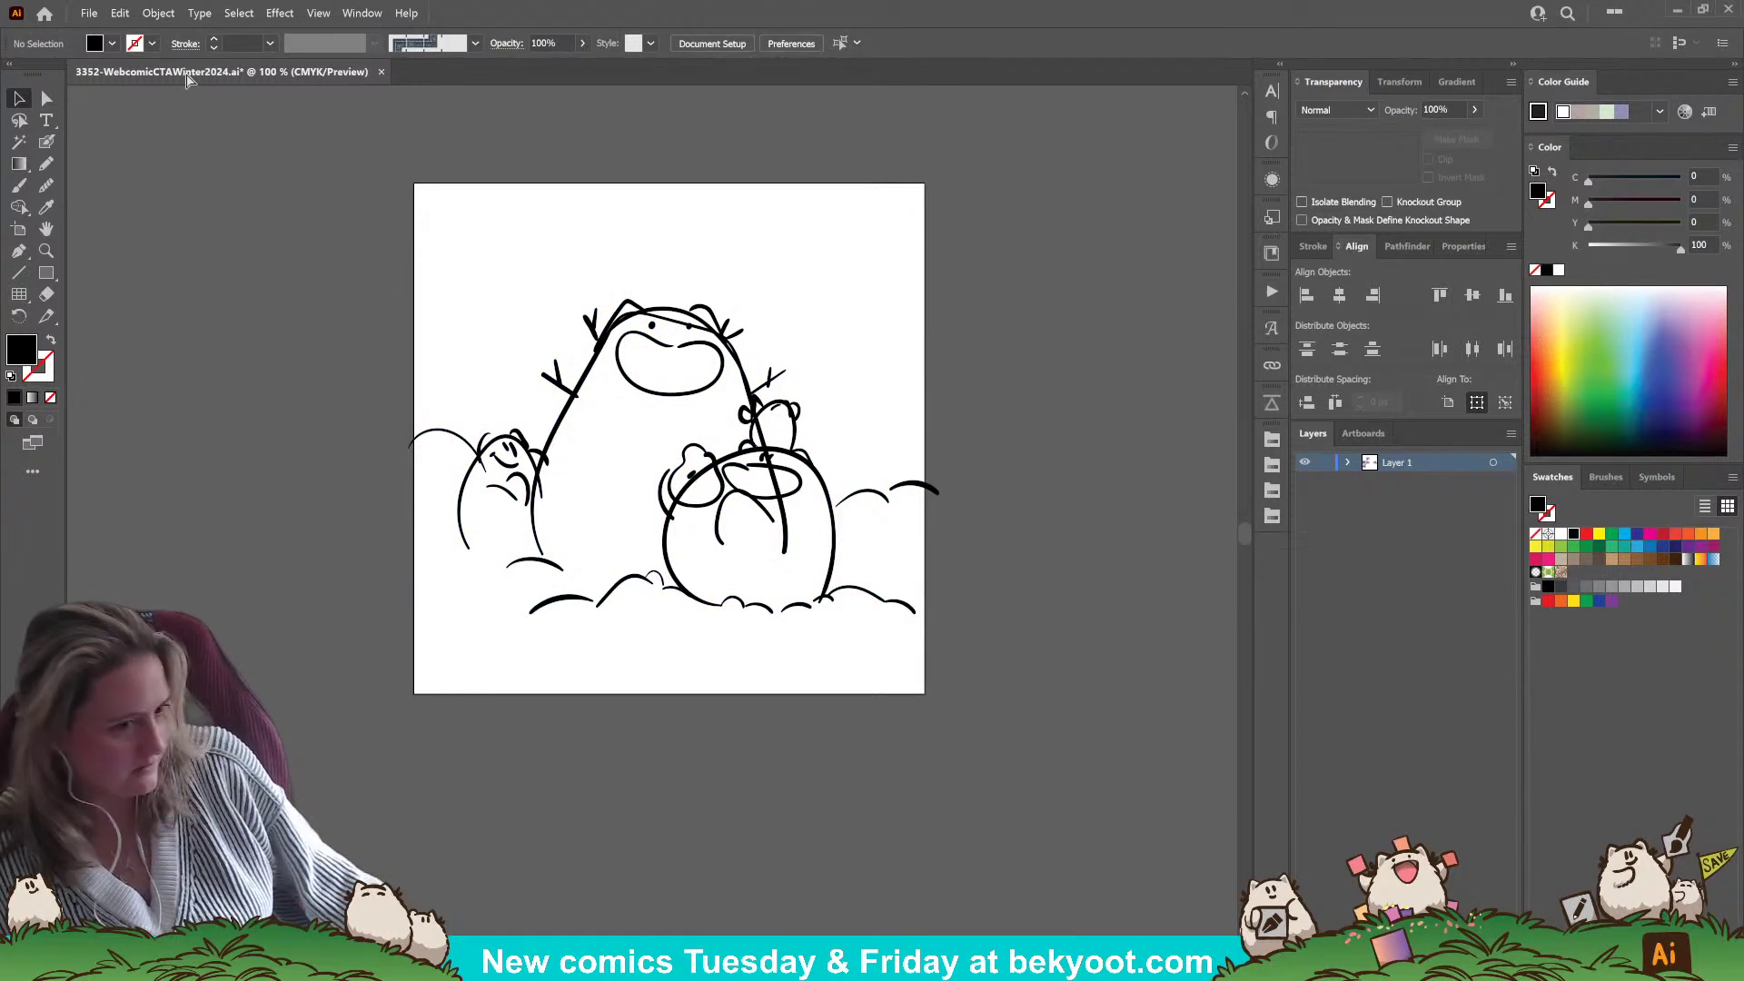
pyautogui.hotkey('ctrl', 's')
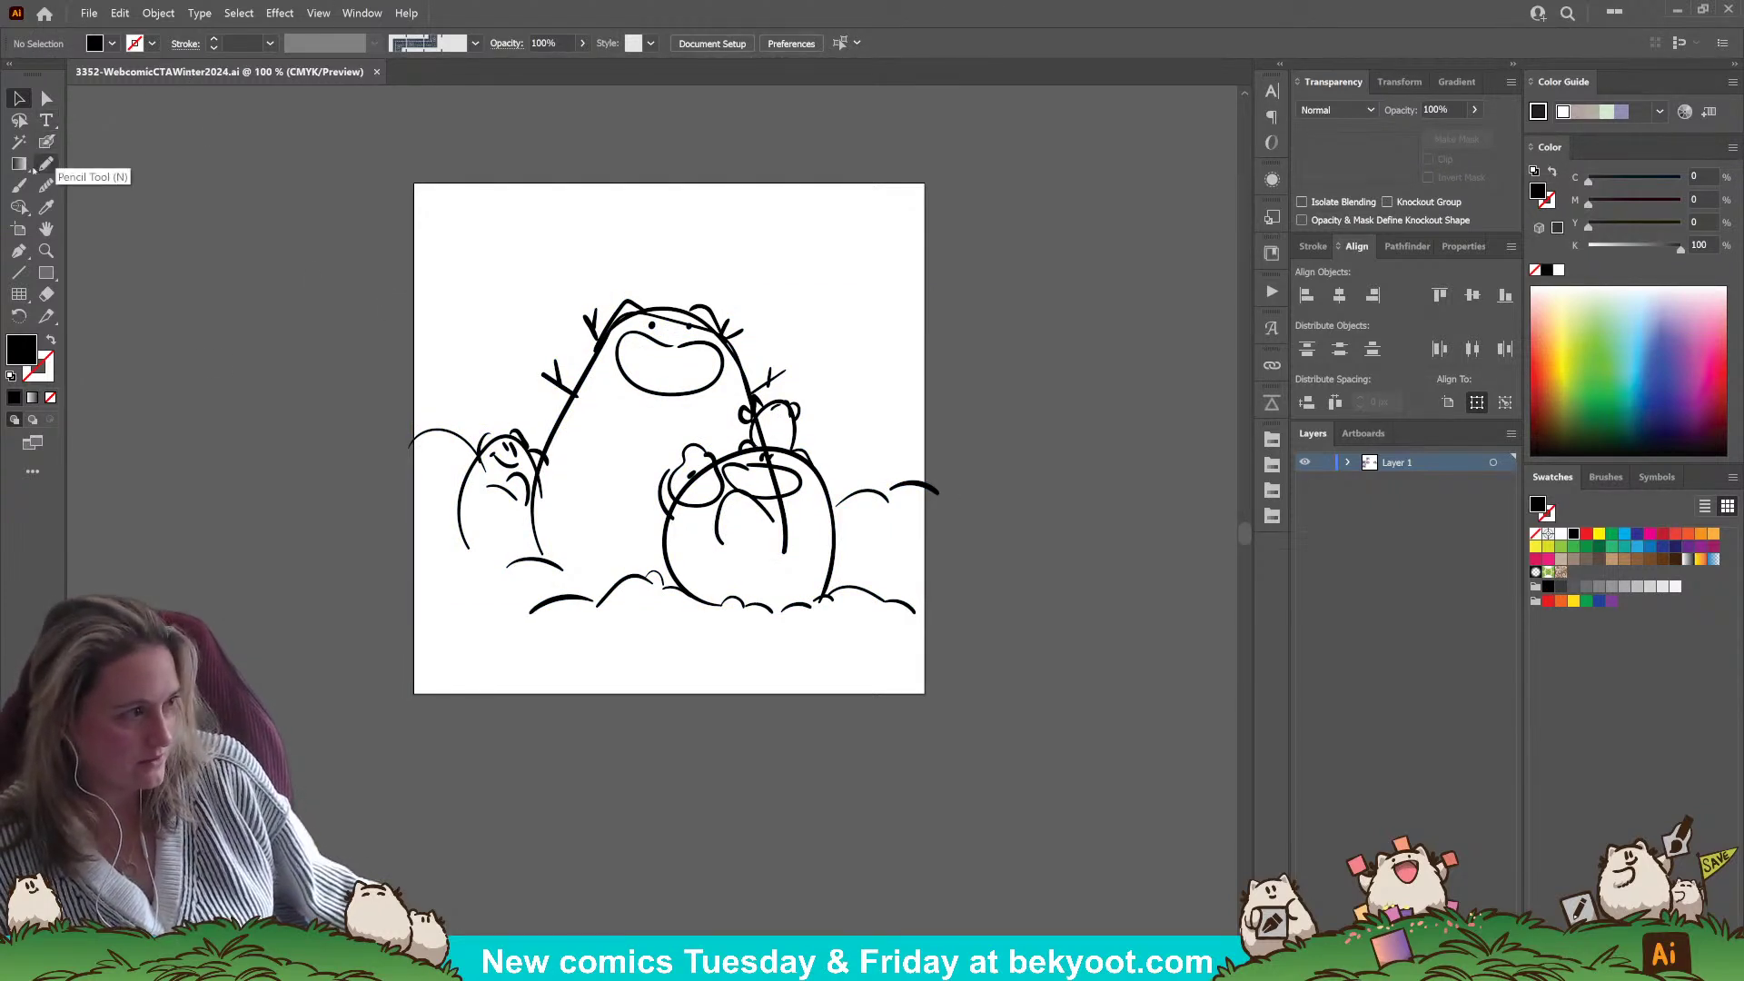
pyautogui.hscroll(-10, 197, 347)
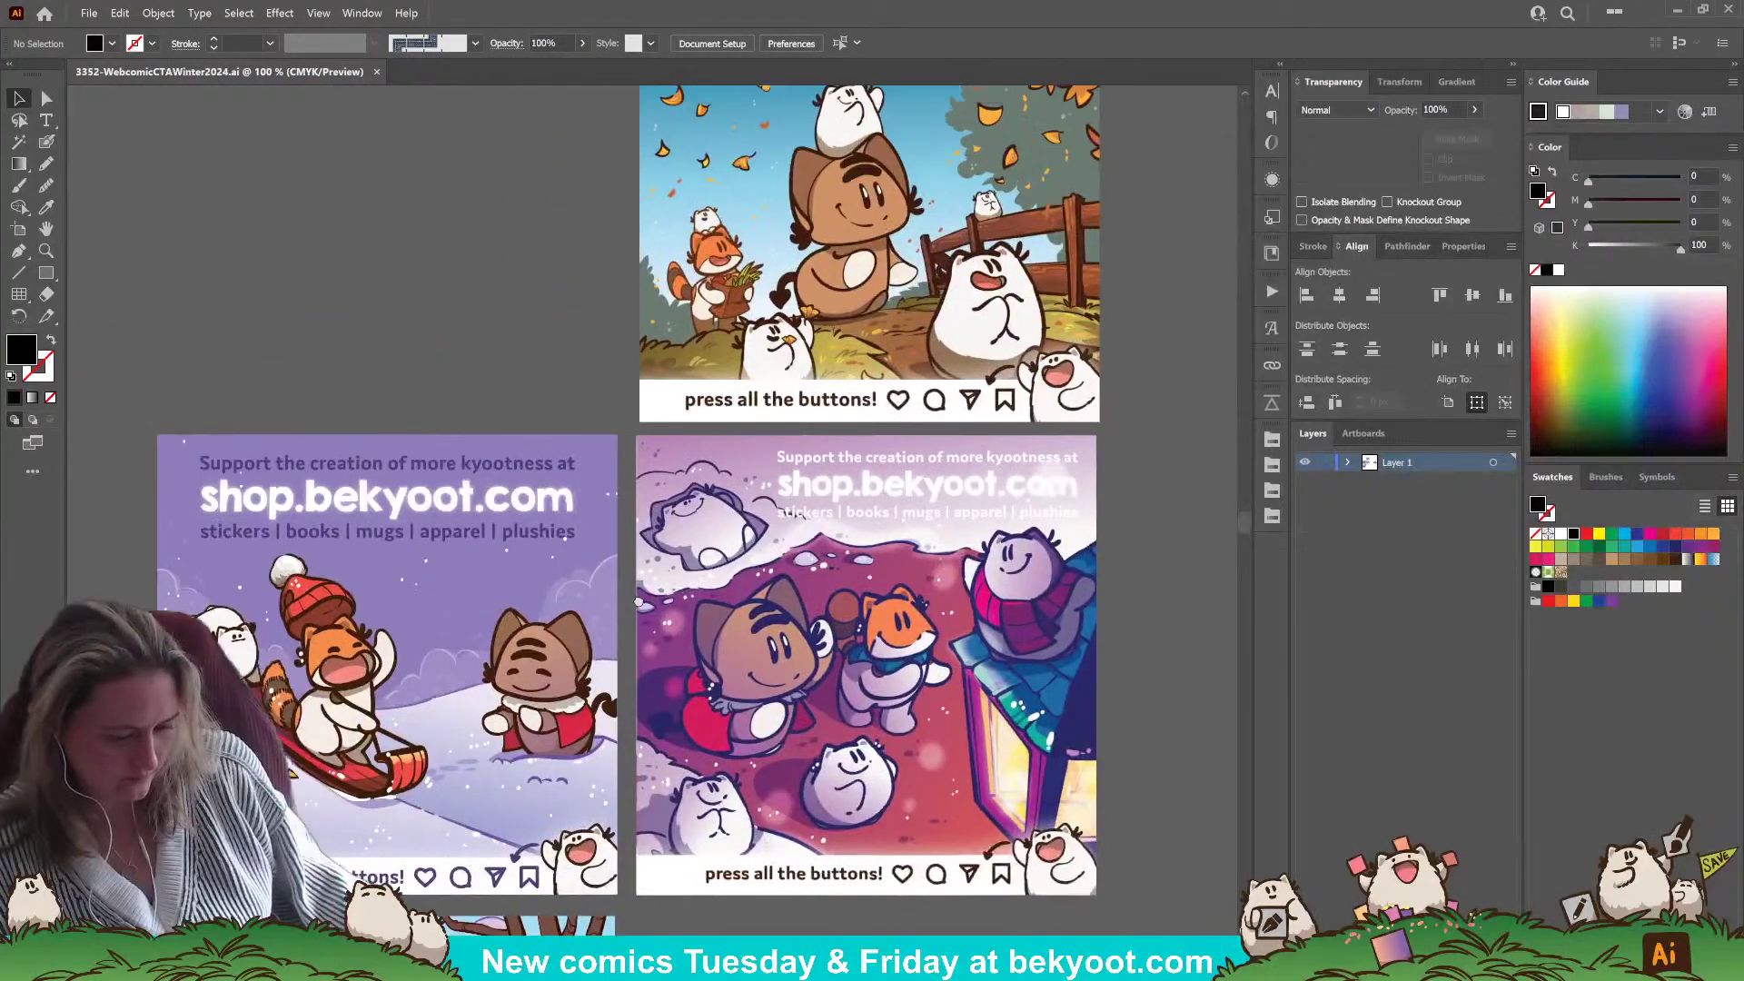
# - Compare the earlier seasonal promo artworks and open the original file of the purple sledding winter promo
pyautogui.hscroll(2, 676, 509)
pyautogui.click(710, 368)
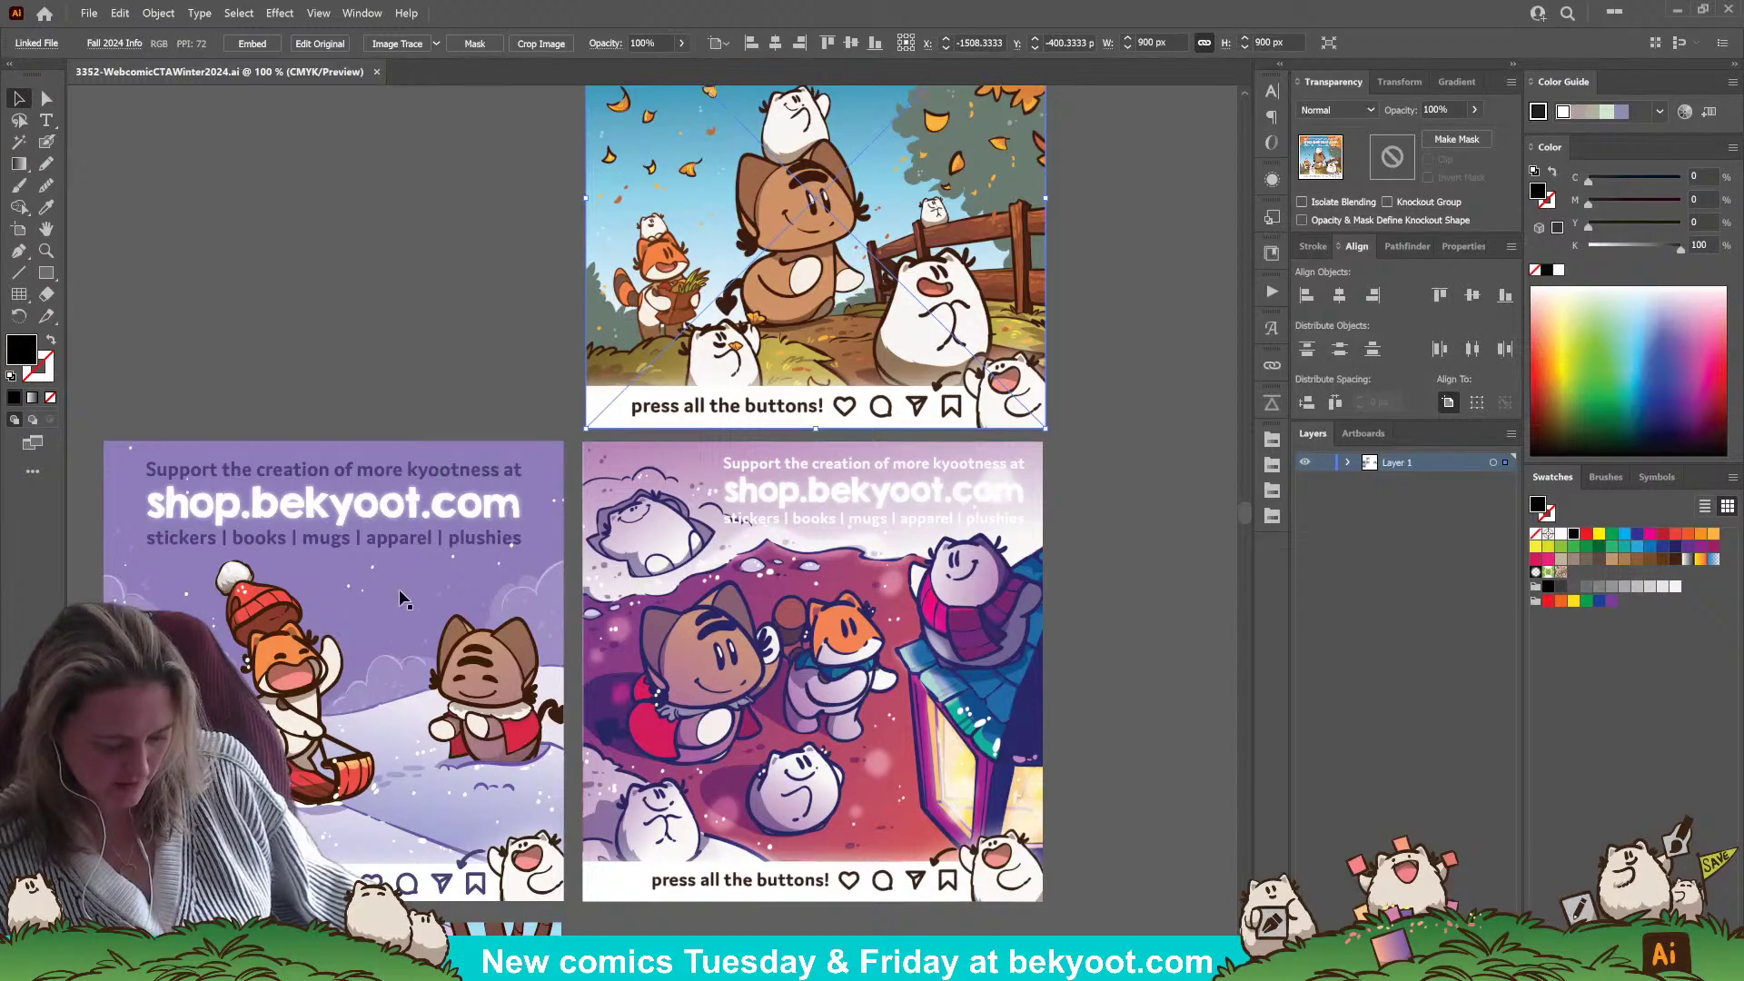
pyautogui.click(796, 553)
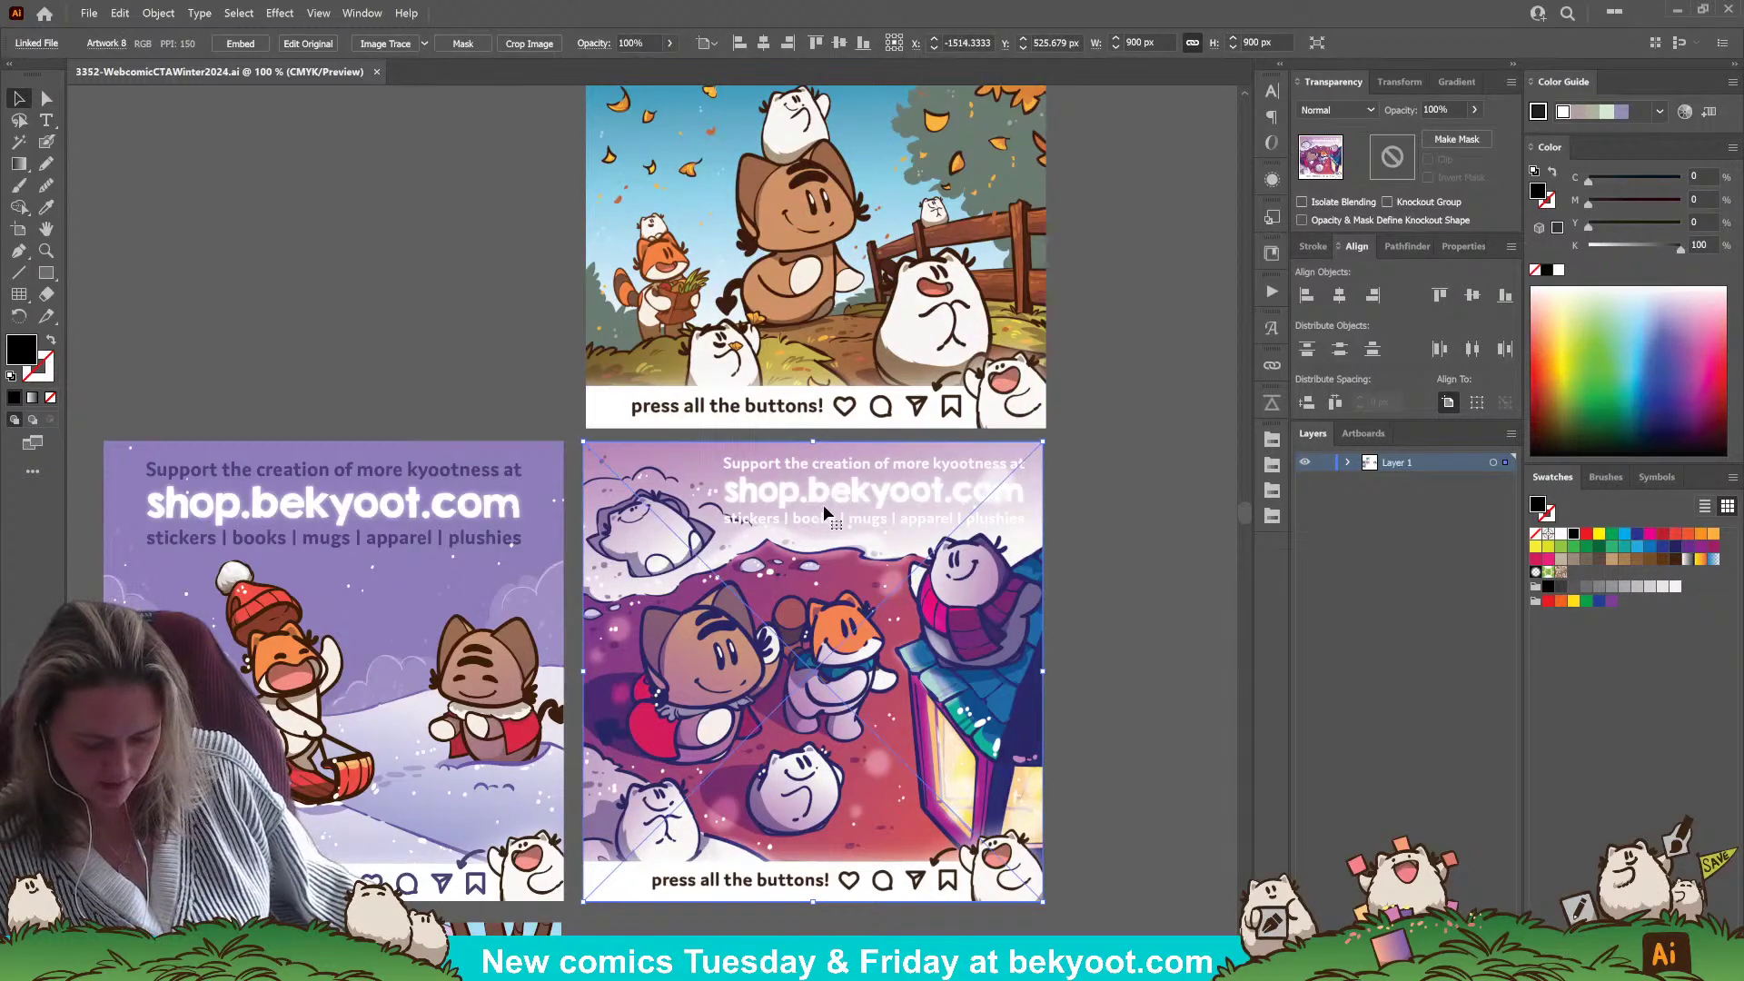
pyautogui.scroll(-4, 908, 564)
pyautogui.hscroll(-2, 908, 564)
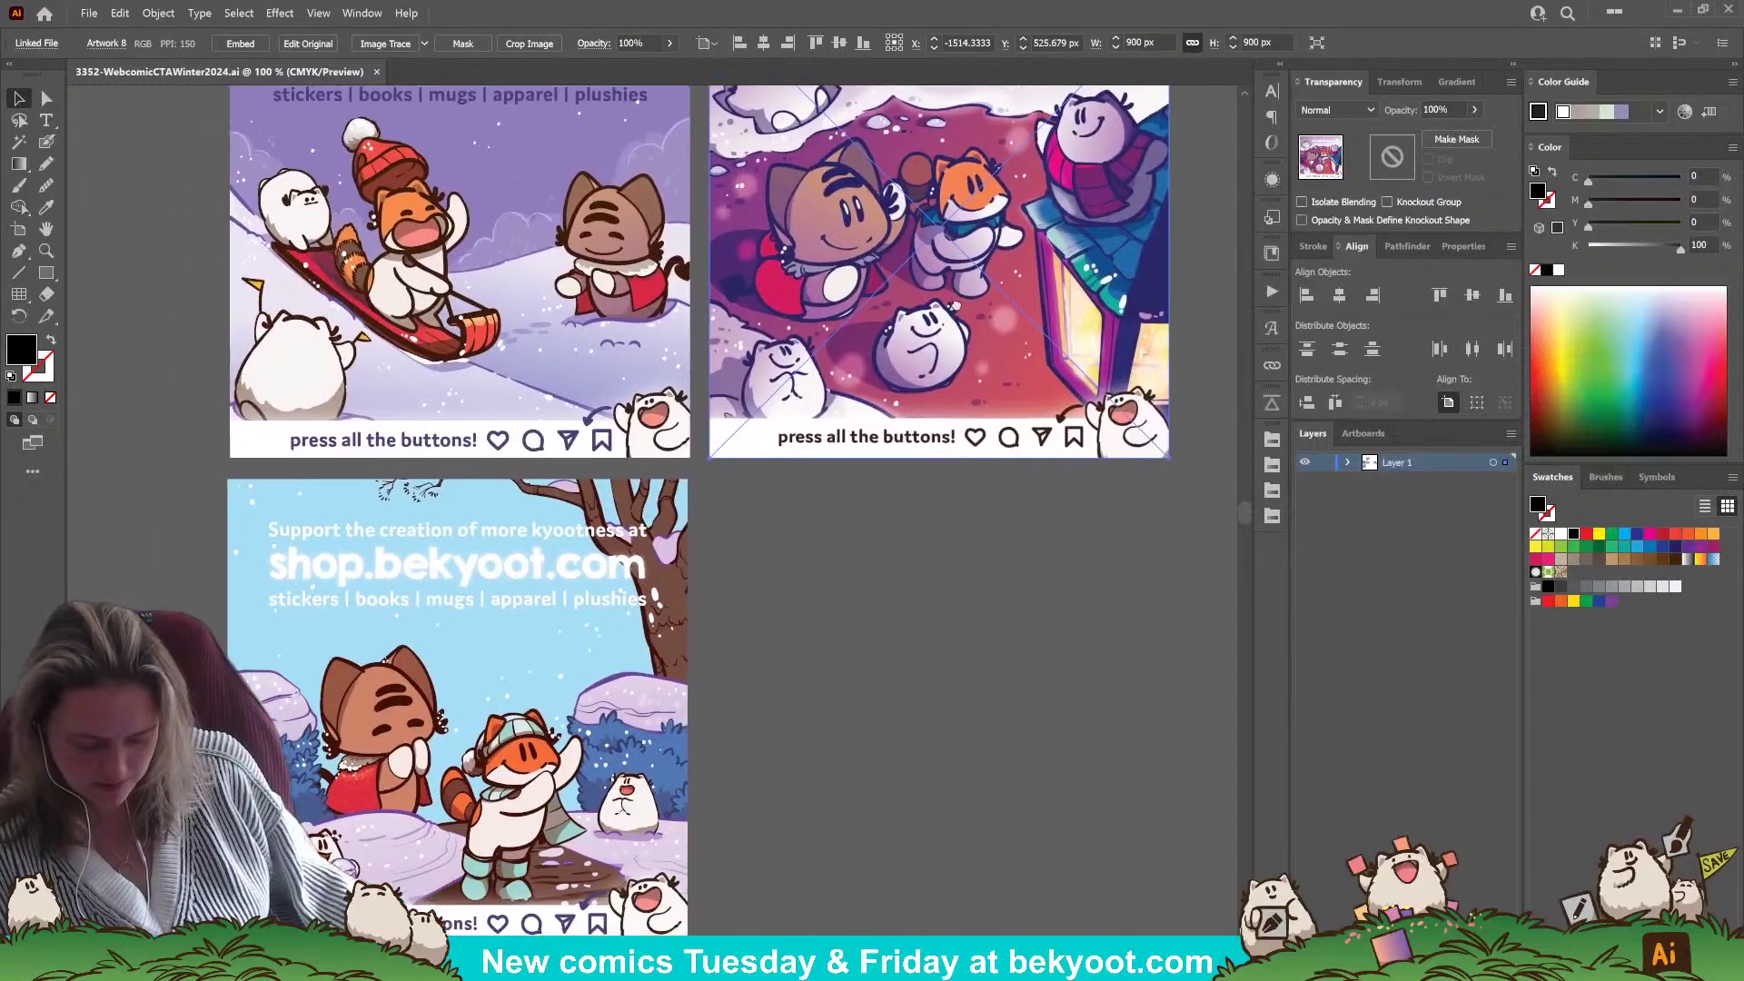
pyautogui.scroll(1, 543, 406)
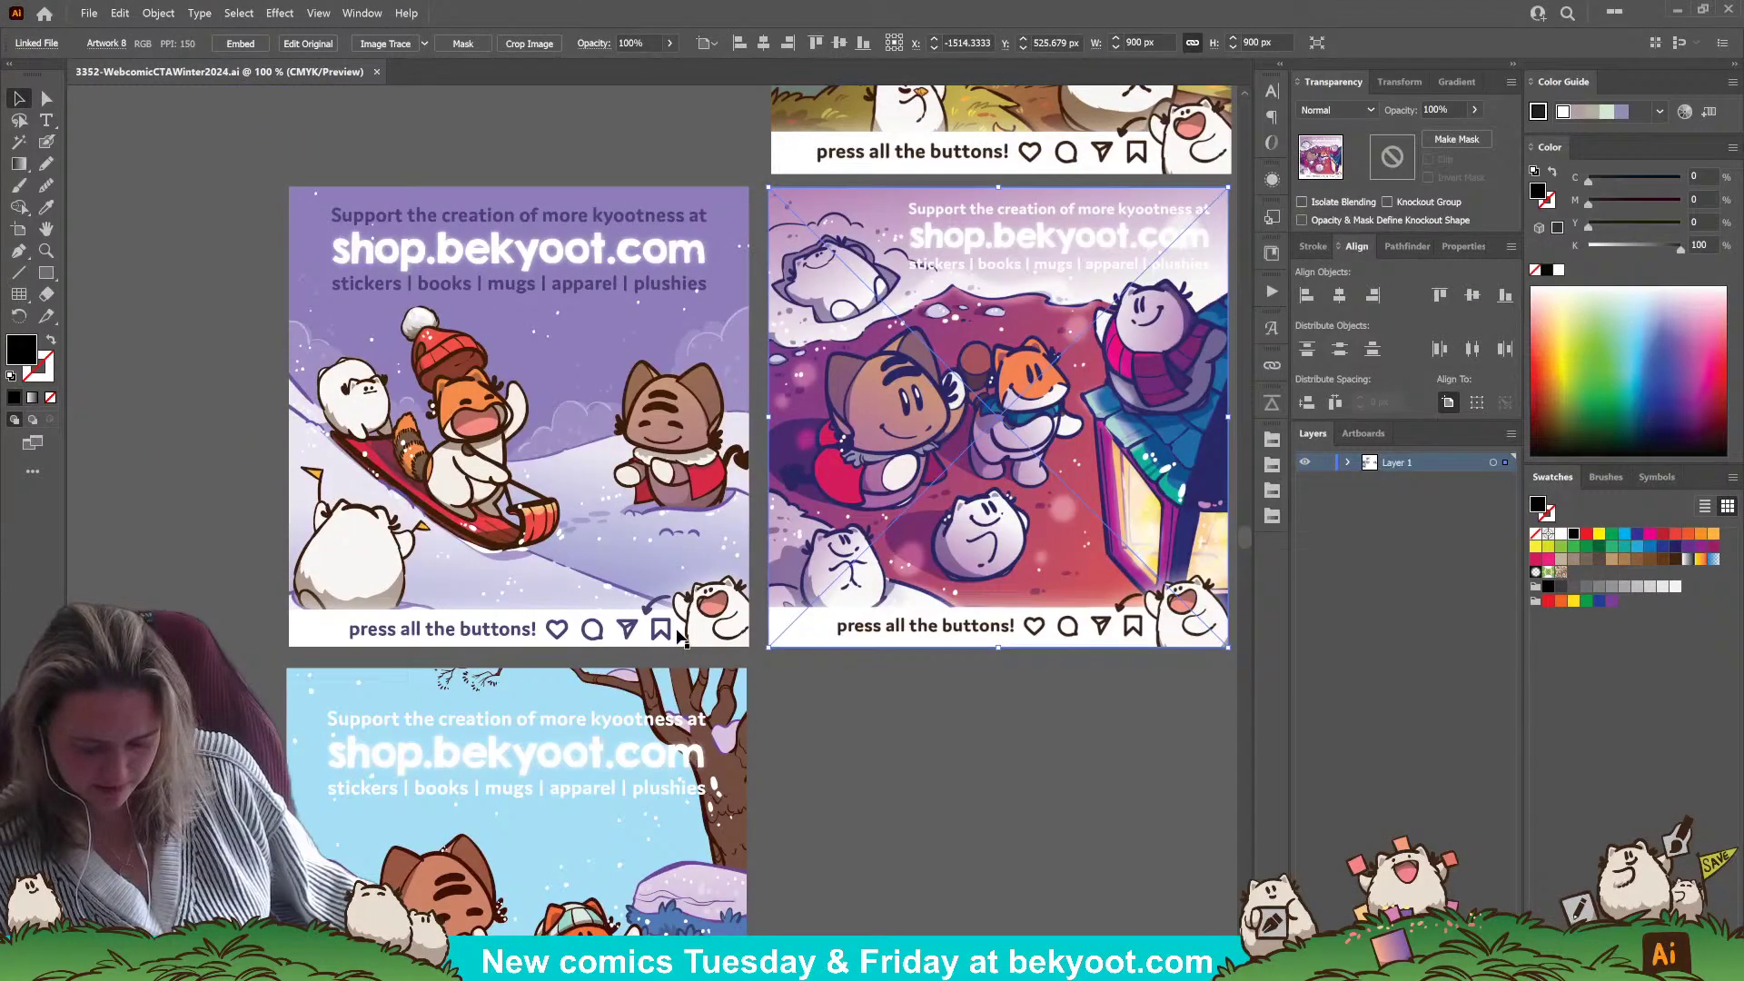
pyautogui.click(595, 436)
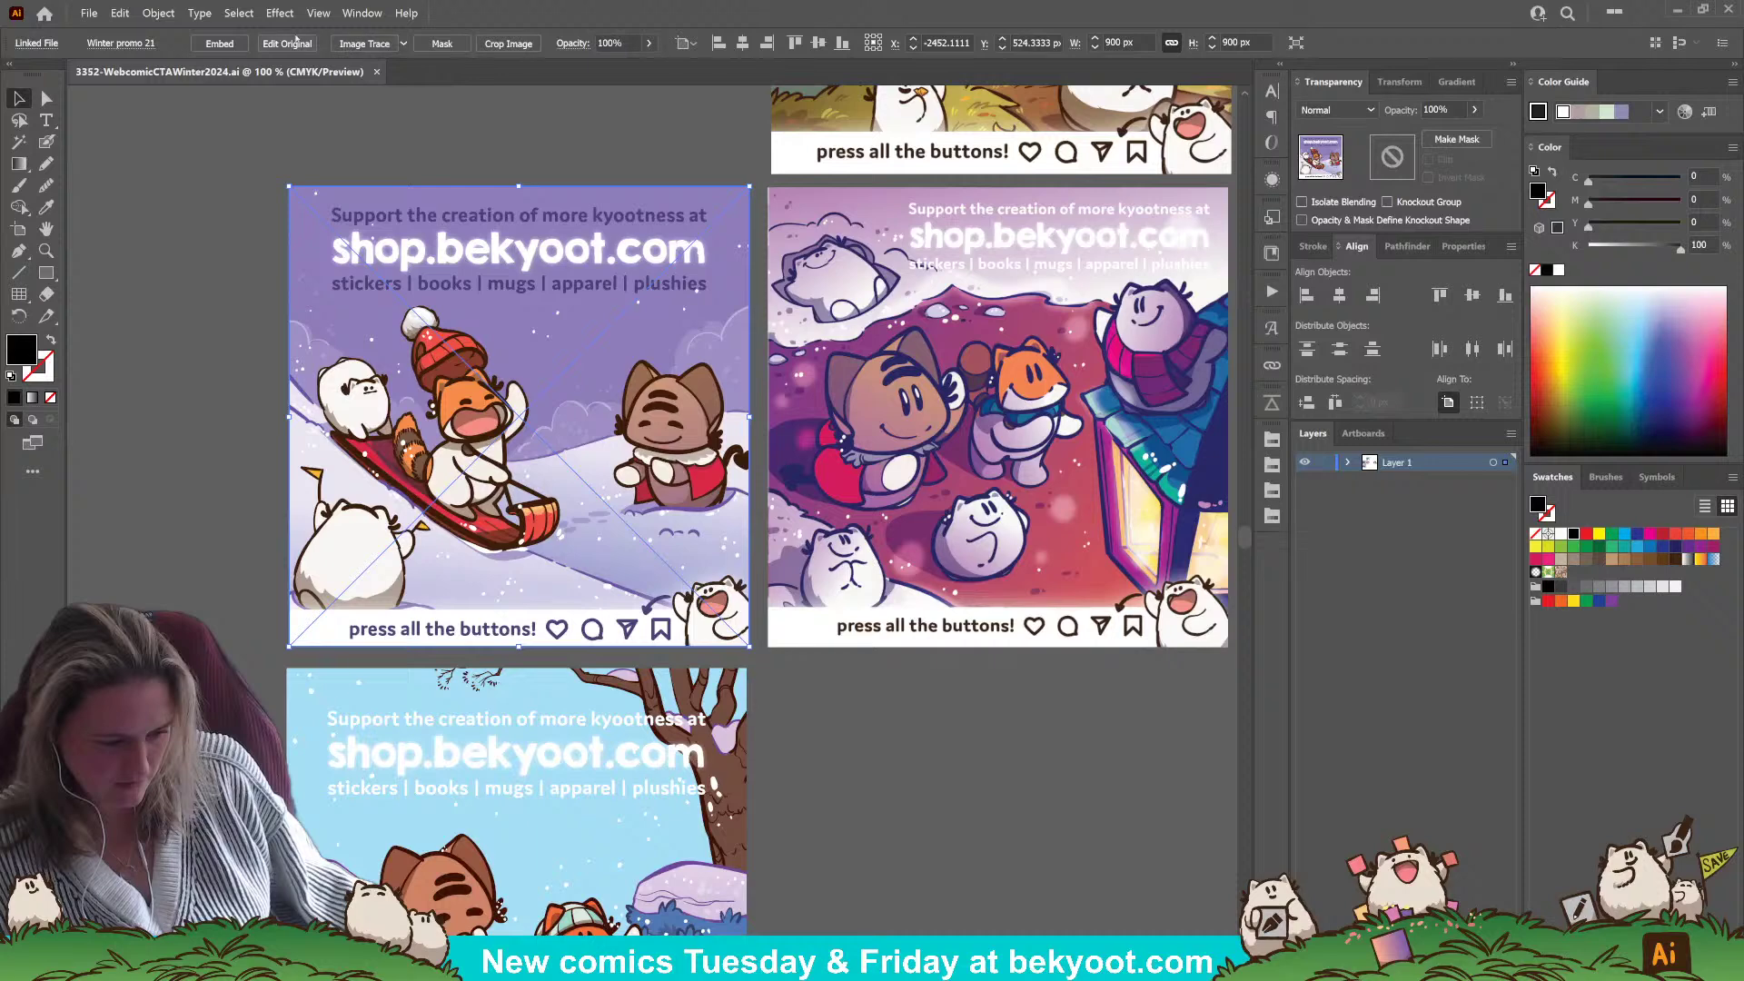
pyautogui.click(287, 44)
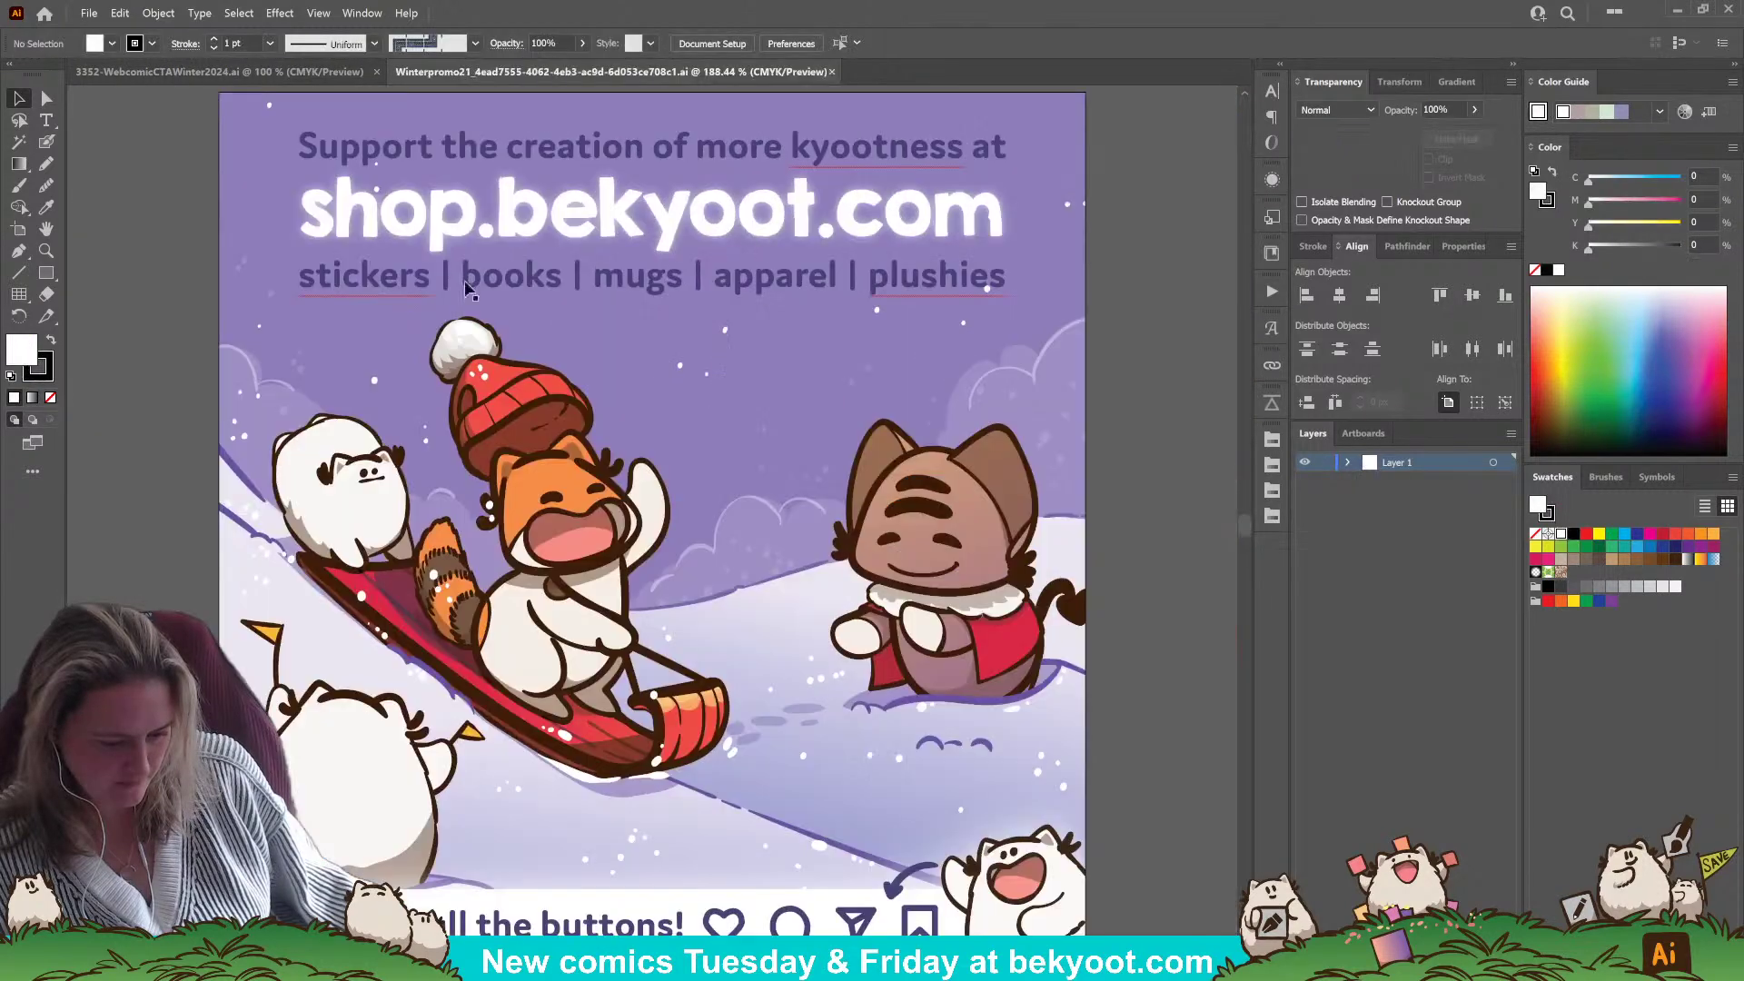
# - Isolate the artwork's clip group, copy its promo text and button bar group, and close the sledding promo file
pyautogui.click(633, 917)
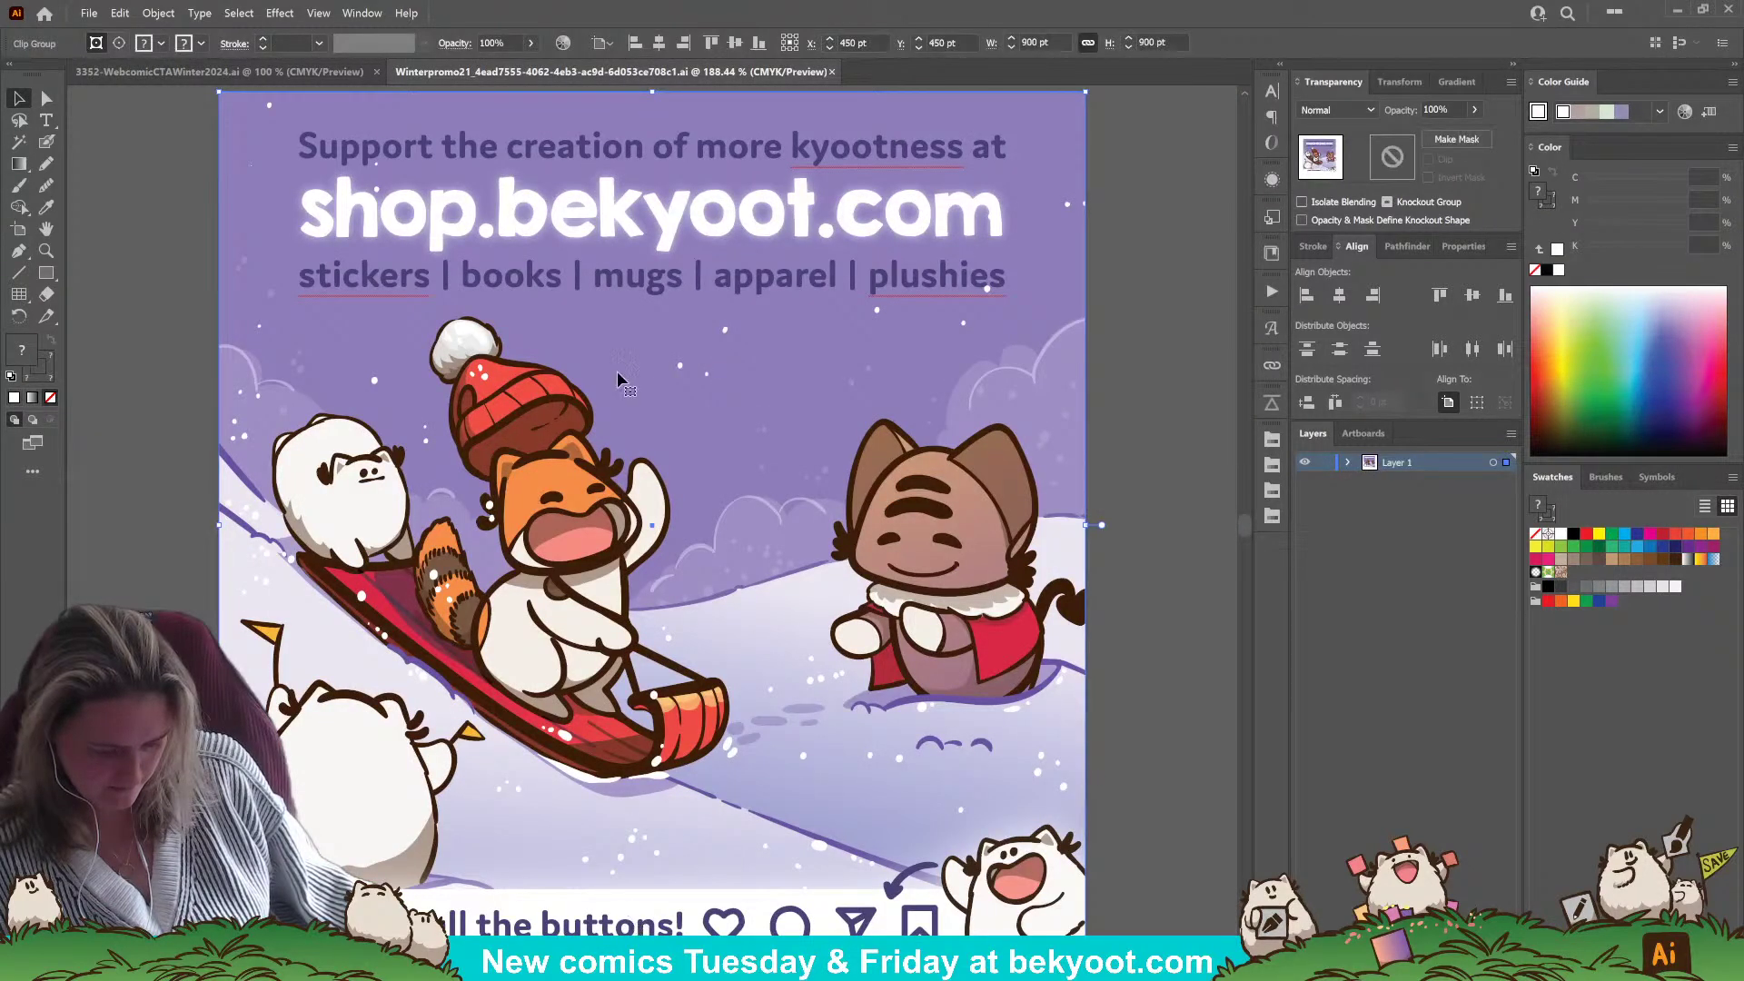
pyautogui.doubleClick(607, 227)
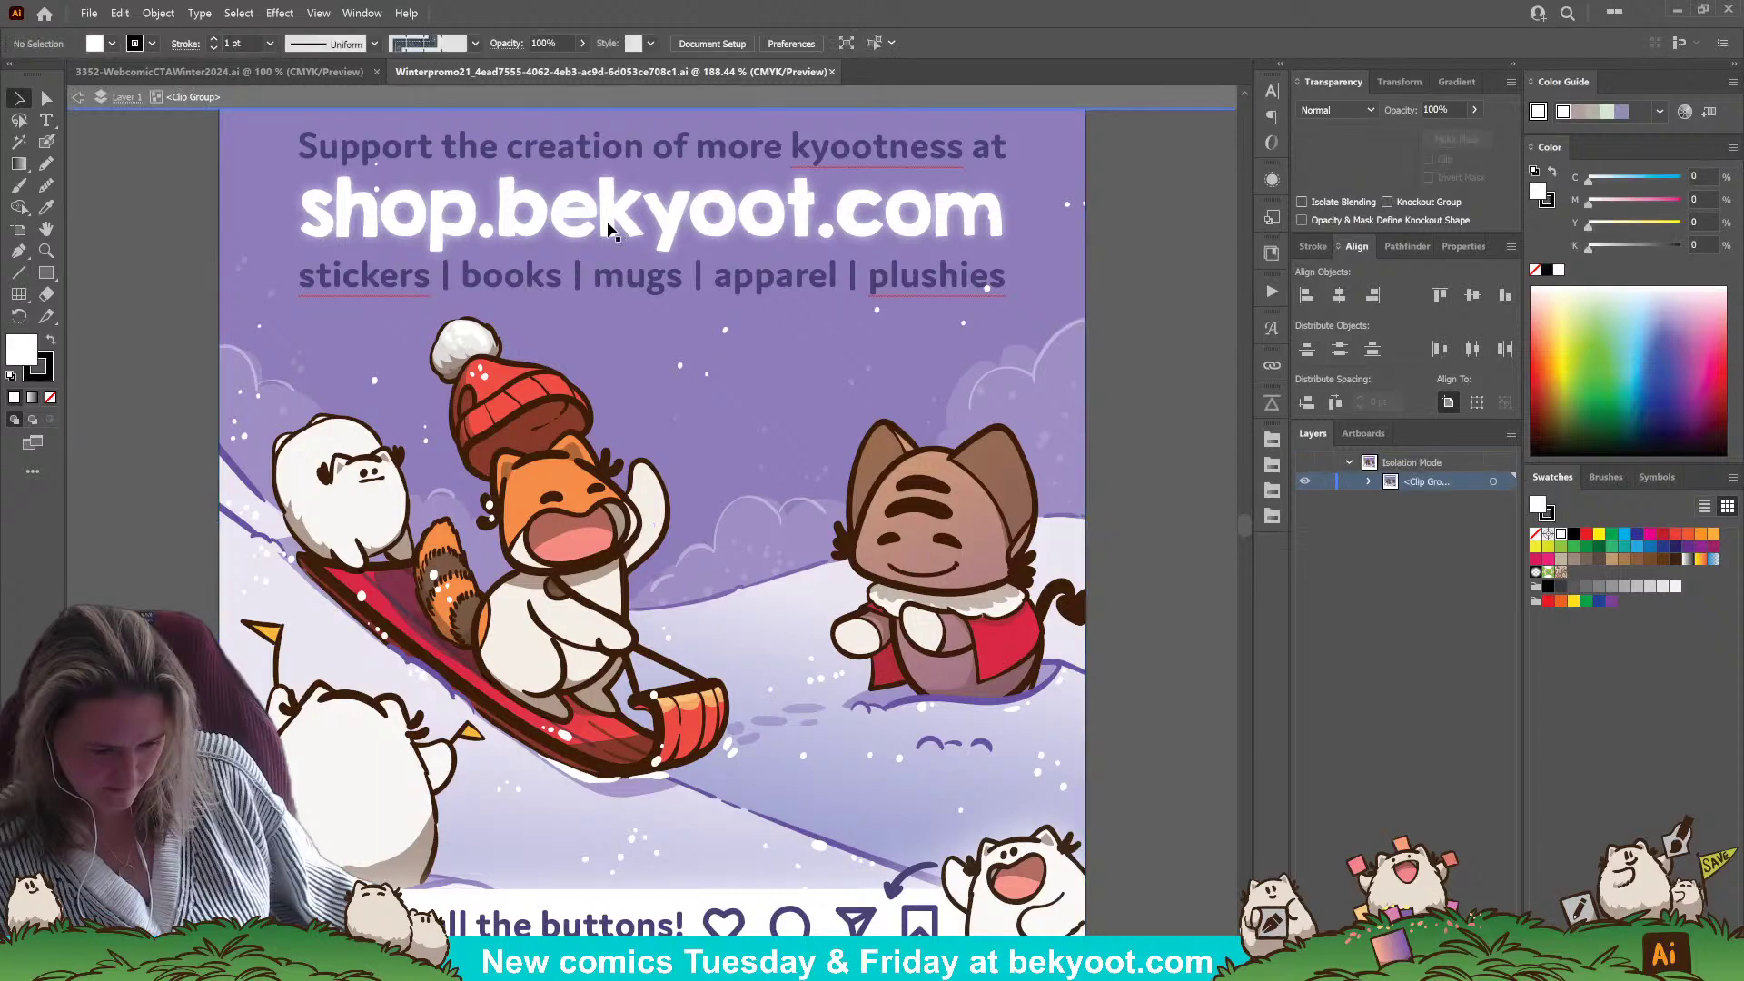
pyautogui.doubleClick(607, 227)
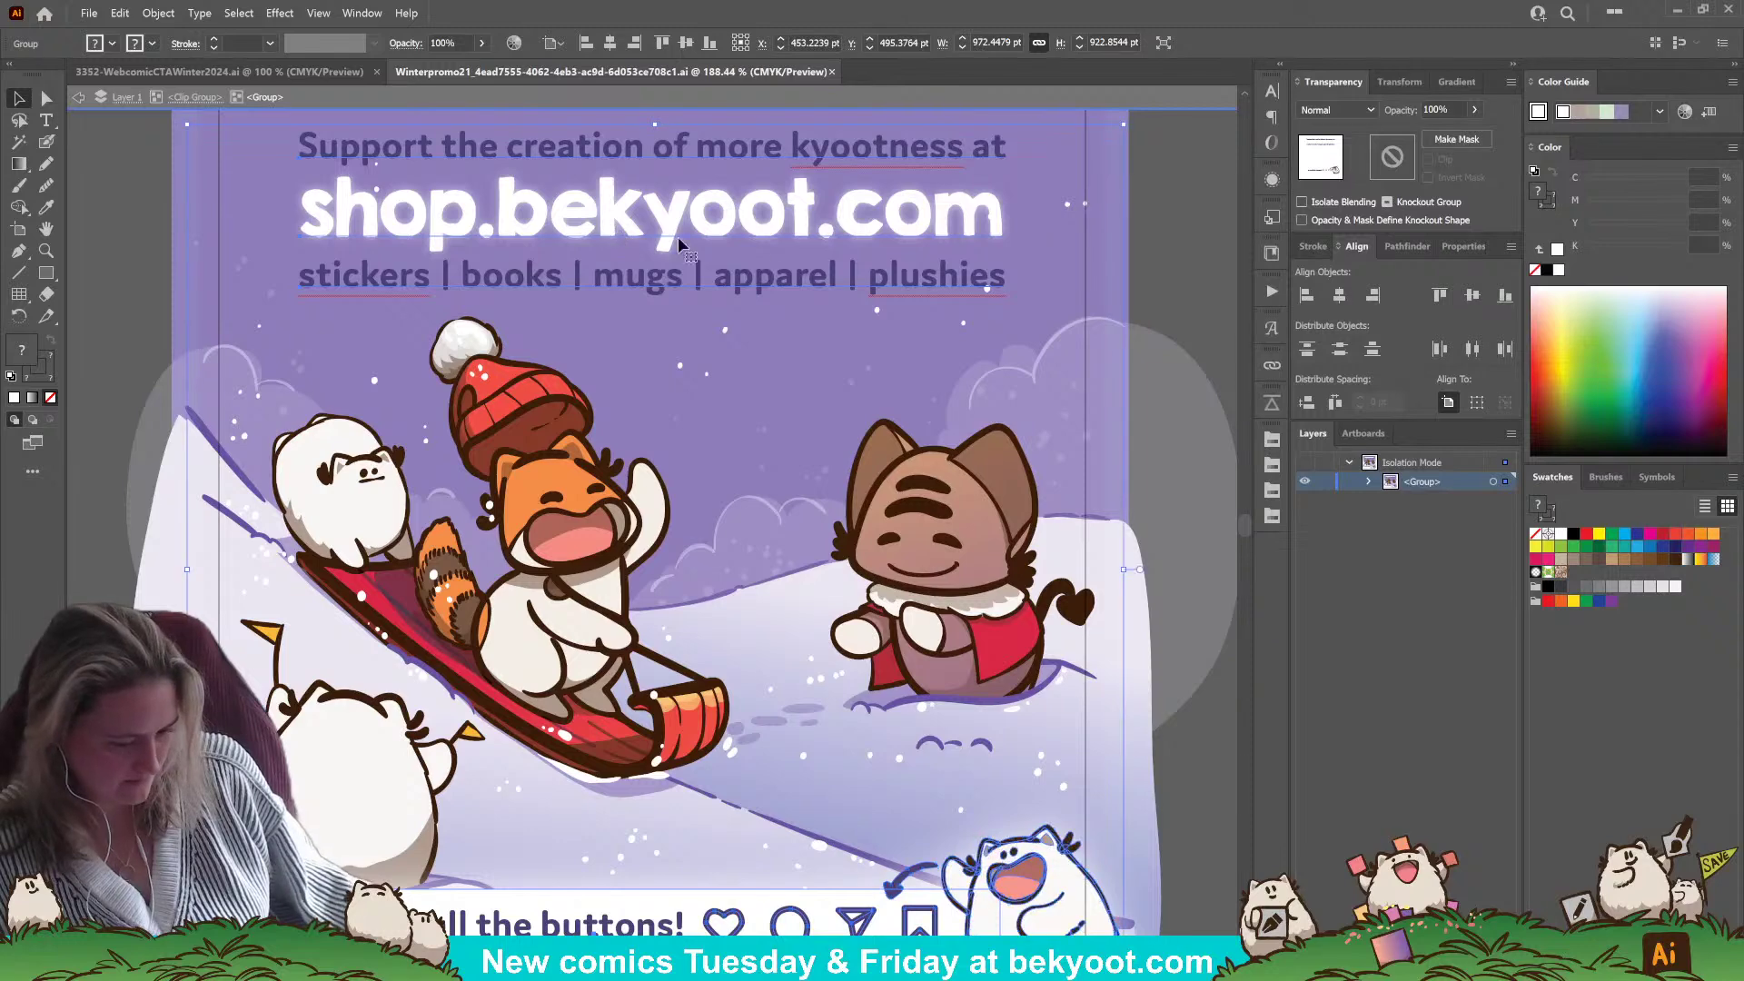
pyautogui.doubleClick(1165, 211)
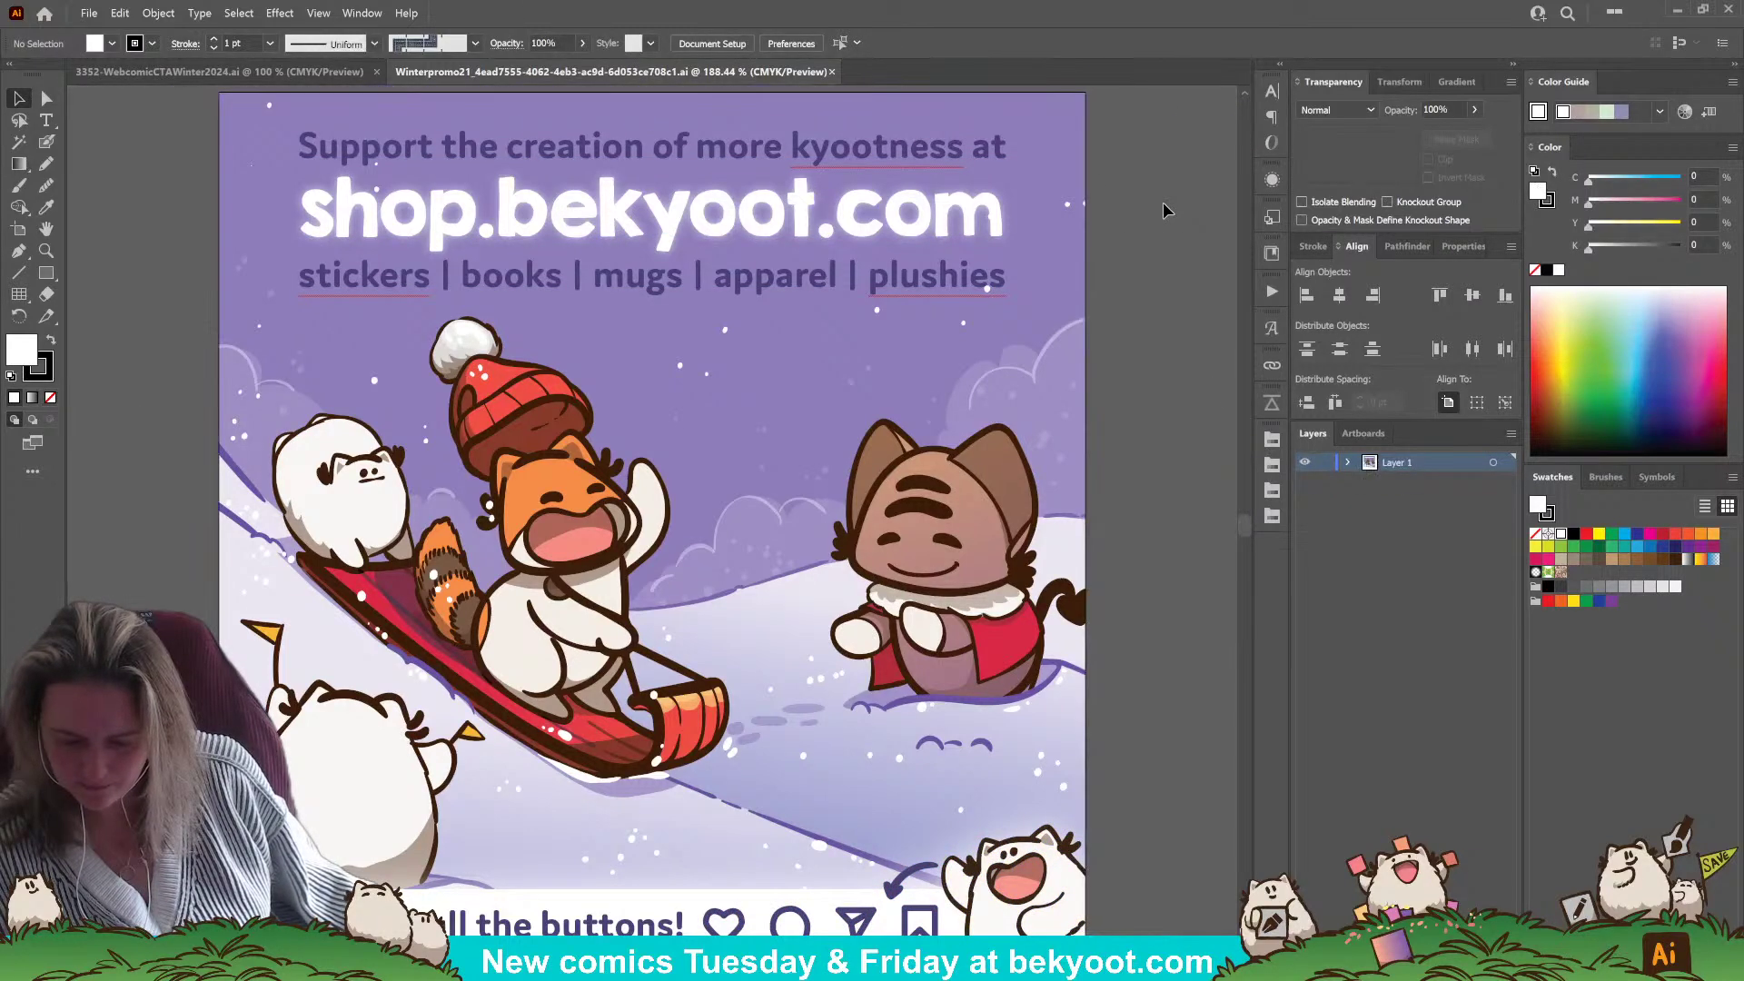
pyautogui.click(831, 72)
pyautogui.click(227, 300)
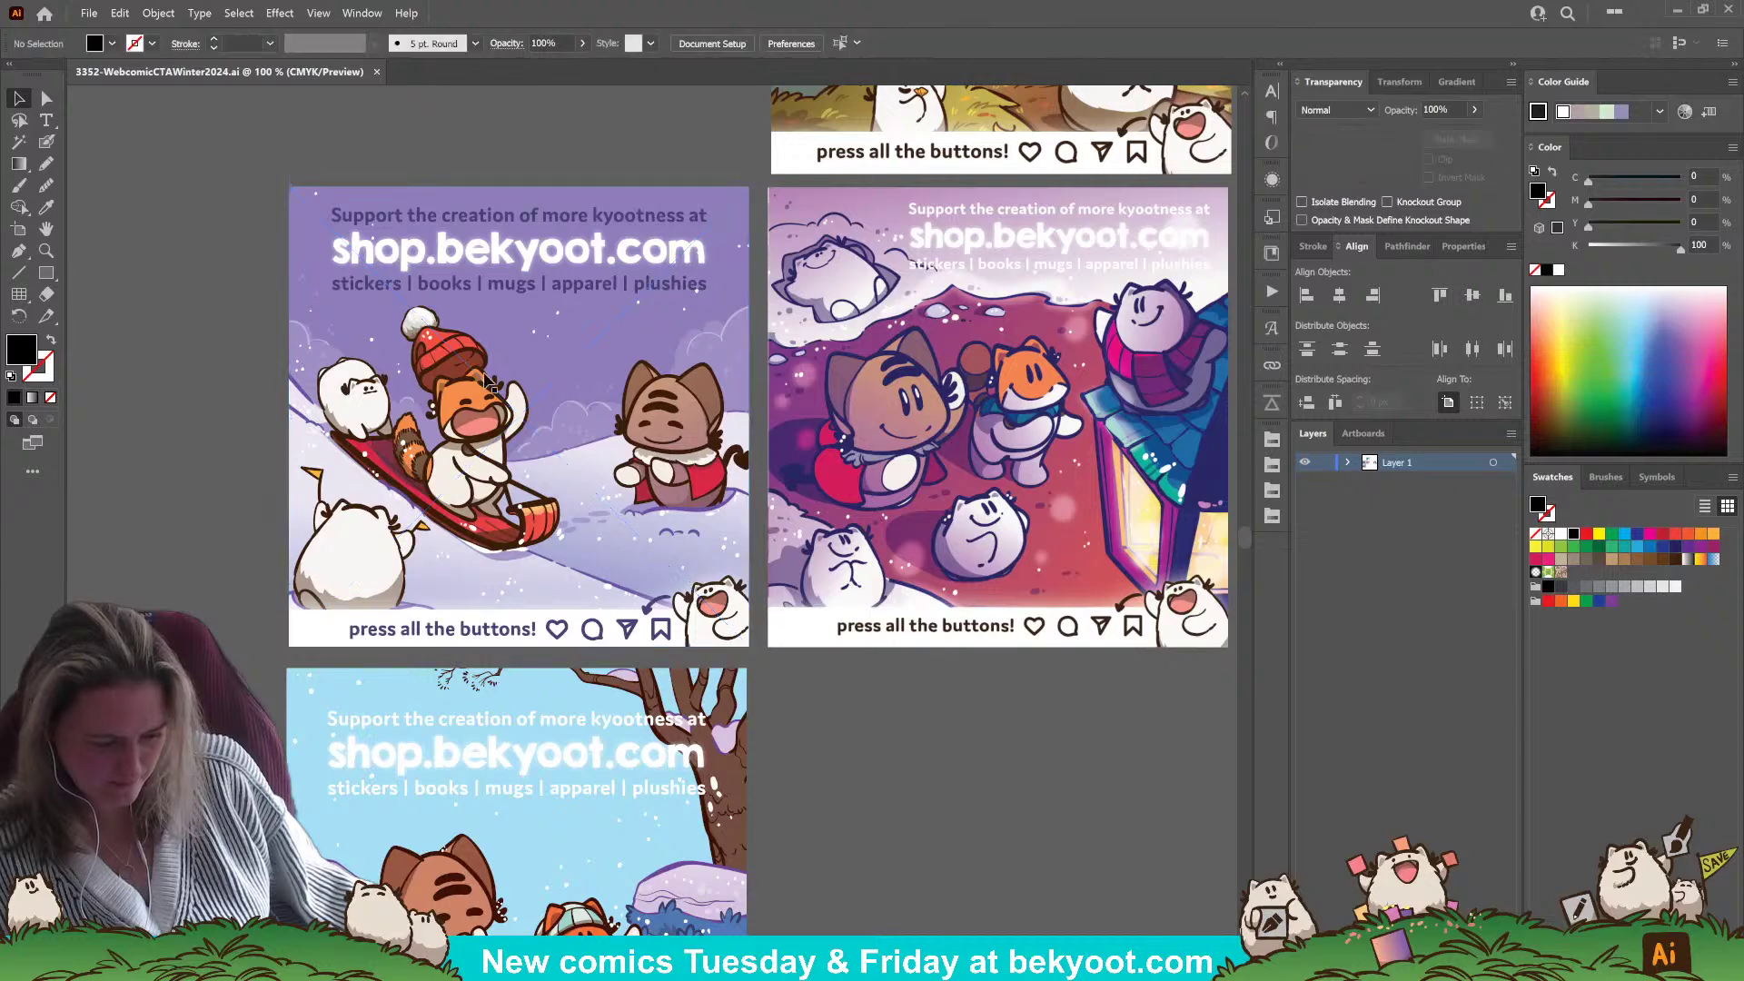
# - Add a new layer above the sketch, lock Layer 1, and paste the copied promo text and button bar
pyautogui.scroll(-2, 750, 445)
pyautogui.moveTo(1167, 415); pyautogui.dragTo(548, 379)
pyautogui.hotkey('ctrl', 'l')
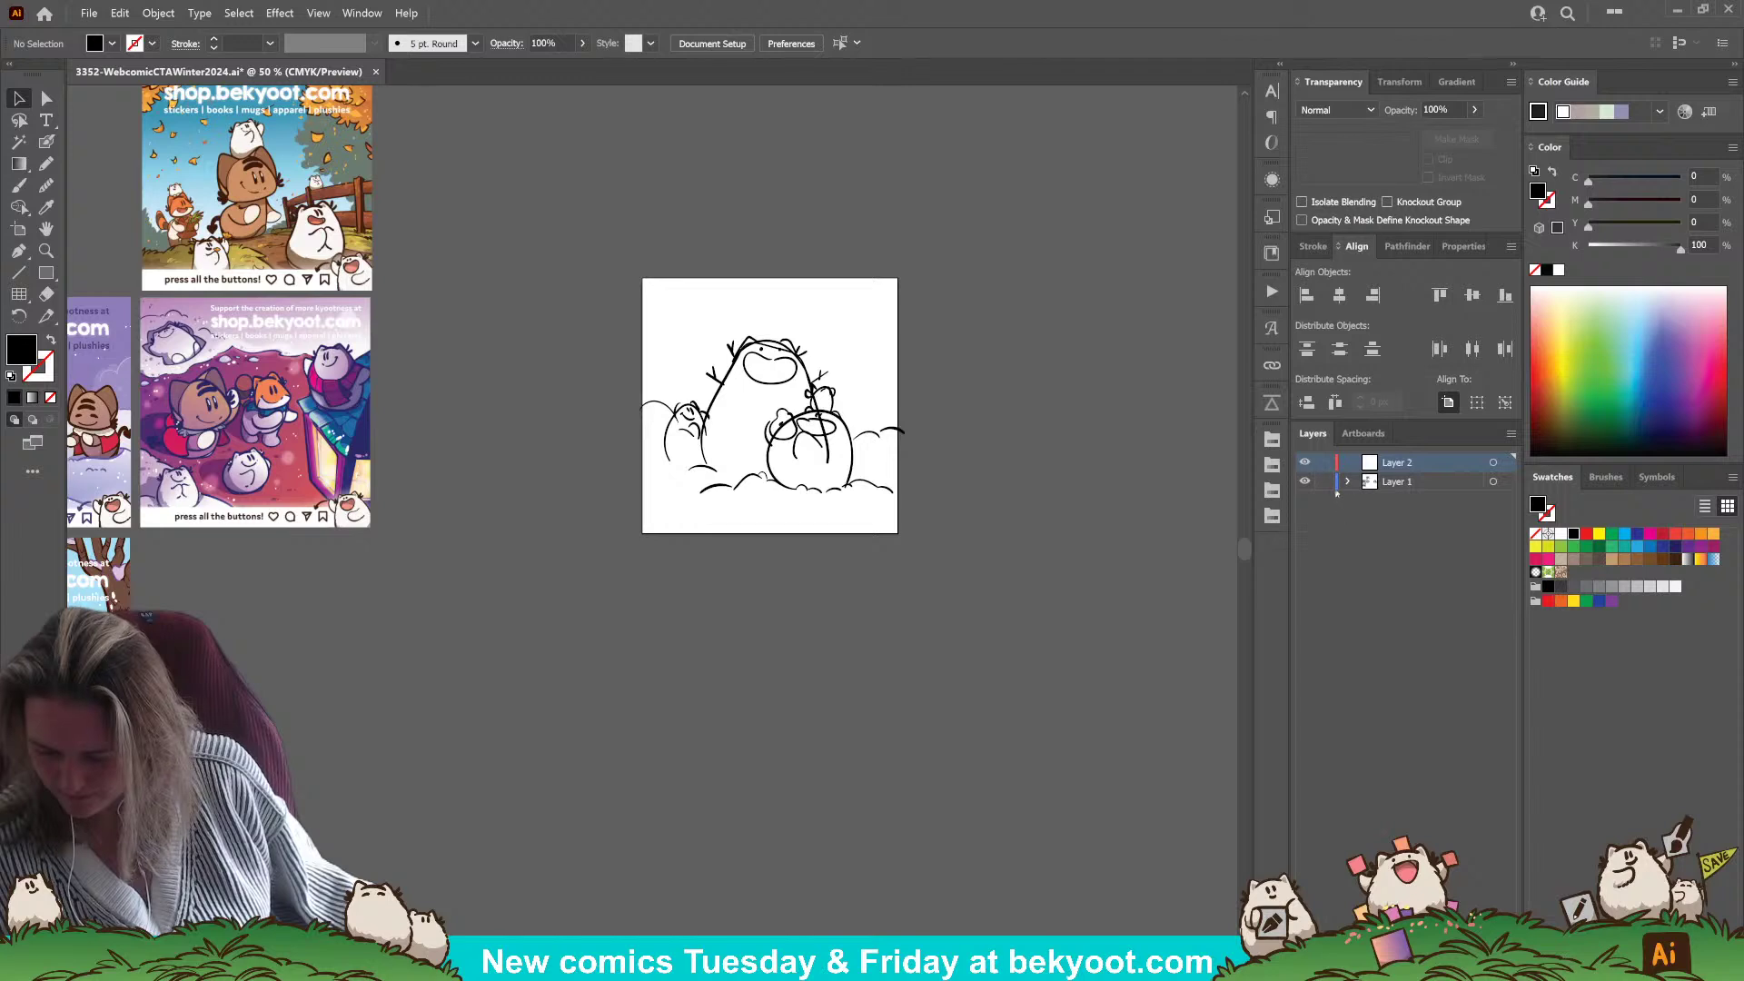
pyautogui.click(1324, 482)
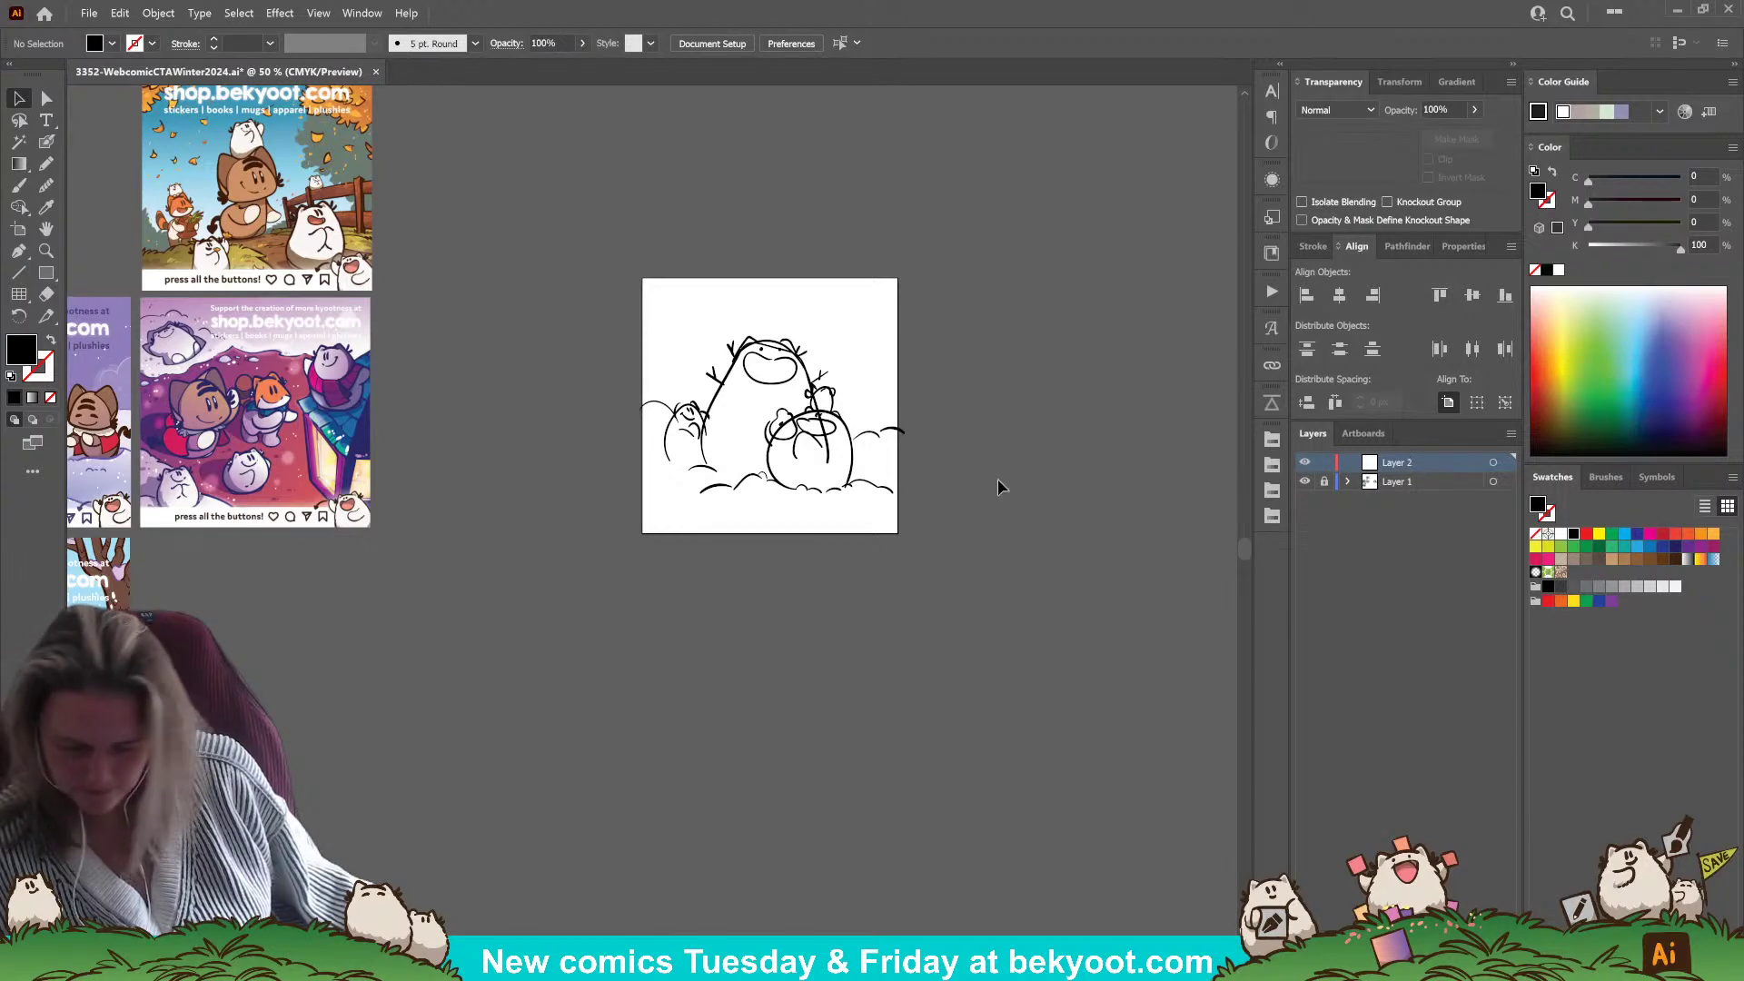
pyautogui.hotkey('ctrl', 'v')
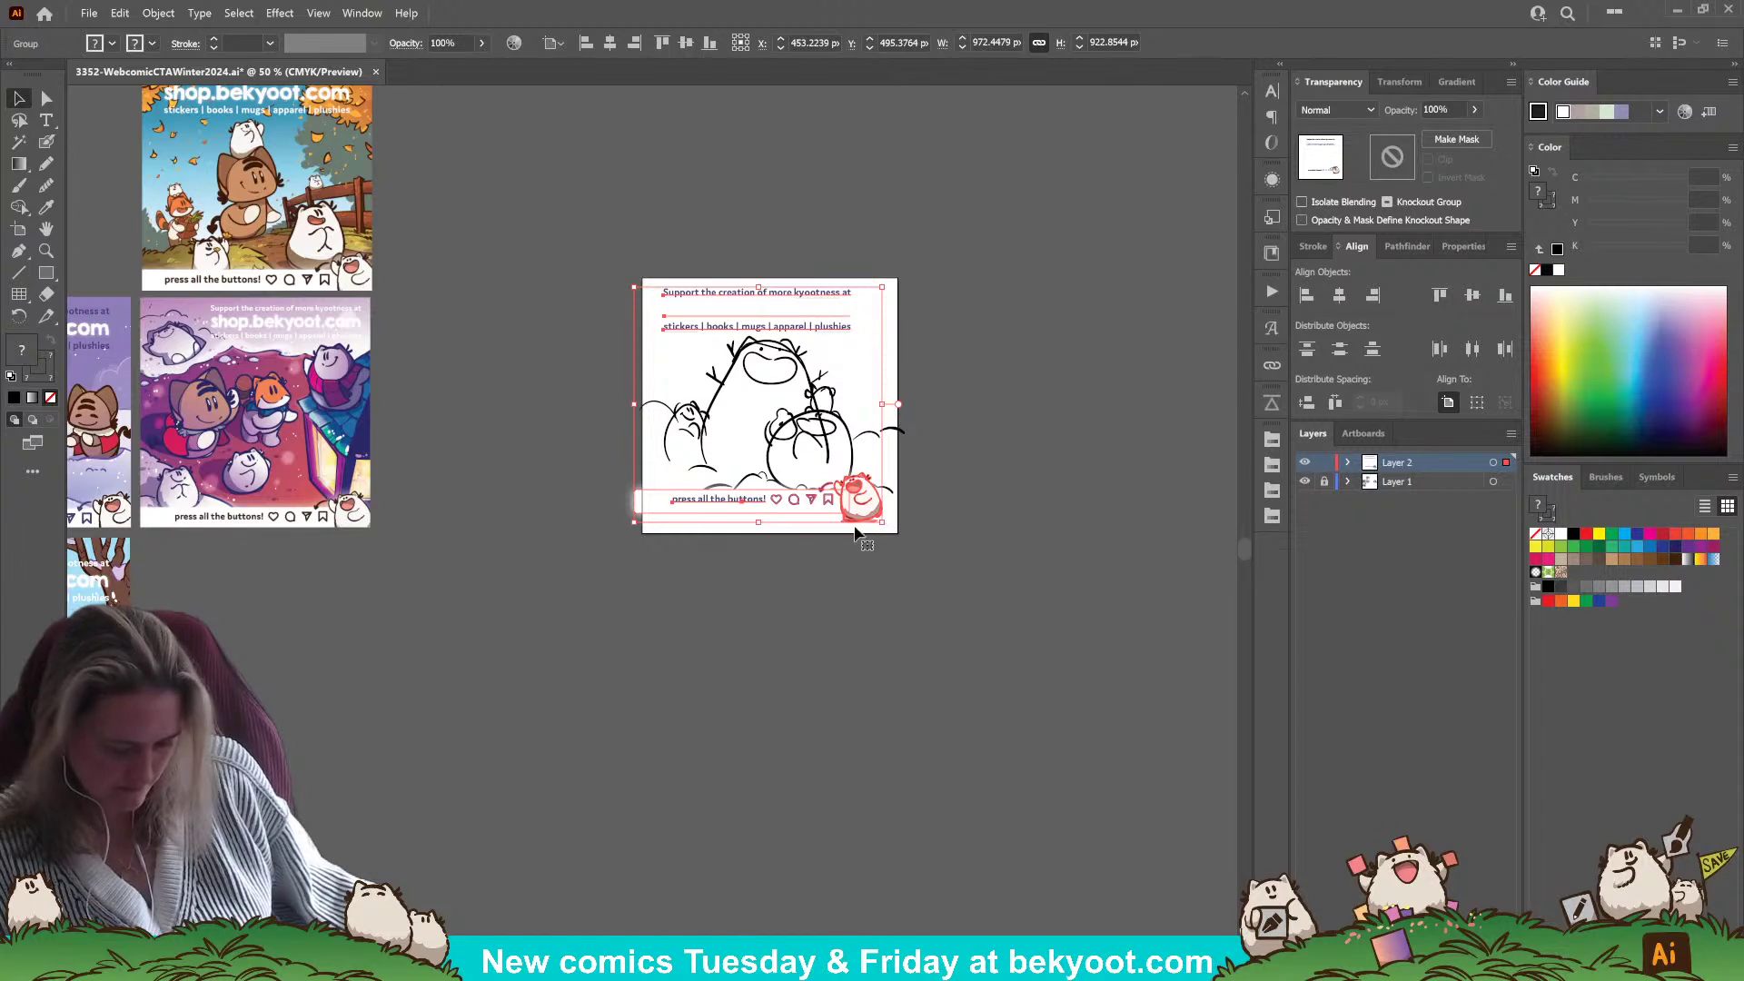
# - Scale the pasted promo group up to about 1044 px wide and position it over the square artboard
pyautogui.moveTo(866, 513); pyautogui.dragTo(869, 532)
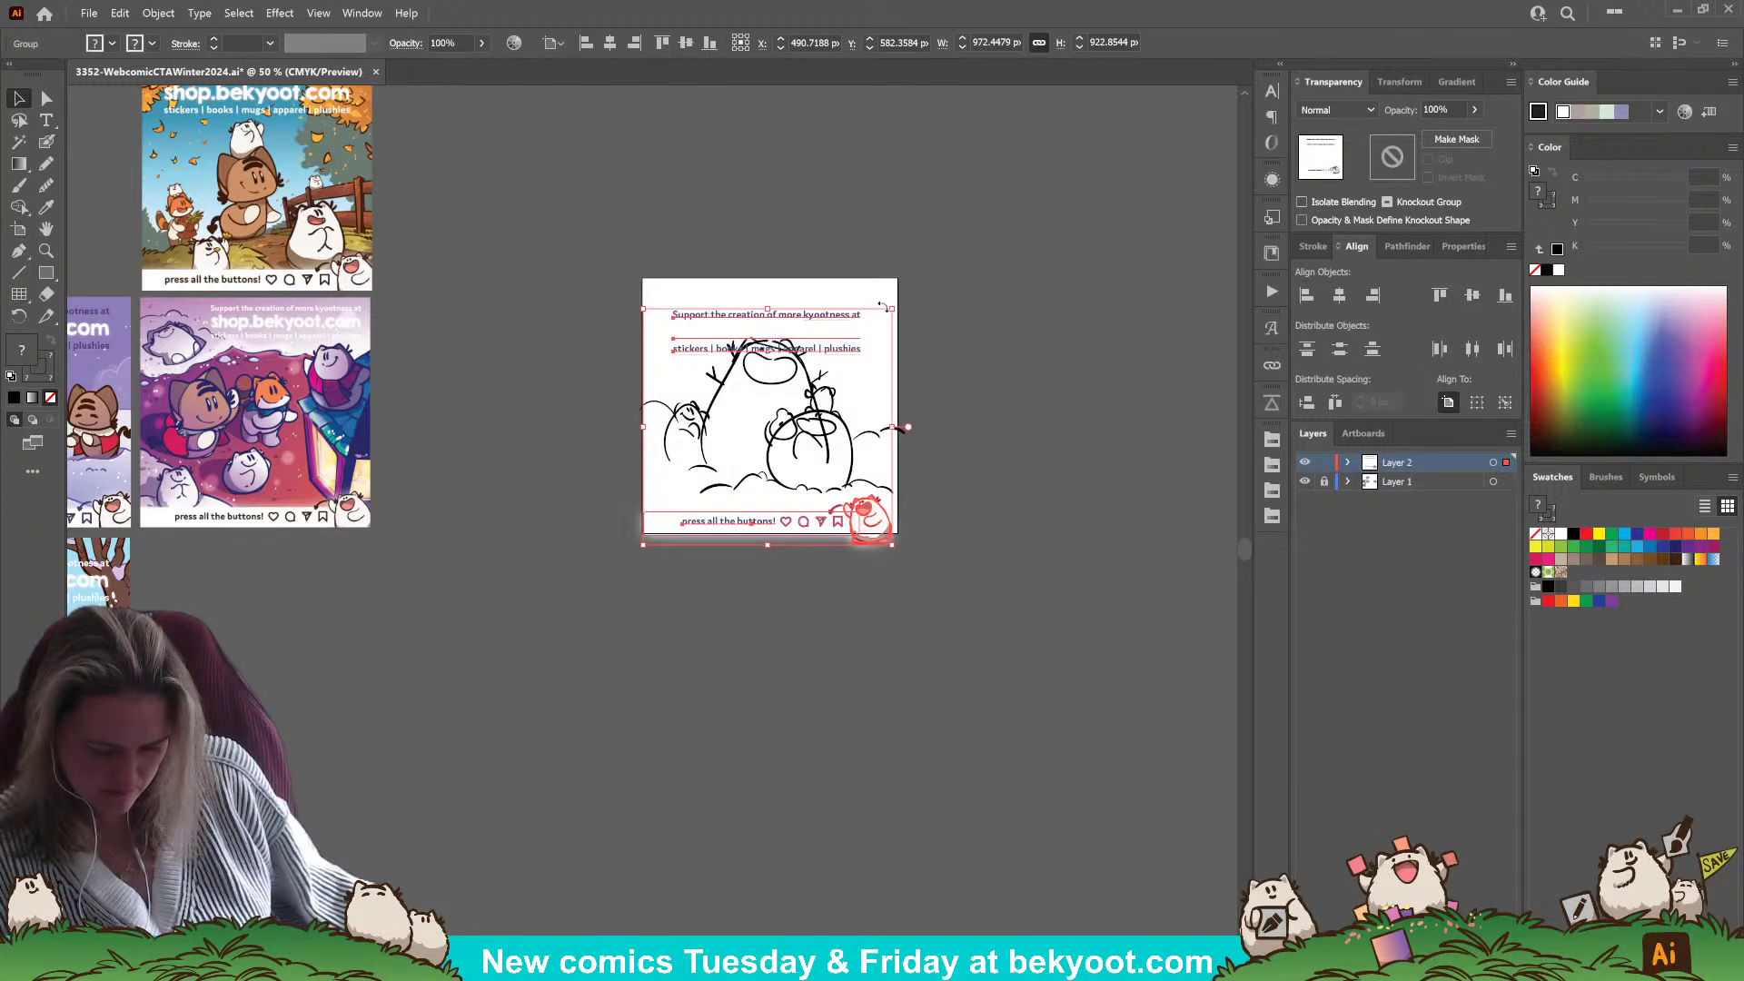
pyautogui.moveTo(895, 310); pyautogui.dragTo(911, 287)
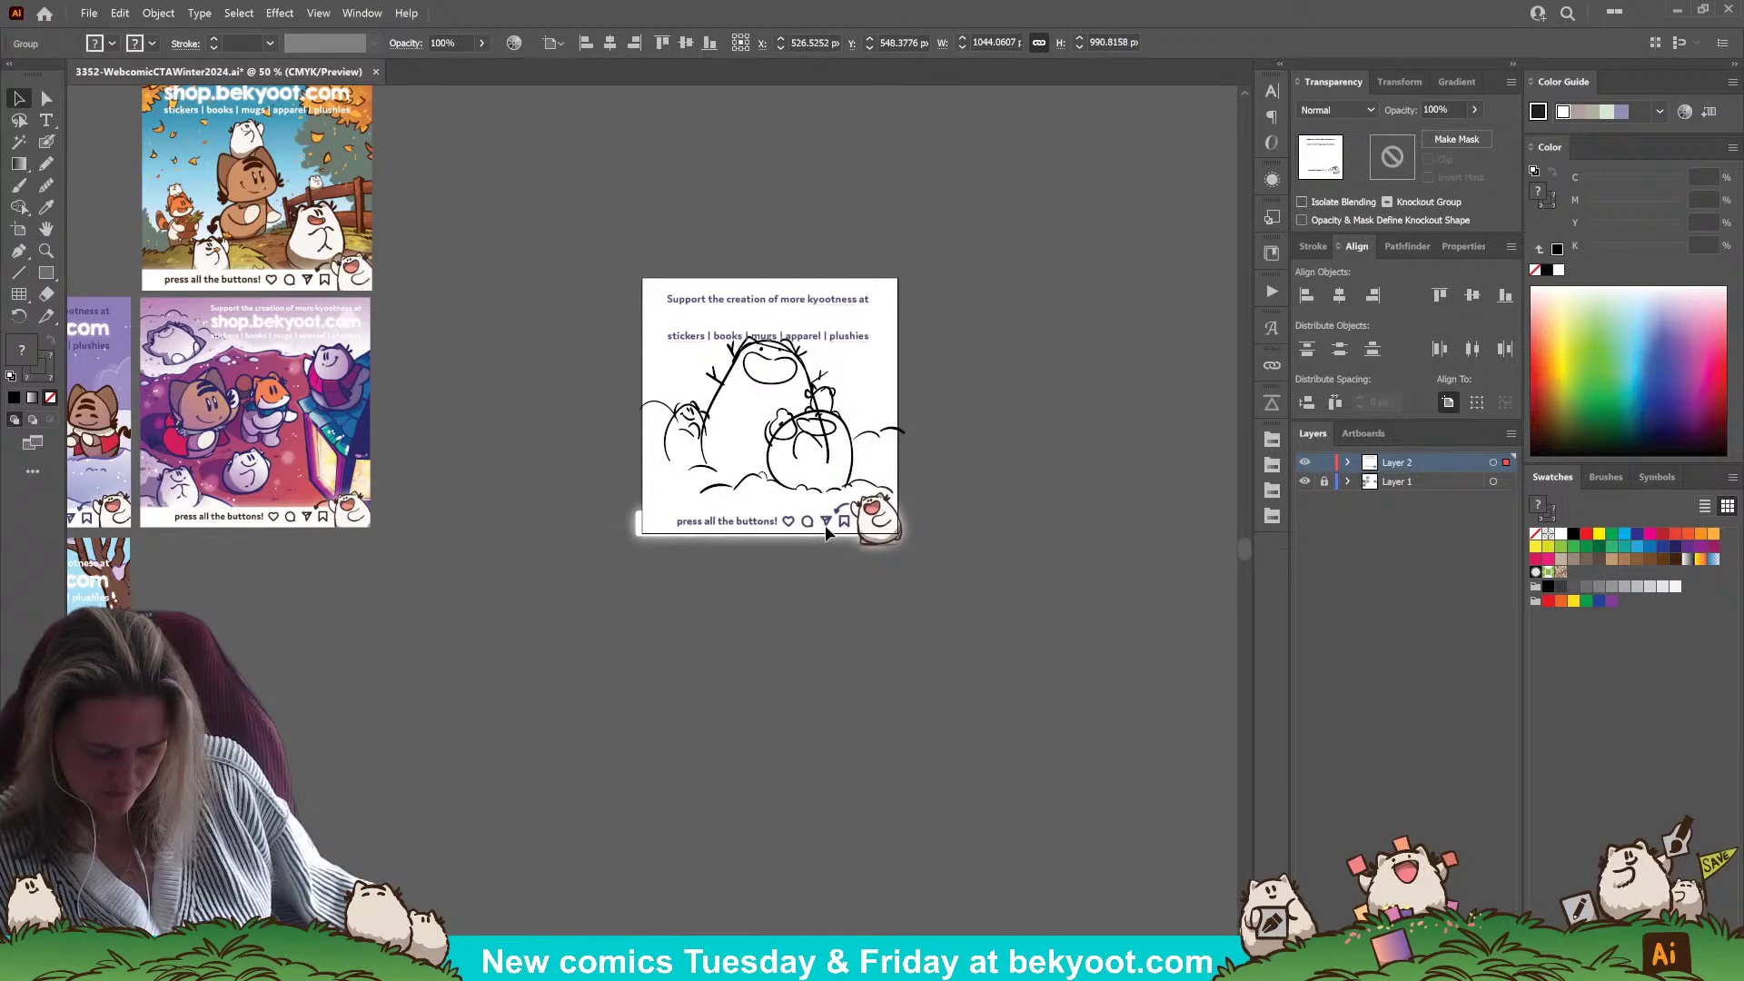
pyautogui.moveTo(826, 532); pyautogui.dragTo(829, 533)
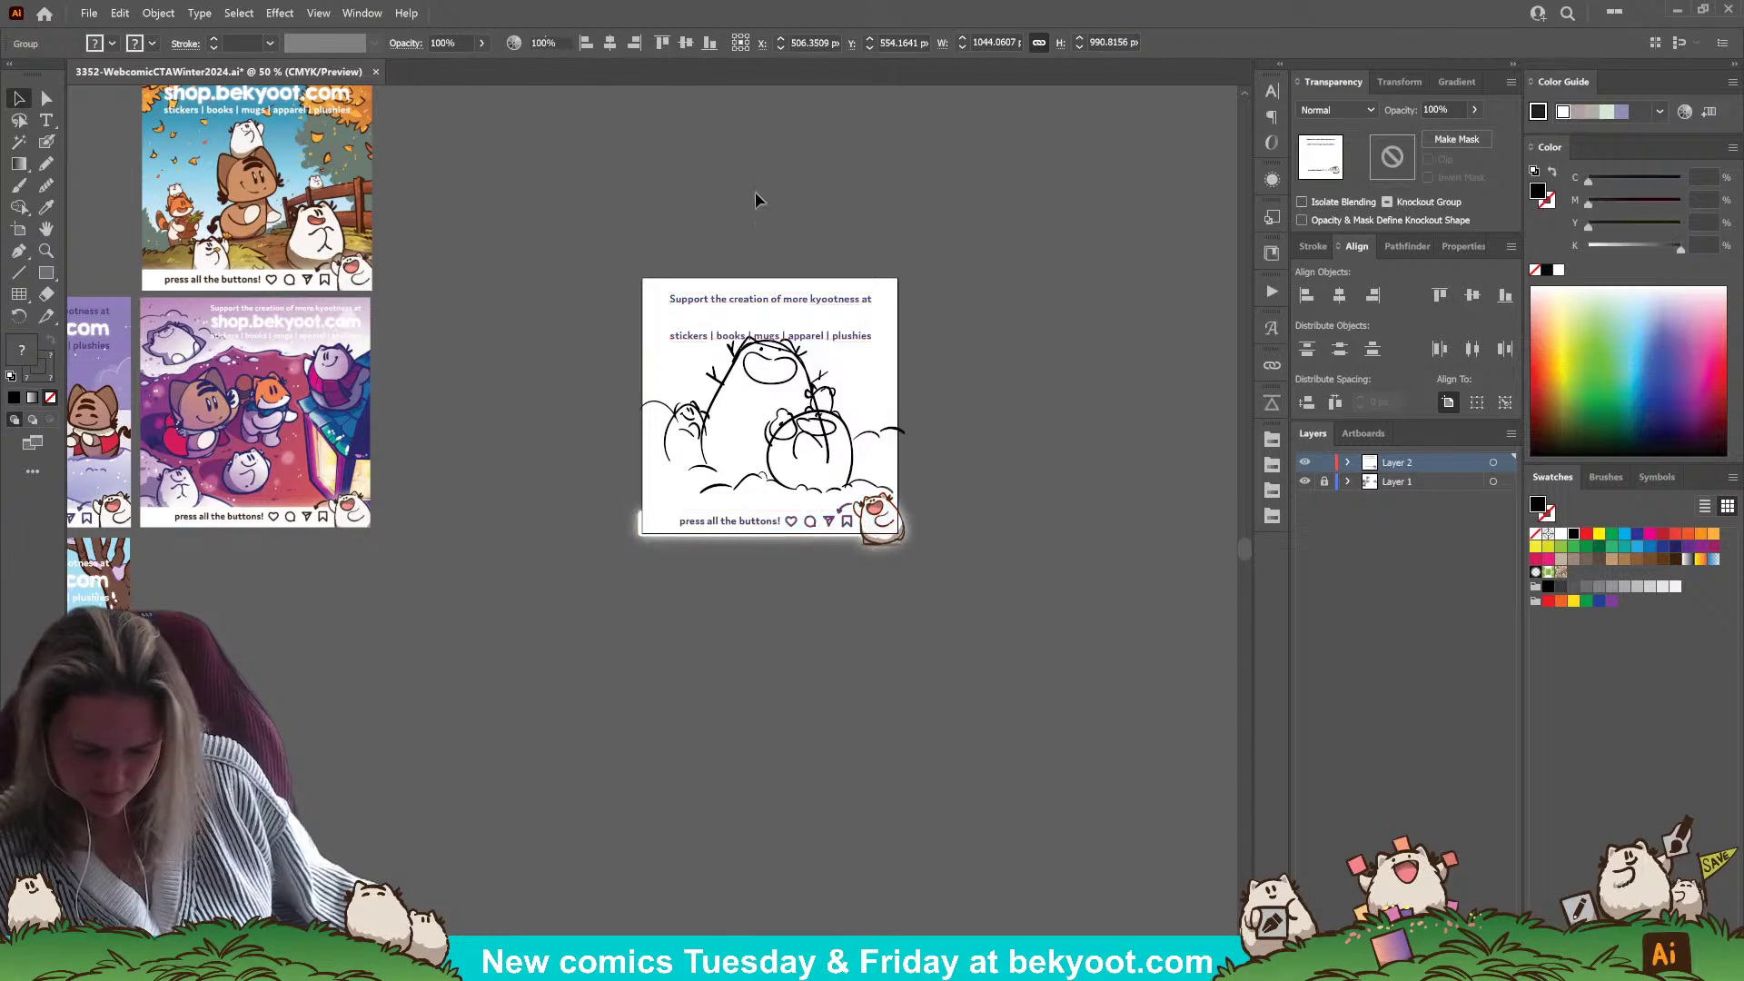
# - Hide and lock Layer 2 with the promo text, and make Layer 1 active and unlocked for drawing
pyautogui.click(704, 250)
pyautogui.click(855, 335)
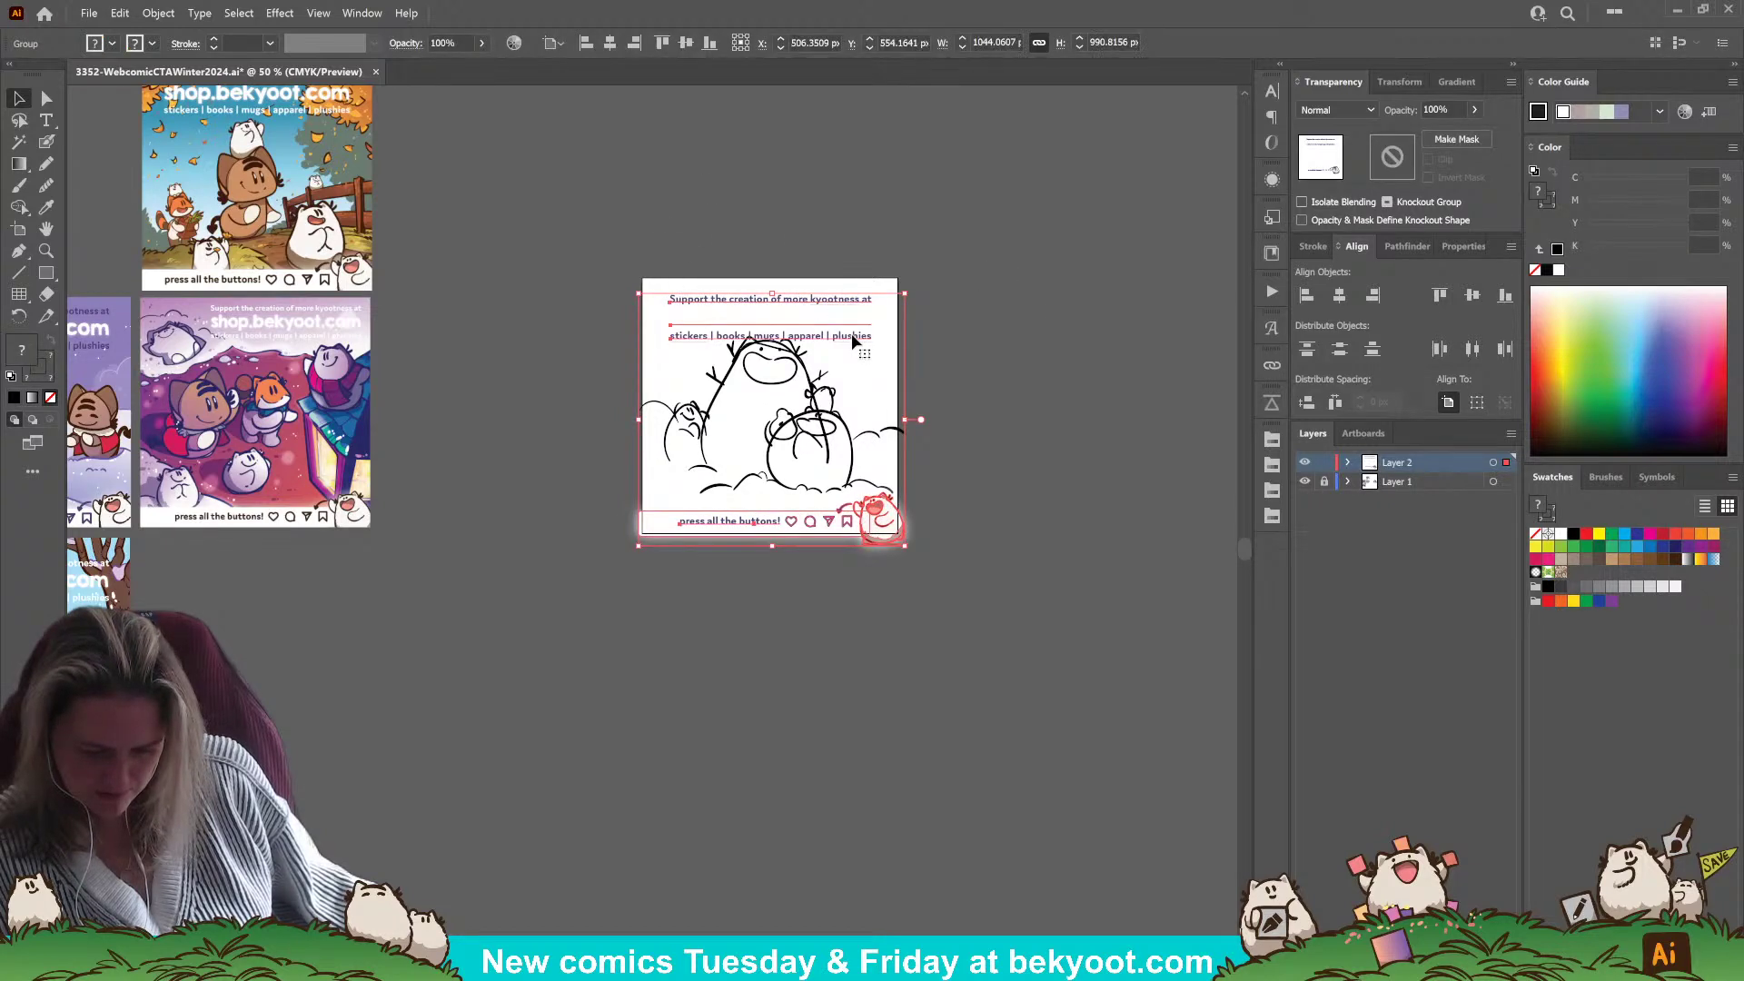
pyautogui.click(1201, 519)
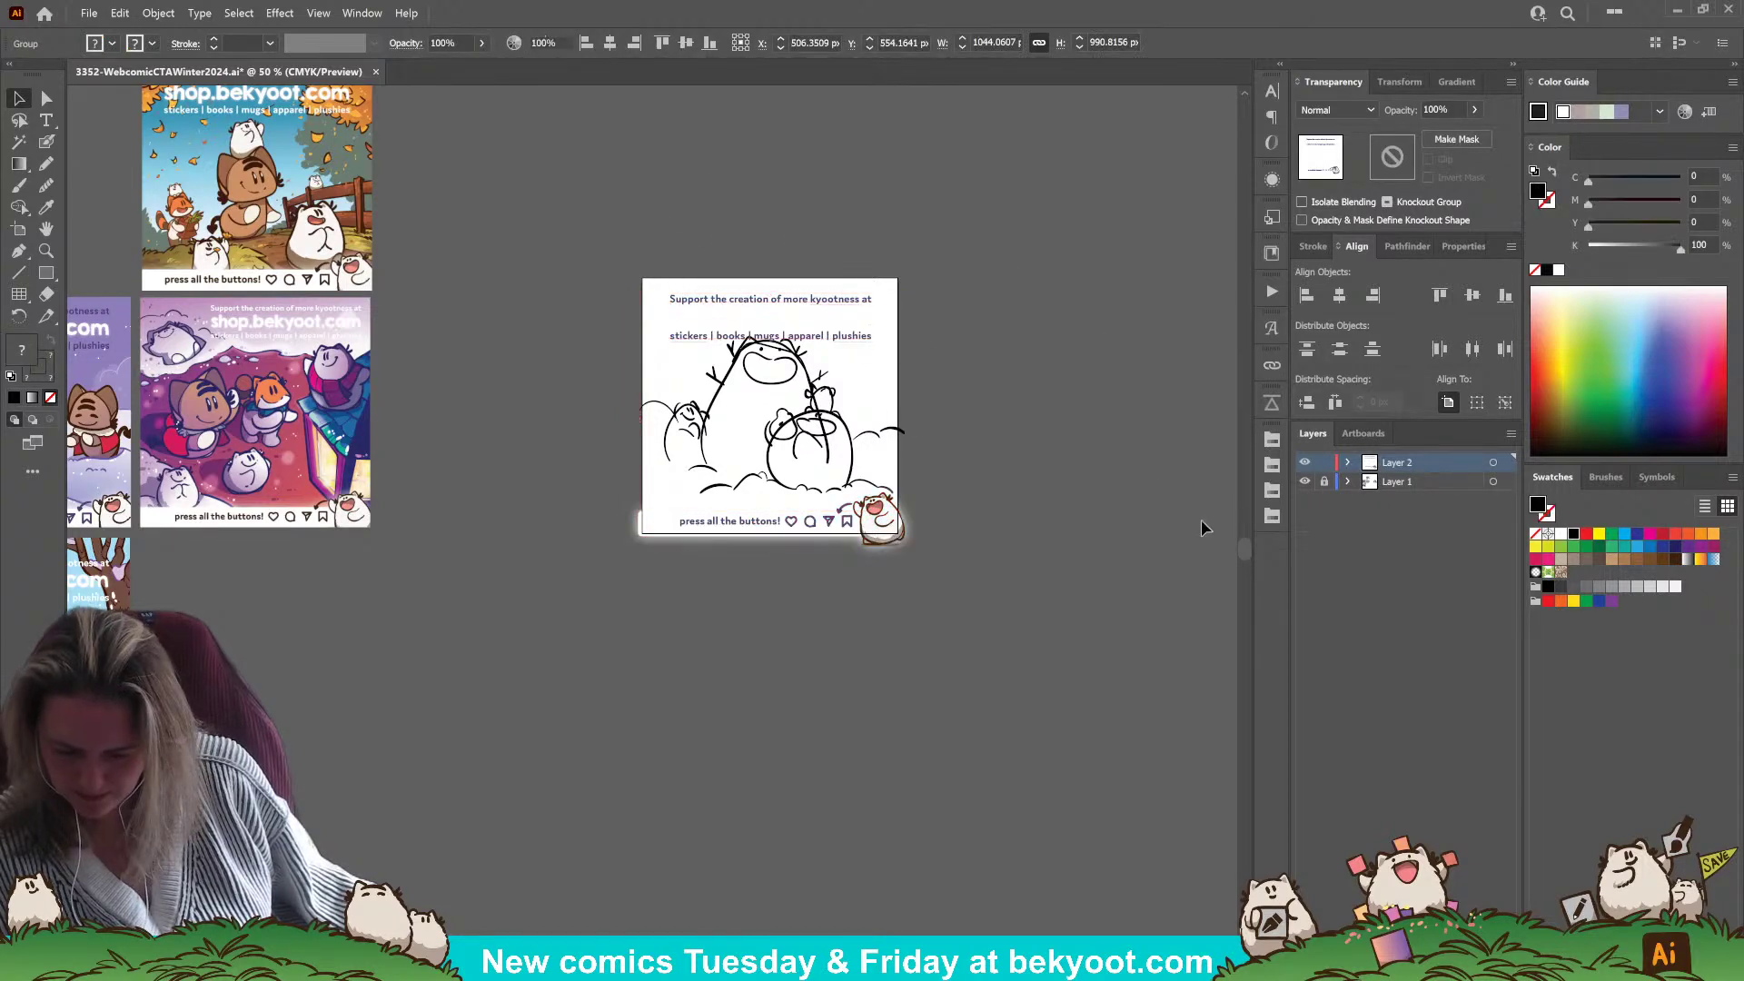
pyautogui.click(1303, 464)
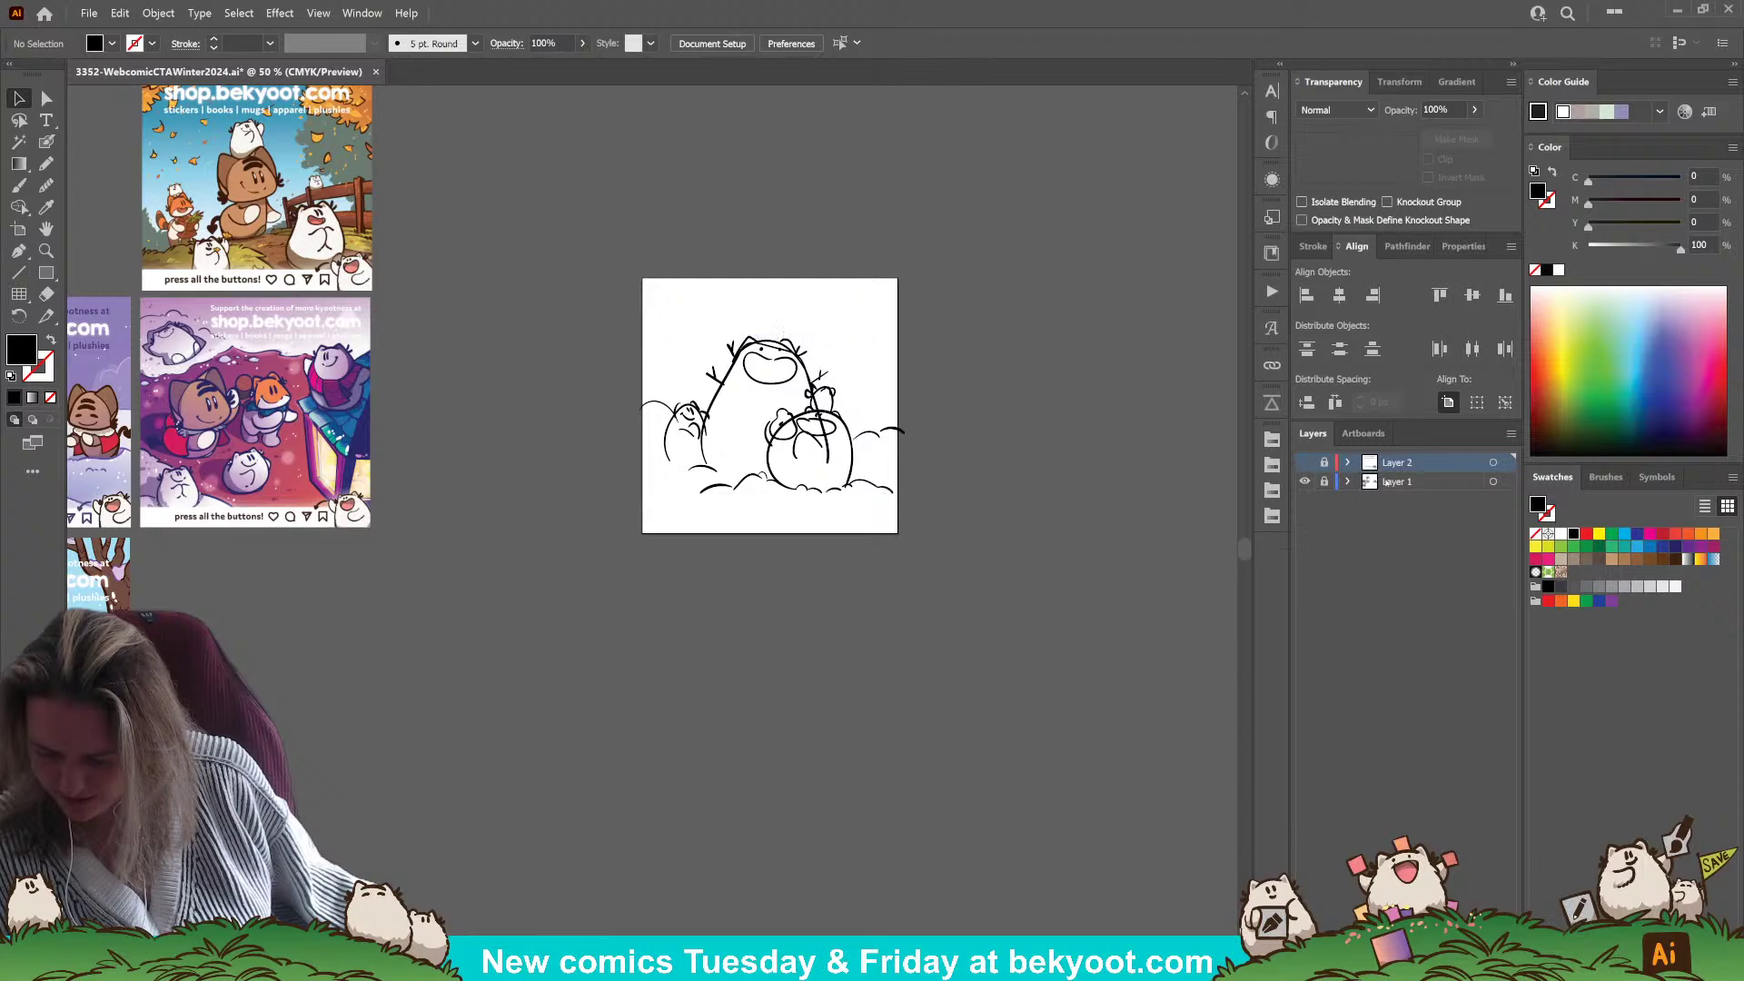
pyautogui.click(1407, 482)
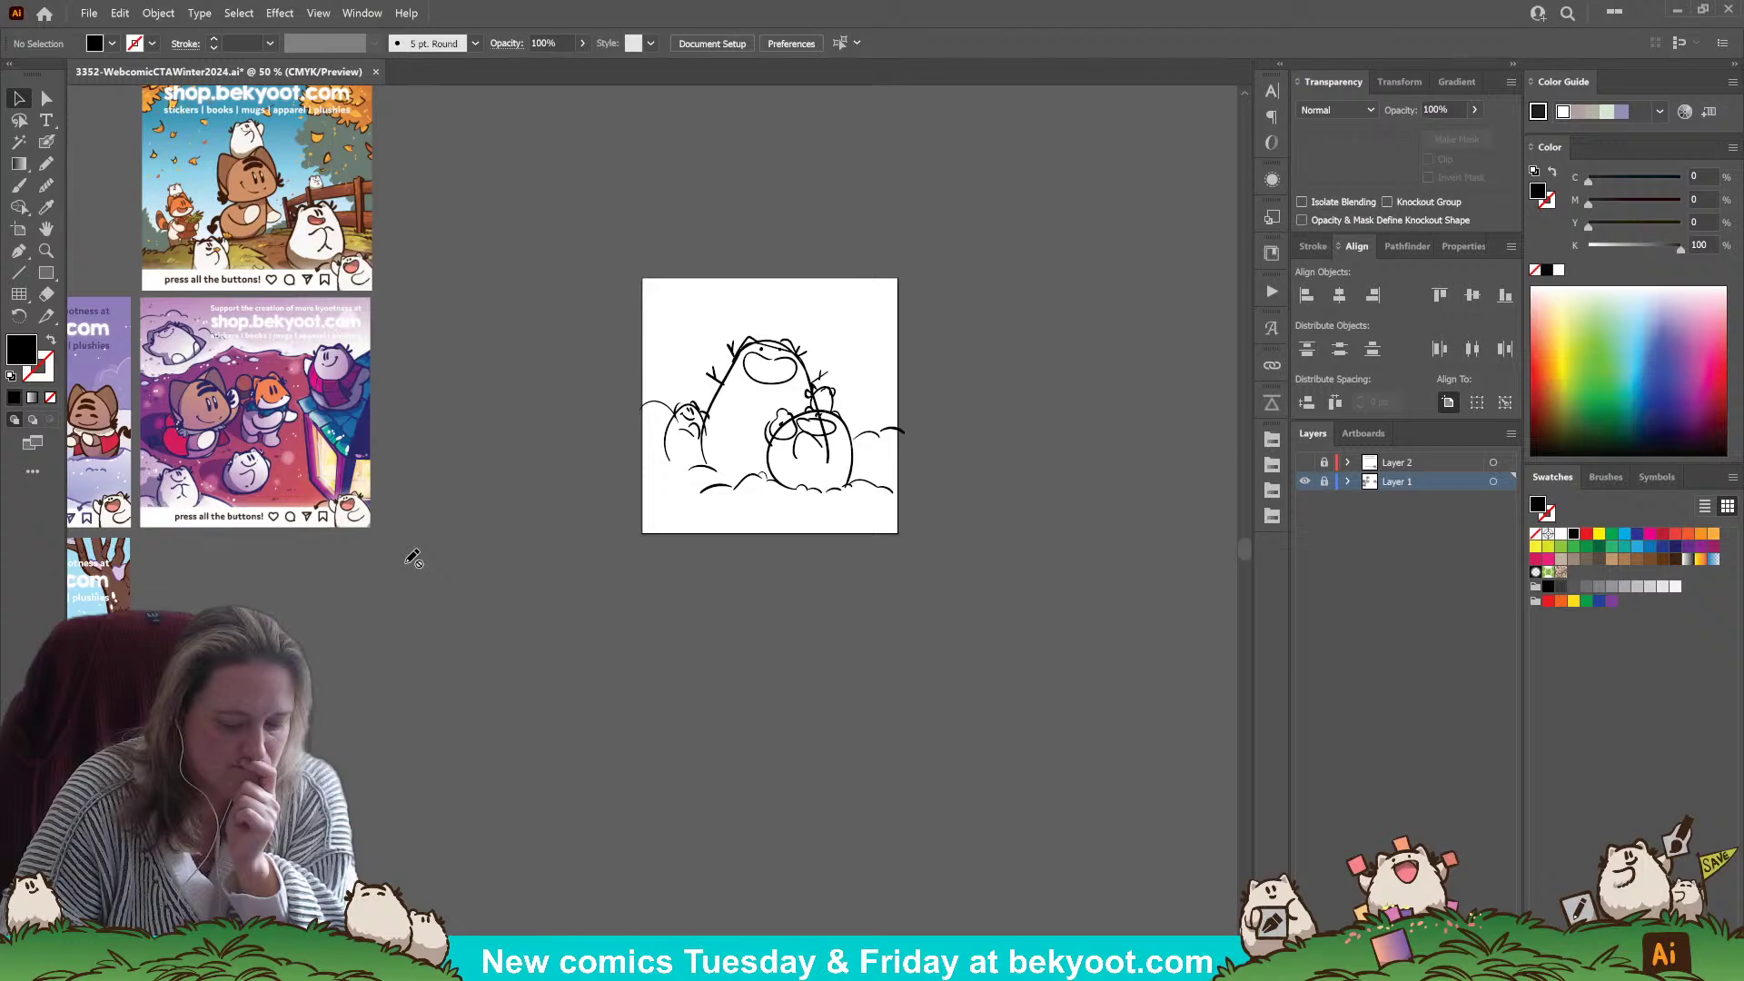
# - Sketch a round-eared, smiling-eyed character behind a bucket-shaped container on a horizontal line, in the empty space beside the artboard
pyautogui.press('n')
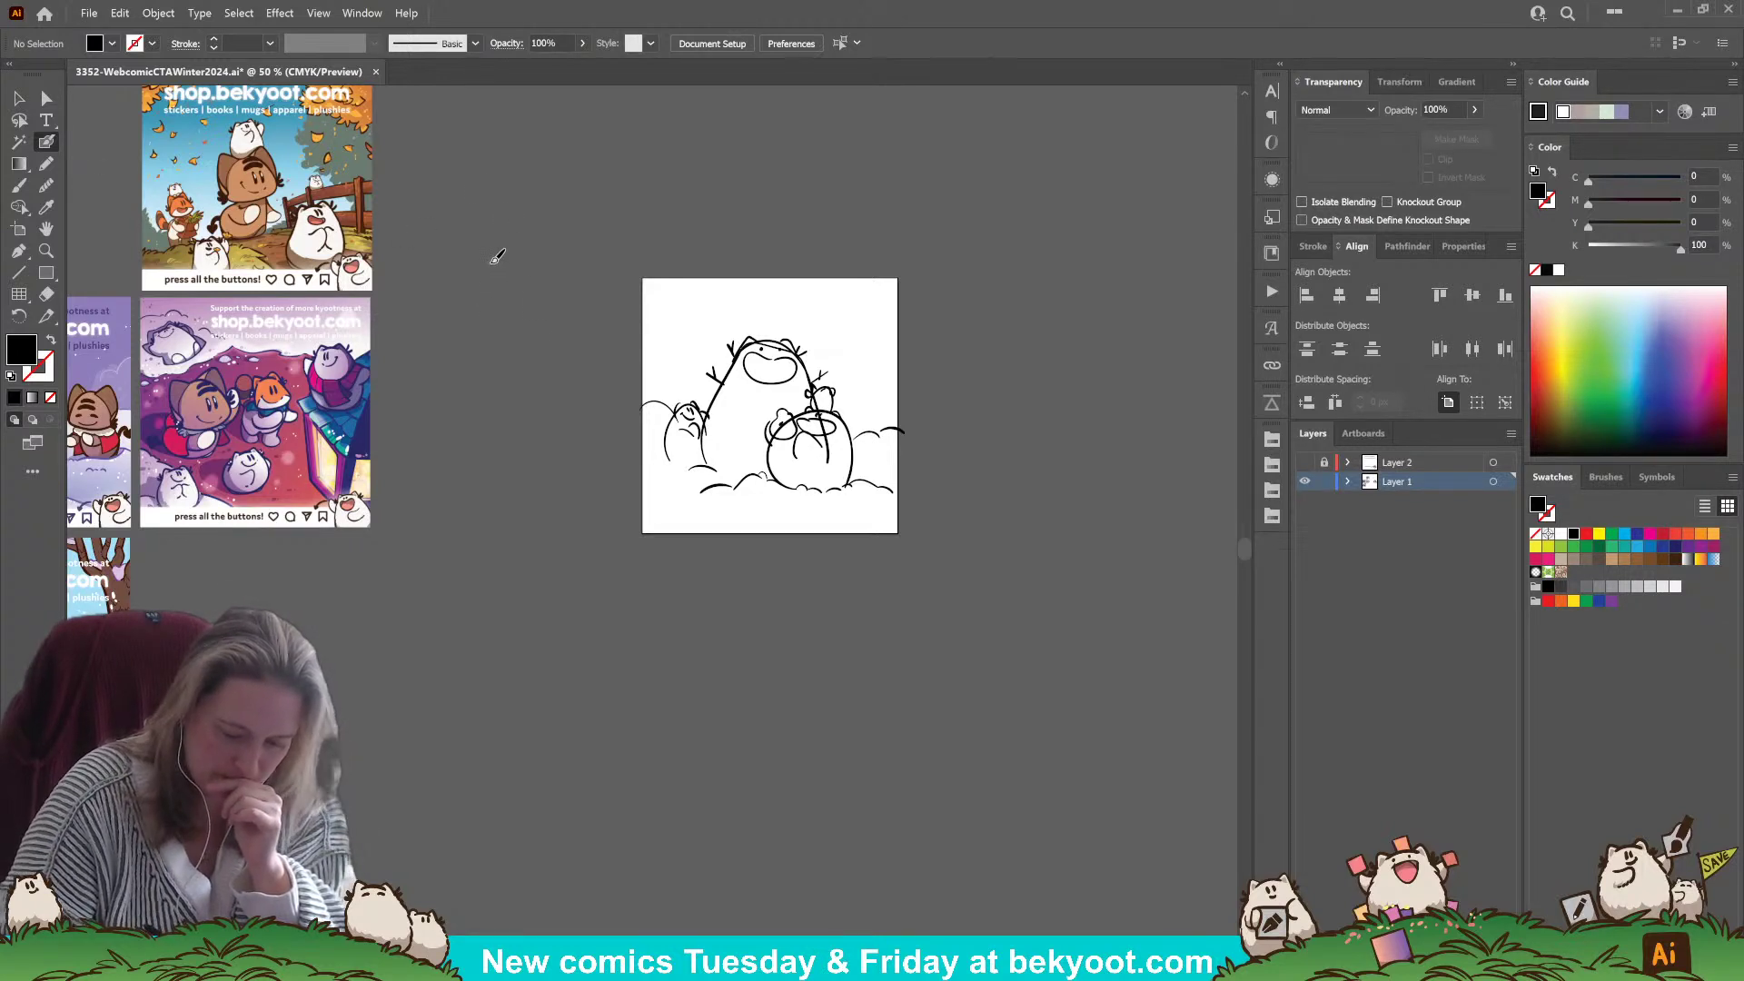
pyautogui.moveTo(495, 232)
pyautogui.mouseDown()
pyautogui.moveTo(457, 293)
pyautogui.moveTo(520, 240)
pyautogui.moveTo(430, 297)
pyautogui.moveTo(519, 236)
pyautogui.moveTo(462, 292)
pyautogui.moveTo(496, 323)
pyautogui.mouseUp()
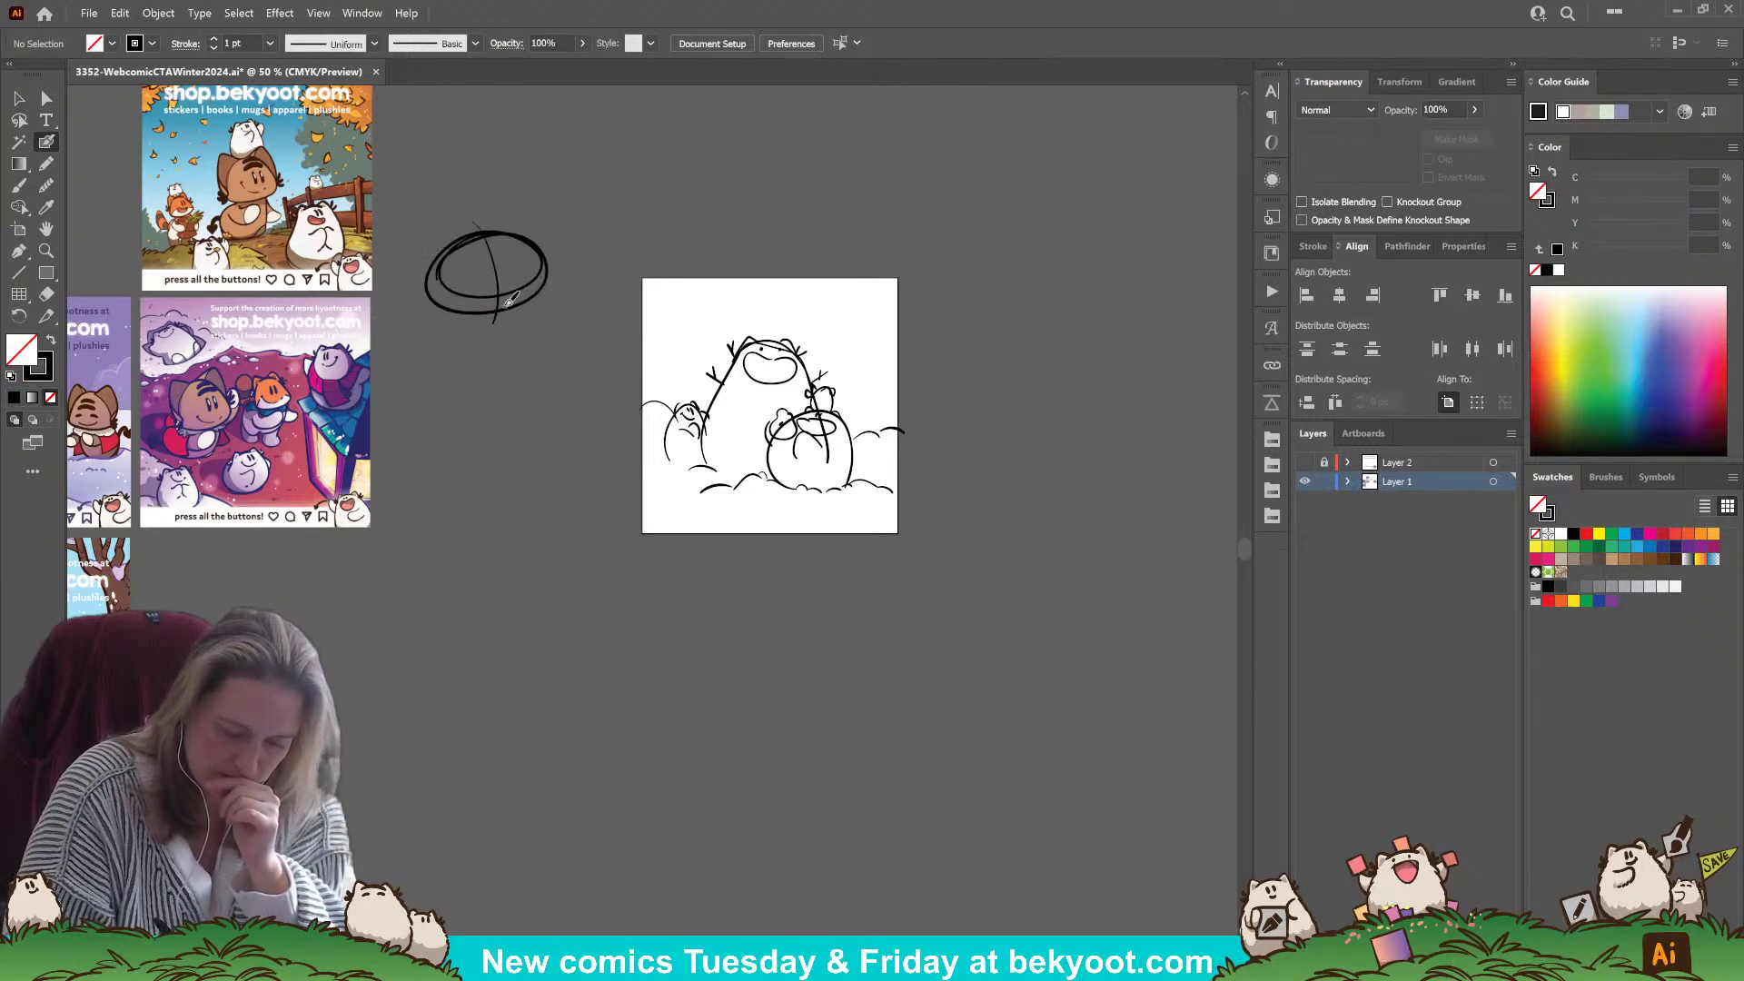
pyautogui.moveTo(434, 257)
pyautogui.mouseDown()
pyautogui.moveTo(467, 238)
pyautogui.moveTo(530, 244)
pyautogui.moveTo(482, 284)
pyautogui.moveTo(525, 281)
pyautogui.mouseUp()
pyautogui.moveTo(548, 342)
pyautogui.mouseDown()
pyautogui.moveTo(456, 356)
pyautogui.moveTo(482, 389)
pyautogui.moveTo(547, 349)
pyautogui.moveTo(539, 390)
pyautogui.mouseUp()
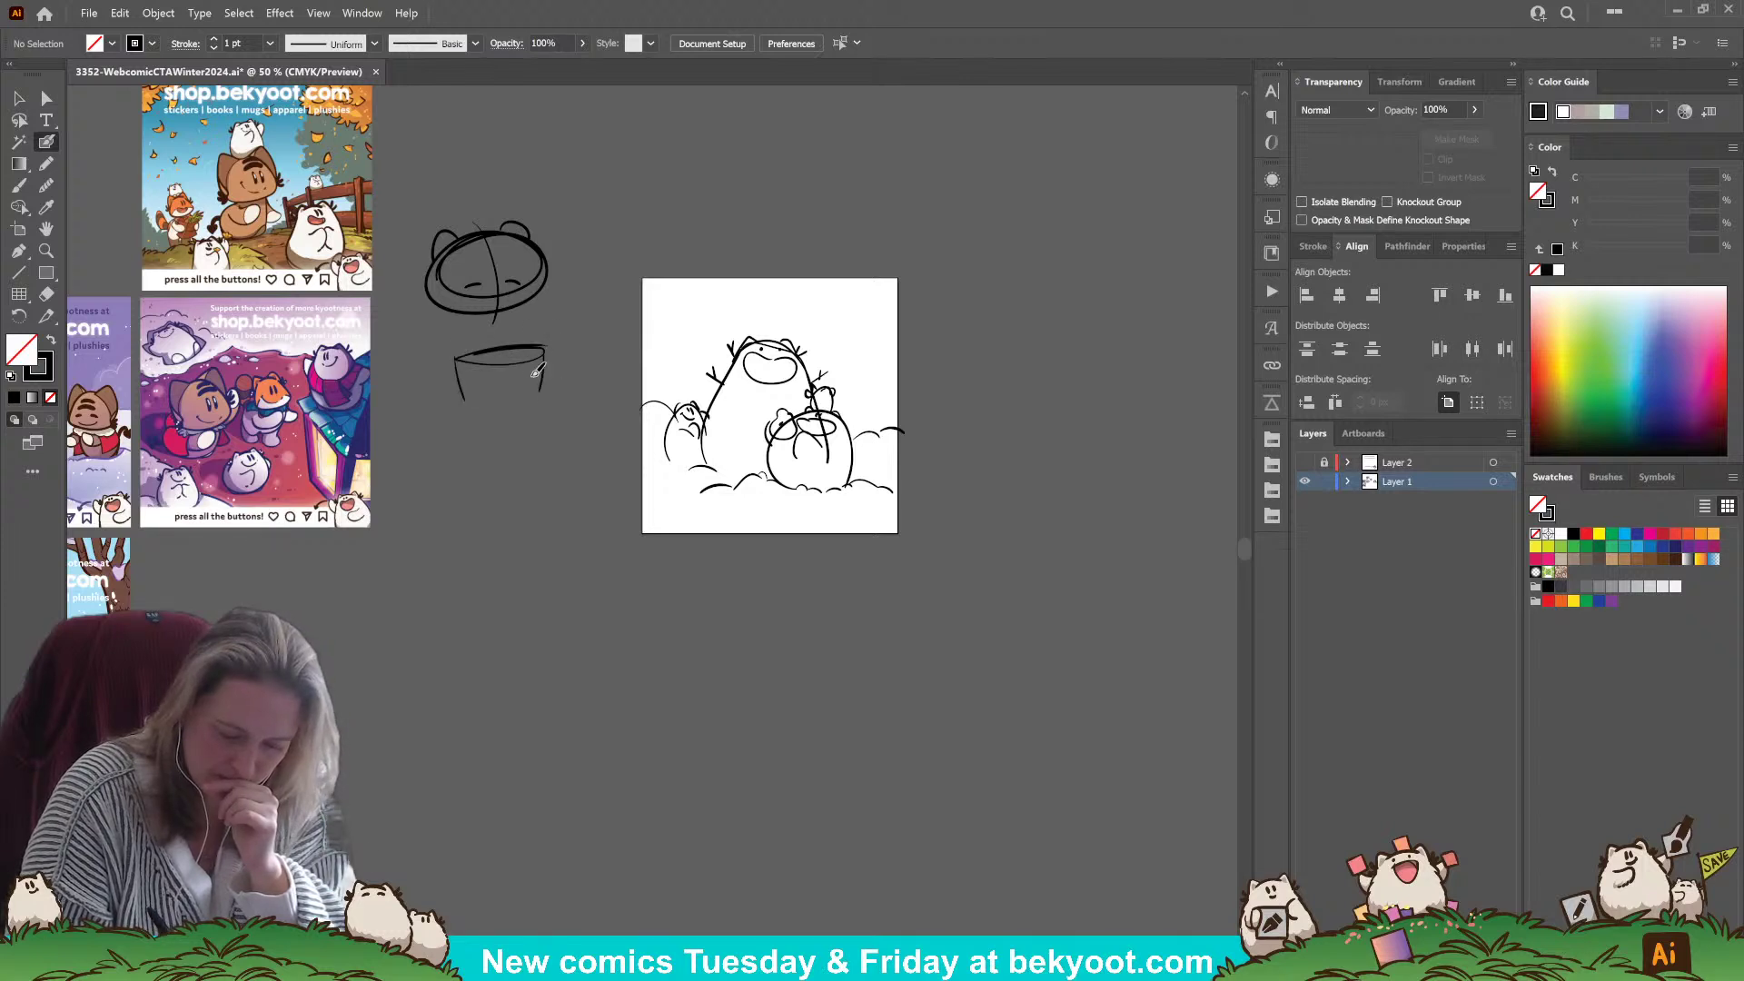
pyautogui.moveTo(547, 286)
pyautogui.mouseDown()
pyautogui.moveTo(537, 338)
pyautogui.moveTo(574, 305)
pyautogui.moveTo(519, 327)
pyautogui.moveTo(535, 343)
pyautogui.moveTo(520, 354)
pyautogui.moveTo(518, 337)
pyautogui.moveTo(476, 338)
pyautogui.moveTo(434, 405)
pyautogui.moveTo(600, 407)
pyautogui.mouseUp()
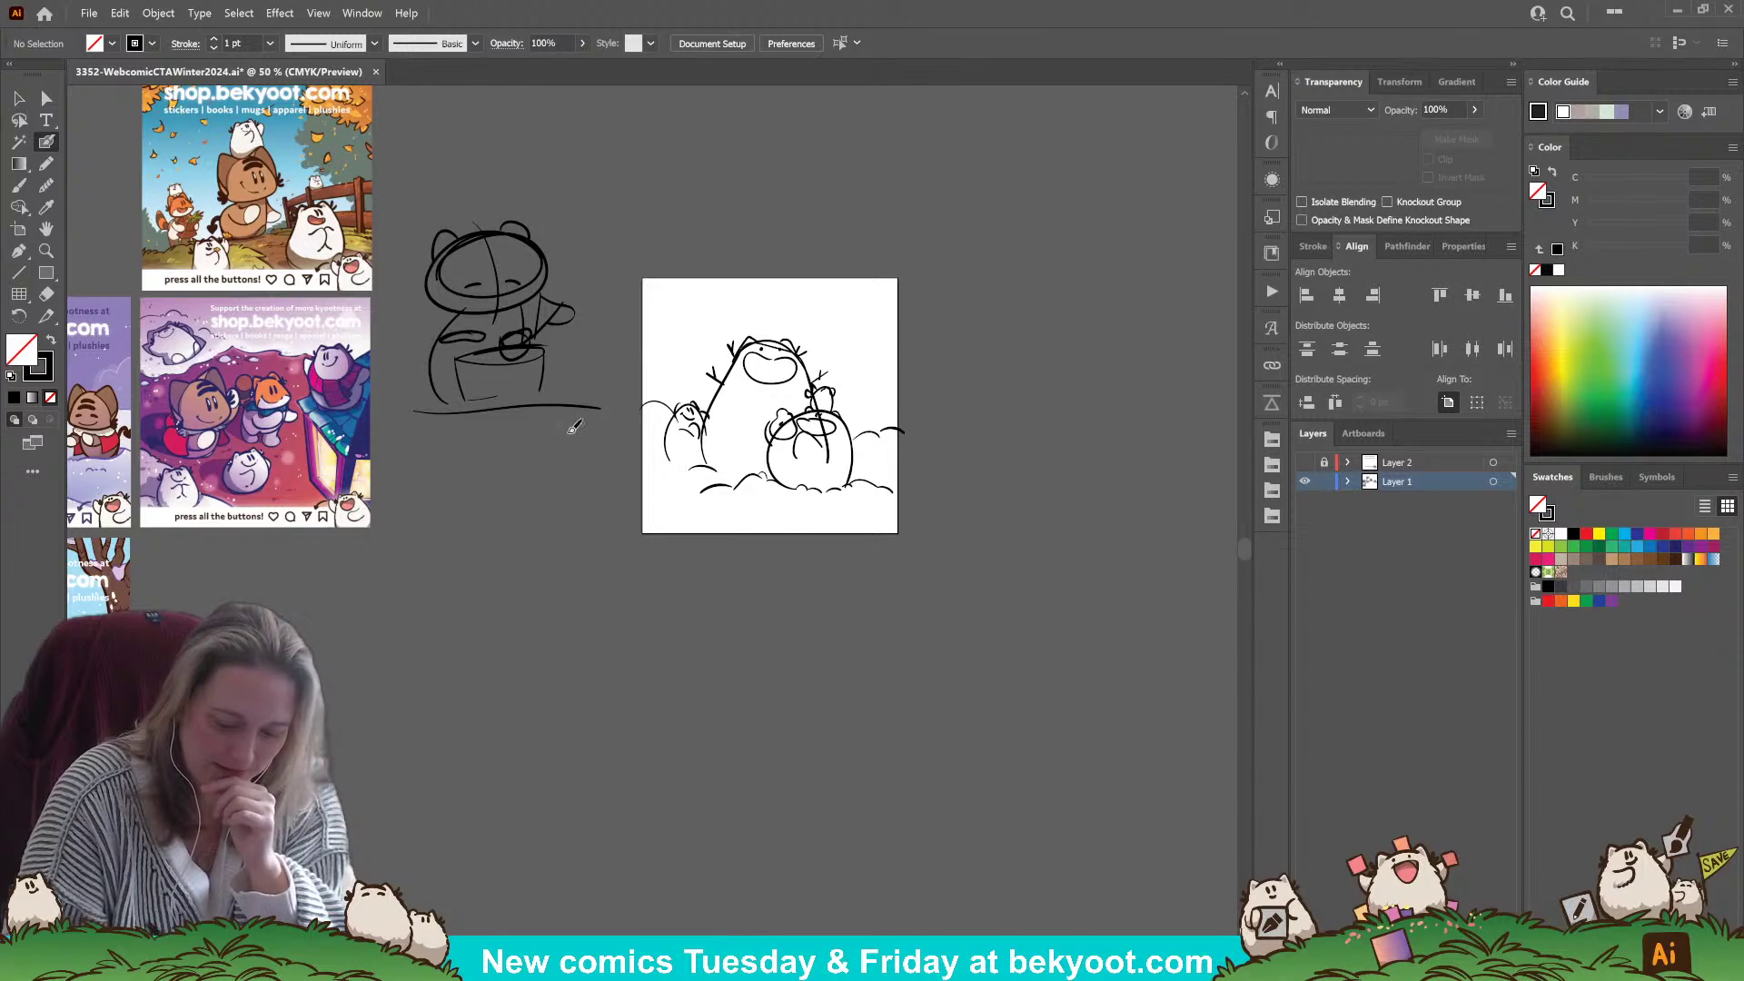
# - Draw rounded figures in front of and on both sides of the horizontal line, plus a small long-eared shape at the character's upper right
pyautogui.moveTo(570, 427)
pyautogui.mouseDown()
pyautogui.moveTo(618, 400)
pyautogui.moveTo(586, 423)
pyautogui.mouseUp()
pyautogui.moveTo(490, 400)
pyautogui.mouseDown()
pyautogui.moveTo(514, 474)
pyautogui.moveTo(427, 416)
pyautogui.moveTo(432, 373)
pyautogui.mouseUp()
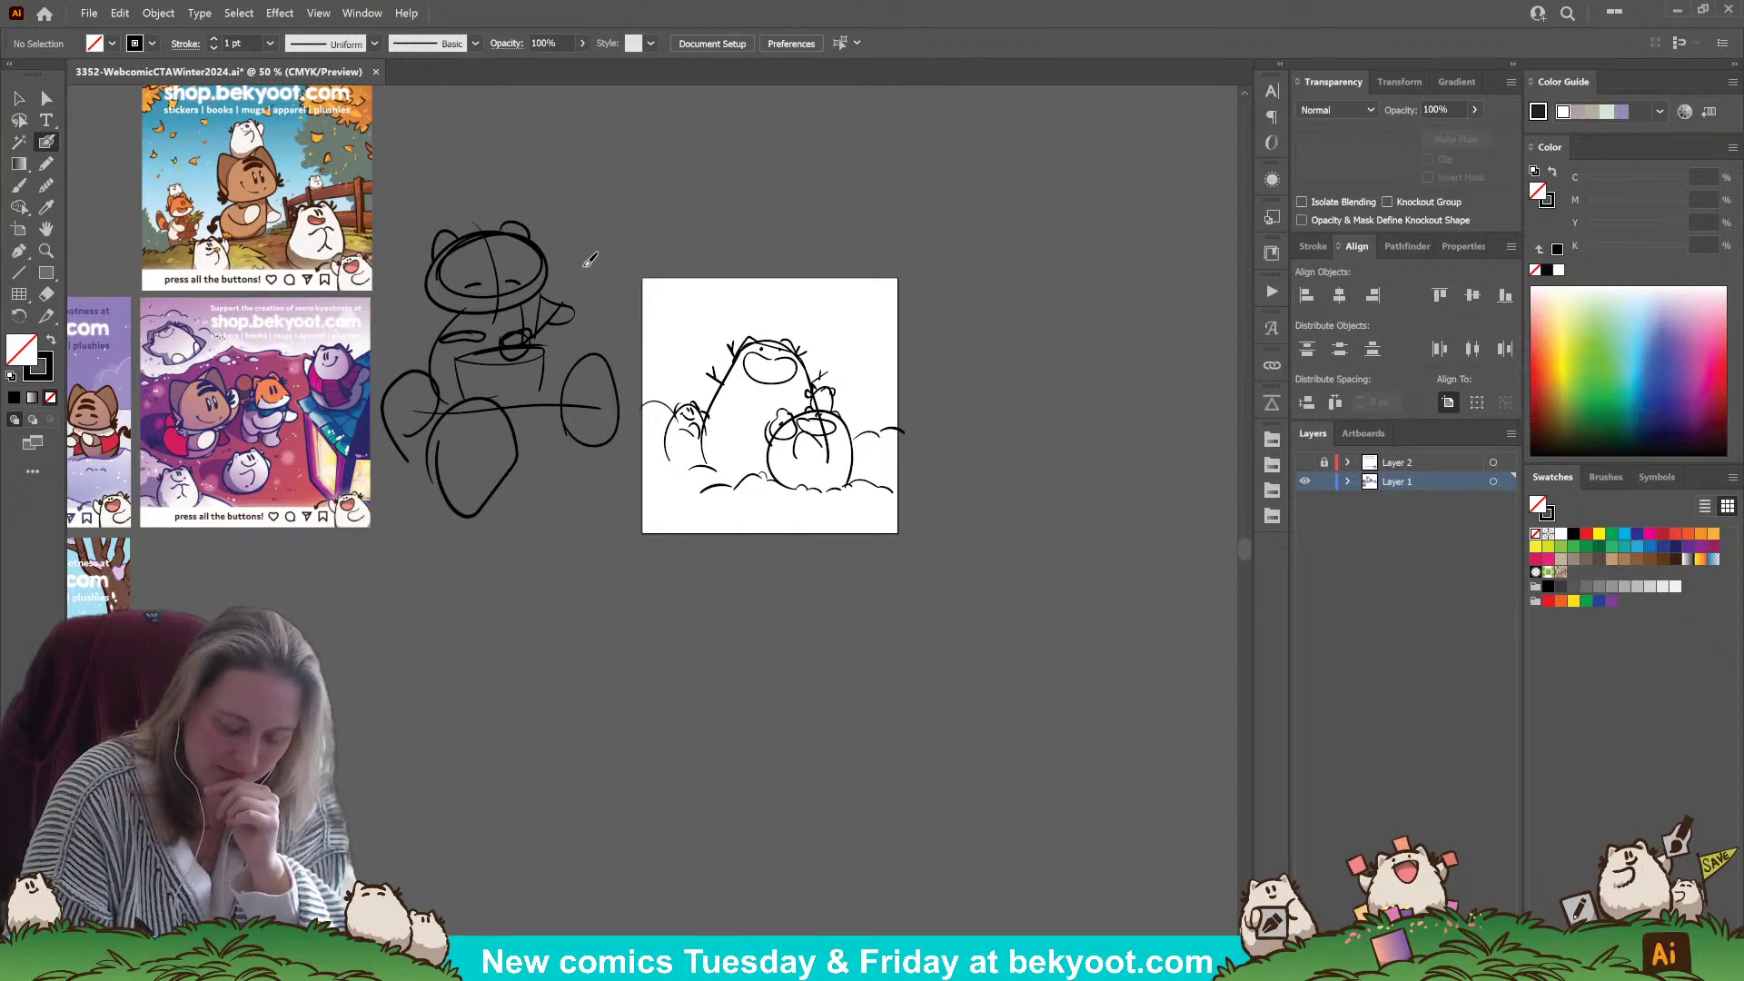
pyautogui.moveTo(590, 273)
pyautogui.mouseDown()
pyautogui.moveTo(593, 296)
pyautogui.moveTo(597, 265)
pyautogui.mouseUp()
# - Select the whole new character sketch, group it, and move it to the right of the artboard
pyautogui.press('v')
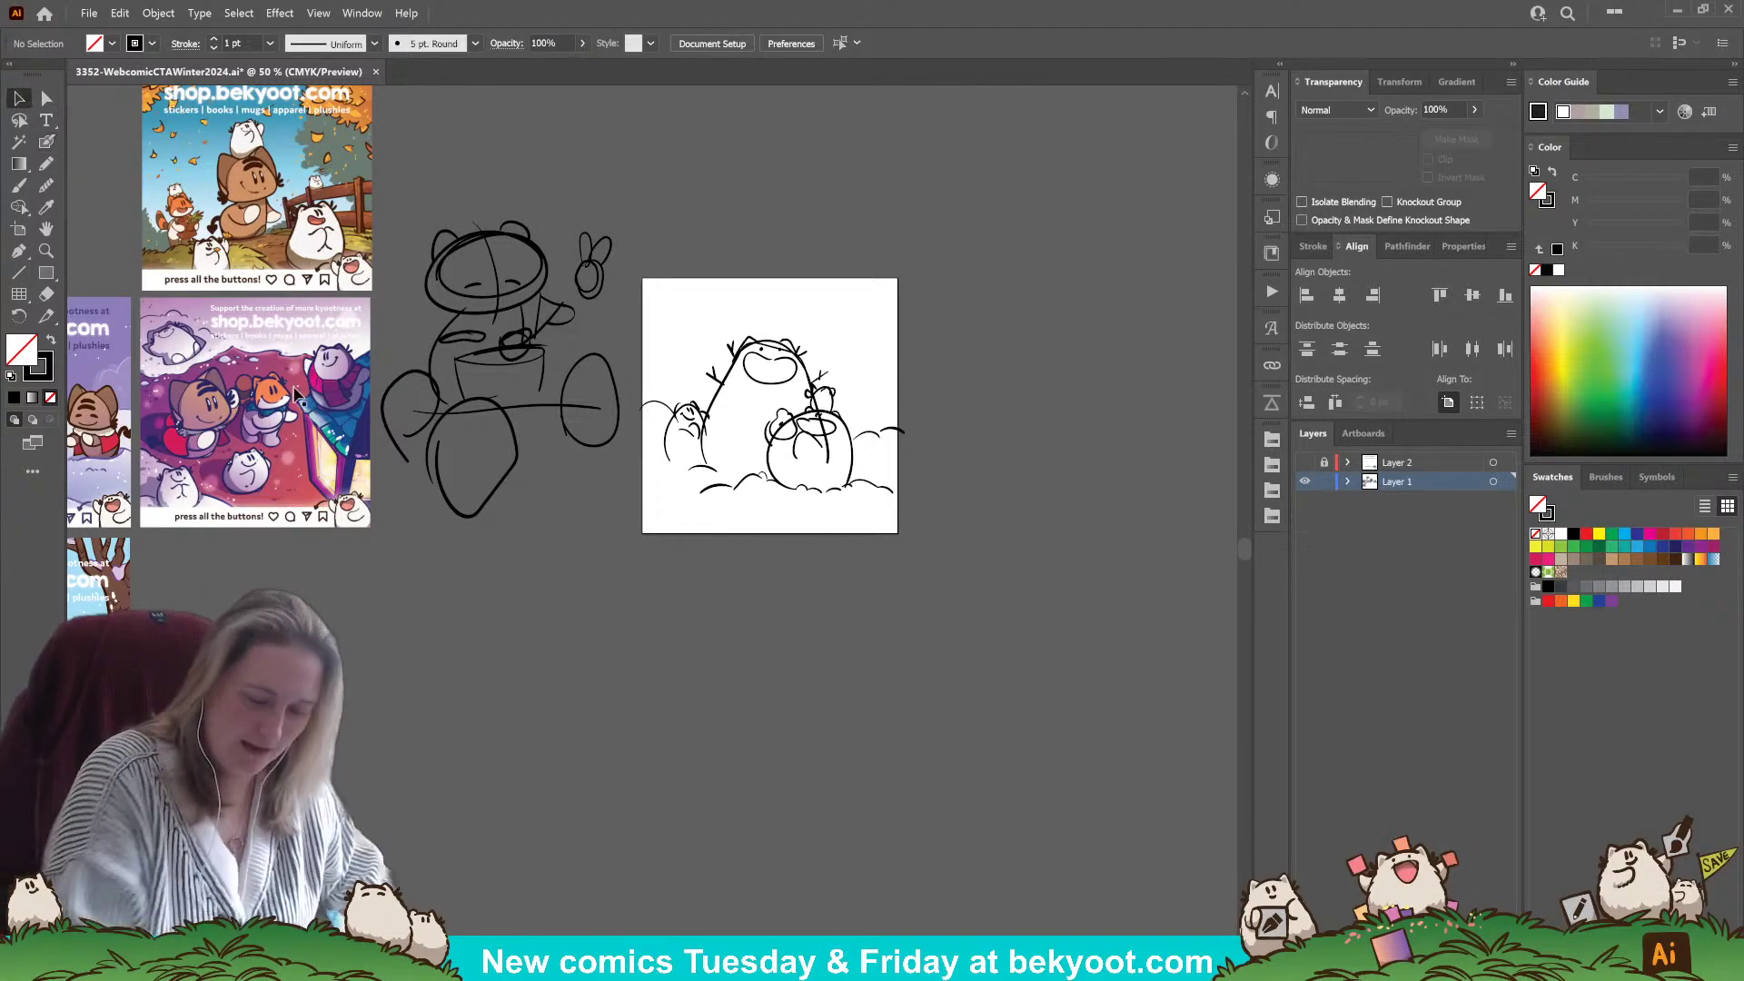
pyautogui.hotkey('ctrl', 'a')
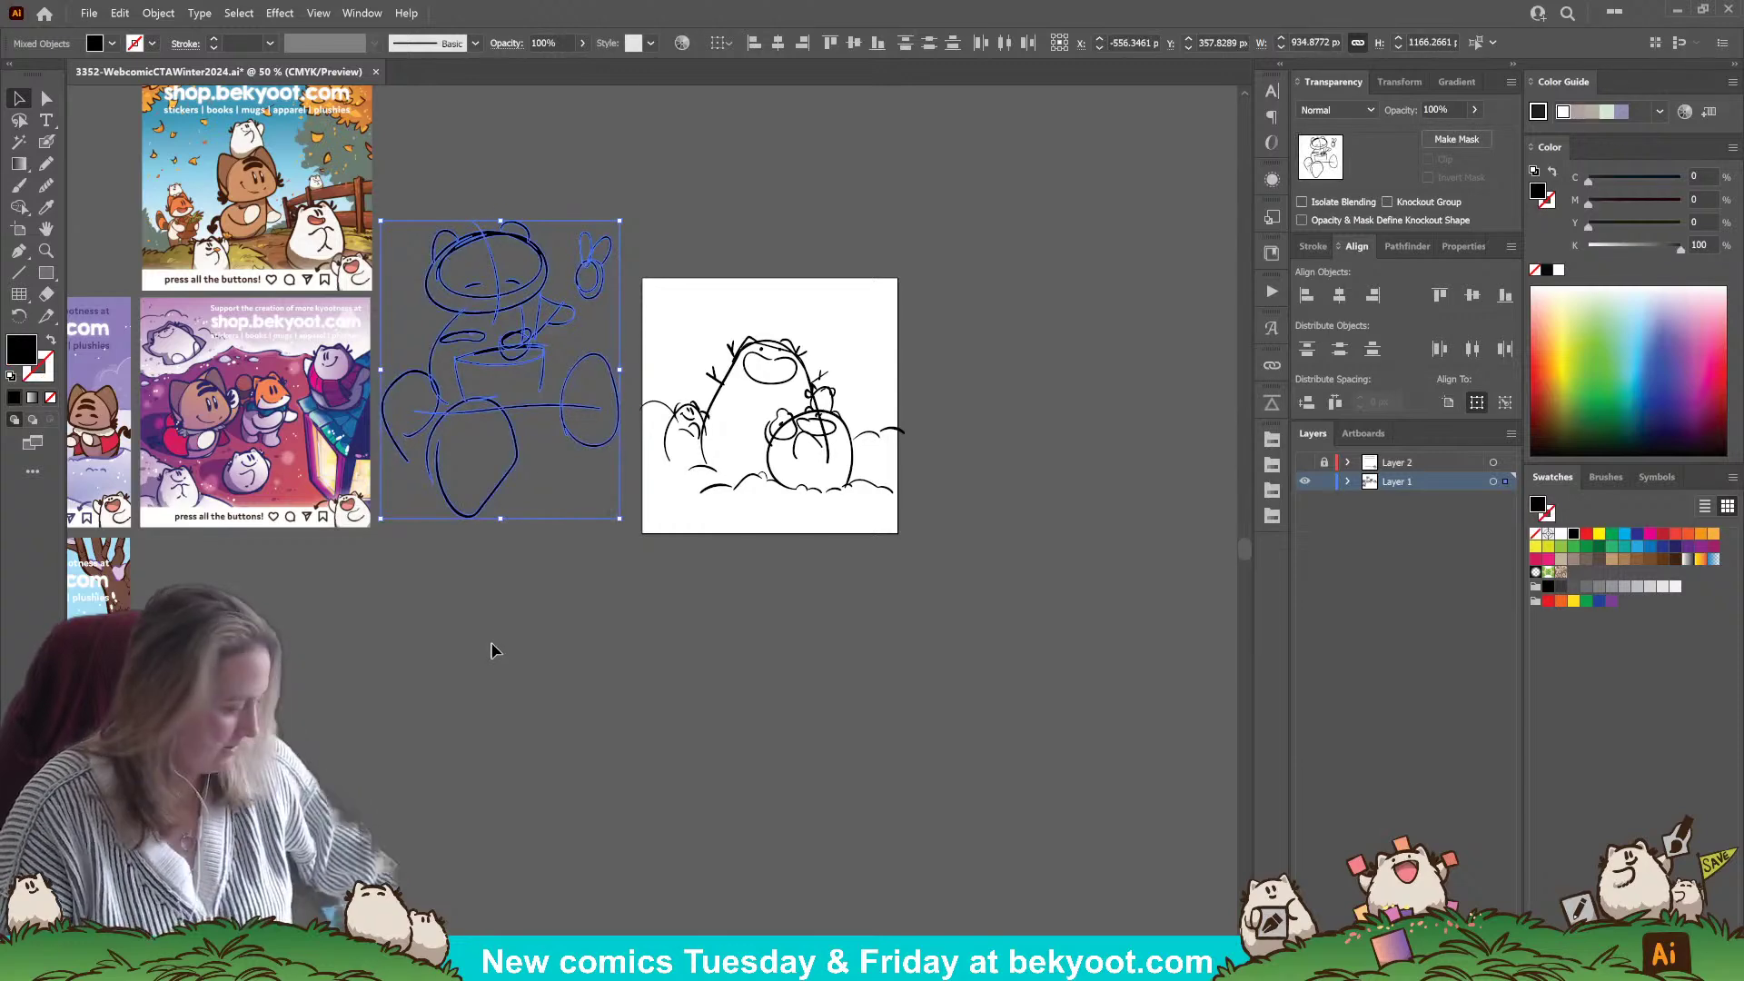
pyautogui.moveTo(503, 510)
pyautogui.mouseDown()
pyautogui.moveTo(1039, 308)
pyautogui.moveTo(1090, 394)
pyautogui.mouseUp()
pyautogui.moveTo(938, 582); pyautogui.dragTo(744, 607)
pyautogui.moveTo(919, 390); pyautogui.dragTo(934, 533)
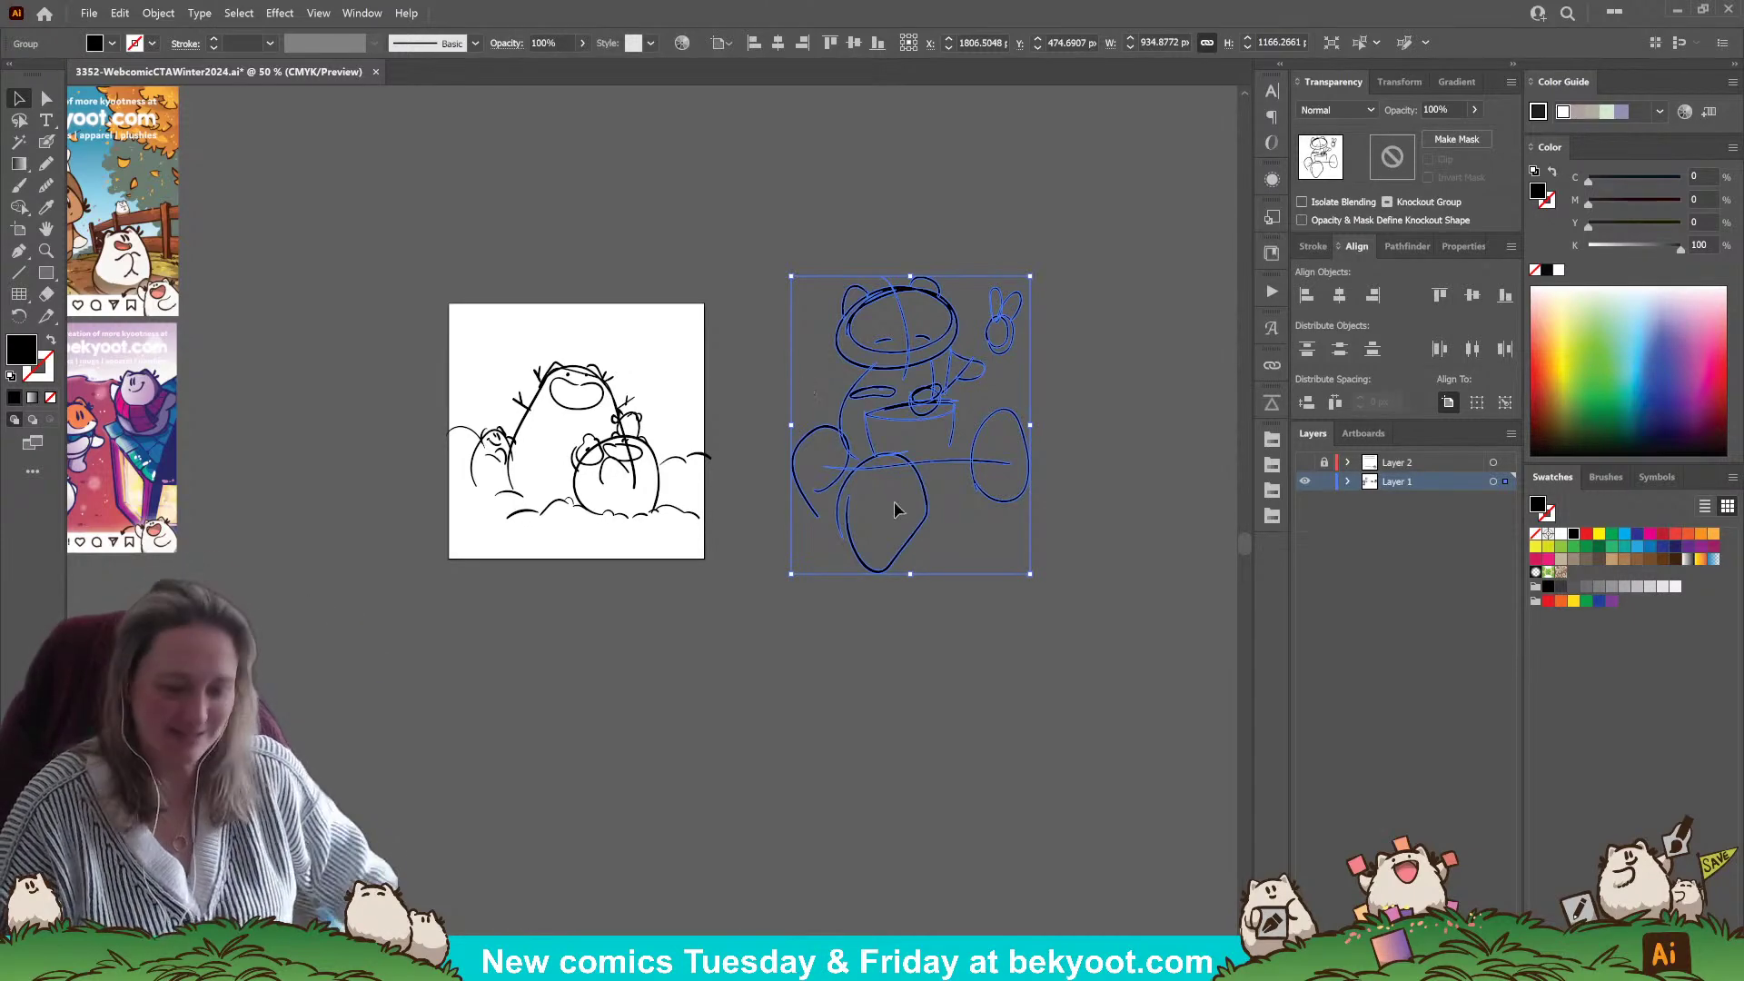
# - Add a second 1000 × 1000 px artboard and move it right, behind the new character sketch
pyautogui.click(18, 229)
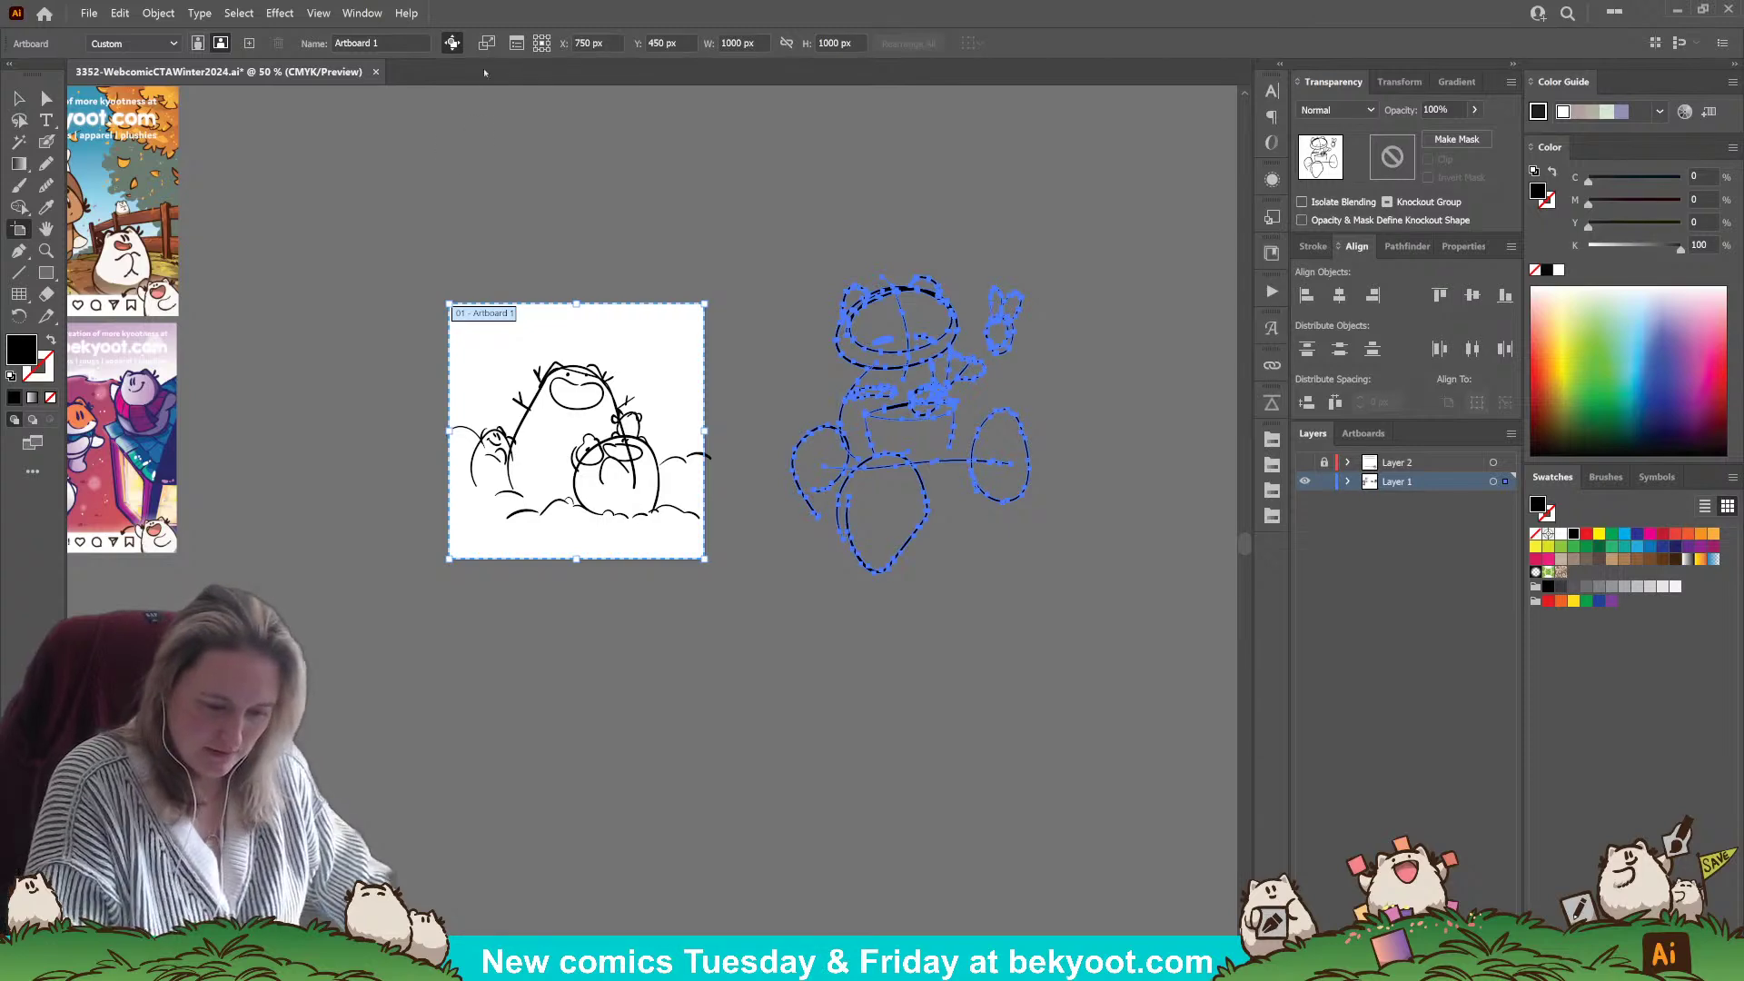
pyautogui.click(249, 42)
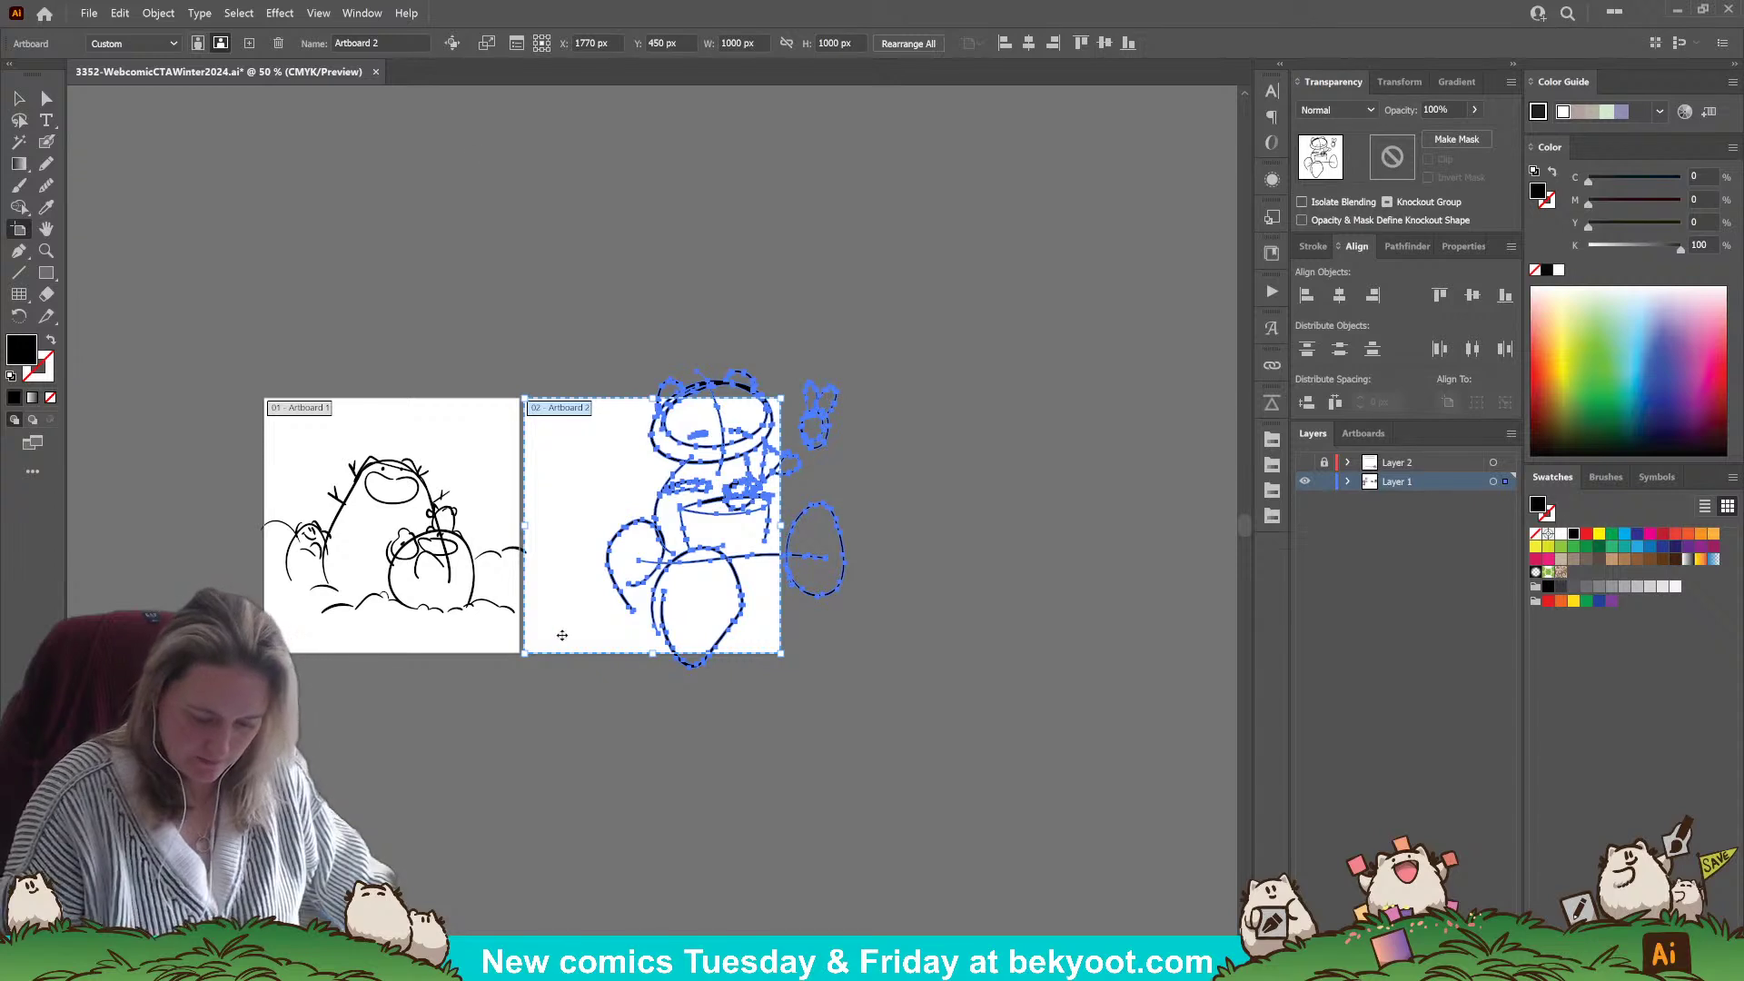
pyautogui.moveTo(565, 629); pyautogui.dragTo(672, 629)
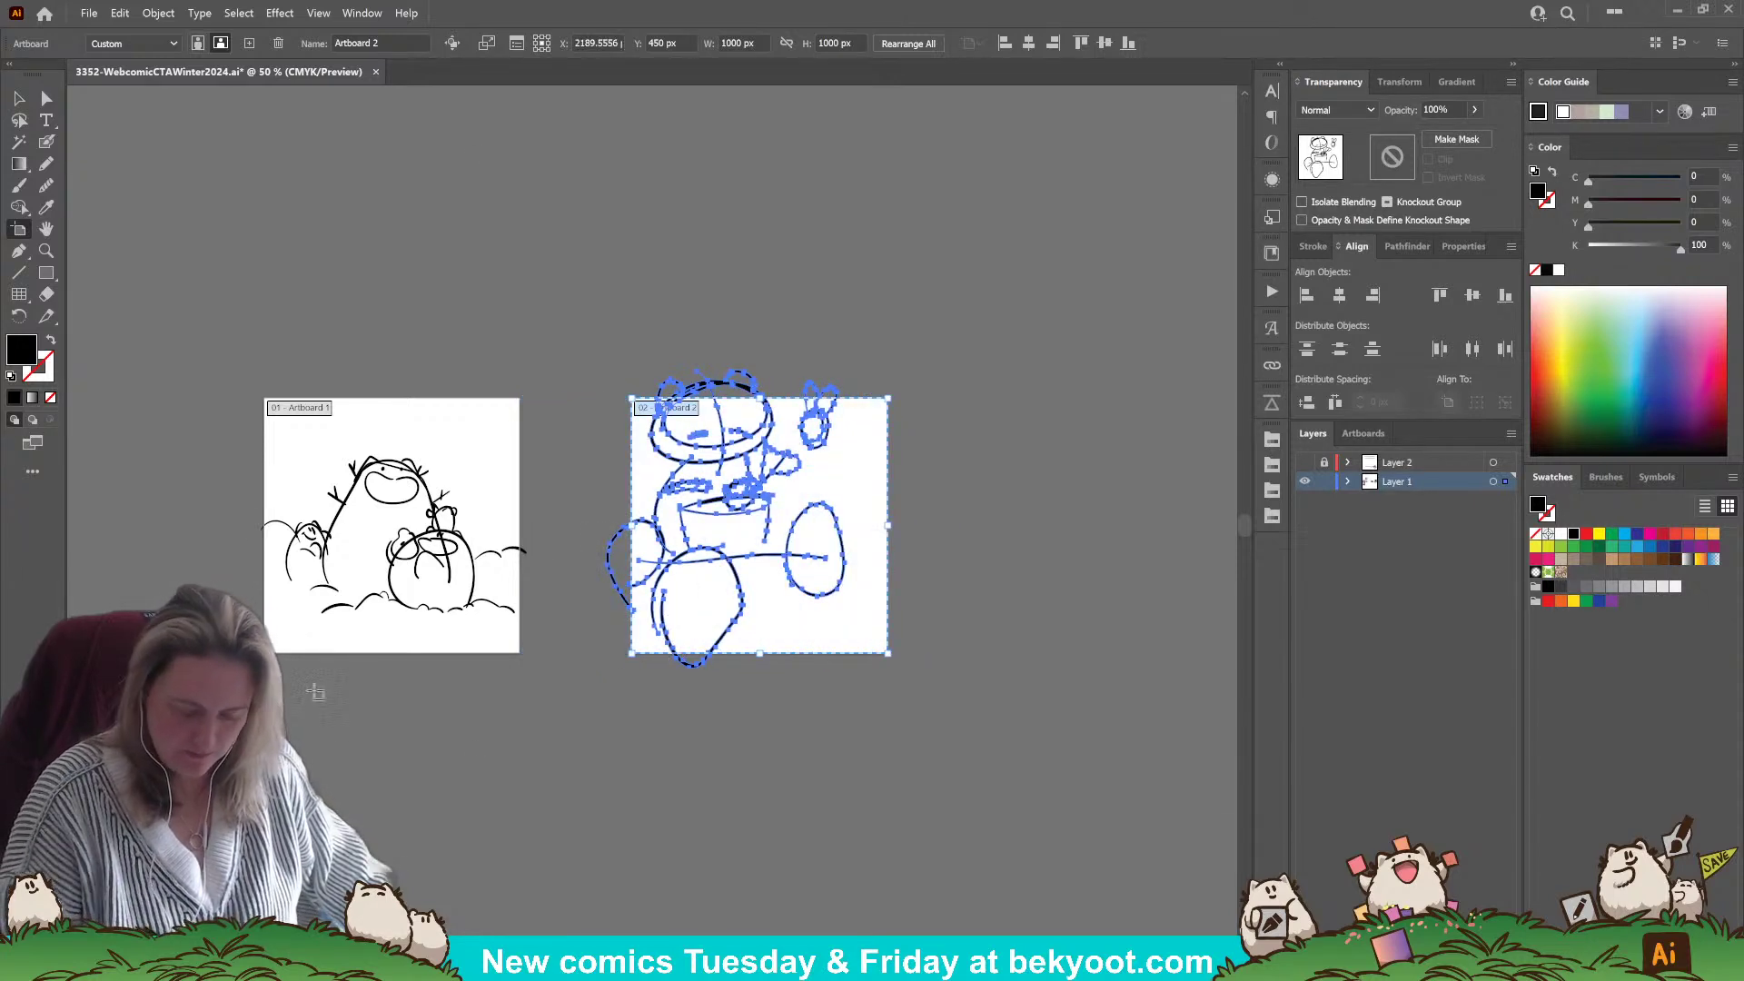
# - Scale the grouped character sketch down and center it on the second artboard
pyautogui.click(19, 98)
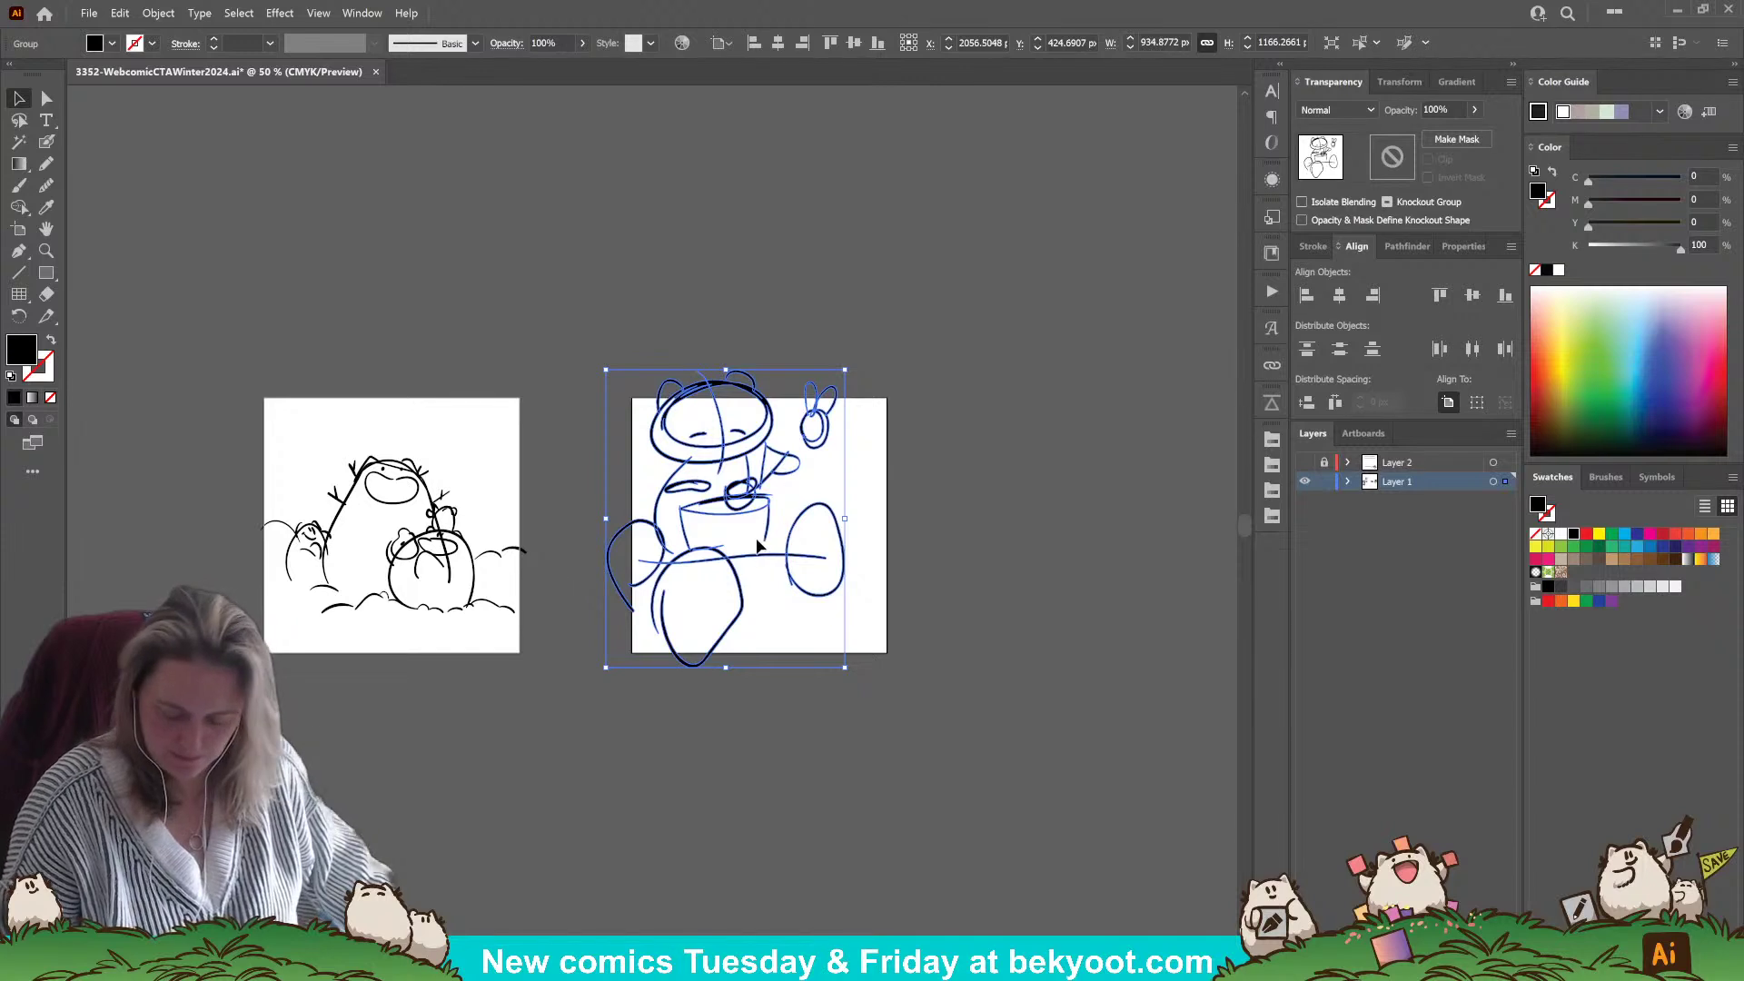
pyautogui.moveTo(849, 370); pyautogui.dragTo(788, 441)
pyautogui.moveTo(734, 511); pyautogui.dragTo(792, 509)
# - Inside the sketch group, draw a window with falling snow at the upper left and extend the horizontal line downward past both artboard sides
pyautogui.doubleClick(792, 541)
pyautogui.press('n')
pyautogui.moveTo(633, 533)
pyautogui.mouseDown()
pyautogui.moveTo(699, 531)
pyautogui.moveTo(681, 535)
pyautogui.moveTo(690, 422)
pyautogui.mouseUp()
pyautogui.hotkey('ctrl', 'z')
pyautogui.moveTo(647, 526); pyautogui.dragTo(676, 413)
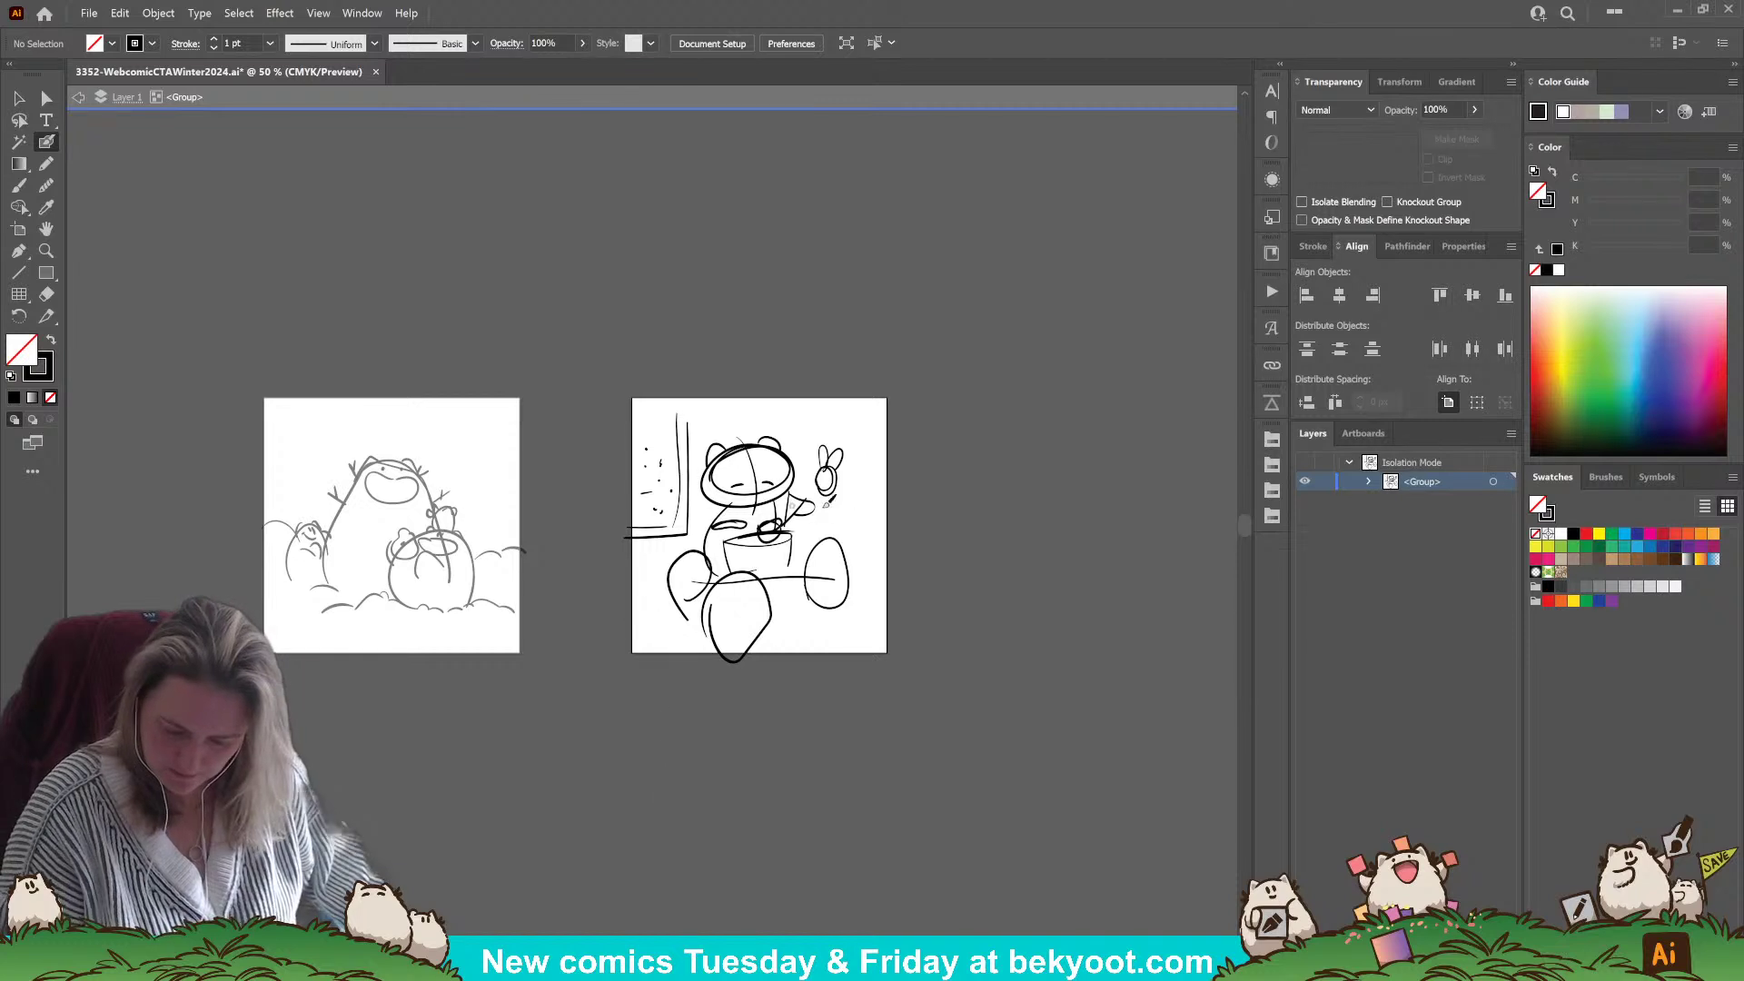
pyautogui.moveTo(691, 581); pyautogui.dragTo(623, 618)
pyautogui.moveTo(835, 578); pyautogui.dragTo(940, 636)
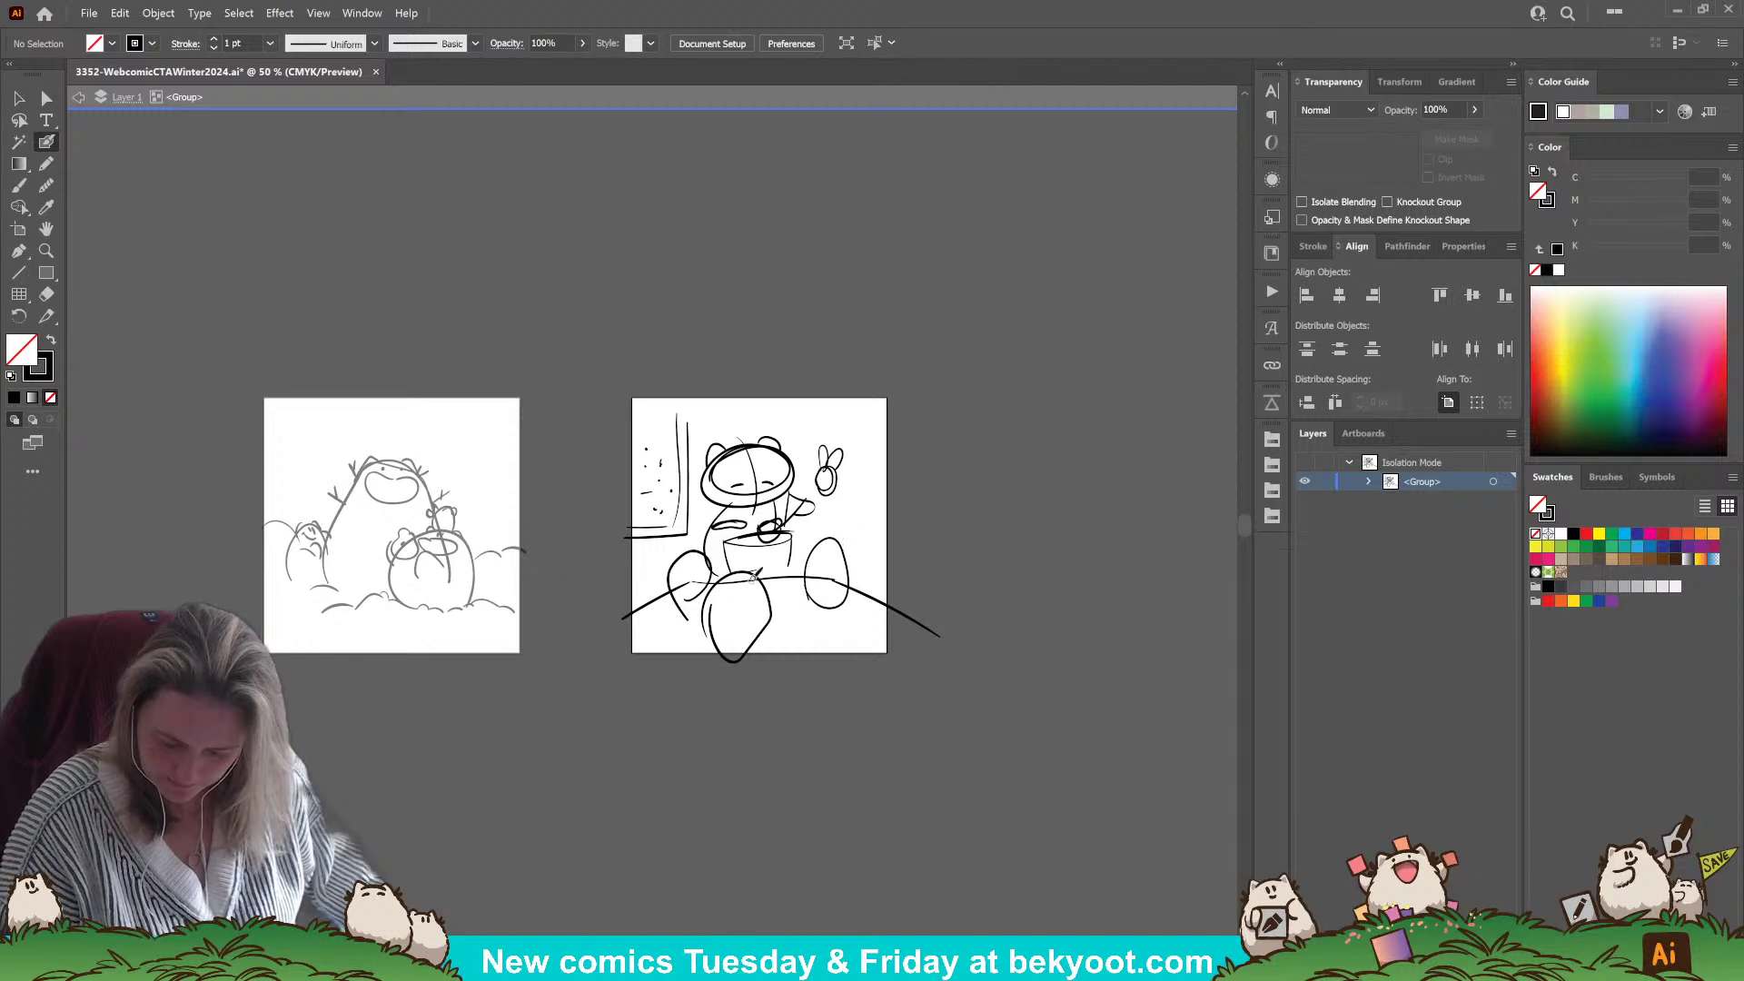
# - Sketch extra rounded characters on both sides of the table on the second artboard, with a face and ears on the left one
pyautogui.moveTo(752, 571)
pyautogui.mouseDown()
pyautogui.moveTo(889, 554)
pyautogui.moveTo(858, 602)
pyautogui.moveTo(804, 568)
pyautogui.mouseUp()
pyautogui.moveTo(654, 606)
pyautogui.mouseDown()
pyautogui.moveTo(694, 553)
pyautogui.moveTo(689, 587)
pyautogui.moveTo(670, 553)
pyautogui.mouseUp()
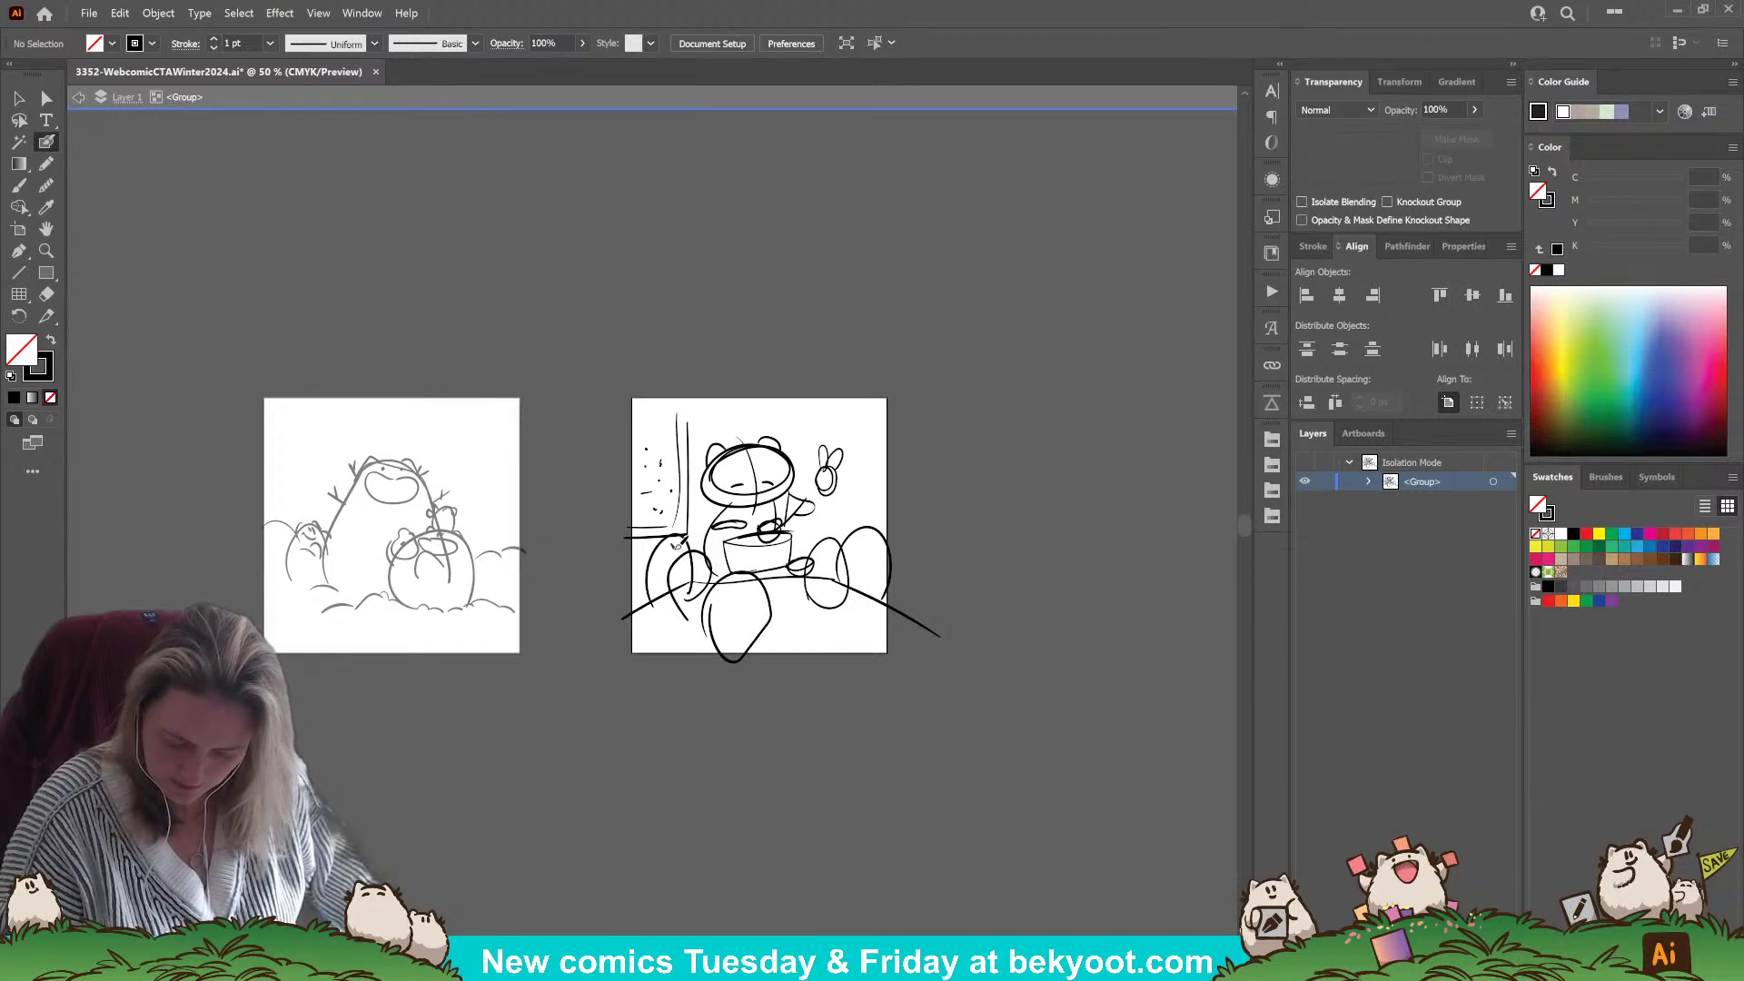
pyautogui.moveTo(664, 551)
pyautogui.mouseDown()
pyautogui.moveTo(687, 545)
pyautogui.moveTo(683, 525)
pyautogui.mouseUp()
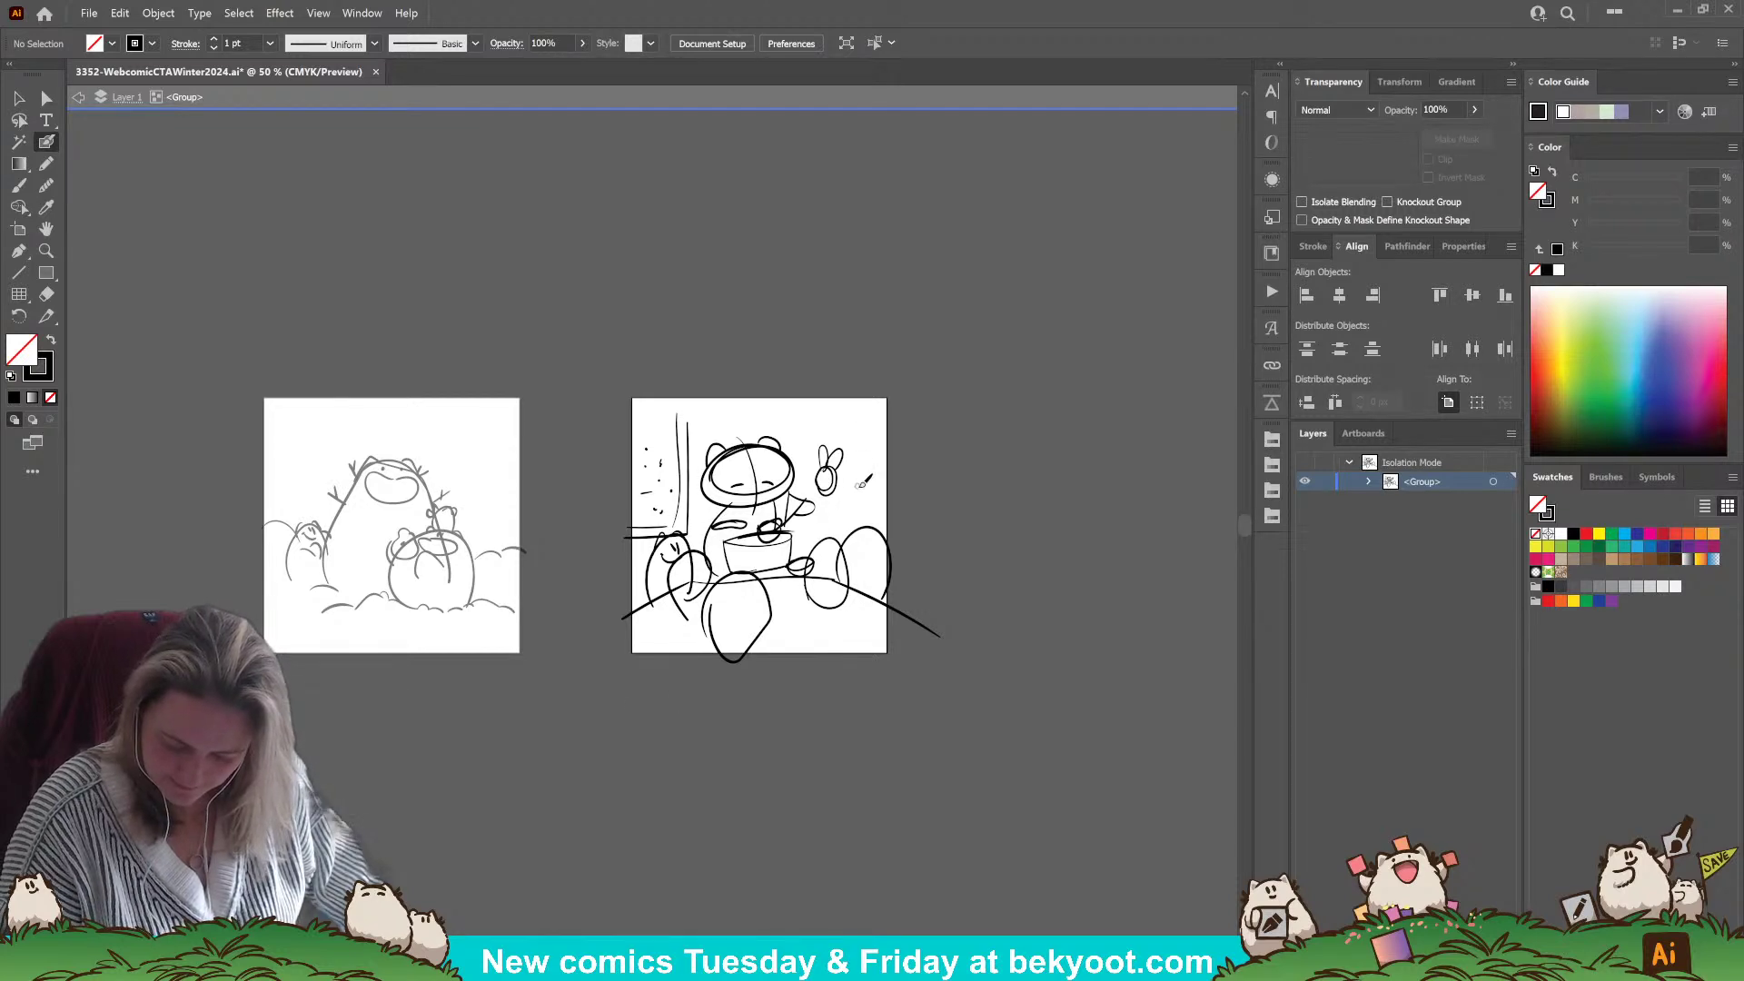
# - Scale all artwork inside the second artboard's sketch group down slightly and leave the group
pyautogui.press('v')
pyautogui.hotkey('ctrl', 'a')
pyautogui.moveTo(928, 420)
pyautogui.mouseDown()
pyautogui.moveTo(918, 405)
pyautogui.moveTo(913, 425)
pyautogui.mouseUp()
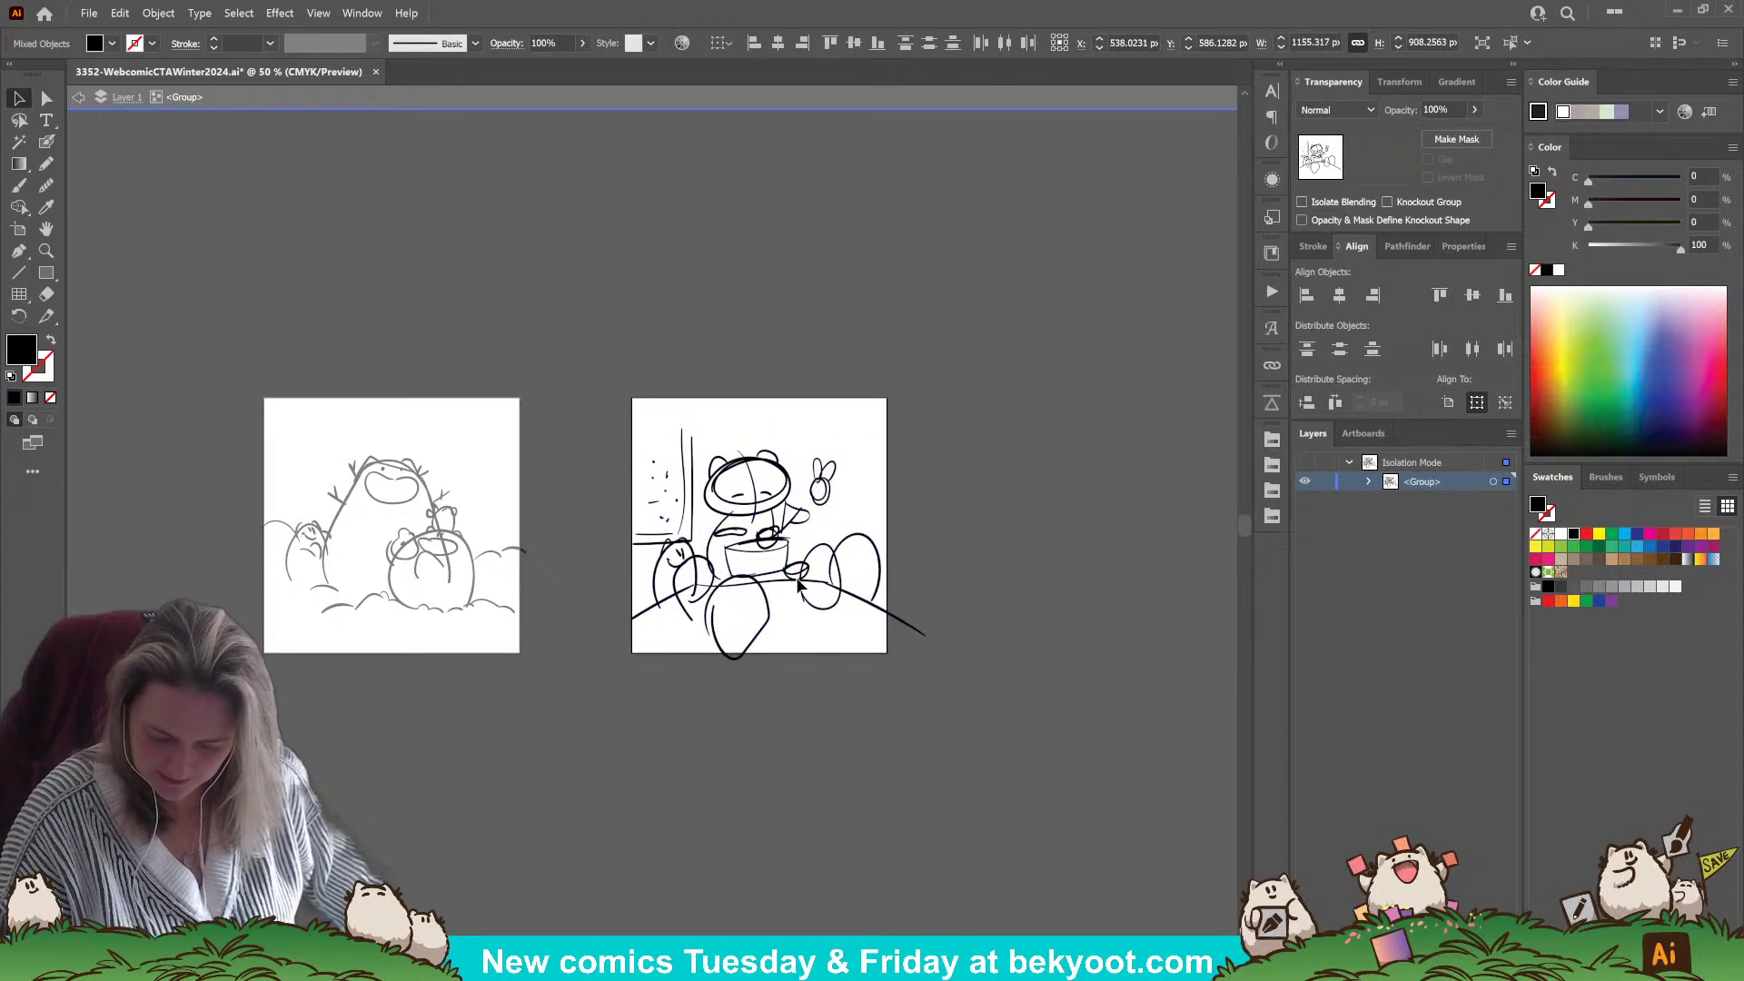
pyautogui.click(683, 697)
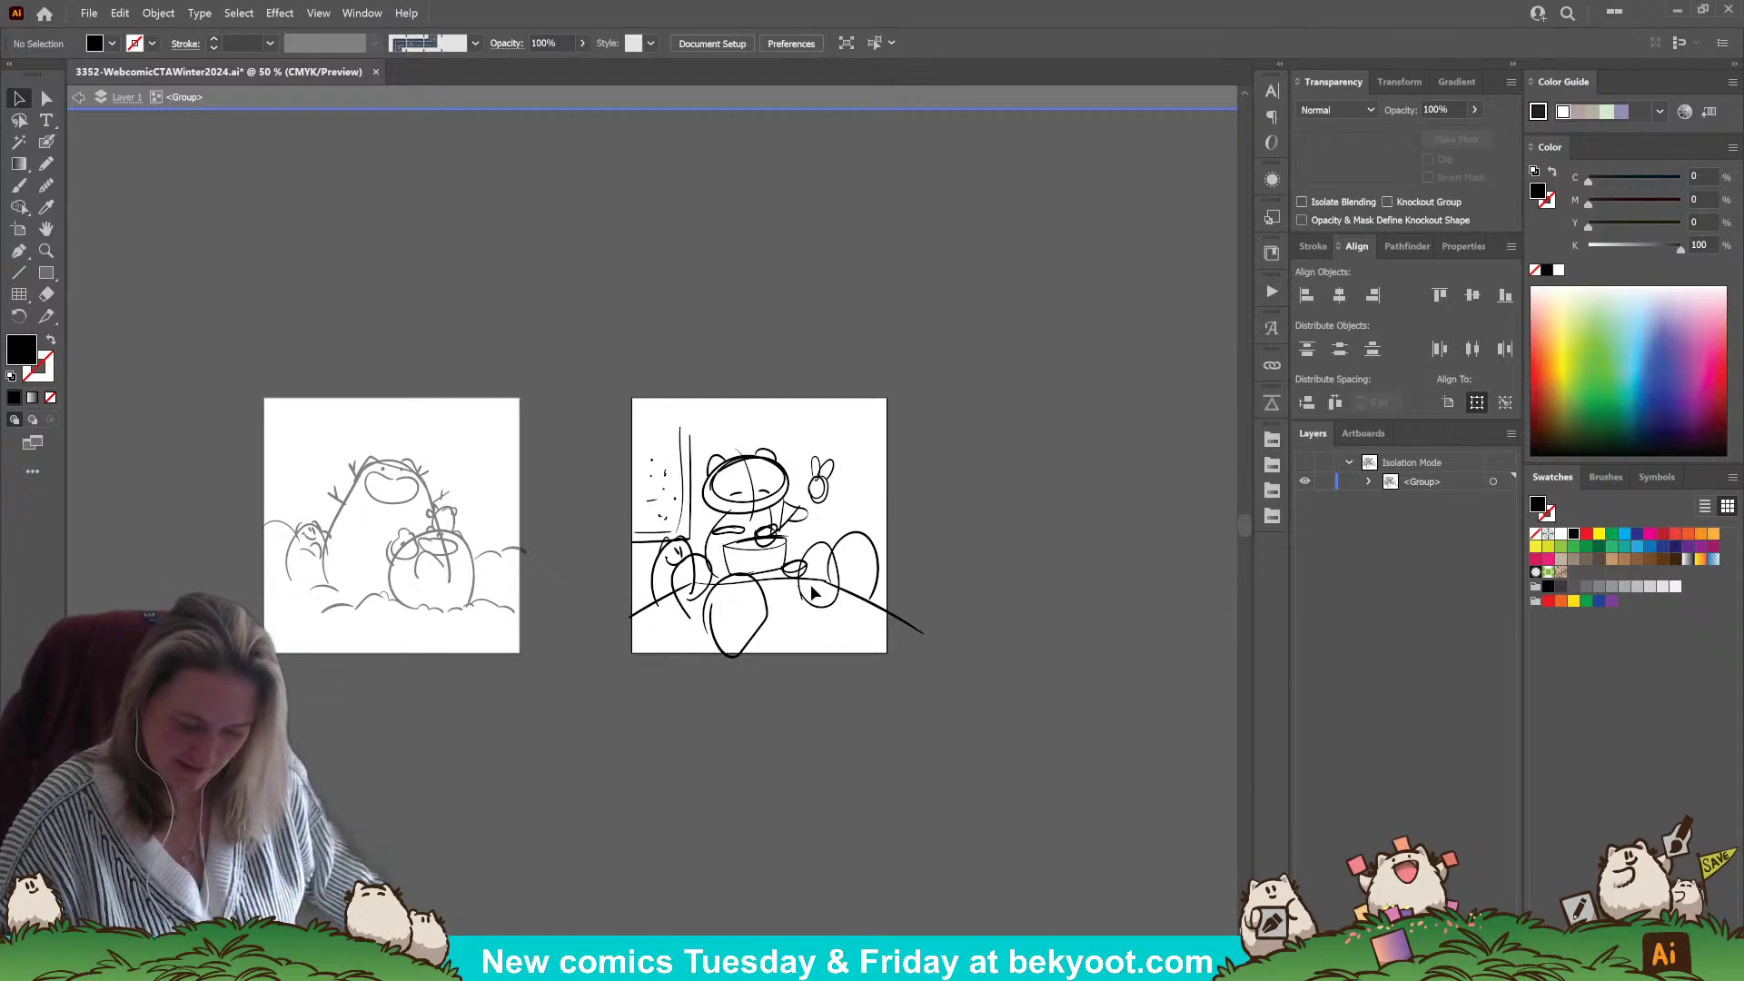
pyautogui.doubleClick(585, 688)
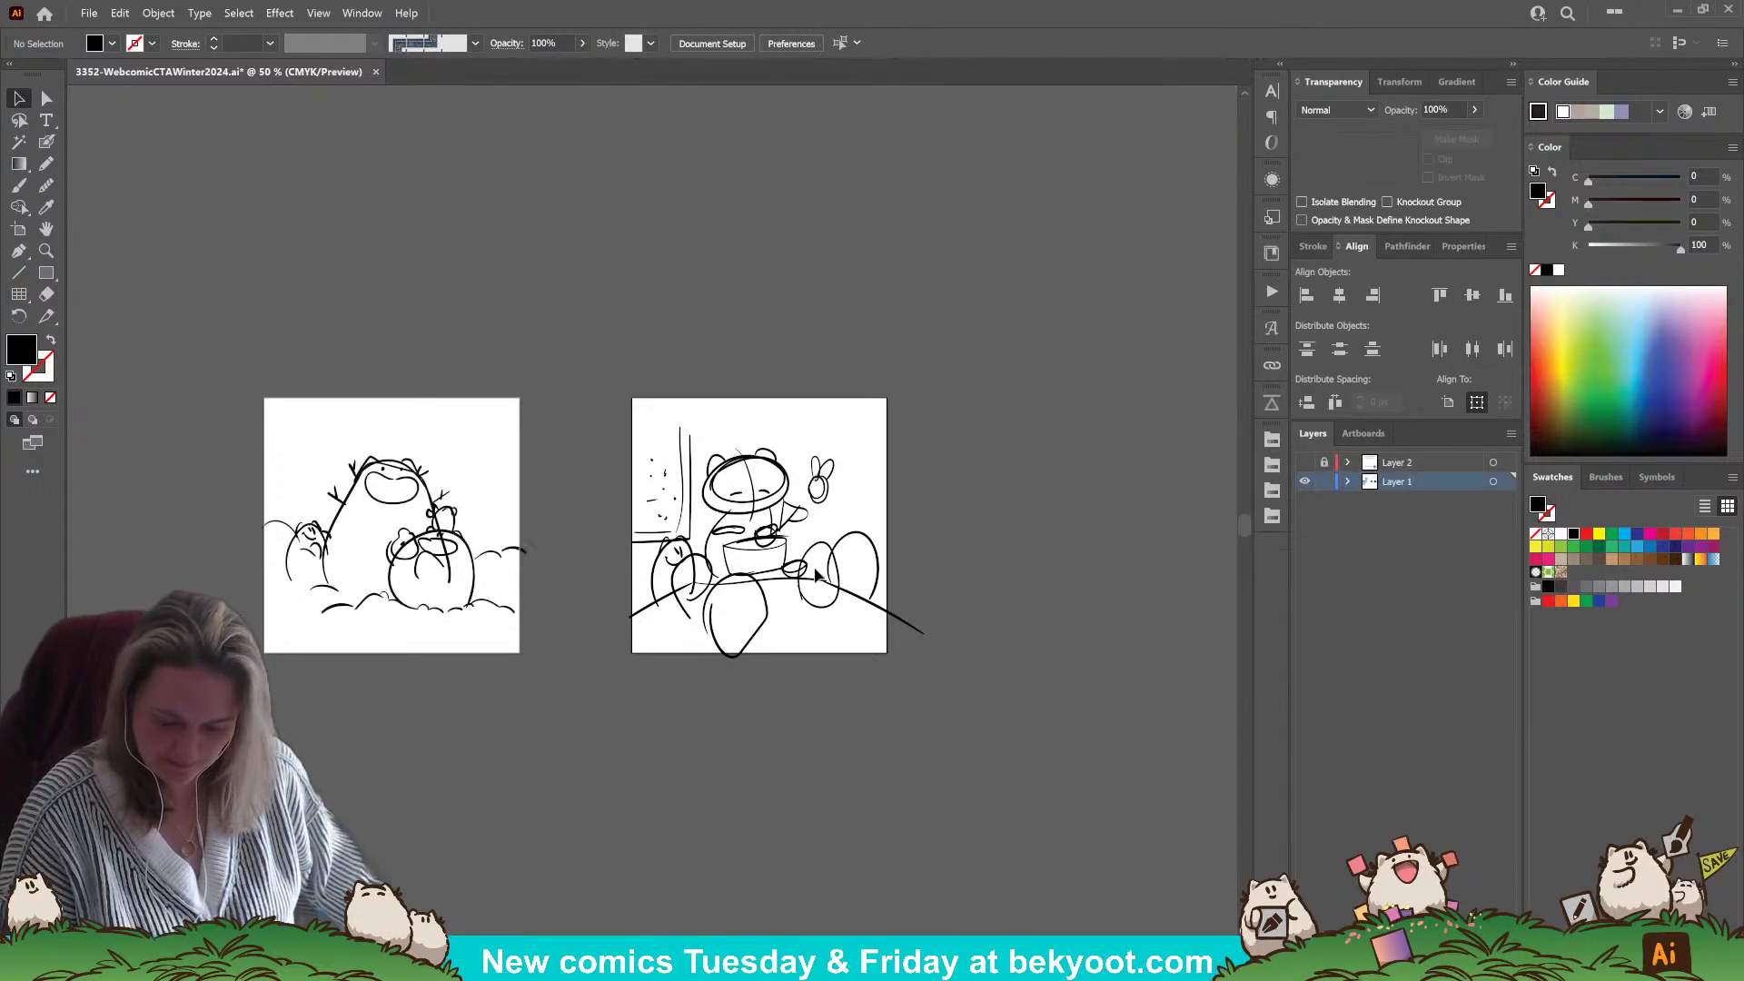
# - Set the opacity of the second artboard's sketch group to 30%
pyautogui.click(803, 572)
pyautogui.write('30')
pyautogui.press('Return')
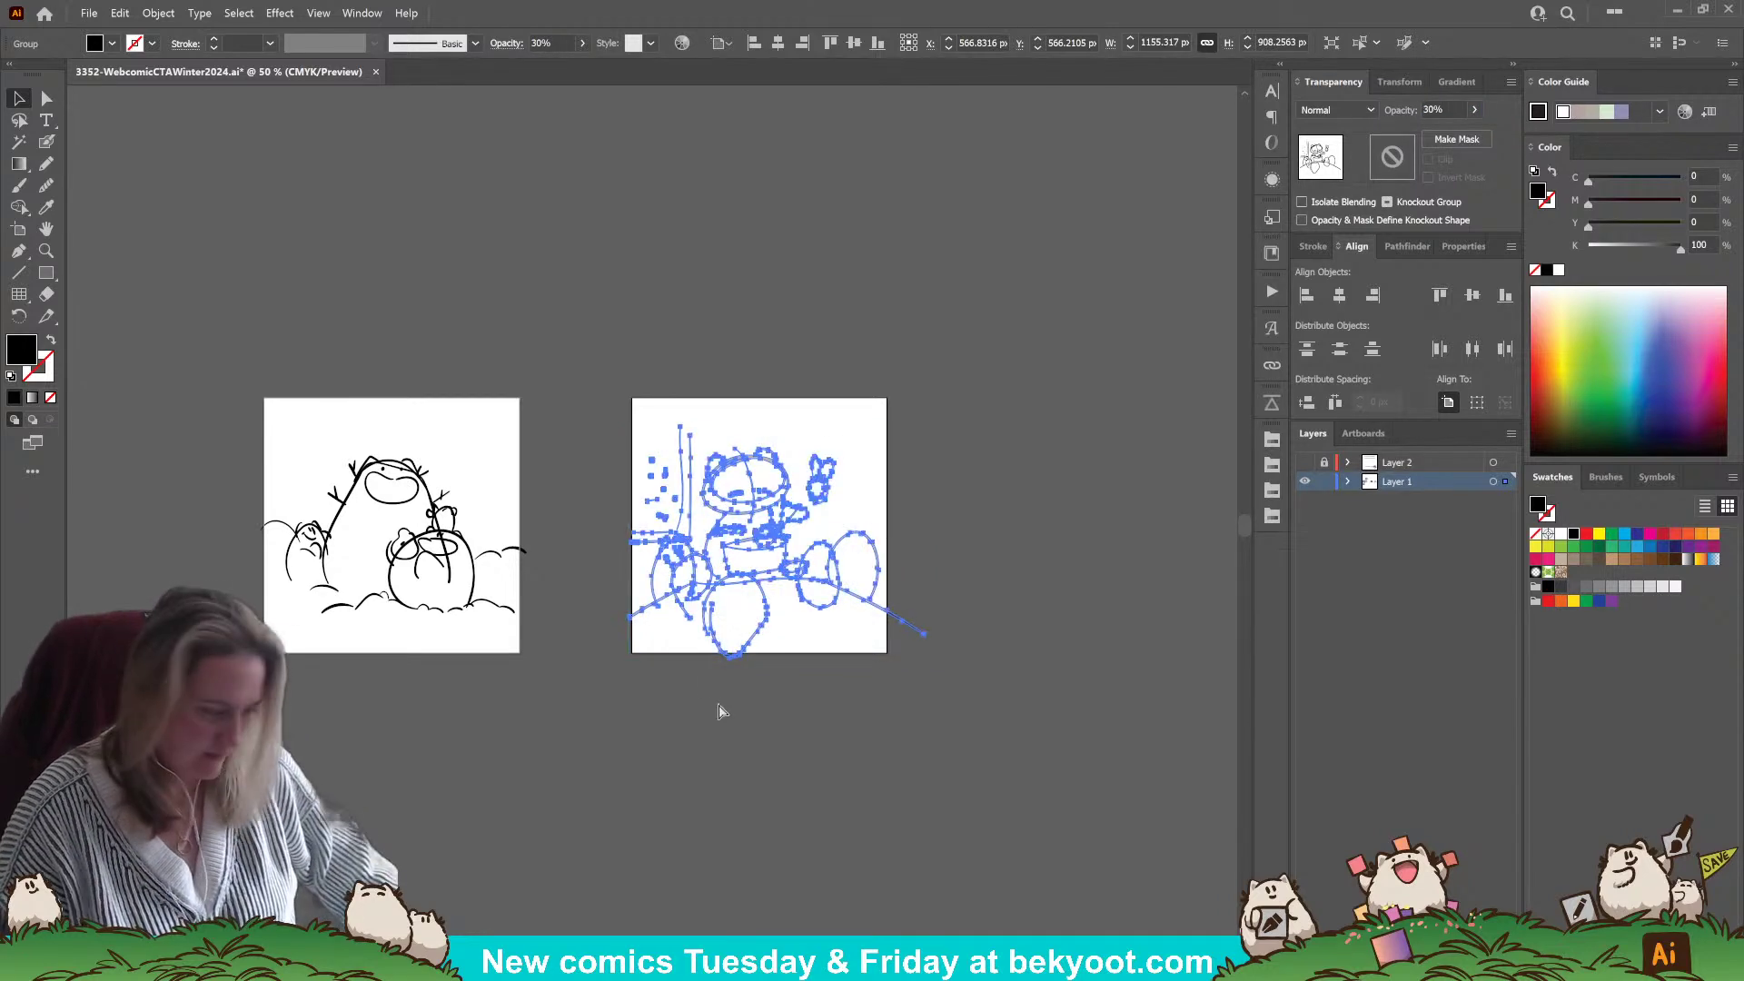
pyautogui.click(714, 686)
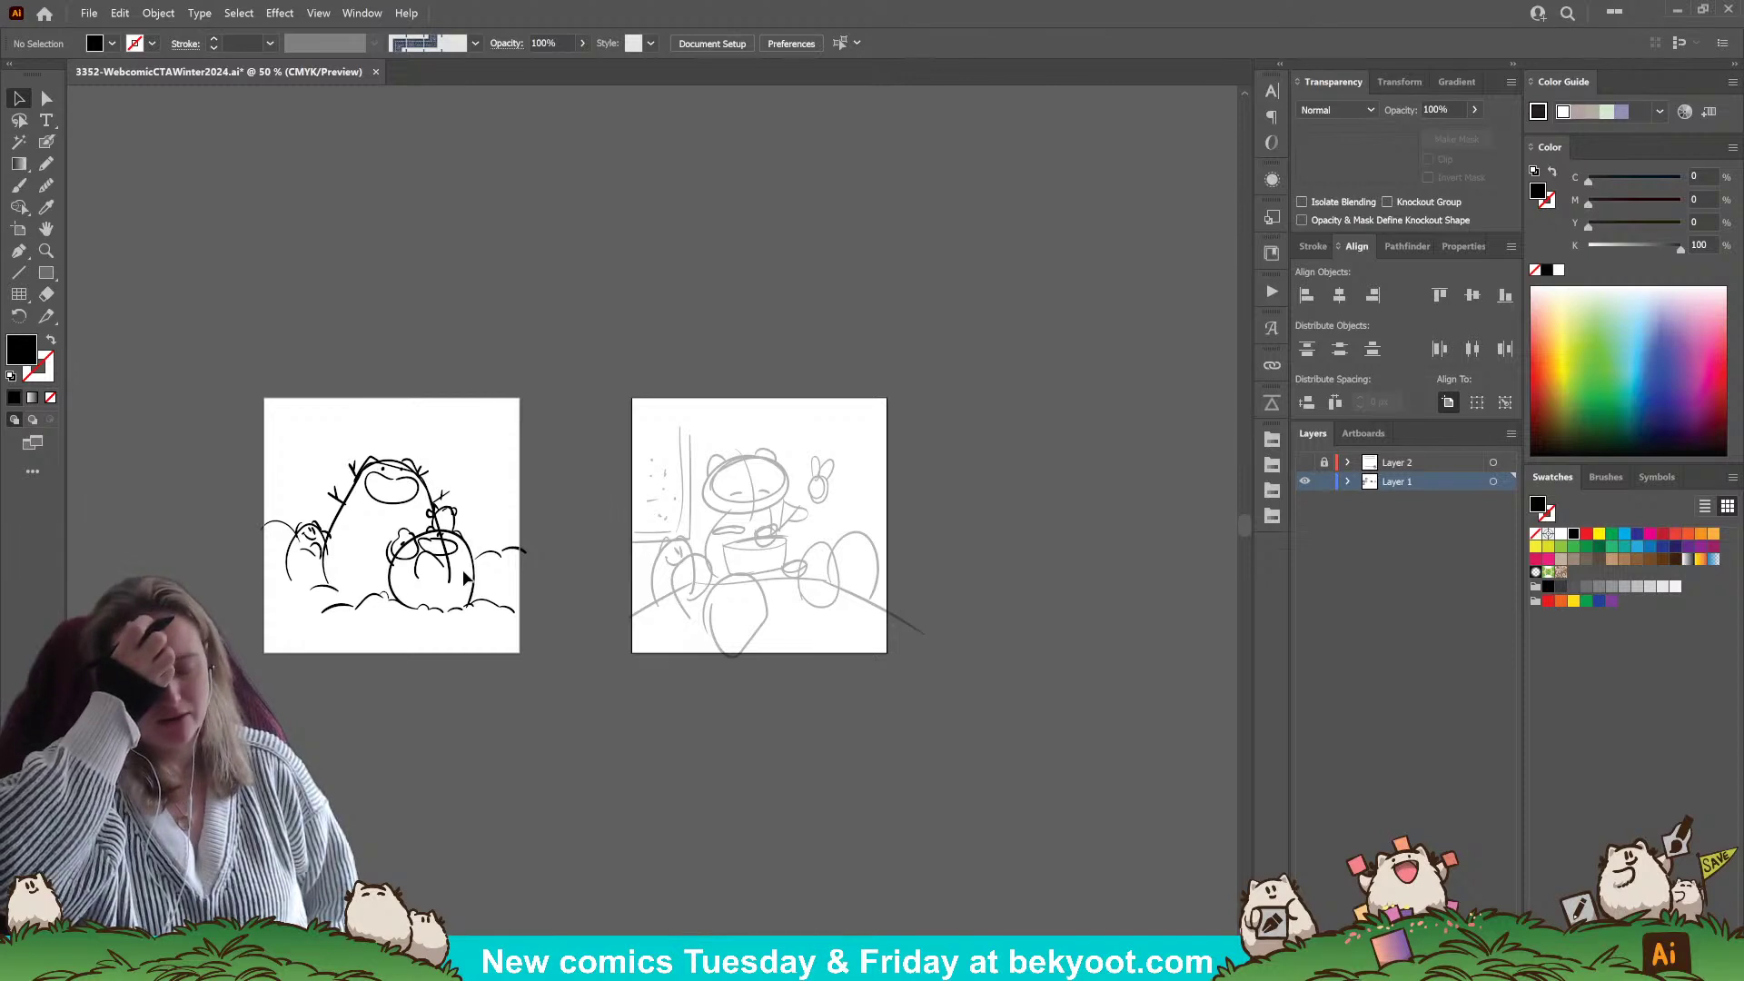
# - Group all the sketch strokes on the first artboard and set the group's opacity to 30%
pyautogui.click(520, 554)
pyautogui.click(220, 385)
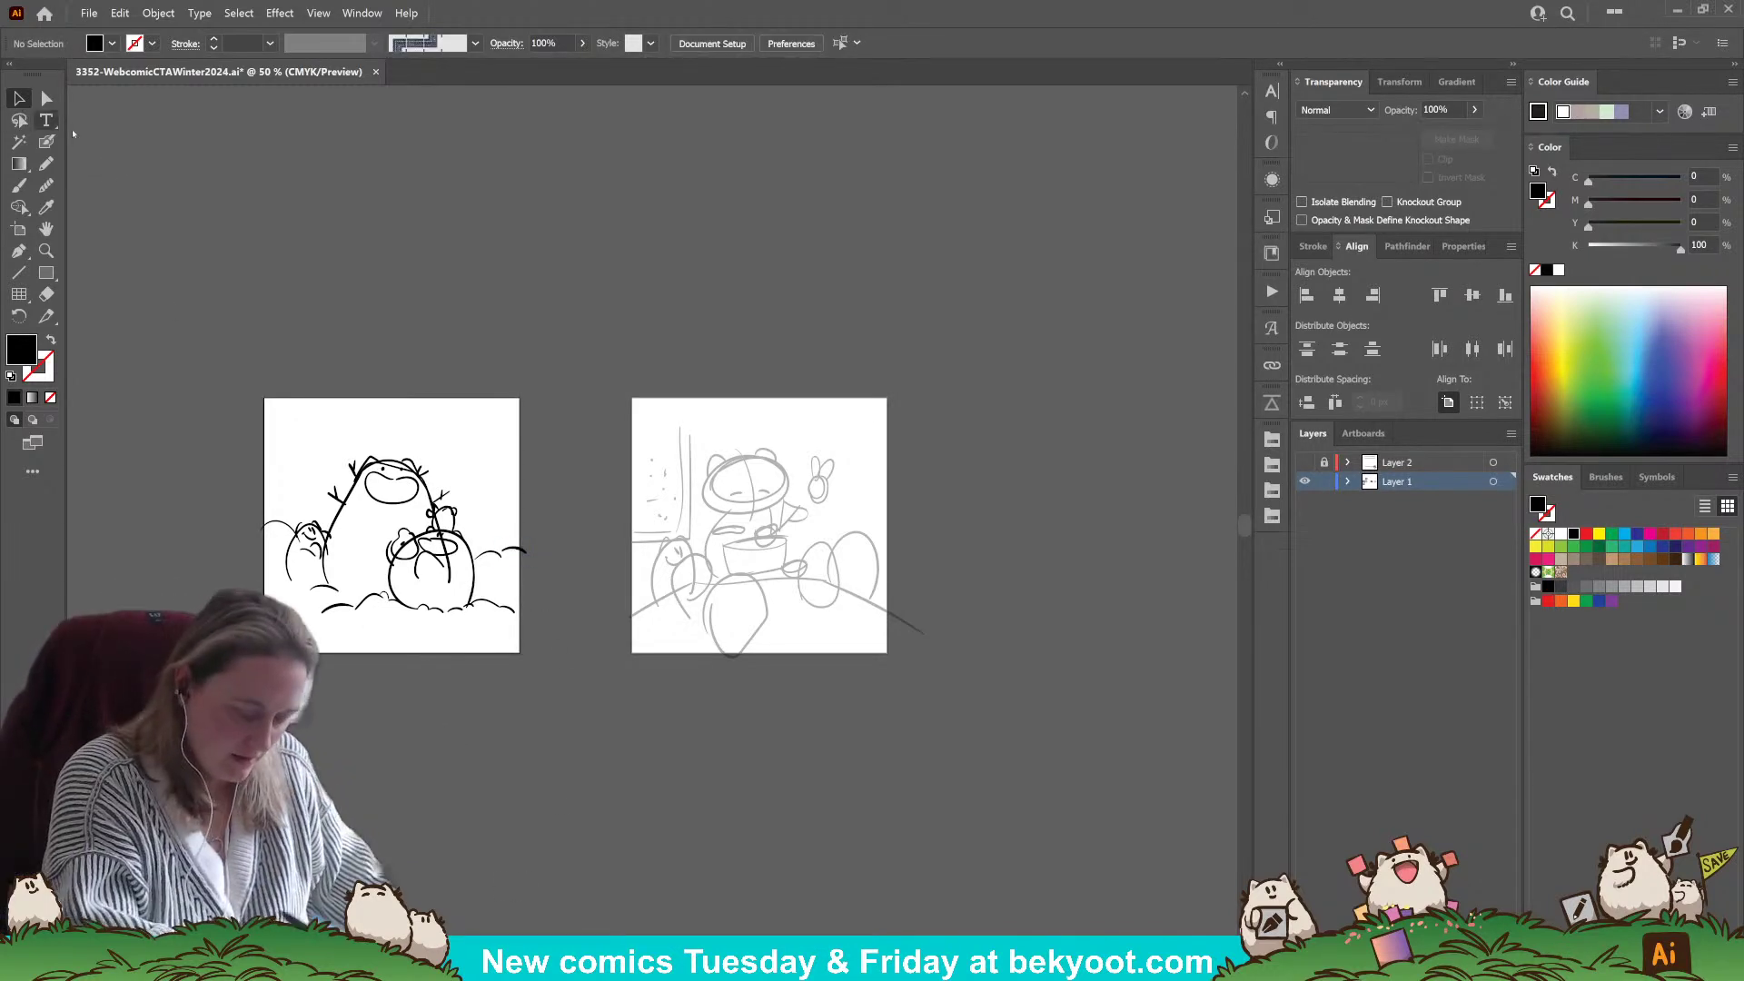
pyautogui.moveTo(220, 385); pyautogui.dragTo(514, 701)
pyautogui.hotkey('ctrl', 'g')
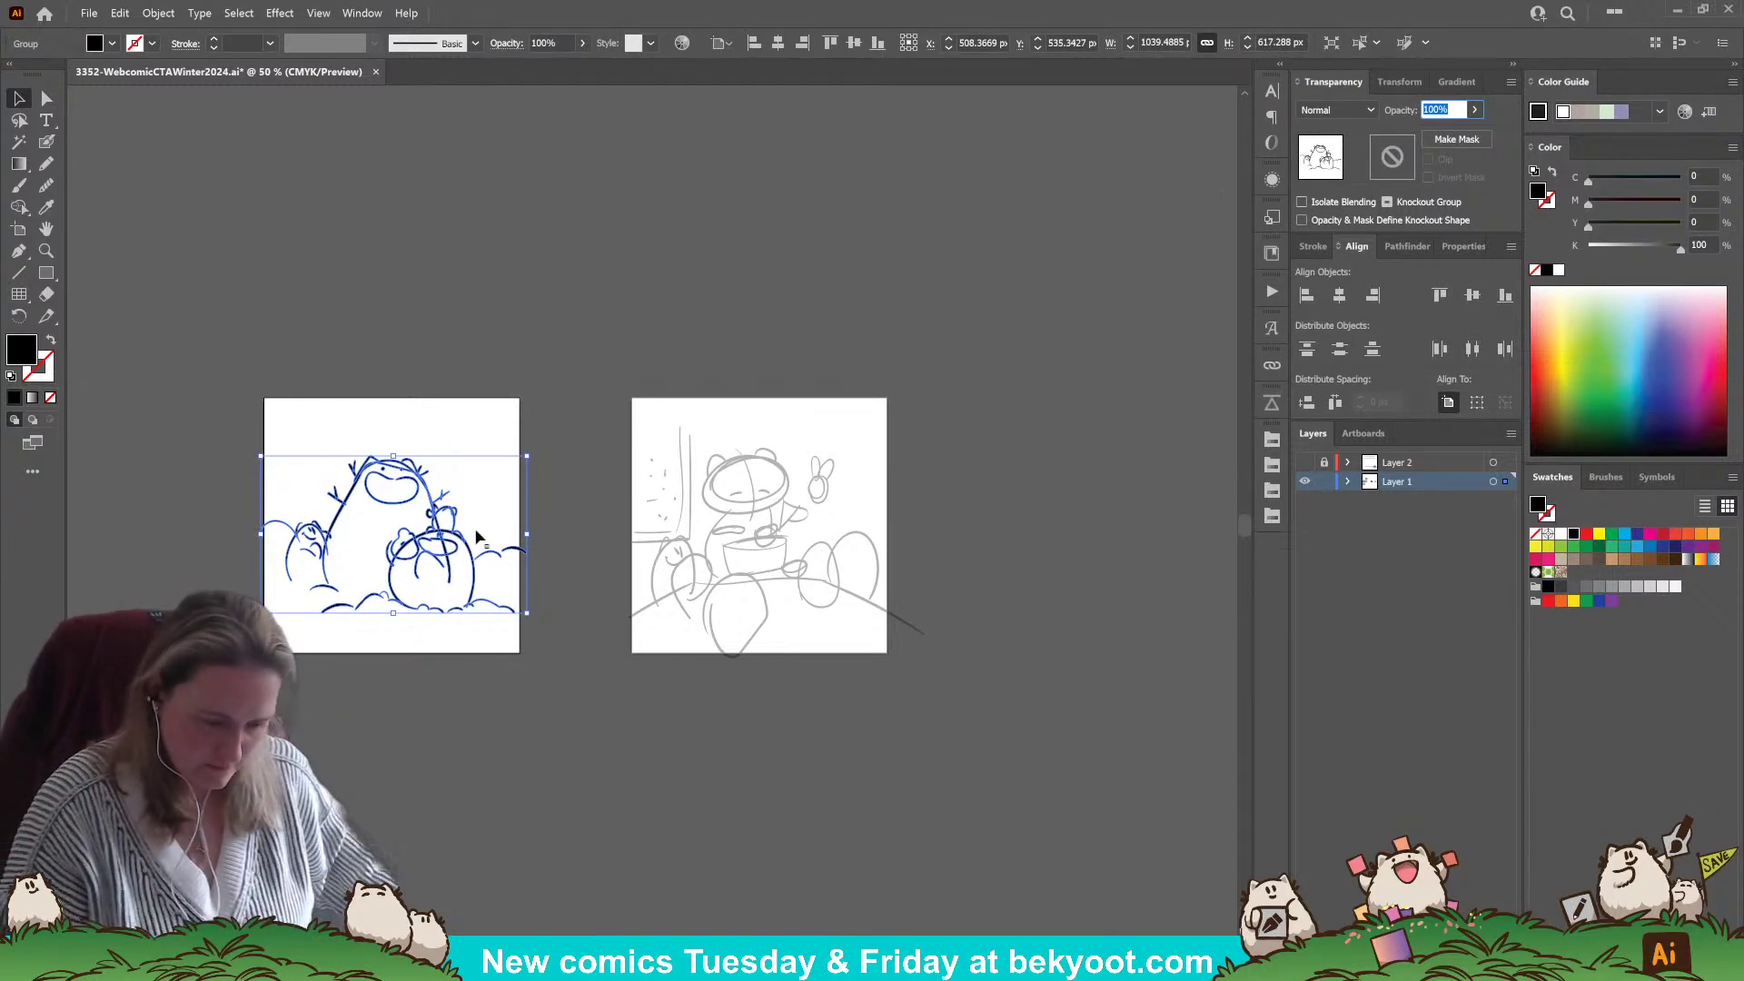
pyautogui.write('3')
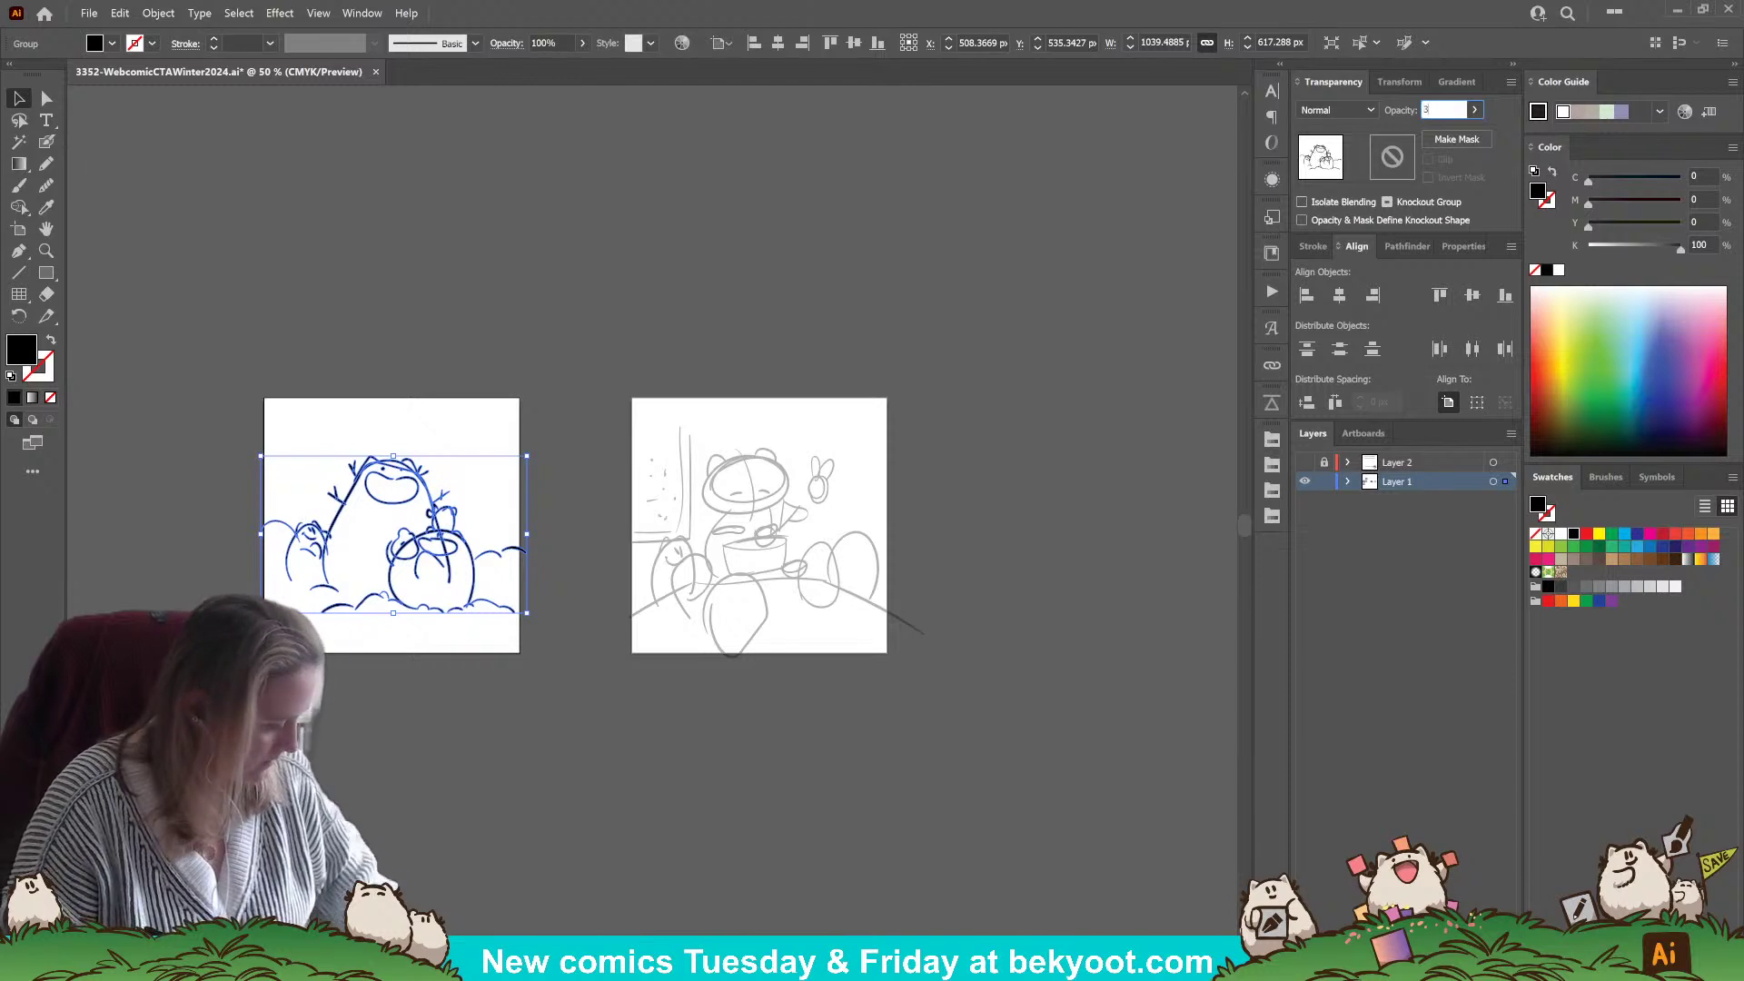
pyautogui.write('0')
pyautogui.press('Return')
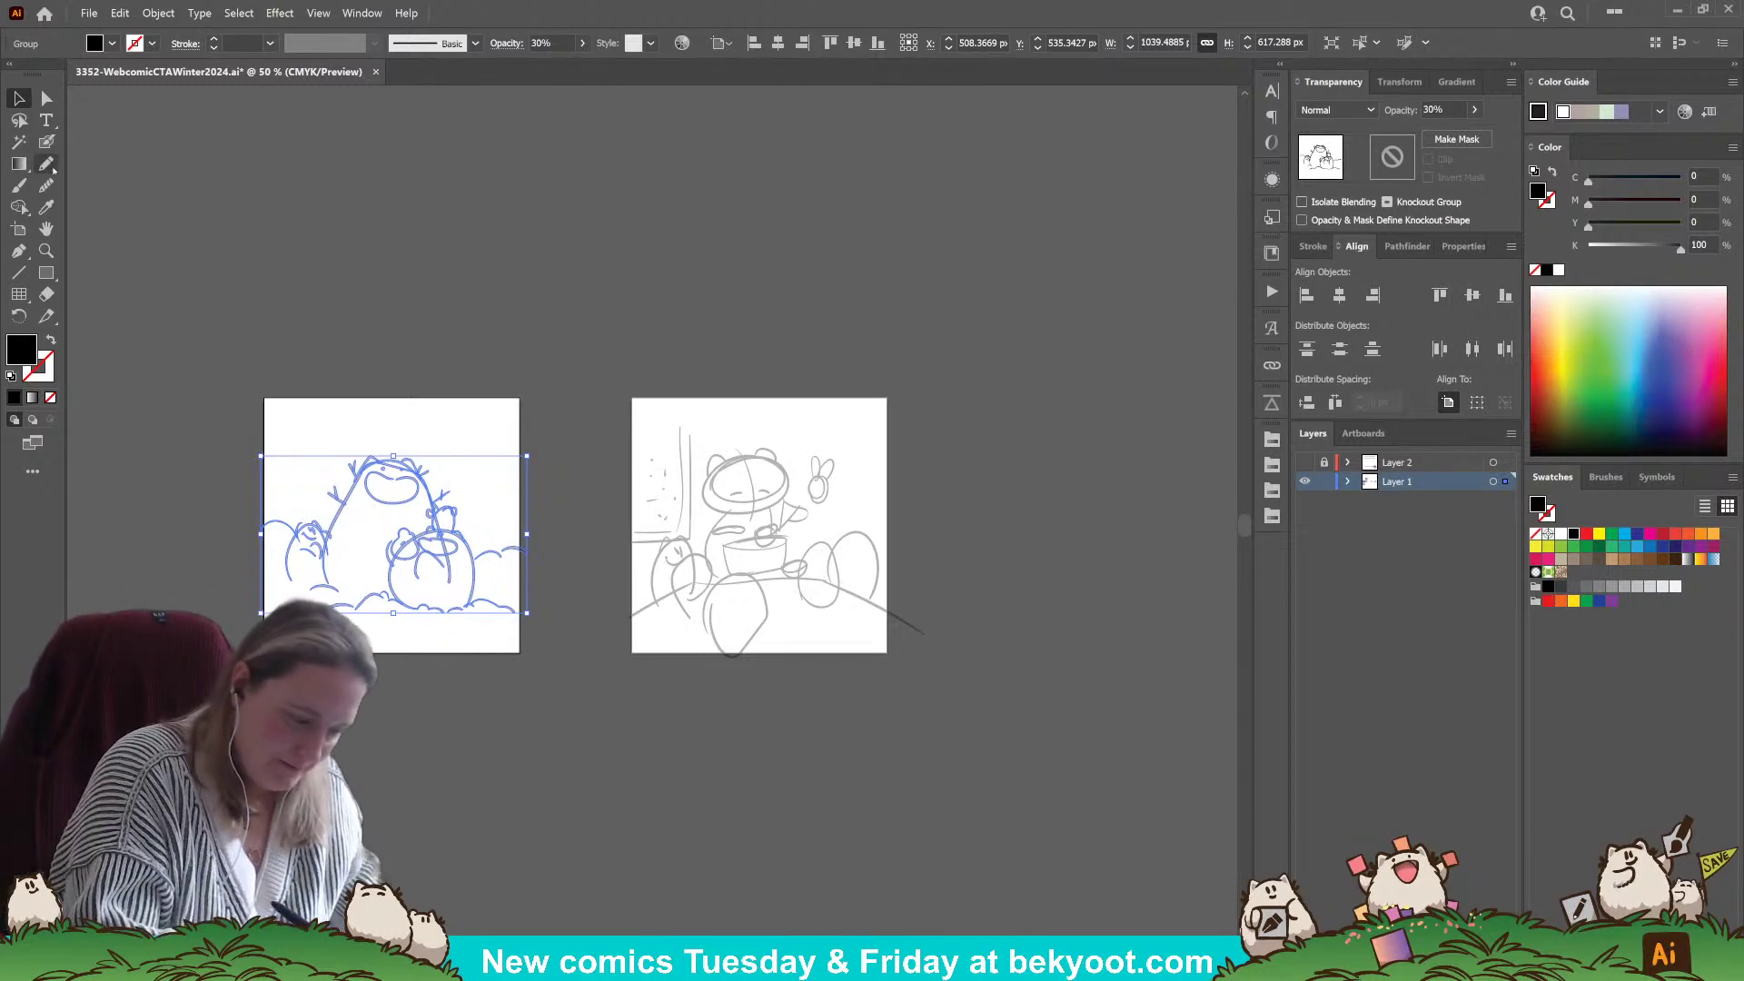
# - Ink the top of the large character's head and both ears with the Blob Brush over the first artboard's faded sketch
pyautogui.press('n')
pyautogui.hotkey('ctrl', 'shift', 'a')
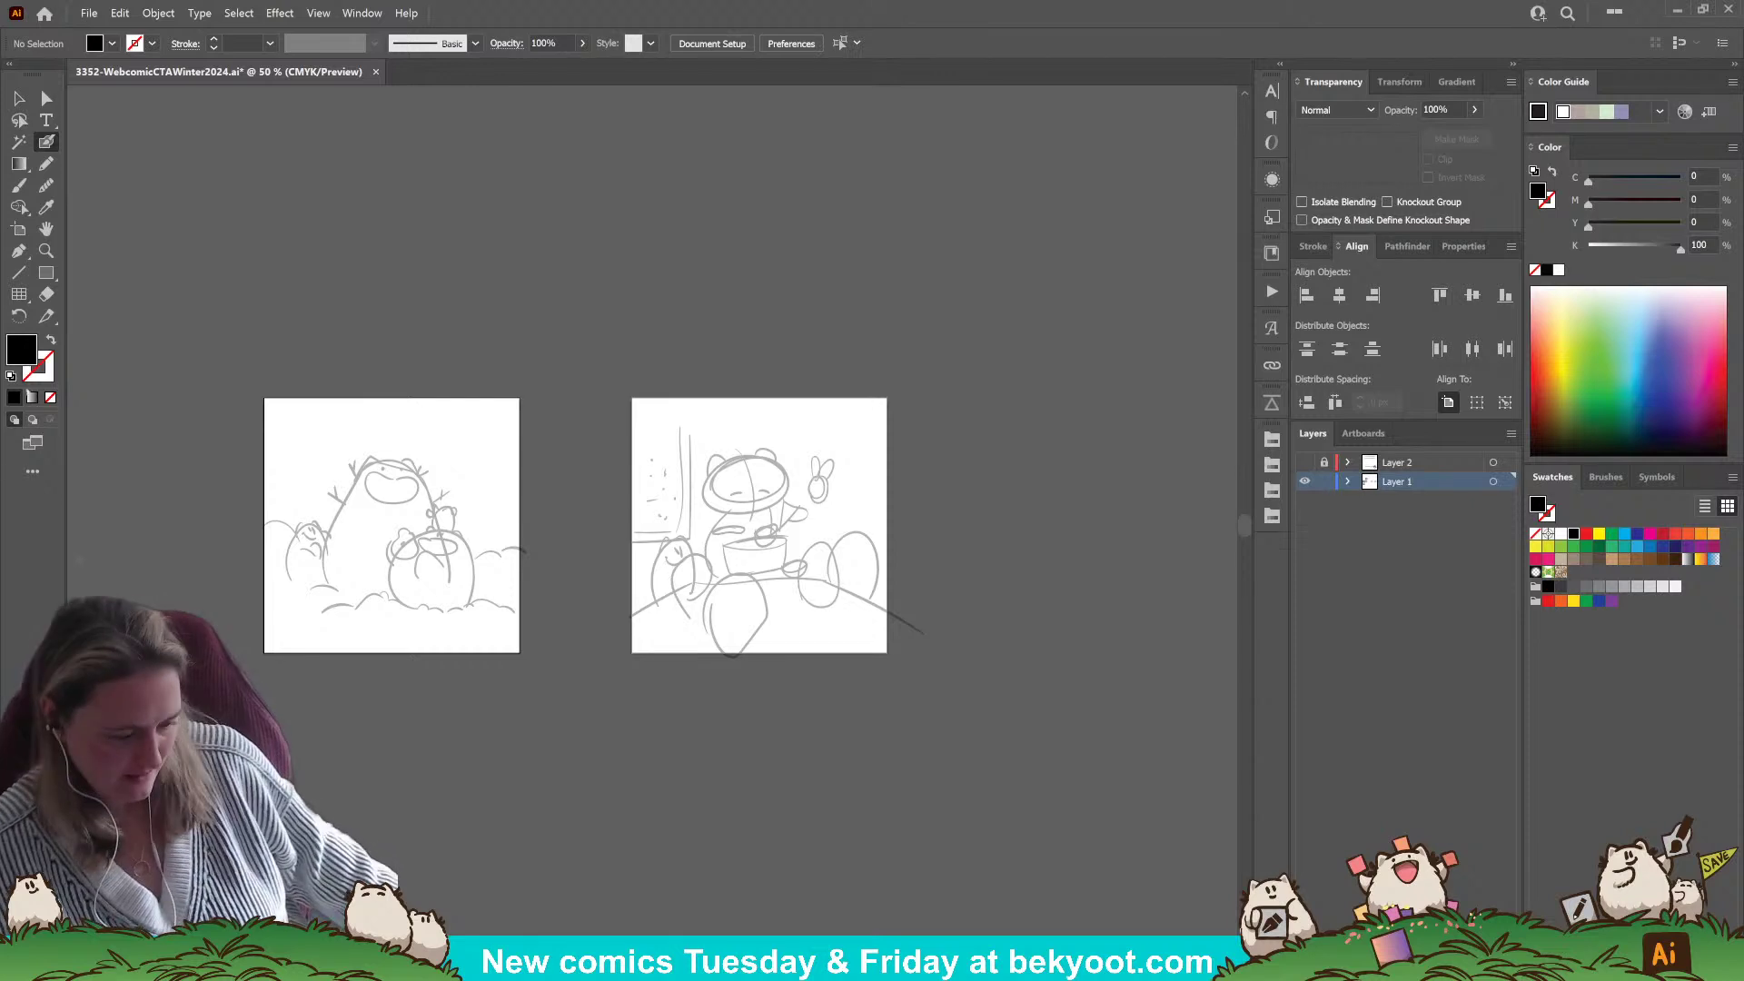
pyautogui.scroll(4, 313, 604)
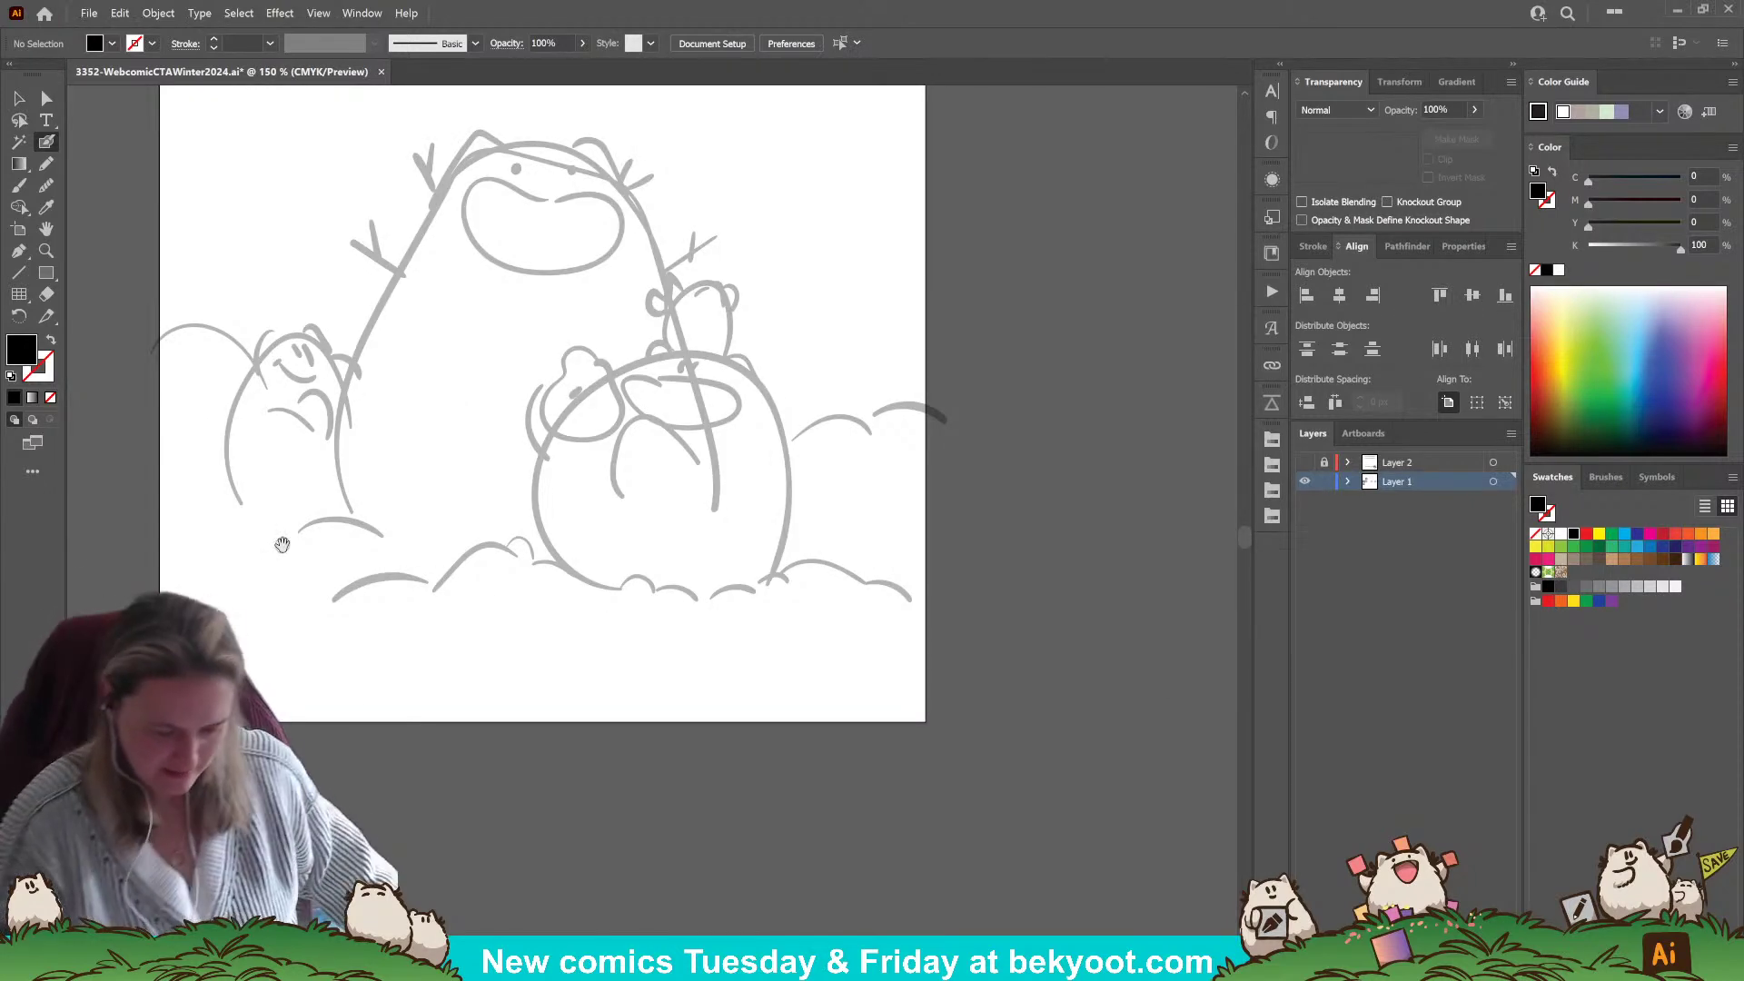
pyautogui.moveTo(286, 542); pyautogui.dragTo(409, 768)
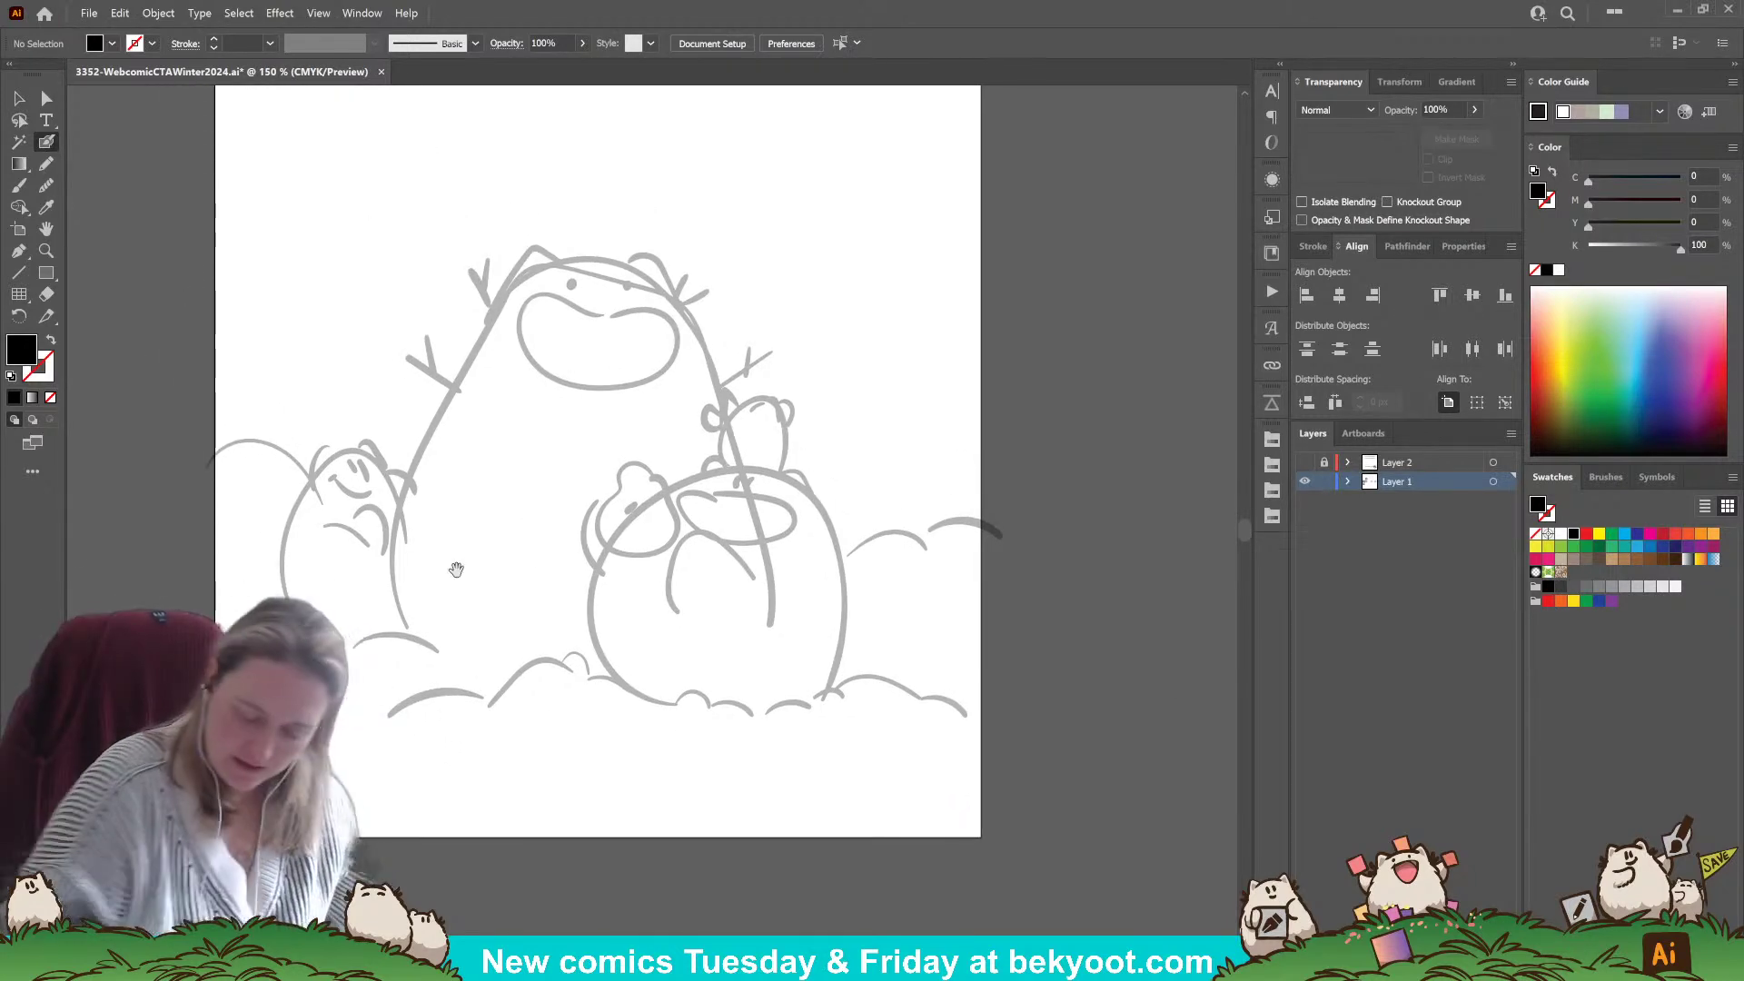
pyautogui.moveTo(393, 579); pyautogui.dragTo(372, 610)
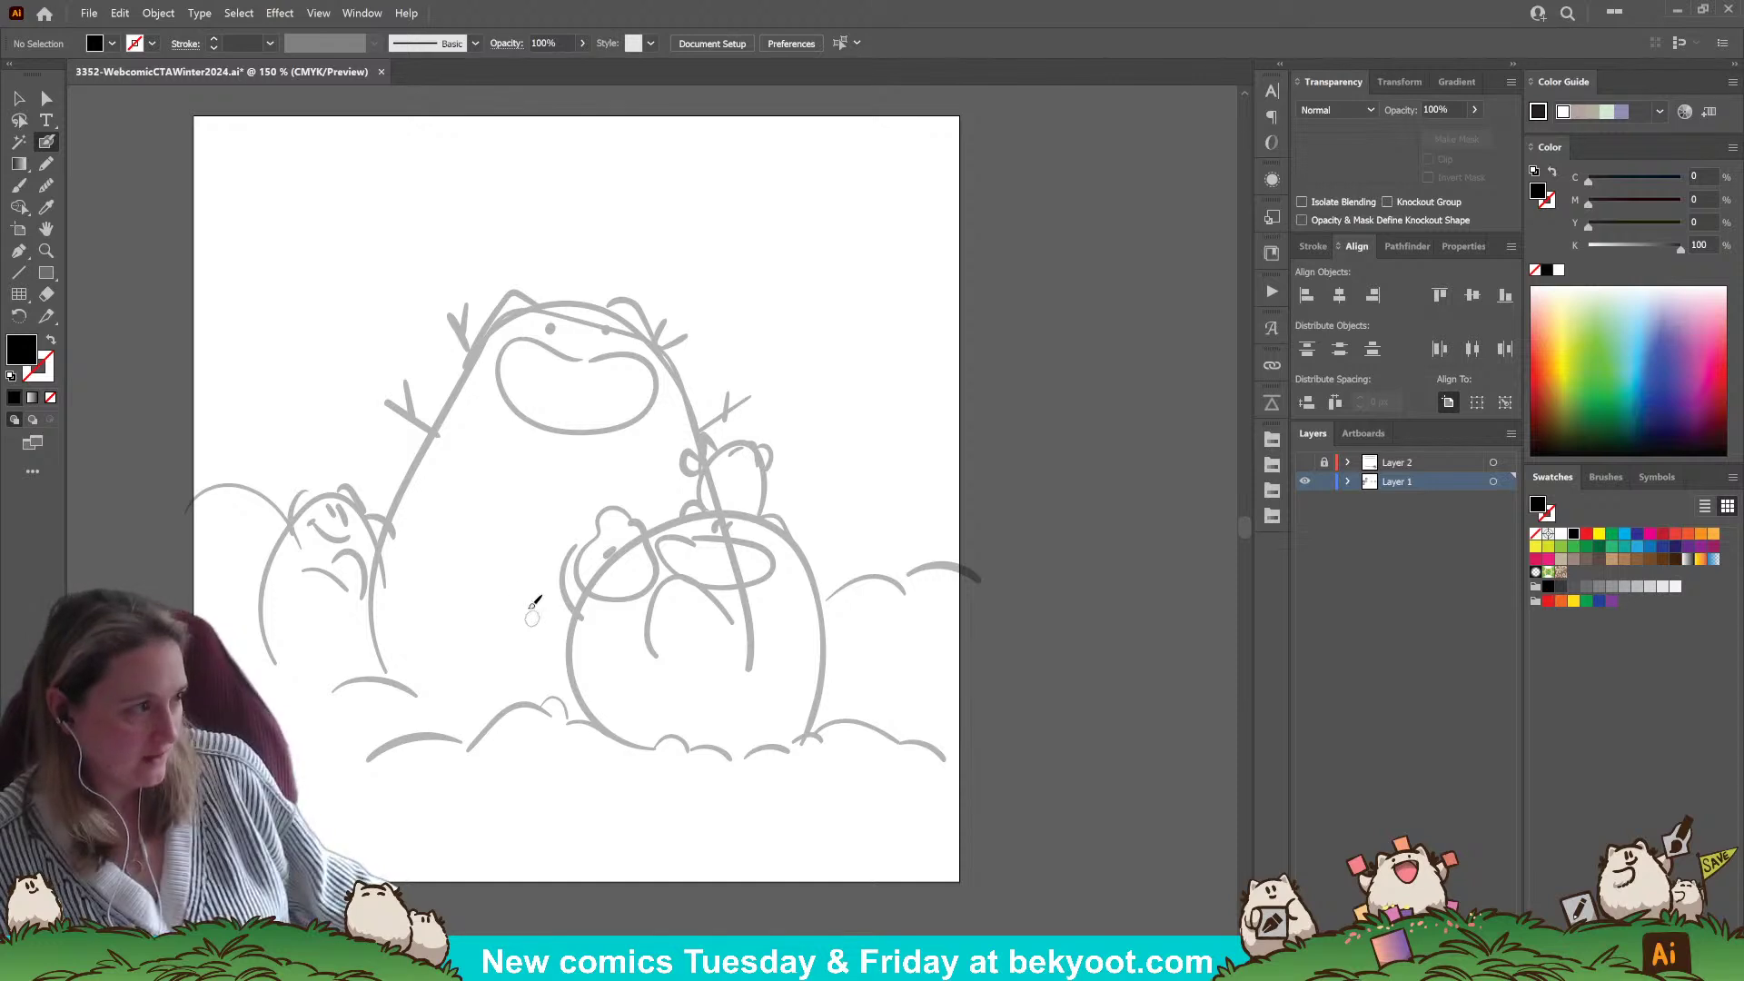
pyautogui.scroll(-4, 624, 354)
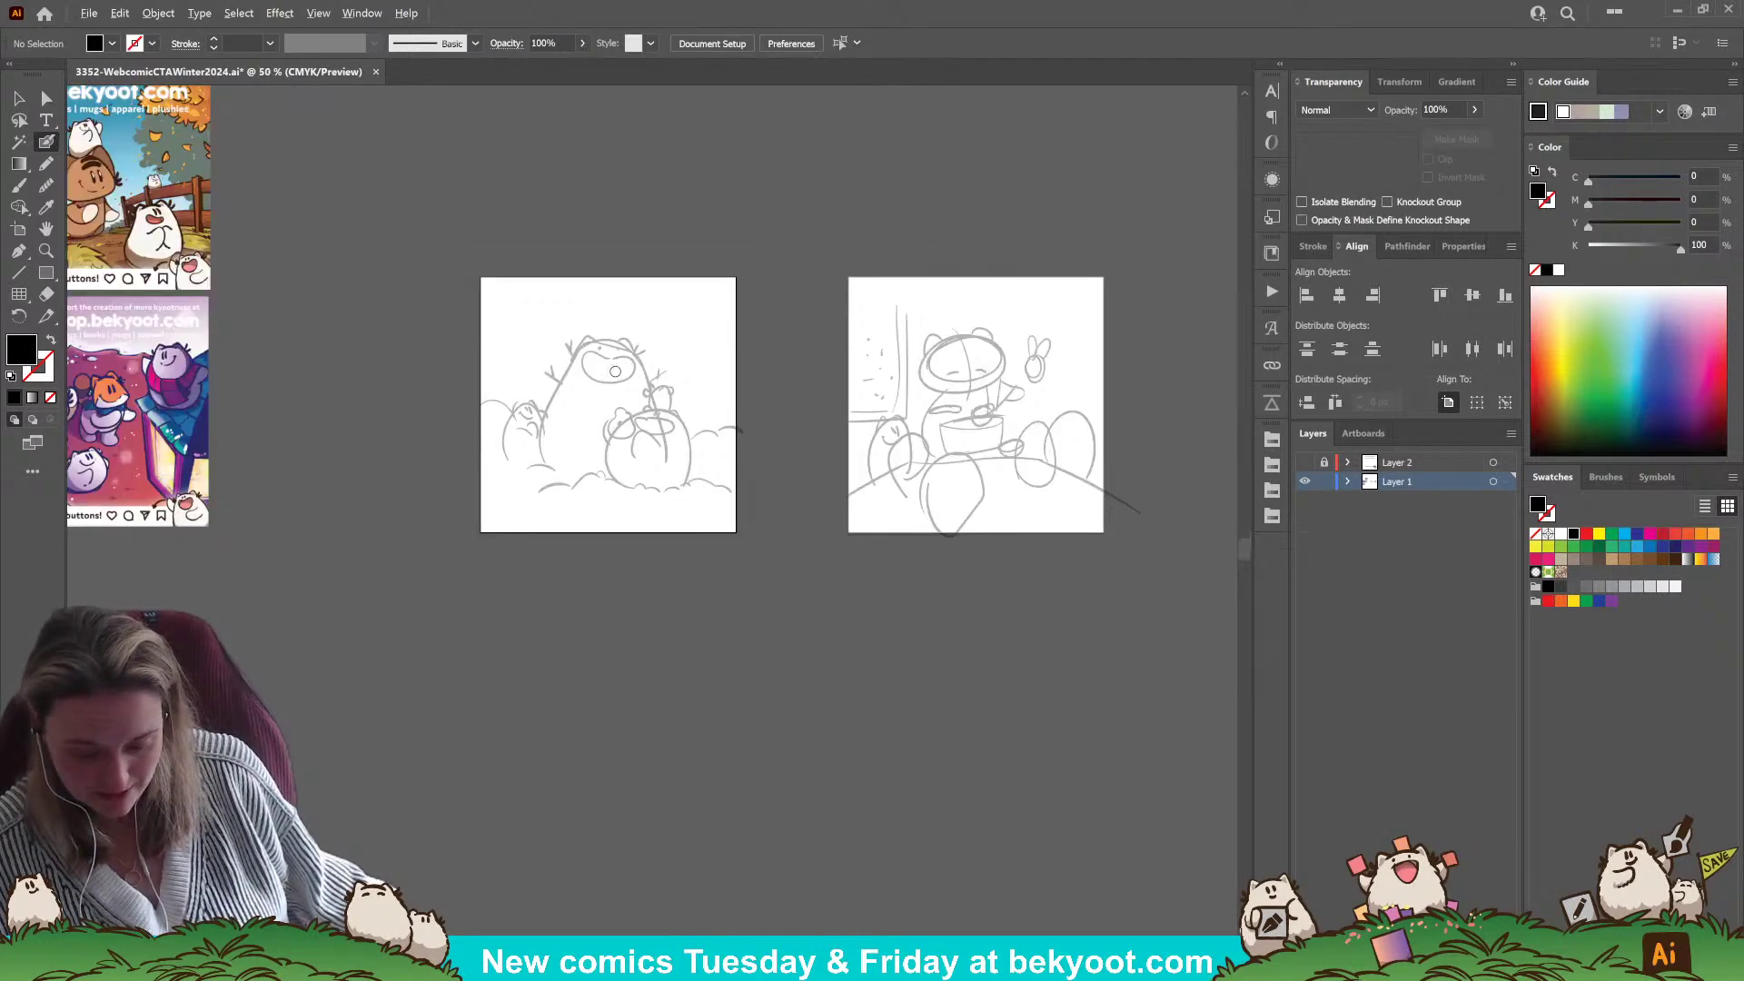
pyautogui.scroll(1, 698, 472)
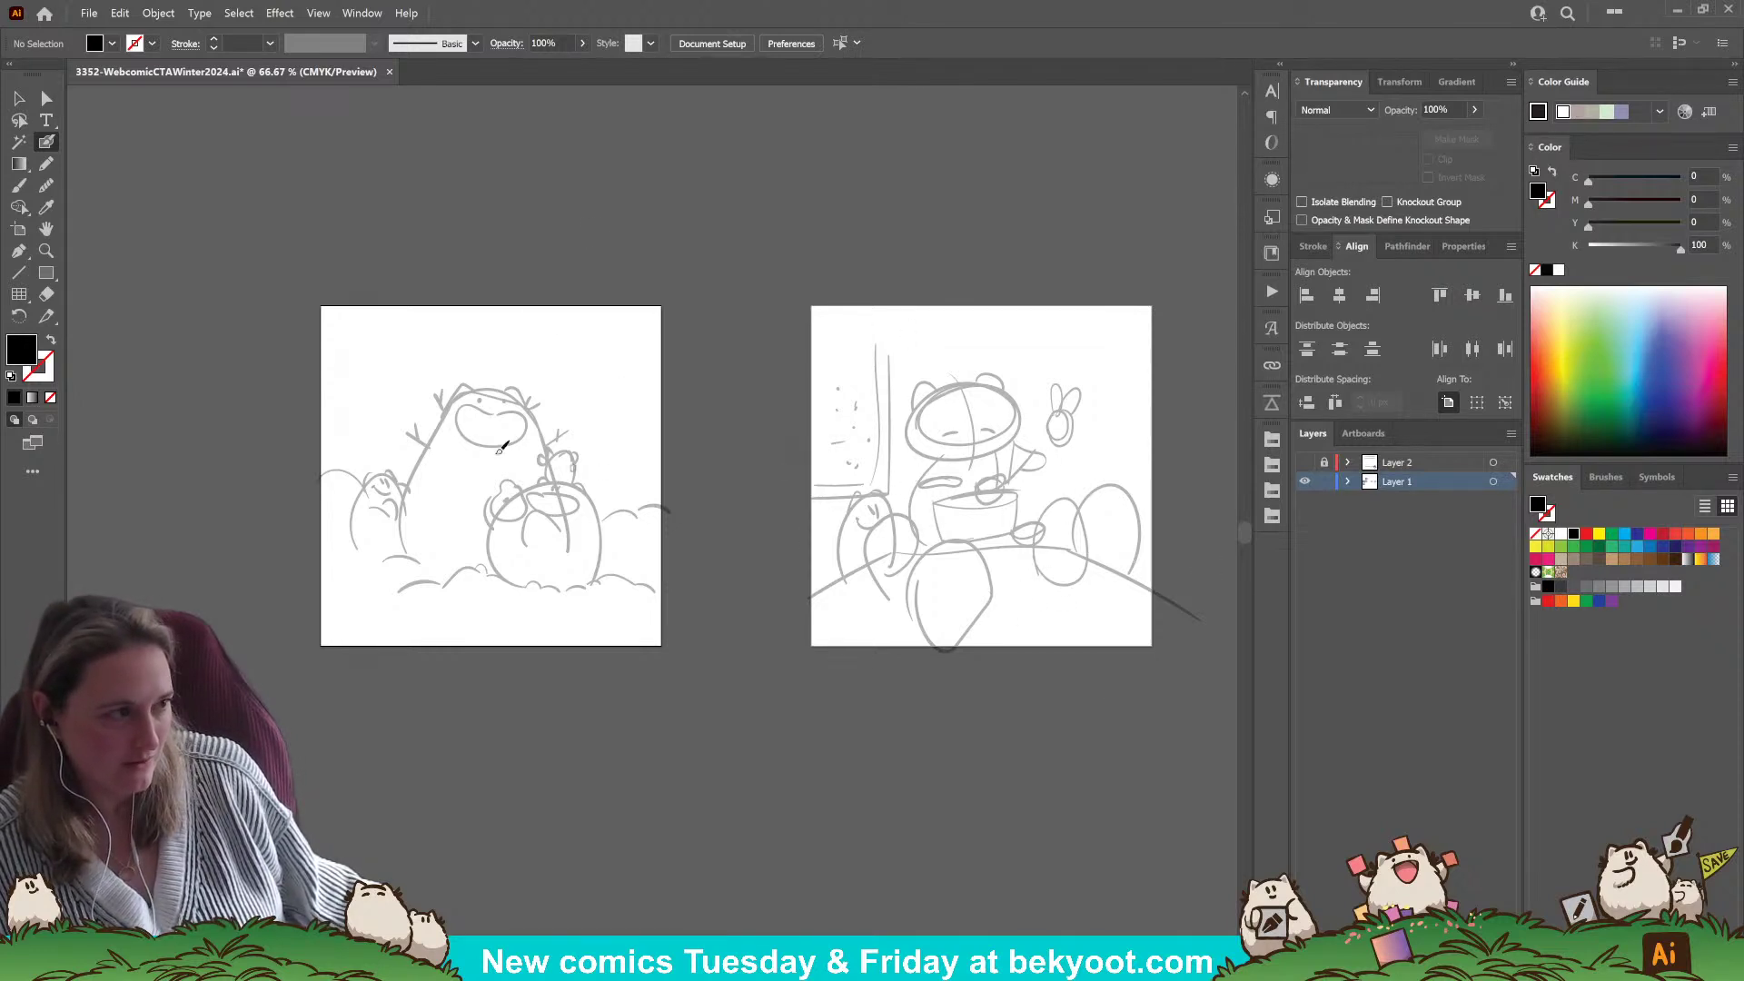
pyautogui.scroll(2, 458, 530)
pyautogui.moveTo(356, 453); pyautogui.dragTo(401, 542)
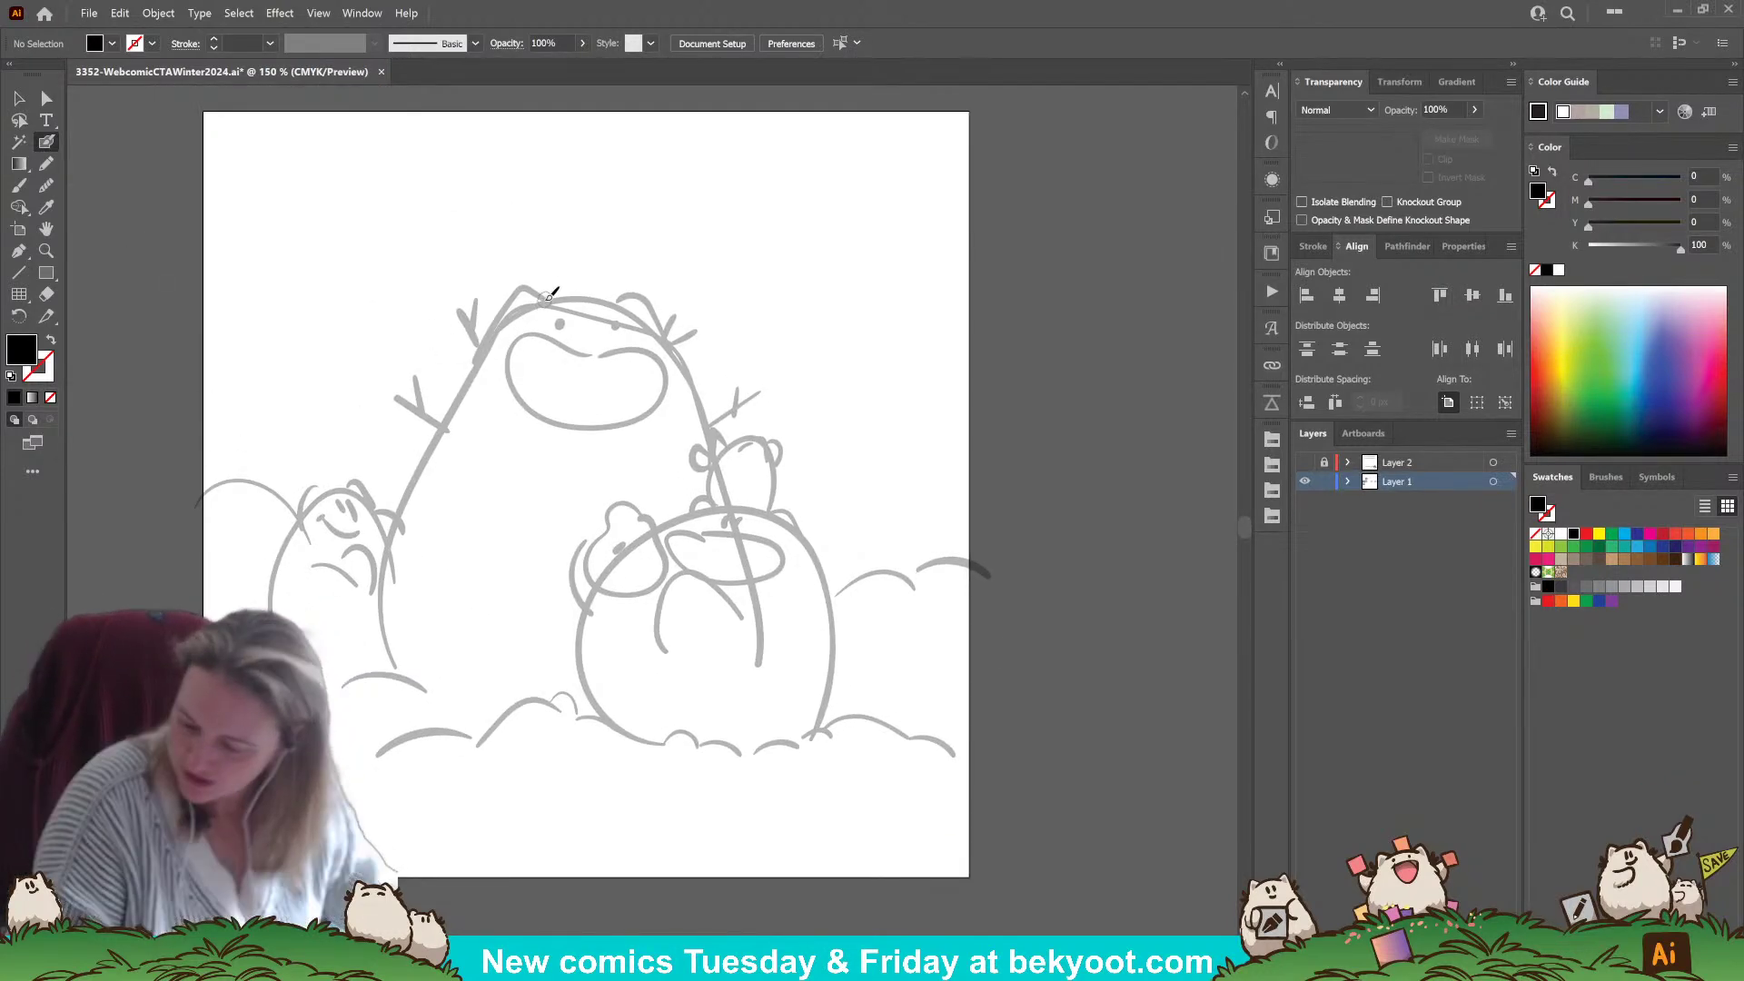
pyautogui.moveTo(550, 300)
pyautogui.mouseDown()
pyautogui.moveTo(649, 291)
pyautogui.moveTo(672, 342)
pyautogui.mouseUp()
pyautogui.moveTo(540, 296)
pyautogui.mouseDown()
pyautogui.moveTo(518, 289)
pyautogui.moveTo(496, 335)
pyautogui.moveTo(519, 287)
pyautogui.moveTo(492, 330)
pyautogui.mouseUp()
pyautogui.hotkey('ctrl', 'z')
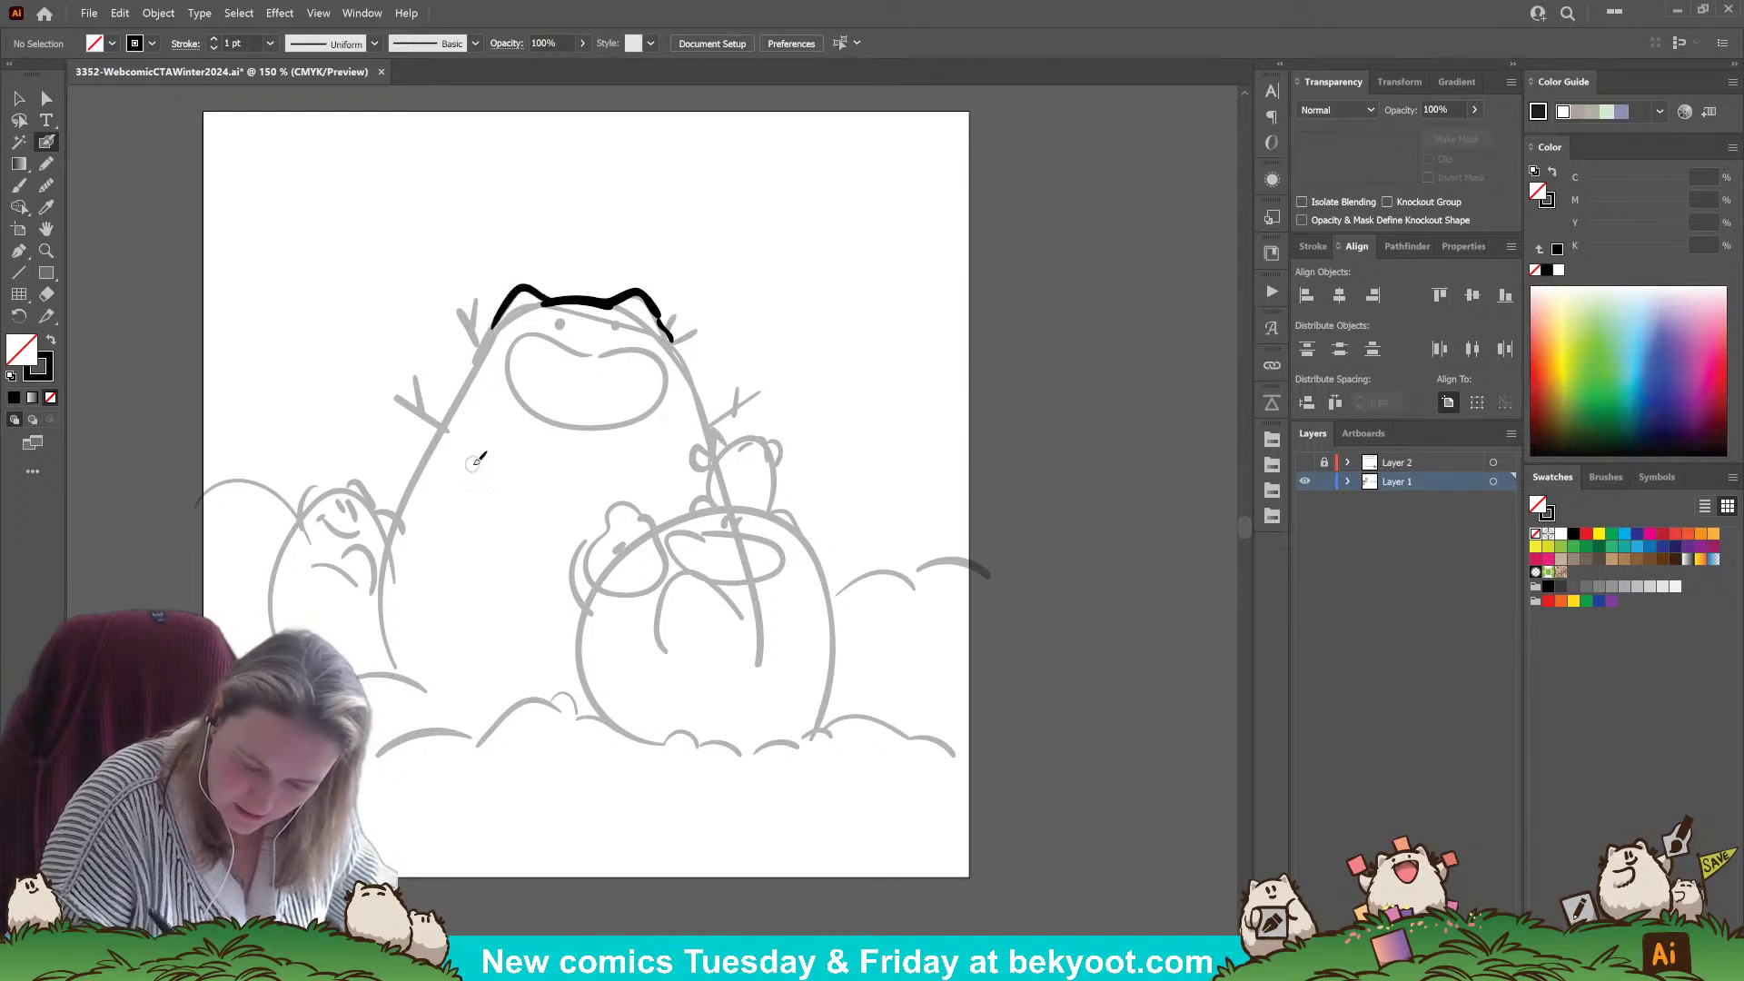
# - Select the inked head strokes without the faded sketch, group them, and enter that group for isolated editing
pyautogui.press('v')
pyautogui.moveTo(411, 239); pyautogui.dragTo(804, 434)
pyautogui.keyDown('shift'); pyautogui.click(697, 409); pyautogui.keyUp('shift')
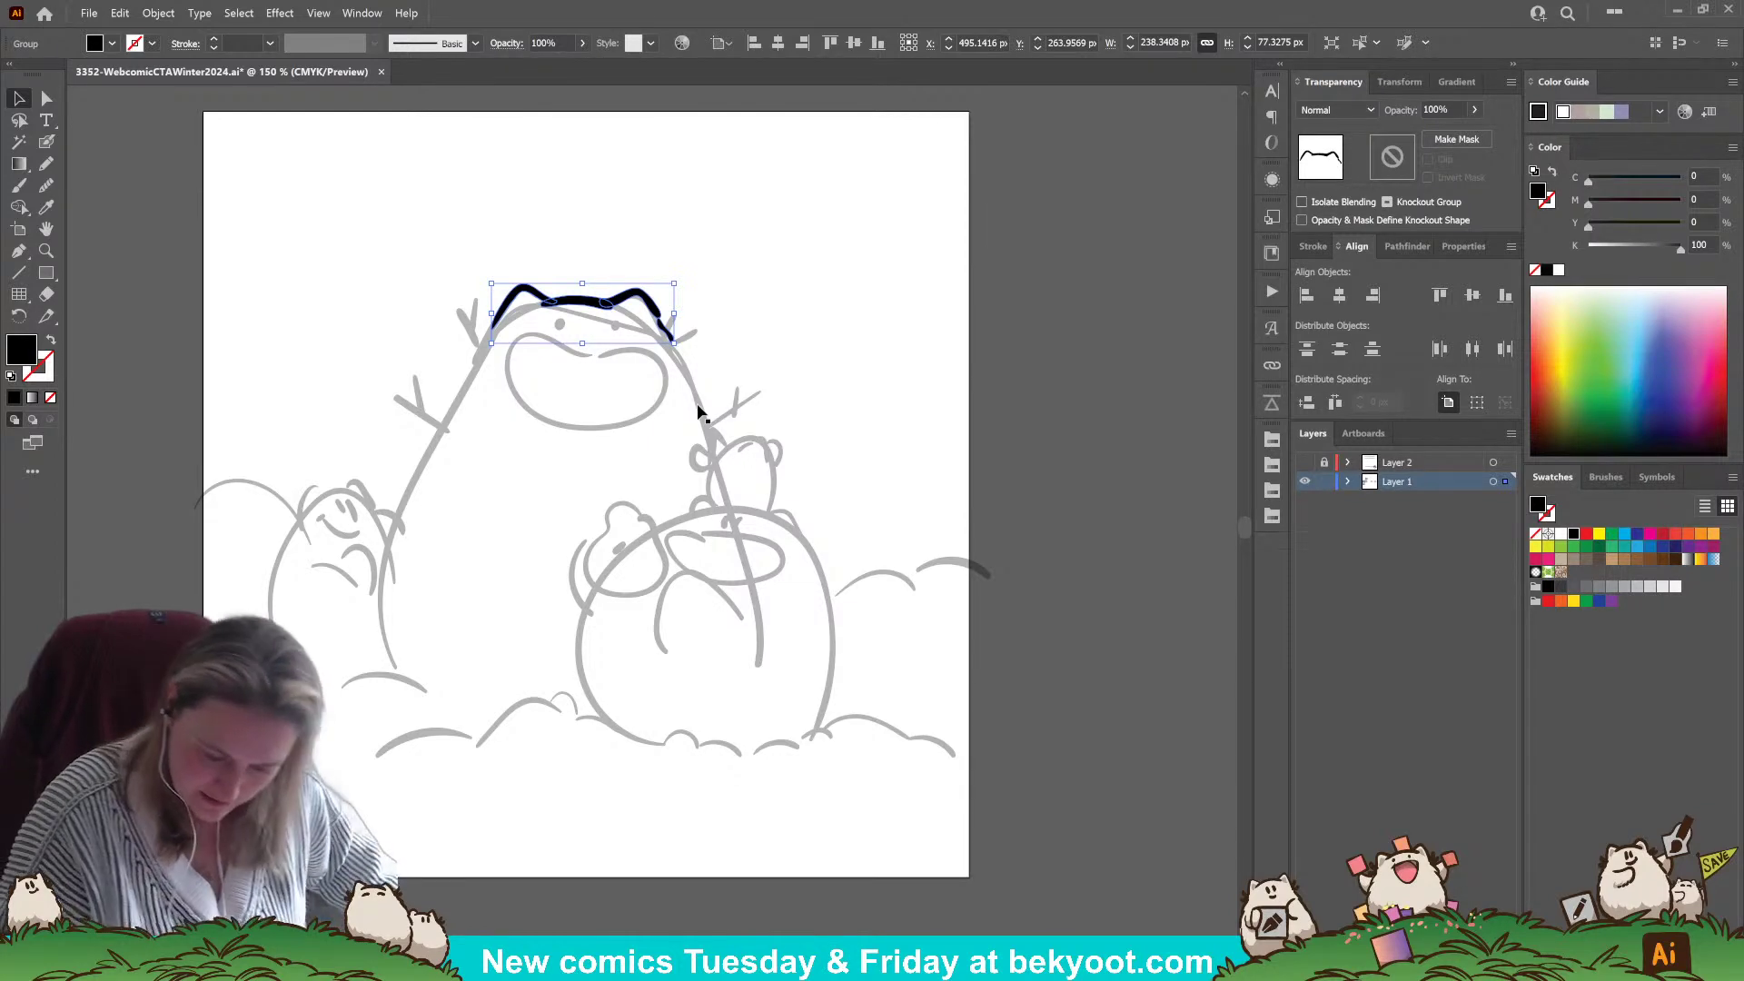
pyautogui.doubleClick(589, 305)
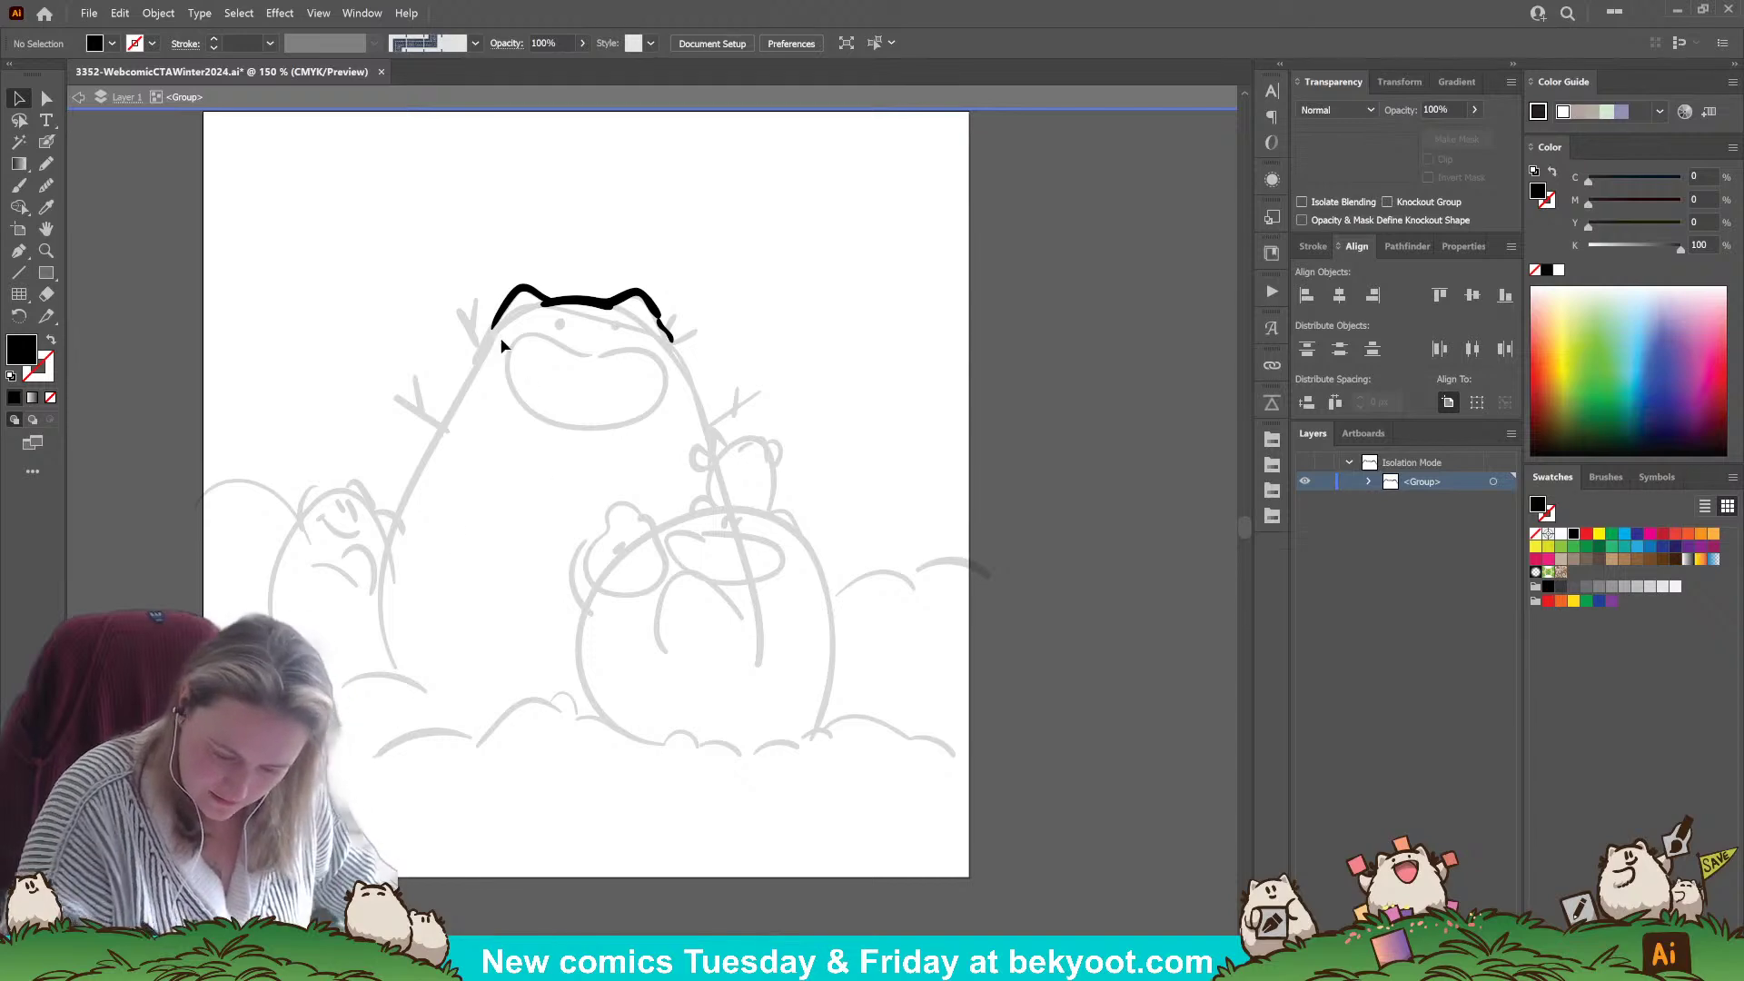
# - Confirm the Blob Brush options with Merge Only with Selection enabled and a pressure-based size of 21 pt
pyautogui.click(46, 142)
pyautogui.moveTo(487, 338); pyautogui.dragTo(473, 354)
pyautogui.press('Return')
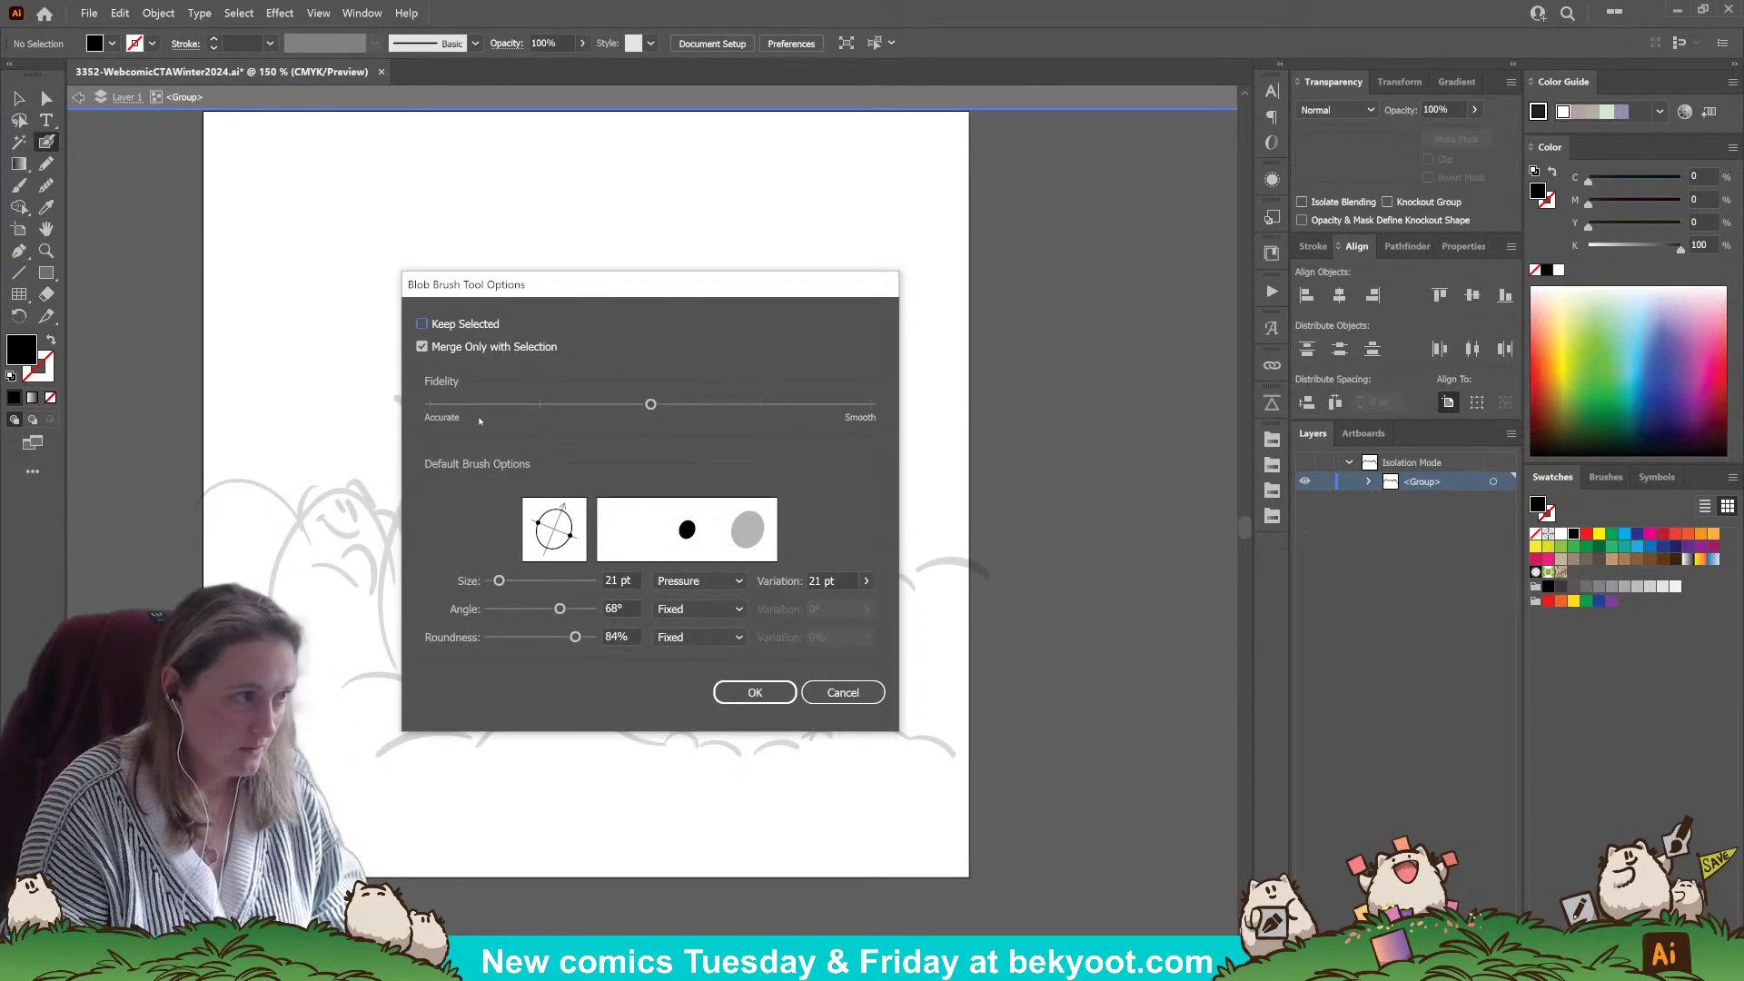
pyautogui.press('Return')
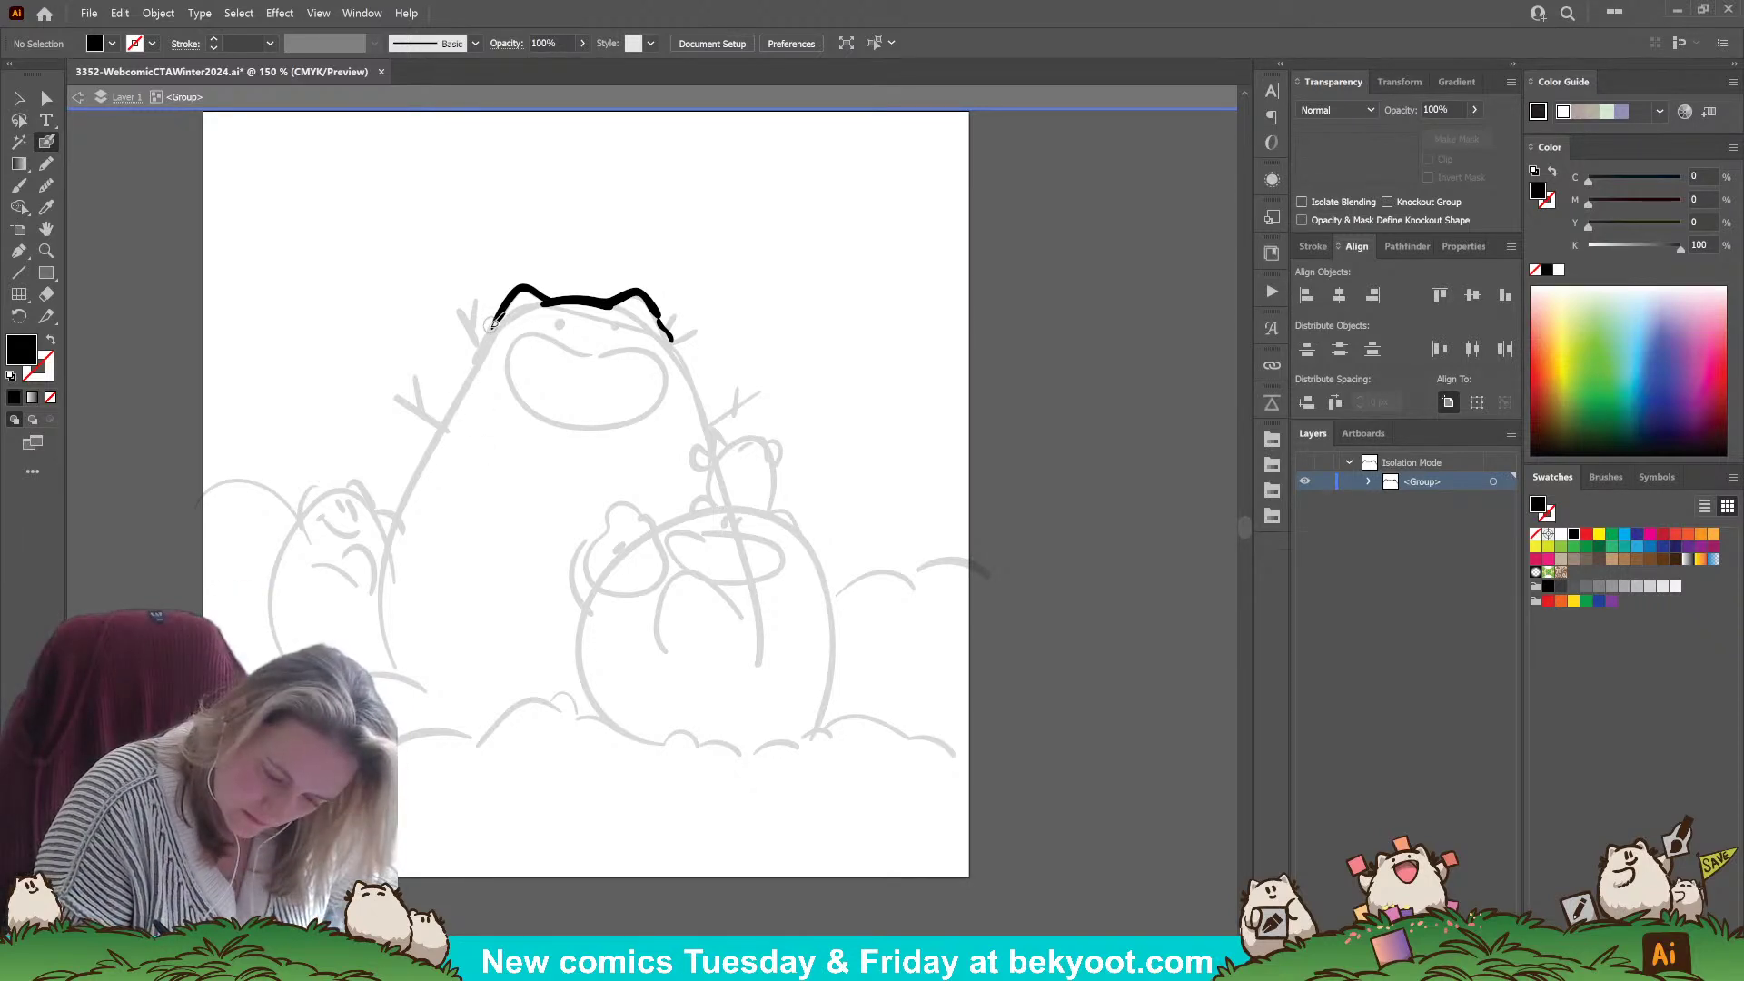
# - Ink the left side of the large character's body from the ear down to the rounded base, redoing the first stroke
pyautogui.moveTo(490, 331)
pyautogui.mouseDown()
pyautogui.moveTo(379, 583)
pyautogui.moveTo(392, 672)
pyautogui.mouseUp()
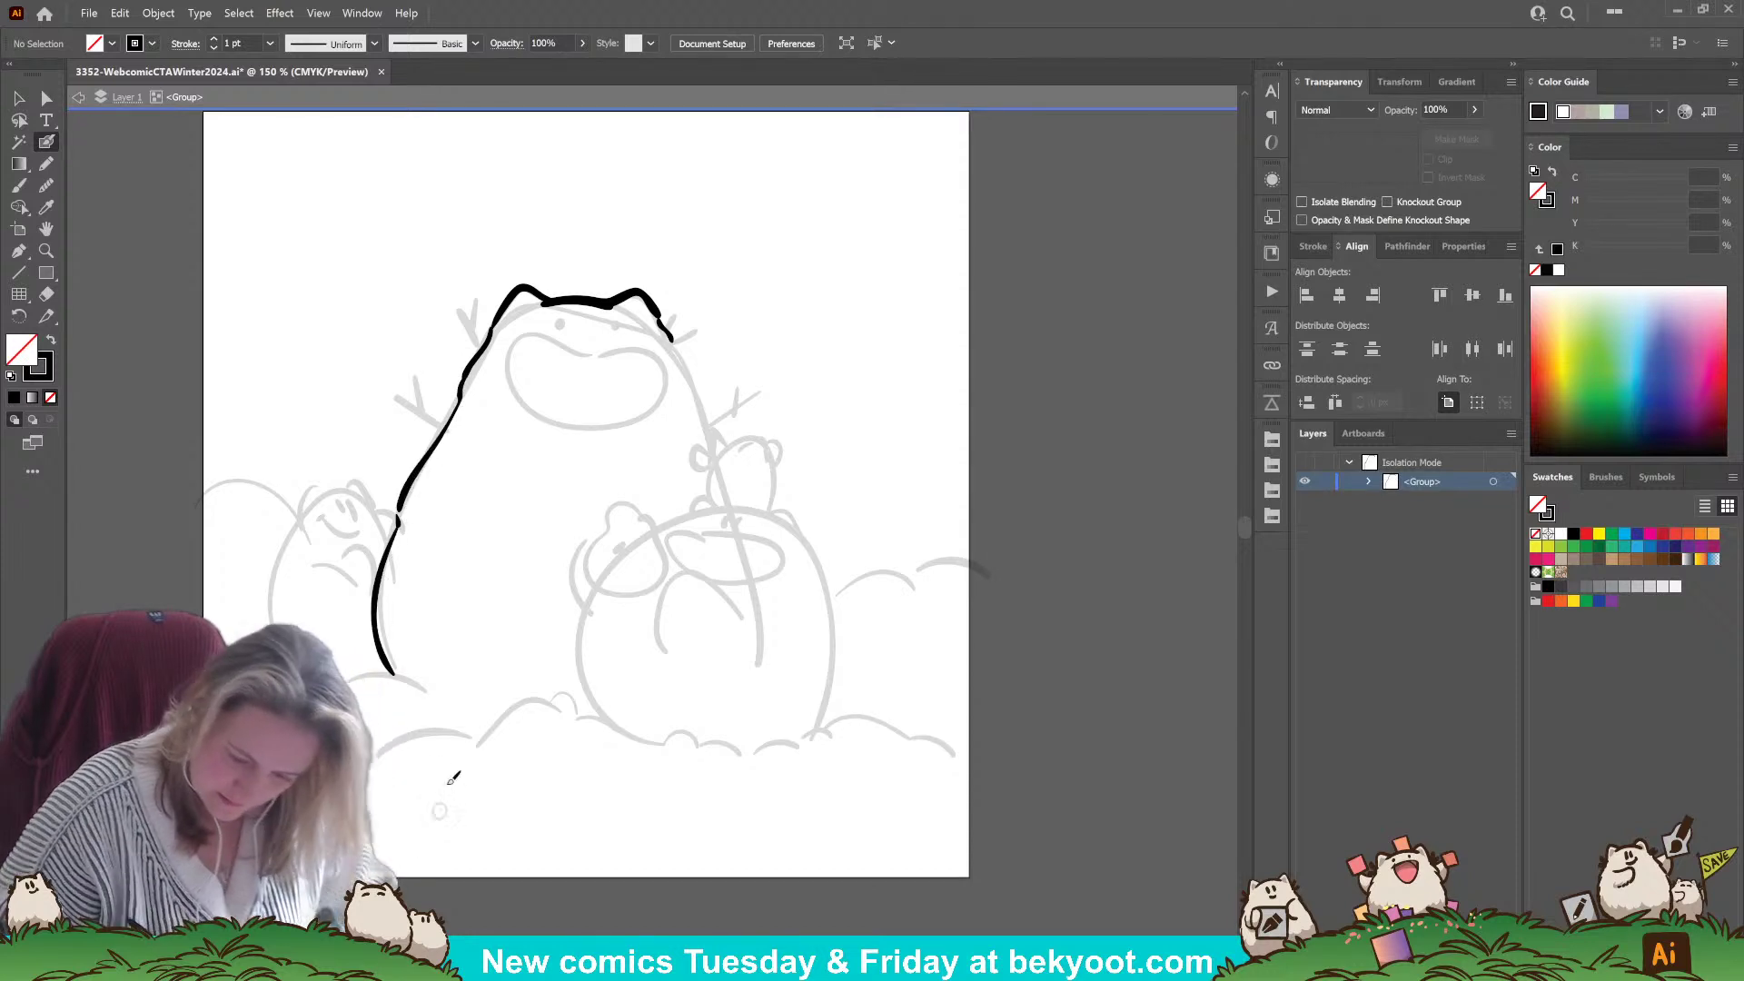
pyautogui.hotkey('ctrl', 'z')
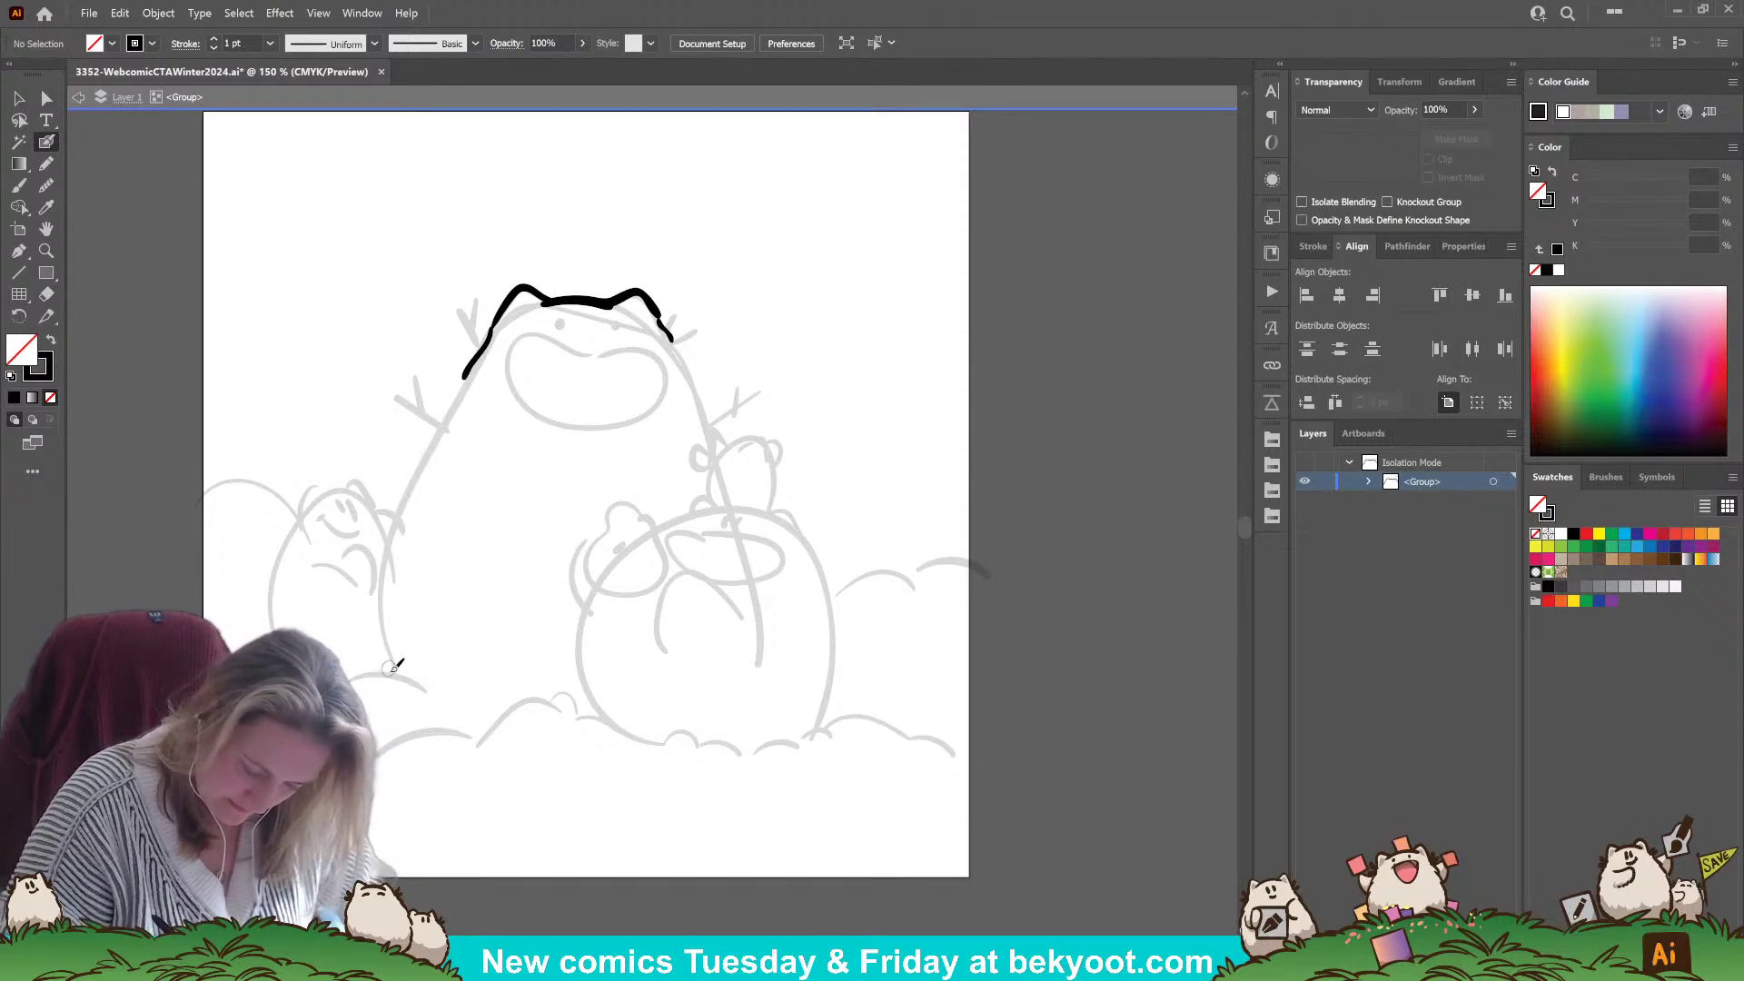
pyautogui.moveTo(380, 588); pyautogui.dragTo(483, 336)
# - Ink the right side of the large character's body down to its base and add a small rounded snow mound there
pyautogui.moveTo(672, 331)
pyautogui.mouseDown()
pyautogui.moveTo(761, 532)
pyautogui.moveTo(763, 646)
pyautogui.moveTo(734, 692)
pyautogui.mouseUp()
pyautogui.hotkey('ctrl', 'z')
pyautogui.moveTo(765, 625); pyautogui.dragTo(702, 702)
pyautogui.hotkey('ctrl', 'z')
pyautogui.moveTo(767, 629)
pyautogui.mouseDown()
pyautogui.moveTo(661, 700)
pyautogui.moveTo(765, 628)
pyautogui.moveTo(732, 678)
pyautogui.mouseUp()
pyautogui.hotkey('ctrl', 'z')
pyautogui.hotkey('ctrl', 'z')
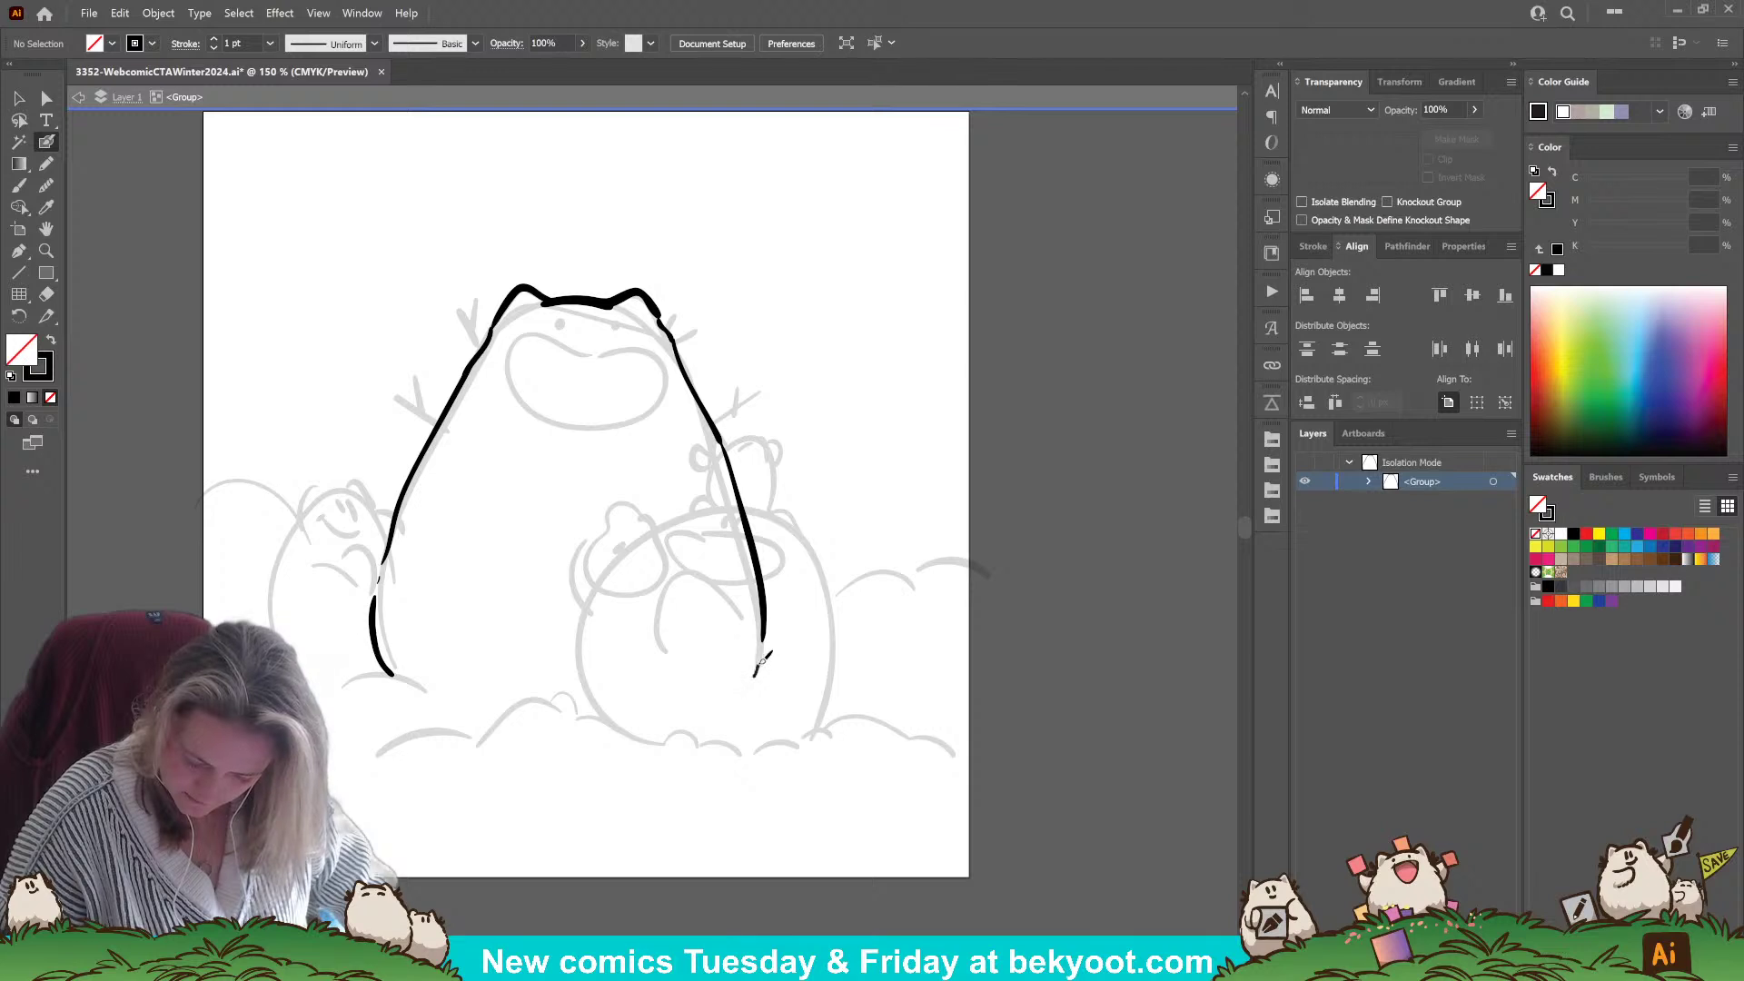
pyautogui.moveTo(756, 674)
pyautogui.mouseDown()
pyautogui.moveTo(767, 626)
pyautogui.moveTo(762, 666)
pyautogui.moveTo(767, 624)
pyautogui.moveTo(747, 678)
pyautogui.moveTo(801, 669)
pyautogui.moveTo(754, 668)
pyautogui.moveTo(802, 676)
pyautogui.mouseUp()
pyautogui.hotkey('ctrl', 'z')
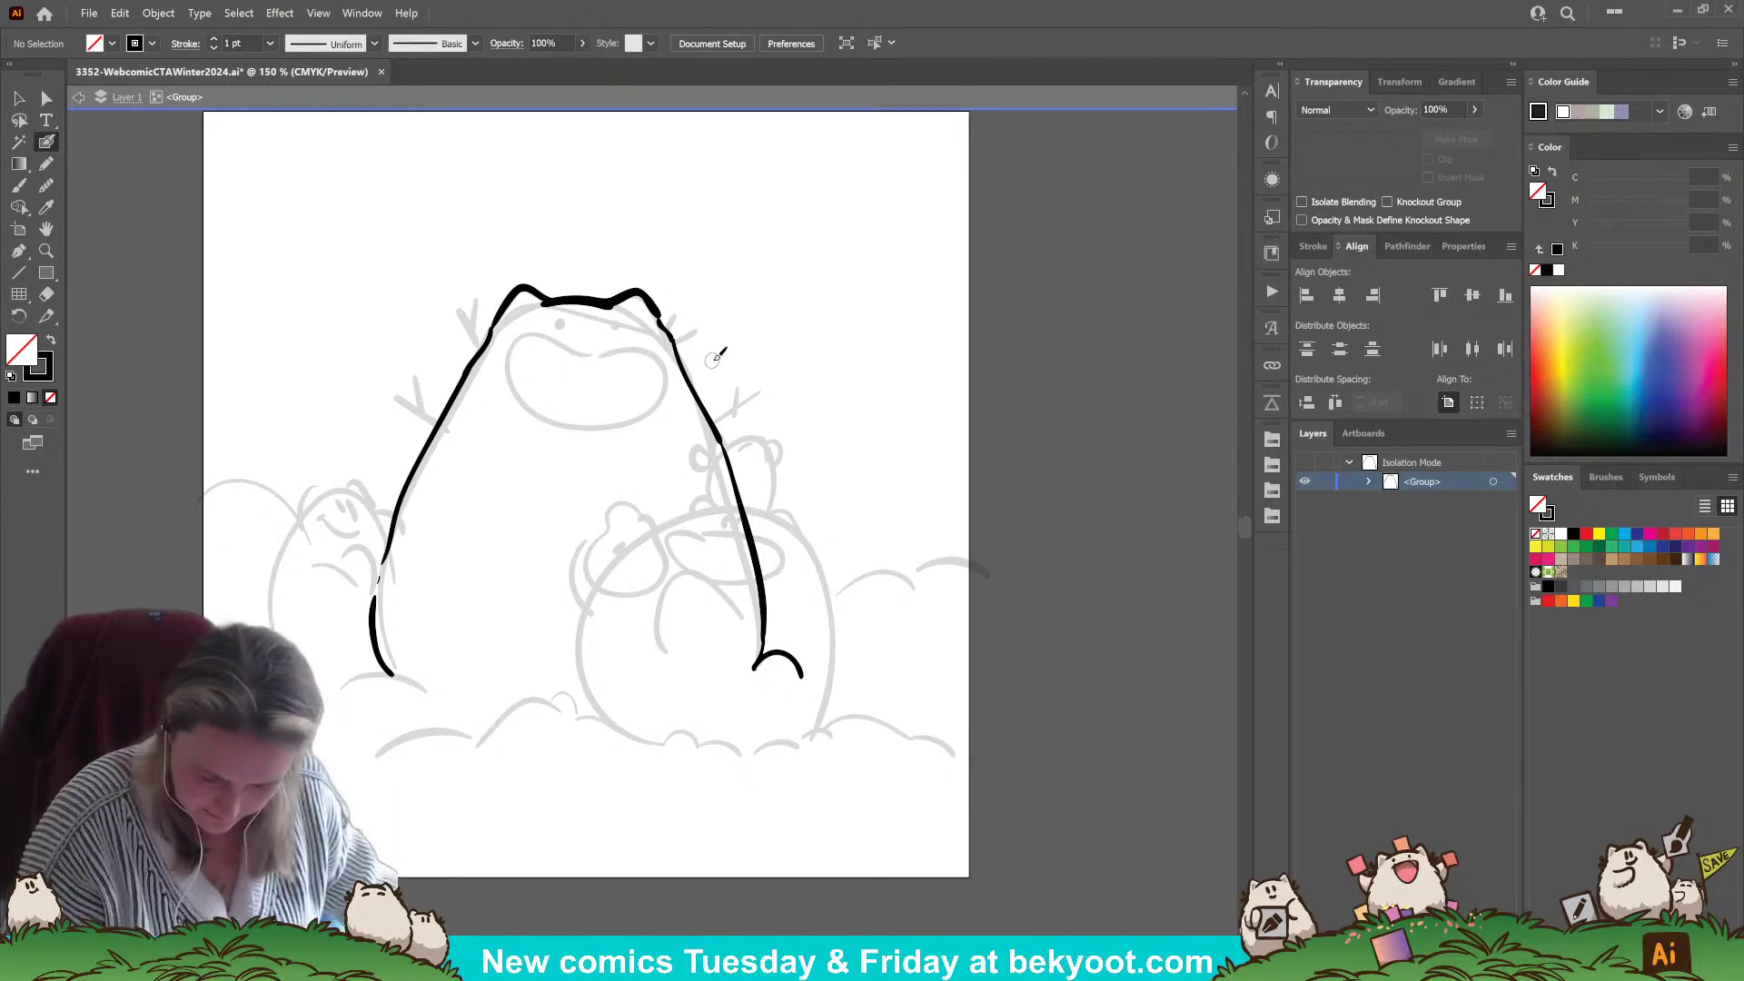
# - Ink a branching twig on each side of the large character's head, reworking the left one
pyautogui.moveTo(695, 318)
pyautogui.mouseDown()
pyautogui.moveTo(724, 307)
pyautogui.moveTo(706, 296)
pyautogui.mouseUp()
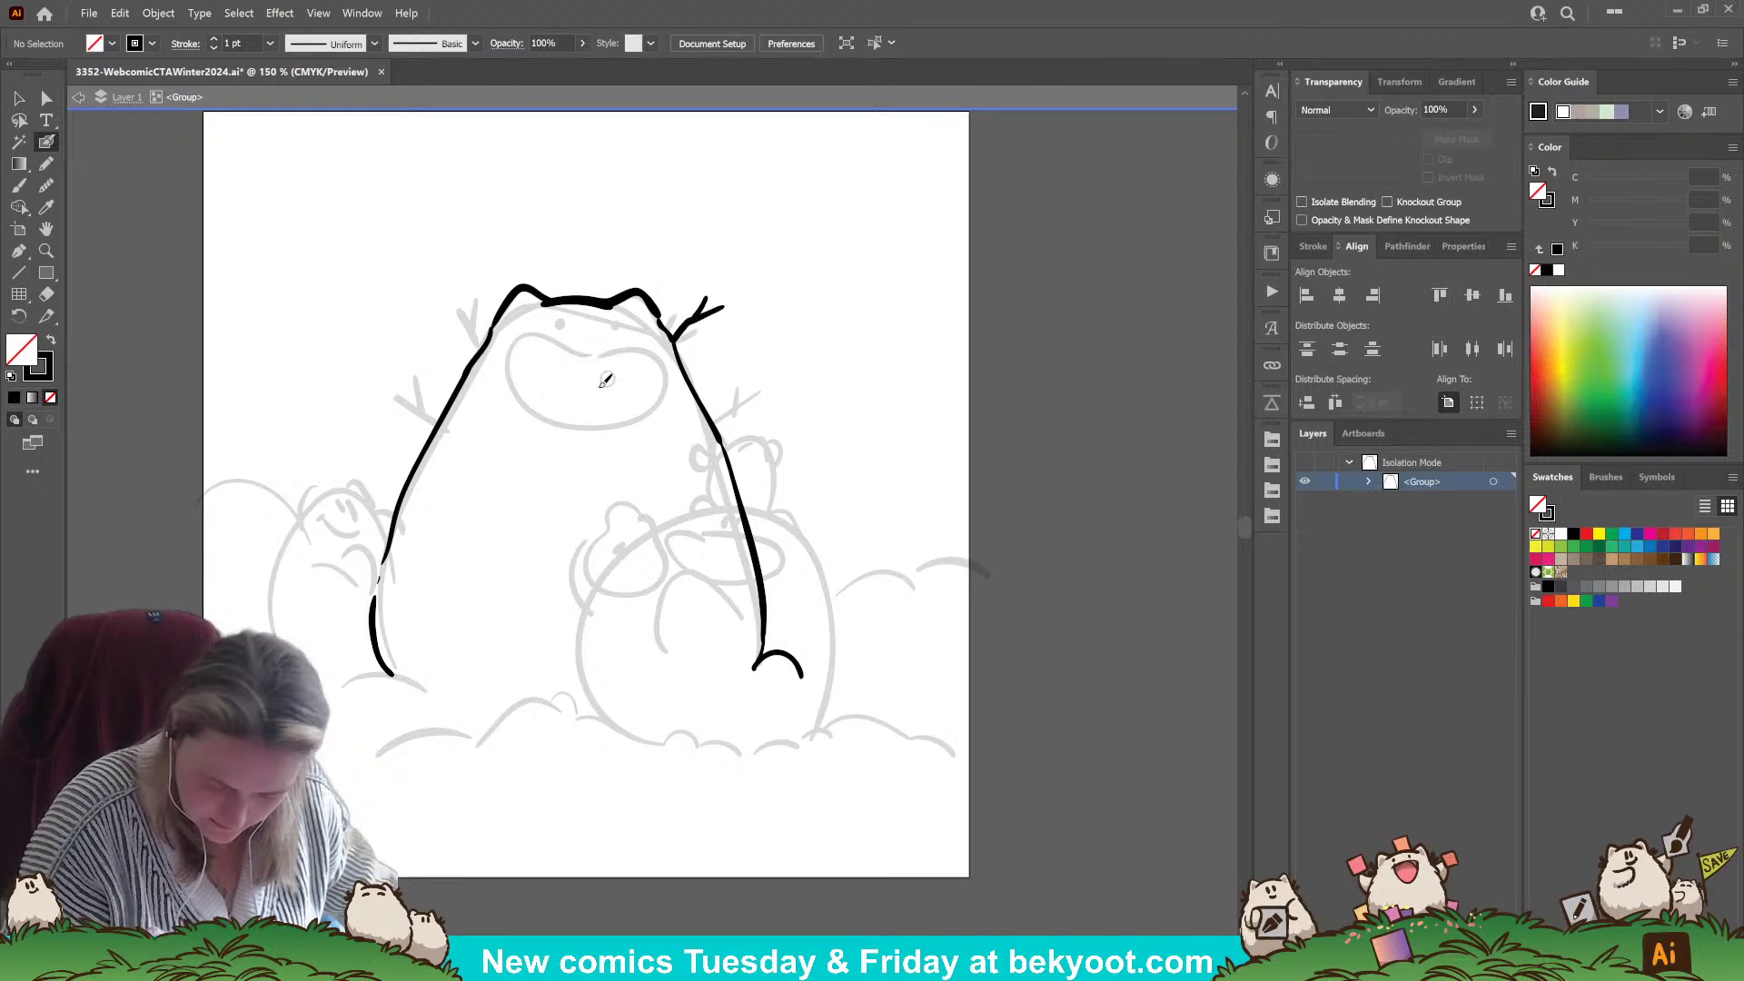
pyautogui.moveTo(464, 311)
pyautogui.mouseDown()
pyautogui.moveTo(486, 338)
pyautogui.moveTo(468, 321)
pyautogui.moveTo(496, 319)
pyautogui.mouseUp()
pyautogui.hotkey('ctrl', 'z')
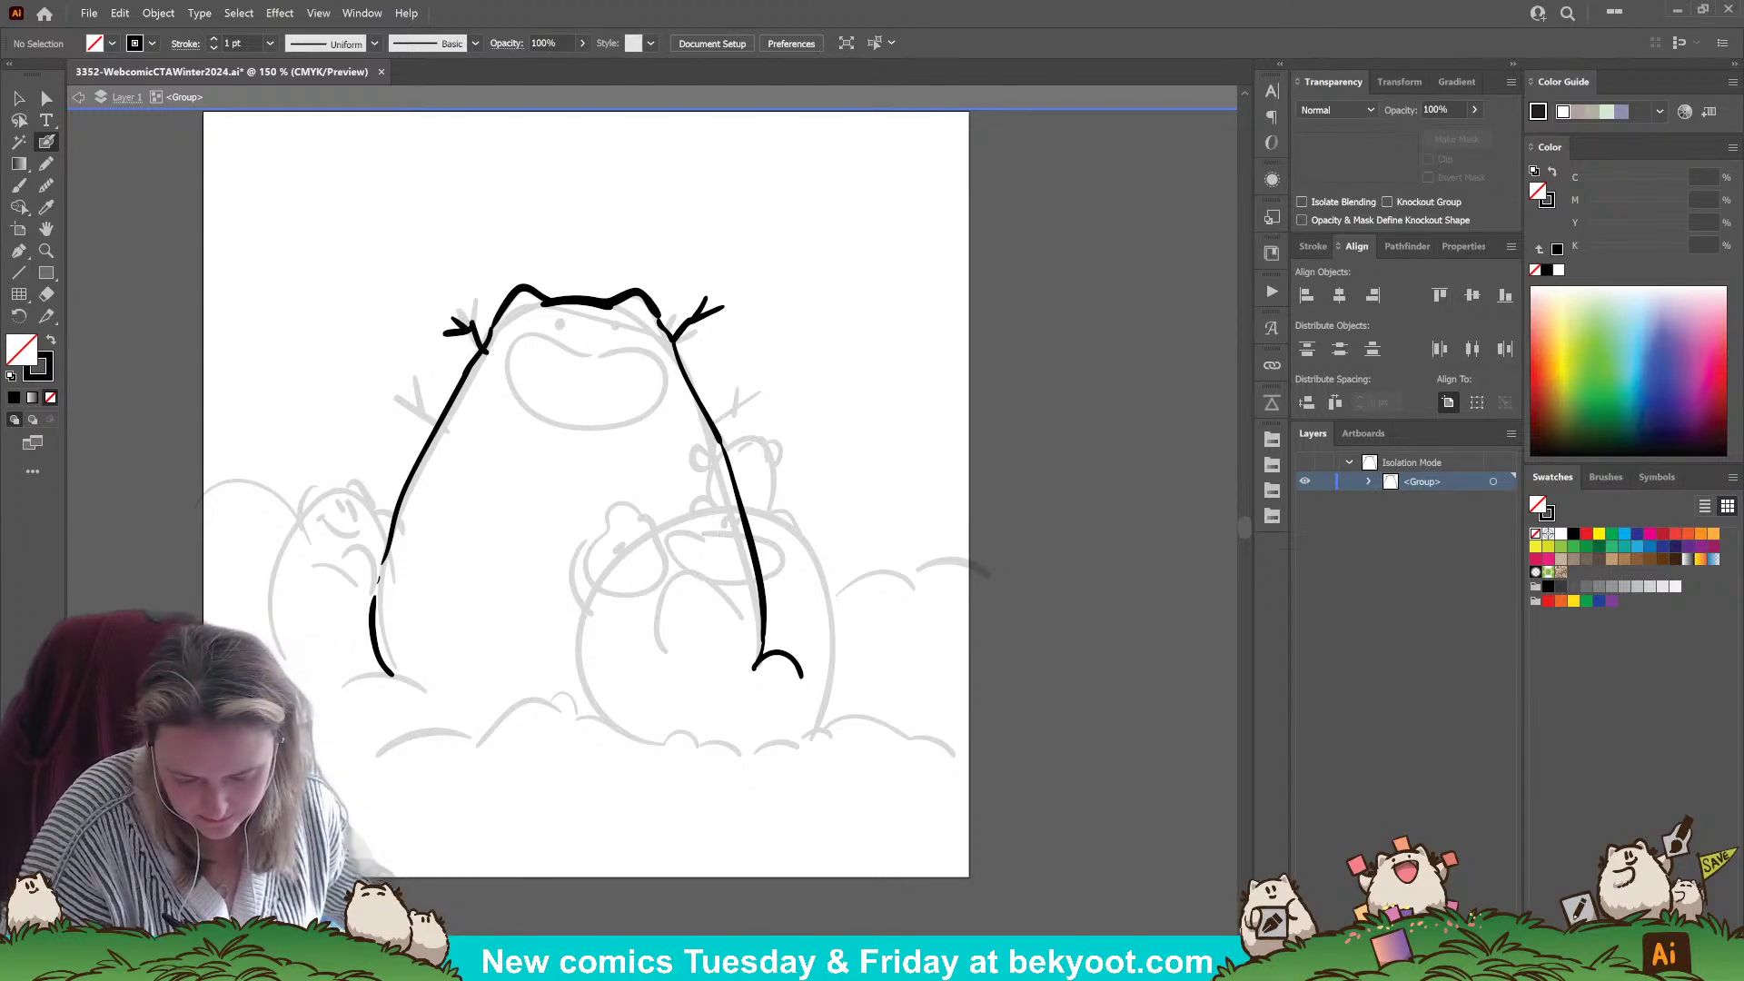
pyautogui.moveTo(483, 293); pyautogui.dragTo(491, 346)
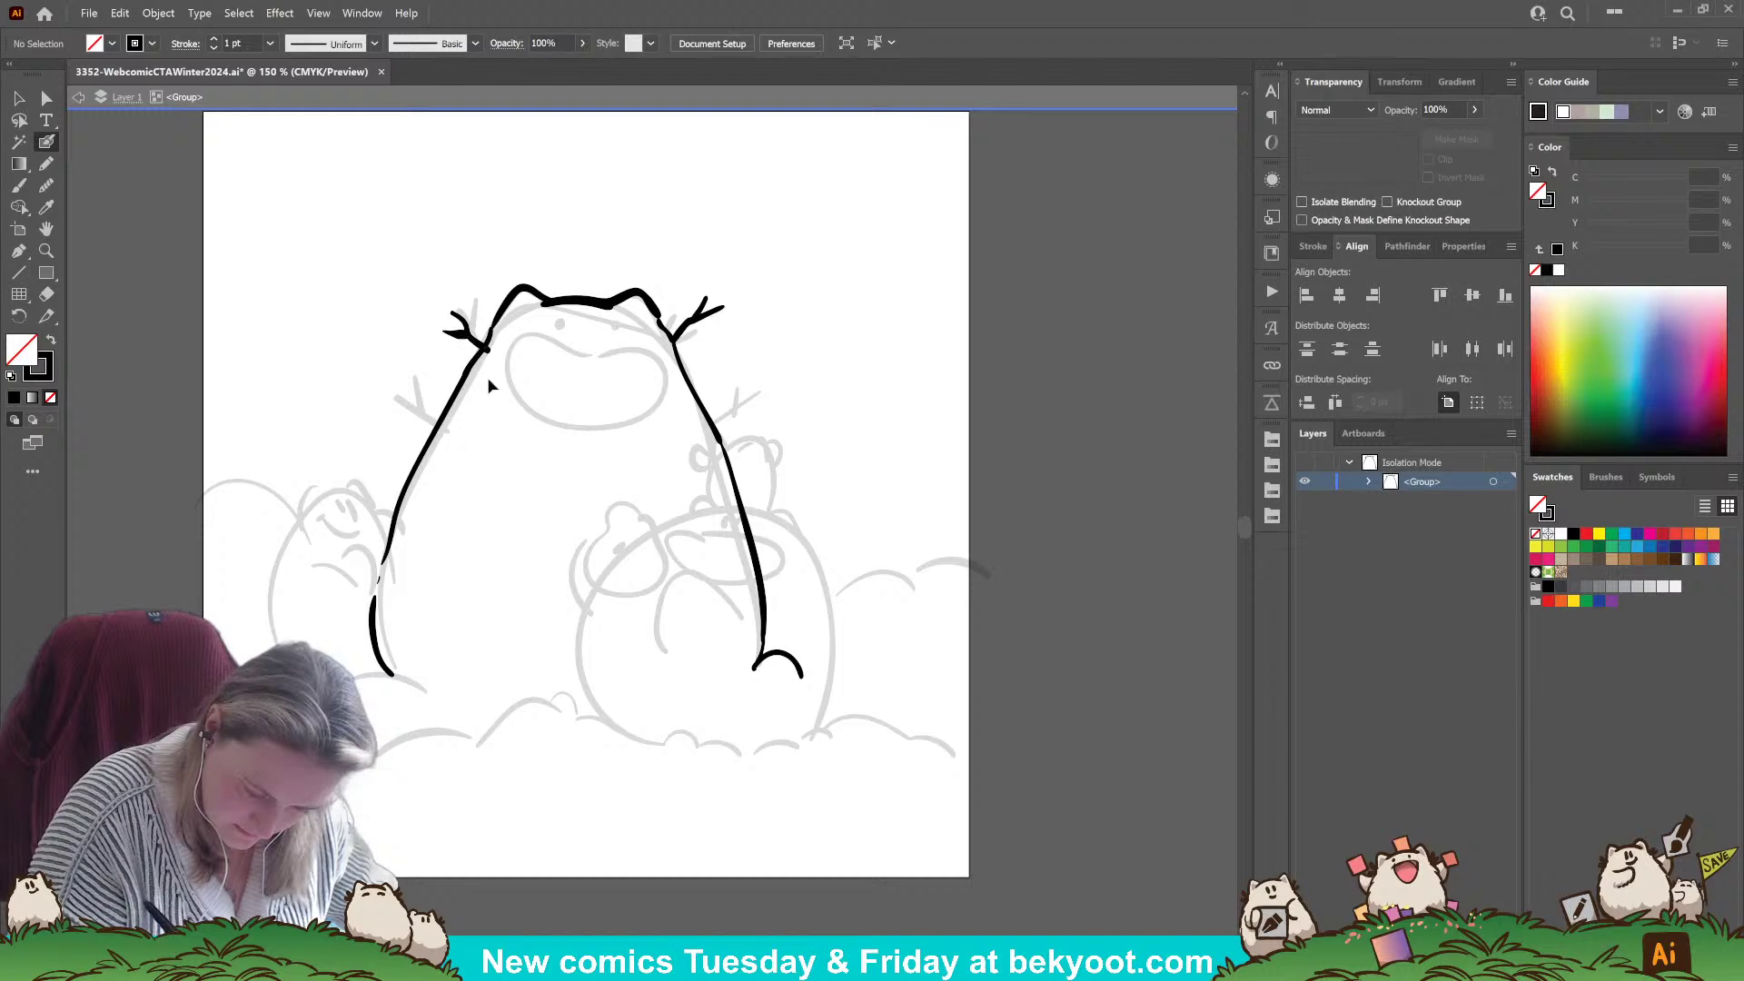
pyautogui.moveTo(439, 333); pyautogui.dragTo(474, 336)
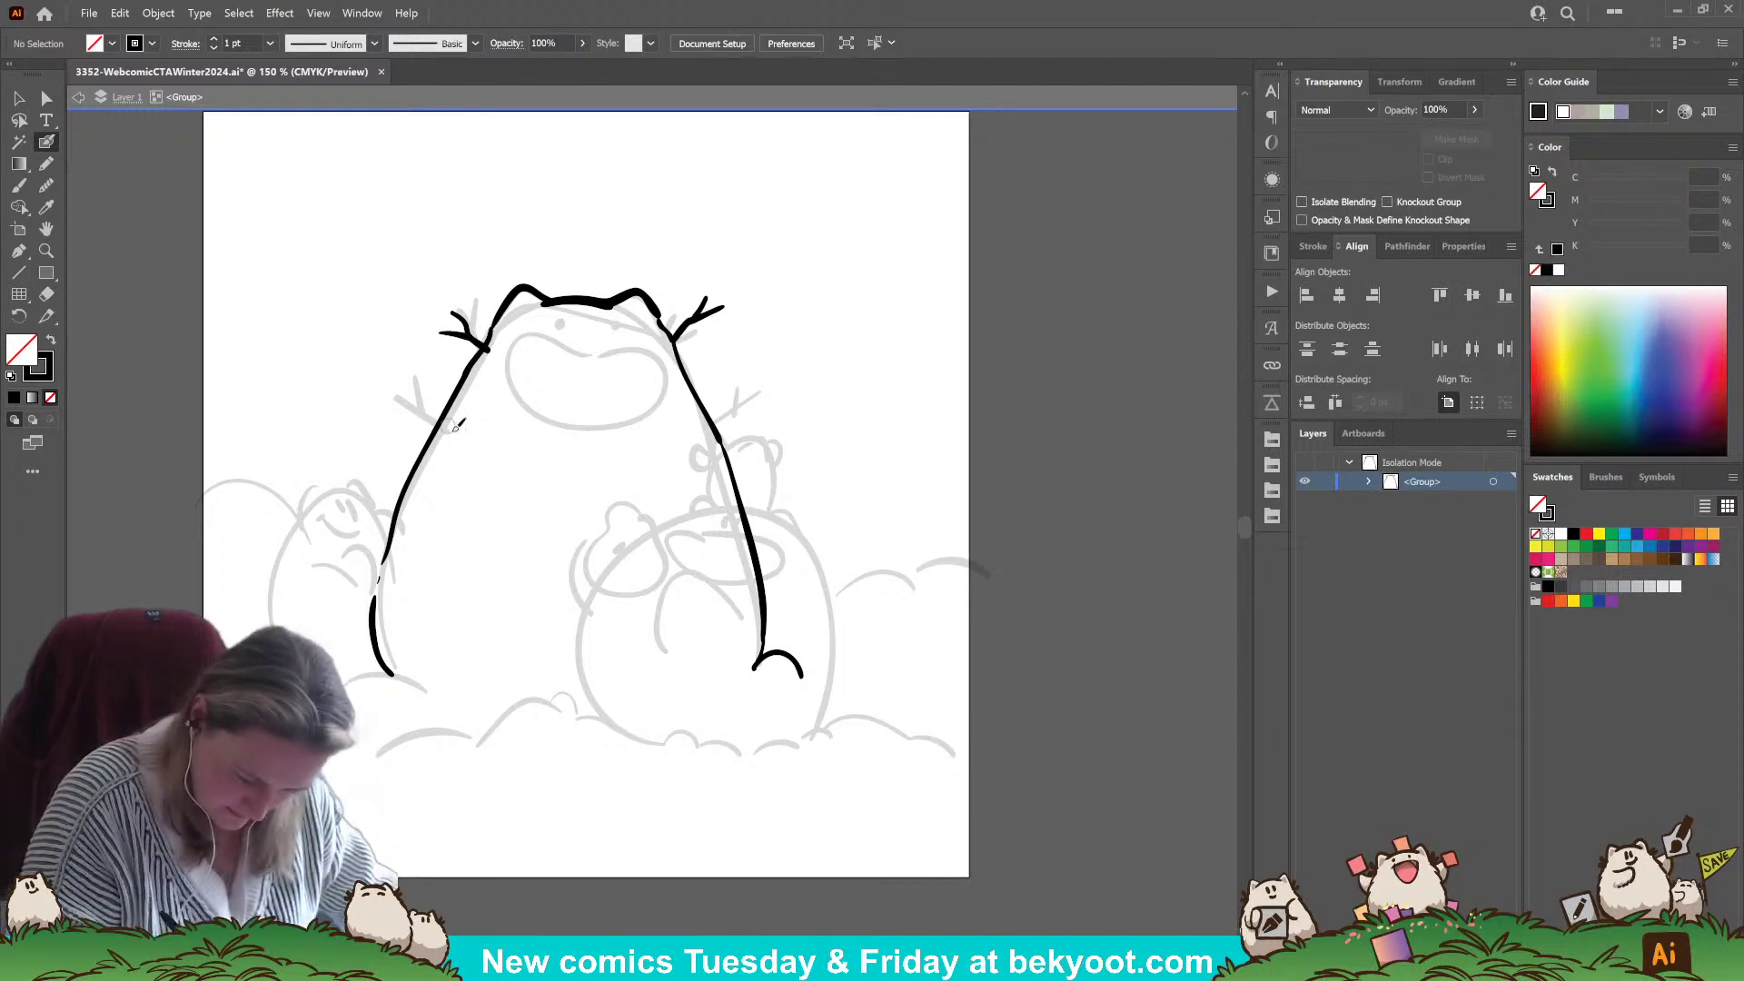
# - Ink bumpy snow mounds beneath the large character's left base, extending past the artboard's left edge
pyautogui.moveTo(708, 753); pyautogui.dragTo(761, 652)
pyautogui.moveTo(422, 575); pyautogui.dragTo(559, 601)
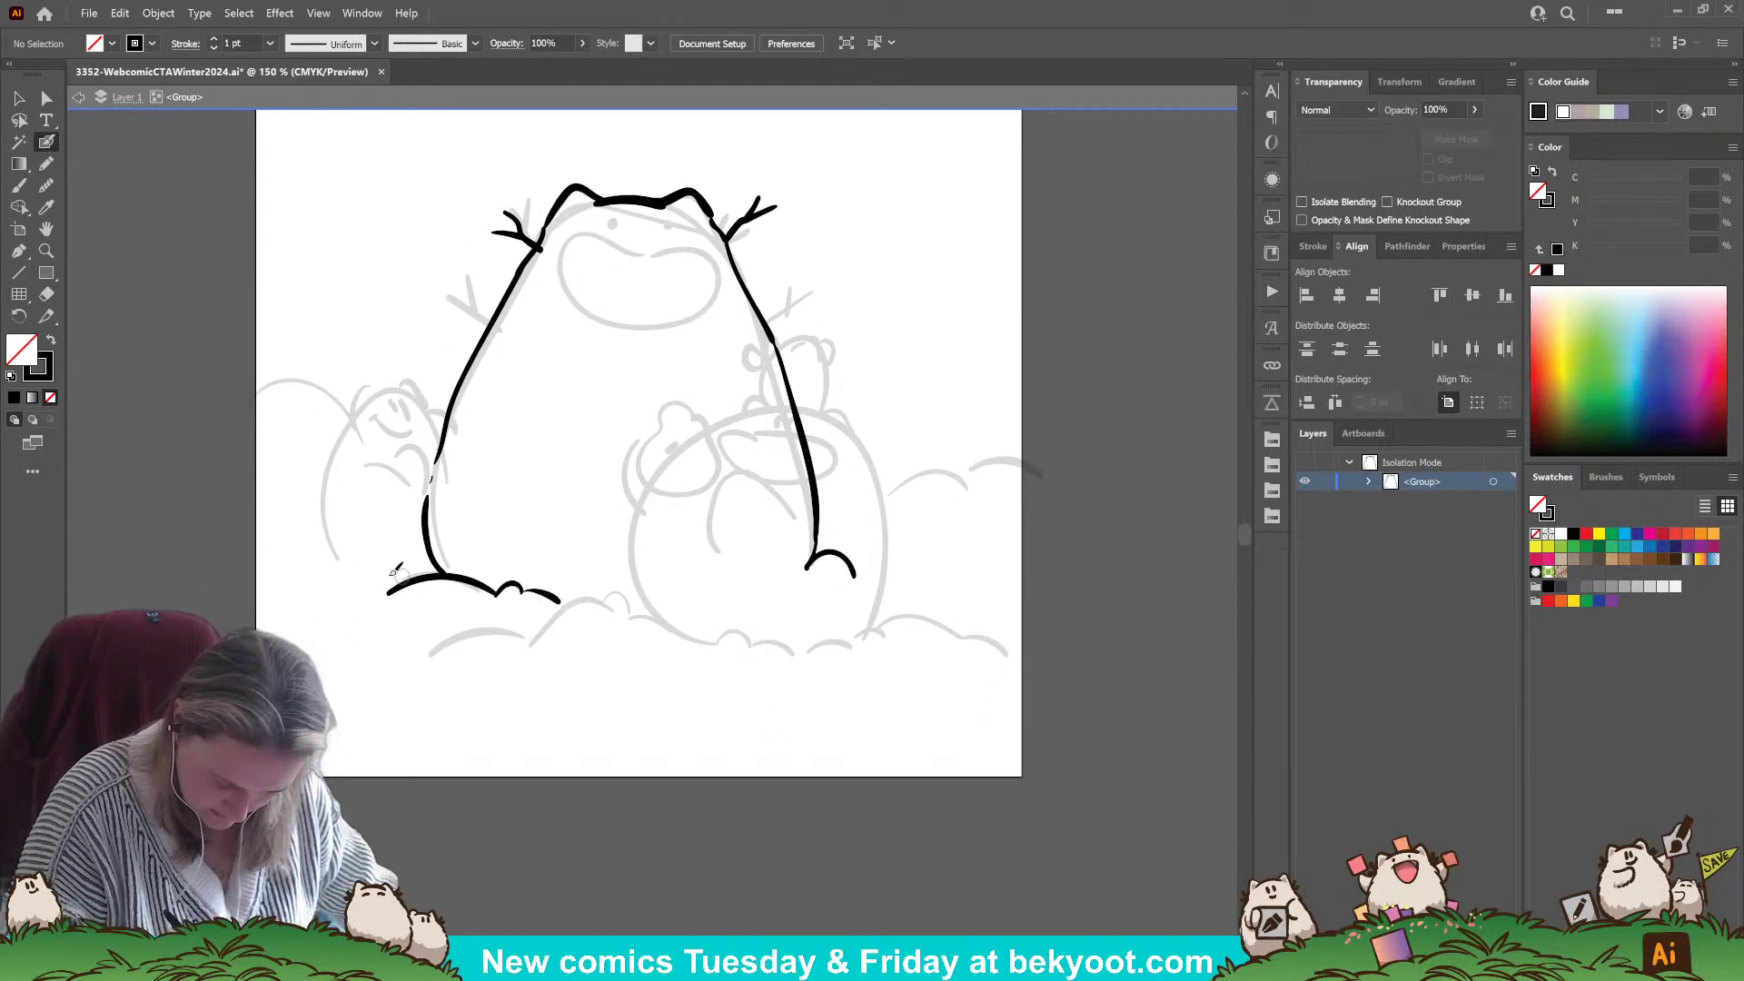
pyautogui.moveTo(241, 549)
pyautogui.mouseDown()
pyautogui.moveTo(301, 531)
pyautogui.moveTo(323, 556)
pyautogui.moveTo(420, 572)
pyautogui.mouseUp()
# - Ink thin fold lines inward from the left side of the large character's body, one set near the base and one at mid-height
pyautogui.moveTo(494, 662)
pyautogui.mouseDown()
pyautogui.moveTo(463, 611)
pyautogui.moveTo(483, 641)
pyautogui.mouseUp()
pyautogui.scroll(1, 549, 697)
pyautogui.hscroll(1, 549, 697)
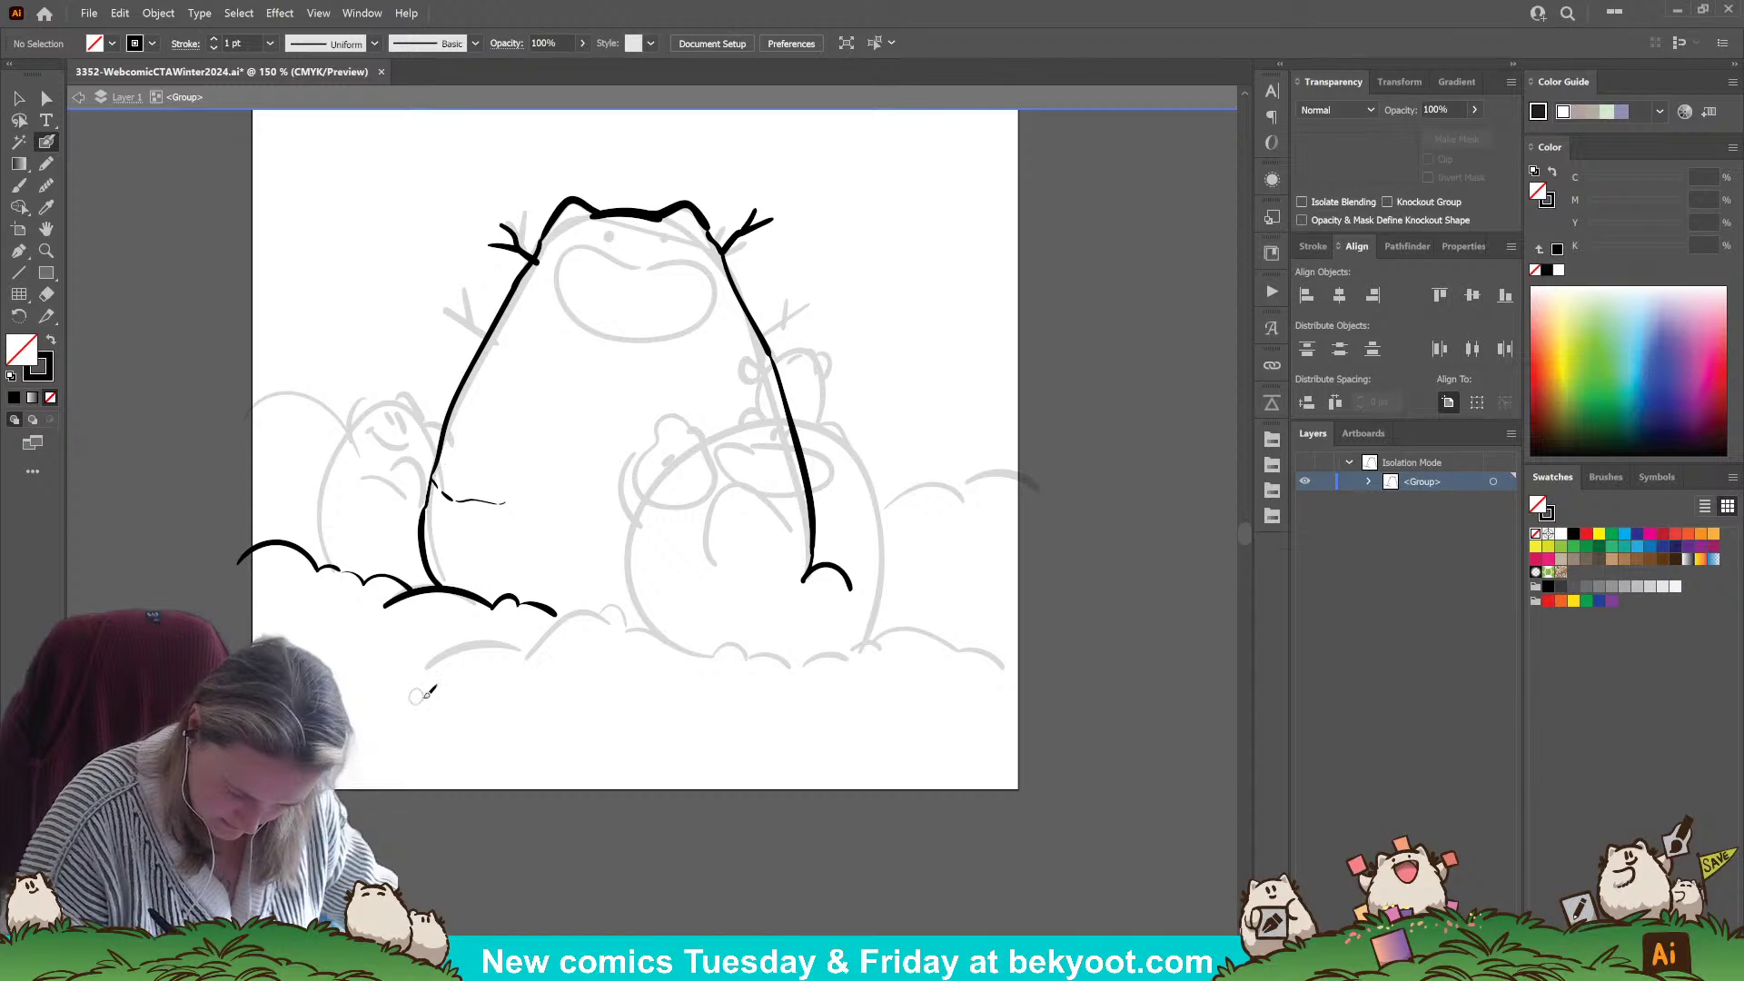
pyautogui.moveTo(427, 512); pyautogui.dragTo(513, 520)
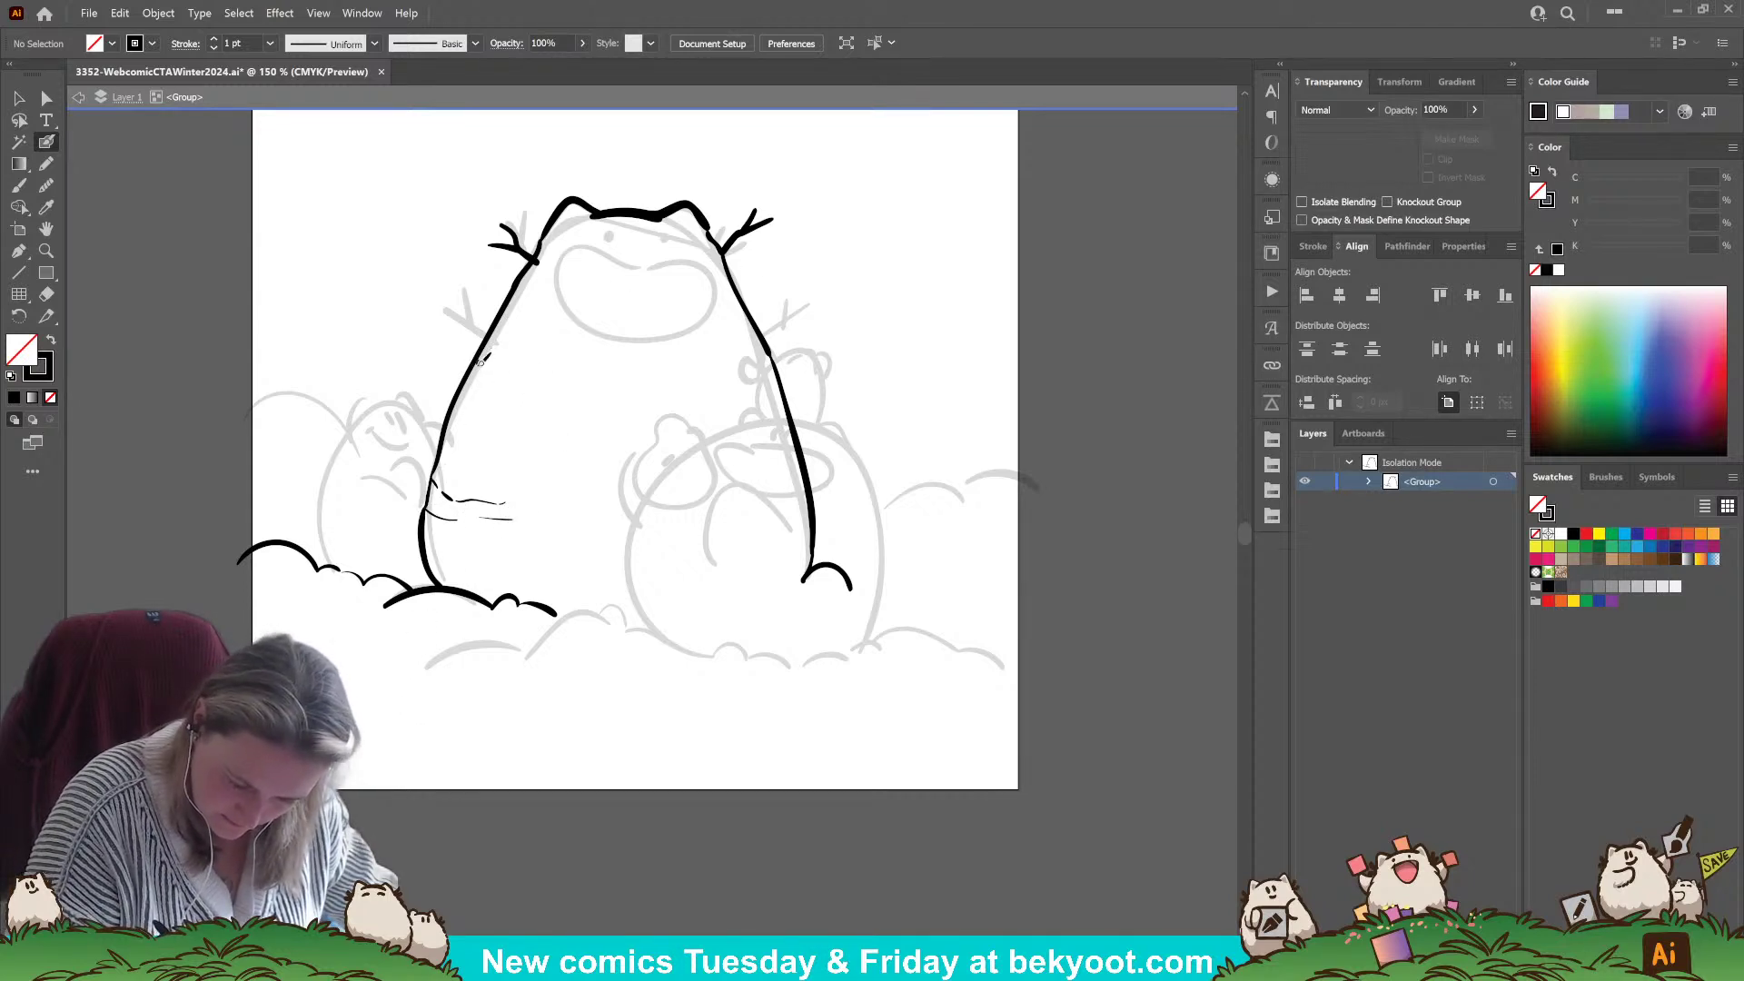
pyautogui.moveTo(479, 361); pyautogui.dragTo(500, 384)
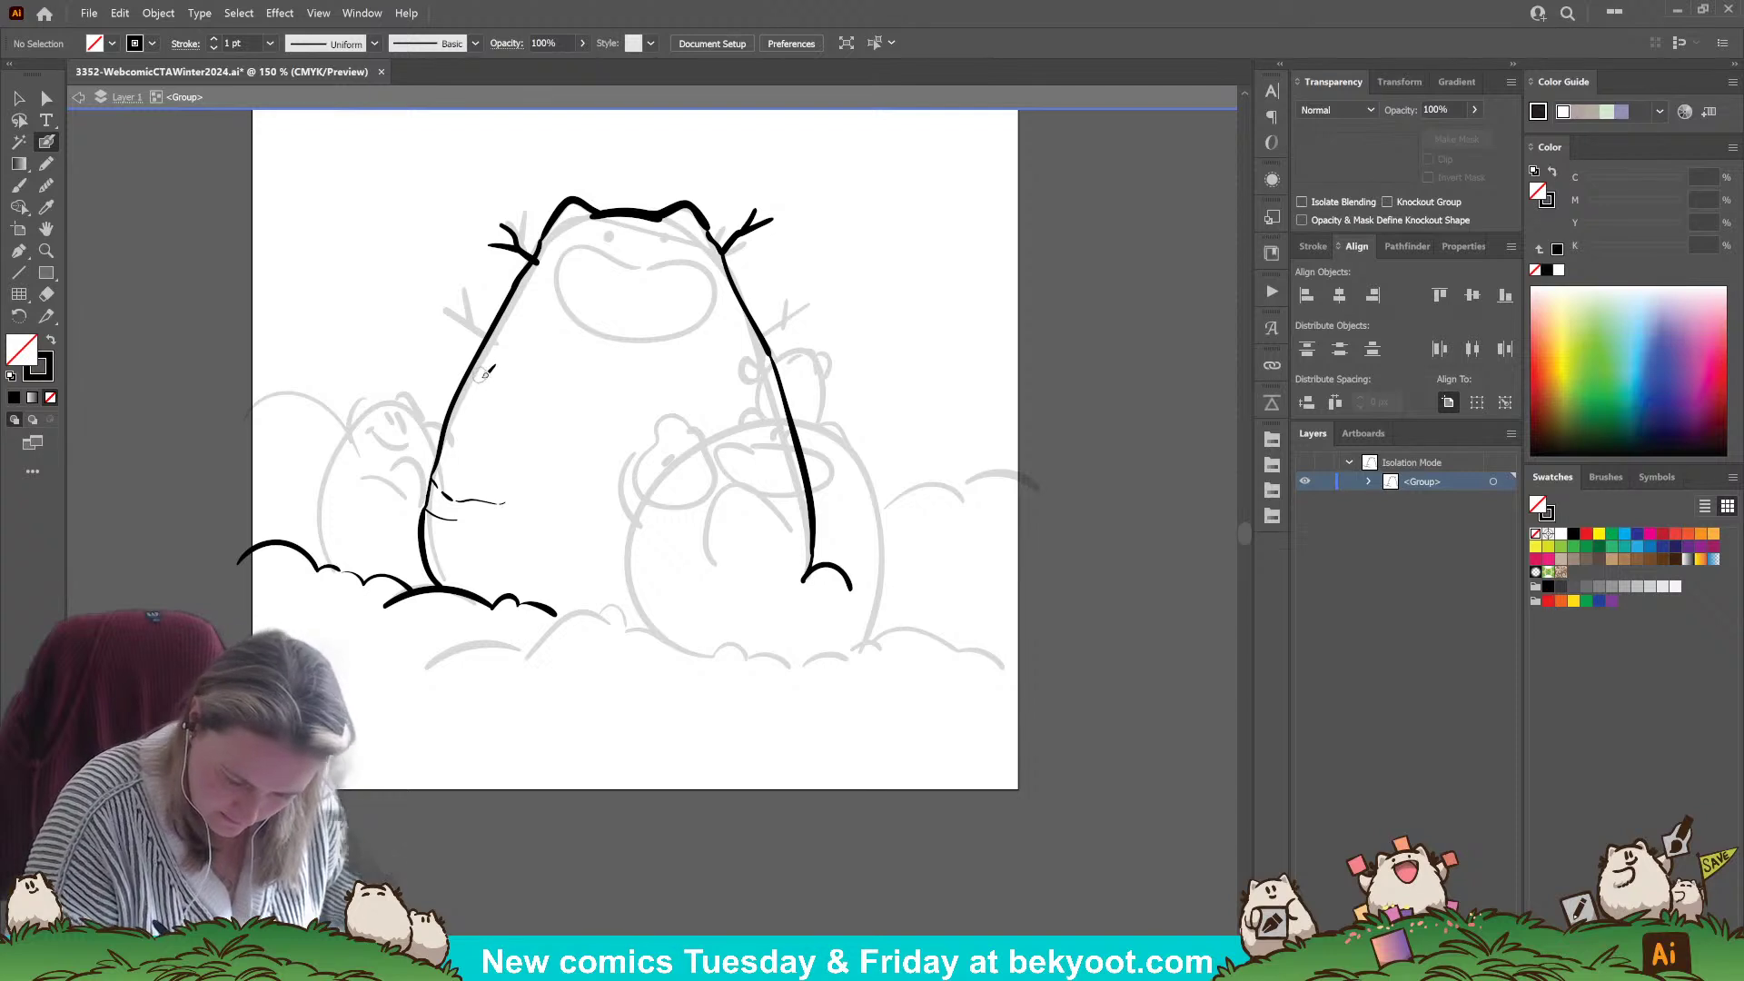
pyautogui.moveTo(498, 374); pyautogui.dragTo(568, 401)
pyautogui.moveTo(598, 558); pyautogui.dragTo(480, 567)
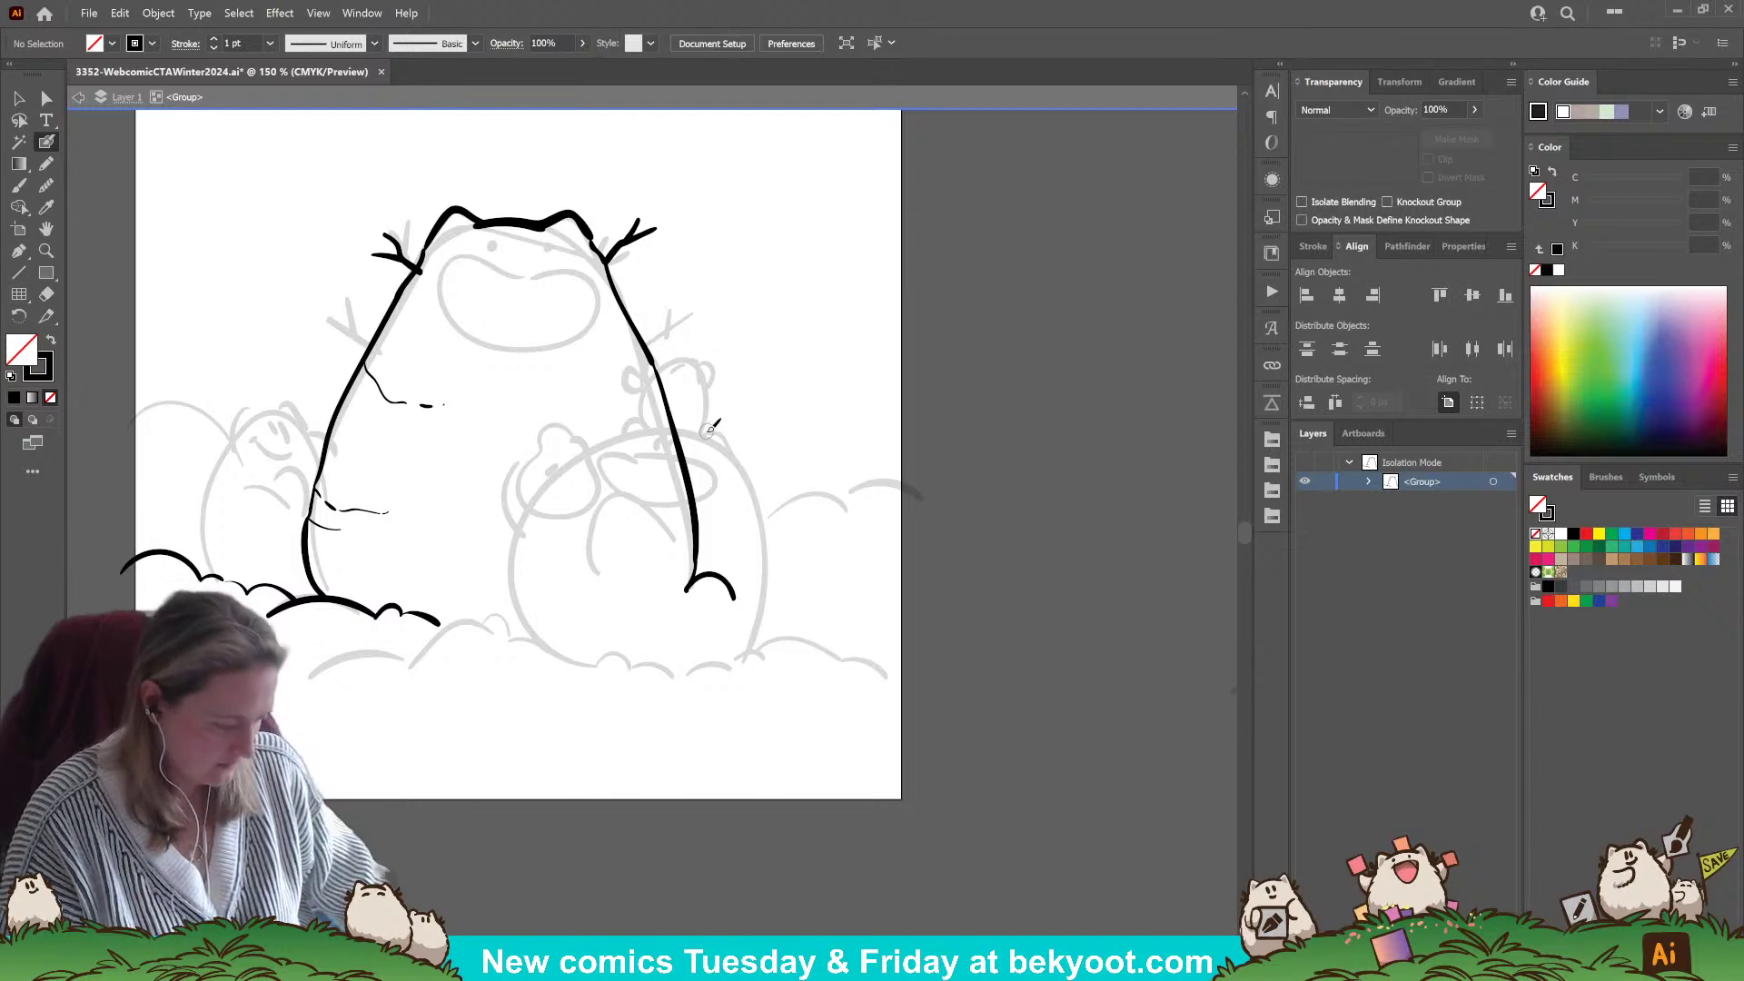
# - Ink a rounded snow hill past the artboard's right edge, replacing the first version with one smooth curve, and add bumpy mounds below it
pyautogui.moveTo(710, 586)
pyautogui.mouseDown()
pyautogui.moveTo(575, 705)
pyautogui.moveTo(651, 711)
pyautogui.moveTo(805, 615)
pyautogui.moveTo(782, 558)
pyautogui.moveTo(897, 506)
pyautogui.moveTo(983, 548)
pyautogui.mouseUp()
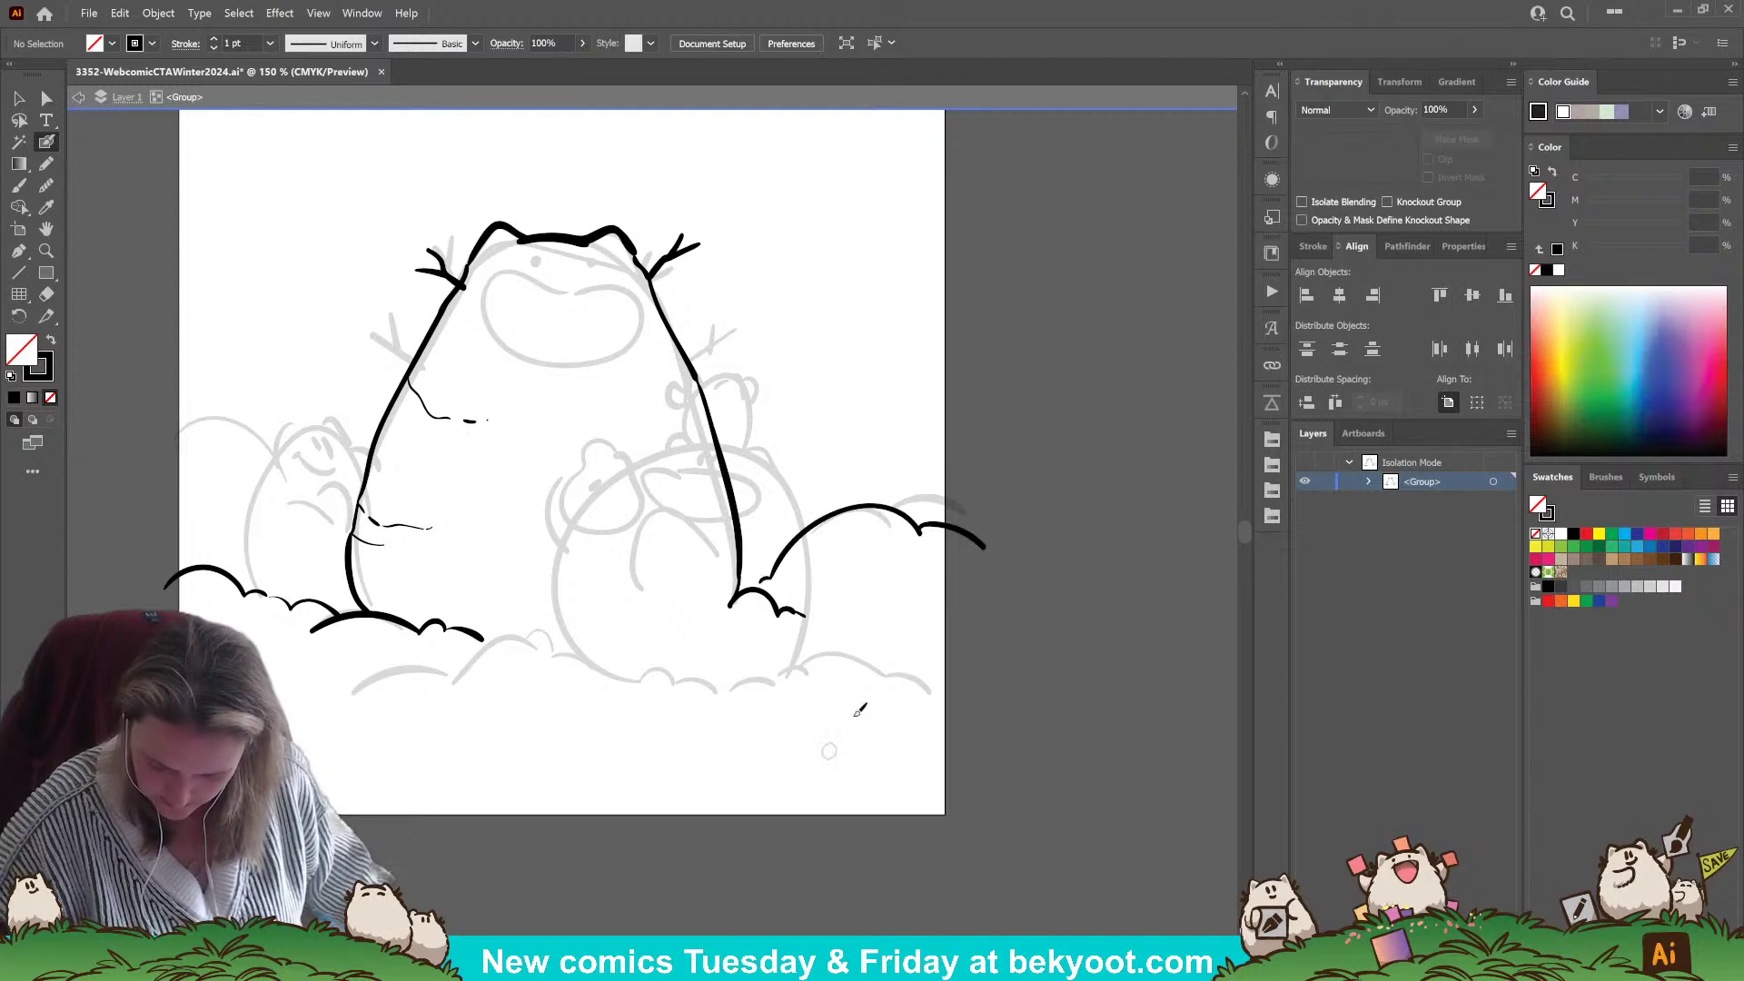
pyautogui.moveTo(899, 604); pyautogui.dragTo(931, 512)
pyautogui.keyDown('ctrl'); pyautogui.click(1014, 449); pyautogui.keyUp('ctrl')
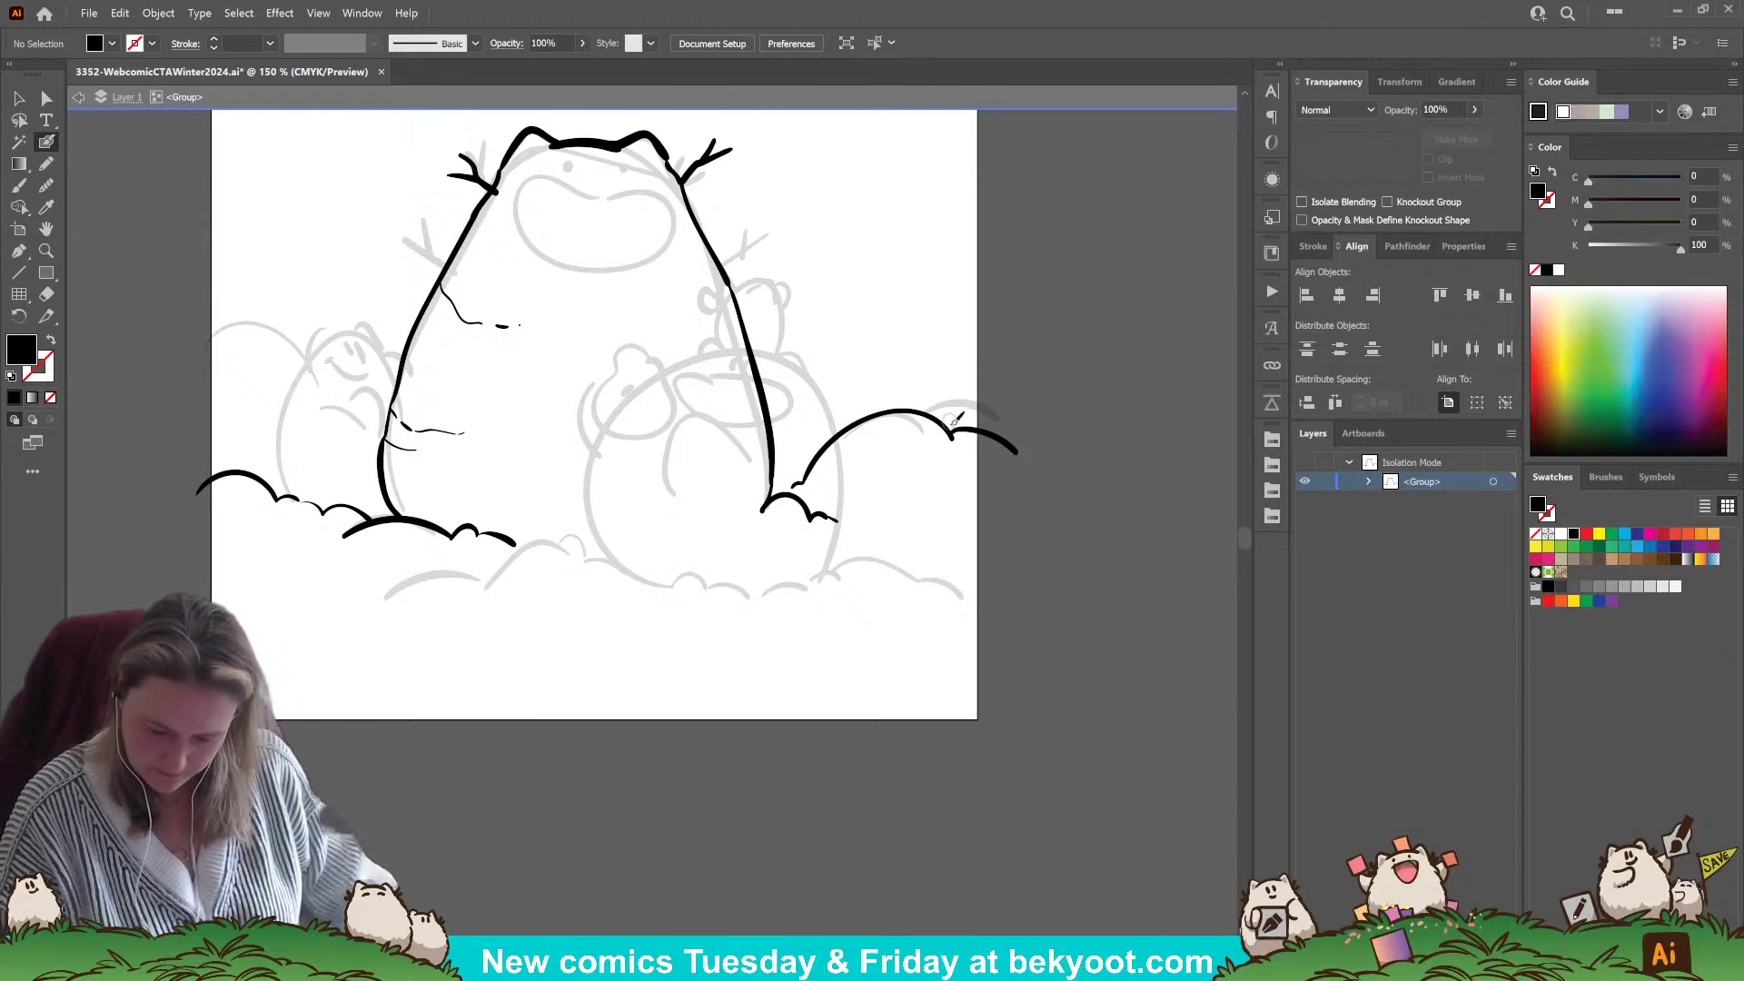
pyautogui.press('Delete')
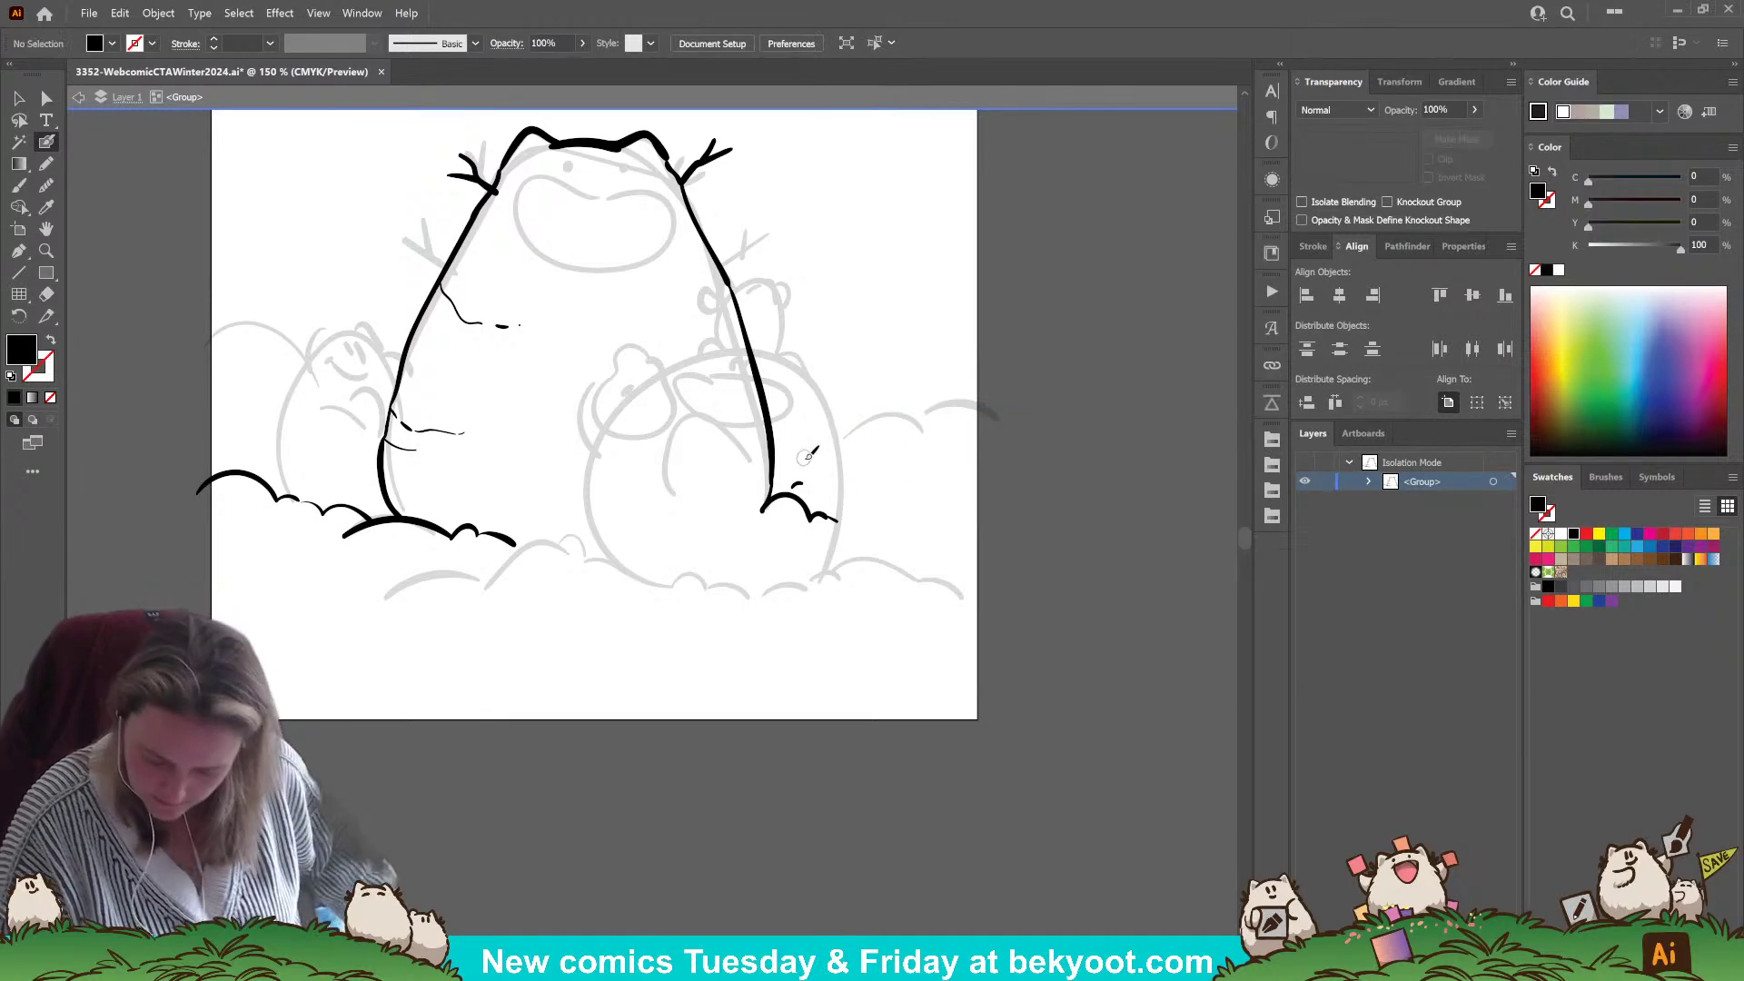
pyautogui.moveTo(791, 485)
pyautogui.mouseDown()
pyautogui.moveTo(903, 427)
pyautogui.moveTo(987, 465)
pyautogui.mouseUp()
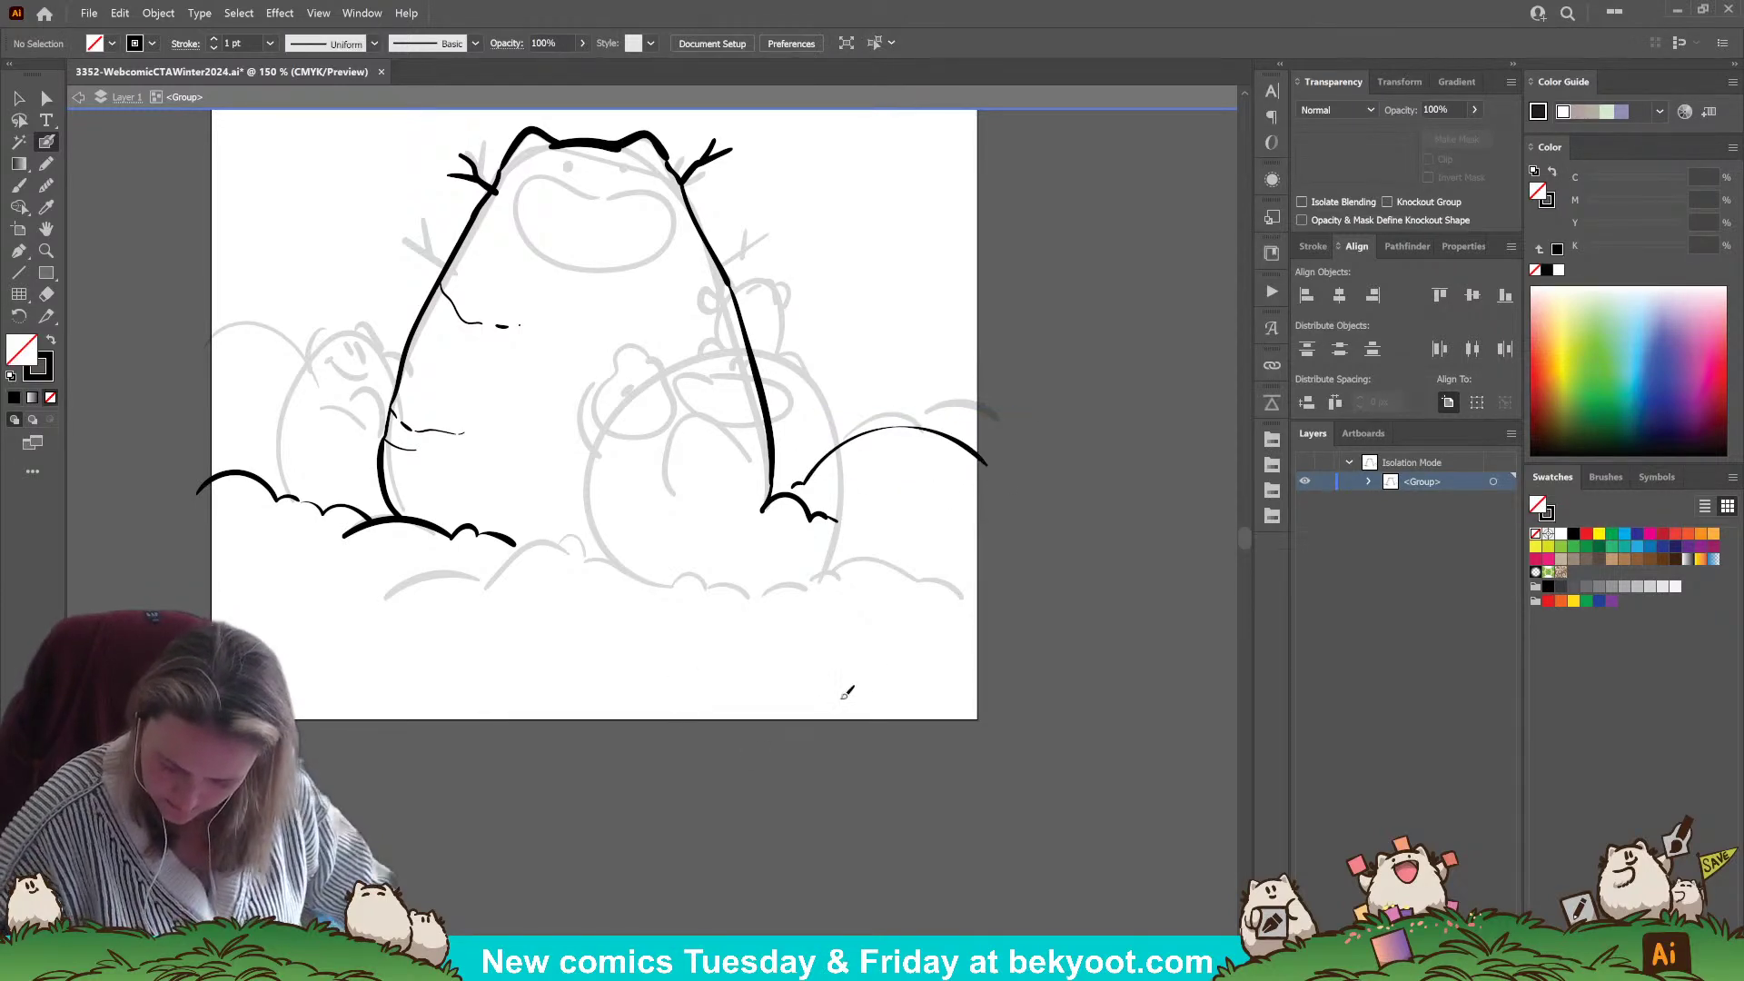
pyautogui.moveTo(976, 614)
pyautogui.mouseDown()
pyautogui.moveTo(910, 582)
pyautogui.moveTo(870, 555)
pyautogui.moveTo(836, 586)
pyautogui.mouseUp()
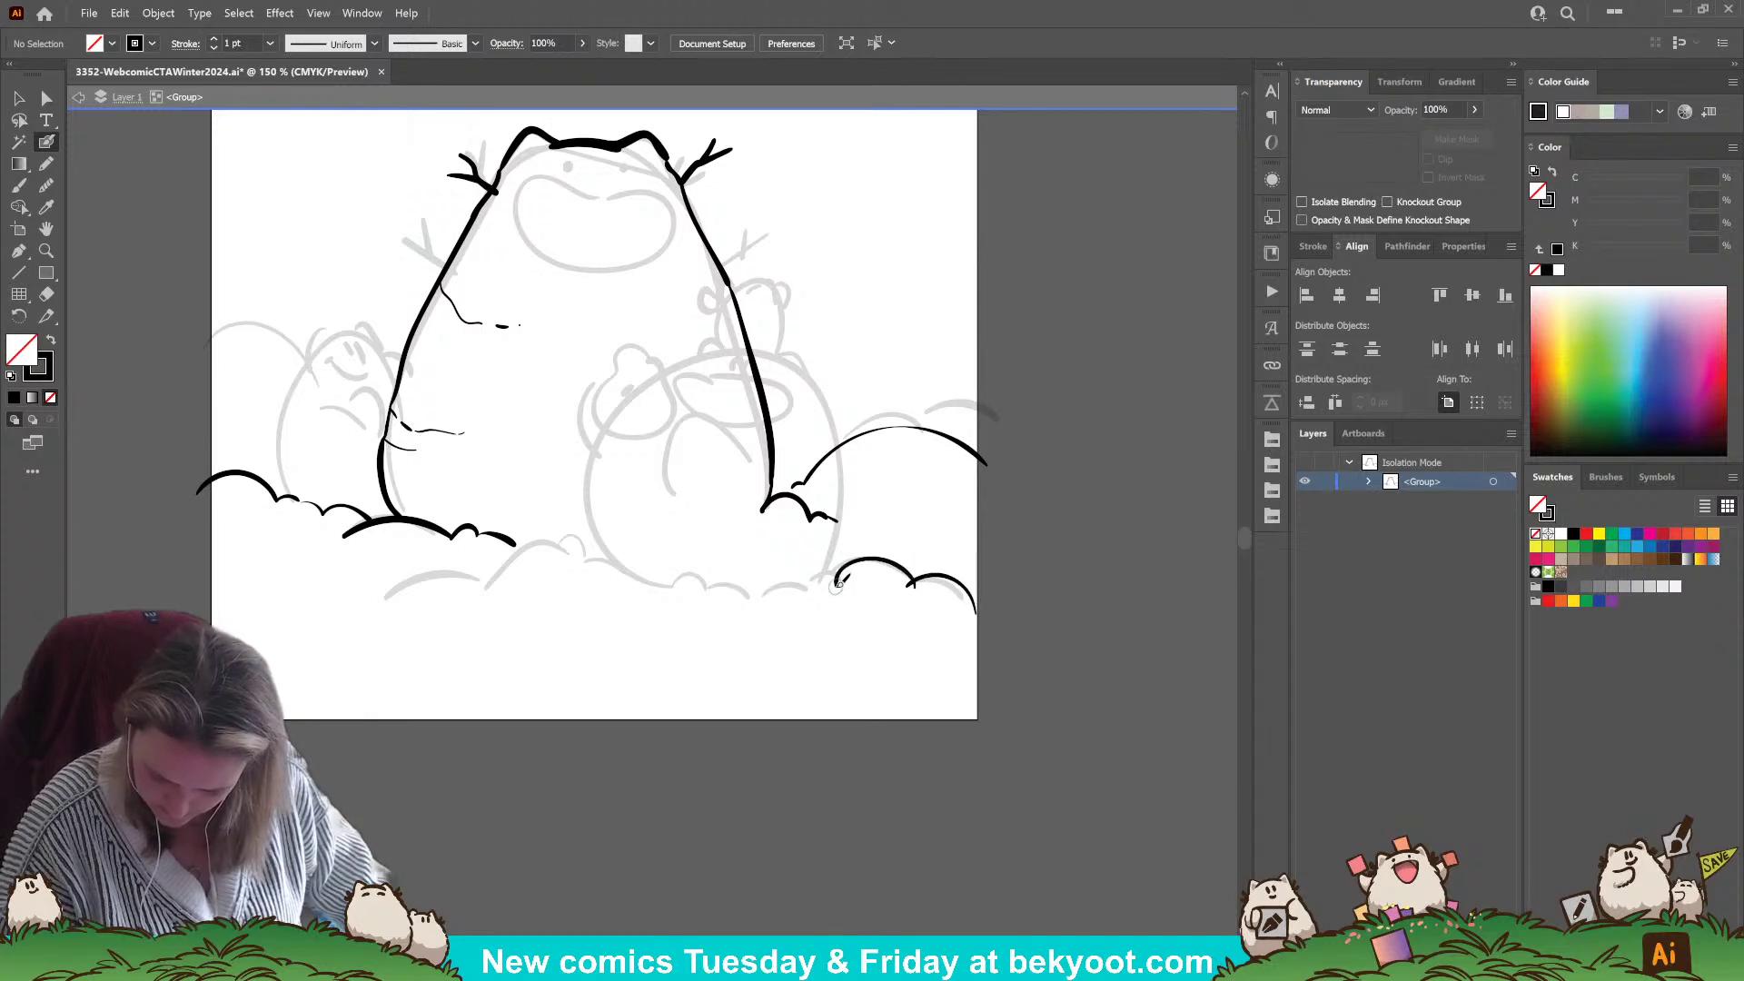
# - Try inking a bumpy snow mound below the round sketched character in the lower middle of the scene
pyautogui.moveTo(606, 608)
pyautogui.mouseDown()
pyautogui.moveTo(651, 571)
pyautogui.moveTo(740, 602)
pyautogui.mouseUp()
pyautogui.moveTo(604, 606); pyautogui.dragTo(567, 611)
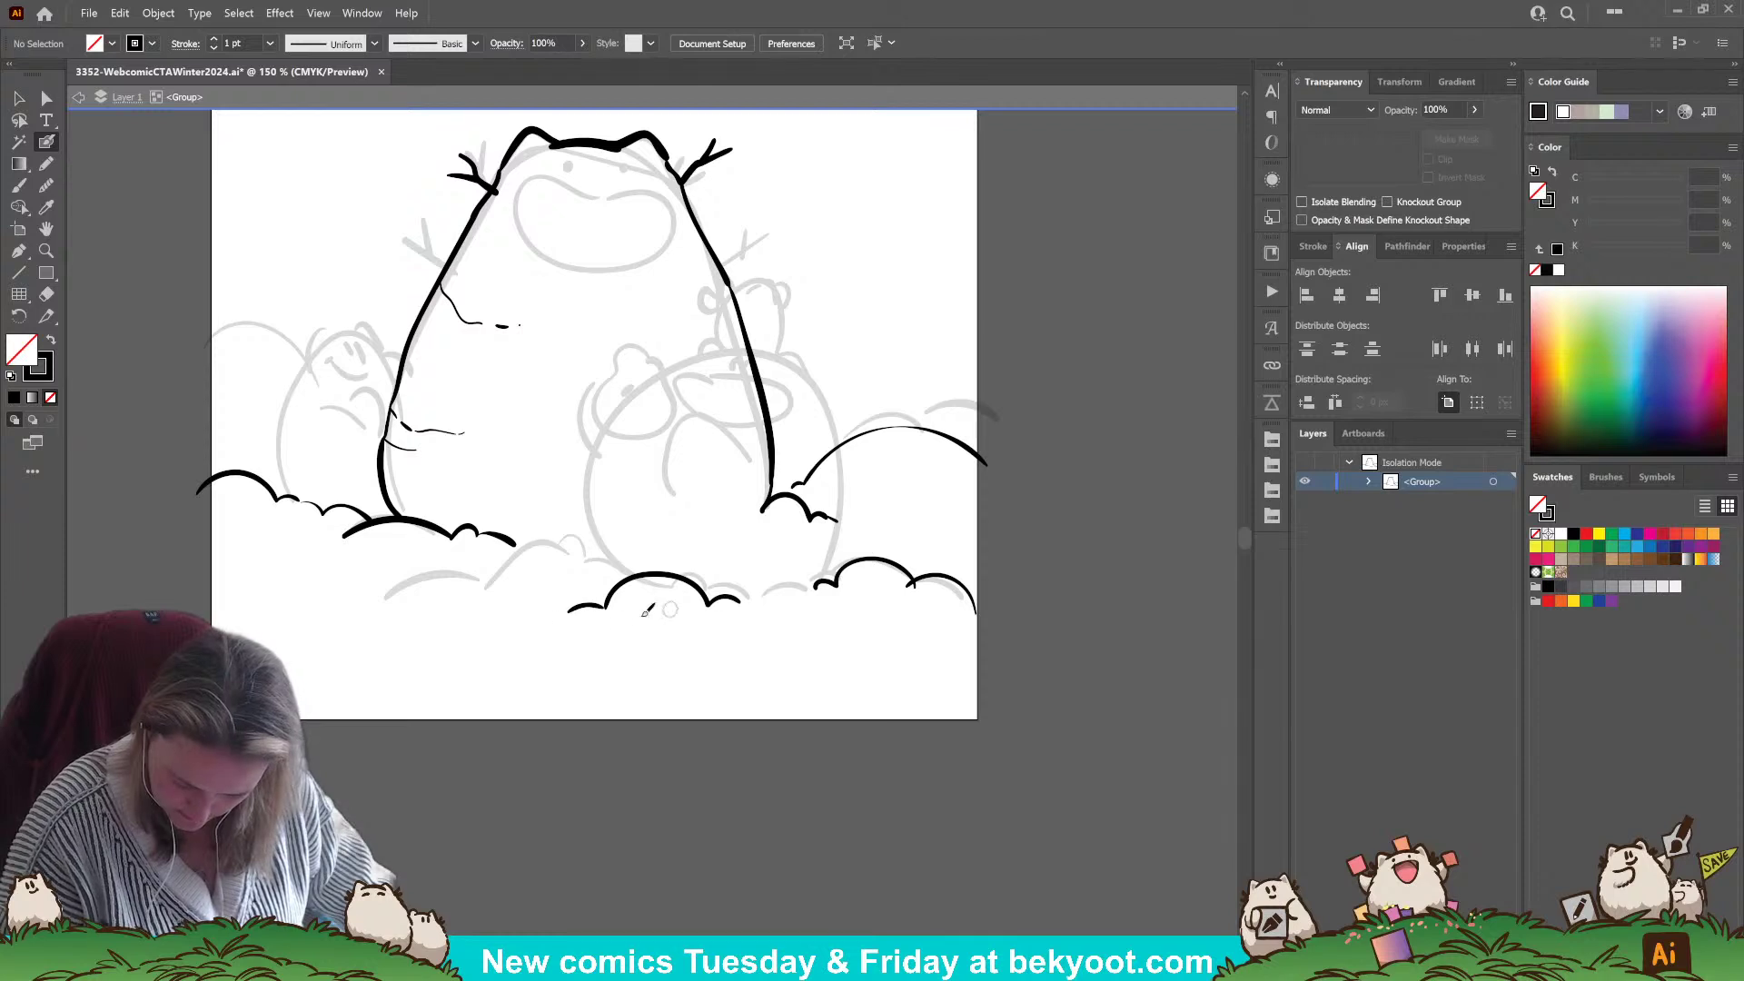
pyautogui.hotkey('ctrl', 'z')
pyautogui.hotkey('ctrl', 'z')
pyautogui.hotkey('ctrl', 'z')
pyautogui.moveTo(727, 603)
pyautogui.mouseDown()
pyautogui.moveTo(677, 570)
pyautogui.moveTo(606, 586)
pyautogui.mouseUp()
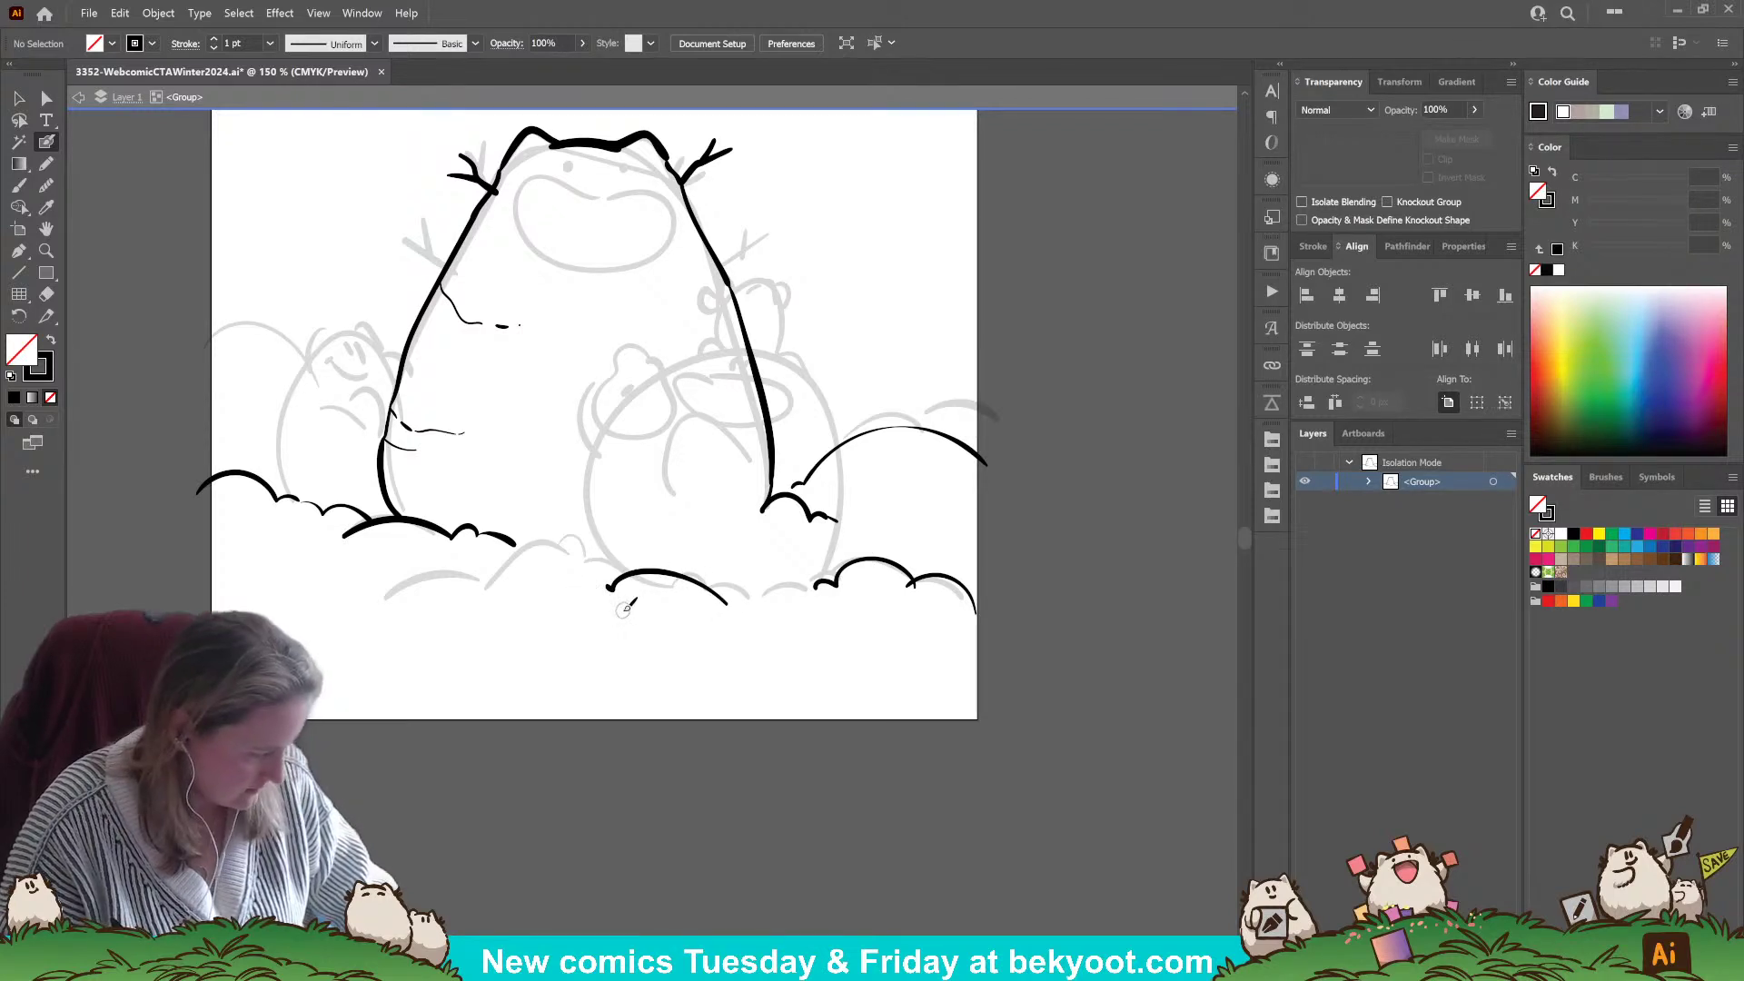
pyautogui.hotkey('ctrl', 'z')
# - Ink a sweeping snow line under the large character, running from its left base up to its right base
pyautogui.scroll(2, 639, 617)
pyautogui.hscroll(-2, 638, 617)
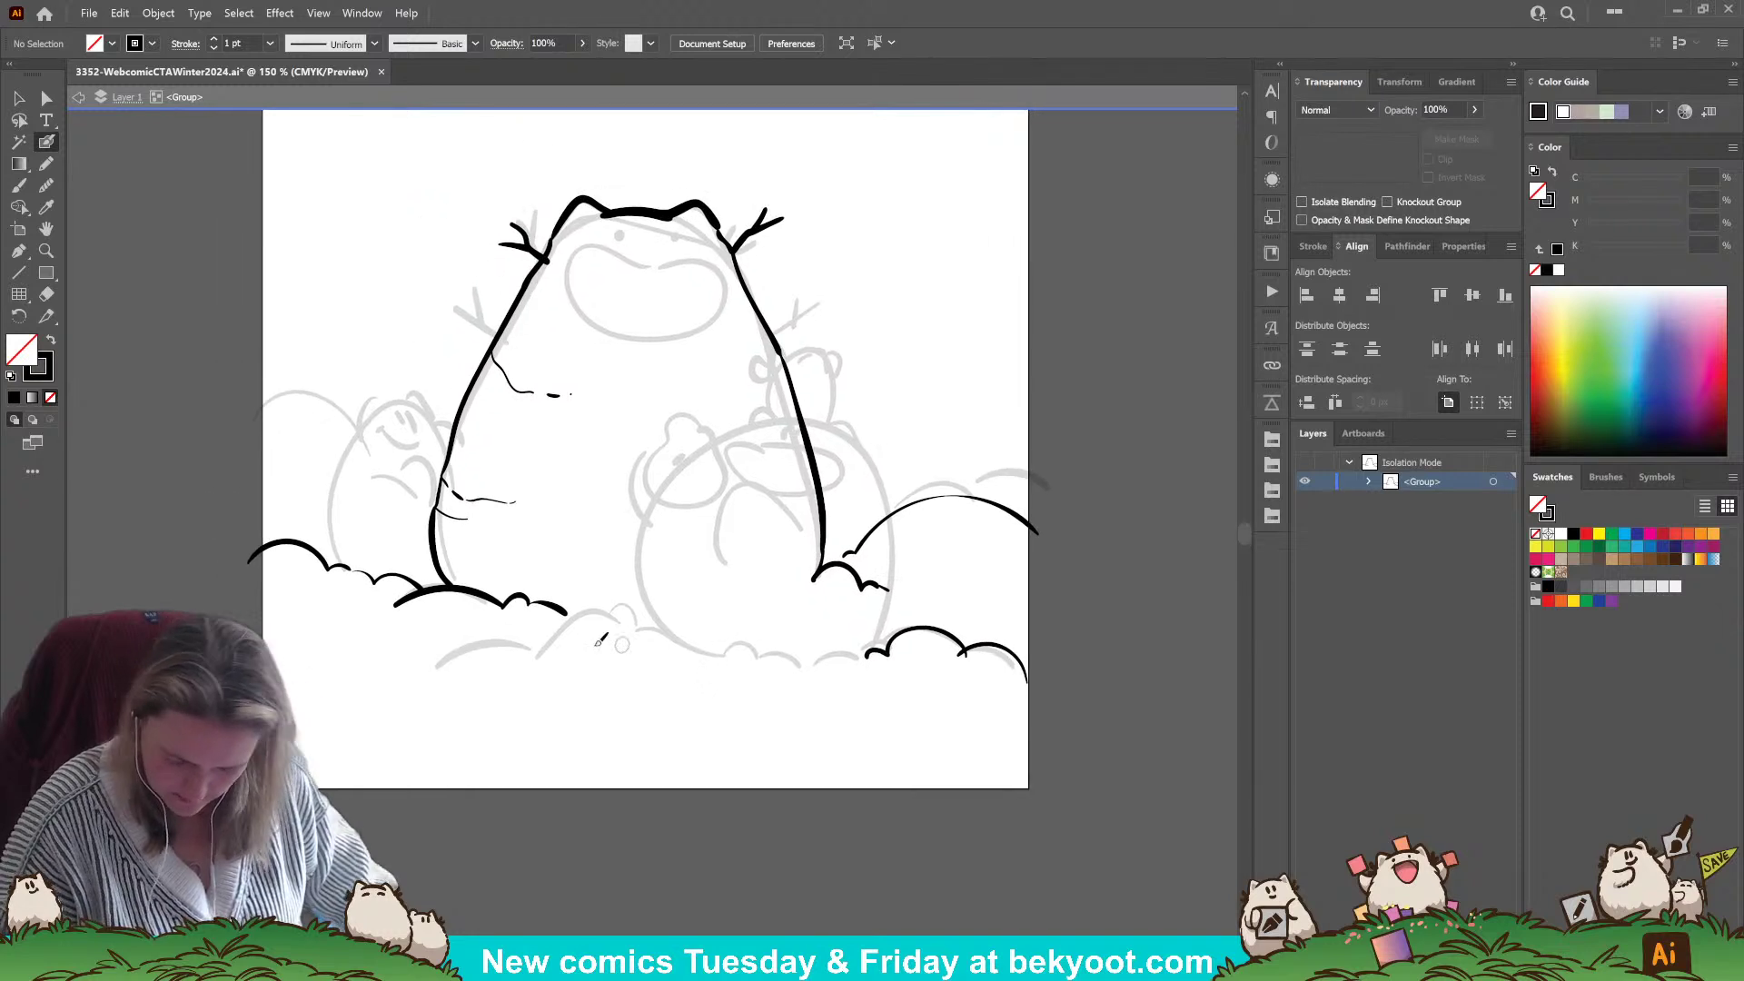
pyautogui.keyDown('ctrl'); pyautogui.click(470, 595); pyautogui.keyUp('ctrl')
pyautogui.hotkey('ctrl', 'shift', 'a')
pyautogui.moveTo(477, 607)
pyautogui.mouseDown()
pyautogui.moveTo(605, 639)
pyautogui.moveTo(806, 588)
pyautogui.mouseUp()
pyautogui.hscroll(-1, 640, 685)
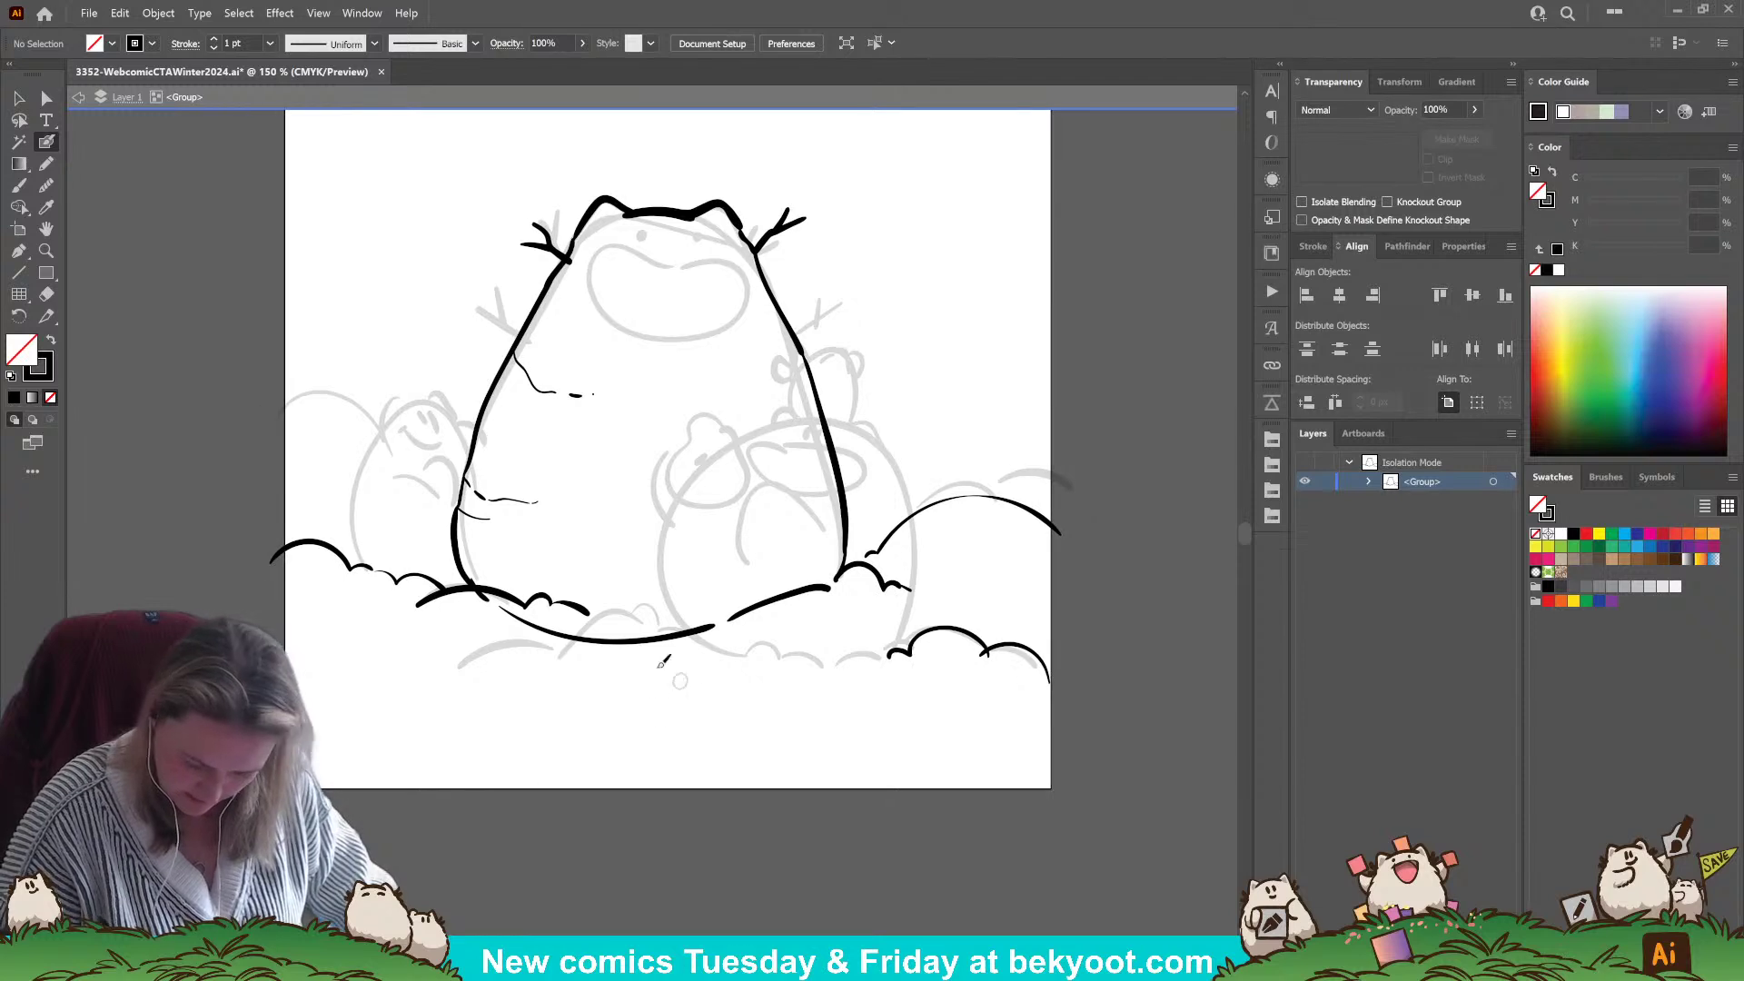
# - Delete the mound and bump strokes at the large character's left base and ink smaller snow bumps there
pyautogui.keyDown('ctrl'); pyautogui.click(506, 598); pyautogui.keyUp('ctrl')
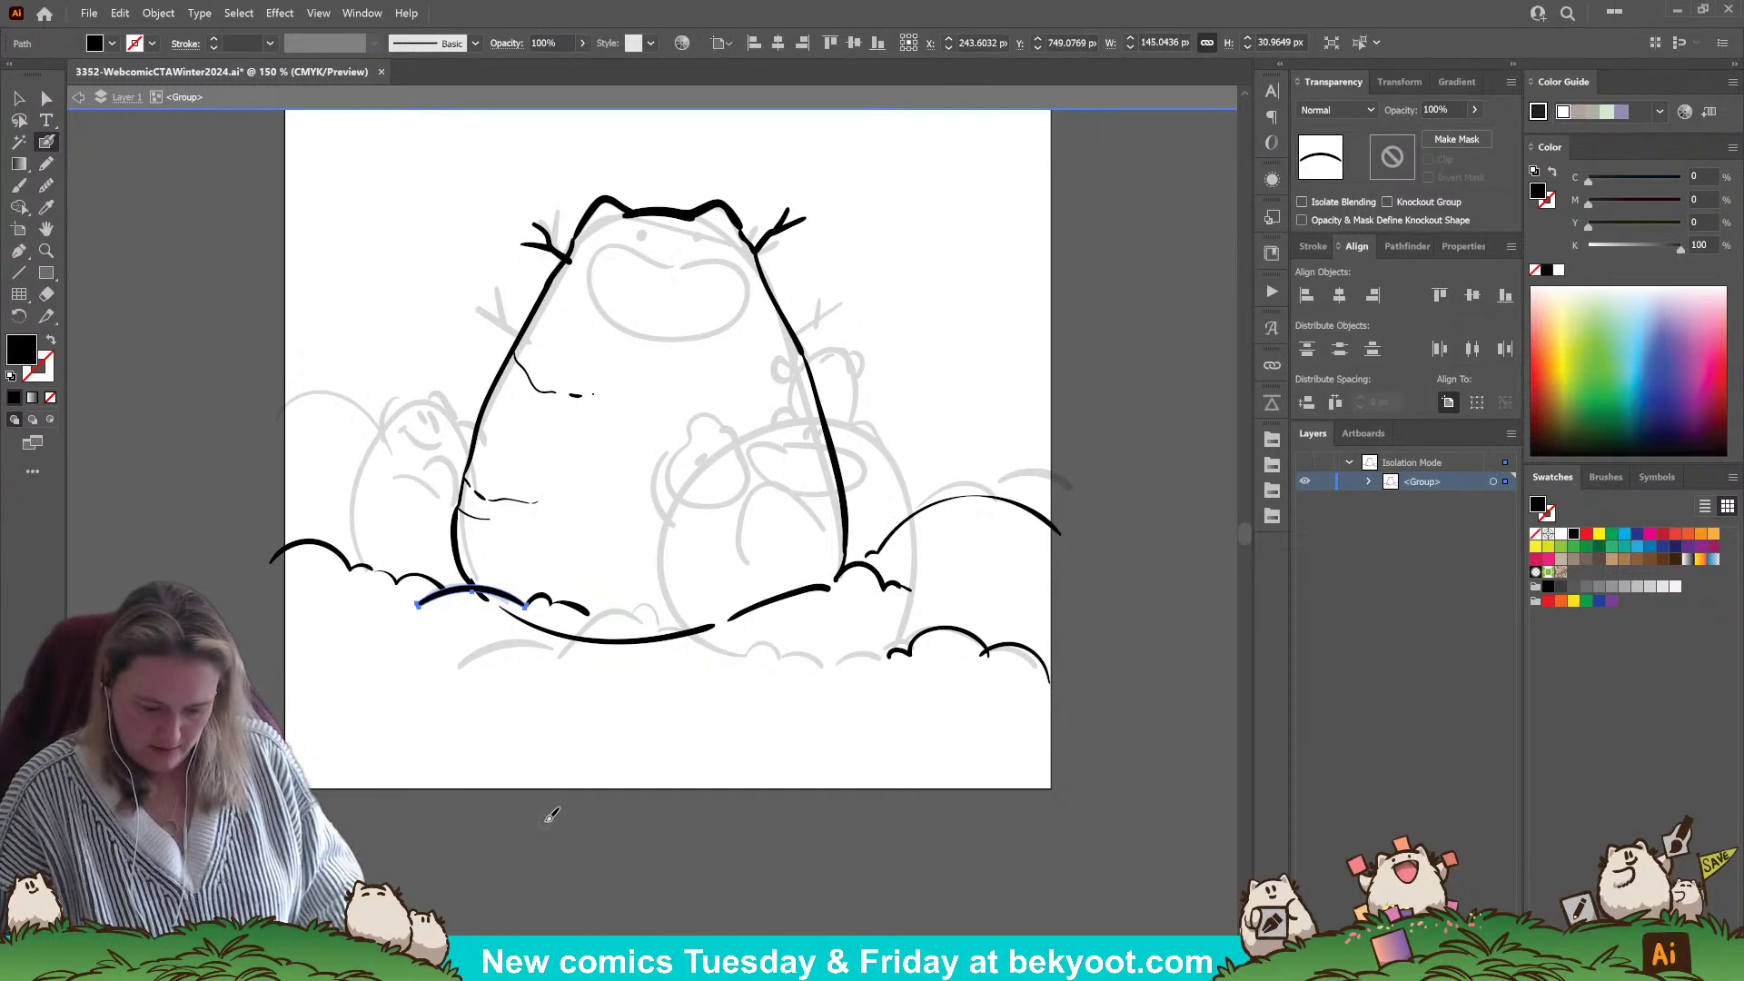
pyautogui.press('Delete')
pyautogui.moveTo(534, 606); pyautogui.dragTo(590, 614)
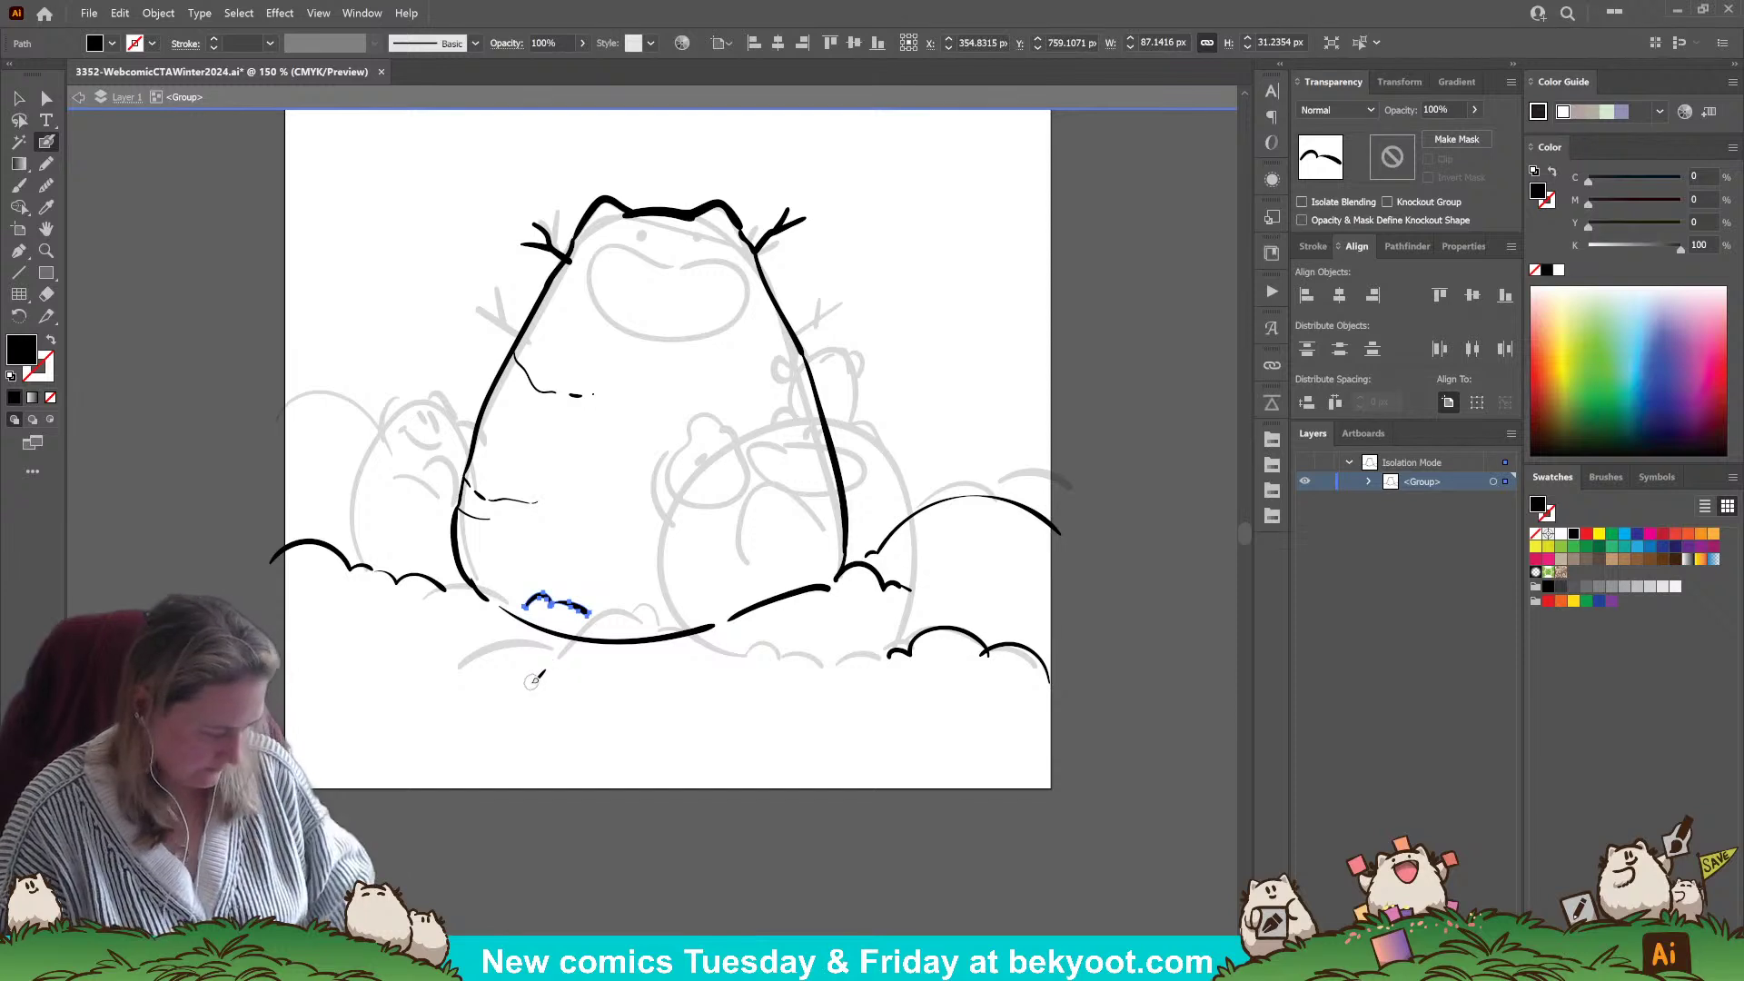
pyautogui.press('Delete')
pyautogui.moveTo(468, 577); pyautogui.dragTo(541, 615)
pyautogui.press('Delete')
pyautogui.hotkey('ctrl', 'z')
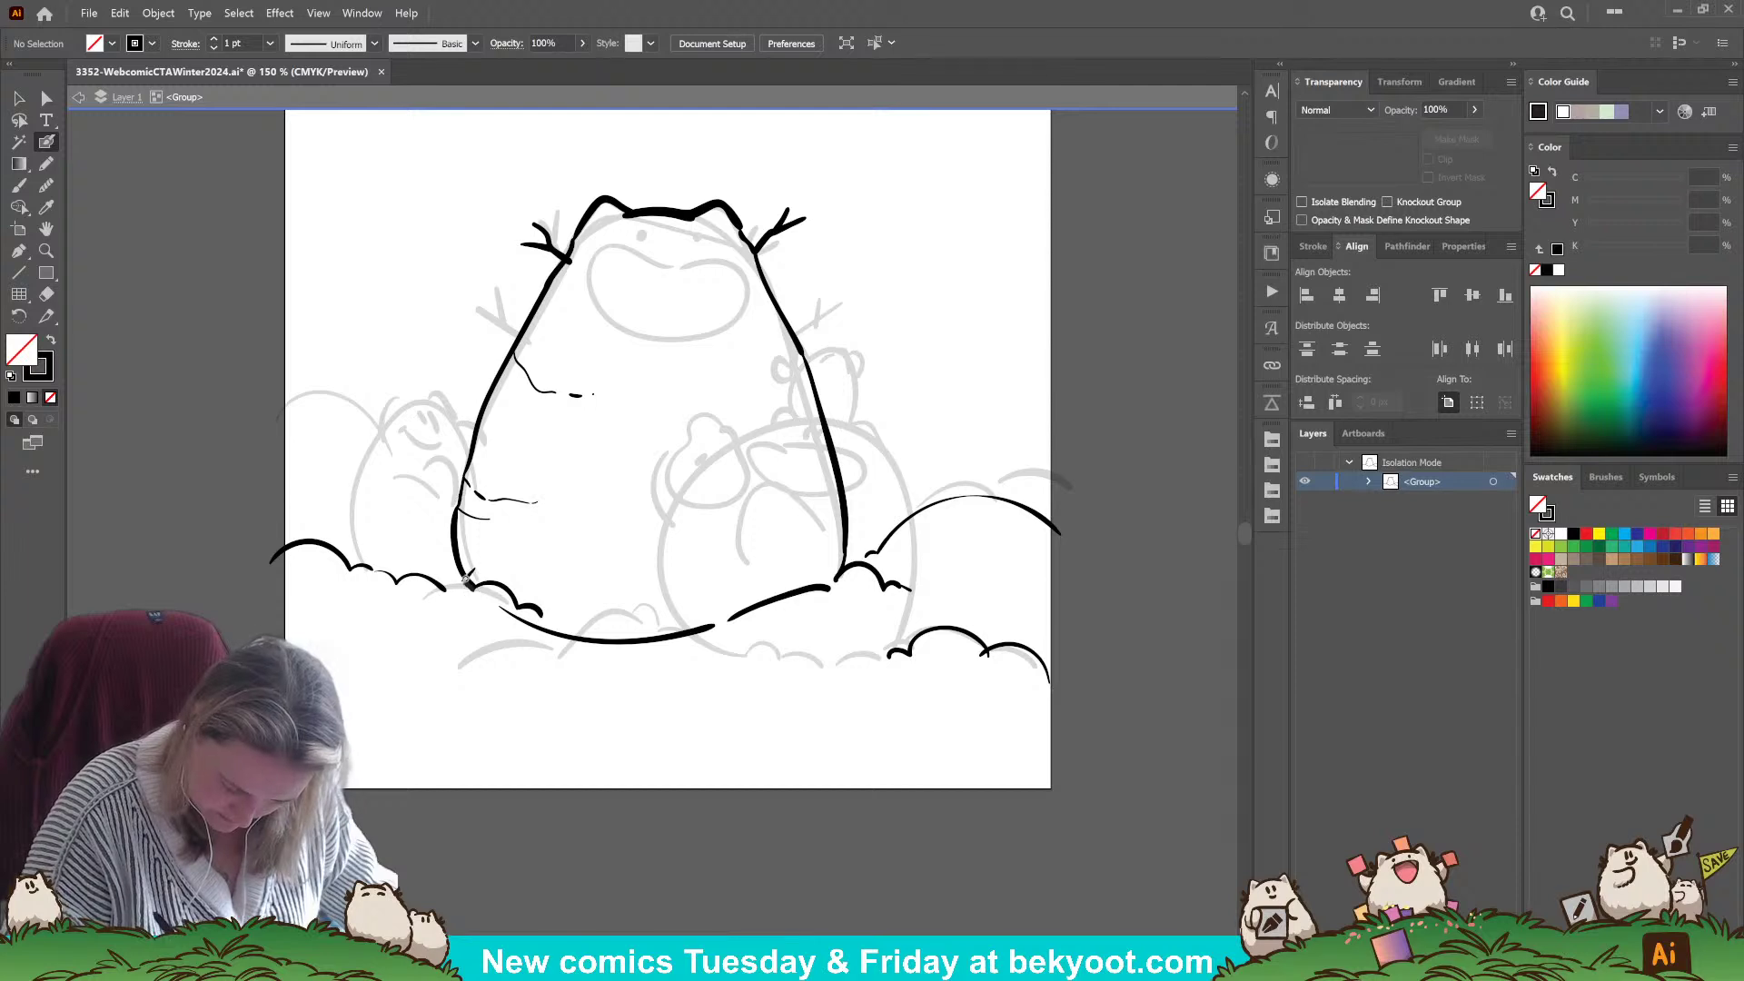
pyautogui.moveTo(465, 580); pyautogui.dragTo(452, 590)
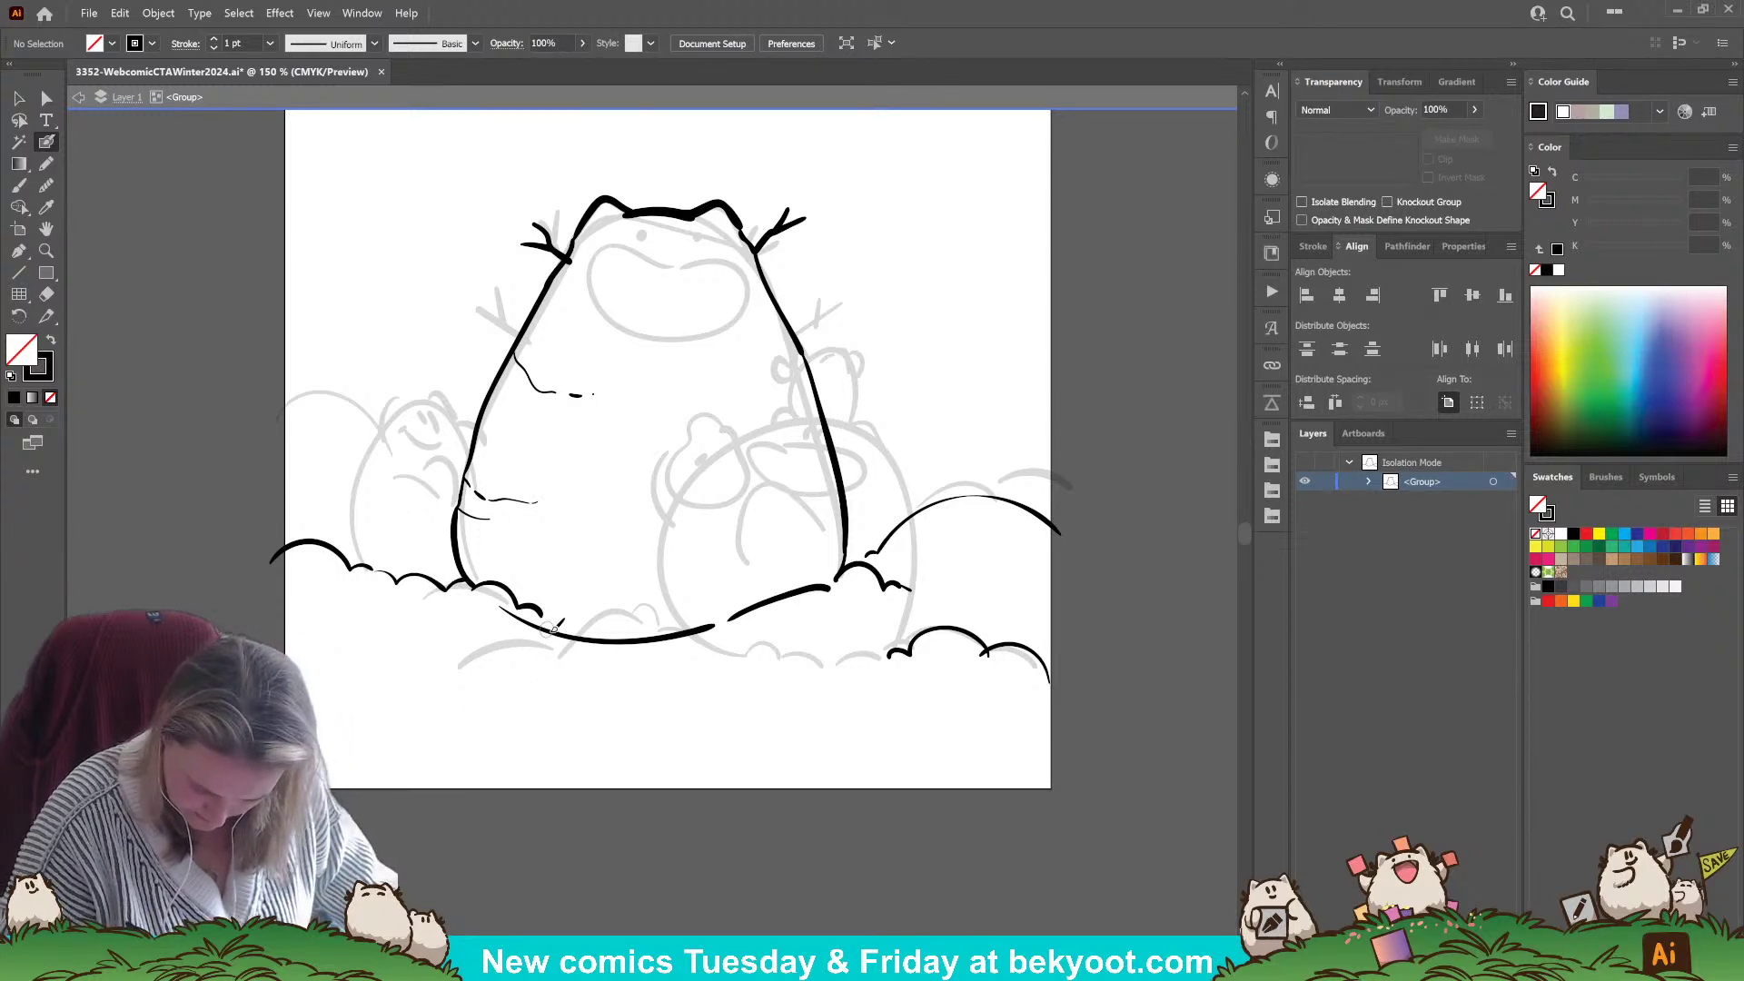
# - Replace the middle of the snow line beneath the large character with shallow dips and a small bump, joining both sides
pyautogui.hotkey('ctrl', 'z')
pyautogui.hotkey('ctrl', 'z')
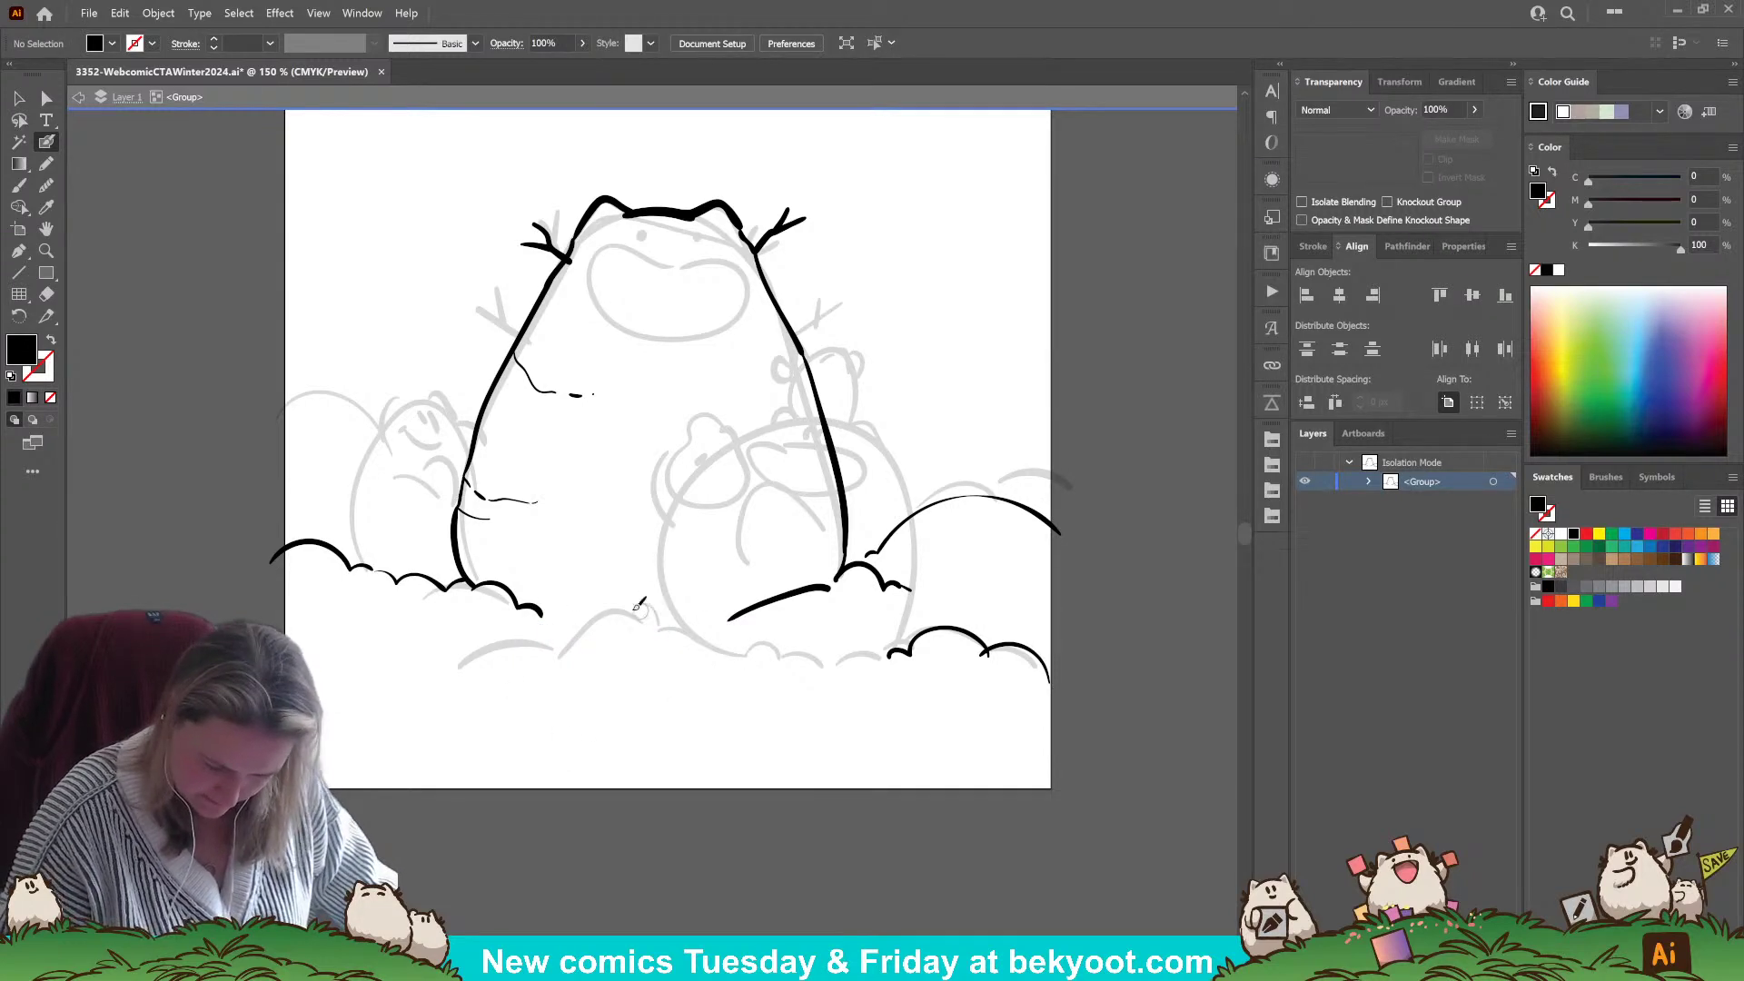
pyautogui.moveTo(722, 611)
pyautogui.mouseDown()
pyautogui.moveTo(651, 578)
pyautogui.moveTo(545, 618)
pyautogui.mouseUp()
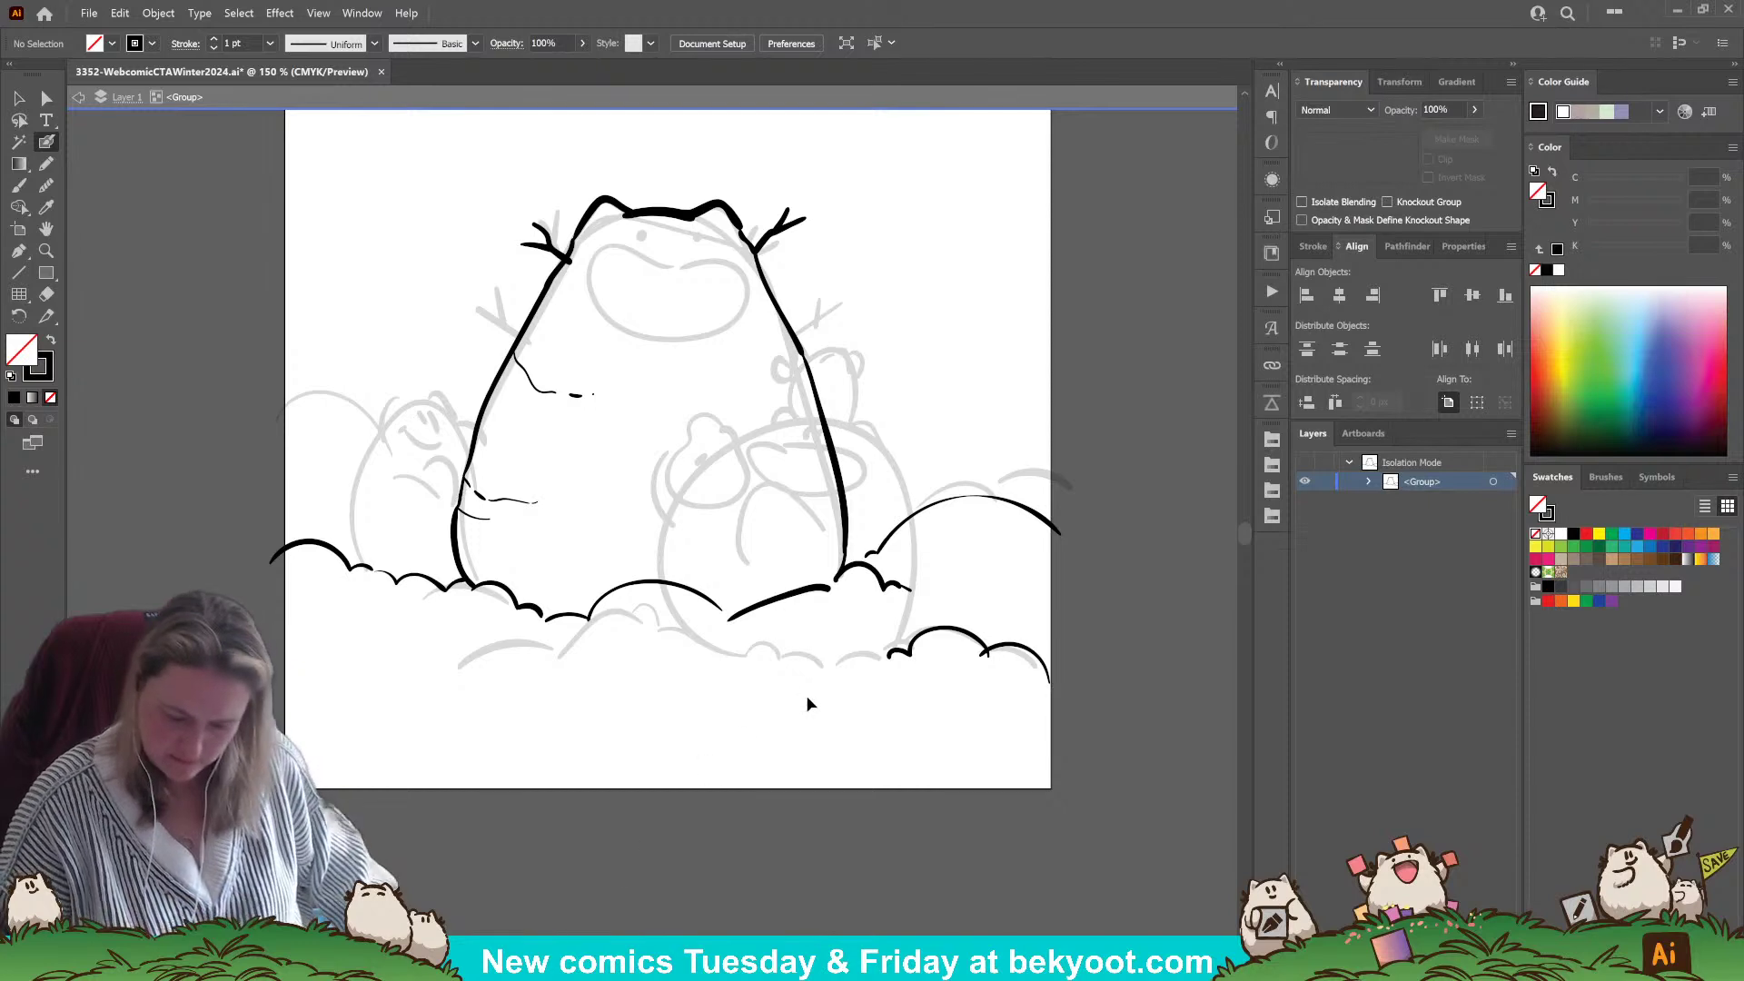
pyautogui.hotkey('ctrl', 'z')
pyautogui.hotkey('ctrl', 'z')
pyautogui.moveTo(543, 623); pyautogui.dragTo(724, 620)
pyautogui.moveTo(529, 622); pyautogui.dragTo(617, 652)
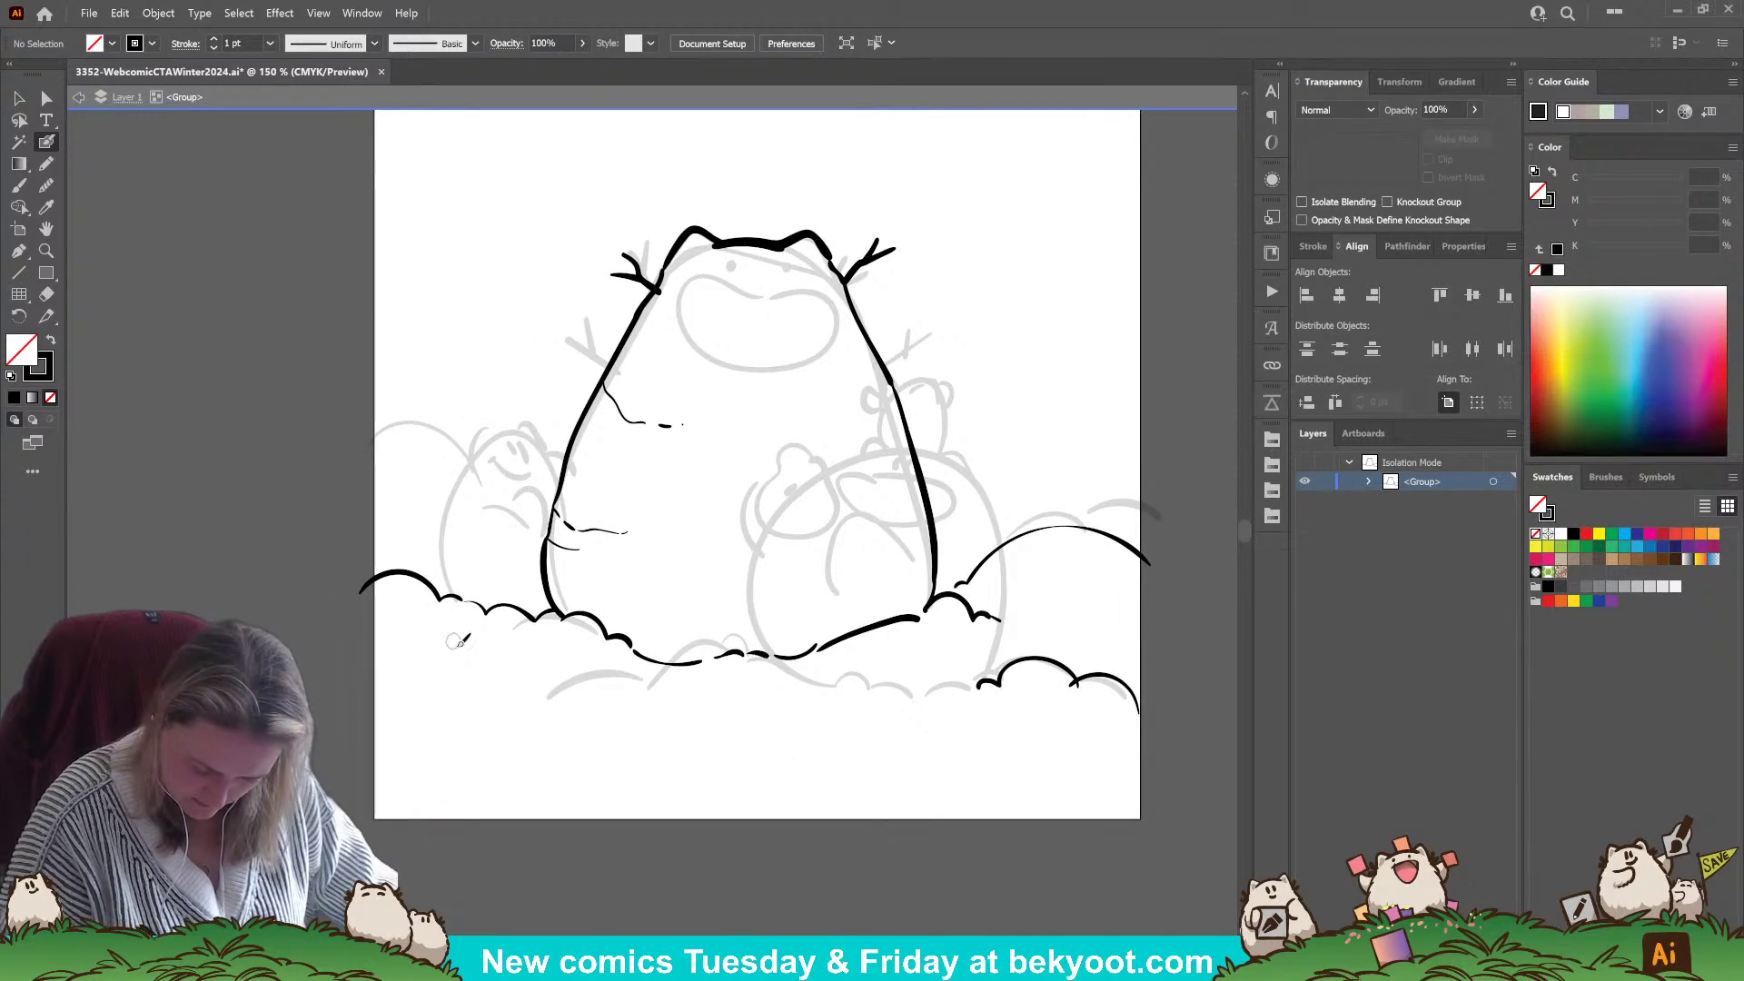
# - Ink three thin sweeping slope lines across the lower-left snow and a small bumpy mound above them
pyautogui.moveTo(386, 684); pyautogui.dragTo(541, 642)
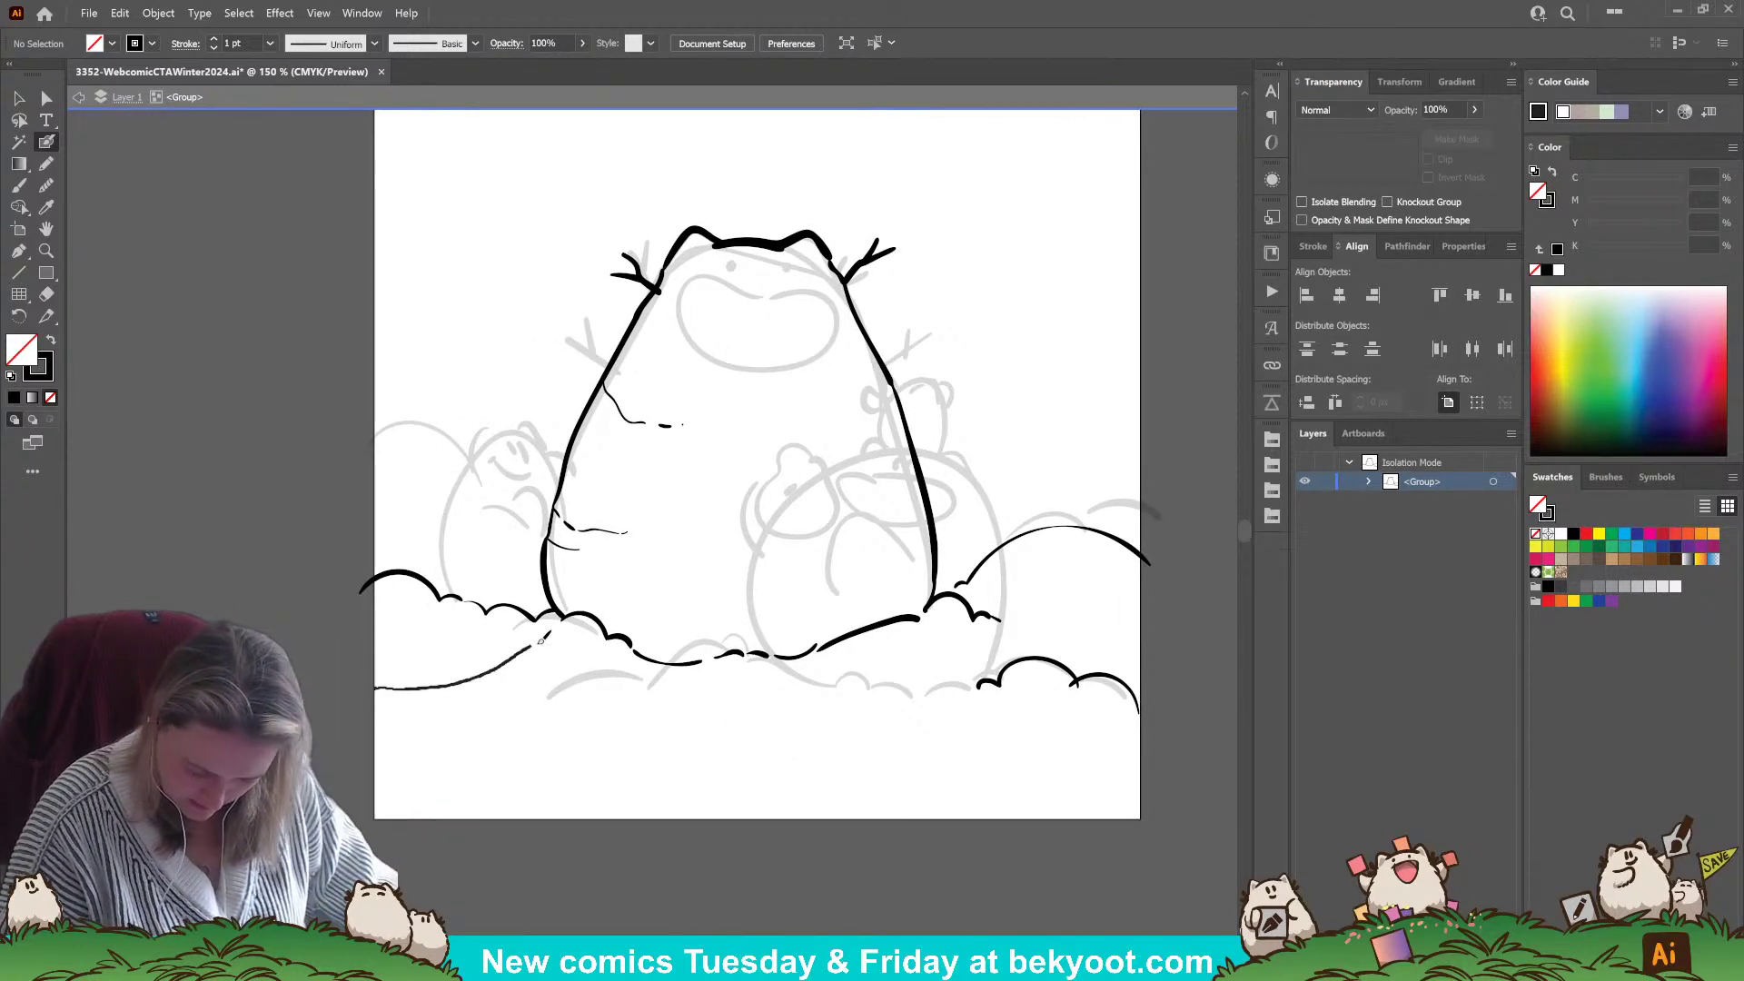
pyautogui.moveTo(470, 783); pyautogui.dragTo(686, 681)
pyautogui.moveTo(449, 740)
pyautogui.mouseDown()
pyautogui.moveTo(487, 736)
pyautogui.moveTo(595, 682)
pyautogui.mouseUp()
pyautogui.moveTo(510, 636); pyautogui.dragTo(446, 659)
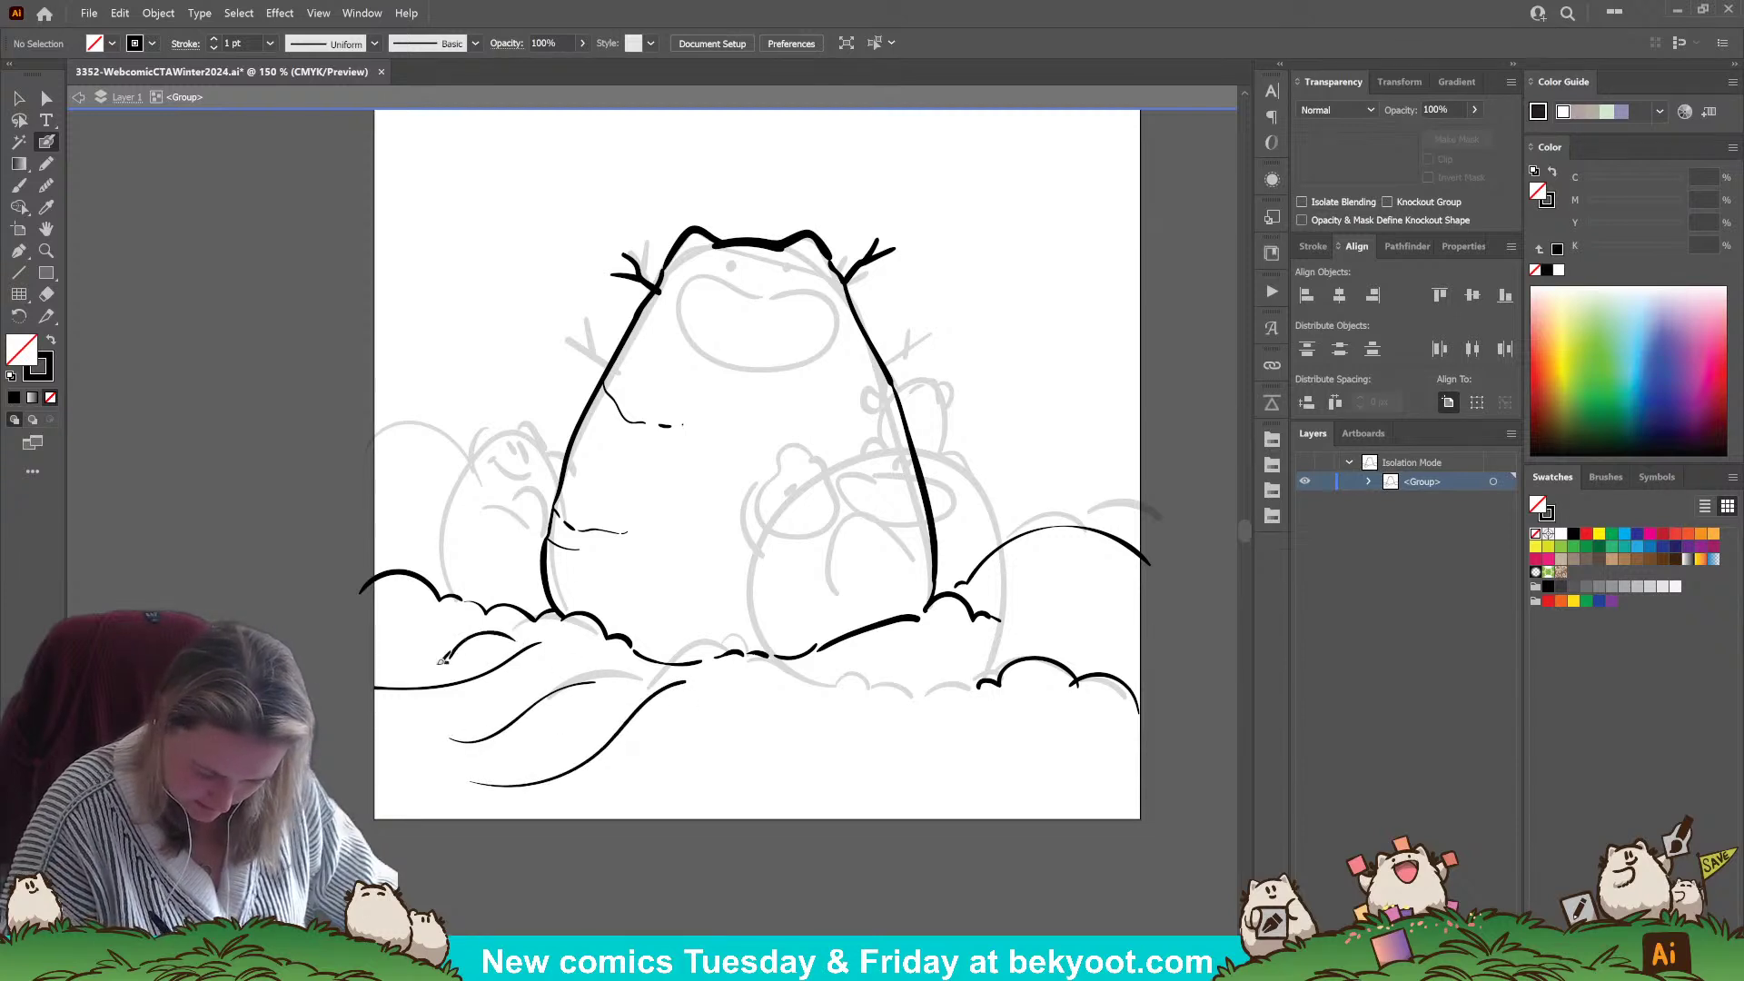
pyautogui.hotkey('ctrl', 'z')
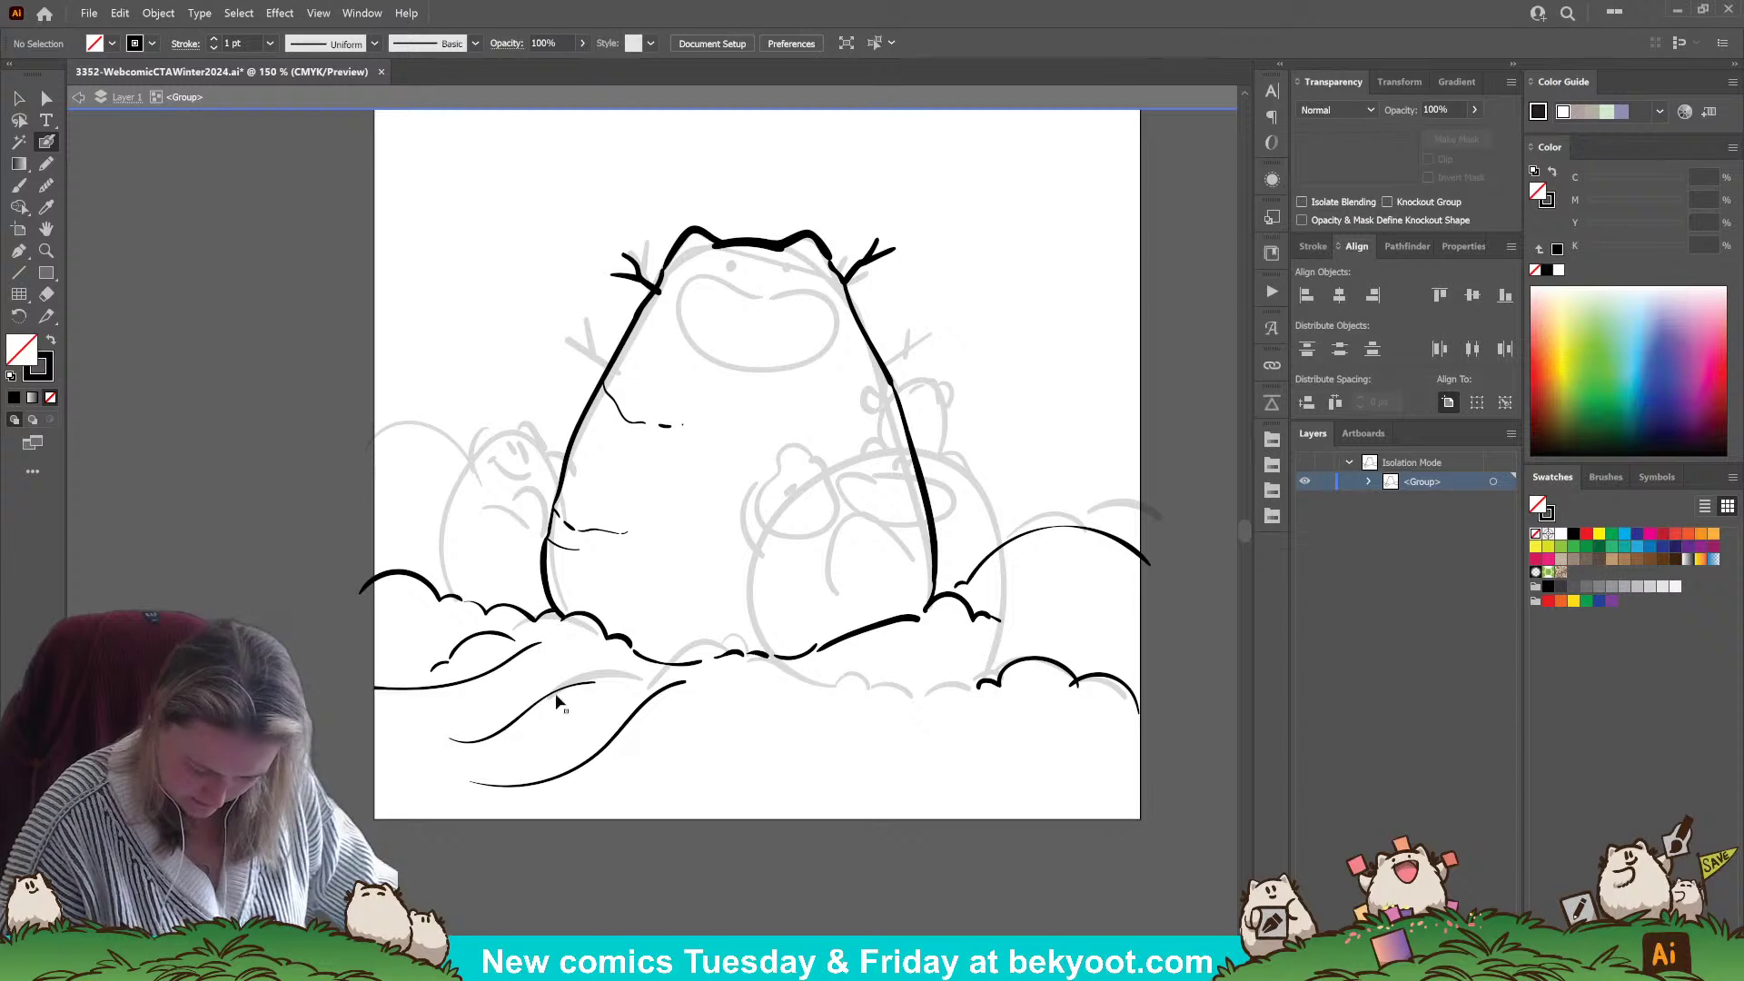
# - Ink a bumpy slope down past the artboard's bottom edge in place of the guide curves, and thin the mound at the left base
pyautogui.moveTo(653, 720)
pyautogui.mouseDown()
pyautogui.moveTo(691, 683)
pyautogui.moveTo(595, 767)
pyautogui.moveTo(427, 849)
pyautogui.moveTo(691, 665)
pyautogui.mouseUp()
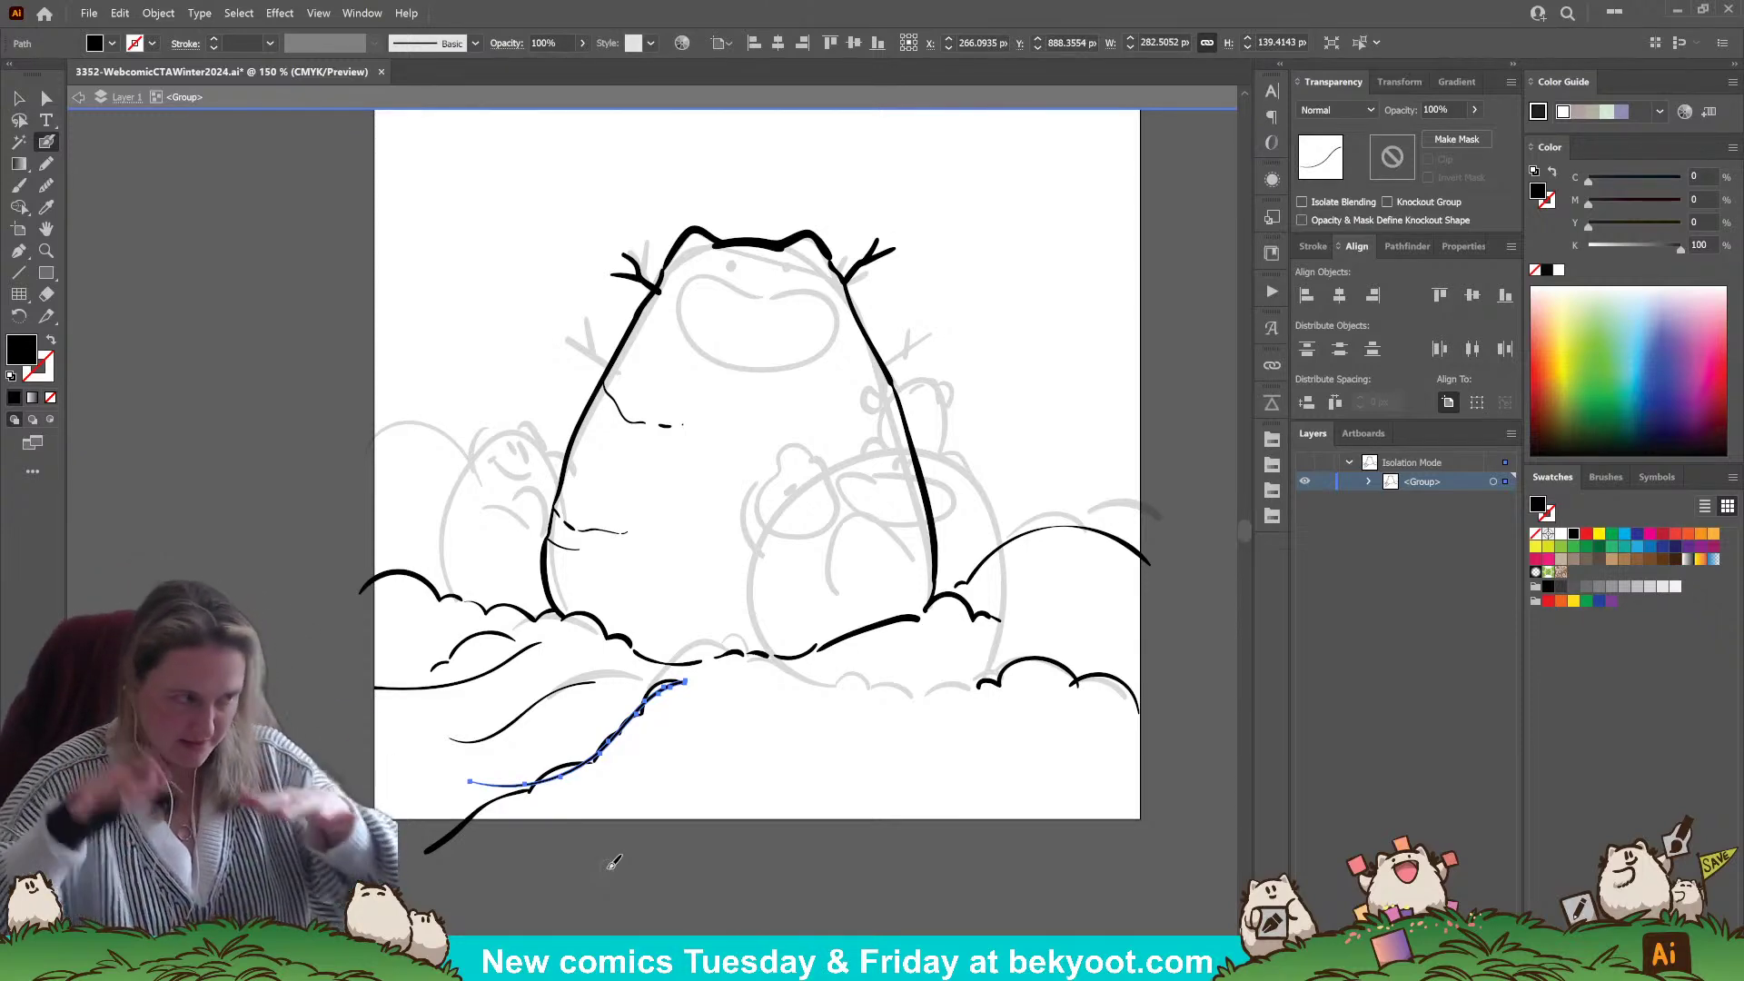
pyautogui.hotkey('ctrl', 'shift', 'a')
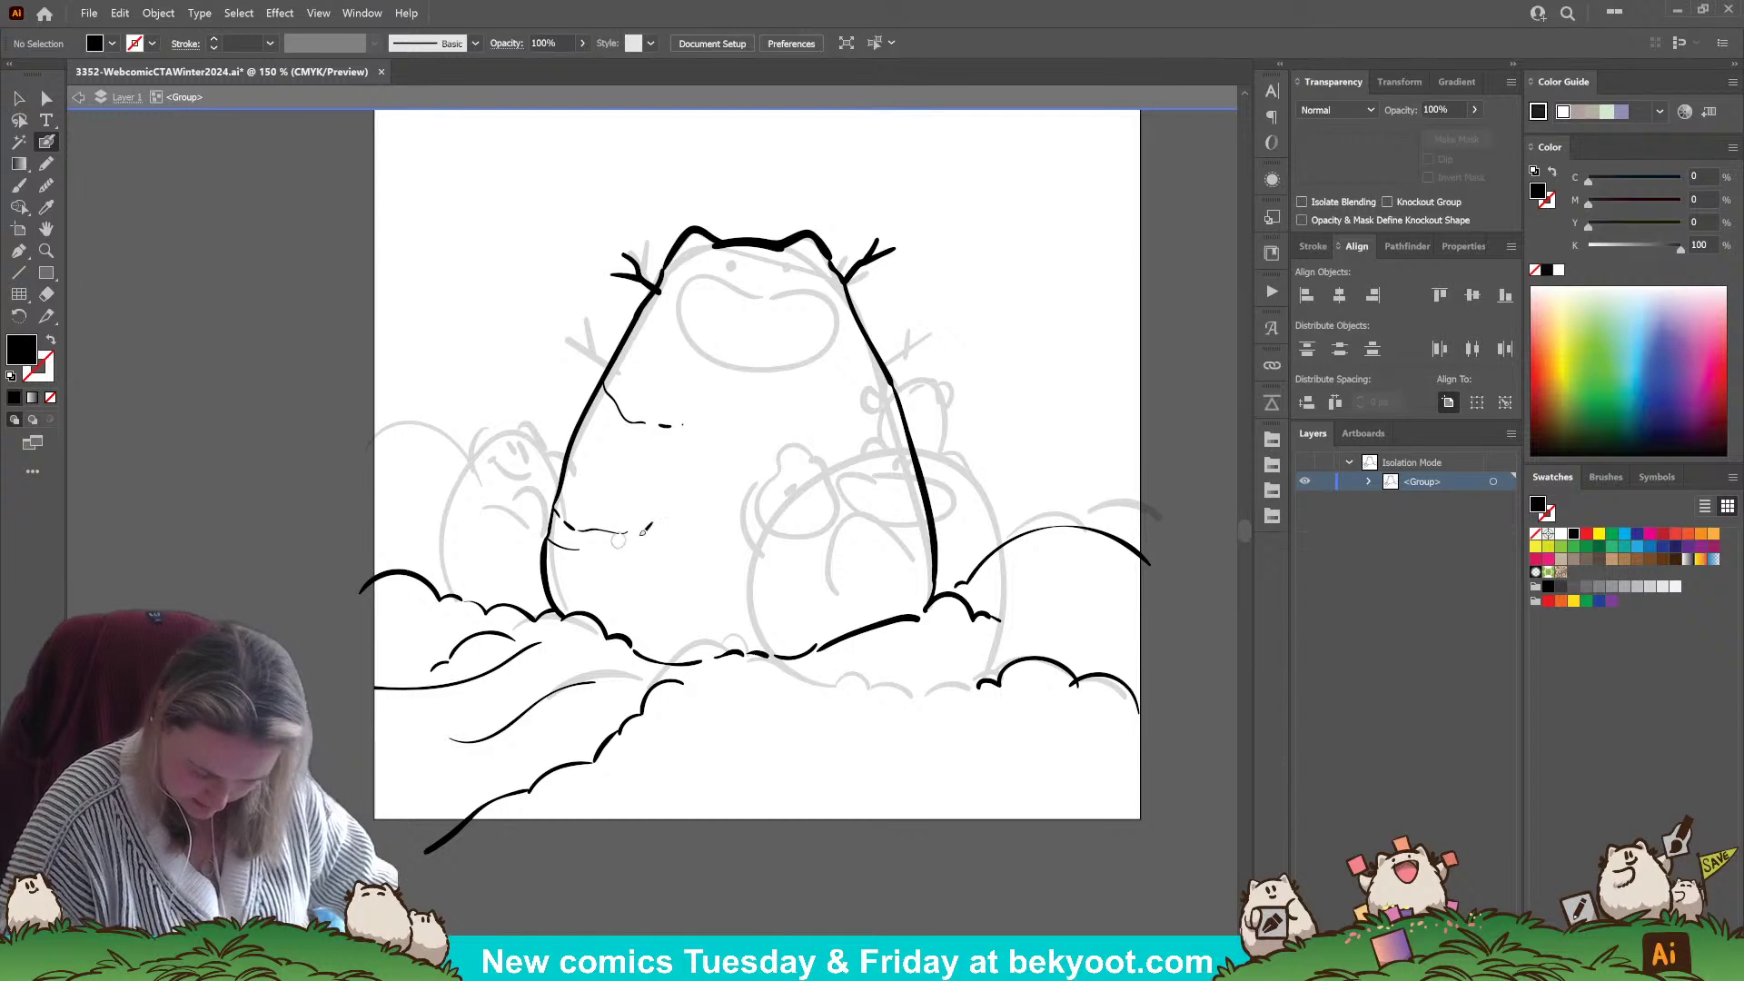
pyautogui.keyDown('ctrl'); pyautogui.click(531, 707); pyautogui.keyUp('ctrl')
pyautogui.press('Delete')
pyautogui.hotkey('shift', 'x')
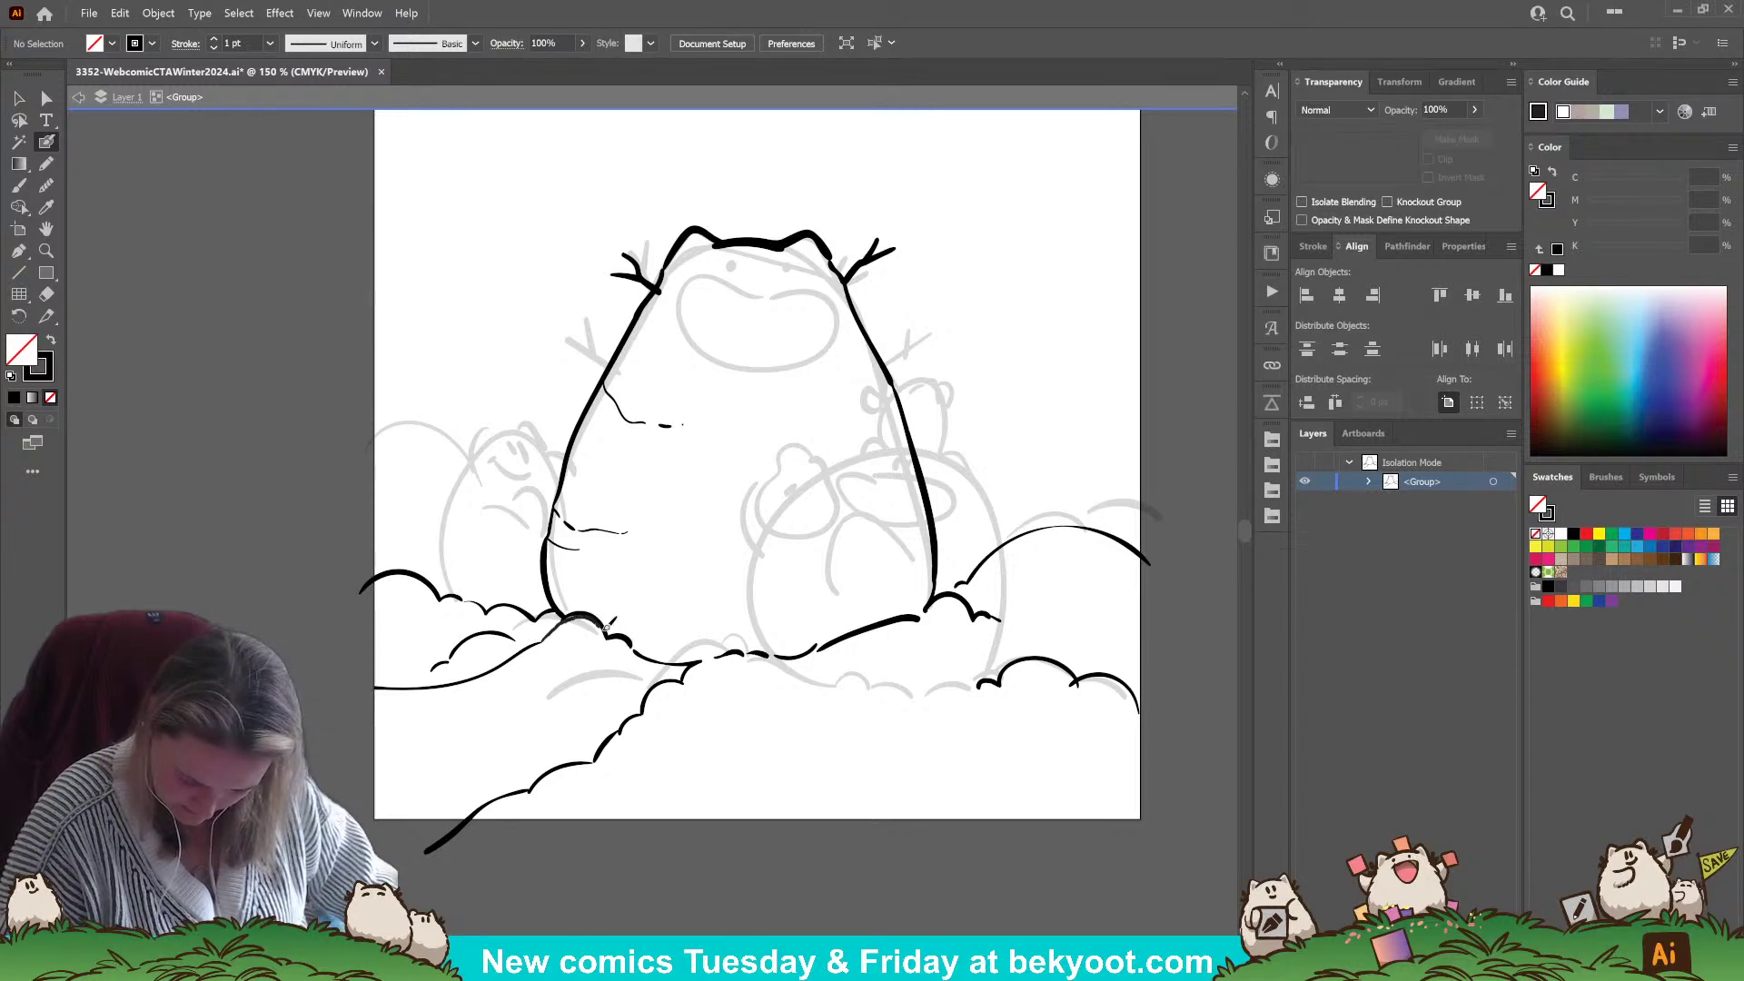
pyautogui.moveTo(559, 634); pyautogui.dragTo(606, 634)
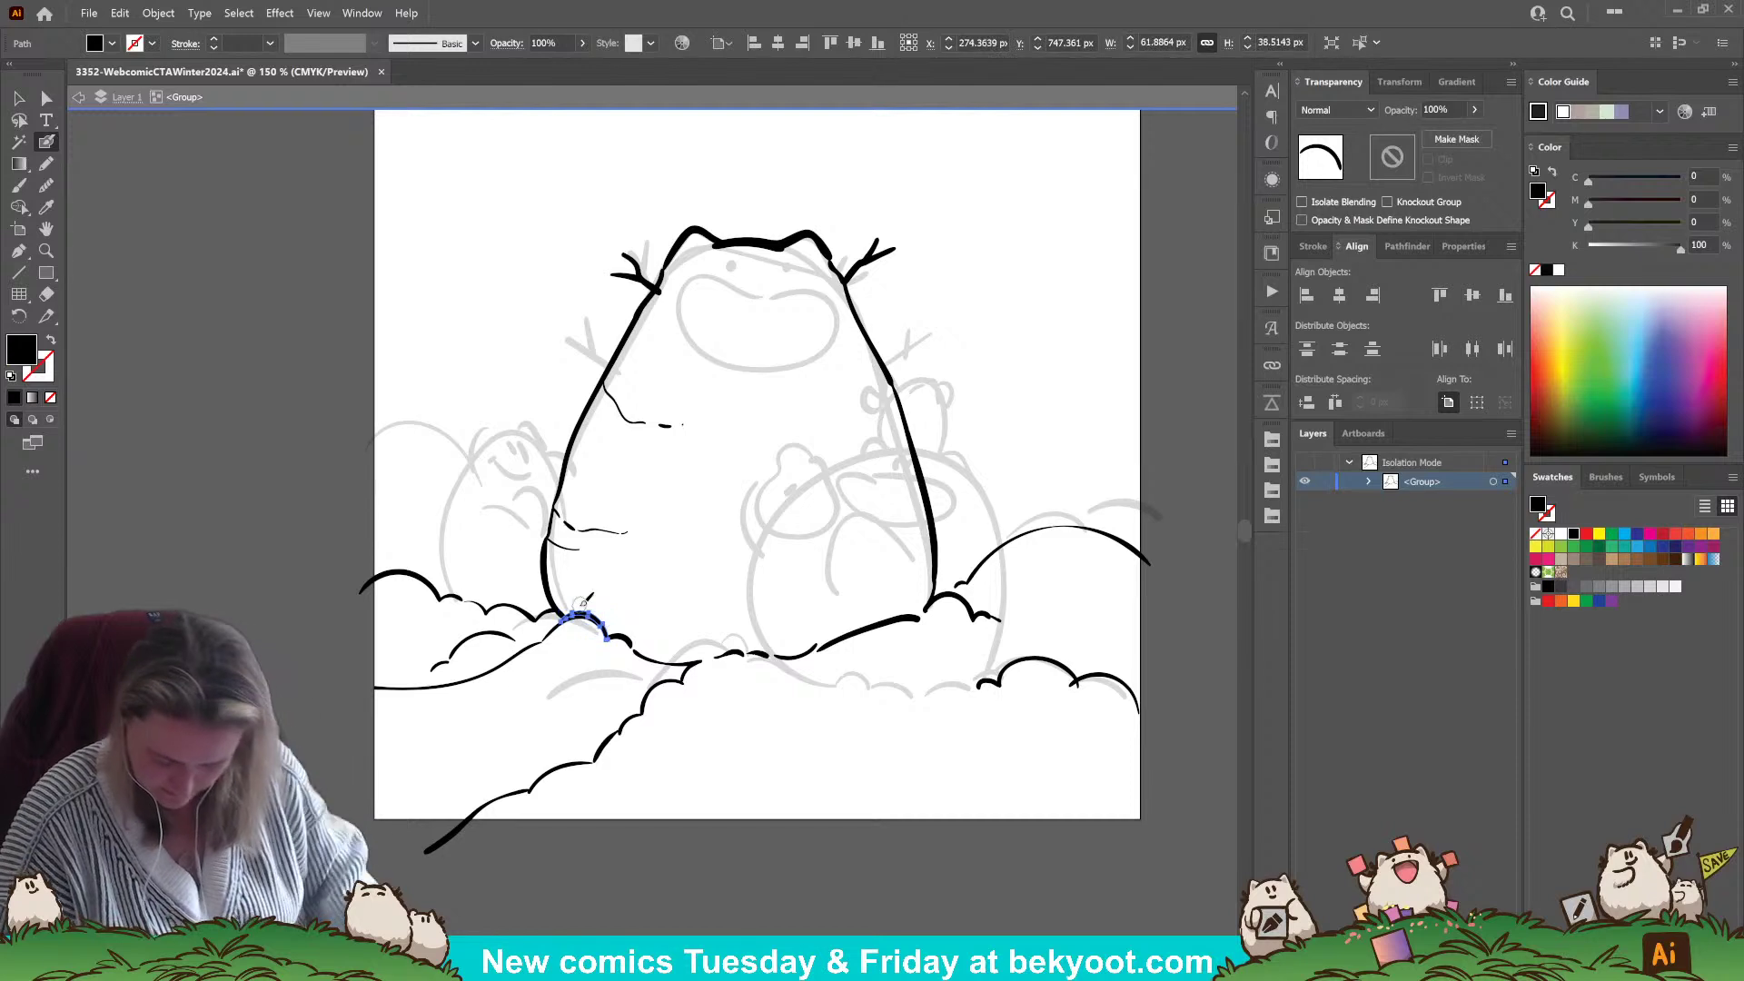
pyautogui.hotkey('ctrl', 'shift', 'a')
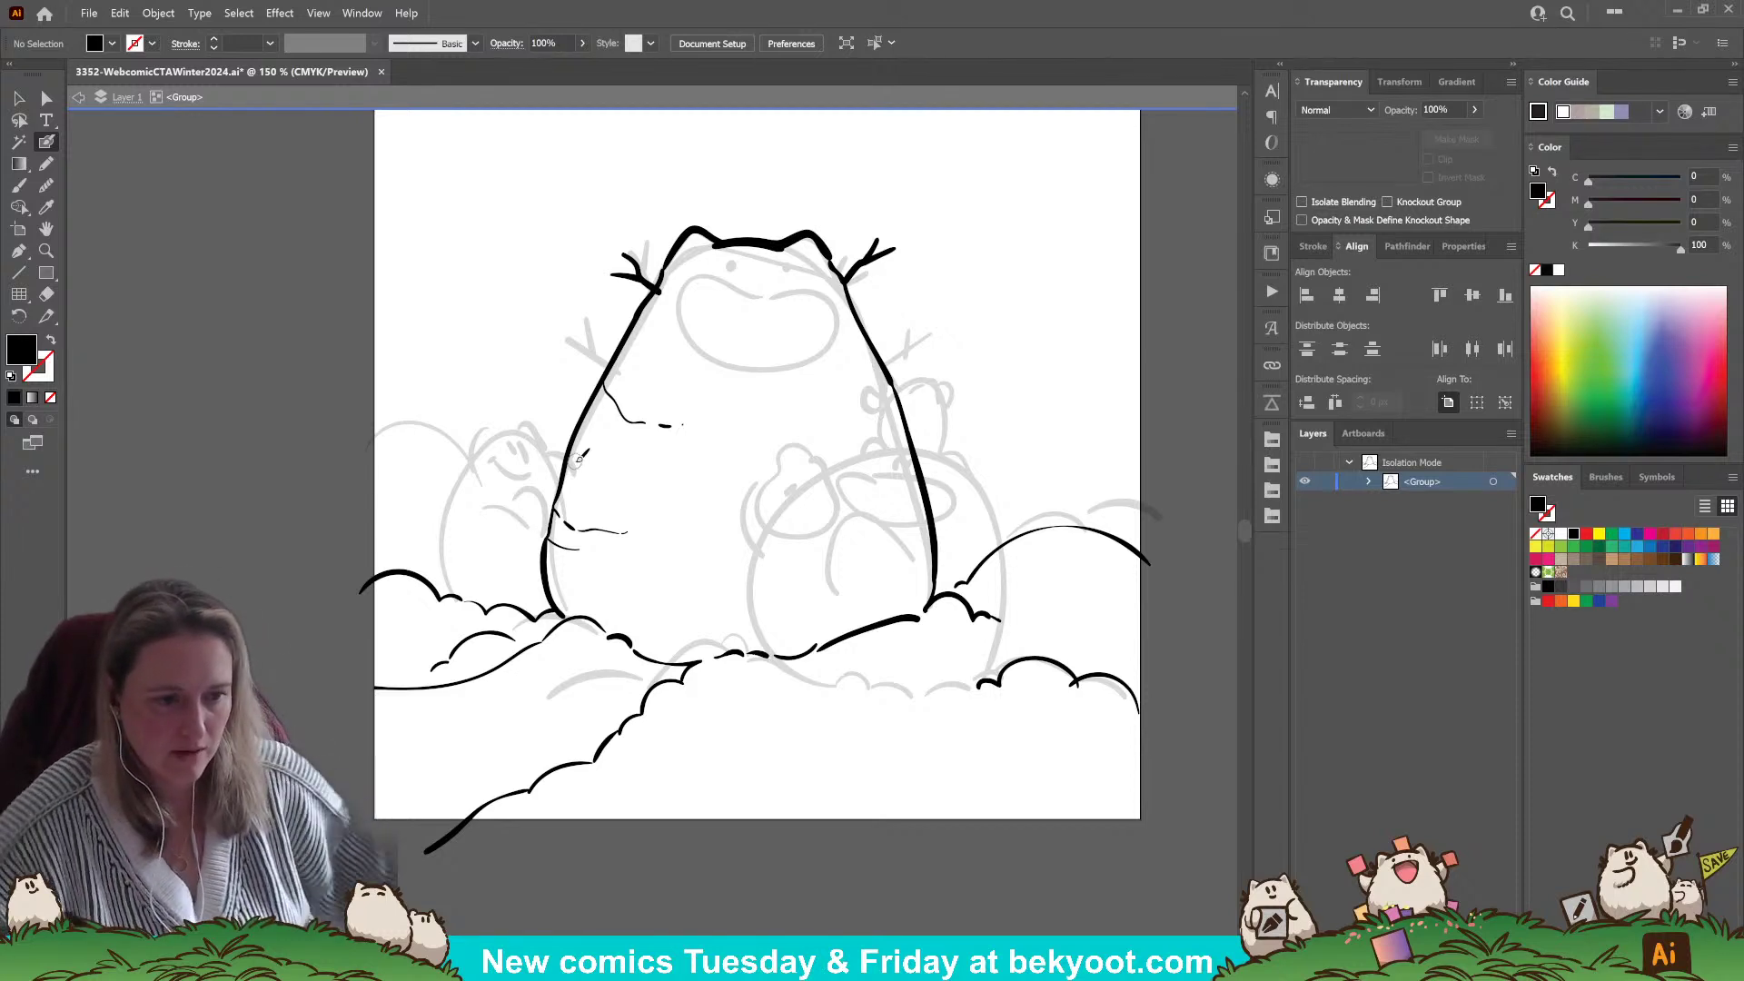
# - Ink the large character's wide open mouth and two dot eyes above it
pyautogui.moveTo(751, 814)
pyautogui.mouseDown()
pyautogui.moveTo(490, 782)
pyautogui.moveTo(648, 814)
pyautogui.mouseUp()
pyautogui.moveTo(631, 315)
pyautogui.mouseDown()
pyautogui.moveTo(583, 297)
pyautogui.moveTo(548, 320)
pyautogui.moveTo(568, 369)
pyautogui.moveTo(645, 390)
pyautogui.moveTo(699, 352)
pyautogui.moveTo(693, 308)
pyautogui.moveTo(629, 312)
pyautogui.mouseUp()
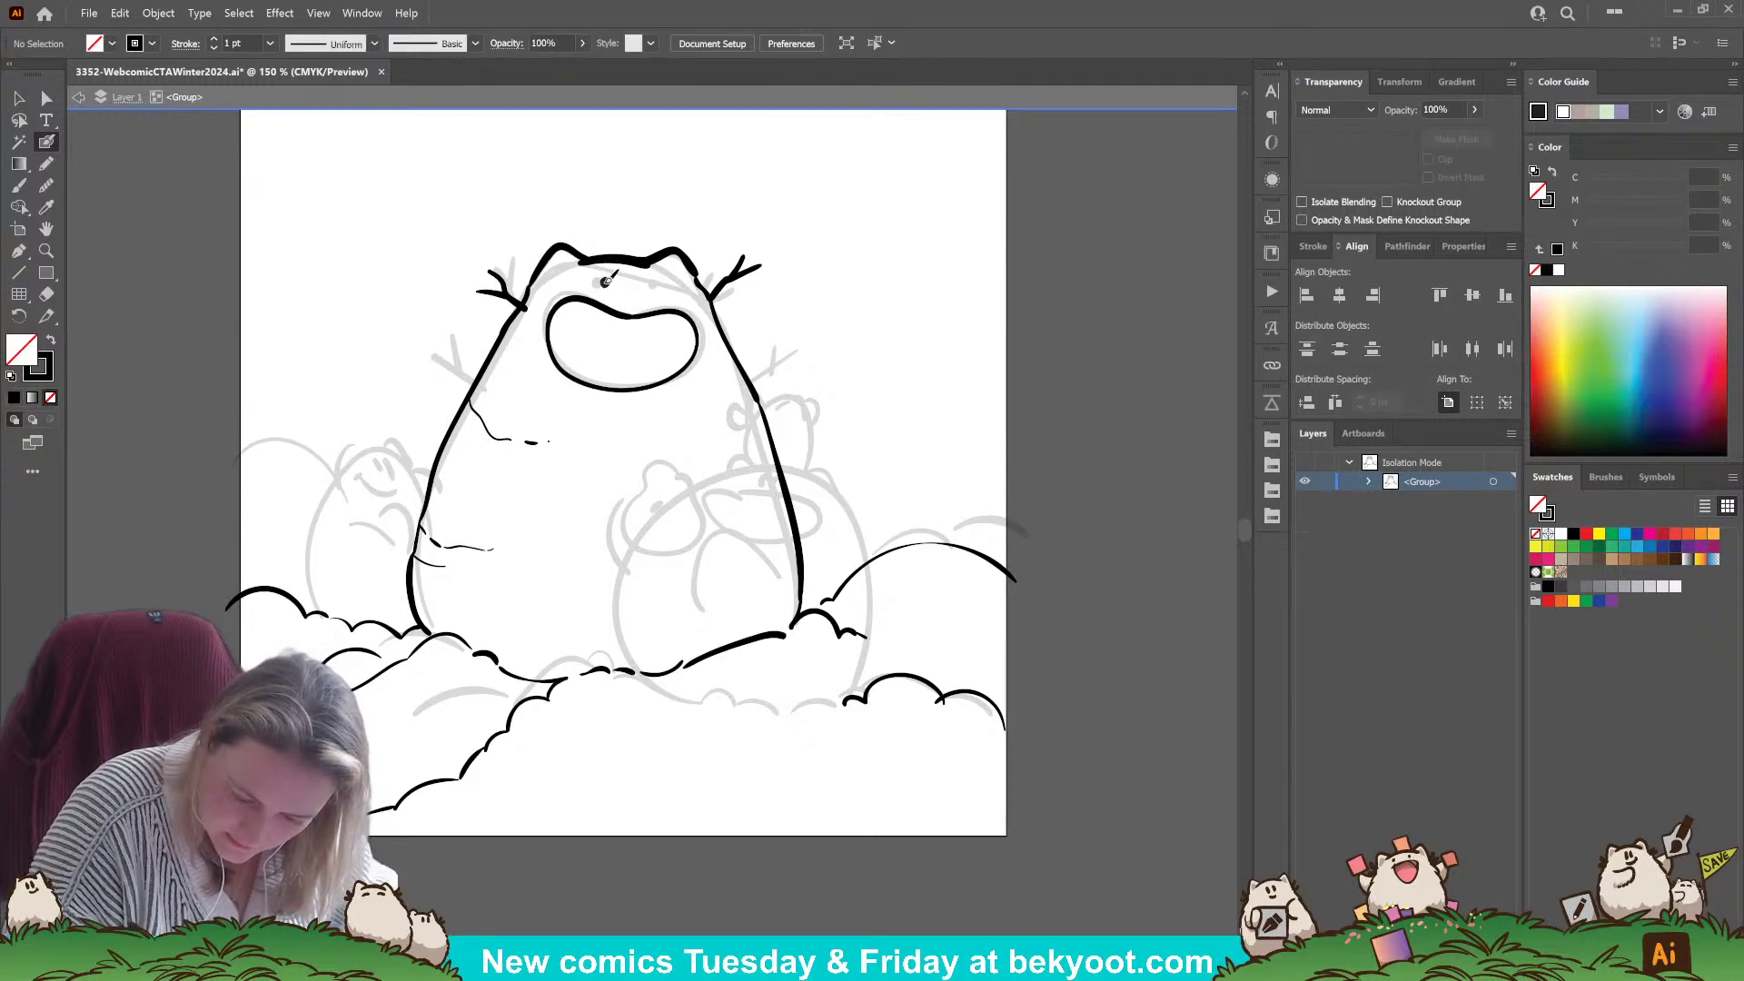
pyautogui.moveTo(644, 281); pyautogui.dragTo(641, 284)
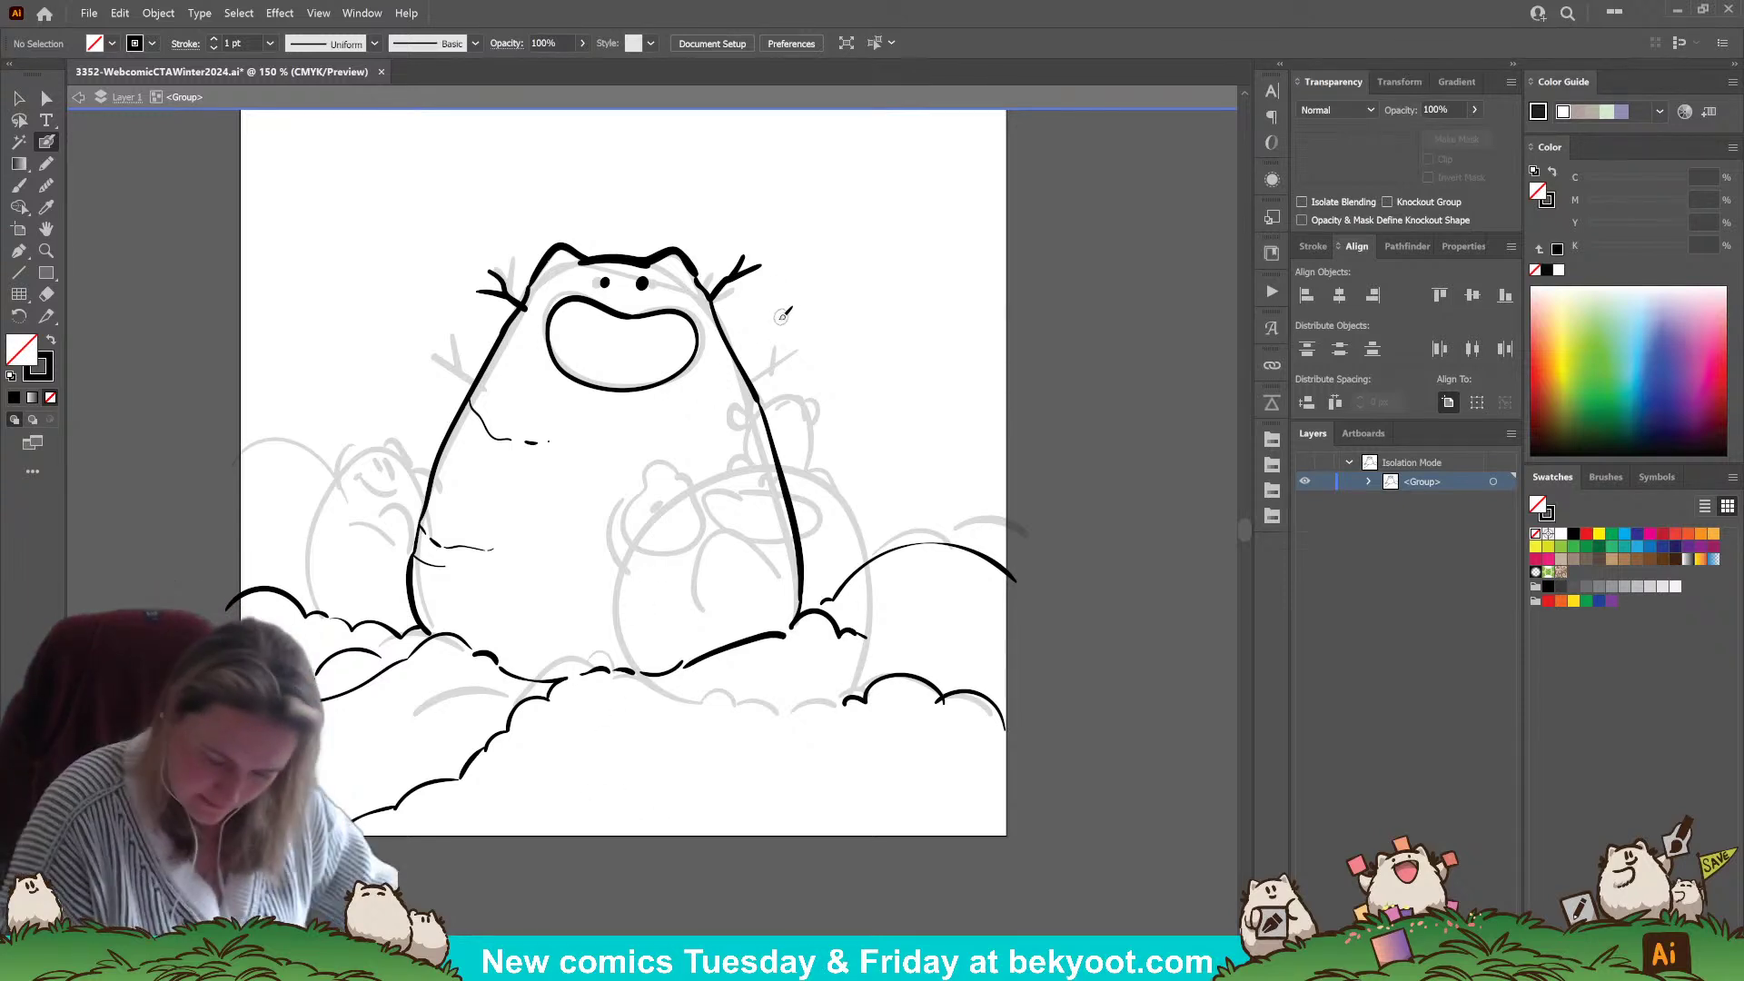
# - Try inking a short forked twig arm on the left side of the large character's body, reworking its prongs
pyautogui.moveTo(480, 390)
pyautogui.mouseDown()
pyautogui.moveTo(397, 328)
pyautogui.moveTo(500, 388)
pyautogui.moveTo(449, 312)
pyautogui.mouseUp()
pyautogui.hotkey('ctrl', 'z')
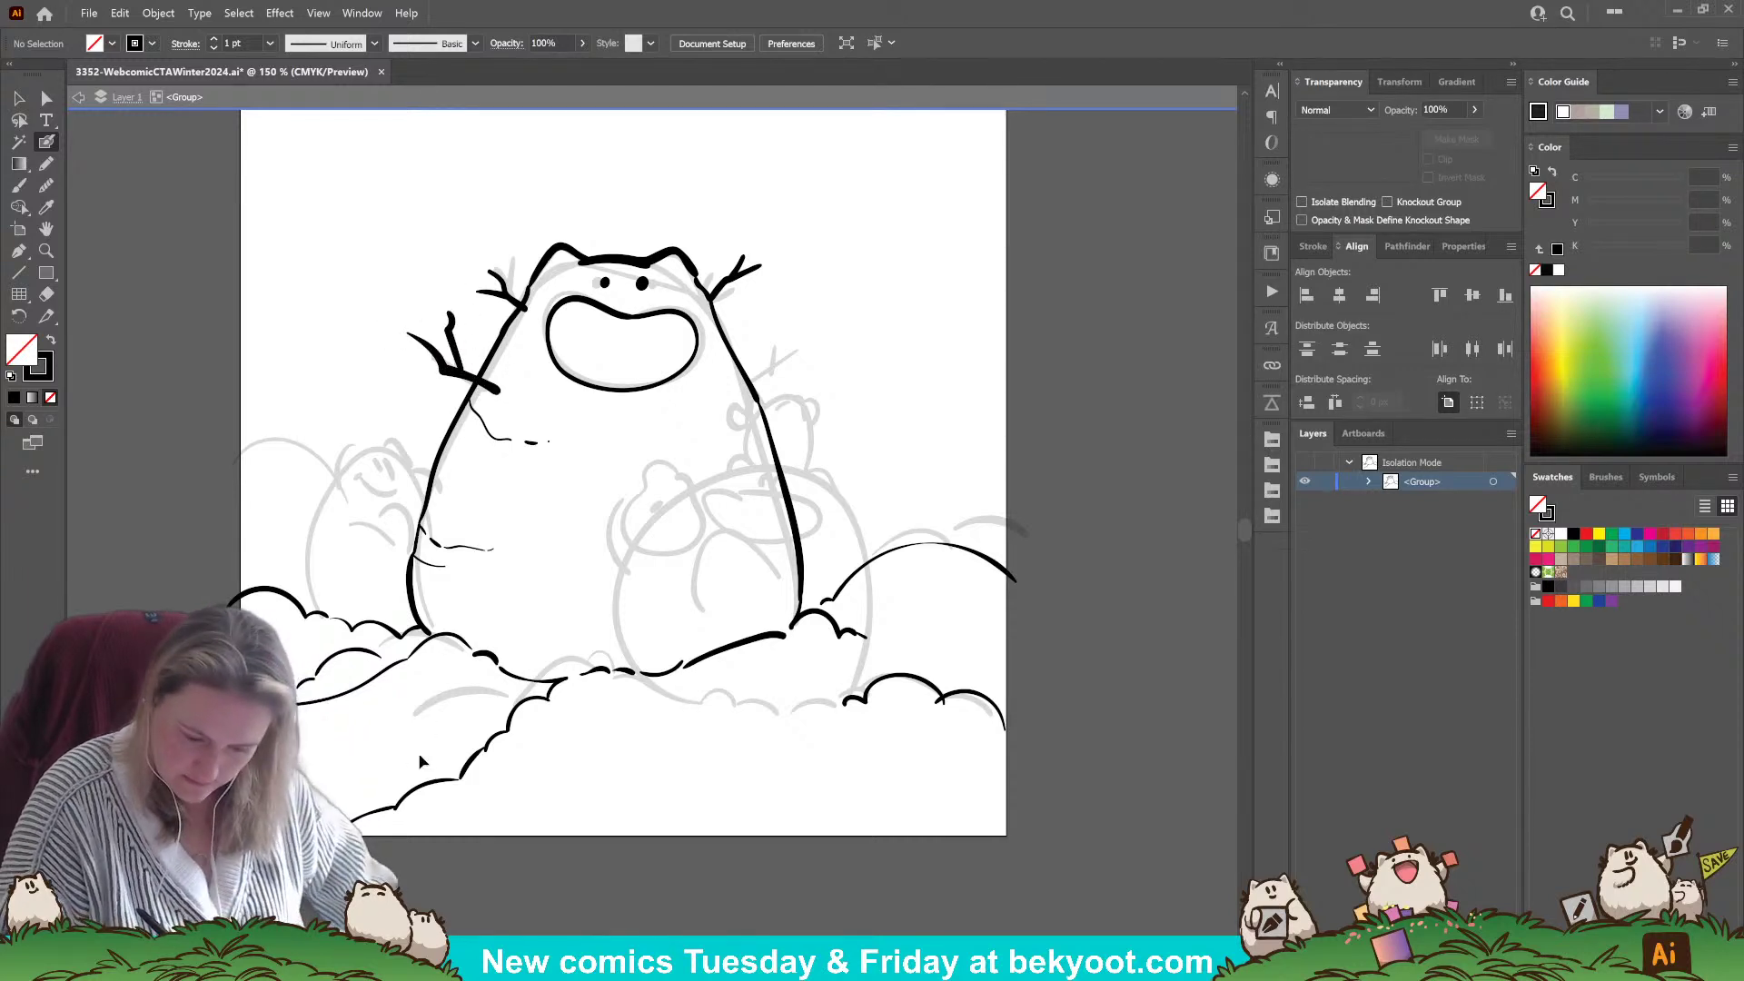
pyautogui.hotkey('ctrl', 'z')
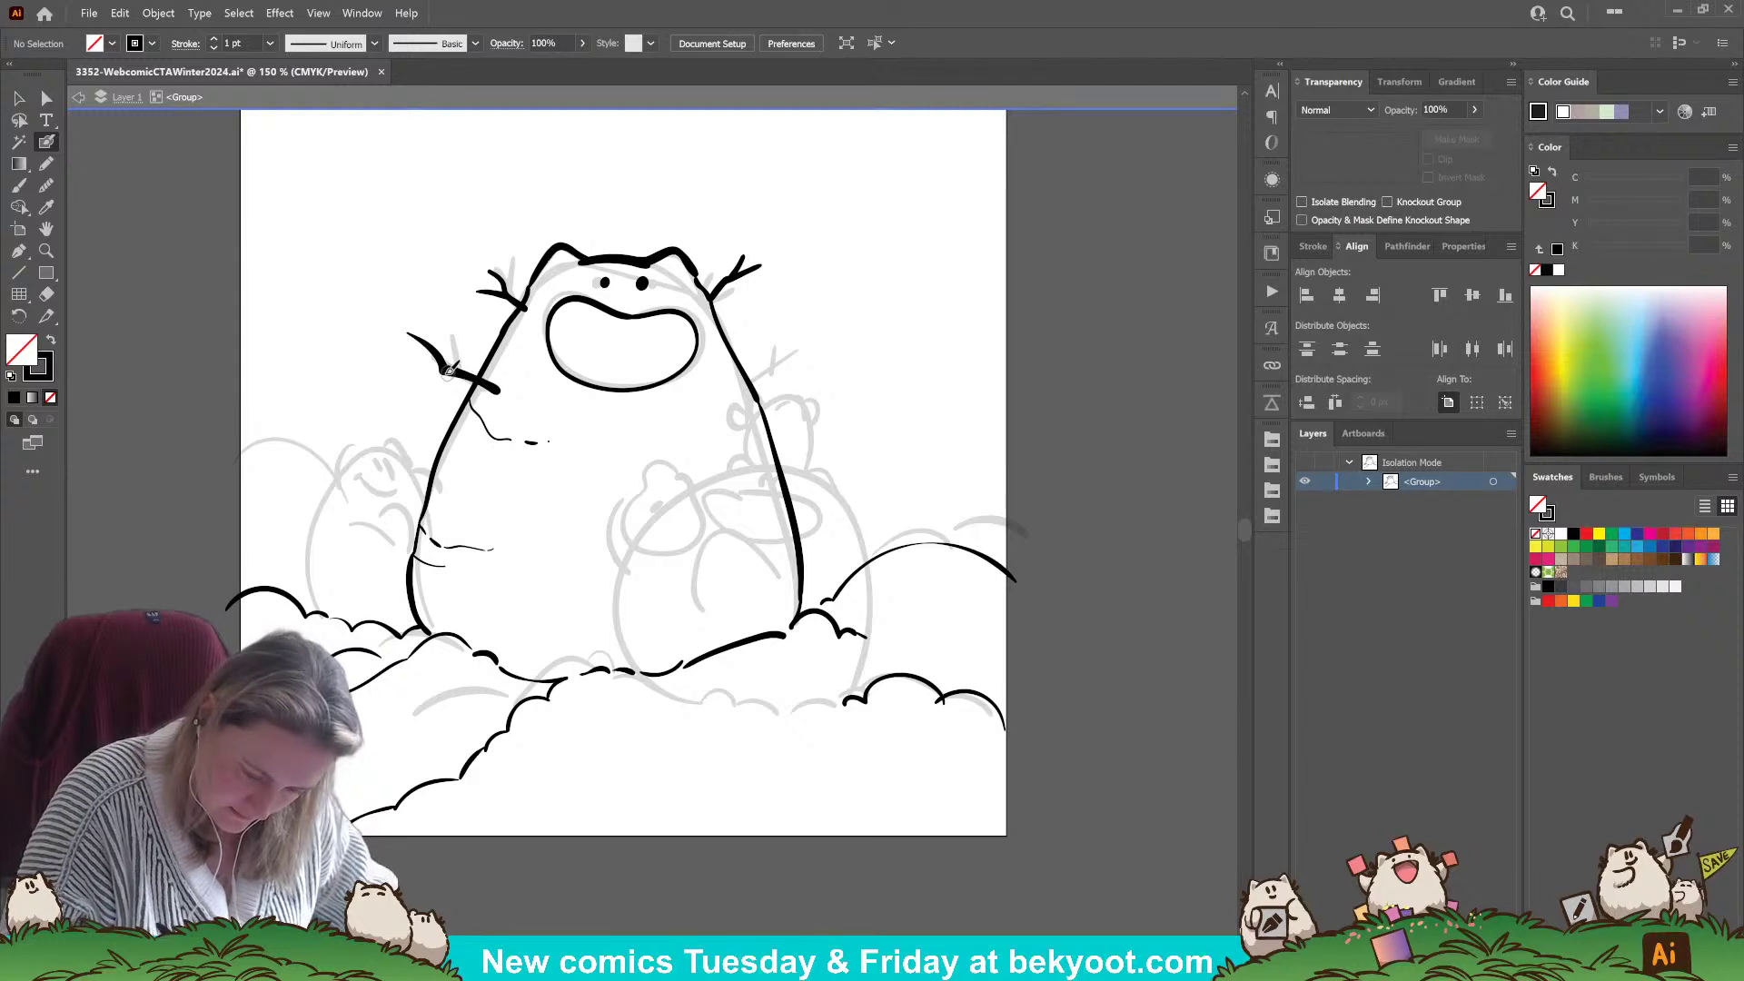
pyautogui.moveTo(451, 372); pyautogui.dragTo(424, 399)
pyautogui.hotkey('ctrl', 'z')
pyautogui.hotkey('ctrl', 'z')
# - Try a bent twig arm on the large character's left side with a branching upper prong and a long lower prong
pyautogui.moveTo(397, 342)
pyautogui.mouseDown()
pyautogui.moveTo(487, 385)
pyautogui.moveTo(387, 369)
pyautogui.moveTo(430, 351)
pyautogui.mouseUp()
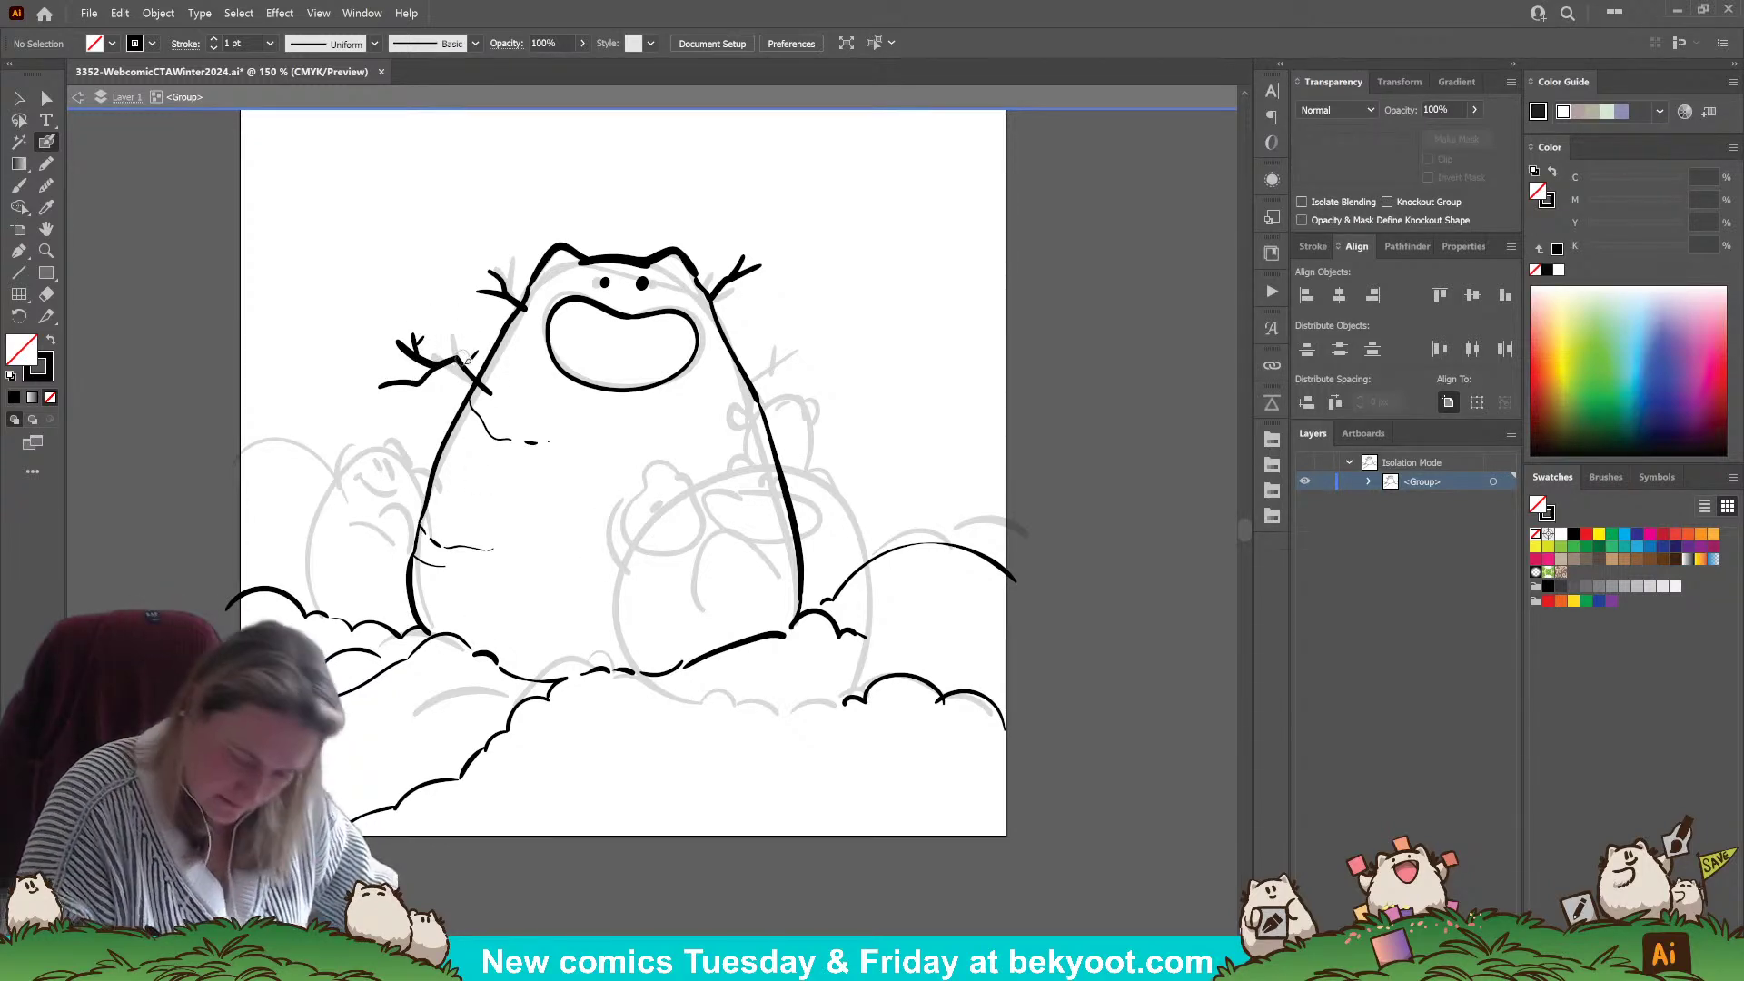
pyautogui.hotkey('ctrl', 'z')
pyautogui.hotkey('ctrl', 'z')
pyautogui.hotkey('ctrl', 'z')
pyautogui.hotkey('ctrl', 'z')
# - Try another lower prong on the left twig arm, and undo the whole arm back to the bare body outline
pyautogui.moveTo(401, 327)
pyautogui.mouseDown()
pyautogui.moveTo(506, 393)
pyautogui.moveTo(380, 324)
pyautogui.moveTo(413, 341)
pyautogui.moveTo(405, 306)
pyautogui.moveTo(422, 360)
pyautogui.moveTo(395, 334)
pyautogui.moveTo(392, 384)
pyautogui.mouseUp()
pyautogui.hotkey('ctrl', 'z')
pyautogui.hotkey('ctrl', 'z')
pyautogui.hotkey('ctrl', 'z')
pyautogui.hotkey('ctrl', 'z')
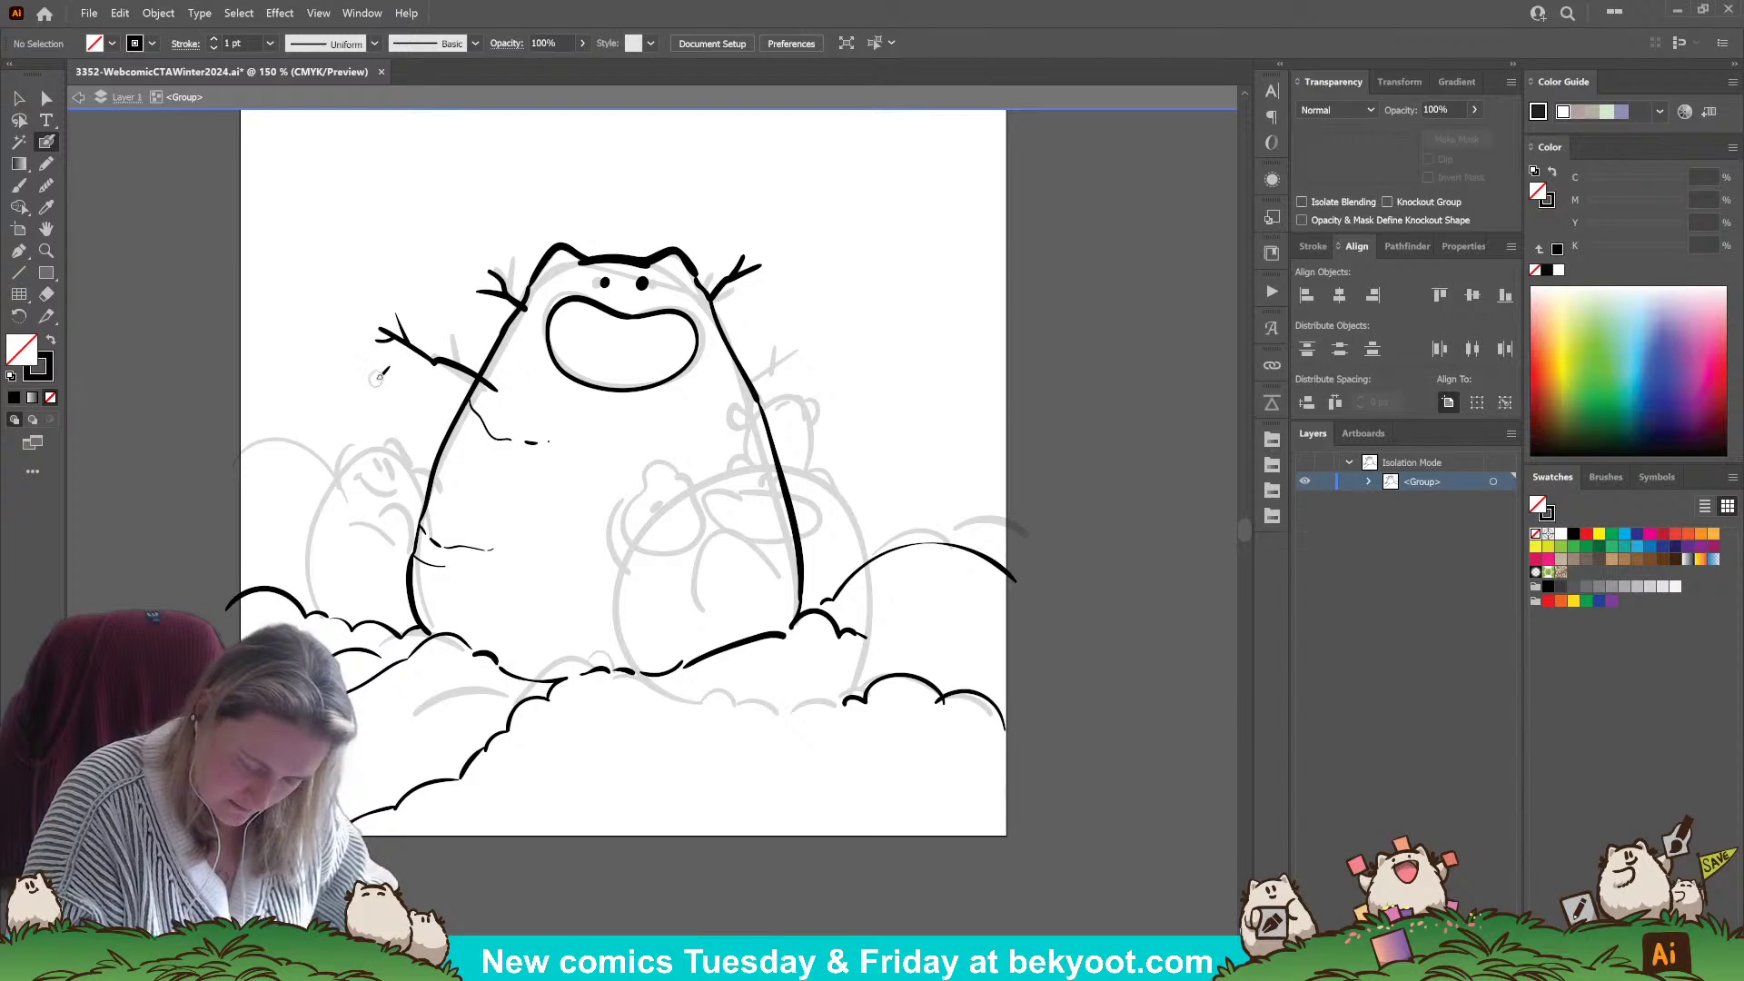
pyautogui.hotkey('ctrl', 'z')
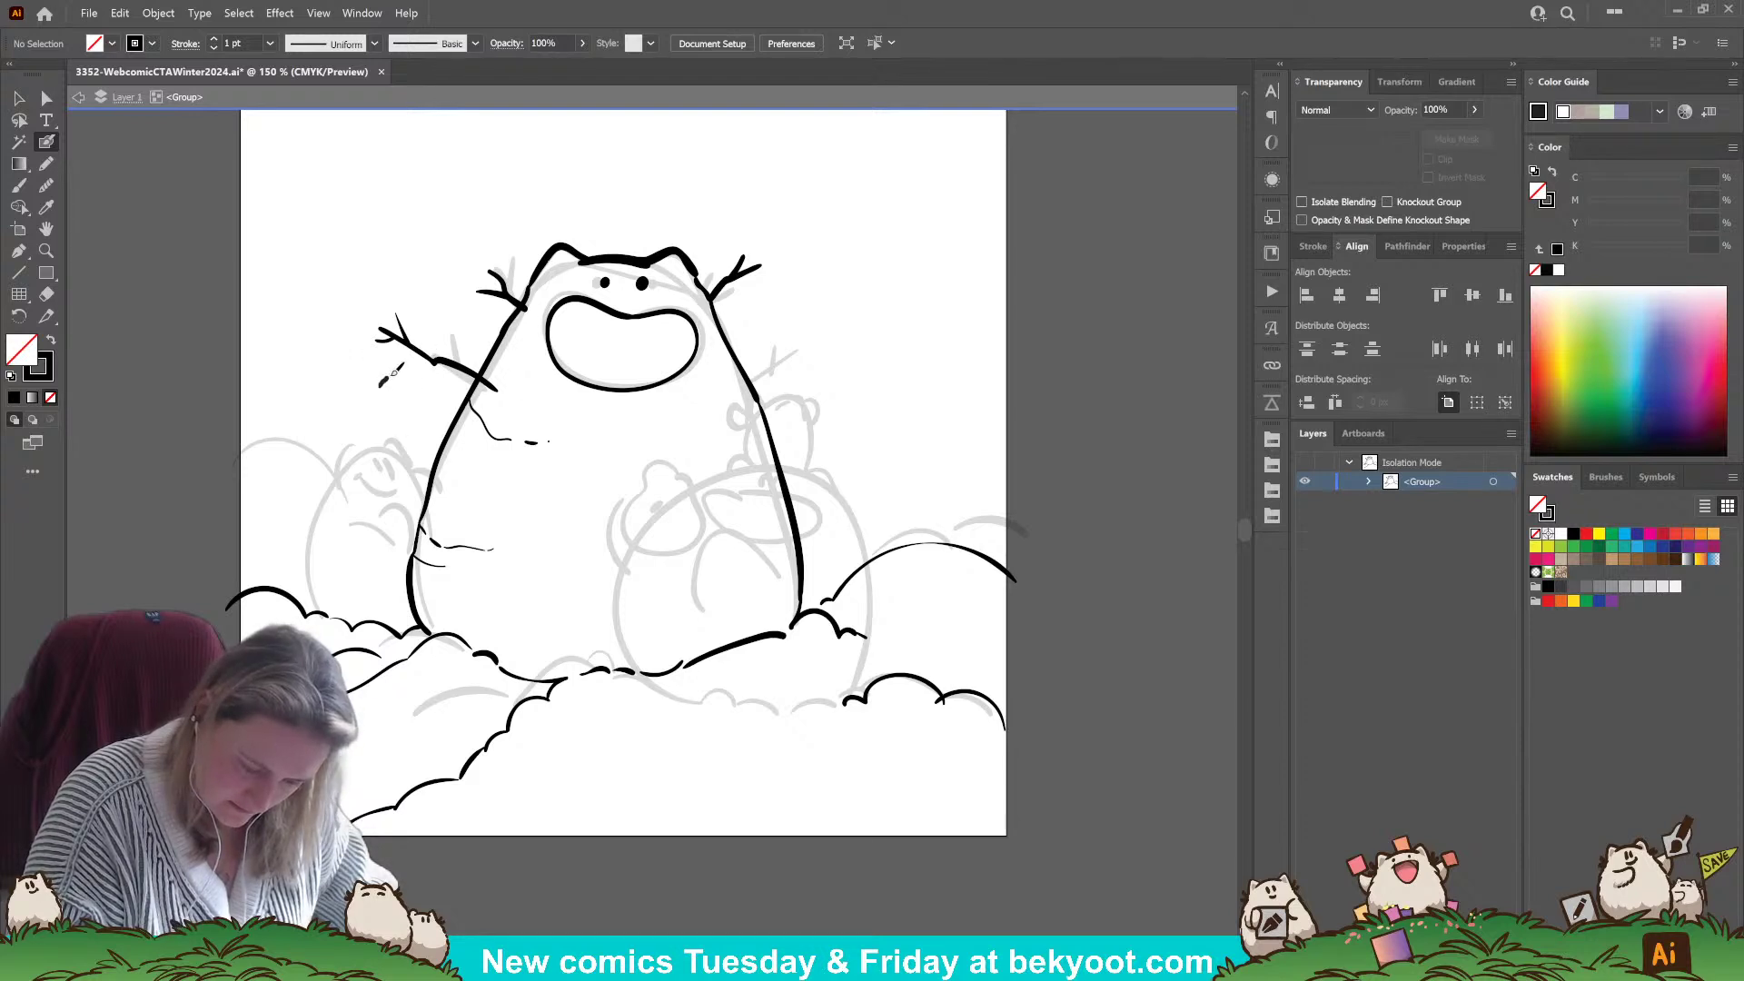
pyautogui.moveTo(430, 356); pyautogui.dragTo(400, 370)
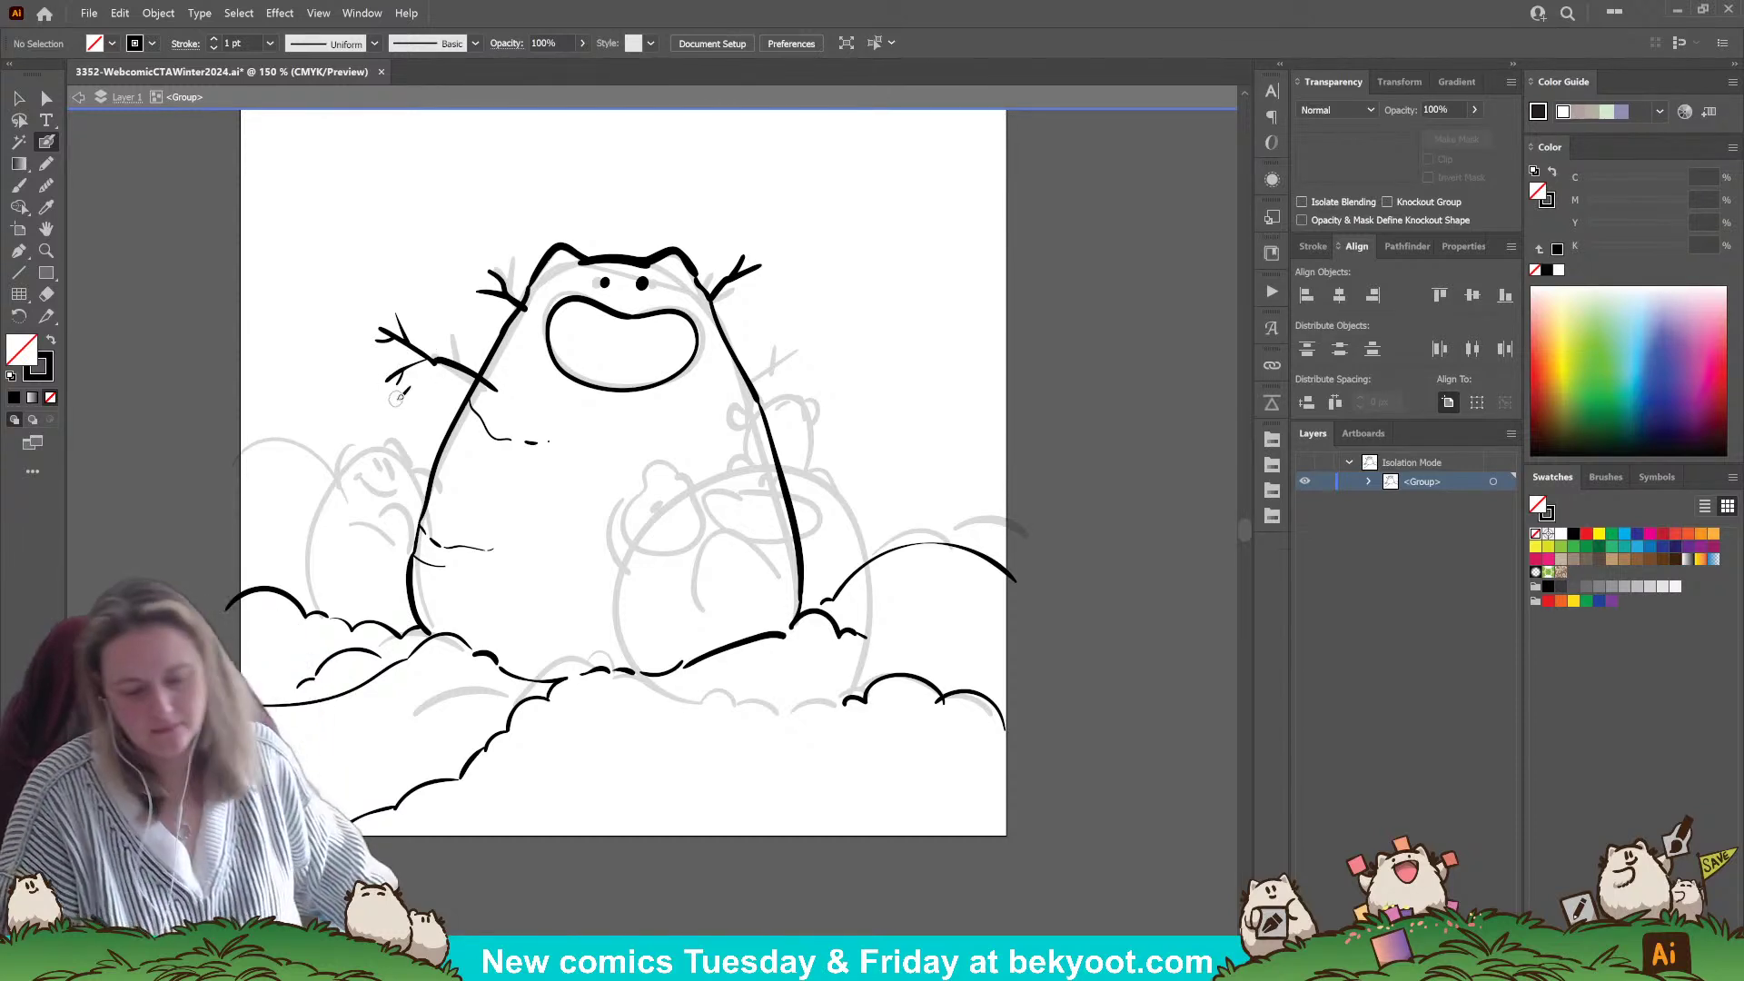
pyautogui.hotkey('ctrl', 'z')
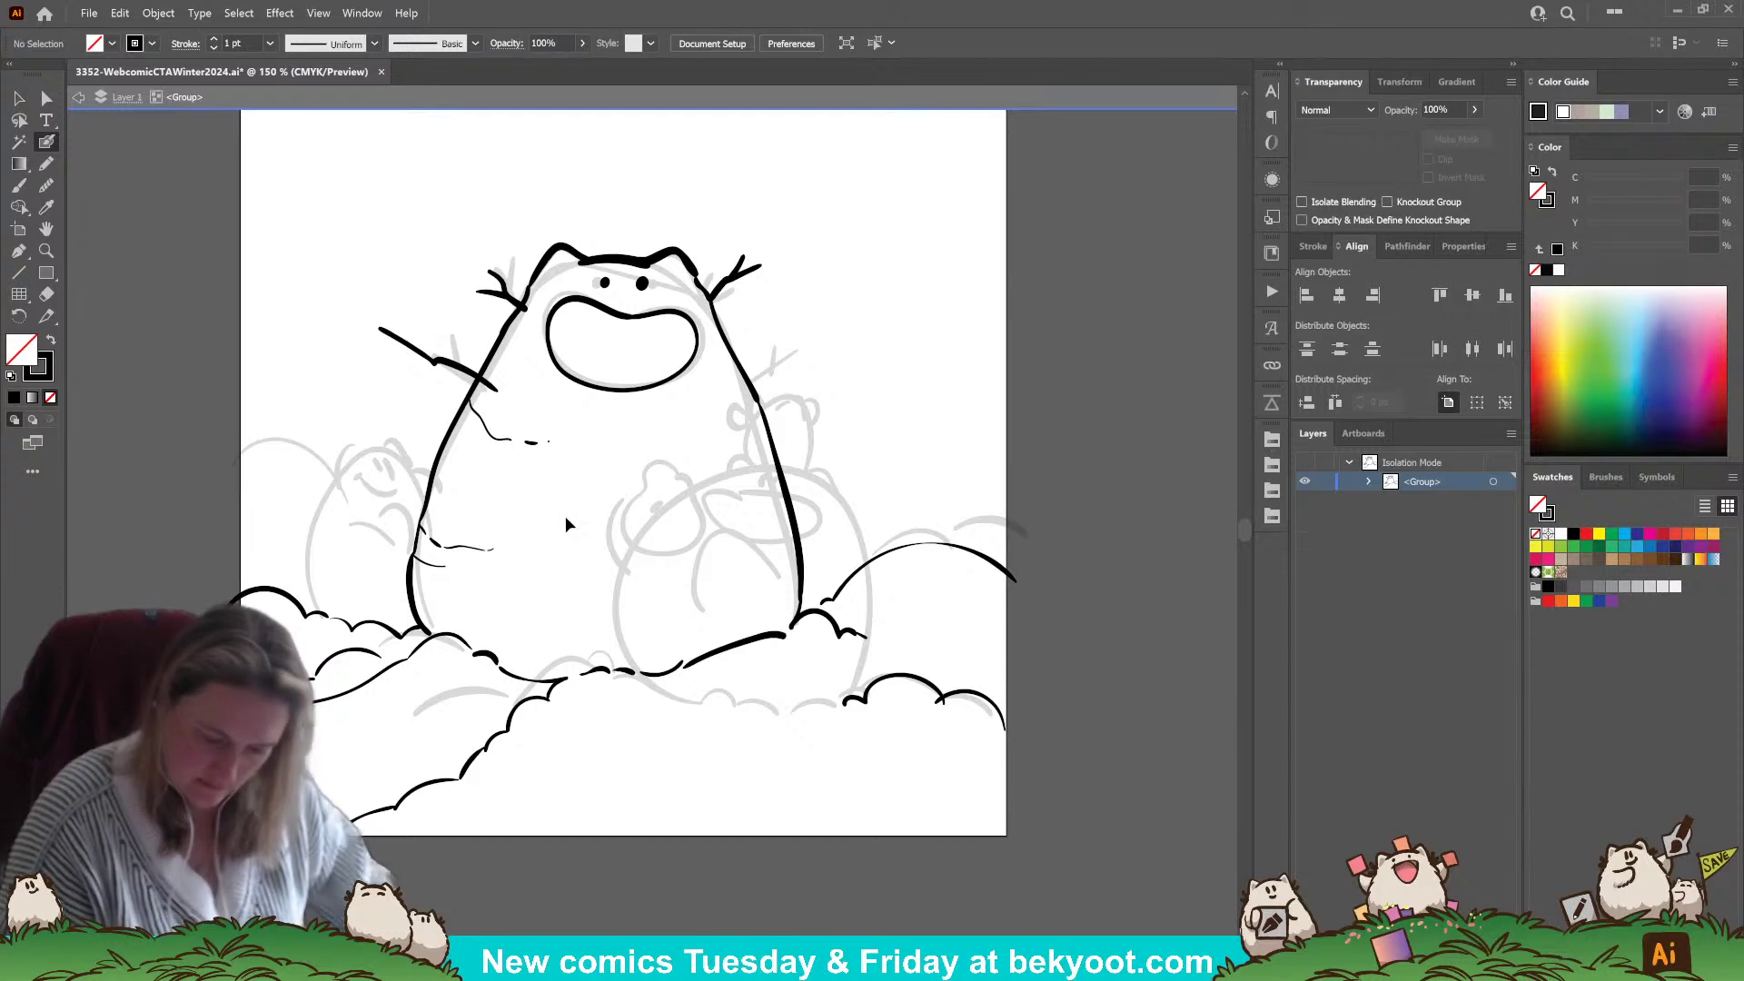
pyautogui.hotkey('ctrl', 'z')
pyautogui.hotkey('ctrl', 'z')
pyautogui.scroll(1, 636, 491)
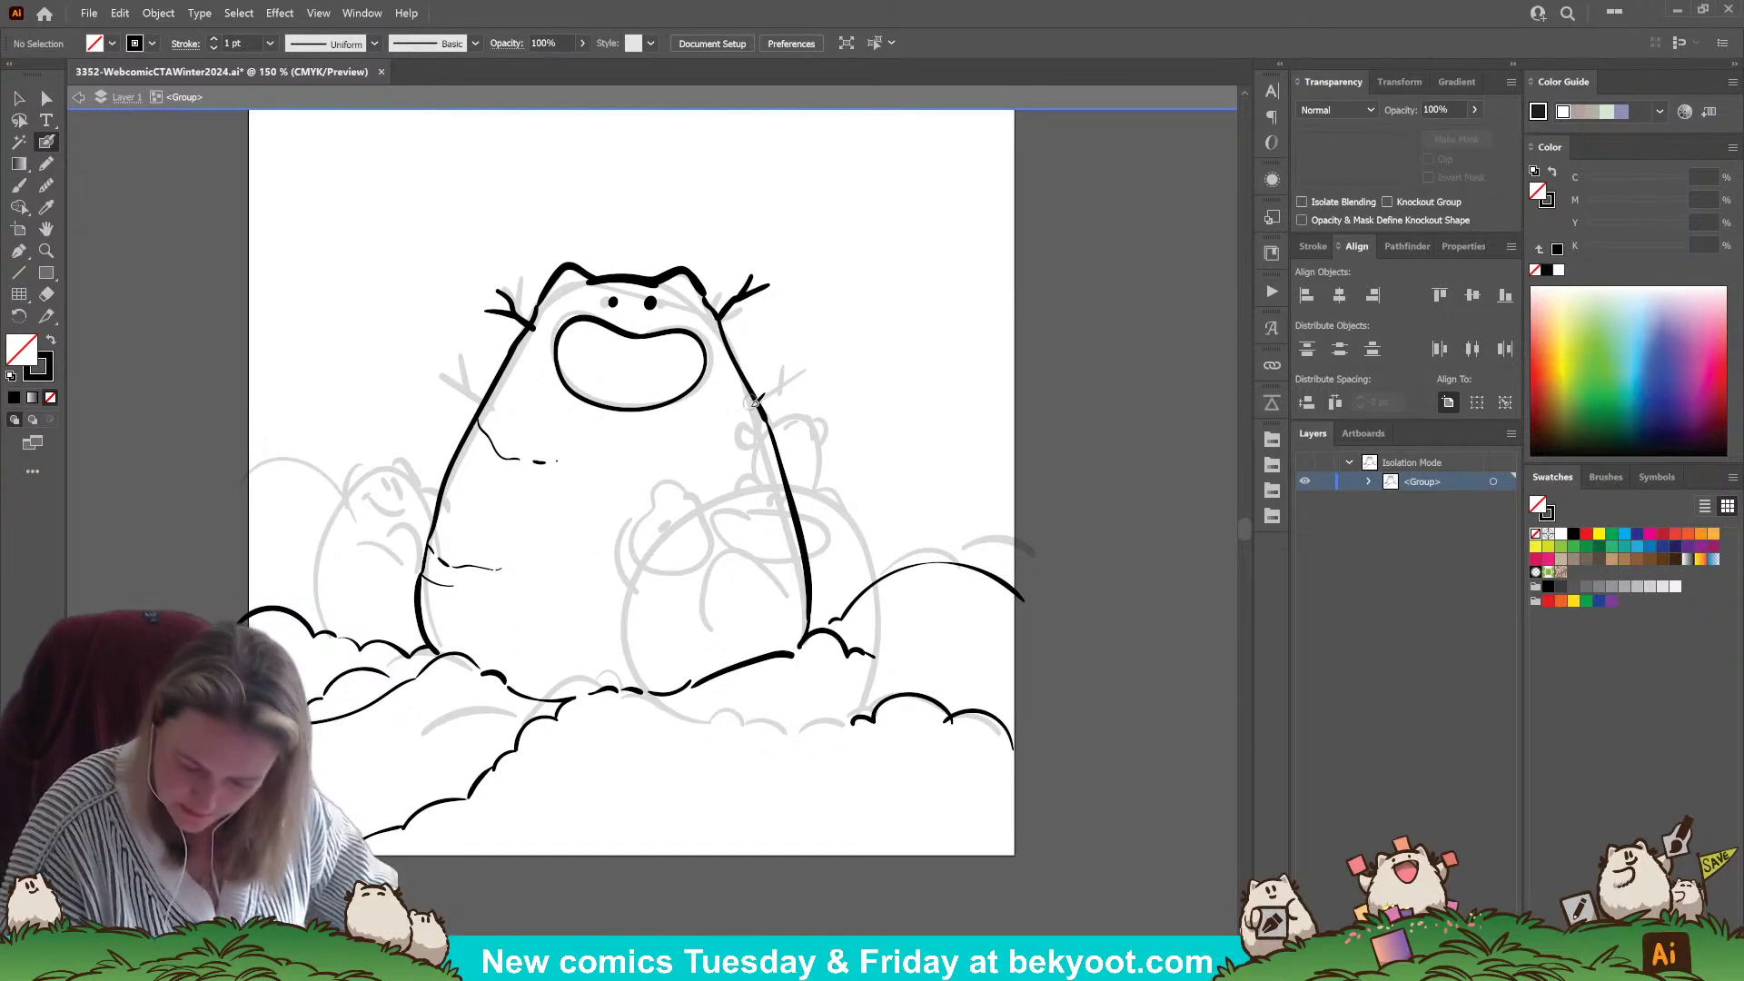
# - Try inking a short forked twig arm on the right side of the large character's body
pyautogui.moveTo(759, 397)
pyautogui.mouseDown()
pyautogui.moveTo(841, 334)
pyautogui.moveTo(800, 351)
pyautogui.moveTo(806, 370)
pyautogui.moveTo(763, 395)
pyautogui.moveTo(845, 337)
pyautogui.mouseUp()
pyautogui.hotkey('ctrl', 'z')
pyautogui.hotkey('ctrl', 'z')
pyautogui.hotkey('ctrl', 'z')
pyautogui.hotkey('ctrl', 'z')
pyautogui.moveTo(755, 401); pyautogui.dragTo(880, 323)
pyautogui.hotkey('ctrl', 'z')
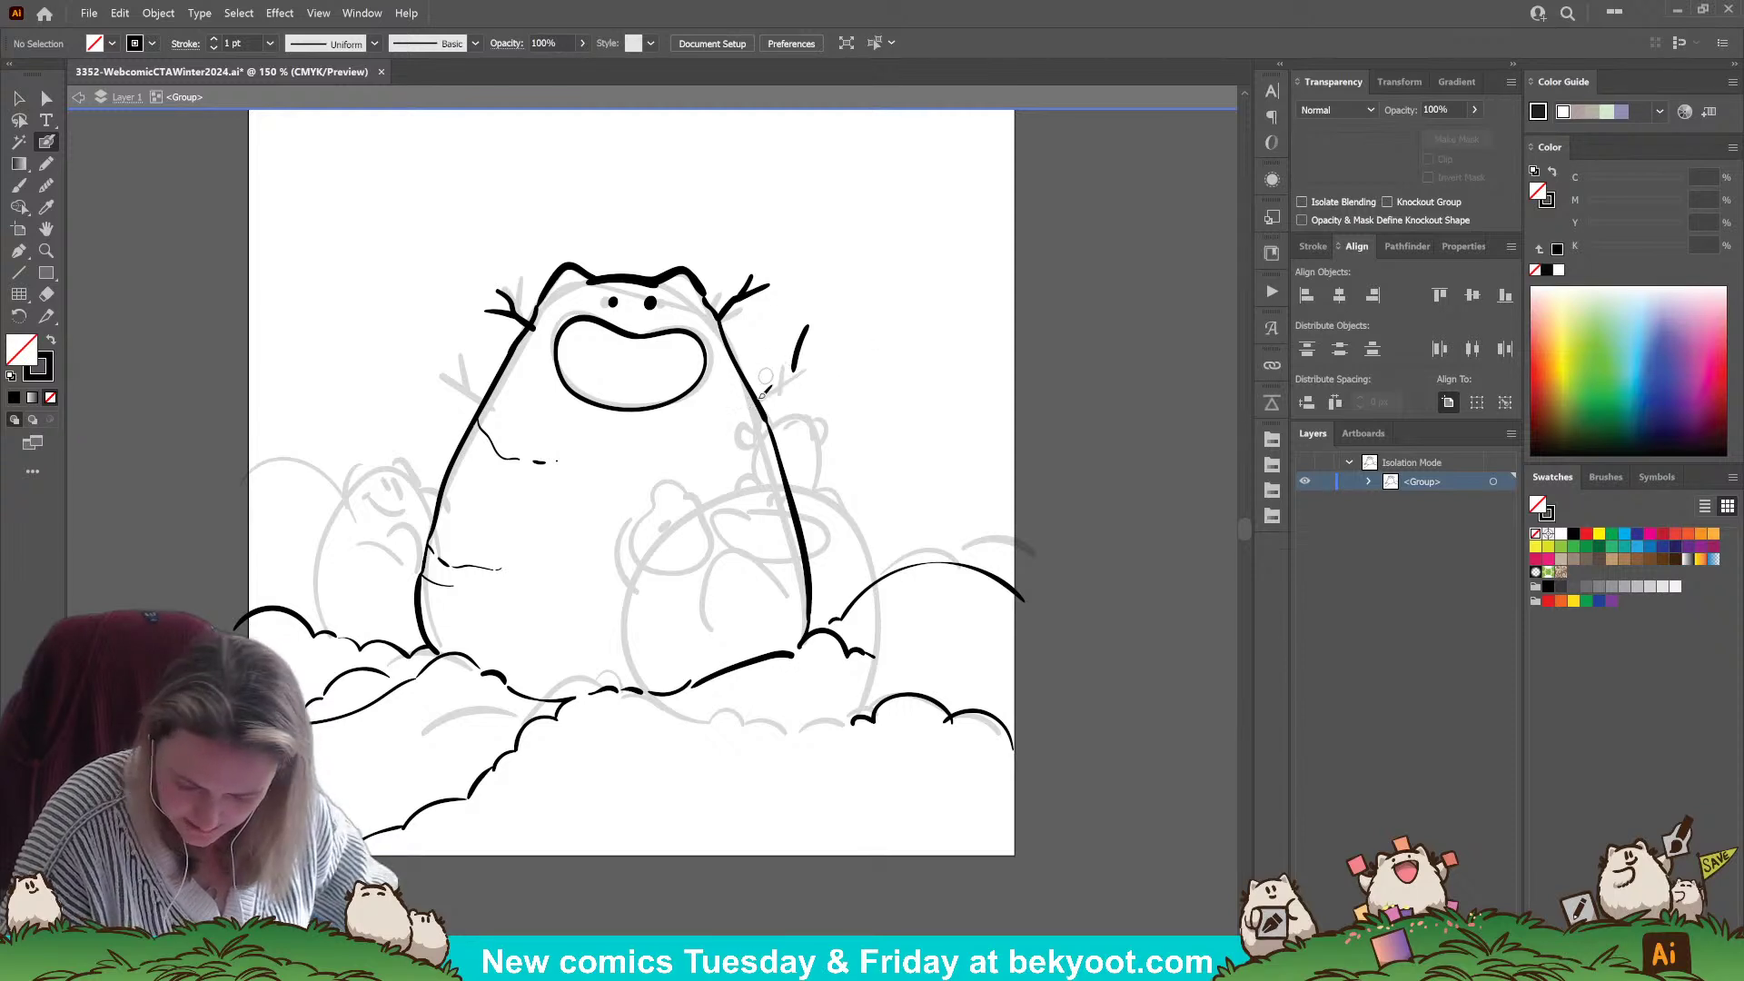
pyautogui.moveTo(755, 403)
pyautogui.mouseDown()
pyautogui.moveTo(818, 377)
pyautogui.moveTo(859, 327)
pyautogui.moveTo(843, 350)
pyautogui.moveTo(876, 354)
pyautogui.mouseUp()
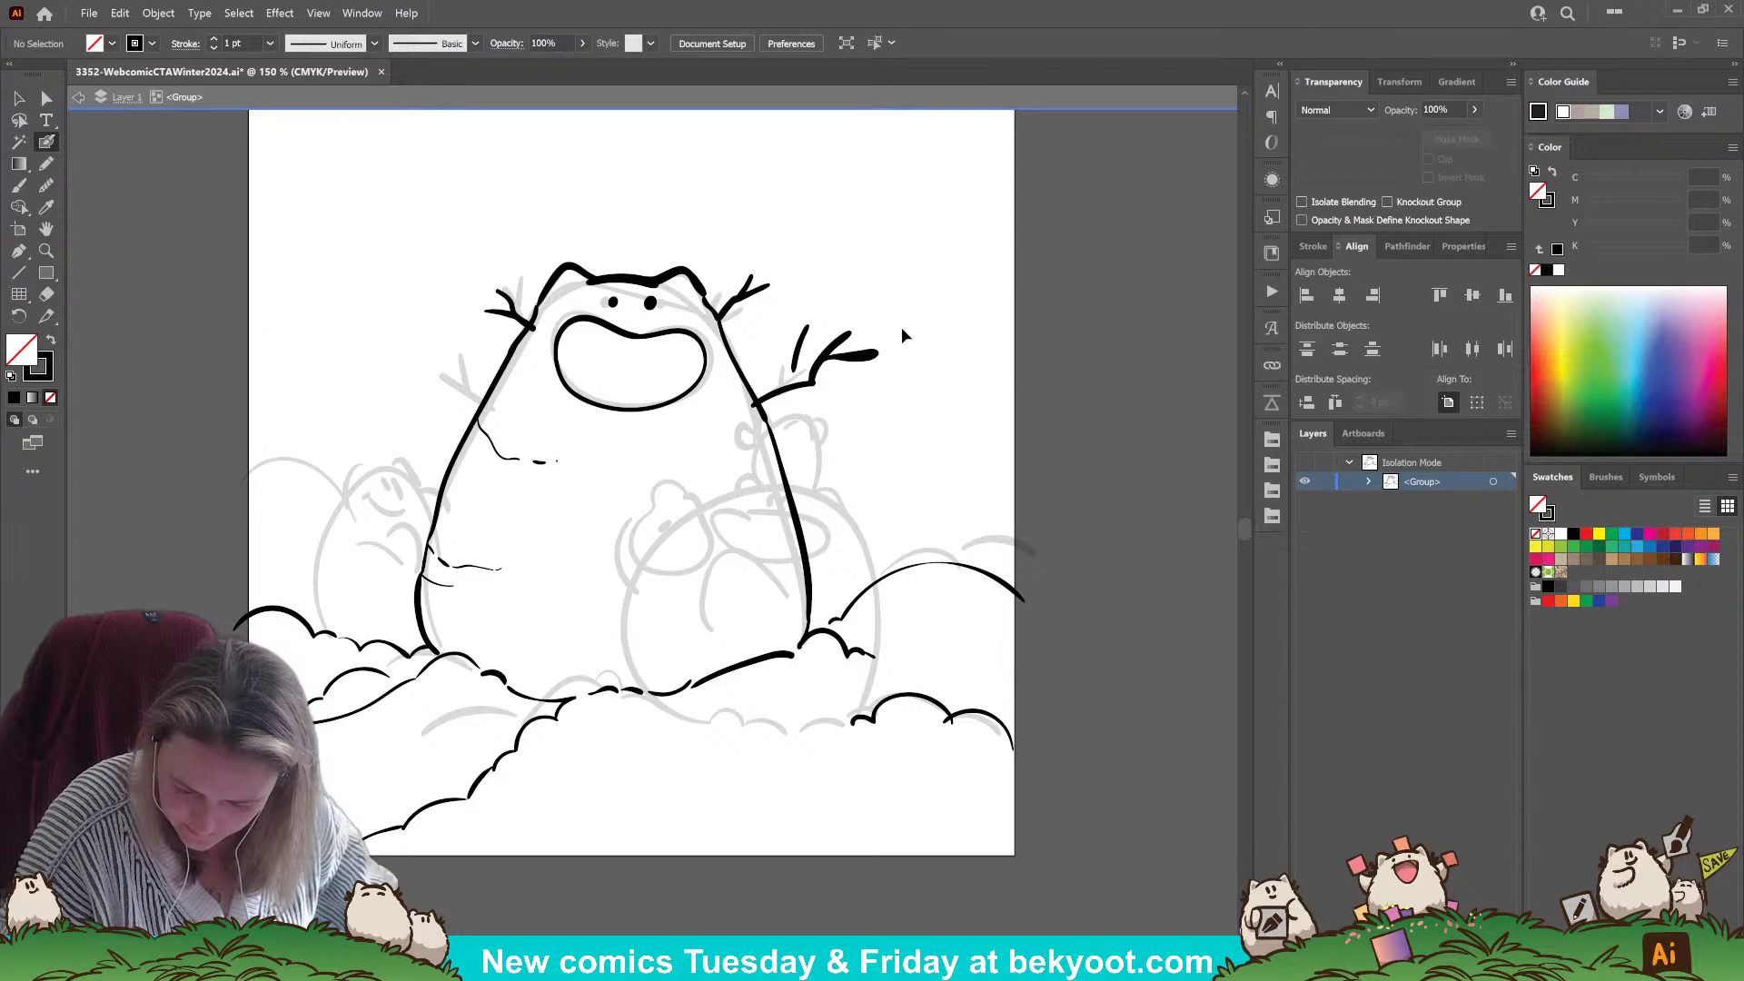
pyautogui.hotkey('ctrl', 'z')
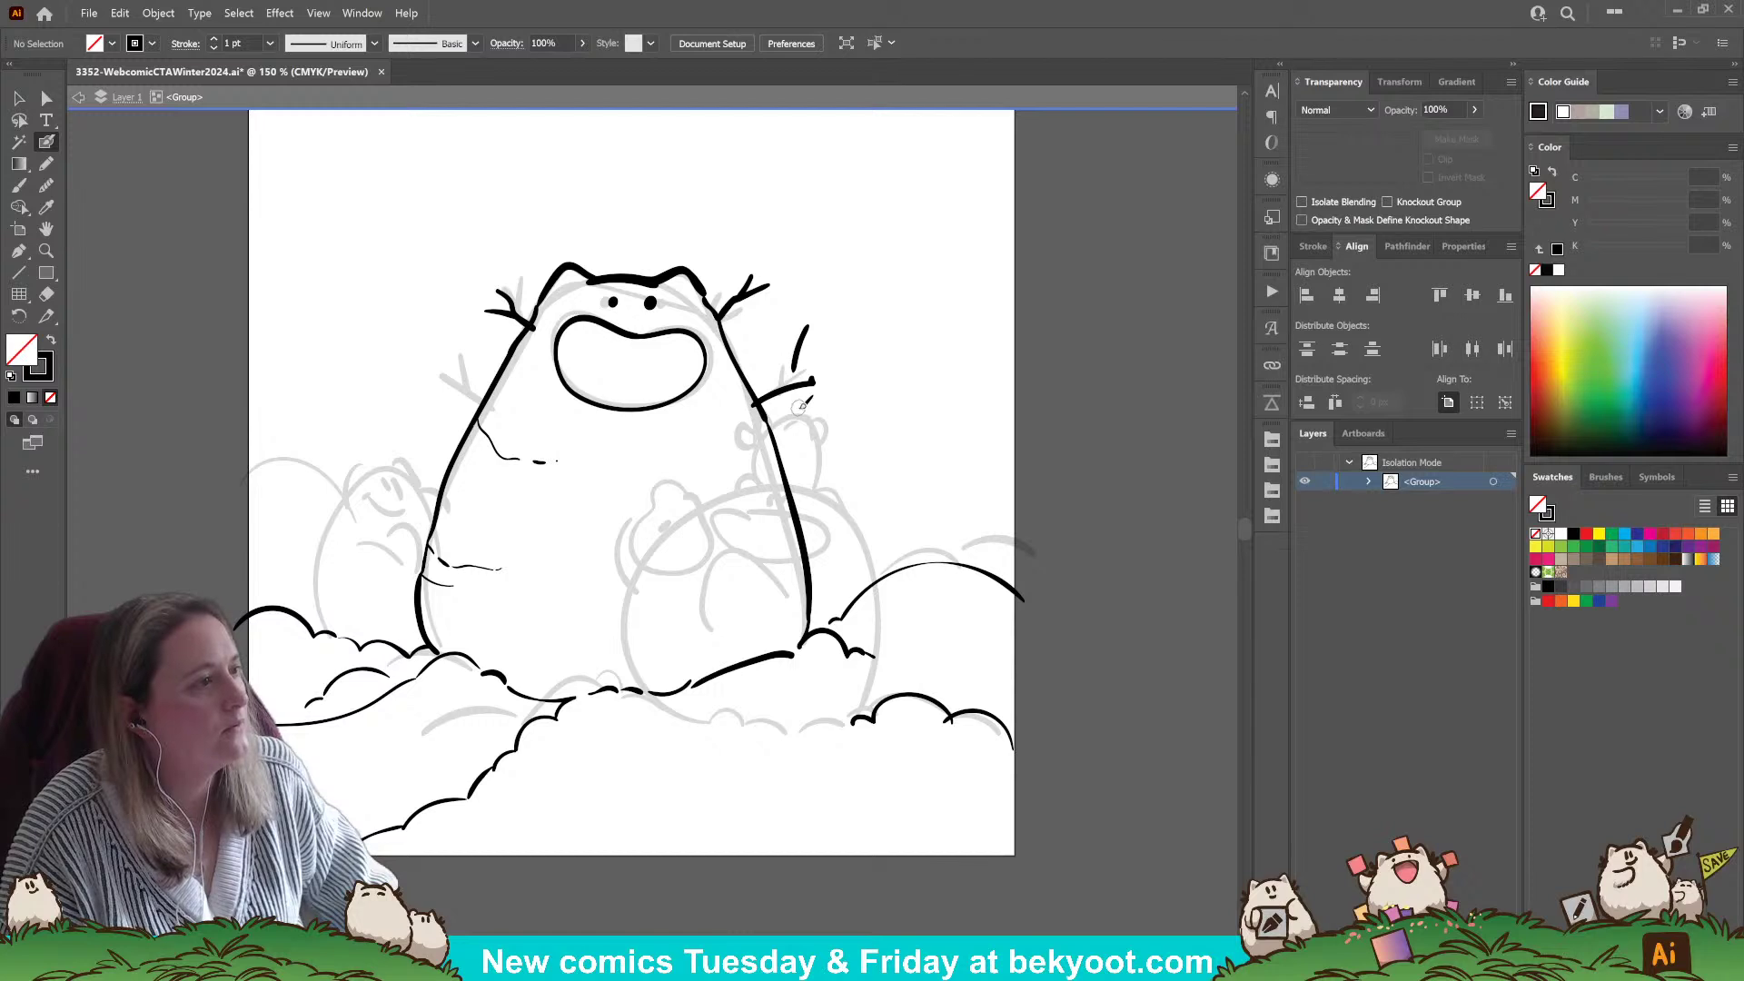
pyautogui.hotkey('ctrl', 'z')
pyautogui.hotkey('ctrl', 'z')
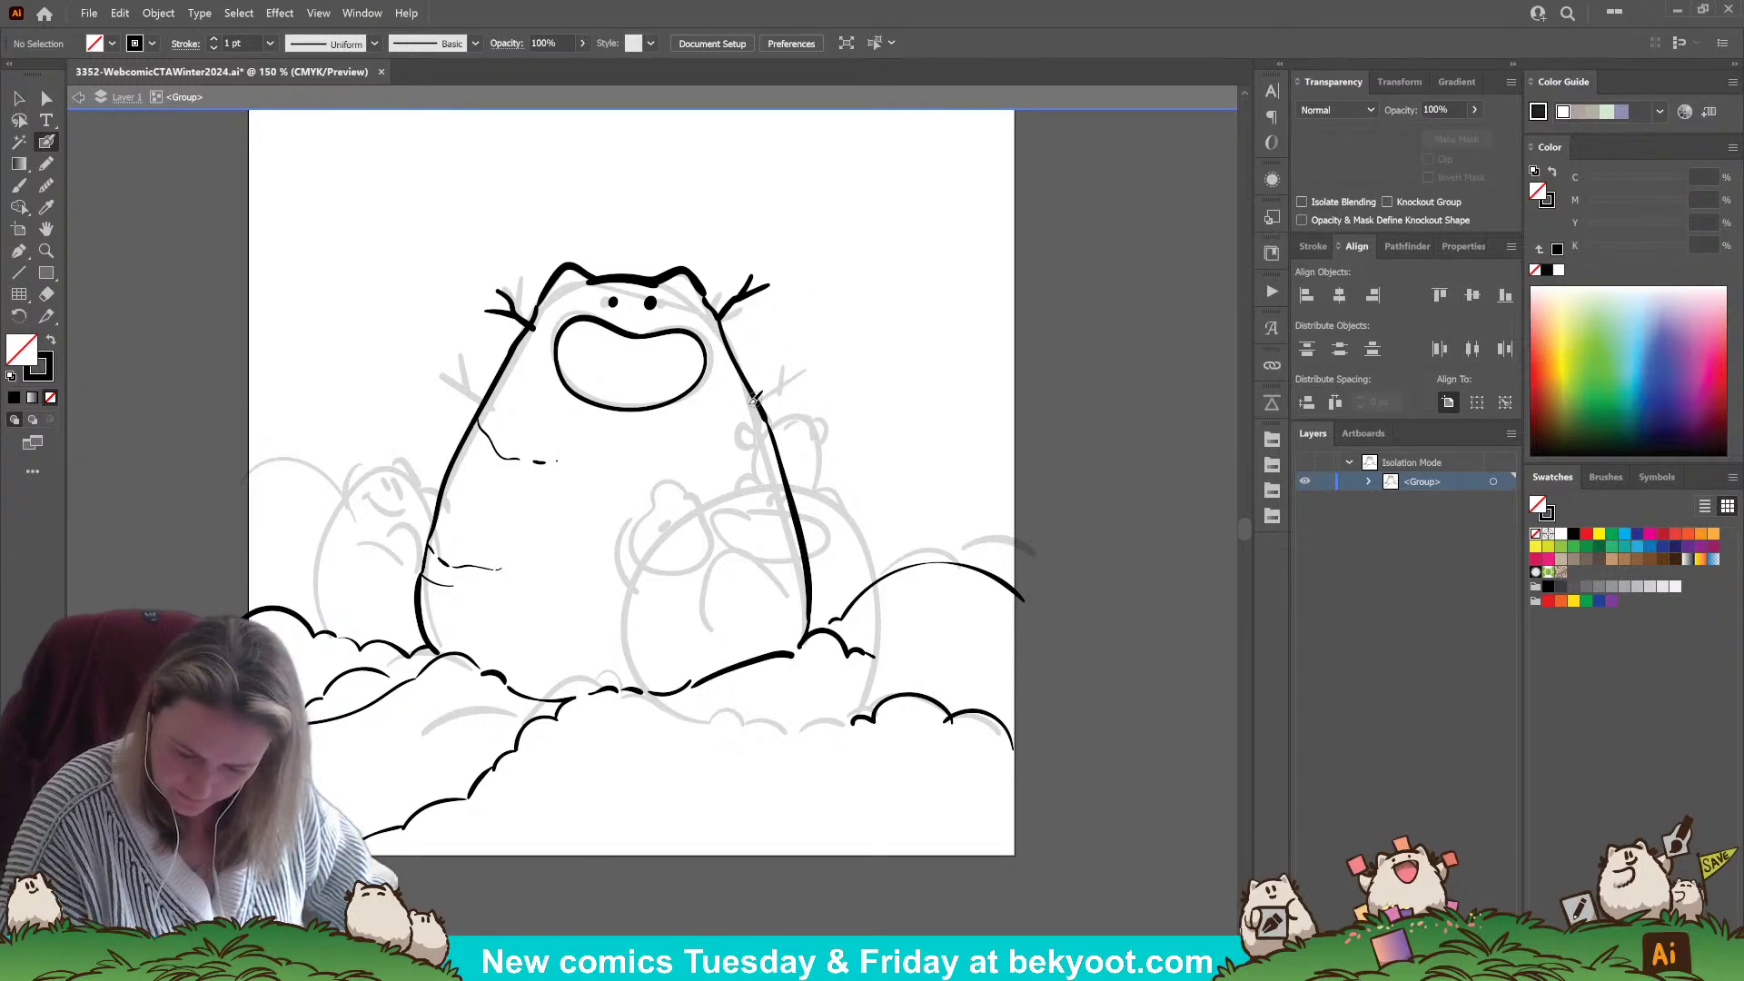
# - Ink a long forked twig arm rising outward from the large character's right side, with the Blob Brush size at 18 pt
pyautogui.moveTo(752, 400)
pyautogui.mouseDown()
pyautogui.moveTo(824, 360)
pyautogui.moveTo(896, 366)
pyautogui.moveTo(851, 344)
pyautogui.moveTo(891, 316)
pyautogui.mouseUp()
pyautogui.hotkey('ctrl', 'z')
pyautogui.moveTo(818, 367); pyautogui.dragTo(913, 314)
pyautogui.hotkey('ctrl', 'z')
pyautogui.press('Return')
pyautogui.click(499, 583)
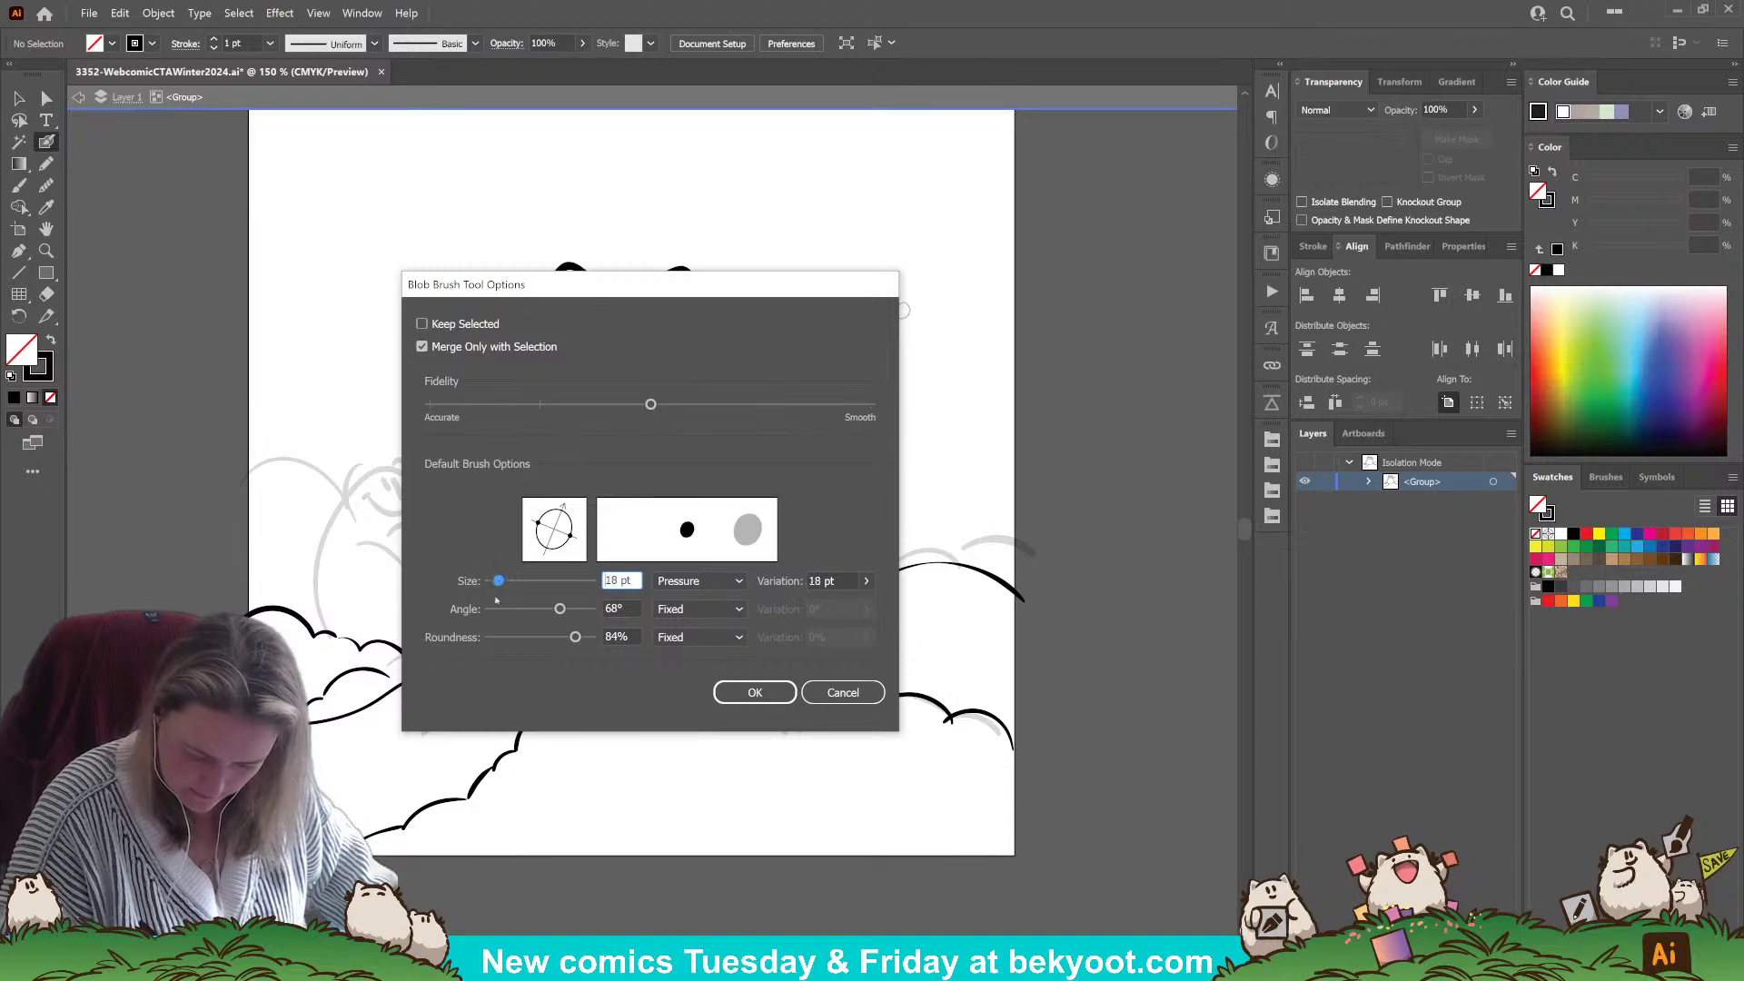
pyautogui.click(755, 692)
pyautogui.moveTo(820, 364)
pyautogui.mouseDown()
pyautogui.moveTo(904, 299)
pyautogui.moveTo(849, 315)
pyautogui.moveTo(799, 370)
pyautogui.mouseUp()
pyautogui.hotkey('ctrl', 'z')
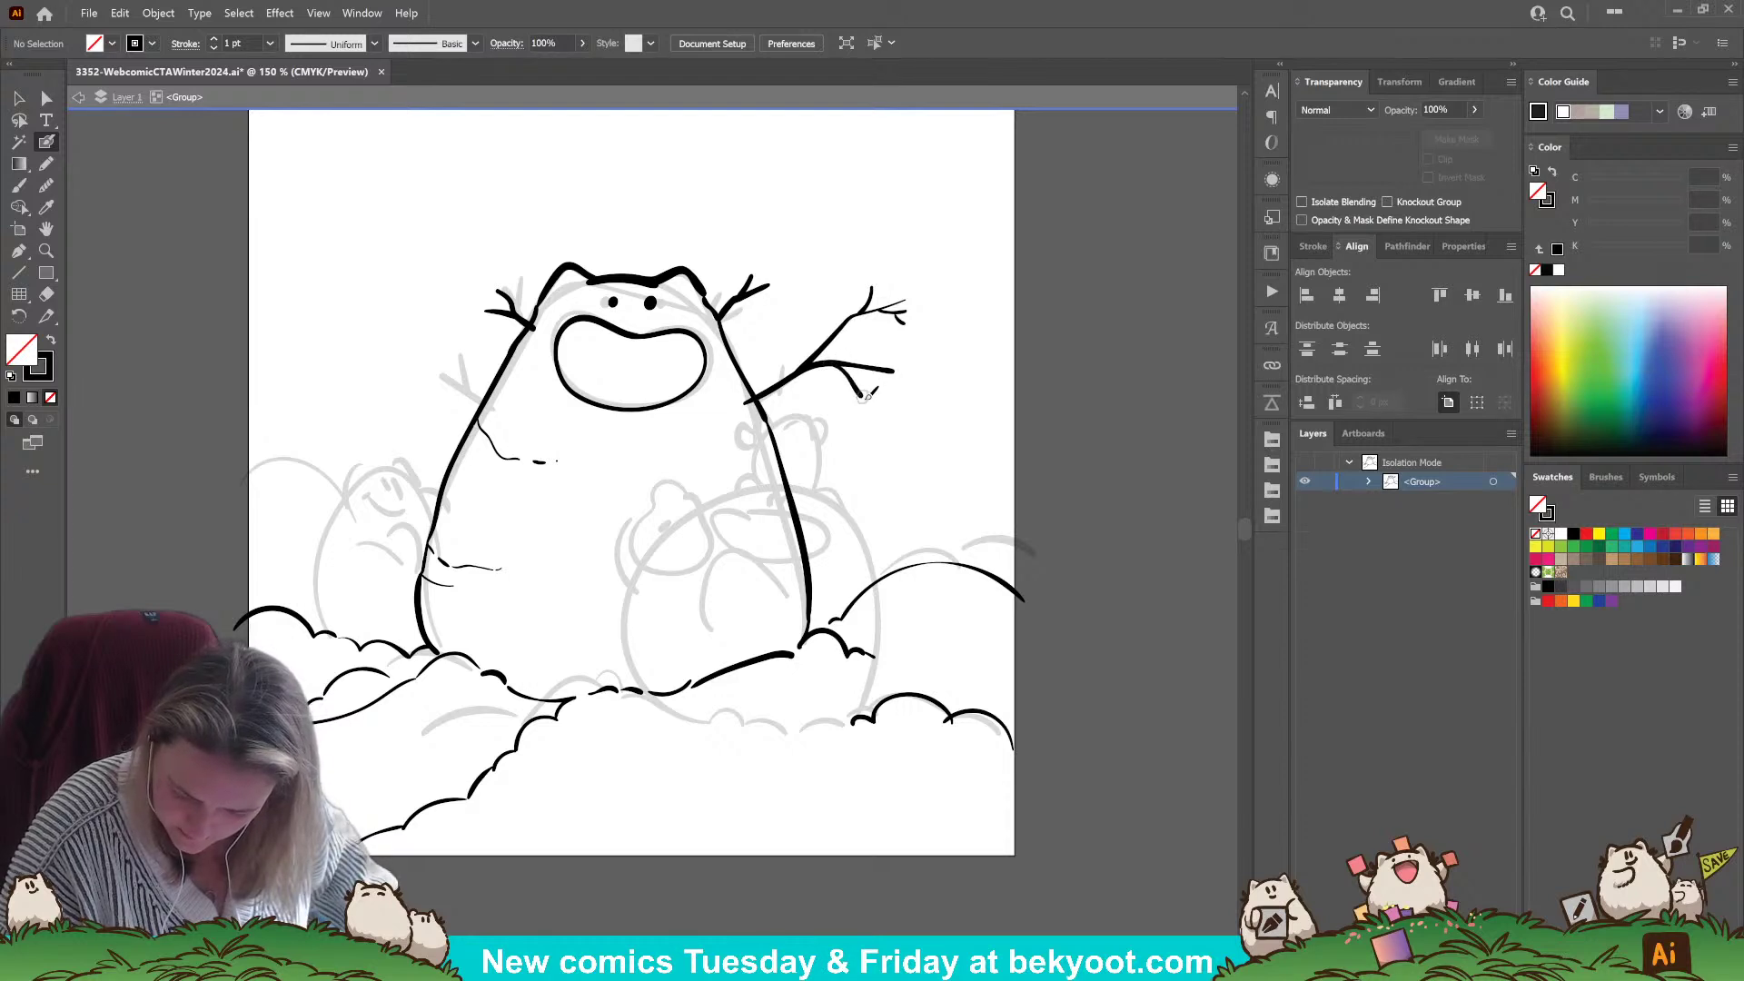
# - Add a small fork above the right twig arm's lower branch and thicken the arm's base where it meets the body
pyautogui.moveTo(885, 400)
pyautogui.mouseDown()
pyautogui.moveTo(874, 416)
pyautogui.moveTo(899, 359)
pyautogui.mouseUp()
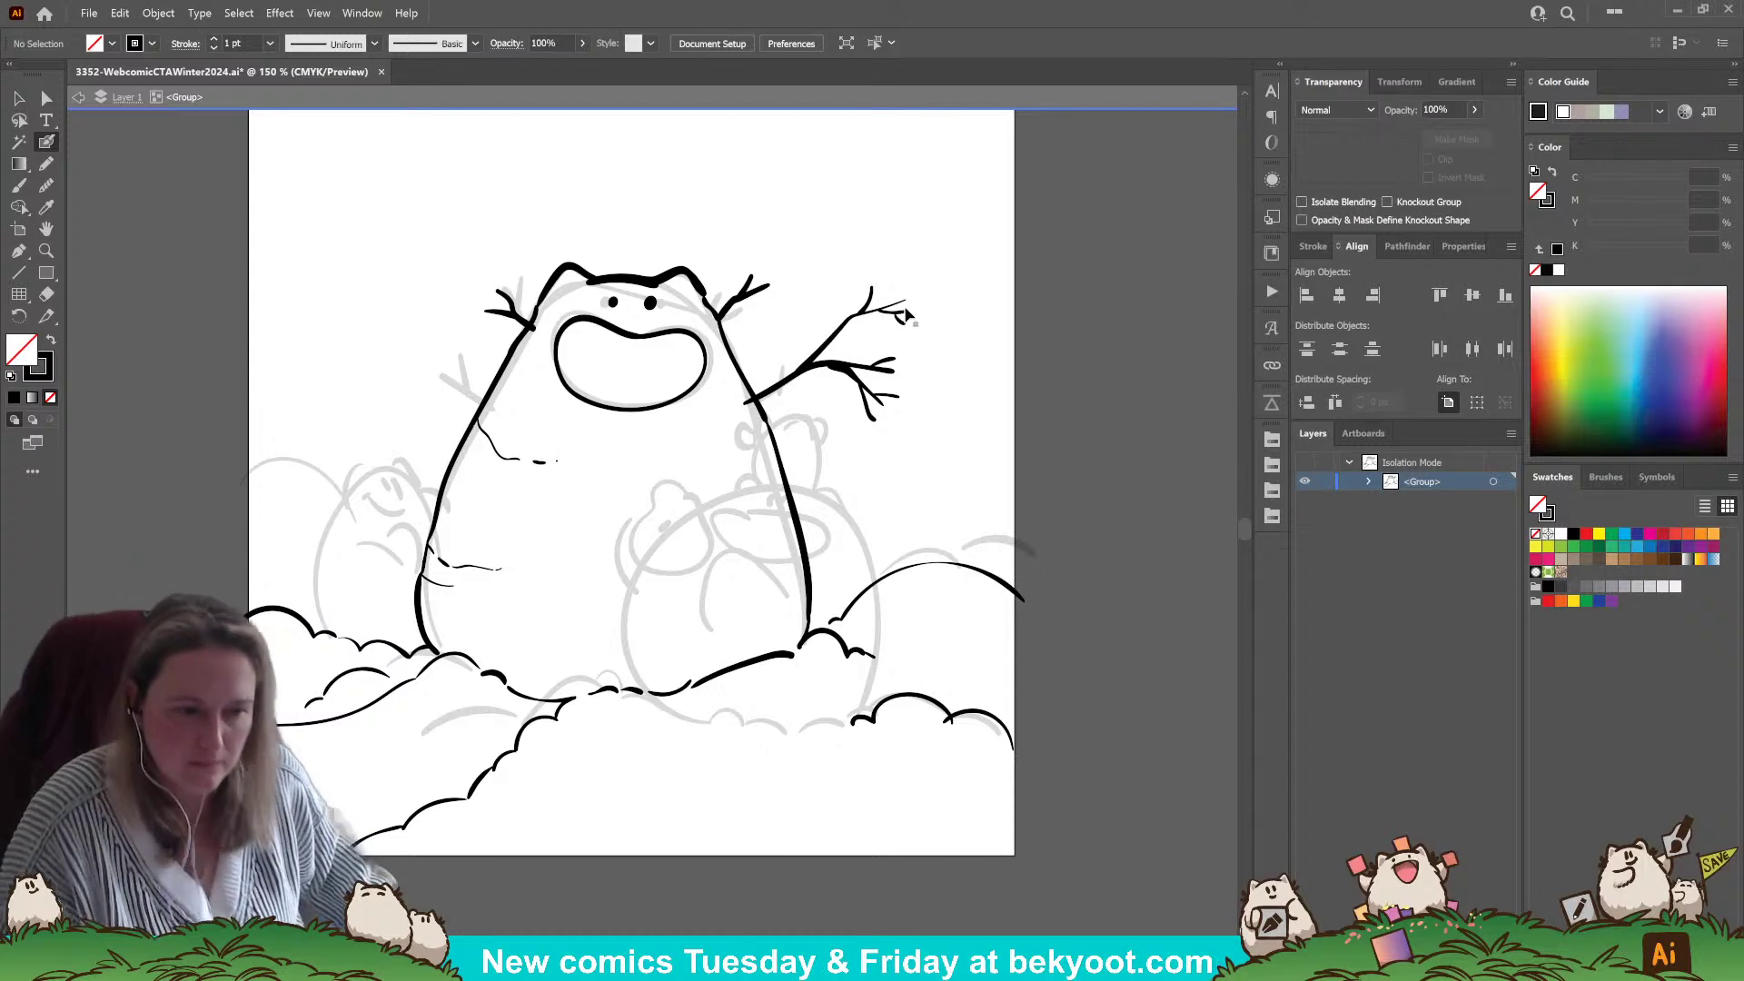
pyautogui.hotkey('ctrl', 'z')
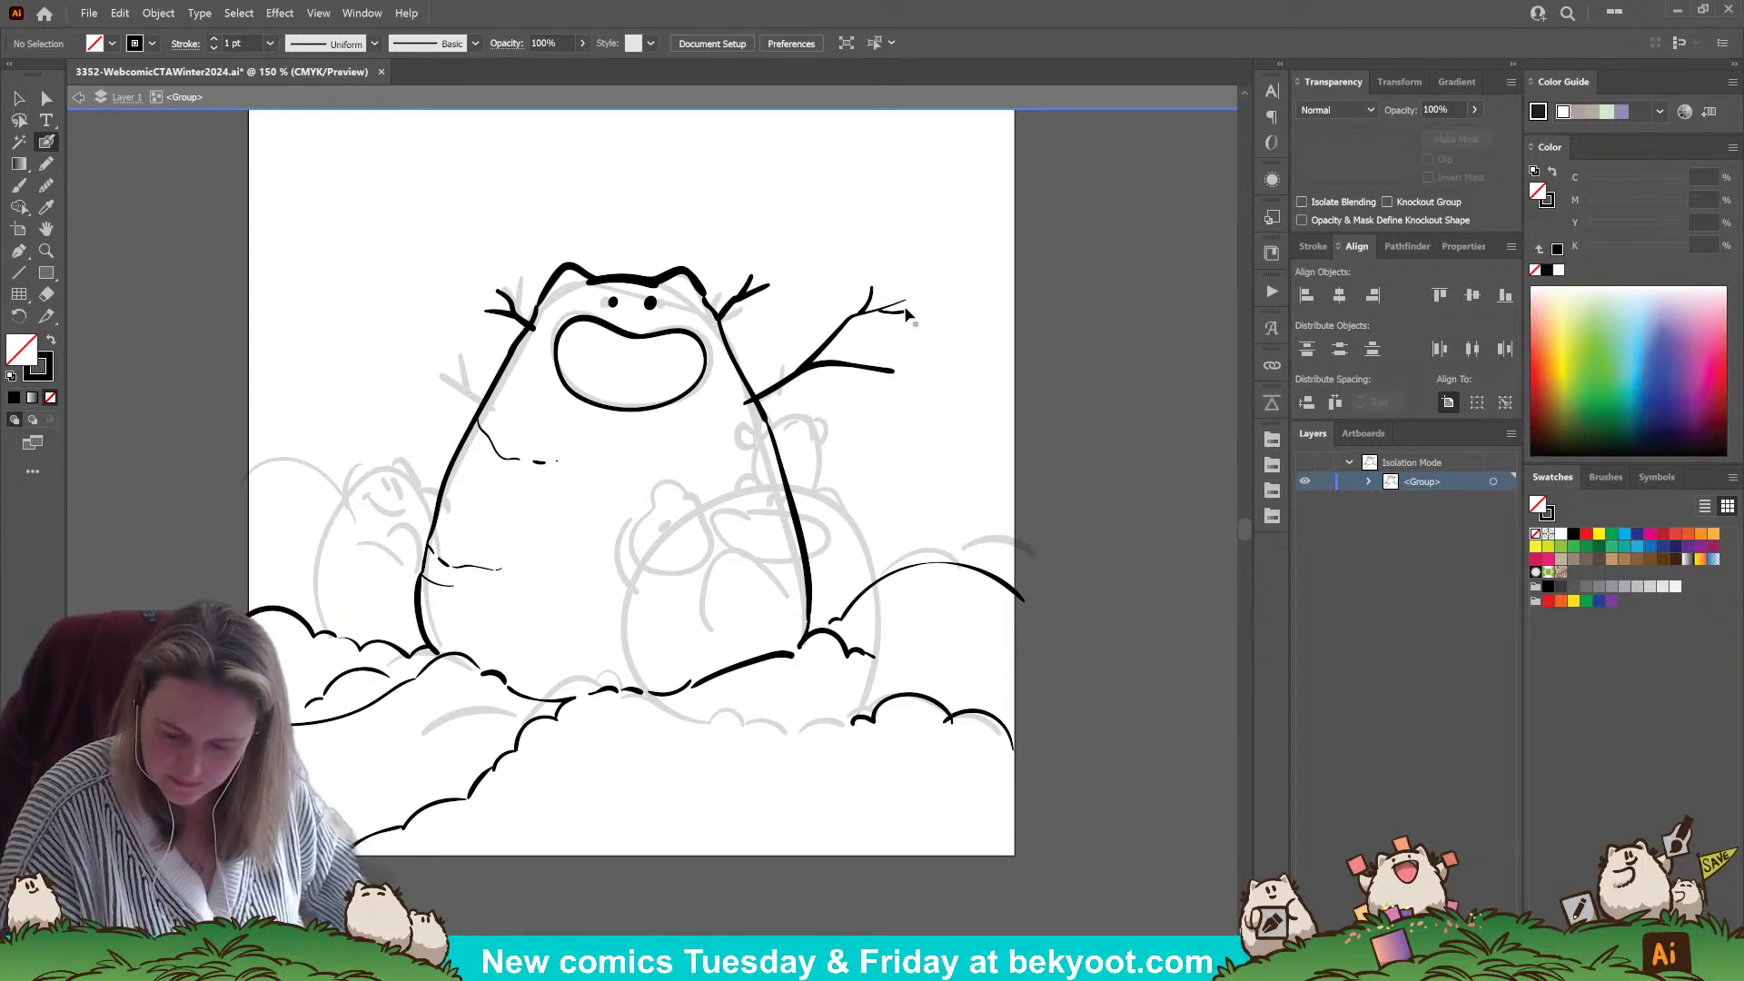
pyautogui.moveTo(837, 358); pyautogui.dragTo(878, 329)
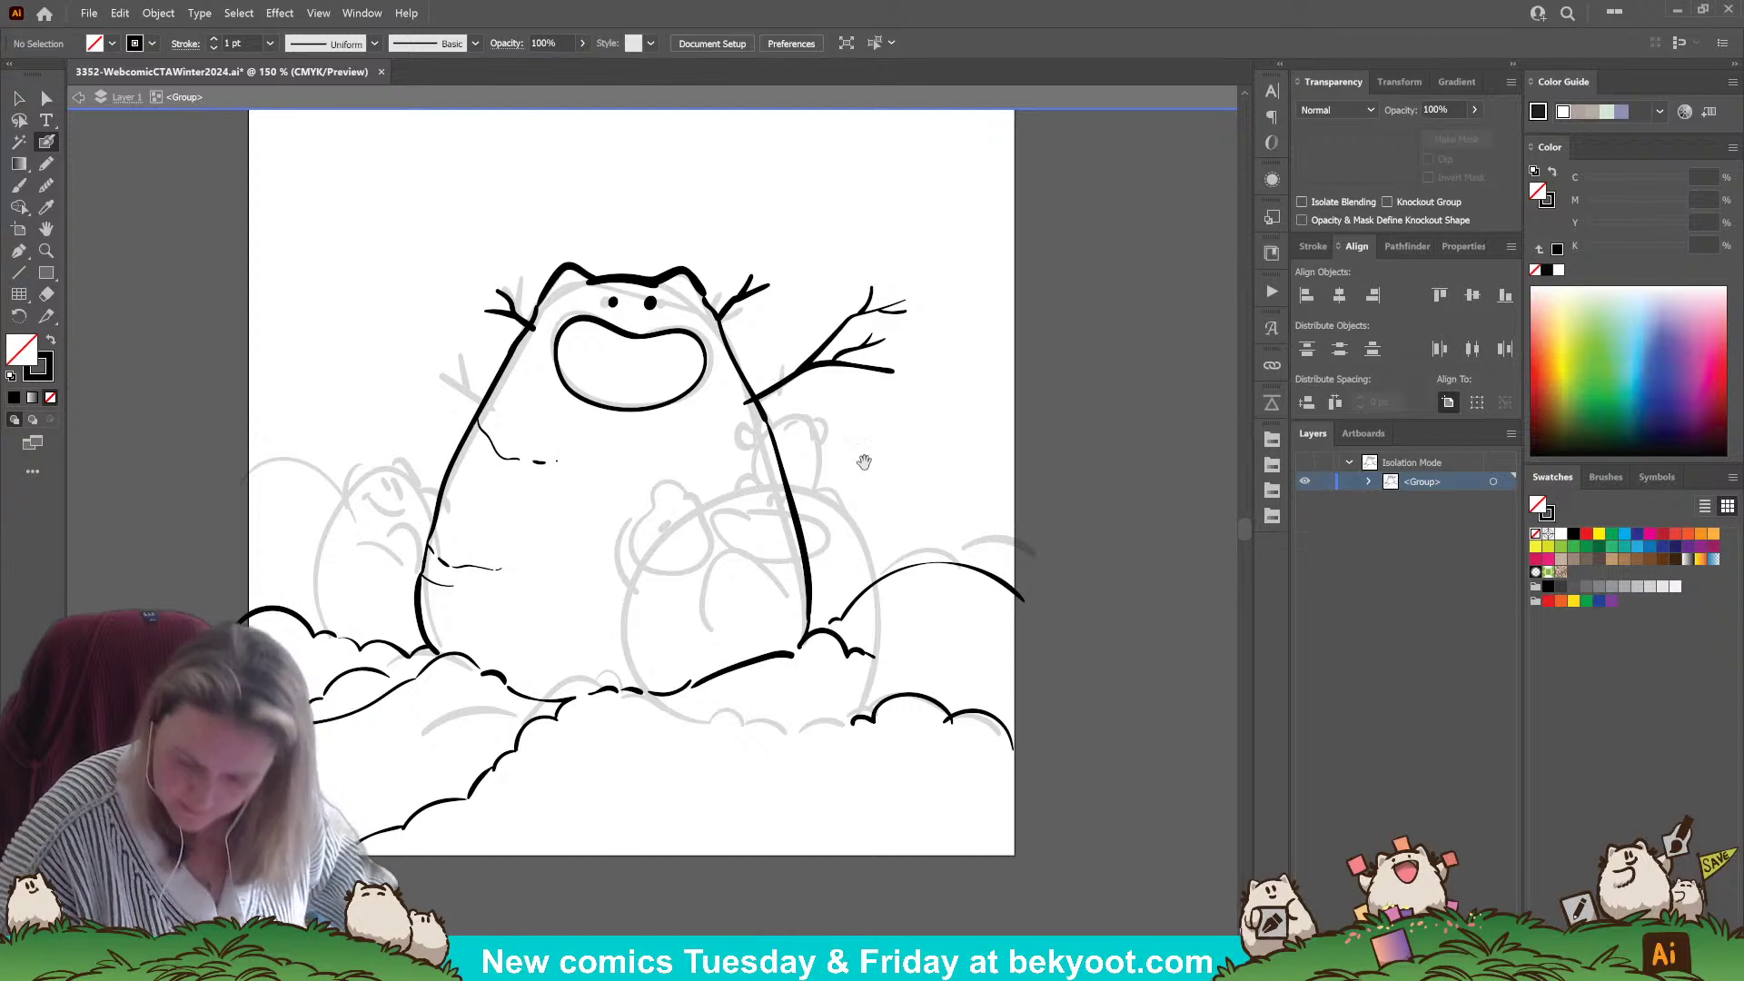
pyautogui.moveTo(828, 487); pyautogui.dragTo(847, 468)
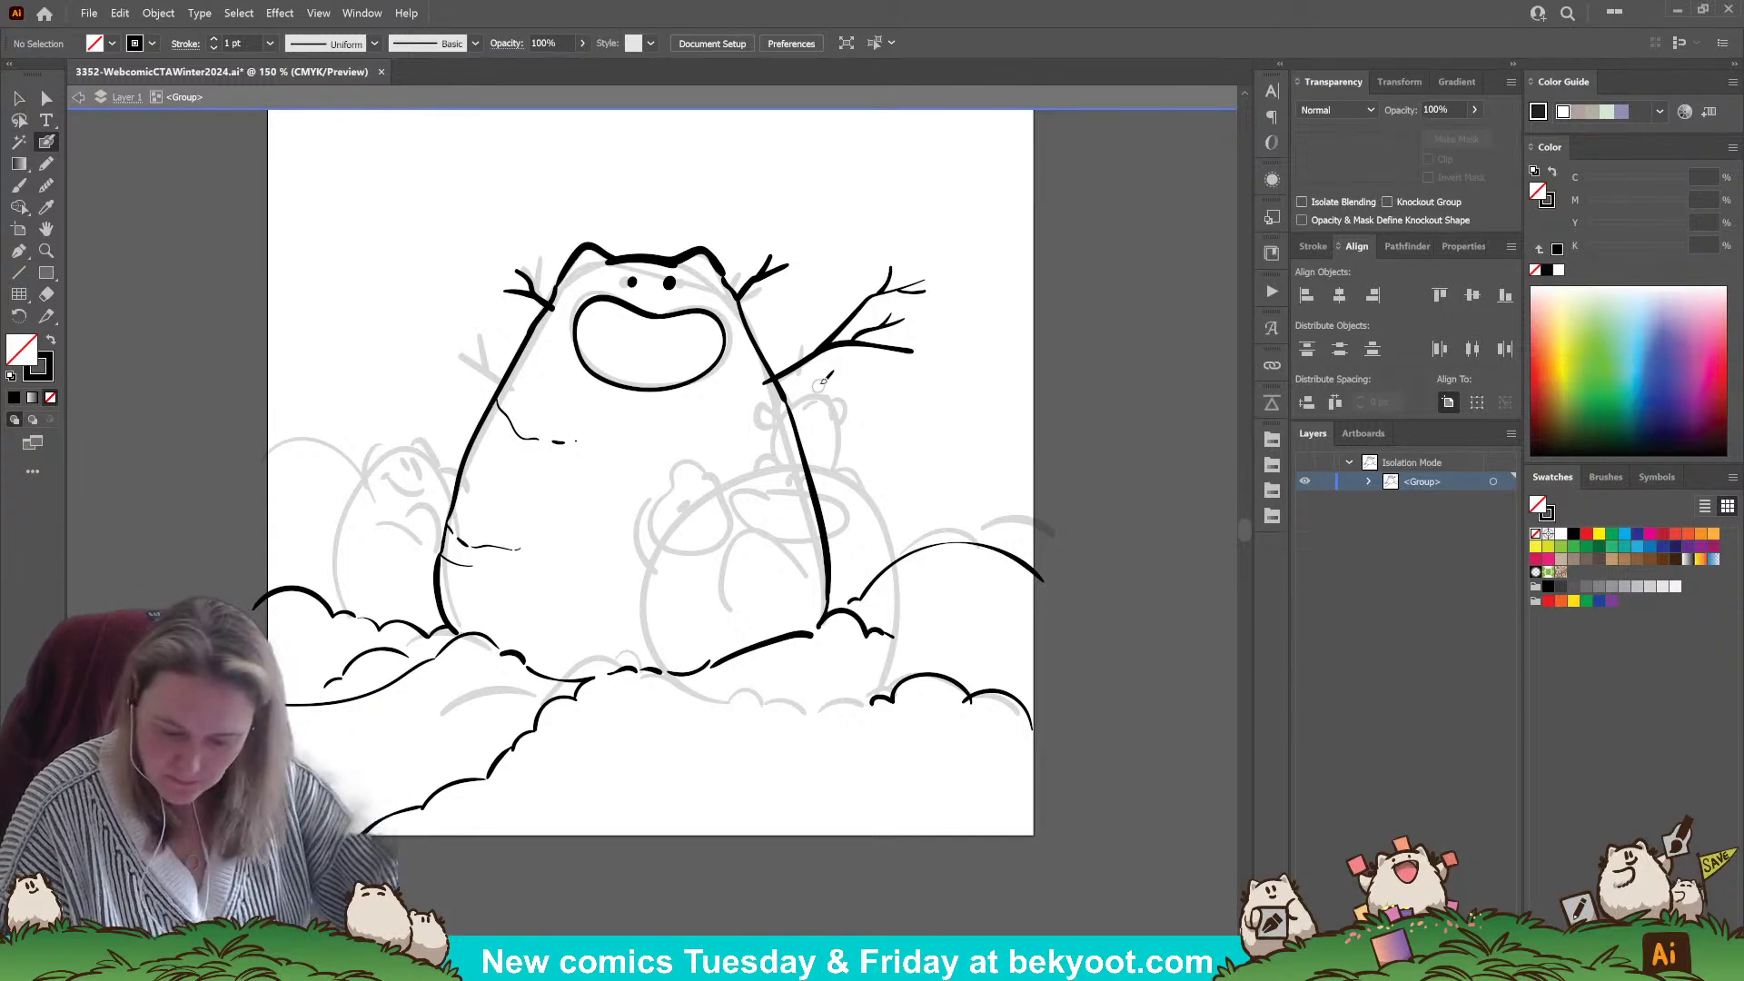
pyautogui.moveTo(815, 349); pyautogui.dragTo(762, 387)
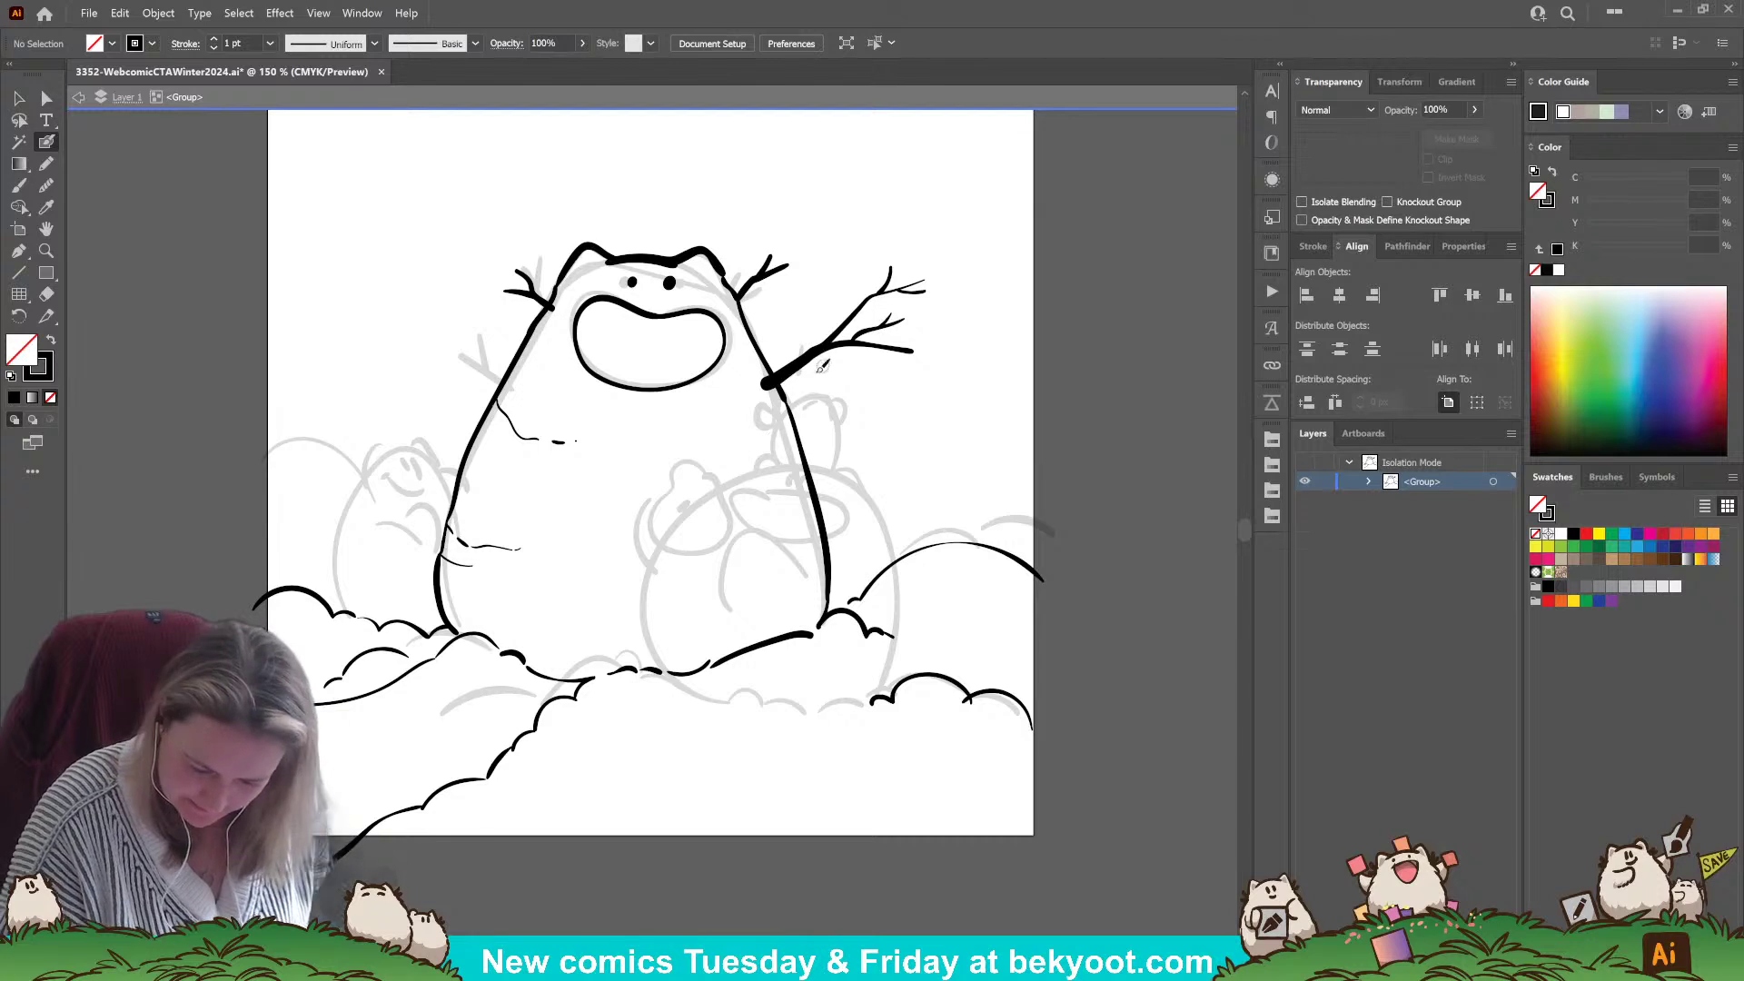
pyautogui.keyDown('ctrl'); pyautogui.click(865, 291); pyautogui.keyUp('ctrl')
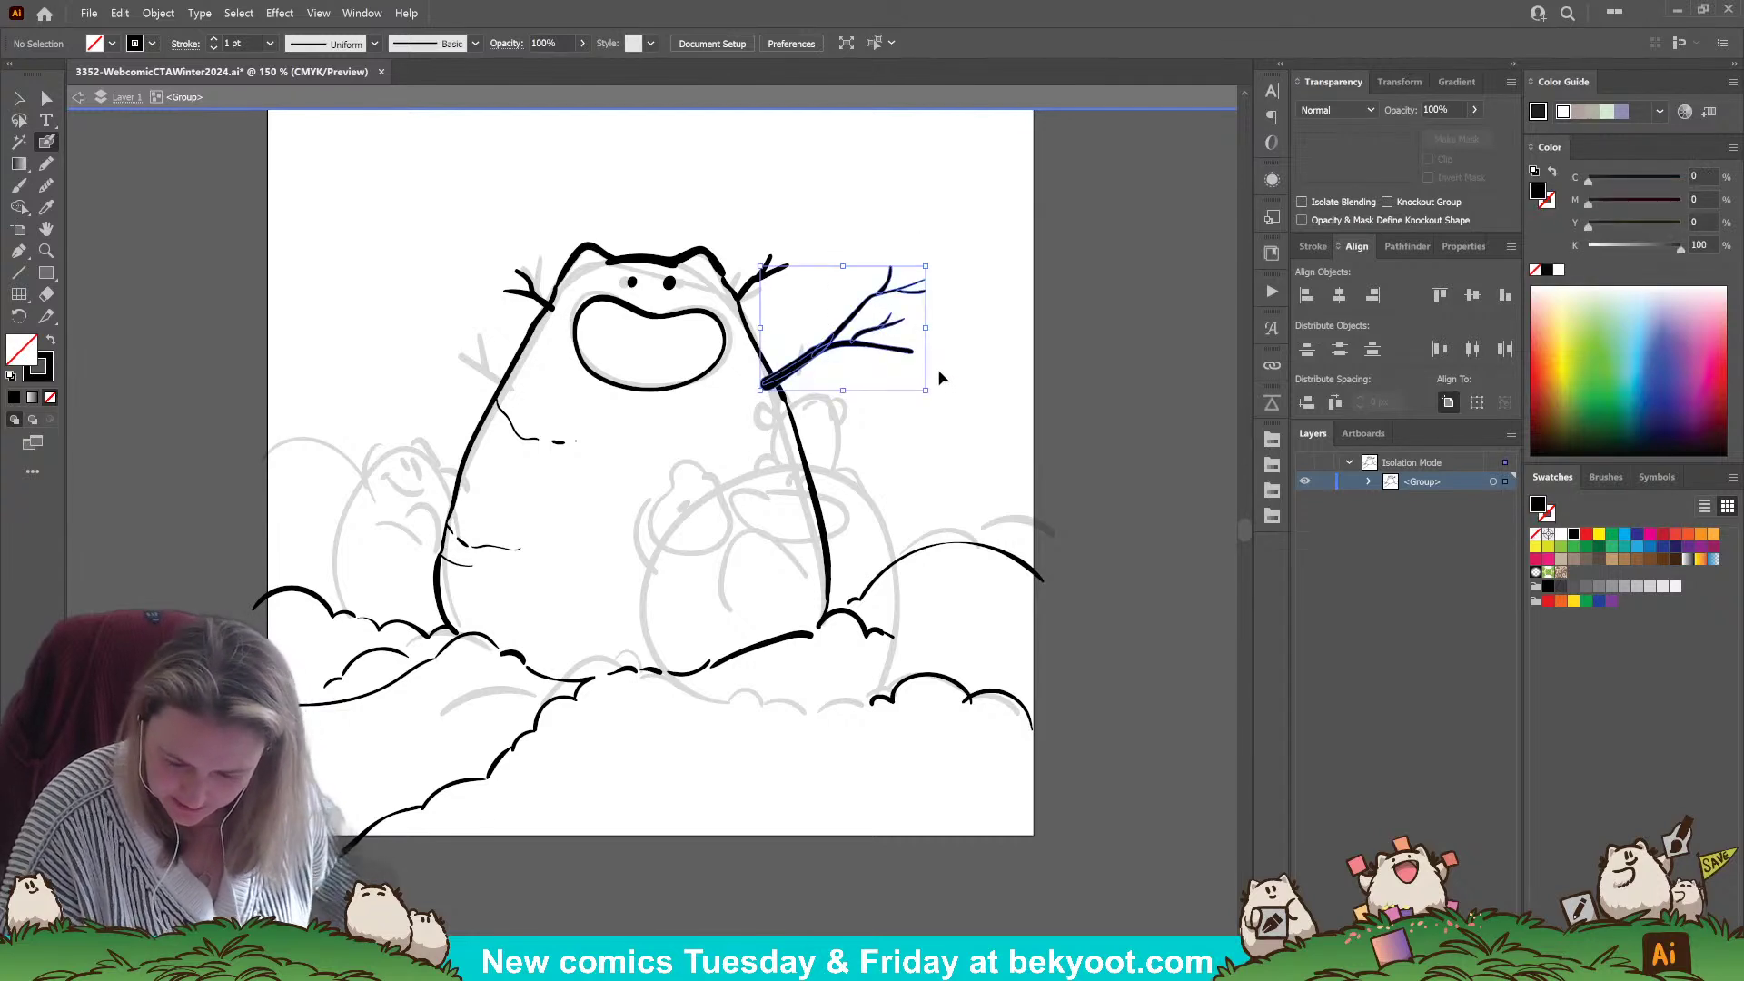
pyautogui.keyDown('ctrl'); pyautogui.click(883, 437); pyautogui.keyUp('ctrl')
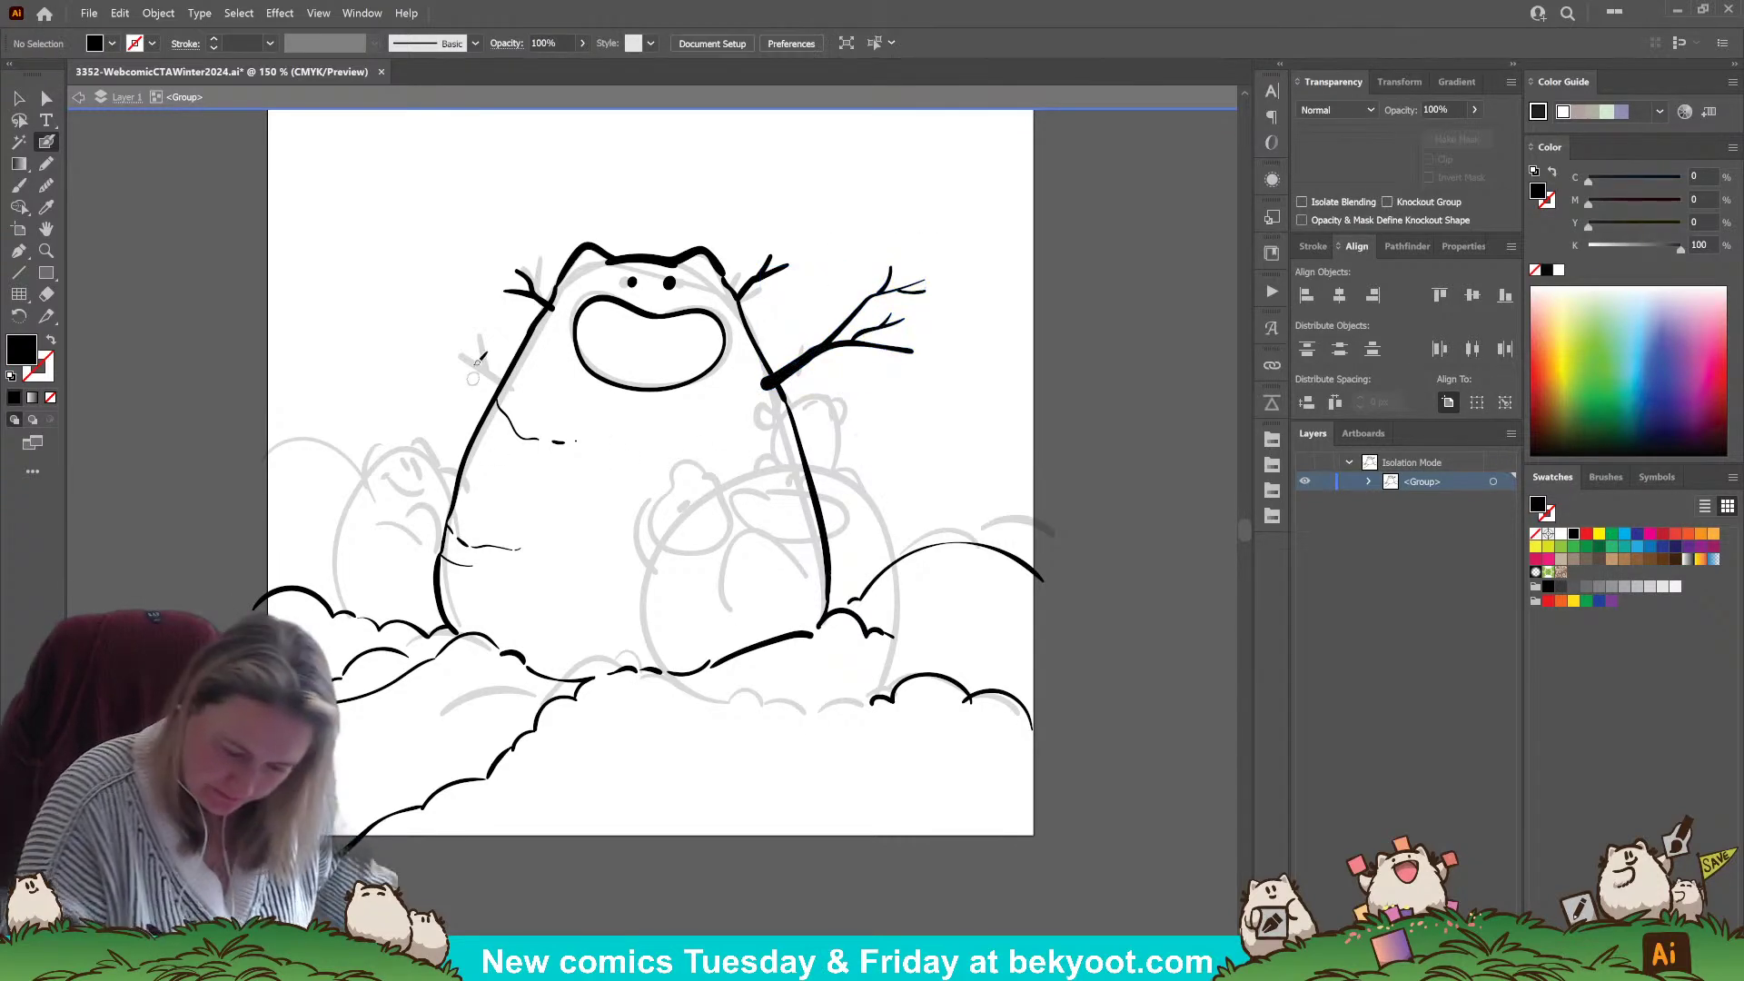
# - Ink a thick bent twig arm on the large character's left side with two forked upper branches
pyautogui.moveTo(505, 397)
pyautogui.mouseDown()
pyautogui.moveTo(439, 370)
pyautogui.moveTo(392, 323)
pyautogui.moveTo(446, 375)
pyautogui.moveTo(522, 401)
pyautogui.mouseUp()
pyautogui.hotkey('ctrl', 'z')
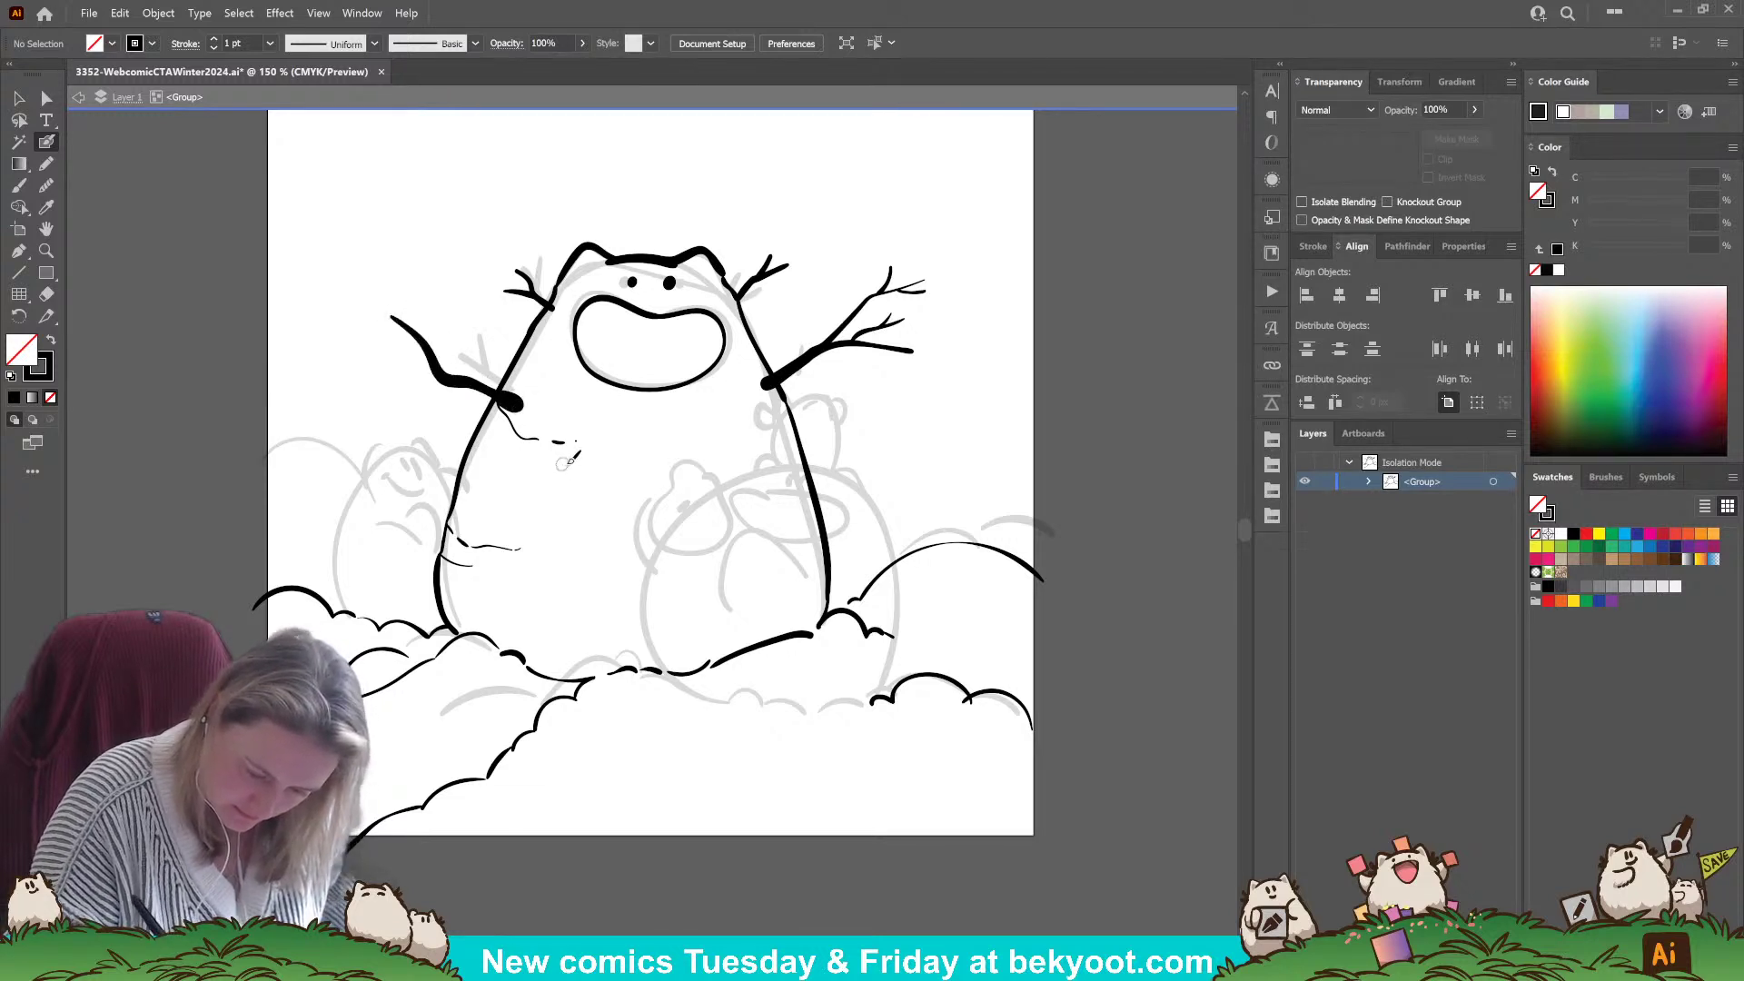
pyautogui.moveTo(439, 289); pyautogui.dragTo(448, 363)
pyautogui.moveTo(464, 291); pyautogui.dragTo(452, 323)
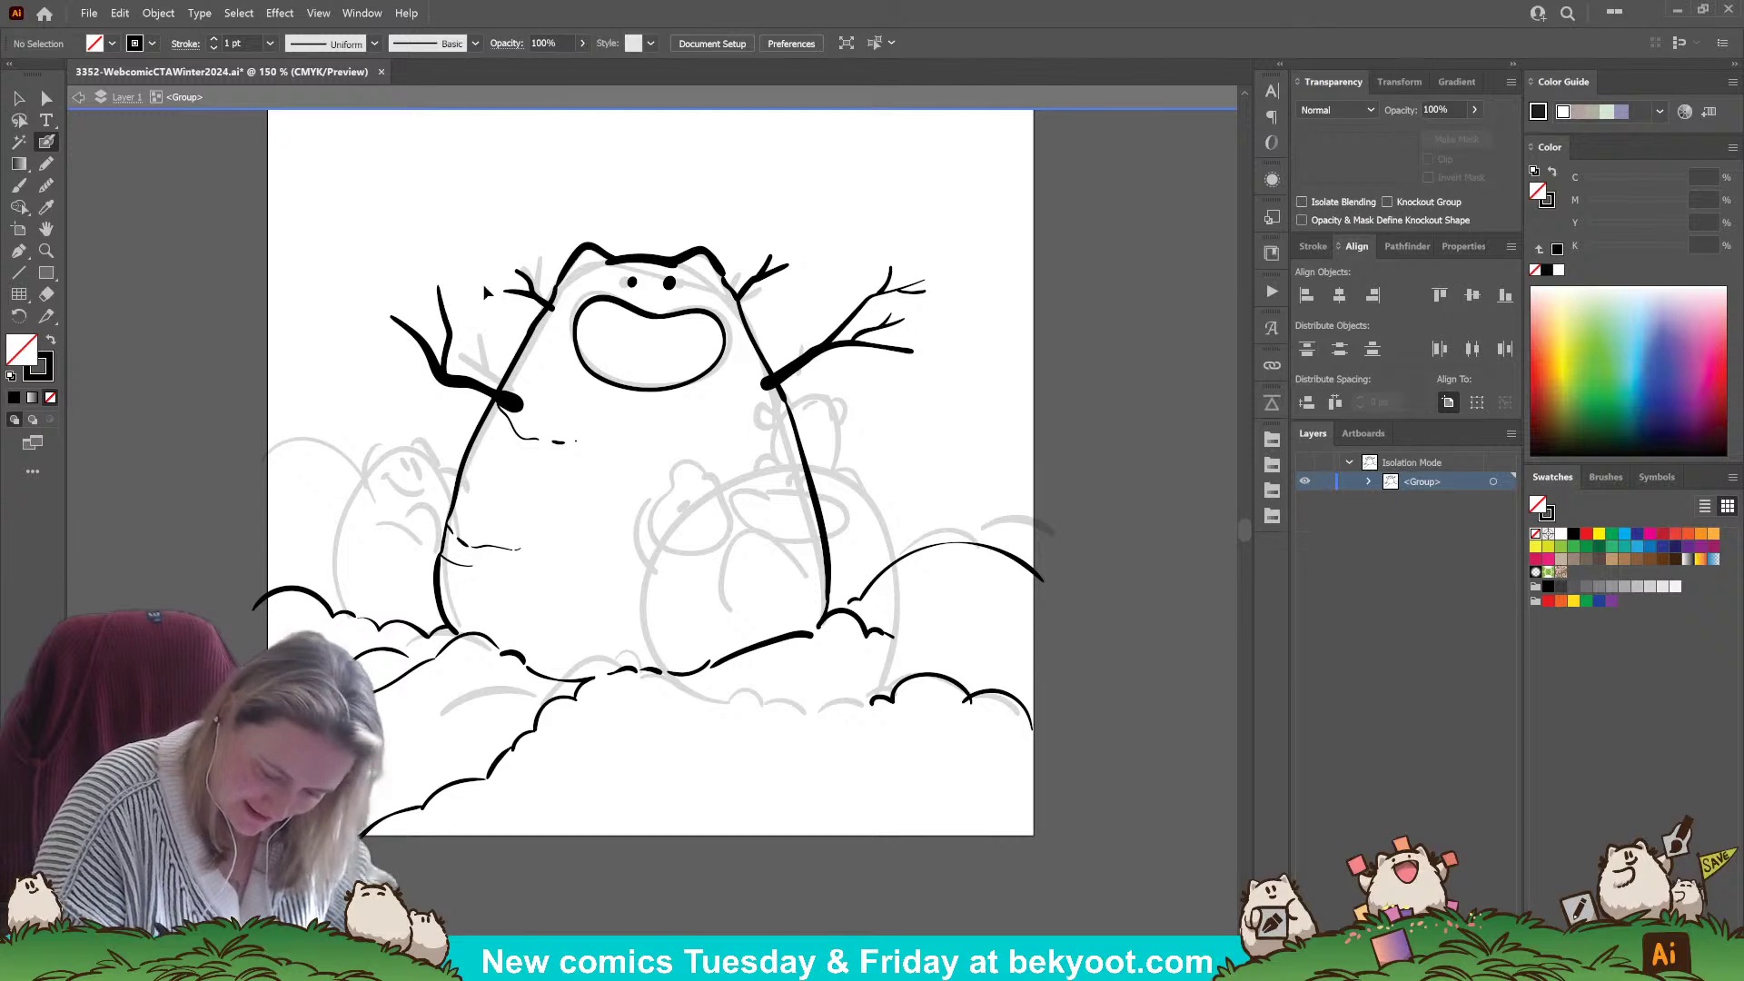
pyautogui.moveTo(381, 341); pyautogui.dragTo(429, 338)
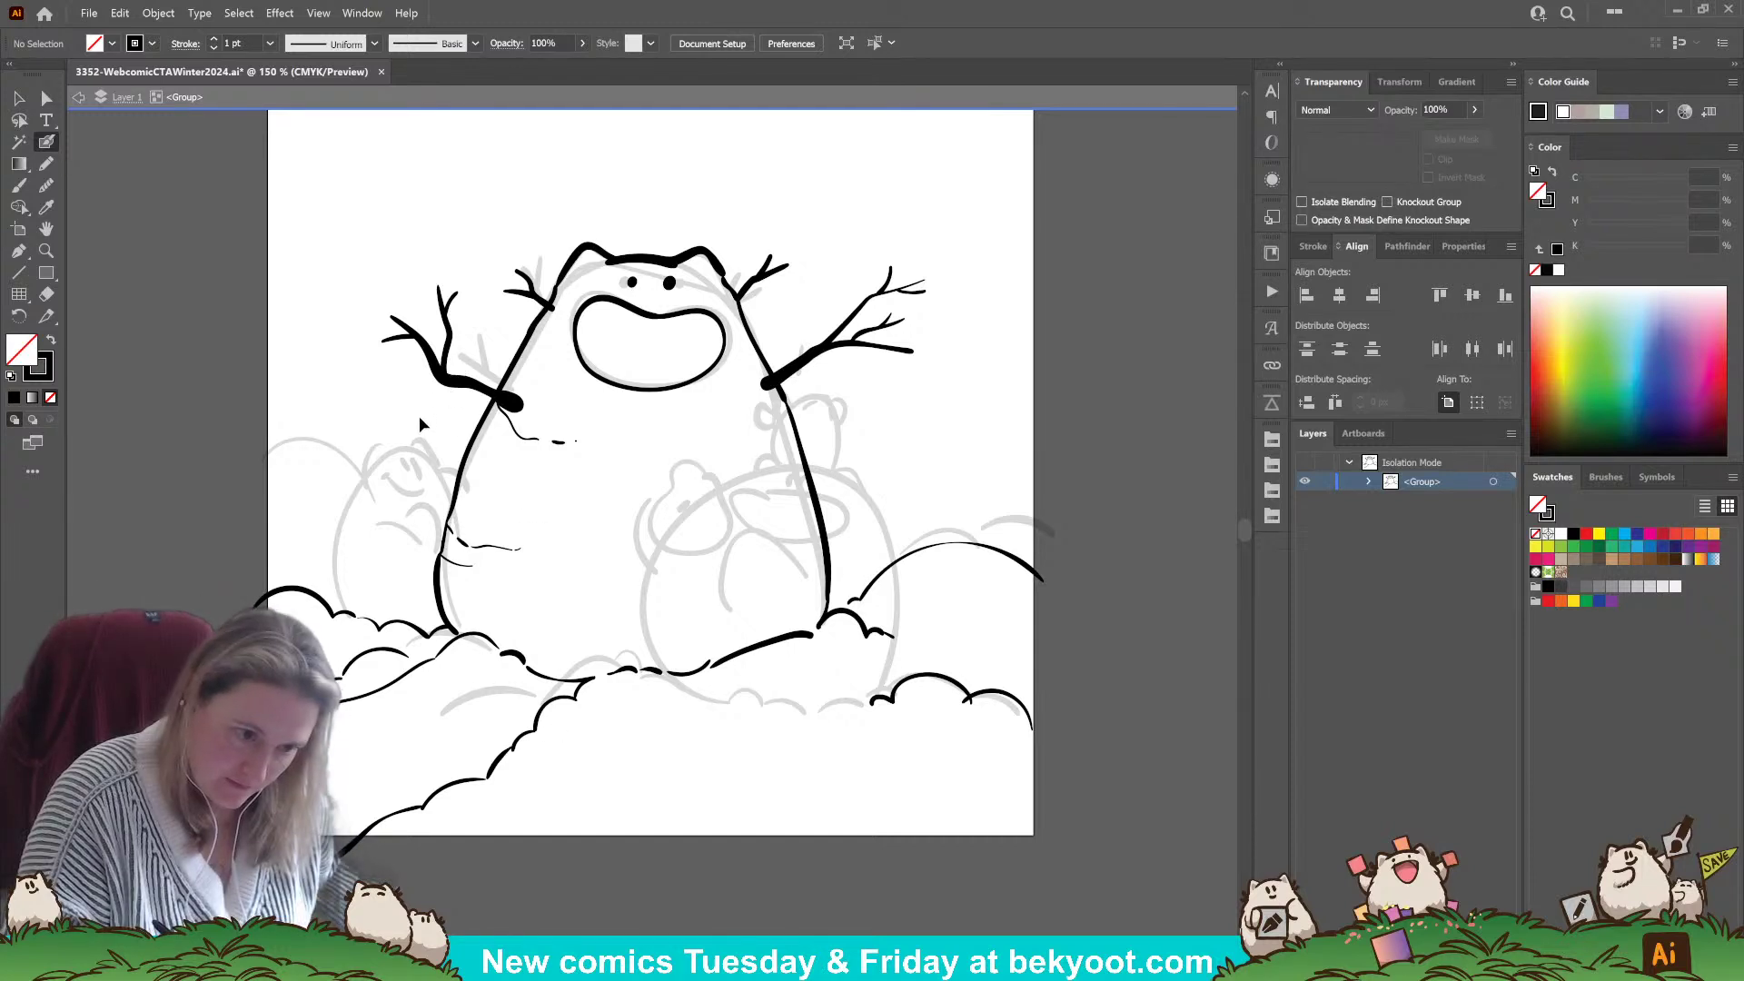
# - Rotate the left twig arm slightly and move it inward and up so its base overlaps the body outline
pyautogui.keyDown('ctrl'); pyautogui.click(459, 386); pyautogui.keyUp('ctrl')
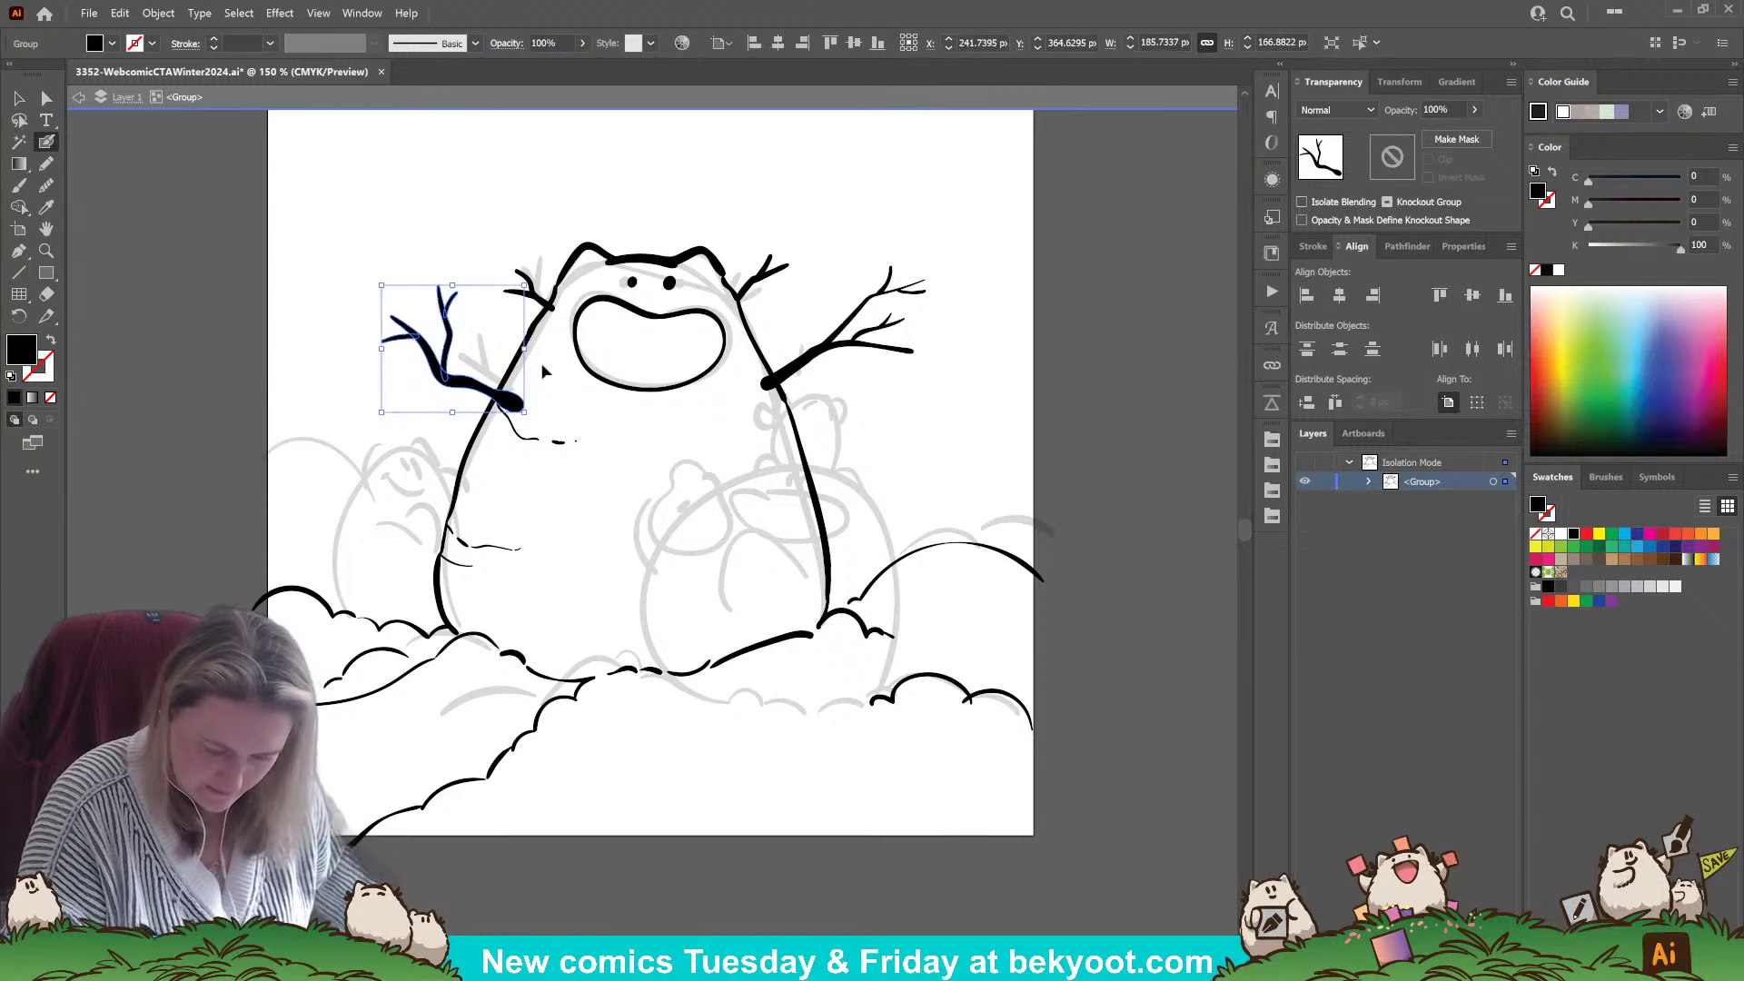
pyautogui.moveTo(530, 277); pyautogui.dragTo(502, 281)
pyautogui.moveTo(495, 423); pyautogui.dragTo(508, 408)
pyautogui.click(429, 419)
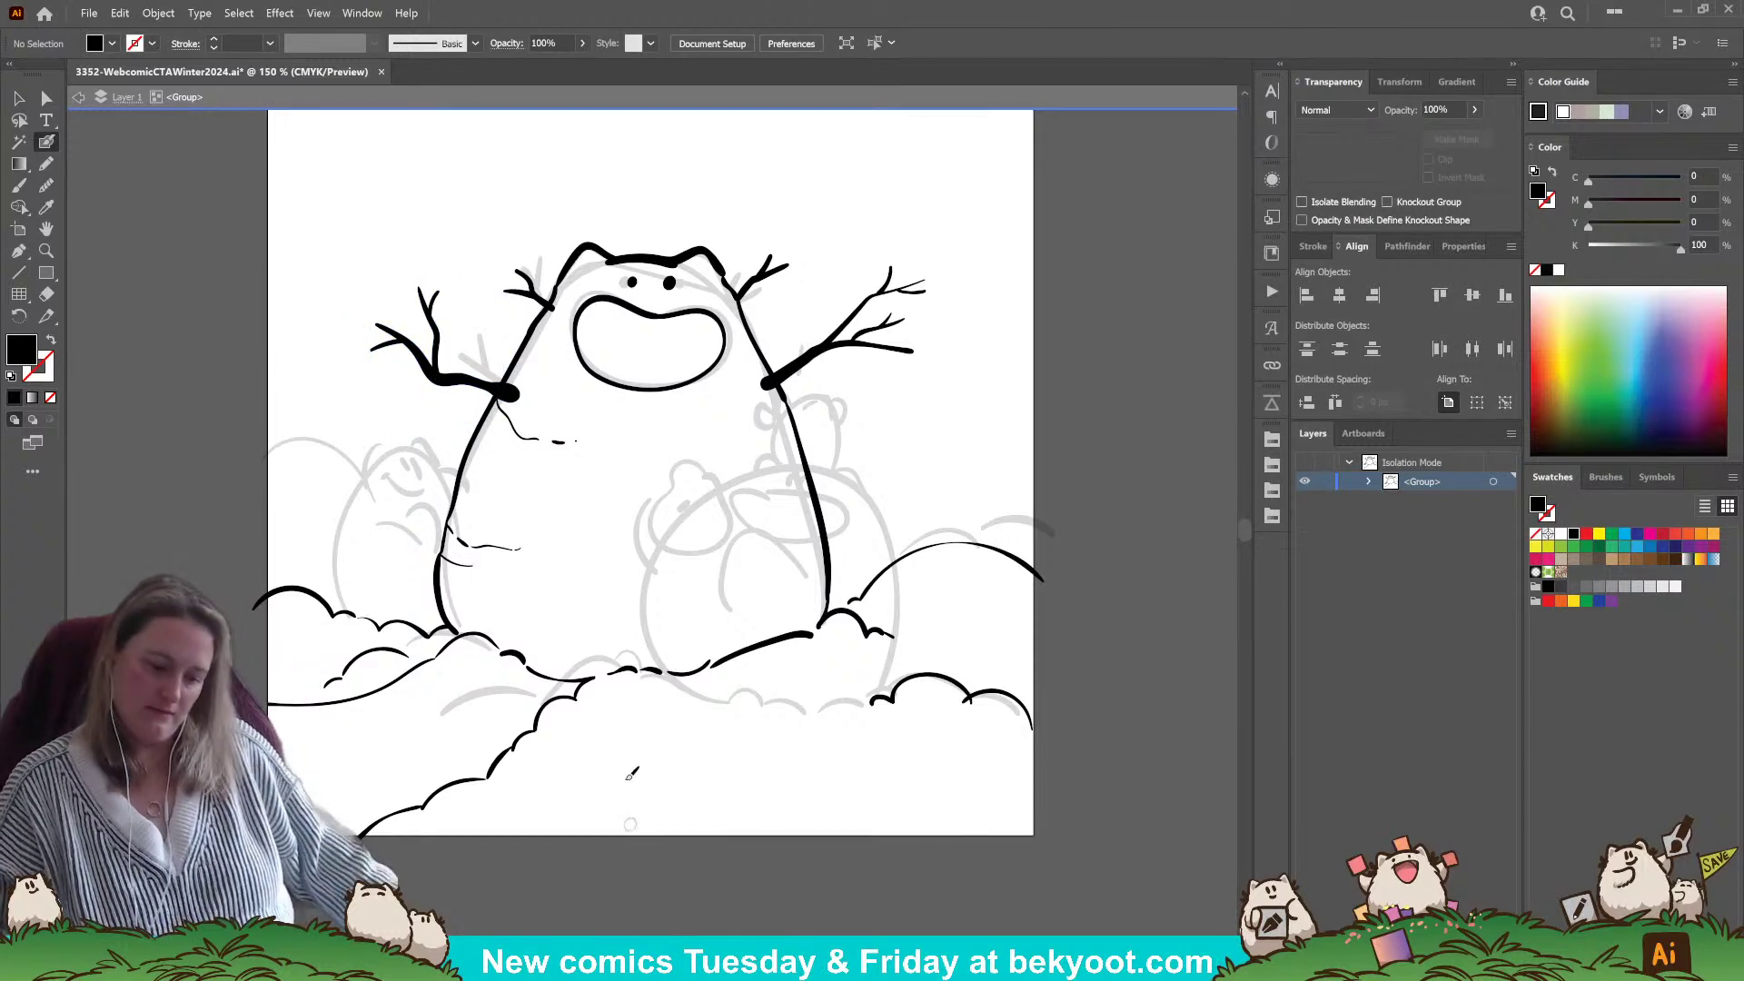
pyautogui.click(437, 384)
pyautogui.moveTo(438, 384); pyautogui.dragTo(470, 382)
pyautogui.click(414, 413)
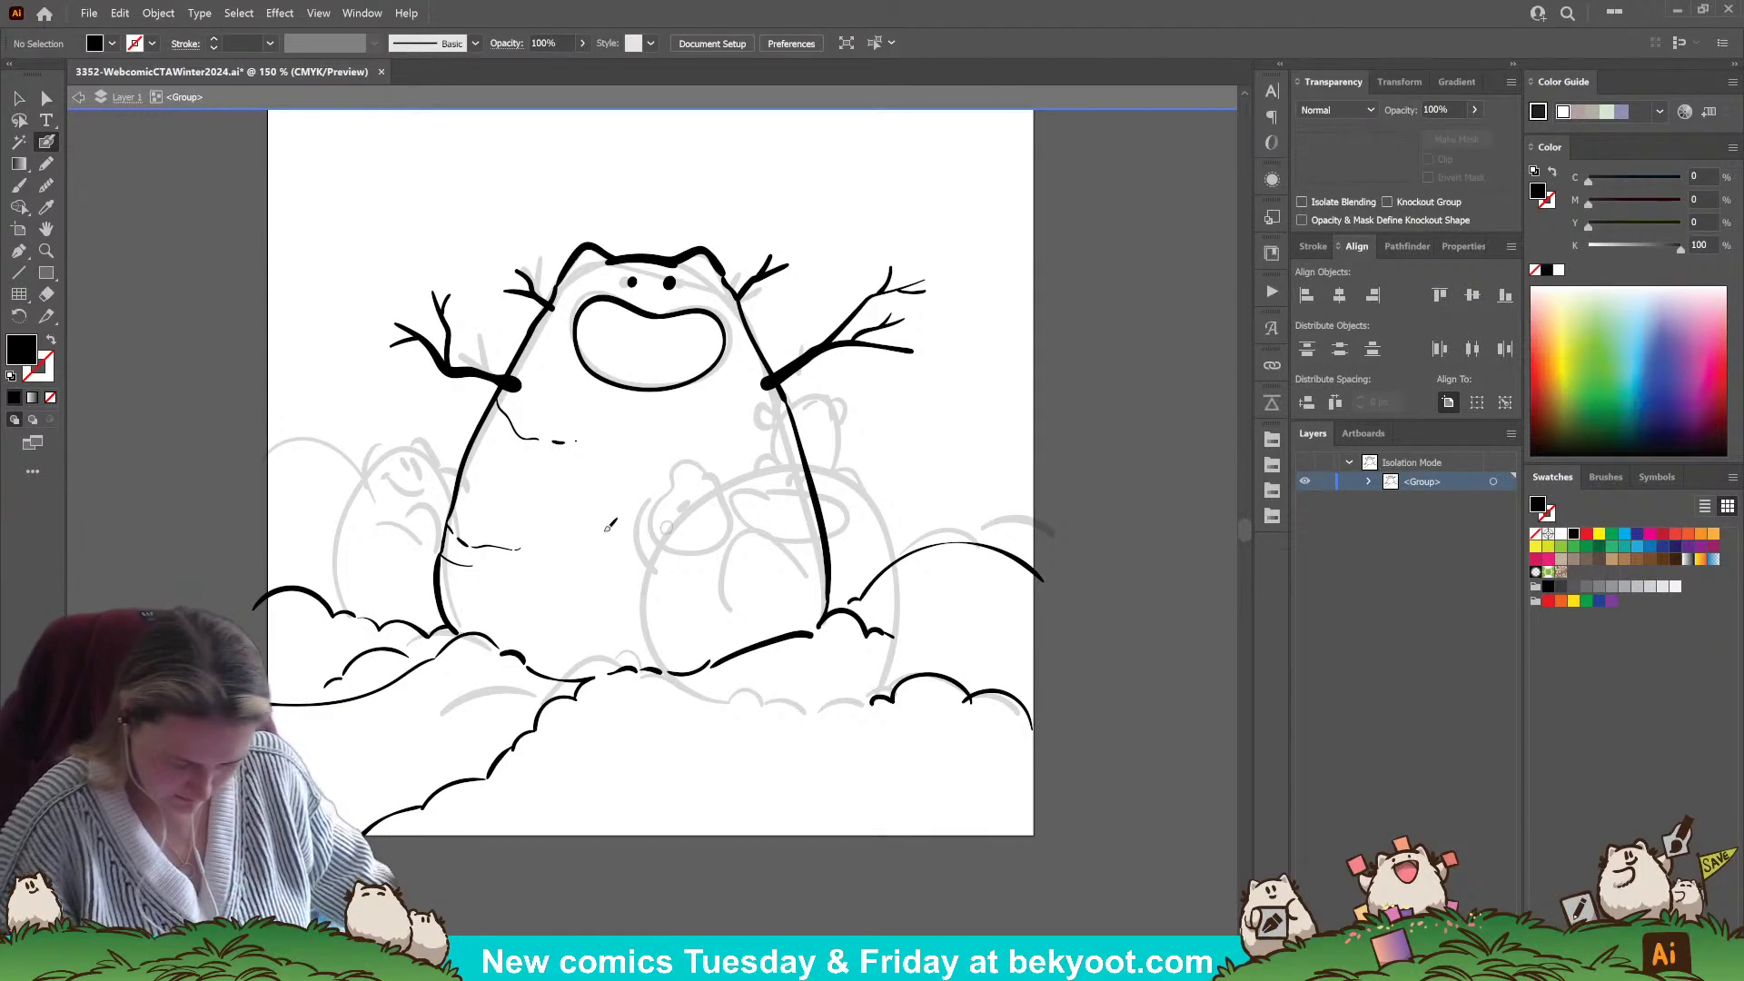
# - Ink the top of the small left character's head with two rounded ears and a dark tuft at its left side
pyautogui.moveTo(398, 452); pyautogui.dragTo(406, 443)
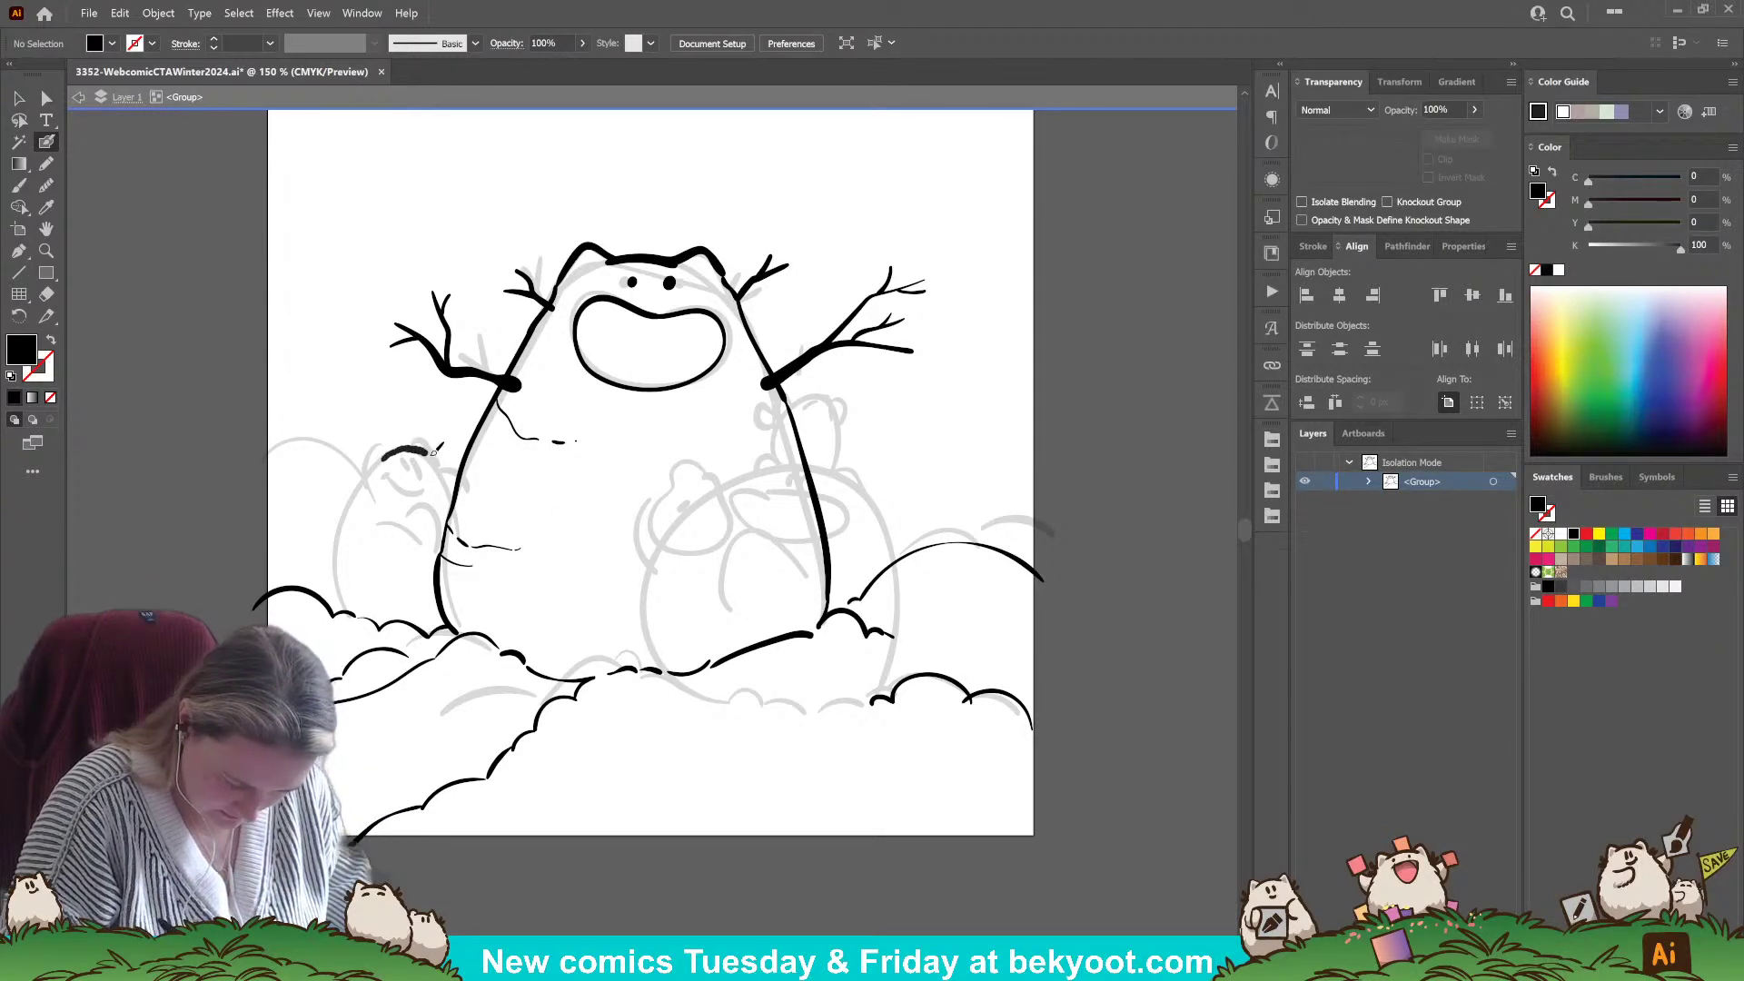
pyautogui.hotkey('shift', 'x')
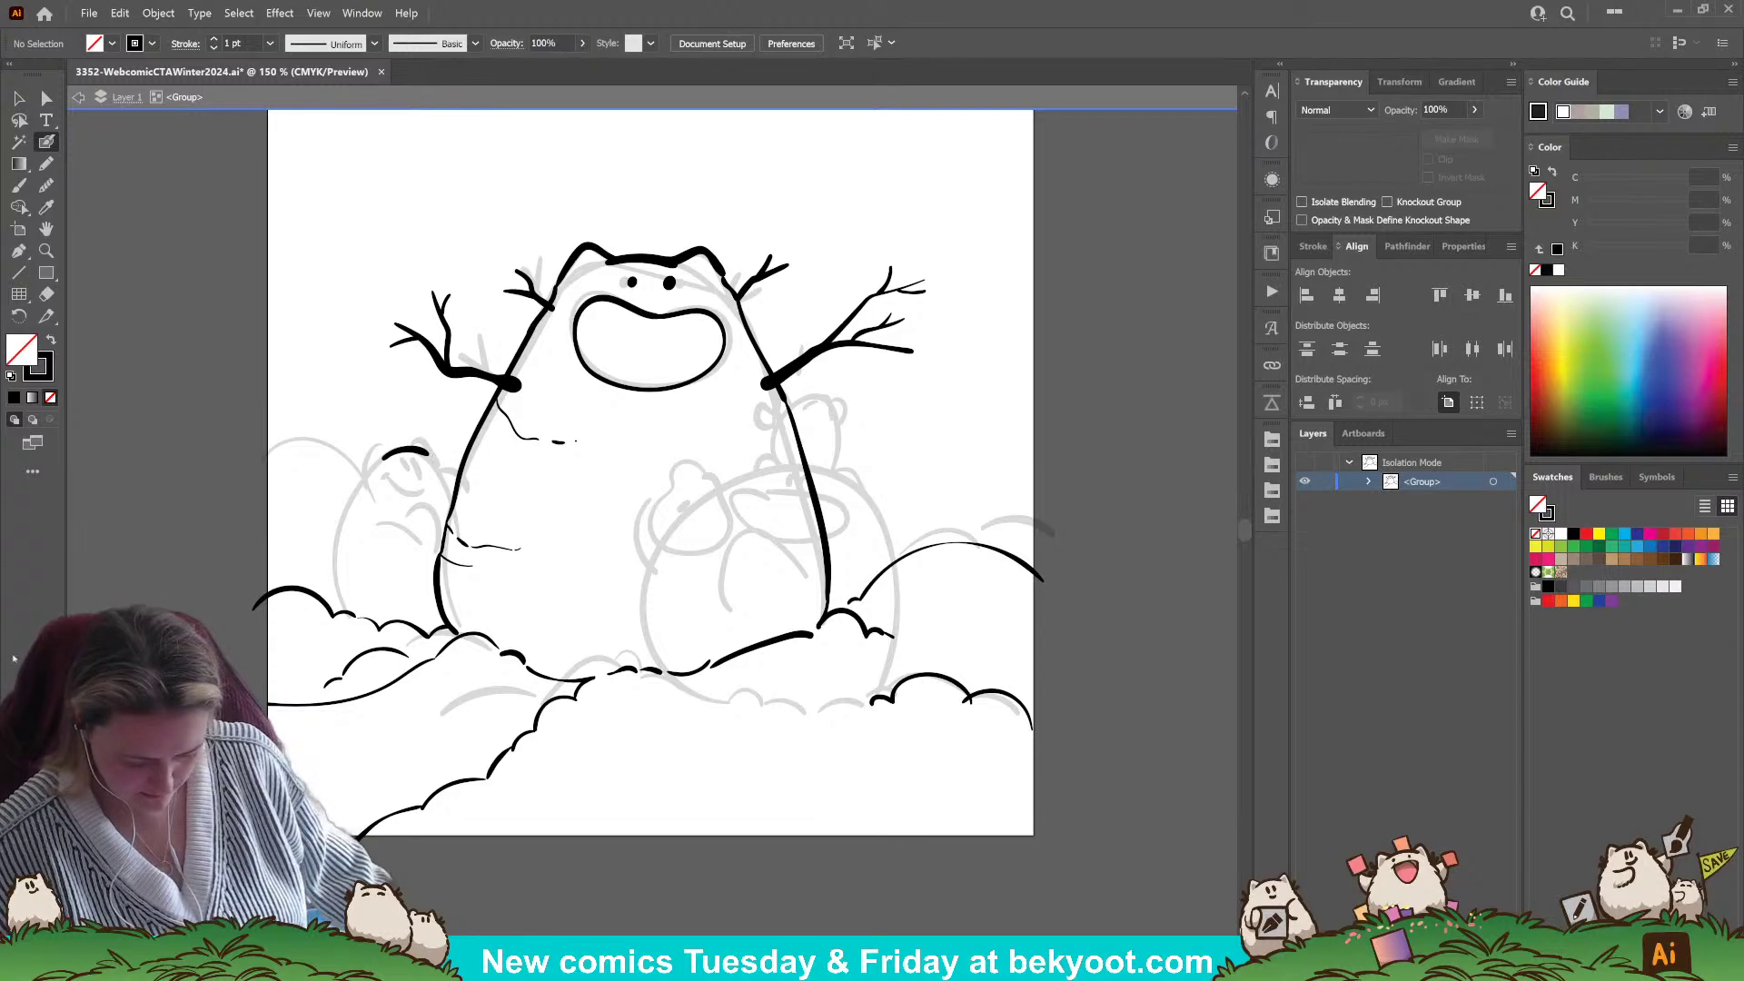
pyautogui.scroll(1, 307, 592)
pyautogui.moveTo(476, 400); pyautogui.dragTo(544, 469)
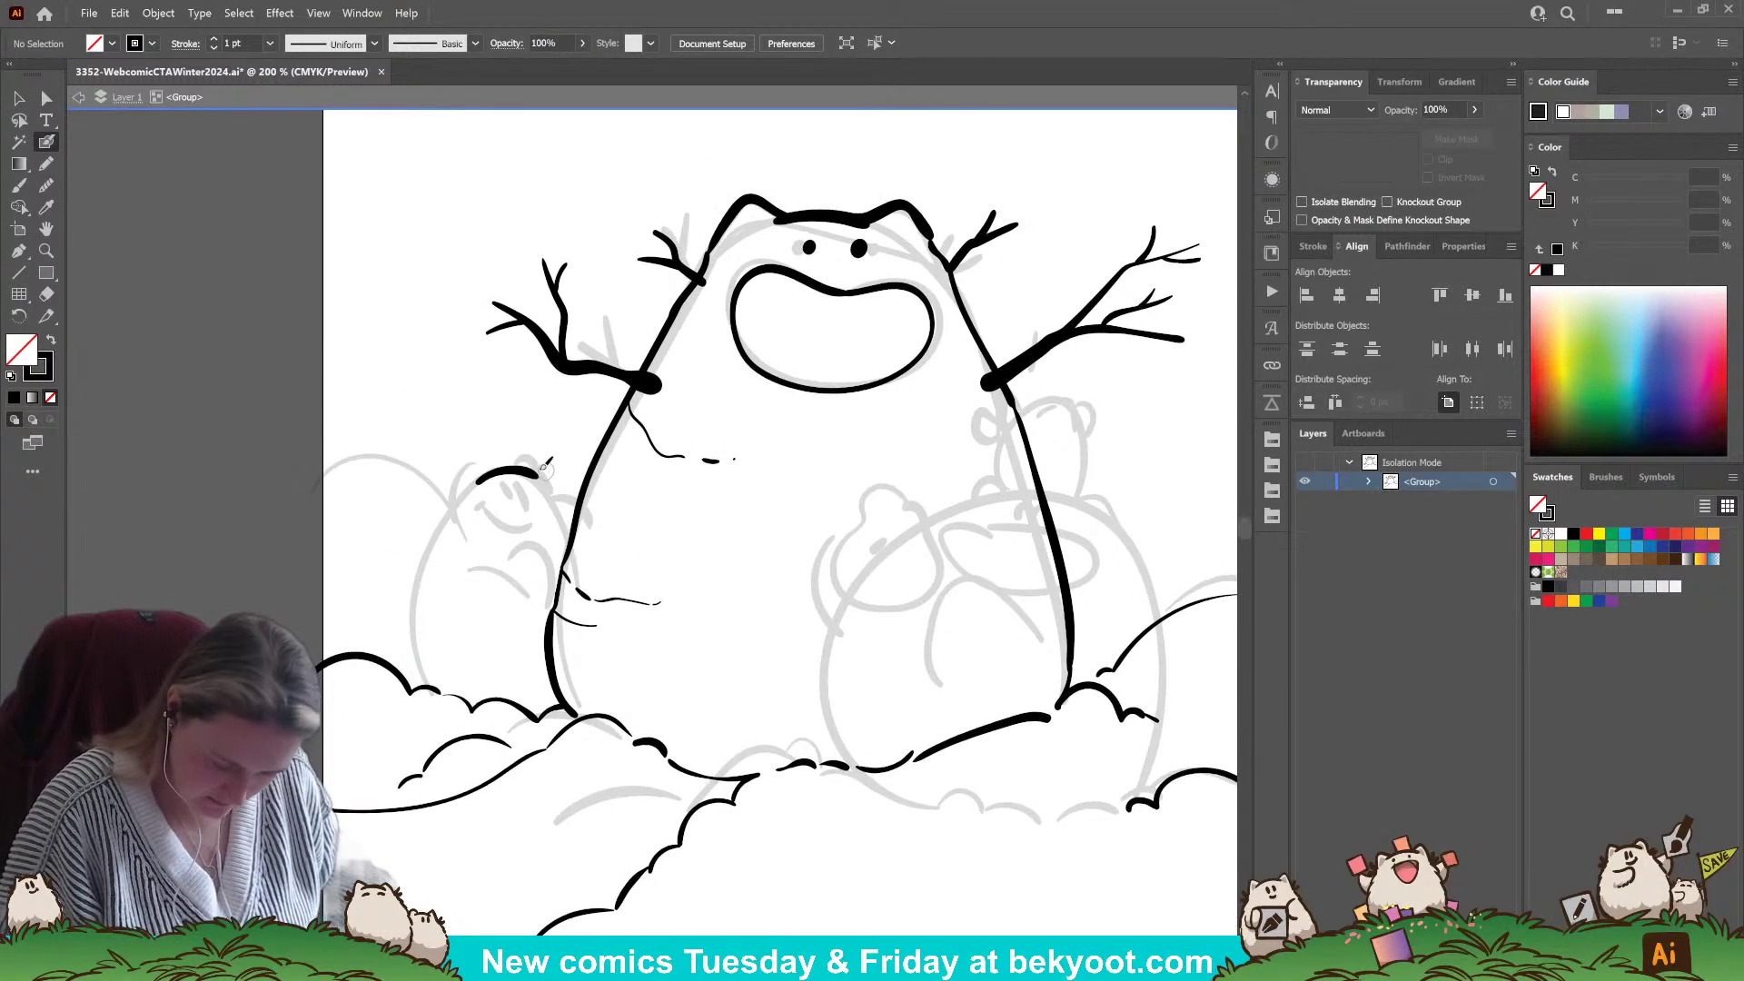
pyautogui.keyDown('ctrl'); pyautogui.click(534, 472); pyautogui.keyUp('ctrl')
pyautogui.hotkey('ctrl', 'shift', 'a')
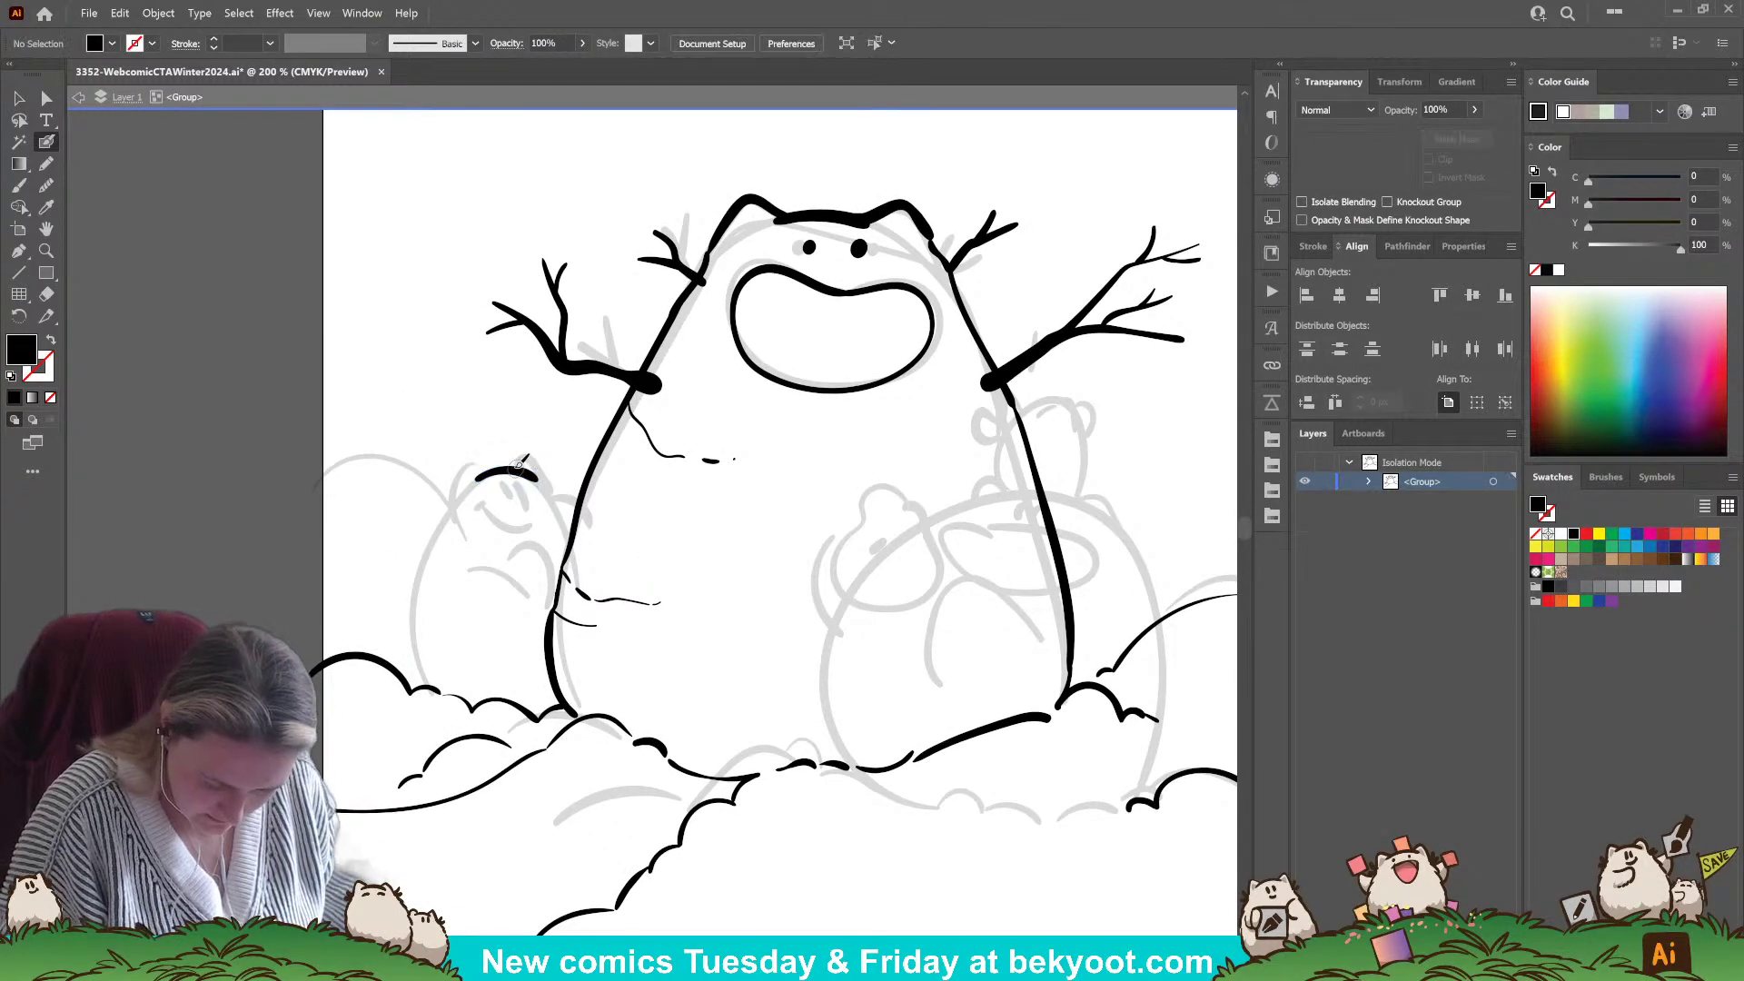
pyautogui.moveTo(550, 463)
pyautogui.mouseDown()
pyautogui.moveTo(469, 462)
pyautogui.moveTo(434, 510)
pyautogui.mouseUp()
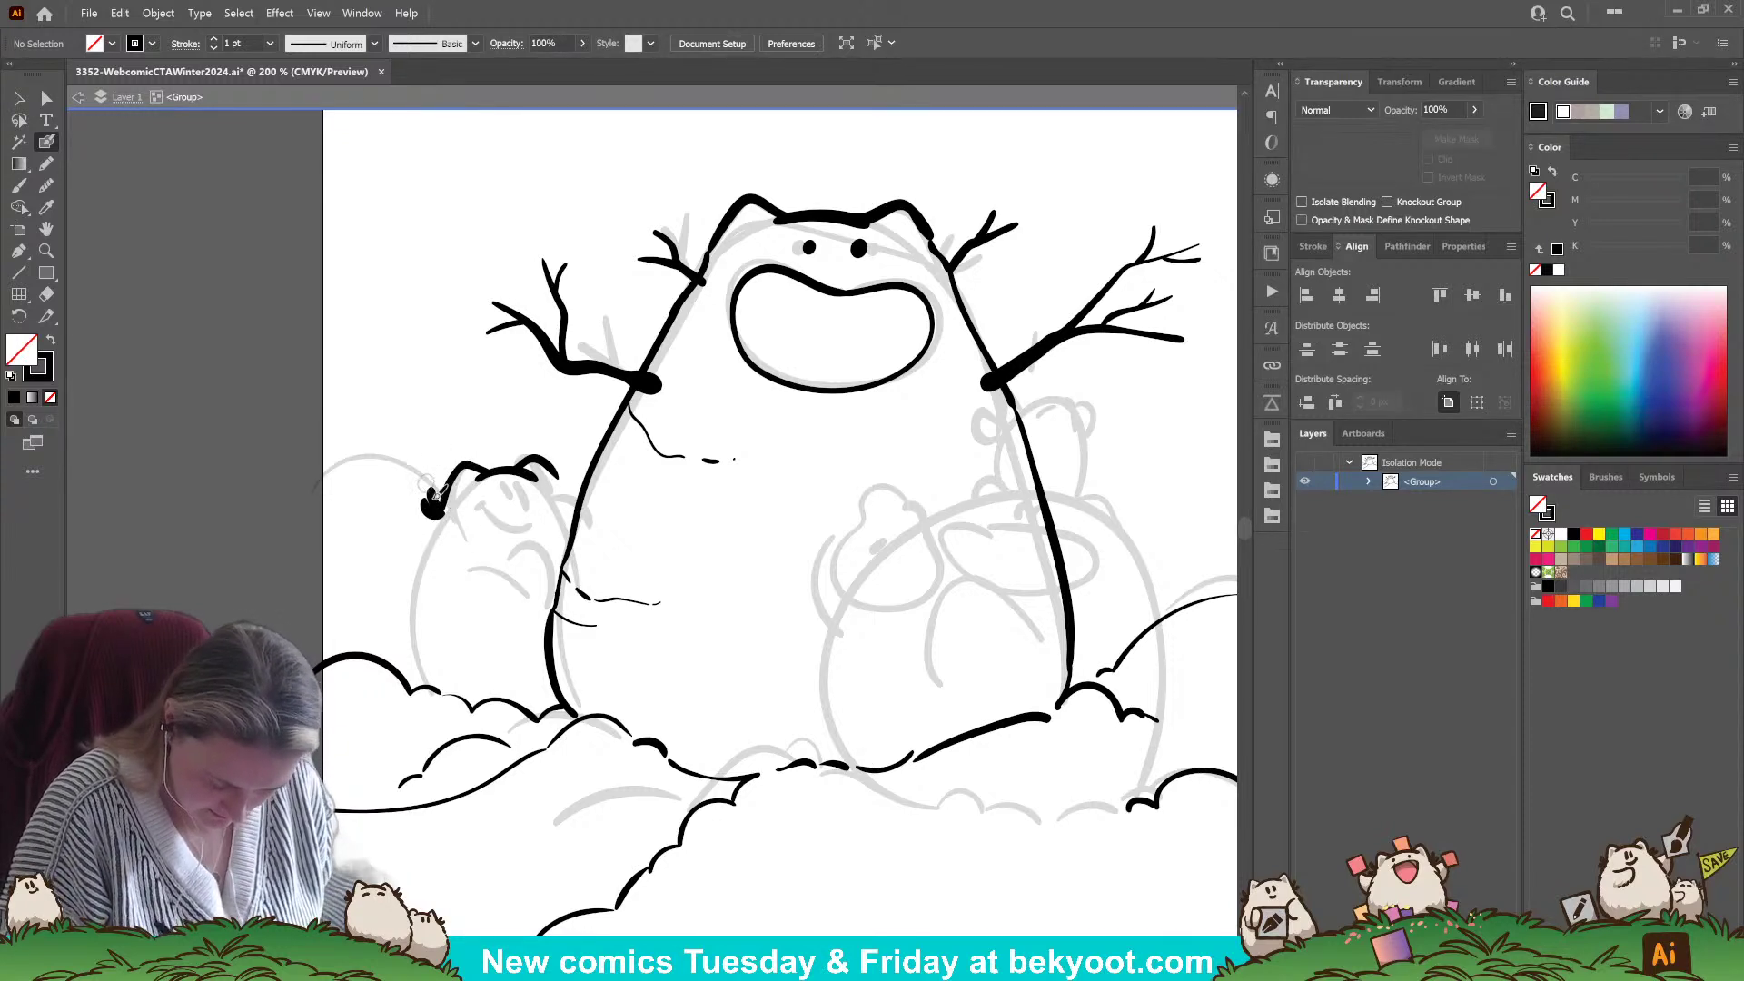
# - Isolate the small character's head strokes as their own group and ink the curved left side of its body down to the snow
pyautogui.moveTo(403, 437); pyautogui.dragTo(532, 518)
pyautogui.press('ctrl')
pyautogui.doubleClick(504, 479)
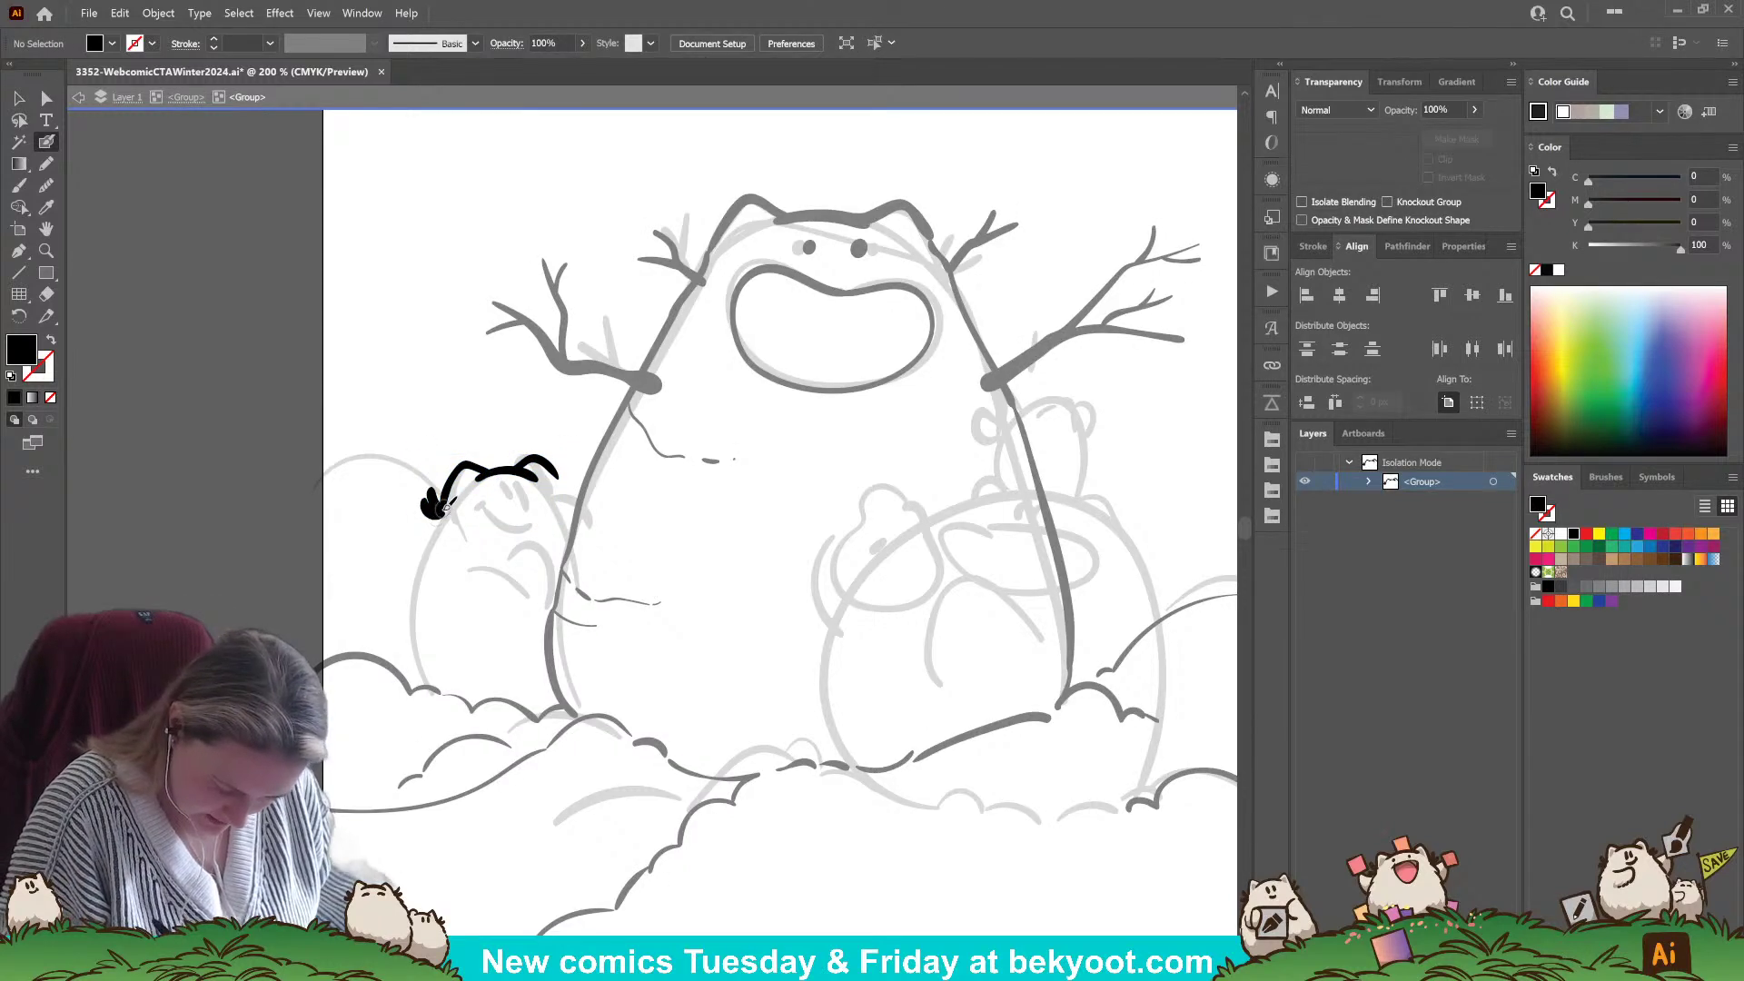
pyautogui.hotkey('shift', 'x')
pyautogui.moveTo(434, 516)
pyautogui.mouseDown()
pyautogui.moveTo(388, 636)
pyautogui.moveTo(401, 676)
pyautogui.mouseUp()
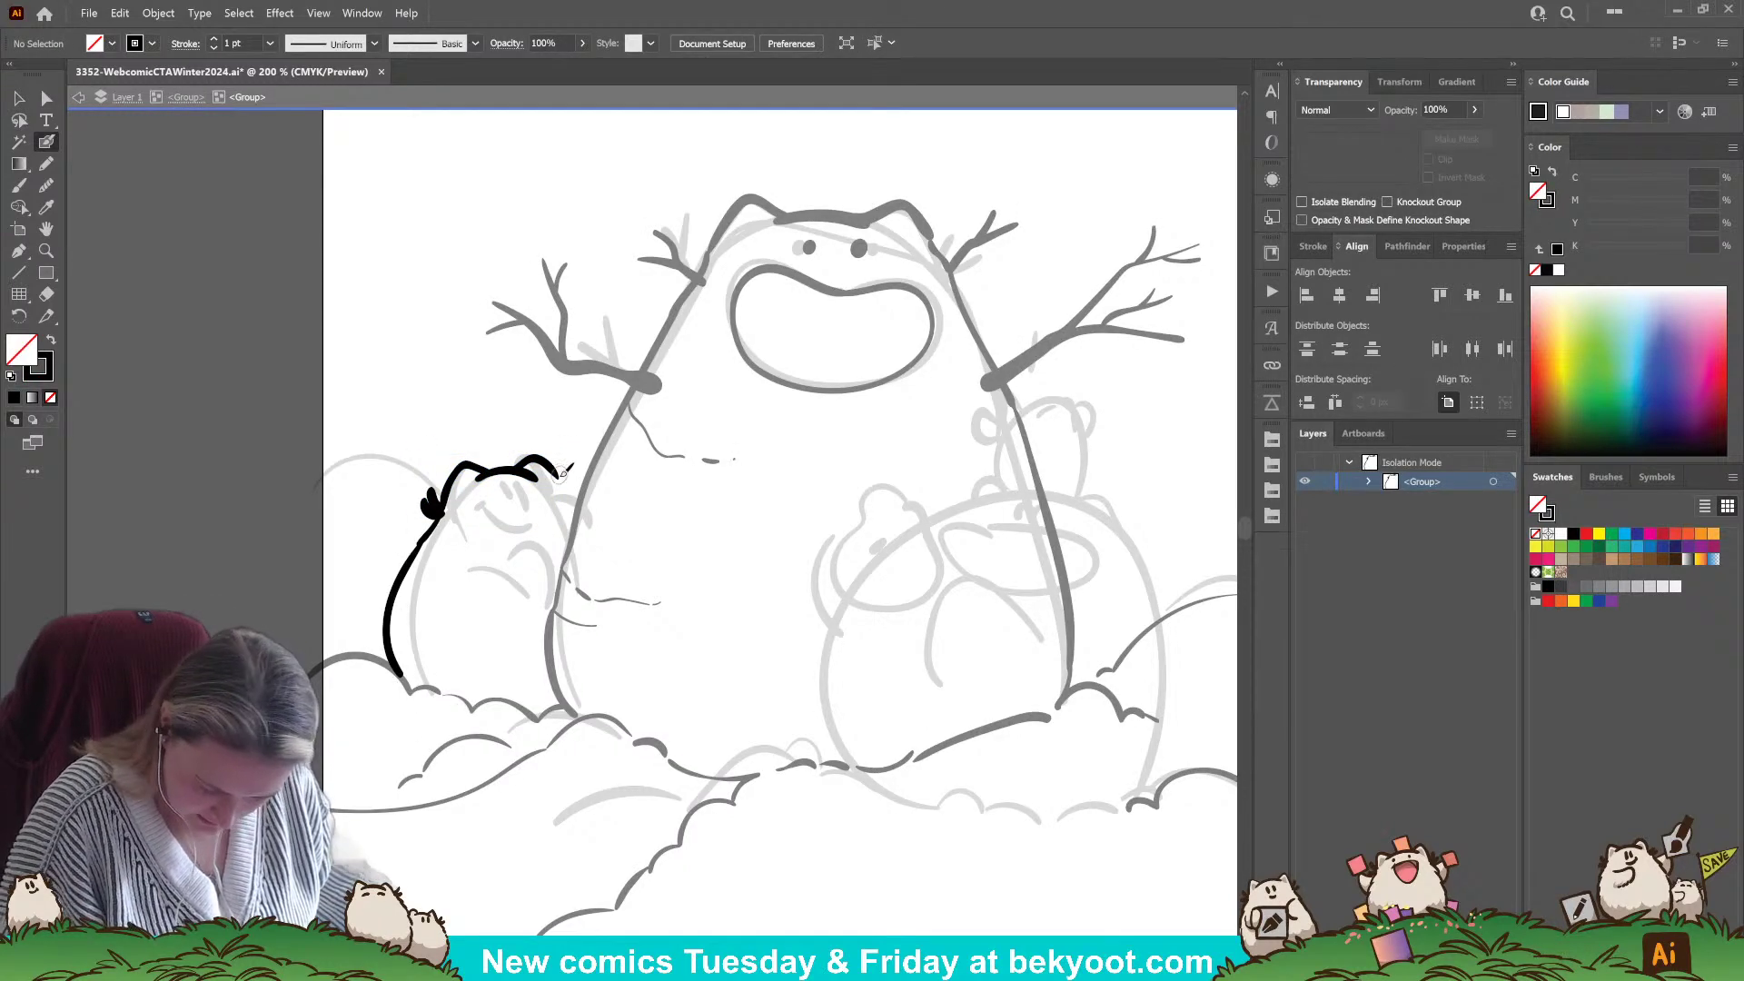
# - Ink the small character's right tuft, two oval eyes and smile, plus a curved arm beside the large body
pyautogui.moveTo(560, 474)
pyautogui.mouseDown()
pyautogui.moveTo(577, 507)
pyautogui.moveTo(525, 507)
pyautogui.mouseUp()
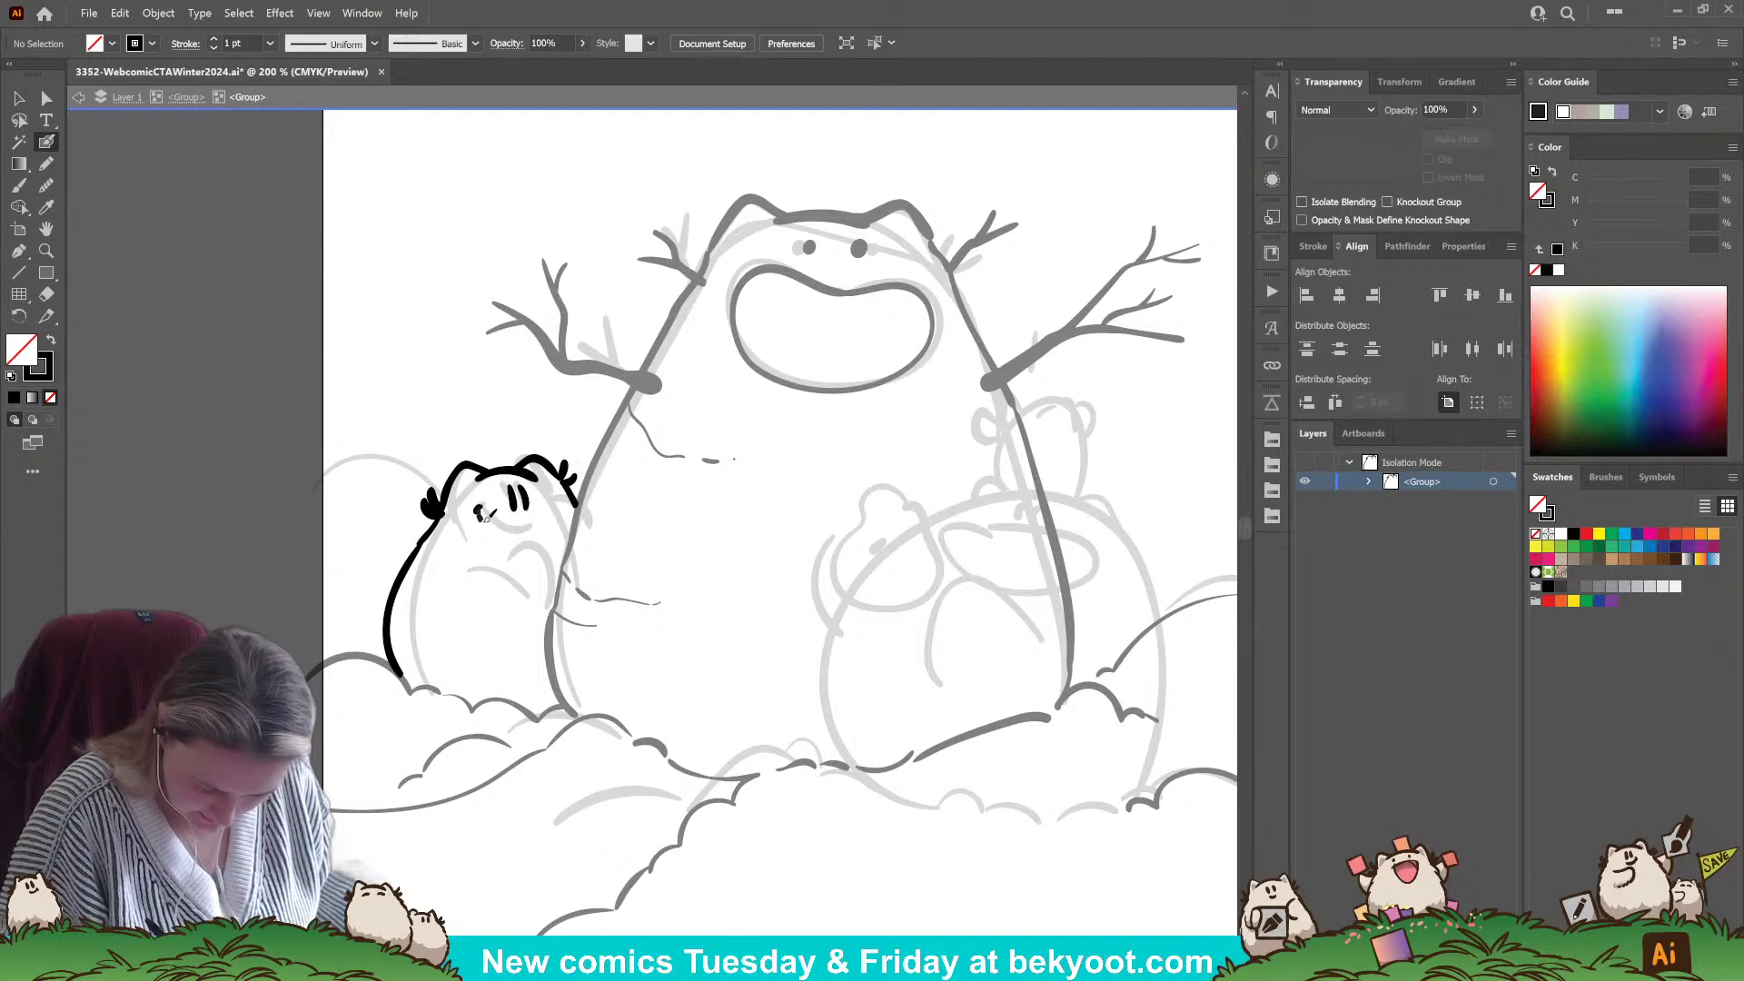
pyautogui.moveTo(519, 534); pyautogui.dragTo(535, 532)
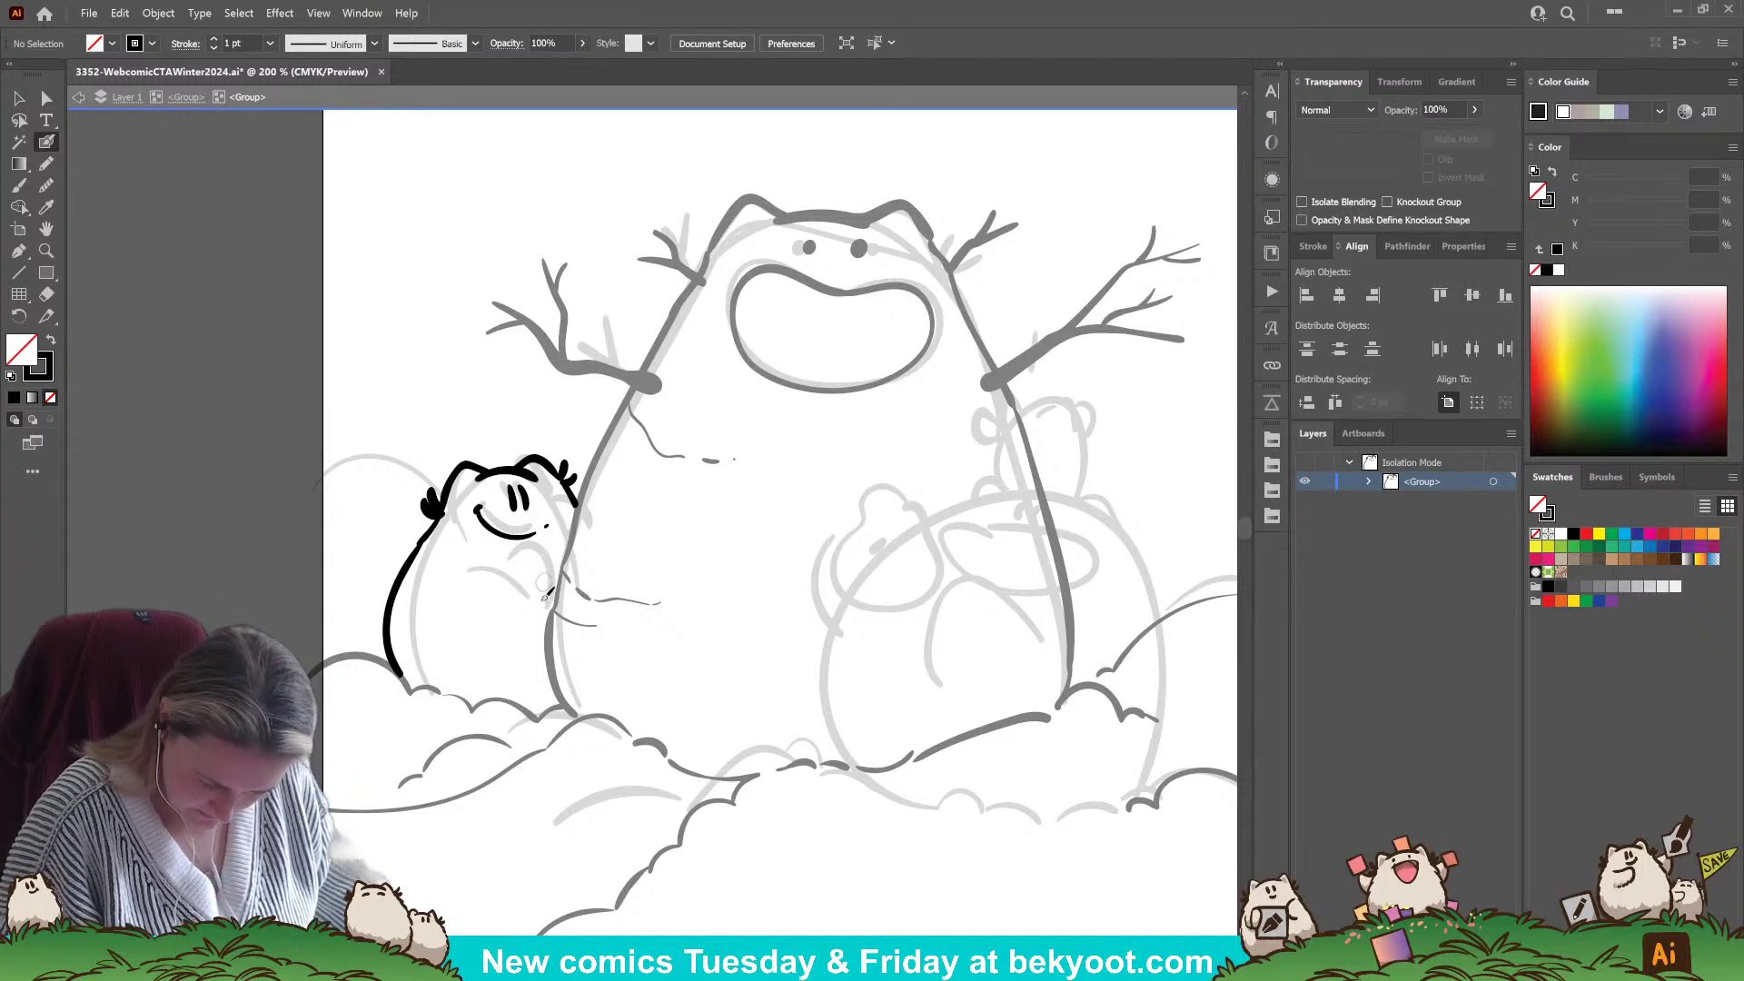
pyautogui.moveTo(510, 576); pyautogui.dragTo(539, 565)
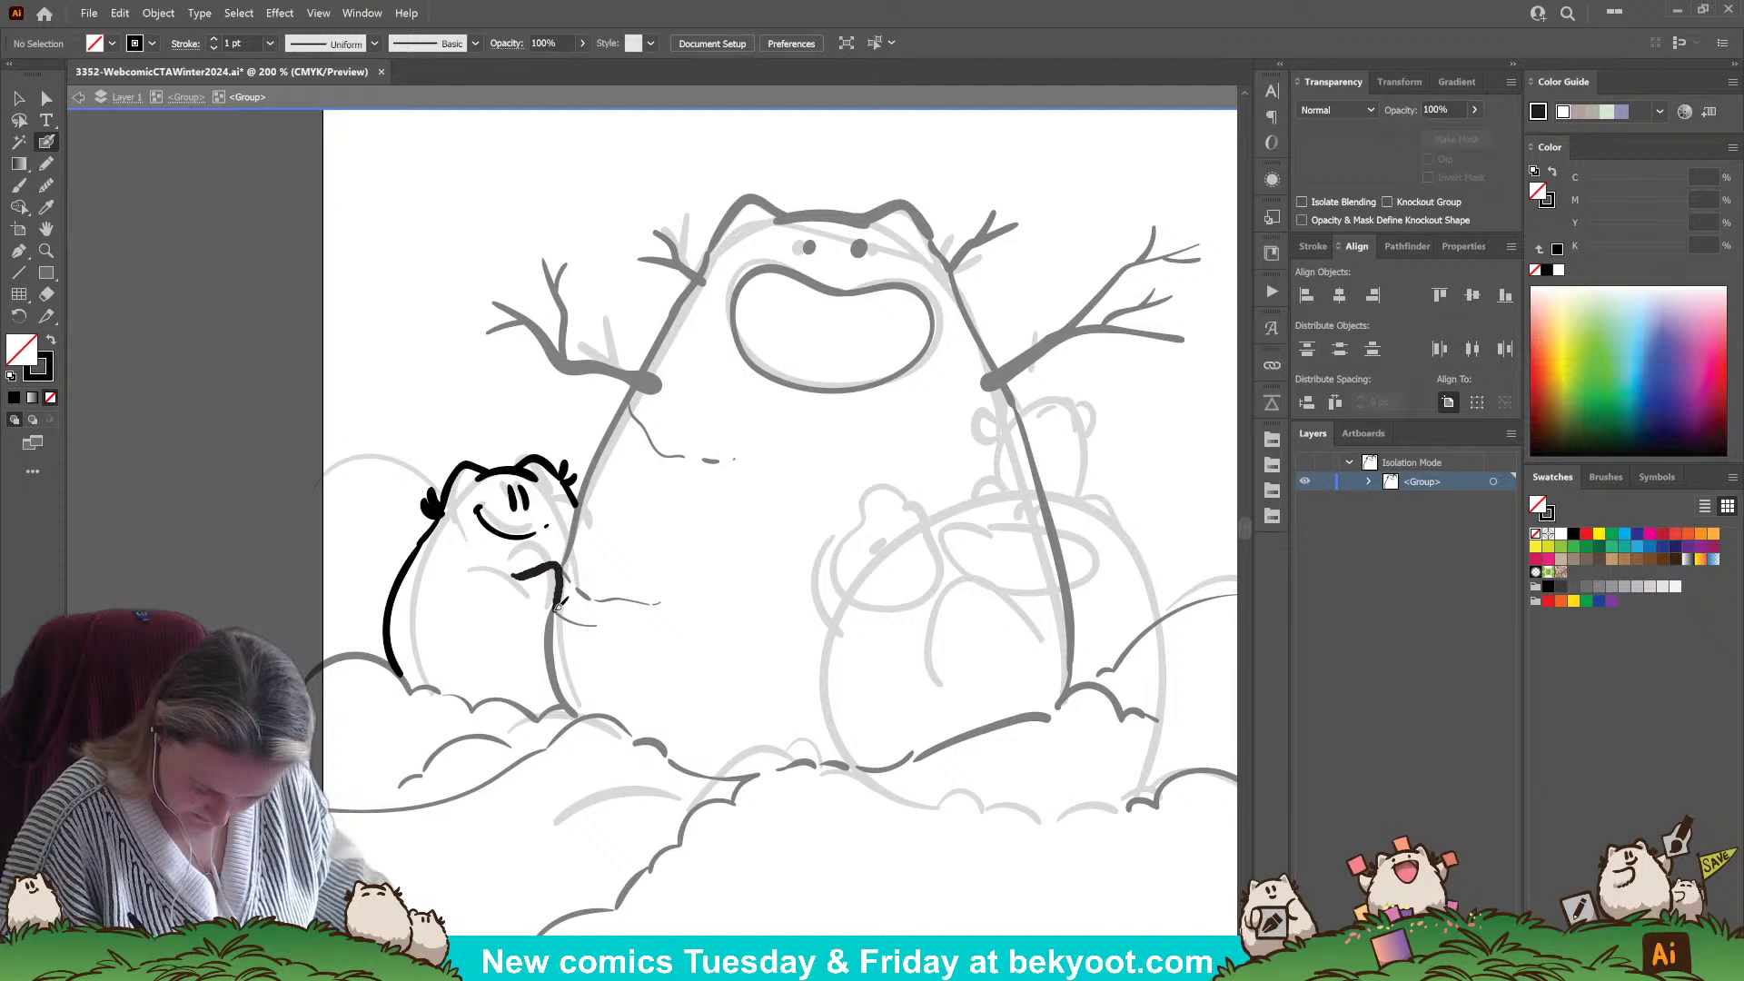
pyautogui.moveTo(540, 627); pyautogui.dragTo(530, 636)
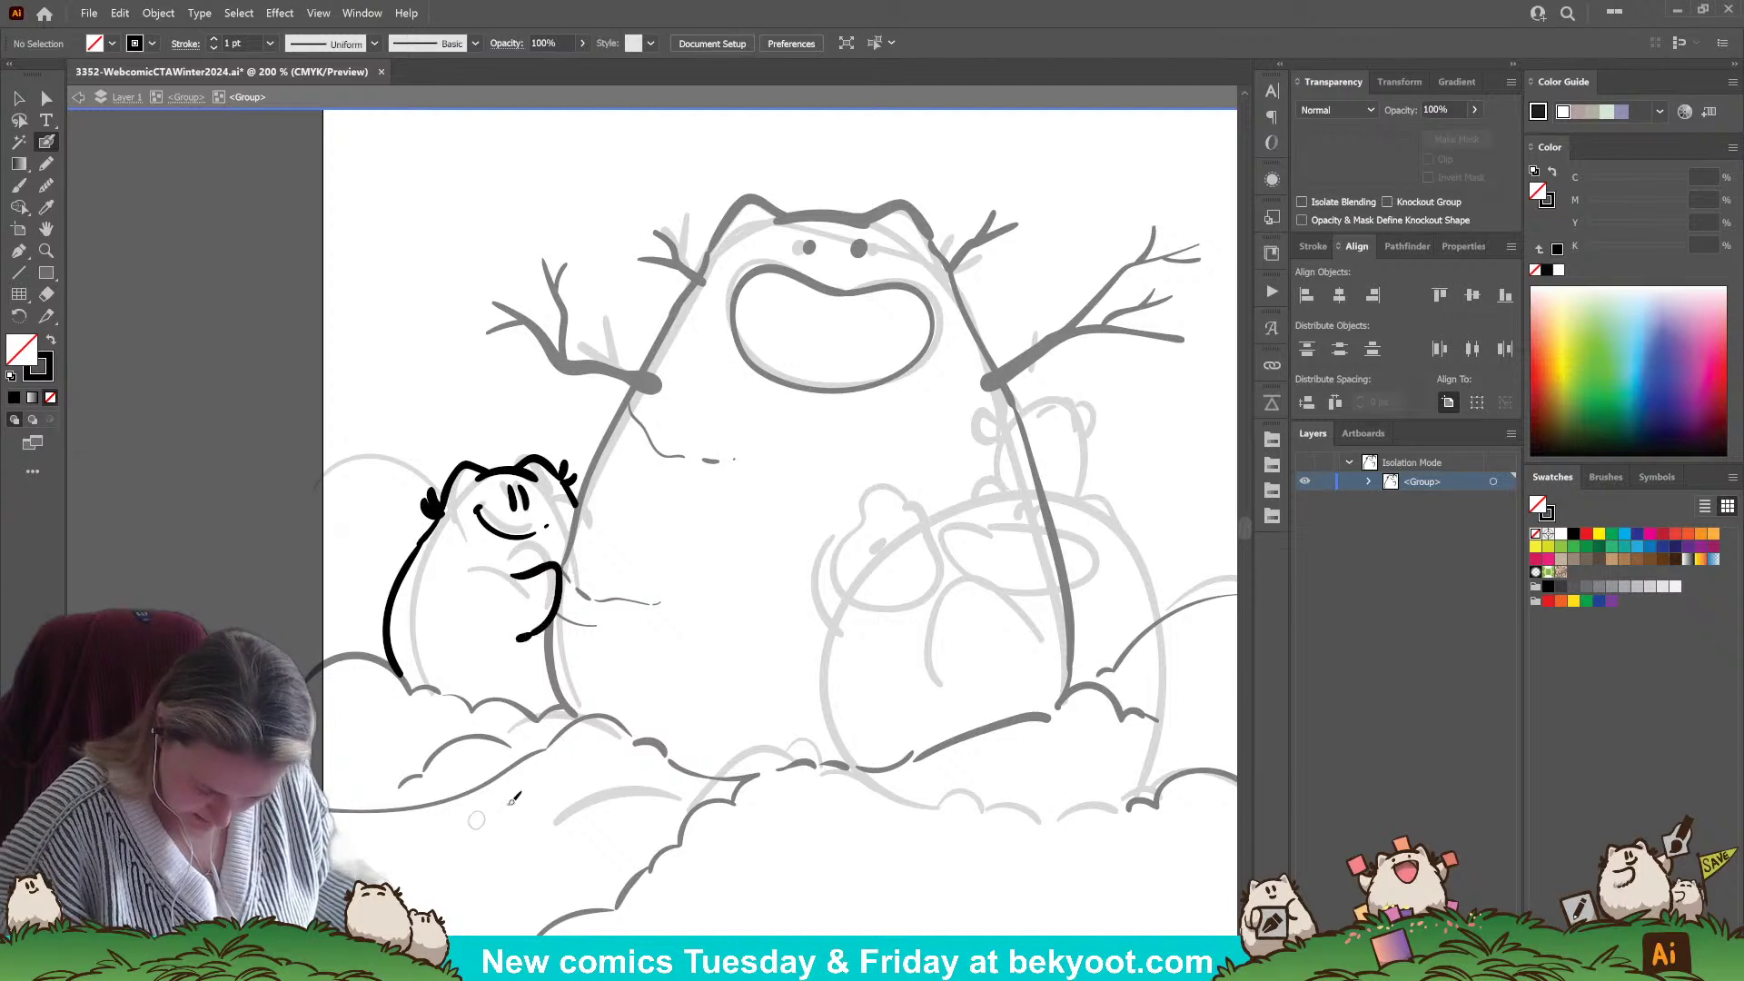
# - Add a short stroke to the left tuft of the small left character and return to the parent group
pyautogui.scroll(-2, 554, 767)
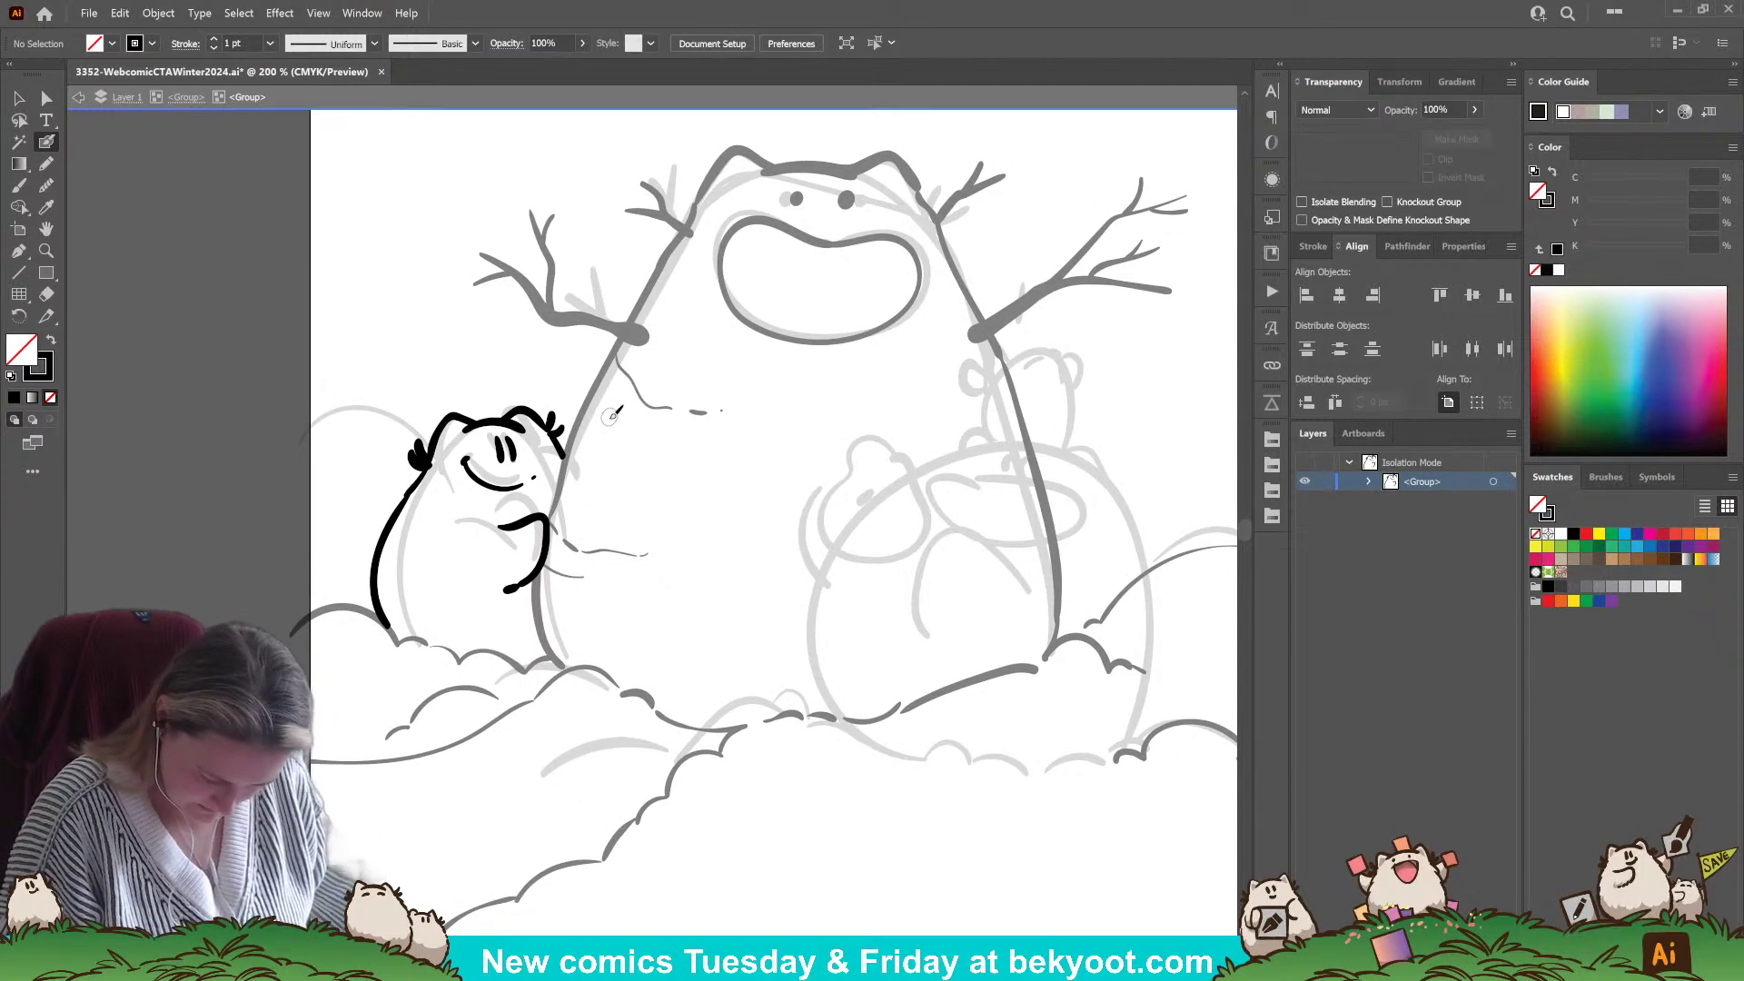
pyautogui.scroll(1, 434, 794)
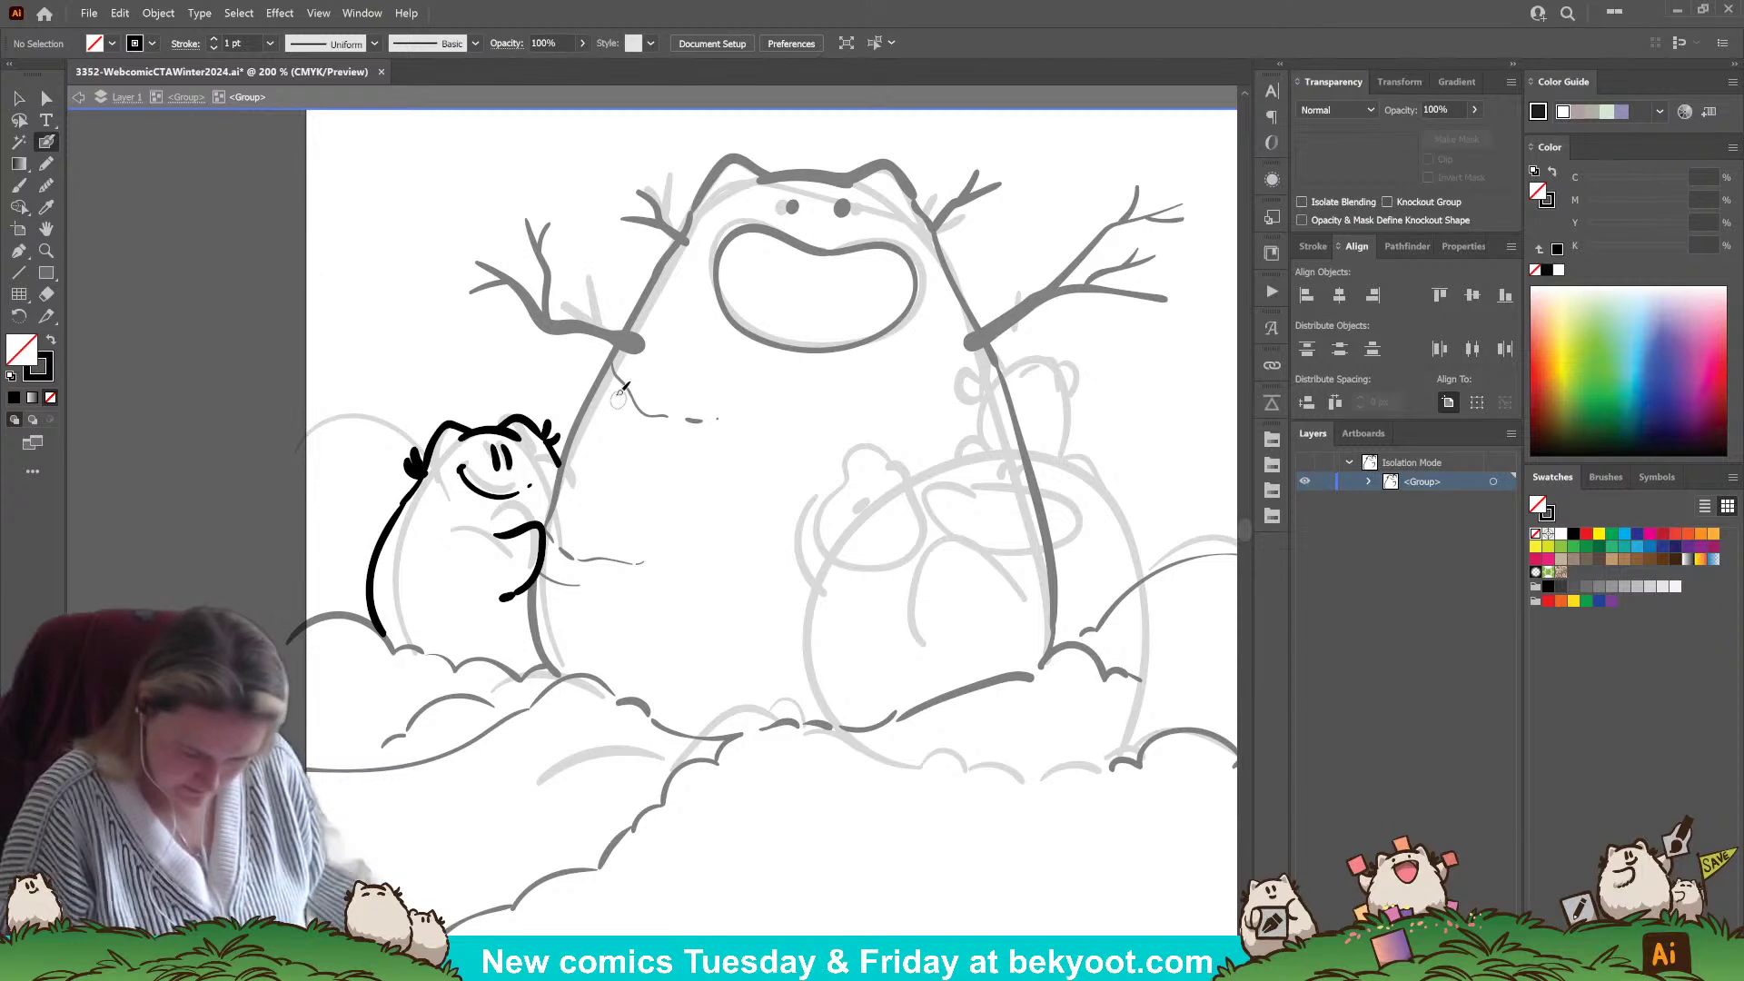
pyautogui.moveTo(413, 467); pyautogui.dragTo(405, 458)
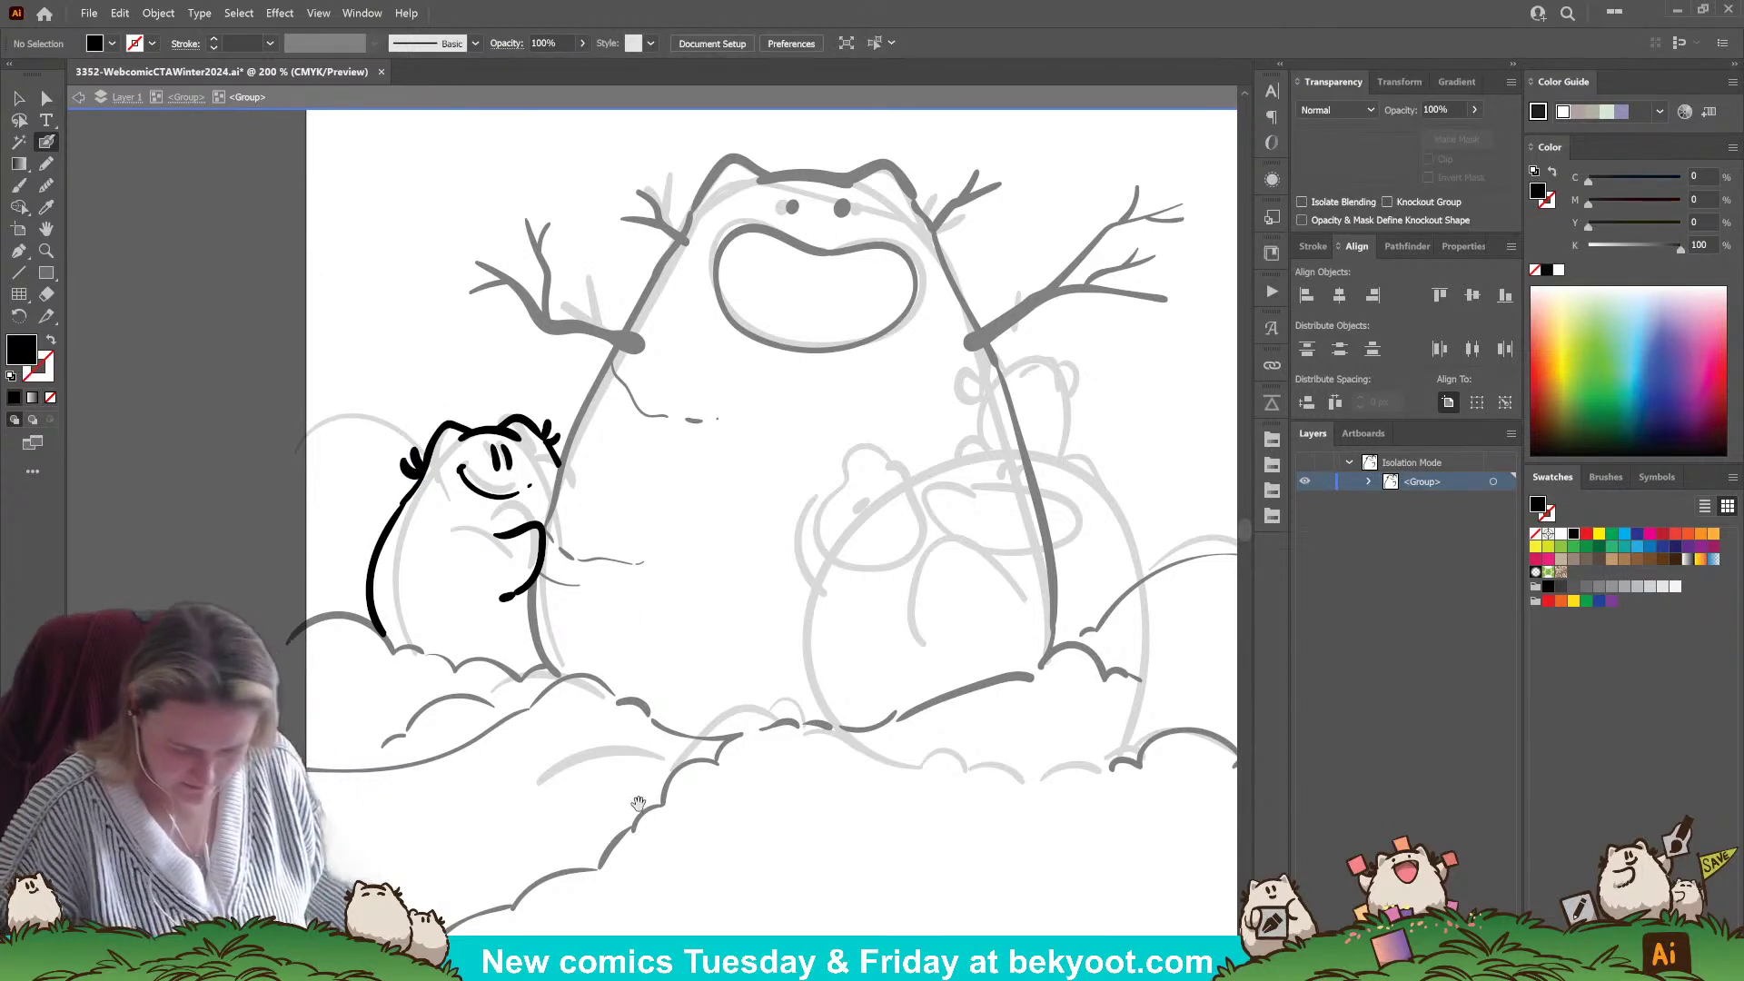
pyautogui.moveTo(640, 798); pyautogui.dragTo(637, 738)
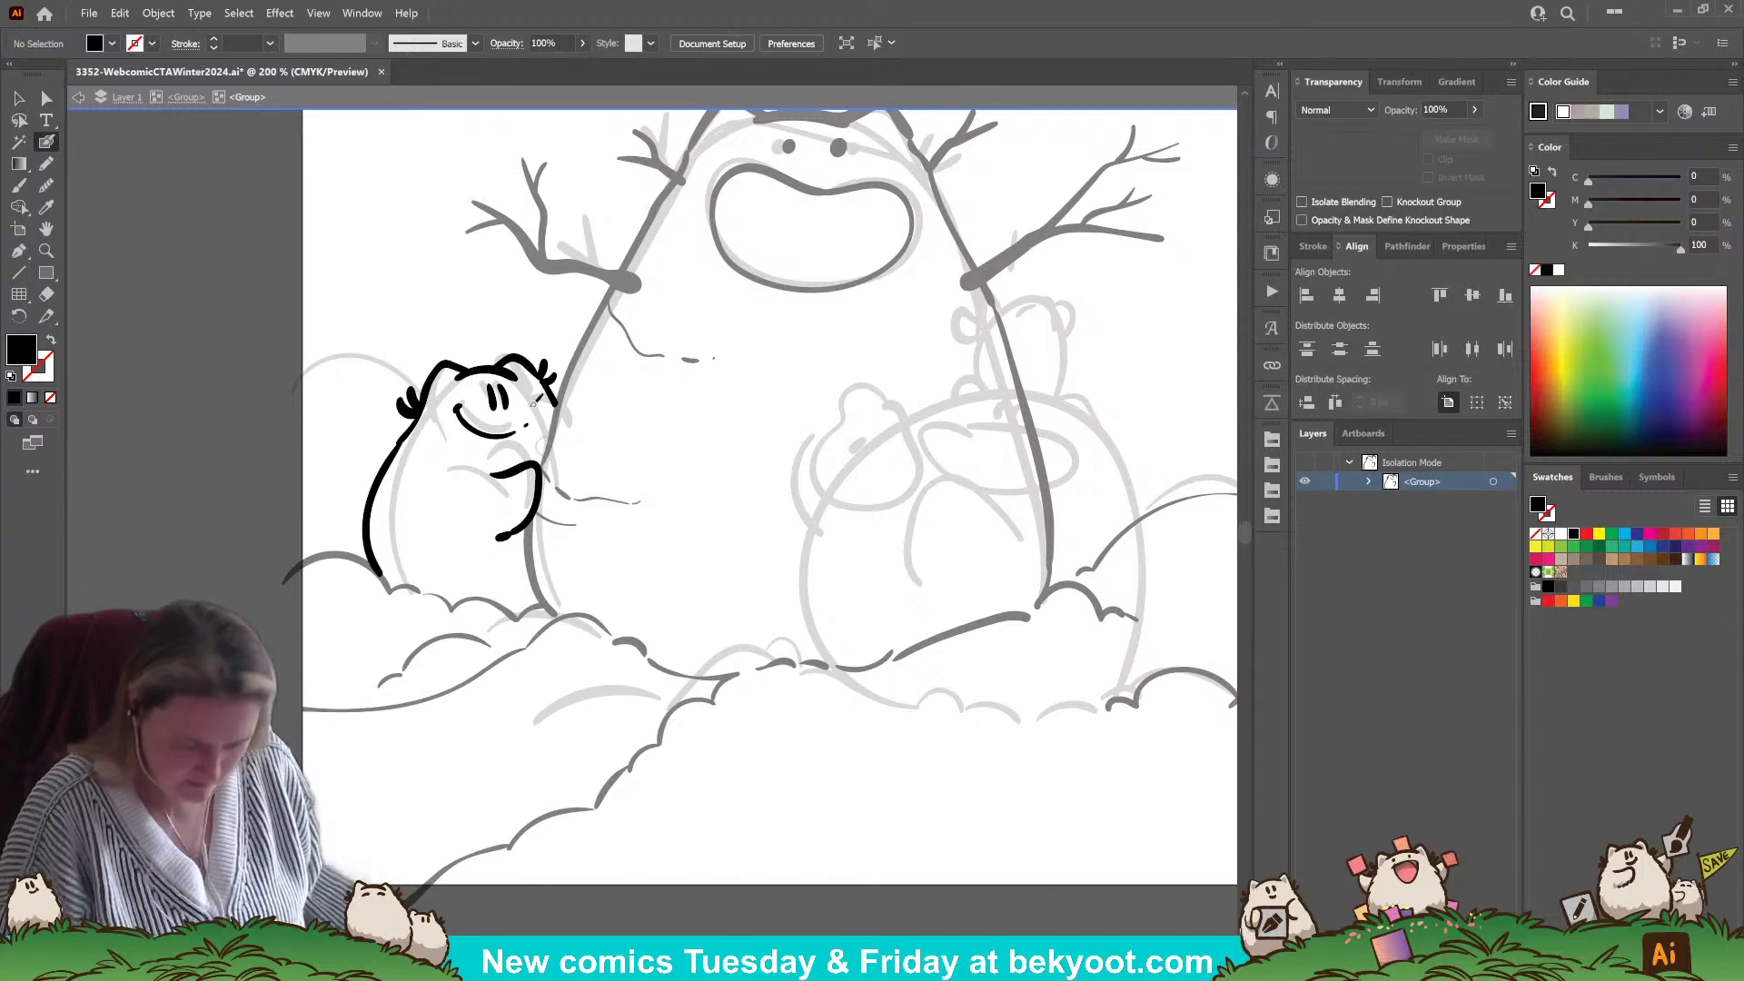
pyautogui.click(185, 97)
# - Ink the top of the front right character's head with two pointed ears and isolate those strokes as their own group
pyautogui.moveTo(721, 759); pyautogui.dragTo(497, 659)
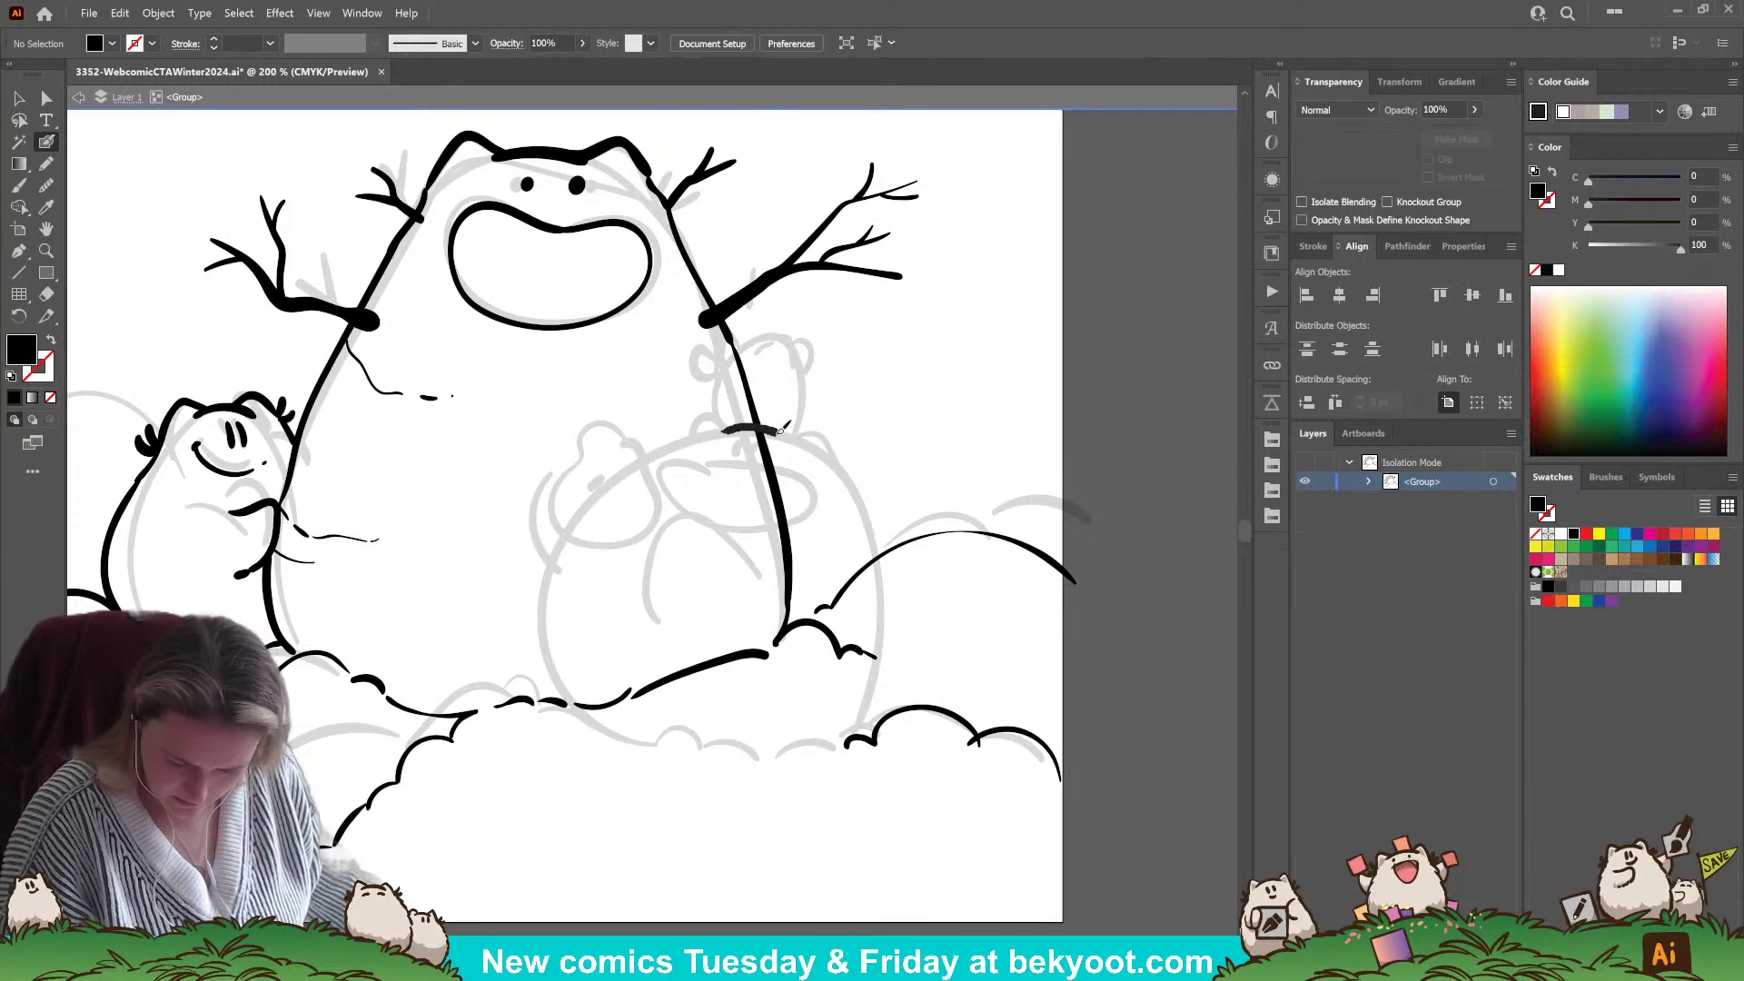
pyautogui.moveTo(779, 428); pyautogui.dragTo(796, 443)
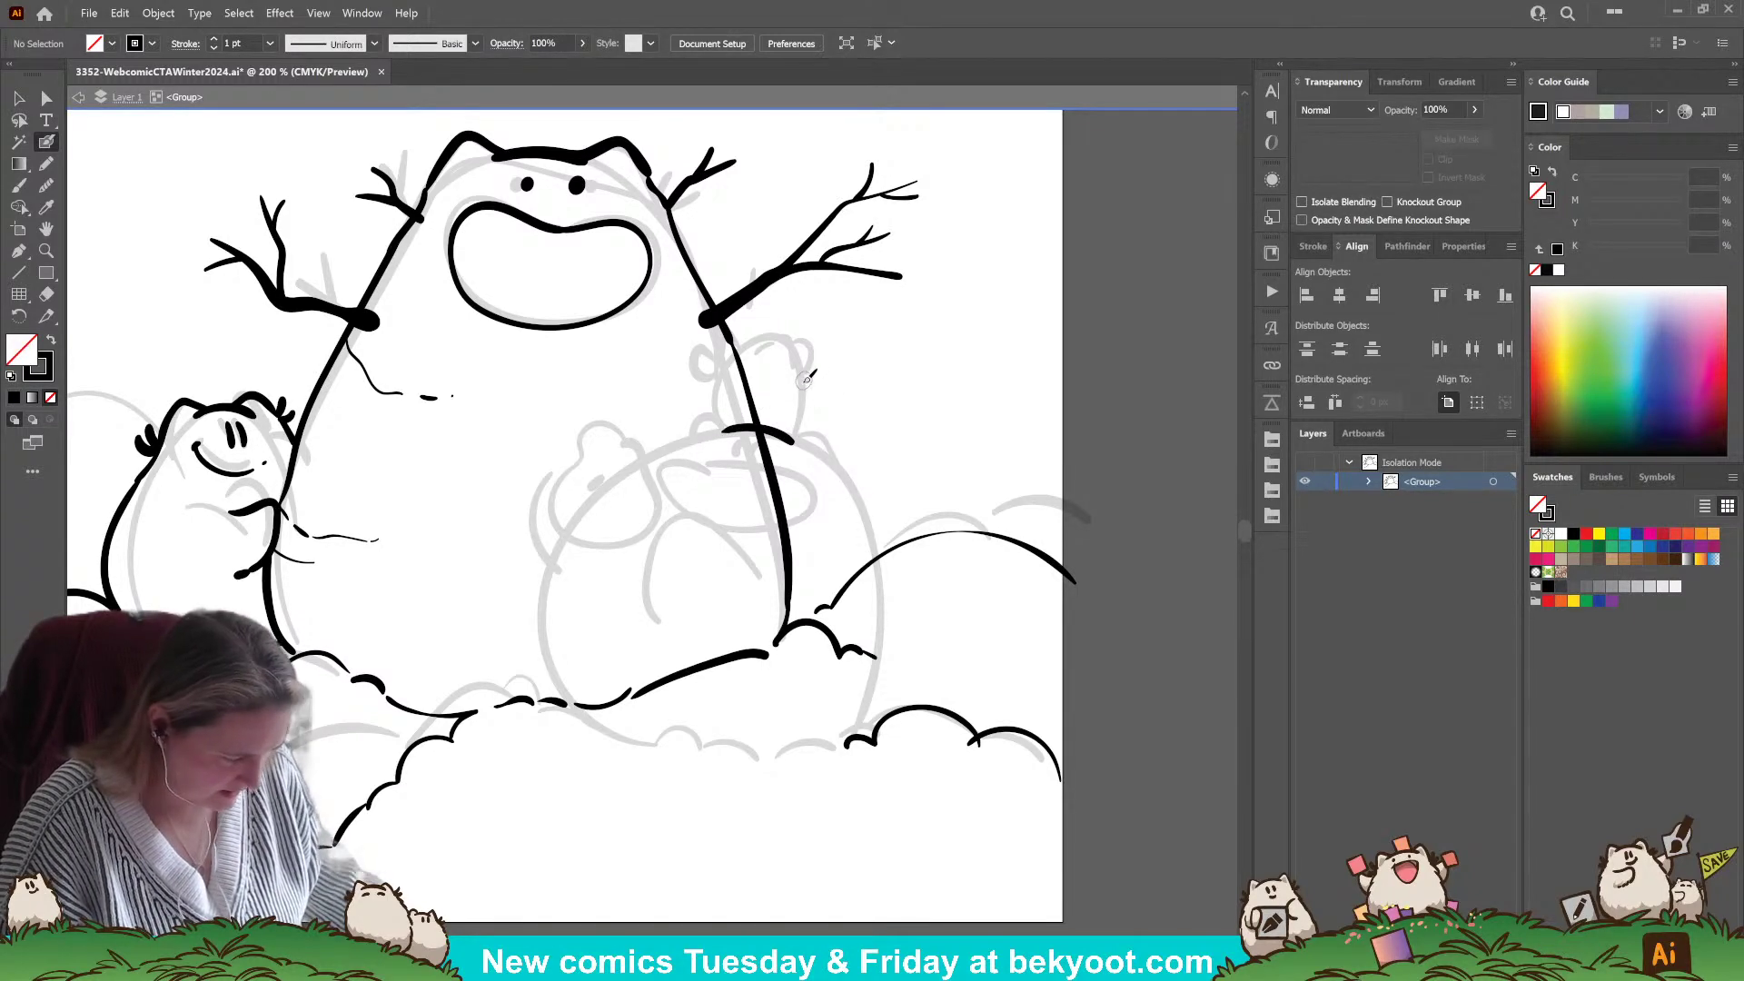
pyautogui.moveTo(817, 430); pyautogui.dragTo(834, 469)
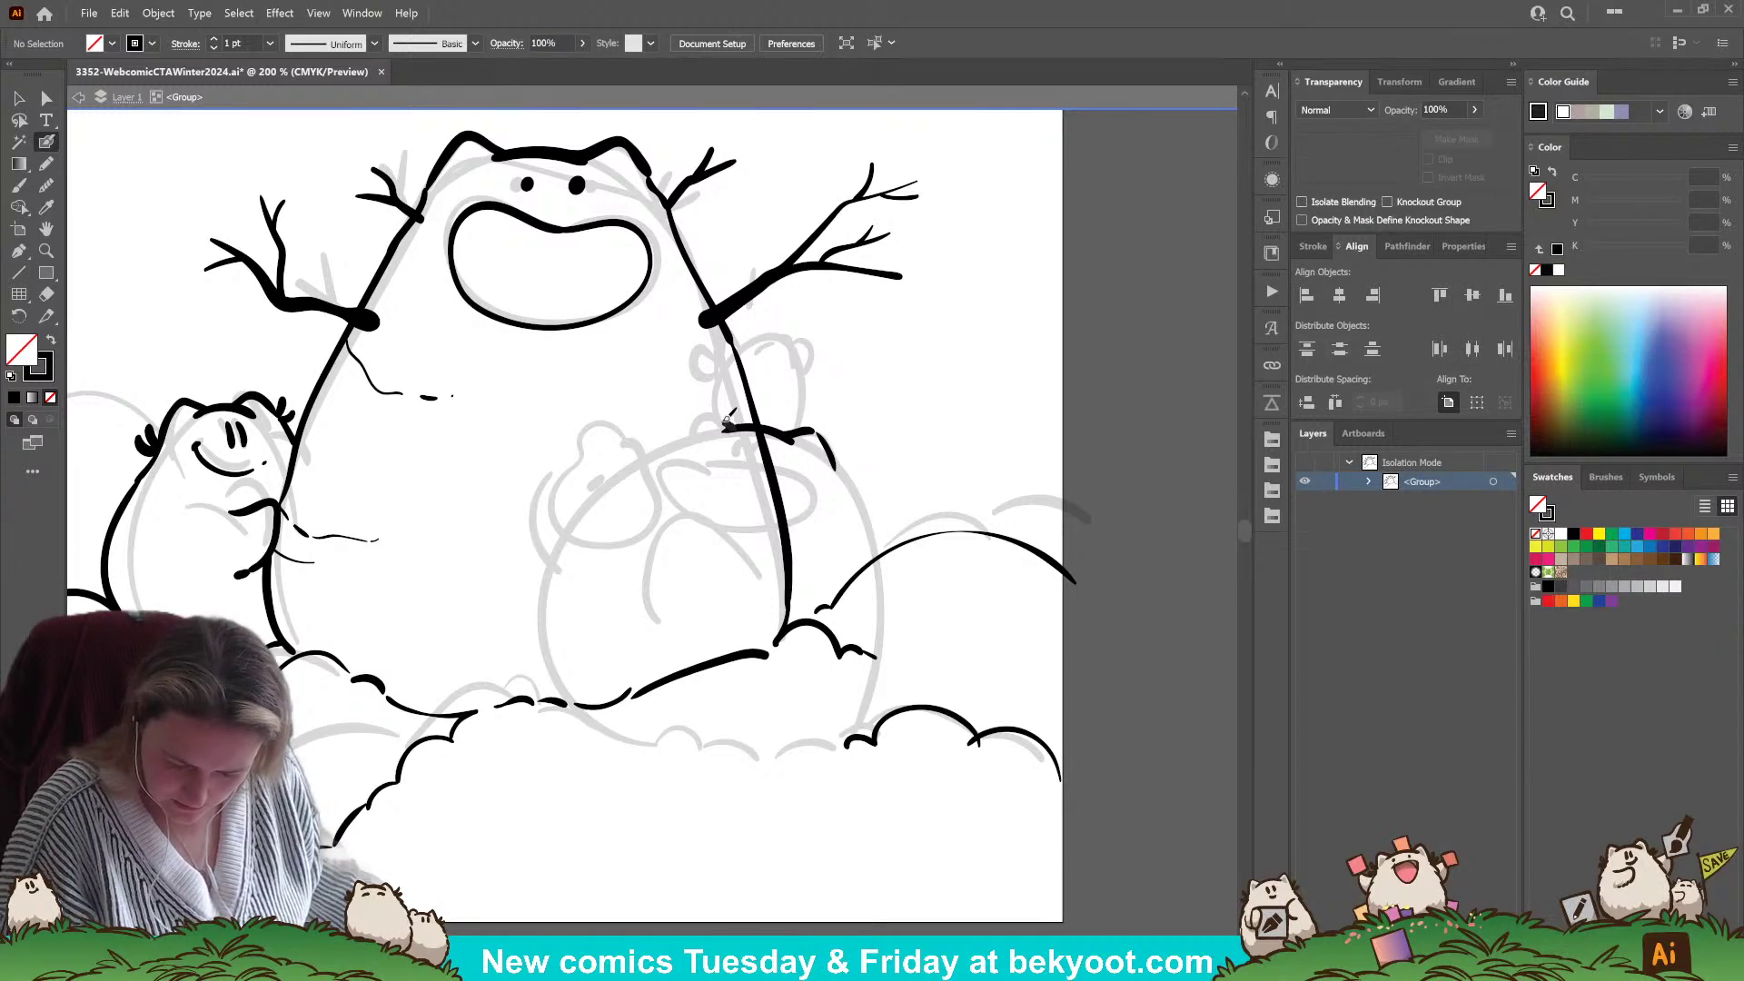
pyautogui.moveTo(705, 410)
pyautogui.mouseDown()
pyautogui.moveTo(732, 447)
pyautogui.moveTo(795, 433)
pyautogui.mouseUp()
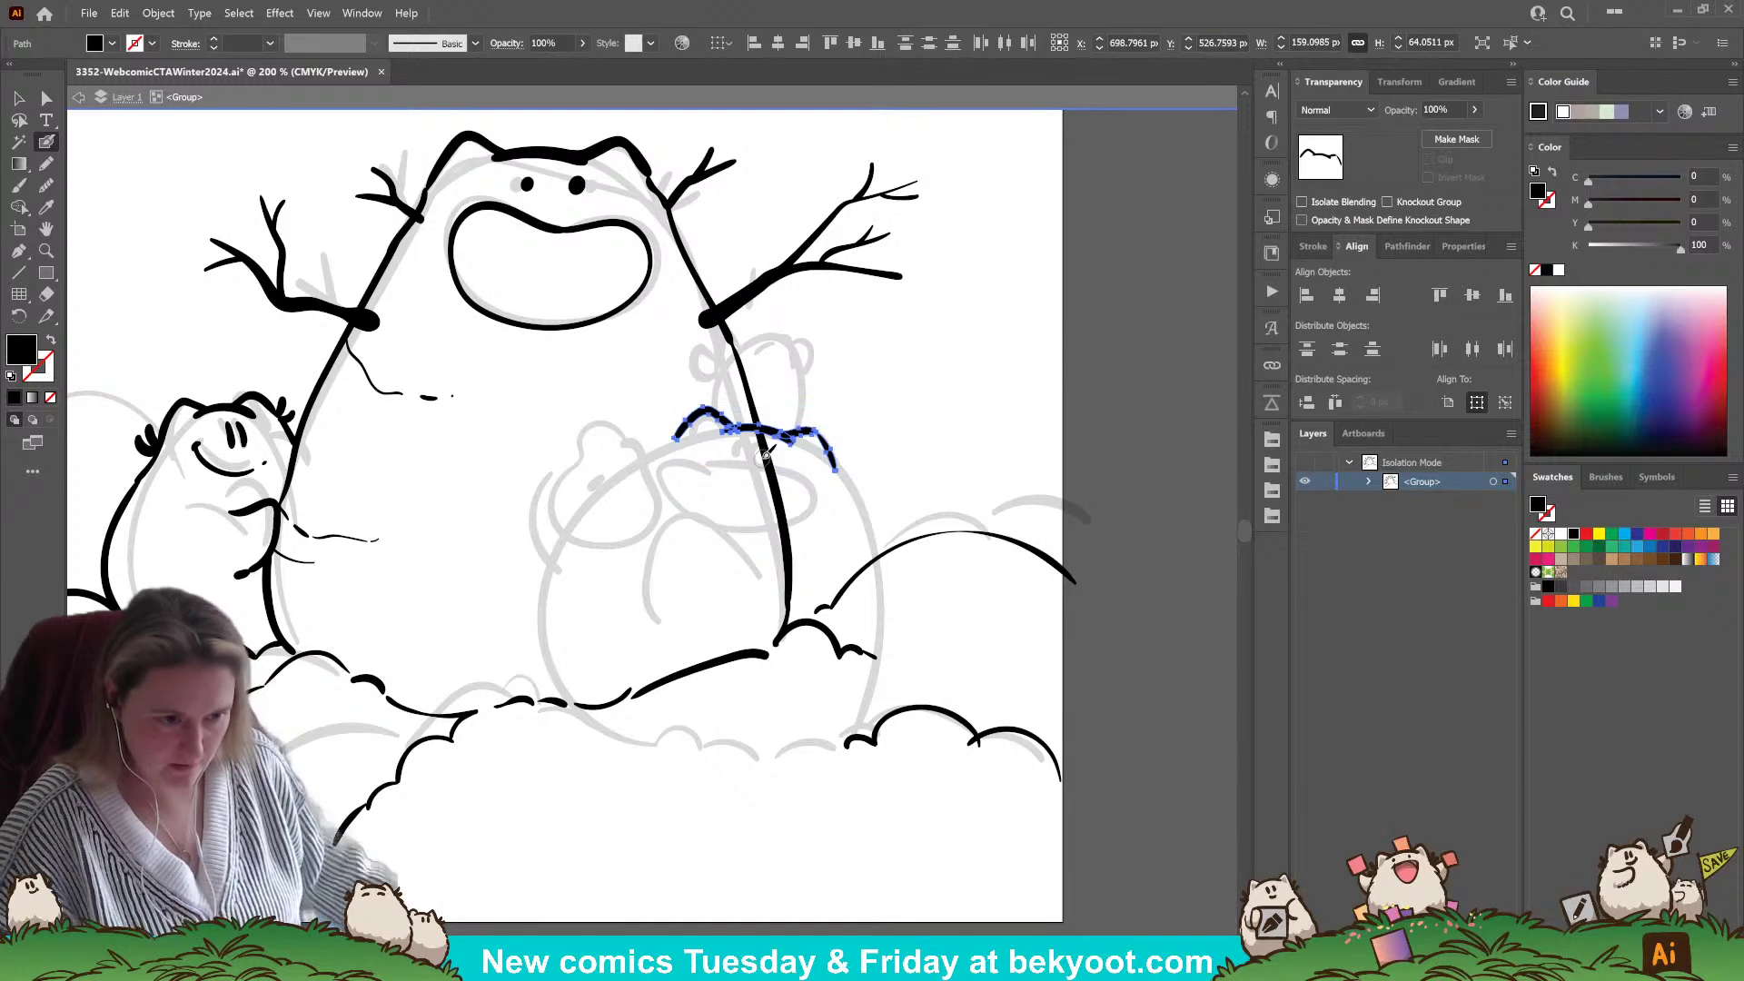
pyautogui.hotkey('ctrl', 'g')
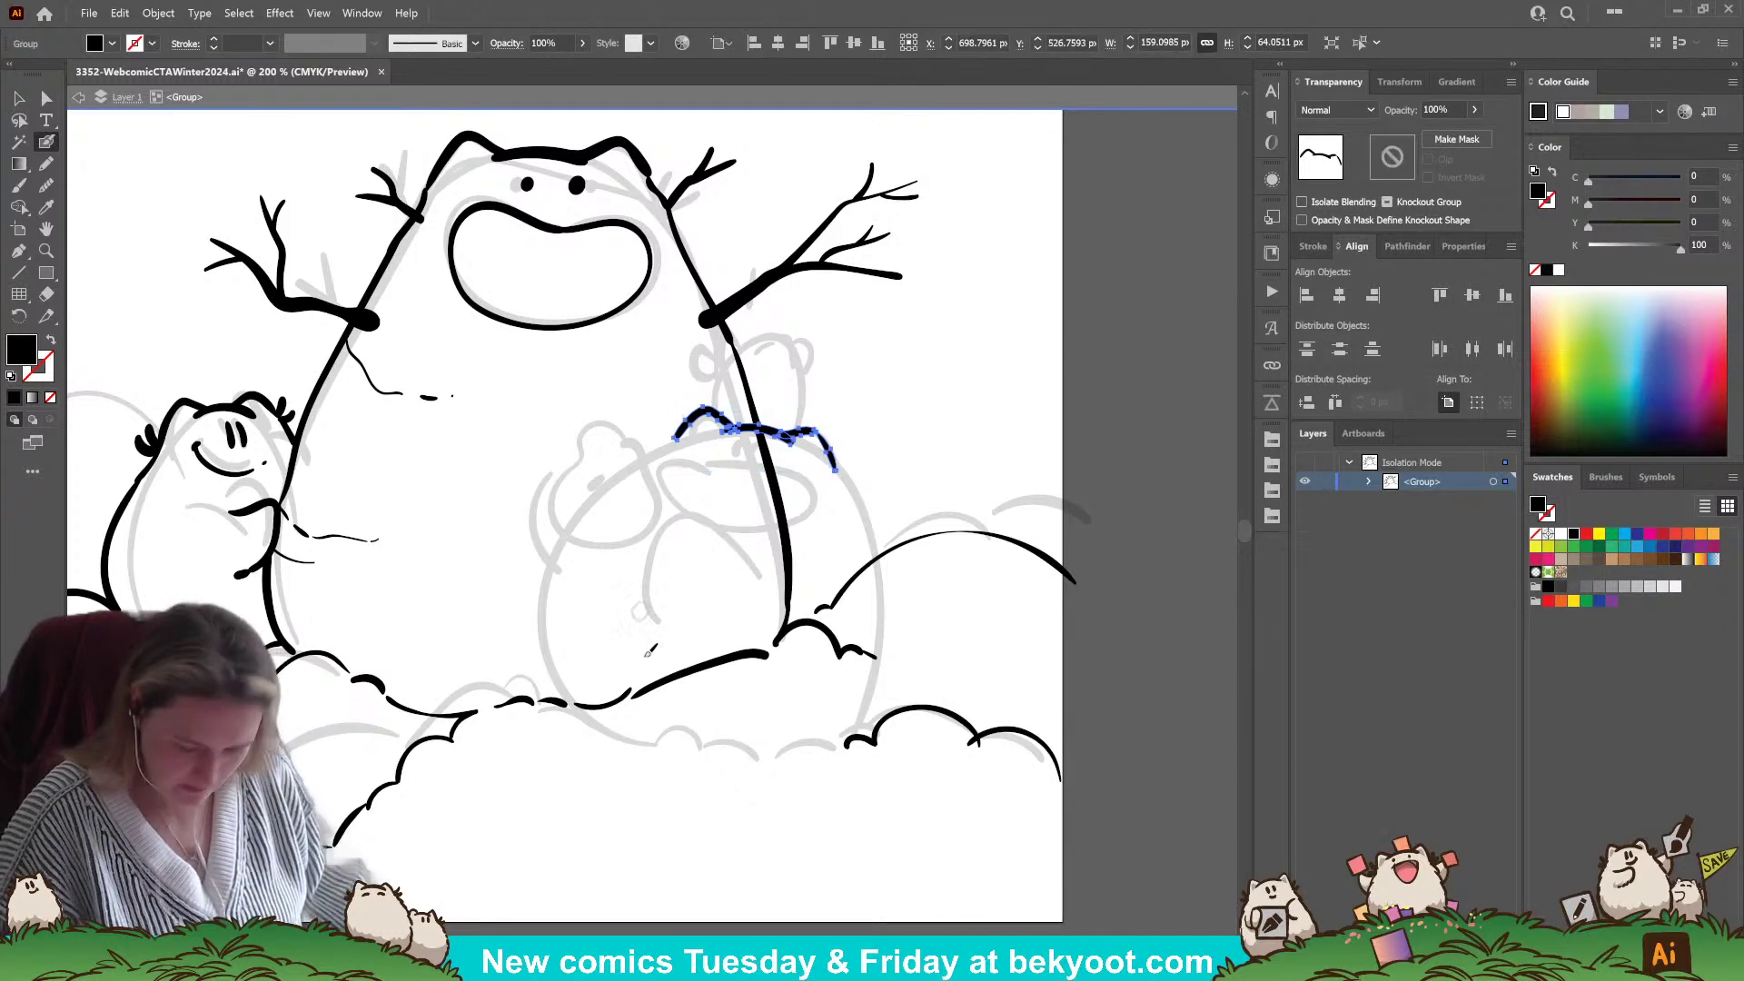
pyautogui.doubleClick(768, 434)
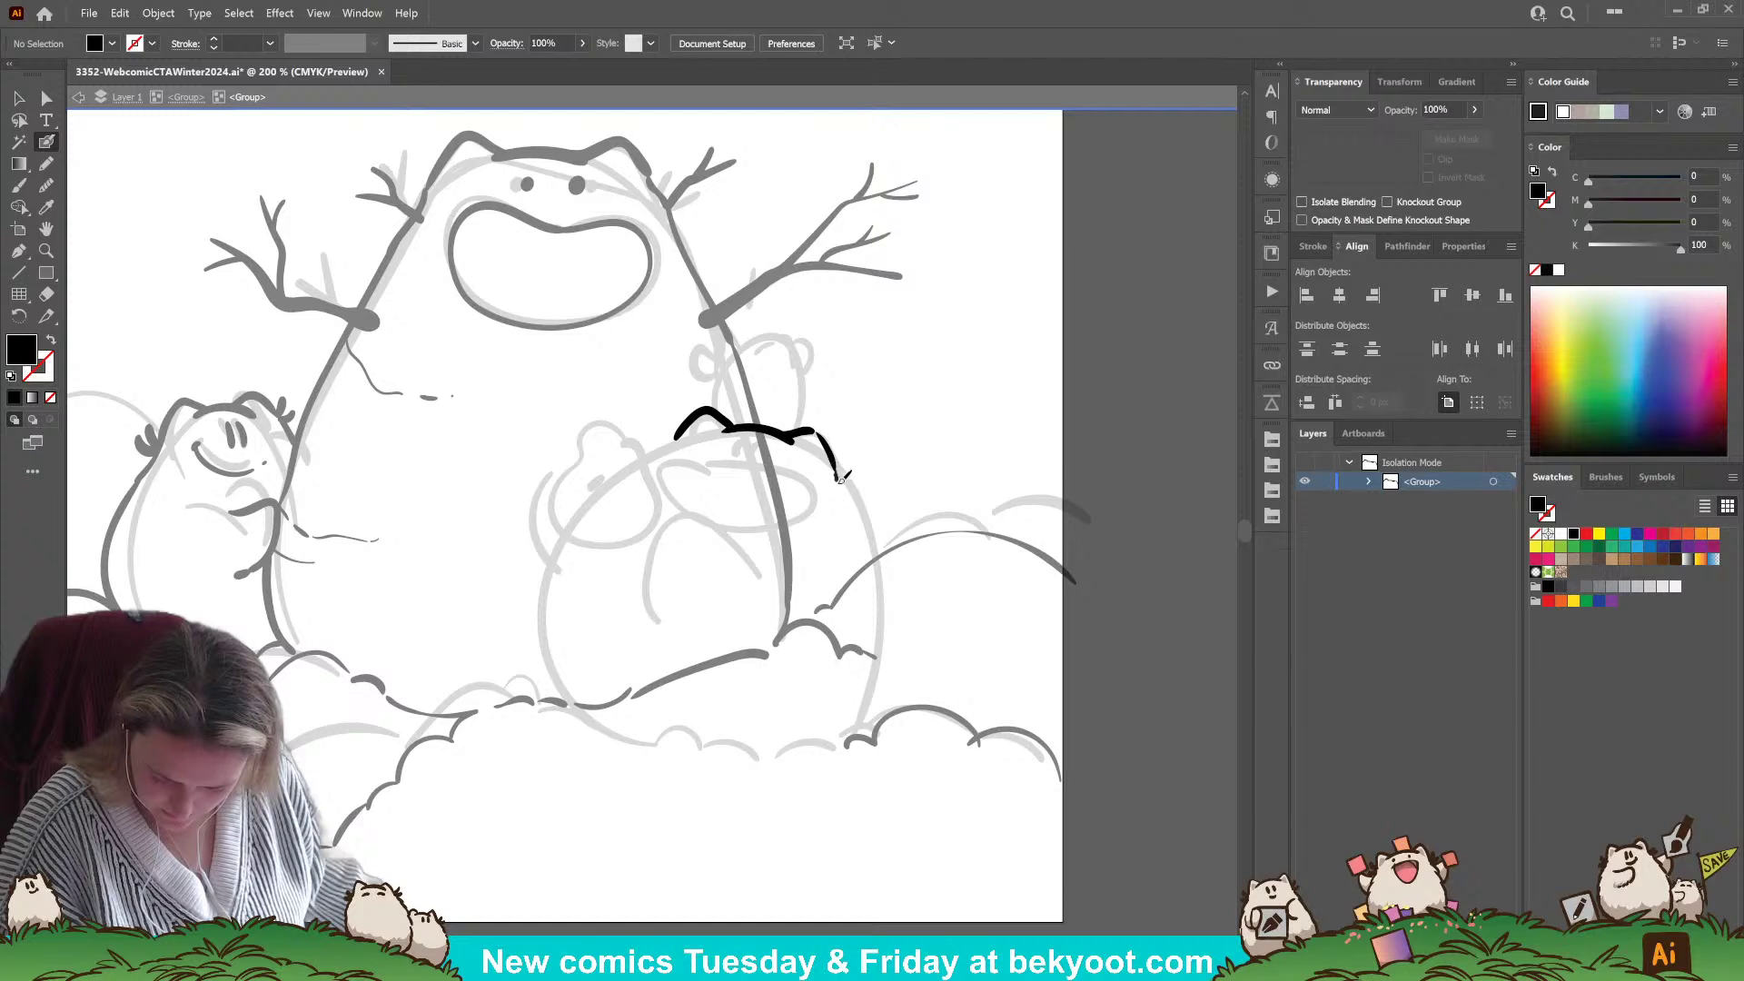
# - Ink the front right character's curved right and left body sides and the bumpy snow line along its base
pyautogui.moveTo(861, 527)
pyautogui.mouseDown()
pyautogui.moveTo(873, 670)
pyautogui.moveTo(835, 734)
pyautogui.mouseUp()
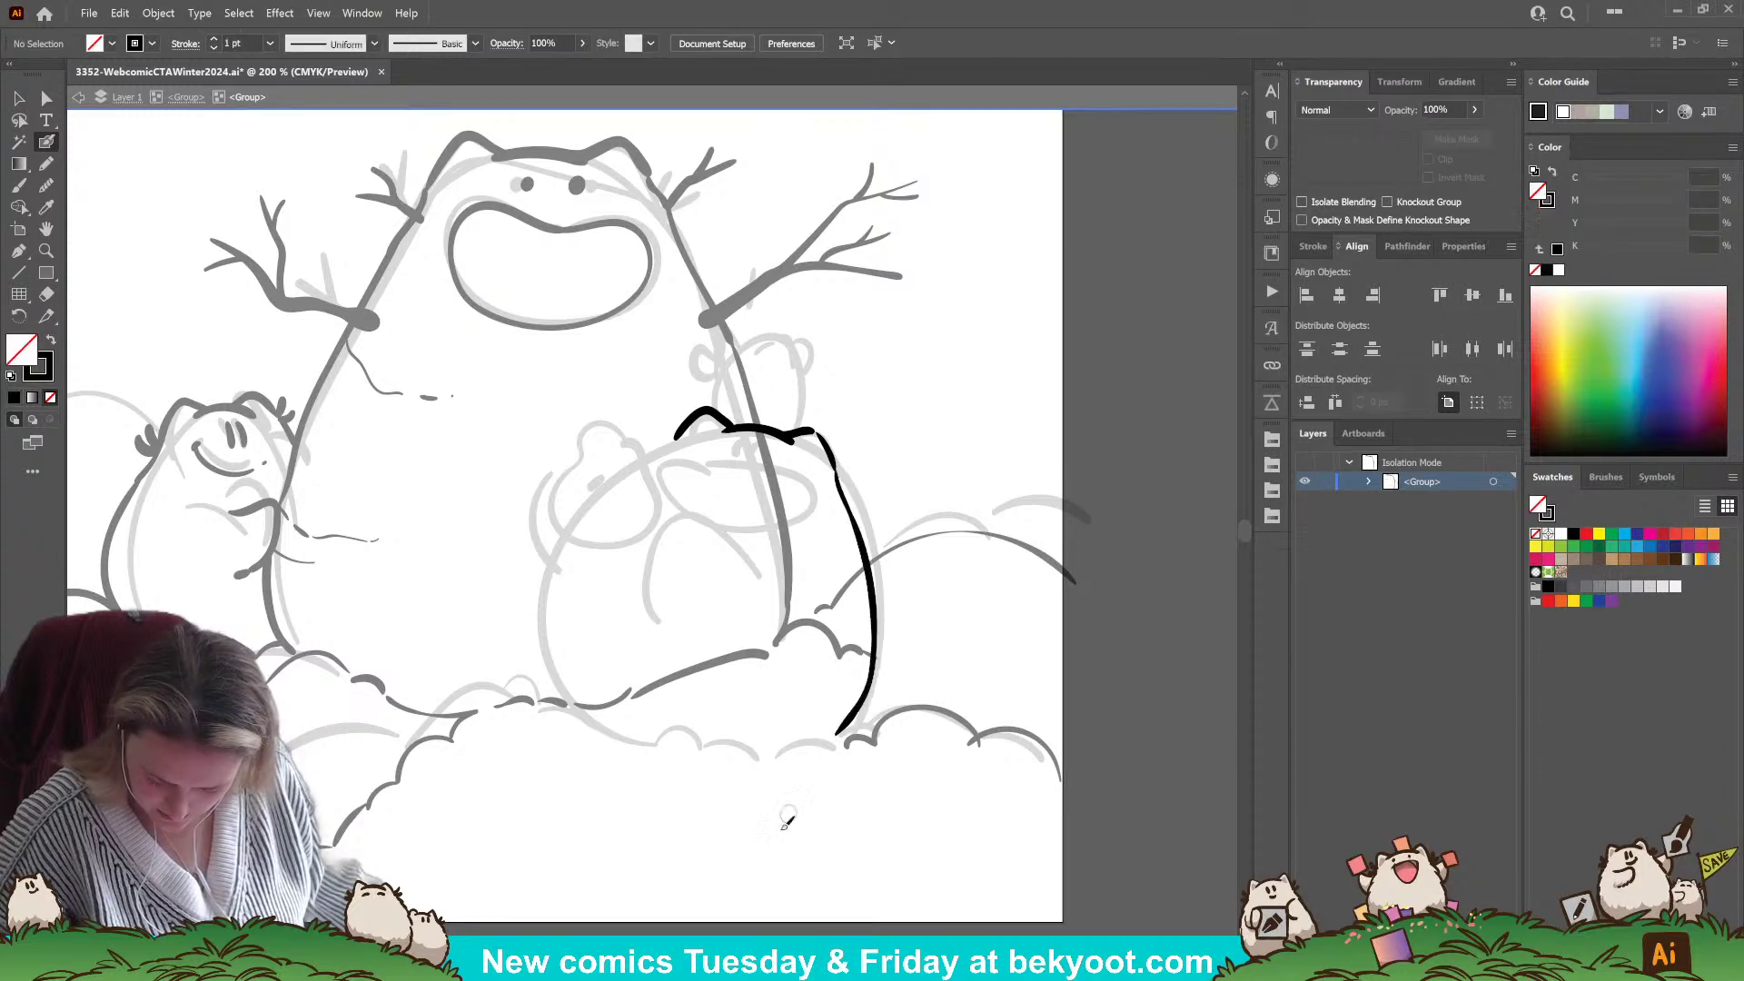
pyautogui.moveTo(675, 440)
pyautogui.mouseDown()
pyautogui.moveTo(577, 535)
pyautogui.moveTo(549, 613)
pyautogui.moveTo(563, 669)
pyautogui.moveTo(589, 704)
pyautogui.mouseUp()
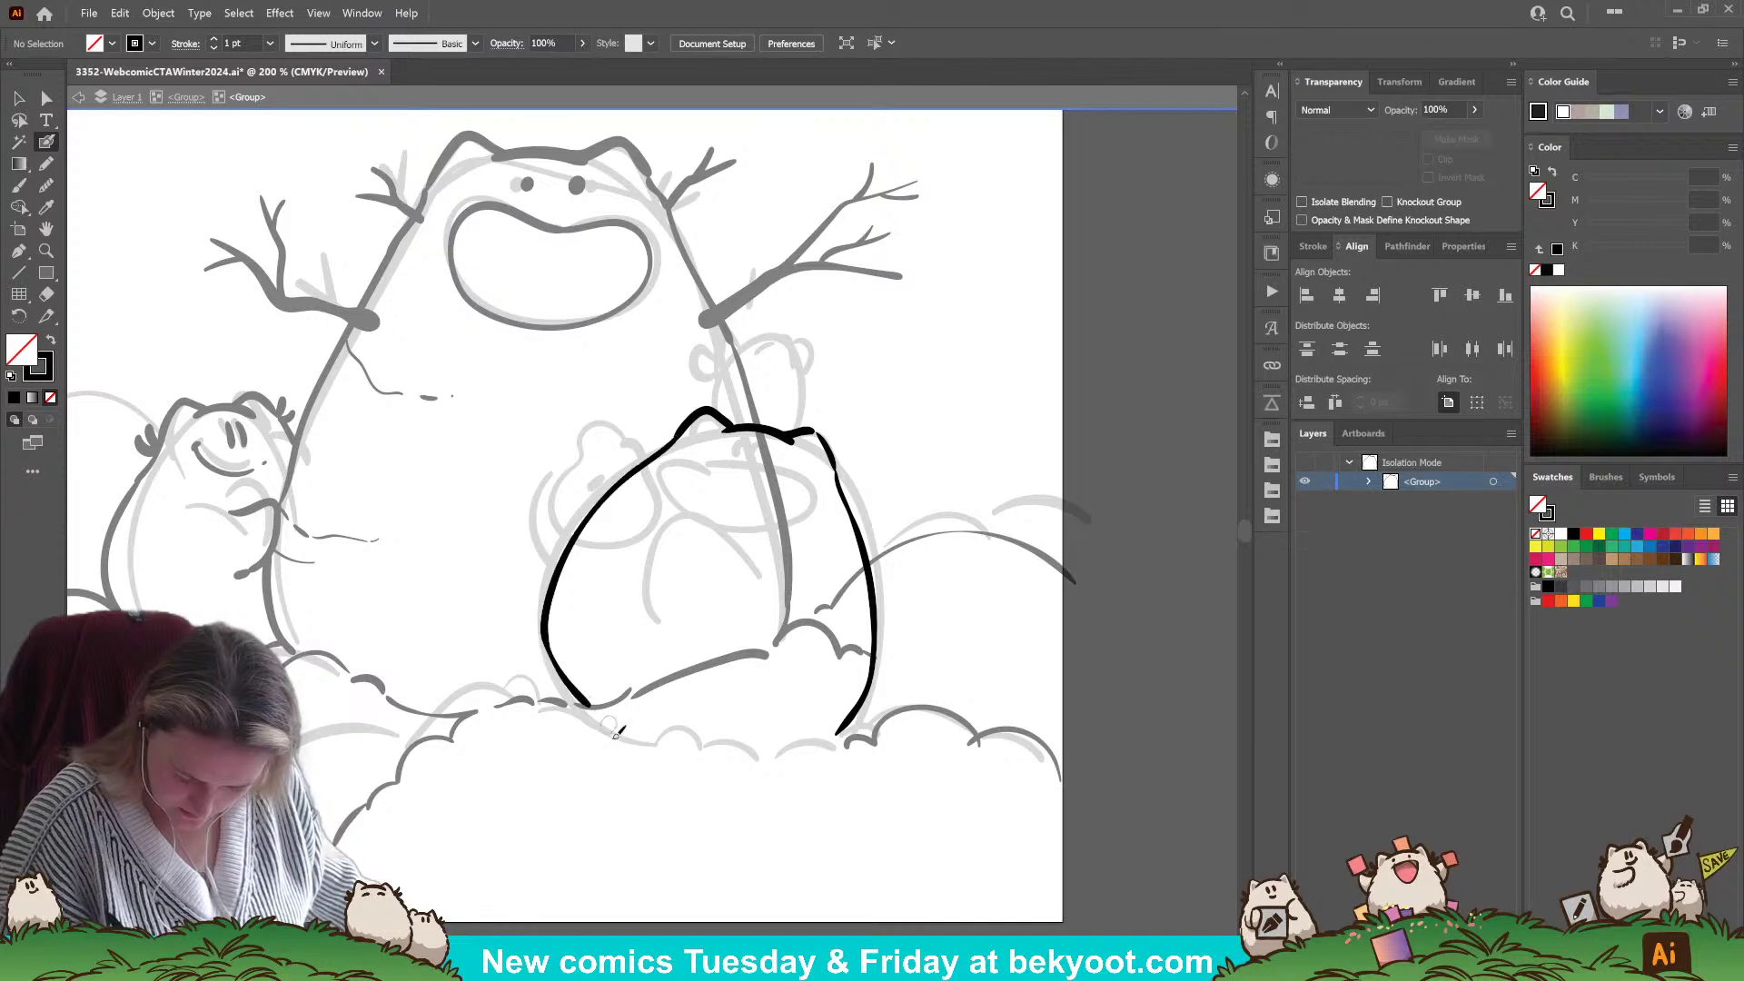
pyautogui.hotkey('ctrl', 'z')
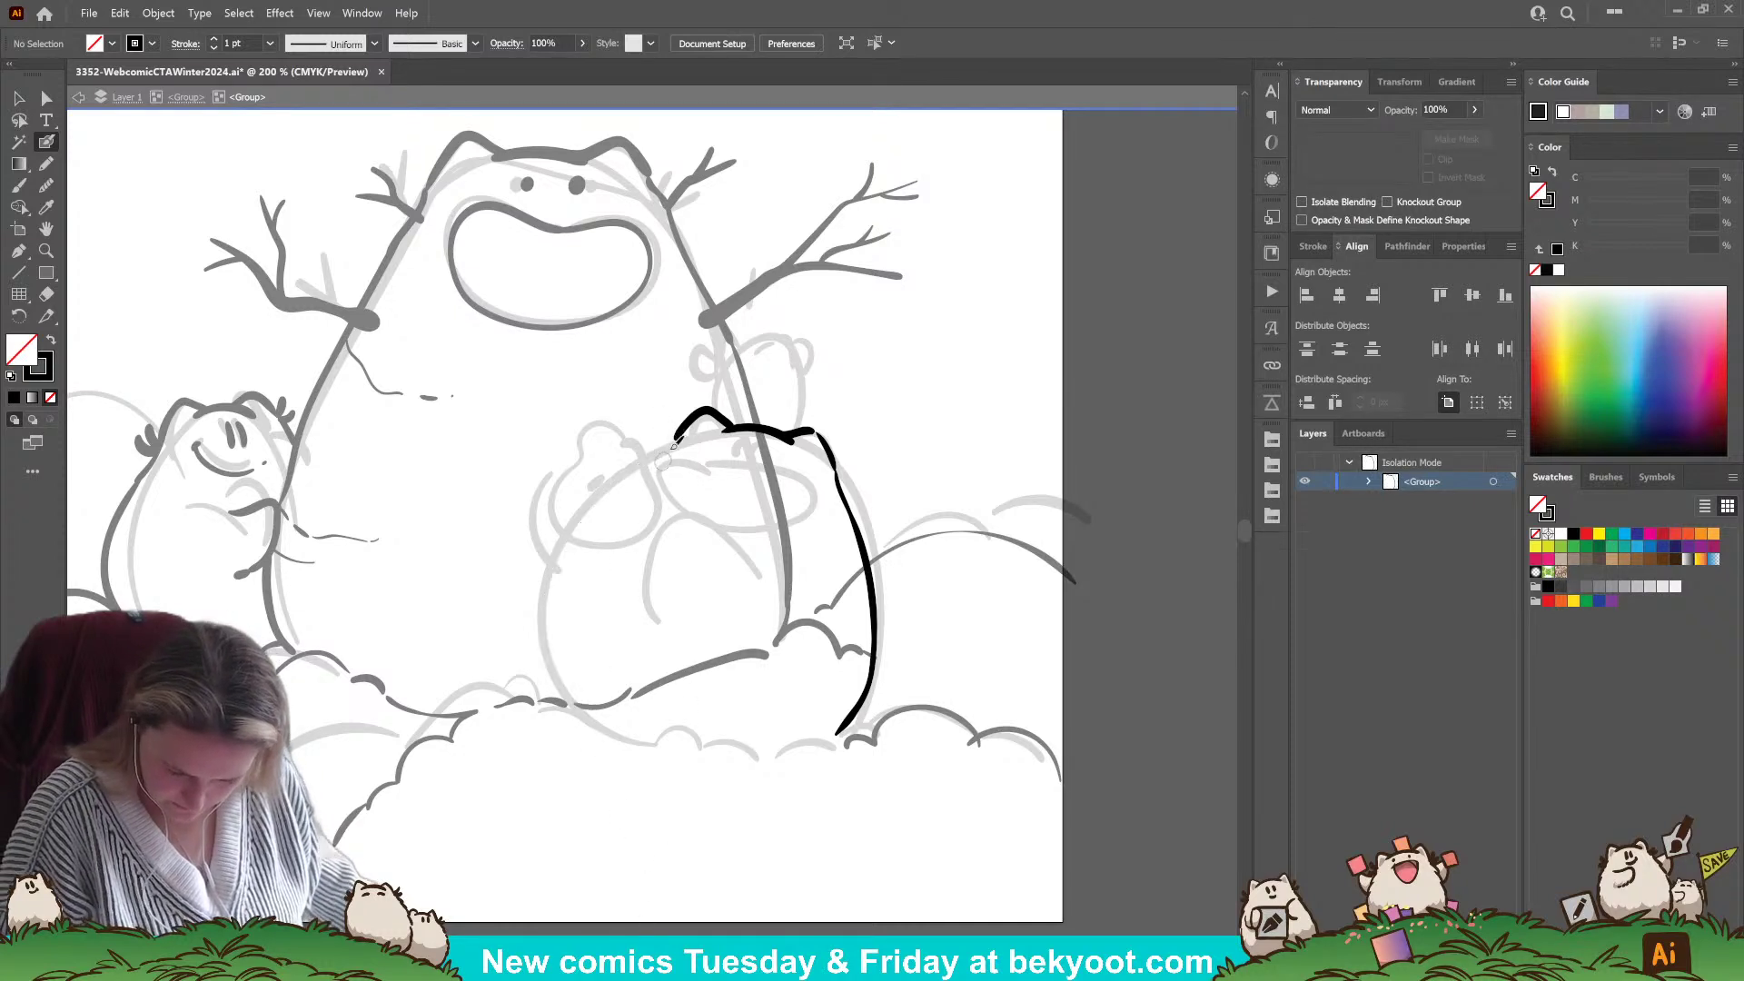
pyautogui.moveTo(677, 434)
pyautogui.mouseDown()
pyautogui.moveTo(574, 543)
pyautogui.moveTo(565, 679)
pyautogui.moveTo(653, 753)
pyautogui.moveTo(734, 742)
pyautogui.mouseUp()
pyautogui.moveTo(754, 754); pyautogui.dragTo(874, 751)
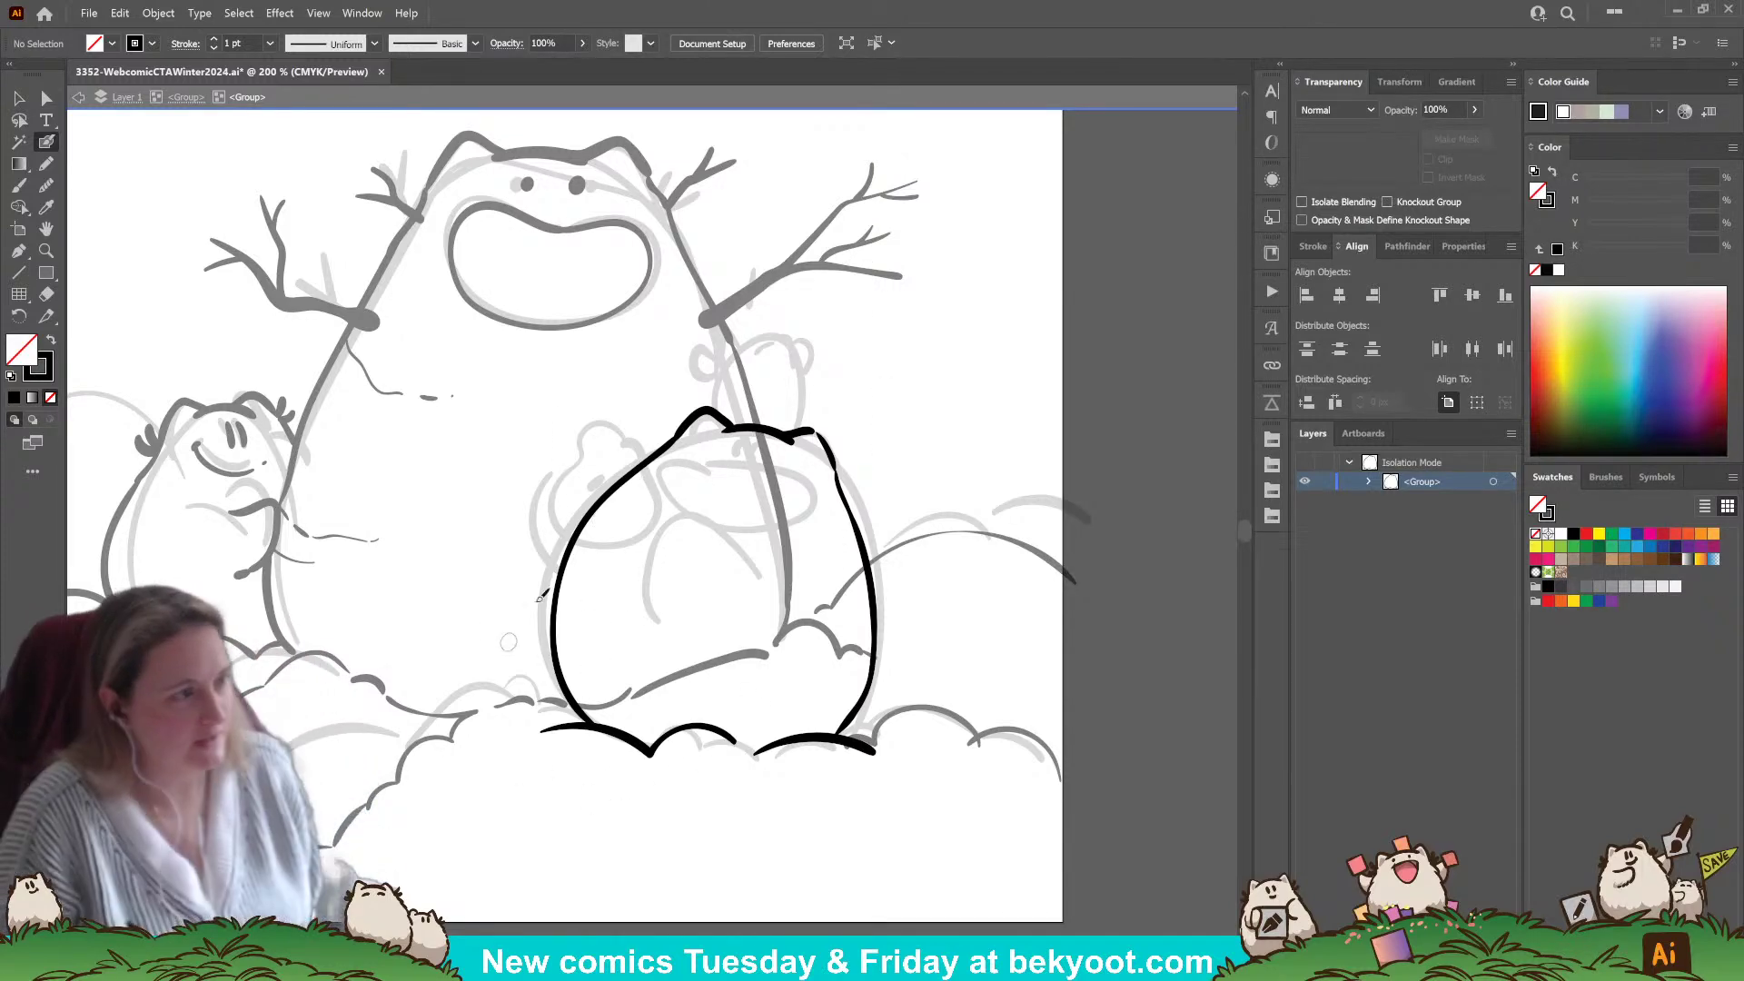
# - Replace the front right character's left body outline with a wider curve from the ear down to the snow
pyautogui.moveTo(545, 727); pyautogui.dragTo(591, 516)
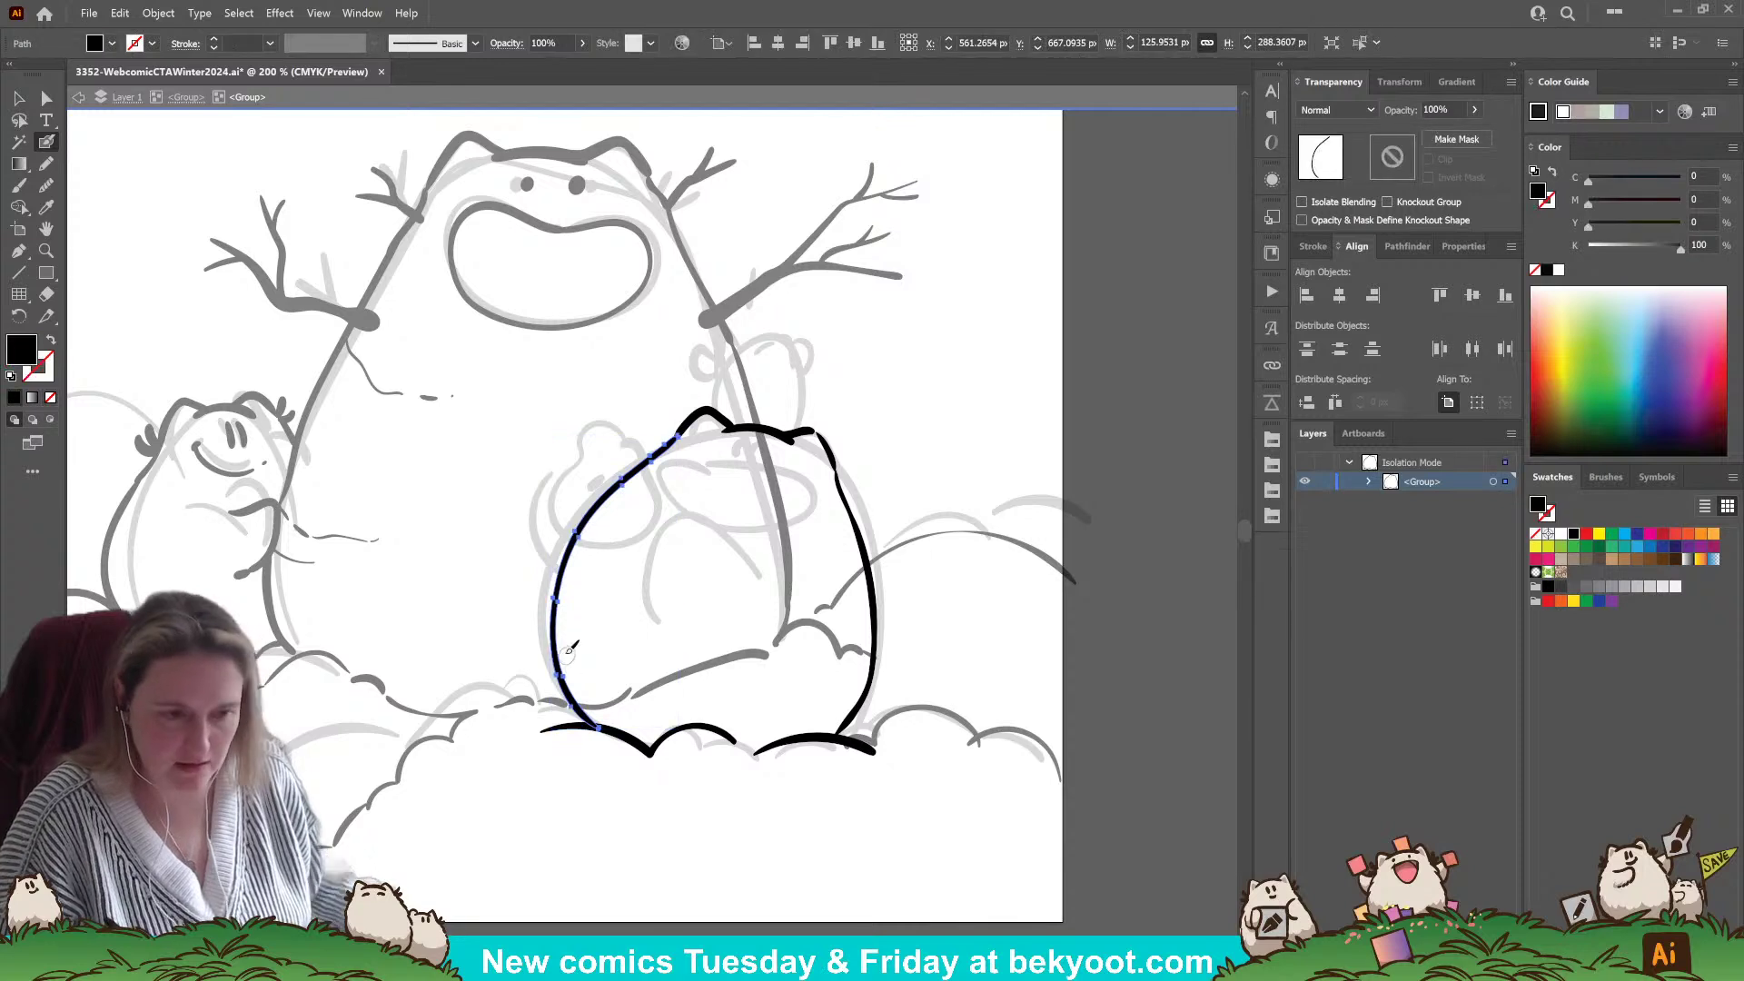
pyautogui.hotkey('ctrl', 'z')
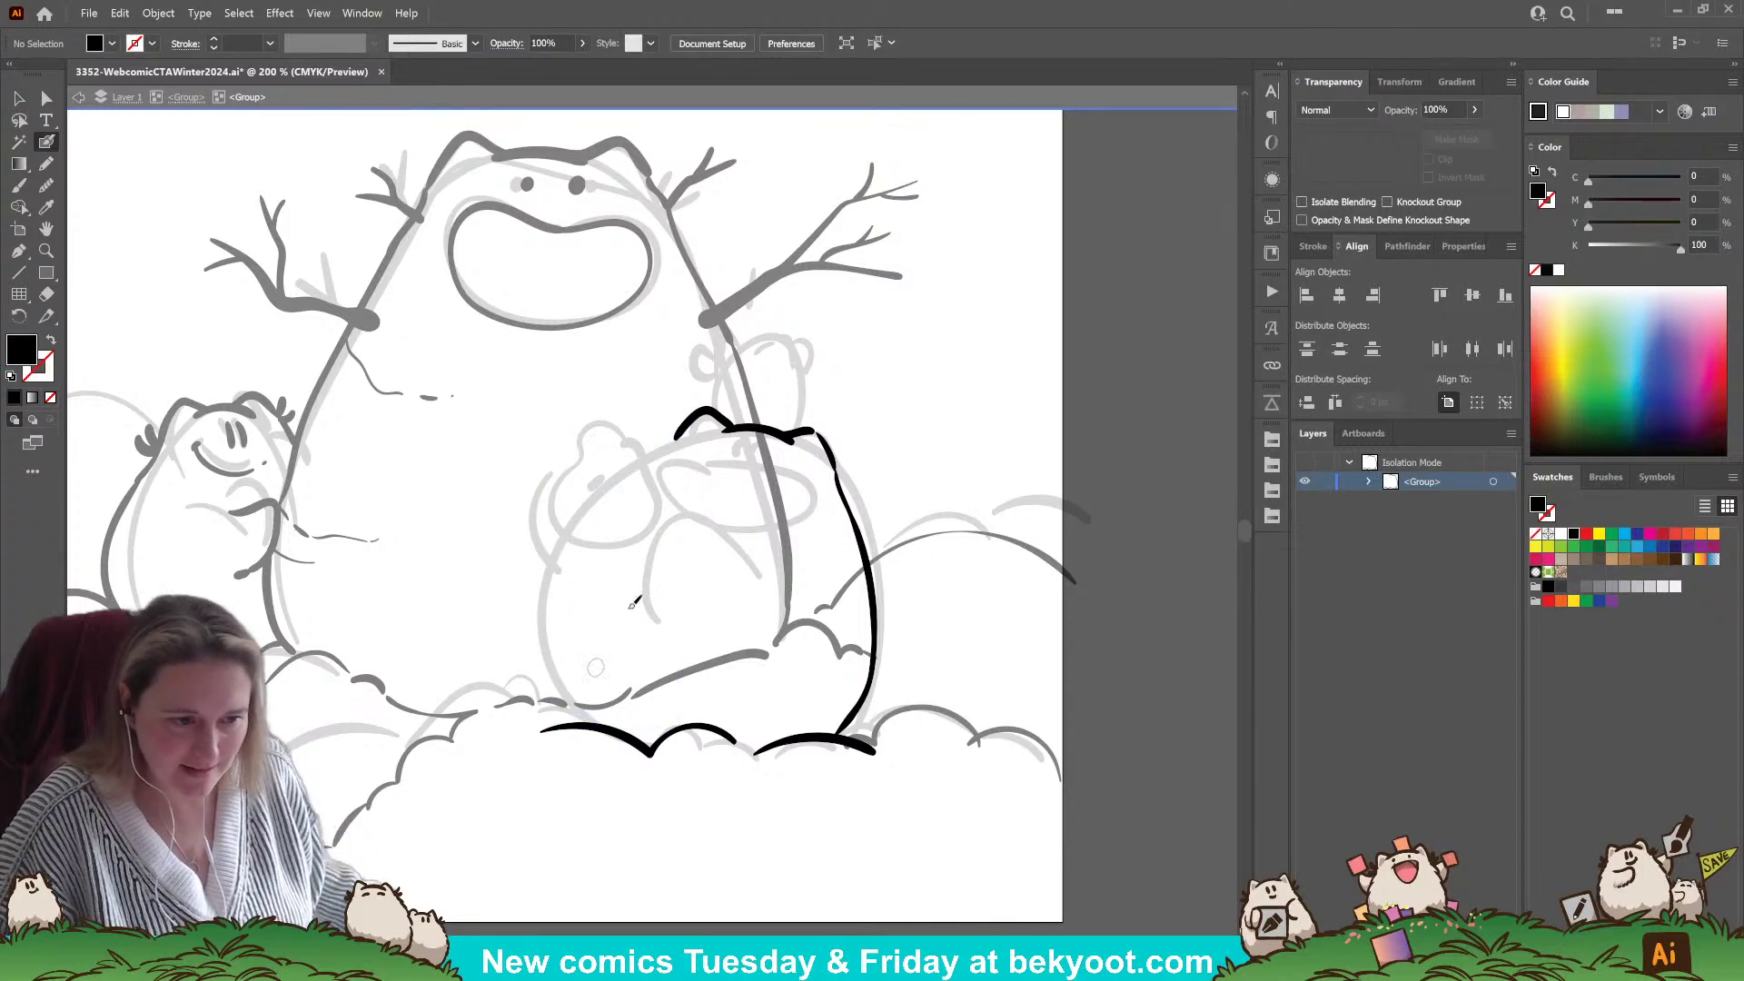
pyautogui.moveTo(676, 437)
pyautogui.mouseDown()
pyautogui.moveTo(547, 581)
pyautogui.moveTo(534, 673)
pyautogui.moveTo(579, 718)
pyautogui.mouseUp()
pyautogui.hotkey('shift', 'x')
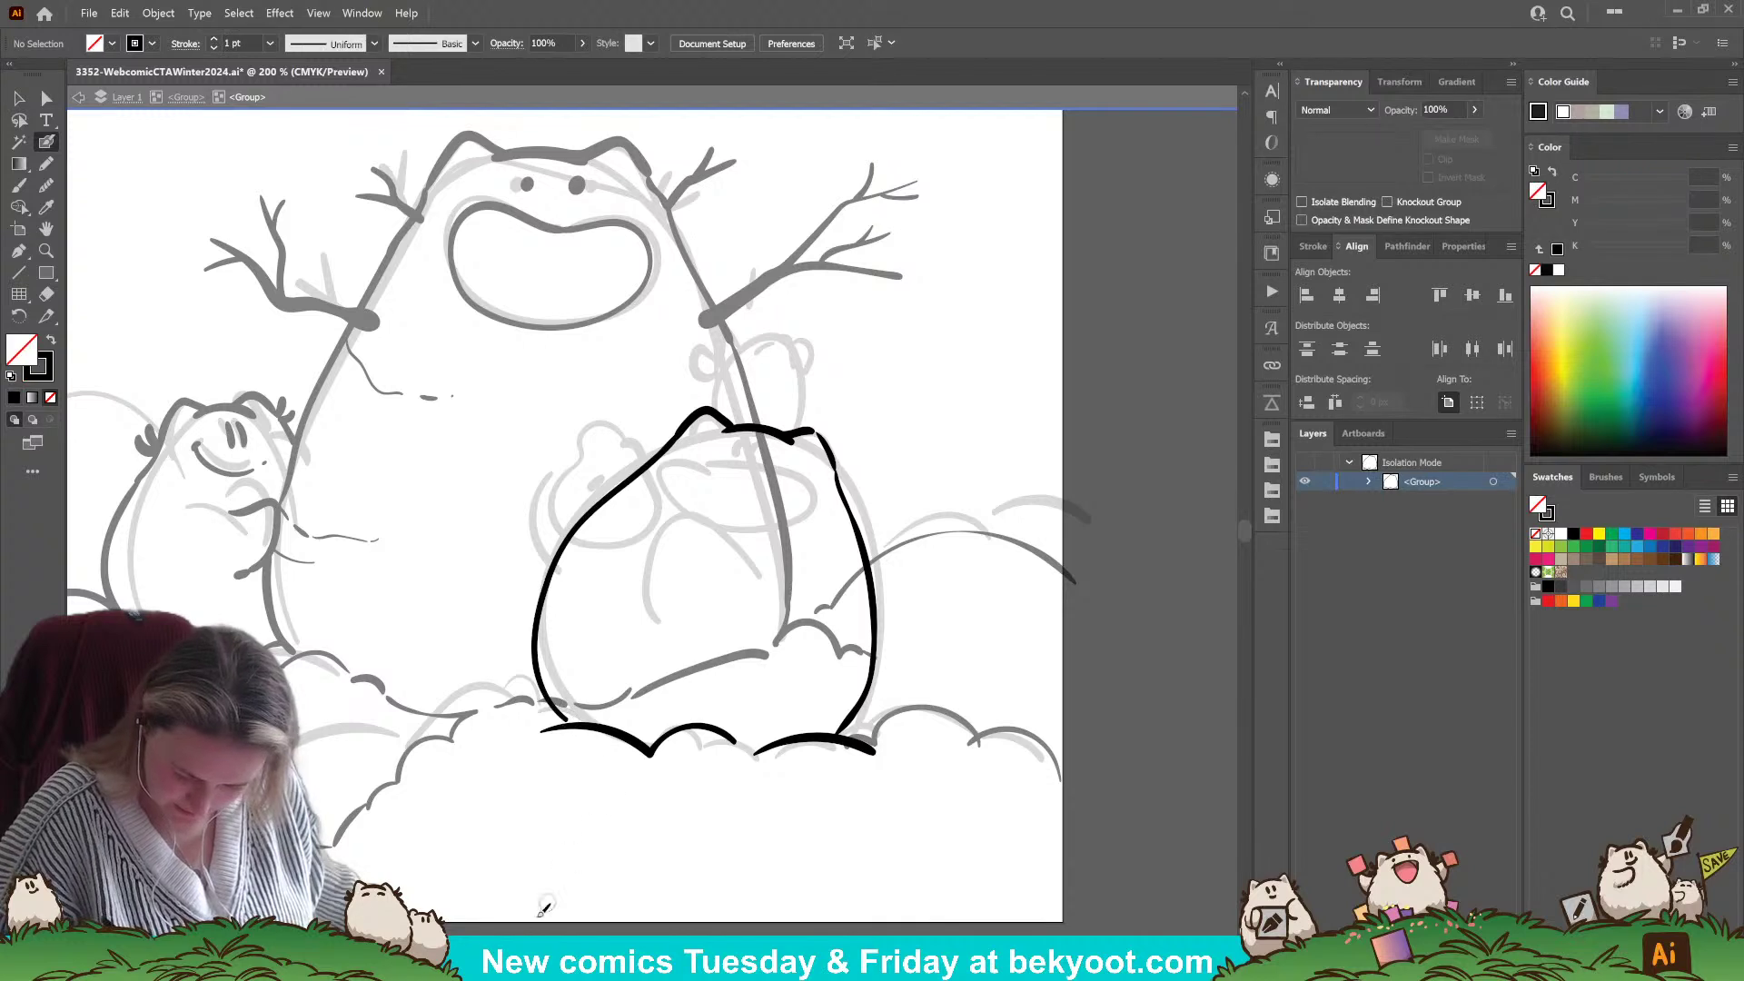
pyautogui.hotkey('ctrl', 'z')
pyautogui.moveTo(676, 437)
pyautogui.mouseDown()
pyautogui.moveTo(586, 519)
pyautogui.moveTo(565, 567)
pyautogui.moveTo(547, 670)
pyautogui.moveTo(572, 740)
pyautogui.mouseUp()
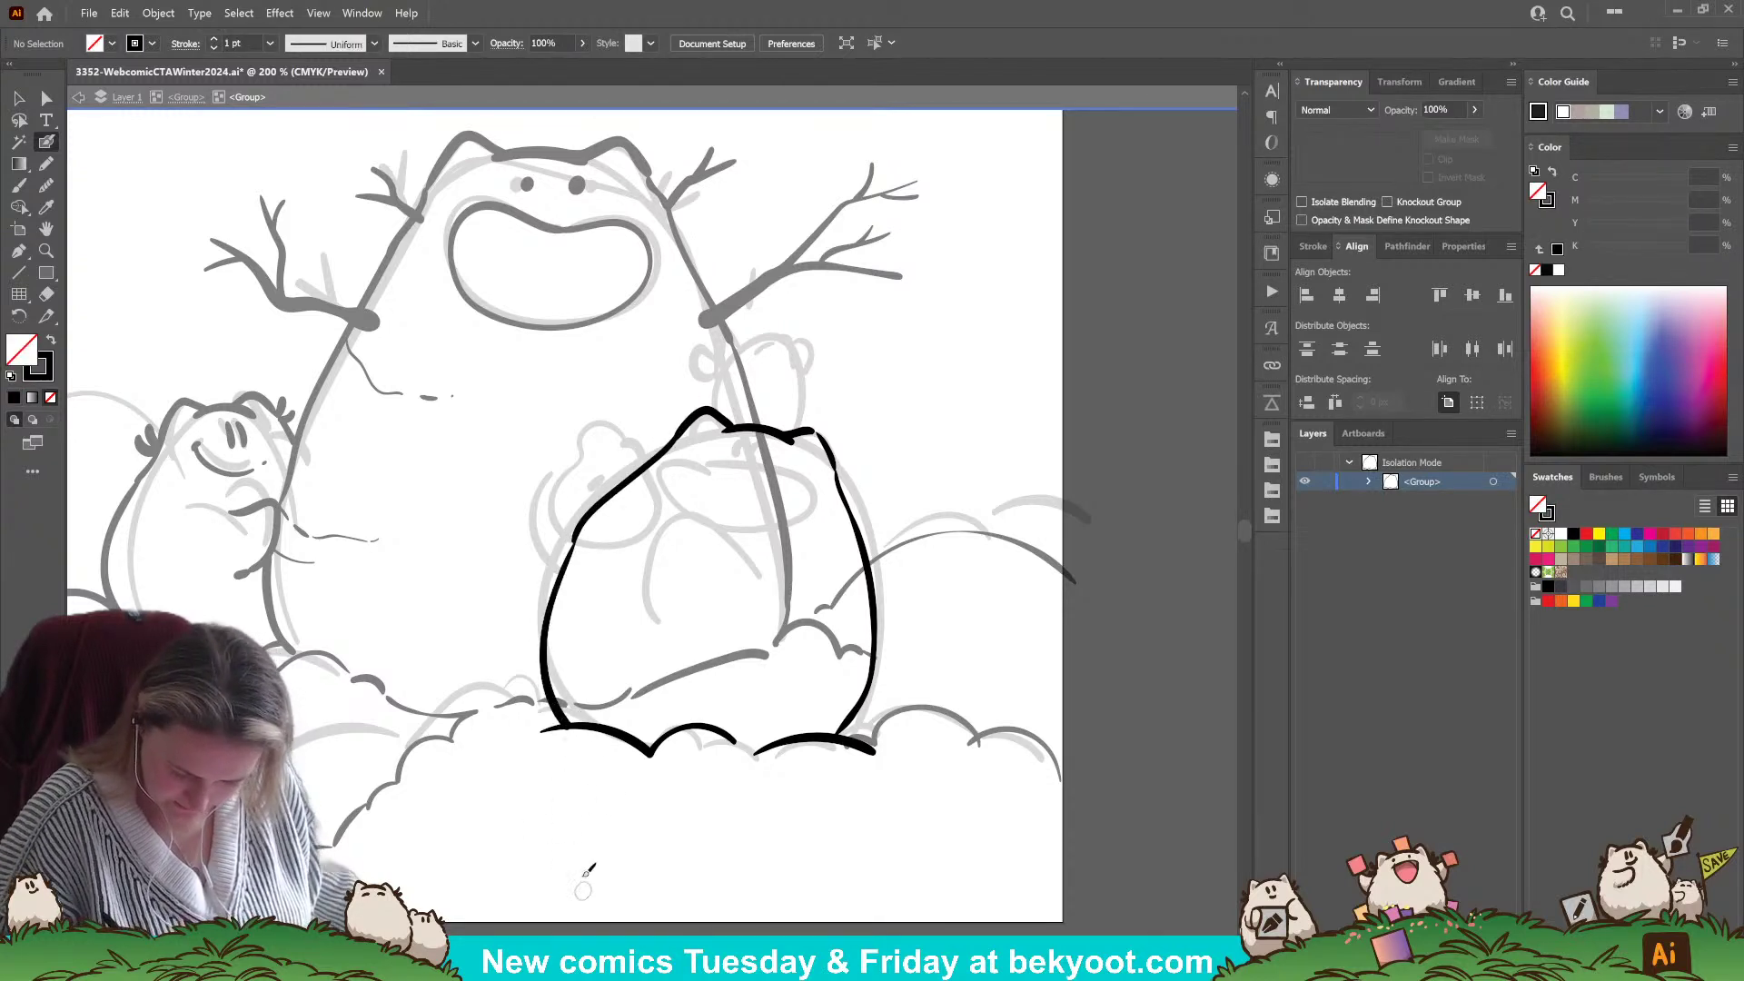
pyautogui.keyDown('ctrl'); pyautogui.click(562, 576); pyautogui.keyUp('ctrl')
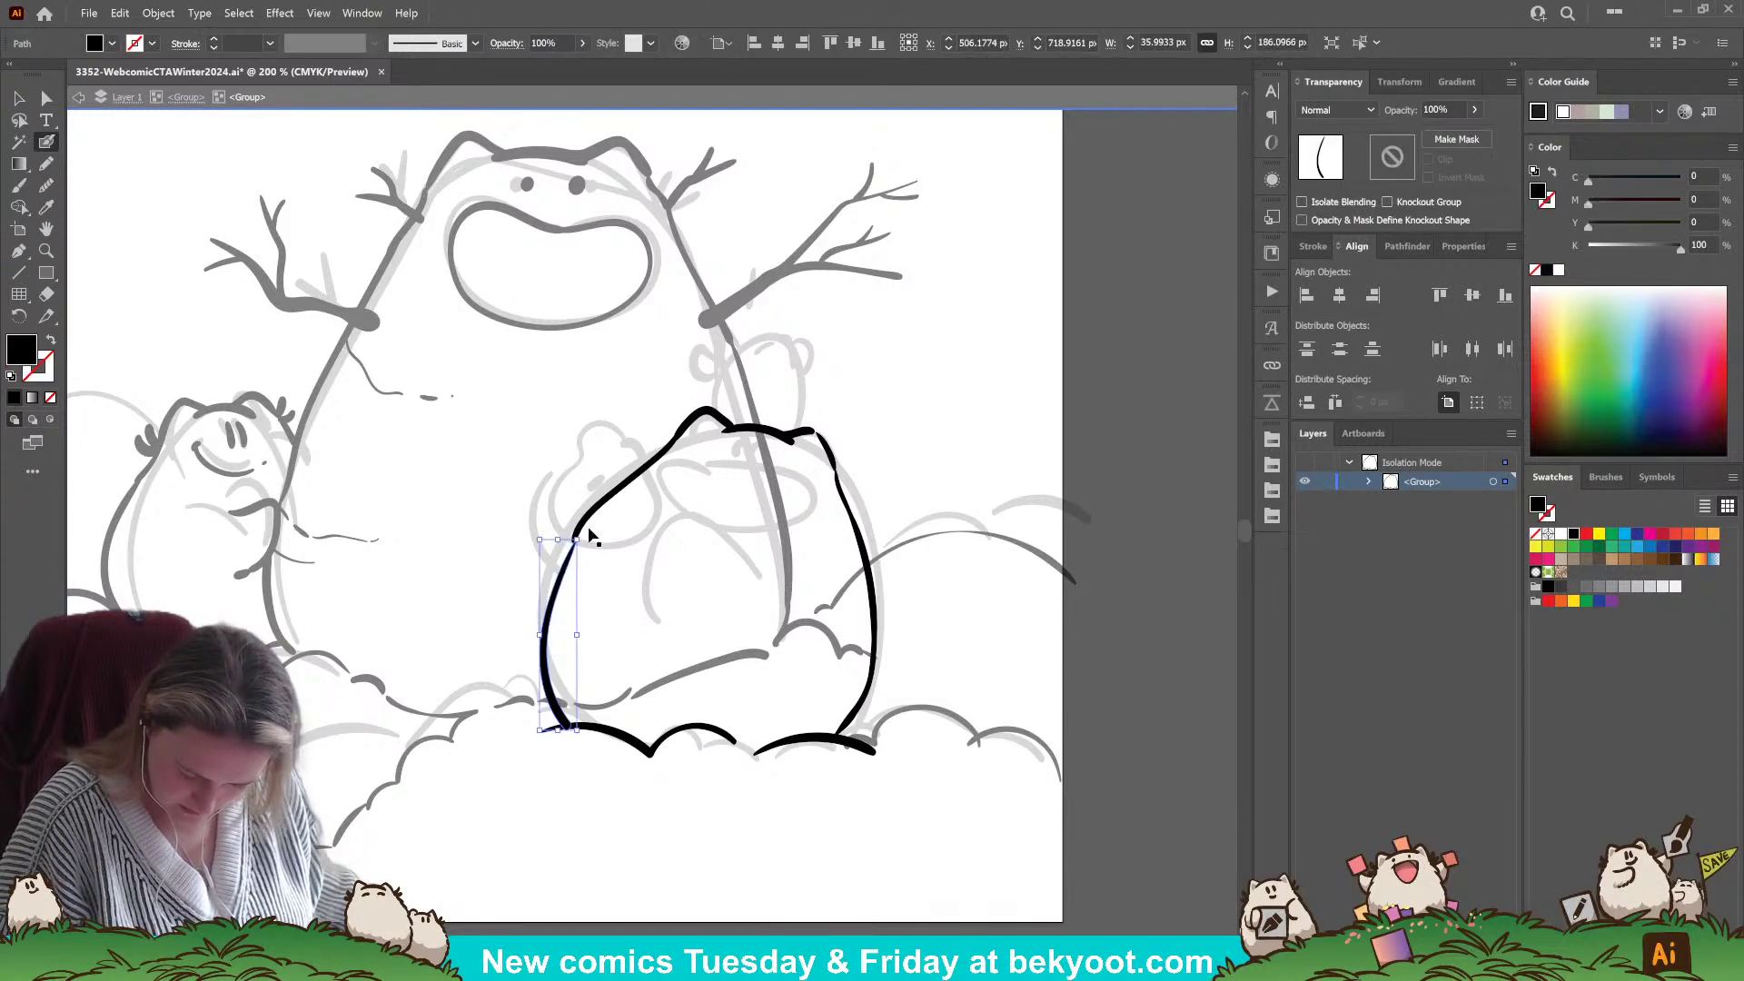
pyautogui.hotkey('ctrl', 'shift', 'a')
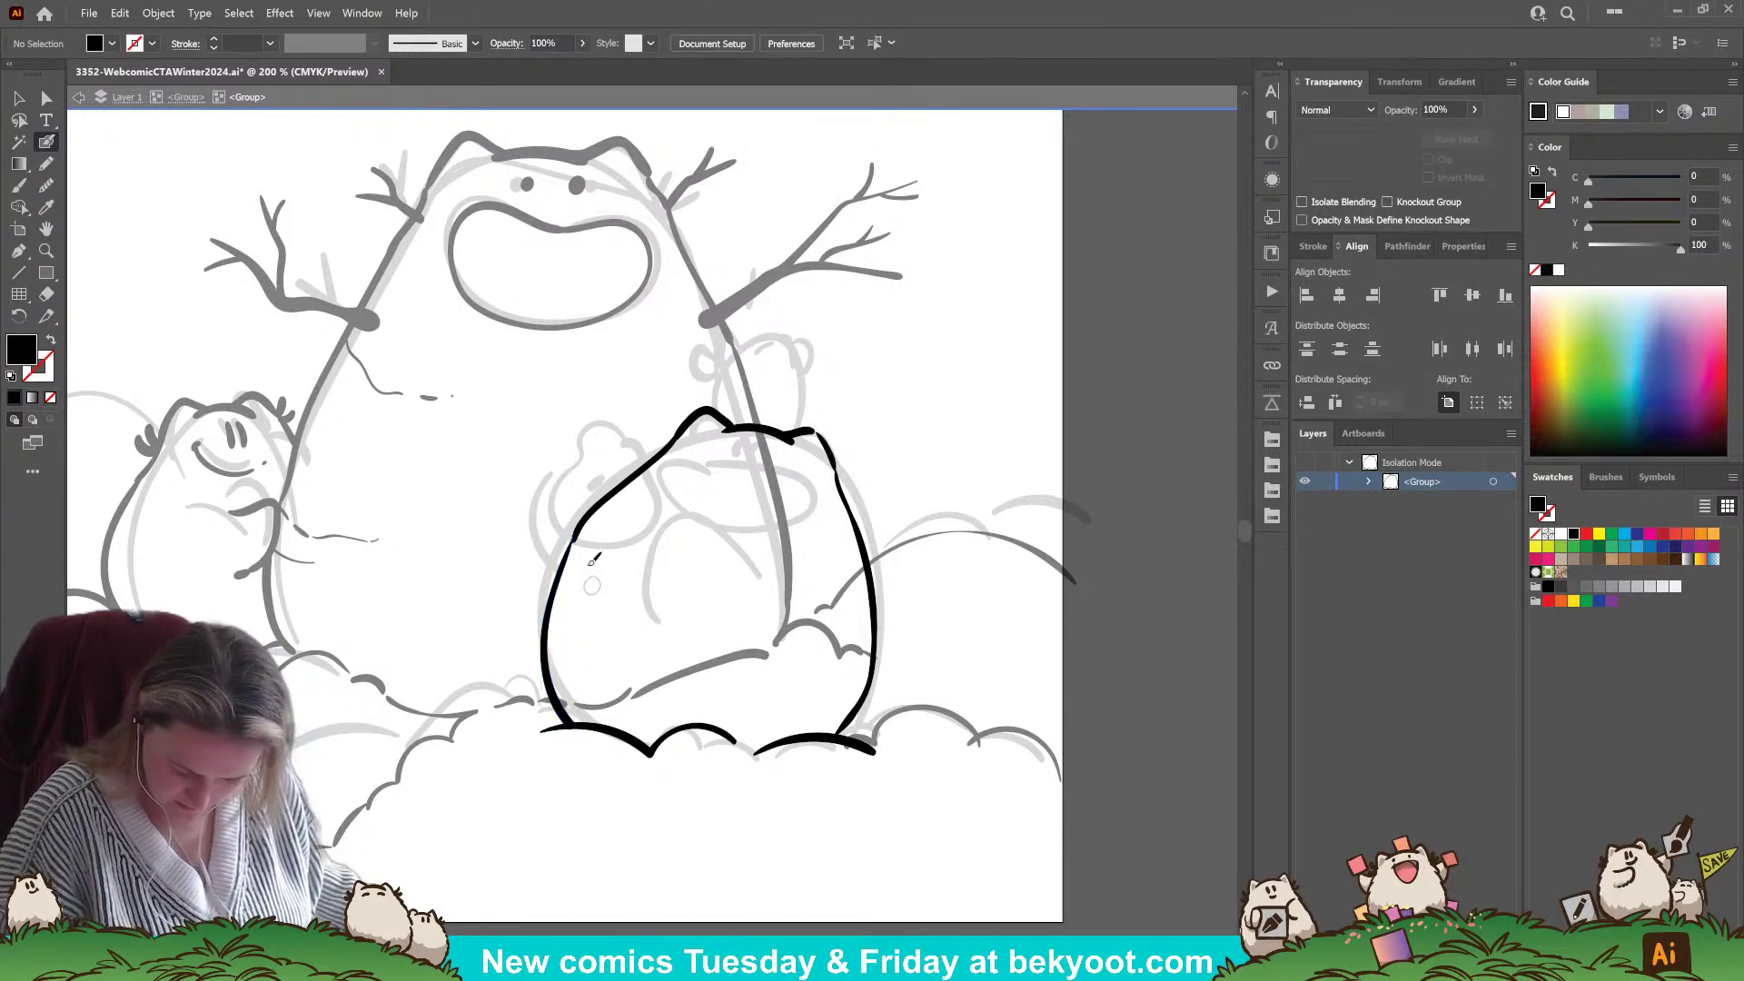
# - Ink thin crease lines across the front right character's body, from its left edge through the middle and at the lower right edge
pyautogui.hotkey('shift', 'x')
pyautogui.moveTo(595, 574)
pyautogui.mouseDown()
pyautogui.moveTo(732, 605)
pyautogui.moveTo(578, 619)
pyautogui.moveTo(696, 629)
pyautogui.mouseUp()
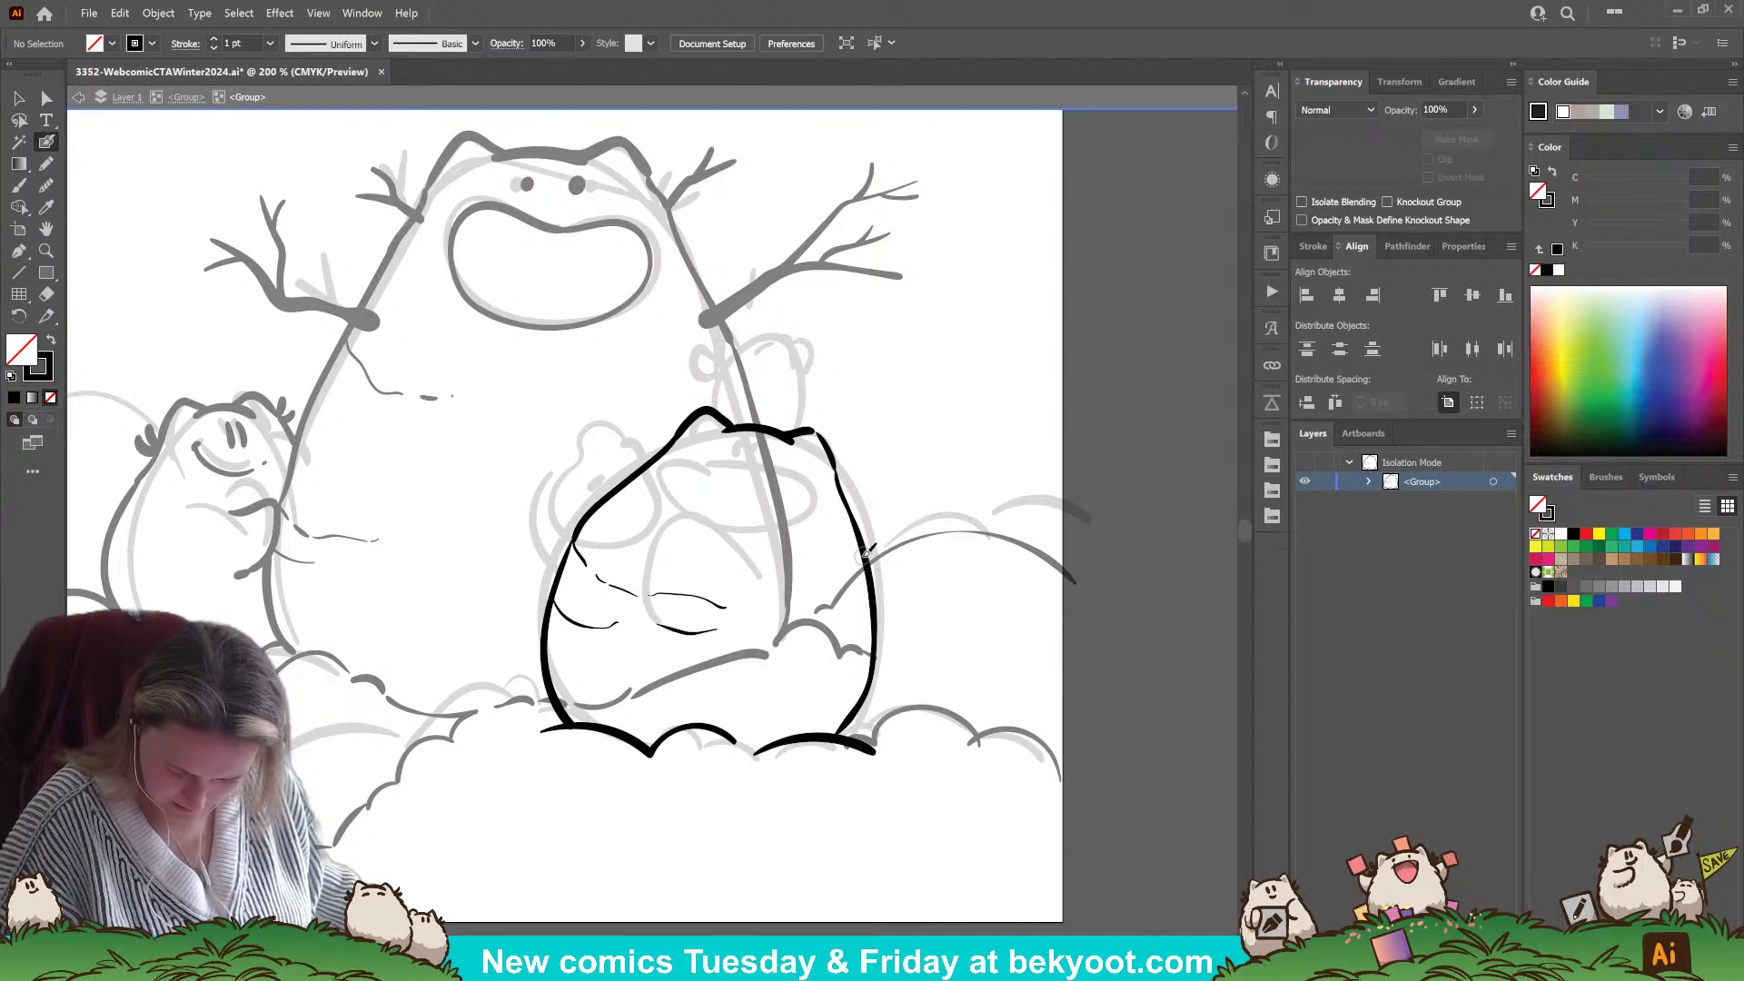
pyautogui.hotkey('ctrl', 'z')
pyautogui.moveTo(685, 628); pyautogui.dragTo(751, 633)
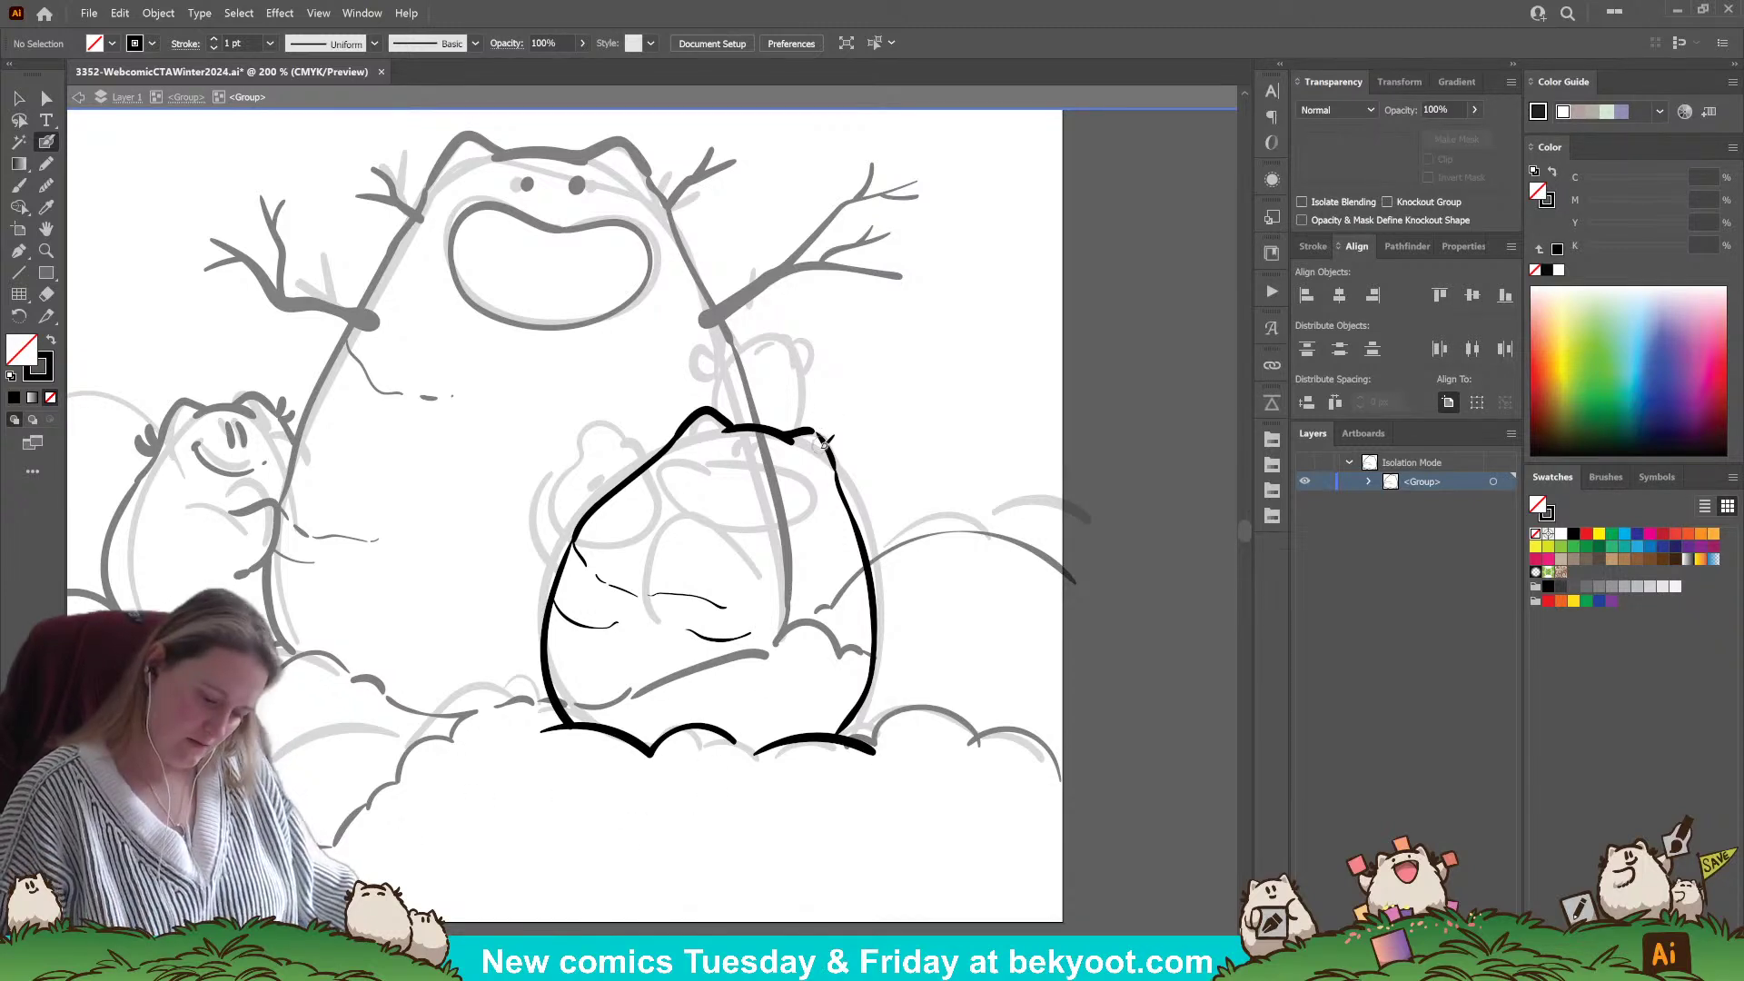
pyautogui.moveTo(868, 670)
pyautogui.mouseDown()
pyautogui.moveTo(841, 691)
pyautogui.moveTo(788, 686)
pyautogui.mouseUp()
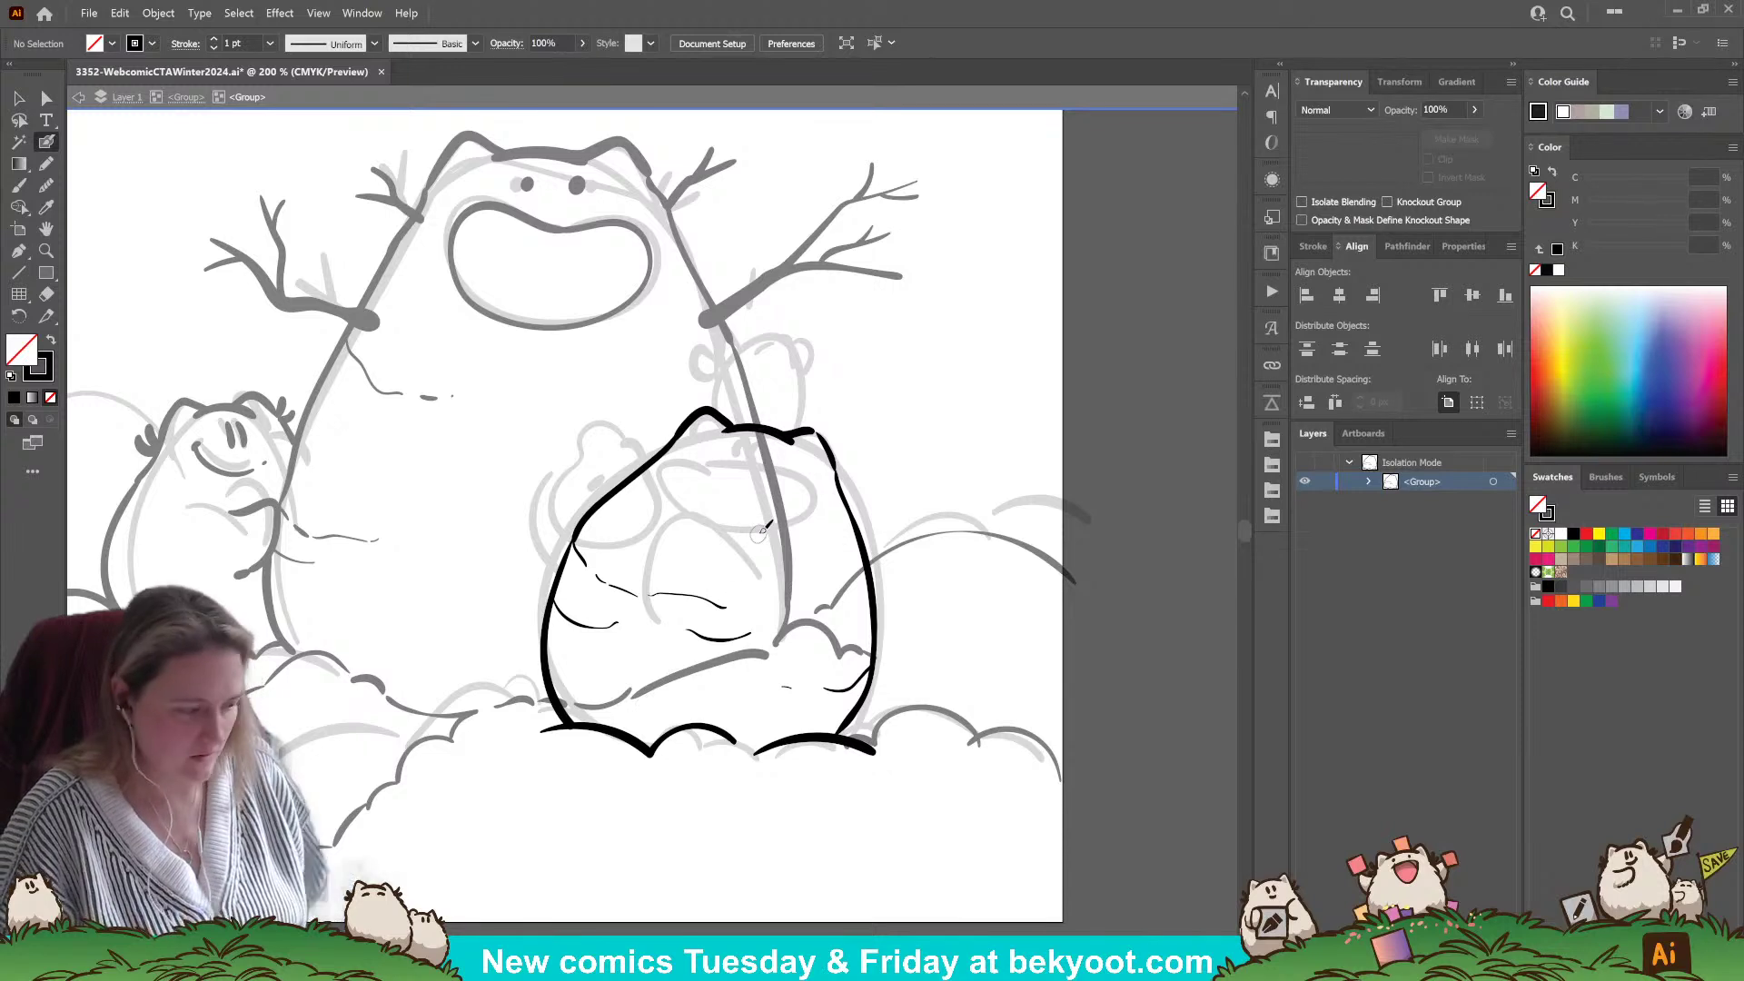
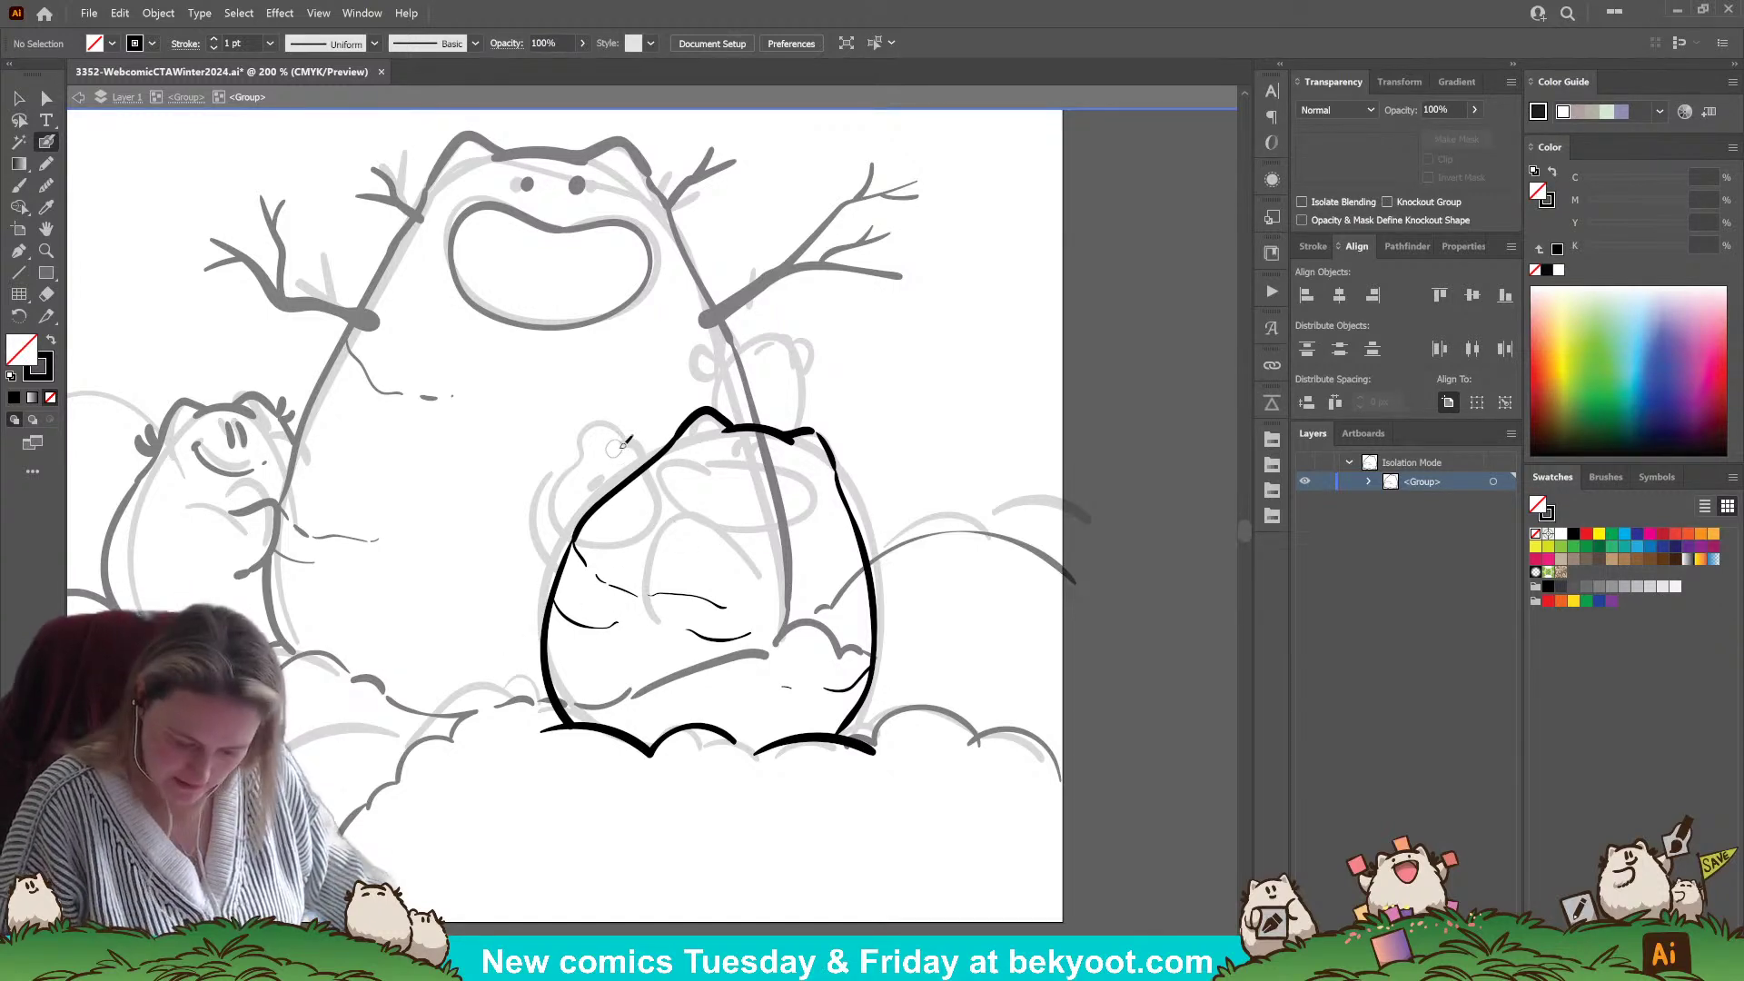
# - Ink a closed rounded shape, pointed at its lower end, over the front right character's upper left body outline
pyautogui.moveTo(627, 453)
pyautogui.mouseDown()
pyautogui.moveTo(583, 432)
pyautogui.moveTo(568, 465)
pyautogui.mouseUp()
pyautogui.hotkey('ctrl', 'z')
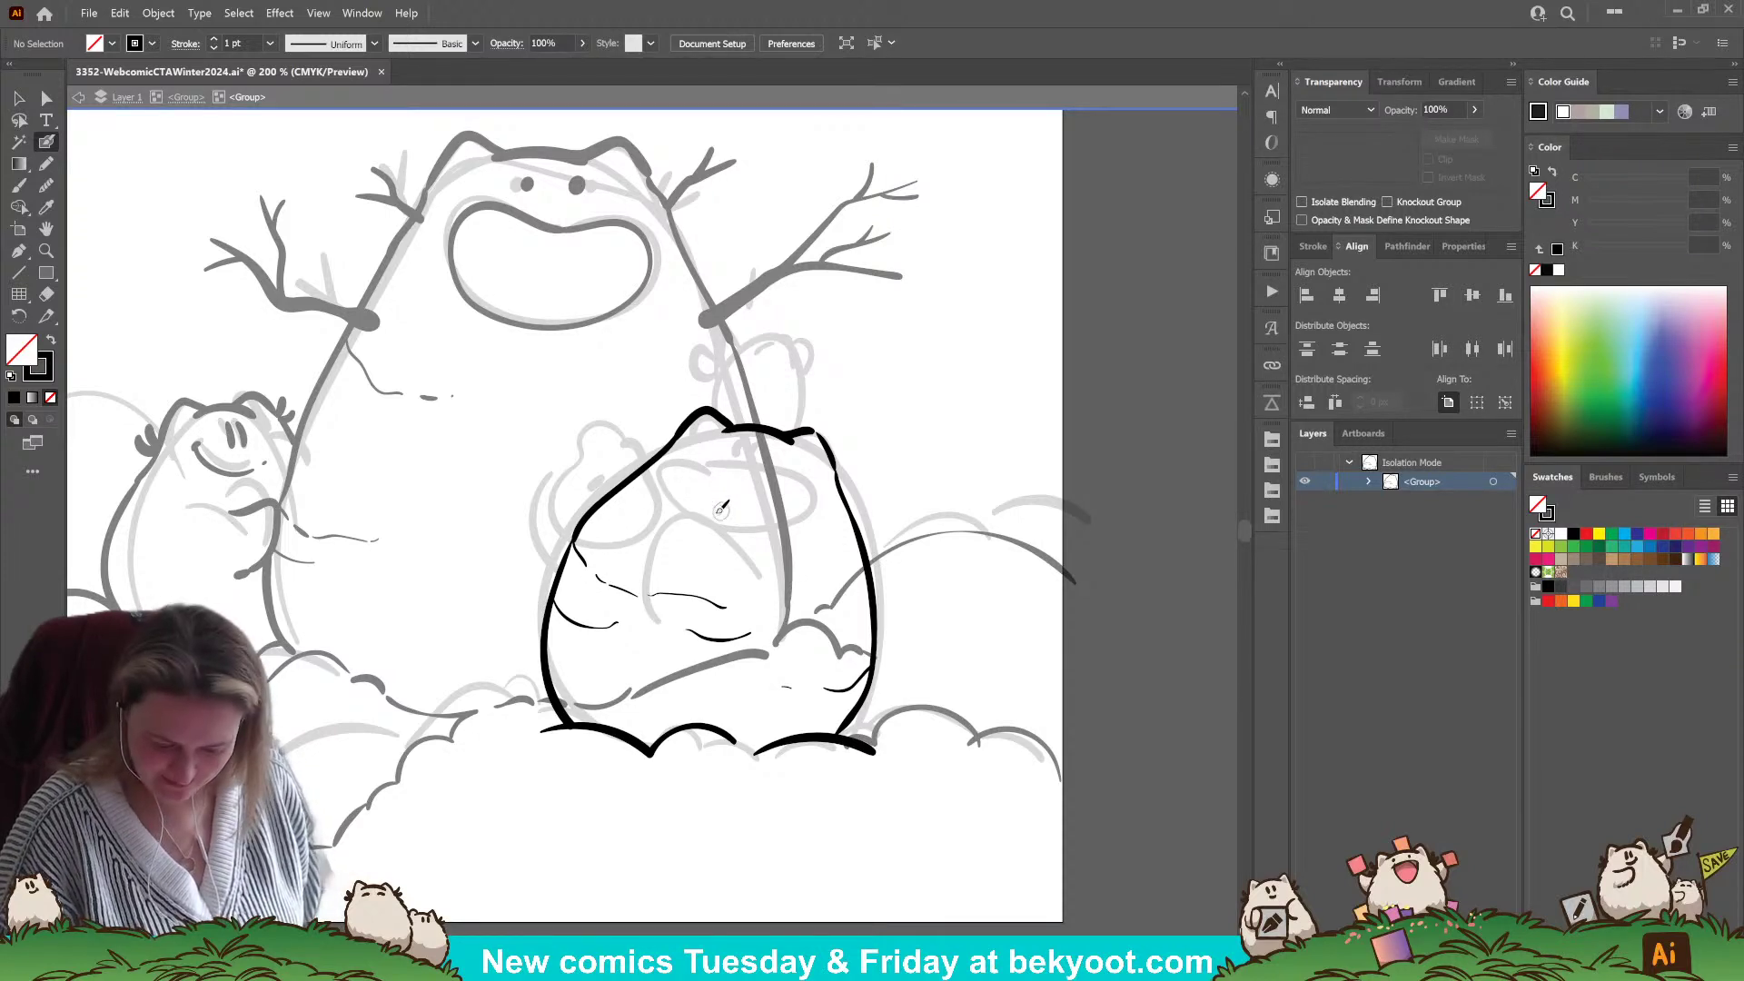
pyautogui.moveTo(624, 434)
pyautogui.mouseDown()
pyautogui.moveTo(568, 438)
pyautogui.moveTo(545, 471)
pyautogui.moveTo(549, 507)
pyautogui.moveTo(602, 556)
pyautogui.moveTo(675, 483)
pyautogui.moveTo(631, 437)
pyautogui.mouseUp()
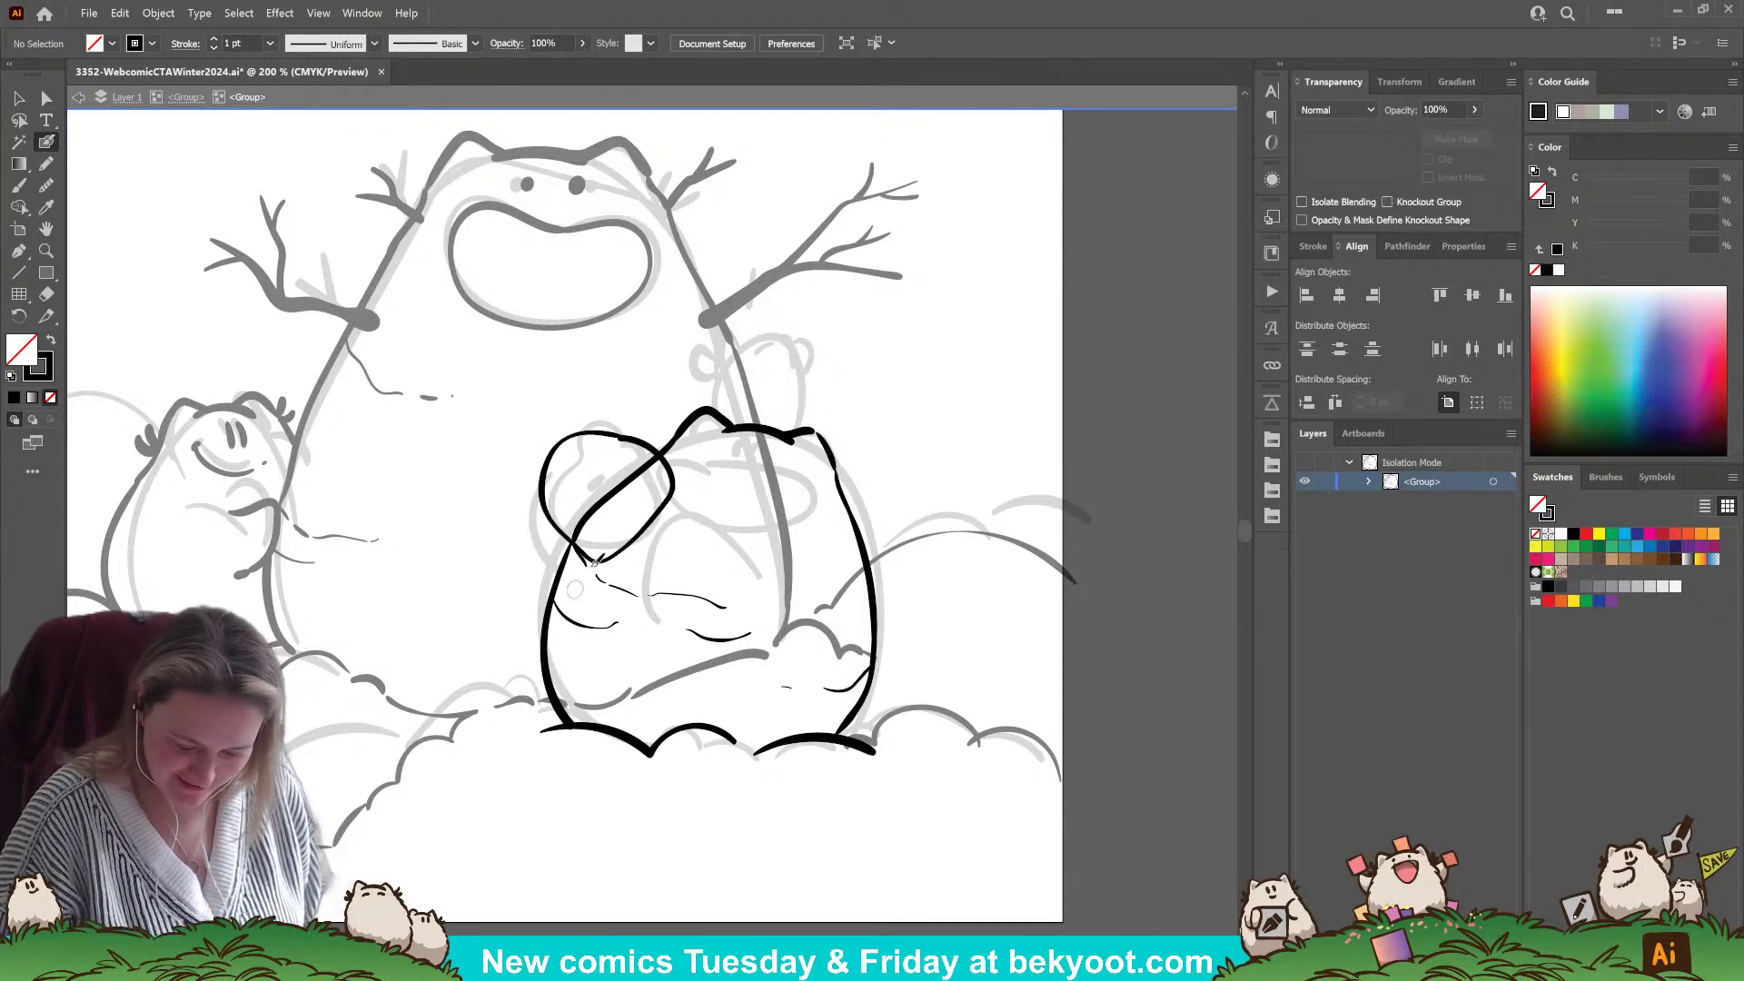
pyautogui.moveTo(582, 418); pyautogui.dragTo(655, 442)
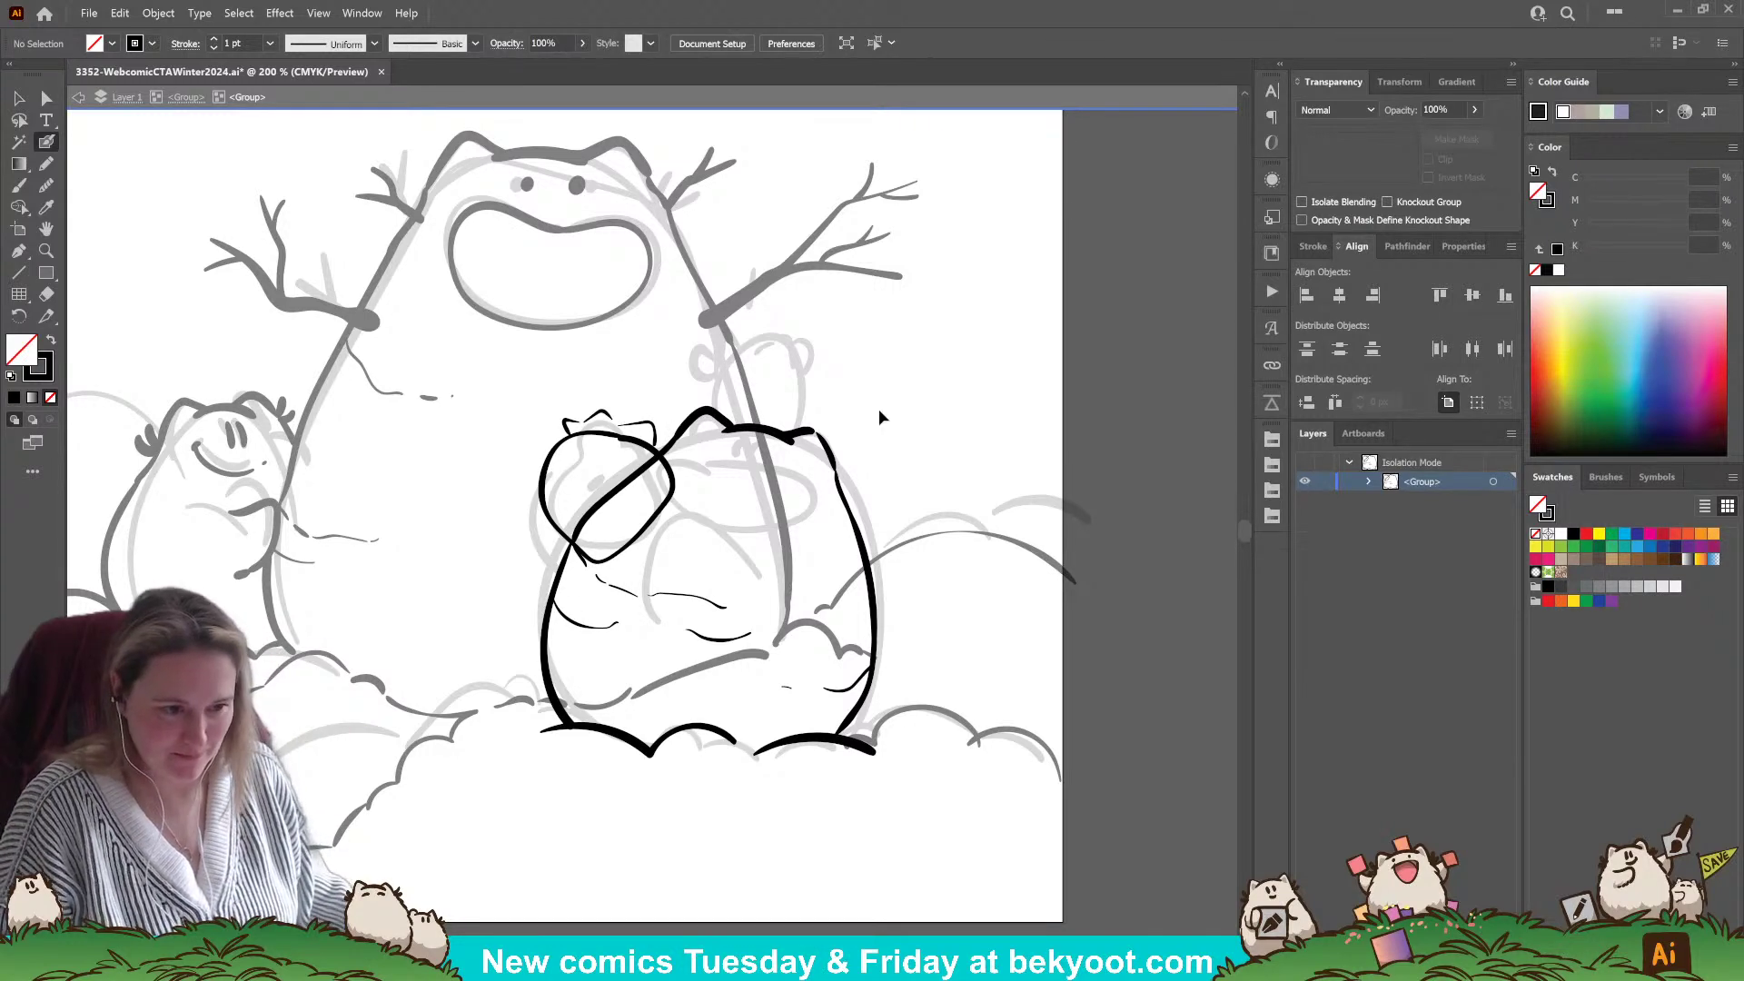
pyautogui.hotkey('ctrl', 'z')
pyautogui.hotkey('ctrl', 'z')
pyautogui.hotkey('ctrl', 'z')
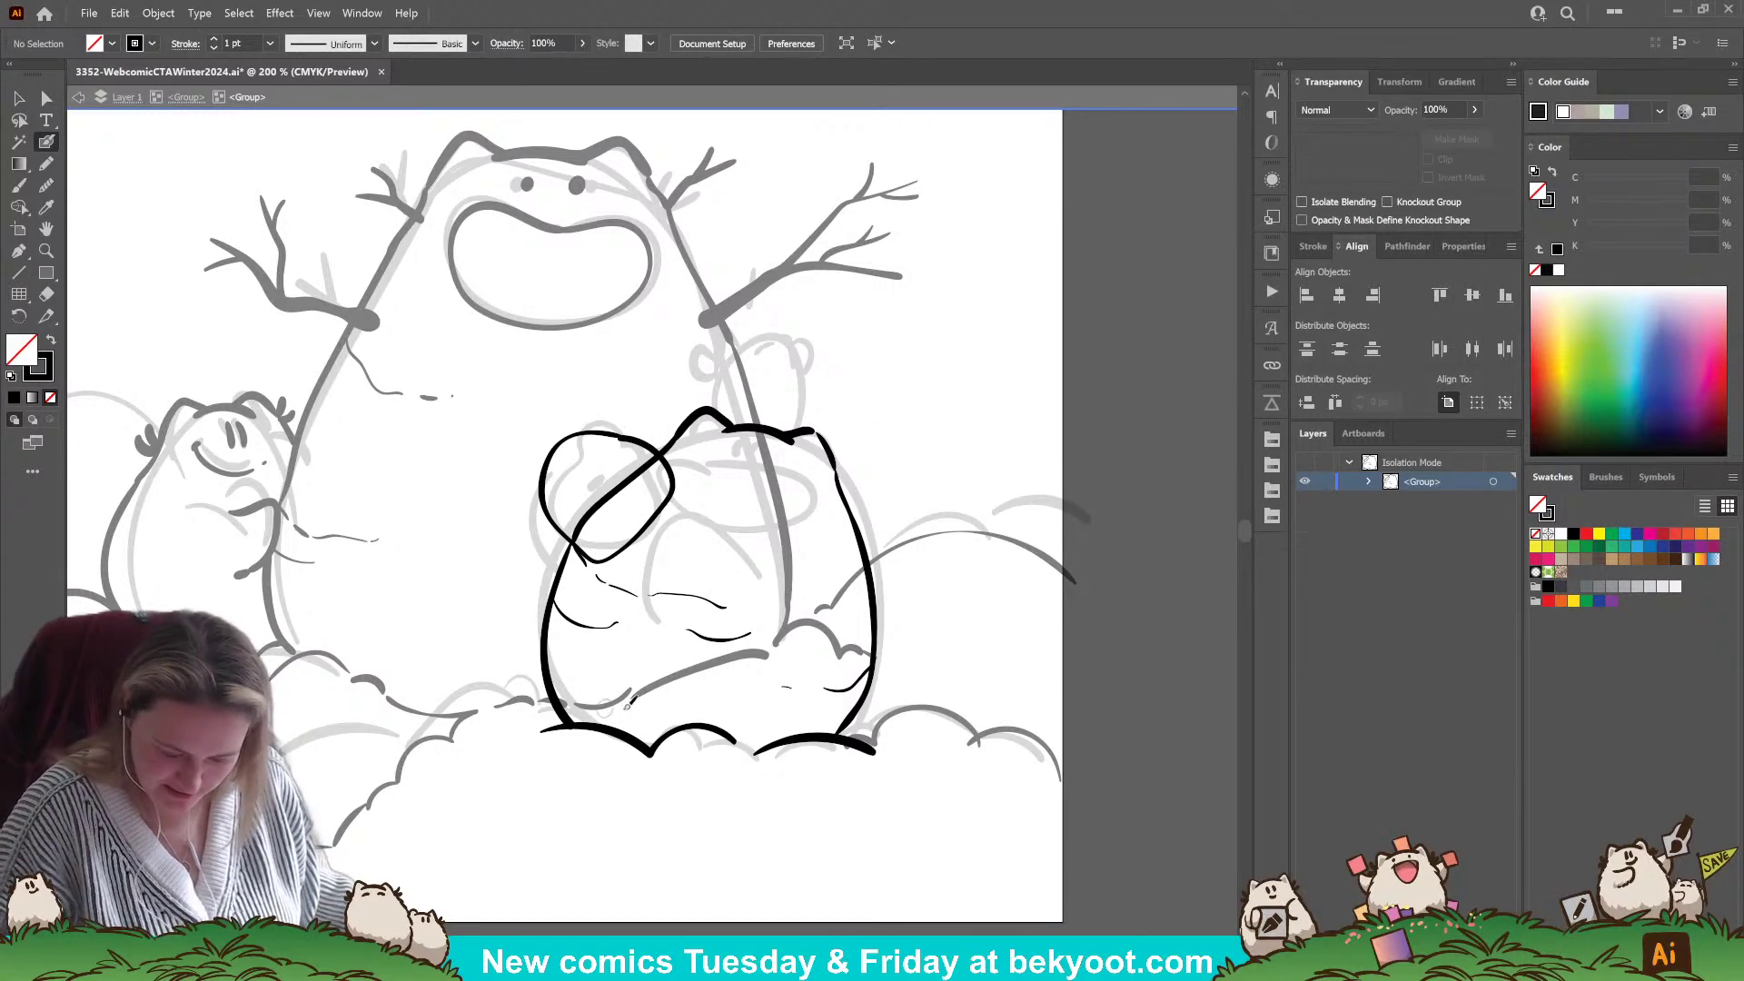
# - Move the closed rounded shape slightly down over the front right character's left outline
pyautogui.moveTo(636, 540); pyautogui.dragTo(582, 589)
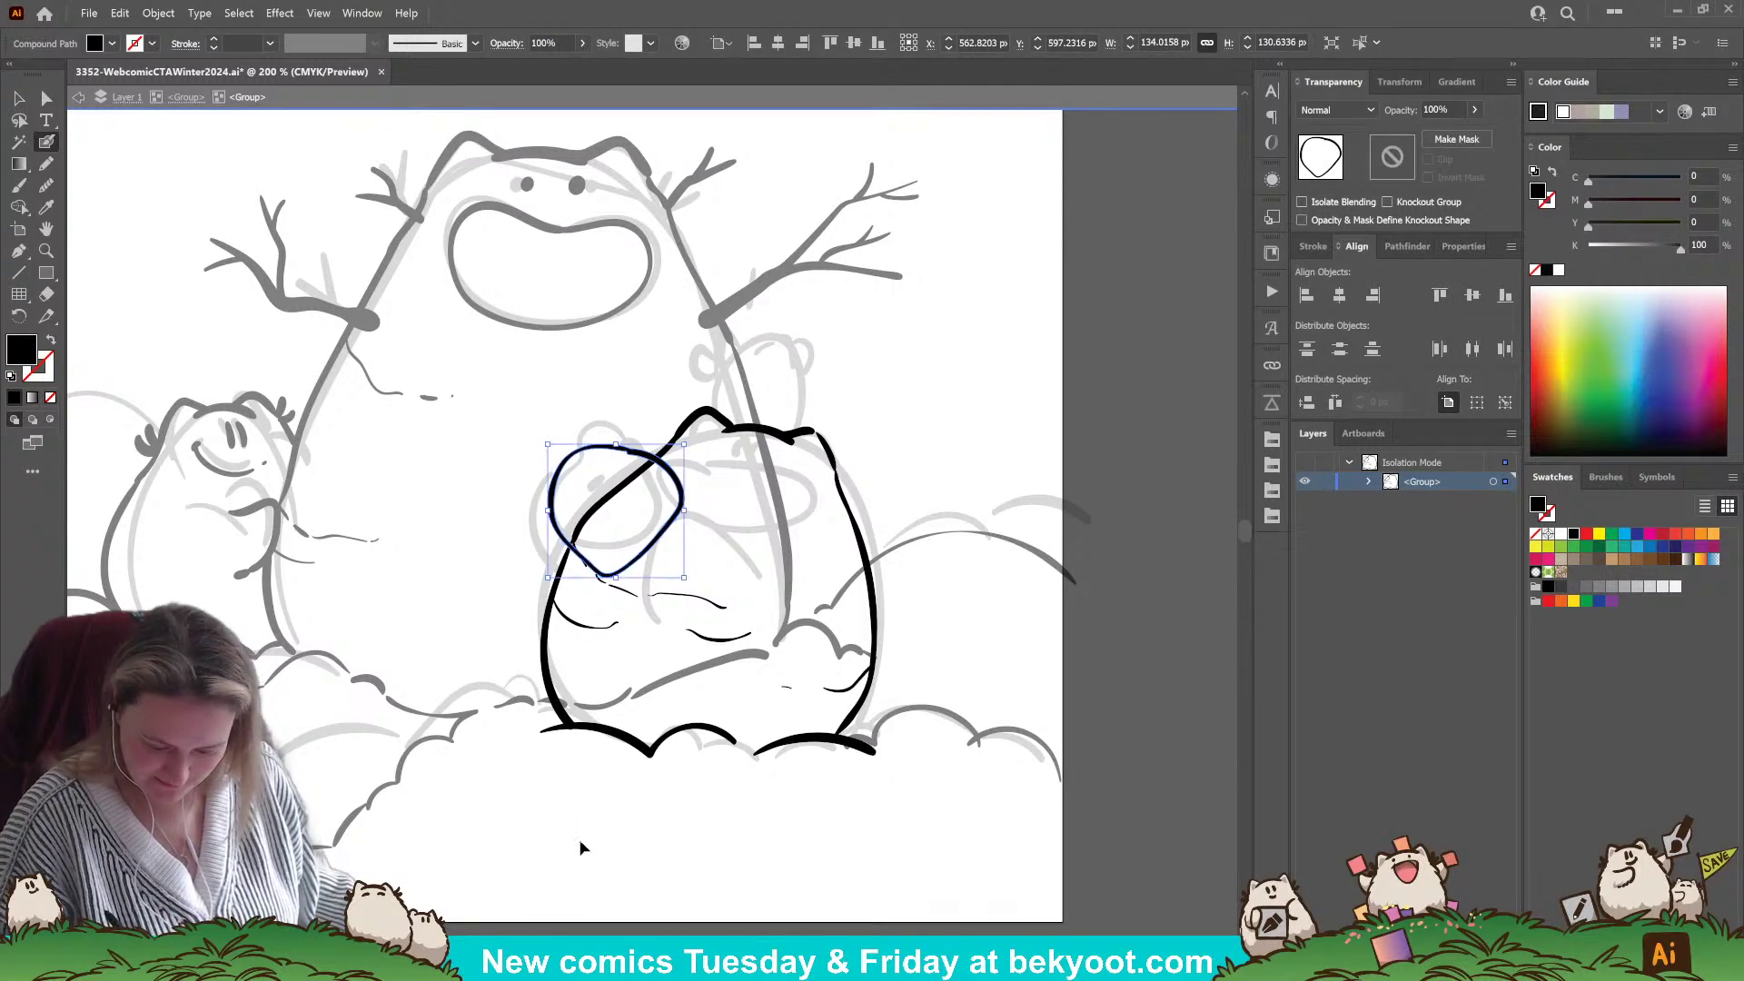
pyautogui.keyDown('ctrl'); pyautogui.click(573, 815); pyautogui.keyUp('ctrl')
pyautogui.keyDown('ctrl'); pyautogui.click(648, 462); pyautogui.keyUp('ctrl')
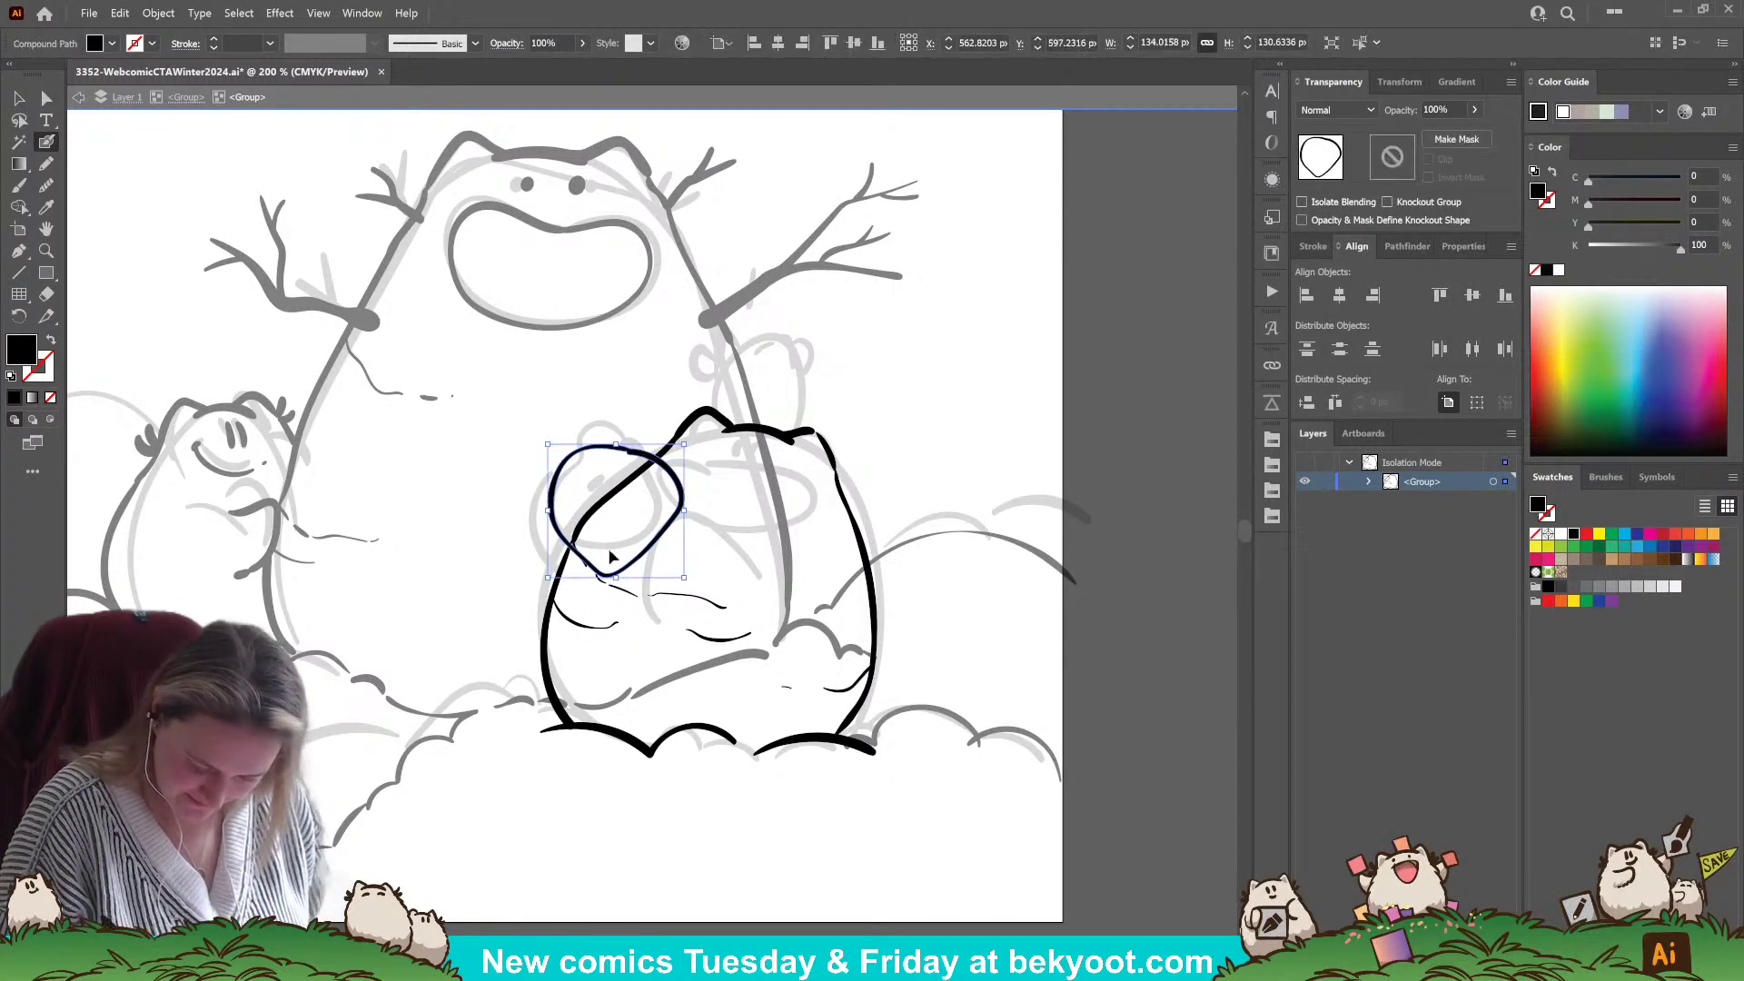
pyautogui.keyDown('ctrl'); pyautogui.click(526, 848); pyautogui.keyUp('ctrl')
pyautogui.keyDown('ctrl'); pyautogui.moveTo(640, 518); pyautogui.dragTo(633, 524); pyautogui.keyUp('ctrl')
pyautogui.keyDown('ctrl'); pyautogui.click(524, 865); pyautogui.keyUp('ctrl')
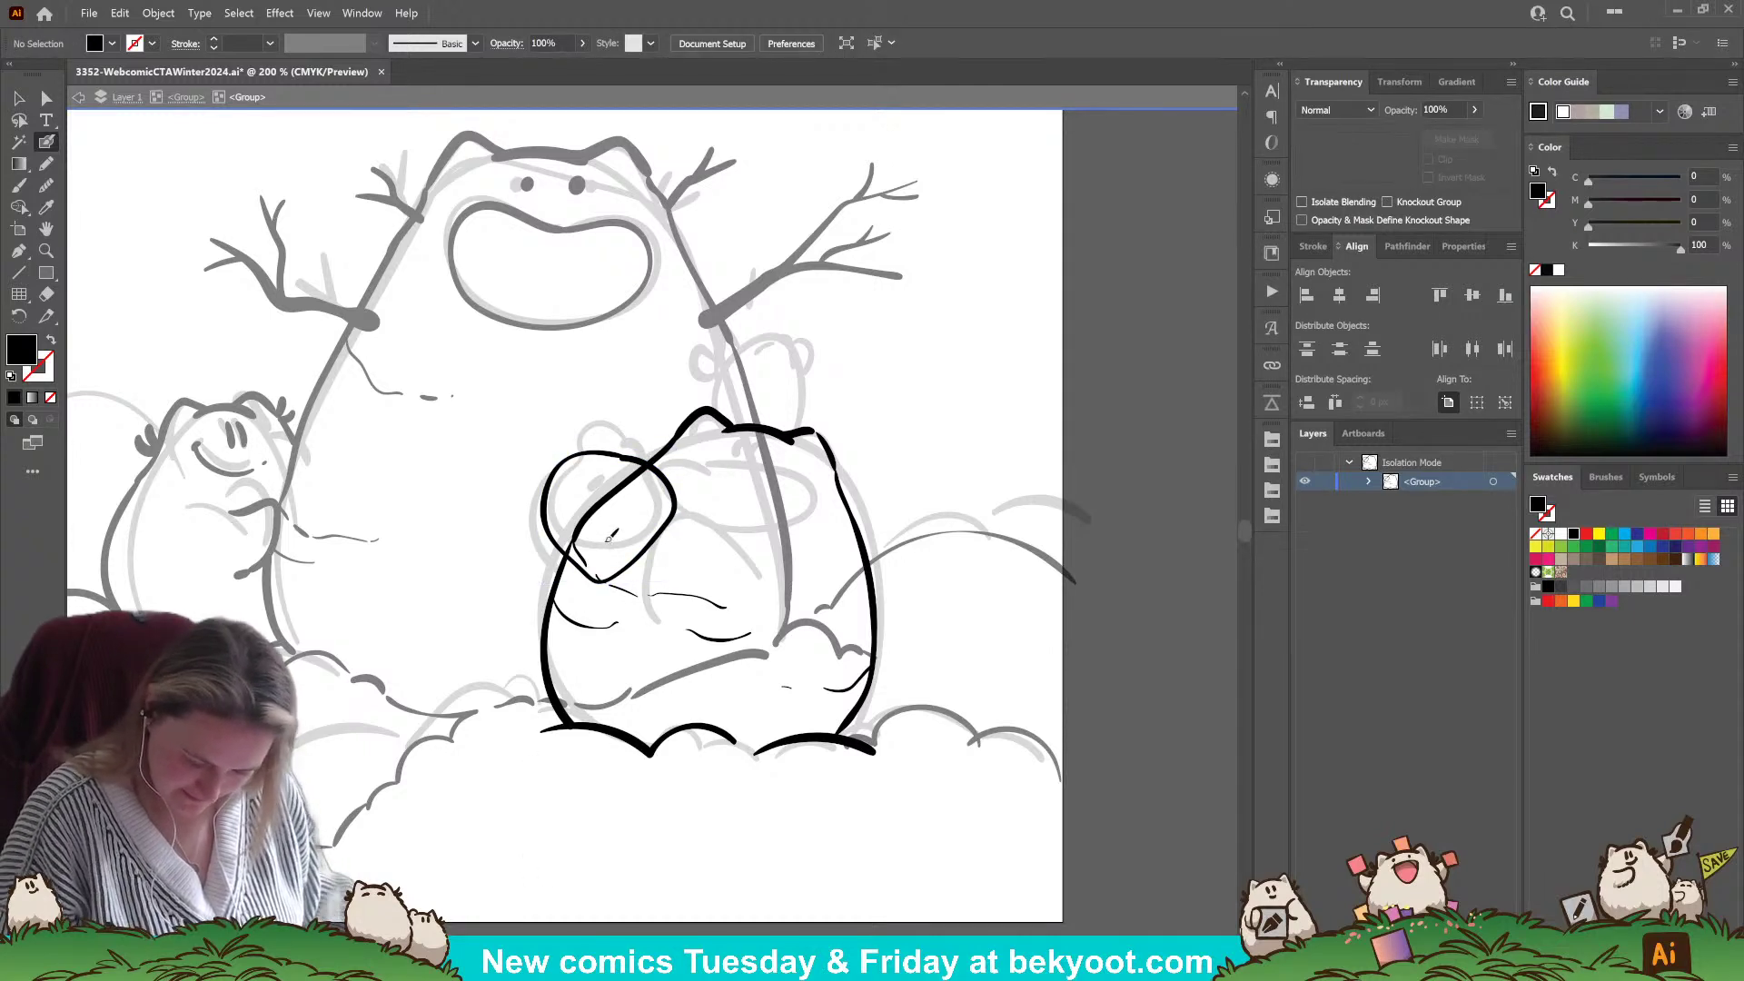
# - Ink two dot eyes and a wide open smiling mouth on the front right character's face
pyautogui.hscroll(1, 790, 536)
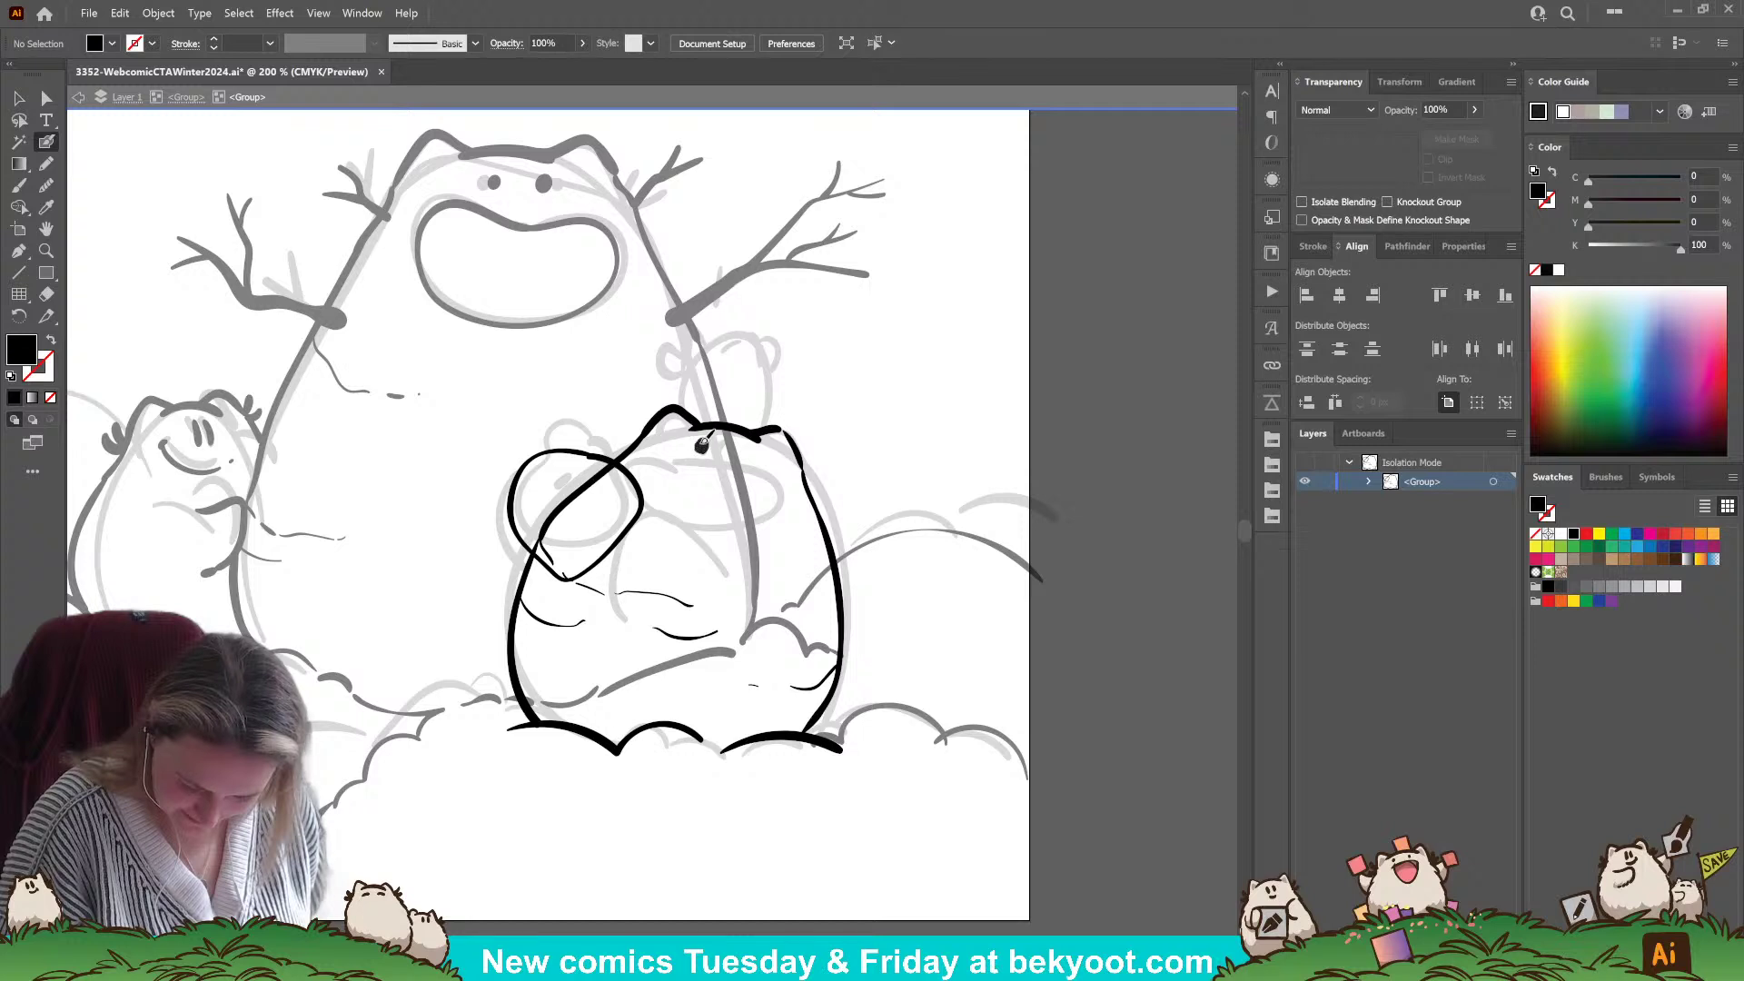
pyautogui.click(702, 445)
pyautogui.click(730, 447)
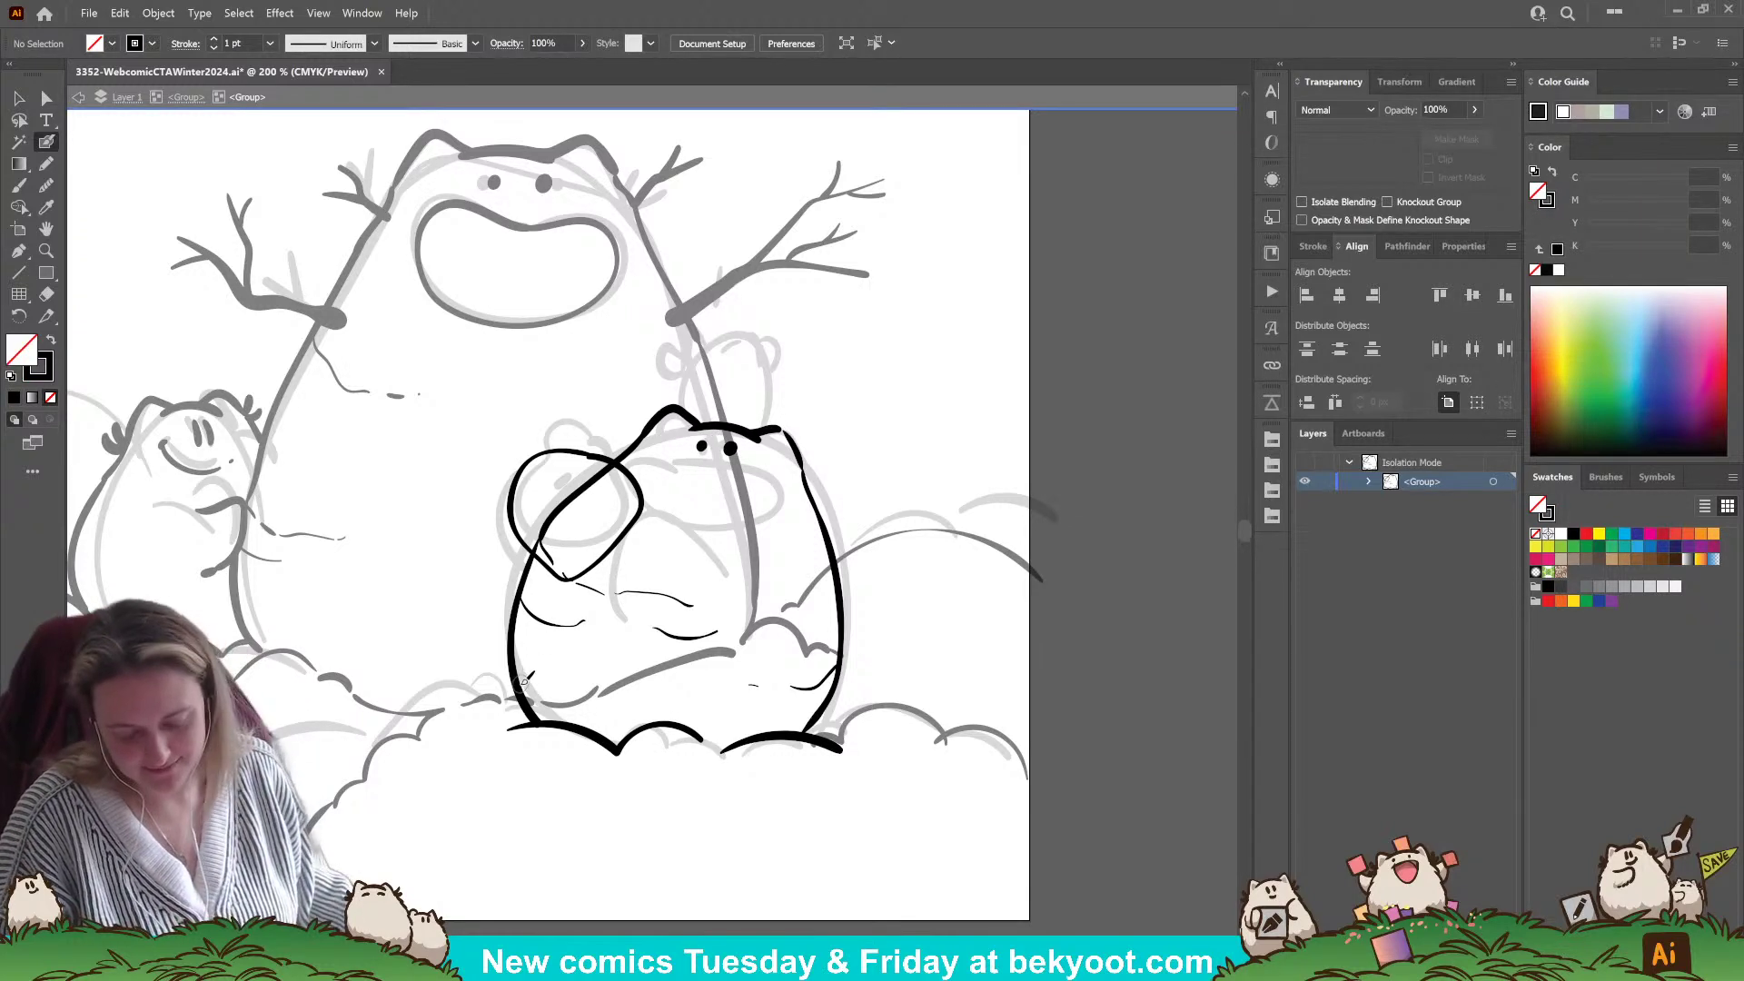
pyautogui.moveTo(705, 471)
pyautogui.mouseDown()
pyautogui.moveTo(770, 467)
pyautogui.moveTo(771, 502)
pyautogui.moveTo(722, 527)
pyautogui.moveTo(691, 518)
pyautogui.moveTo(666, 493)
pyautogui.moveTo(724, 465)
pyautogui.mouseUp()
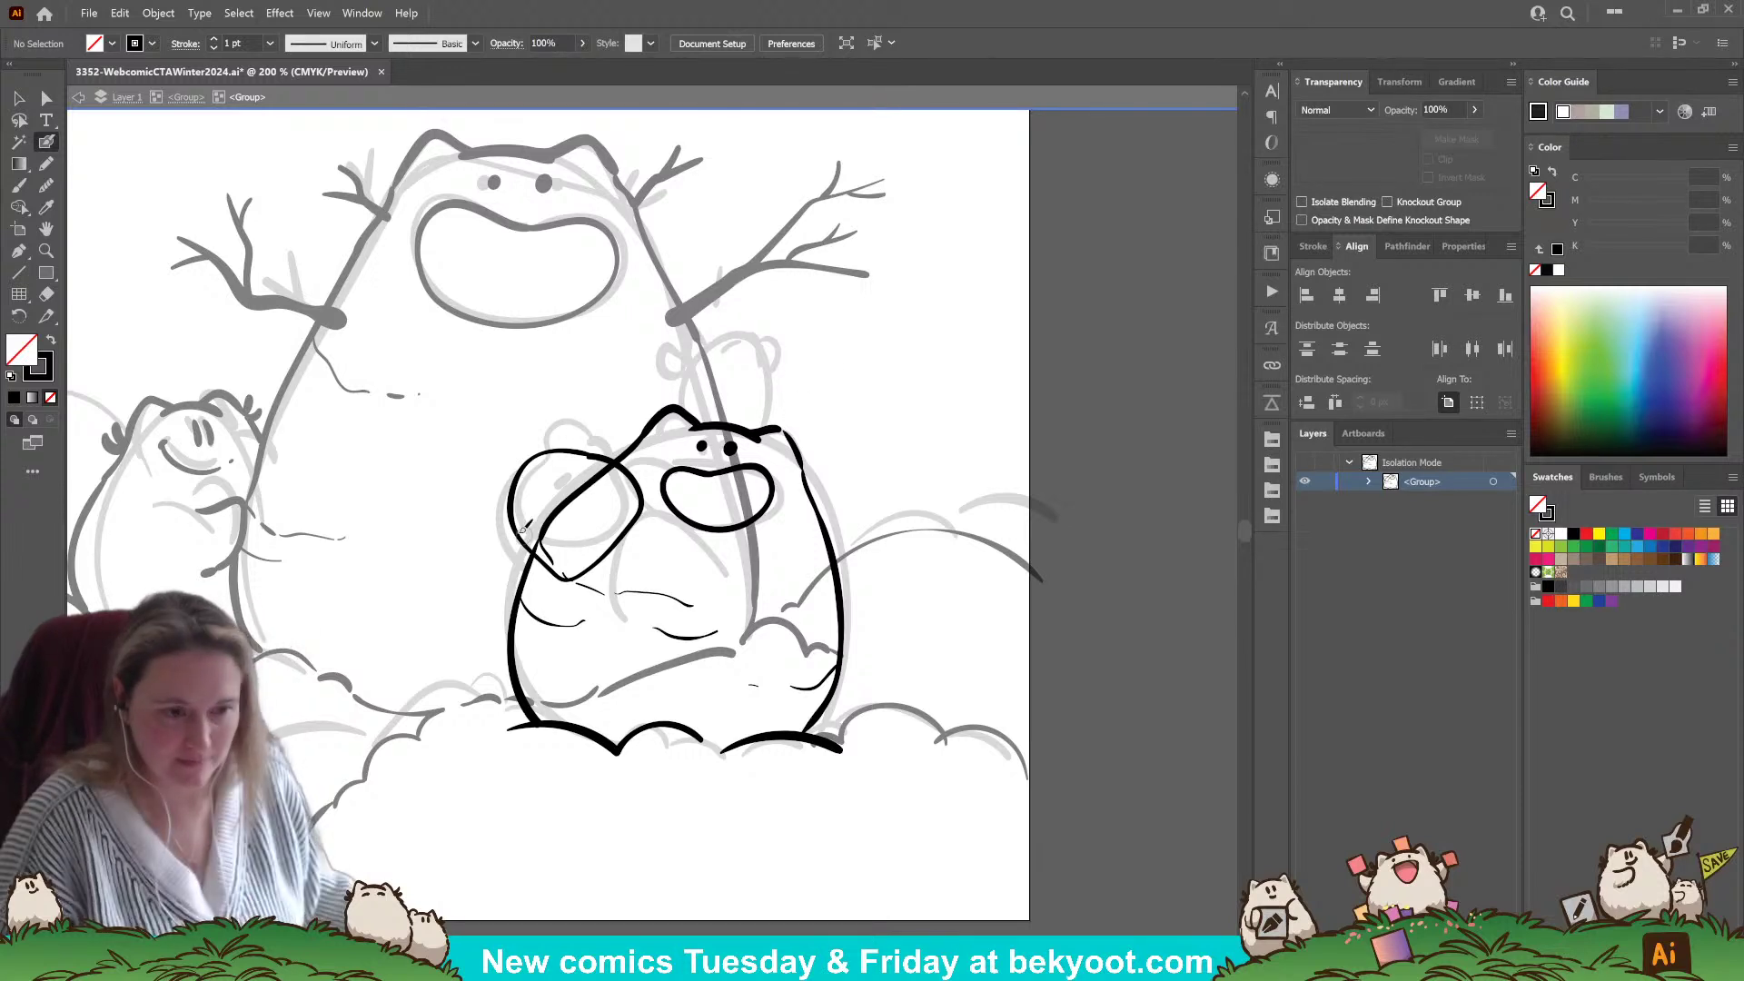
pyautogui.moveTo(694, 559); pyautogui.dragTo(680, 546)
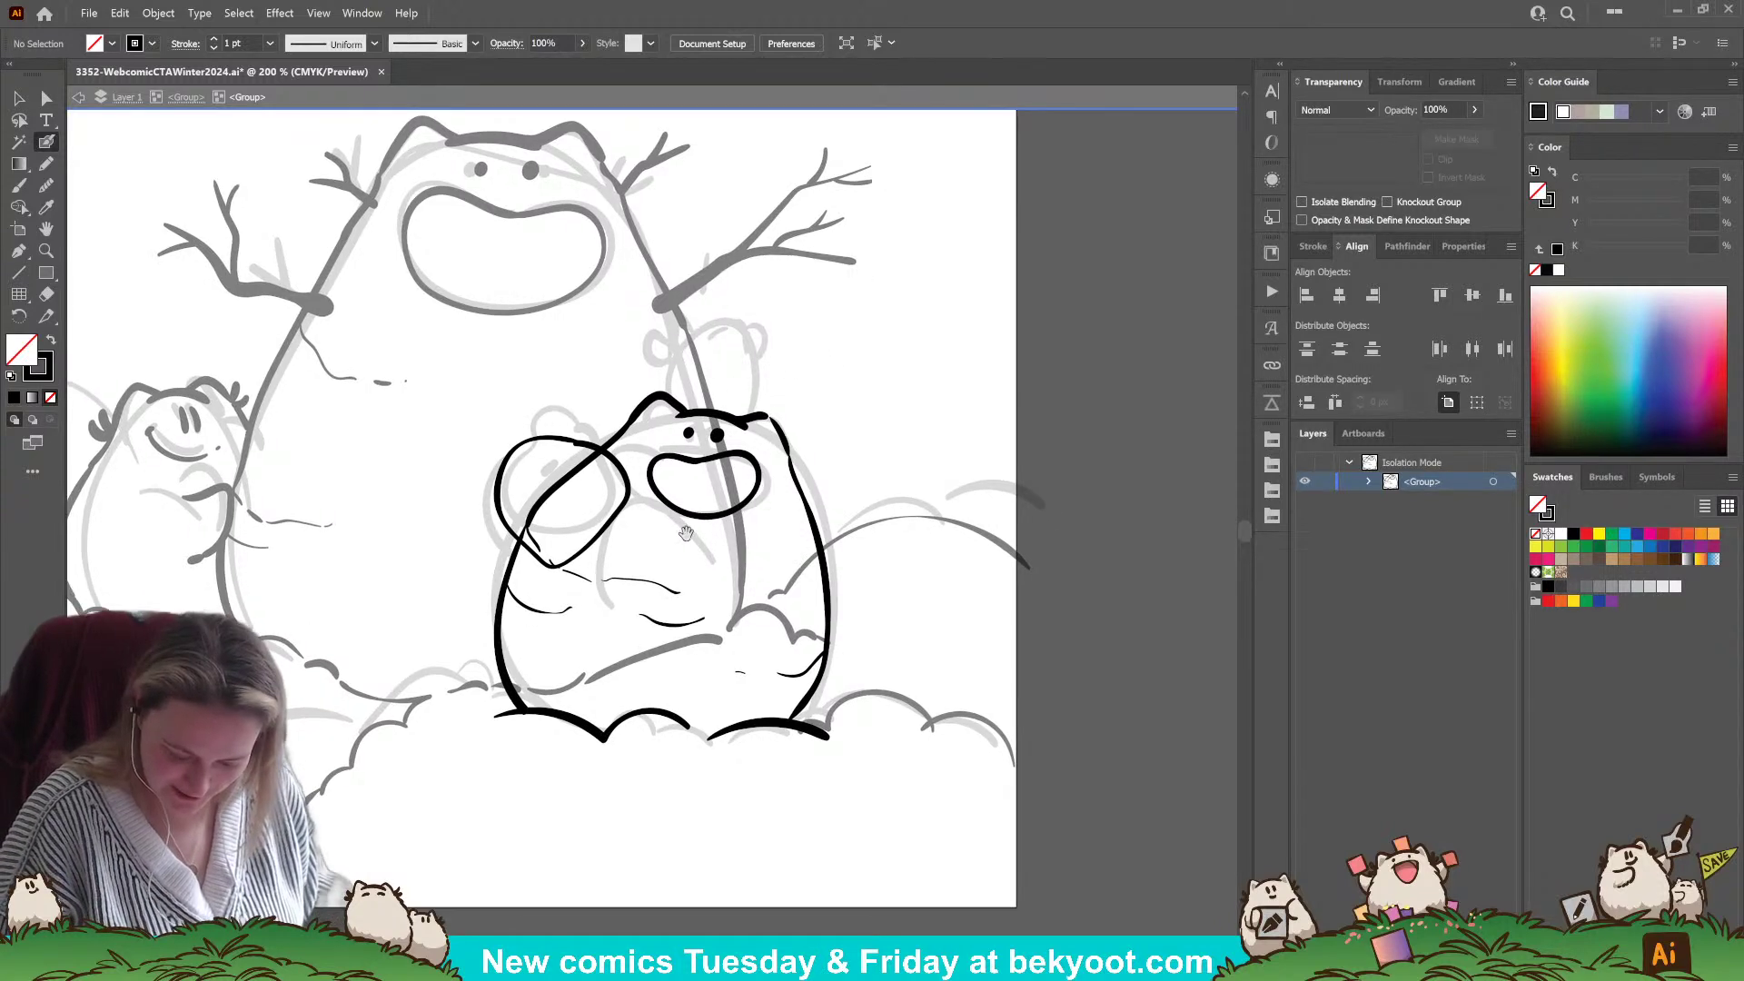
# - Ink a small forked tuft on the upper right edge of the front right character's body
pyautogui.hotkey('ctrl', 'z')
pyautogui.hotkey('ctrl', 'z')
pyautogui.hotkey('ctrl', 'z')
pyautogui.hotkey('ctrl', 'z')
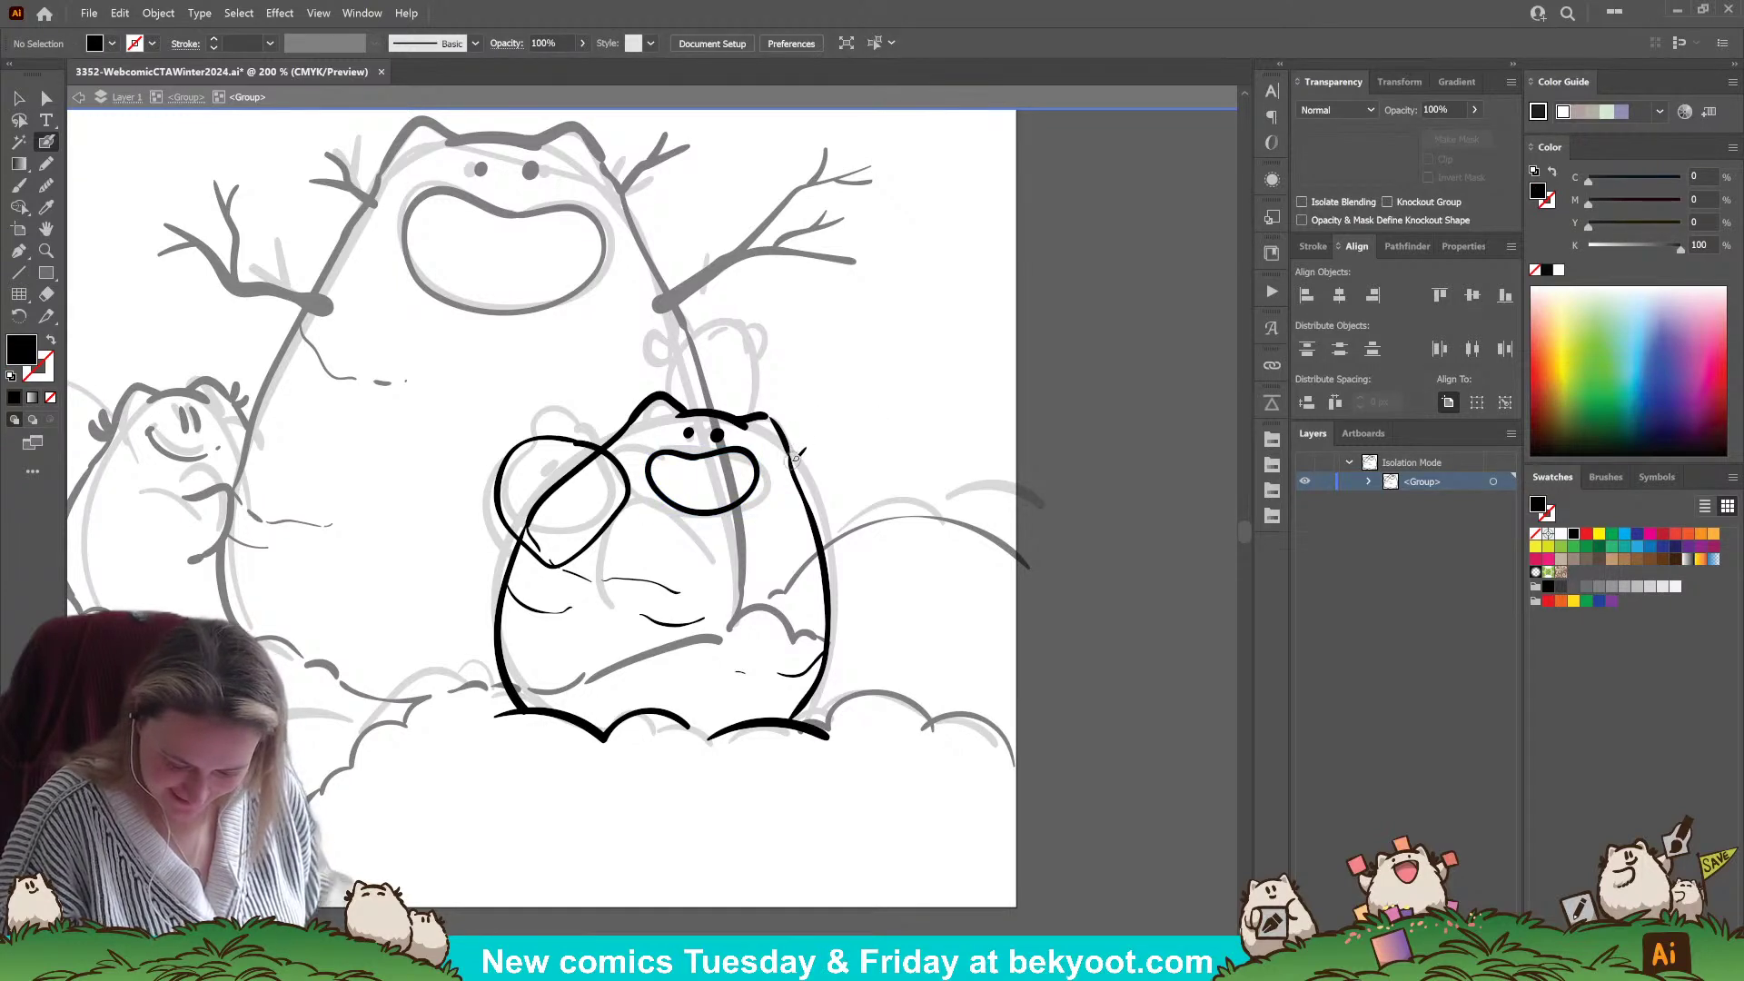
pyautogui.moveTo(786, 467); pyautogui.dragTo(816, 442)
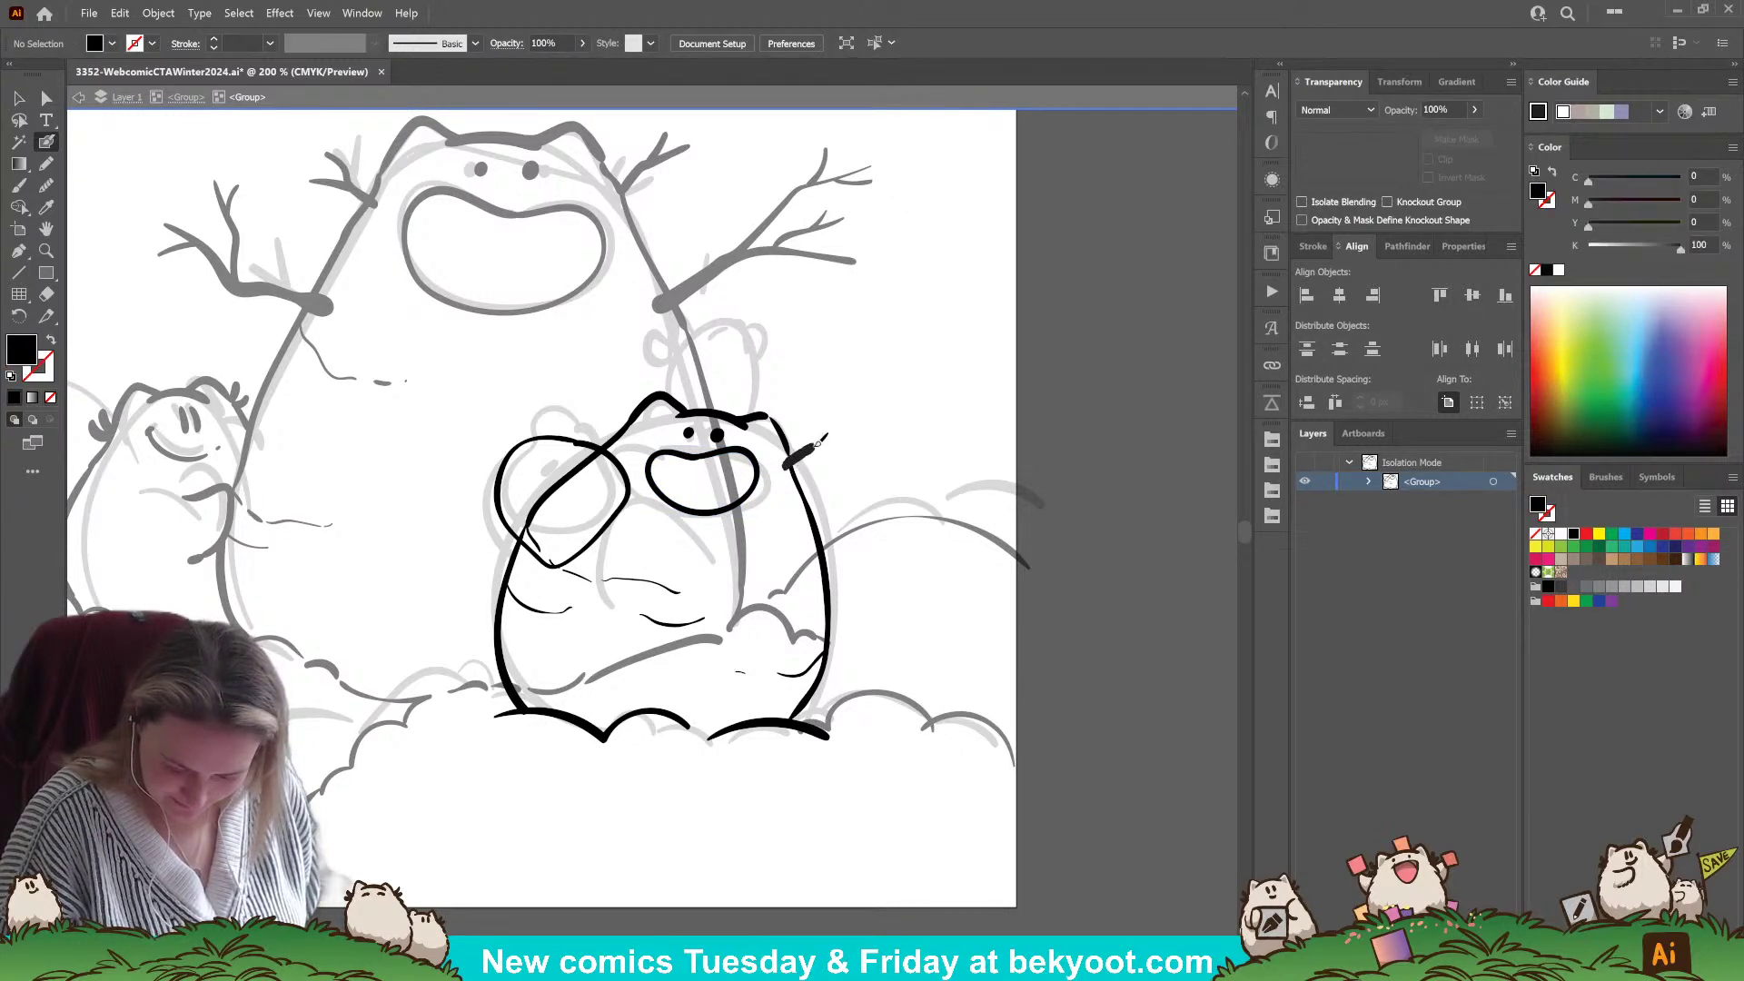
pyautogui.hotkey('ctrl', 'z')
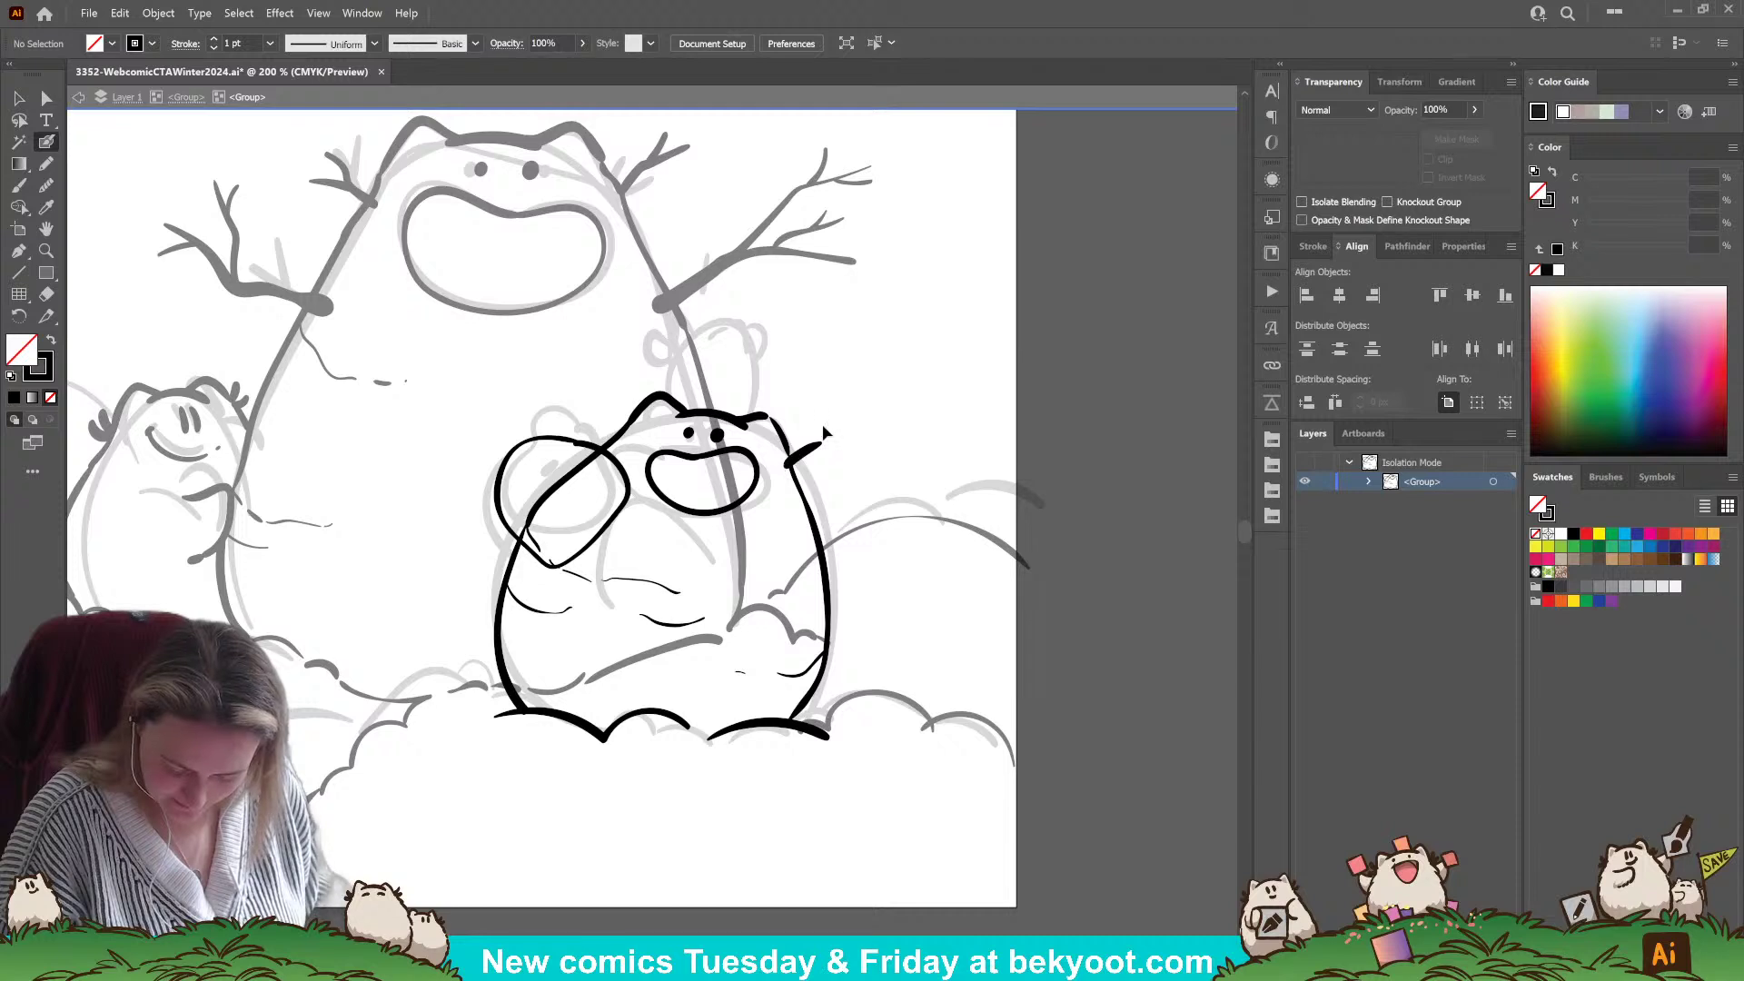
pyautogui.moveTo(785, 468)
pyautogui.mouseDown()
pyautogui.moveTo(841, 439)
pyautogui.moveTo(826, 427)
pyautogui.moveTo(828, 458)
pyautogui.moveTo(811, 444)
pyautogui.mouseUp()
pyautogui.hotkey('ctrl', 'z')
pyautogui.hotkey('ctrl', 'z')
pyautogui.hotkey('ctrl', 'z')
pyautogui.hotkey('ctrl', 'z')
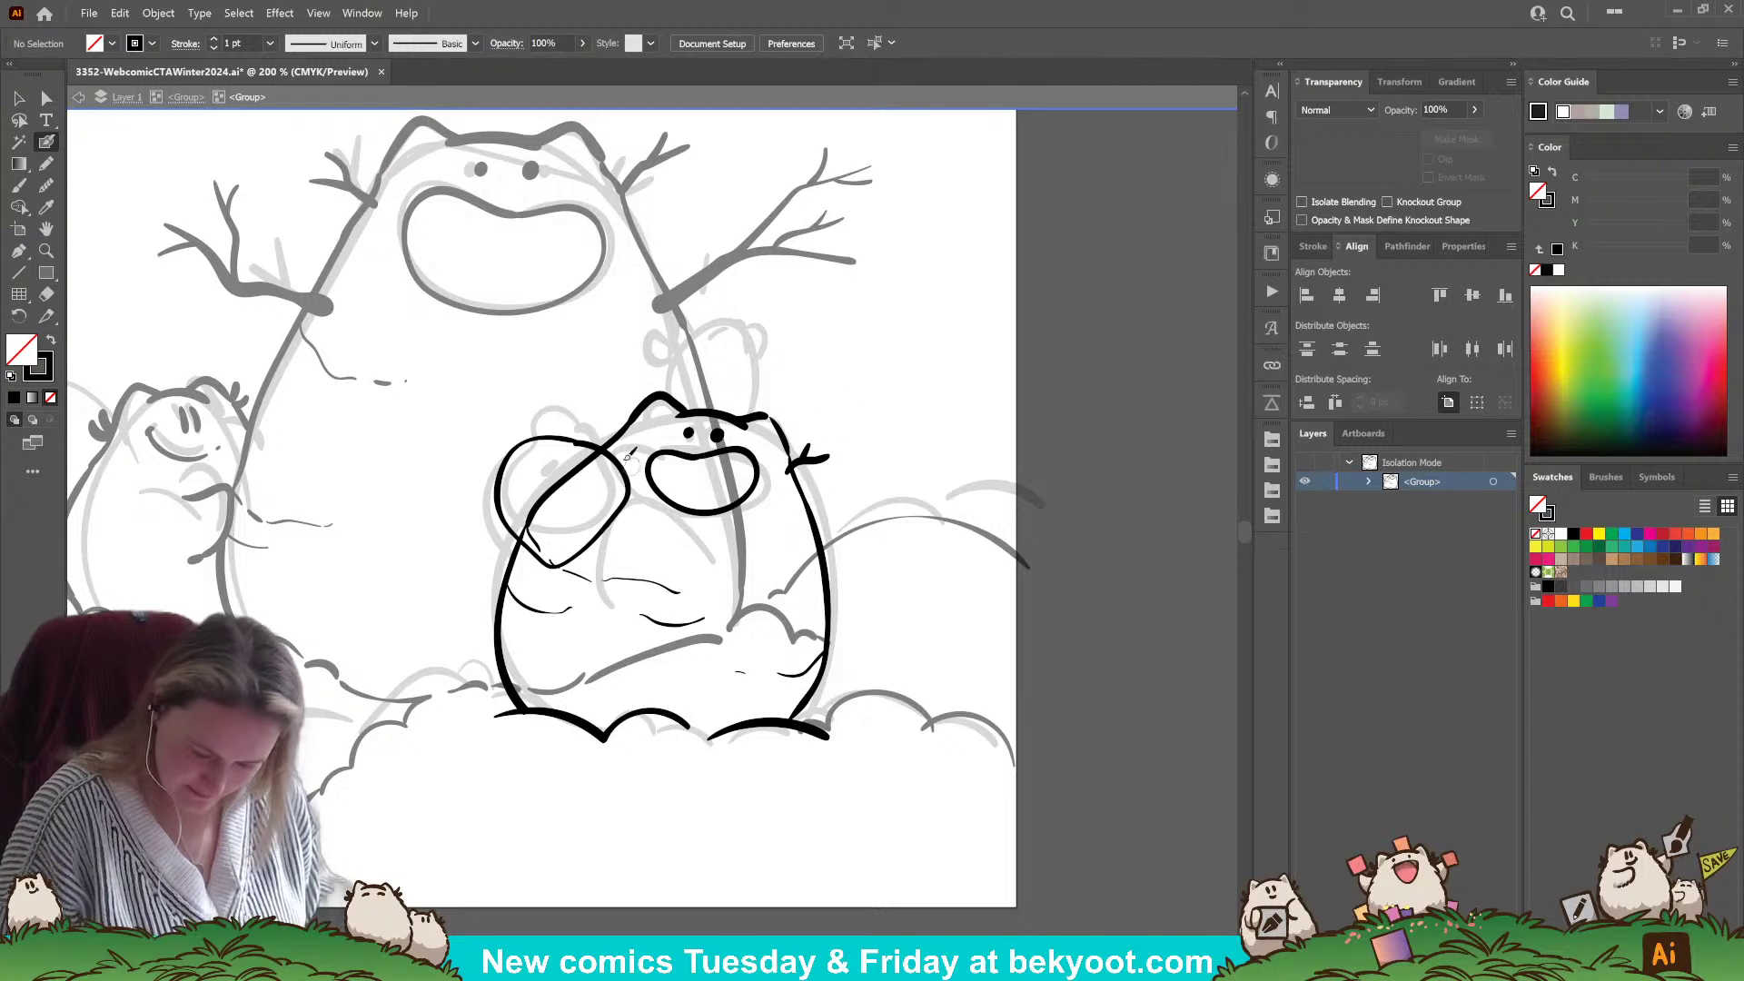
# - Ink a matching forked tuft beside the front right character's left ear
pyautogui.moveTo(624, 422)
pyautogui.mouseDown()
pyautogui.moveTo(605, 400)
pyautogui.moveTo(619, 416)
pyautogui.mouseUp()
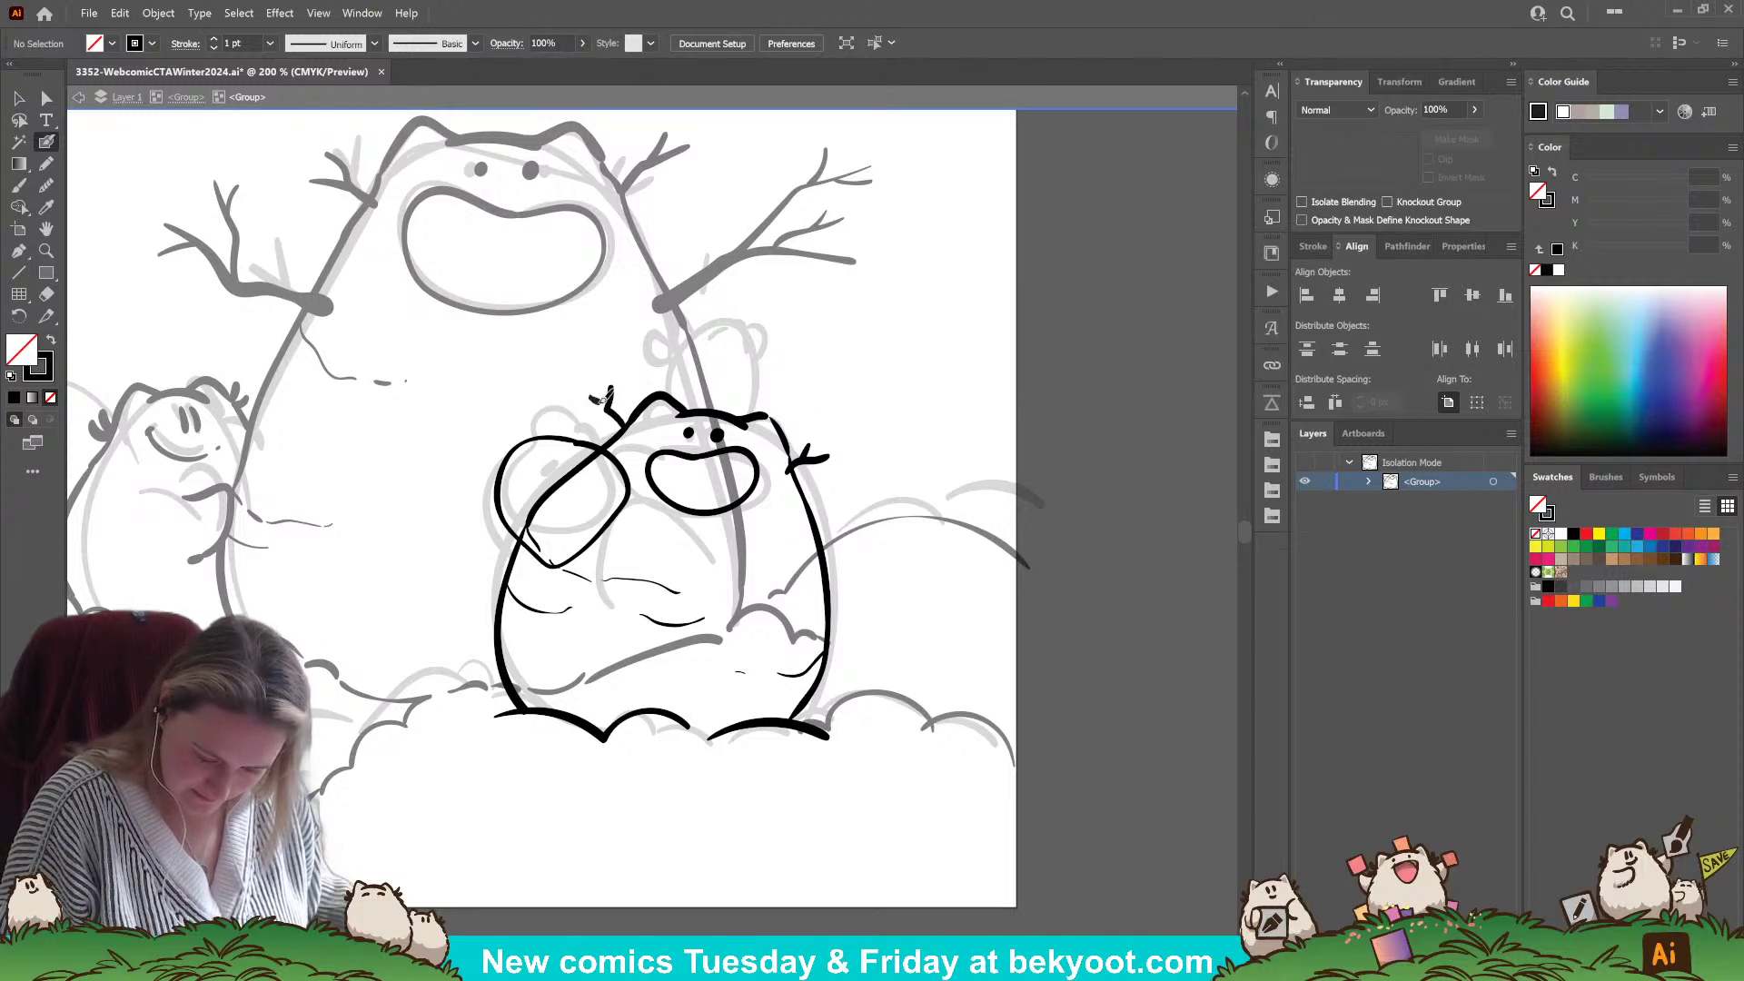
pyautogui.hotkey('ctrl', 'z')
pyautogui.hotkey('ctrl', 'z')
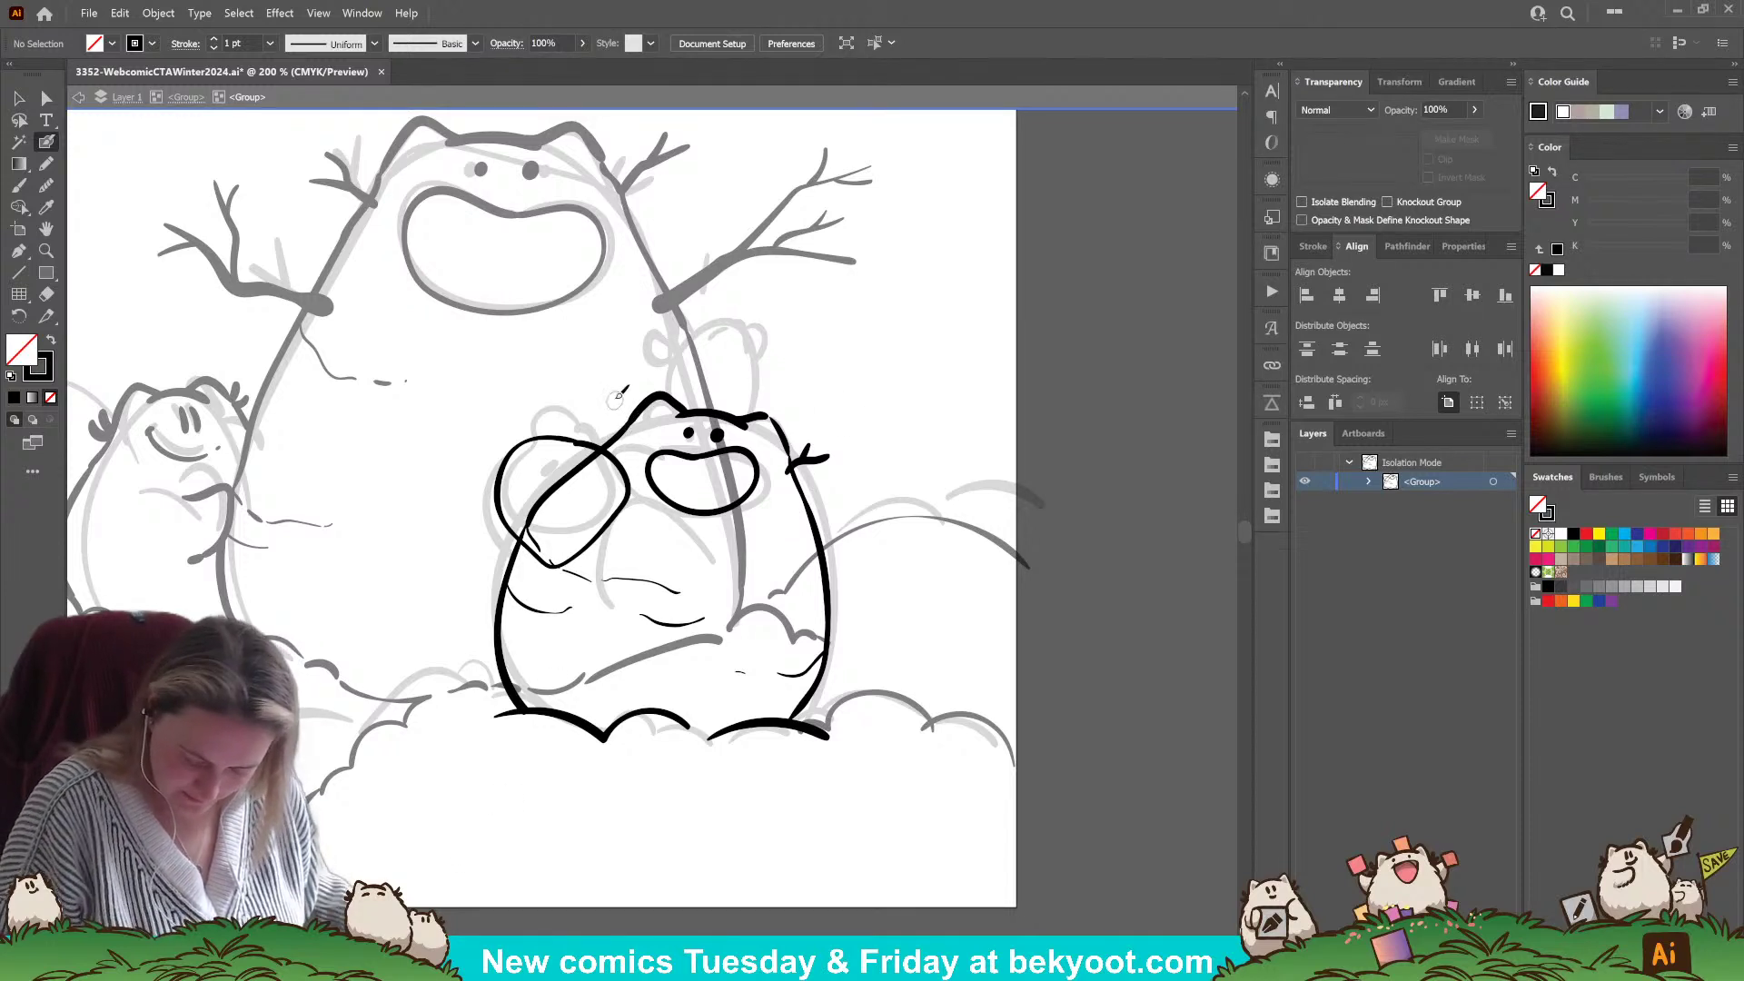
pyautogui.moveTo(615, 414); pyautogui.dragTo(630, 429)
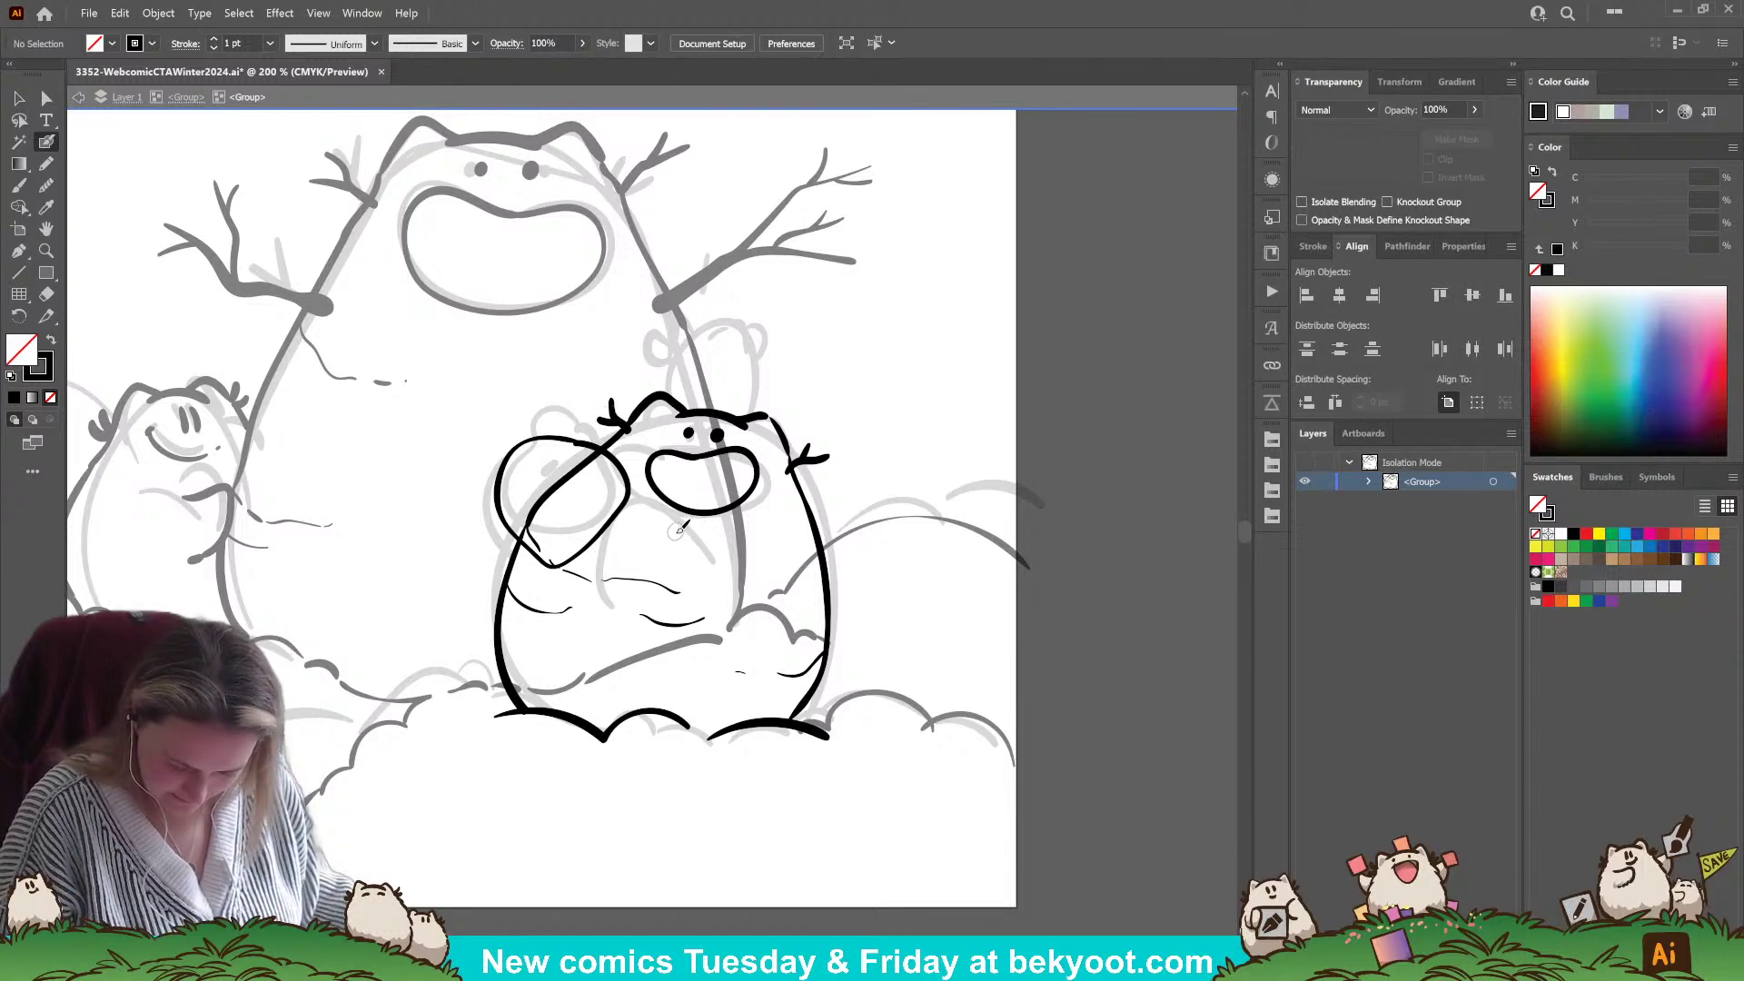
pyautogui.moveTo(688, 534); pyautogui.dragTo(615, 501)
pyautogui.hotkey('ctrl', 'z')
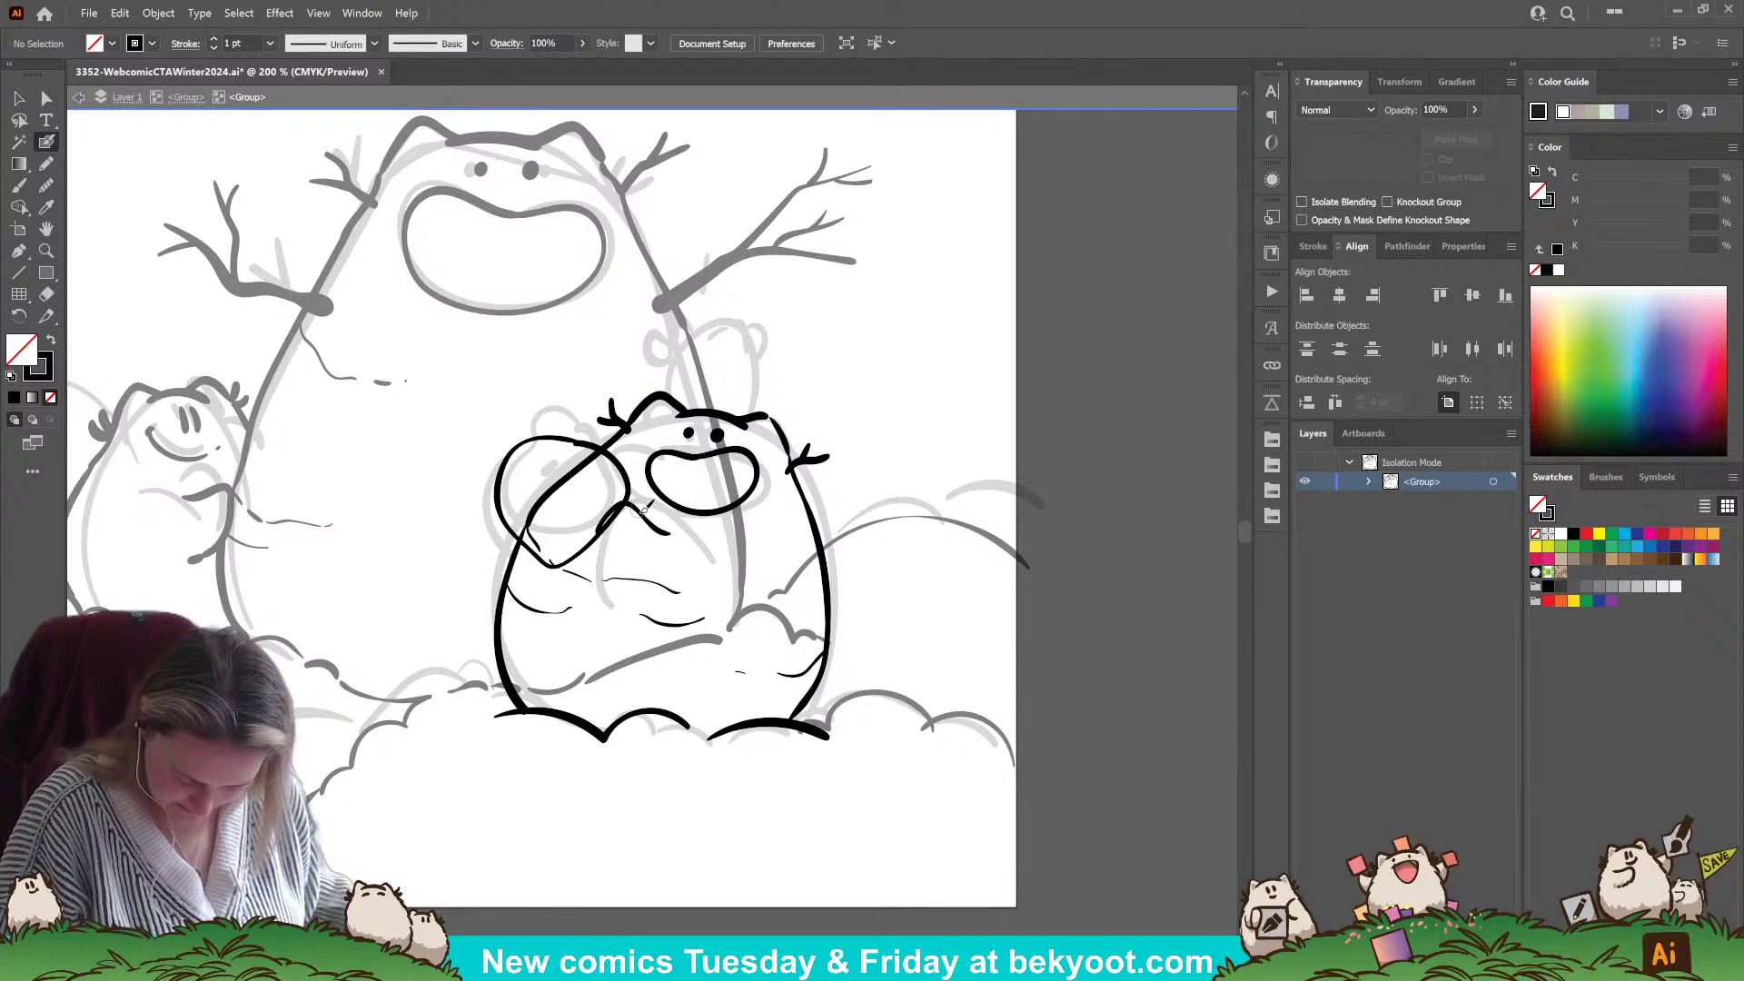
pyautogui.hotkey('ctrl', 'z')
pyautogui.hotkey('ctrl', 'z')
pyautogui.moveTo(672, 534)
pyautogui.mouseDown()
pyautogui.moveTo(626, 497)
pyautogui.moveTo(601, 586)
pyautogui.mouseUp()
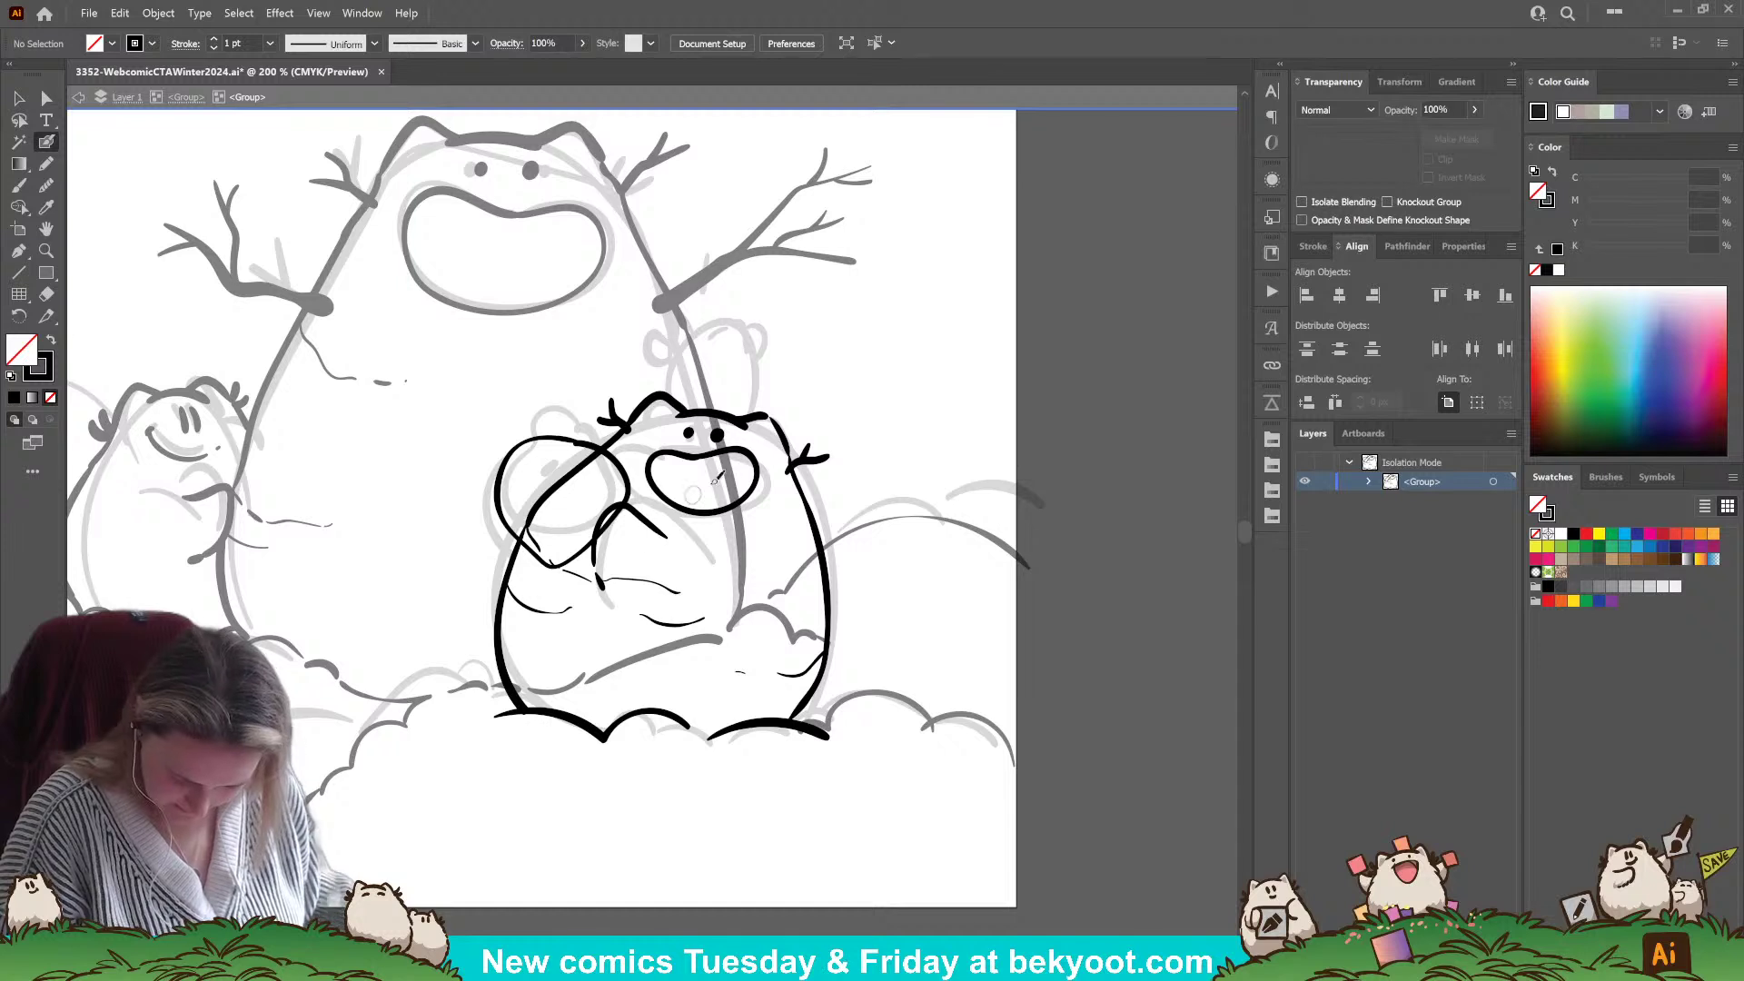
pyautogui.hotkey('ctrl', 'z')
pyautogui.hotkey('ctrl', 'z')
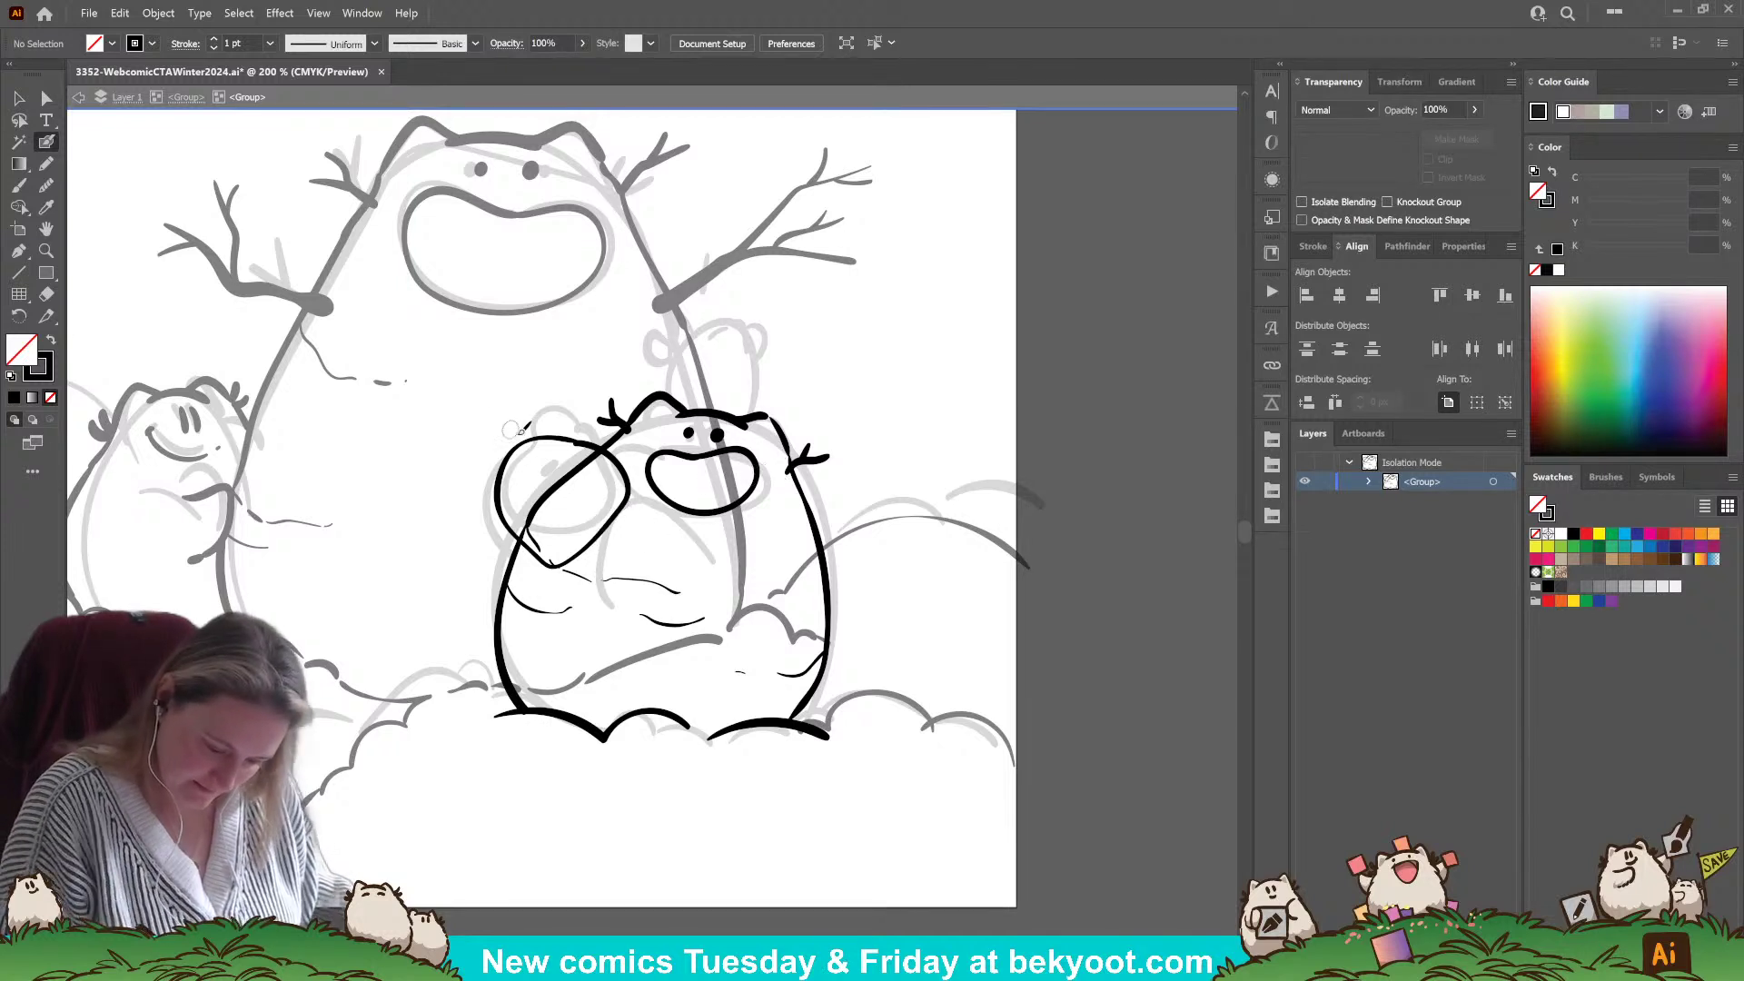
# - Ink a small hand at the rounded shape's upper left and an arm with fingers reaching from the character's chest over its right edge
pyautogui.moveTo(520, 442); pyautogui.dragTo(518, 469)
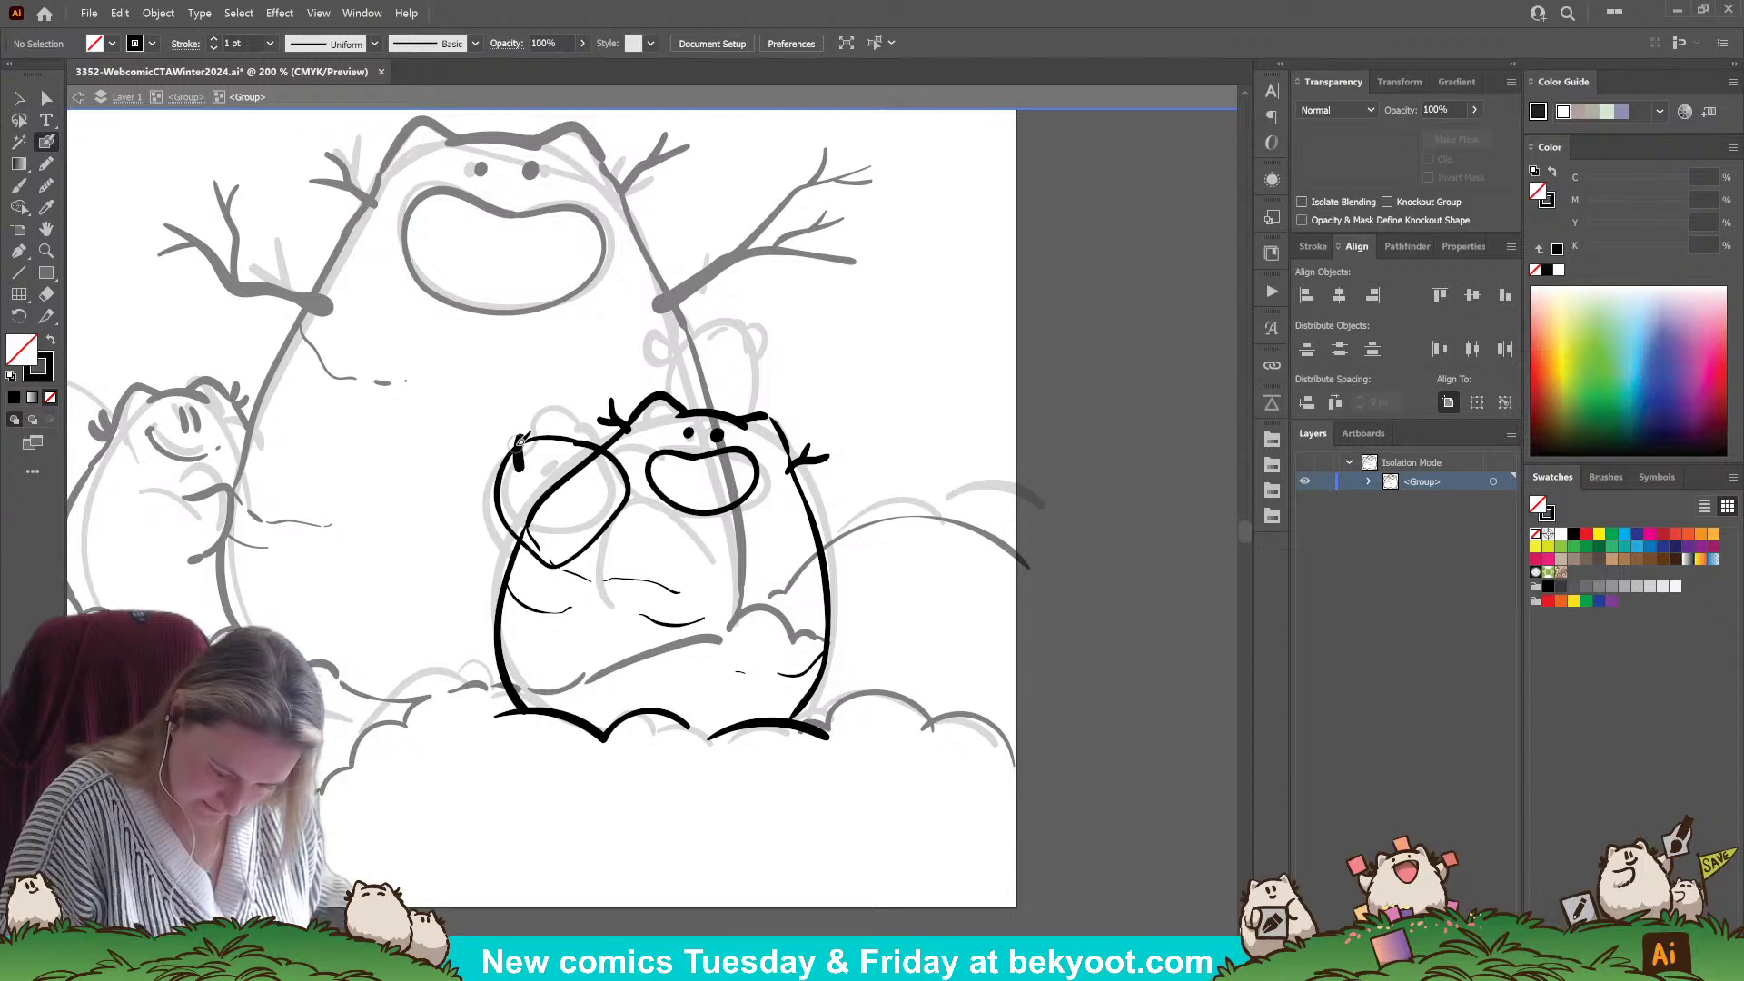
pyautogui.moveTo(515, 443); pyautogui.dragTo(480, 460)
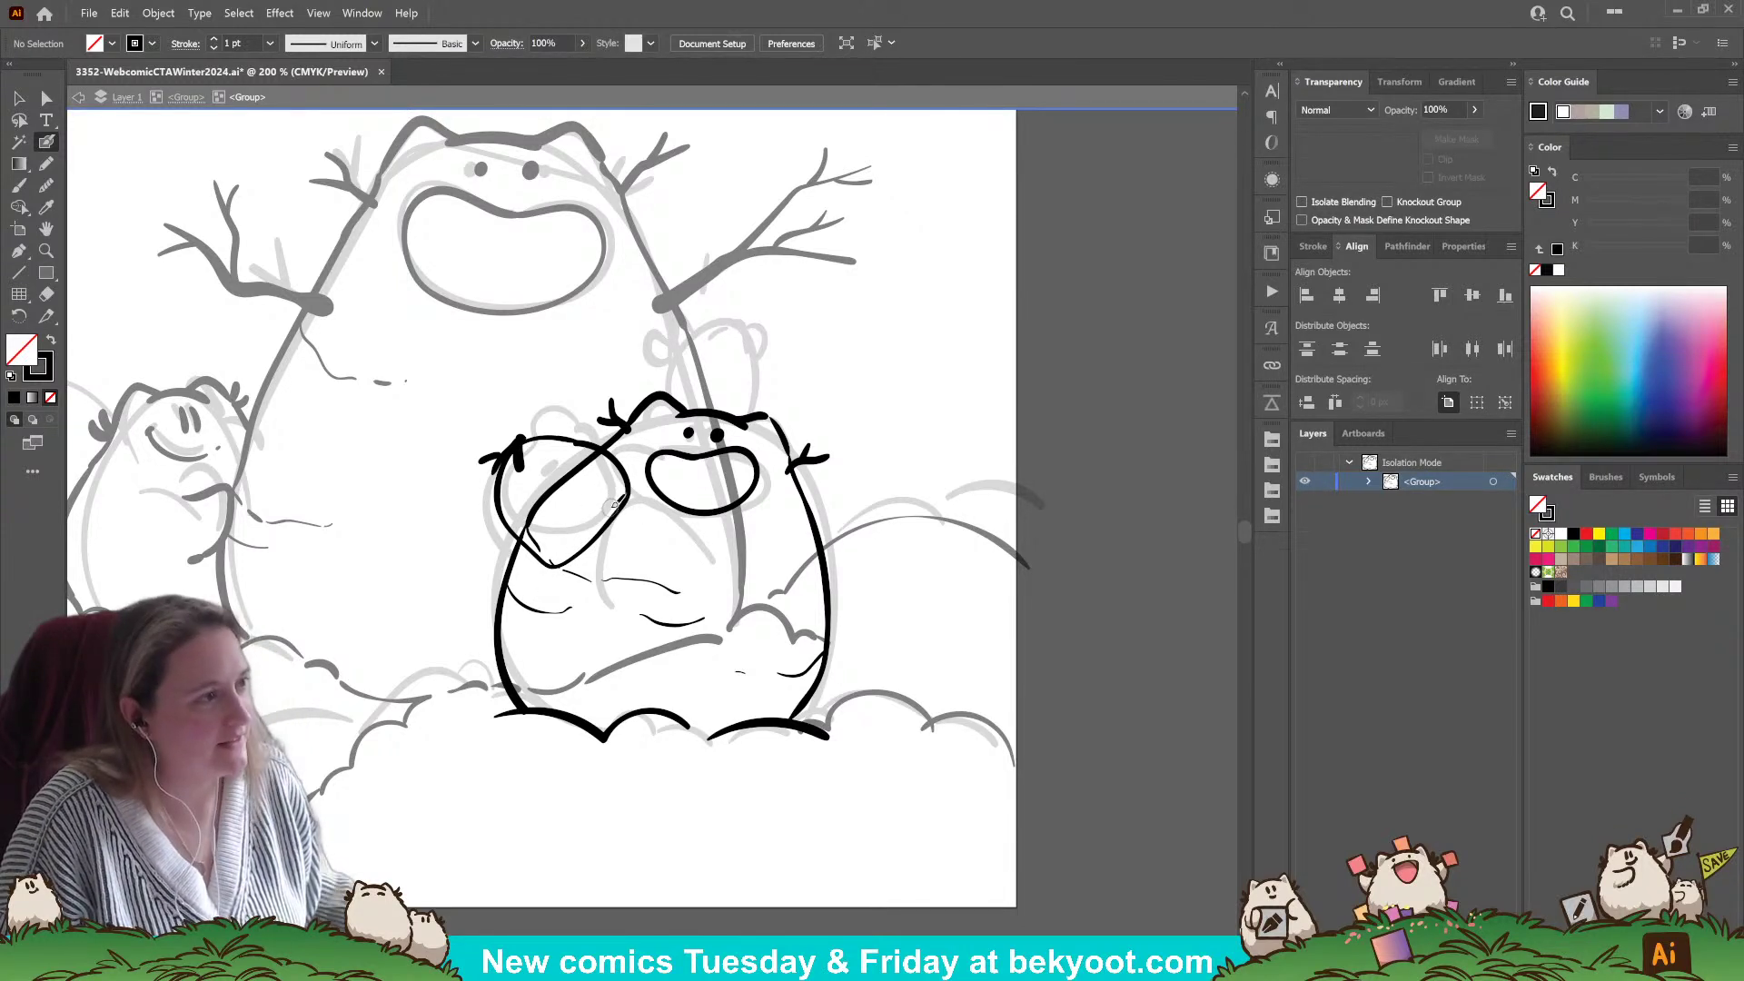
pyautogui.moveTo(691, 540)
pyautogui.mouseDown()
pyautogui.moveTo(637, 528)
pyautogui.moveTo(607, 468)
pyautogui.moveTo(632, 521)
pyautogui.moveTo(593, 501)
pyautogui.mouseUp()
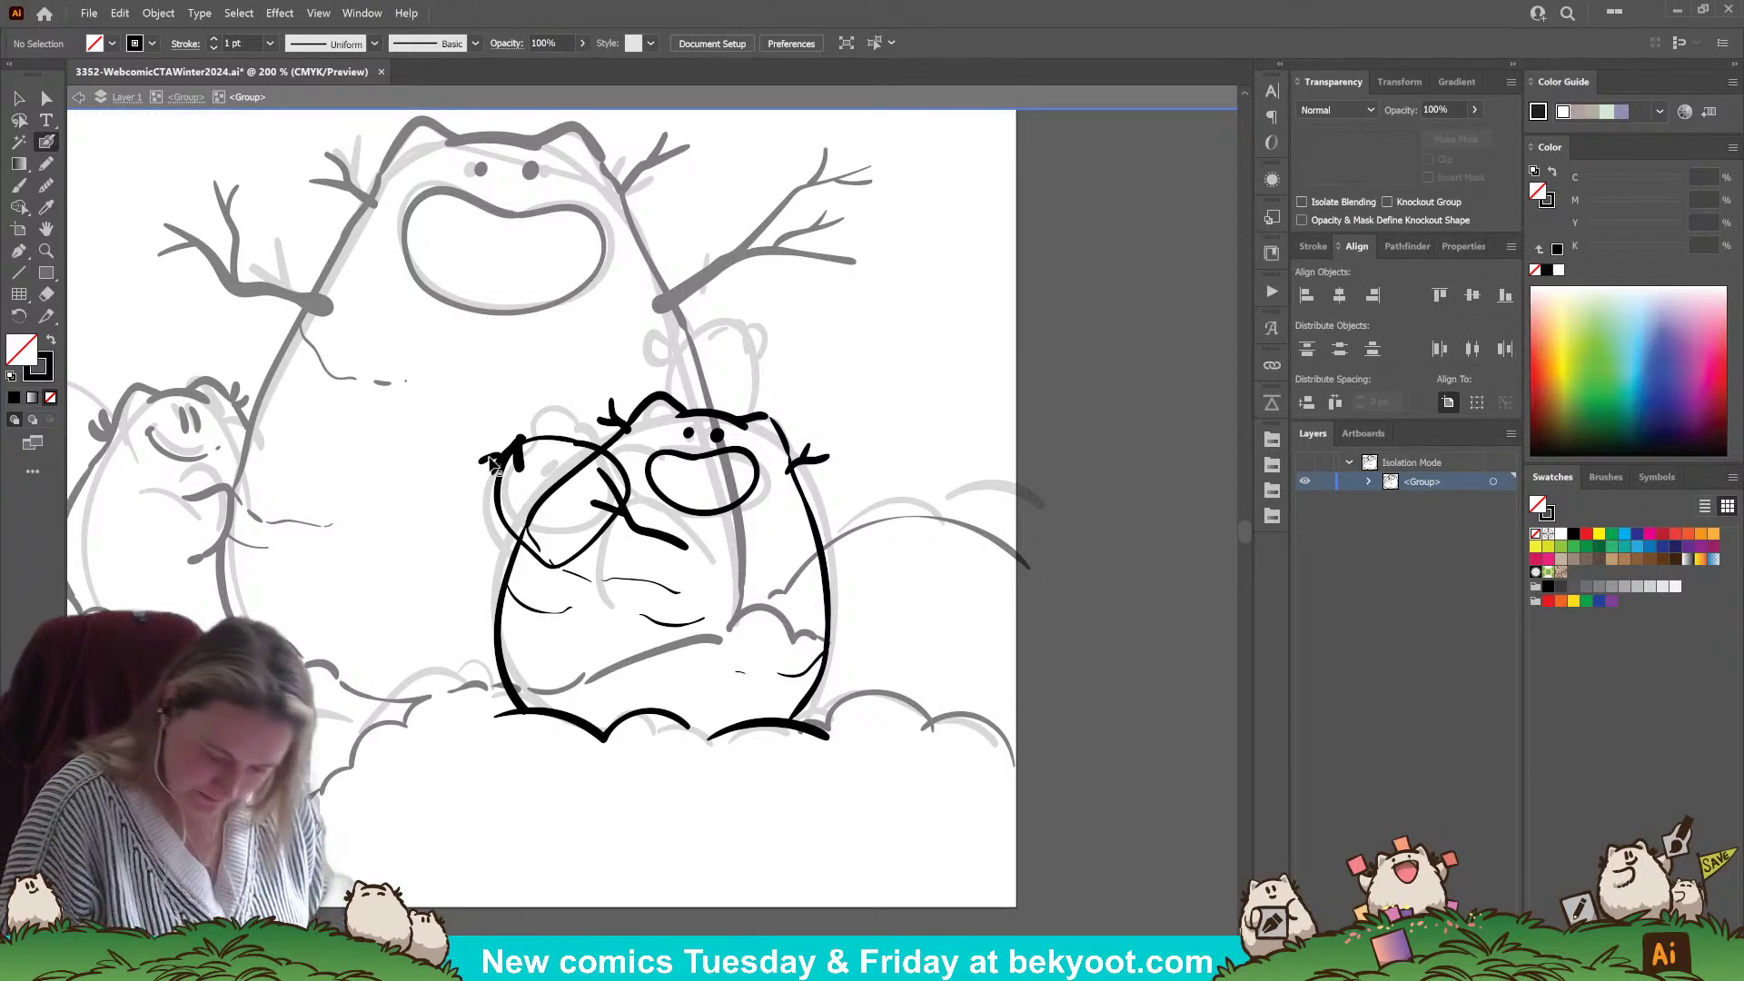
# - Replace the hand at the rounded shape's upper left with one lower on its left edge, and thicken the end of the other arm
pyautogui.hotkey('shift', 'x')
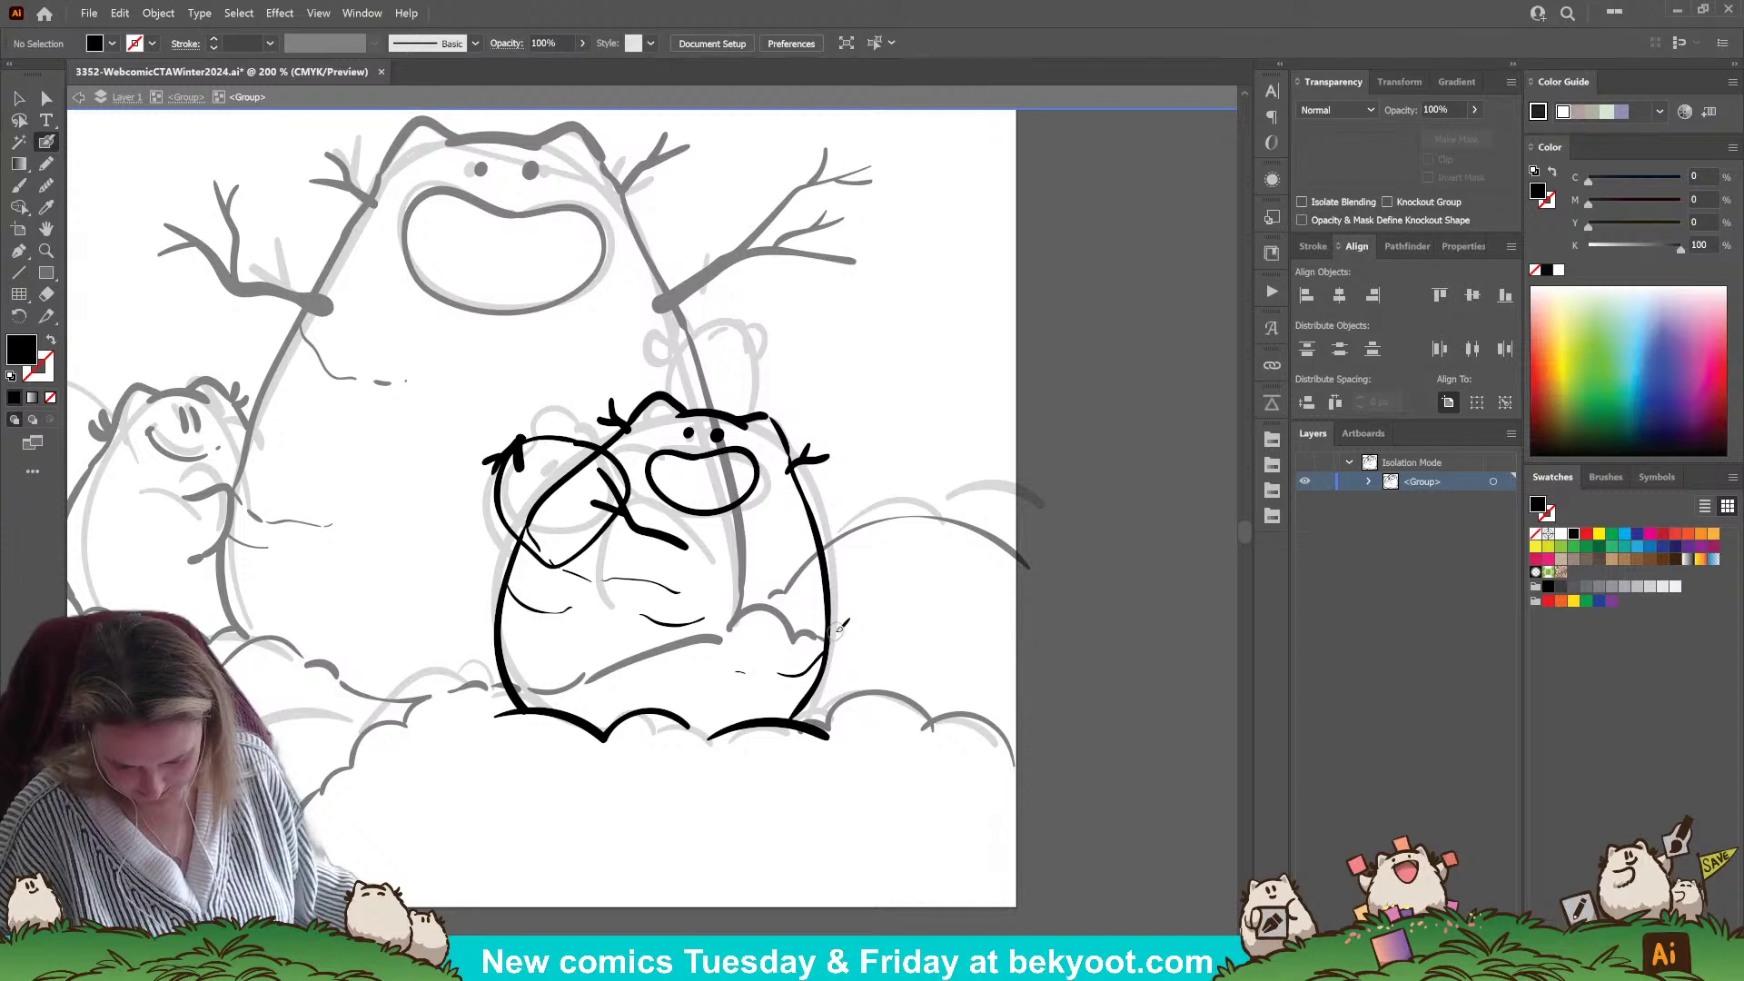
pyautogui.moveTo(520, 437)
pyautogui.mouseDown()
pyautogui.moveTo(516, 470)
pyautogui.moveTo(521, 439)
pyautogui.mouseUp()
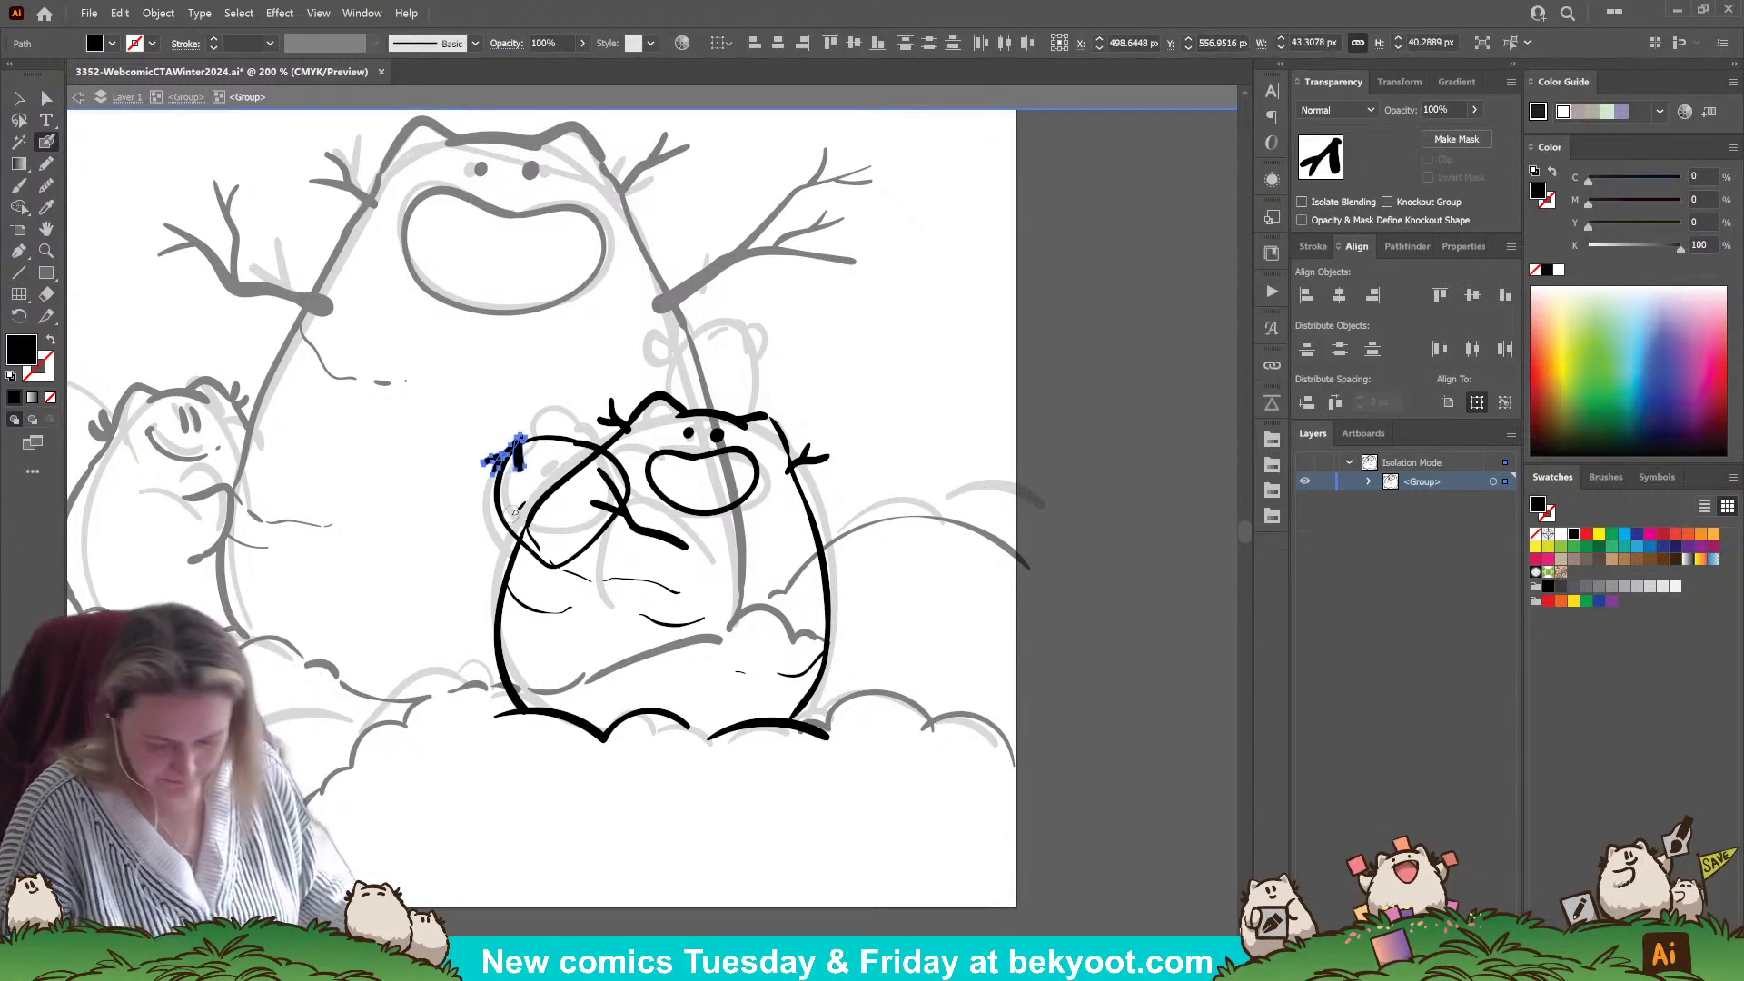
pyautogui.press('Delete')
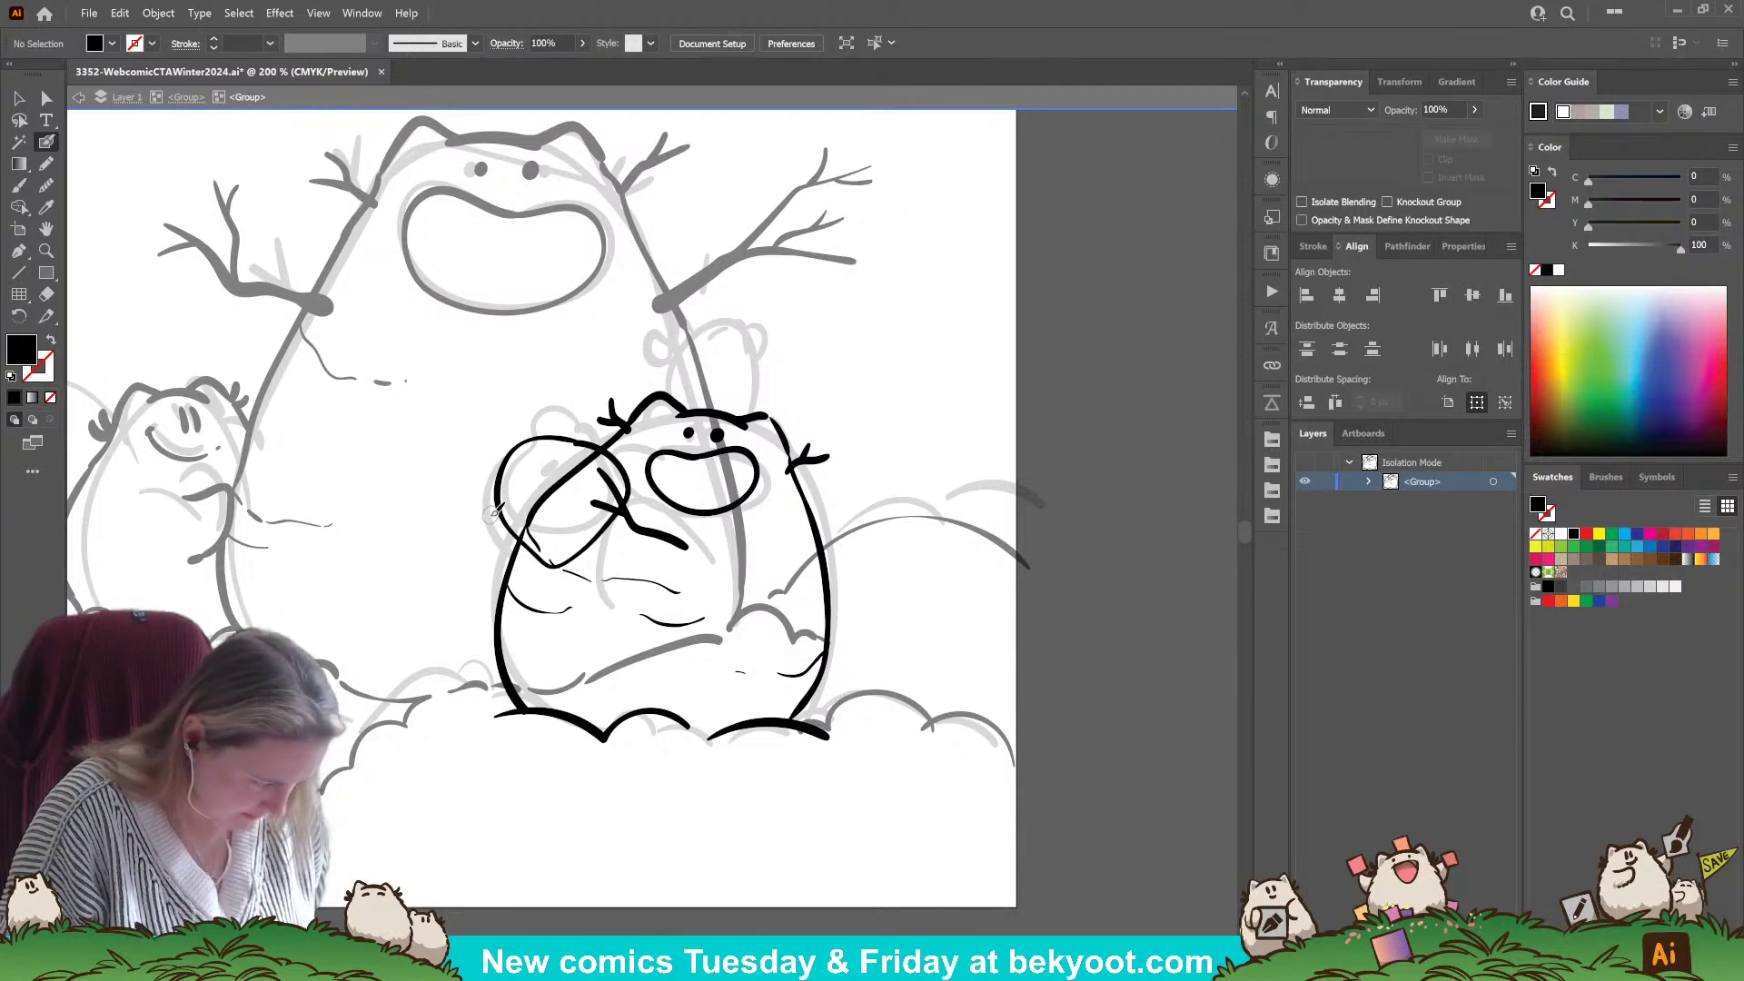
pyautogui.moveTo(490, 514); pyautogui.dragTo(527, 467)
pyautogui.moveTo(511, 498)
pyautogui.mouseDown()
pyautogui.moveTo(527, 479)
pyautogui.moveTo(490, 518)
pyautogui.moveTo(518, 493)
pyautogui.moveTo(493, 514)
pyautogui.moveTo(522, 515)
pyautogui.mouseUp()
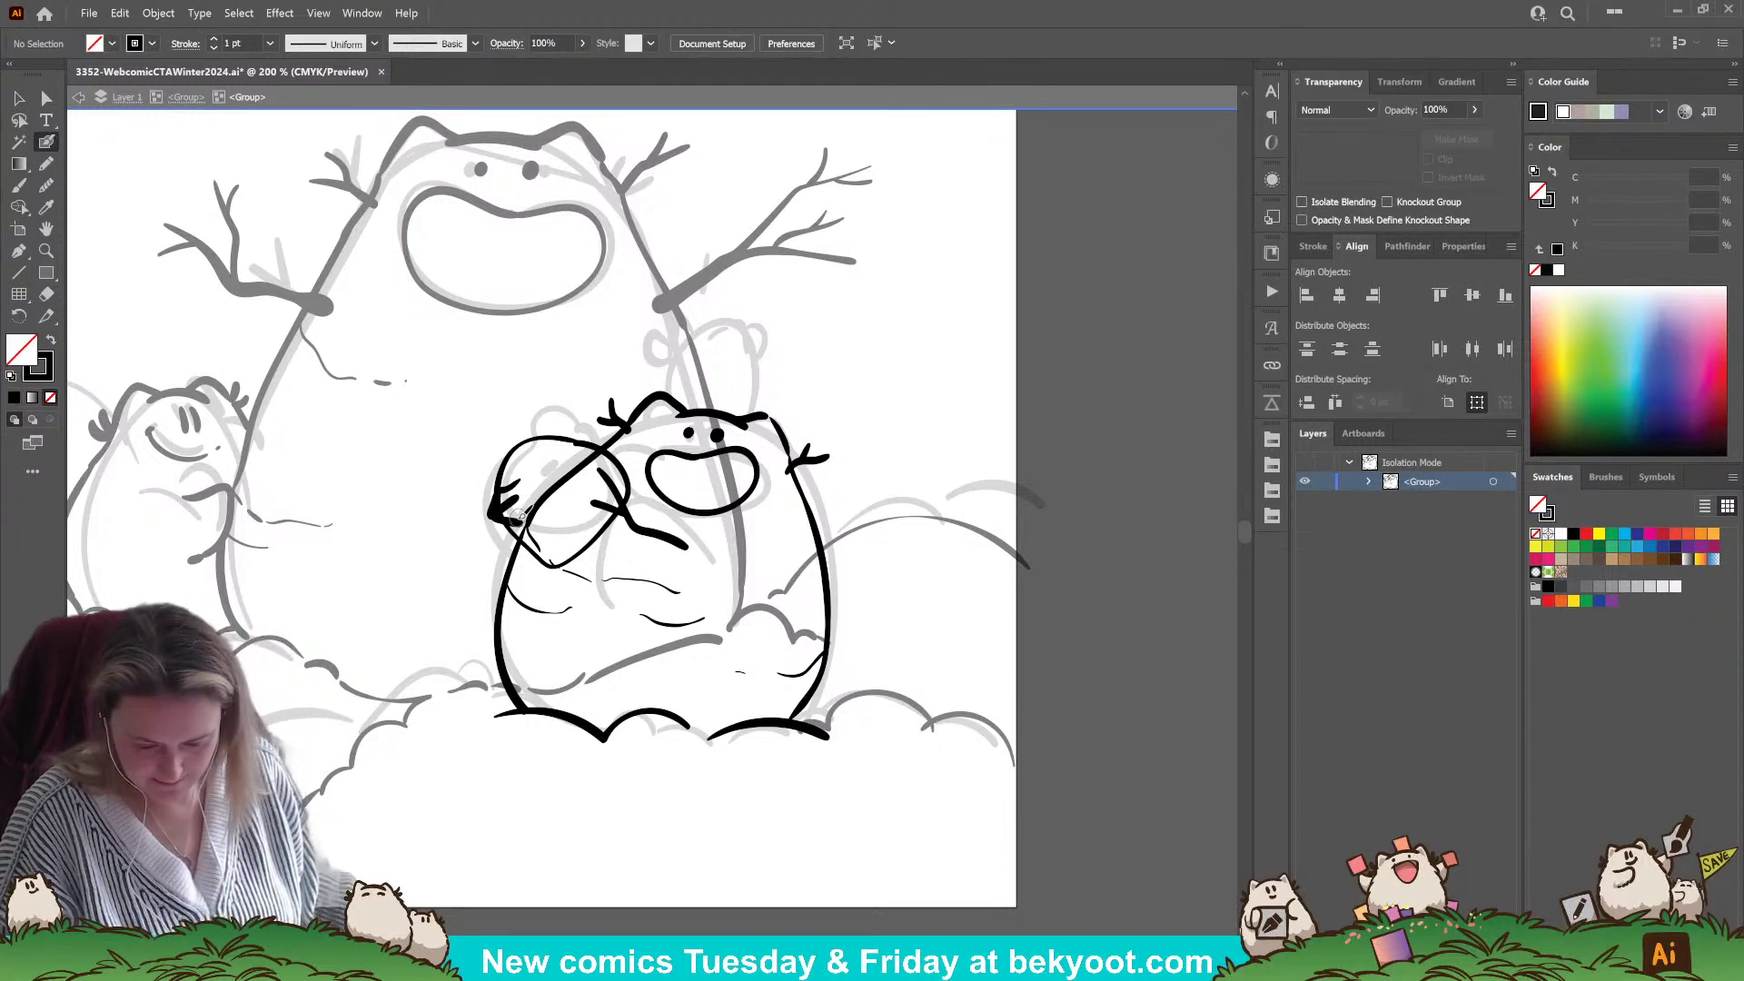
pyautogui.moveTo(664, 532); pyautogui.dragTo(690, 549)
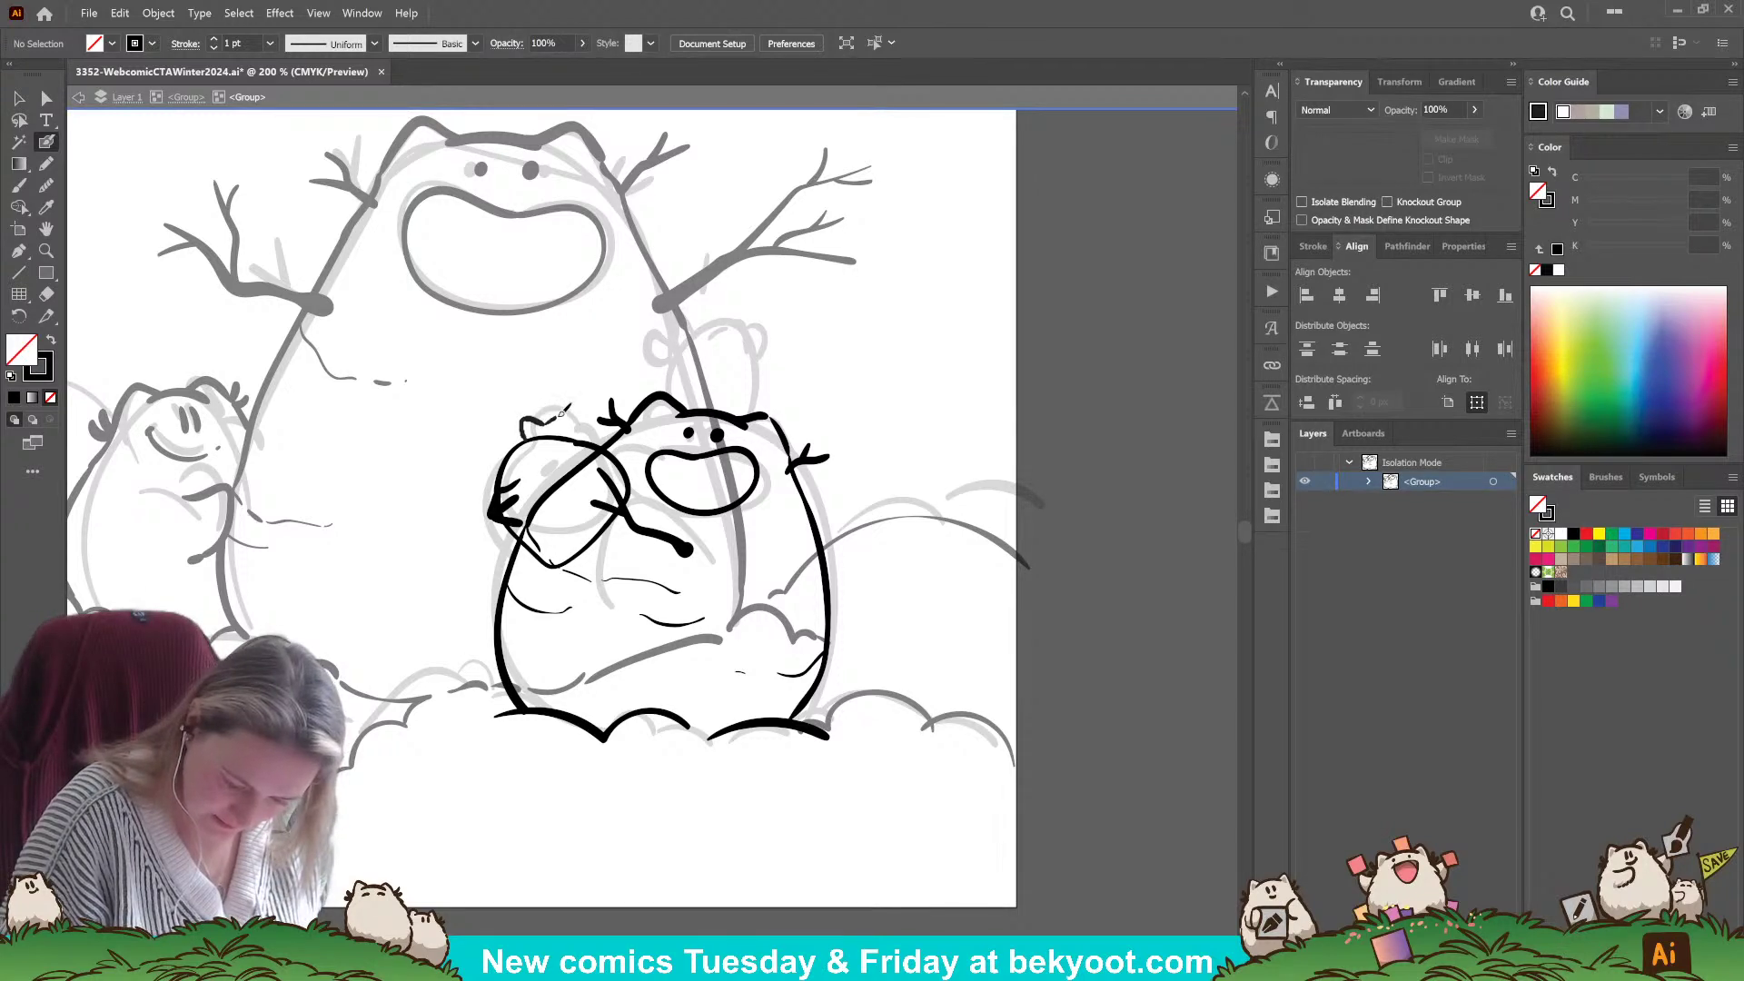
# - Ink a wavy leafy cap along the top of the rounded shape and three short seed marks inside it
pyautogui.moveTo(588, 425); pyautogui.dragTo(625, 468)
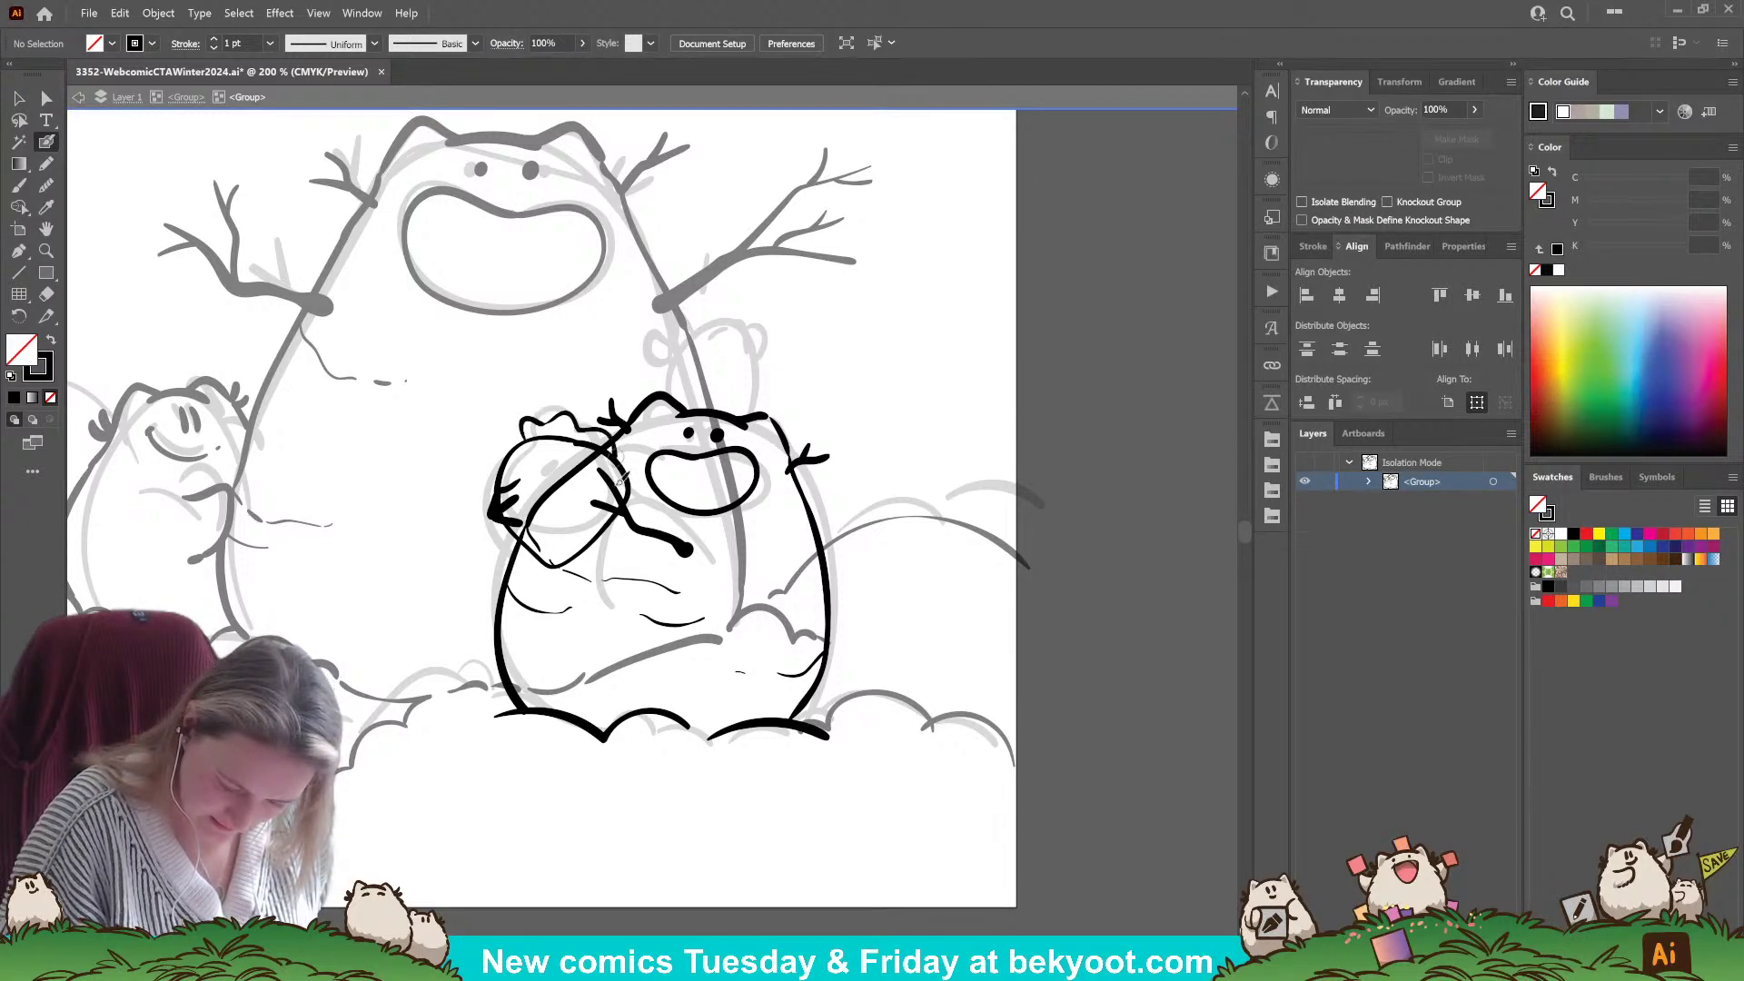
pyautogui.hotkey('ctrl', 'z')
pyautogui.moveTo(529, 414)
pyautogui.mouseDown()
pyautogui.moveTo(516, 443)
pyautogui.moveTo(559, 407)
pyautogui.moveTo(625, 427)
pyautogui.moveTo(629, 452)
pyautogui.moveTo(582, 410)
pyautogui.moveTo(513, 414)
pyautogui.moveTo(522, 443)
pyautogui.mouseUp()
pyautogui.hotkey('ctrl', 'z')
pyautogui.hotkey('ctrl', 'z')
pyautogui.hotkey('ctrl', 'z')
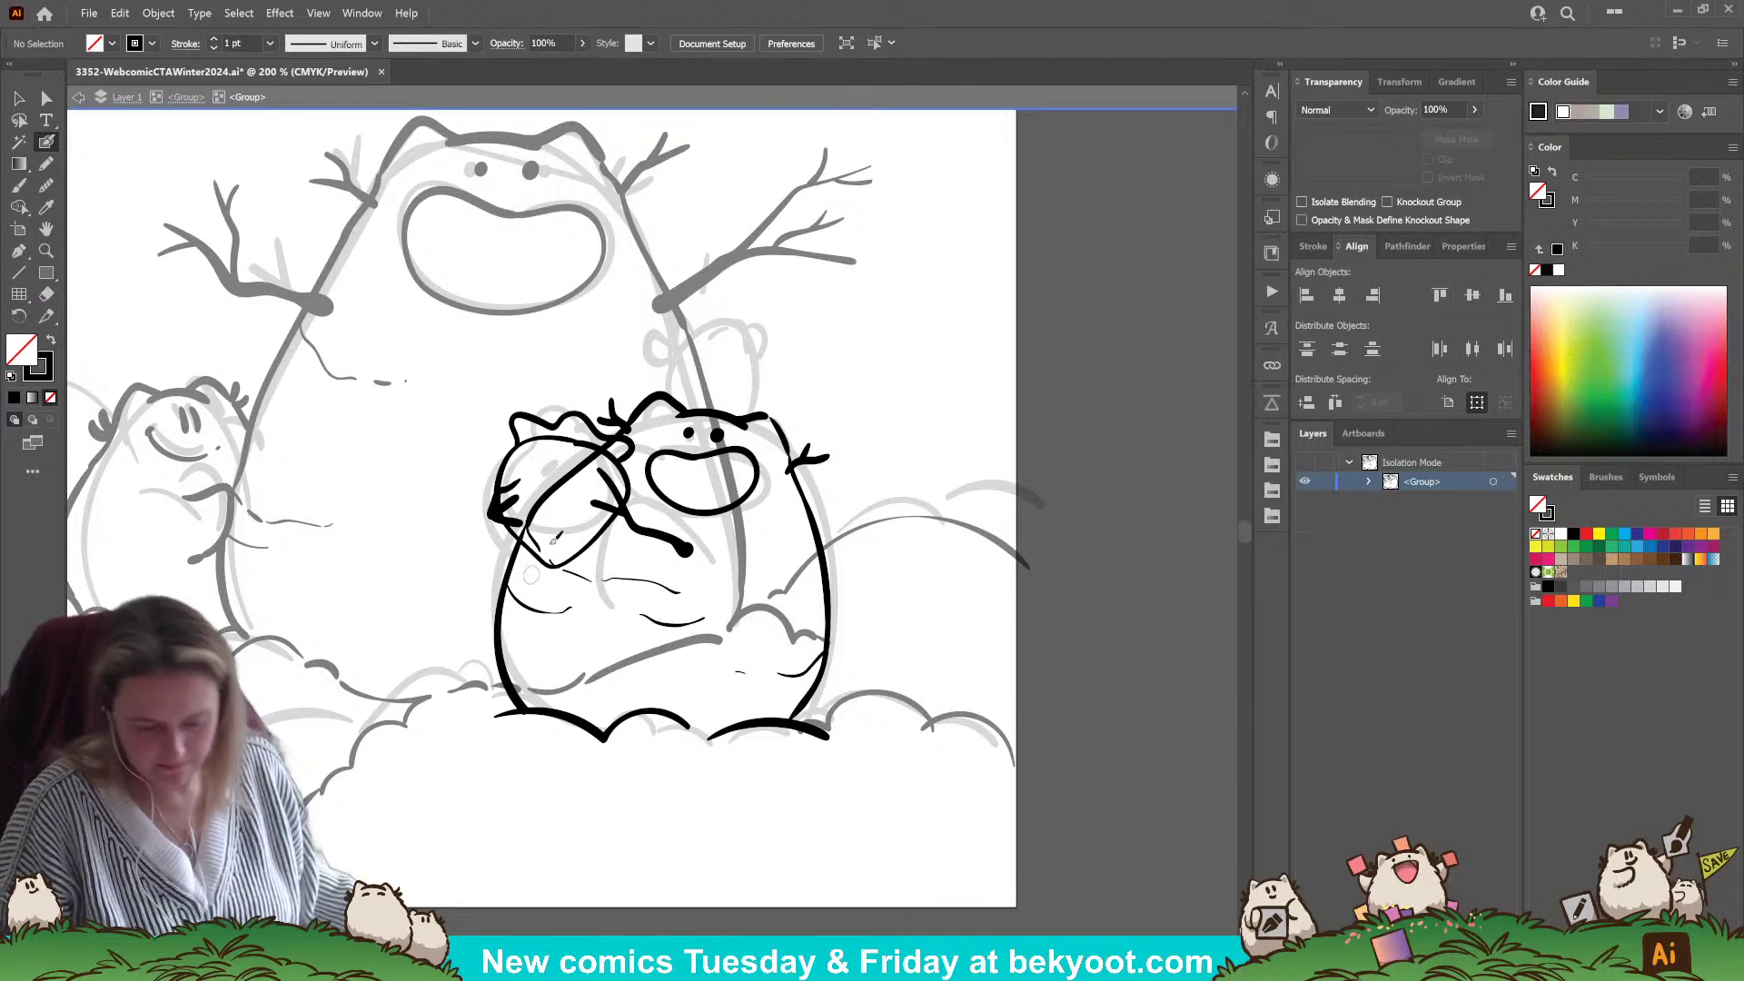
pyautogui.moveTo(526, 461); pyautogui.dragTo(527, 470)
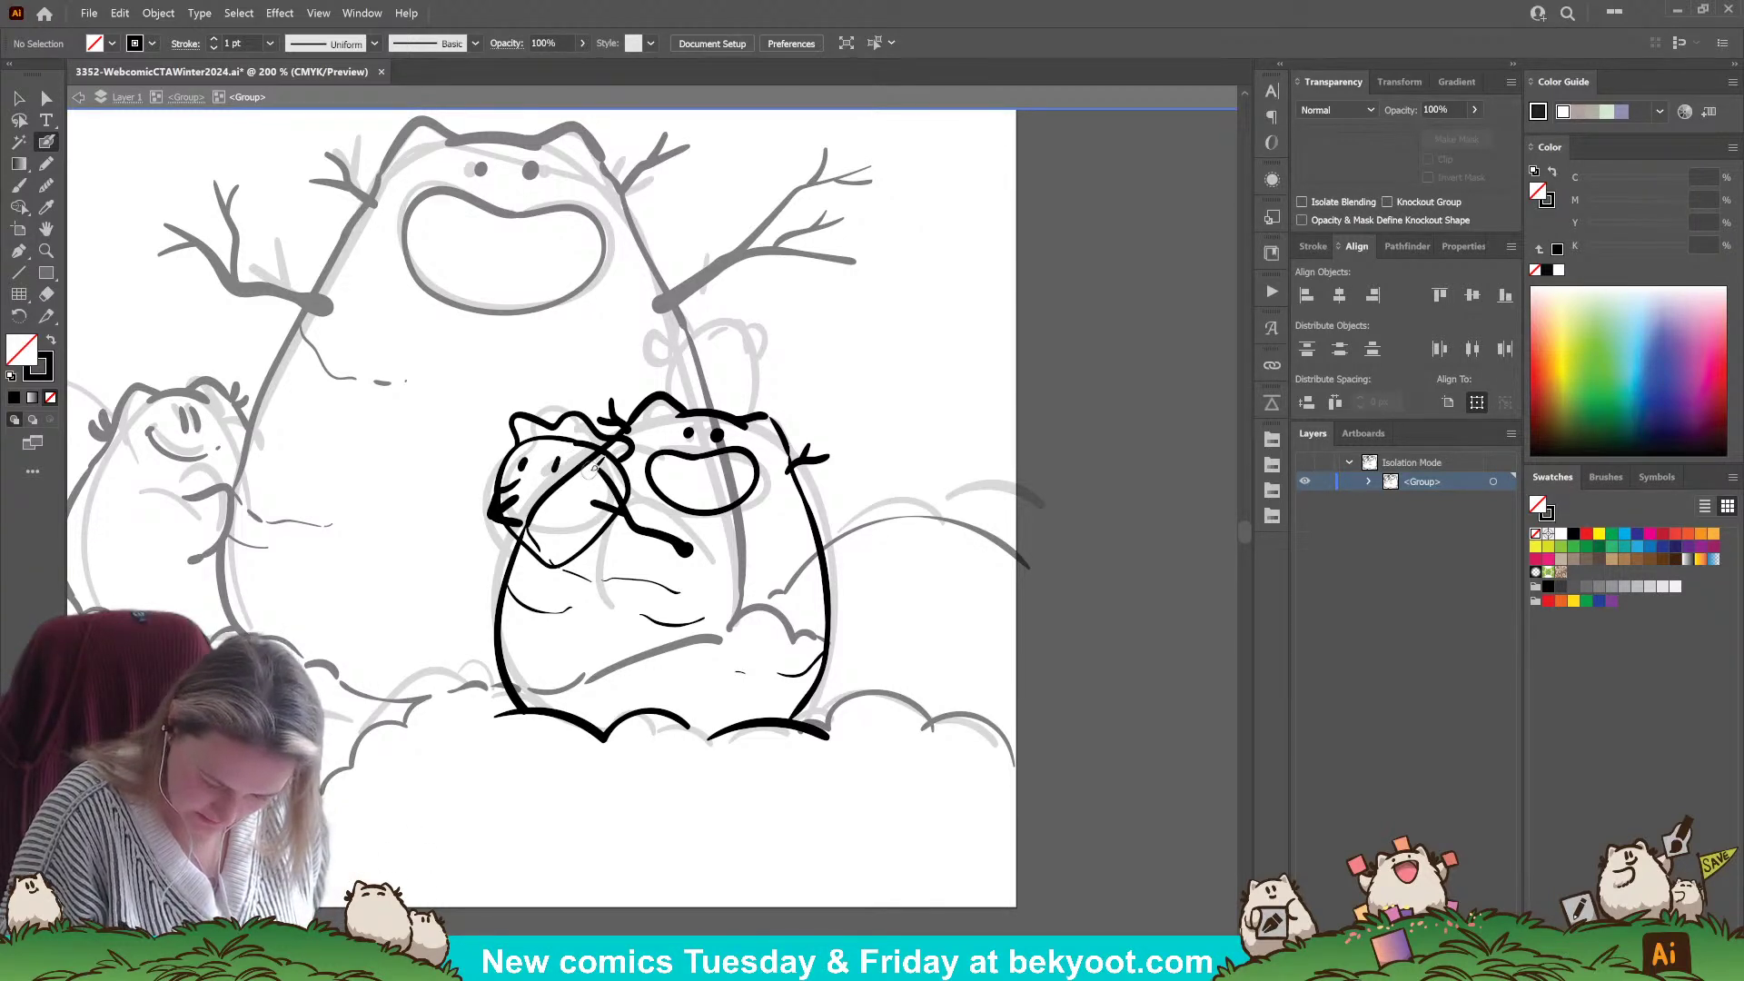
pyautogui.moveTo(591, 467); pyautogui.dragTo(527, 545)
# - Delete the pieces of the front right character's body outline that cross the inside of the rounded shape and clean up its lower tip
pyautogui.moveTo(578, 441); pyautogui.dragTo(581, 427)
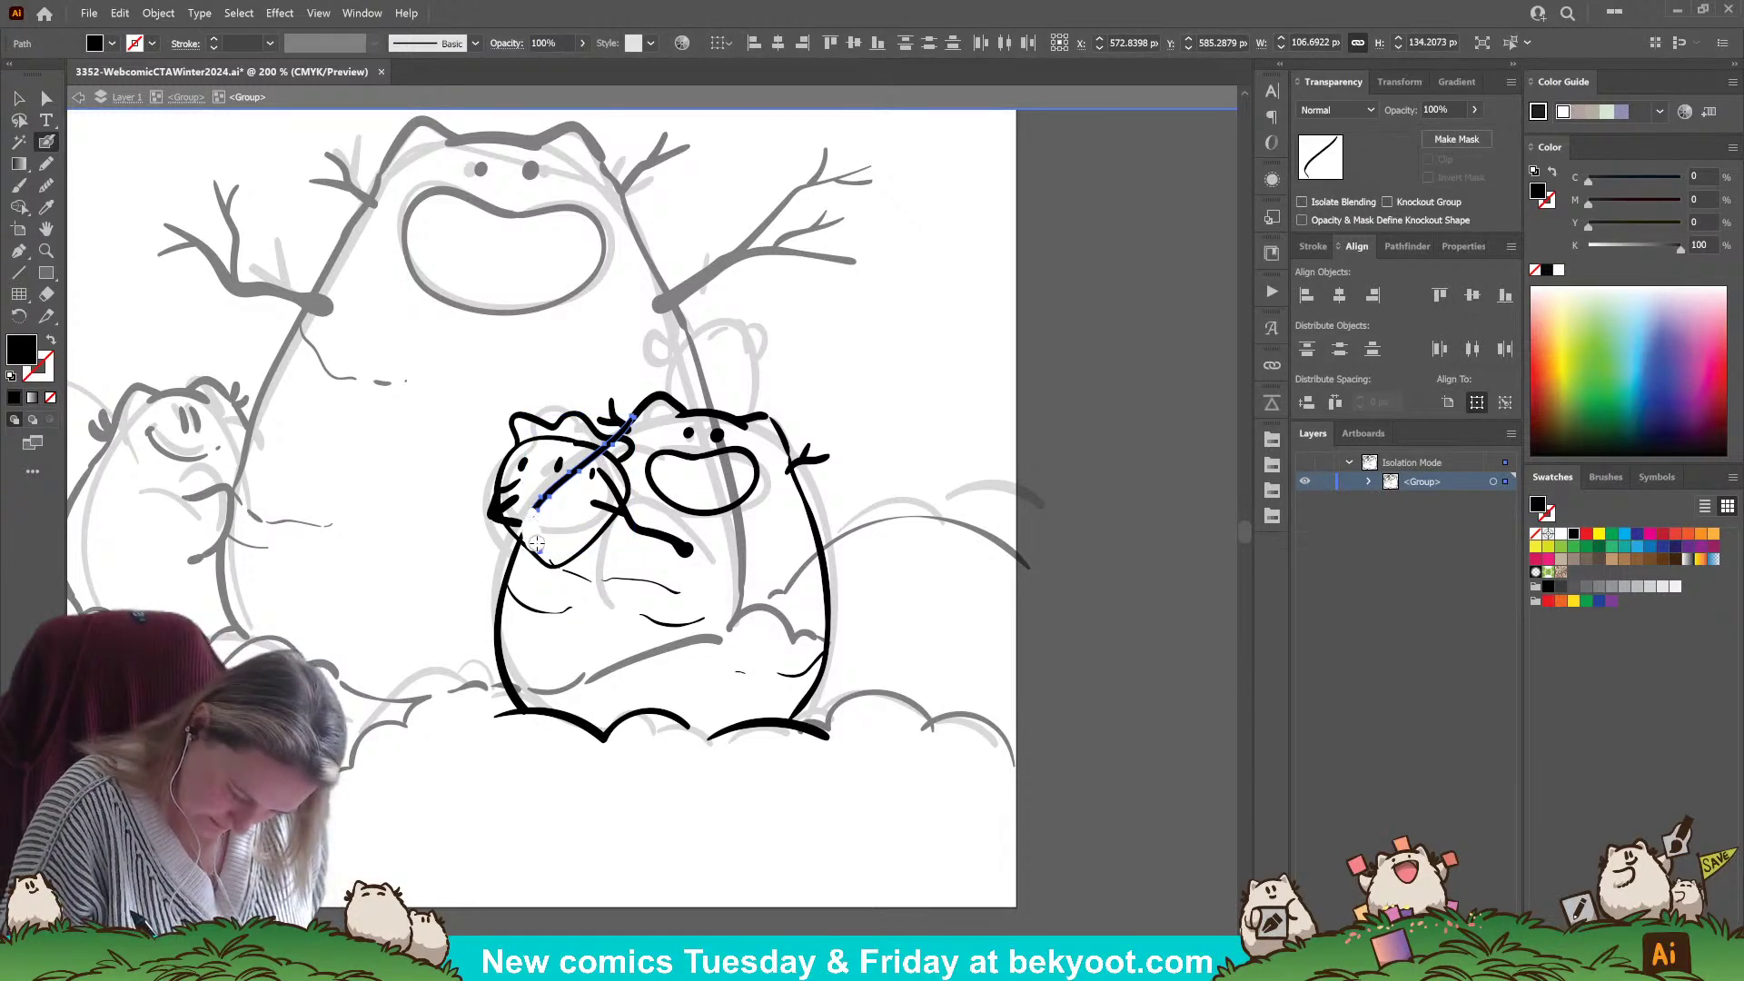
pyautogui.moveTo(541, 550)
pyautogui.mouseDown()
pyautogui.moveTo(566, 481)
pyautogui.moveTo(617, 439)
pyautogui.mouseUp()
pyautogui.keyDown('ctrl'); pyautogui.click(502, 586); pyautogui.keyUp('ctrl')
pyautogui.moveTo(510, 582)
pyautogui.mouseDown()
pyautogui.moveTo(527, 527)
pyautogui.moveTo(514, 545)
pyautogui.mouseUp()
pyautogui.keyDown('ctrl'); pyautogui.click(549, 552); pyautogui.keyUp('ctrl')
pyautogui.keyDown('ctrl'); pyautogui.click(556, 563); pyautogui.keyUp('ctrl')
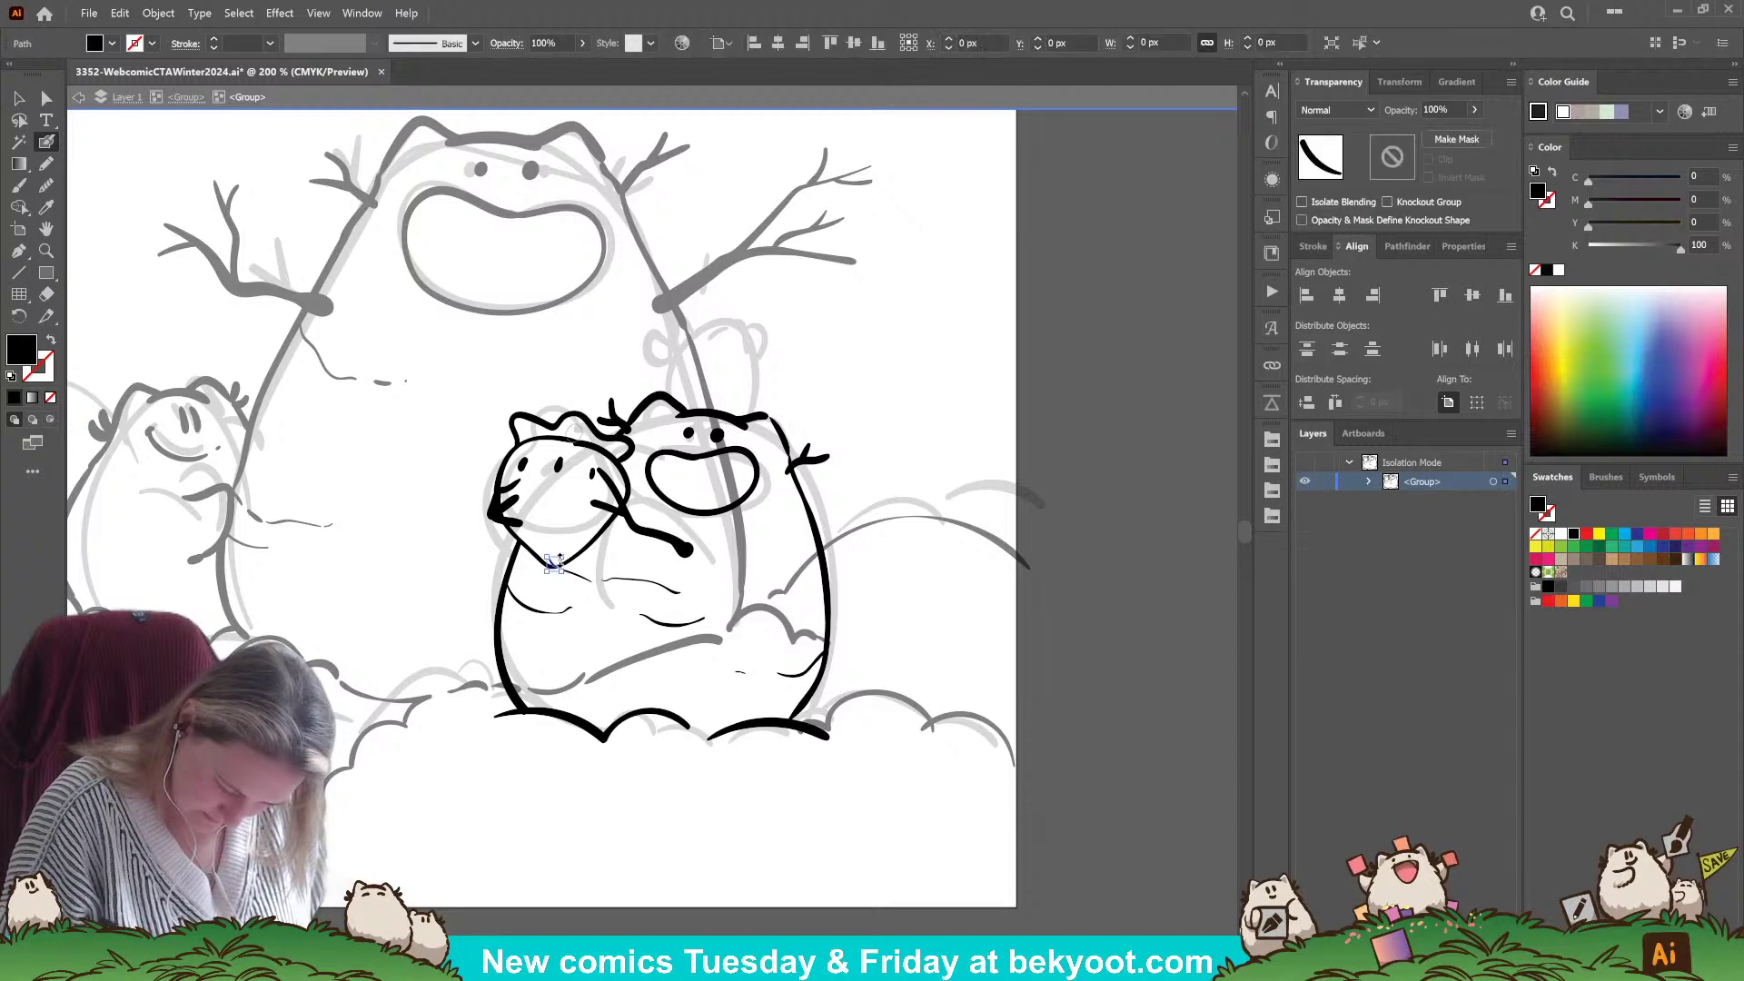
pyautogui.press('Delete')
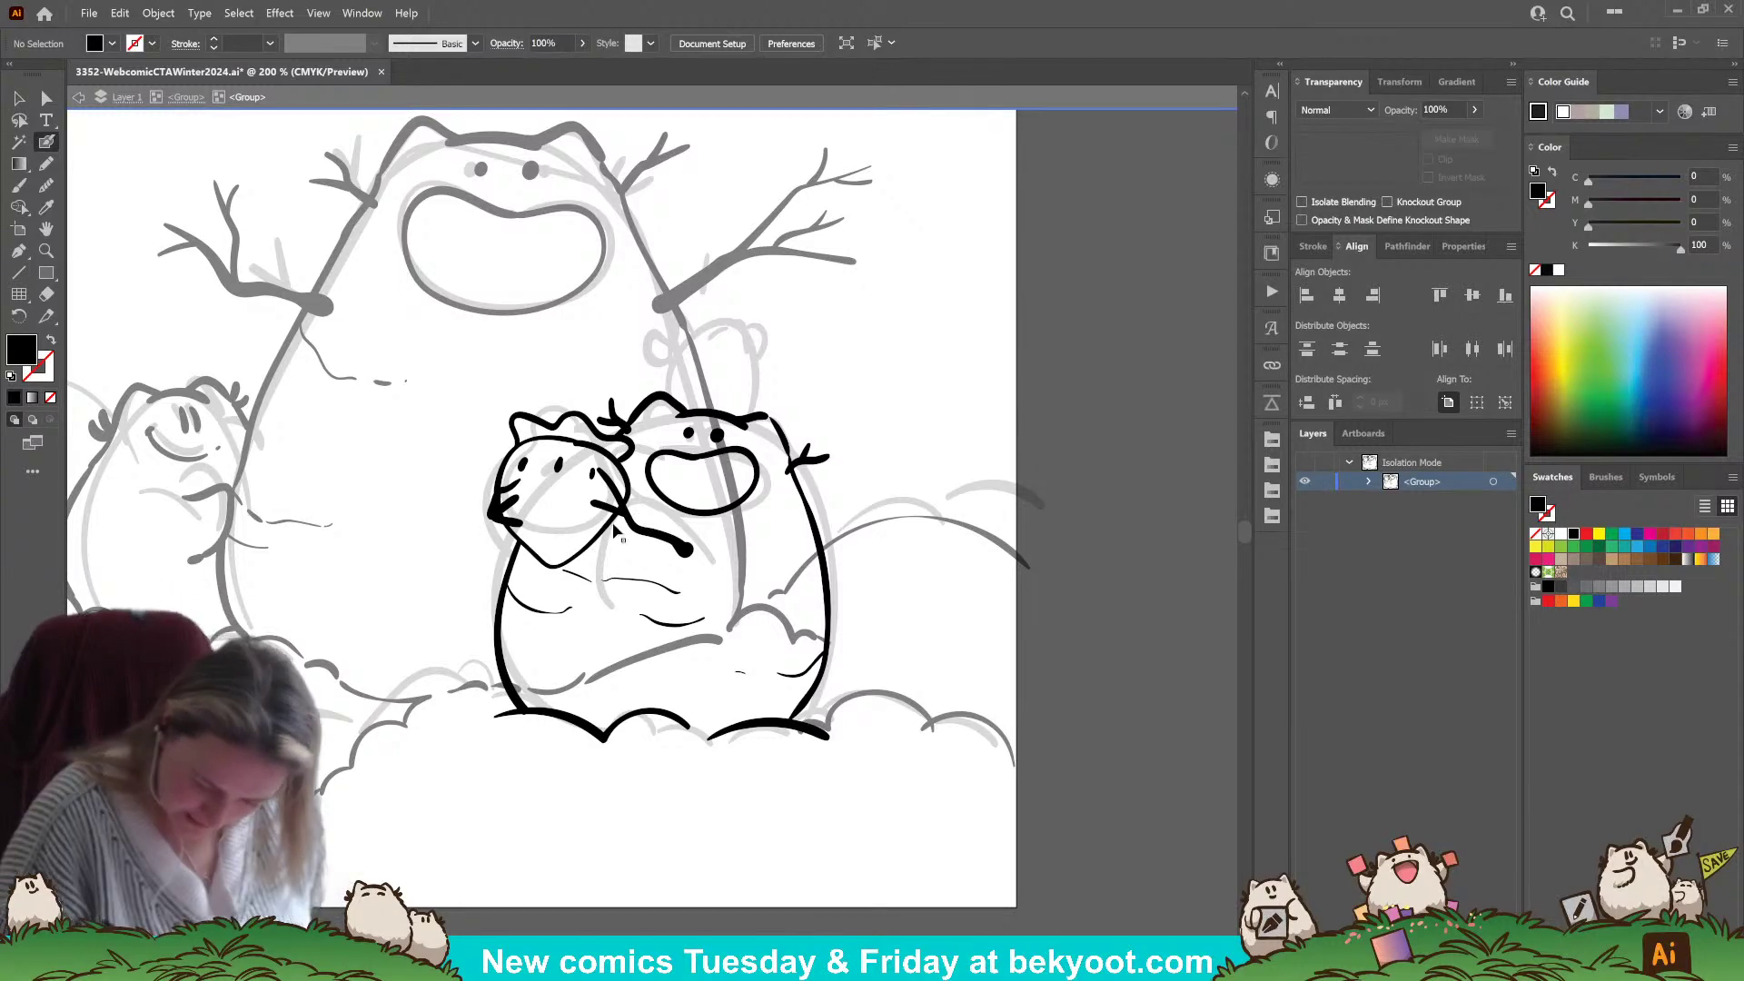
pyautogui.moveTo(552, 565); pyautogui.dragTo(625, 511)
pyautogui.hotkey('shift', 'x')
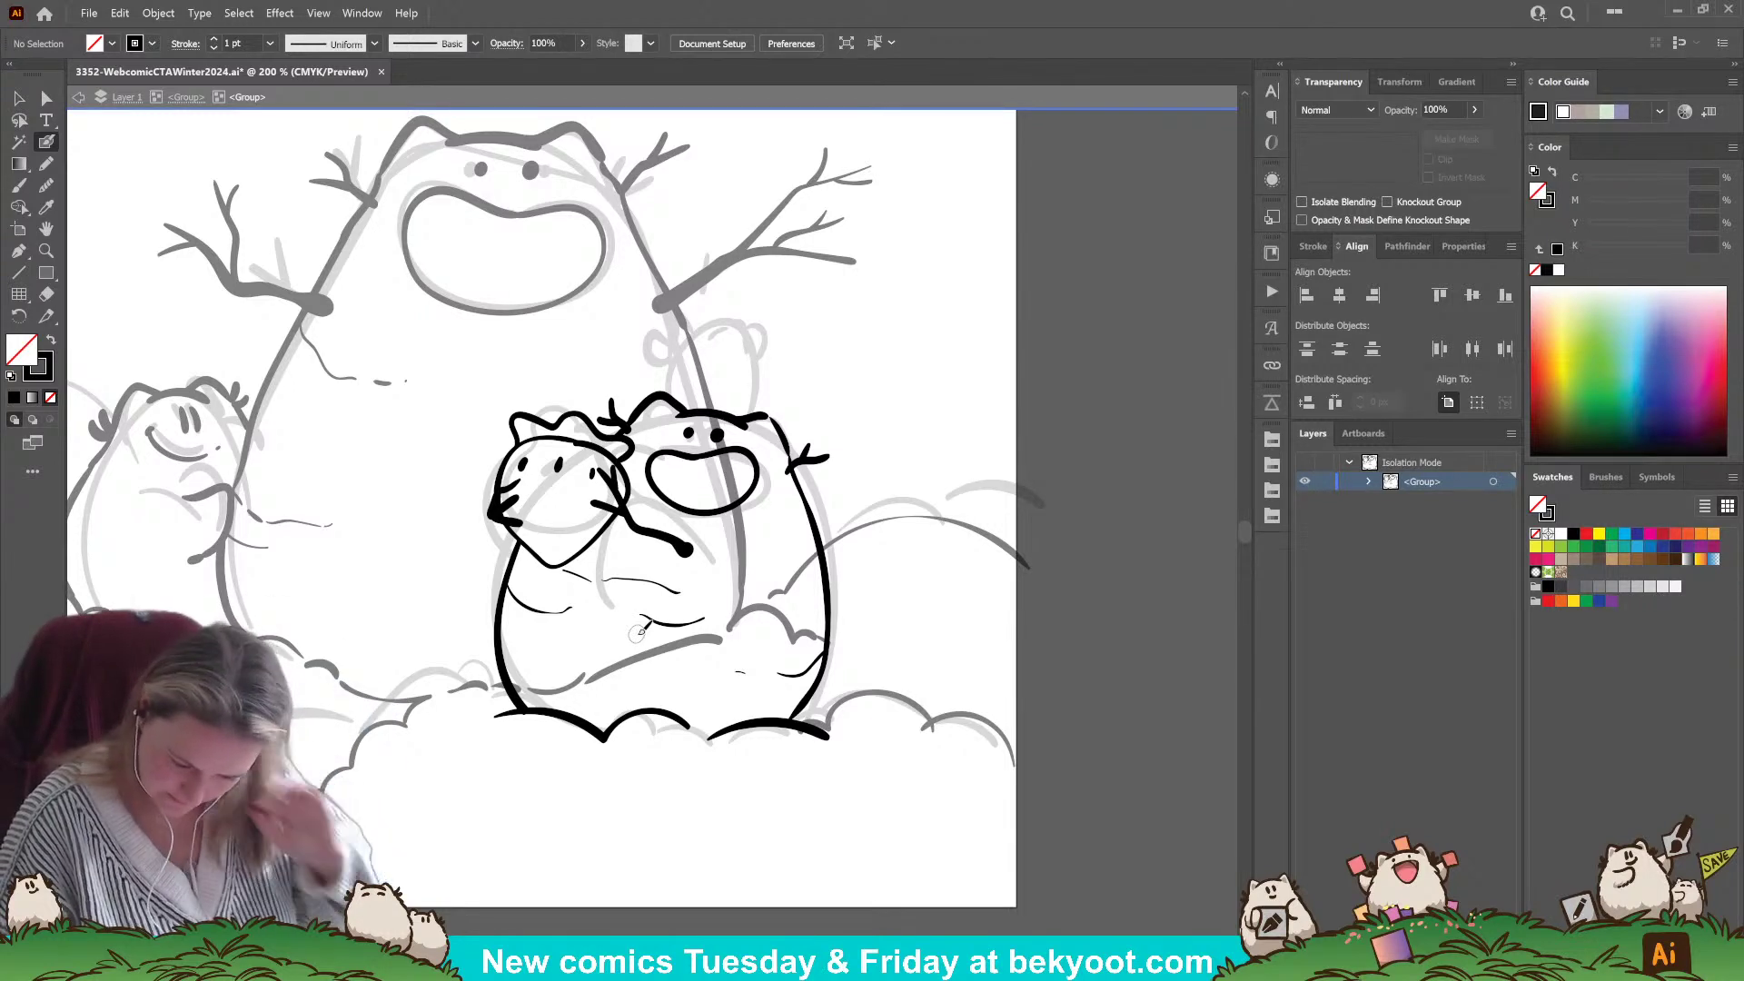
pyautogui.moveTo(617, 430)
pyautogui.mouseDown()
pyautogui.moveTo(623, 397)
pyautogui.moveTo(635, 404)
pyautogui.mouseUp()
pyautogui.hotkey('ctrl', 'shift', 'a')
# - Ink a small snow bump below the front right character and delete the snow line under its lower right side
pyautogui.moveTo(623, 837); pyautogui.dragTo(639, 767)
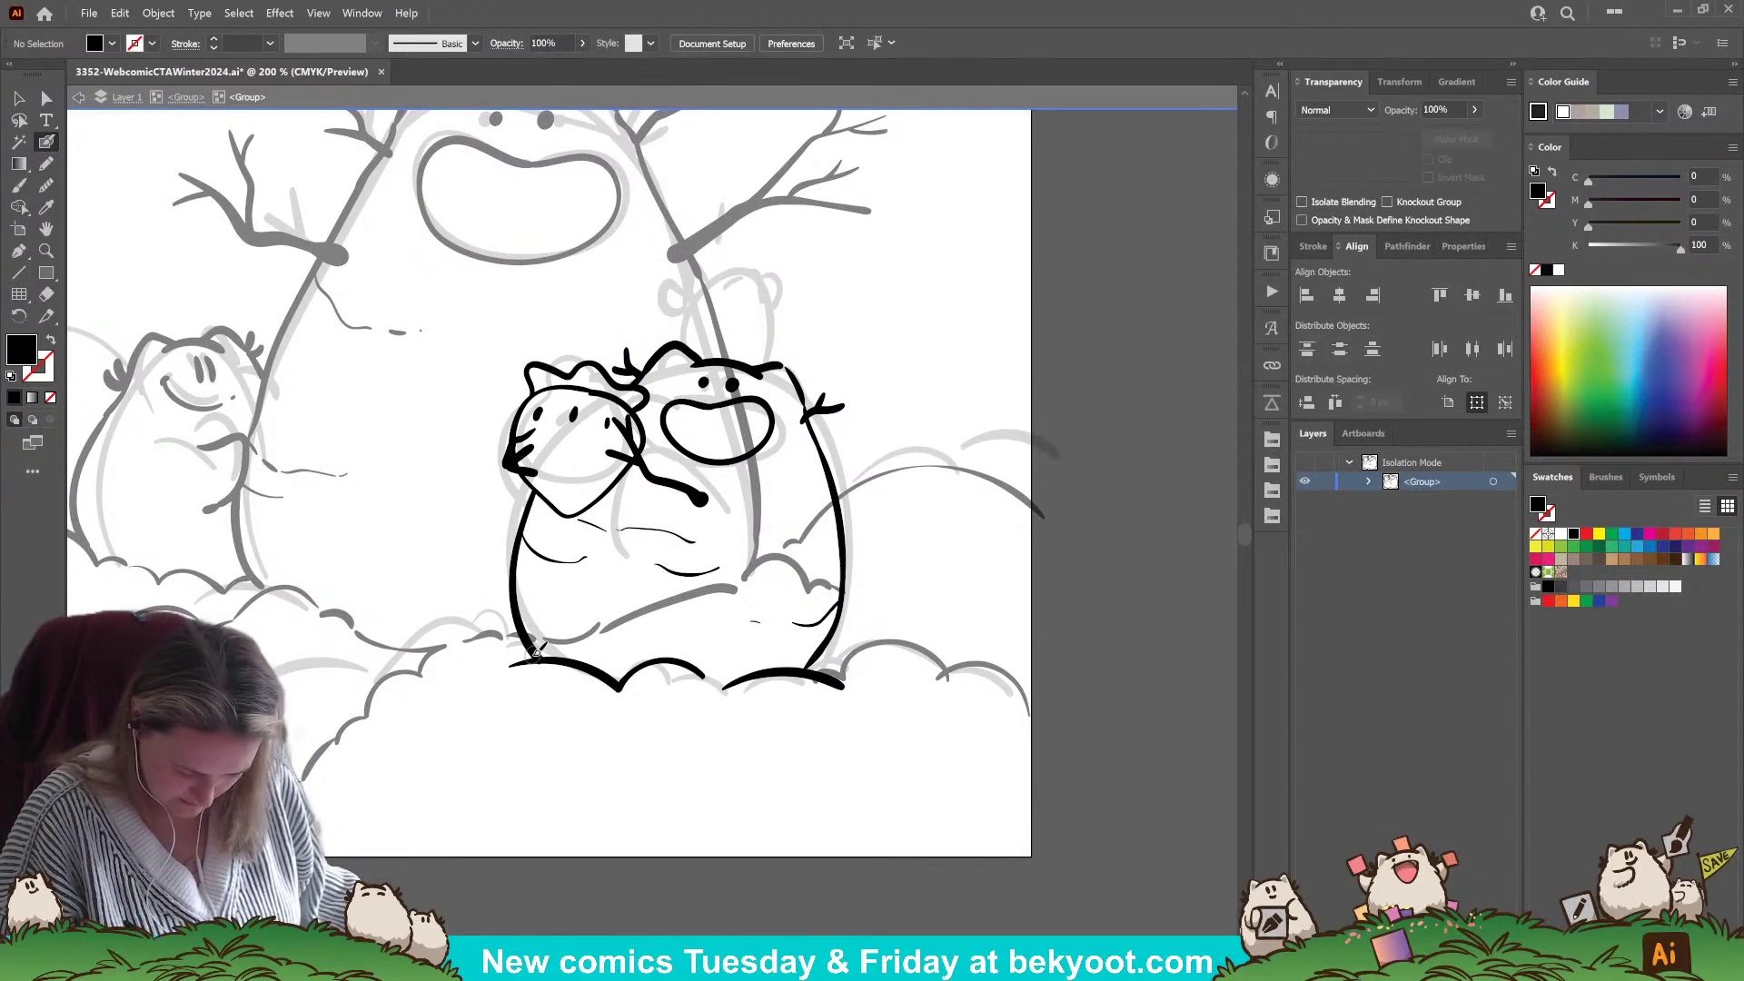
pyautogui.hotkey('shift', 'x')
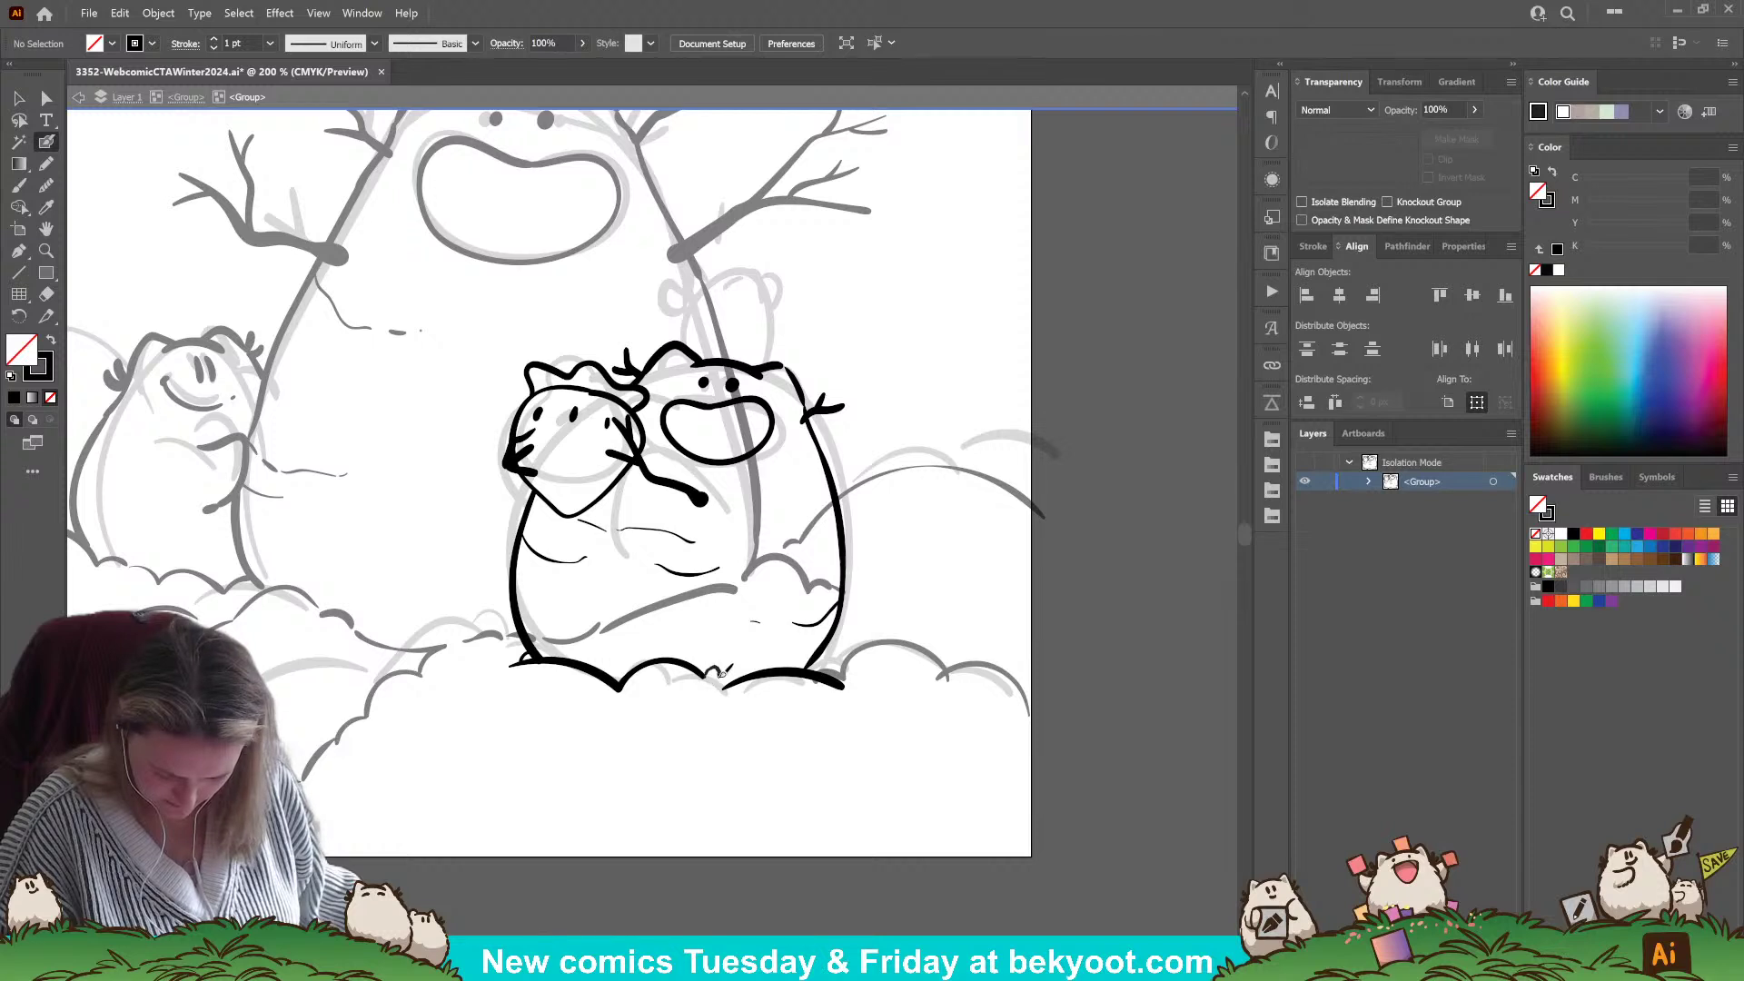
pyautogui.moveTo(843, 686); pyautogui.dragTo(740, 685)
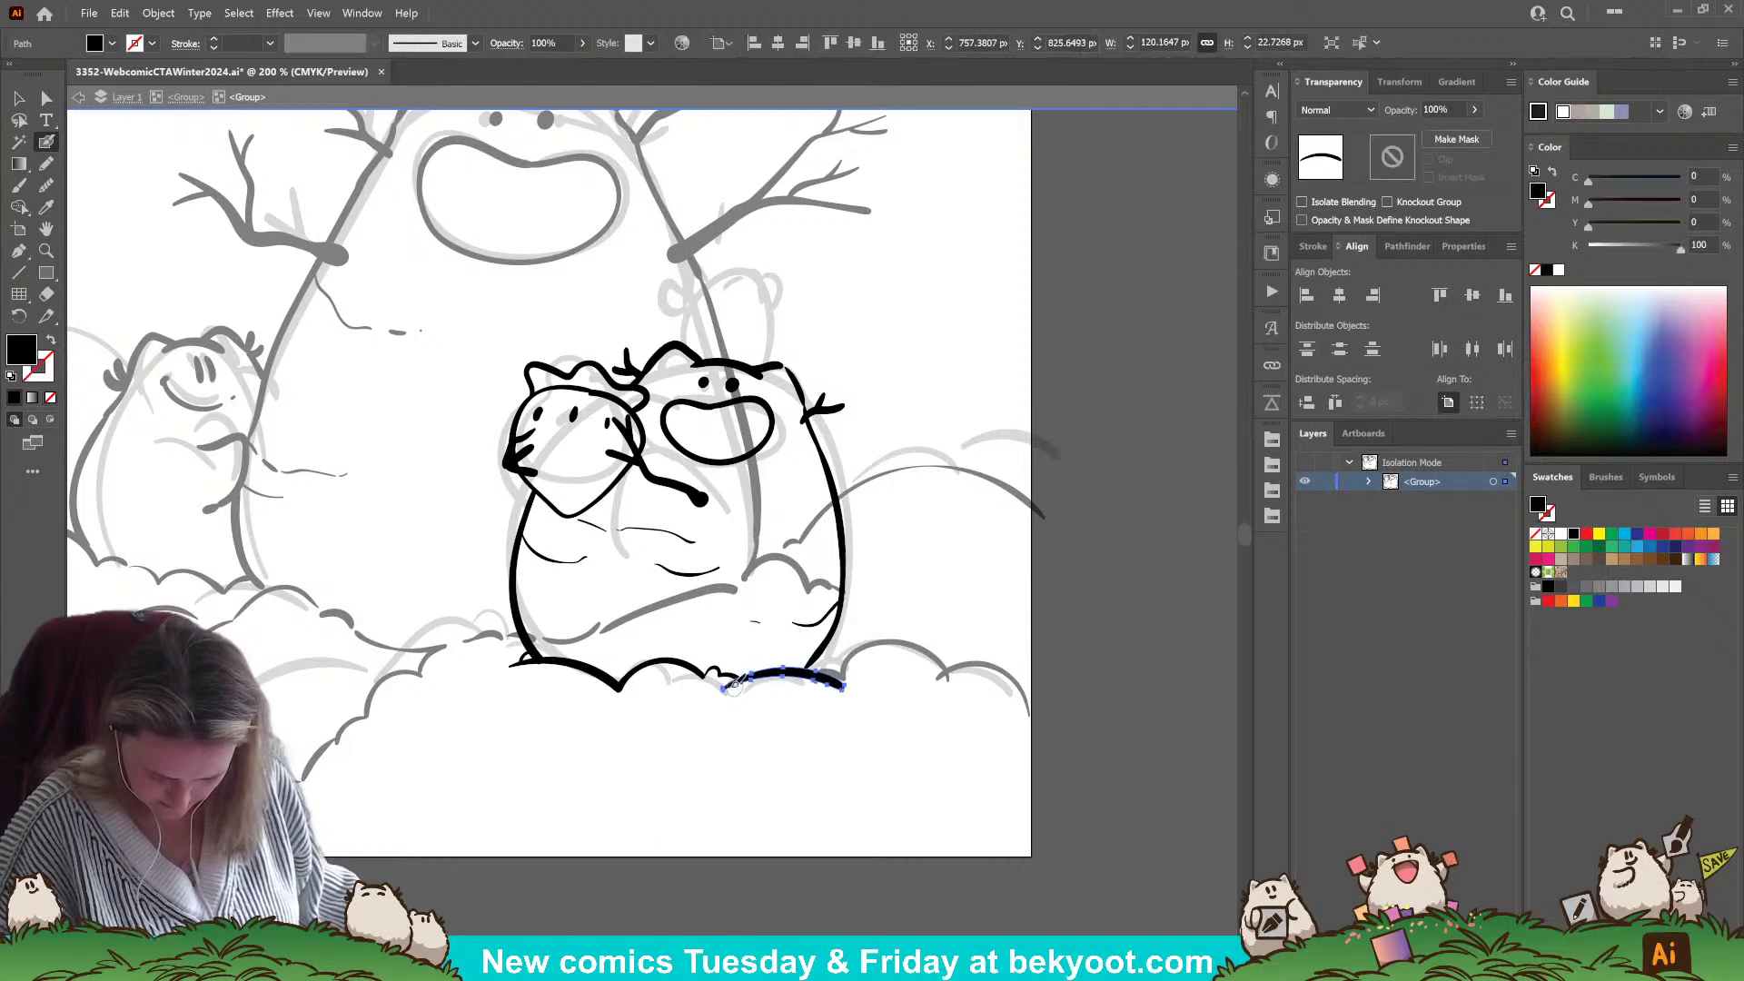
pyautogui.press('ctrl')
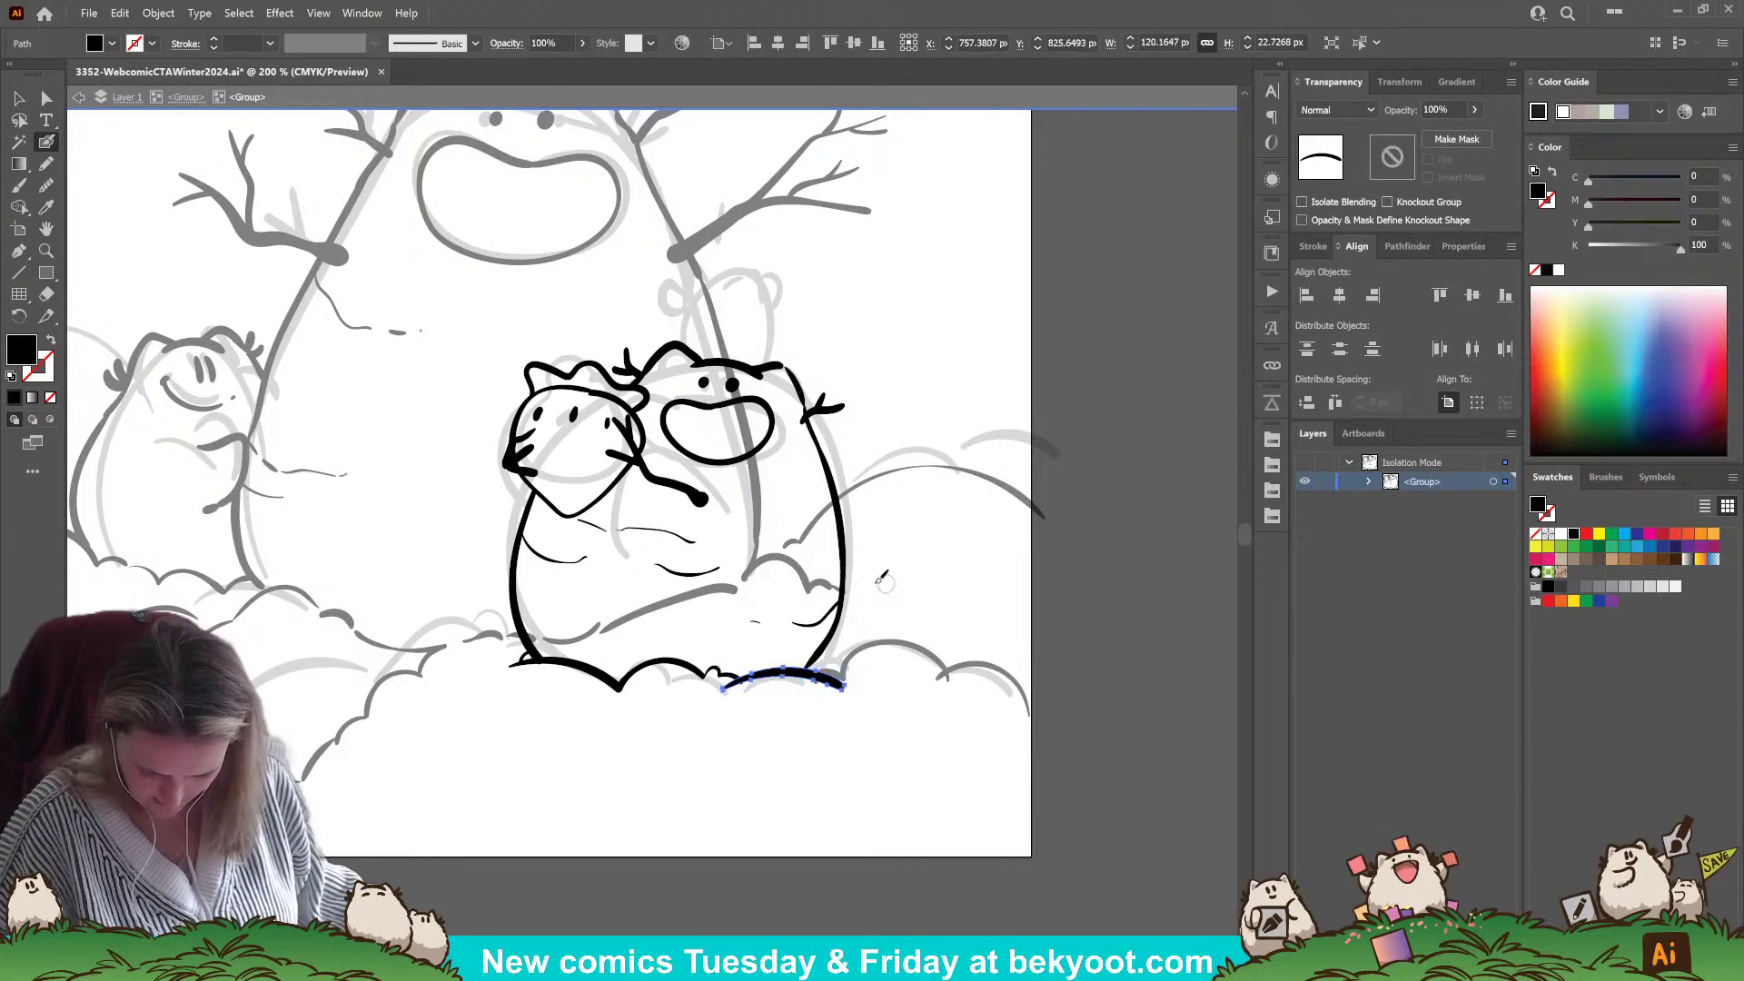
pyautogui.keyDown('ctrl'); pyautogui.click(867, 631); pyautogui.keyUp('ctrl')
pyautogui.moveTo(840, 688); pyautogui.dragTo(779, 676)
pyautogui.press('Delete')
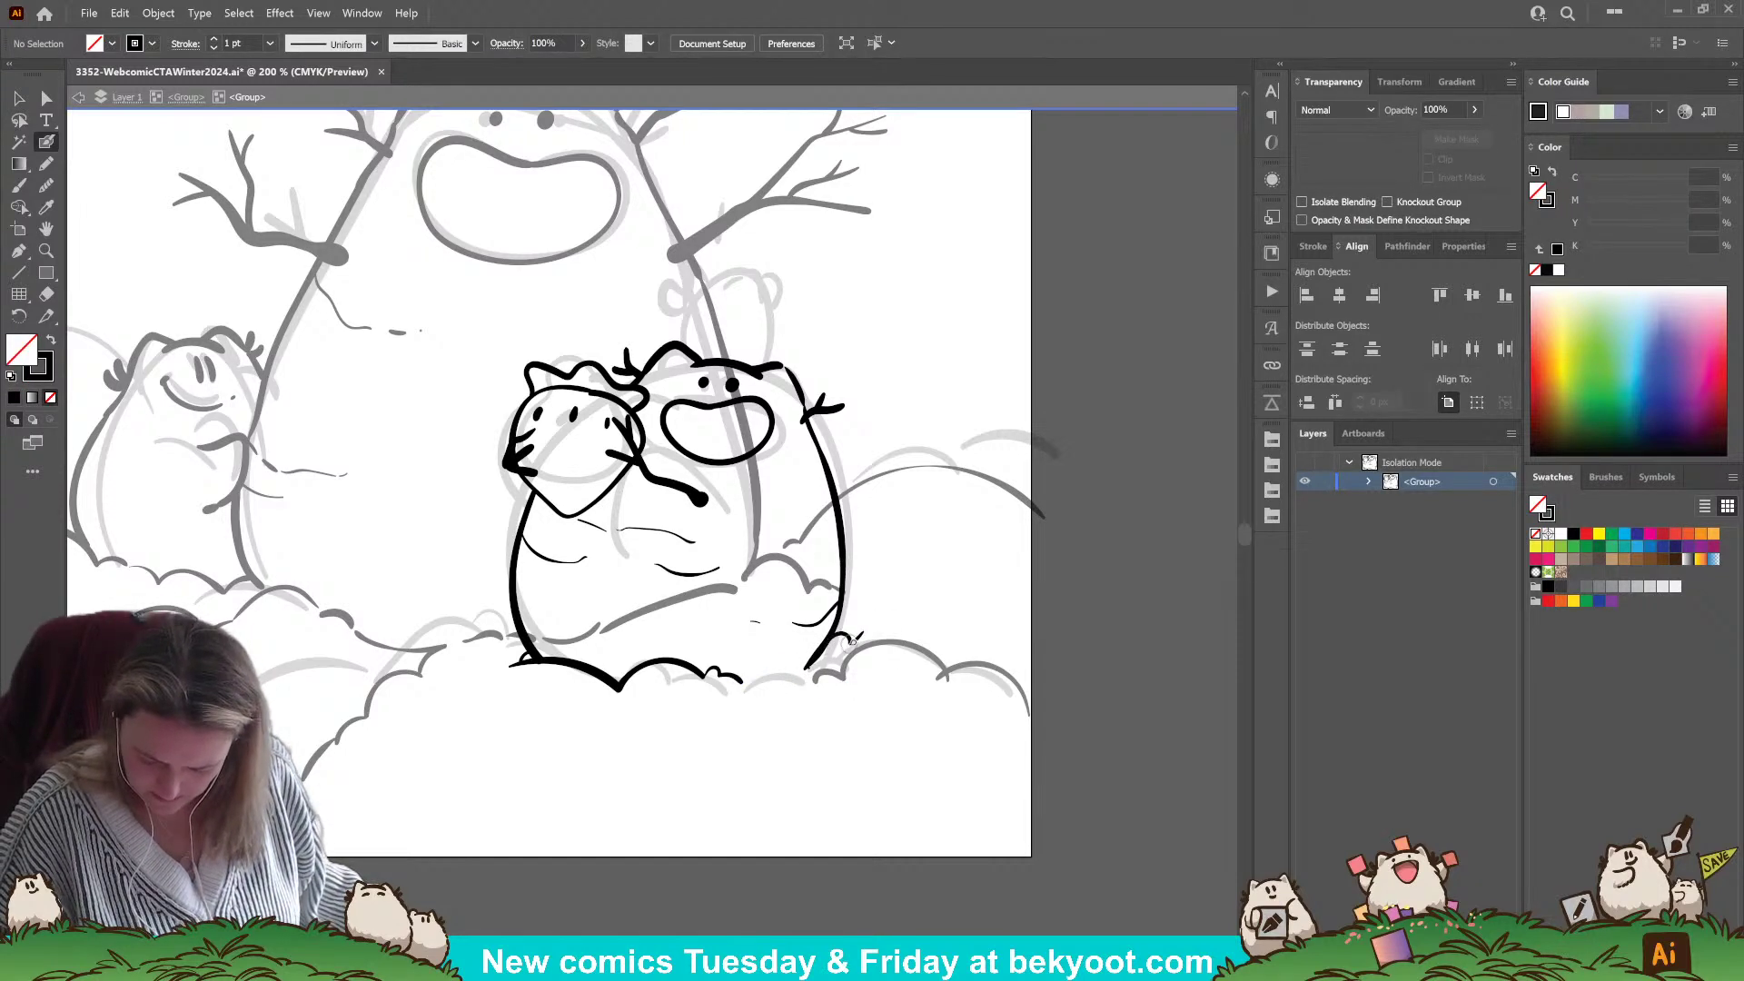
# - Ink a large curved snow mound from the artboard's right edge down to the base of the front right character
pyautogui.moveTo(1042, 614)
pyautogui.mouseDown()
pyautogui.moveTo(989, 564)
pyautogui.moveTo(878, 592)
pyautogui.moveTo(822, 659)
pyautogui.mouseUp()
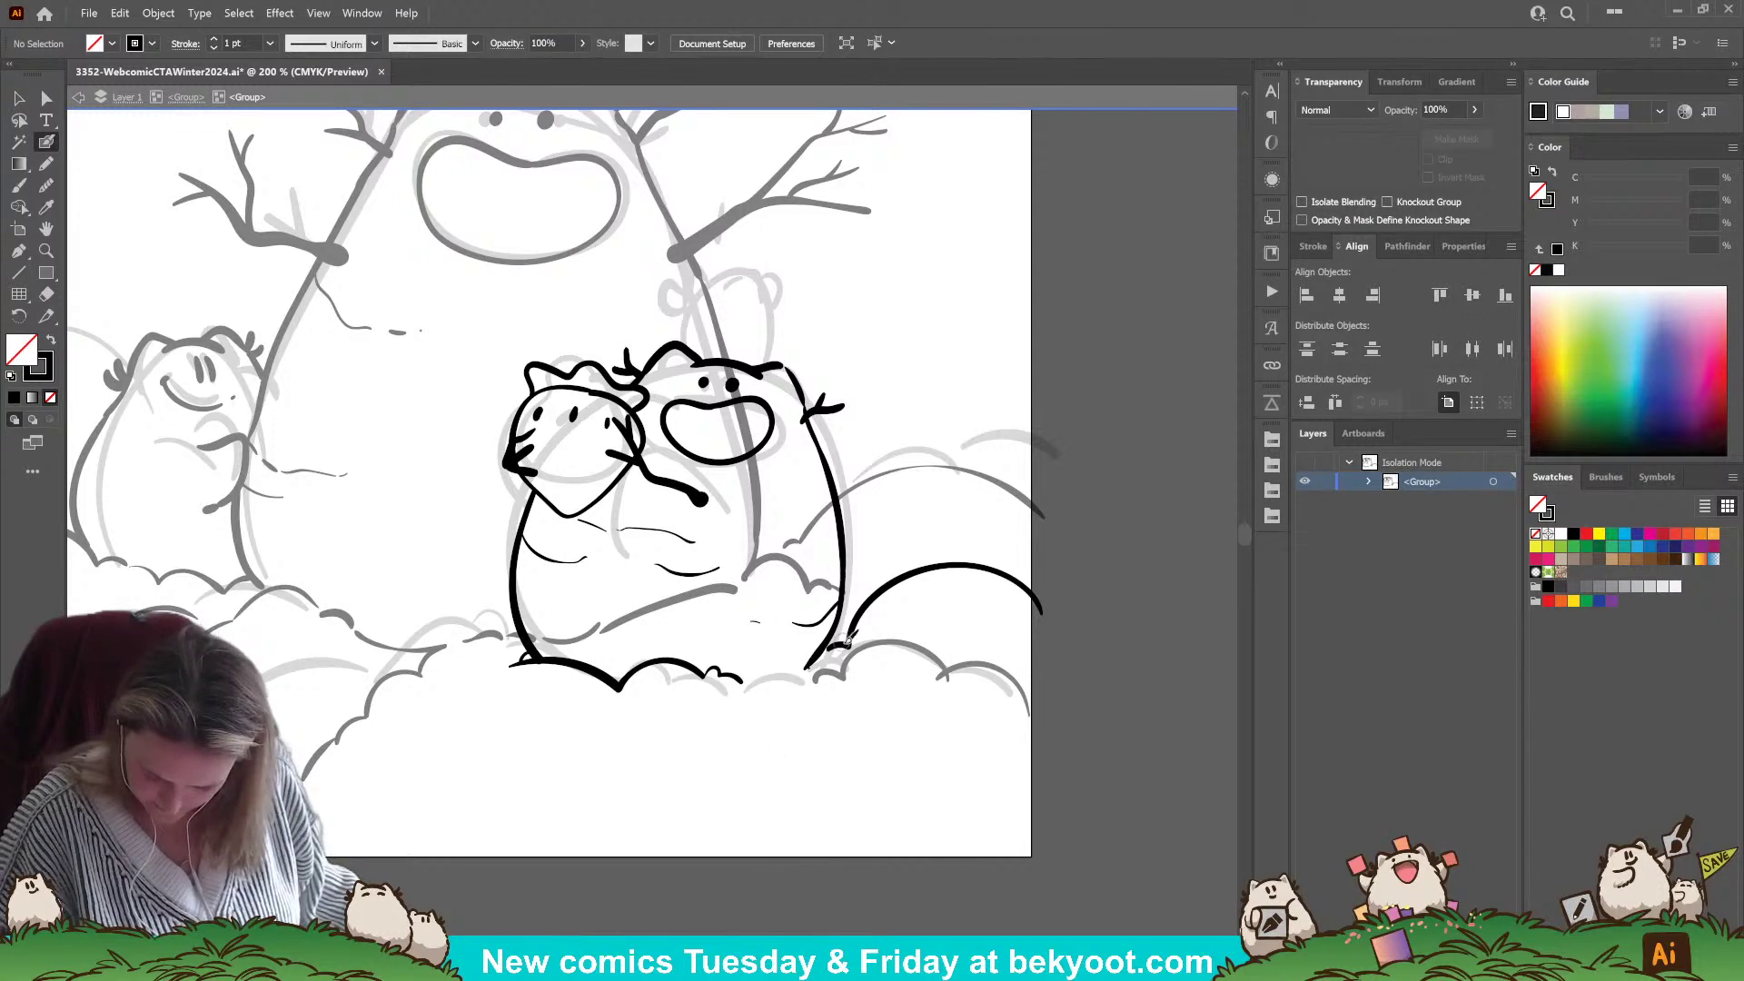
pyautogui.hotkey('ctrl', 'z')
pyautogui.moveTo(1034, 570)
pyautogui.mouseDown()
pyautogui.moveTo(938, 558)
pyautogui.moveTo(864, 609)
pyautogui.moveTo(808, 667)
pyautogui.mouseUp()
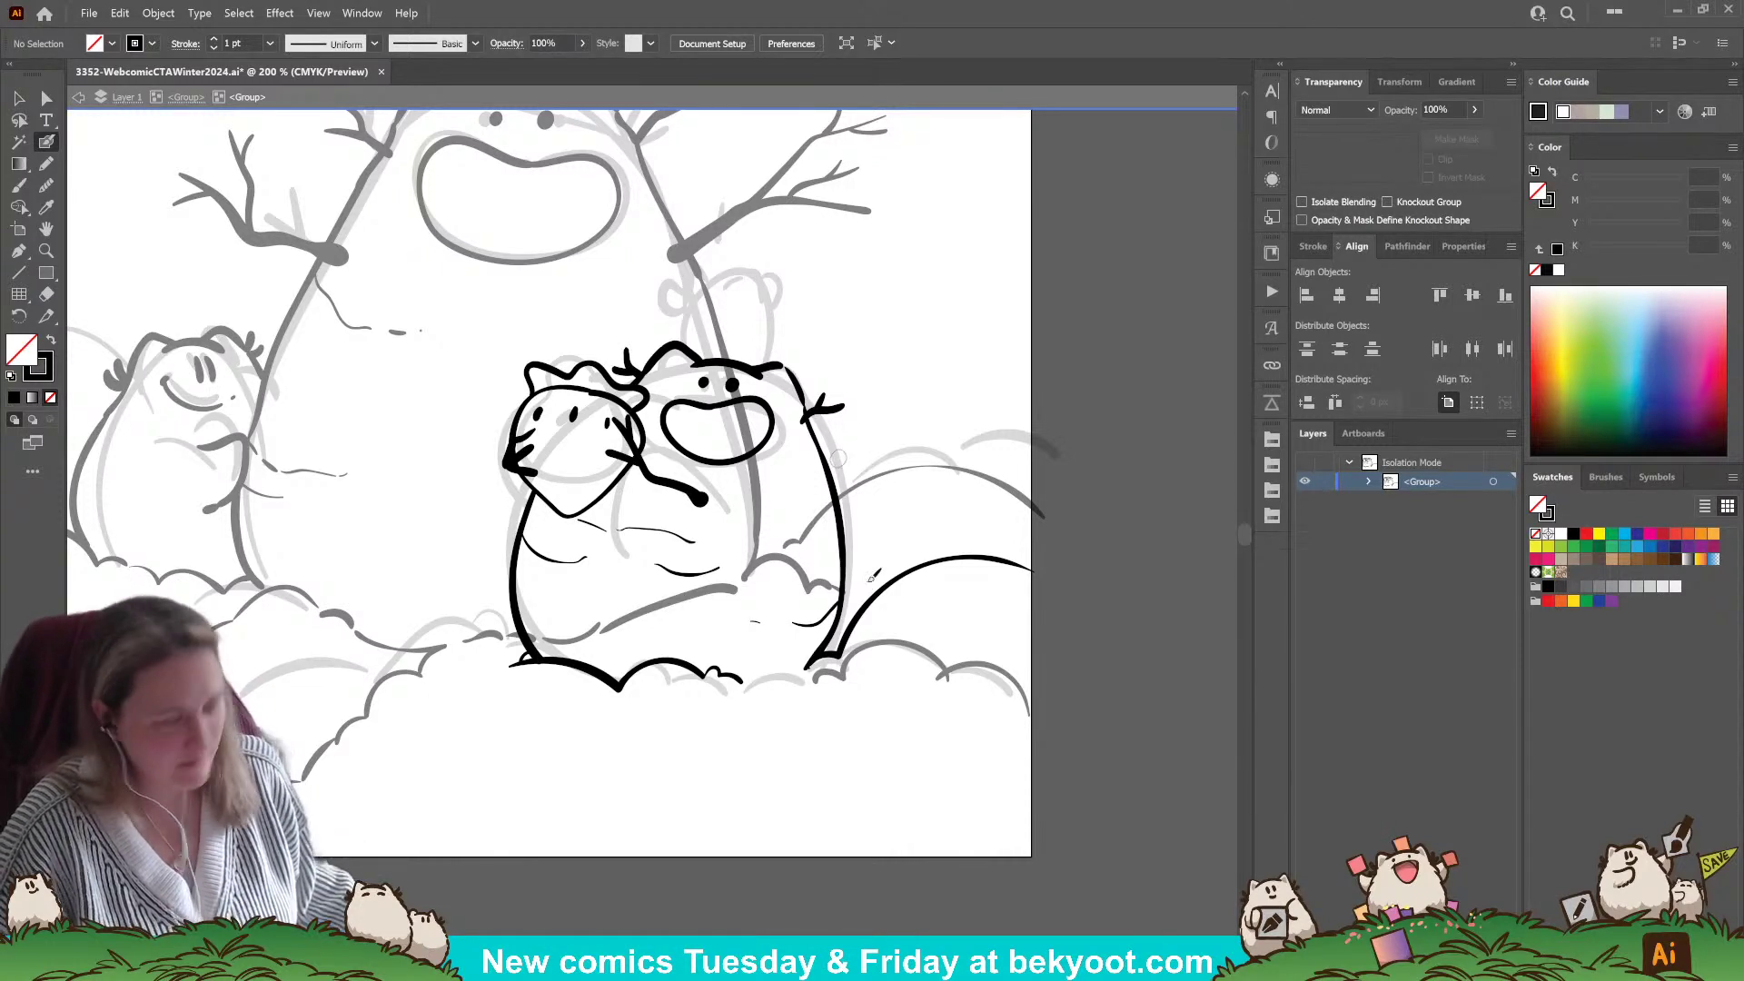
pyautogui.click(804, 669)
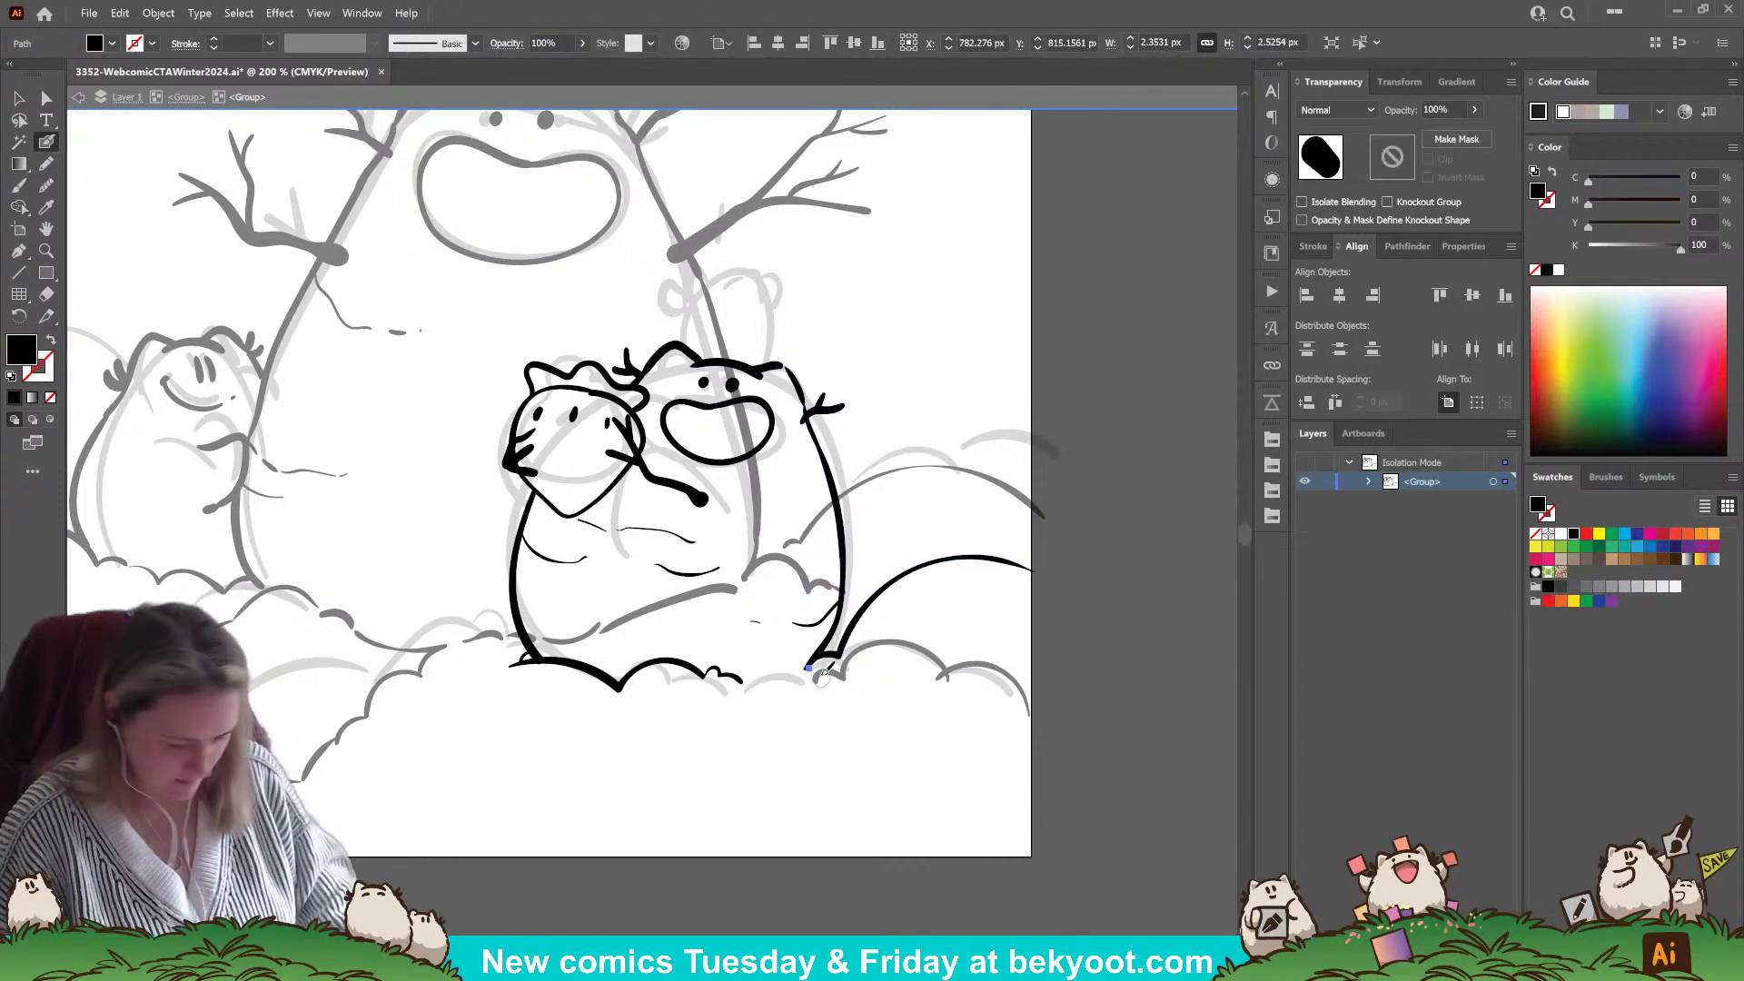
pyautogui.hotkey('ctrl', 'z')
pyautogui.moveTo(712, 748); pyautogui.dragTo(724, 797)
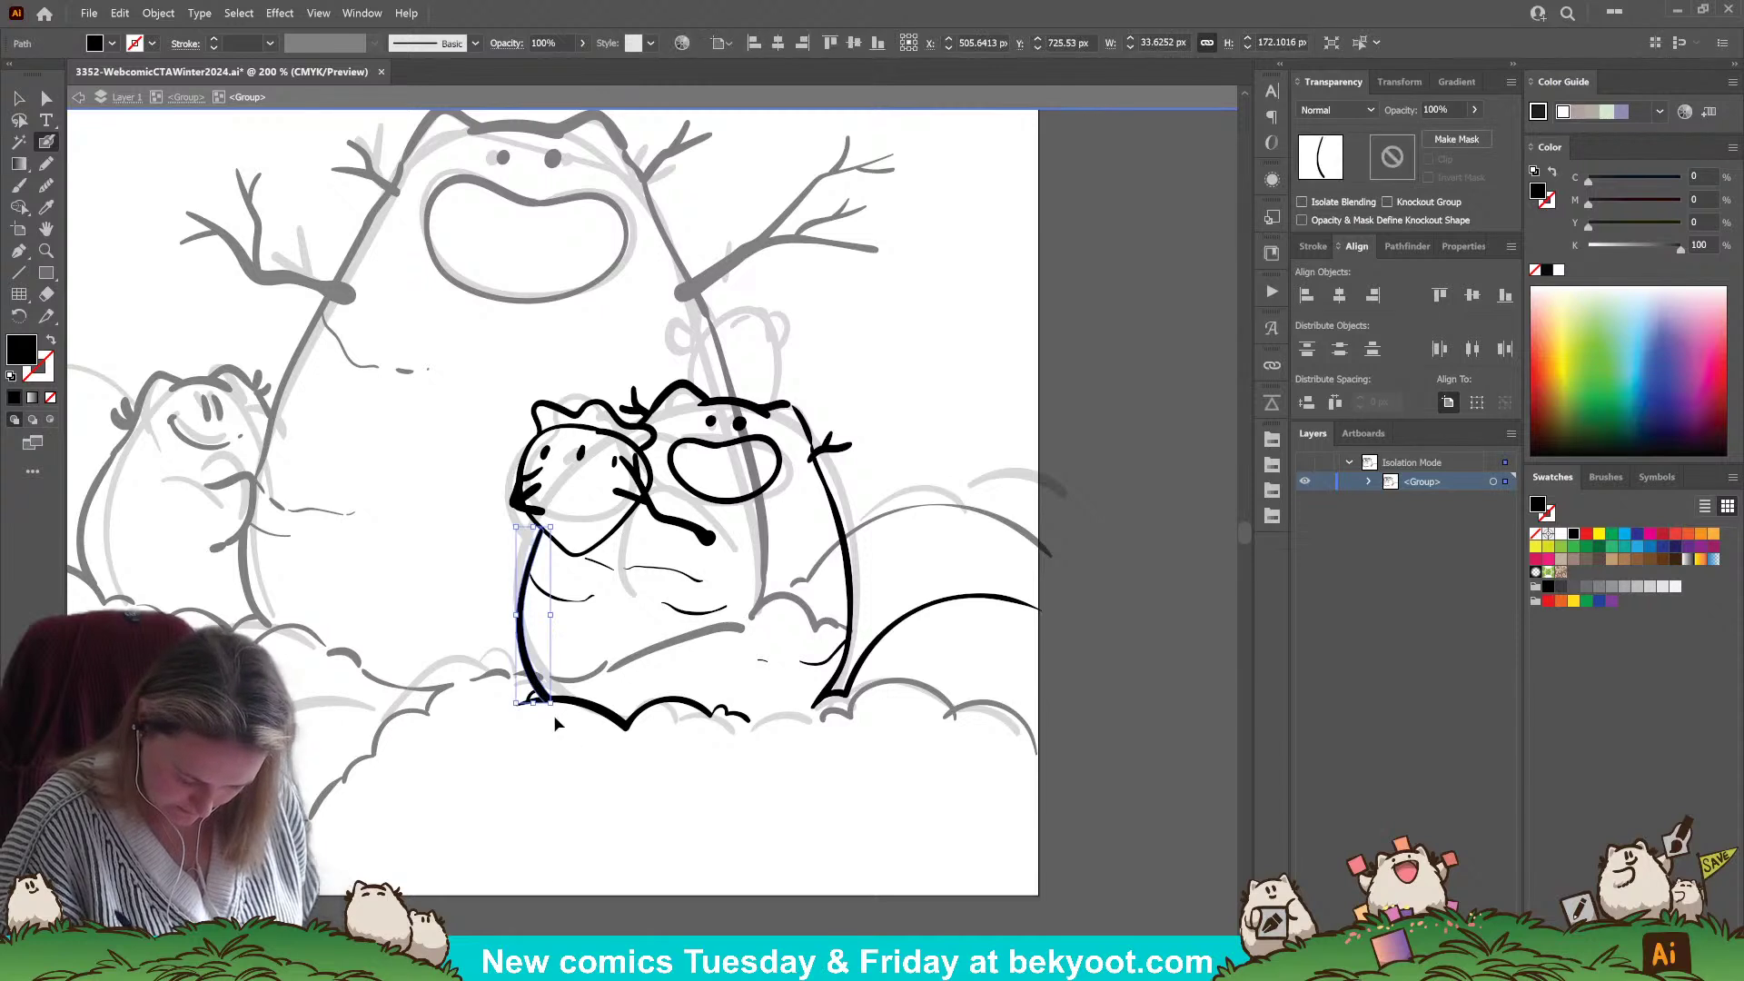
pyautogui.moveTo(679, 643); pyautogui.dragTo(667, 661)
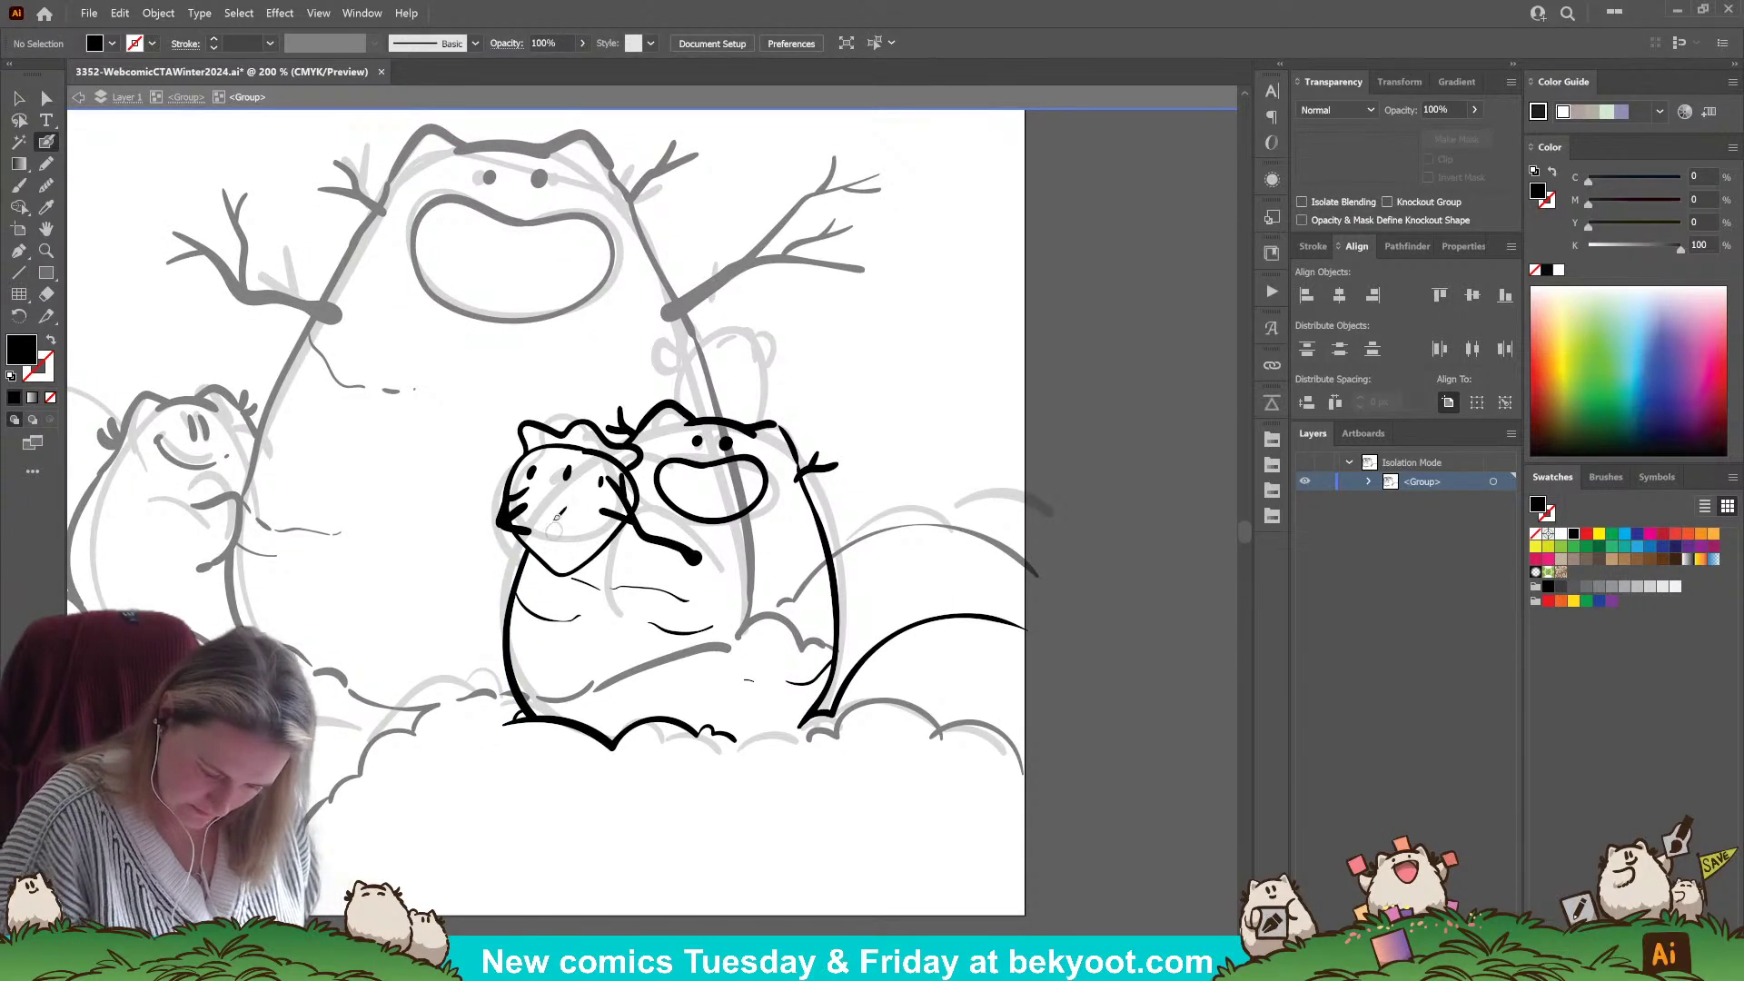
# - Ink short seed marks across the whole strawberry and touch up its leafy cap
pyautogui.hotkey('shift', 'x')
pyautogui.moveTo(579, 498)
pyautogui.mouseDown()
pyautogui.moveTo(580, 563)
pyautogui.moveTo(589, 529)
pyautogui.moveTo(559, 556)
pyautogui.mouseUp()
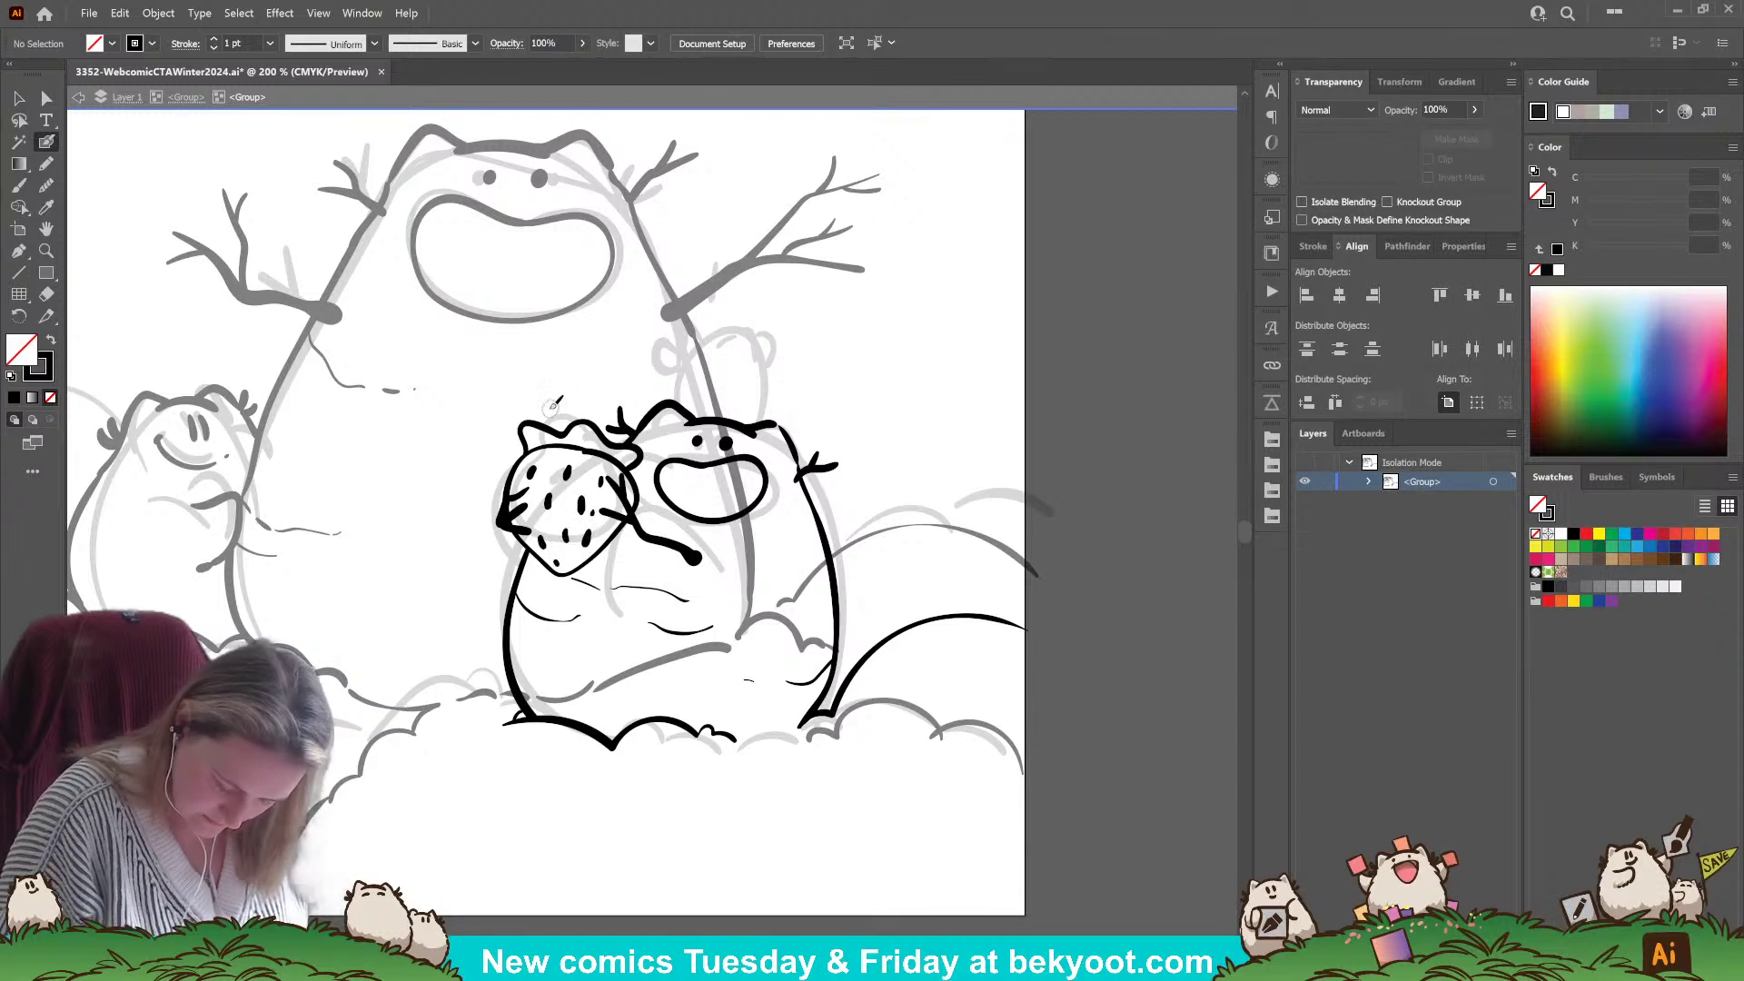
pyautogui.moveTo(532, 423)
pyautogui.mouseDown()
pyautogui.moveTo(622, 385)
pyautogui.moveTo(601, 443)
pyautogui.mouseUp()
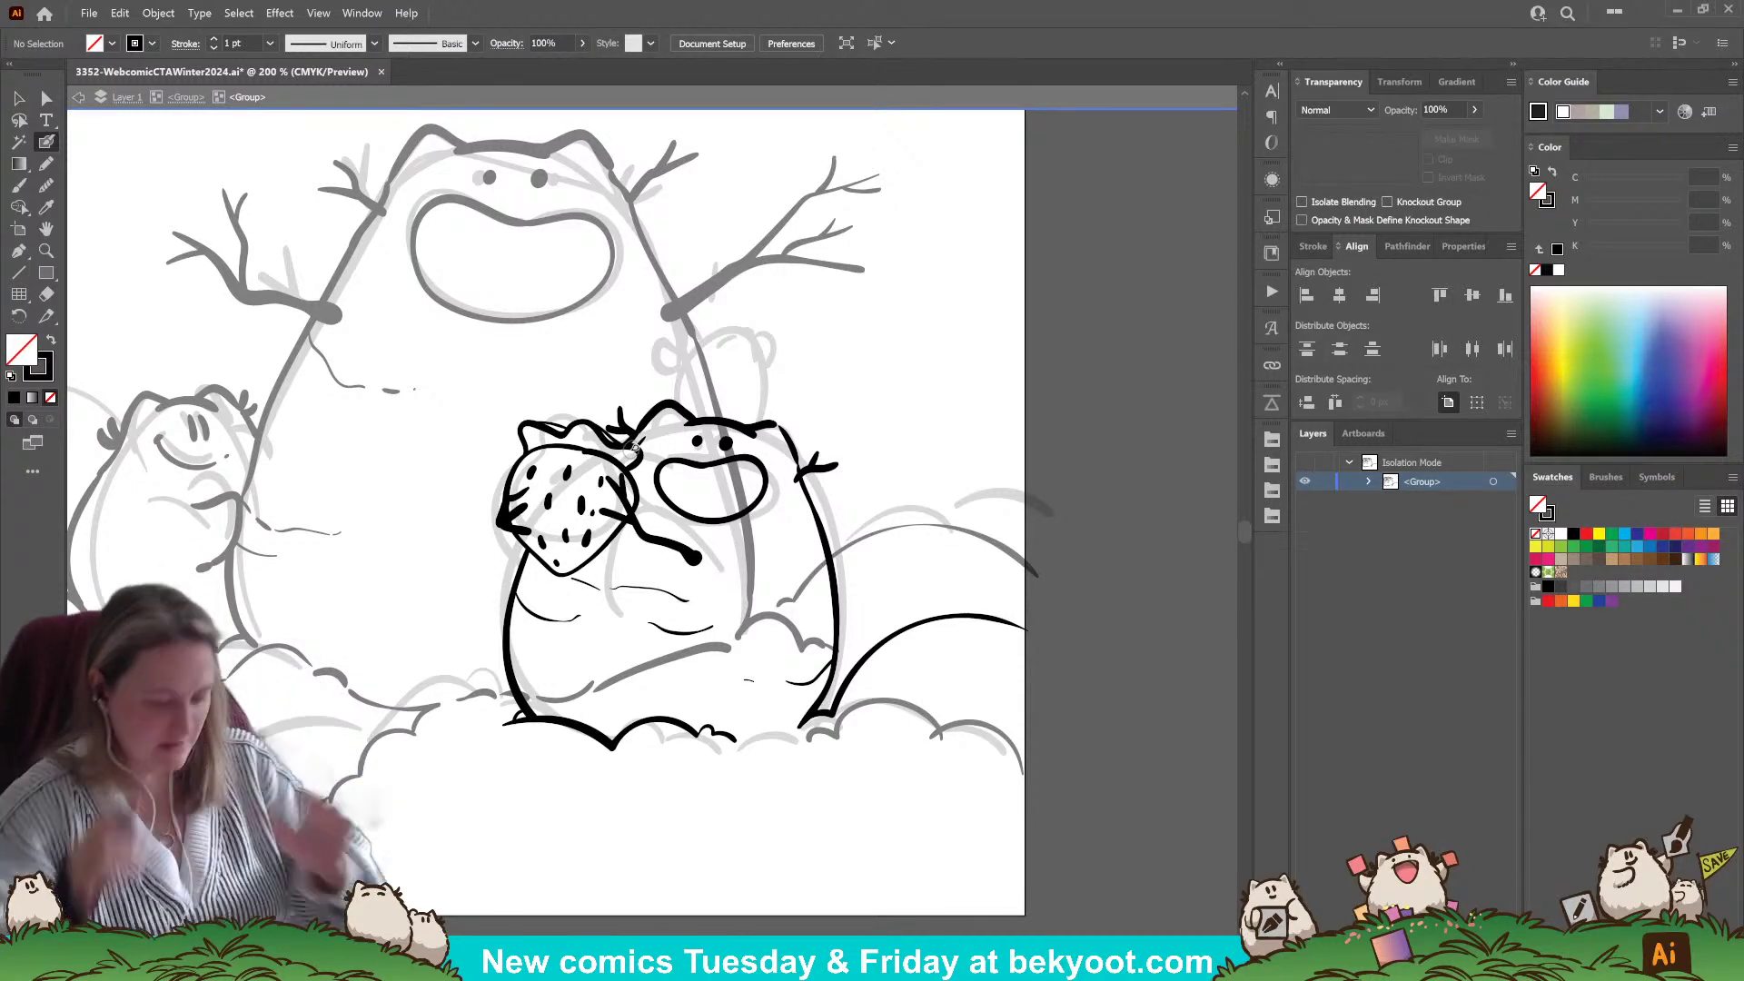
# - Trim the strawberry's outline beneath the leafy cap and remove the stray seed mark beside the character's hand
pyautogui.keyDown('ctrl'); pyautogui.click(587, 451); pyautogui.keyUp('ctrl')
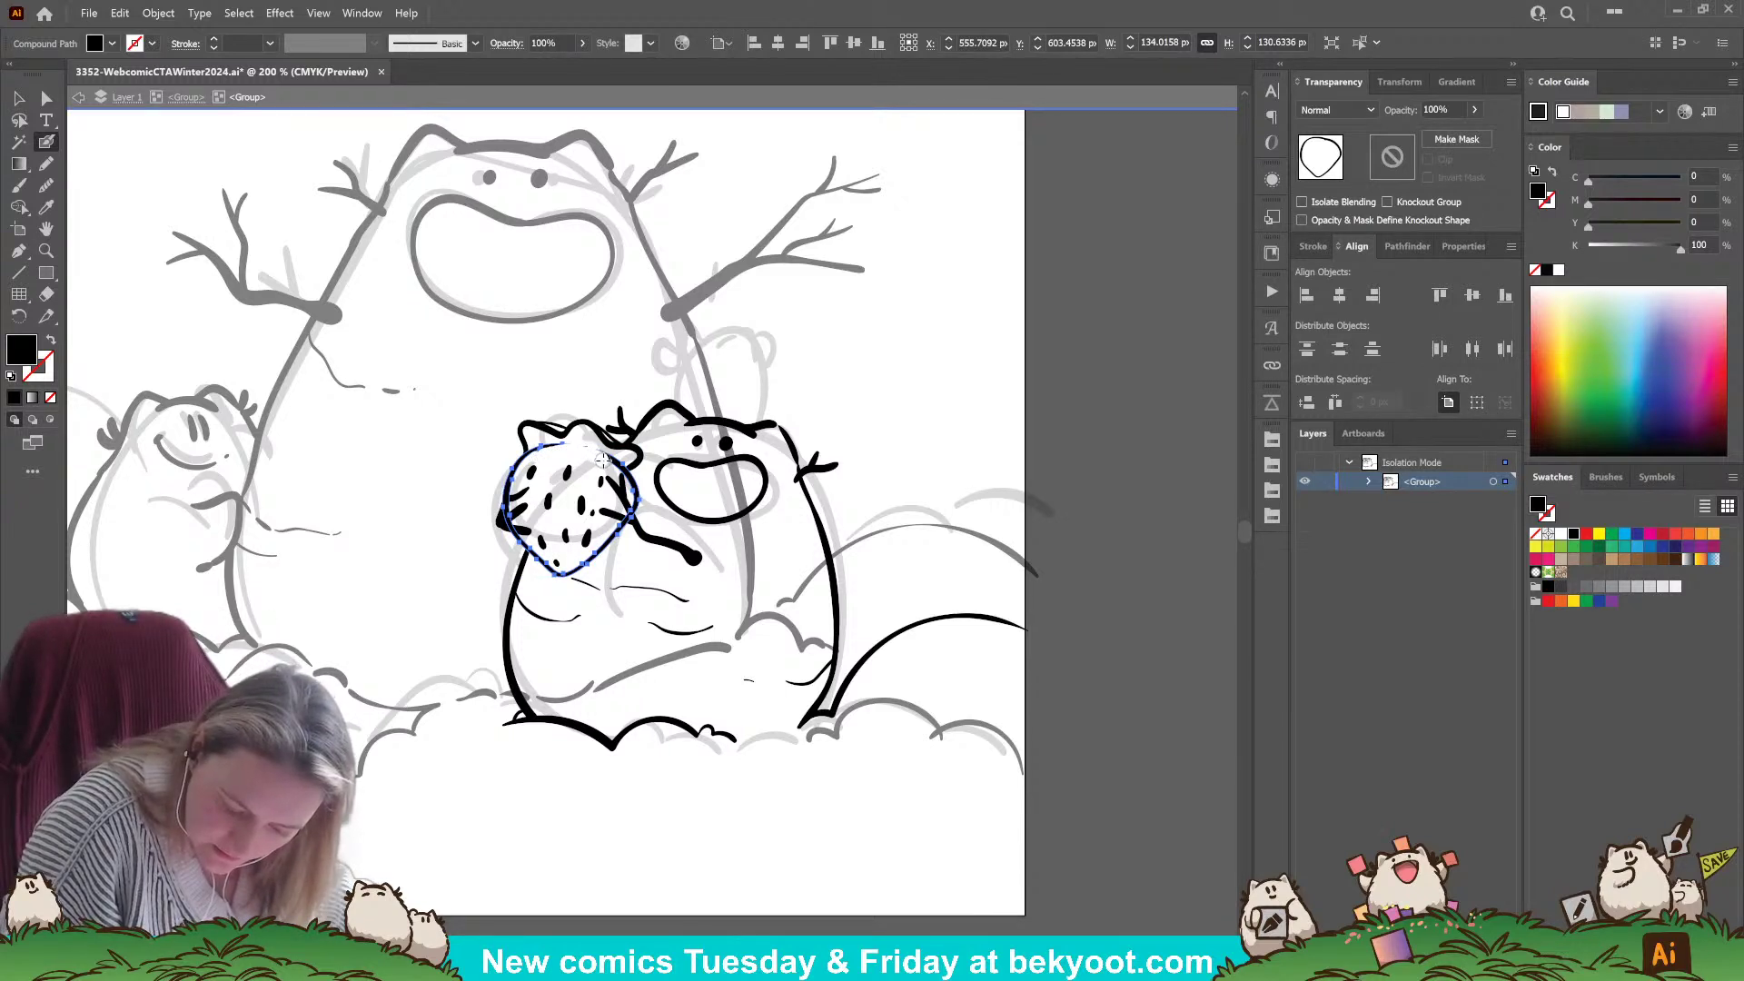
pyautogui.moveTo(609, 464); pyautogui.dragTo(621, 472)
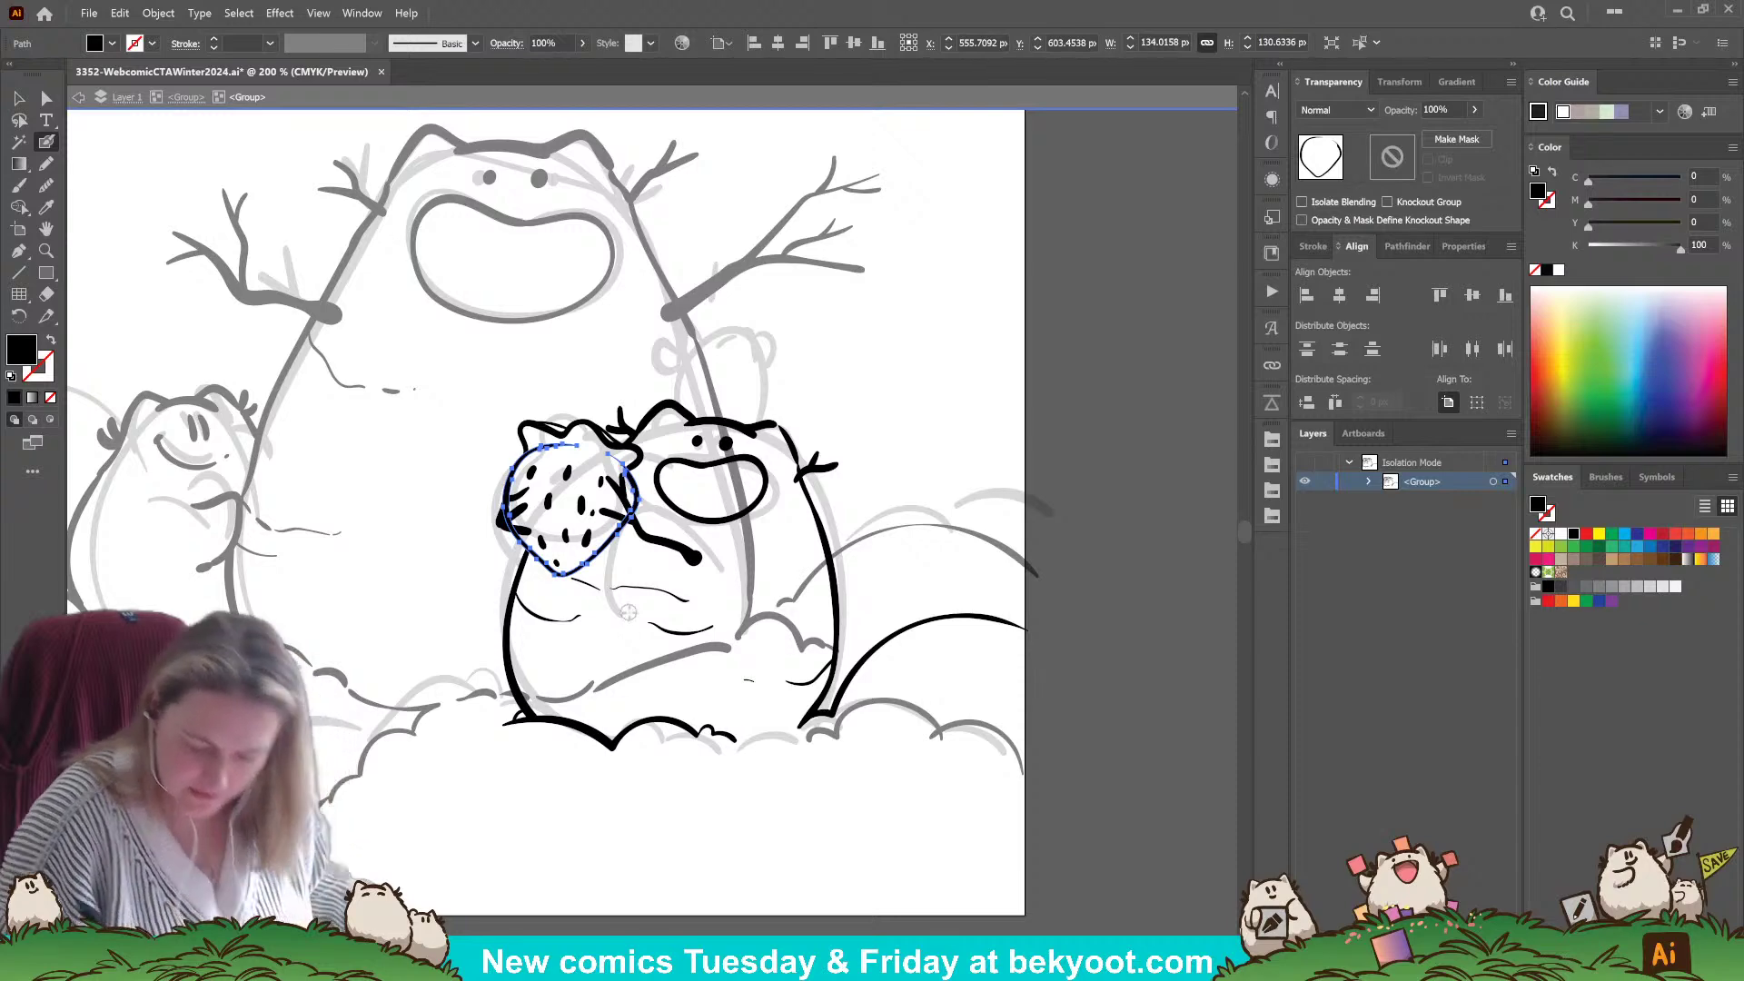
pyautogui.press('ctrl')
pyautogui.keyDown('ctrl'); pyautogui.click(426, 596); pyautogui.keyUp('ctrl')
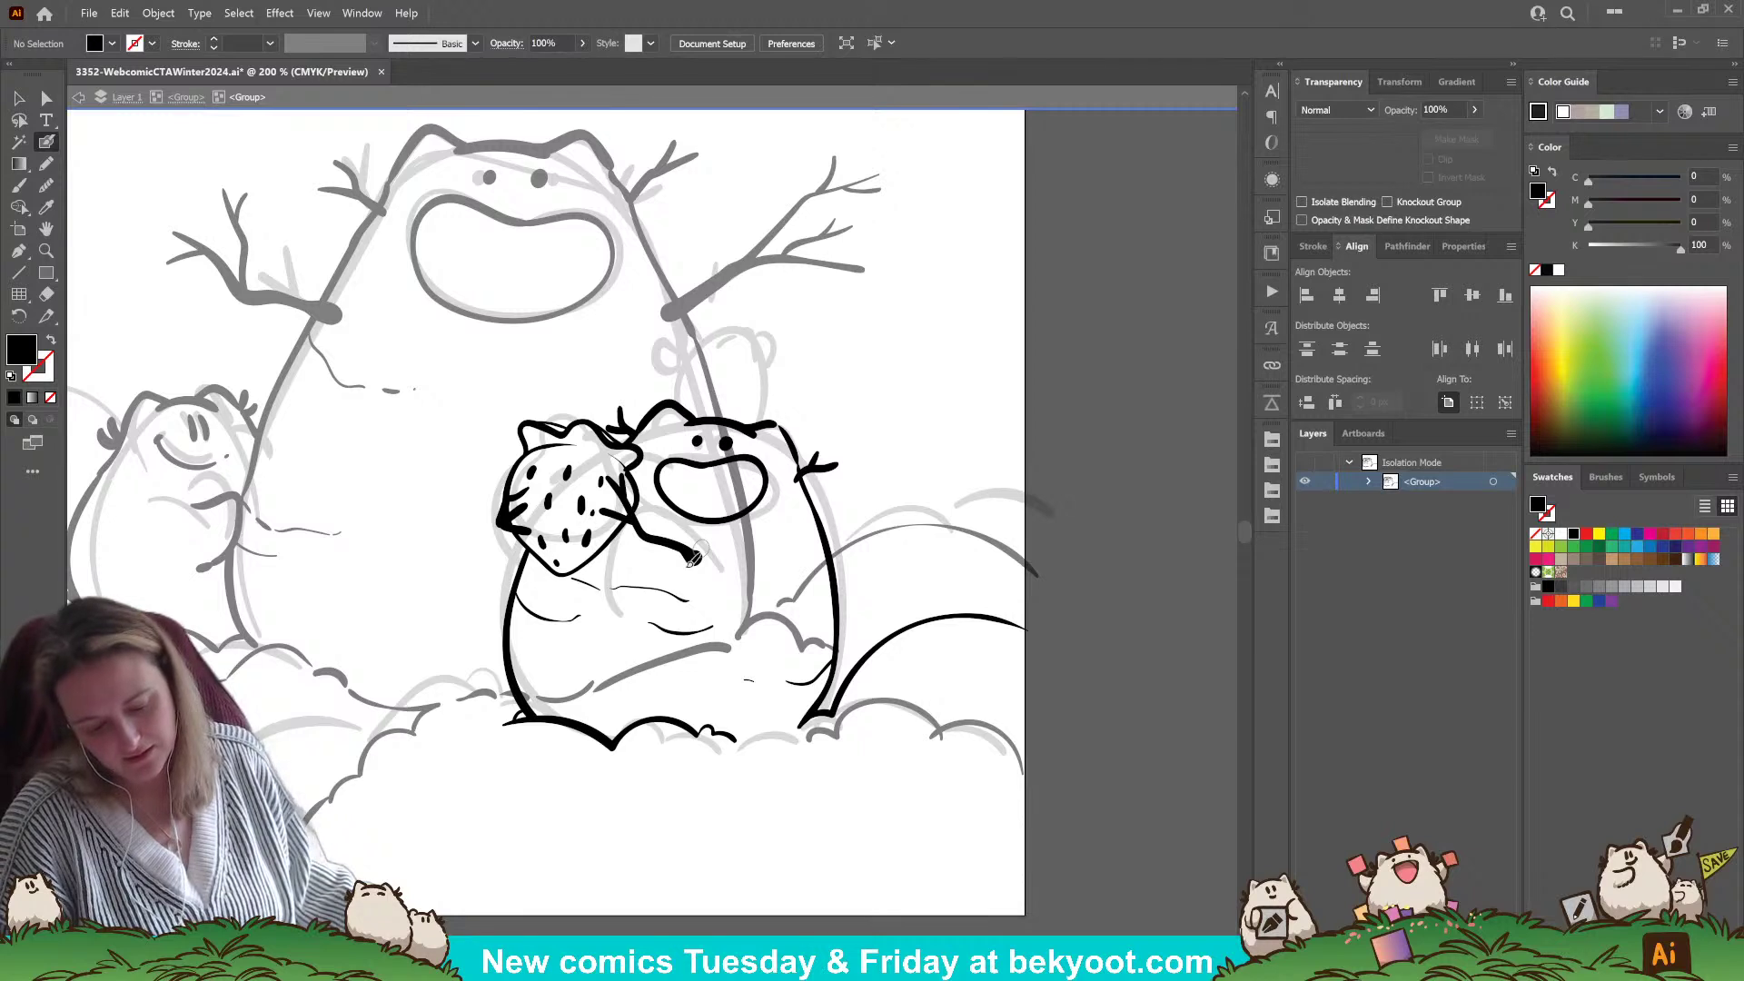
pyautogui.moveTo(591, 509); pyautogui.dragTo(593, 518)
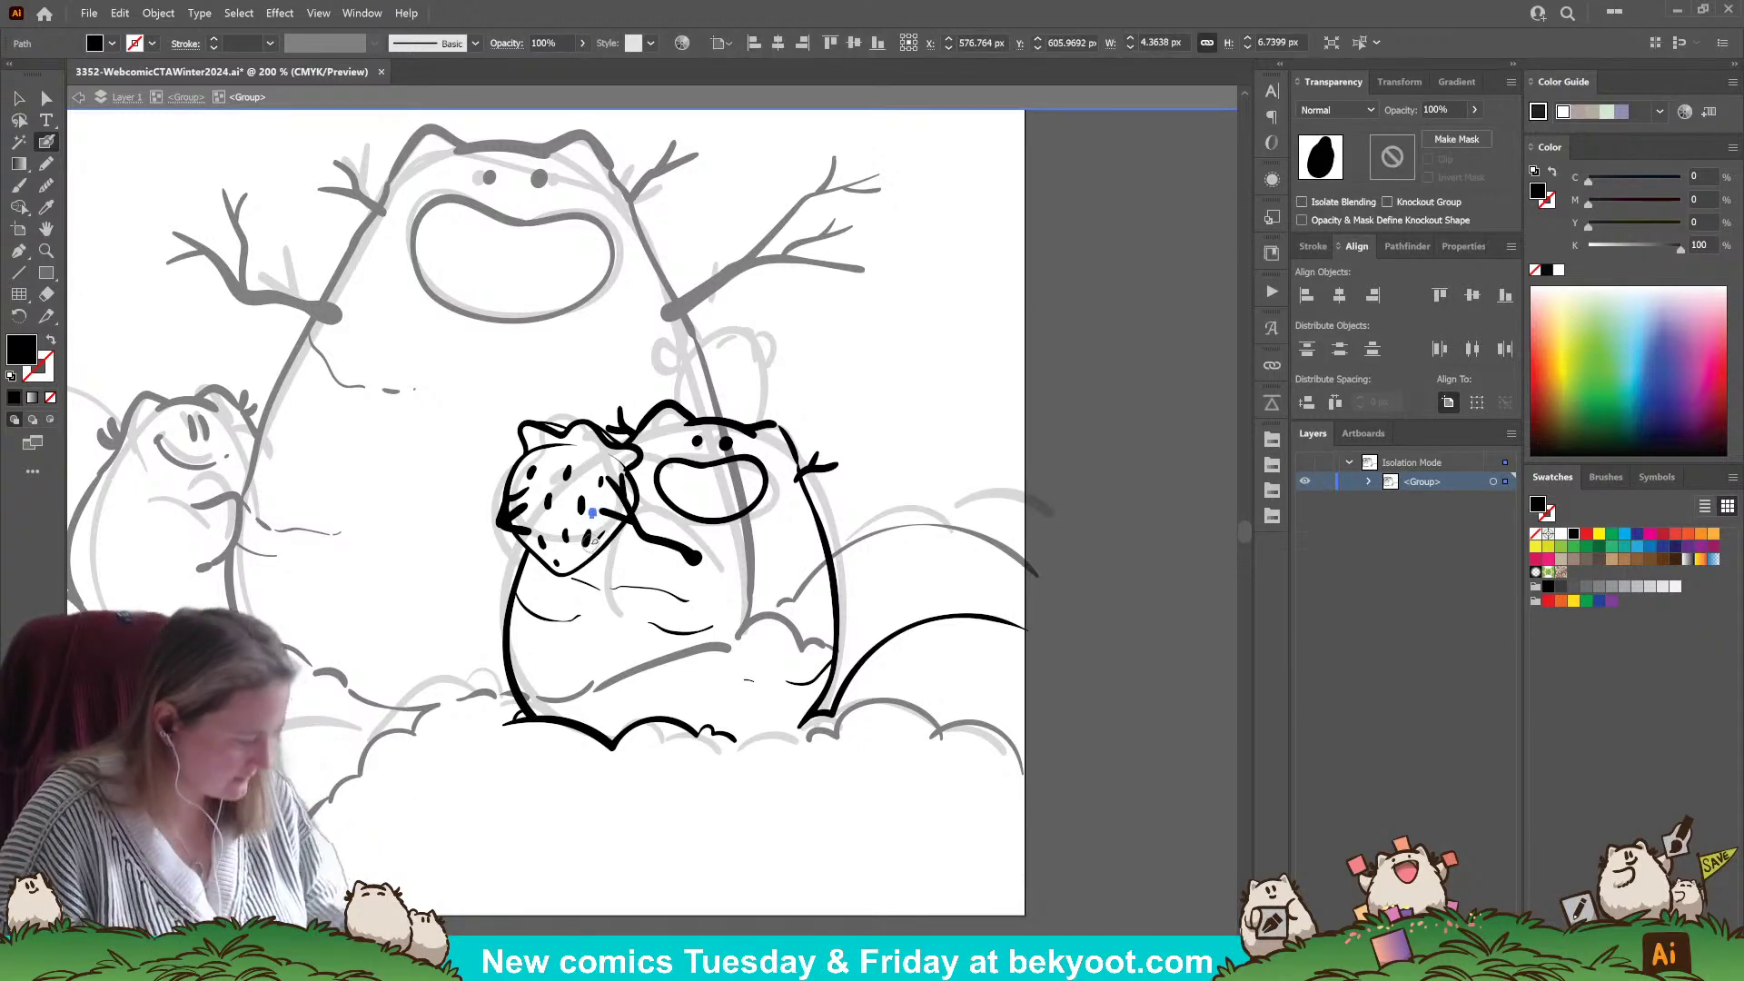
pyautogui.keyDown('ctrl'); pyautogui.click(589, 544); pyautogui.keyUp('ctrl')
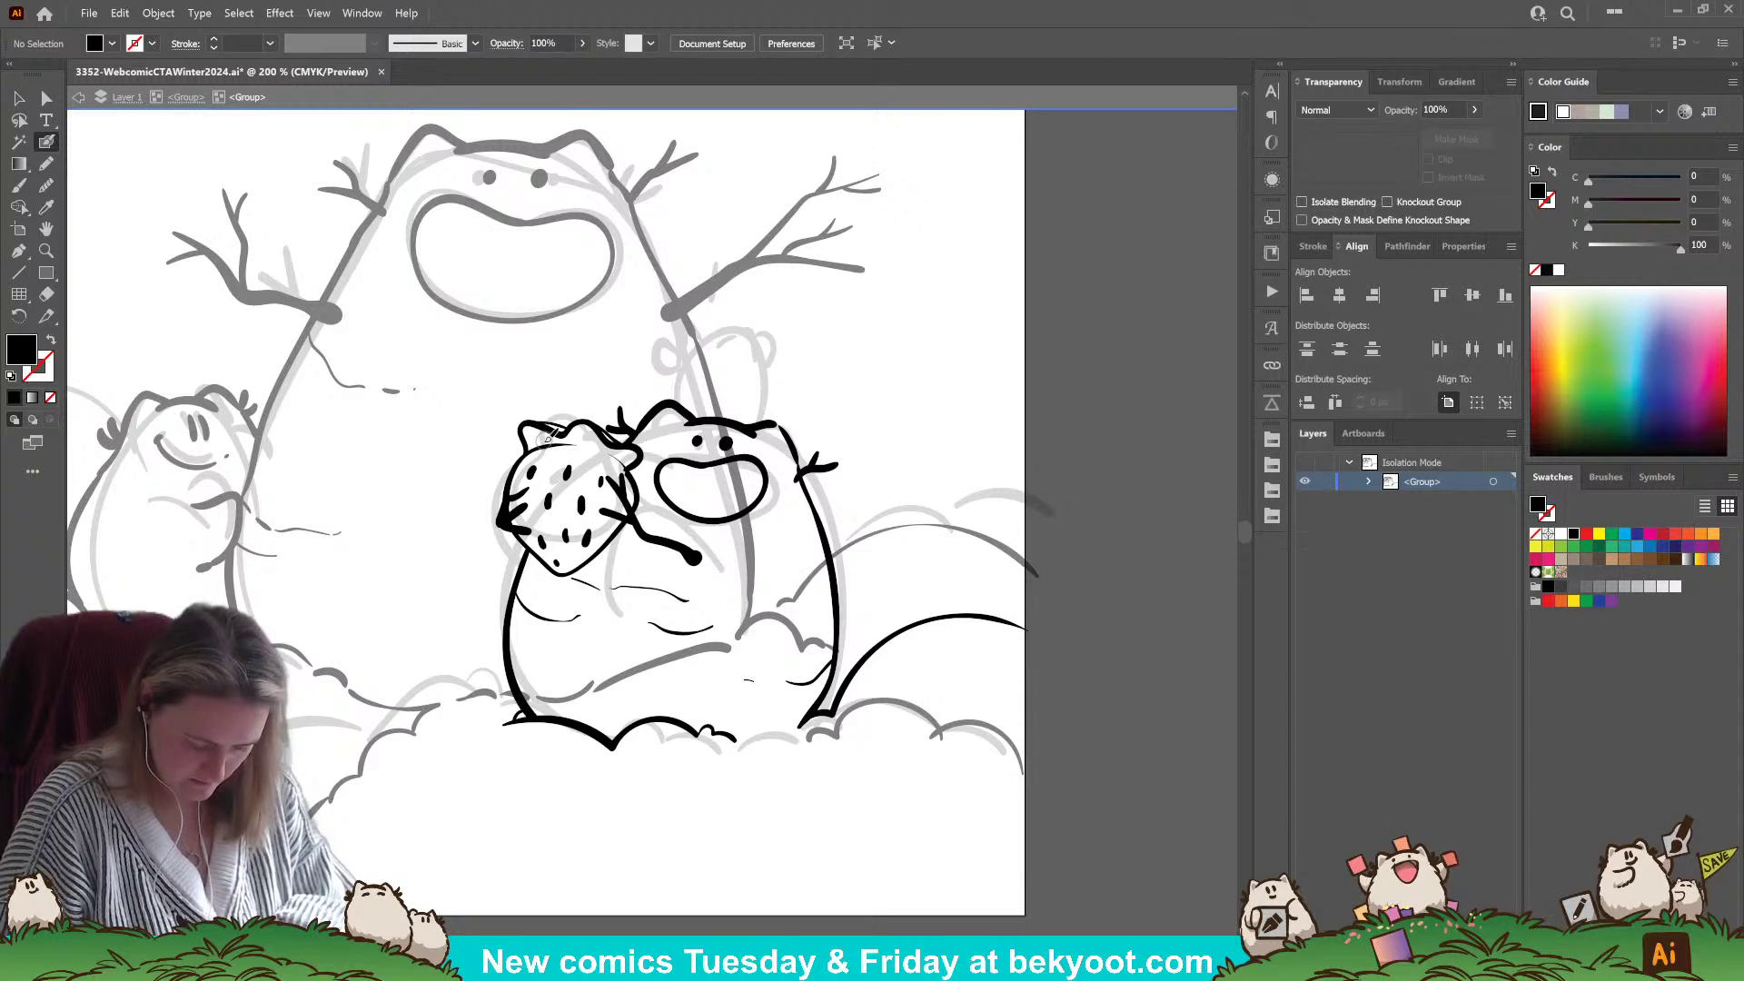
pyautogui.moveTo(548, 437); pyautogui.dragTo(534, 434)
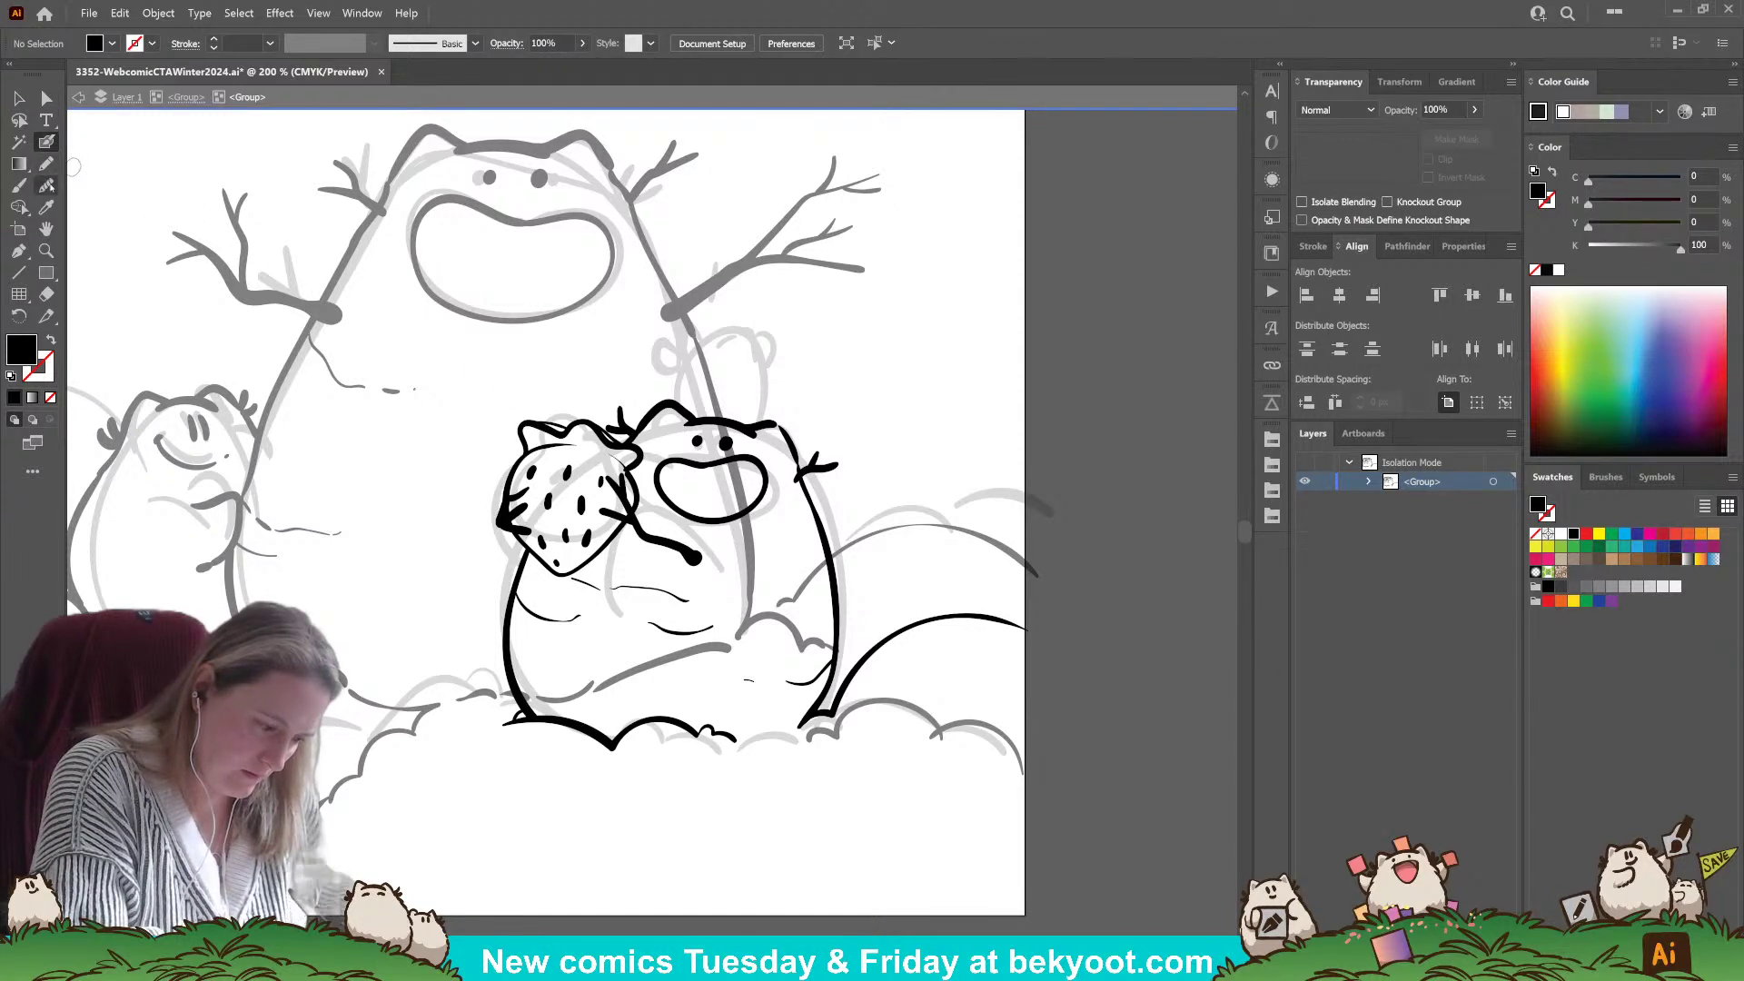
# - Smooth the upper edge of the strawberry's outline where it meets the leafy cap
pyautogui.click(47, 185)
pyautogui.keyDown('ctrl'); pyautogui.click(555, 463); pyautogui.keyUp('ctrl')
pyautogui.moveTo(556, 463)
pyautogui.mouseDown()
pyautogui.moveTo(598, 463)
pyautogui.moveTo(573, 445)
pyautogui.mouseUp()
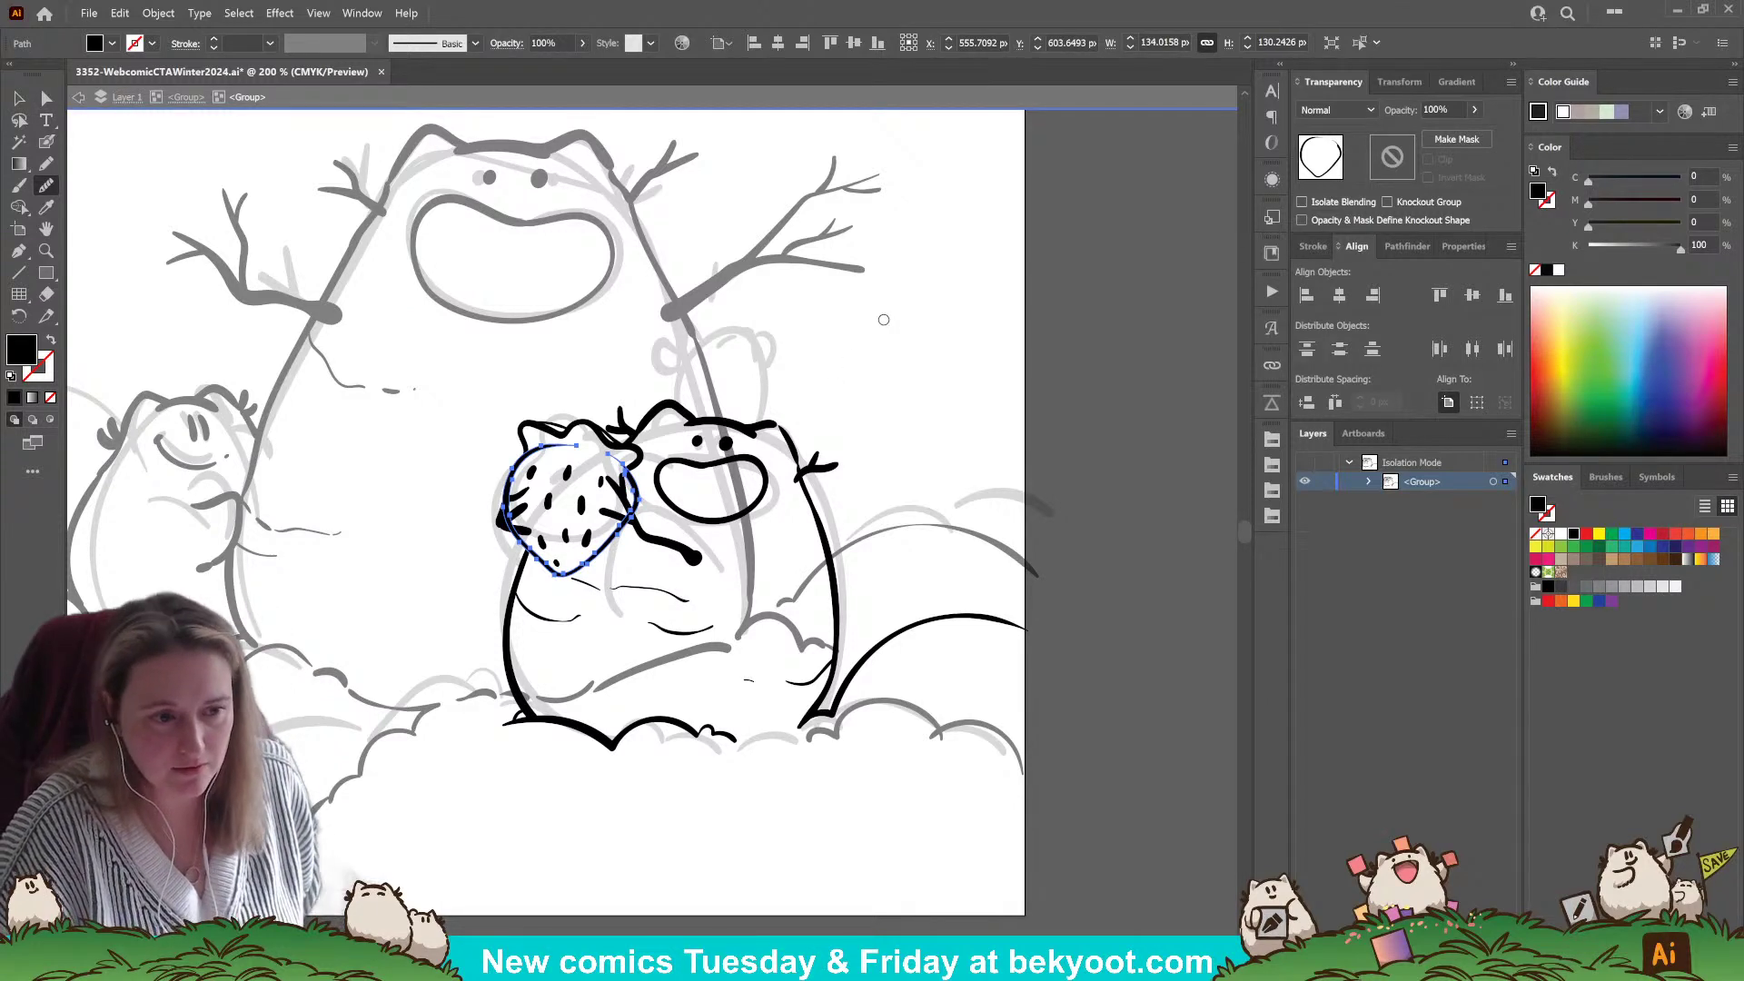
pyautogui.keyDown('ctrl'); pyautogui.click(872, 368); pyautogui.keyUp('ctrl')
pyautogui.click(46, 138)
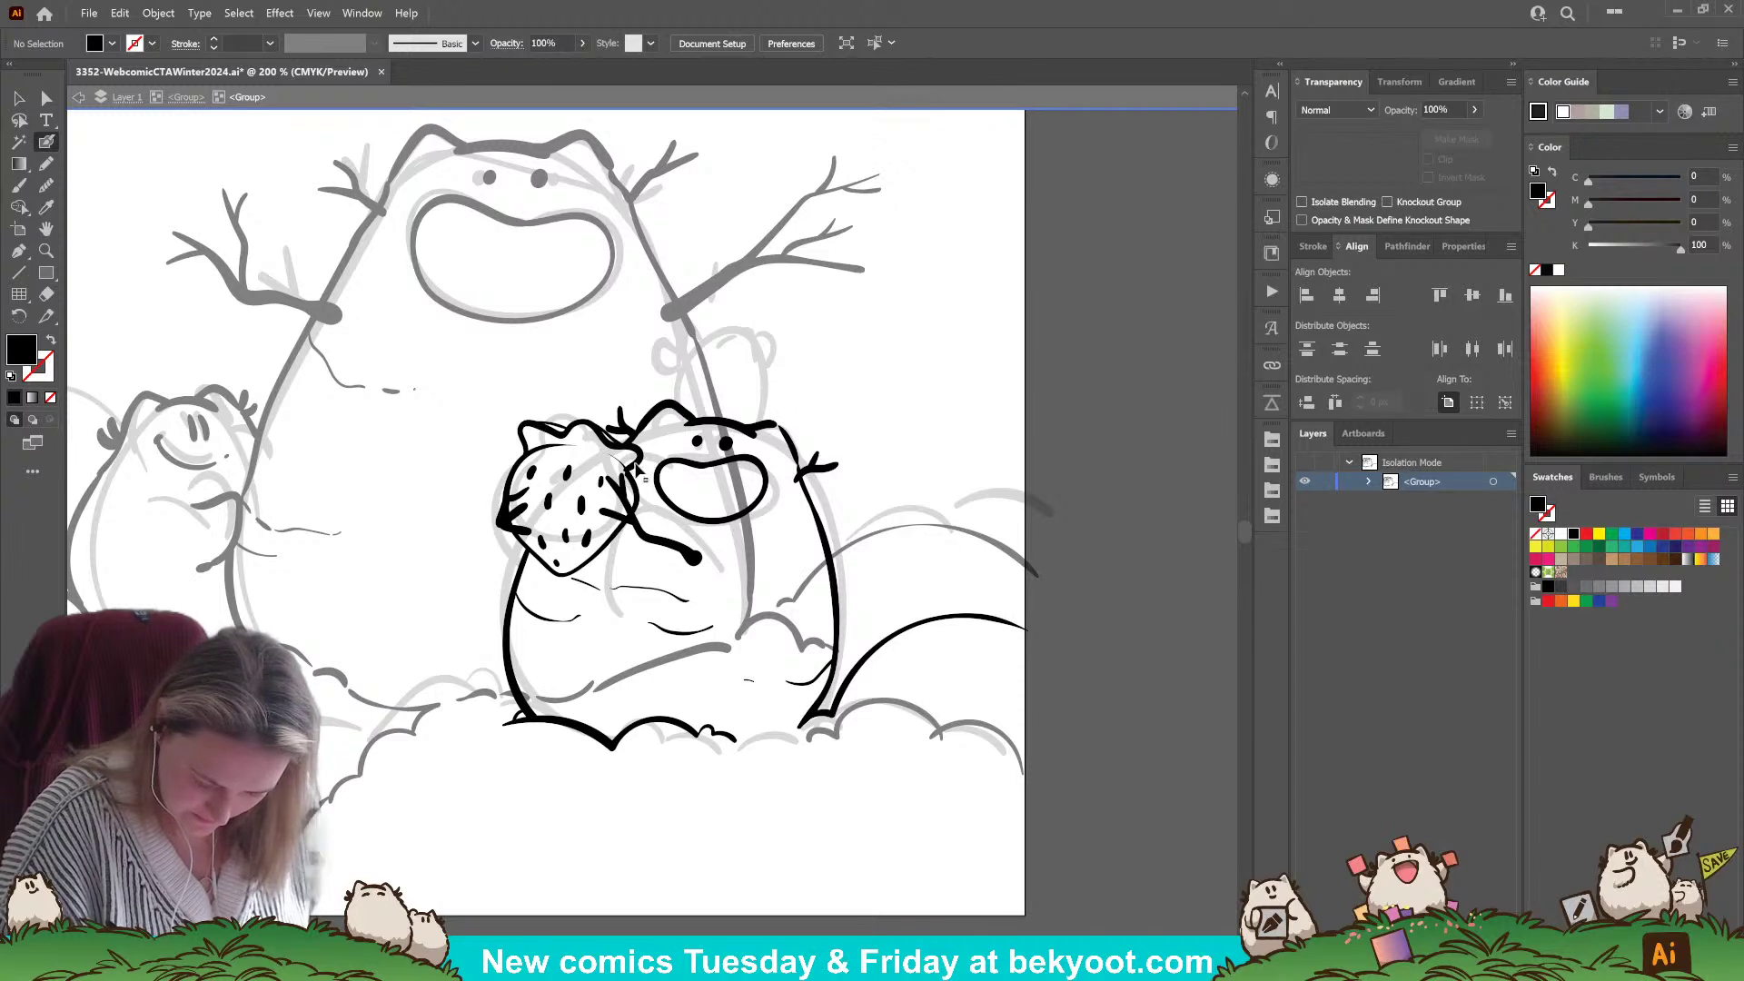
# - Clean up the inked outline of the strawberry's leafy cap and deselect it
pyautogui.moveTo(520, 425); pyautogui.dragTo(639, 453)
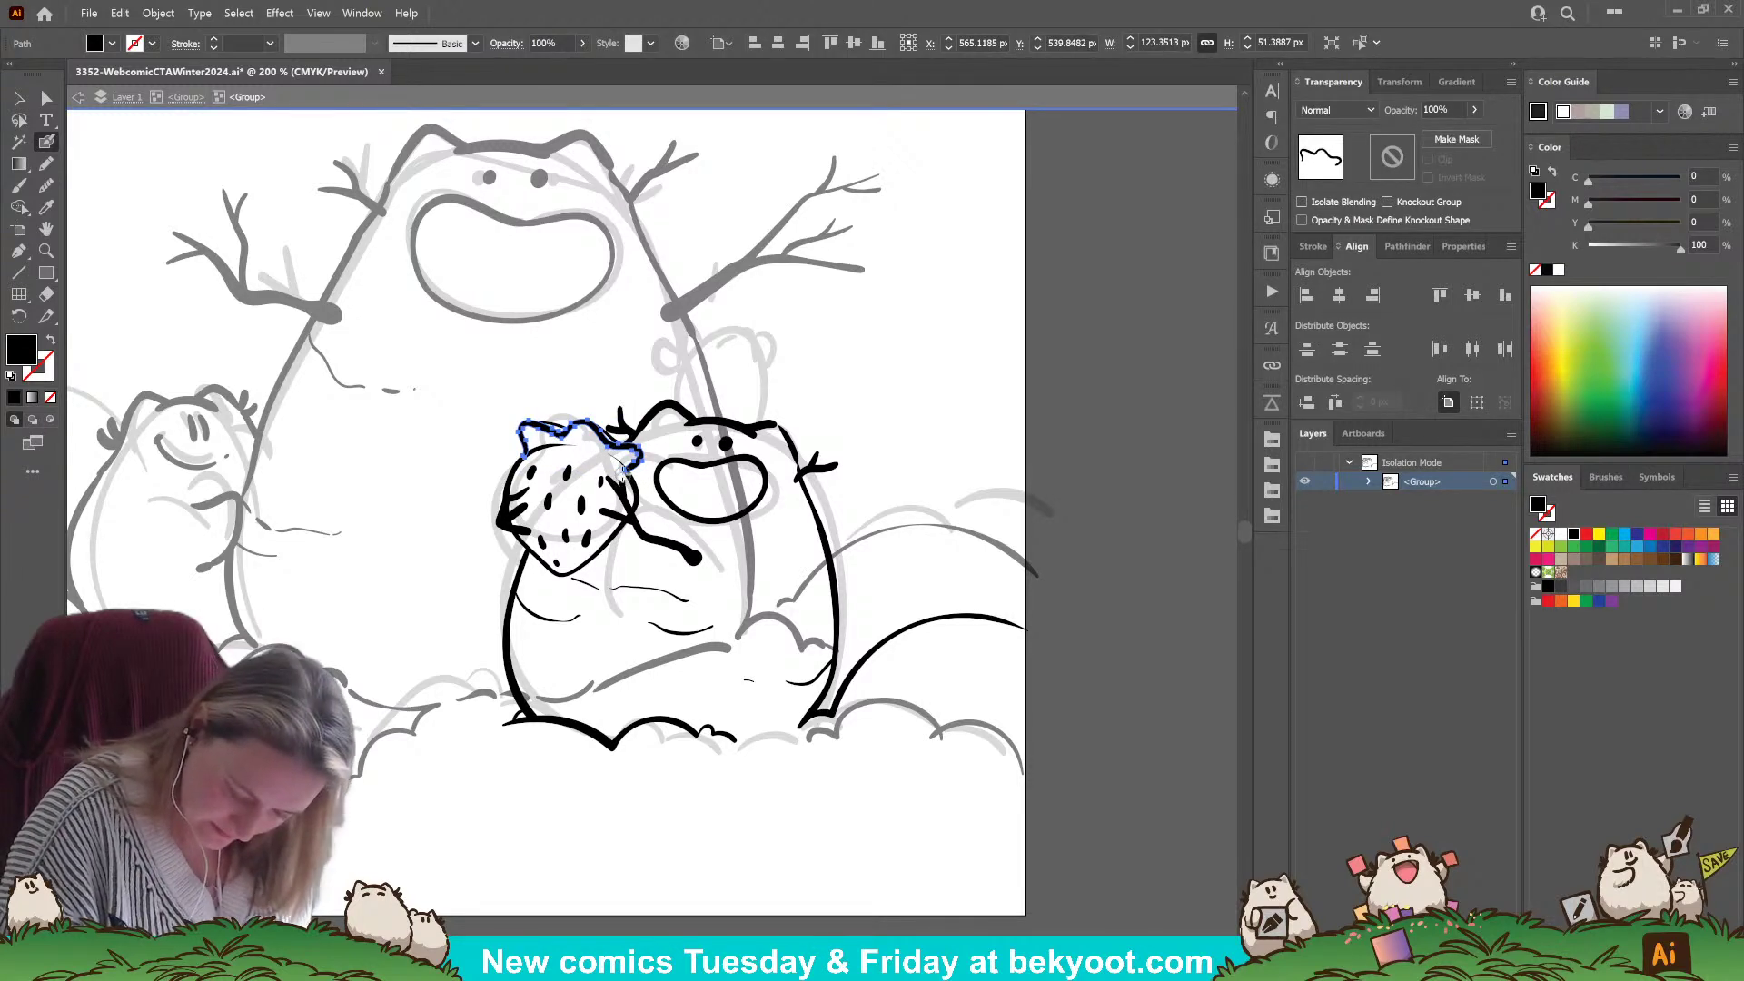
pyautogui.moveTo(625, 479); pyautogui.dragTo(635, 522)
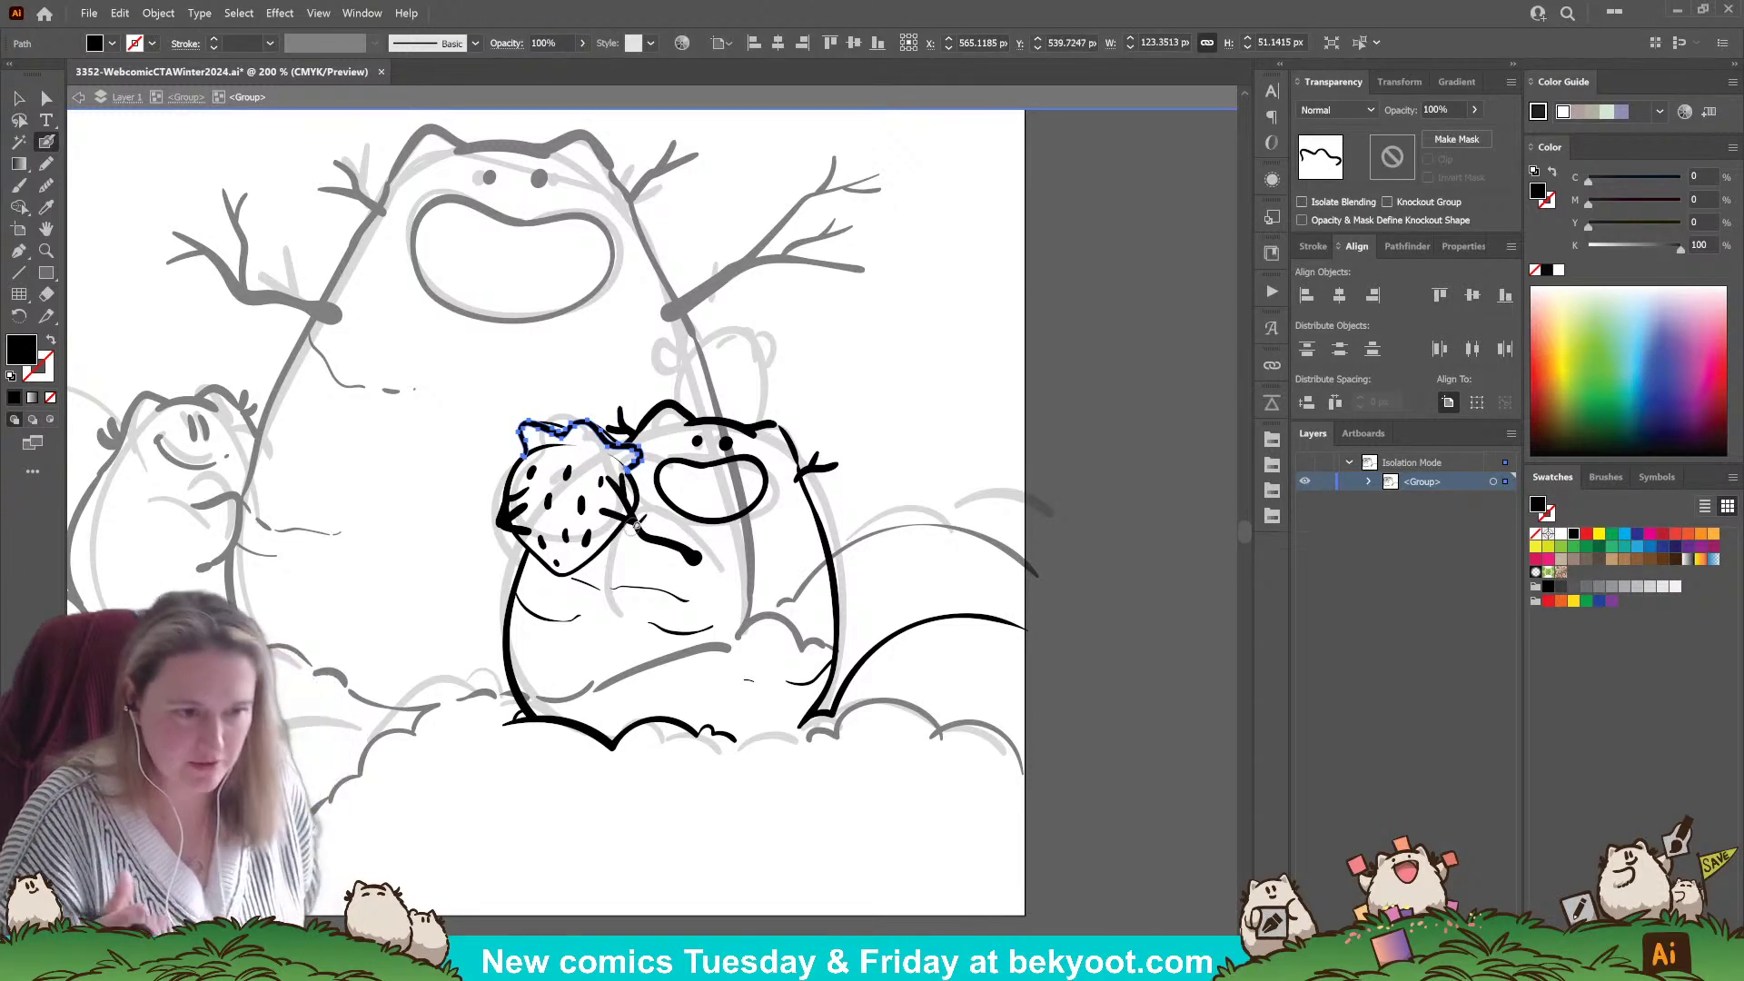
pyautogui.hotkey('ctrl', 'shift', 'a')
# - Draw black shading shapes at 30% opacity inside the front right character's ears and the strawberry's leafy cap
pyautogui.scroll(-1, 688, 436)
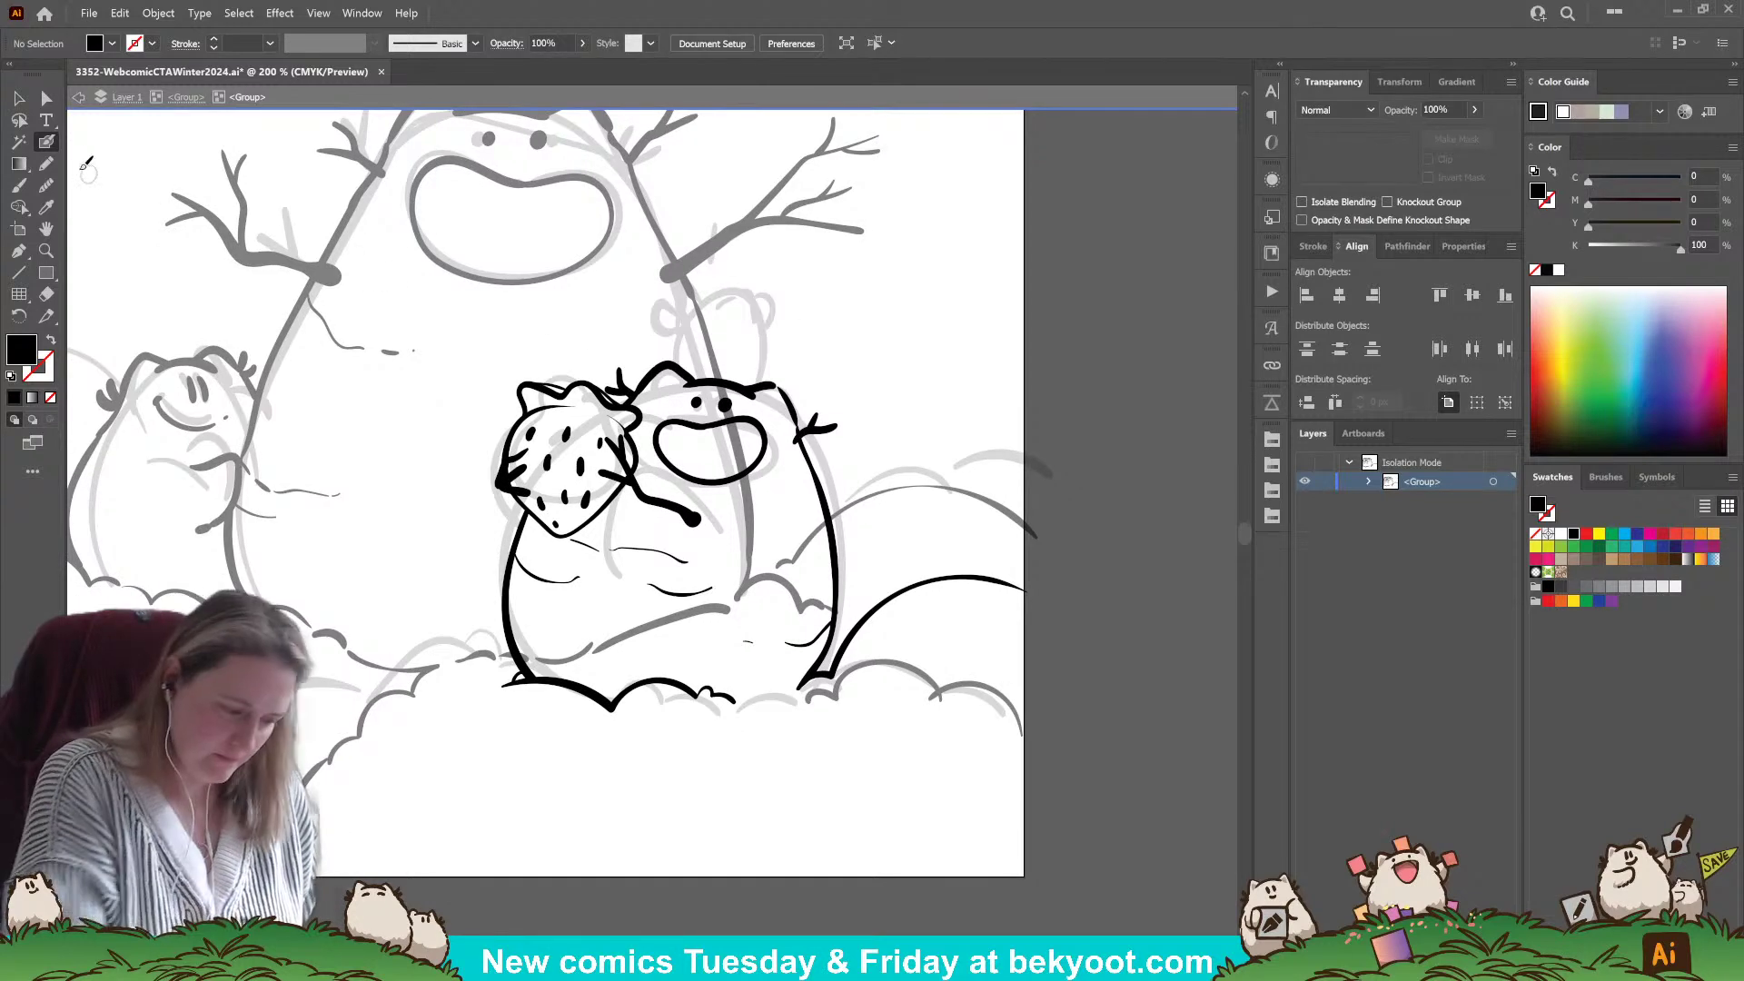
pyautogui.click(46, 165)
pyautogui.click(1439, 110)
pyautogui.write('30')
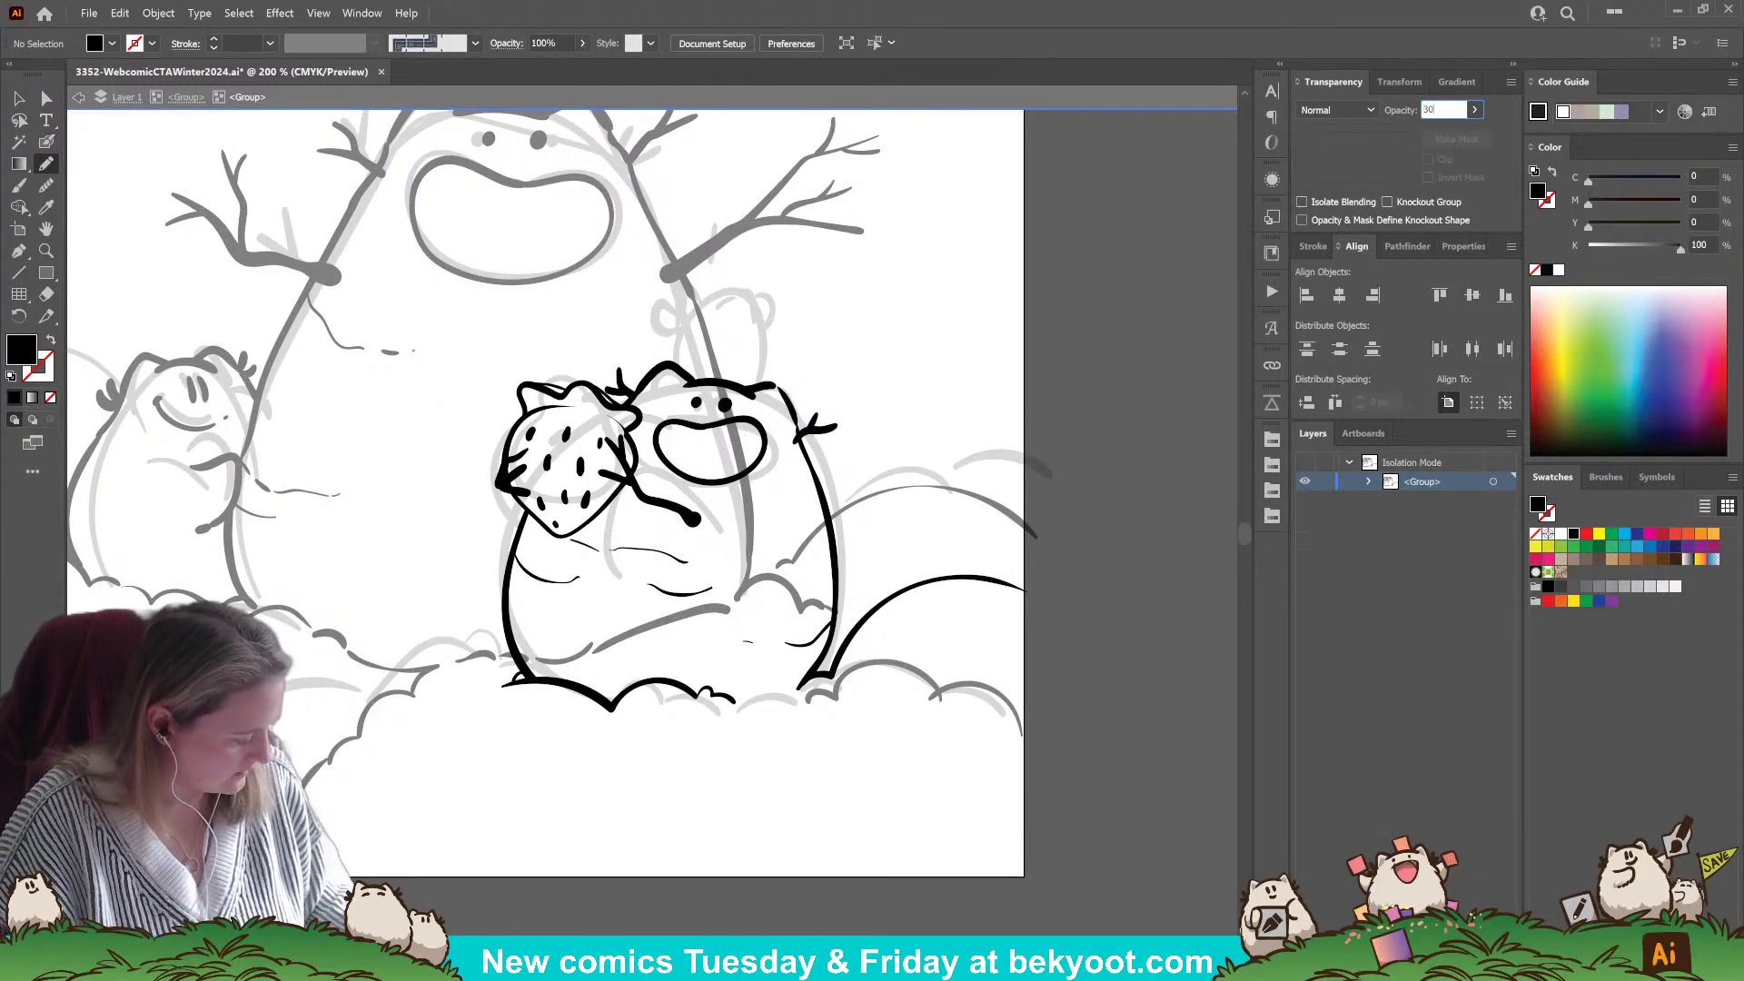
pyautogui.press('Return')
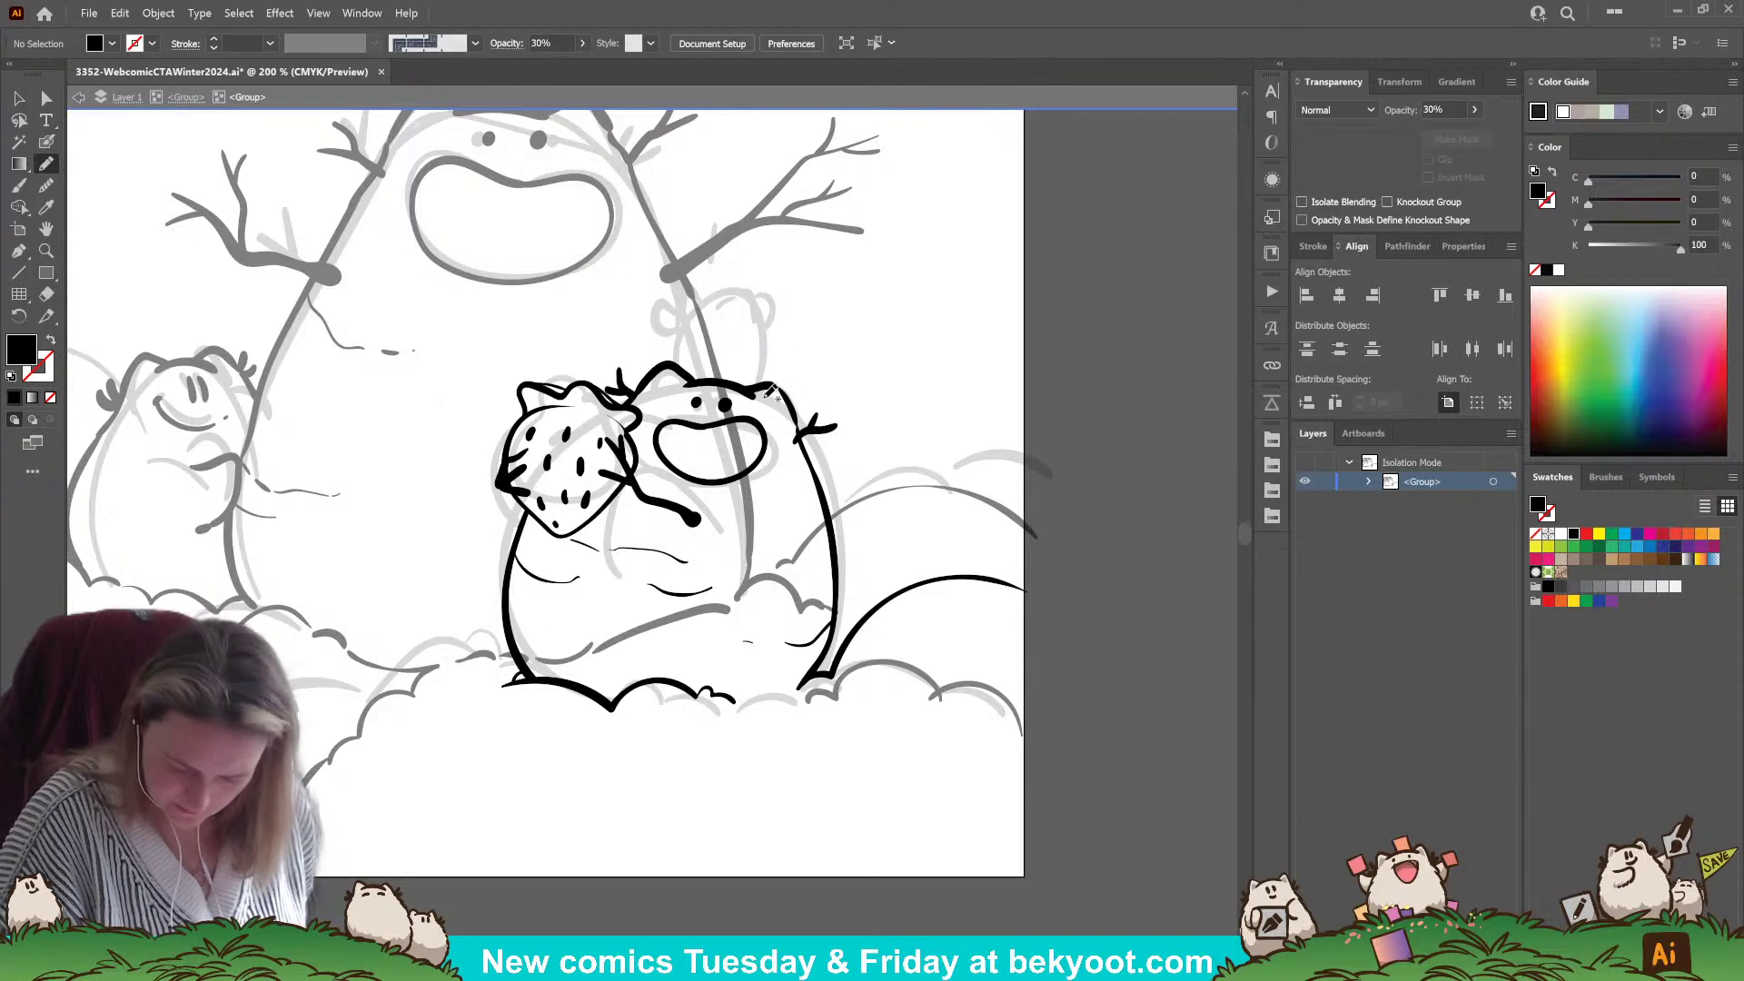
pyautogui.moveTo(768, 391)
pyautogui.mouseDown()
pyautogui.moveTo(787, 411)
pyautogui.moveTo(656, 388)
pyautogui.moveTo(692, 380)
pyautogui.mouseUp()
pyautogui.moveTo(568, 386)
pyautogui.mouseDown()
pyautogui.moveTo(531, 383)
pyautogui.moveTo(527, 416)
pyautogui.moveTo(599, 403)
pyautogui.moveTo(632, 437)
pyautogui.moveTo(643, 420)
pyautogui.moveTo(565, 387)
pyautogui.mouseUp()
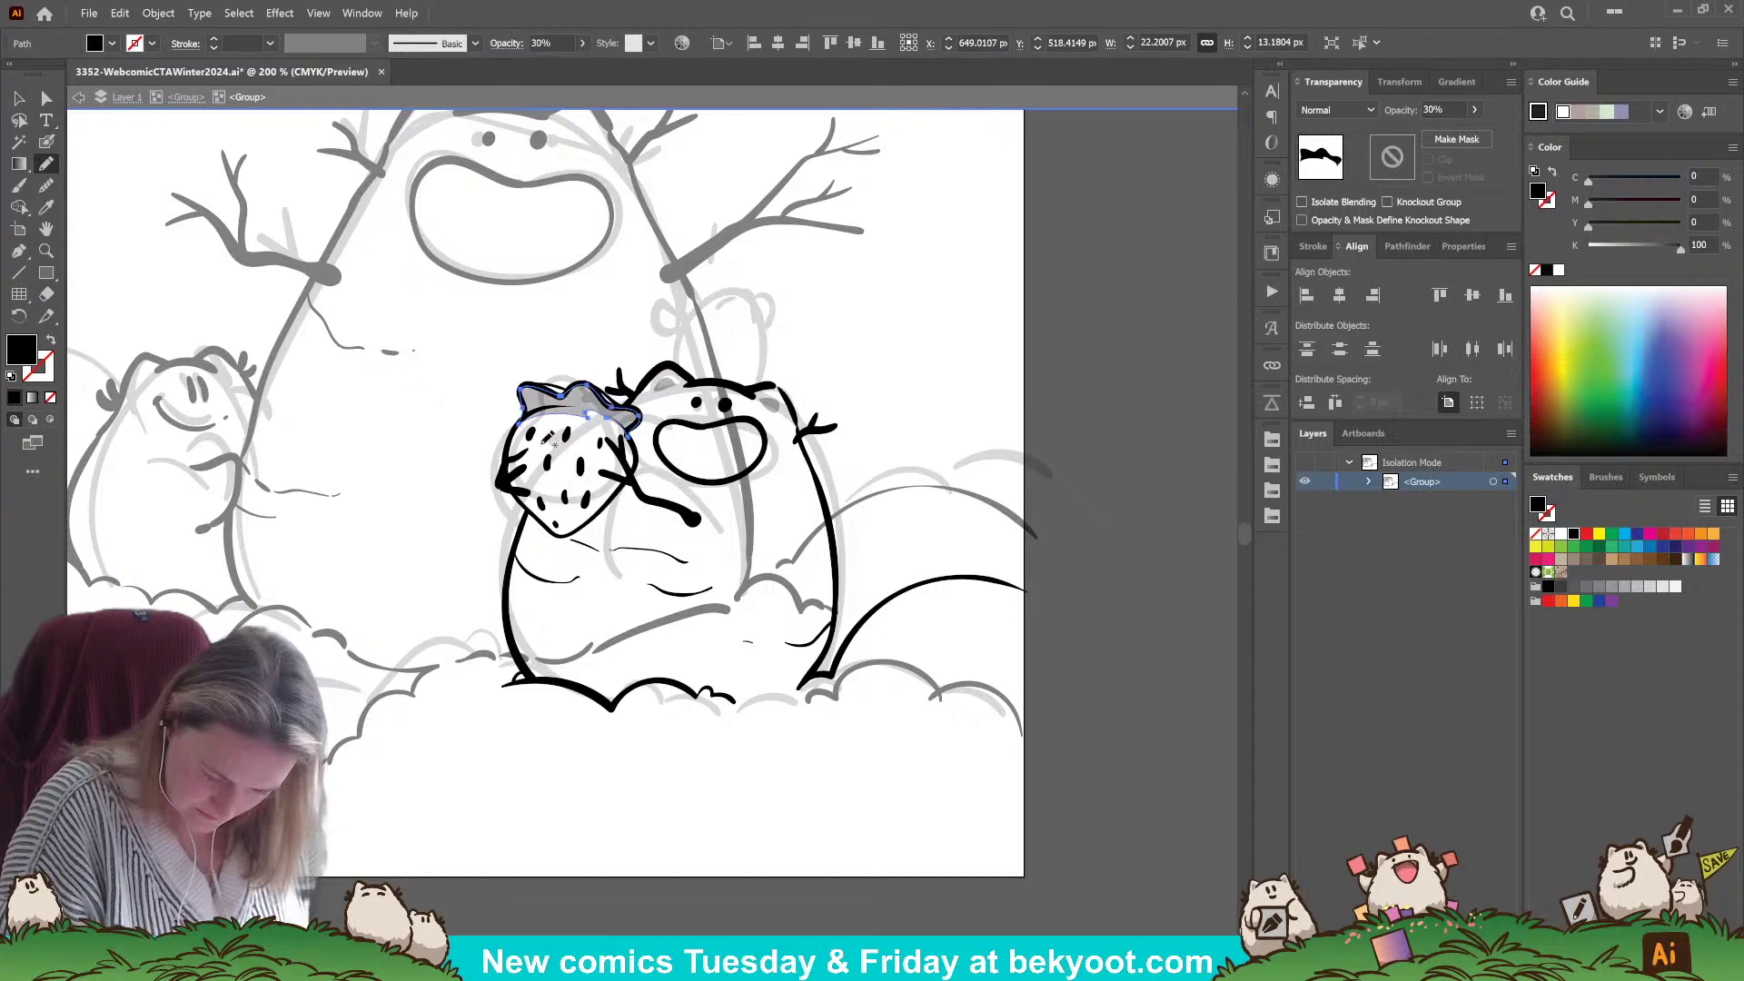
pyautogui.keyDown('ctrl'); pyautogui.click(639, 436); pyautogui.keyUp('ctrl')
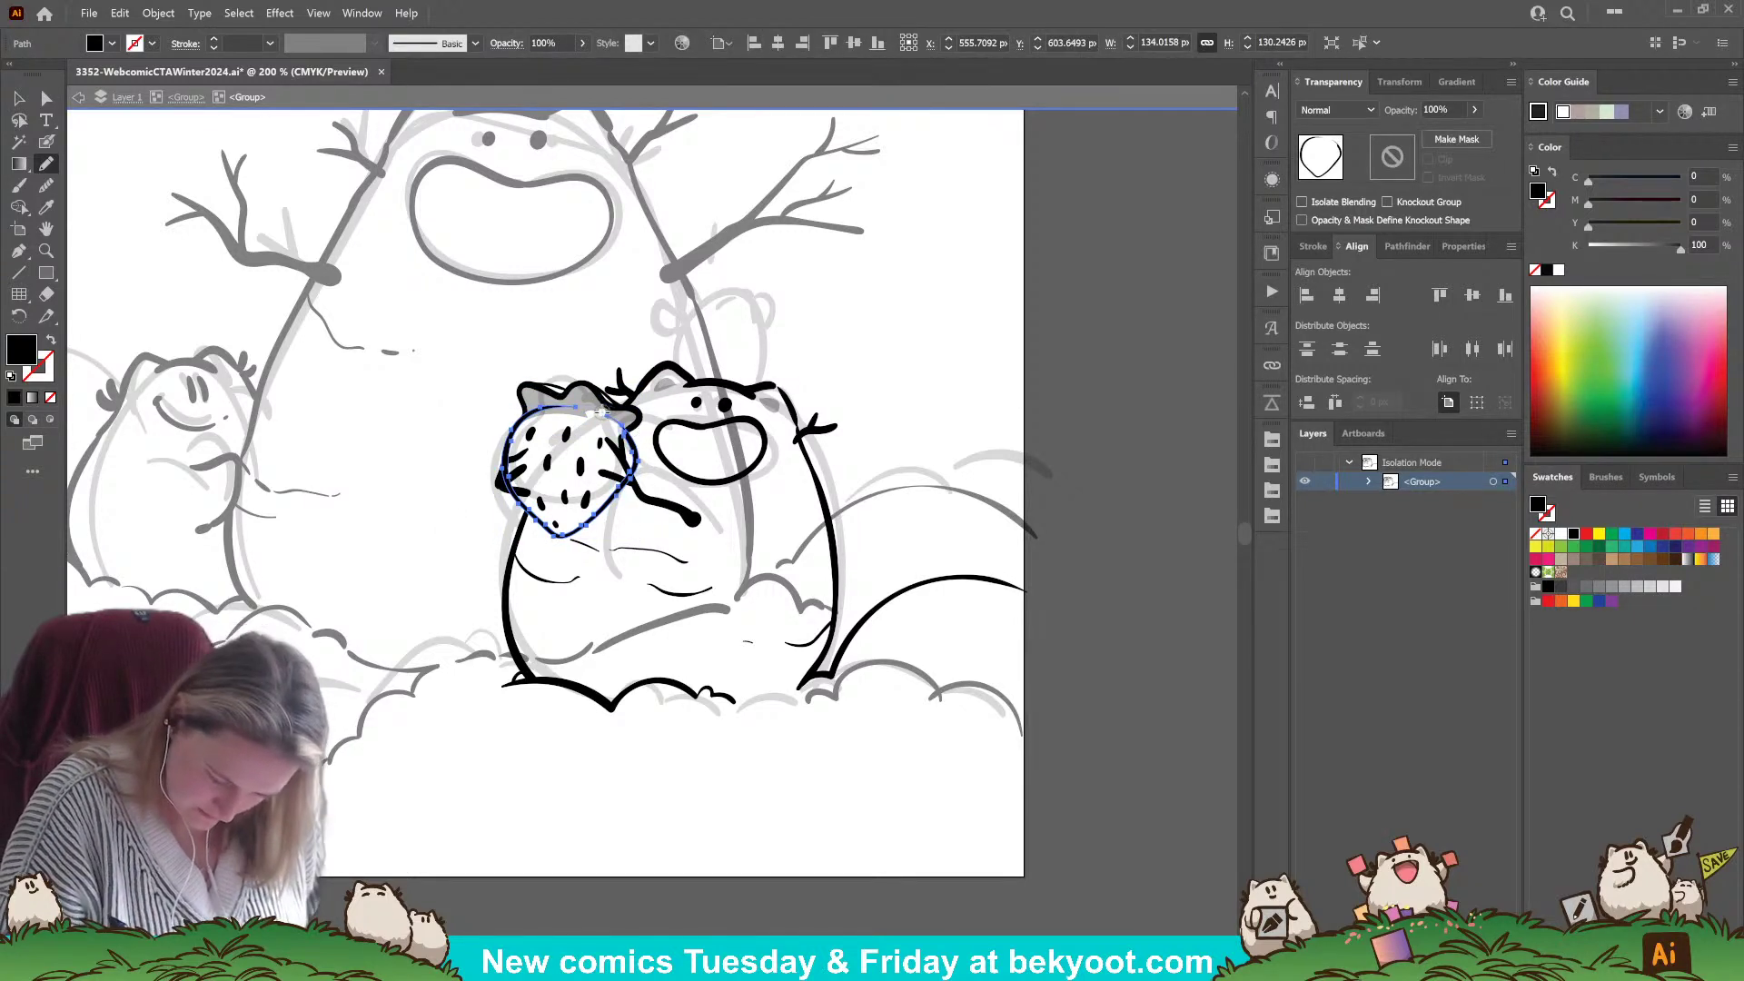
pyautogui.press('ctrl')
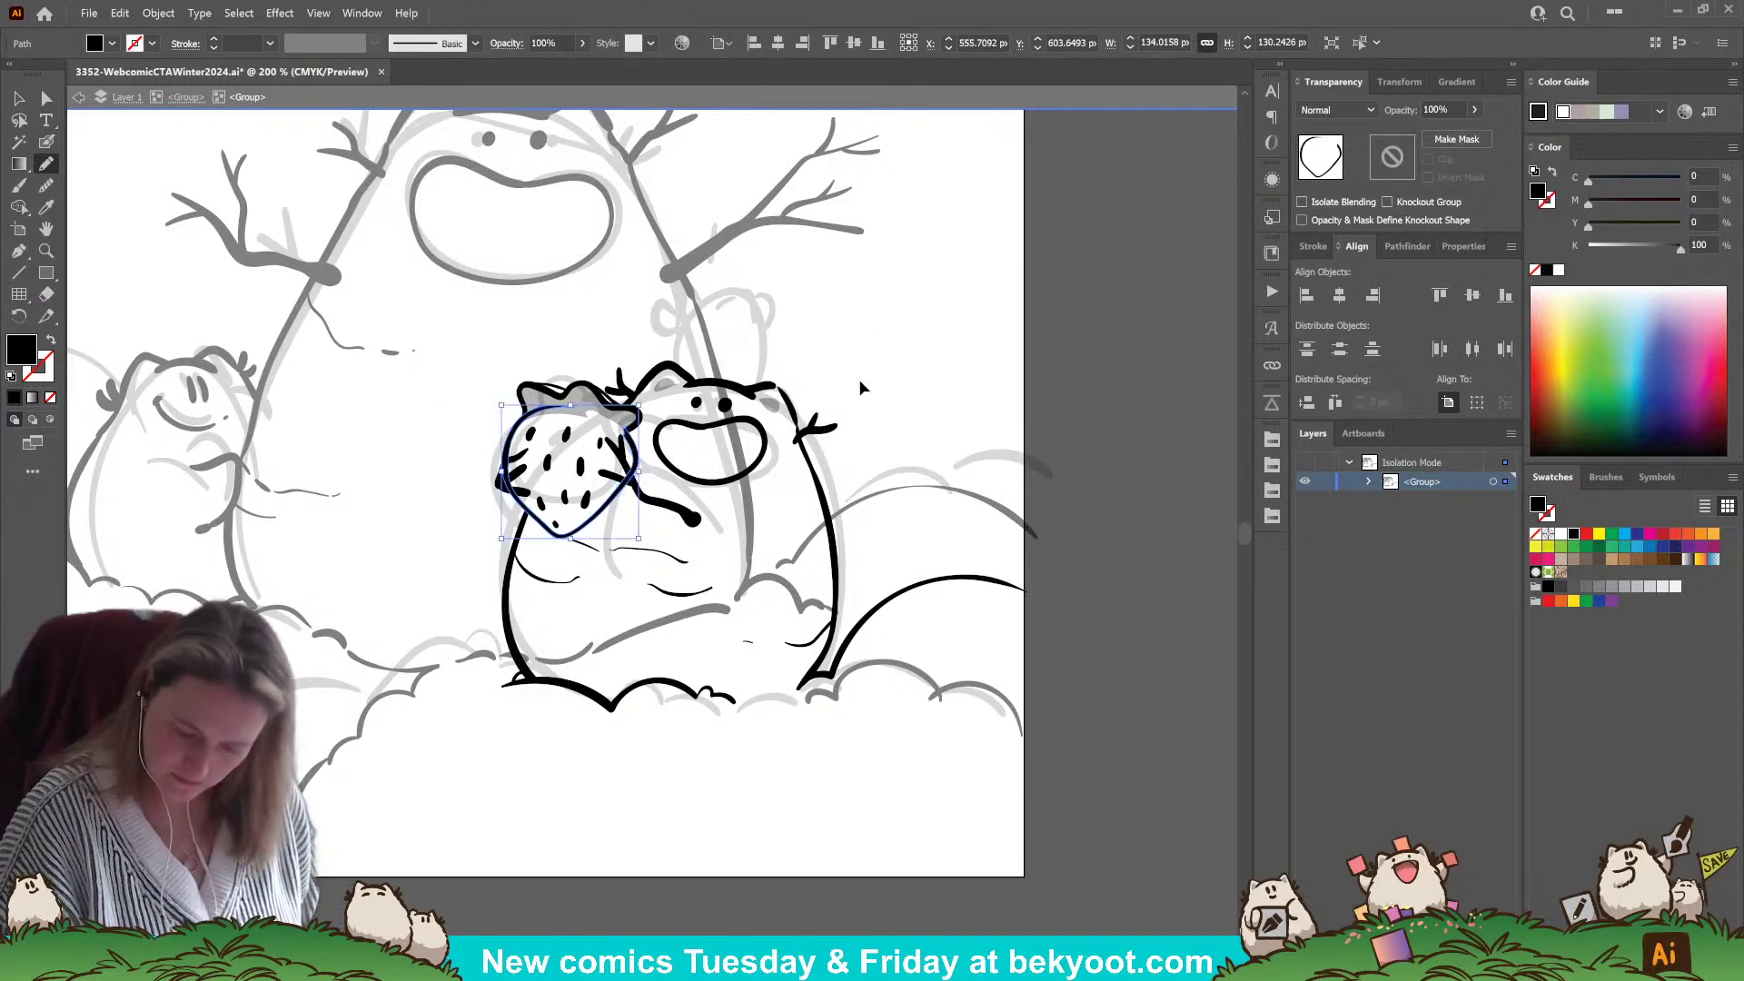
pyautogui.keyDown('ctrl'); pyautogui.click(865, 379); pyautogui.keyUp('ctrl')
# - Fill the front right character's open mouth with a black shape at 30% opacity
pyautogui.scroll(-1, 759, 506)
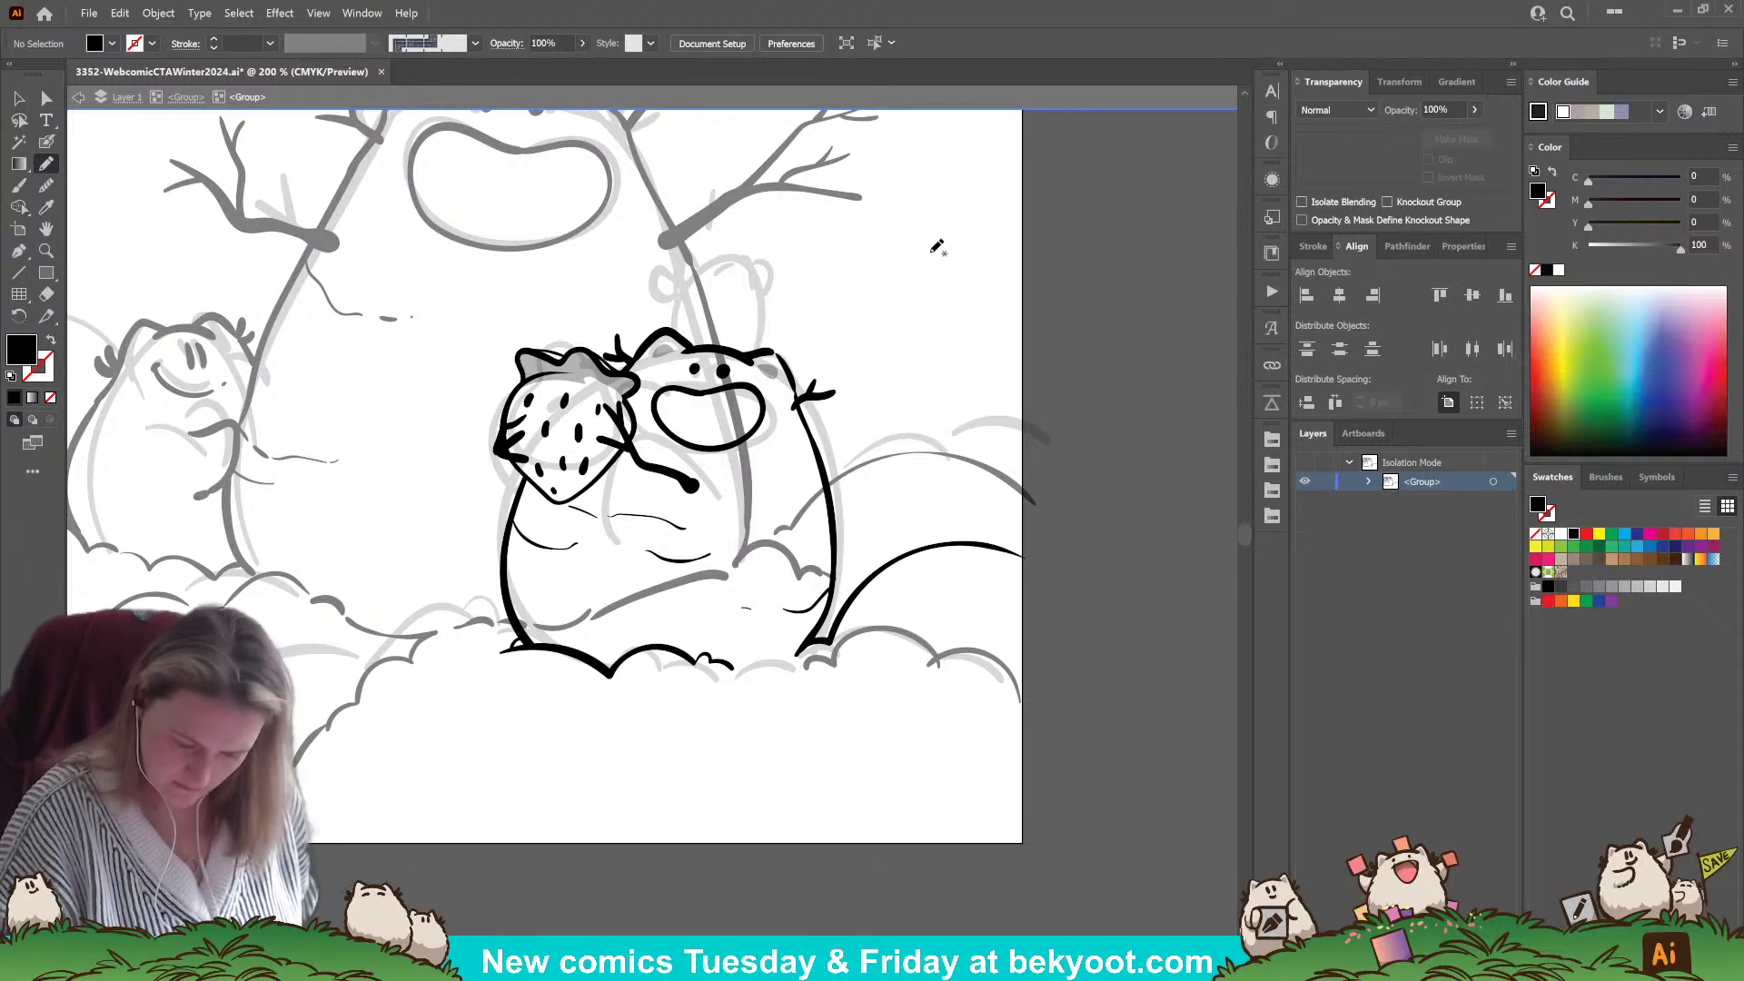
pyautogui.keyDown('ctrl'); pyautogui.click(670, 355); pyautogui.keyUp('ctrl')
pyautogui.moveTo(732, 391)
pyautogui.mouseDown()
pyautogui.moveTo(661, 389)
pyautogui.moveTo(674, 430)
pyautogui.moveTo(724, 445)
pyautogui.moveTo(763, 422)
pyautogui.moveTo(768, 387)
pyautogui.moveTo(719, 381)
pyautogui.mouseUp()
pyautogui.keyDown('ctrl'); pyautogui.click(903, 318); pyautogui.keyUp('ctrl')
pyautogui.scroll(-2, 437, 576)
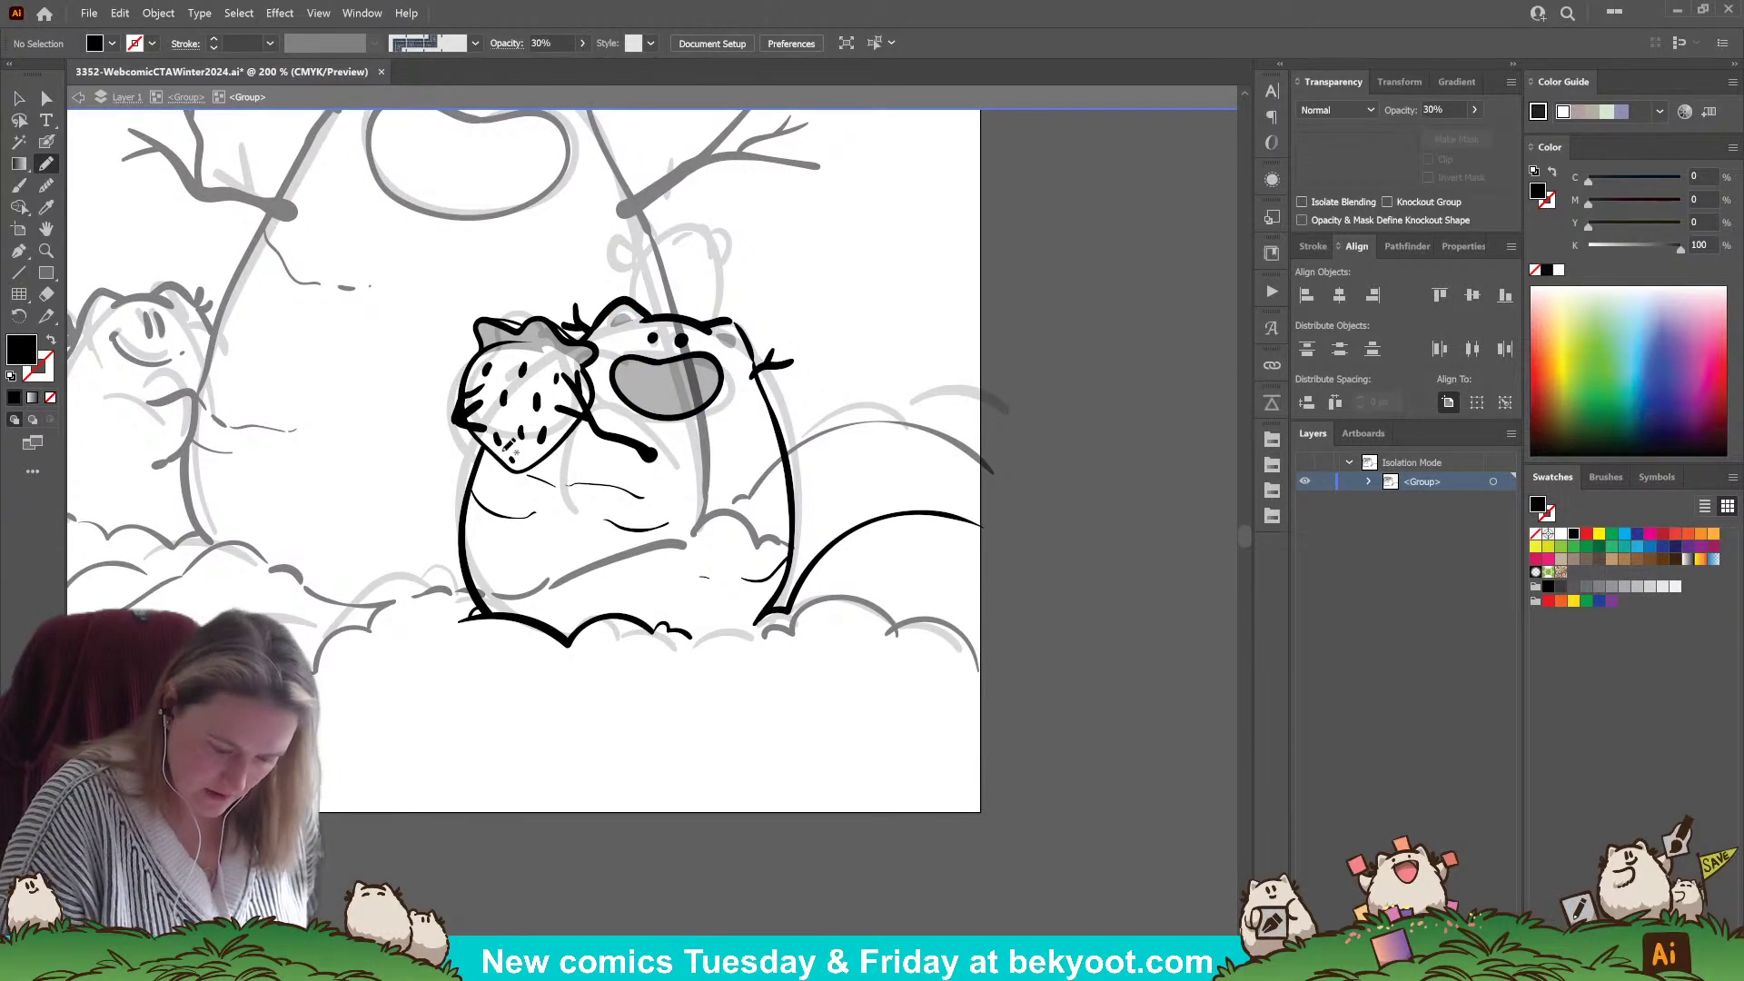
# - Draw a wavy shadow shape about 238 by 120 px across the body beneath the strawberry and set its opacity to 15%
pyautogui.moveTo(495, 440)
pyautogui.mouseDown()
pyautogui.moveTo(574, 425)
pyautogui.moveTo(564, 447)
pyautogui.moveTo(589, 473)
pyautogui.moveTo(707, 498)
pyautogui.moveTo(653, 529)
pyautogui.moveTo(538, 522)
pyautogui.moveTo(470, 546)
pyautogui.moveTo(492, 432)
pyautogui.mouseUp()
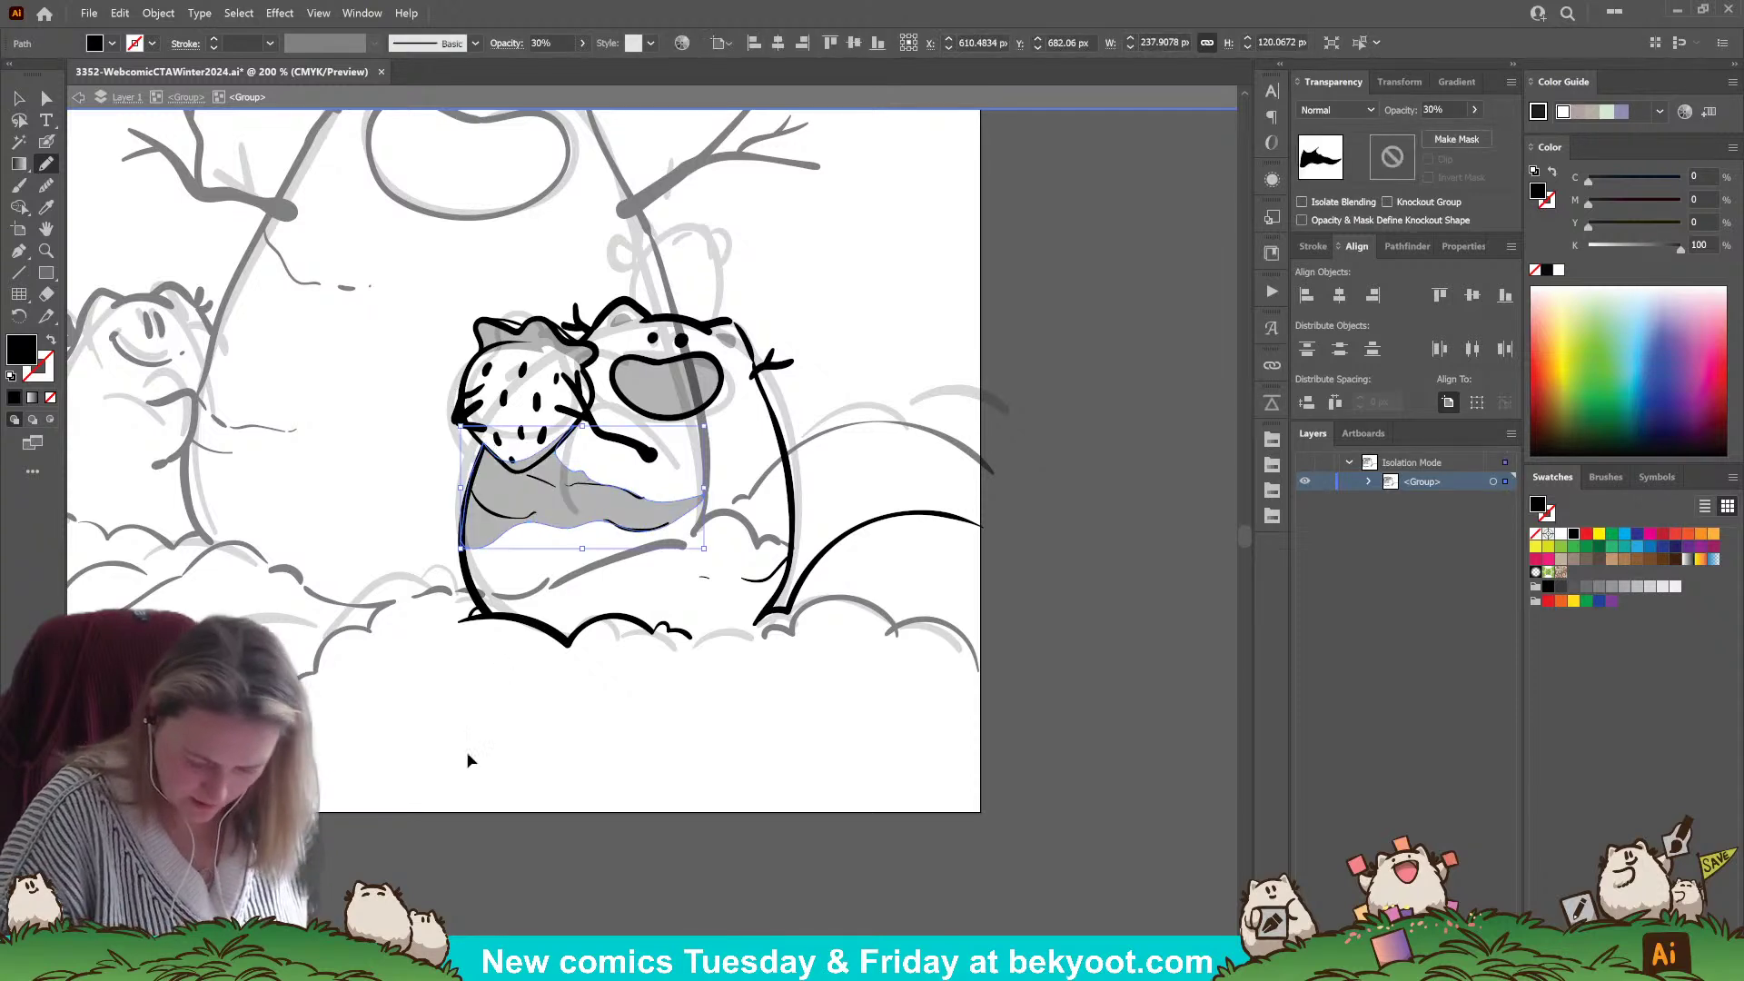
pyautogui.click(1345, 132)
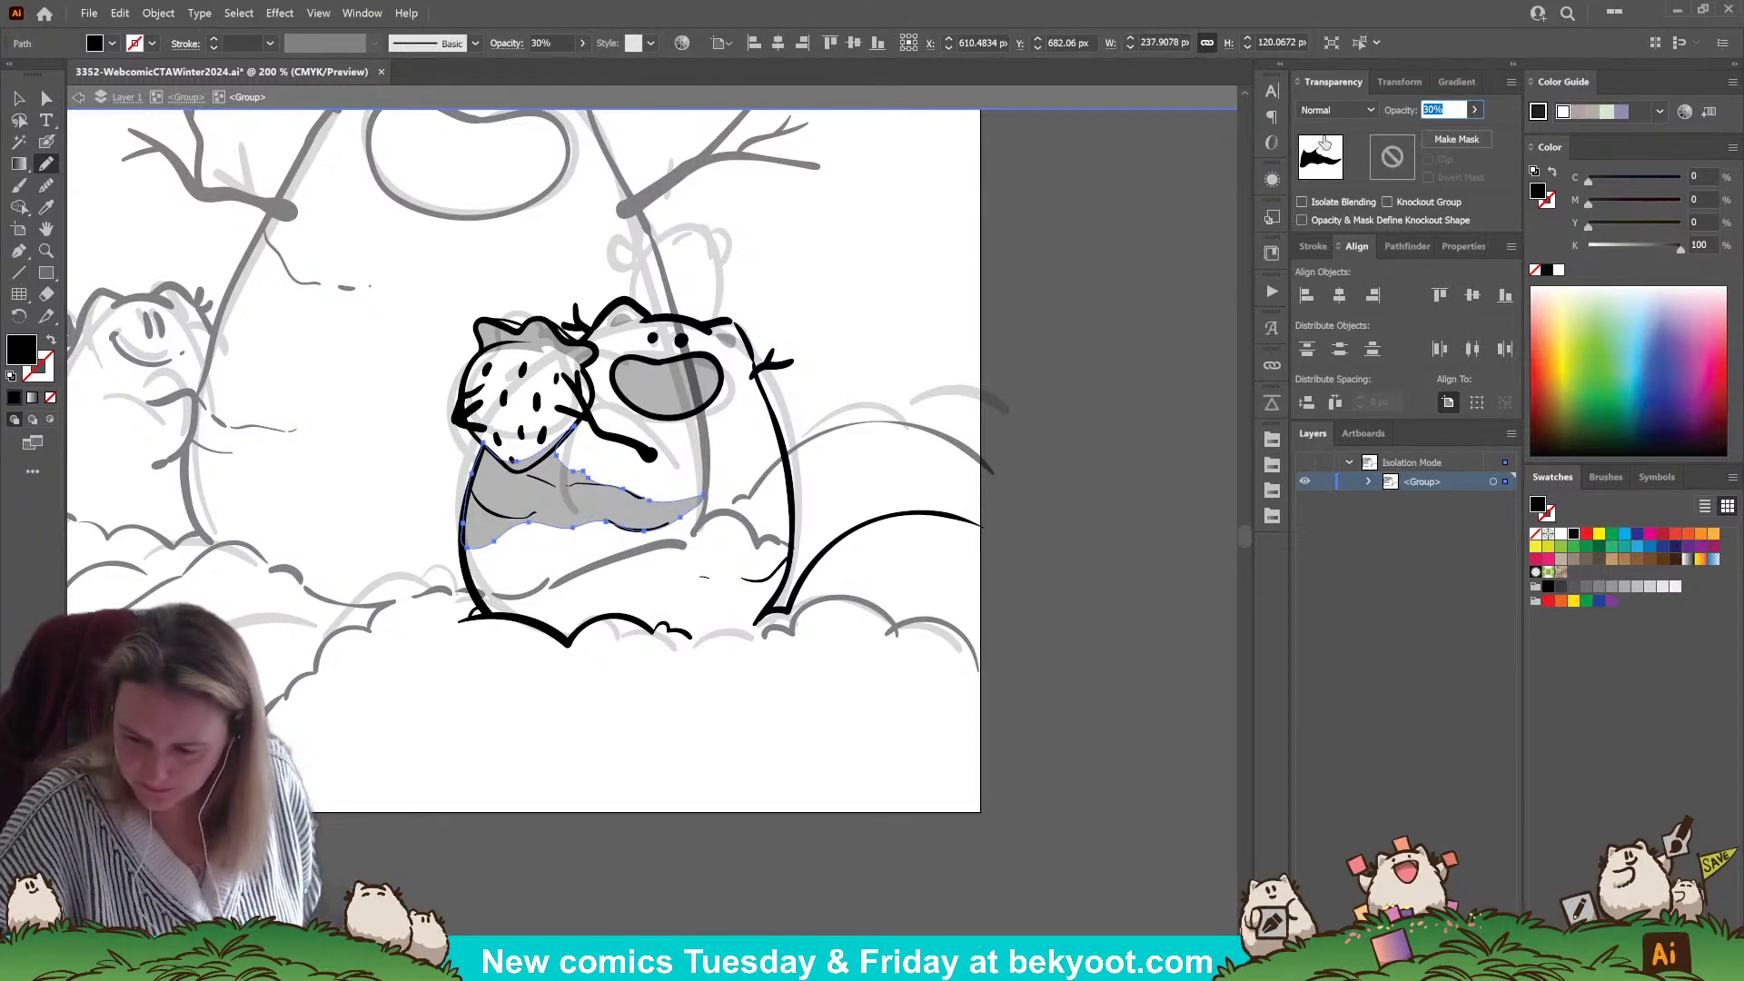
pyautogui.write('15')
pyautogui.press('Return')
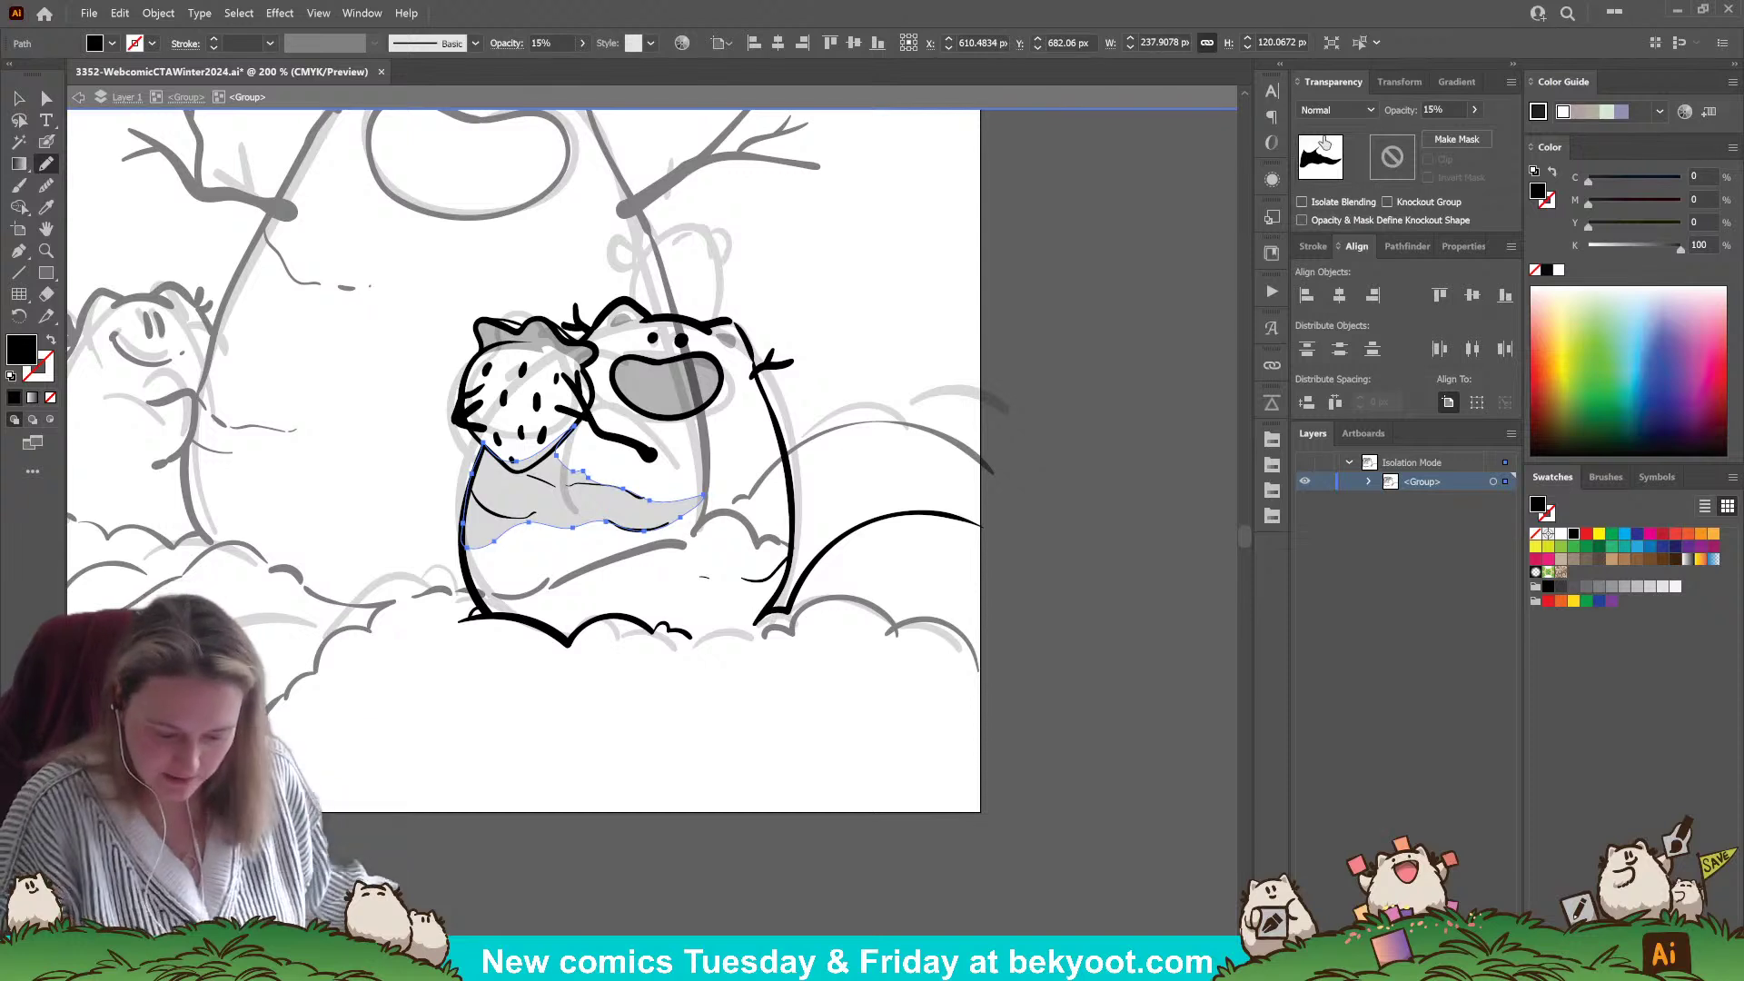
# - Ink faint broken crease lines at 15% opacity along the lower edge of the body shadow and undo the last stroke
pyautogui.click(46, 141)
pyautogui.hotkey('ctrl', 'shift', 'a')
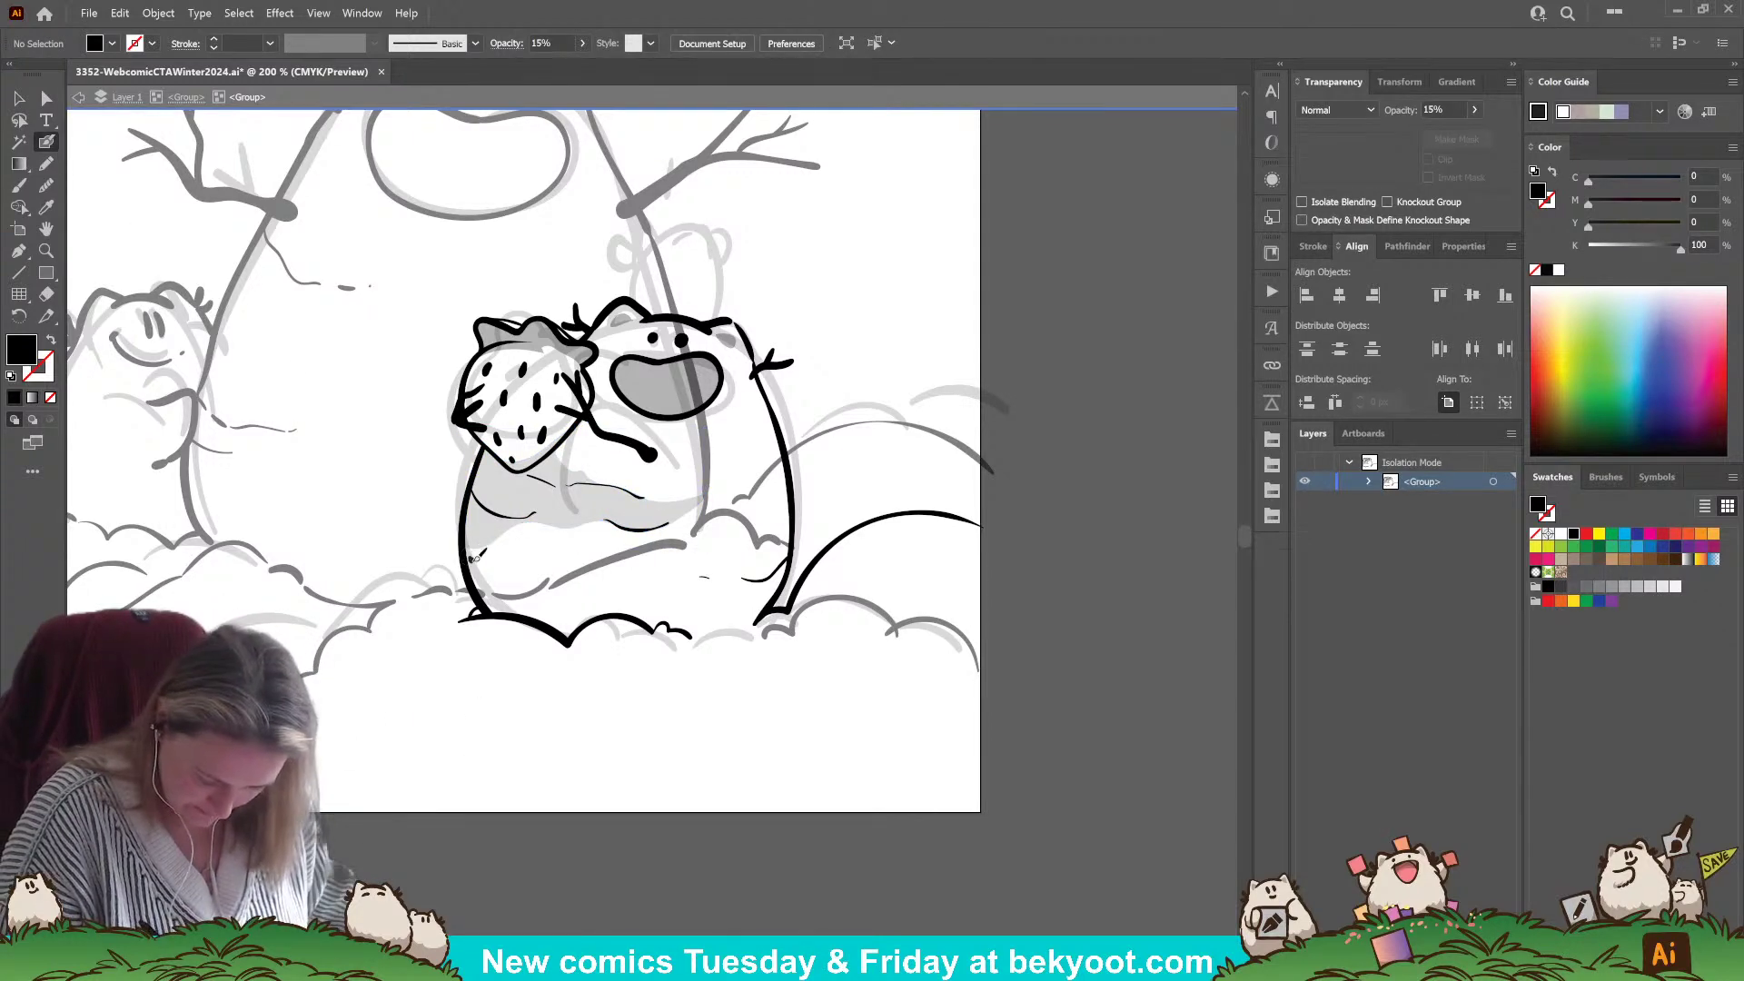
pyautogui.hotkey('shift', 'x')
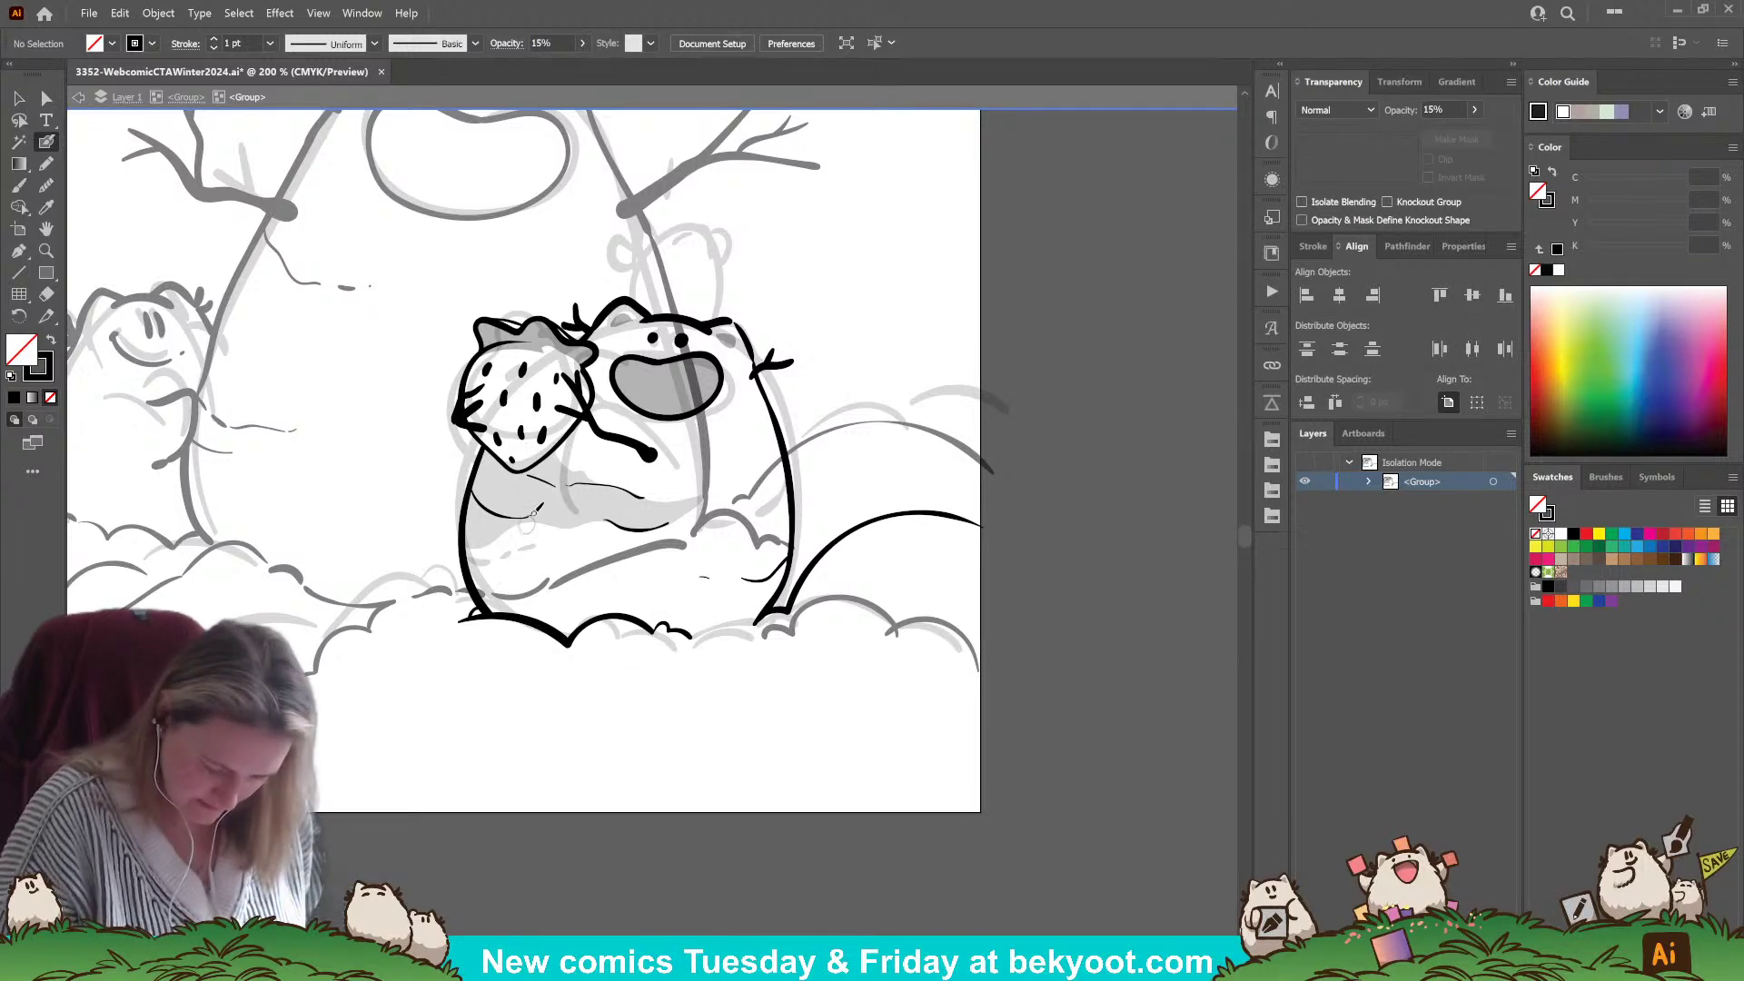
pyautogui.moveTo(491, 543); pyautogui.dragTo(611, 529)
pyautogui.hotkey('ctrl', 'z')
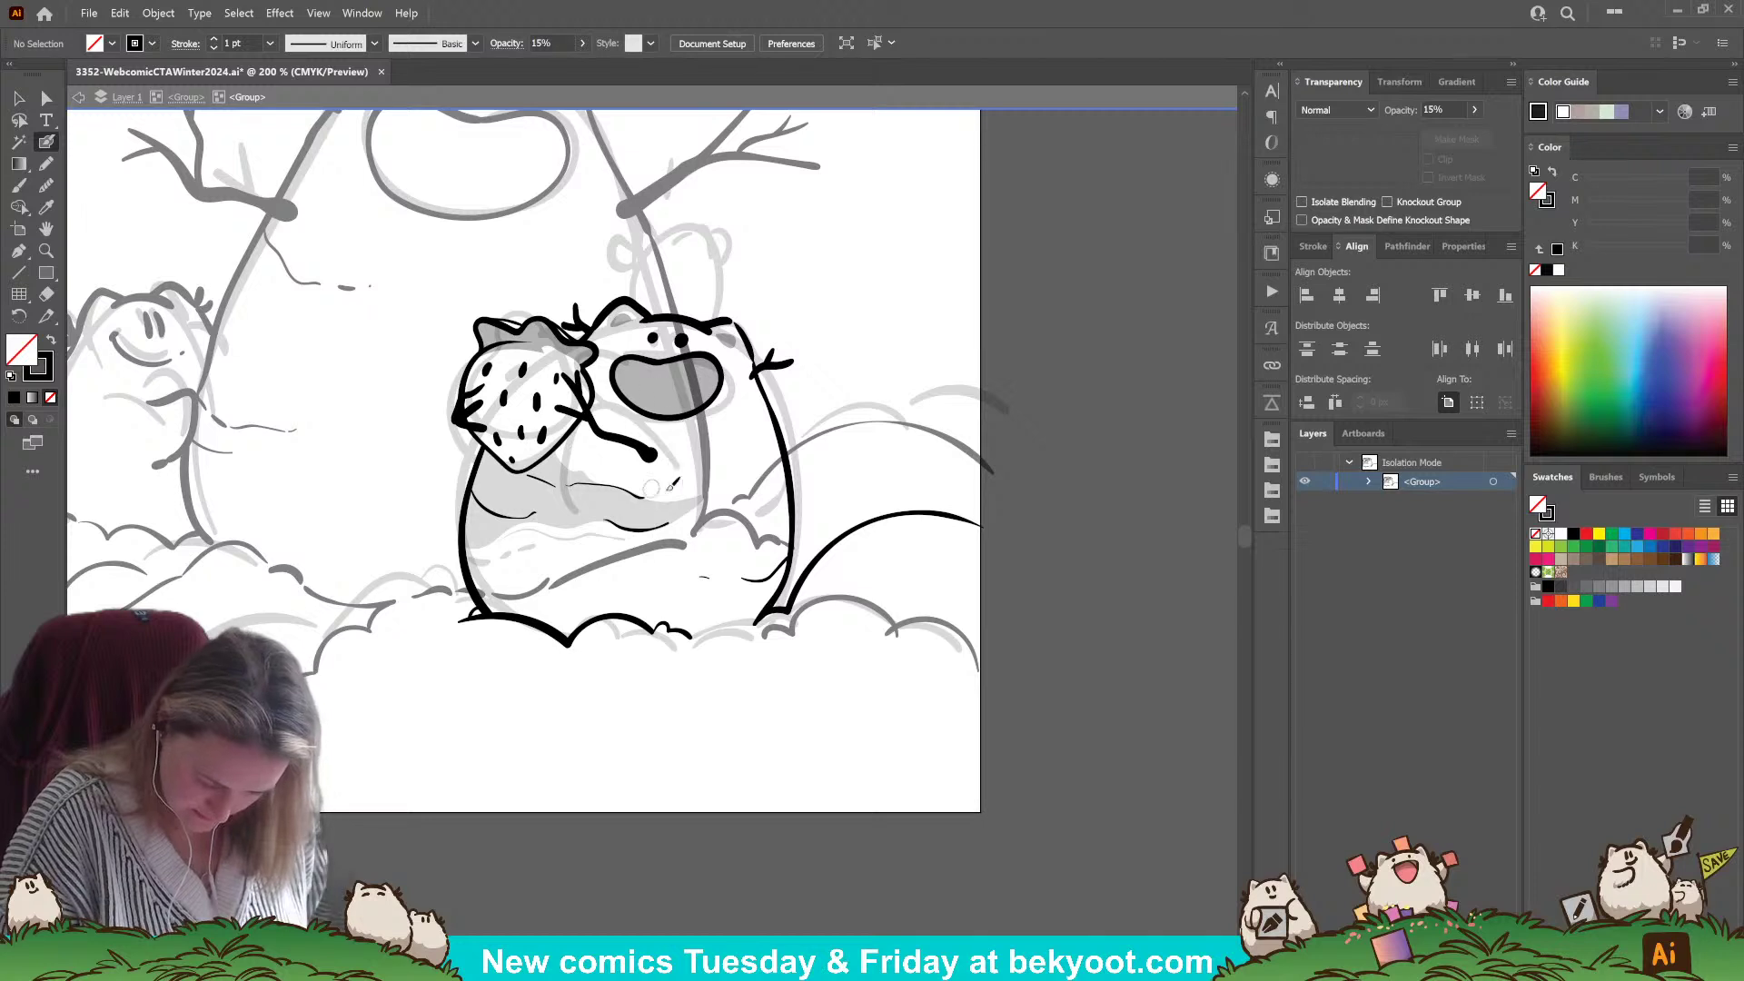
# - Set the opacity of the front right character's inked body crease lines to 30%
pyautogui.press('v')
pyautogui.click(506, 529)
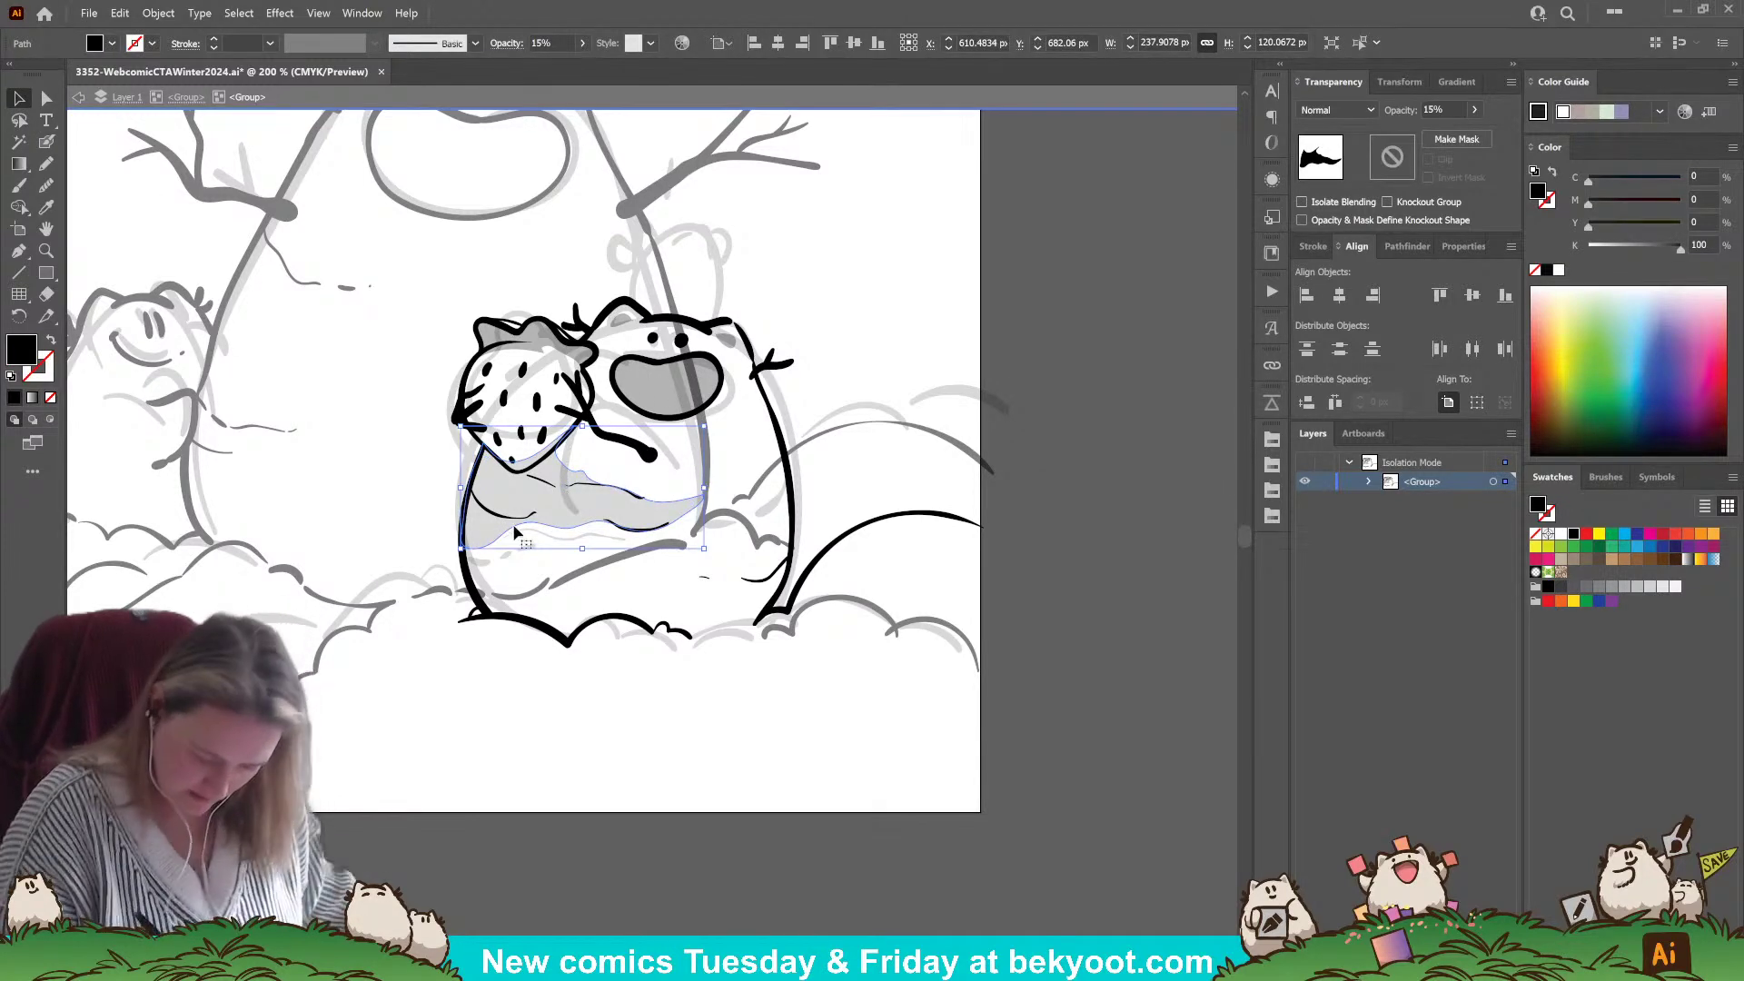
pyautogui.click(536, 495)
pyautogui.keyDown('shift'); pyautogui.click(599, 490); pyautogui.keyUp('shift')
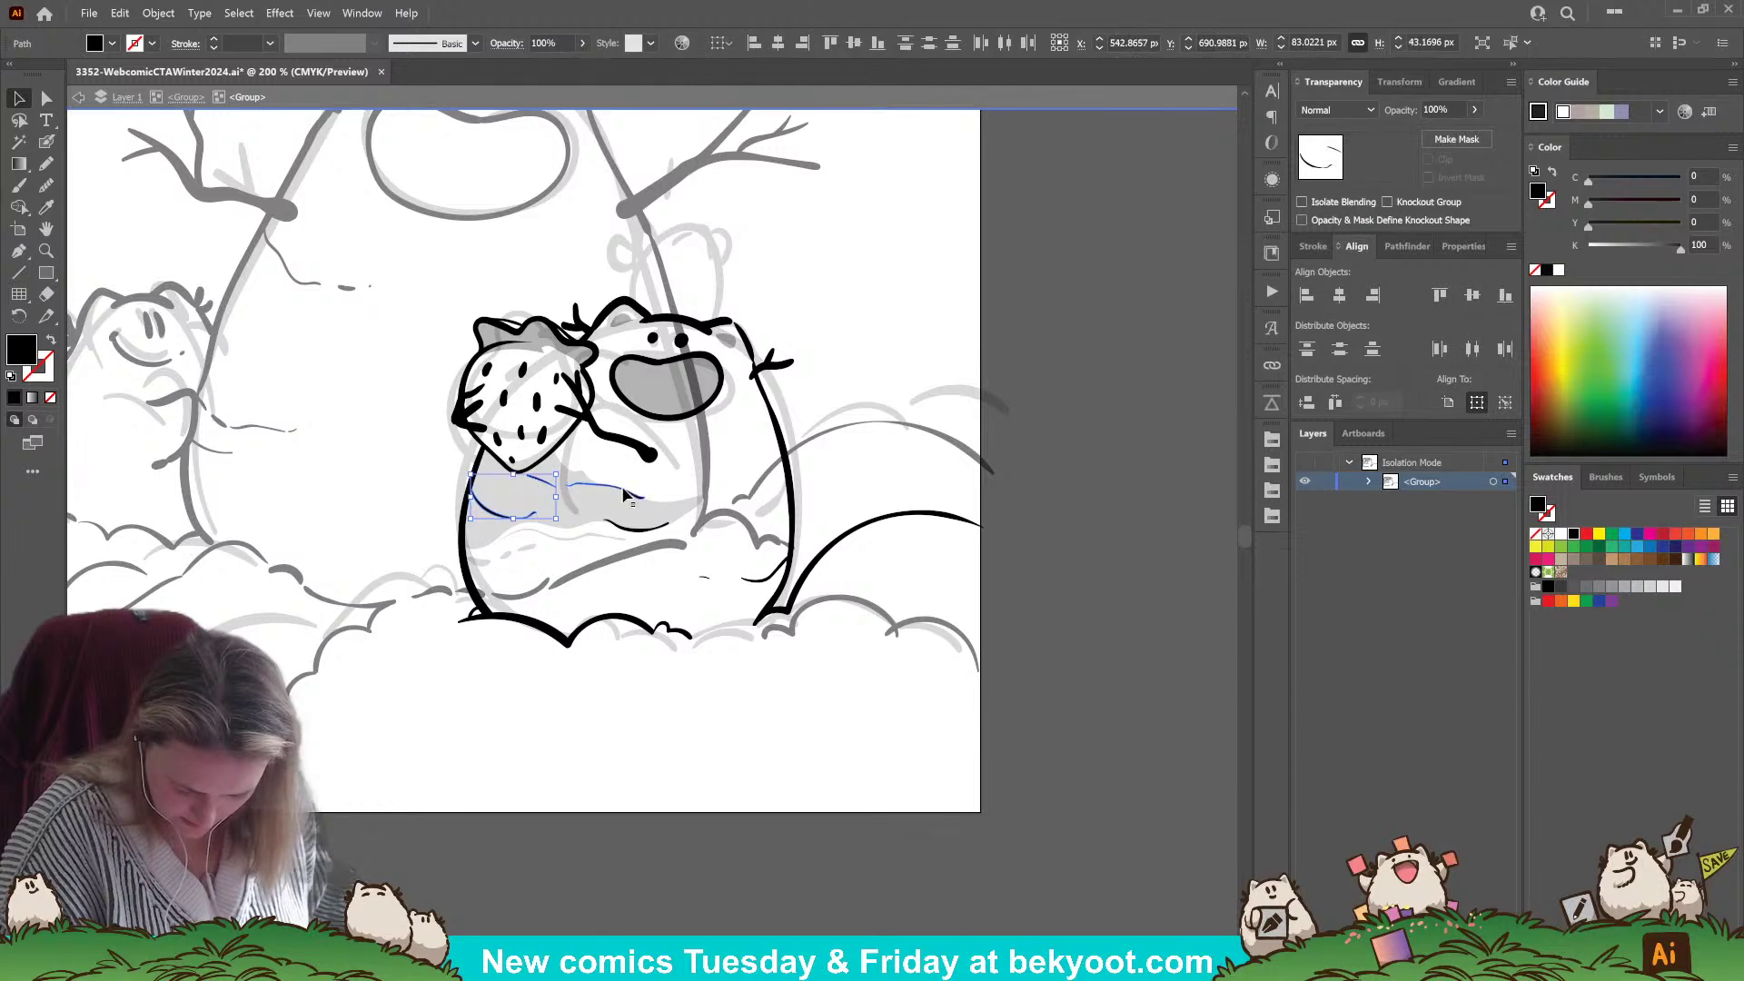
pyautogui.keyDown('shift'); pyautogui.click(641, 525); pyautogui.keyUp('shift')
pyautogui.keyDown('shift'); pyautogui.click(767, 570); pyautogui.keyUp('shift')
pyautogui.keyDown('shift'); pyautogui.click(704, 579); pyautogui.keyUp('shift')
pyautogui.click(1442, 110)
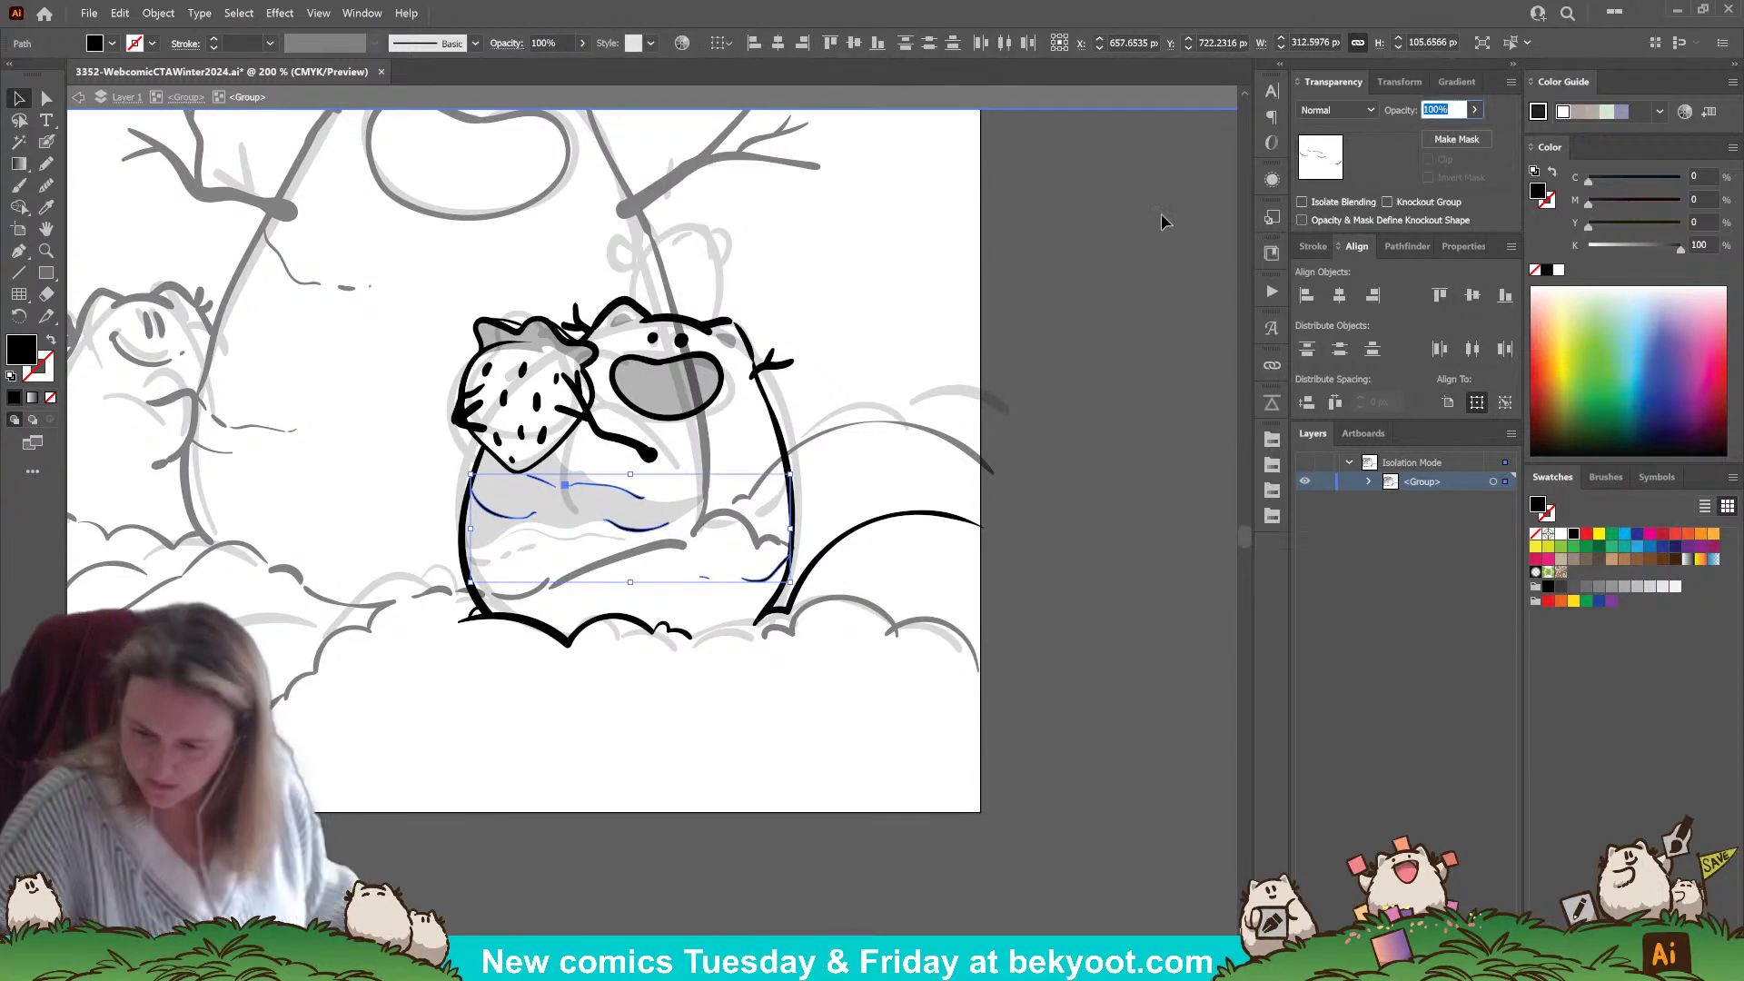
pyautogui.write('30')
pyautogui.press('Return')
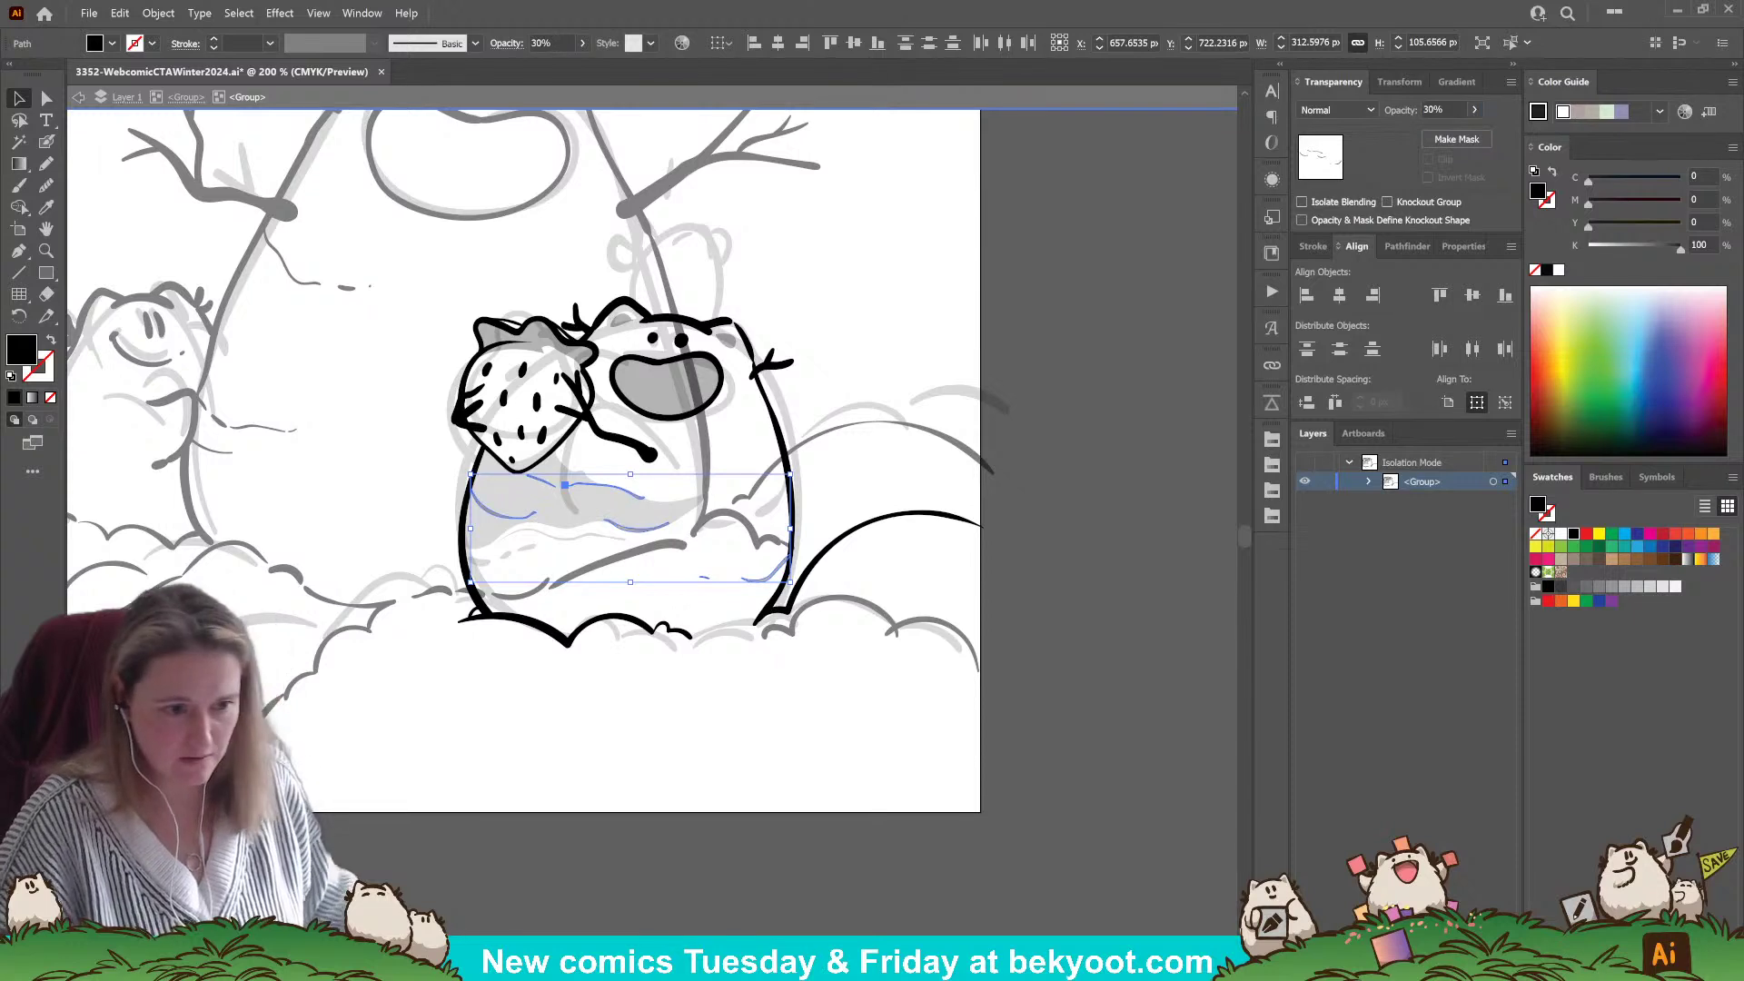
pyautogui.click(814, 378)
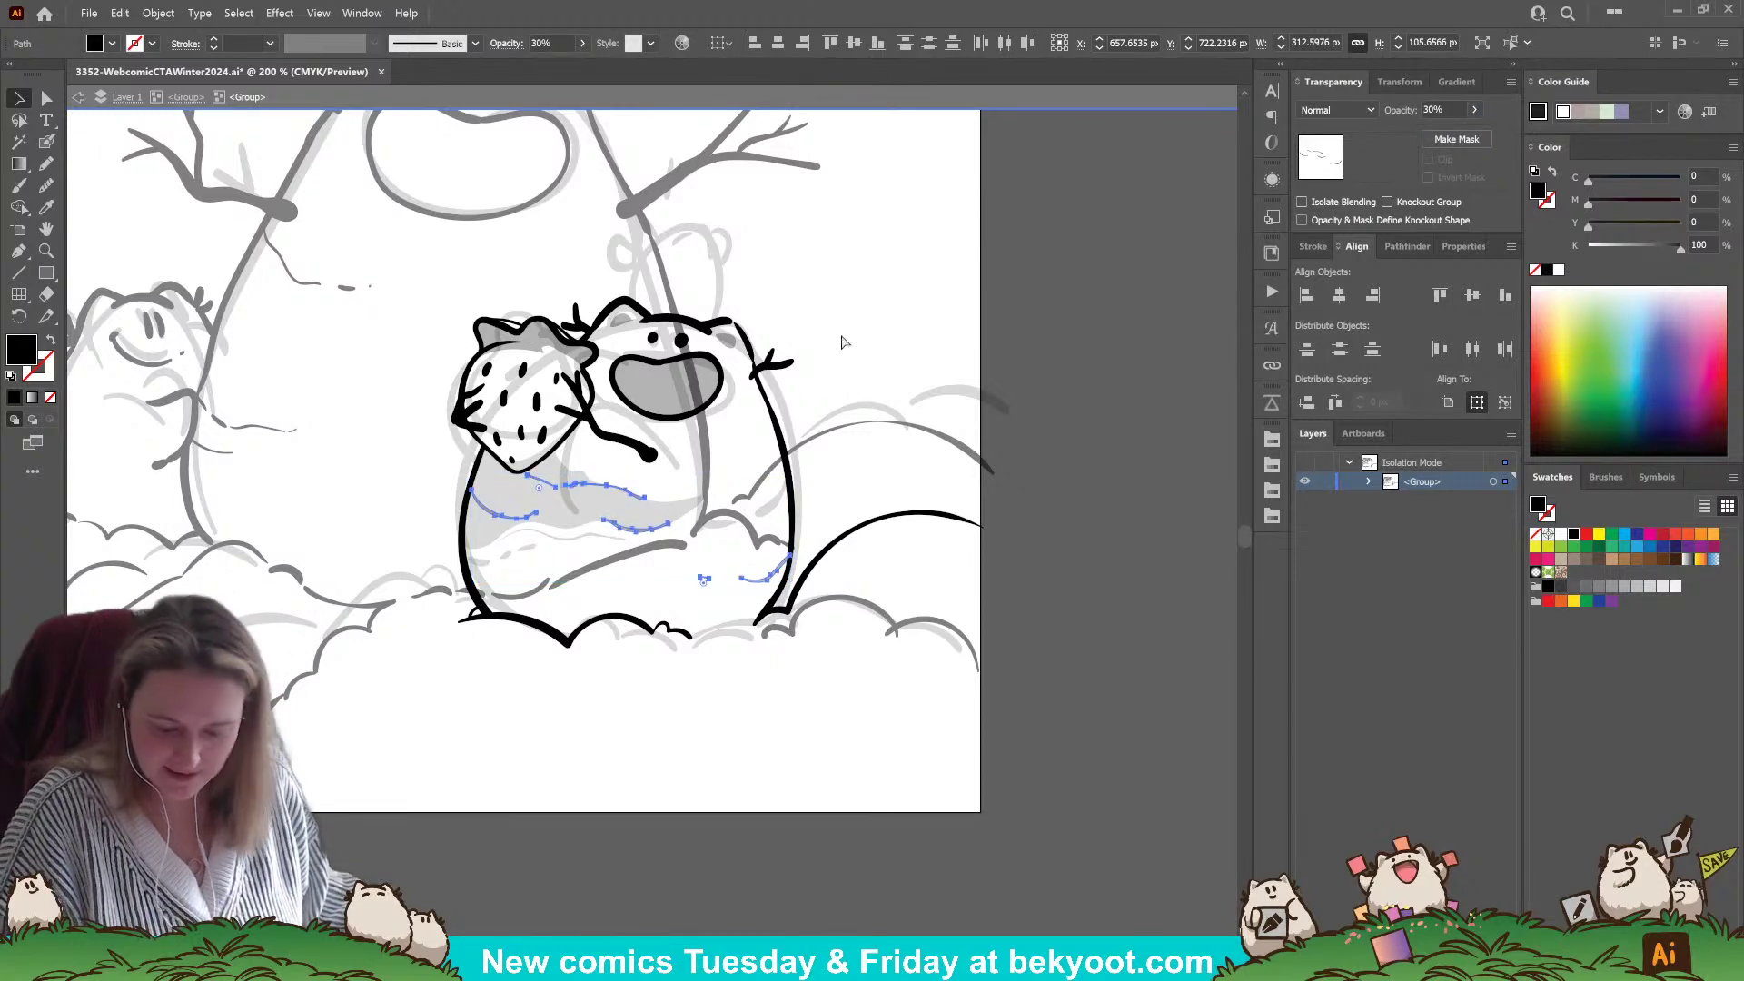
# - Ink a small faint crease at 30% opacity beside the front right character's raised arm
pyautogui.scroll(1, 721, 515)
pyautogui.click(46, 140)
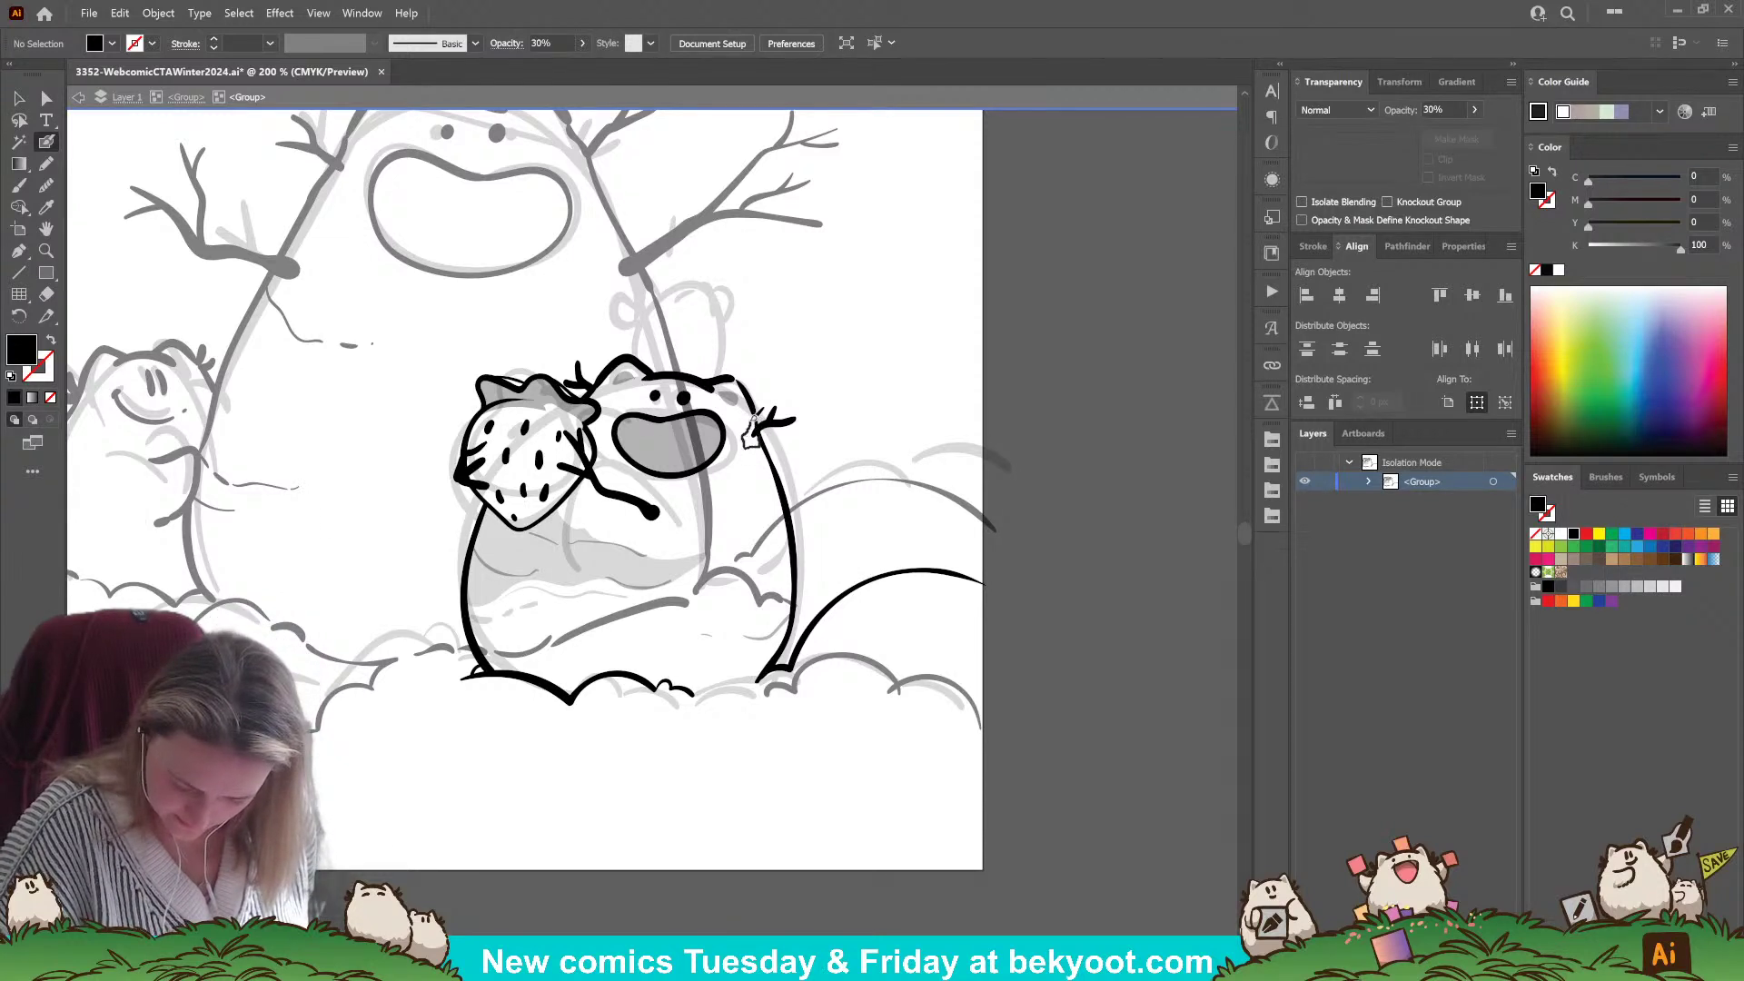
pyautogui.hotkey('shift', 'x')
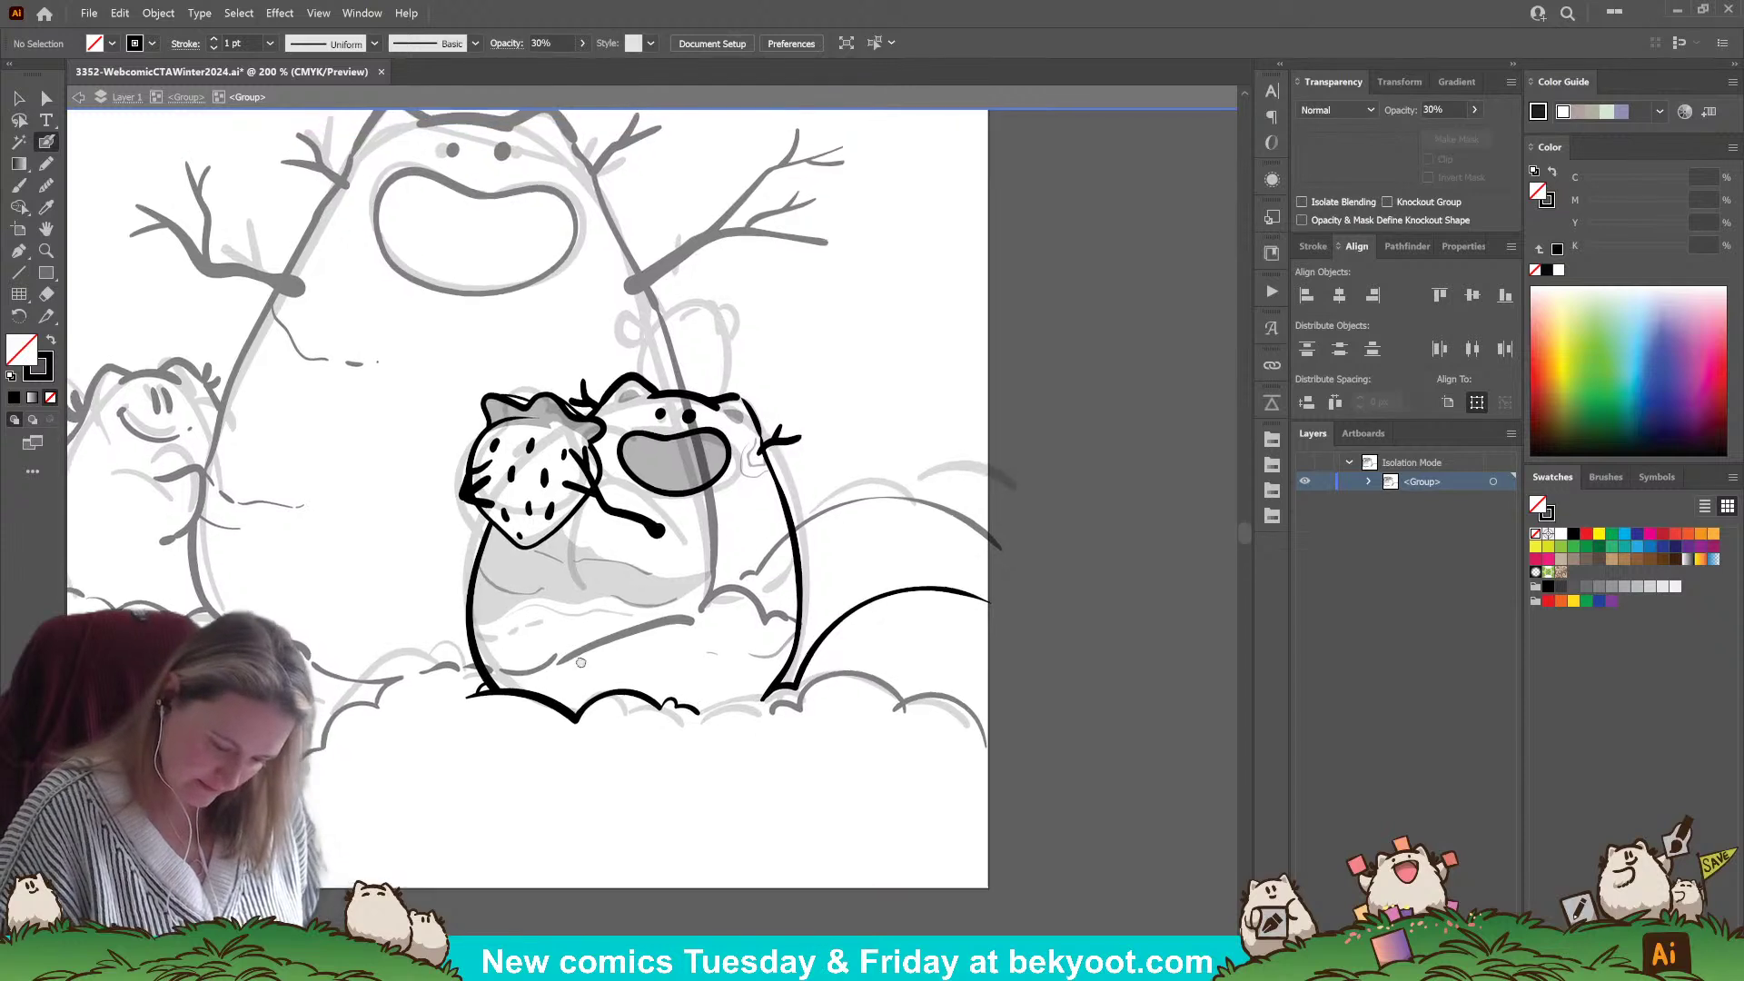
# - Touch up the strawberry's lower right outline near the character's hand and deselect it
pyautogui.scroll(1, 590, 545)
pyautogui.moveTo(502, 491); pyautogui.dragTo(586, 501)
pyautogui.click(589, 496)
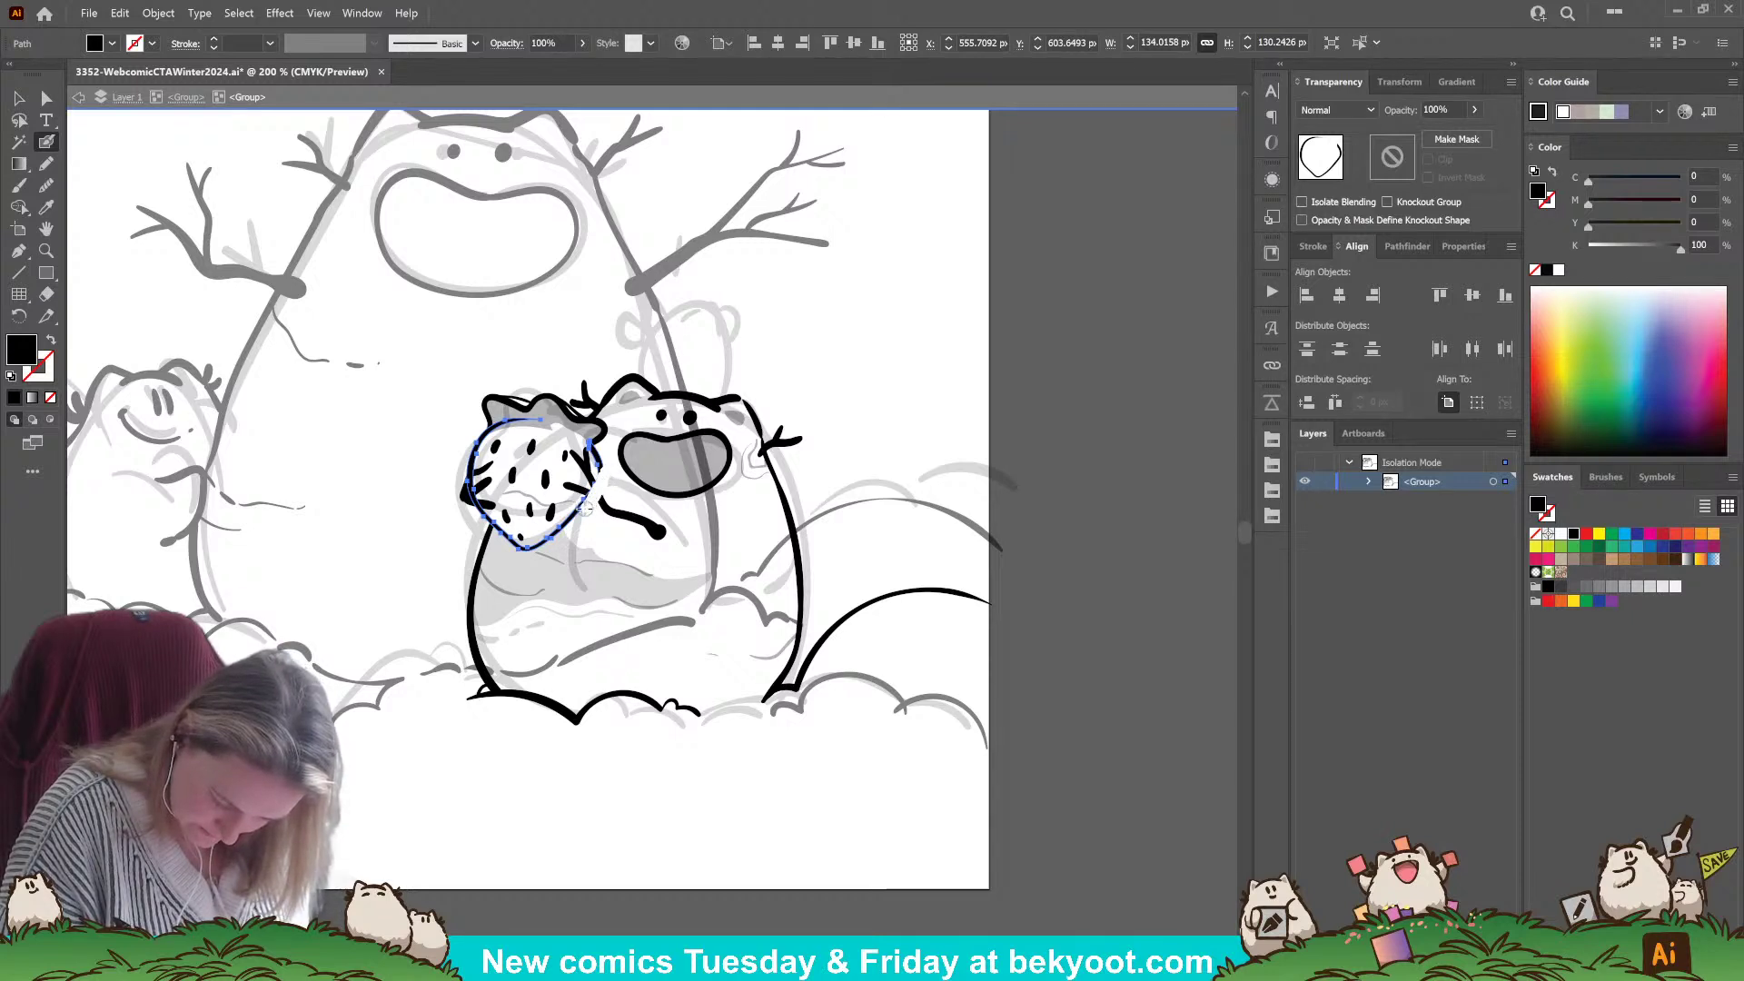
pyautogui.moveTo(576, 521); pyautogui.dragTo(567, 534)
pyautogui.keyDown('ctrl'); pyautogui.click(591, 820); pyautogui.keyUp('ctrl')
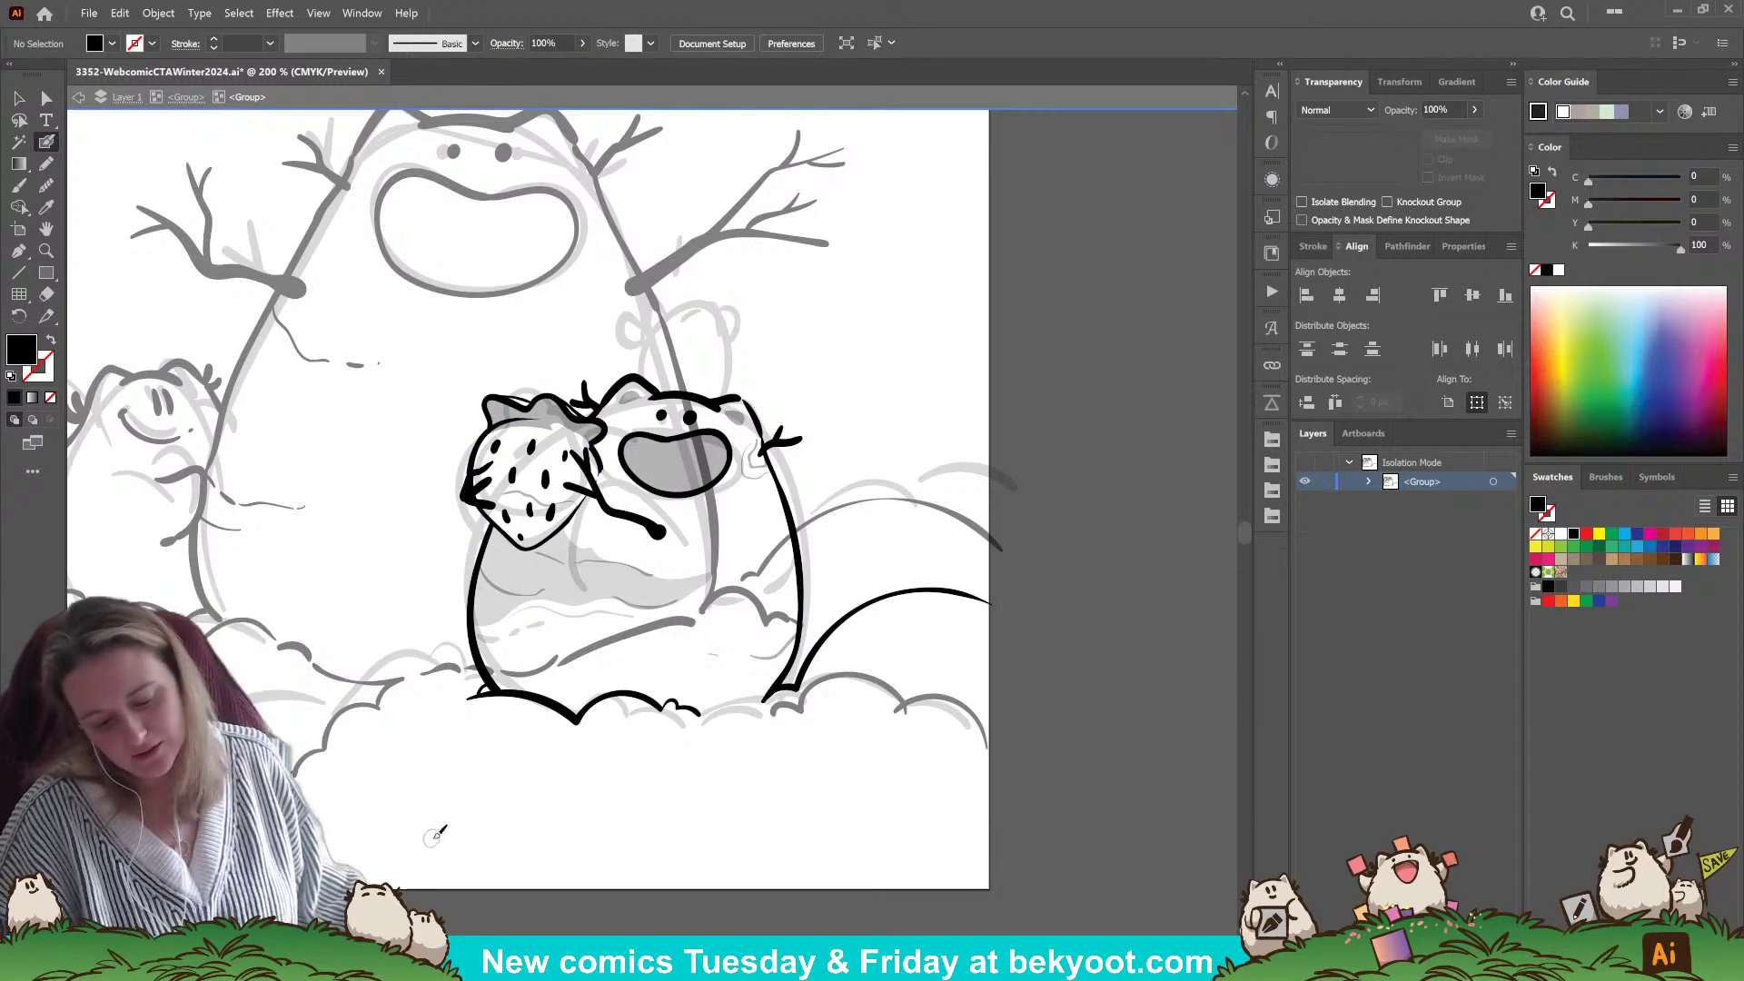
# - Smooth the arm and finger strokes beside the strawberry and the strawberry's outline on the creature holding it
pyautogui.keyDown('ctrl'); pyautogui.click(597, 457); pyautogui.keyUp('ctrl')
pyautogui.hotkey('shift', 'e')
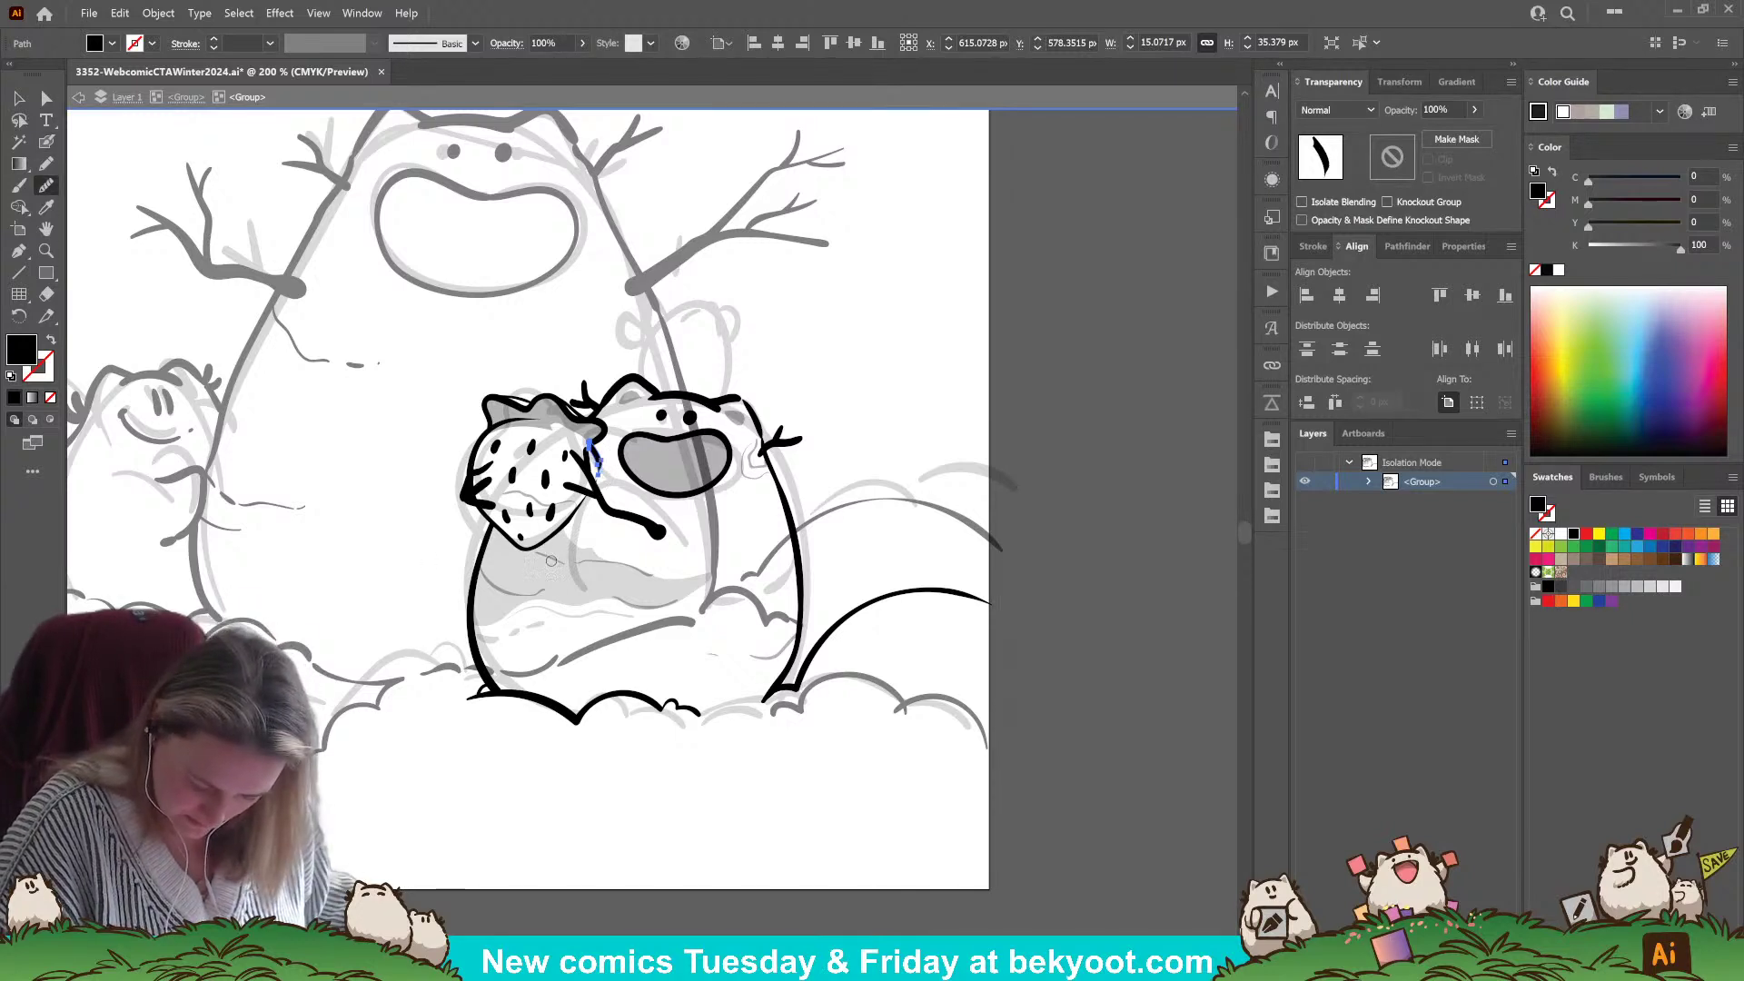
pyautogui.keyDown('ctrl'); pyautogui.click(565, 605); pyautogui.keyUp('ctrl')
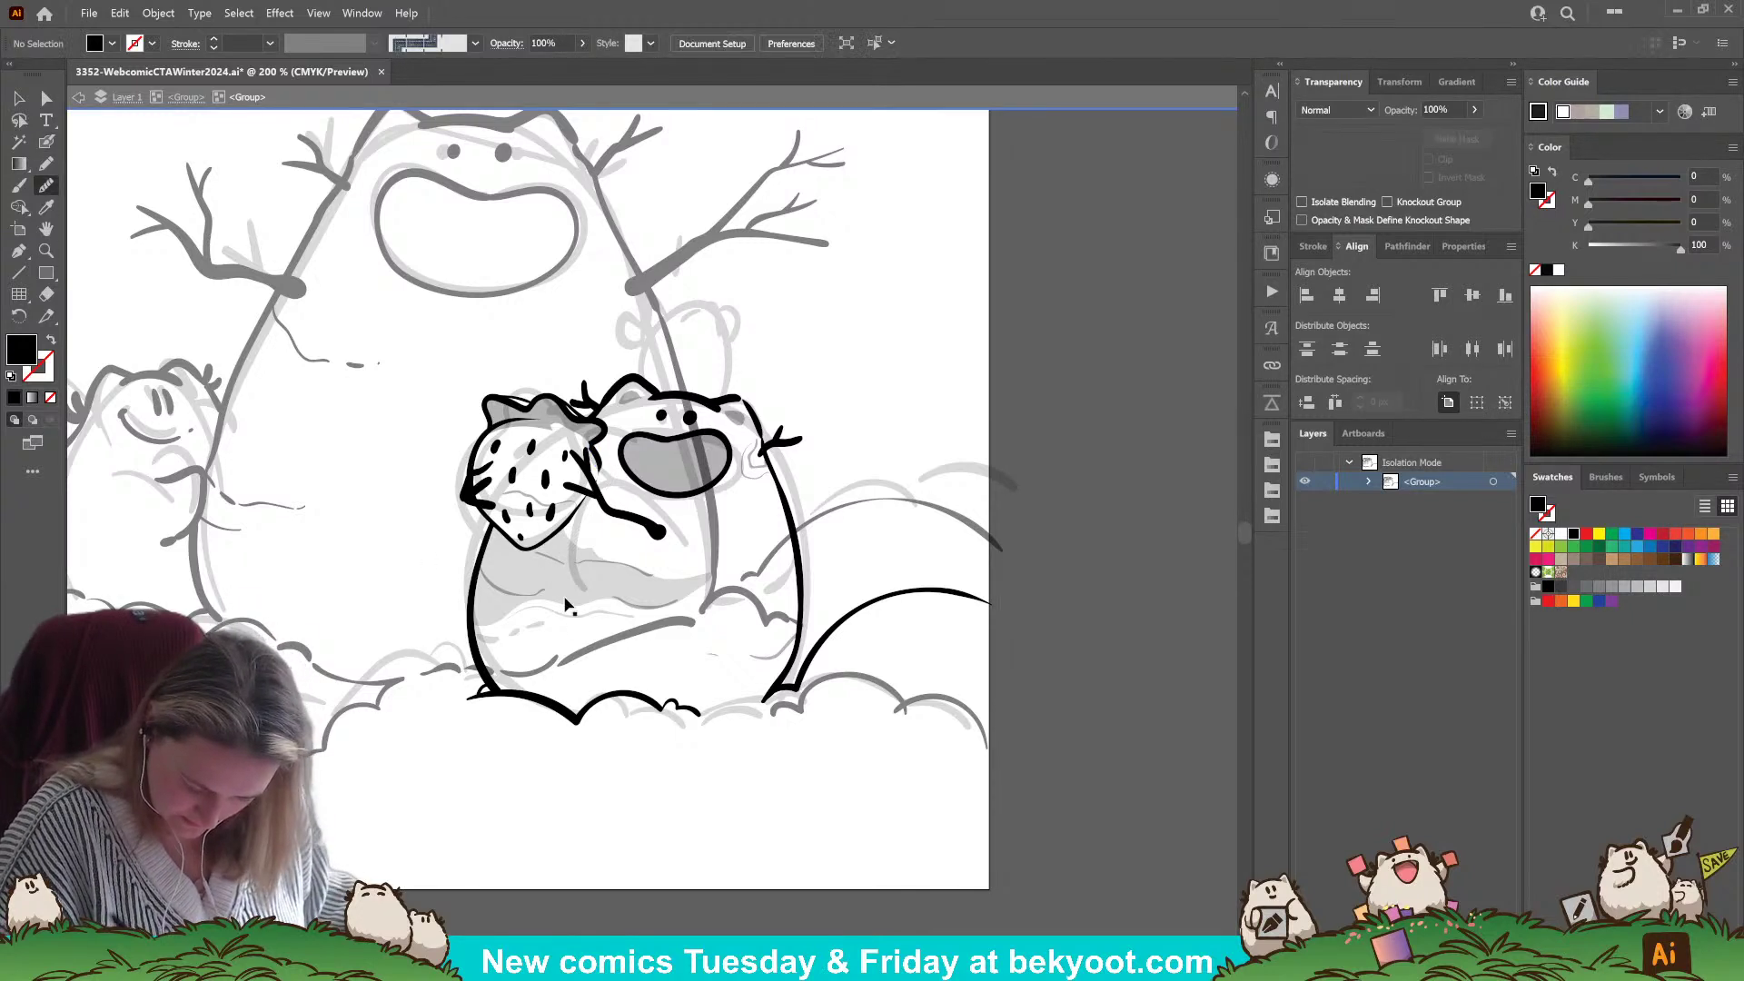
pyautogui.keyDown('ctrl'); pyautogui.click(597, 491); pyautogui.keyUp('ctrl')
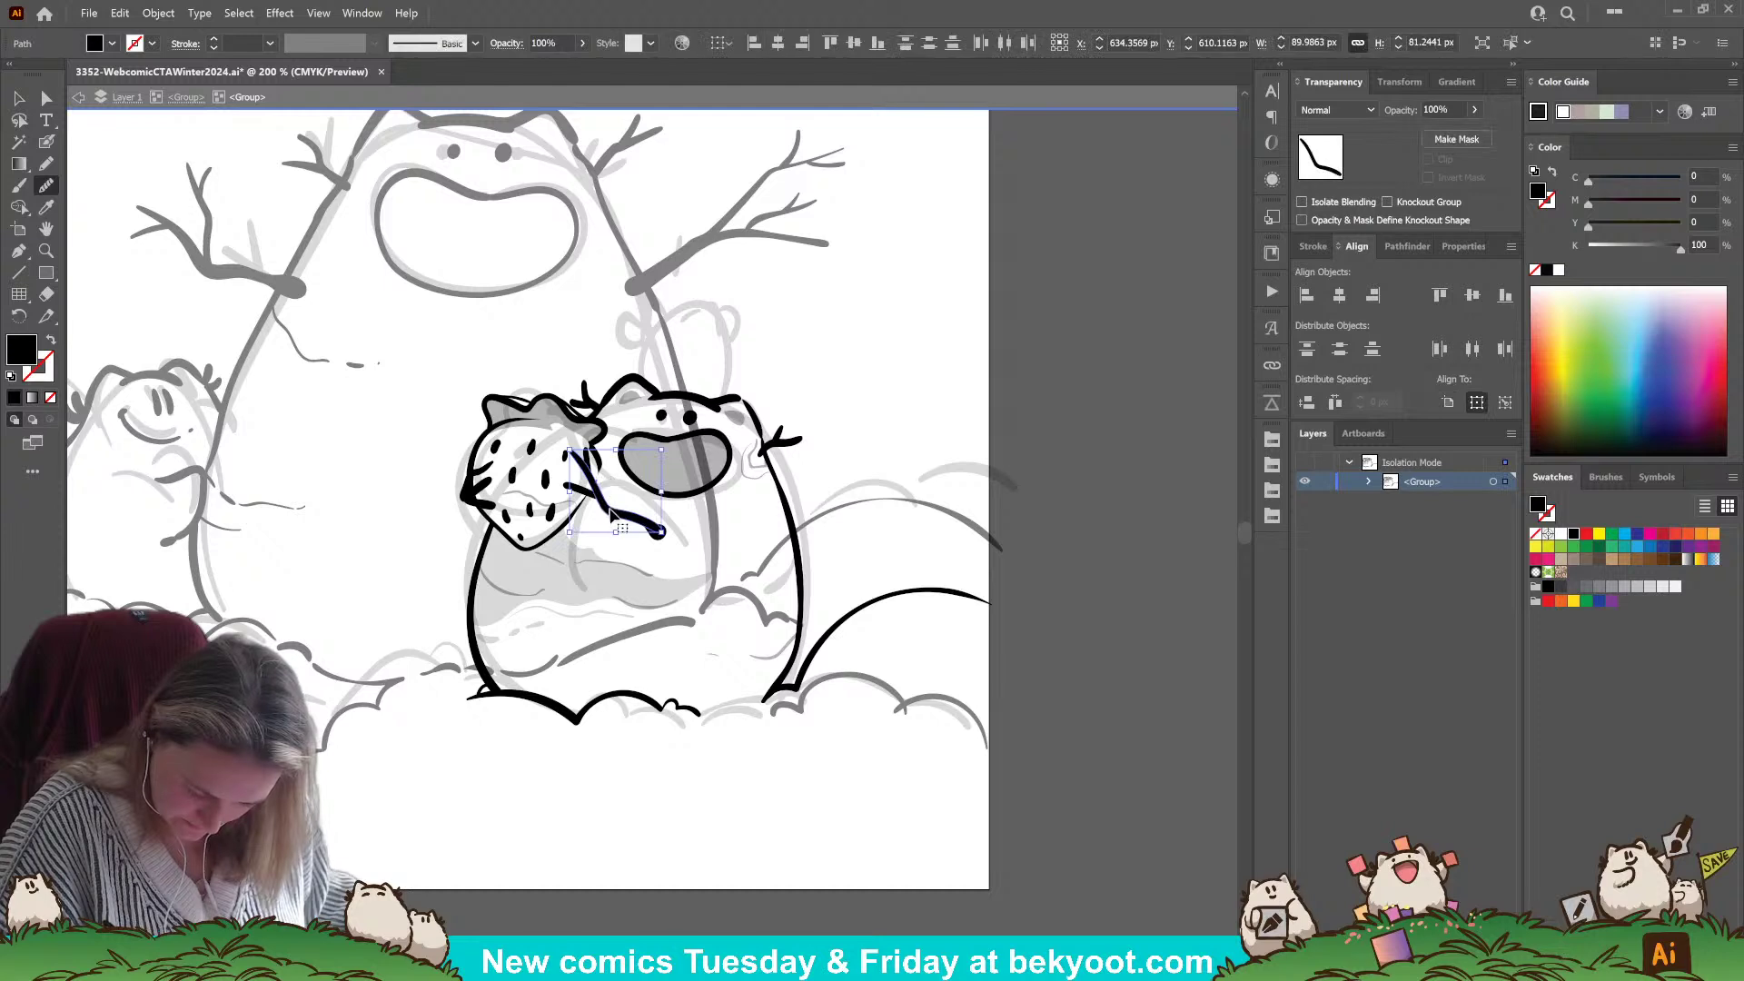
pyautogui.keyDown('ctrl'); pyautogui.click(606, 503); pyautogui.keyUp('ctrl')
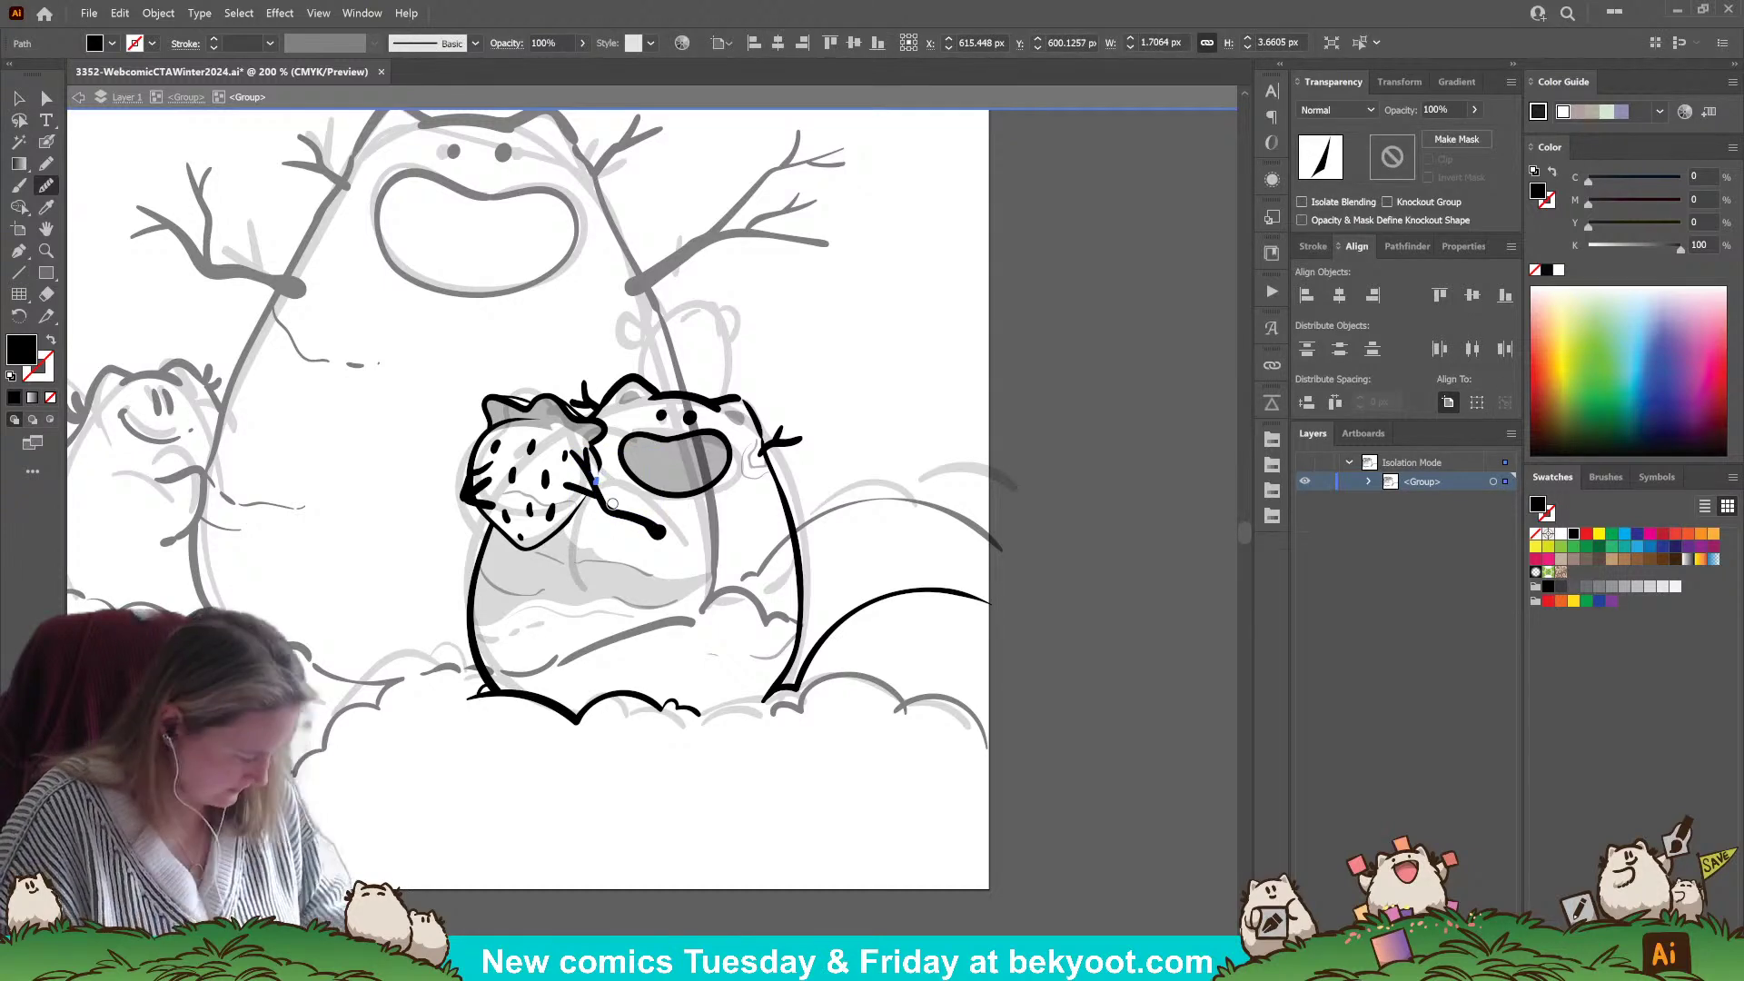
pyautogui.keyDown('ctrl'); pyautogui.click(612, 504); pyautogui.keyUp('ctrl')
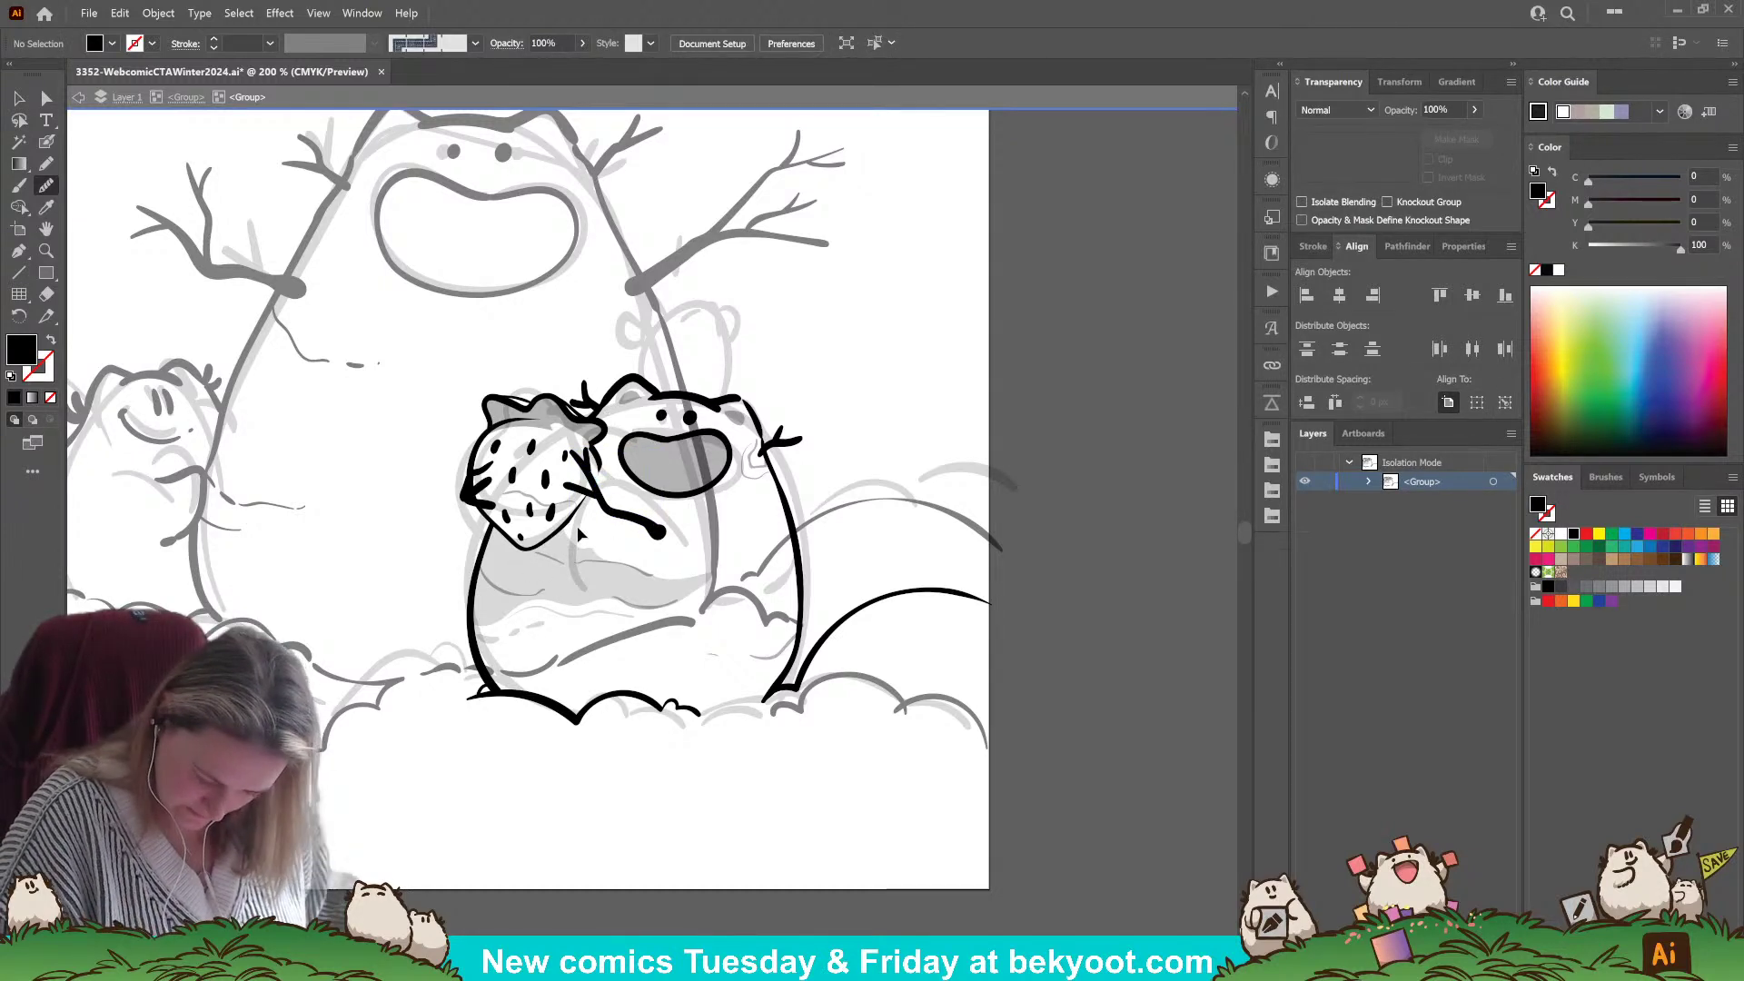
pyautogui.keyDown('ctrl'); pyautogui.click(595, 431); pyautogui.keyUp('ctrl')
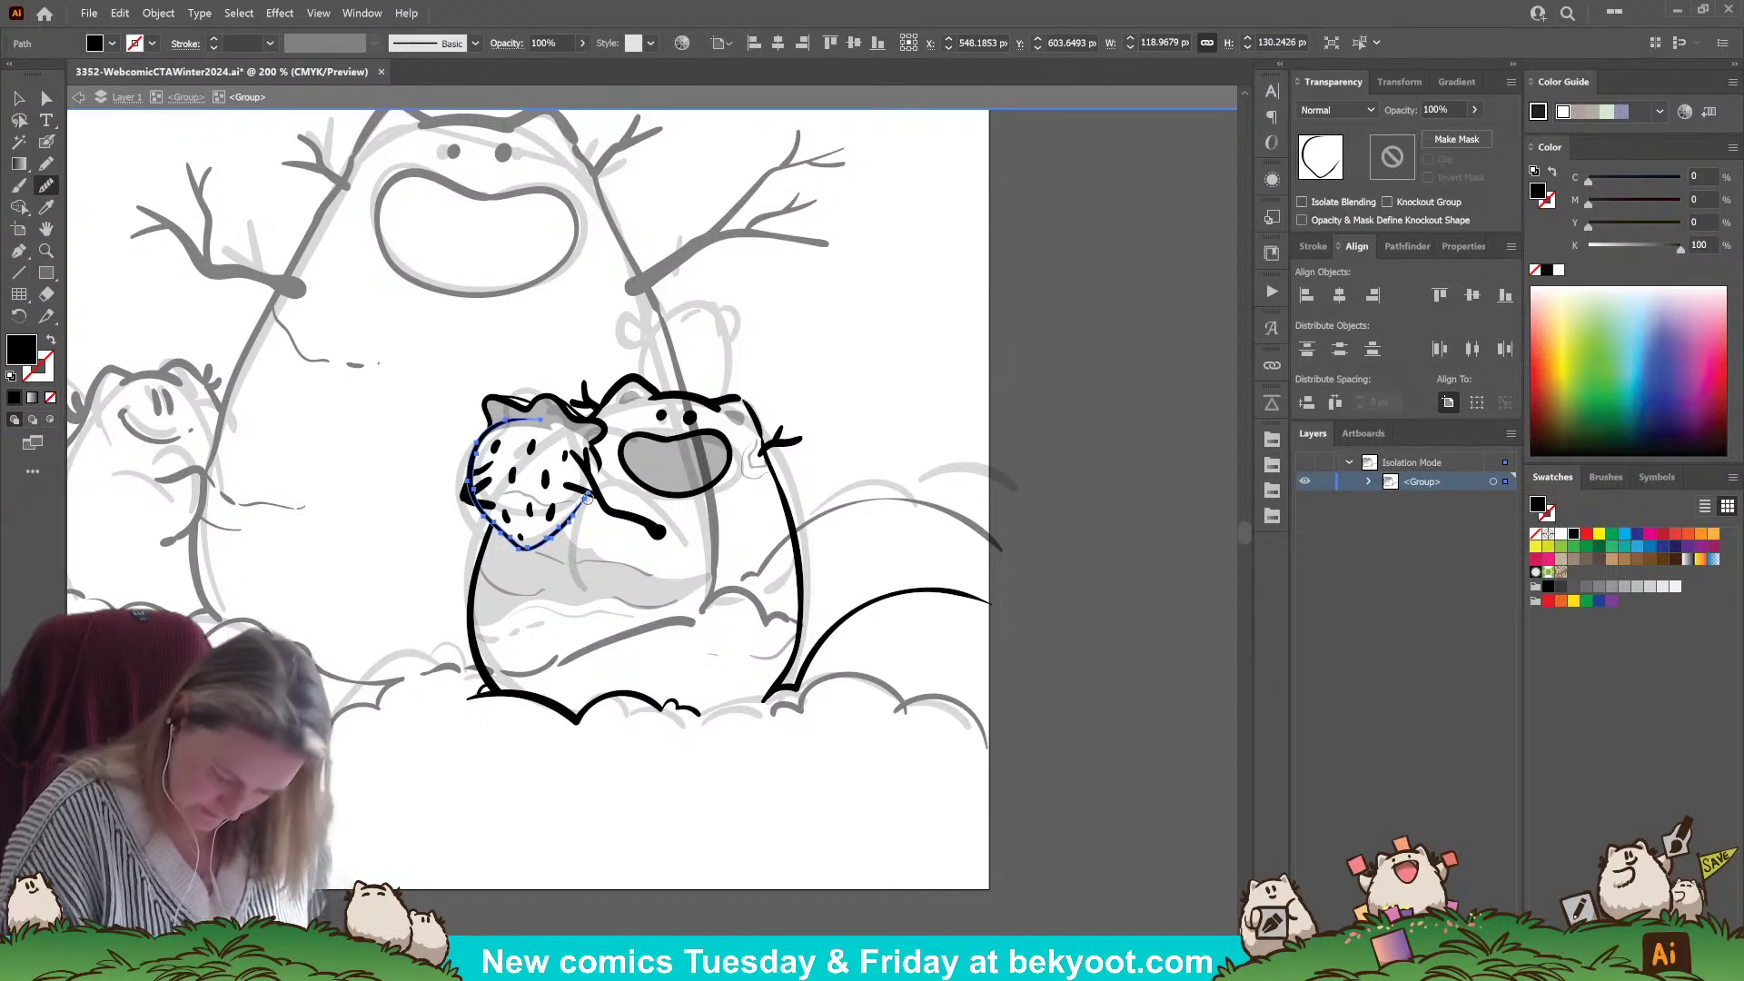
pyautogui.hotkey('ctrl', 'shift', 'a')
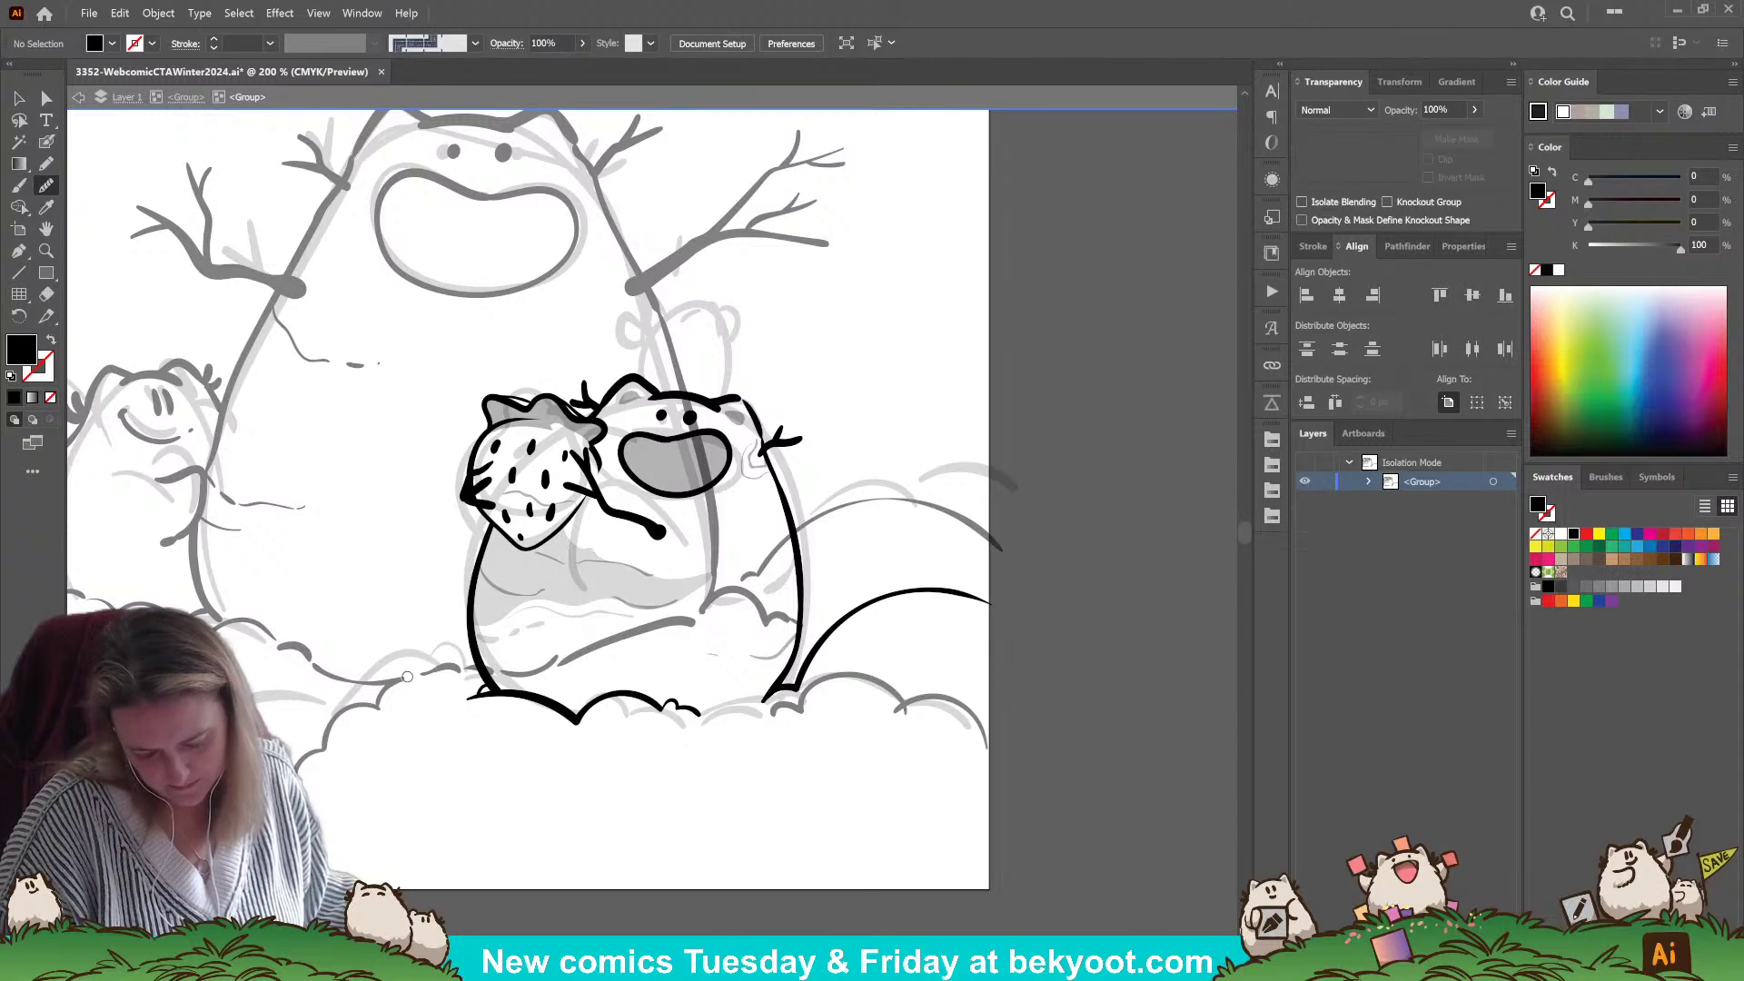
# - Select the short finger stroke just under the strawberry's leafy cap and smooth its contour
pyautogui.press('a')
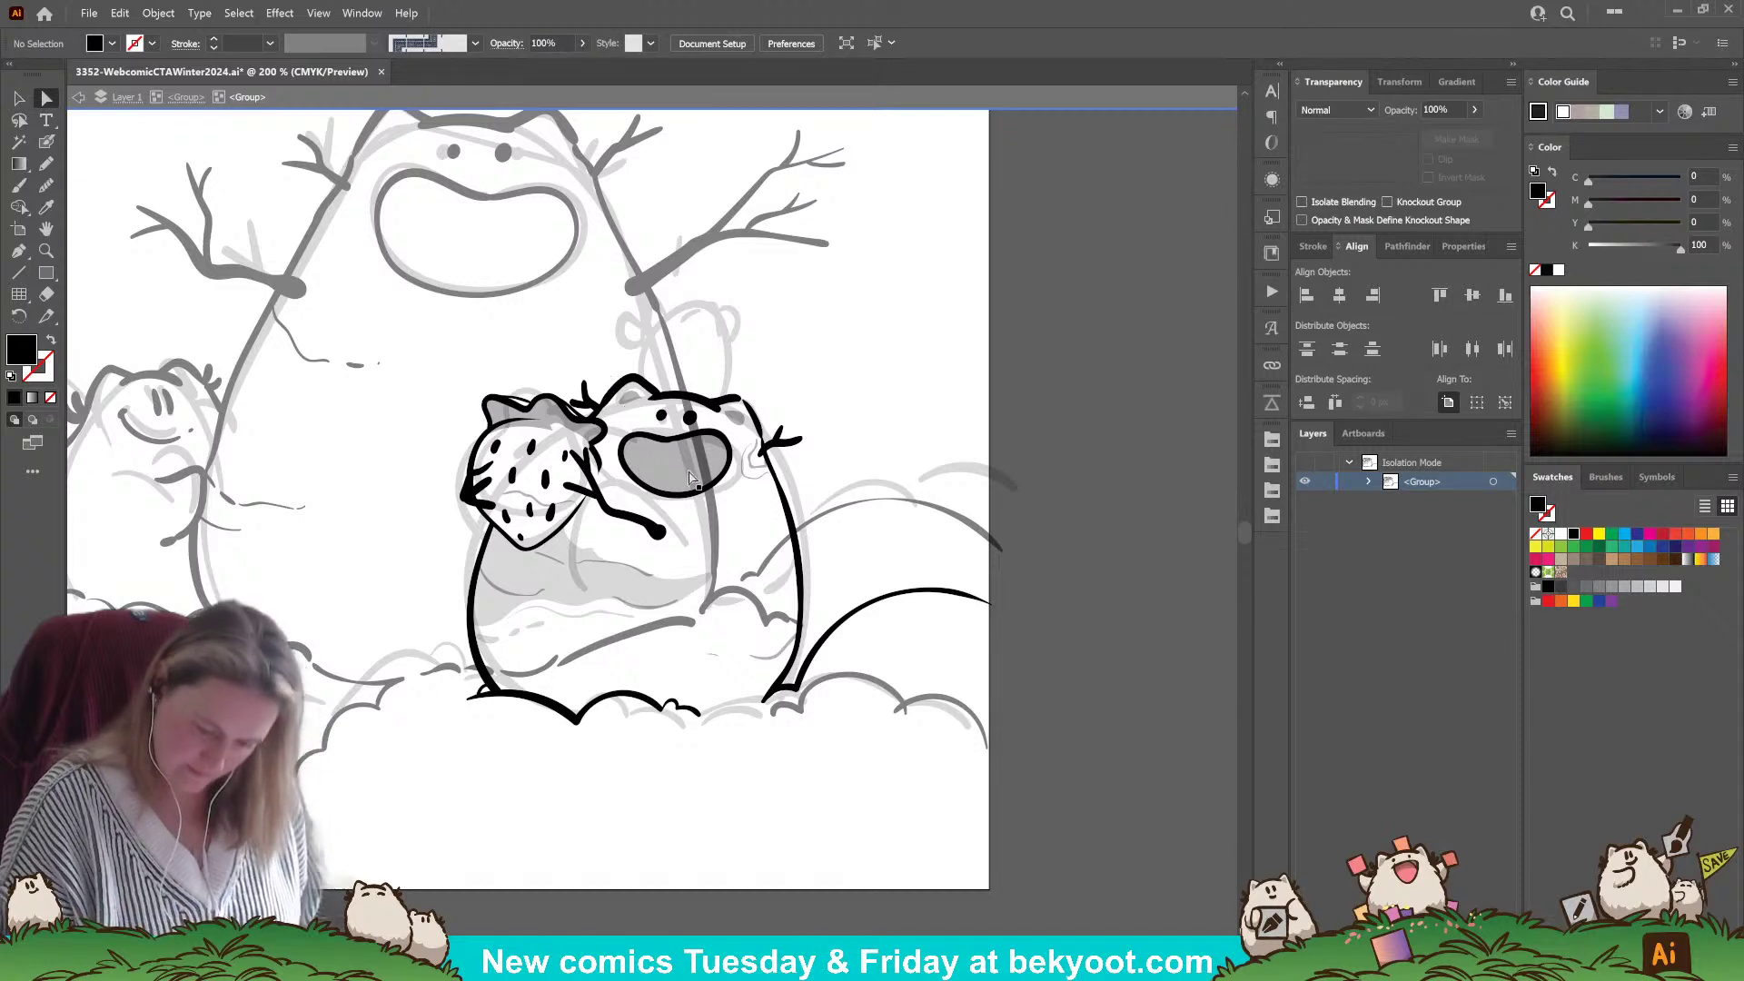
pyautogui.click(592, 450)
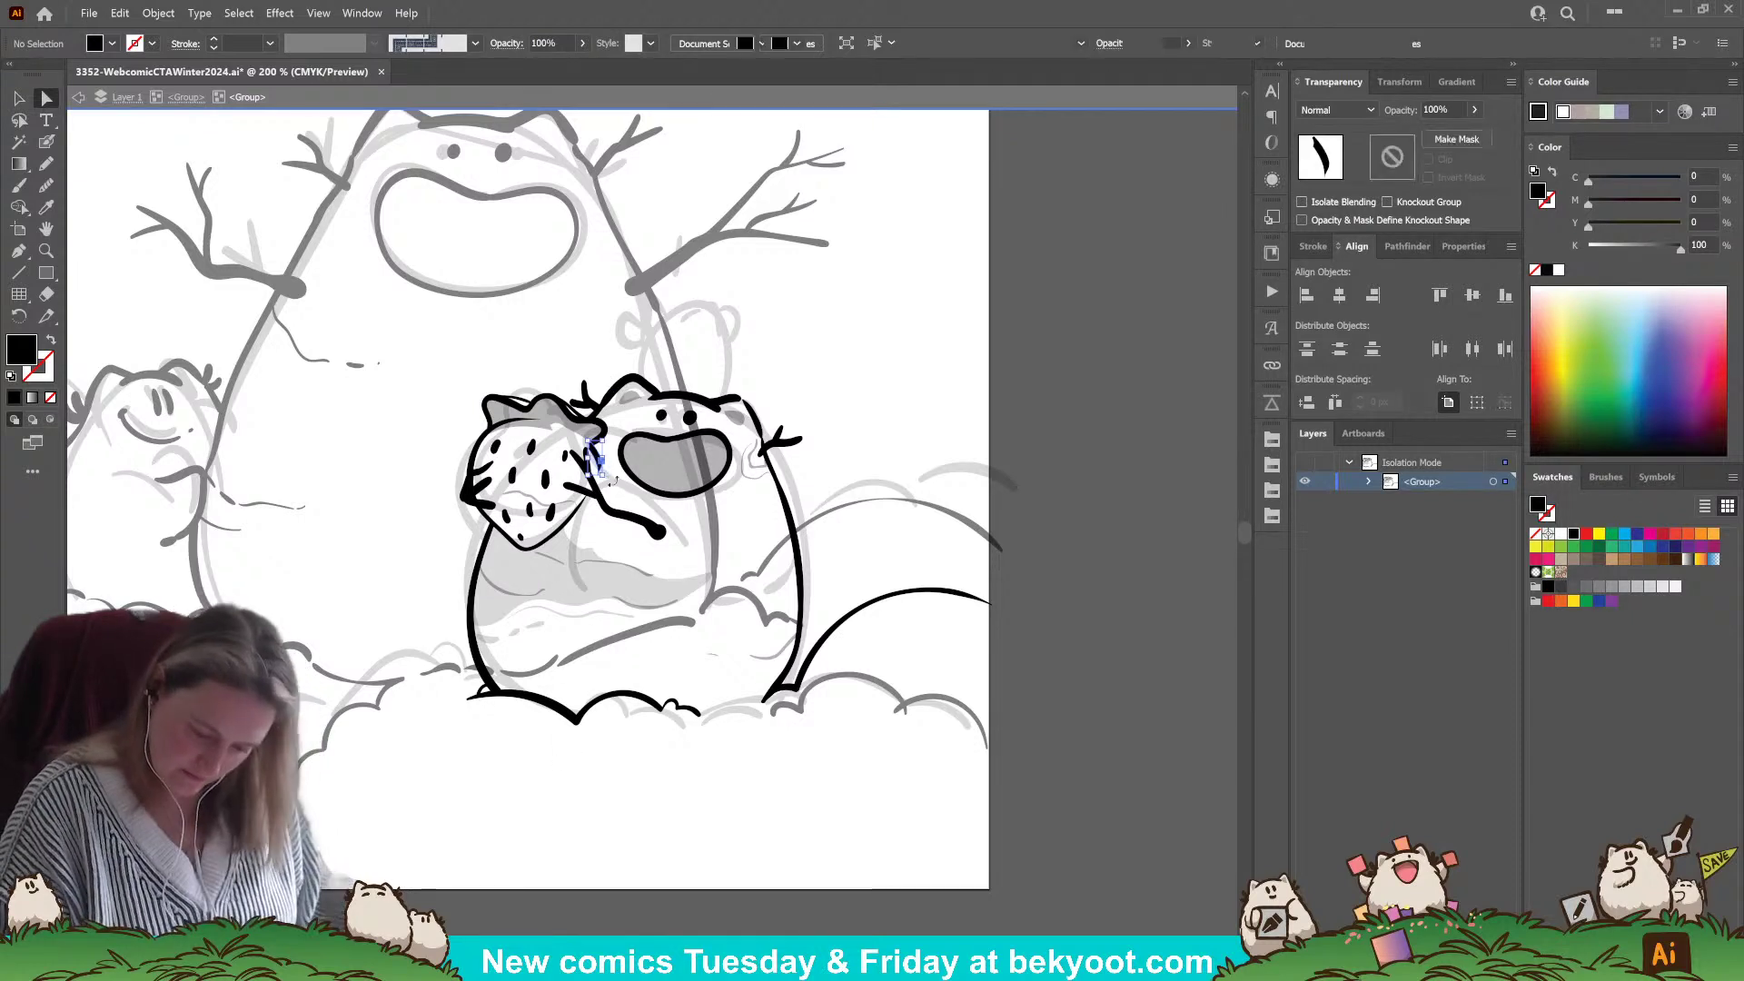
pyautogui.hotkey('shift', 'b')
pyautogui.moveTo(598, 454); pyautogui.dragTo(592, 465)
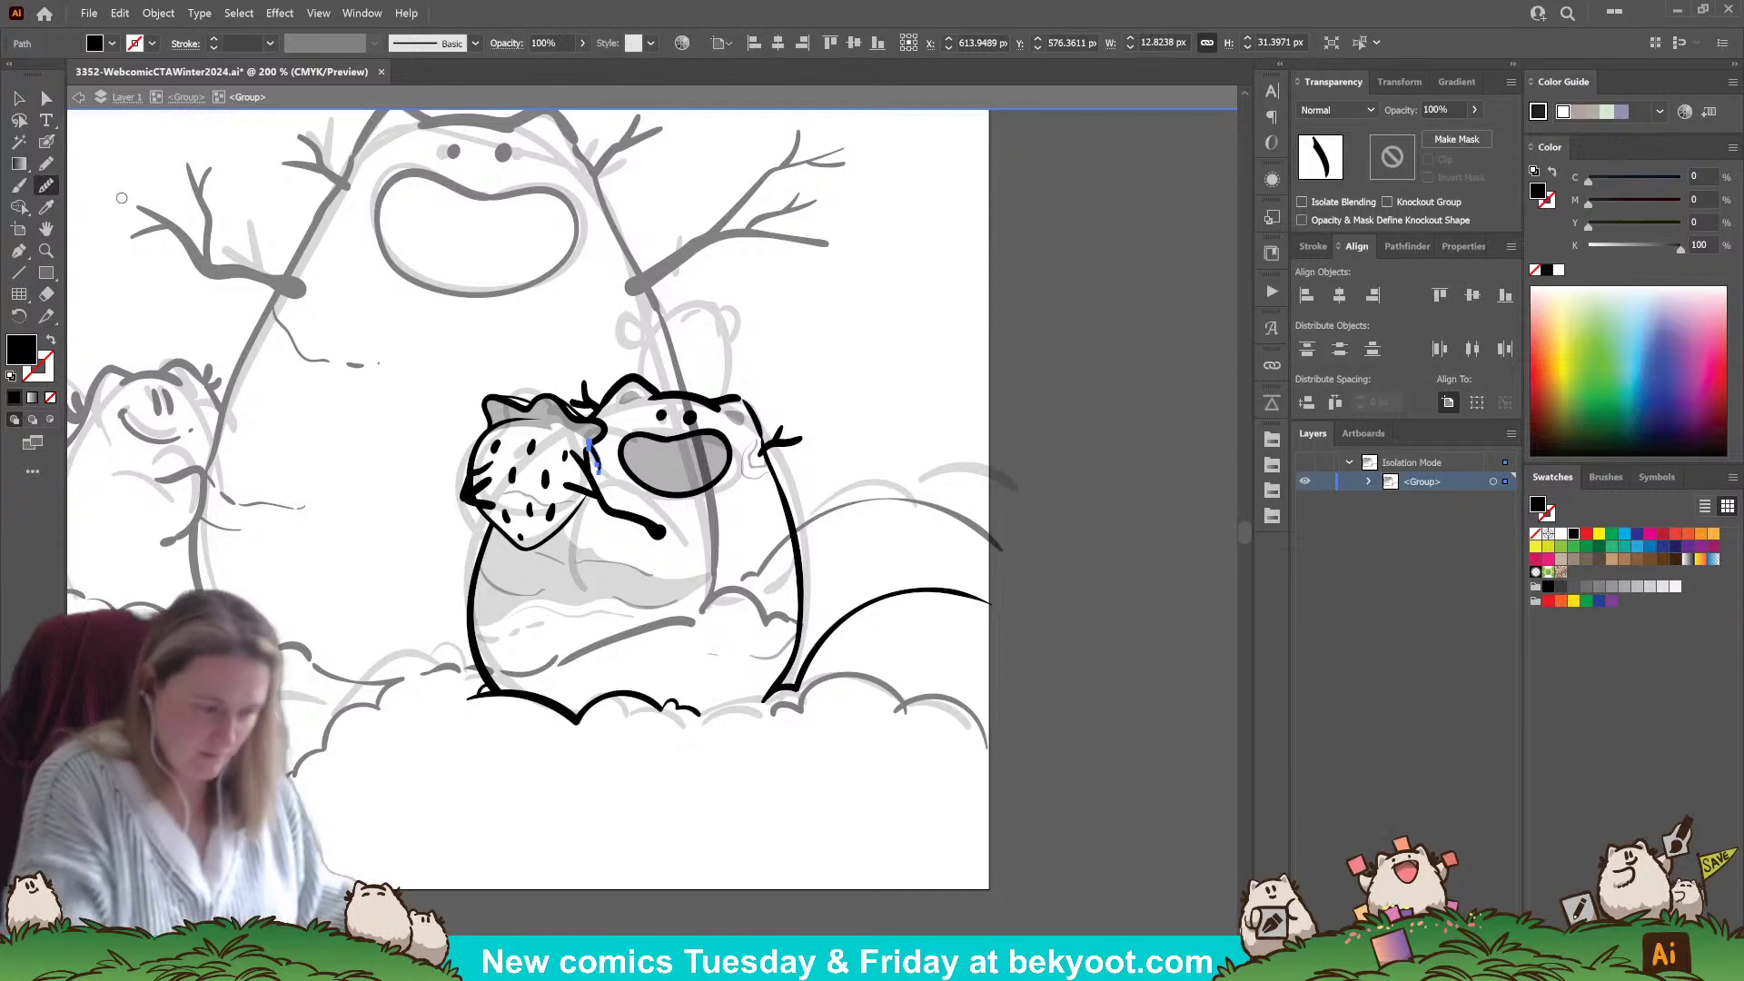
pyautogui.click(19, 97)
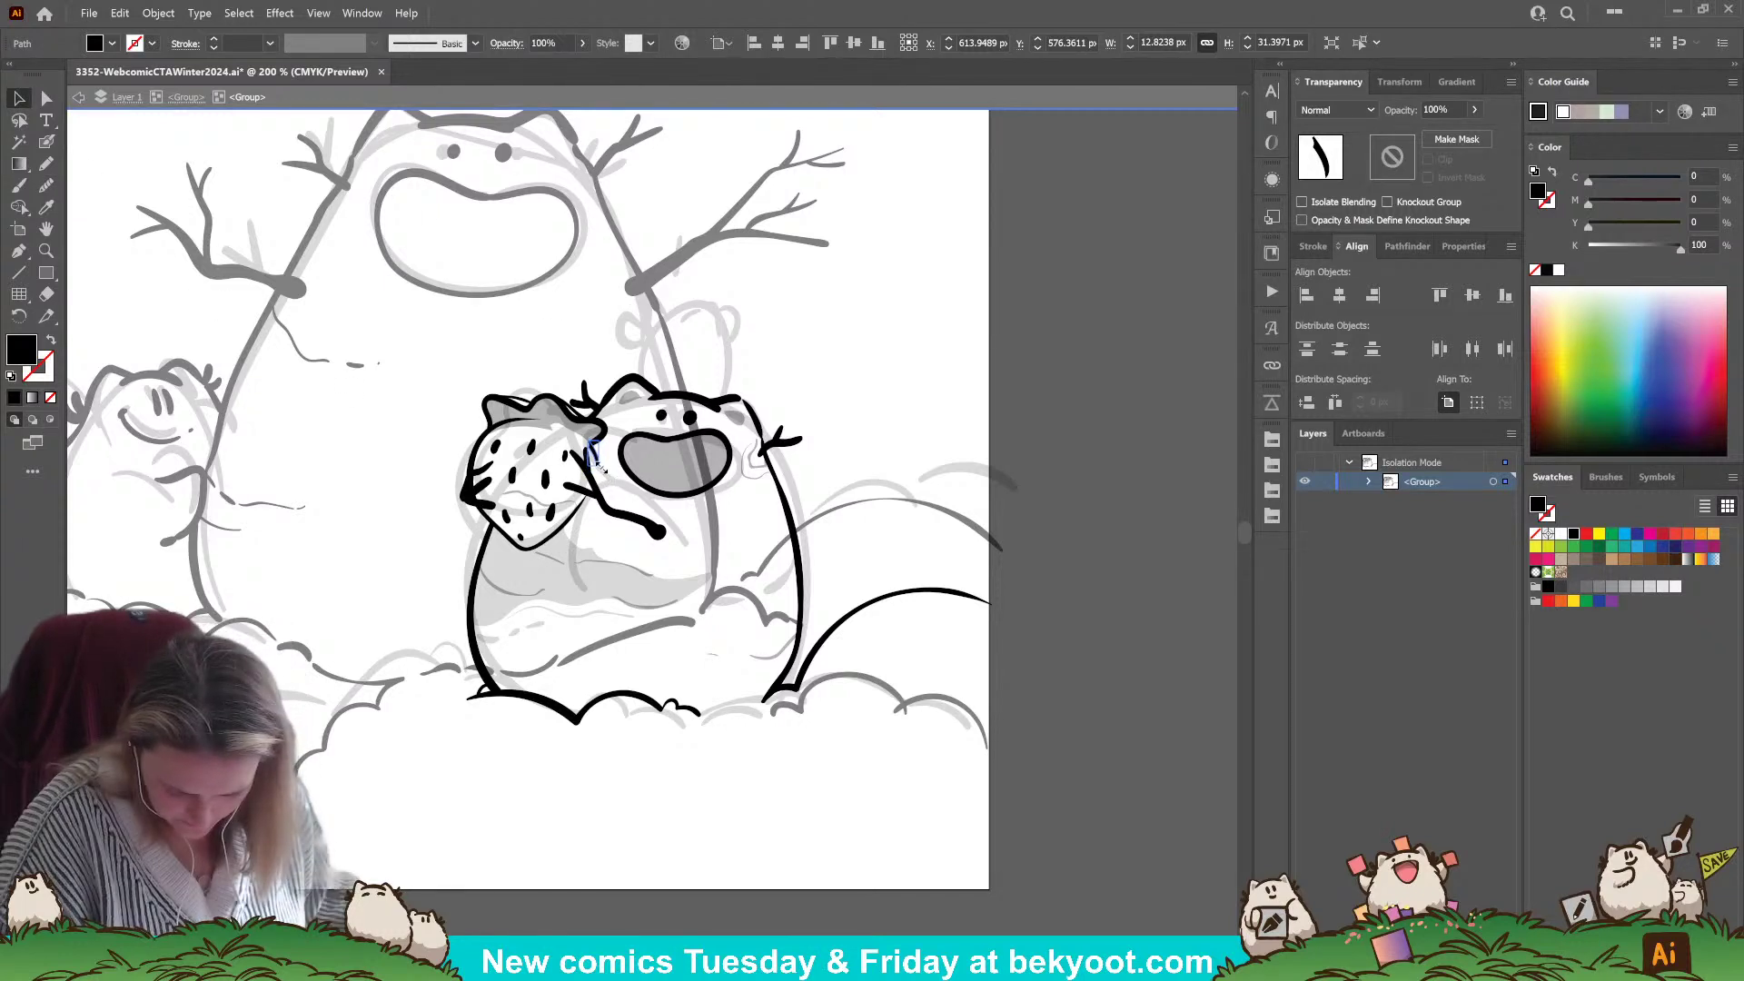
pyautogui.click(623, 509)
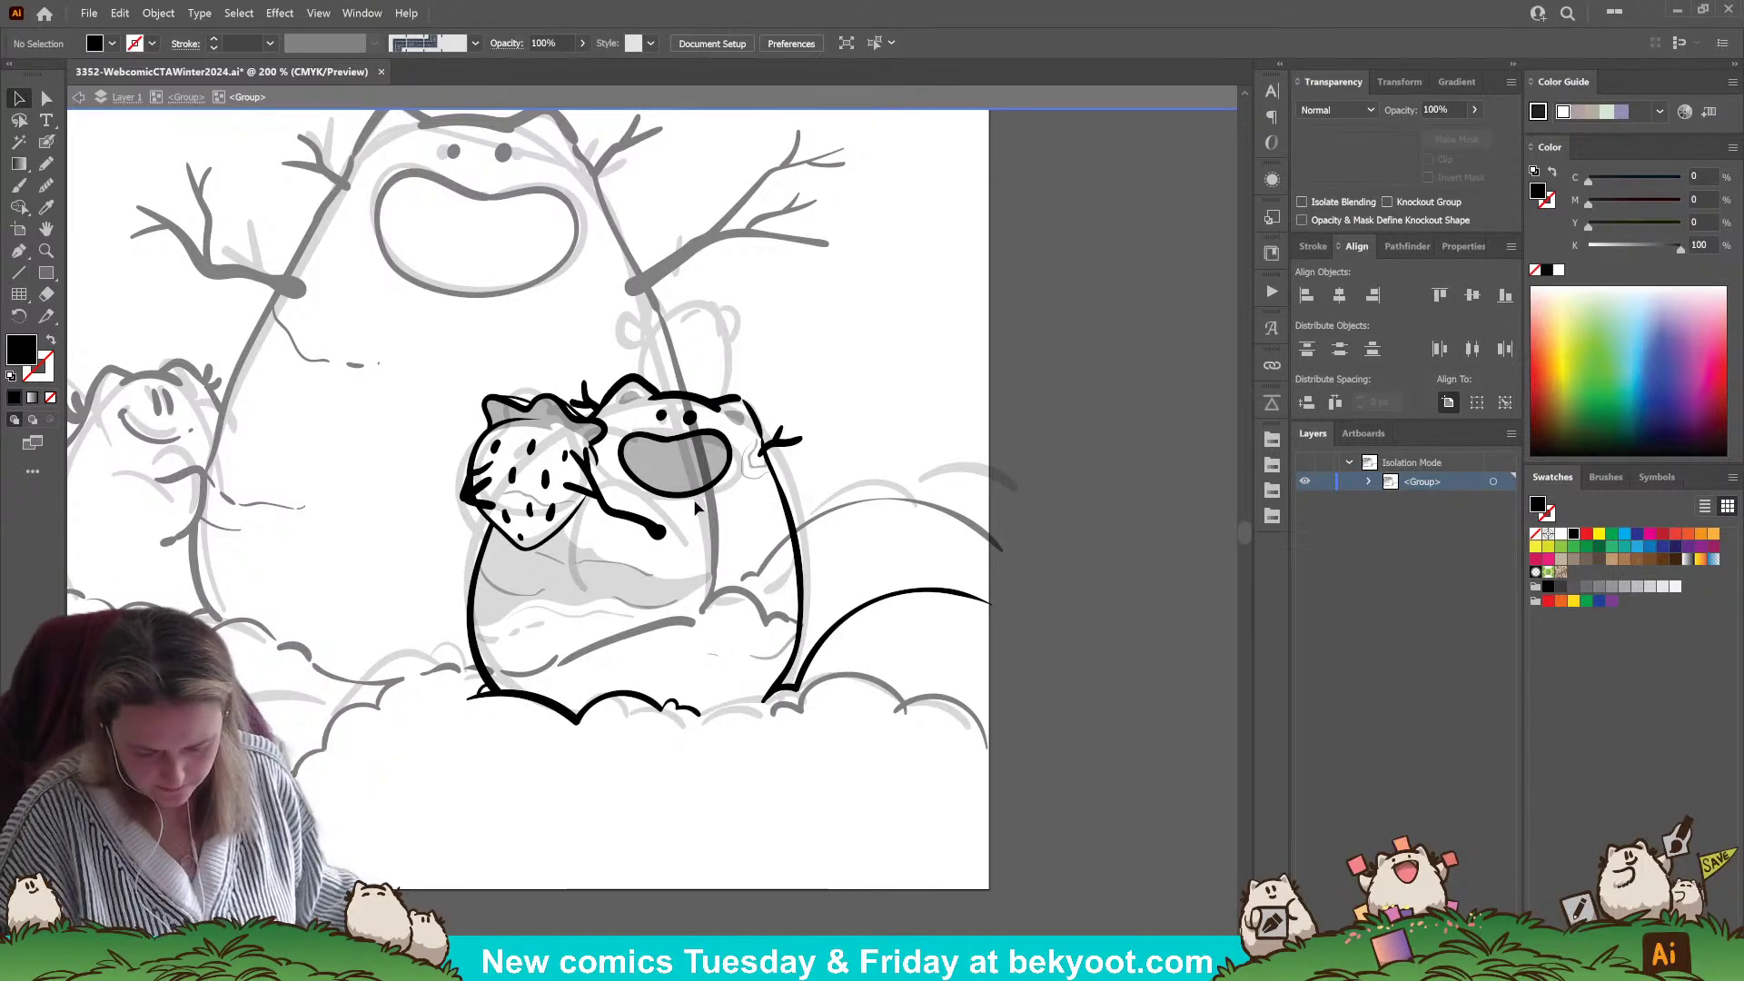
# - Set the opacity of the mouth outline on the strawberry-holding creature to 50%
pyautogui.click(722, 488)
pyautogui.press('3')
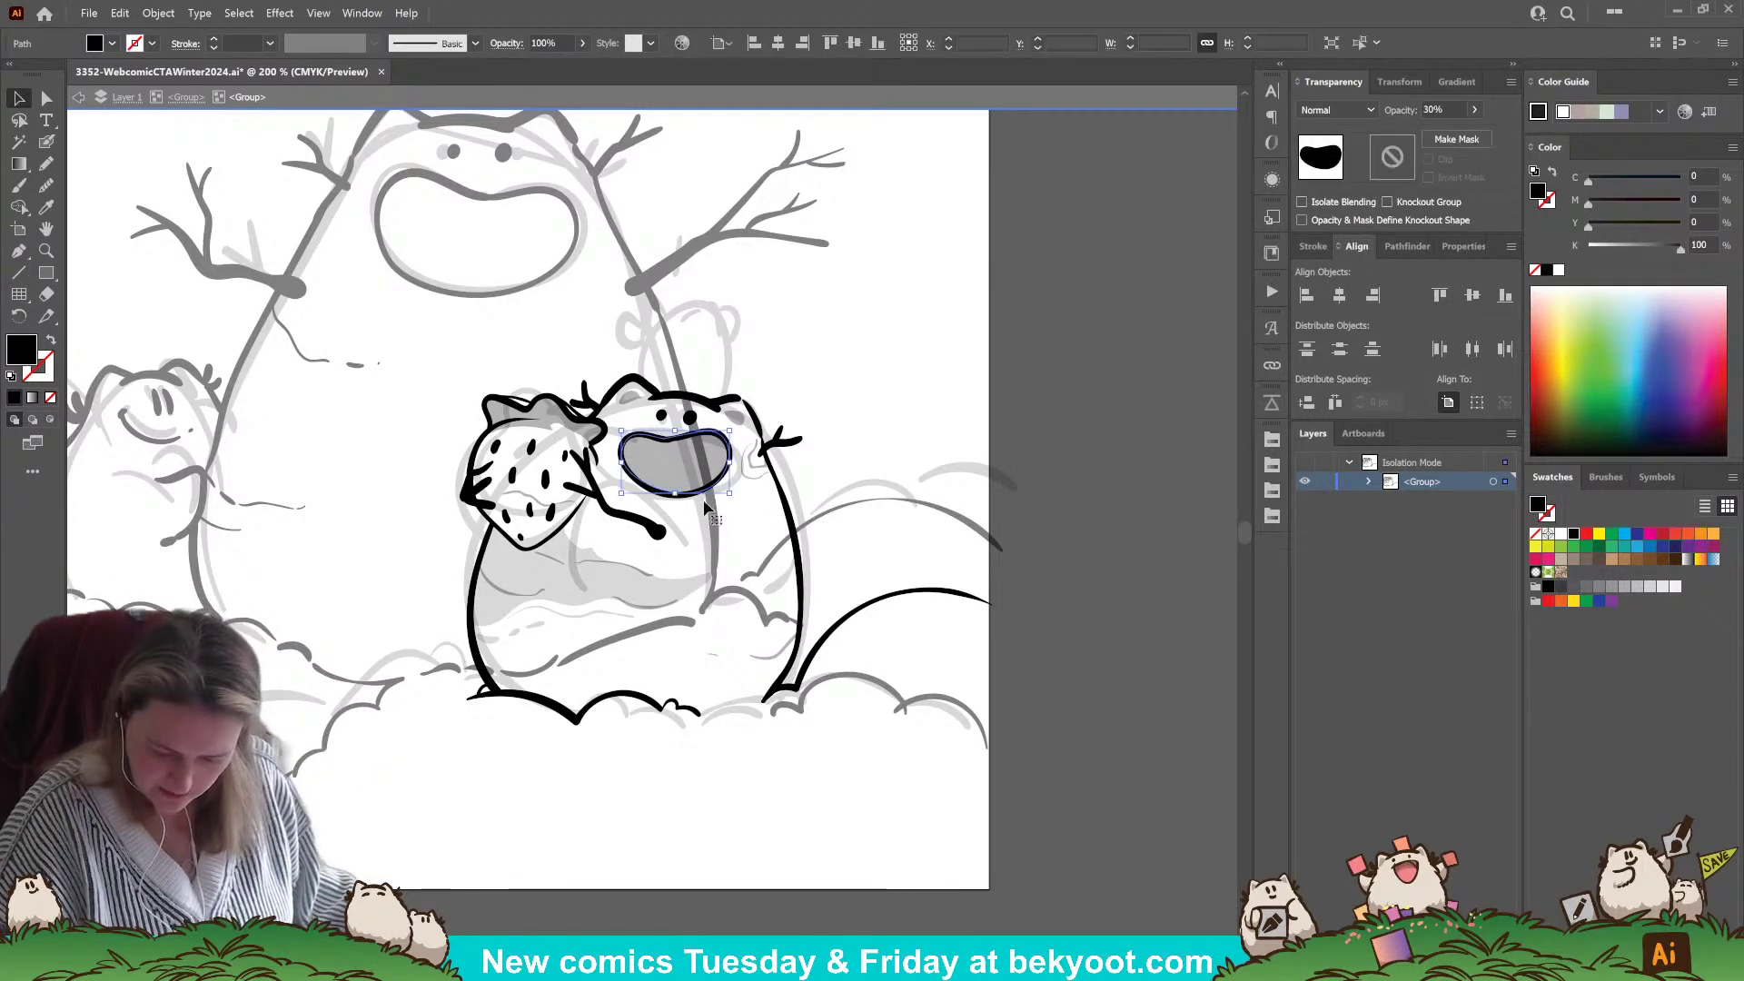
pyautogui.click(676, 501)
pyautogui.click(677, 499)
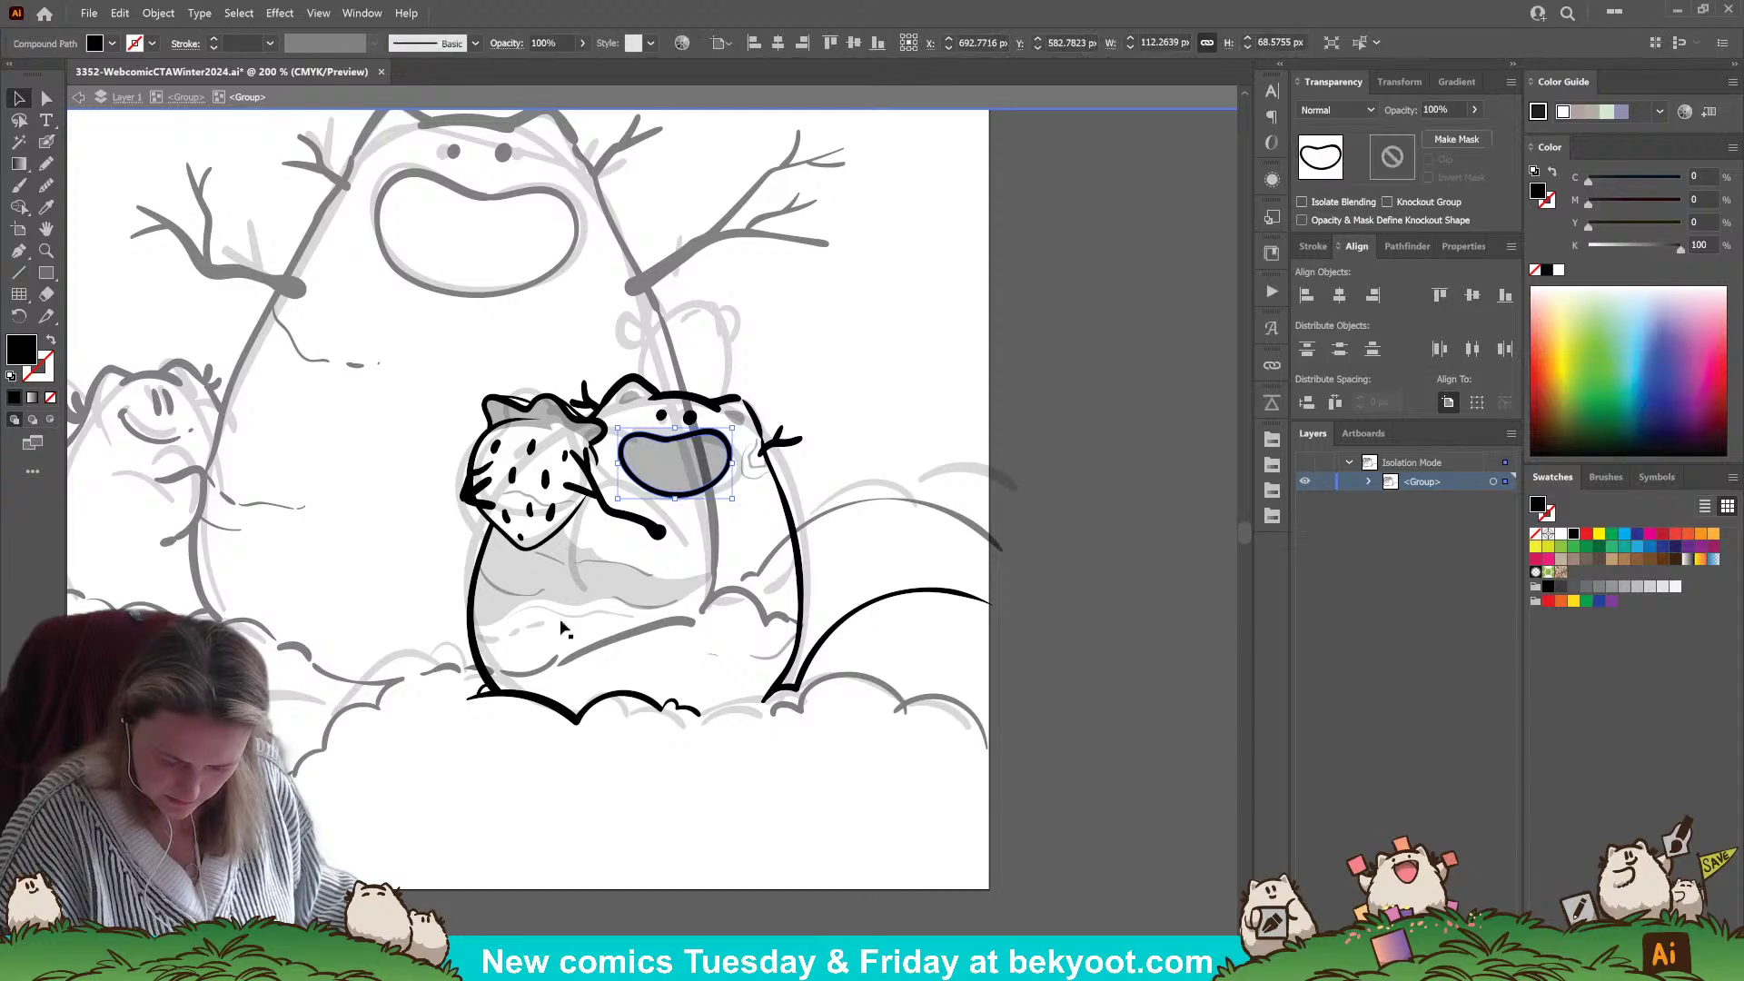
pyautogui.click(1445, 110)
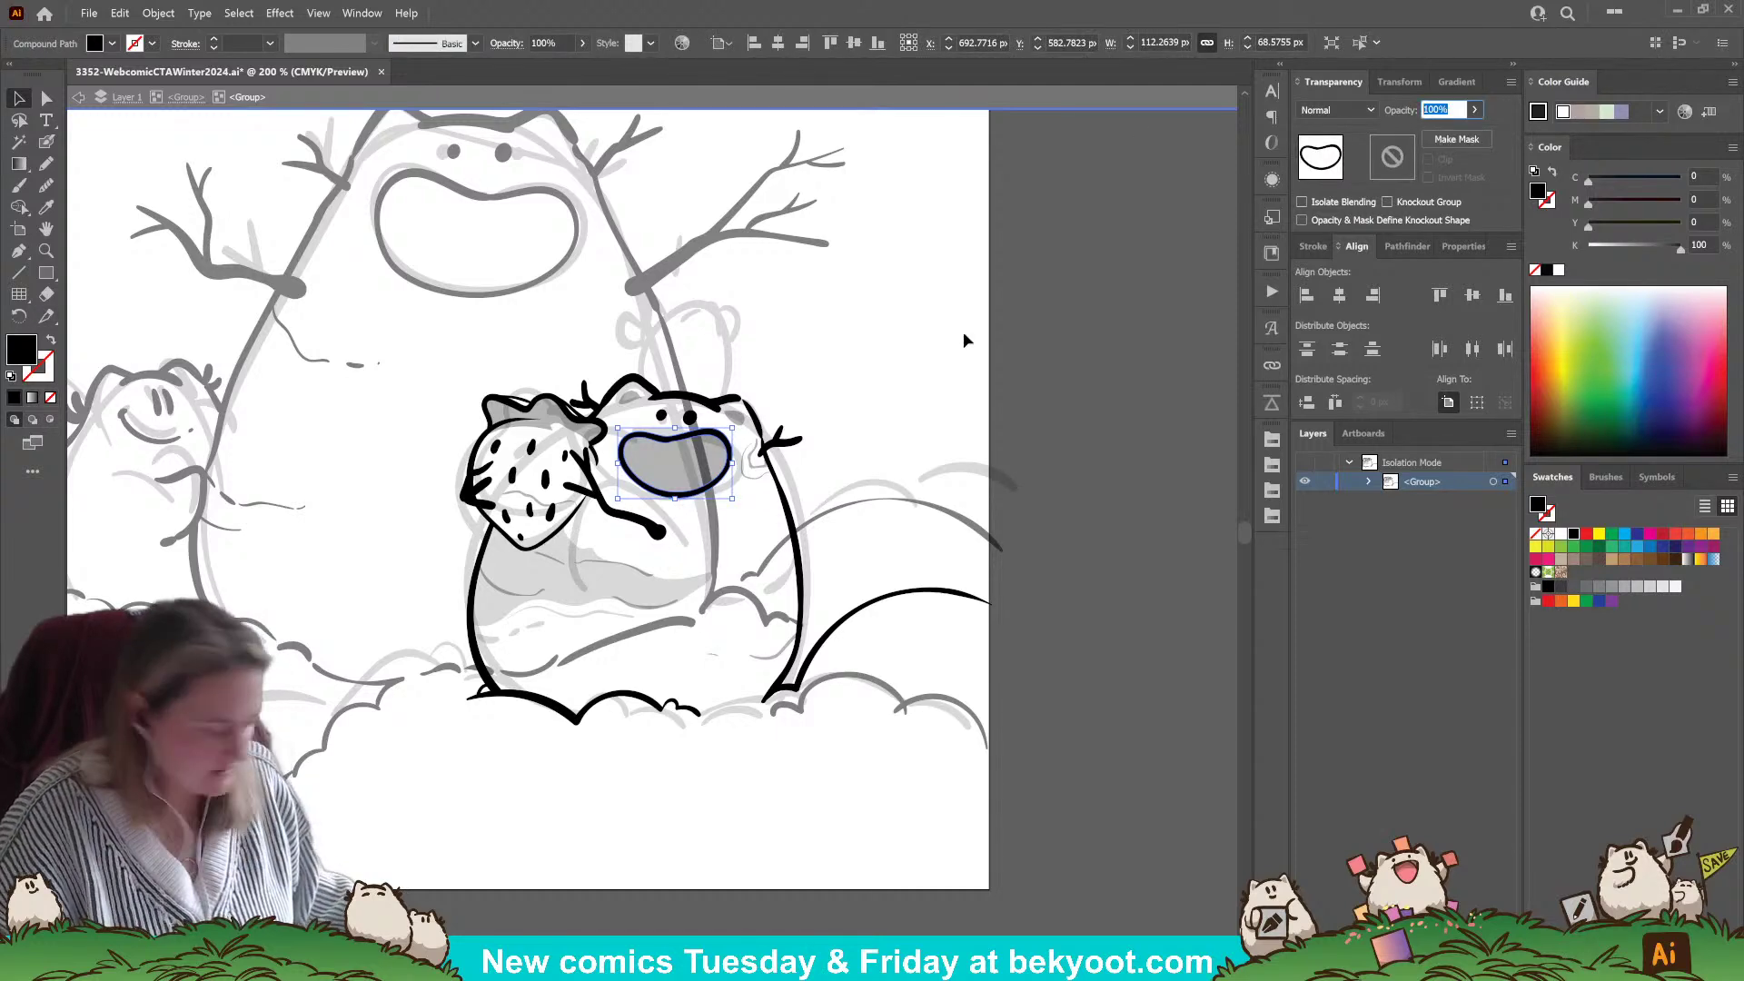
pyautogui.press('Return')
pyautogui.click(853, 393)
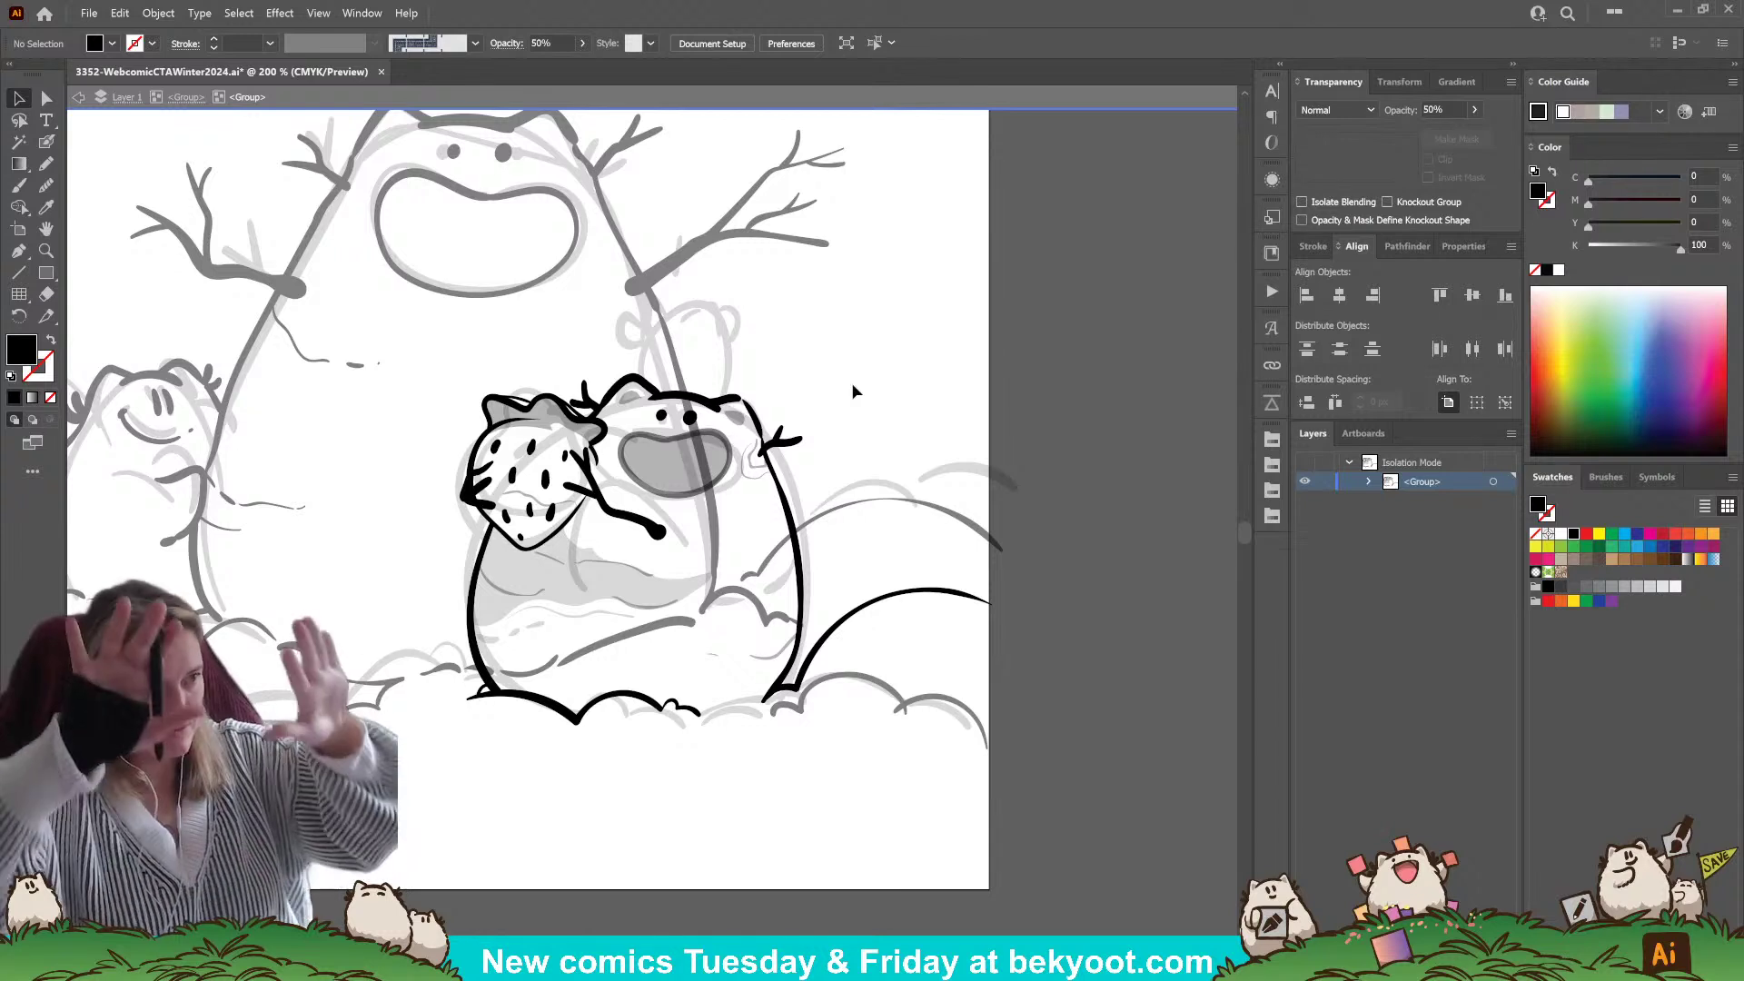
pyautogui.click(707, 467)
pyautogui.click(820, 431)
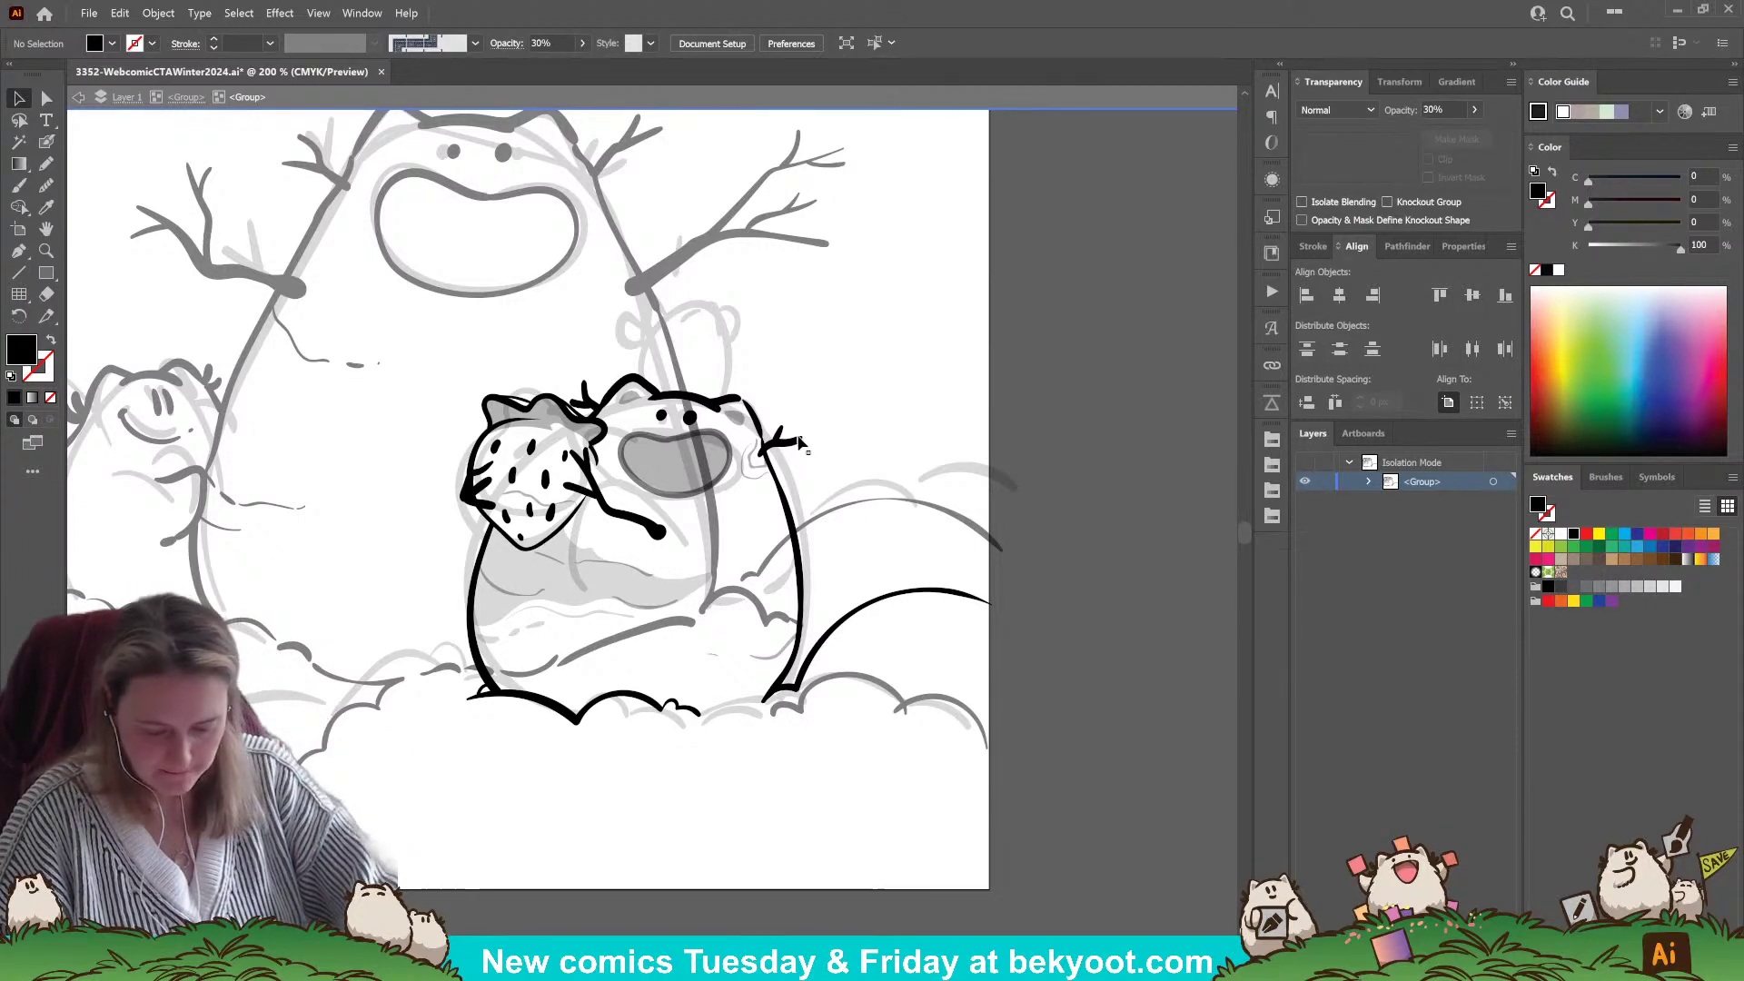
# - With the Blob Brush at 100% opacity, ink the top and right ear of the small creature sketched above the strawberry holder's head
pyautogui.click(47, 142)
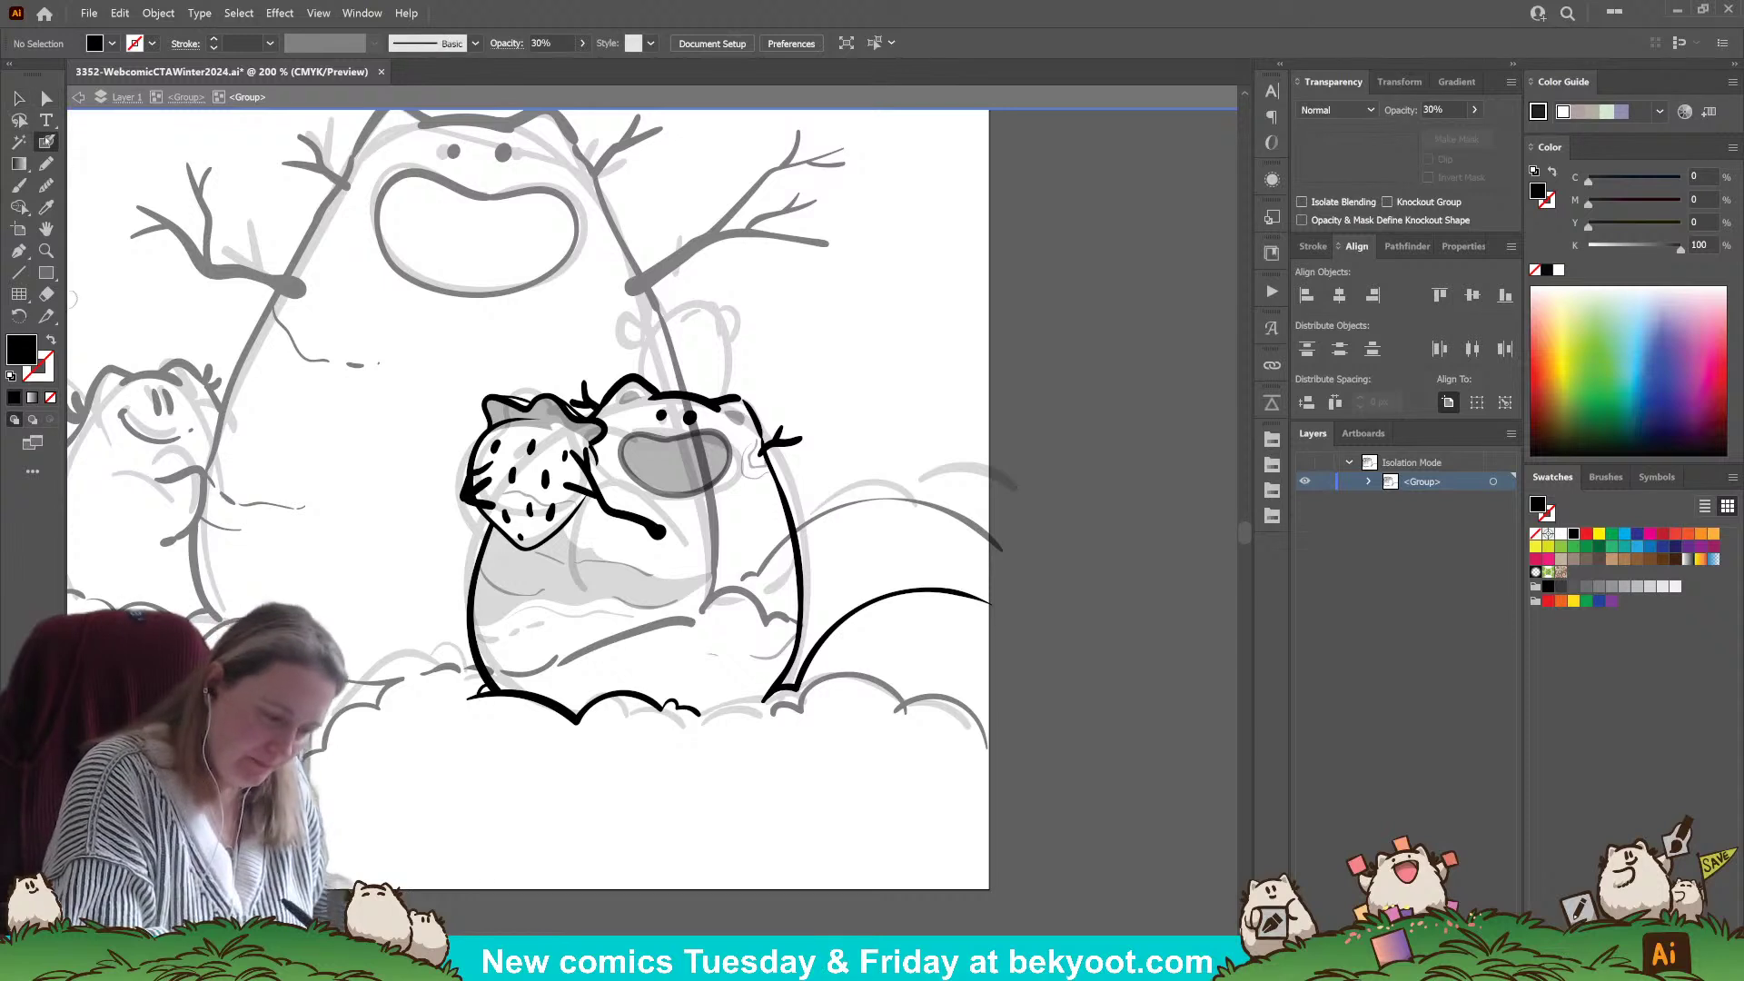
pyautogui.press('0')
pyautogui.scroll(1, 713, 327)
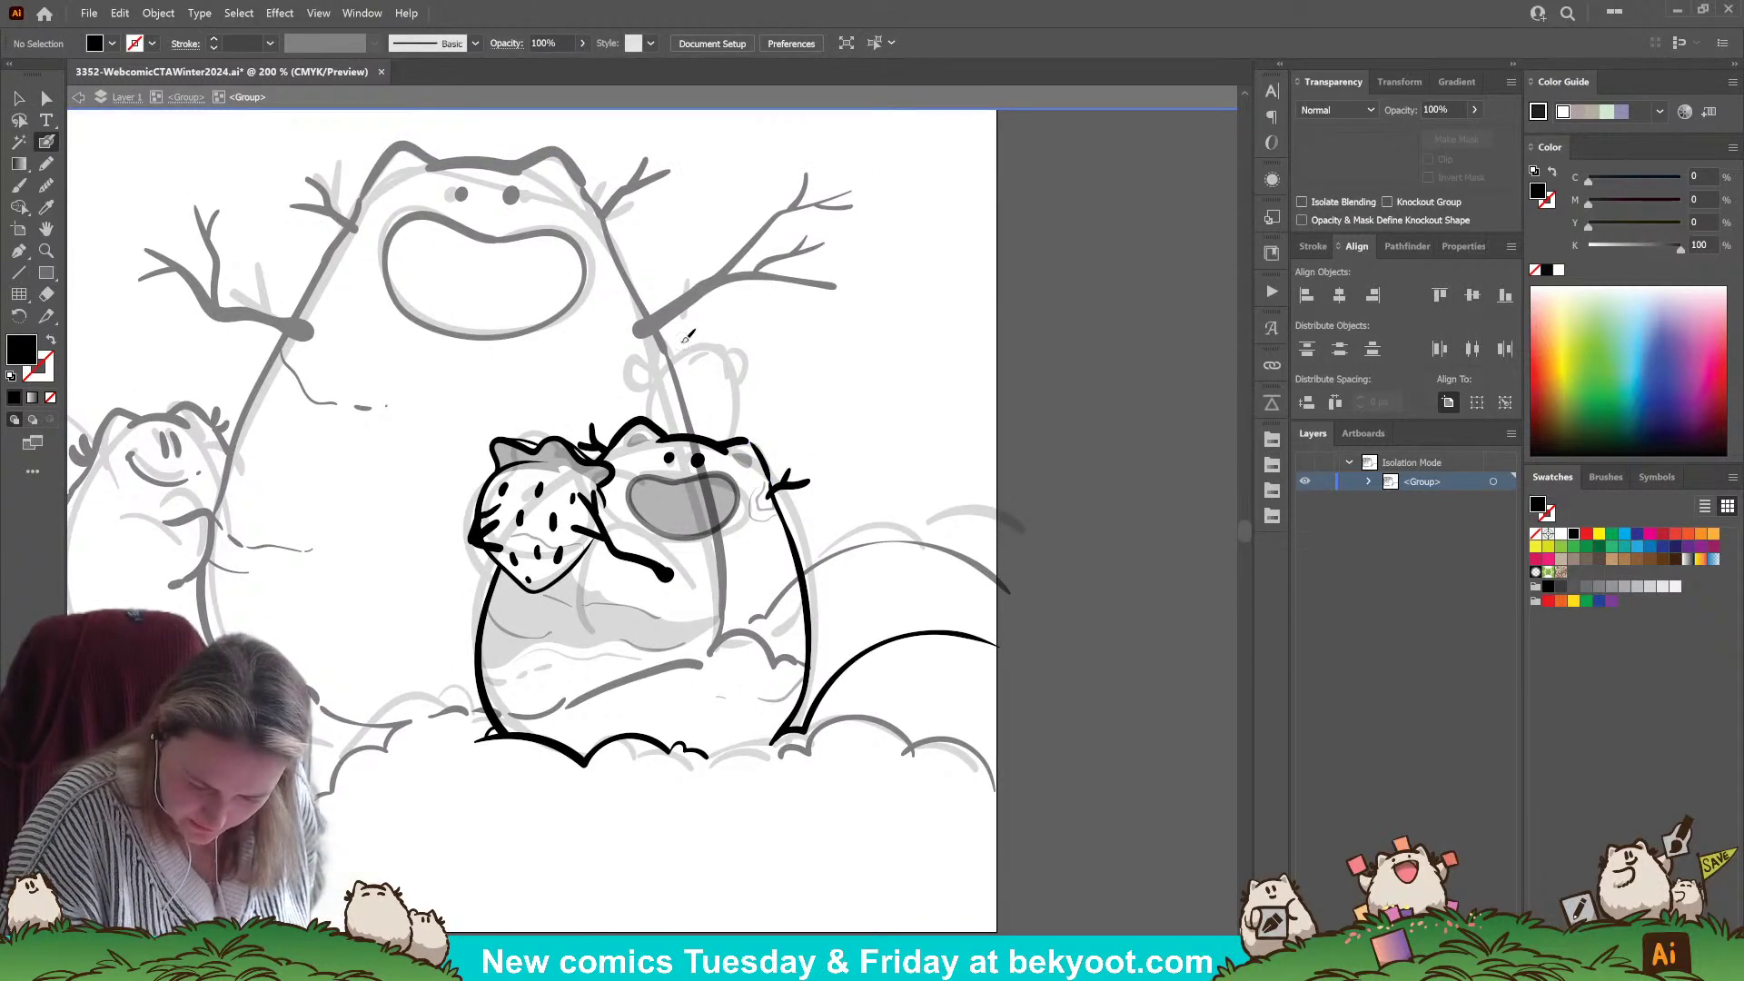
pyautogui.hotkey('shift', 'x')
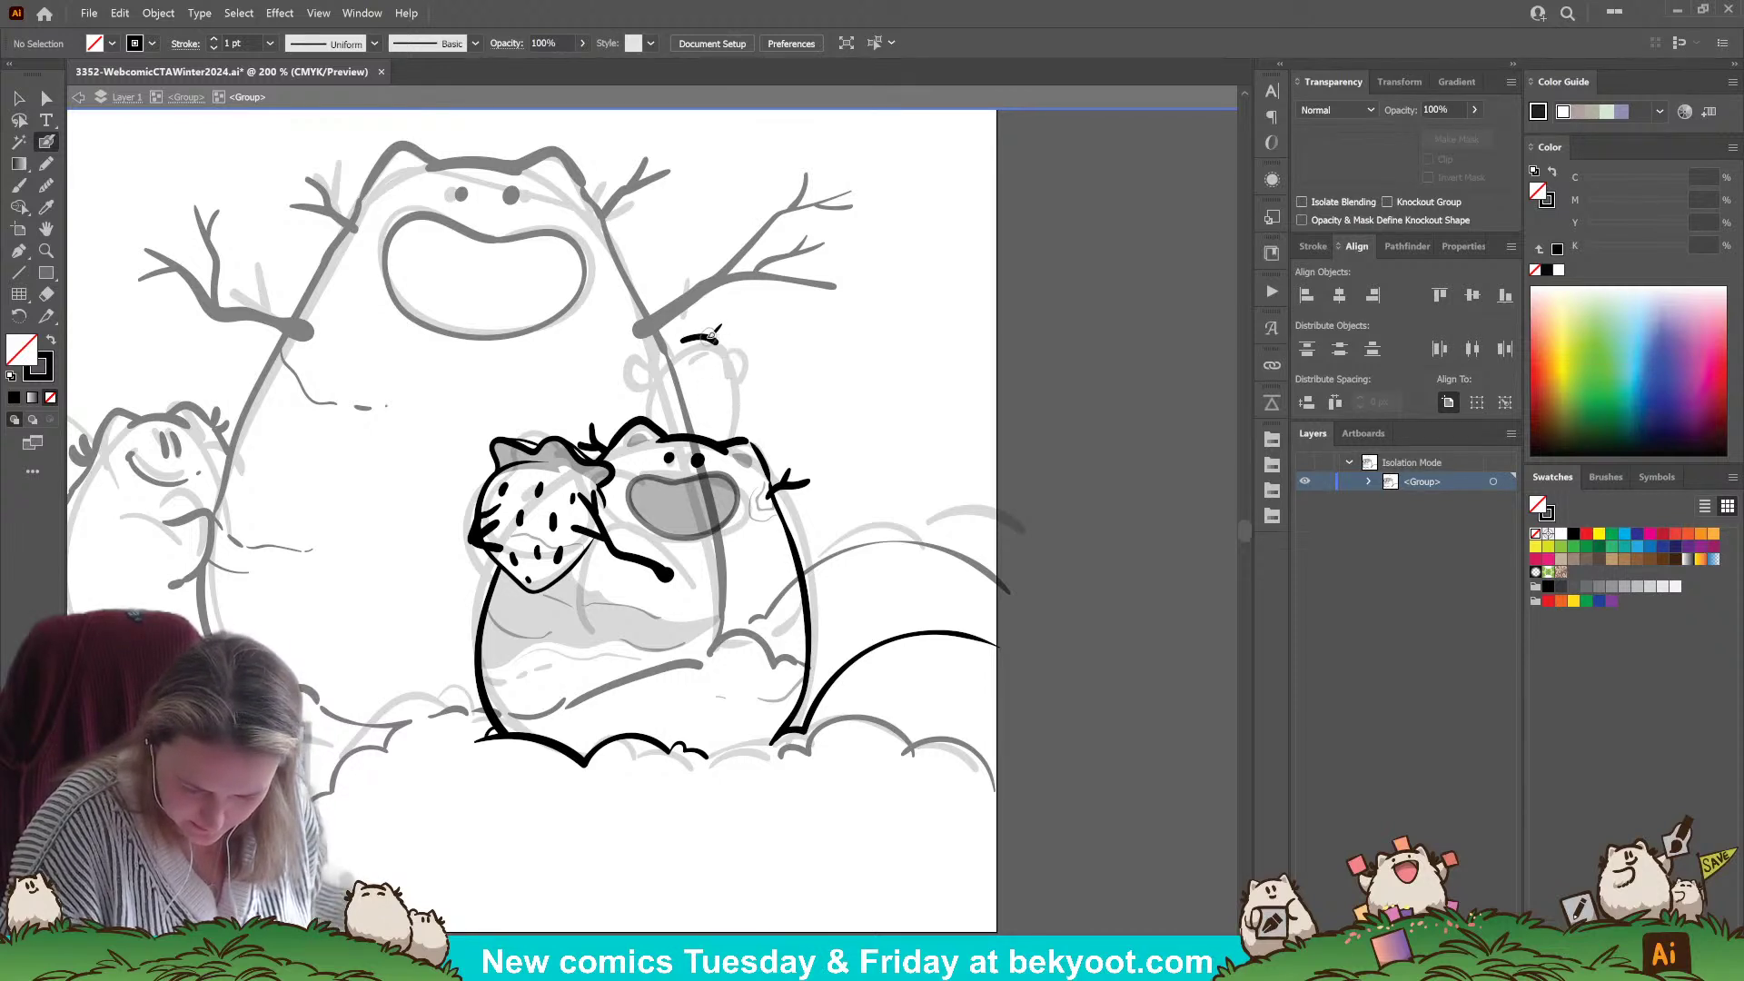
pyautogui.moveTo(730, 342)
pyautogui.mouseDown()
pyautogui.moveTo(731, 374)
pyautogui.moveTo(745, 367)
pyautogui.mouseUp()
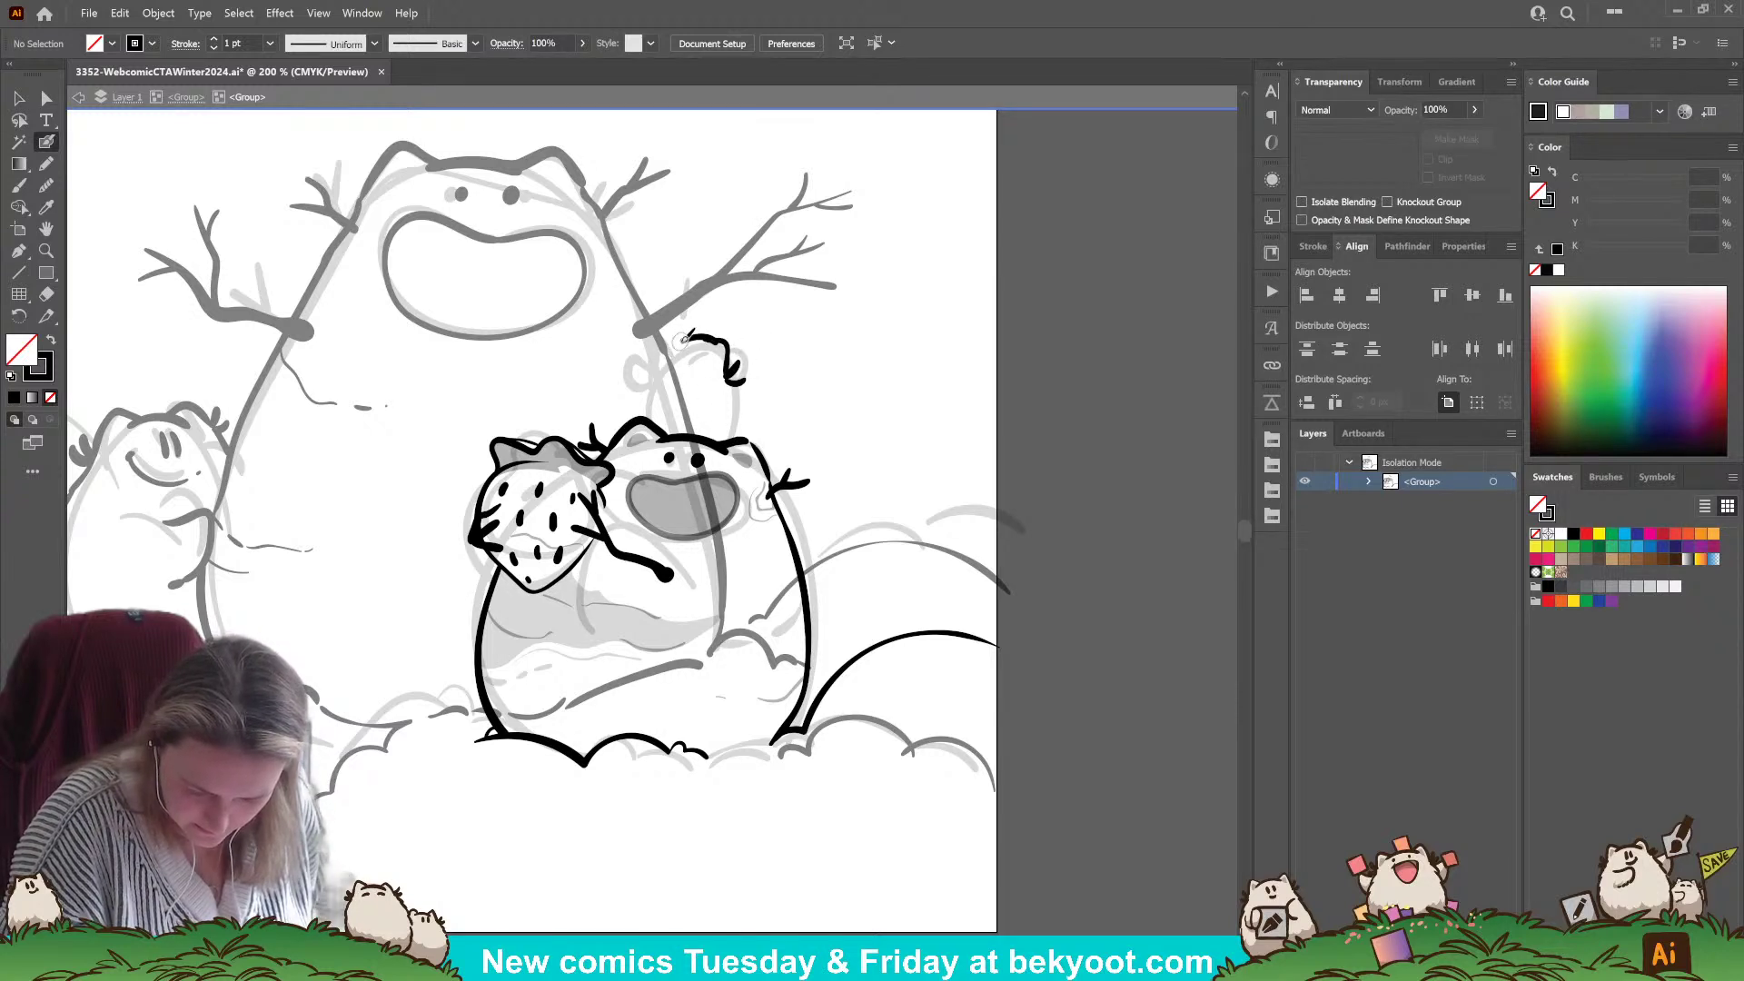
# - Group the new head and ear strokes of the small upper creature and isolate that group for editing
pyautogui.keyDown('ctrl'); pyautogui.click(731, 374); pyautogui.keyUp('ctrl')
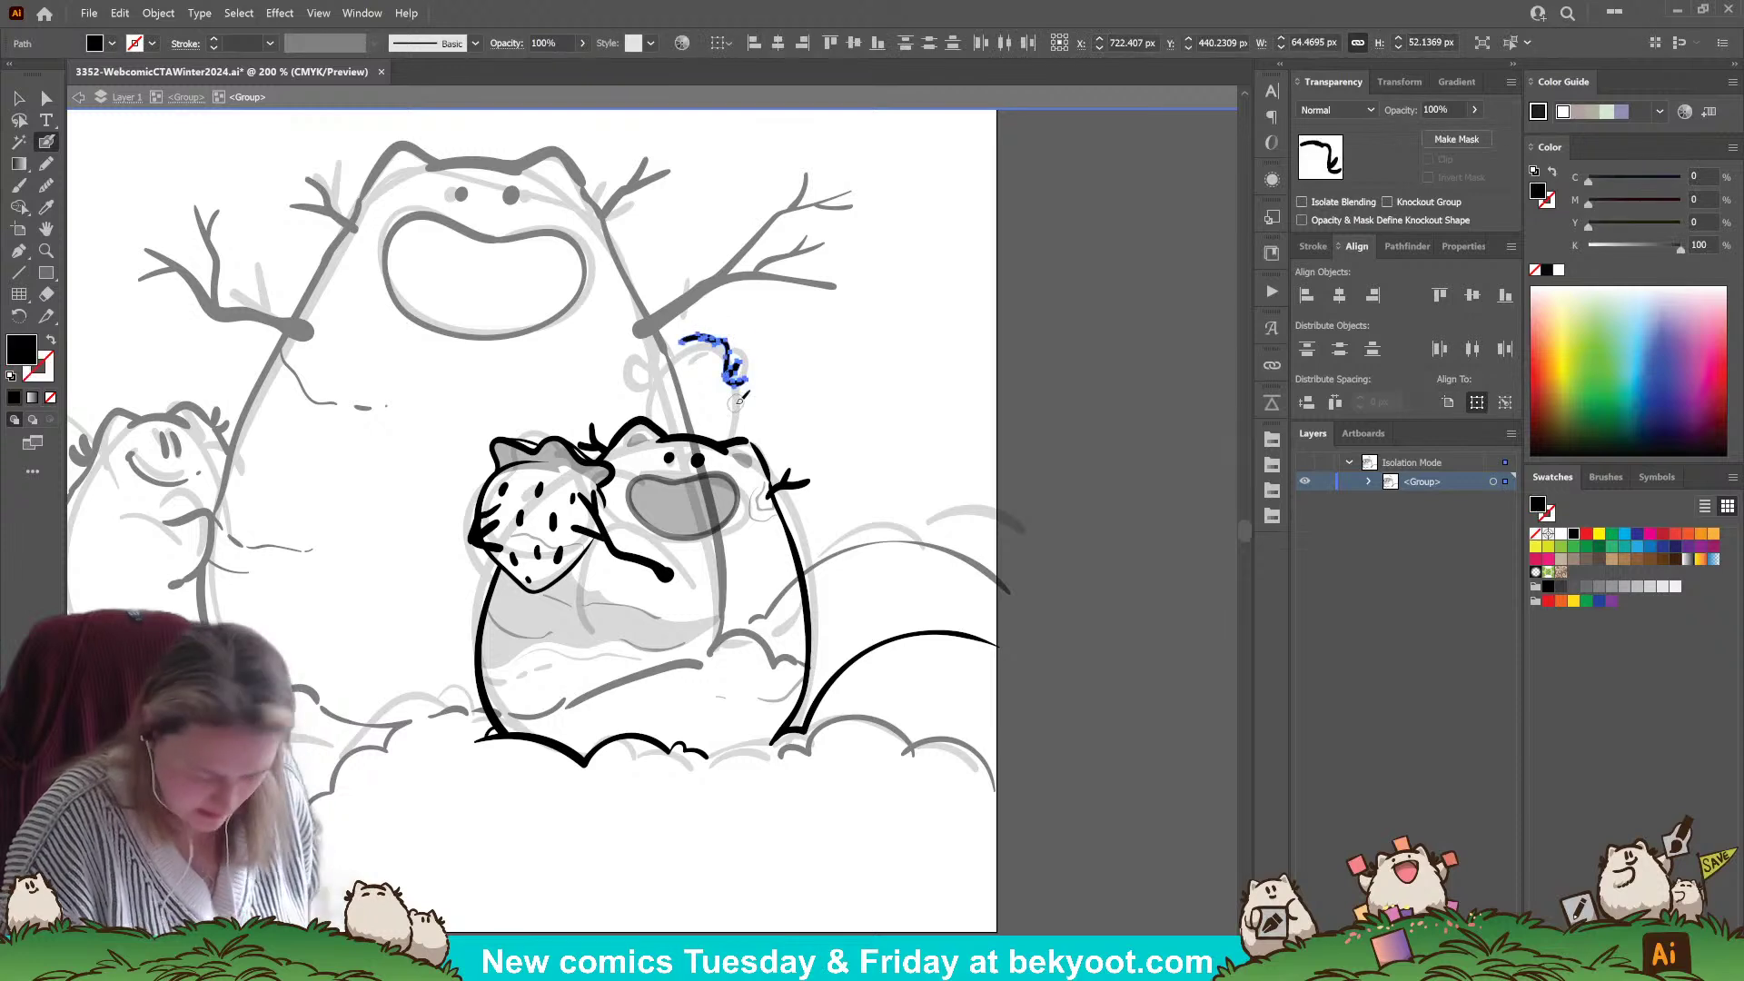
pyautogui.hotkey('ctrl', 't')
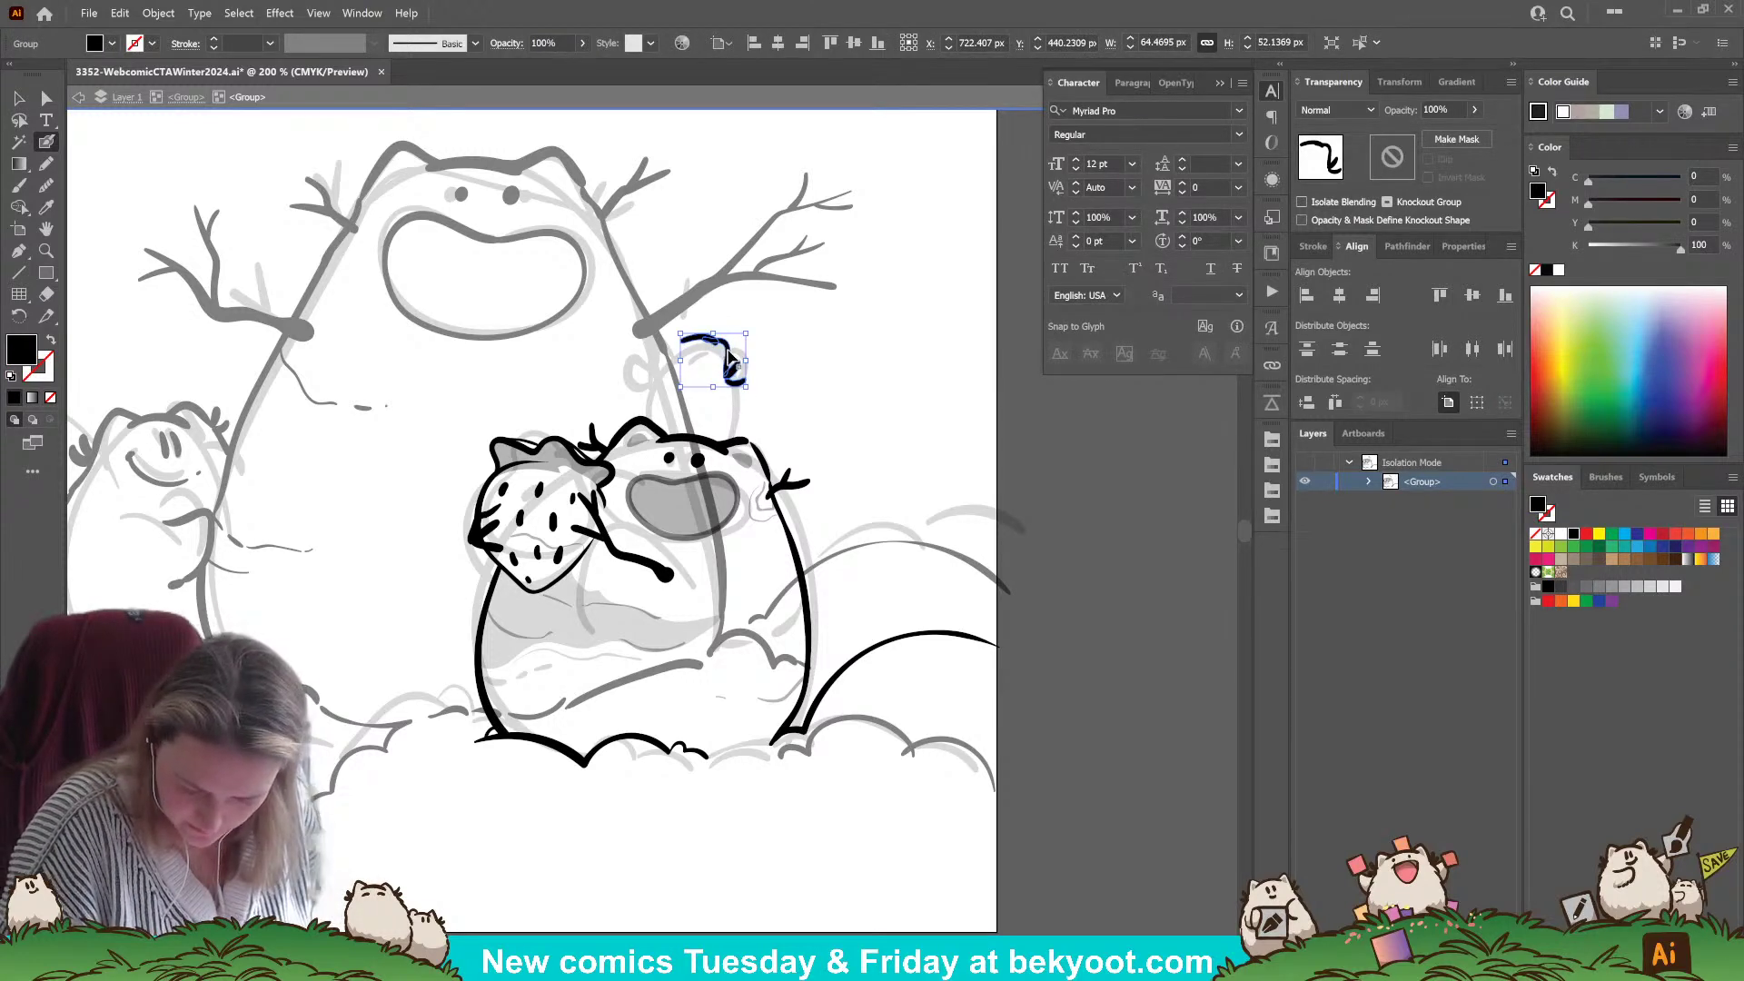
pyautogui.keyDown('ctrl'); pyautogui.doubleClick(729, 346); pyautogui.keyUp('ctrl')
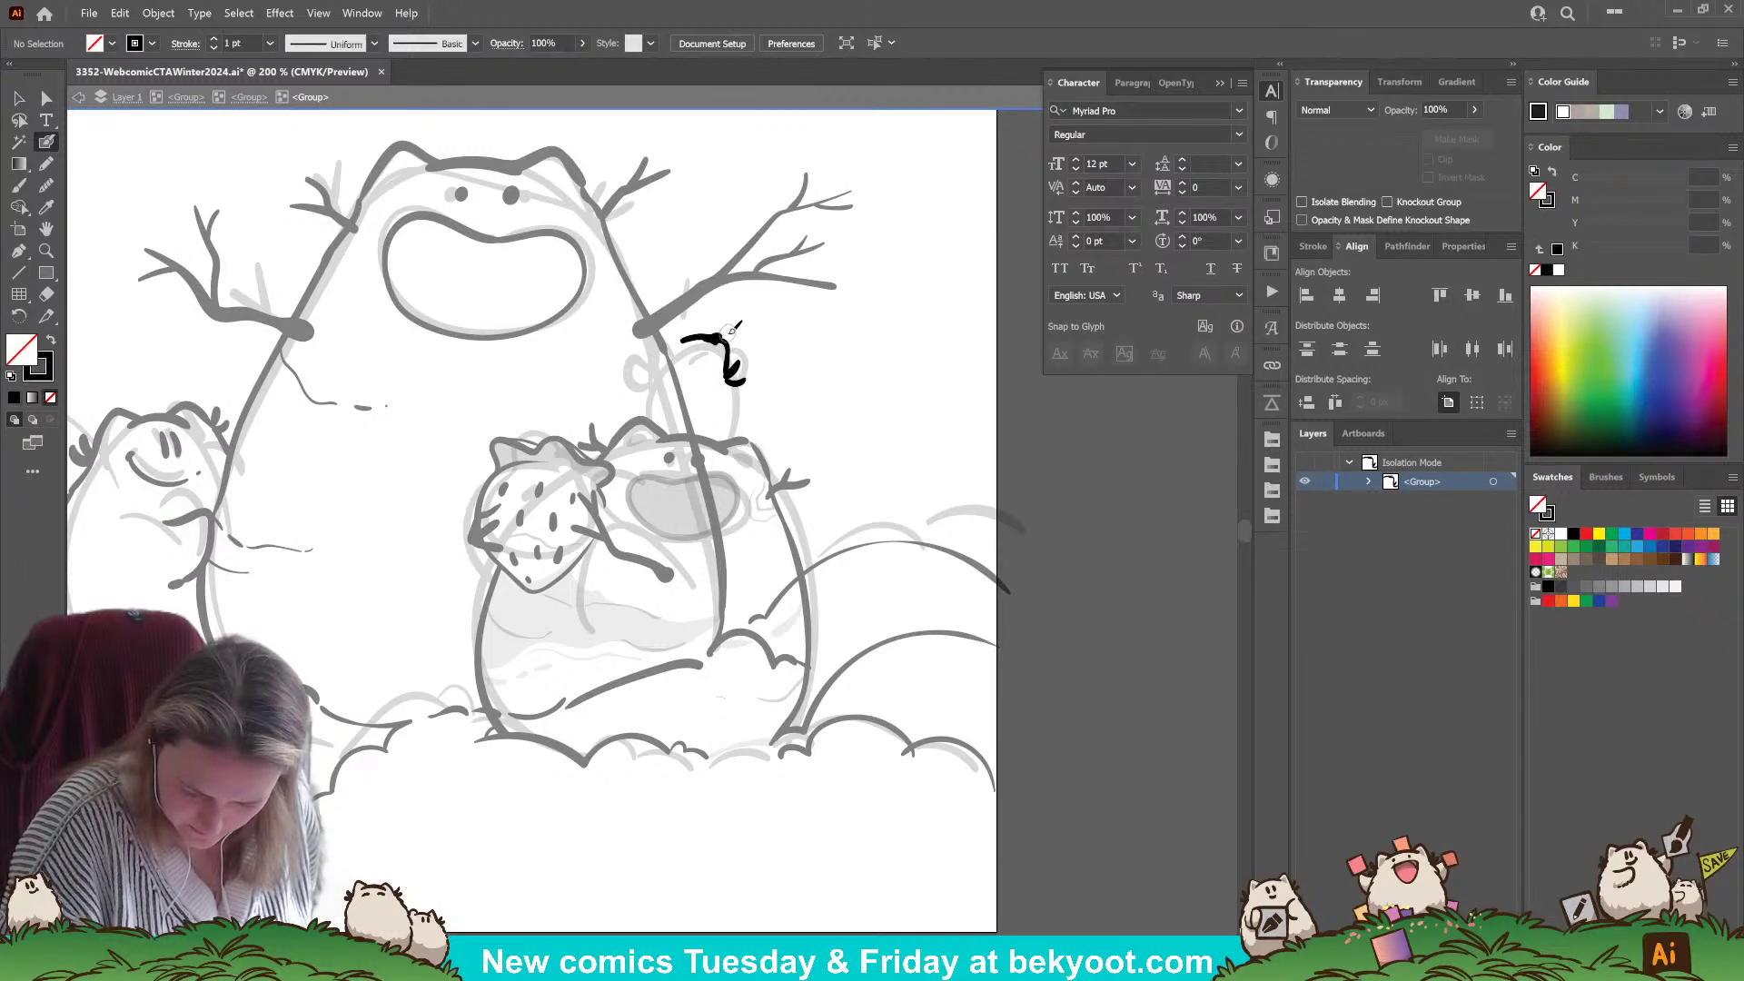
# - Shift the right ear strokes slightly outward so they line up with the sketched head
pyautogui.keyDown('ctrl'); pyautogui.click(717, 361); pyautogui.keyUp('ctrl')
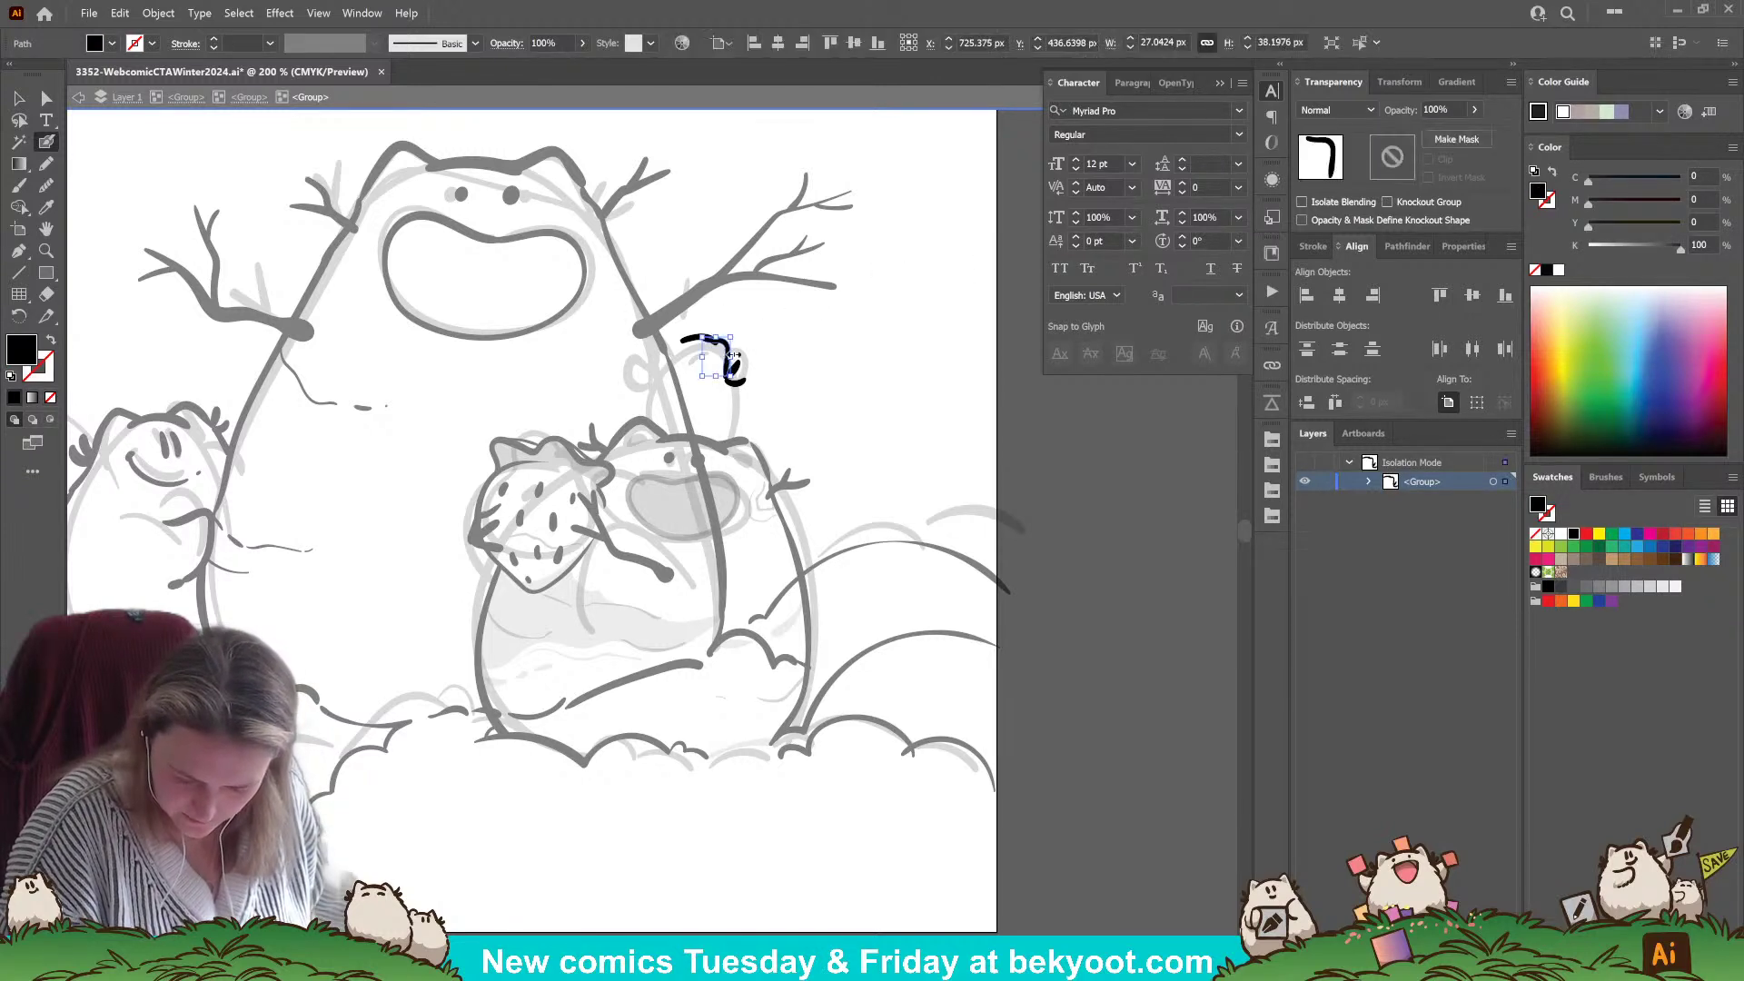
pyautogui.keyDown('ctrl'); pyautogui.click(772, 372); pyautogui.keyUp('ctrl')
pyautogui.keyDown('ctrl'); pyautogui.click(733, 368); pyautogui.keyUp('ctrl')
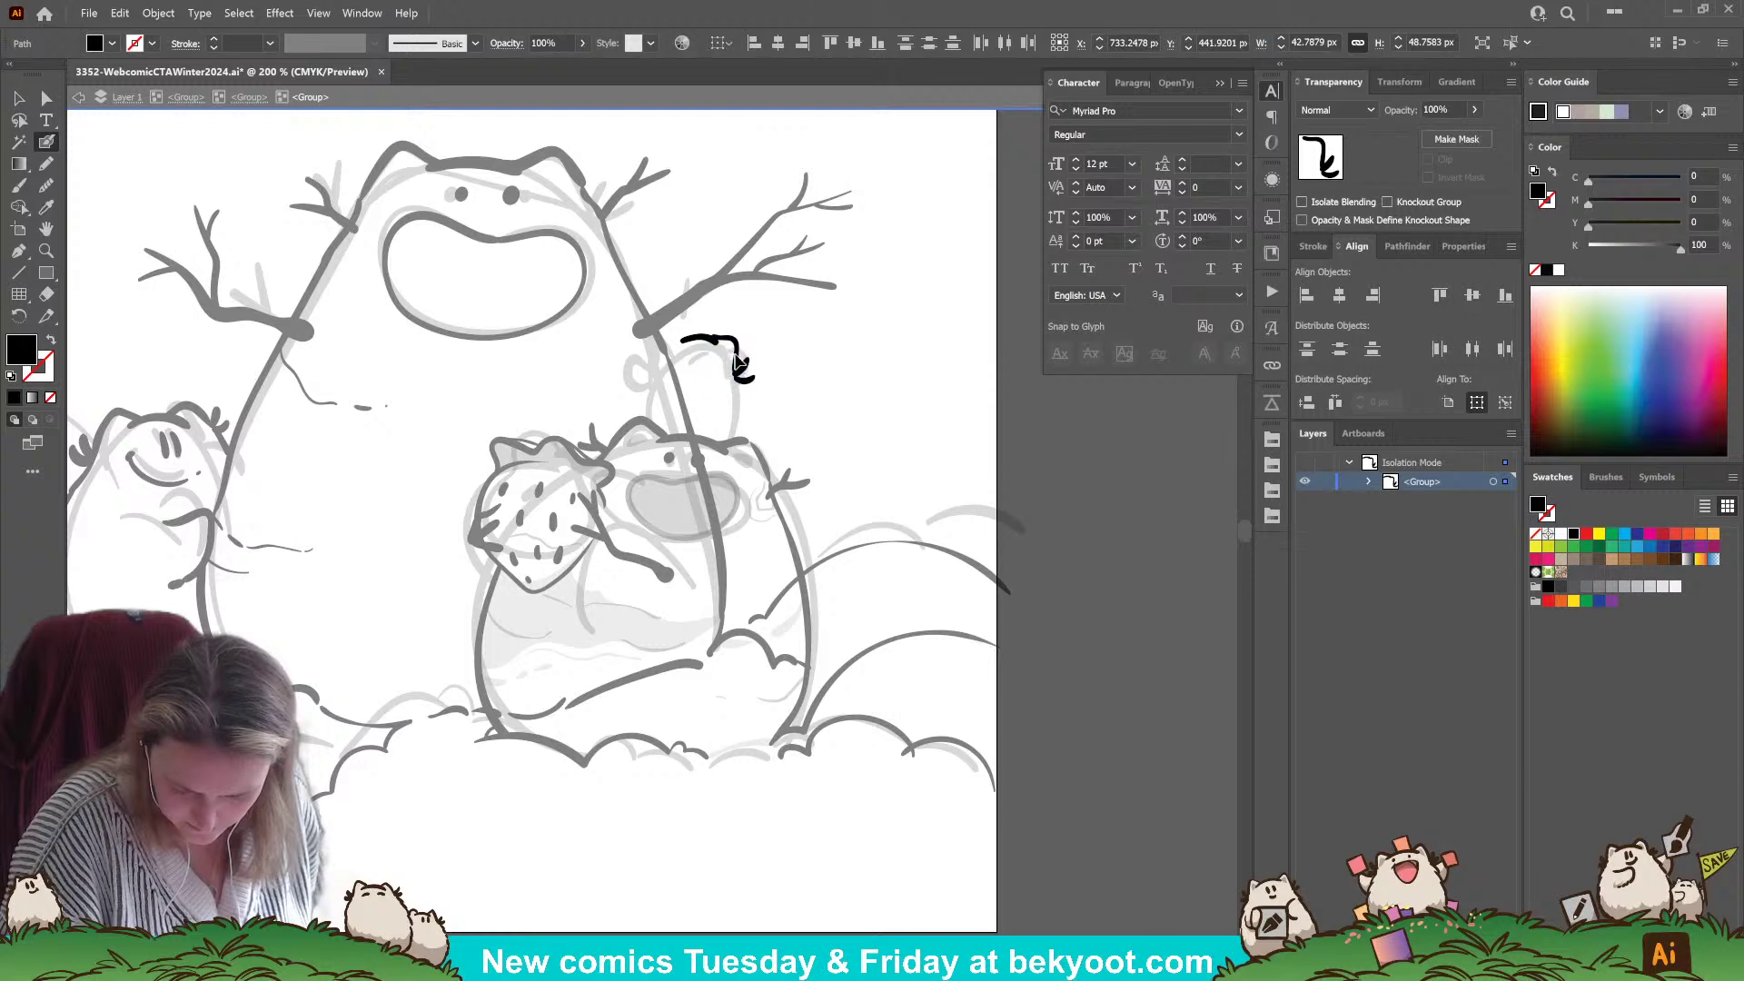
pyautogui.keyDown('ctrl'); pyautogui.click(785, 356); pyautogui.keyUp('ctrl')
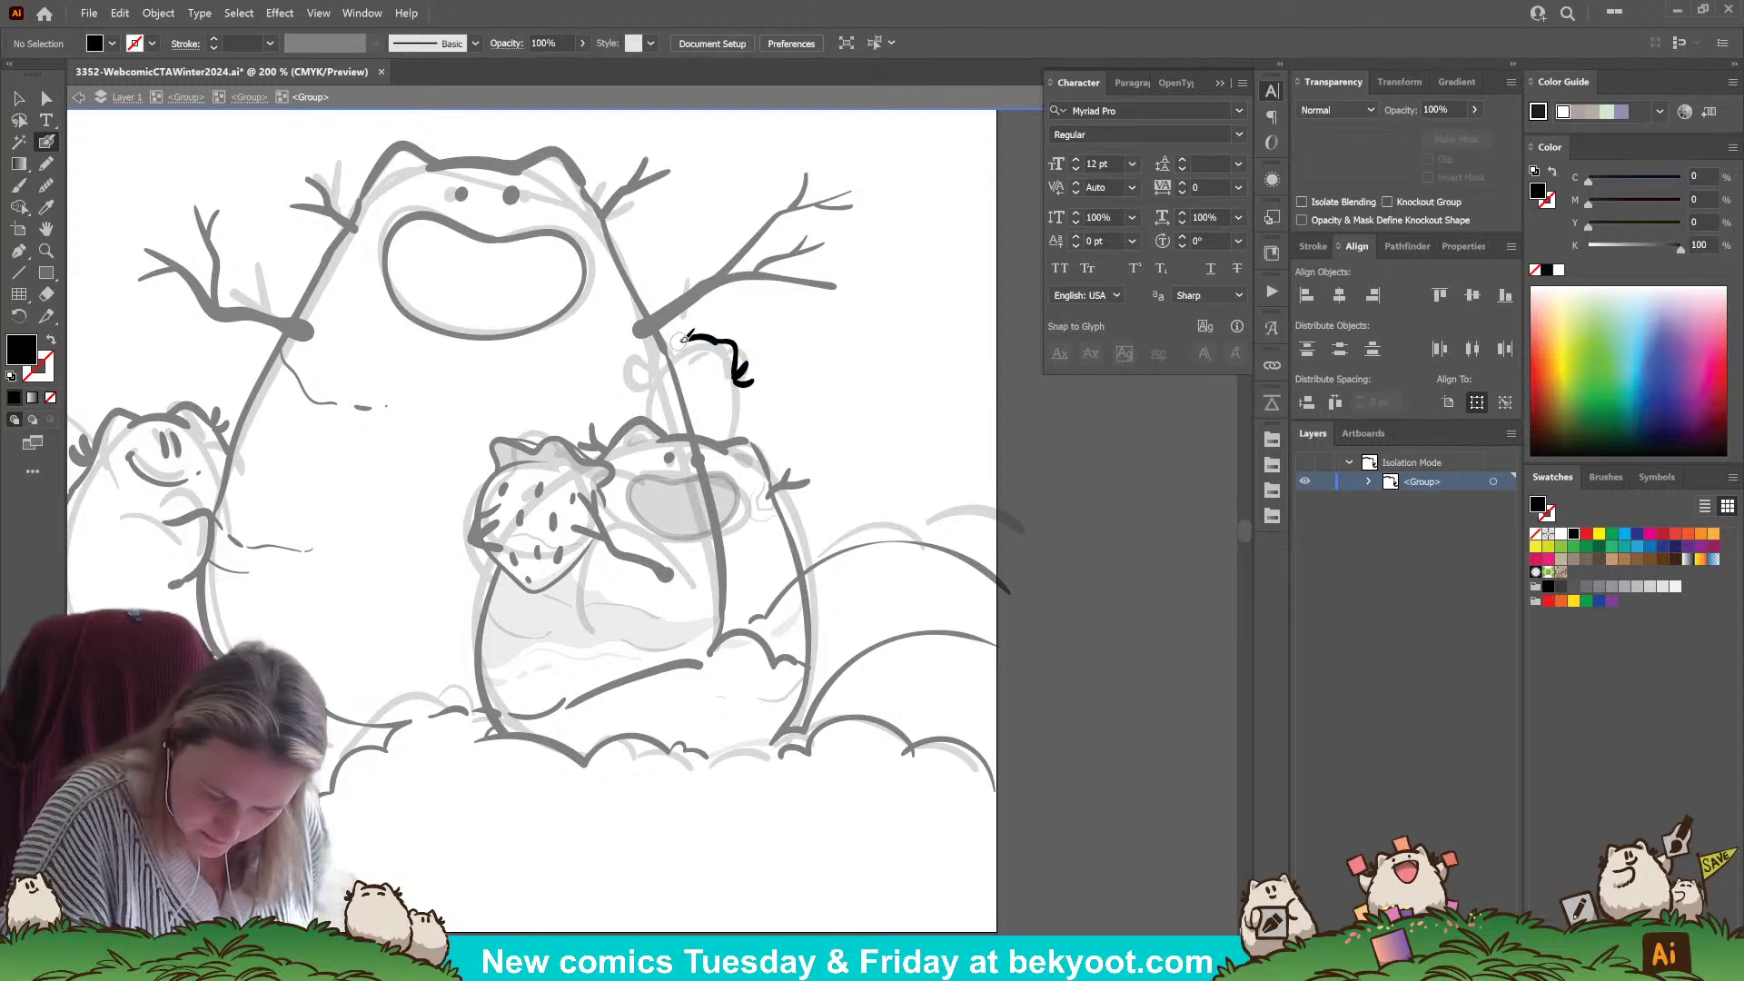
# - Ink the left side of the small creature's head with its ear, plus a short mark under the top line
pyautogui.moveTo(687, 338); pyautogui.dragTo(642, 420)
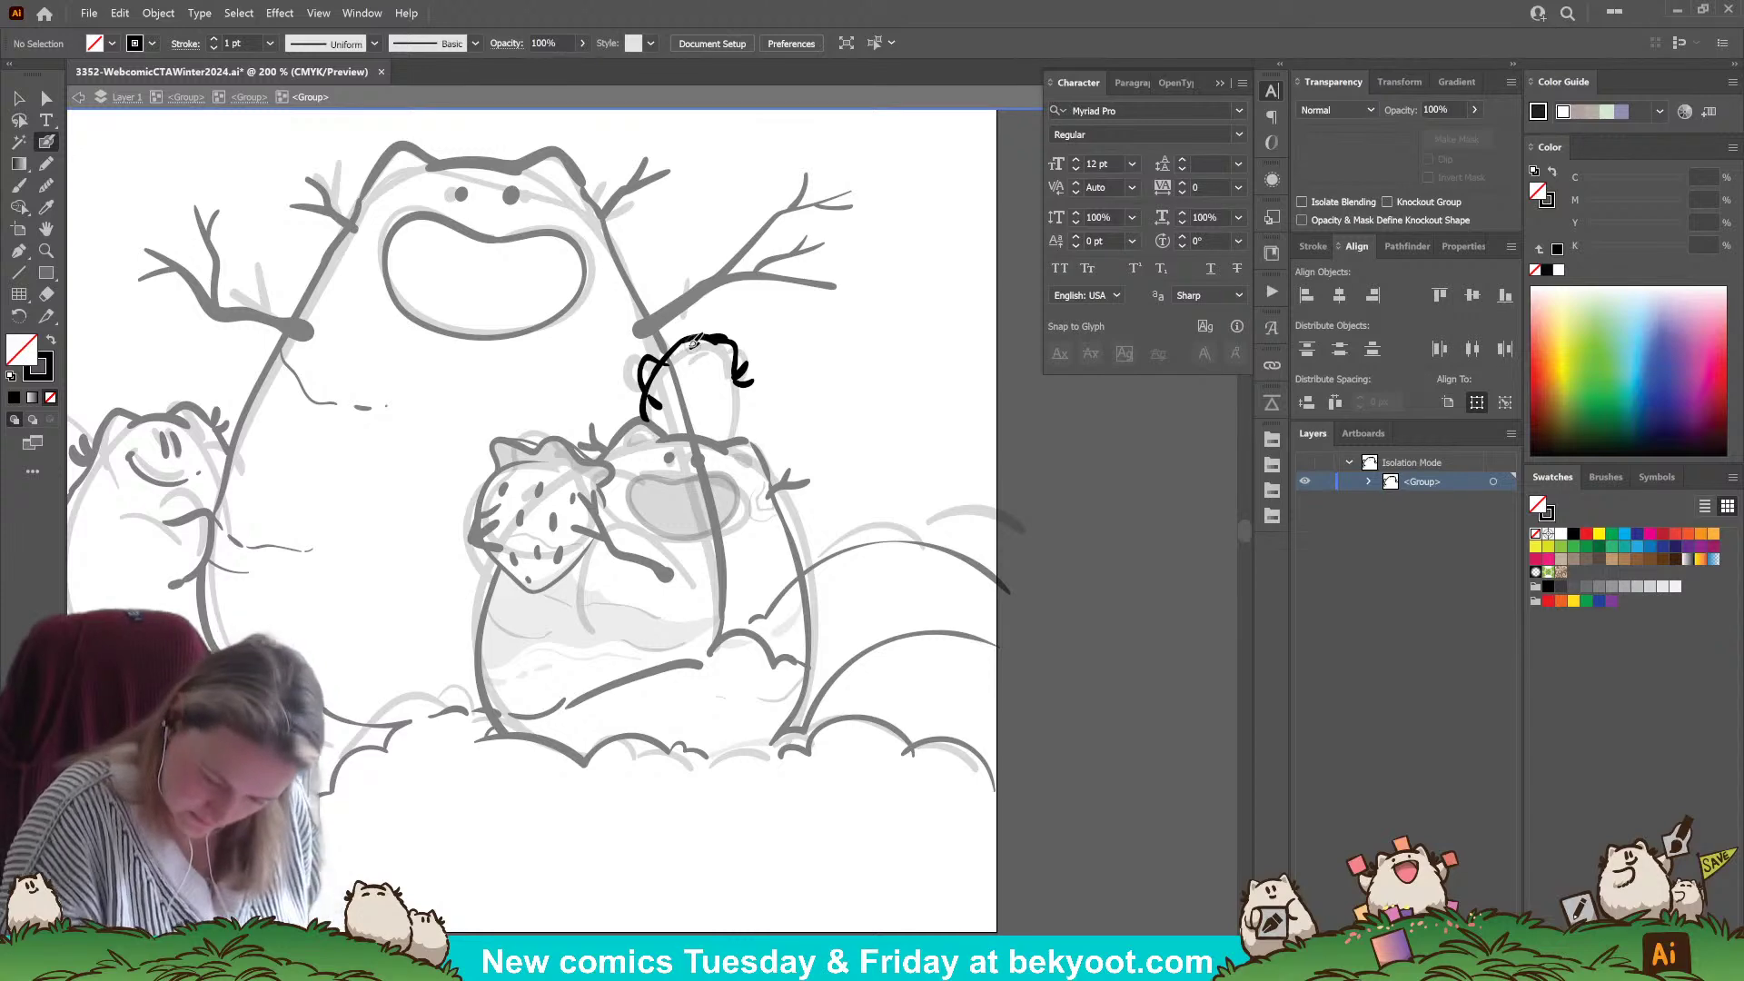
pyautogui.moveTo(687, 342); pyautogui.dragTo(702, 349)
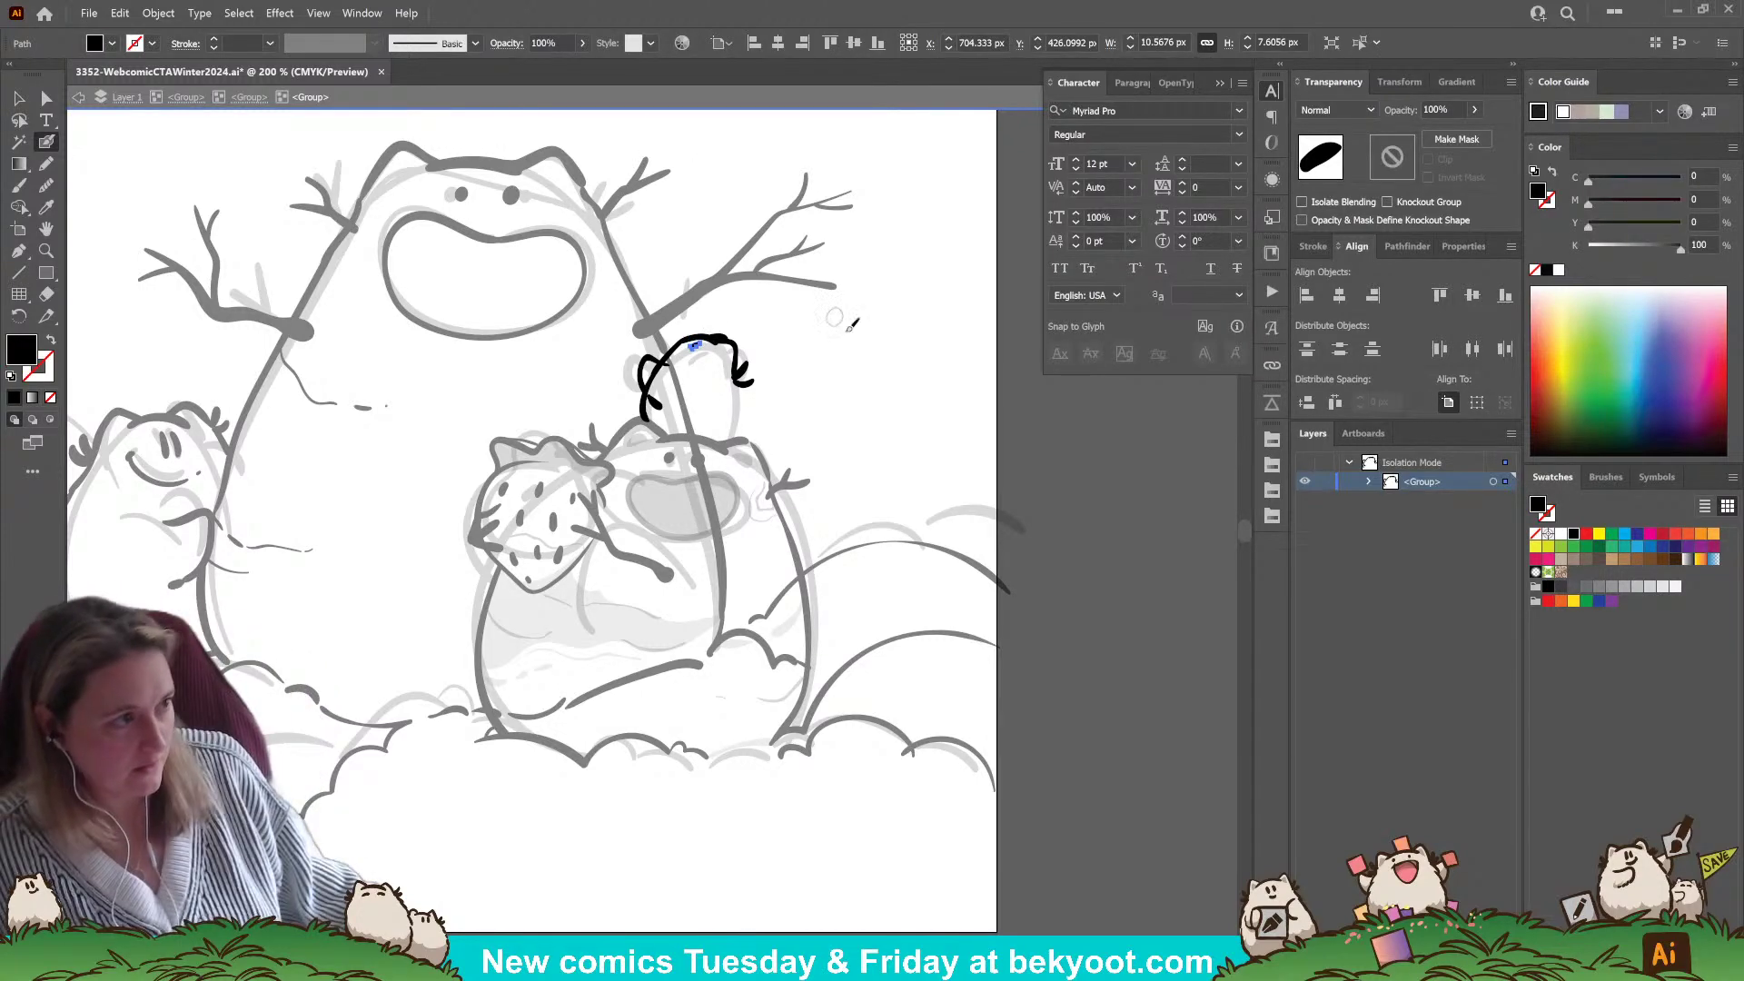
# - Select the stroke along the top of the small creature's head and smooth its left end
pyautogui.scroll(4, 699, 314)
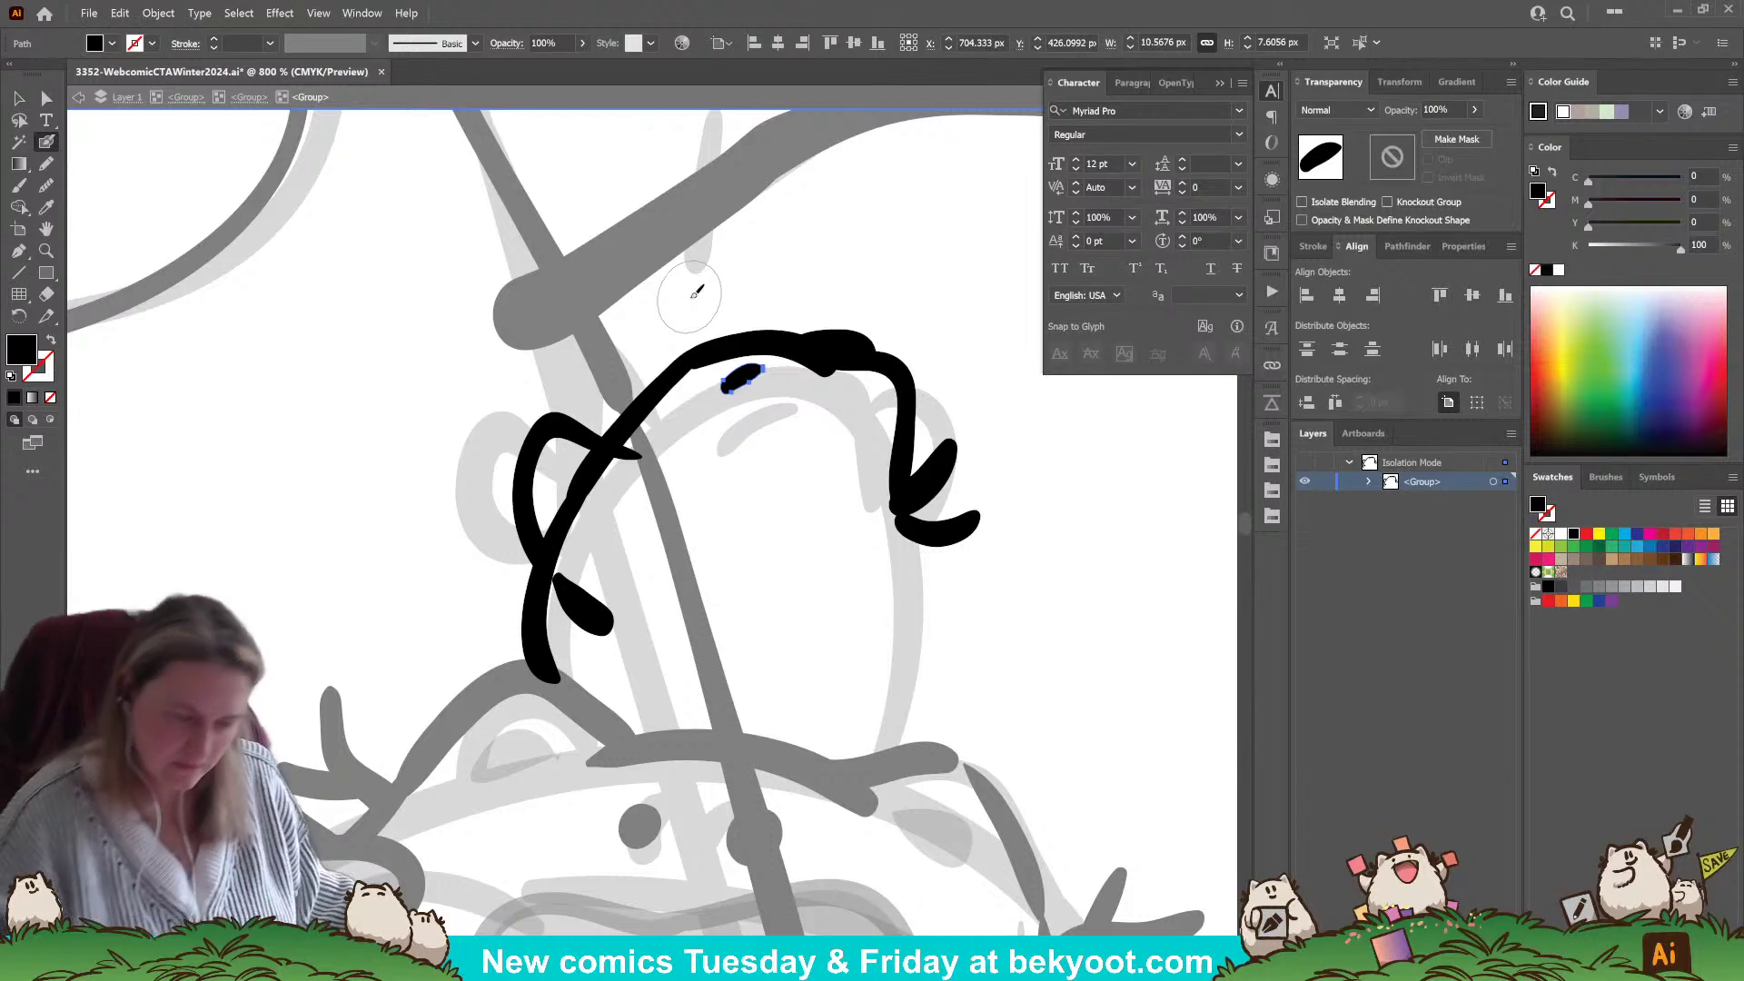
pyautogui.click(46, 97)
pyautogui.click(744, 350)
pyautogui.click(745, 349)
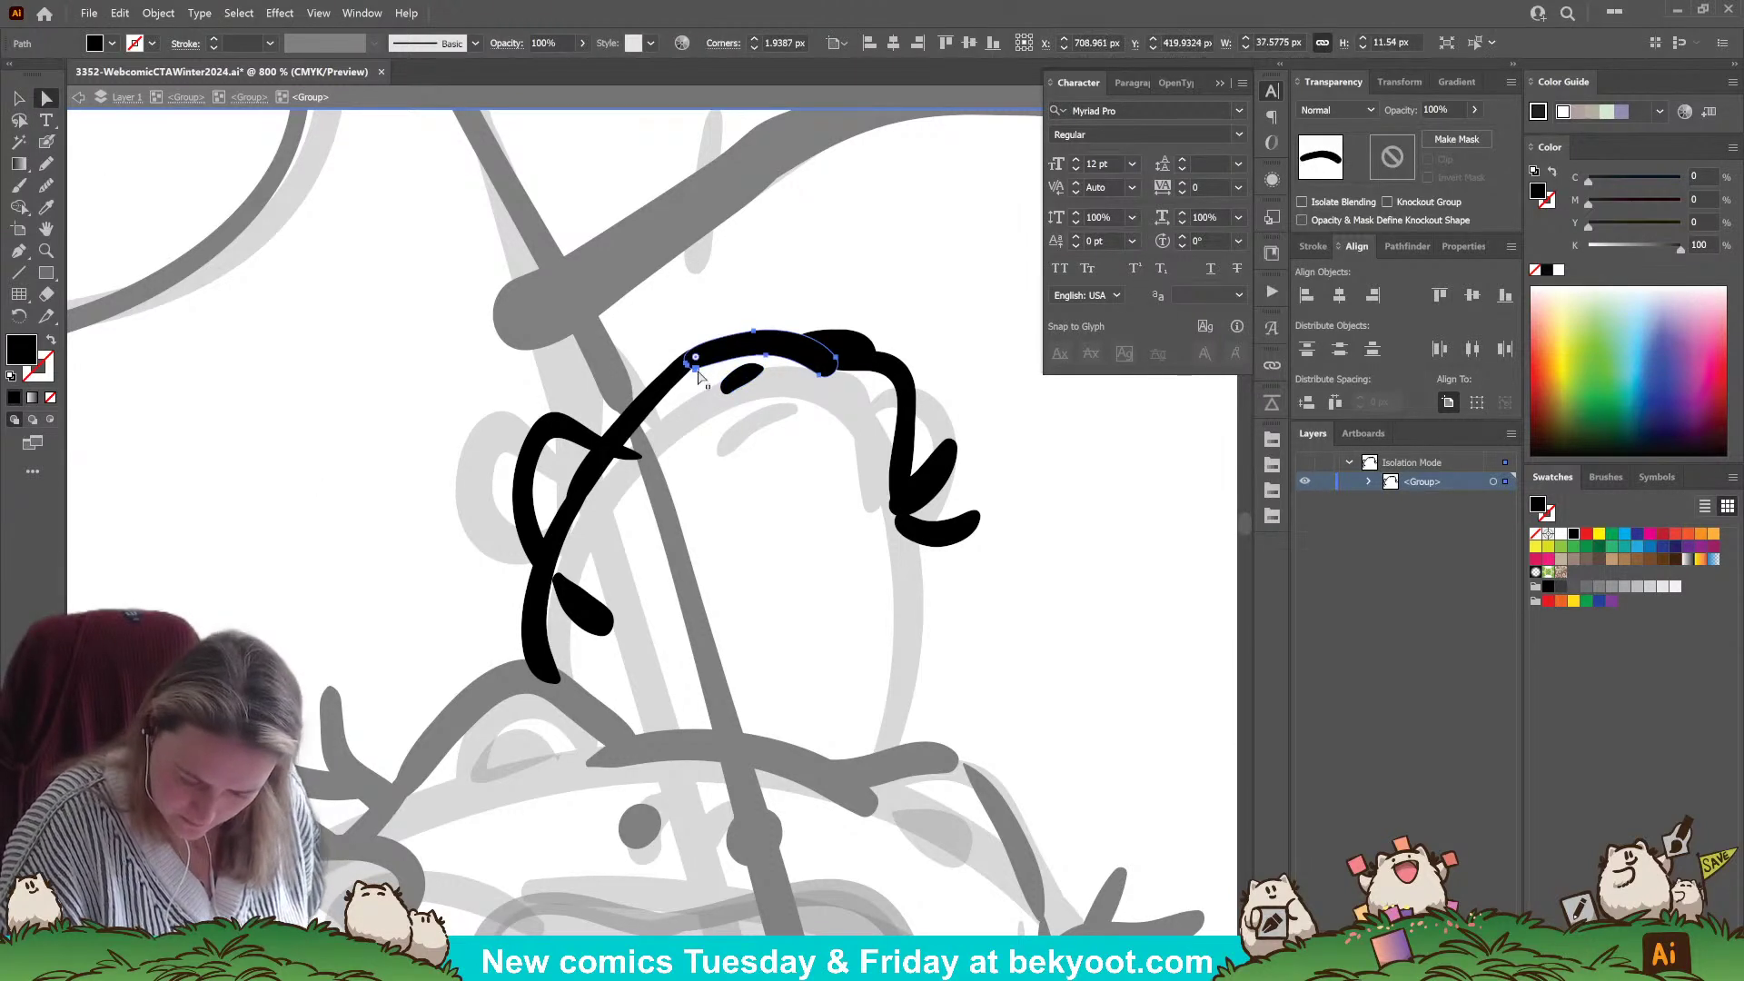
pyautogui.click(47, 185)
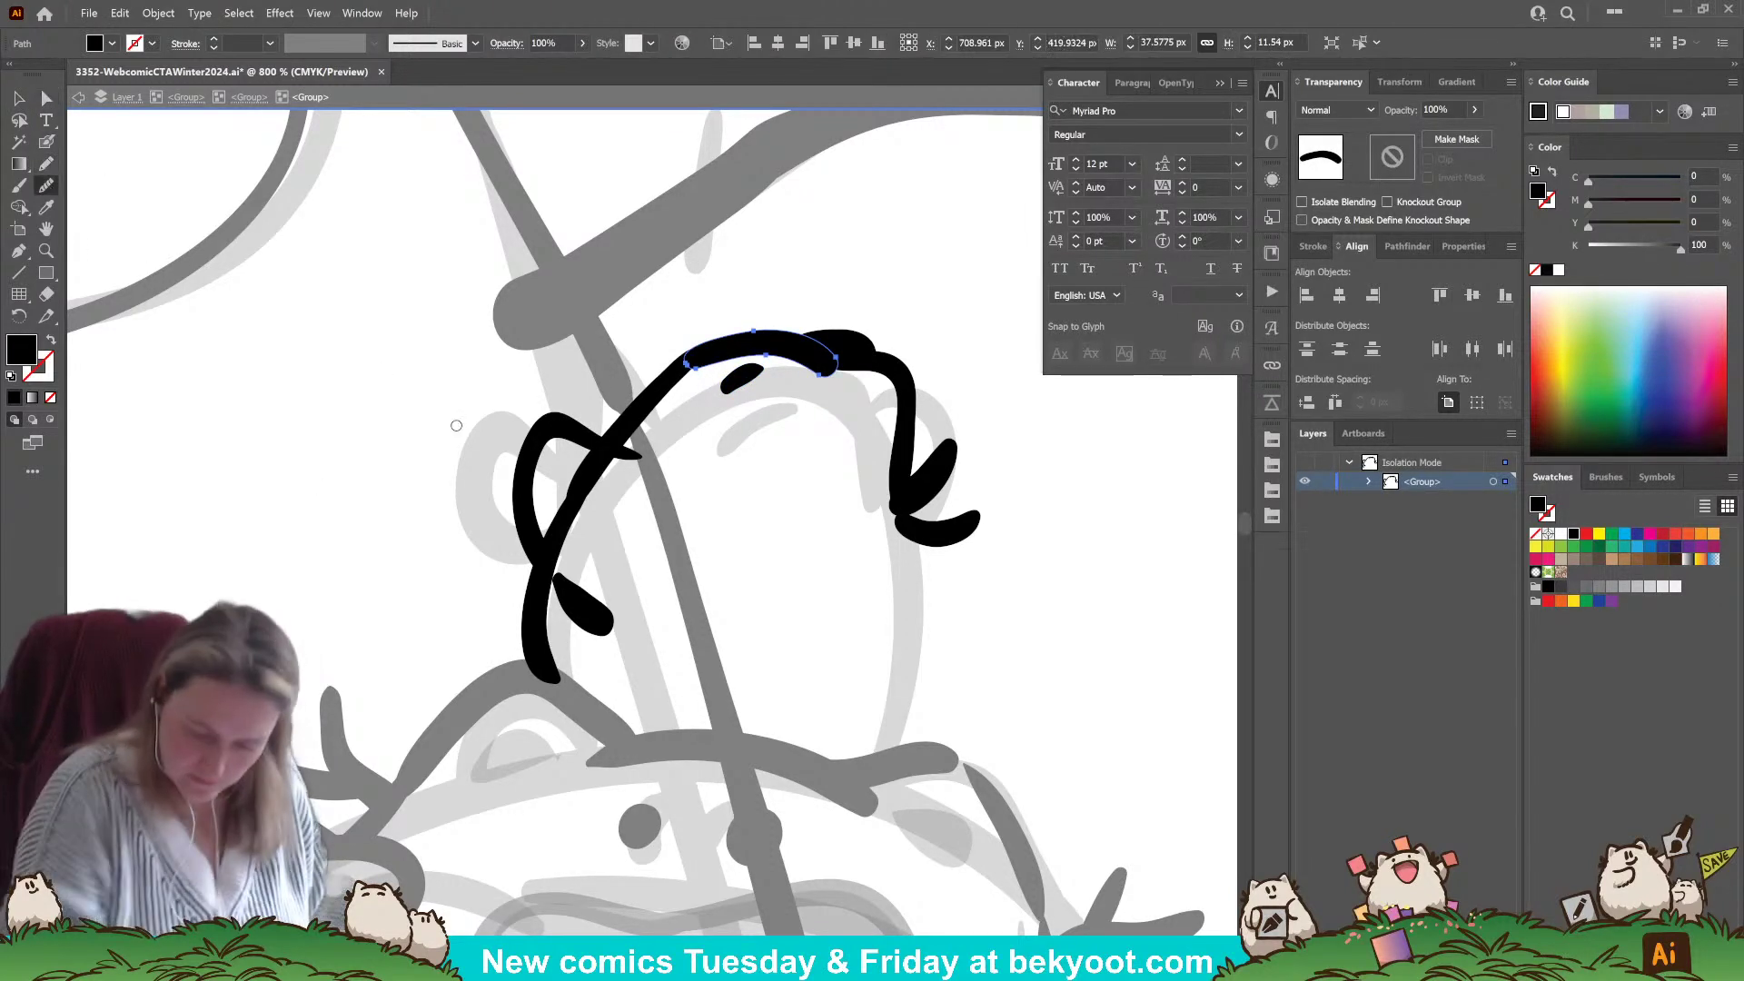
pyautogui.click(686, 366)
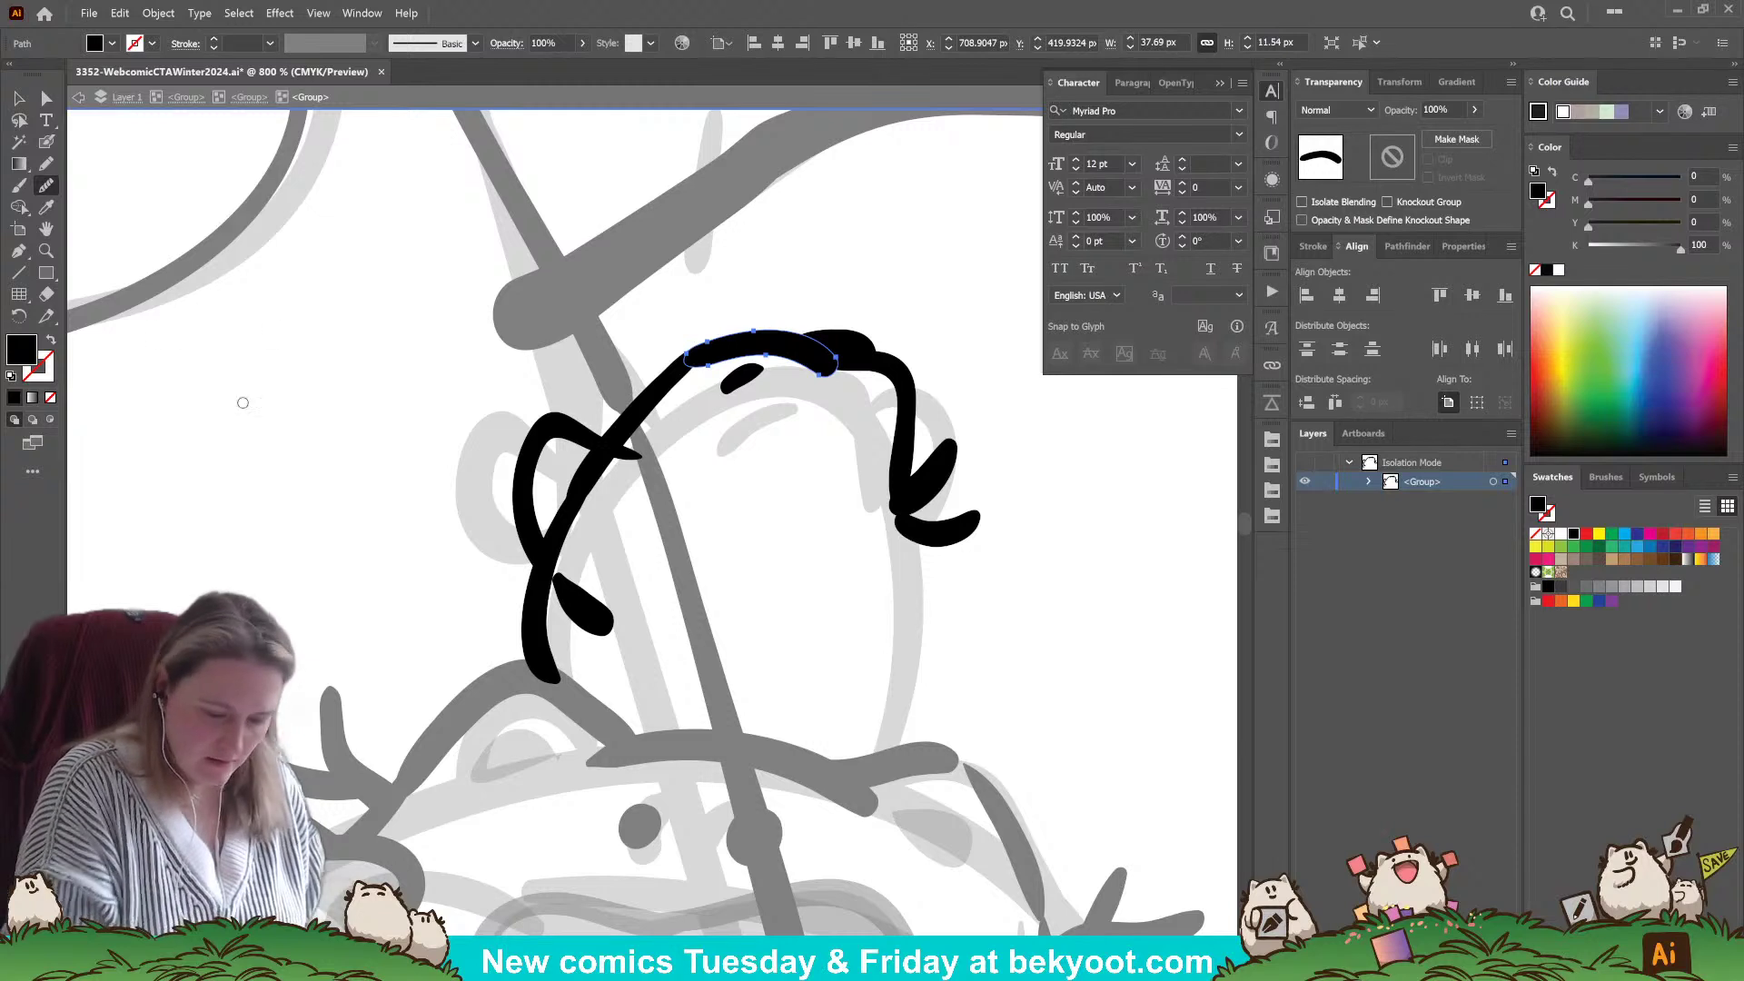
# - Adjust the lower anchor point at the top head stroke's left end to blend it into the side line
pyautogui.click(48, 98)
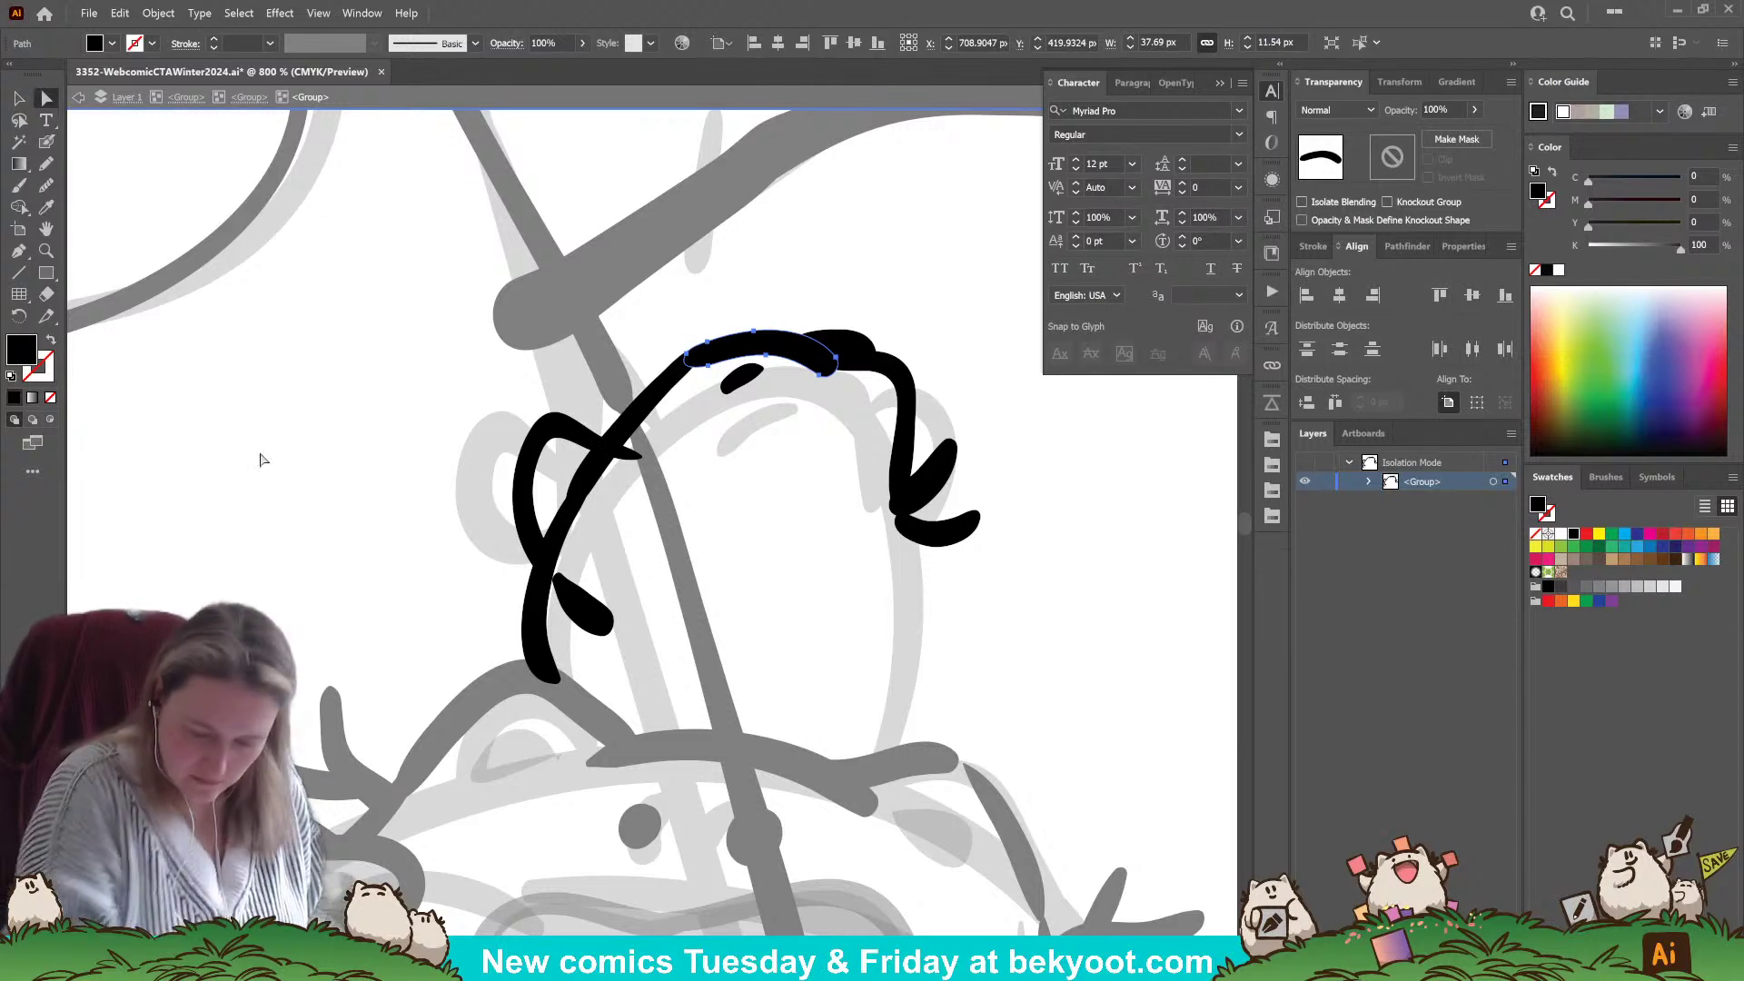
pyautogui.click(708, 364)
pyautogui.click(705, 364)
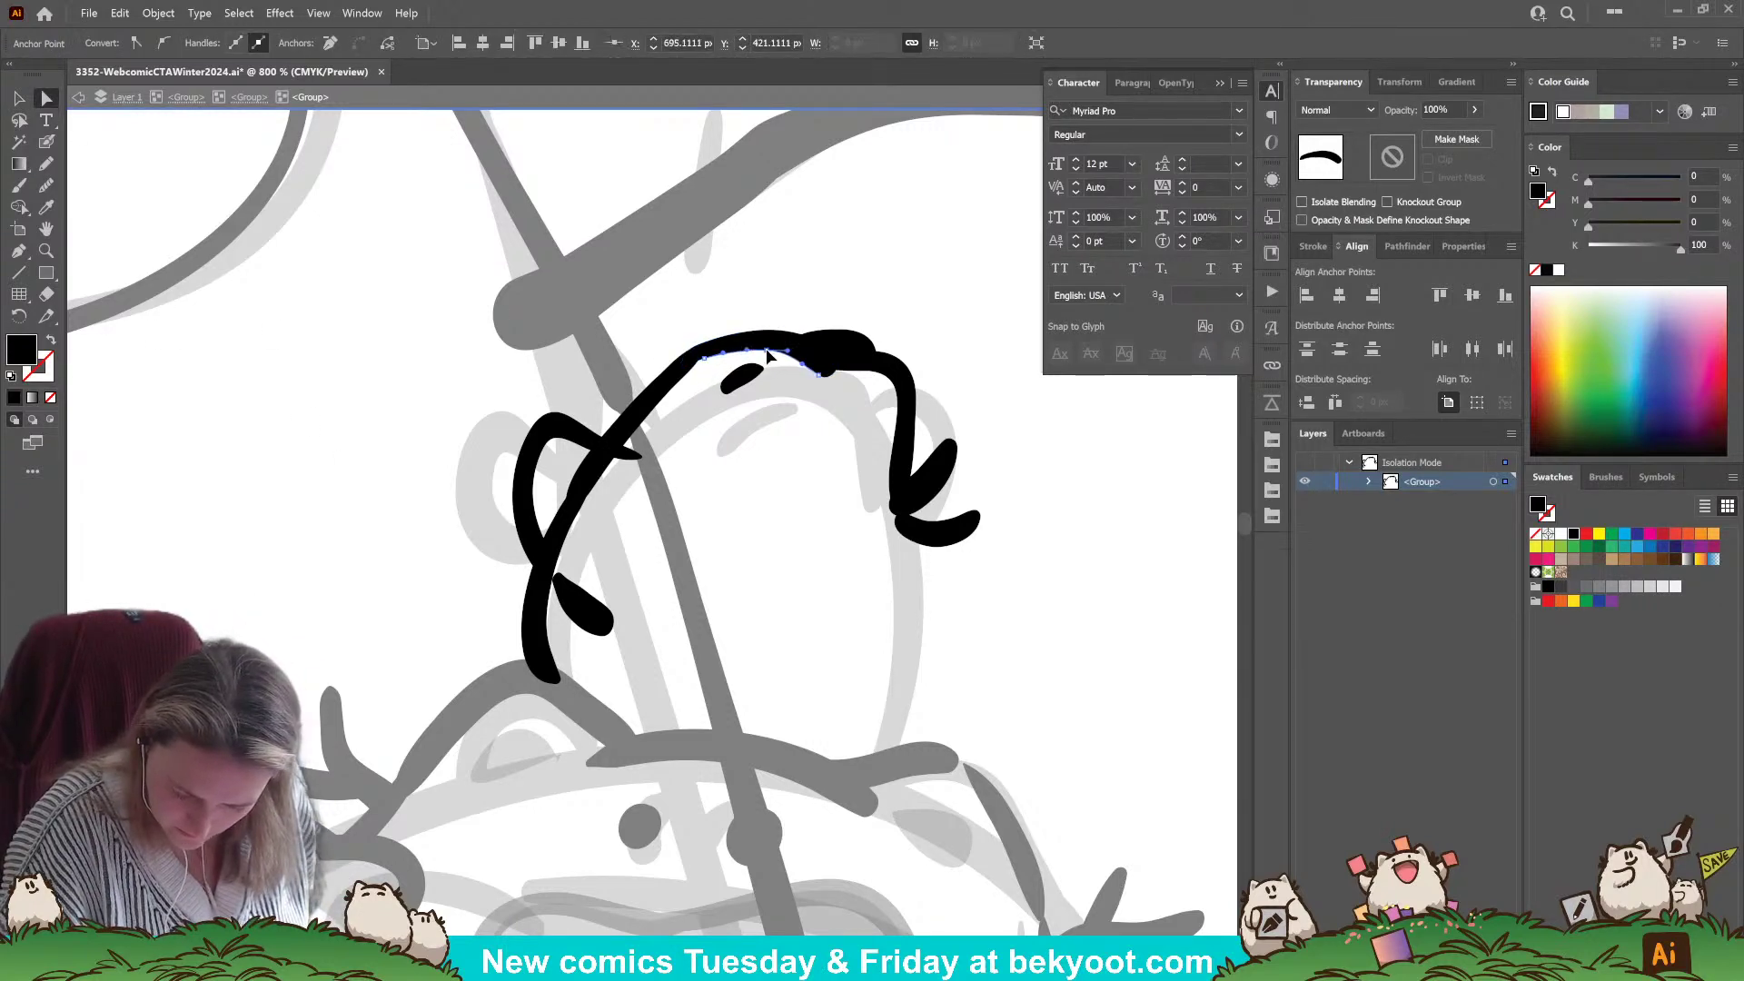
# - Refine the anchor points at both ends of the small creature's top head stroke to even out its curve
pyautogui.click(683, 367)
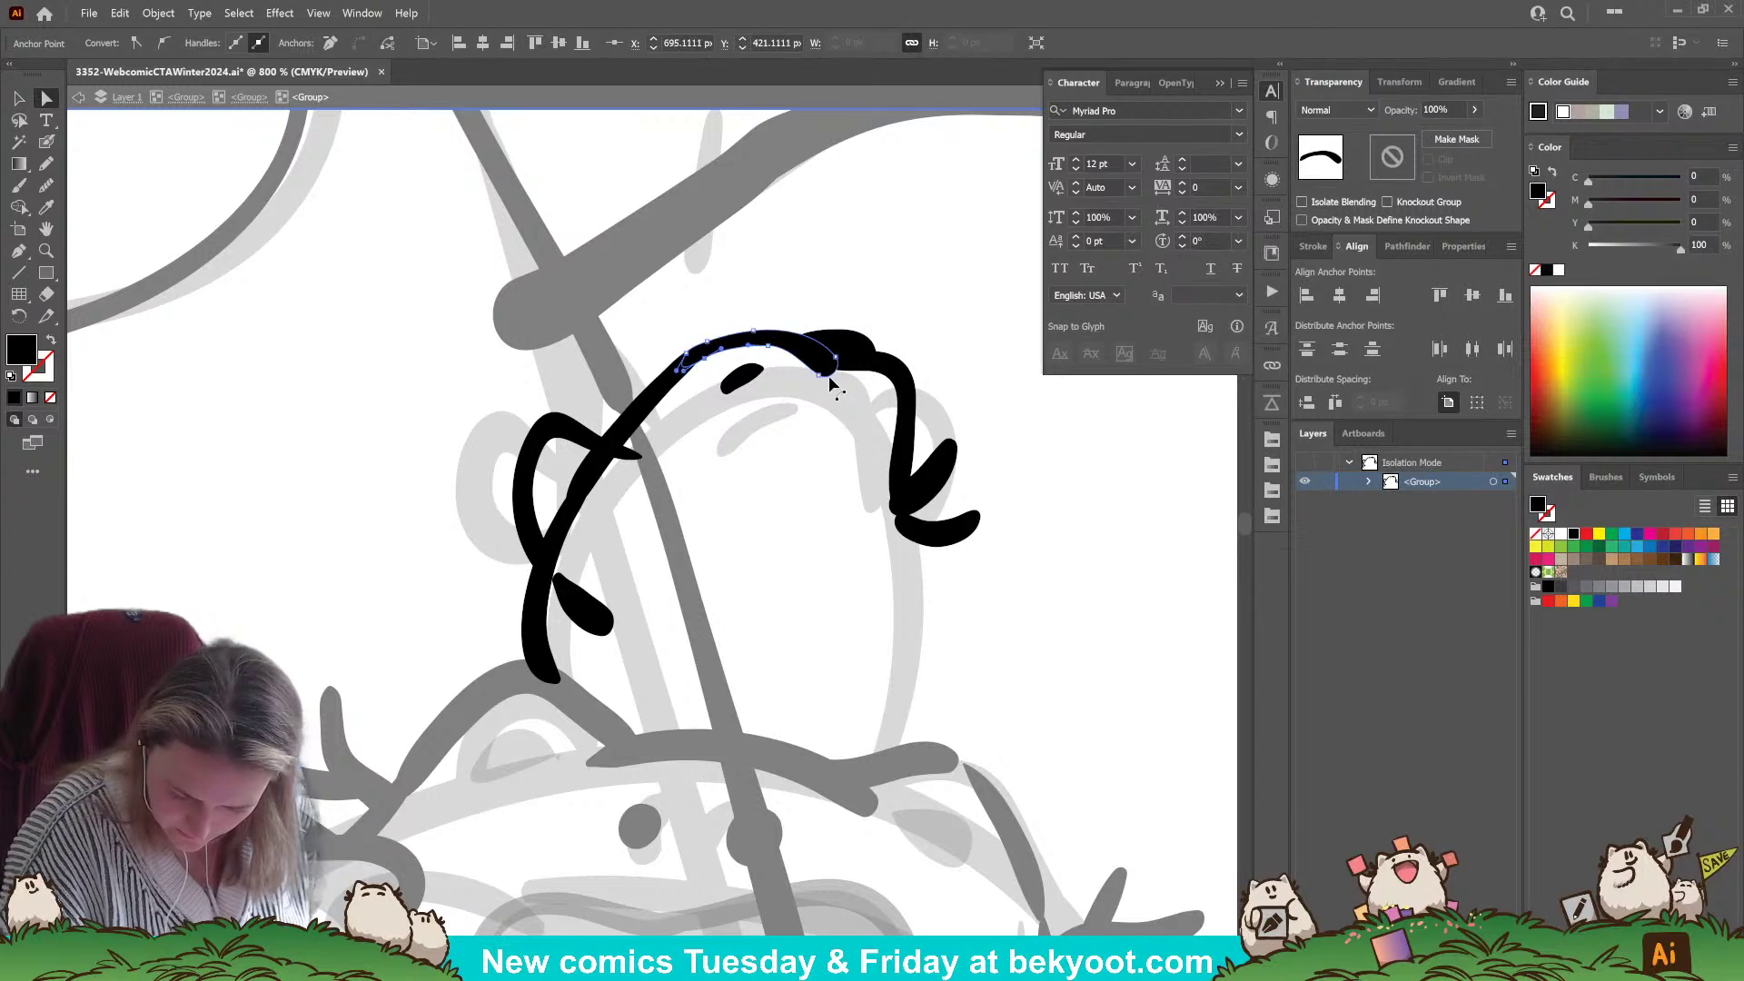
pyautogui.click(830, 359)
pyautogui.click(698, 364)
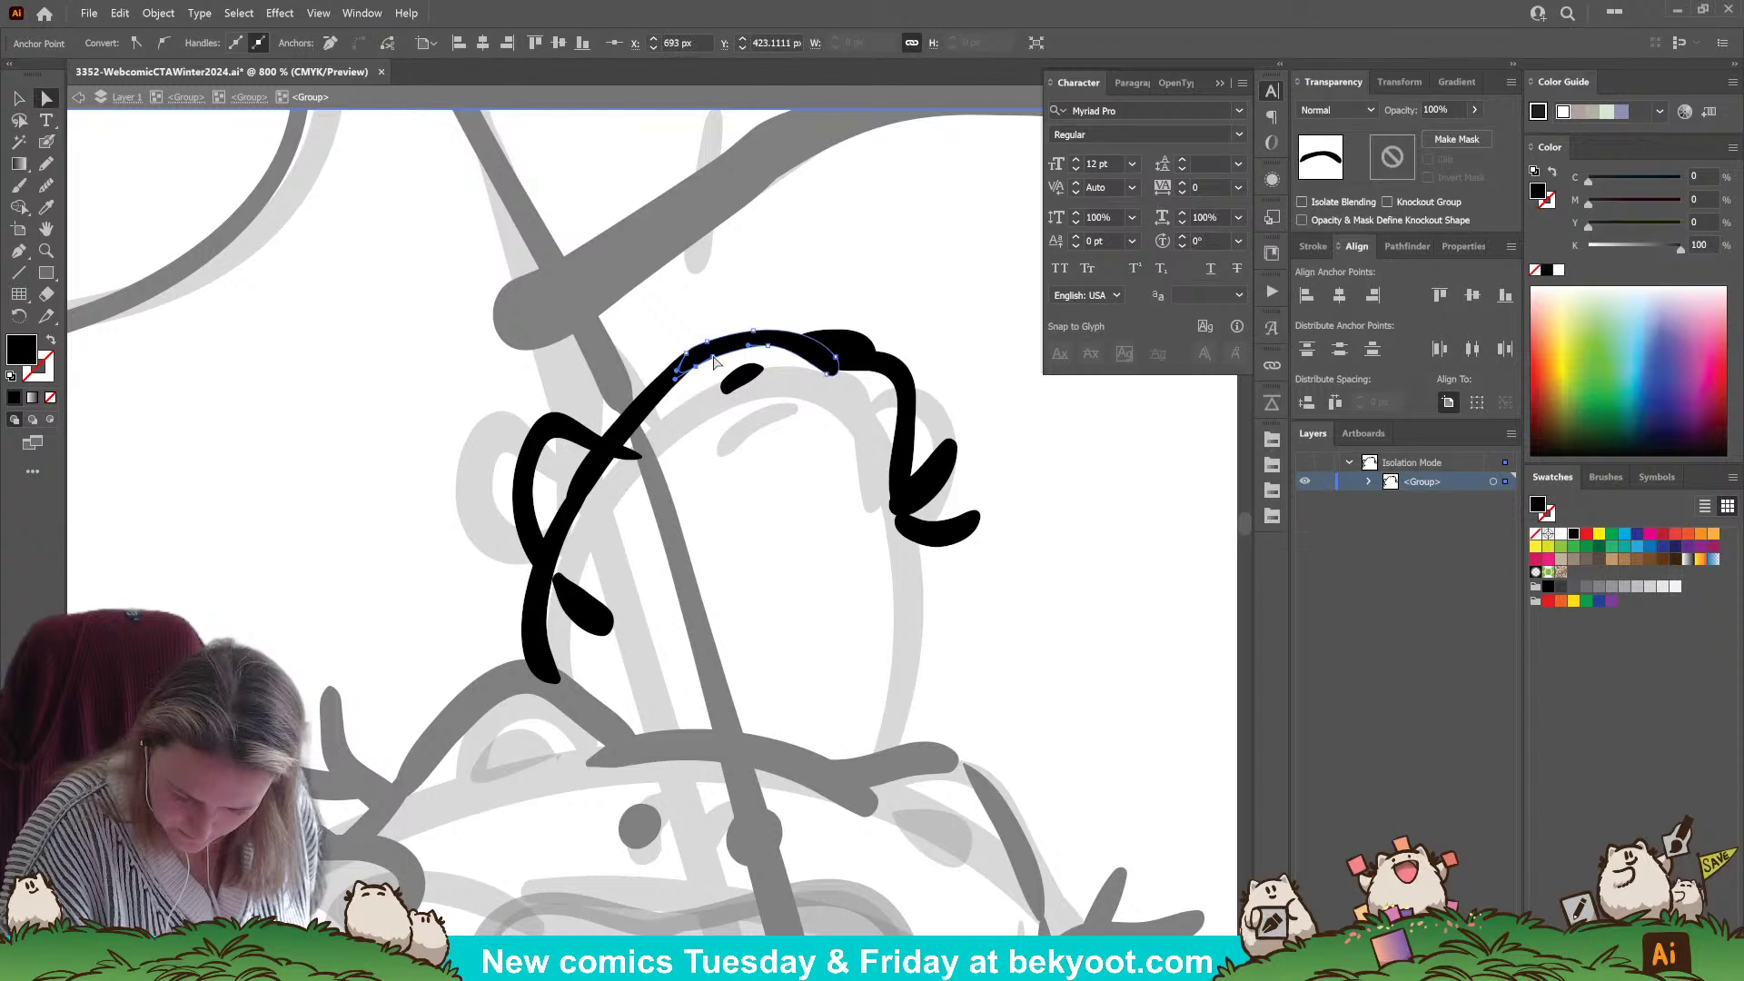
pyautogui.click(924, 278)
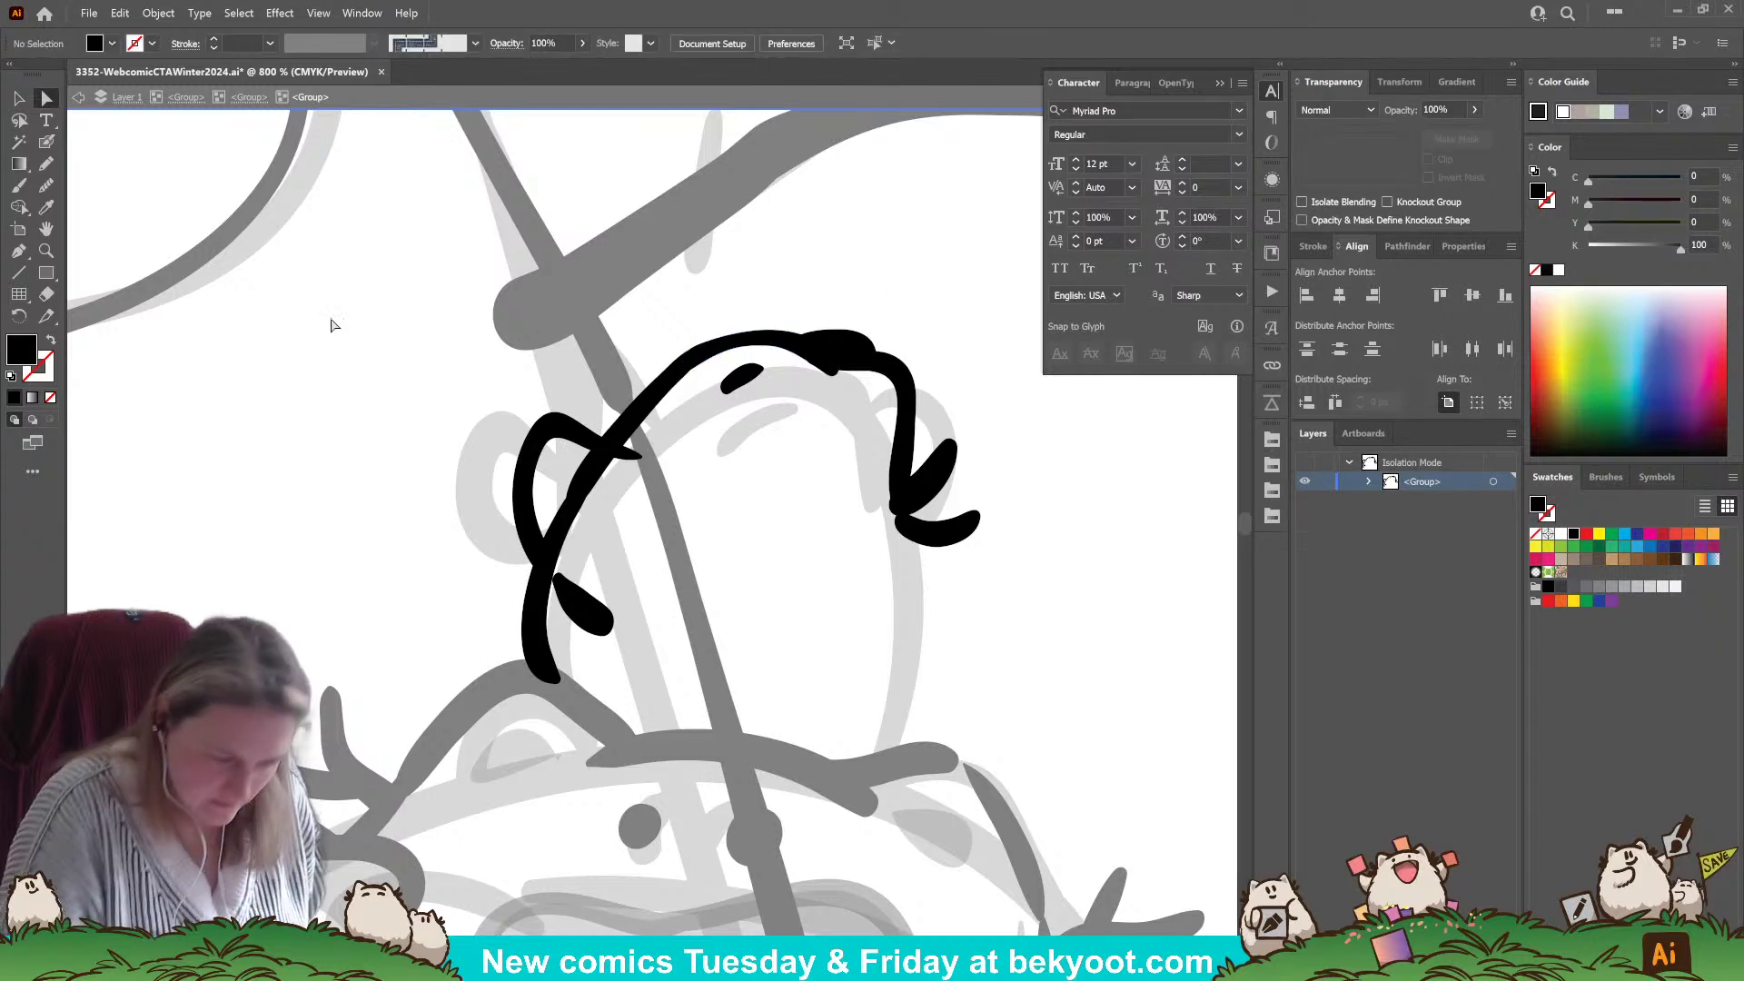
# - Ink a curved smile beneath the short mark on the small creature's face
pyautogui.click(46, 141)
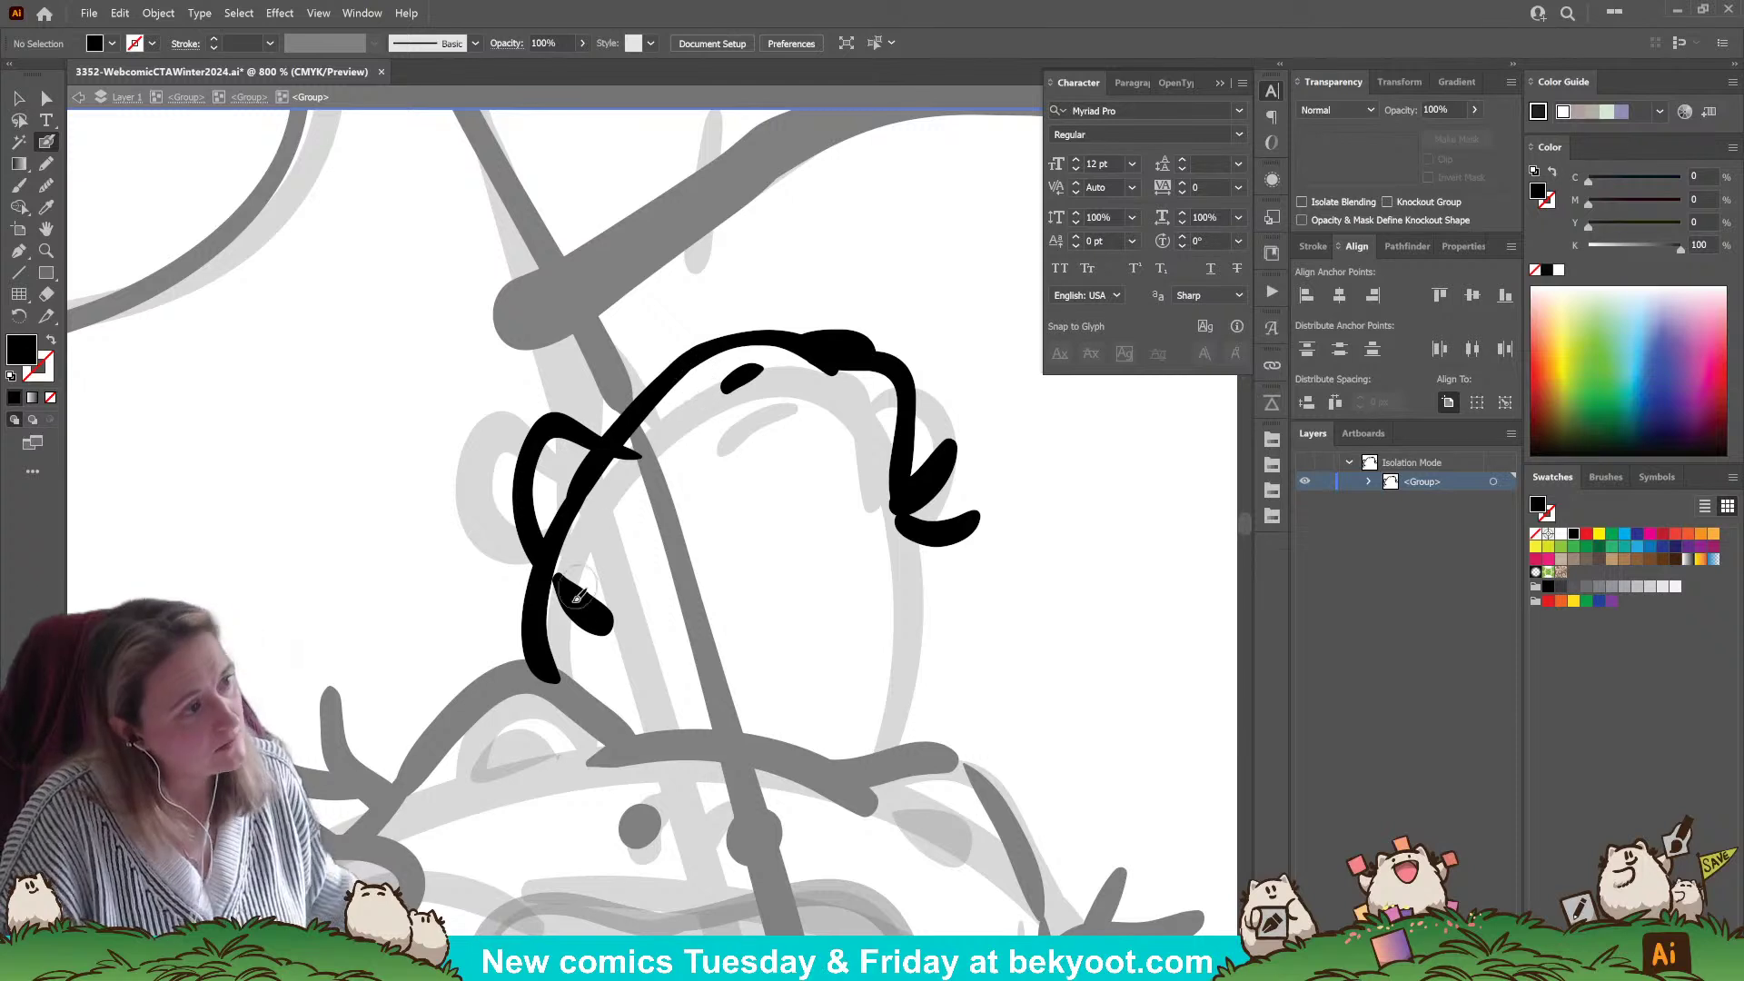
pyautogui.moveTo(688, 396)
pyautogui.mouseDown()
pyautogui.moveTo(740, 434)
pyautogui.moveTo(763, 425)
pyautogui.mouseUp()
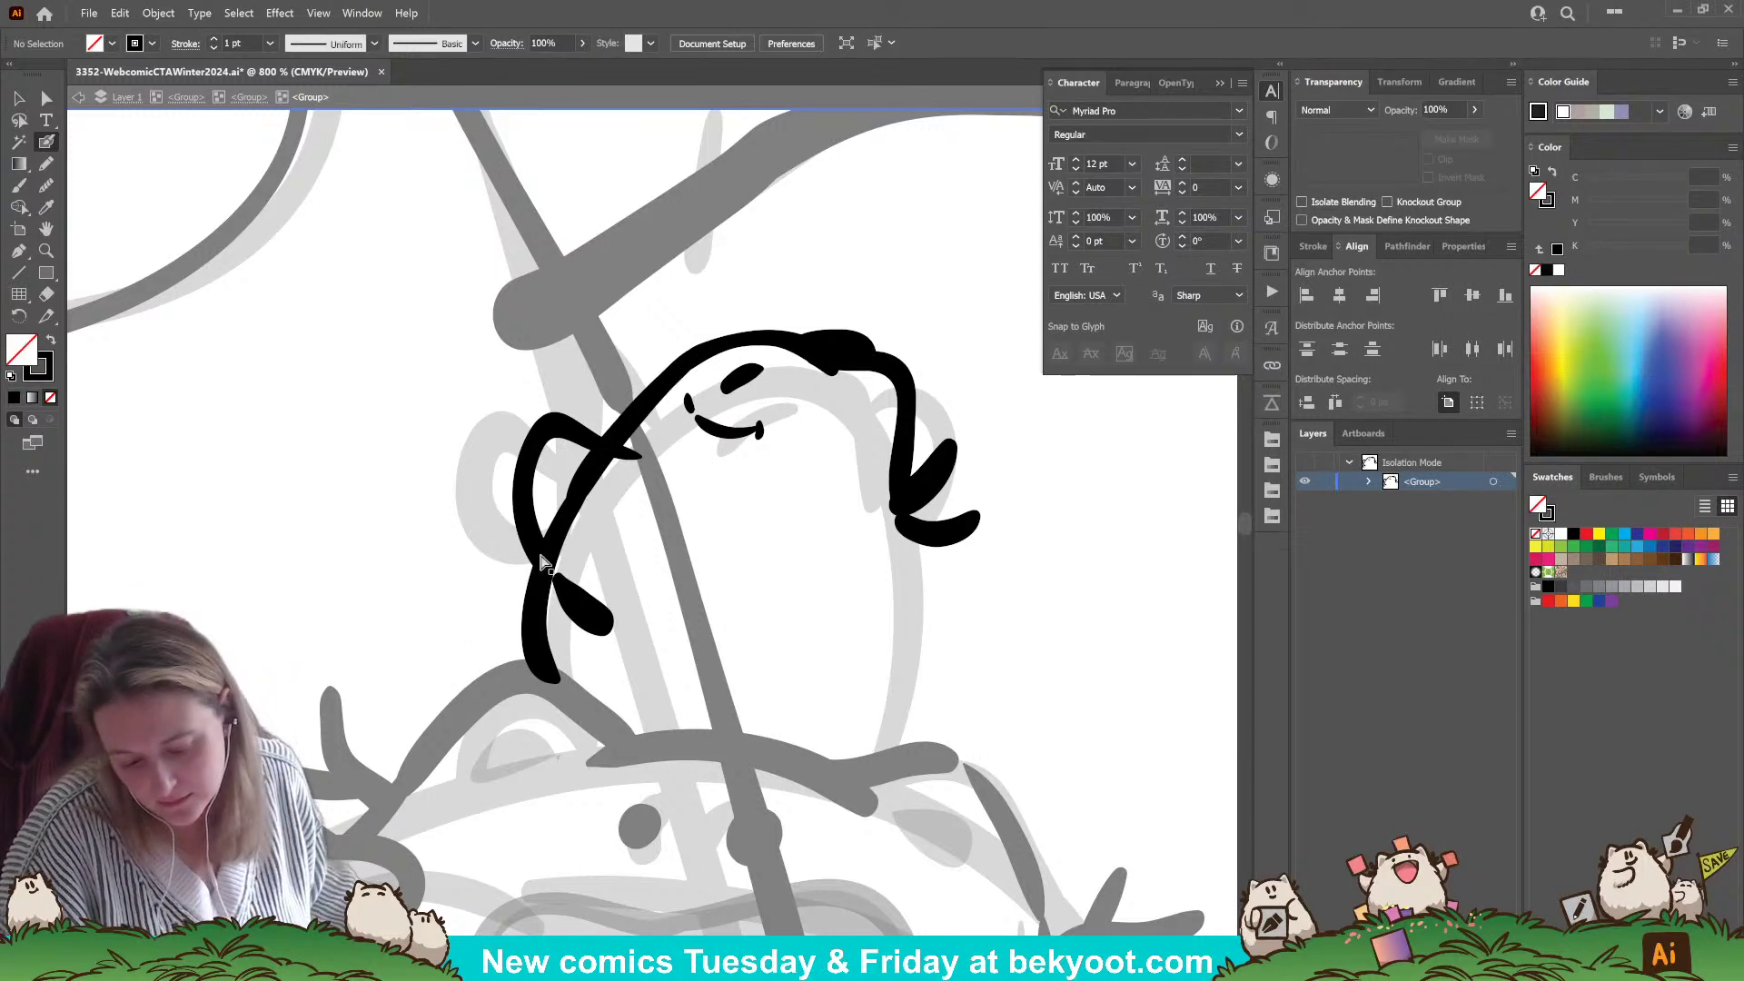
pyautogui.hotkey('ctrl', 'z')
pyautogui.hotkey('ctrl', 'z')
pyautogui.moveTo(679, 377)
pyautogui.mouseDown()
pyautogui.moveTo(741, 438)
pyautogui.moveTo(693, 407)
pyautogui.moveTo(761, 420)
pyautogui.mouseUp()
pyautogui.hotkey('ctrl', 'z')
pyautogui.hotkey('ctrl', 'z')
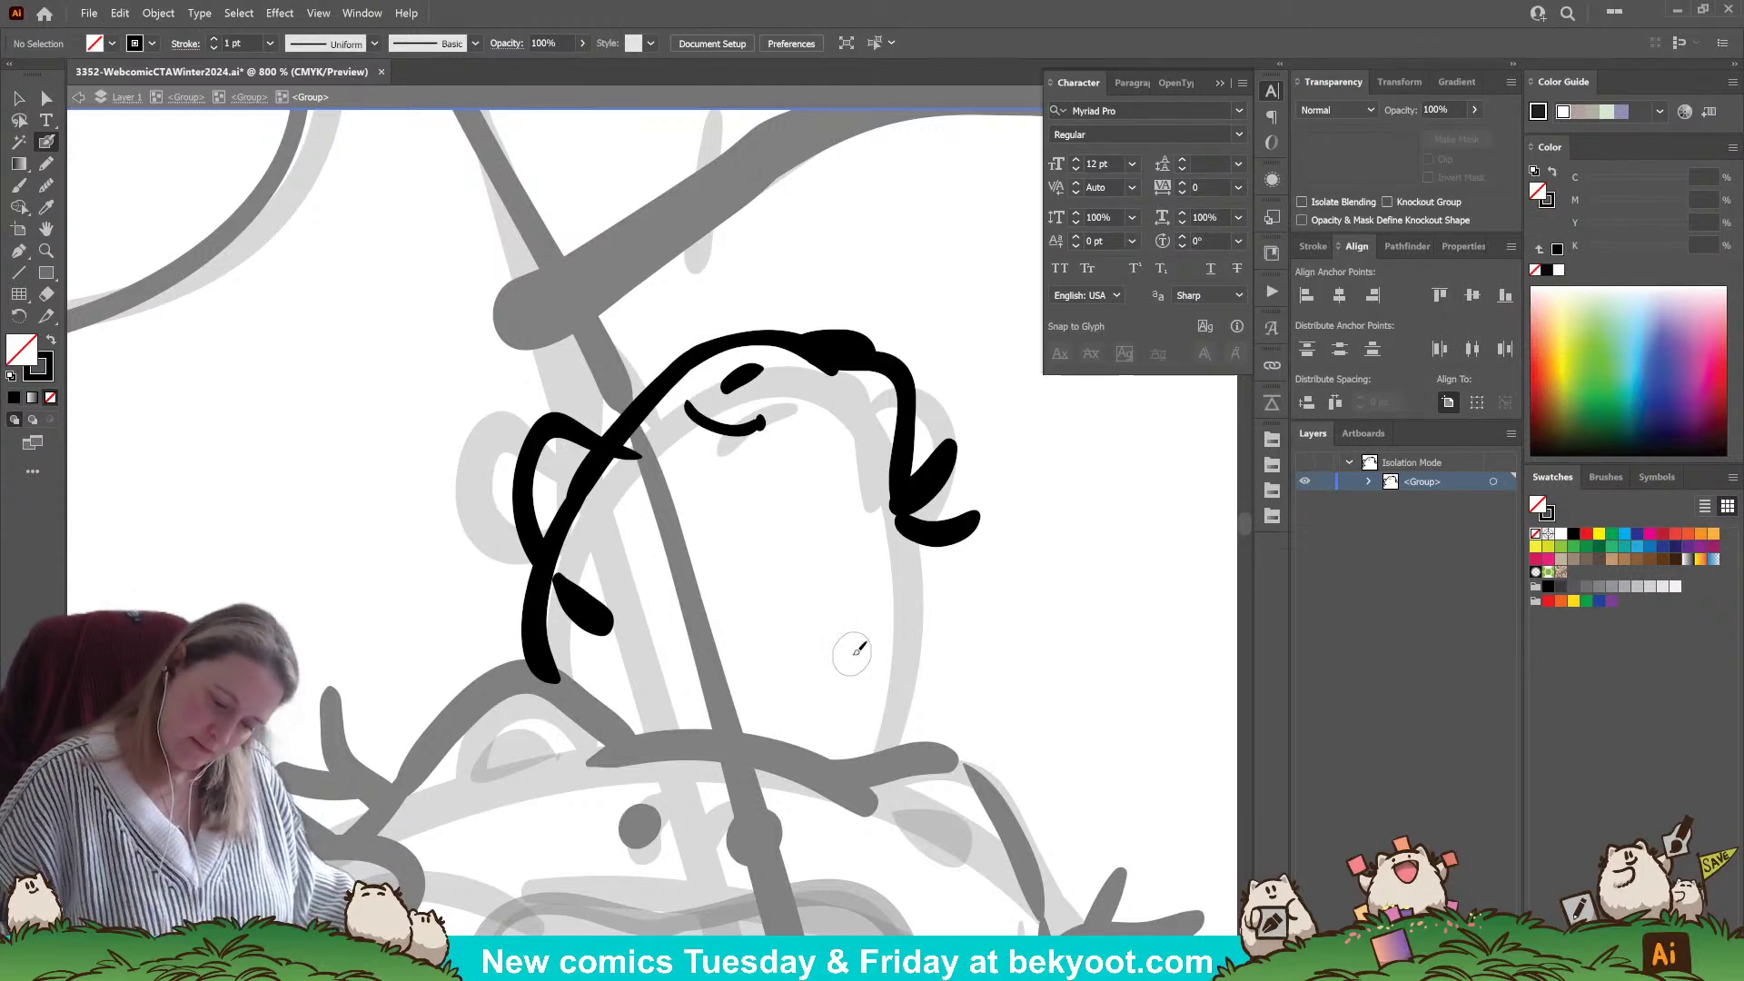
# - Remove the section of the small creature's head line that crosses the inside of its left bump
pyautogui.click(572, 498)
pyautogui.moveTo(578, 480)
pyautogui.mouseDown()
pyautogui.moveTo(550, 522)
pyautogui.moveTo(564, 572)
pyautogui.moveTo(572, 472)
pyautogui.moveTo(600, 449)
pyautogui.moveTo(604, 465)
pyautogui.mouseUp()
pyautogui.hotkey('ctrl', 'shift', 'a')
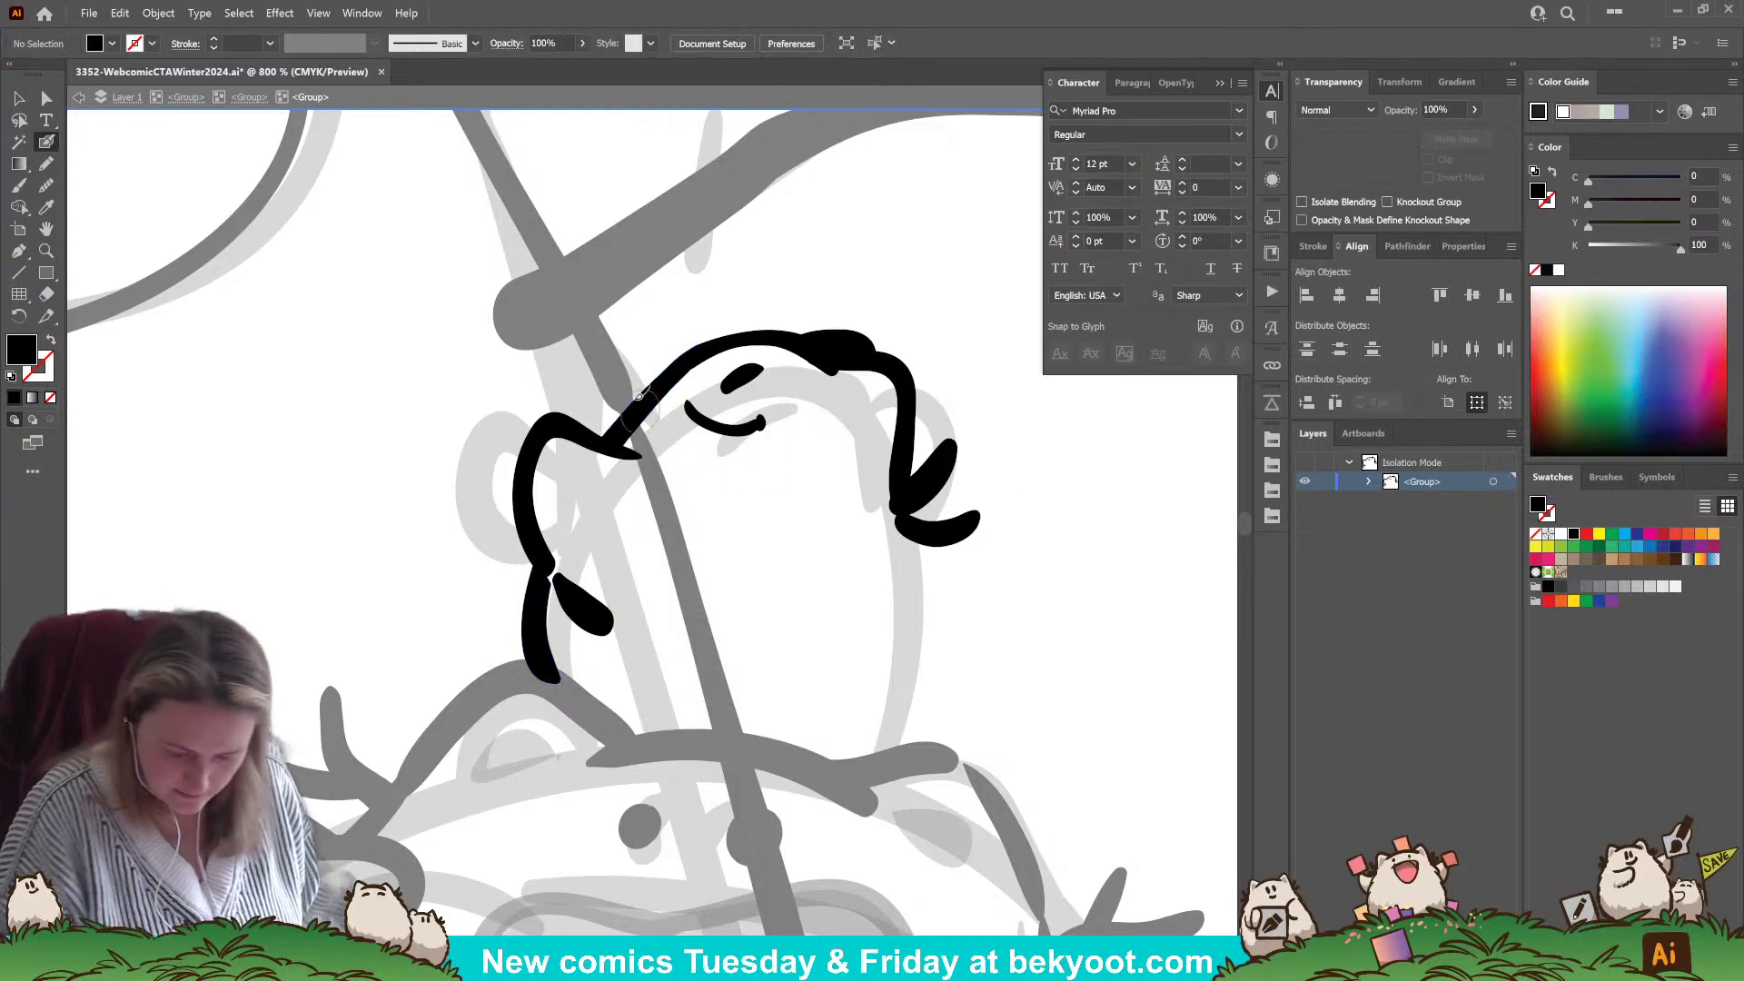
# - Ink a small rounded arc against the small creature's head line, just above the left bump
pyautogui.moveTo(676, 370); pyautogui.dragTo(611, 352)
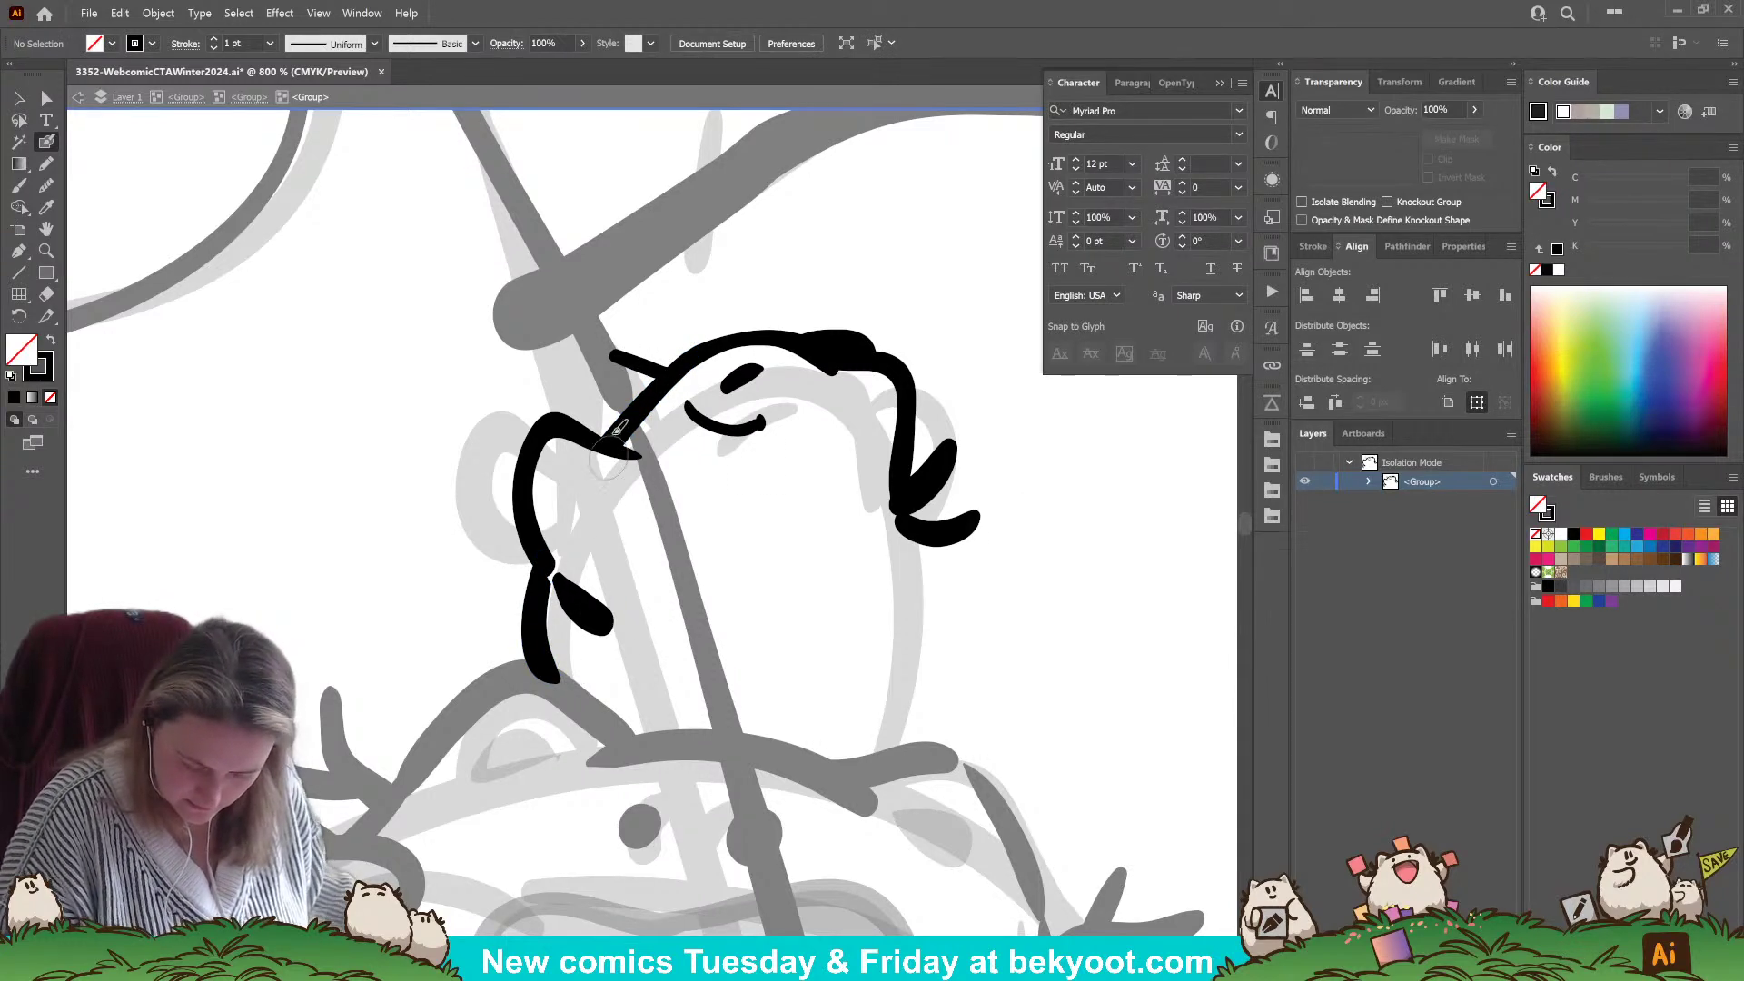
pyautogui.hotkey('ctrl', 'z')
pyautogui.moveTo(668, 370)
pyautogui.mouseDown()
pyautogui.moveTo(609, 369)
pyautogui.moveTo(595, 395)
pyautogui.moveTo(602, 428)
pyautogui.moveTo(641, 436)
pyautogui.mouseUp()
pyautogui.moveTo(874, 352); pyautogui.dragTo(907, 383)
pyautogui.moveTo(675, 370)
pyautogui.mouseDown()
pyautogui.moveTo(589, 391)
pyautogui.moveTo(576, 443)
pyautogui.mouseUp()
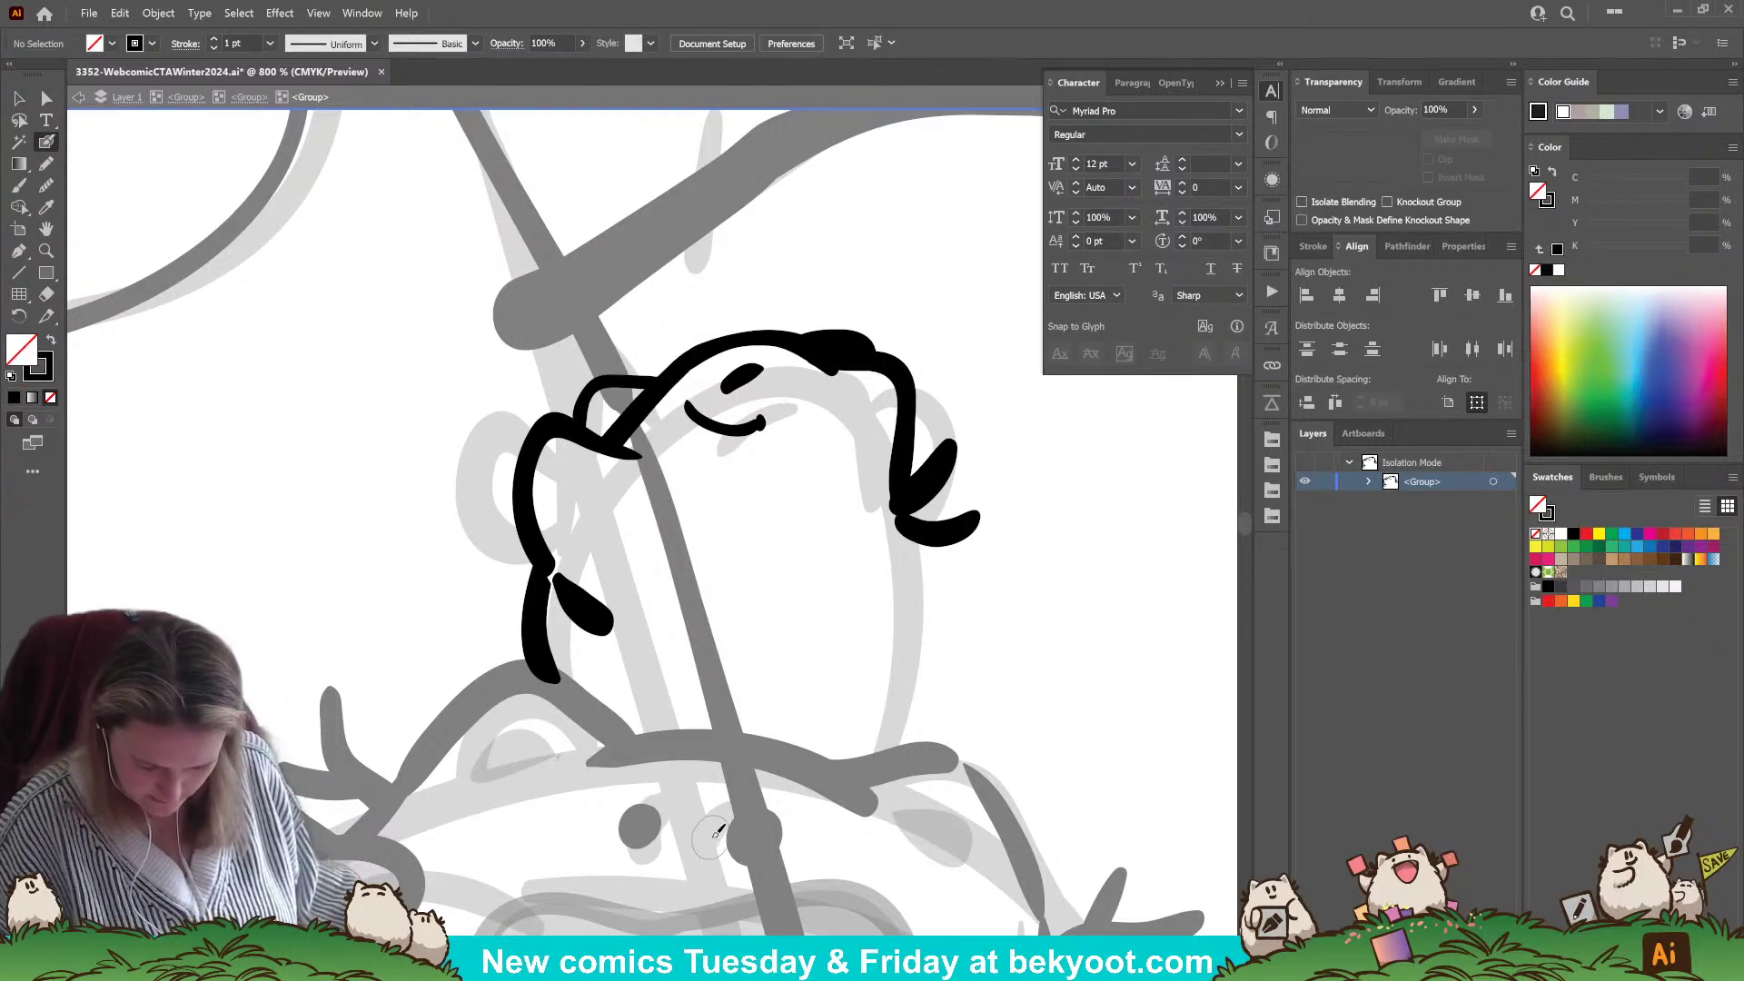
# - Nudge the small creature's left tuft mark against its side line and scale down the pair of tuft strokes on its right side
pyautogui.keyDown('ctrl'); pyautogui.click(585, 607); pyautogui.keyUp('ctrl')
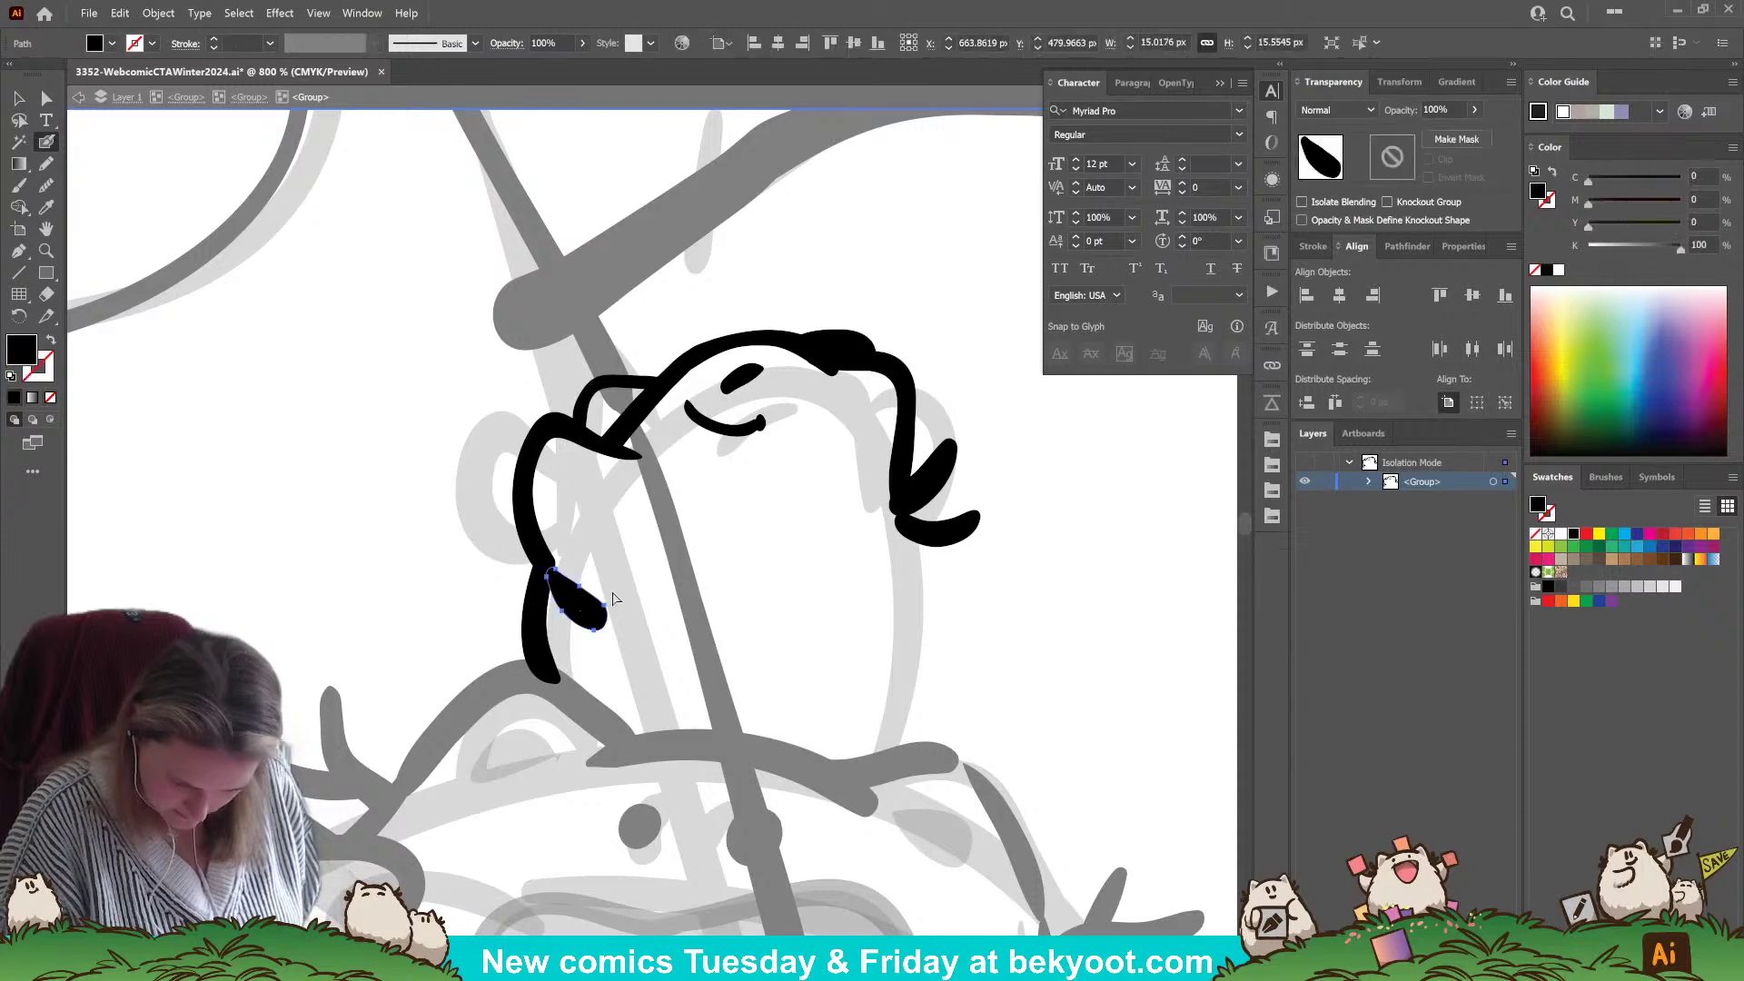
pyautogui.scroll(-4, 640, 465)
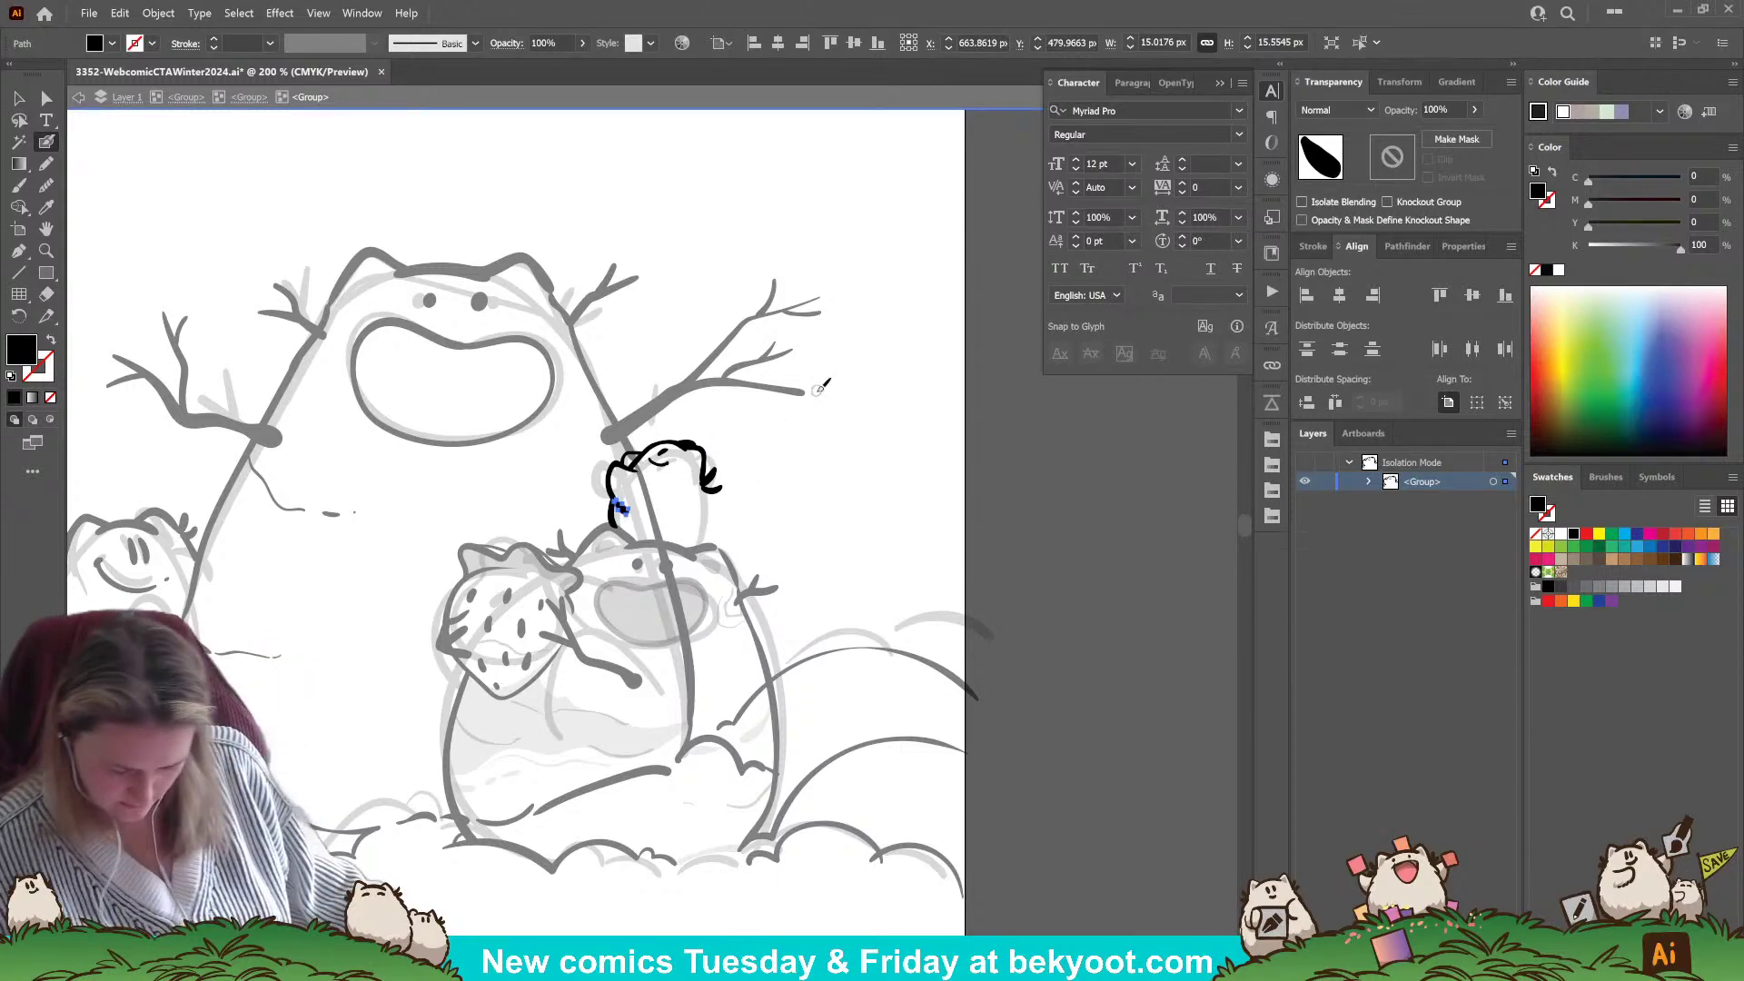
pyautogui.scroll(3, 749, 494)
pyautogui.press('v')
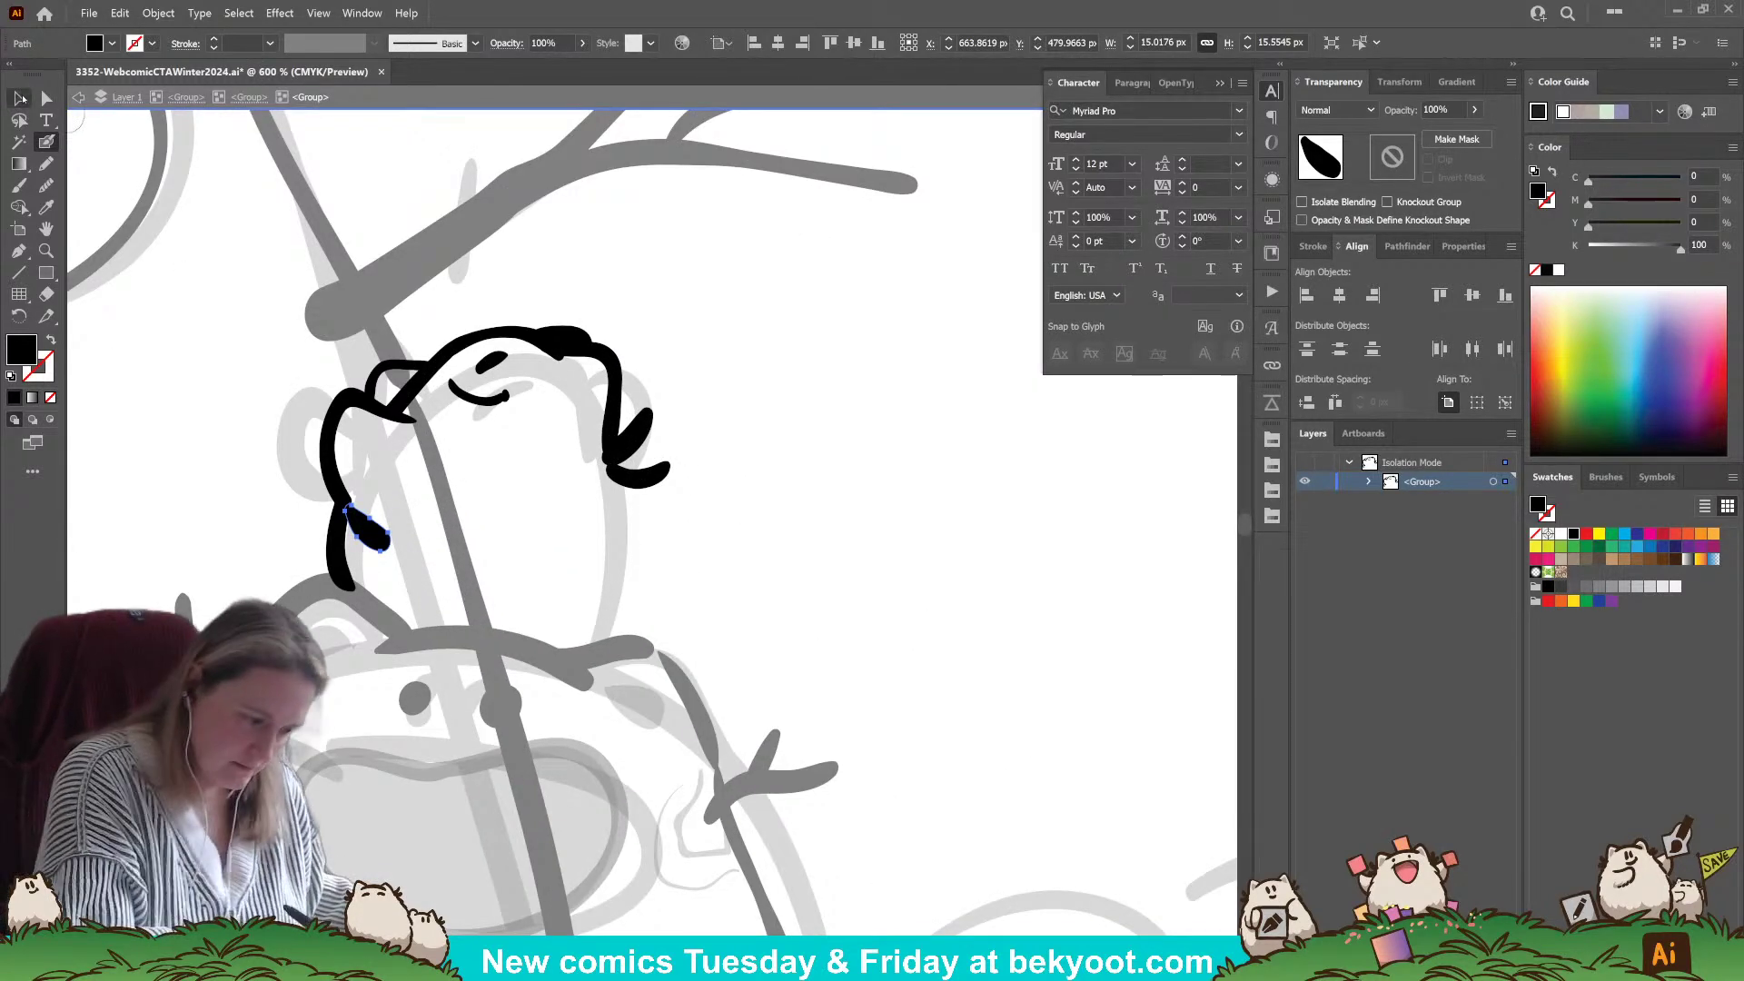
pyautogui.moveTo(673, 491); pyautogui.dragTo(662, 478)
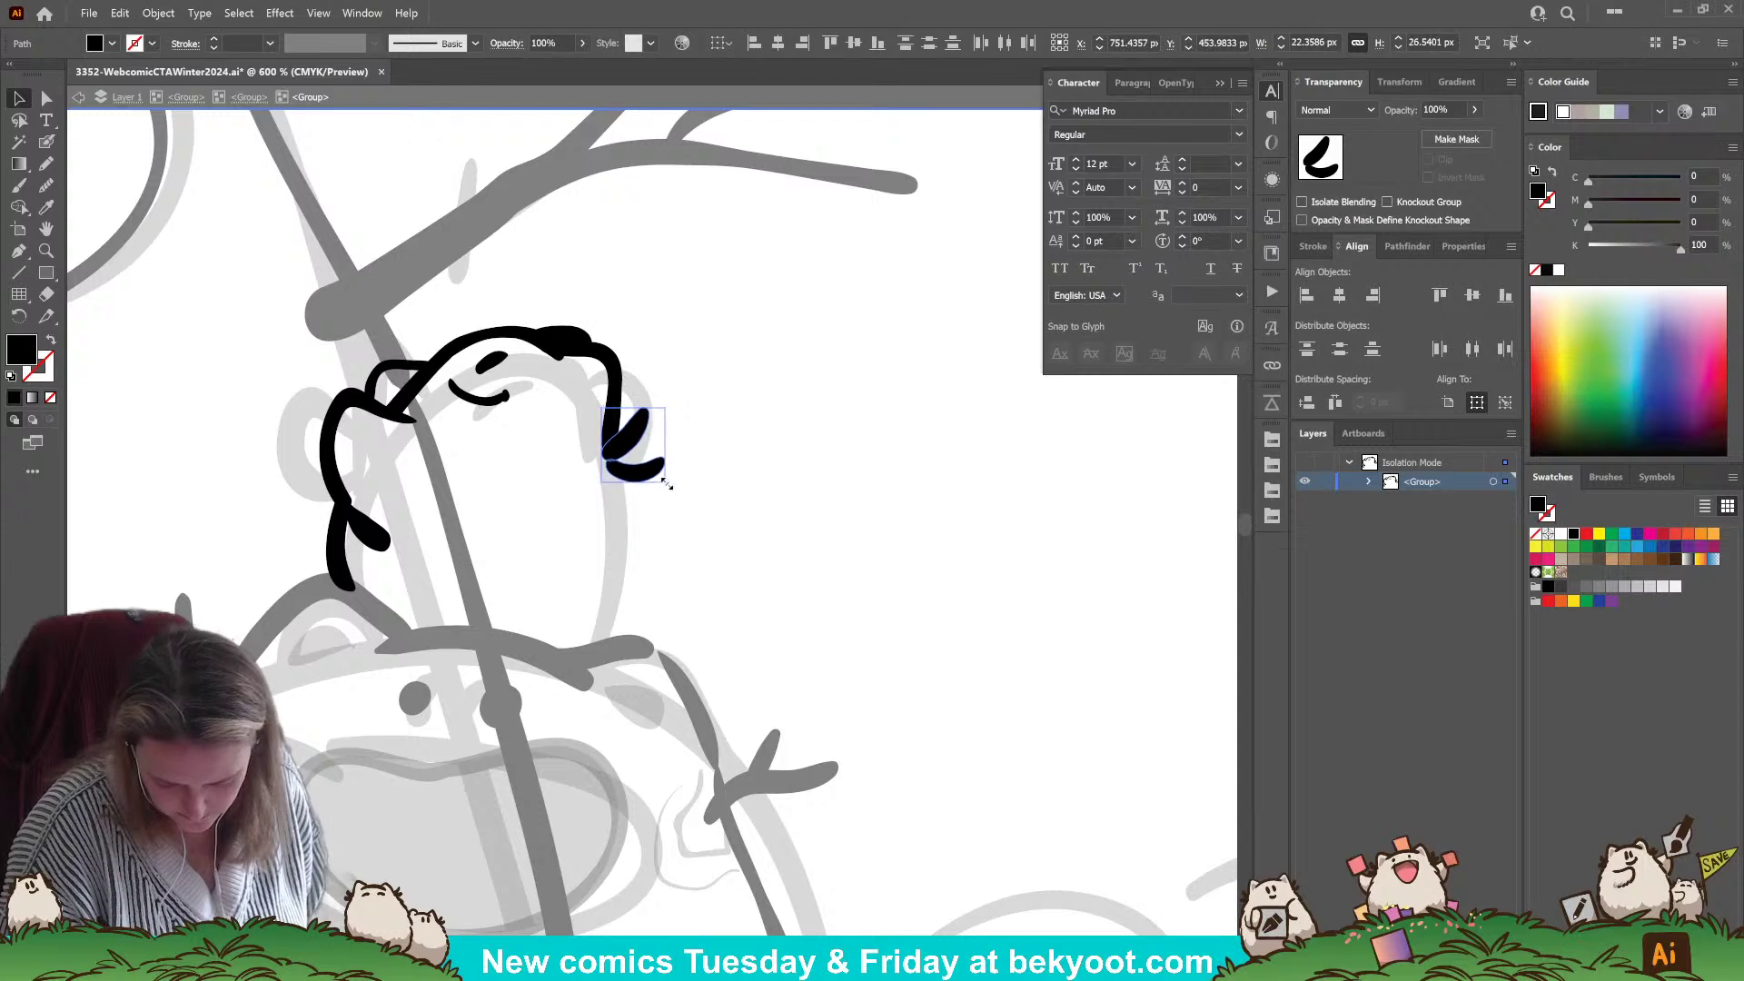
pyautogui.click(693, 455)
pyautogui.hotkey('shift', 'b')
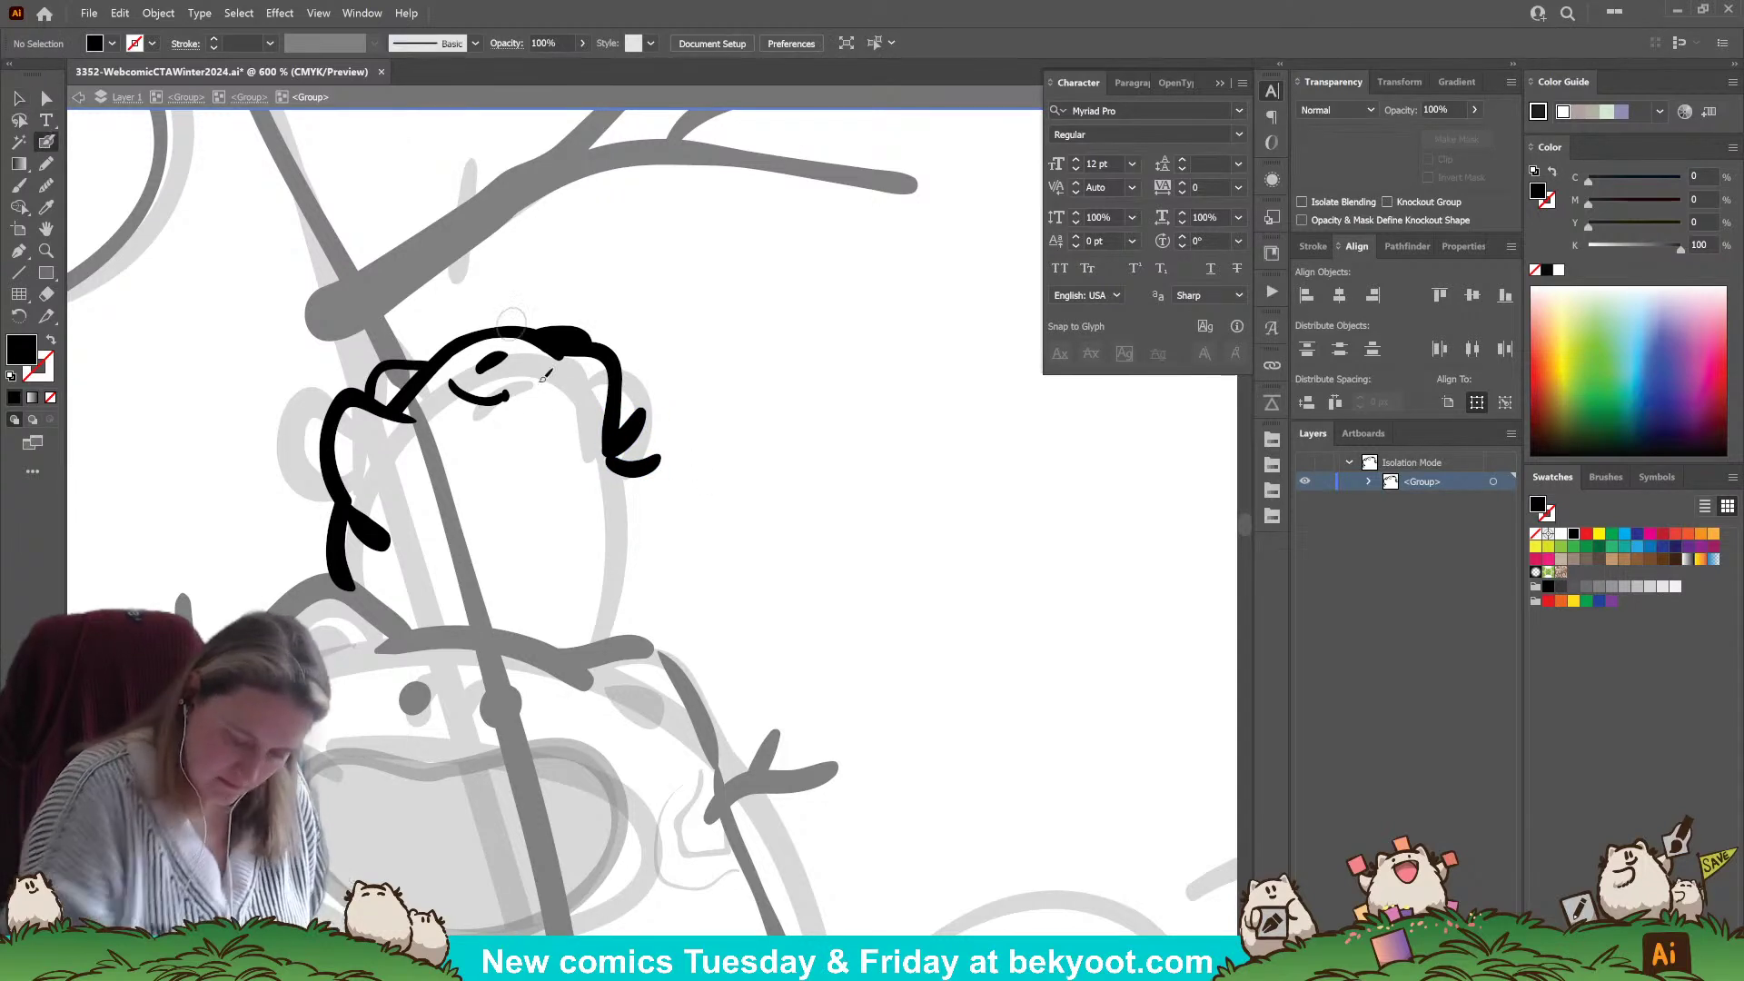
# - Ink the right side of the small creature's body from the tuft down to the larger creature's head
pyautogui.moveTo(606, 454); pyautogui.dragTo(633, 618)
pyautogui.hotkey('ctrl', 'z')
pyautogui.moveTo(616, 452)
pyautogui.mouseDown()
pyautogui.moveTo(632, 530)
pyautogui.moveTo(590, 652)
pyautogui.mouseUp()
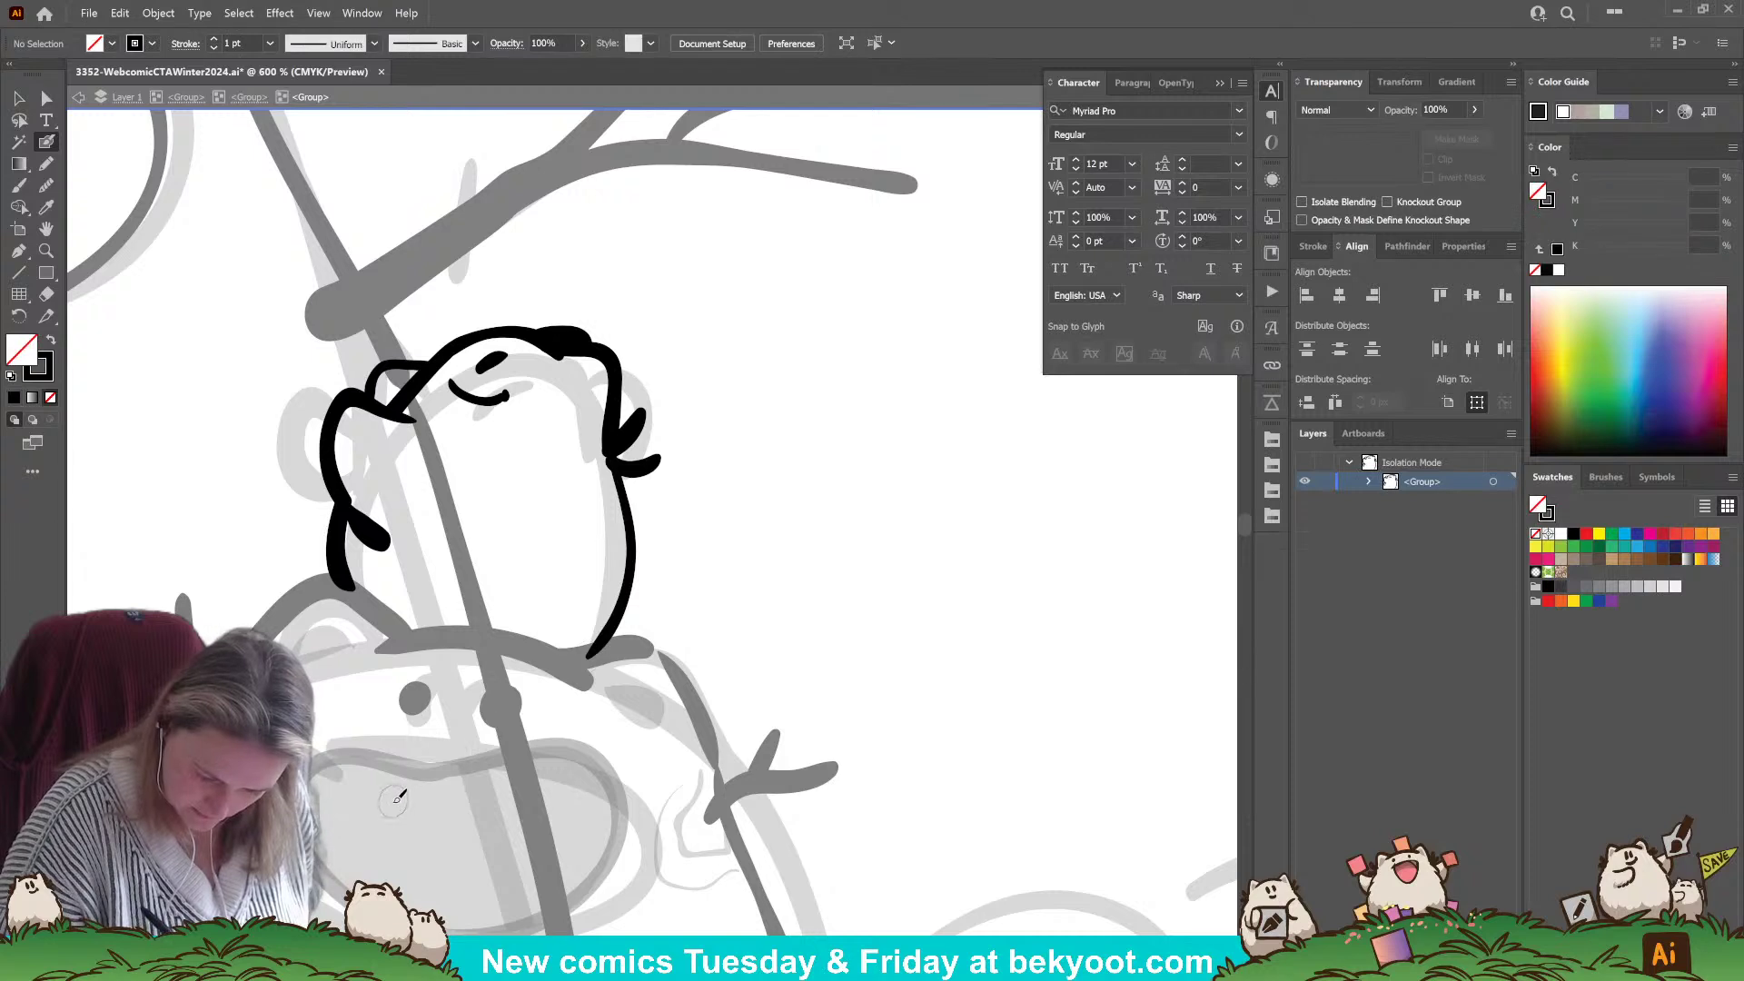
pyautogui.moveTo(577, 560); pyautogui.dragTo(675, 532)
pyautogui.moveTo(578, 339)
pyautogui.mouseDown()
pyautogui.moveTo(605, 326)
pyautogui.moveTo(578, 326)
pyautogui.mouseUp()
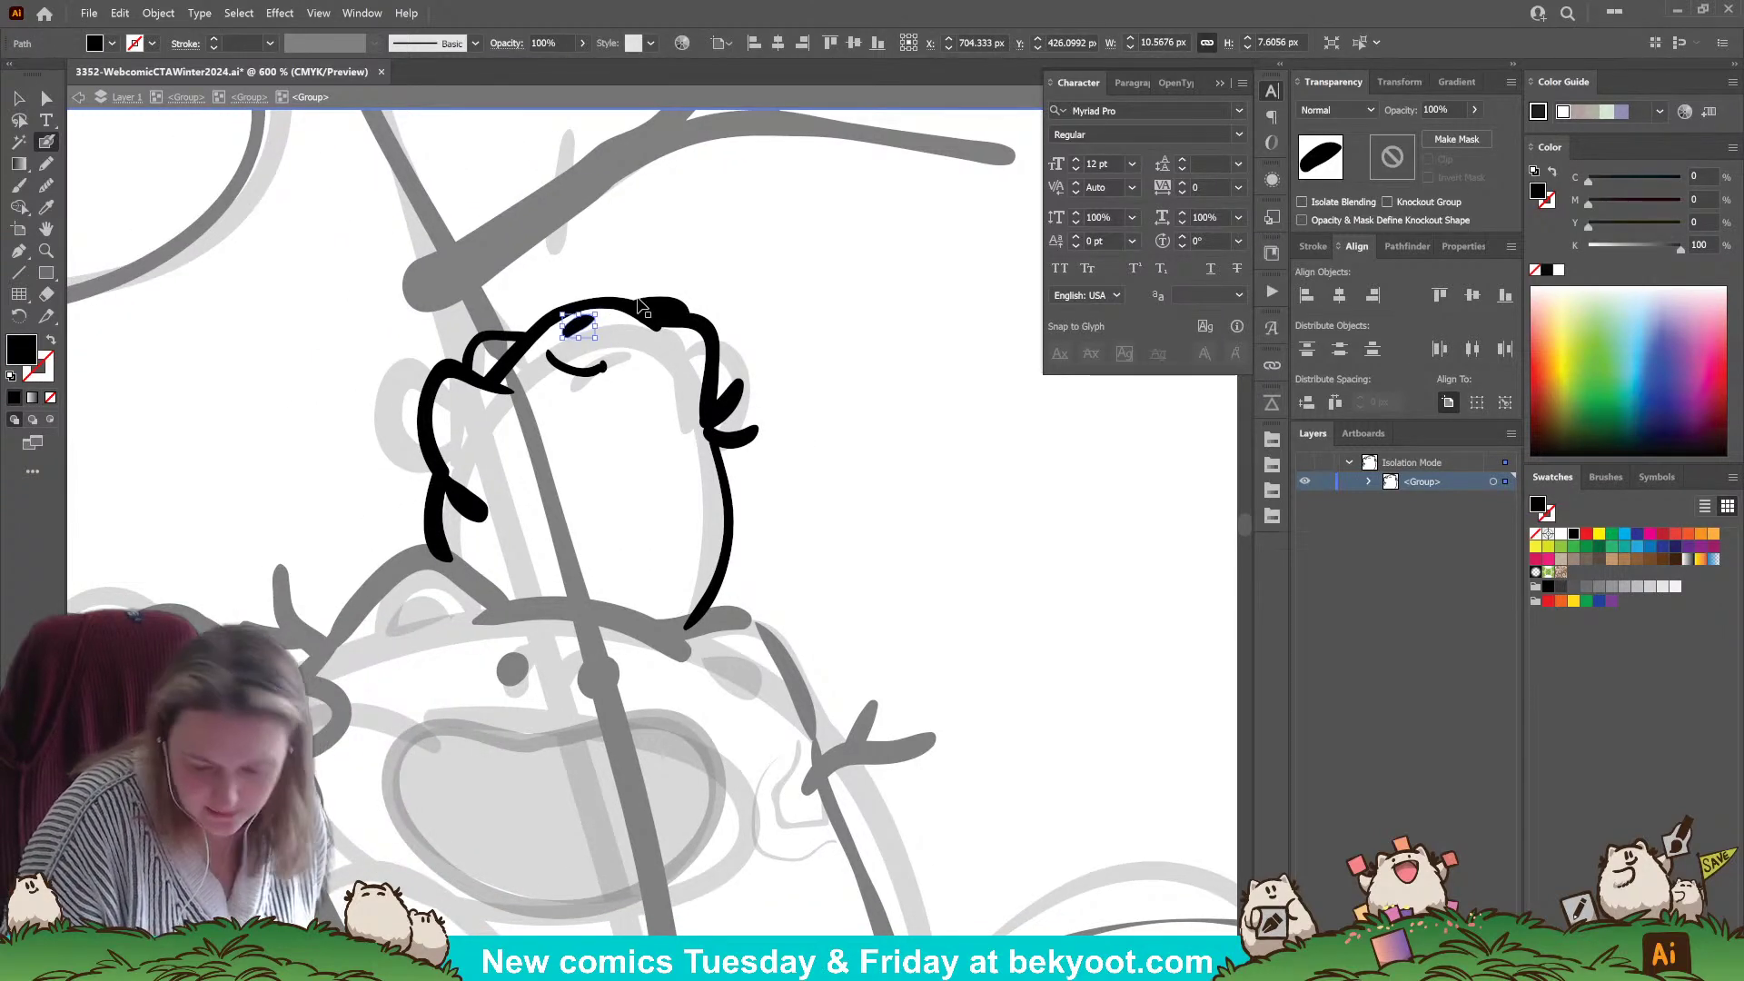
pyautogui.hotkey('ctrl', 'z')
pyautogui.hotkey('ctrl', 'z')
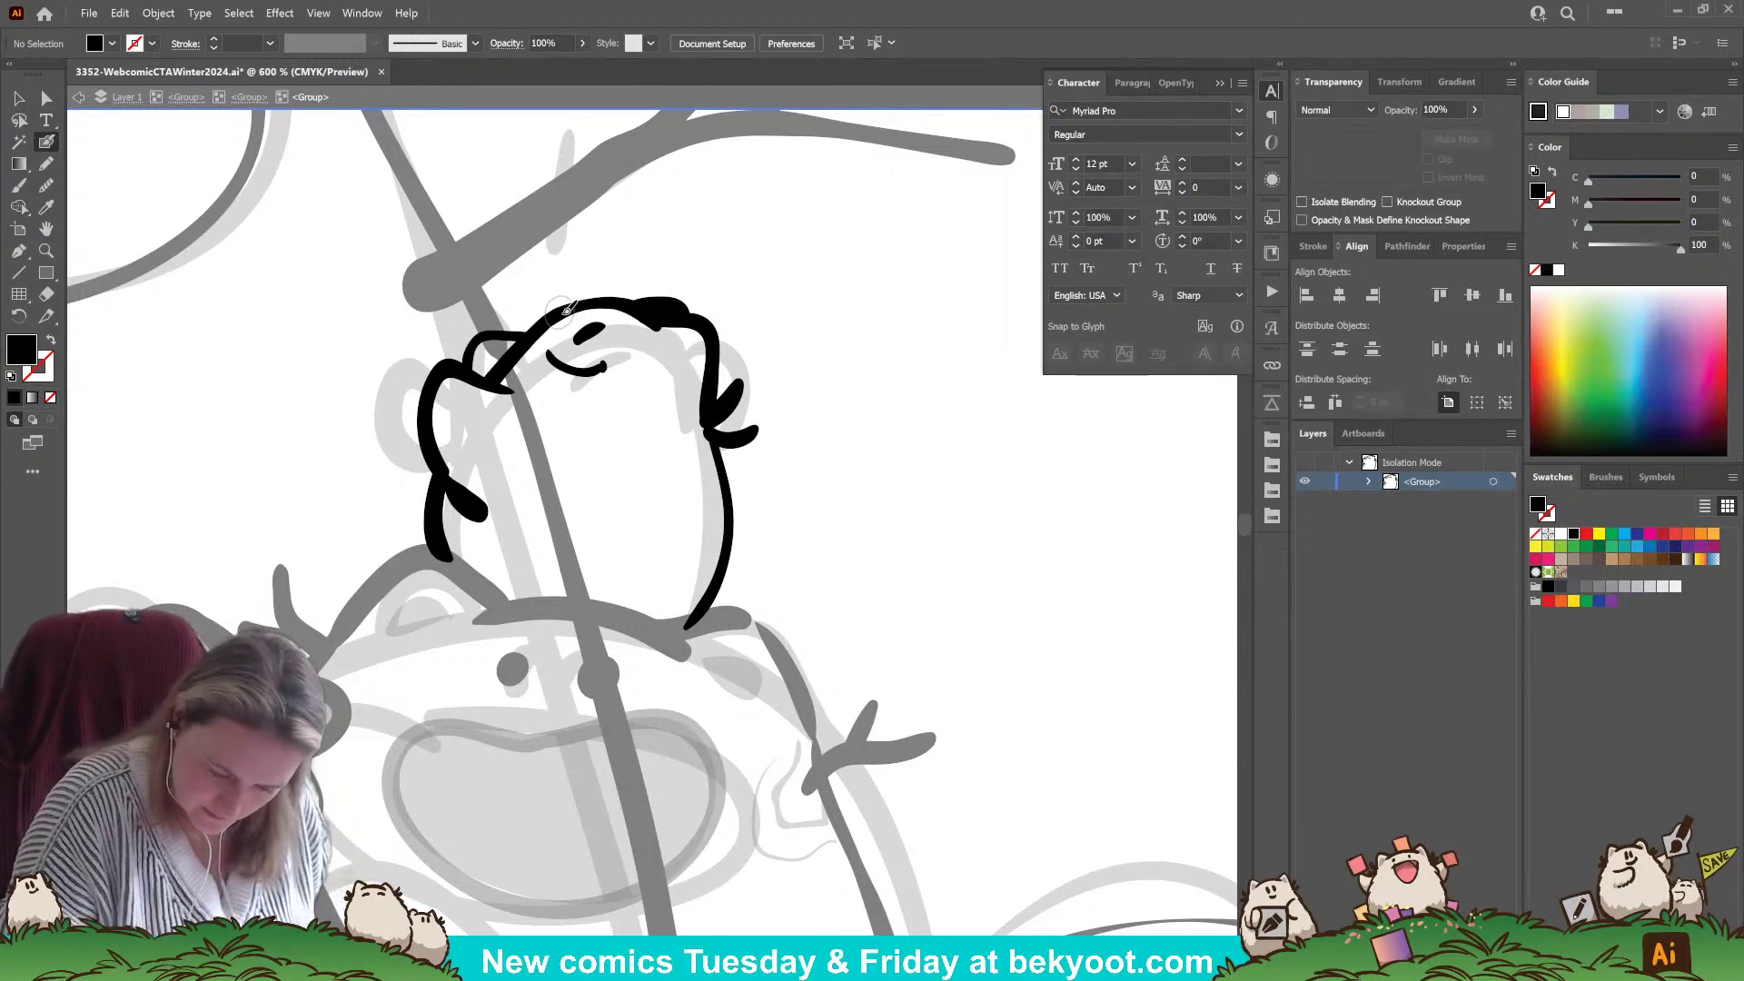
pyautogui.hotkey('shift', 'x')
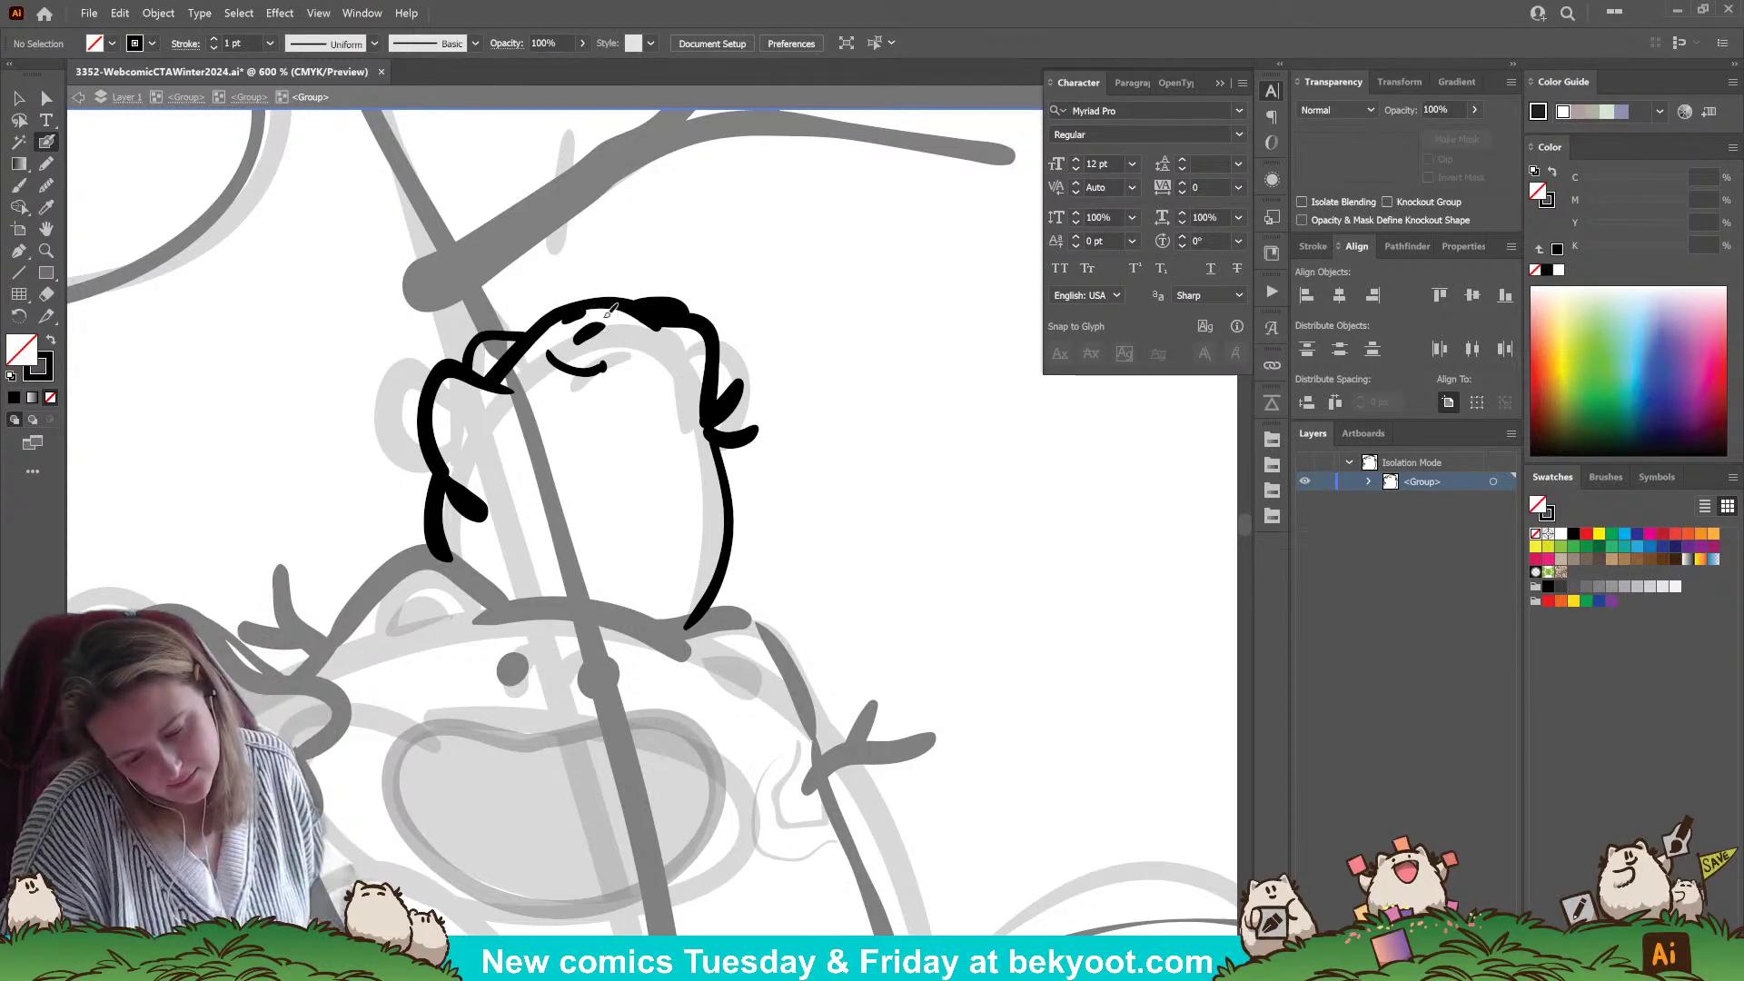
pyautogui.hotkey('shift', 'x')
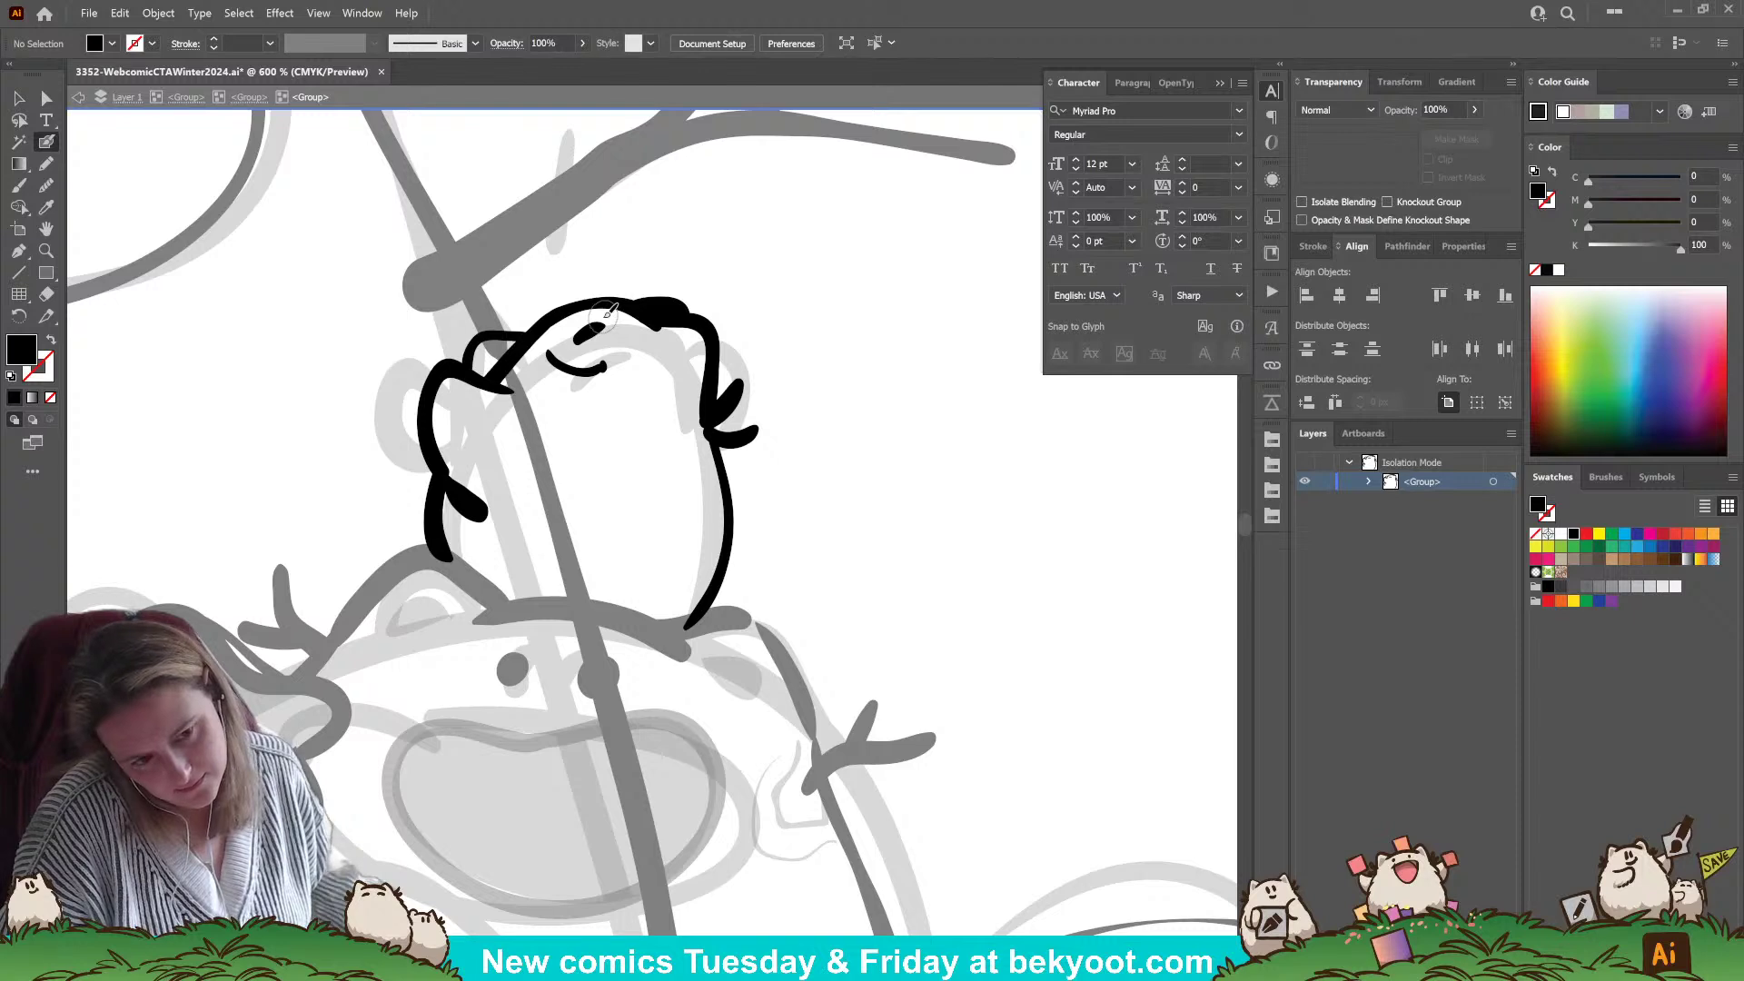
# - Delete the small creature's smile and redraw the face with a short left eye stroke and a smaller smile with a thickened end
pyautogui.keyDown('ctrl'); pyautogui.click(592, 367); pyautogui.keyUp('ctrl')
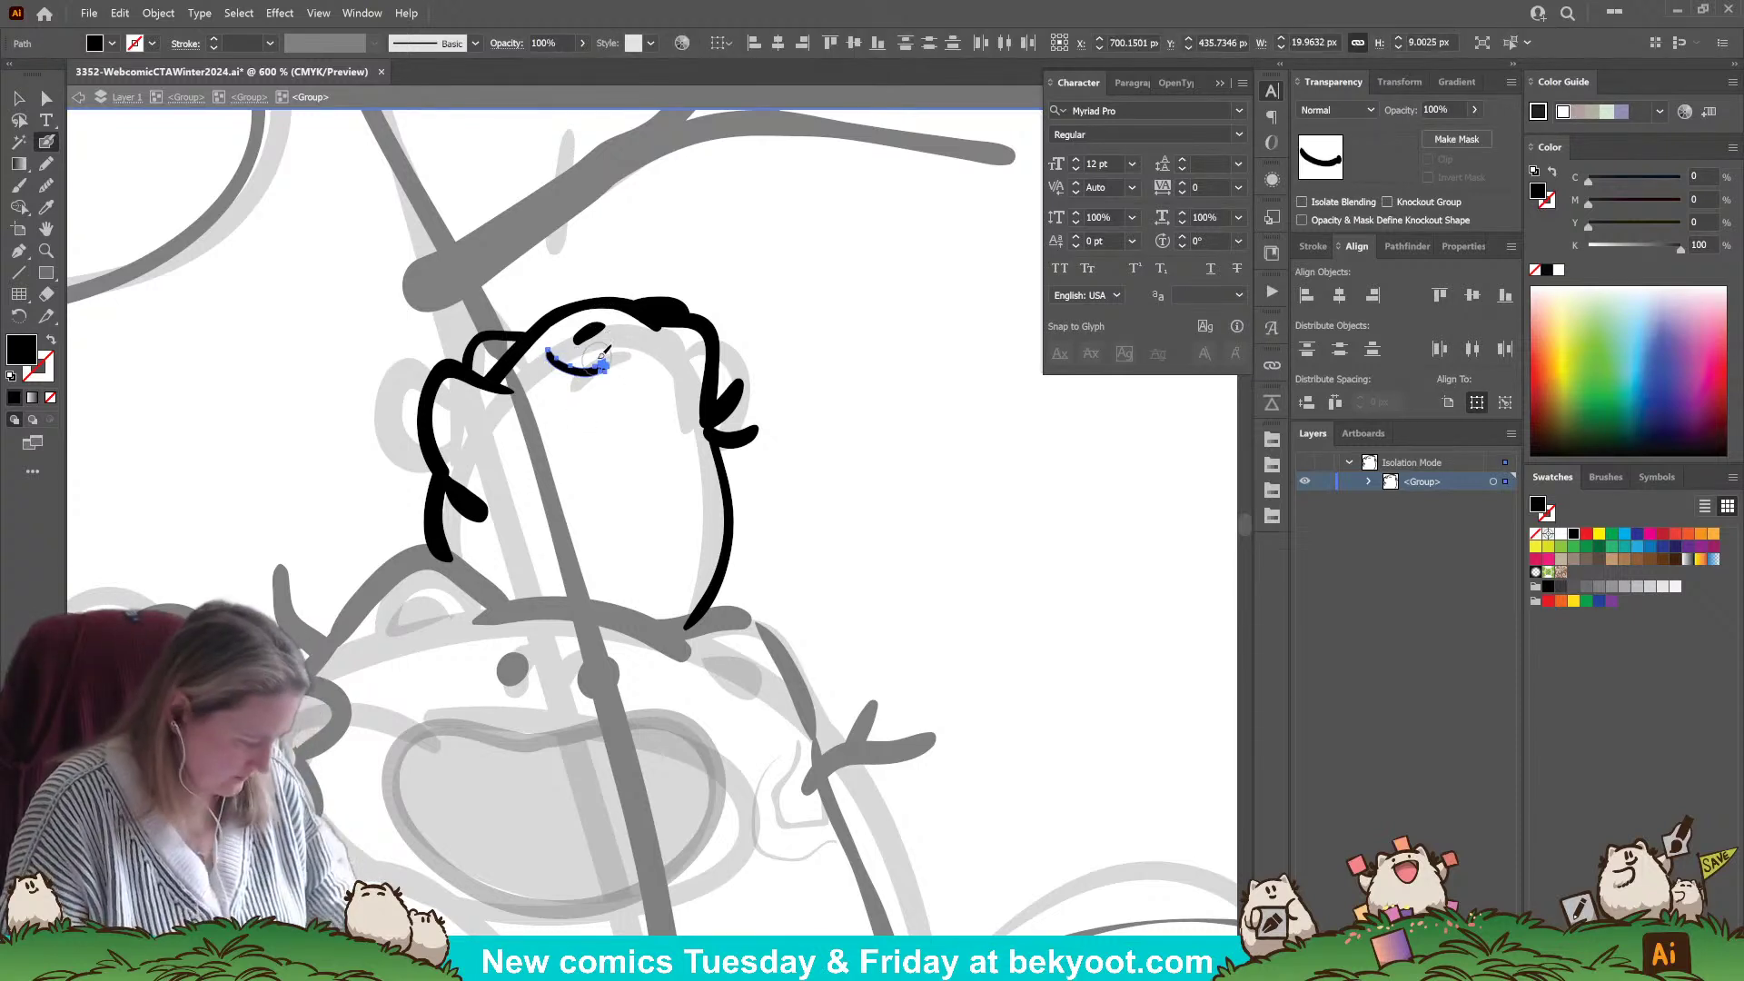
pyautogui.press('Delete')
pyautogui.moveTo(544, 344)
pyautogui.mouseDown()
pyautogui.moveTo(569, 370)
pyautogui.moveTo(626, 357)
pyautogui.mouseUp()
pyautogui.hotkey('shift', 'x')
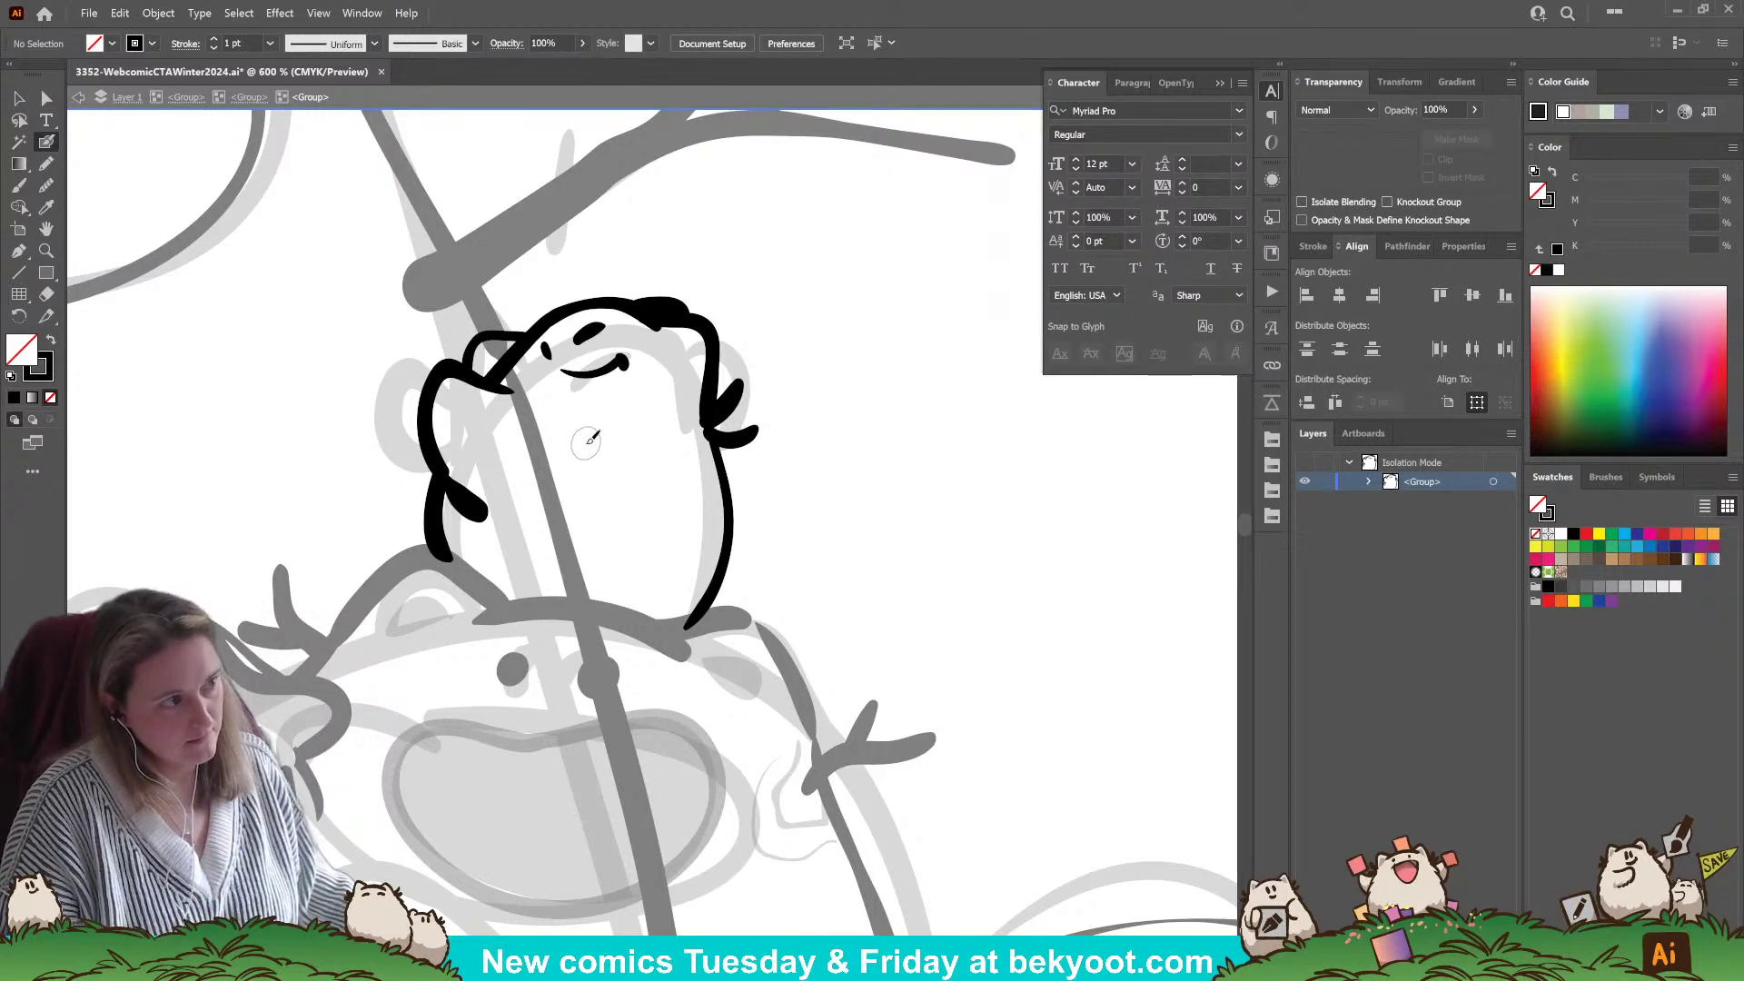
pyautogui.hotkey('ctrl', 'z')
pyautogui.hotkey('ctrl', 'z')
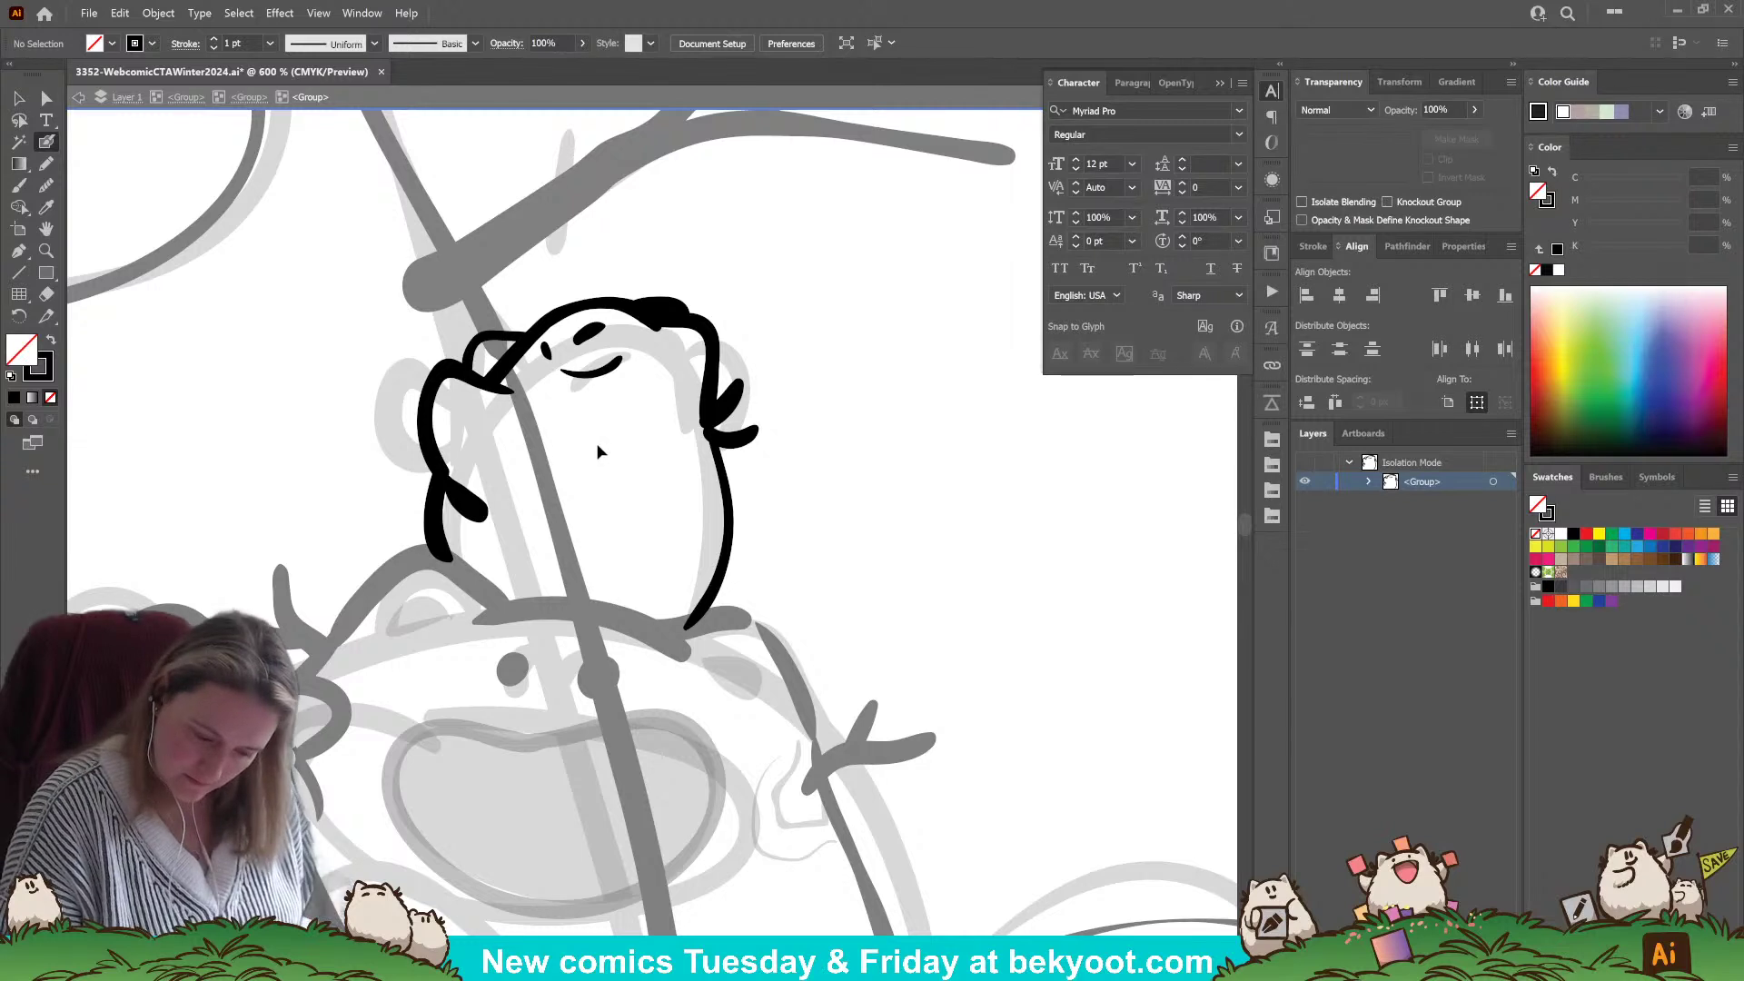
pyautogui.hotkey('shift', 'x')
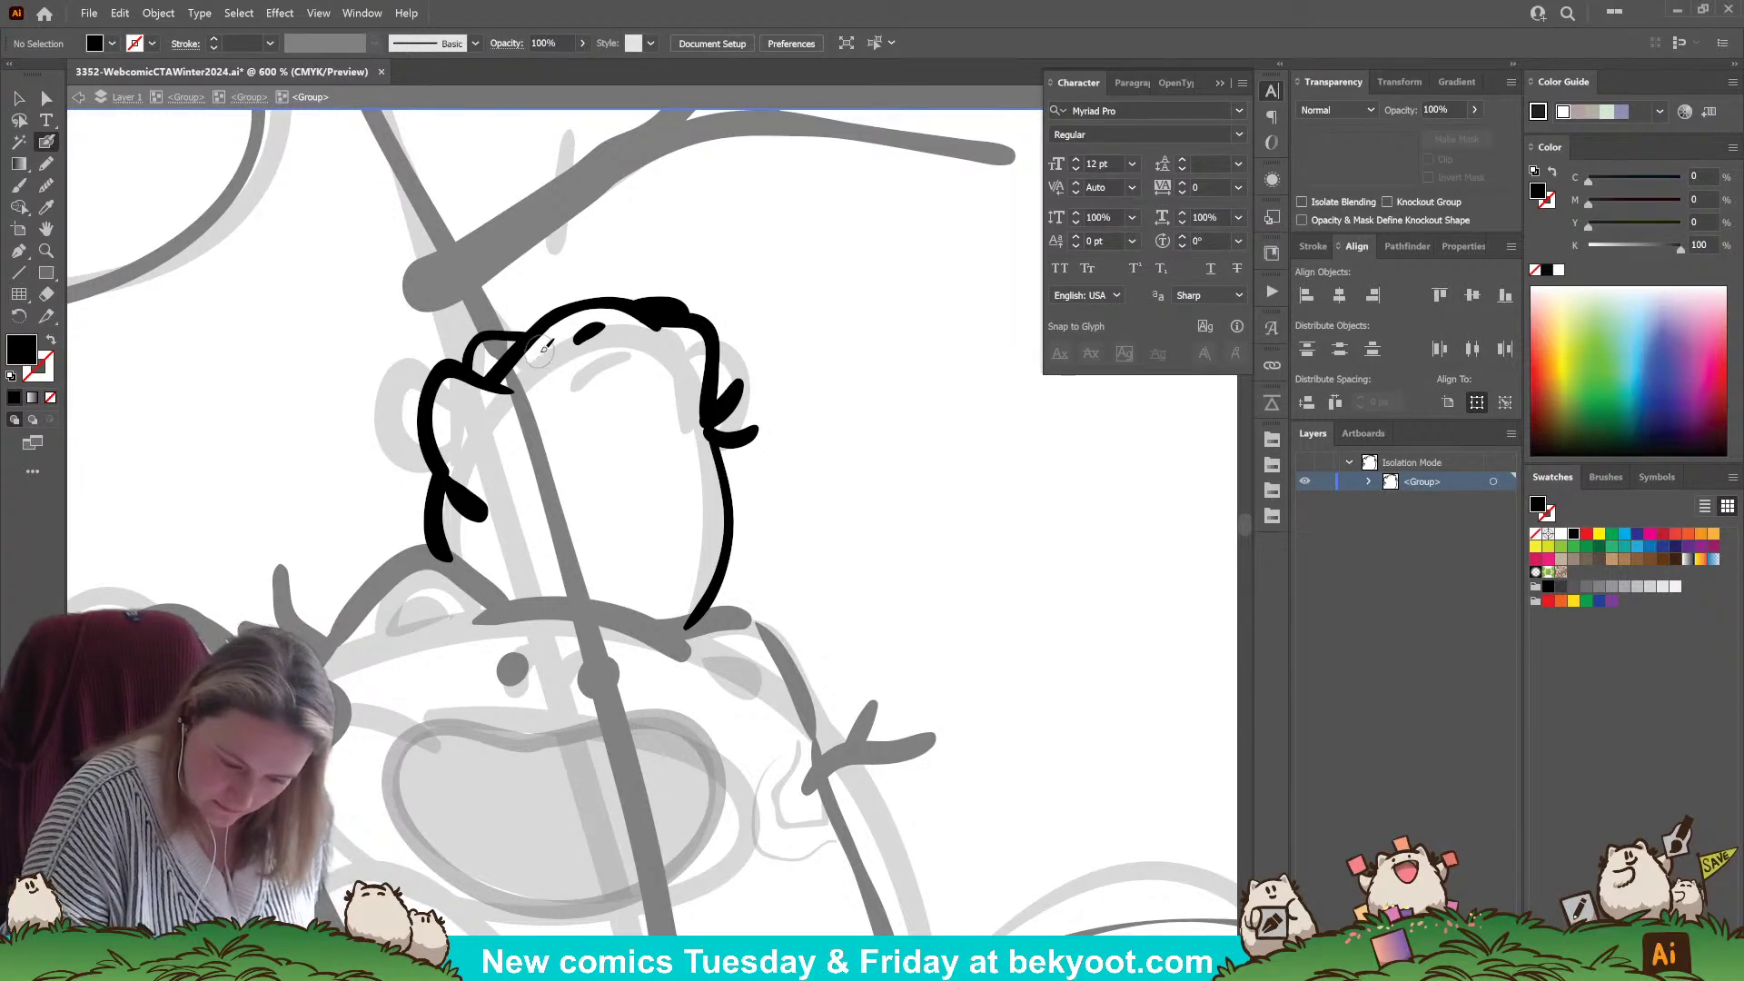
pyautogui.hotkey('shift', 'x')
pyautogui.moveTo(540, 353); pyautogui.dragTo(553, 368)
pyautogui.moveTo(564, 374); pyautogui.dragTo(603, 363)
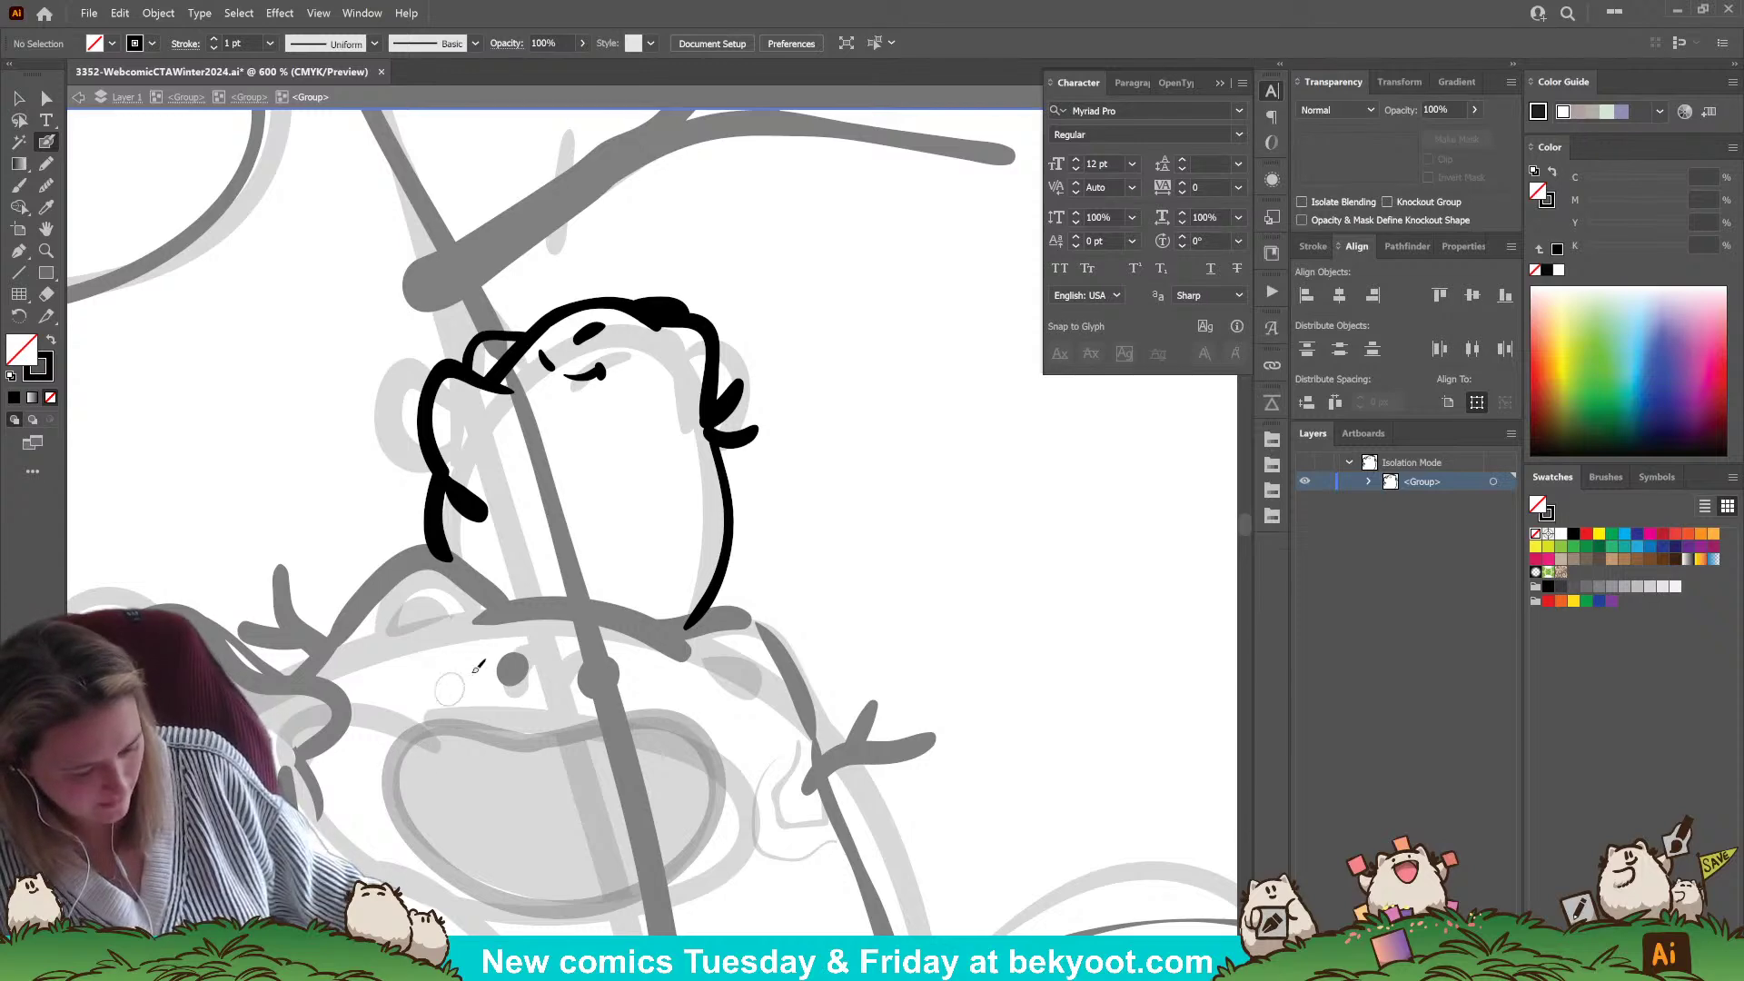
# - Step out of the small creature's isolated group by two levels to the group containing the whole scene's linework
pyautogui.scroll(-3, 577, 610)
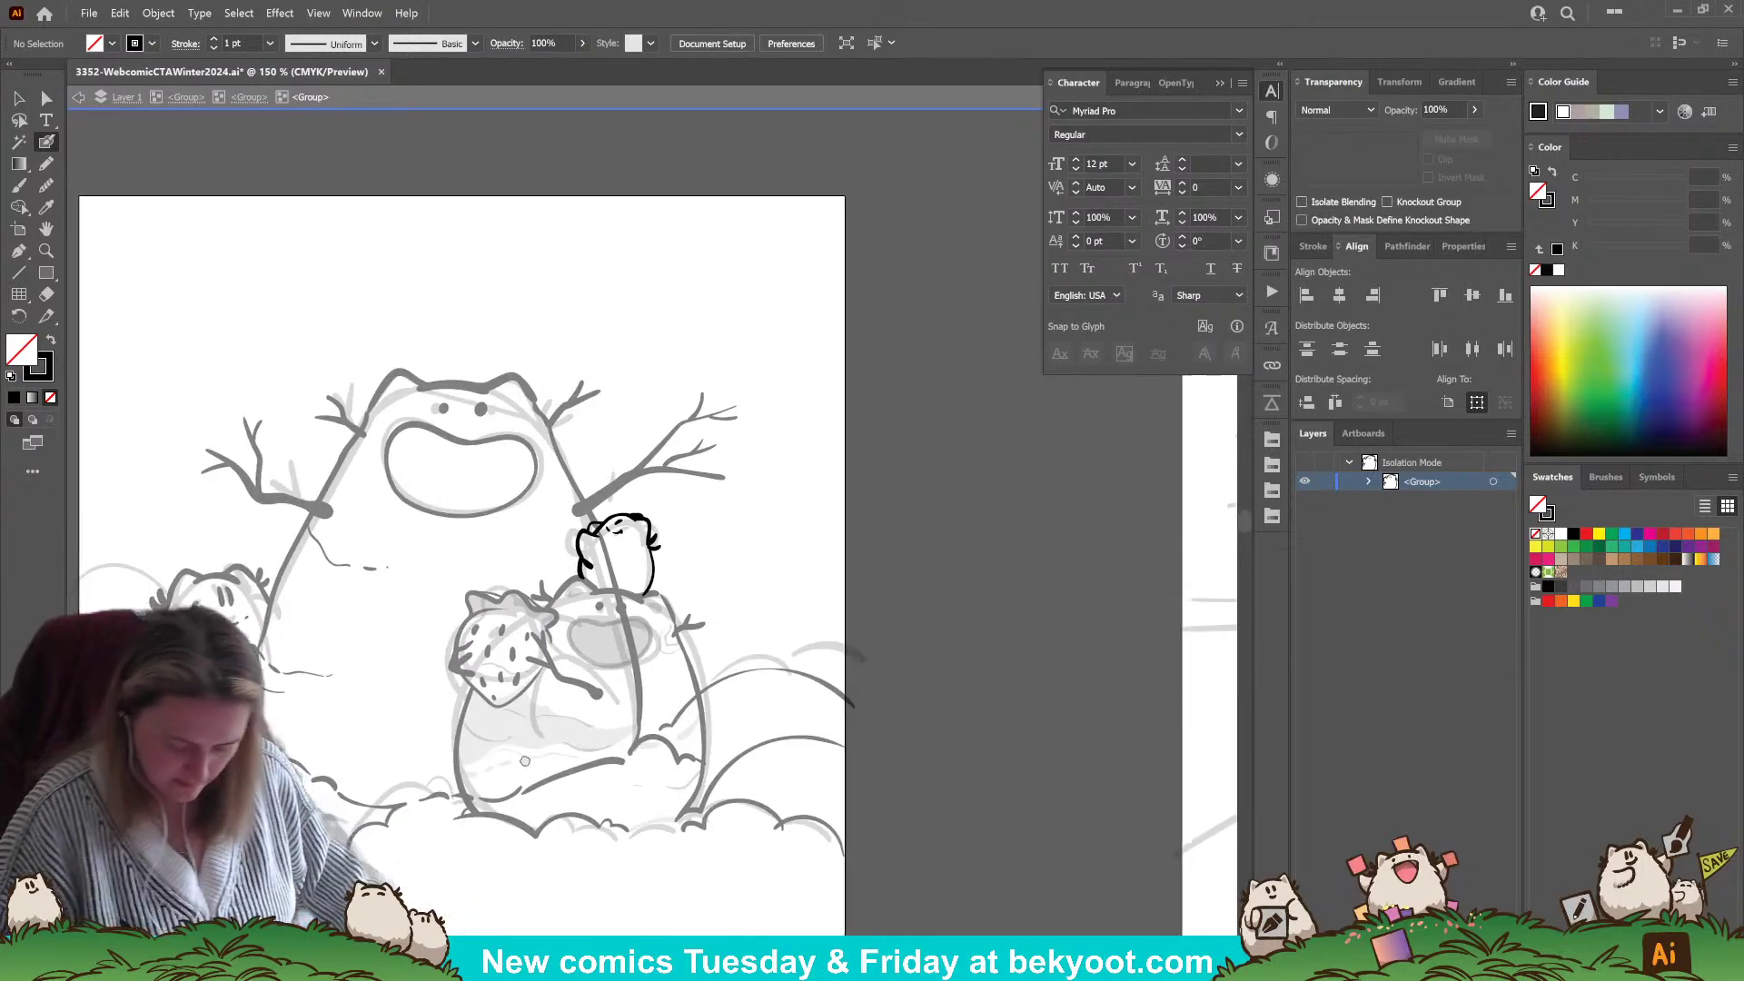
pyautogui.scroll(-1, 646, 445)
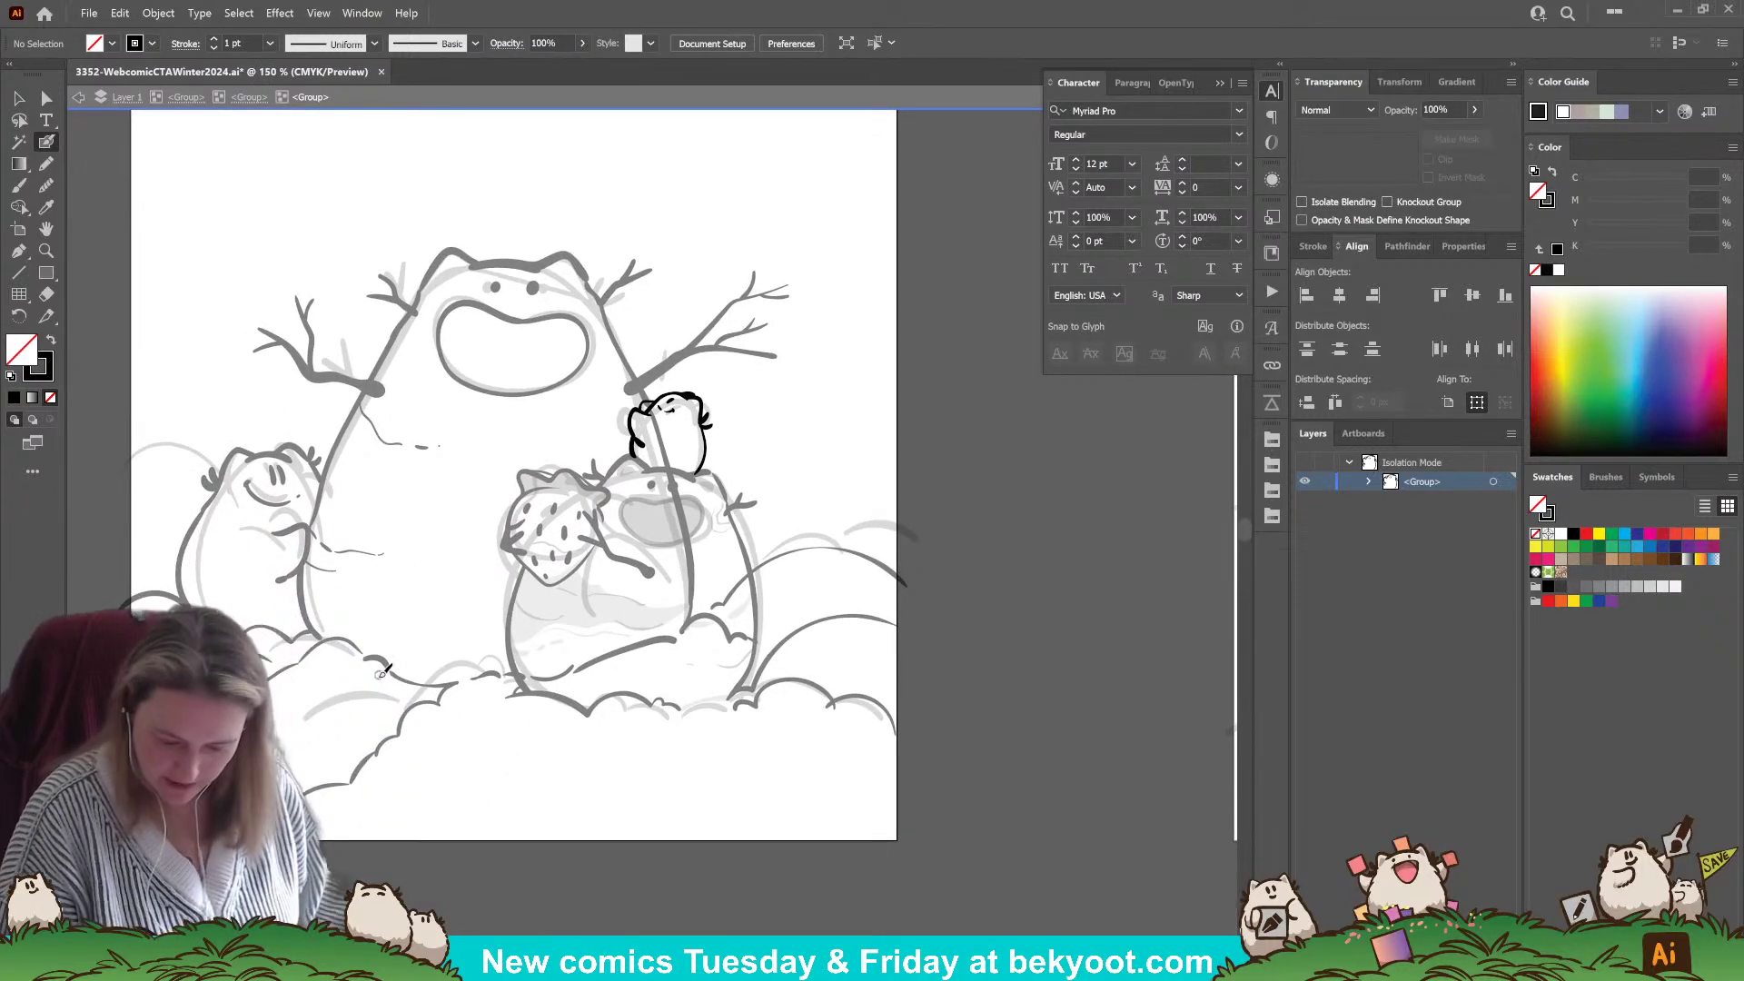
pyautogui.click(260, 96)
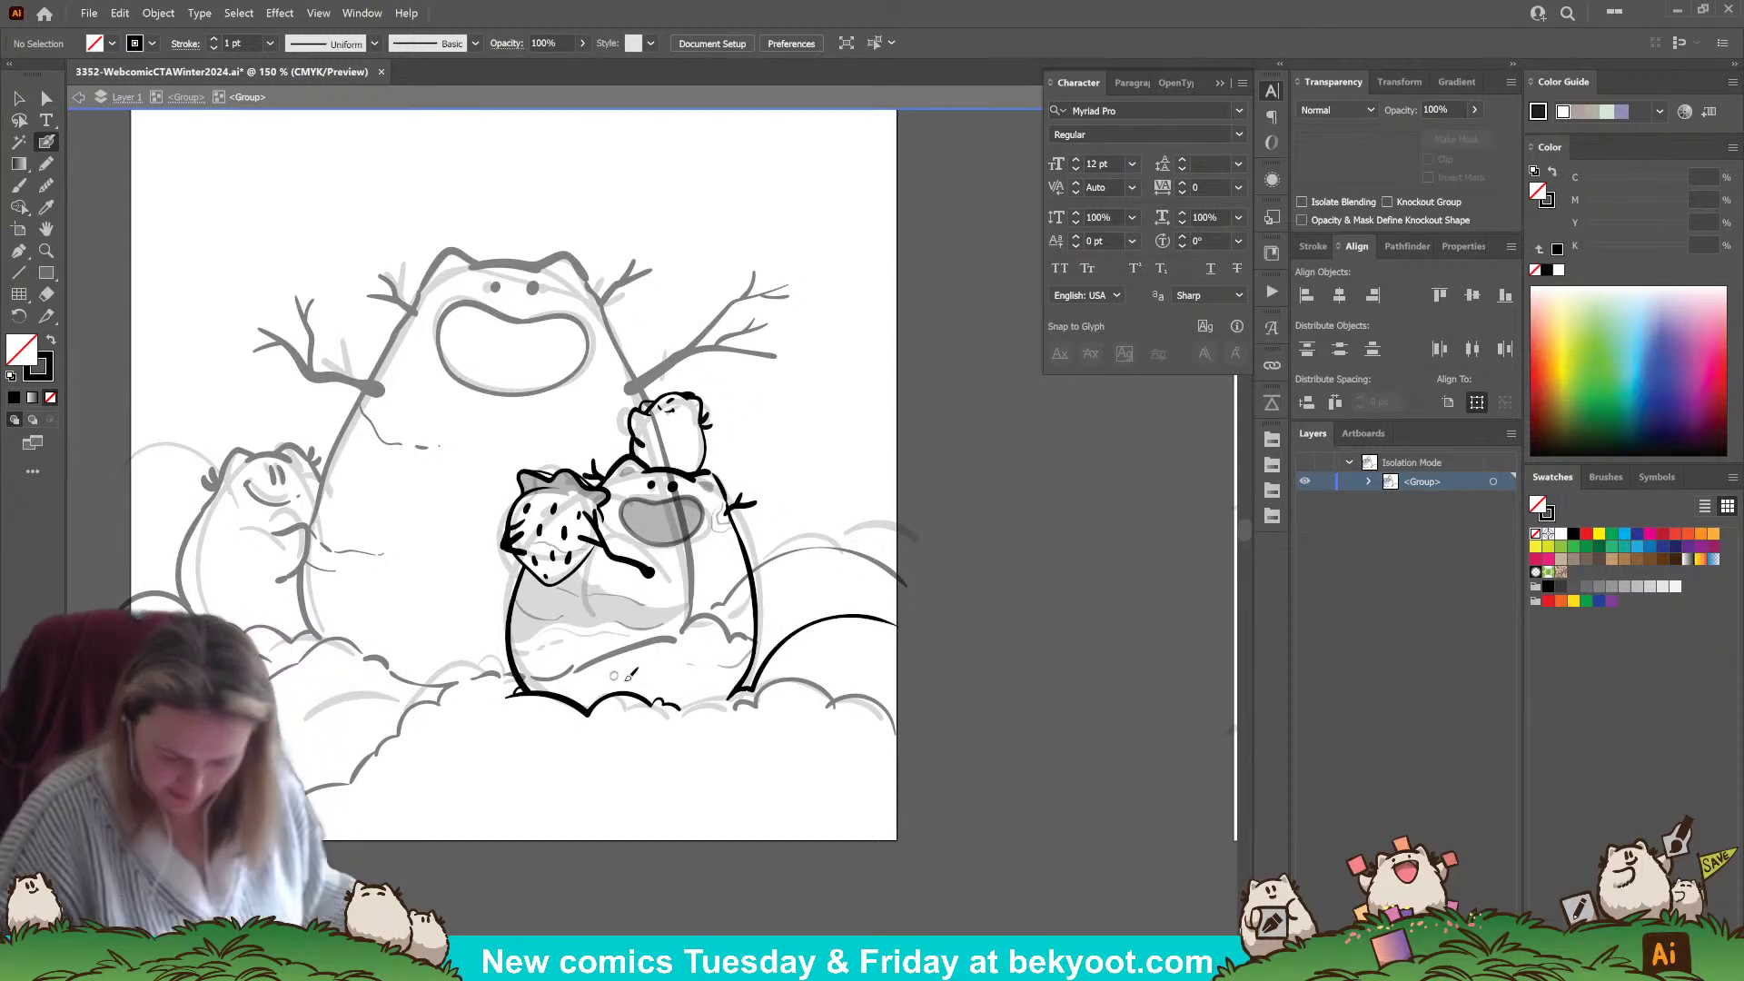
pyautogui.click(194, 94)
pyautogui.moveTo(557, 829); pyautogui.dragTo(579, 796)
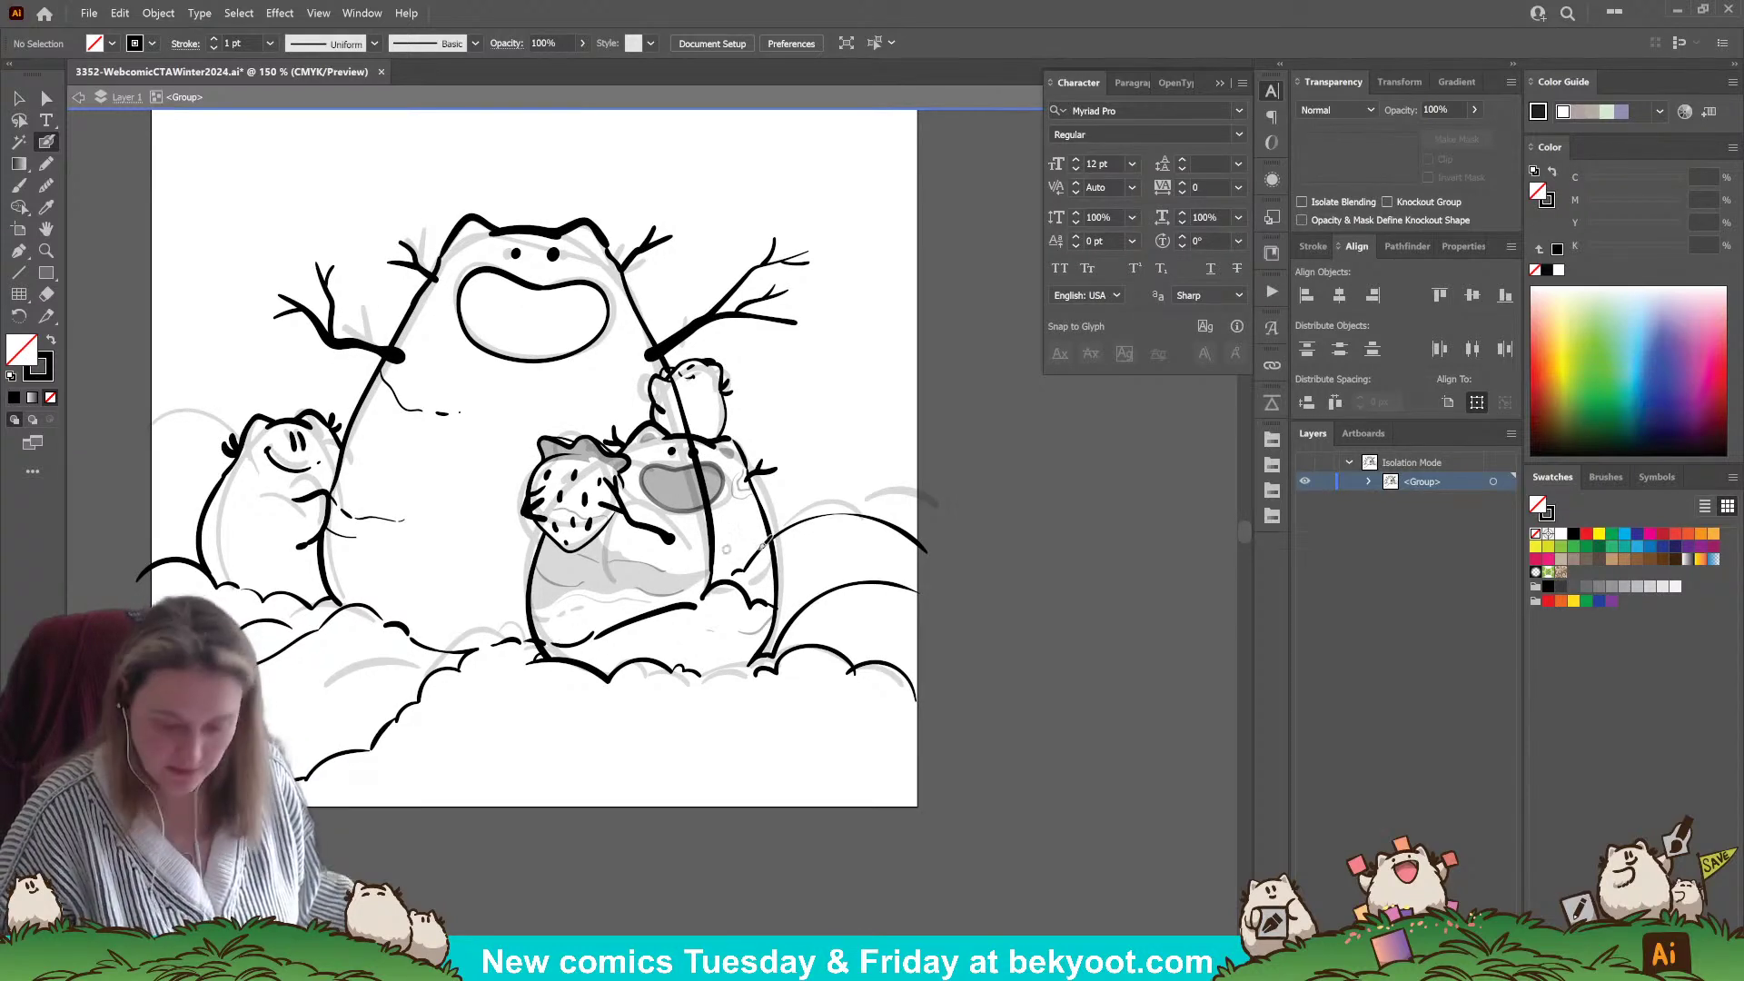
pyautogui.keyDown('ctrl'); pyautogui.click(709, 545); pyautogui.keyUp('ctrl')
pyautogui.moveTo(748, 611); pyautogui.dragTo(743, 586)
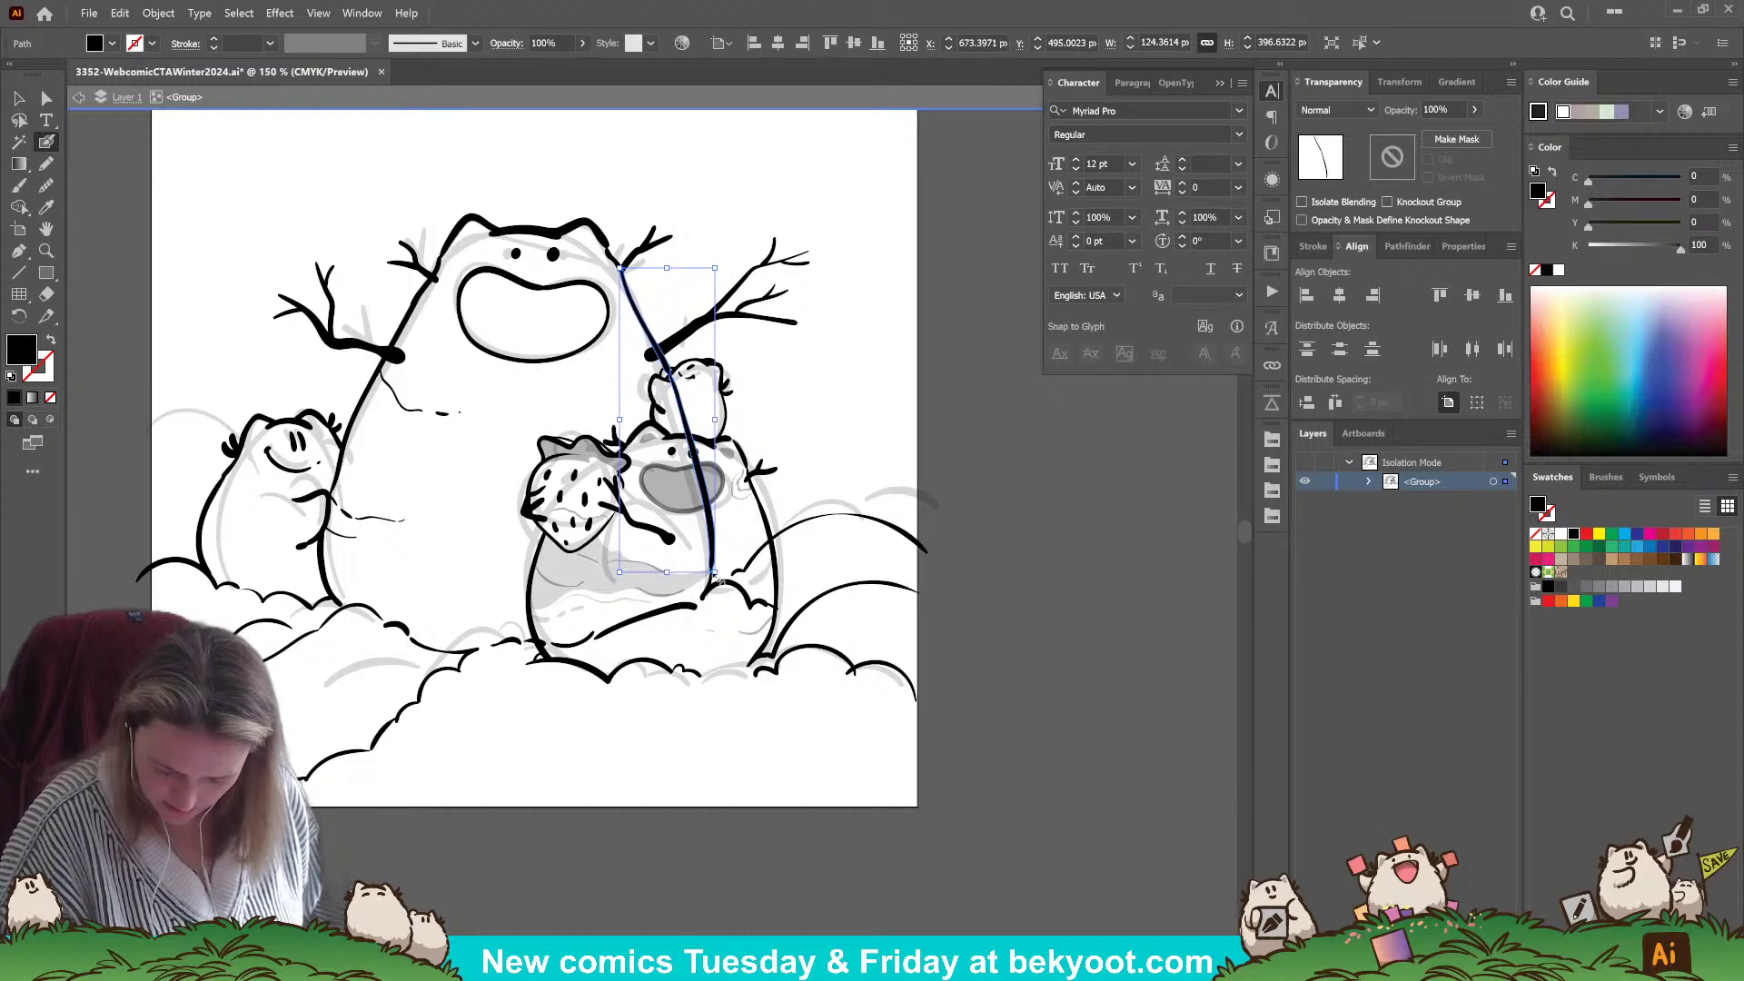
pyautogui.keyDown('ctrl'); pyautogui.keyDown('shift'); pyautogui.click(583, 642); pyautogui.keyUp('shift'); pyautogui.keyUp('ctrl')
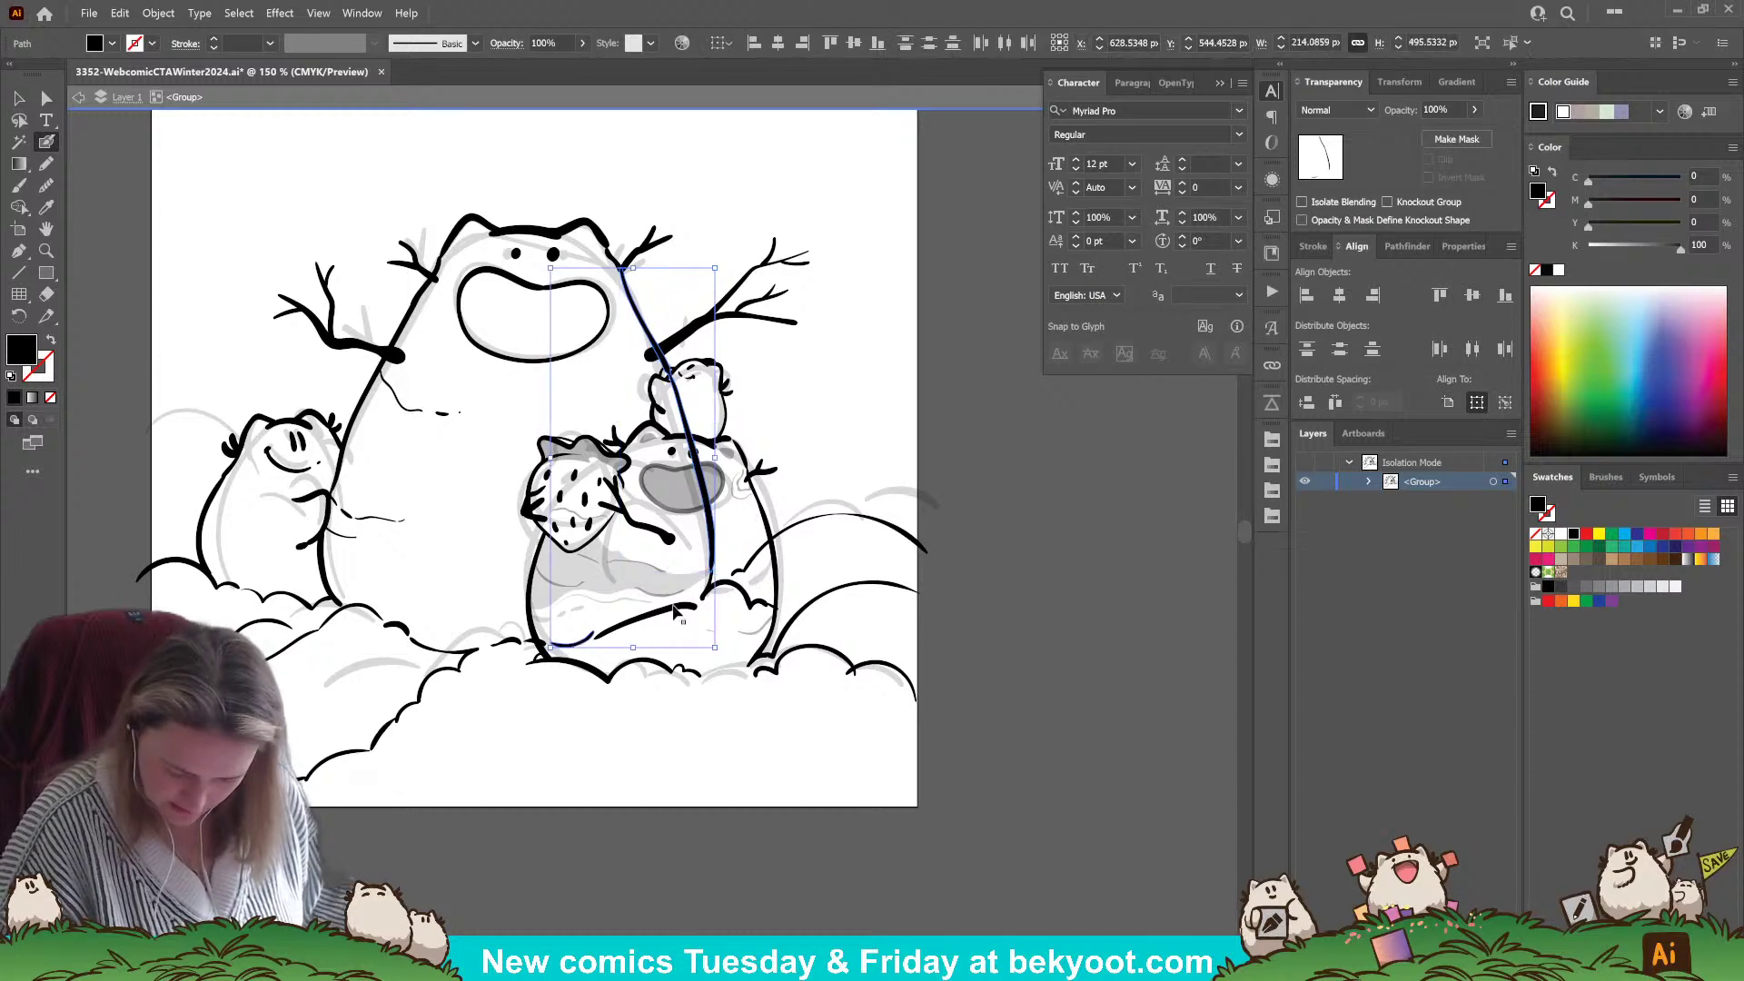
pyautogui.keyDown('ctrl'); pyautogui.keyDown('shift'); pyautogui.click(740, 599); pyautogui.keyUp('shift'); pyautogui.keyUp('ctrl')
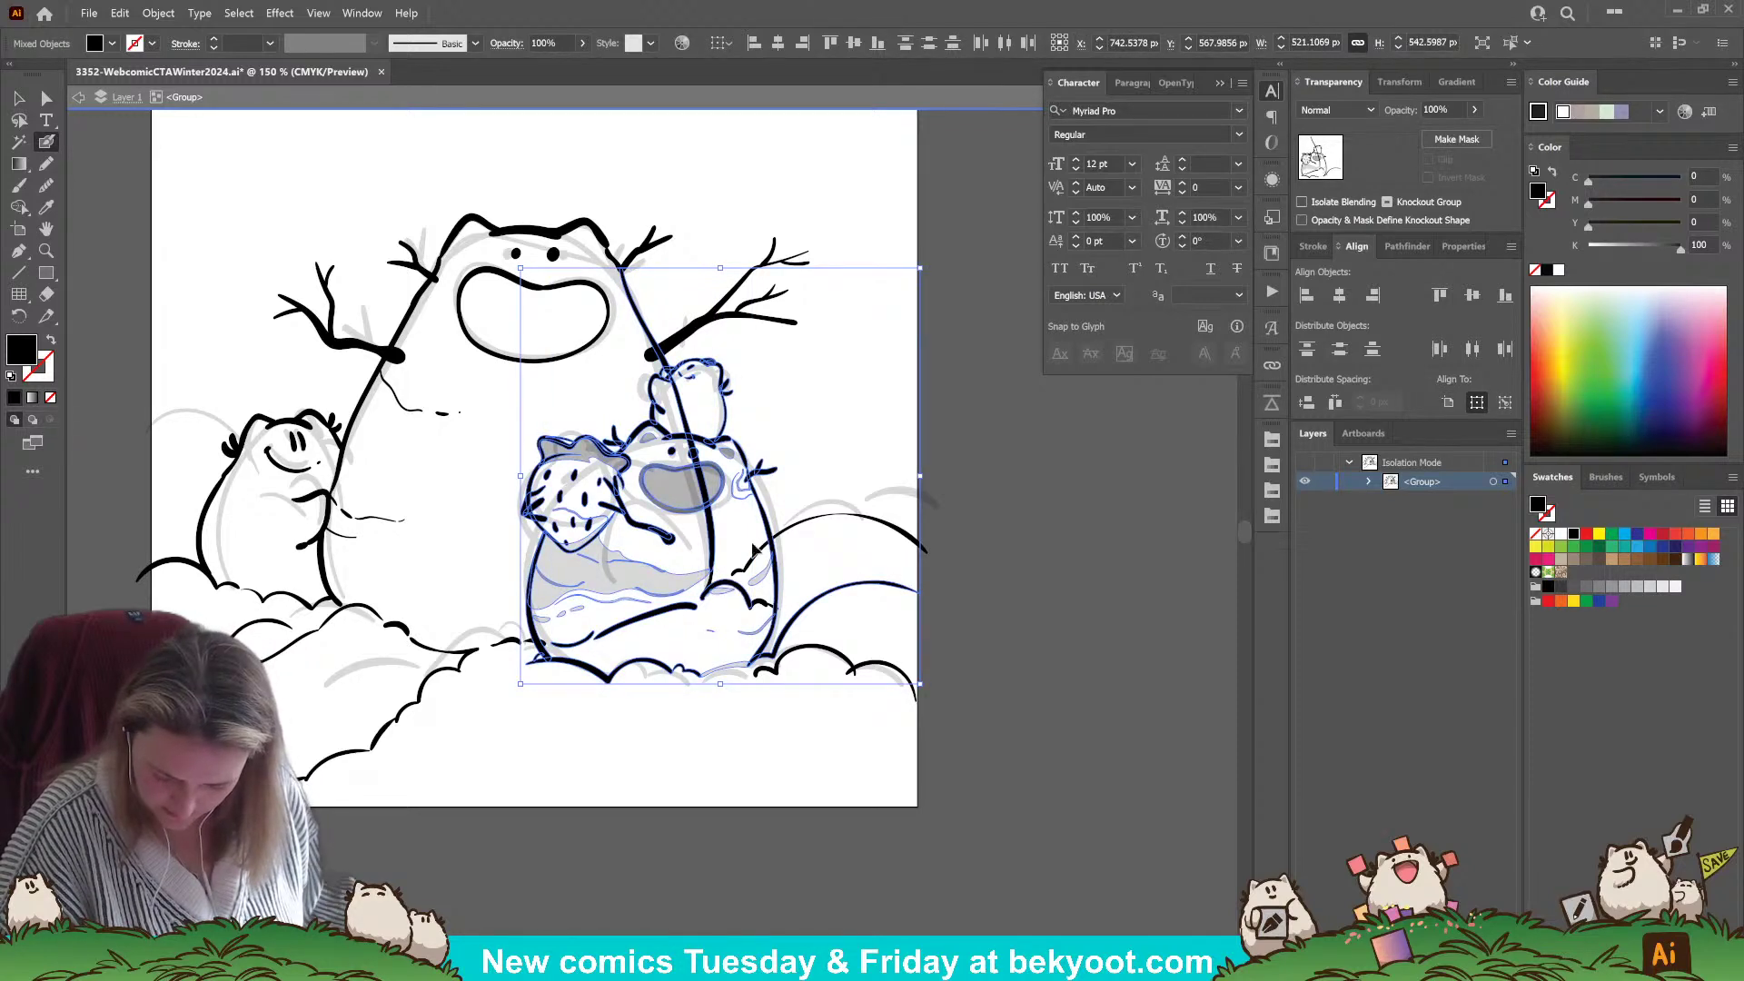
pyautogui.keyDown('ctrl'); pyautogui.keyDown('shift'); pyautogui.click(742, 567); pyautogui.keyUp('shift'); pyautogui.keyUp('ctrl')
pyautogui.keyDown('ctrl'); pyautogui.keyDown('shift'); pyautogui.click(766, 572); pyautogui.keyUp('shift'); pyautogui.keyUp('ctrl')
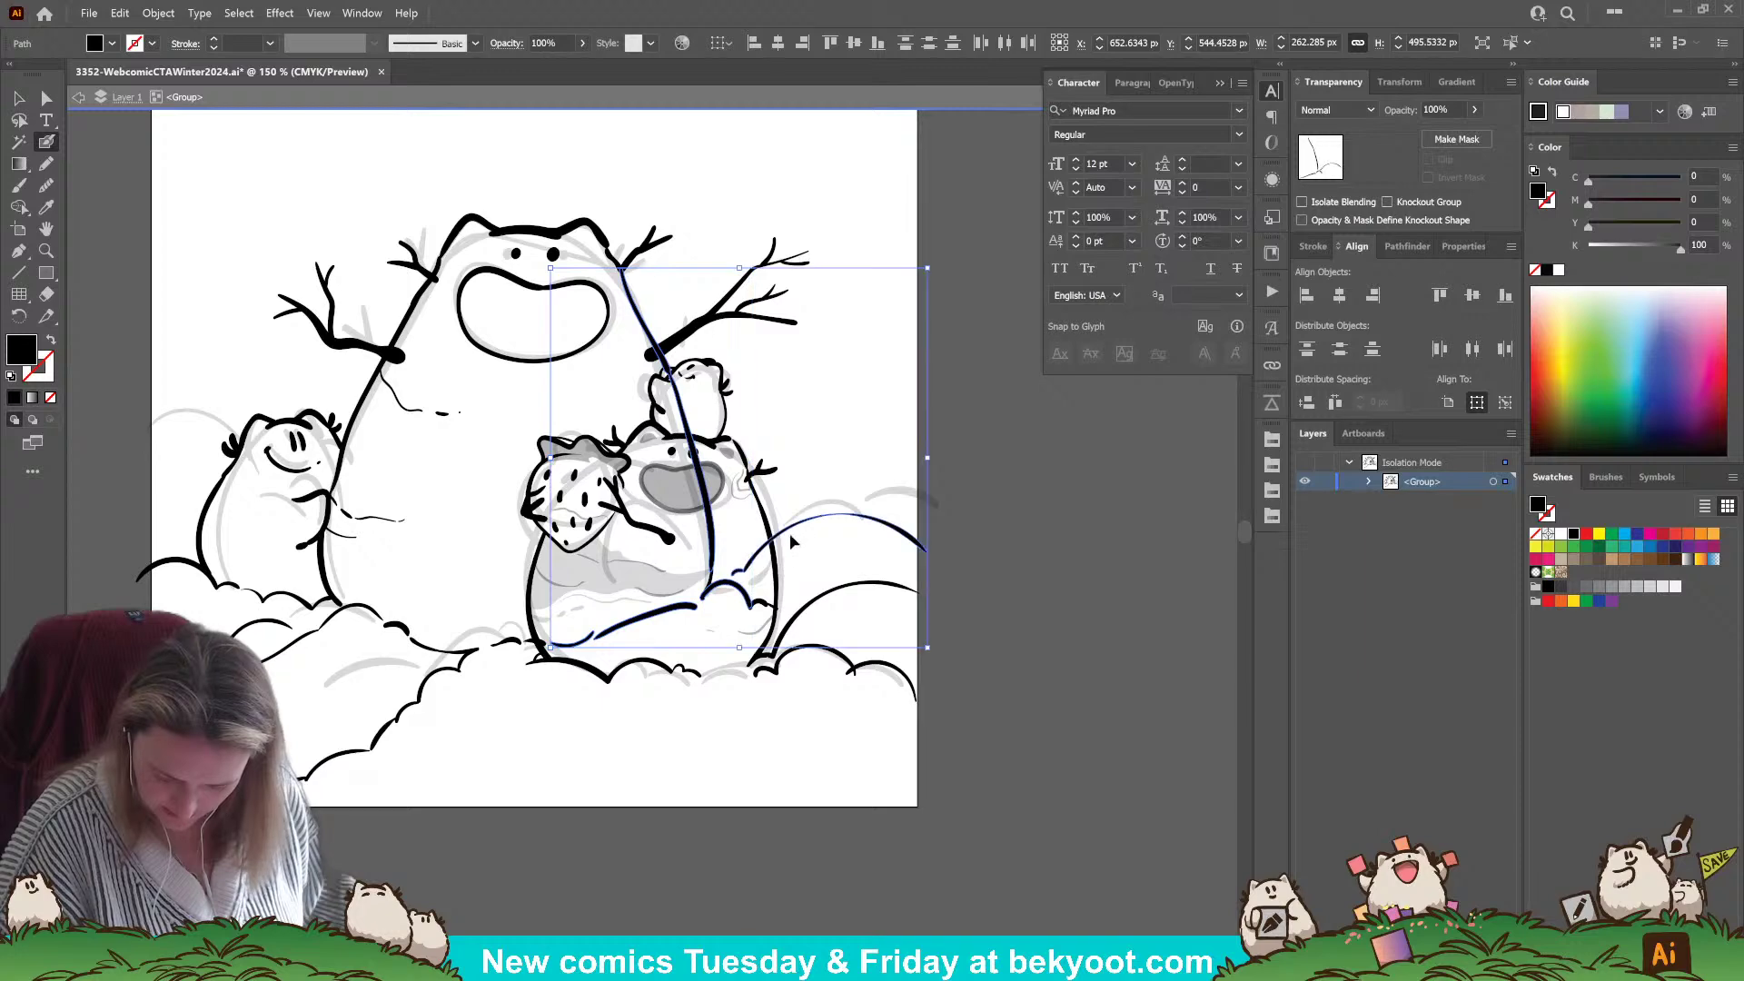
pyautogui.keyDown('ctrl'); pyautogui.keyDown('shift'); pyautogui.click(770, 627); pyautogui.keyUp('shift'); pyautogui.keyUp('ctrl')
pyautogui.keyDown('ctrl'); pyautogui.keyDown('shift'); pyautogui.click(765, 596); pyautogui.keyUp('shift'); pyautogui.keyUp('ctrl')
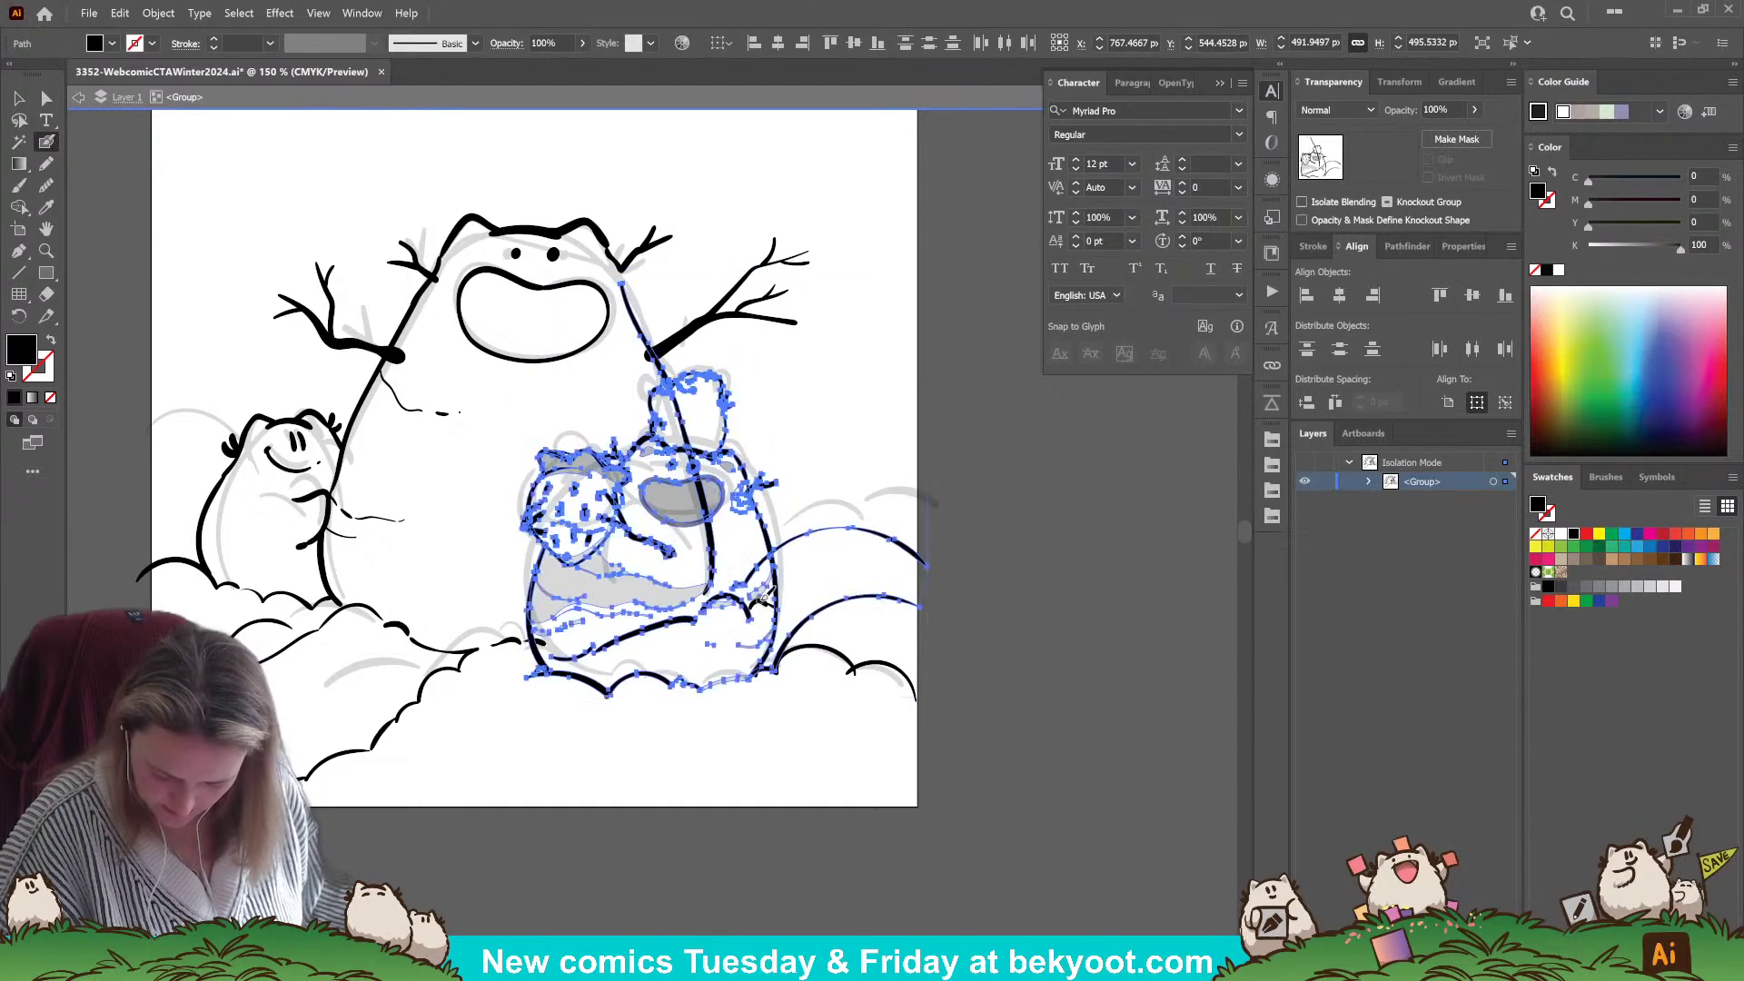
pyautogui.keyDown('ctrl'); pyautogui.click(720, 790); pyautogui.keyUp('ctrl')
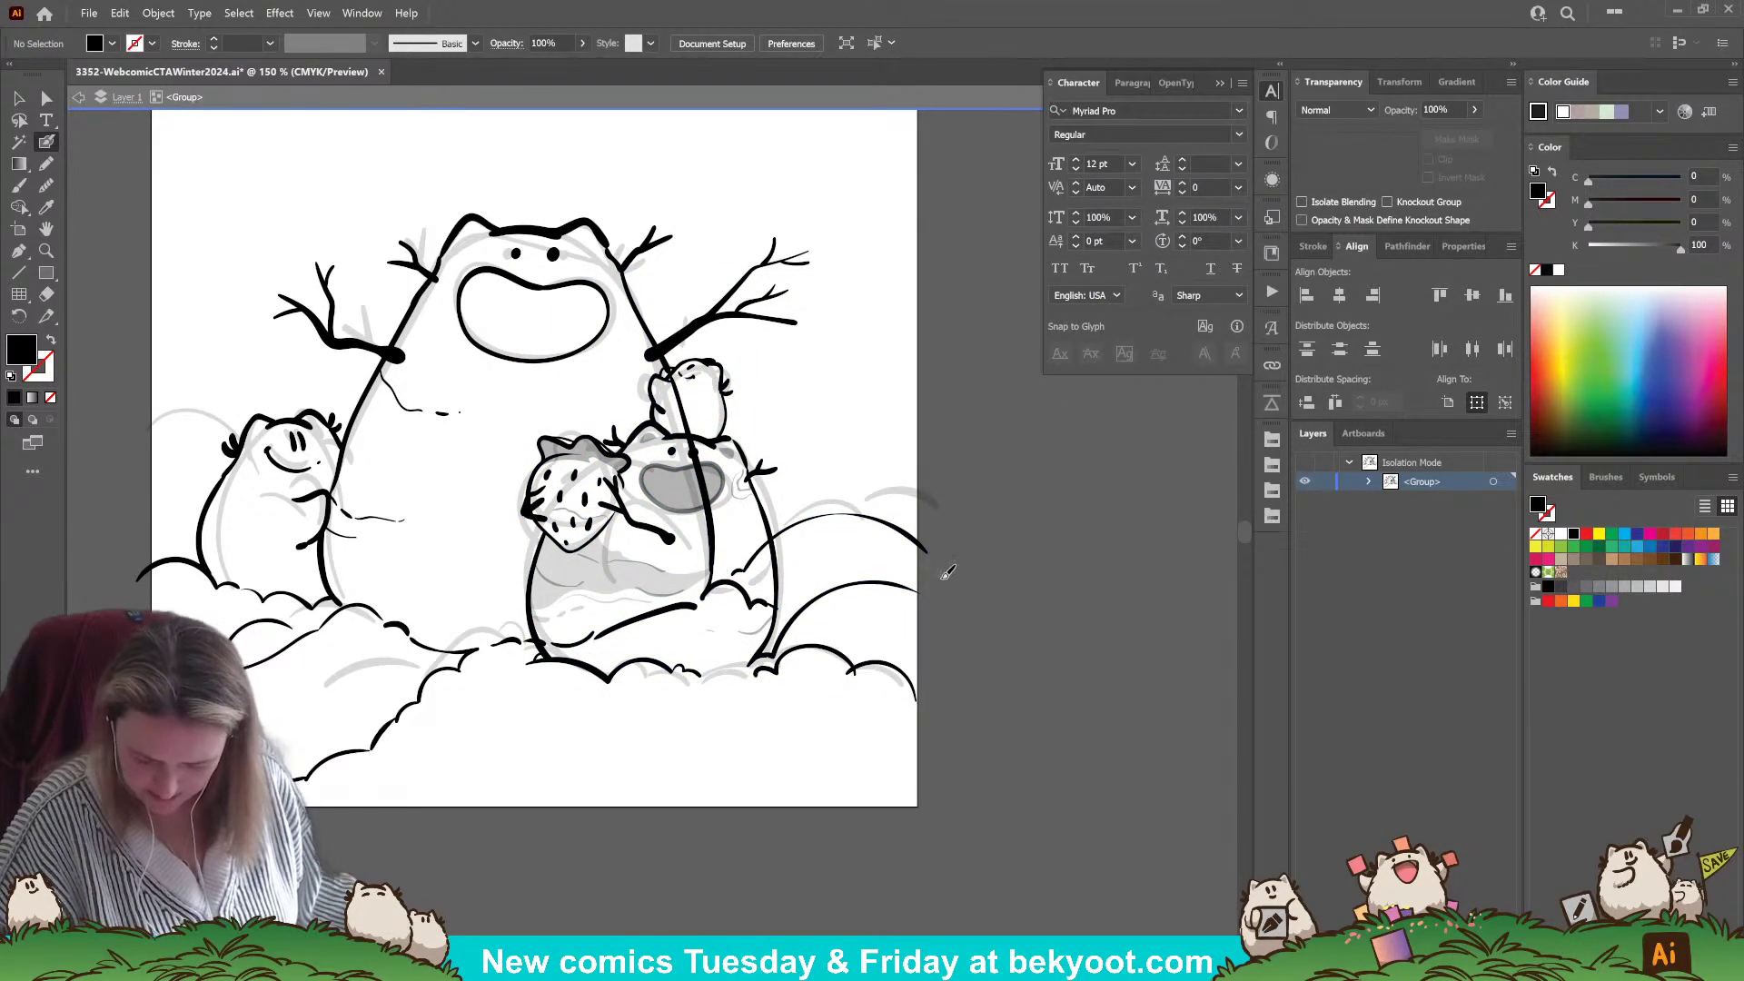
# - Delete the double-humped inked snow curve below the snow hill beside the strawberry-holding creature
pyautogui.keyDown('ctrl'); pyautogui.click(845, 674); pyautogui.keyUp('ctrl')
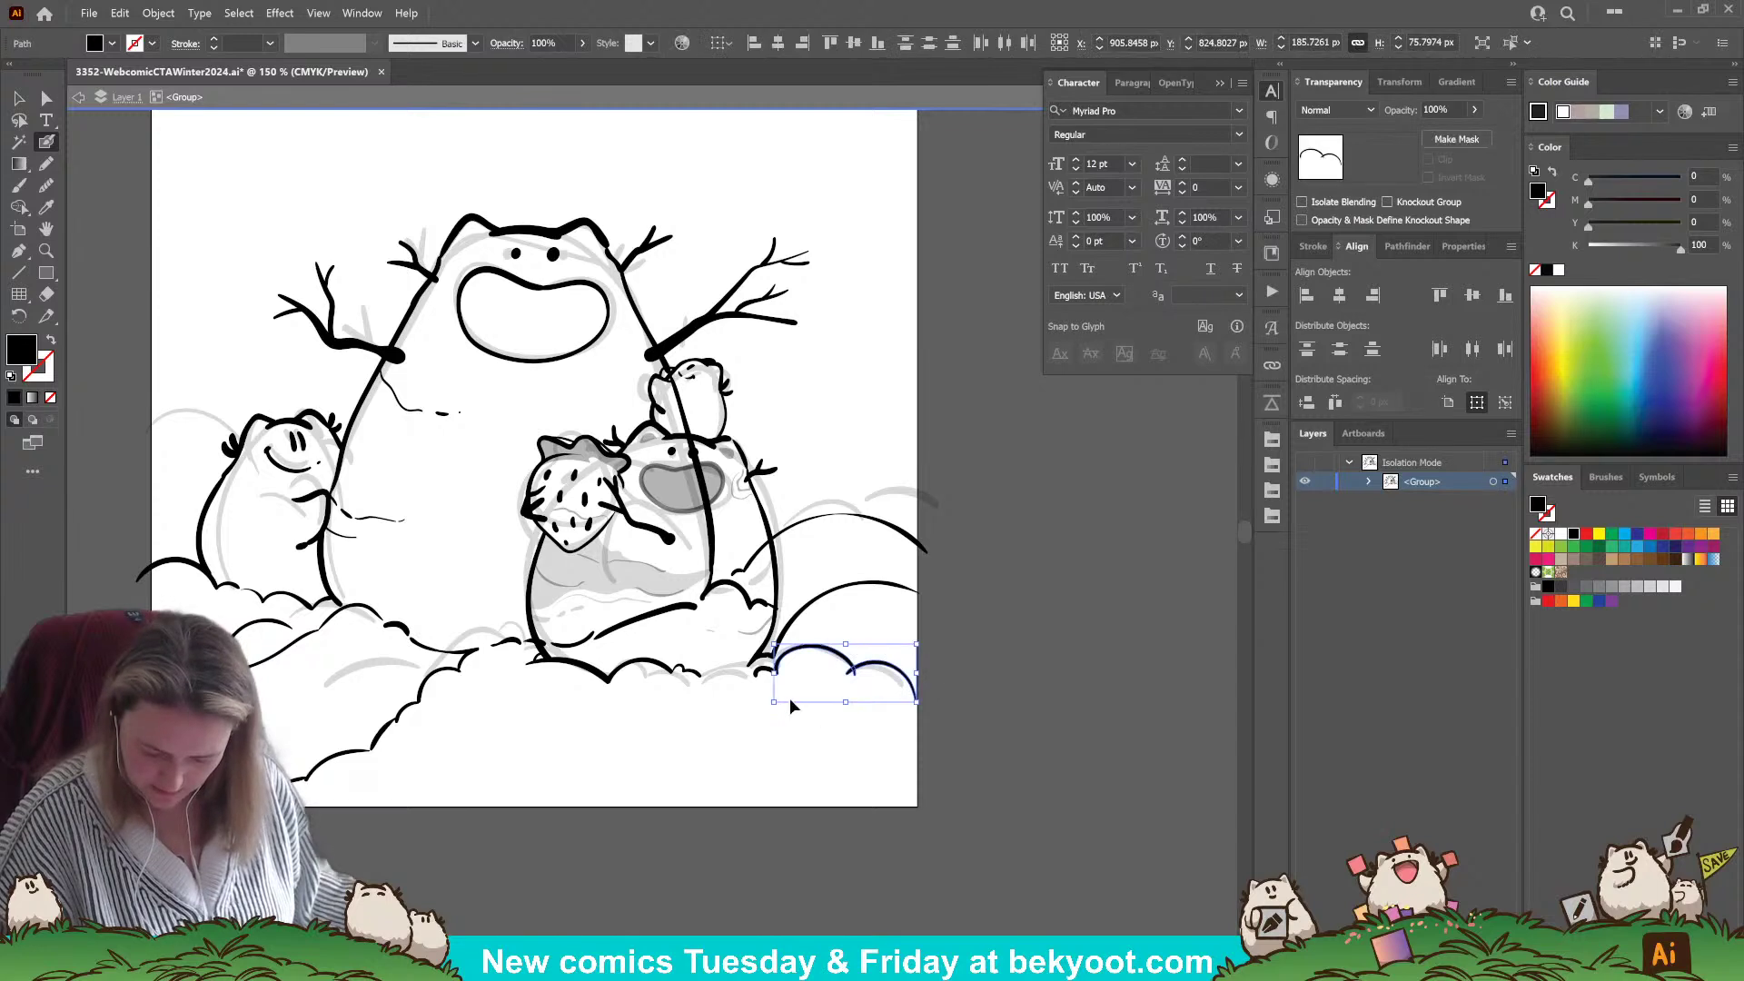
pyautogui.press('Delete')
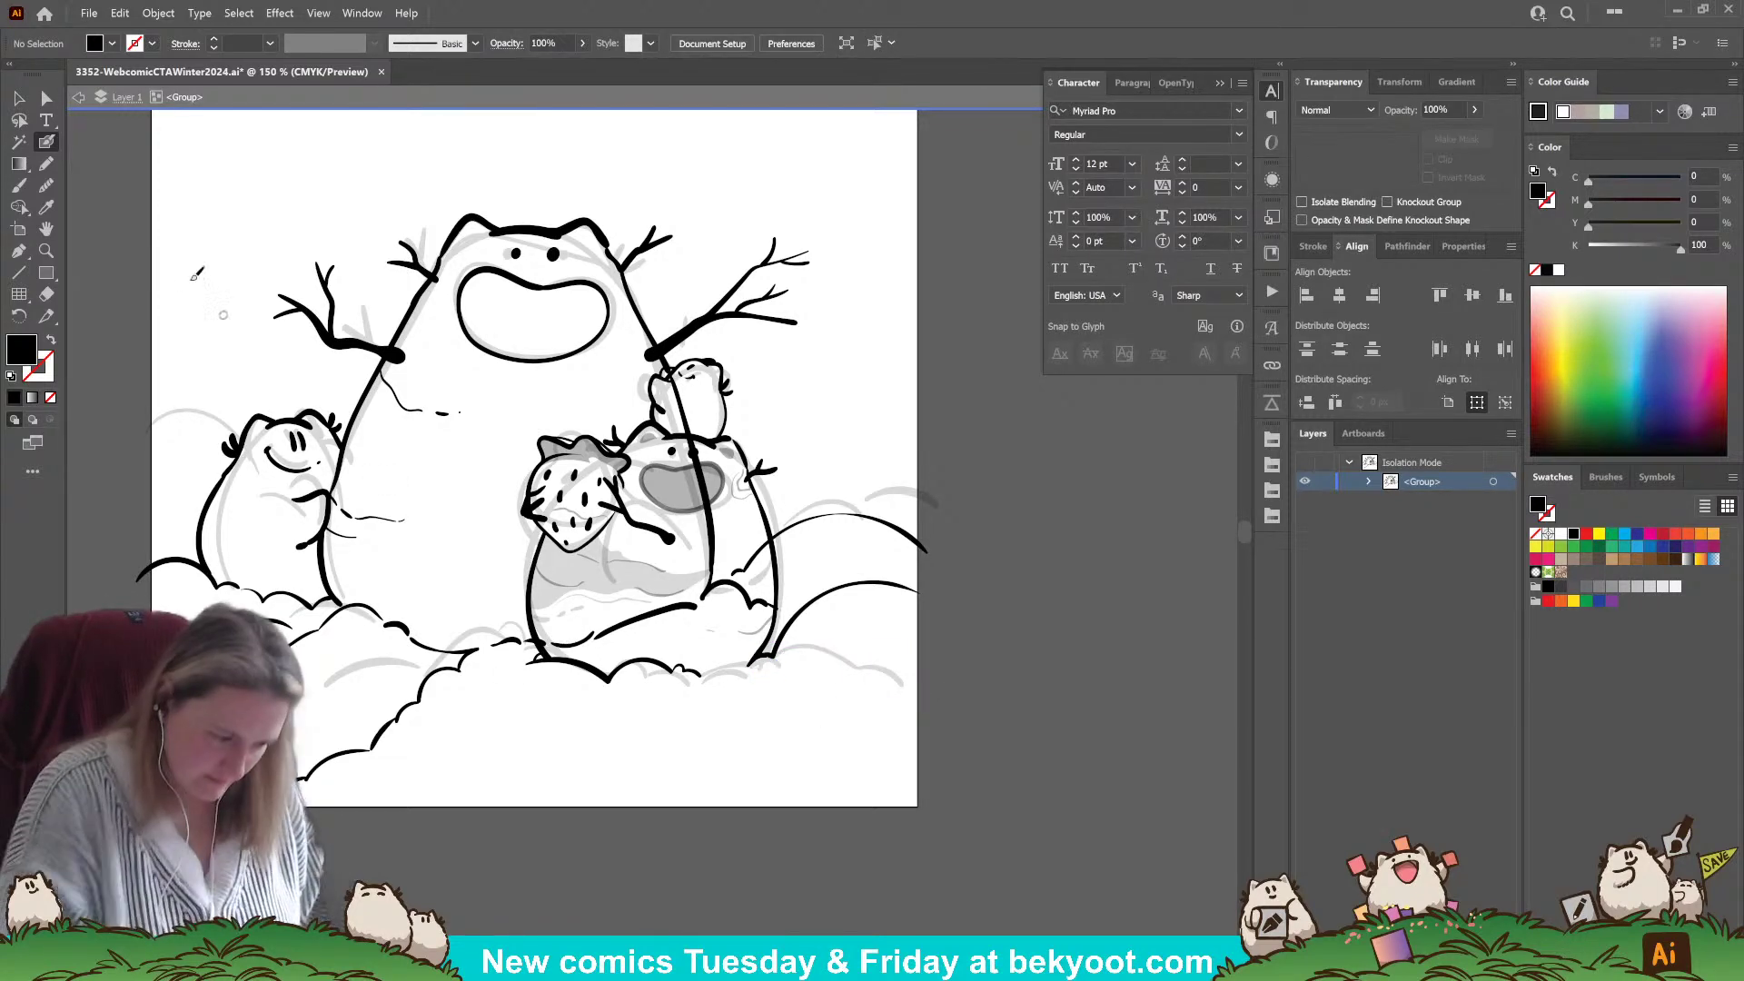
# - Trim away the giant creature's side line and the snow lines where they cross the strawberry-holding creature and the small one above it
pyautogui.click(18, 97)
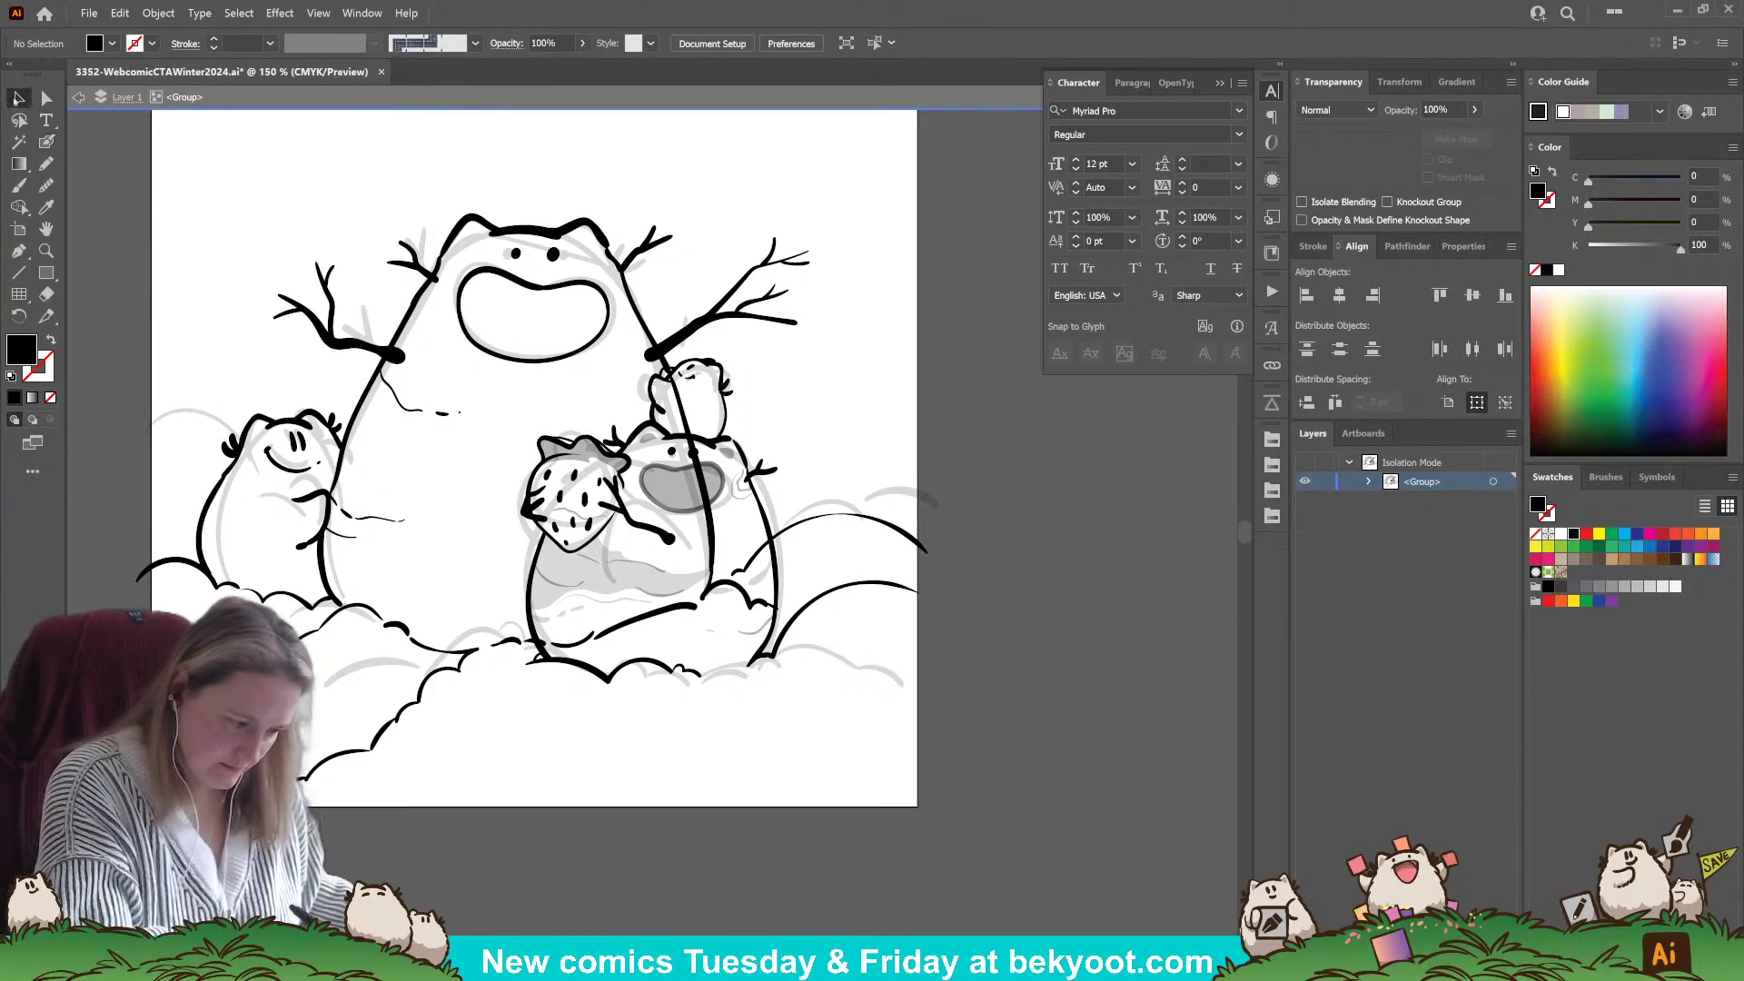
pyautogui.click(572, 640)
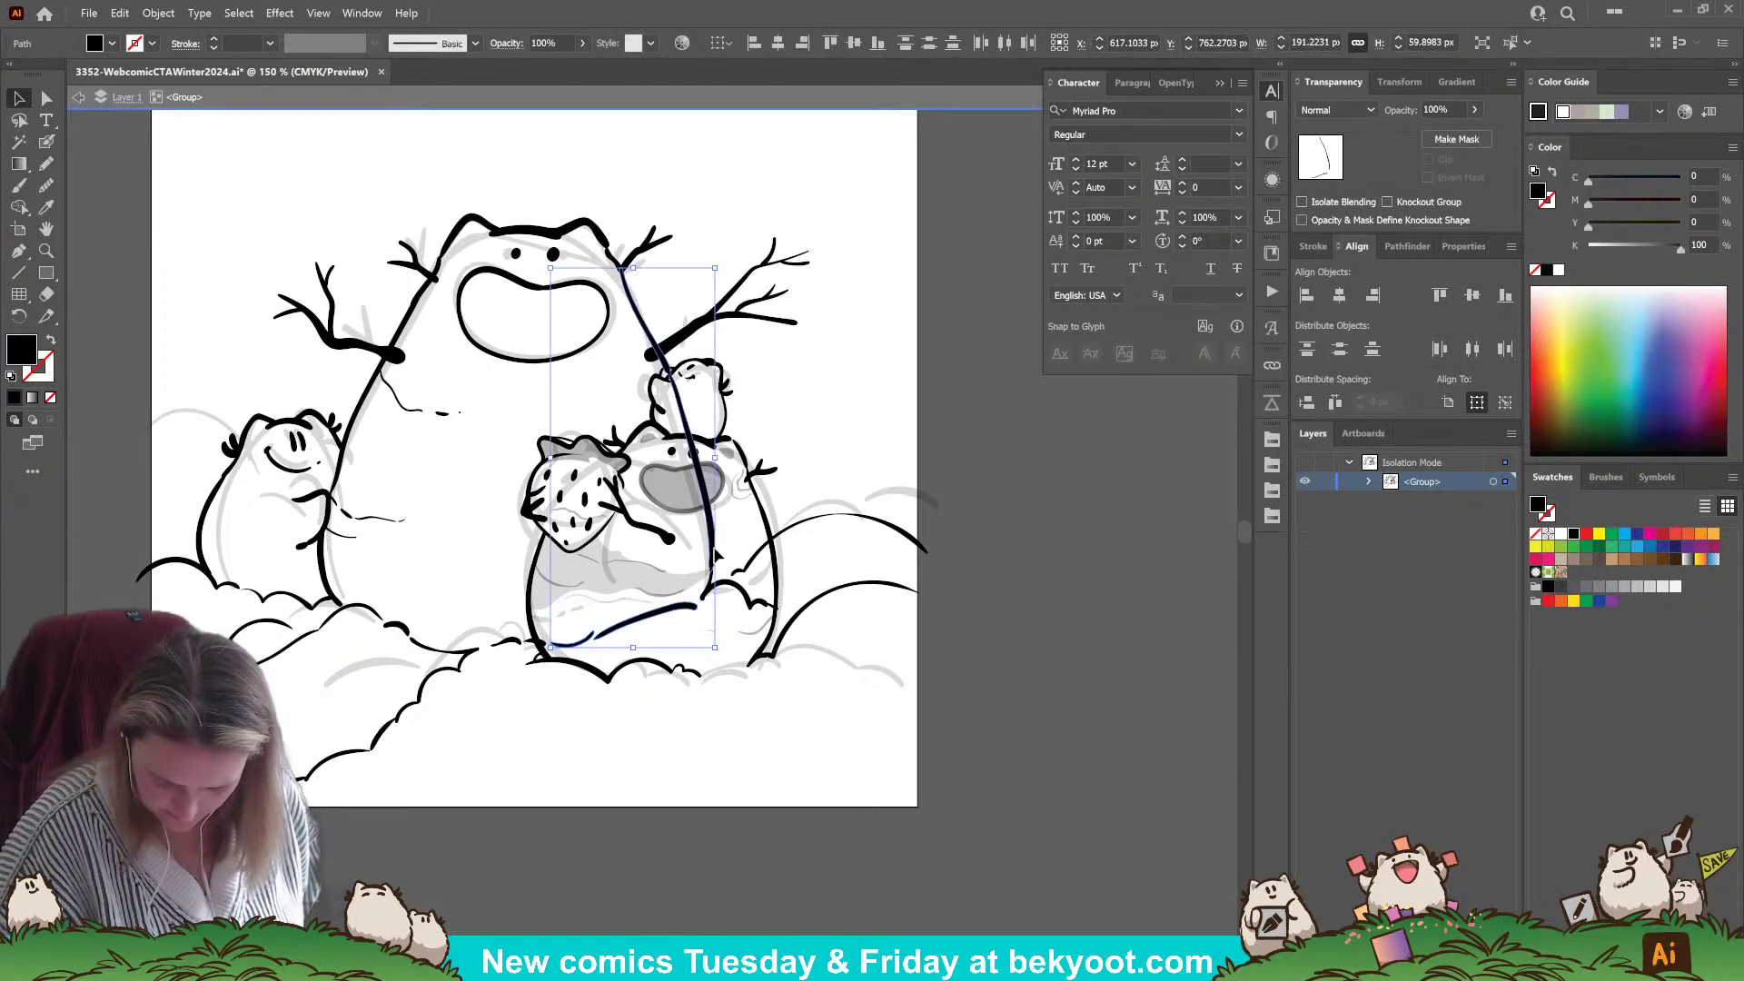
pyautogui.keyDown('shift'); pyautogui.click(722, 582); pyautogui.keyUp('shift')
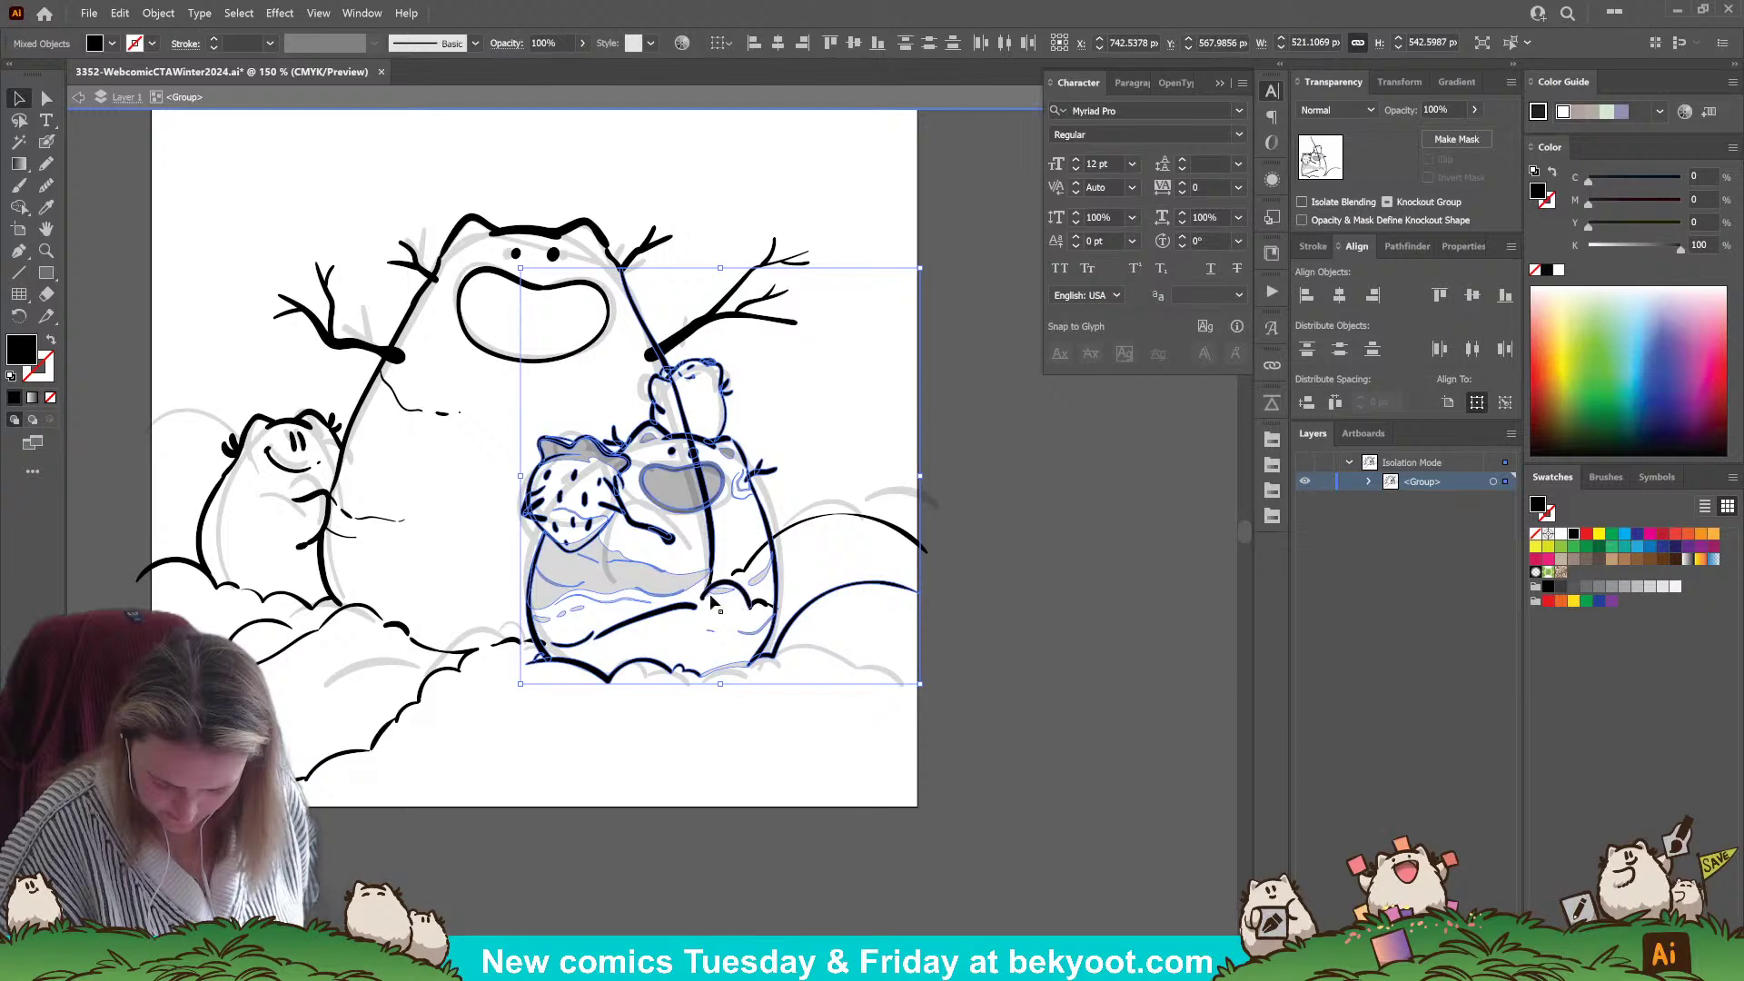
pyautogui.keyDown('shift'); pyautogui.click(723, 597); pyautogui.keyUp('shift')
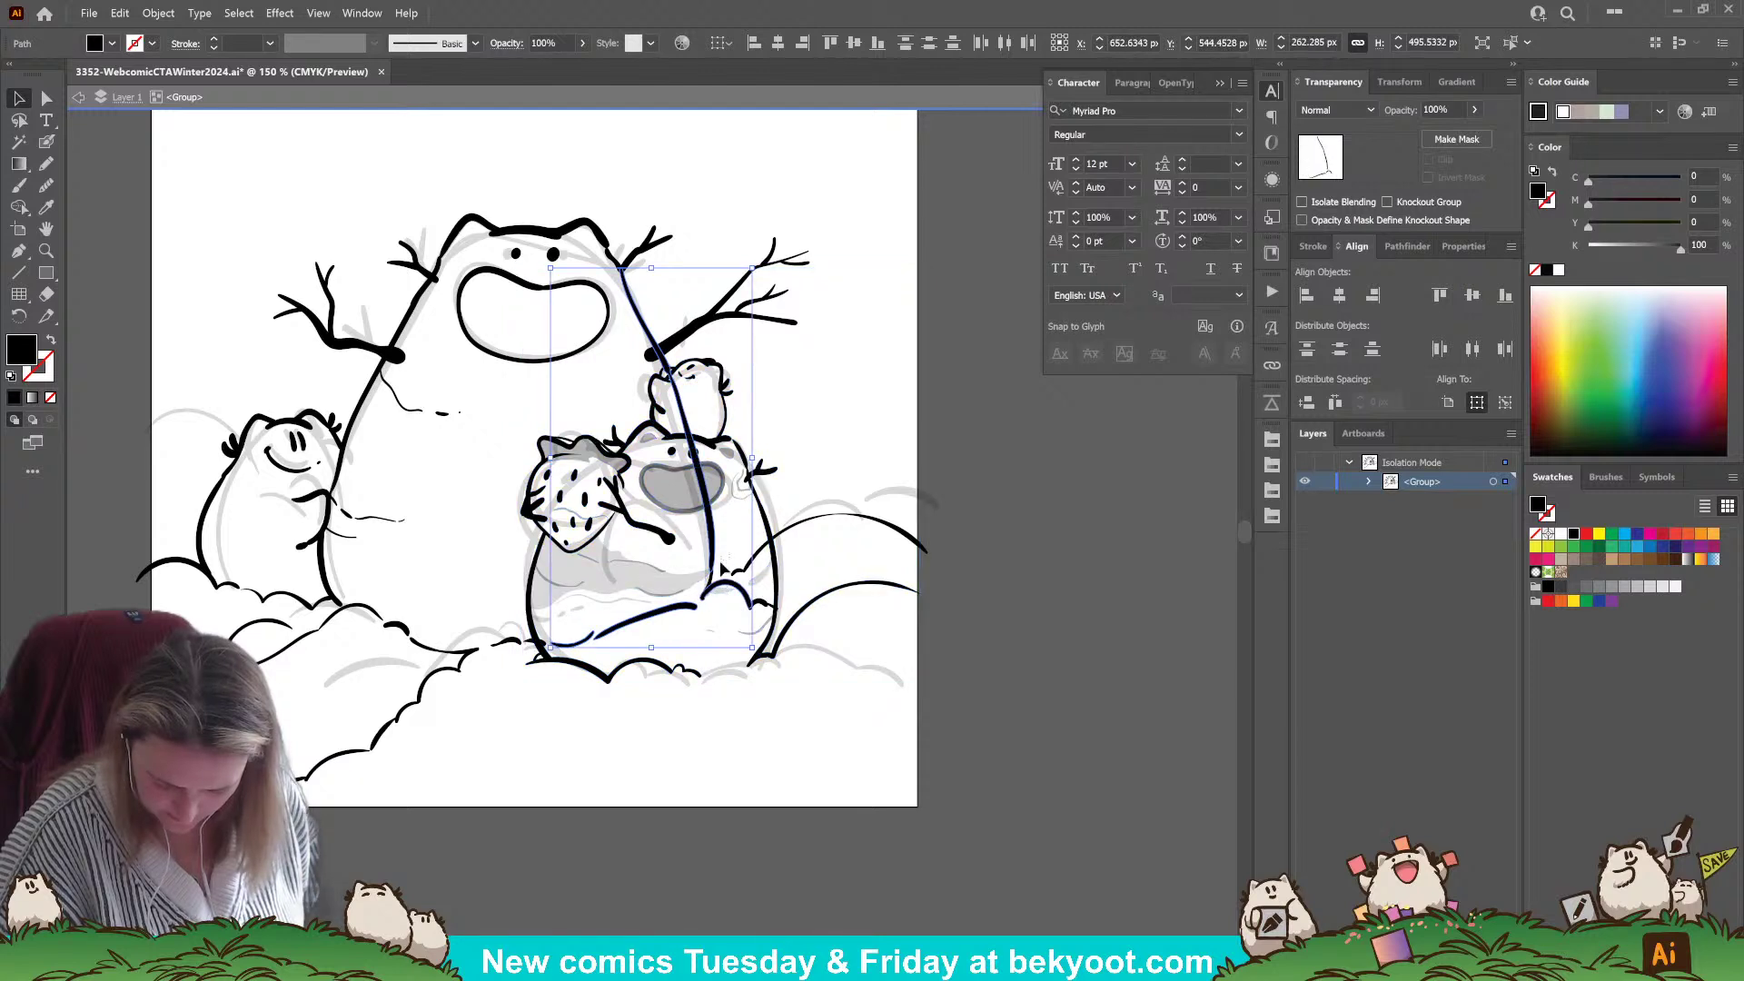
pyautogui.keyDown('shift'); pyautogui.click(711, 581); pyautogui.keyUp('shift')
pyautogui.keyDown('shift'); pyautogui.click(690, 586); pyautogui.keyUp('shift')
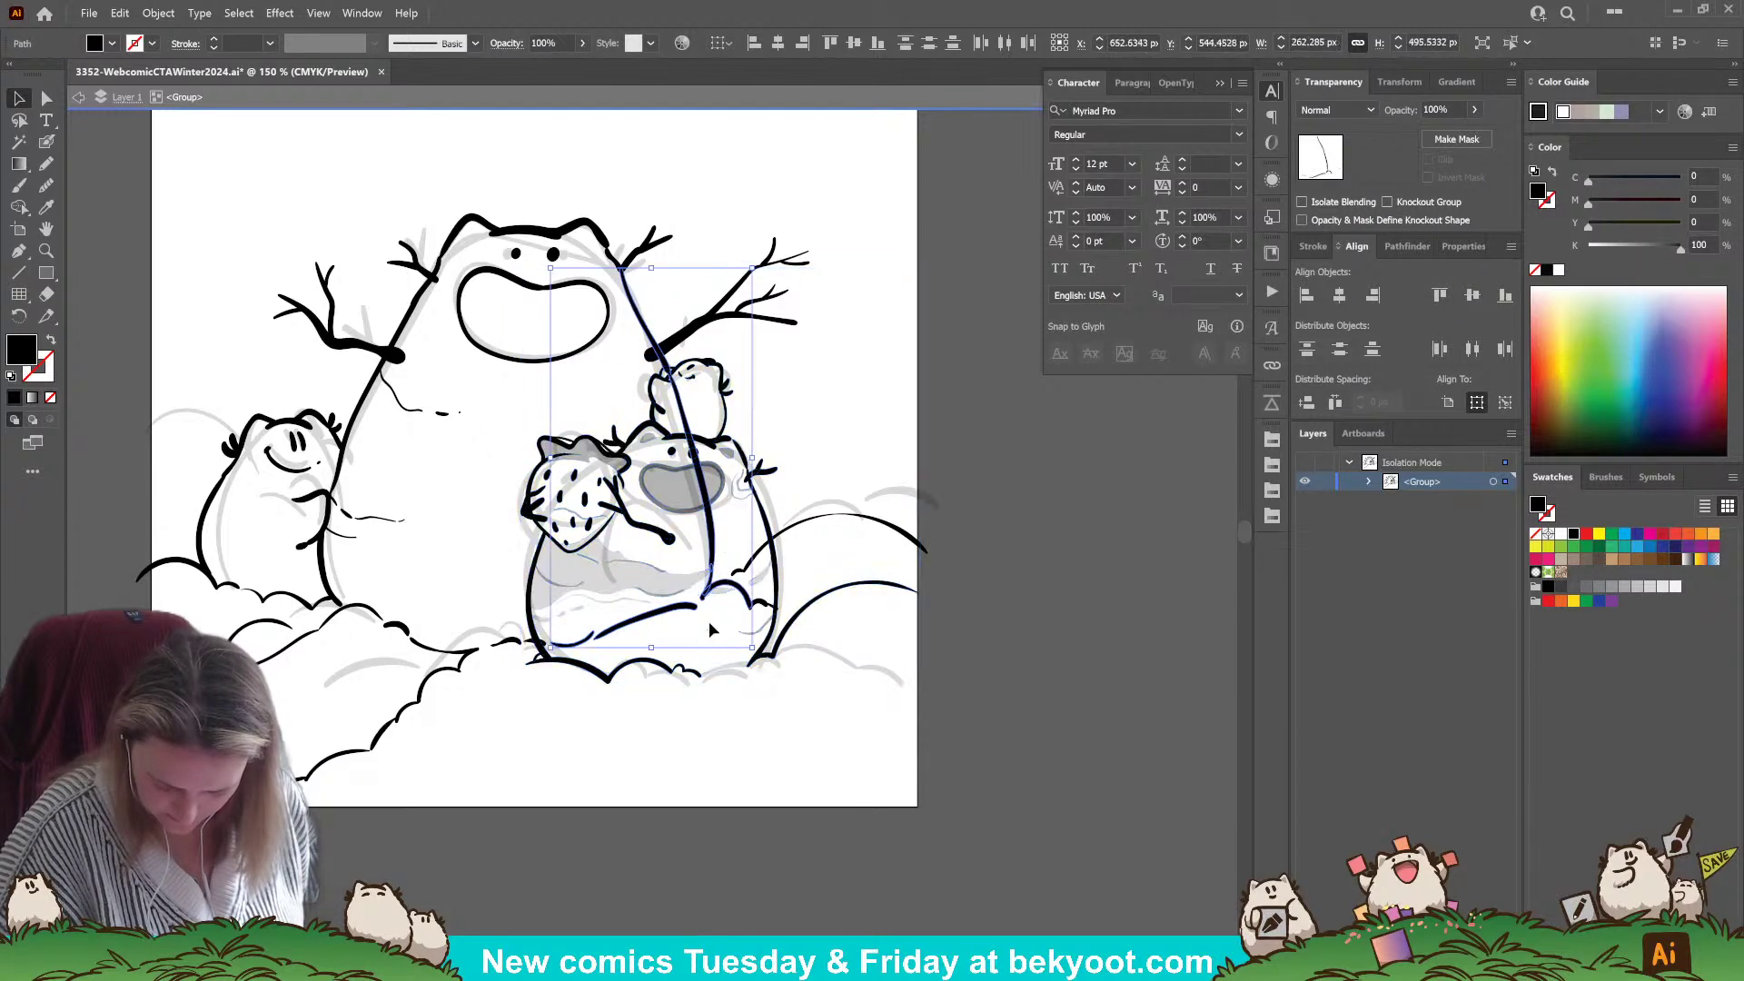
pyautogui.keyDown('shift'); pyautogui.click(746, 579); pyautogui.keyUp('shift')
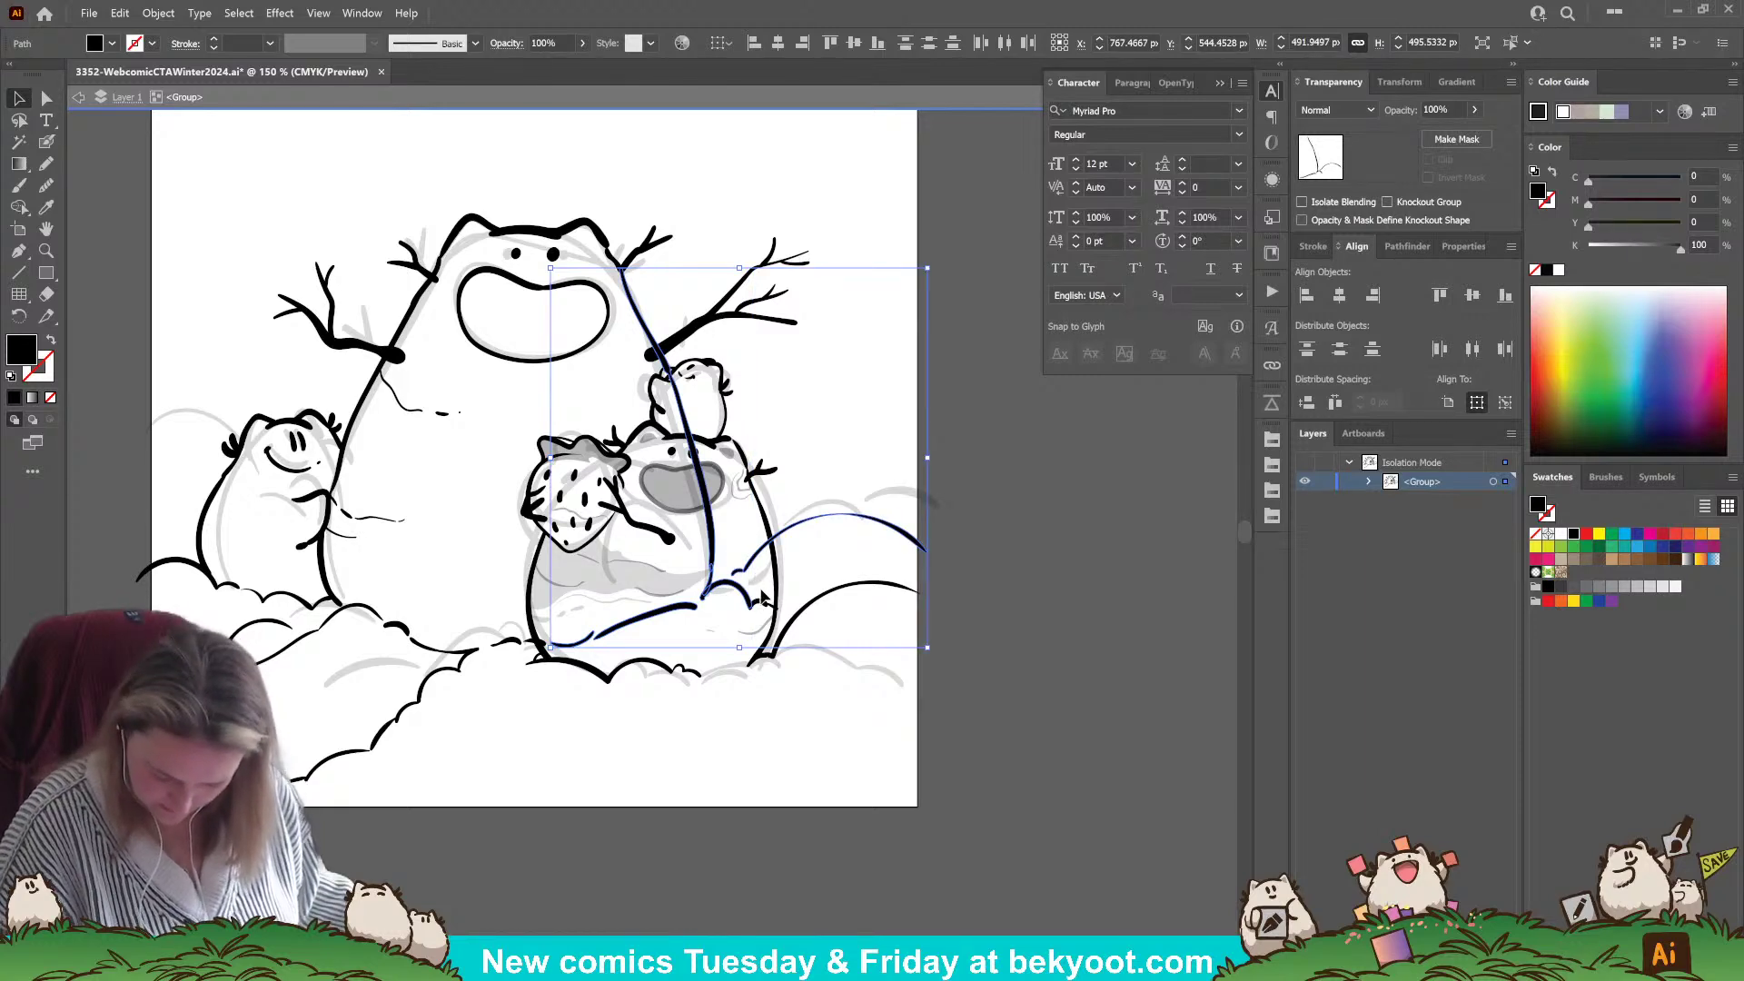
pyautogui.keyDown('shift'); pyautogui.click(726, 674); pyautogui.keyUp('shift')
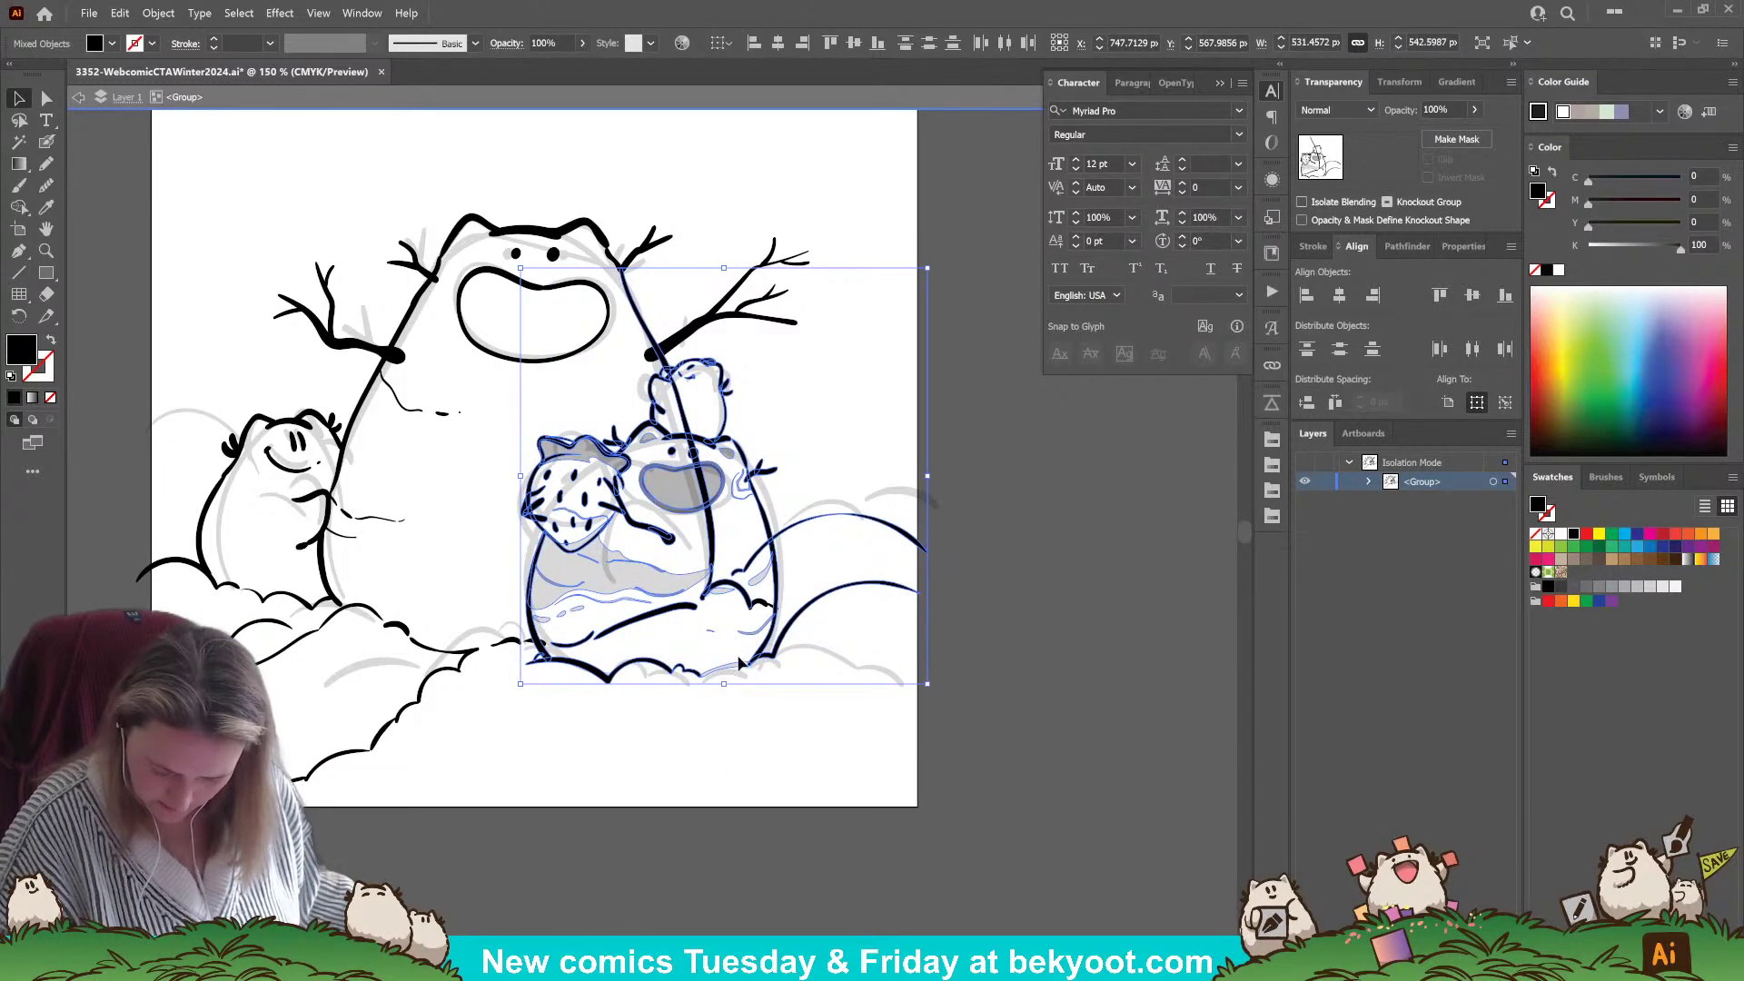
pyautogui.keyDown('shift'); pyautogui.click(767, 516); pyautogui.keyUp('shift')
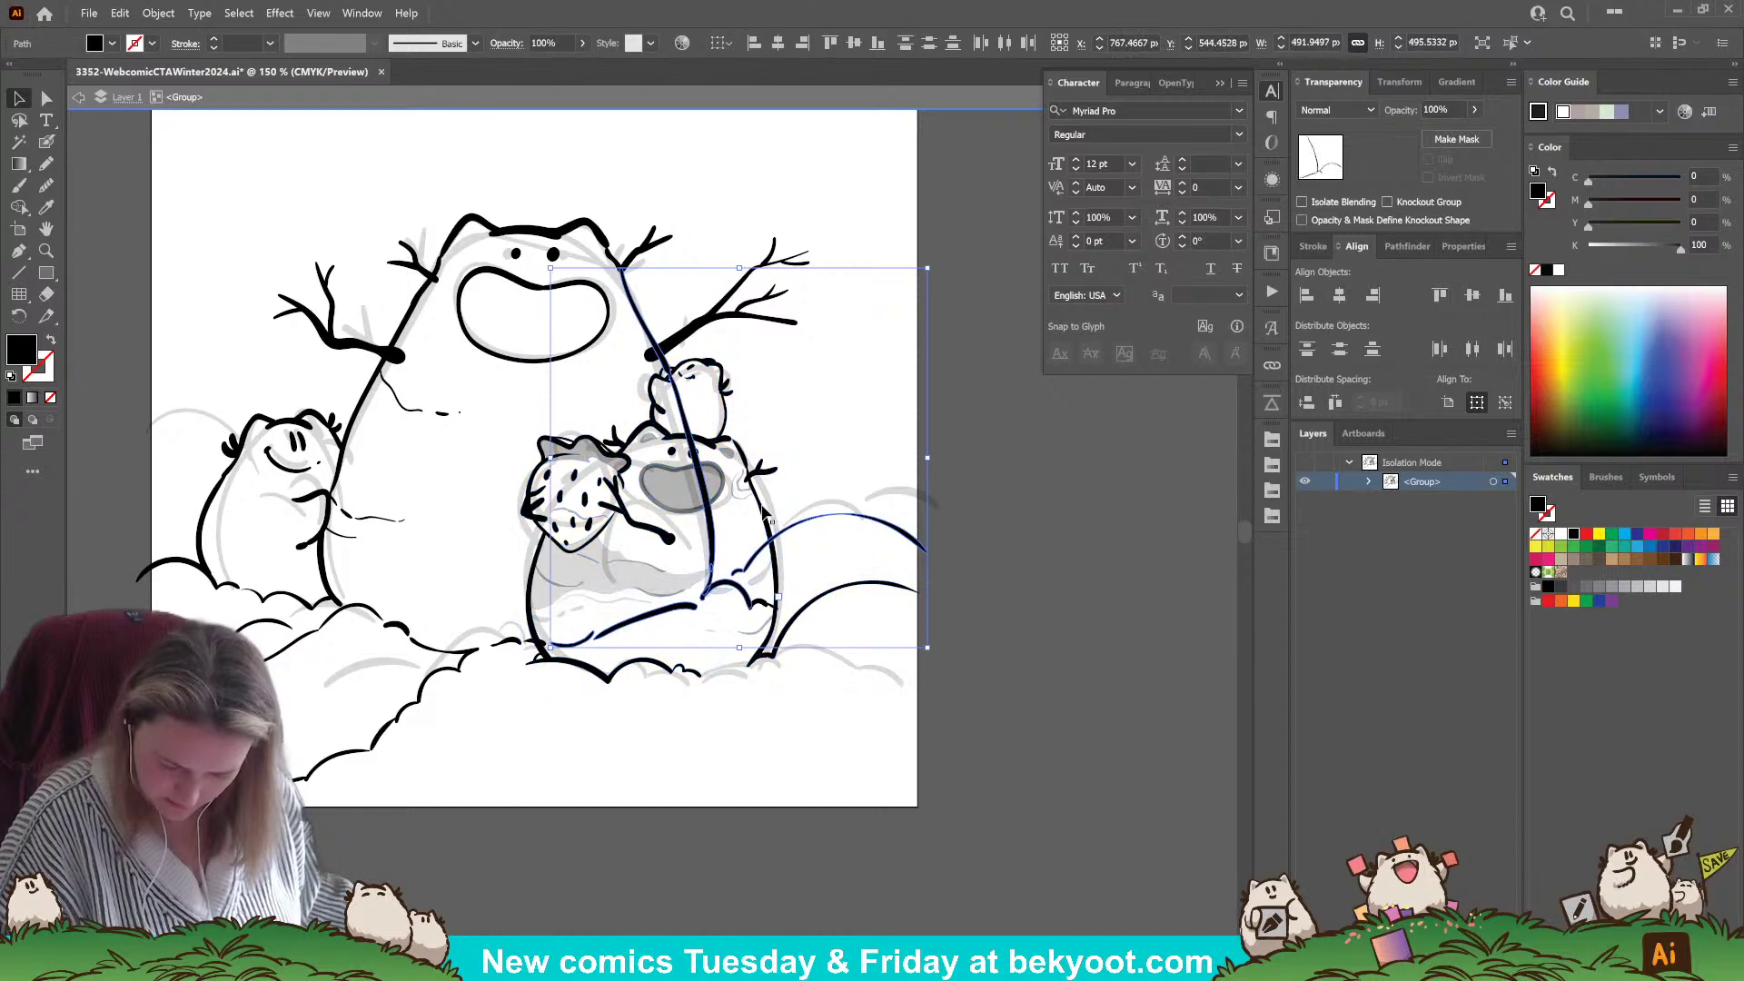
pyautogui.press('a')
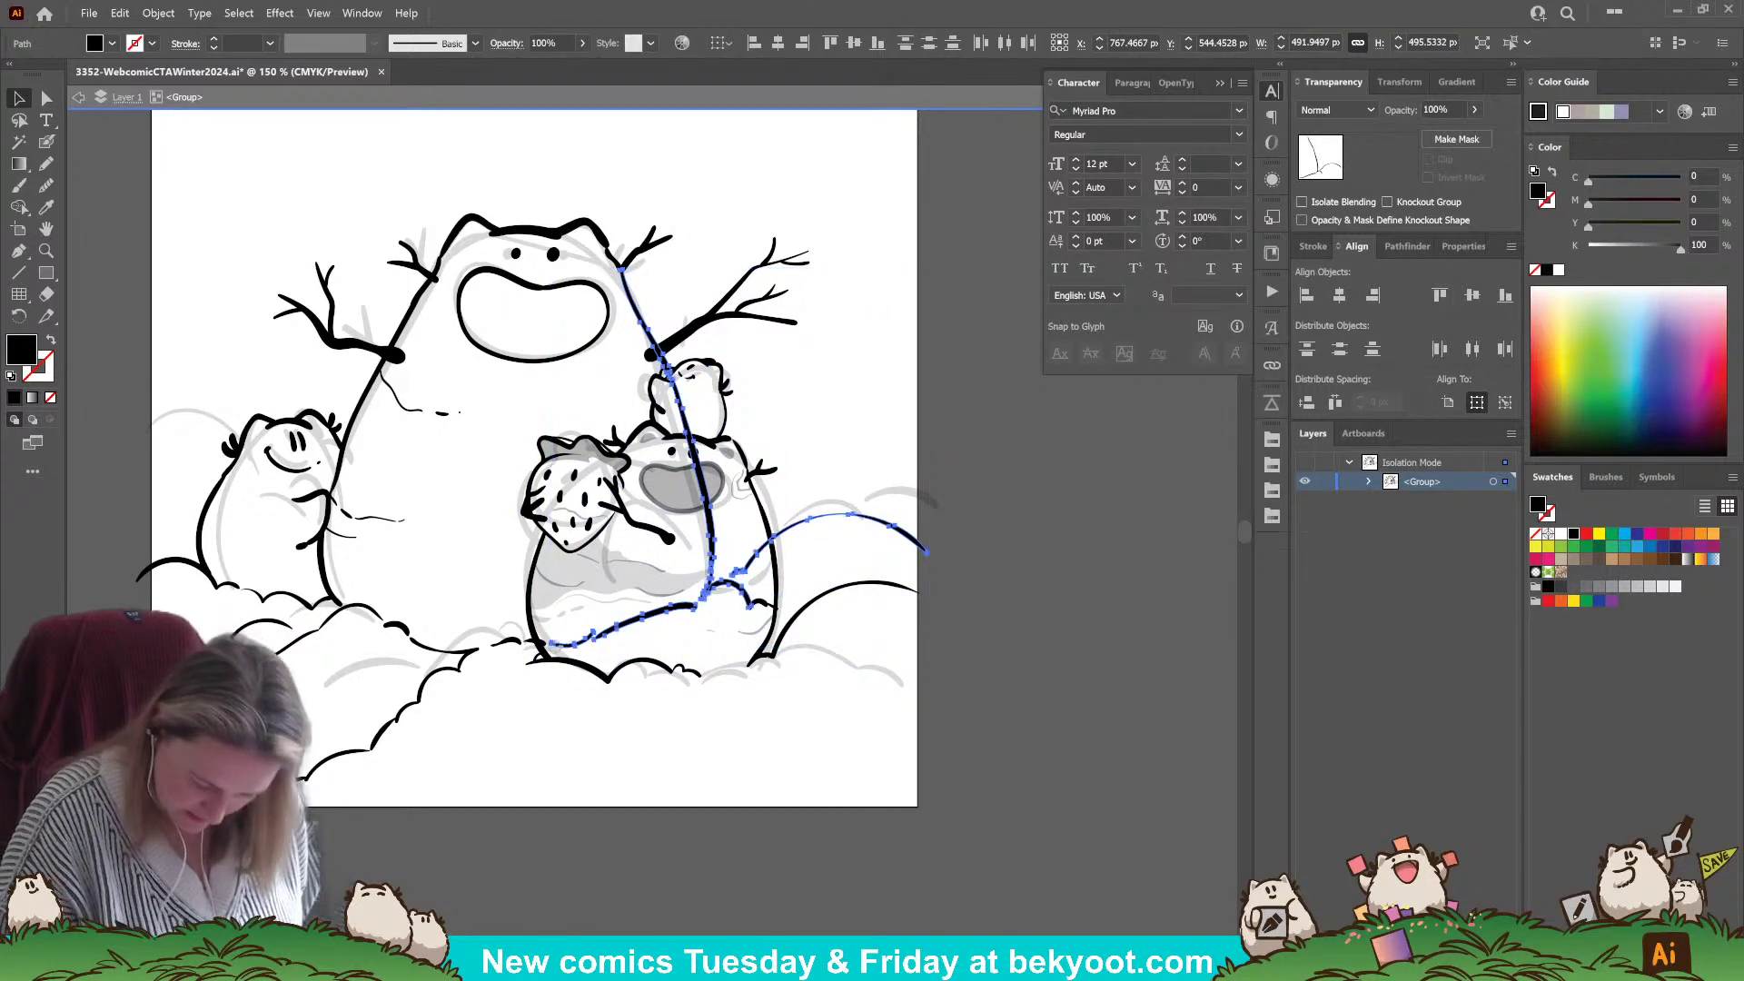
pyautogui.moveTo(554, 641)
pyautogui.mouseDown()
pyautogui.moveTo(748, 574)
pyautogui.moveTo(740, 609)
pyautogui.moveTo(758, 610)
pyautogui.moveTo(736, 587)
pyautogui.moveTo(766, 537)
pyautogui.moveTo(741, 570)
pyautogui.moveTo(711, 541)
pyautogui.moveTo(666, 365)
pyautogui.mouseUp()
pyautogui.press('v')
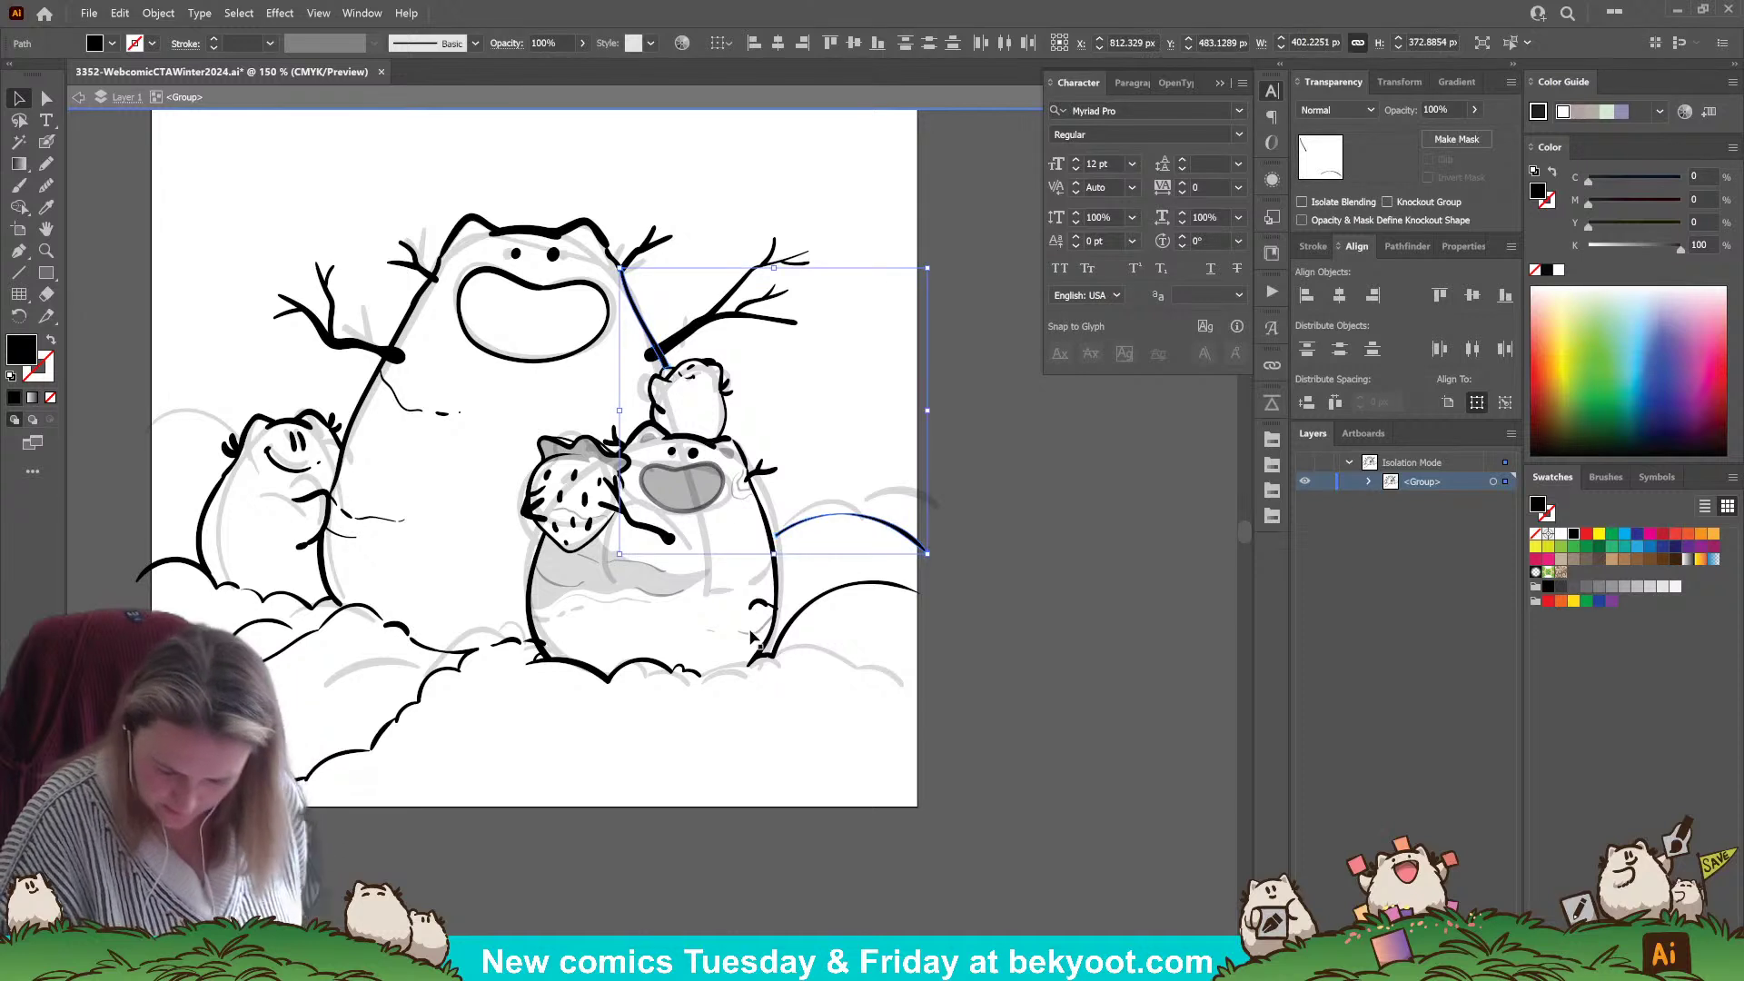
pyautogui.click(629, 814)
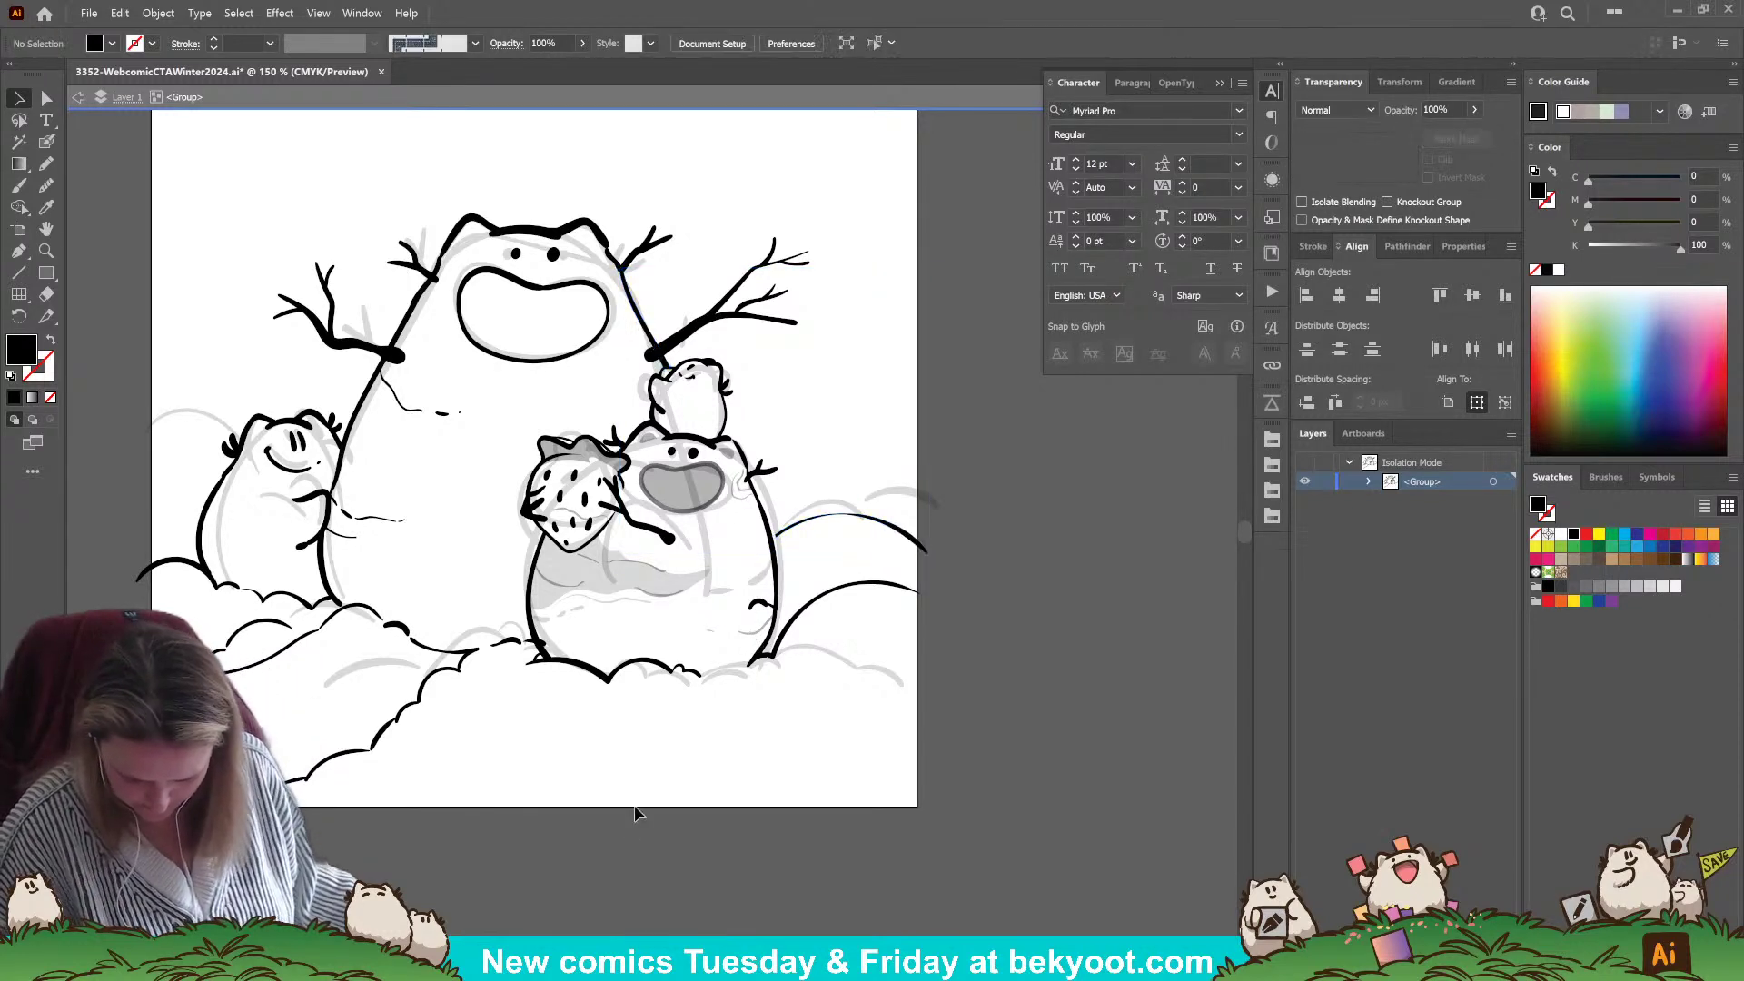
# - Delete the leftover line fragments at the strawberry-holding creature's lower right side and lower left base
pyautogui.click(765, 611)
pyautogui.press('Delete')
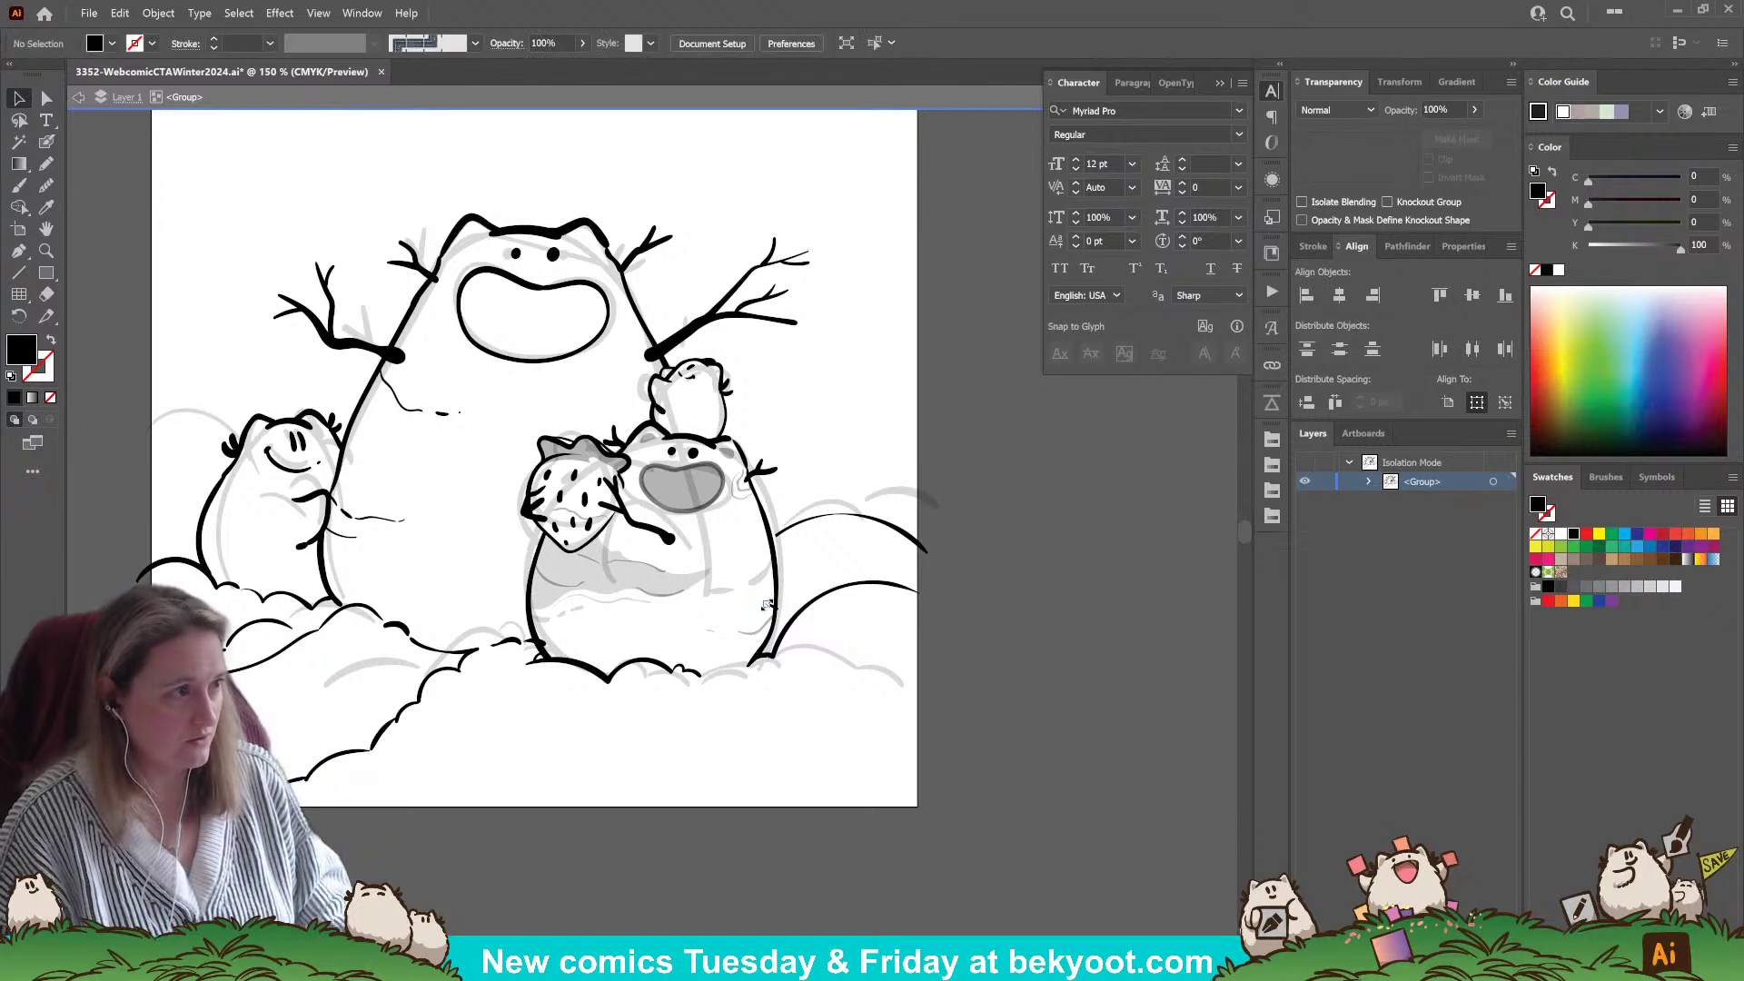
pyautogui.click(771, 607)
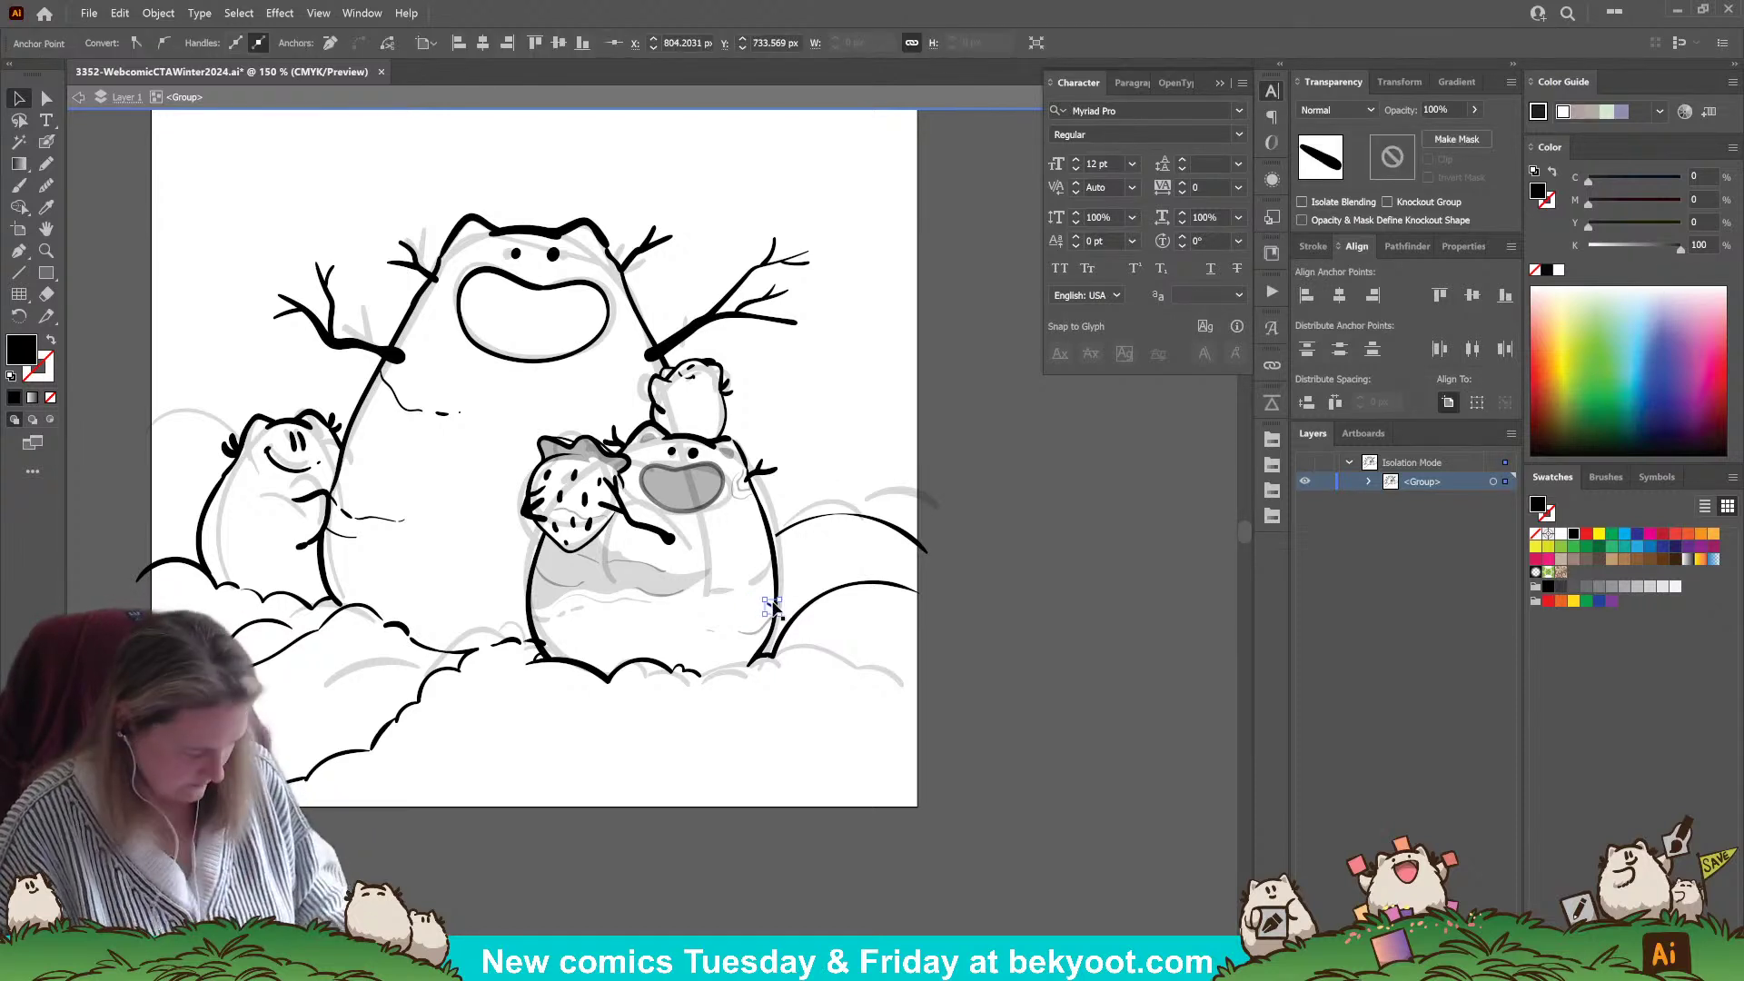
pyautogui.press('Delete')
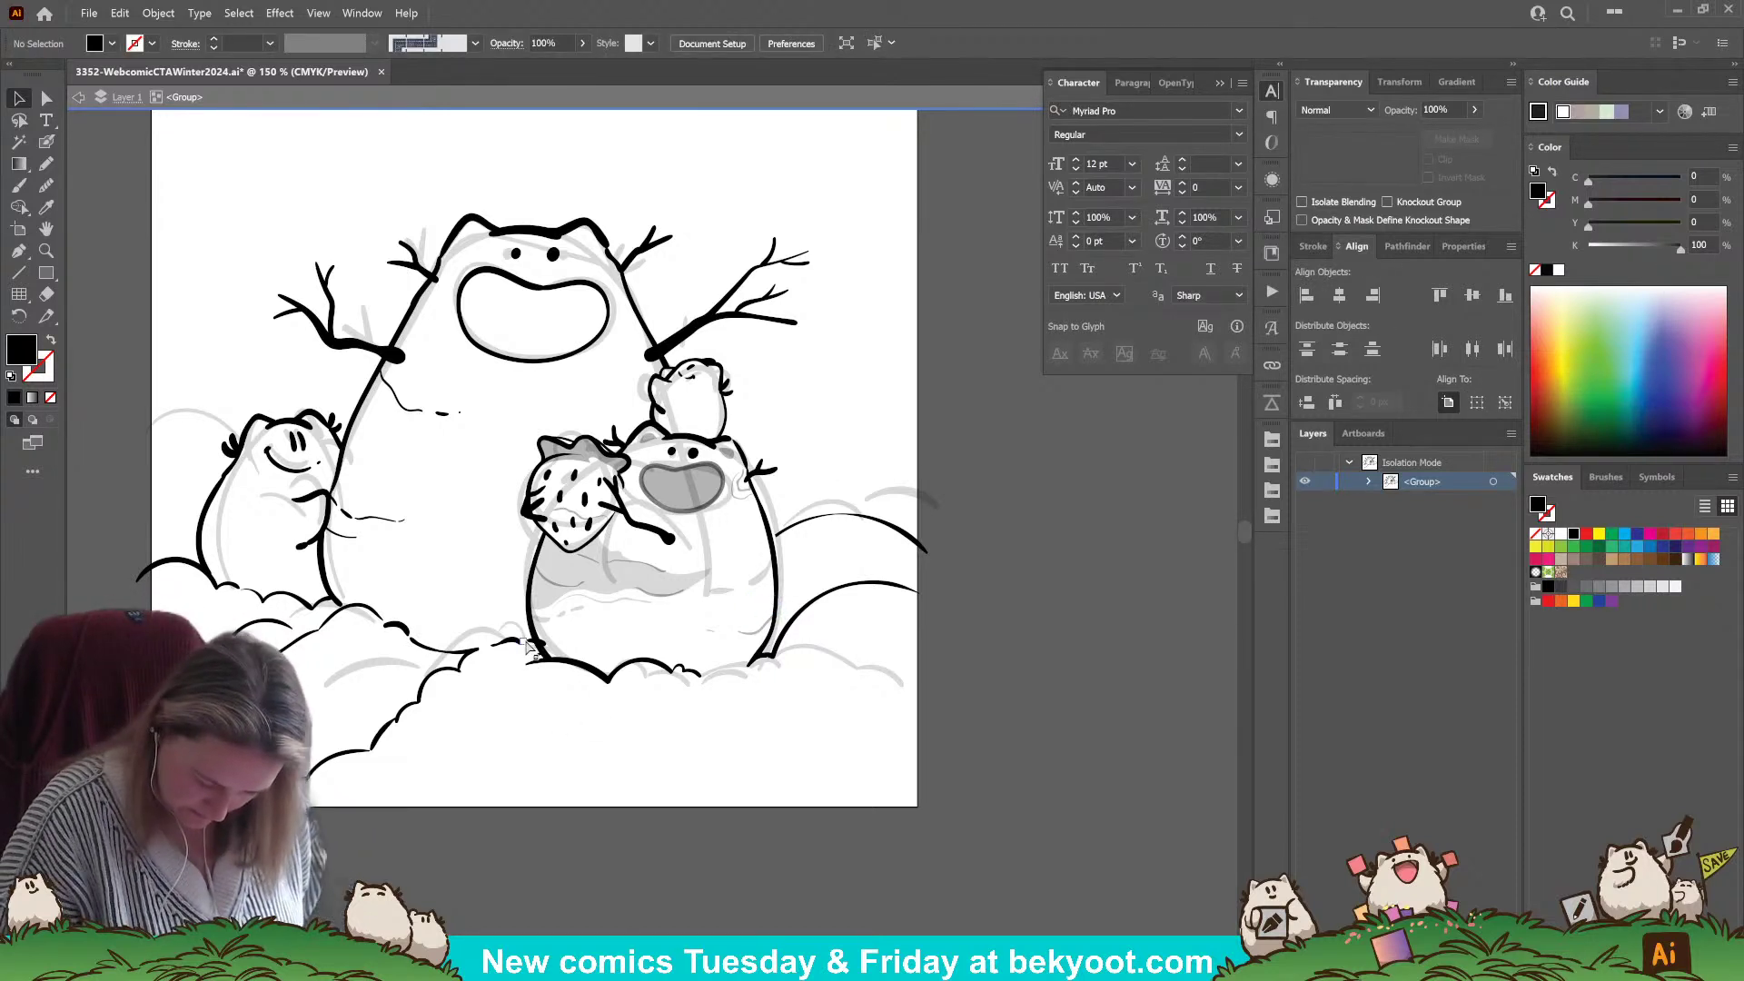
pyautogui.click(544, 649)
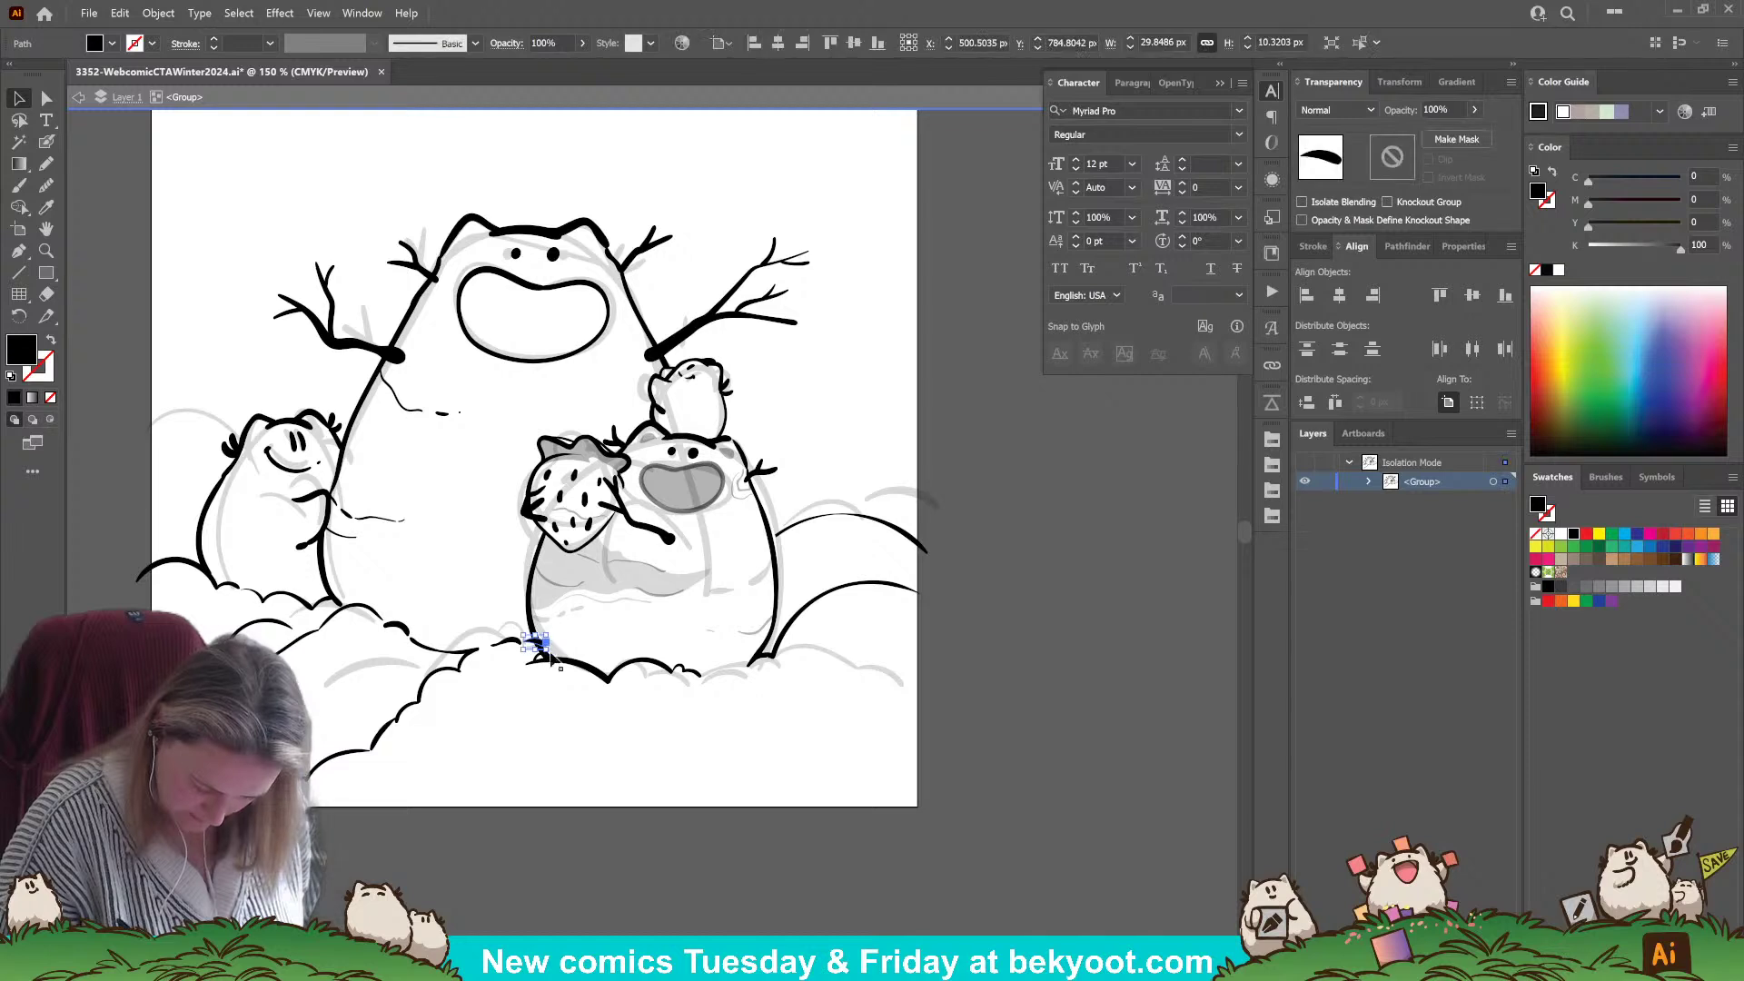
pyautogui.press('Delete')
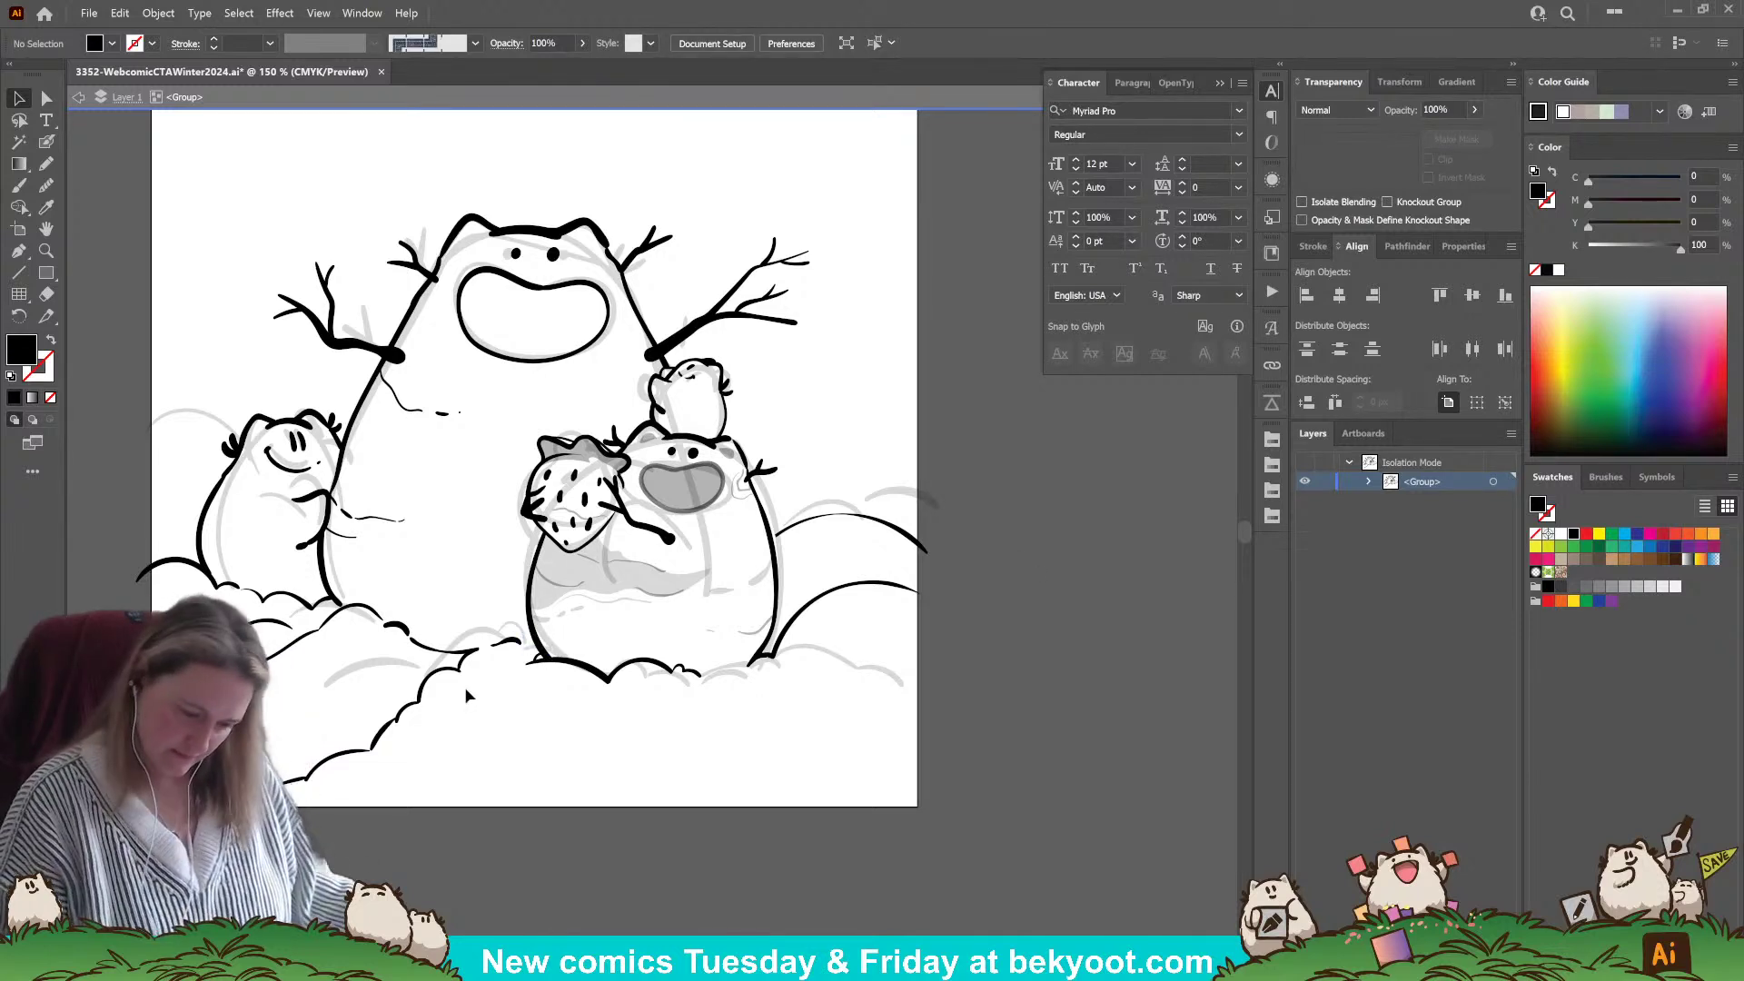
# - Sketch small upright ovals as perched bodies on the giant creature's right branch arm, left branch arm and left ear
pyautogui.moveTo(492, 768); pyautogui.dragTo(549, 741)
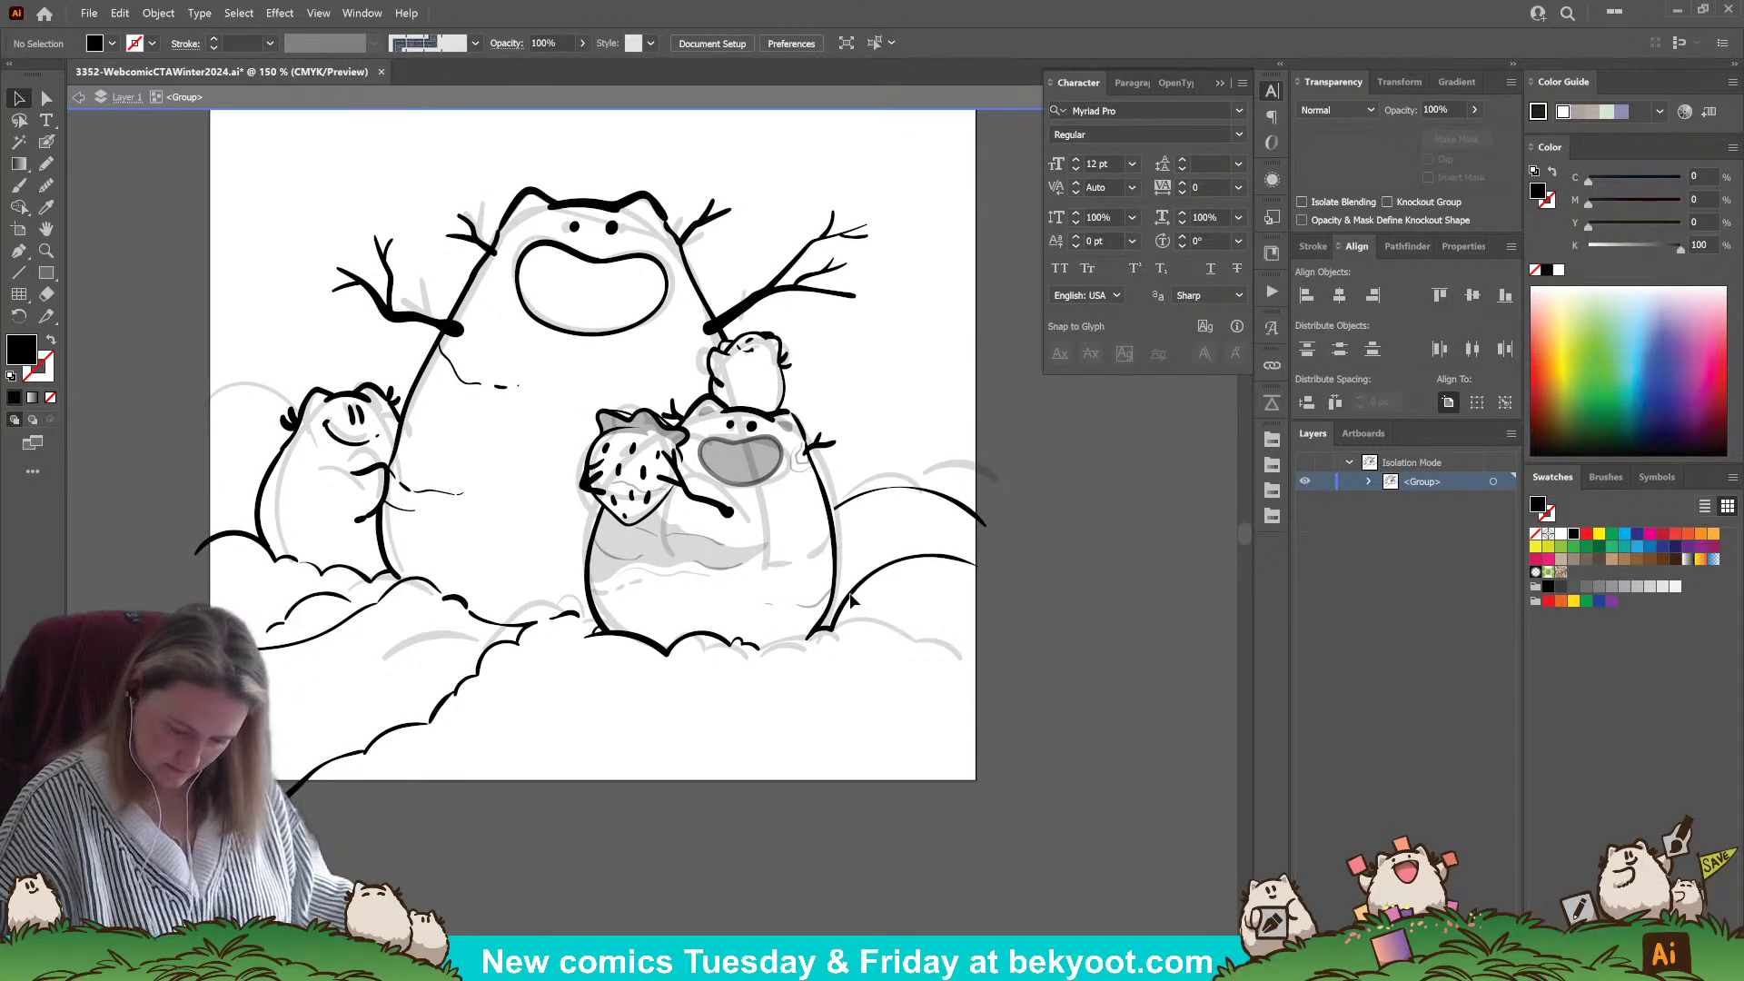
pyautogui.moveTo(895, 427); pyautogui.dragTo(862, 460)
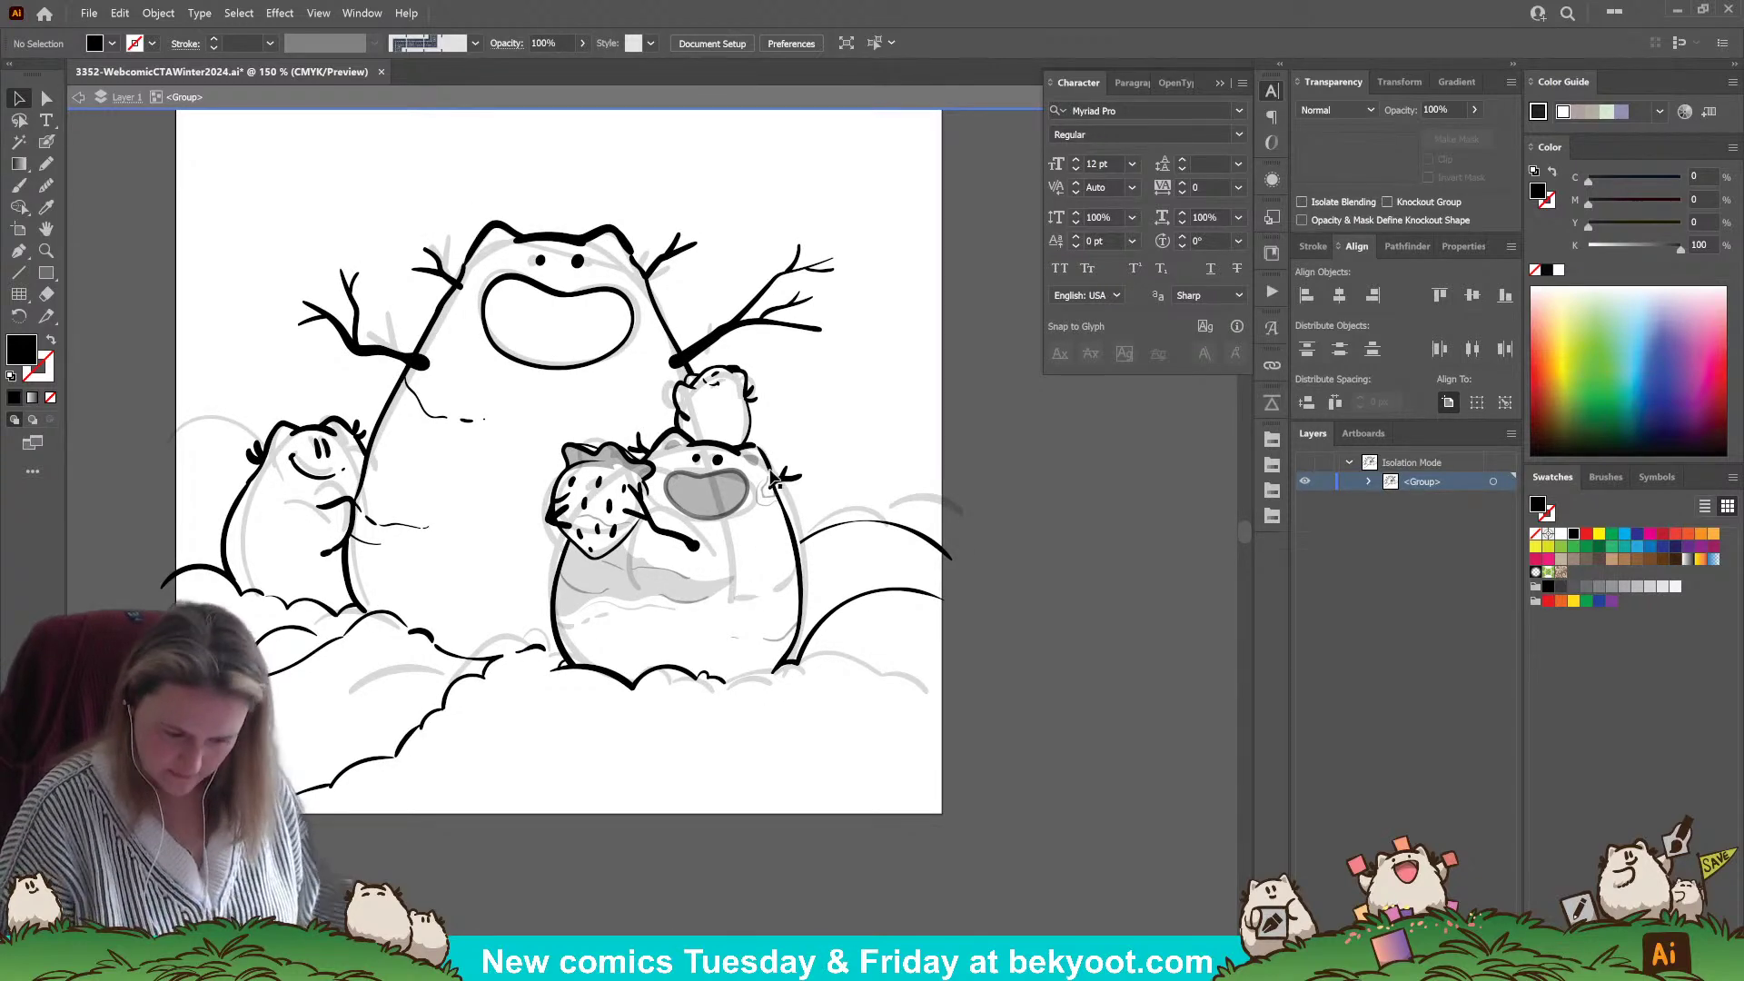
pyautogui.moveTo(479, 607); pyautogui.dragTo(780, 836)
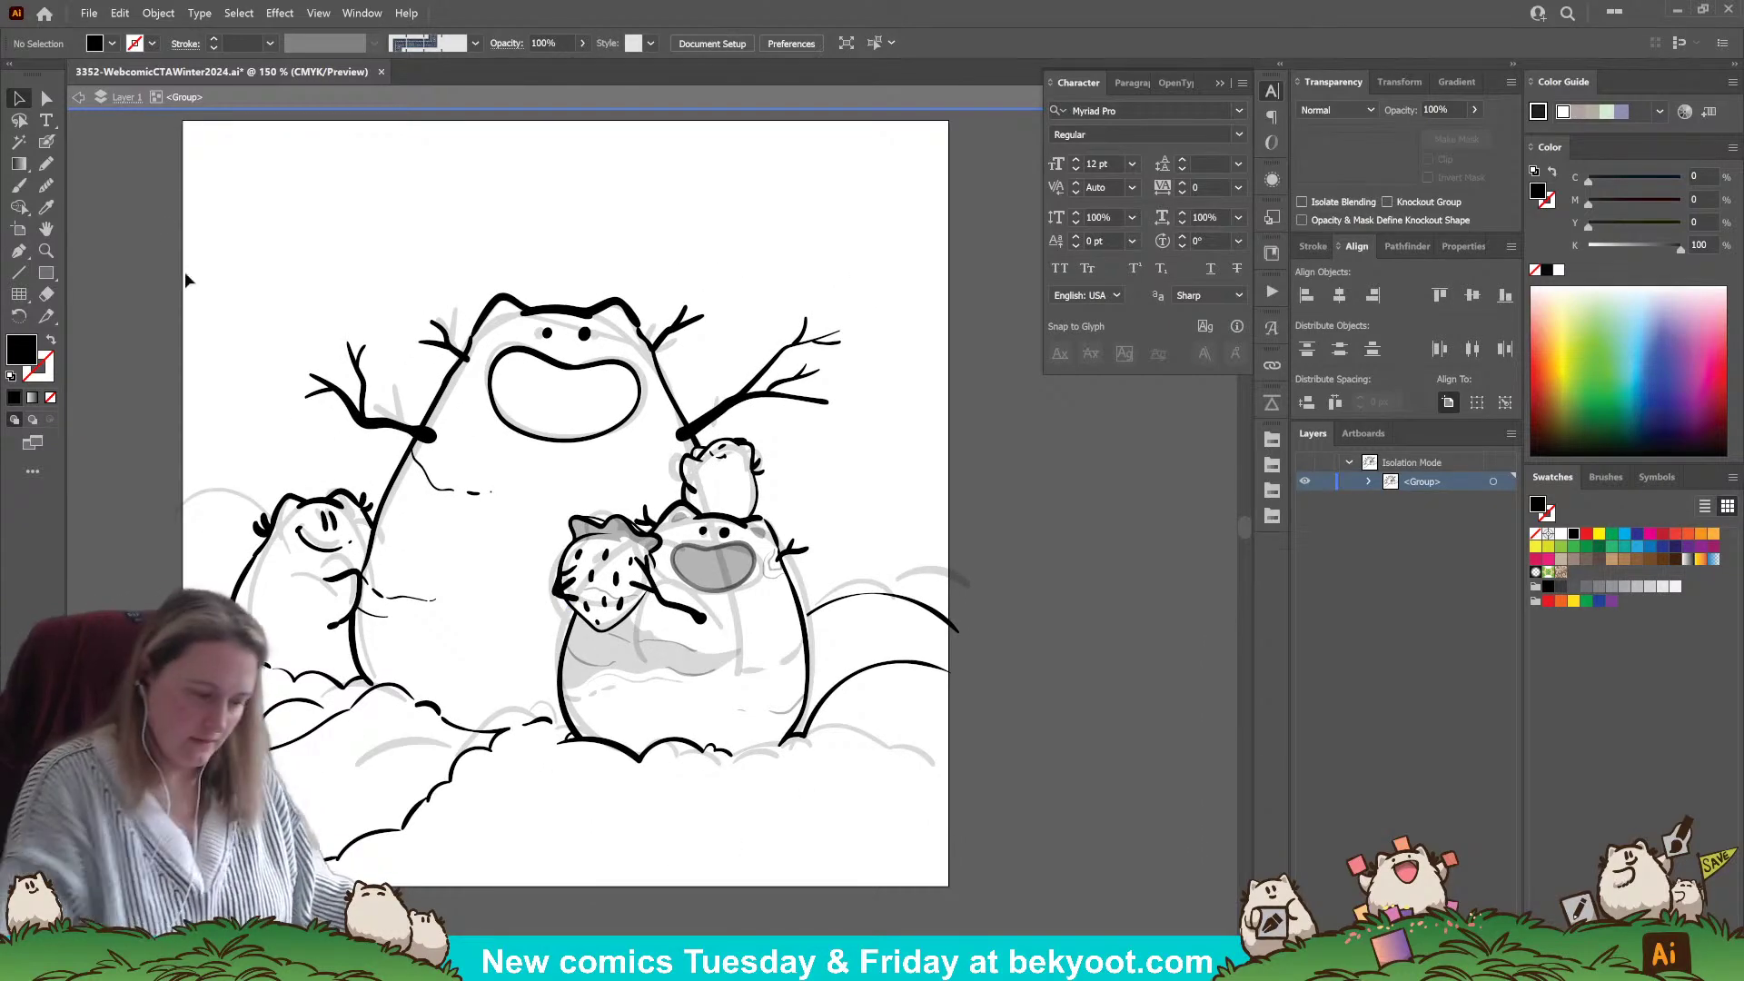
pyautogui.click(48, 143)
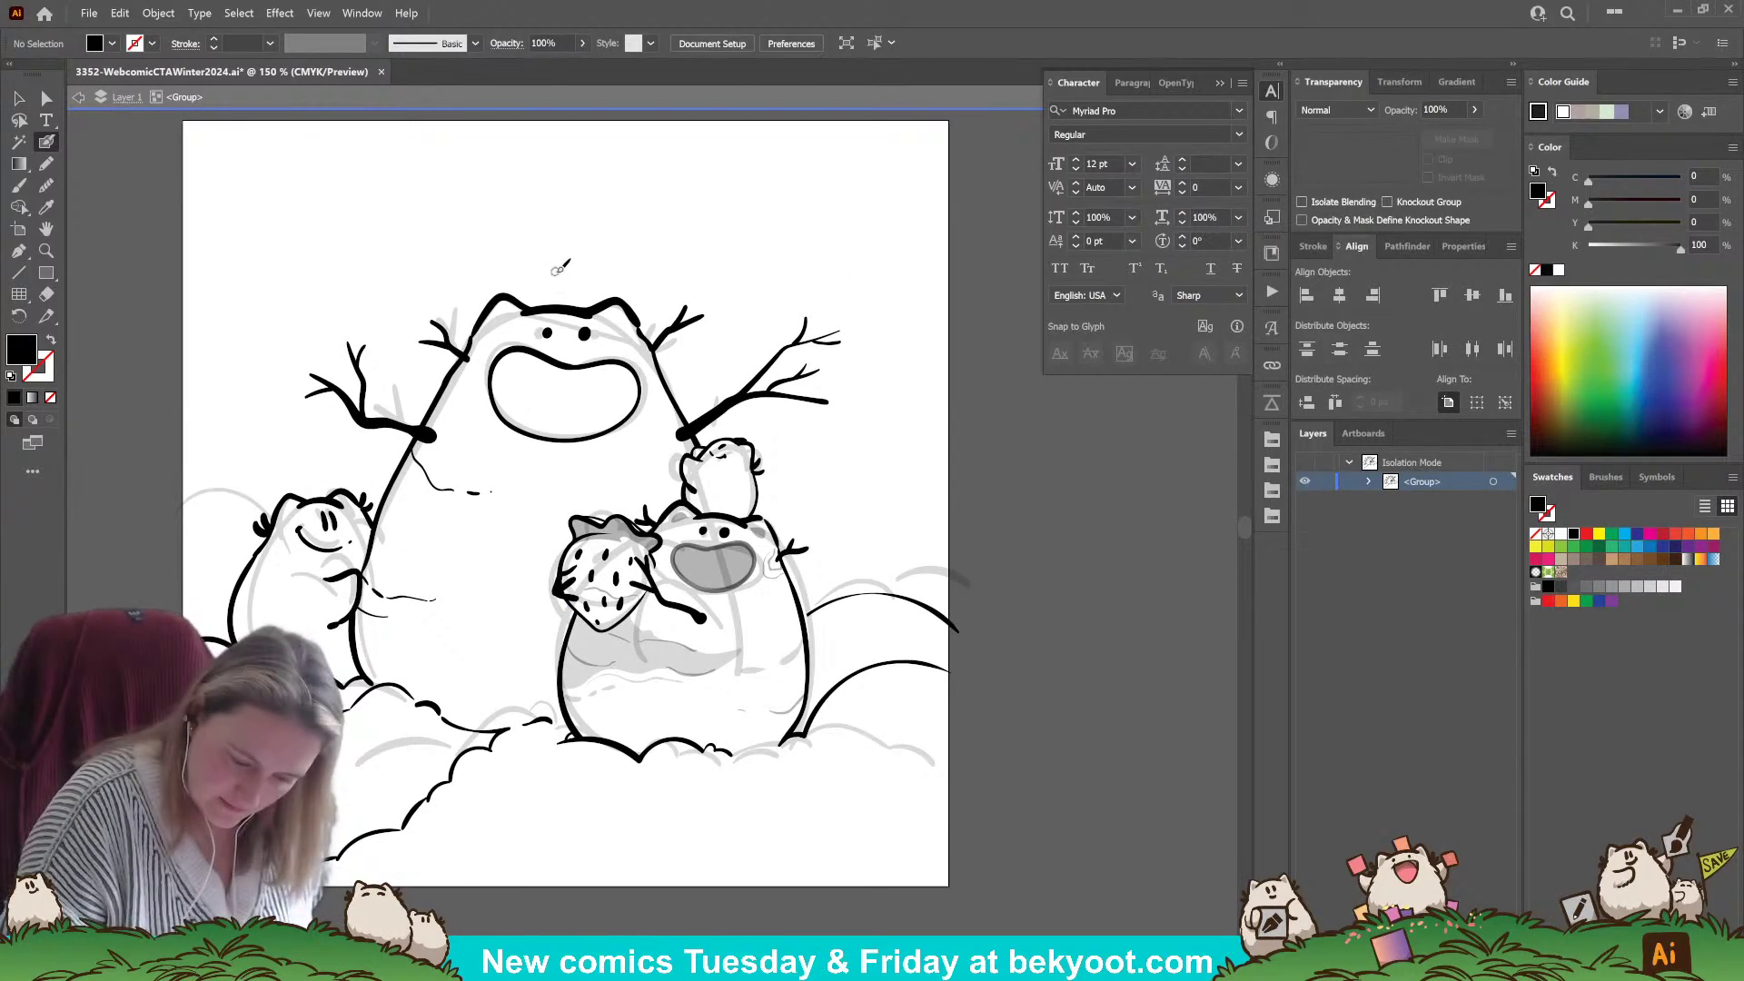
pyautogui.moveTo(620, 293)
pyautogui.mouseDown()
pyautogui.moveTo(631, 273)
pyautogui.moveTo(621, 291)
pyautogui.mouseUp()
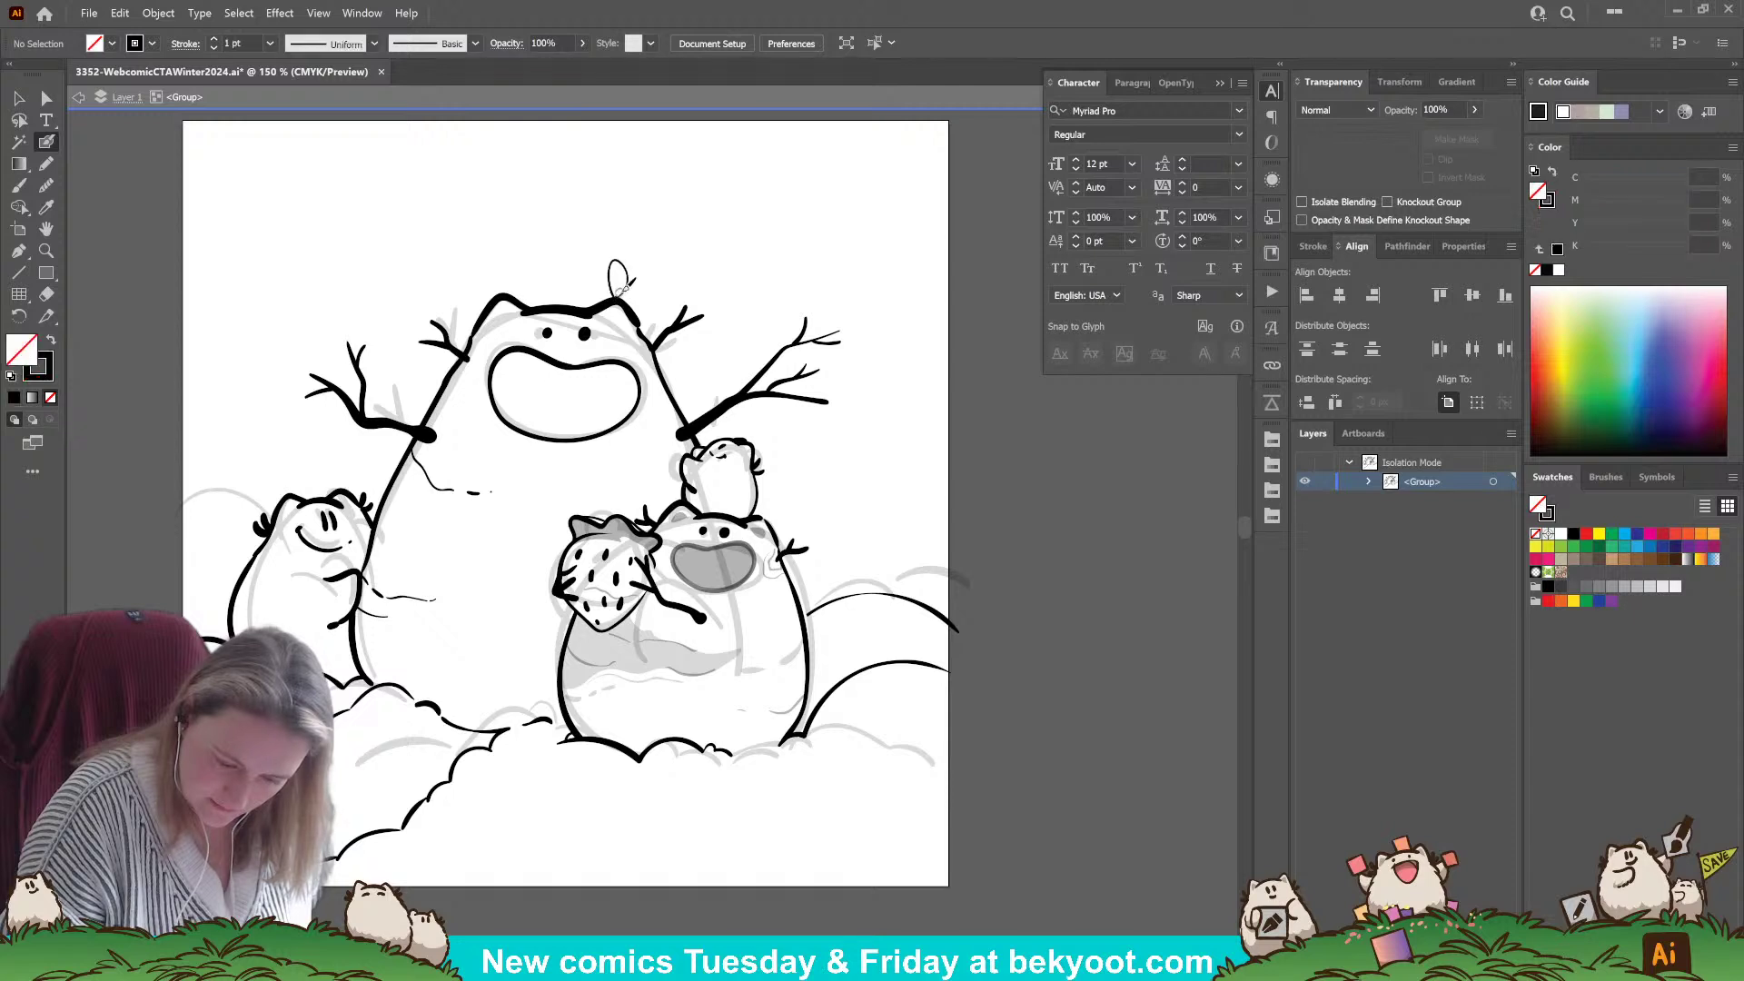
pyautogui.hotkey('ctrl', 'z')
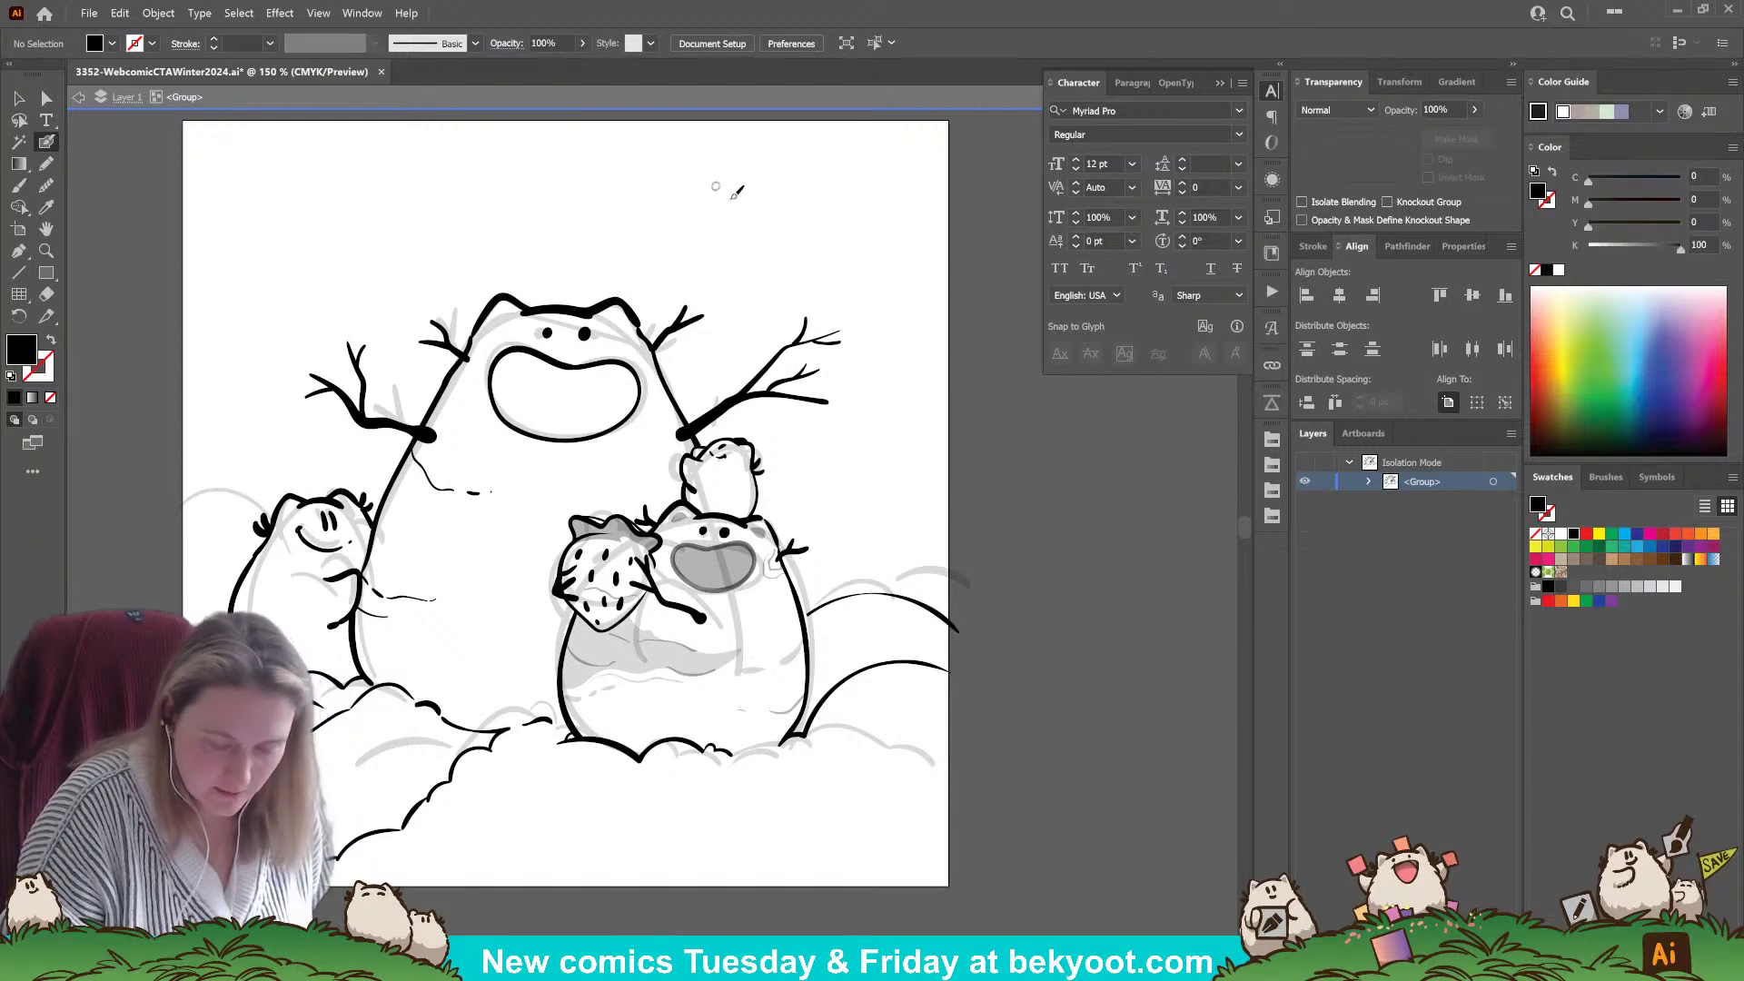
pyautogui.moveTo(761, 370)
pyautogui.mouseDown()
pyautogui.moveTo(758, 321)
pyautogui.moveTo(759, 366)
pyautogui.mouseUp()
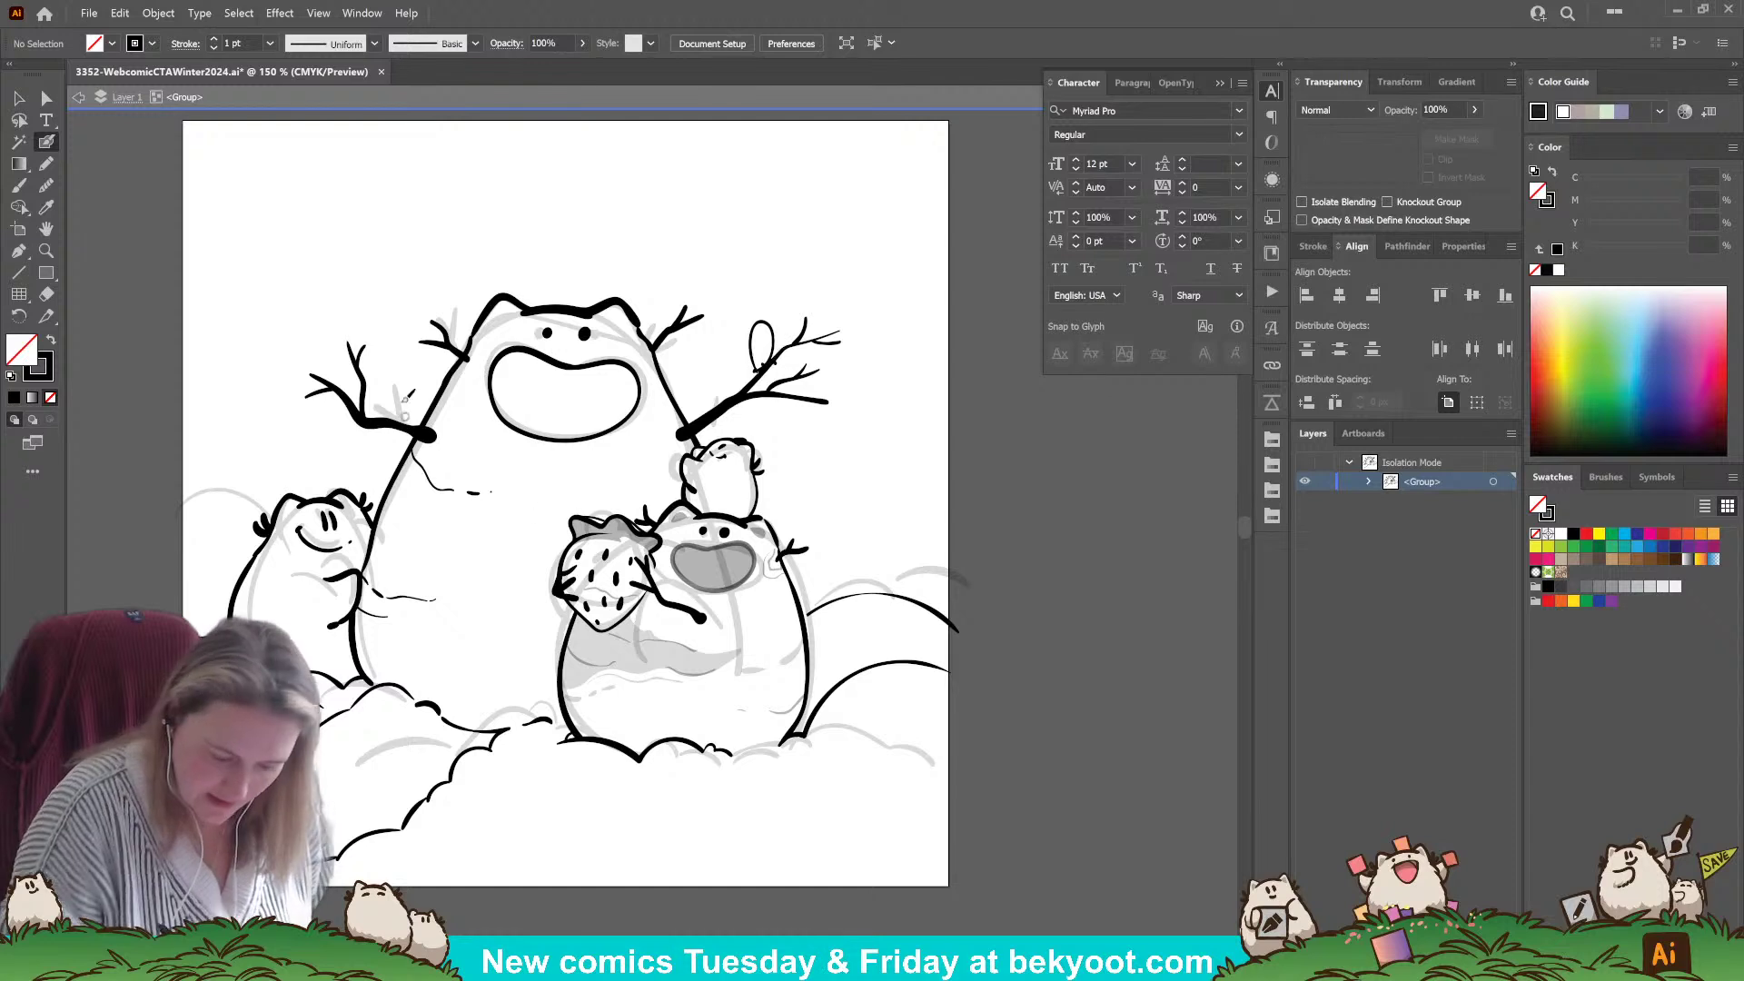
pyautogui.moveTo(400, 414)
pyautogui.mouseDown()
pyautogui.moveTo(382, 393)
pyautogui.moveTo(397, 402)
pyautogui.mouseUp()
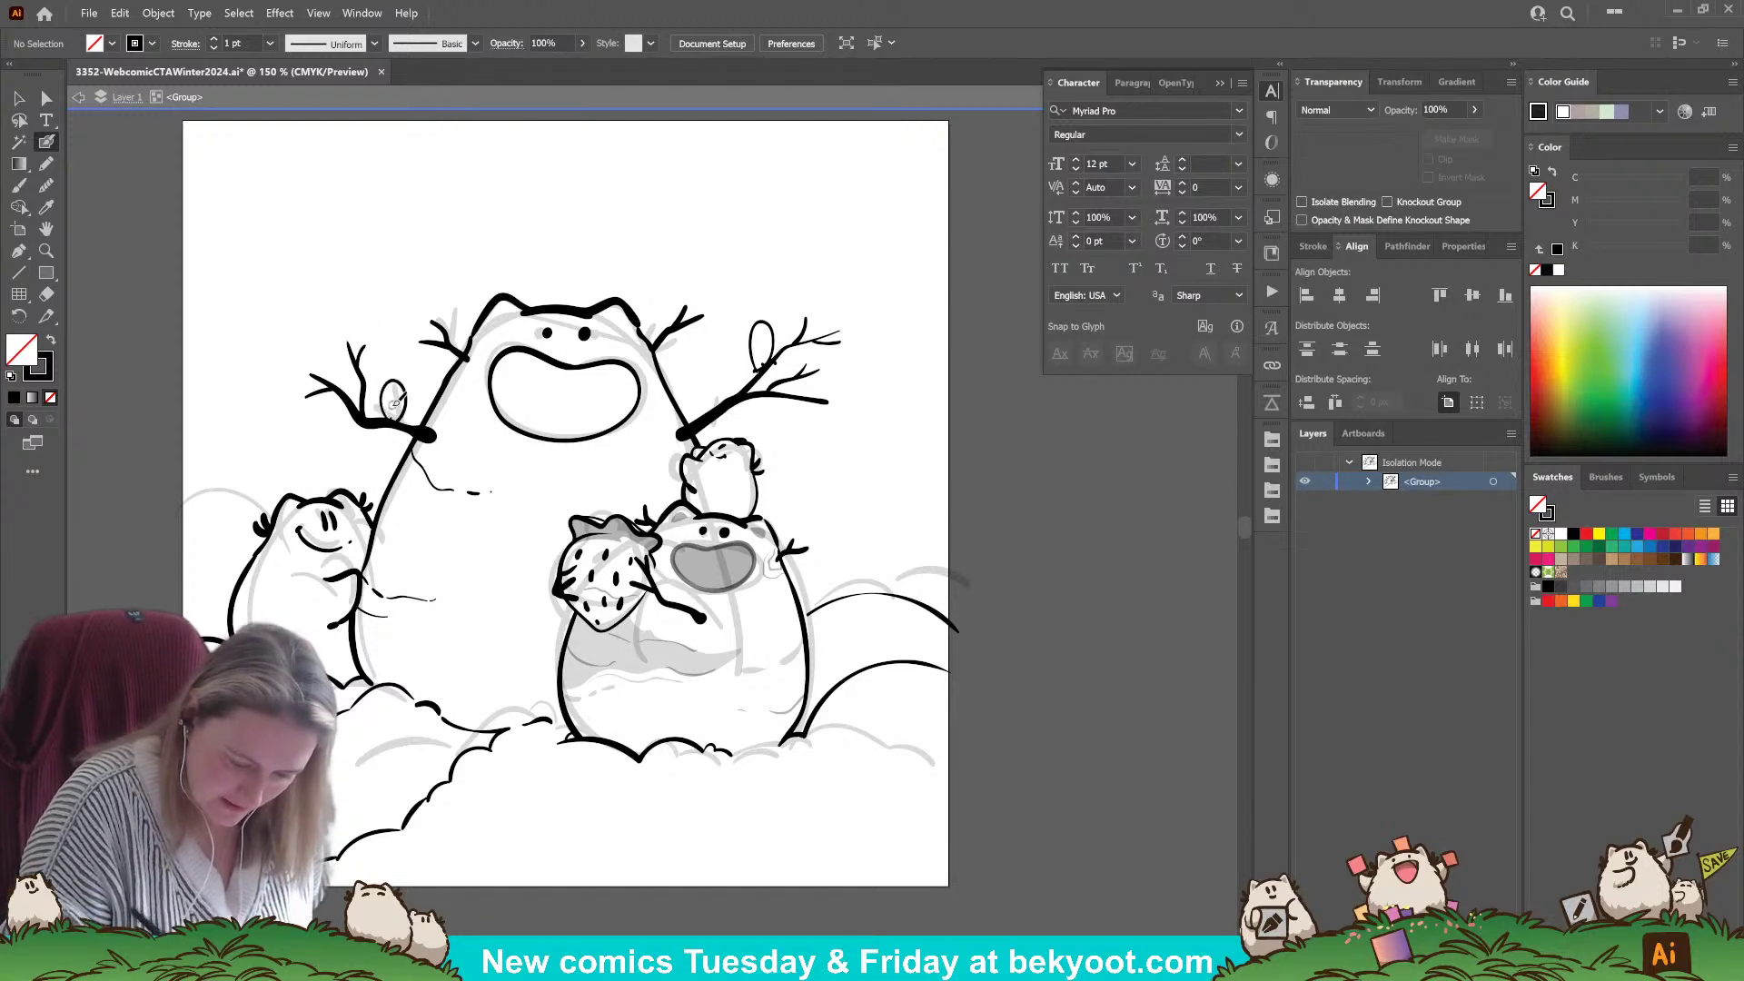
pyautogui.moveTo(507, 290)
pyautogui.mouseDown()
pyautogui.moveTo(509, 243)
pyautogui.moveTo(504, 285)
pyautogui.mouseUp()
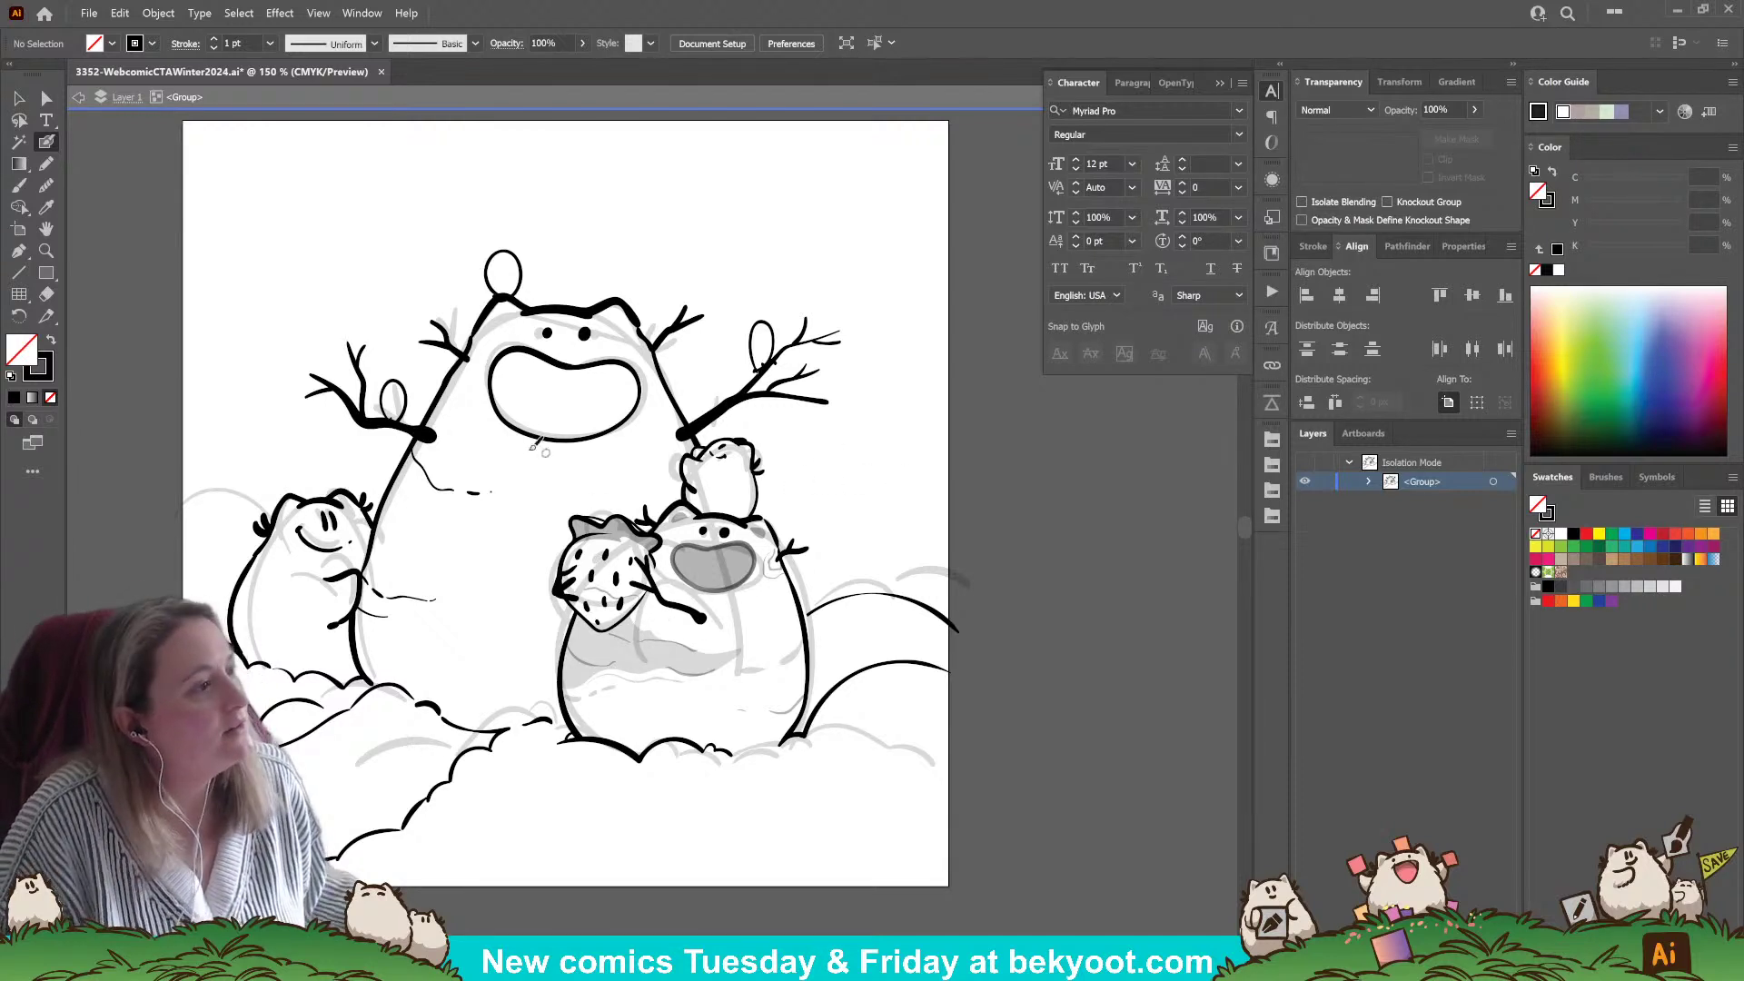
# - Sketch a small side-facing bird with a raised tail perched on the giant creature's right ear
pyautogui.moveTo(629, 260)
pyautogui.mouseDown()
pyautogui.moveTo(618, 294)
pyautogui.moveTo(647, 272)
pyautogui.moveTo(600, 293)
pyautogui.moveTo(607, 264)
pyautogui.moveTo(595, 272)
pyautogui.moveTo(626, 283)
pyautogui.moveTo(653, 238)
pyautogui.moveTo(618, 289)
pyautogui.moveTo(597, 277)
pyautogui.mouseUp()
pyautogui.rightClick(618, 295)
pyautogui.click(702, 245)
pyautogui.hotkey('ctrl', 'z')
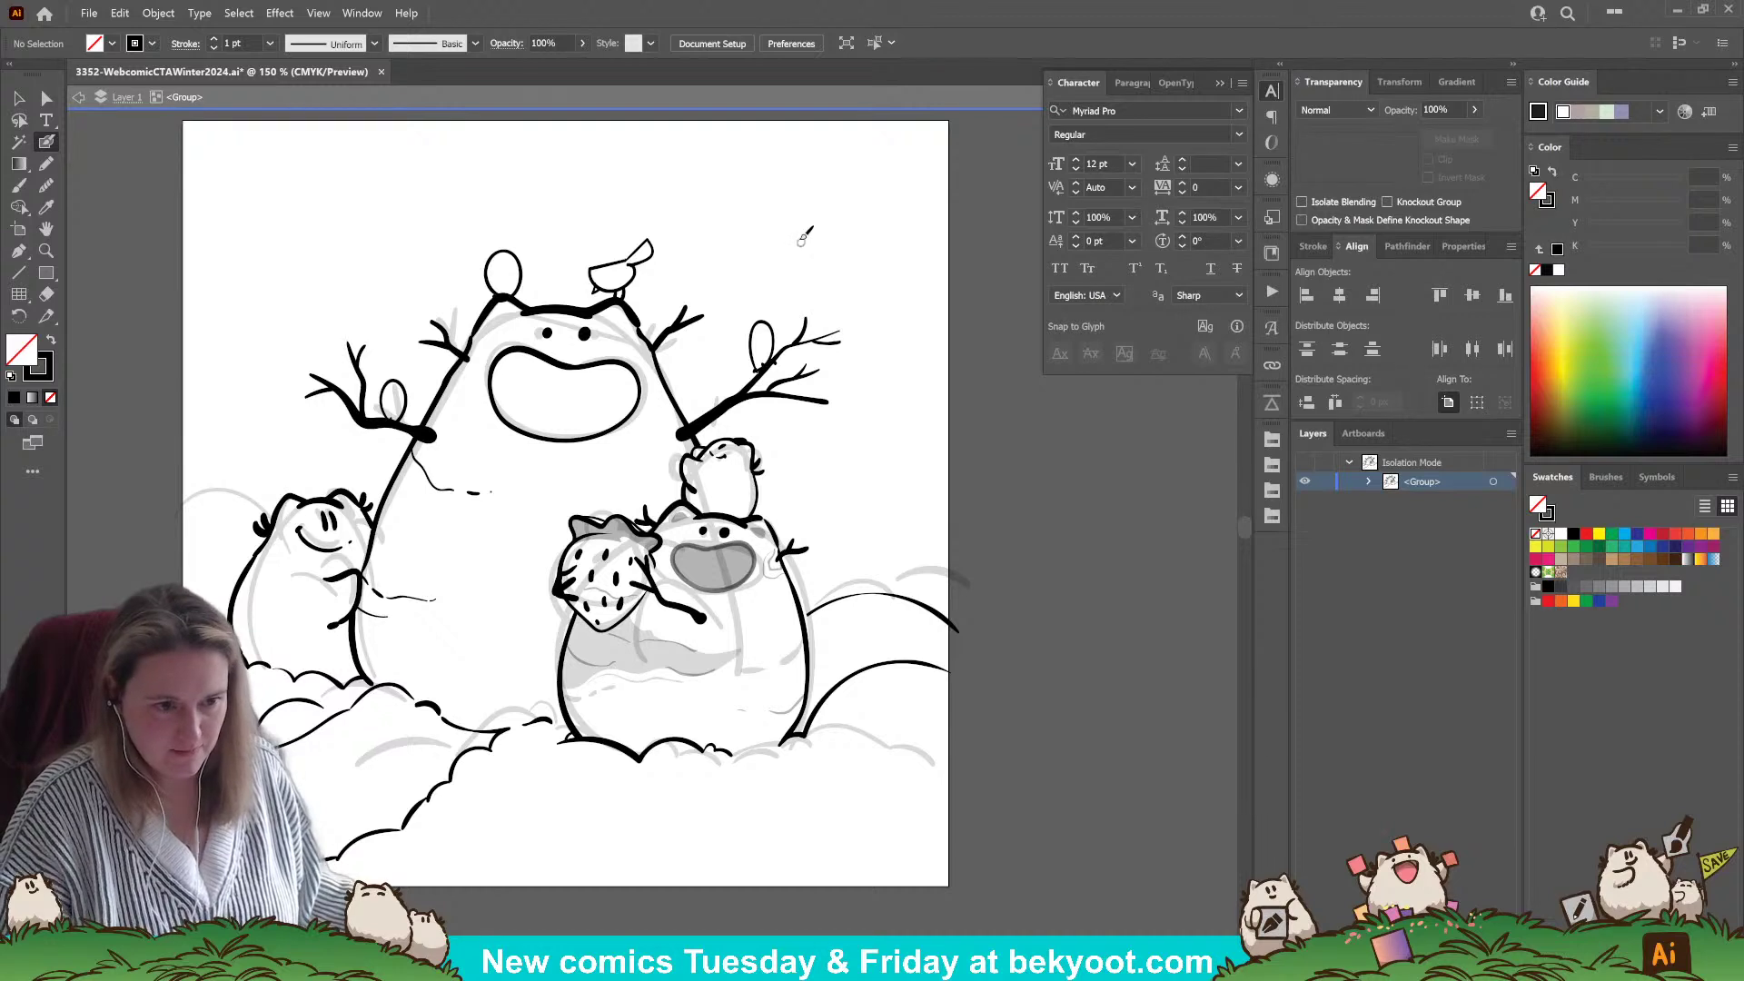
# - Isolate the strawberry-holding creature's group and raise its mouth outline to 100% opacity
pyautogui.scroll(-2, 717, 813)
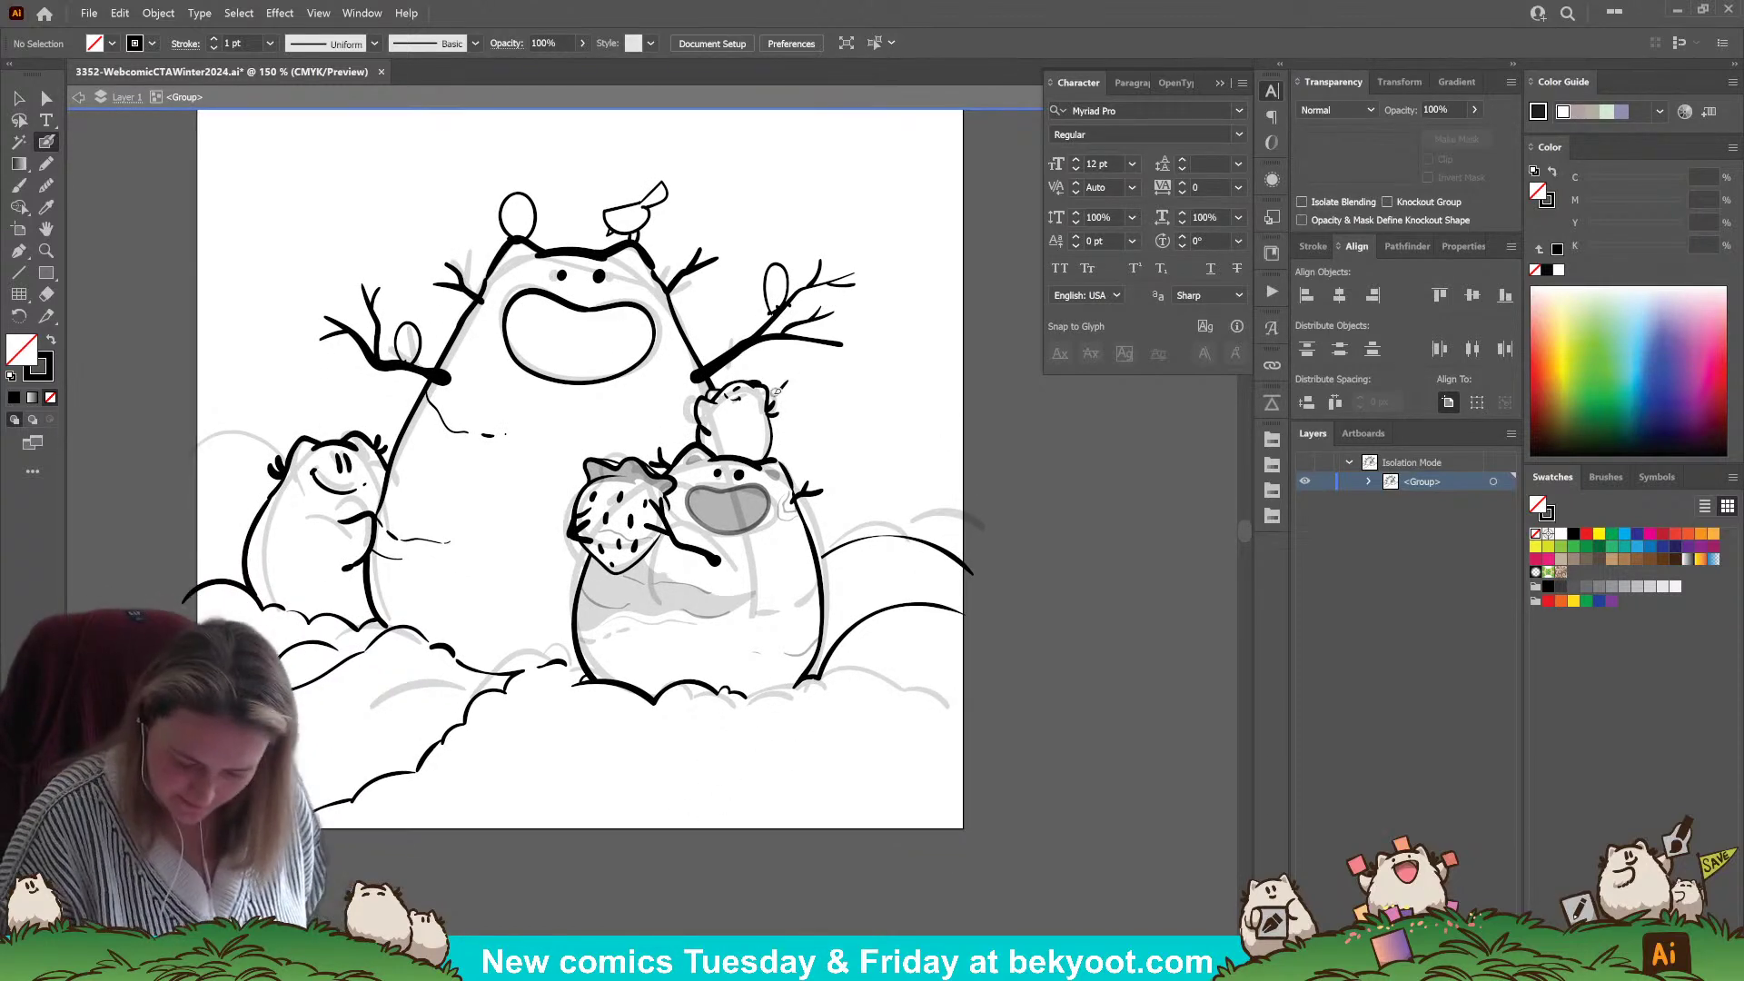
pyautogui.press('v')
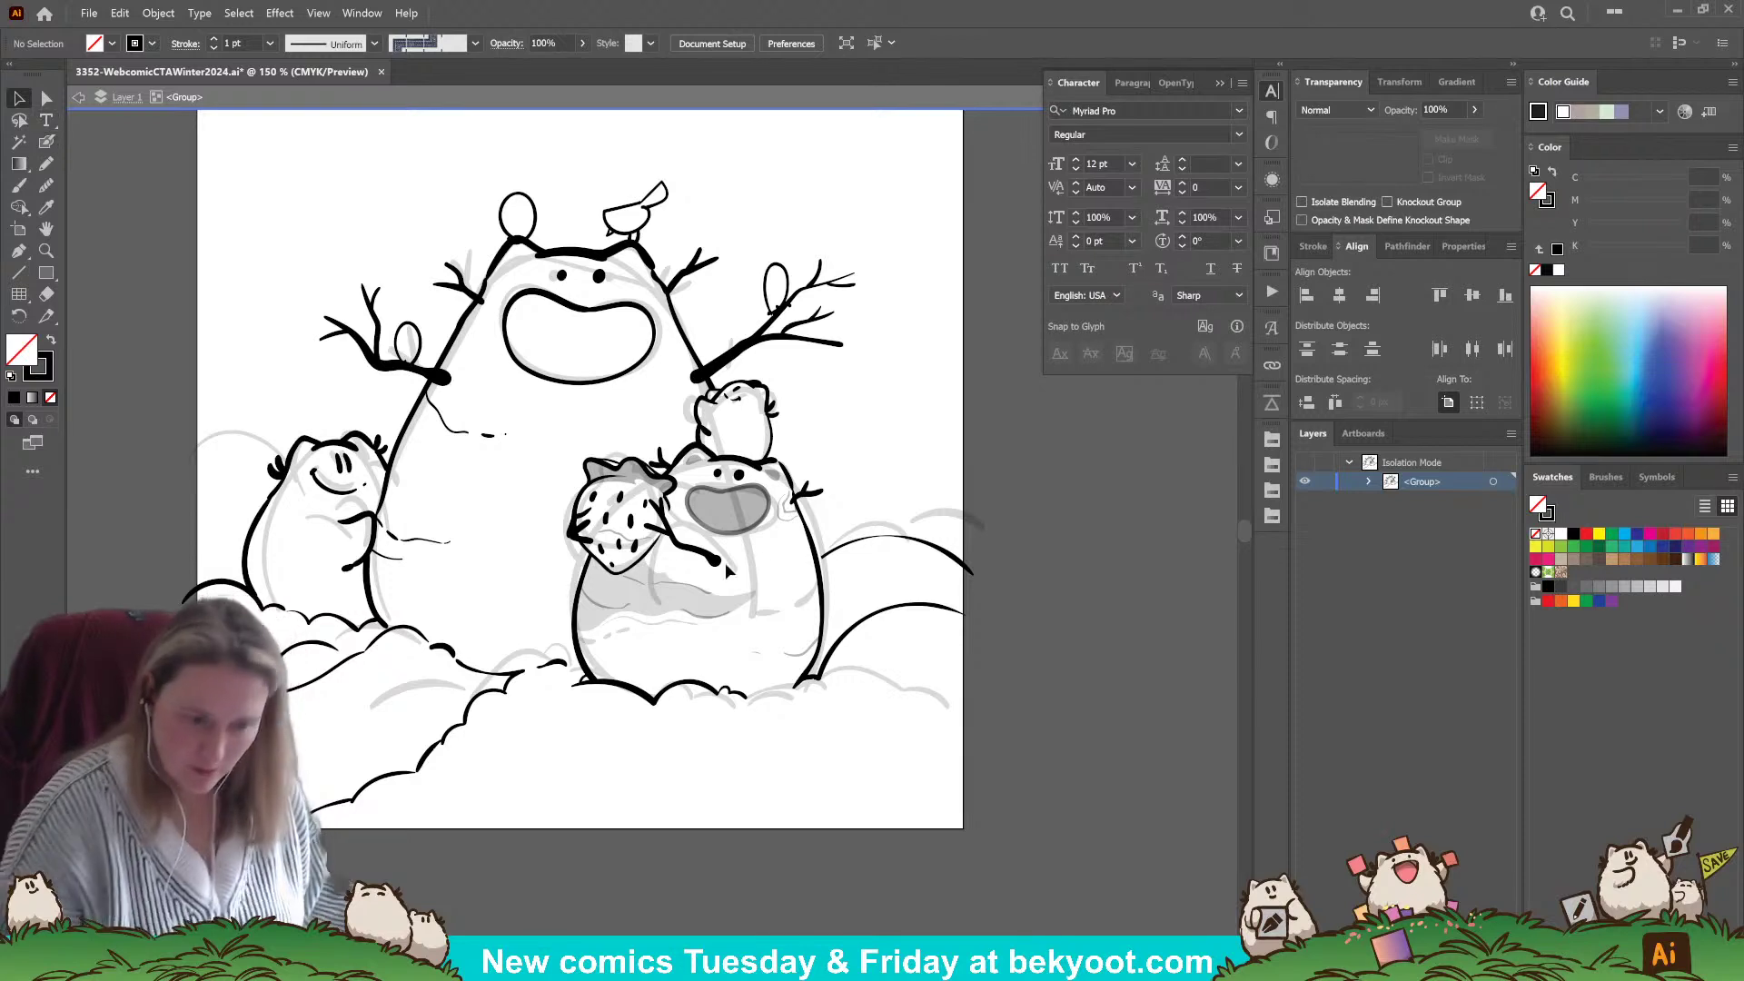
pyautogui.click(743, 530)
pyautogui.doubleClick(746, 525)
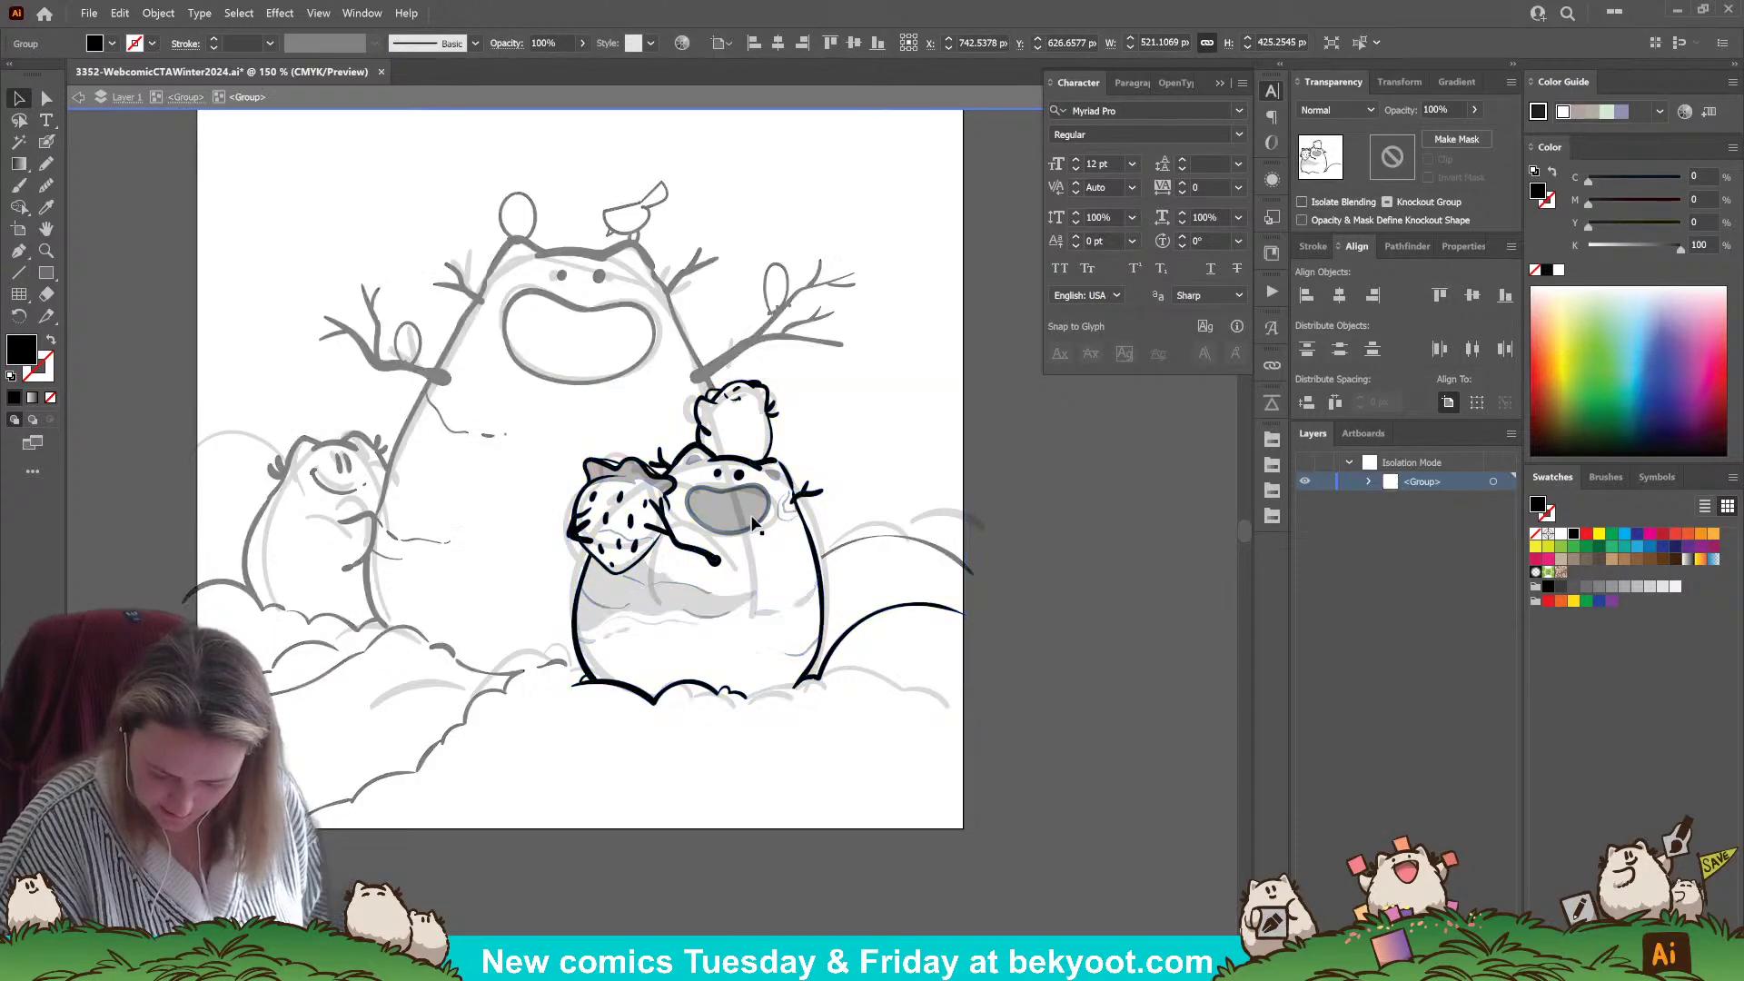
pyautogui.click(764, 527)
pyautogui.click(1474, 109)
pyautogui.moveTo(1435, 136); pyautogui.dragTo(1480, 136)
pyautogui.click(1015, 532)
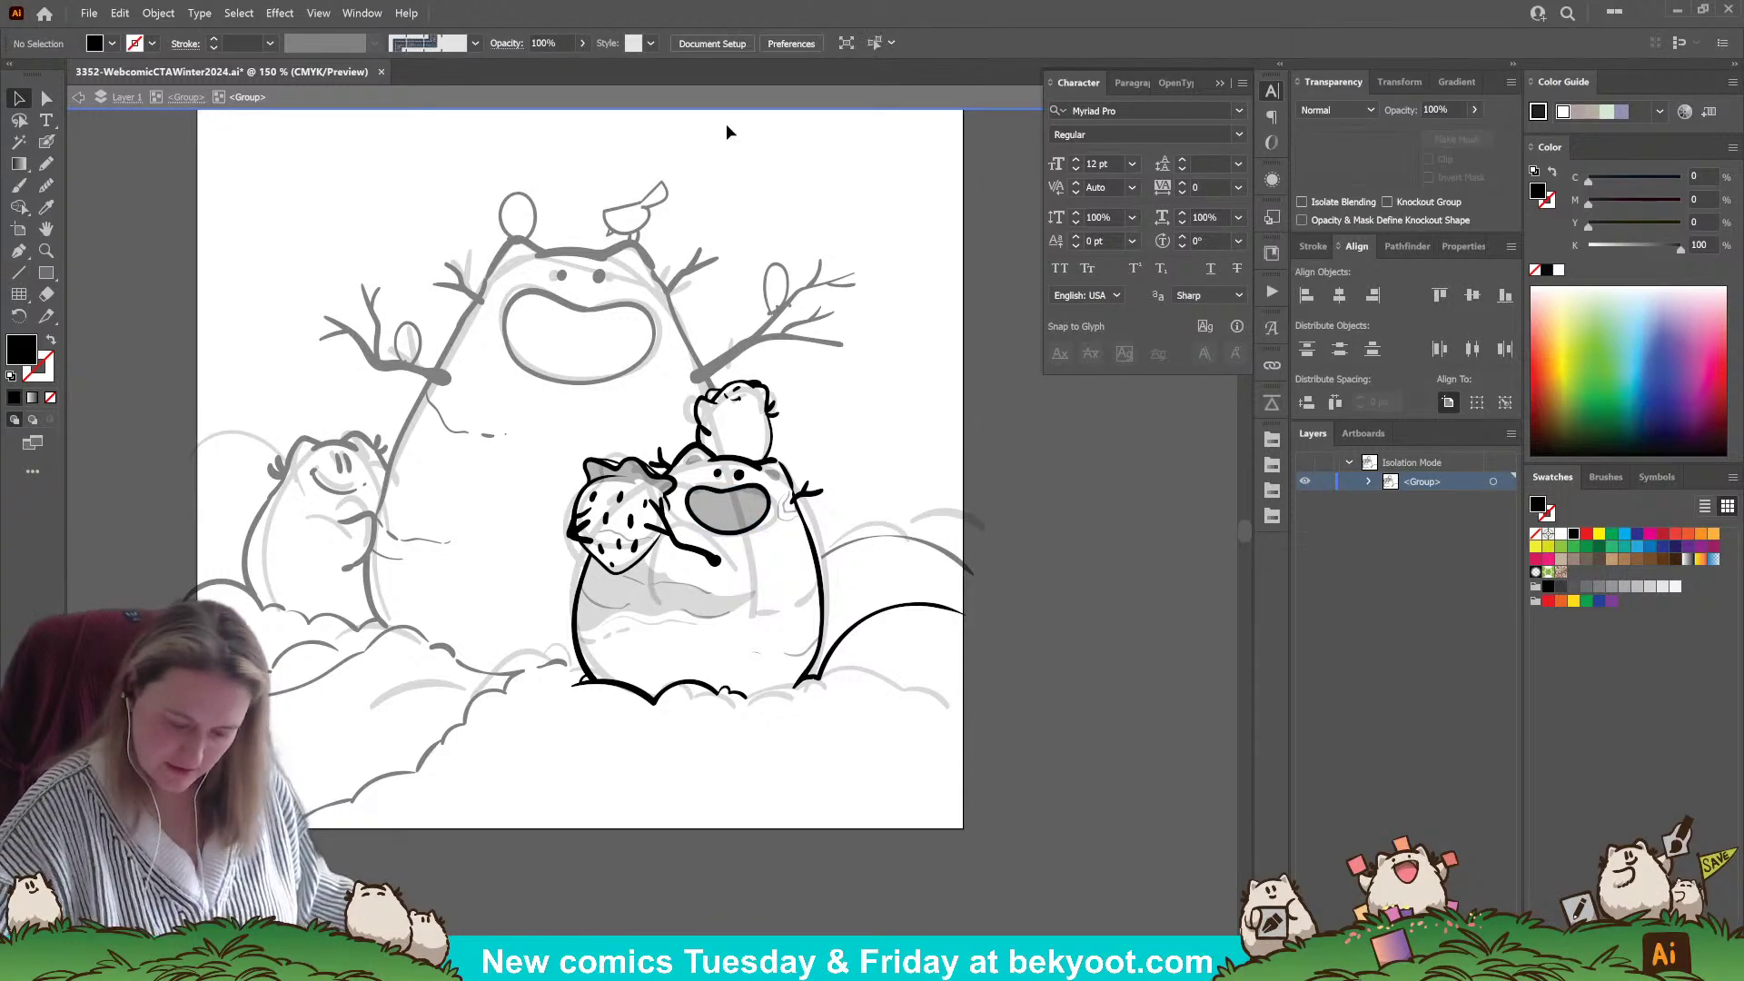
# - Draw a black filled shape over the strawberry-holding creature's mouth and set its opacity to 30%
pyautogui.moveTo(705, 683); pyautogui.dragTo(647, 678)
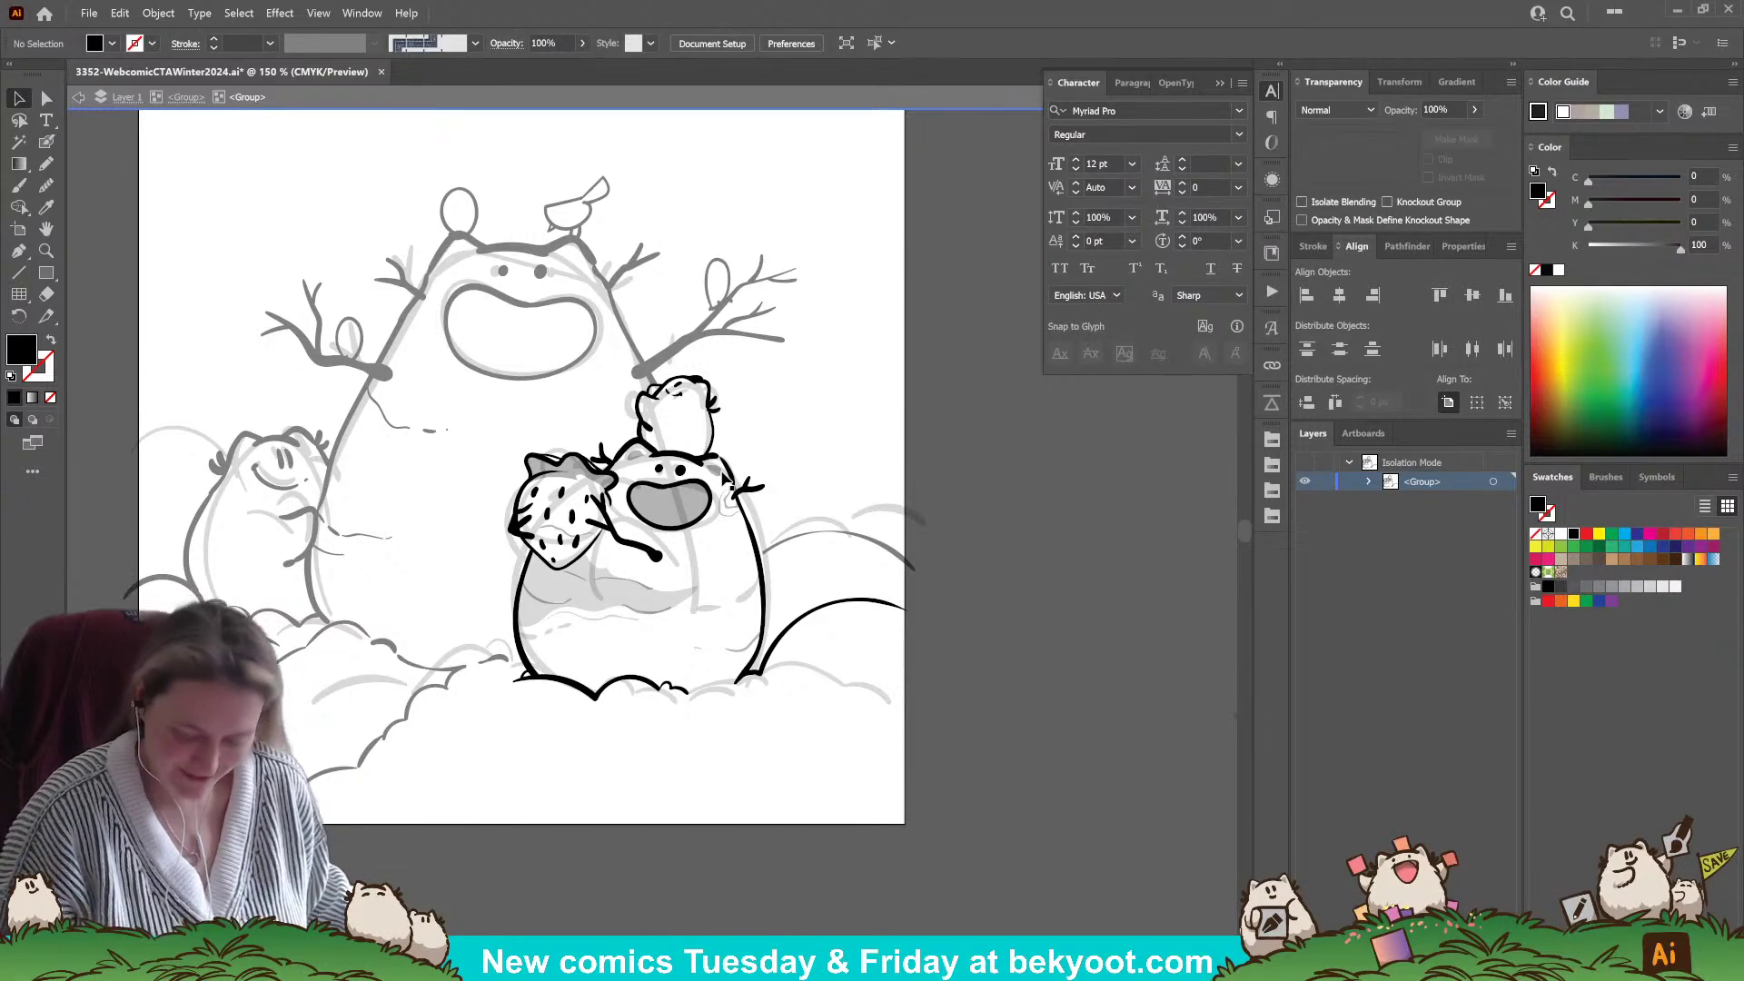
pyautogui.click(47, 163)
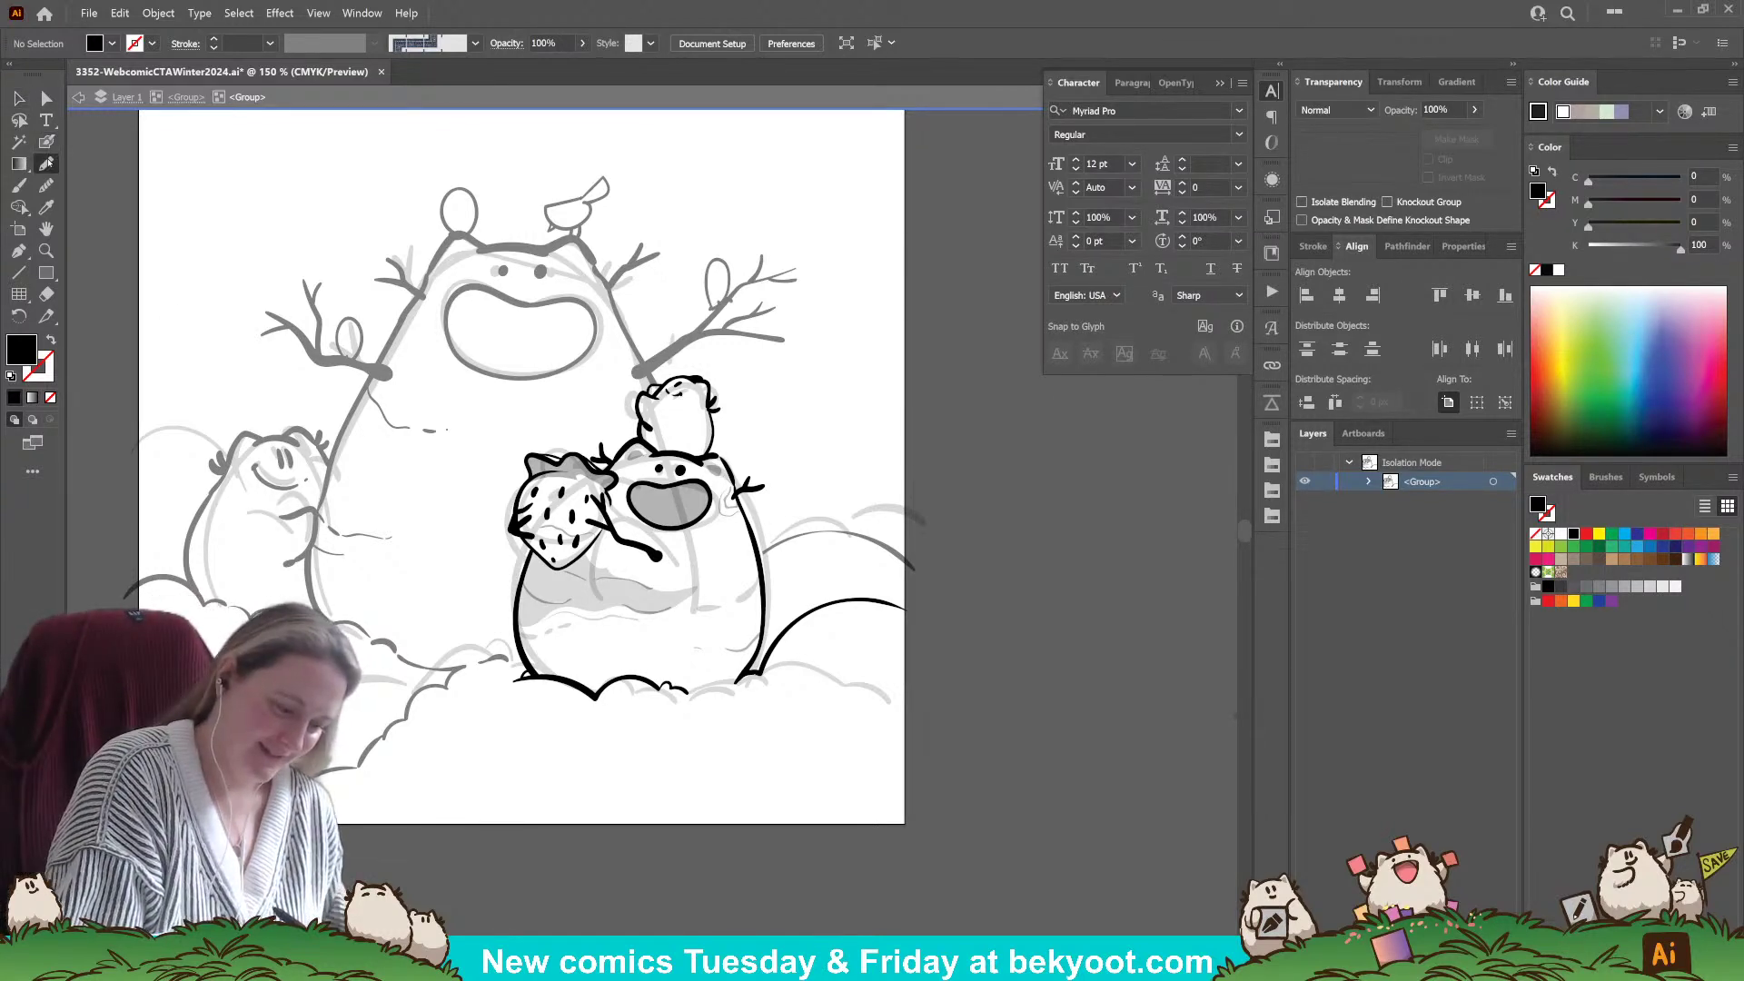
pyautogui.press('3')
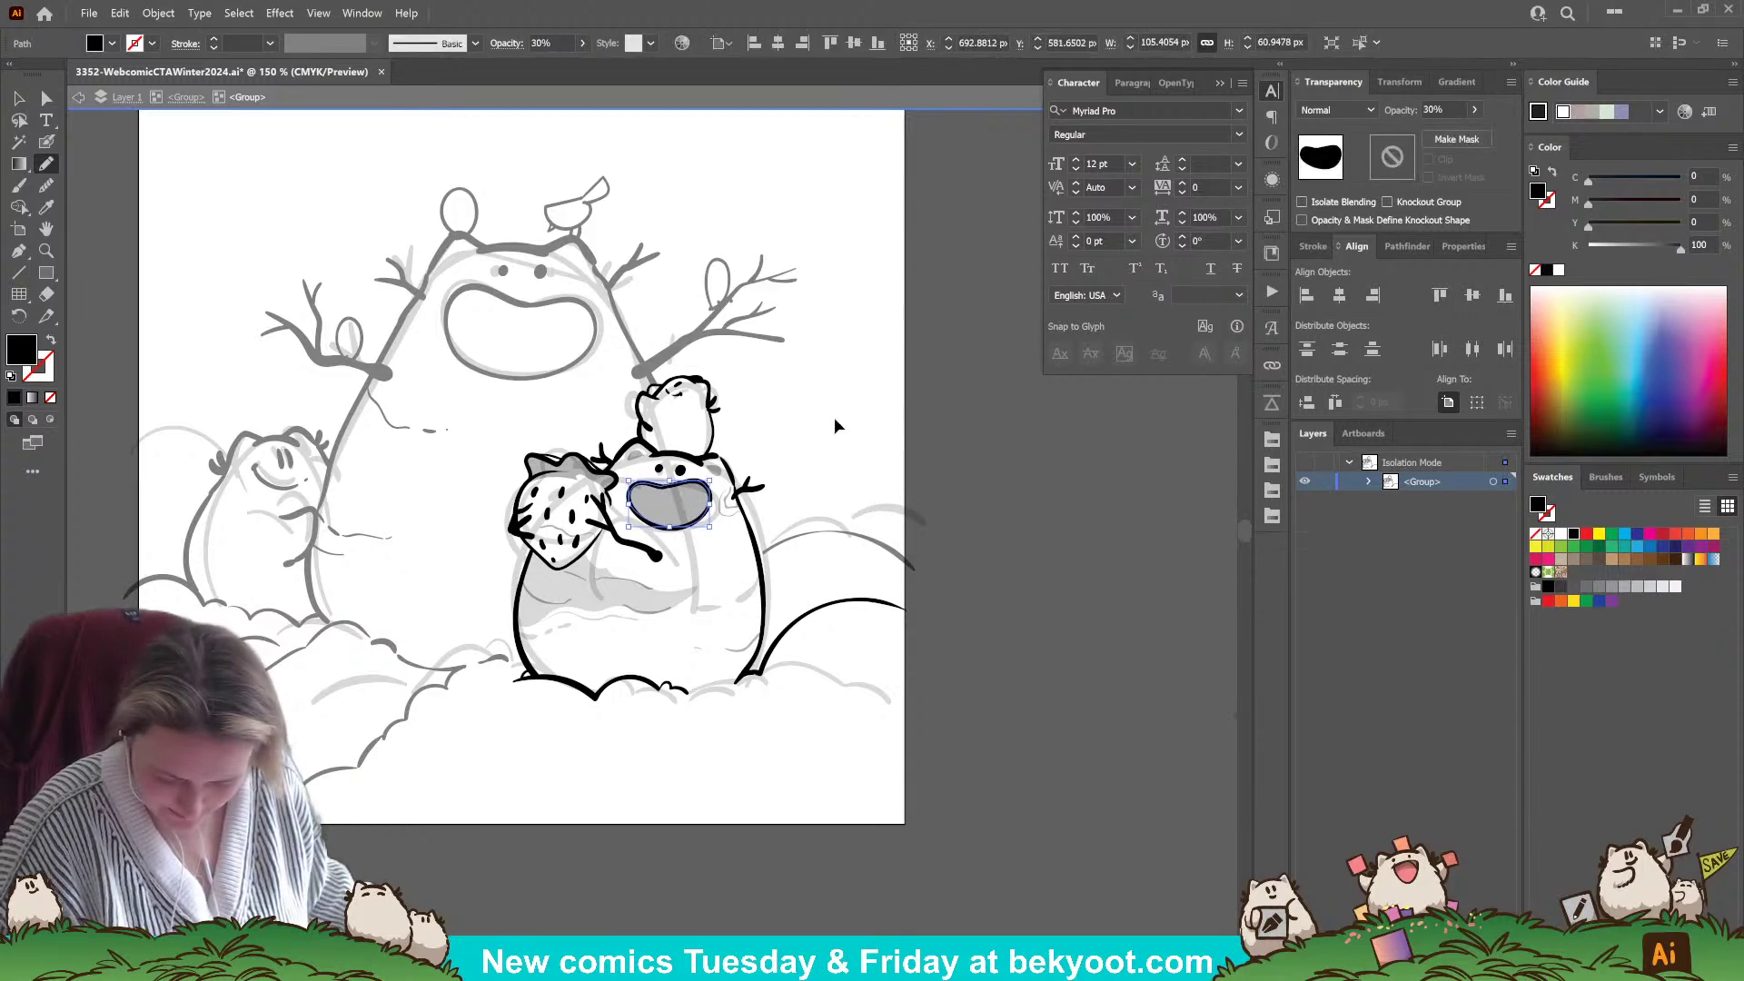
# - Draw 30% black shading shapes on the small top creature's right inner ear, lower body and left ear
pyautogui.moveTo(708, 380); pyautogui.dragTo(711, 386)
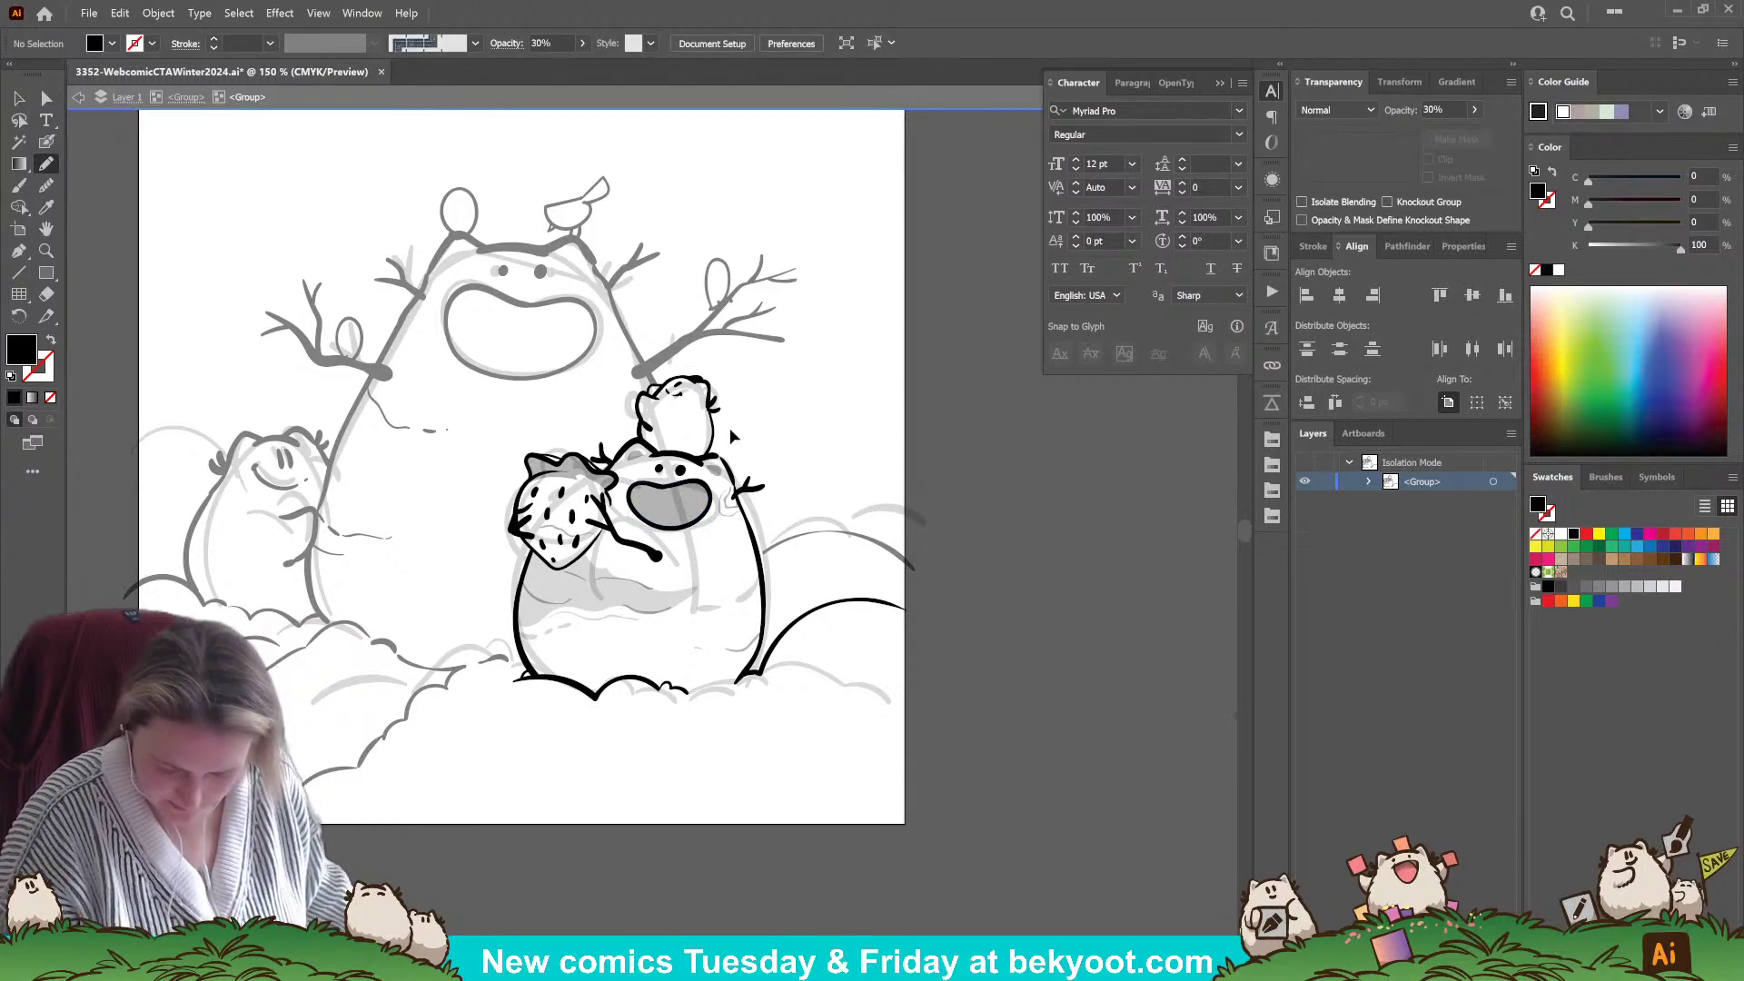
pyautogui.scroll(4, 704, 389)
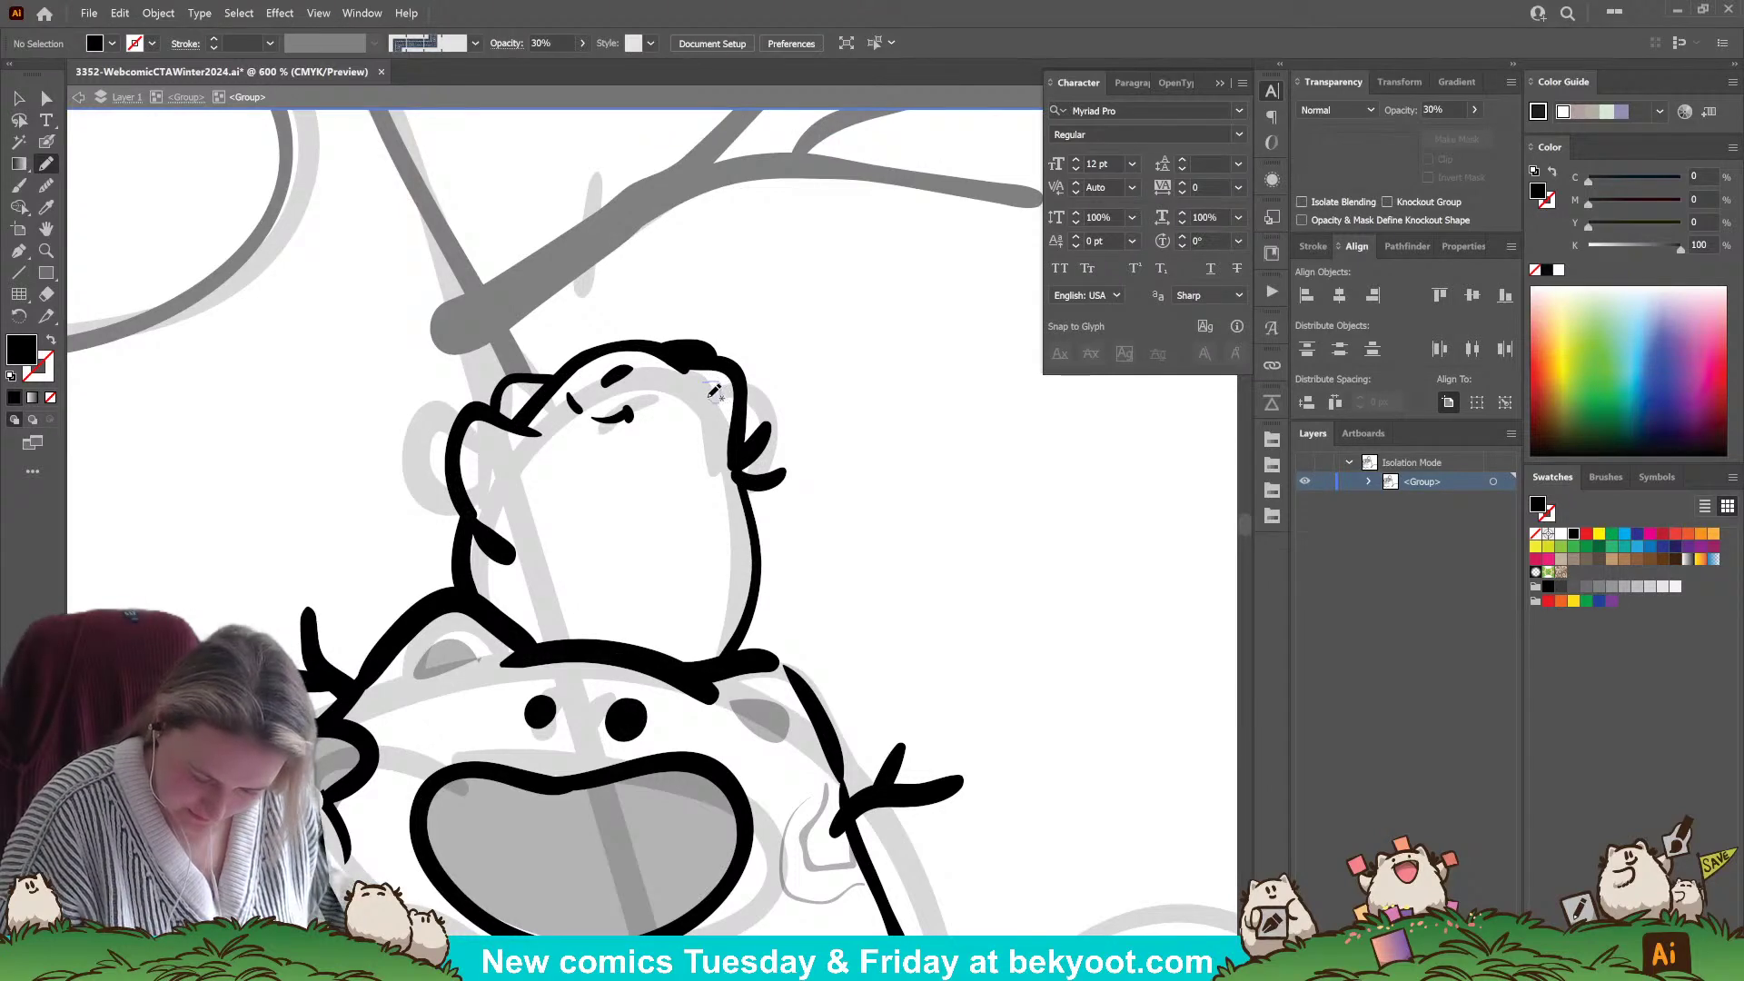
pyautogui.moveTo(716, 392); pyautogui.dragTo(712, 386)
pyautogui.scroll(-2, 611, 564)
pyautogui.scroll(-1, 542, 632)
pyautogui.moveTo(485, 443)
pyautogui.mouseDown()
pyautogui.moveTo(516, 484)
pyautogui.moveTo(608, 511)
pyautogui.moveTo(735, 461)
pyautogui.moveTo(738, 481)
pyautogui.moveTo(695, 558)
pyautogui.moveTo(536, 539)
pyautogui.moveTo(458, 495)
pyautogui.moveTo(445, 422)
pyautogui.moveTo(488, 439)
pyautogui.mouseUp()
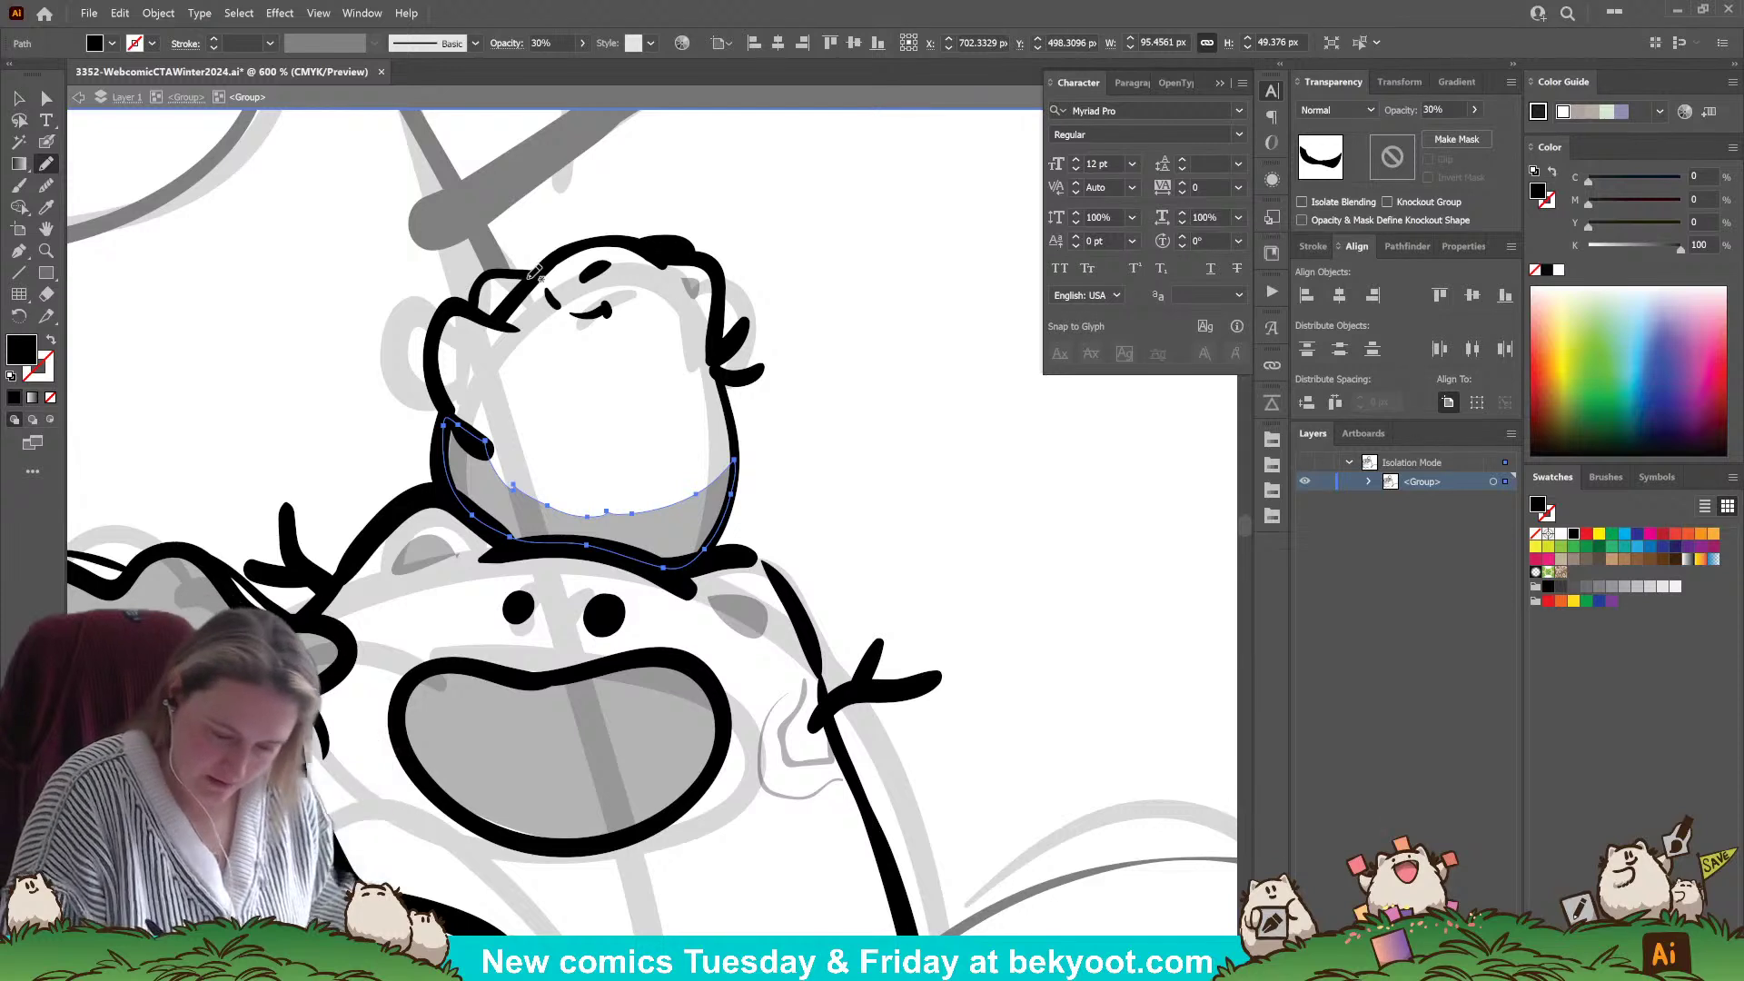
pyautogui.moveTo(510, 270)
pyautogui.mouseDown()
pyautogui.moveTo(476, 295)
pyautogui.moveTo(506, 313)
pyautogui.moveTo(535, 271)
pyautogui.mouseUp()
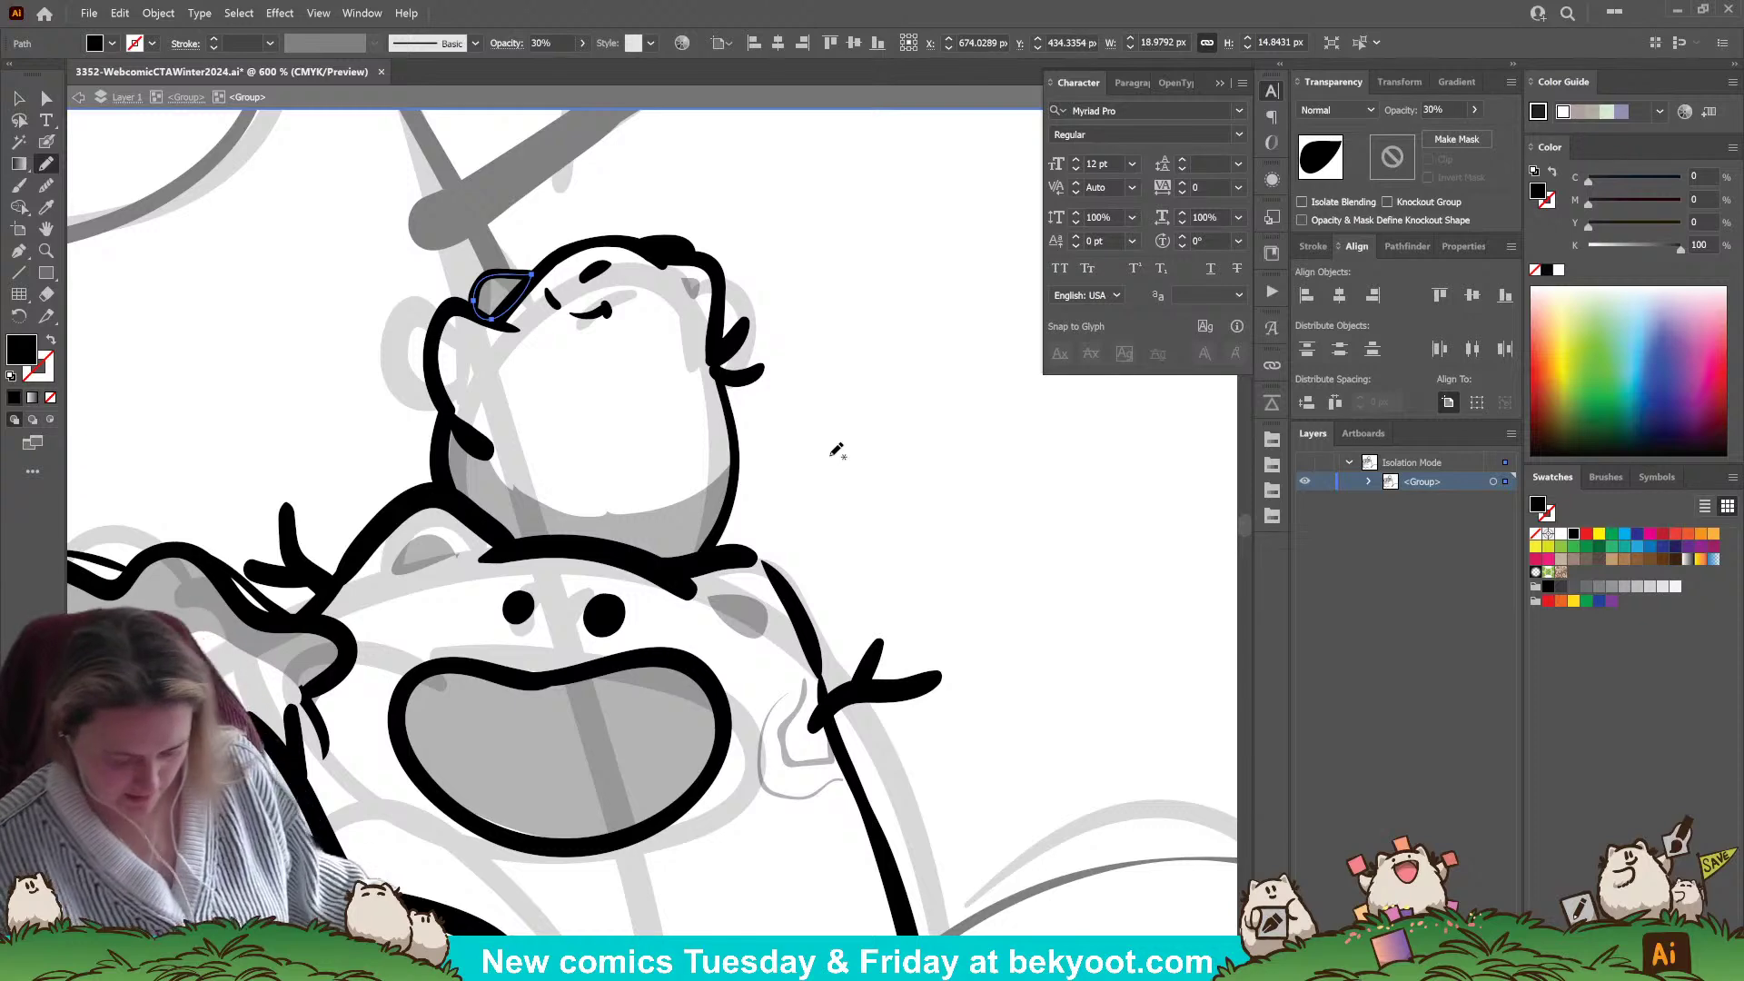
# - Pull the right corner point of the strawberry-holding creature's left inner-ear shading slightly inward
pyautogui.scroll(-3, 828, 448)
pyautogui.scroll(2, 681, 459)
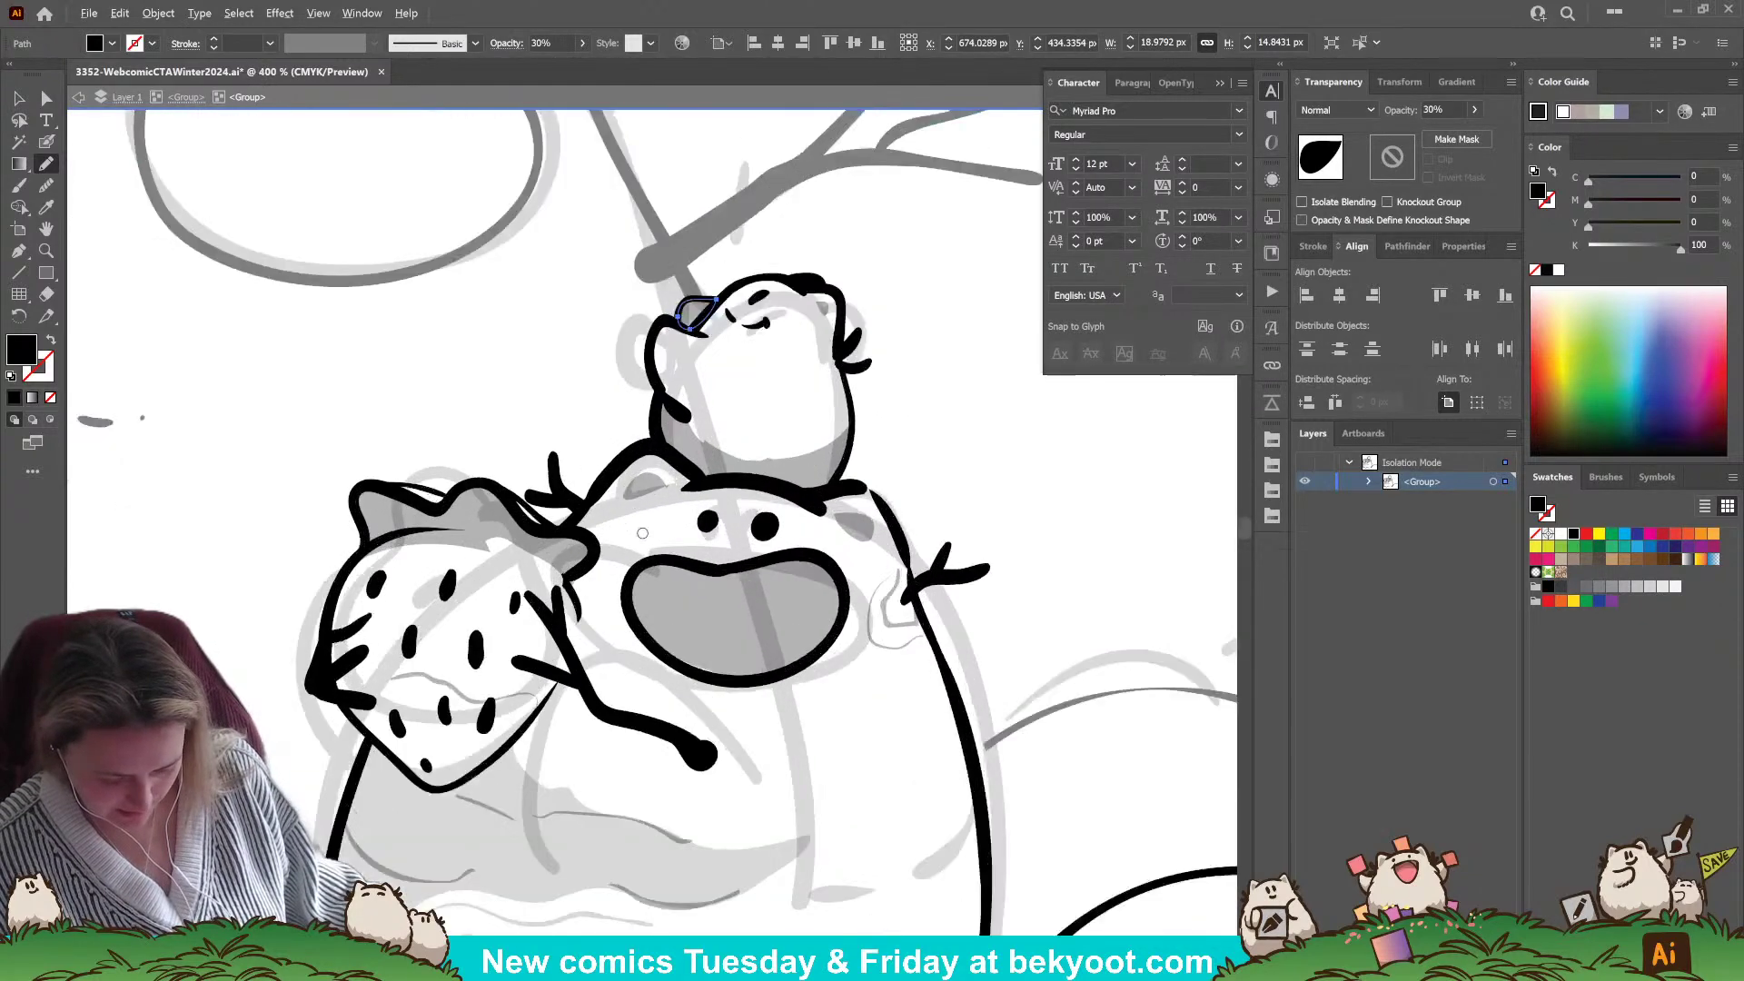
pyautogui.press('a')
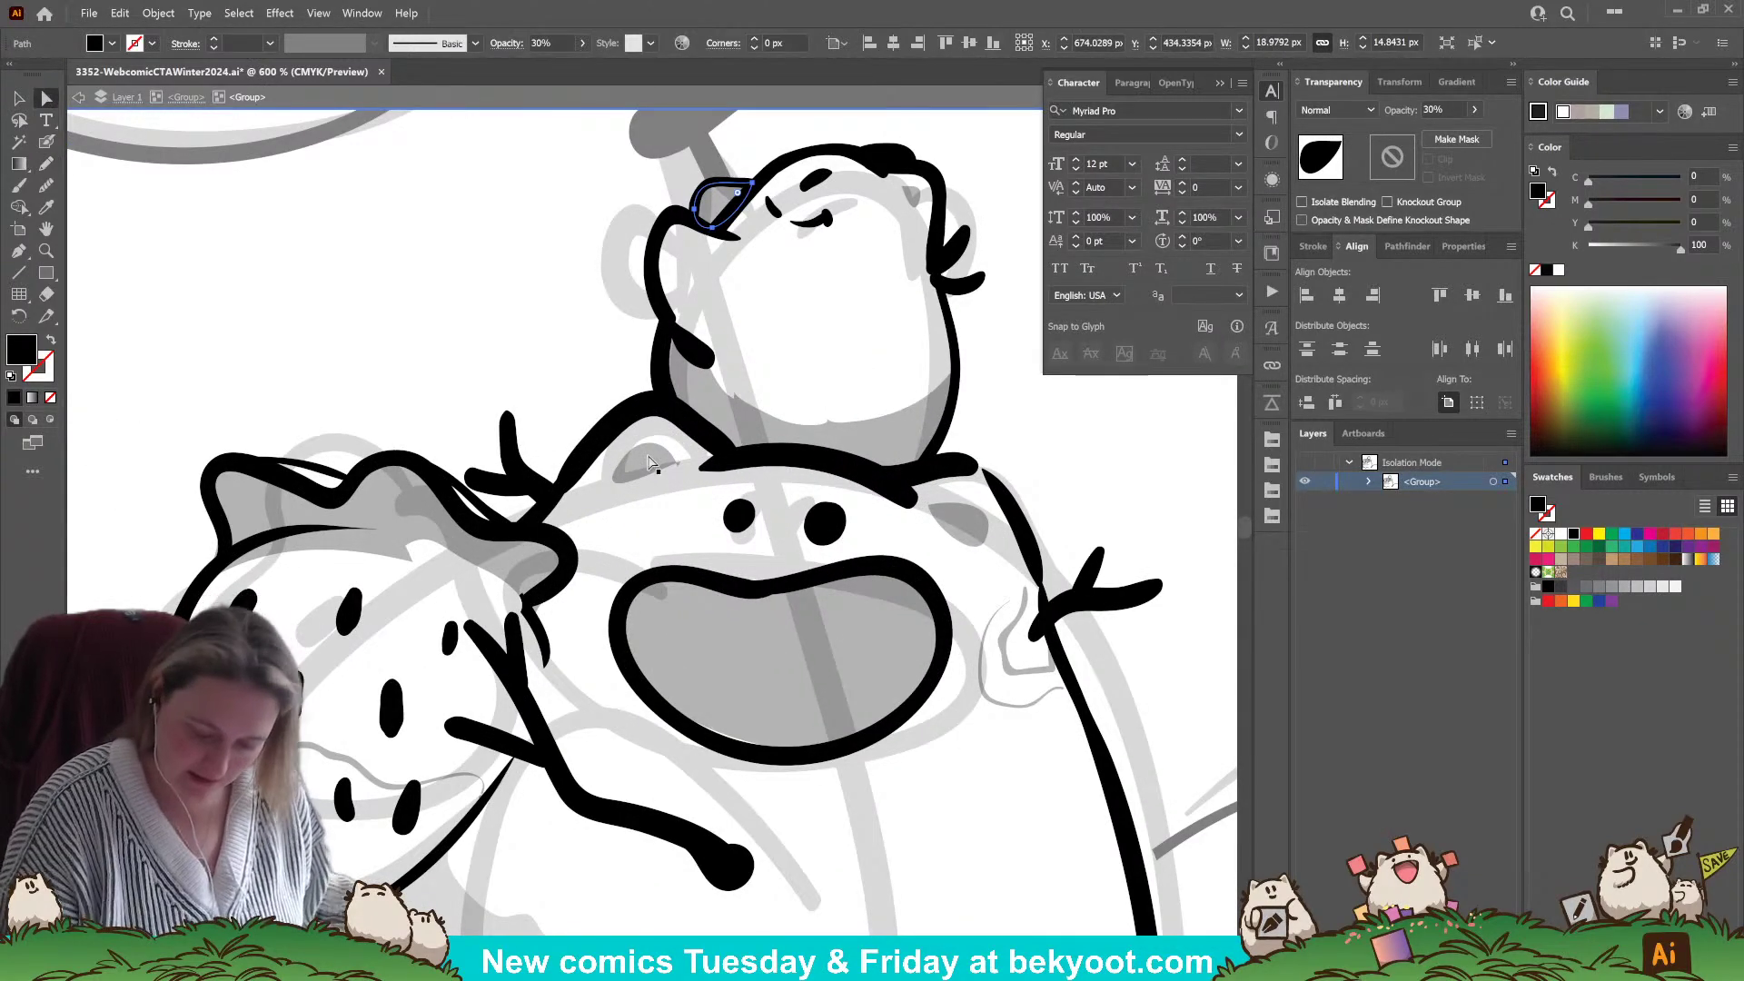
pyautogui.click(652, 459)
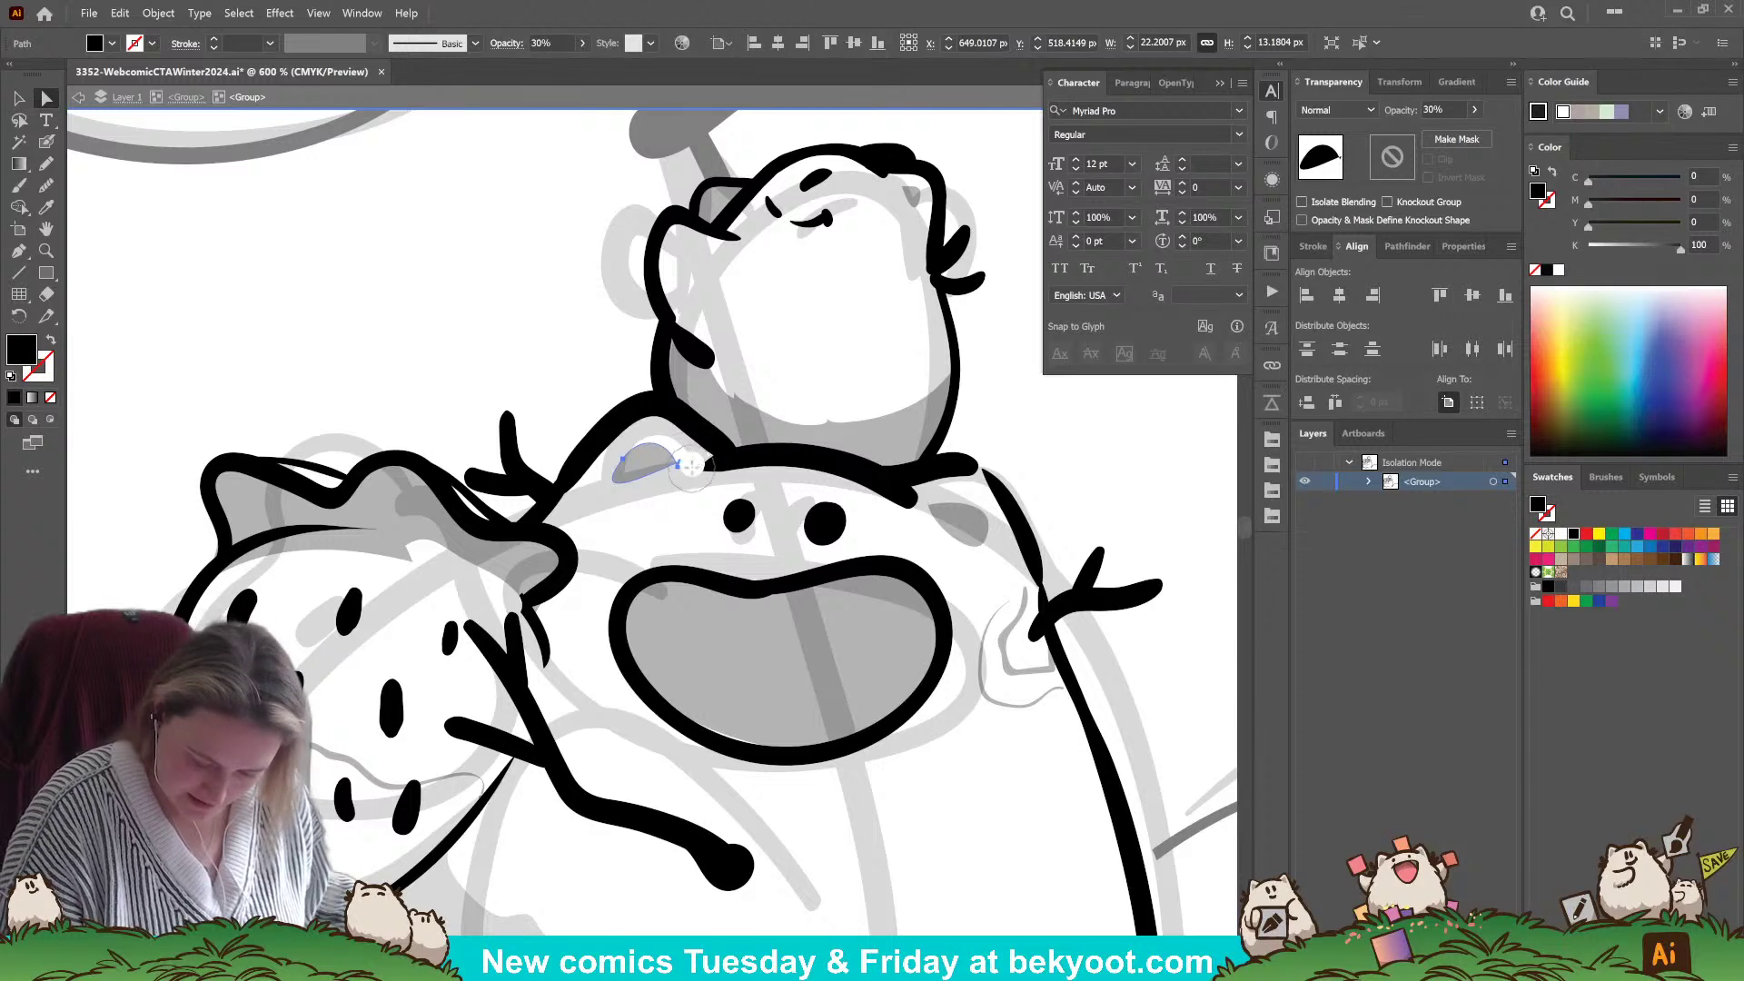
pyautogui.moveTo(685, 465); pyautogui.dragTo(678, 464)
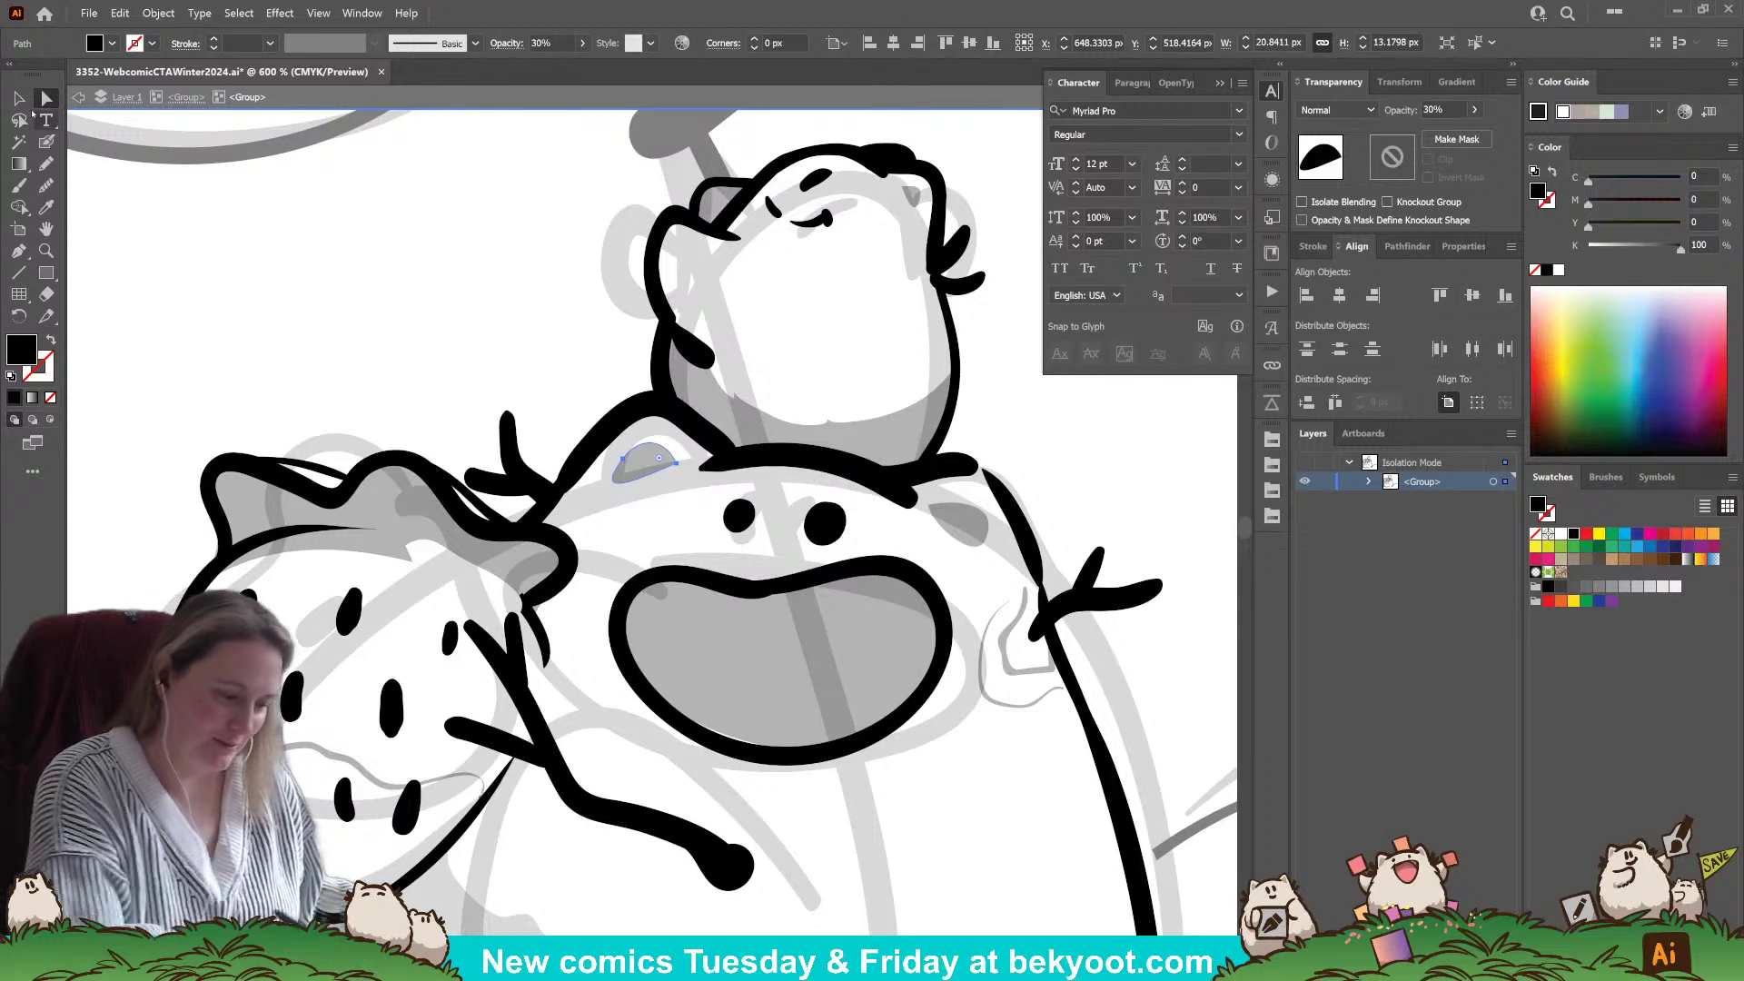
pyautogui.click(19, 98)
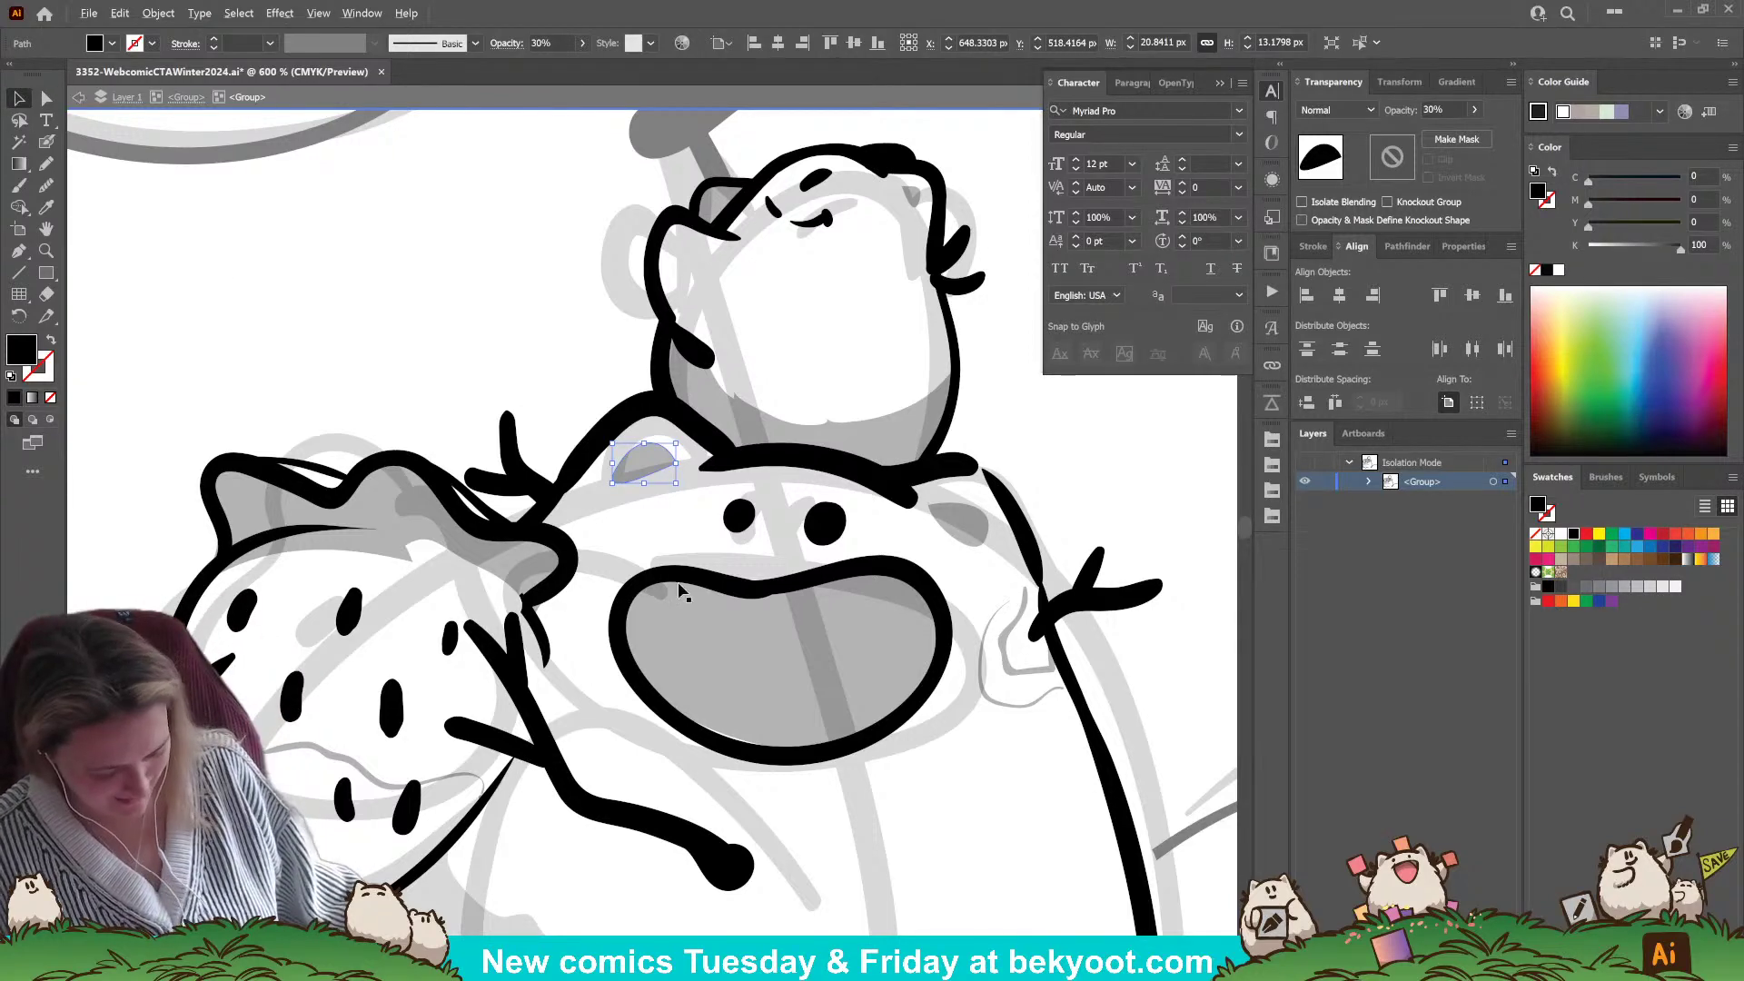
# - Return to the parent linework group and isolate the group of the small creature hugging the giant's side
pyautogui.hotkey('ctrl', '-')
pyautogui.hotkey('ctrl', '-')
pyautogui.hotkey('ctrl', '-')
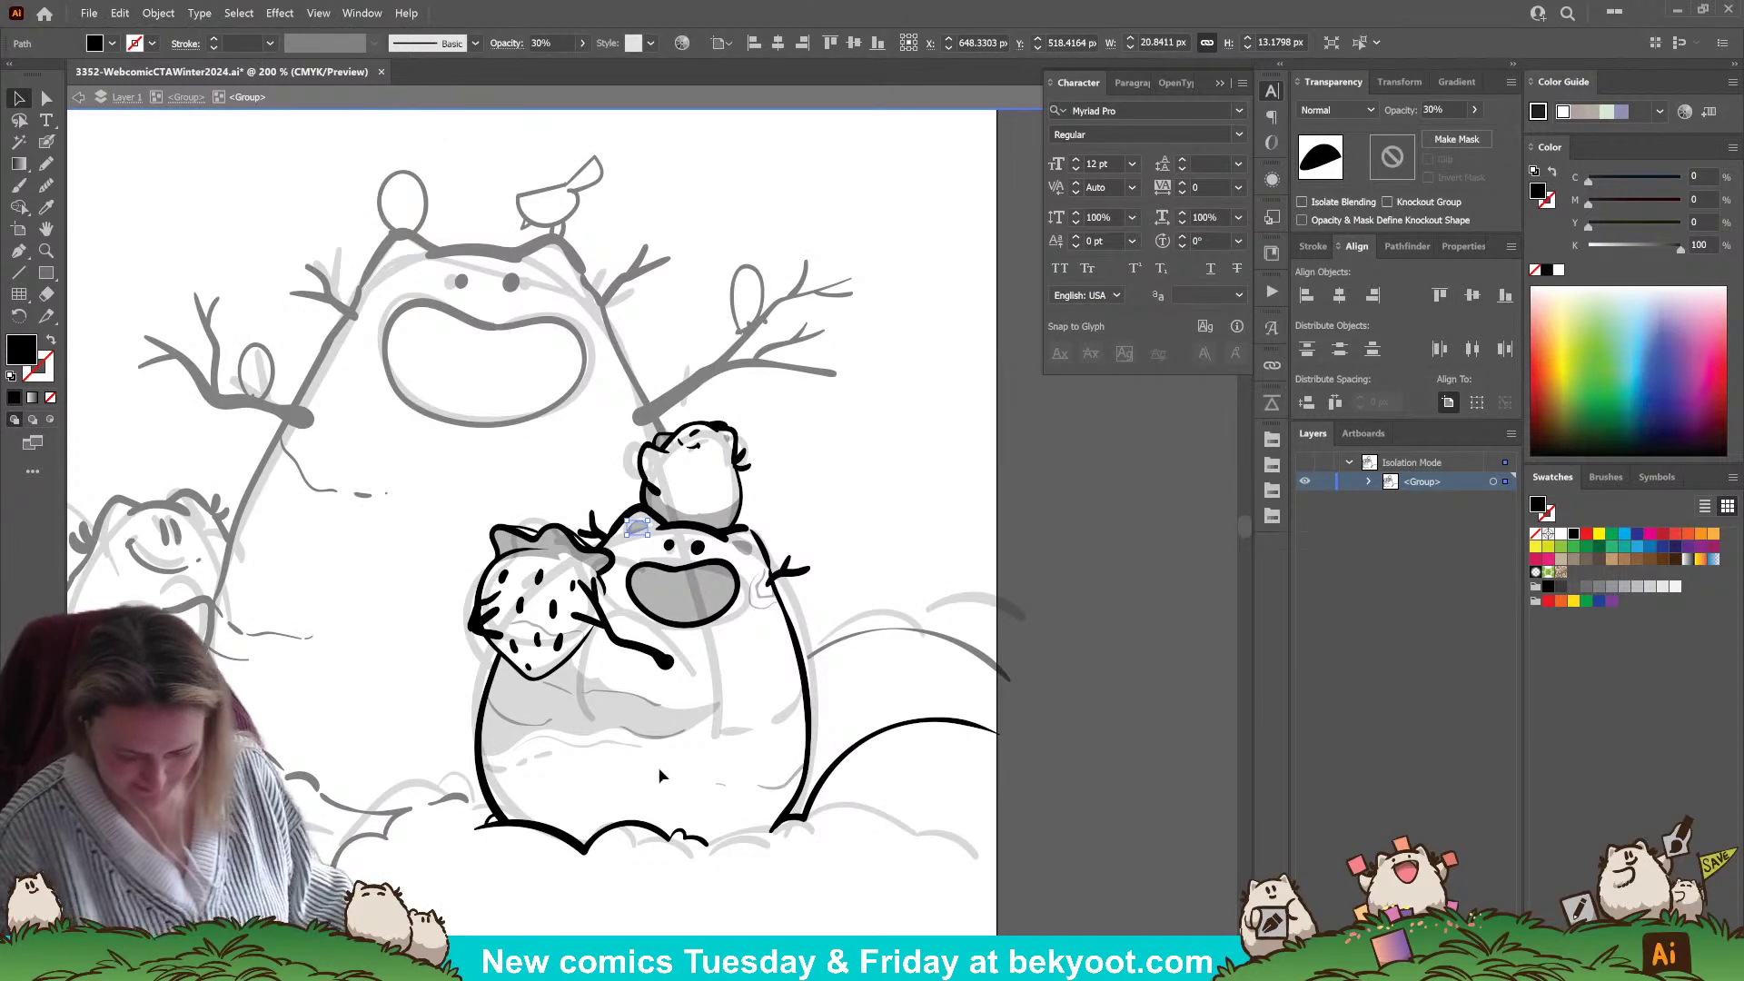
pyautogui.moveTo(701, 751); pyautogui.dragTo(753, 693)
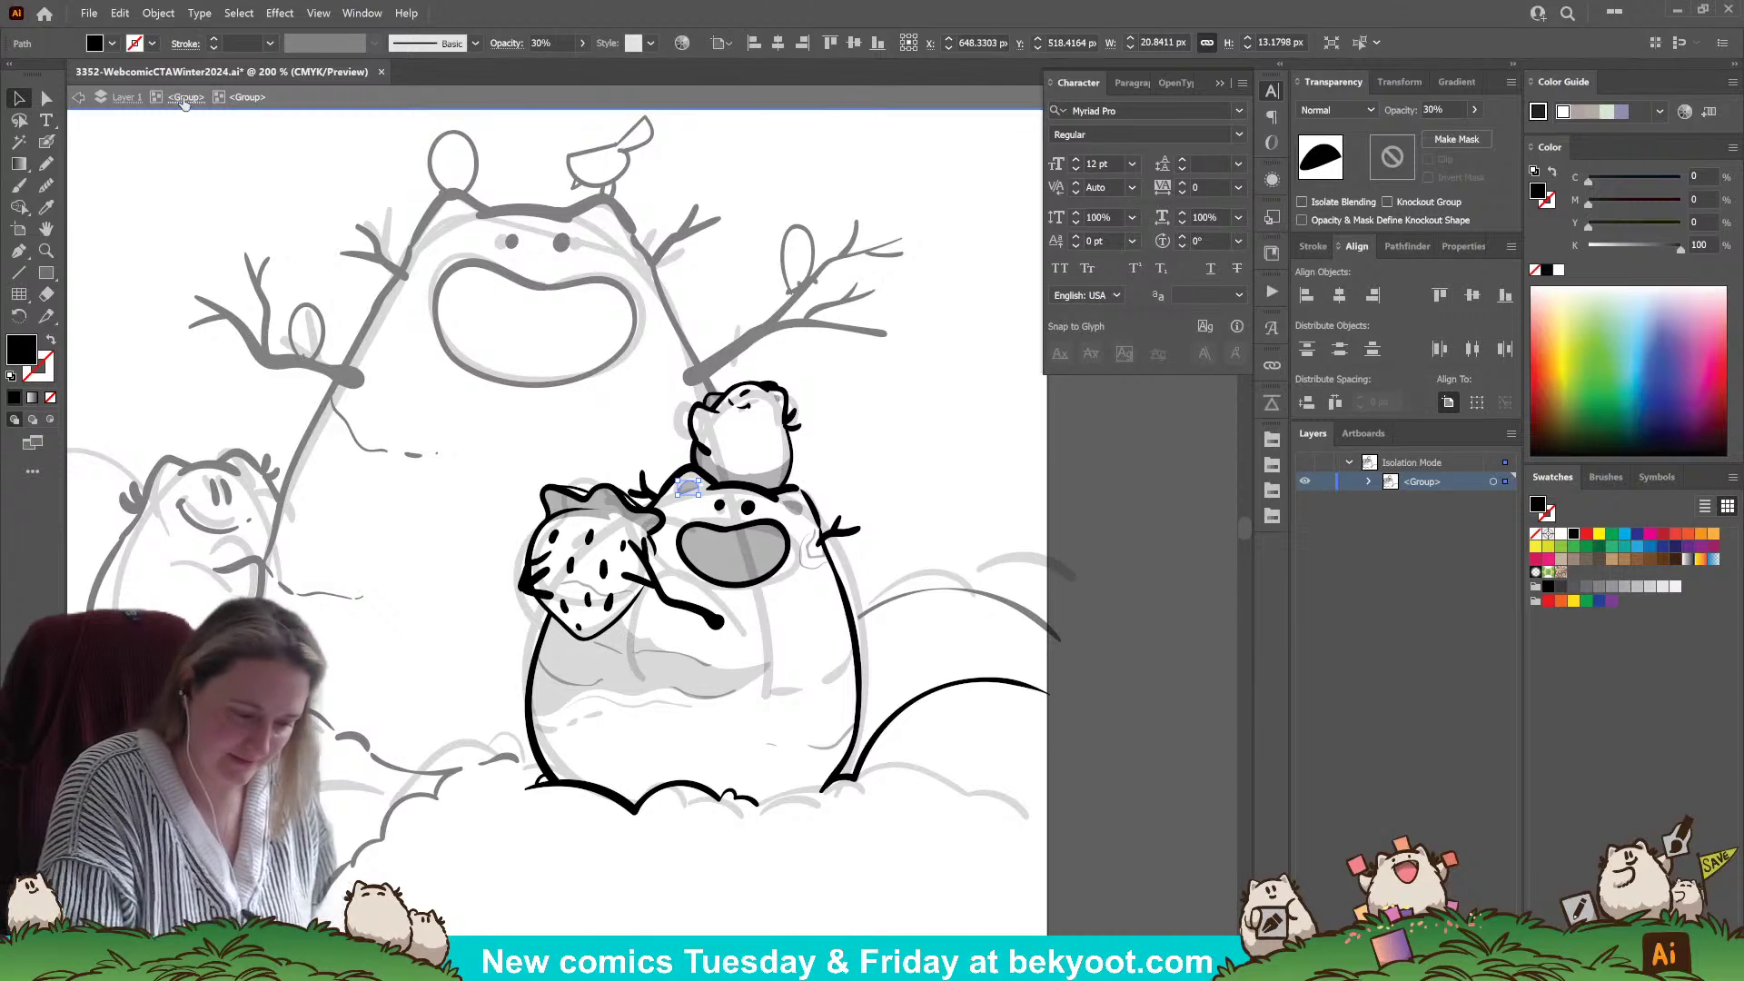
pyautogui.click(186, 96)
pyautogui.moveTo(568, 859)
pyautogui.mouseDown()
pyautogui.moveTo(635, 790)
pyautogui.moveTo(781, 786)
pyautogui.mouseUp()
pyautogui.click(46, 164)
pyautogui.click(18, 97)
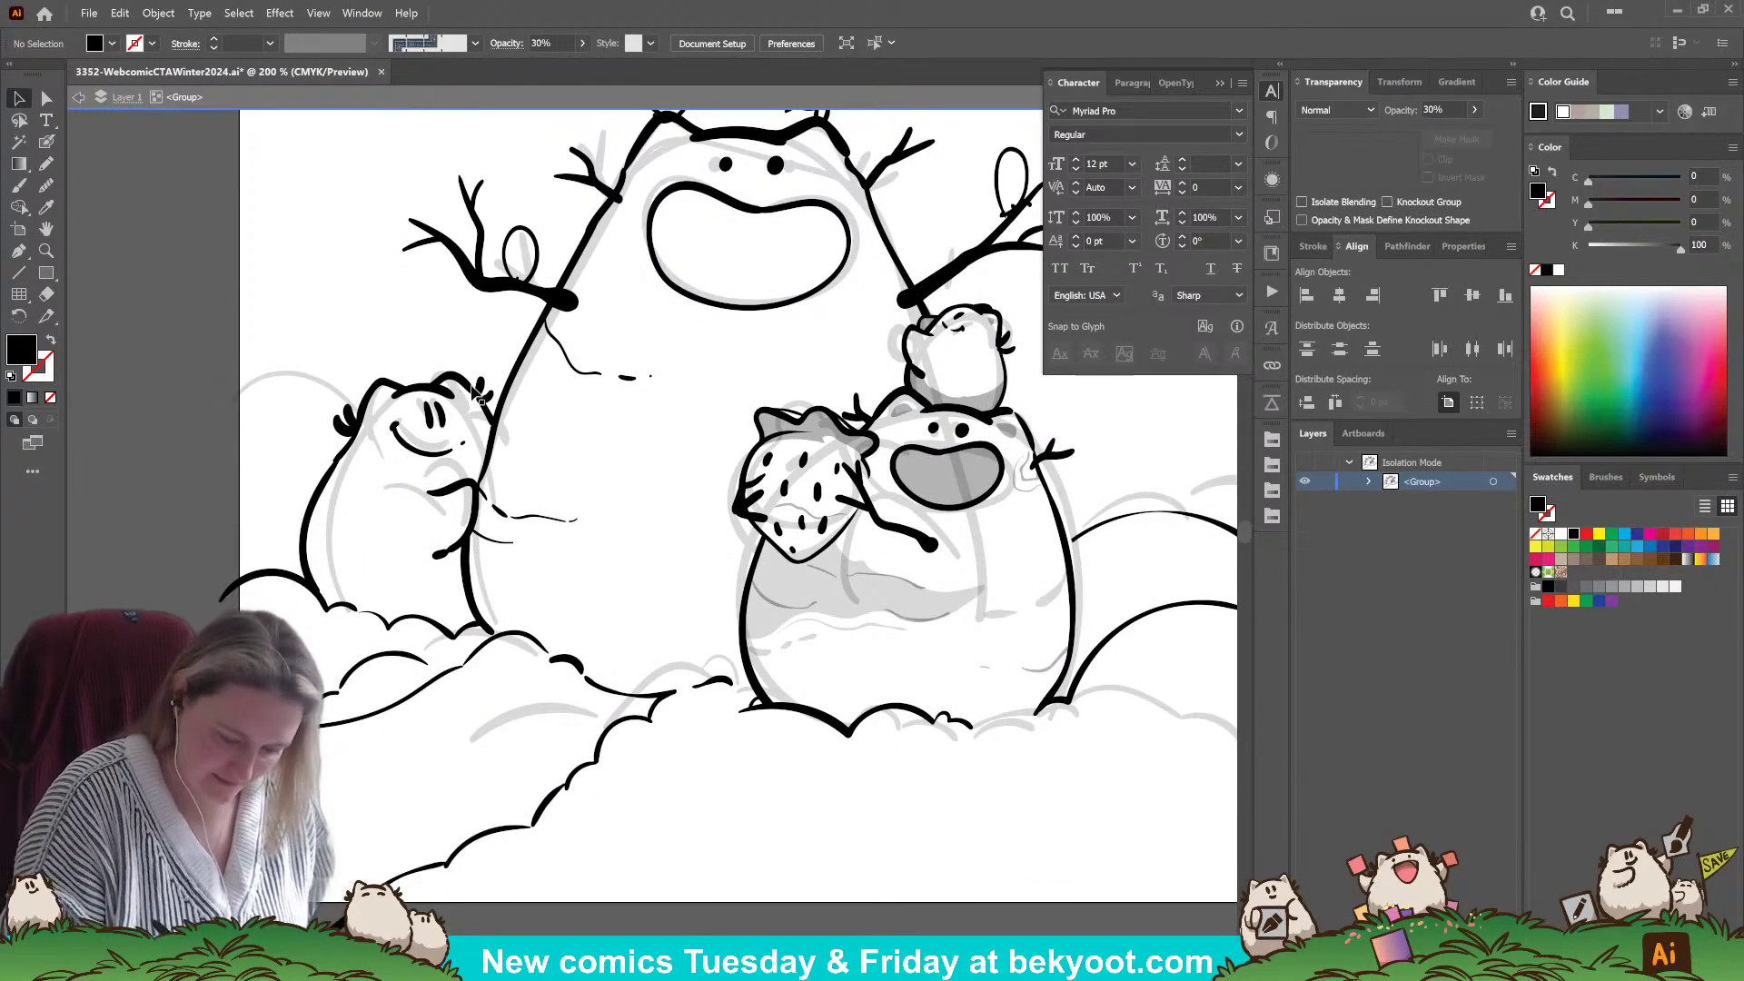
pyautogui.click(479, 464)
pyautogui.doubleClick(479, 463)
pyautogui.click(46, 163)
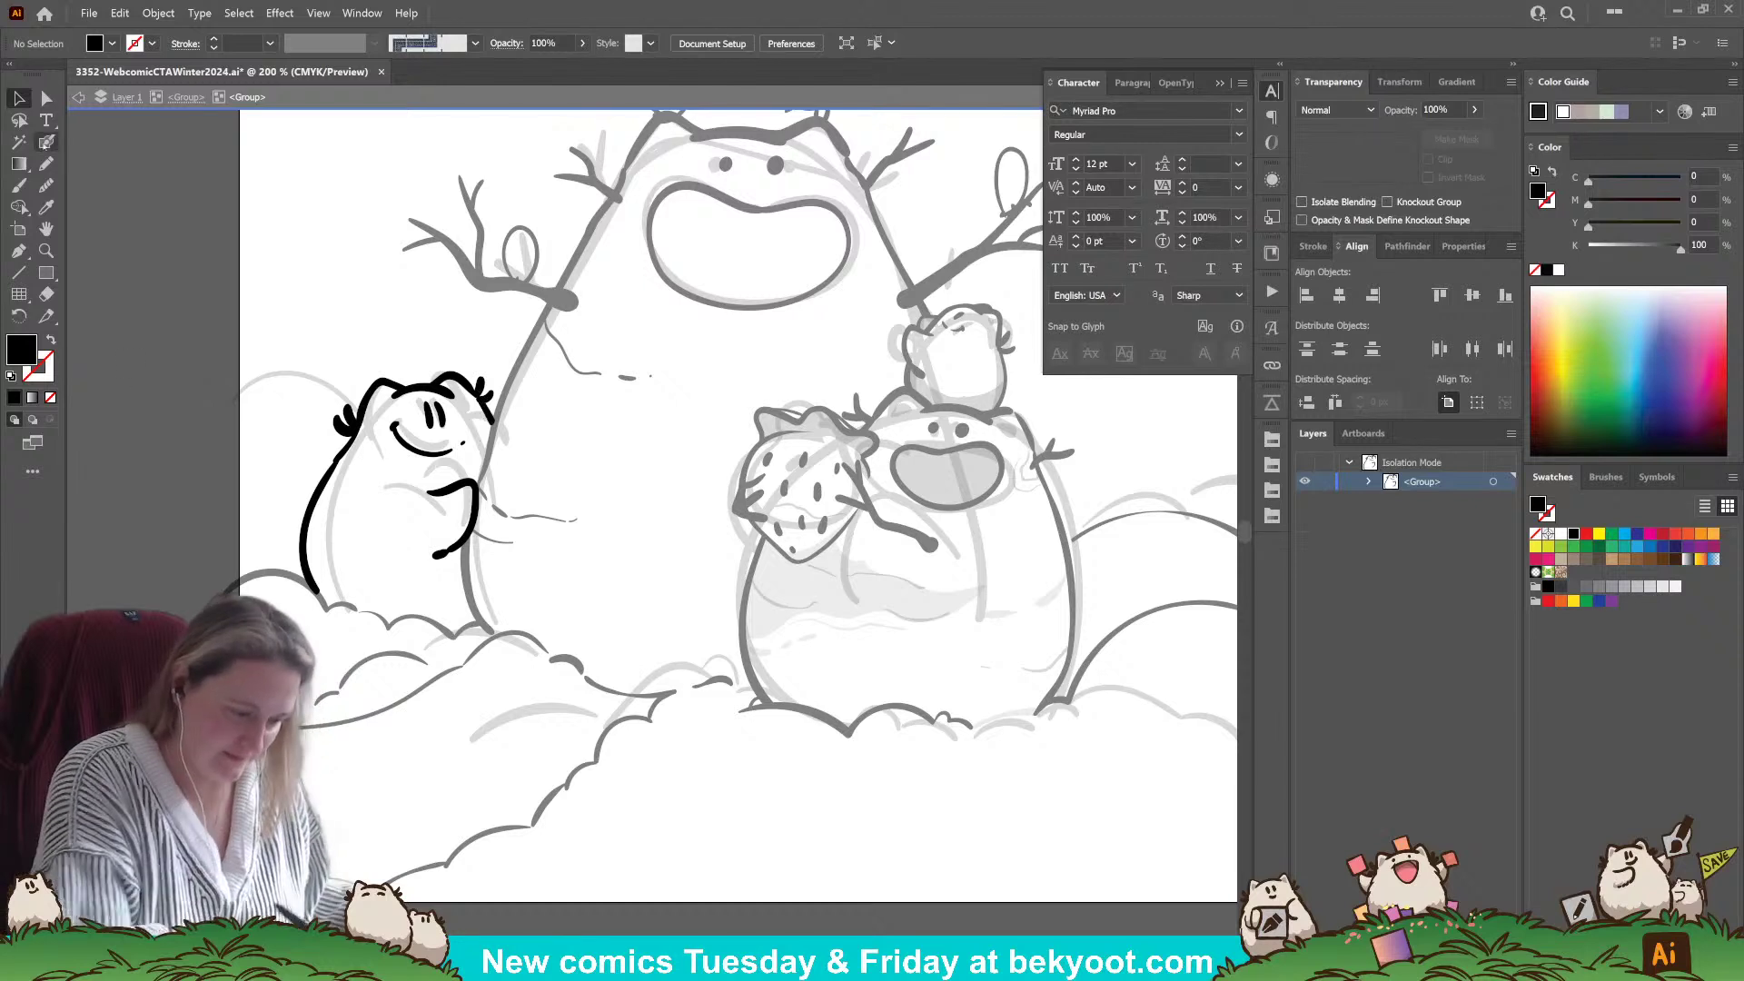
# - Sample the 30% black shading from the finished creature and draw shading on the hugging creature's inner ear and lower body
pyautogui.click(46, 207)
pyautogui.click(993, 394)
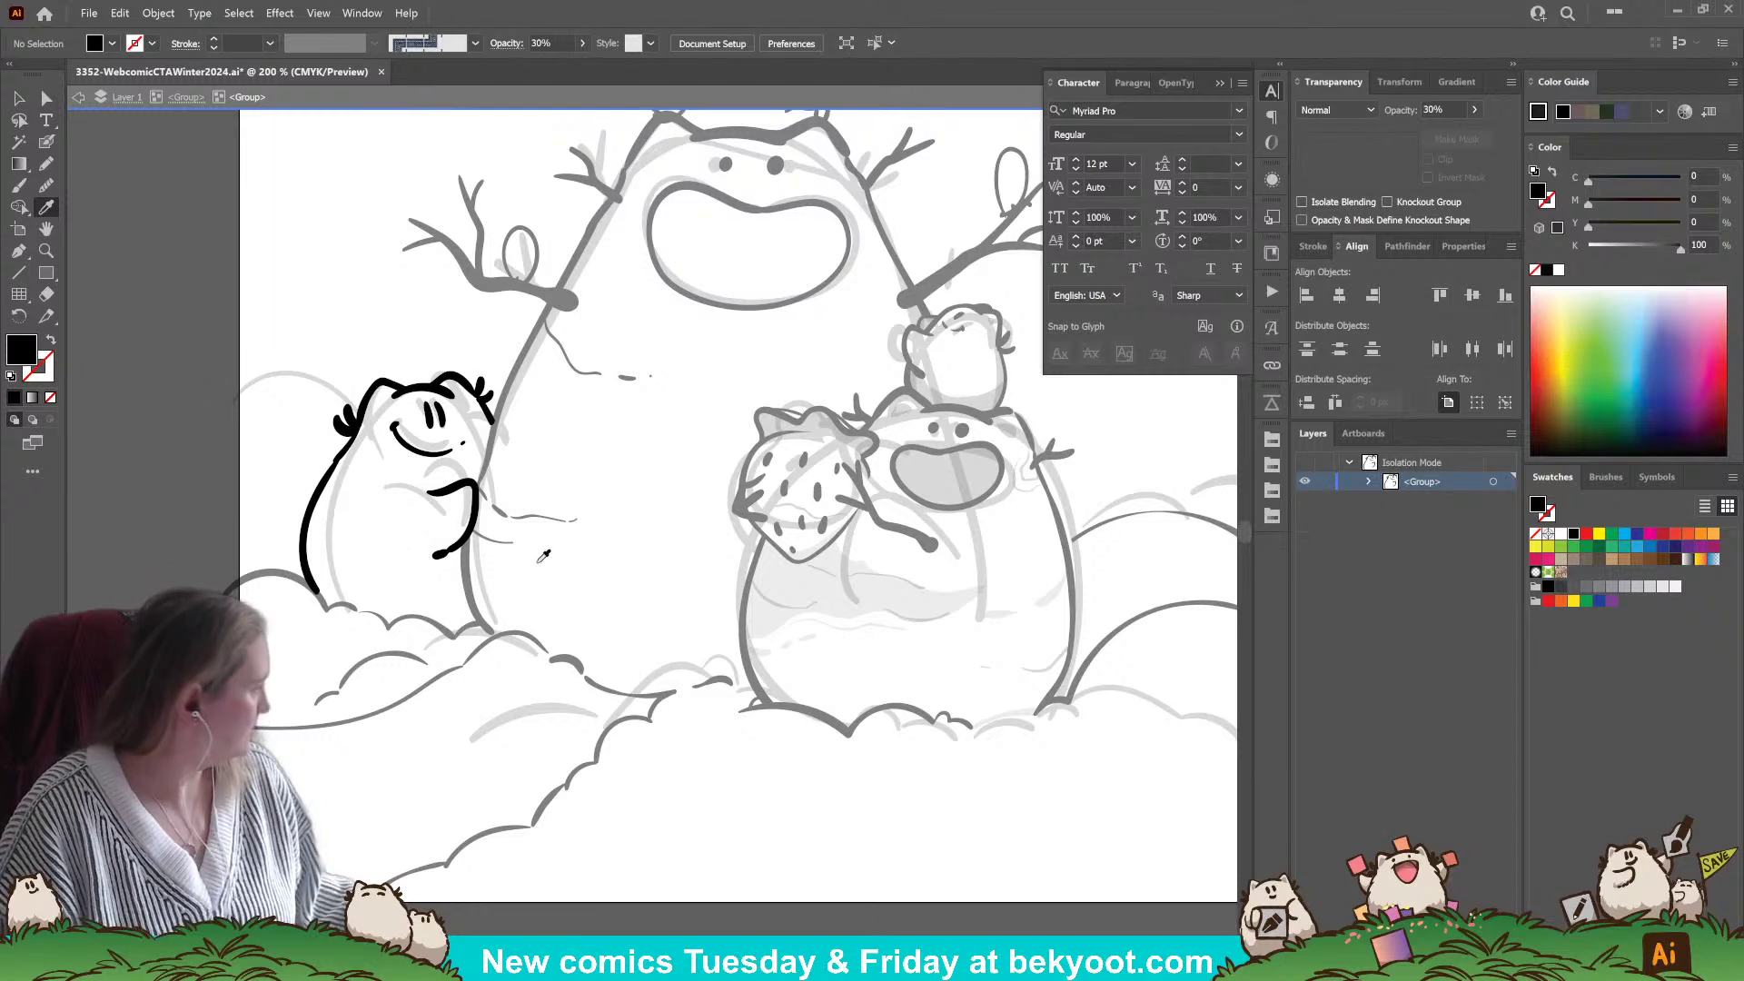
pyautogui.click(46, 163)
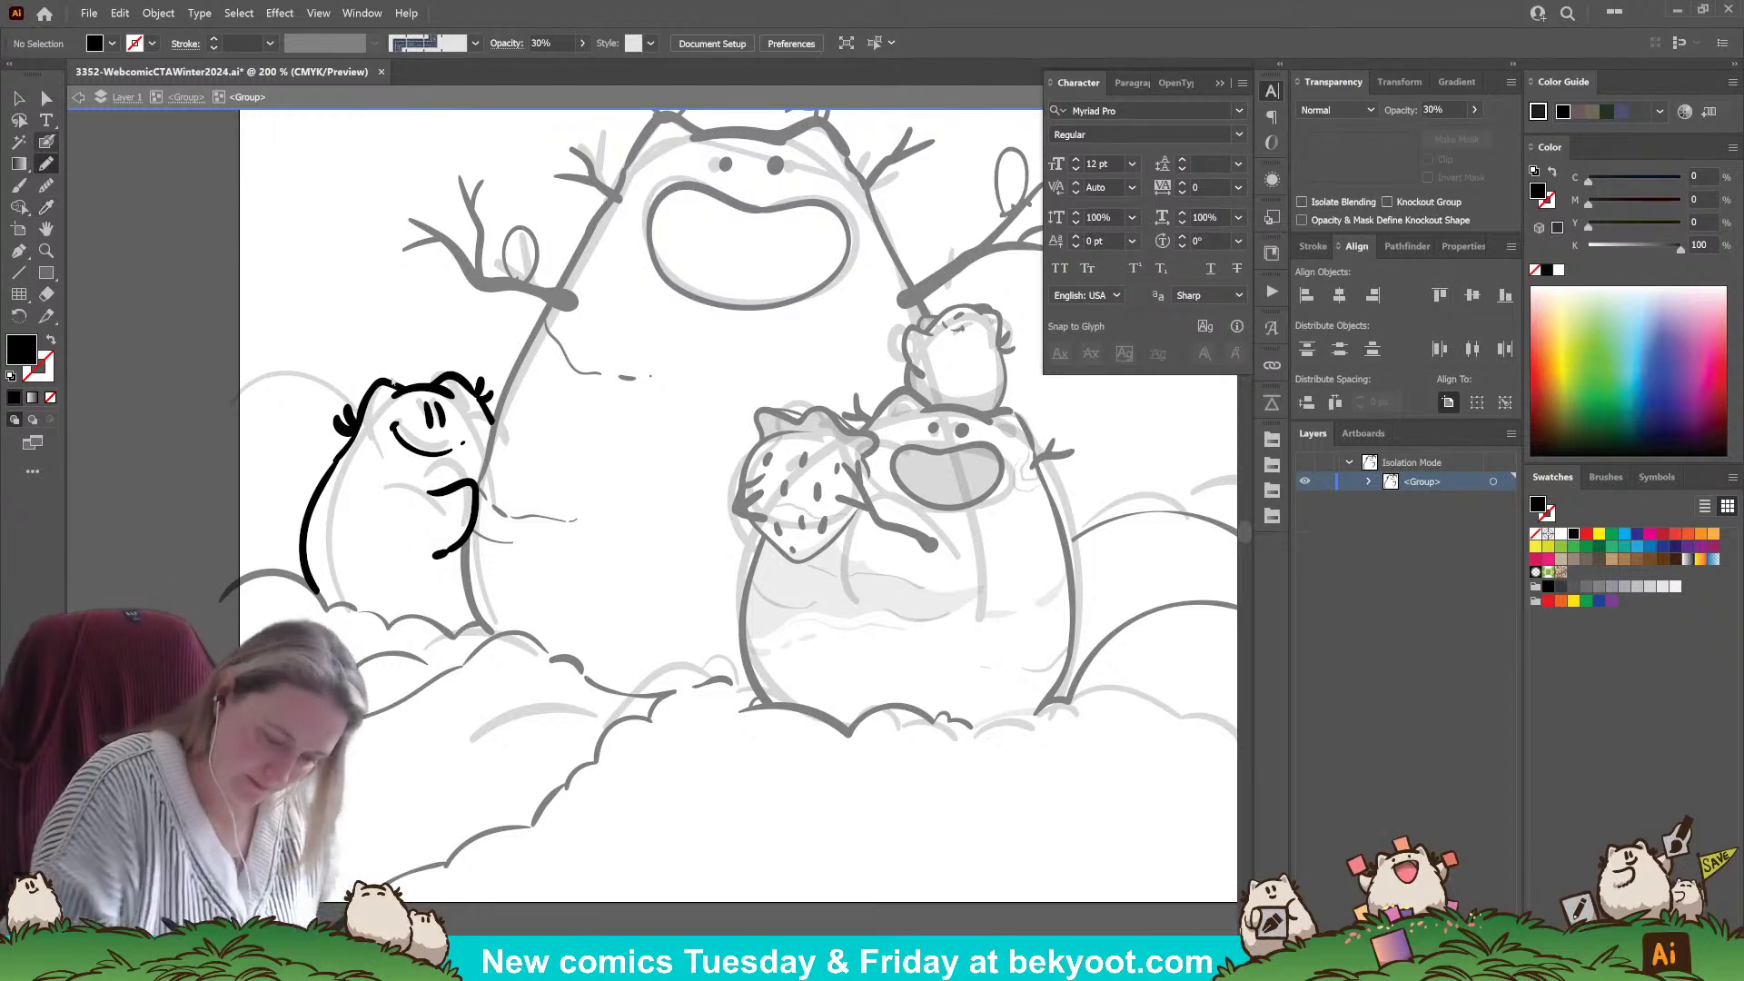
pyautogui.moveTo(398, 390)
pyautogui.mouseDown()
pyautogui.moveTo(375, 405)
pyautogui.moveTo(461, 383)
pyautogui.mouseUp()
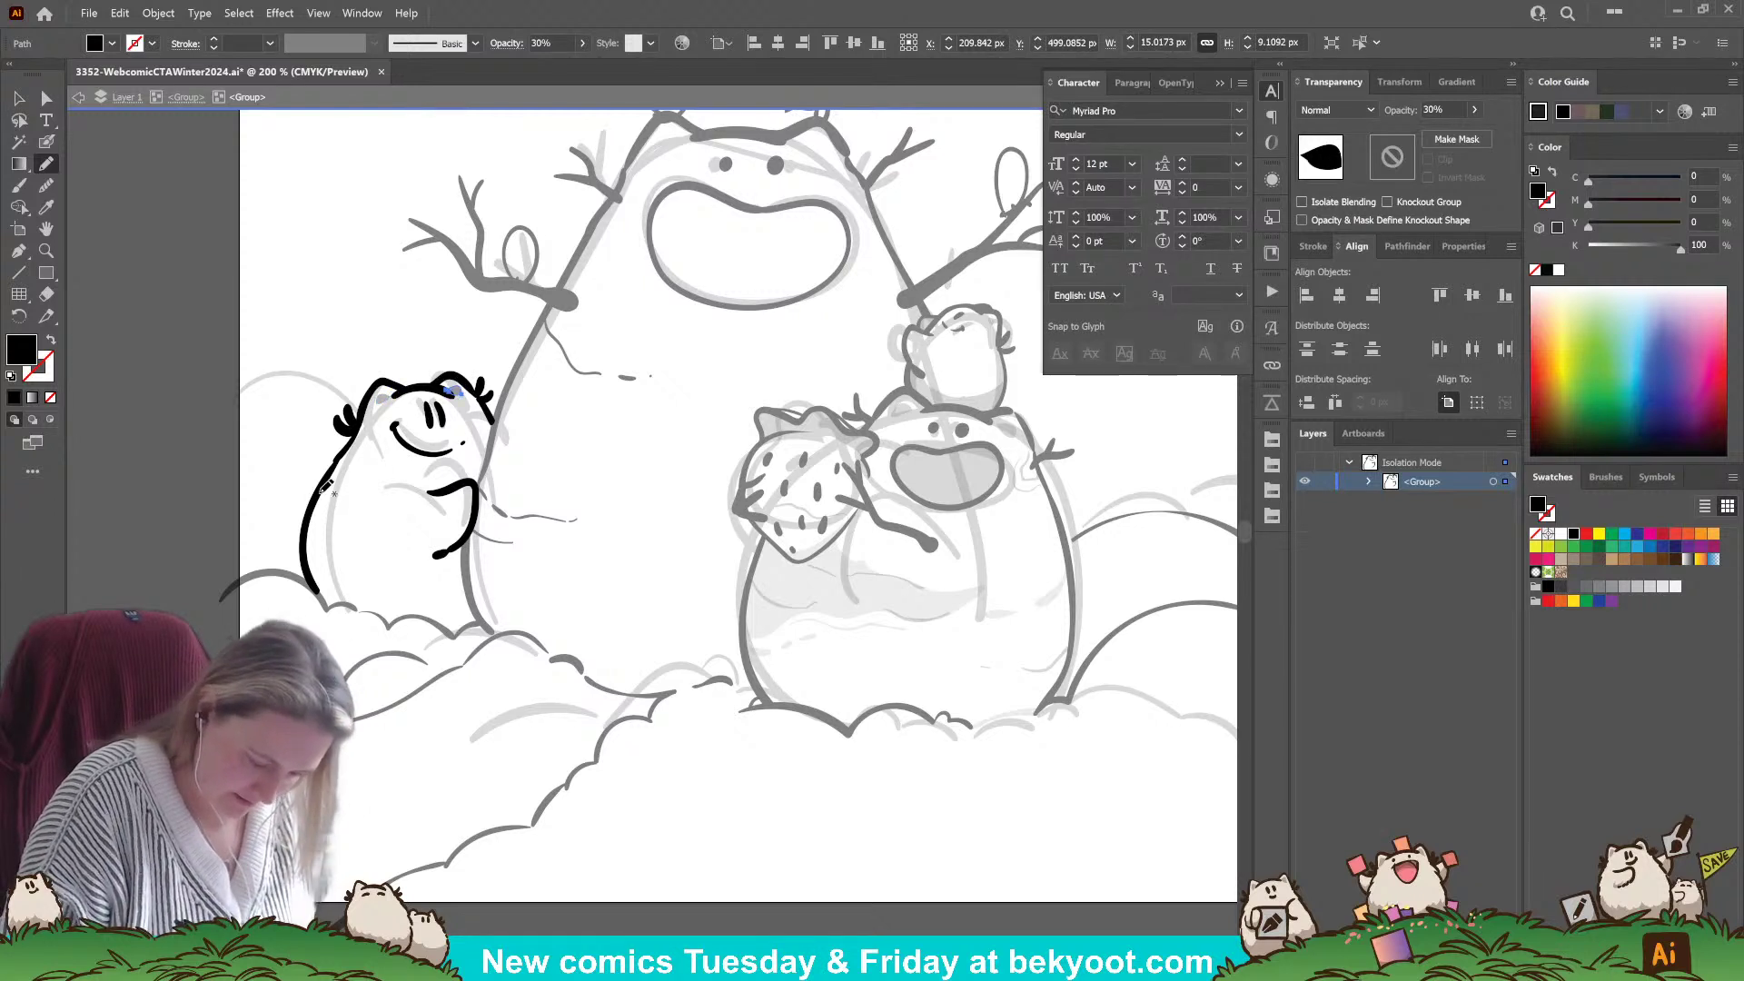
pyautogui.moveTo(328, 529)
pyautogui.mouseDown()
pyautogui.moveTo(397, 573)
pyautogui.moveTo(467, 537)
pyautogui.moveTo(453, 635)
pyautogui.moveTo(326, 605)
pyautogui.moveTo(323, 535)
pyautogui.mouseUp()
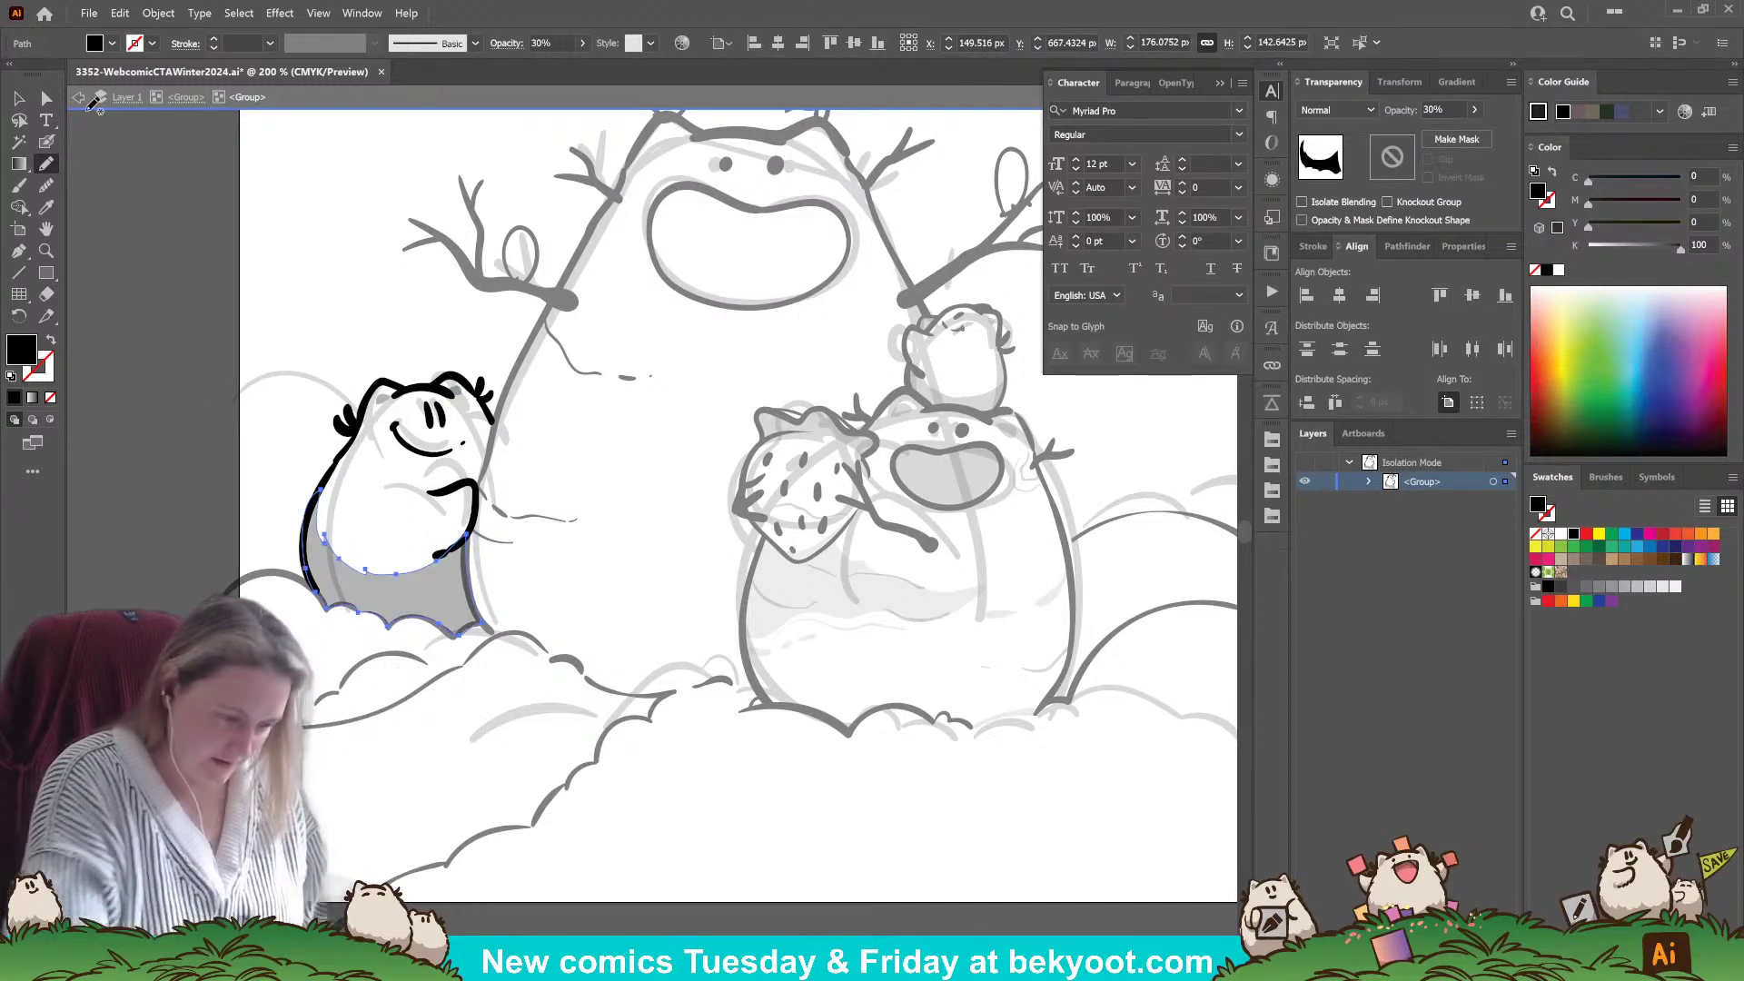
# - Adjust the anchor points along the left and bottom edges of the hugging creature's lower-body shading
pyautogui.click(47, 97)
pyautogui.click(302, 519)
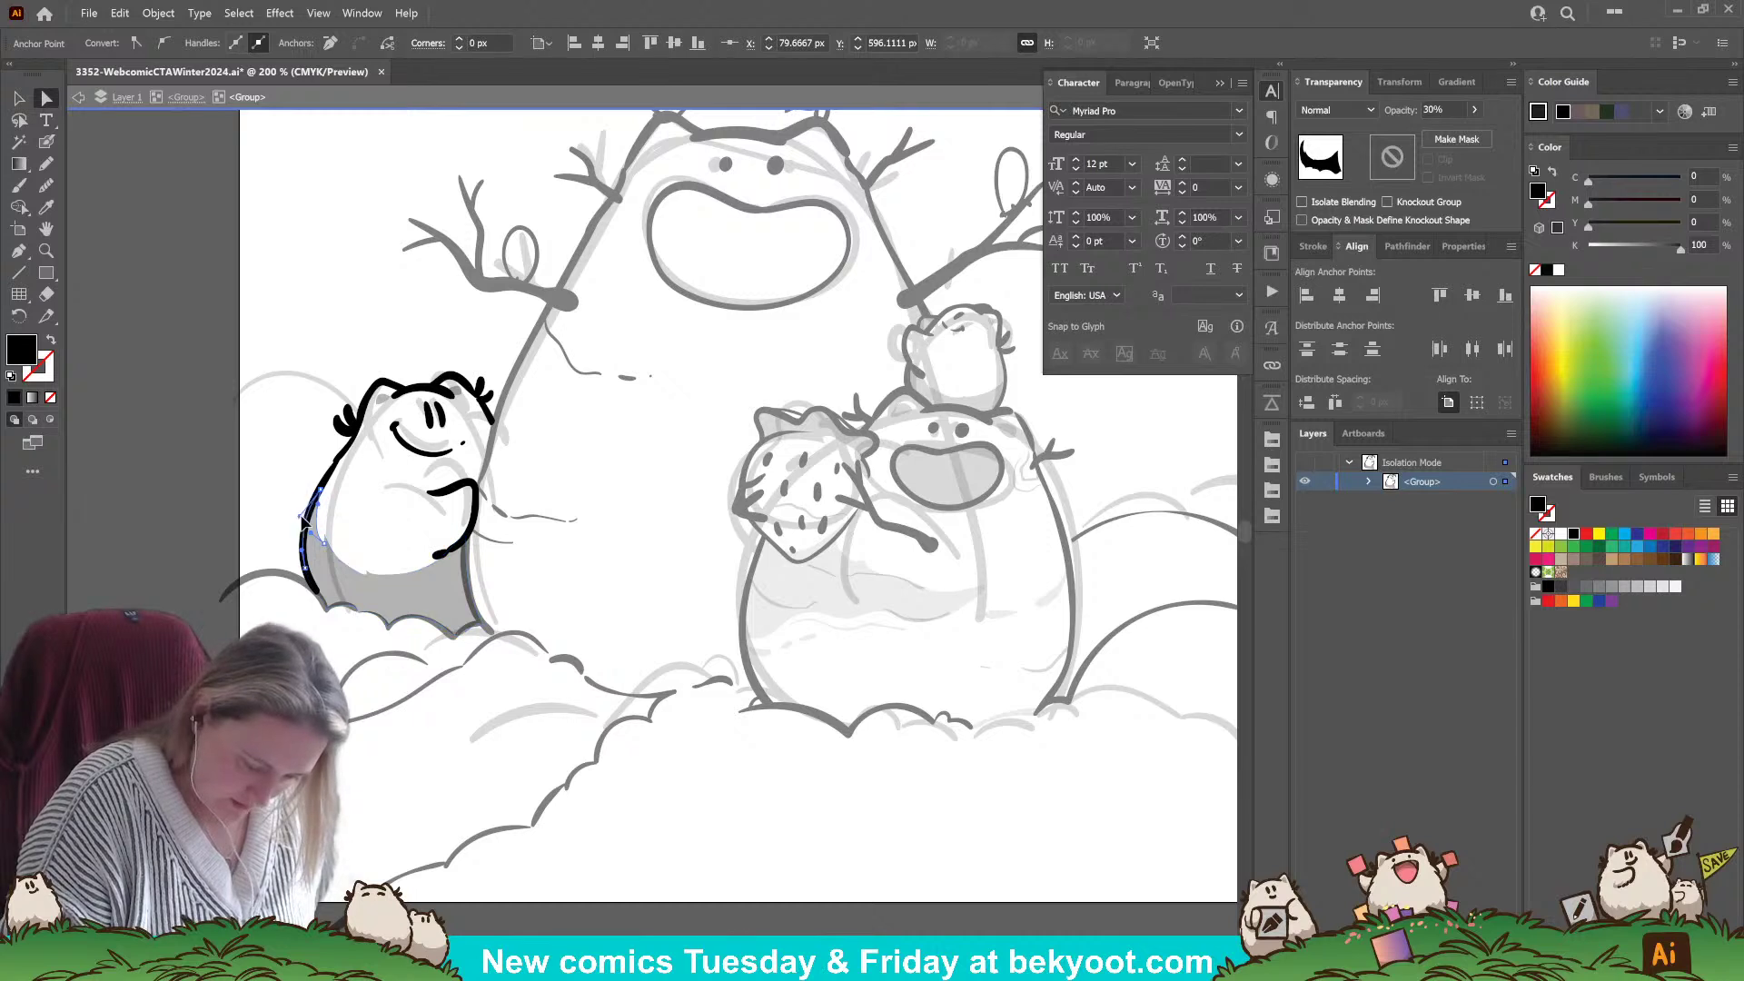
pyautogui.click(551, 737)
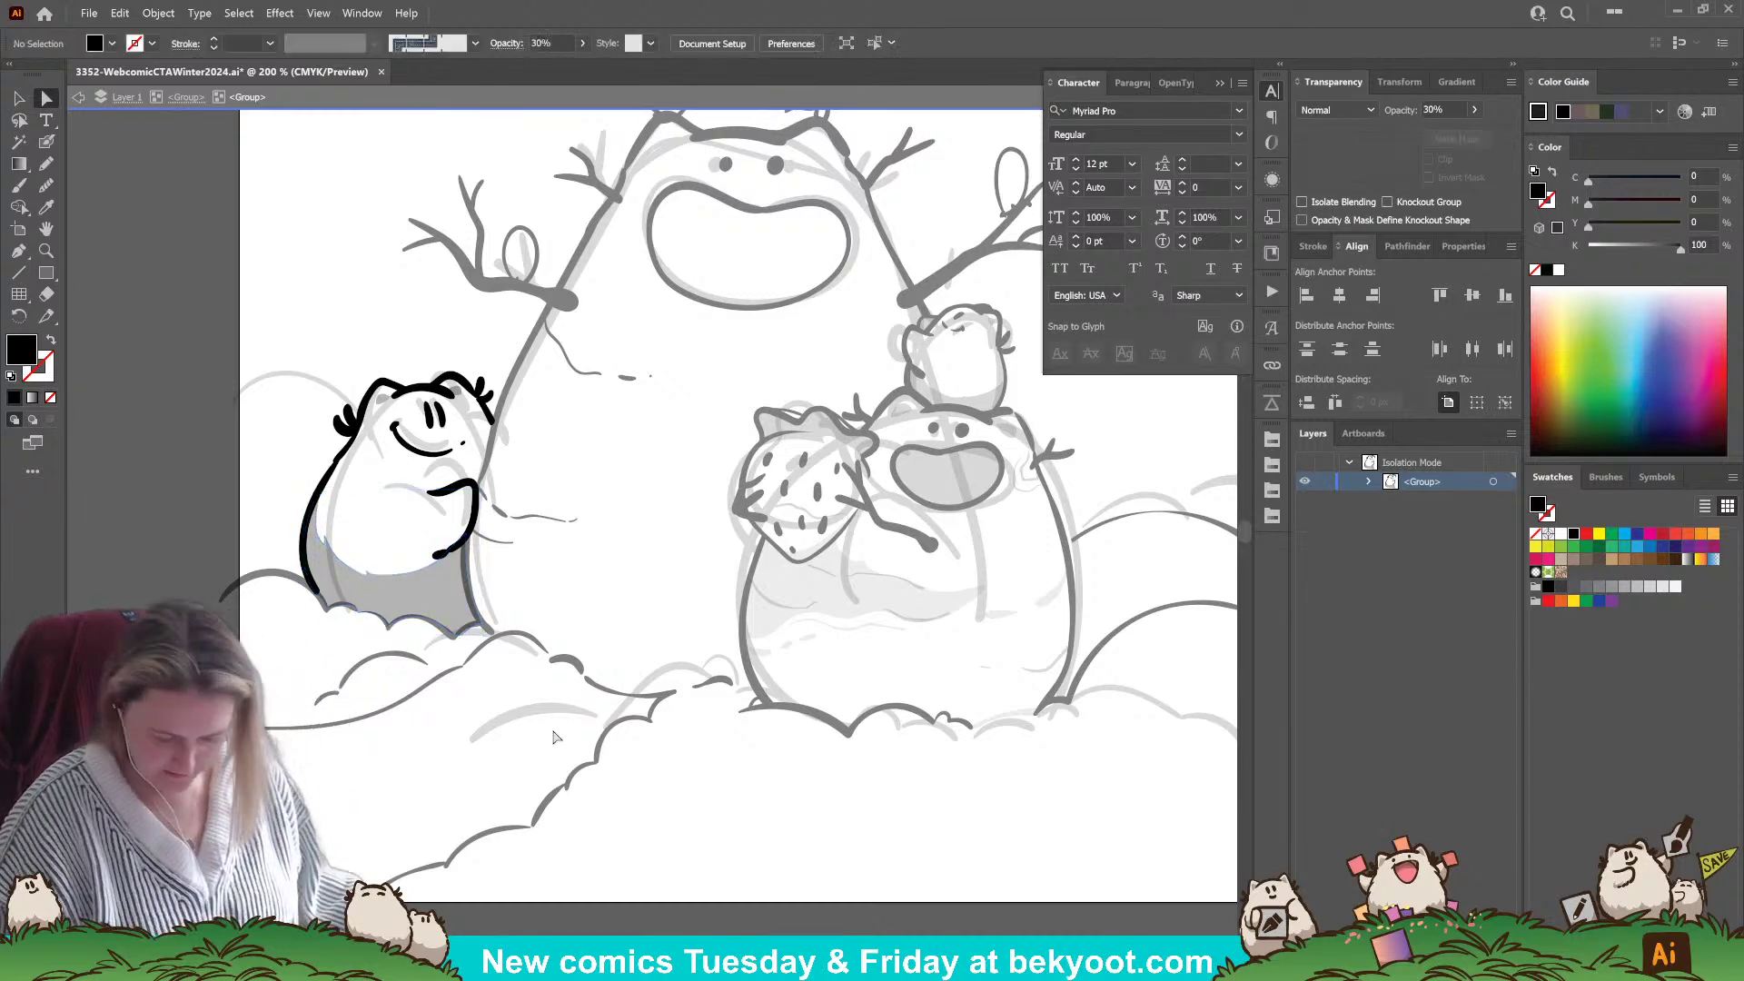
pyautogui.click(457, 600)
pyautogui.click(454, 635)
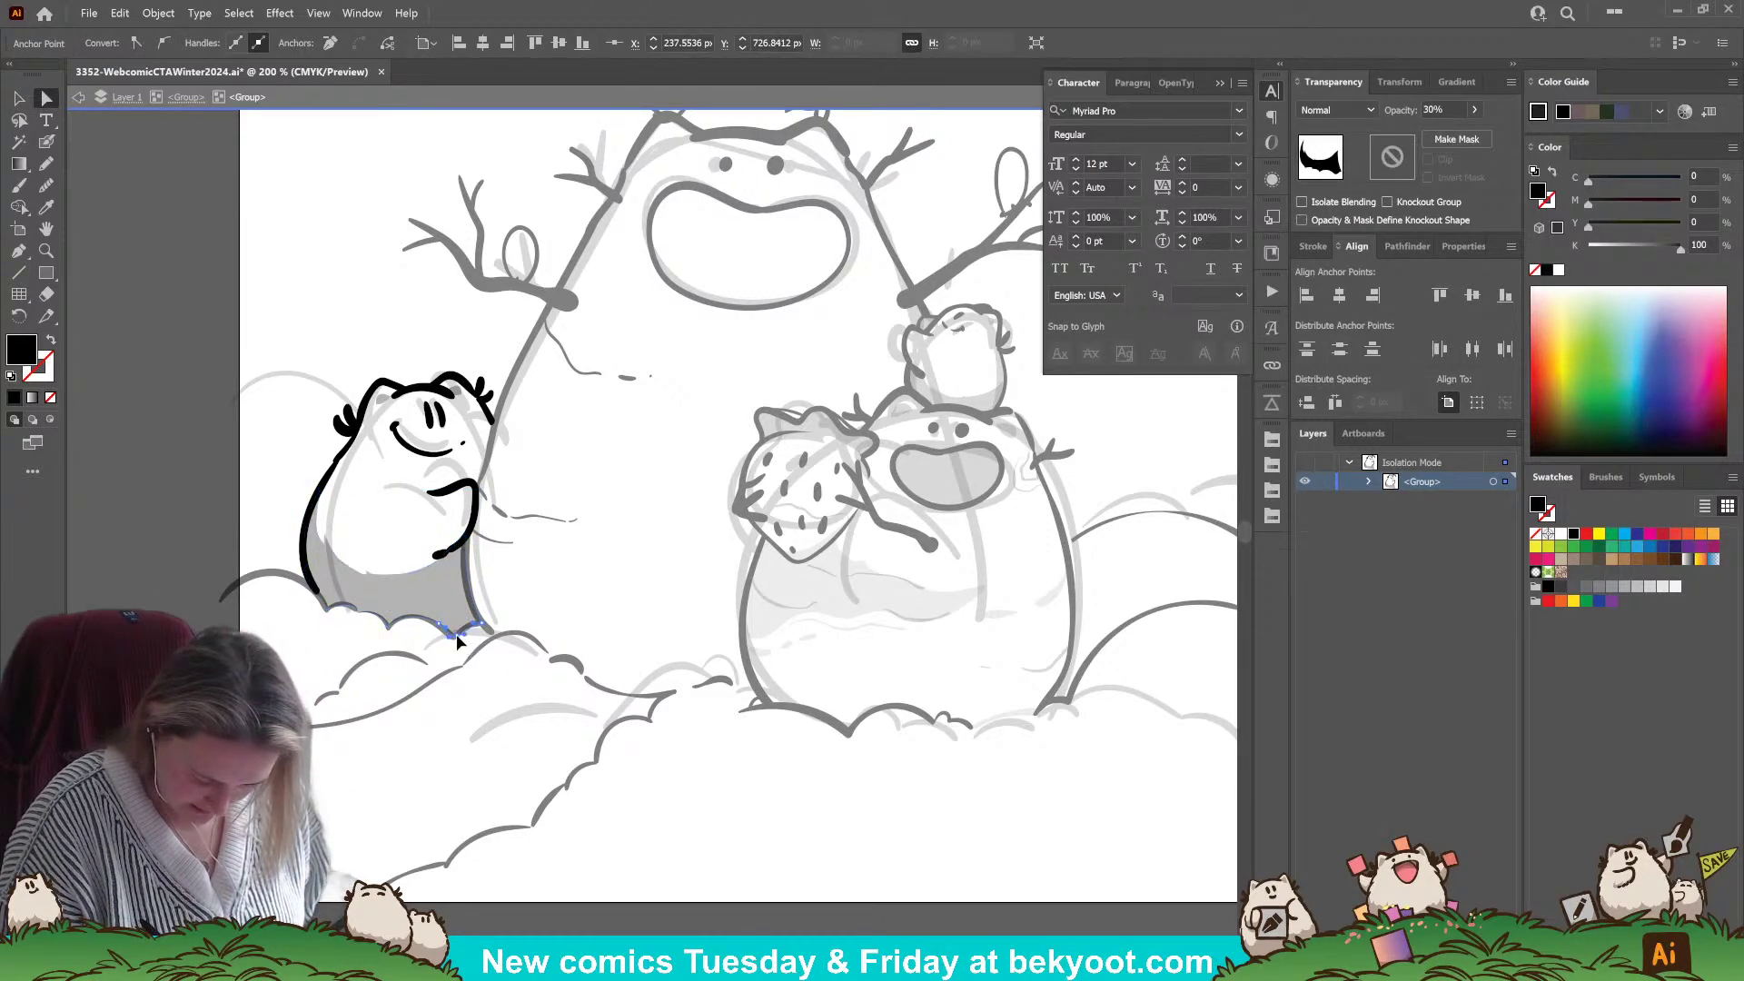
pyautogui.click(454, 635)
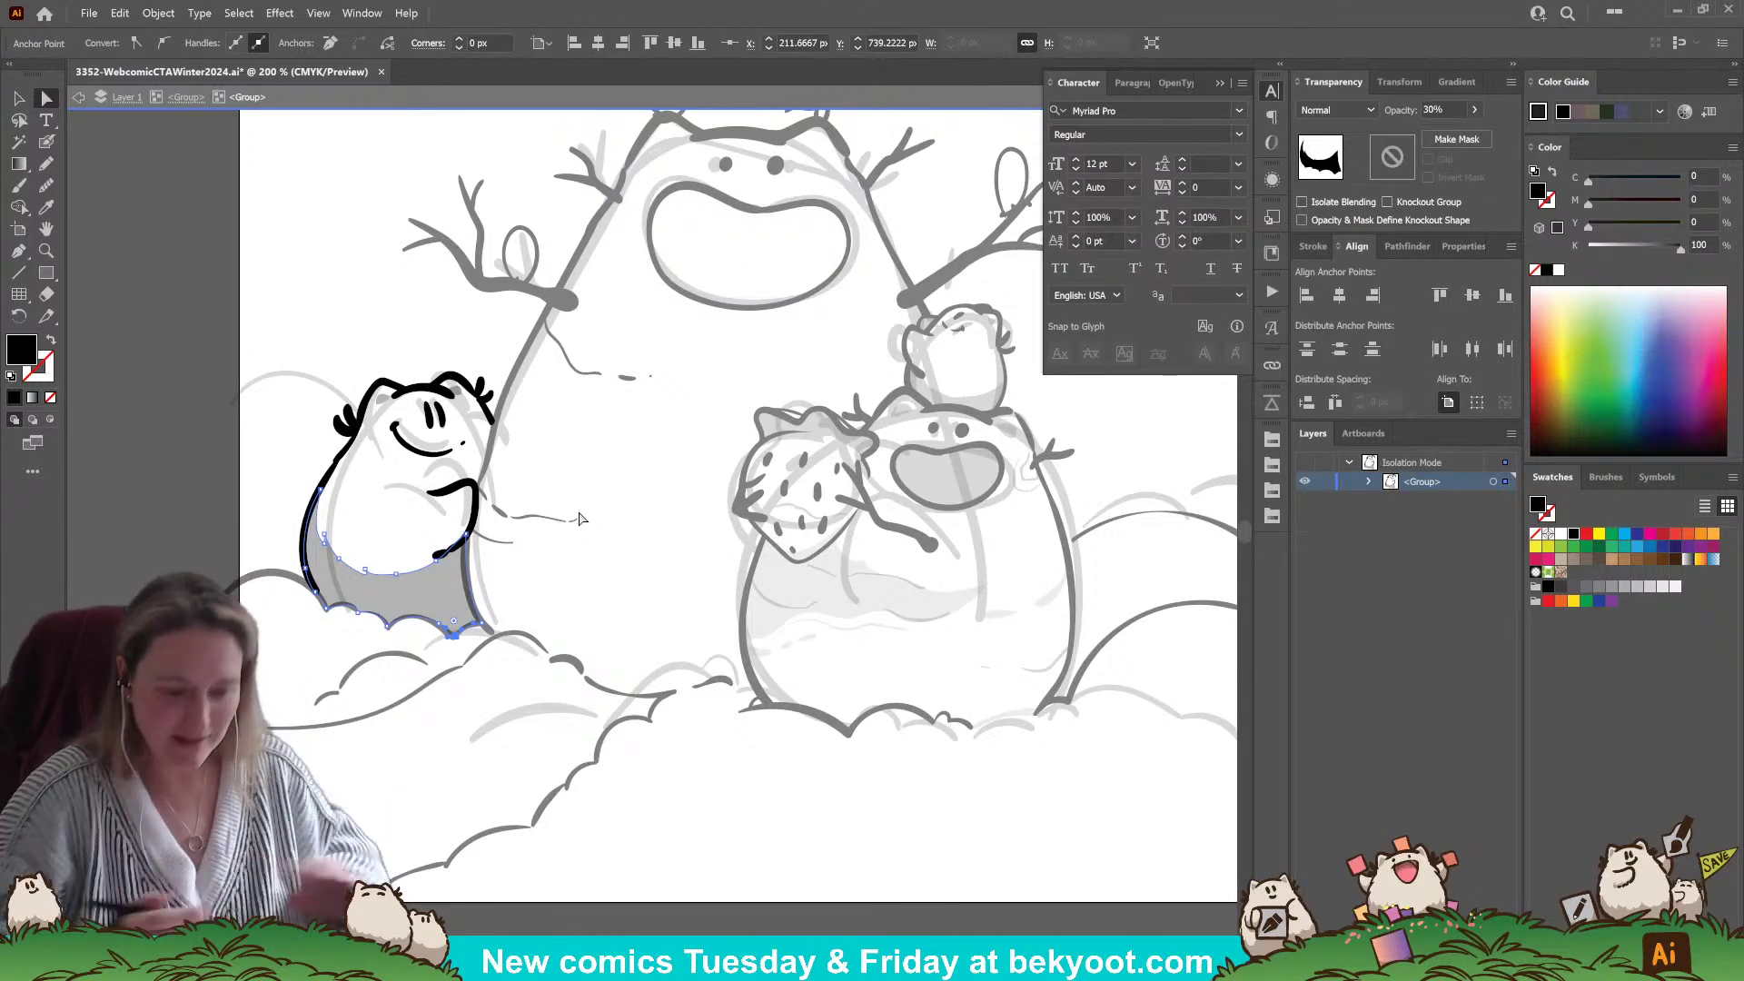
# - Add a small shading stroke beside the hugging creature's raised arm
pyautogui.click(51, 168)
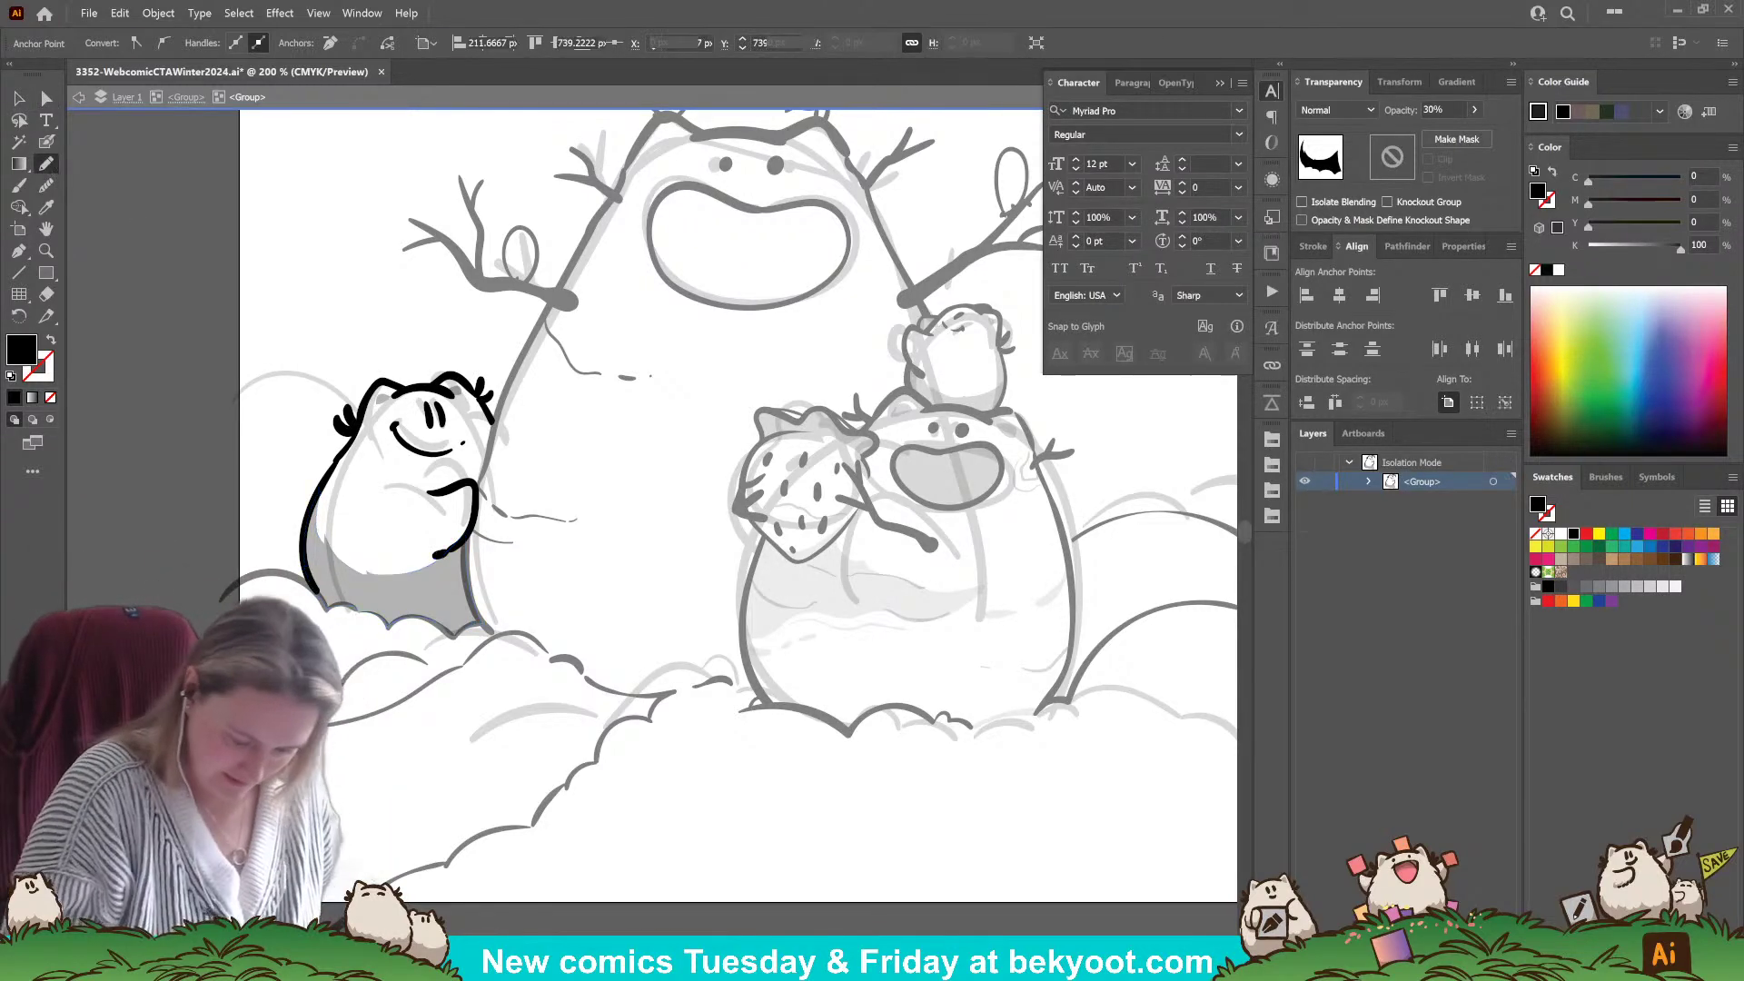
pyautogui.hotkey('ctrl', 'shift', 'a')
pyautogui.scroll(-1, 470, 470)
pyautogui.moveTo(470, 469)
pyautogui.mouseDown()
pyautogui.moveTo(490, 424)
pyautogui.moveTo(468, 477)
pyautogui.mouseUp()
pyautogui.hotkey('ctrl', 'shift', 'a')
# - Leave the isolated groups completely and save the illustration
pyautogui.moveTo(641, 779); pyautogui.dragTo(412, 789)
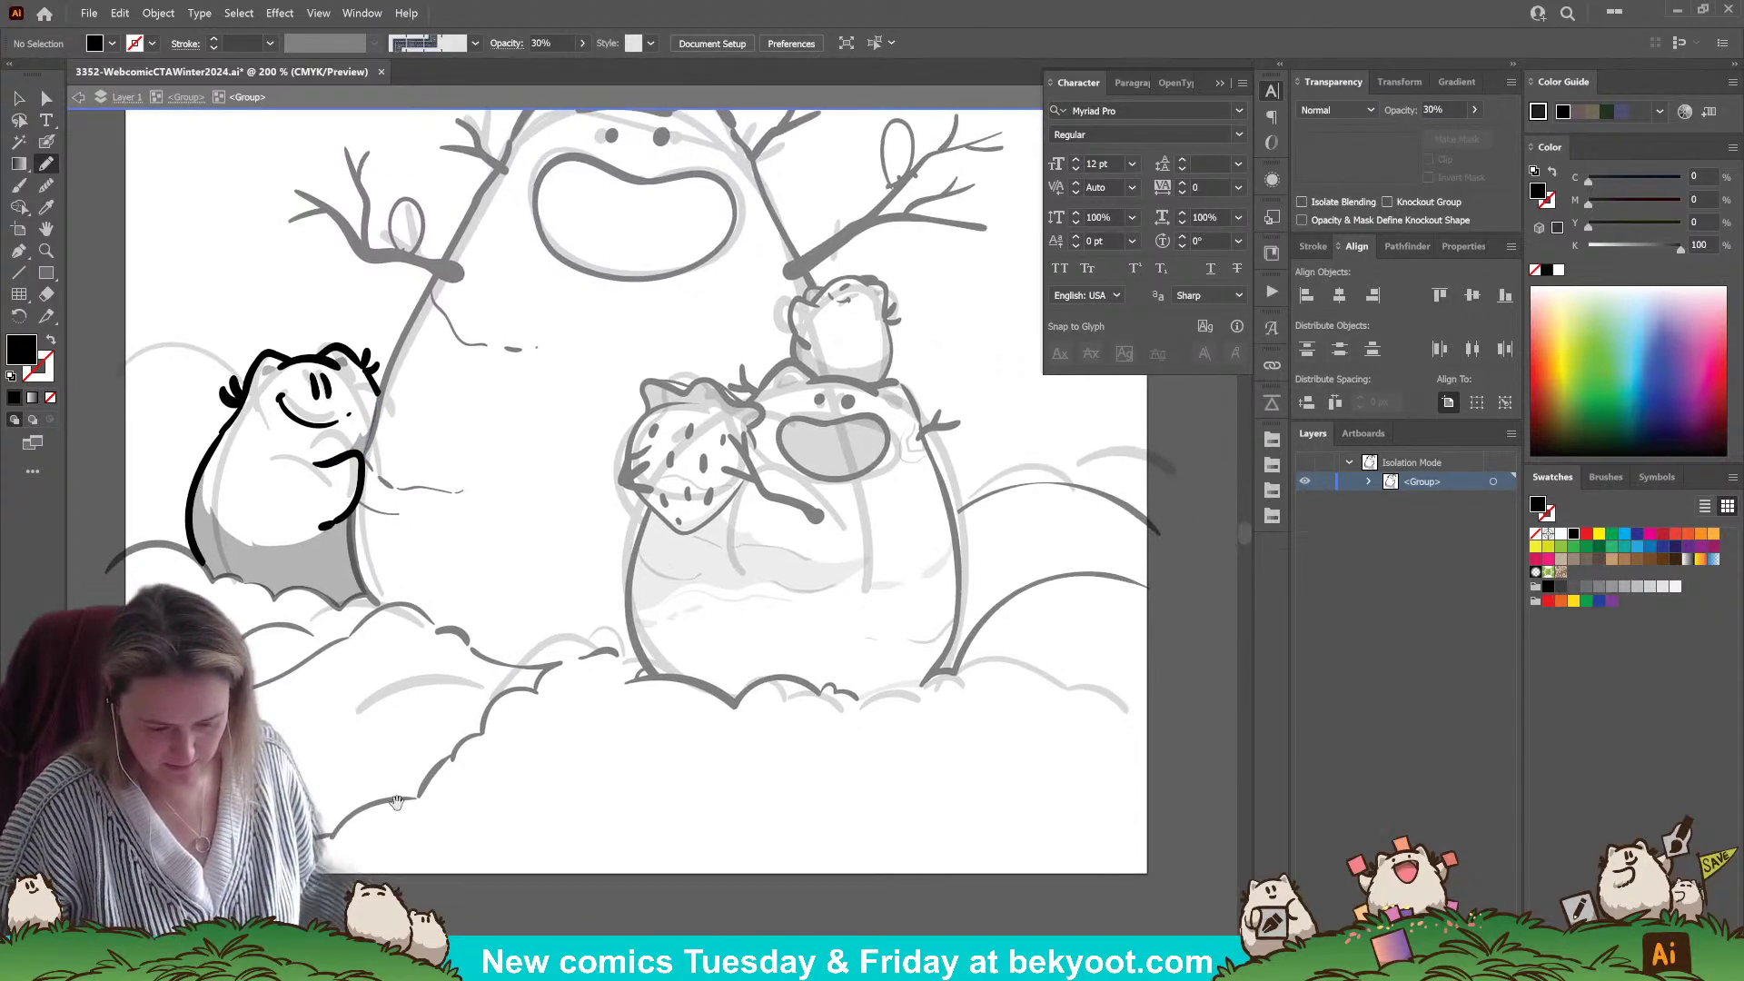
pyautogui.click(193, 98)
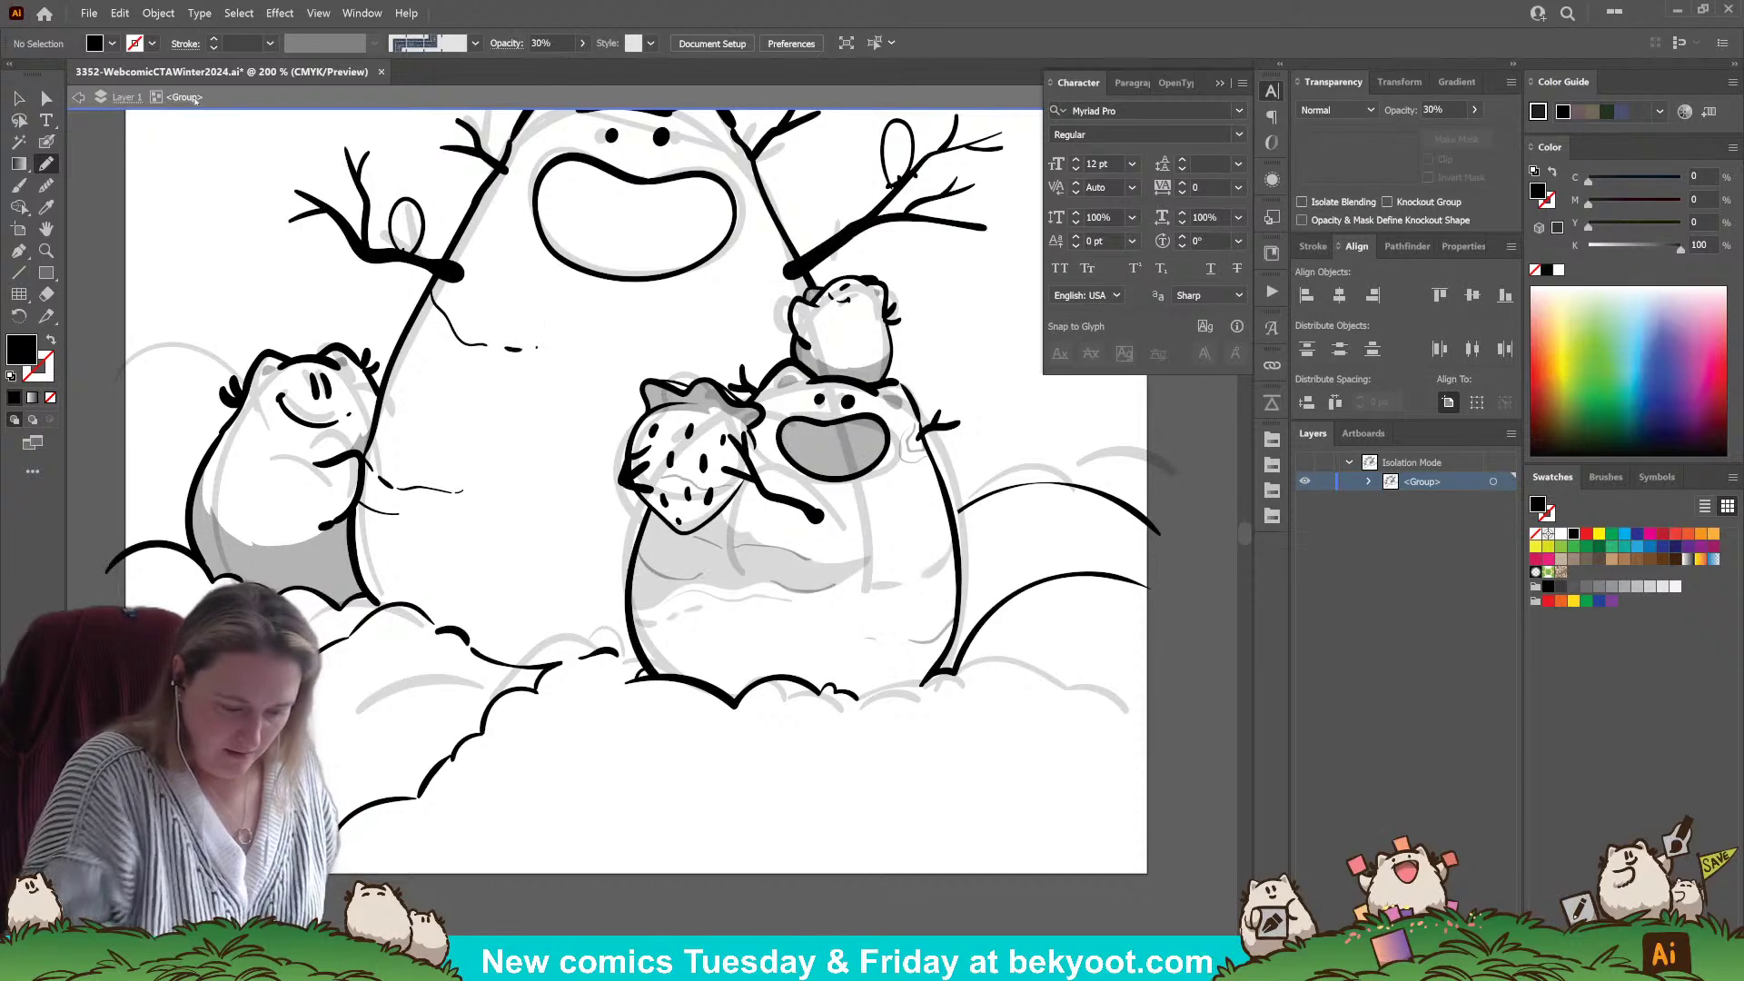
pyautogui.scroll(5, 601, 817)
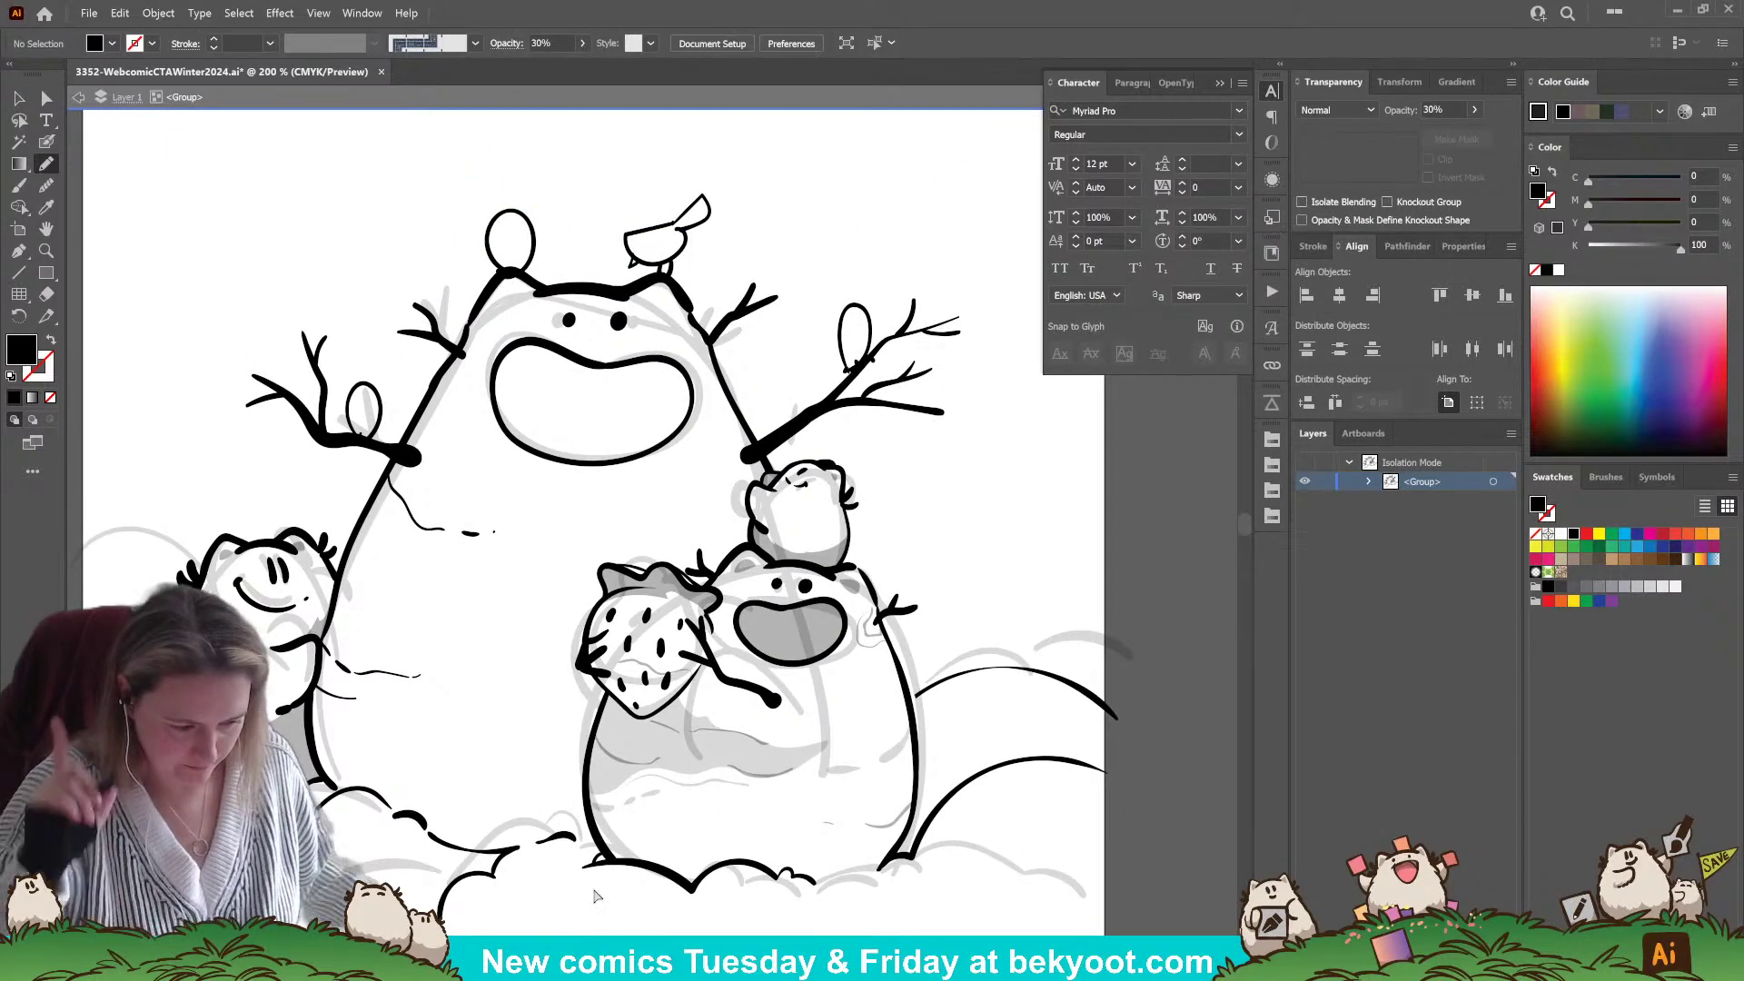
pyautogui.press('Escape')
pyautogui.hotkey('ctrl', 's')
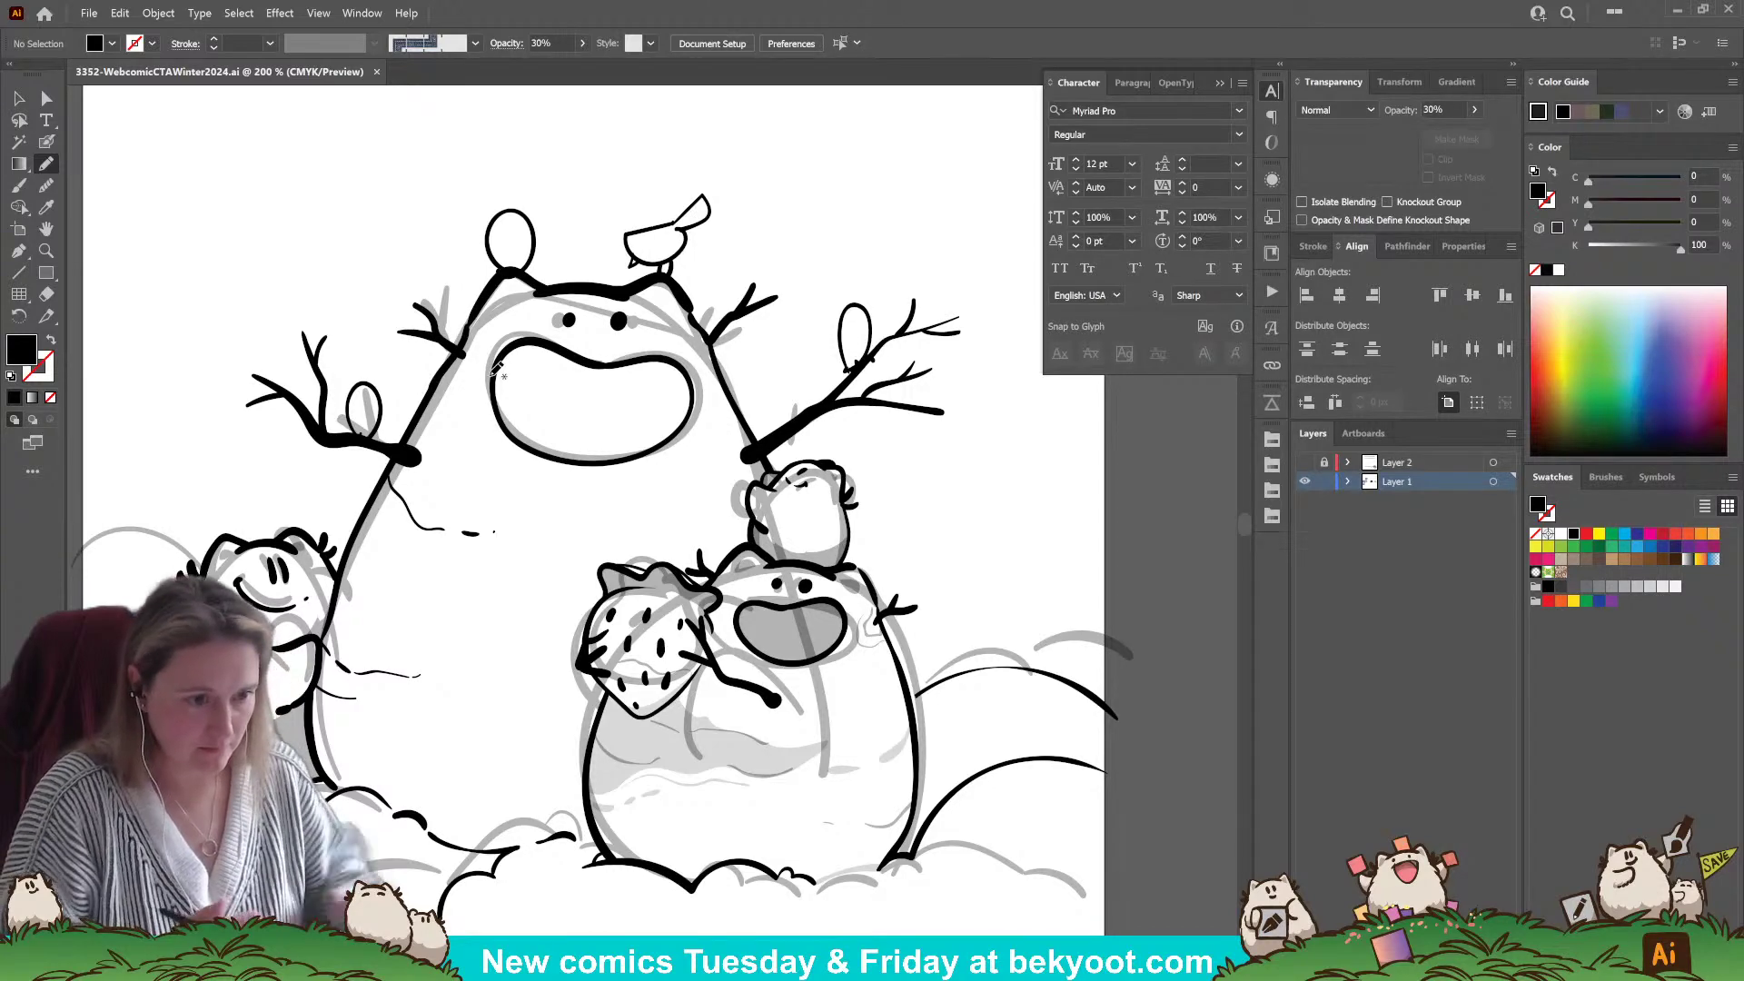
# - Isolate the linework group and select the pieces of the right-arm perched oval, followed by those of the side-facing bird
pyautogui.click(19, 98)
pyautogui.click(826, 409)
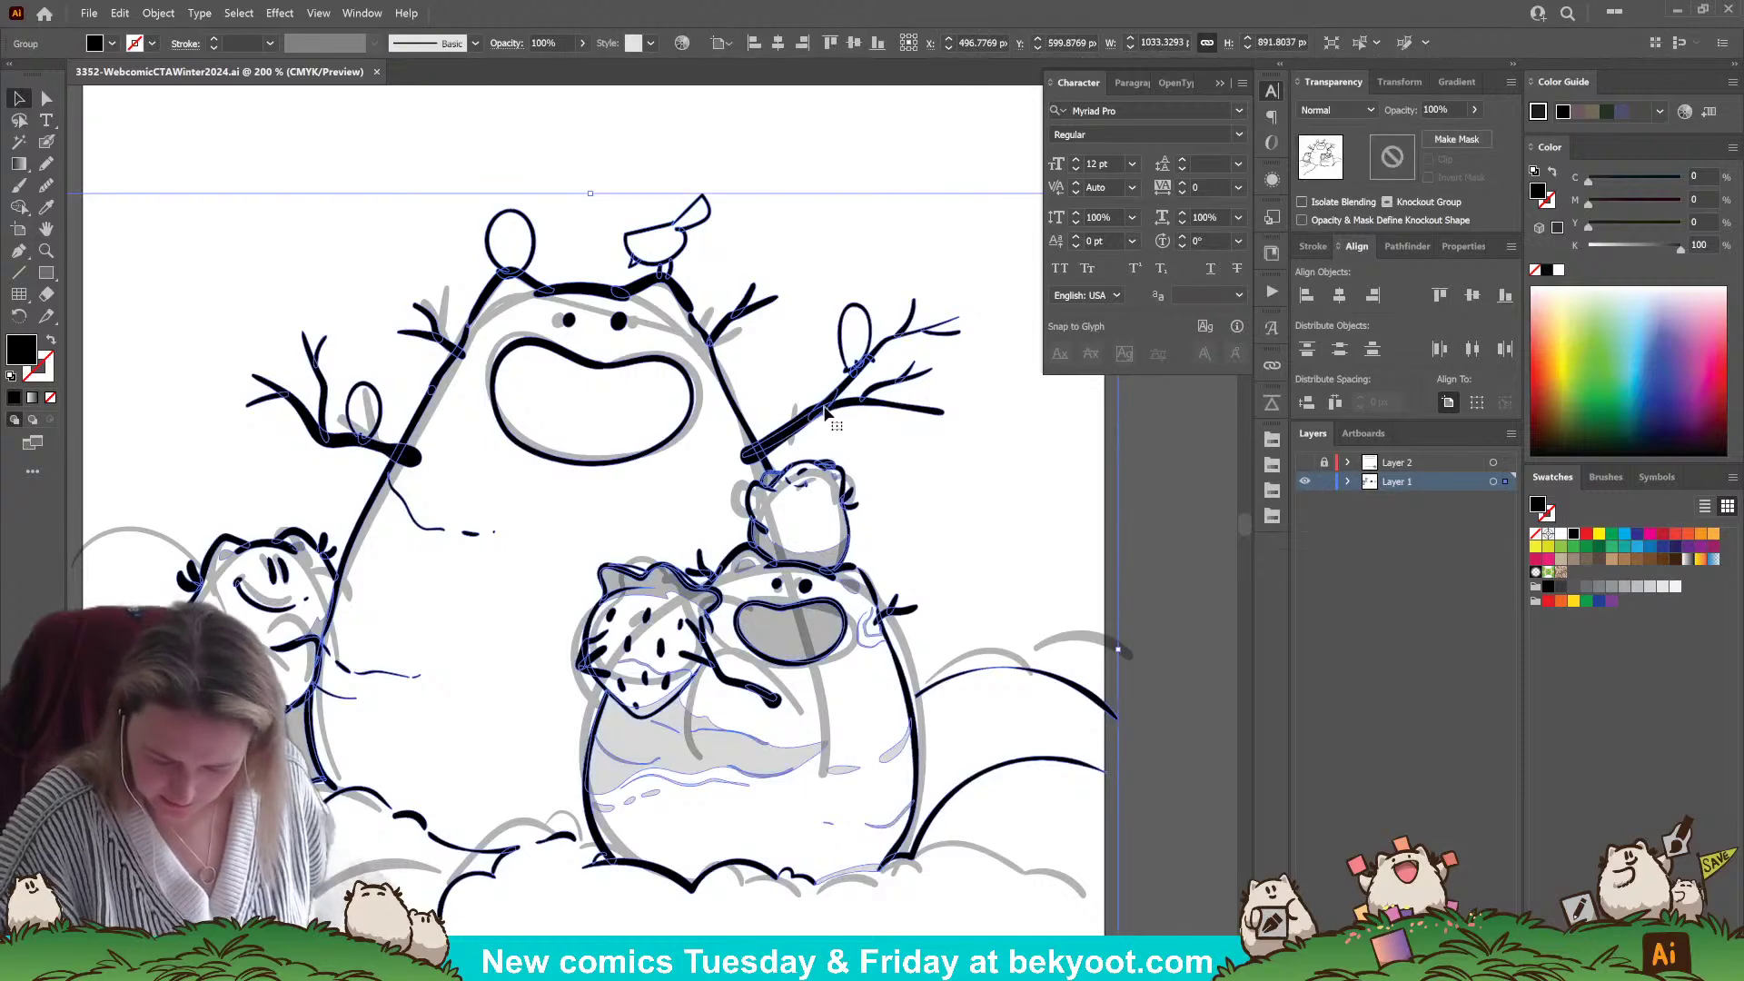
pyautogui.doubleClick(827, 409)
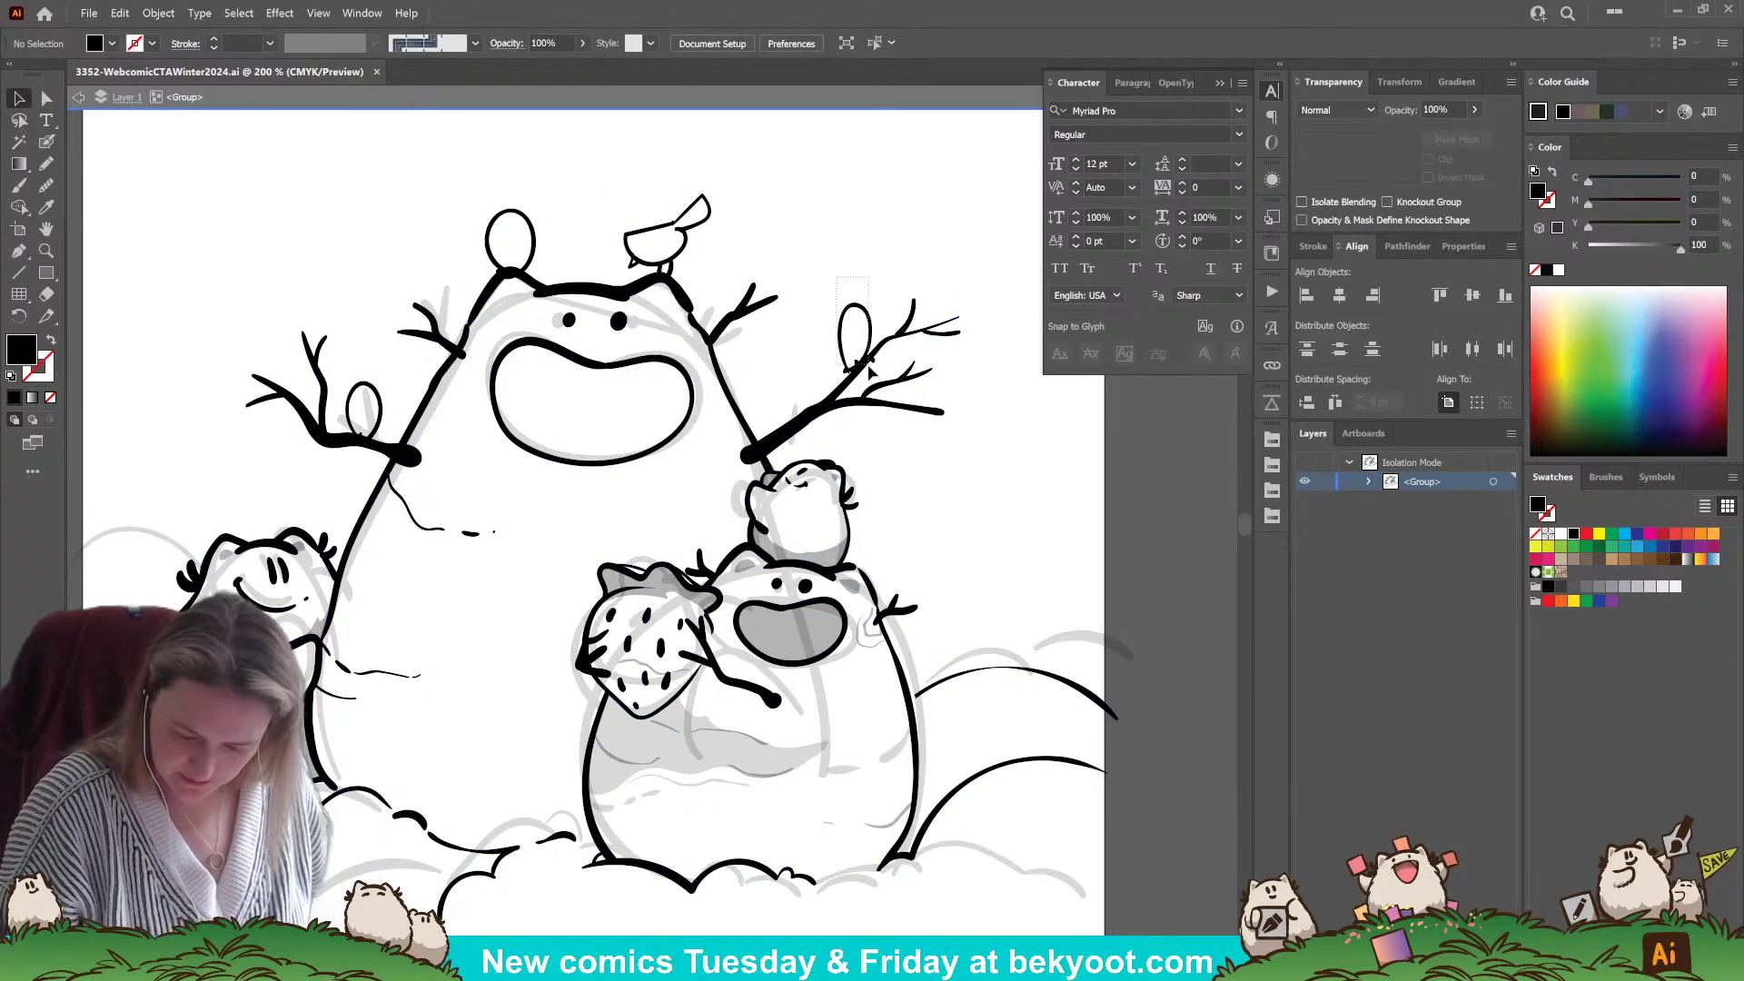
pyautogui.moveTo(869, 368); pyautogui.dragTo(883, 385)
pyautogui.keyDown('shift'); pyautogui.click(893, 353); pyautogui.keyUp('shift')
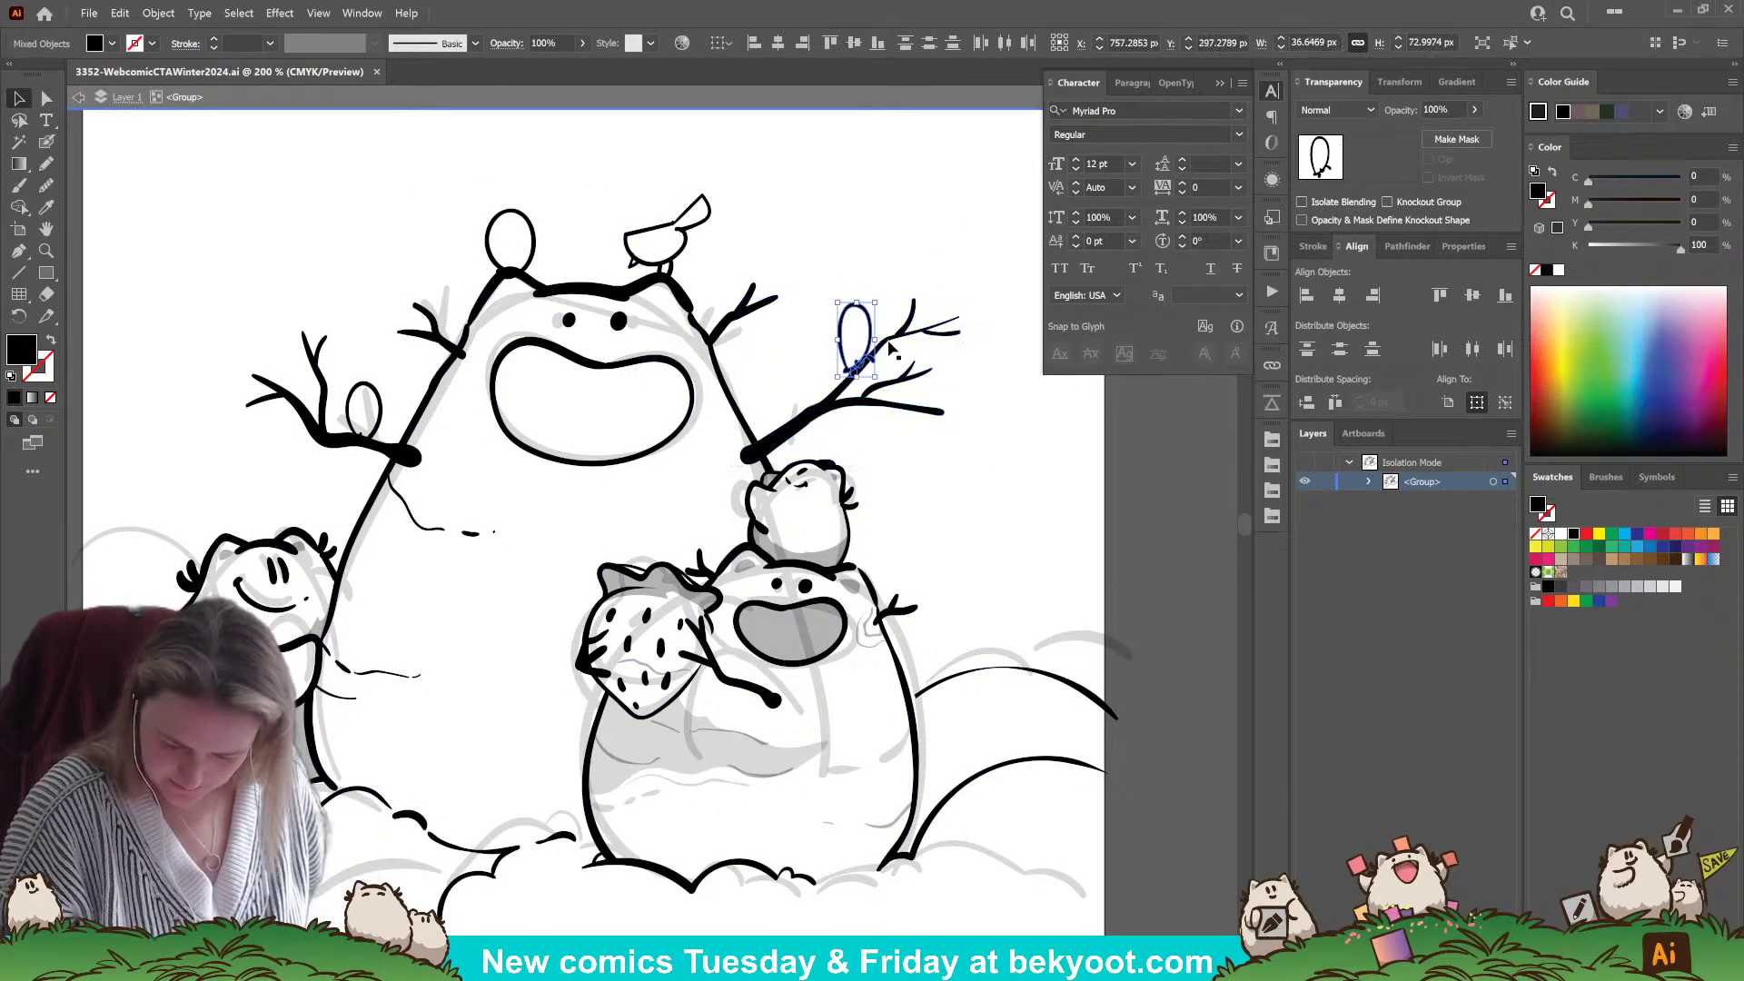
pyautogui.click(894, 354)
pyautogui.moveTo(692, 232); pyautogui.dragTo(705, 265)
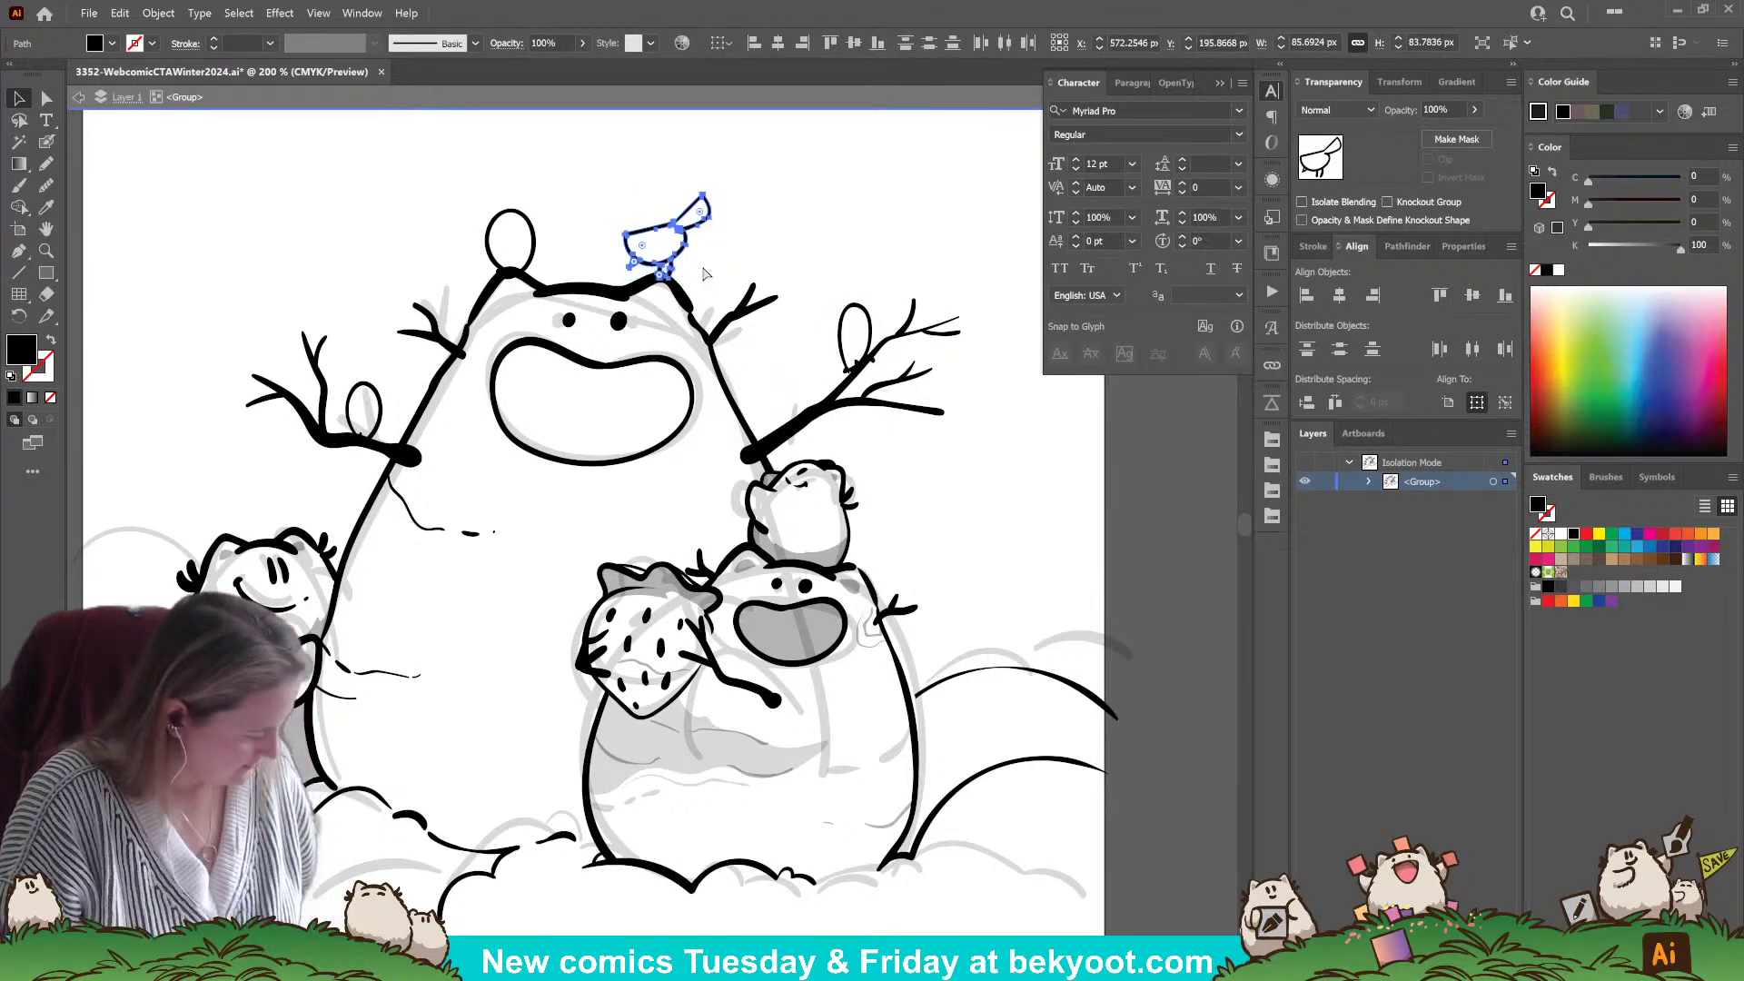
pyautogui.click(749, 238)
# - Group the four perched bird sketches on the giant creature's ears and branch arms and set their opacity to 30%
pyautogui.click(497, 225)
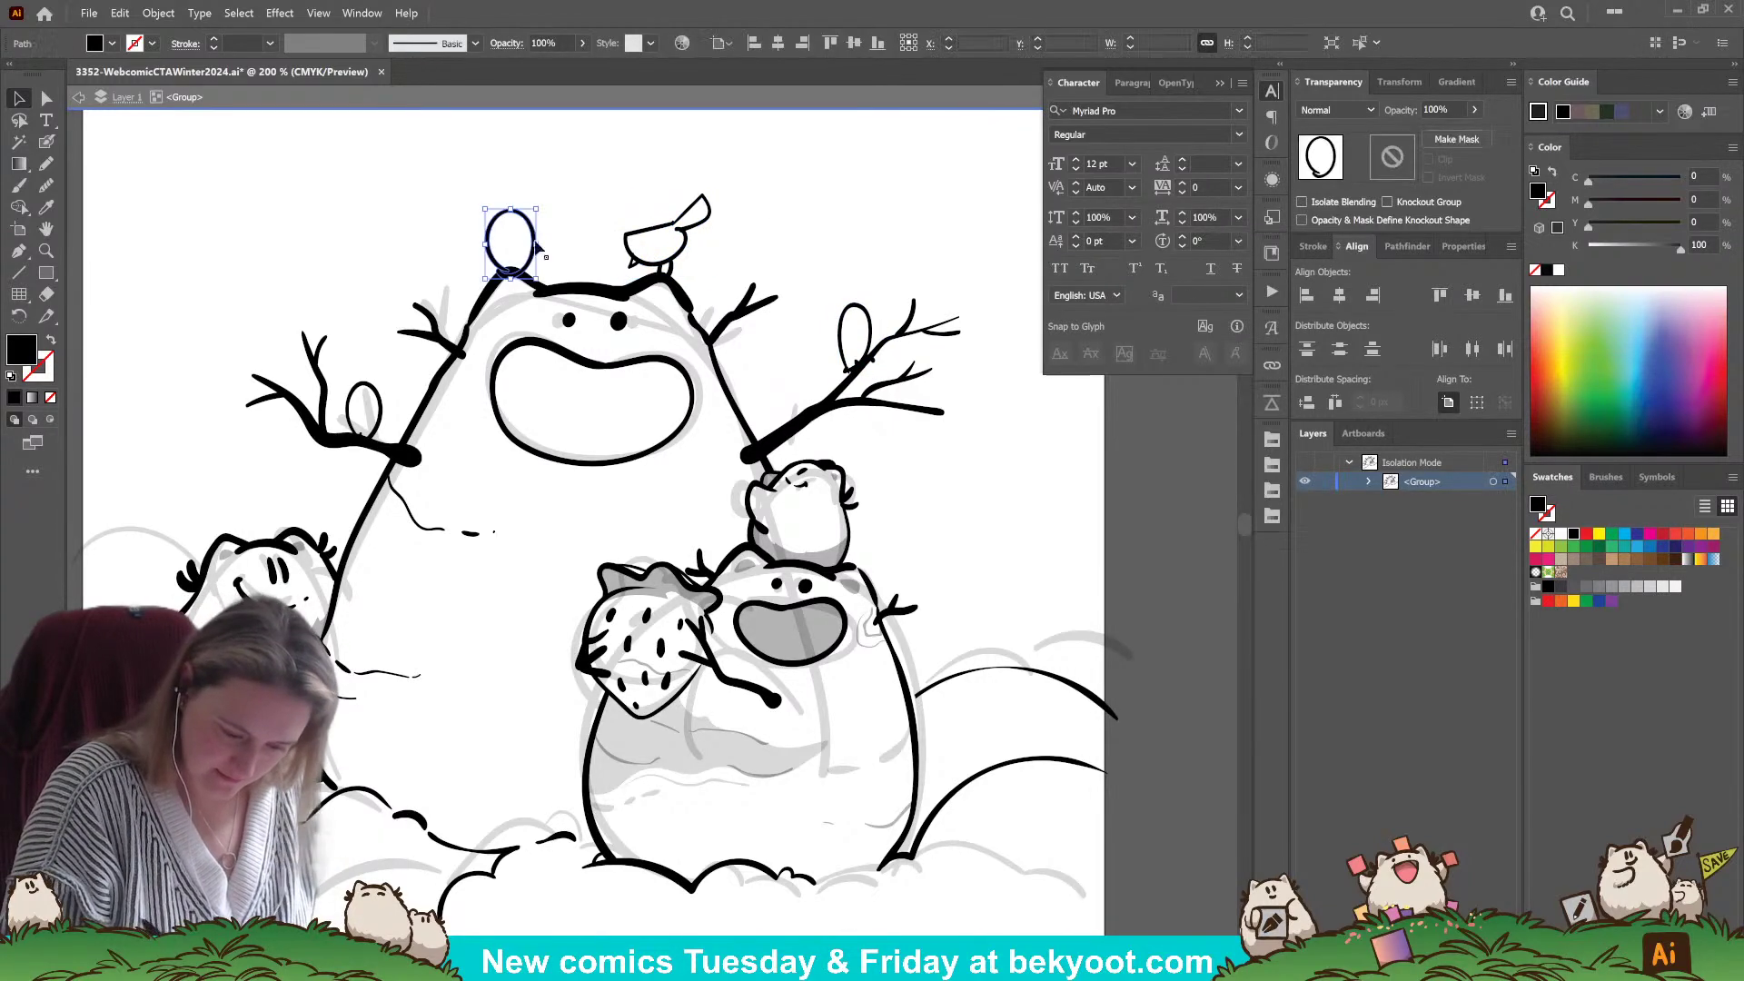
pyautogui.keyDown('shift'); pyautogui.click(371, 406); pyautogui.keyUp('shift')
pyautogui.keyDown('shift'); pyautogui.click(686, 256); pyautogui.keyUp('shift')
pyautogui.keyDown('shift'); pyautogui.click(871, 314); pyautogui.keyUp('shift')
pyautogui.hotkey('ctrl', 'g')
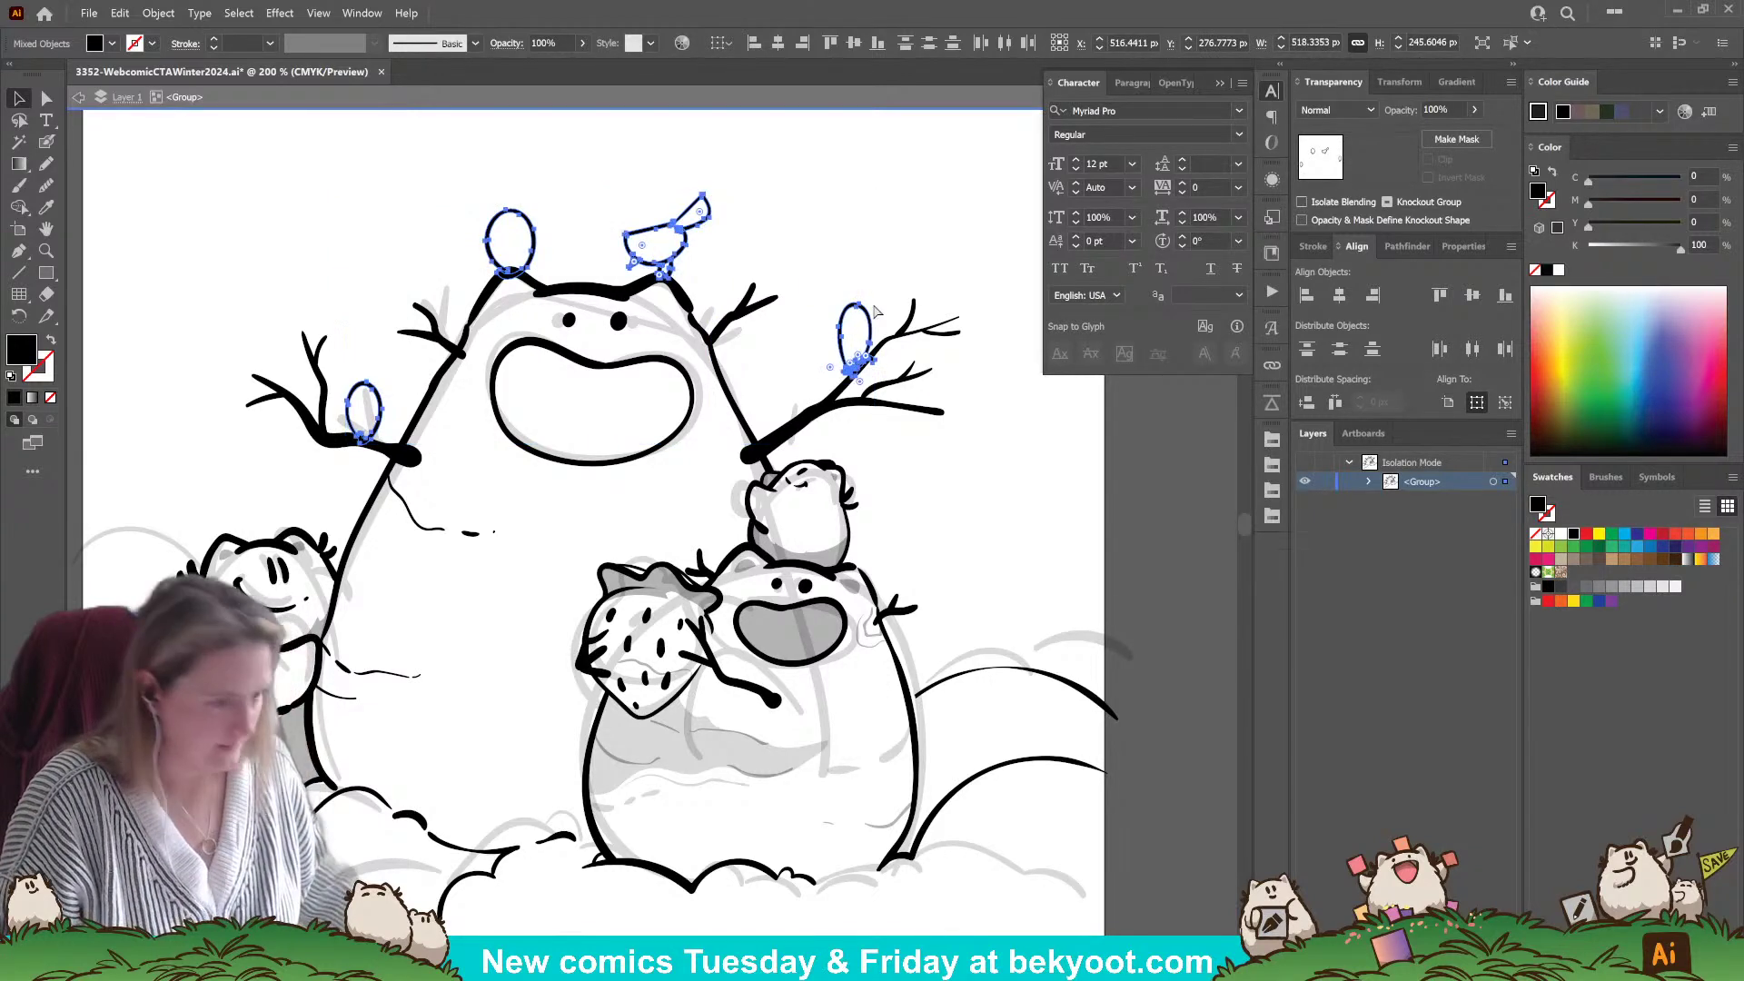
pyautogui.click(1450, 109)
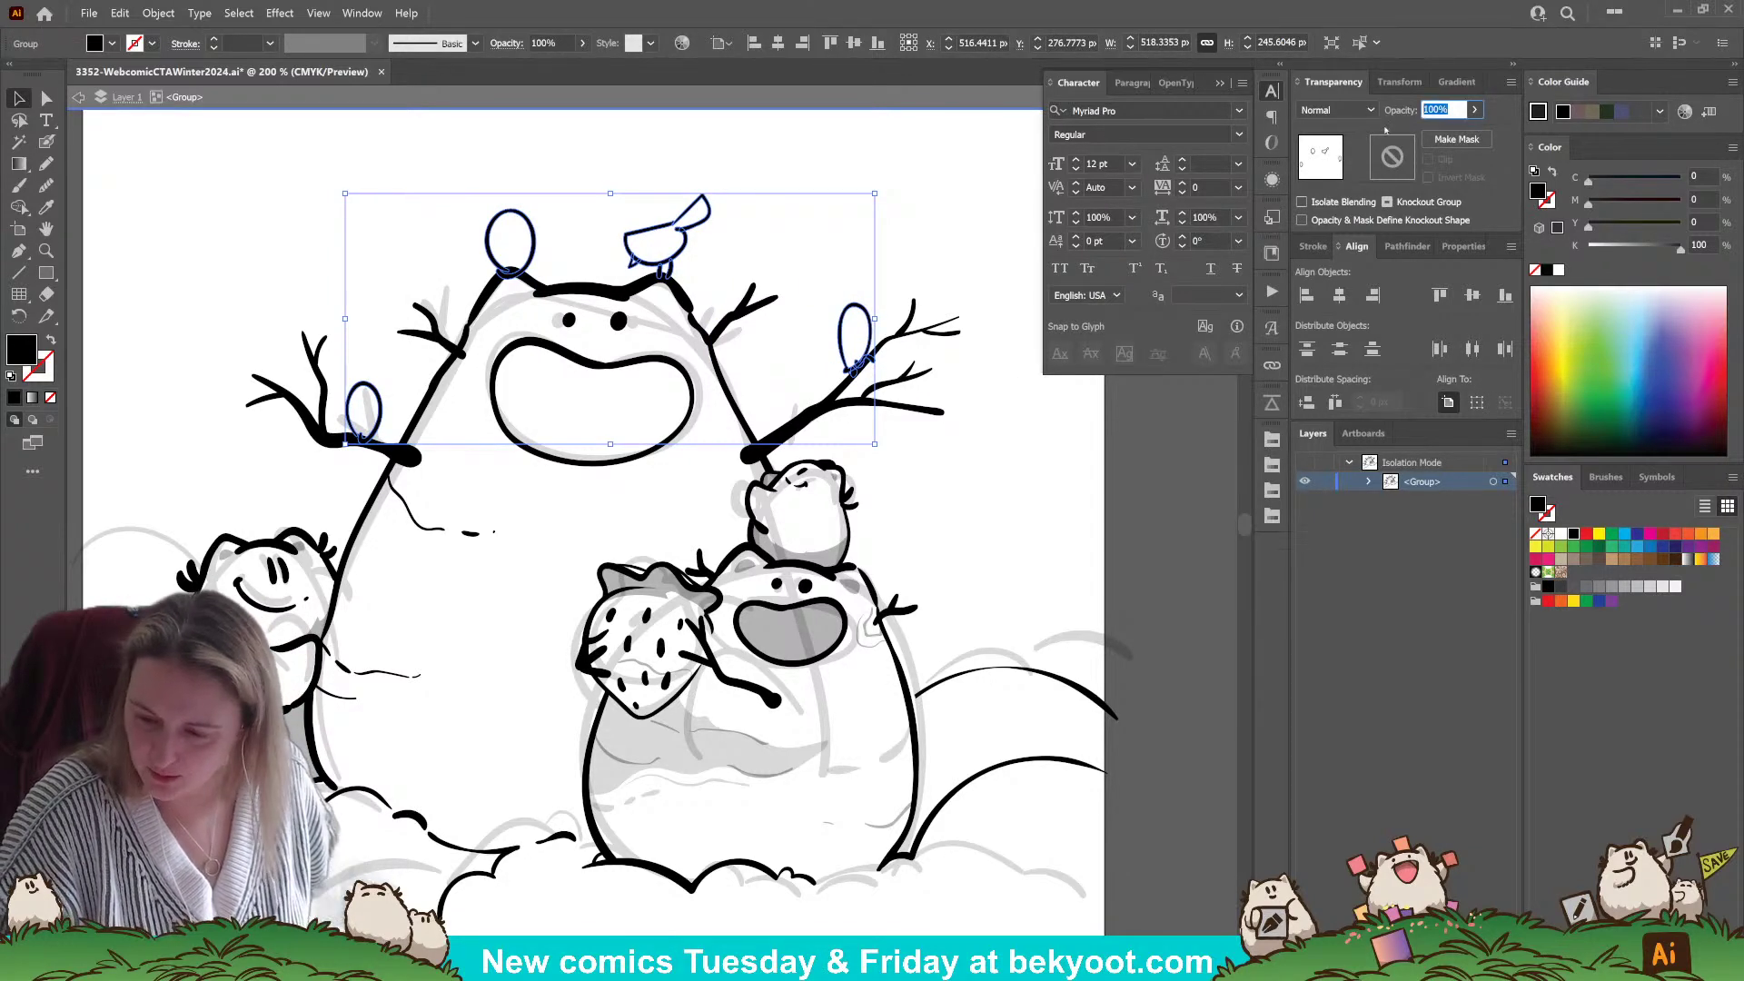
pyautogui.write('30')
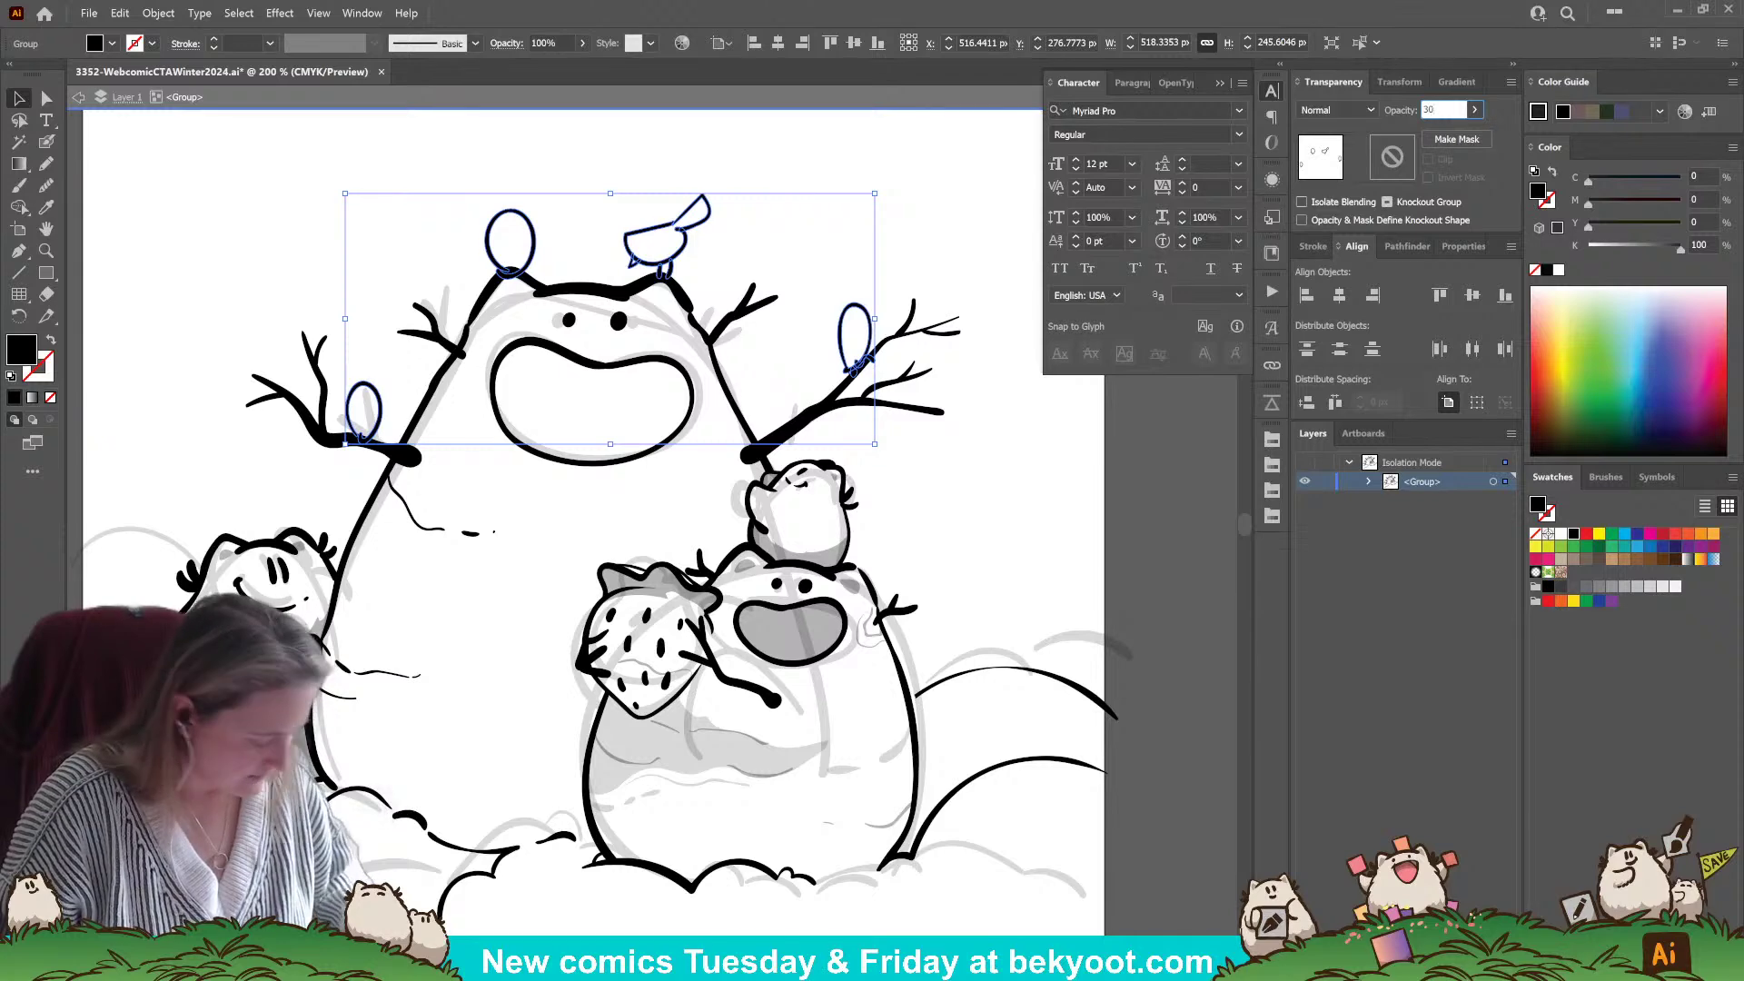
pyautogui.press('Return')
pyautogui.hotkey('ctrl', 'shift', 'a')
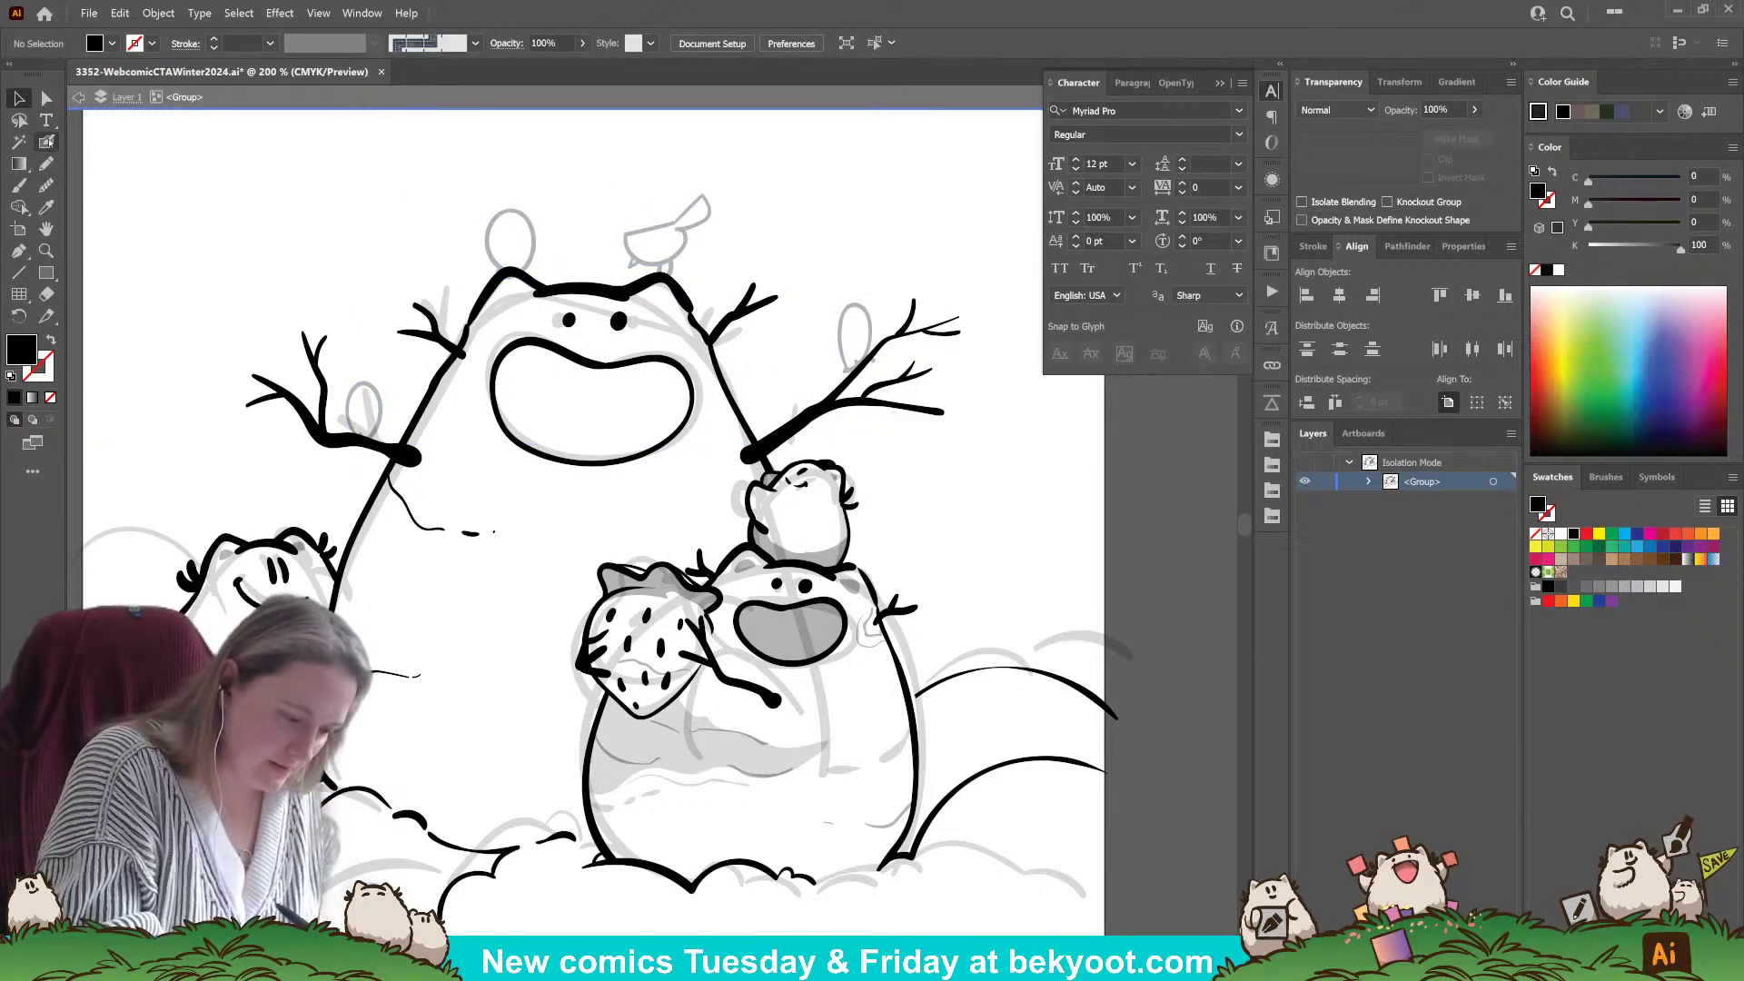
# - Ink the rounded body outline of the side-facing bird over its sketch on the giant creature's right ear with the Blob Brush
pyautogui.click(47, 141)
pyautogui.moveTo(770, 305)
pyautogui.mouseDown()
pyautogui.moveTo(700, 276)
pyautogui.moveTo(740, 282)
pyautogui.mouseUp()
pyautogui.scroll(2, 546, 227)
pyautogui.keyDown('ctrl'); pyautogui.click(854, 416); pyautogui.keyUp('ctrl')
pyautogui.keyDown('ctrl'); pyautogui.click(844, 292); pyautogui.keyUp('ctrl')
pyautogui.moveTo(845, 292); pyautogui.dragTo(833, 310)
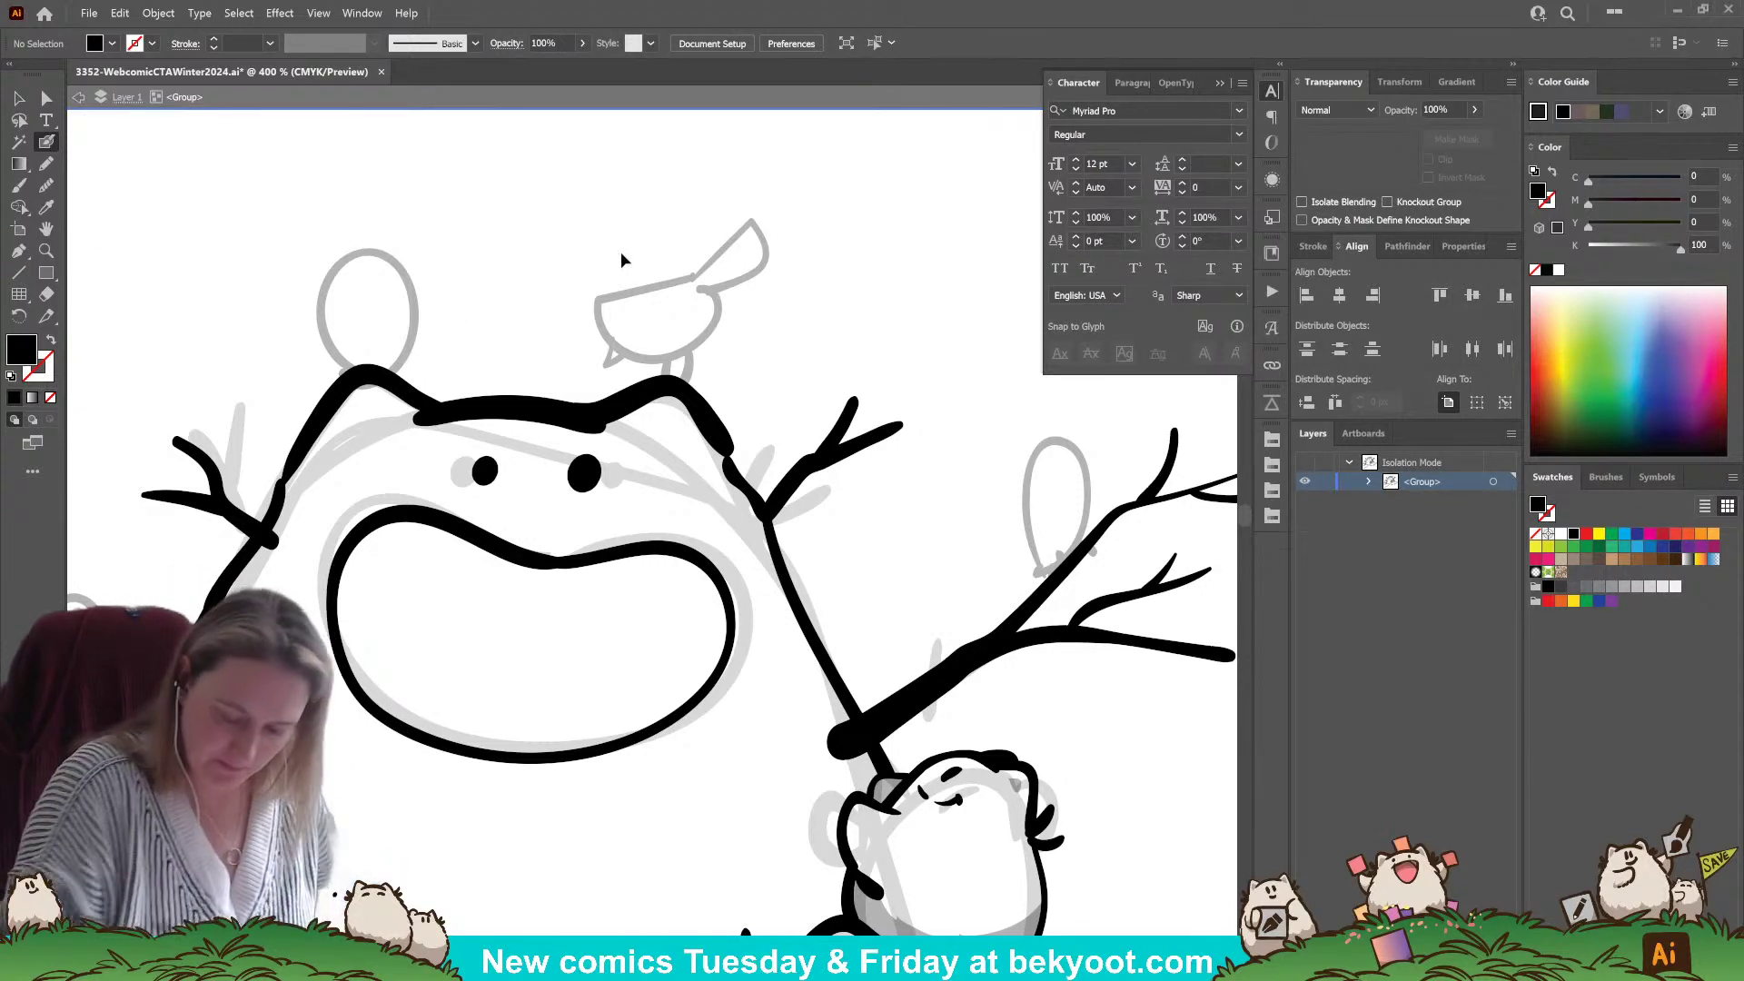
pyautogui.moveTo(742, 367); pyautogui.dragTo(766, 335)
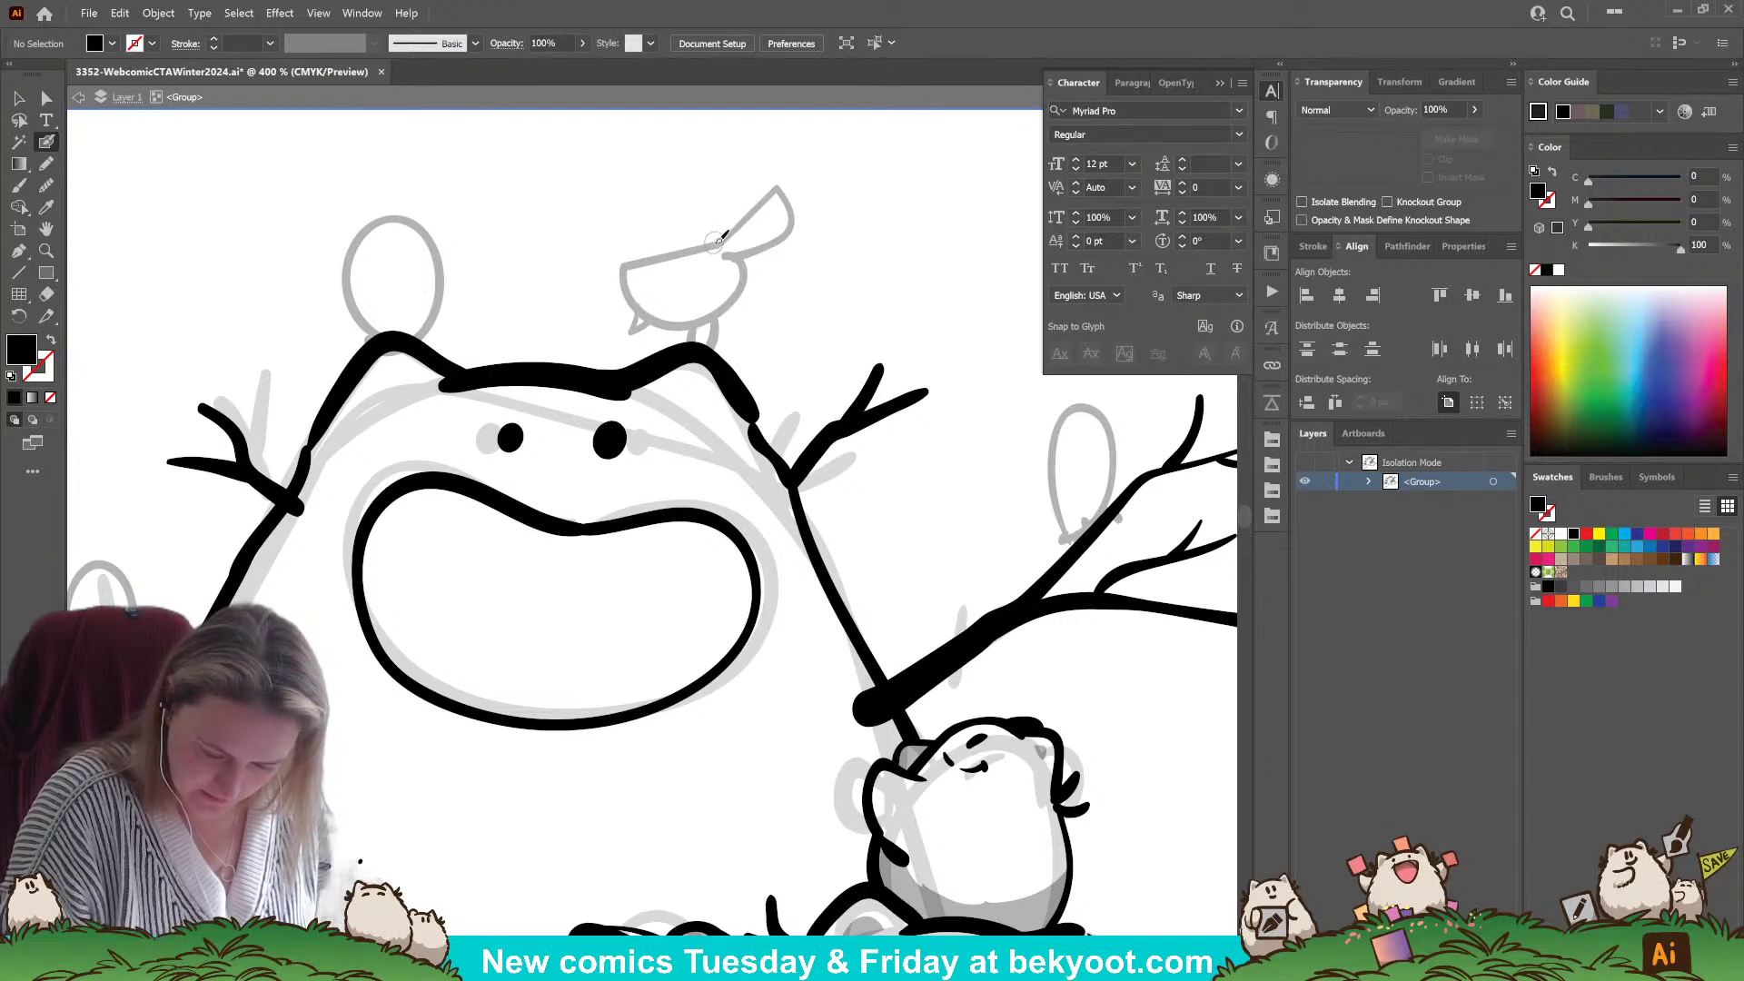
pyautogui.moveTo(623, 265)
pyautogui.mouseDown()
pyautogui.moveTo(699, 319)
pyautogui.moveTo(754, 257)
pyautogui.moveTo(647, 257)
pyautogui.moveTo(638, 286)
pyautogui.moveTo(684, 320)
pyautogui.moveTo(746, 300)
pyautogui.moveTo(763, 257)
pyautogui.moveTo(725, 243)
pyautogui.mouseUp()
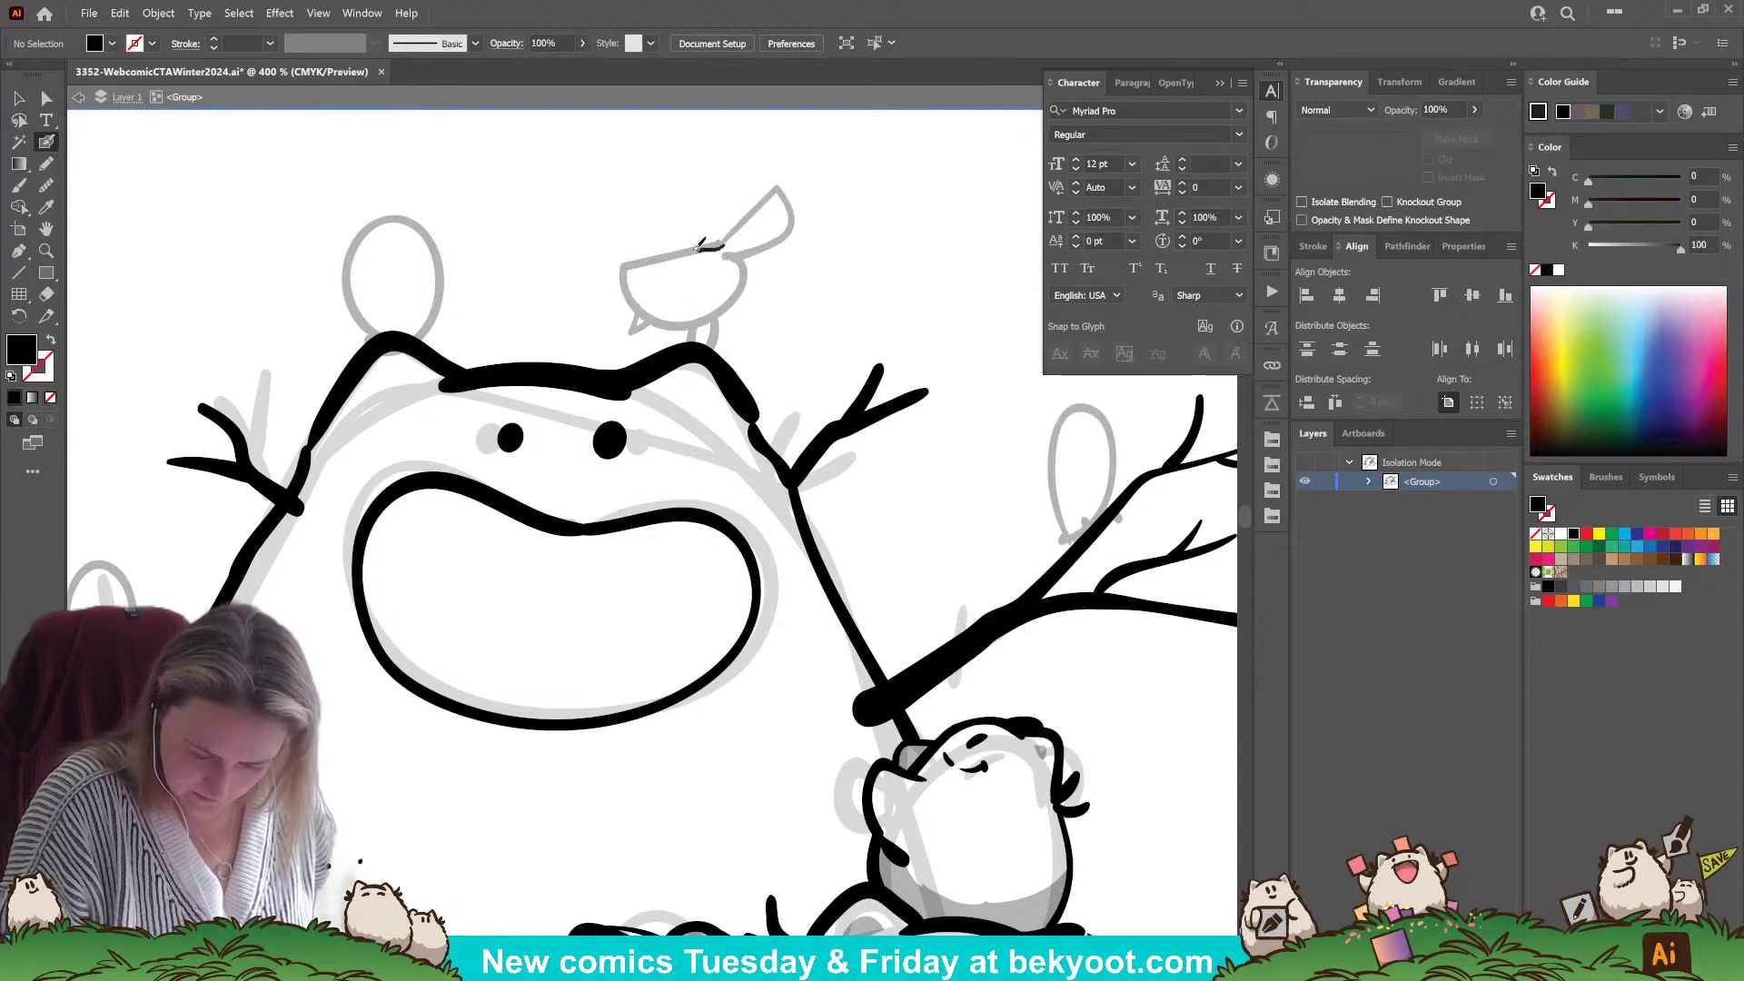
pyautogui.moveTo(637, 286)
pyautogui.mouseDown()
pyautogui.moveTo(660, 315)
pyautogui.moveTo(724, 309)
pyautogui.mouseUp()
pyautogui.moveTo(746, 248); pyautogui.dragTo(738, 243)
# - Ink the side-facing bird's pointed beak, dot eye, wing, tail feathers and two thin legs
pyautogui.hotkey('shift', 'x')
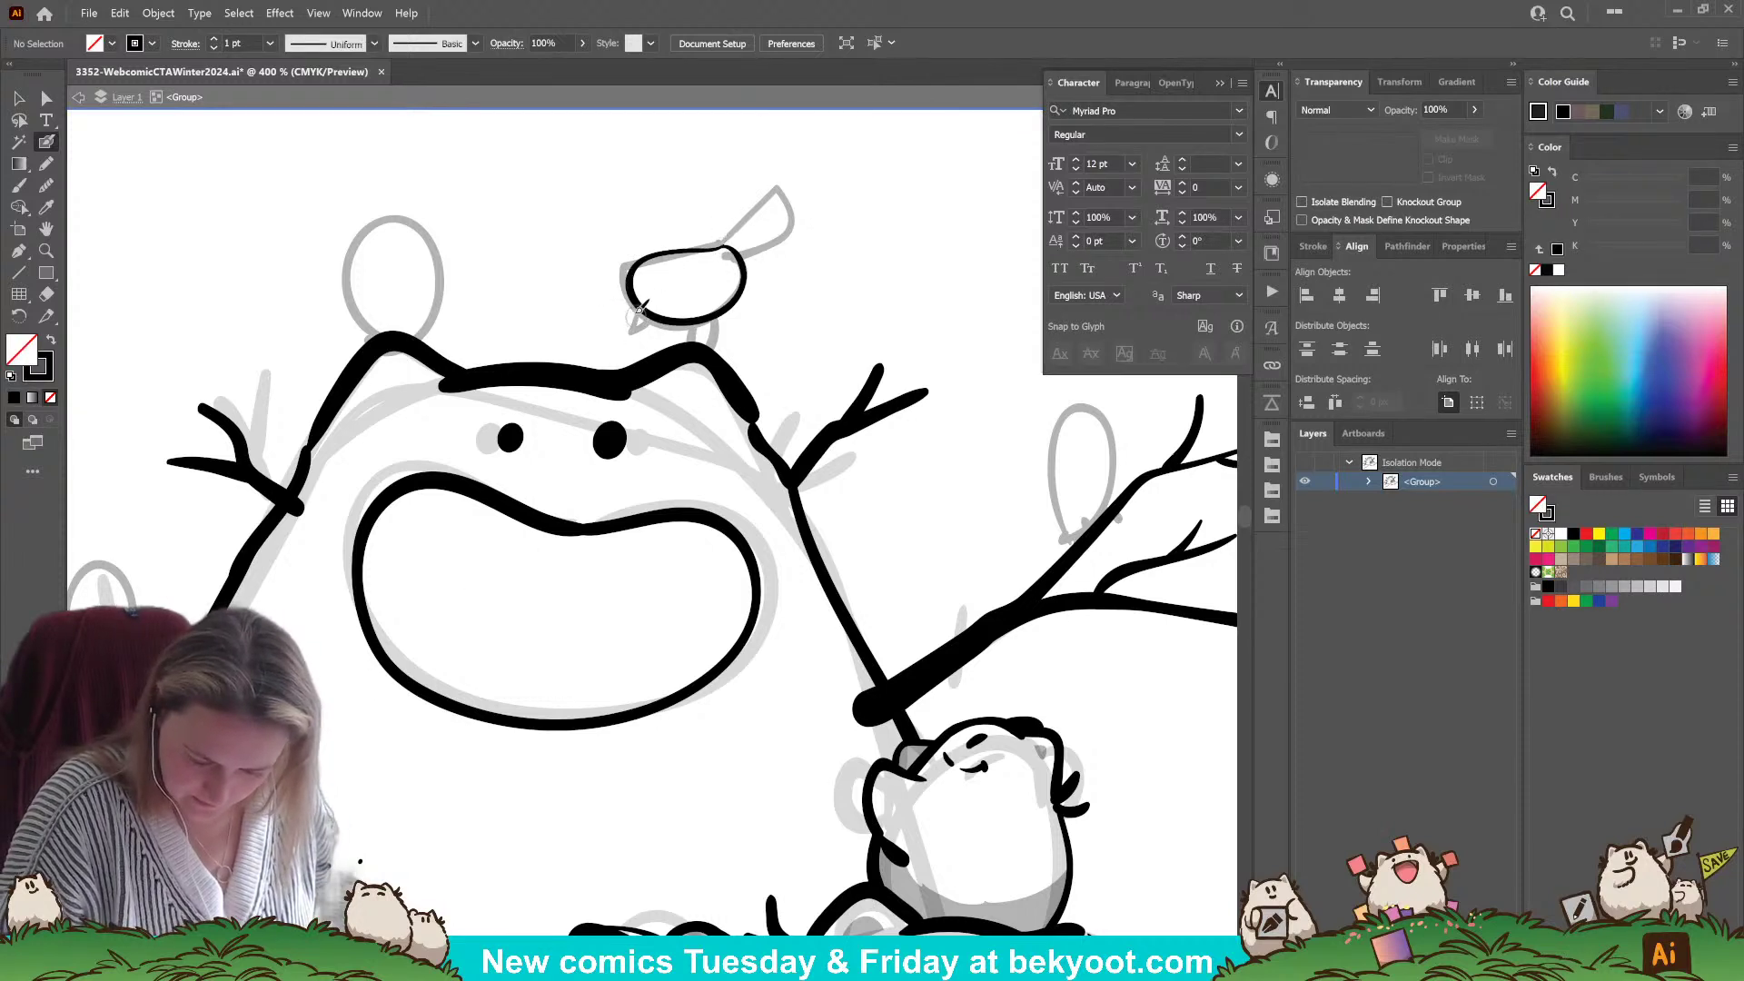
pyautogui.moveTo(637, 296); pyautogui.dragTo(647, 315)
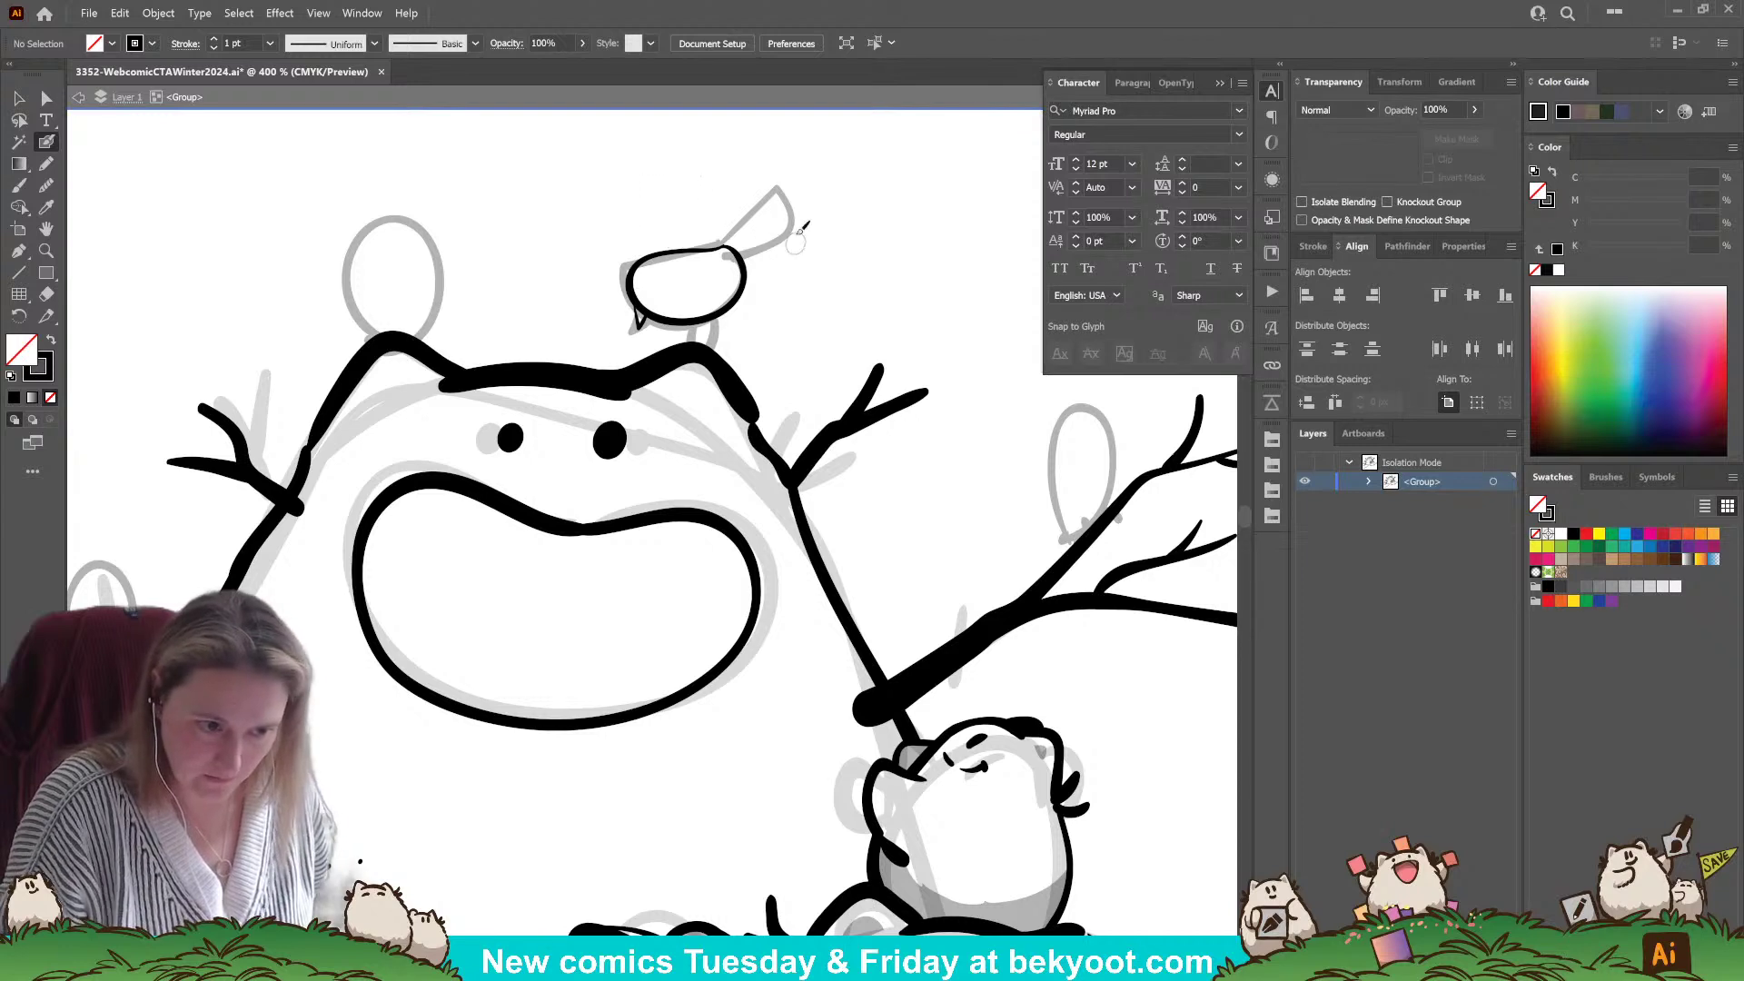
pyautogui.moveTo(666, 287)
pyautogui.mouseDown()
pyautogui.moveTo(703, 292)
pyautogui.moveTo(767, 211)
pyautogui.moveTo(699, 247)
pyautogui.moveTo(732, 215)
pyautogui.mouseUp()
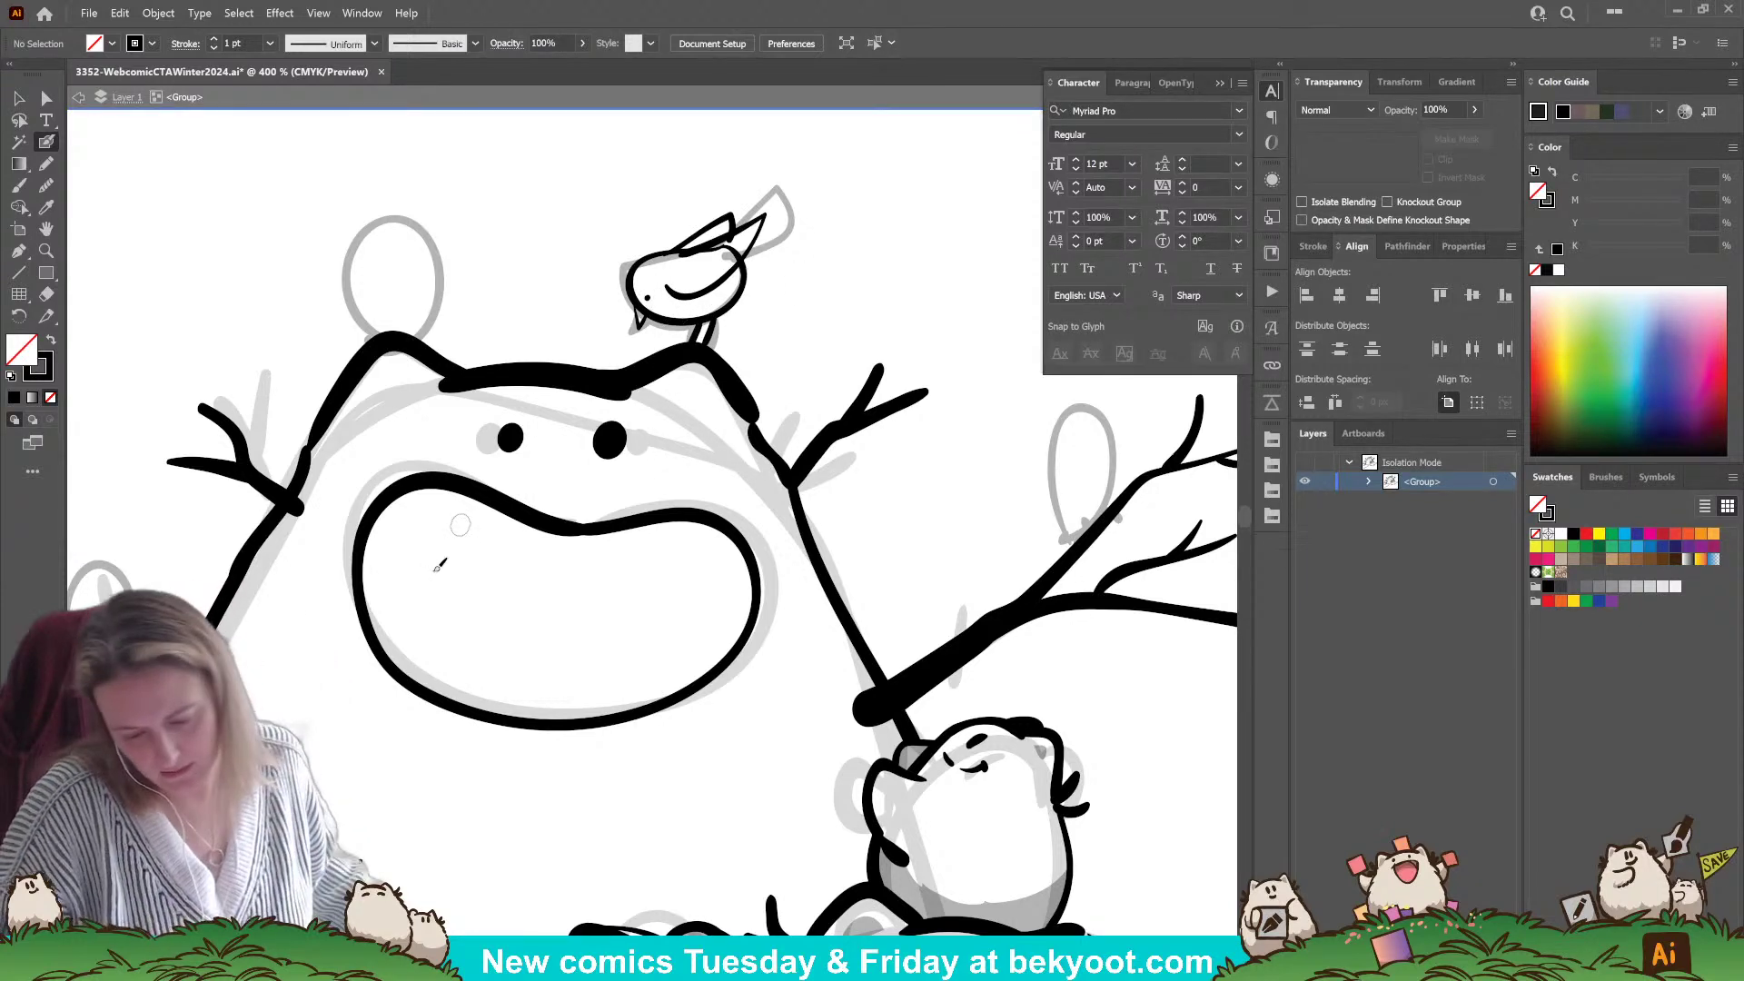
# - Shrink the bird's body outline and extend its tail feathers toward the tip of the sketched tail
pyautogui.moveTo(742, 304)
pyautogui.mouseDown()
pyautogui.moveTo(728, 254)
pyautogui.moveTo(714, 303)
pyautogui.mouseUp()
pyautogui.keyDown('ctrl'); pyautogui.click(779, 295); pyautogui.keyUp('ctrl')
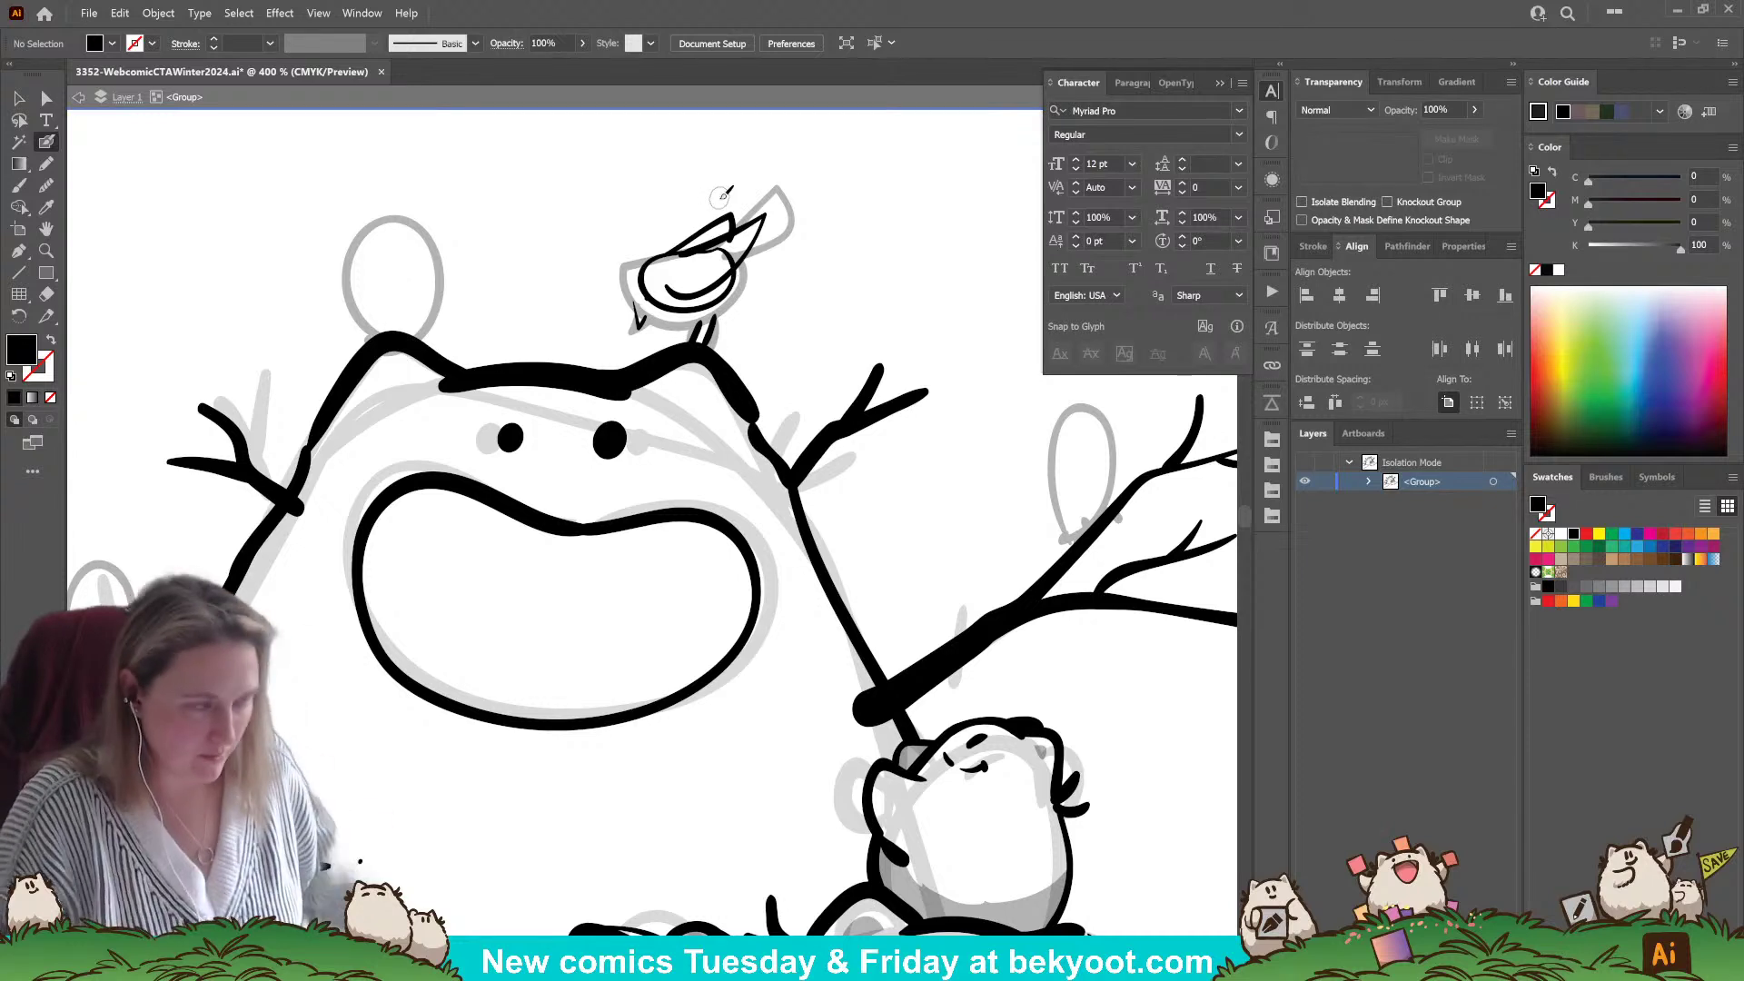
pyautogui.moveTo(764, 219)
pyautogui.mouseDown()
pyautogui.moveTo(694, 250)
pyautogui.moveTo(767, 216)
pyautogui.mouseUp()
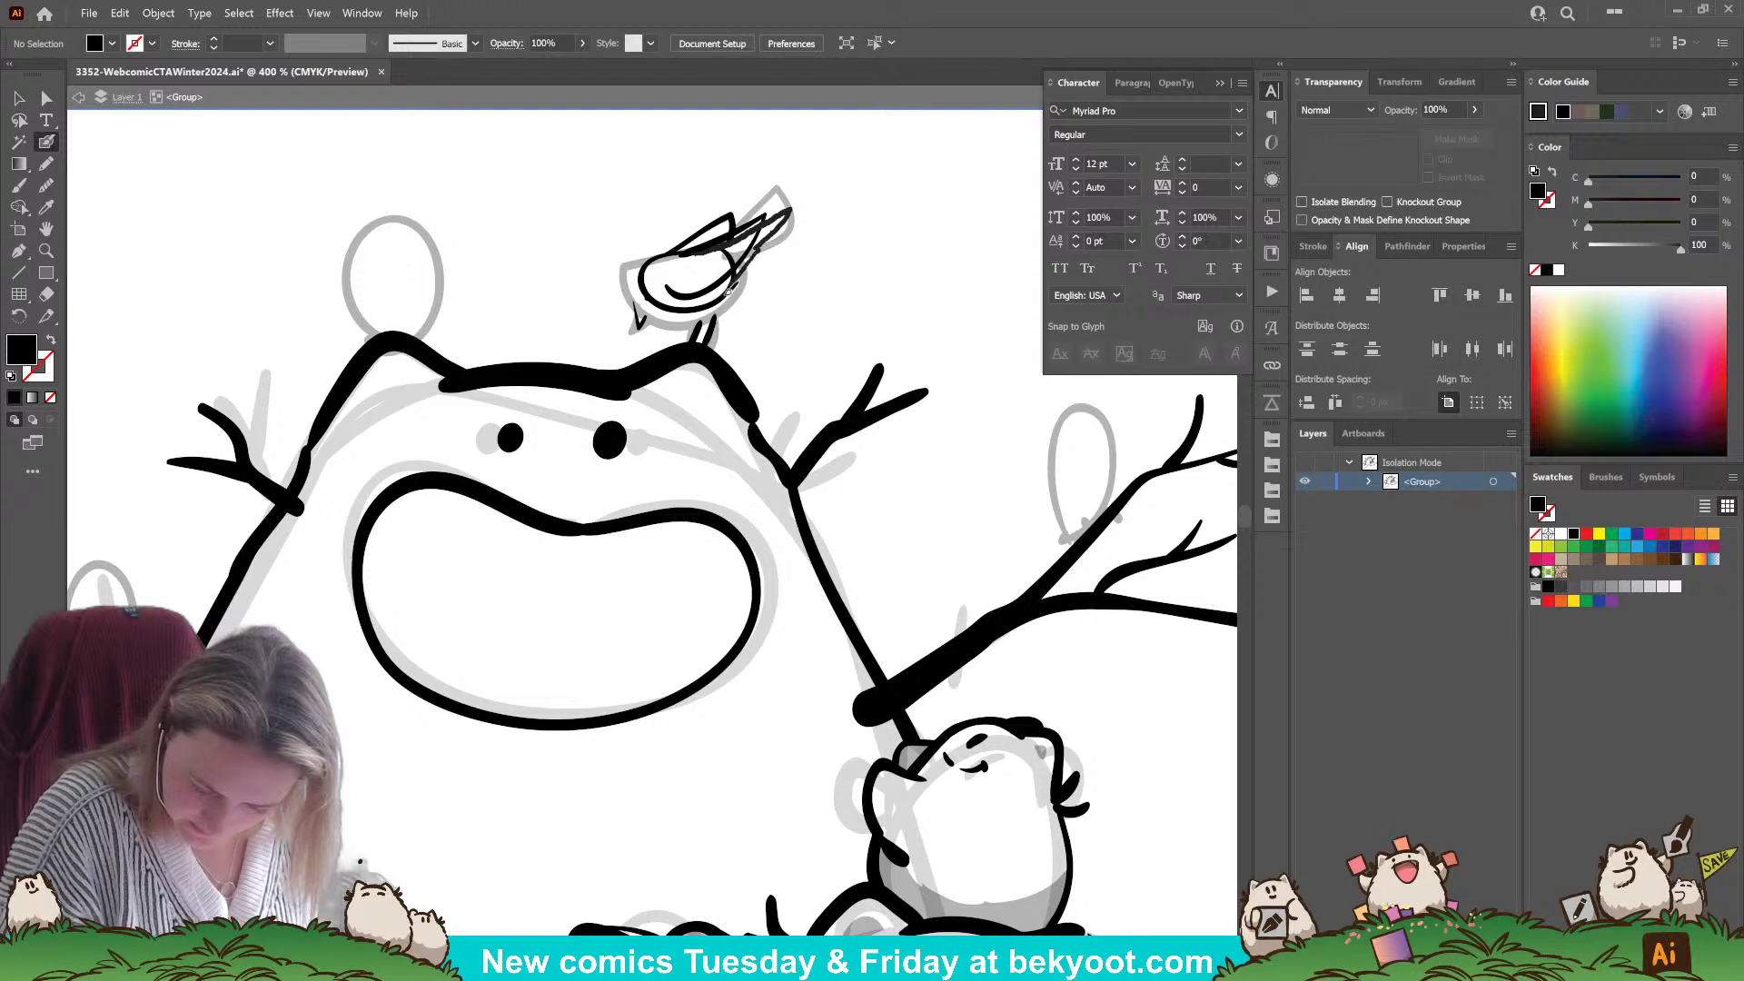
pyautogui.hotkey('shift', 'x')
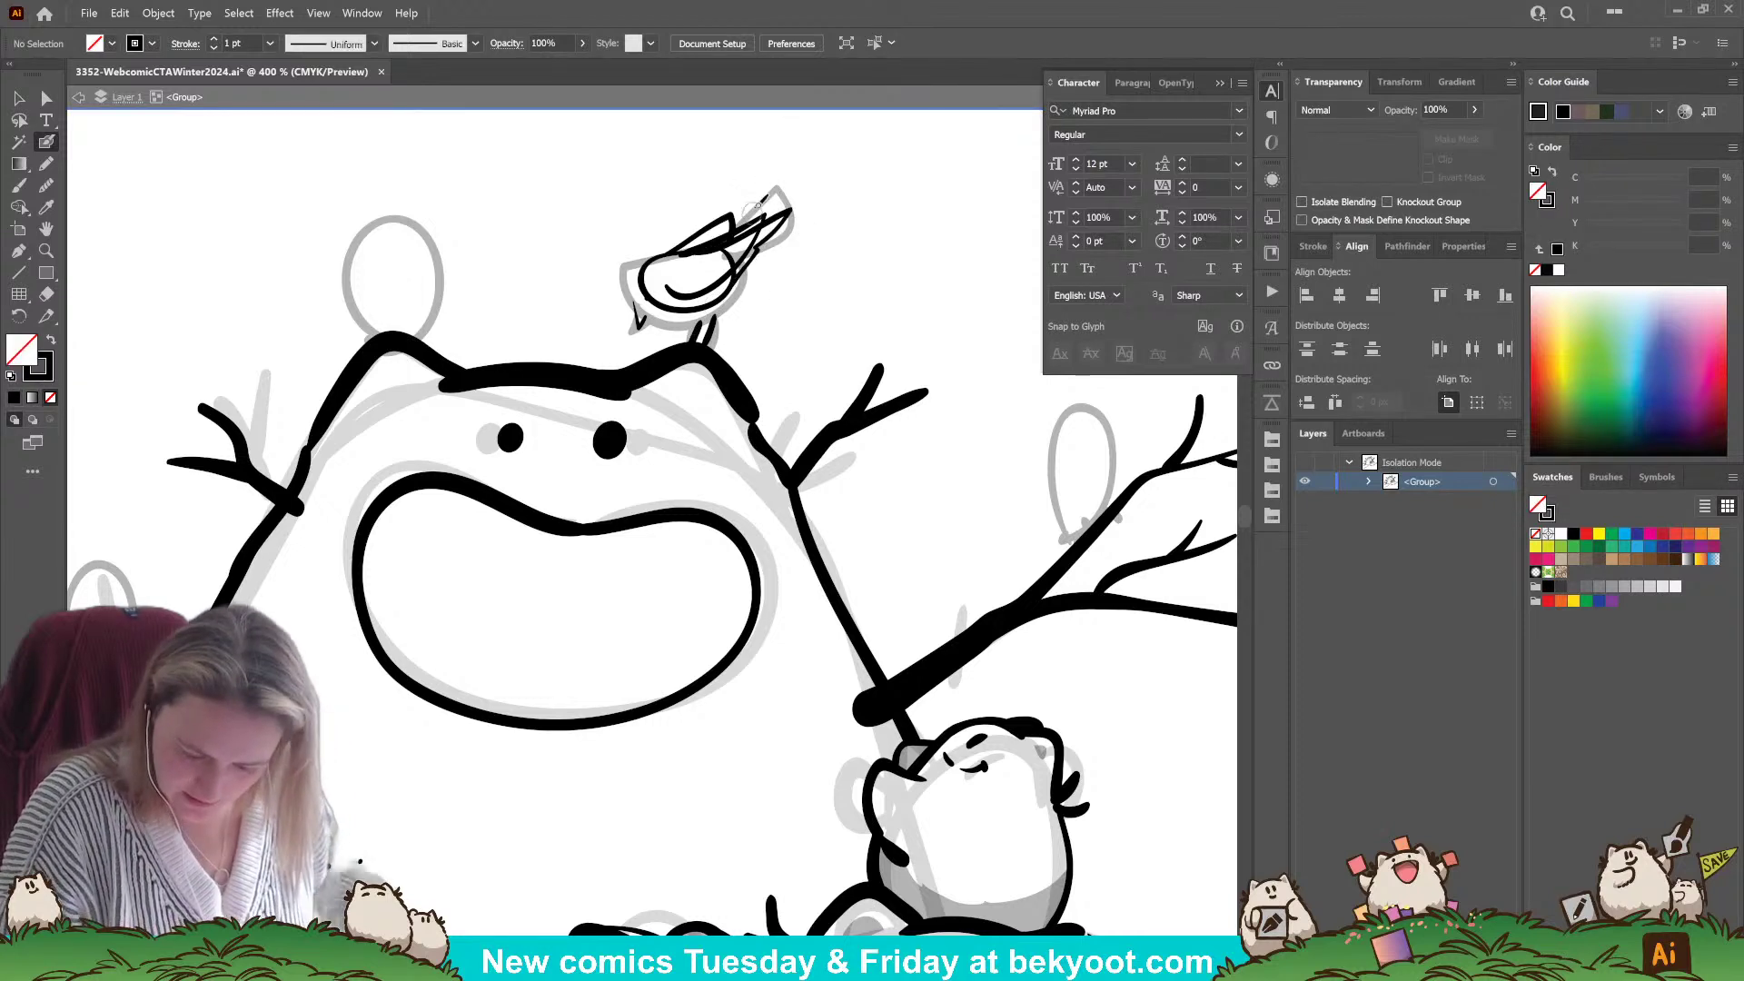
# - Remove the bird's inked beak and eye from in front of the reduced body
pyautogui.keyDown('ctrl'); pyautogui.click(726, 221); pyautogui.keyUp('ctrl')
pyautogui.press('Delete')
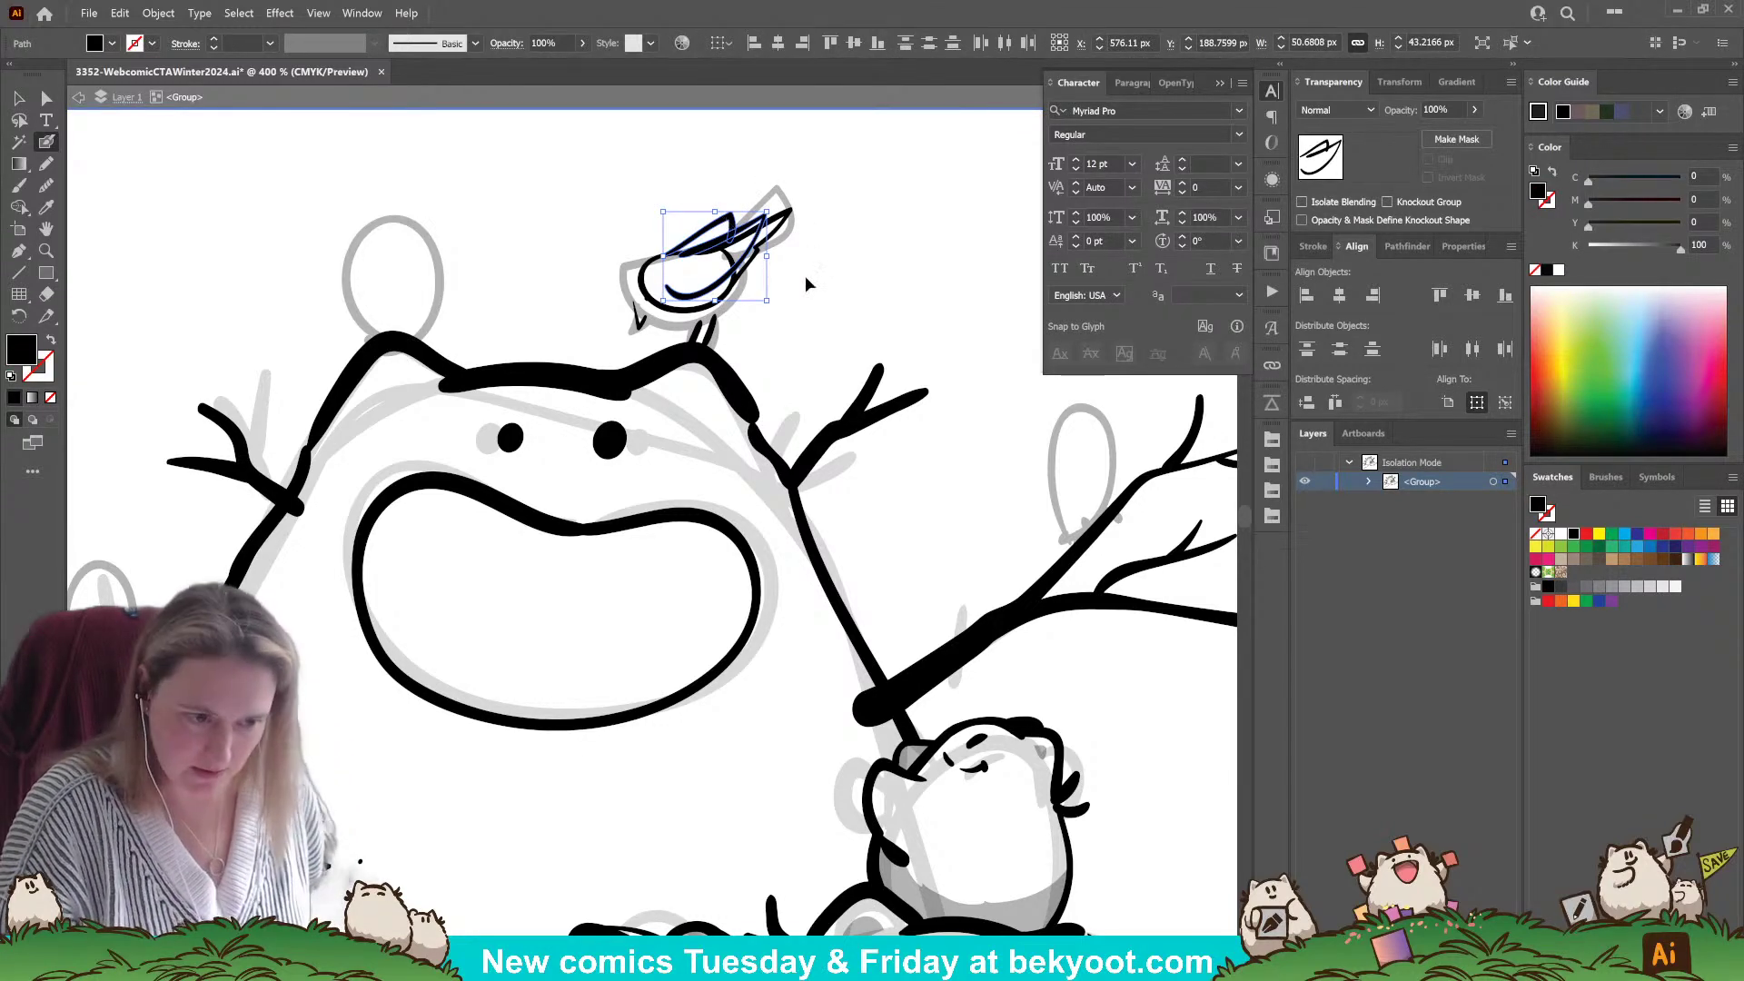
pyautogui.moveTo(639, 300)
pyautogui.mouseDown()
pyautogui.moveTo(646, 331)
pyautogui.moveTo(650, 317)
pyautogui.mouseUp()
pyautogui.hotkey('ctrl', 'z')
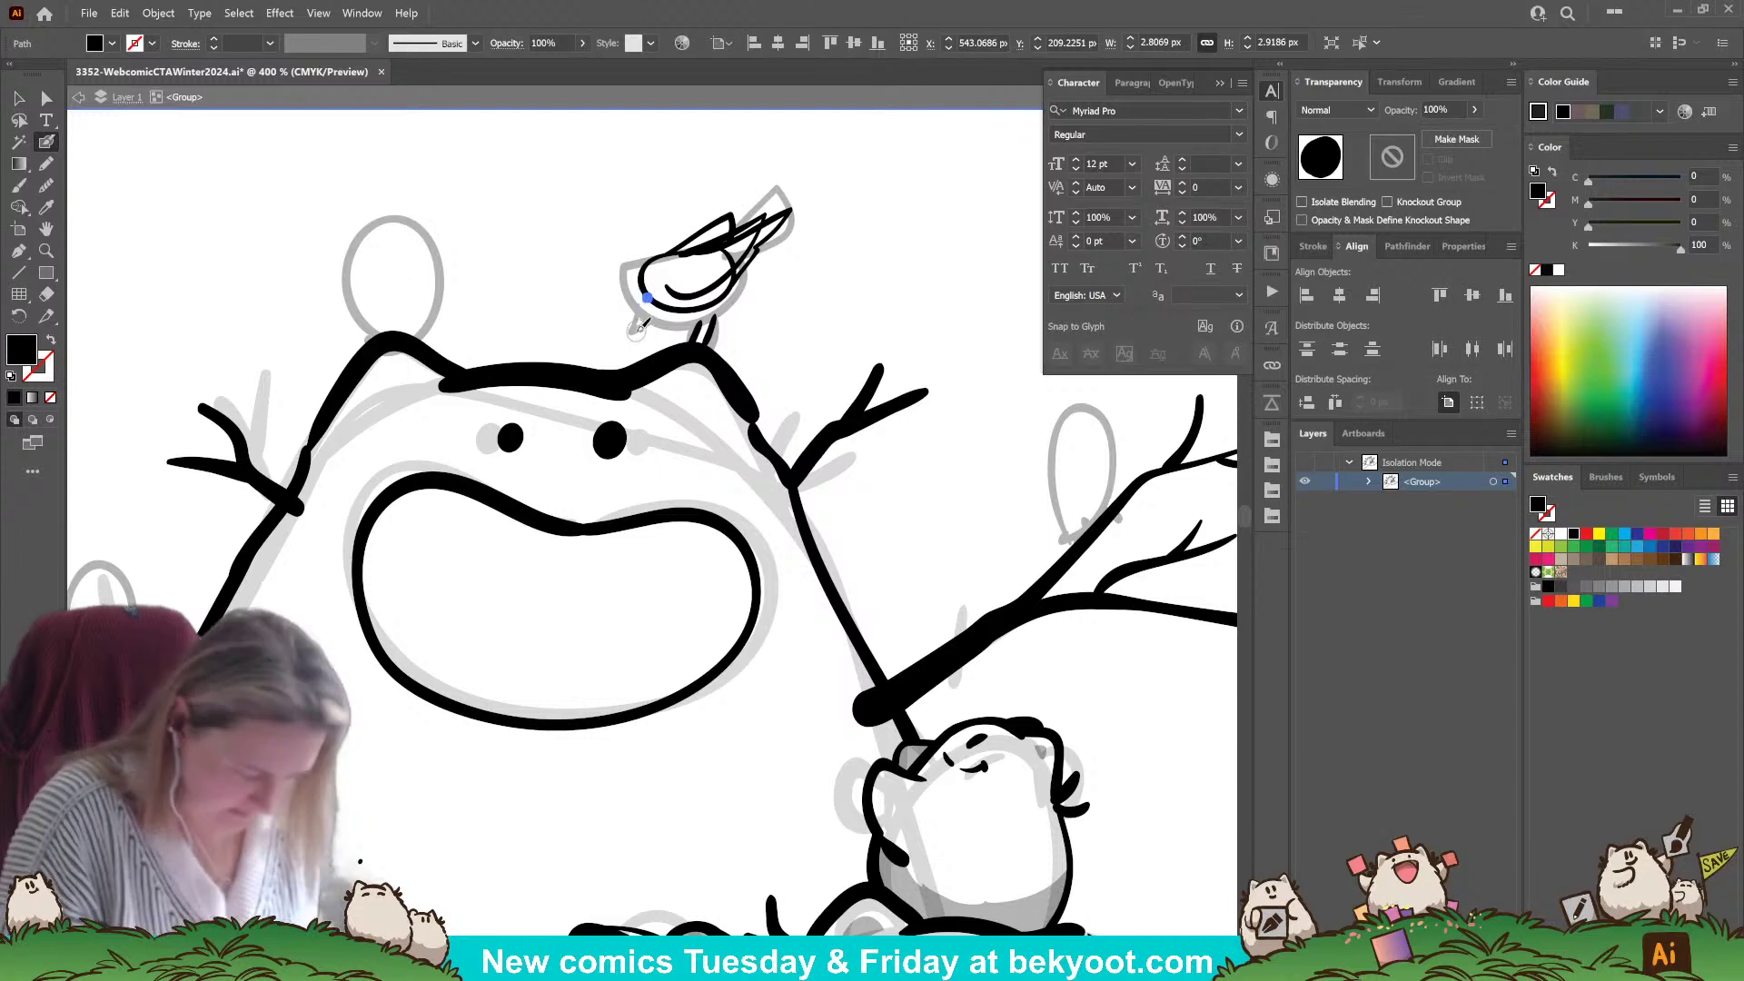
pyautogui.hotkey('ctrl', 'z')
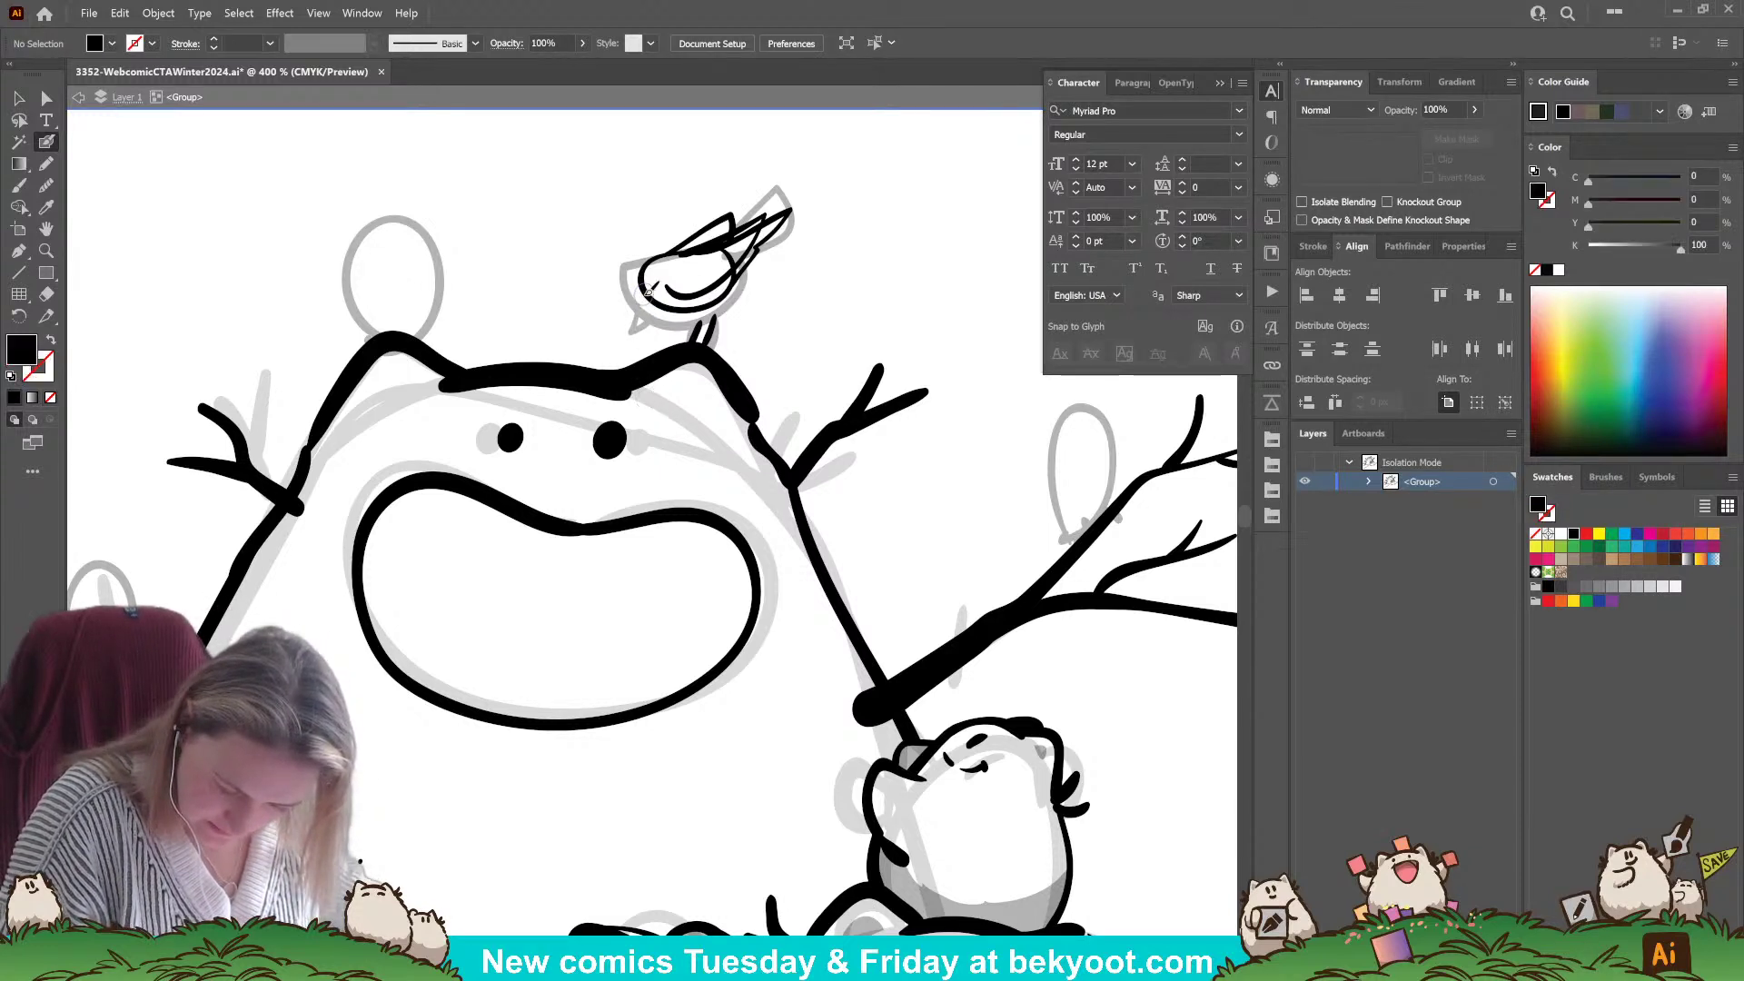
# - Ink a smaller beak and a small dot eye at the front of the bird's reduced body
pyautogui.hotkey('shift', 'x')
pyautogui.hotkey('shift', 'x')
pyautogui.hotkey('shift', 'x')
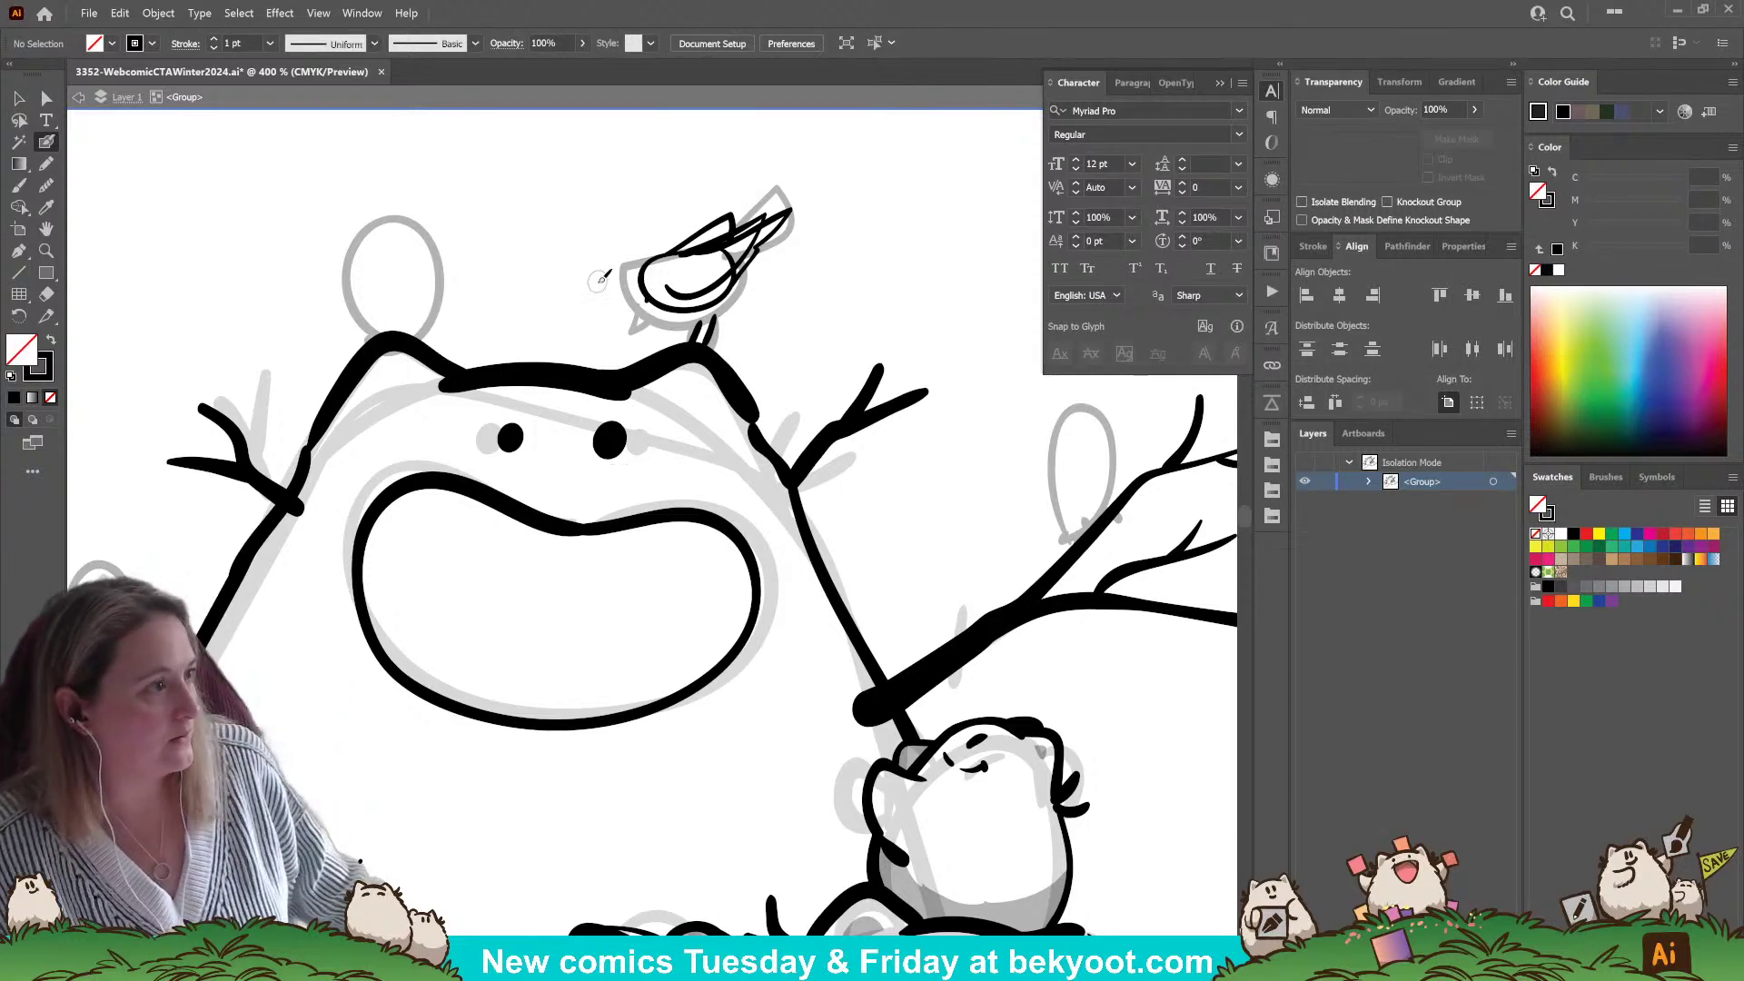
pyautogui.scroll(1, 756, 242)
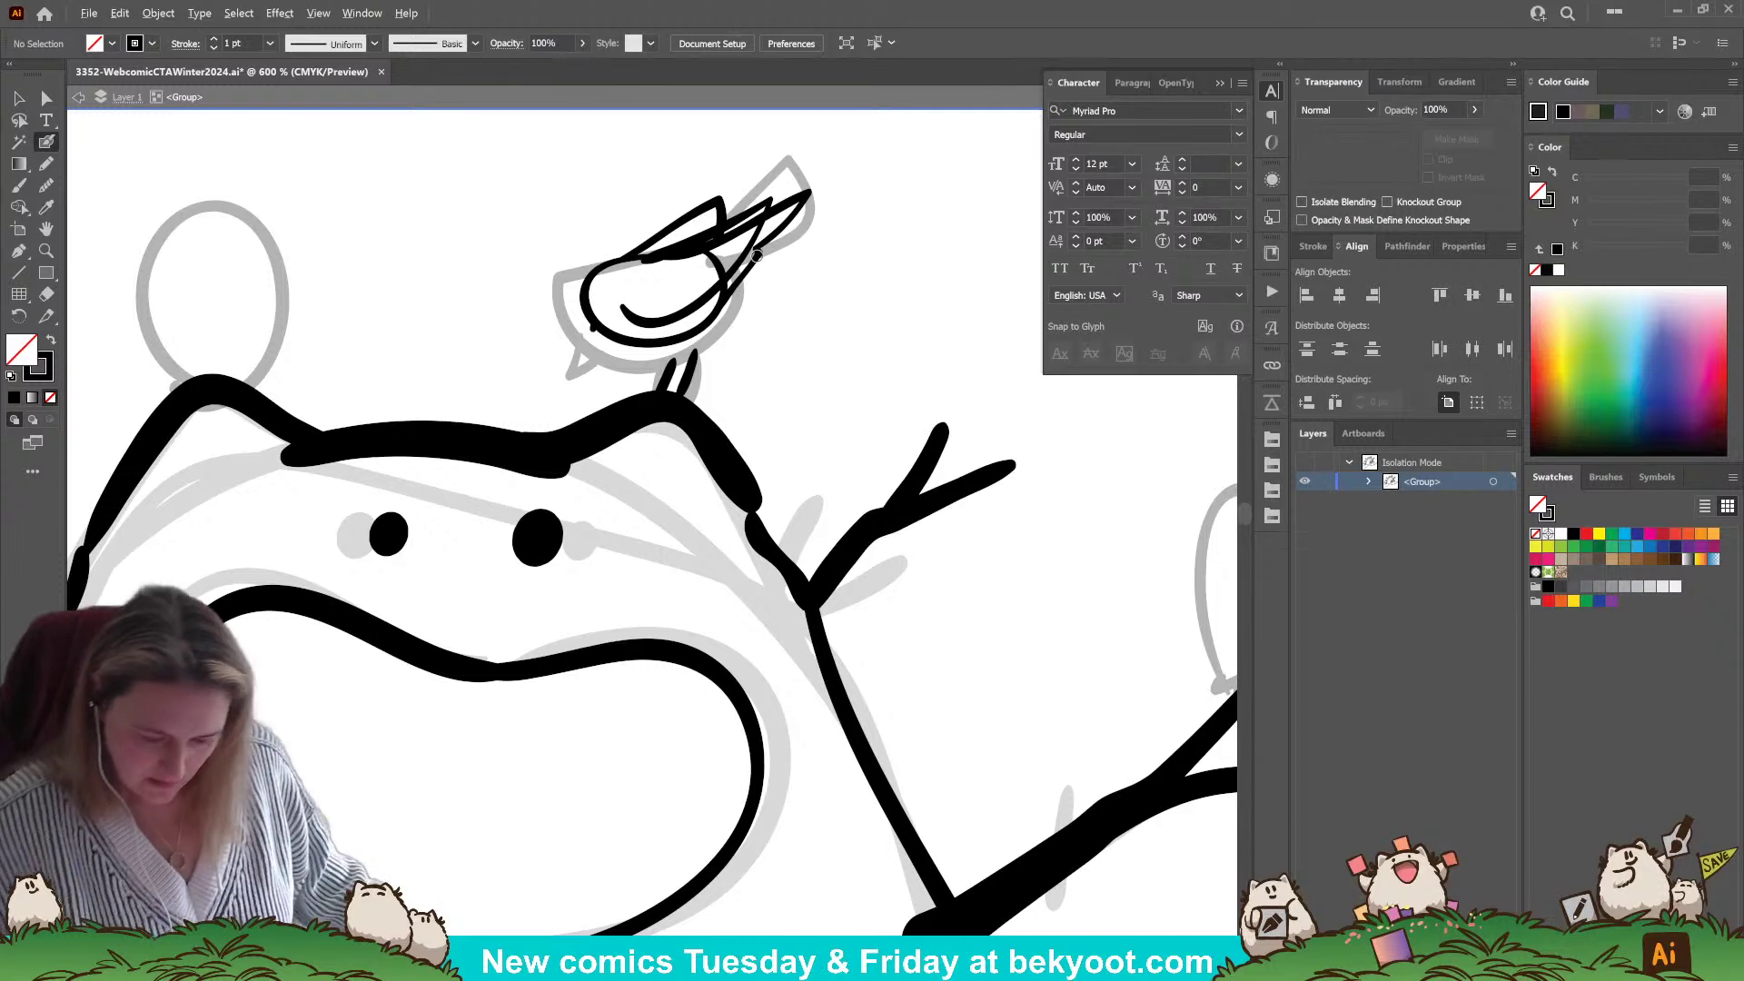
pyautogui.hotkey('shift', 'x')
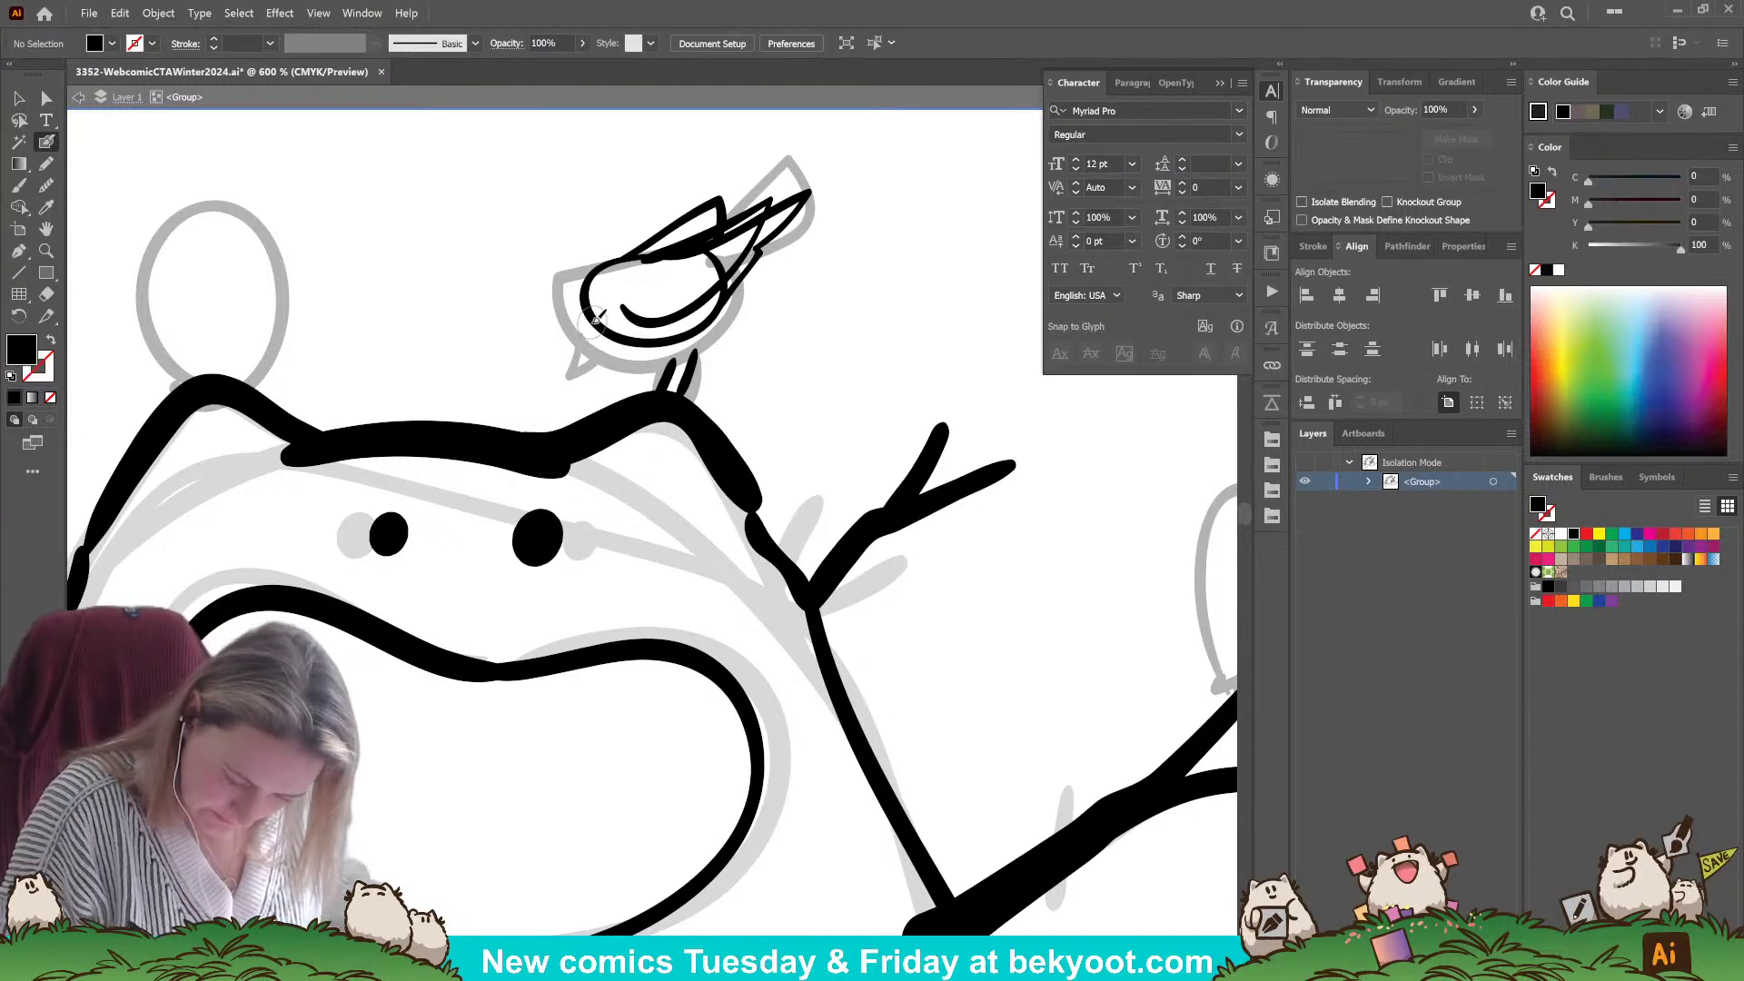
pyautogui.hotkey('shift', 'x')
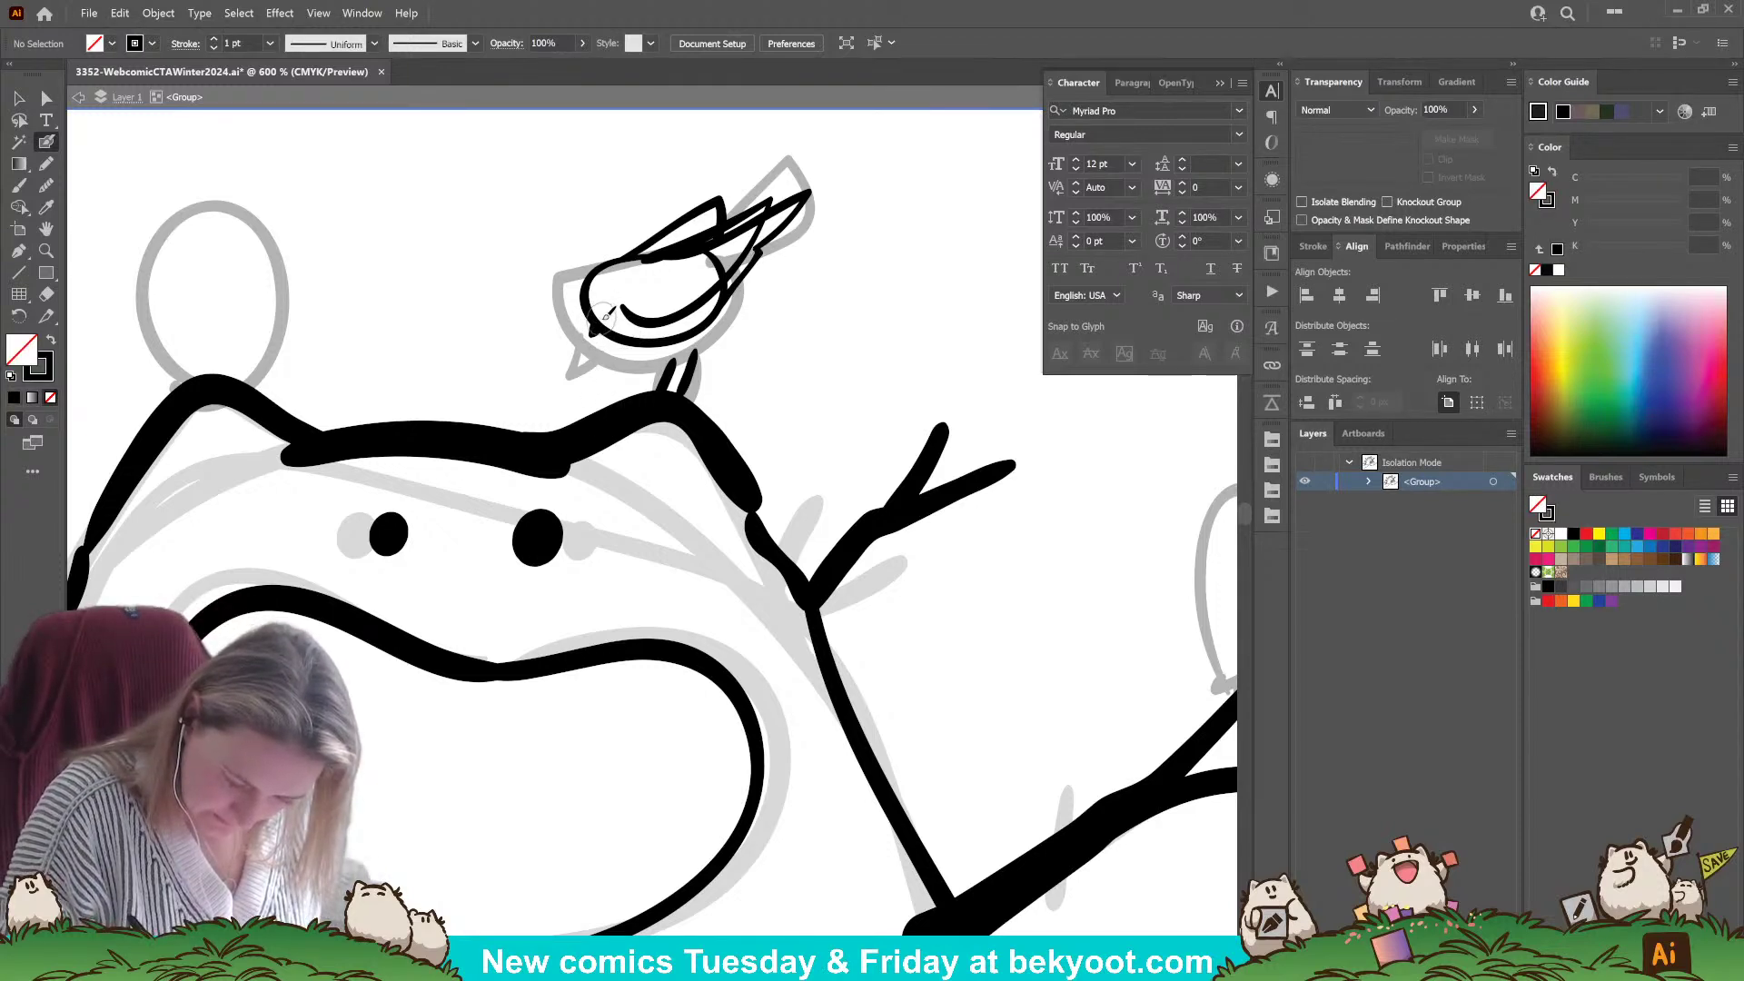
pyautogui.moveTo(602, 313); pyautogui.dragTo(604, 317)
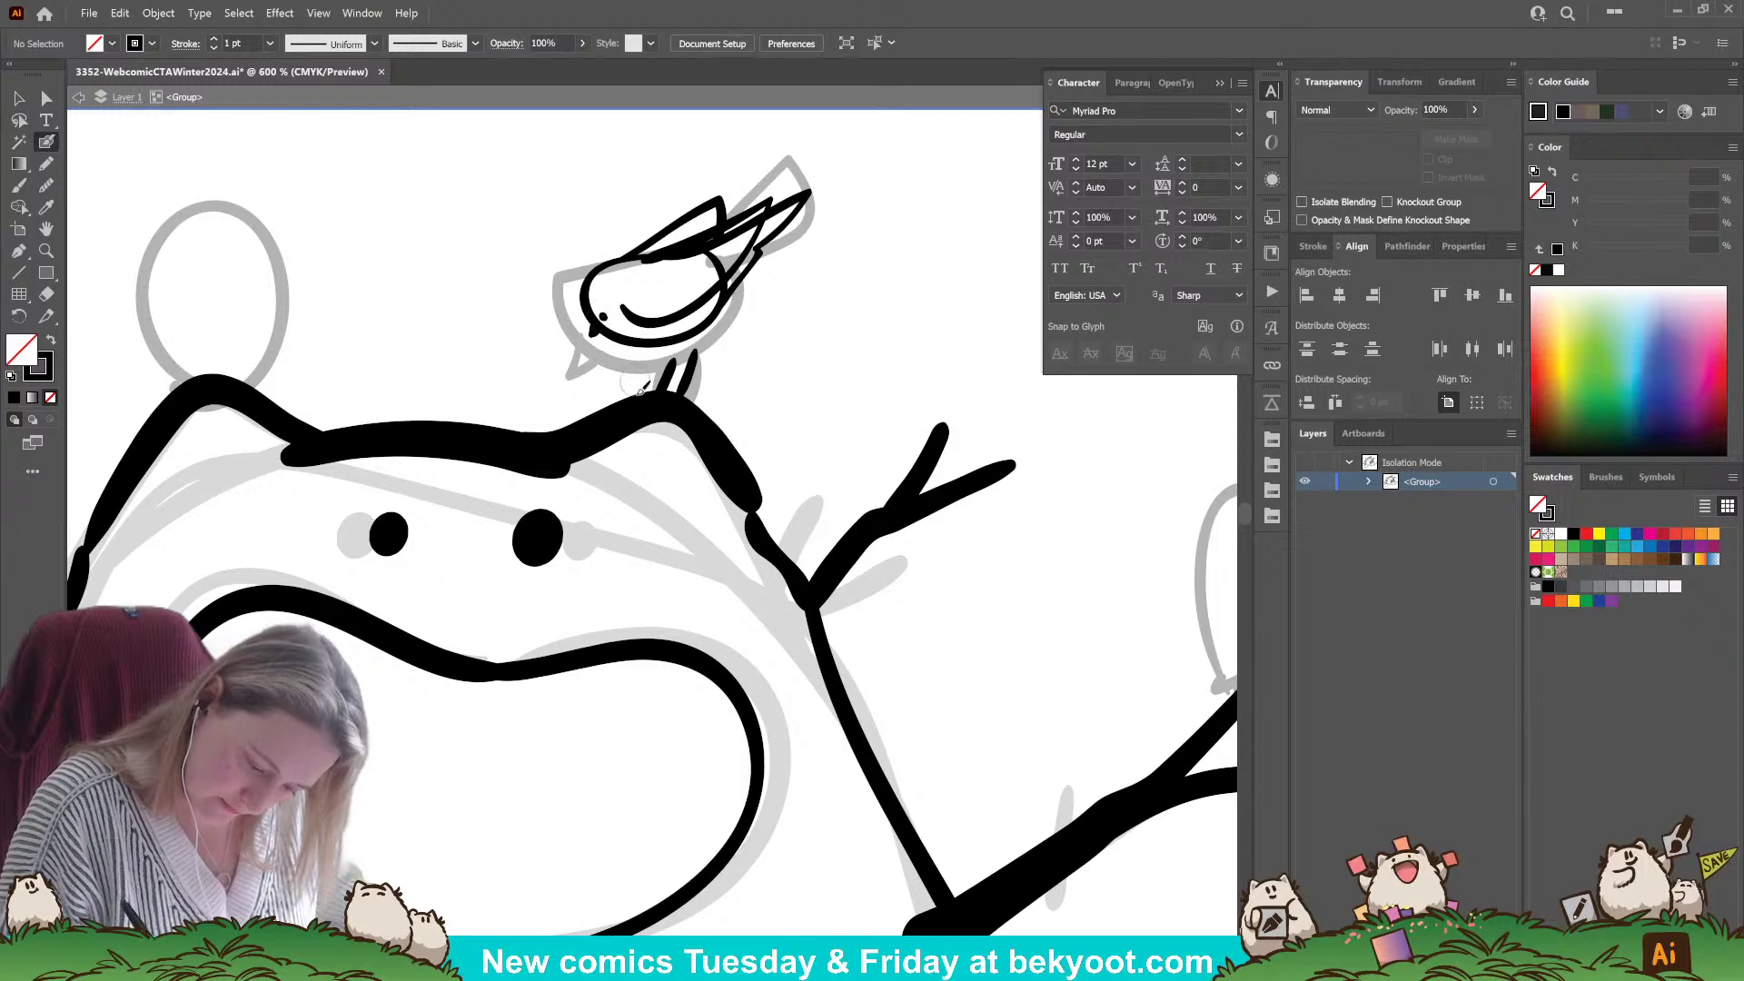
# - Lower the opacity of the bird's inner wing stroke to use it as a faded guide
pyautogui.keyDown('ctrl'); pyautogui.click(717, 261); pyautogui.keyUp('ctrl')
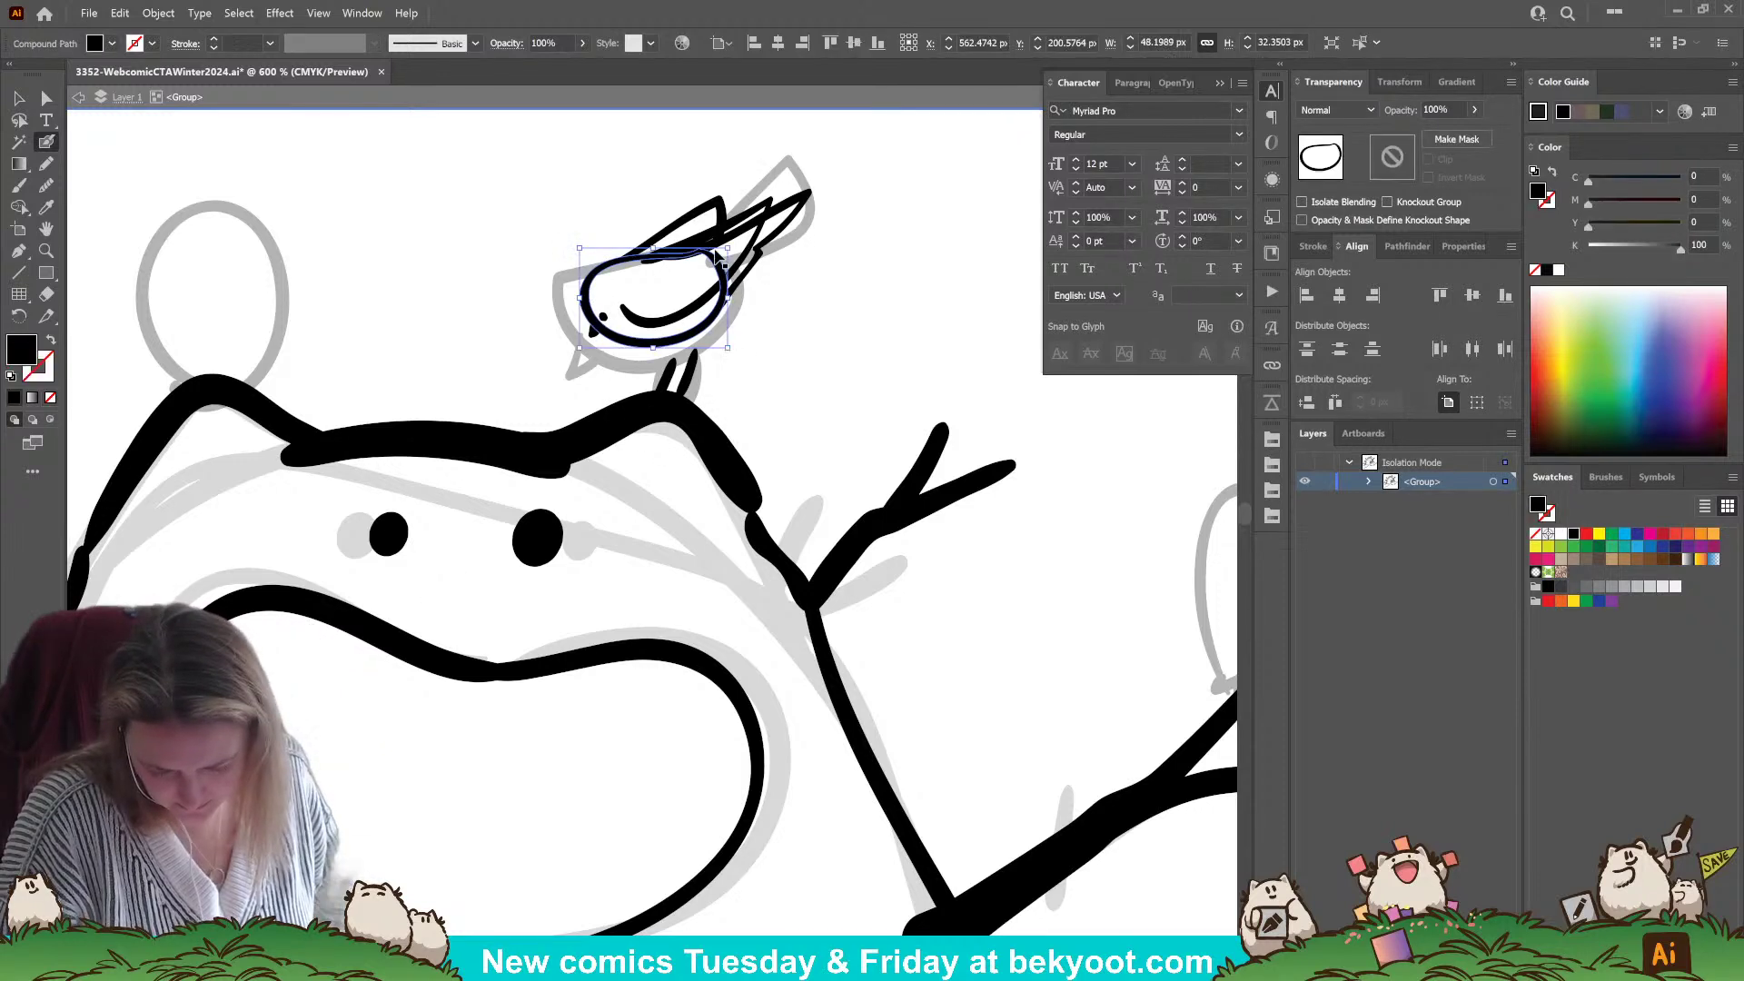
pyautogui.keyDown('ctrl'); pyautogui.click(821, 296); pyautogui.keyUp('ctrl')
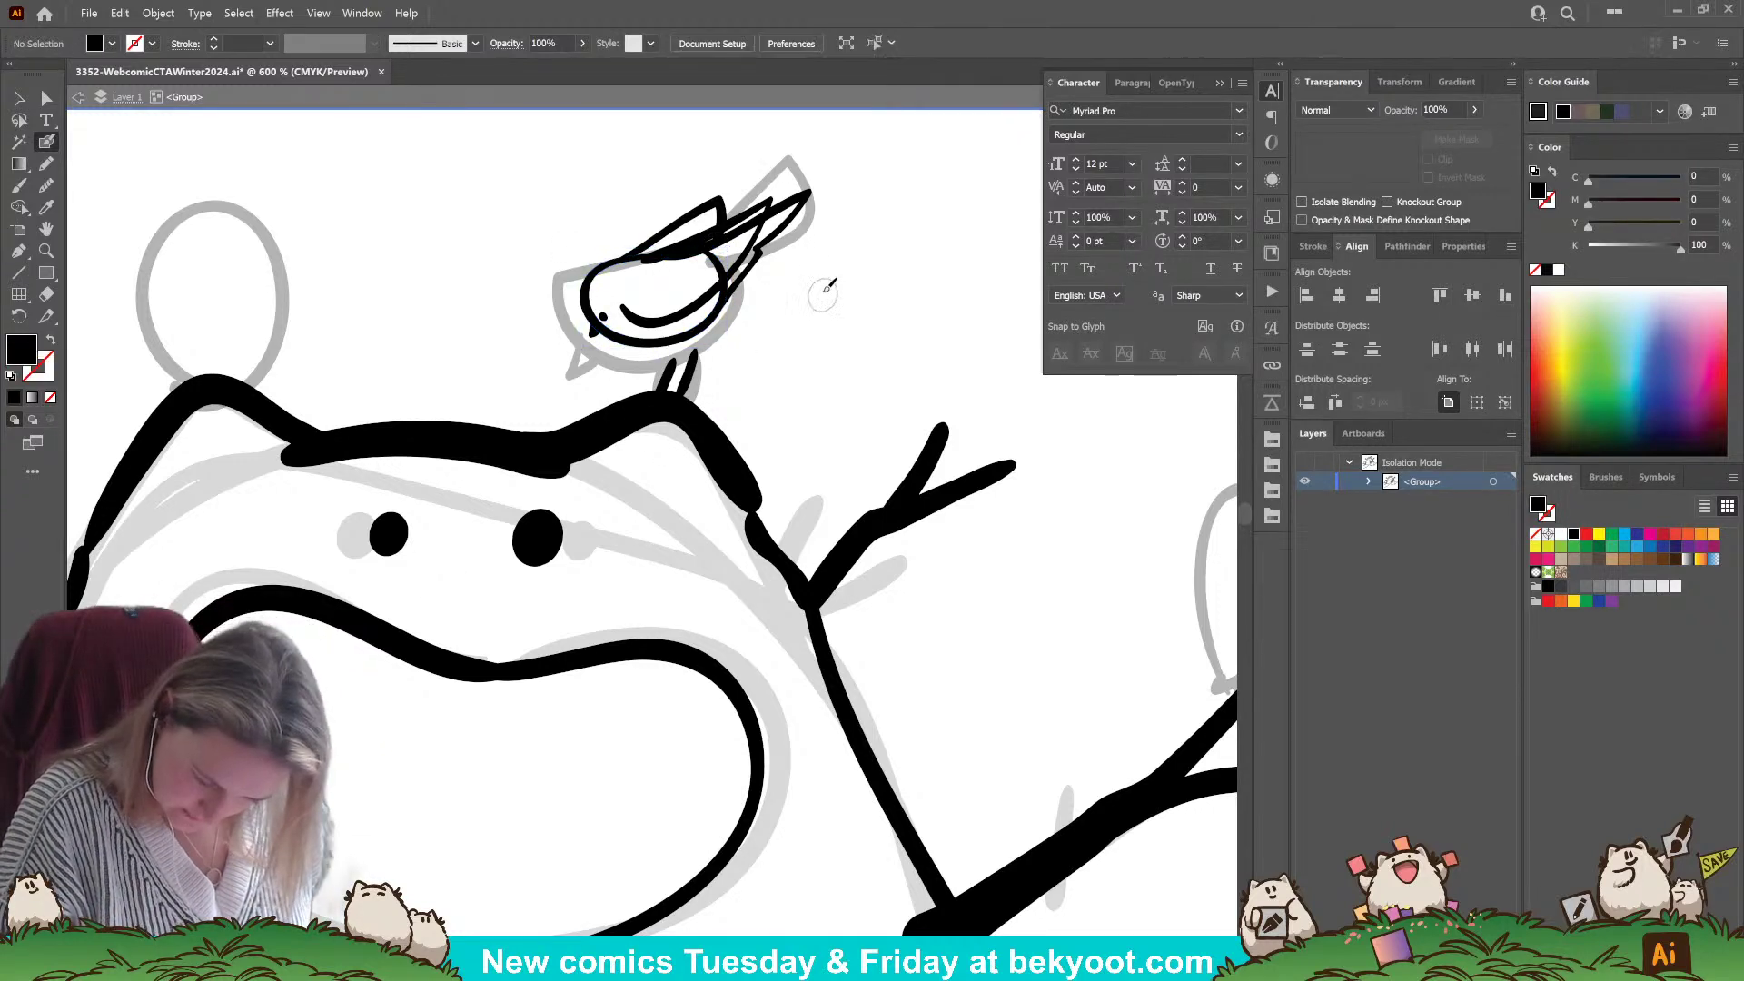
pyautogui.keyDown('ctrl'); pyautogui.click(669, 320); pyautogui.keyUp('ctrl')
pyautogui.moveTo(1474, 111); pyautogui.dragTo(1425, 136)
pyautogui.keyDown('ctrl'); pyautogui.click(822, 344); pyautogui.keyUp('ctrl')
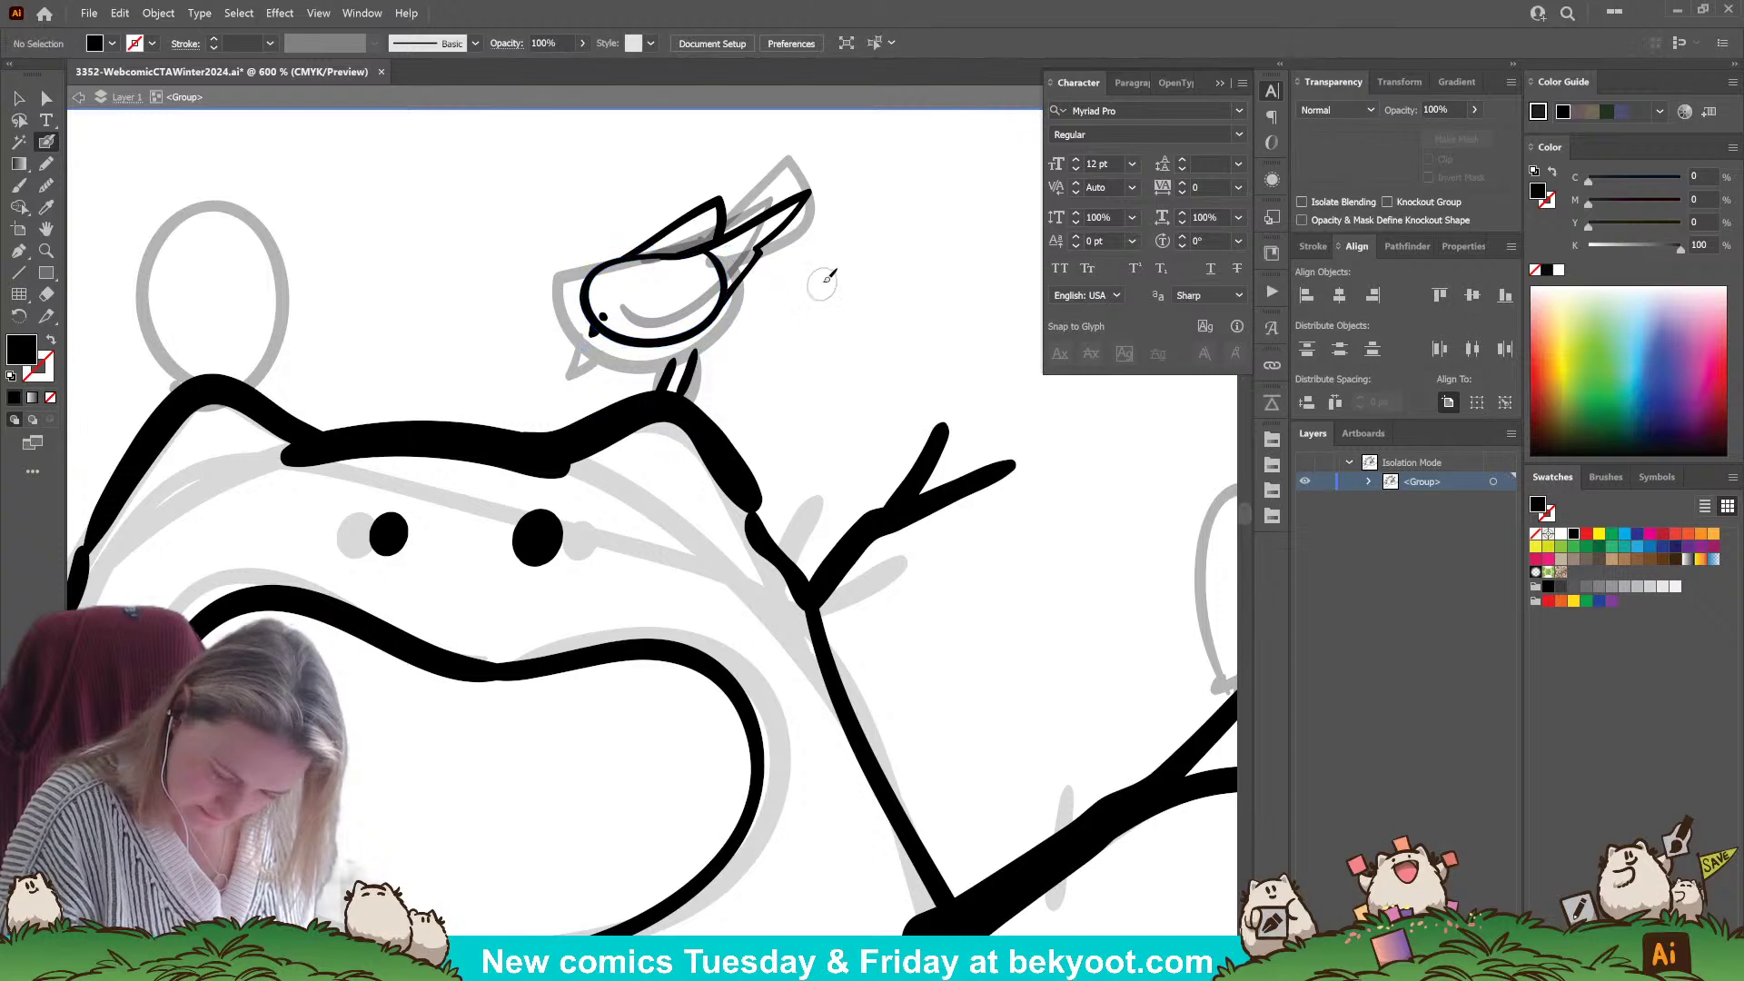
# - Erase the rear end of the bird's body outline where it crosses into the tail
pyautogui.keyDown('ctrl'); pyautogui.click(722, 272); pyautogui.keyUp('ctrl')
pyautogui.keyDown('ctrl'); pyautogui.click(816, 307); pyautogui.keyUp('ctrl')
pyautogui.keyDown('ctrl'); pyautogui.click(713, 262); pyautogui.keyUp('ctrl')
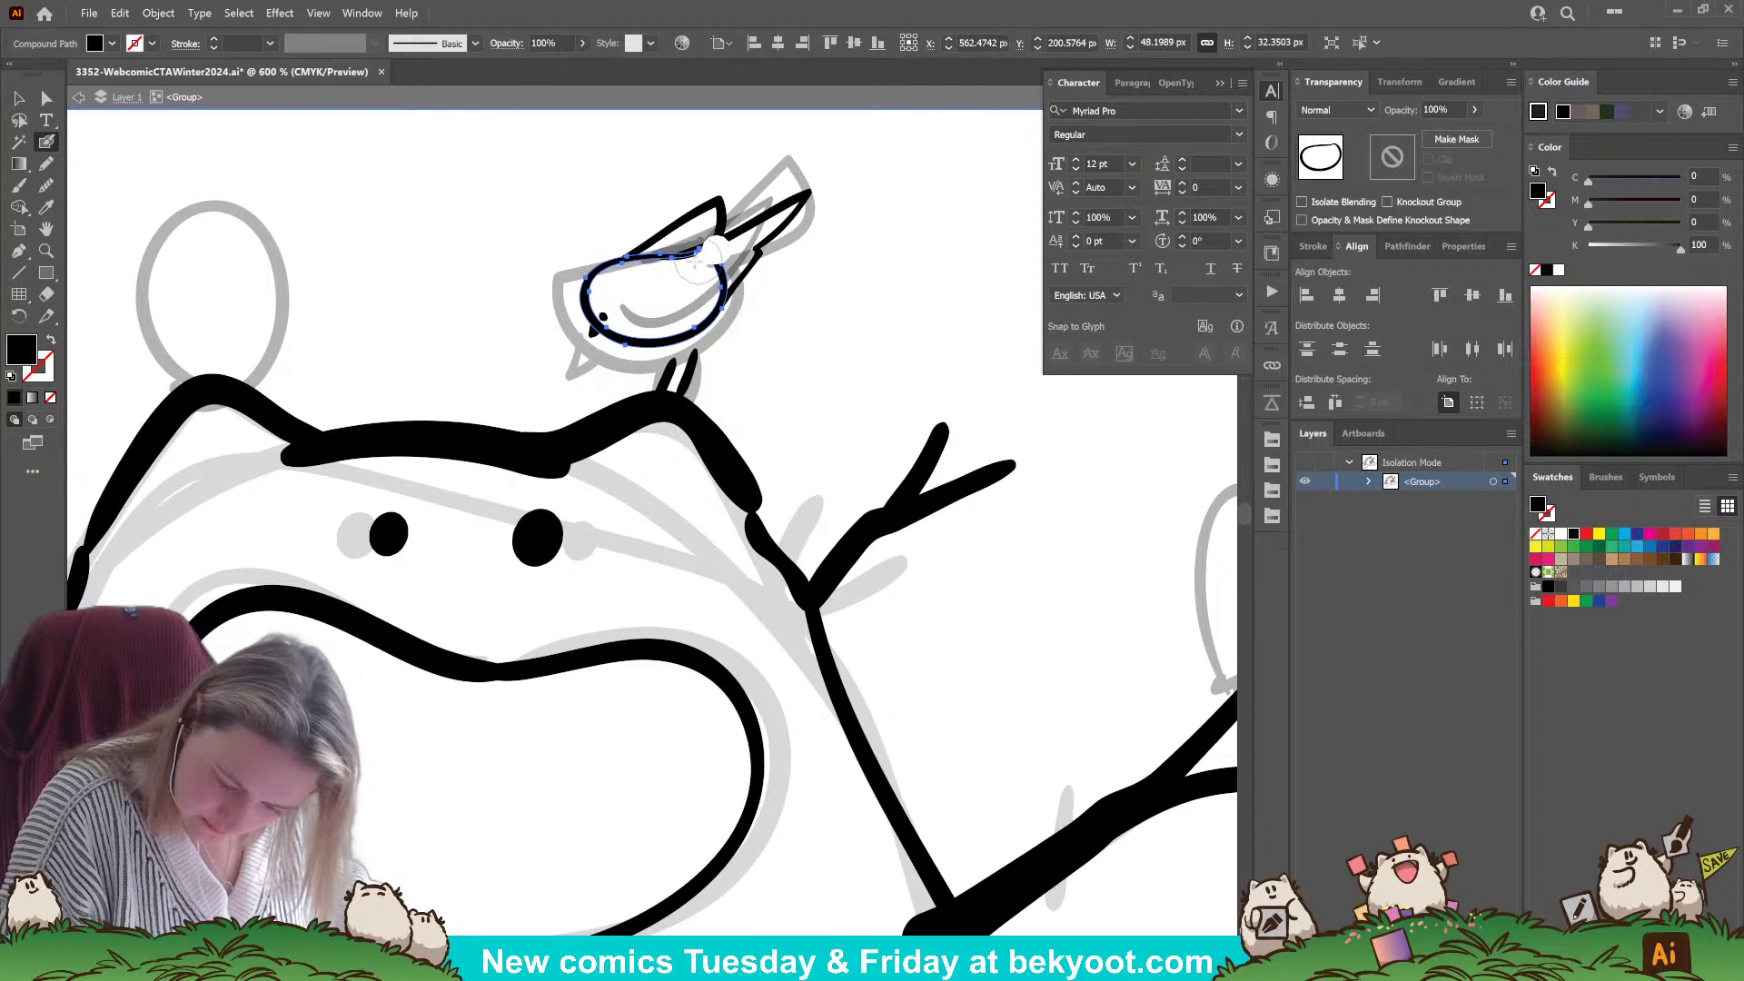
pyautogui.moveTo(717, 247)
pyautogui.mouseDown()
pyautogui.moveTo(703, 288)
pyautogui.moveTo(725, 268)
pyautogui.moveTo(691, 289)
pyautogui.mouseUp()
pyautogui.press('ctrl')
pyautogui.keyDown('ctrl'); pyautogui.click(859, 338); pyautogui.keyUp('ctrl')
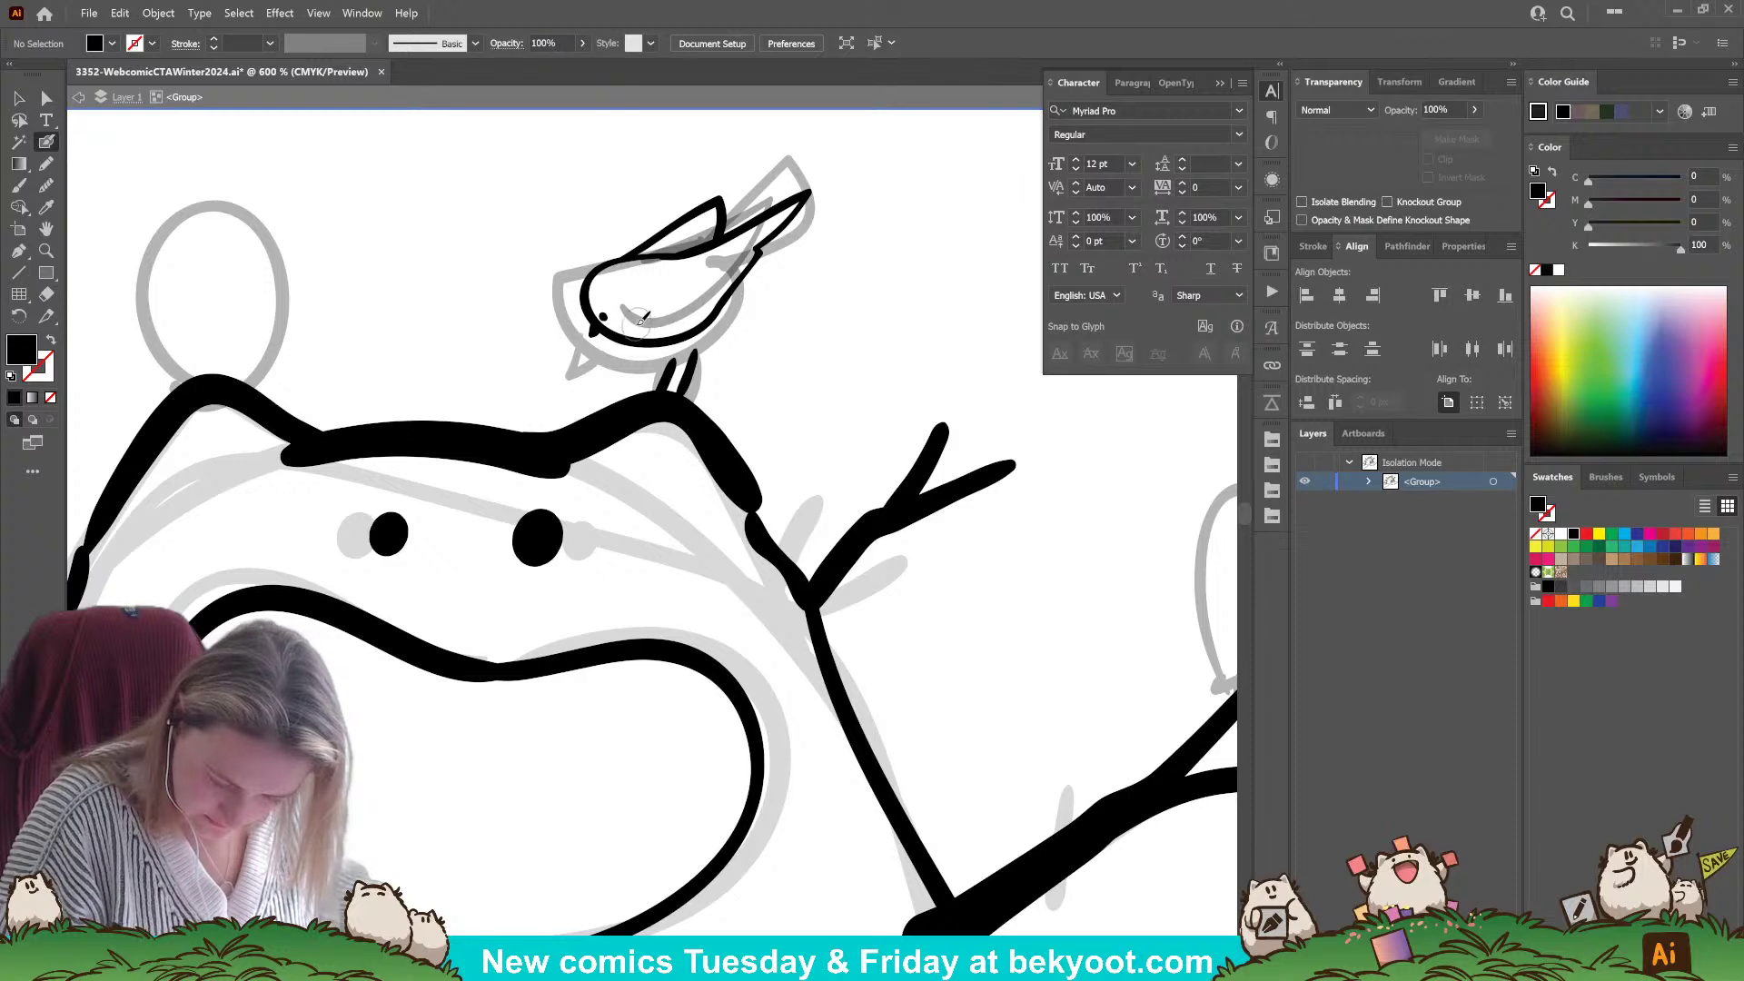
# - Ink a teardrop-shaped folded wing over the faded guide and delete the raised wing stroke above the bird's back
pyautogui.moveTo(670, 322)
pyautogui.mouseDown()
pyautogui.moveTo(704, 306)
pyautogui.moveTo(752, 201)
pyautogui.mouseUp()
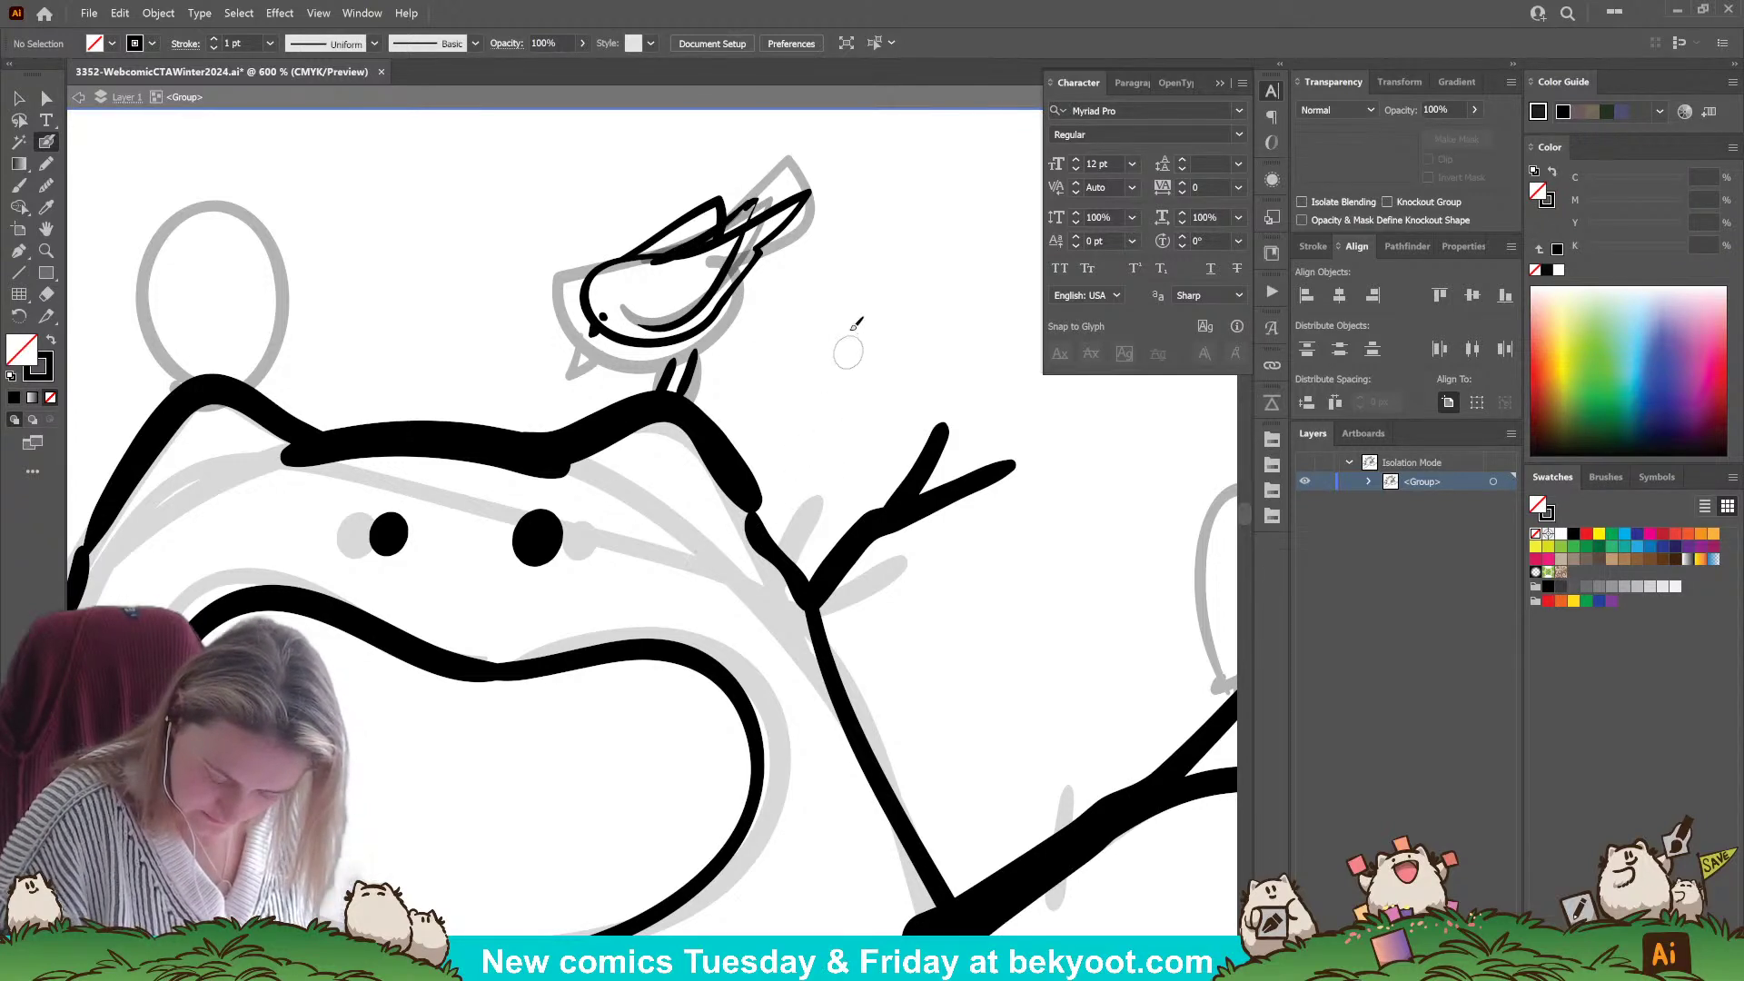
pyautogui.hotkey('ctrl', 'z')
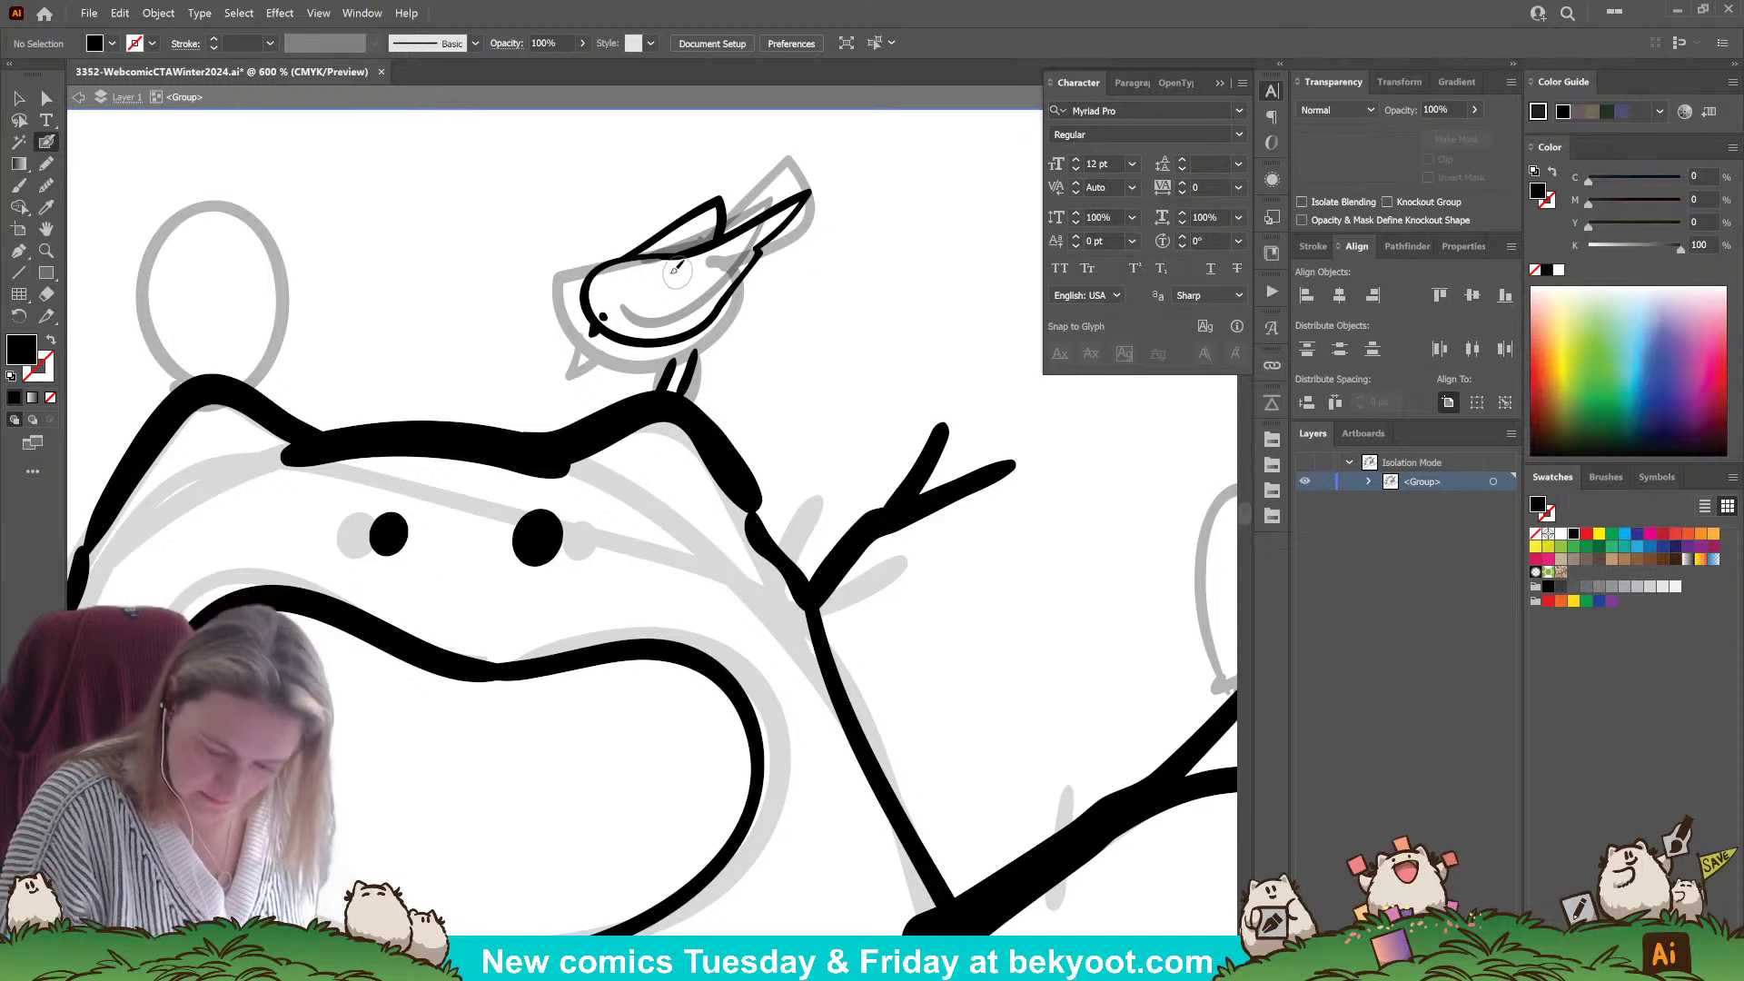
pyautogui.moveTo(686, 313)
pyautogui.mouseDown()
pyautogui.moveTo(759, 207)
pyautogui.moveTo(702, 238)
pyautogui.moveTo(747, 218)
pyautogui.mouseUp()
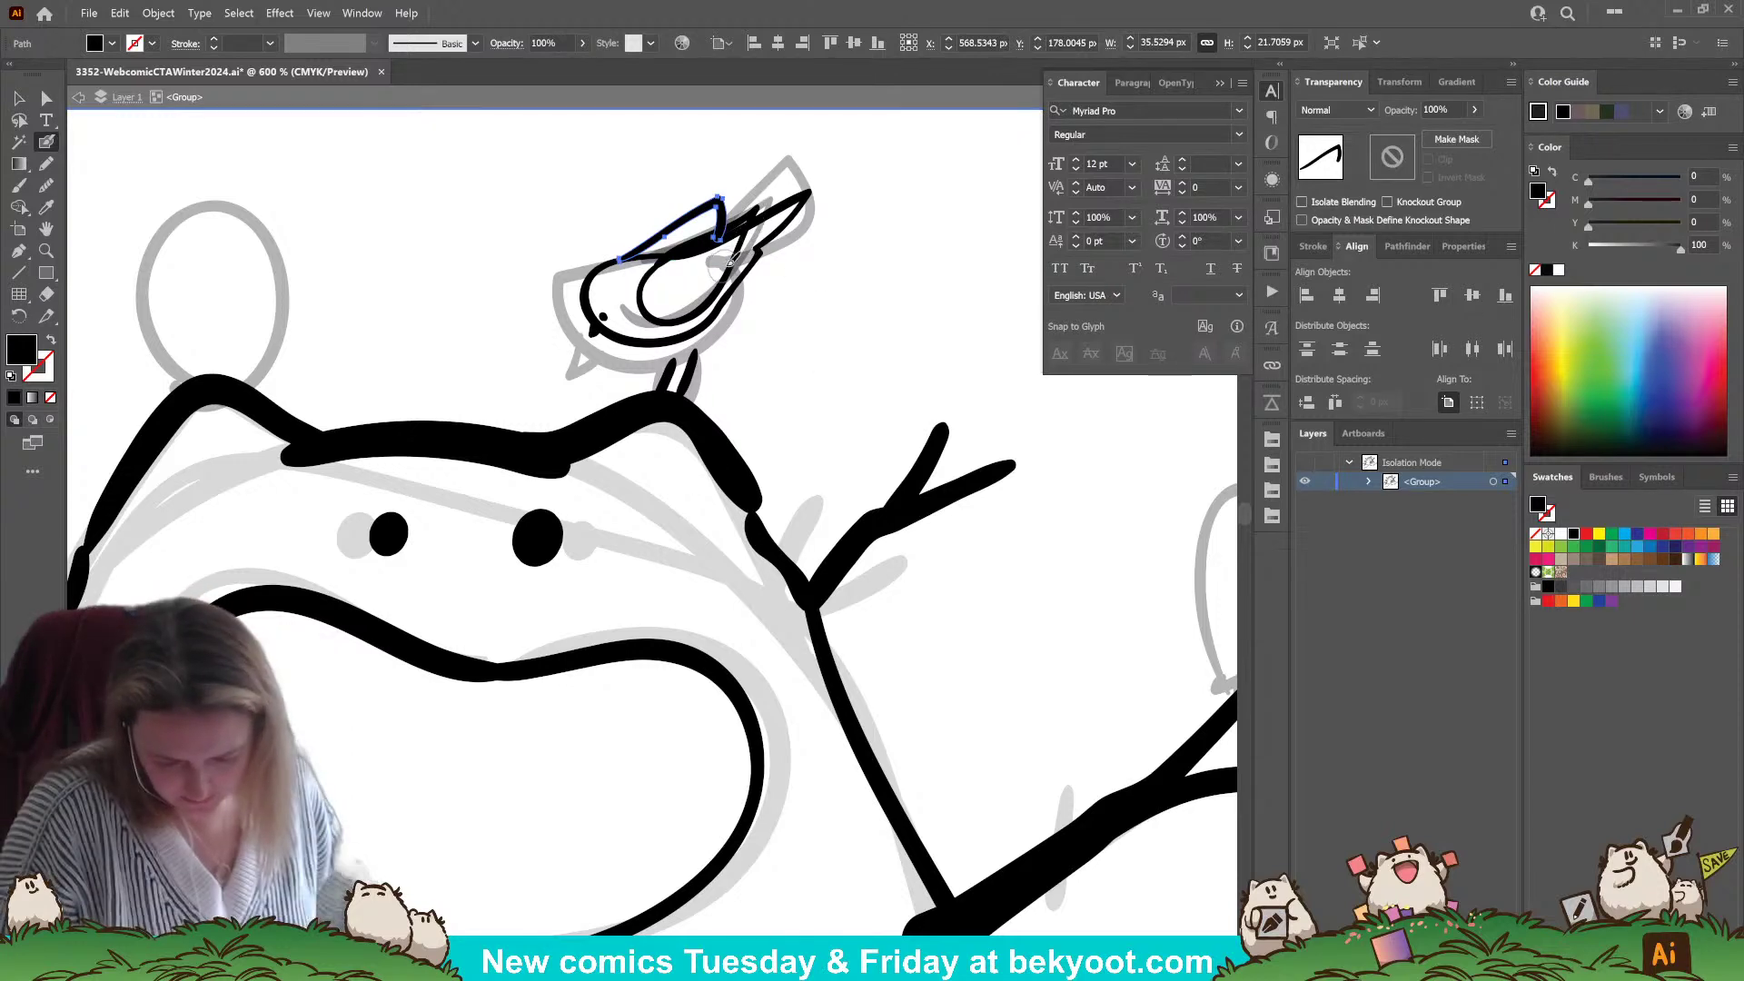
pyautogui.press('Delete')
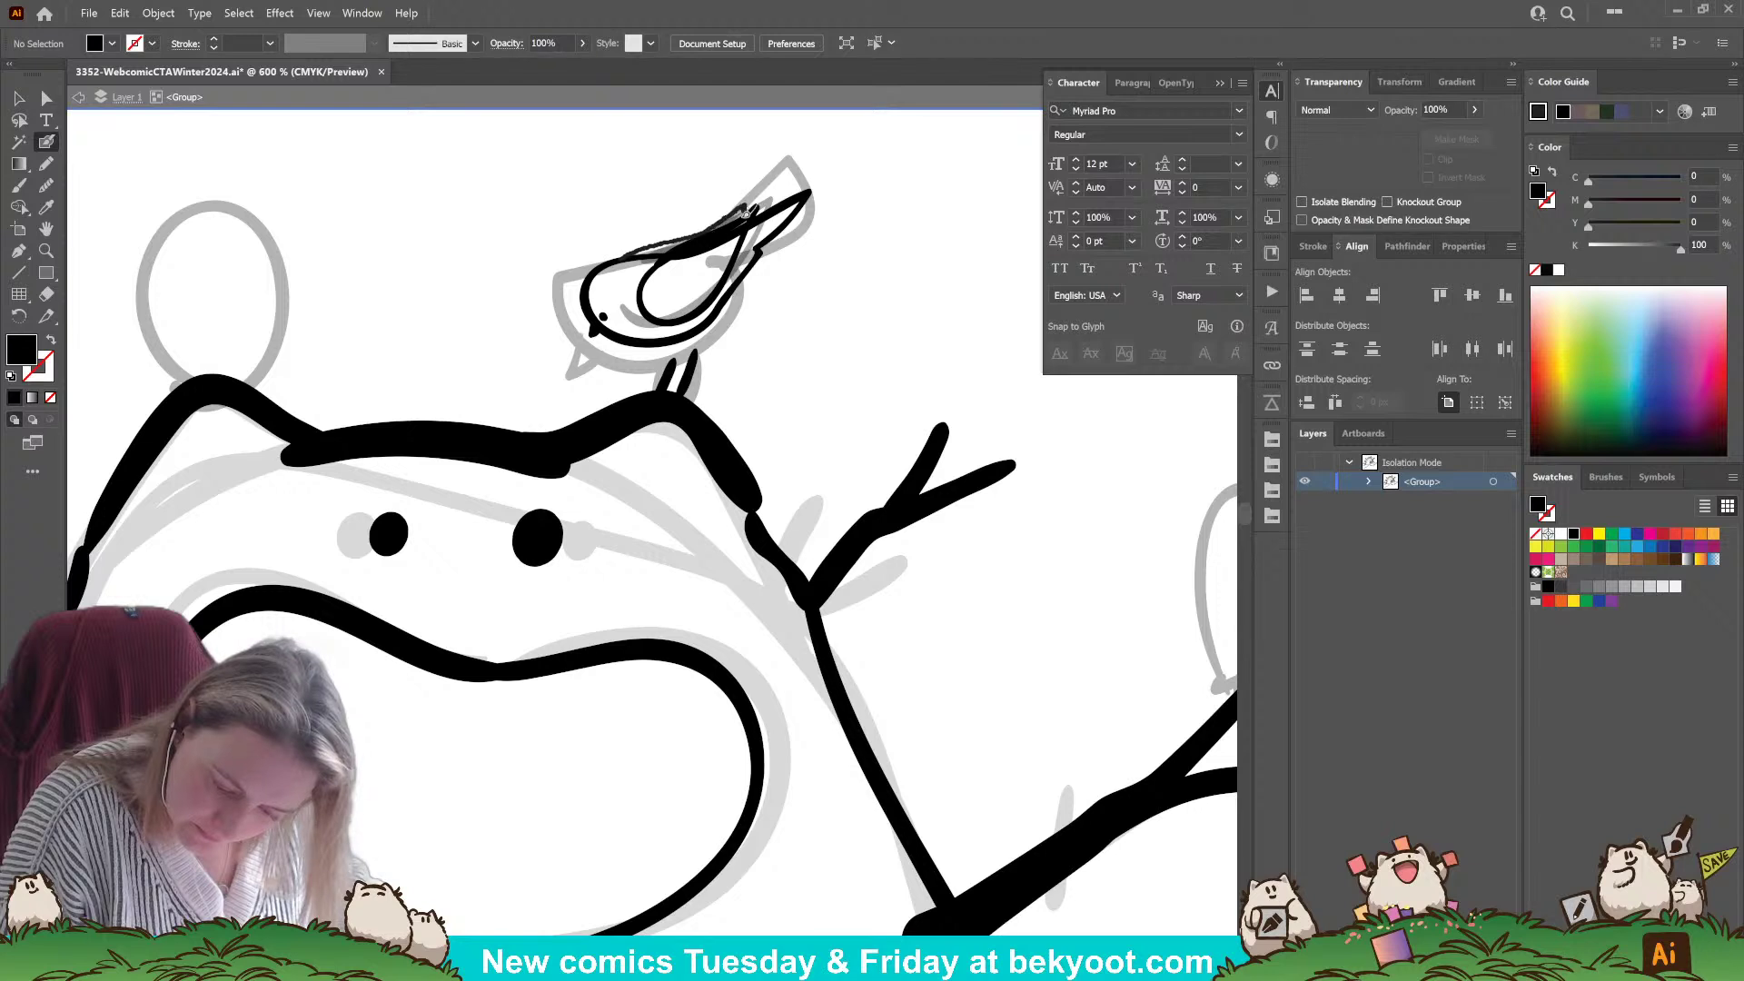
# - Clean up the bird's back line and erase the tail stroke where it overlaps the folded wing
pyautogui.hotkey('shift', 'x')
pyautogui.moveTo(806, 194)
pyautogui.mouseDown()
pyautogui.moveTo(667, 257)
pyautogui.moveTo(722, 231)
pyautogui.moveTo(705, 248)
pyautogui.mouseUp()
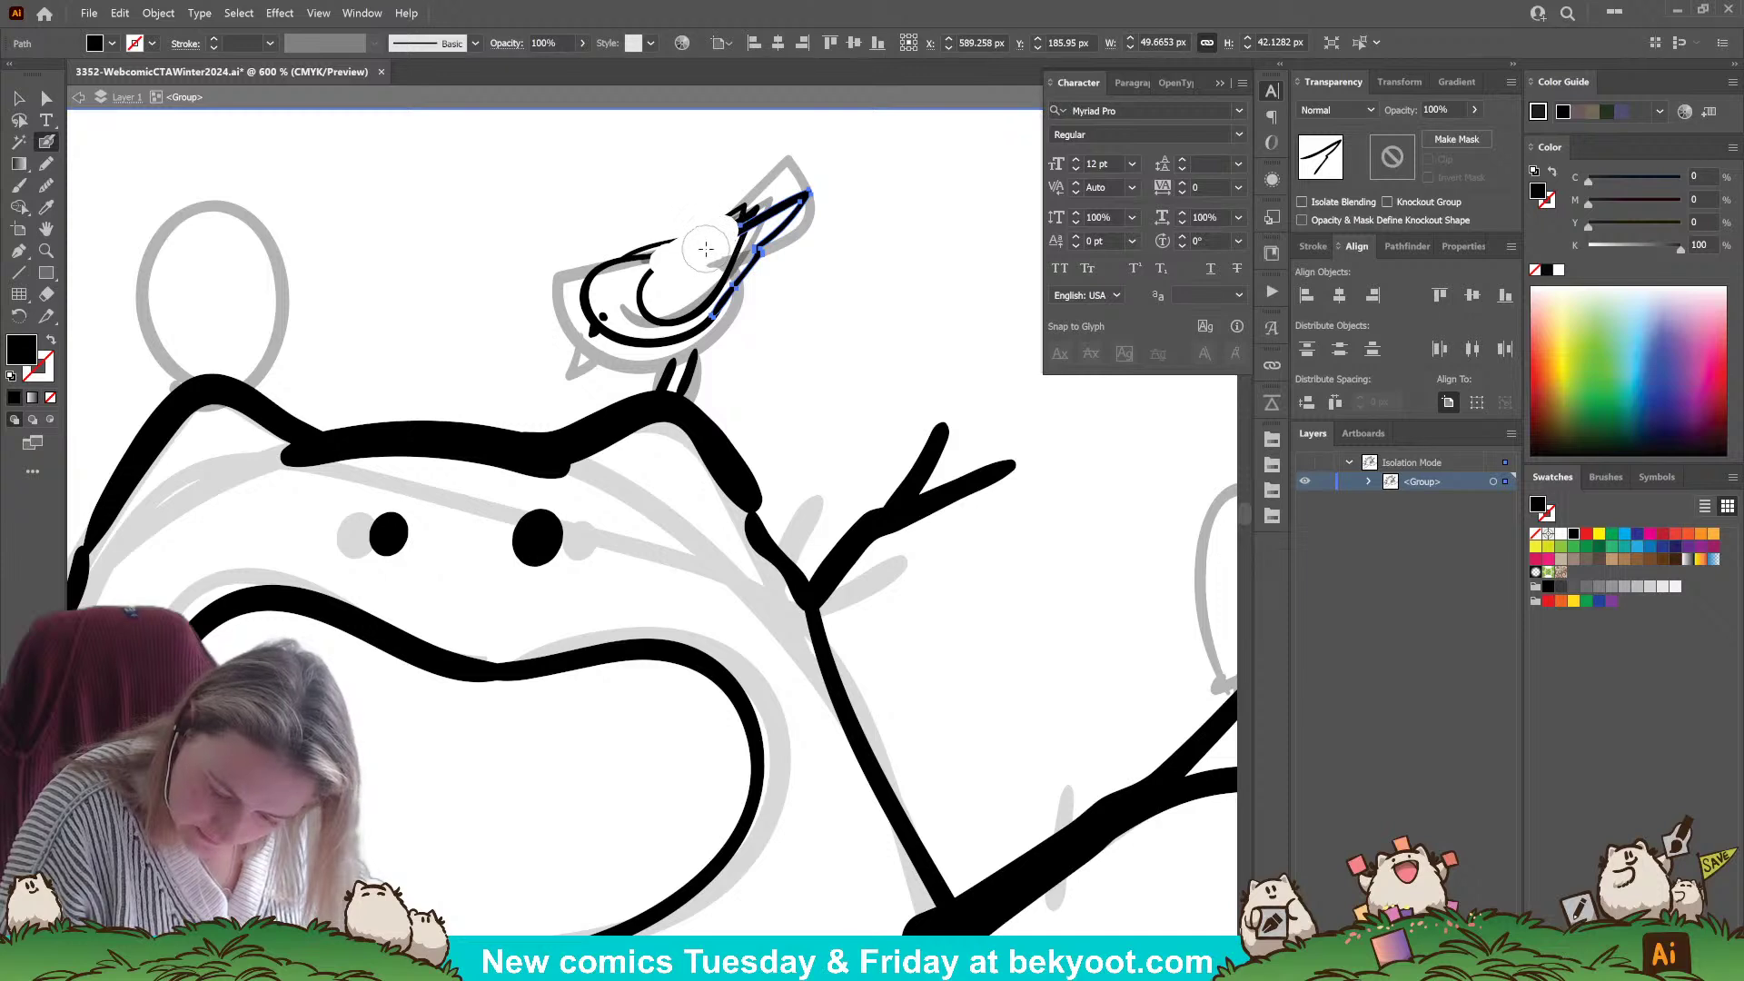
pyautogui.hotkey('ctrl', 'z')
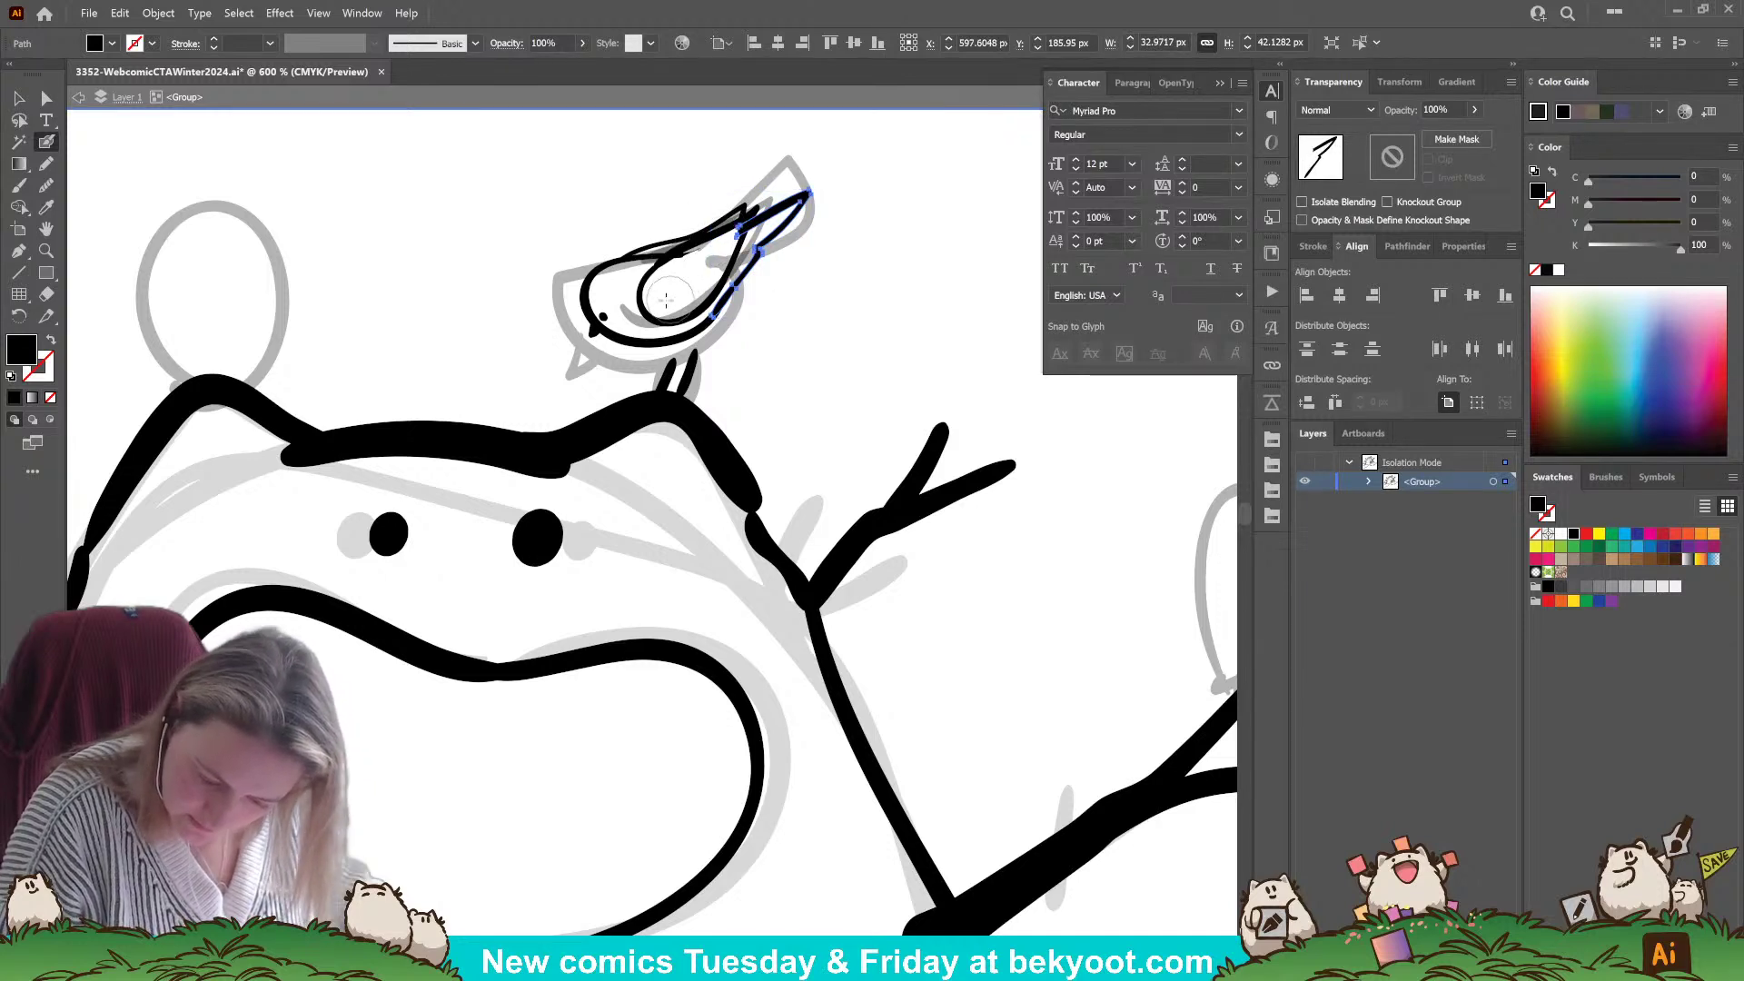
pyautogui.moveTo(670, 298)
pyautogui.mouseDown()
pyautogui.moveTo(701, 244)
pyautogui.moveTo(679, 264)
pyautogui.moveTo(790, 285)
pyautogui.mouseUp()
pyautogui.moveTo(809, 195)
pyautogui.mouseDown()
pyautogui.moveTo(720, 250)
pyautogui.moveTo(732, 222)
pyautogui.moveTo(688, 291)
pyautogui.mouseUp()
pyautogui.hotkey('ctrl', 'shift', 'a')
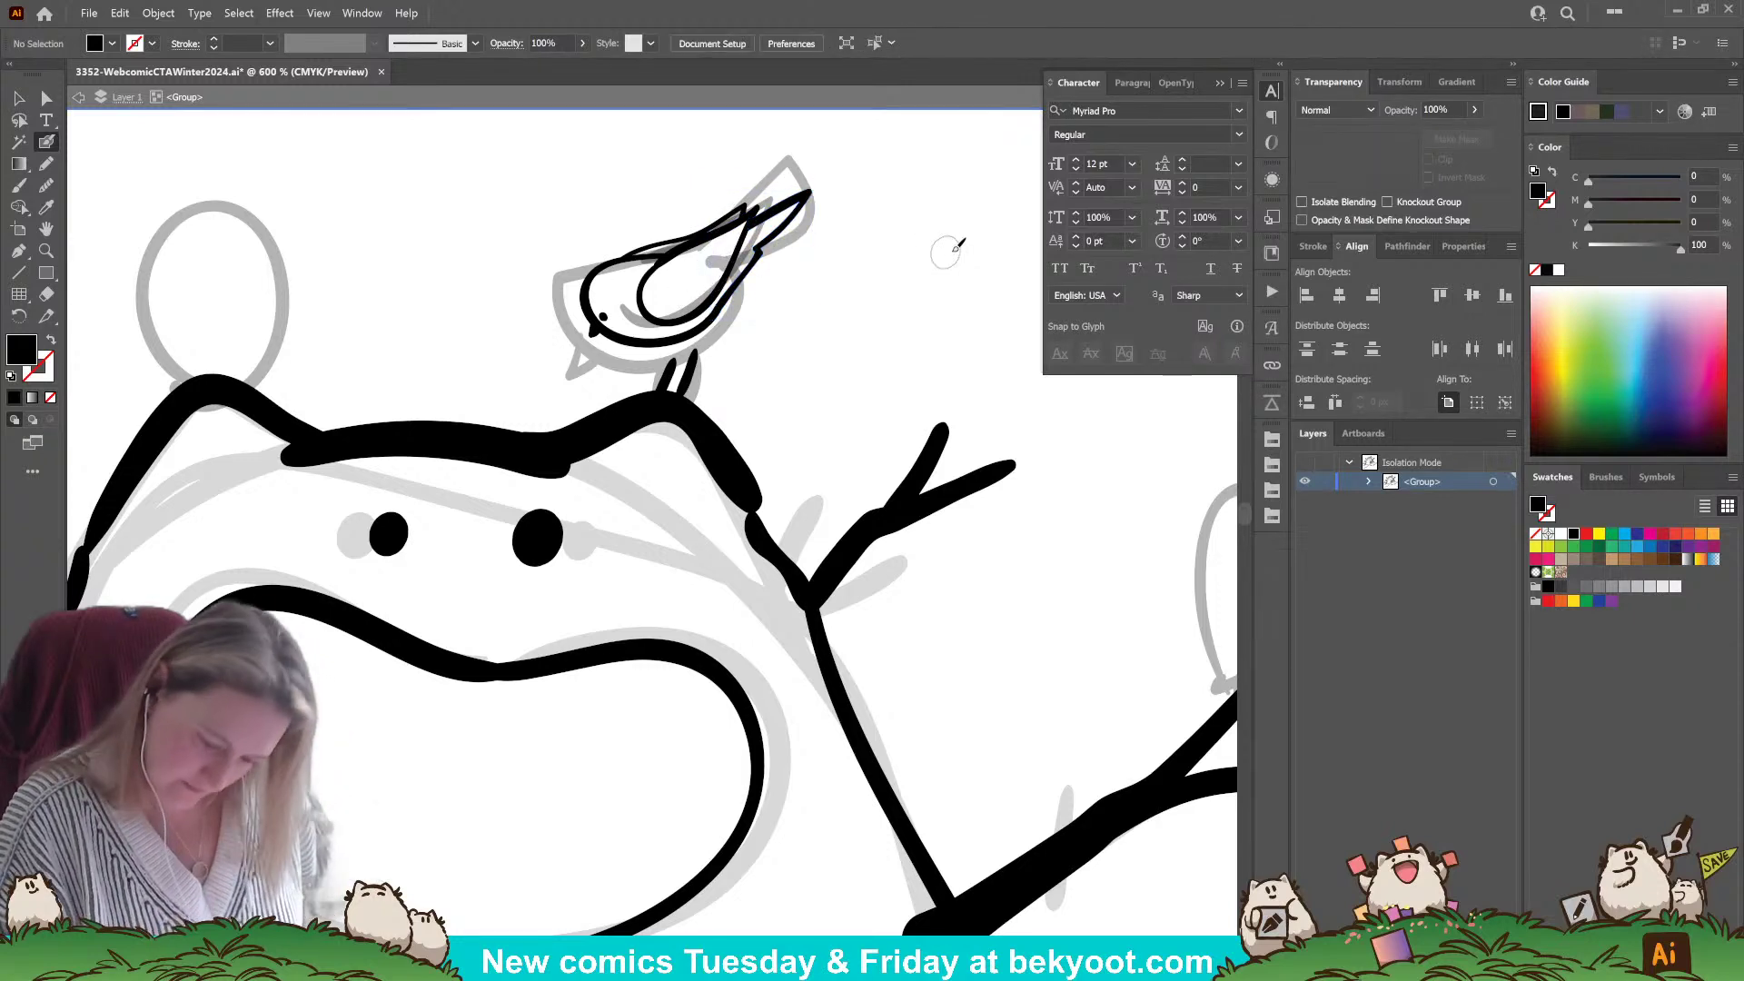
# - Group the bird's body linework, move it slightly down toward the ear, and delete the inked legs
pyautogui.moveTo(564, 203); pyautogui.dragTo(804, 334)
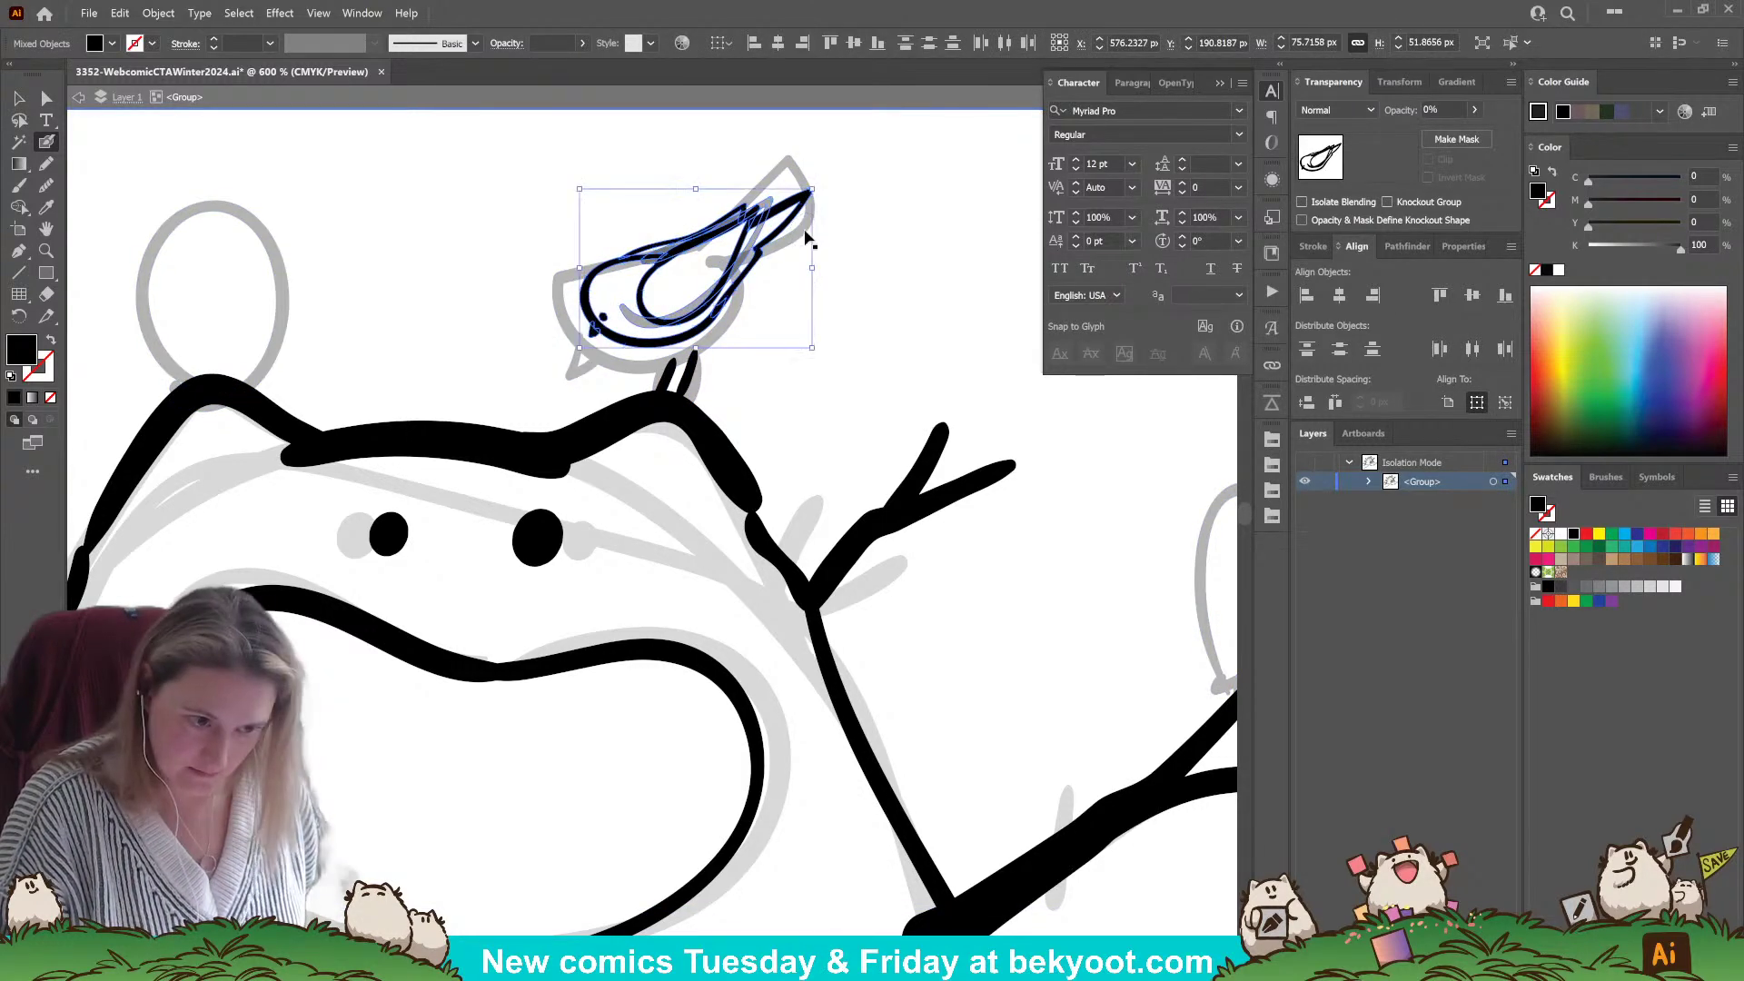
pyautogui.hotkey('ctrl', 'g')
pyautogui.press('v')
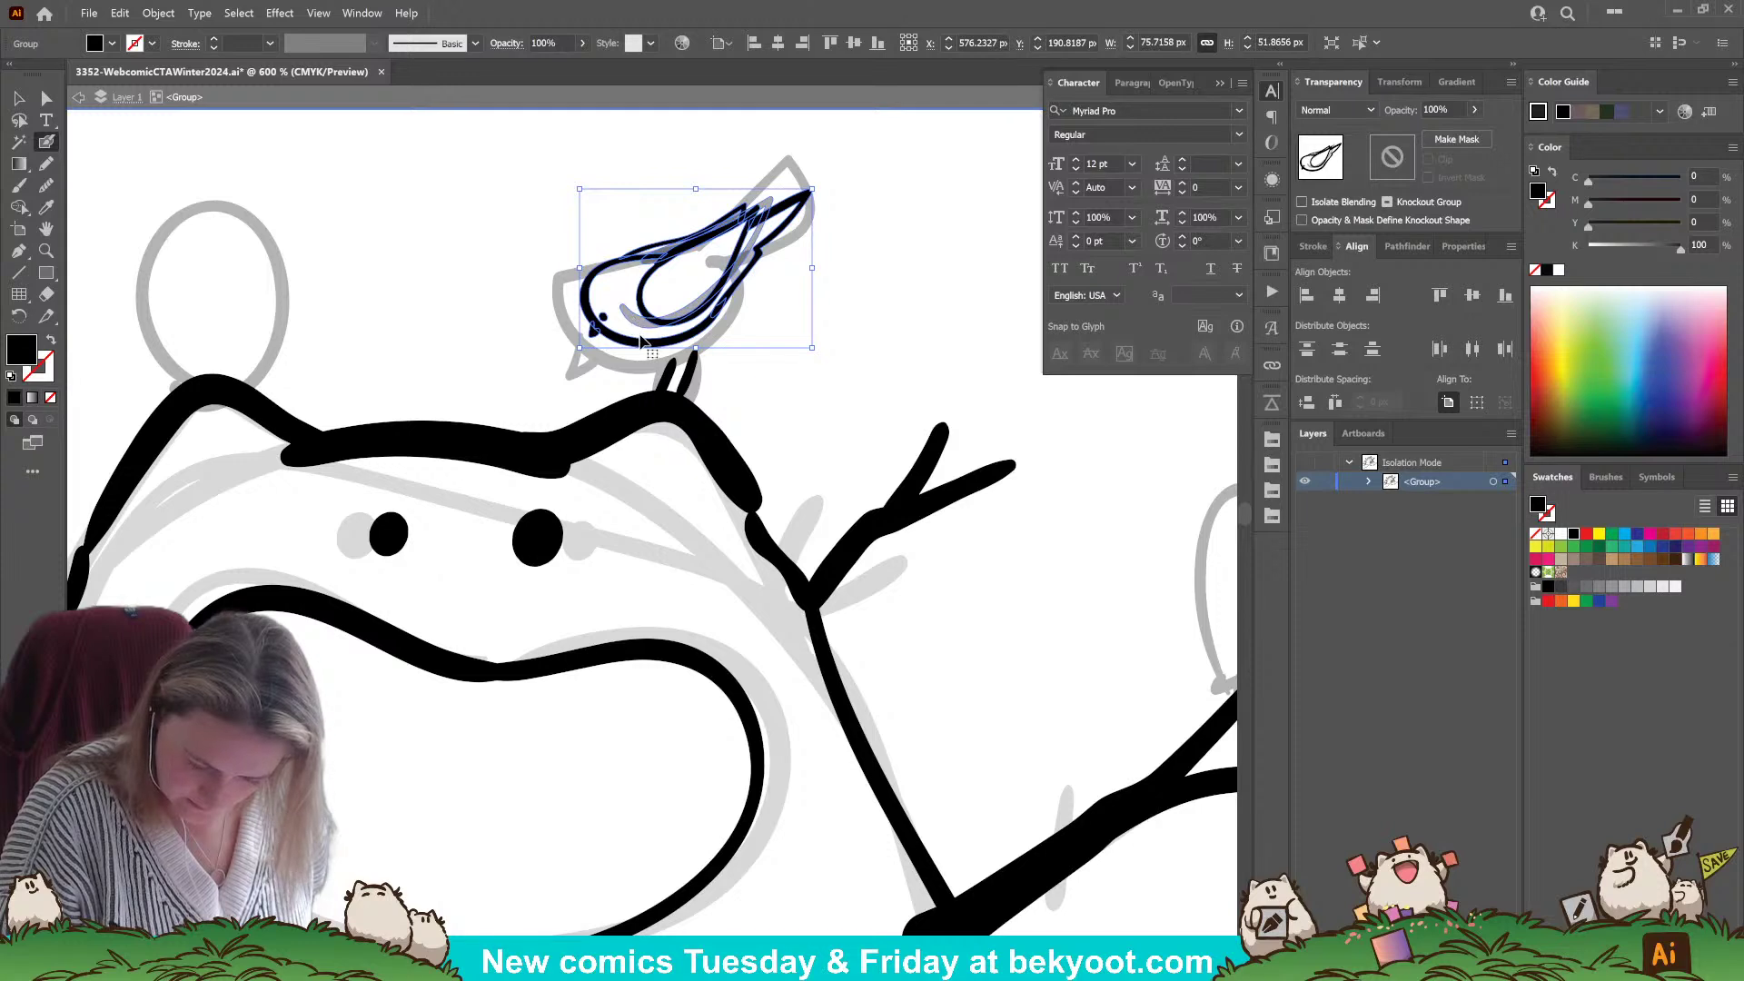
pyautogui.moveTo(642, 341)
pyautogui.mouseDown()
pyautogui.moveTo(724, 342)
pyautogui.moveTo(694, 354)
pyautogui.mouseUp()
pyautogui.click(692, 382)
pyautogui.hotkey('shift', 'b')
pyautogui.press('Delete')
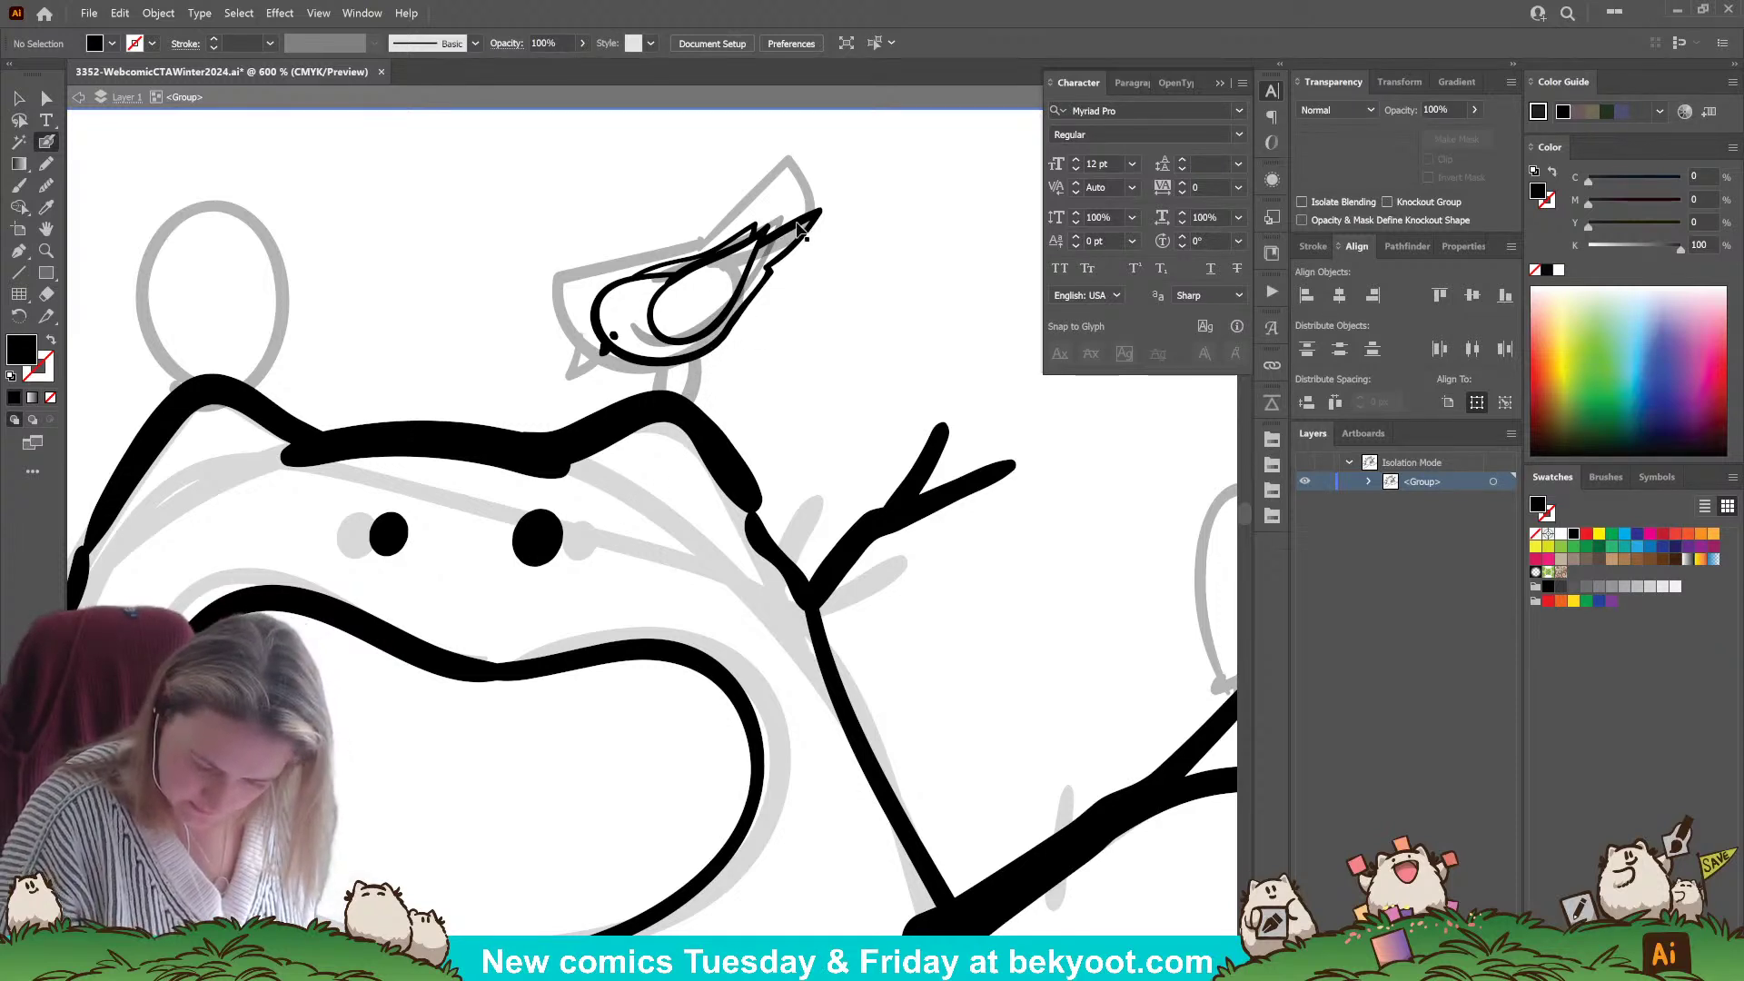
# - Isolate the bird group and delete the faded wing guide inside it
pyautogui.click(697, 338)
pyautogui.doubleClick(699, 338)
pyautogui.click(707, 338)
pyautogui.press('Delete')
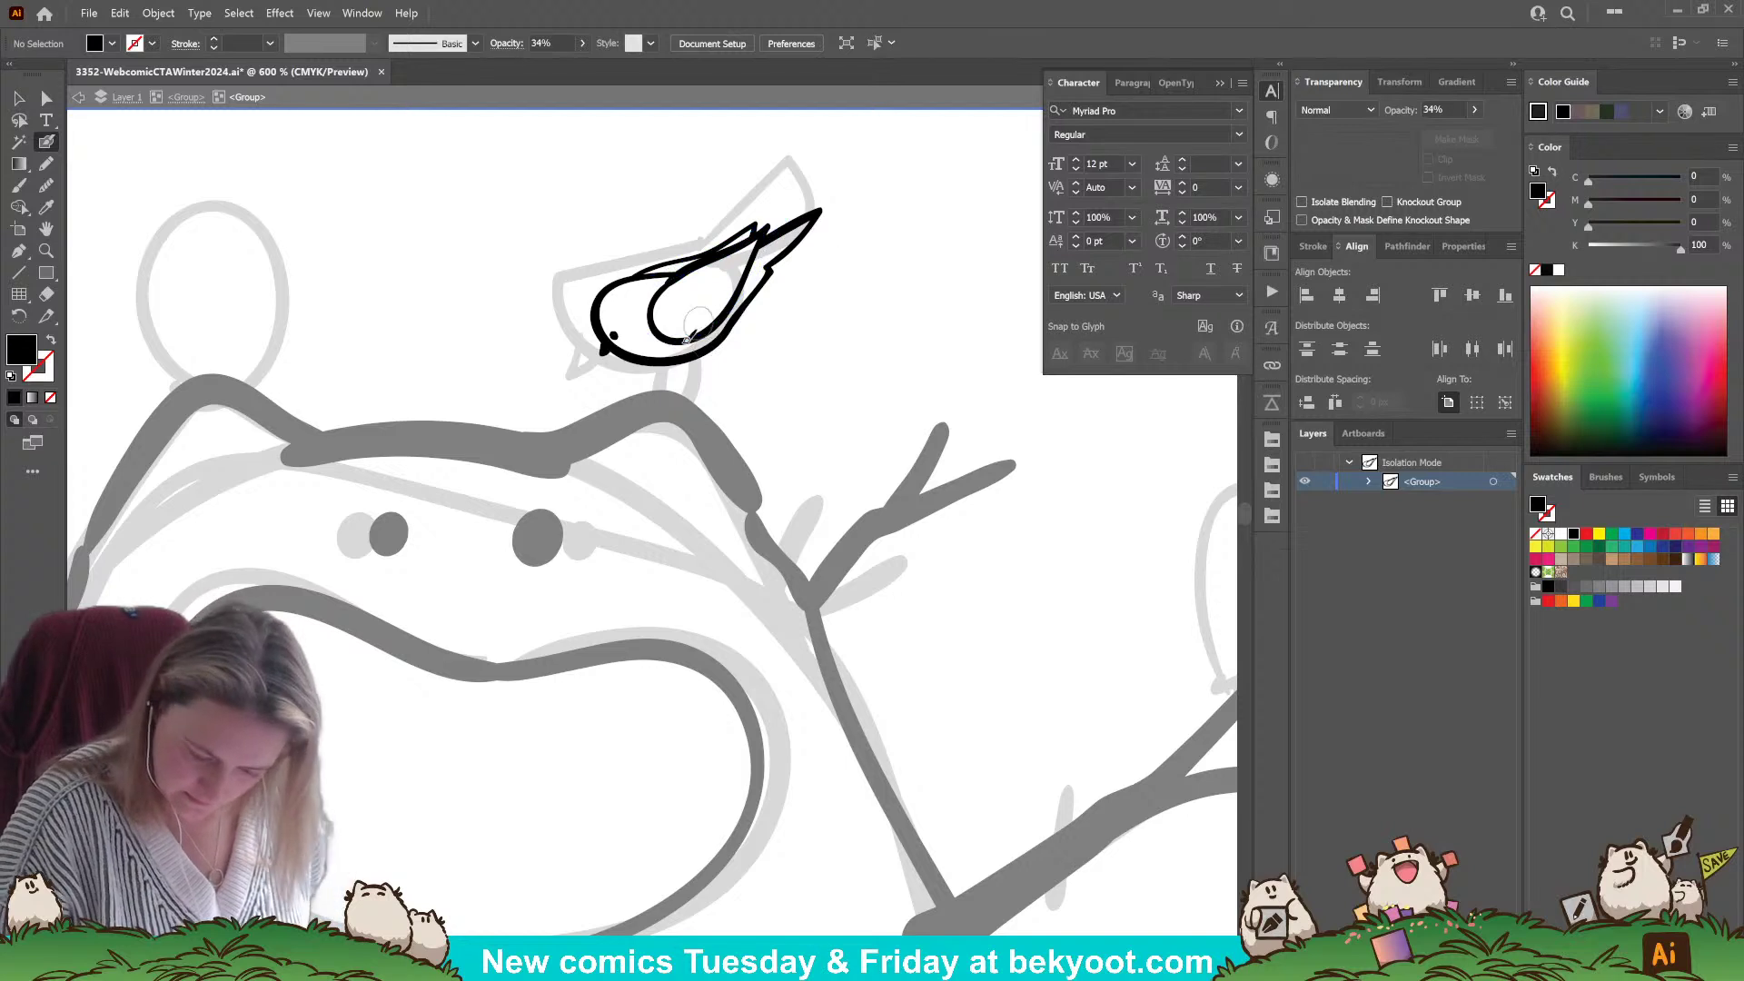
# - Select all of the bird's linework and rotate it slightly clockwise so the tail sits lower
pyautogui.moveTo(534, 198); pyautogui.dragTo(886, 390)
pyautogui.hotkey('ctrl', 'z')
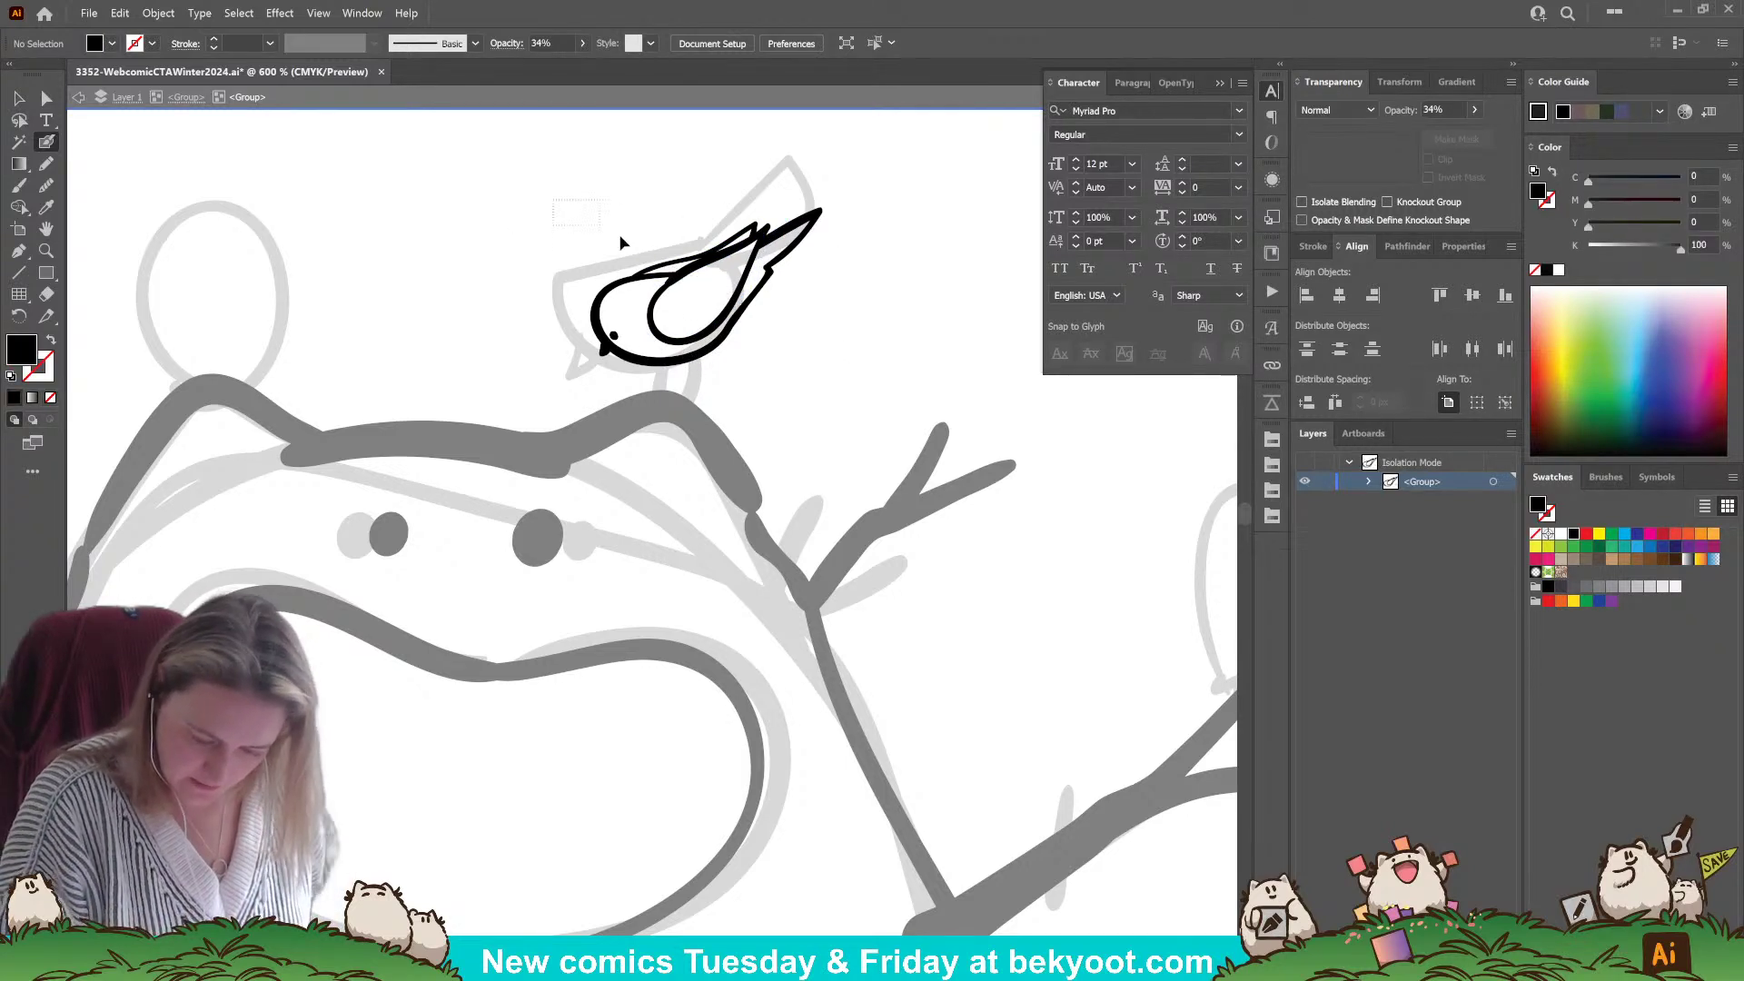
pyautogui.moveTo(584, 202); pyautogui.dragTo(843, 374)
pyautogui.moveTo(830, 201); pyautogui.dragTo(842, 221)
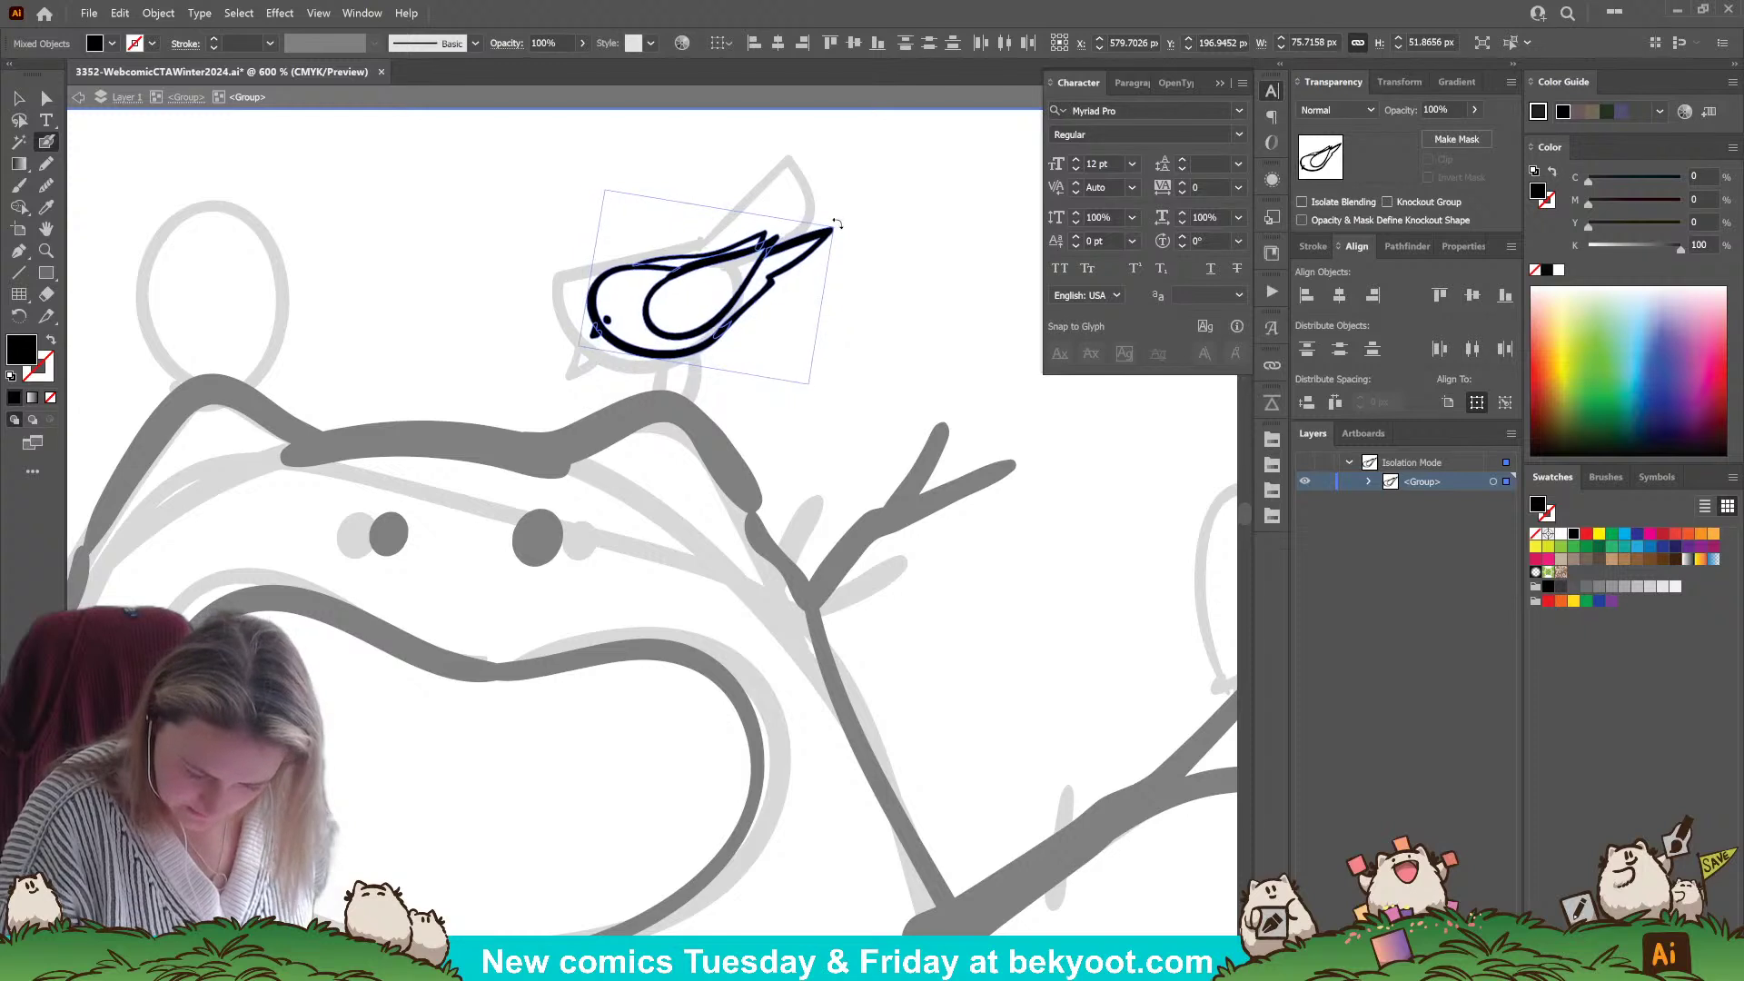
# - Move the bird's linework slightly down toward the creature's ear and deselect it
pyautogui.moveTo(713, 336); pyautogui.dragTo(714, 354)
pyautogui.keyDown('ctrl'); pyautogui.click(814, 332); pyautogui.keyUp('ctrl')
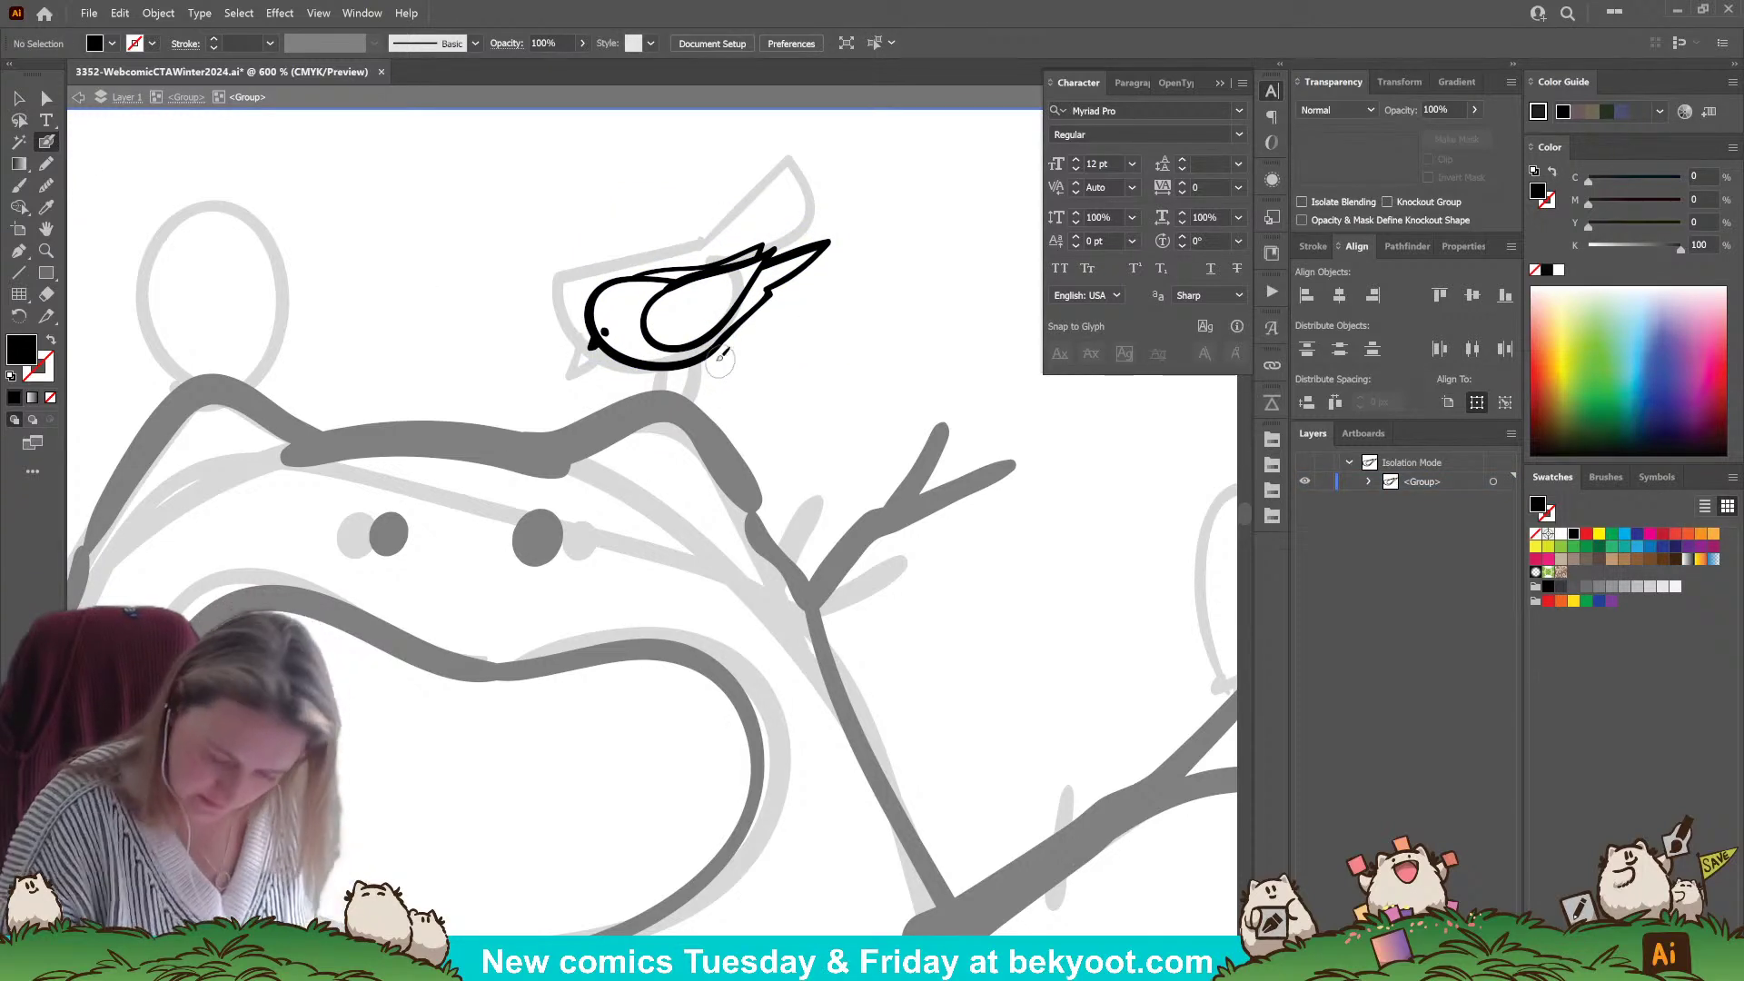
pyautogui.hotkey('shift', 'x')
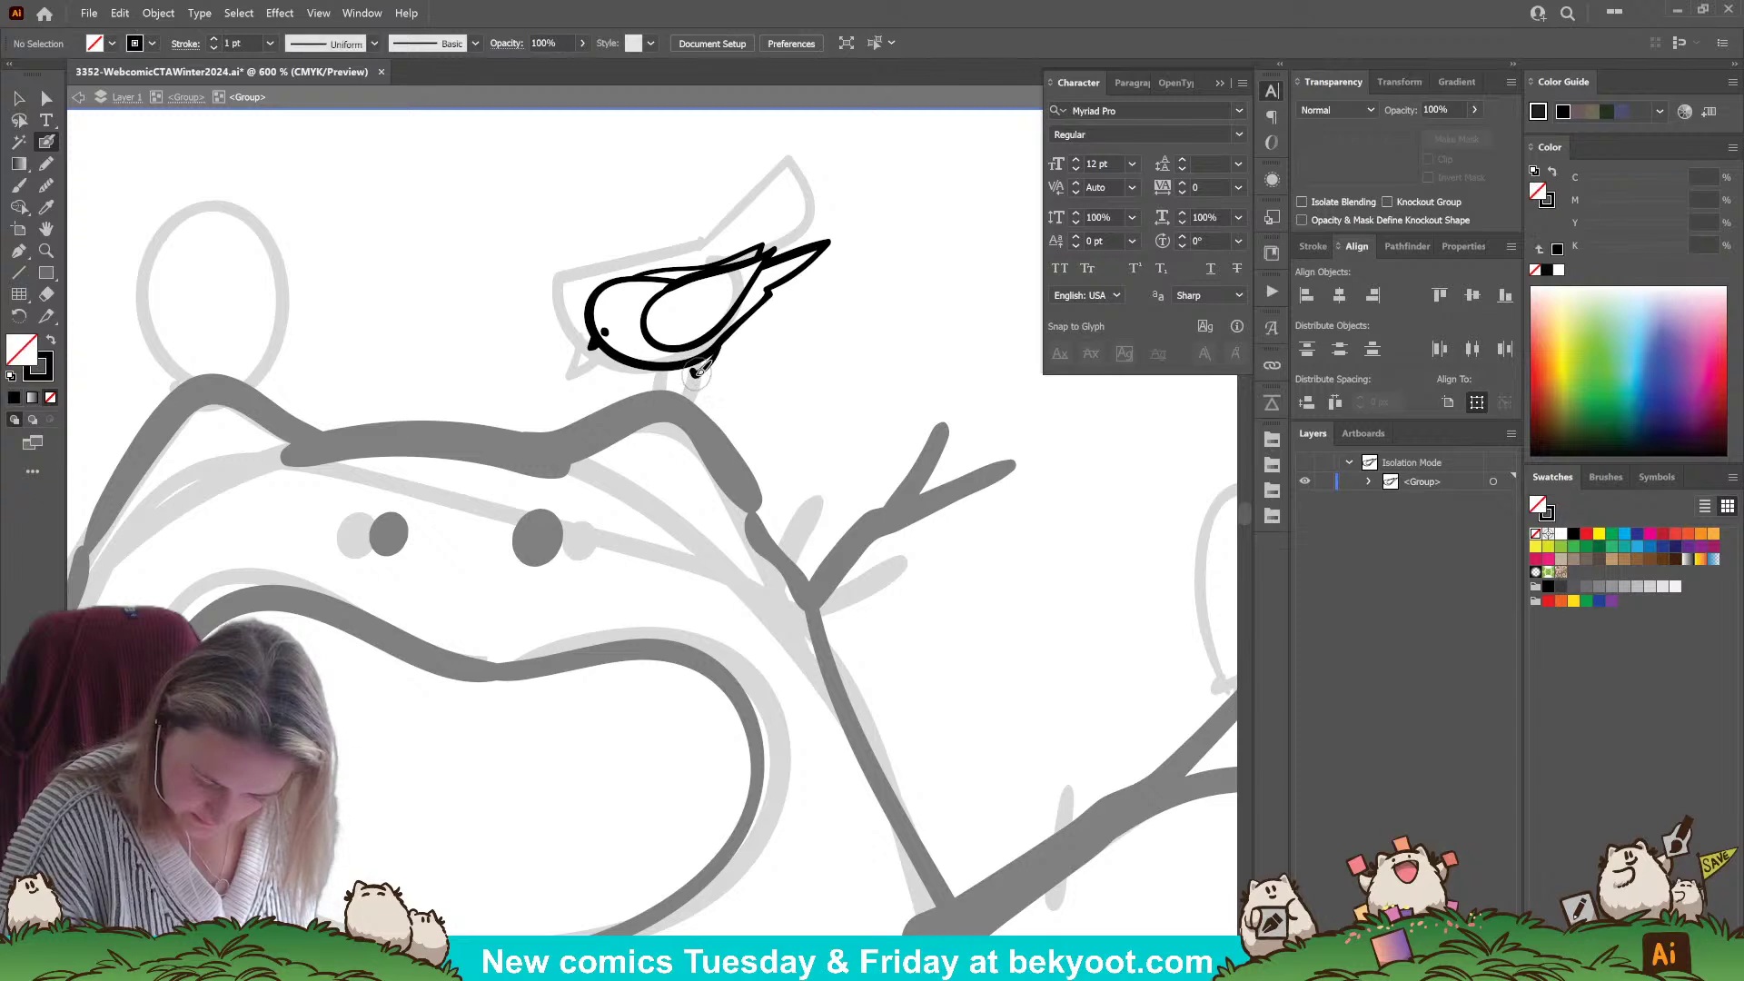
pyautogui.moveTo(721, 379); pyautogui.dragTo(713, 388)
pyautogui.hotkey('shift', 'x')
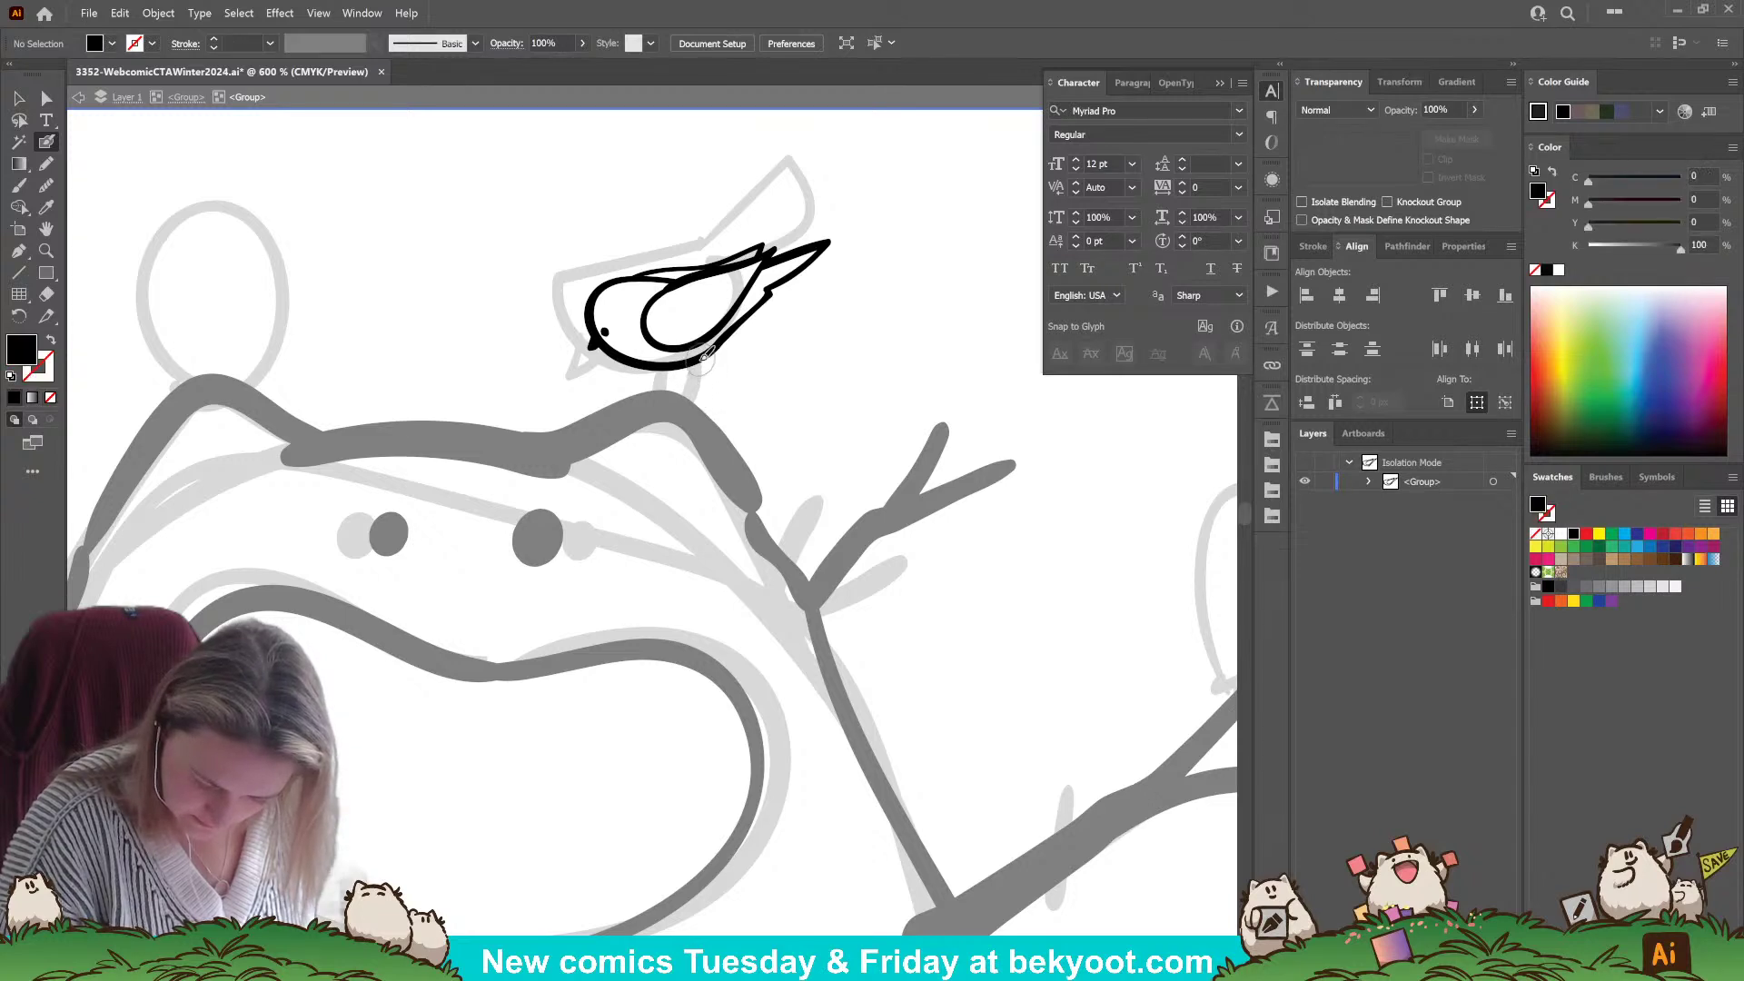
pyautogui.hotkey('shift', 'x')
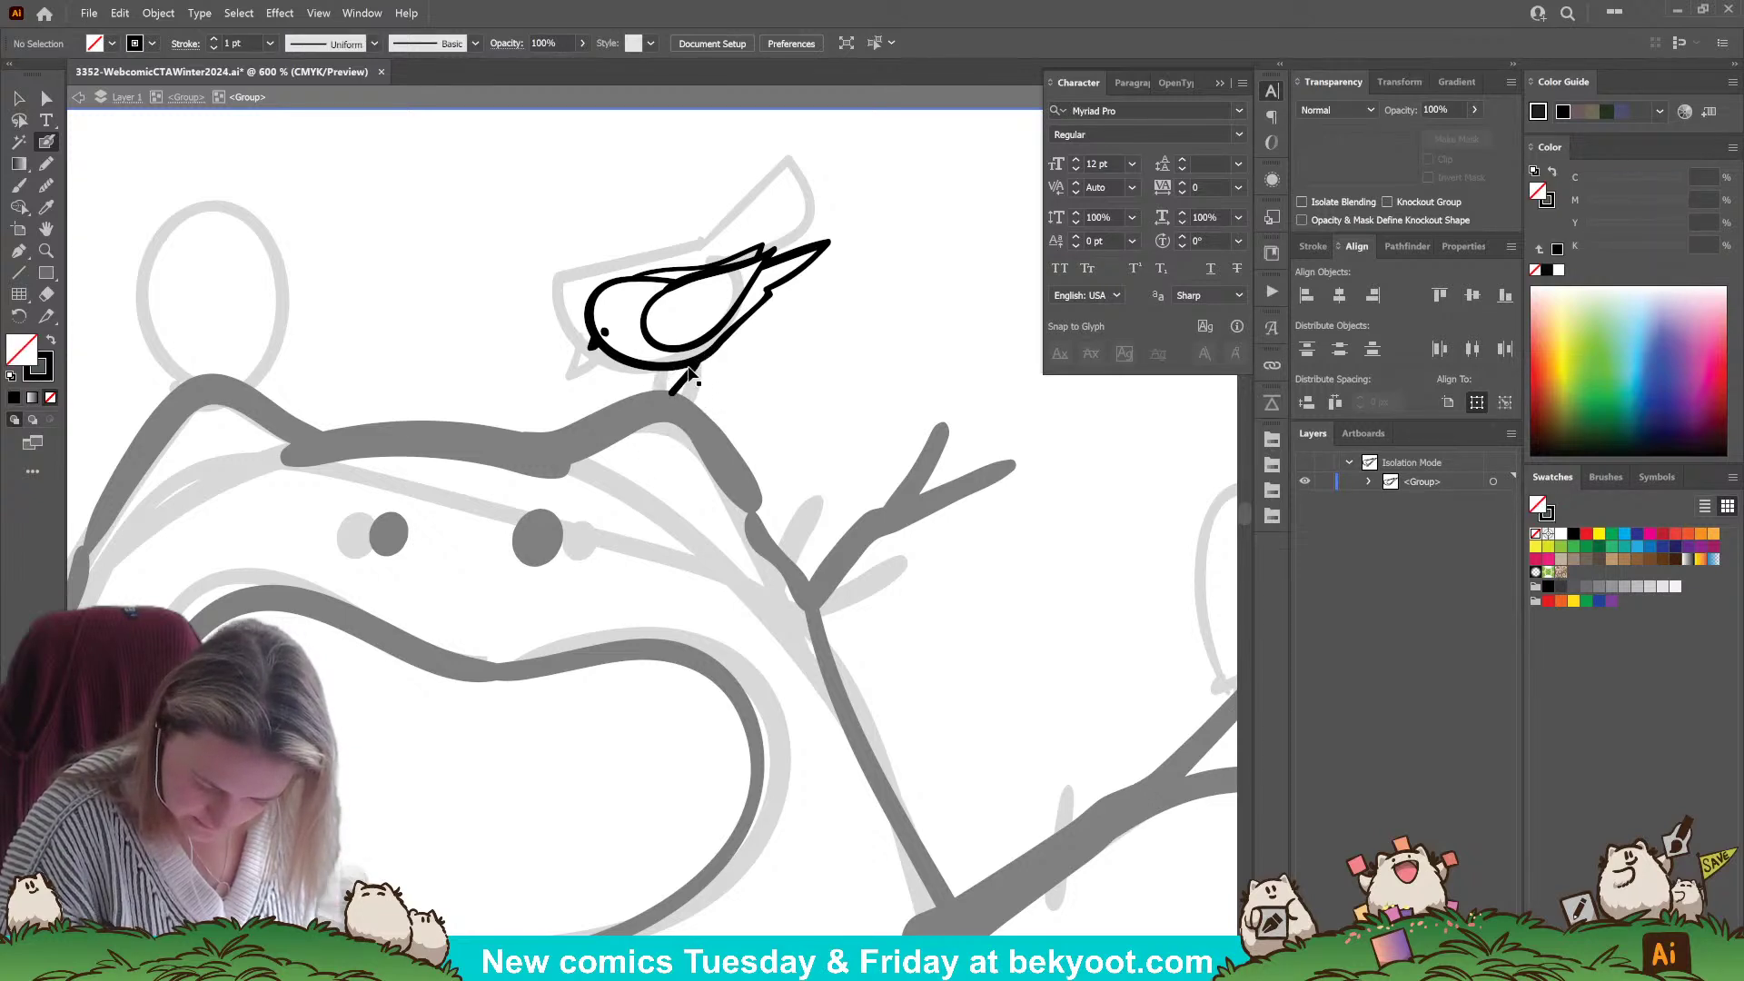
pyautogui.hotkey('shift', 'x')
pyautogui.hotkey('shift', 'x')
pyautogui.moveTo(688, 367); pyautogui.dragTo(670, 395)
pyautogui.moveTo(676, 367); pyautogui.dragTo(653, 395)
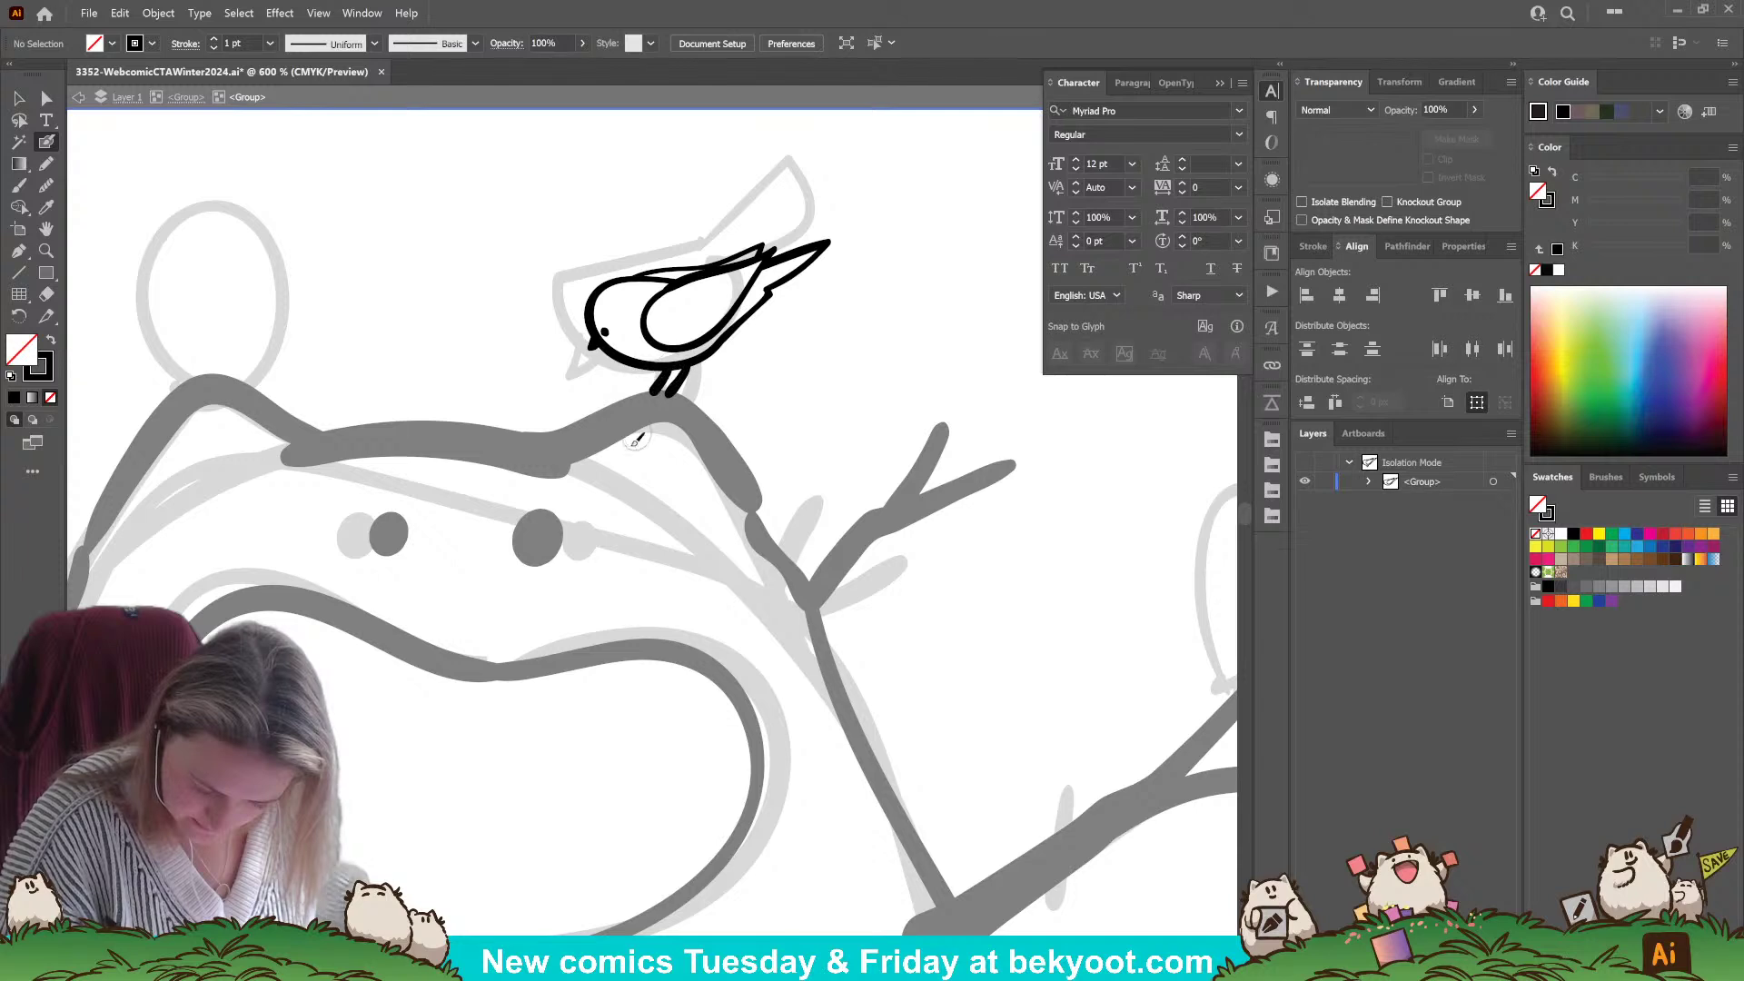
pyautogui.hotkey('ctrl', 'z')
pyautogui.hotkey('ctrl', 'z')
pyautogui.hotkey('shift', 'x')
pyautogui.hotkey('shift', 'x')
pyautogui.hotkey('shift', 'x')
pyautogui.hotkey('shift', 'x')
pyautogui.moveTo(689, 365); pyautogui.dragTo(650, 397)
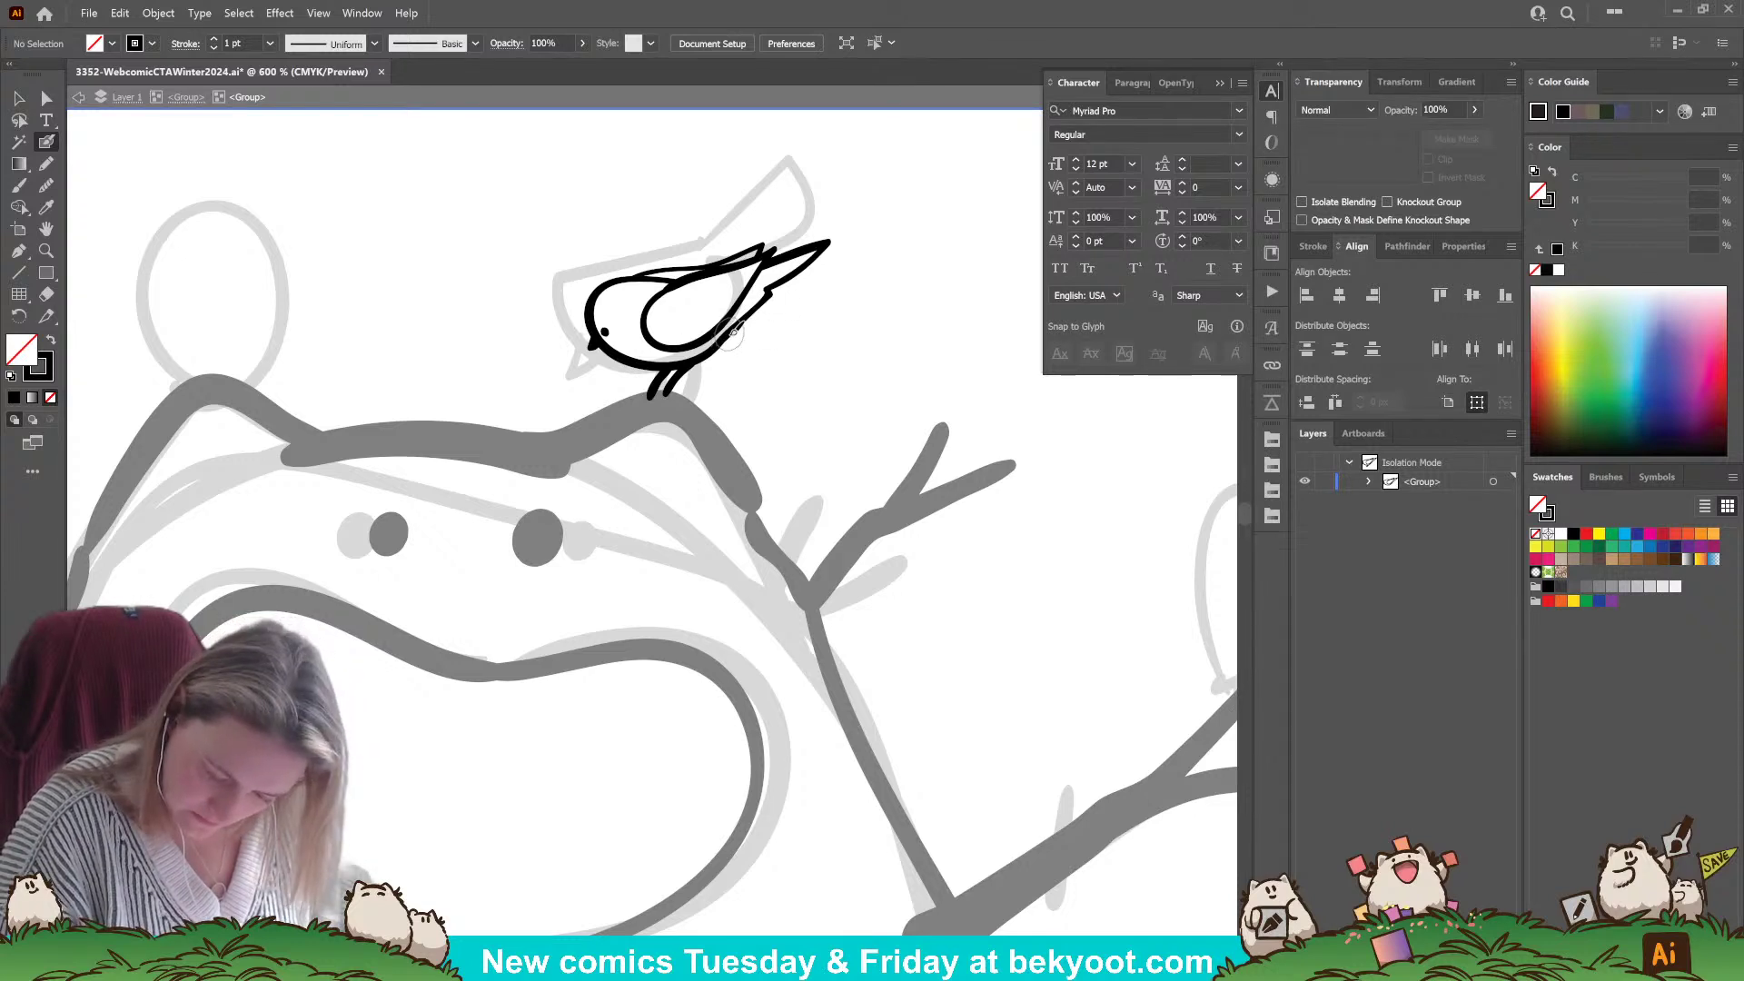
pyautogui.hotkey('ctrl', 'z')
pyautogui.hotkey('ctrl', 'z')
# - Ink two short legs from the bird's belly down to the ear and add feather strokes to its wing
pyautogui.hotkey('shift', 'x')
pyautogui.moveTo(695, 364); pyautogui.dragTo(681, 396)
pyautogui.hotkey('shift', 'x')
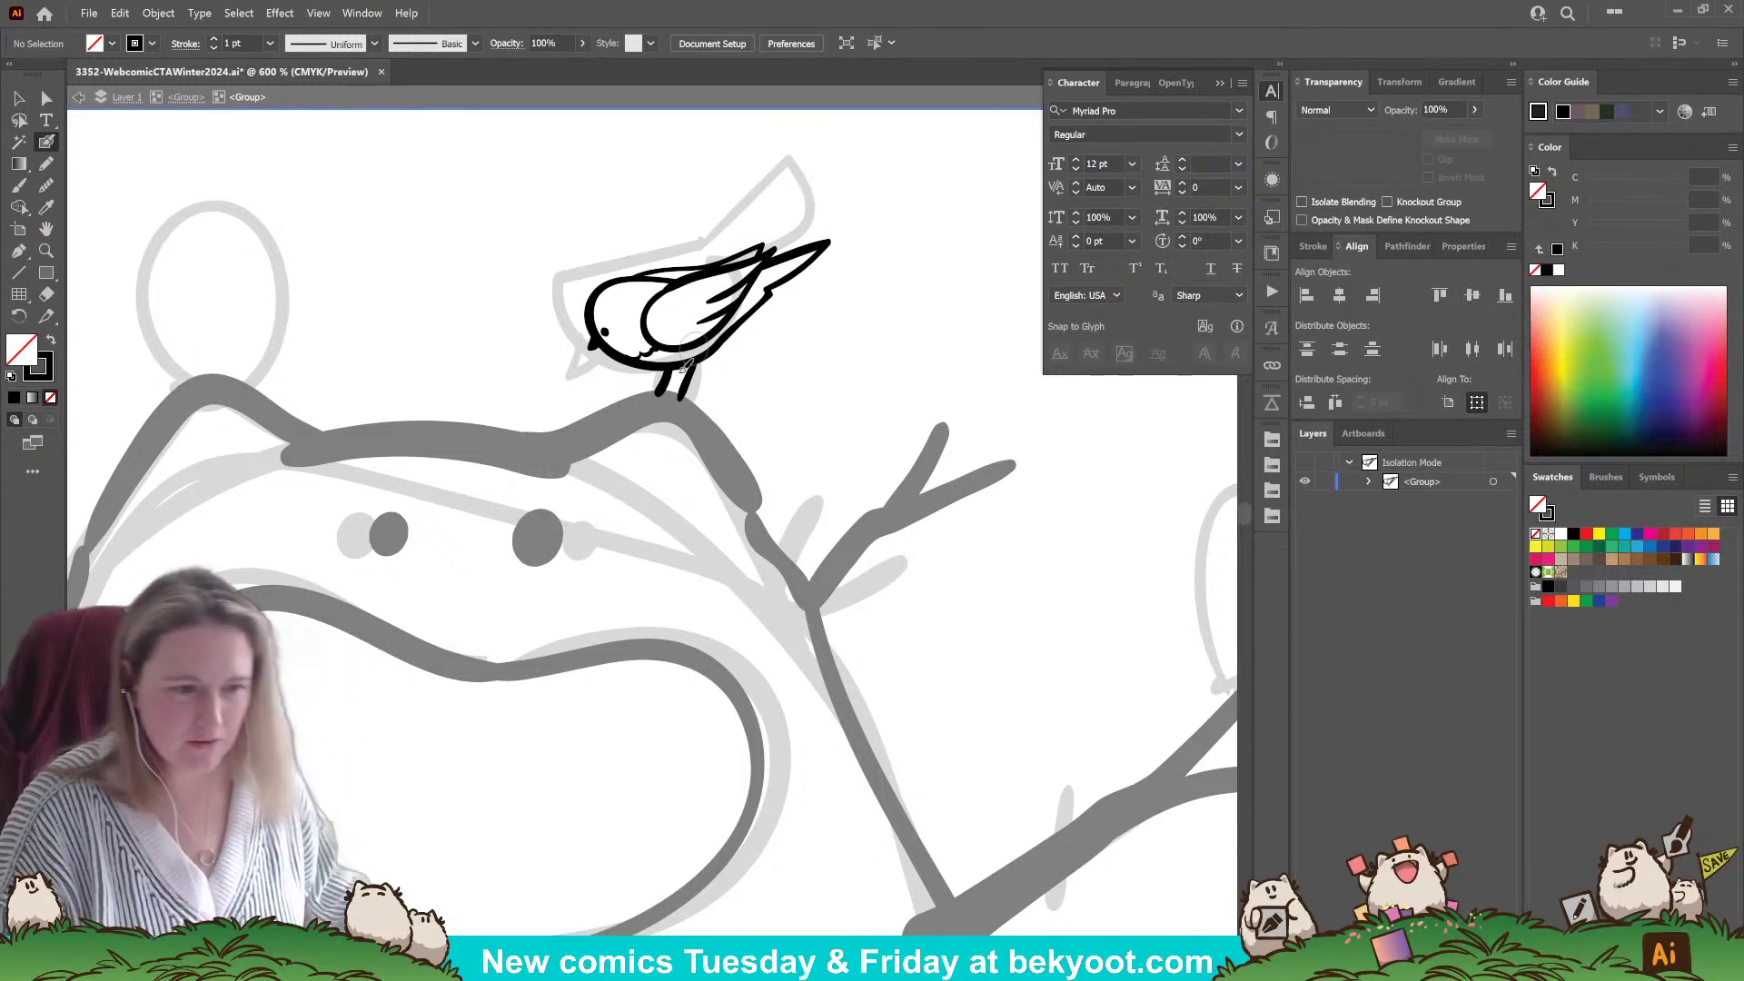
# - Set a black fill at 30% opacity and shade the narrow strip along the bird's back above the wing with the Pencil tool
pyautogui.press('n')
pyautogui.hotkey('shift', 'x')
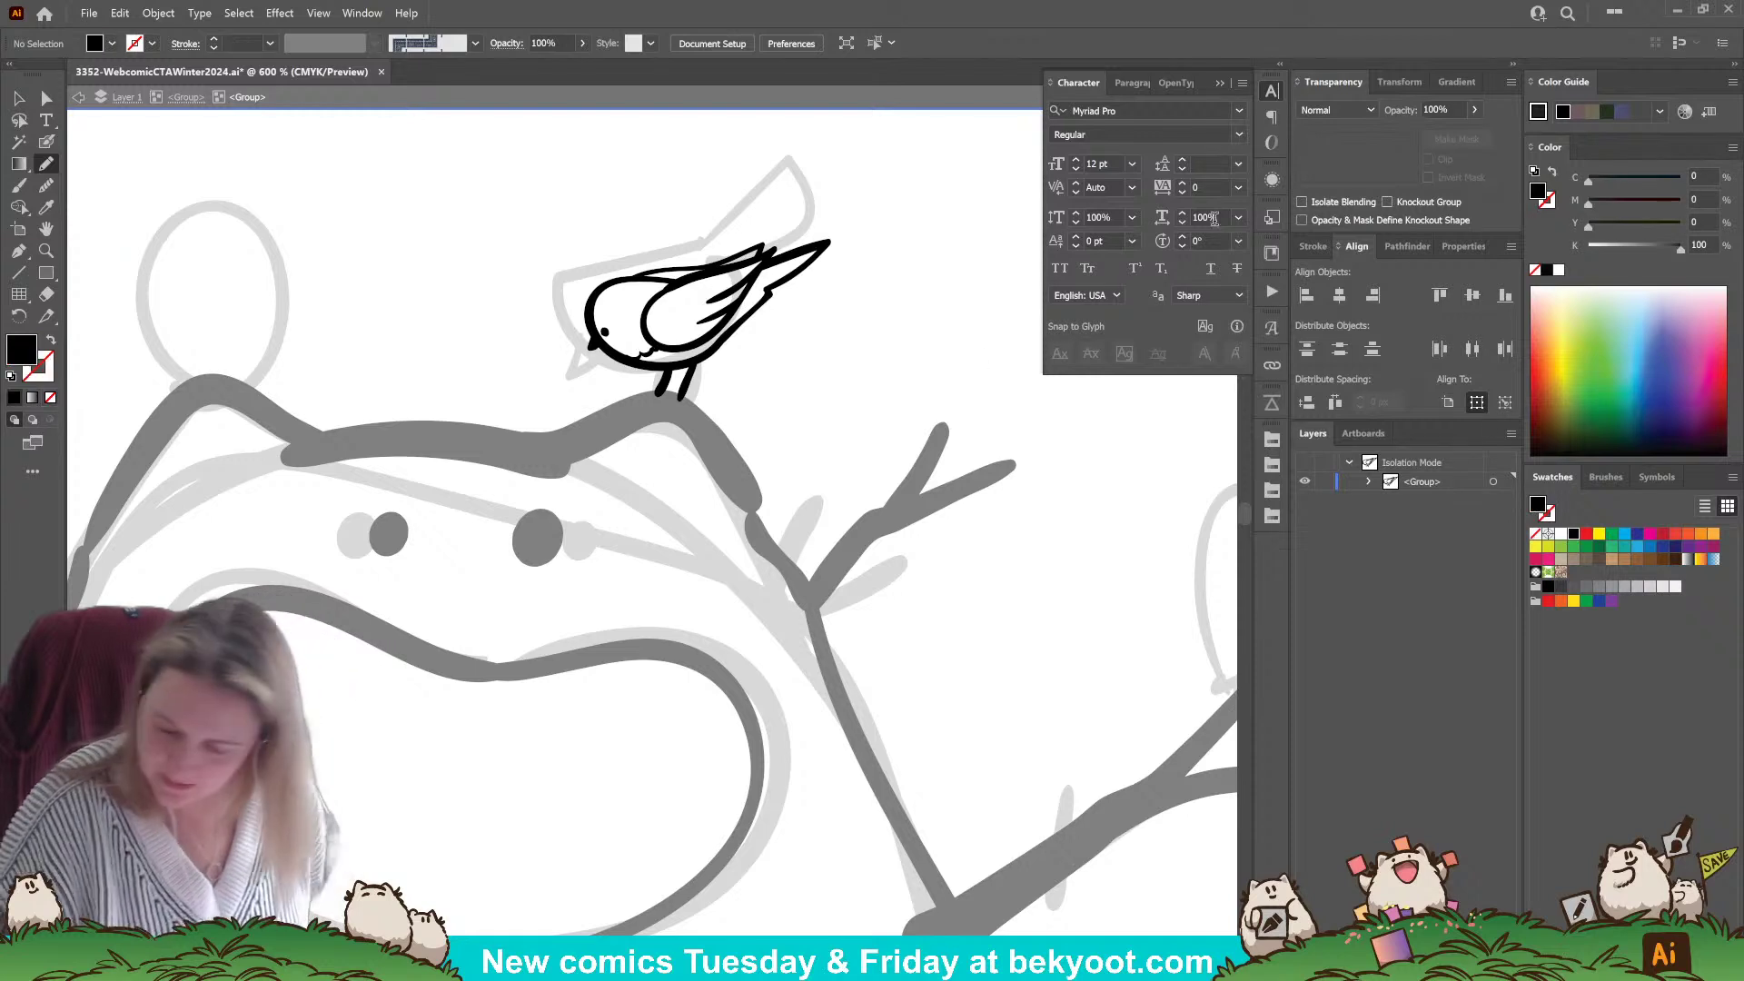
pyautogui.click(1444, 109)
pyautogui.write('30')
pyautogui.press('Return')
pyautogui.moveTo(686, 261)
pyautogui.mouseDown()
pyautogui.moveTo(762, 248)
pyautogui.moveTo(640, 272)
pyautogui.mouseUp()
pyautogui.keyDown('ctrl'); pyautogui.click(827, 334); pyautogui.keyUp('ctrl')
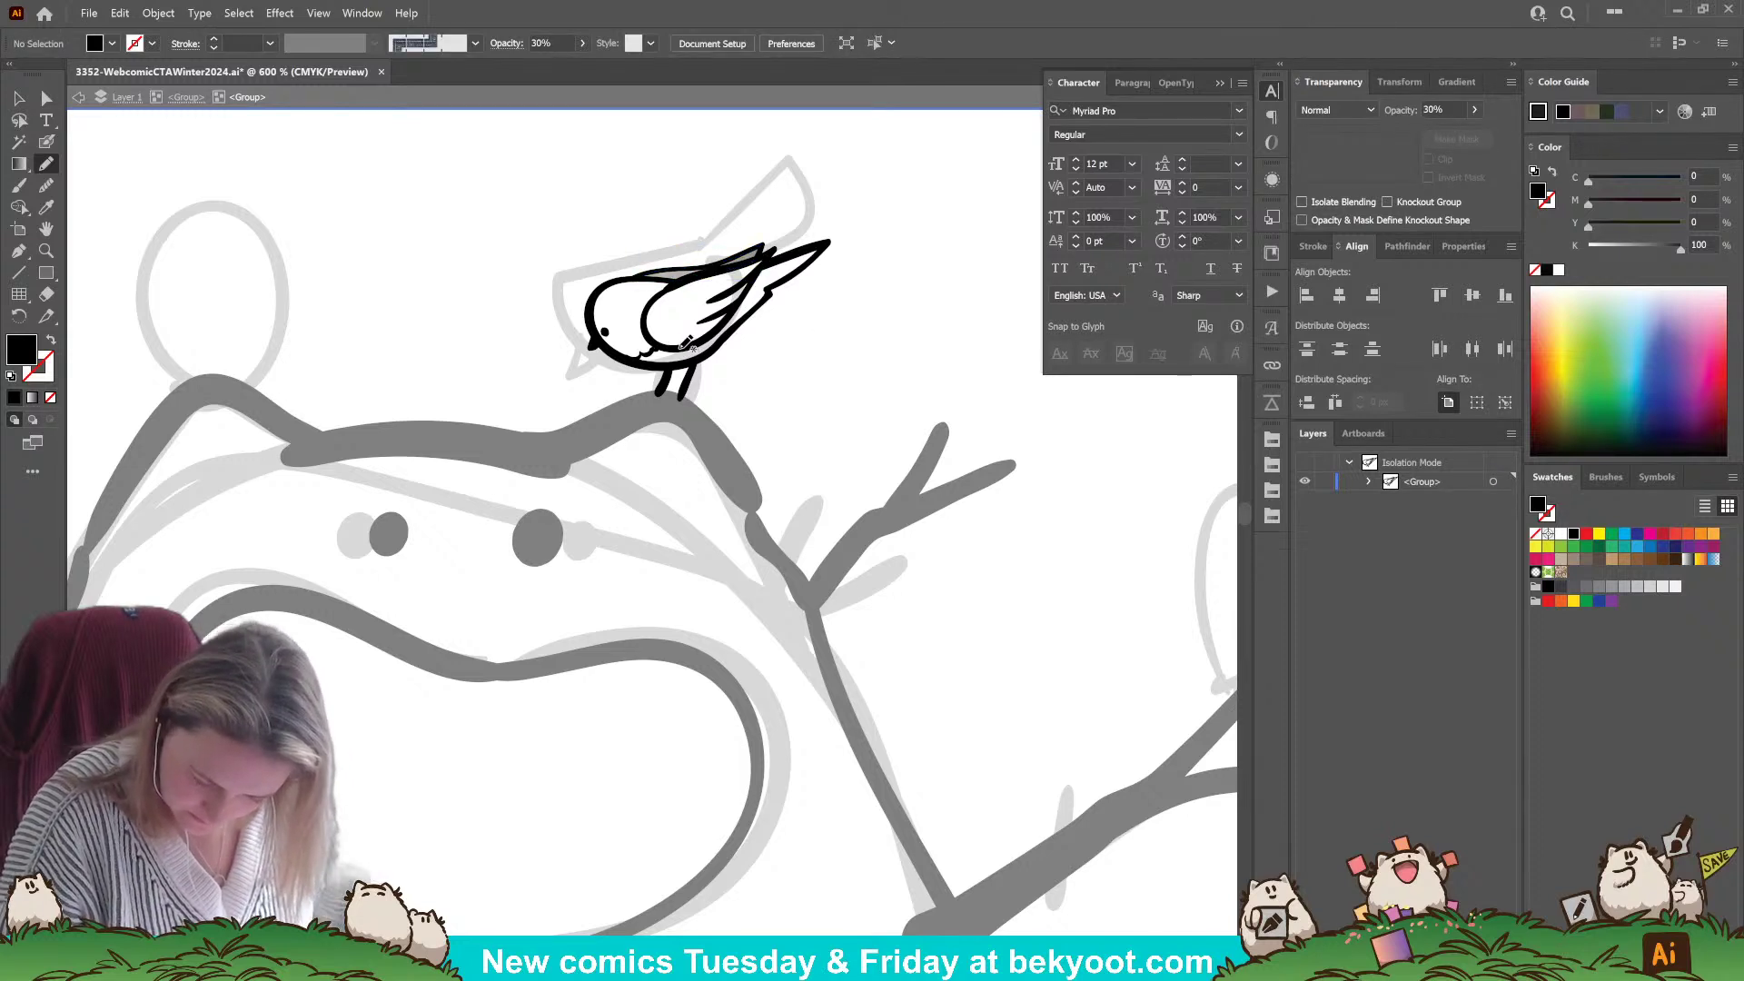
# - Shade the bird's underside up to the tail, the lower part of its folded wing, and small marks on its chest at 30% opacity
pyautogui.moveTo(644, 354); pyautogui.dragTo(691, 361)
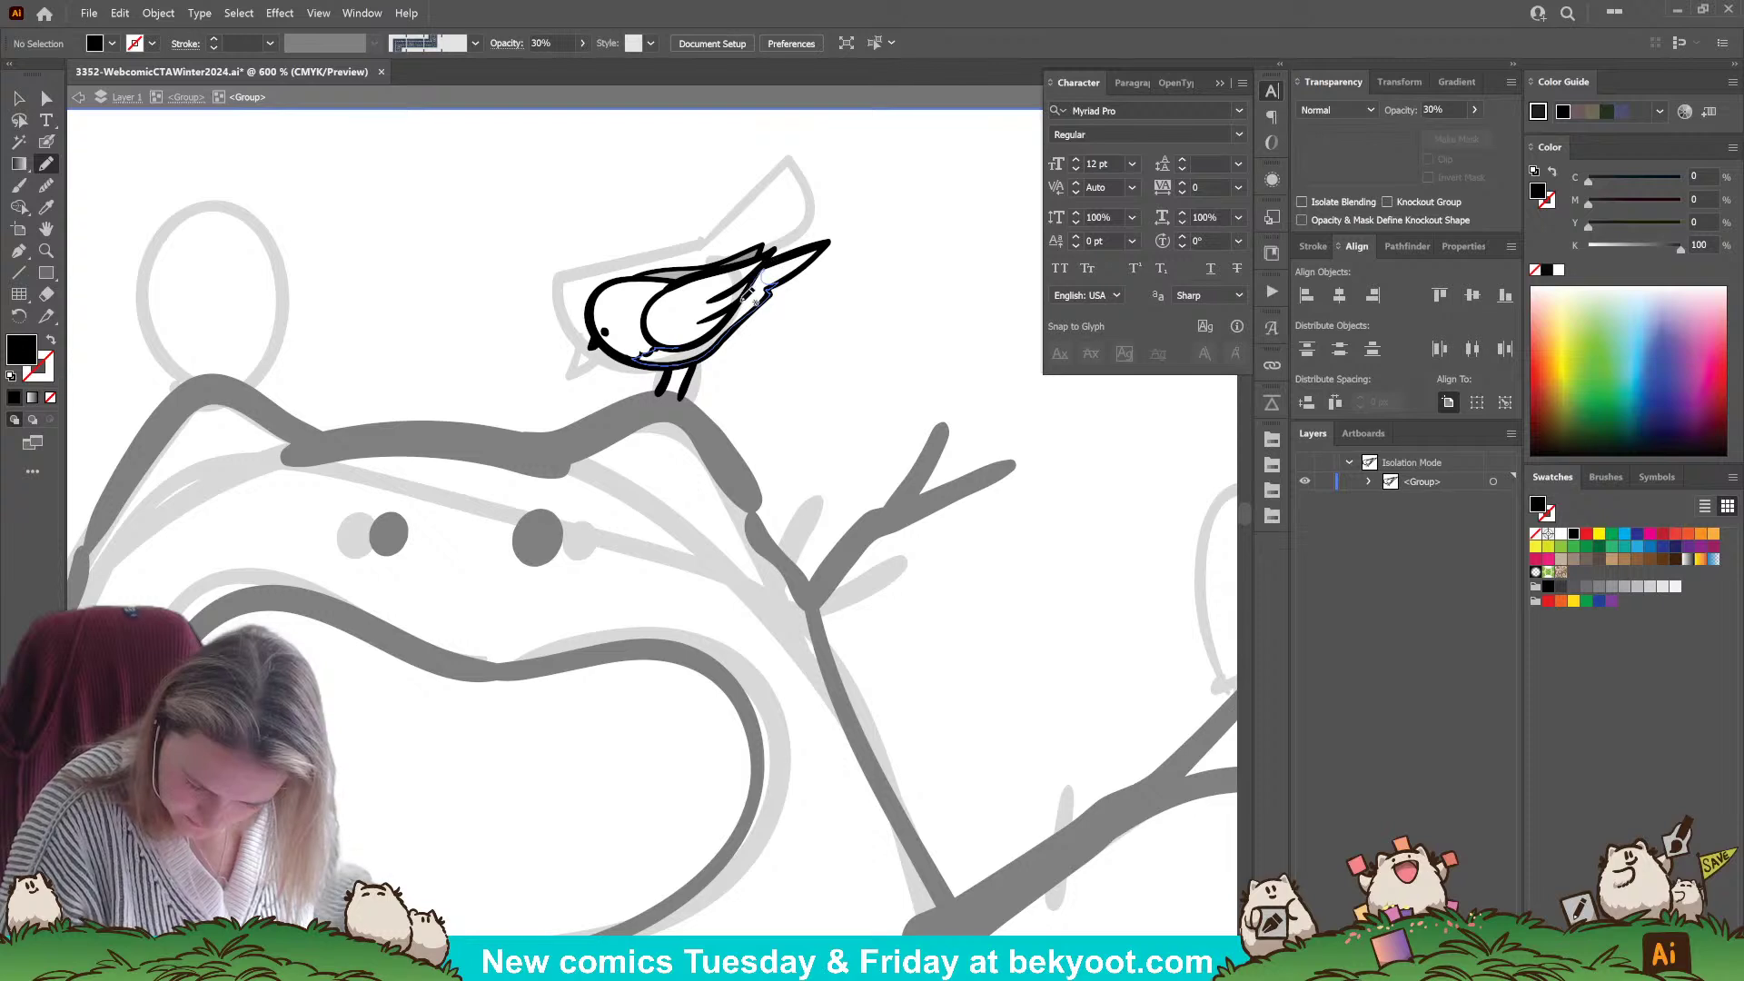
pyautogui.moveTo(715, 334); pyautogui.dragTo(772, 288)
pyautogui.keyDown('ctrl'); pyautogui.click(750, 347); pyautogui.keyUp('ctrl')
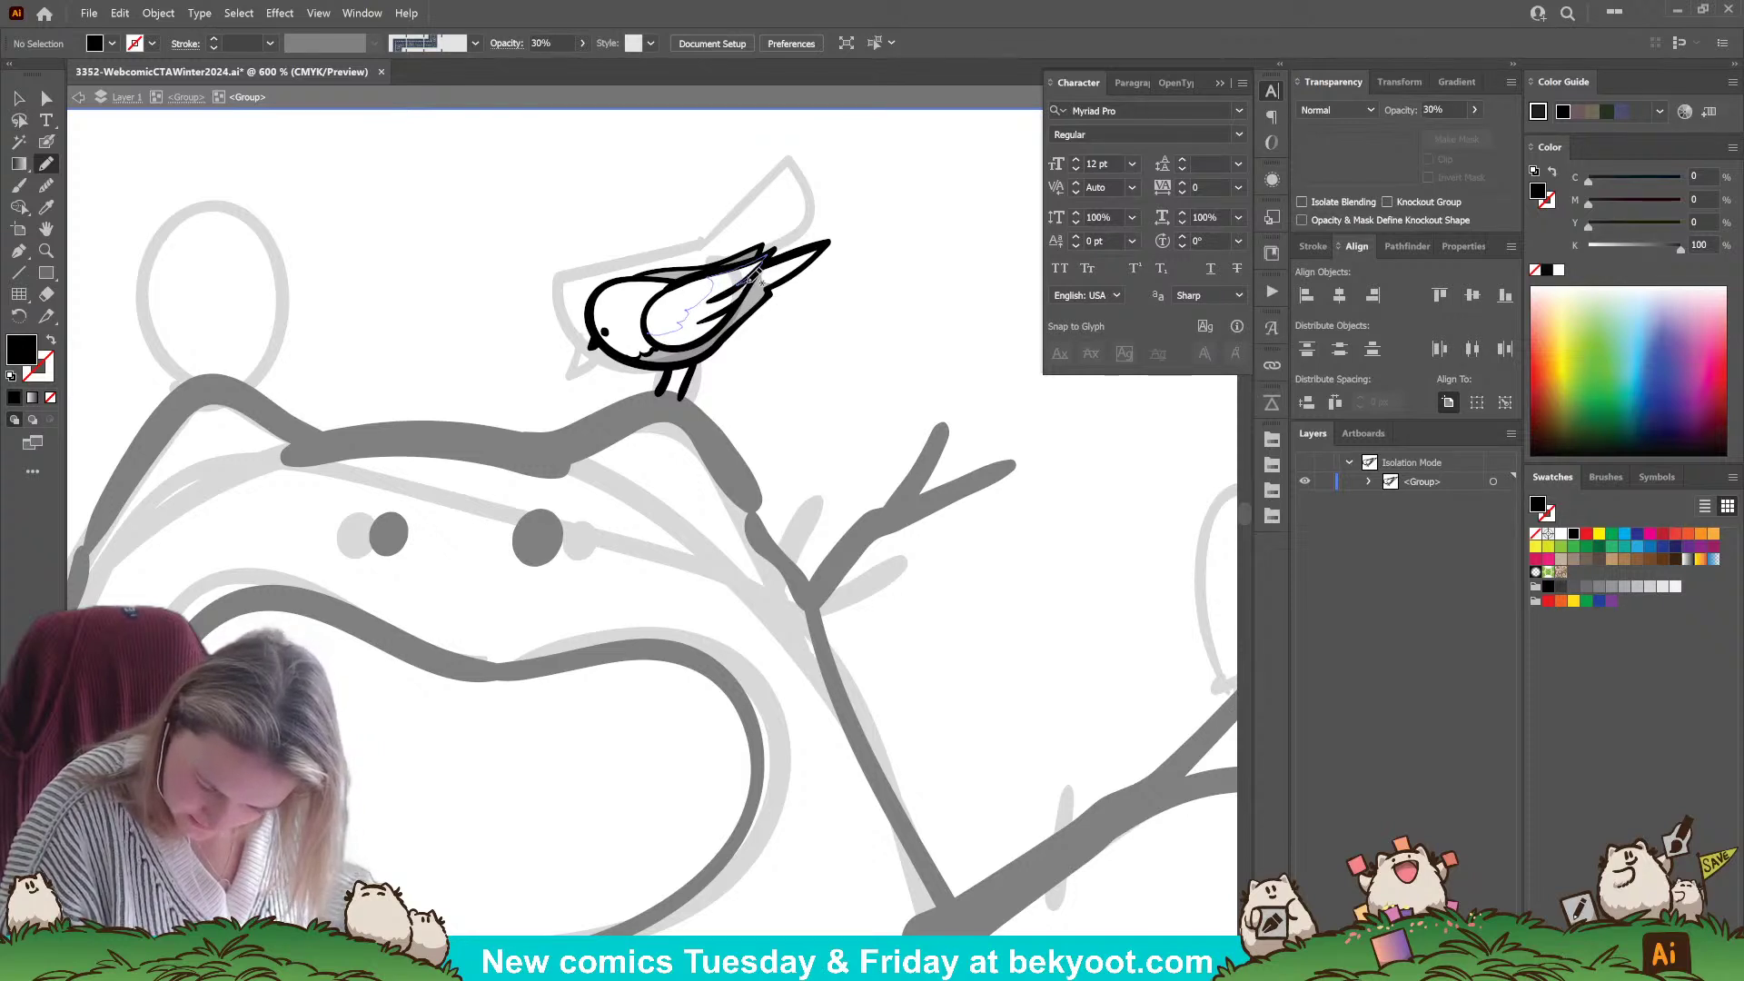
pyautogui.moveTo(726, 312); pyautogui.dragTo(654, 350)
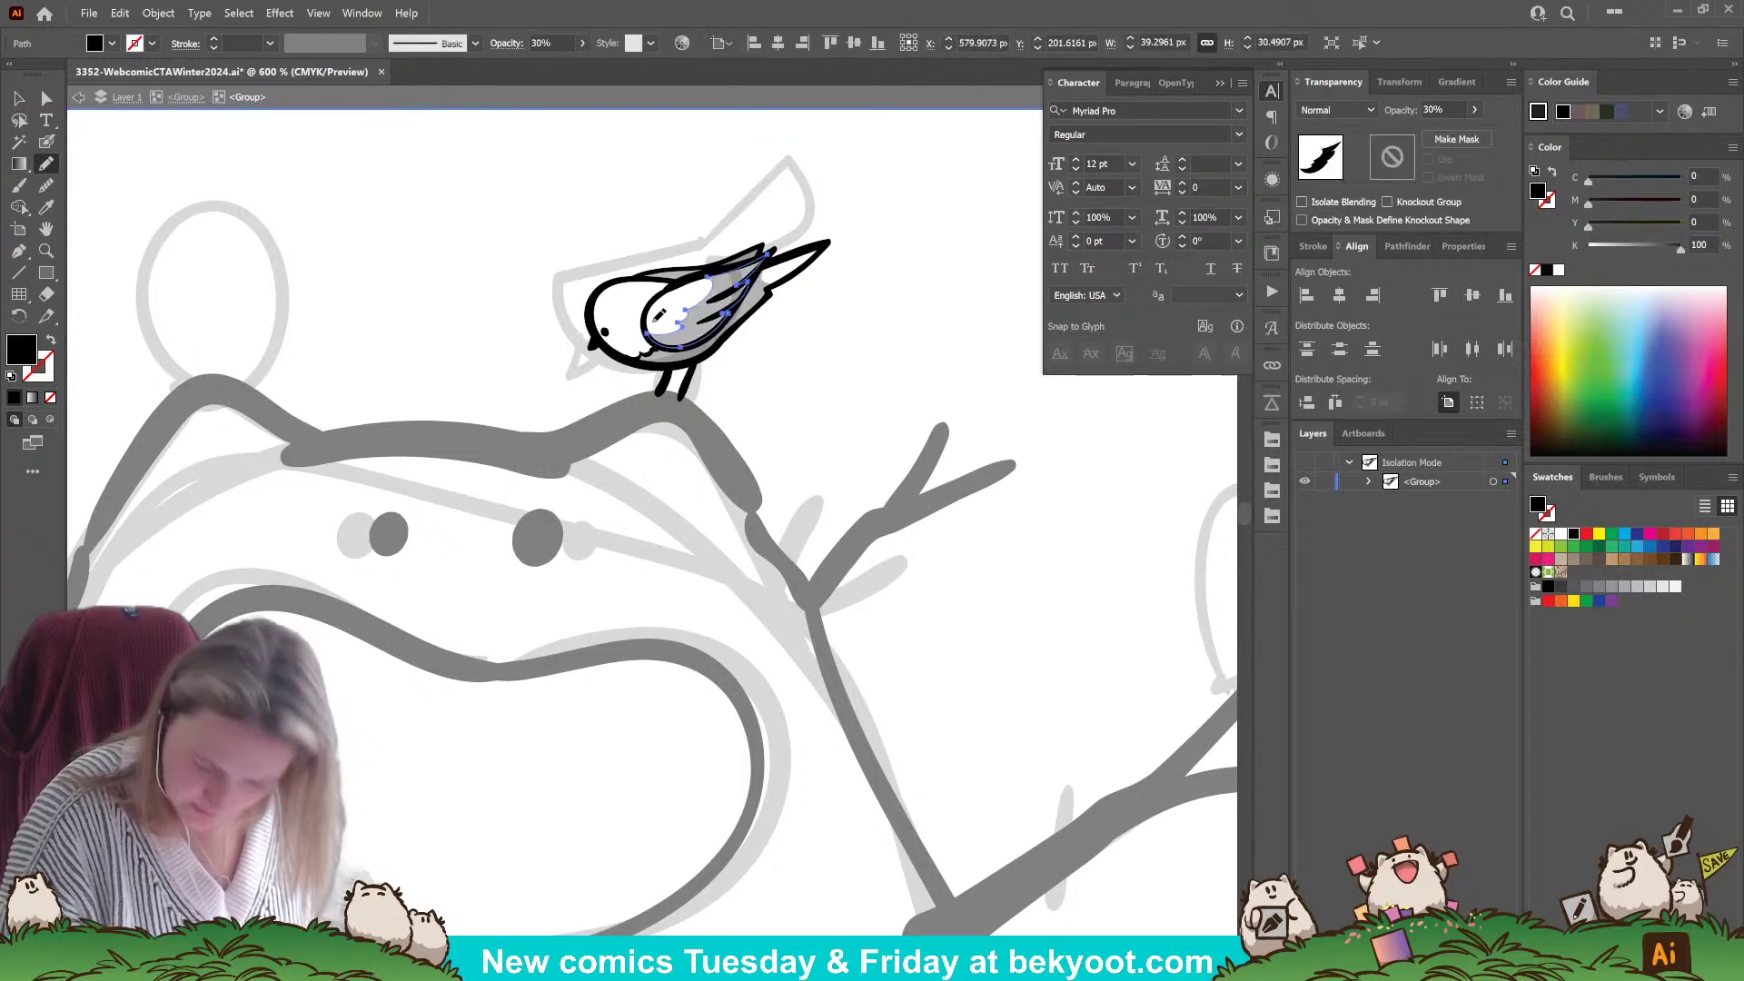
pyautogui.keyDown('ctrl'); pyautogui.click(831, 307); pyautogui.keyUp('ctrl')
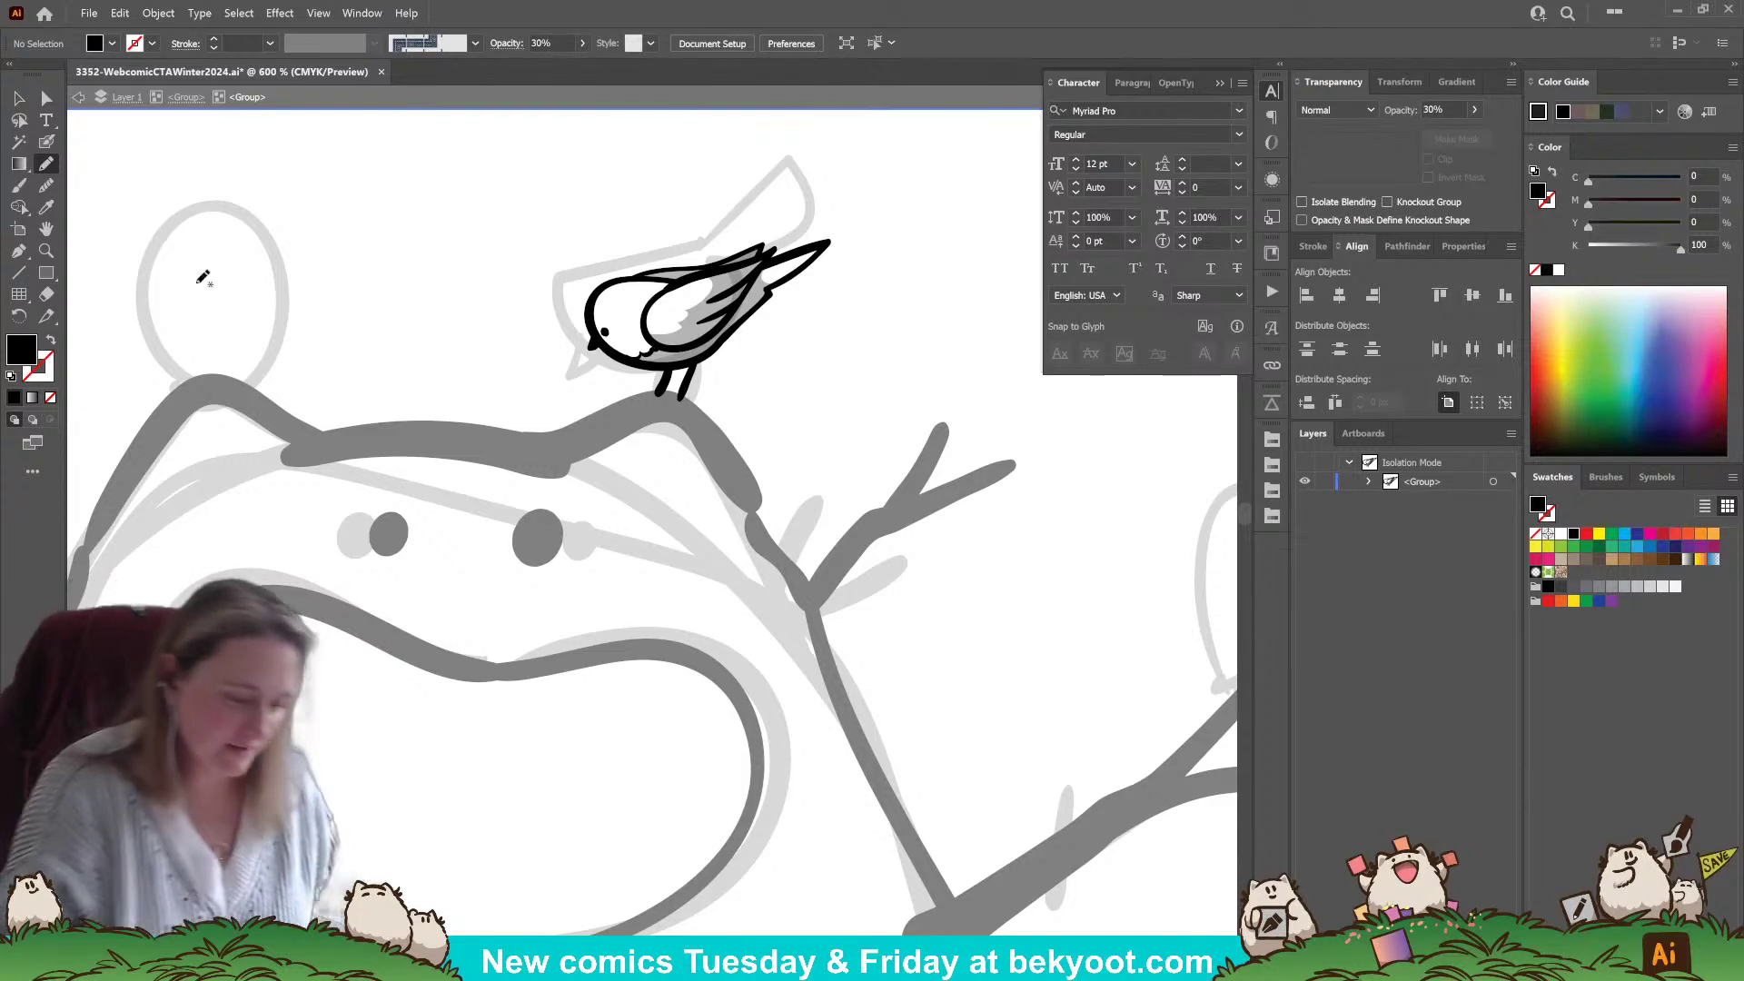
pyautogui.click(46, 141)
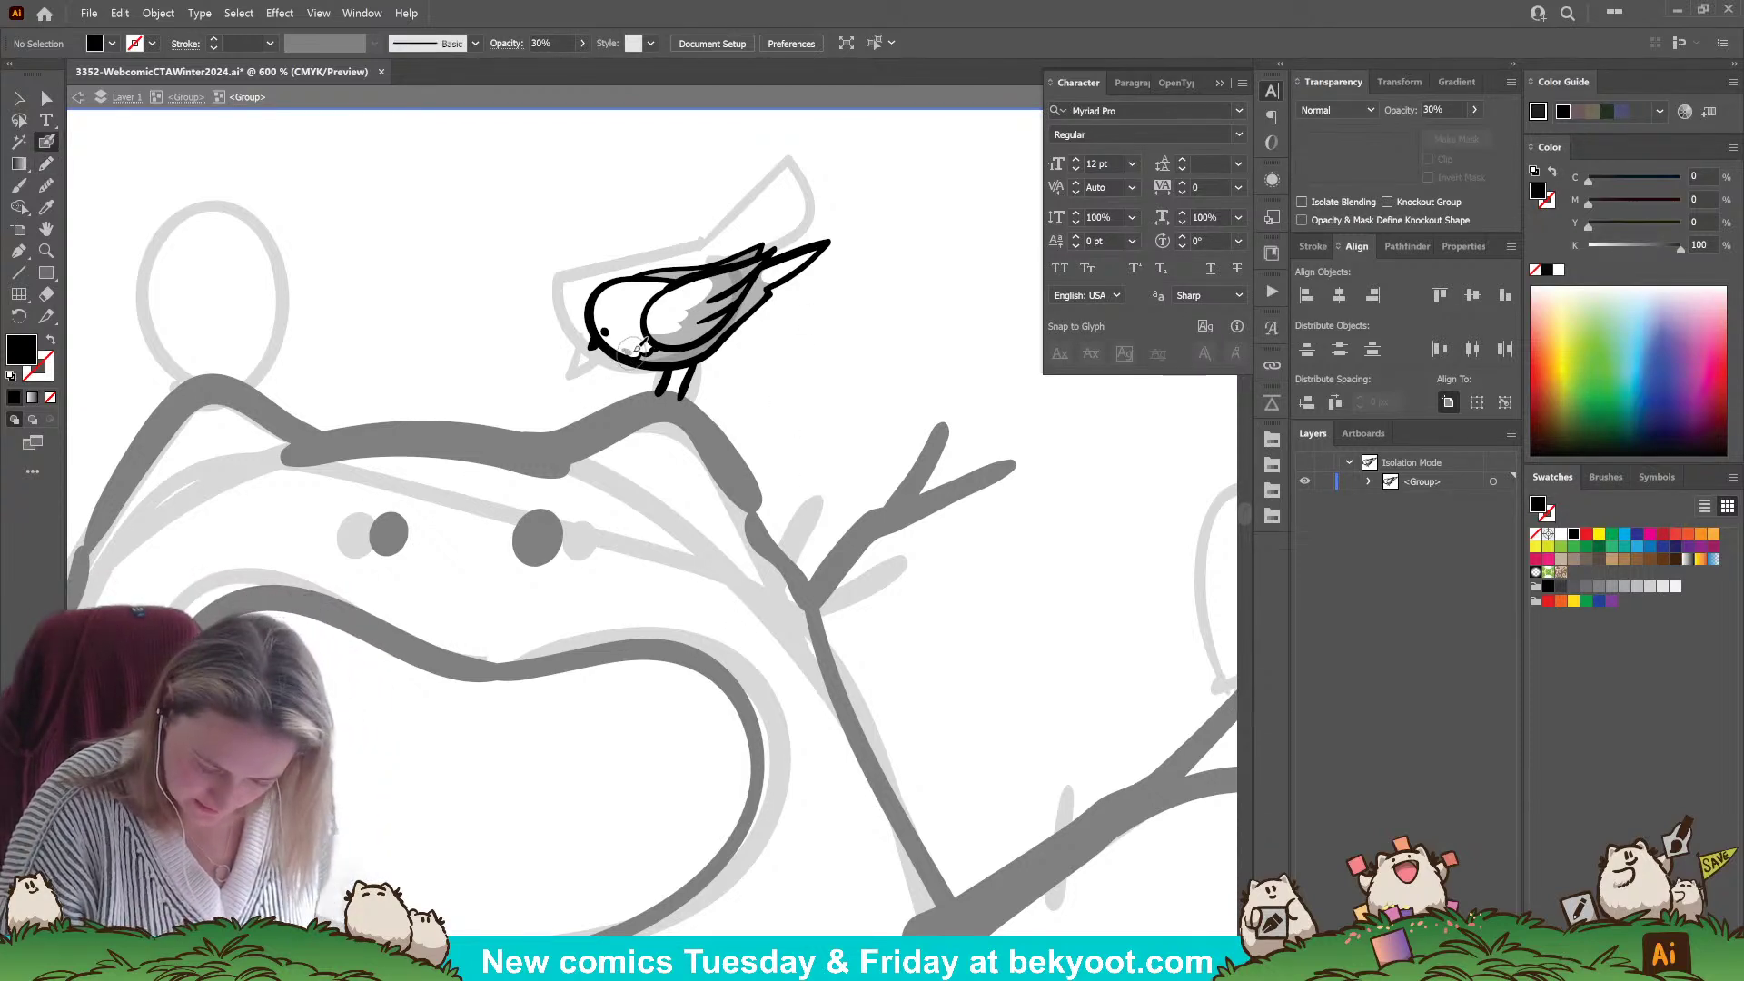
pyautogui.hotkey('shift', 'x')
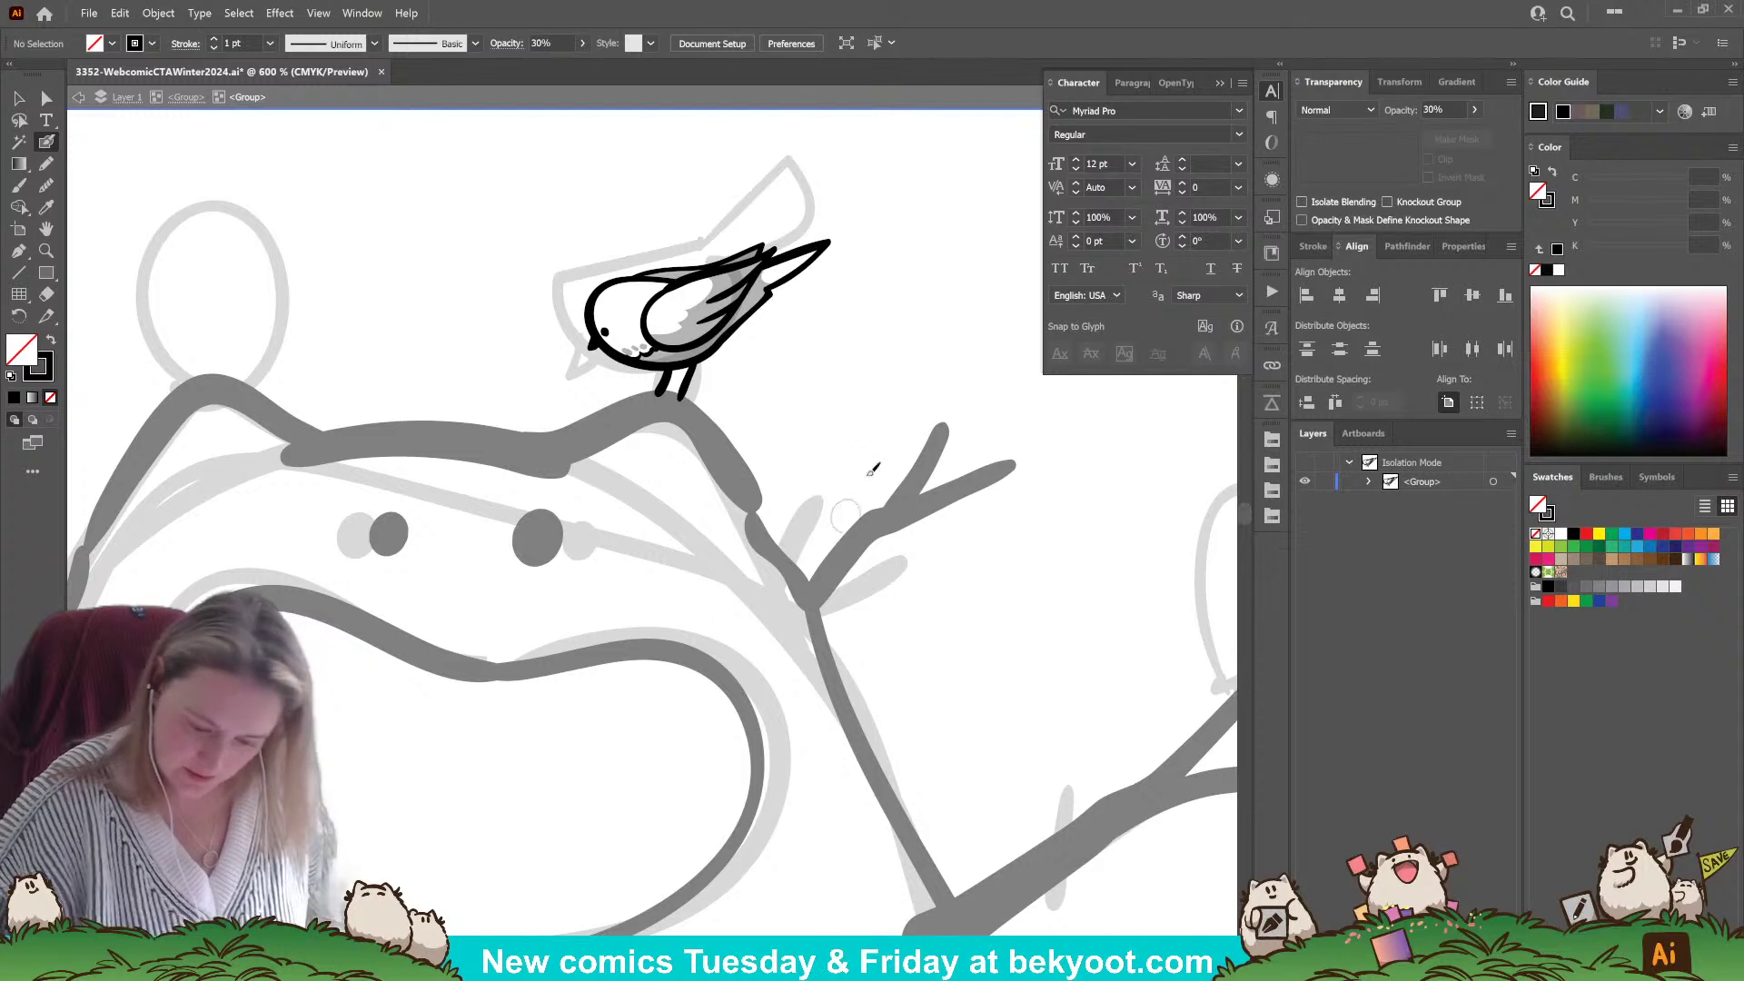
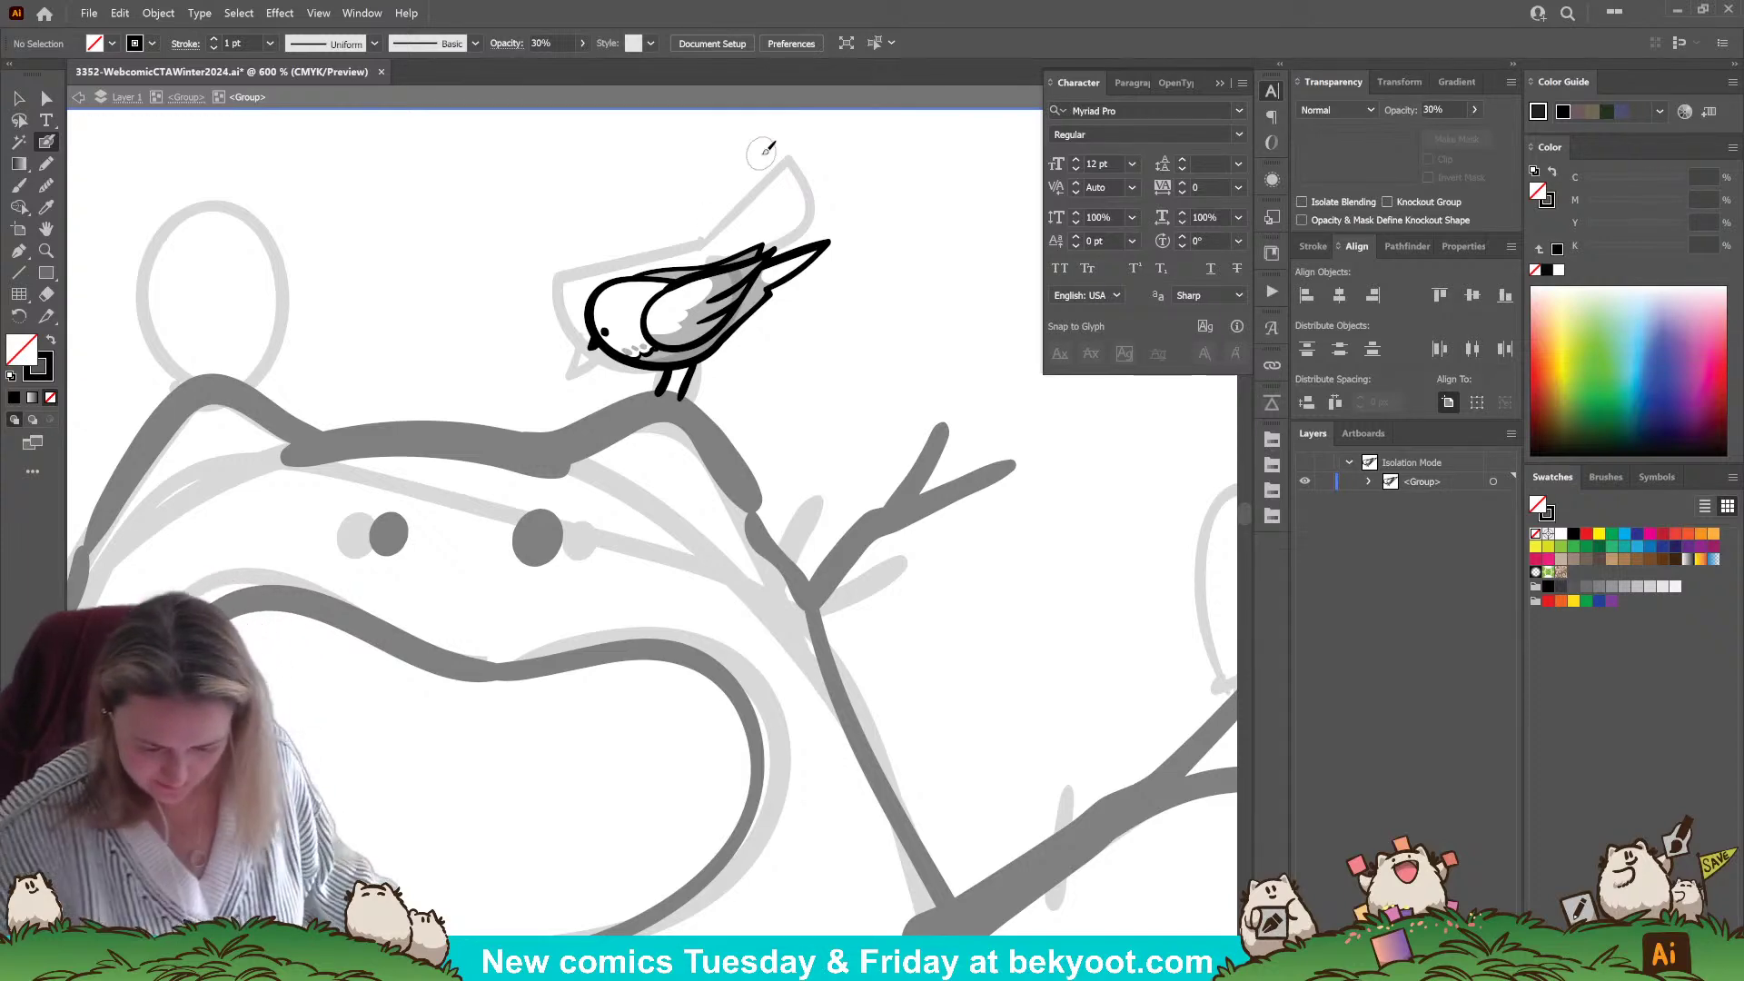
# - Exit the bird group's isolation and return the drawing style to a black fill at 100% opacity
pyautogui.scroll(-2, 740, 281)
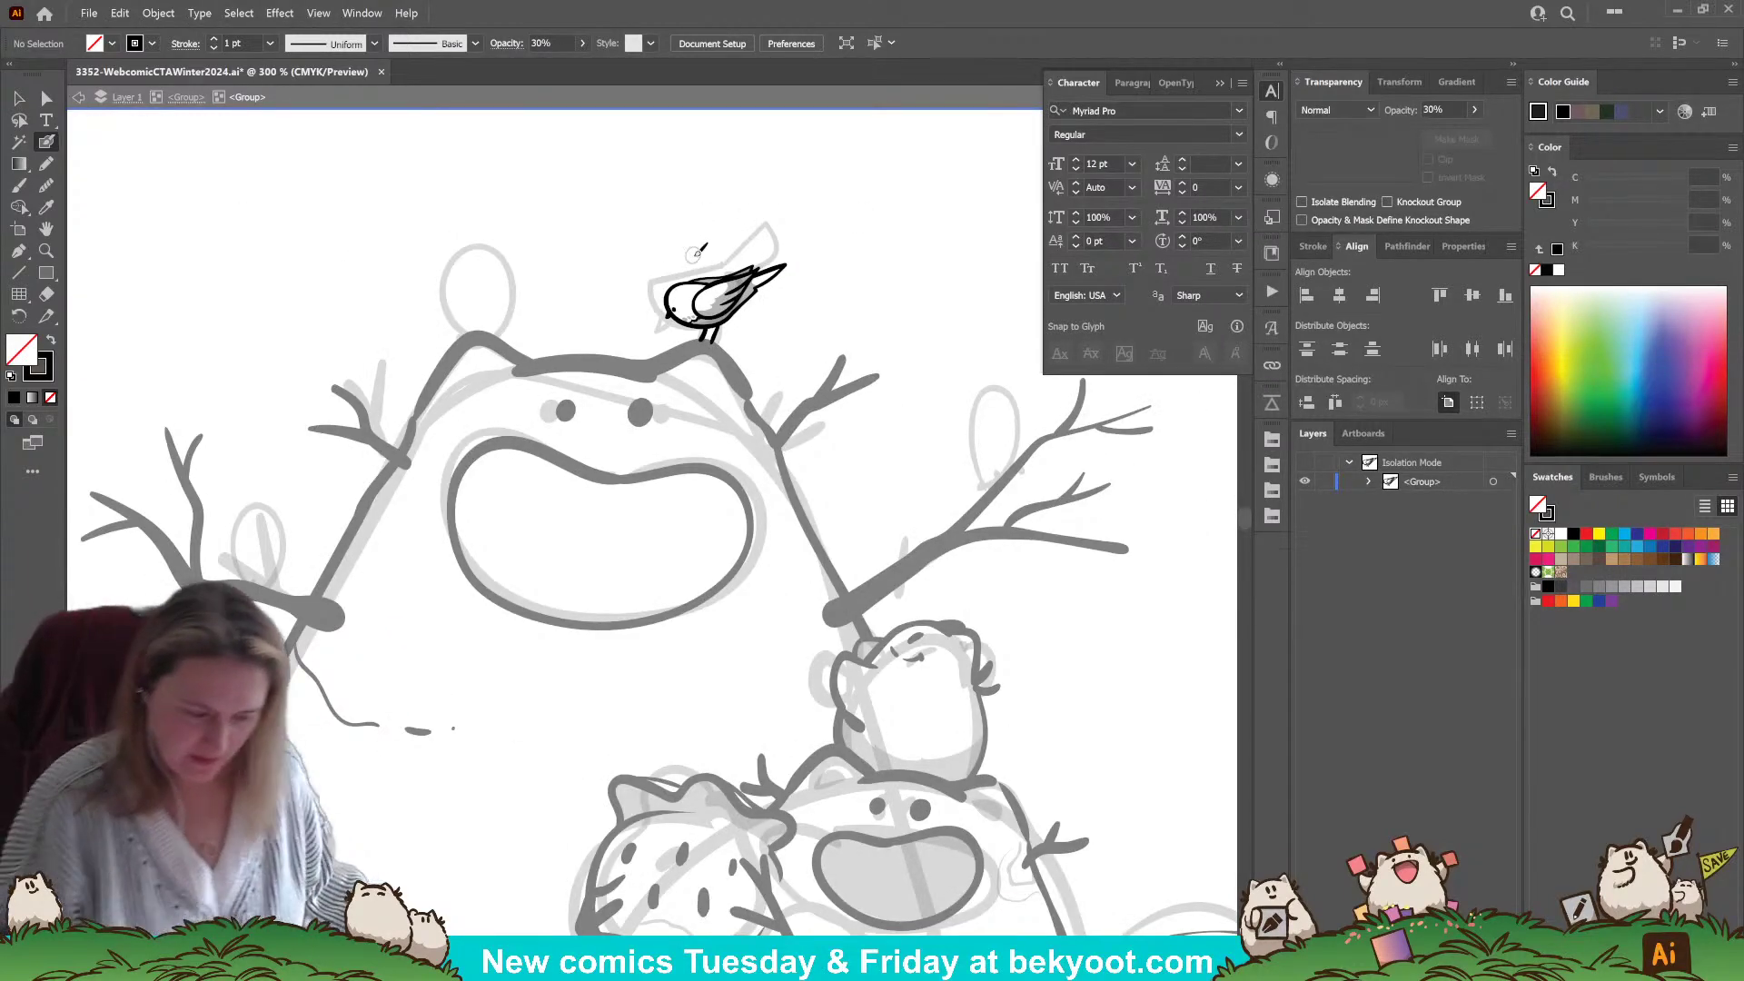
pyautogui.press('Escape')
pyautogui.scroll(1, 745, 263)
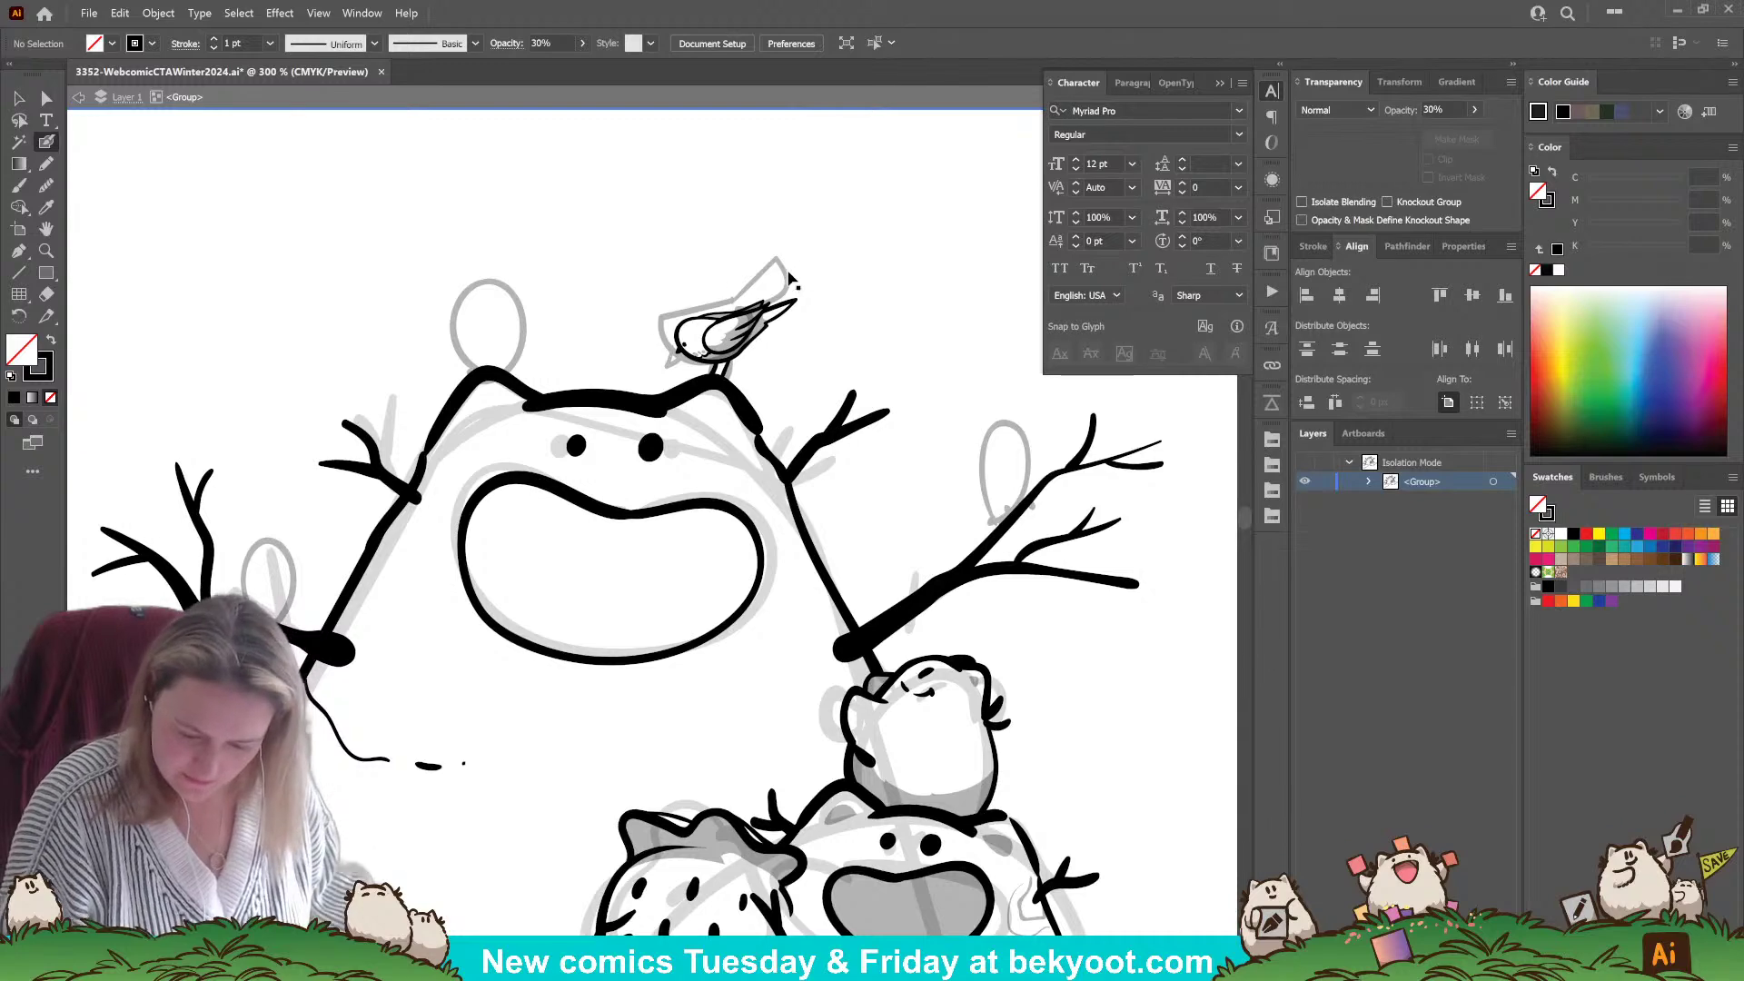
pyautogui.keyDown('ctrl'); pyautogui.click(790, 279); pyautogui.keyUp('ctrl')
pyautogui.keyDown('ctrl'); pyautogui.click(834, 357); pyautogui.keyUp('ctrl')
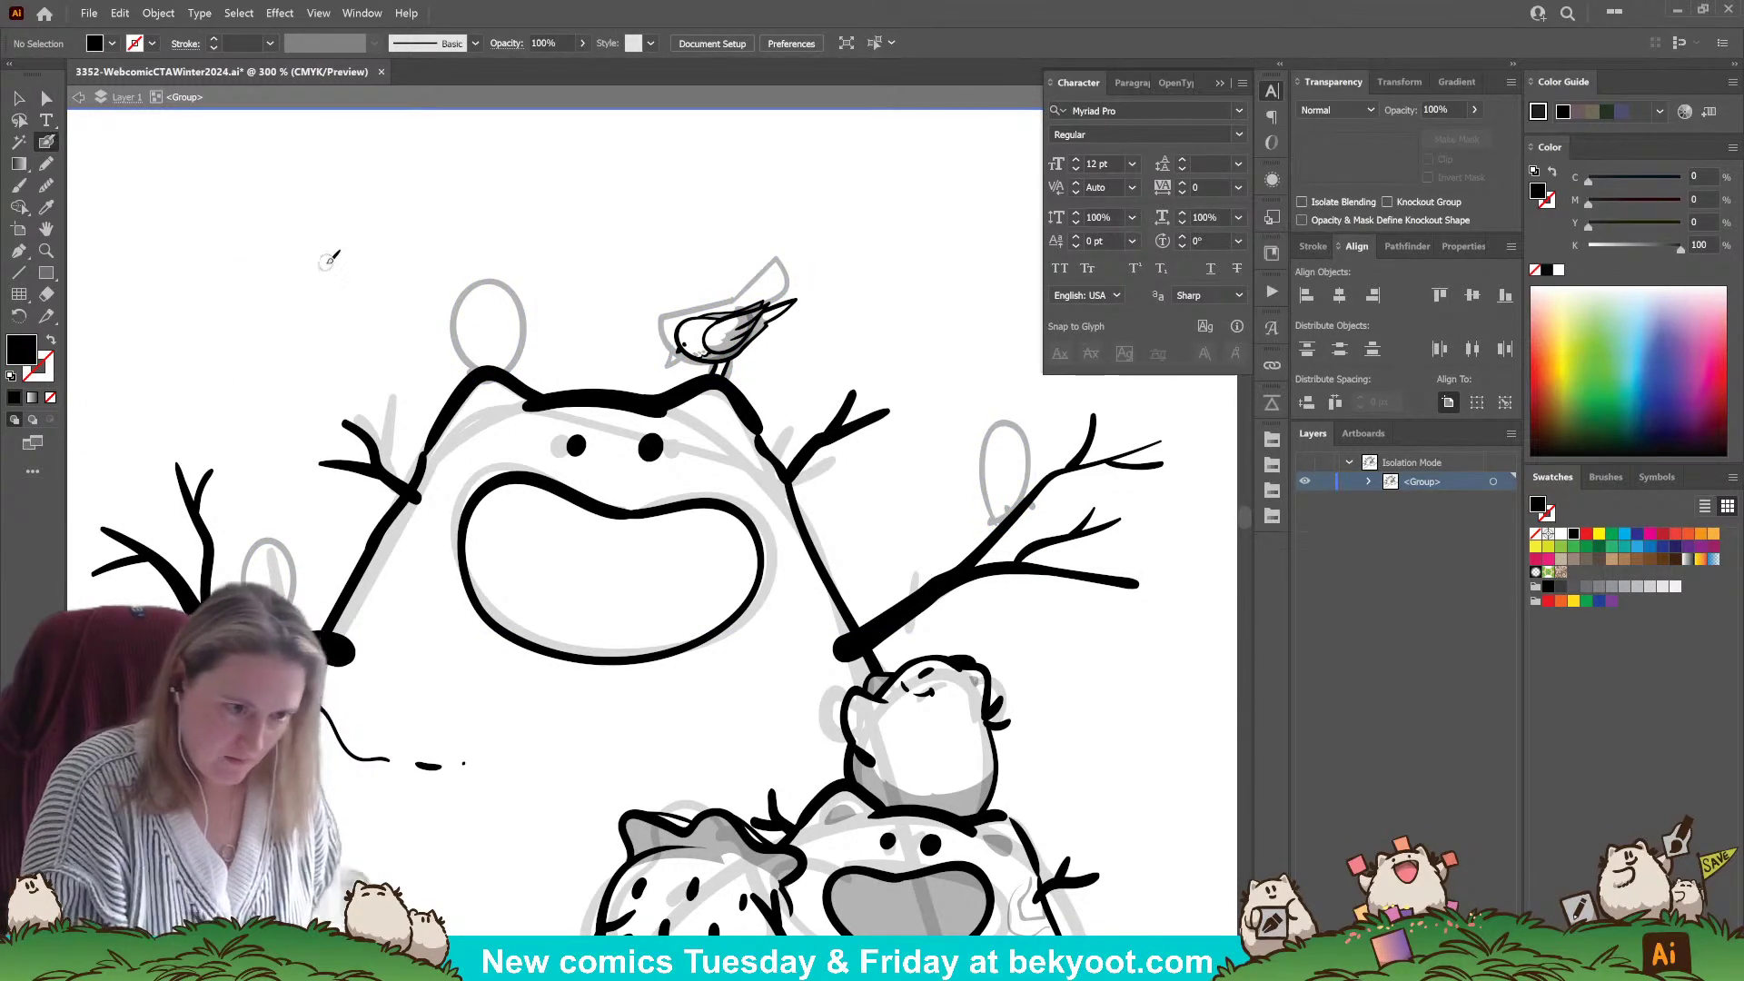
pyautogui.hscroll(-2, 436, 259)
pyautogui.scroll(-1, 436, 259)
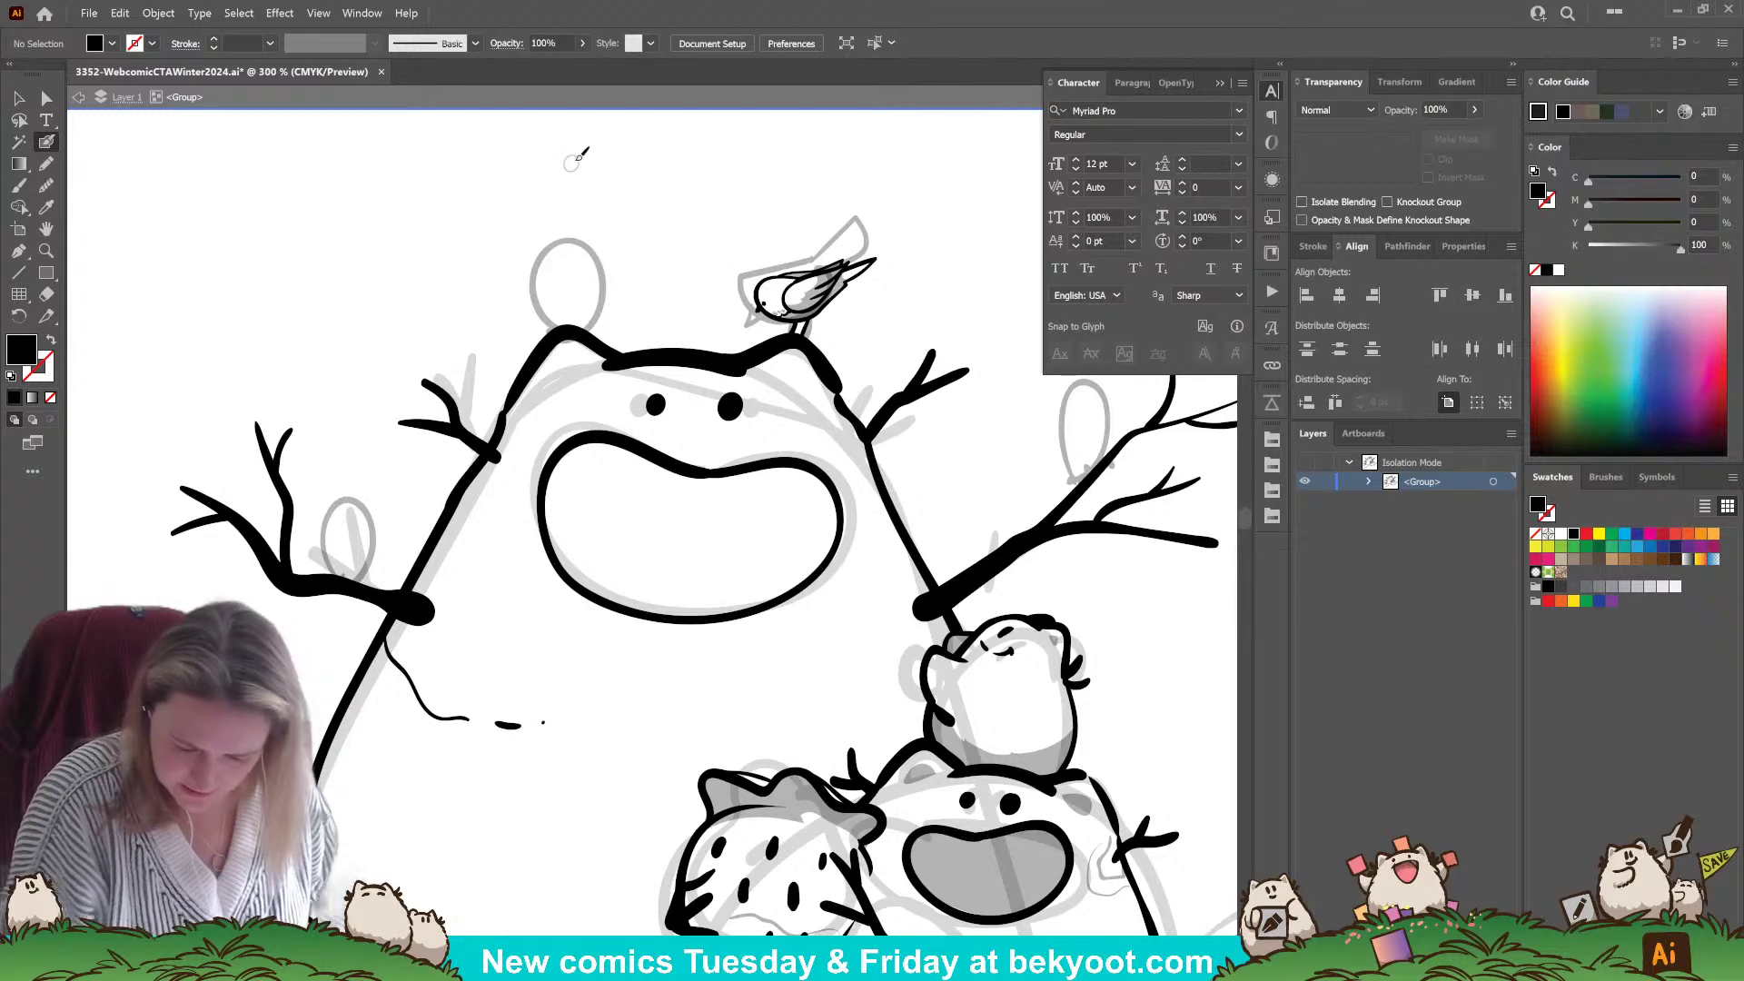
pyautogui.hscroll(2, 799, 533)
pyautogui.hotkey('ctrl', '-')
pyautogui.hotkey('ctrl', '-')
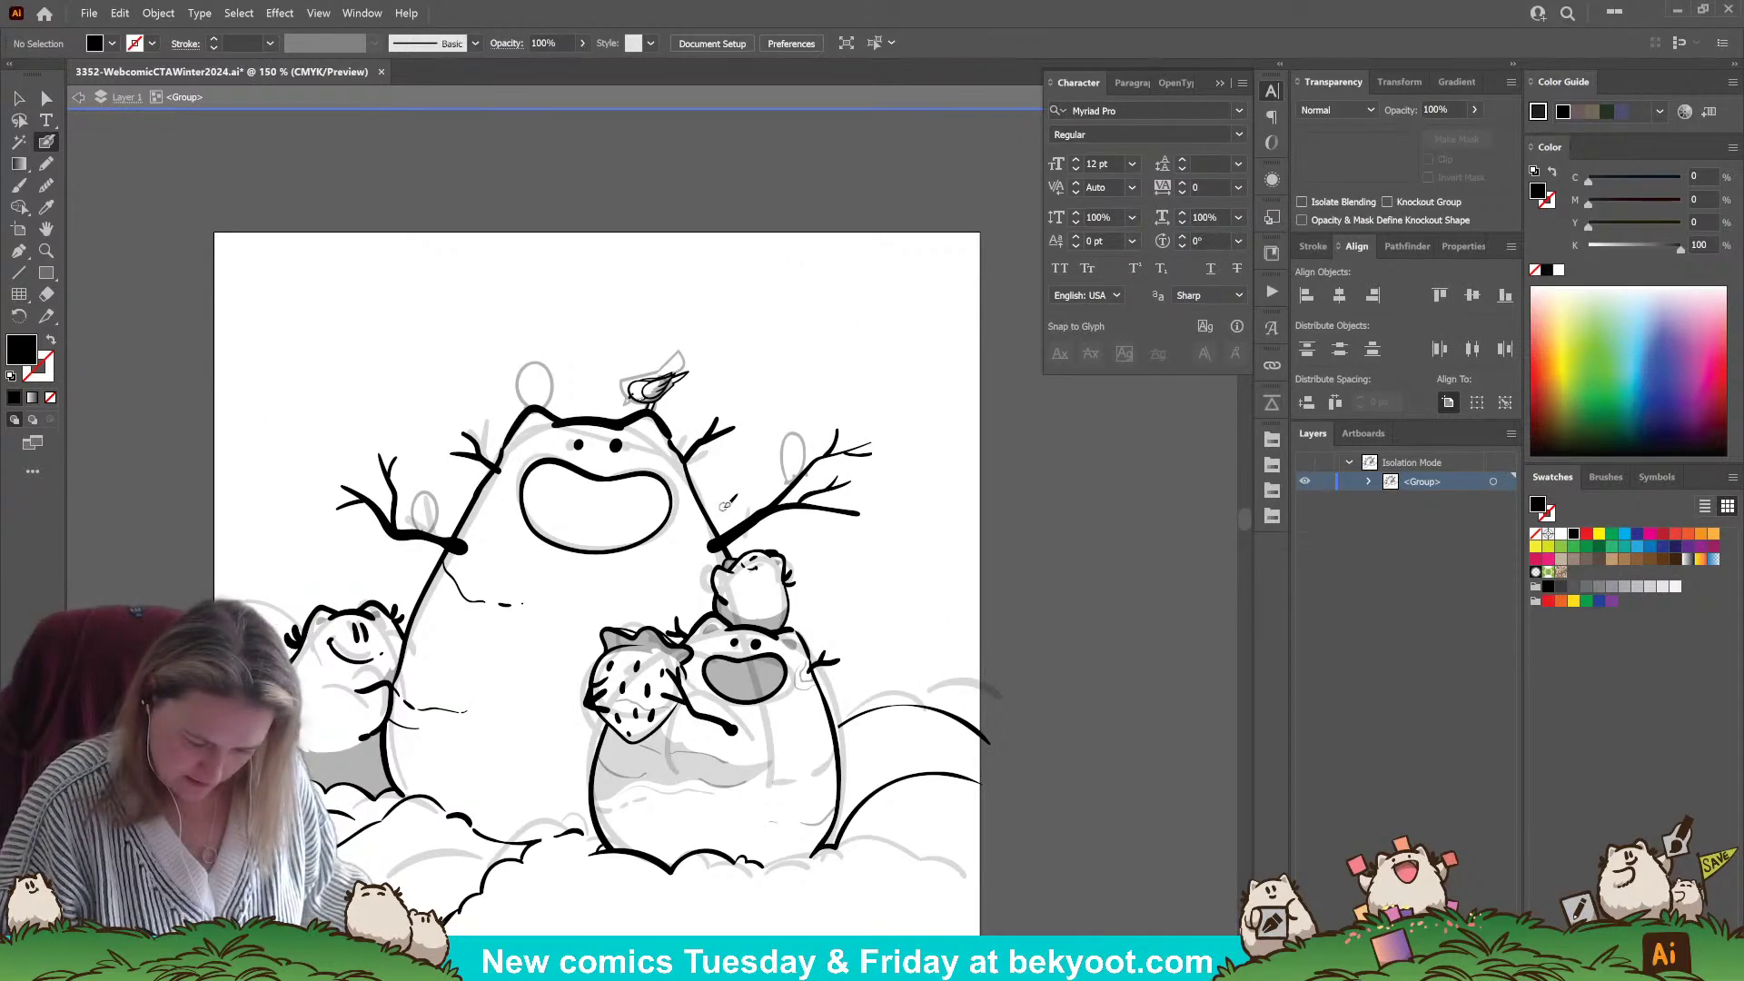
pyautogui.press('v')
pyautogui.moveTo(658, 388)
pyautogui.mouseDown()
pyautogui.moveTo(623, 436)
pyautogui.moveTo(397, 468)
pyautogui.moveTo(402, 423)
pyautogui.mouseUp()
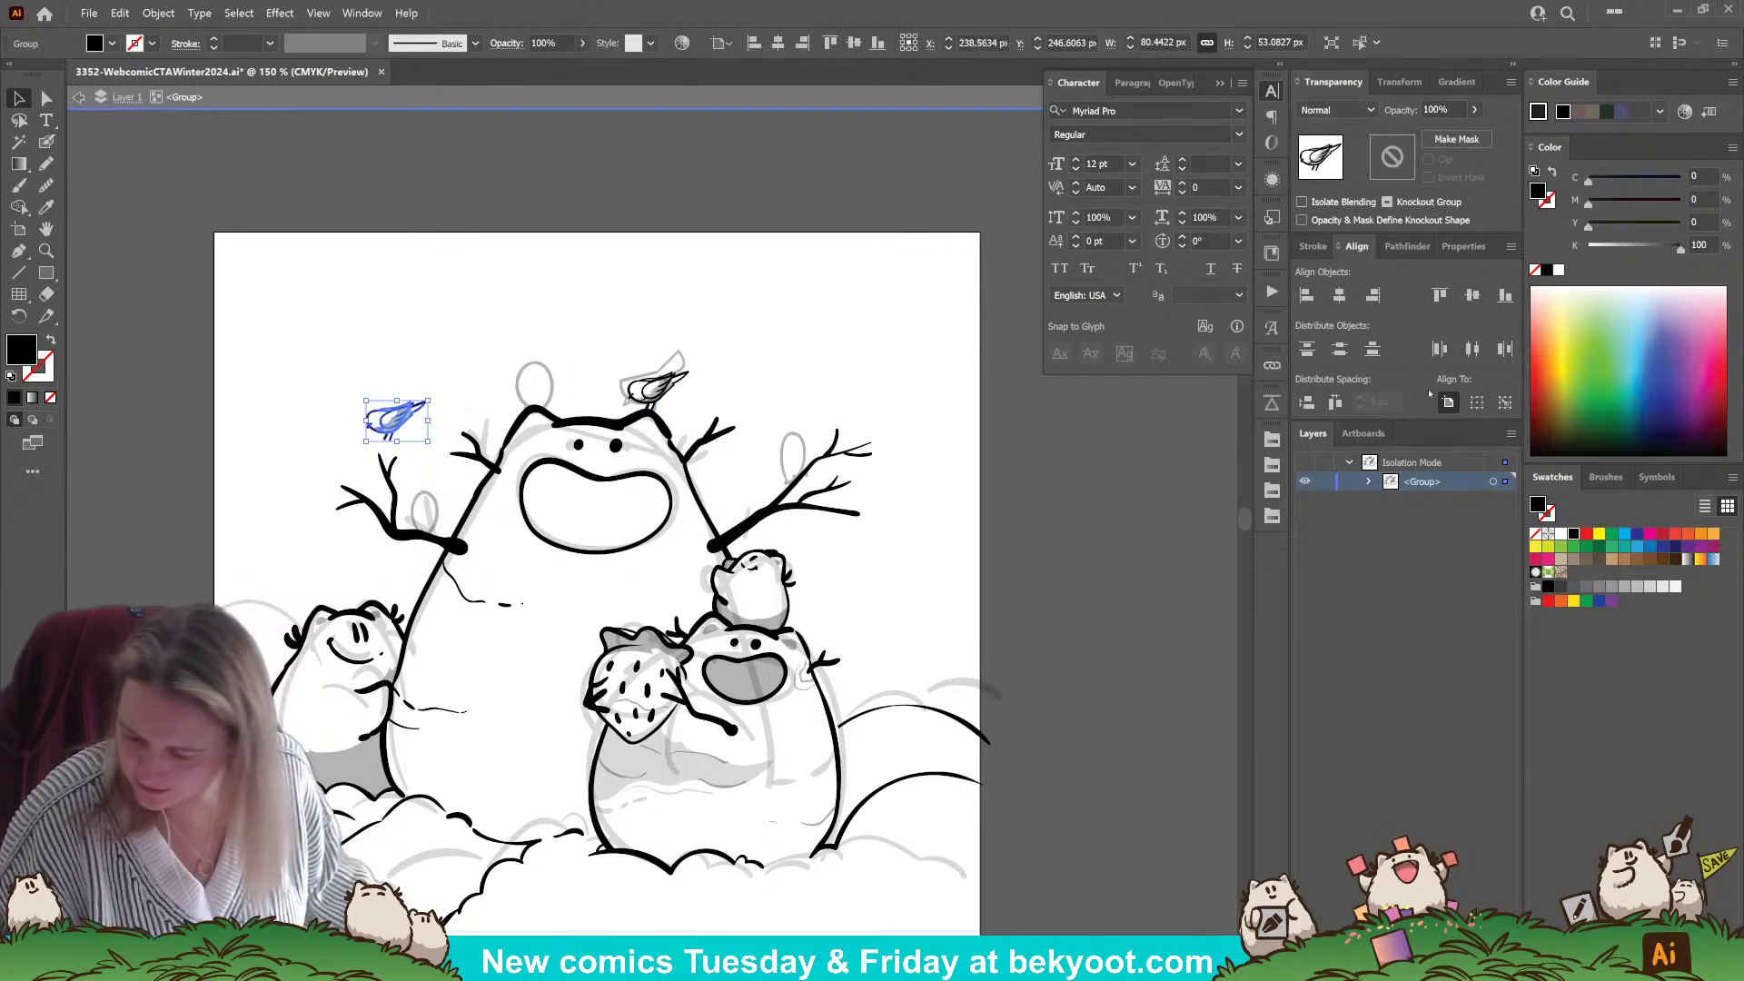
pyautogui.click(1459, 246)
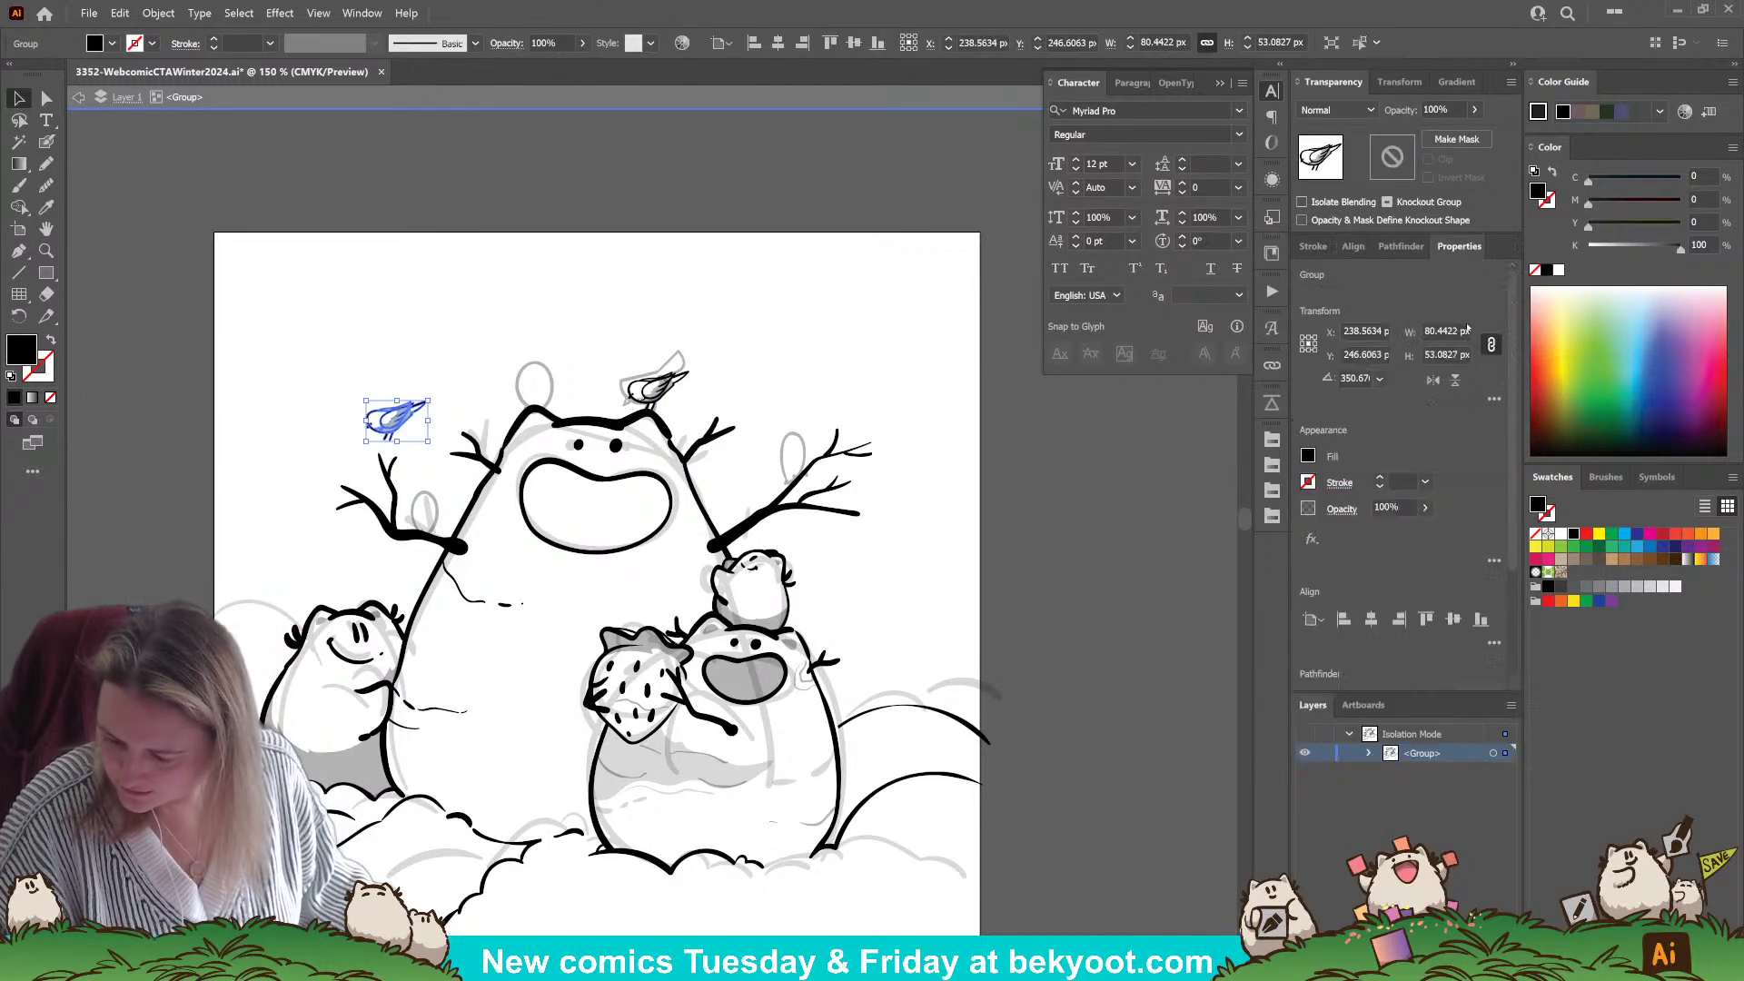
pyautogui.click(1432, 380)
pyautogui.moveTo(416, 421); pyautogui.dragTo(359, 461)
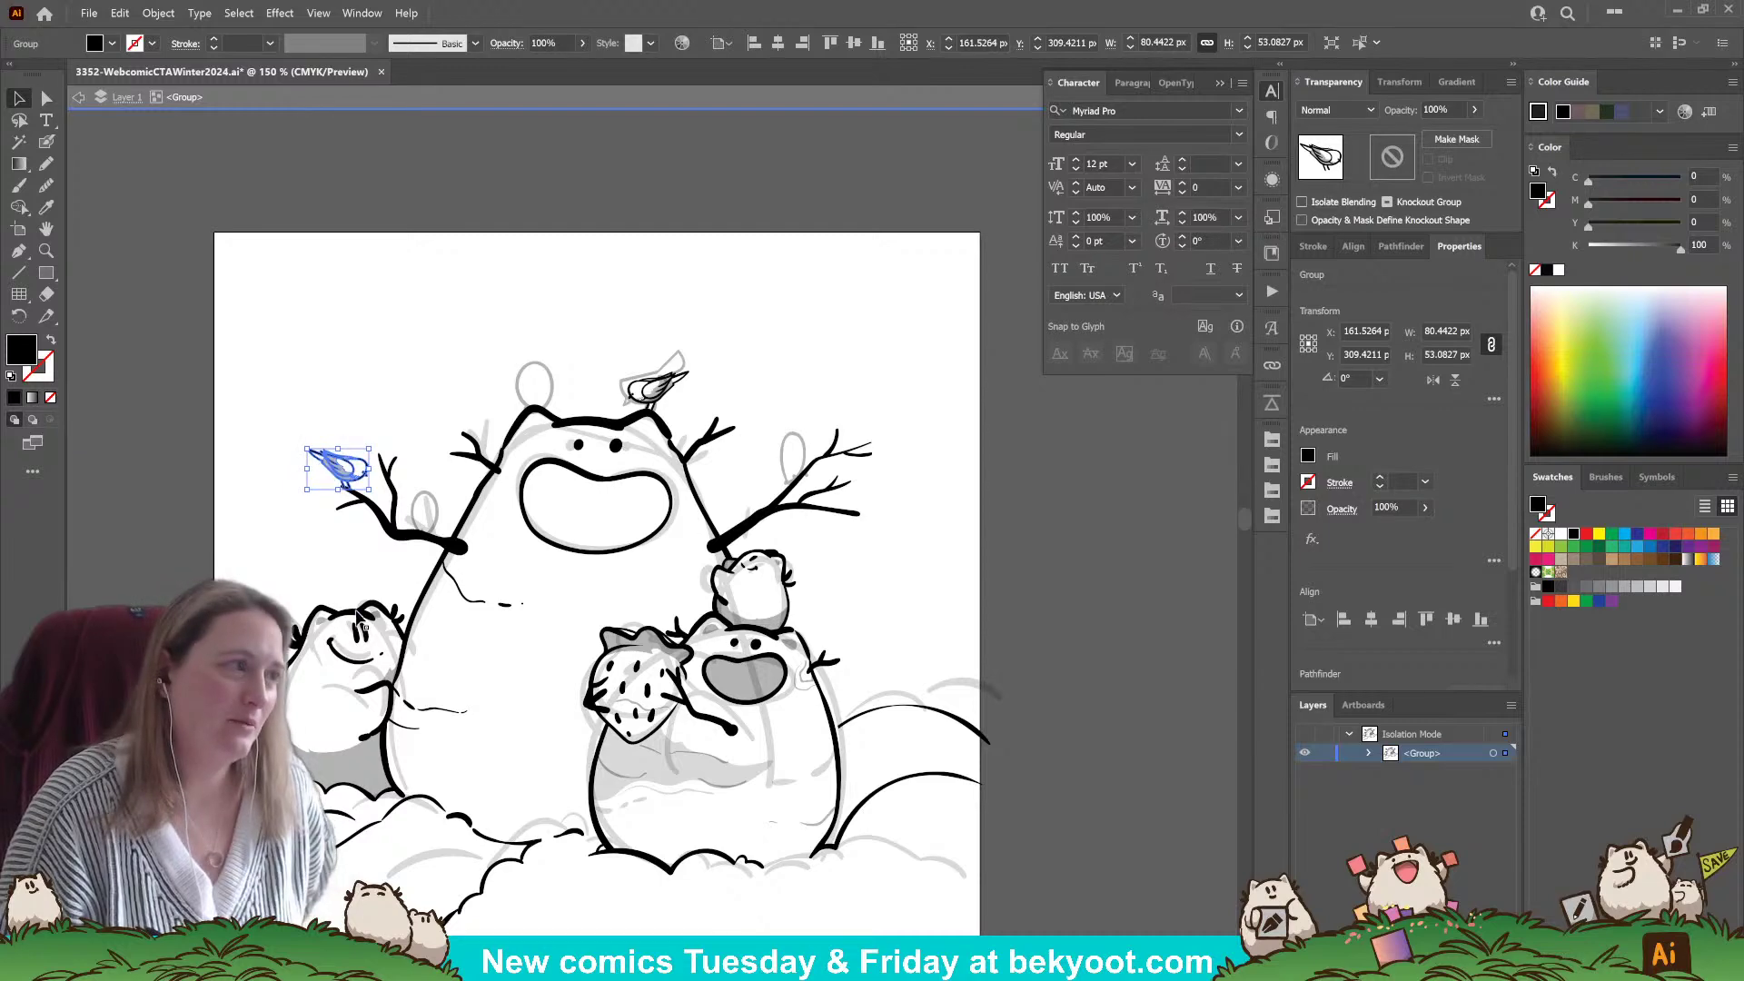
pyautogui.moveTo(338, 468); pyautogui.dragTo(396, 421)
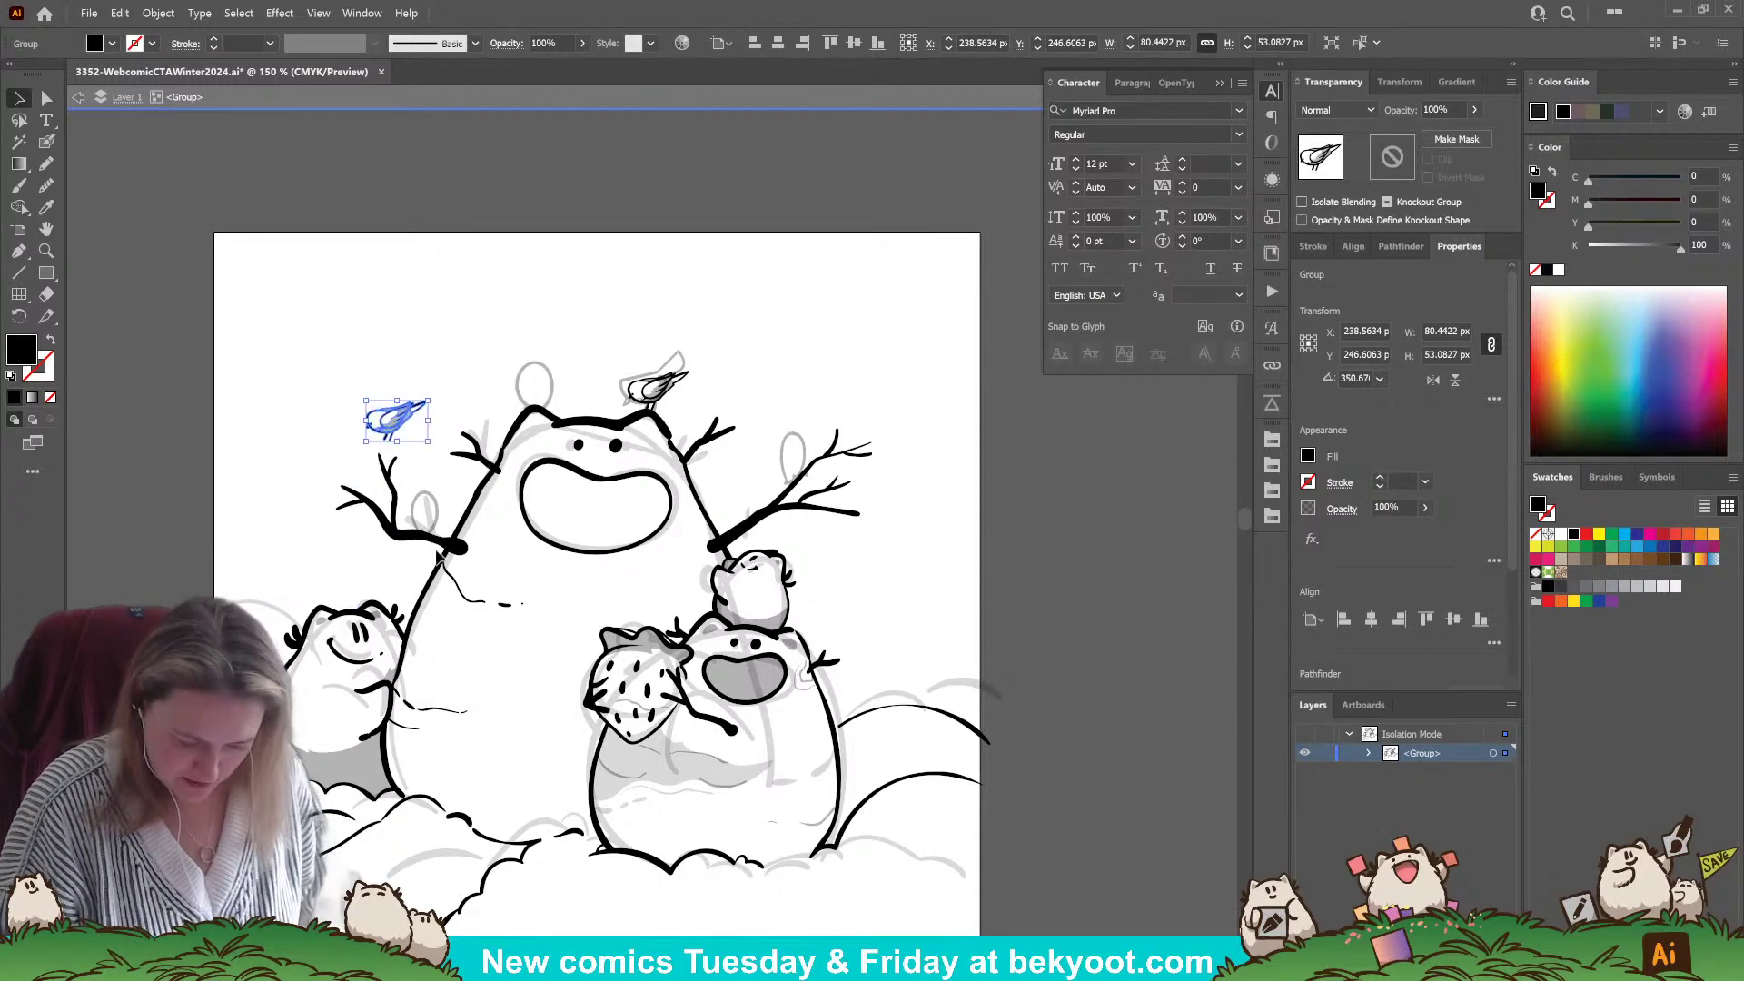
pyautogui.press('Delete')
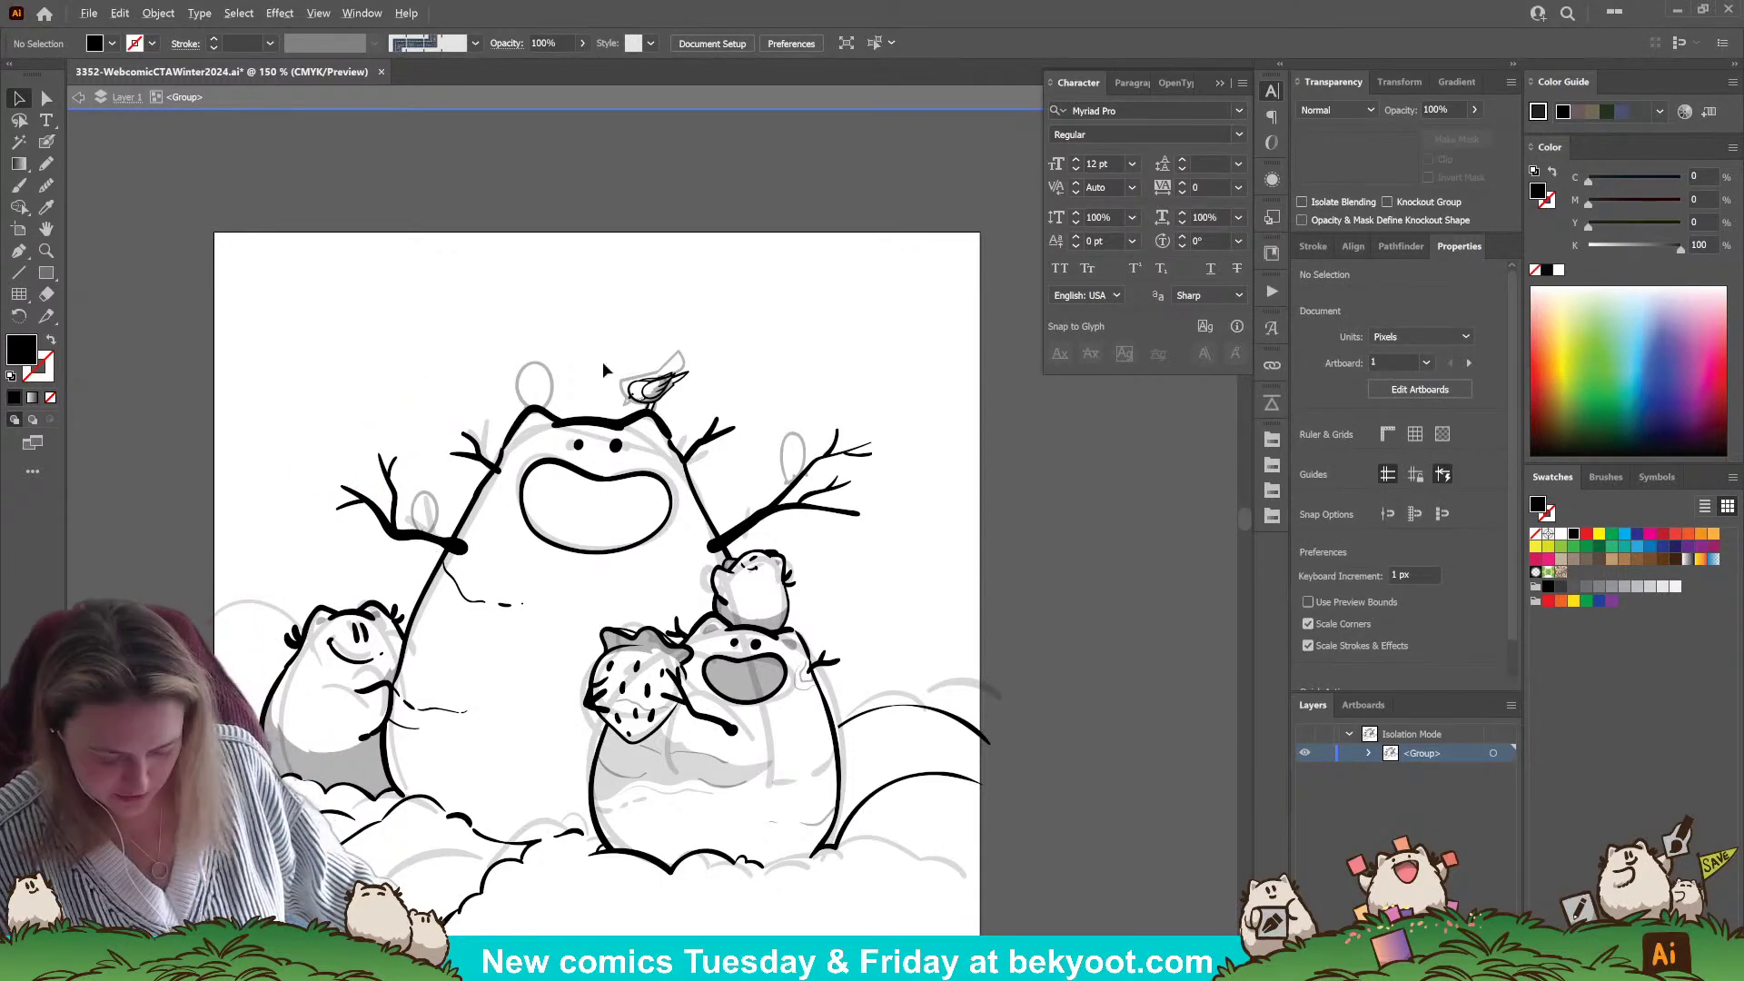
pyautogui.scroll(3, 416, 390)
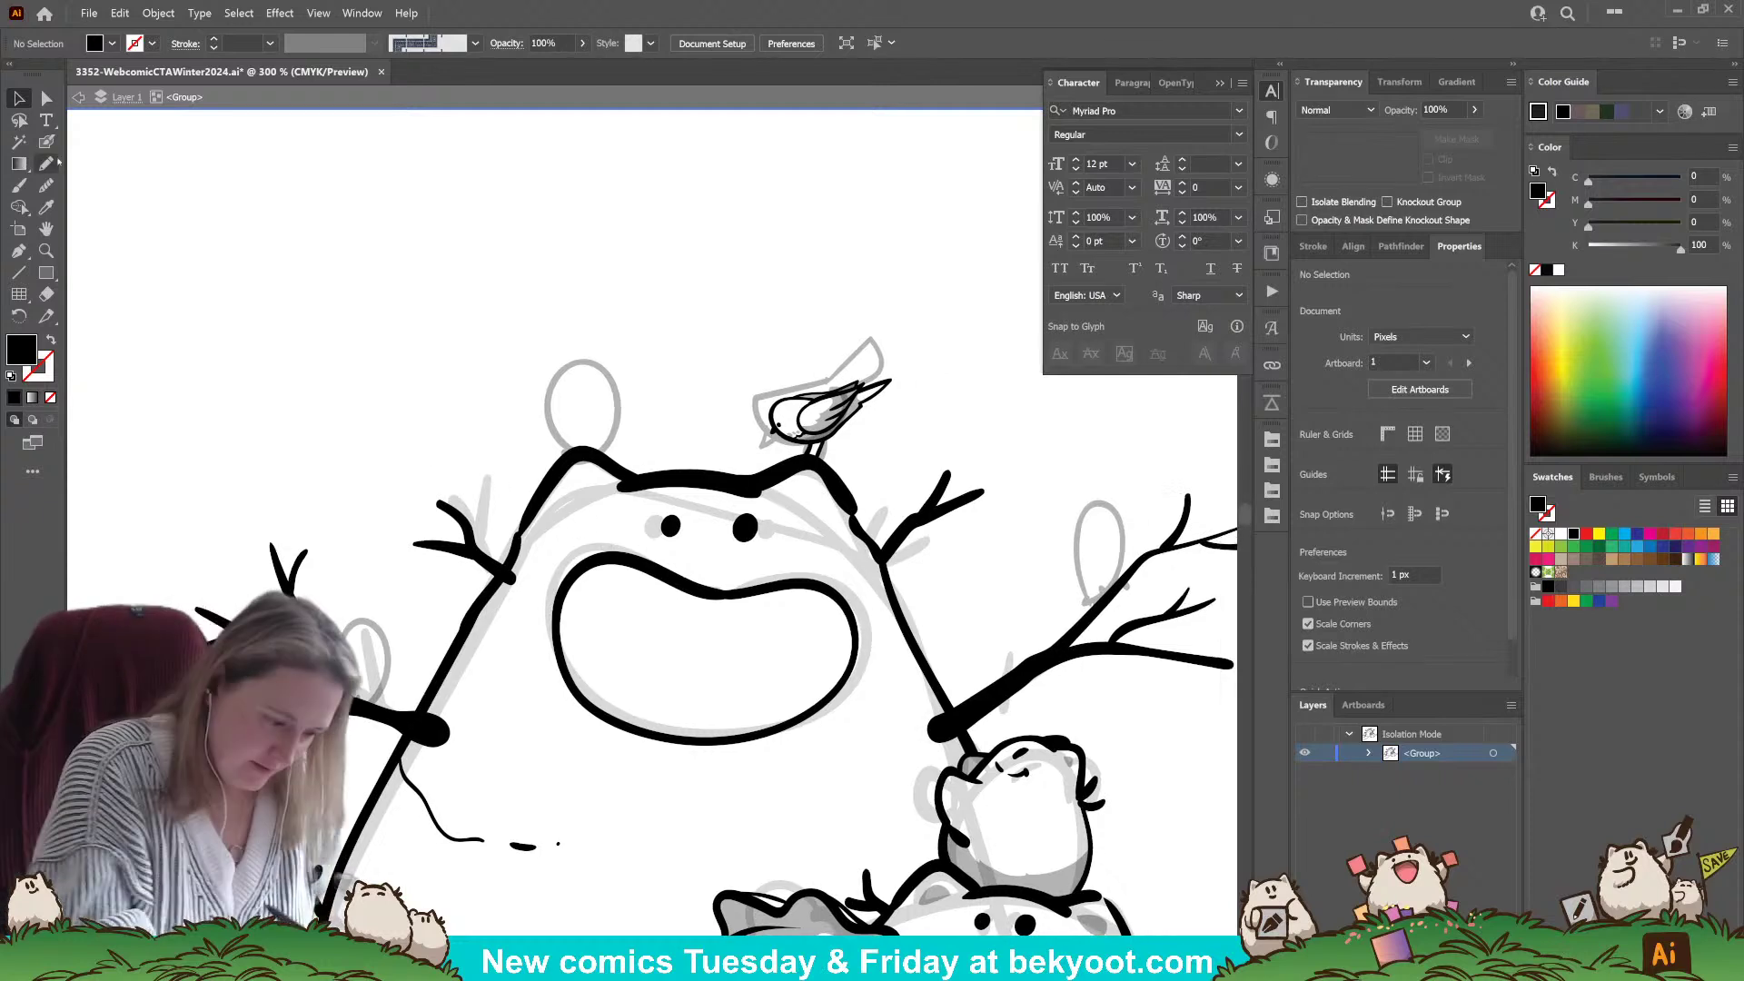
pyautogui.press('b')
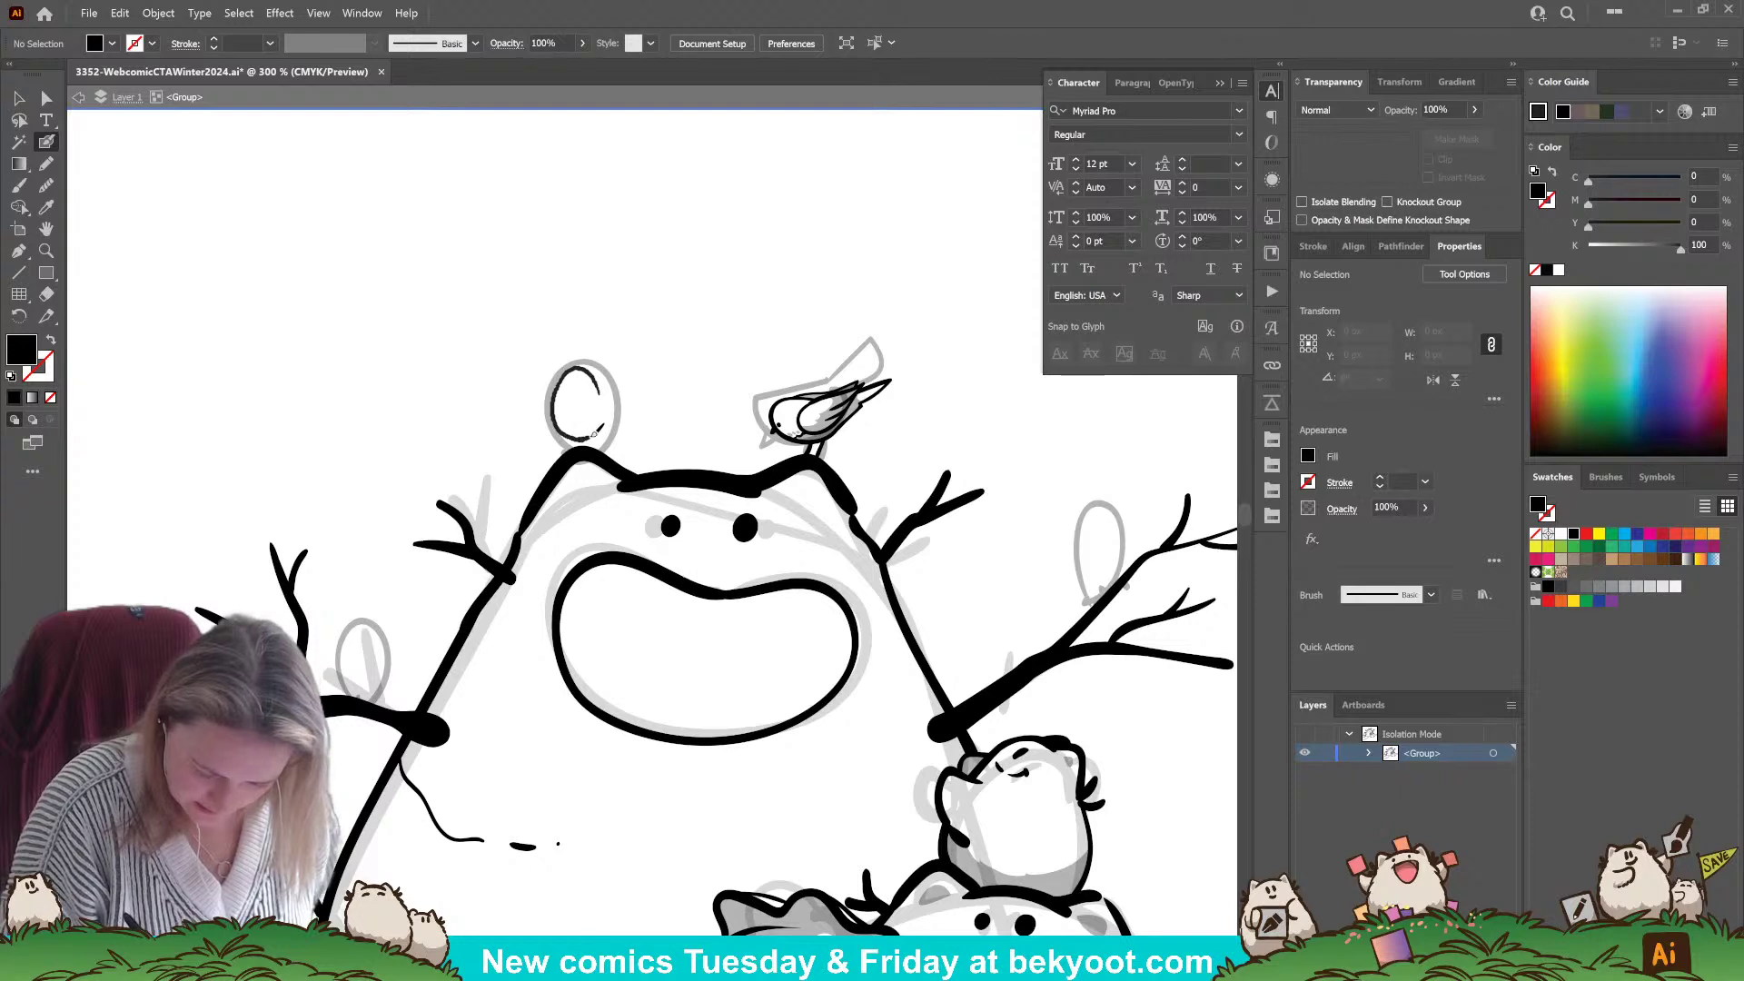
pyautogui.moveTo(604, 413); pyautogui.dragTo(605, 387)
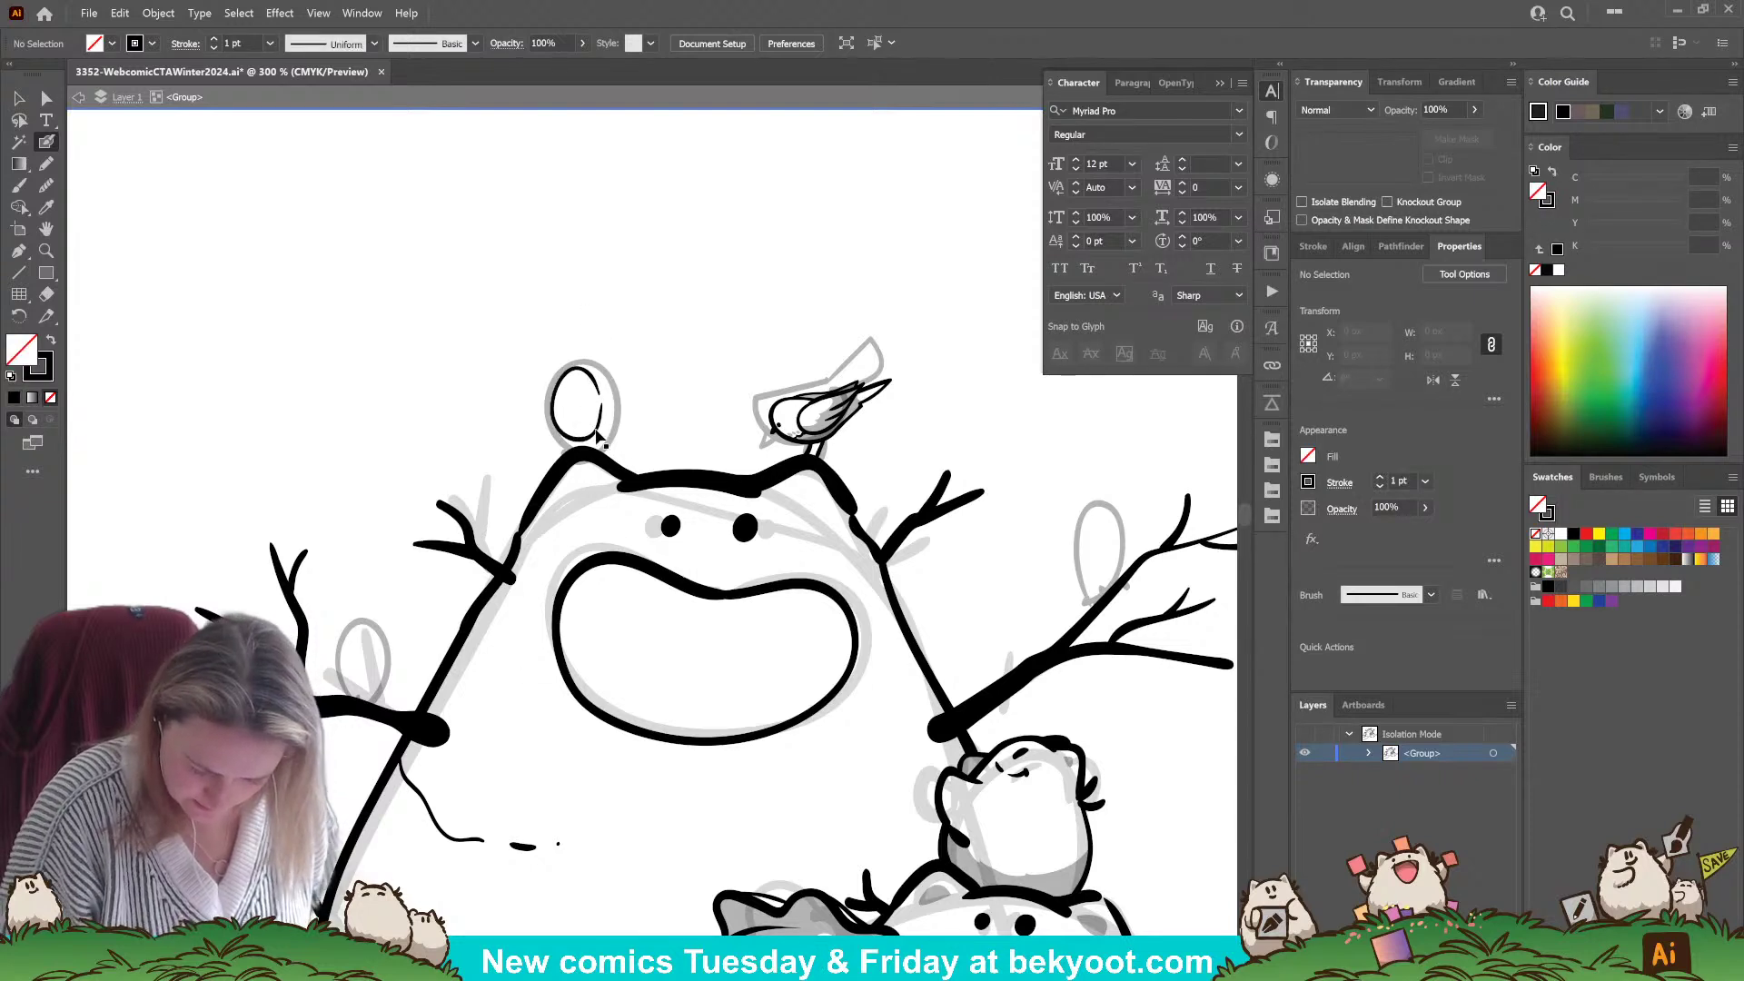
pyautogui.moveTo(570, 360)
pyautogui.mouseDown()
pyautogui.moveTo(592, 374)
pyautogui.moveTo(577, 379)
pyautogui.moveTo(589, 441)
pyautogui.mouseUp()
pyautogui.hotkey('ctrl', 'z')
pyautogui.hotkey('ctrl', 'z')
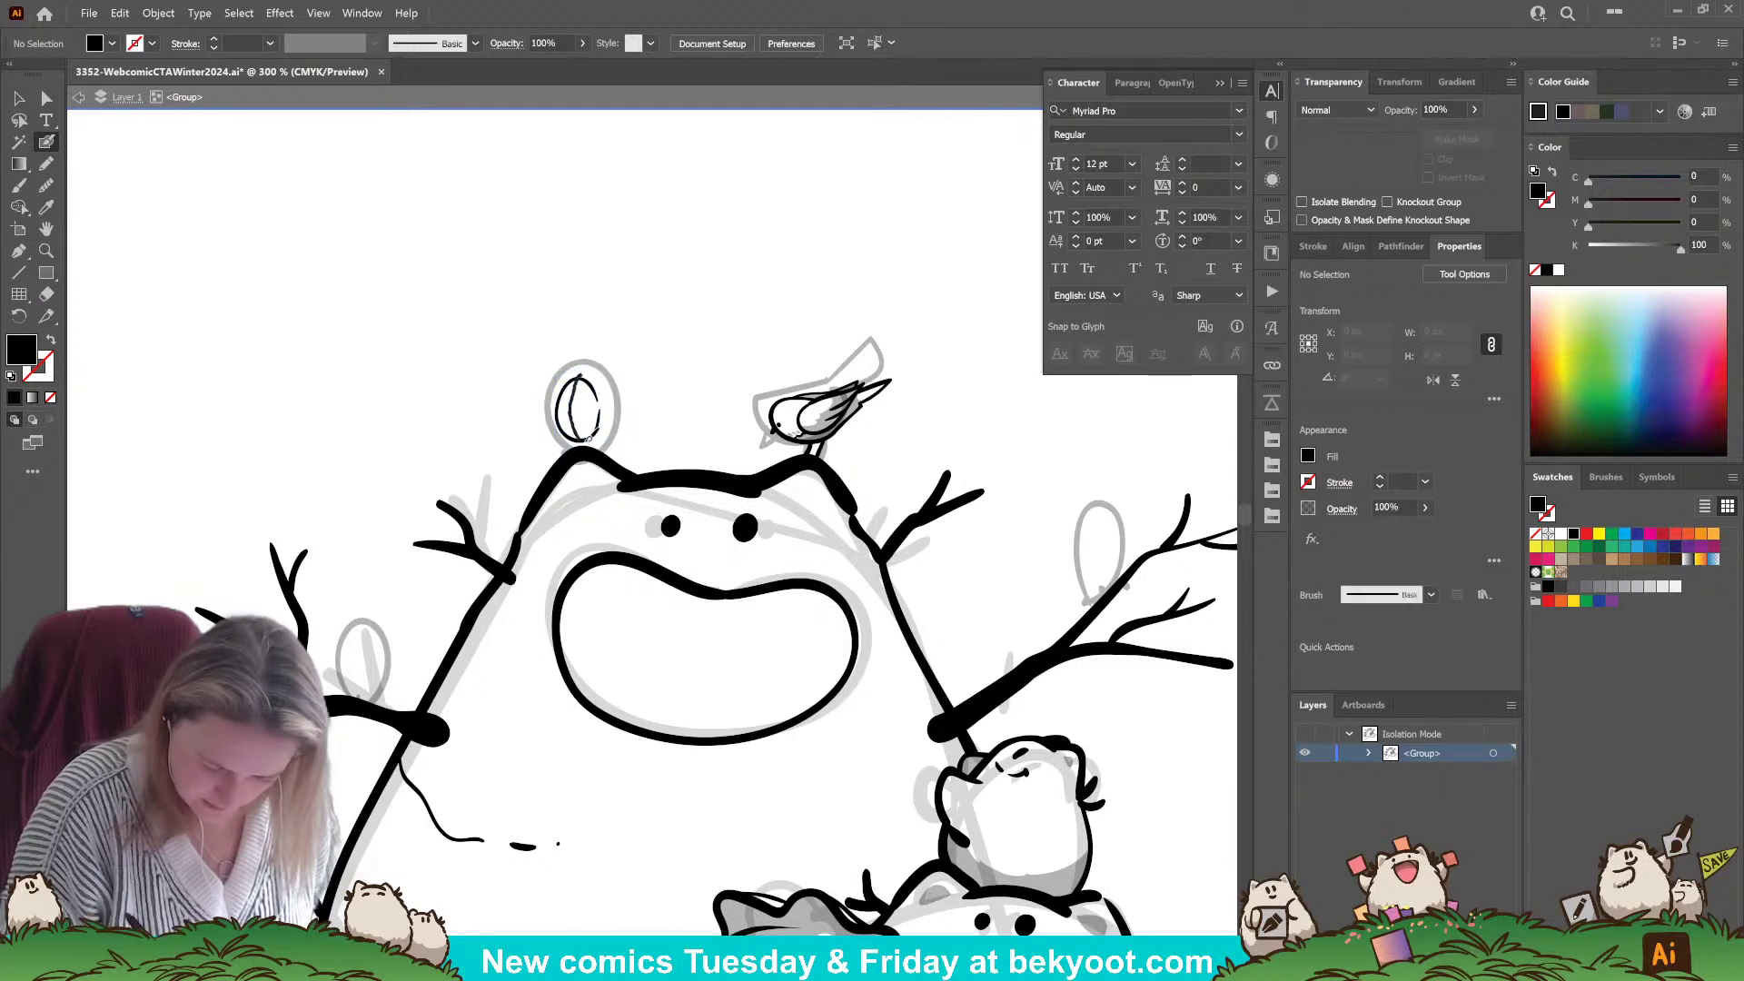
# - Ink a small oval bird with folded wings and a short tail over the sketch on the creature's left ear, and group its linework
pyautogui.hotkey('shift', 'x')
pyautogui.moveTo(584, 375)
pyautogui.mouseDown()
pyautogui.moveTo(611, 435)
pyautogui.moveTo(586, 438)
pyautogui.mouseUp()
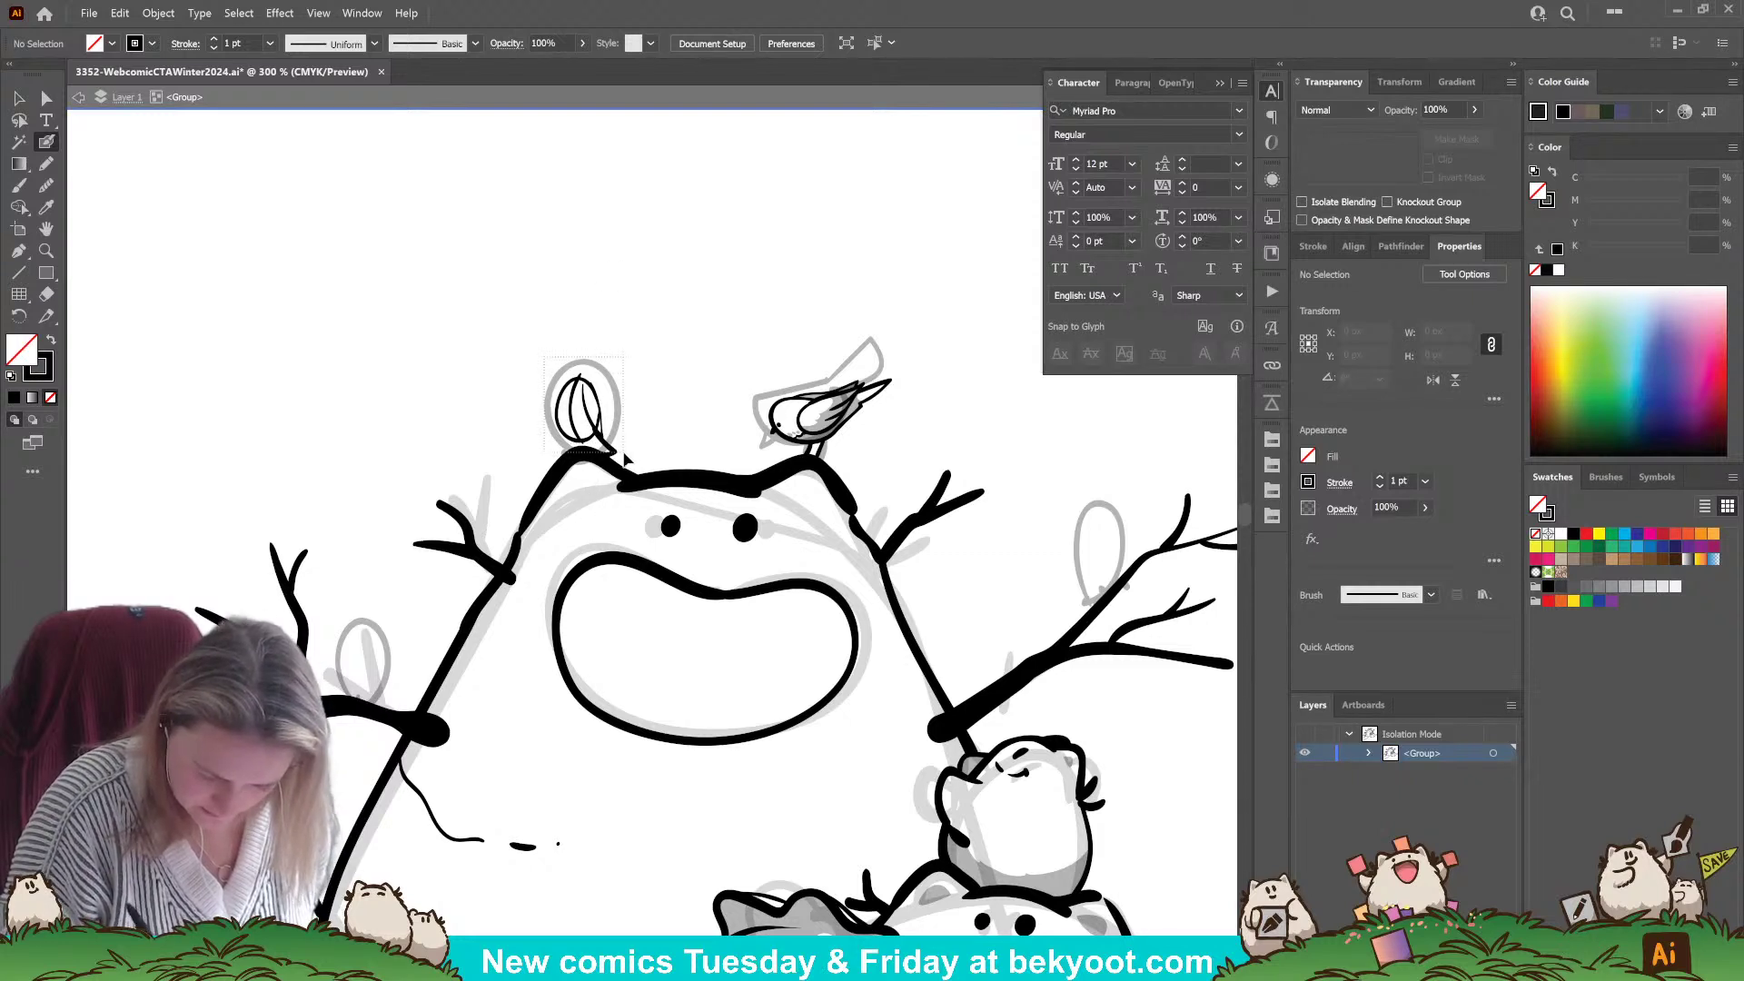
pyautogui.keyDown('ctrl'); pyautogui.click(625, 459); pyautogui.keyUp('ctrl')
pyautogui.keyDown('ctrl'); pyautogui.click(617, 418); pyautogui.keyUp('ctrl')
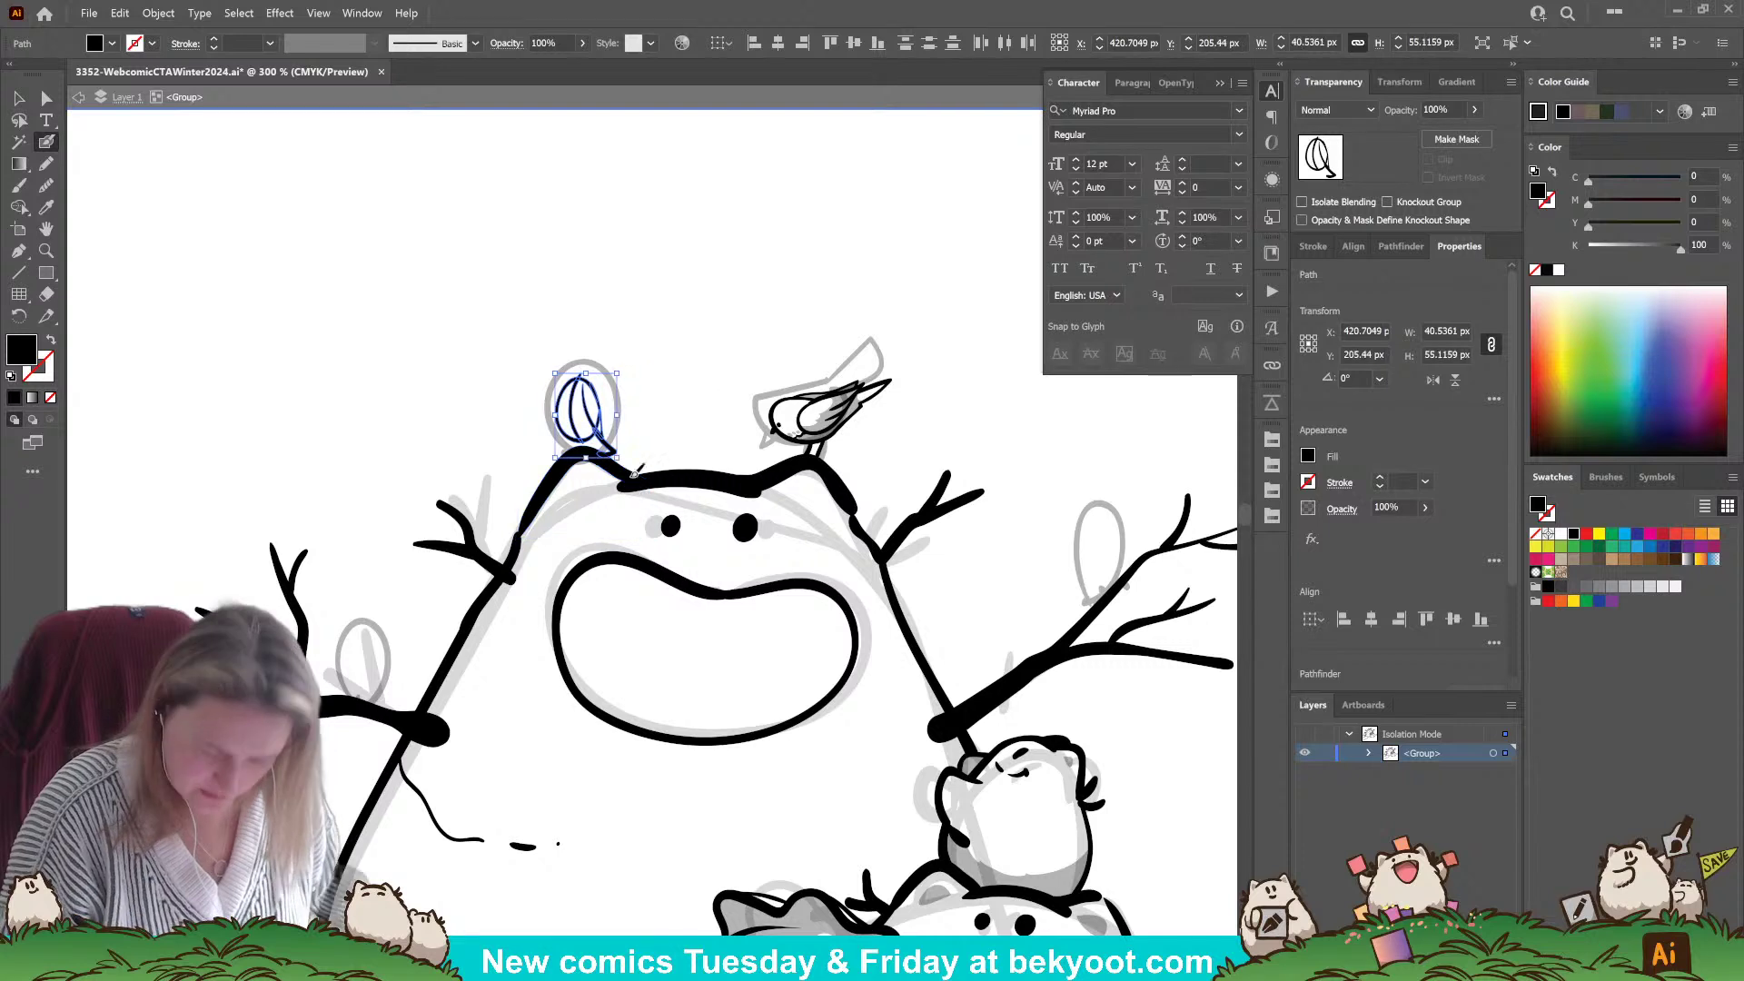
pyautogui.hotkey('ctrl', 'g')
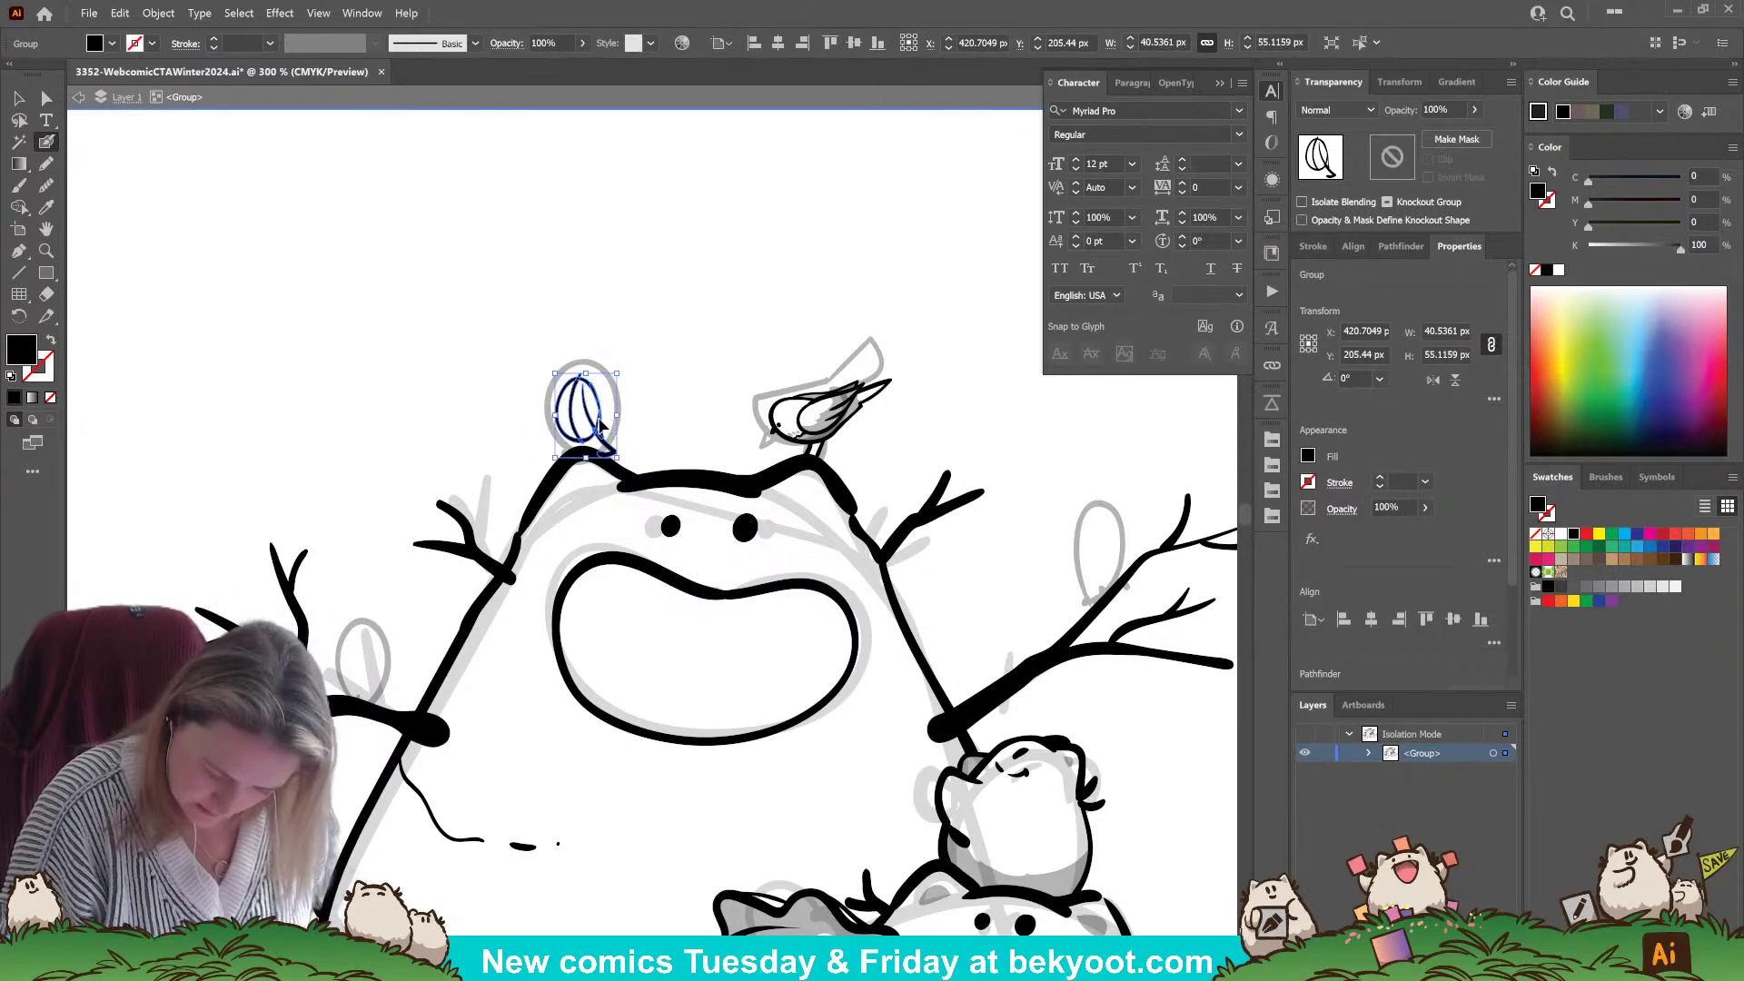
# - Isolate the new oval bird group and ink two small feet beneath its body
pyautogui.keyDown('ctrl'); pyautogui.doubleClick(598, 423); pyautogui.keyUp('ctrl')
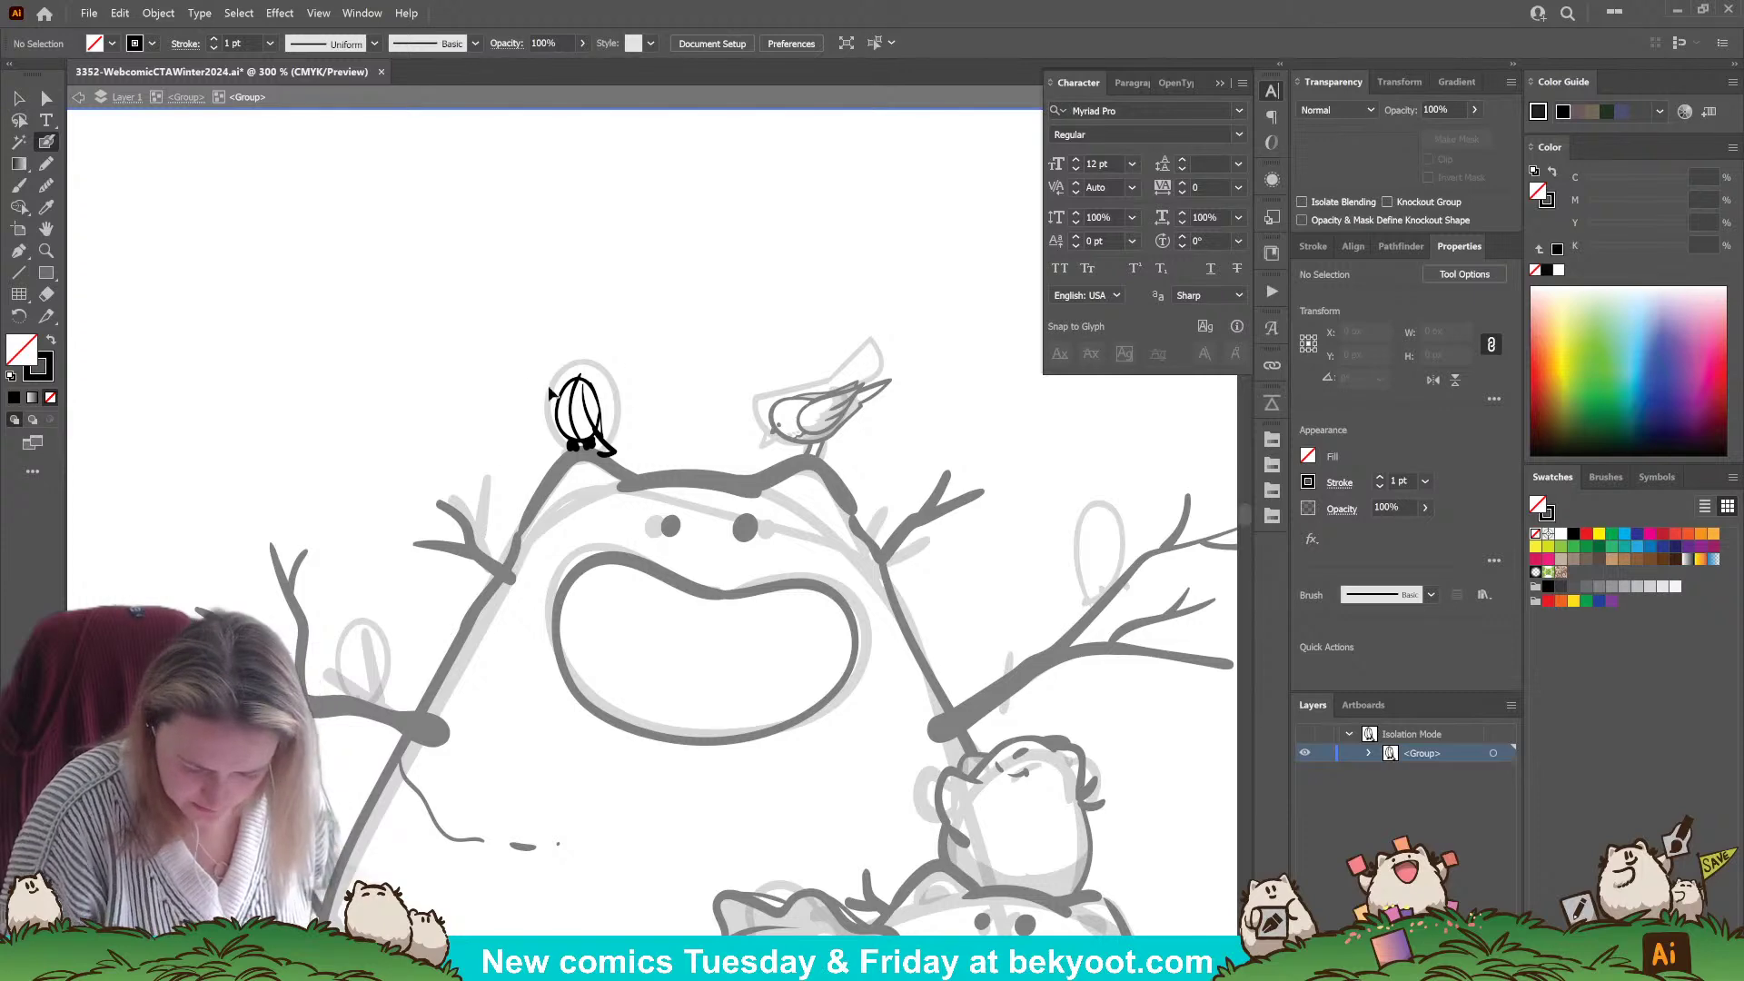
pyautogui.hotkey('shift', 'x')
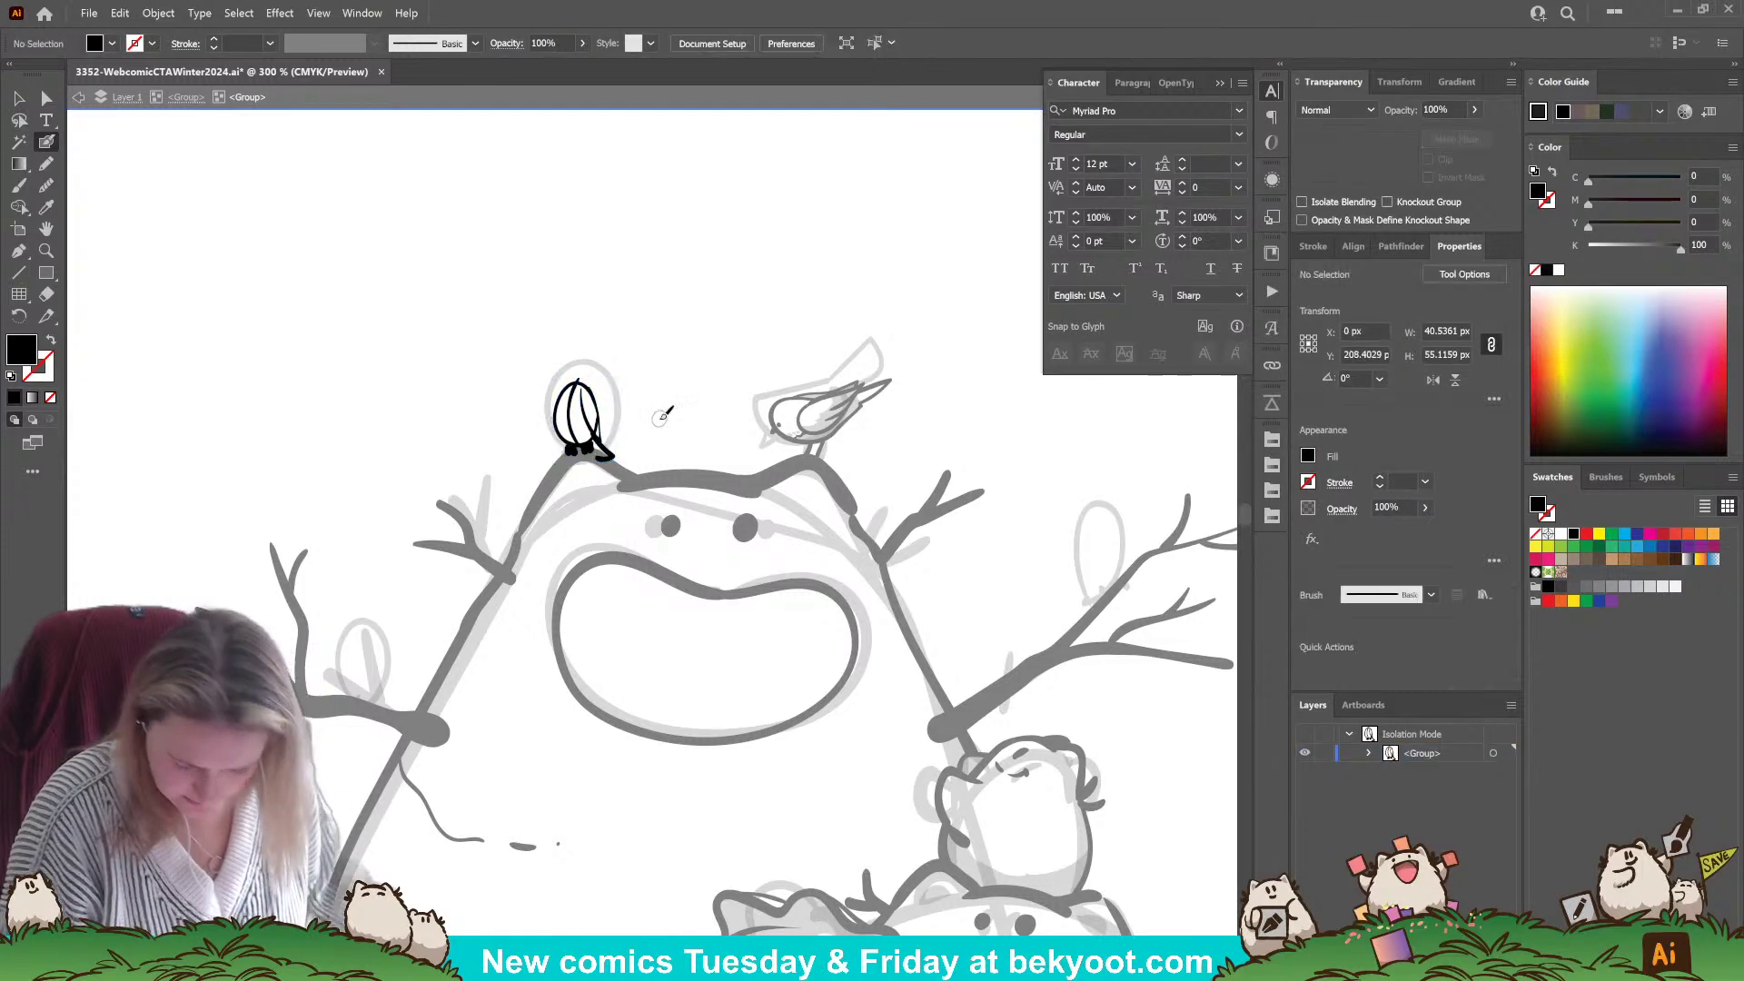
# - Try inking a small facial mark high on the oval bird's body, and undo it
pyautogui.scroll(3, 672, 418)
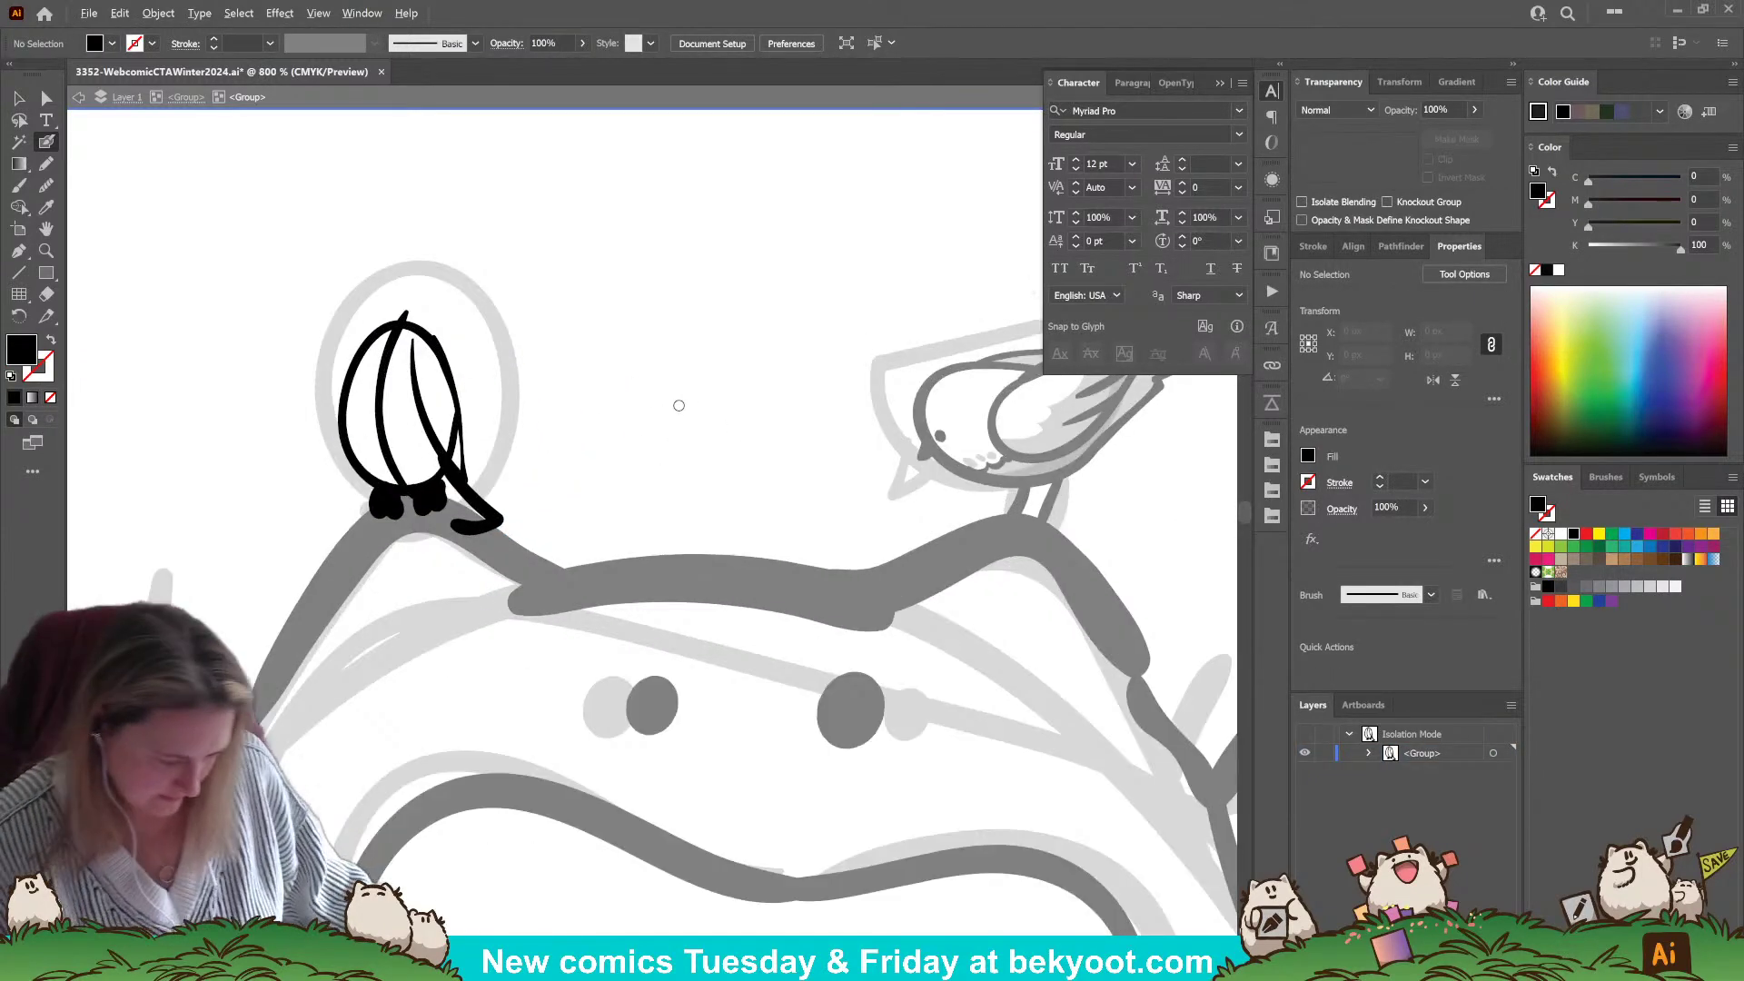
pyautogui.moveTo(380, 613); pyautogui.dragTo(463, 708)
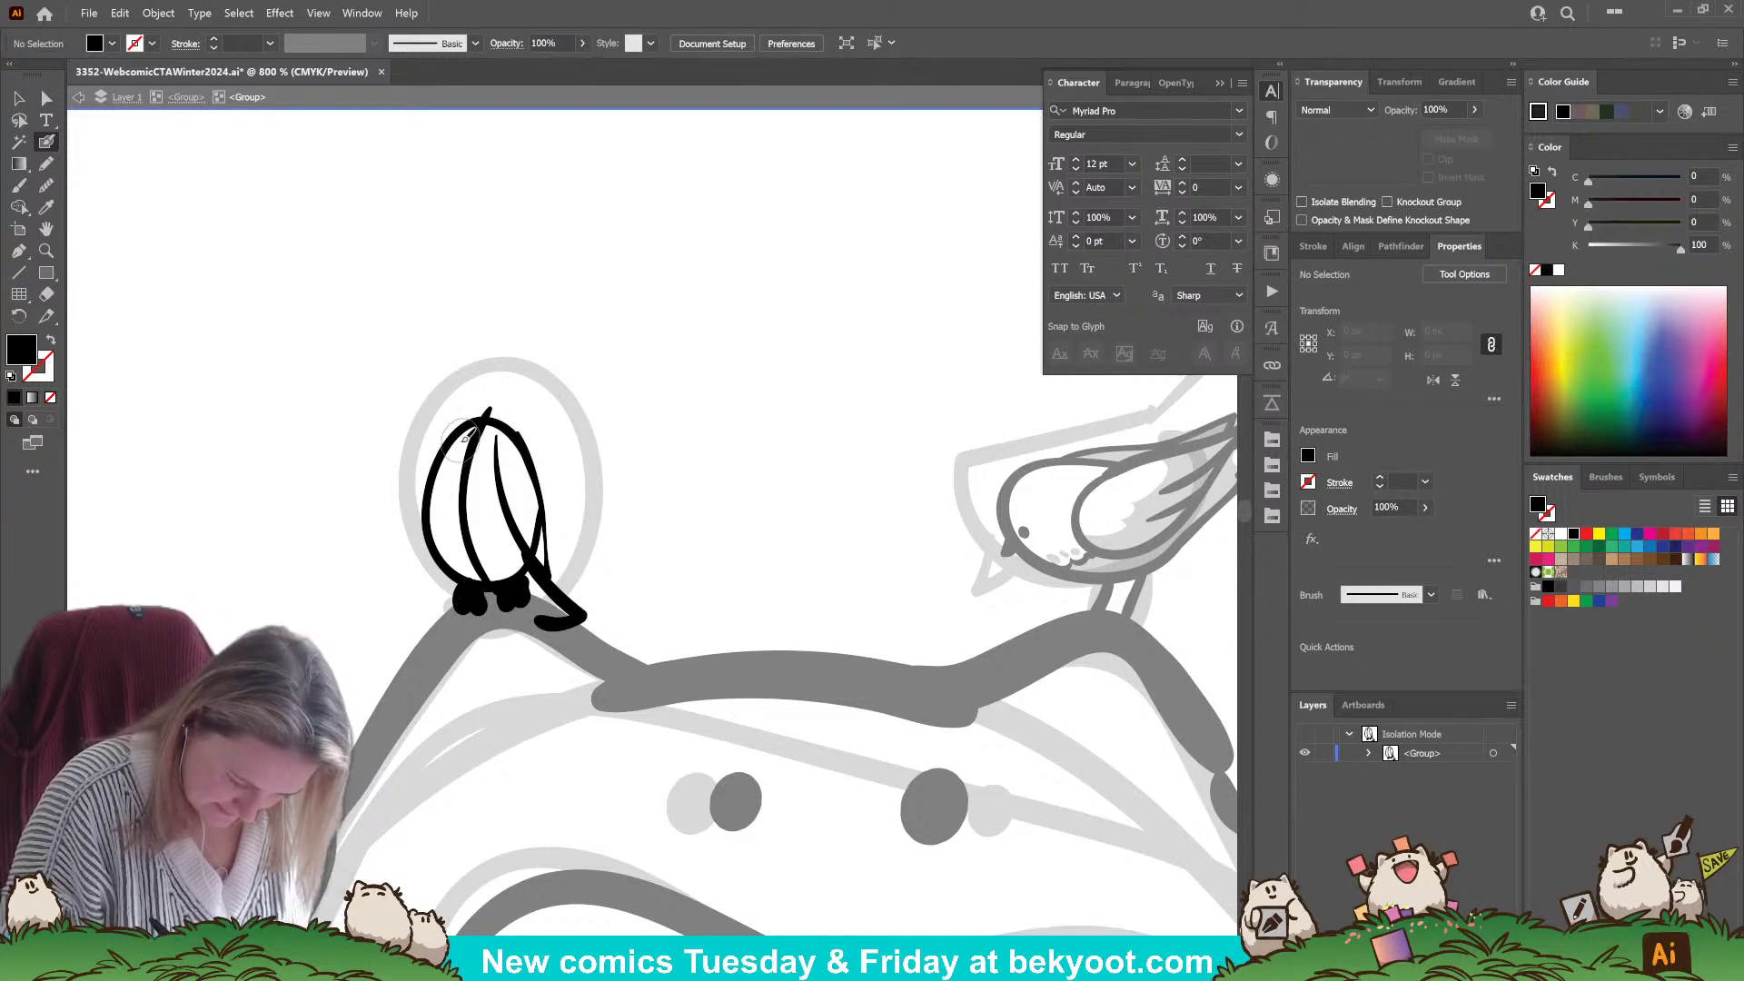
pyautogui.hotkey('shift', 'x')
pyautogui.moveTo(483, 434); pyautogui.dragTo(467, 449)
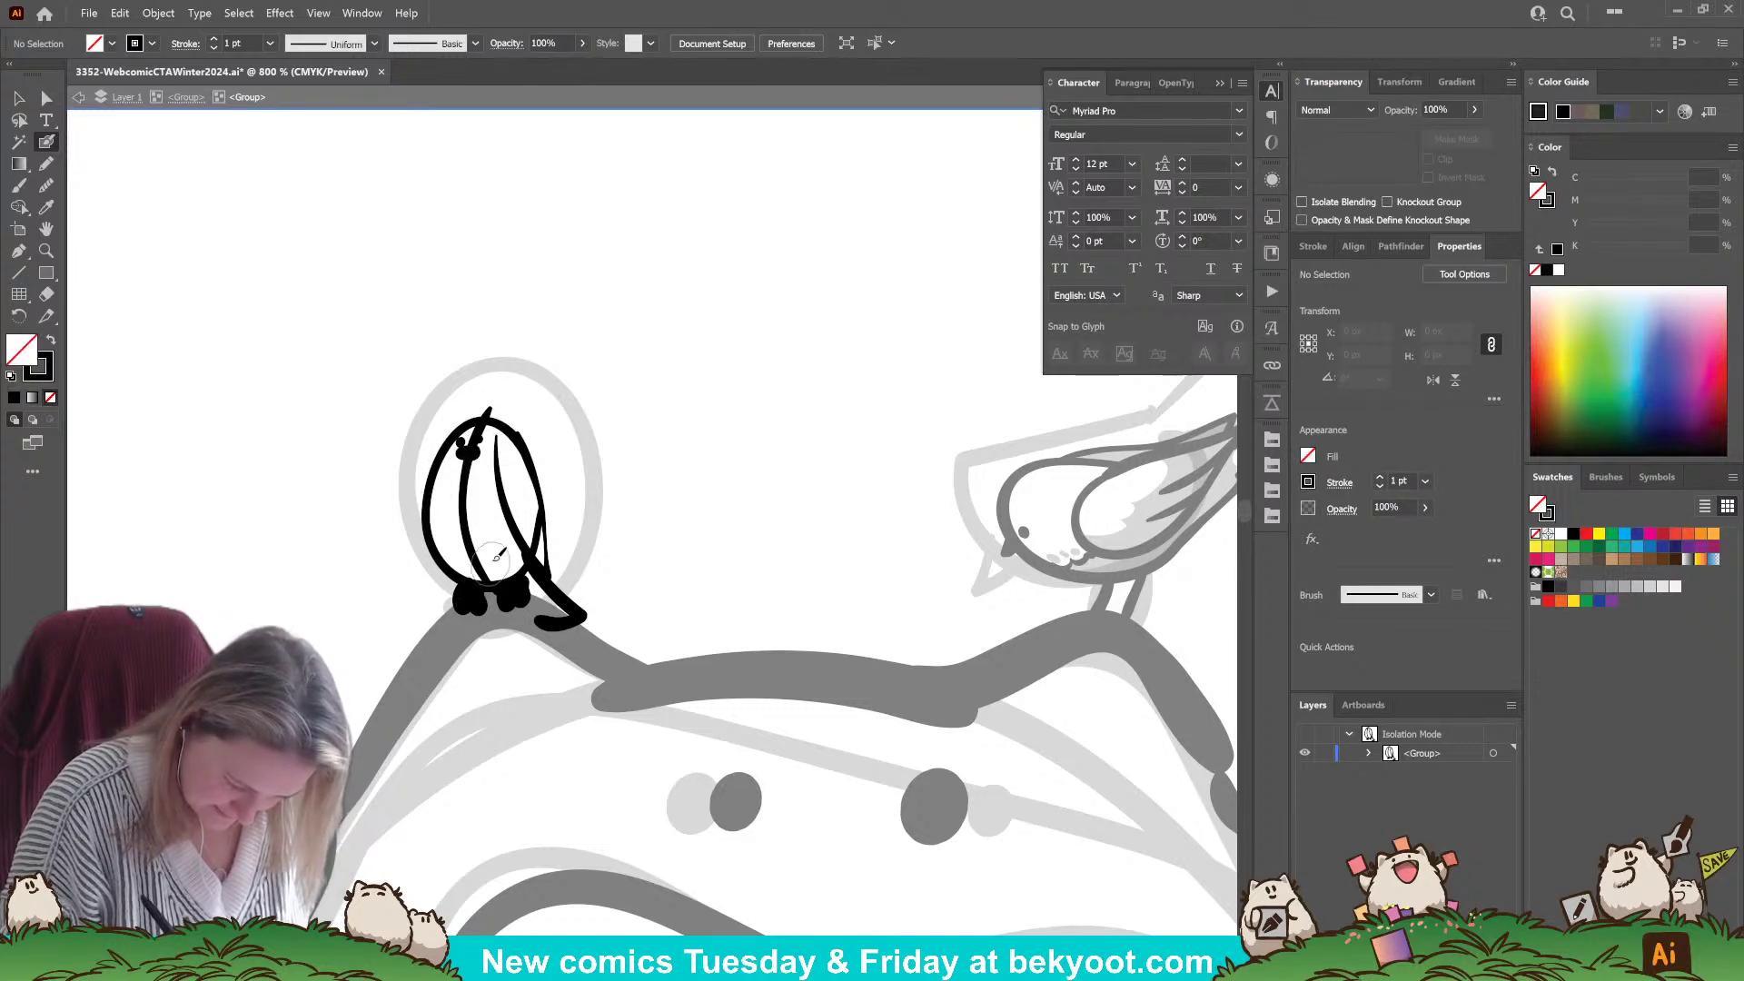
pyautogui.hotkey('ctrl', 'z')
pyautogui.hotkey('shift', 'x')
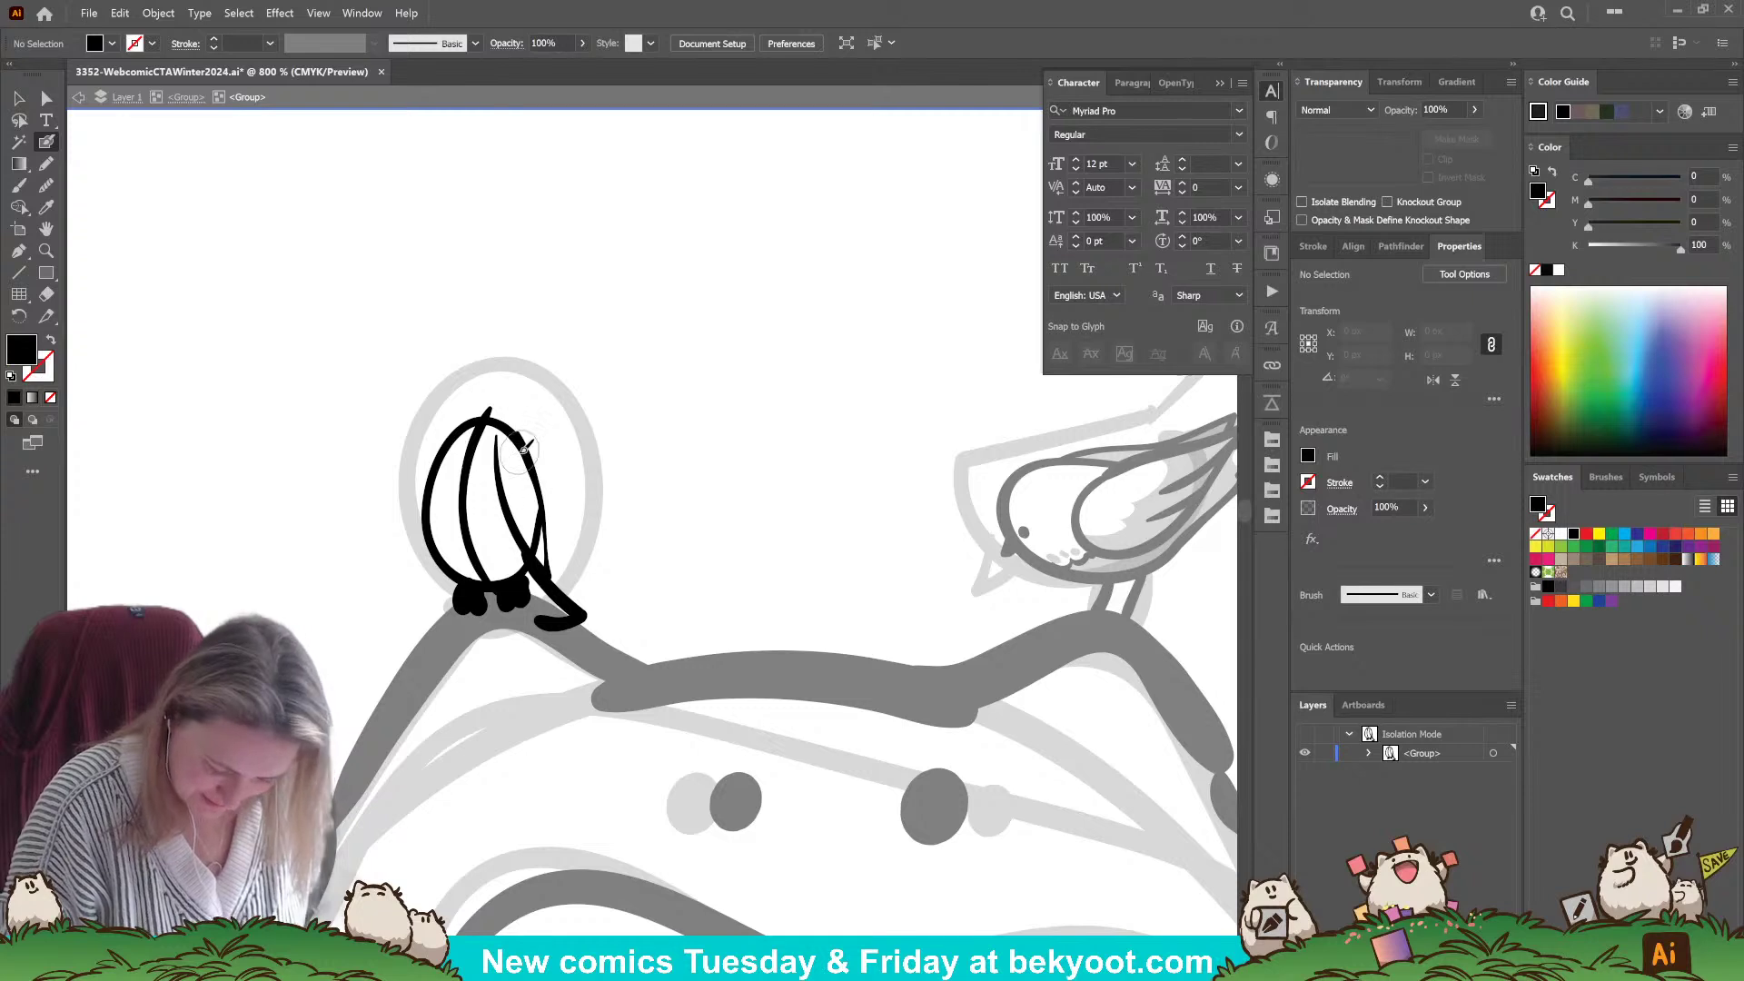
# - Remove the oval bird's tail stroke and ink a narrow folded wing along the left side of its body
pyautogui.moveTo(587, 623); pyautogui.dragTo(586, 621)
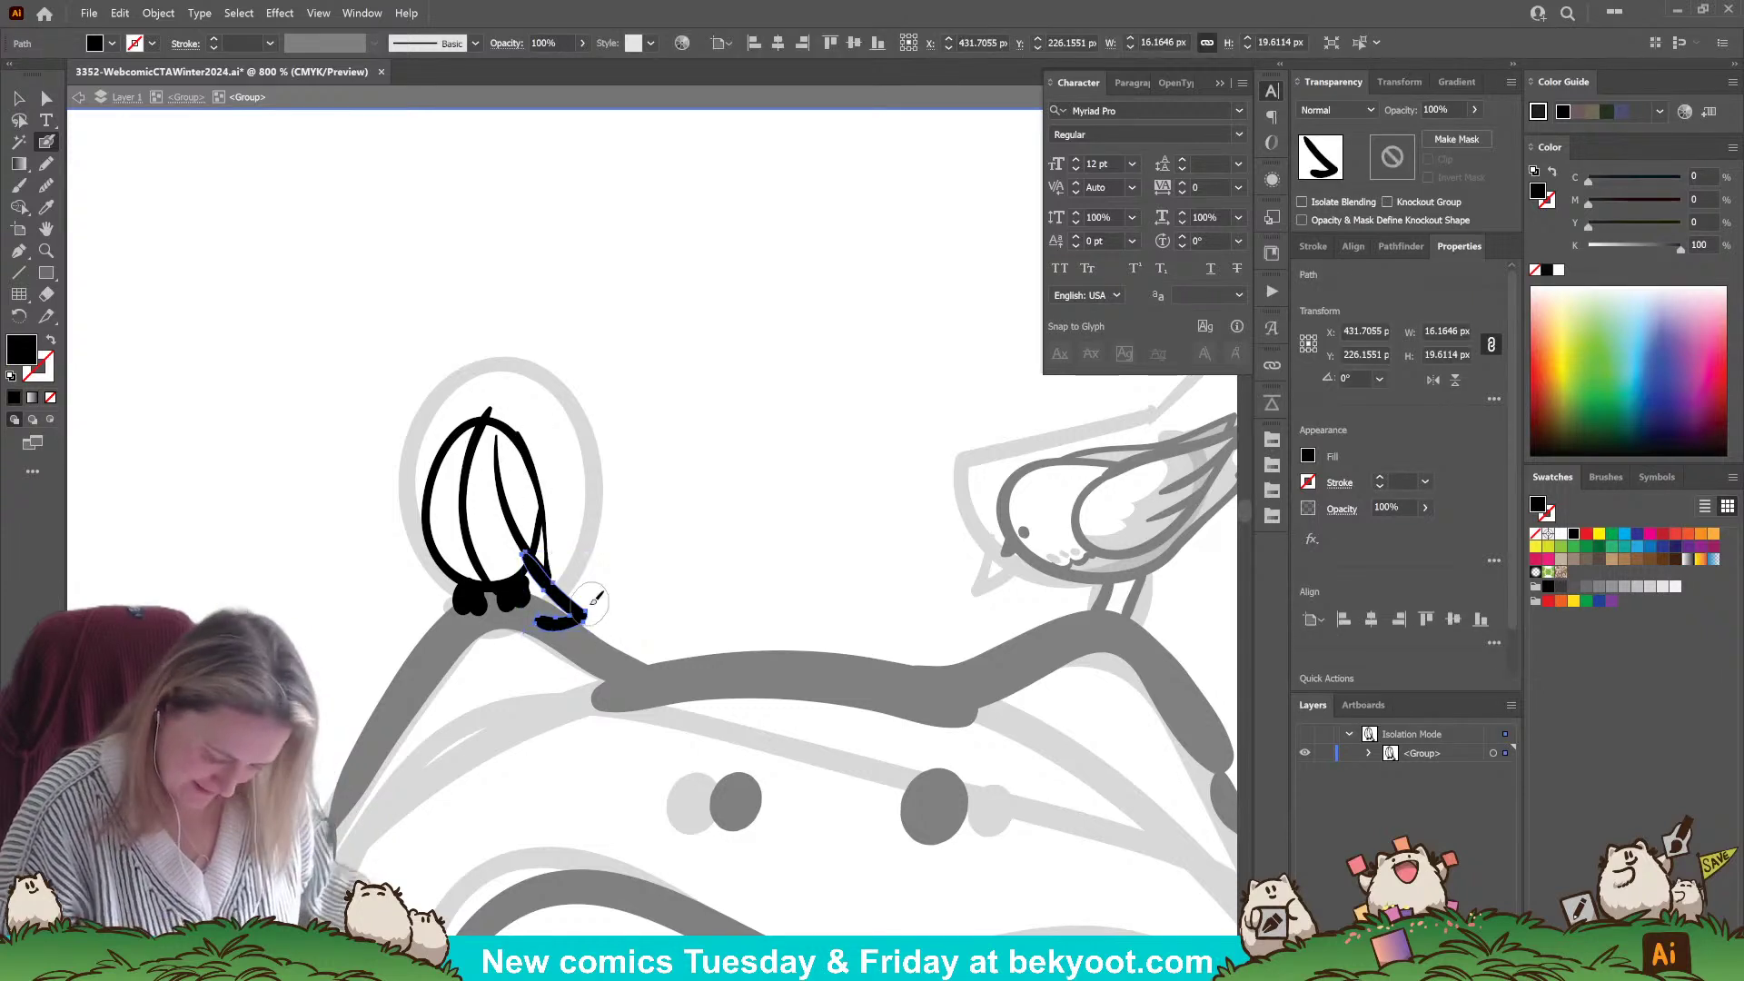
pyautogui.hotkey('ctrl', 'z')
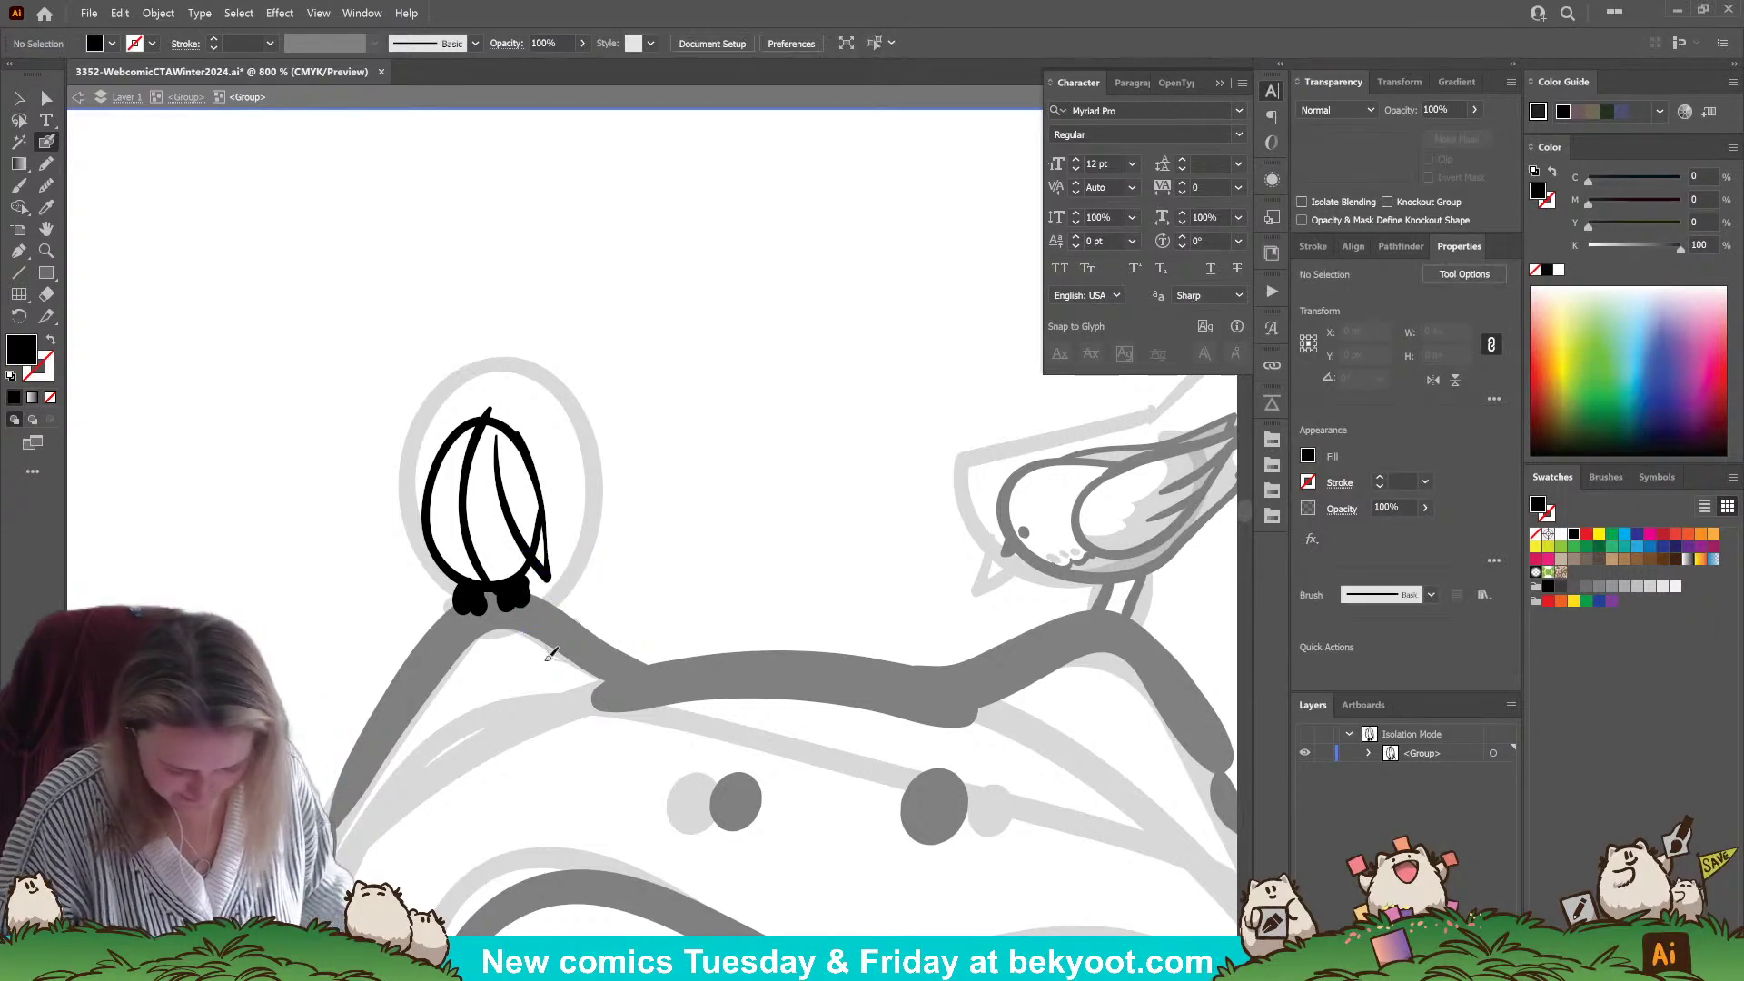
pyautogui.moveTo(443, 445)
pyautogui.mouseDown()
pyautogui.moveTo(422, 494)
pyautogui.moveTo(462, 598)
pyautogui.mouseUp()
pyautogui.hotkey('ctrl', 'z')
pyautogui.moveTo(443, 443)
pyautogui.mouseDown()
pyautogui.moveTo(424, 491)
pyautogui.moveTo(429, 565)
pyautogui.mouseUp()
pyautogui.hotkey('shift', 'x')
# - Delete the bird's long right wing and ink a shorter, rounded wing with a pointed tip in its place
pyautogui.moveTo(524, 536); pyautogui.dragTo(527, 540)
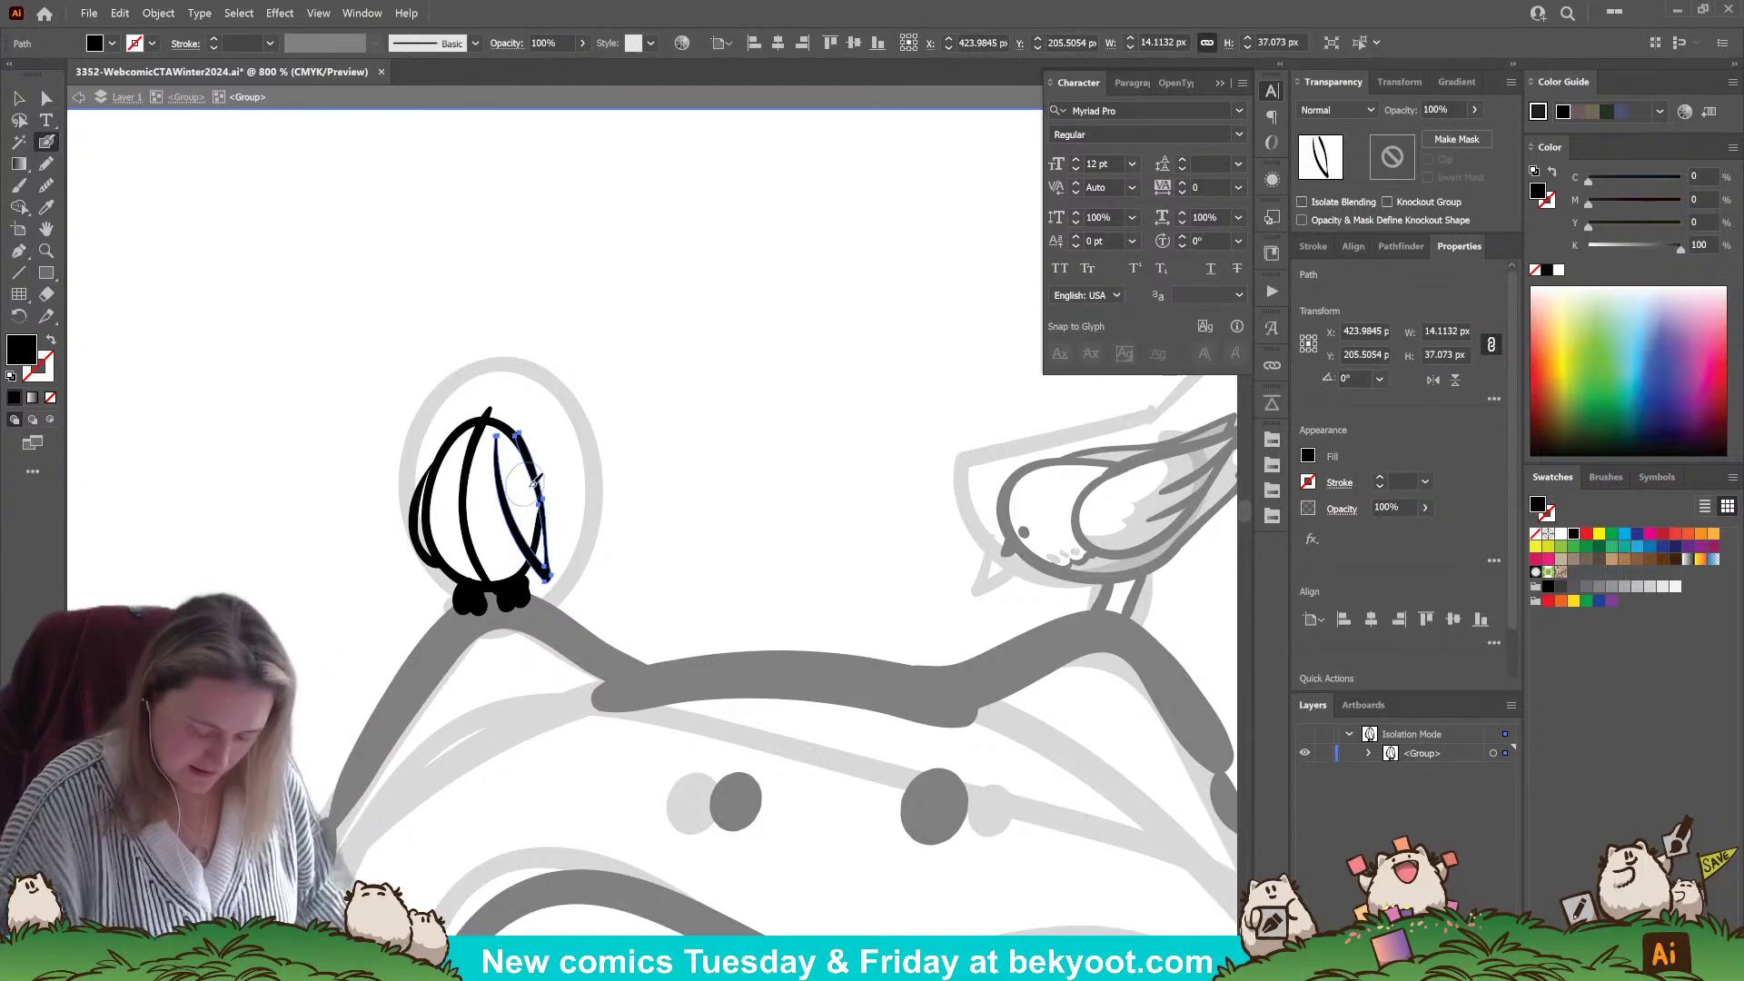
pyautogui.press('Delete')
pyautogui.moveTo(506, 465); pyautogui.dragTo(534, 541)
pyautogui.hotkey('shift', 'x')
pyautogui.moveTo(536, 480)
pyautogui.mouseDown()
pyautogui.moveTo(547, 550)
pyautogui.moveTo(565, 507)
pyautogui.moveTo(540, 458)
pyautogui.moveTo(543, 549)
pyautogui.mouseUp()
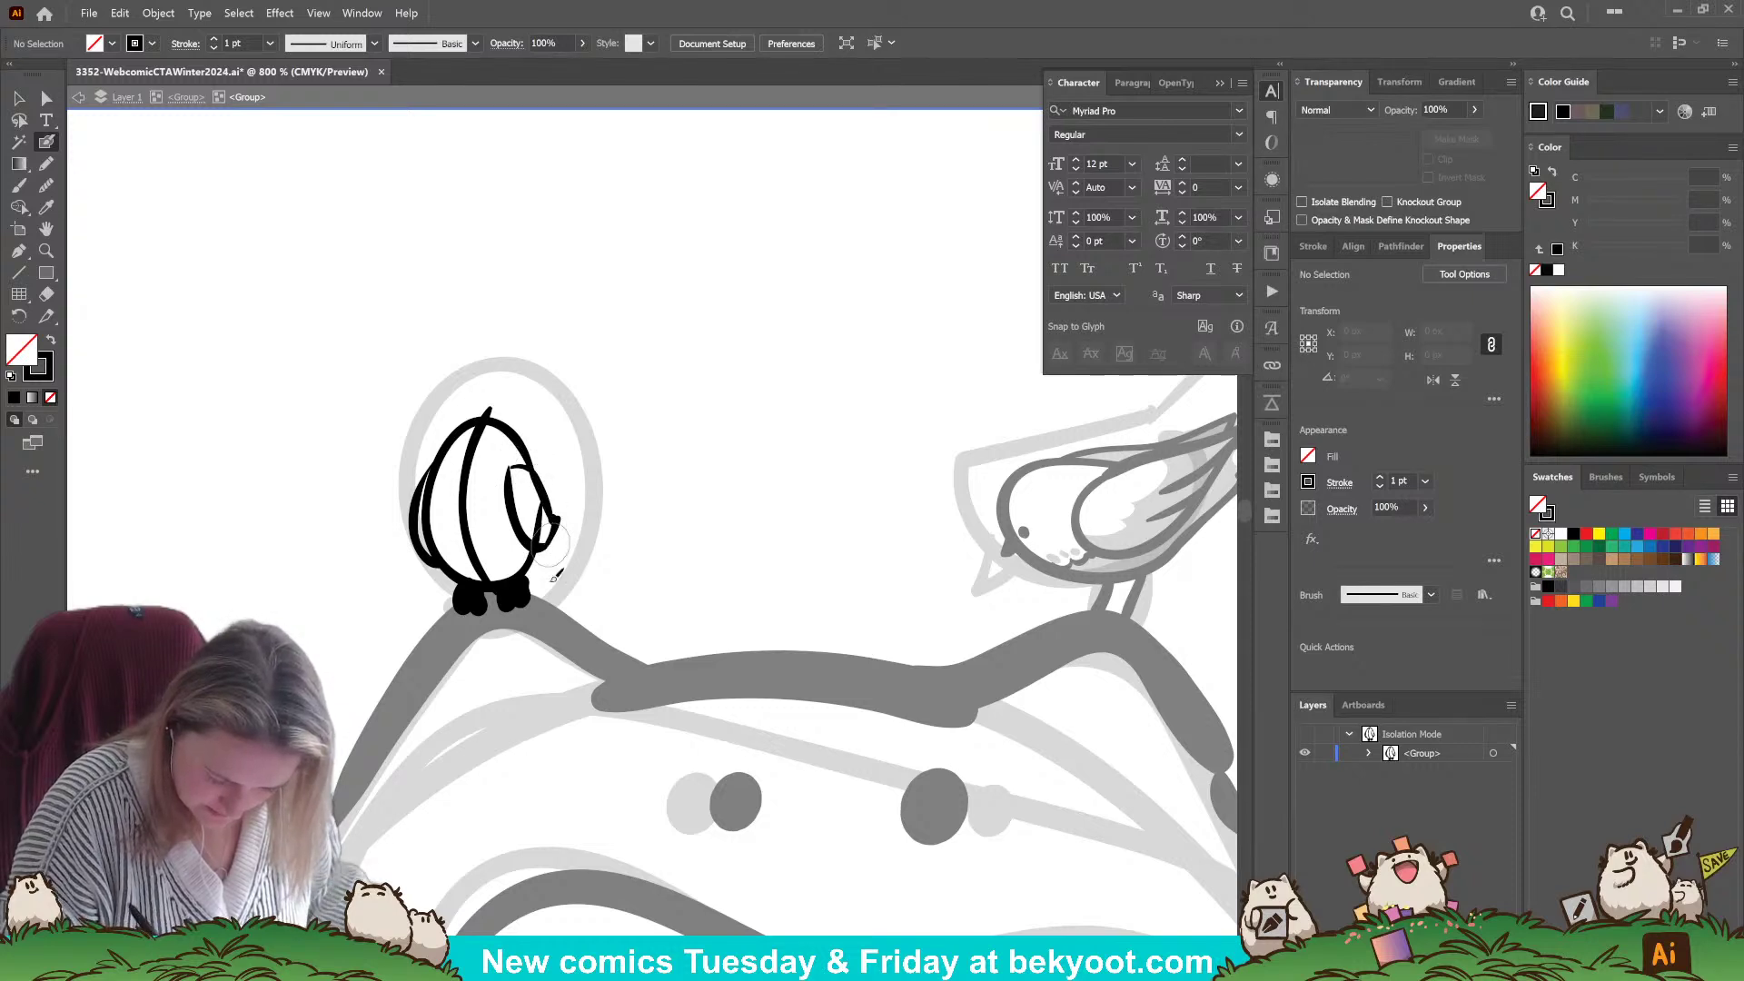
# - Try inking a tail below the bird's right wing, and undo it
pyautogui.keyDown('ctrl'); pyautogui.click(525, 470); pyautogui.keyUp('ctrl')
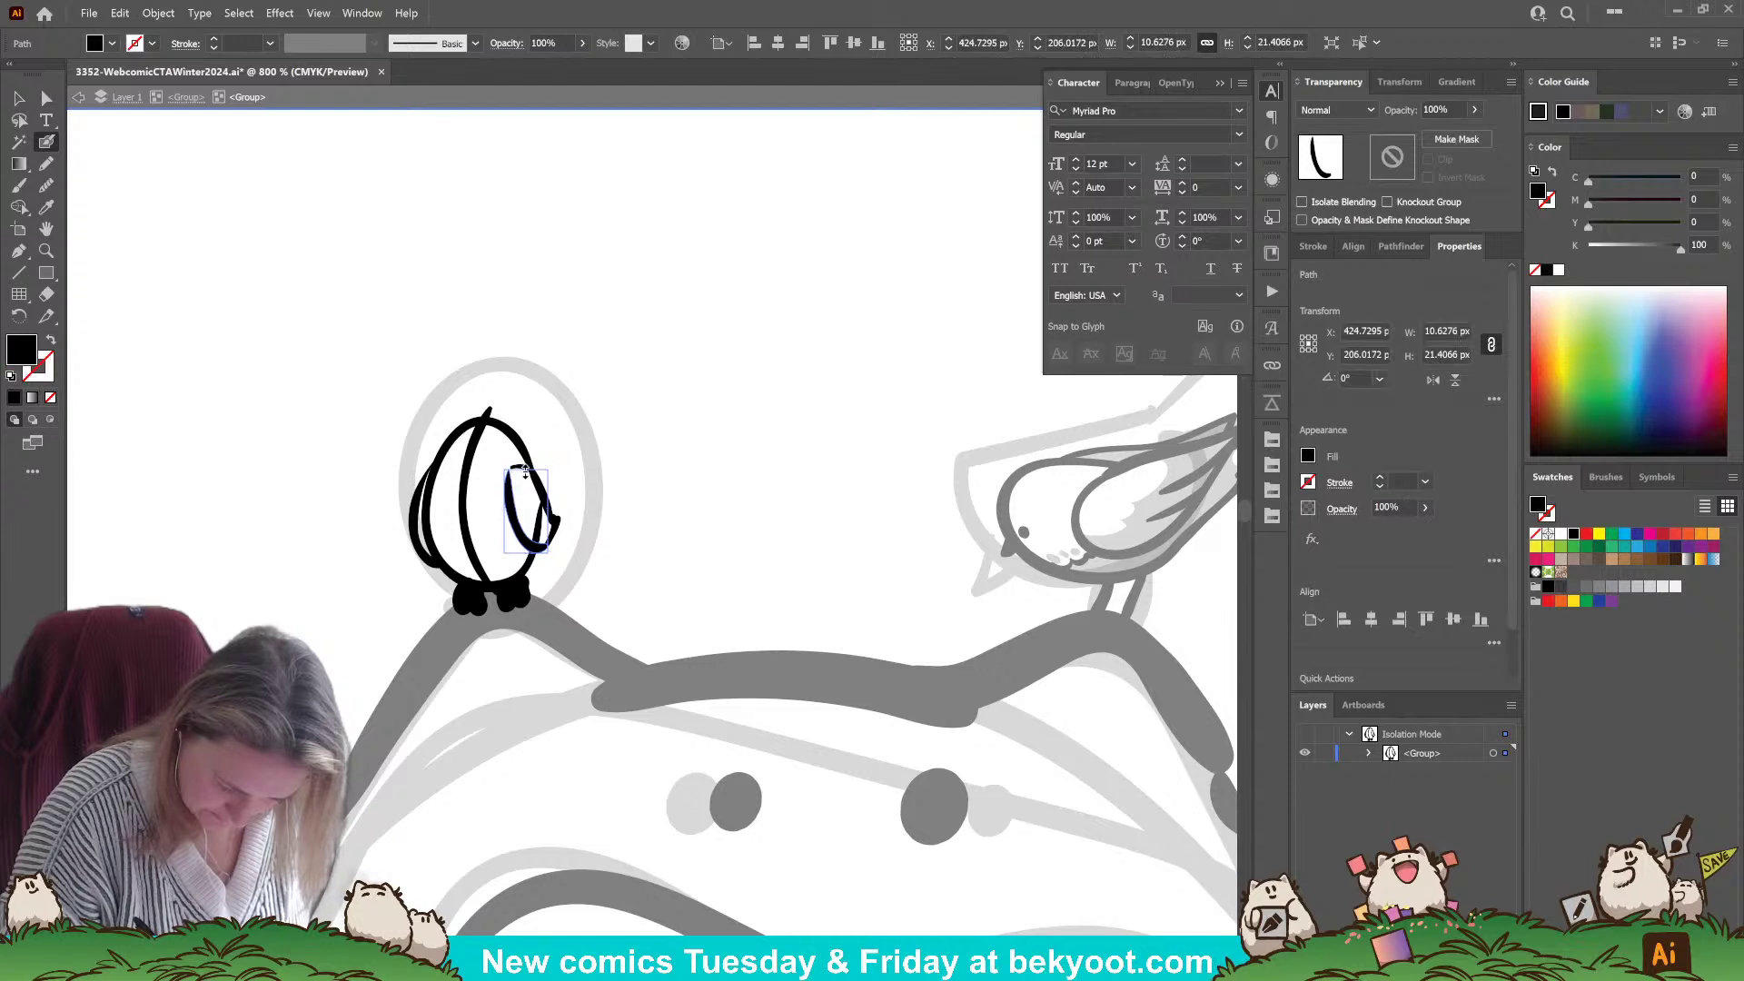
pyautogui.keyDown('ctrl'); pyautogui.click(559, 438); pyautogui.keyUp('ctrl')
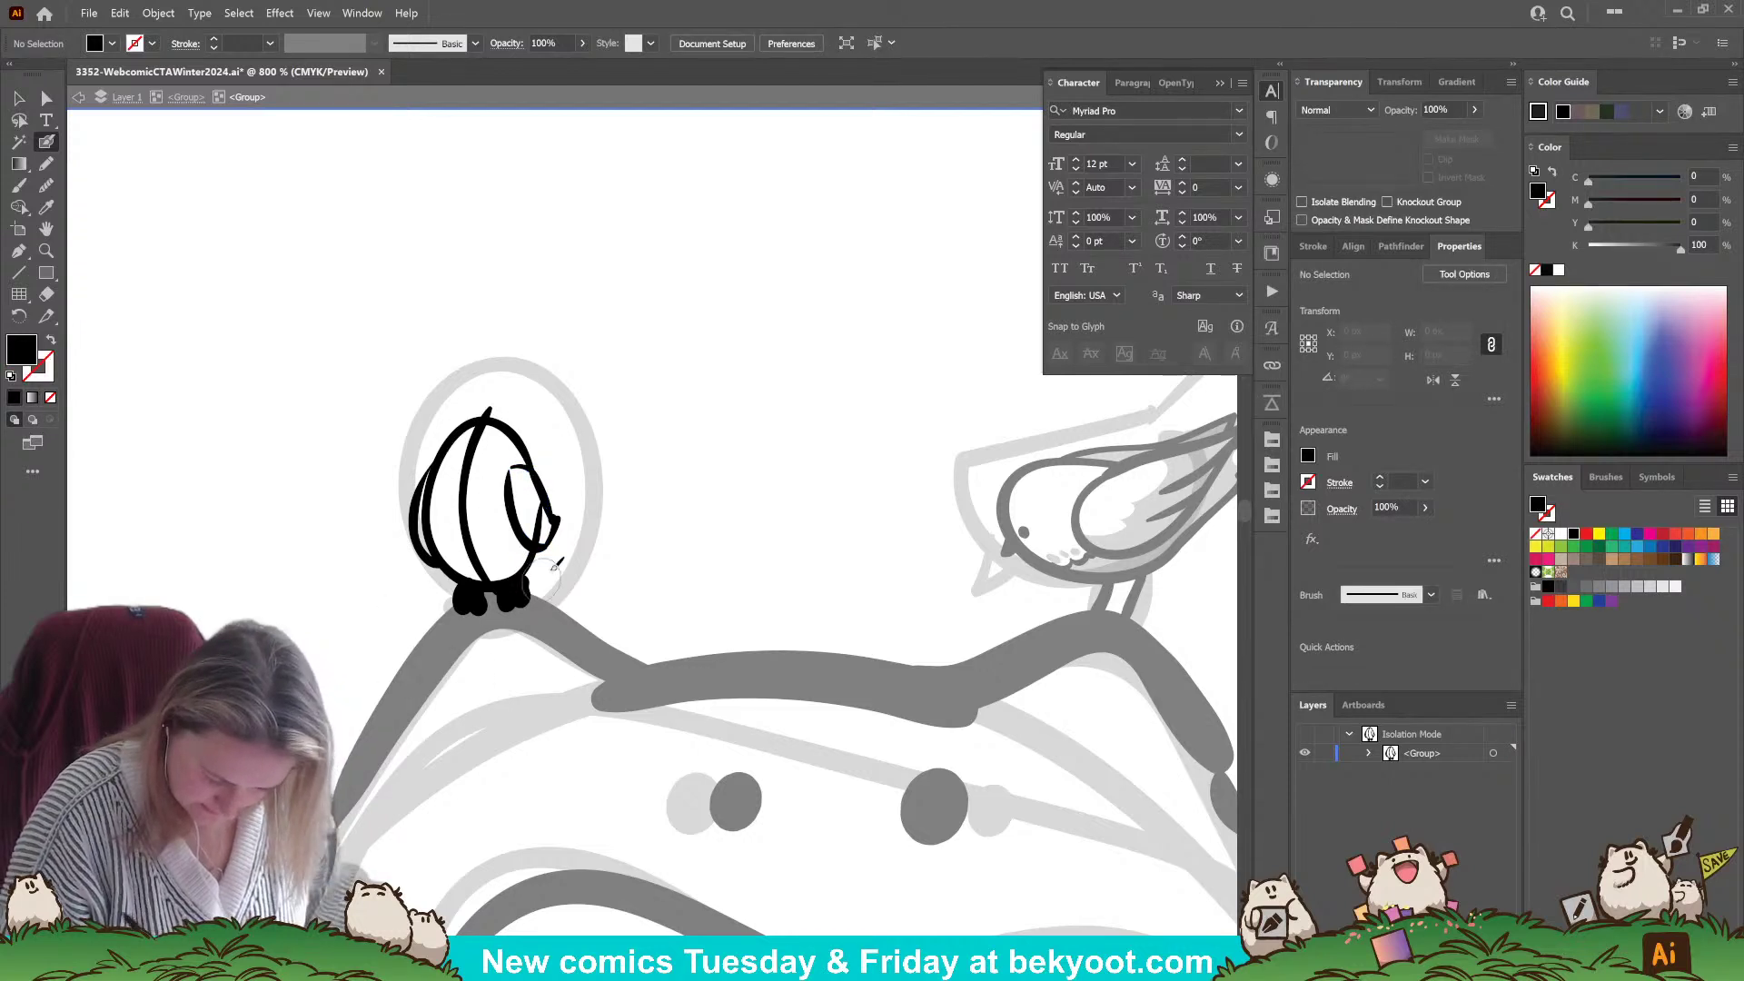
pyautogui.moveTo(531, 556)
pyautogui.mouseDown()
pyautogui.moveTo(599, 519)
pyautogui.moveTo(545, 581)
pyautogui.mouseUp()
pyautogui.hotkey('shift', 'x')
pyautogui.hotkey('ctrl', 'z')
pyautogui.hotkey('ctrl', 'z')
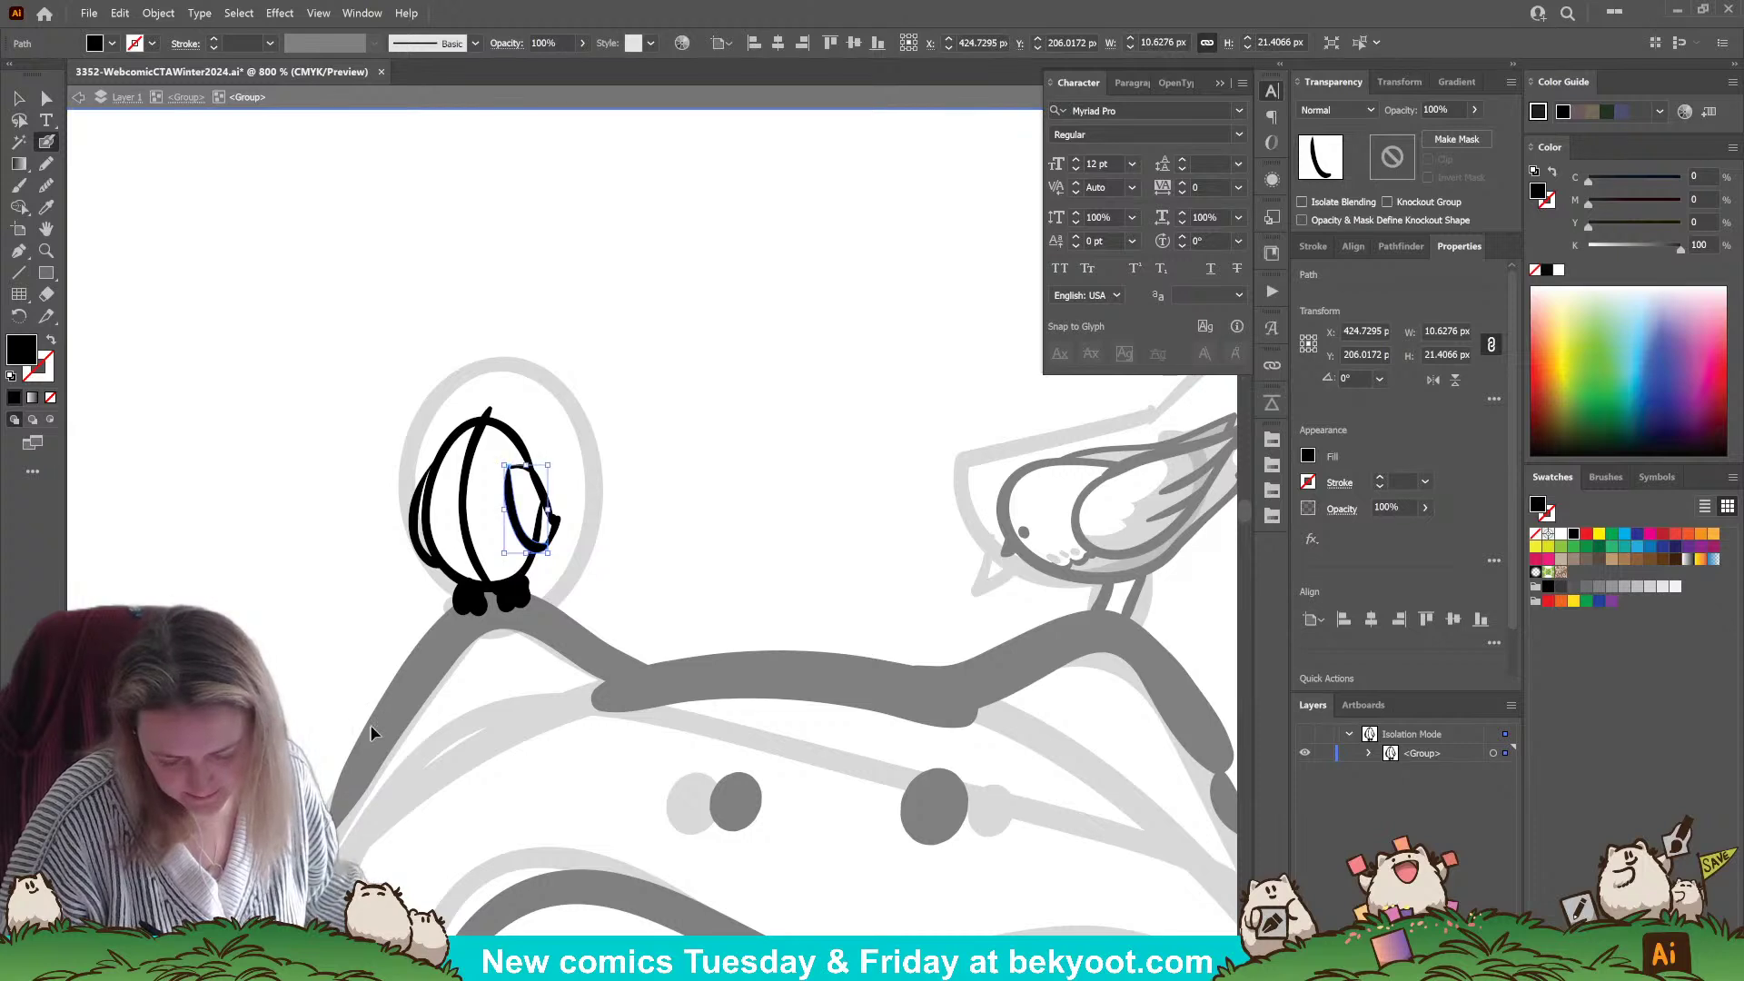
pyautogui.keyDown('ctrl'); pyautogui.click(376, 717); pyautogui.keyUp('ctrl')
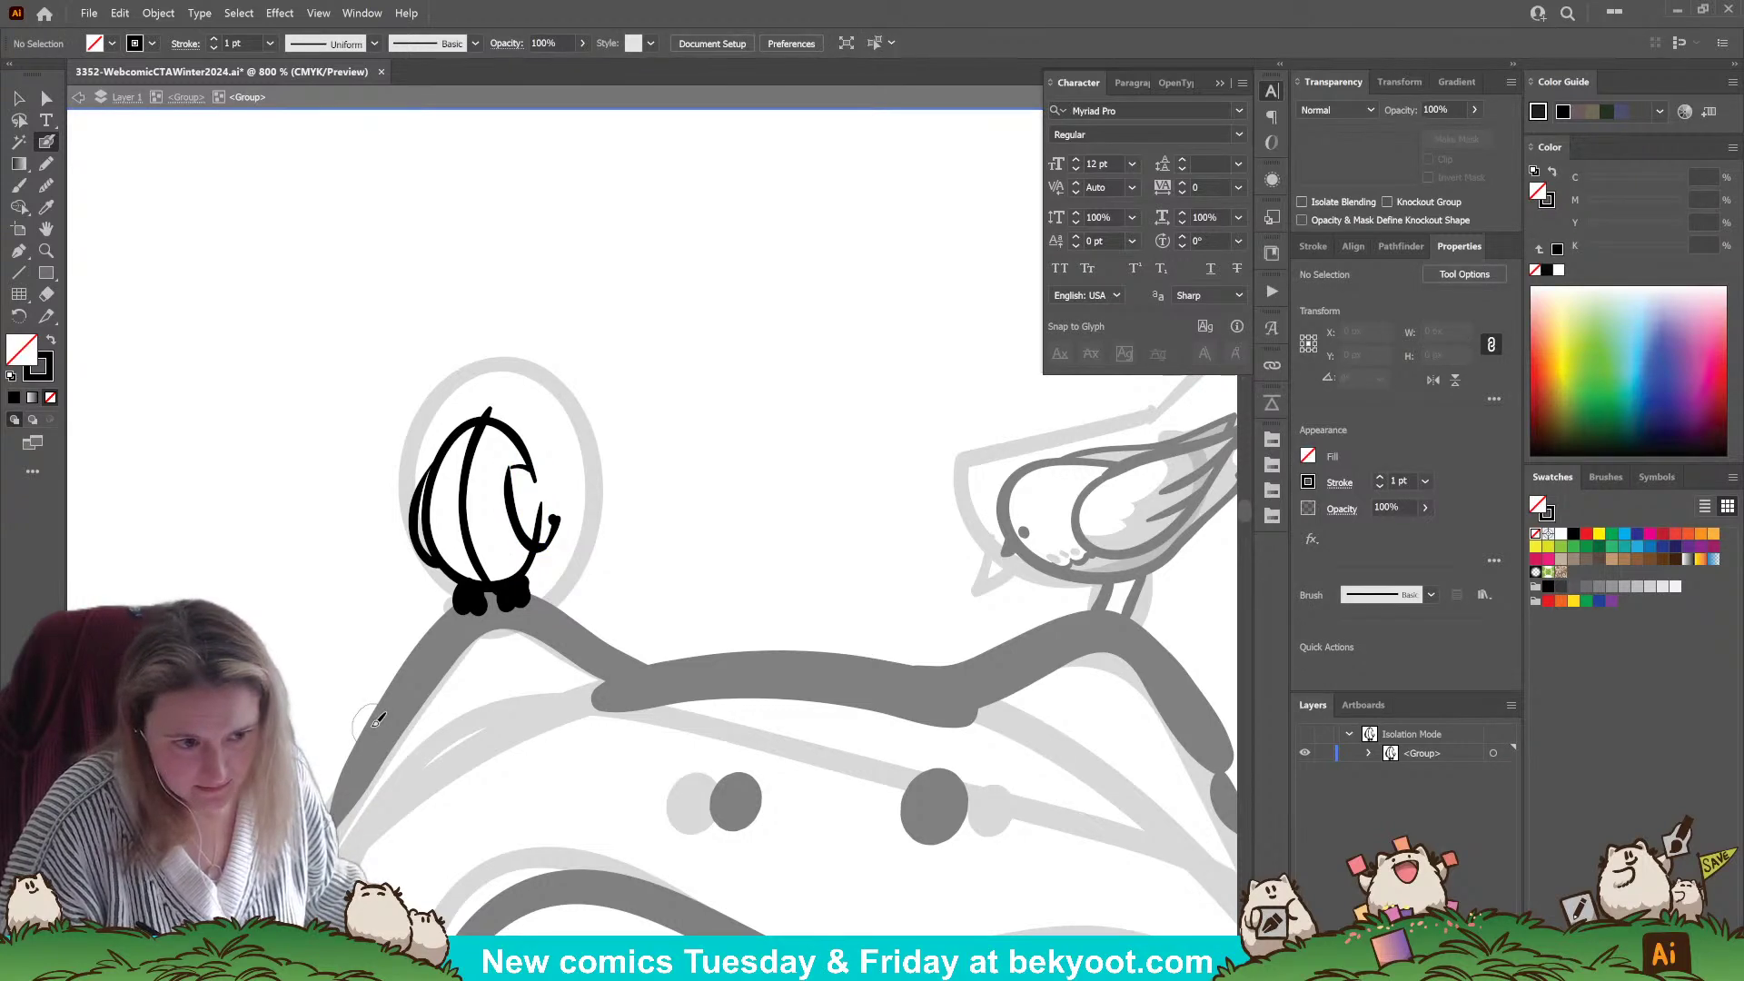
pyautogui.hotkey('ctrl', 'z')
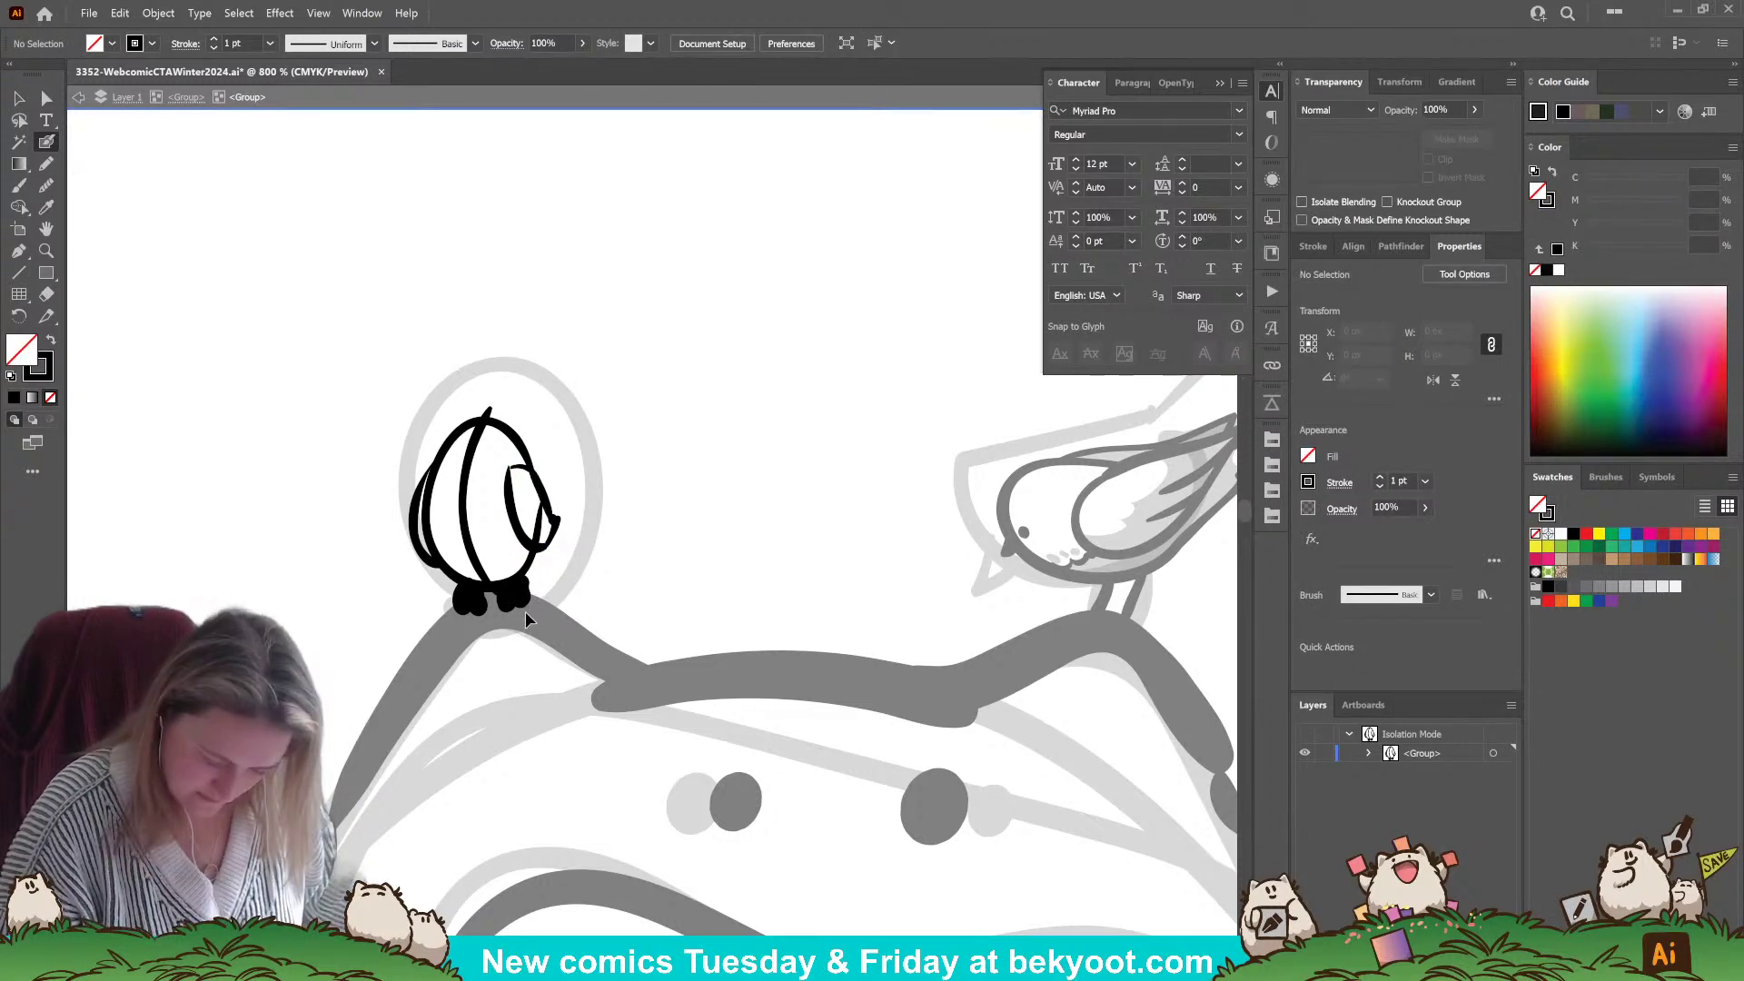
pyautogui.hotkey('shift', 'x')
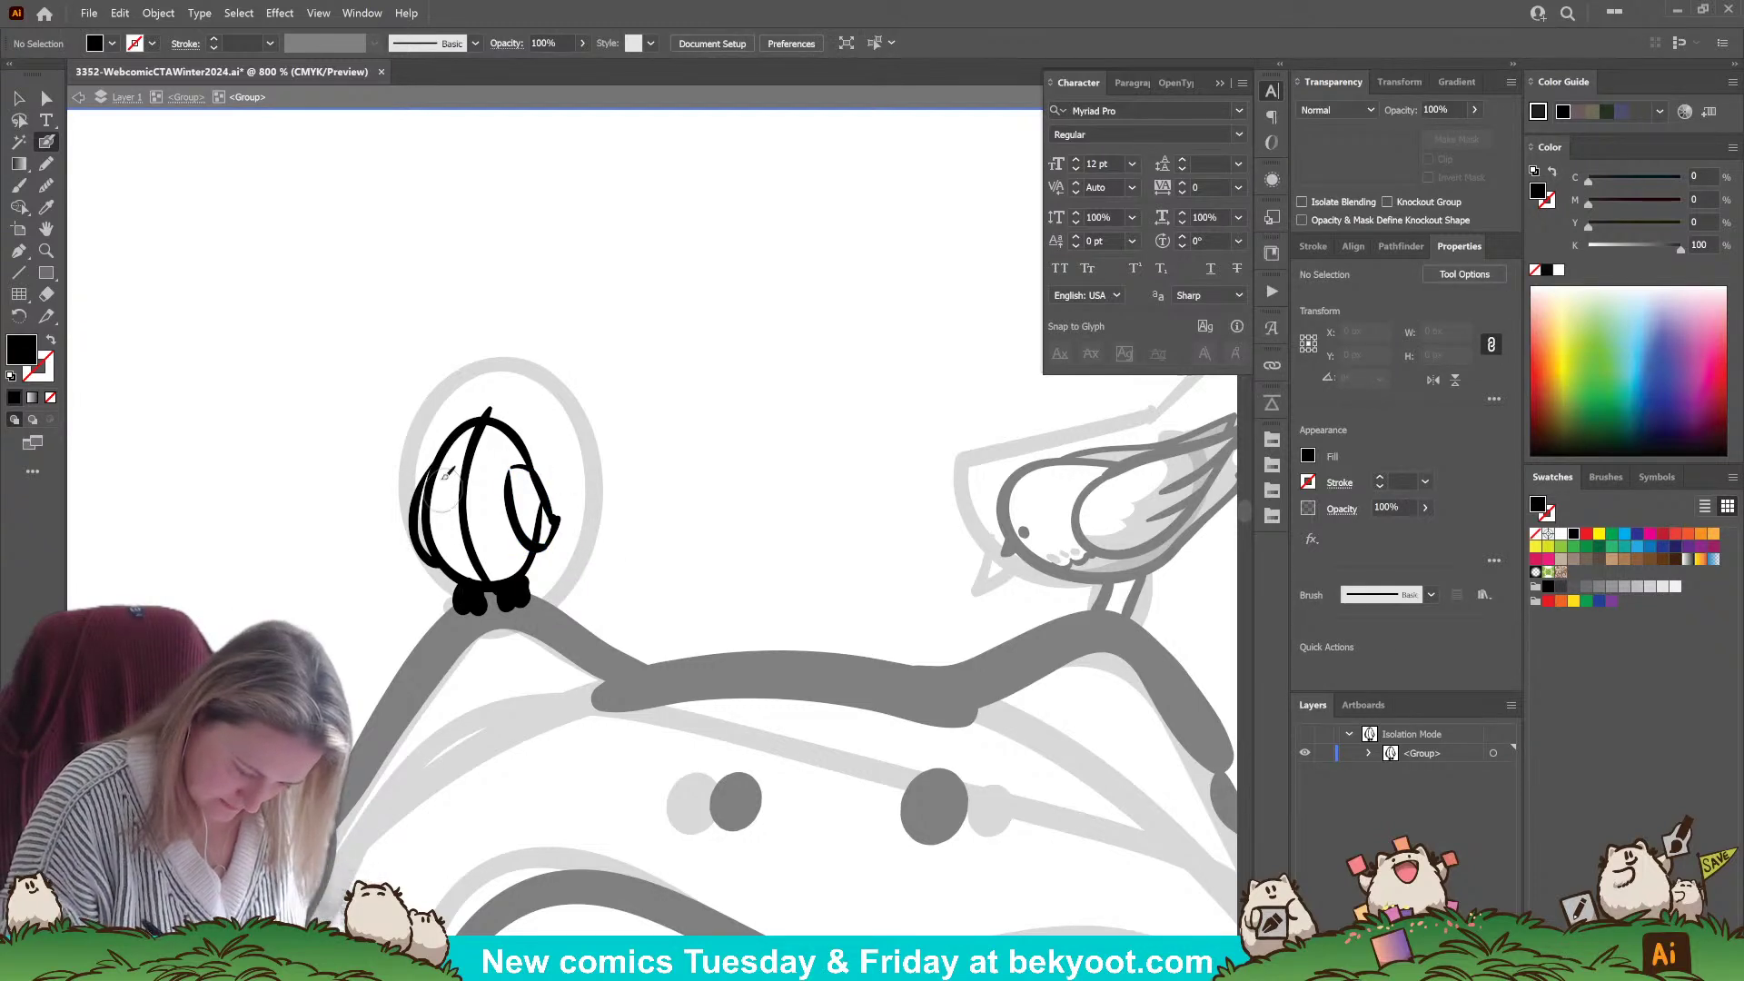
# - Try inking facial features and a jagged feather line across the bird's chest, and undo them
pyautogui.hotkey('shift', 'x')
pyautogui.moveTo(445, 480)
pyautogui.mouseDown()
pyautogui.moveTo(461, 505)
pyautogui.moveTo(510, 490)
pyautogui.moveTo(460, 454)
pyautogui.moveTo(465, 471)
pyautogui.mouseUp()
pyautogui.hotkey('ctrl', 'z')
pyautogui.hotkey('ctrl', 'shift', 'z')
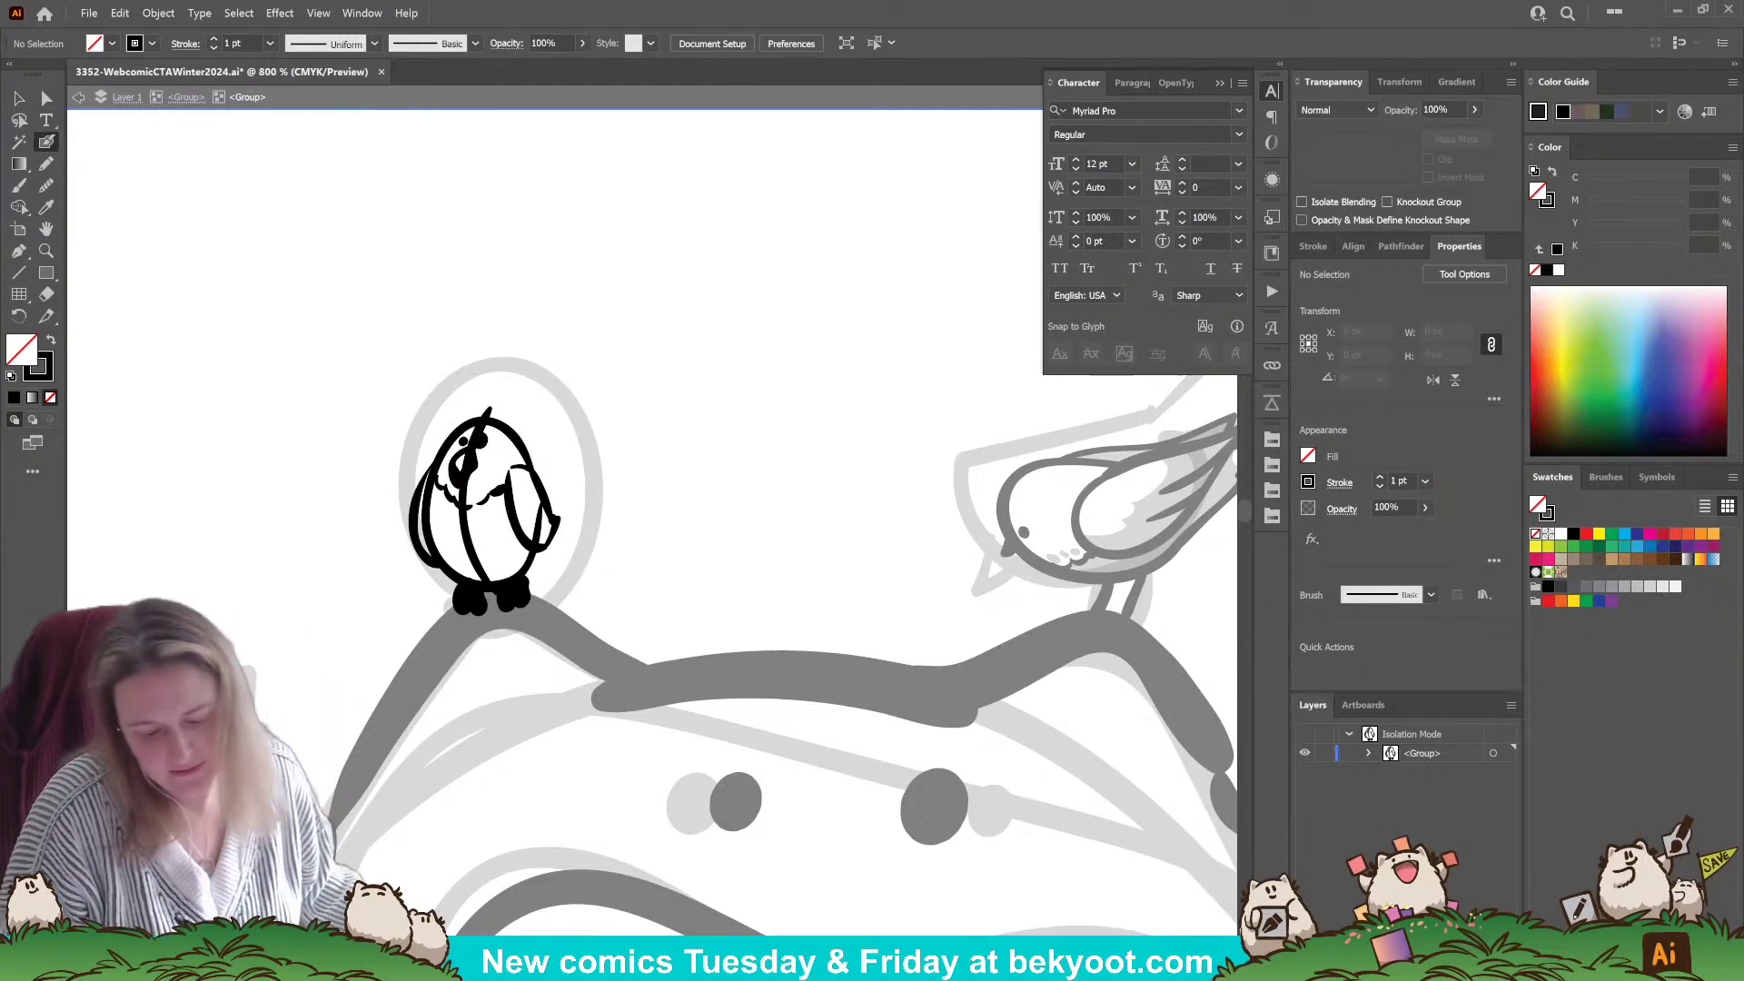
pyautogui.hotkey('ctrl', 'z')
pyautogui.hotkey('ctrl', 'z')
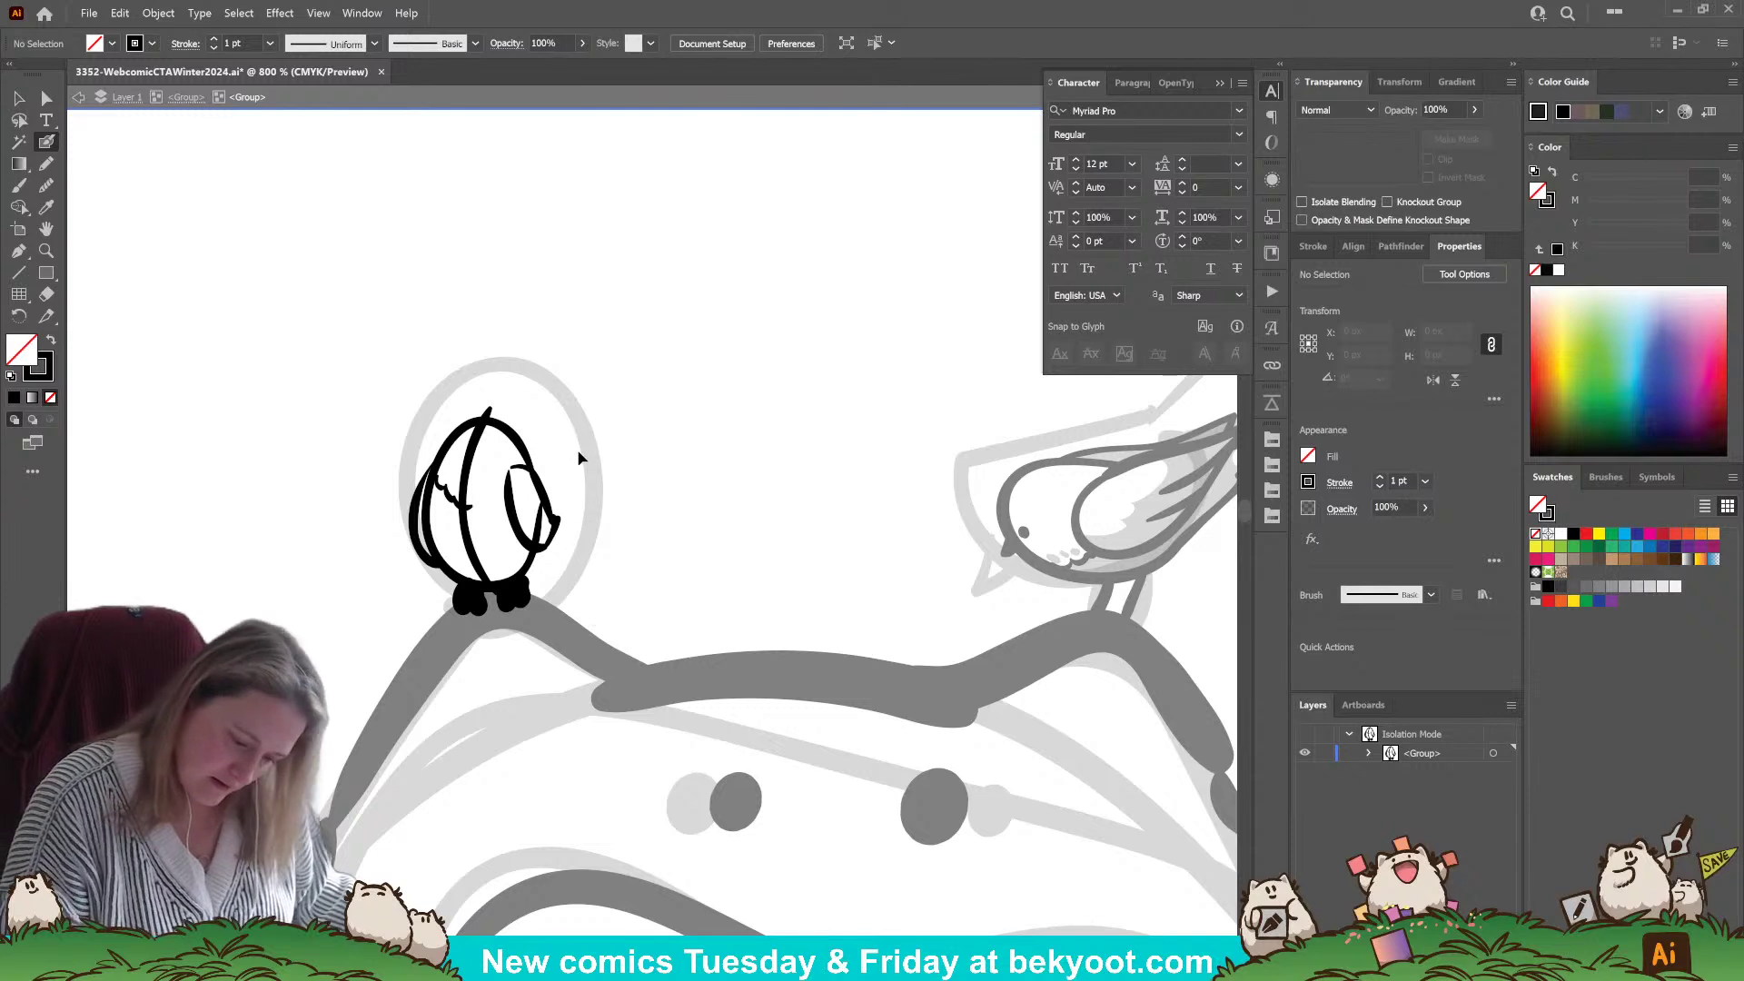
pyautogui.hotkey('ctrl', 'z')
pyautogui.hotkey('shift', 'x')
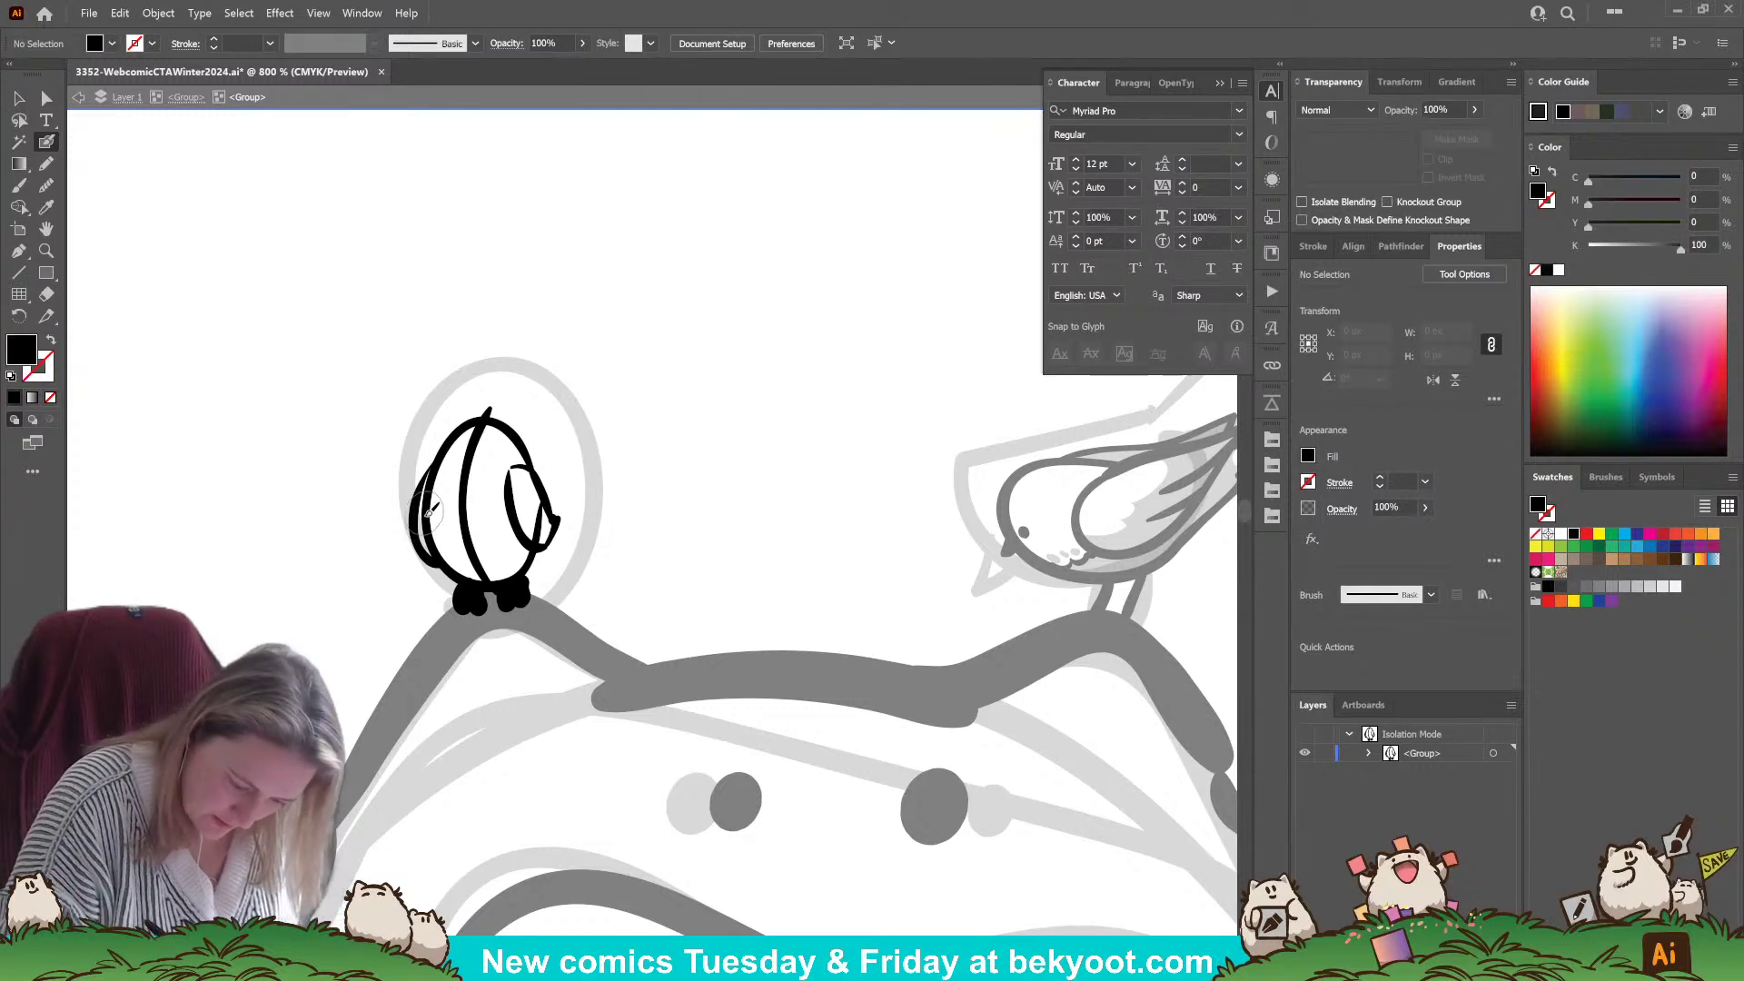
# - Ink a short, slim tail below the right wing and remove the curved center line from the bird's body
pyautogui.hotkey('ctrl', 'z')
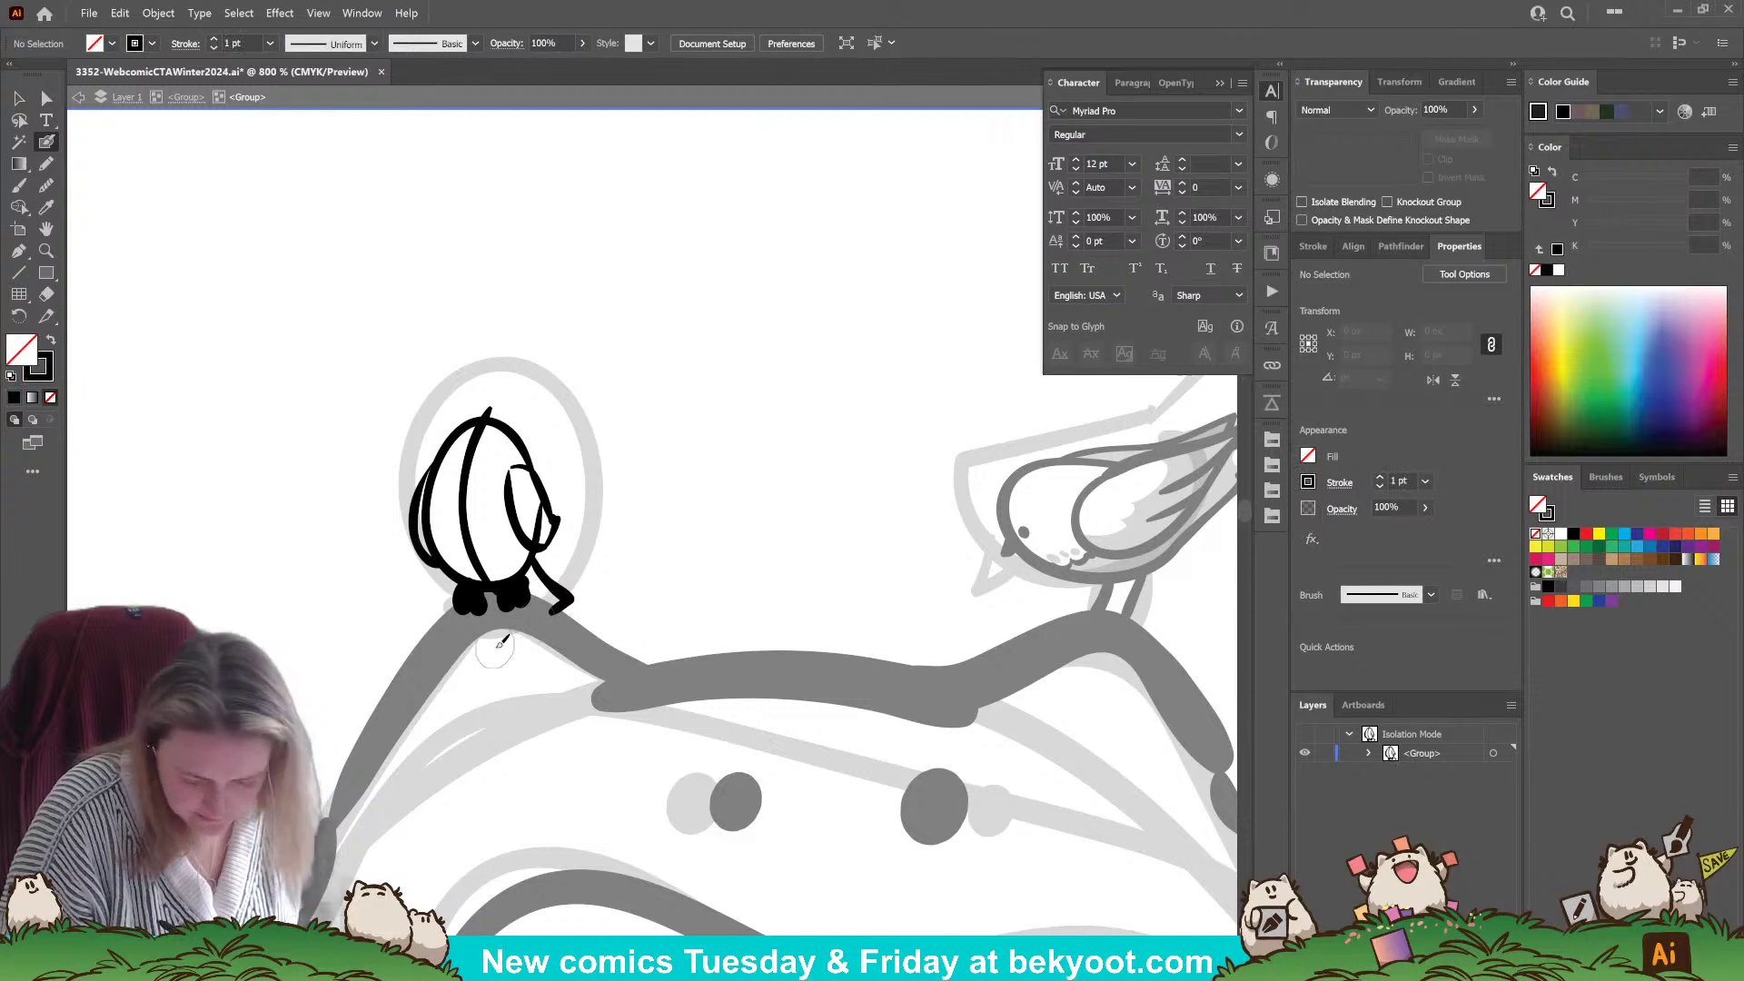
pyautogui.hotkey('shift', 'x')
pyautogui.moveTo(526, 604); pyautogui.dragTo(549, 565)
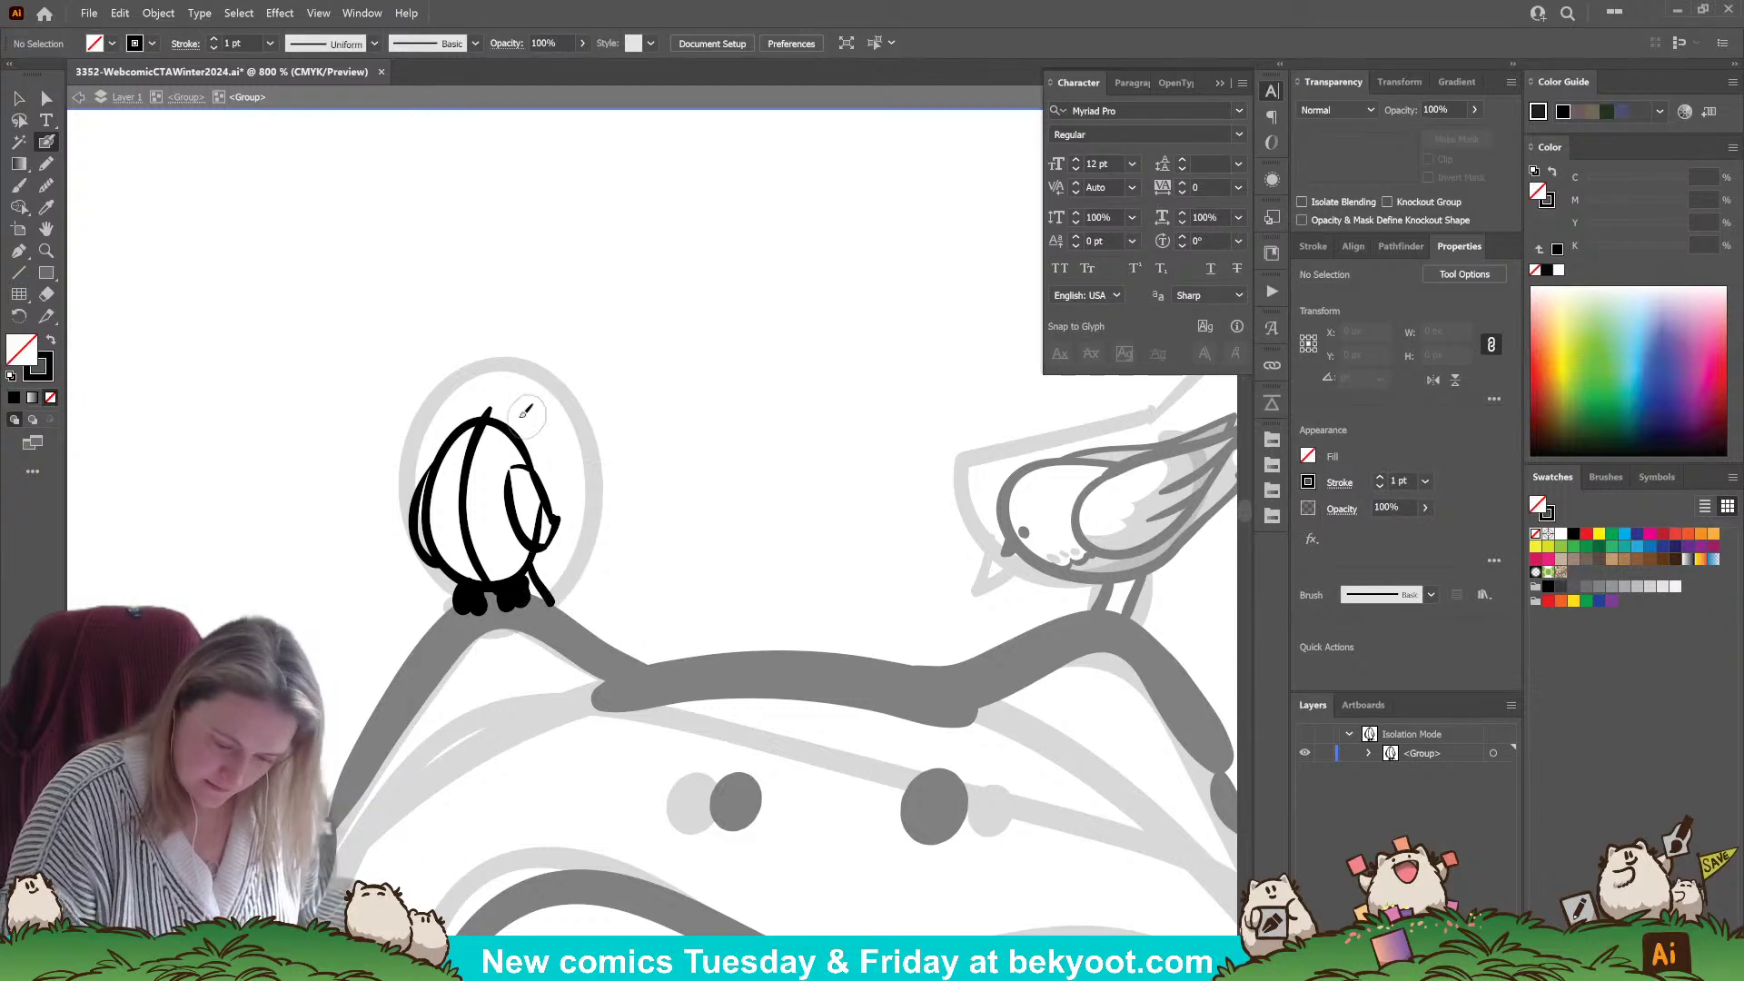
pyautogui.moveTo(489, 411); pyautogui.dragTo(495, 591)
pyautogui.hotkey('ctrl', 'z')
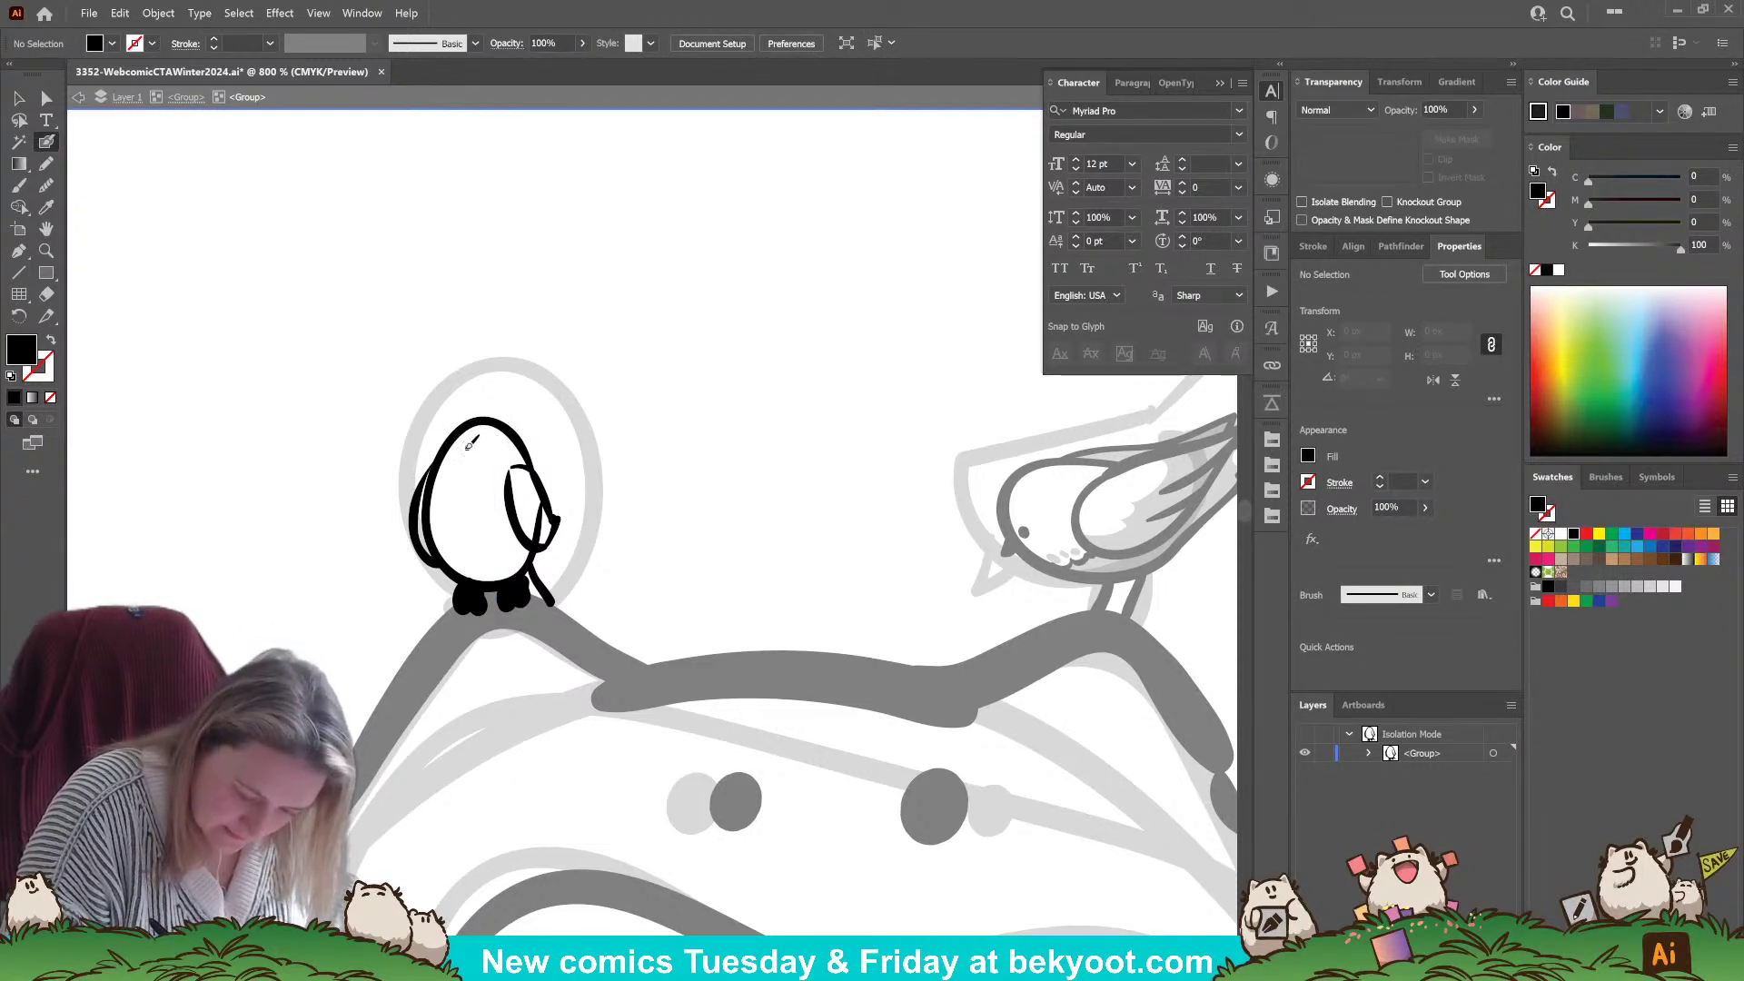
# - Ink a small beak high on the bird's head and refine its lower edge
pyautogui.hotkey('shift', 'x')
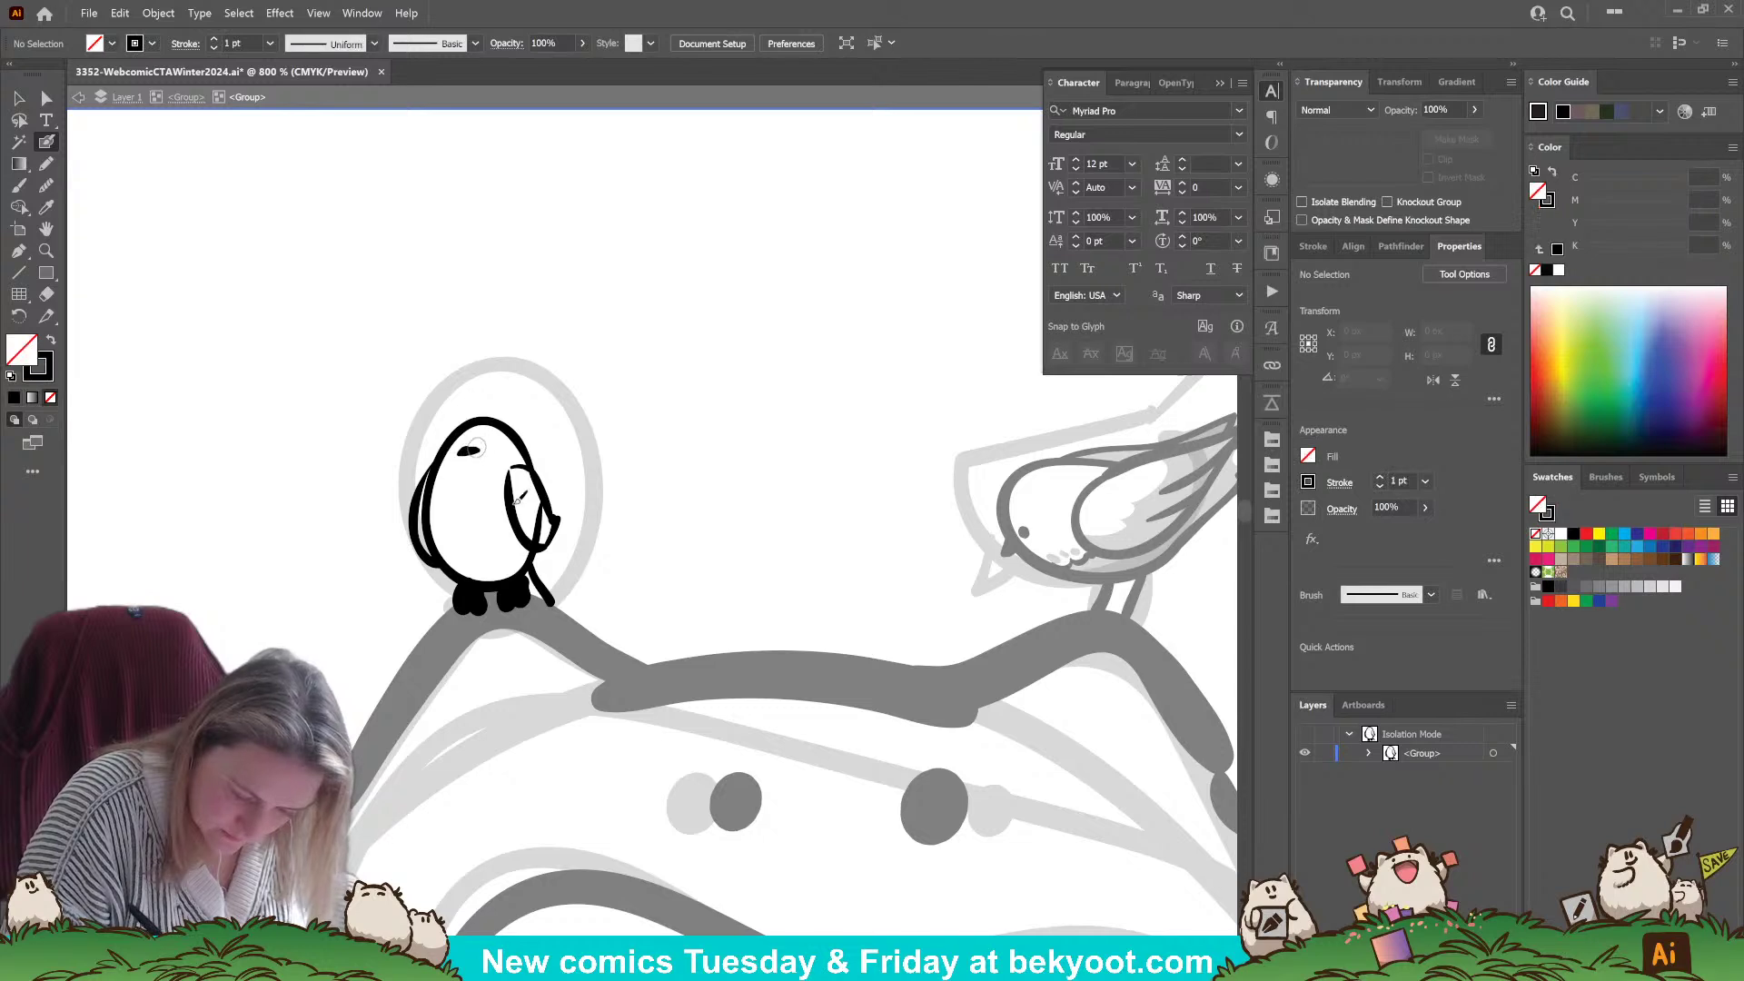
pyautogui.moveTo(463, 455); pyautogui.dragTo(477, 459)
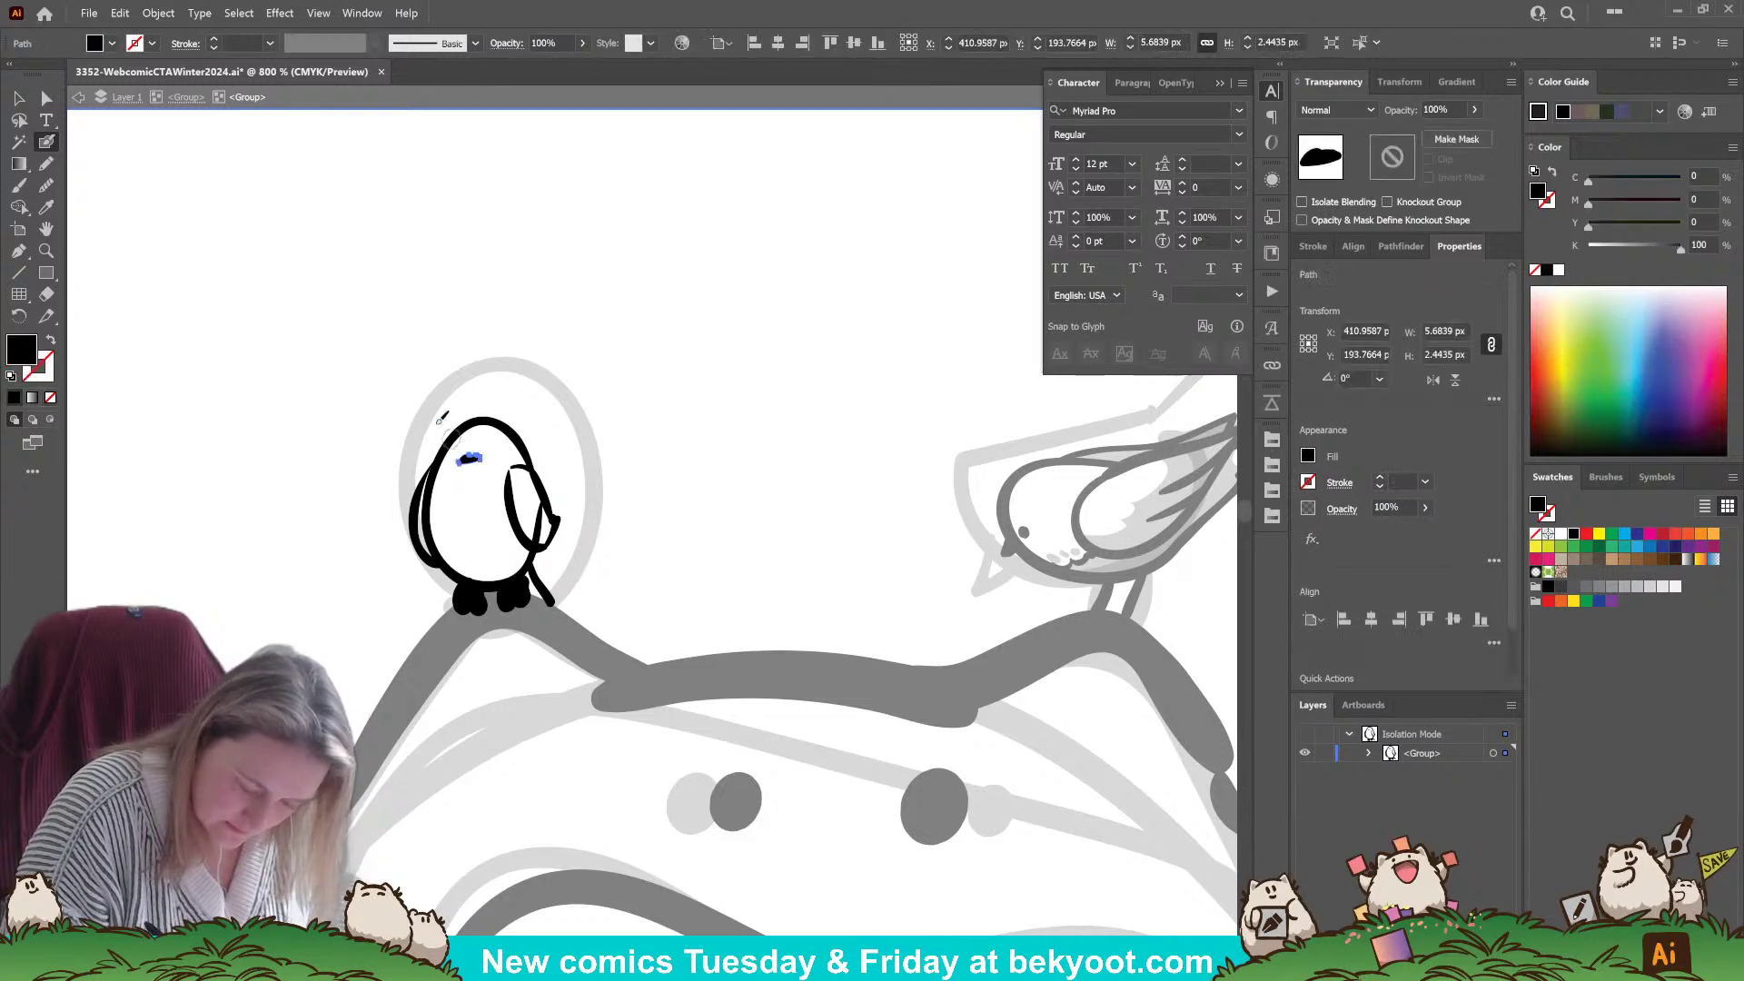
pyautogui.hotkey('shift', 'e')
pyautogui.moveTo(482, 463); pyautogui.dragTo(461, 464)
pyautogui.hotkey('ctrl', 'shift', 'a')
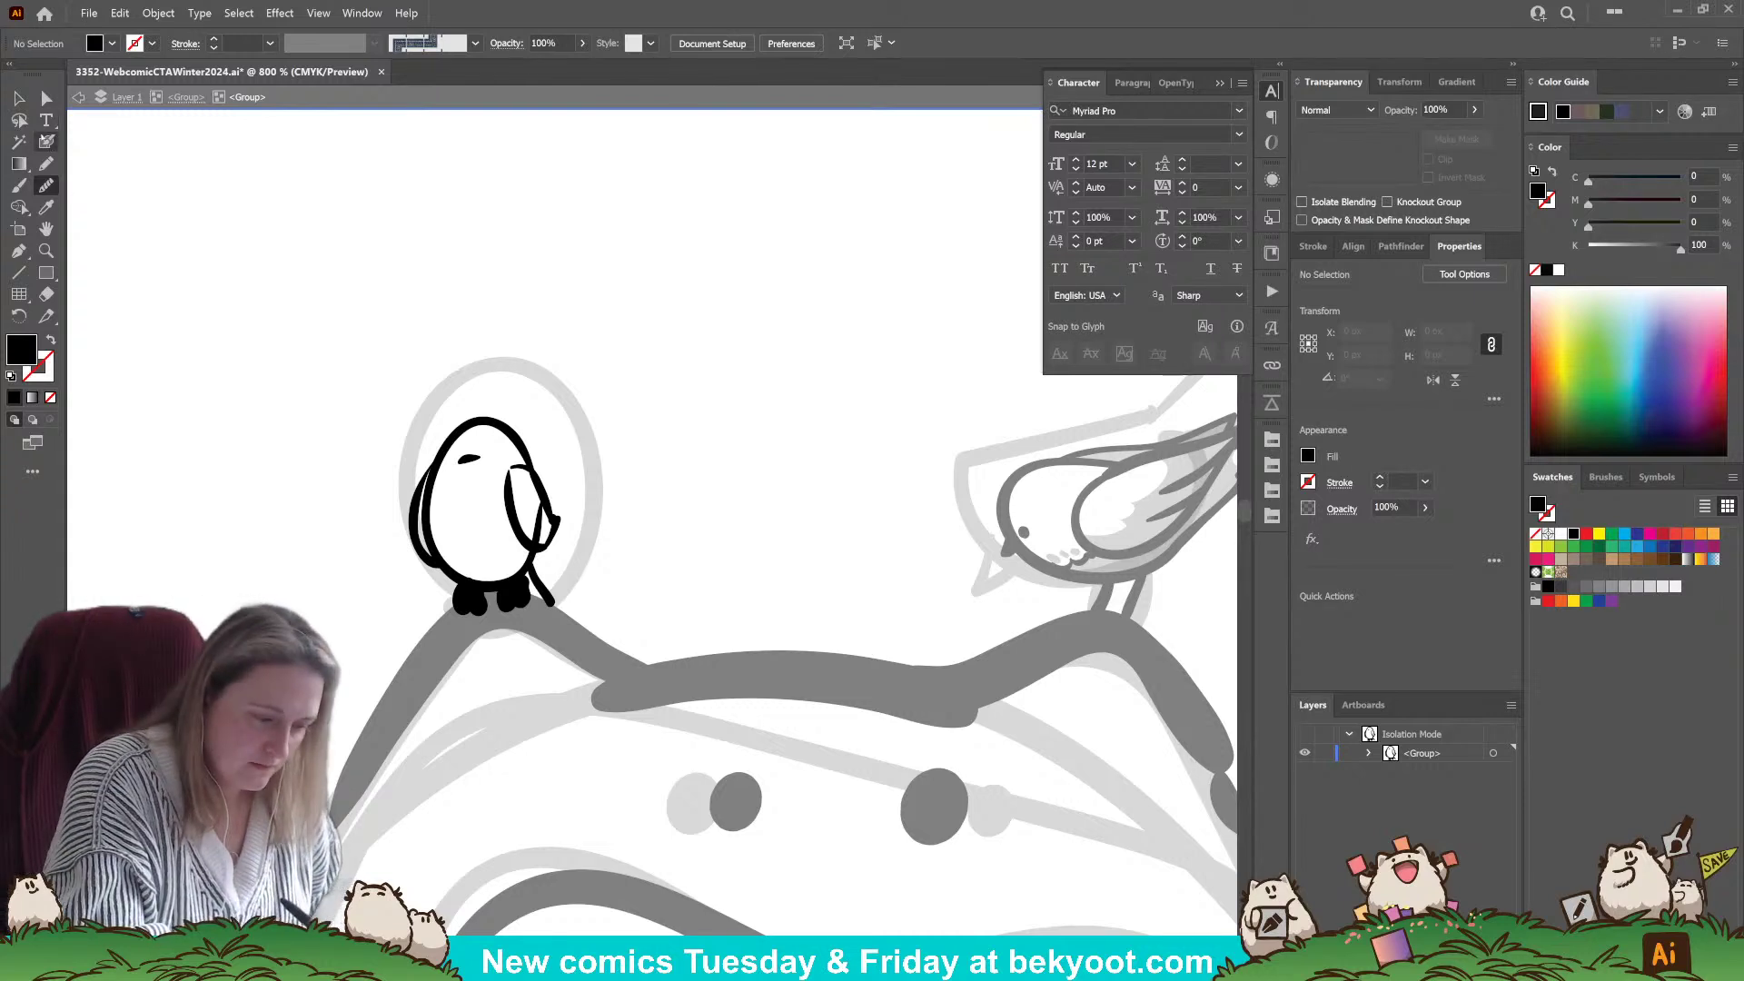
# - Tilt and scale the beak to about 4.7 by 3 px and position it on the upper face
pyautogui.click(20, 96)
pyautogui.click(474, 464)
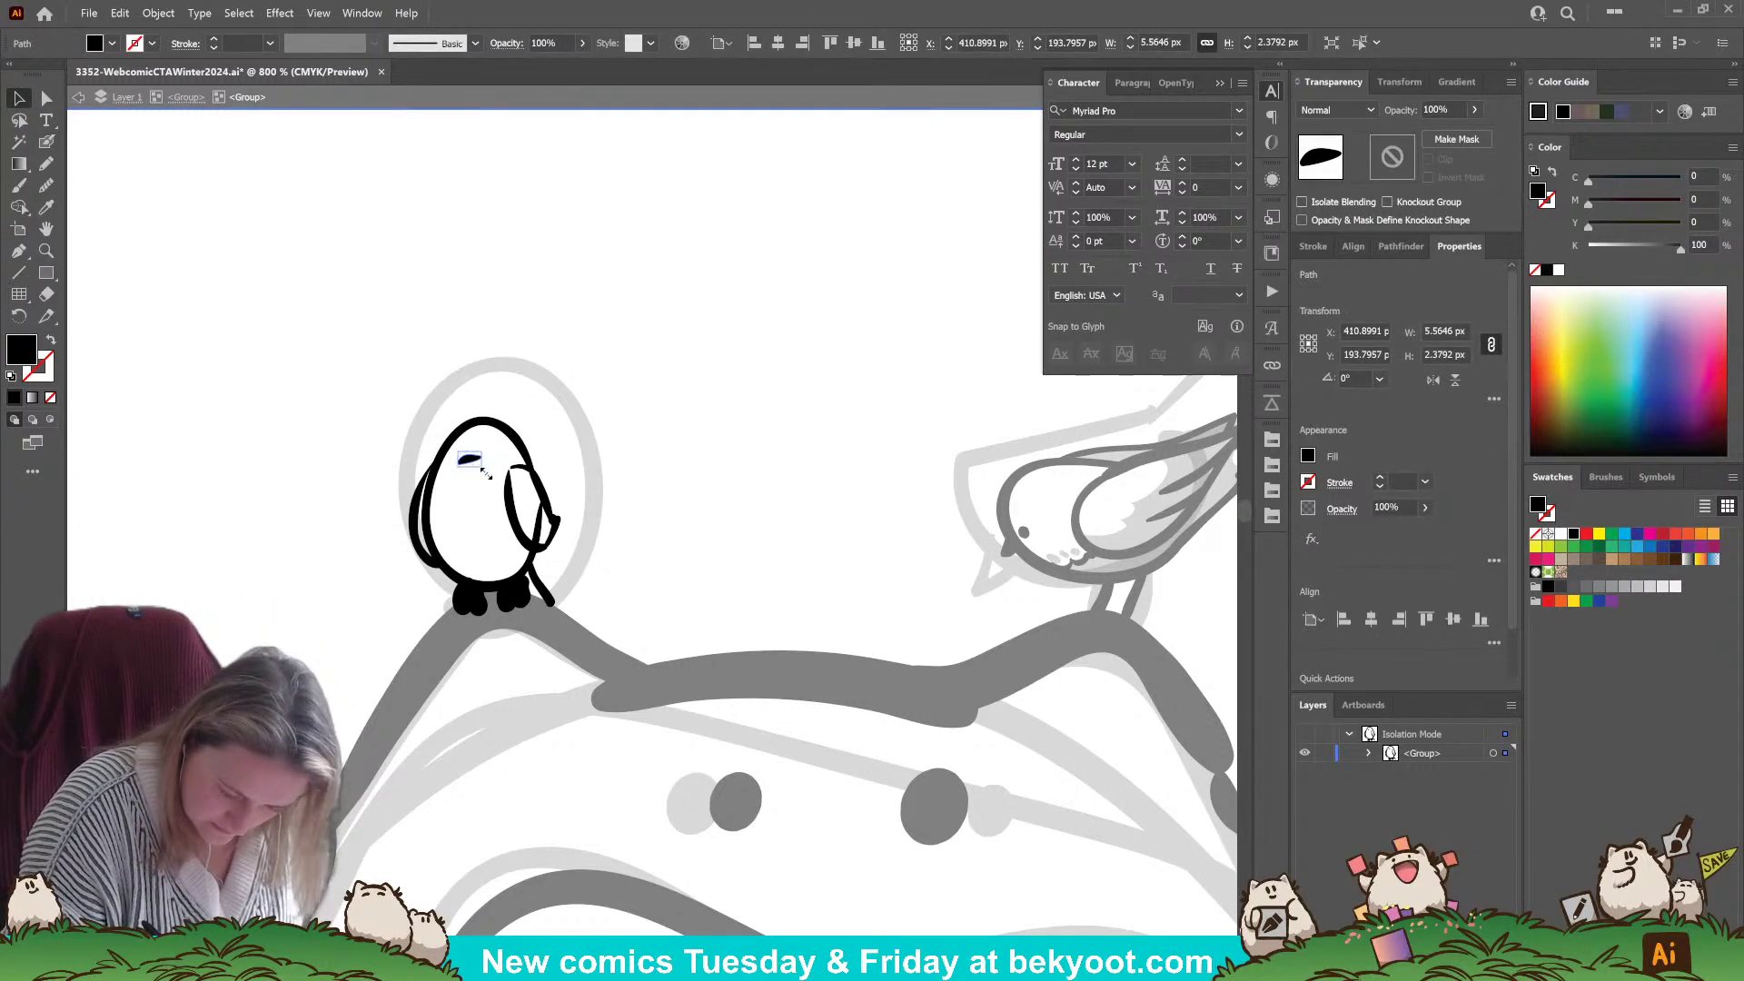
pyautogui.moveTo(492, 478); pyautogui.dragTo(498, 452)
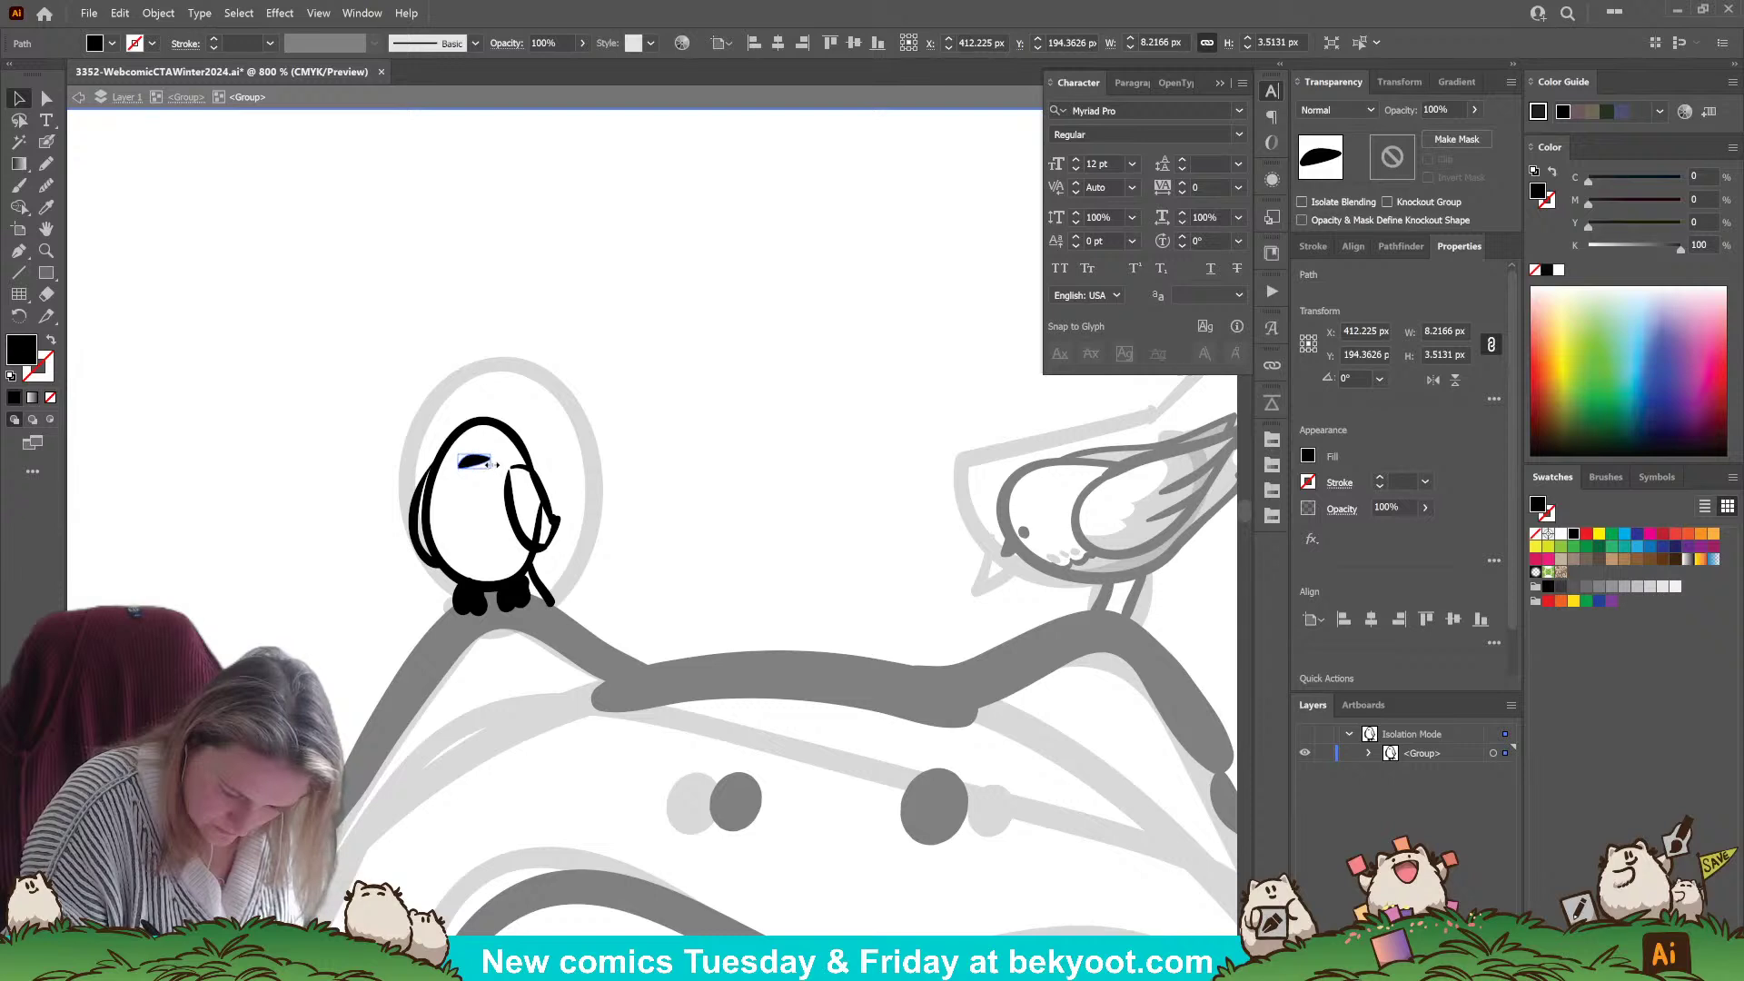
pyautogui.click(654, 376)
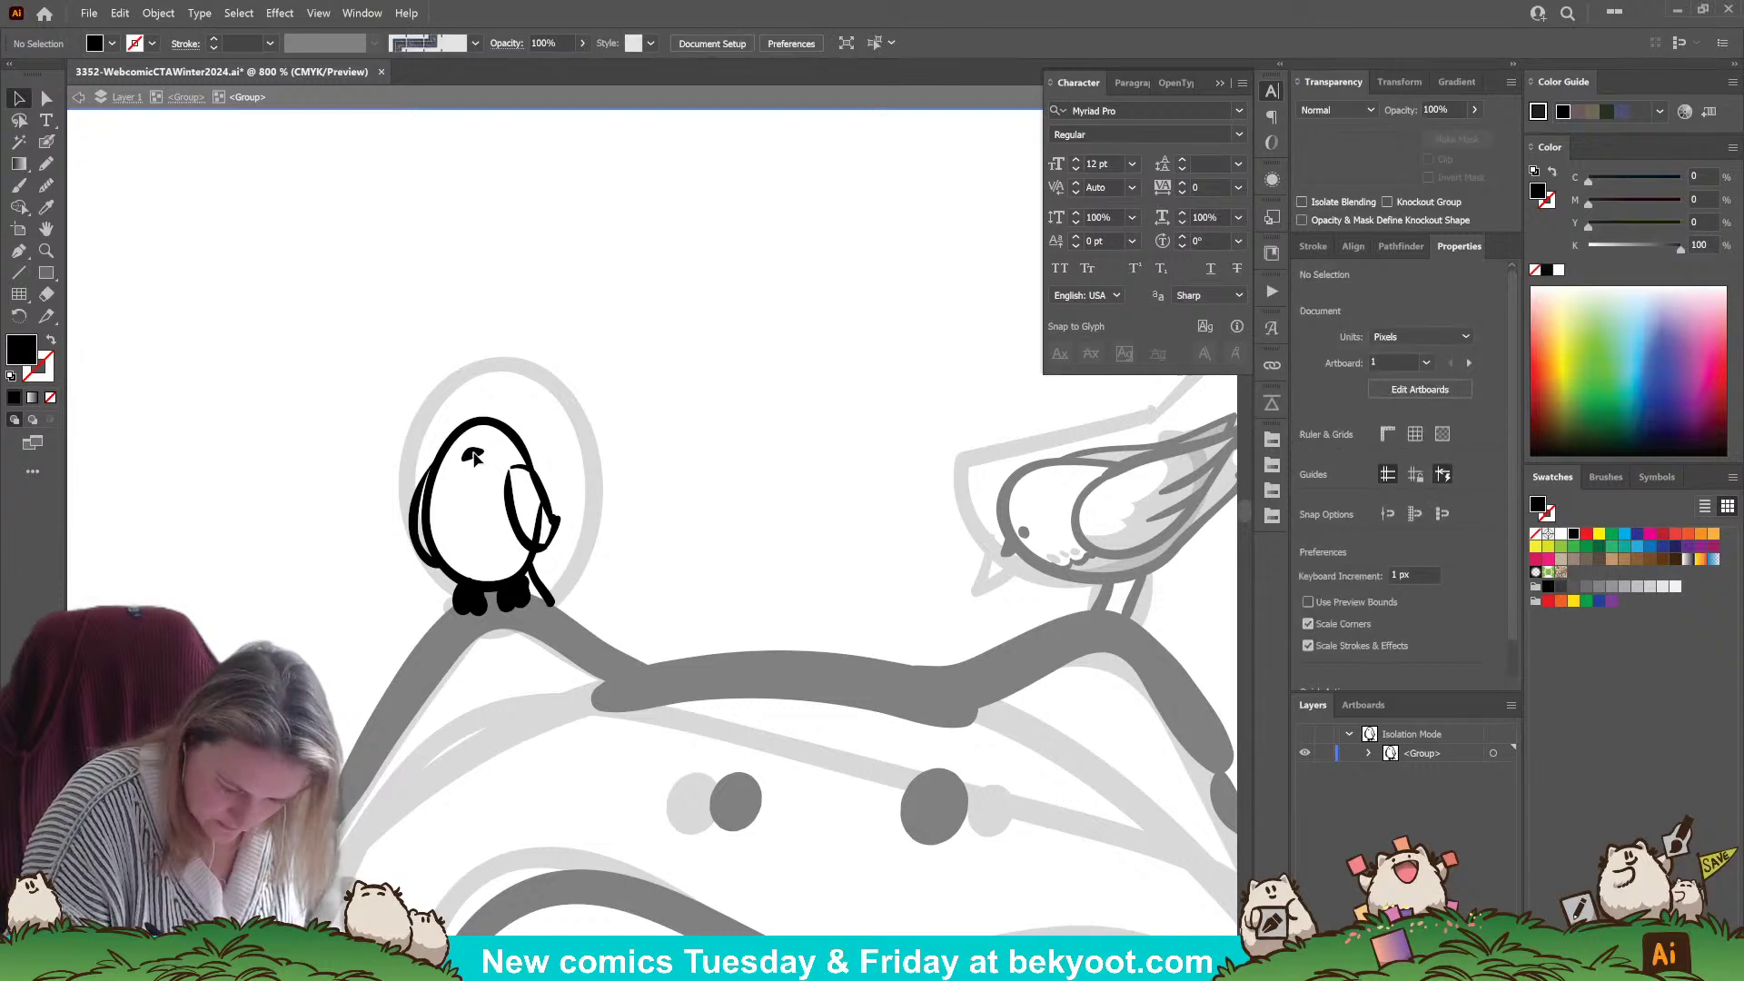
pyautogui.click(473, 457)
pyautogui.click(681, 382)
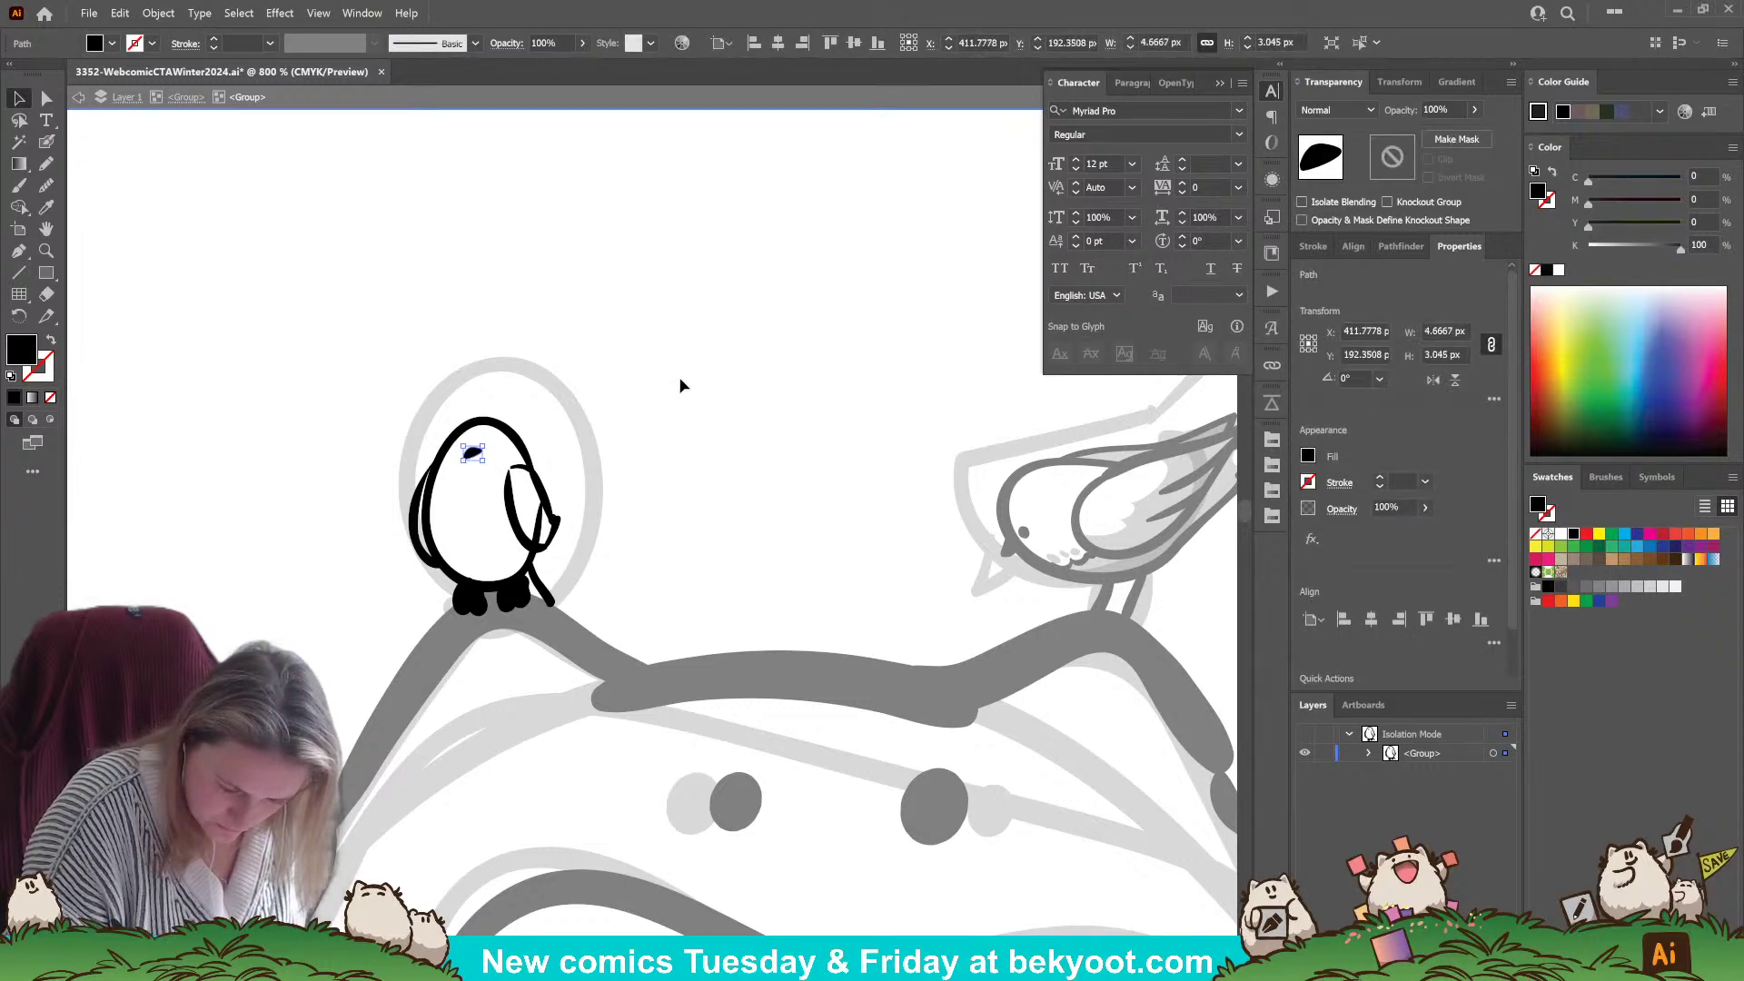
# - Try inking small dot eyes above the bird's beak
pyautogui.click(46, 141)
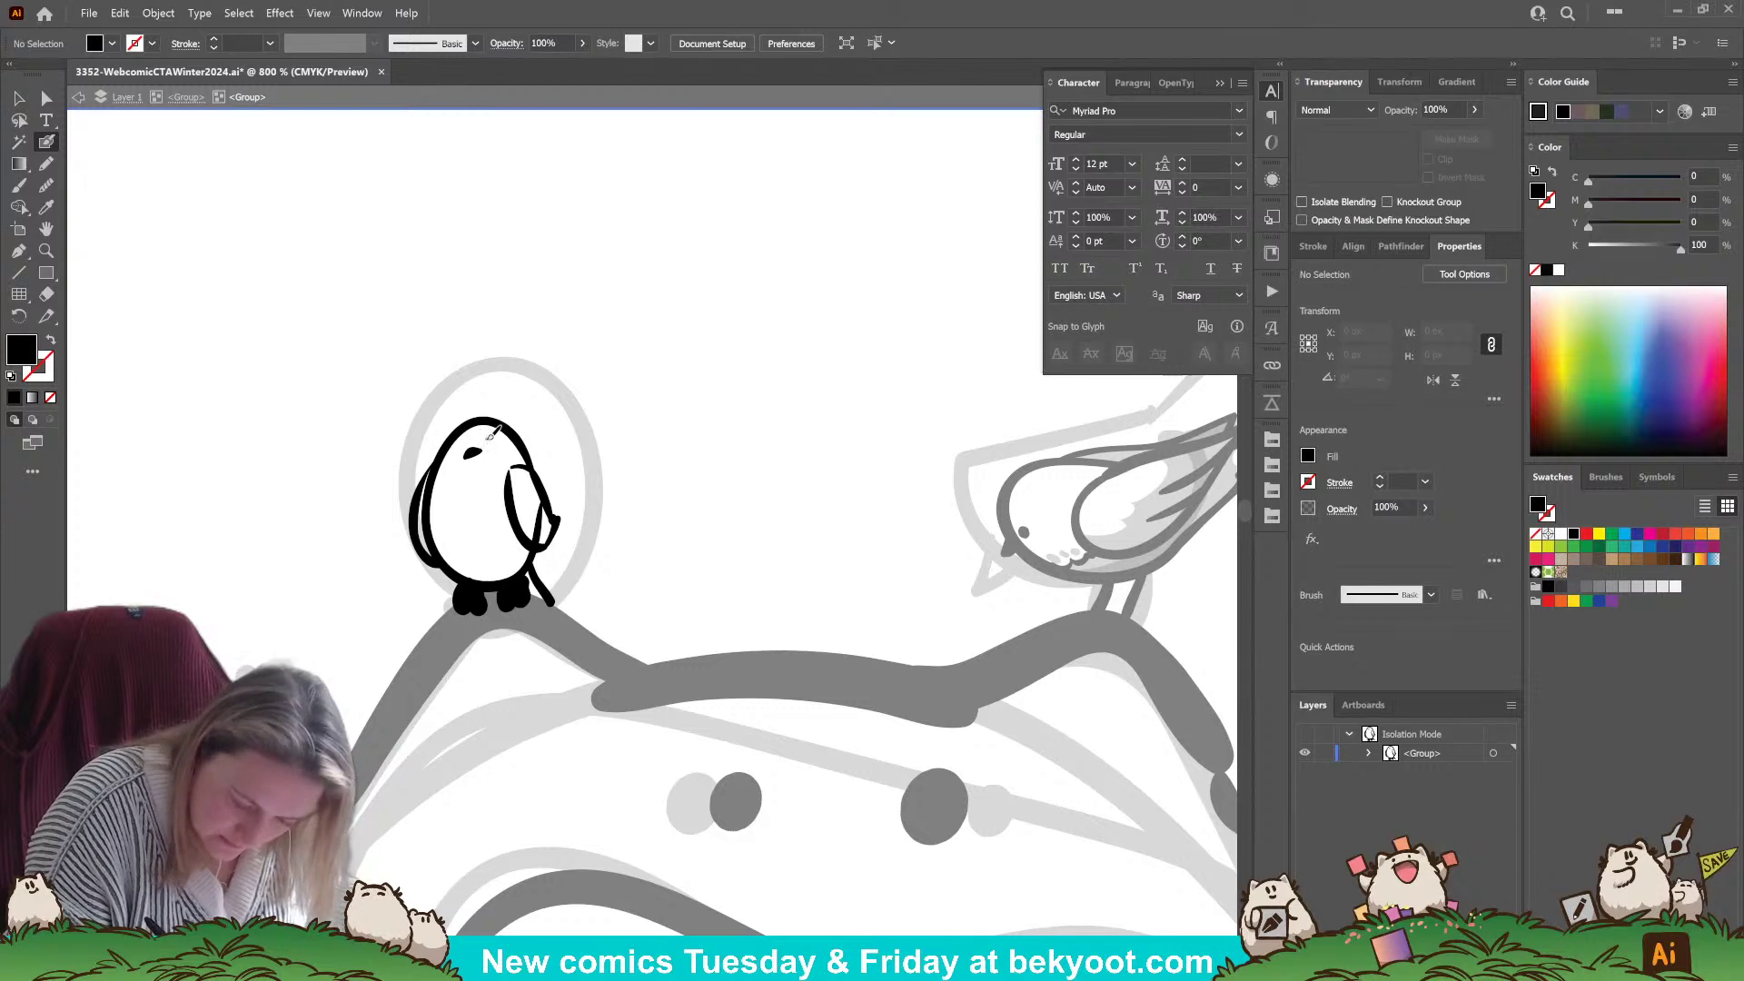
pyautogui.hotkey('shift', 'x')
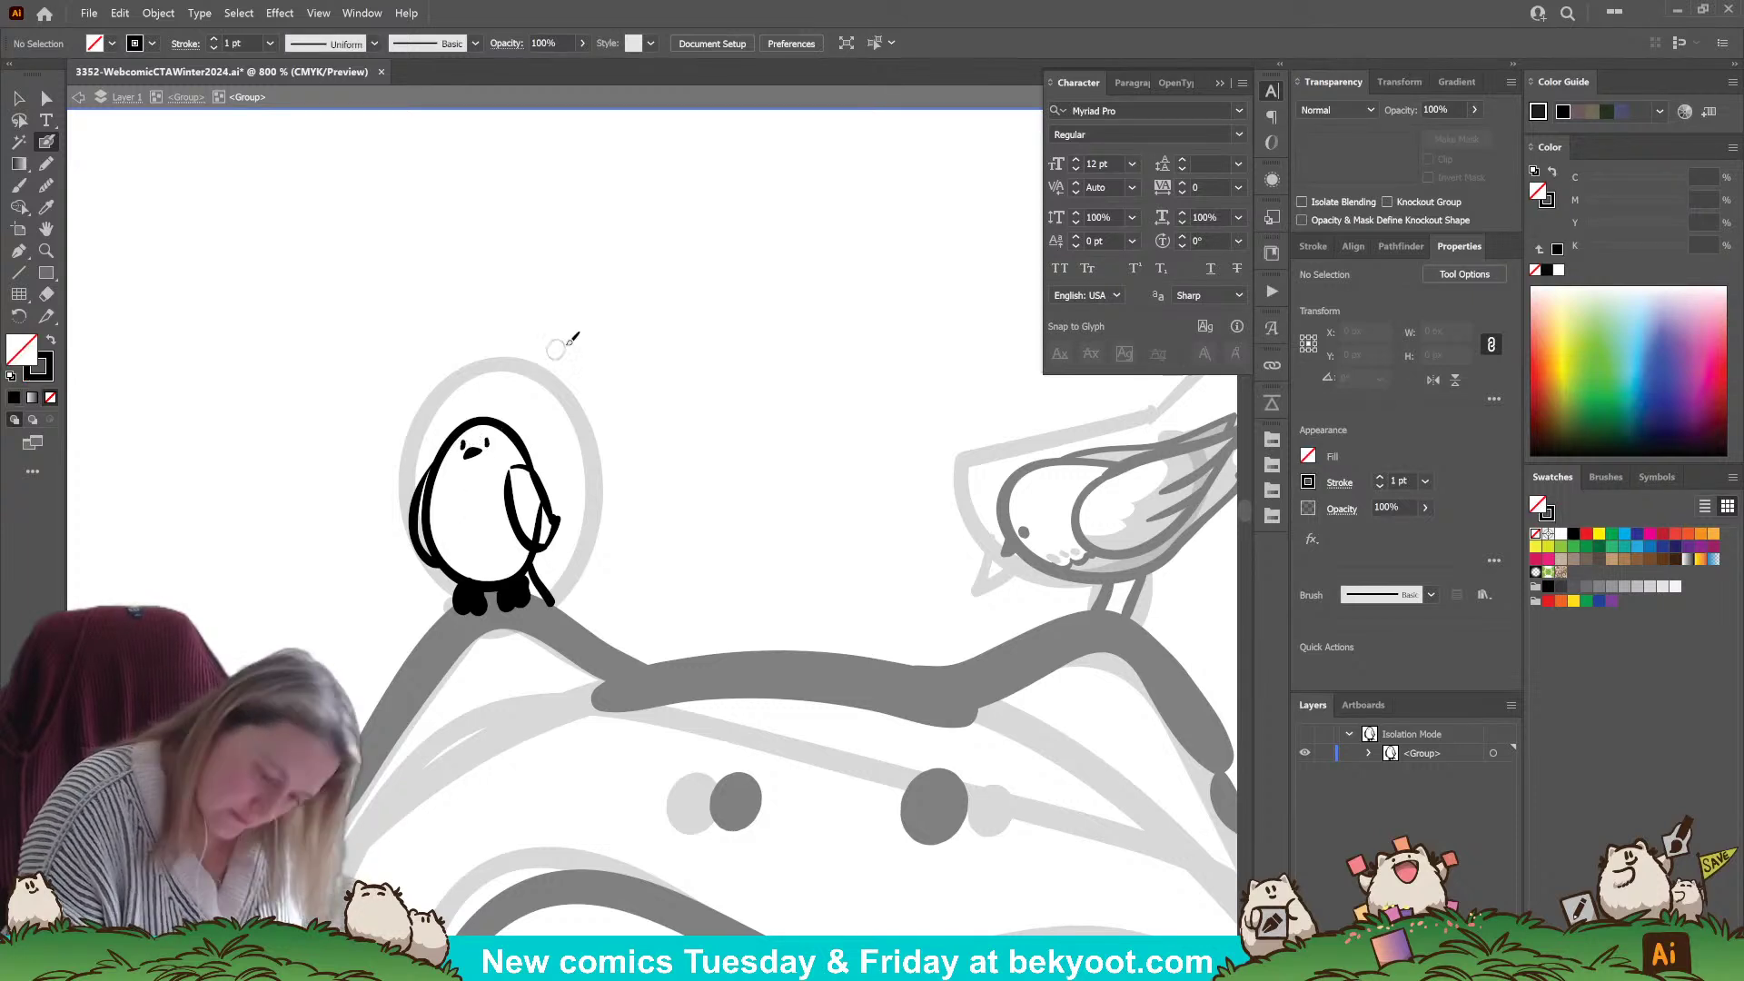
pyautogui.hotkey('shift', 'x')
pyautogui.hotkey('shift', 'x')
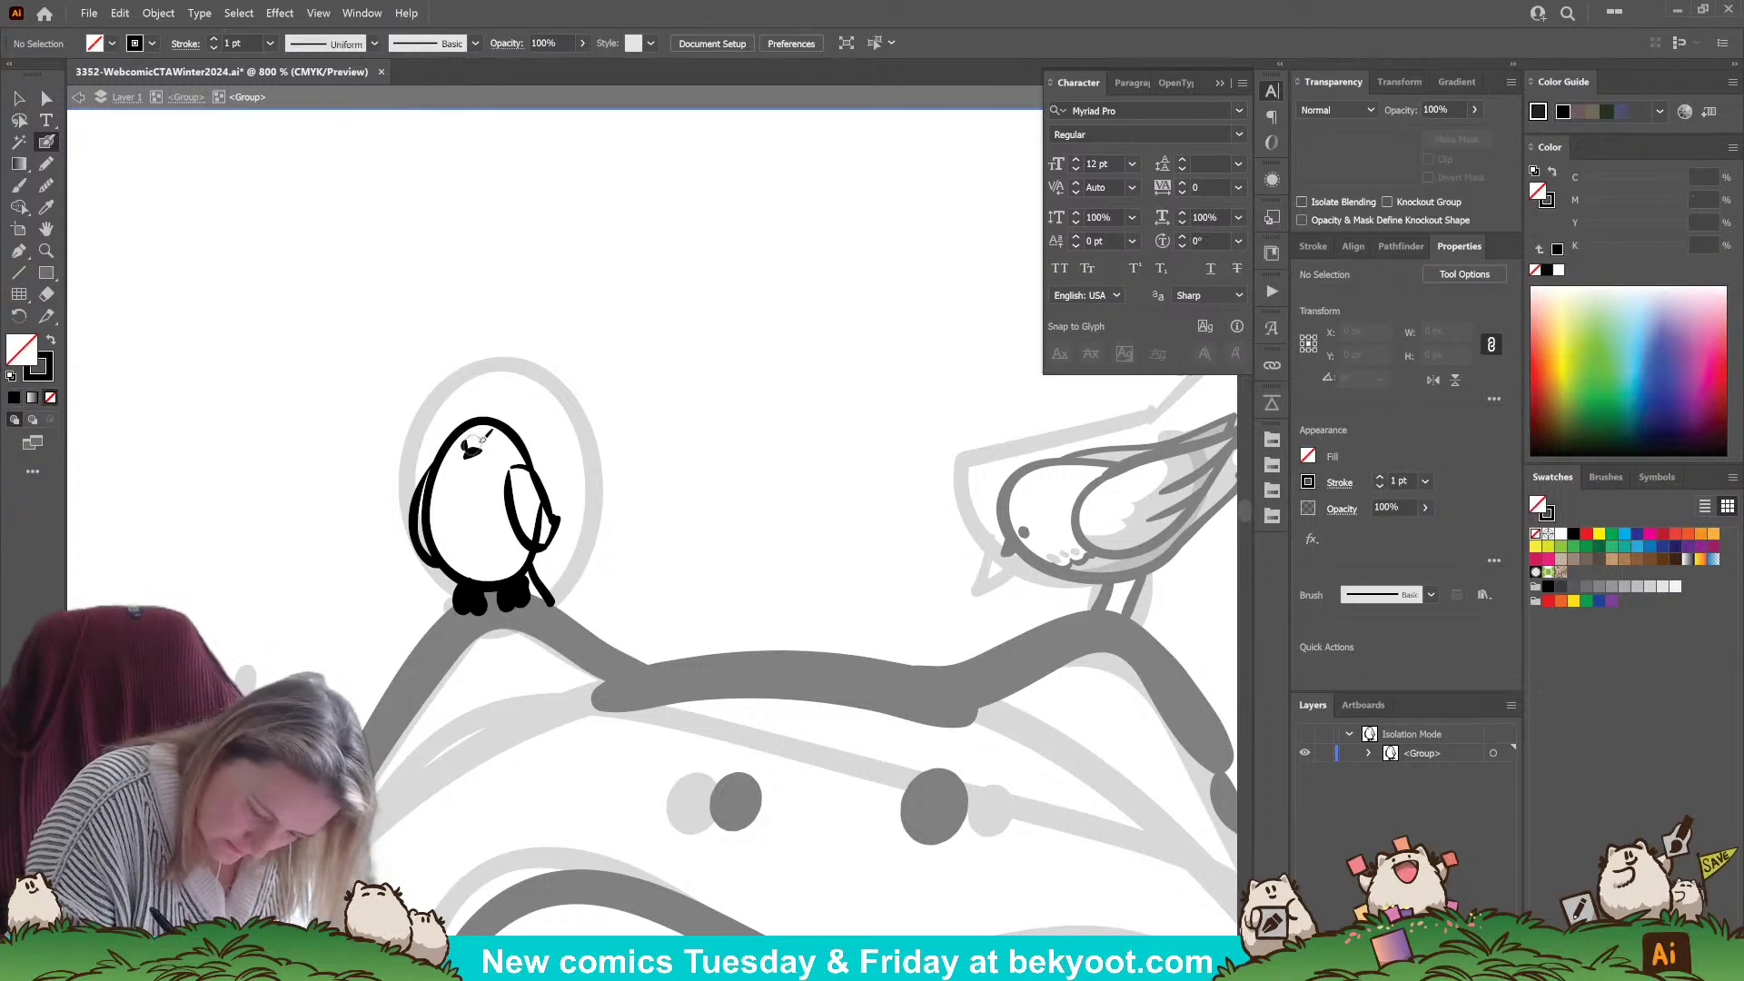
pyautogui.hotkey('shift', 'x')
pyautogui.hotkey('shift', 'x')
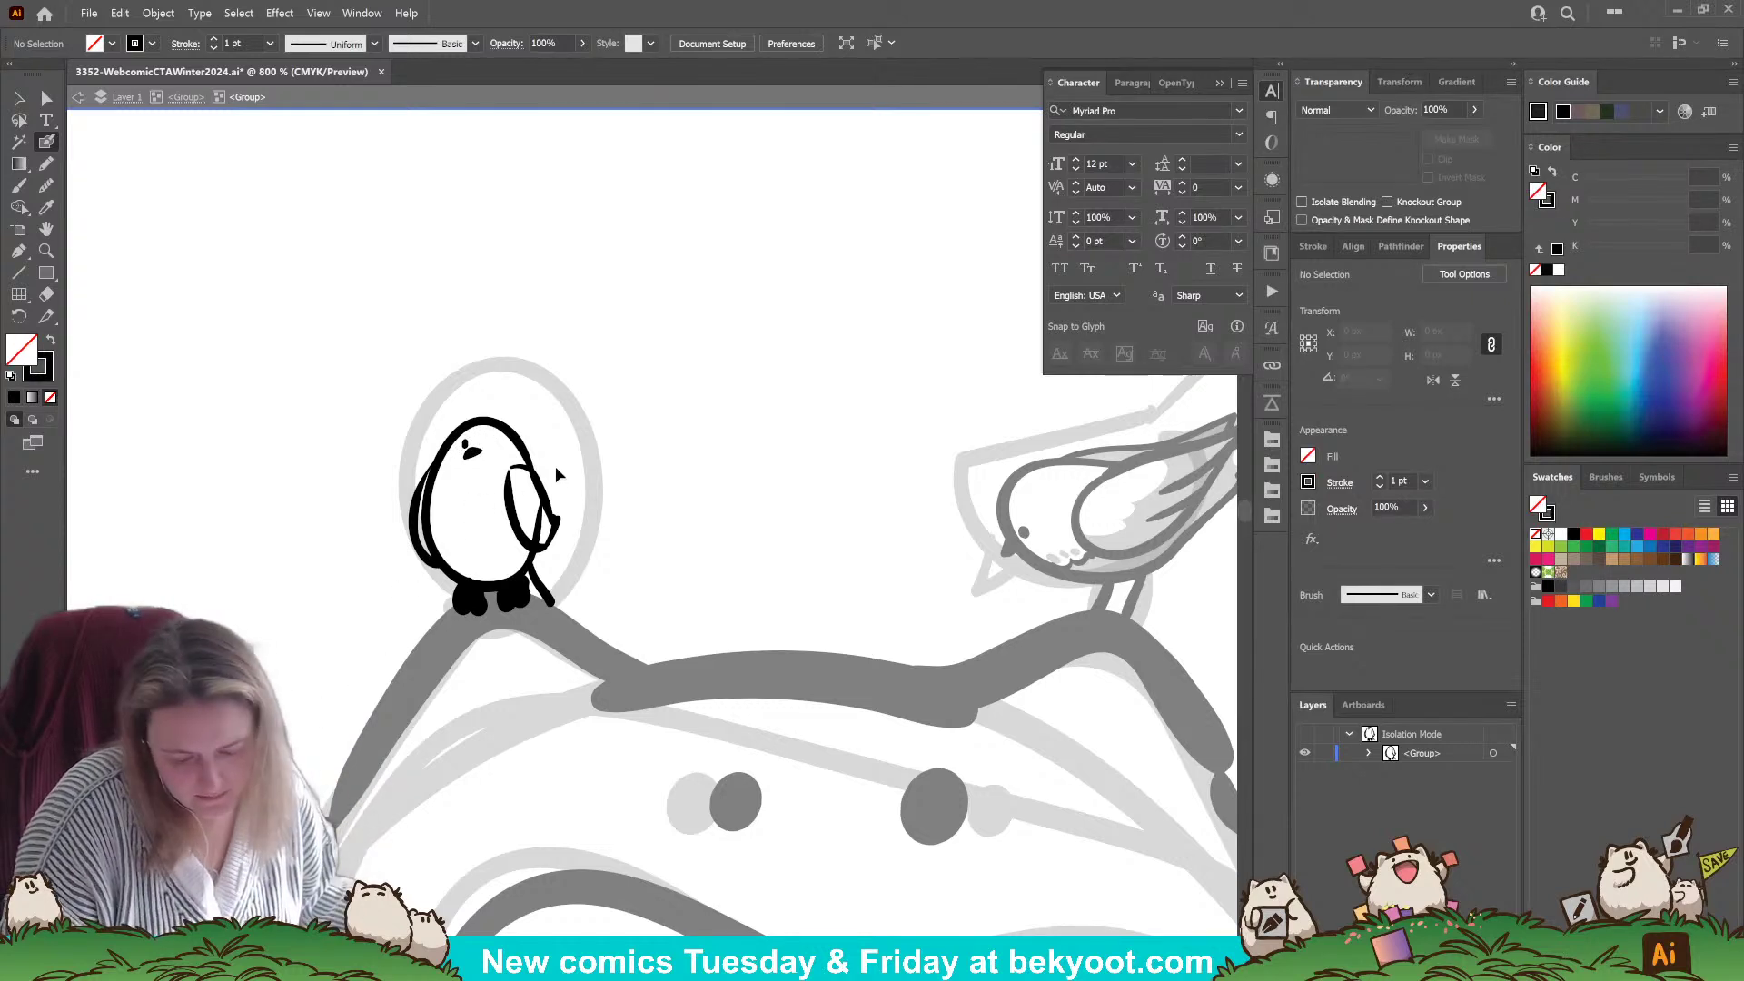
# - Ink two small dot eyes level with the beak, one on each side, and select the beak
pyautogui.hotkey('shift', 'x')
pyautogui.moveTo(467, 454); pyautogui.dragTo(480, 451)
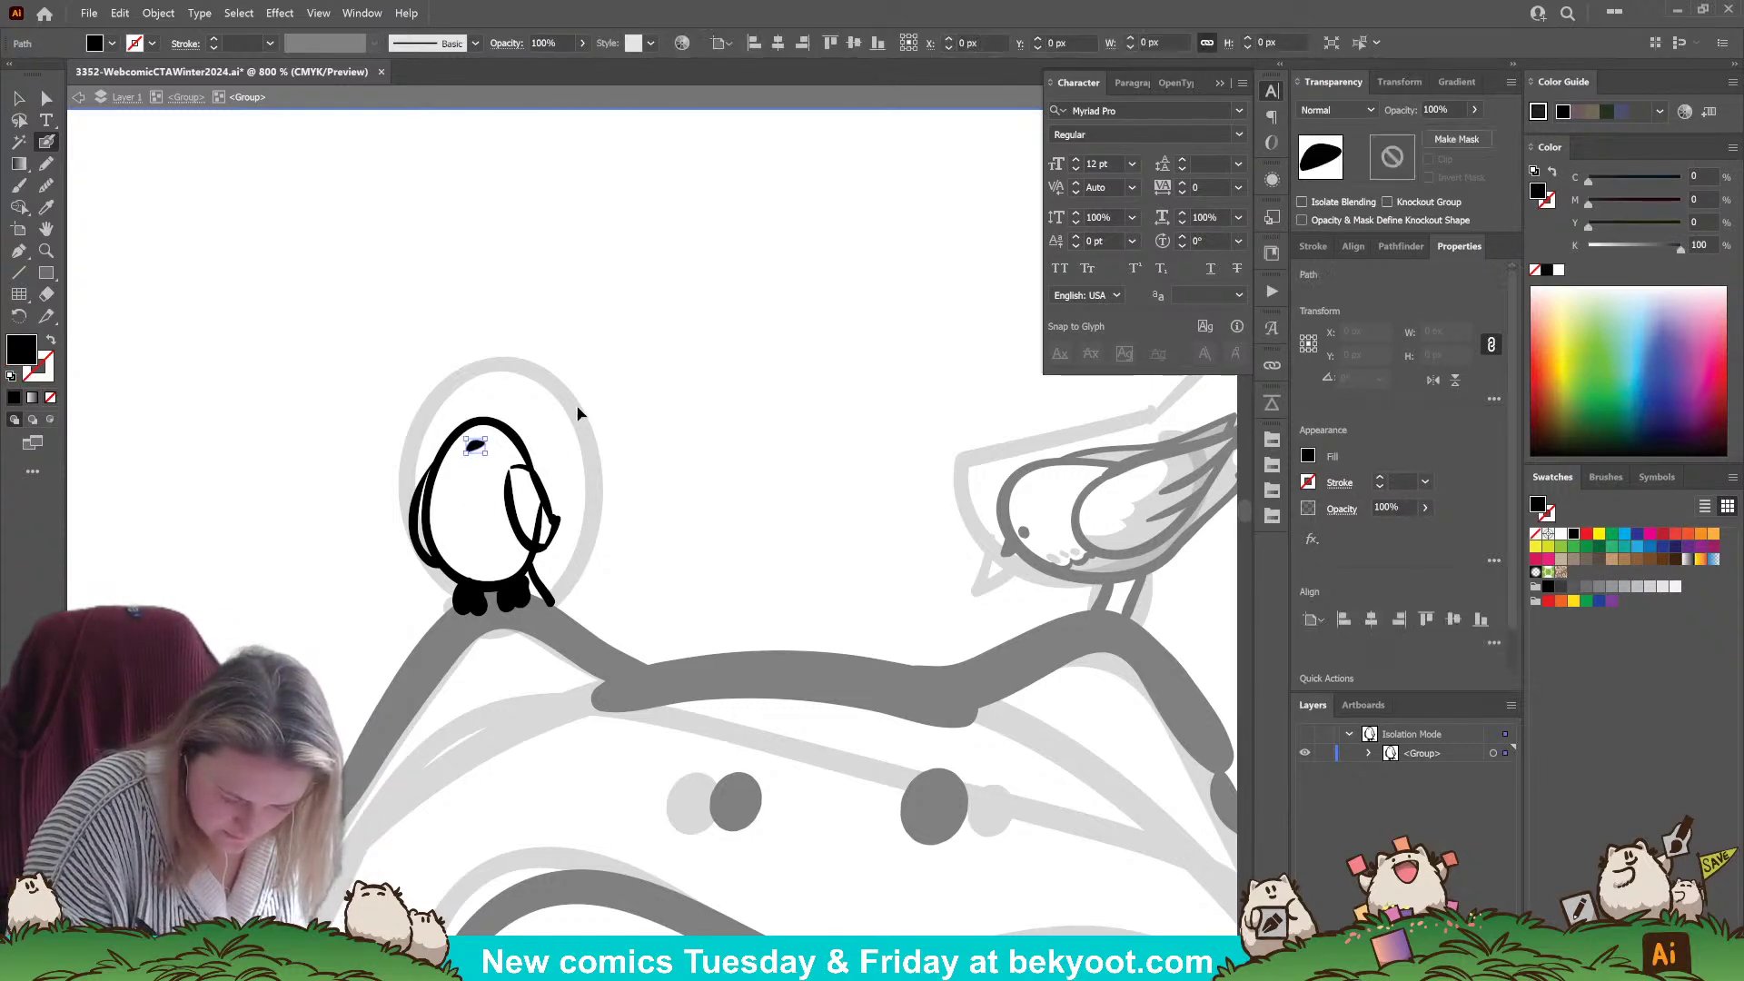
pyautogui.hotkey('ctrl', 'shift', 'a')
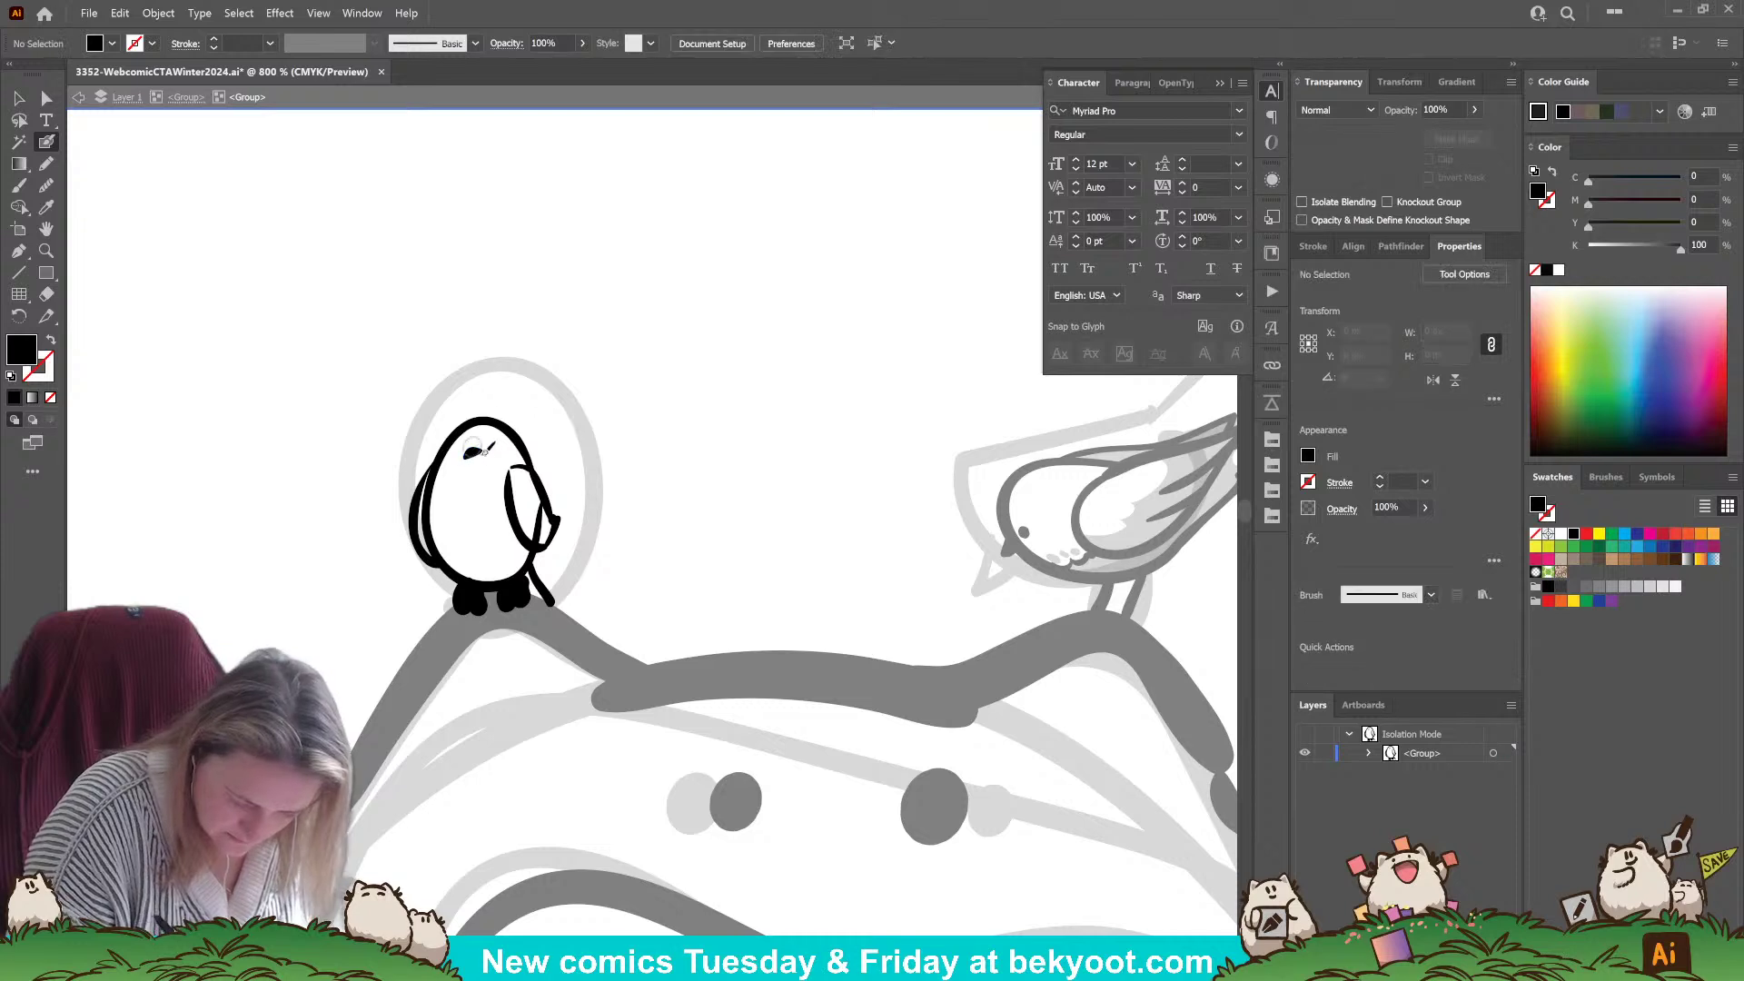
pyautogui.hotkey('shift', 'x')
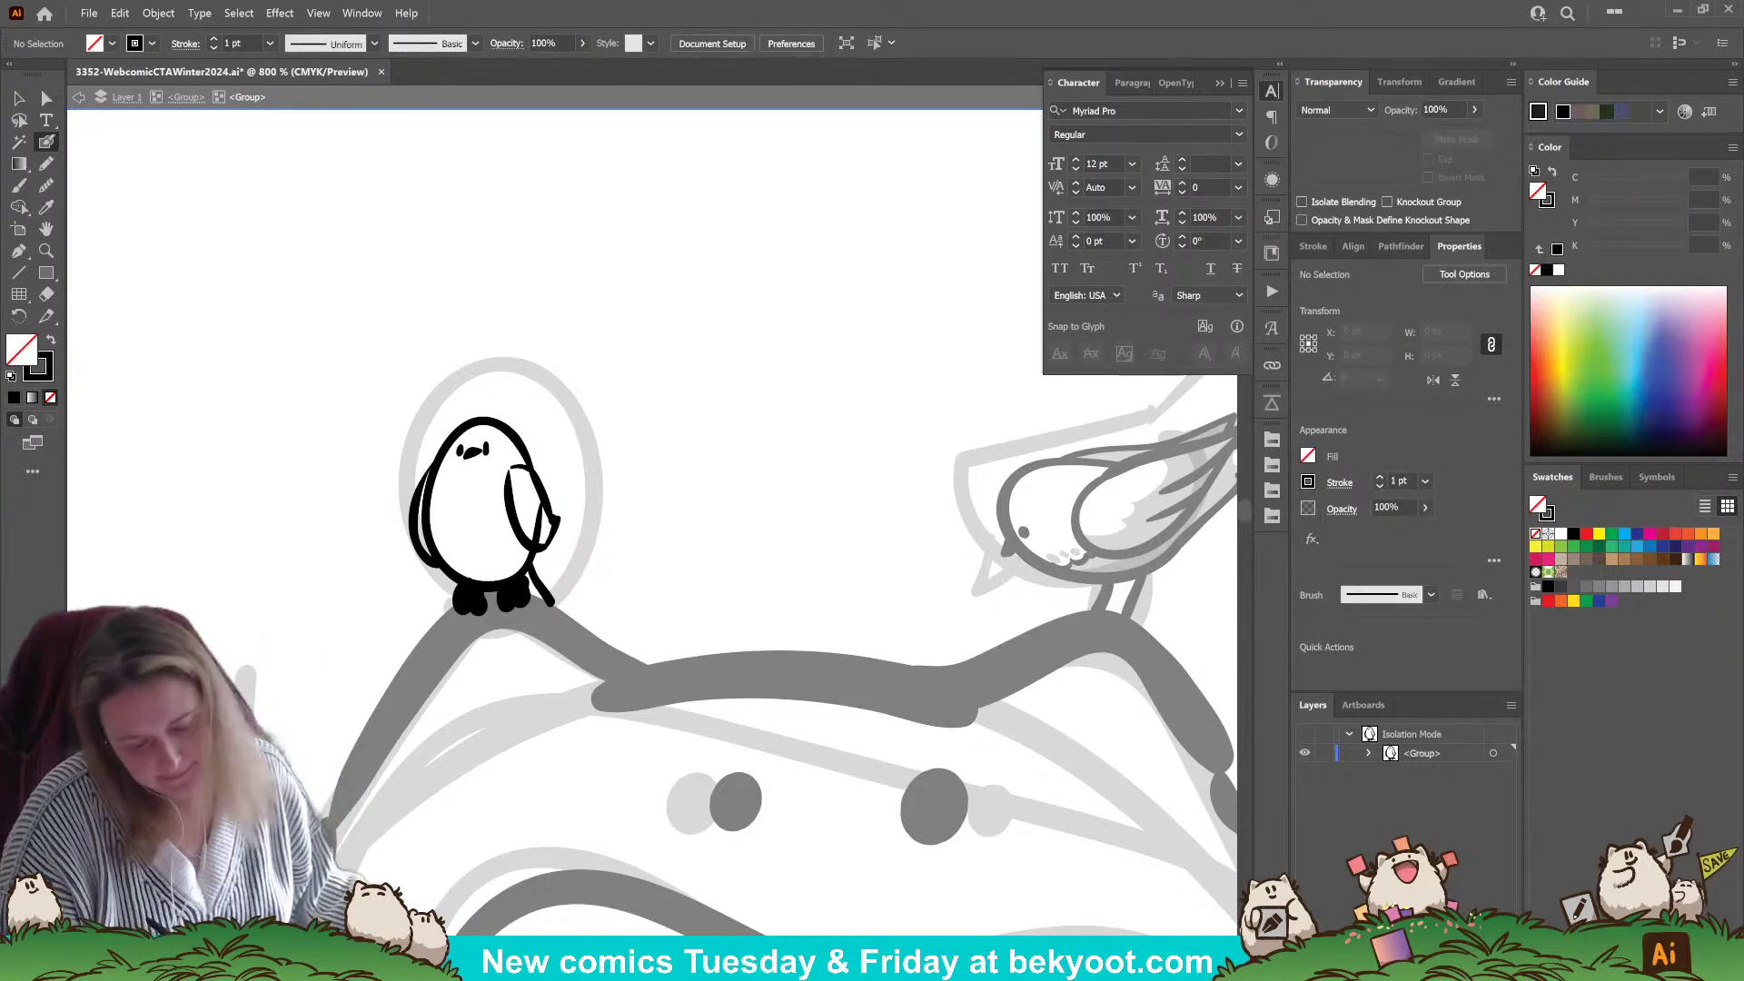
pyautogui.keyDown('ctrl'); pyautogui.click(489, 450); pyautogui.keyUp('ctrl')
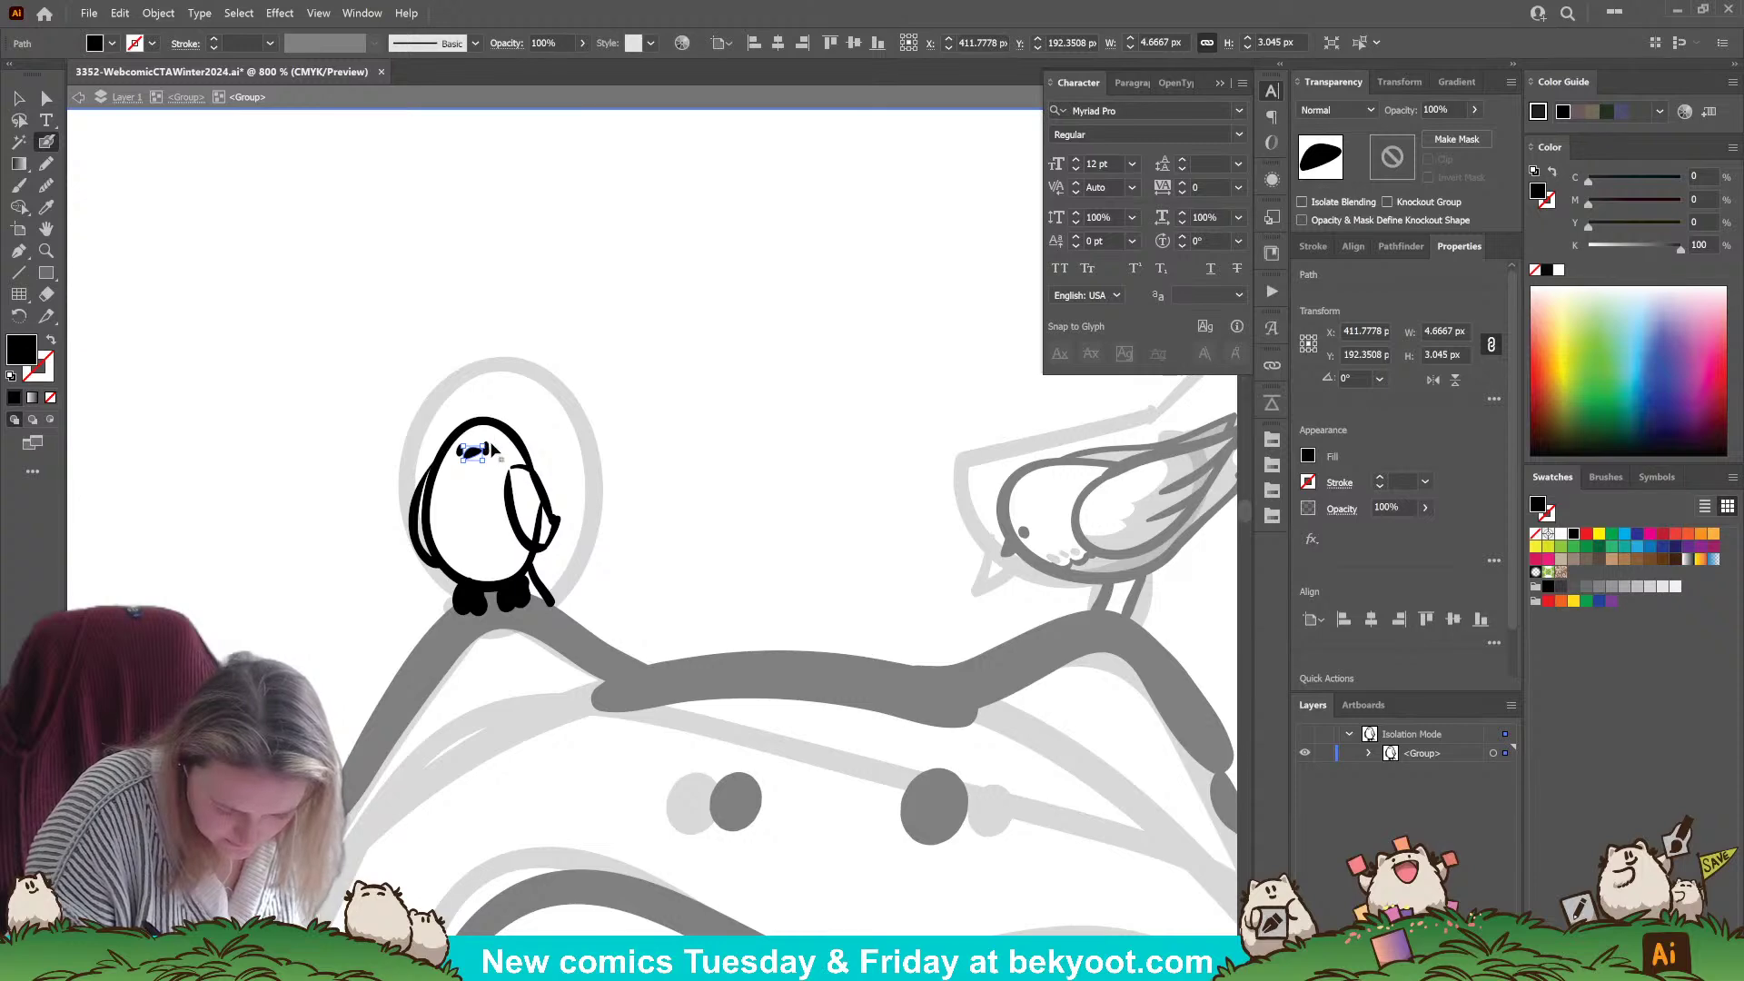
# - Touch up the eye beside the bird's beak and ink a broken, scalloped feather line across its chest
pyautogui.scroll(-1, 482, 420)
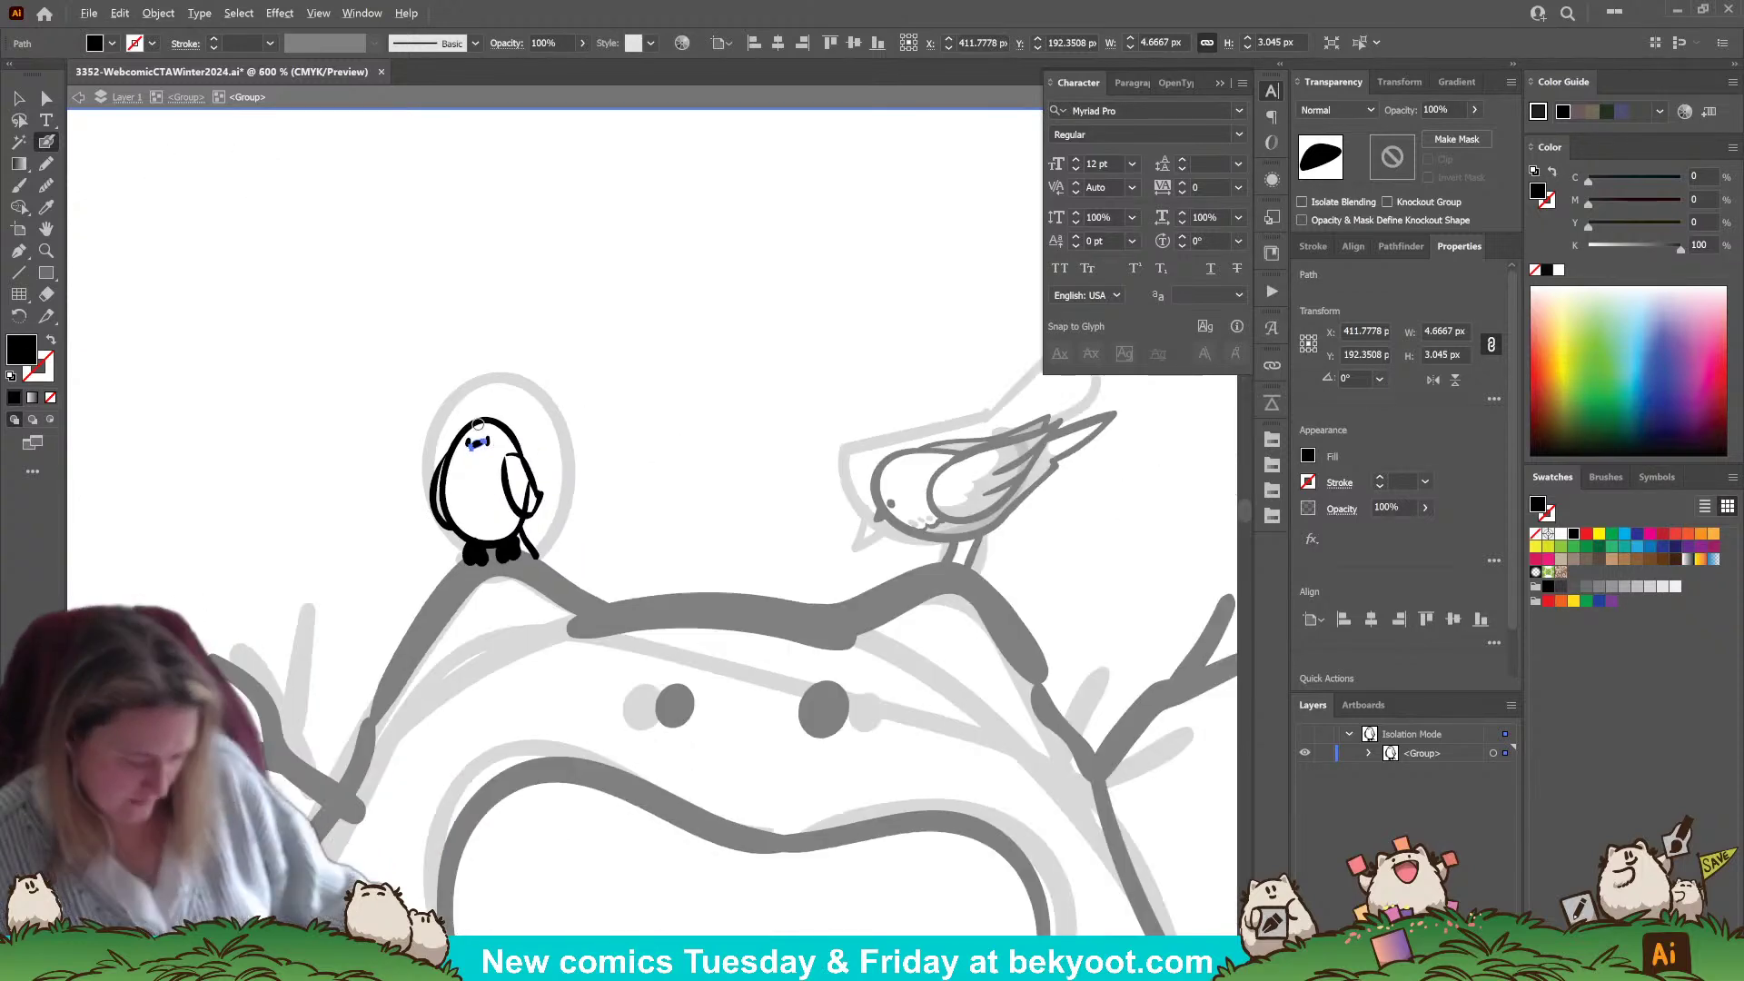
pyautogui.scroll(2, 483, 422)
pyautogui.moveTo(457, 439); pyautogui.dragTo(460, 445)
pyautogui.keyDown('ctrl'); pyautogui.click(642, 342); pyautogui.keyUp('ctrl')
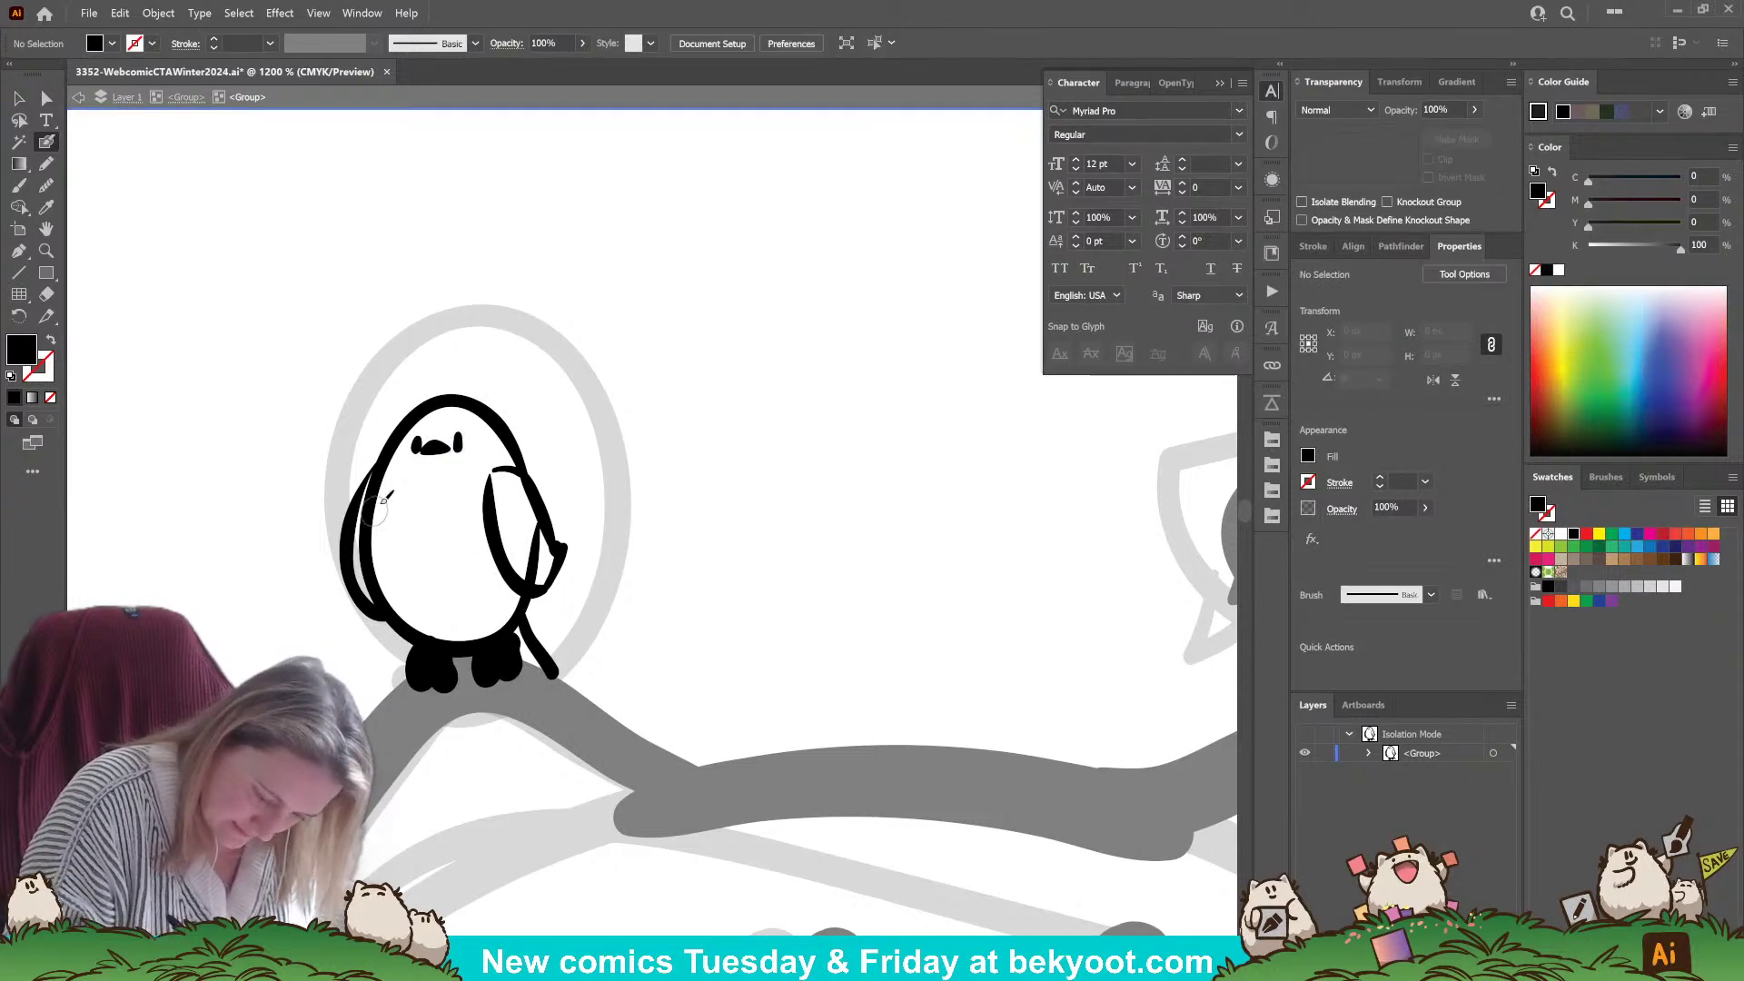
pyautogui.hotkey('shift', 'x')
pyautogui.moveTo(392, 507)
pyautogui.mouseDown()
pyautogui.moveTo(442, 538)
pyautogui.moveTo(484, 517)
pyautogui.mouseUp()
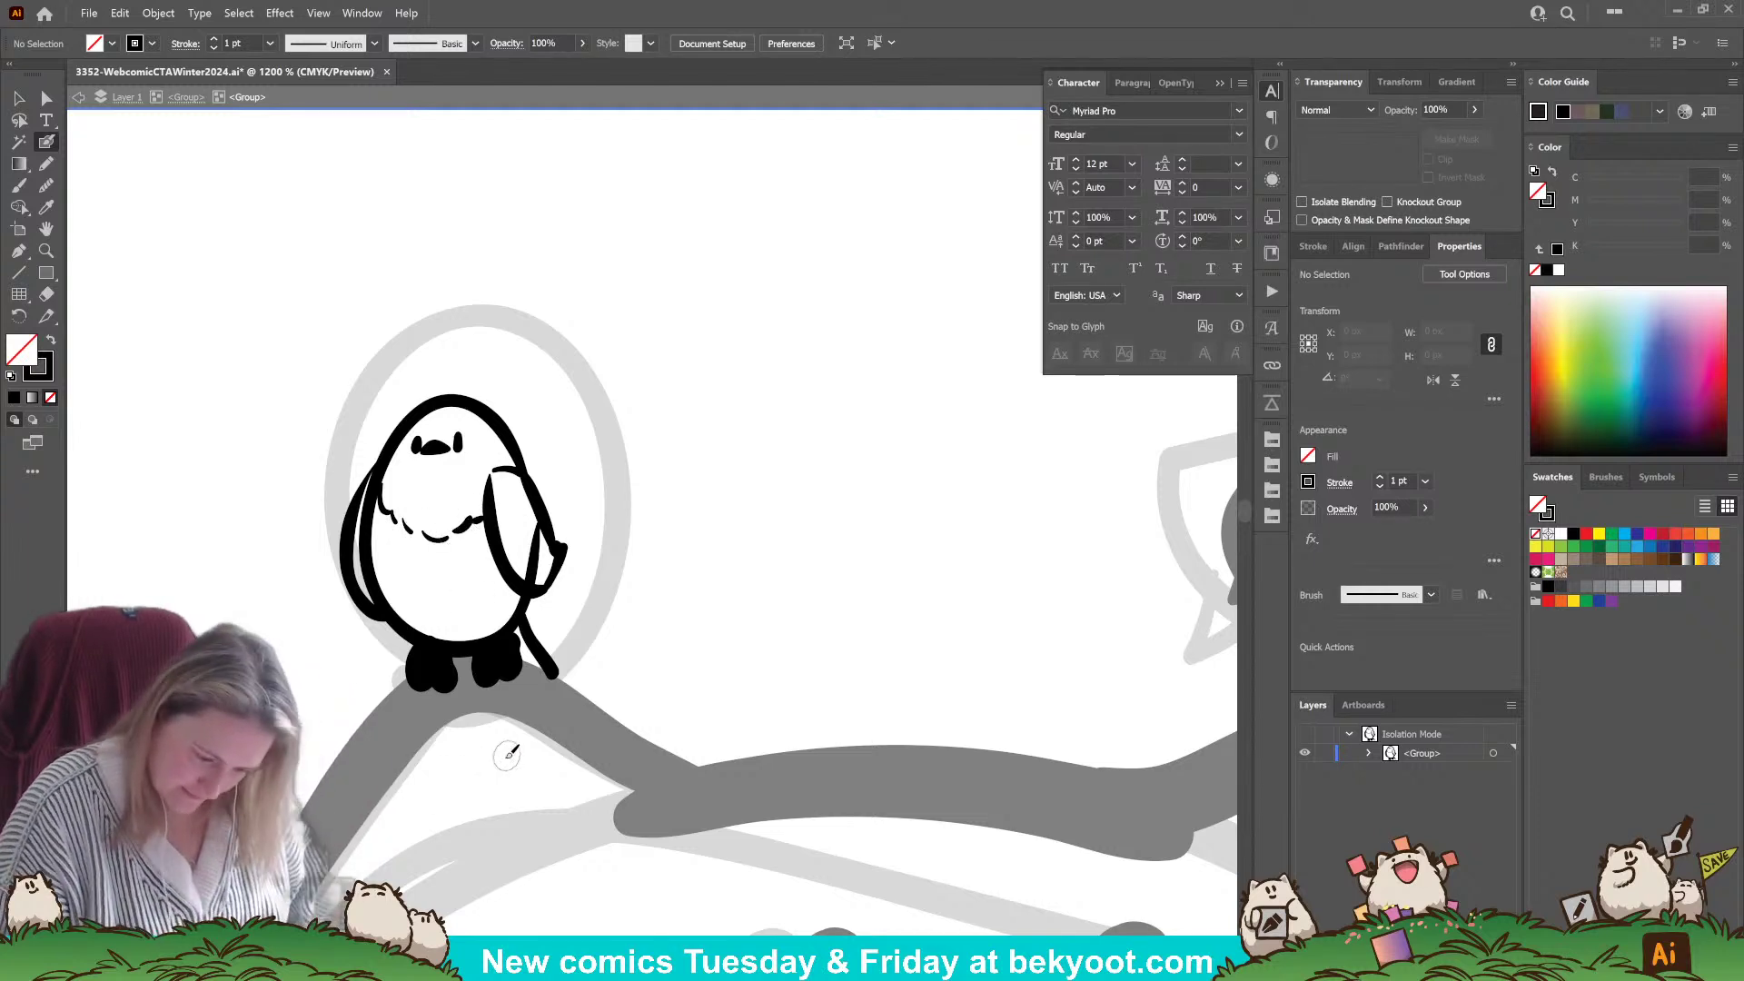
pyautogui.moveTo(435, 454); pyautogui.dragTo(429, 445)
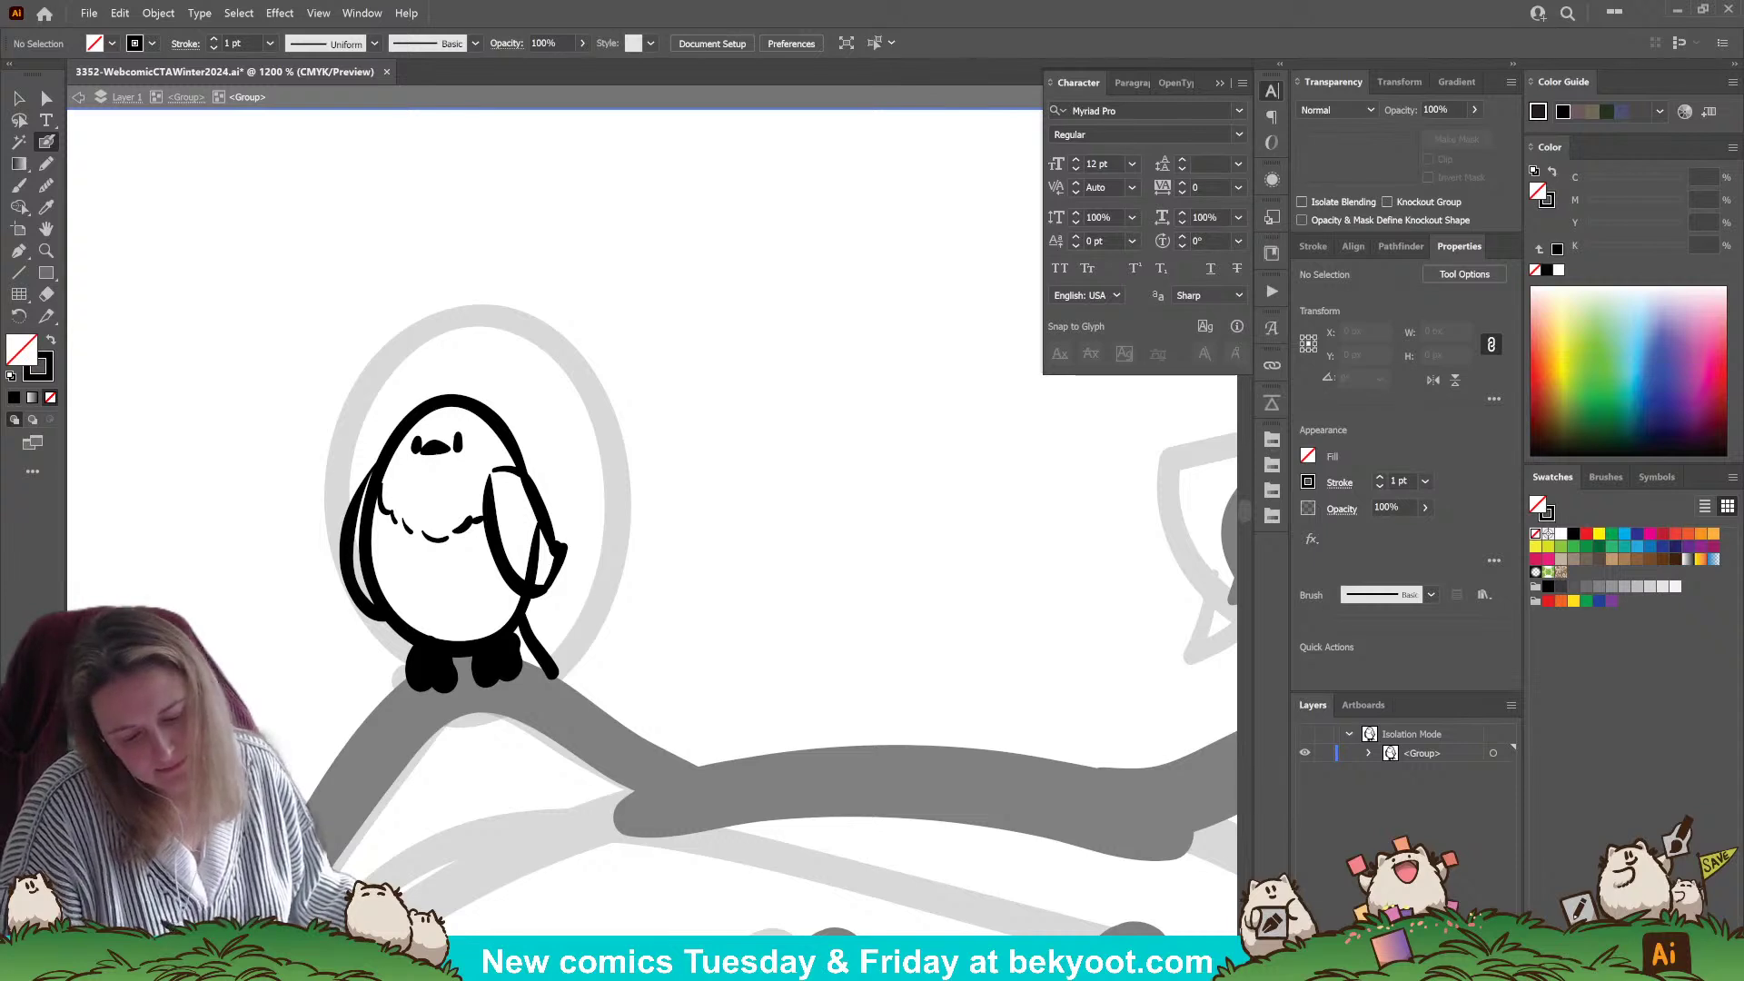
# - Erase the stretch of body outline that shows through the bird's right-hand wing
pyautogui.keyDown('ctrl'); pyautogui.click(534, 550); pyautogui.keyUp('ctrl')
pyautogui.press(']')
pyautogui.moveTo(536, 542); pyautogui.dragTo(528, 516)
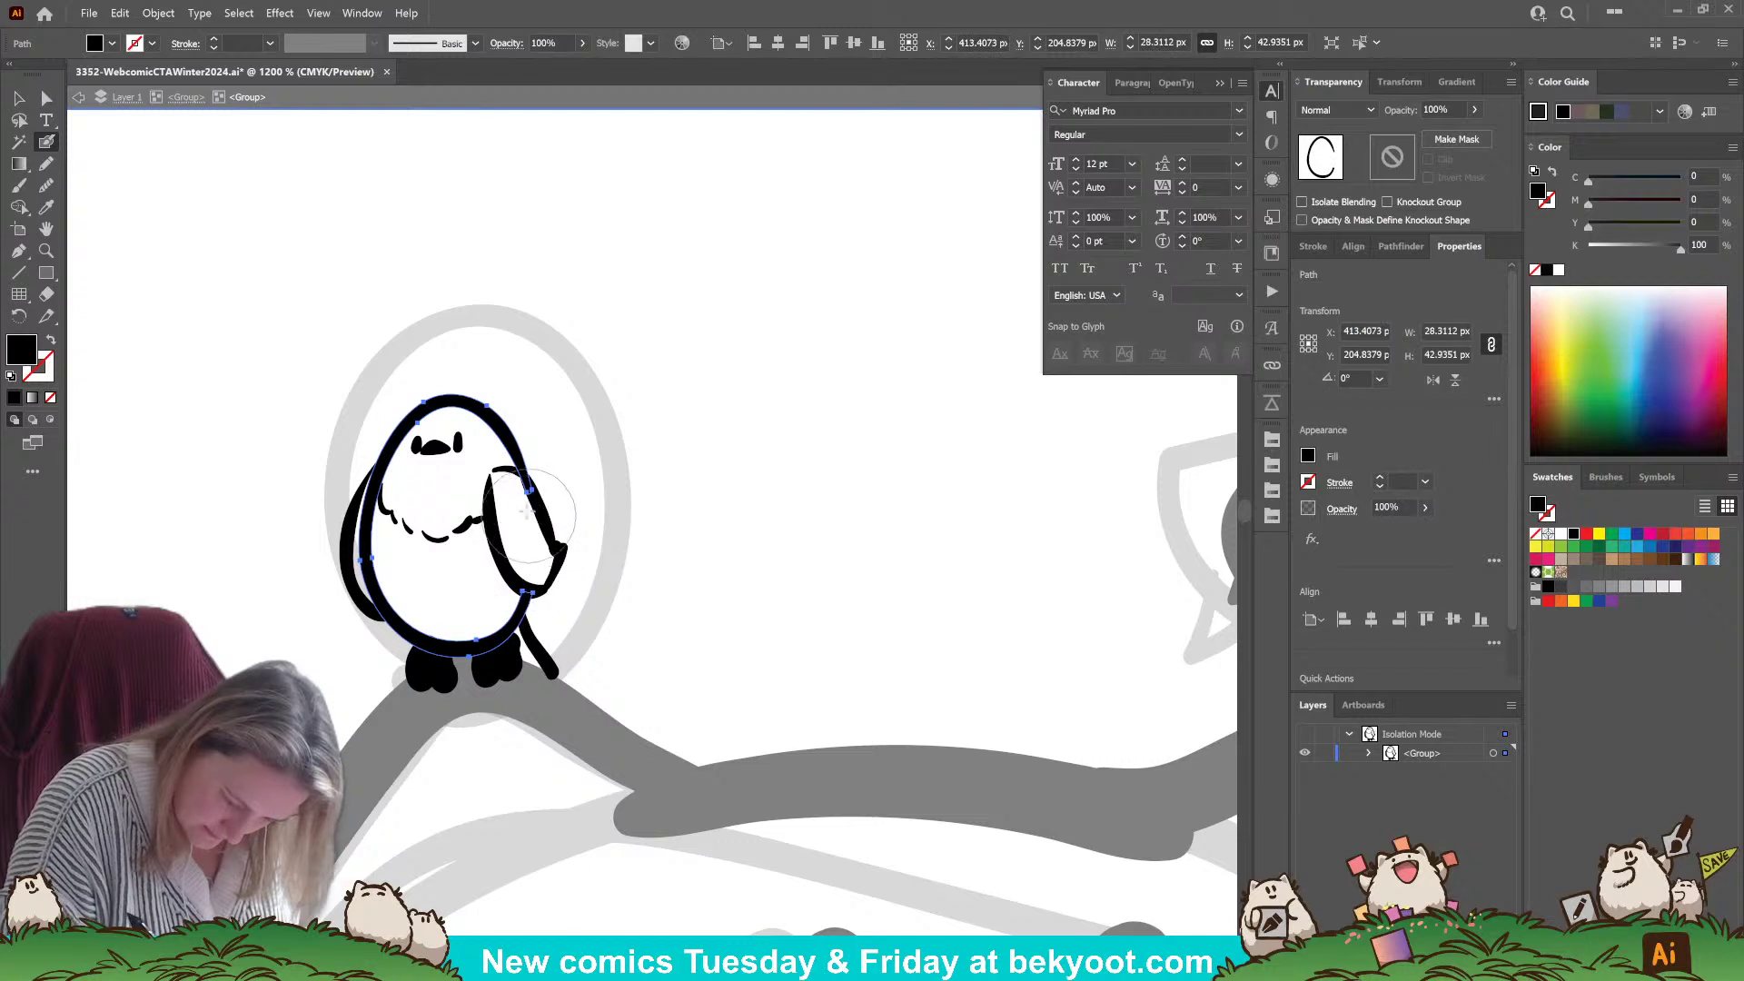
pyautogui.keyDown('ctrl'); pyautogui.click(713, 493); pyautogui.keyUp('ctrl')
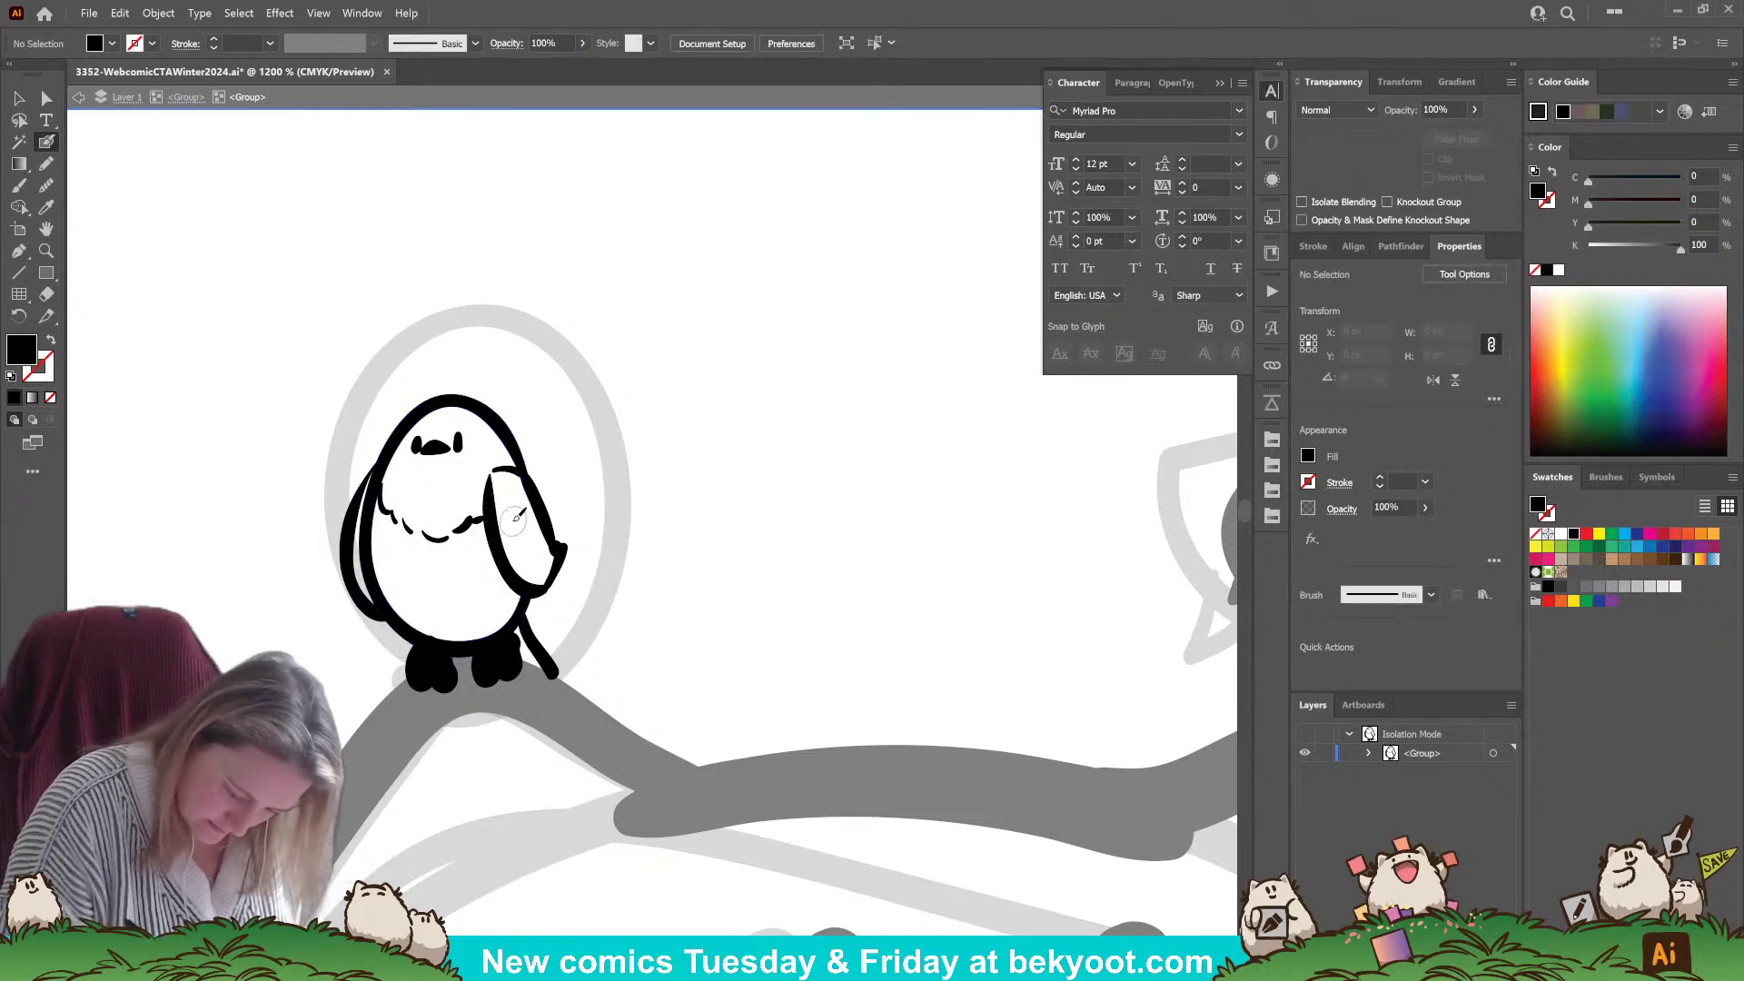
# - Try inking feather lines inside the bird's right-hand wing
pyautogui.hotkey('shift', 'x')
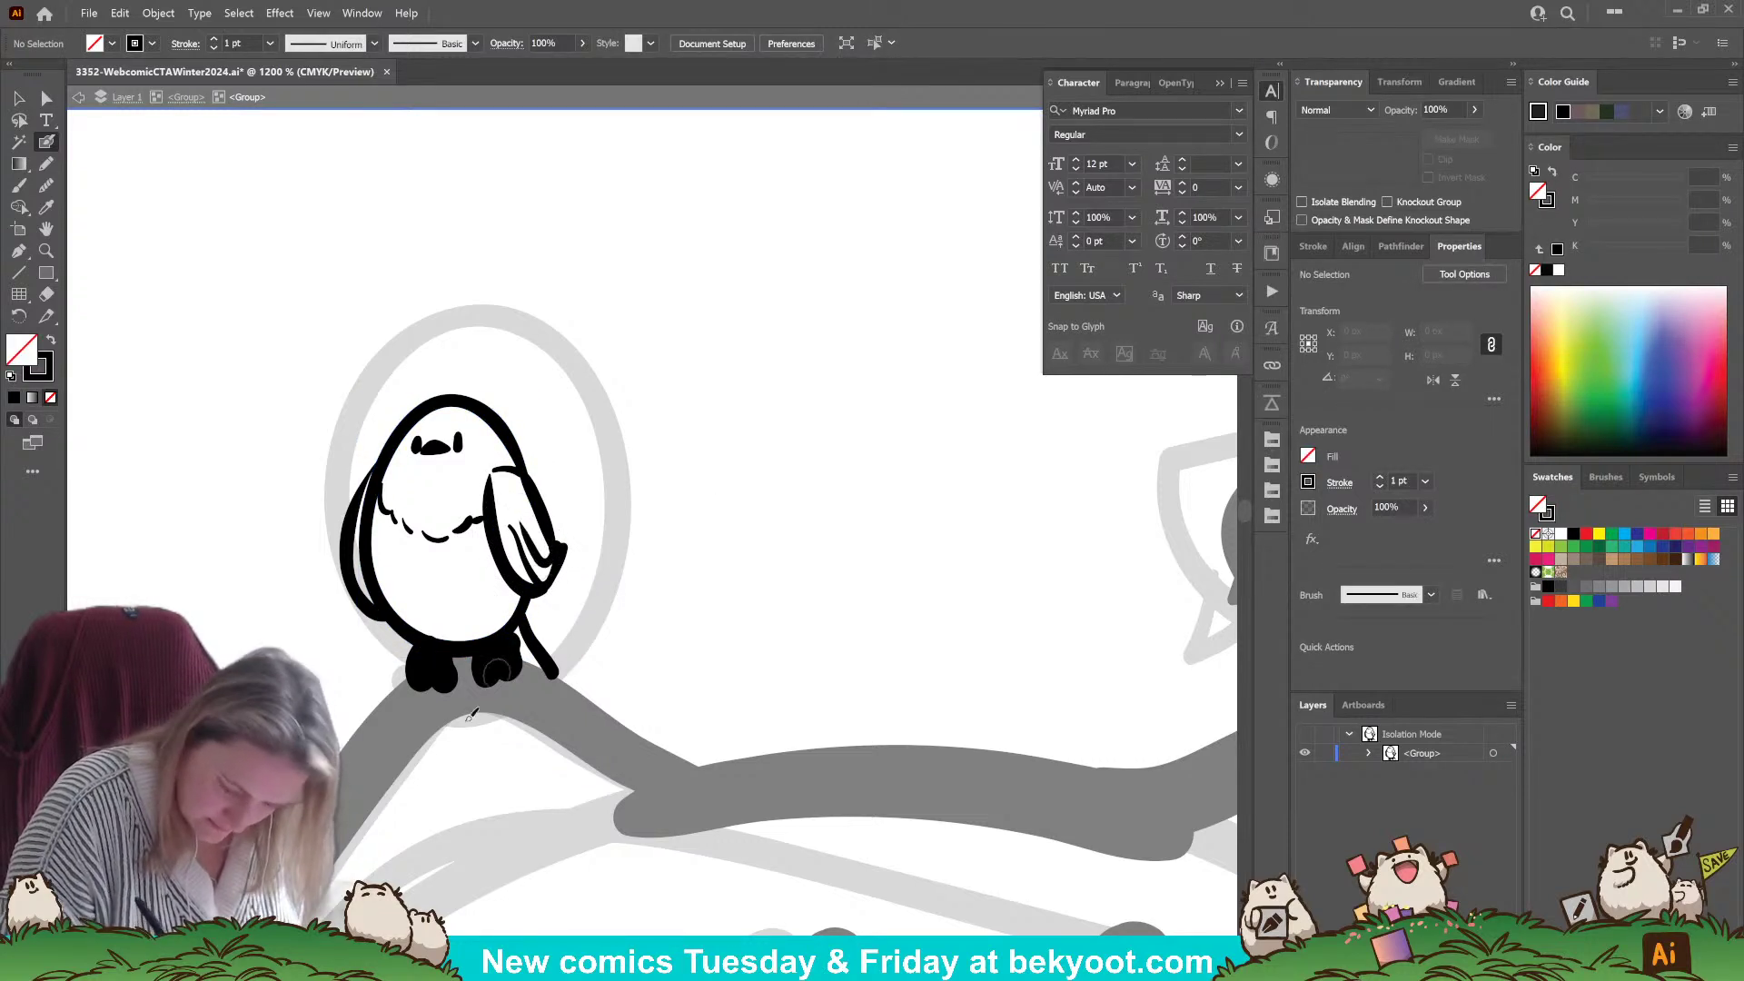
pyautogui.moveTo(525, 501)
pyautogui.mouseDown()
pyautogui.moveTo(545, 531)
pyautogui.moveTo(536, 574)
pyautogui.moveTo(552, 550)
pyautogui.moveTo(556, 586)
pyautogui.moveTo(528, 559)
pyautogui.moveTo(540, 580)
pyautogui.moveTo(545, 509)
pyautogui.moveTo(568, 518)
pyautogui.moveTo(554, 568)
pyautogui.mouseUp()
pyautogui.hotkey('ctrl', 'z')
pyautogui.hotkey('shift', 'x')
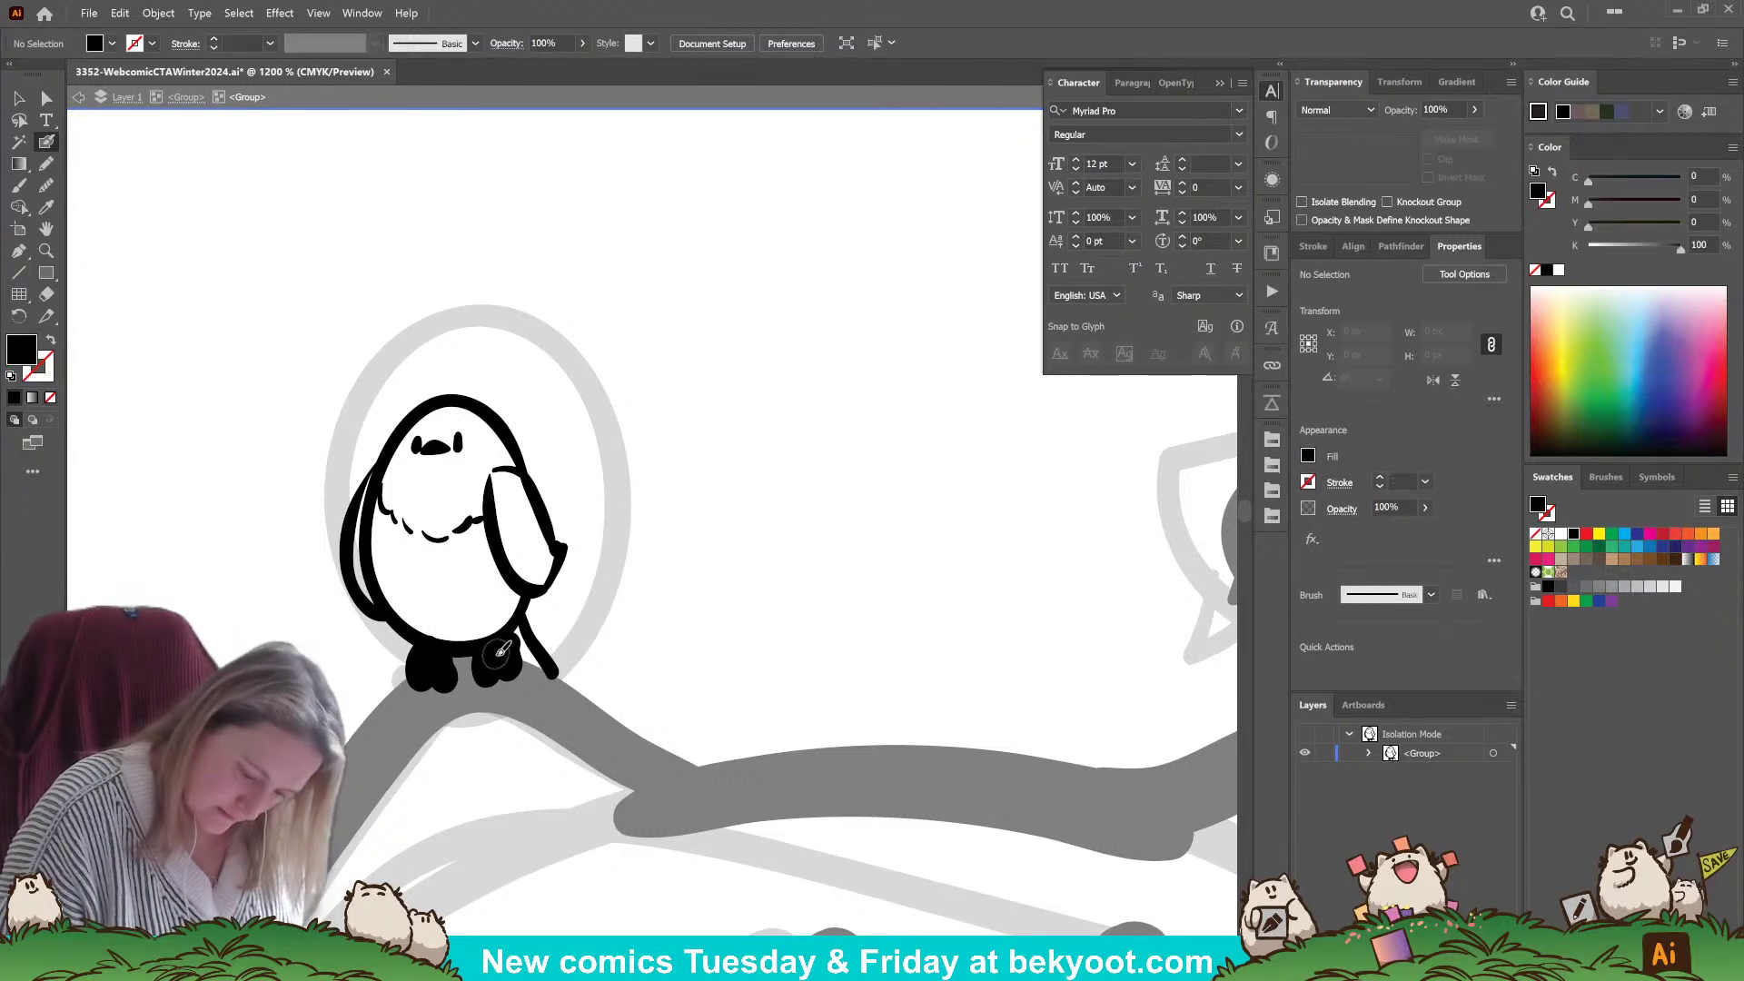
# - Shift the right-hand wing slightly outward and trim the body outline where it crosses the top of the wing
pyautogui.keyDown('ctrl'); pyautogui.click(505, 471); pyautogui.keyUp('ctrl')
pyautogui.moveTo(511, 488); pyautogui.dragTo(574, 560)
pyautogui.keyDown('ctrl'); pyautogui.click(635, 519); pyautogui.keyUp('ctrl')
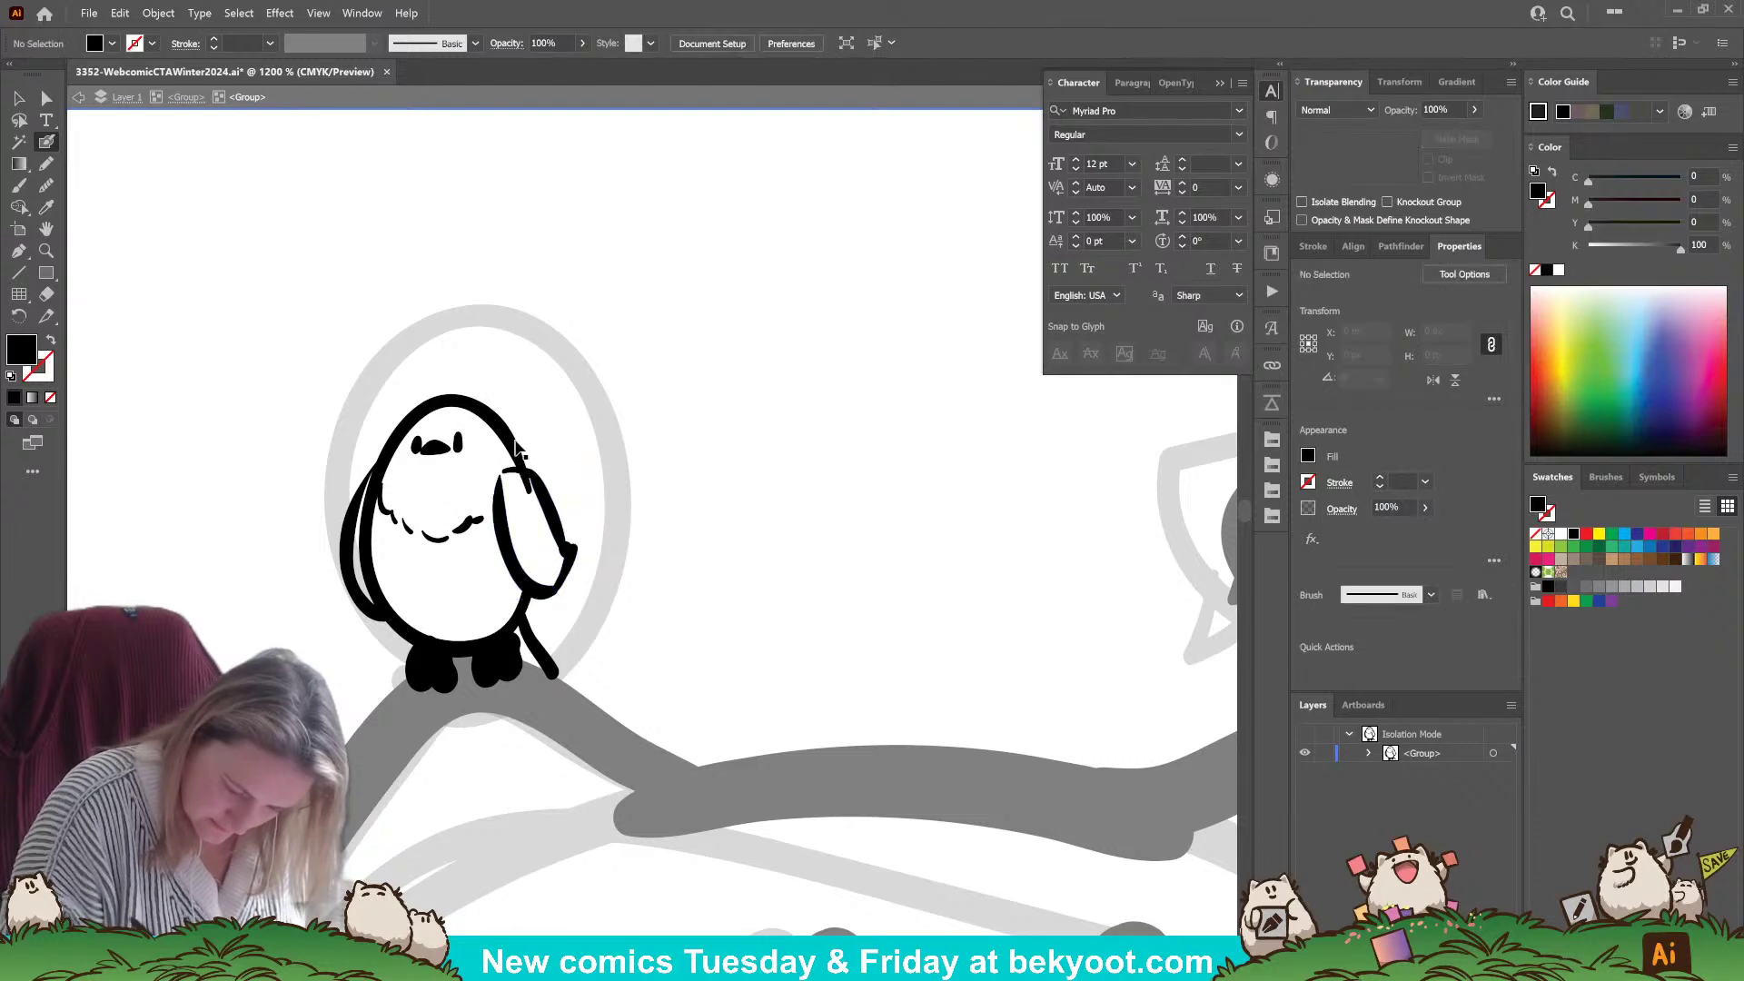
pyautogui.keyDown('ctrl'); pyautogui.click(524, 437); pyautogui.keyUp('ctrl')
pyautogui.moveTo(524, 437)
pyautogui.mouseDown()
pyautogui.moveTo(532, 502)
pyautogui.moveTo(527, 477)
pyautogui.mouseUp()
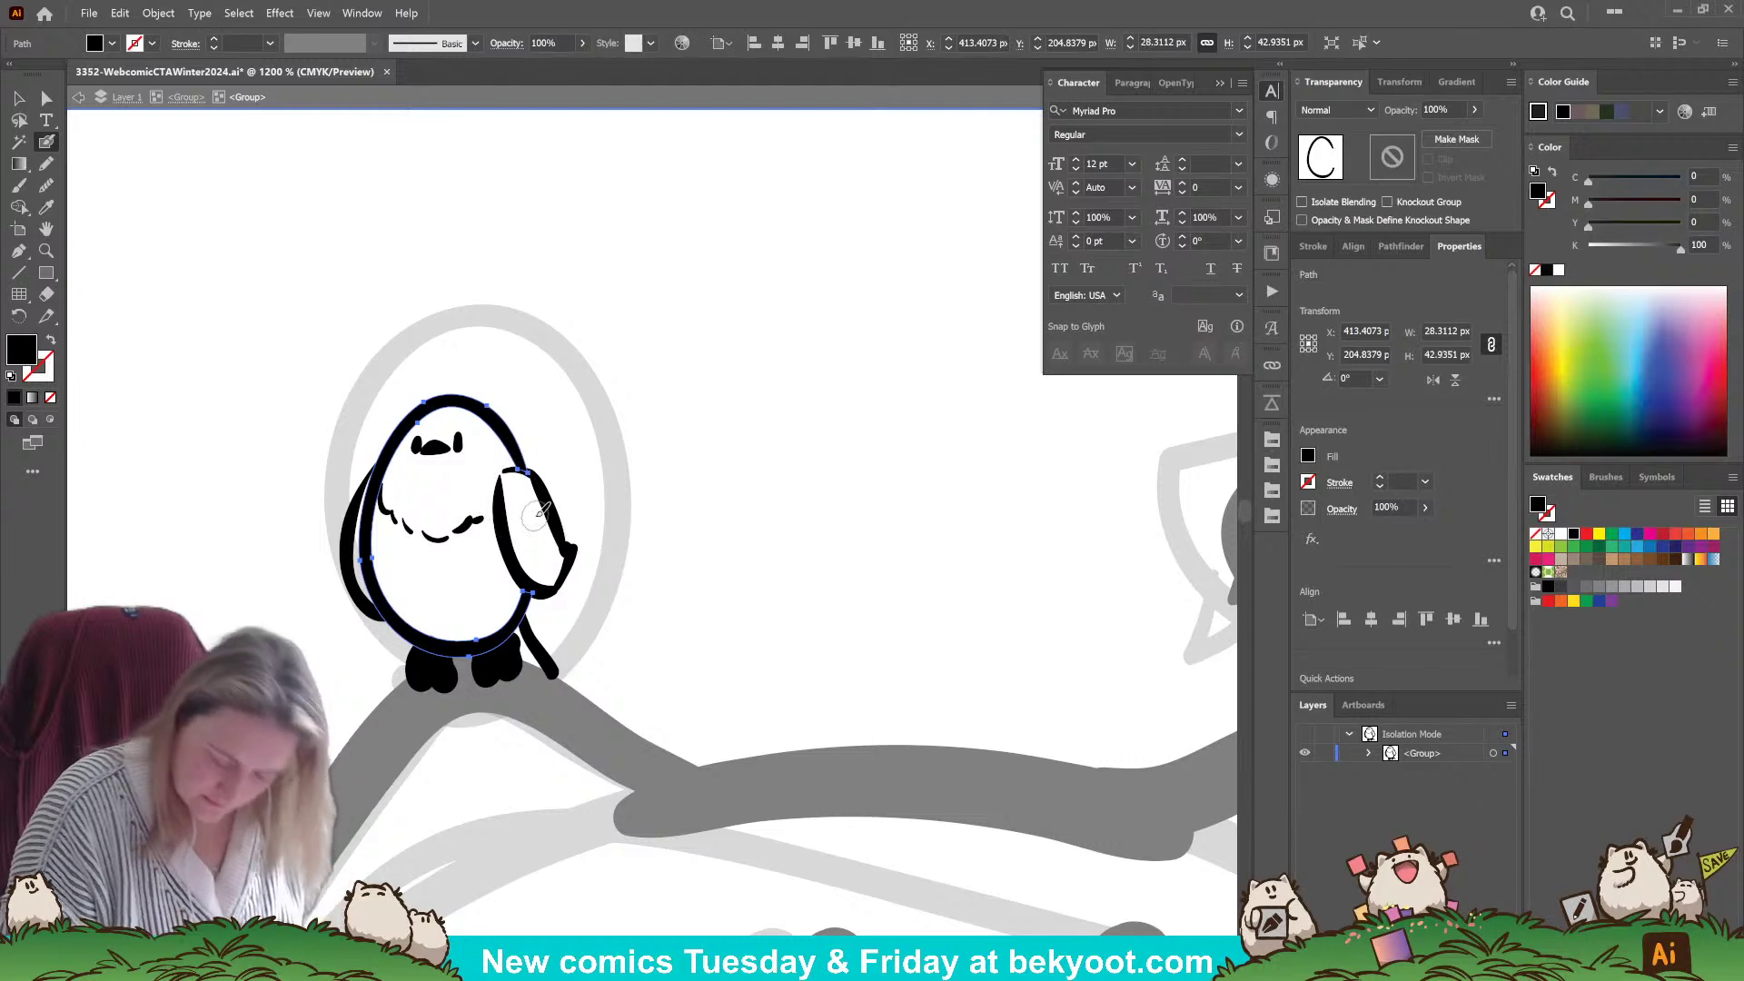
pyautogui.keyDown('ctrl'); pyautogui.click(763, 669); pyautogui.keyUp('ctrl')
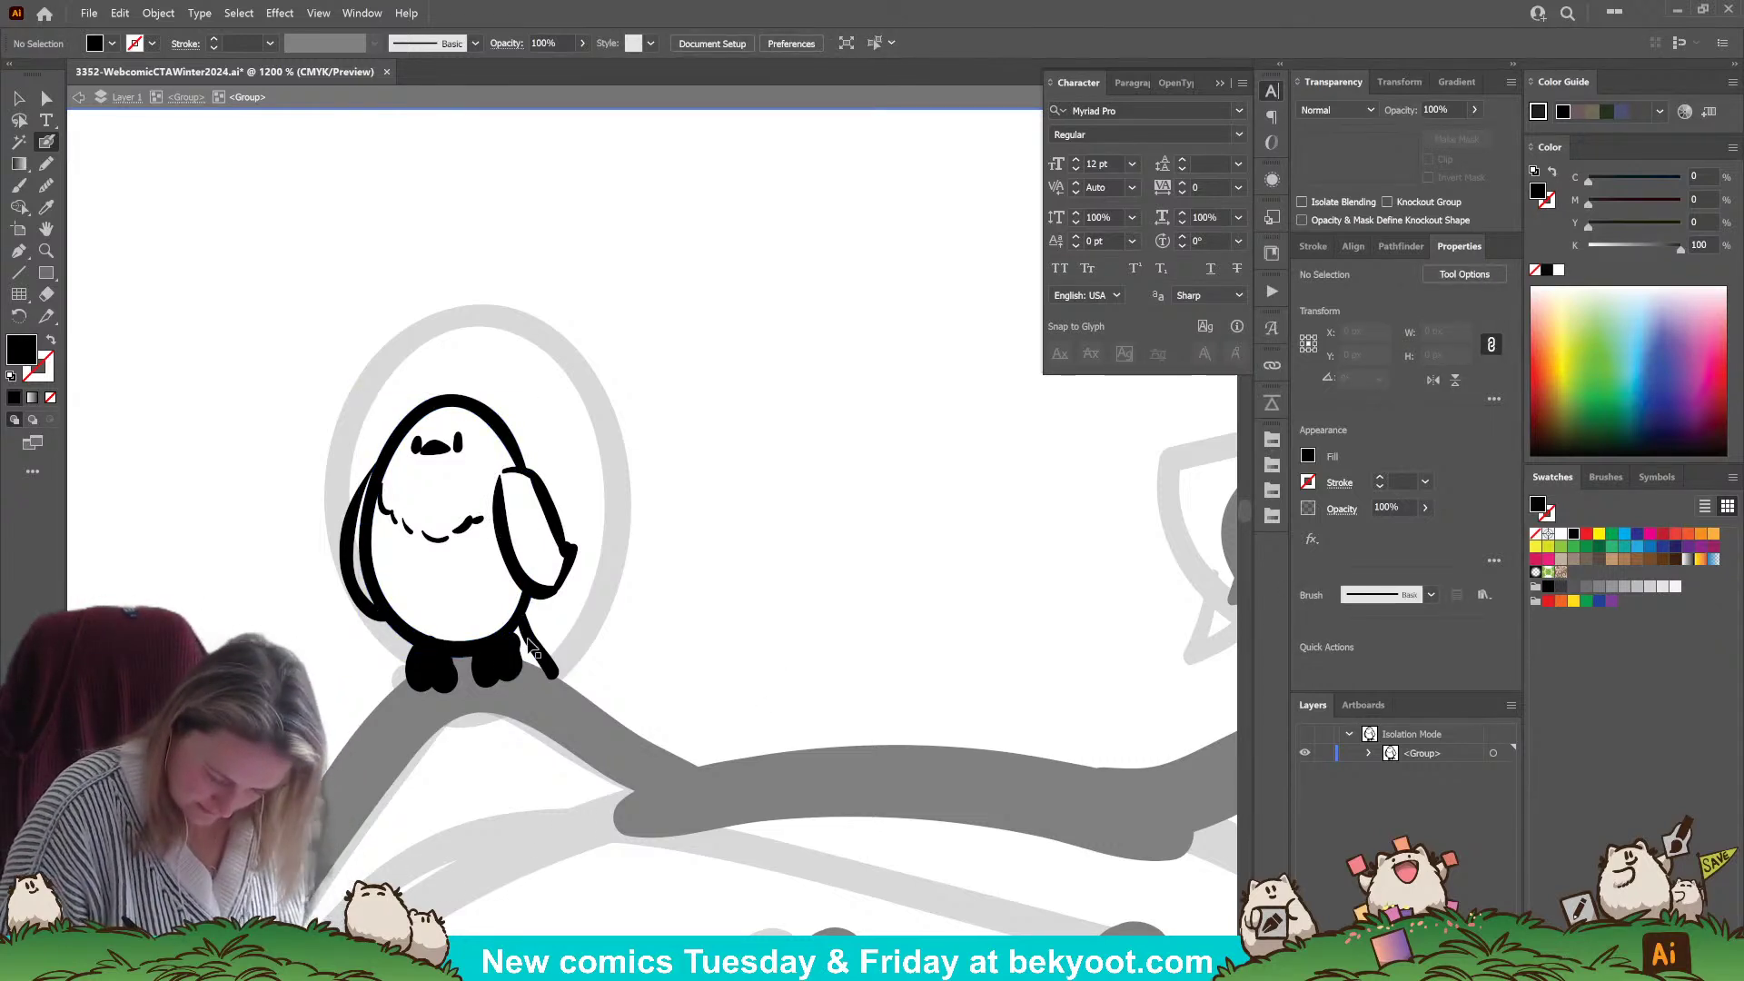
# - Delete the bird's two large black feet
pyautogui.keyDown('ctrl'); pyautogui.click(432, 672); pyautogui.keyUp('ctrl')
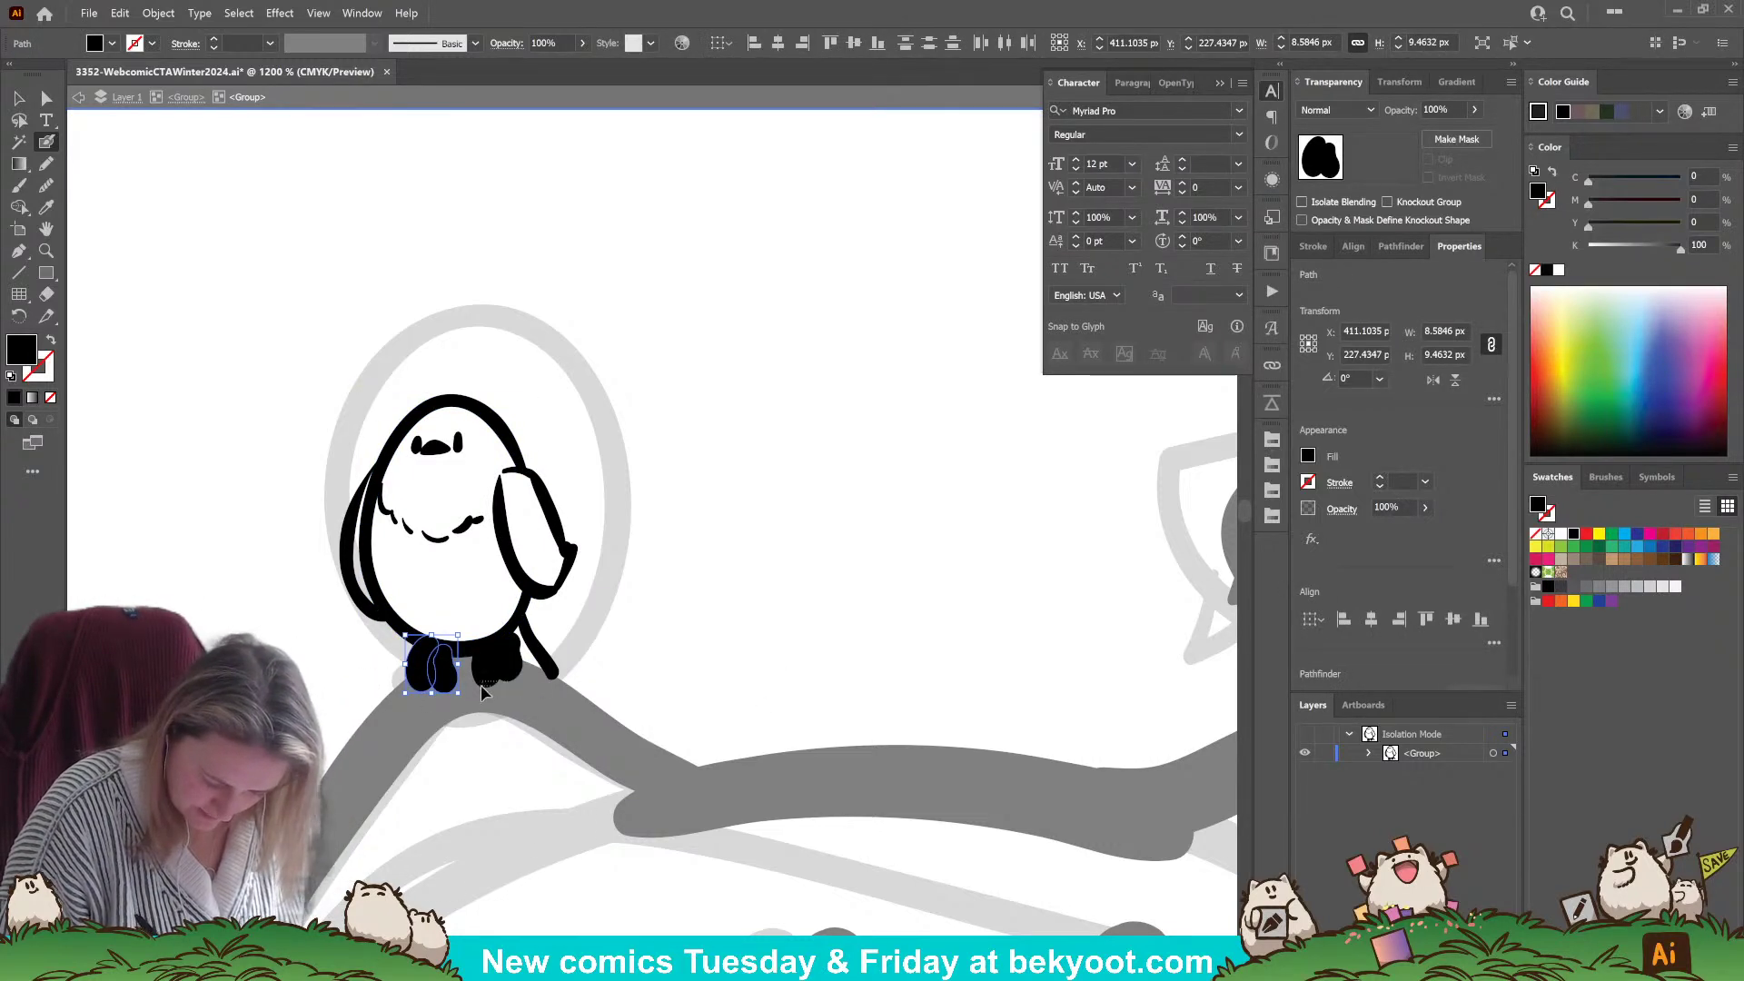
pyautogui.keyDown('ctrl'); pyautogui.keyDown('shift'); pyautogui.click(491, 676); pyautogui.keyUp('shift'); pyautogui.keyUp('ctrl')
pyautogui.press('Delete')
# - Try inking smaller clawed feet beneath the bird's body
pyautogui.moveTo(404, 668)
pyautogui.mouseDown()
pyautogui.moveTo(427, 646)
pyautogui.moveTo(477, 647)
pyautogui.moveTo(422, 668)
pyautogui.moveTo(436, 673)
pyautogui.moveTo(520, 650)
pyautogui.mouseUp()
pyautogui.hotkey('shift', 'x')
pyautogui.hotkey('ctrl', 'z')
pyautogui.hotkey('ctrl', 'z')
pyautogui.hotkey('ctrl', 'z')
pyautogui.hotkey('ctrl', 'z')
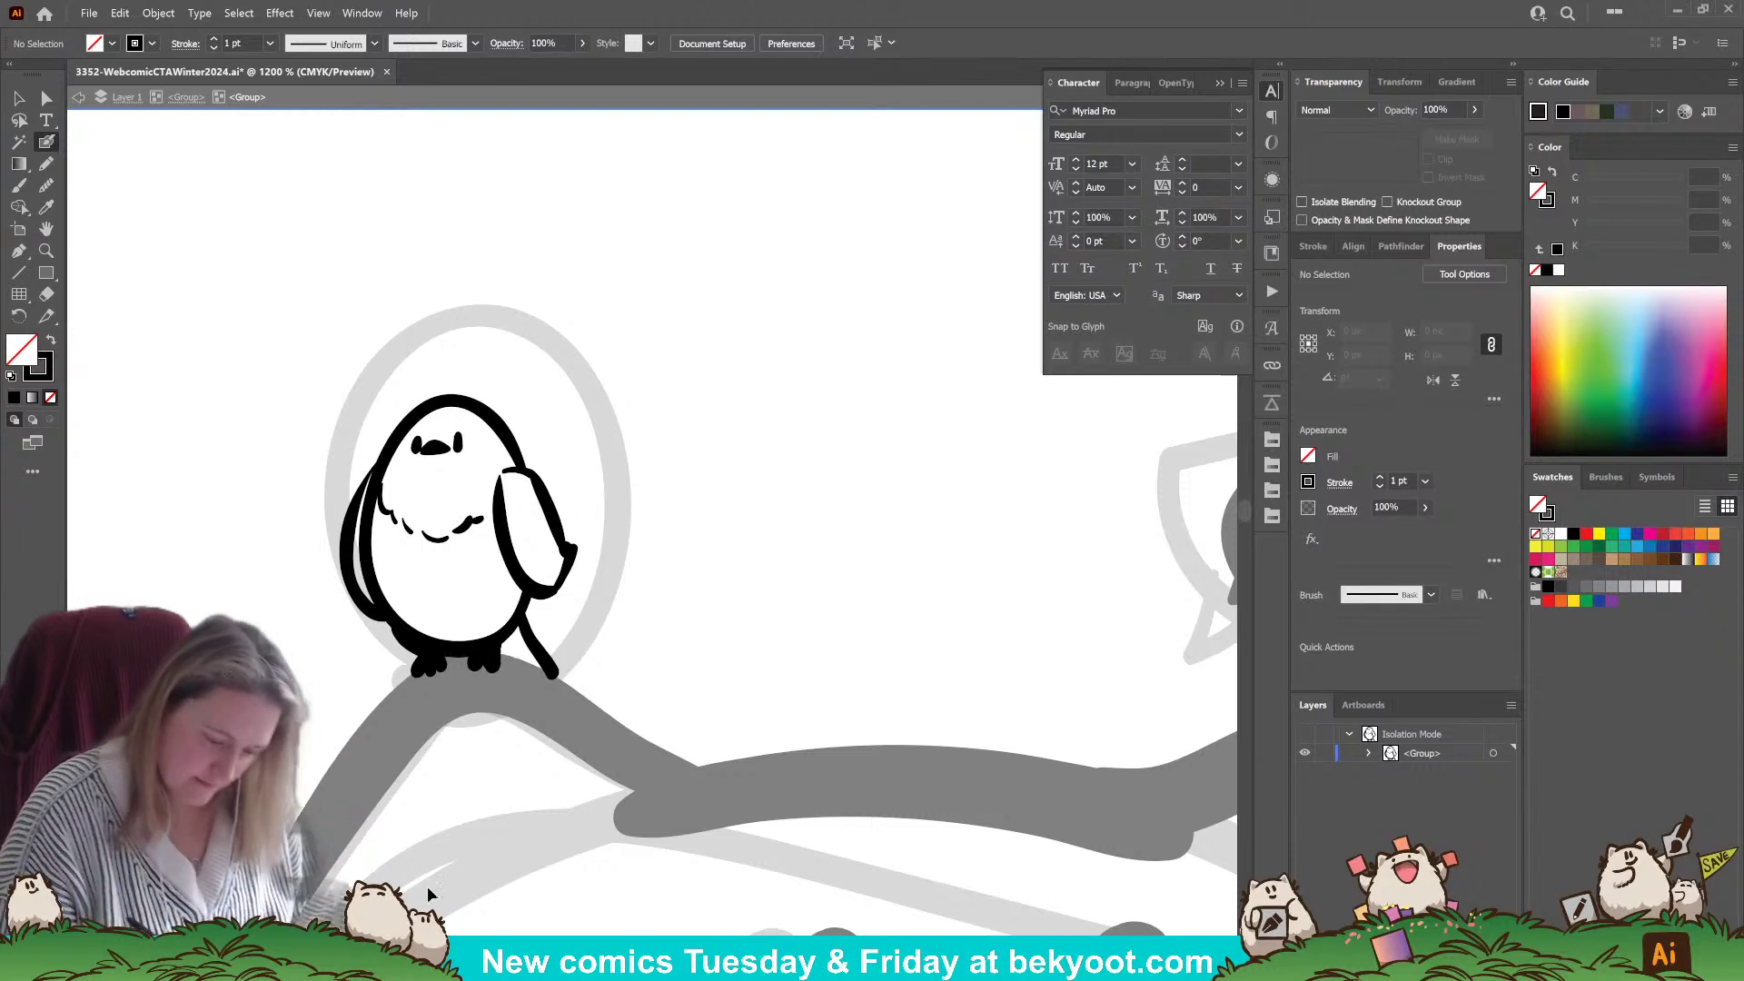
pyautogui.hotkey('ctrl', 'z')
# - Select the whole footless bird and nudge it down and to the right so it sits on the ear's peak
pyautogui.hotkey('shift', 'x')
pyautogui.moveTo(346, 412); pyautogui.dragTo(603, 635)
pyautogui.press('Right')
pyautogui.press('Down')
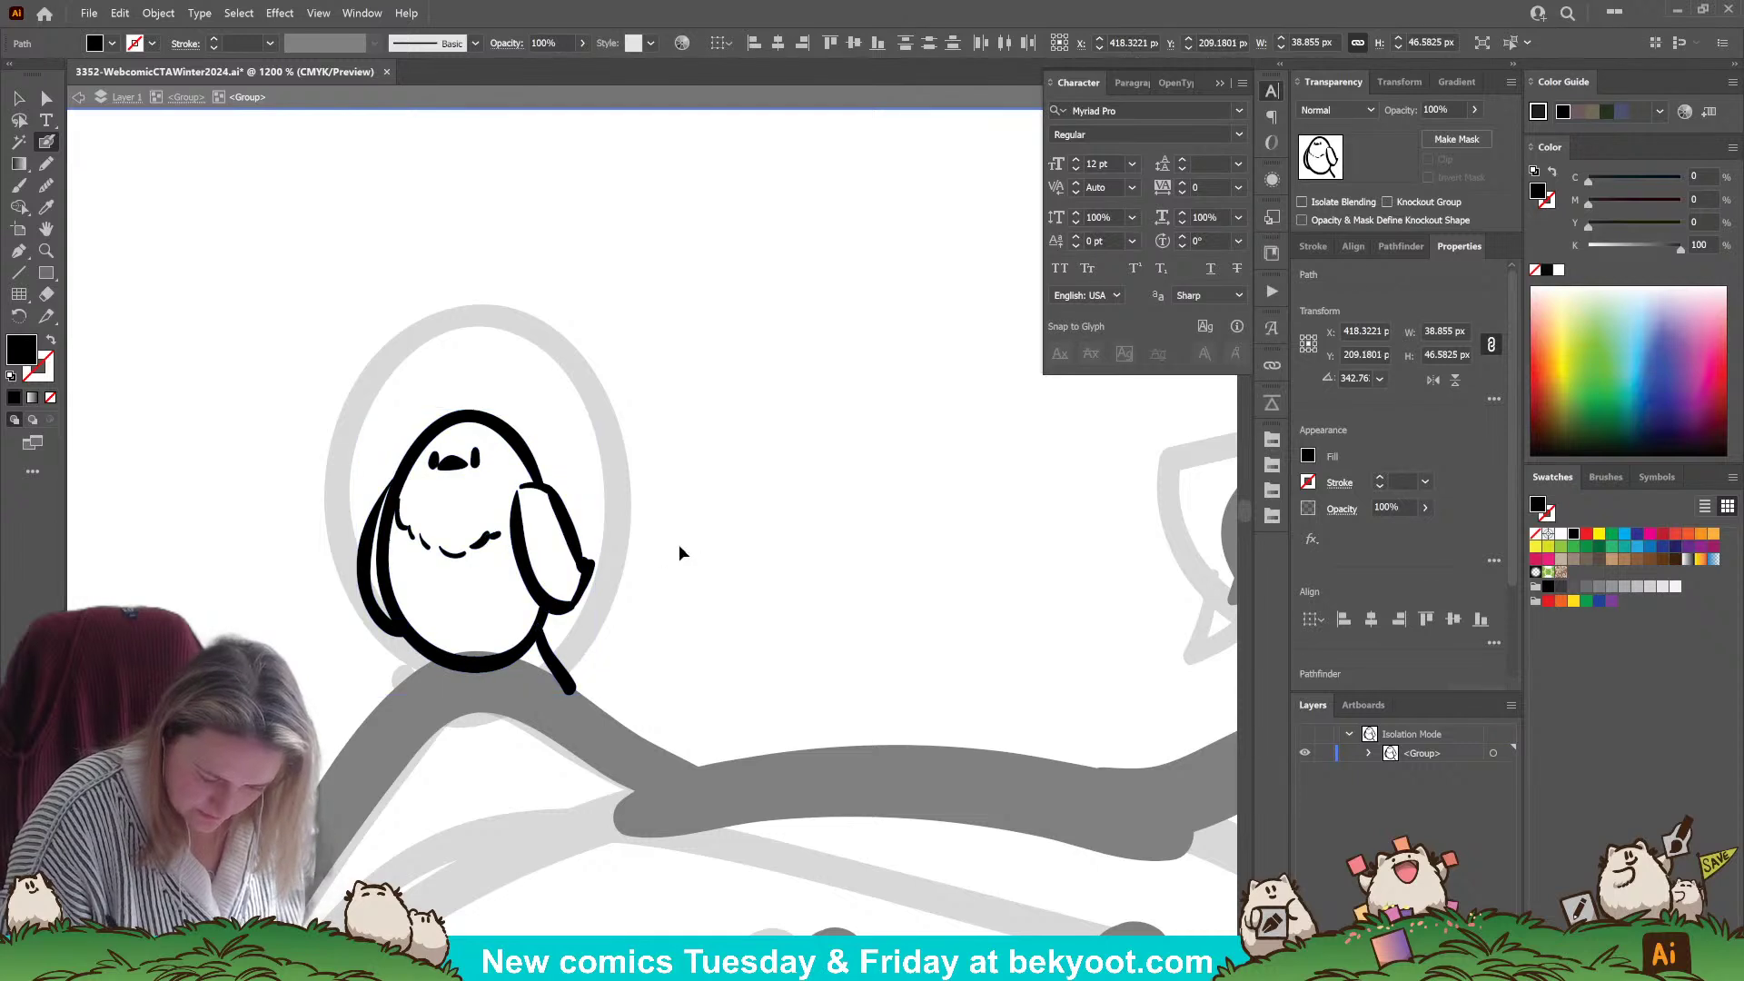
pyautogui.hotkey('ctrl', 'shift', 'a')
# - Ink two small feet where the body meets the ear and erase the body outline between them
pyautogui.moveTo(432, 657)
pyautogui.mouseDown()
pyautogui.moveTo(459, 646)
pyautogui.moveTo(479, 664)
pyautogui.moveTo(500, 643)
pyautogui.moveTo(514, 665)
pyautogui.moveTo(478, 656)
pyautogui.moveTo(508, 636)
pyautogui.moveTo(431, 691)
pyautogui.moveTo(490, 669)
pyautogui.moveTo(536, 787)
pyautogui.mouseUp()
pyautogui.hotkey('shift', 'x')
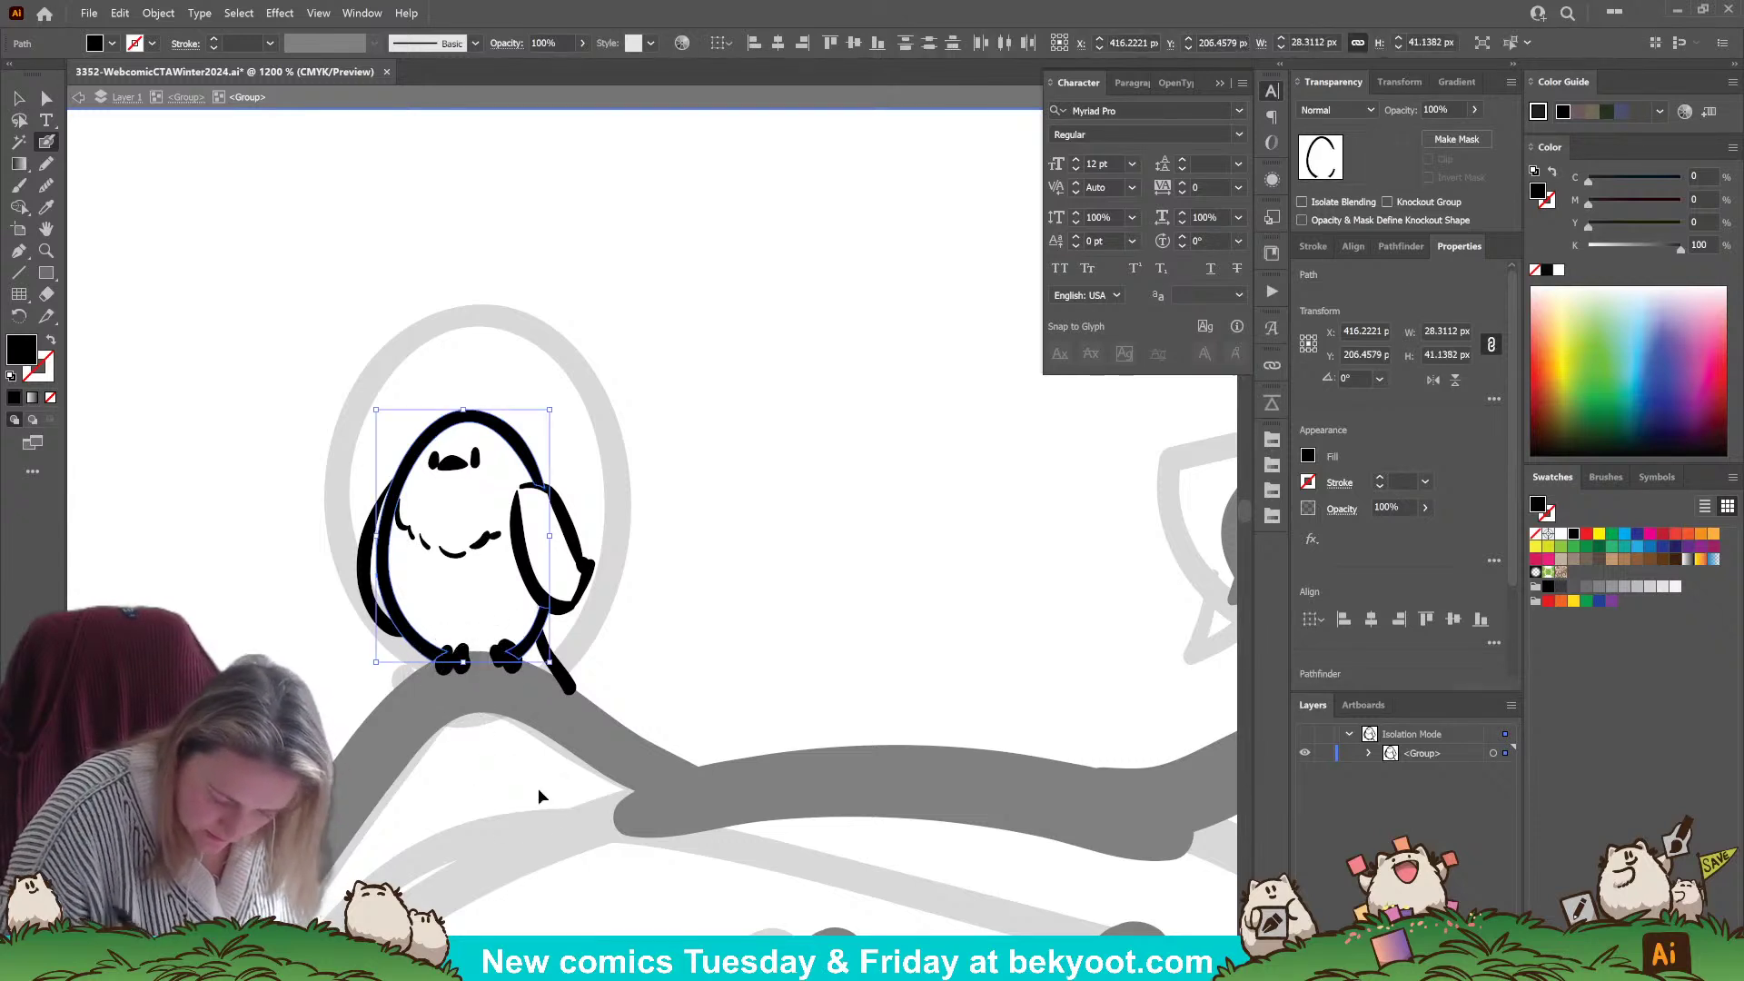
pyautogui.hotkey('ctrl', 'shift', 'a')
# - Try inking a small feather crest on top of the bird's head
pyautogui.moveTo(679, 705); pyautogui.dragTo(618, 754)
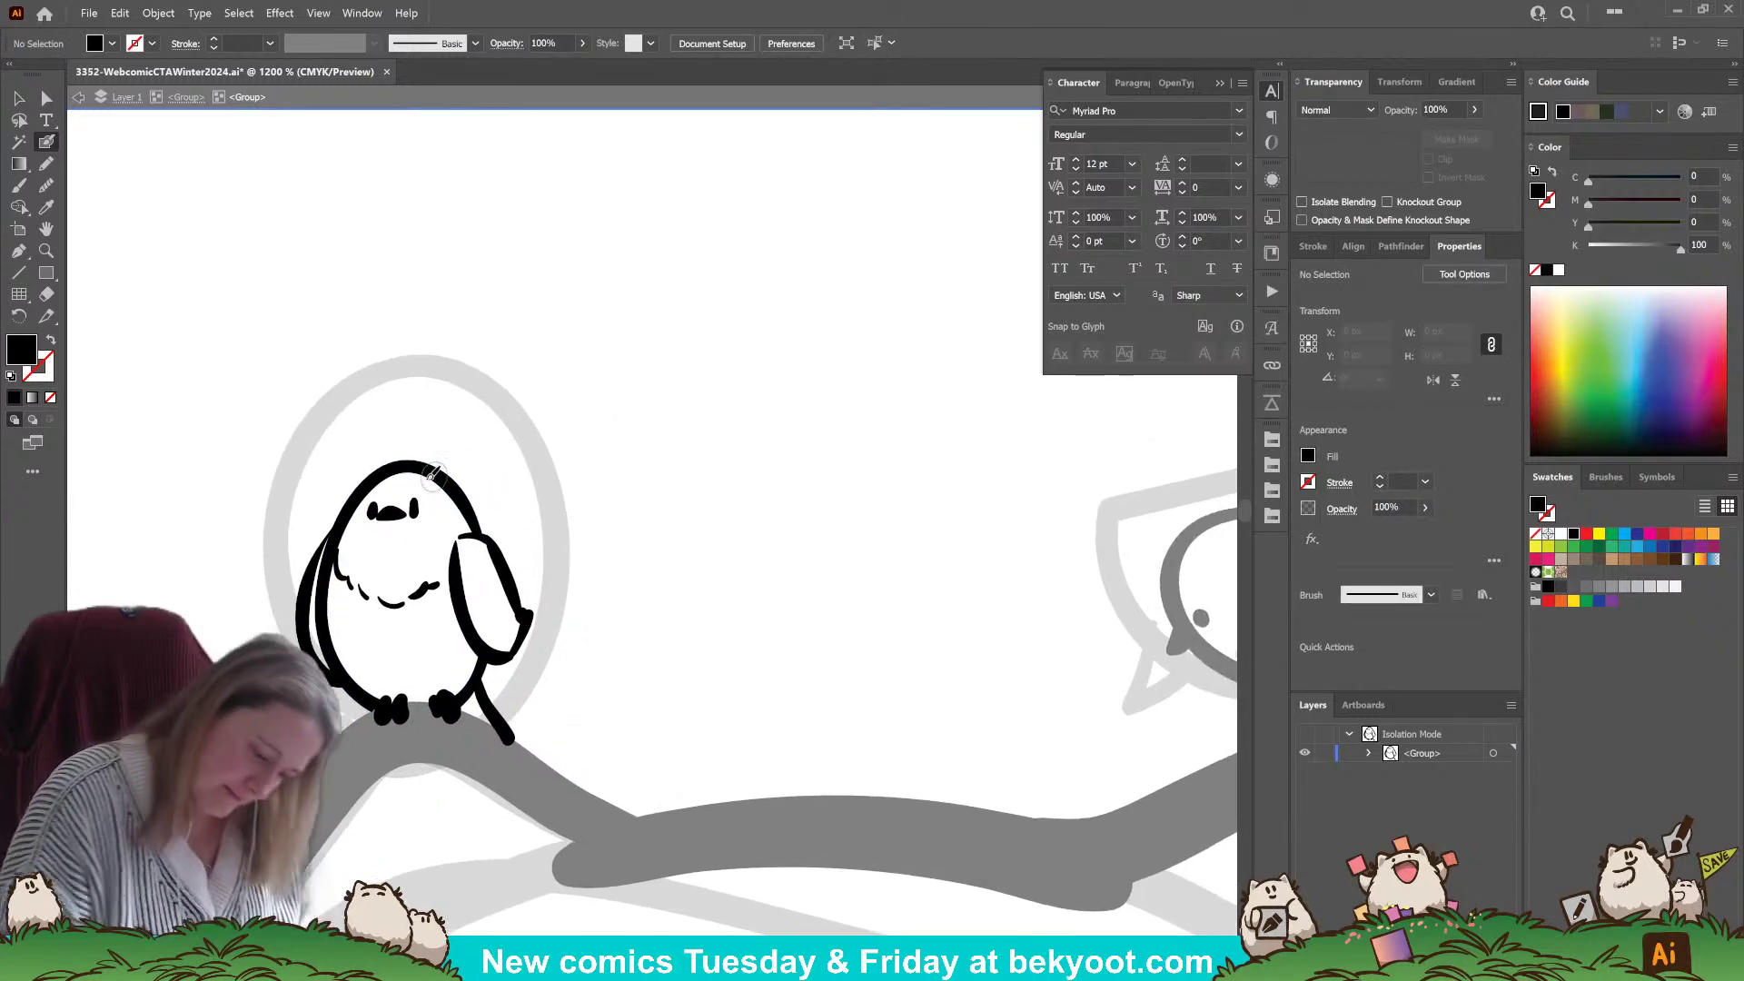
pyautogui.moveTo(443, 465)
pyautogui.mouseDown()
pyautogui.moveTo(386, 427)
pyautogui.moveTo(368, 449)
pyautogui.moveTo(413, 454)
pyautogui.mouseUp()
pyautogui.hotkey('shift', 'x')
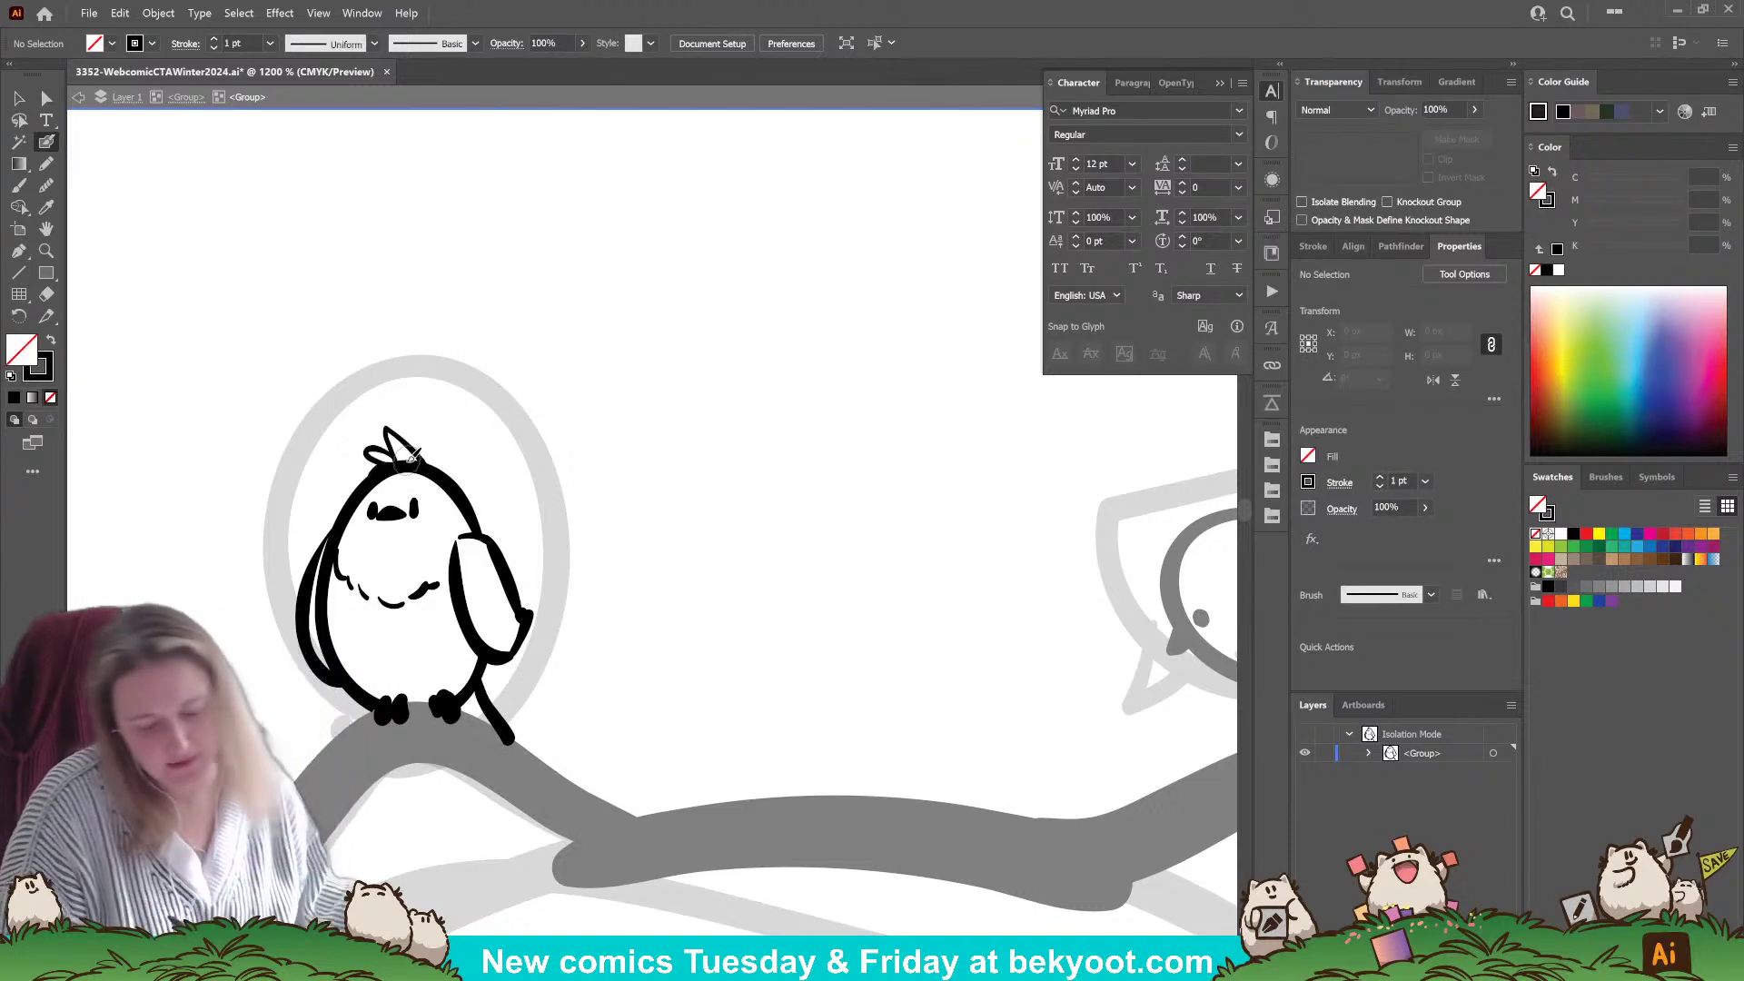
pyautogui.hotkey('ctrl', 'z')
pyautogui.hotkey('shift', 'x')
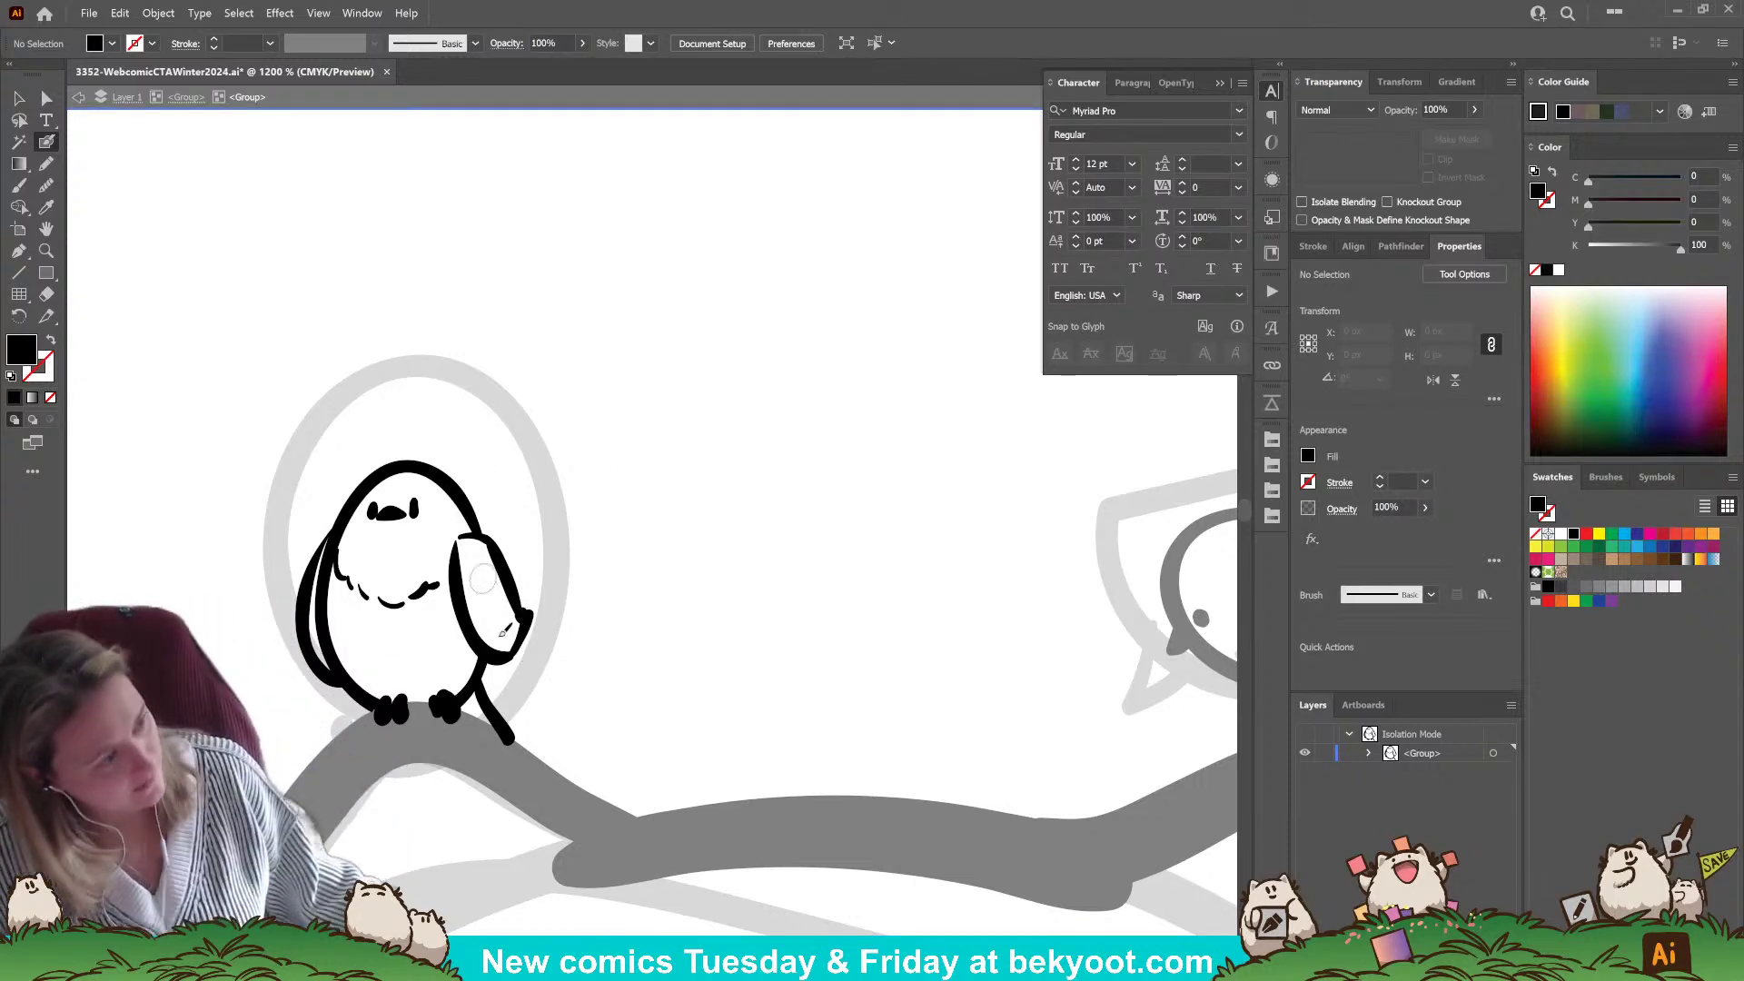
# - Shade the bird's lower belly and the lower part of its right-hand wing in black at 30% opacity
pyautogui.scroll(-3, 681, 635)
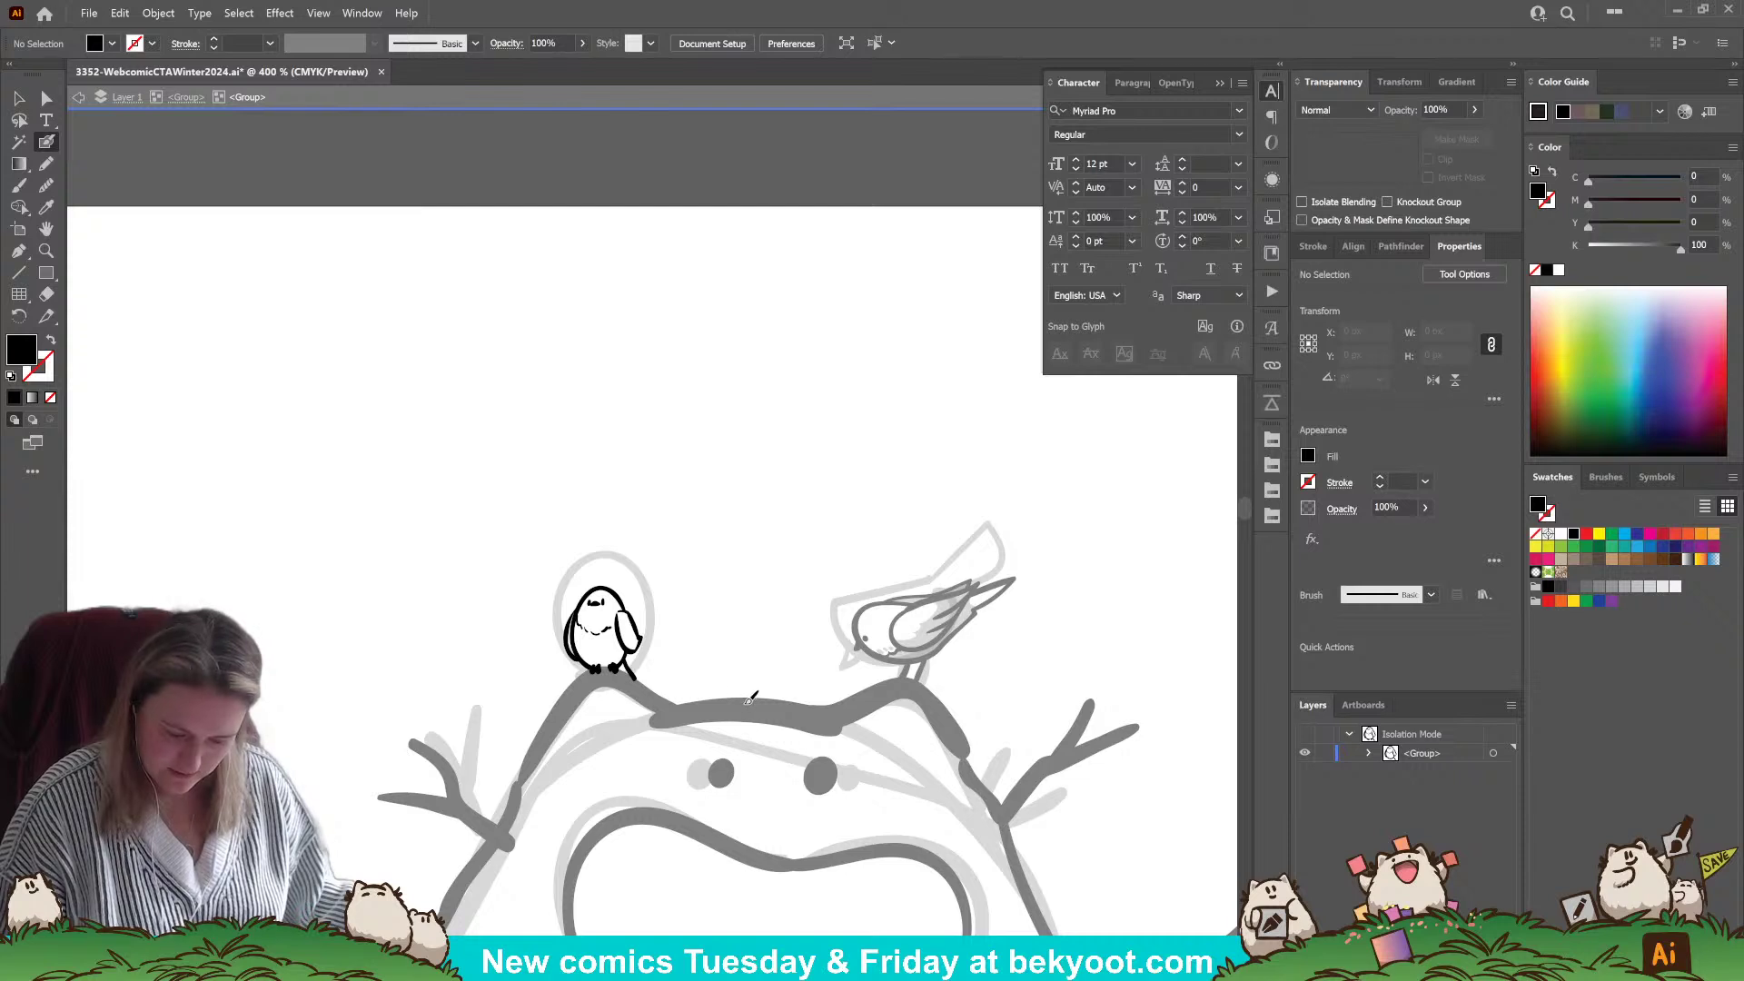
pyautogui.press('v')
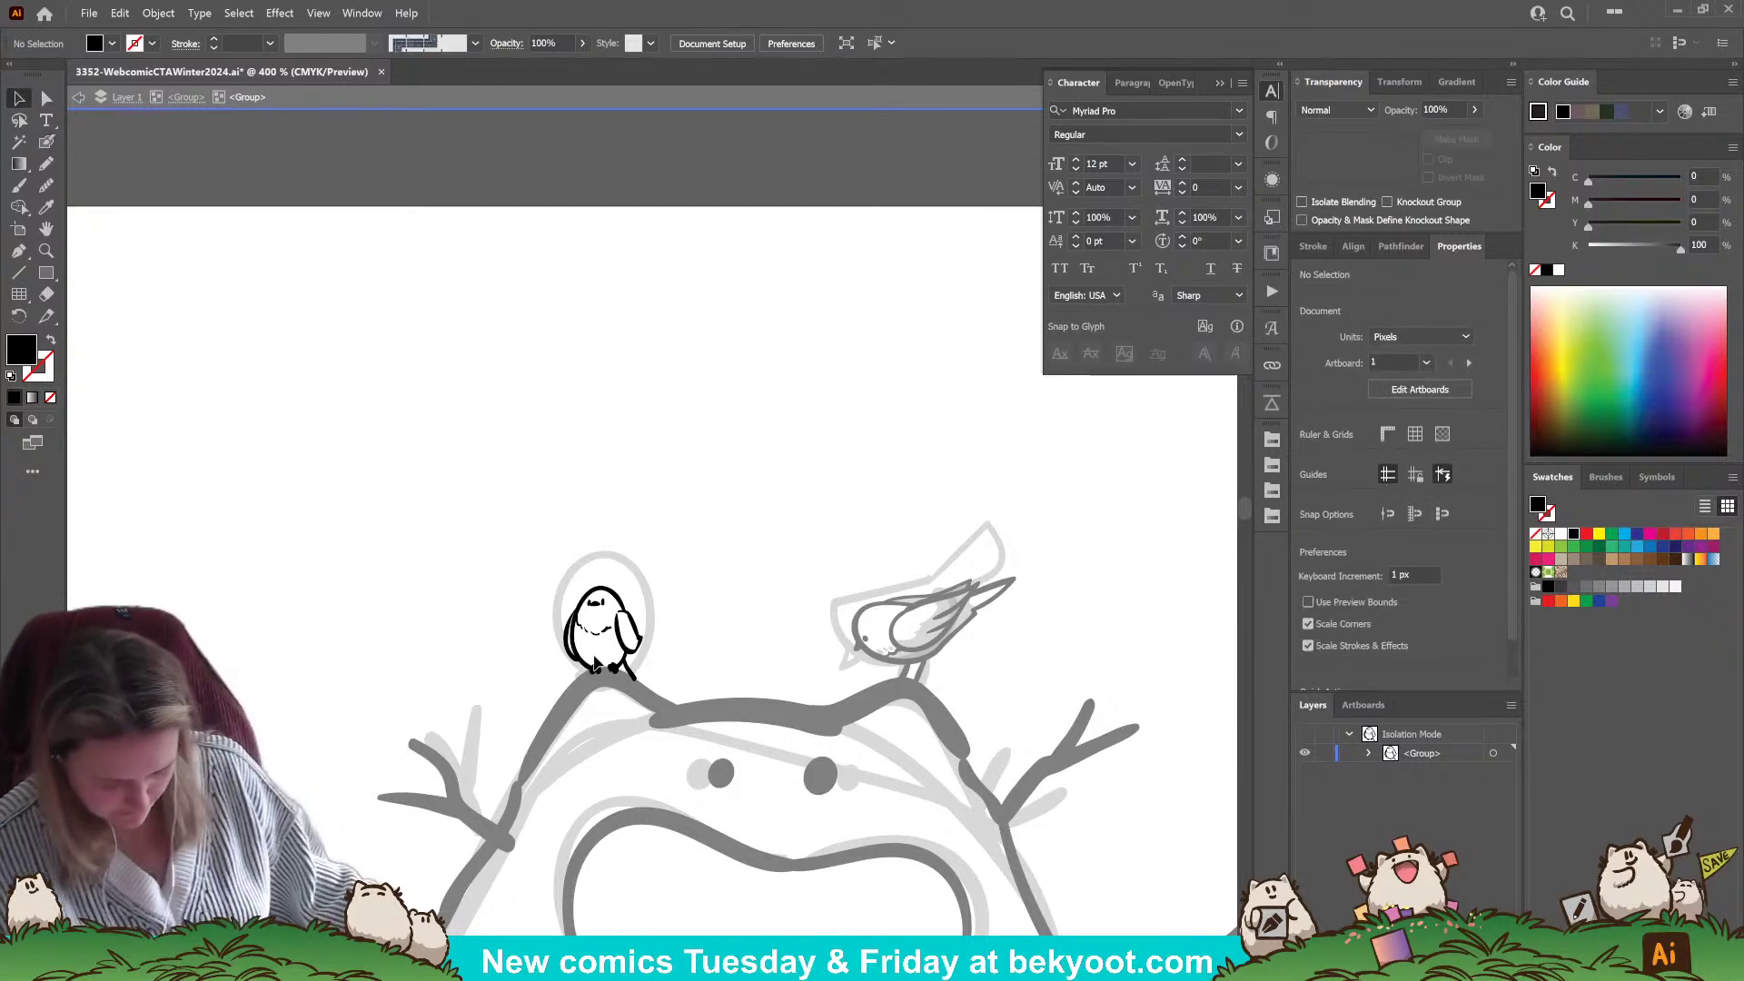
pyautogui.scroll(2, 542, 596)
pyautogui.hotkey('shift', 'b')
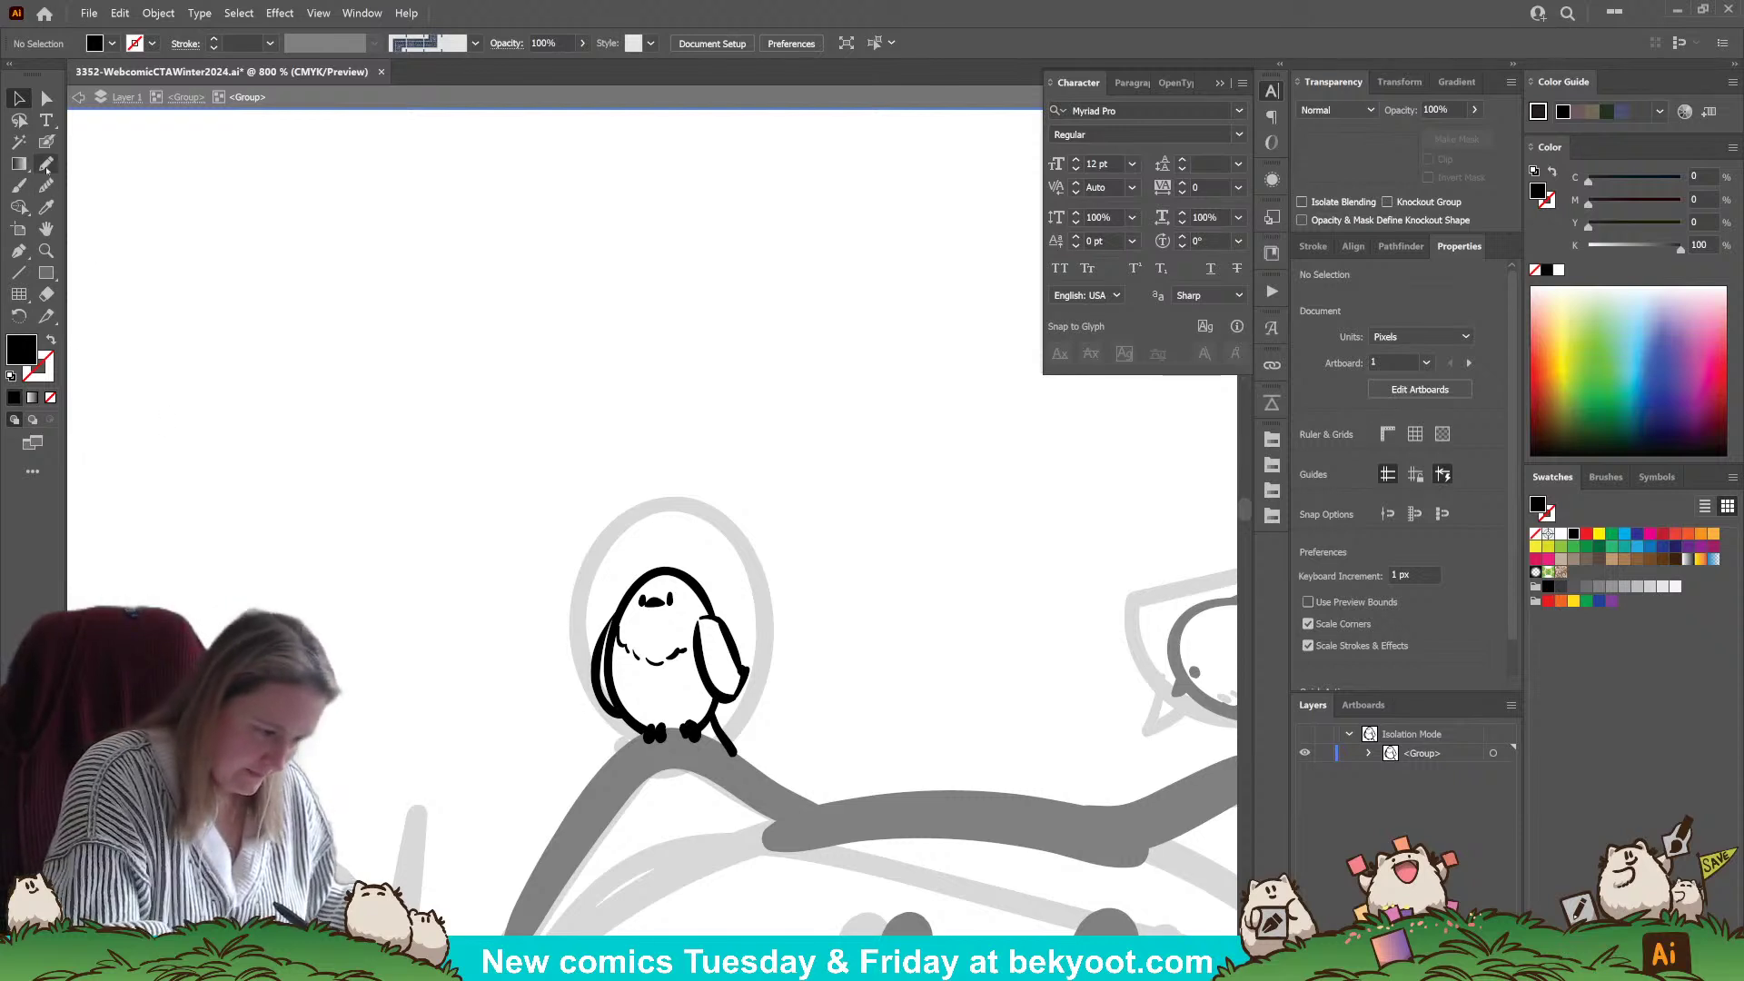
pyautogui.moveTo(988, 718); pyautogui.dragTo(829, 645)
pyautogui.click(1435, 110)
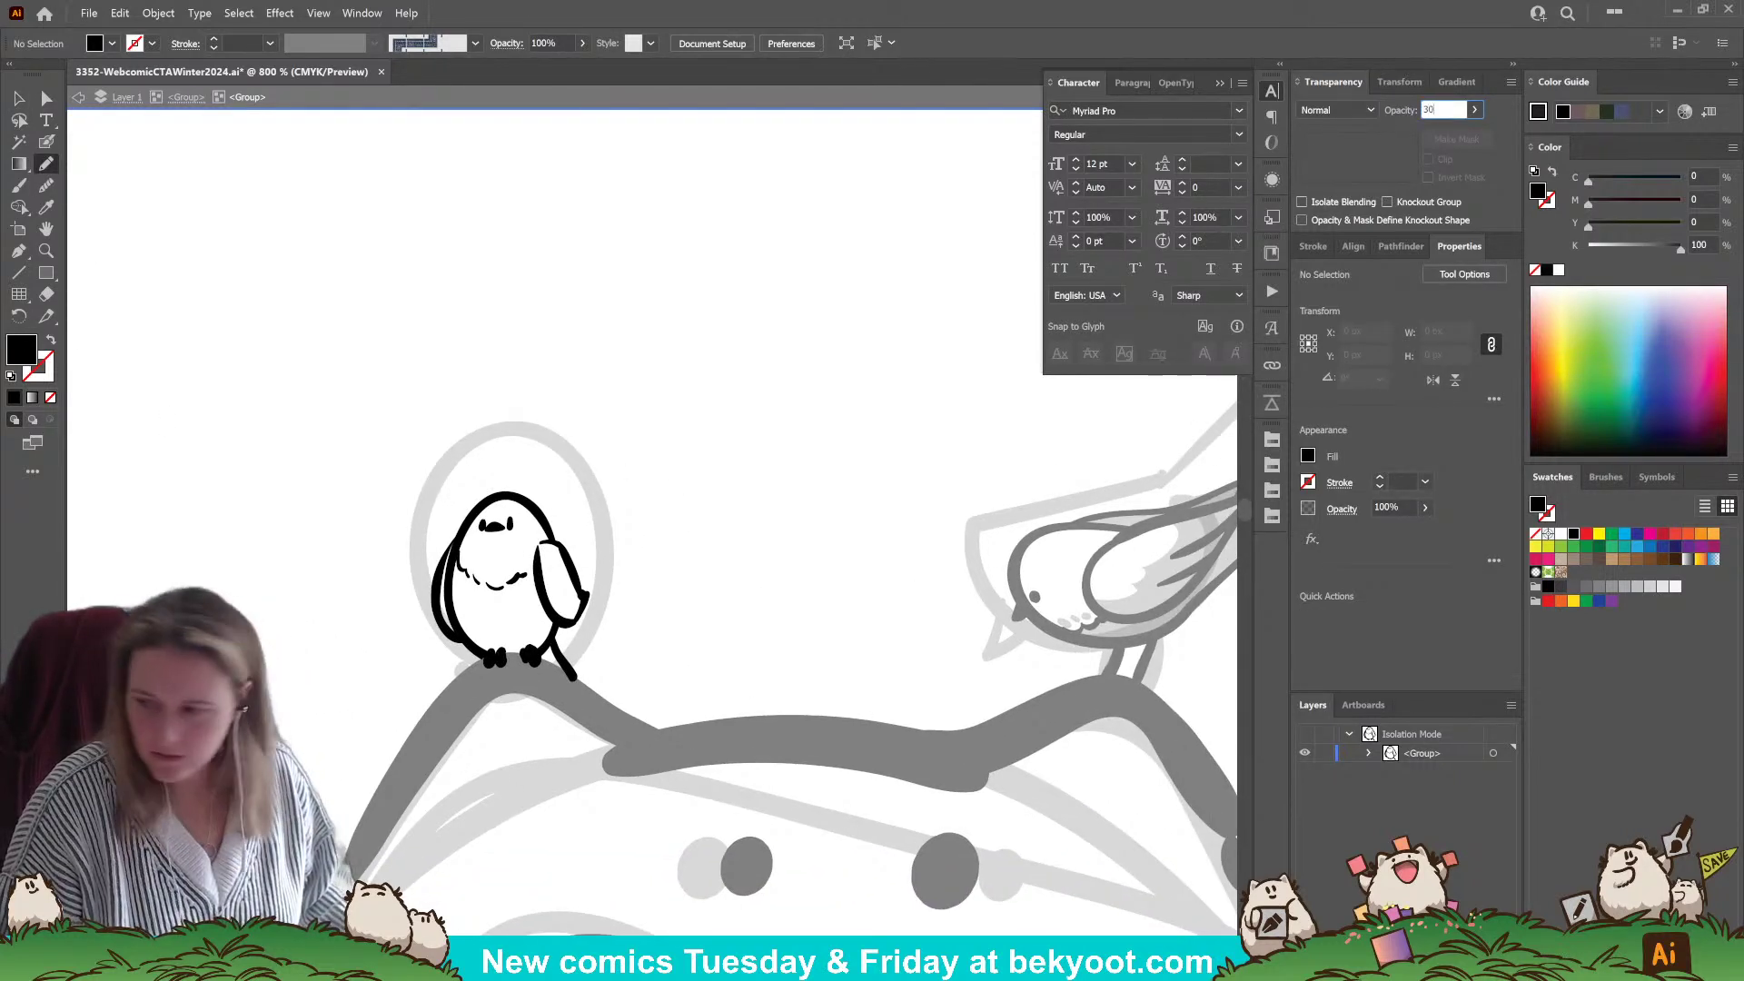
pyautogui.press('Return')
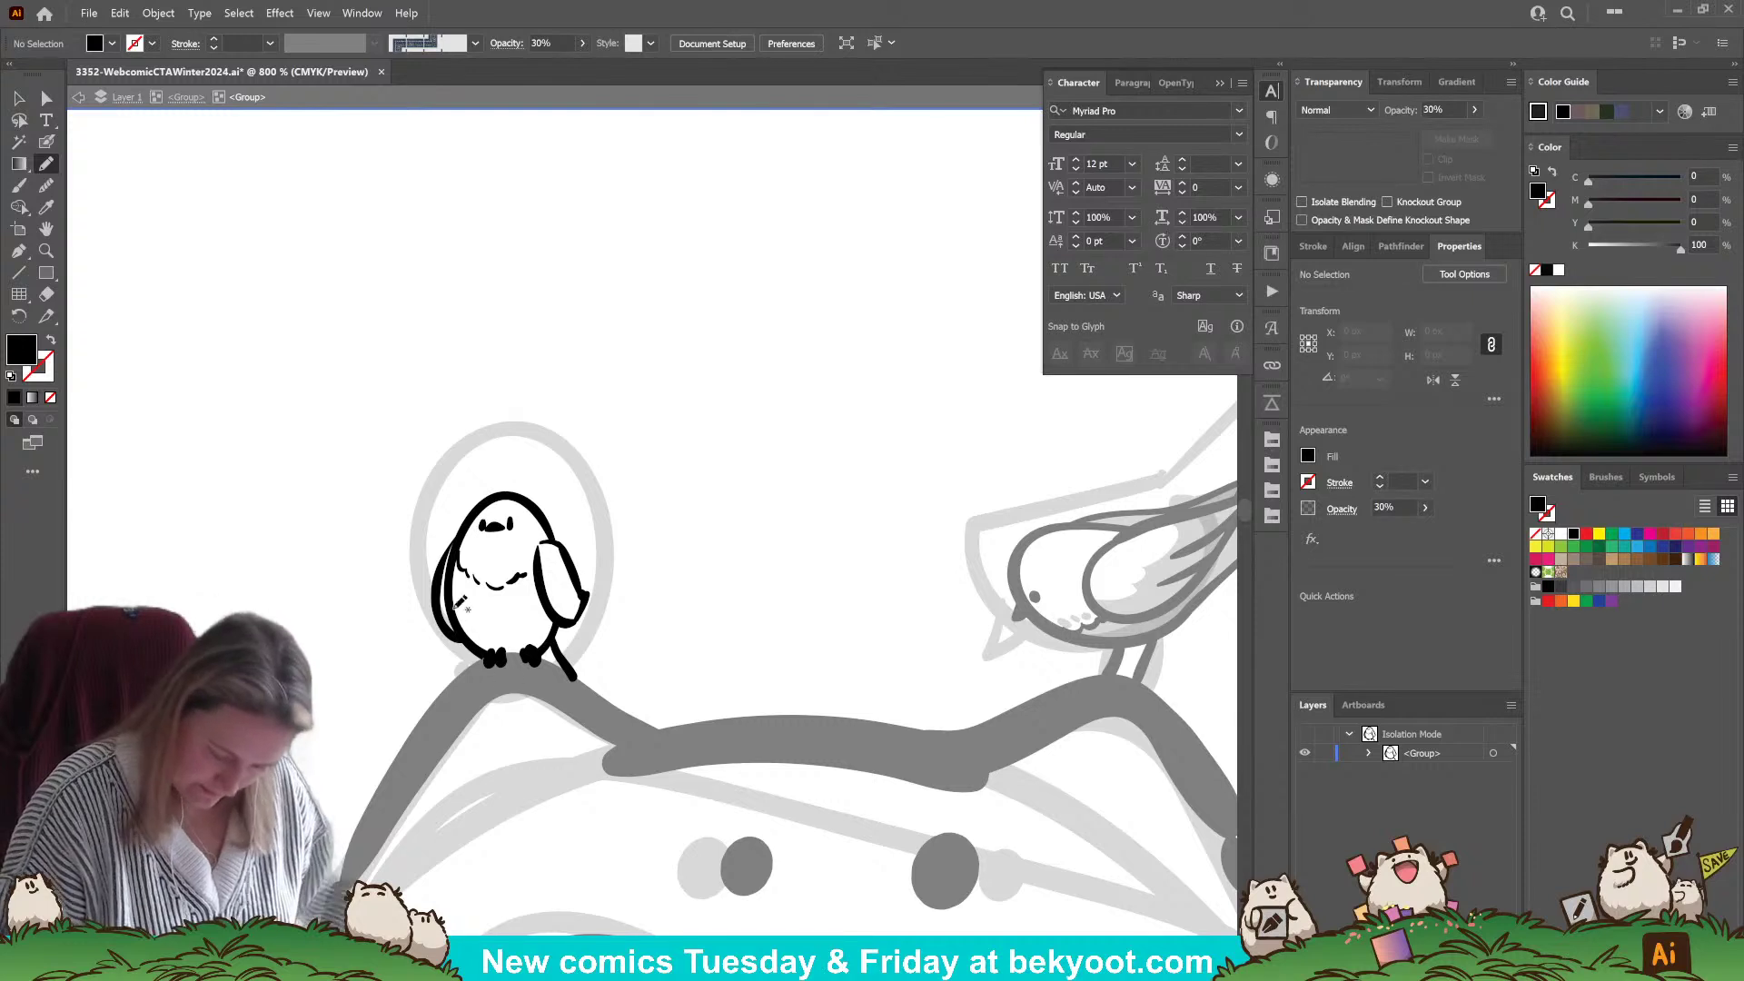
pyautogui.moveTo(451, 550); pyautogui.dragTo(459, 634)
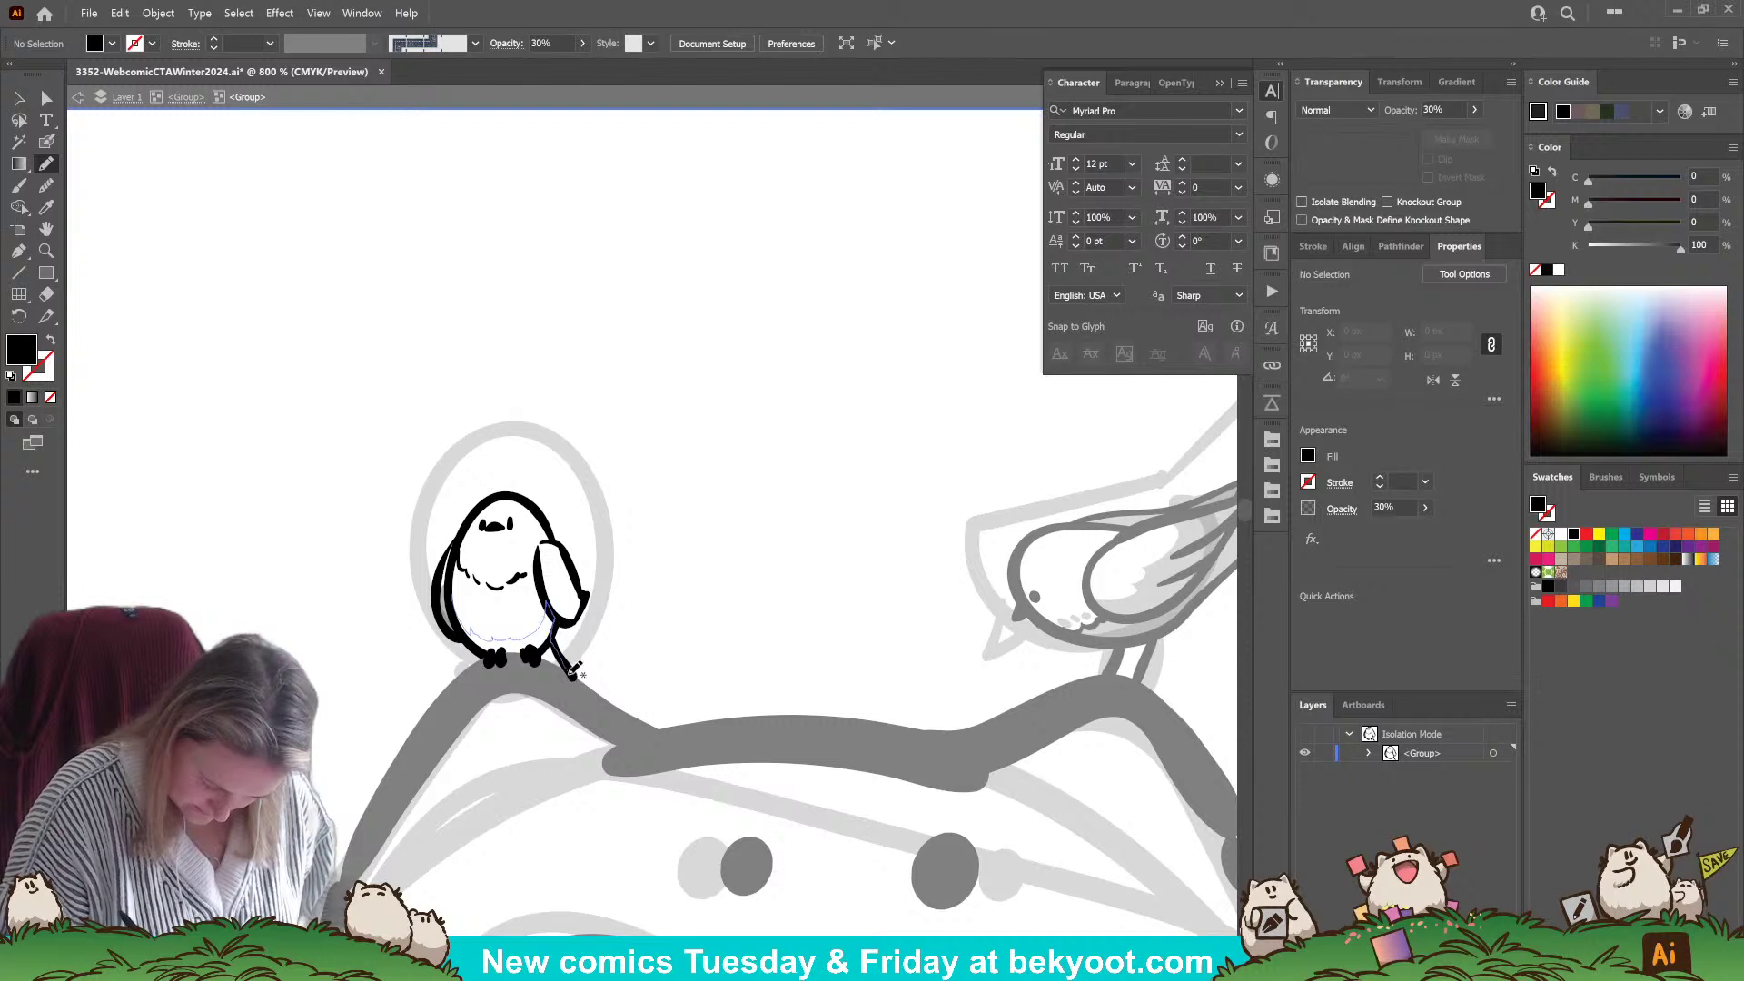
pyautogui.moveTo(506, 663)
pyautogui.mouseDown()
pyautogui.moveTo(458, 636)
pyautogui.moveTo(453, 598)
pyautogui.mouseUp()
pyautogui.keyDown('ctrl'); pyautogui.click(621, 568); pyautogui.keyUp('ctrl')
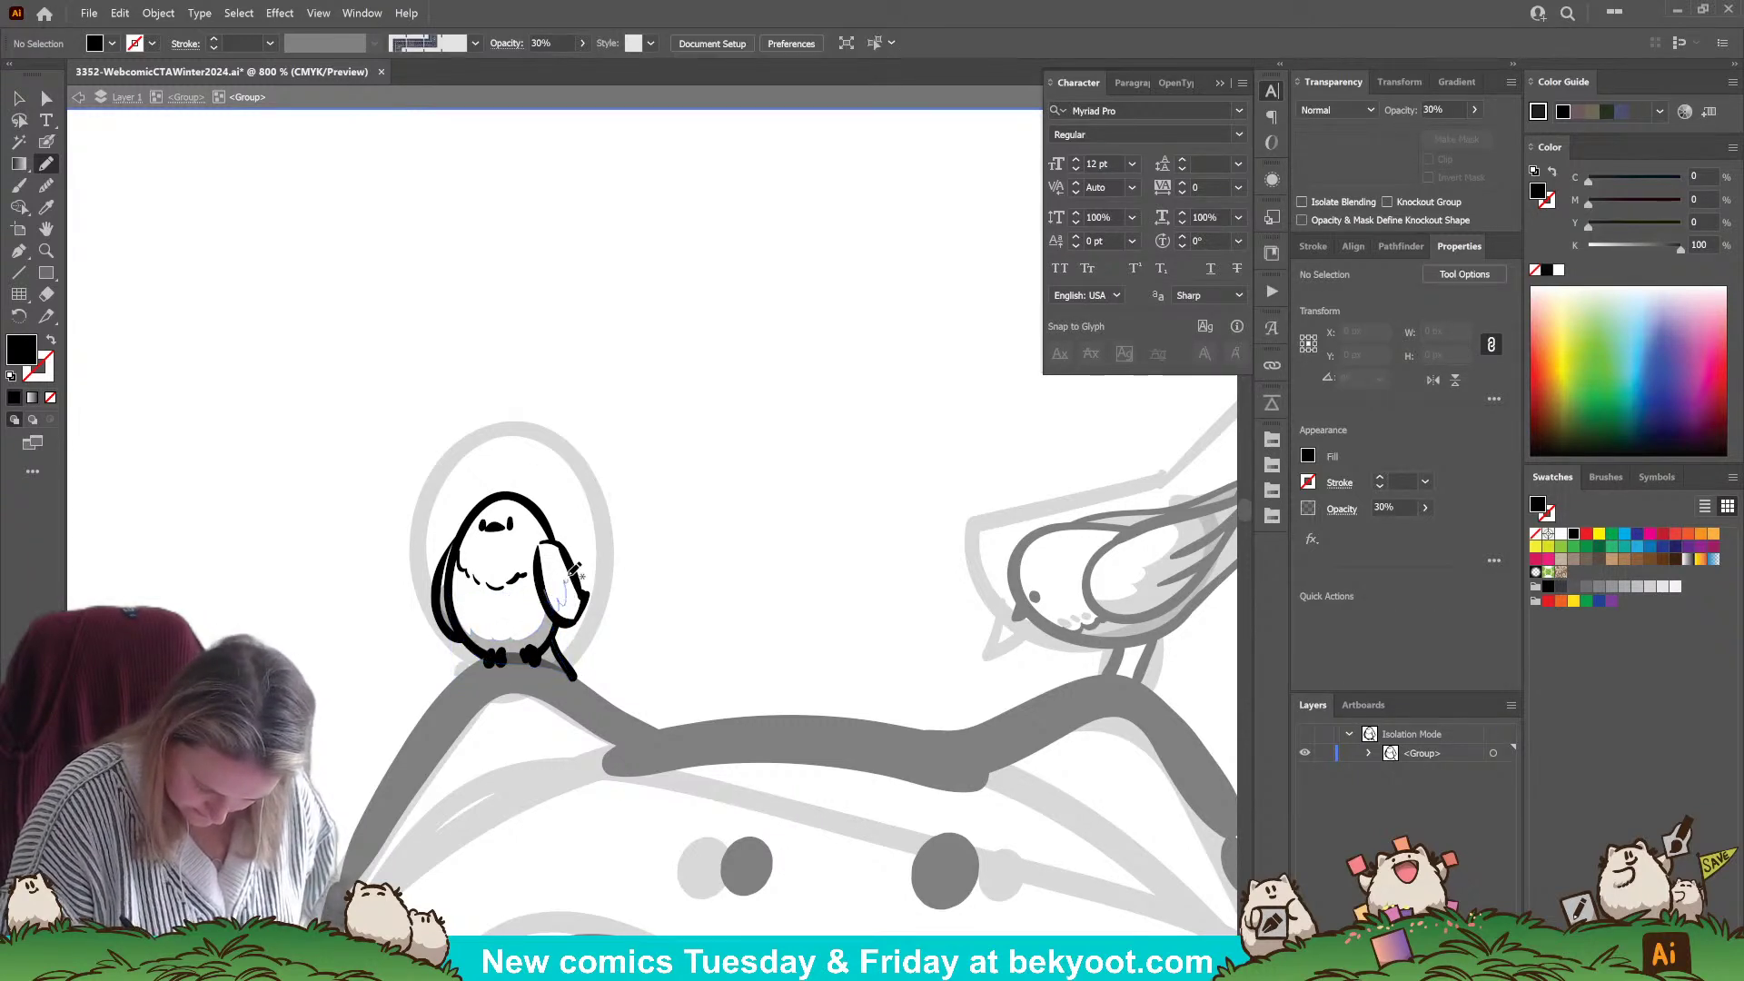
pyautogui.moveTo(564, 611); pyautogui.dragTo(556, 586)
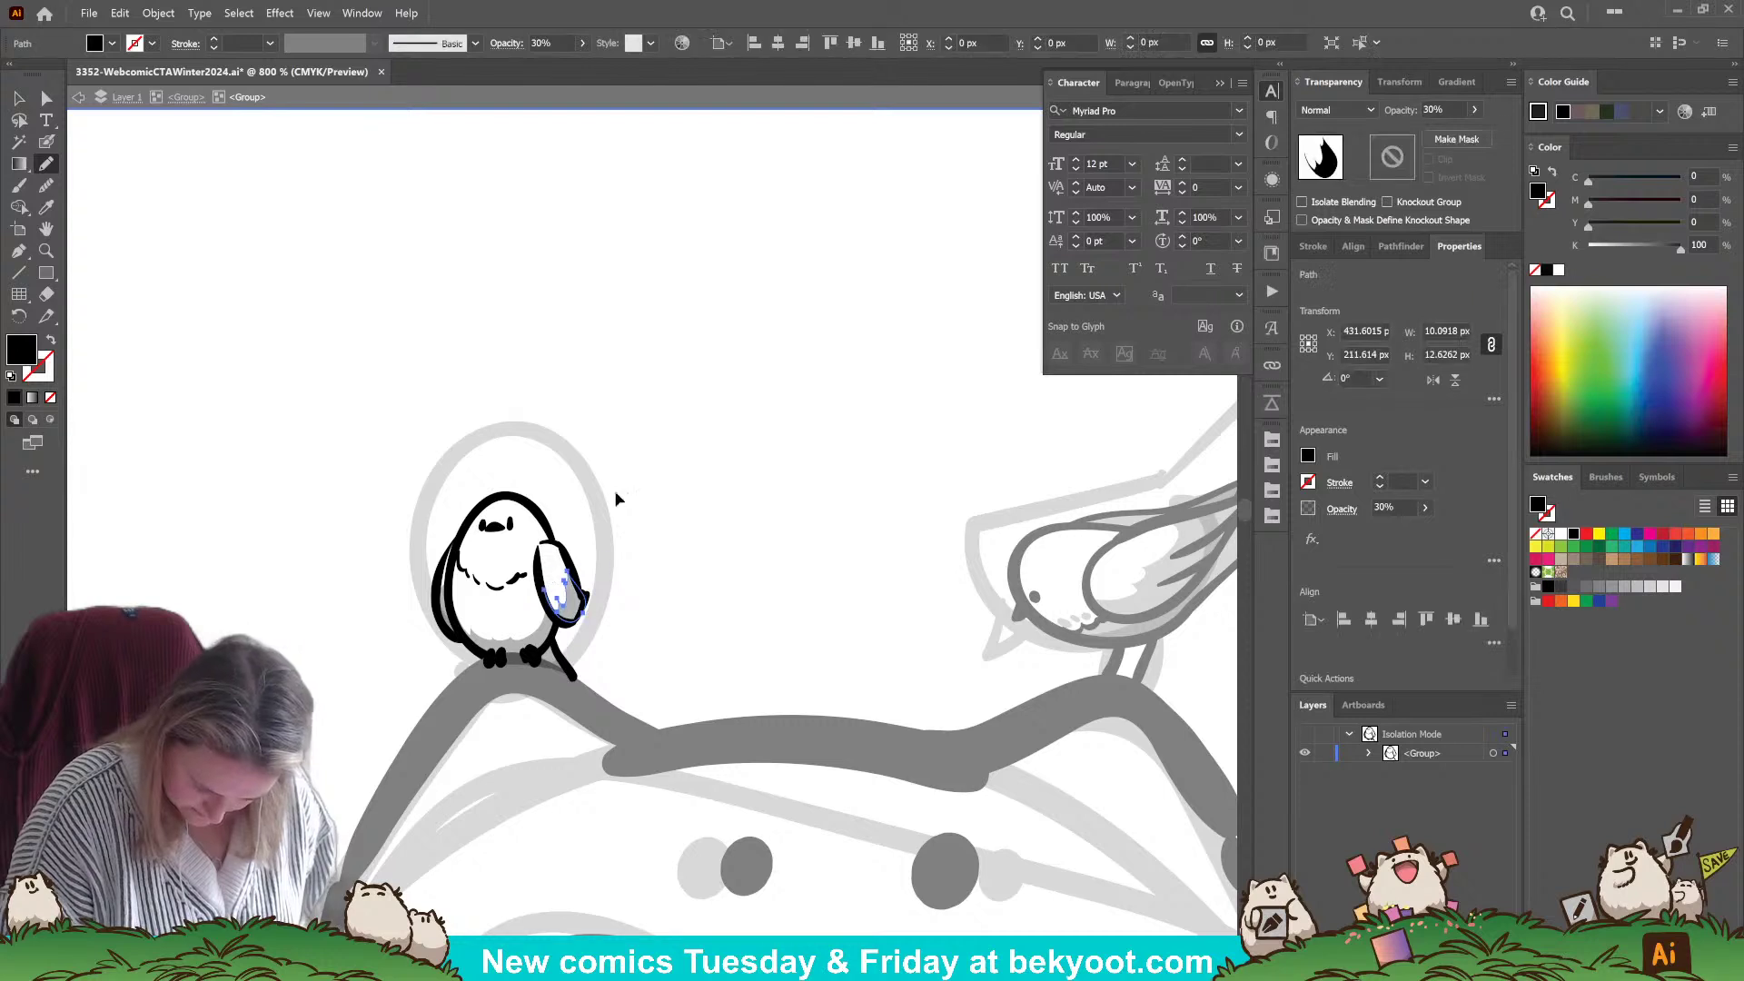
pyautogui.keyDown('ctrl'); pyautogui.click(606, 509); pyautogui.keyUp('ctrl')
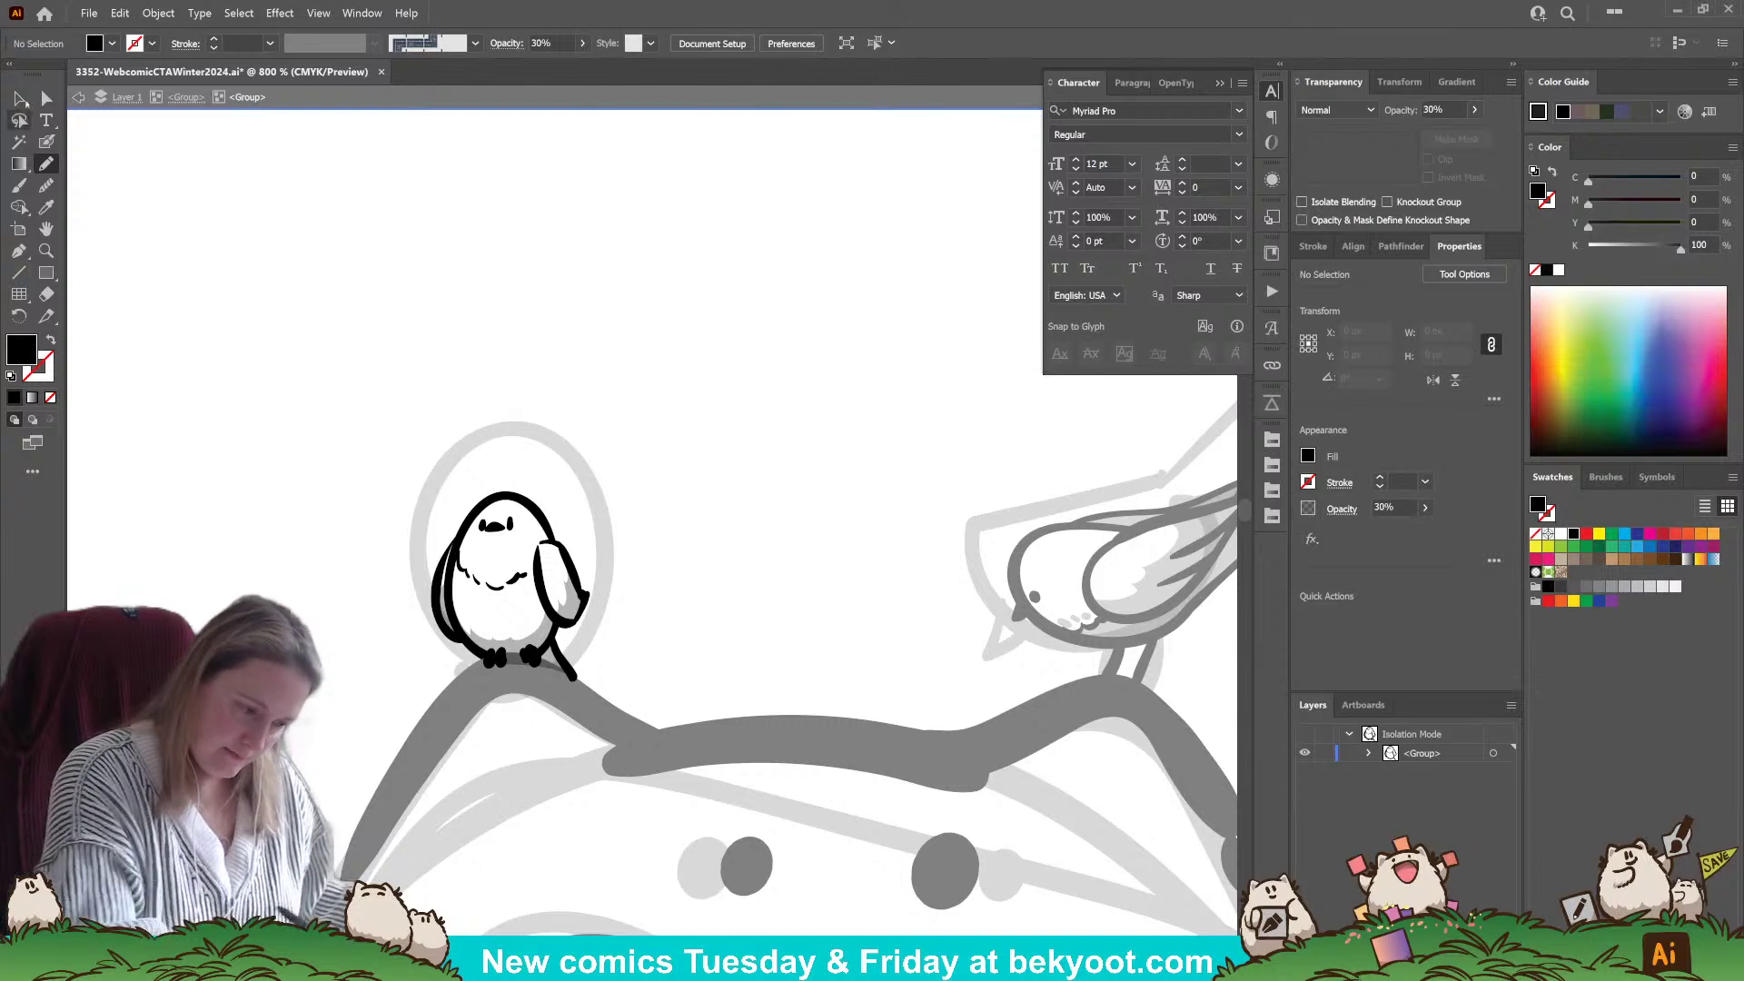
# - Exit the bird's group to its parent group and return the drawing opacity to 100%
pyautogui.click(19, 96)
pyautogui.scroll(-1, 382, 407)
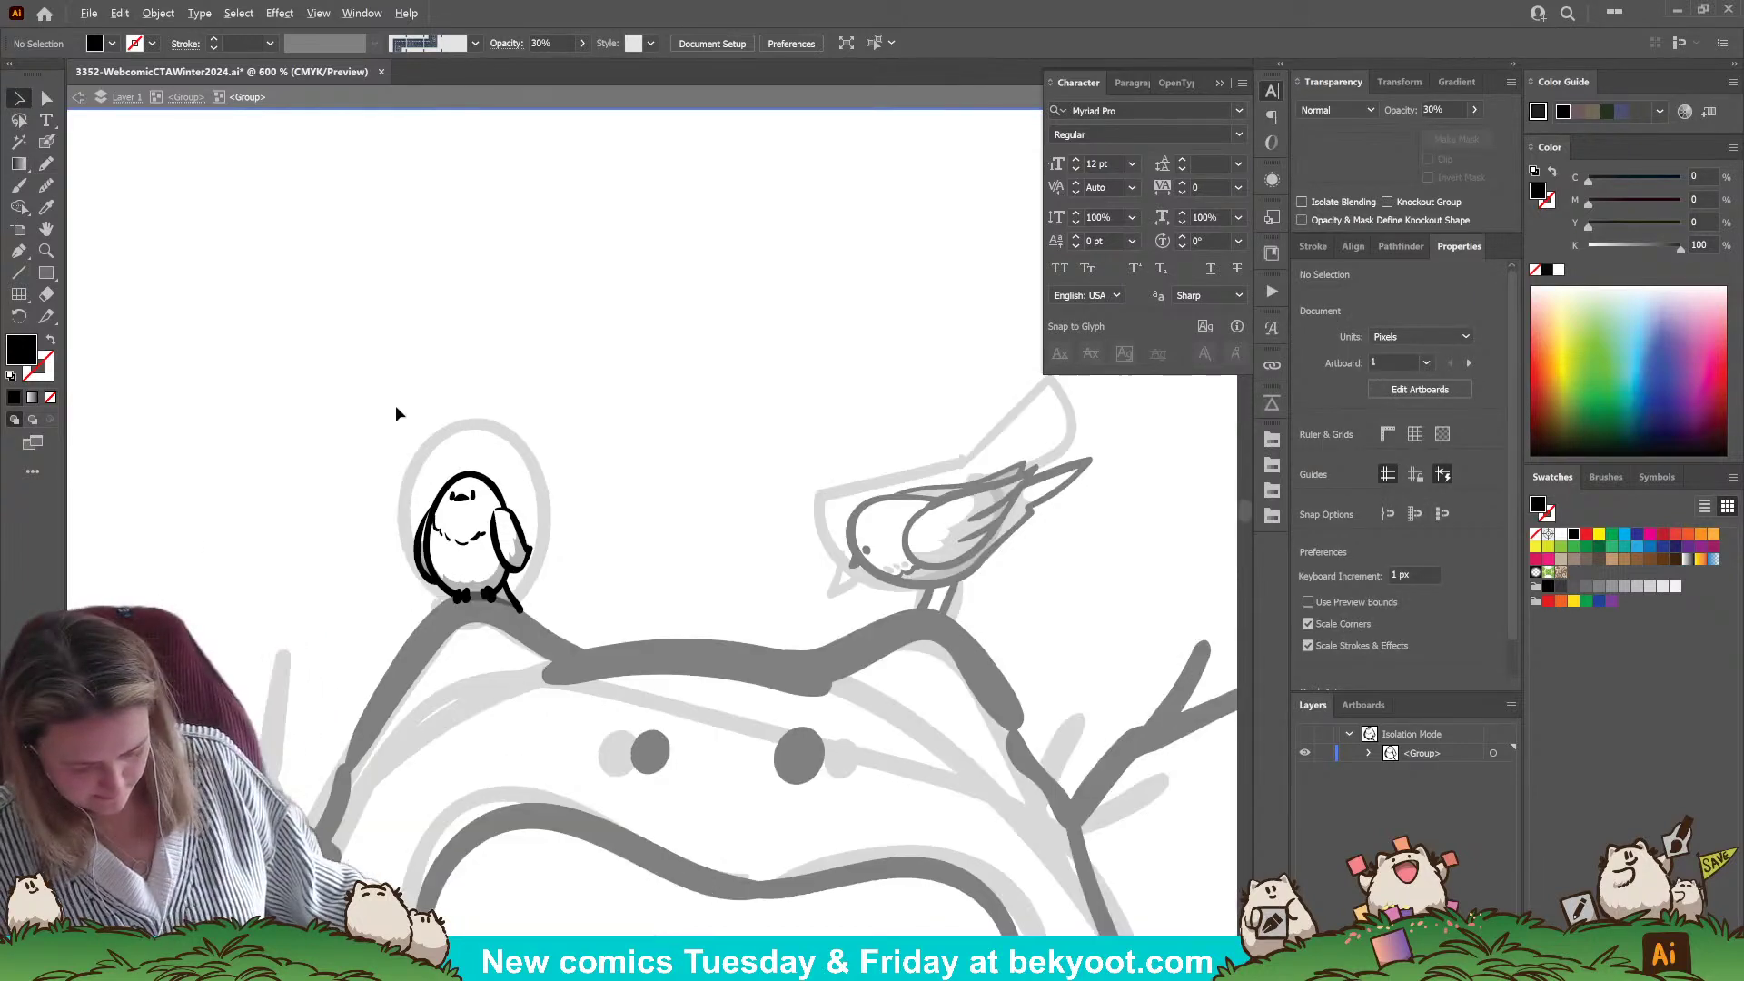
pyautogui.click(186, 96)
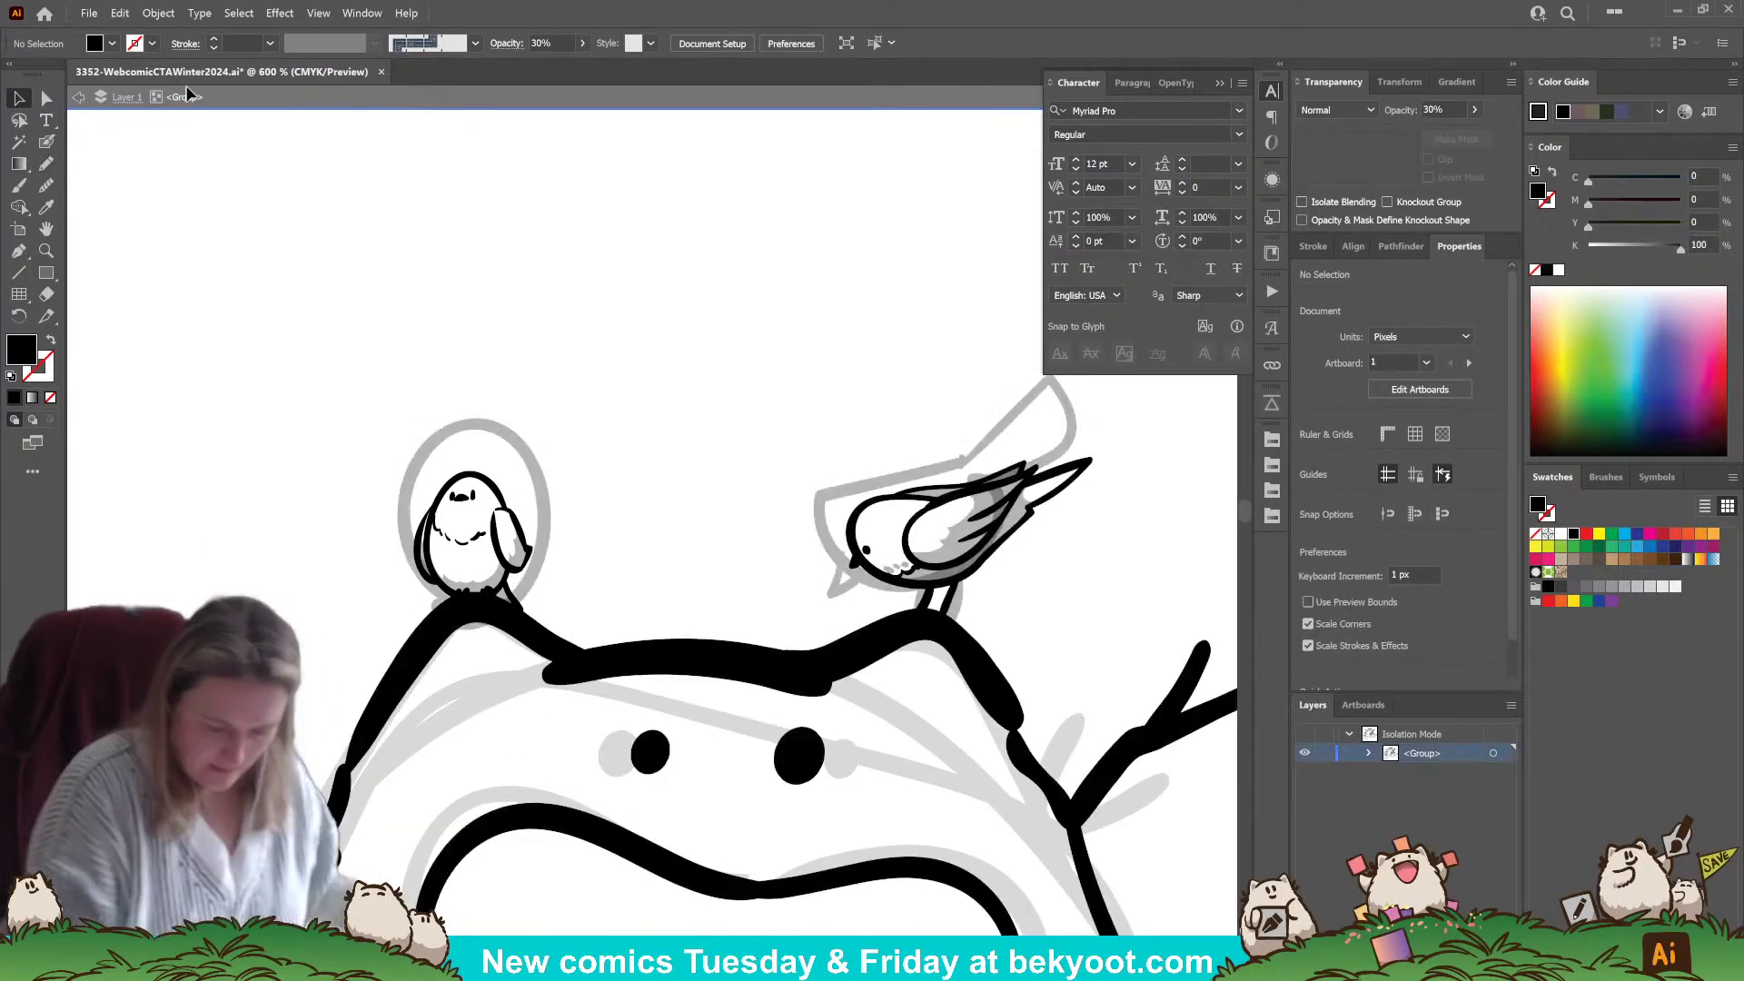
pyautogui.click(526, 456)
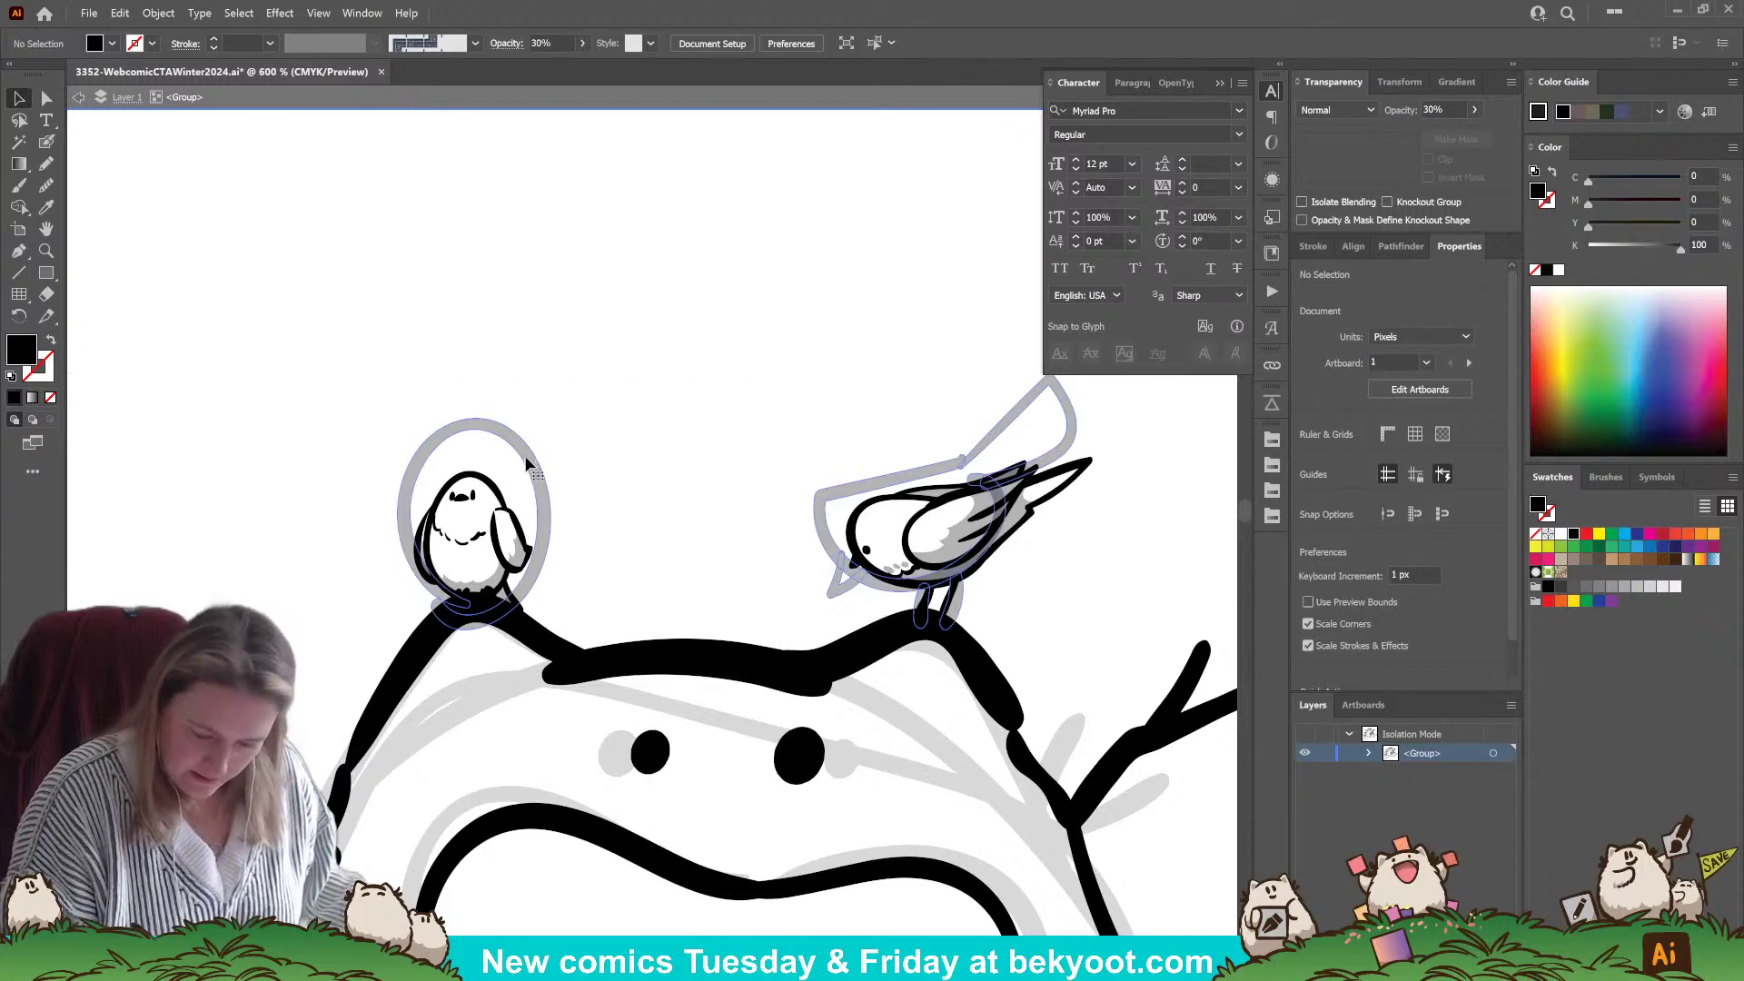
pyautogui.click(651, 583)
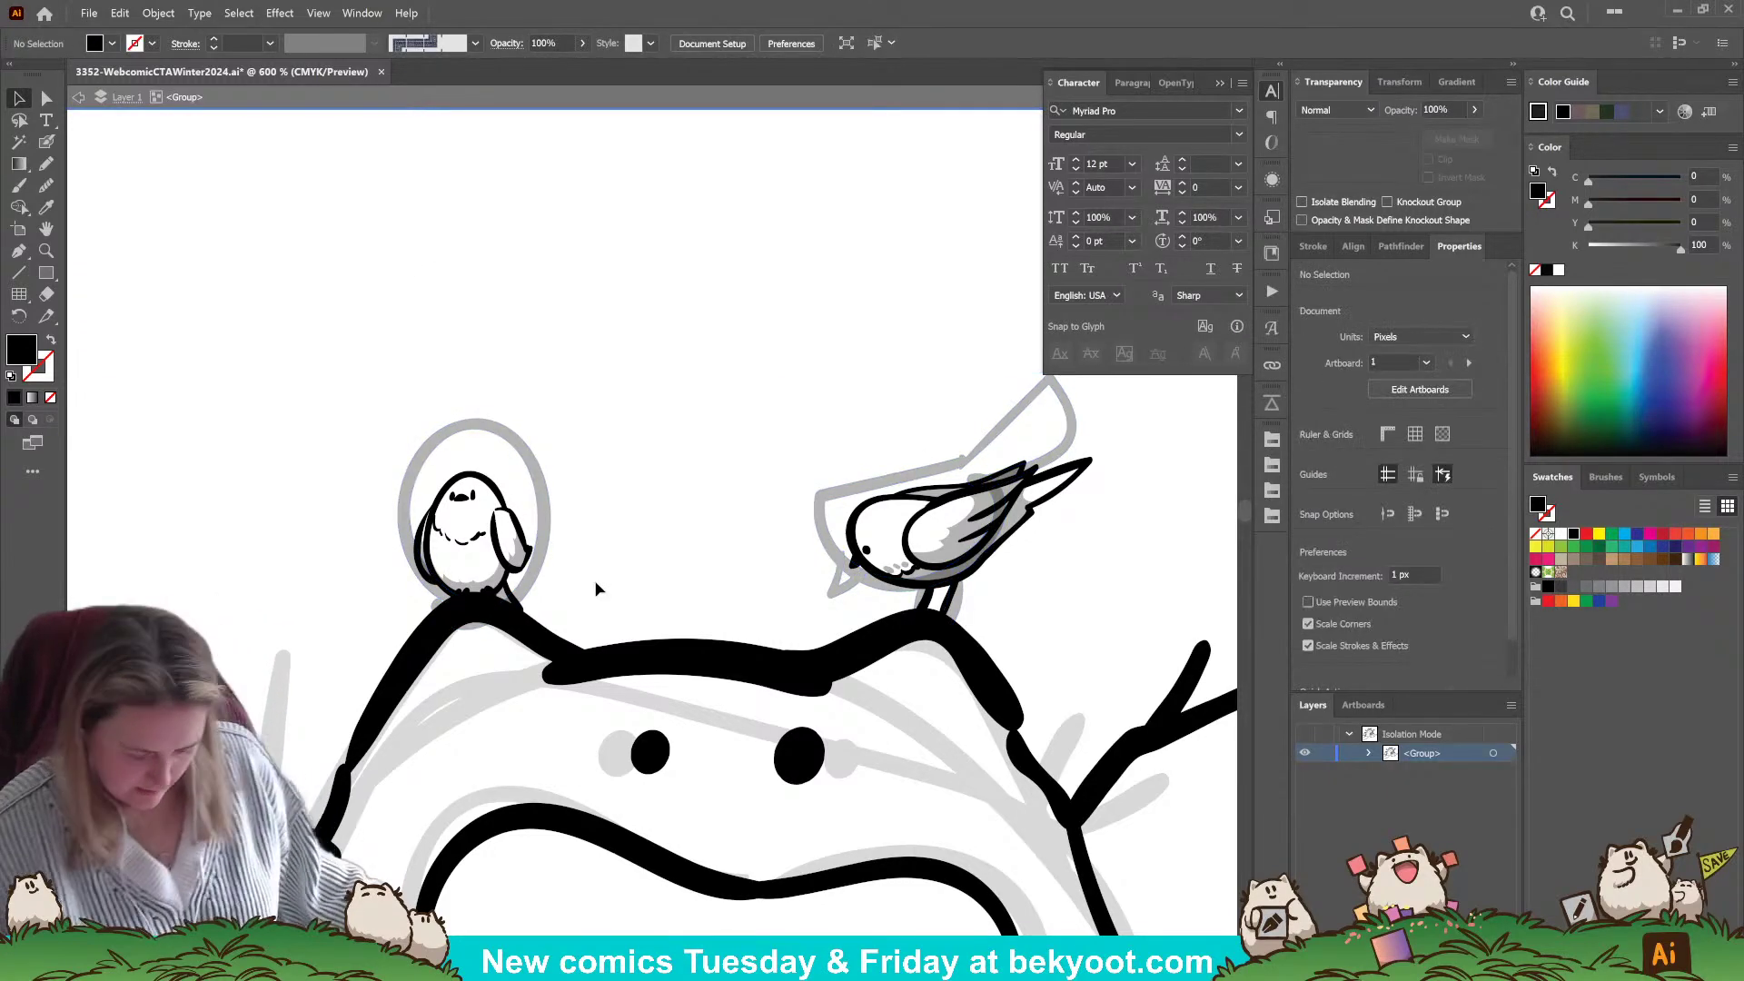
# - Ink a small egg-shaped bird body with the Blob Brush over the grey sketch oval on the left branch arm
pyautogui.scroll(-2, 867, 727)
pyautogui.scroll(-1, 805, 765)
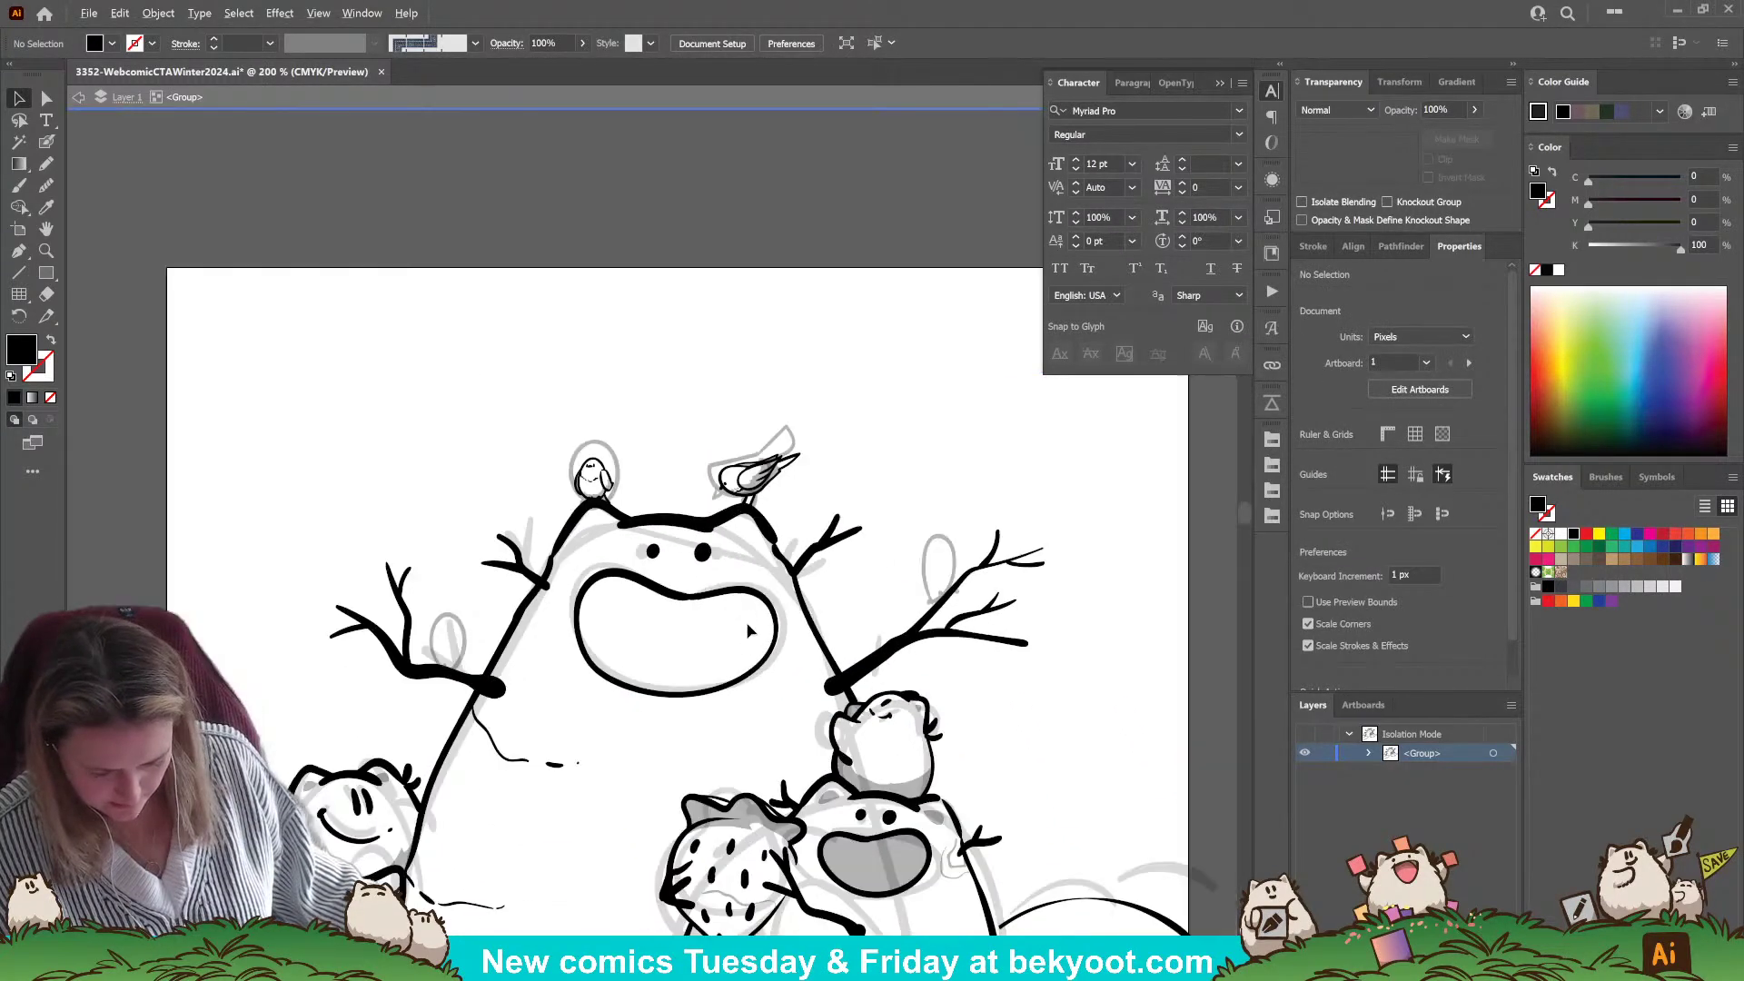
pyautogui.moveTo(540, 807); pyautogui.dragTo(518, 688)
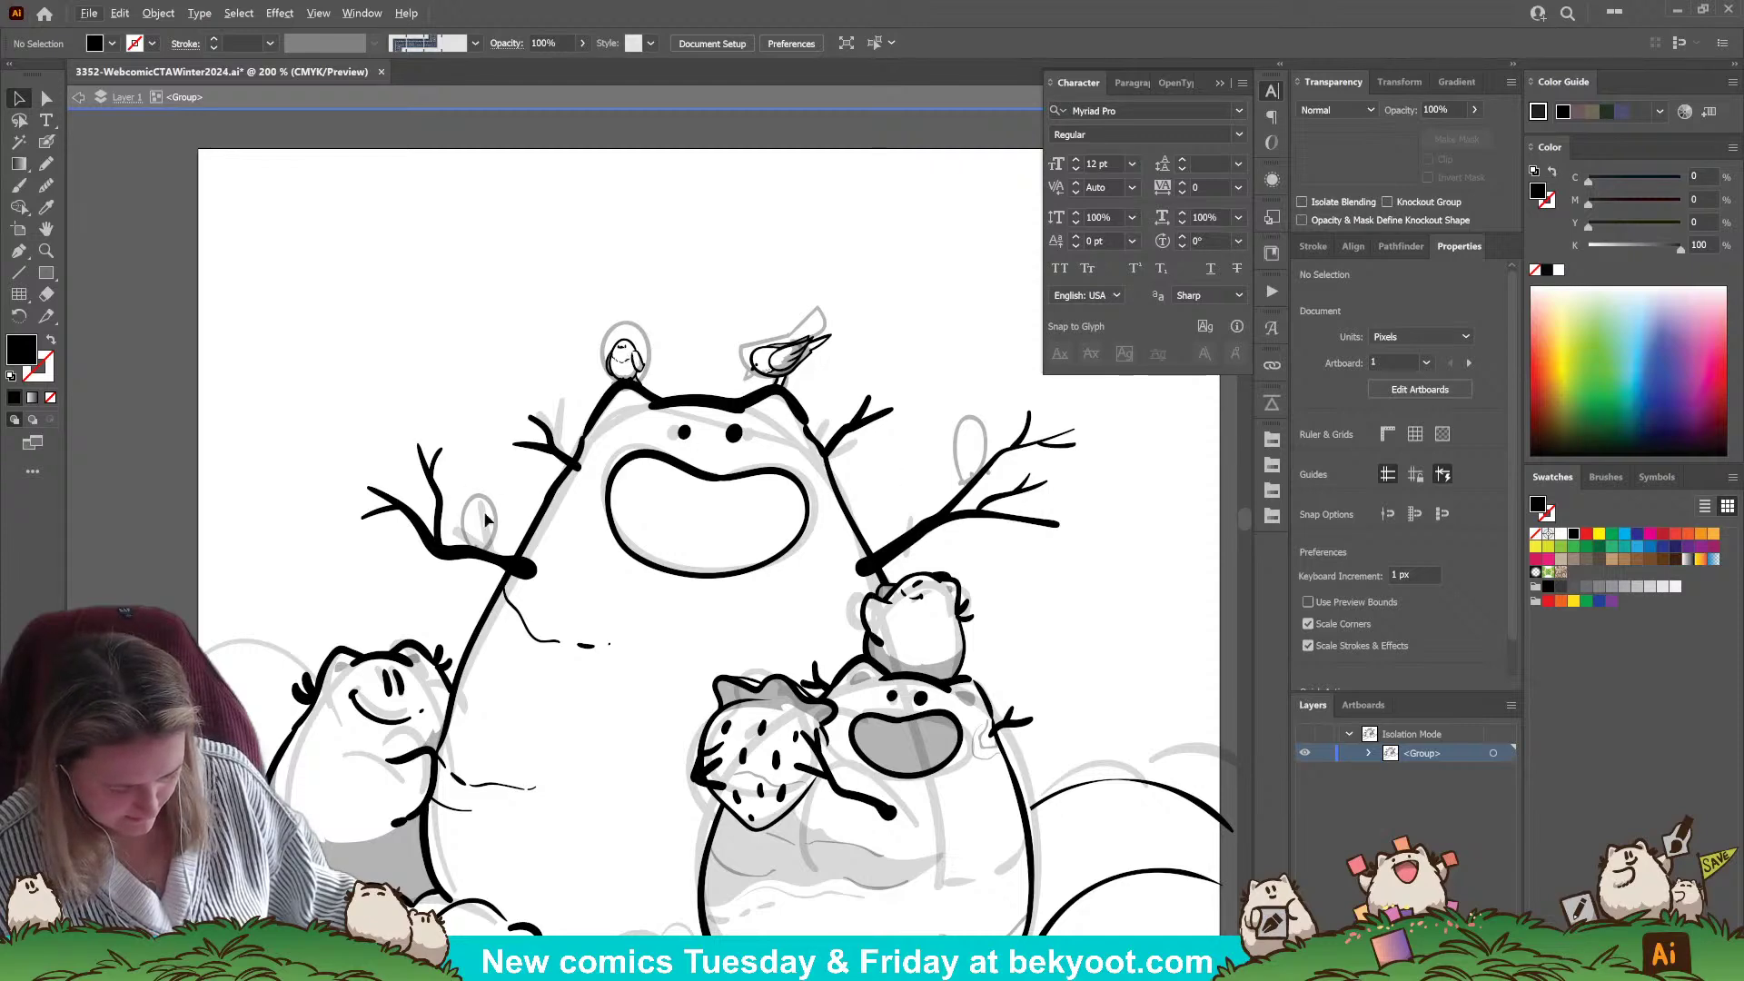
pyautogui.scroll(2, 472, 508)
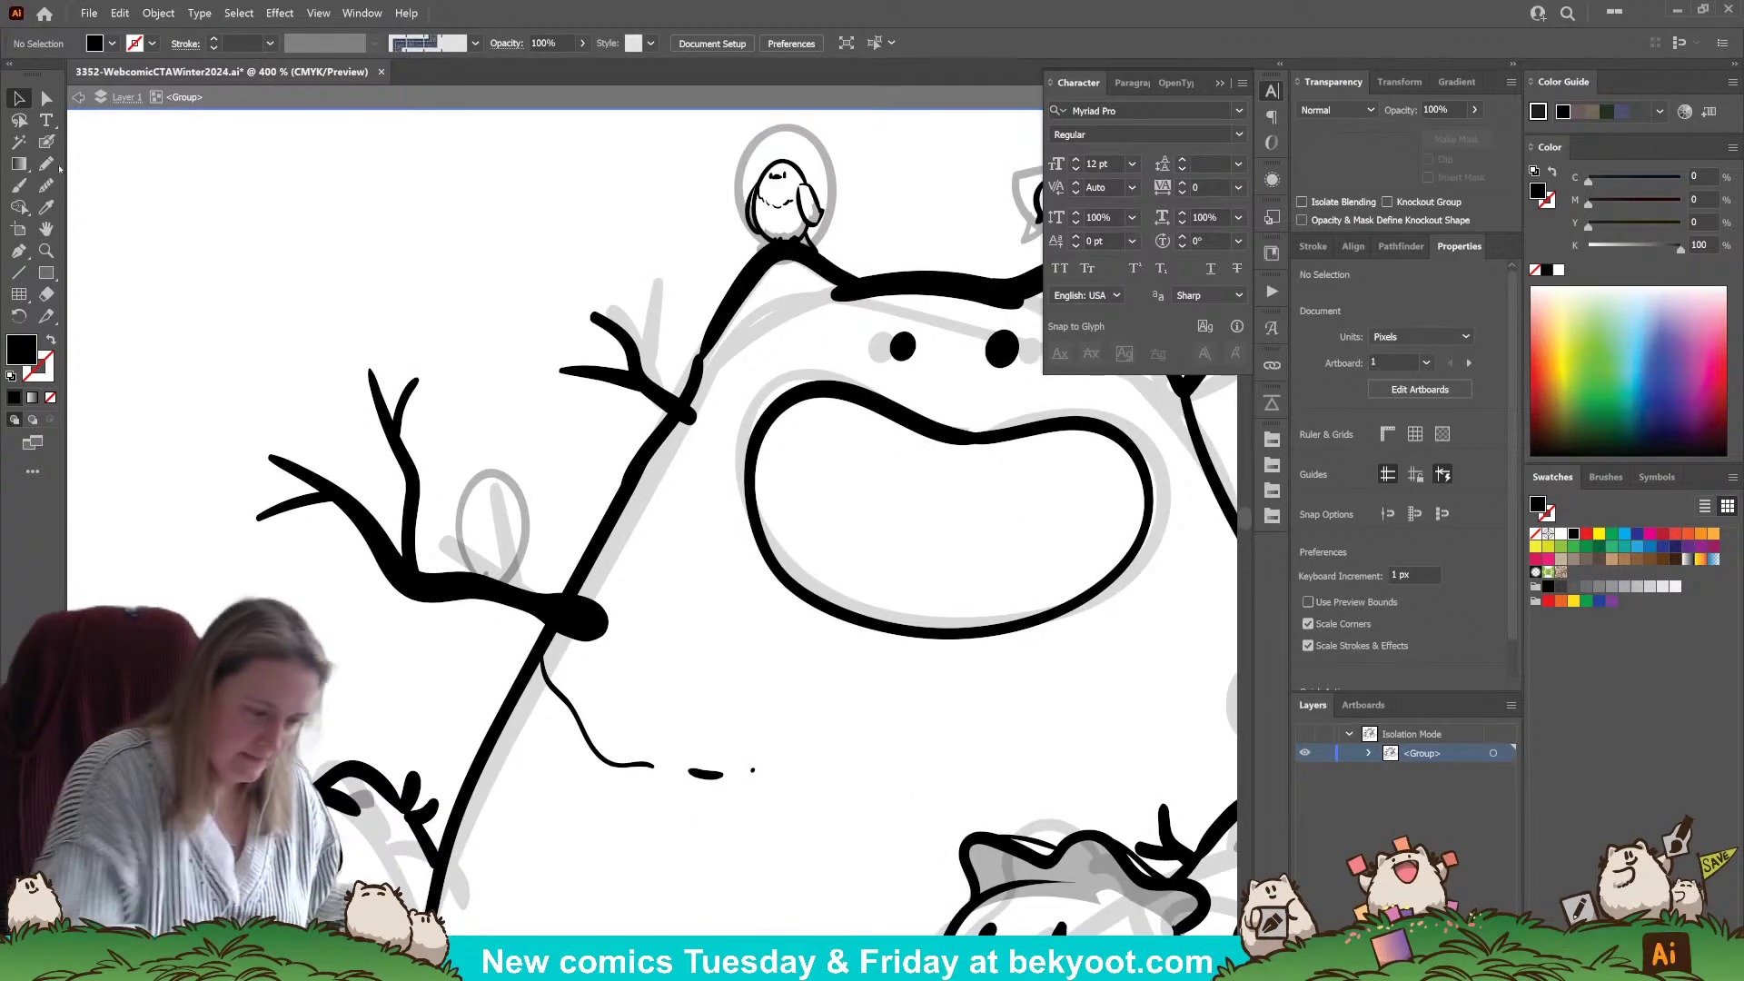
pyautogui.hotkey('shift', 'b')
pyautogui.moveTo(467, 590); pyautogui.dragTo(452, 633)
pyautogui.hotkey('ctrl', 'z')
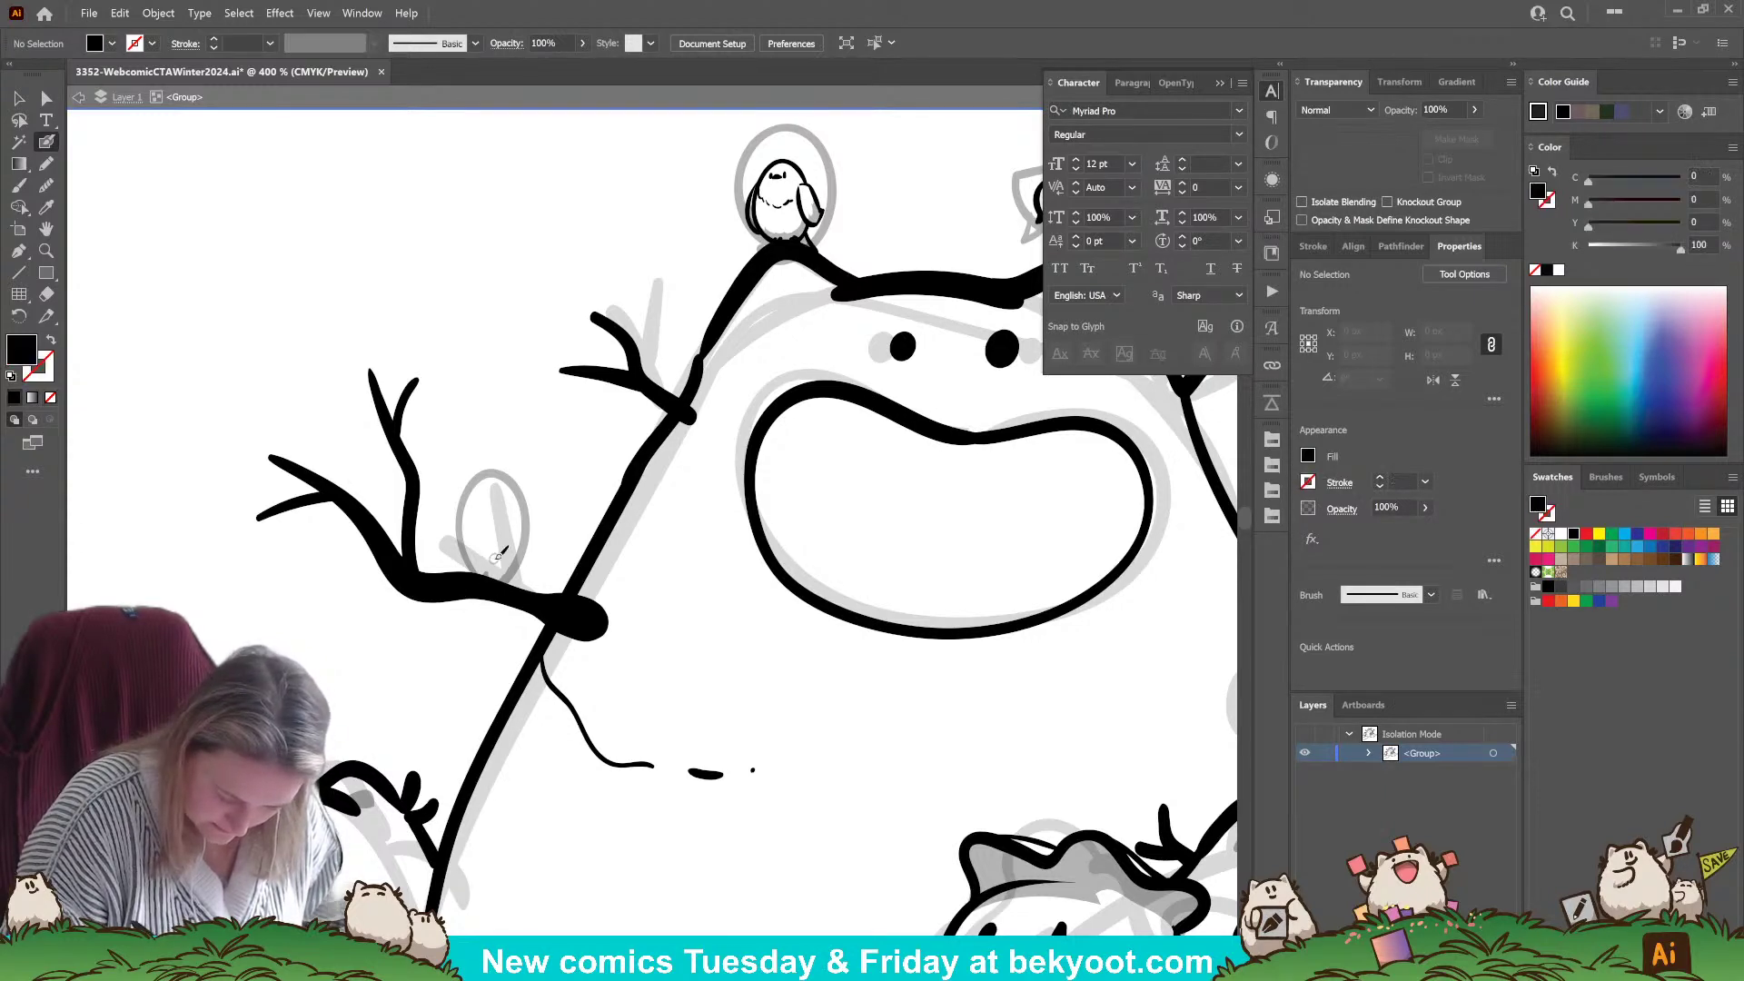
pyautogui.hotkey('ctrl', 'z')
pyautogui.hotkey('shift', 'x')
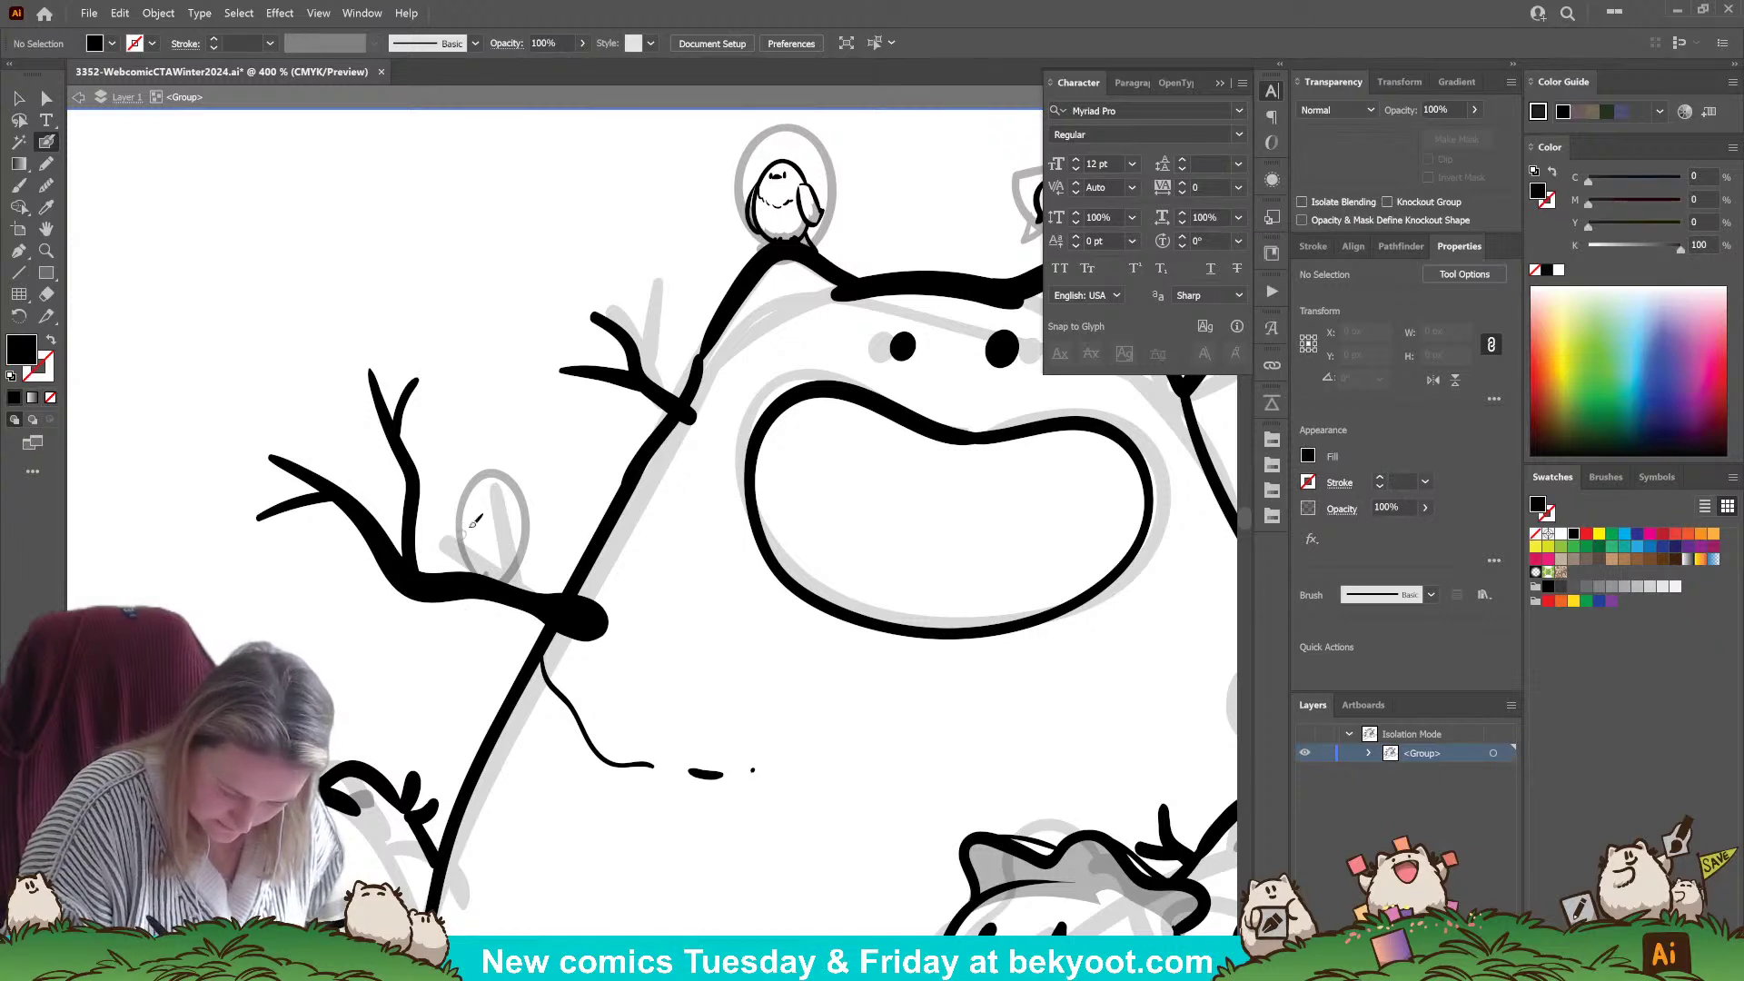
pyautogui.moveTo(463, 528)
pyautogui.mouseDown()
pyautogui.moveTo(518, 495)
pyautogui.moveTo(525, 535)
pyautogui.moveTo(501, 567)
pyautogui.moveTo(468, 546)
pyautogui.moveTo(503, 486)
pyautogui.moveTo(514, 527)
pyautogui.moveTo(483, 577)
pyautogui.moveTo(464, 506)
pyautogui.moveTo(459, 558)
pyautogui.moveTo(421, 615)
pyautogui.moveTo(465, 600)
pyautogui.moveTo(467, 553)
pyautogui.moveTo(486, 603)
pyautogui.moveTo(468, 530)
pyautogui.moveTo(436, 605)
pyautogui.moveTo(464, 559)
pyautogui.moveTo(415, 605)
pyautogui.moveTo(447, 606)
pyautogui.moveTo(468, 556)
pyautogui.mouseUp()
# - Try inking a tail stroke under the left branch arm, undo it, and clean up the left side of the bird's body outline
pyautogui.hotkey('shift', 'x')
pyautogui.hotkey('shift', 'x')
pyautogui.hotkey('shift', 'x')
pyautogui.hotkey('ctrl', 'z')
pyautogui.hotkey('shift', 'x')
pyautogui.hotkey('shift', 'x')
pyautogui.hotkey('shift', 'x')
pyautogui.hotkey('ctrl', 'z')
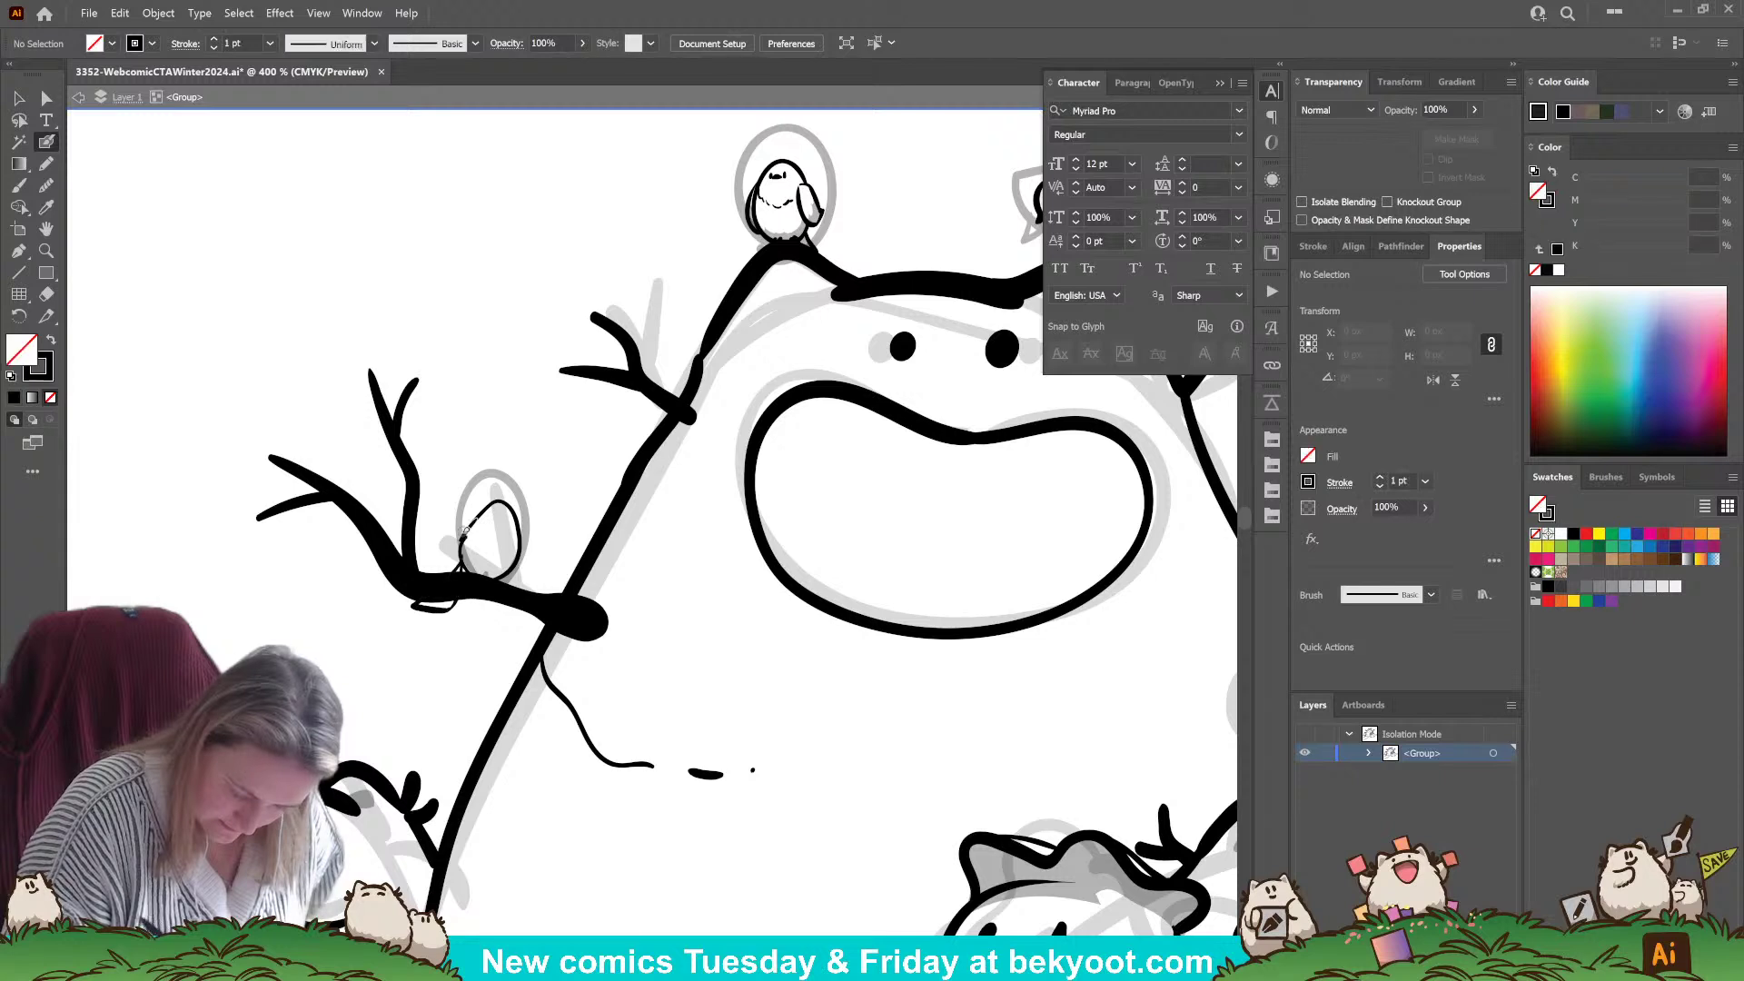
pyautogui.hotkey('shift', 'x')
pyautogui.hotkey('shift', 'x')
pyautogui.hotkey('ctrl', 'z')
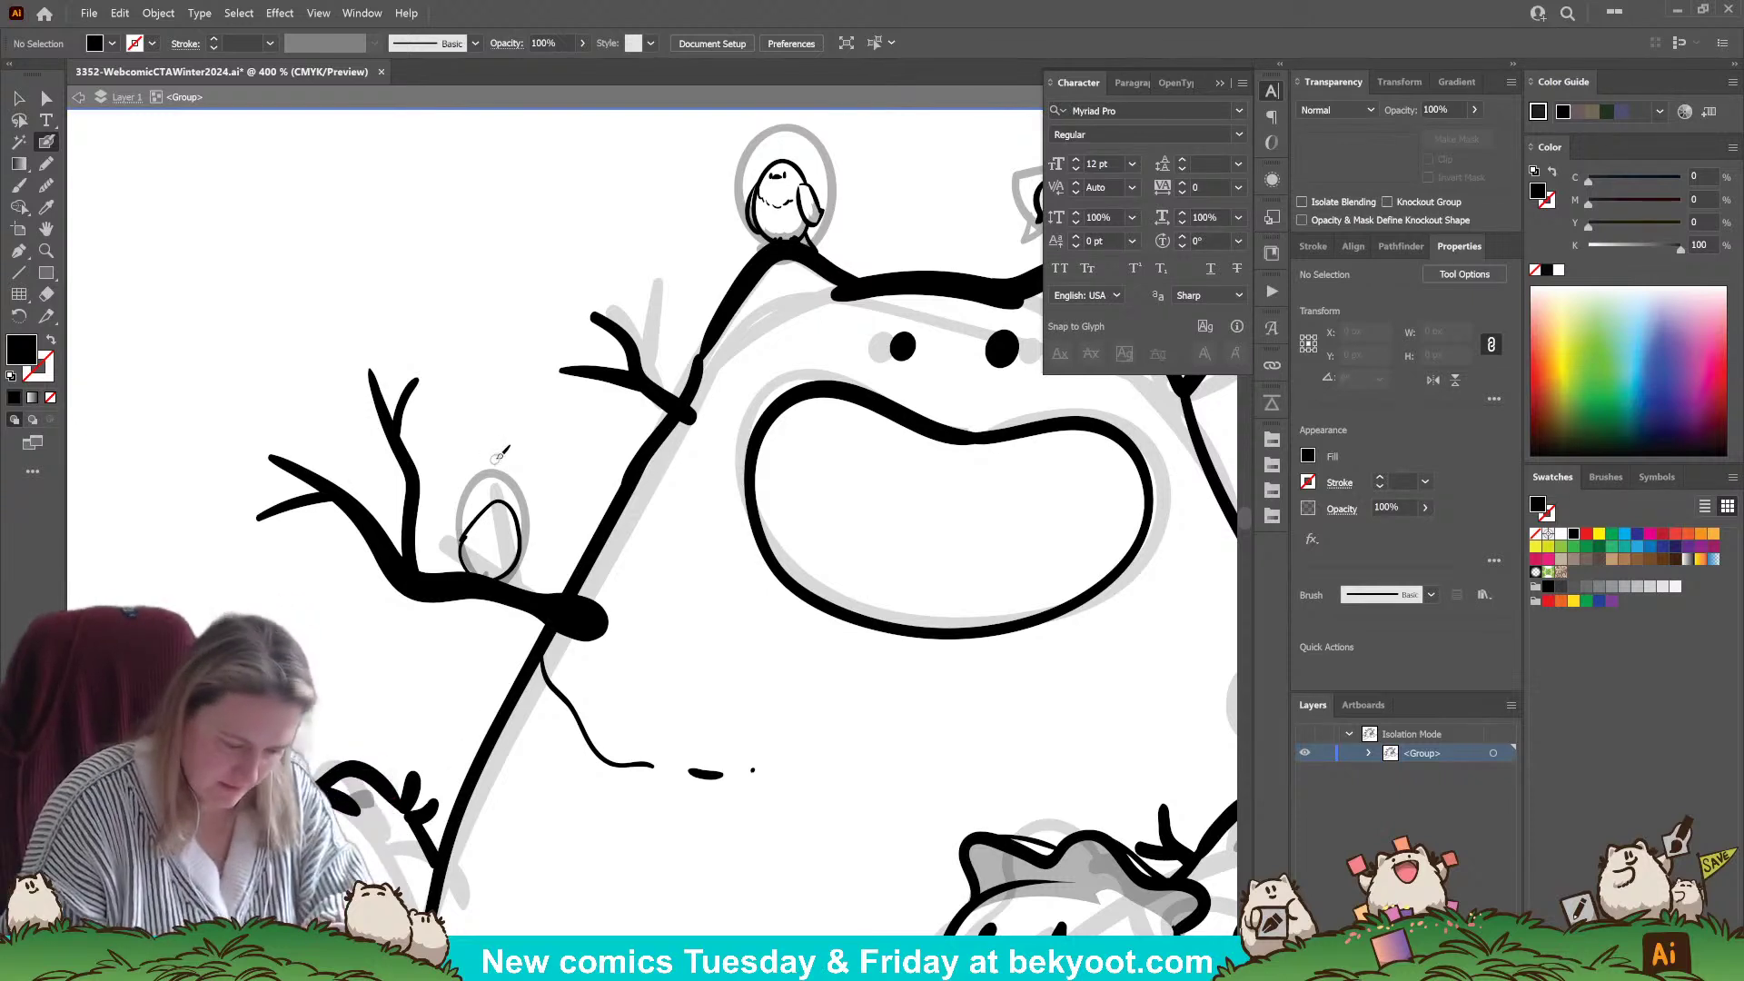
# - Rework the upper part of the bird's body and ink a small rounded head with a beak on top
pyautogui.moveTo(489, 511)
pyautogui.mouseDown()
pyautogui.moveTo(513, 486)
pyautogui.moveTo(525, 513)
pyautogui.moveTo(468, 540)
pyautogui.mouseUp()
pyautogui.hotkey('shift', 'x')
pyautogui.hotkey('ctrl', 'z')
pyautogui.hotkey('ctrl', 'z')
pyautogui.moveTo(474, 525); pyautogui.dragTo(482, 586)
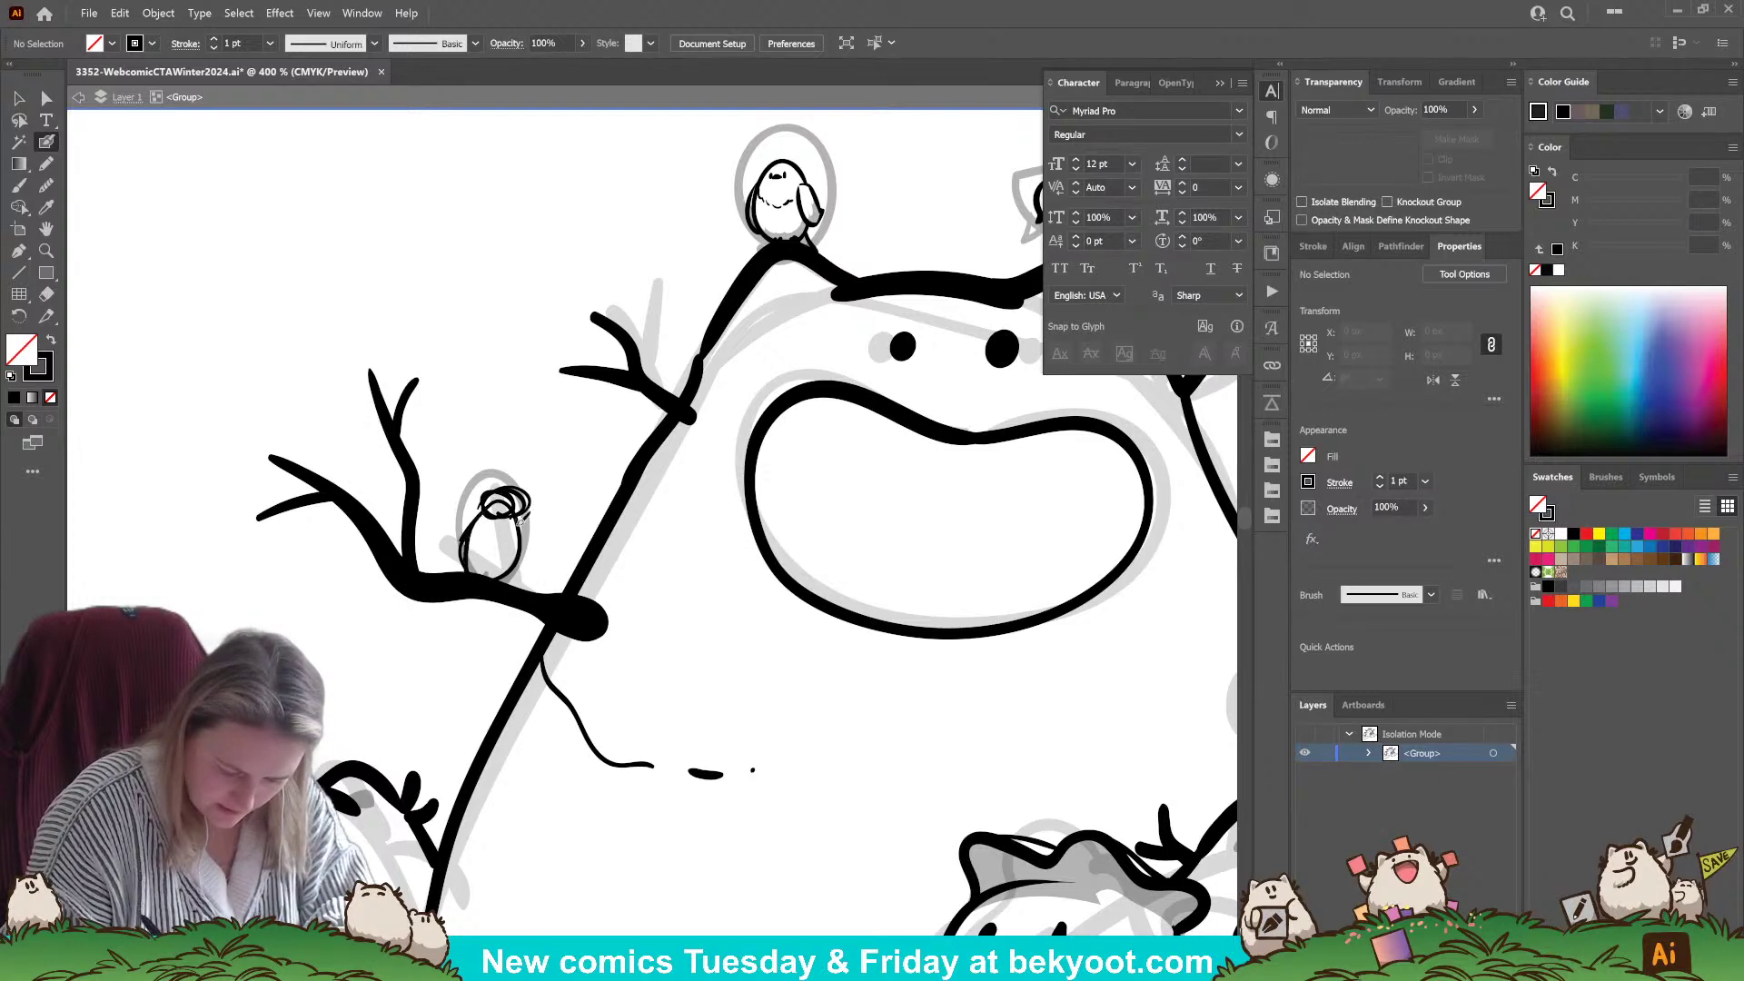
# - Ink the bird's long tail hanging below the branch, small feet on the branch, and a dark cap and pointed beak
pyautogui.moveTo(463, 588)
pyautogui.mouseDown()
pyautogui.moveTo(467, 647)
pyautogui.moveTo(488, 648)
pyautogui.moveTo(478, 591)
pyautogui.moveTo(486, 618)
pyautogui.moveTo(499, 587)
pyautogui.moveTo(475, 633)
pyautogui.mouseUp()
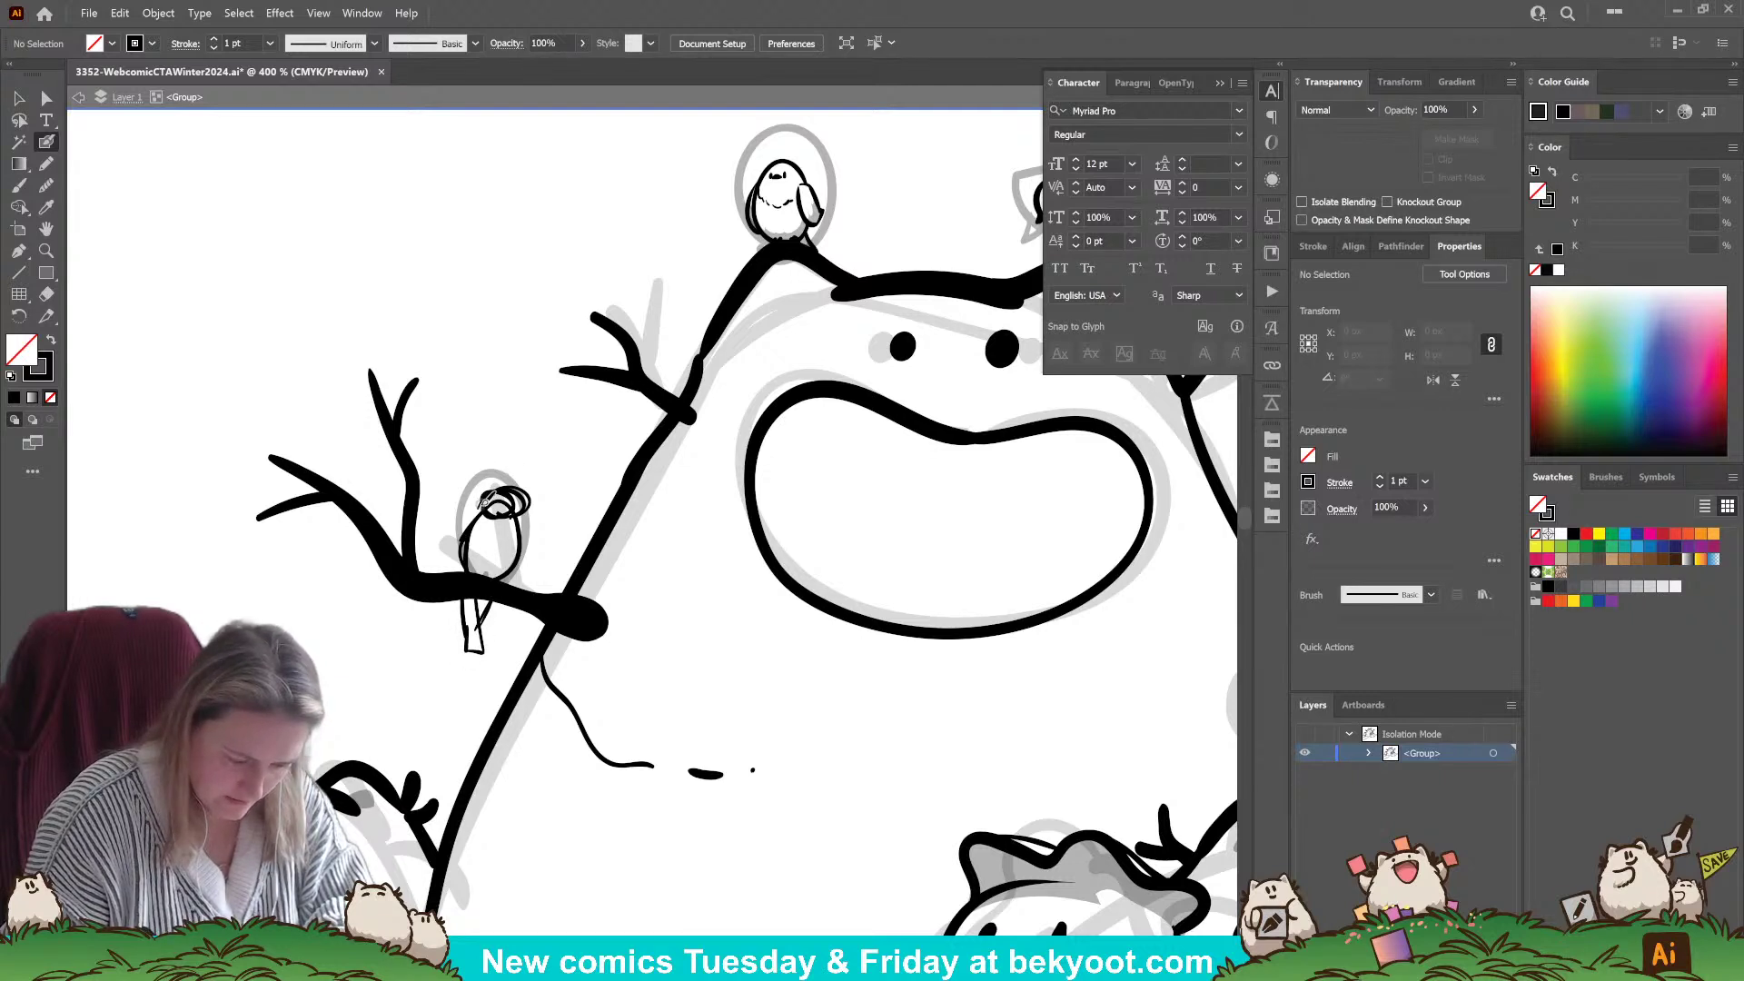
pyautogui.moveTo(477, 509)
pyautogui.mouseDown()
pyautogui.moveTo(463, 544)
pyautogui.moveTo(492, 565)
pyautogui.mouseUp()
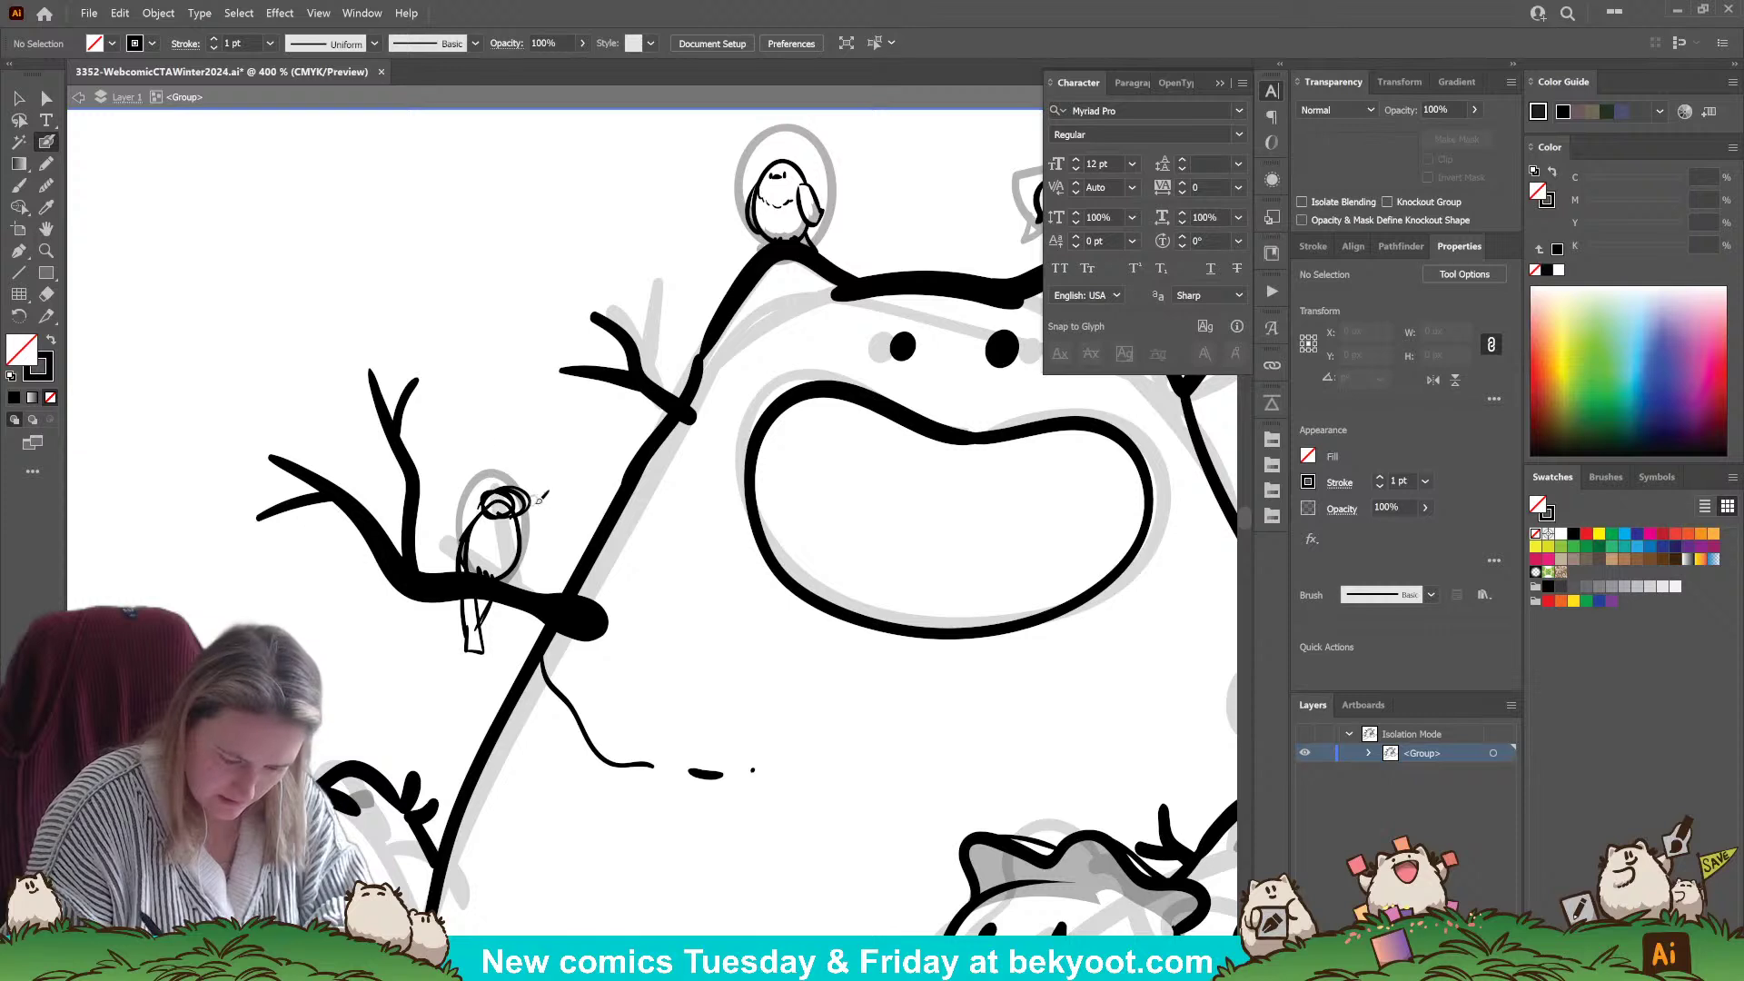
pyautogui.moveTo(495, 489)
pyautogui.mouseDown()
pyautogui.moveTo(534, 498)
pyautogui.moveTo(536, 524)
pyautogui.mouseUp()
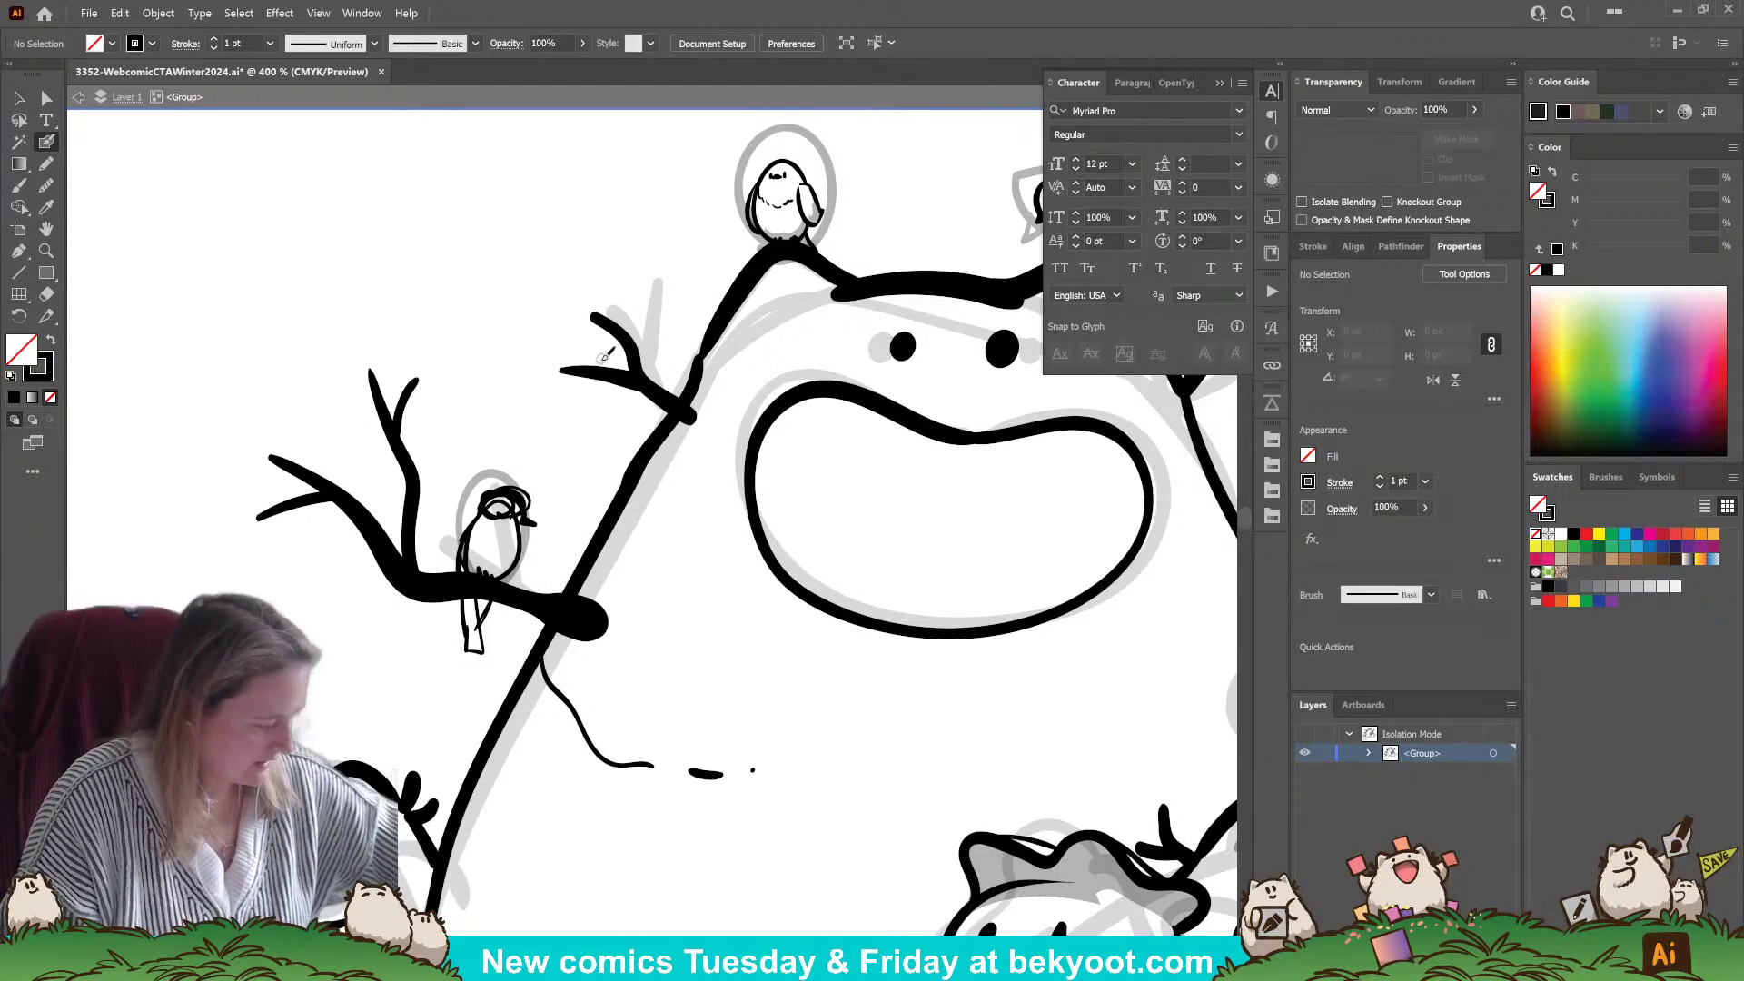
# - Try inking a round bird body with a long tail beside the right branch arm
pyautogui.moveTo(890, 711); pyautogui.dragTo(516, 790)
pyautogui.scroll(3, 516, 790)
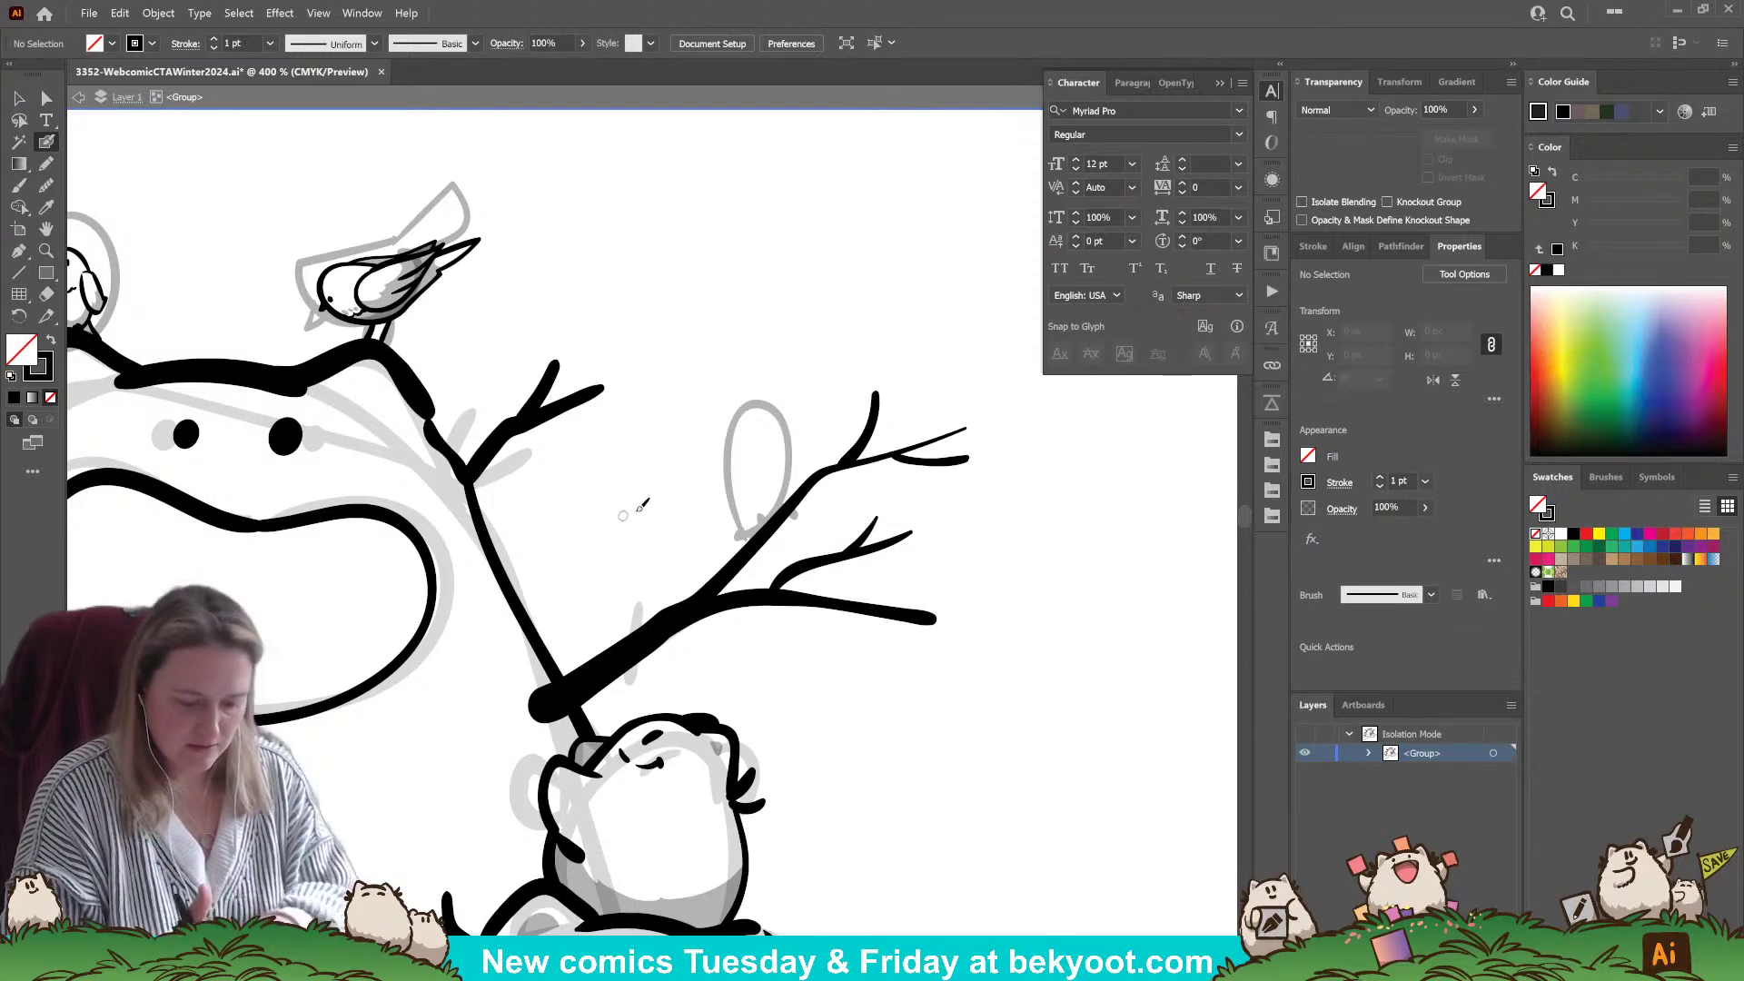
pyautogui.moveTo(692, 500)
pyautogui.mouseDown()
pyautogui.moveTo(633, 542)
pyautogui.moveTo(641, 495)
pyautogui.moveTo(706, 543)
pyautogui.moveTo(635, 511)
pyautogui.moveTo(656, 500)
pyautogui.moveTo(704, 545)
pyautogui.moveTo(667, 500)
pyautogui.moveTo(726, 538)
pyautogui.moveTo(804, 551)
pyautogui.moveTo(778, 563)
pyautogui.moveTo(762, 547)
pyautogui.mouseUp()
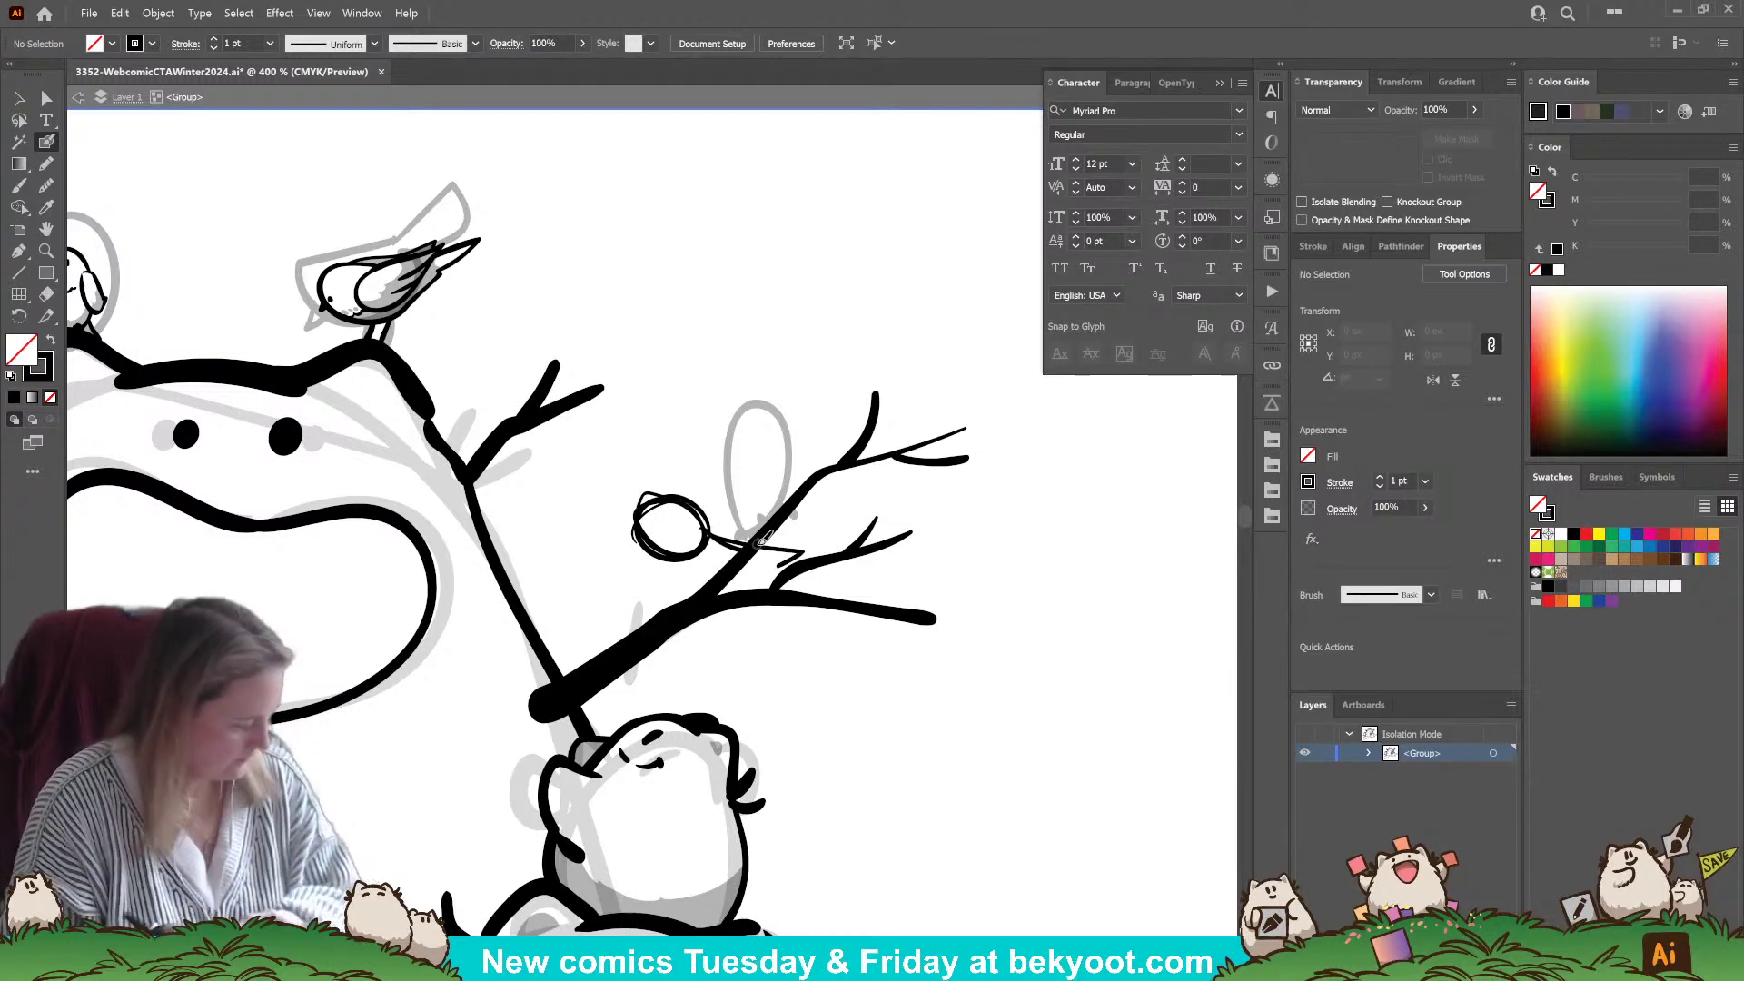
pyautogui.hotkey('ctrl', 'z')
pyautogui.hotkey('ctrl', 'z')
pyautogui.hotkey('ctrl', 'z')
pyautogui.hotkey('ctrl', 'z')
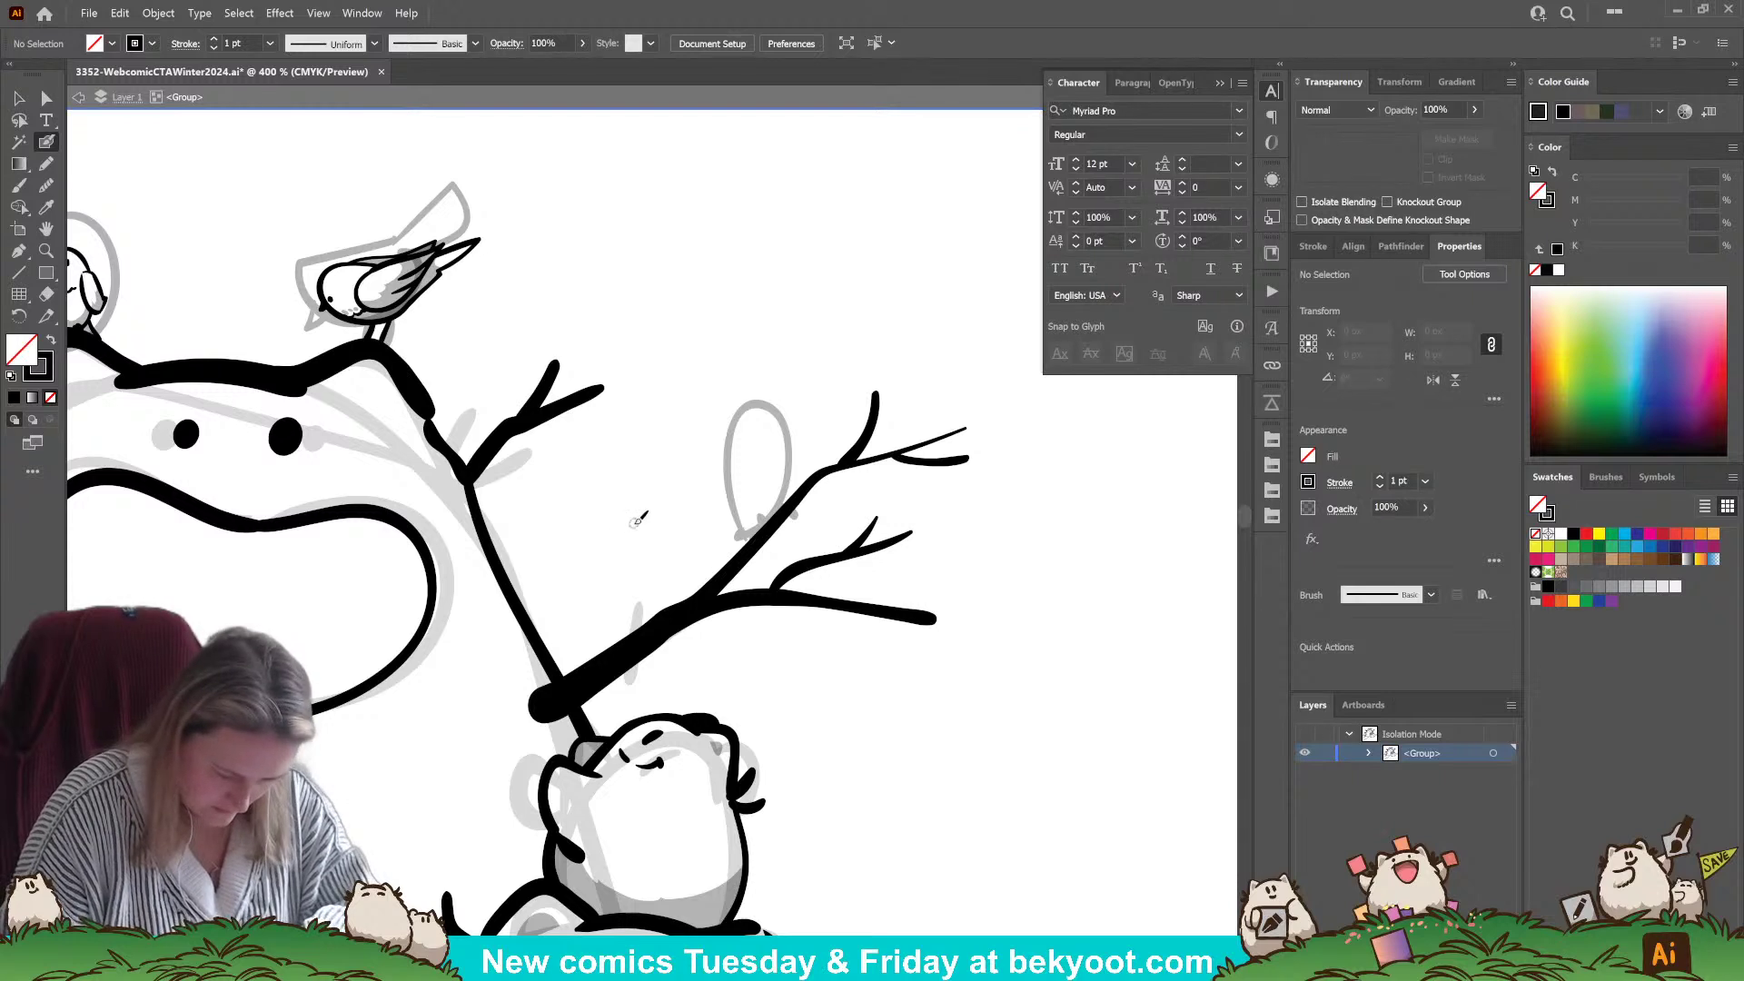
# - Ink a side-facing bird on the right branch arm with a round body, small head, tail and folded wing
pyautogui.moveTo(675, 588)
pyautogui.mouseDown()
pyautogui.moveTo(620, 572)
pyautogui.moveTo(643, 507)
pyautogui.moveTo(680, 517)
pyautogui.moveTo(699, 570)
pyautogui.moveTo(652, 586)
pyautogui.mouseUp()
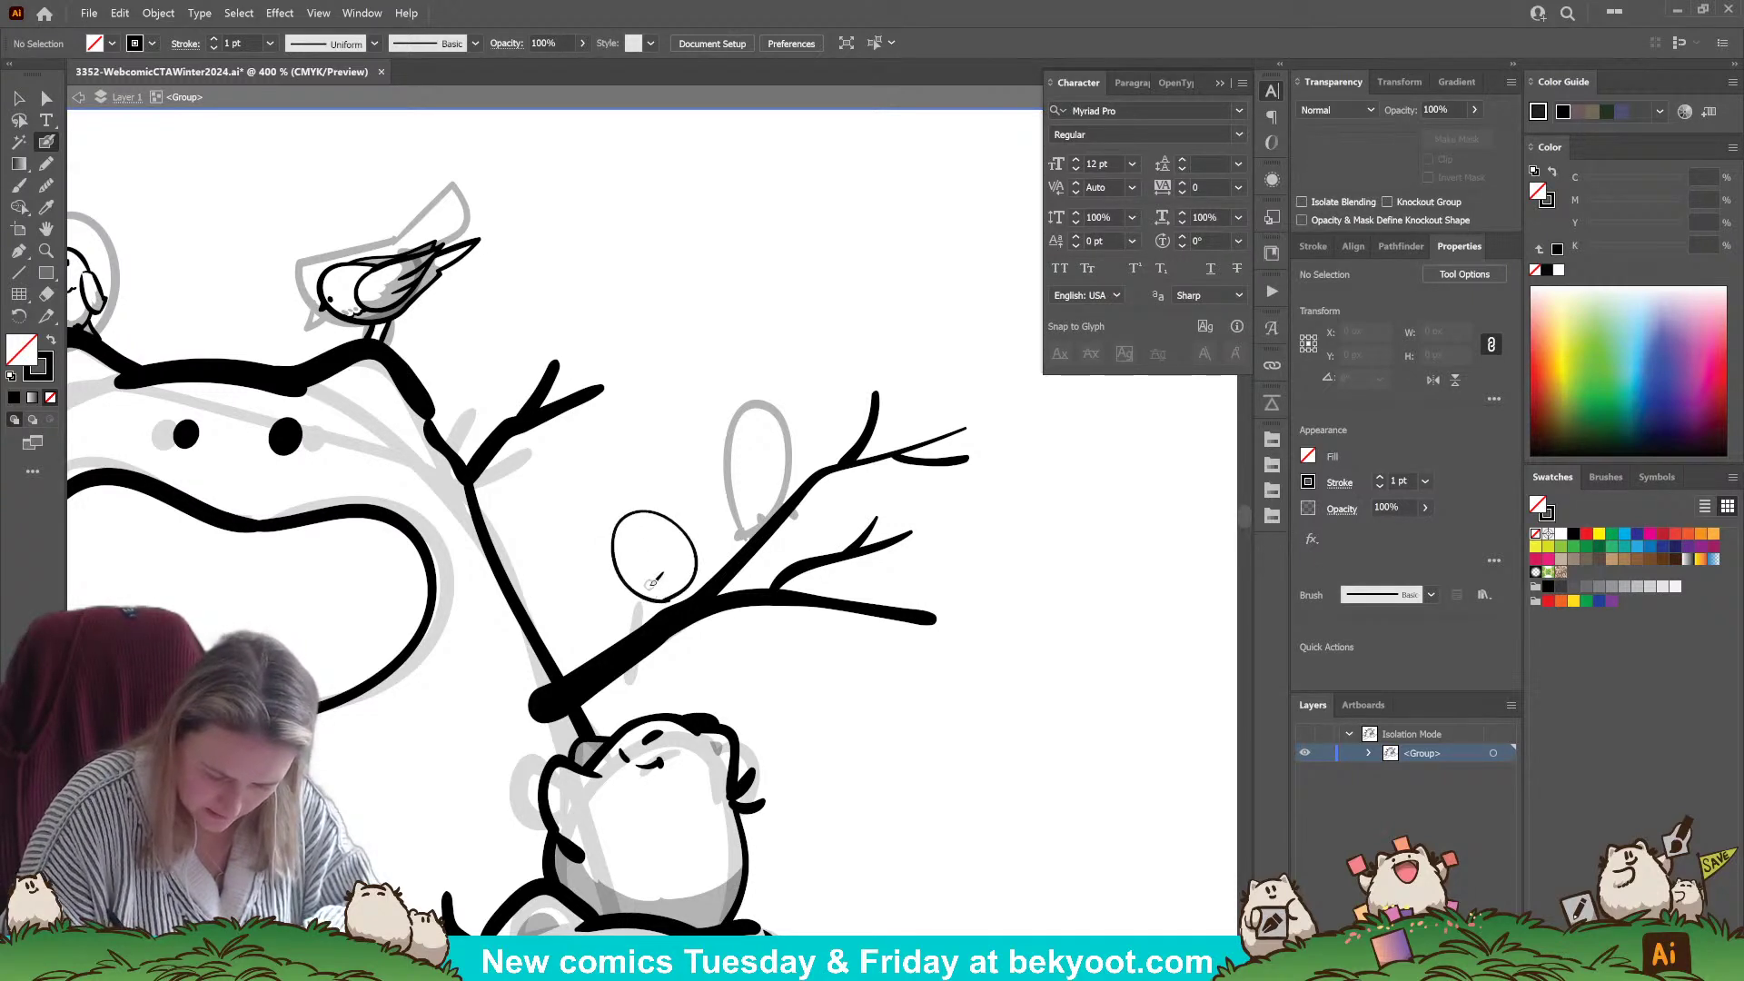
pyautogui.moveTo(668, 515)
pyautogui.mouseDown()
pyautogui.moveTo(607, 499)
pyautogui.moveTo(603, 542)
pyautogui.moveTo(628, 549)
pyautogui.moveTo(623, 498)
pyautogui.moveTo(597, 512)
pyautogui.moveTo(624, 578)
pyautogui.moveTo(677, 593)
pyautogui.moveTo(703, 566)
pyautogui.moveTo(693, 529)
pyautogui.moveTo(660, 559)
pyautogui.moveTo(658, 596)
pyautogui.moveTo(630, 585)
pyautogui.moveTo(698, 569)
pyautogui.mouseUp()
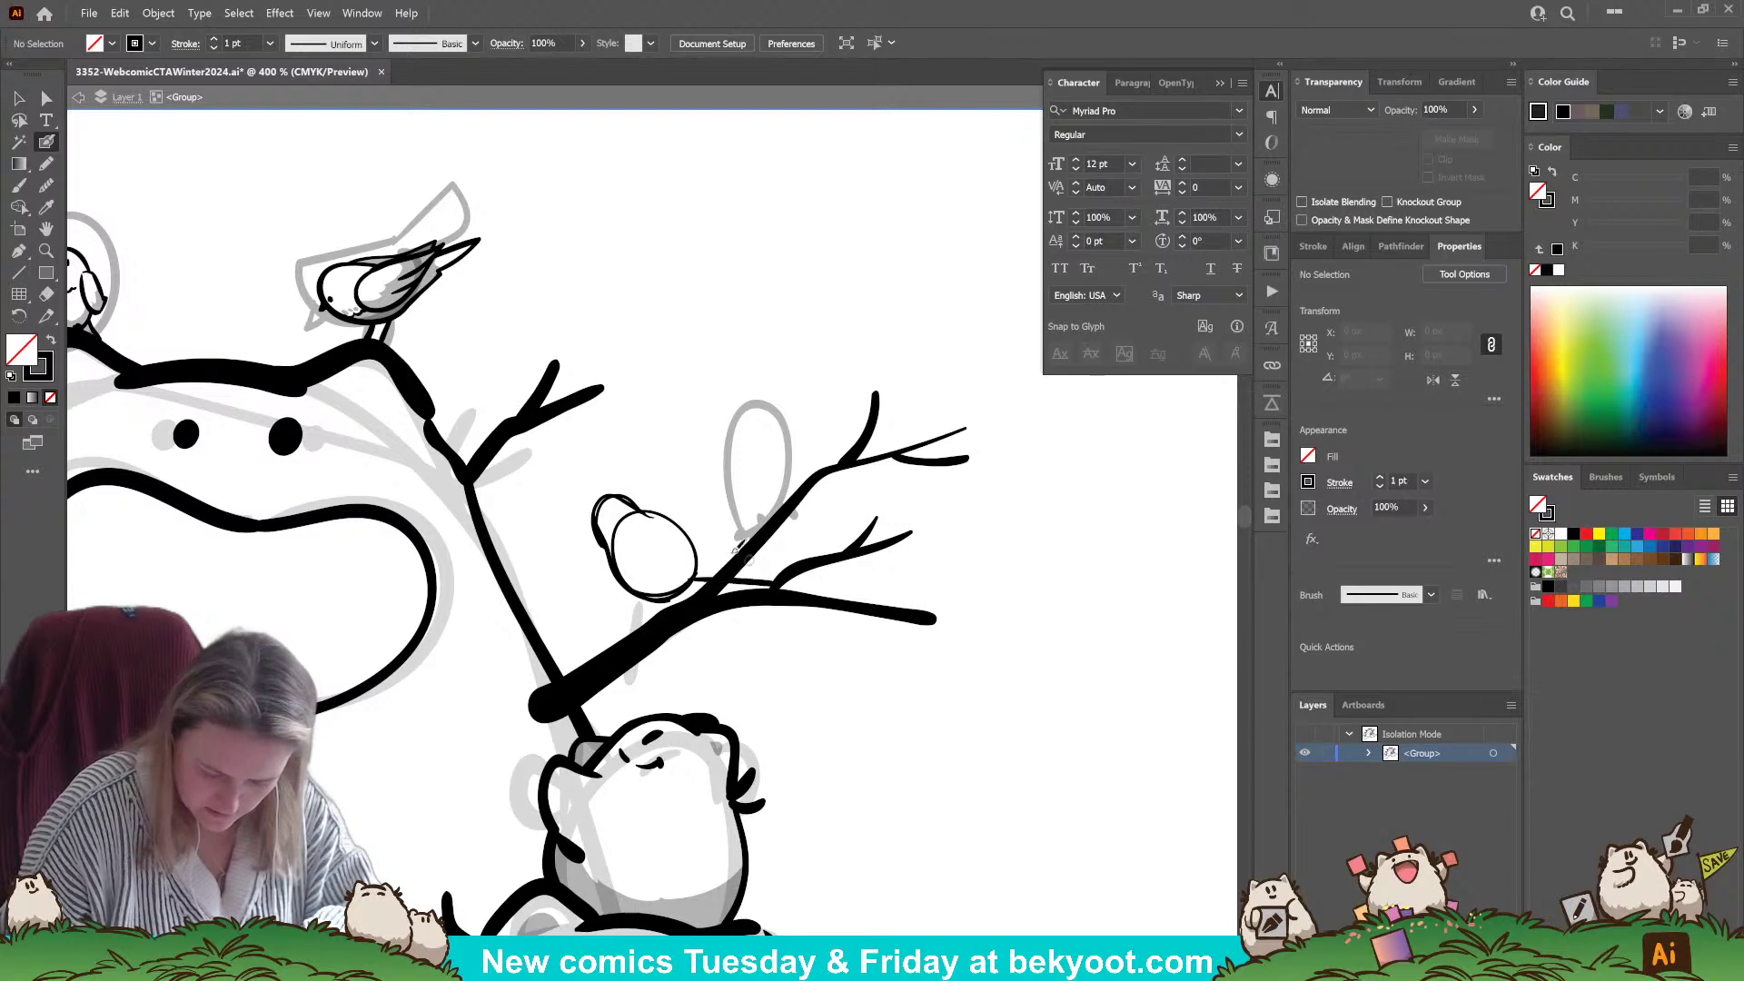
pyautogui.moveTo(640, 506); pyautogui.dragTo(728, 552)
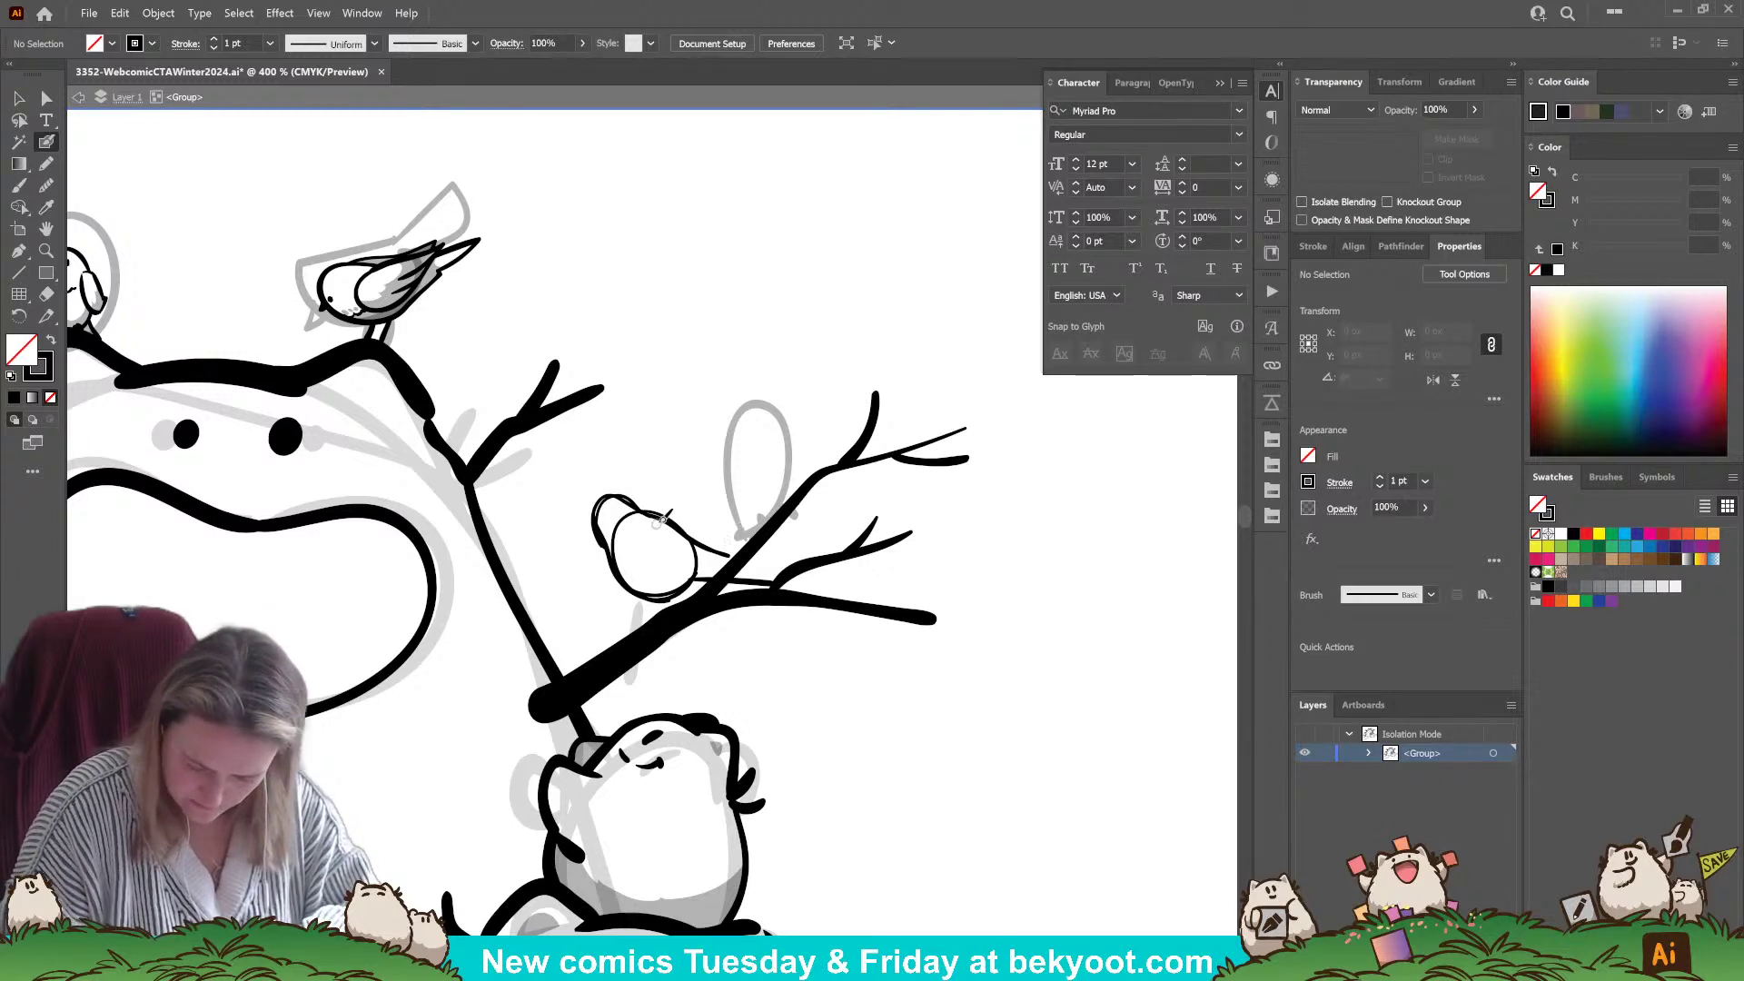
pyautogui.moveTo(641, 519)
pyautogui.mouseDown()
pyautogui.moveTo(648, 543)
pyautogui.moveTo(750, 556)
pyautogui.moveTo(638, 508)
pyautogui.mouseUp()
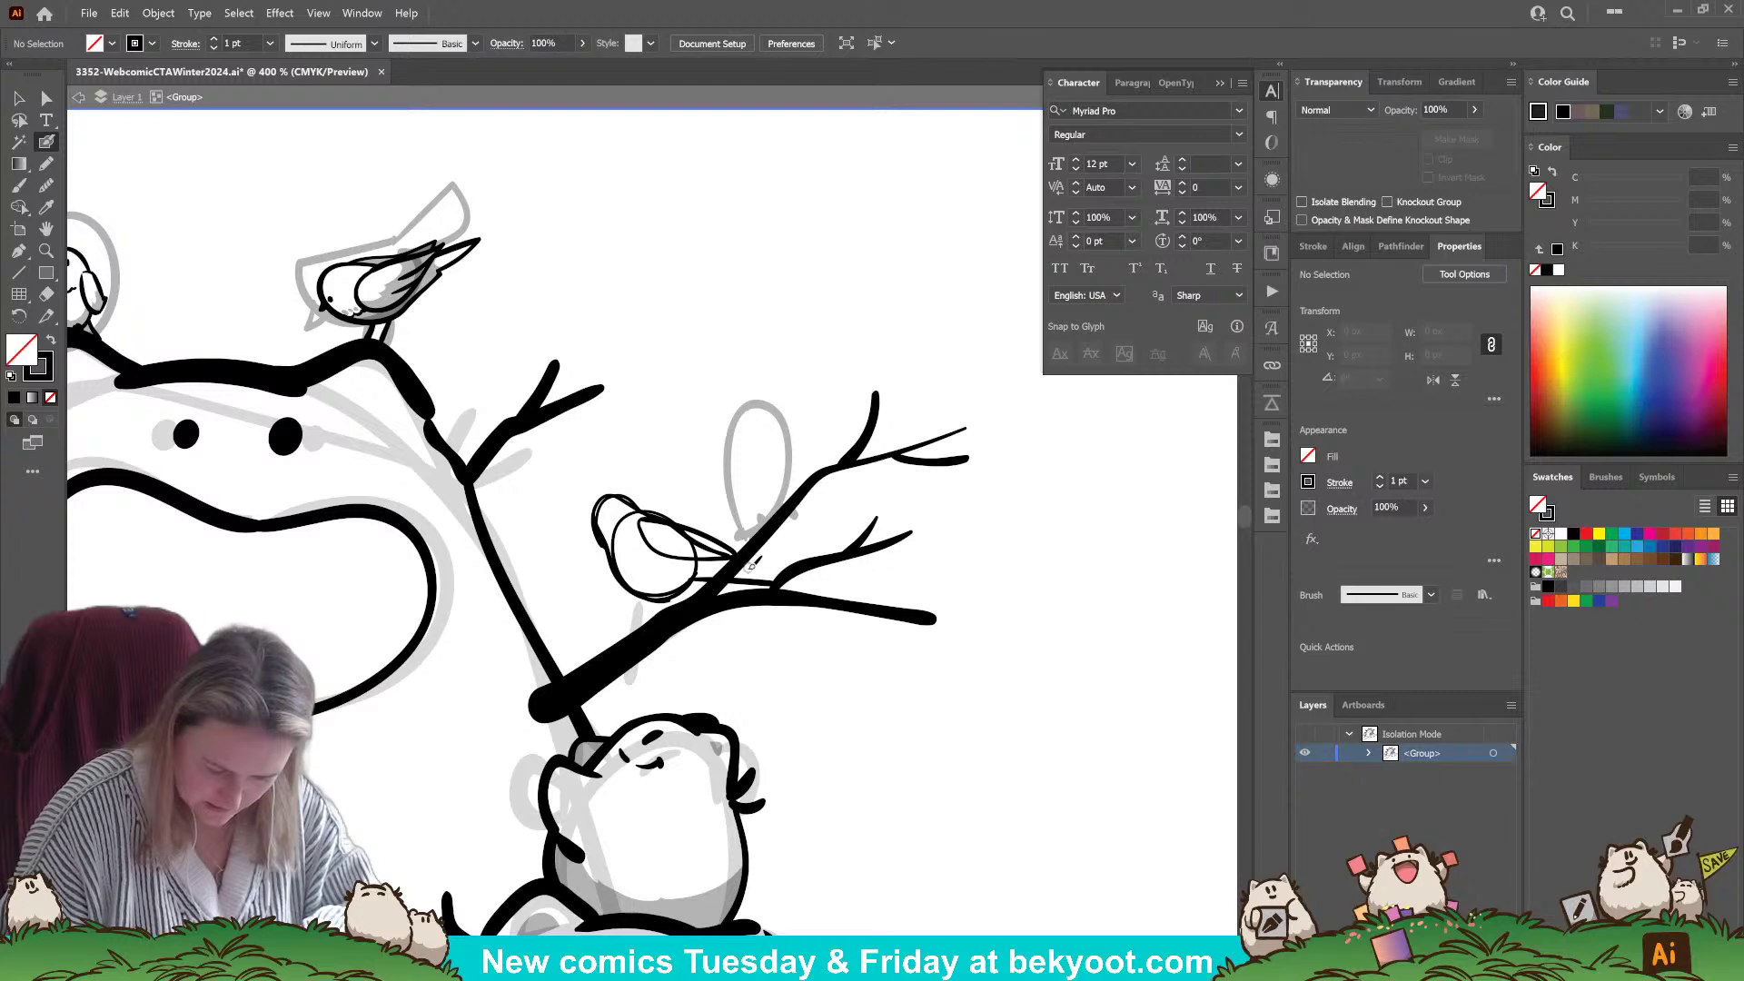
# - Finish the right branch bird with wing and tail tips, feet gripping the branch, a pointed beak, an eye and breast markings
pyautogui.moveTo(732, 556)
pyautogui.mouseDown()
pyautogui.moveTo(793, 580)
pyautogui.moveTo(663, 585)
pyautogui.moveTo(686, 594)
pyautogui.moveTo(692, 581)
pyautogui.mouseUp()
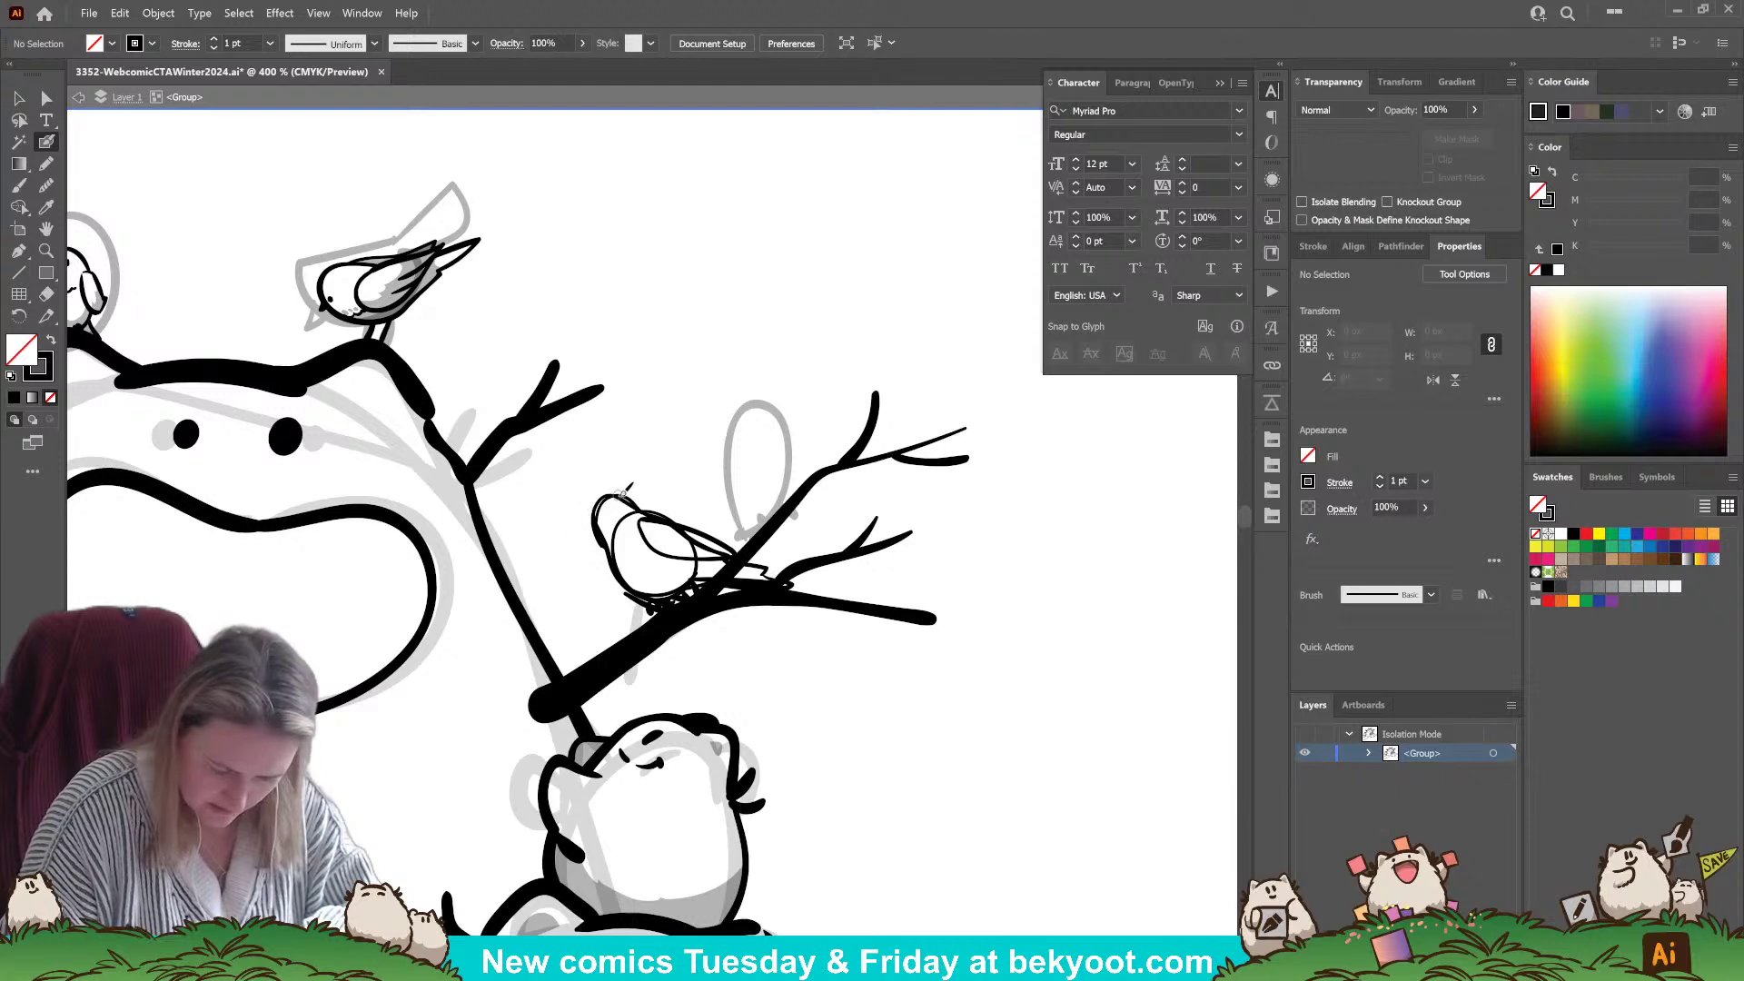
pyautogui.moveTo(595, 511)
pyautogui.mouseDown()
pyautogui.moveTo(577, 518)
pyautogui.moveTo(595, 522)
pyautogui.mouseUp()
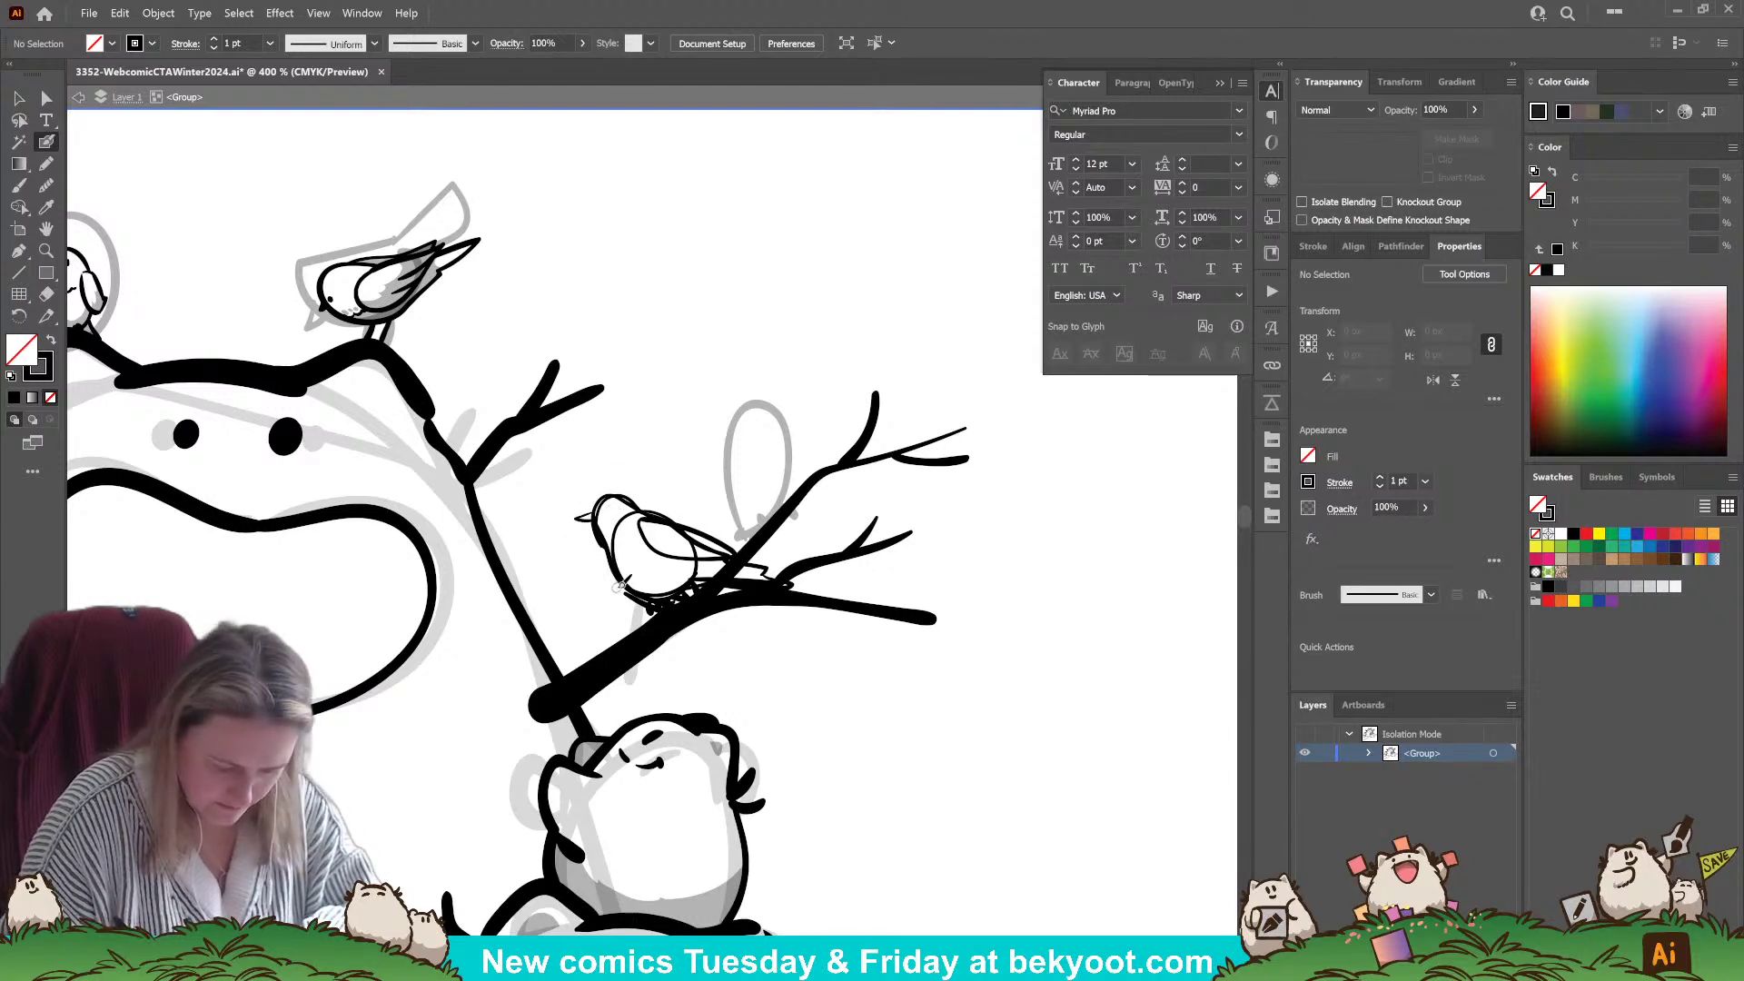
pyautogui.moveTo(614, 542)
pyautogui.mouseDown()
pyautogui.moveTo(640, 568)
pyautogui.moveTo(658, 519)
pyautogui.mouseUp()
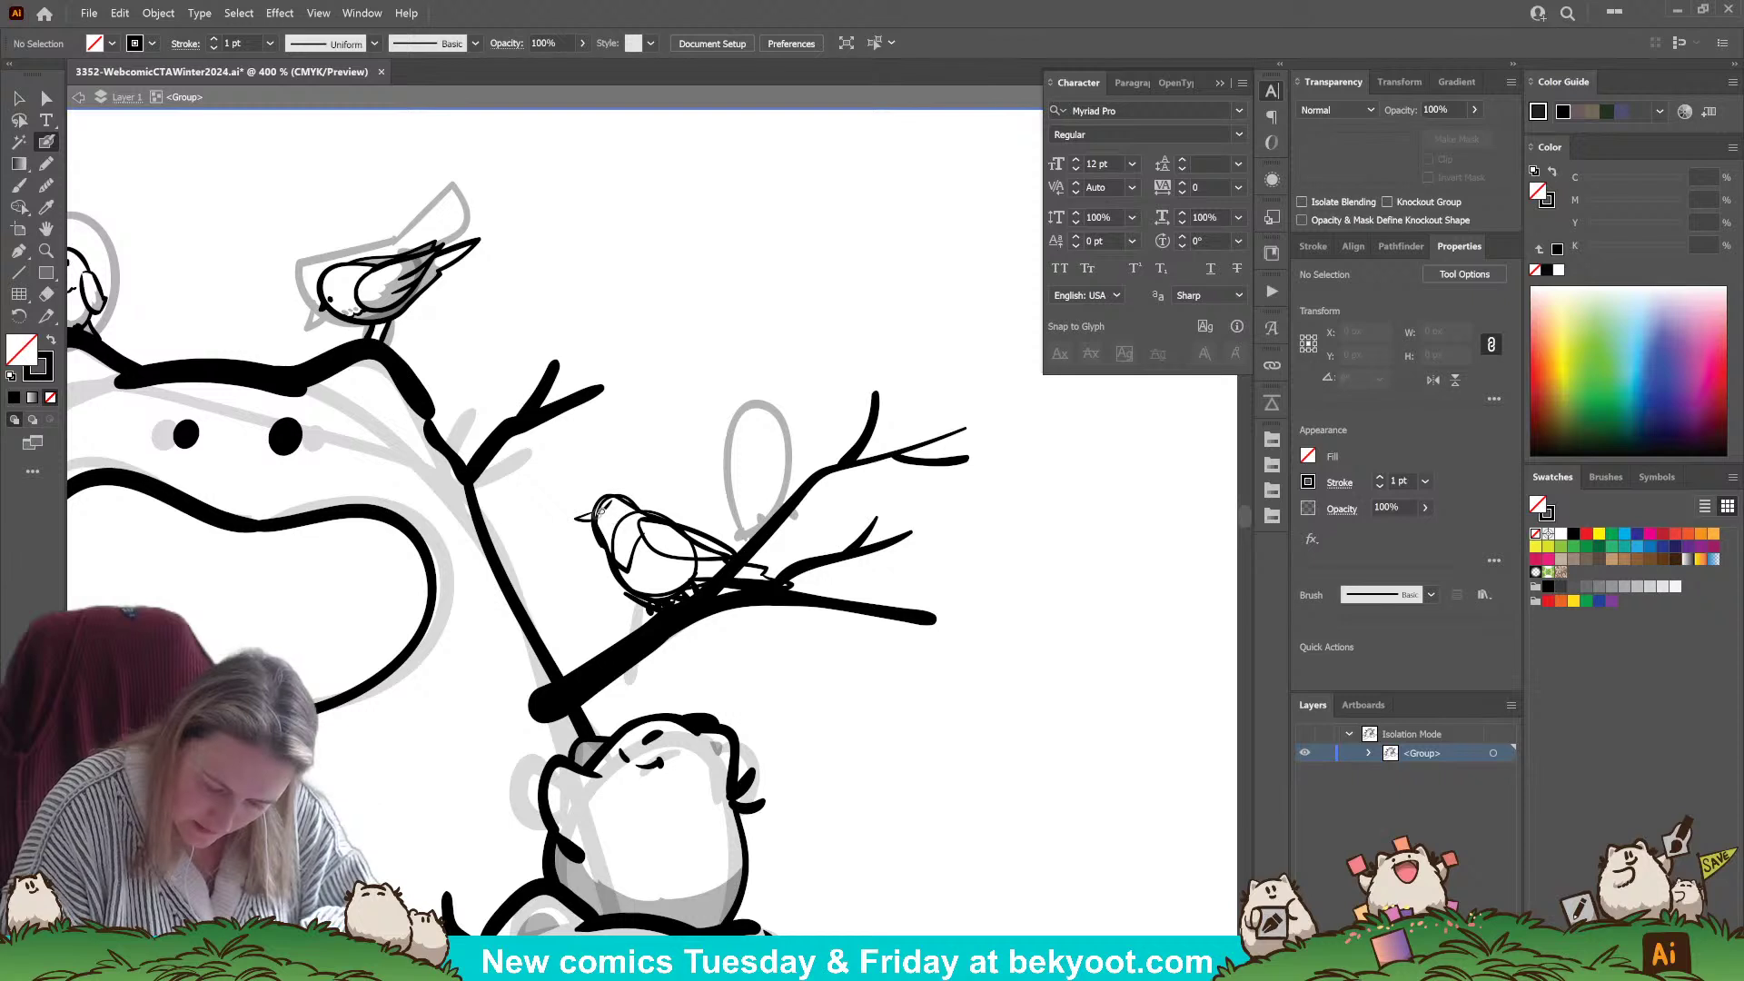
pyautogui.moveTo(610, 536); pyautogui.dragTo(701, 585)
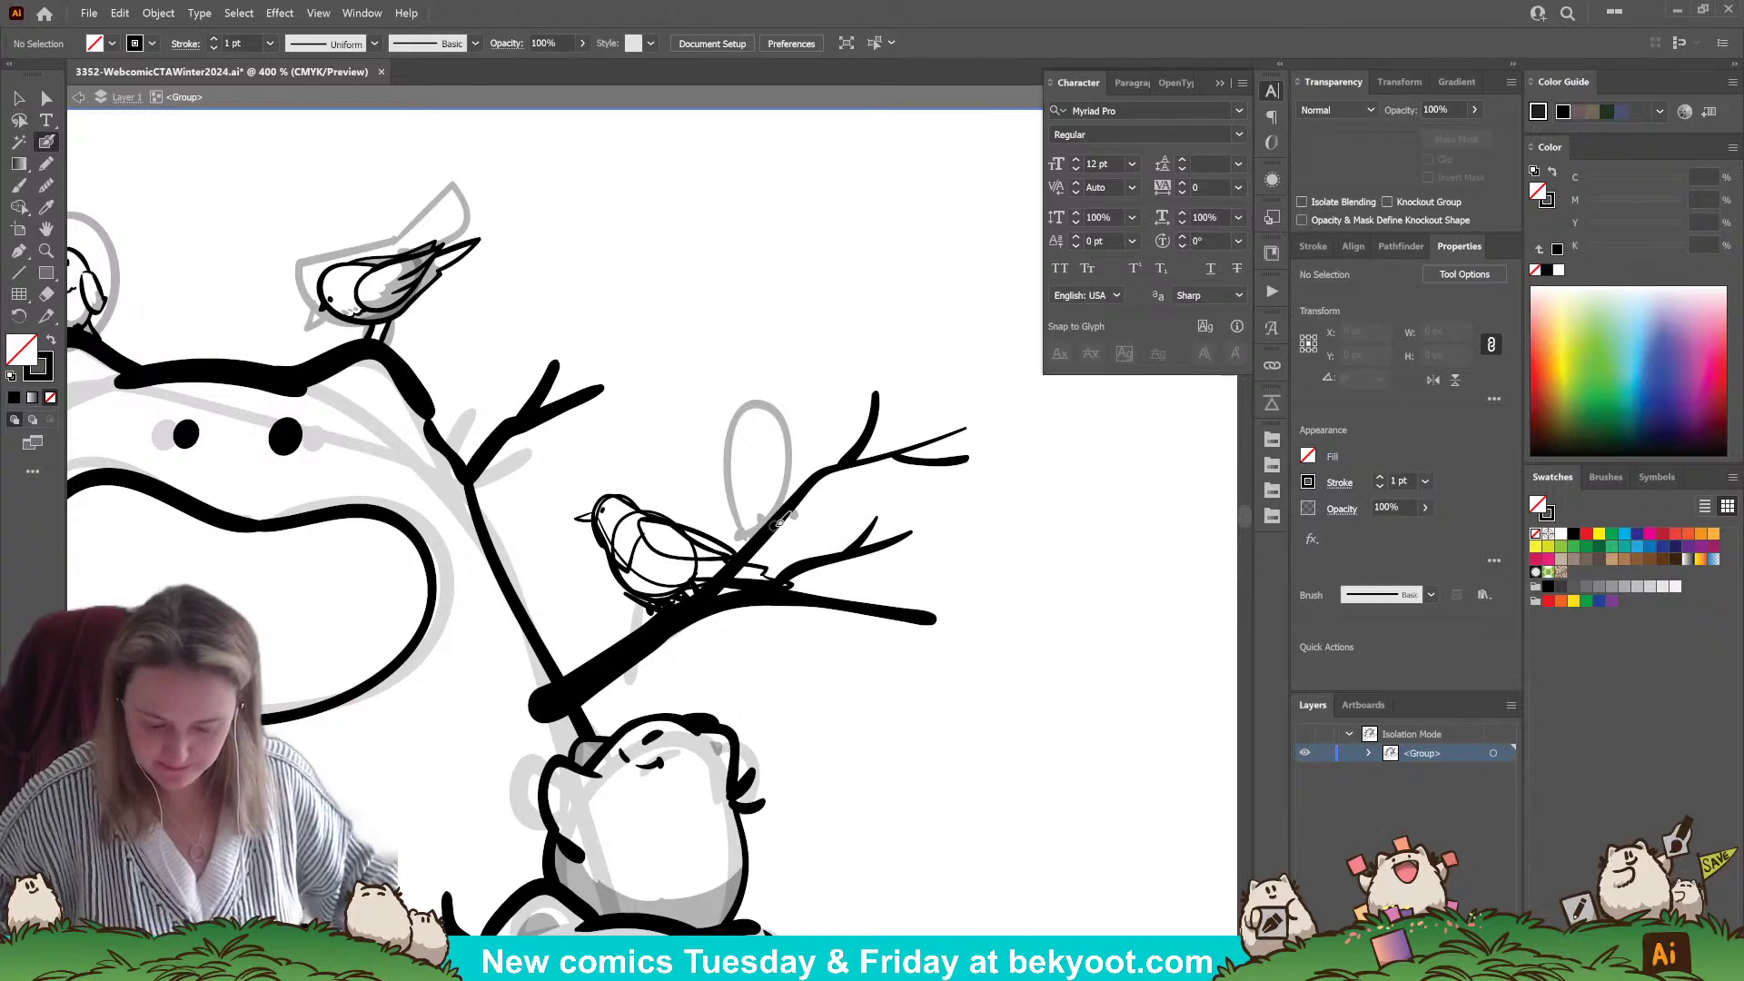
# - Group all the strokes of the bird on the left branch arm
pyautogui.press('v')
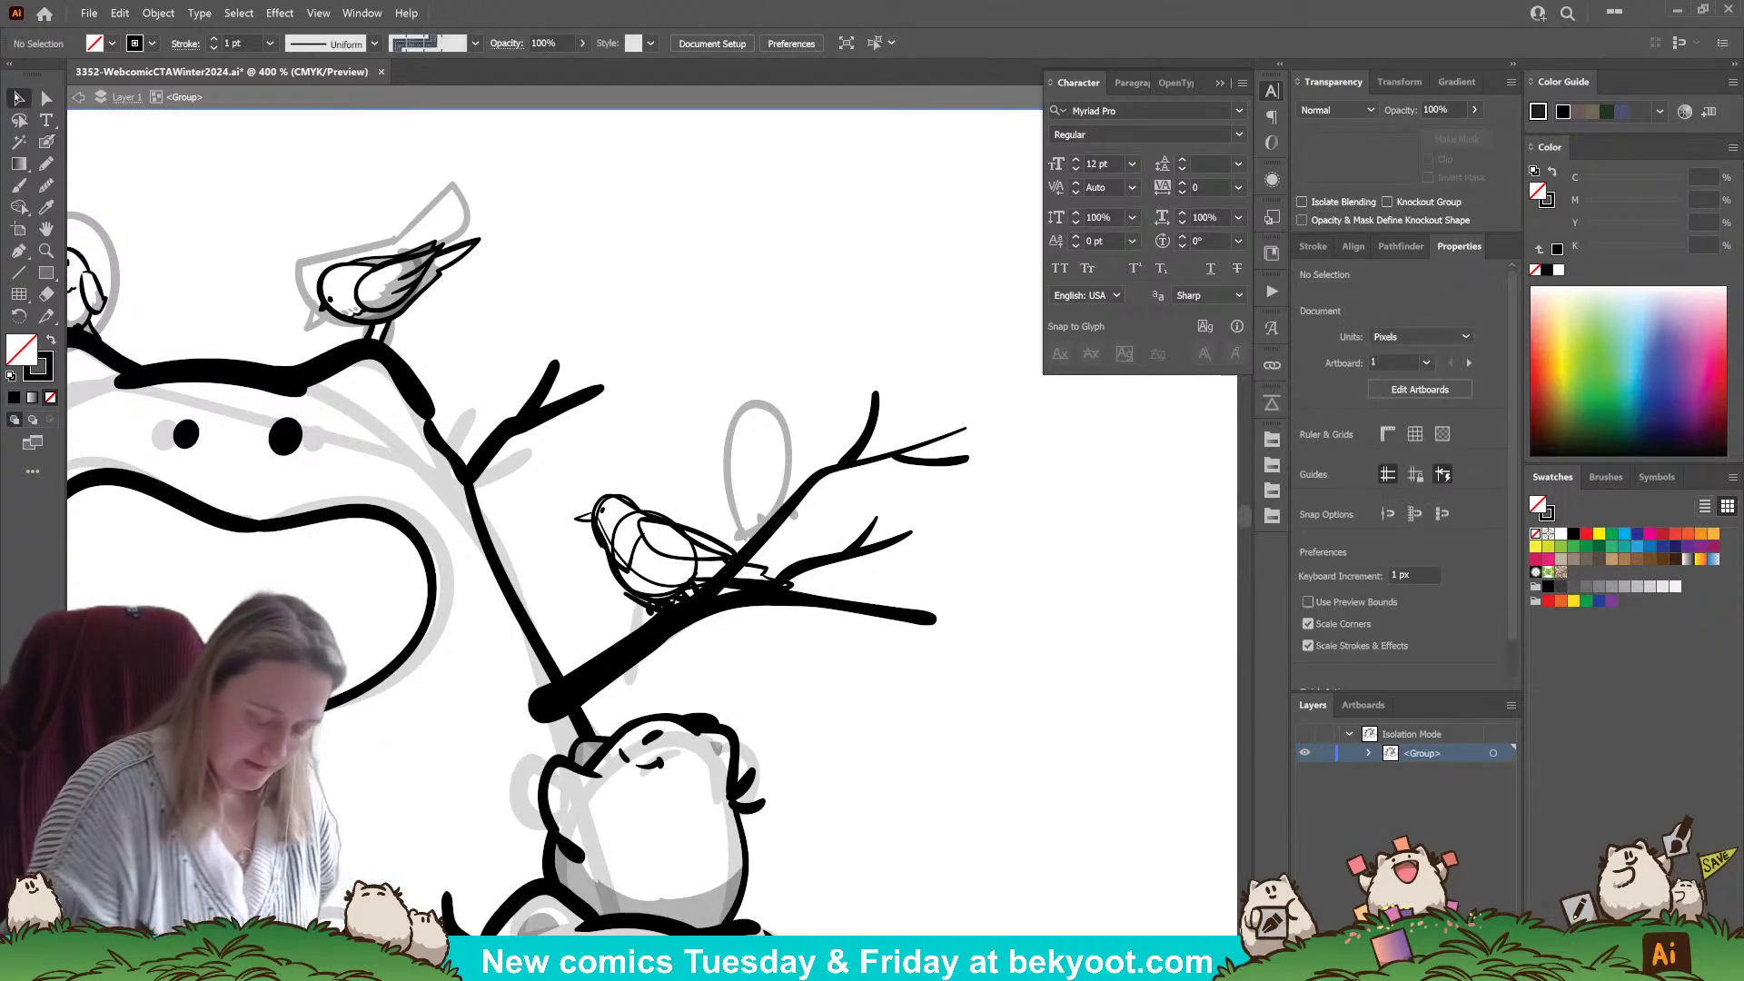
pyautogui.moveTo(804, 693); pyautogui.dragTo(581, 591)
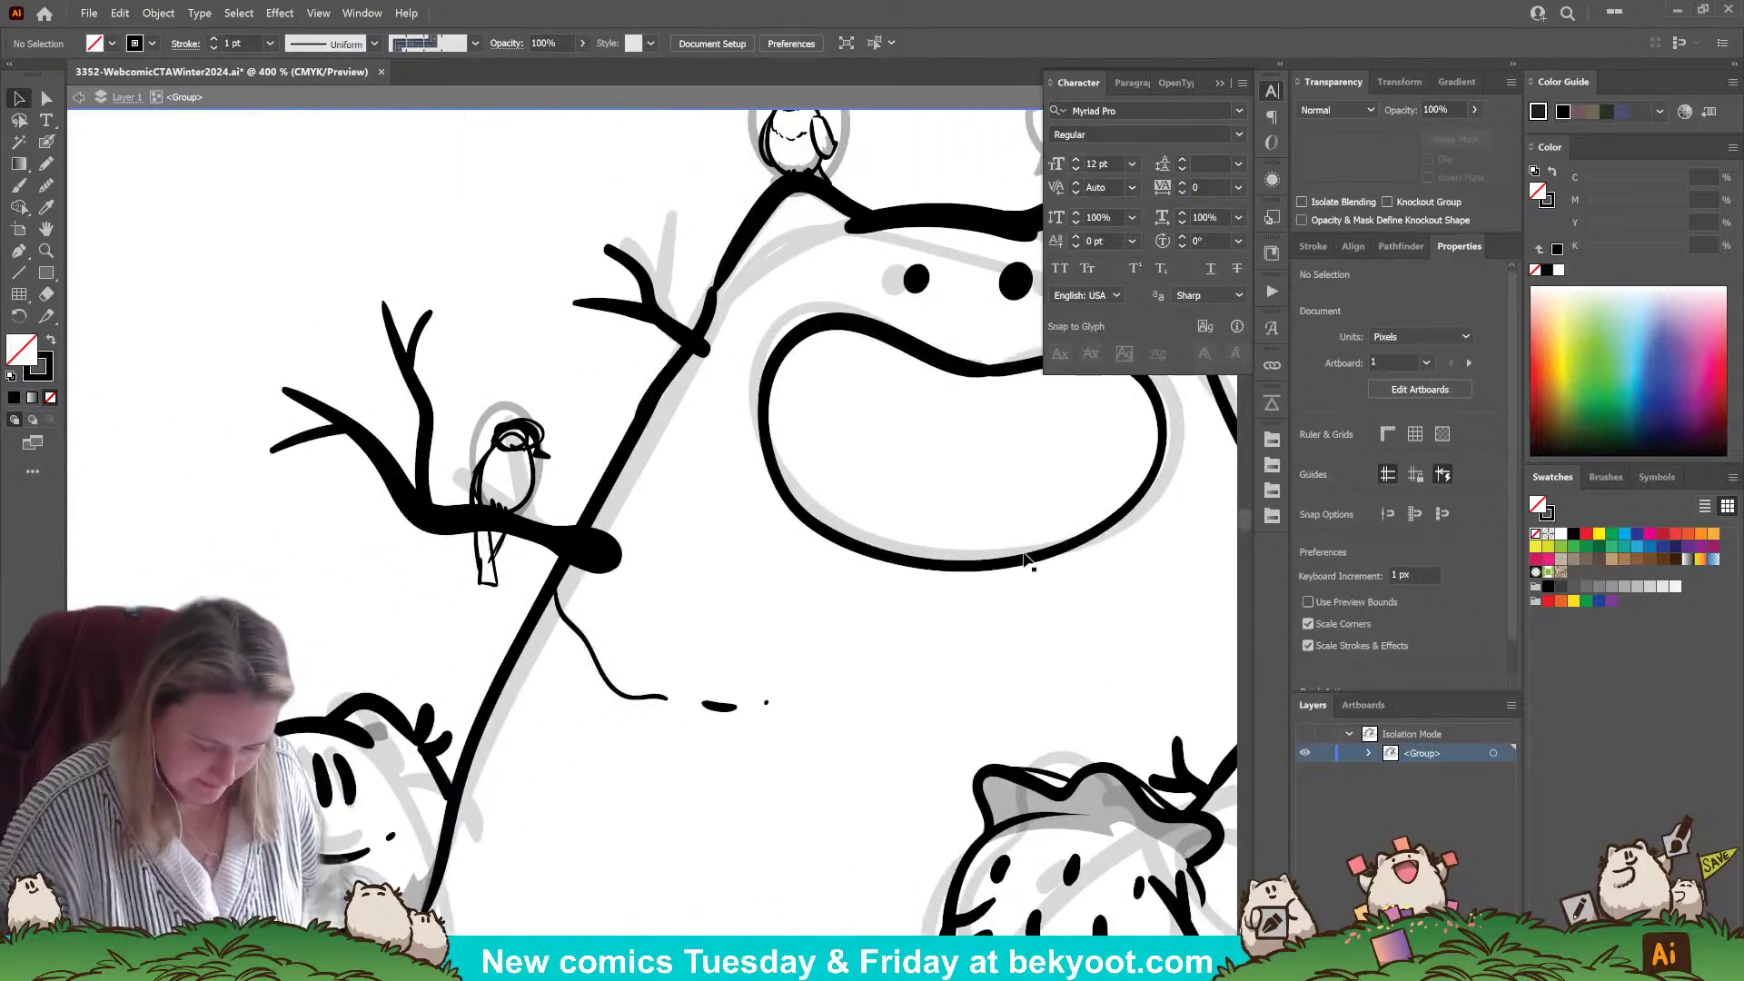
pyautogui.moveTo(457, 372); pyautogui.dragTo(519, 585)
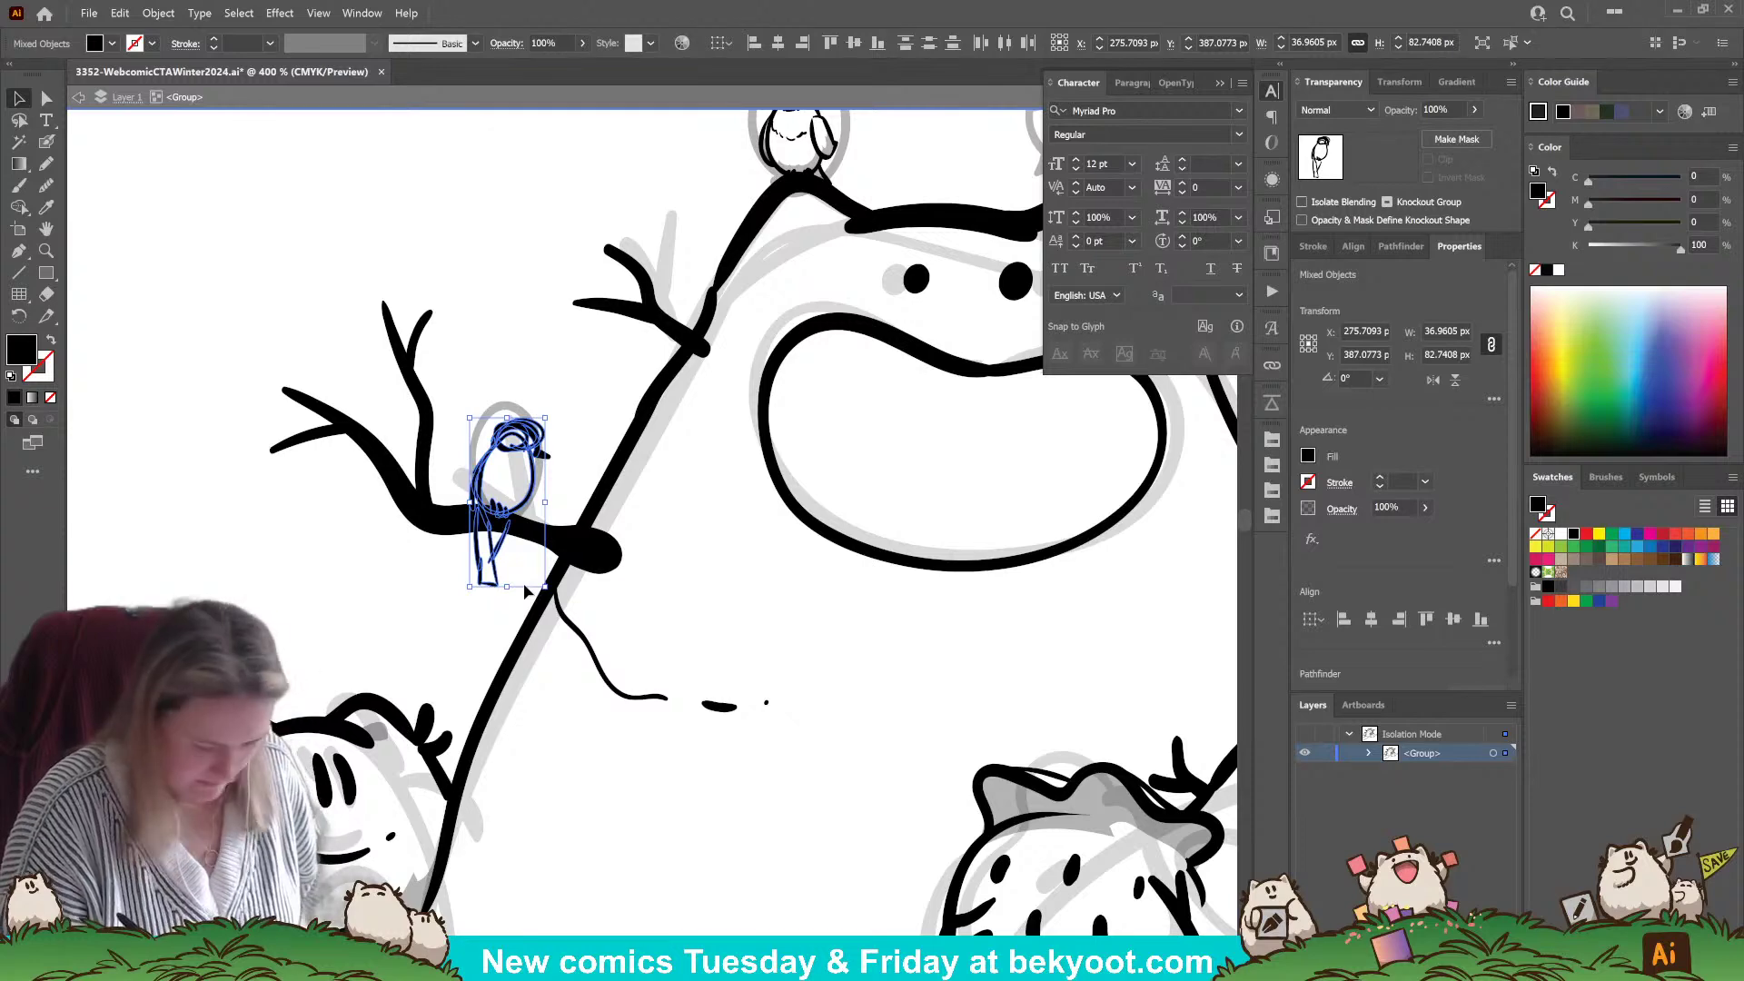
pyautogui.hotkey('ctrl', 'g')
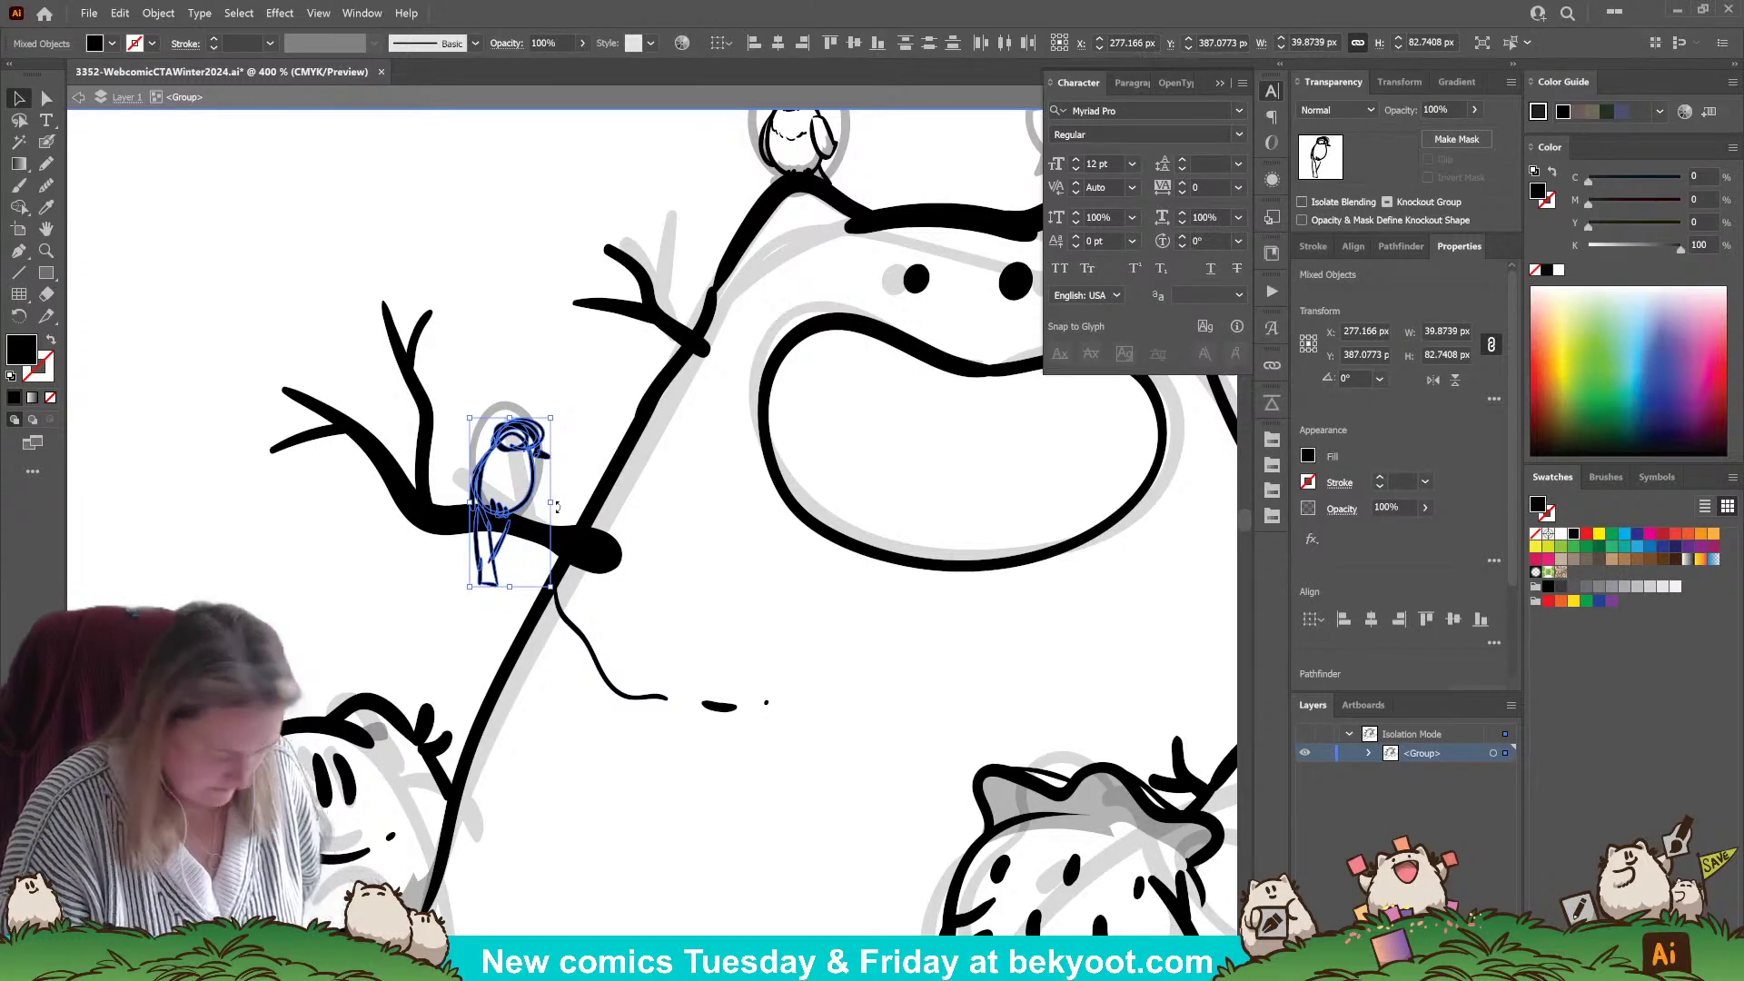
pyautogui.click(351, 611)
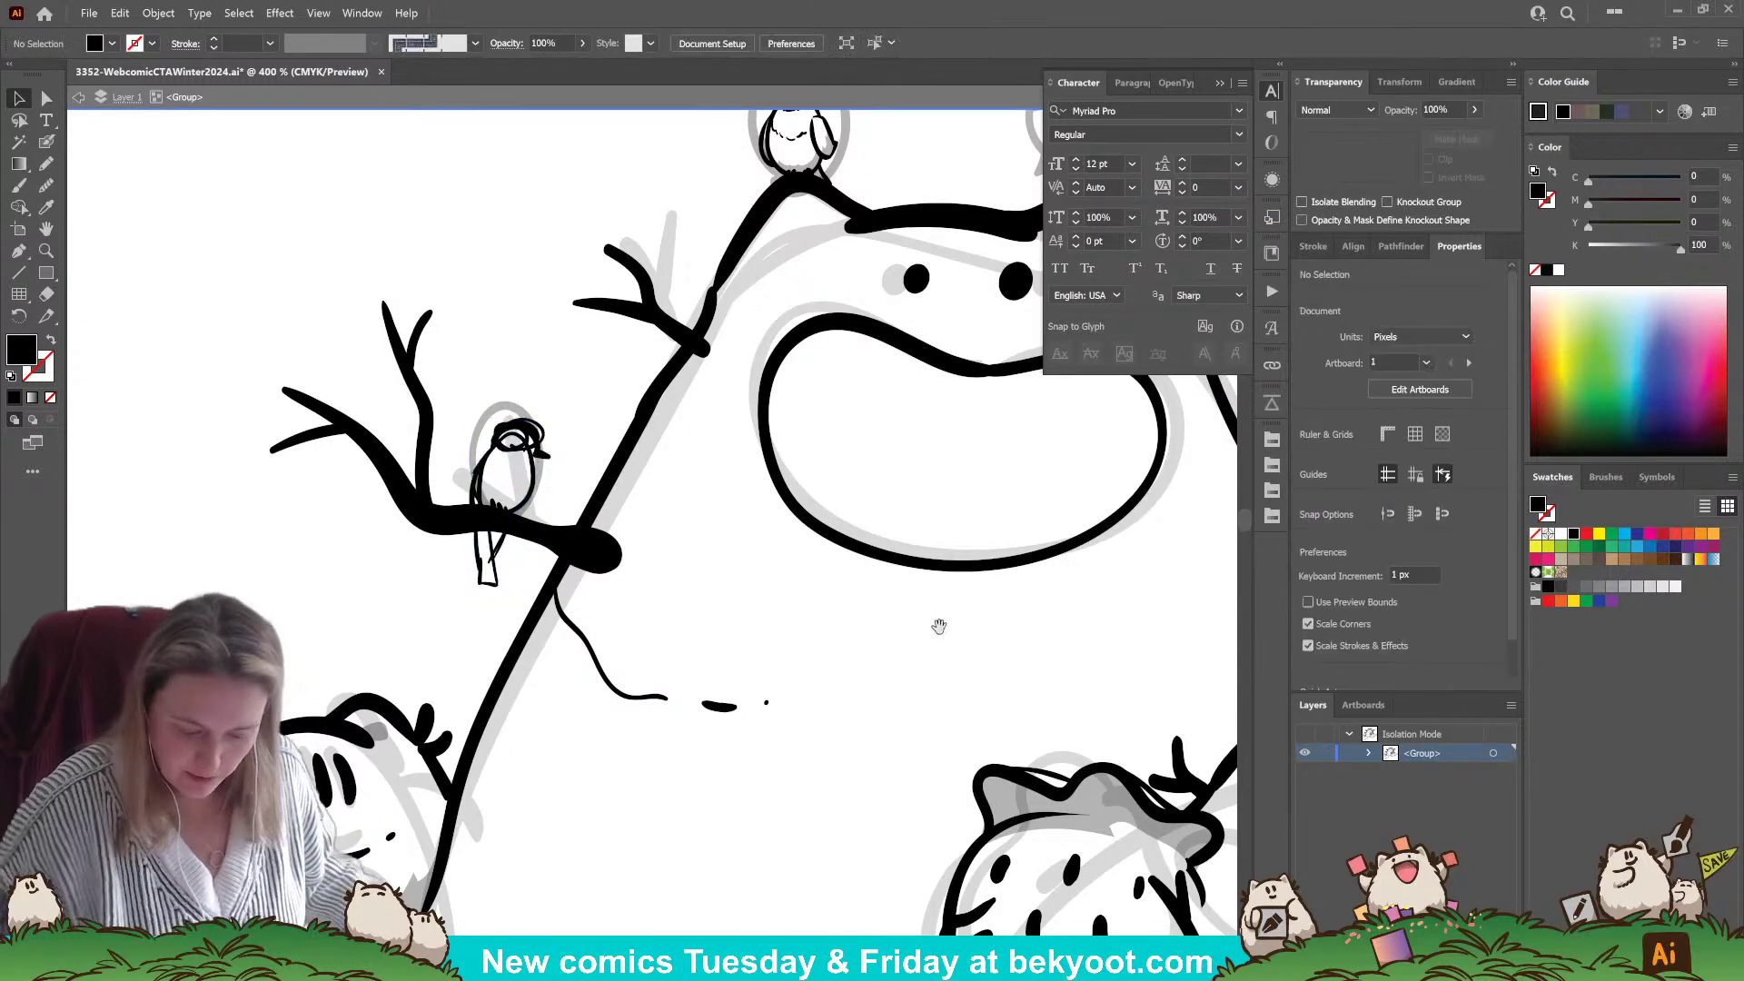
# - Select all the strokes of the bird on the right branch arm
pyautogui.moveTo(903, 612); pyautogui.dragTo(285, 584)
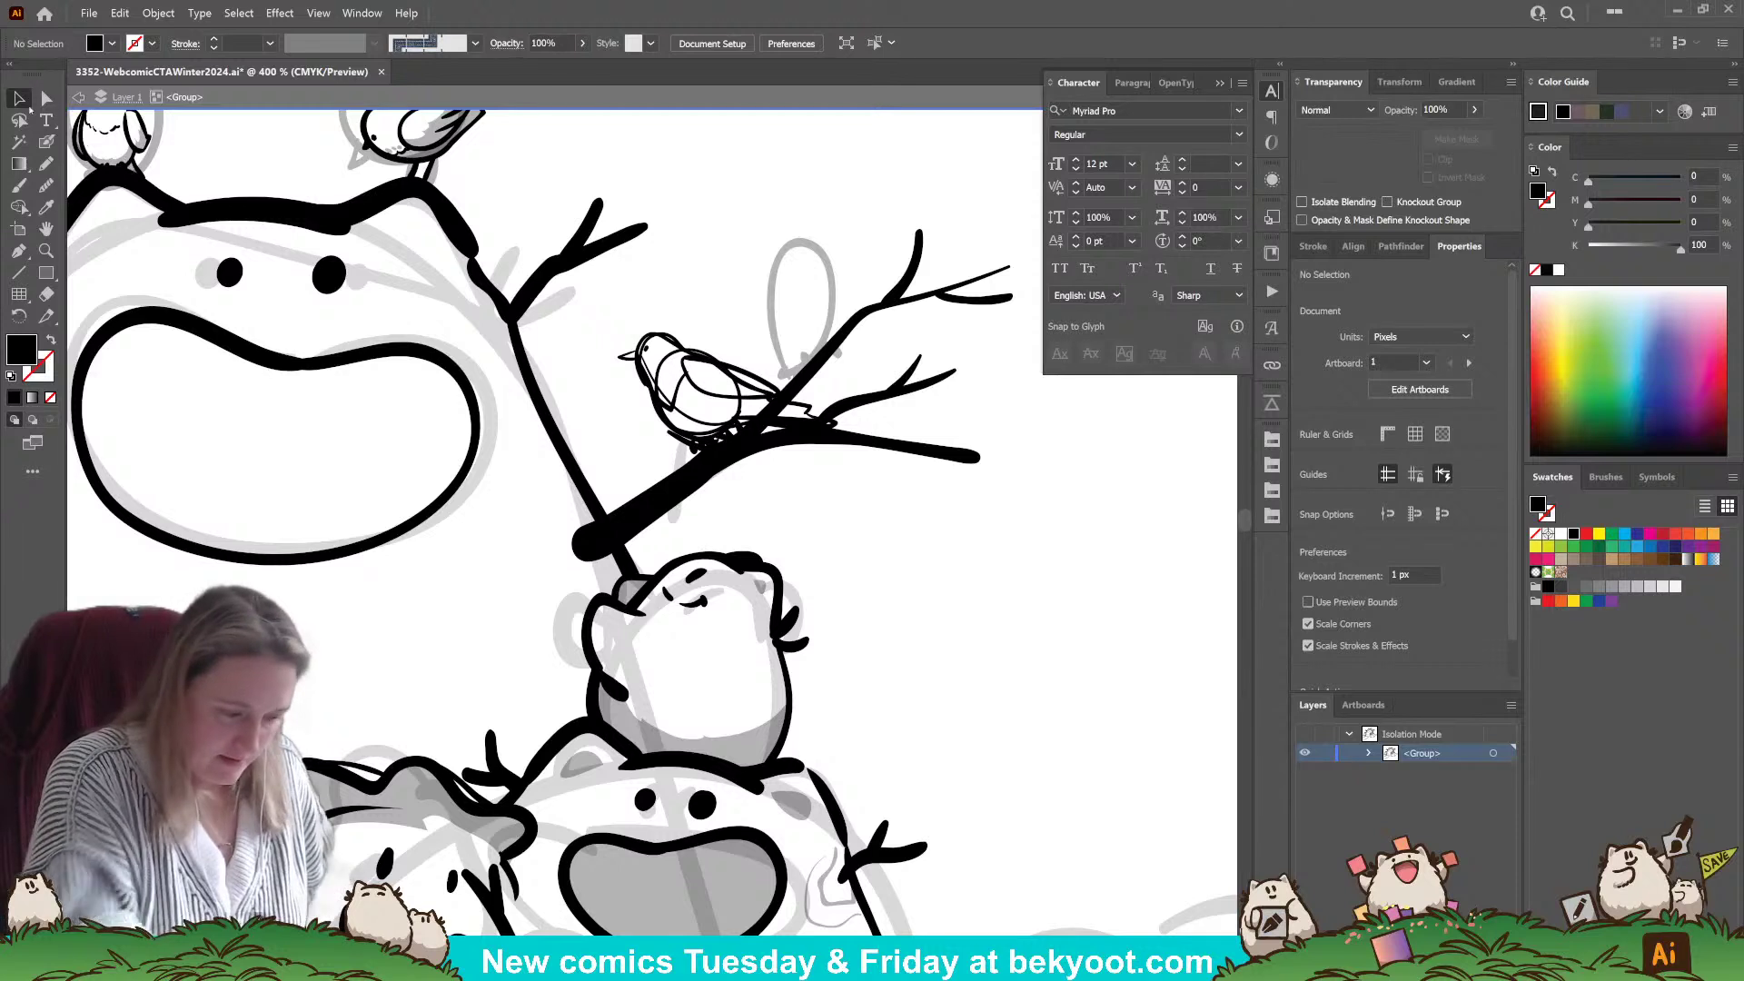
pyautogui.click(709, 394)
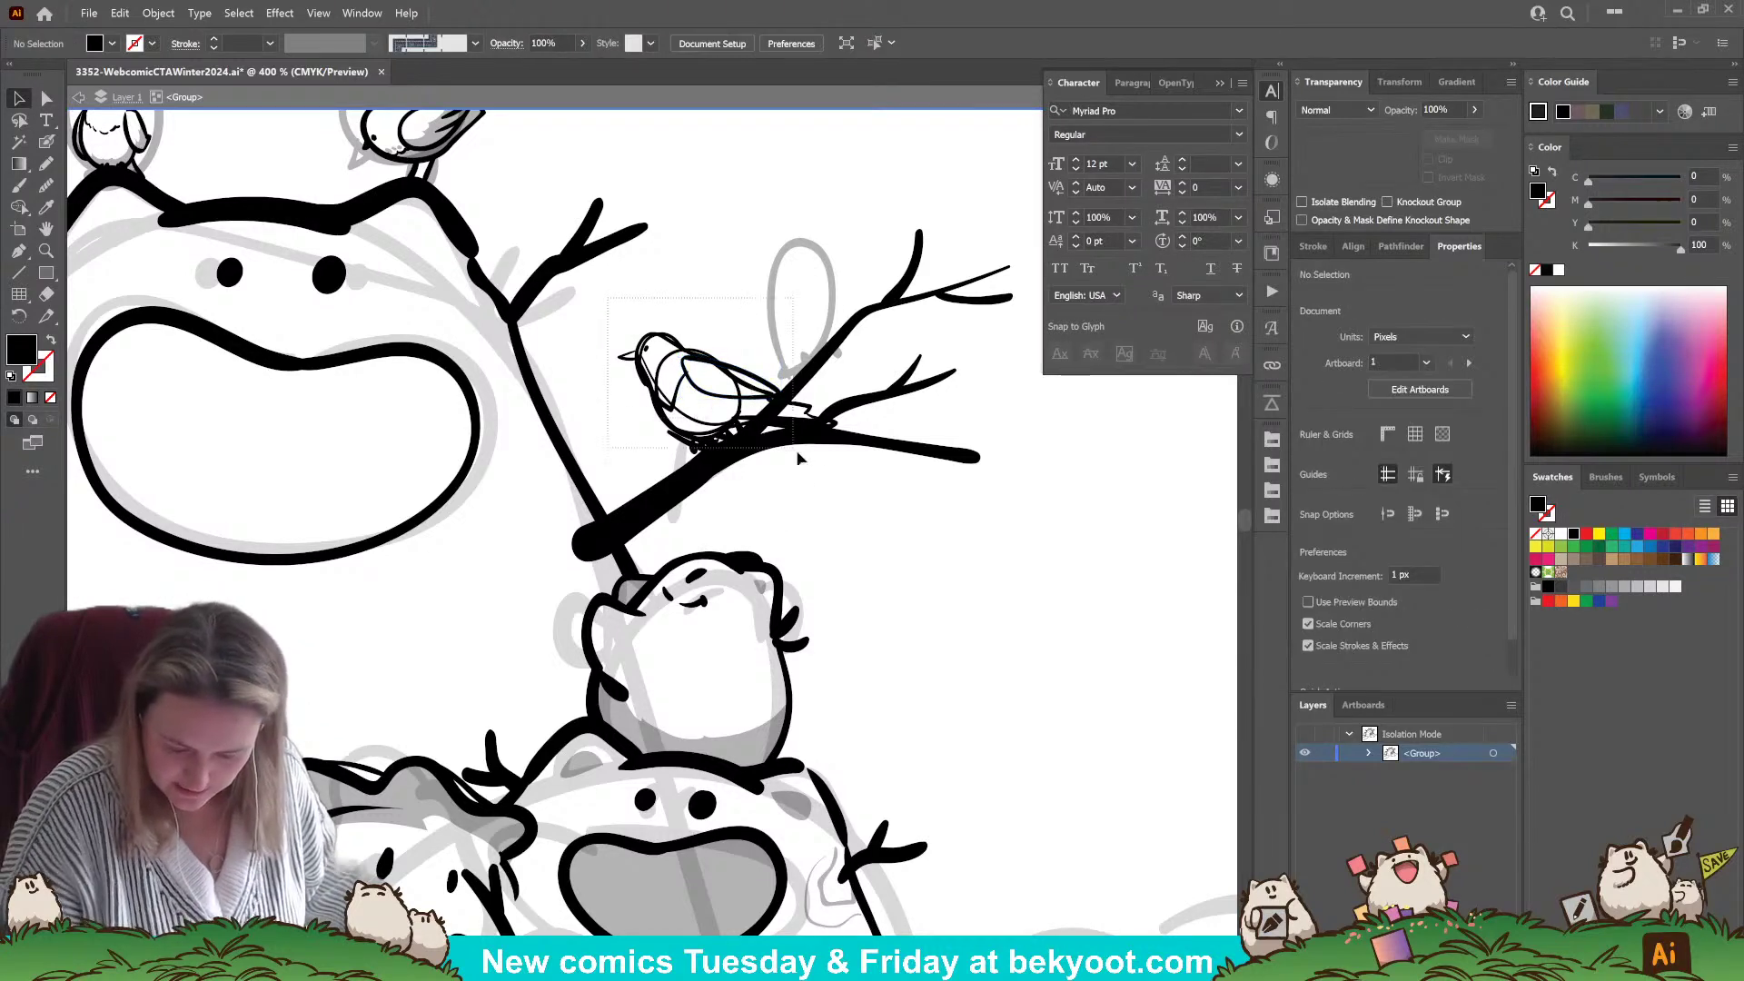
pyautogui.hotkey('ctrl', 'a')
pyautogui.click(690, 381)
pyautogui.hotkey('ctrl', 'shift', 'b')
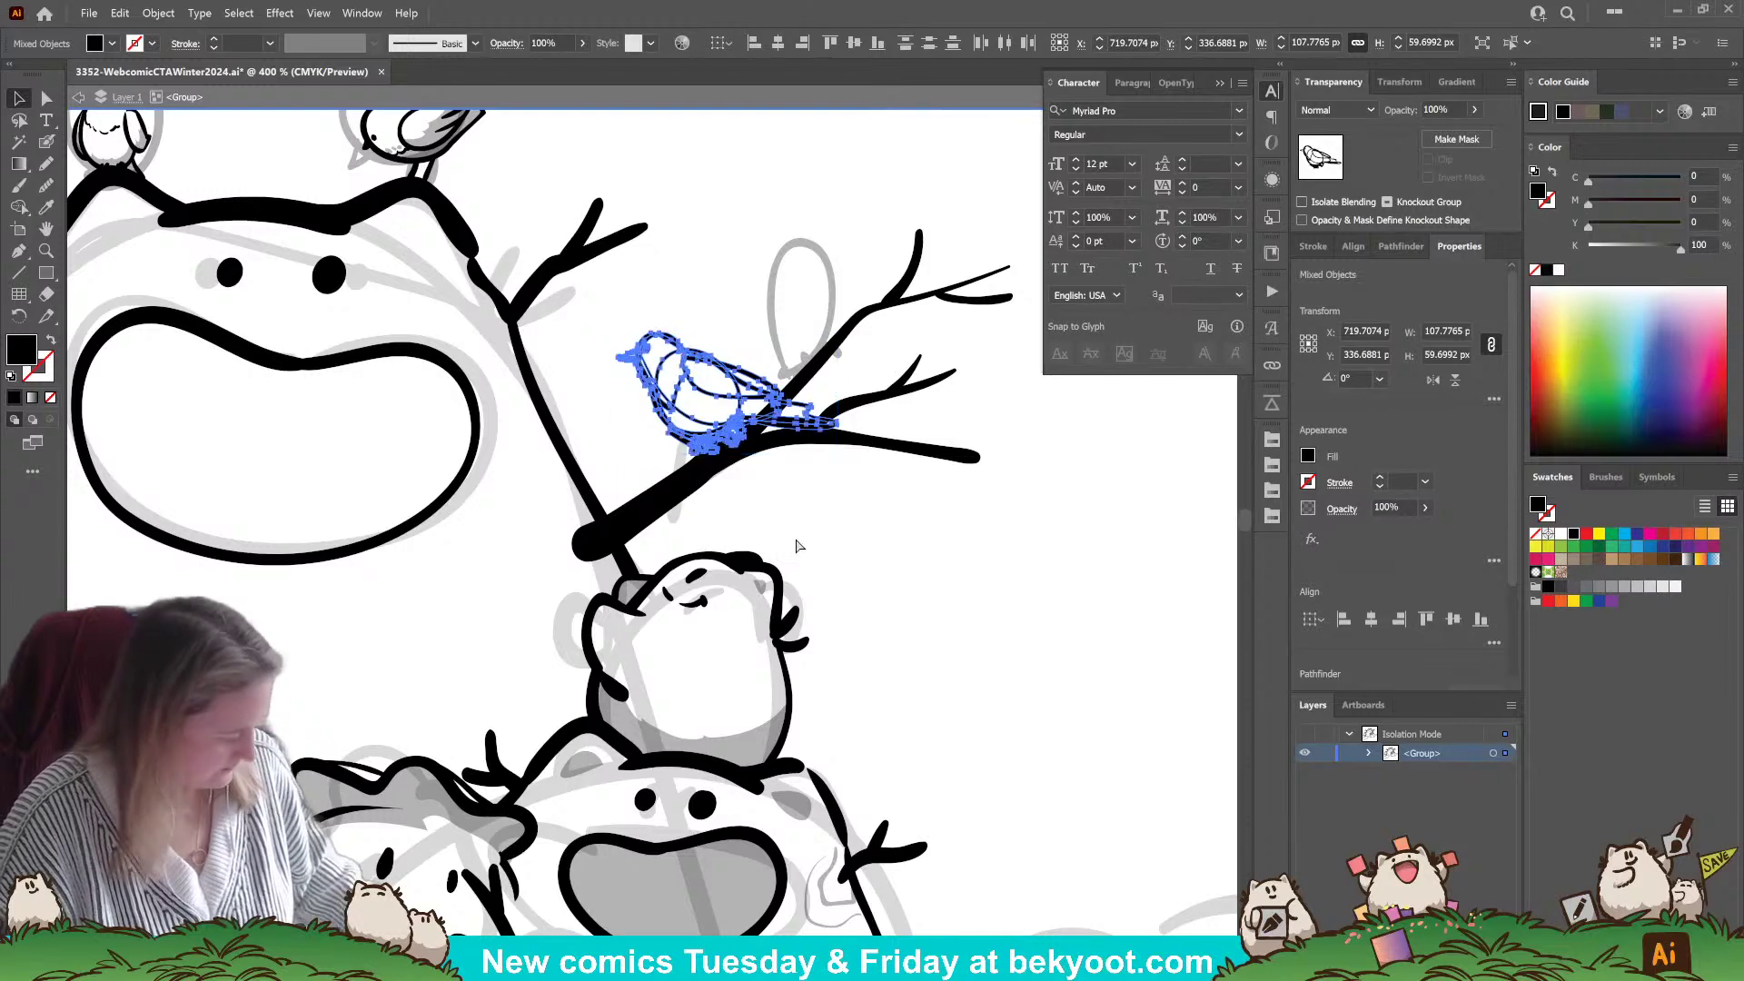
pyautogui.click(822, 529)
# - Remove the grey sketch guides drawn around the birds
pyautogui.moveTo(502, 504); pyautogui.dragTo(836, 537)
pyautogui.moveTo(431, 661); pyautogui.dragTo(557, 619)
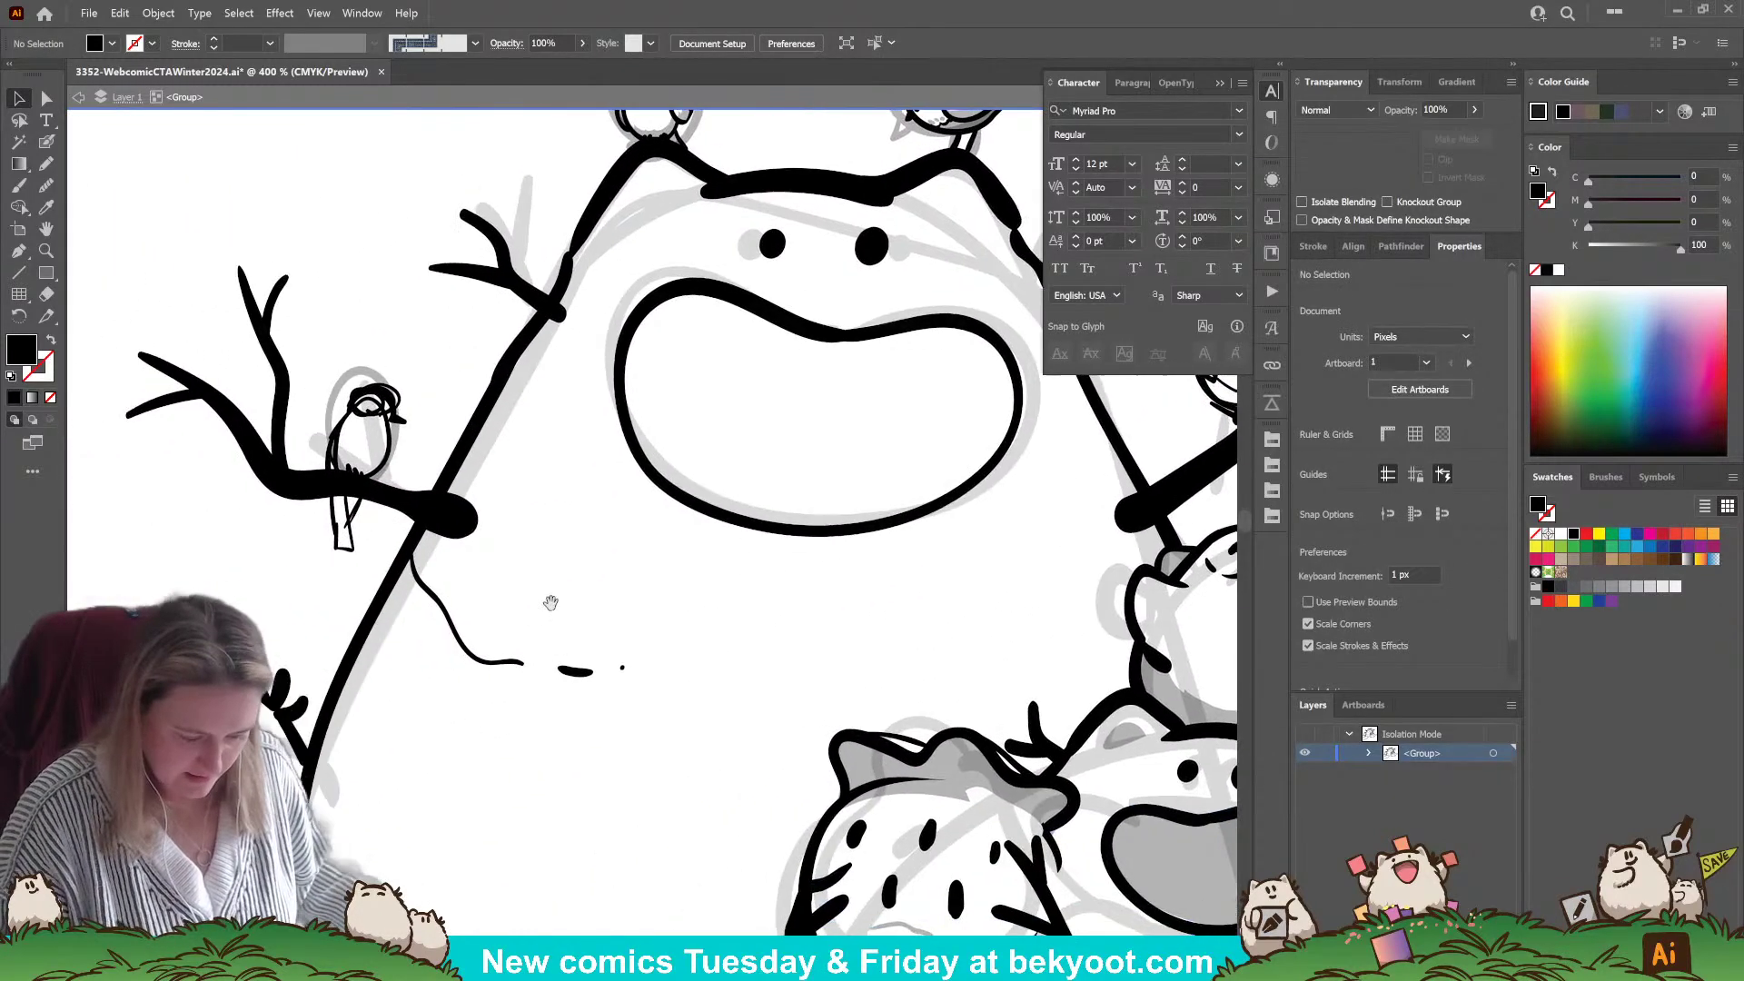
pyautogui.click(366, 378)
pyautogui.click(732, 603)
# - Exit the group's isolation mode and return to the full layered document
pyautogui.hotkey('ctrl', '-')
pyautogui.hotkey('ctrl', '-')
pyautogui.hotkey('ctrl', '-')
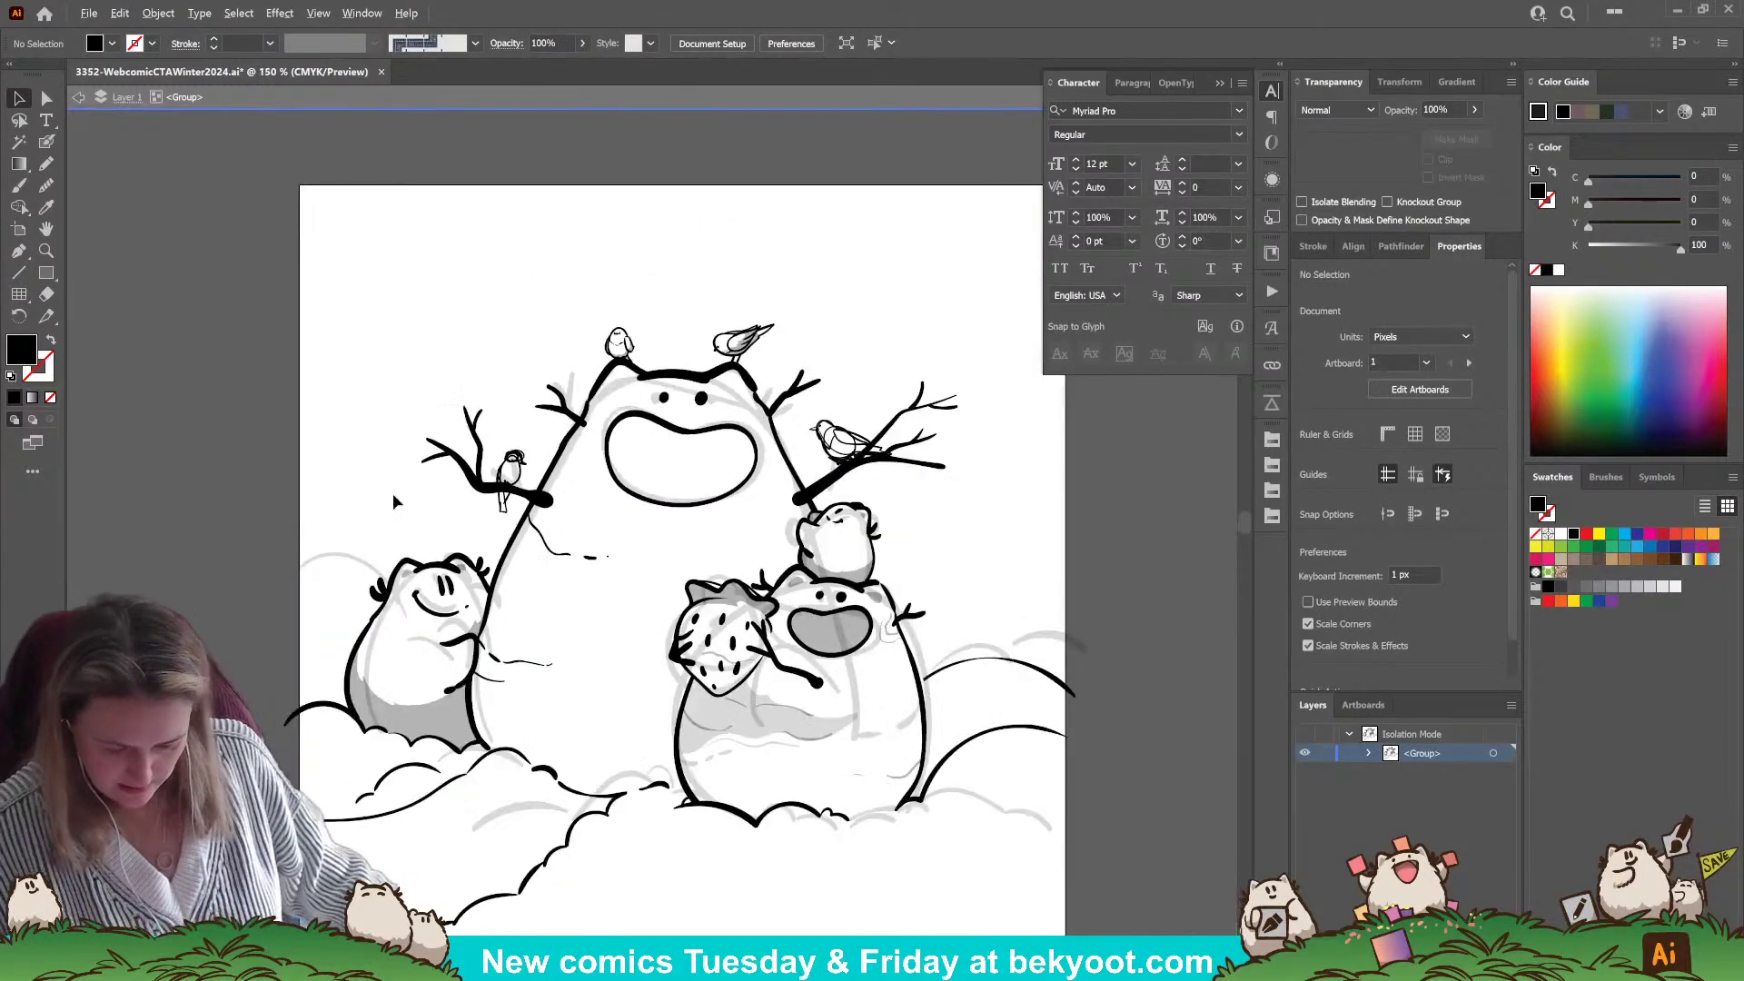
pyautogui.moveTo(393, 493); pyautogui.dragTo(354, 431)
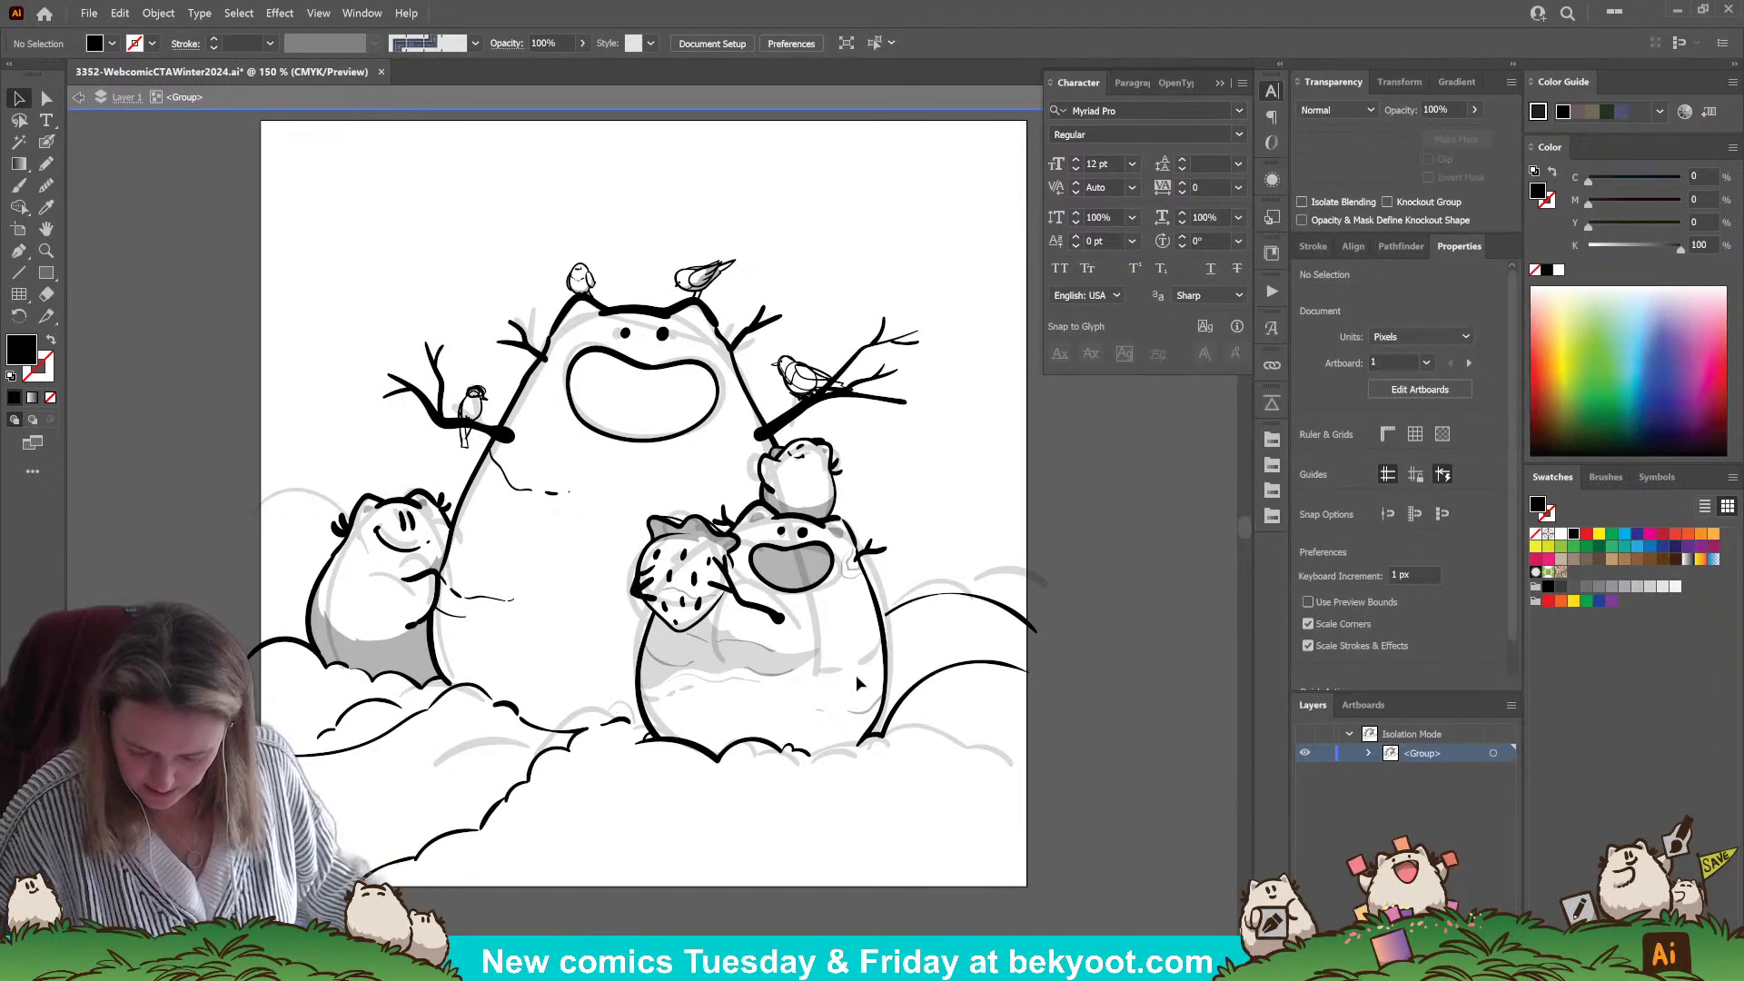
pyautogui.doubleClick(1075, 570)
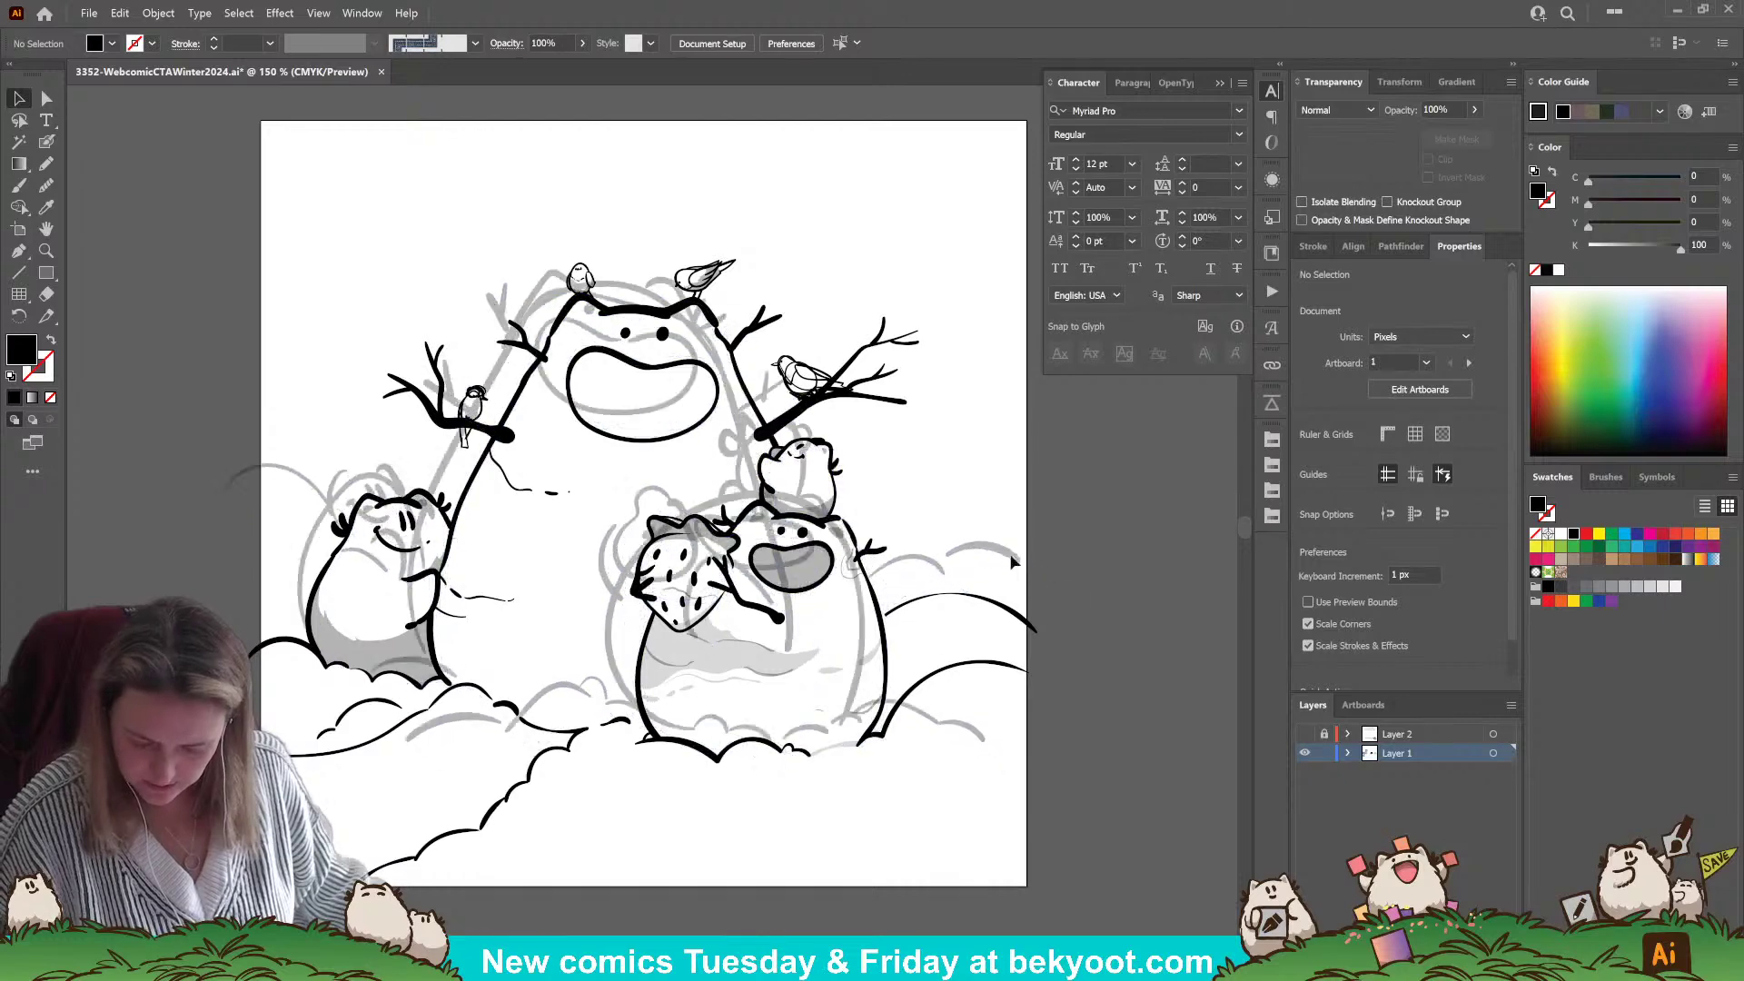
# - Move the faded rough sketch off the artboard so only the inked drawing remains, and save the document
pyautogui.moveTo(658, 178)
pyautogui.mouseDown()
pyautogui.moveTo(509, 136)
pyautogui.moveTo(227, 100)
pyautogui.moveTo(411, 238)
pyautogui.mouseUp()
pyautogui.scroll(-5, 565, 634)
pyautogui.hscroll(6, 565, 633)
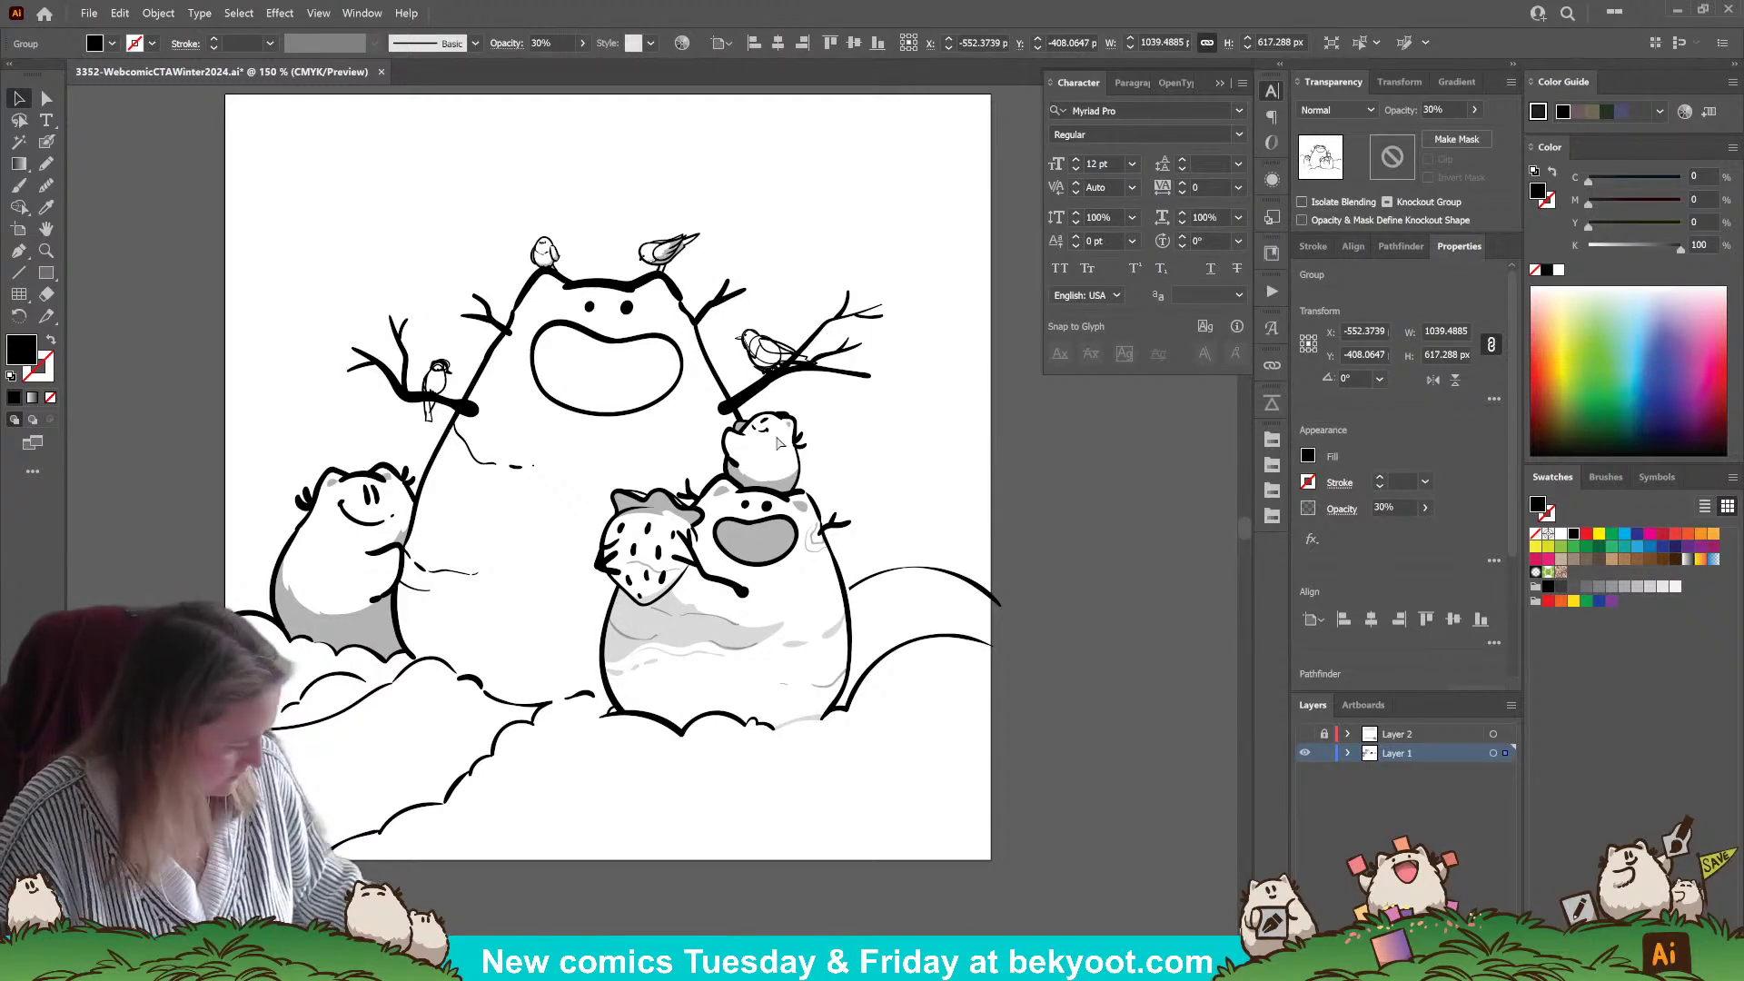
pyautogui.hotkey('ctrl', 's')
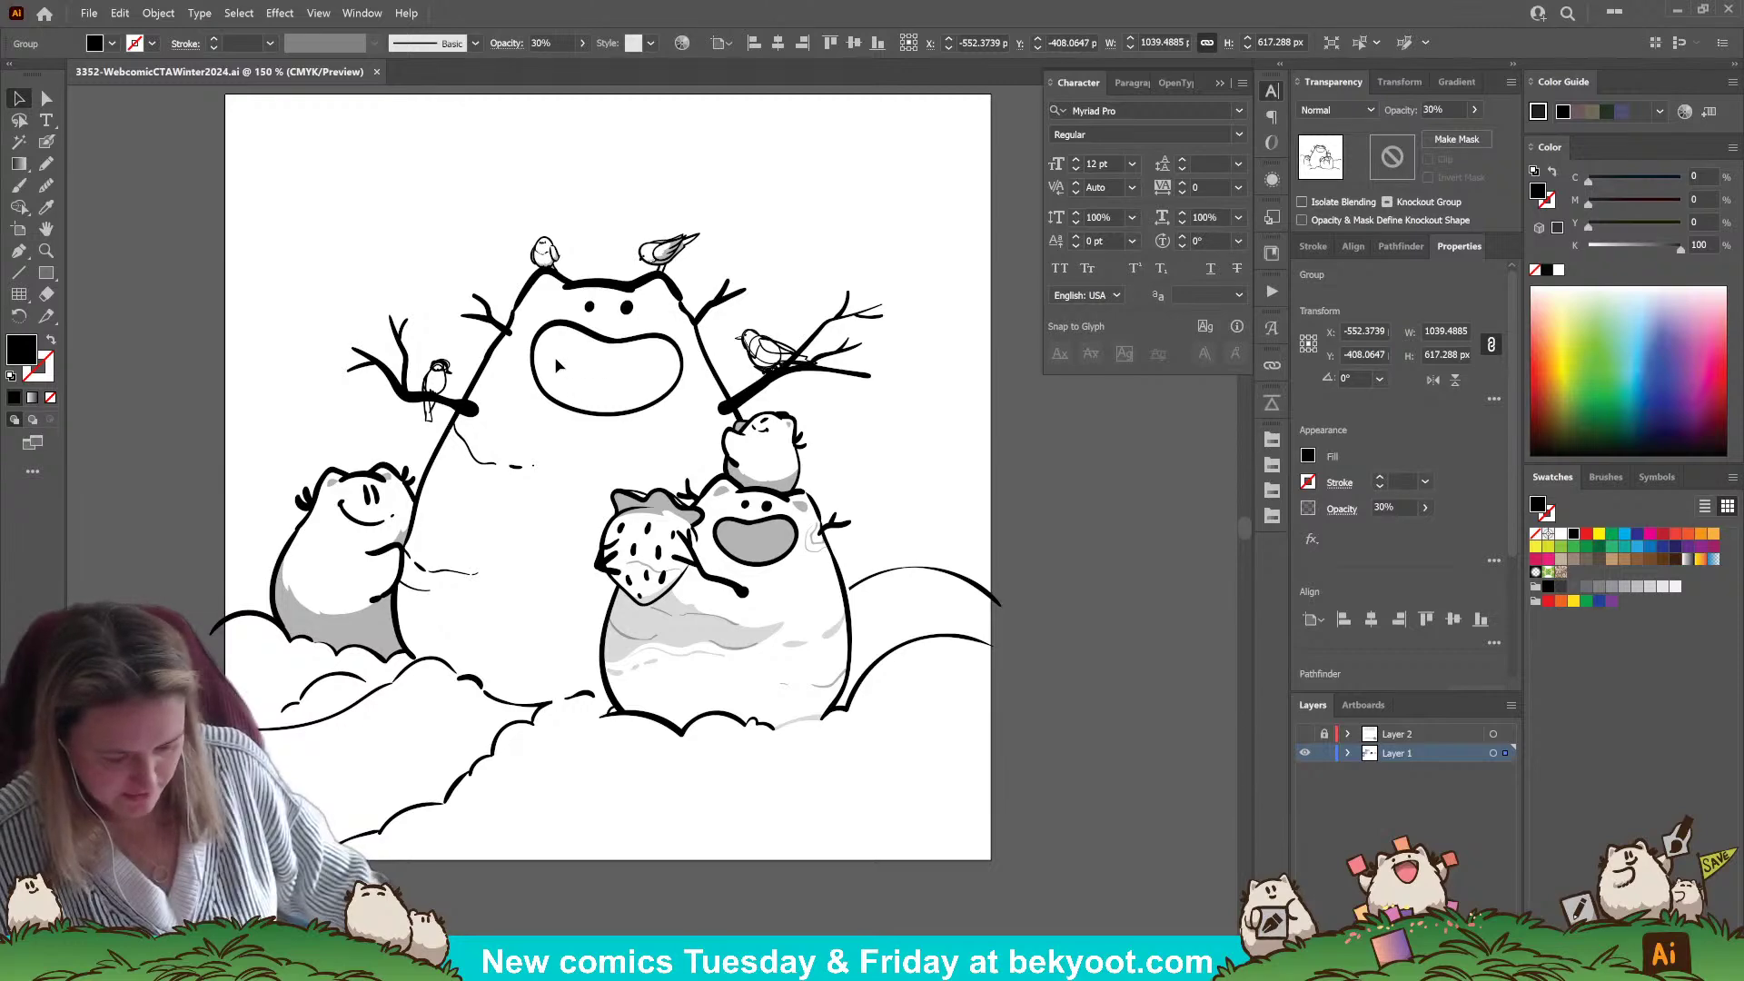
# - Isolate the inked drawing's group and lower the opacity of the bird sketch perched on the snow creature's left branch
pyautogui.scroll(1, 445, 358)
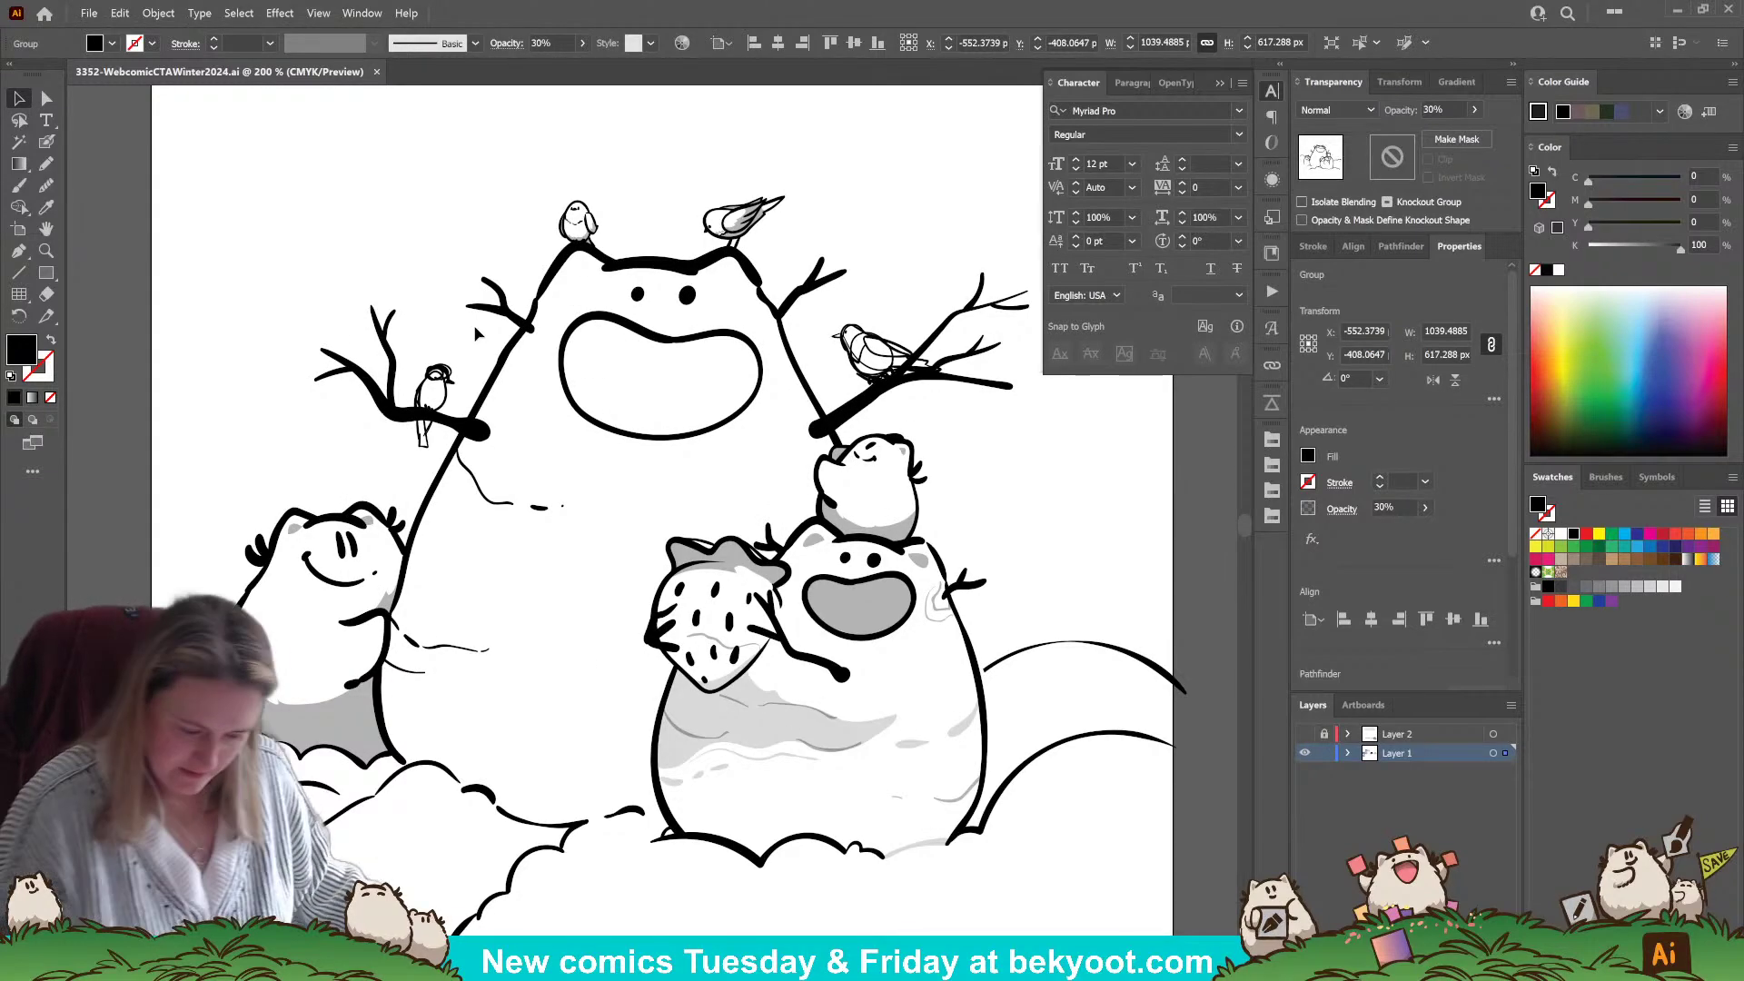
pyautogui.click(457, 435)
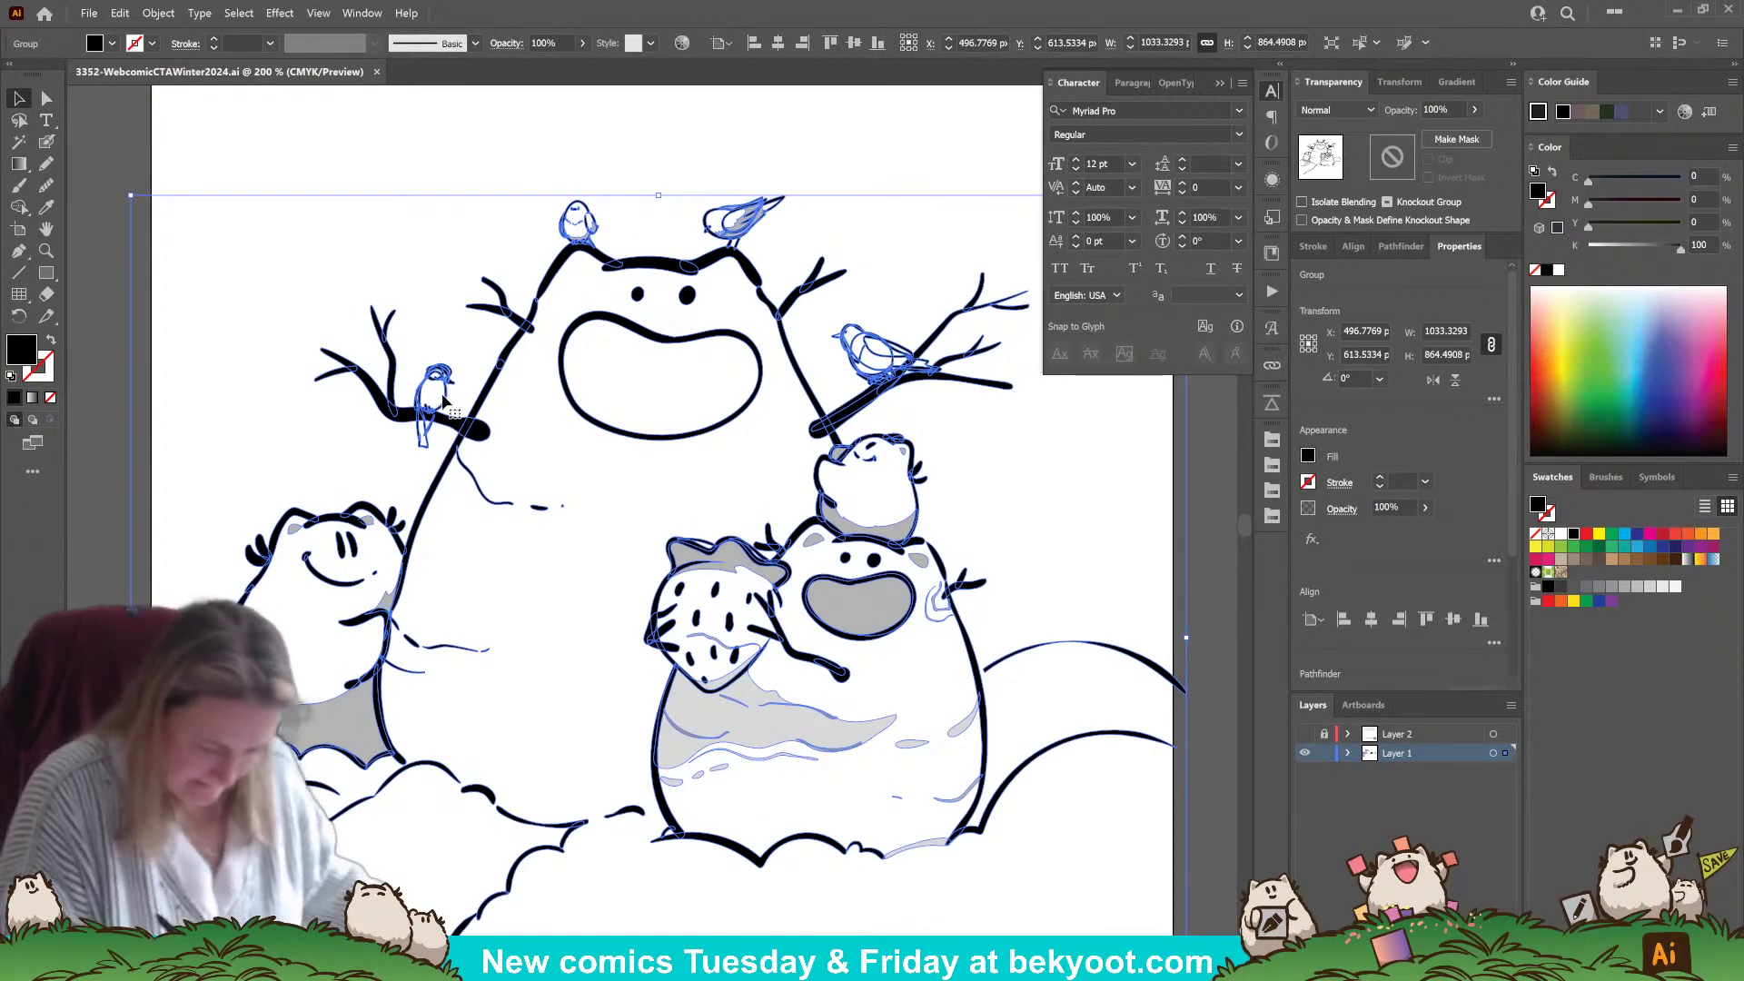
pyautogui.doubleClick(449, 399)
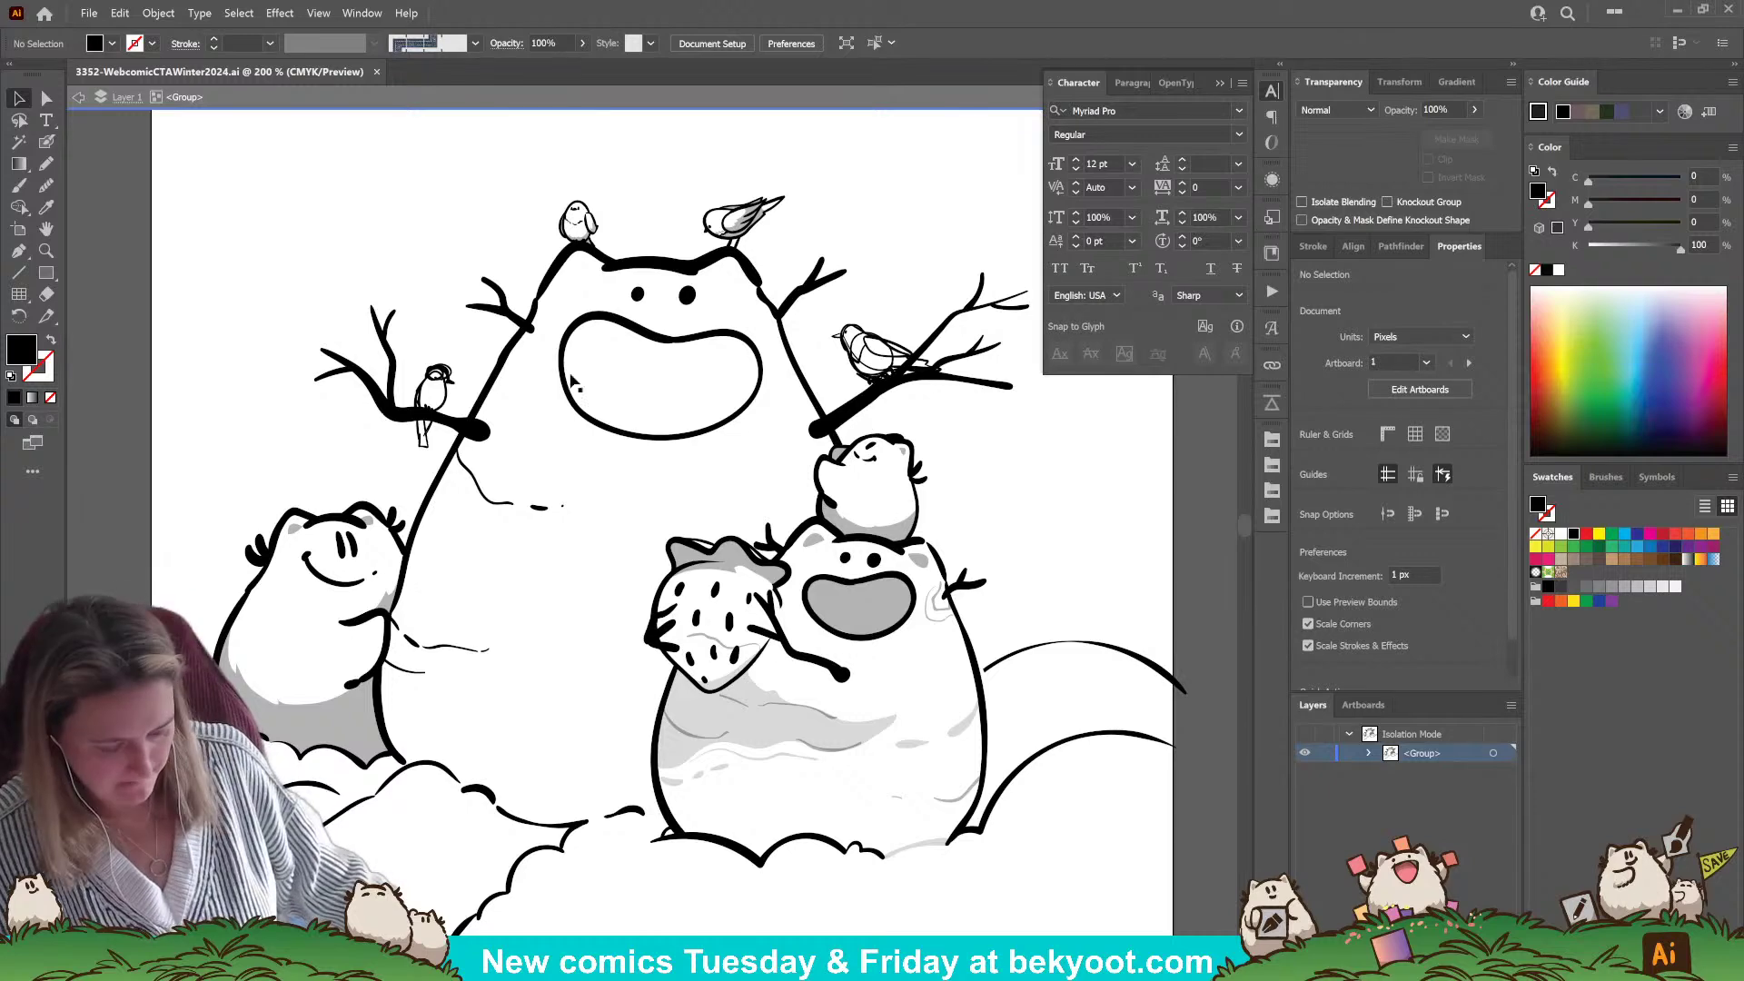
pyautogui.scroll(2, 504, 409)
pyautogui.hscroll(-3, 497, 374)
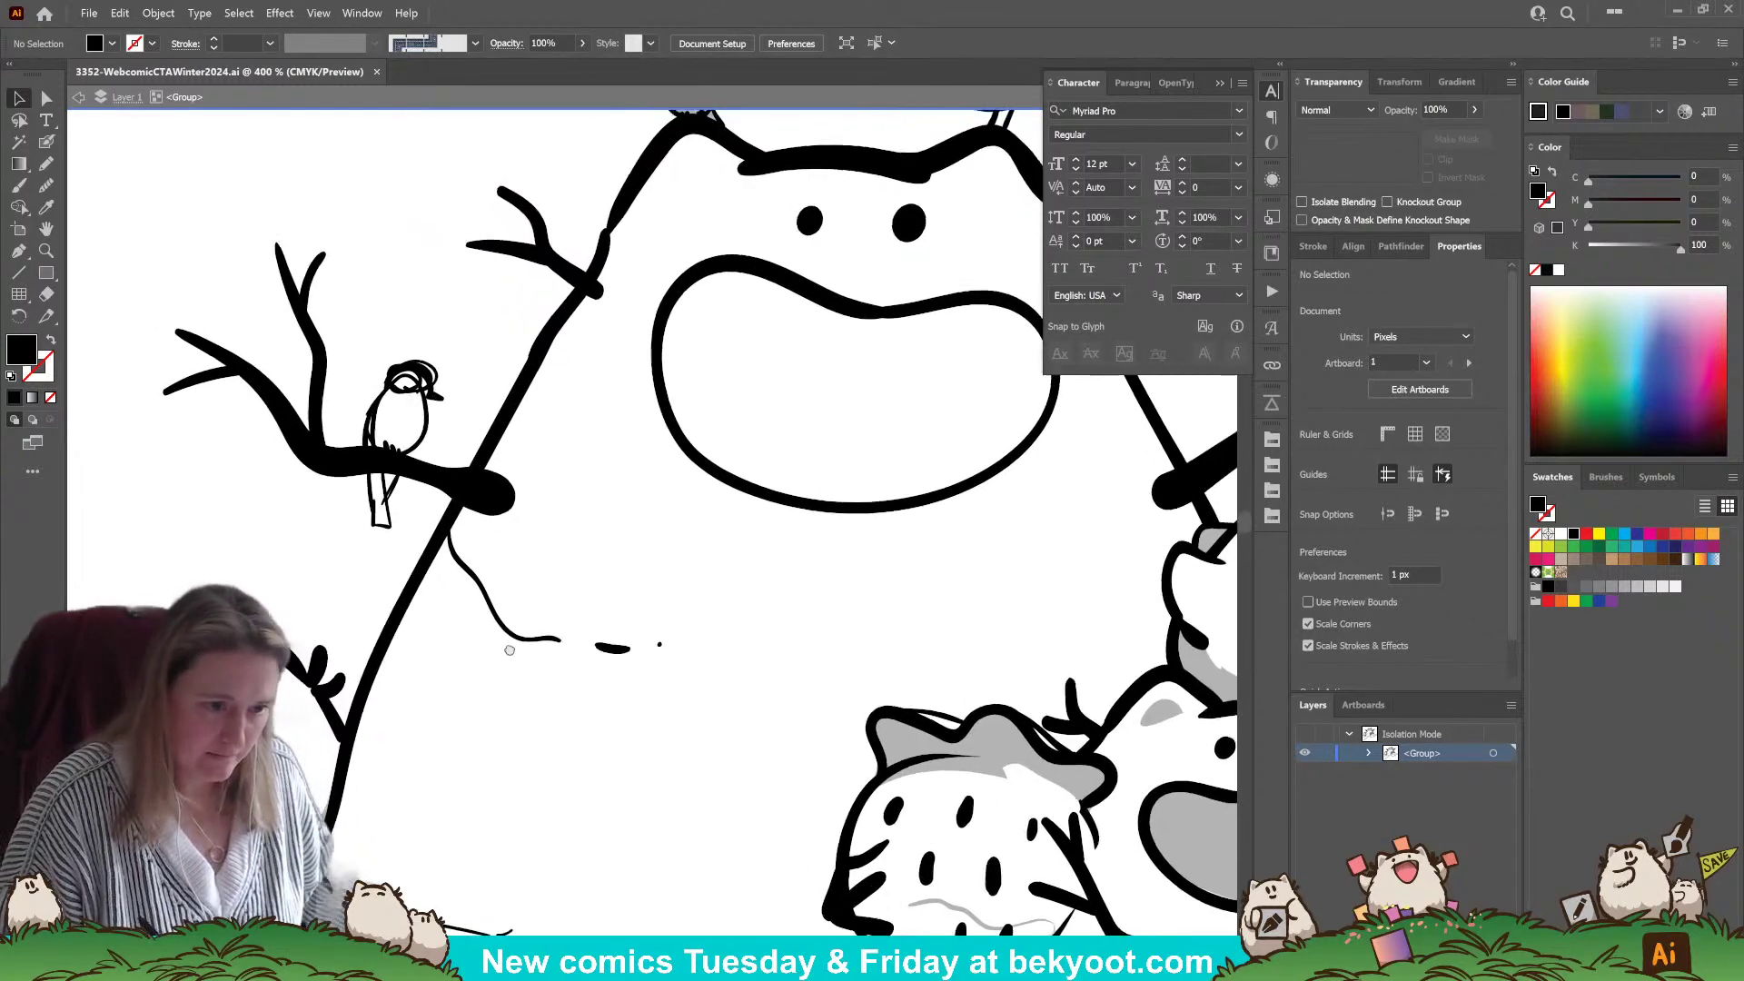
pyautogui.click(487, 433)
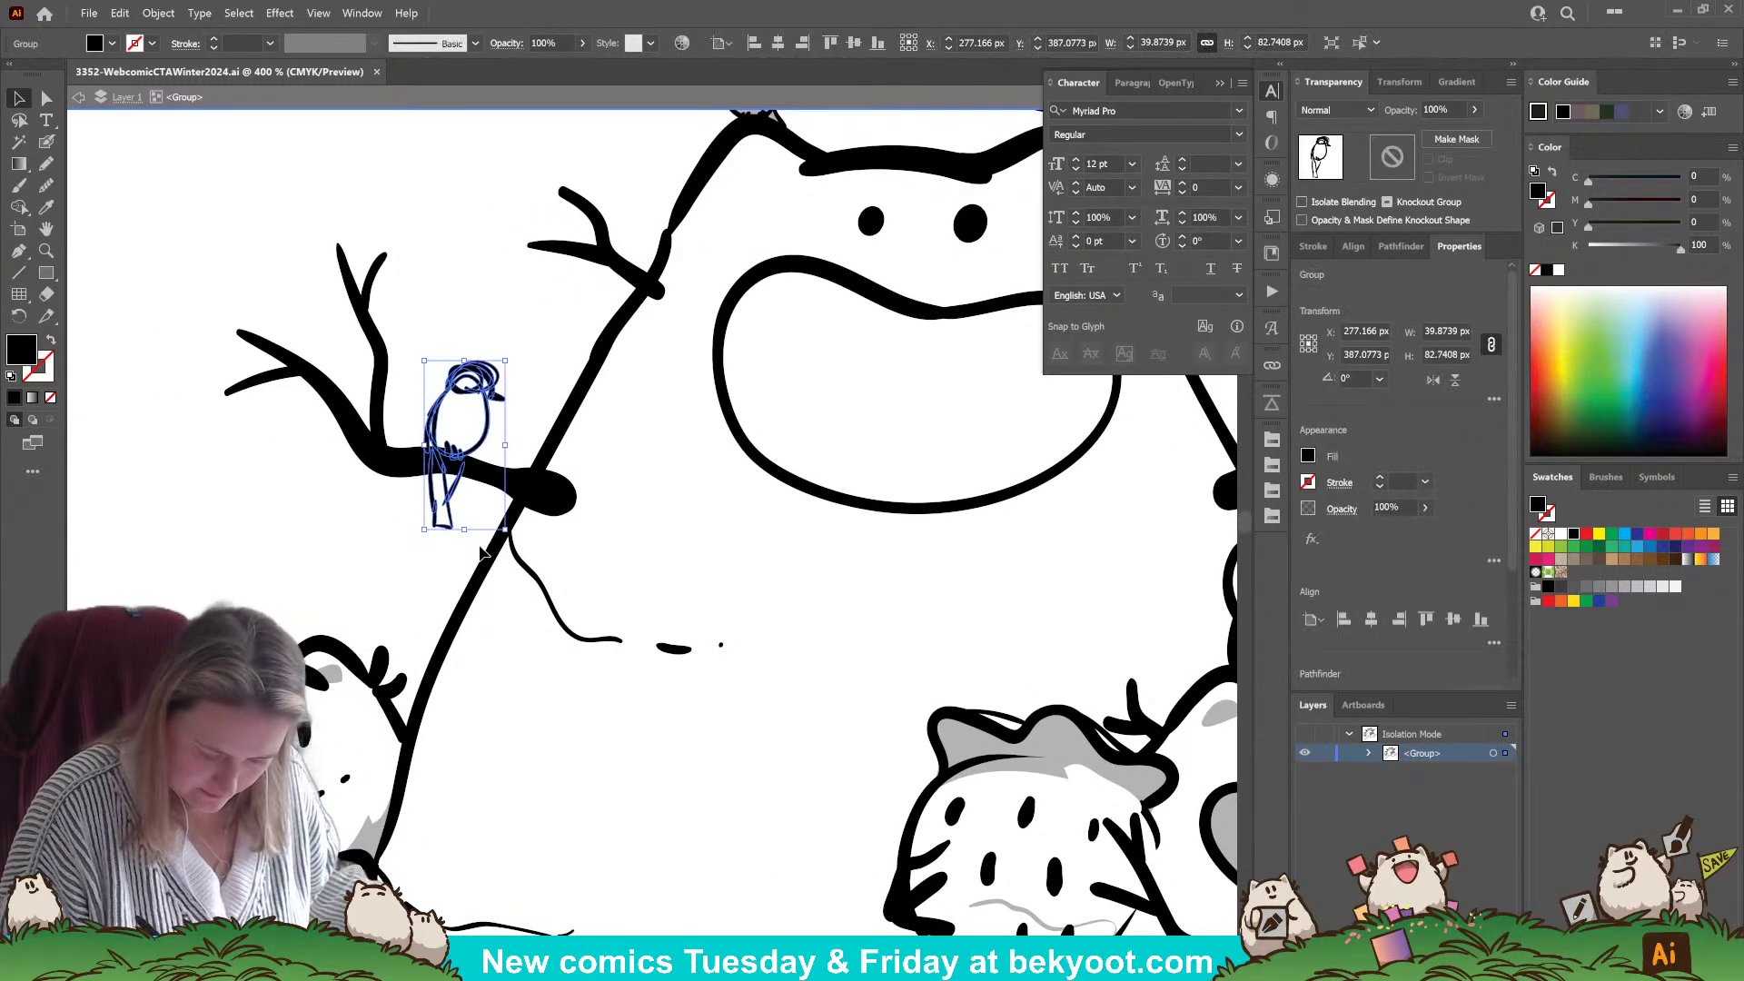
pyautogui.click(1473, 109)
pyautogui.moveTo(1479, 131); pyautogui.dragTo(1430, 132)
pyautogui.click(363, 596)
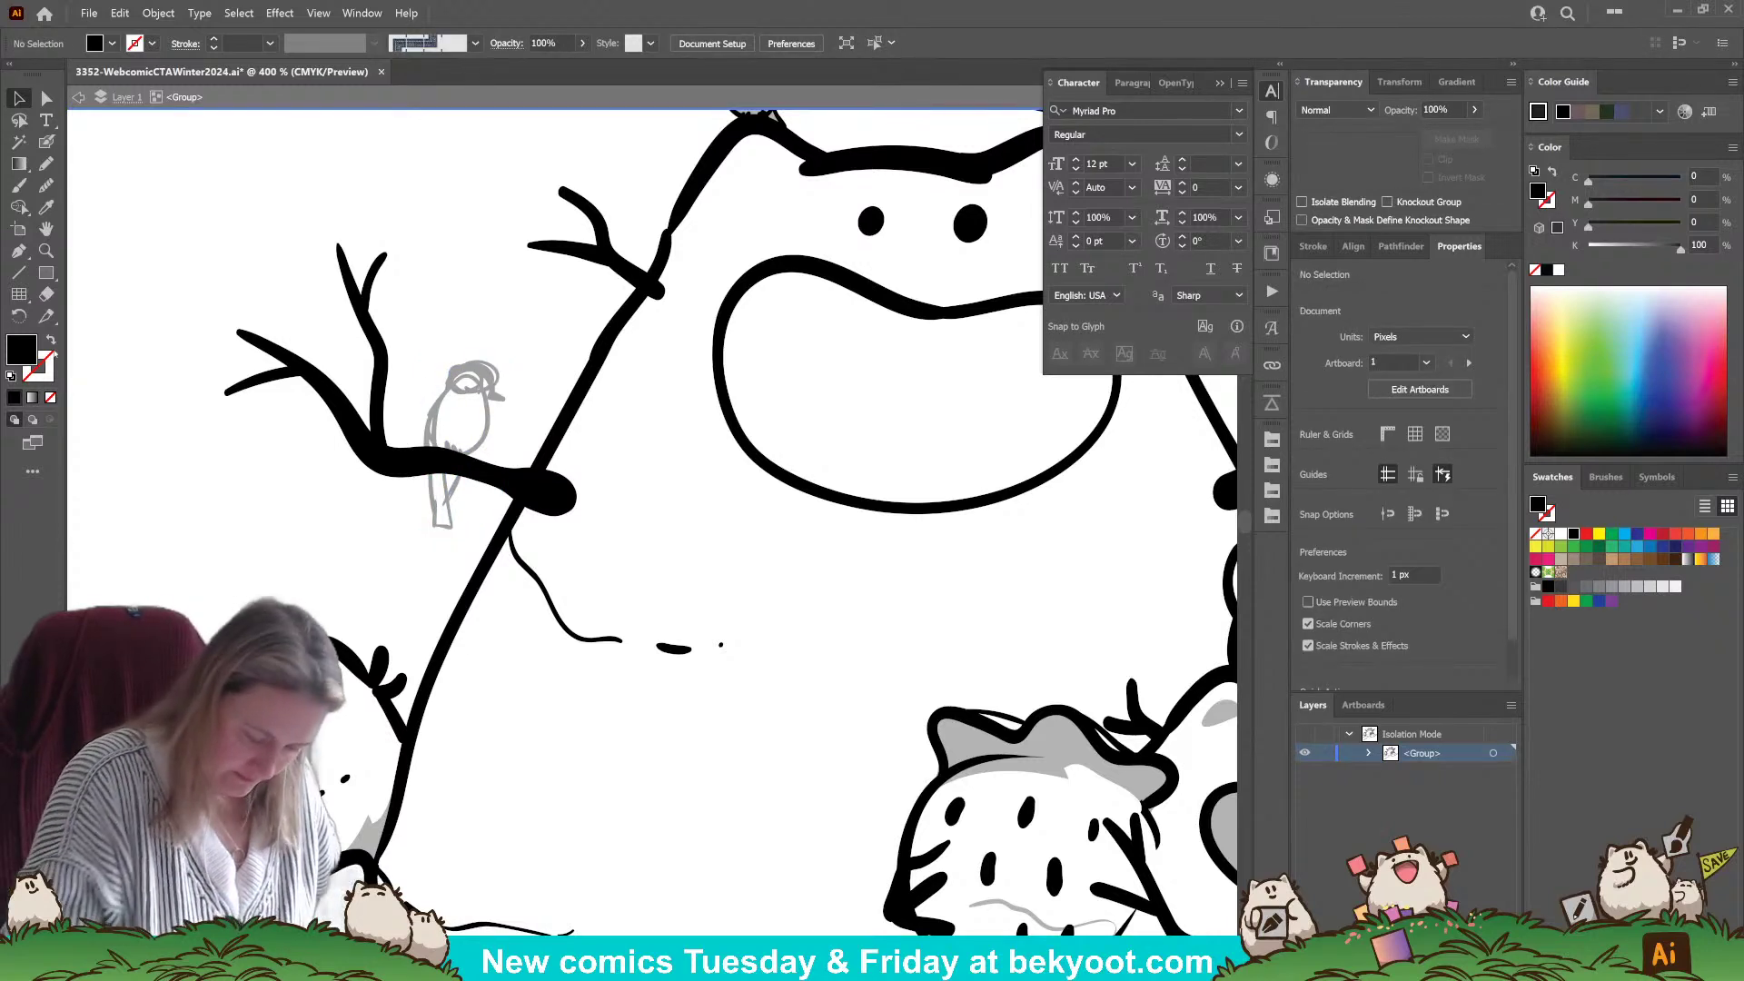
# - Ink the bird's head and back over its faded sketch with black Blob Brush strokes, and group the strokes
pyautogui.click(46, 140)
pyautogui.keyDown('ctrl'); pyautogui.click(525, 479); pyautogui.keyUp('ctrl')
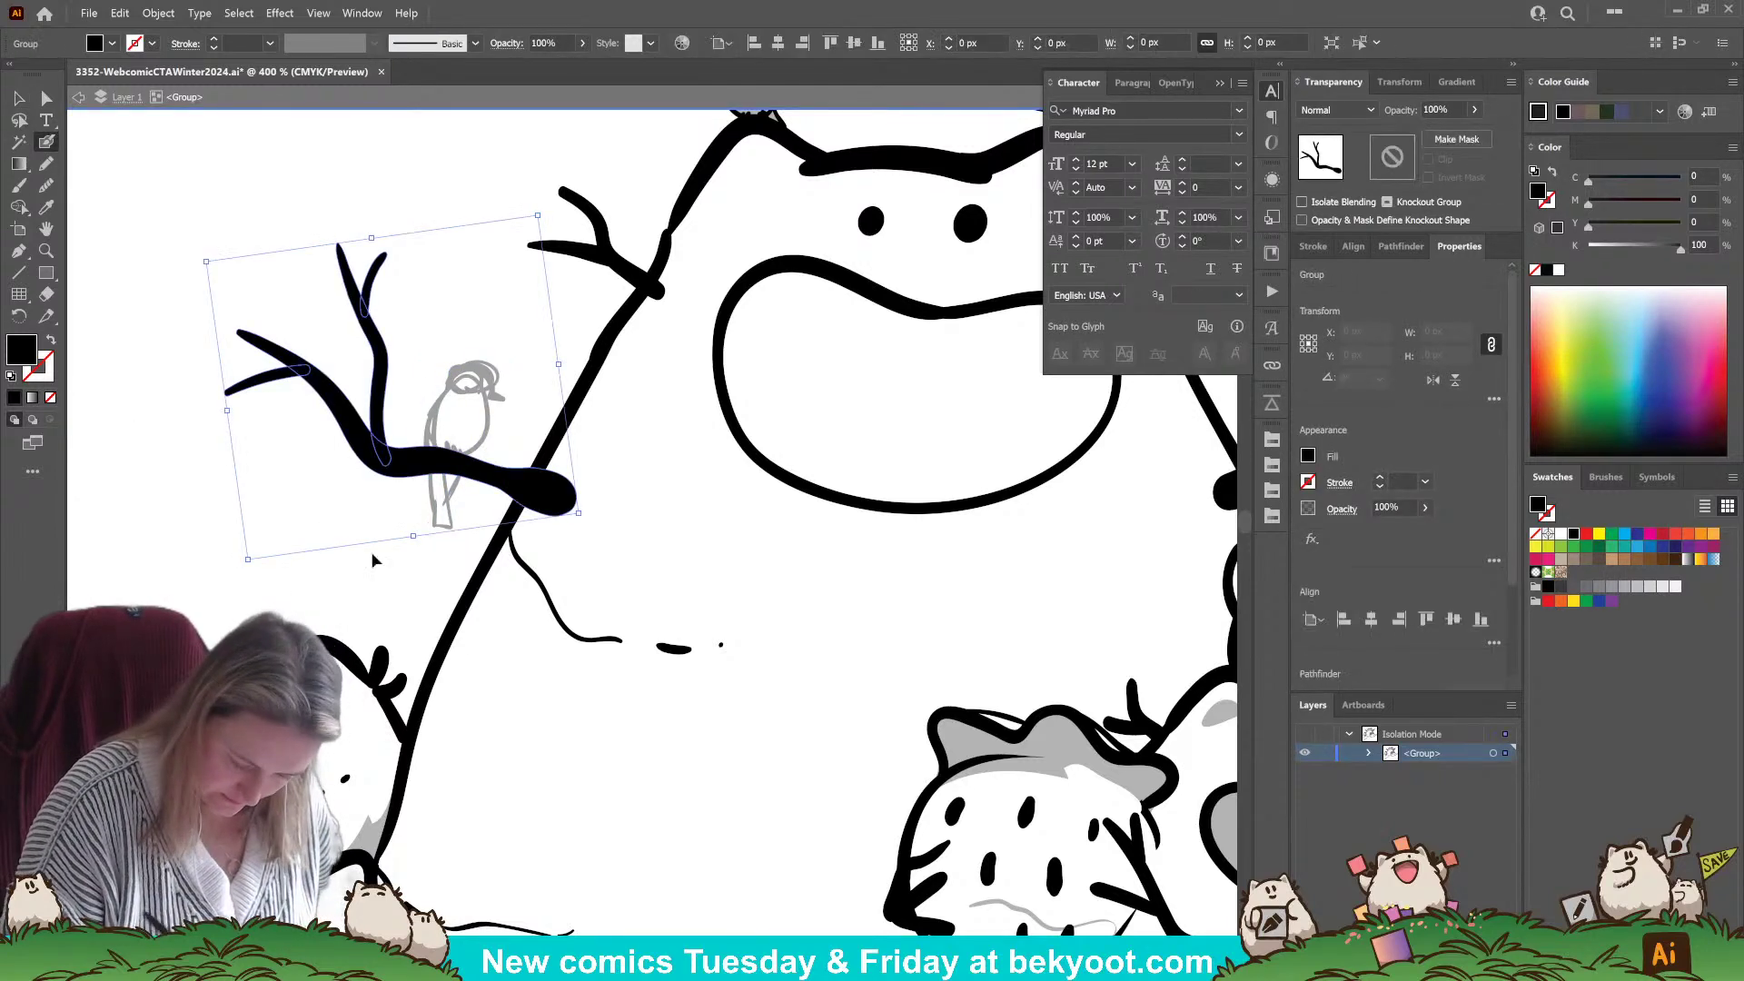
pyautogui.hotkey('ctrl', 'shift', 'a')
pyautogui.moveTo(488, 357)
pyautogui.mouseDown()
pyautogui.moveTo(429, 428)
pyautogui.moveTo(447, 385)
pyautogui.moveTo(427, 431)
pyautogui.mouseUp()
pyautogui.hotkey('shift', 'x')
pyautogui.hotkey('ctrl', 'z')
pyautogui.hotkey('ctrl', 'z')
pyautogui.moveTo(422, 352); pyautogui.dragTo(493, 428)
pyautogui.keyDown('ctrl'); pyautogui.keyDown('shift'); pyautogui.click(487, 412); pyautogui.keyUp('shift'); pyautogui.keyUp('ctrl')
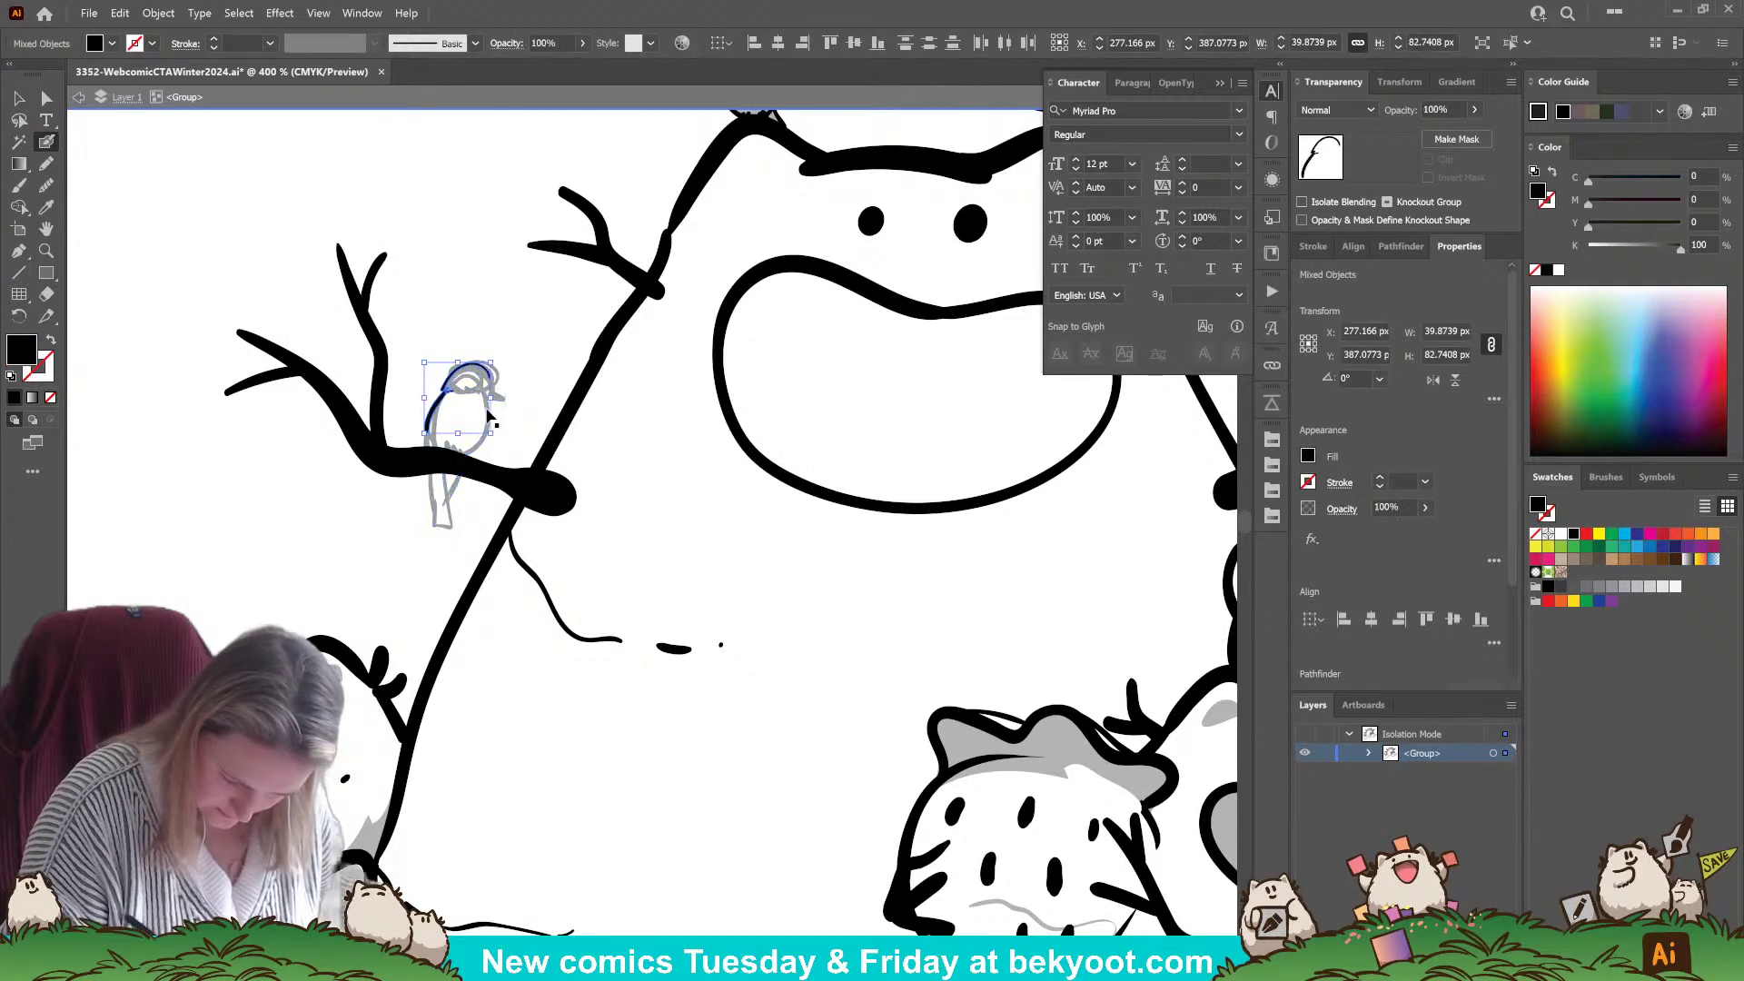
pyautogui.hotkey('ctrl', 'g')
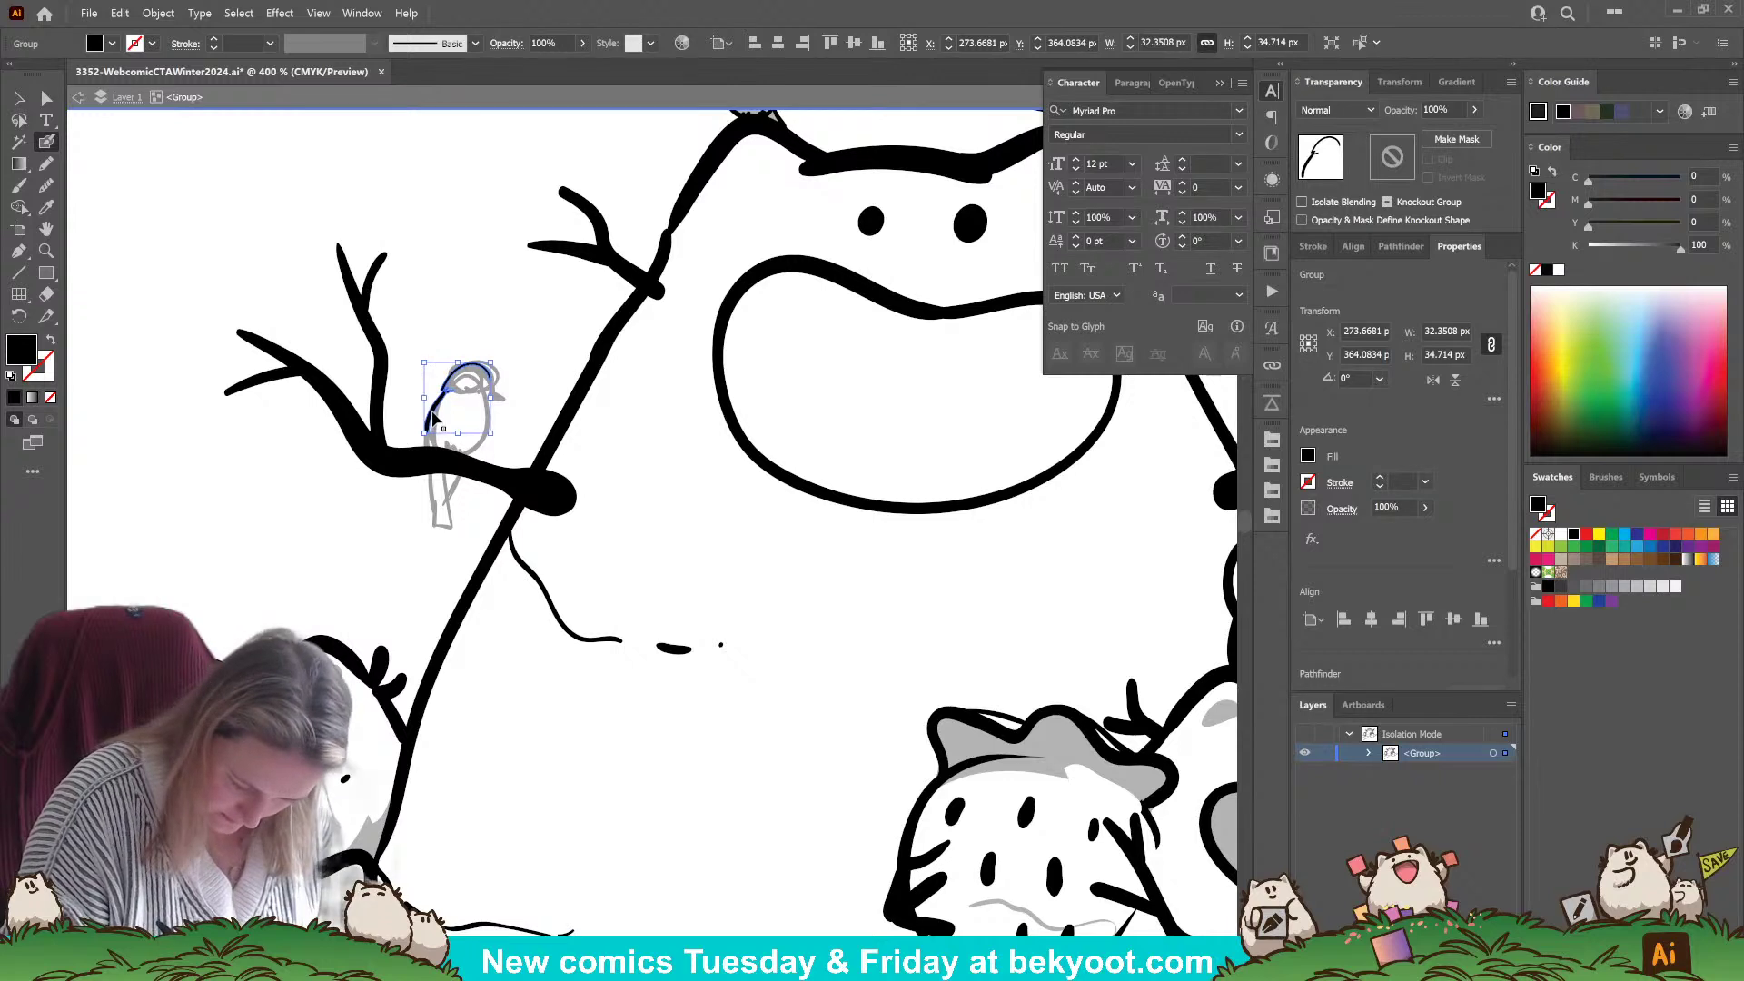
# - Isolate the new stroke group and ink the bird's tail, beak and breast outline
pyautogui.doubleClick(434, 417)
pyautogui.moveTo(429, 404)
pyautogui.mouseDown()
pyautogui.moveTo(431, 485)
pyautogui.moveTo(448, 499)
pyautogui.moveTo(459, 481)
pyautogui.moveTo(426, 494)
pyautogui.moveTo(435, 477)
pyautogui.moveTo(452, 519)
pyautogui.moveTo(500, 370)
pyautogui.mouseUp()
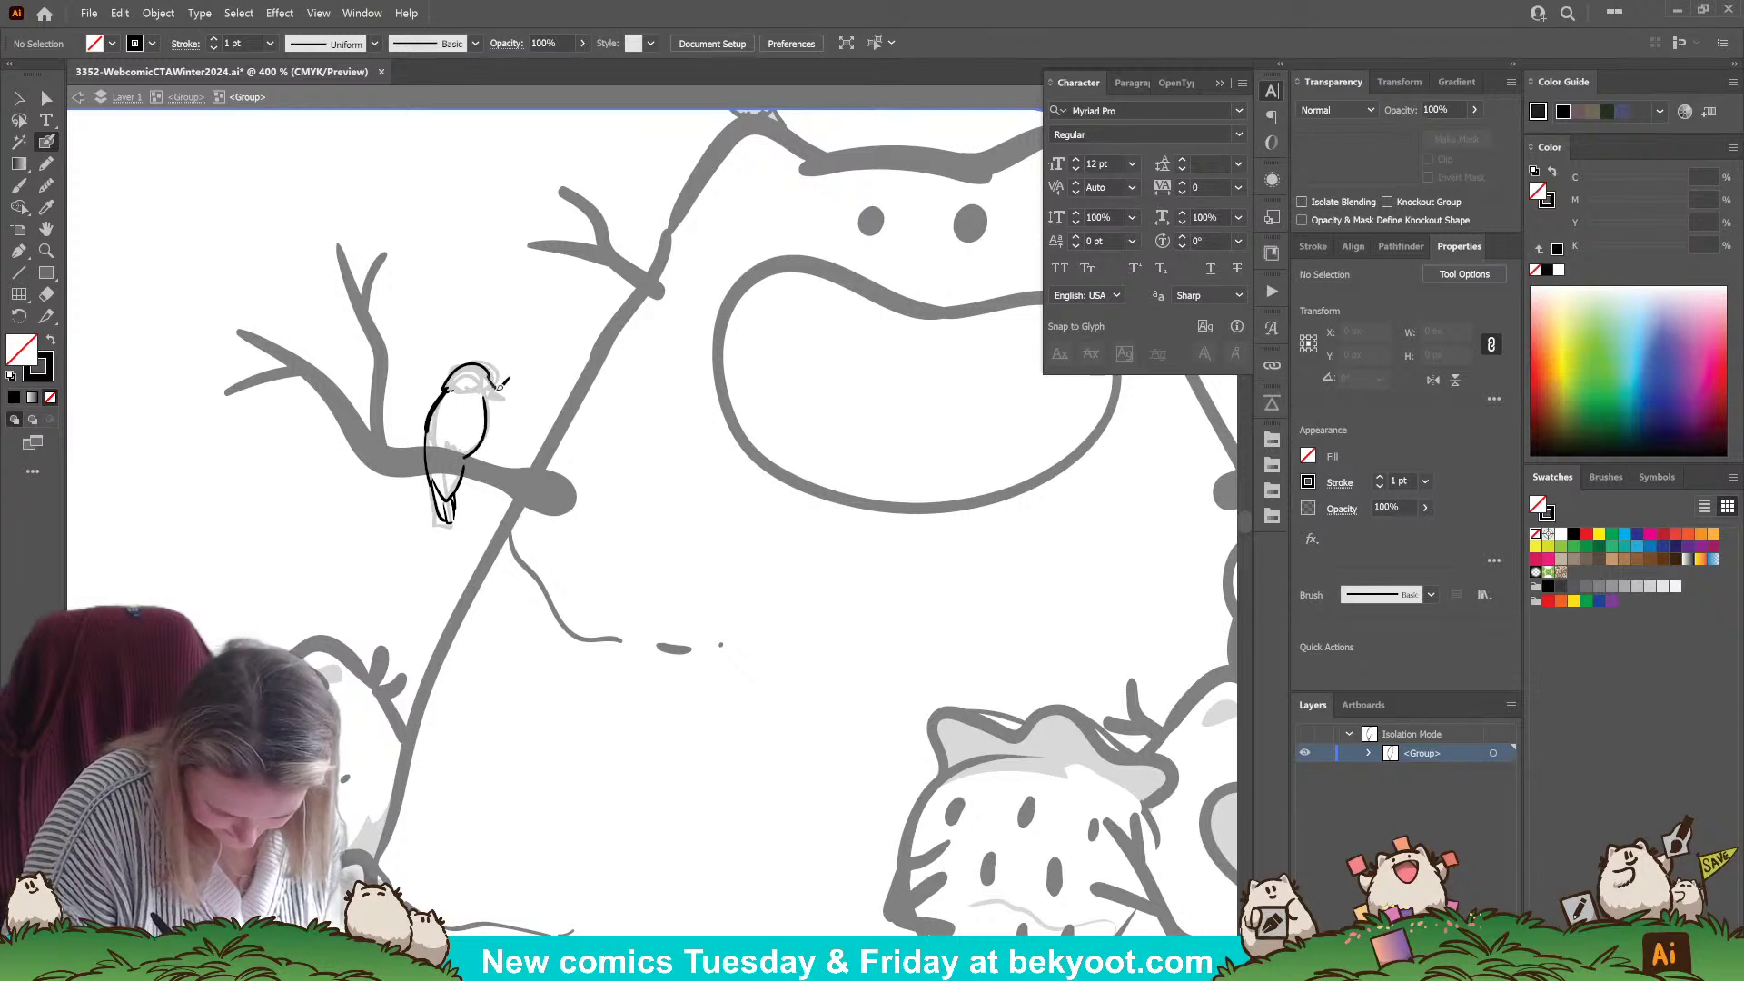
pyautogui.moveTo(495, 386)
pyautogui.mouseDown()
pyautogui.moveTo(491, 372)
pyautogui.moveTo(488, 429)
pyautogui.moveTo(459, 462)
pyautogui.mouseUp()
pyautogui.hotkey('ctrl', 'z')
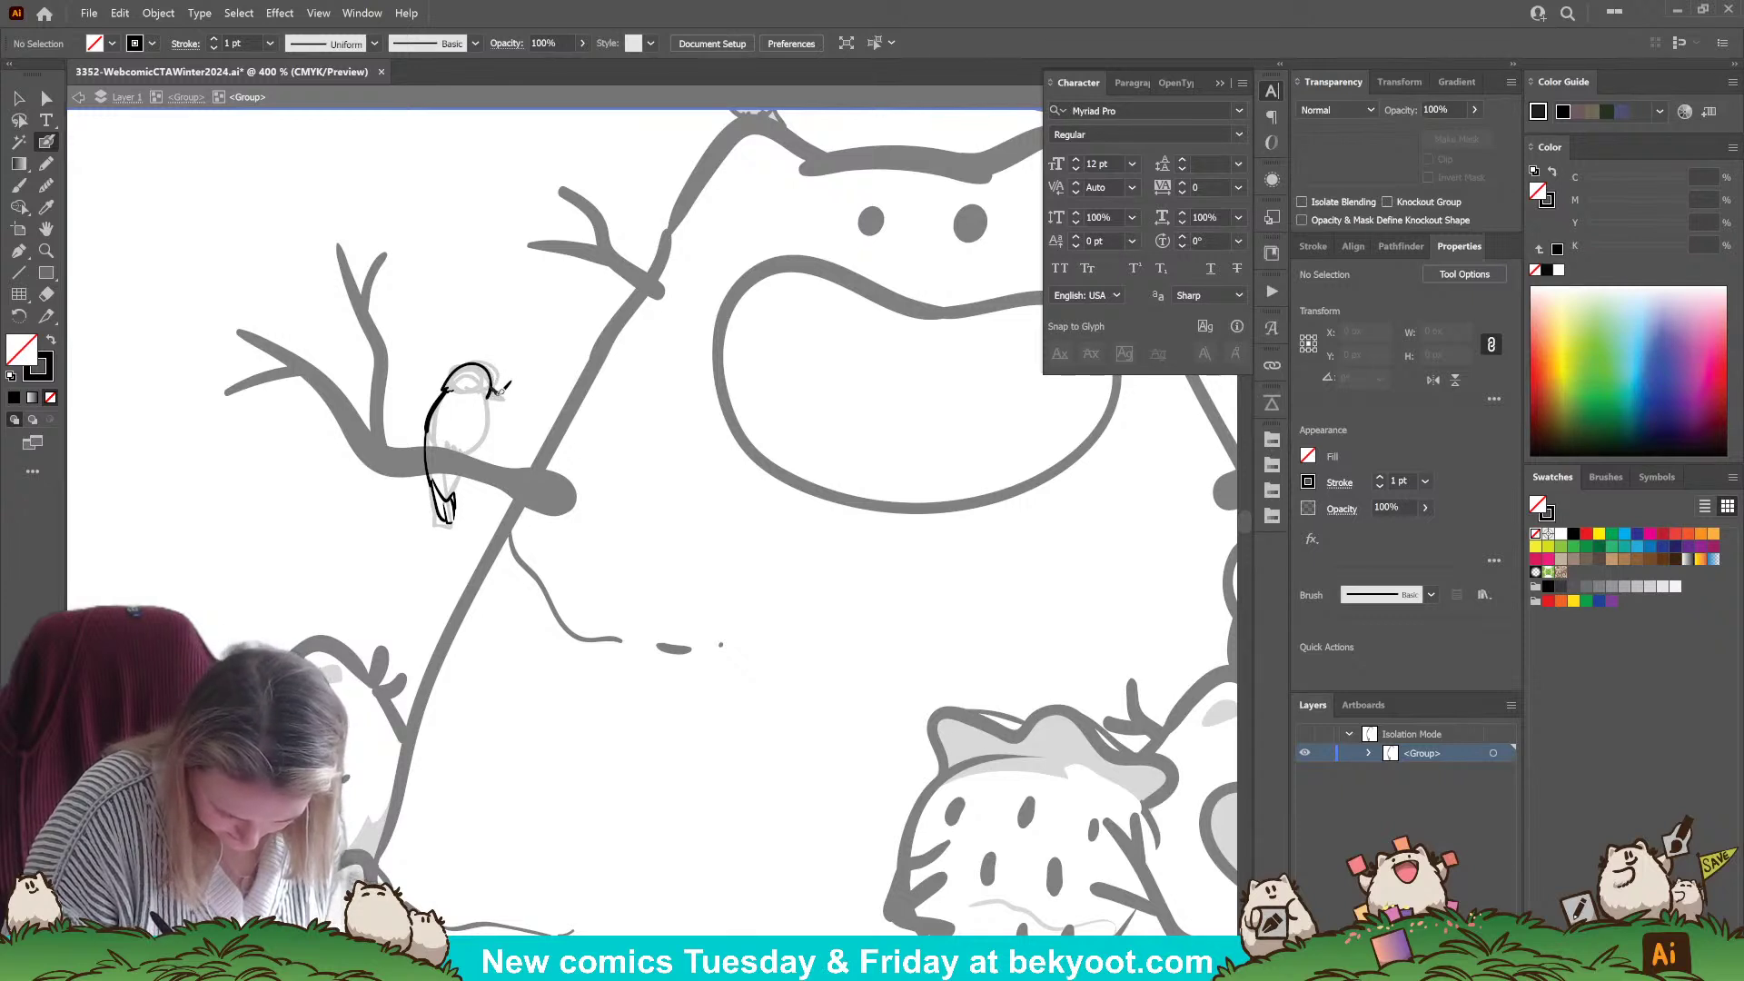
pyautogui.moveTo(498, 394); pyautogui.dragTo(462, 457)
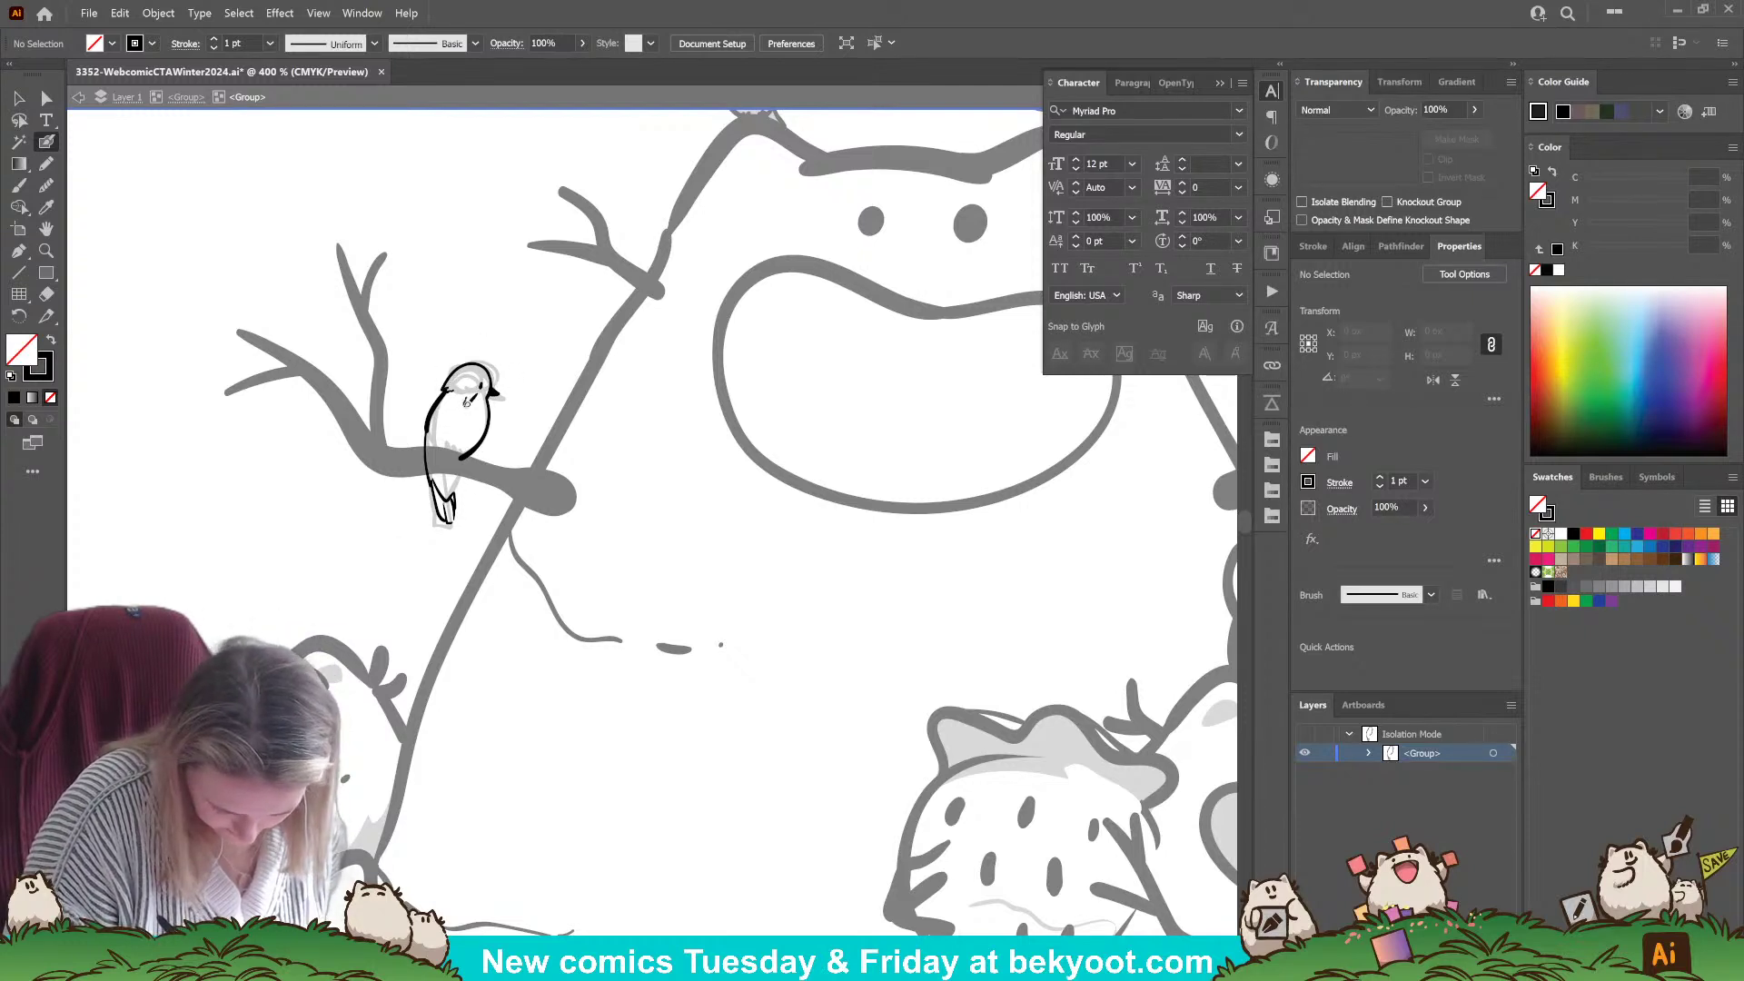
# - Ink the bird's folded wing, eye, lower belly line and feet gripping the branch
pyautogui.moveTo(460, 401); pyautogui.dragTo(456, 434)
pyautogui.hotkey('ctrl', 'z')
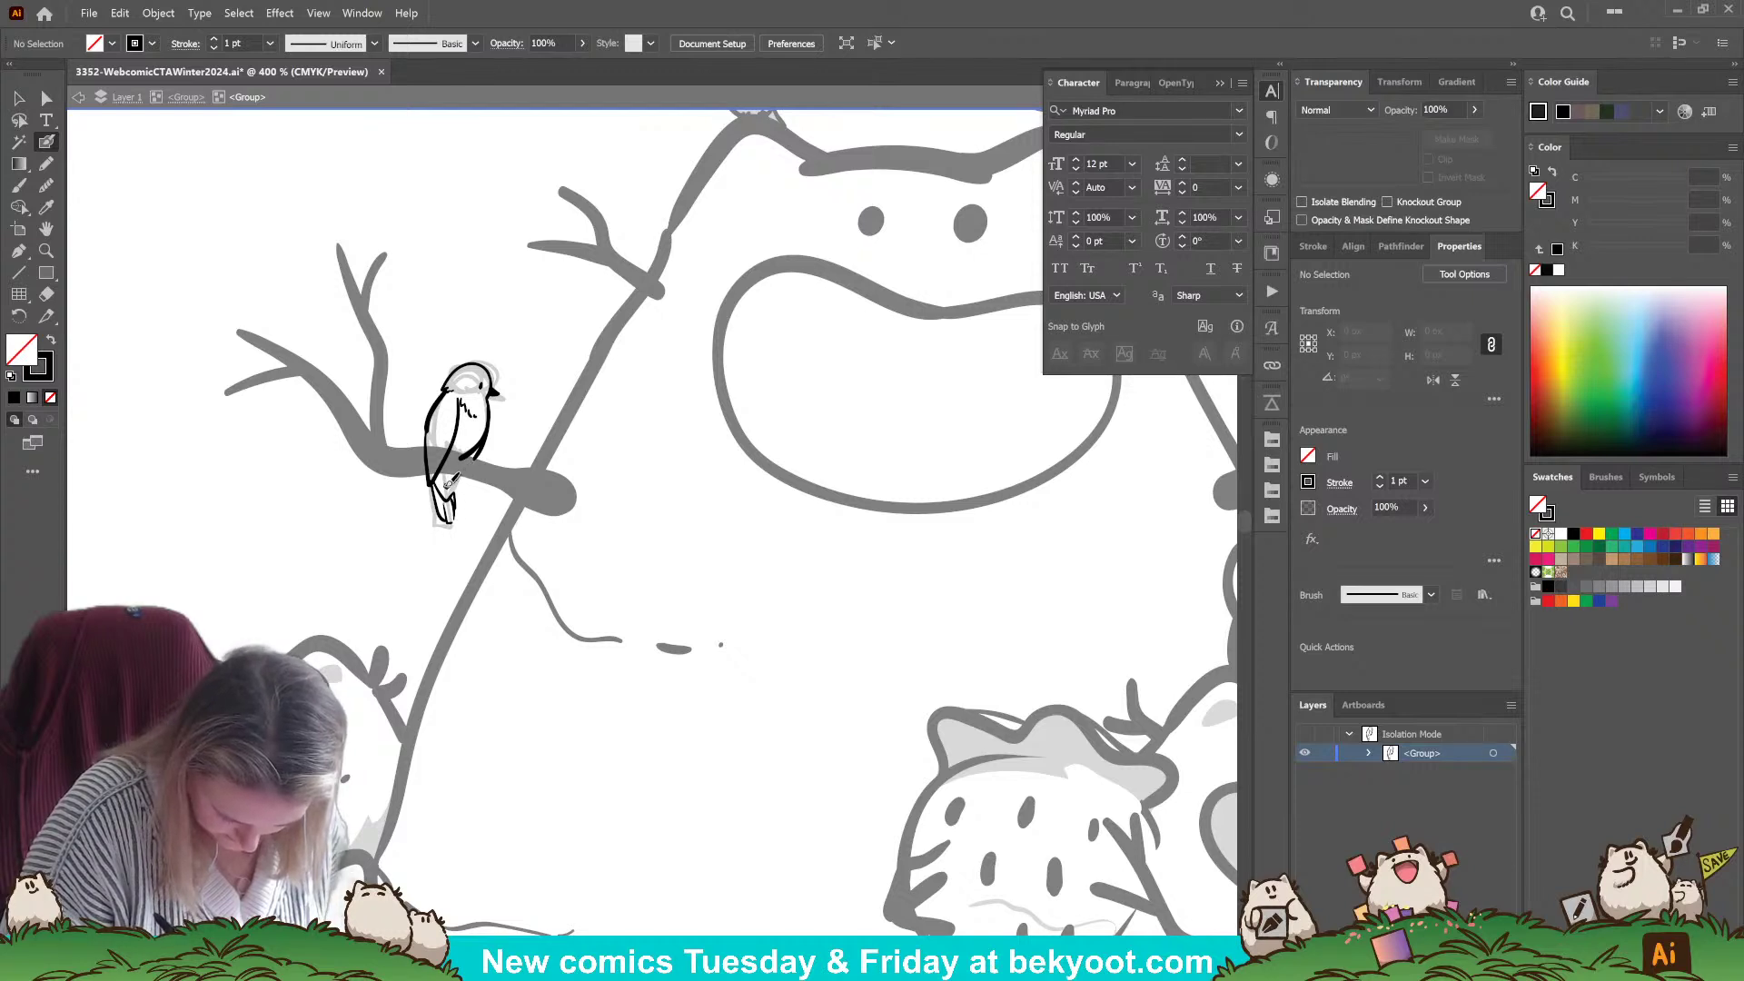
pyautogui.moveTo(436, 481); pyautogui.dragTo(451, 501)
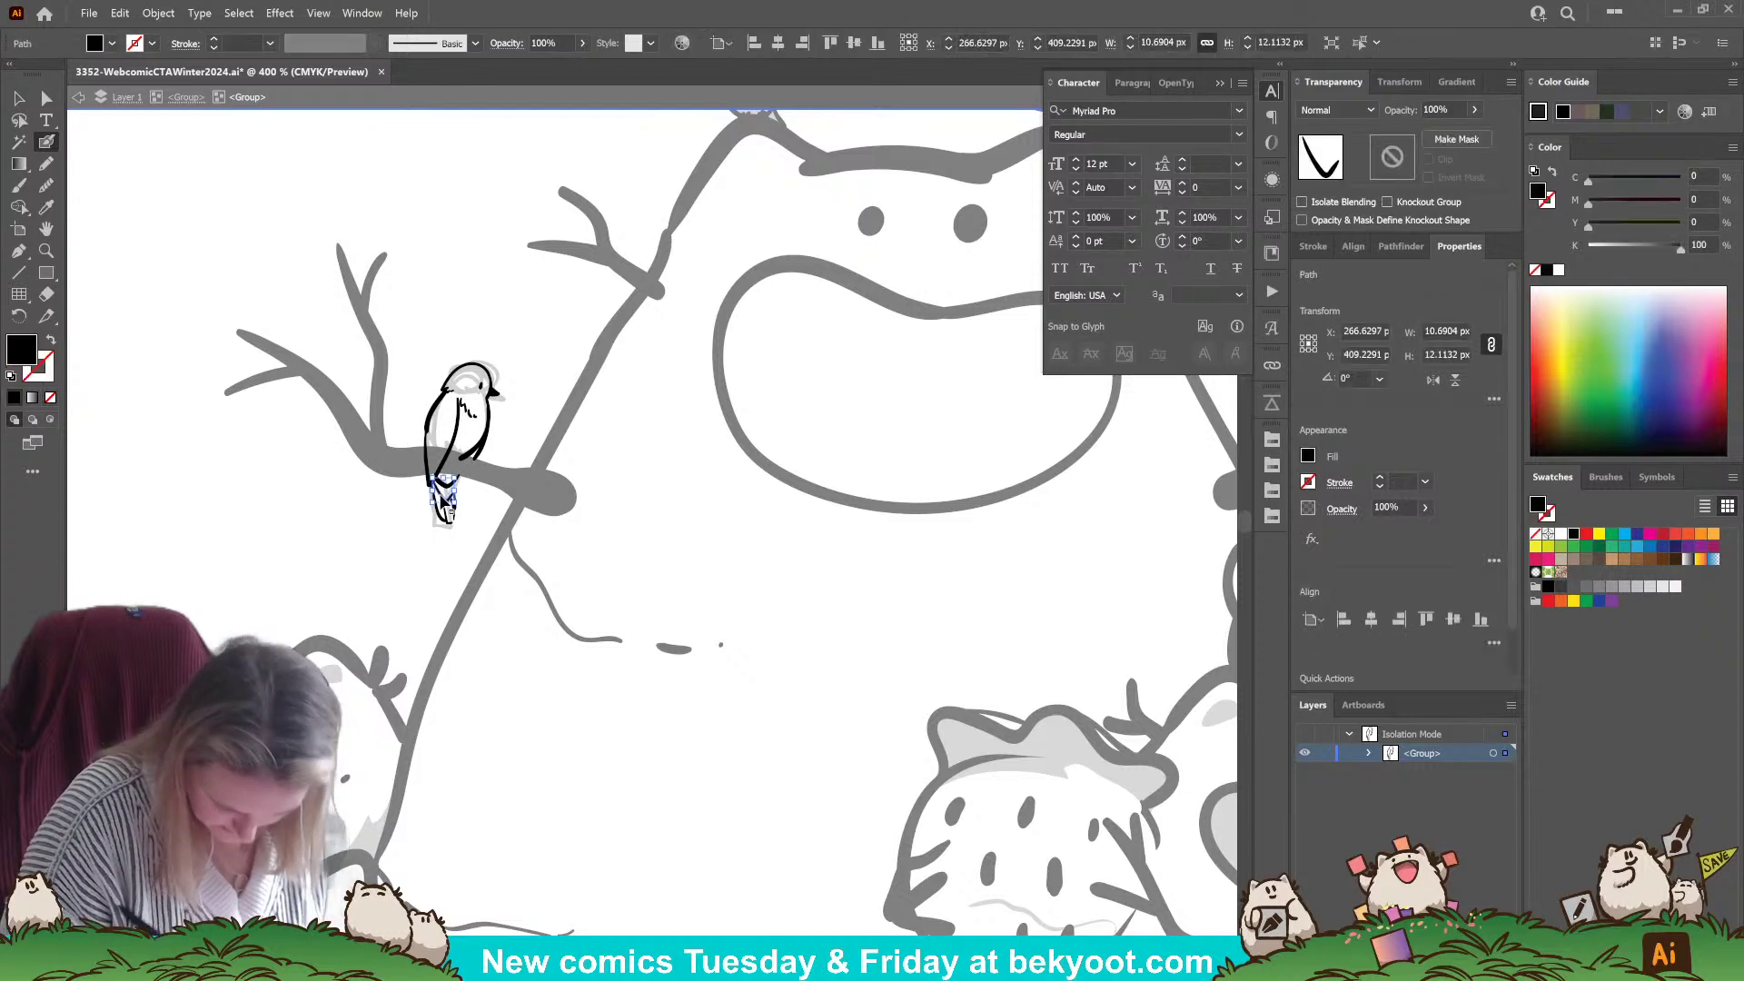
pyautogui.moveTo(487, 399); pyautogui.dragTo(461, 457)
pyautogui.keyDown('ctrl'); pyautogui.click(471, 516); pyautogui.keyUp('ctrl')
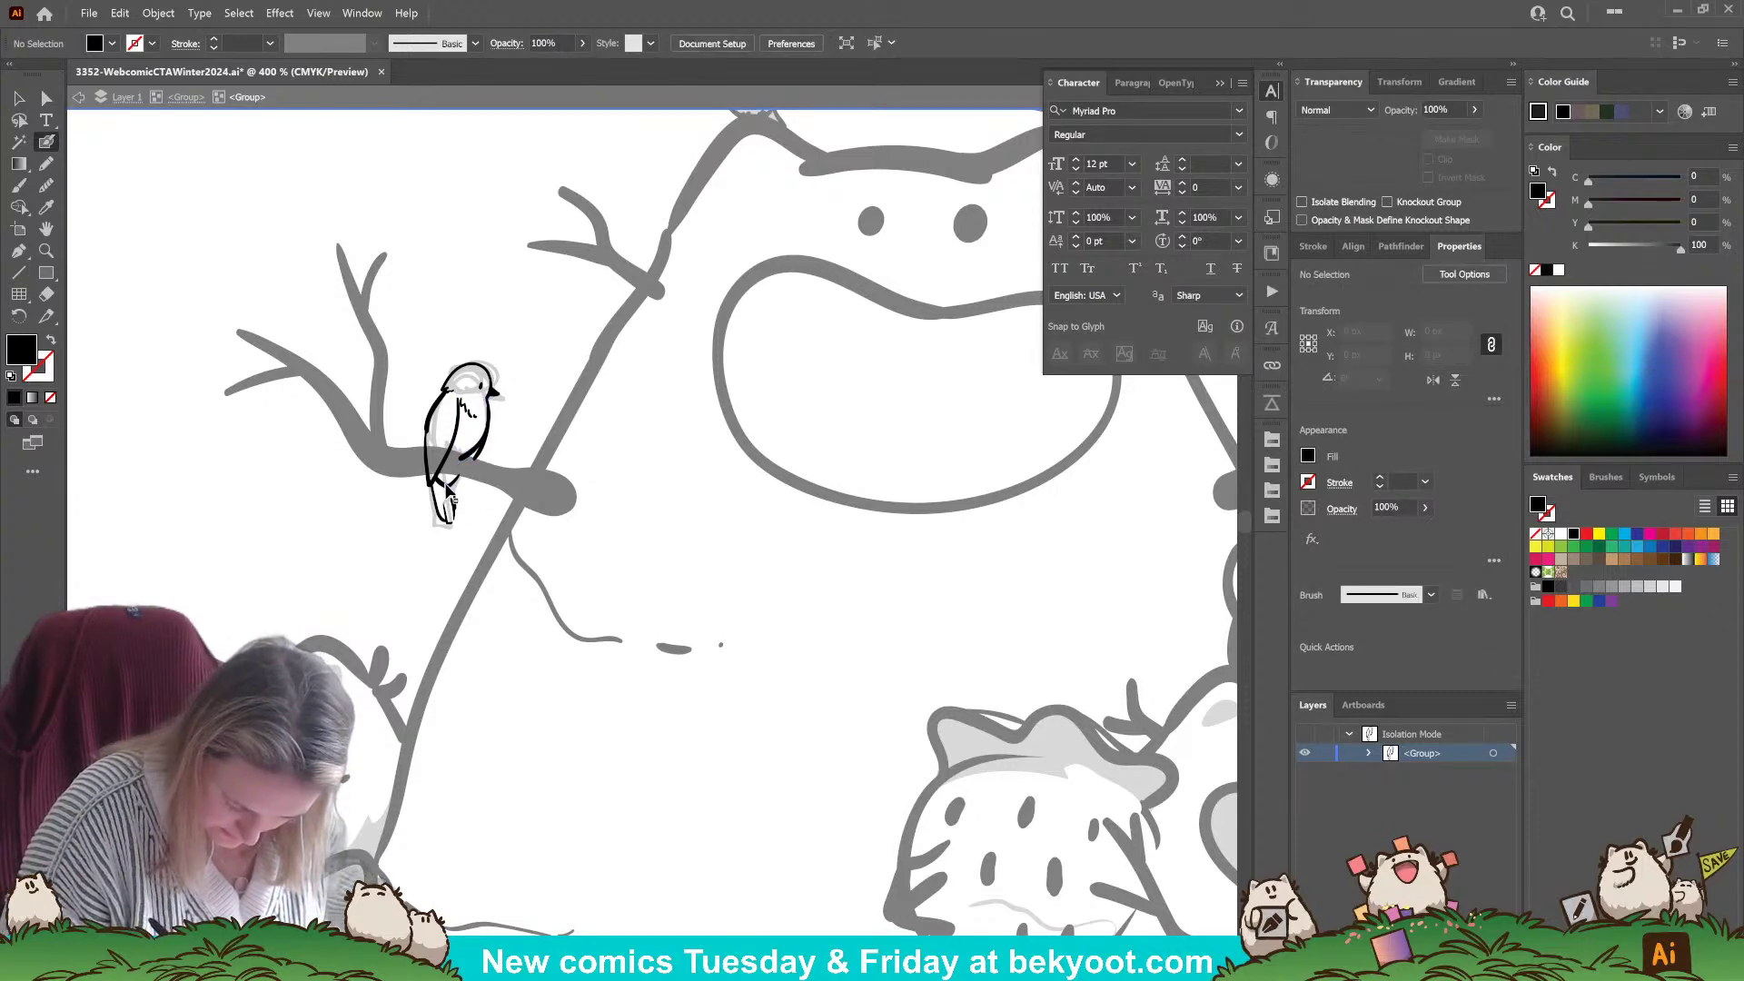
pyautogui.keyDown('ctrl'); pyautogui.click(470, 459); pyautogui.keyUp('ctrl')
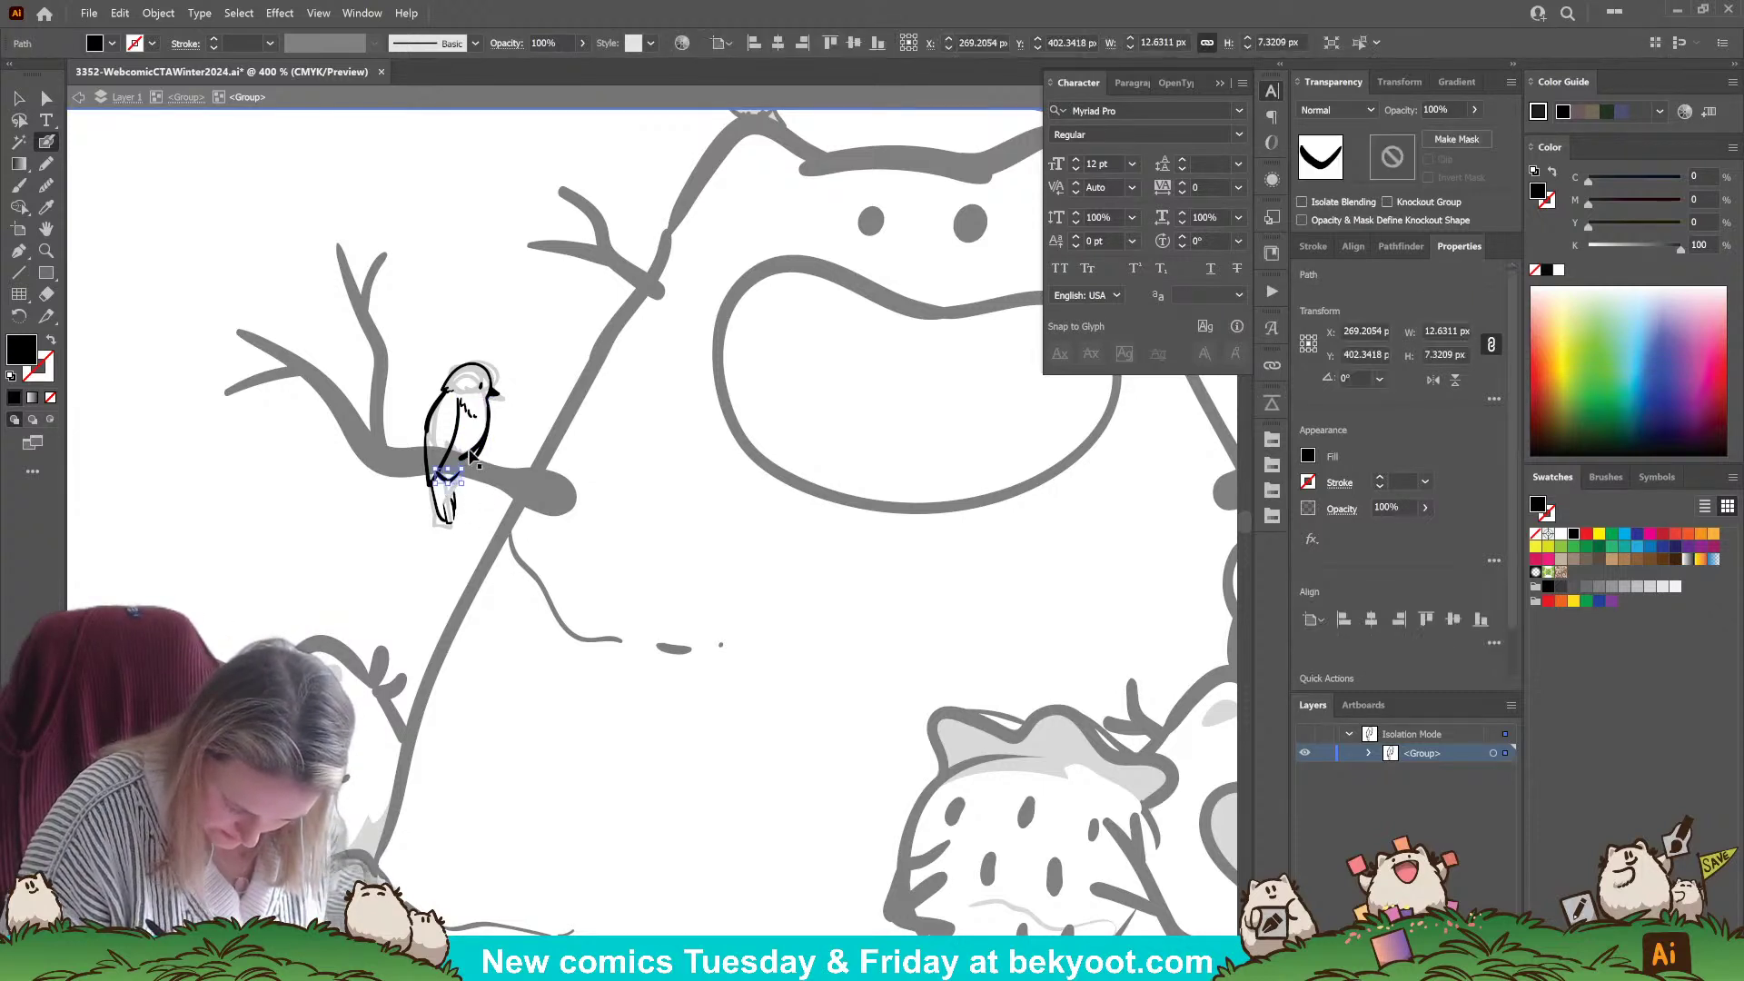
pyautogui.keyDown('ctrl'); pyautogui.click(519, 430); pyautogui.keyUp('ctrl')
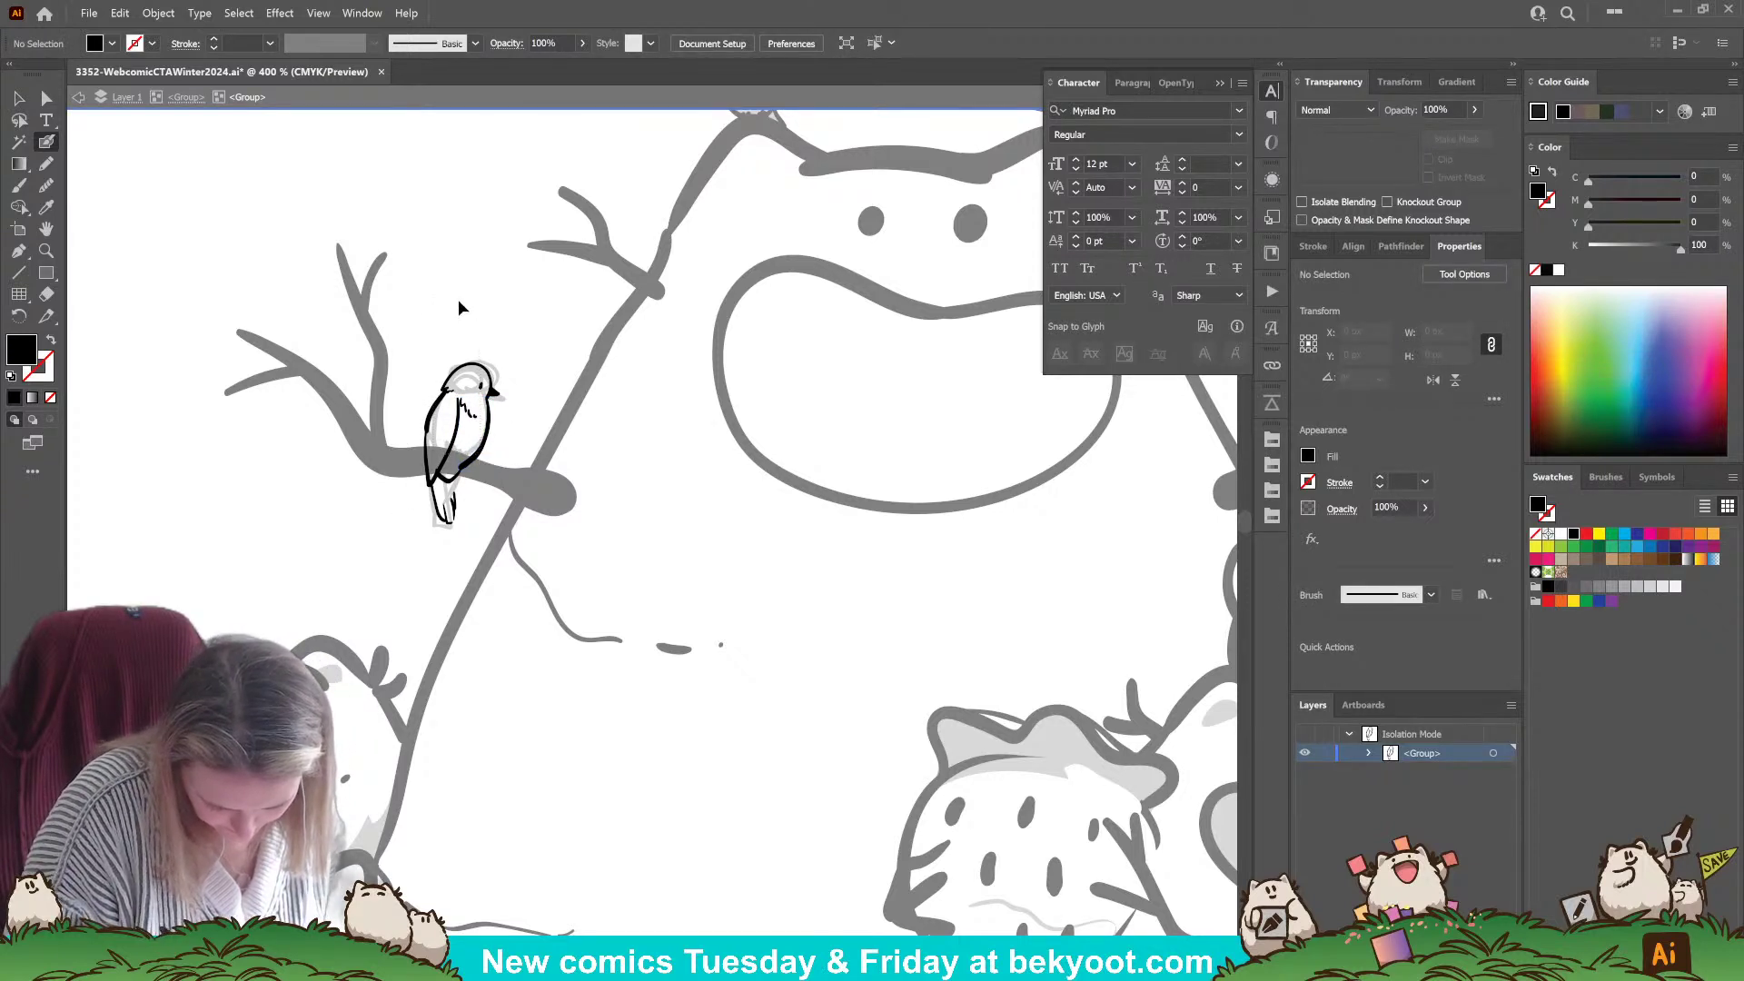
pyautogui.hotkey('shift', 'x')
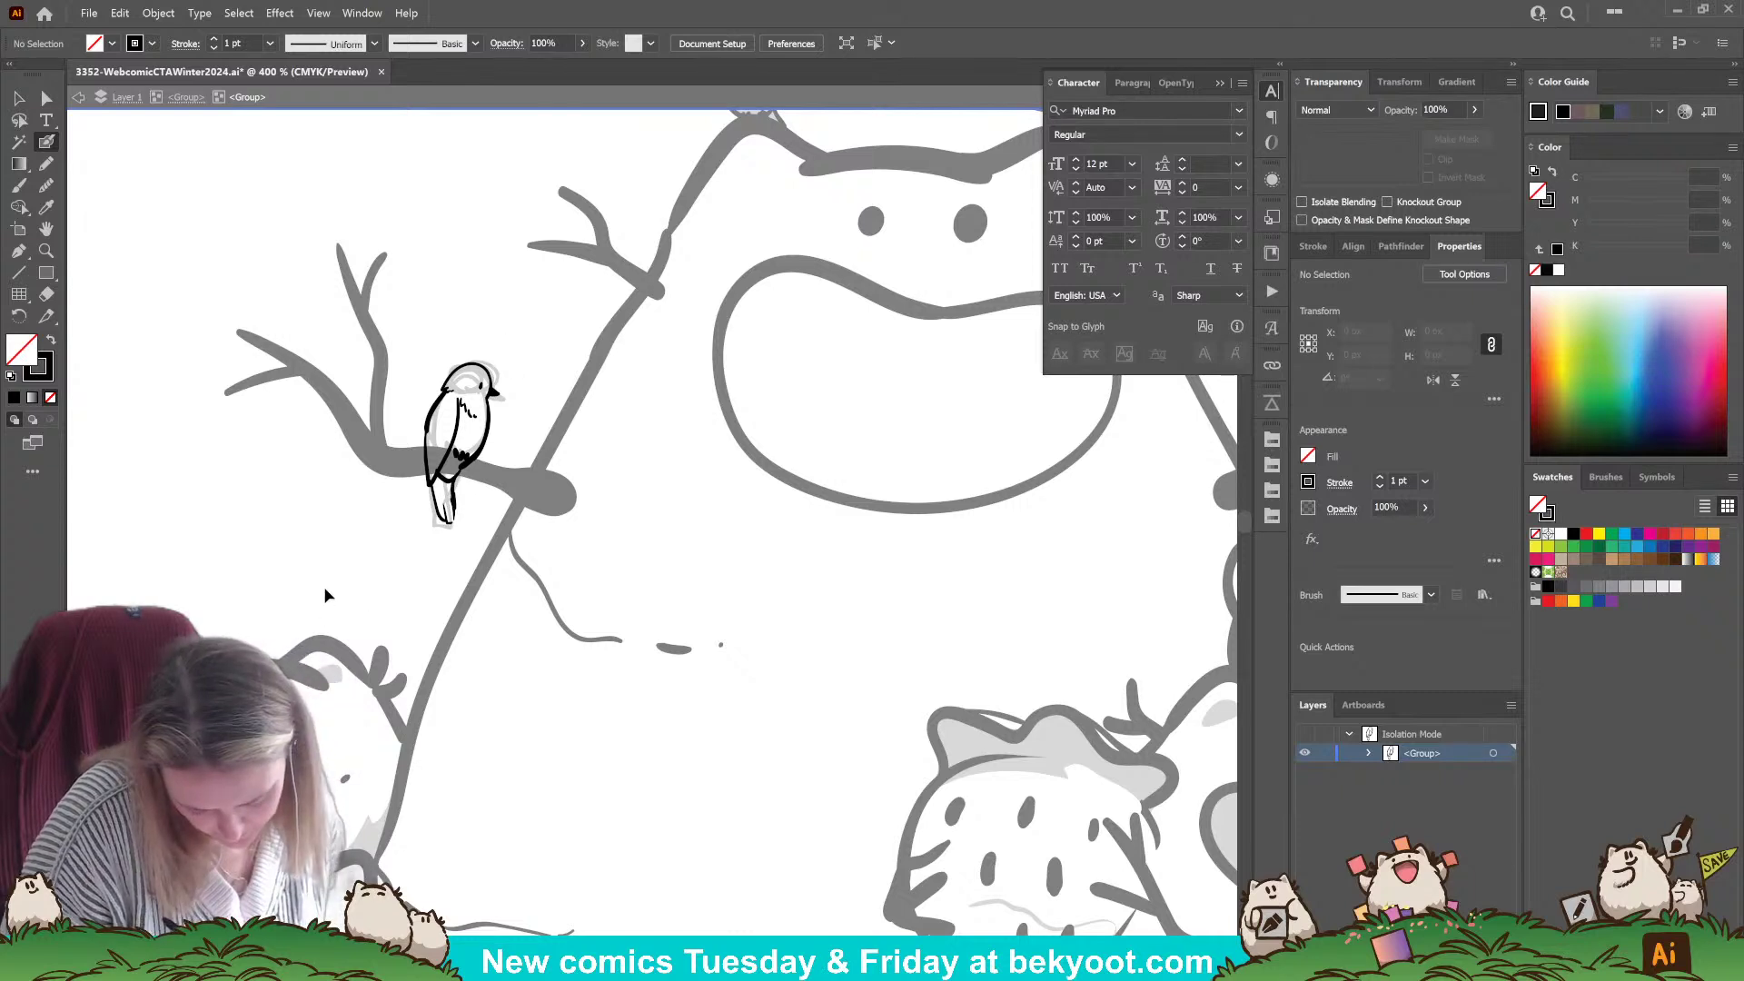
pyautogui.click(445, 509)
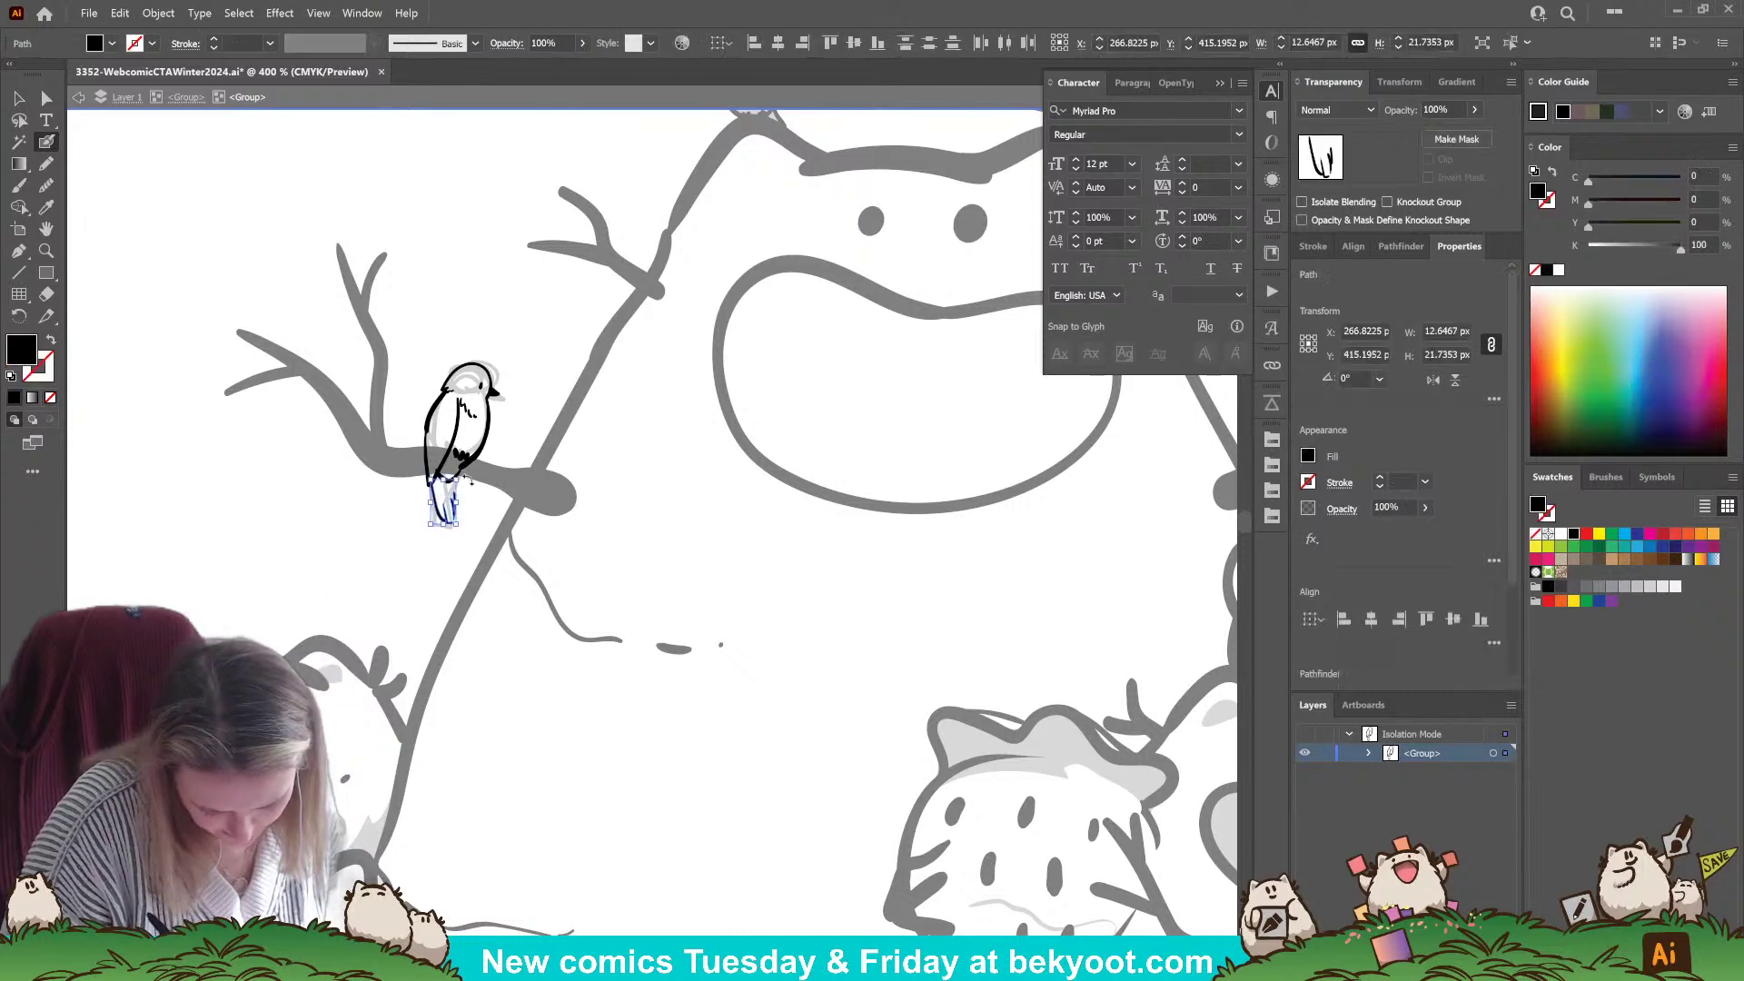
pyautogui.moveTo(469, 488); pyautogui.dragTo(438, 506)
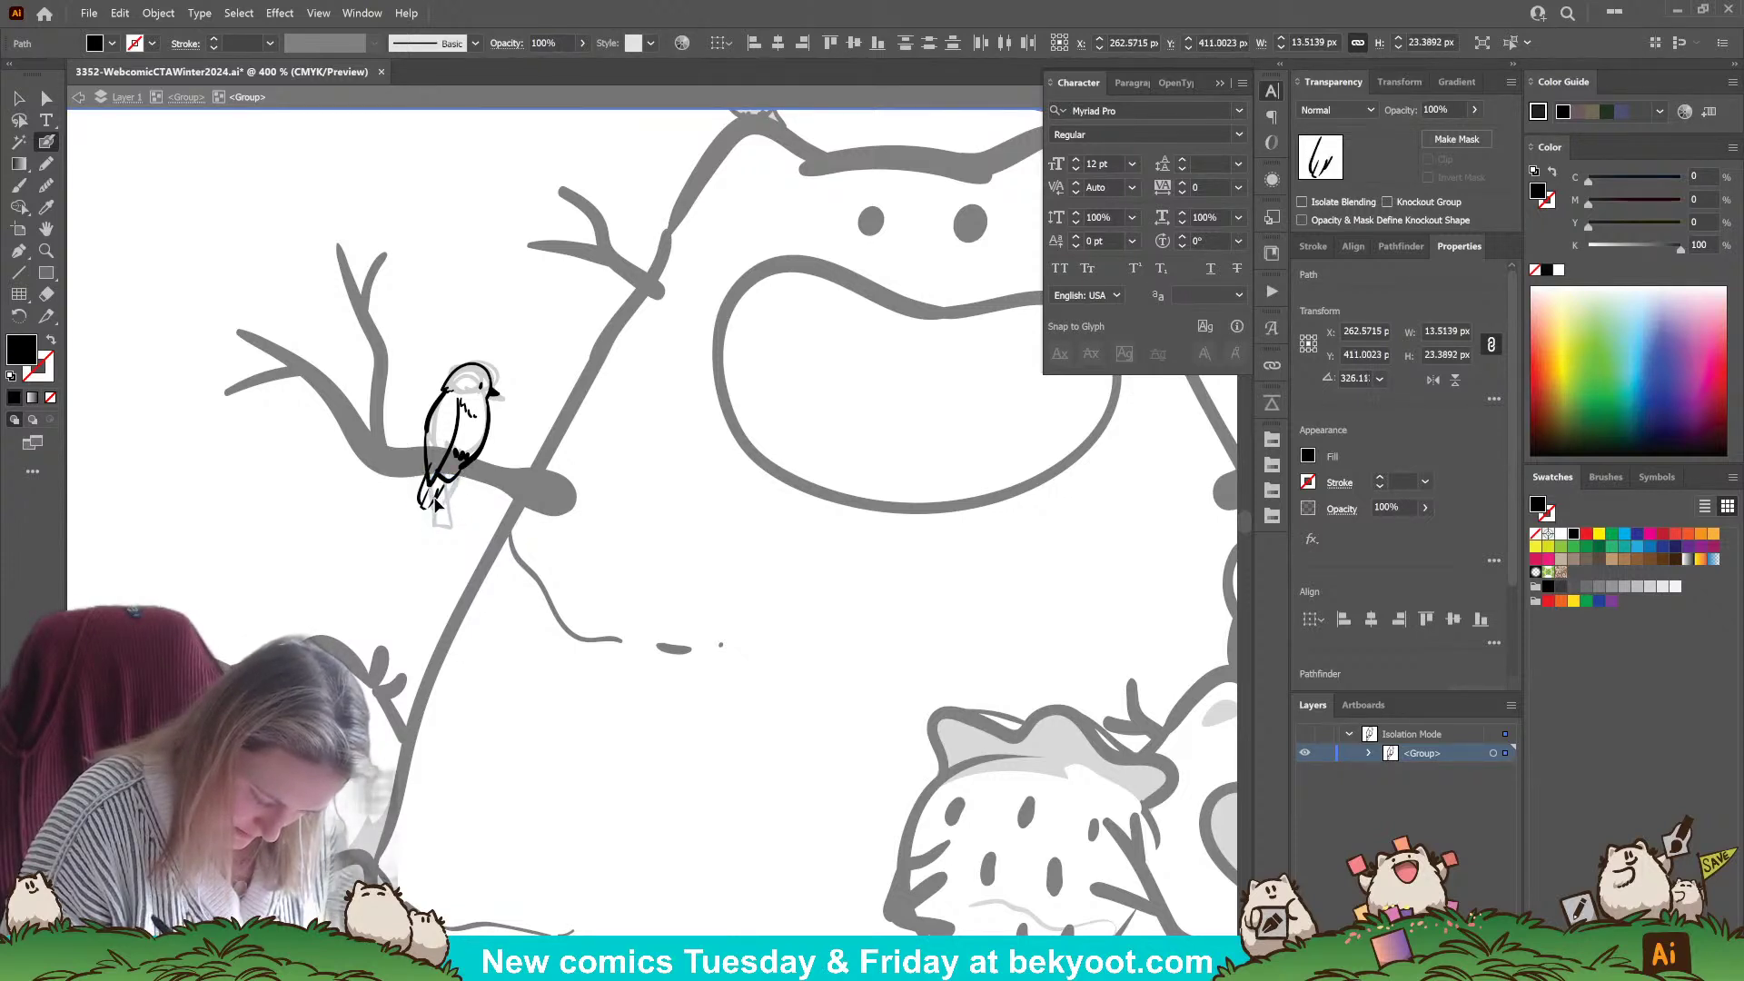
pyautogui.click(446, 542)
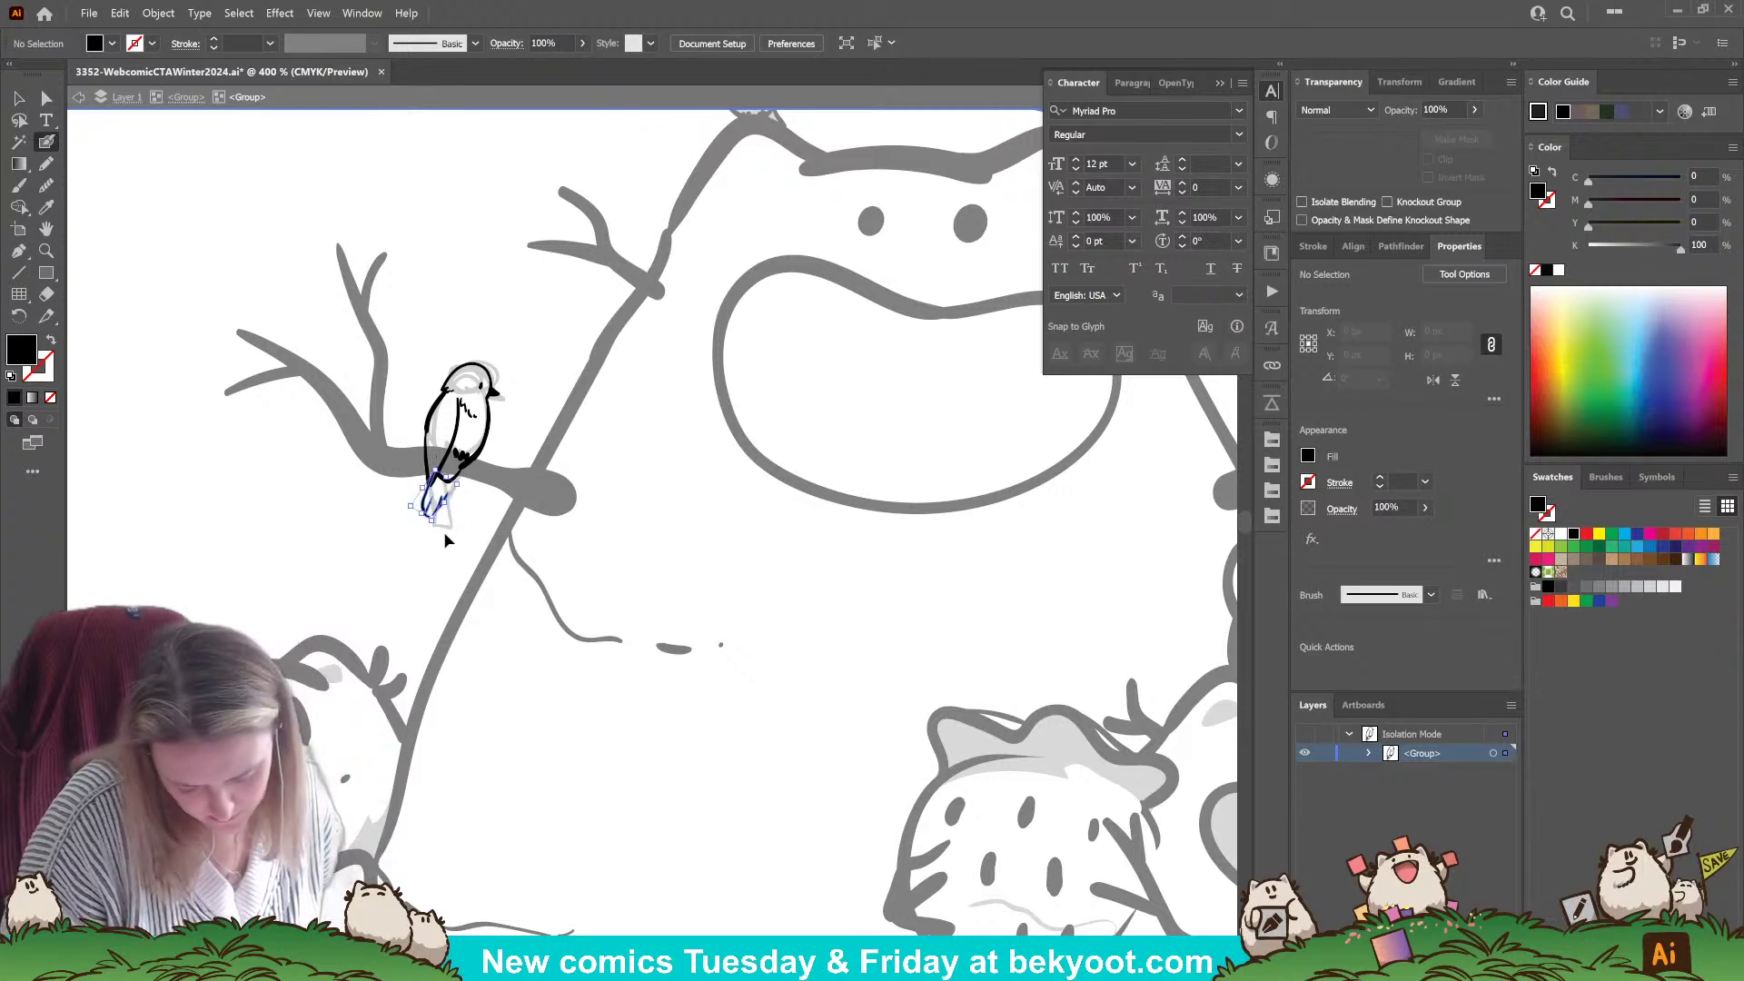
pyautogui.hotkey('ctrl', 'z')
pyautogui.hotkey('ctrl', 'z')
pyautogui.hotkey('ctrl', 'z')
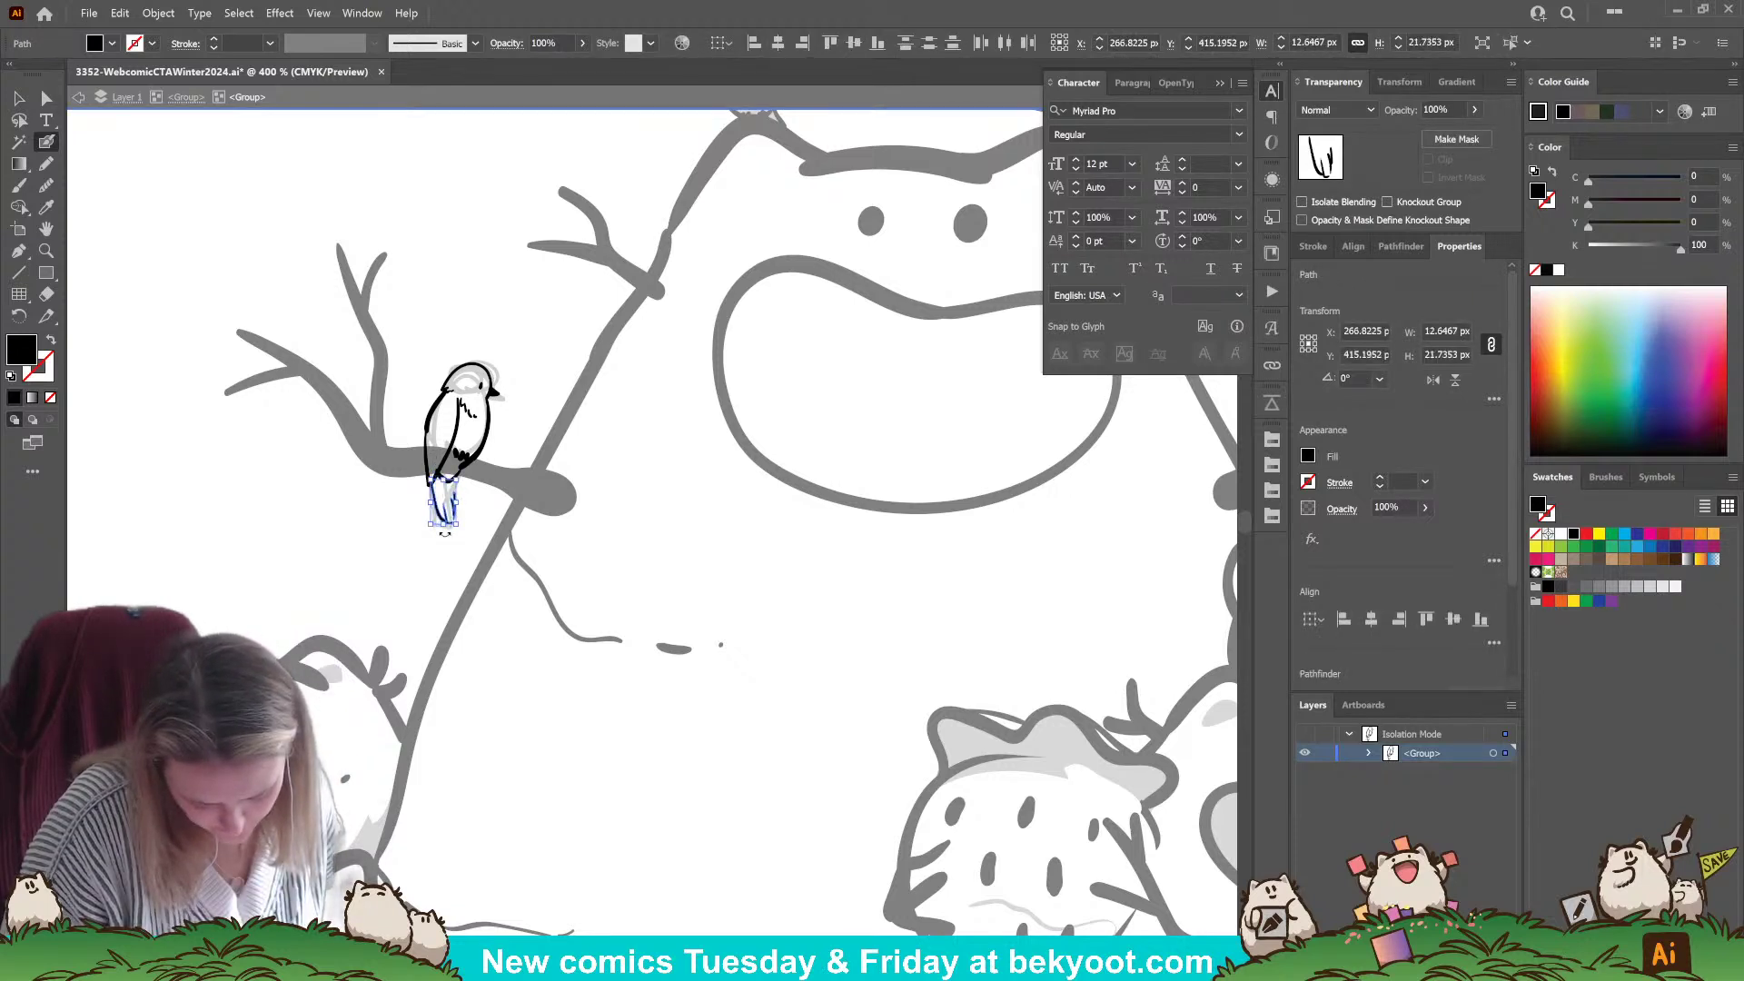
pyautogui.click(444, 535)
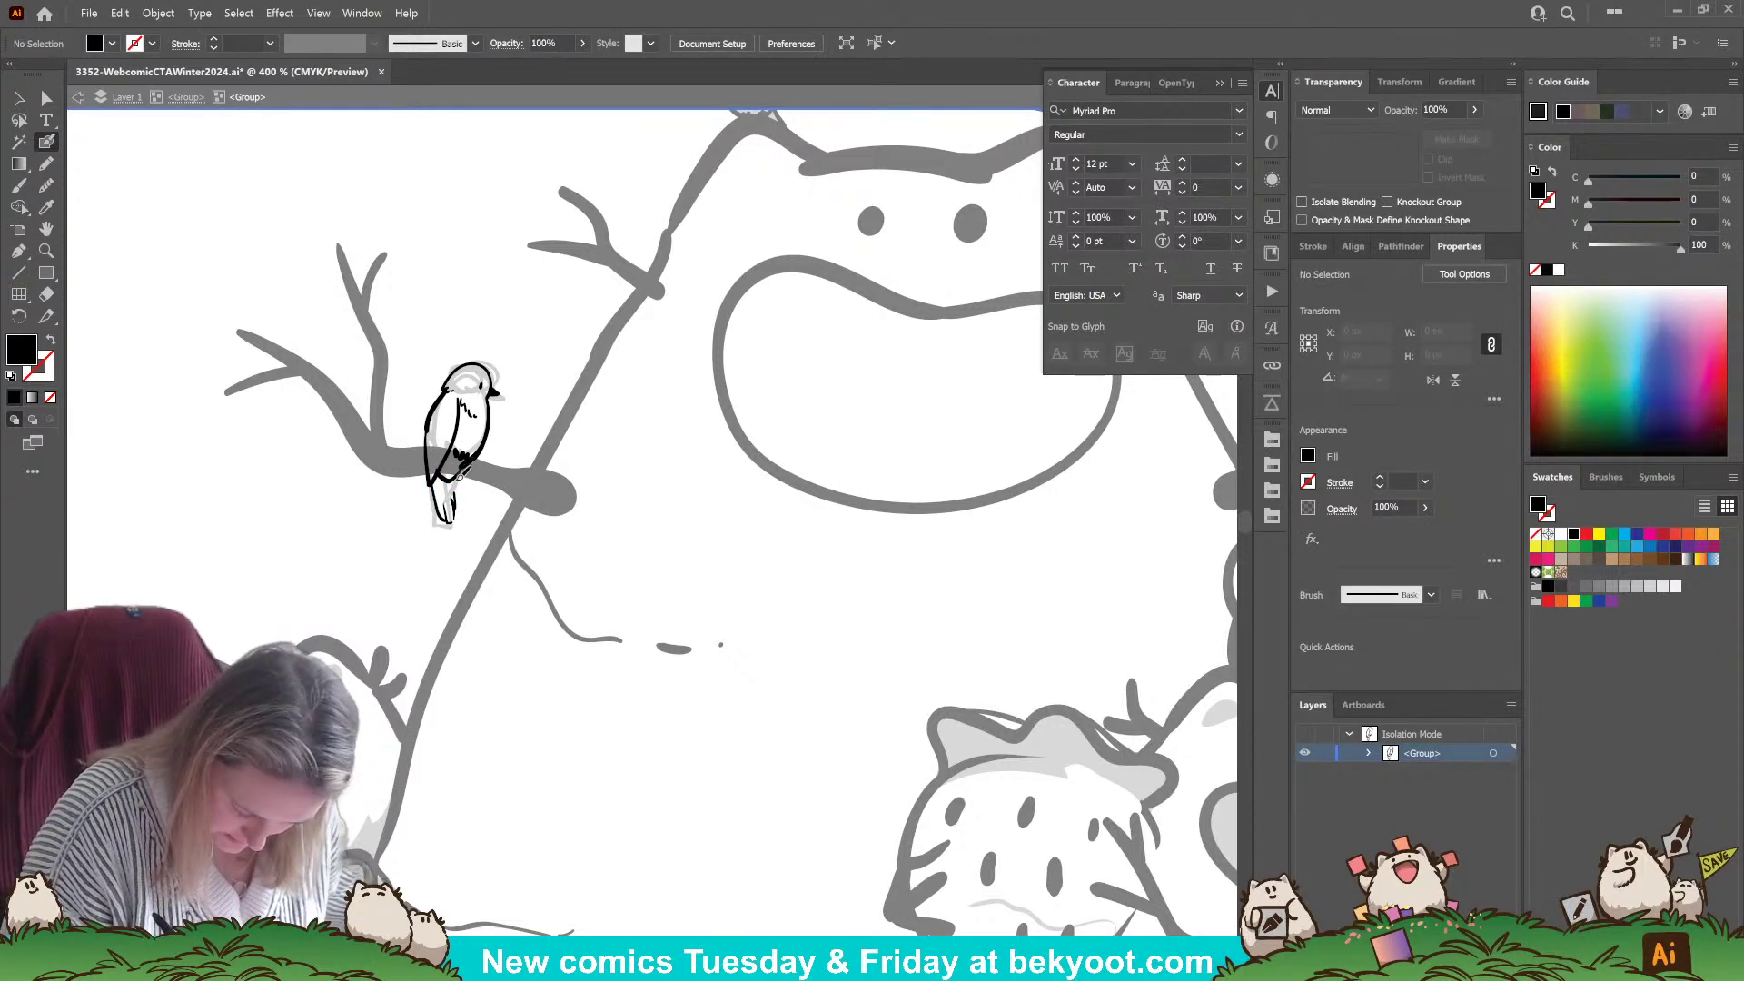
# - Refine the bird's beak and feet with small black brush strokes
pyautogui.hotkey('shift', 'x')
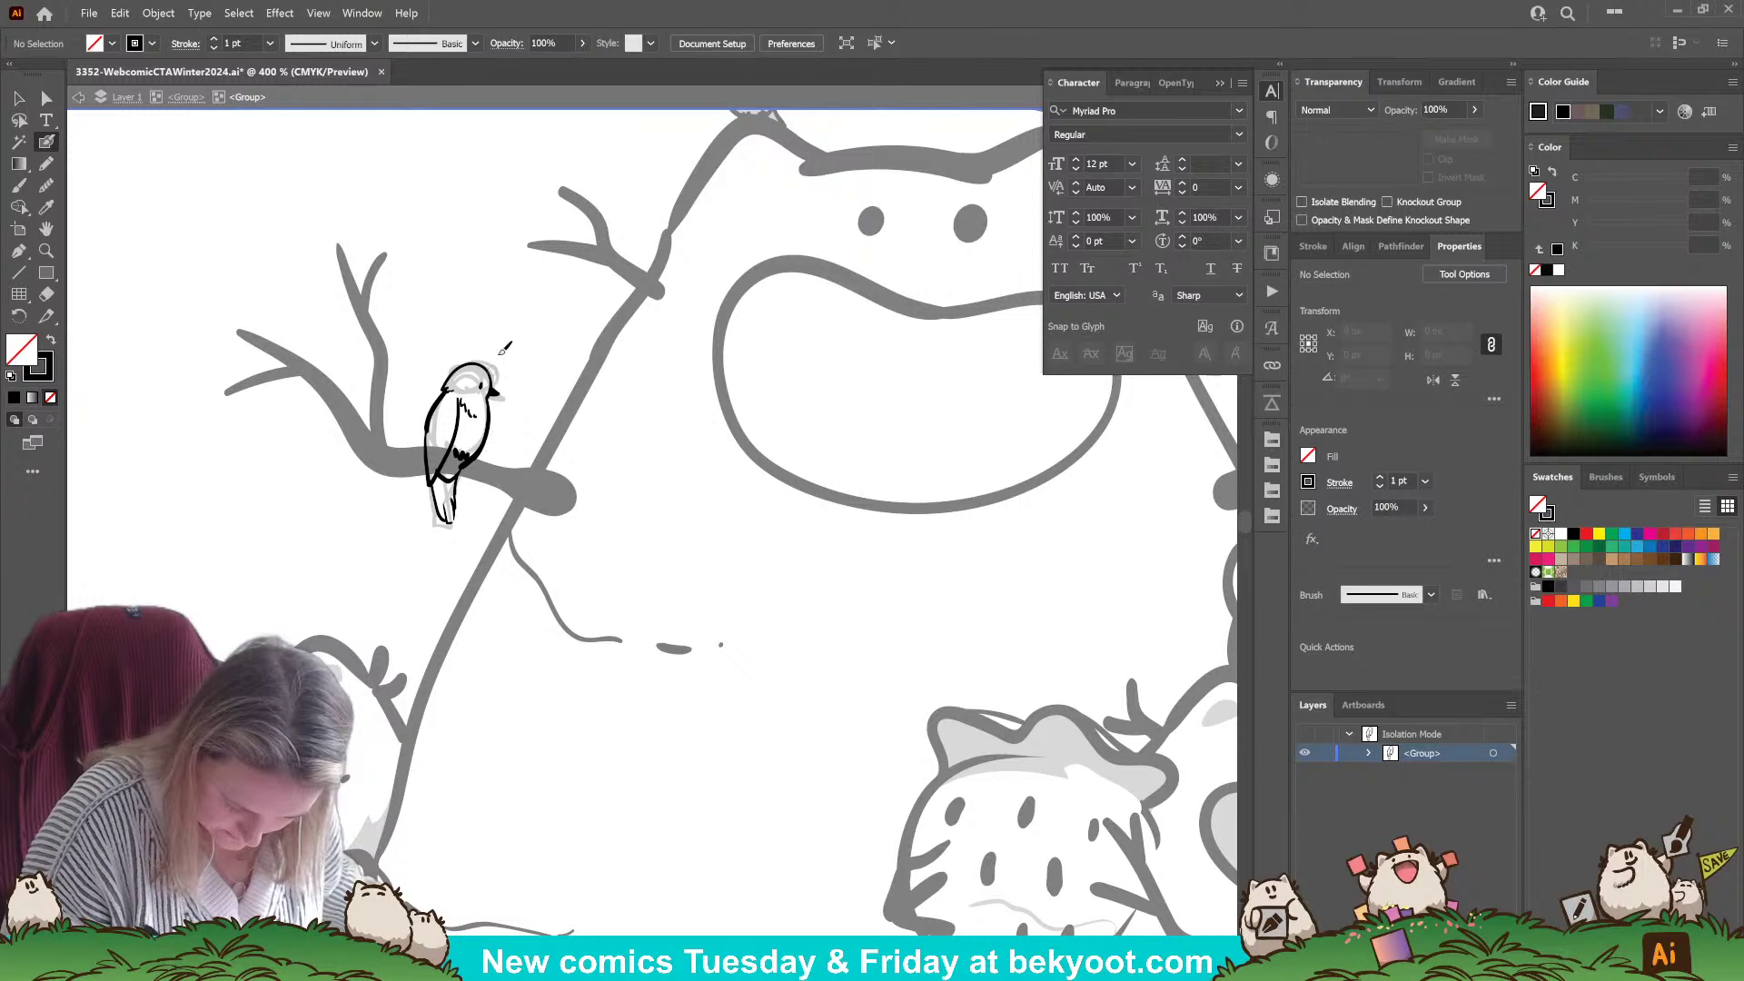
pyautogui.moveTo(491, 388); pyautogui.dragTo(500, 377)
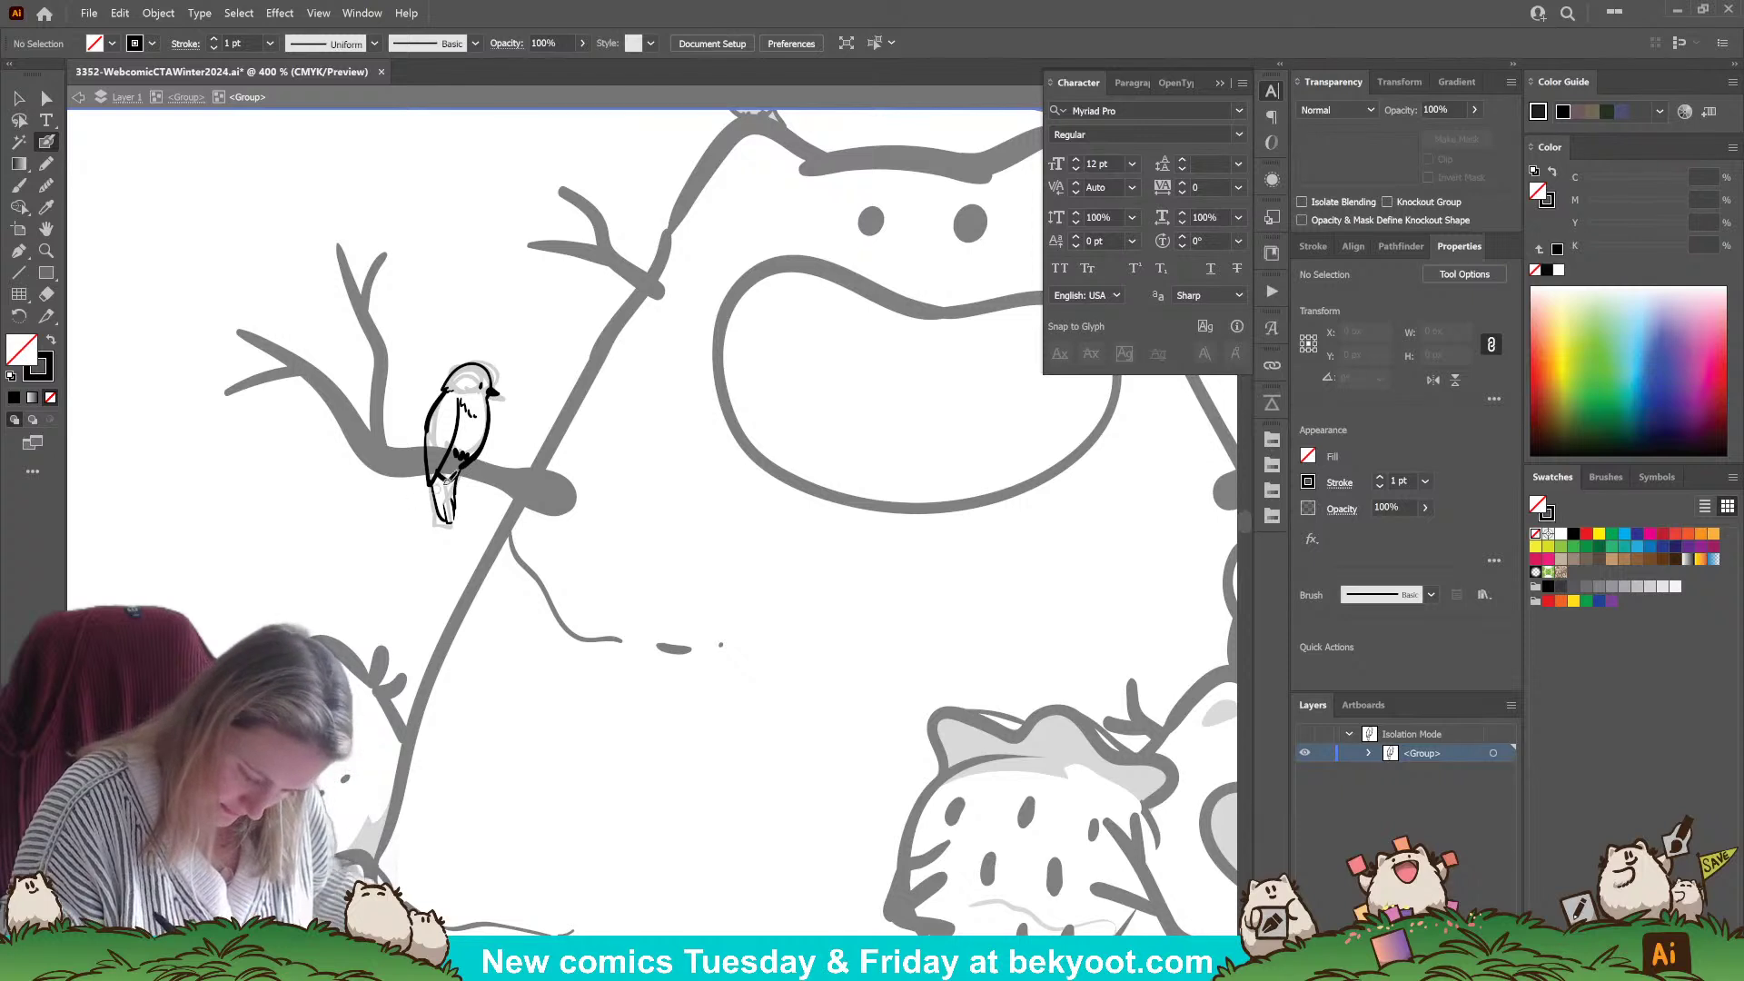
pyautogui.moveTo(448, 473); pyautogui.dragTo(453, 463)
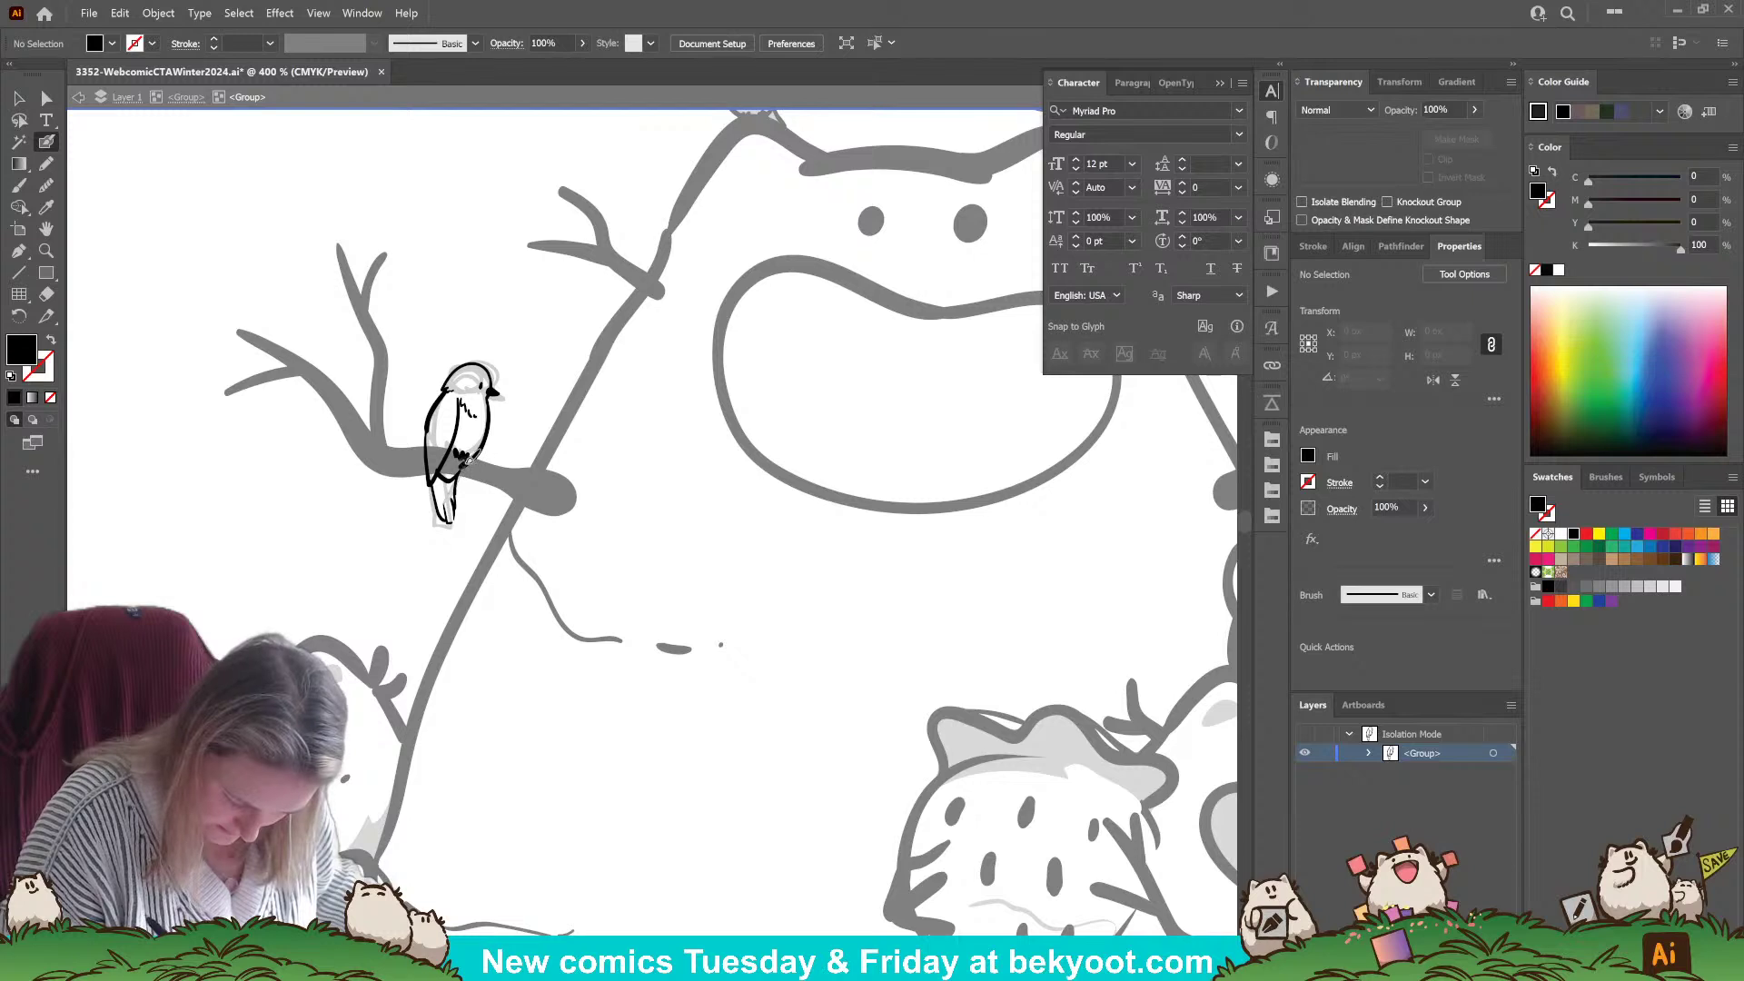
# - Shade the bird's tail with a black Pencil fill at 30% opacity
pyautogui.click(46, 166)
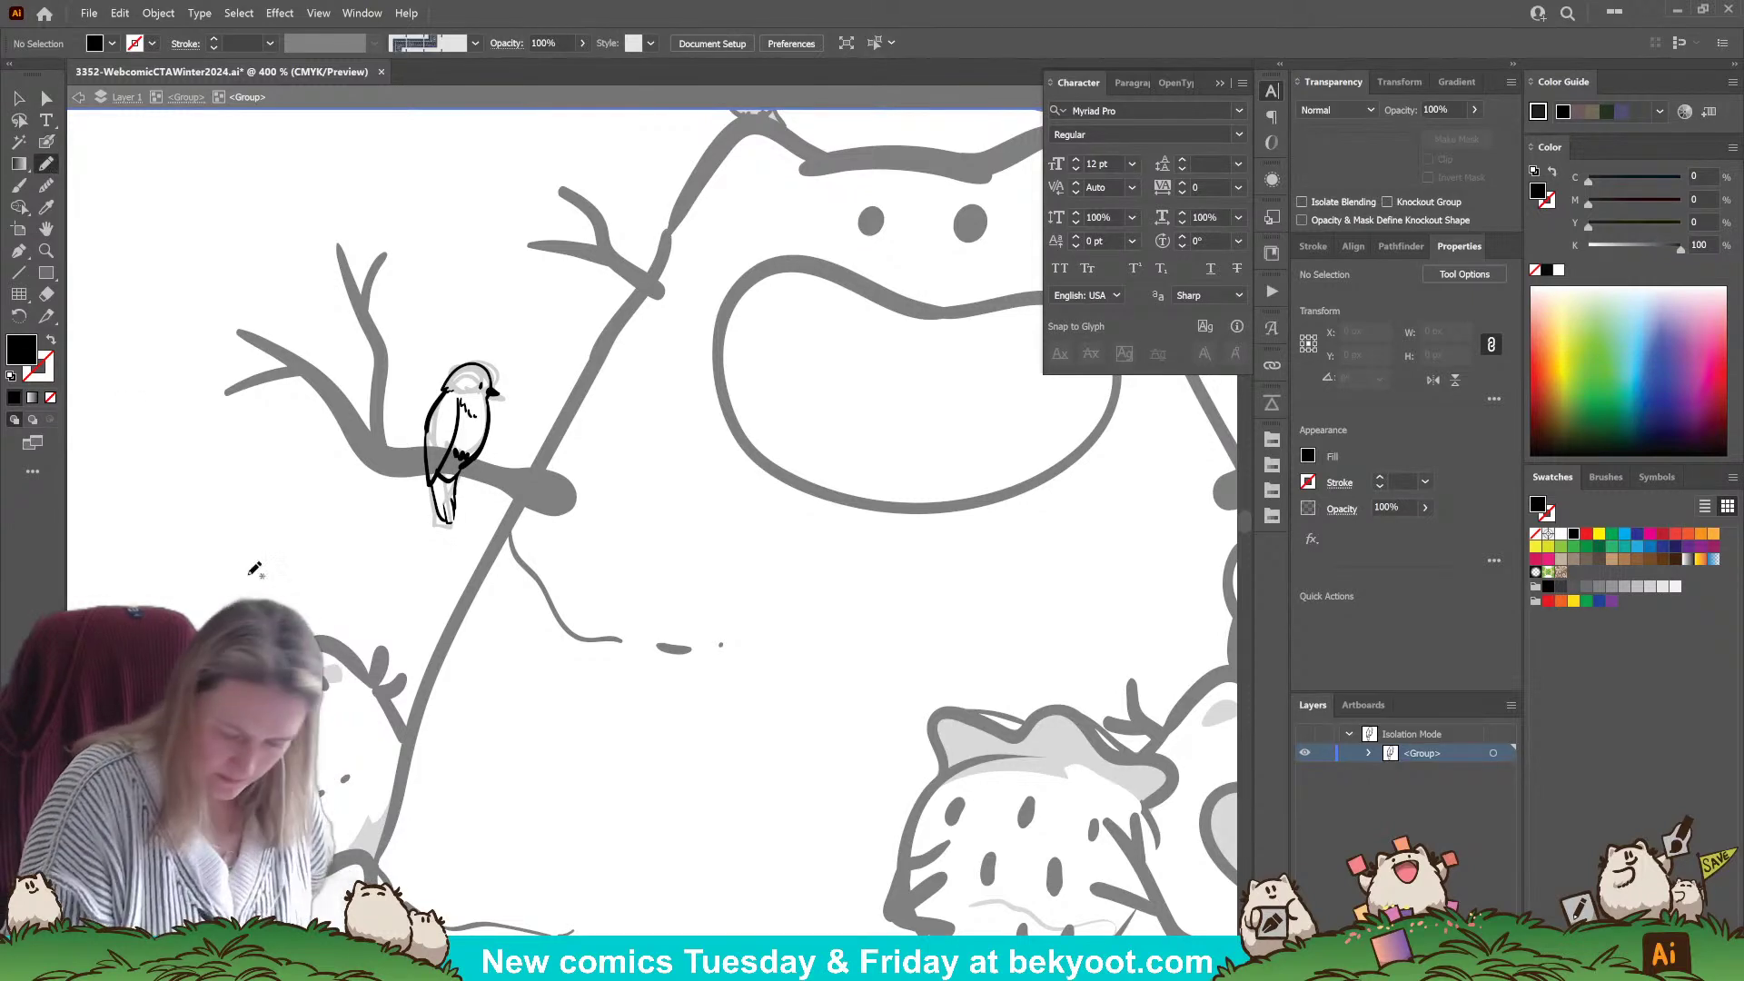
pyautogui.click(1444, 109)
pyautogui.write('30')
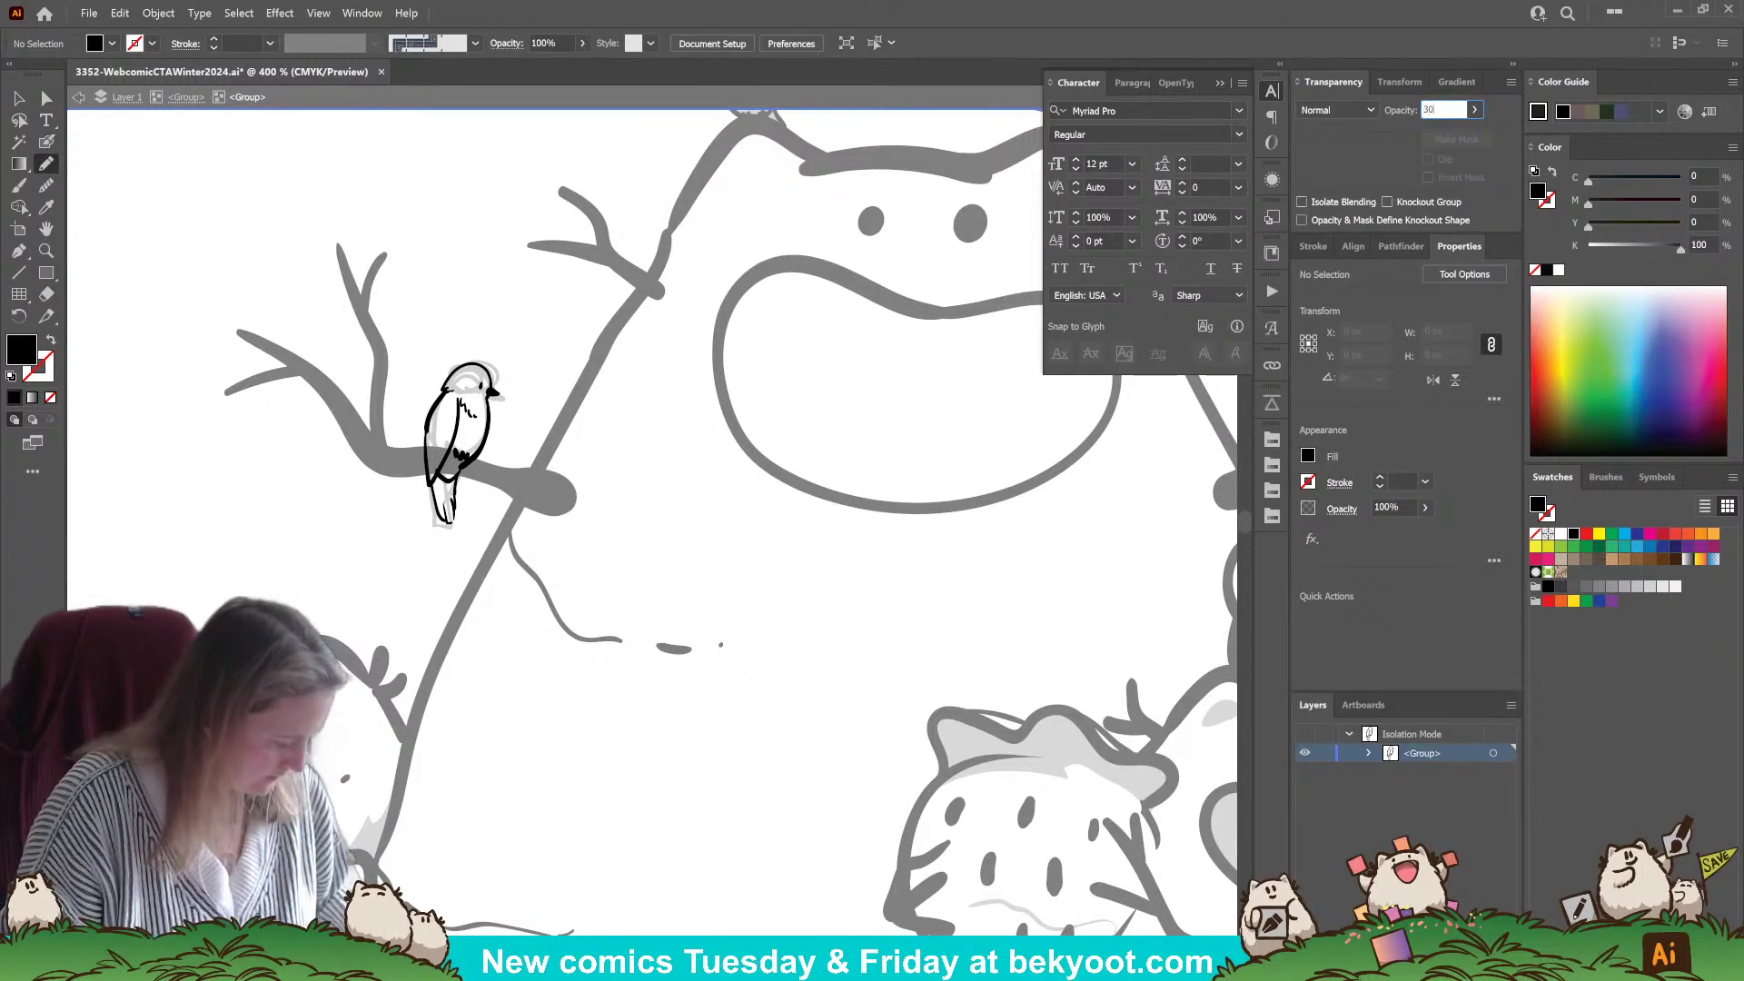
pyautogui.press('Return')
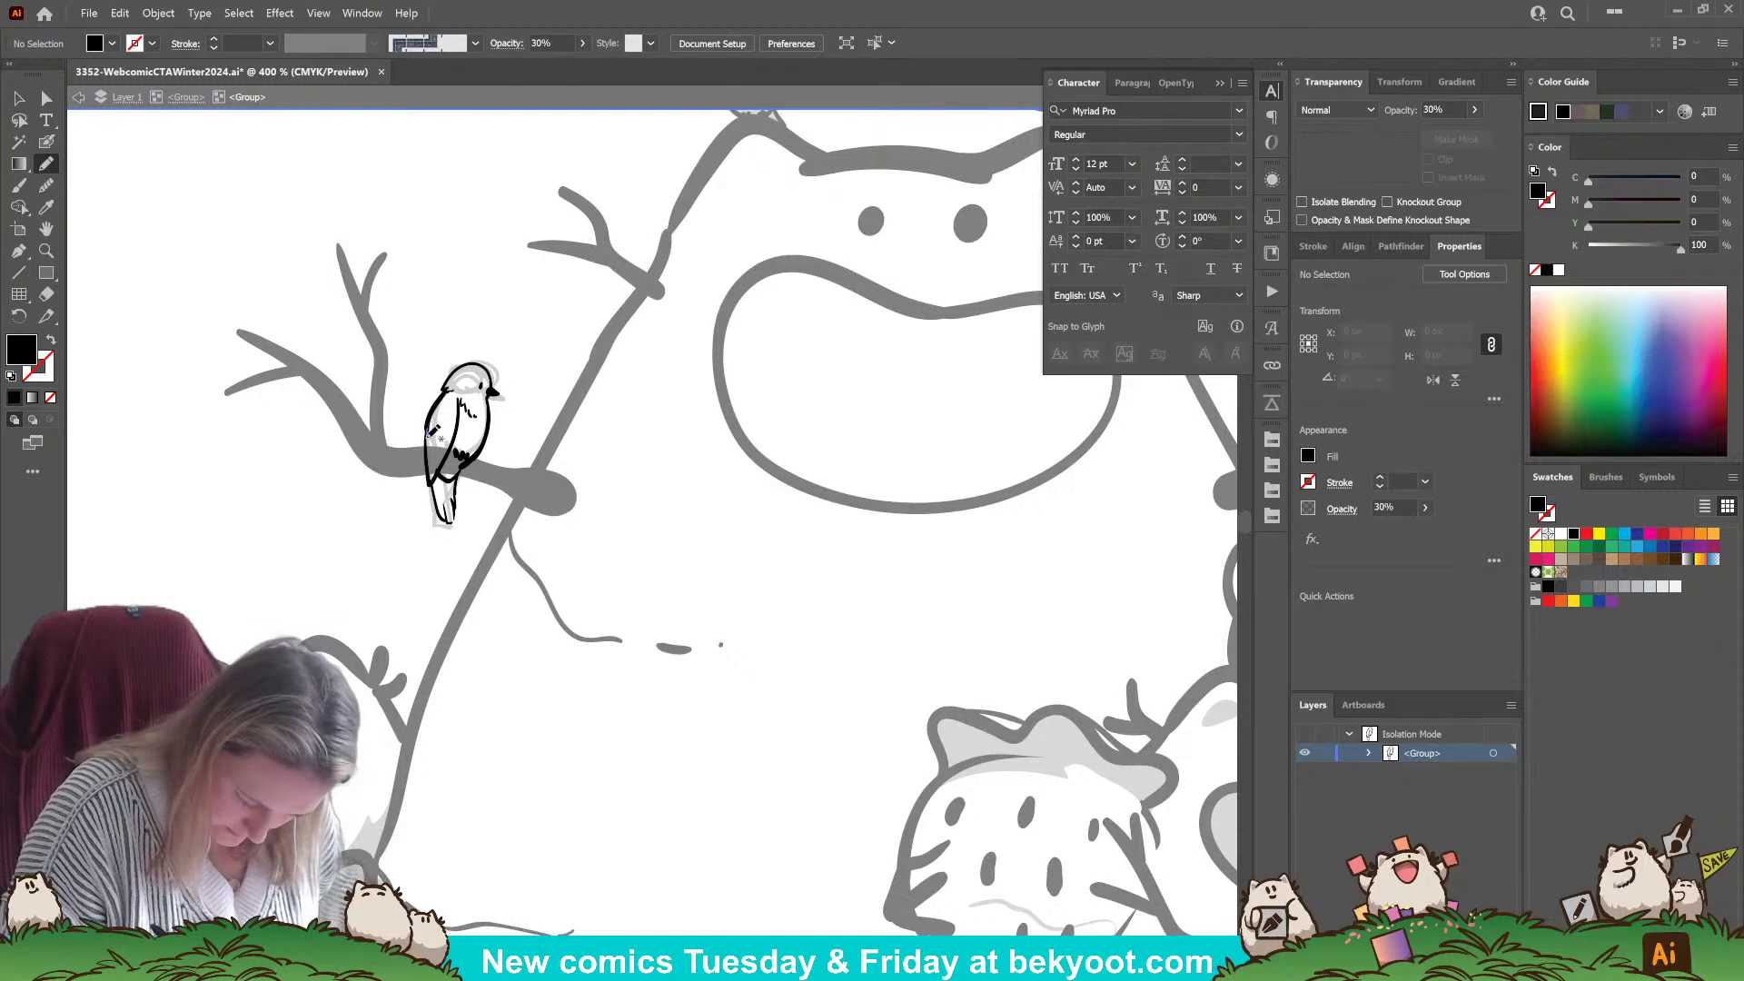
pyautogui.moveTo(436, 440)
pyautogui.mouseDown()
pyautogui.moveTo(474, 465)
pyautogui.moveTo(458, 500)
pyautogui.moveTo(435, 478)
pyautogui.moveTo(433, 423)
pyautogui.mouseUp()
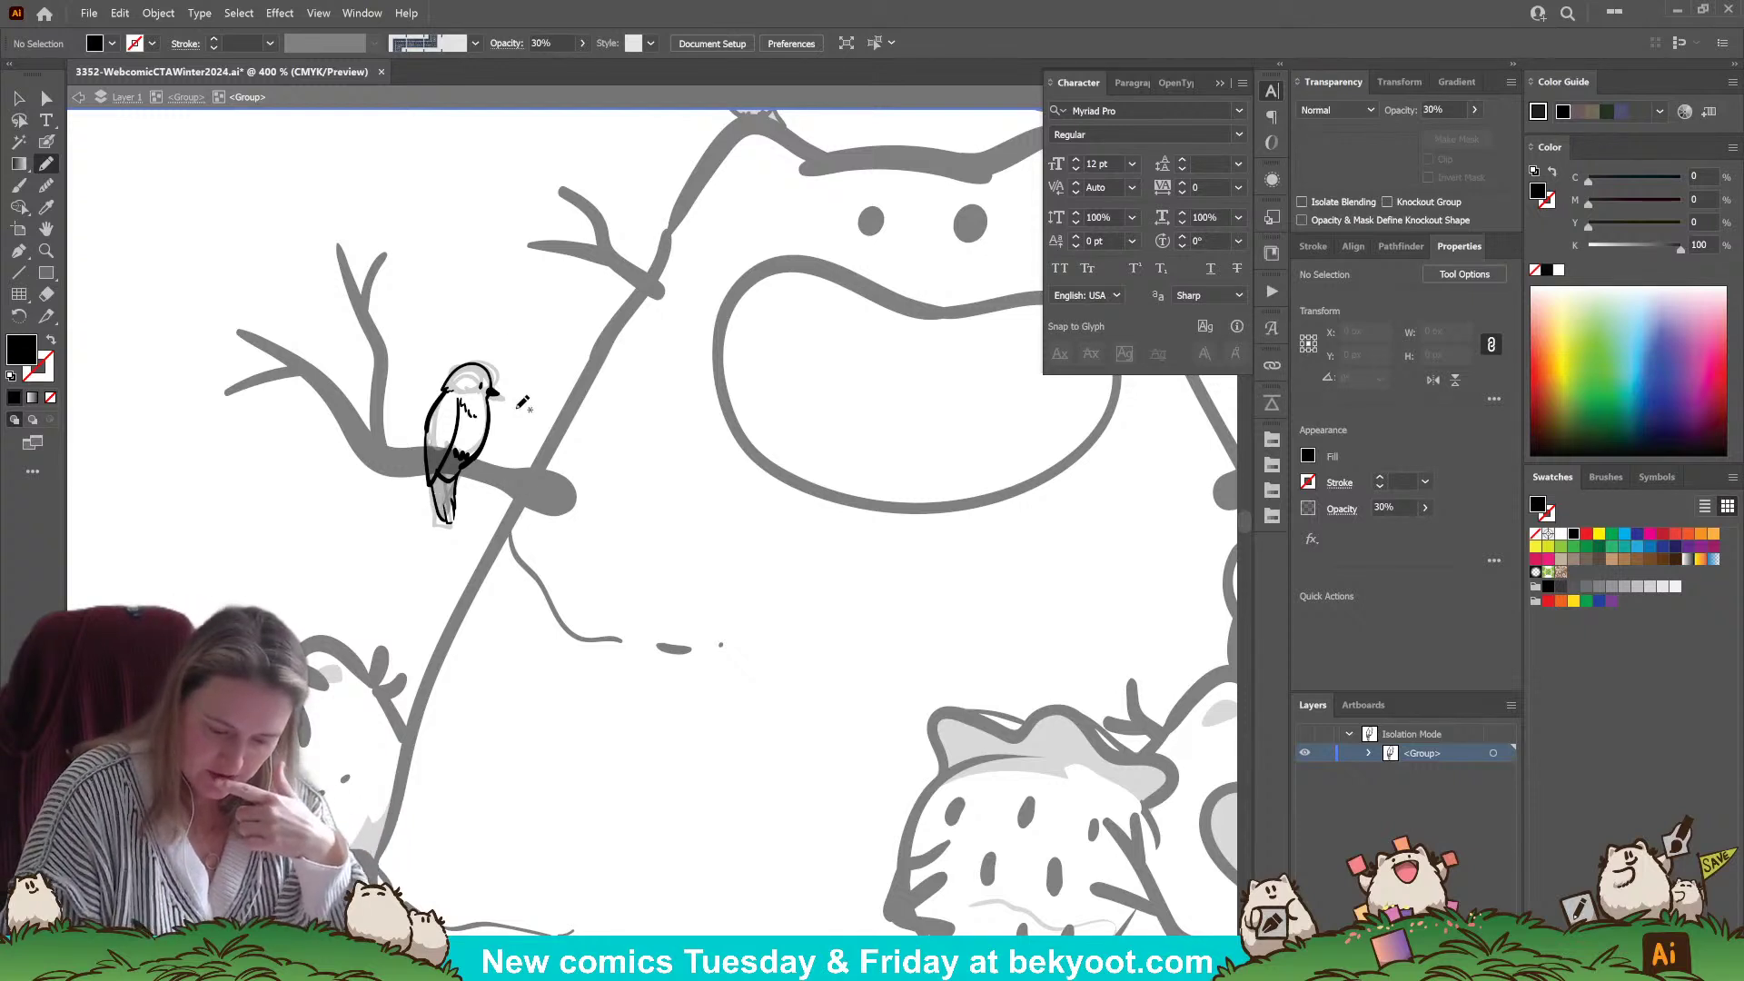
# - Add faint feather marks to the bird's wing with the Blob Brush at 30% opacity
pyautogui.press('b')
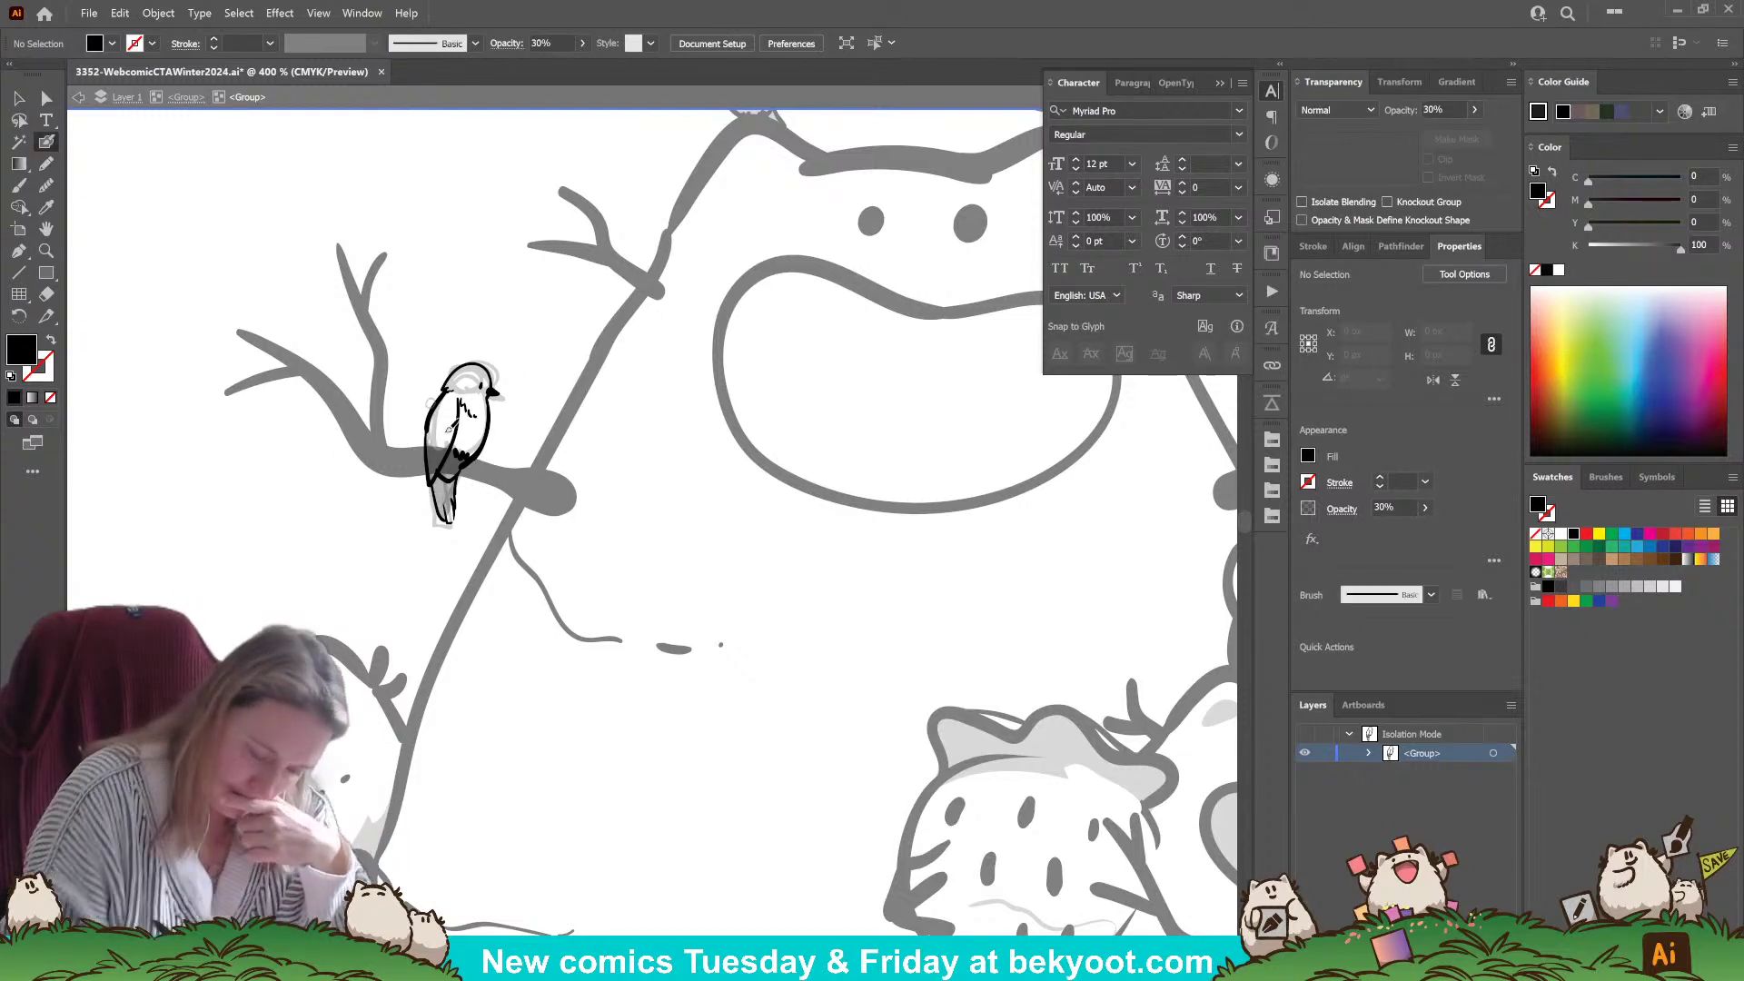
pyautogui.hotkey('shift', 'x')
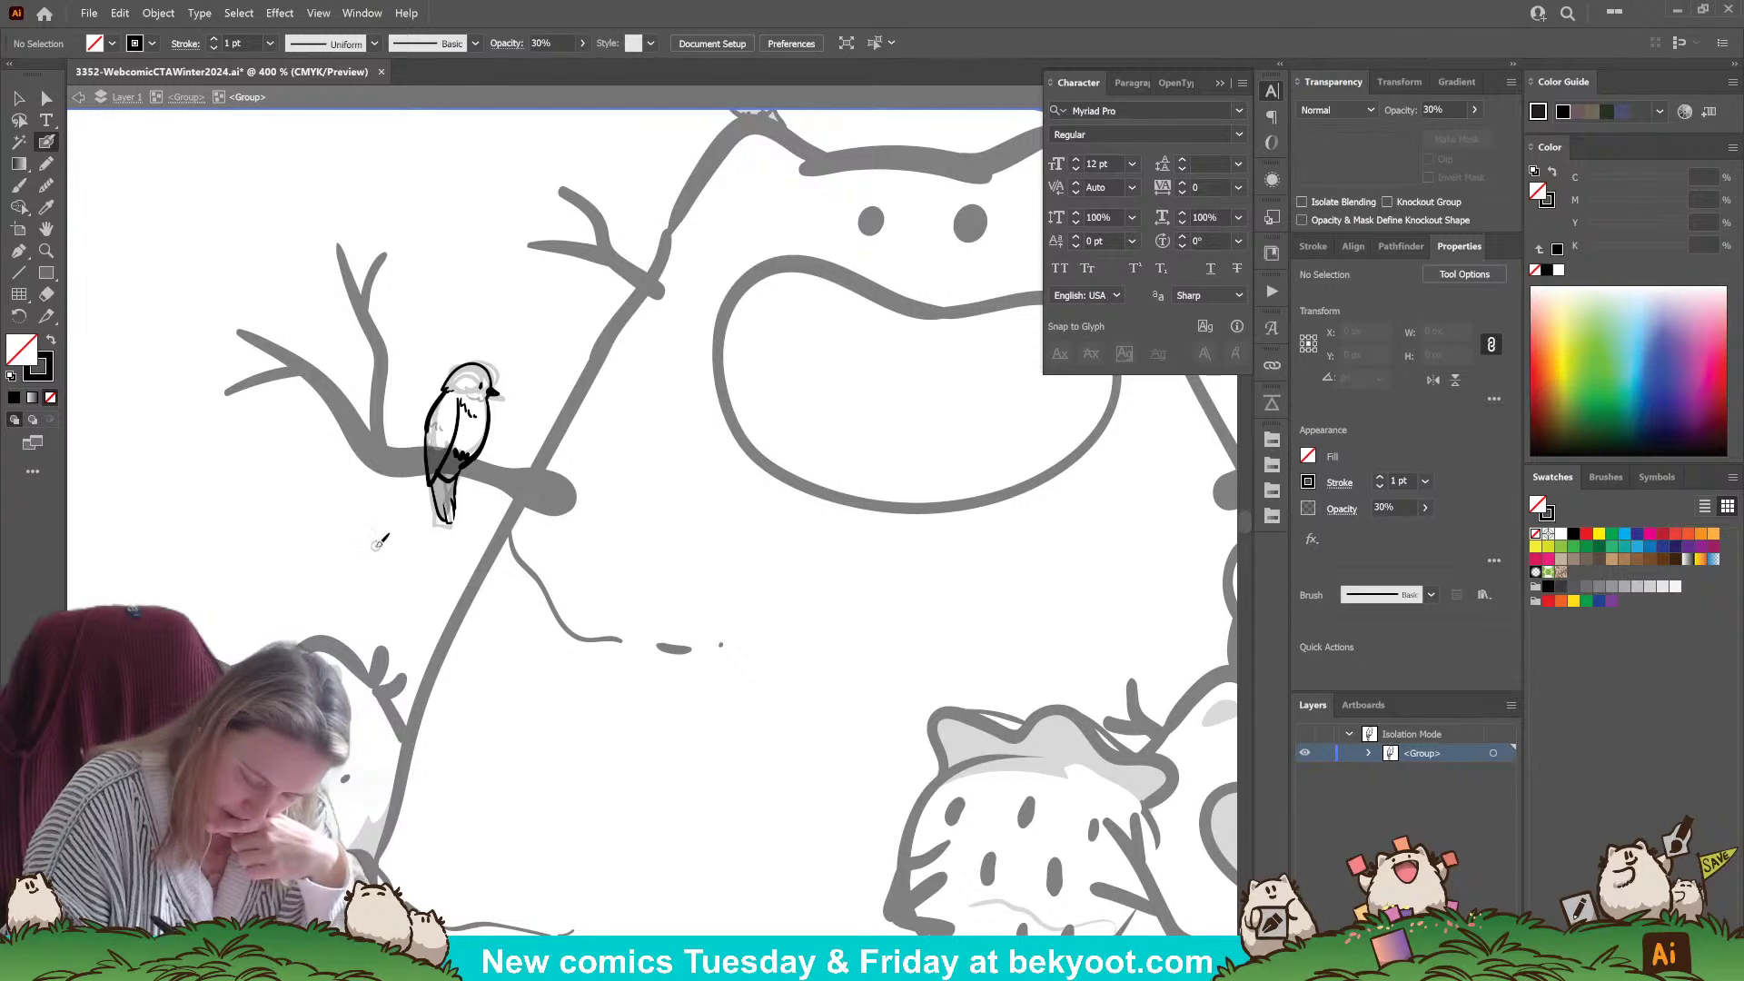
pyautogui.press('v')
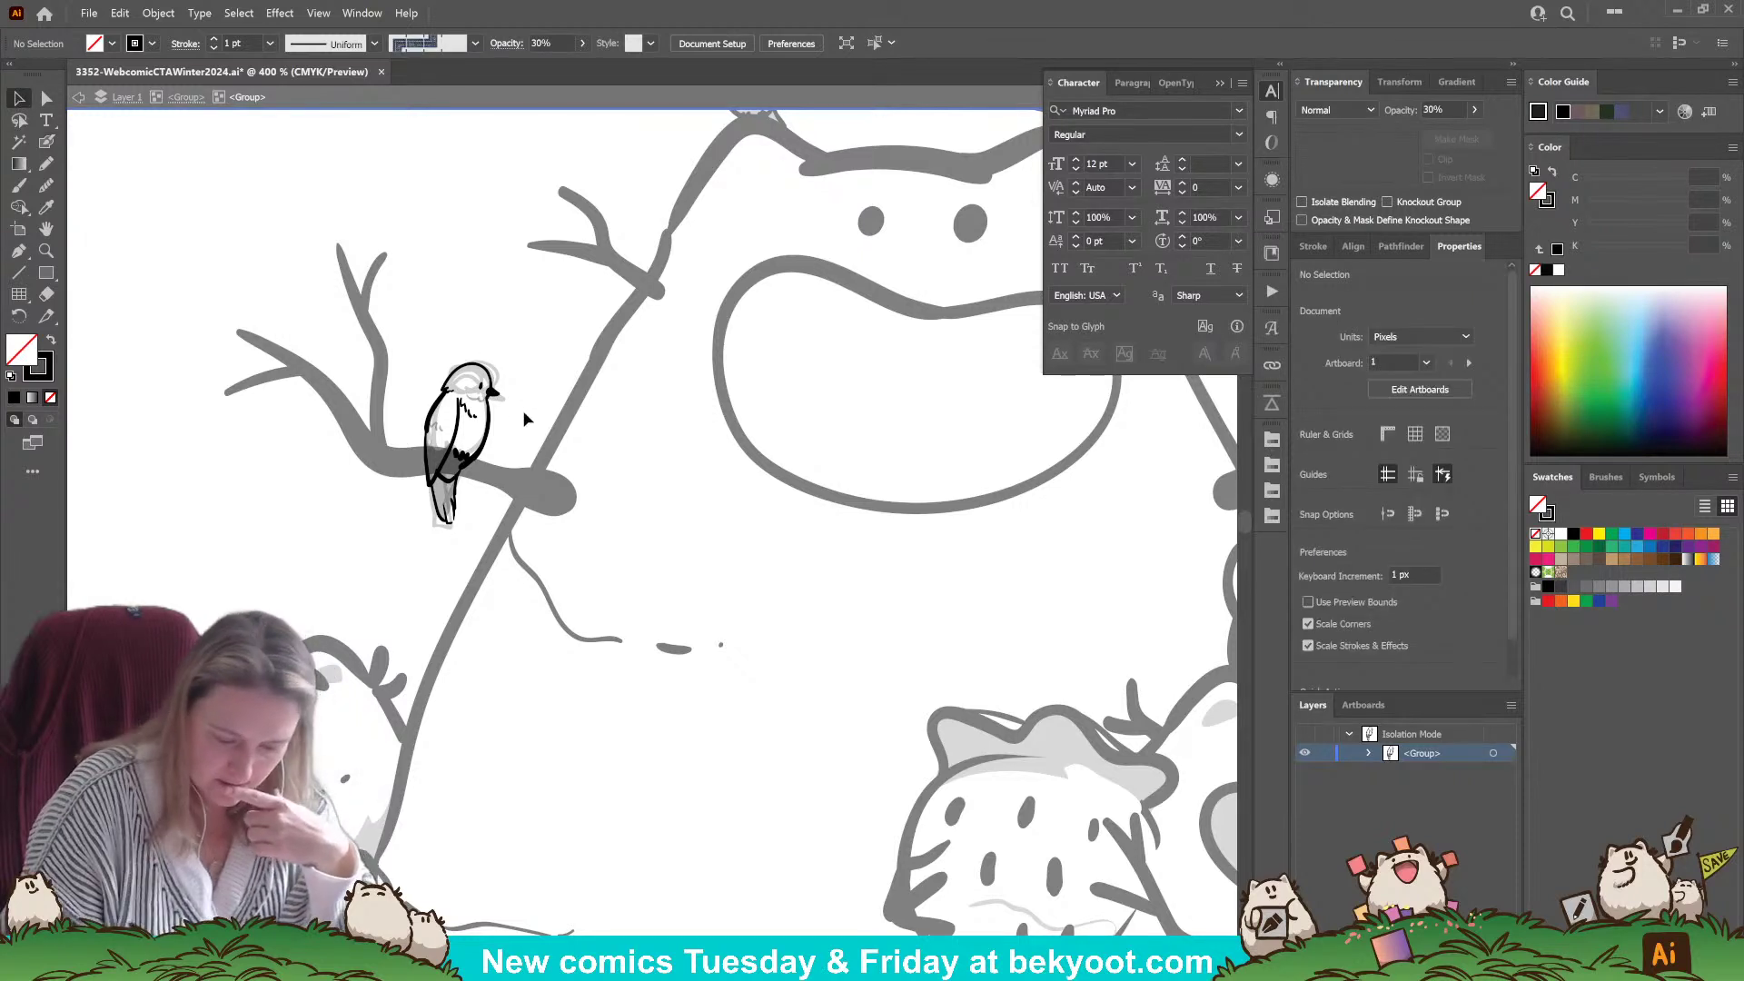
# - Leave the finished bird's group, go to the sketched bird on the opposite branch, and save the document
pyautogui.doubleClick(539, 363)
pyautogui.hscroll(10, 737, 636)
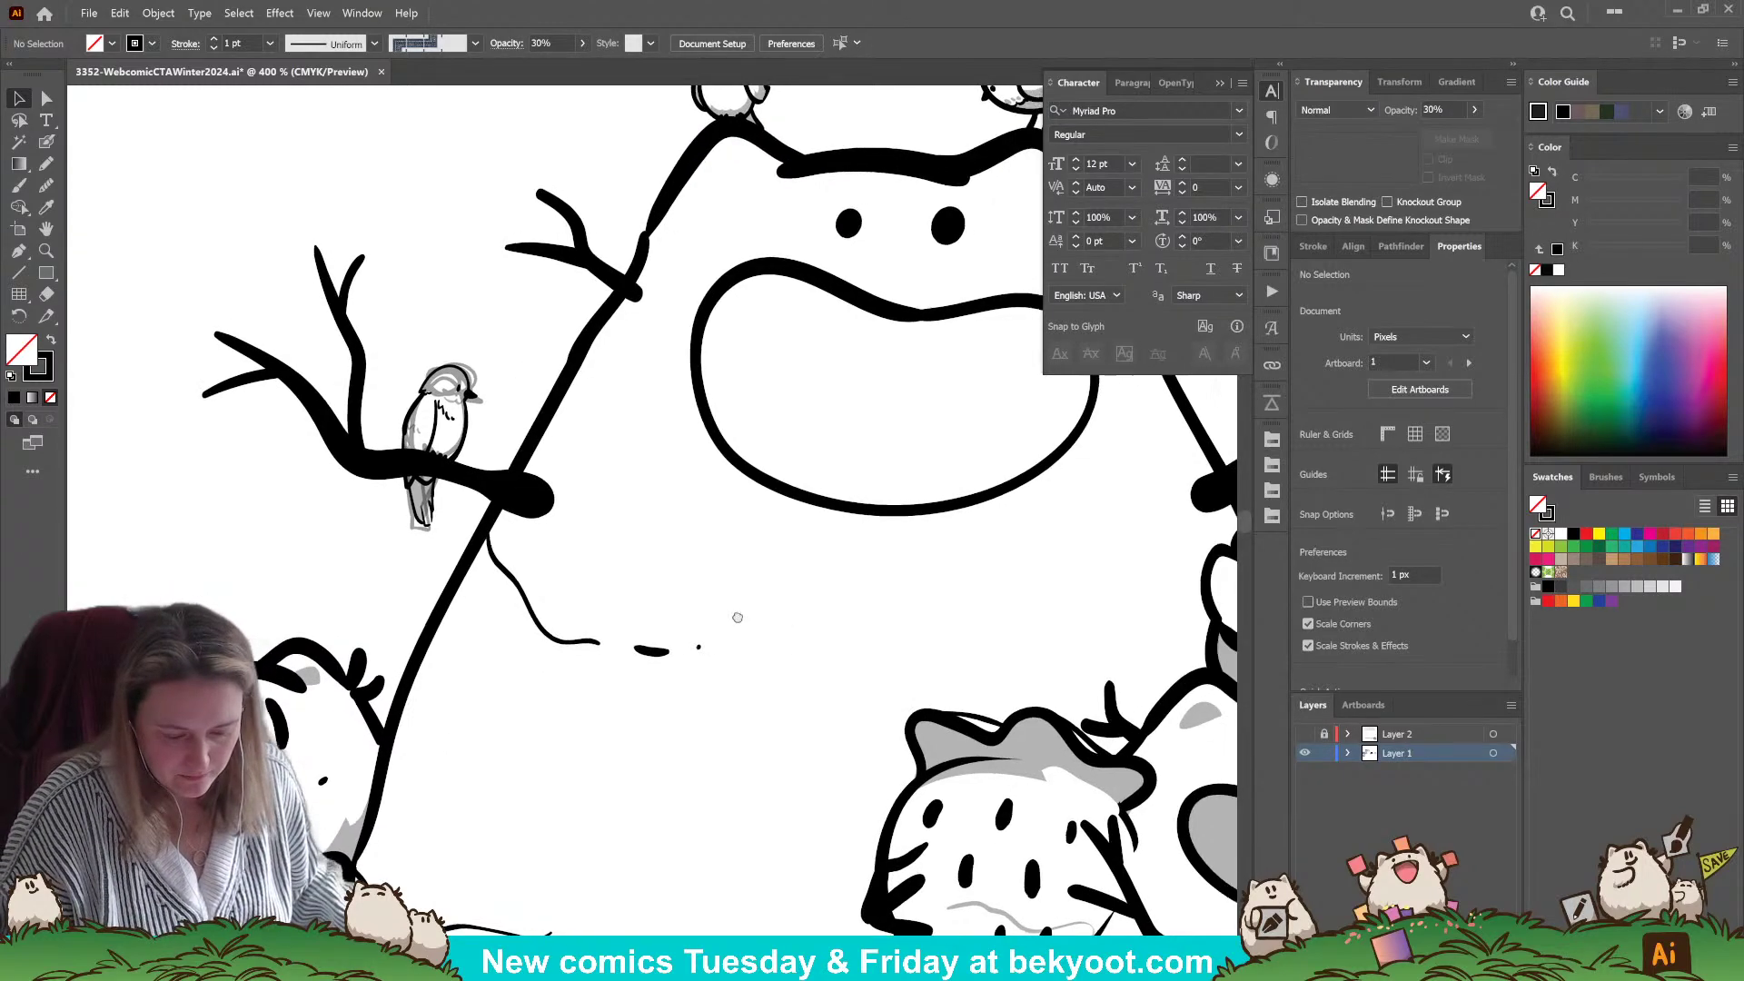
pyautogui.click(656, 474)
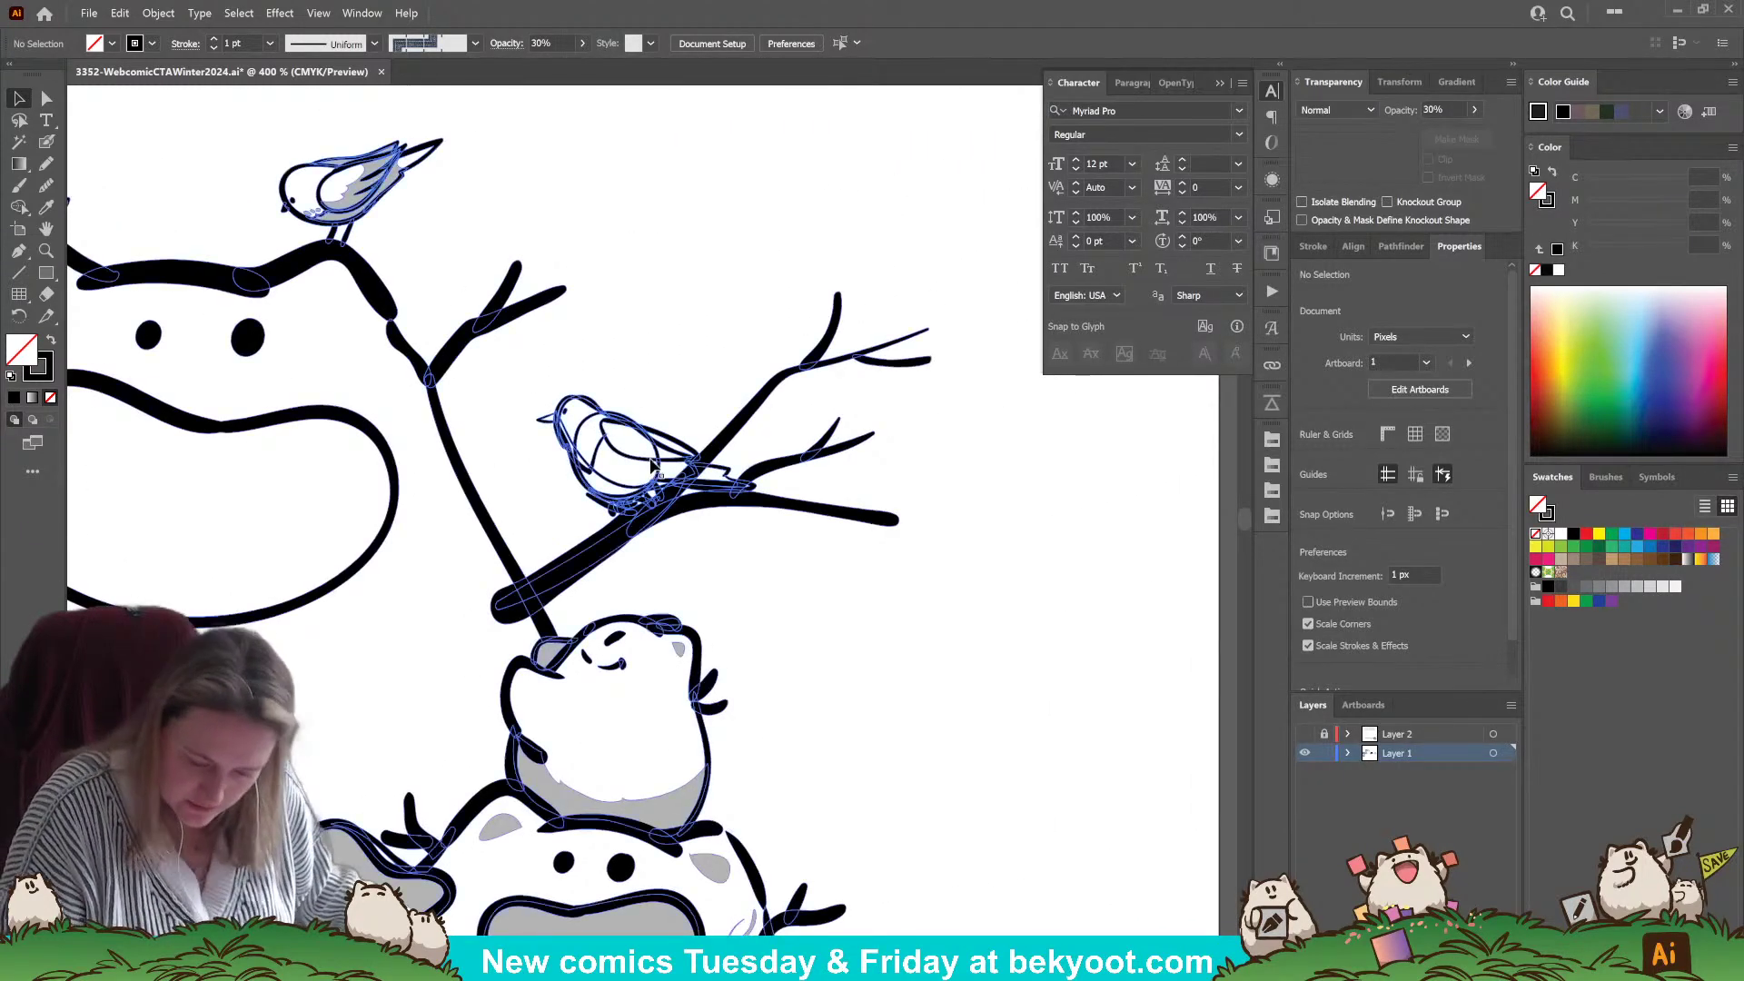
pyautogui.doubleClick(648, 470)
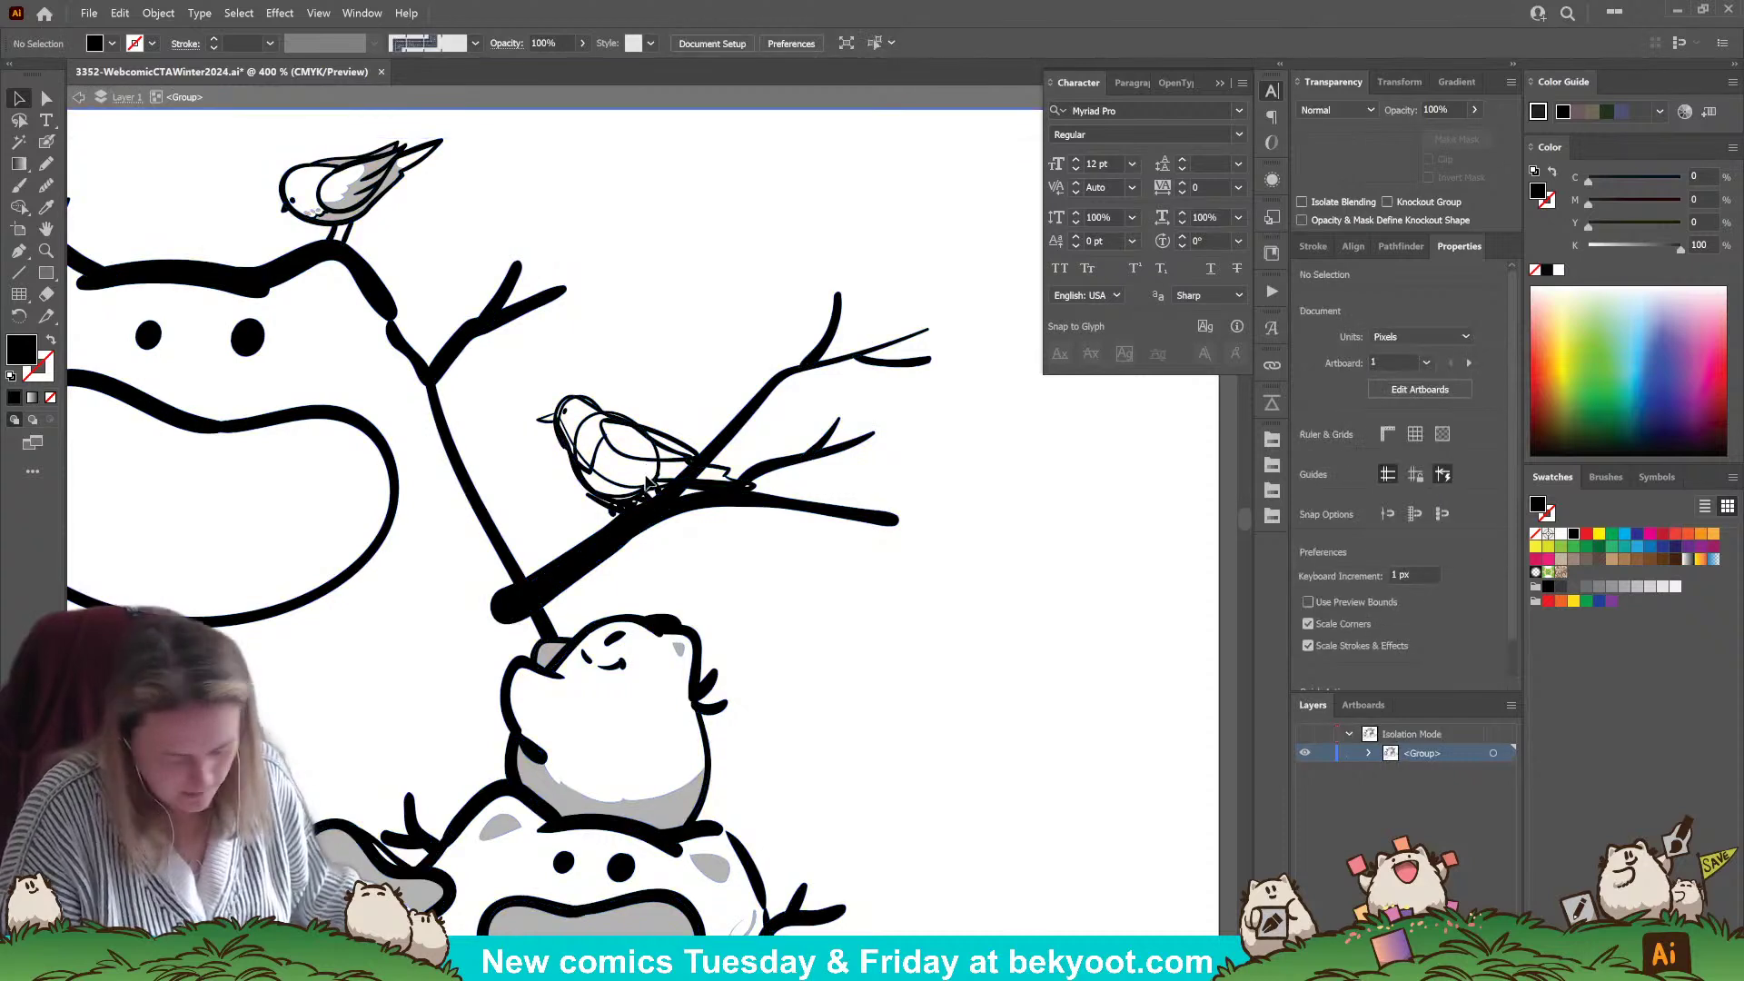
pyautogui.hotkey('ctrl', 's')
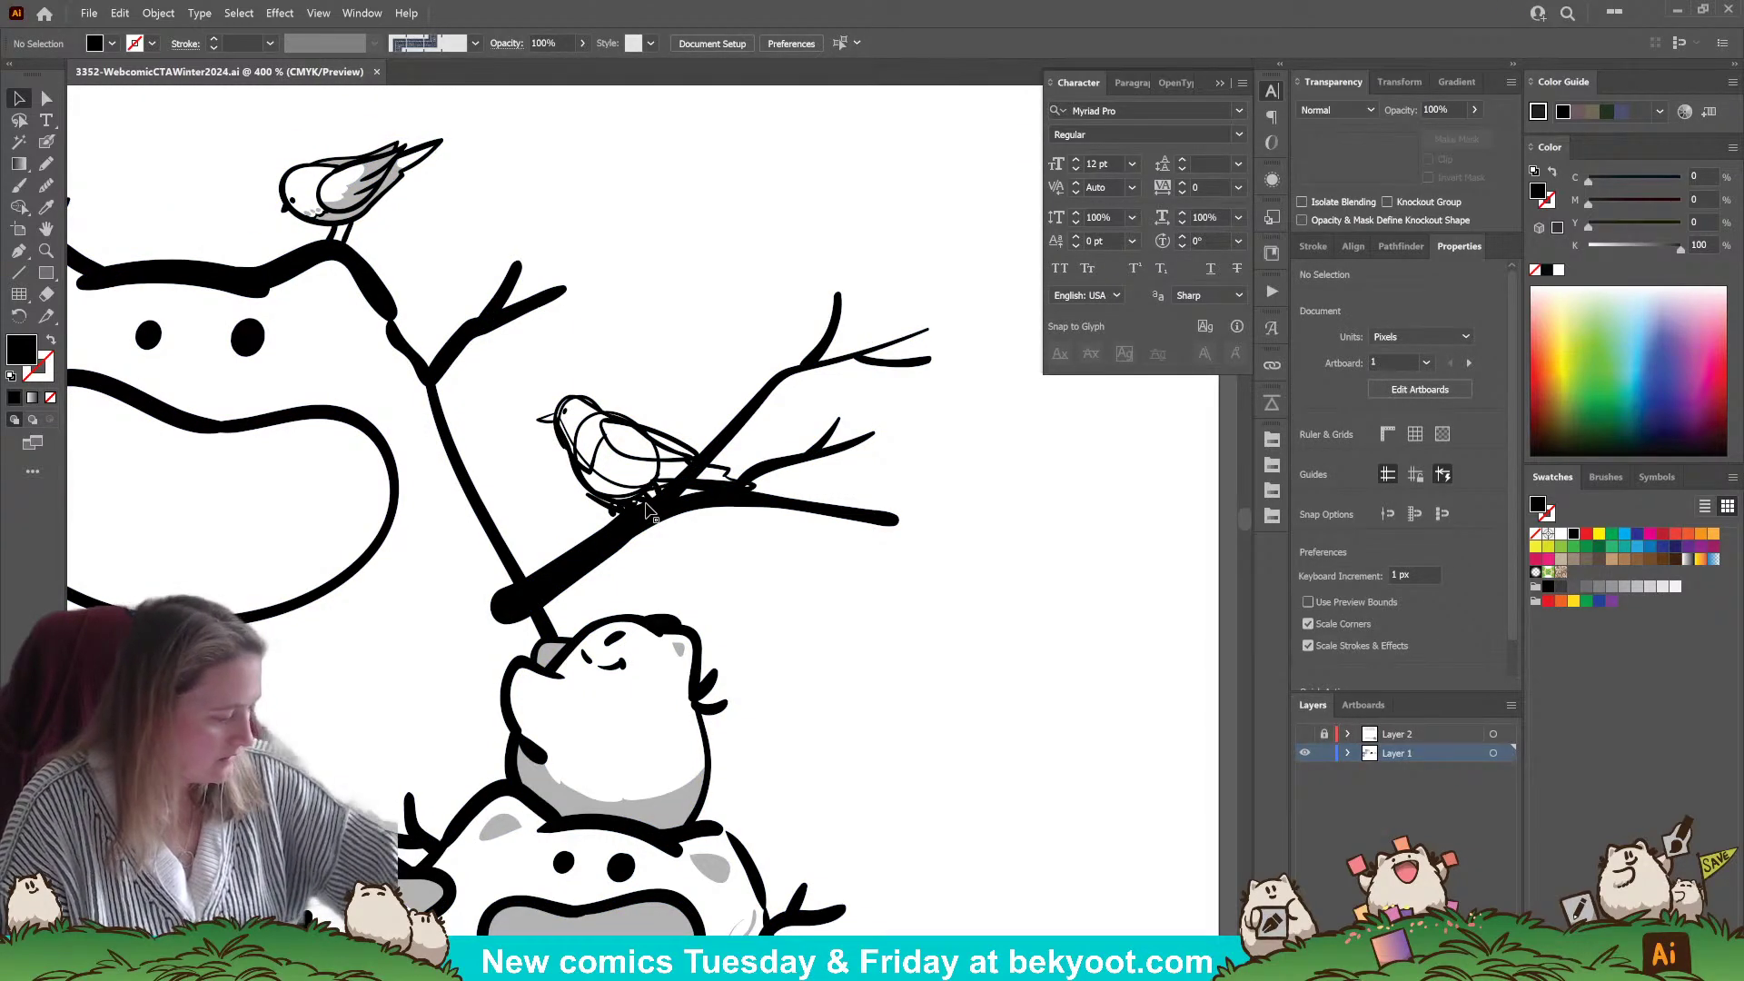
# - Isolate the branch group holding the rough bird sketch and set the sketch's opacity to 30%
pyautogui.click(658, 445)
pyautogui.doubleClick(662, 443)
pyautogui.click(662, 443)
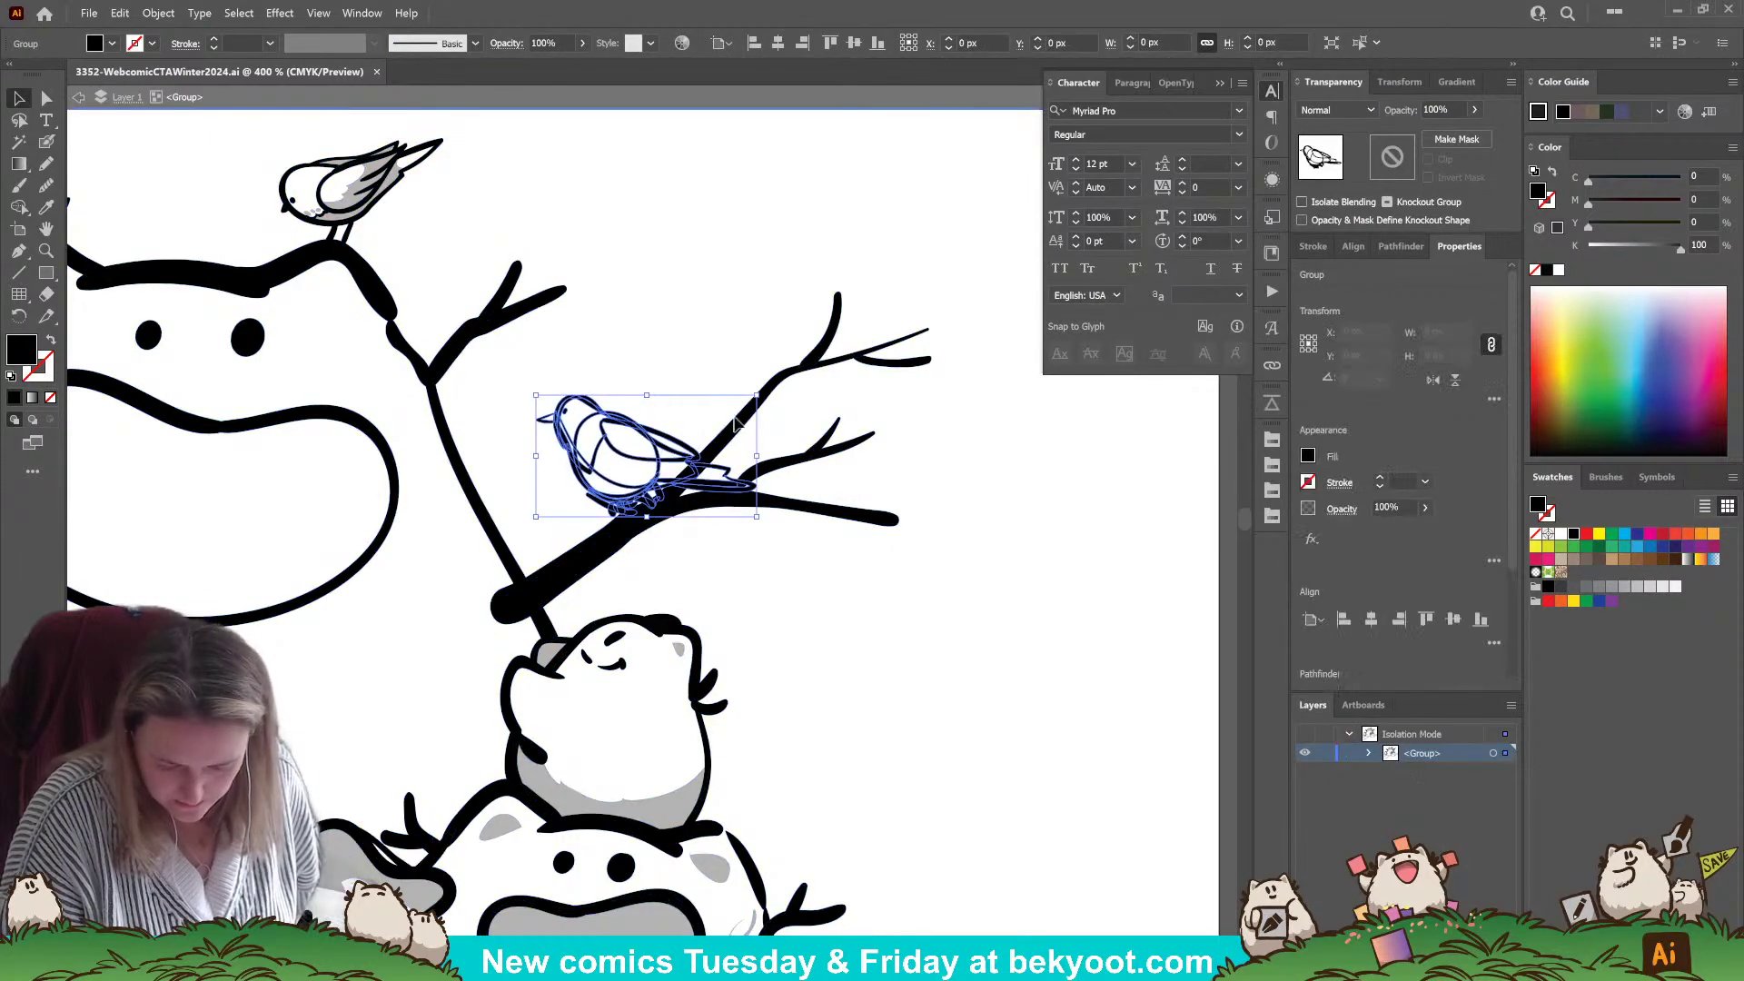
pyautogui.click(1451, 108)
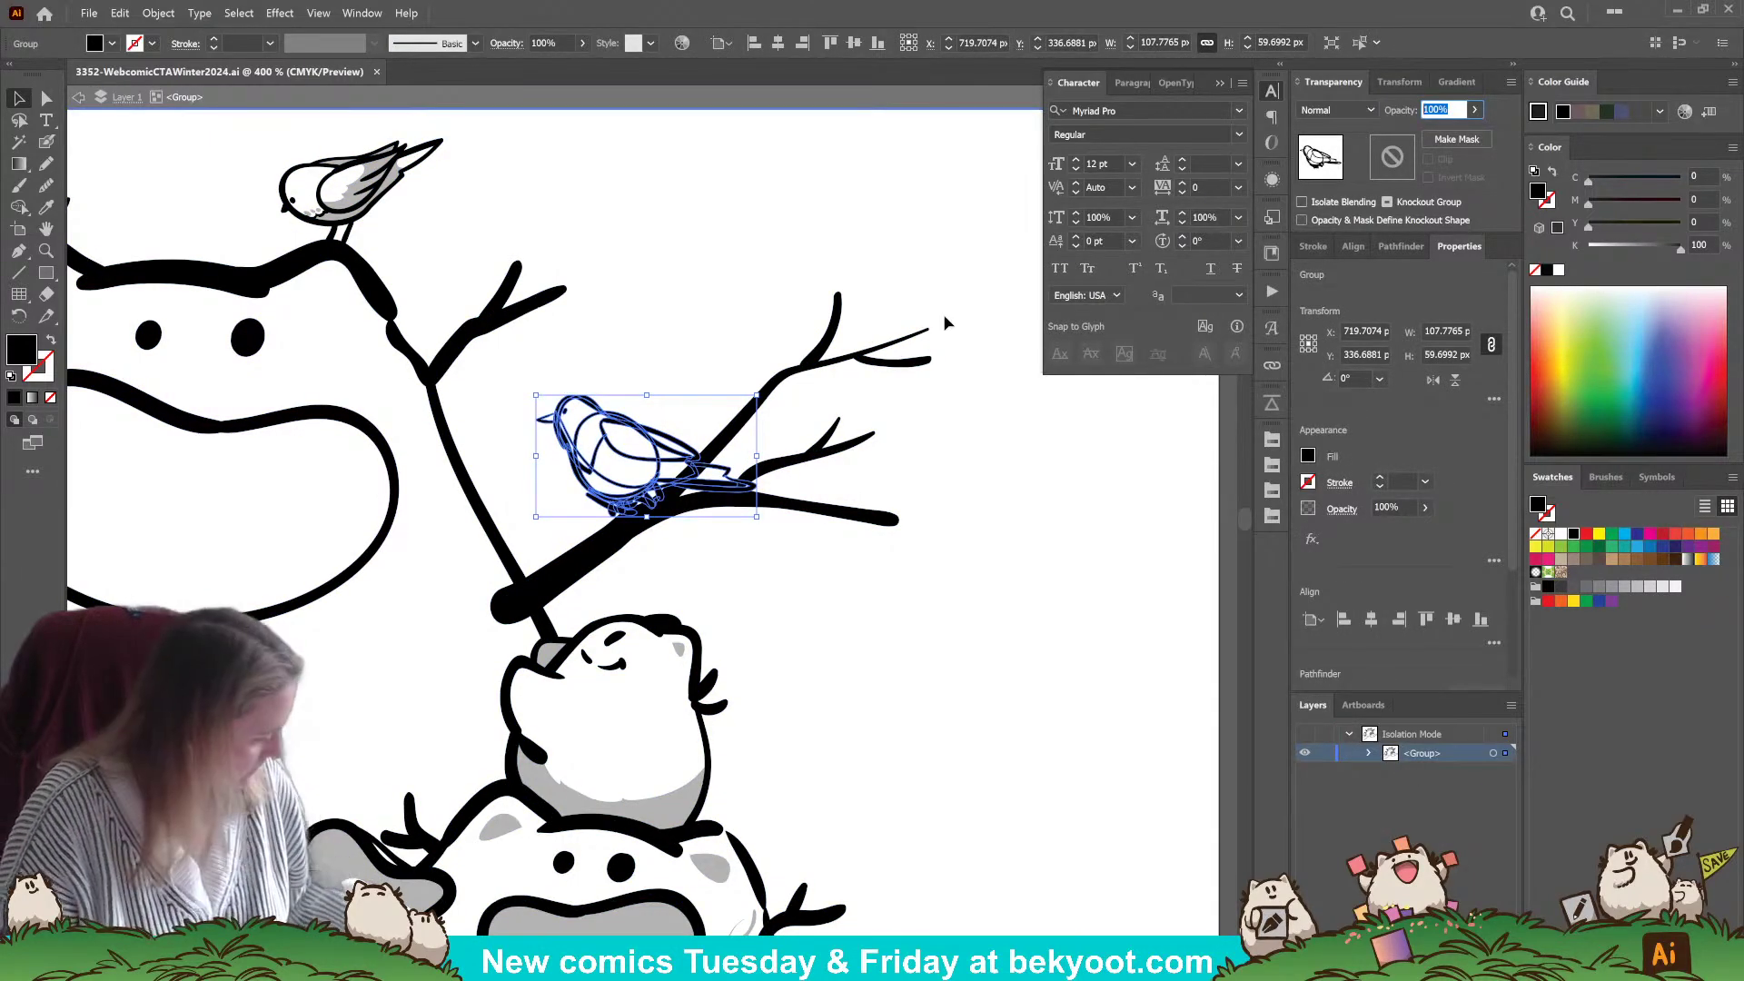
pyautogui.write('30')
pyautogui.press('Return')
pyautogui.click(794, 563)
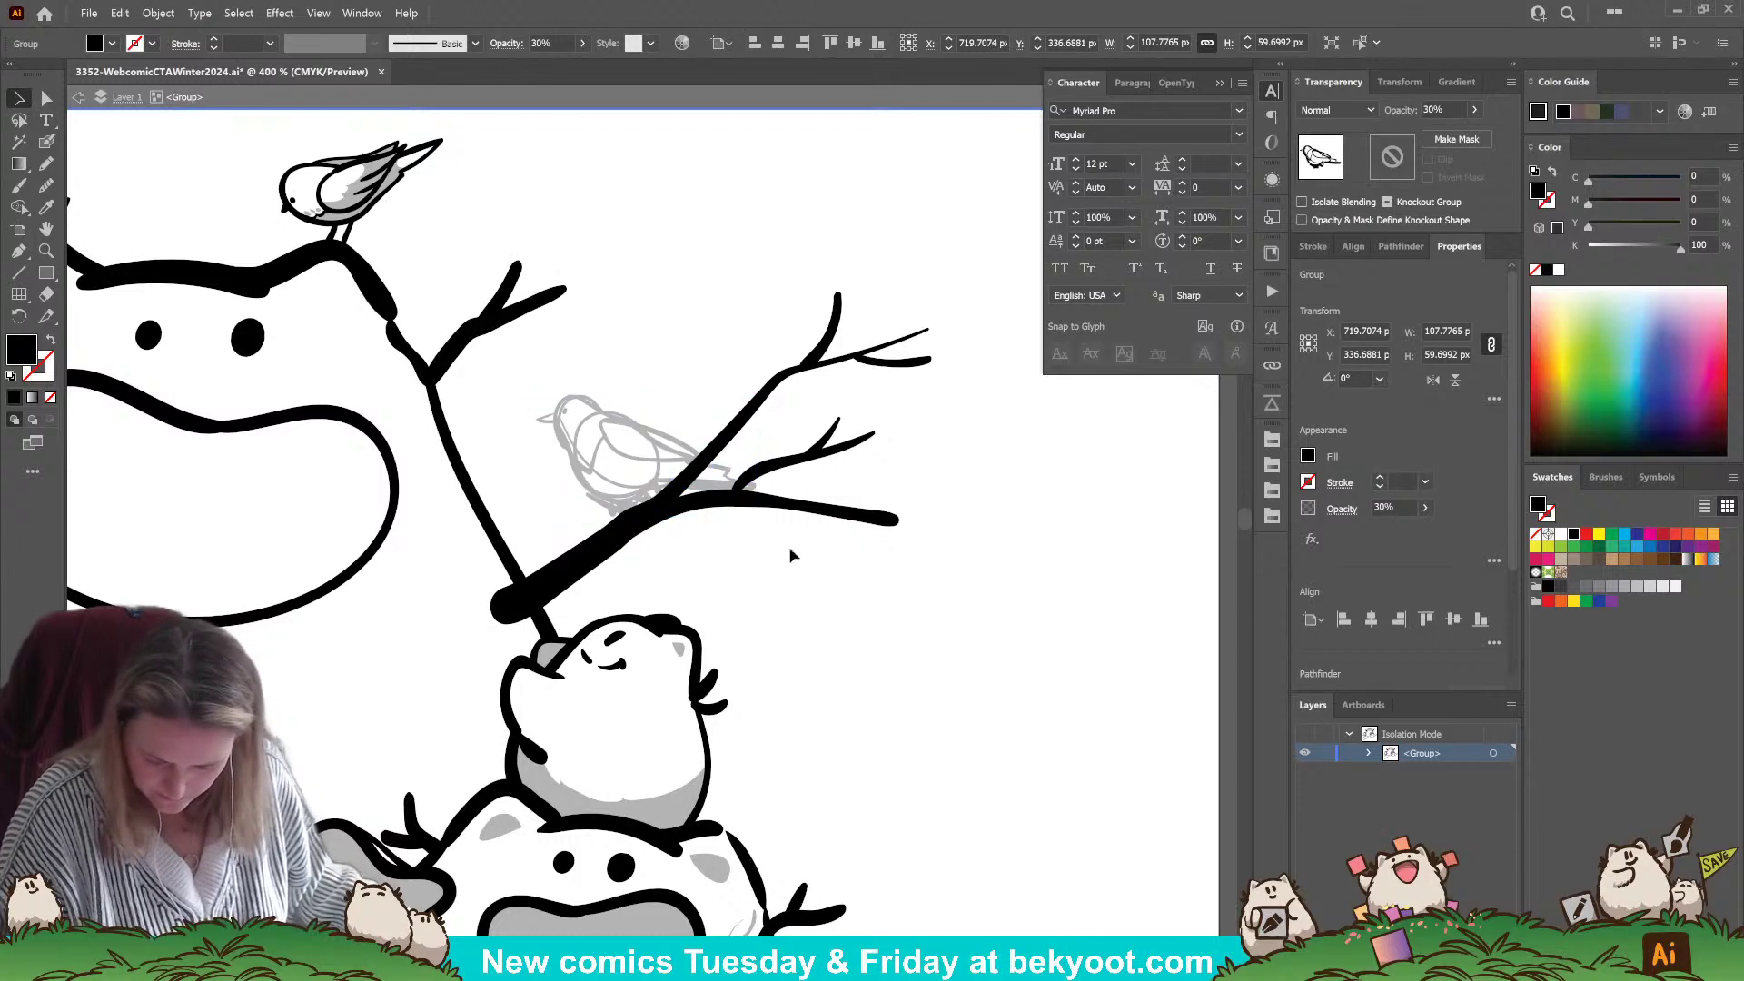
pyautogui.click(799, 505)
pyautogui.click(798, 597)
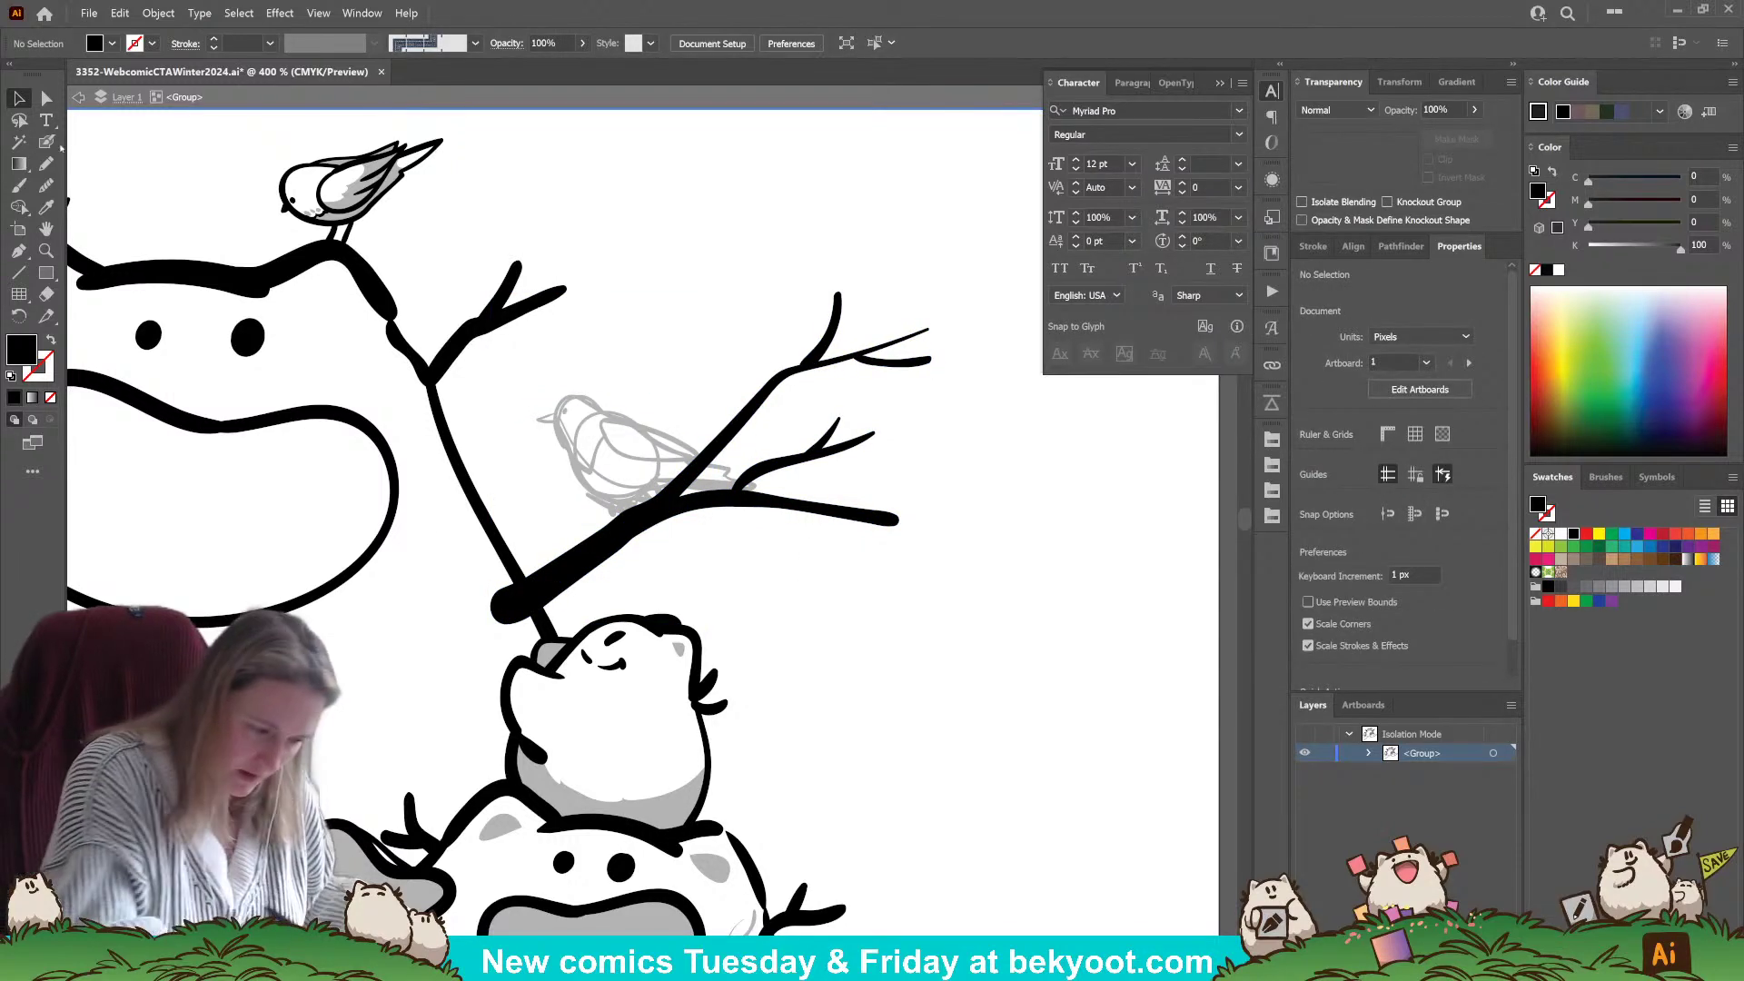
# - Ink the bird's head, breast, belly and lower wing edge with the Blob Brush, and isolate the new line art
pyautogui.click(53, 142)
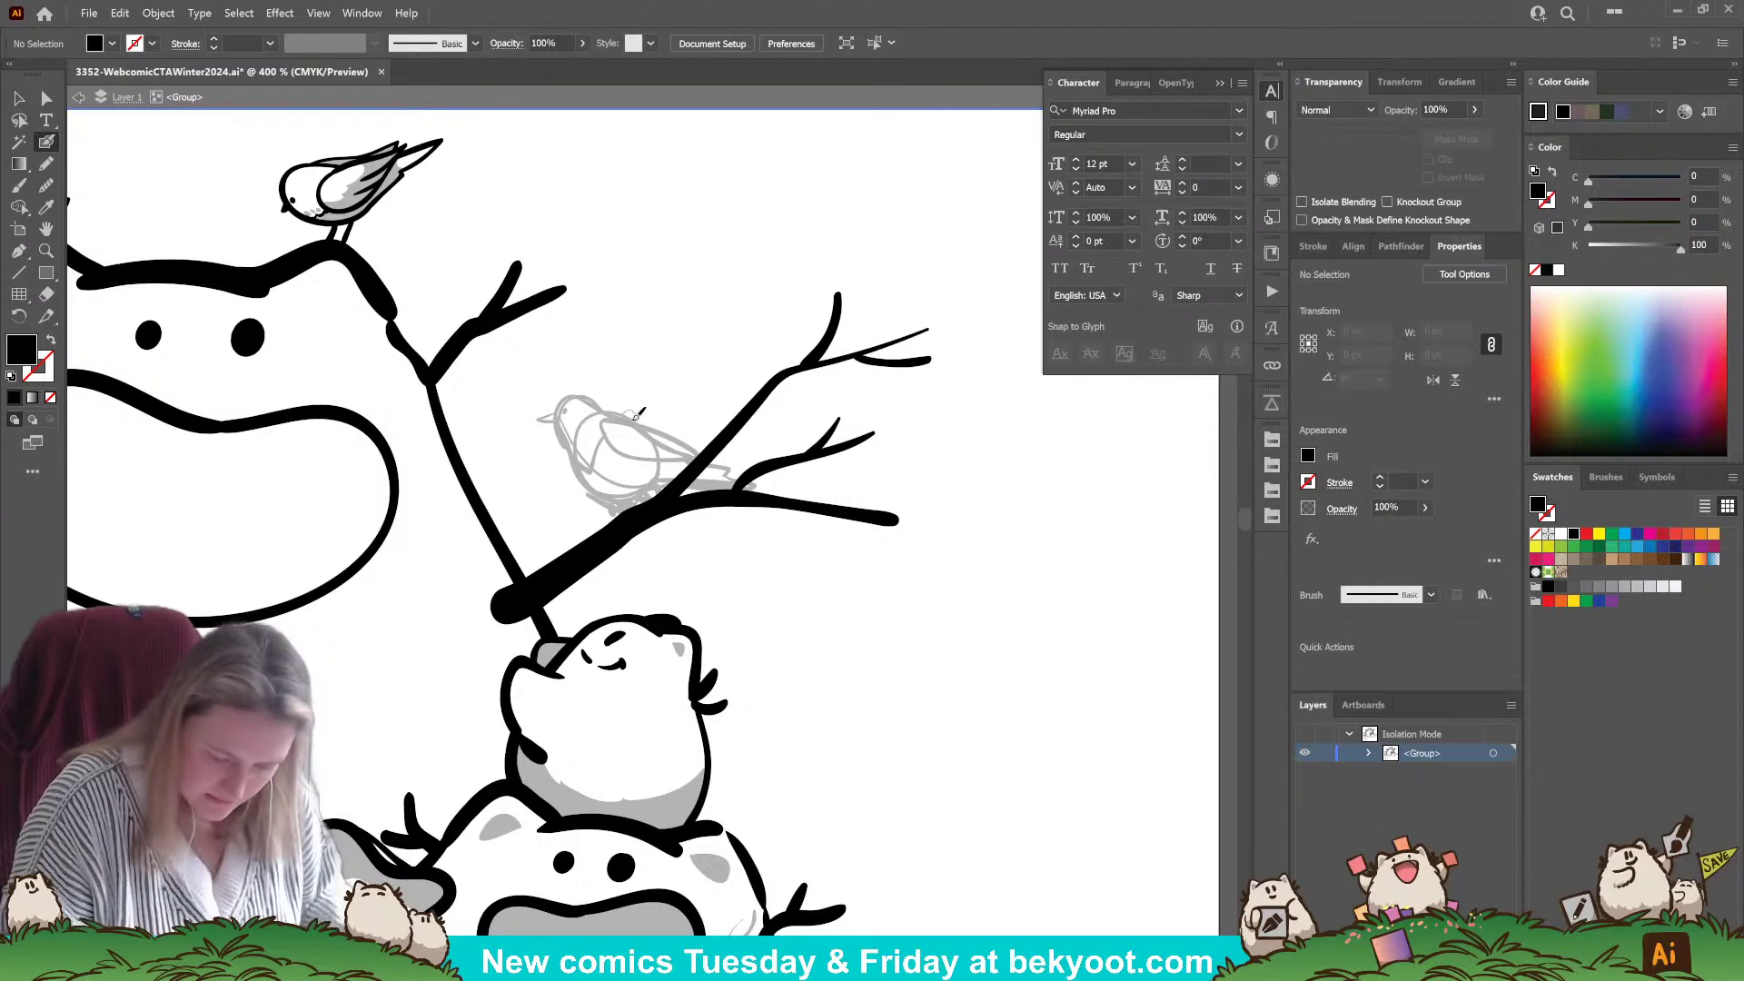
pyautogui.moveTo(560, 406)
pyautogui.mouseDown()
pyautogui.moveTo(567, 442)
pyautogui.moveTo(658, 497)
pyautogui.moveTo(731, 468)
pyautogui.mouseUp()
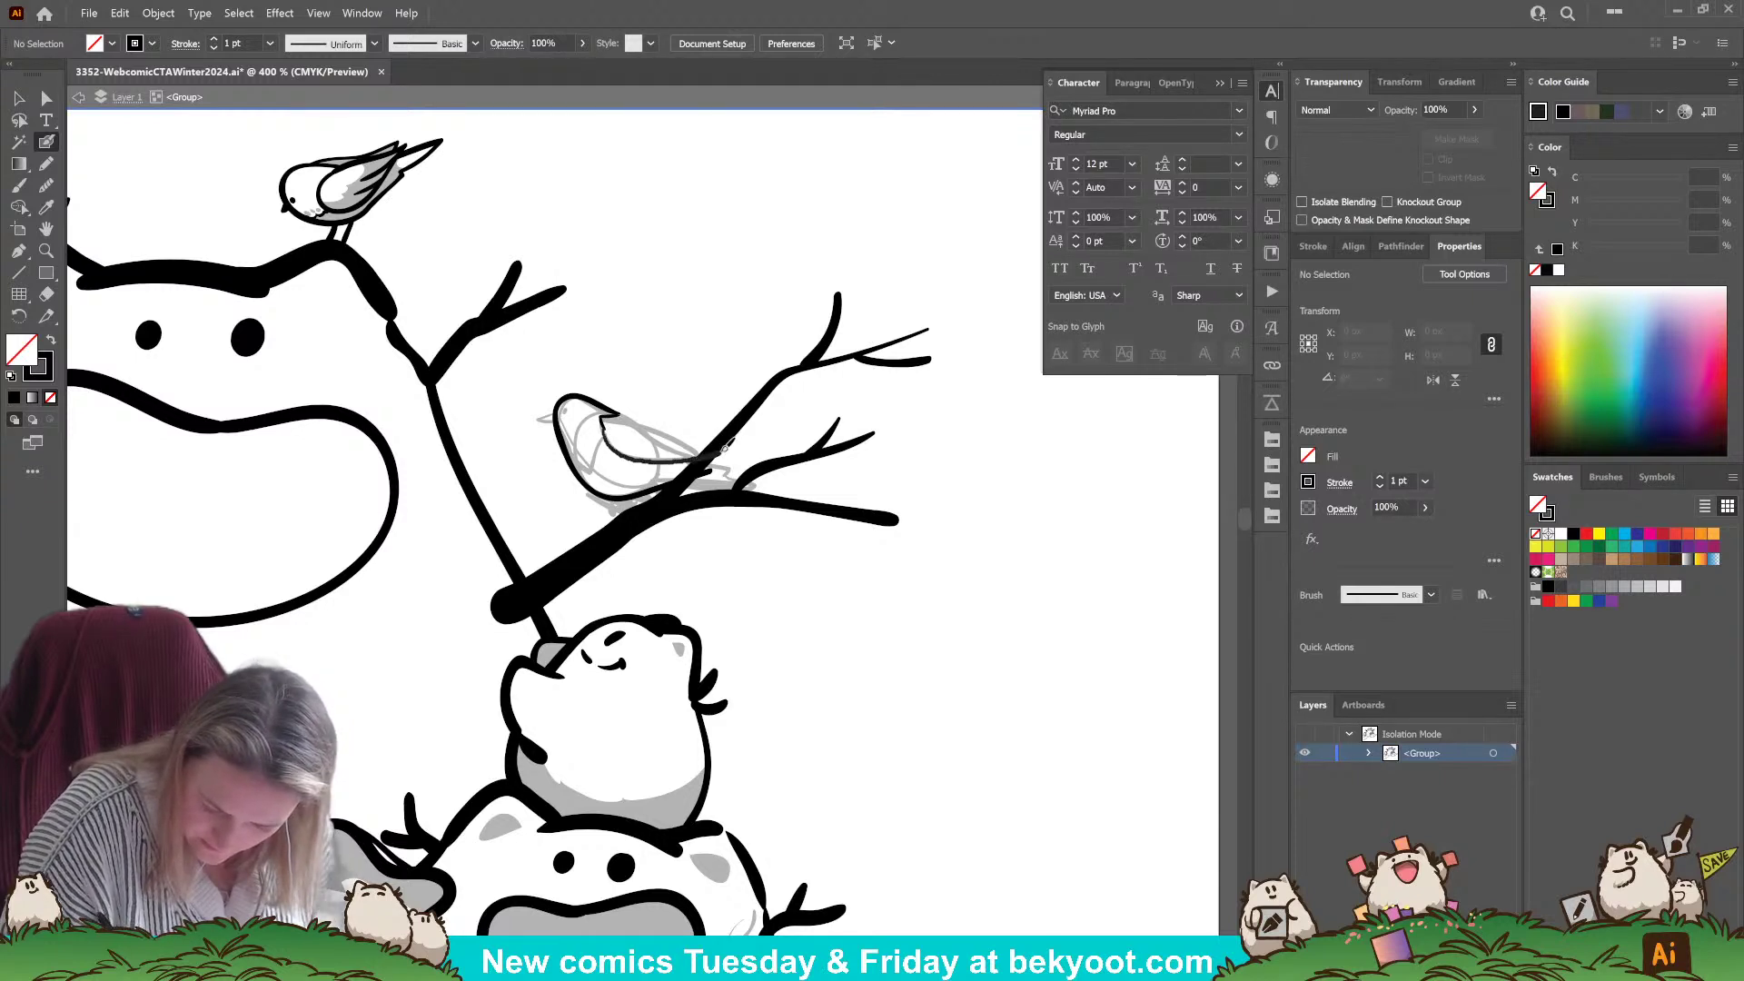
pyautogui.click(19, 98)
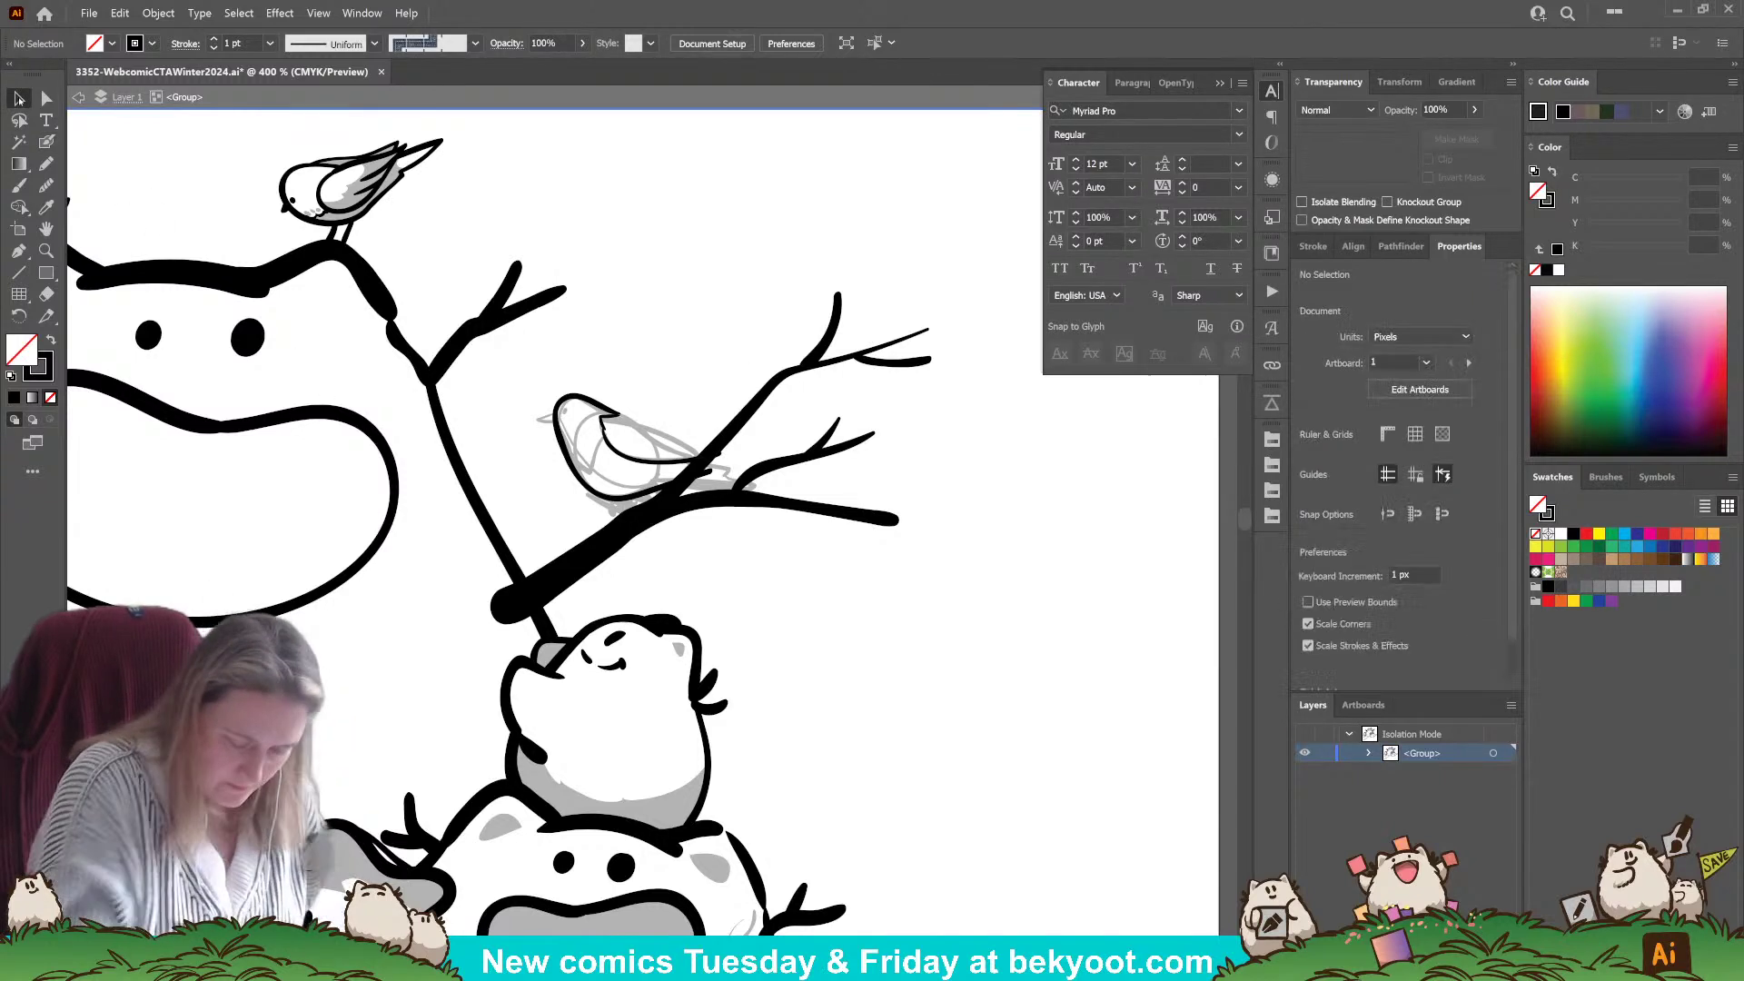
pyautogui.click(607, 461)
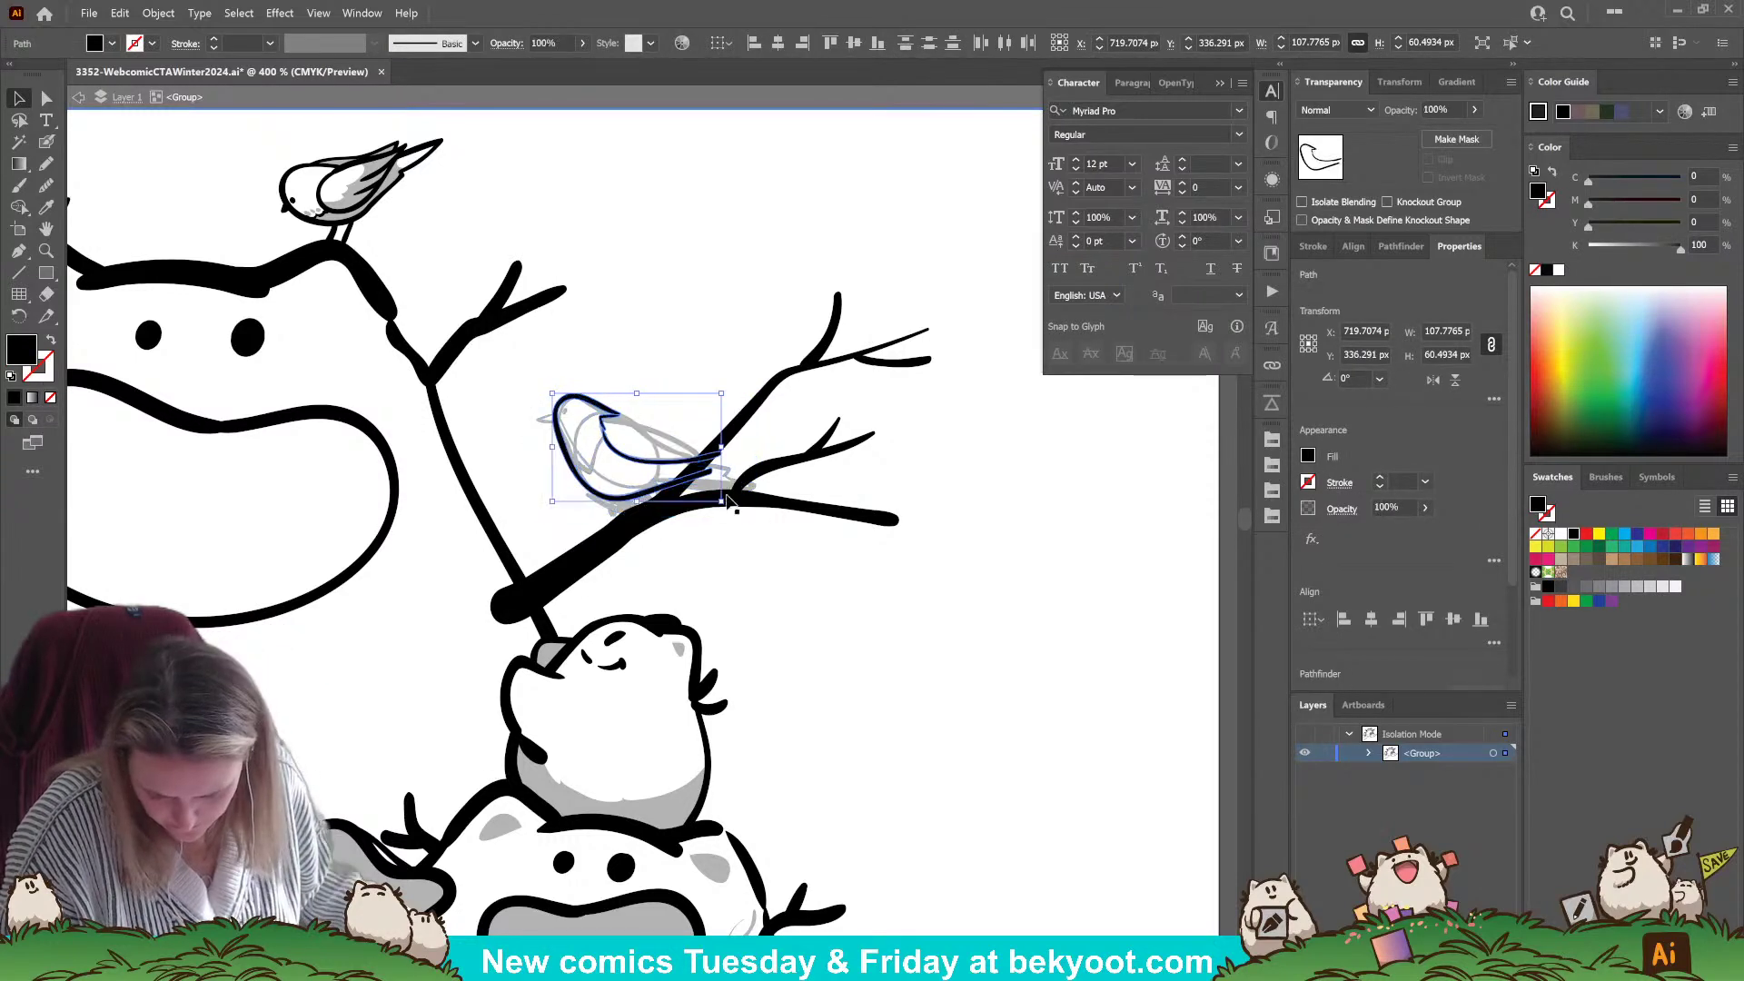
pyautogui.click(684, 521)
pyautogui.click(681, 466)
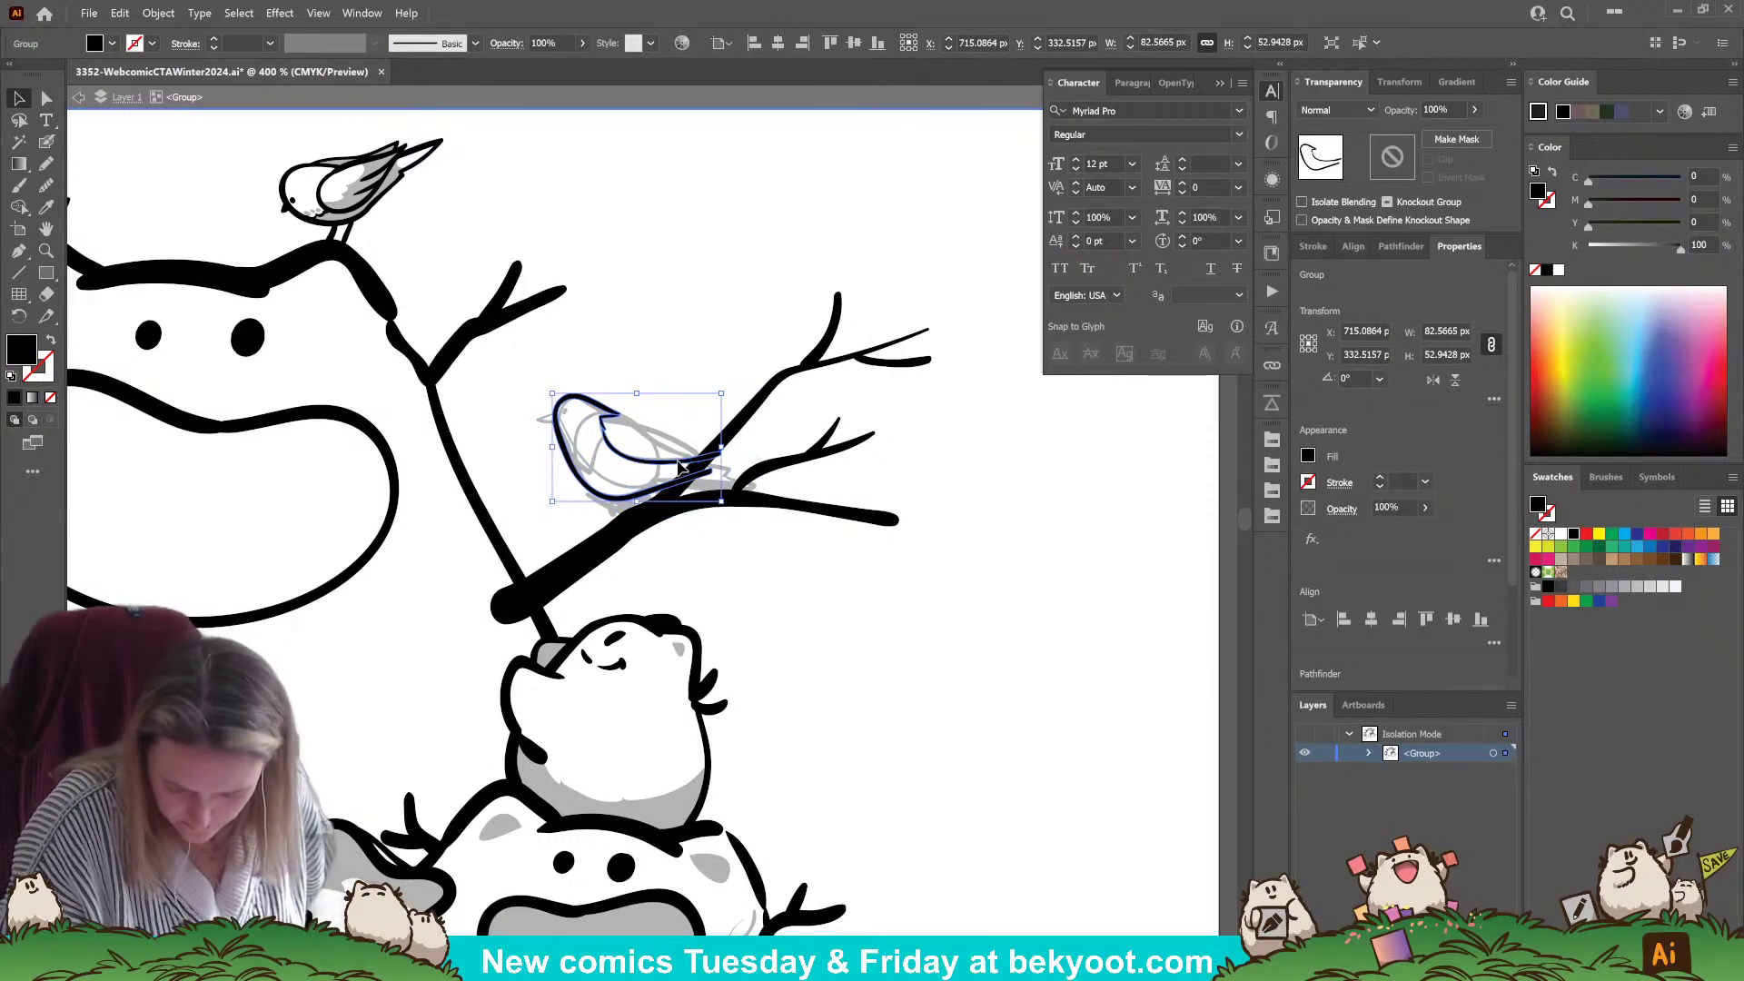
pyautogui.doubleClick(681, 465)
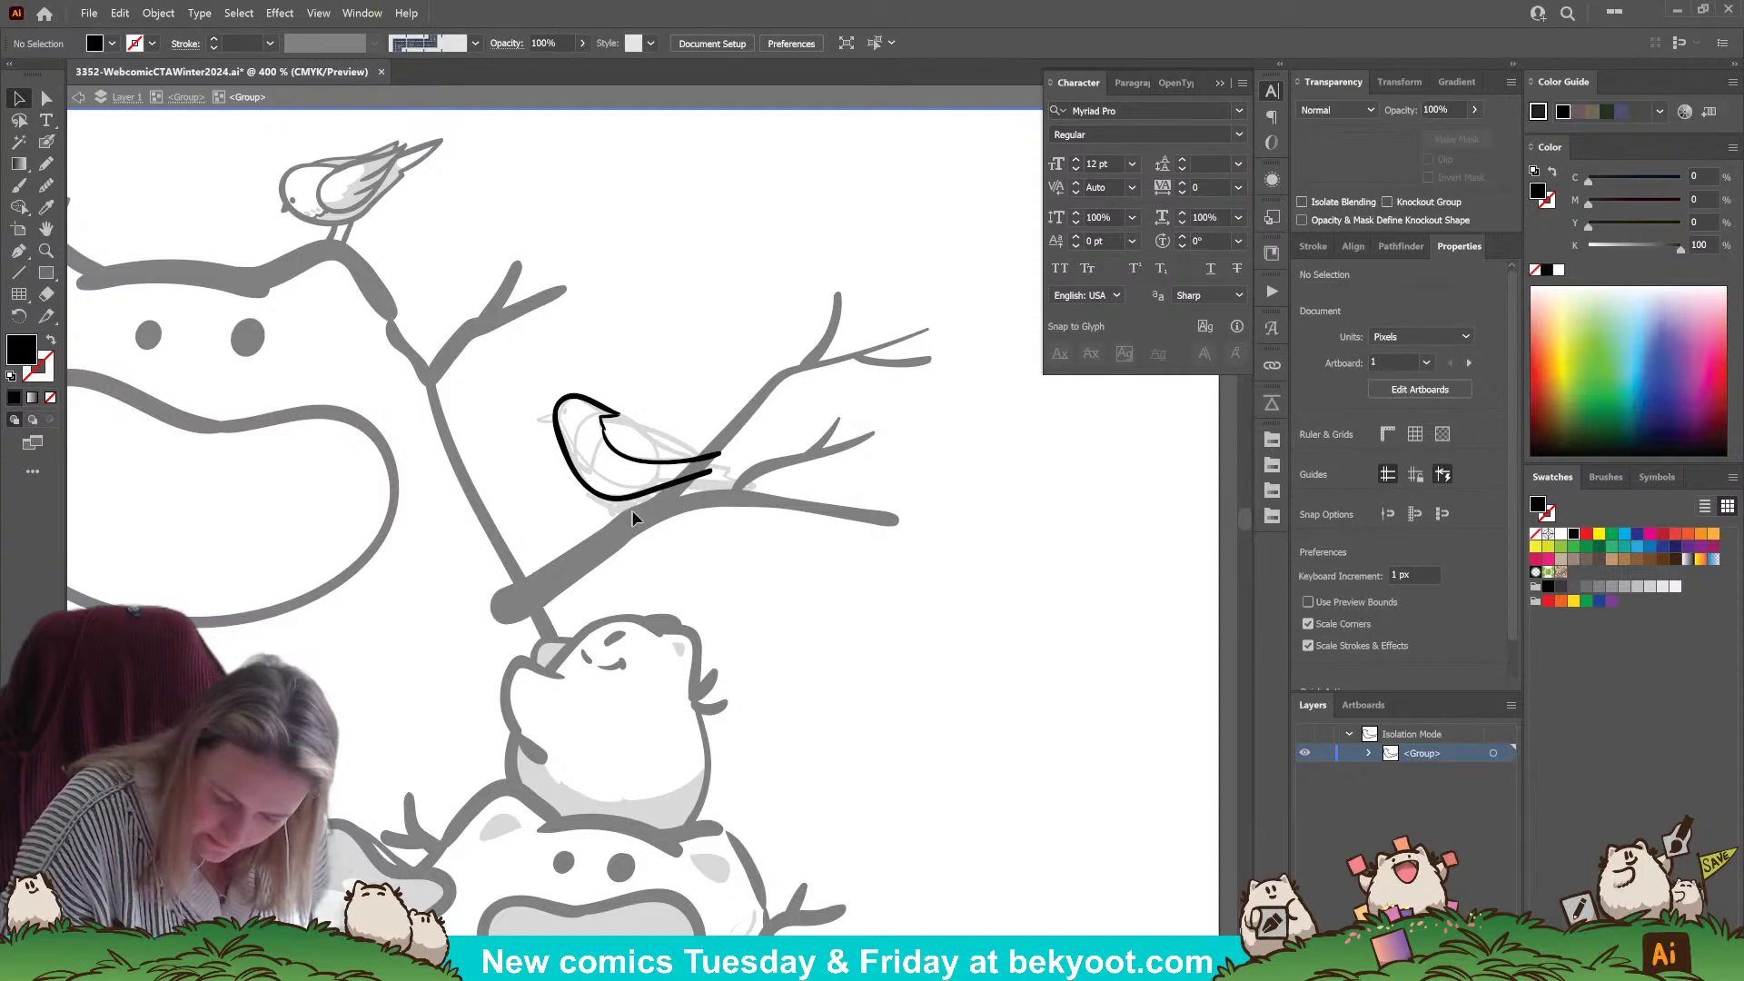
# - Ink the bird's two short legs, upper wing edge, tail, eye and beak, and thicken its breast line
pyautogui.press('b')
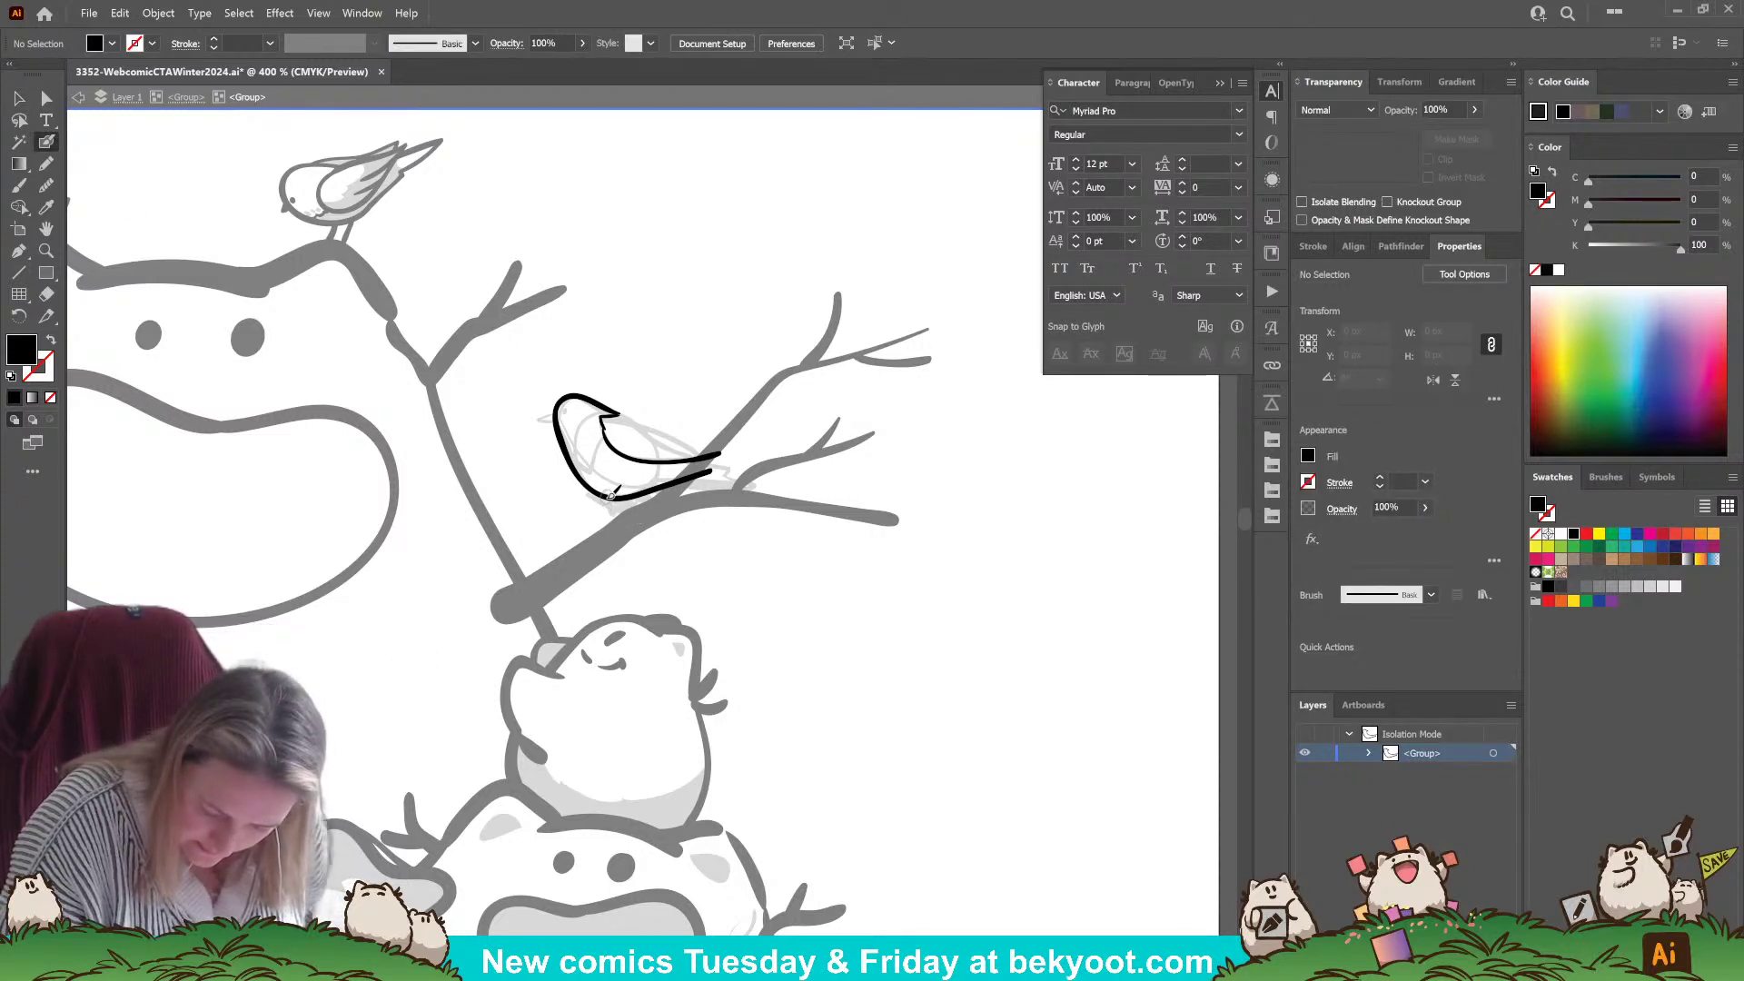
pyautogui.hotkey('shift', 'x')
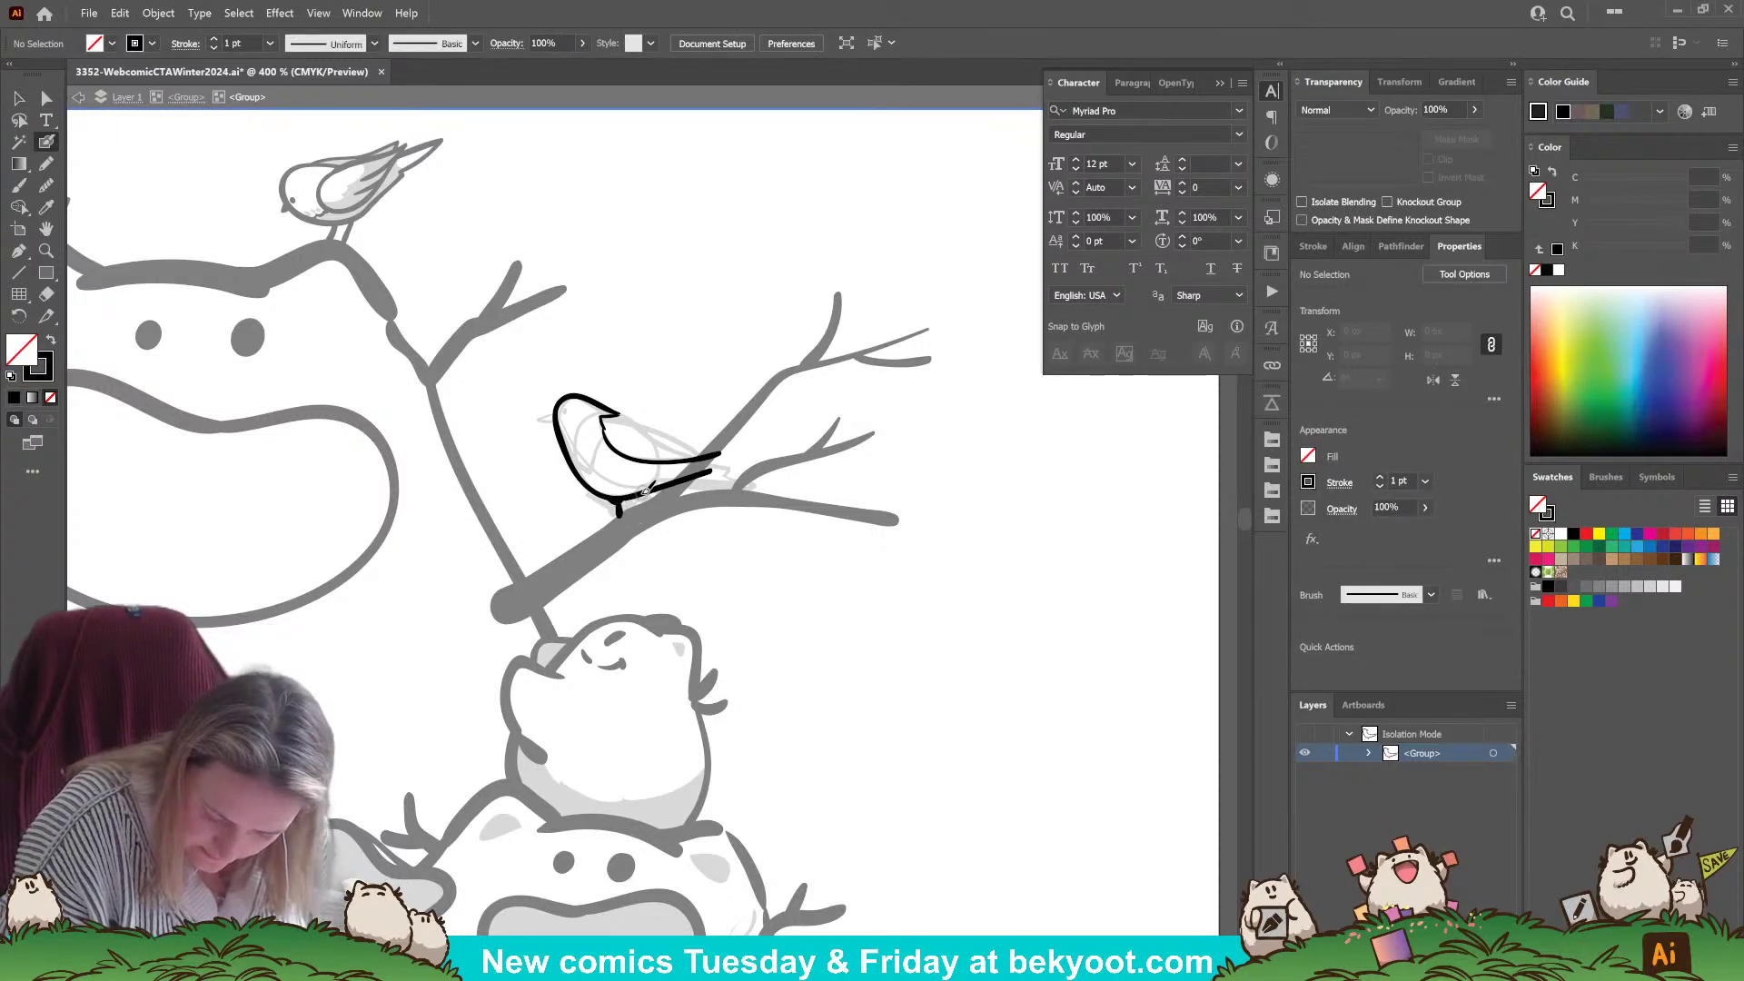
pyautogui.moveTo(651, 489); pyautogui.dragTo(646, 503)
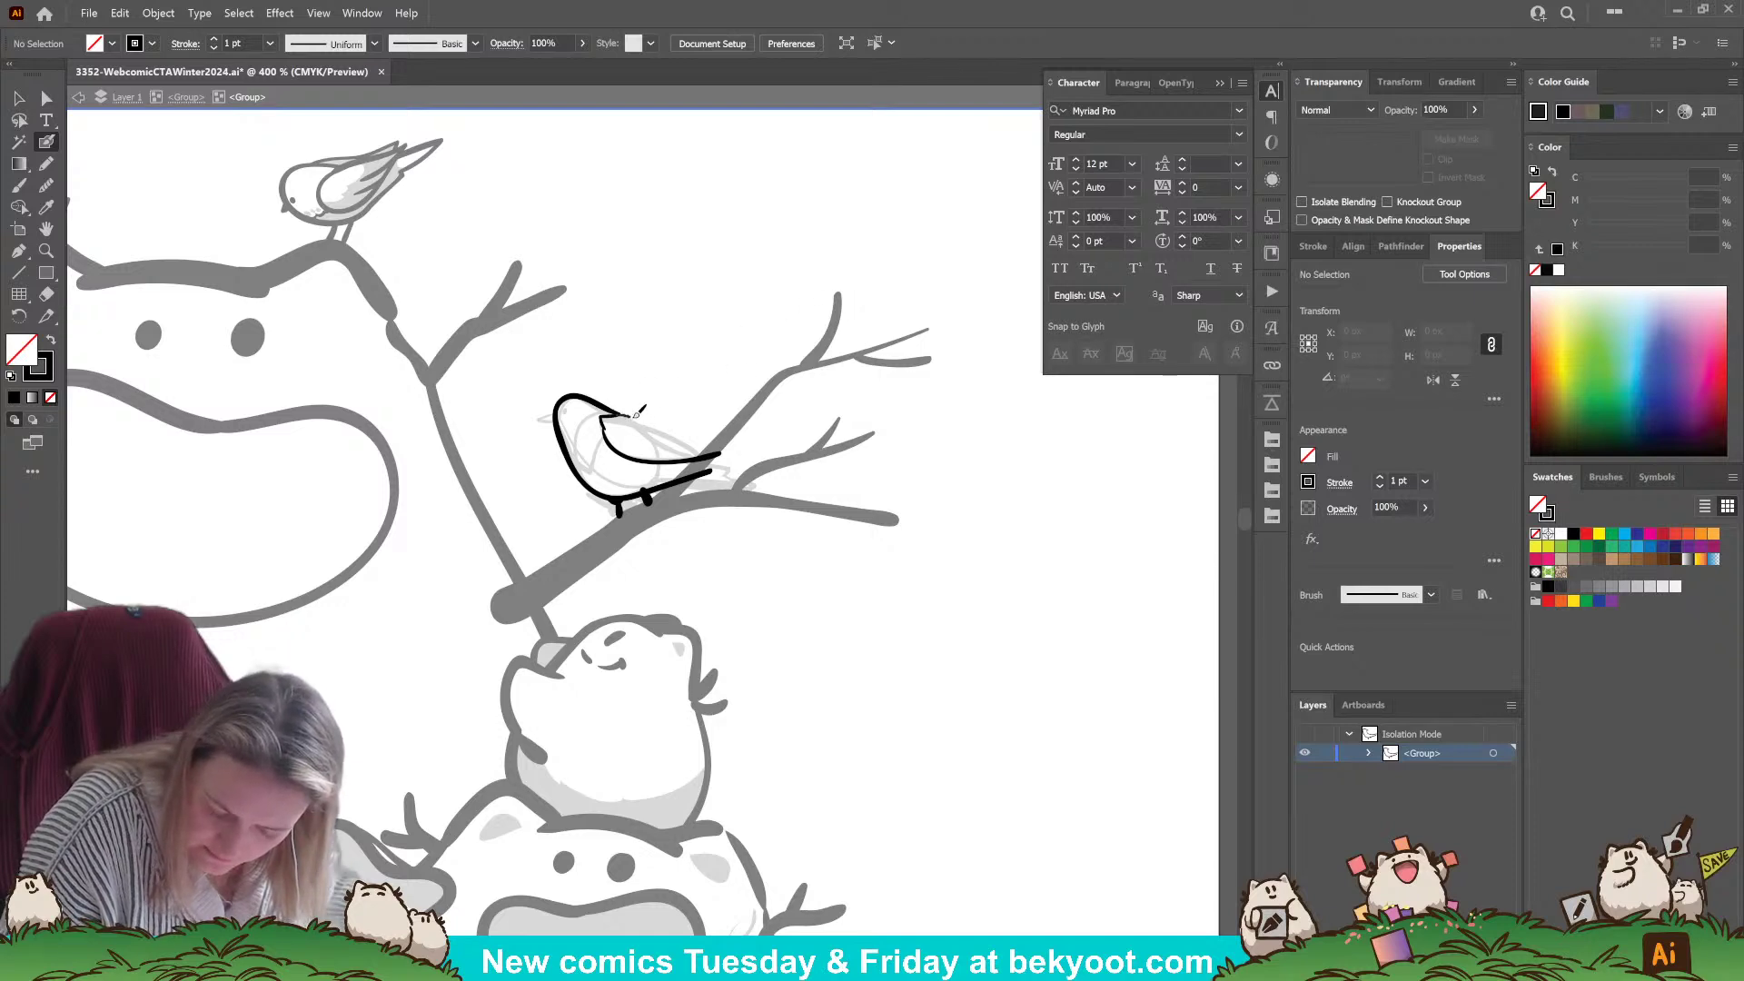
pyautogui.hotkey('ctrl', 'z')
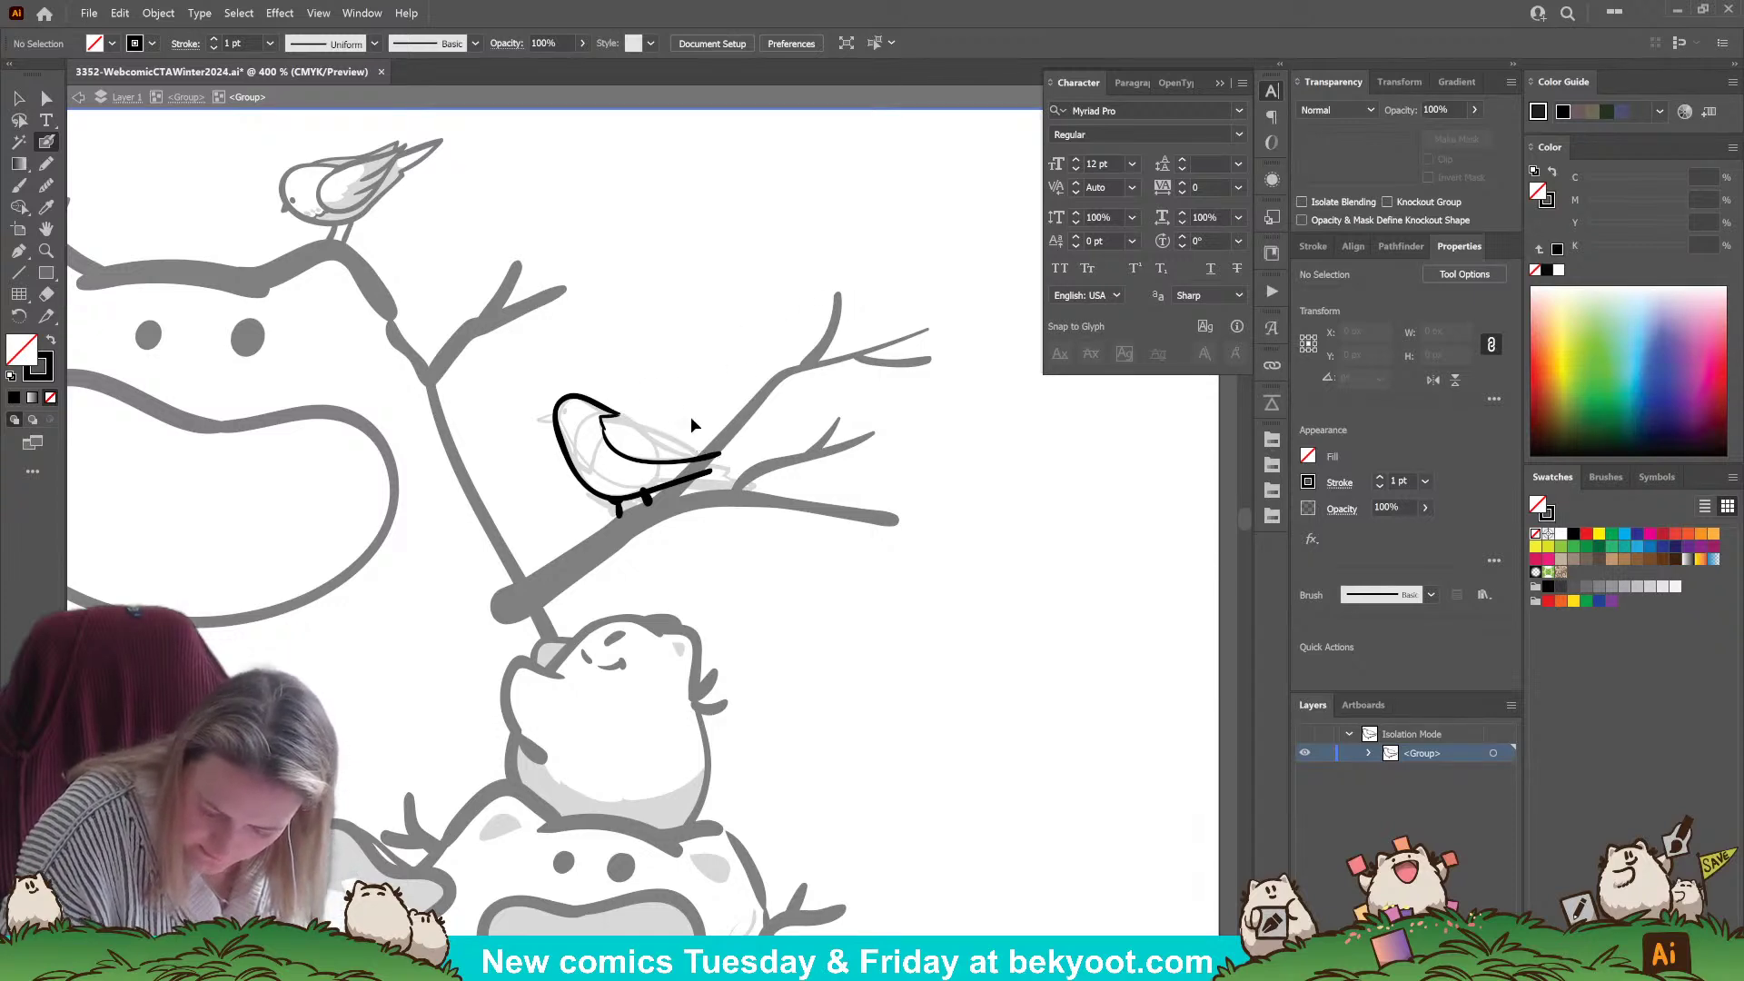
pyautogui.moveTo(623, 411)
pyautogui.mouseDown()
pyautogui.moveTo(671, 422)
pyautogui.moveTo(771, 491)
pyautogui.moveTo(700, 489)
pyautogui.mouseUp()
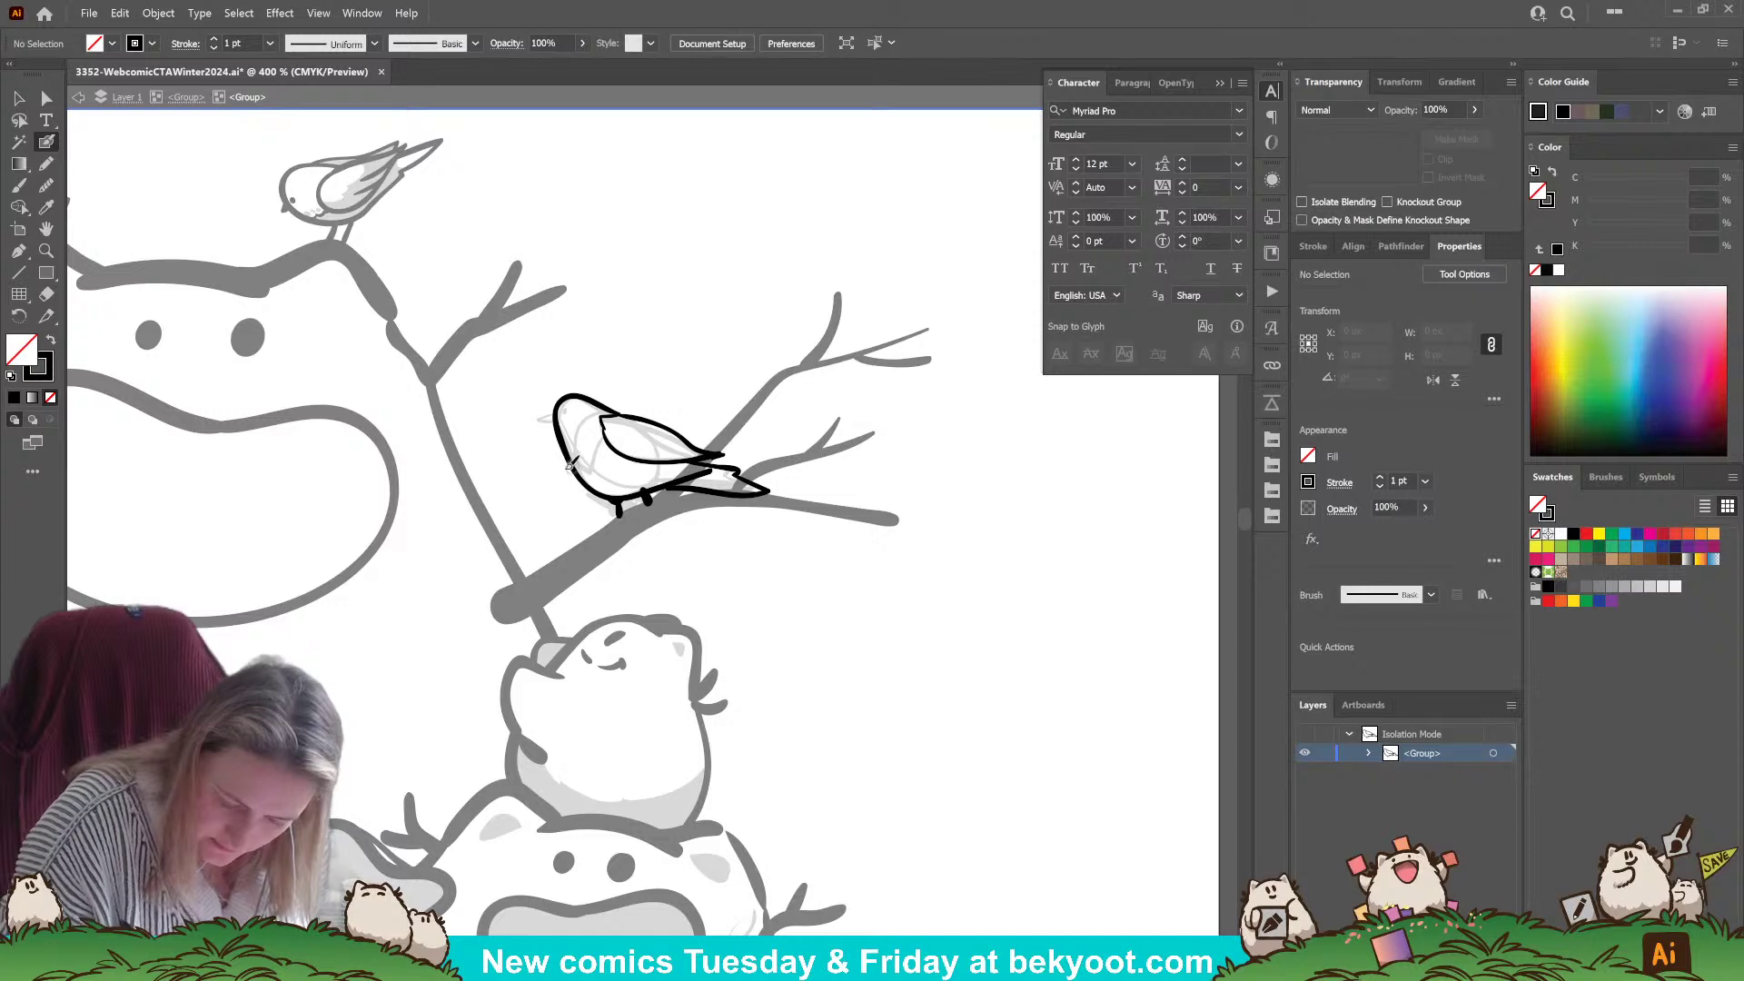
pyautogui.moveTo(588, 482); pyautogui.dragTo(600, 495)
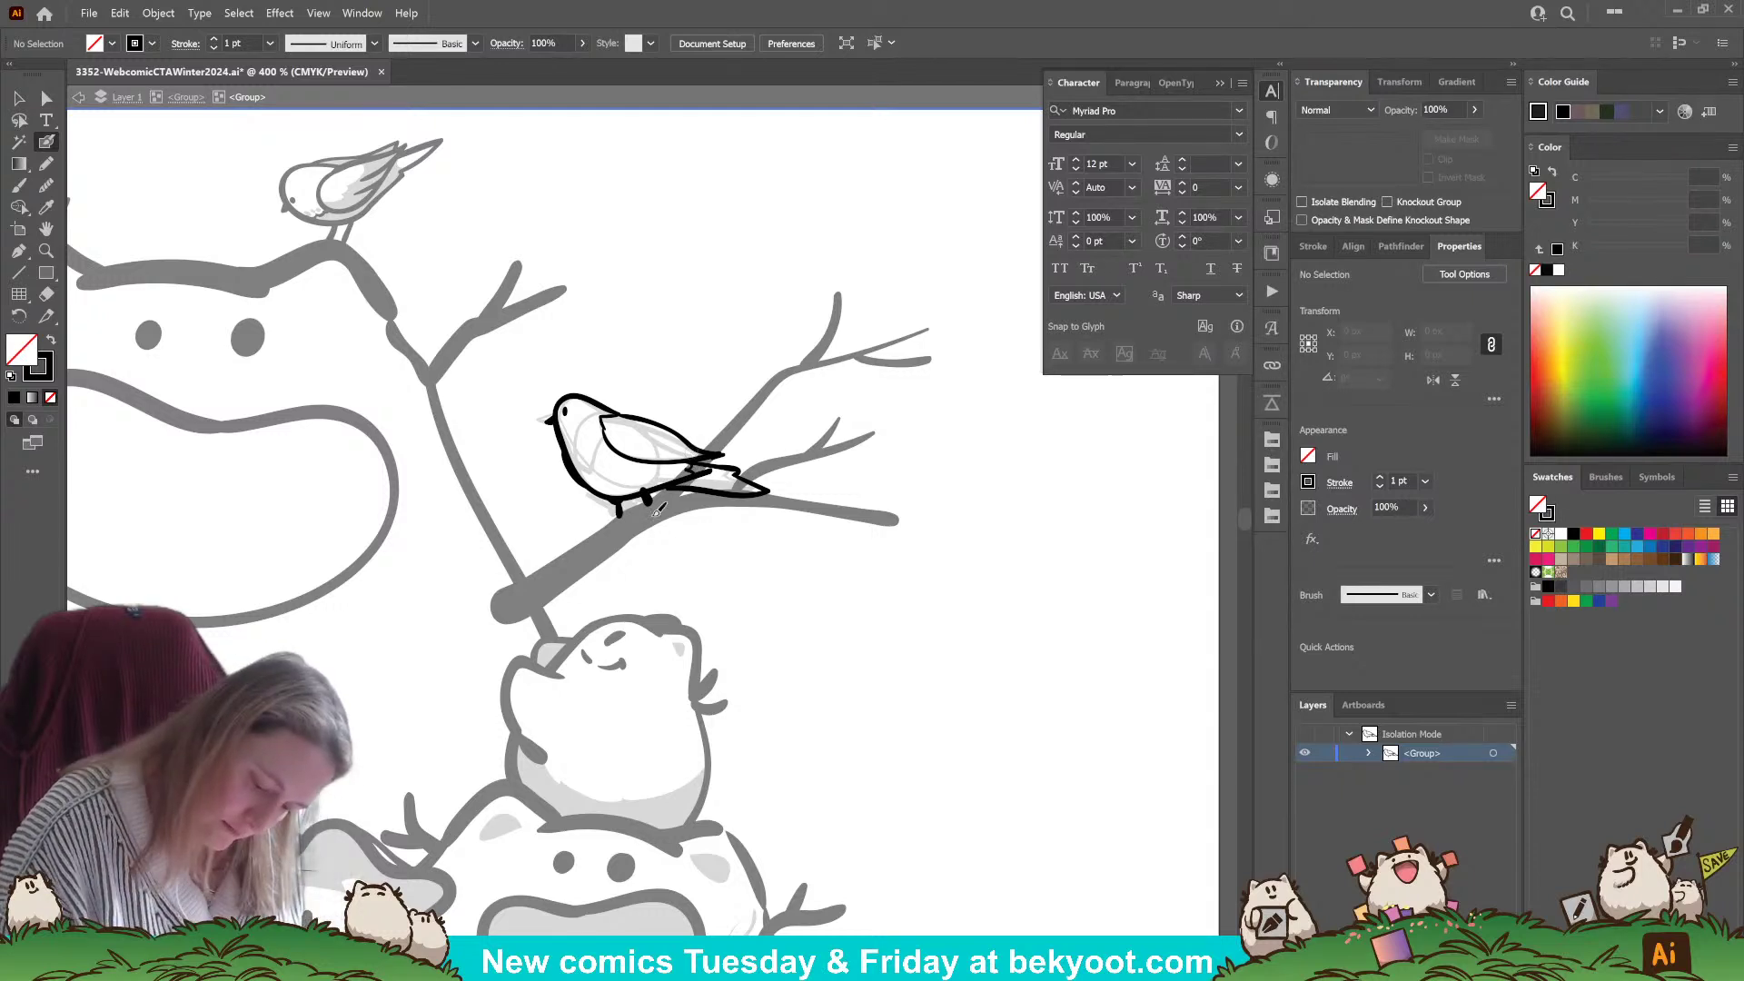
# - Remove and redraw the bird's tail outline, and add small dashed feather marks across its breast
pyautogui.moveTo(734, 480); pyautogui.dragTo(745, 491)
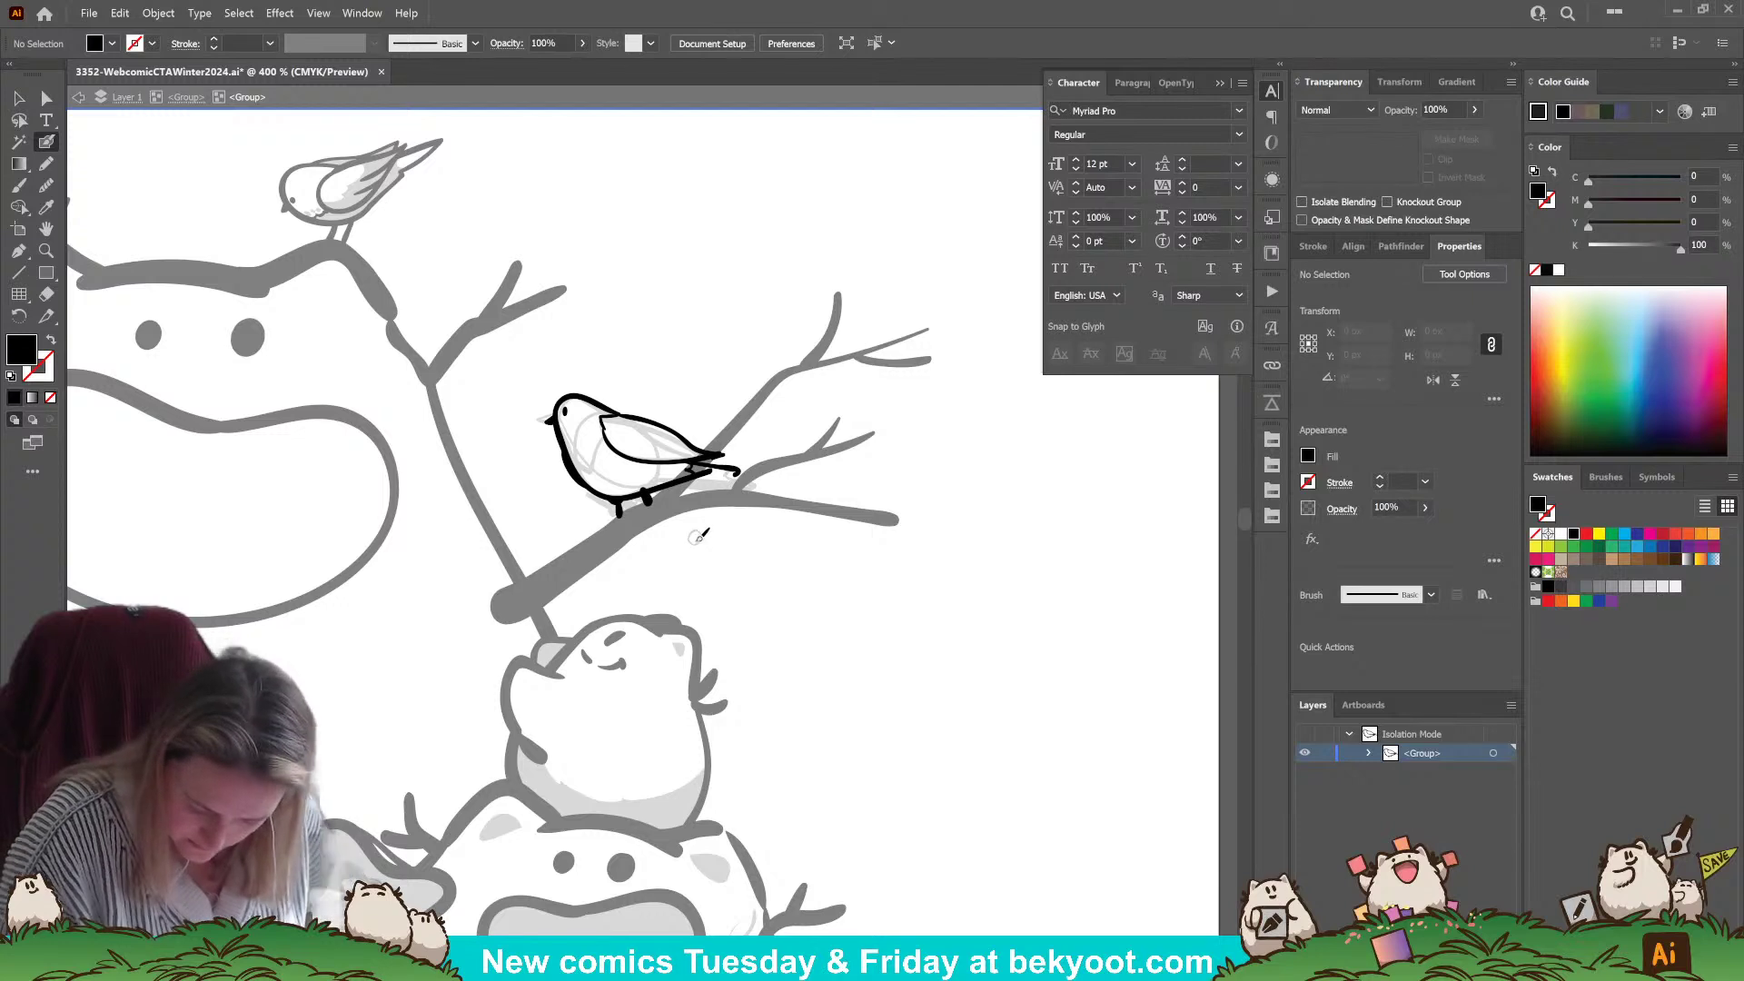
pyautogui.moveTo(688, 463); pyautogui.dragTo(740, 471)
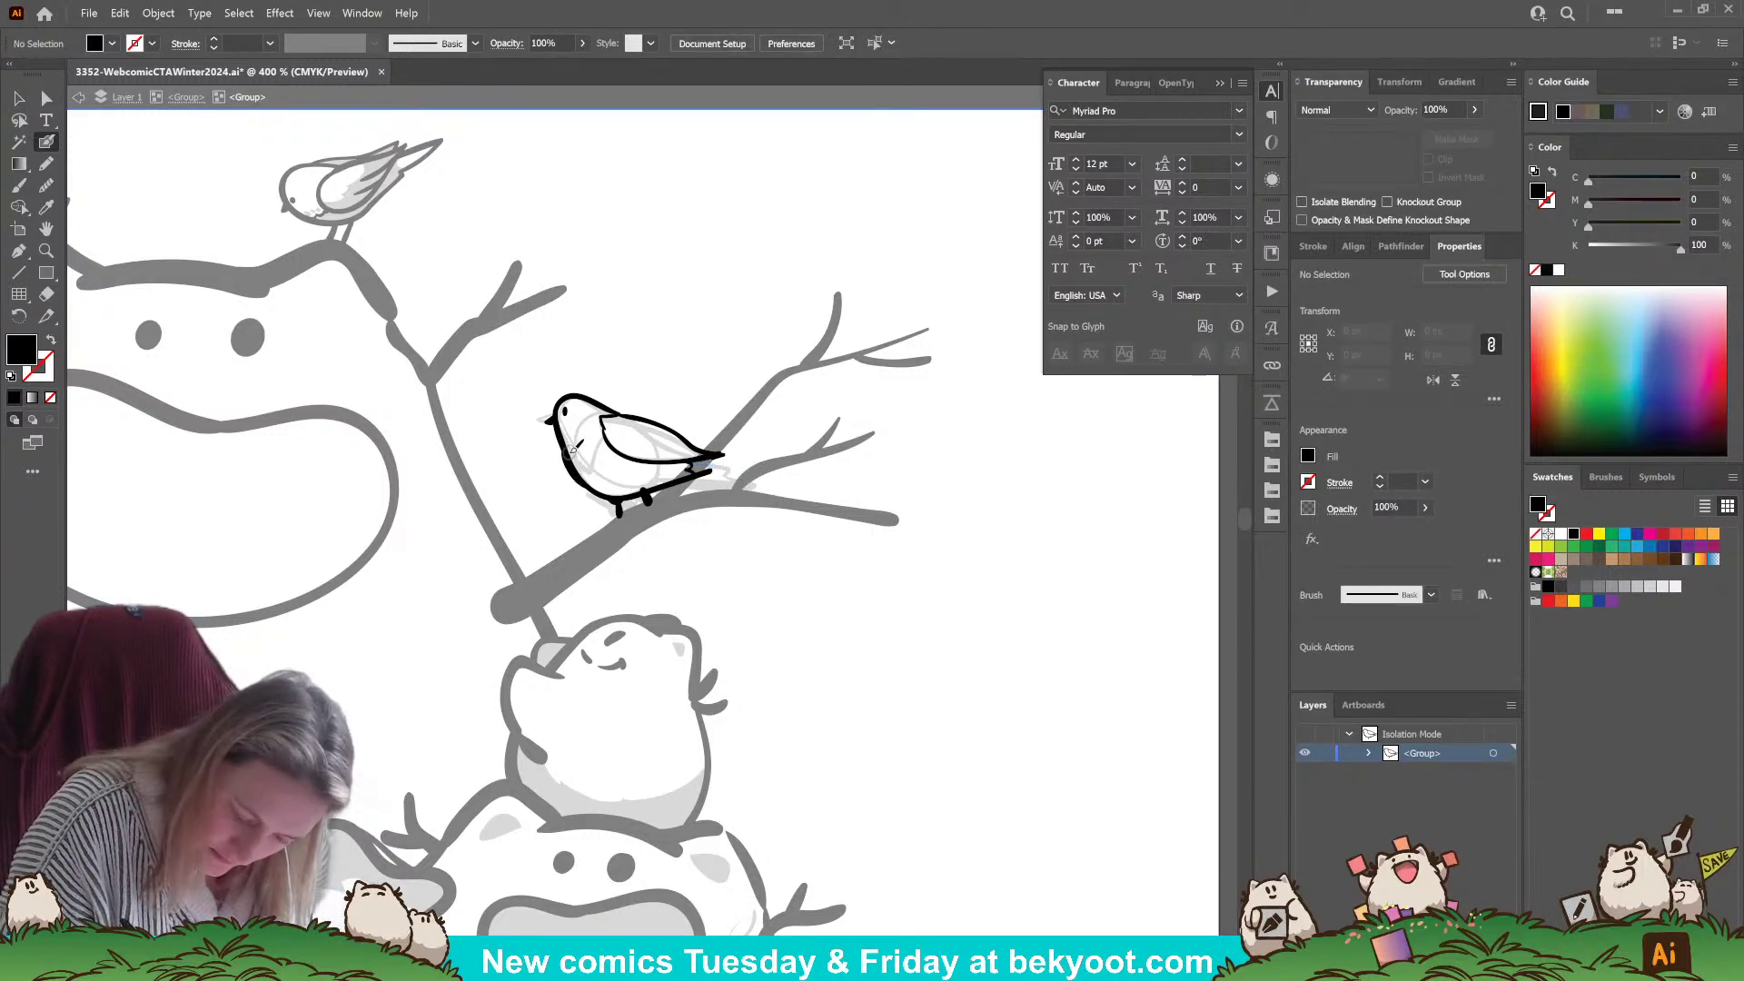
pyautogui.hotkey('shift', 'x')
pyautogui.moveTo(590, 465); pyautogui.dragTo(595, 461)
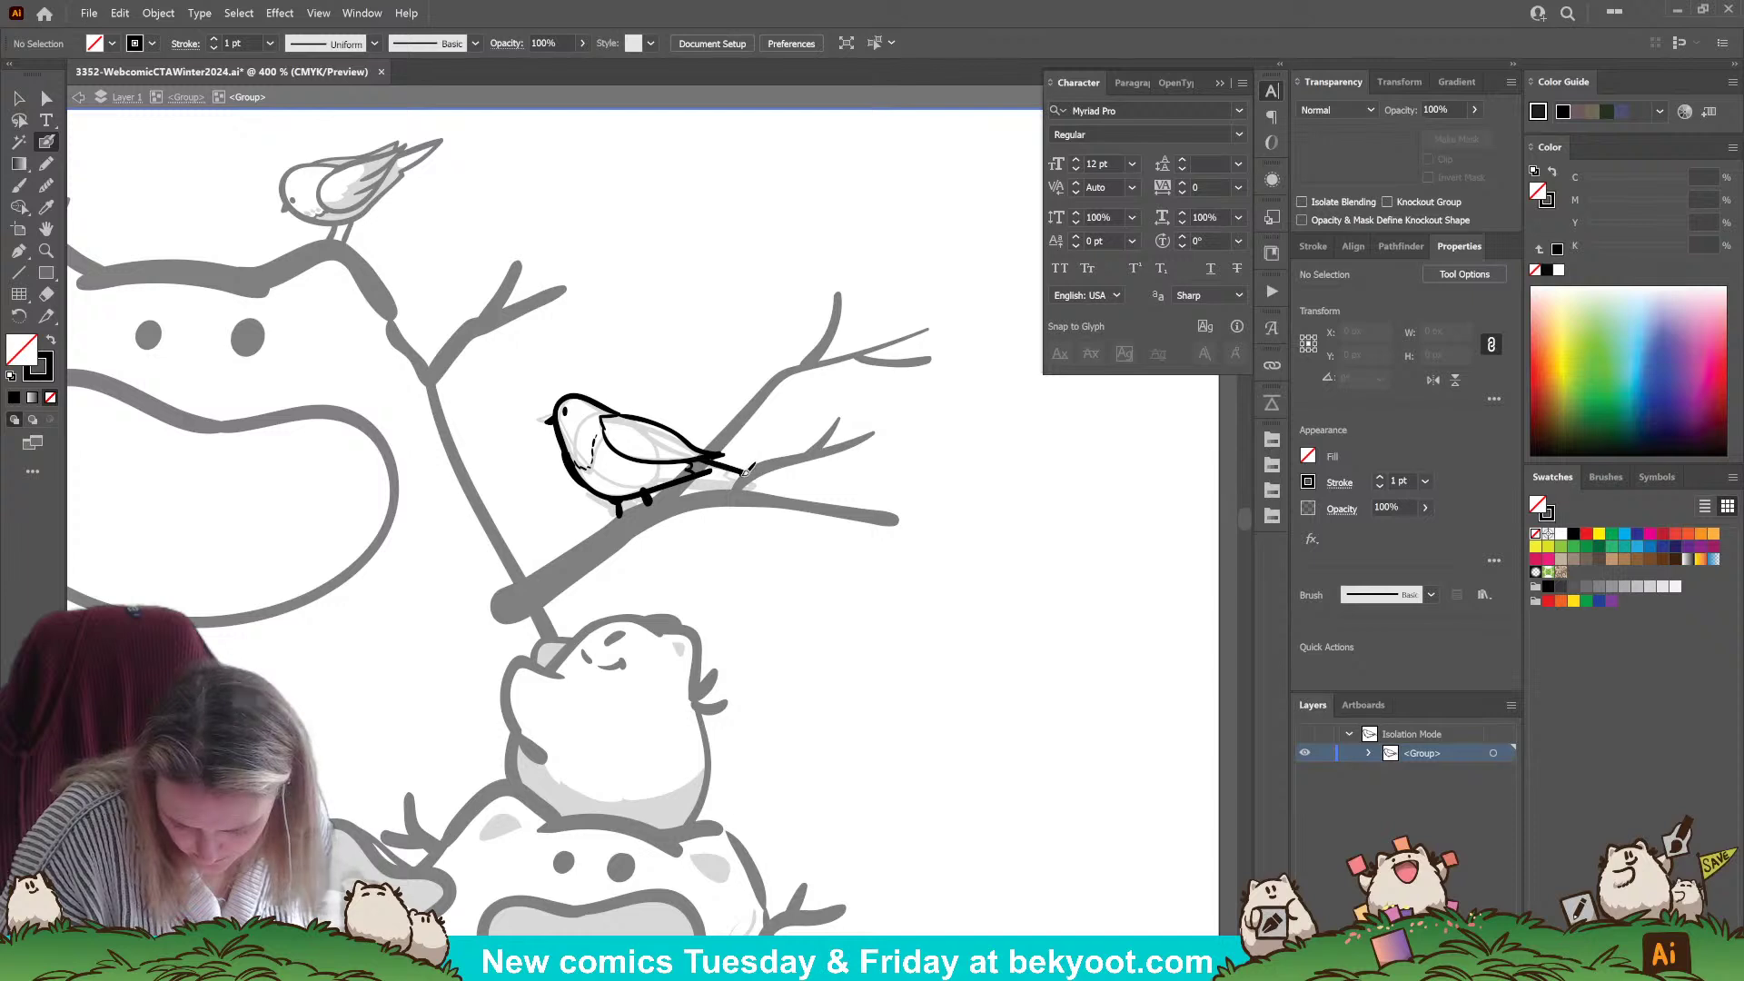
pyautogui.moveTo(679, 479)
pyautogui.mouseDown()
pyautogui.moveTo(763, 494)
pyautogui.moveTo(561, 407)
pyautogui.moveTo(714, 464)
pyautogui.moveTo(660, 448)
pyautogui.moveTo(682, 487)
pyautogui.mouseUp()
pyautogui.hotkey('ctrl', 'shift', 'a')
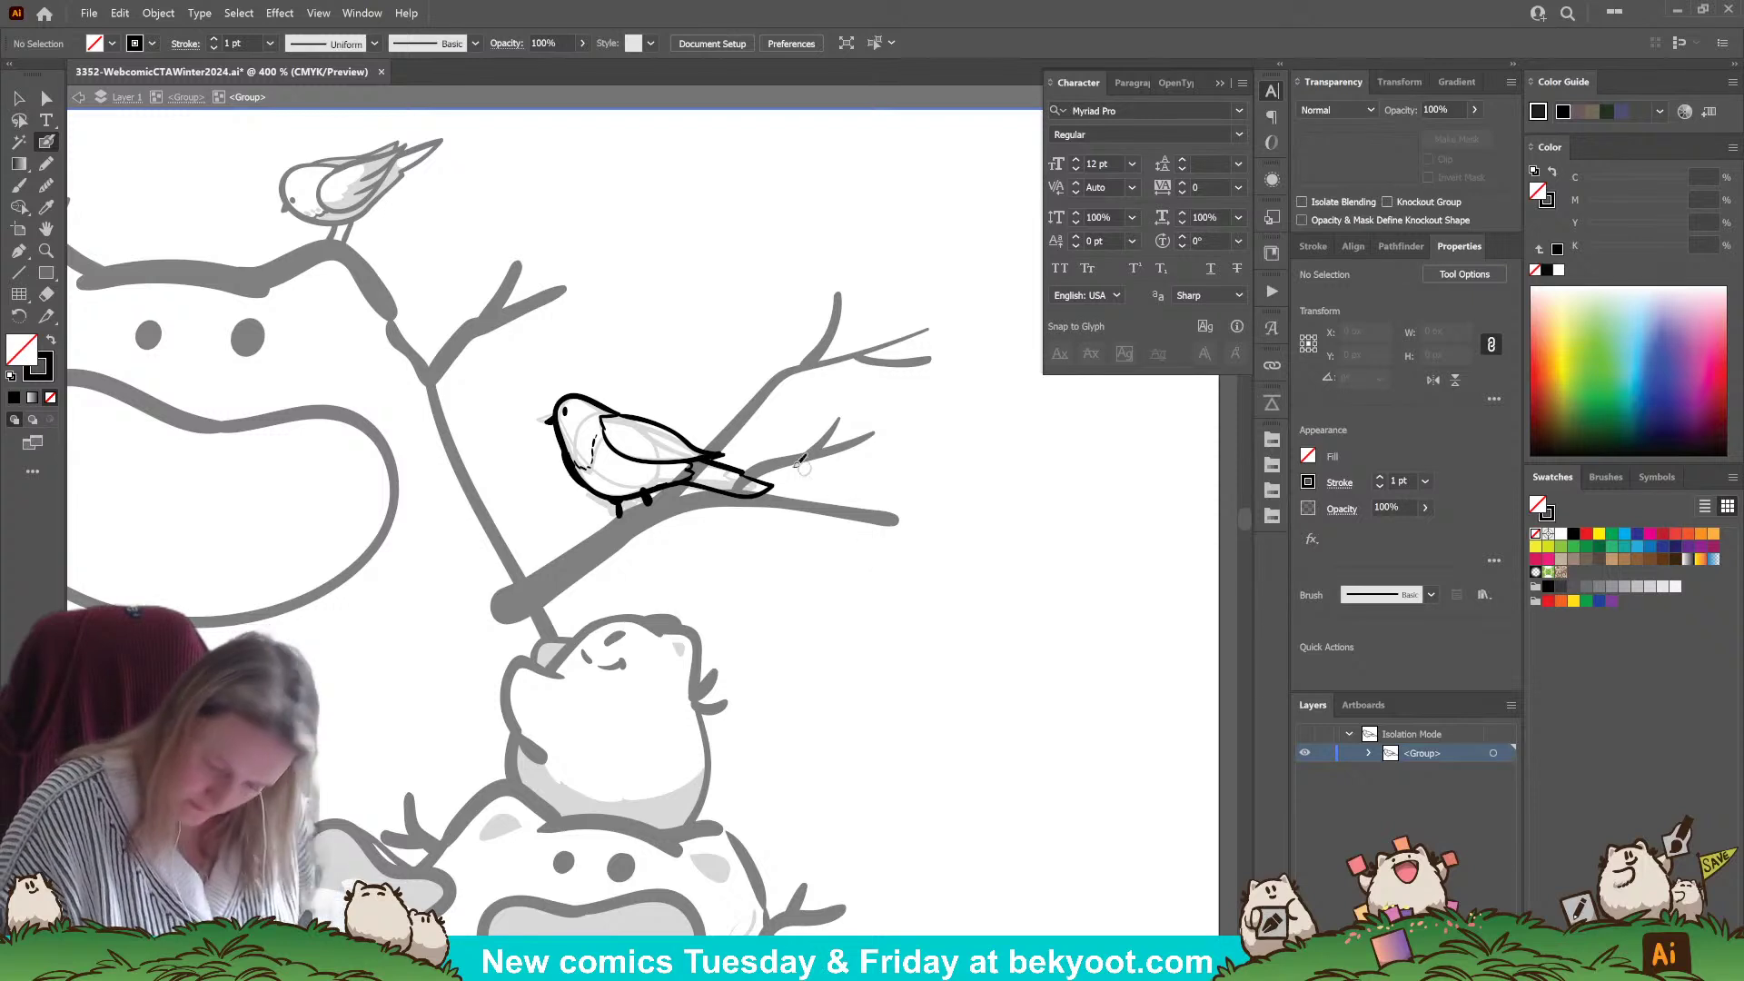
# - Reshape the rear end of the bird's belly line so it joins the tail's lower edge in a smooth curve
pyautogui.keyDown('ctrl'); pyautogui.click(683, 495); pyautogui.keyUp('ctrl')
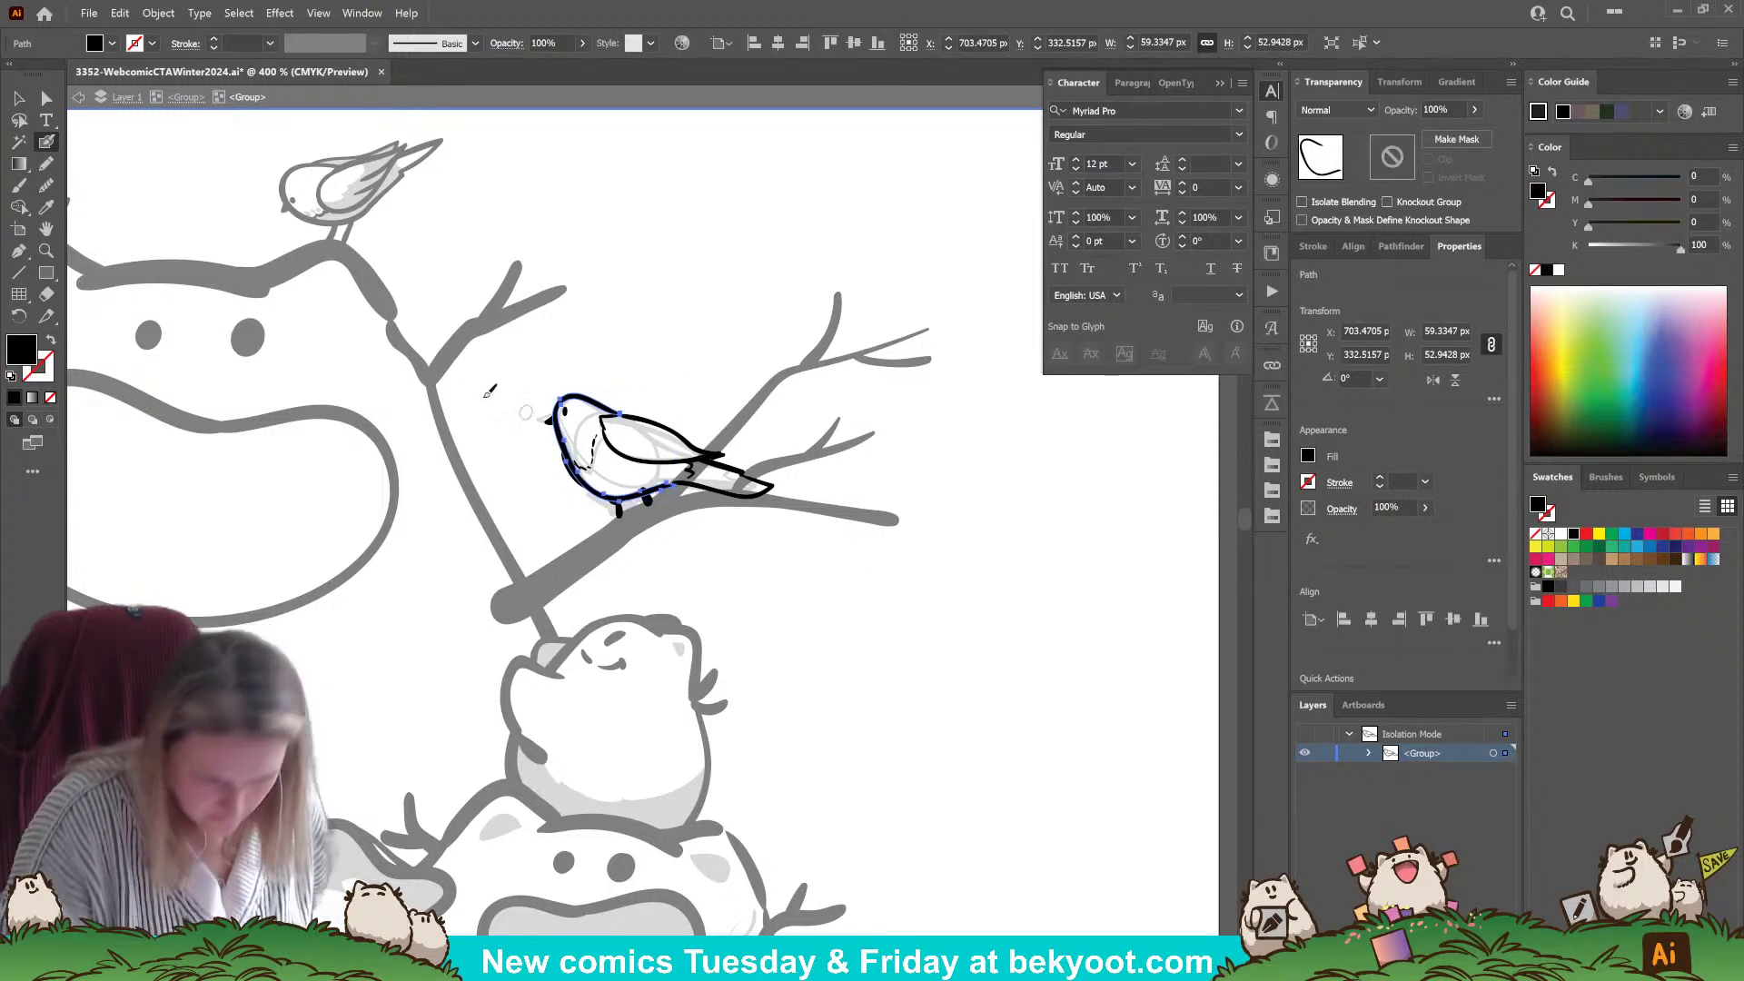
pyautogui.keyDown('ctrl'); pyautogui.click(707, 529); pyautogui.keyUp('ctrl')
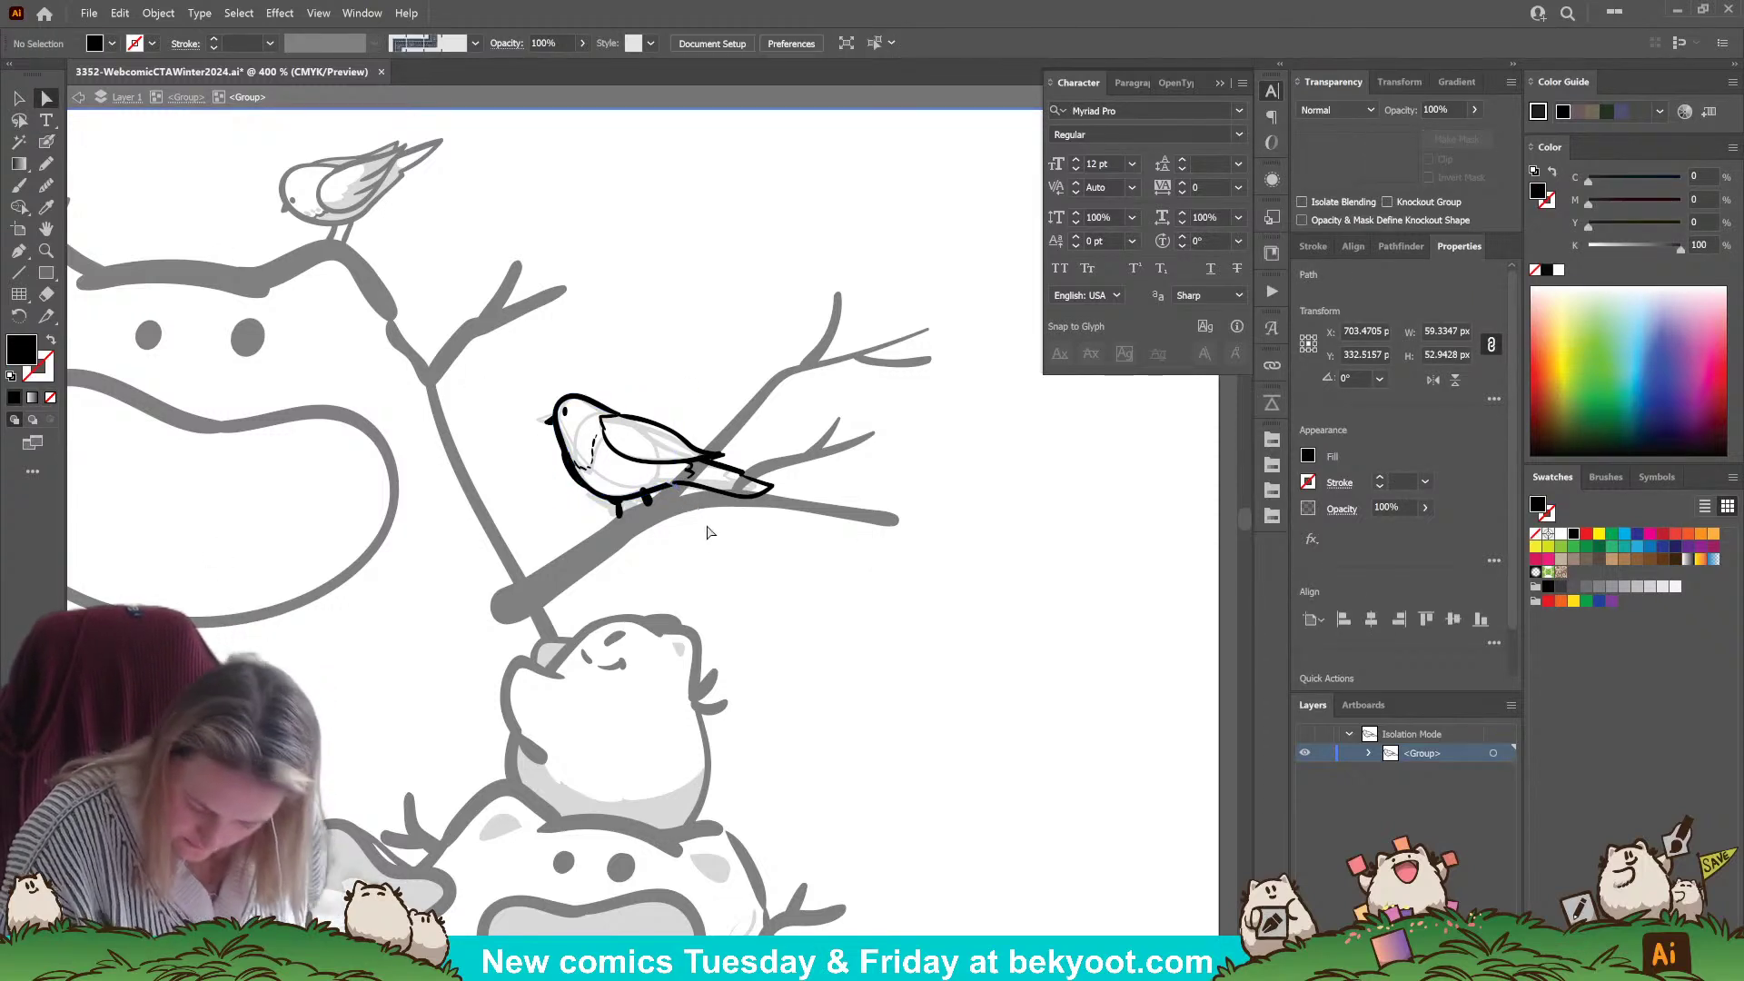
pyautogui.scroll(3, 711, 531)
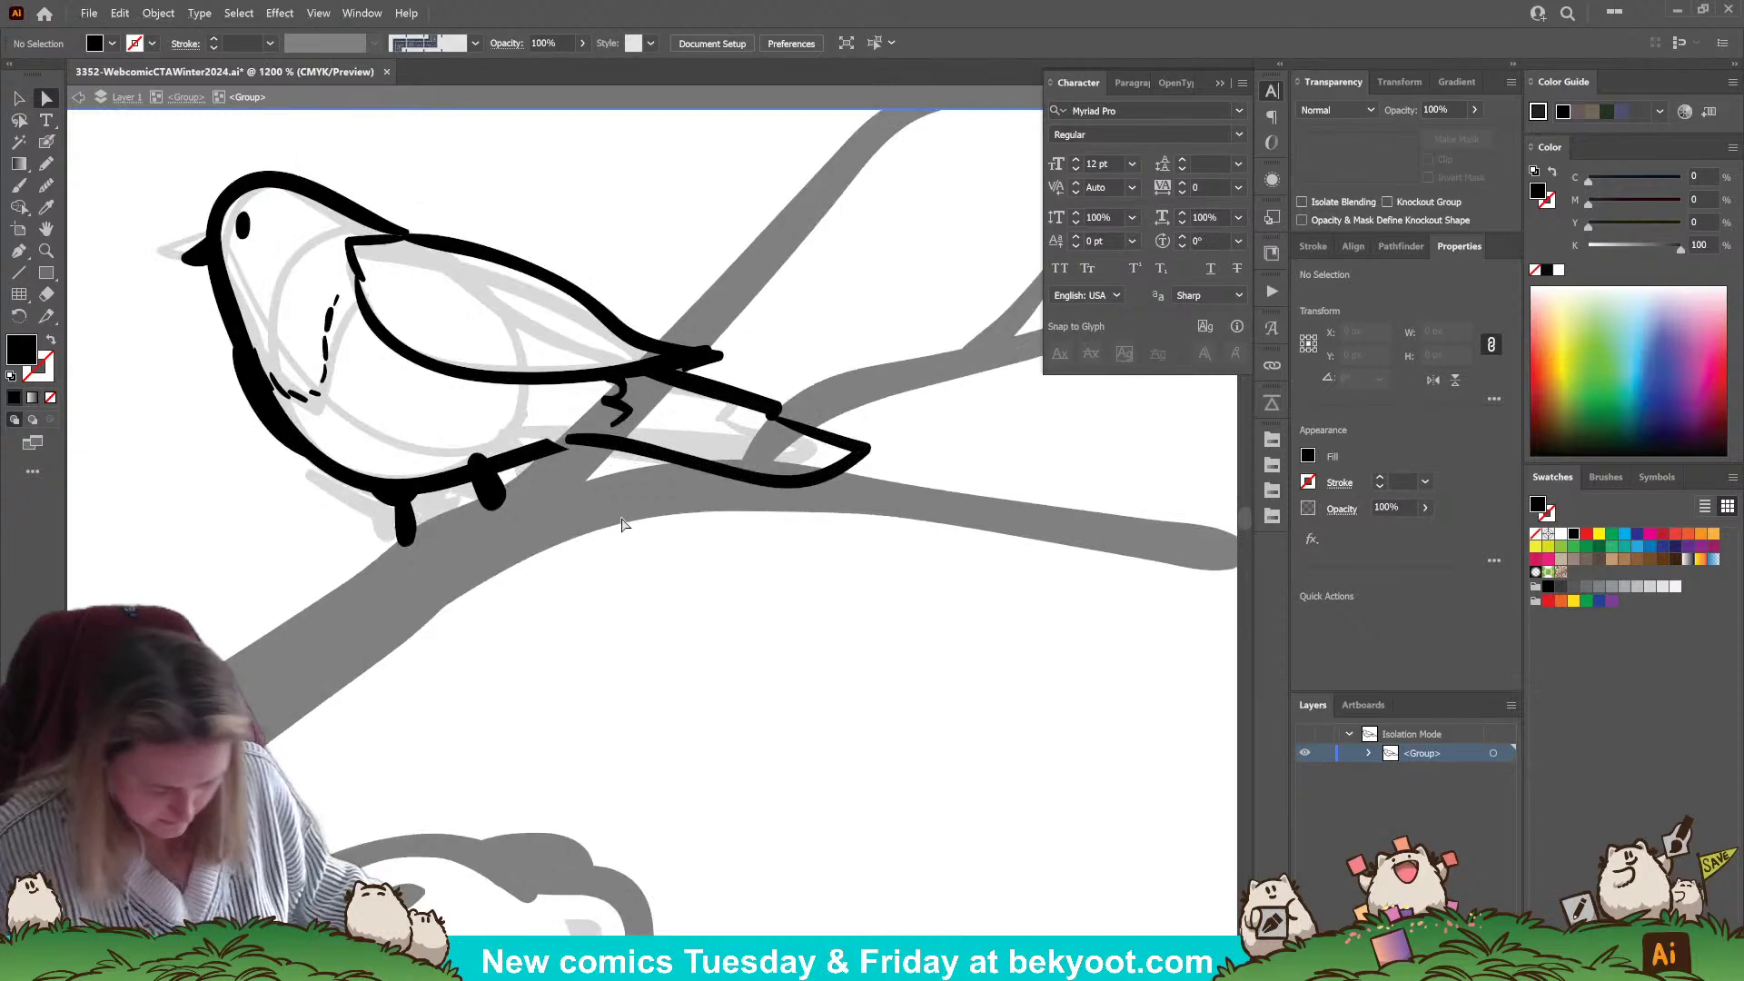
pyautogui.click(556, 445)
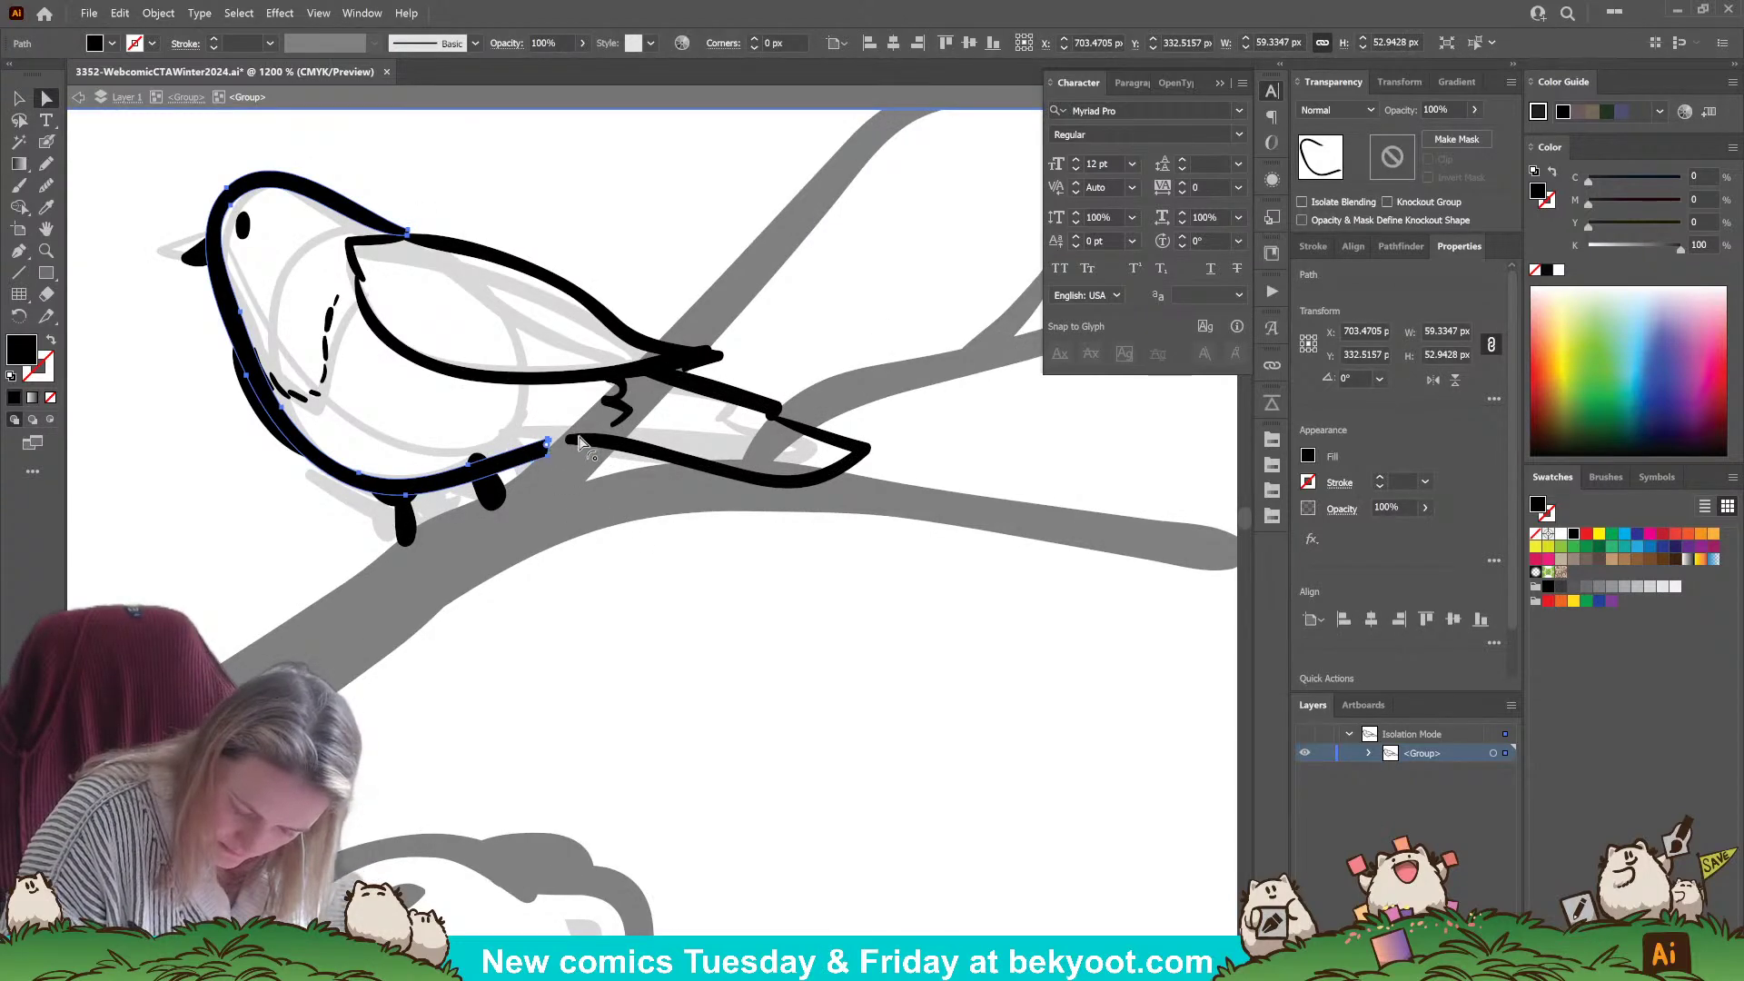
pyautogui.click(568, 445)
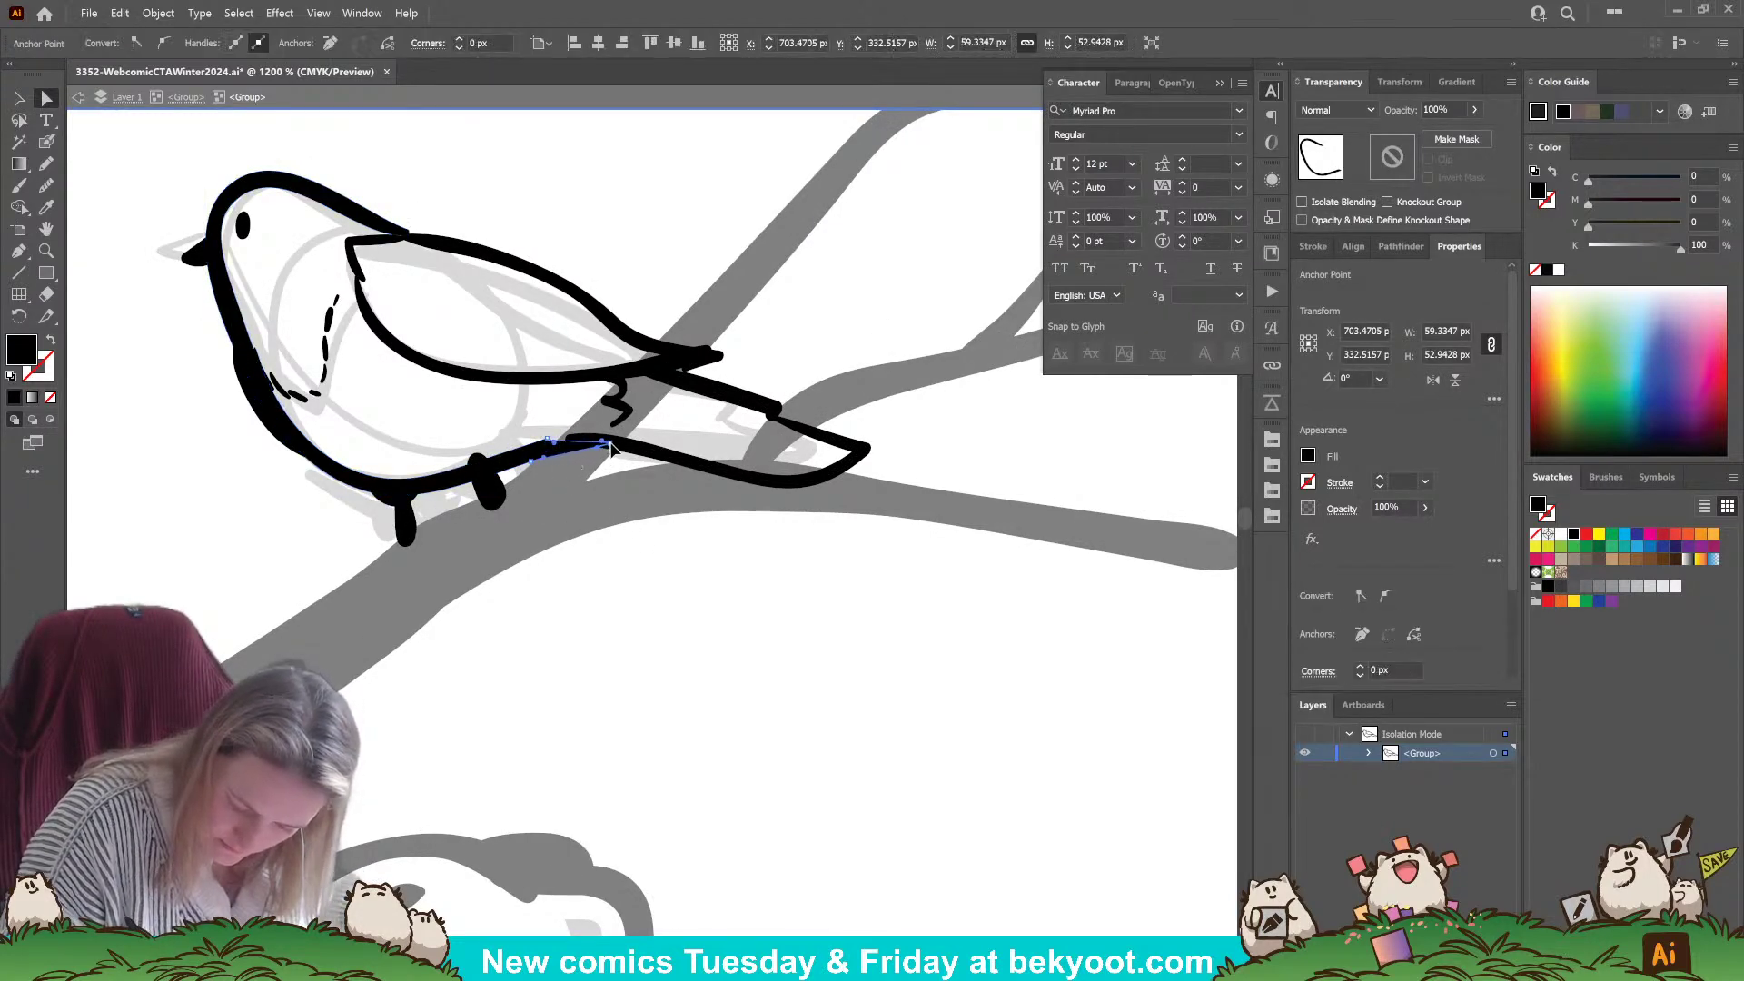
pyautogui.click(561, 442)
pyautogui.moveTo(574, 441); pyautogui.dragTo(586, 438)
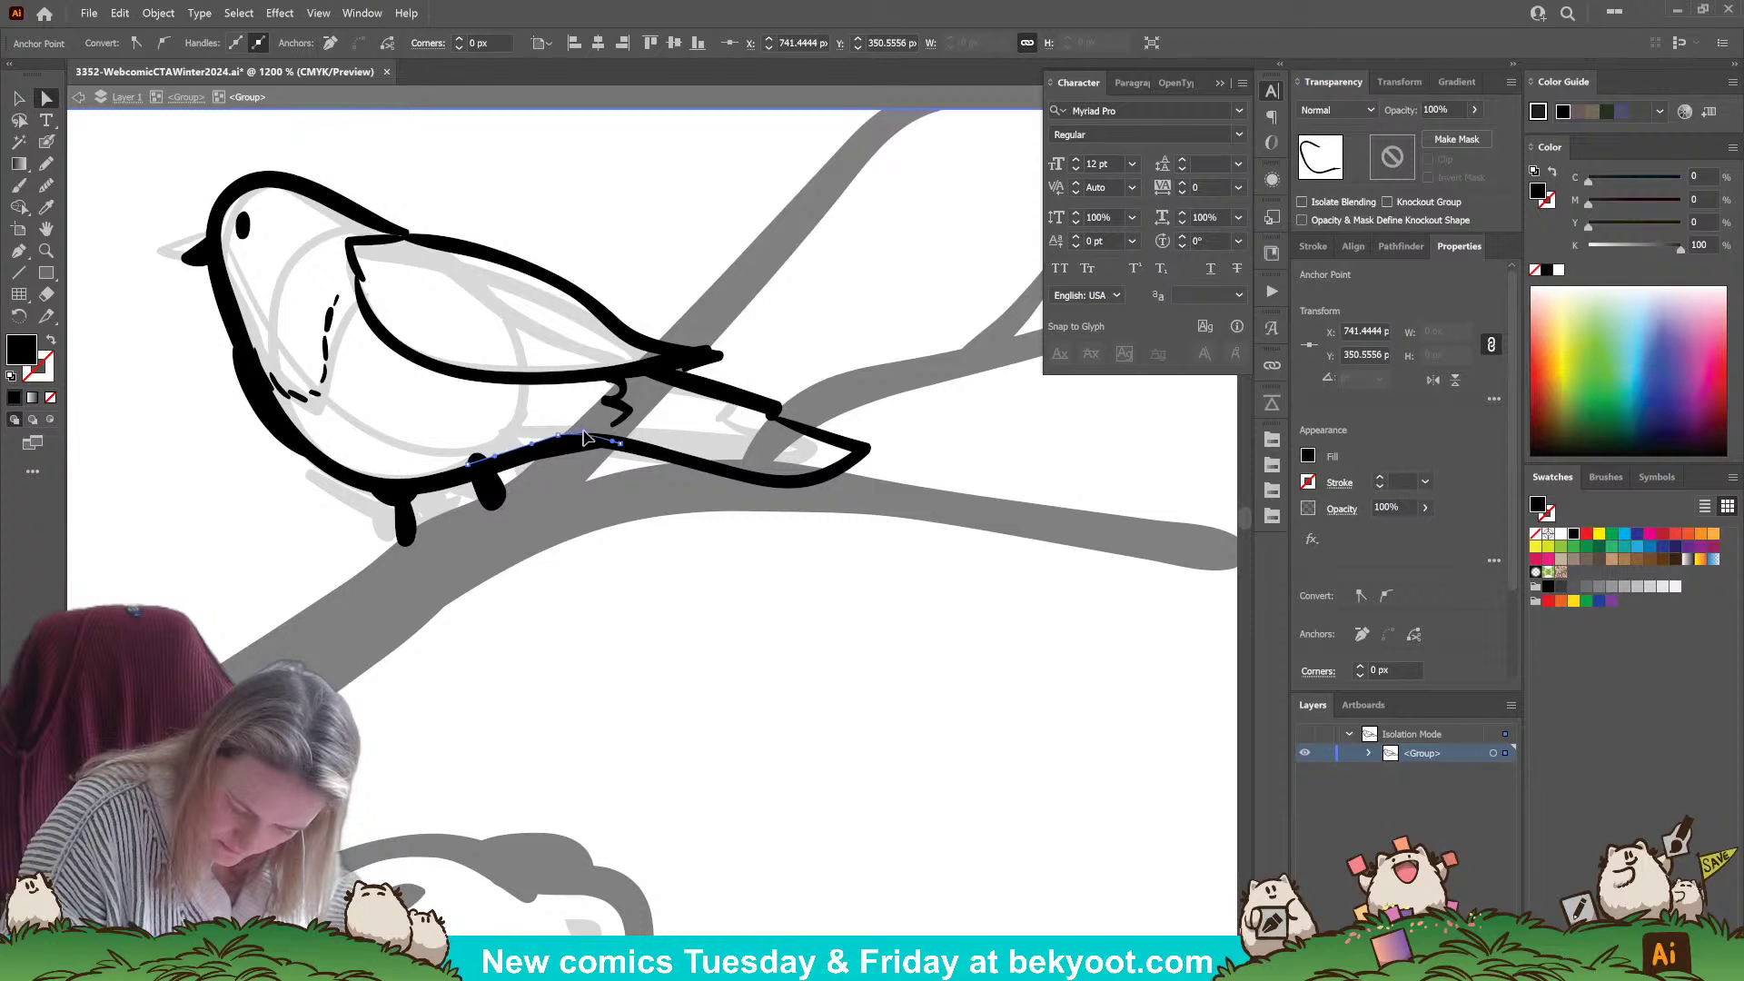
pyautogui.click(608, 438)
pyautogui.click(607, 445)
pyautogui.click(625, 452)
pyautogui.click(615, 448)
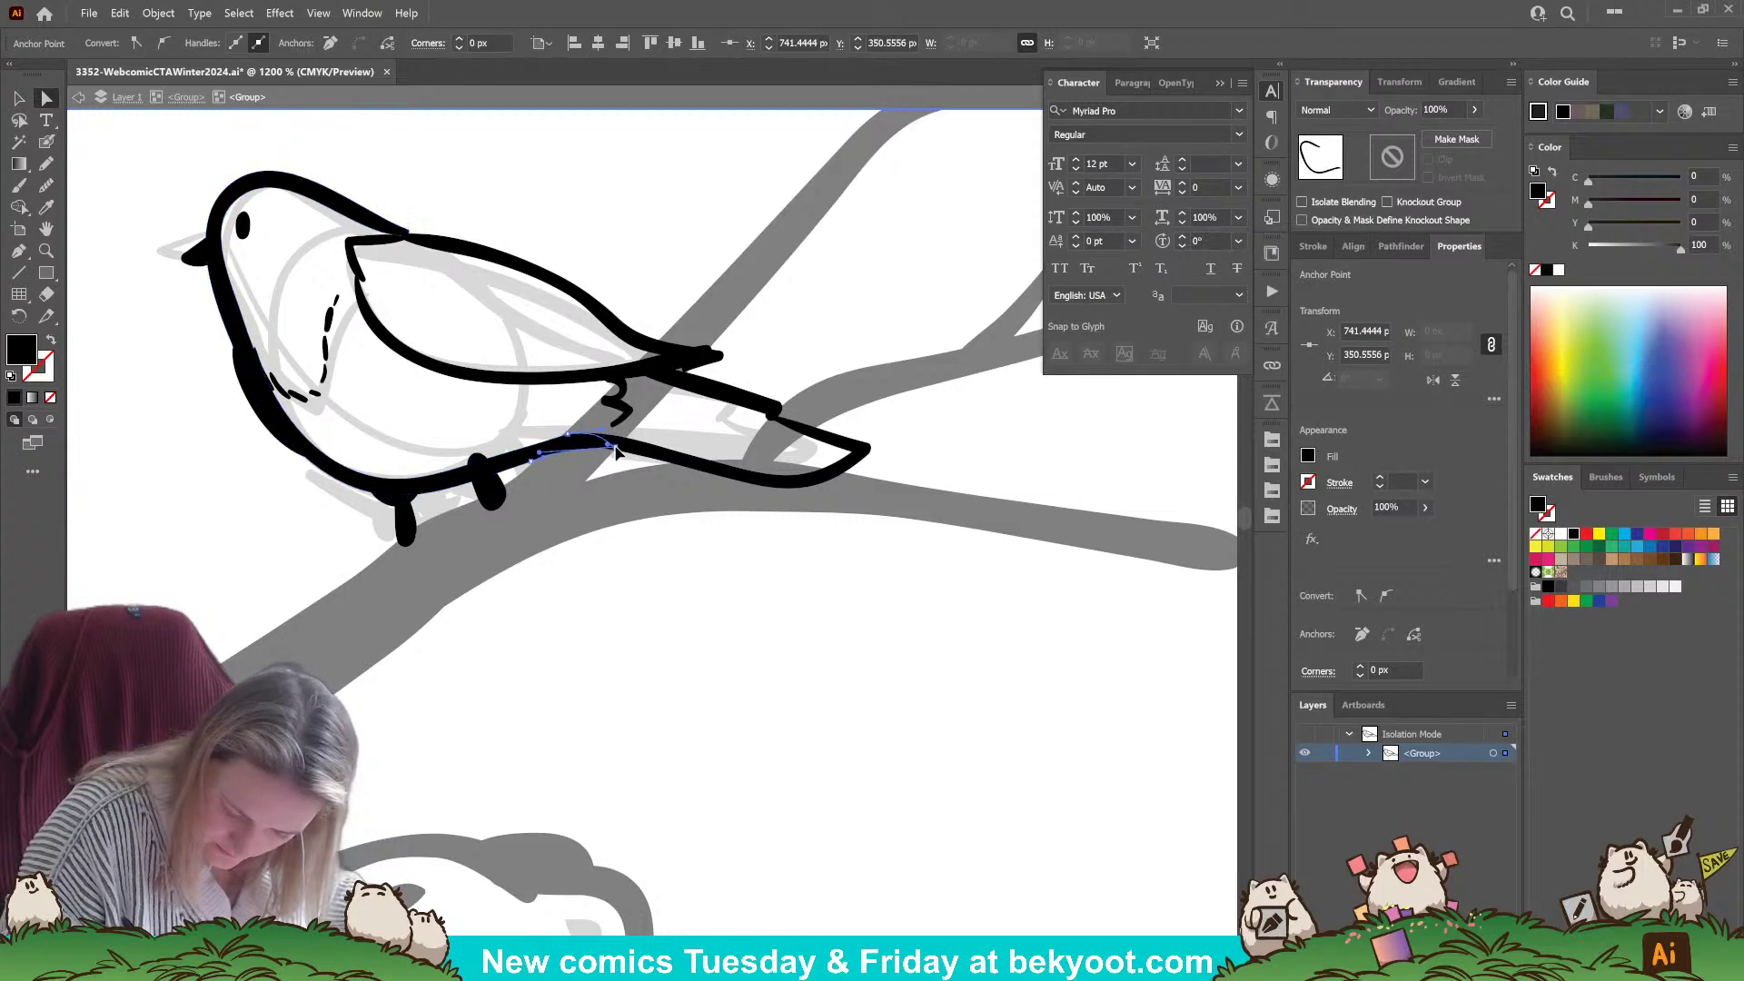
pyautogui.click(608, 441)
pyautogui.click(556, 459)
pyautogui.click(596, 576)
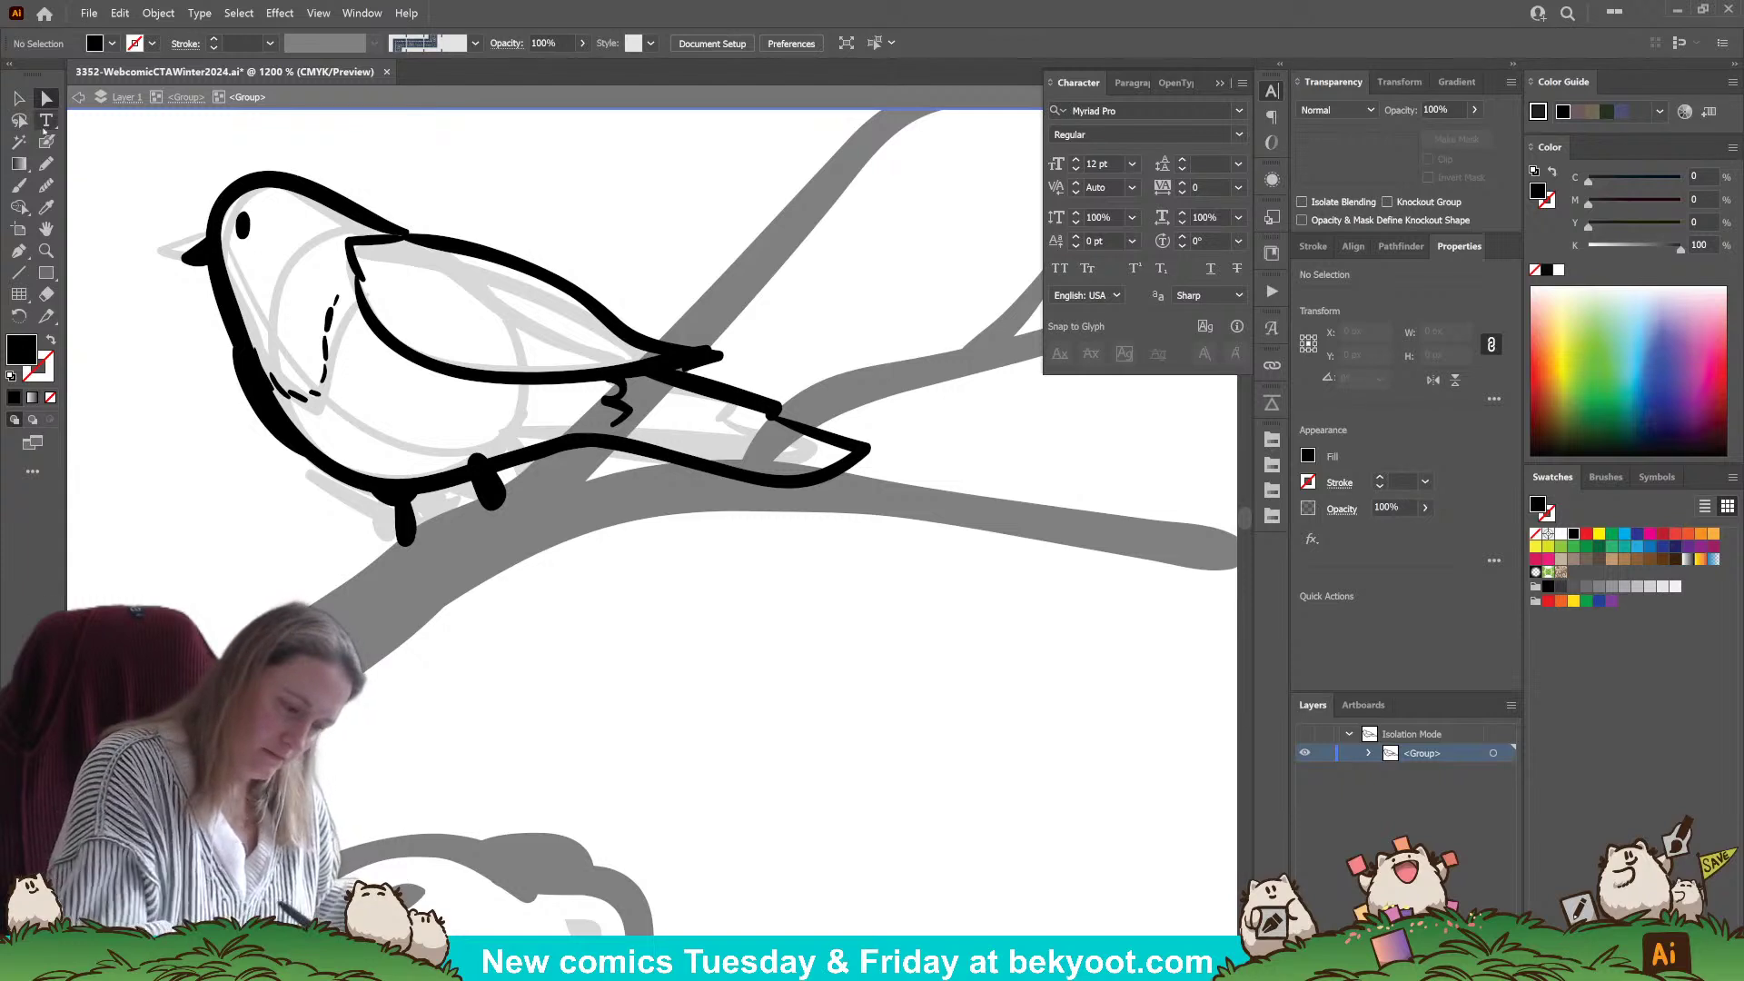
# - Reposition the extra breast stroke slightly lower along the front of the bird's body
pyautogui.click(46, 141)
pyautogui.click(291, 397)
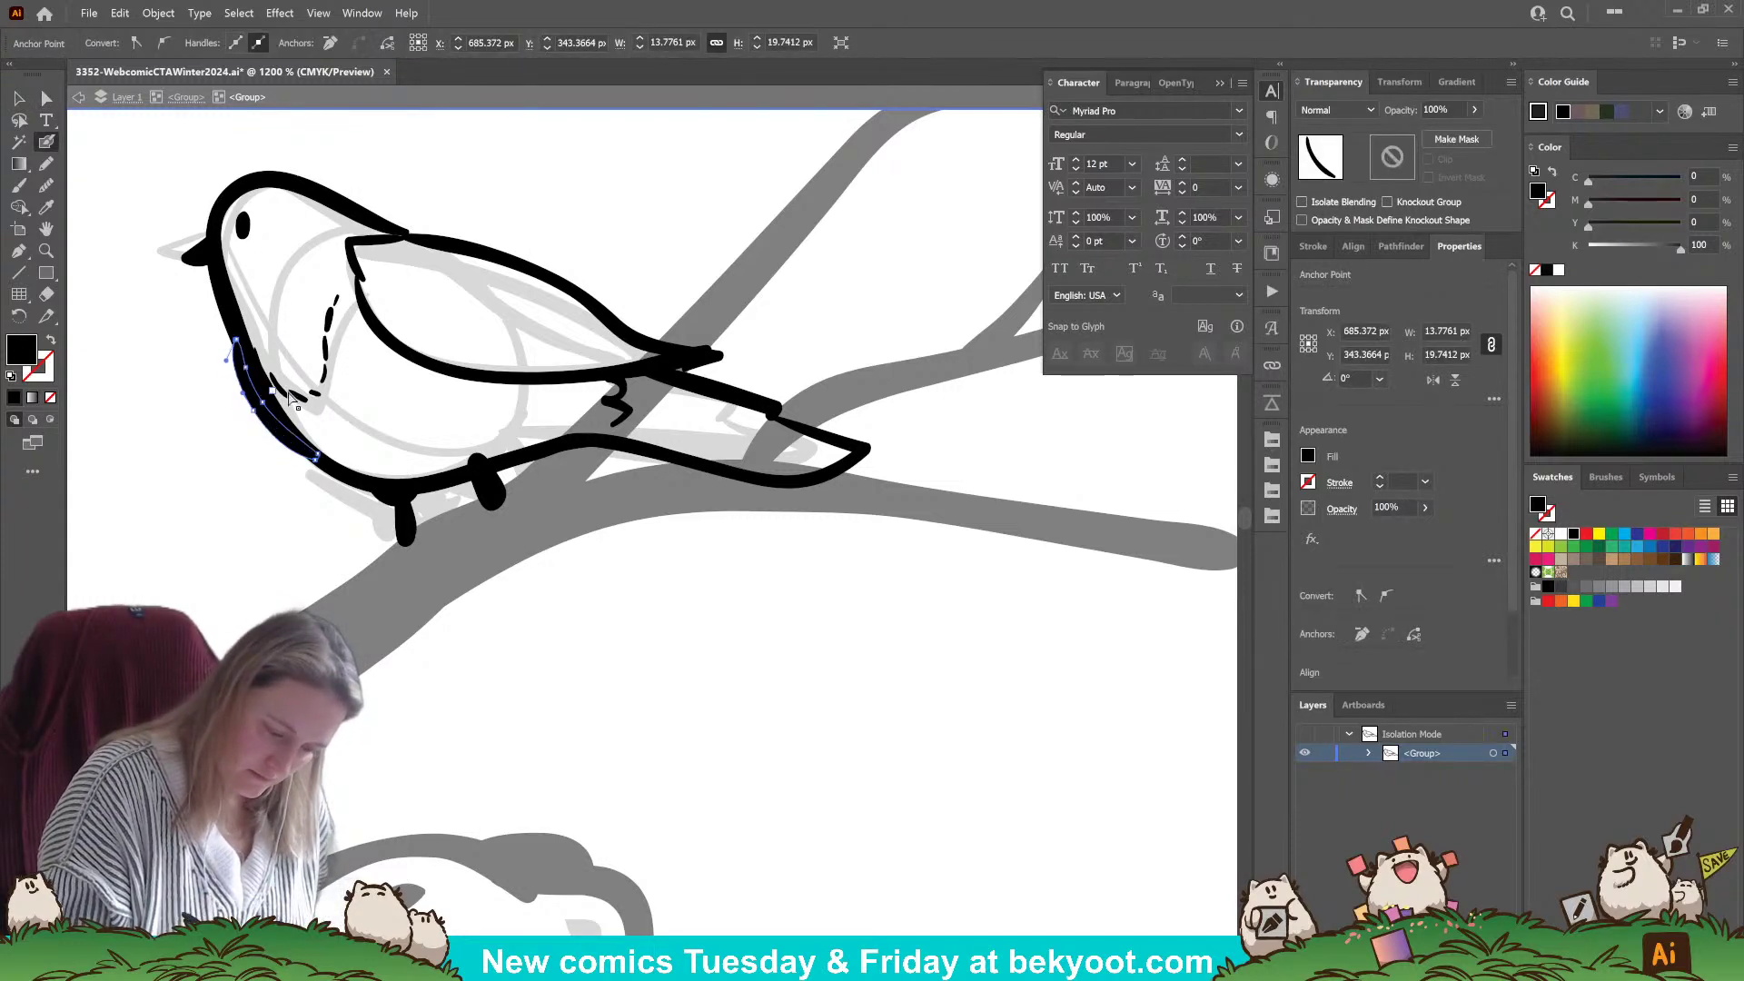
pyautogui.click(18, 97)
pyautogui.click(251, 413)
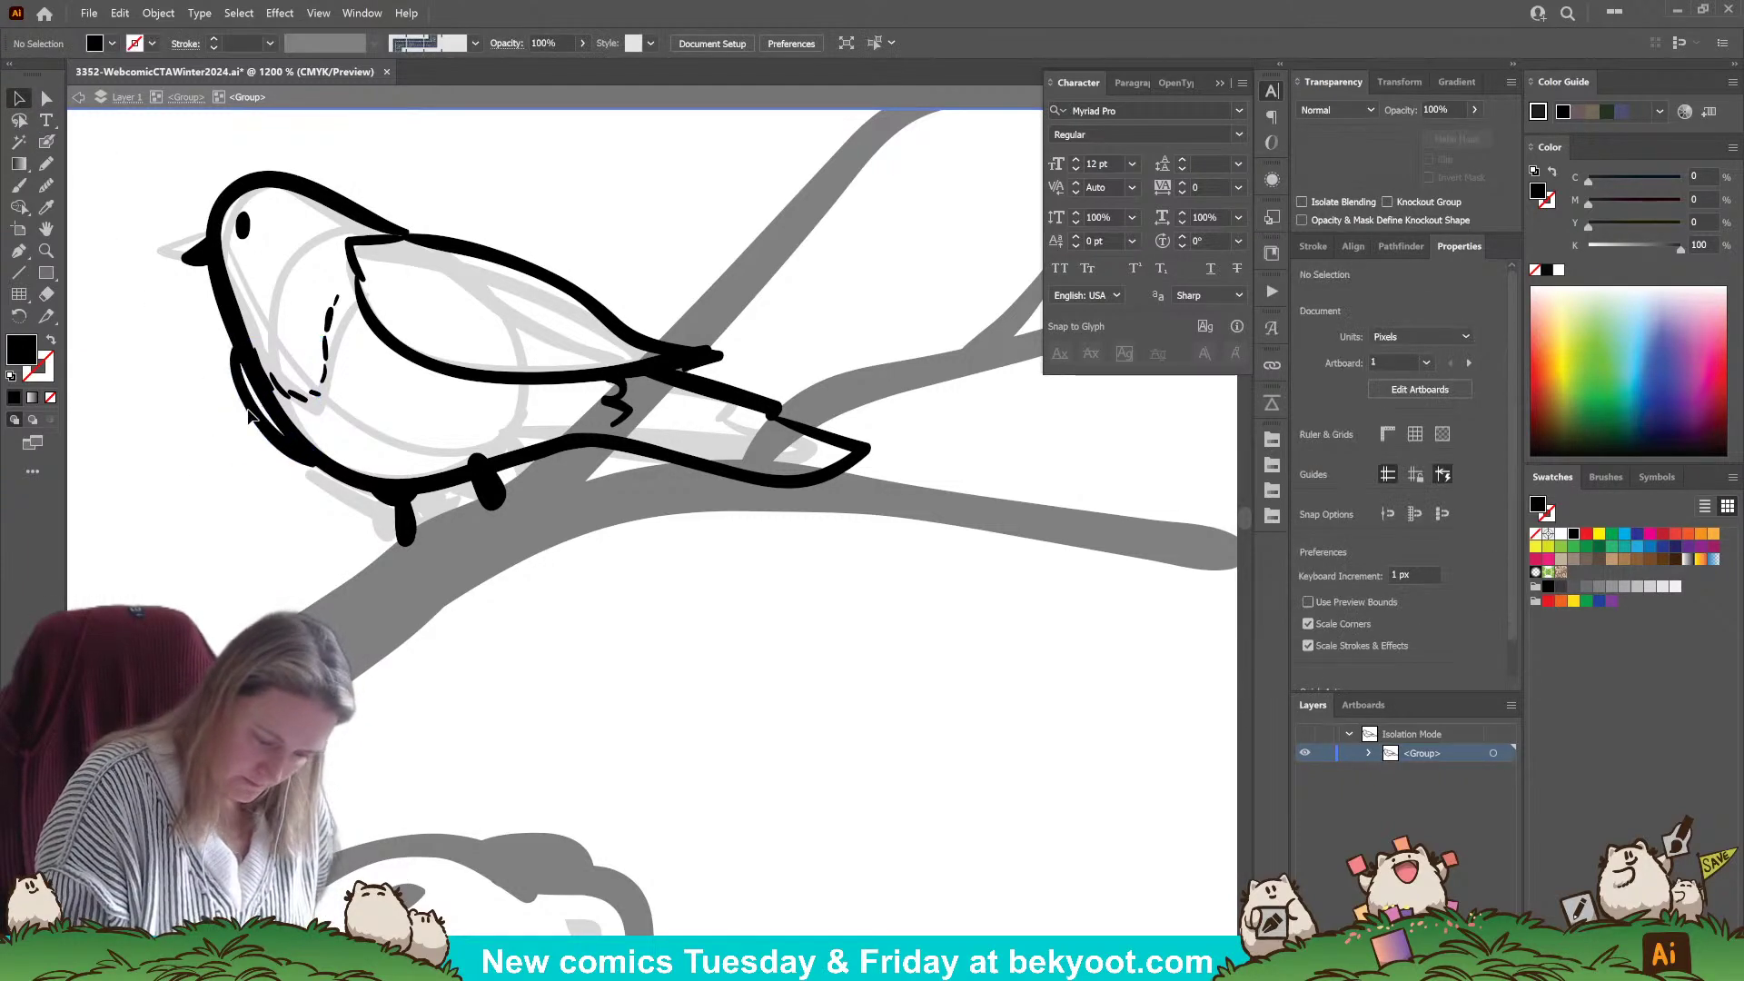
pyautogui.click(253, 415)
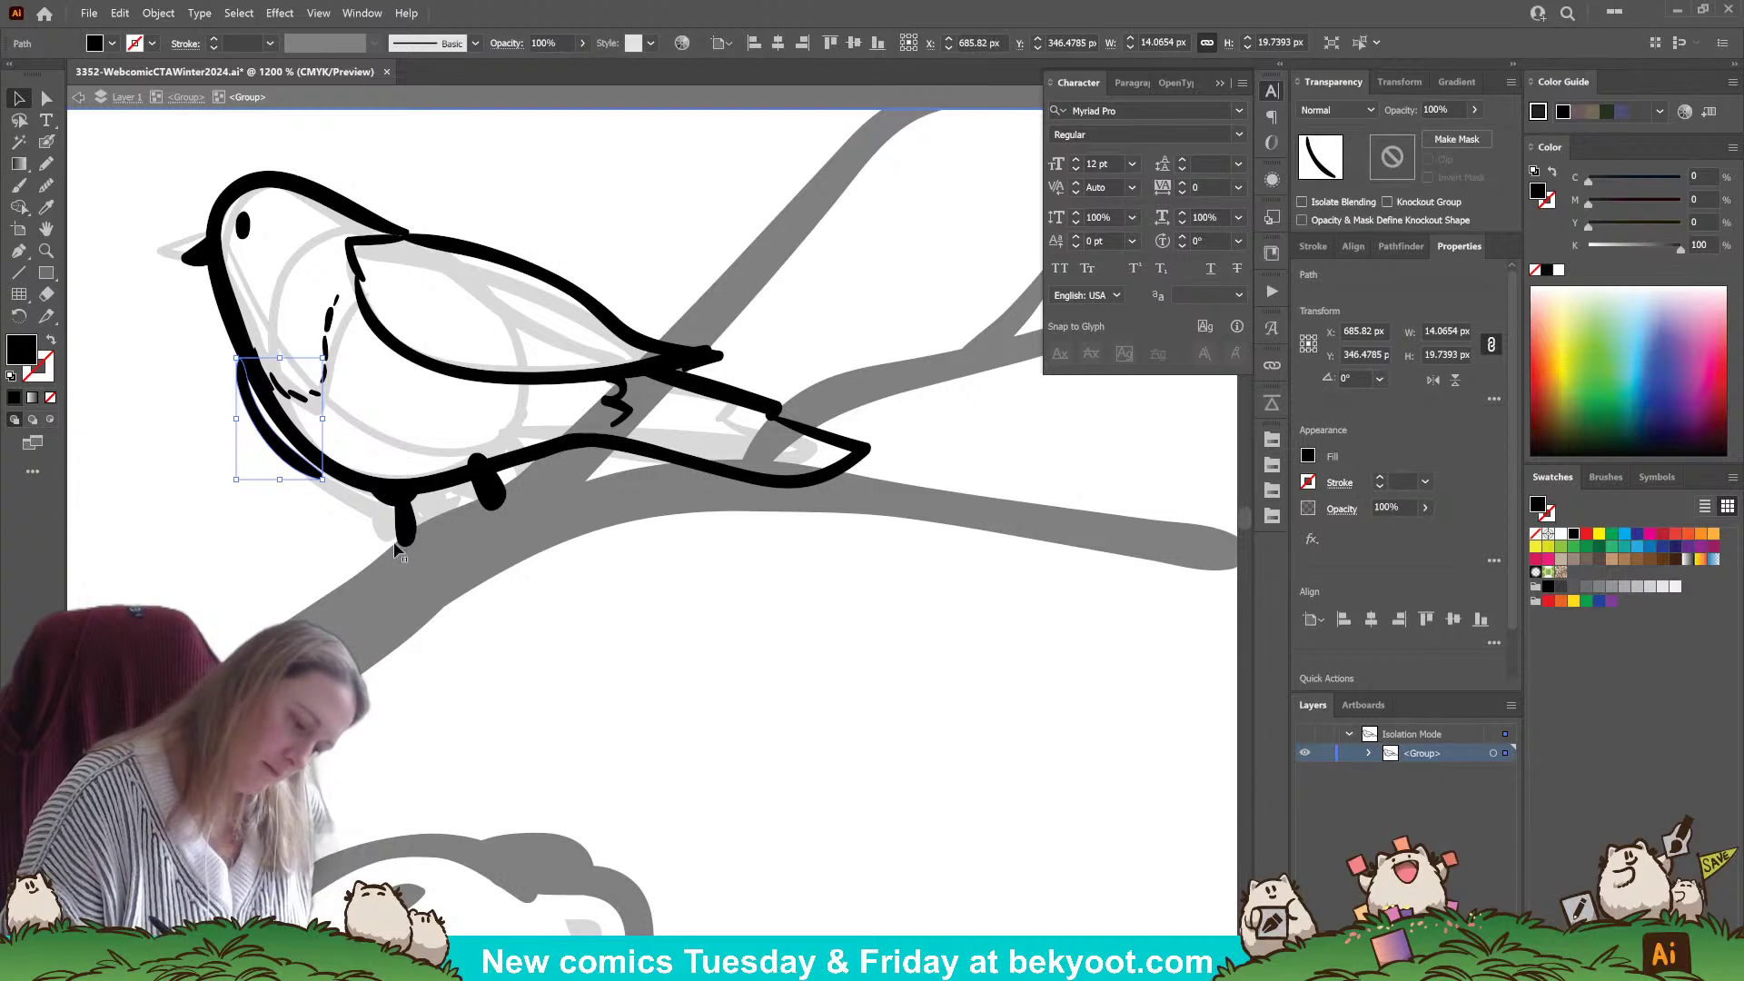
# - Try to move the extra breast stroke lower and extend it in a curve toward the bird's front leg
pyautogui.moveTo(268, 441); pyautogui.dragTo(285, 463)
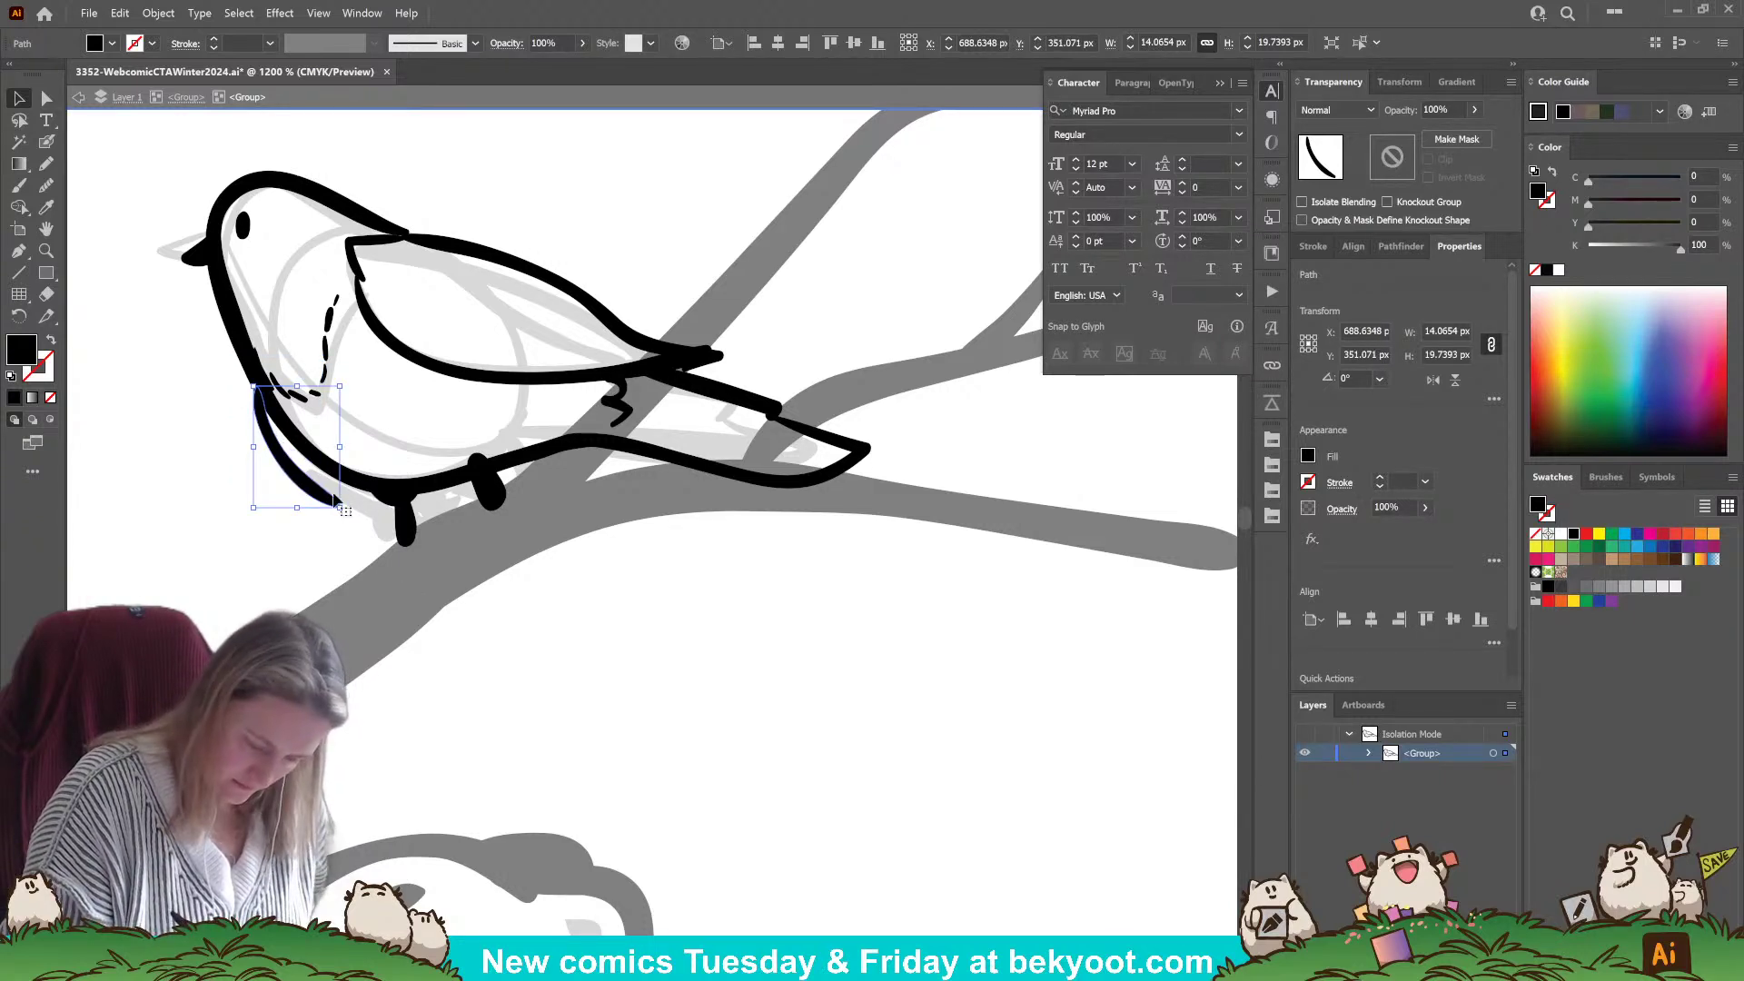
pyautogui.press('n')
pyautogui.hotkey('ctrl', 'shift', 'a')
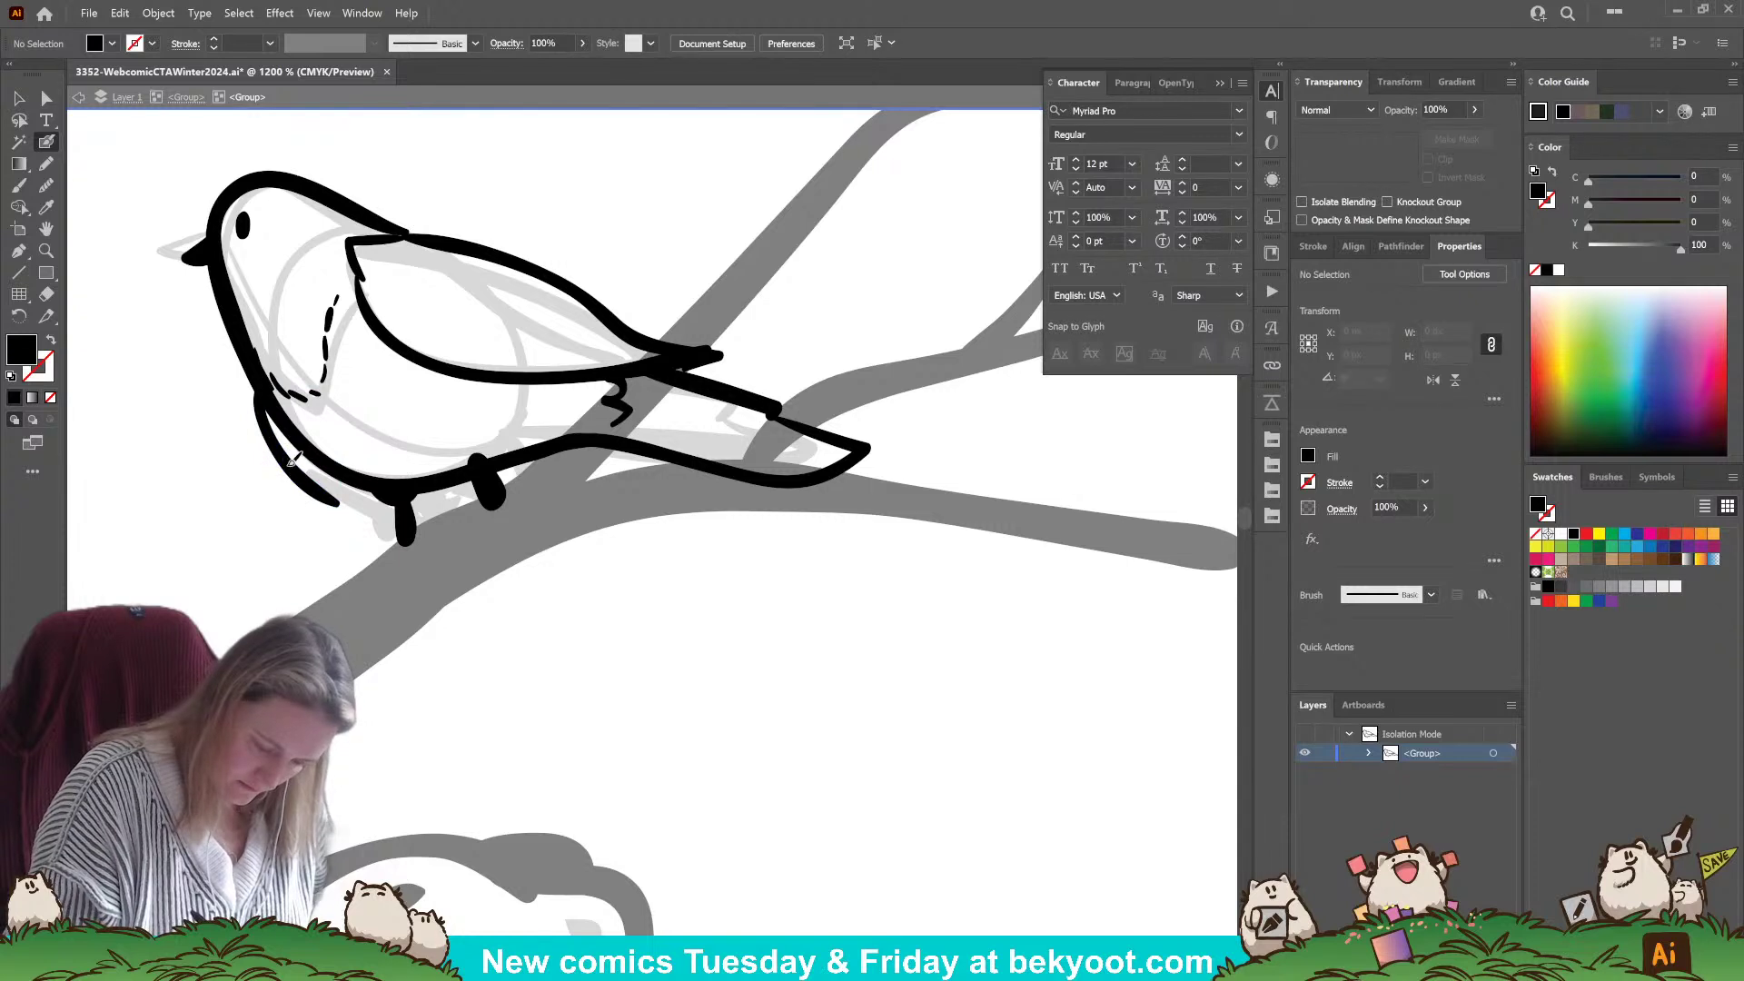
pyautogui.moveTo(343, 492); pyautogui.dragTo(367, 497)
pyautogui.moveTo(281, 440)
pyautogui.mouseDown()
pyautogui.moveTo(335, 495)
pyautogui.moveTo(386, 490)
pyautogui.mouseUp()
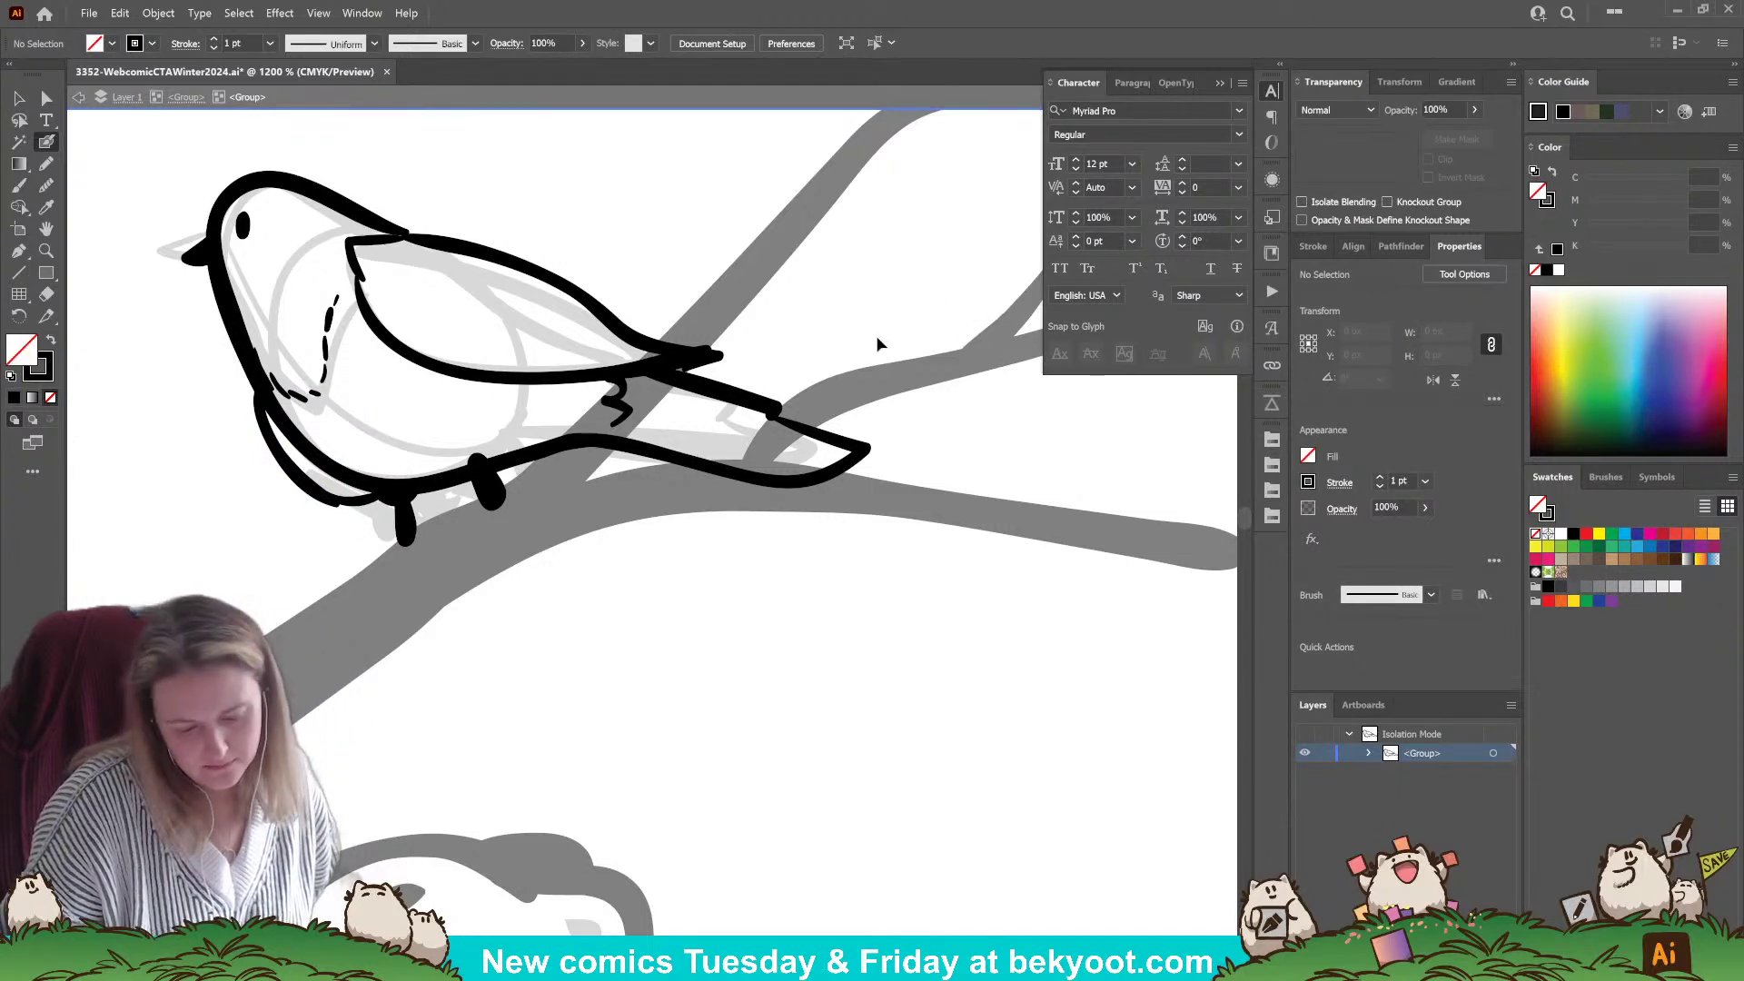
# - Replace the extra breast stroke with a slim curve running from mid-breast to the front leg, and thicken the base of the beak
pyautogui.hotkey('ctrl', 'shift', 'a')
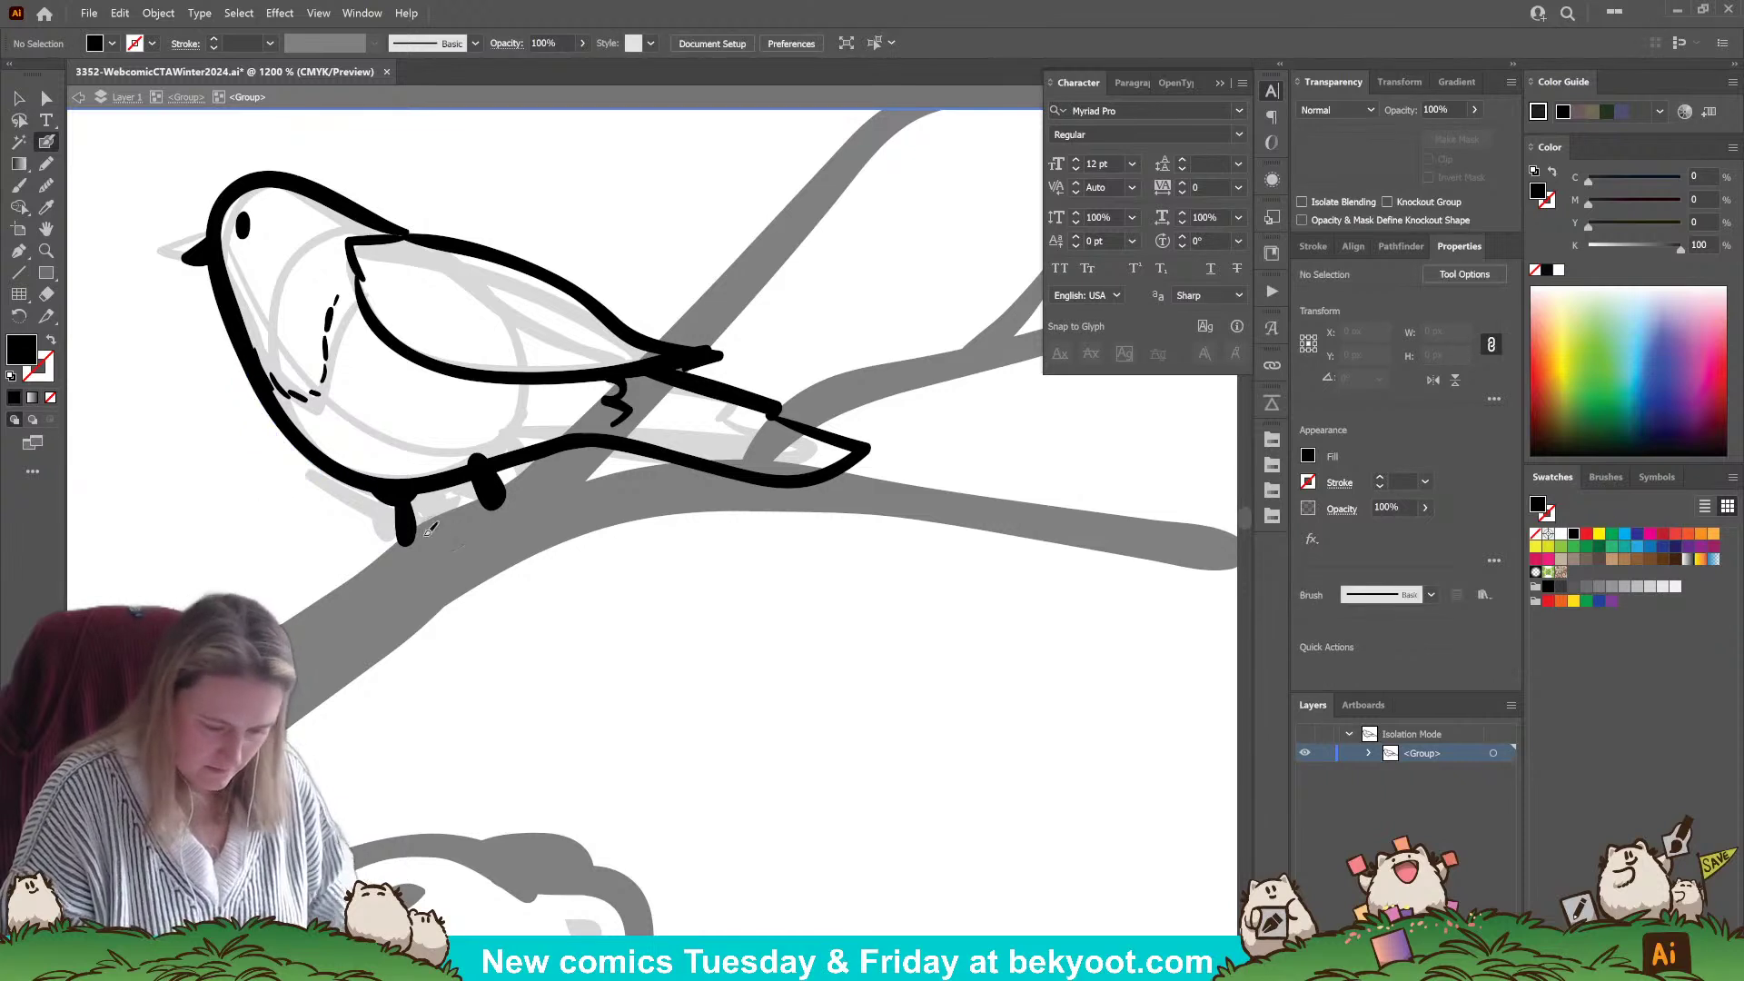
pyautogui.moveTo(256, 379)
pyautogui.mouseDown()
pyautogui.moveTo(330, 486)
pyautogui.moveTo(391, 498)
pyautogui.mouseUp()
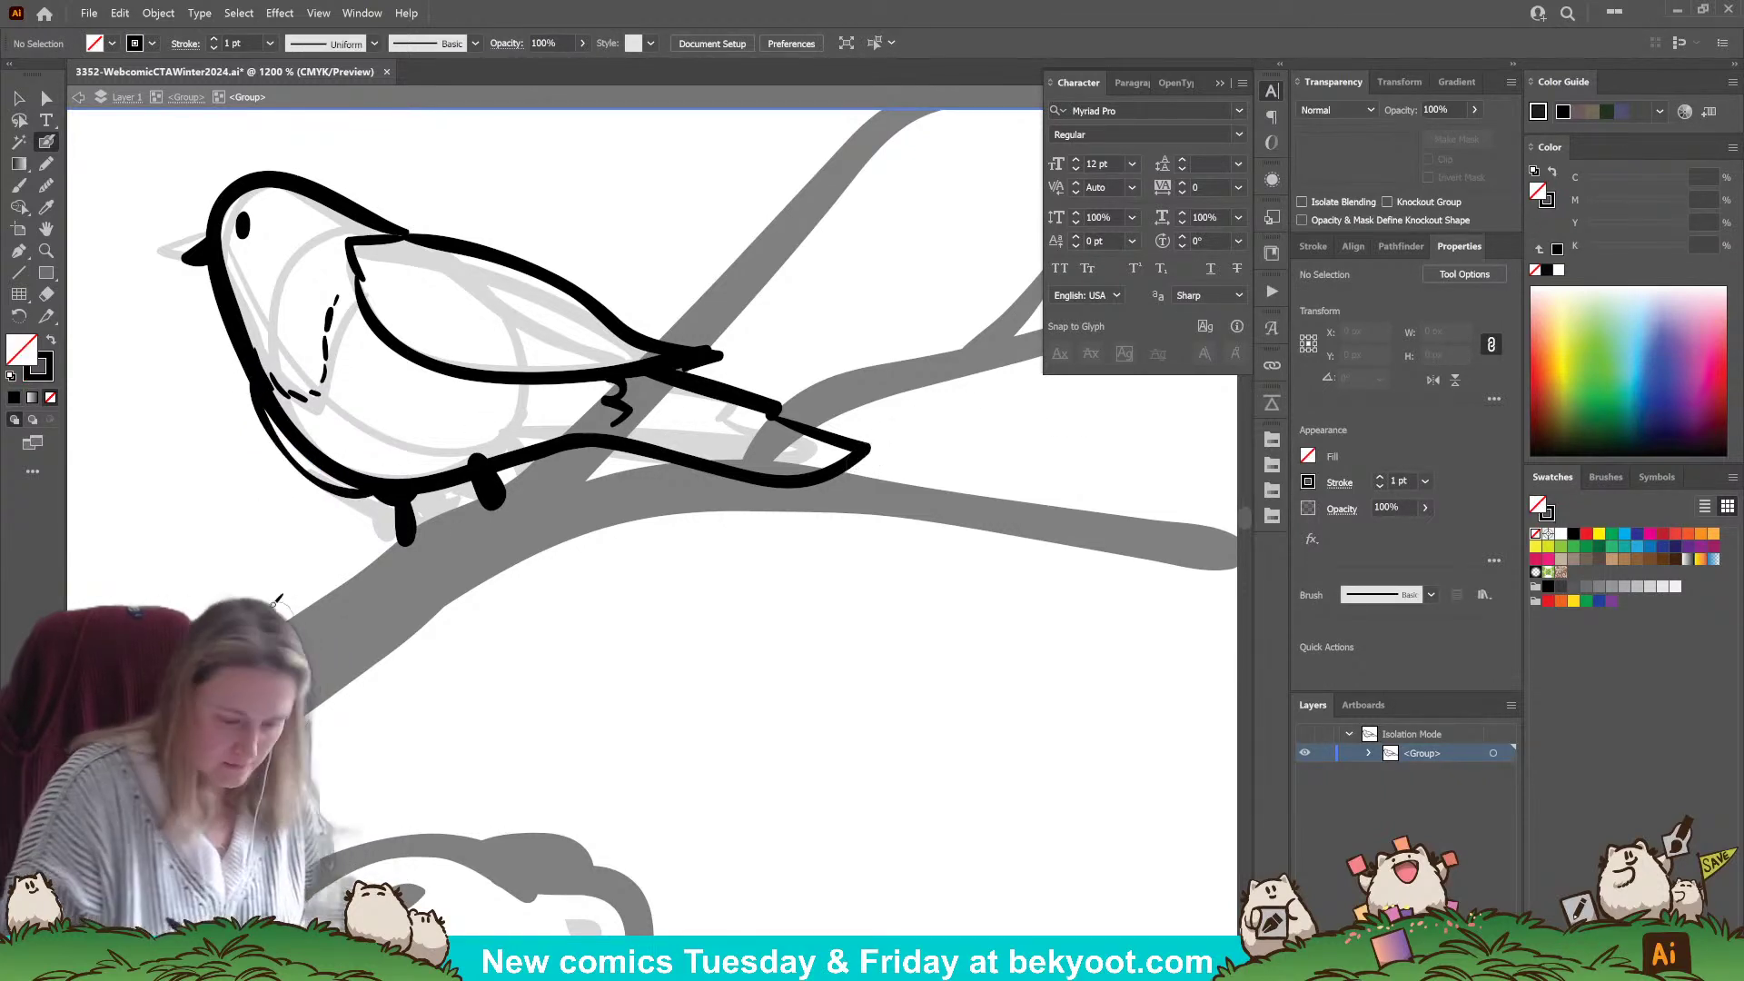
pyautogui.moveTo(209, 257)
pyautogui.mouseDown()
pyautogui.moveTo(196, 270)
pyautogui.moveTo(205, 238)
pyautogui.mouseUp()
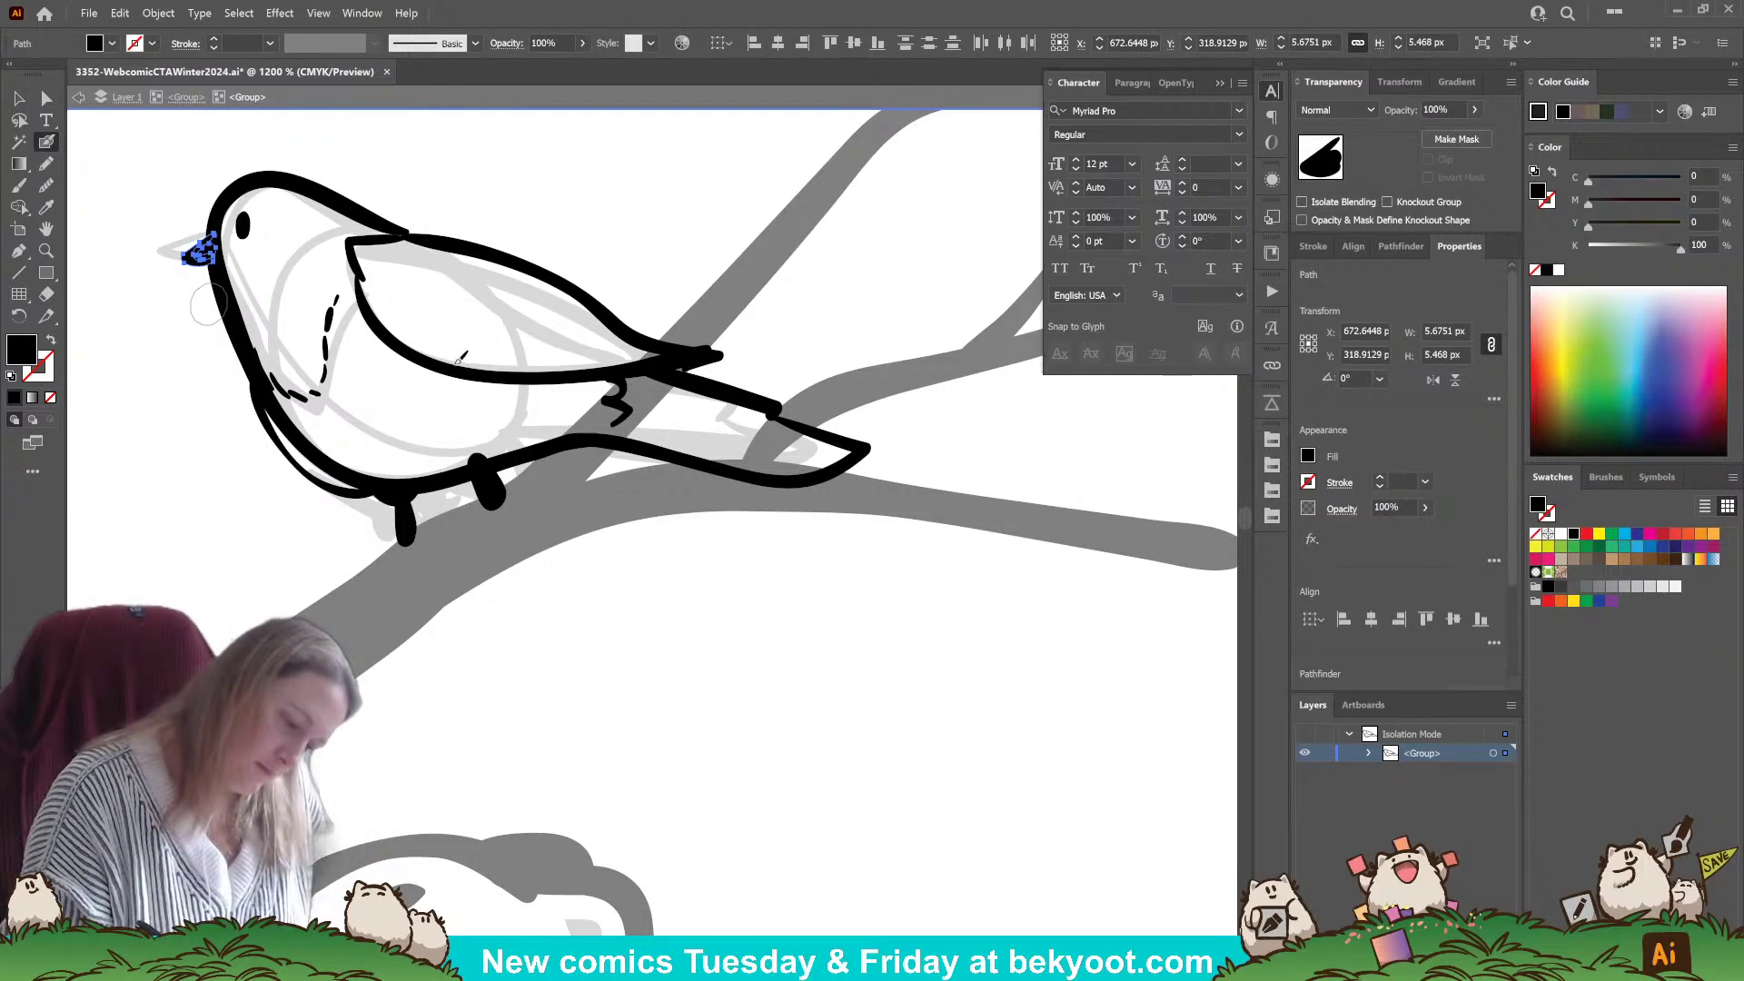
# - Adjust the anchor points of the bird's body outline to thin the line around the face and upper breast
pyautogui.press('a')
pyautogui.hotkey('ctrl', 'shift', 'a')
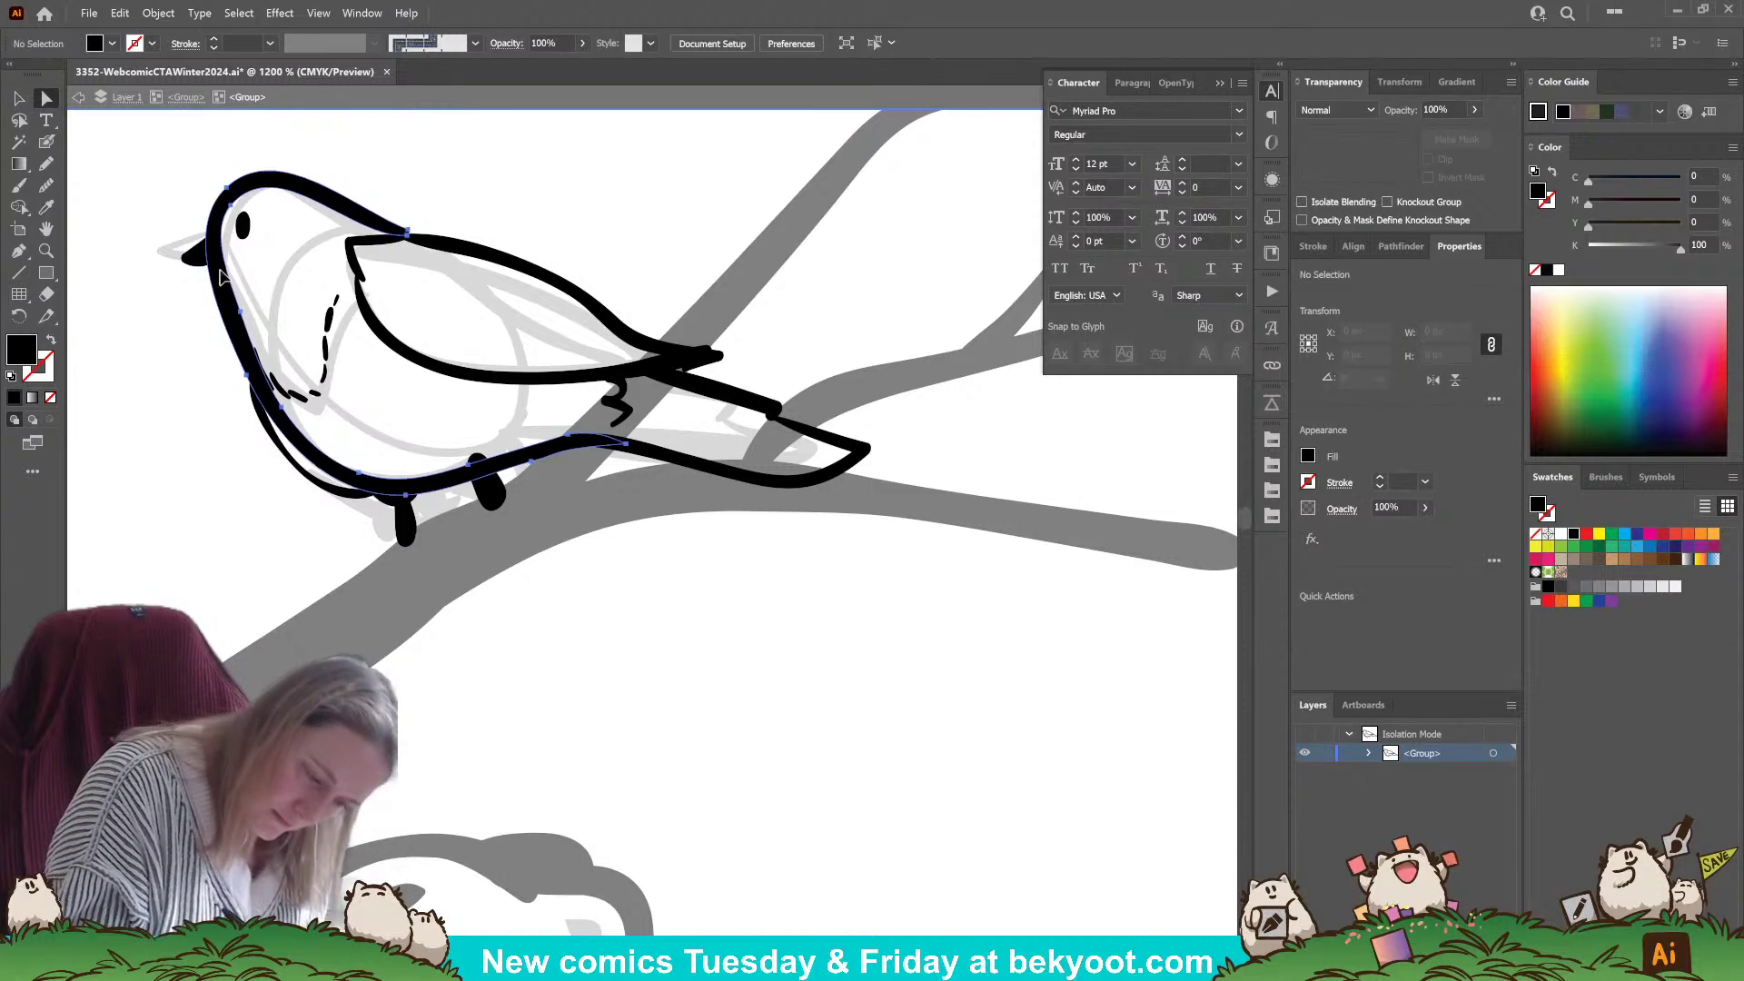
pyautogui.click(224, 275)
pyautogui.click(241, 313)
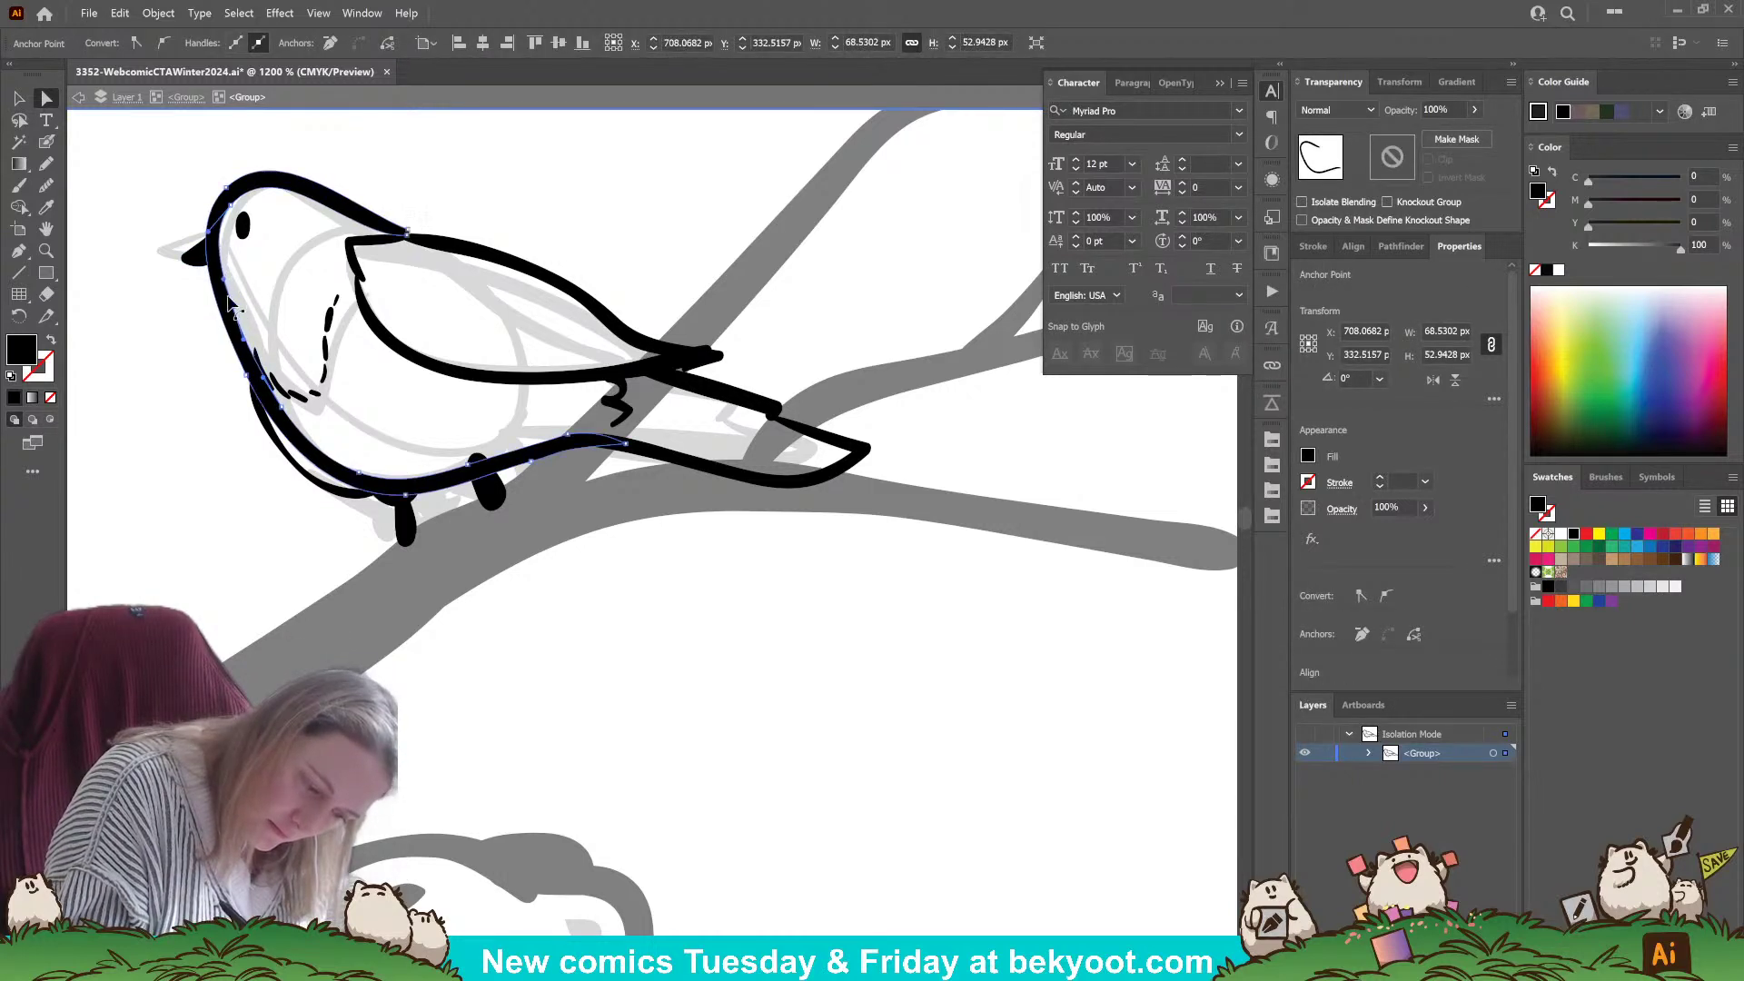
pyautogui.click(227, 207)
pyautogui.click(231, 278)
pyautogui.moveTo(629, 166); pyautogui.dragTo(189, 356)
pyautogui.click(282, 547)
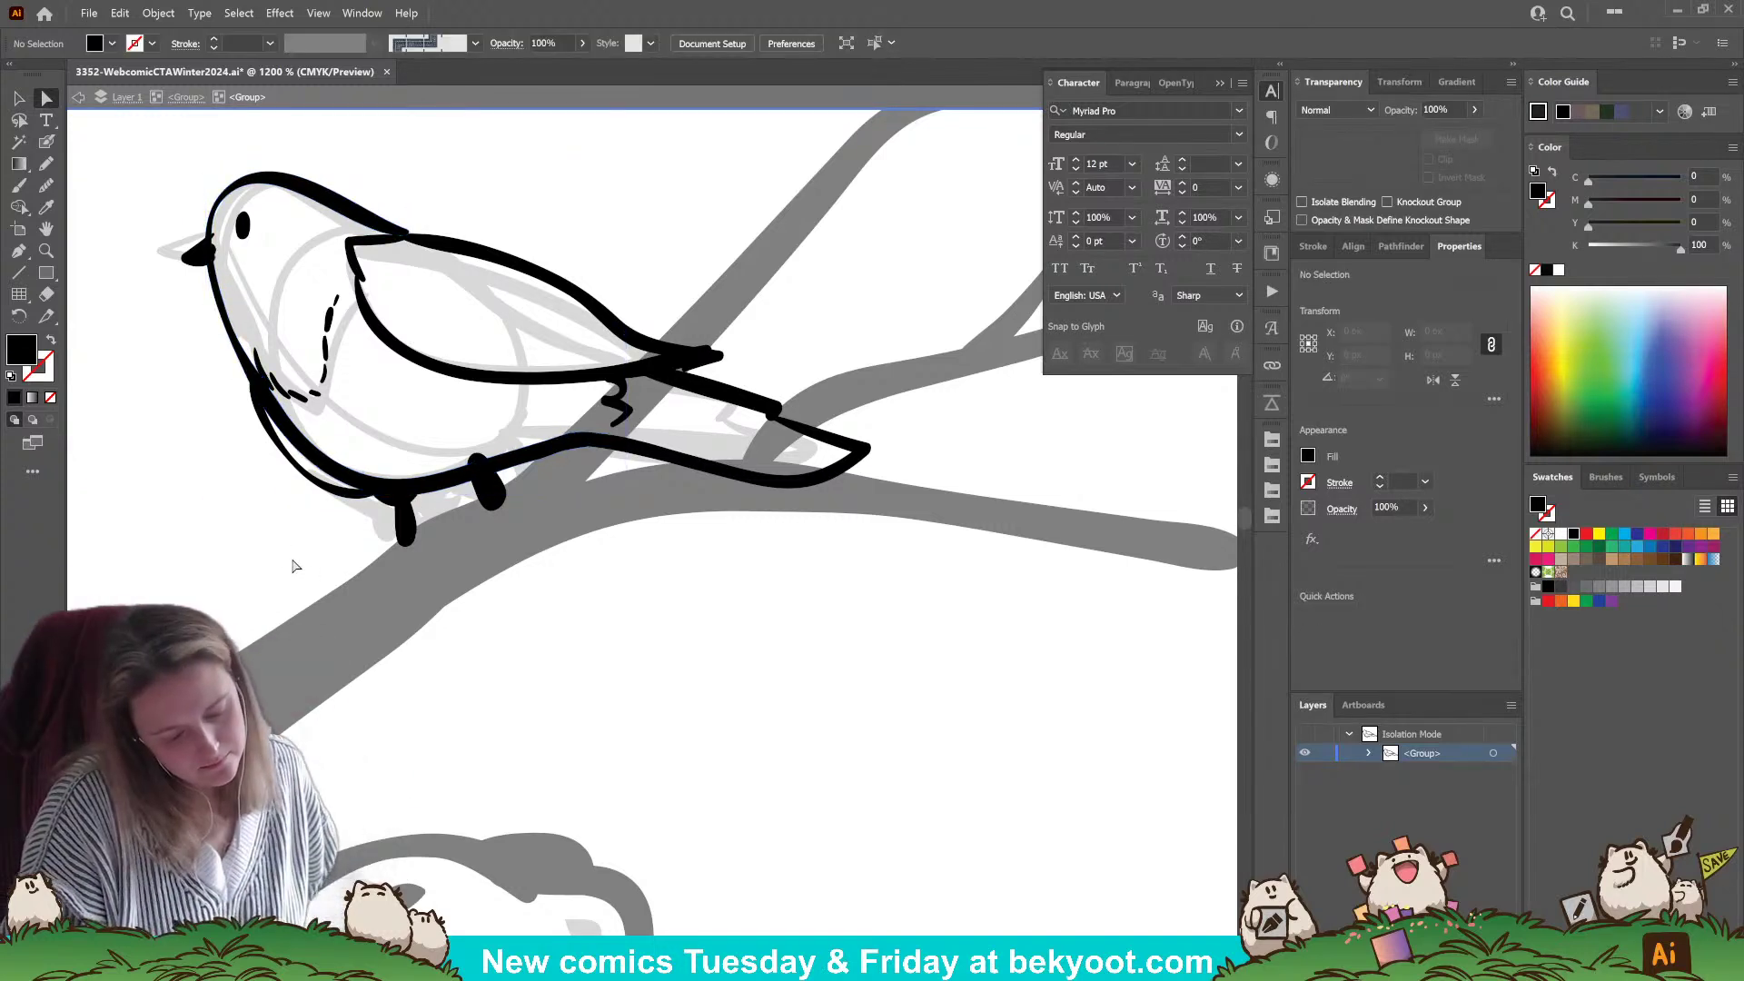
# - Remove the feather mark overlapping the front breast line and touch up the ink there and at the base of the beak
pyautogui.scroll(2, 255, 400)
pyautogui.click(254, 399)
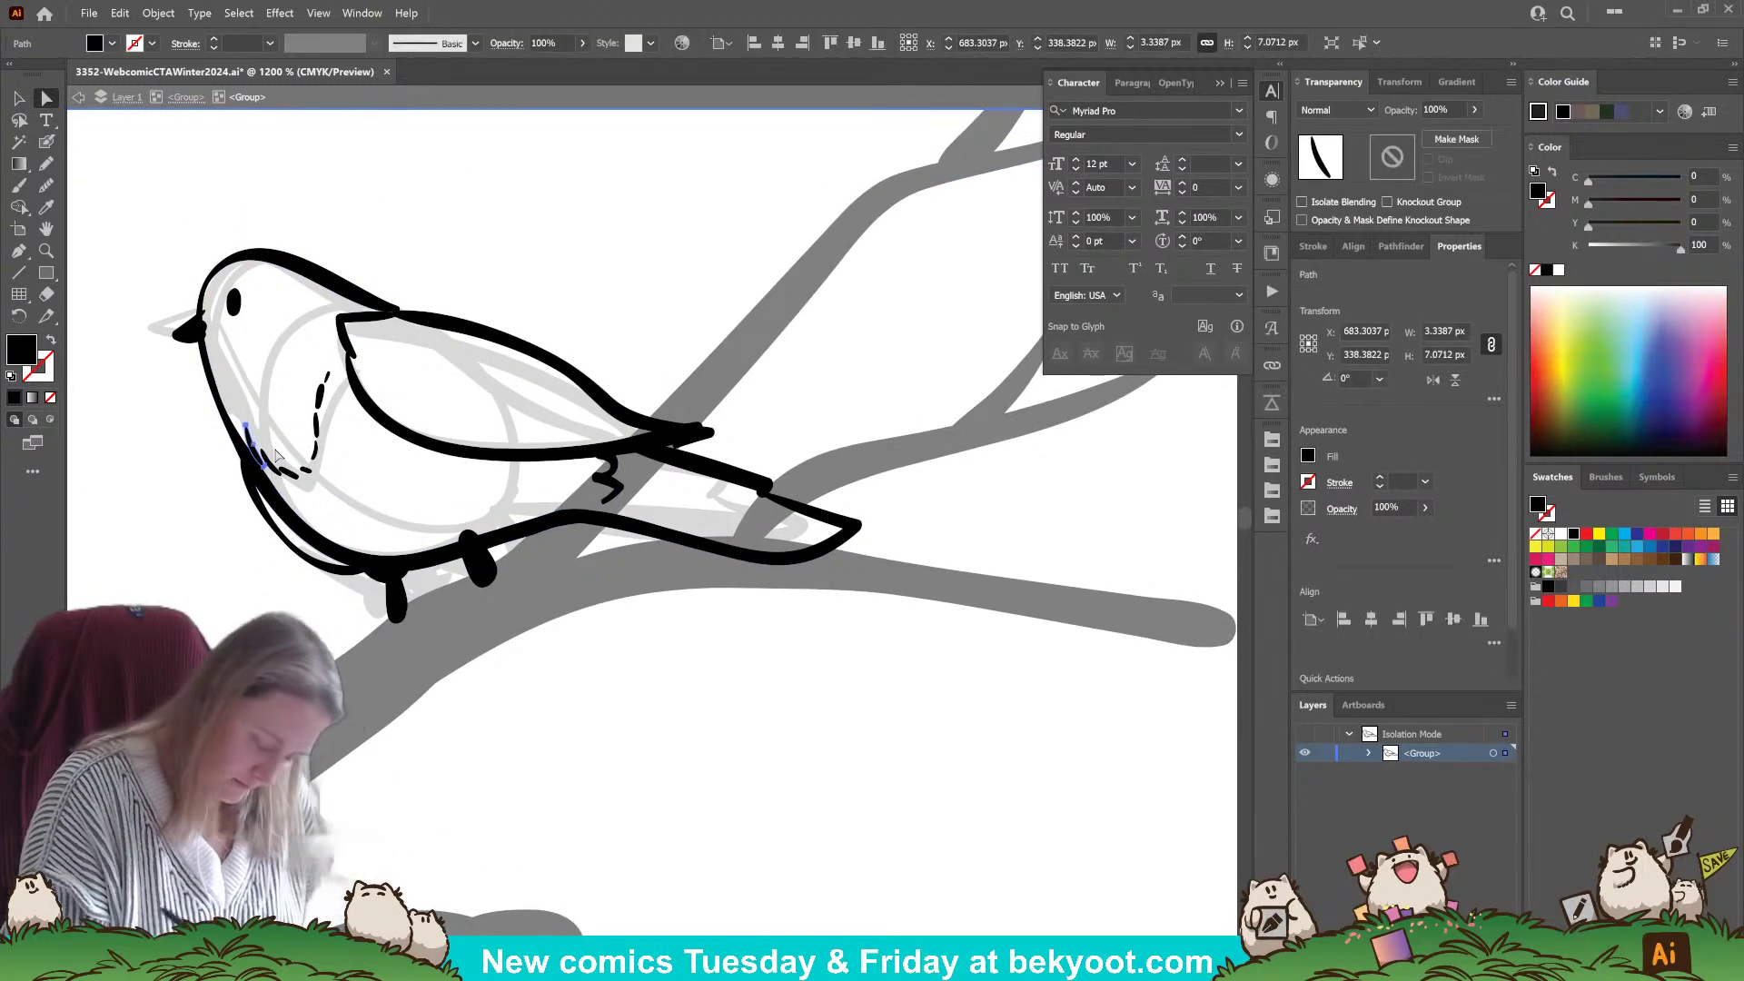
pyautogui.click(277, 457)
pyautogui.press('b')
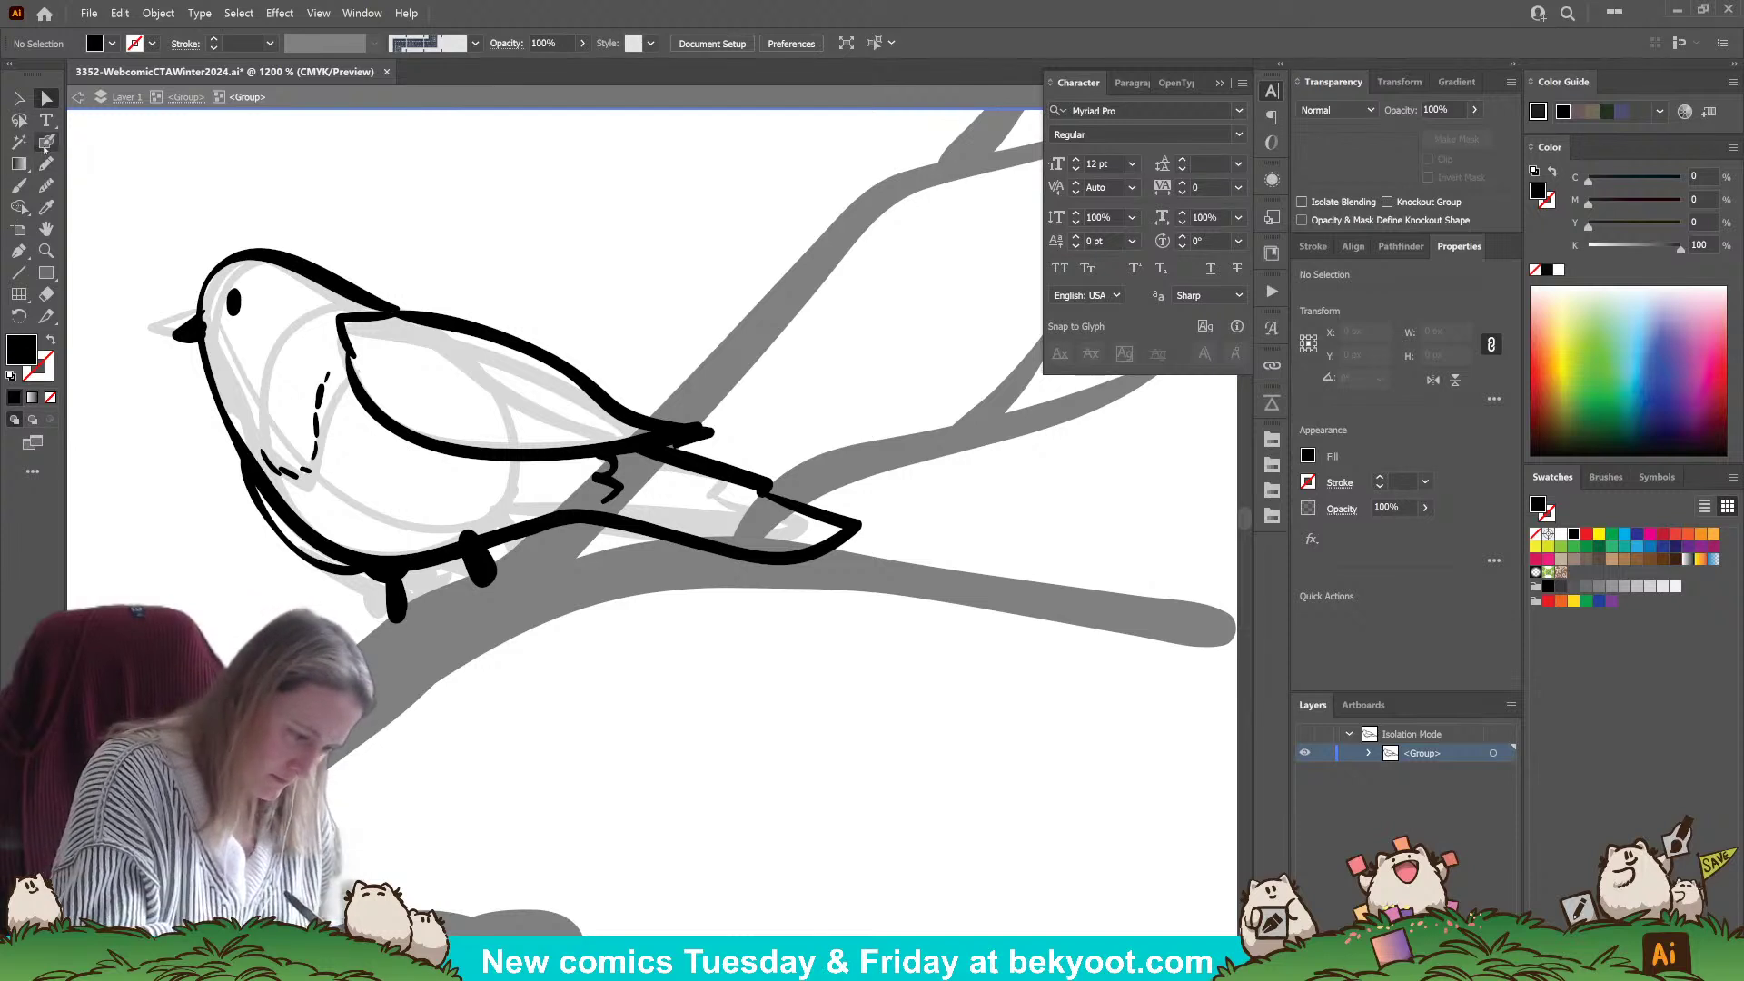
pyautogui.hotkey('shift', 'x')
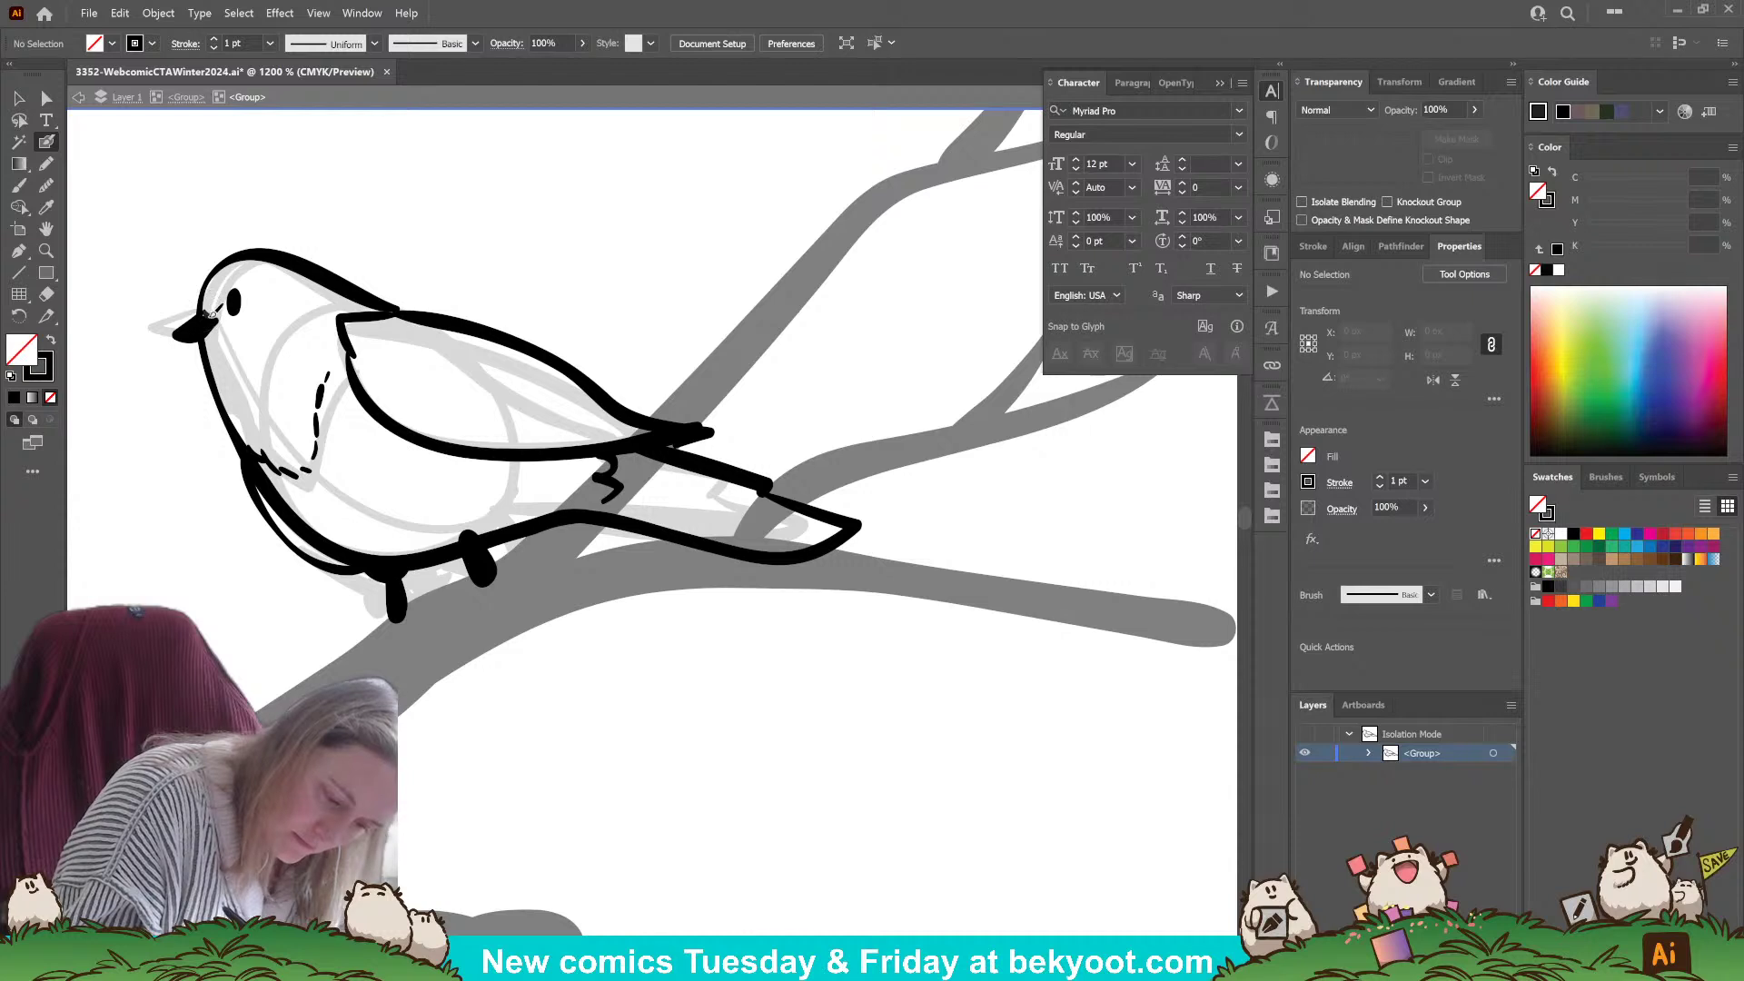
pyautogui.moveTo(225, 317); pyautogui.dragTo(214, 325)
pyautogui.hotkey('ctrl', 'z')
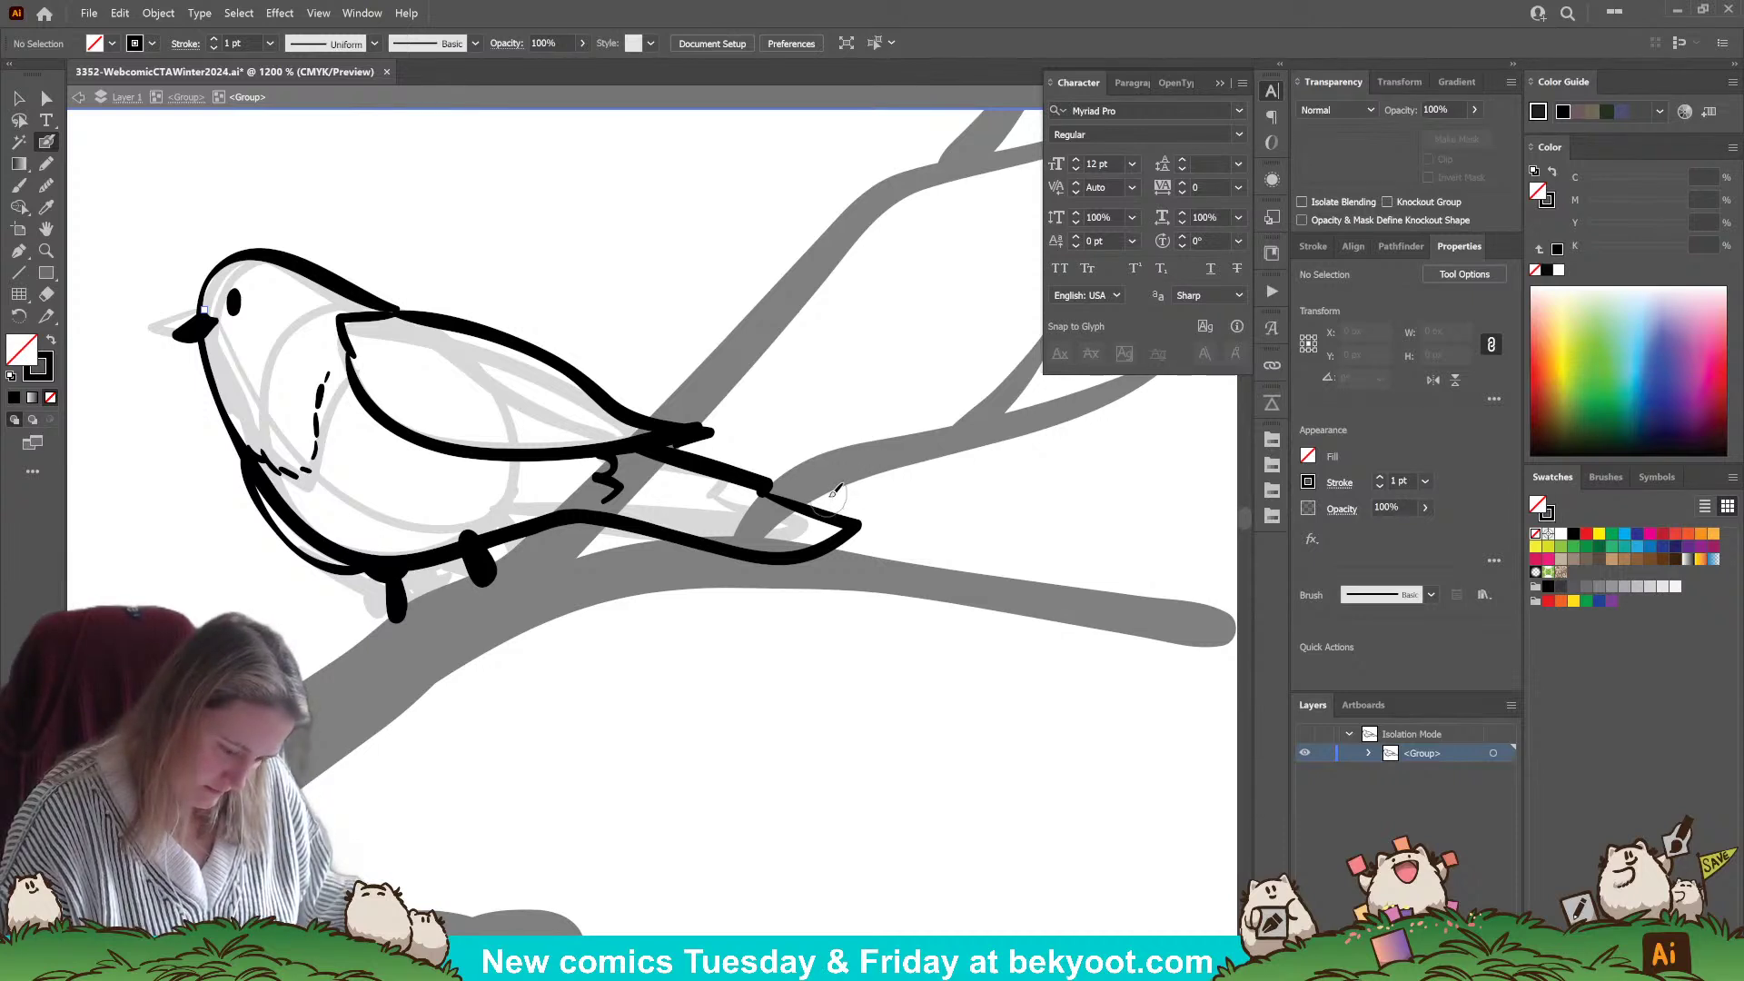
# - Draw a filled black shadow shape at 30% opacity over the bird's rear belly and tail, with a jagged feathered front edge
pyautogui.click(46, 164)
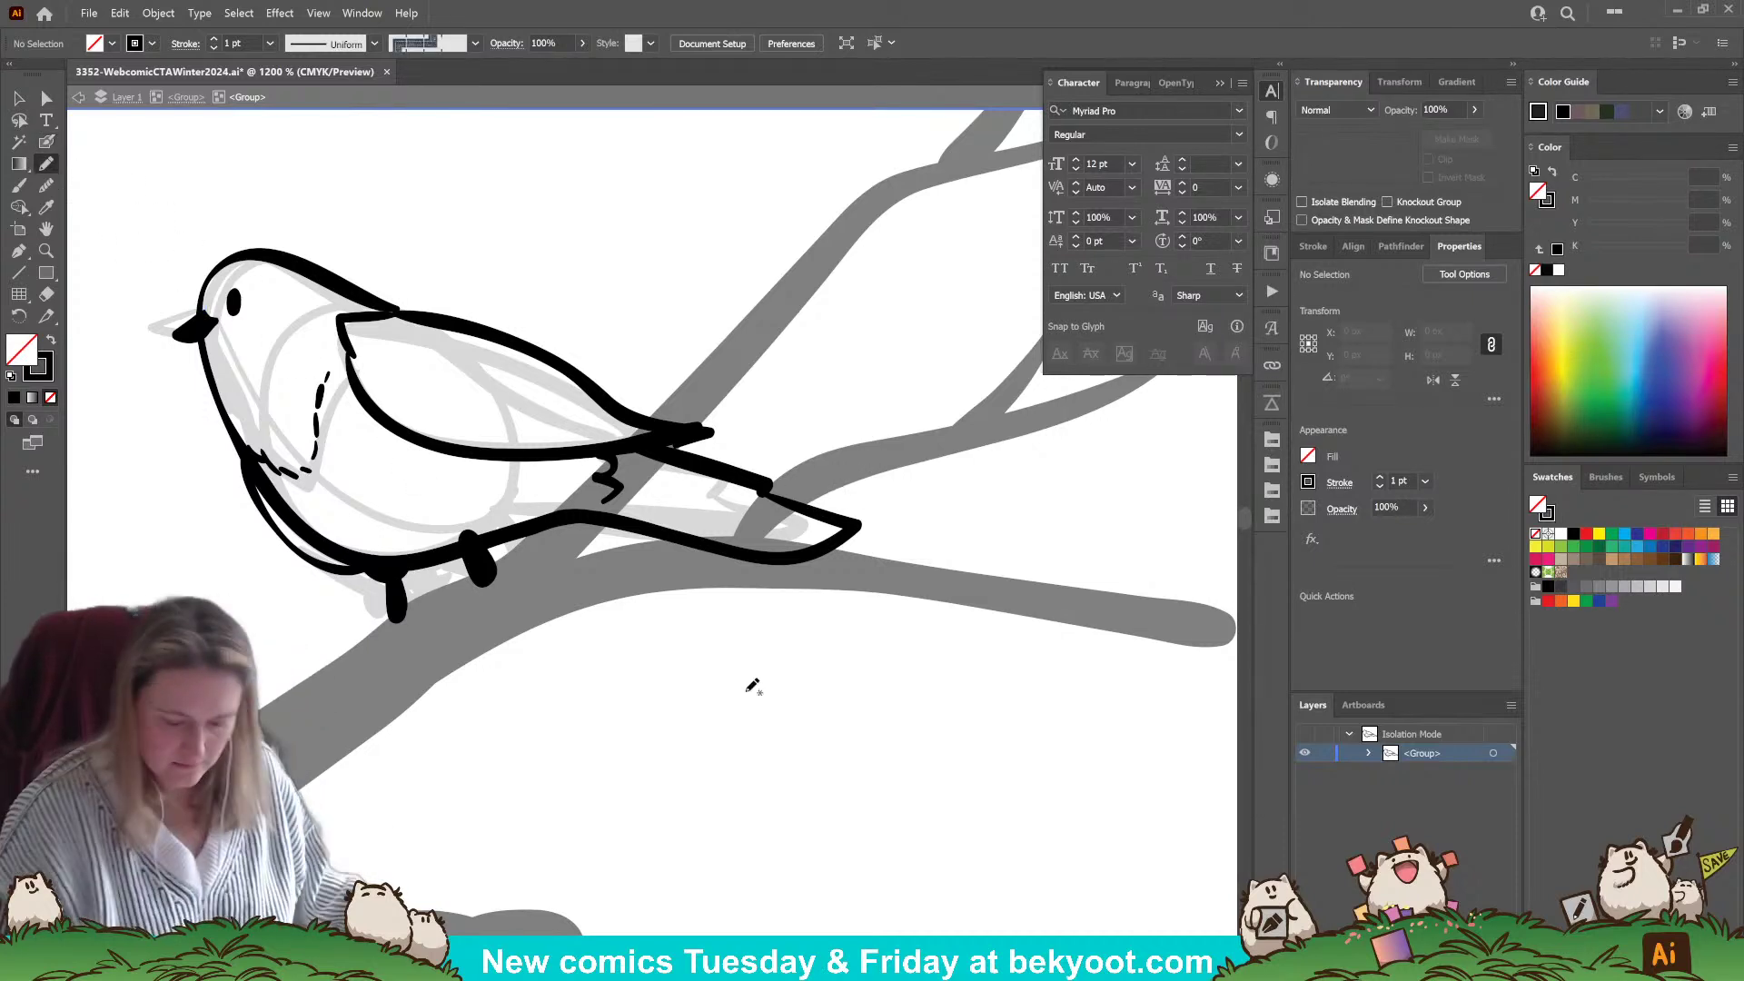
pyautogui.click(1442, 110)
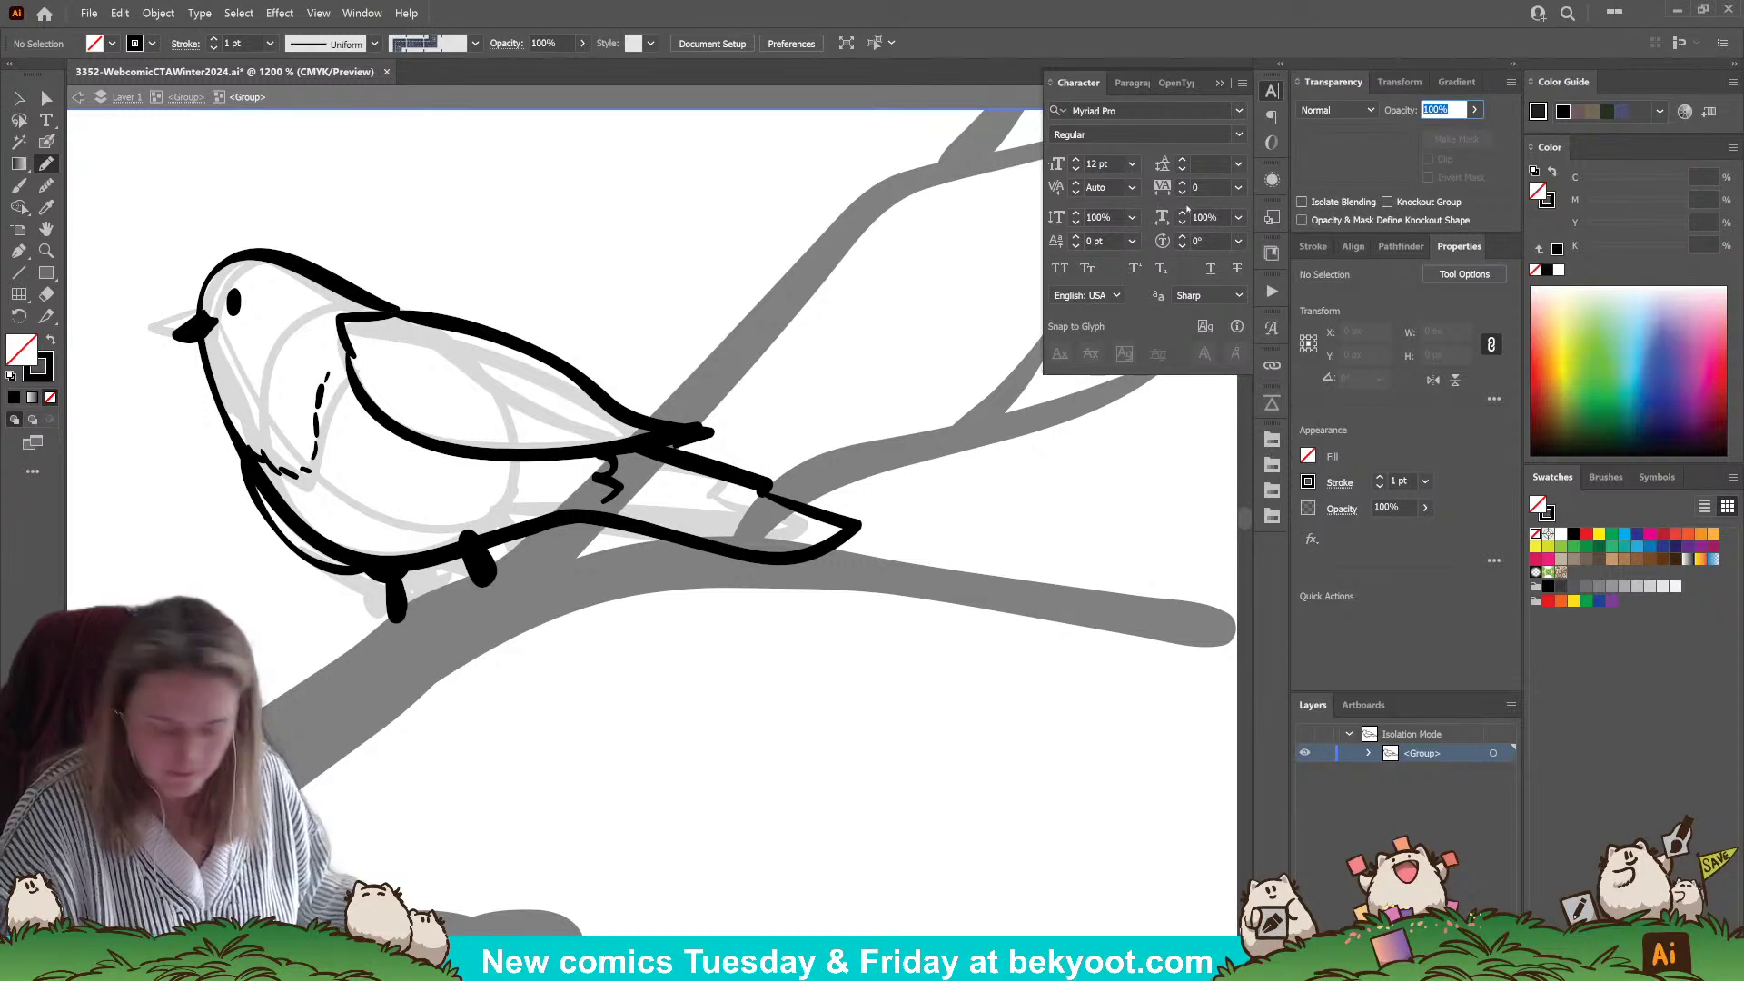
pyautogui.write('30')
pyautogui.press('Return')
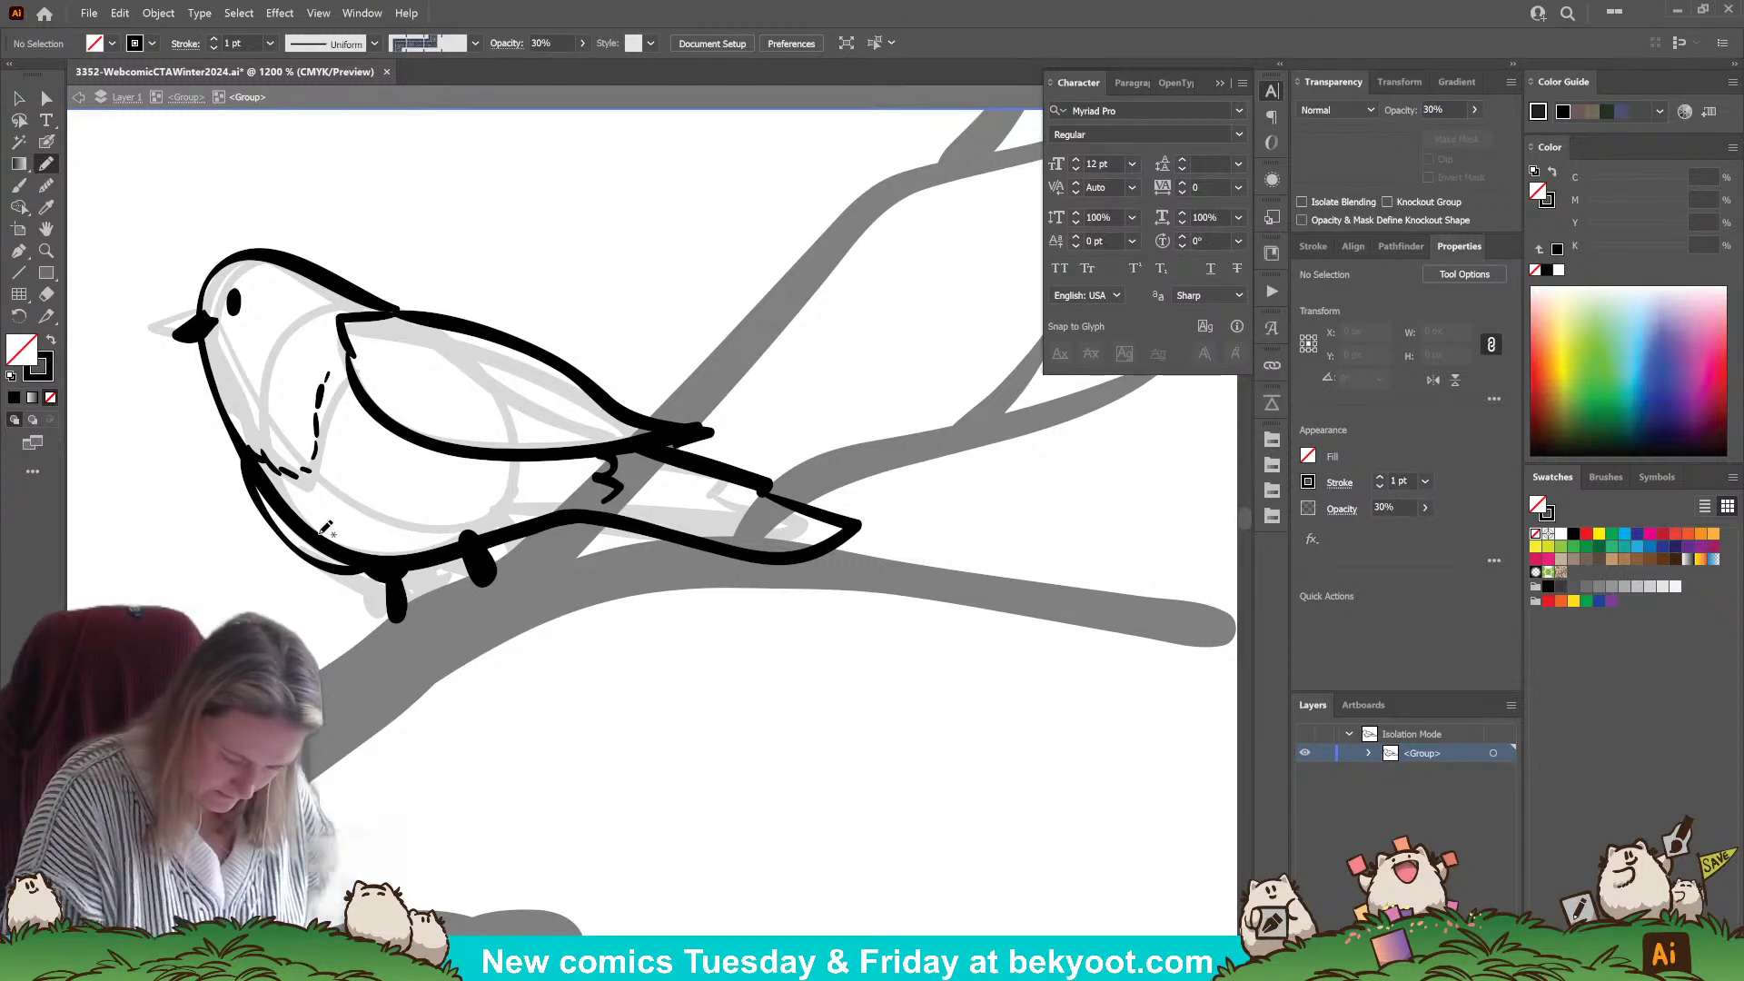
pyautogui.moveTo(359, 550); pyautogui.dragTo(398, 544)
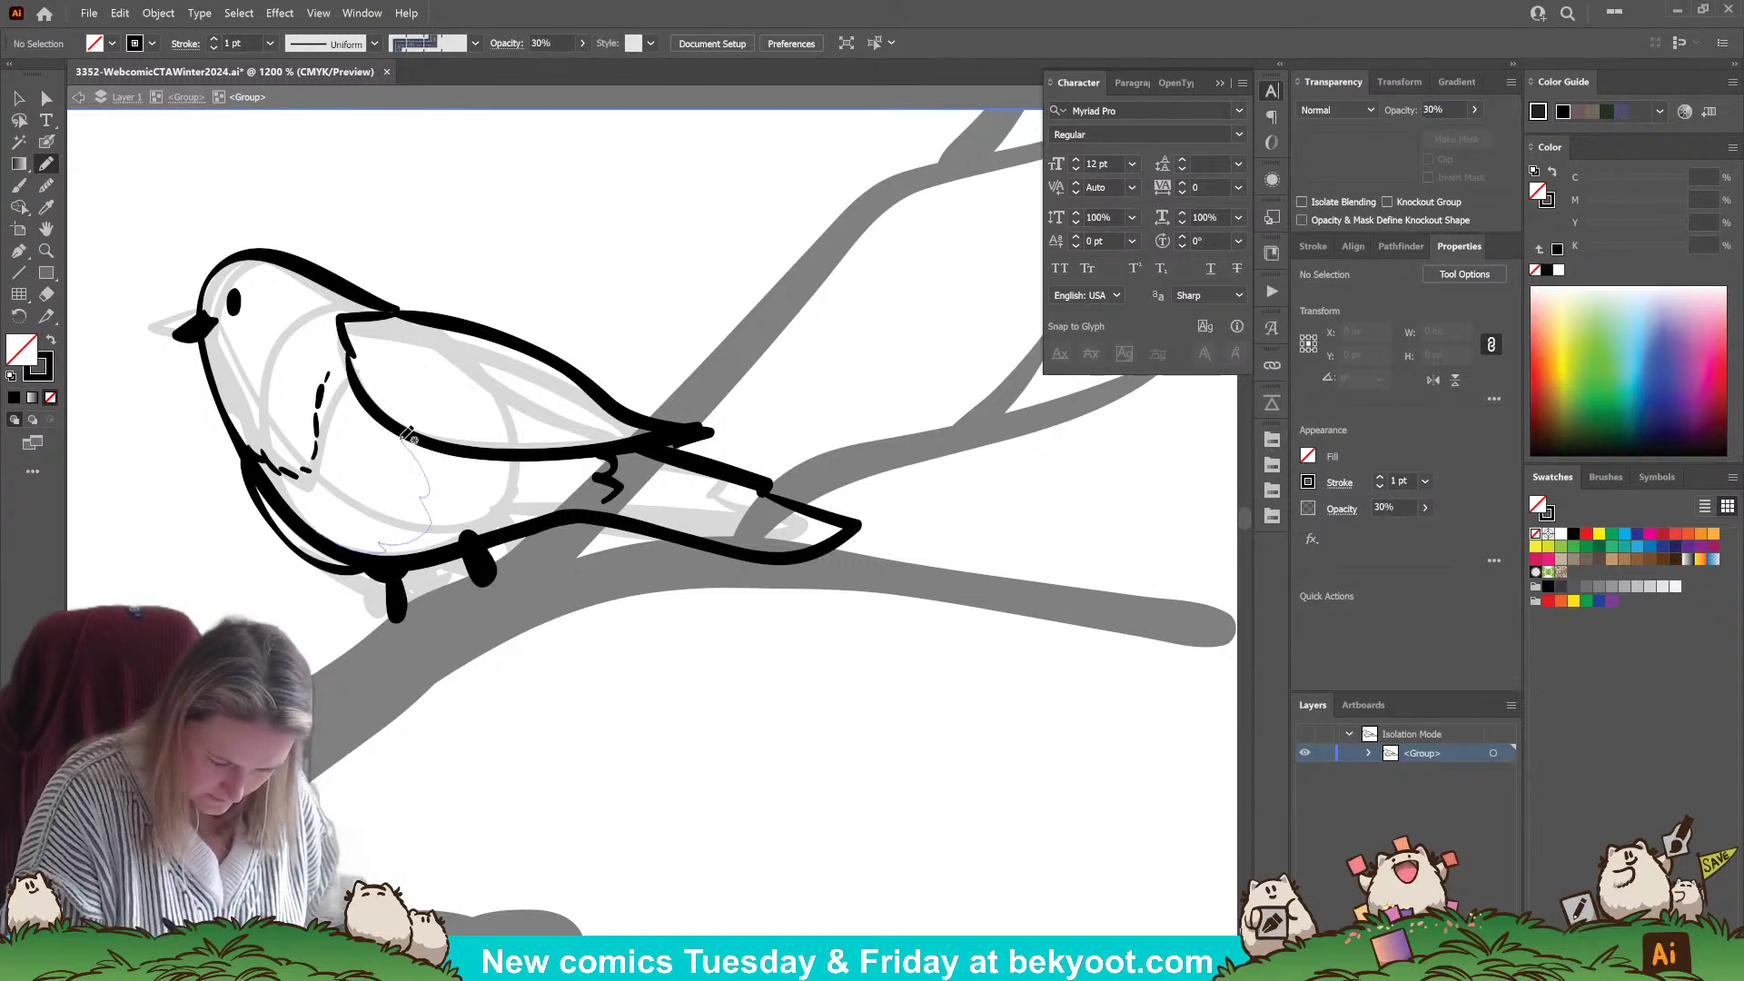
pyautogui.moveTo(444, 451)
pyautogui.mouseDown()
pyautogui.moveTo(531, 459)
pyautogui.moveTo(691, 432)
pyautogui.moveTo(695, 454)
pyautogui.moveTo(761, 479)
pyautogui.mouseUp()
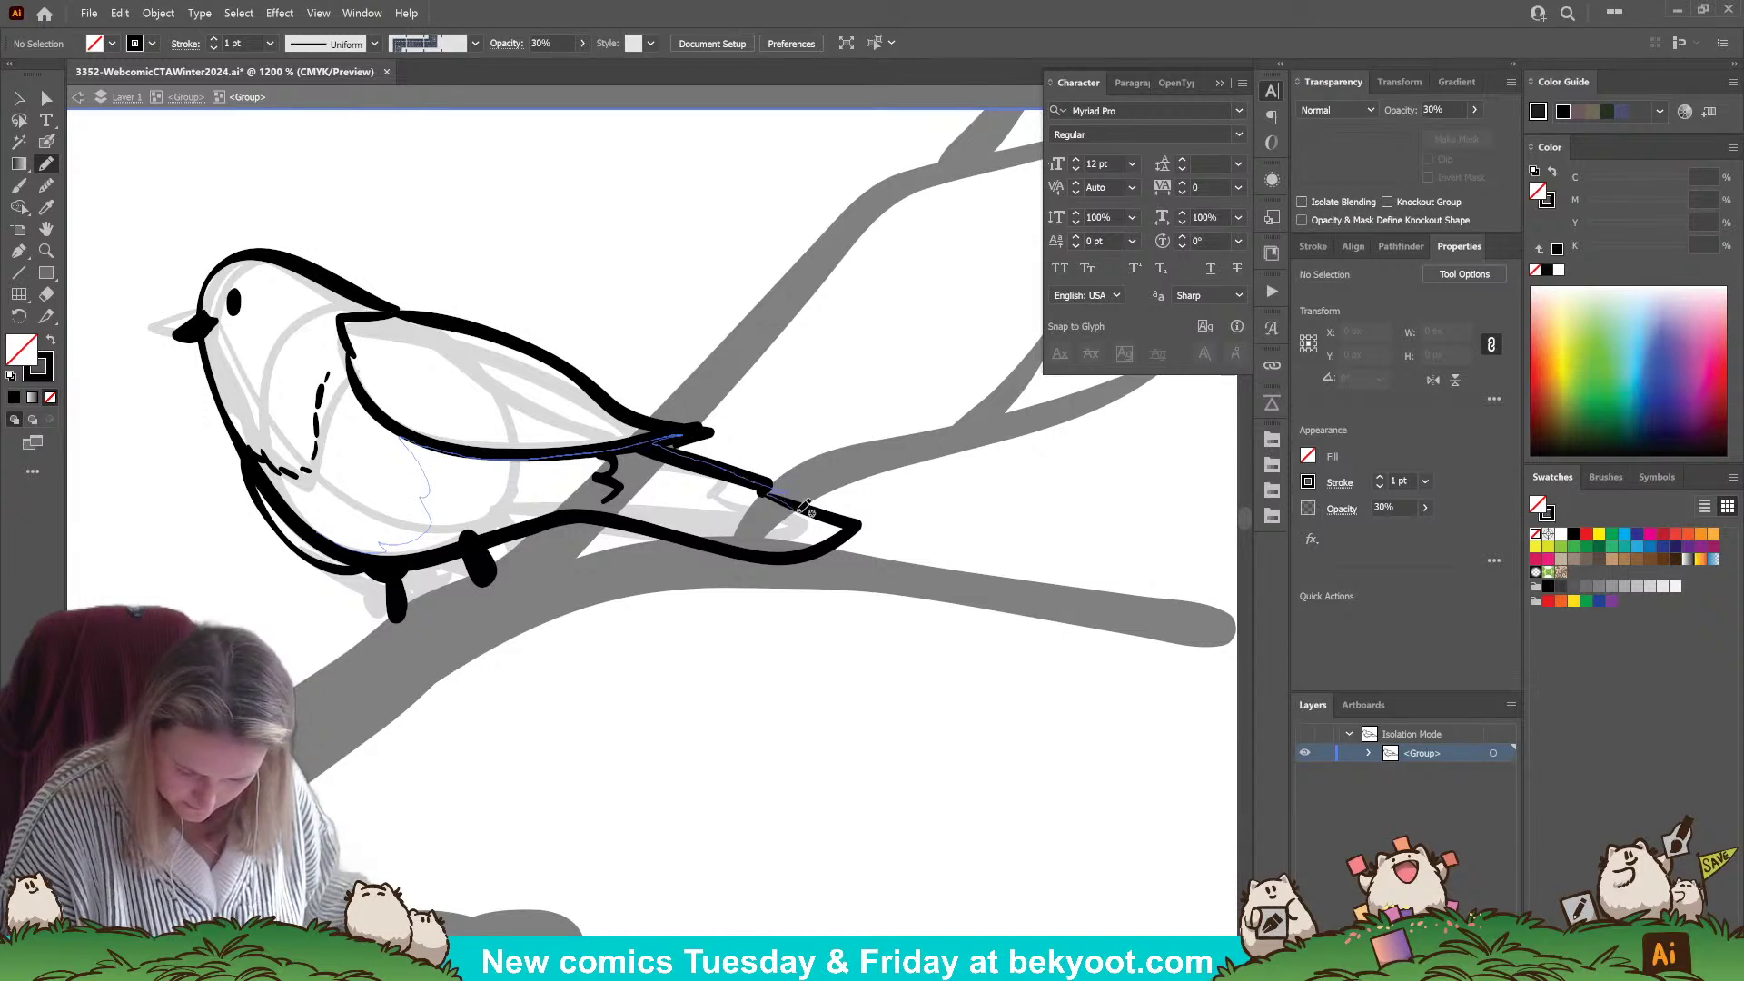
pyautogui.moveTo(853, 524)
pyautogui.mouseDown()
pyautogui.moveTo(721, 545)
pyautogui.moveTo(549, 517)
pyautogui.moveTo(314, 533)
pyautogui.mouseUp()
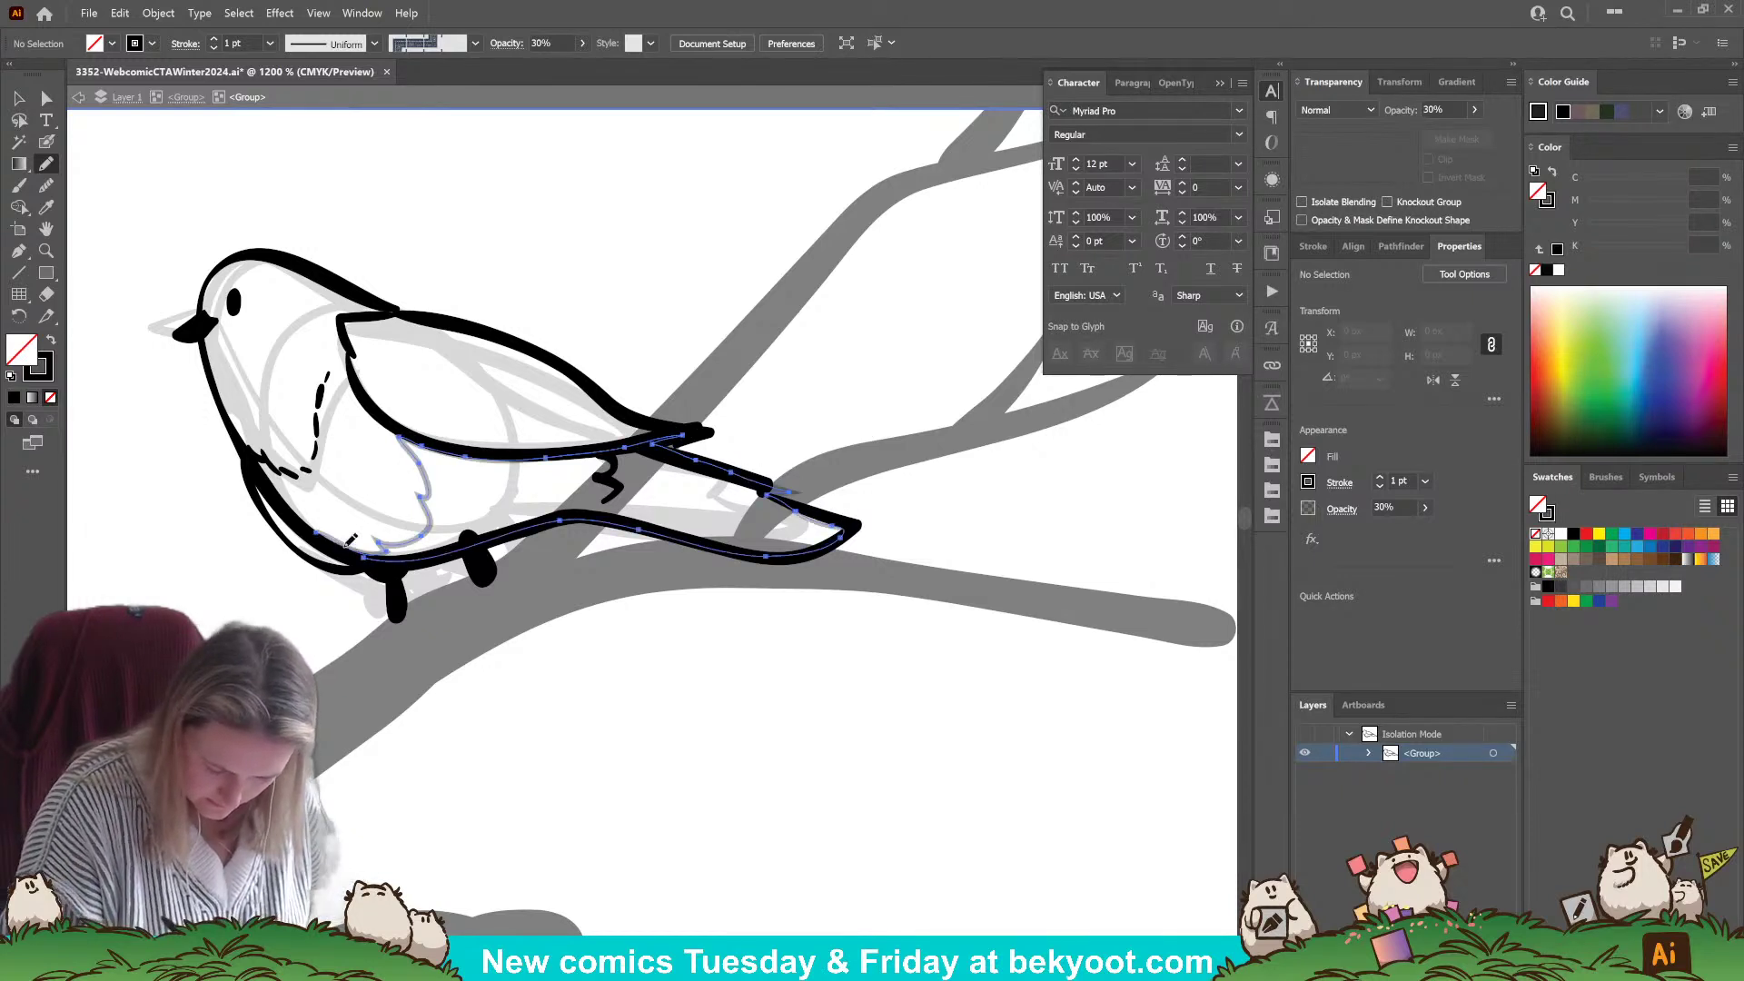
pyautogui.hotkey('shift', 'x')
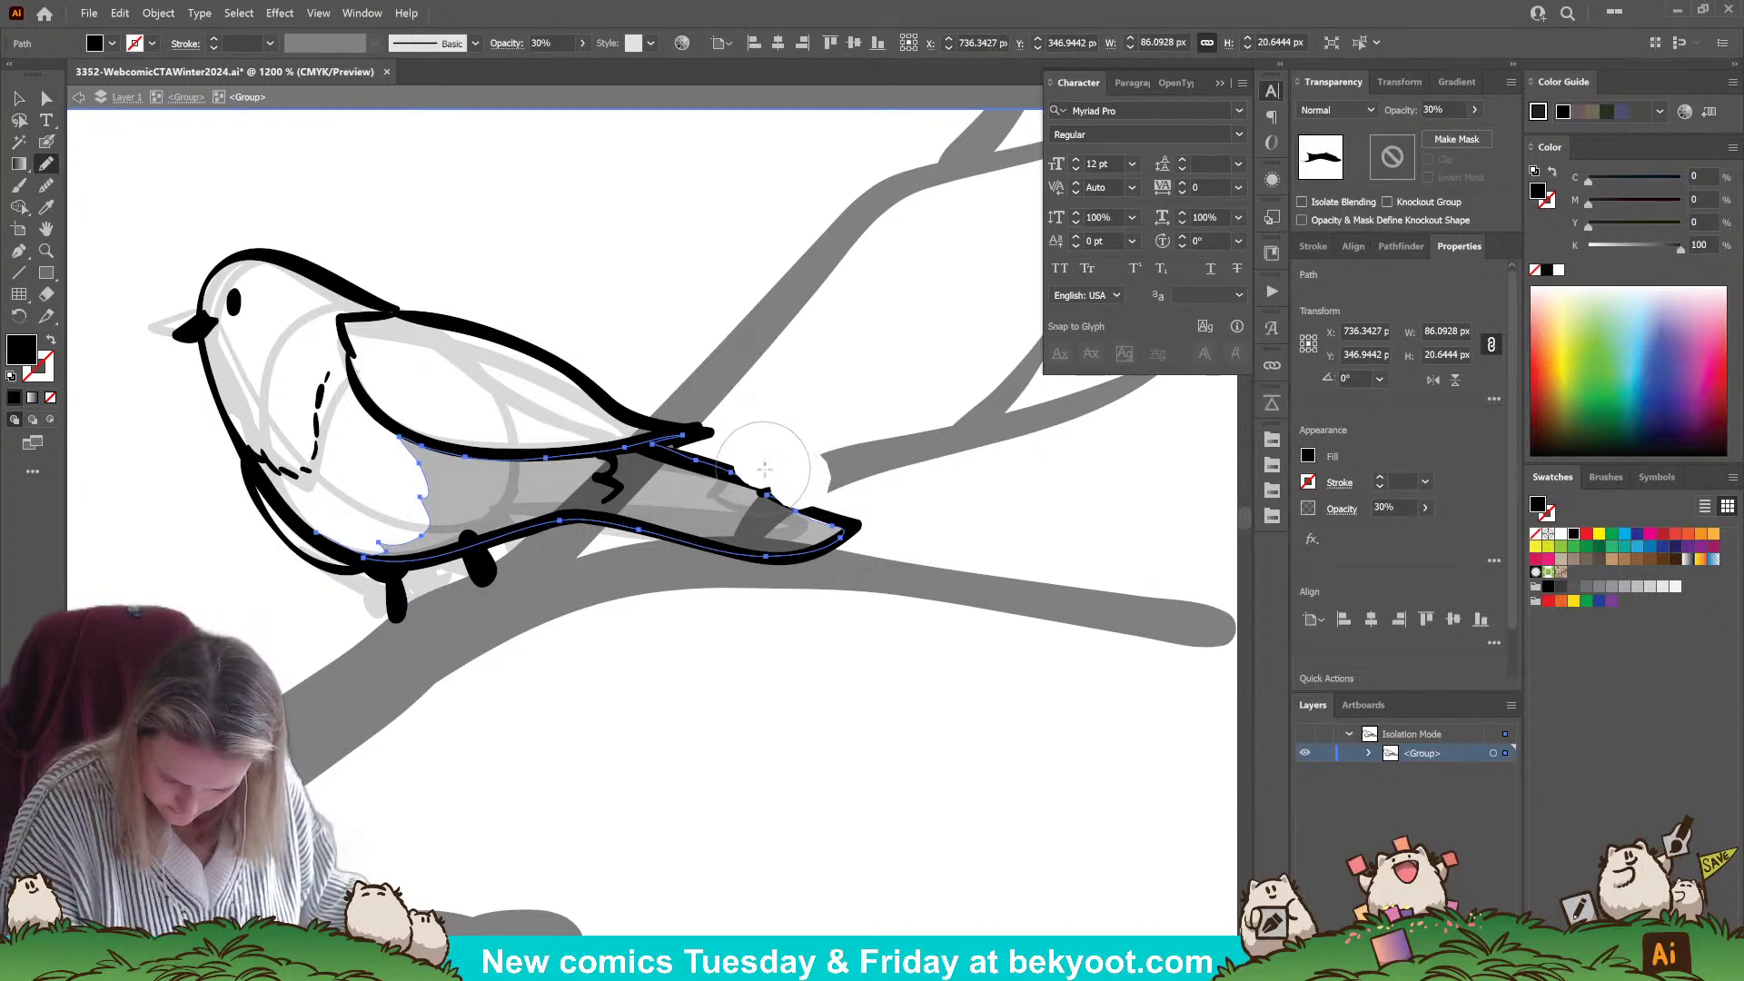
# - Adjust the belly and tail shadow's anchor points so its edges follow the ink lines at the tail tip and under the belly
pyautogui.press('a')
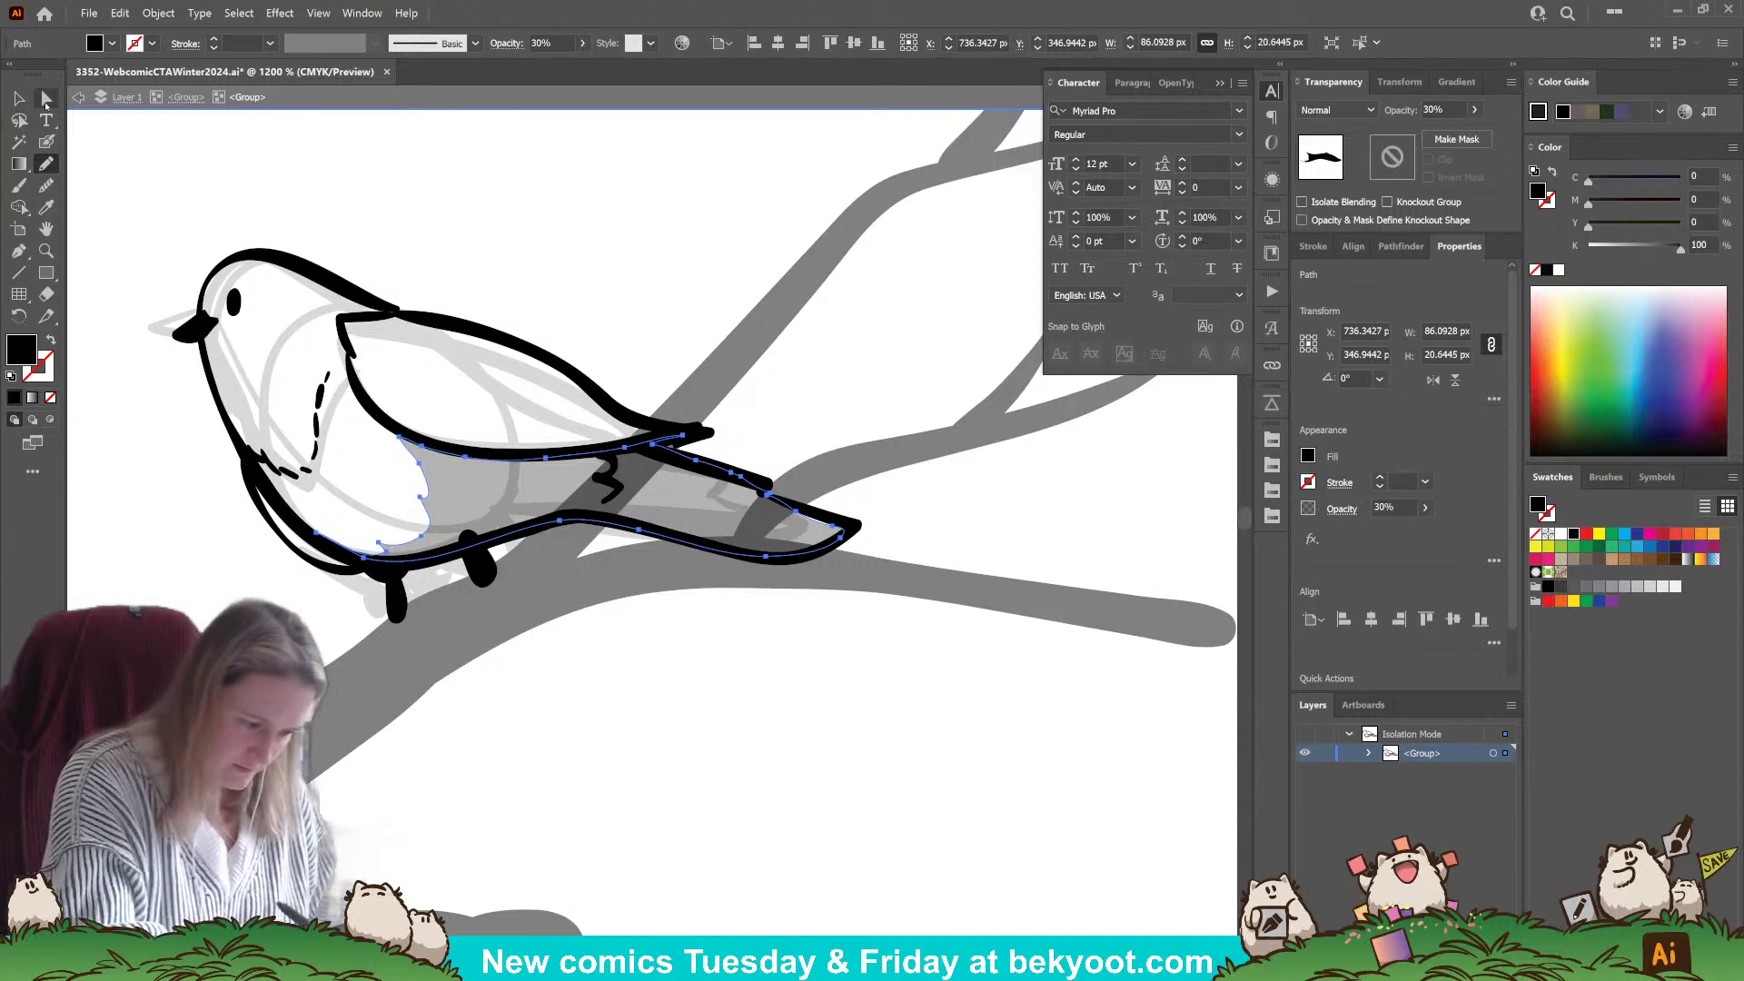
pyautogui.click(837, 531)
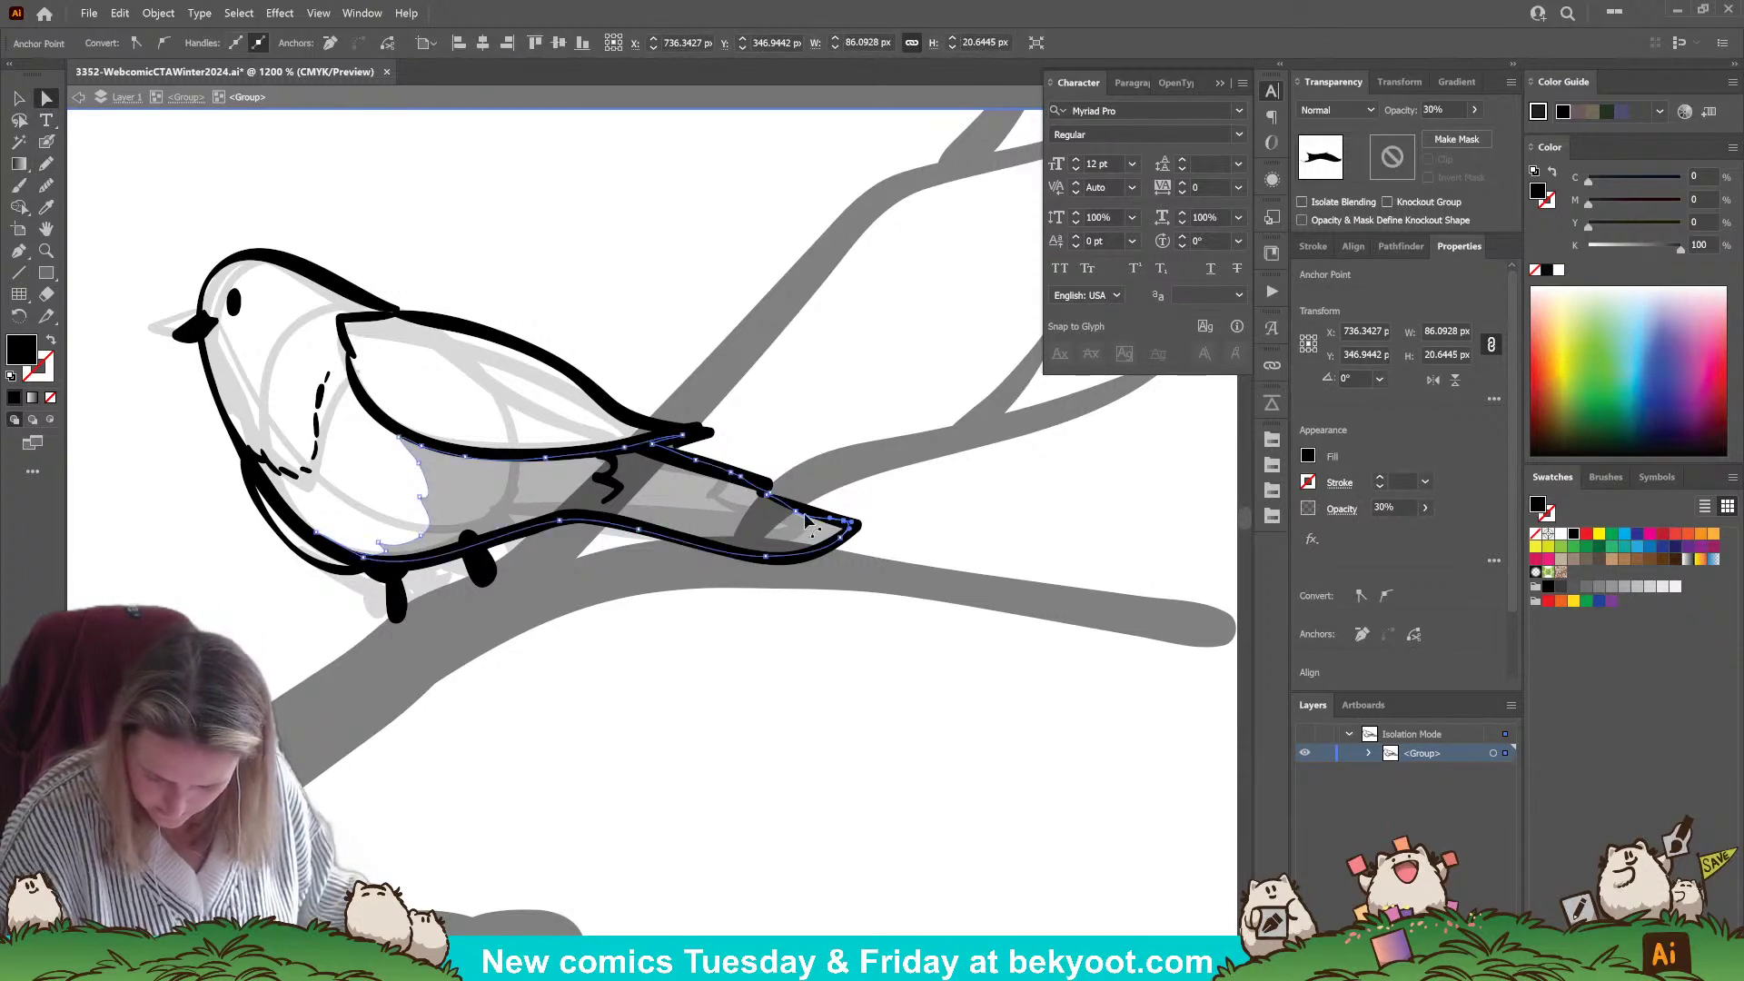
pyautogui.click(770, 516)
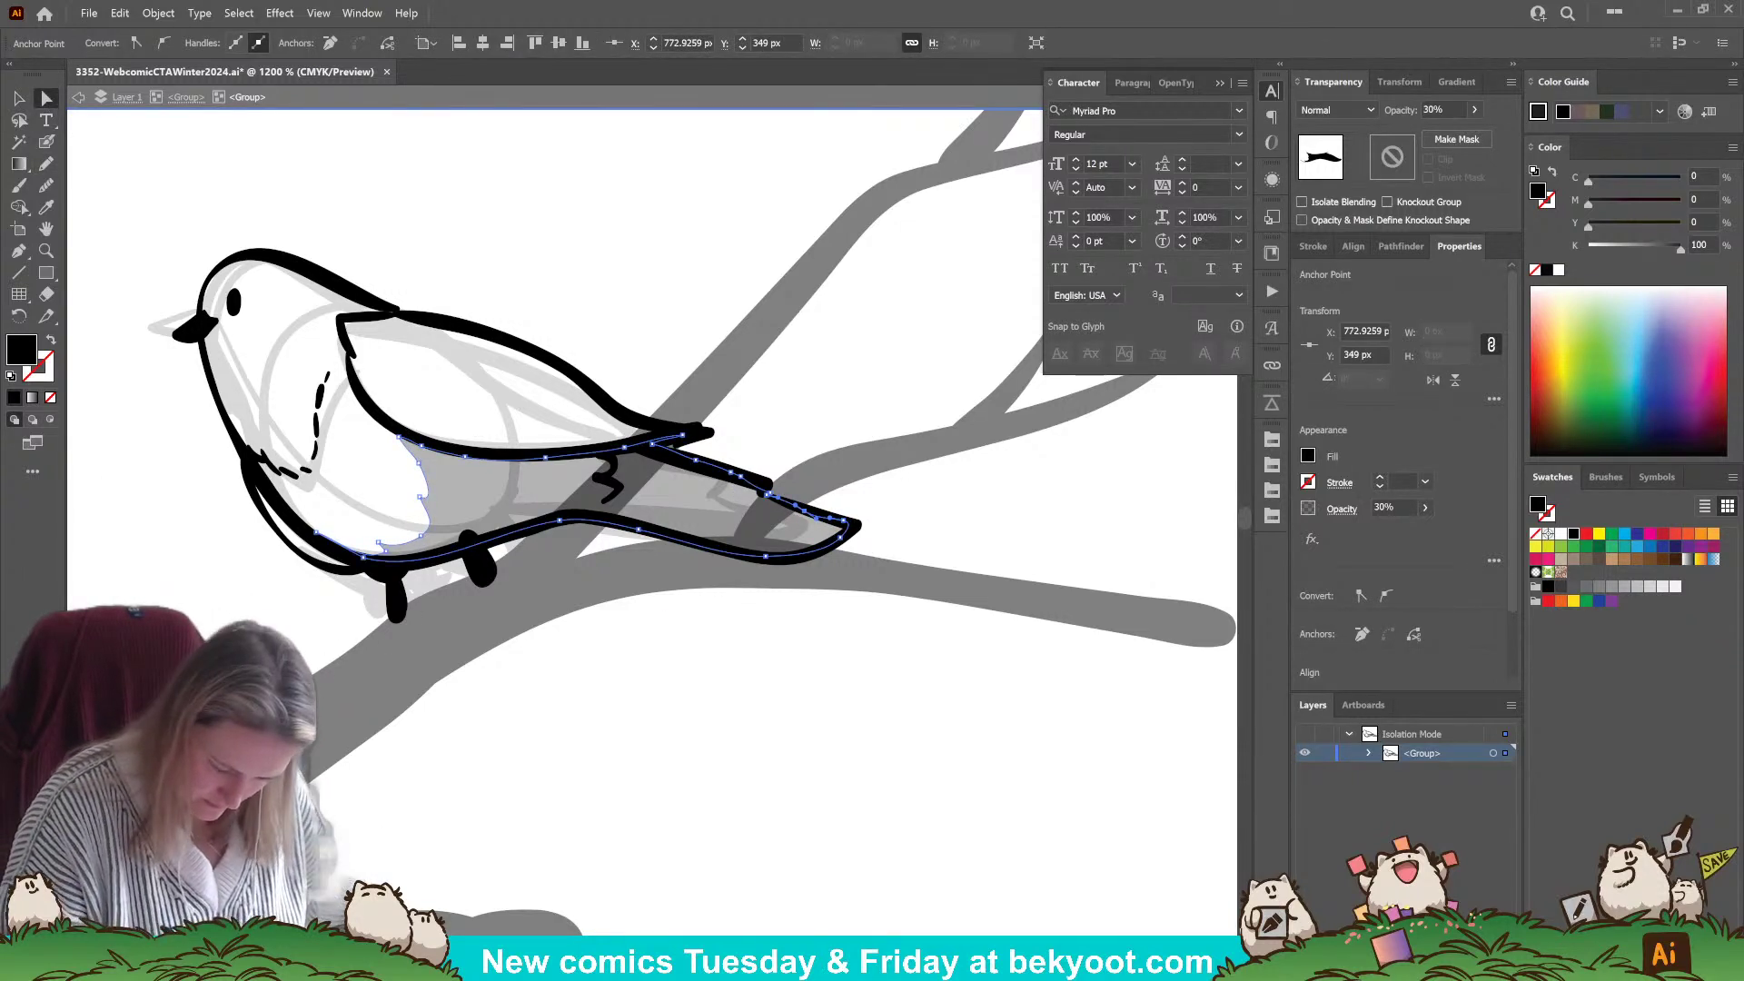
pyautogui.click(367, 557)
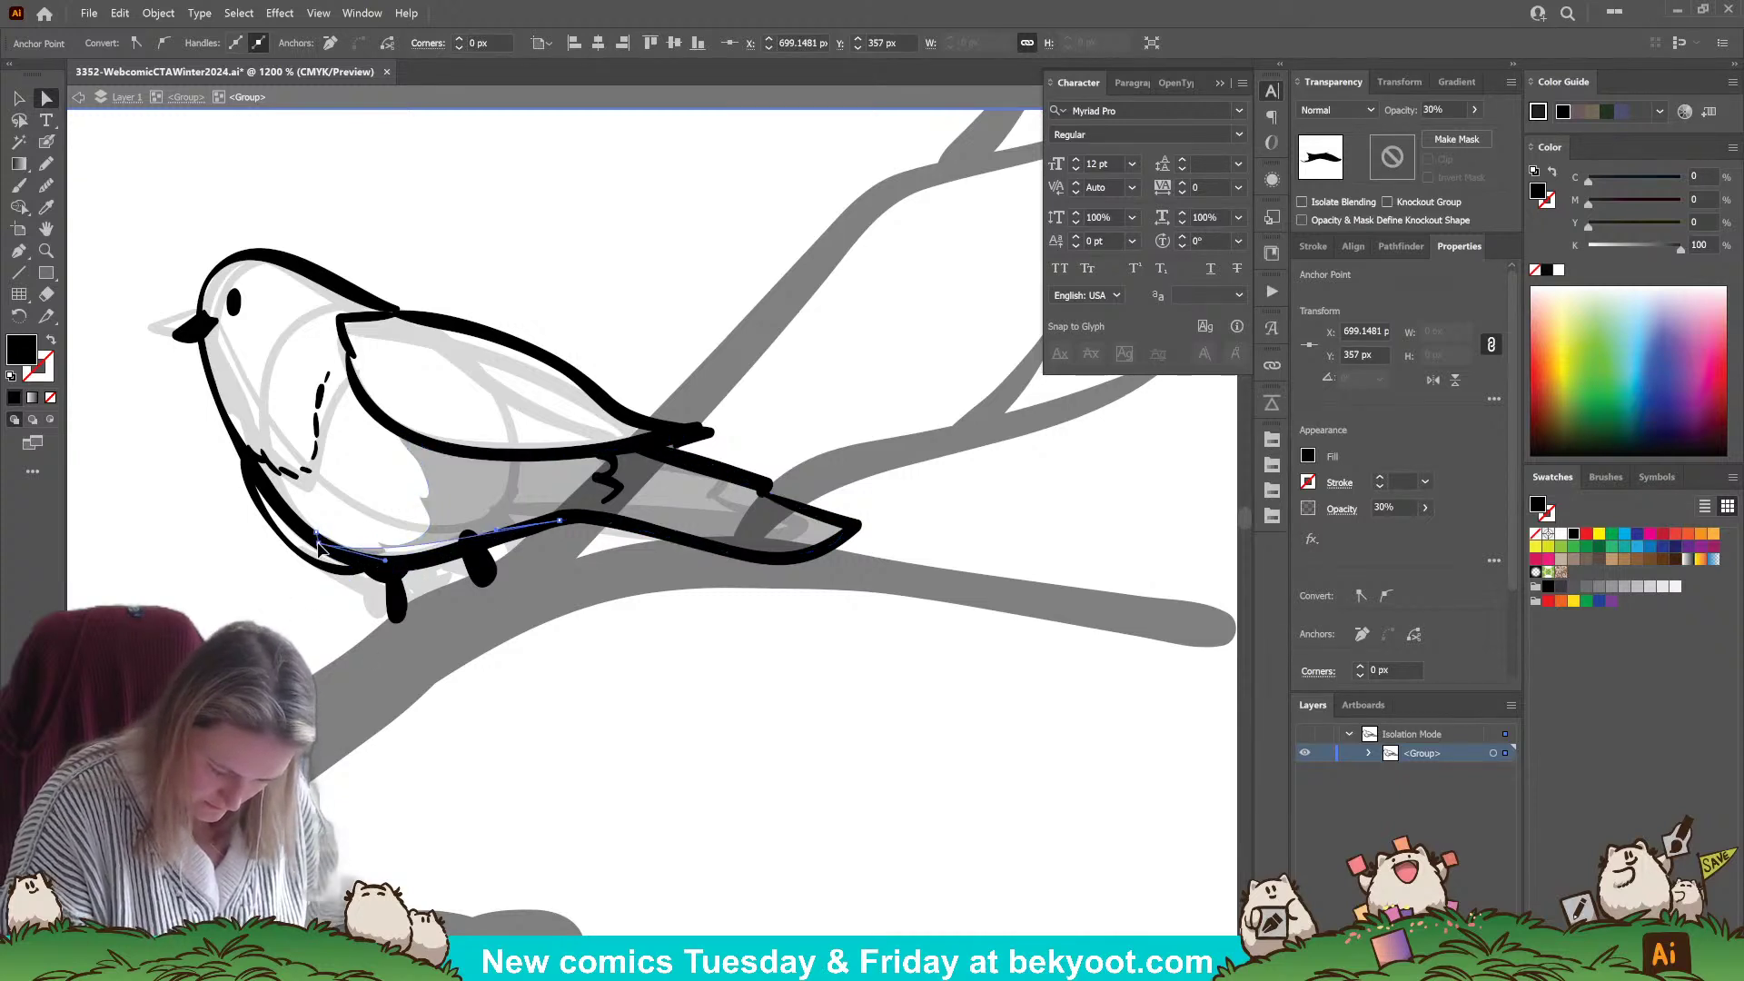
pyautogui.click(504, 647)
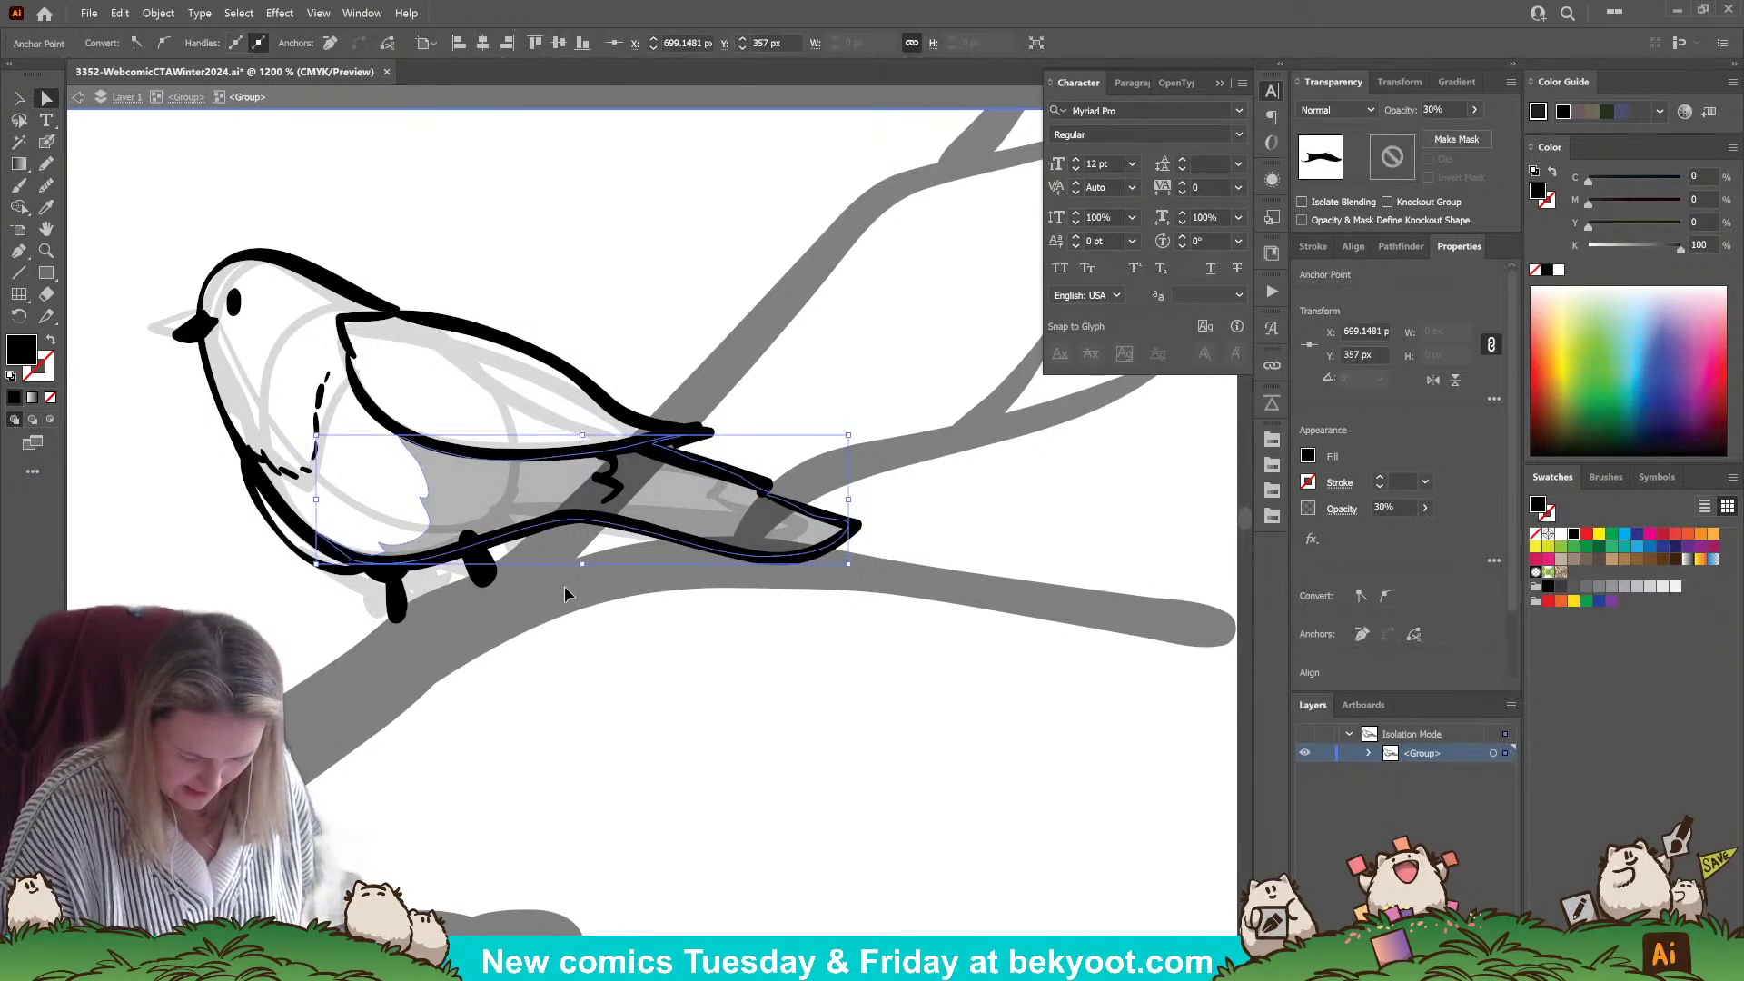
pyautogui.hscroll(-2, 591, 670)
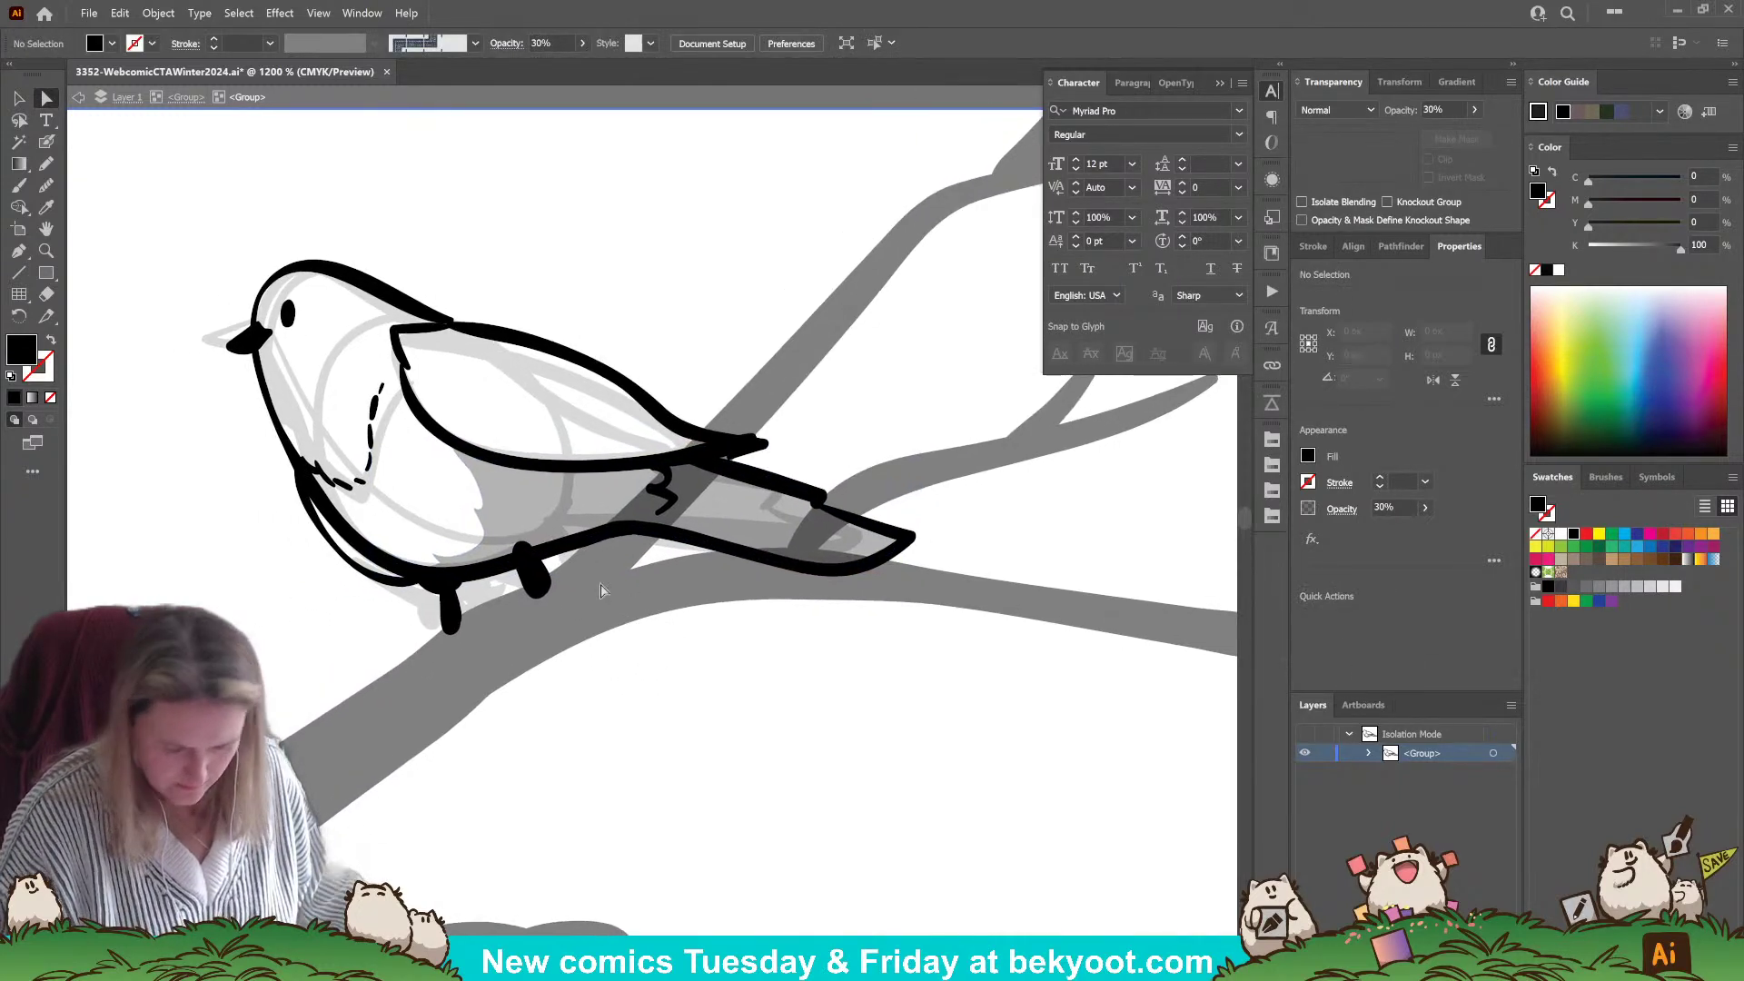
# - Add 30% opacity shadow shapes inside the lower breast curve and over the rear of the wing, giving the wing shadow a feathered edge
pyautogui.click(47, 164)
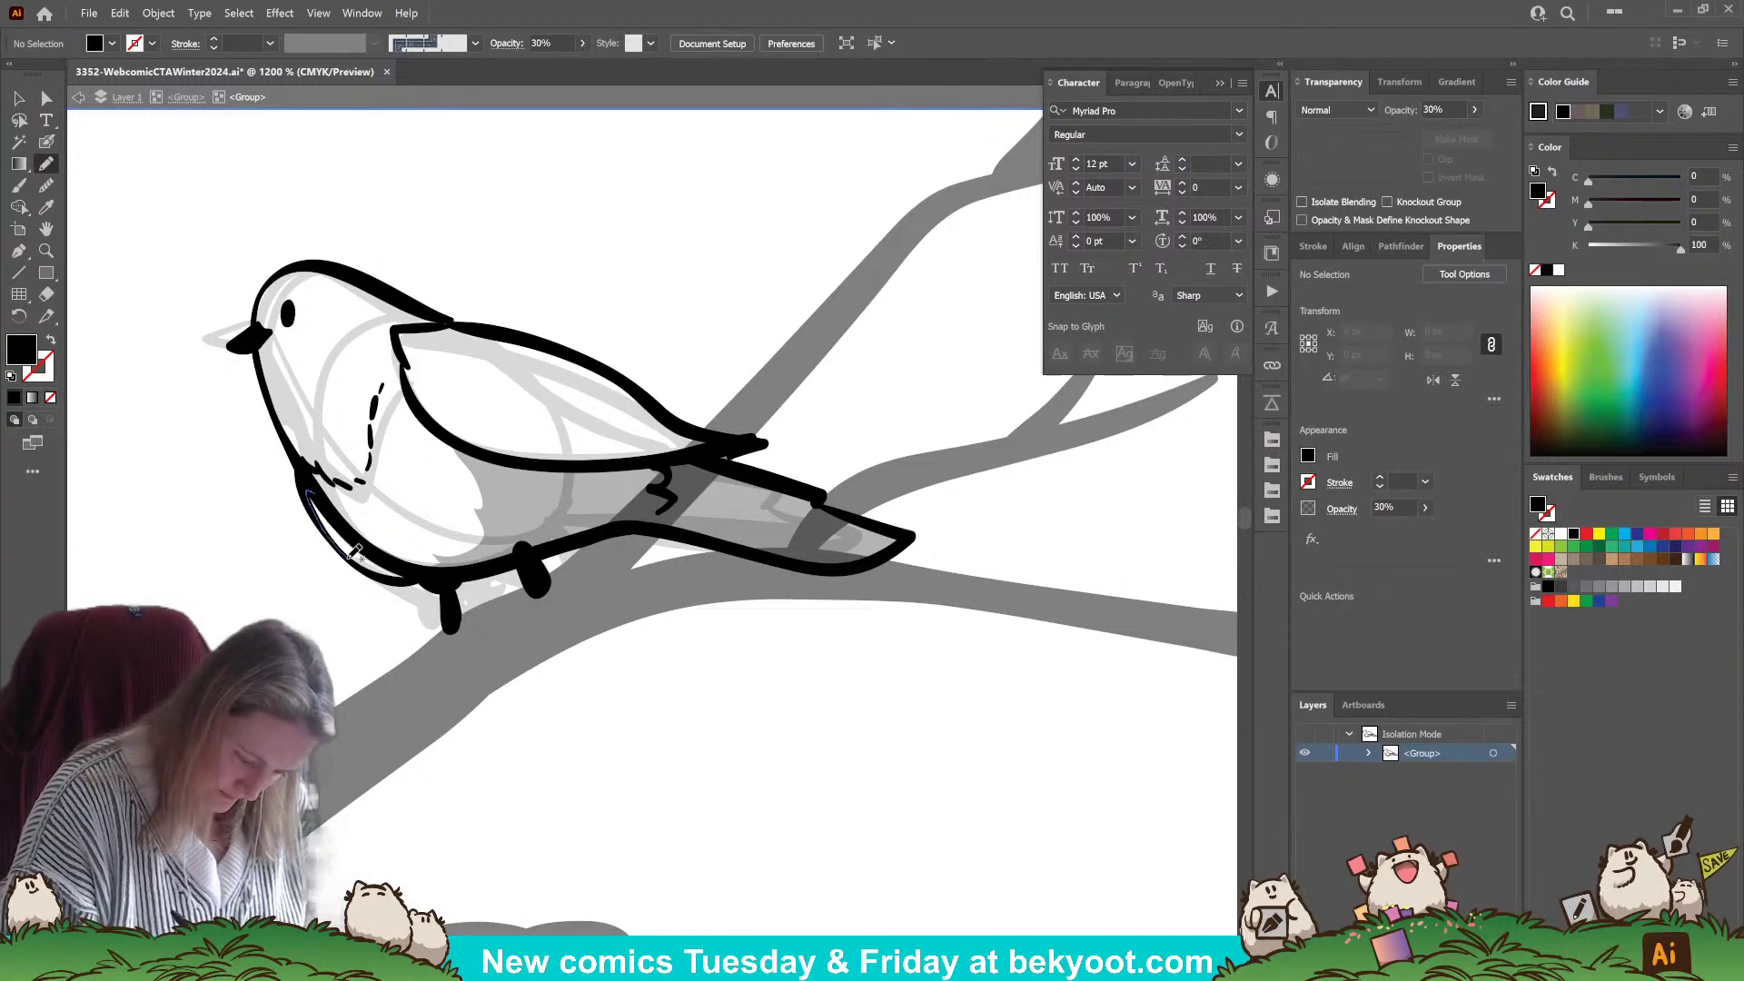
pyautogui.moveTo(394, 551); pyautogui.dragTo(398, 554)
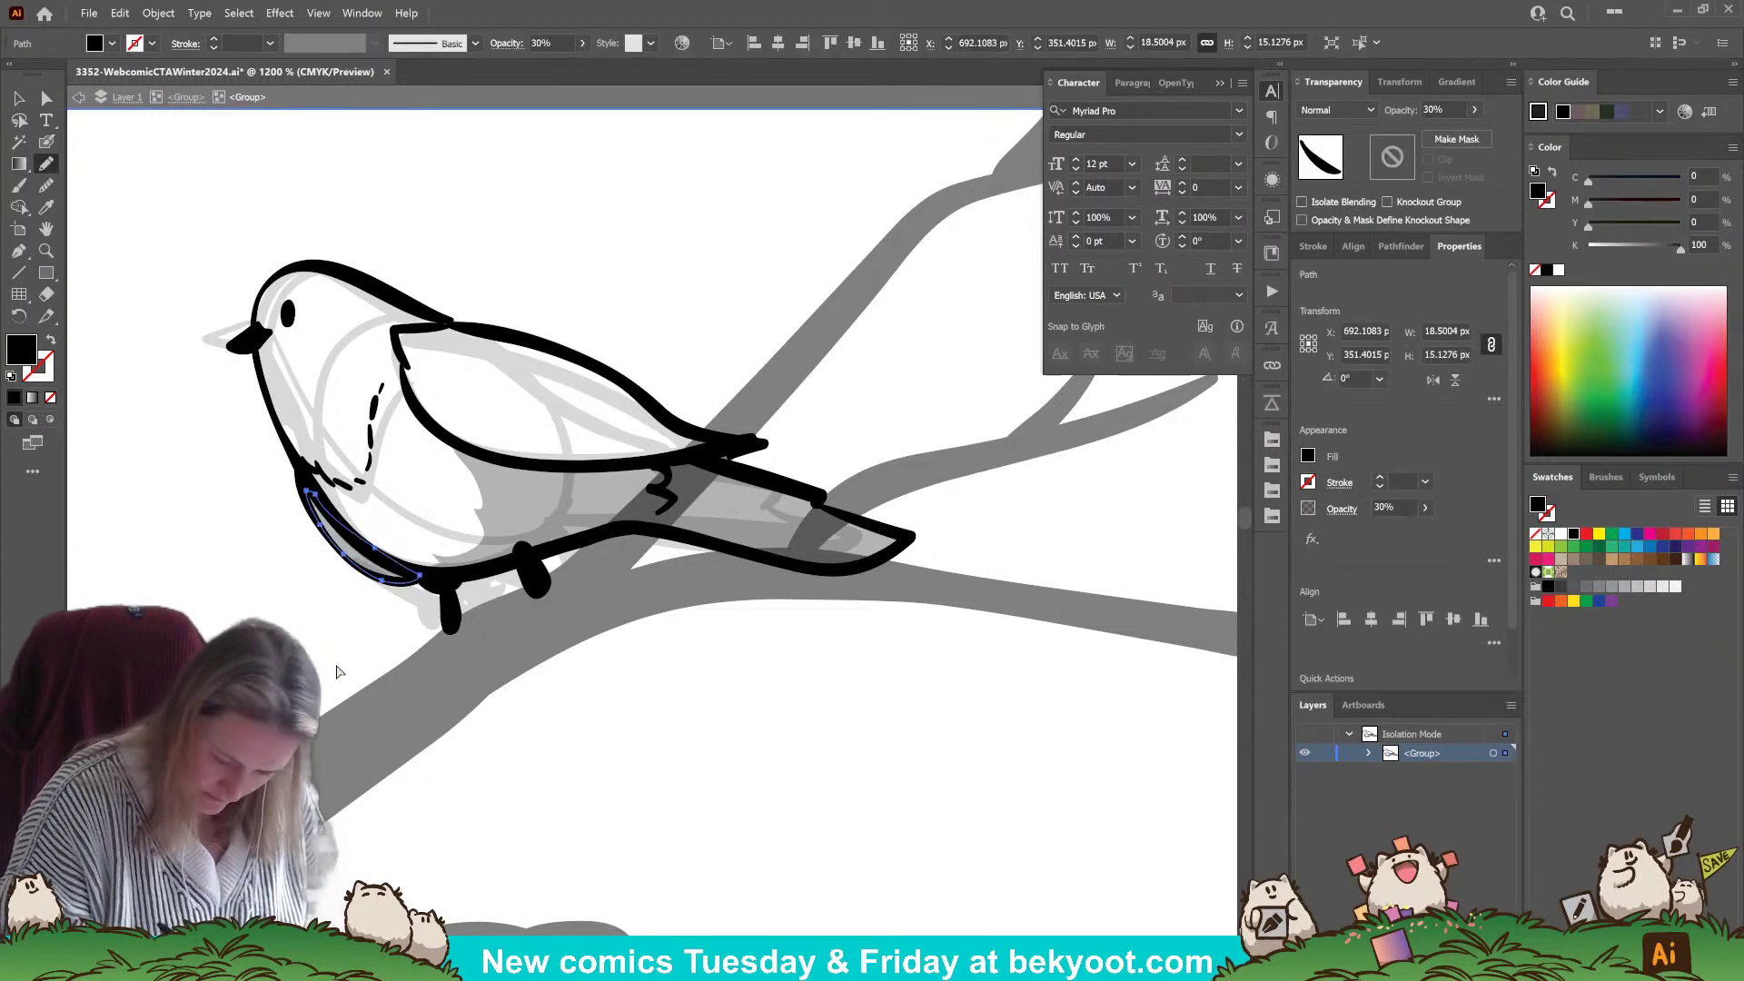
pyautogui.moveTo(722, 440)
pyautogui.mouseDown()
pyautogui.moveTo(626, 462)
pyautogui.moveTo(502, 446)
pyautogui.mouseUp()
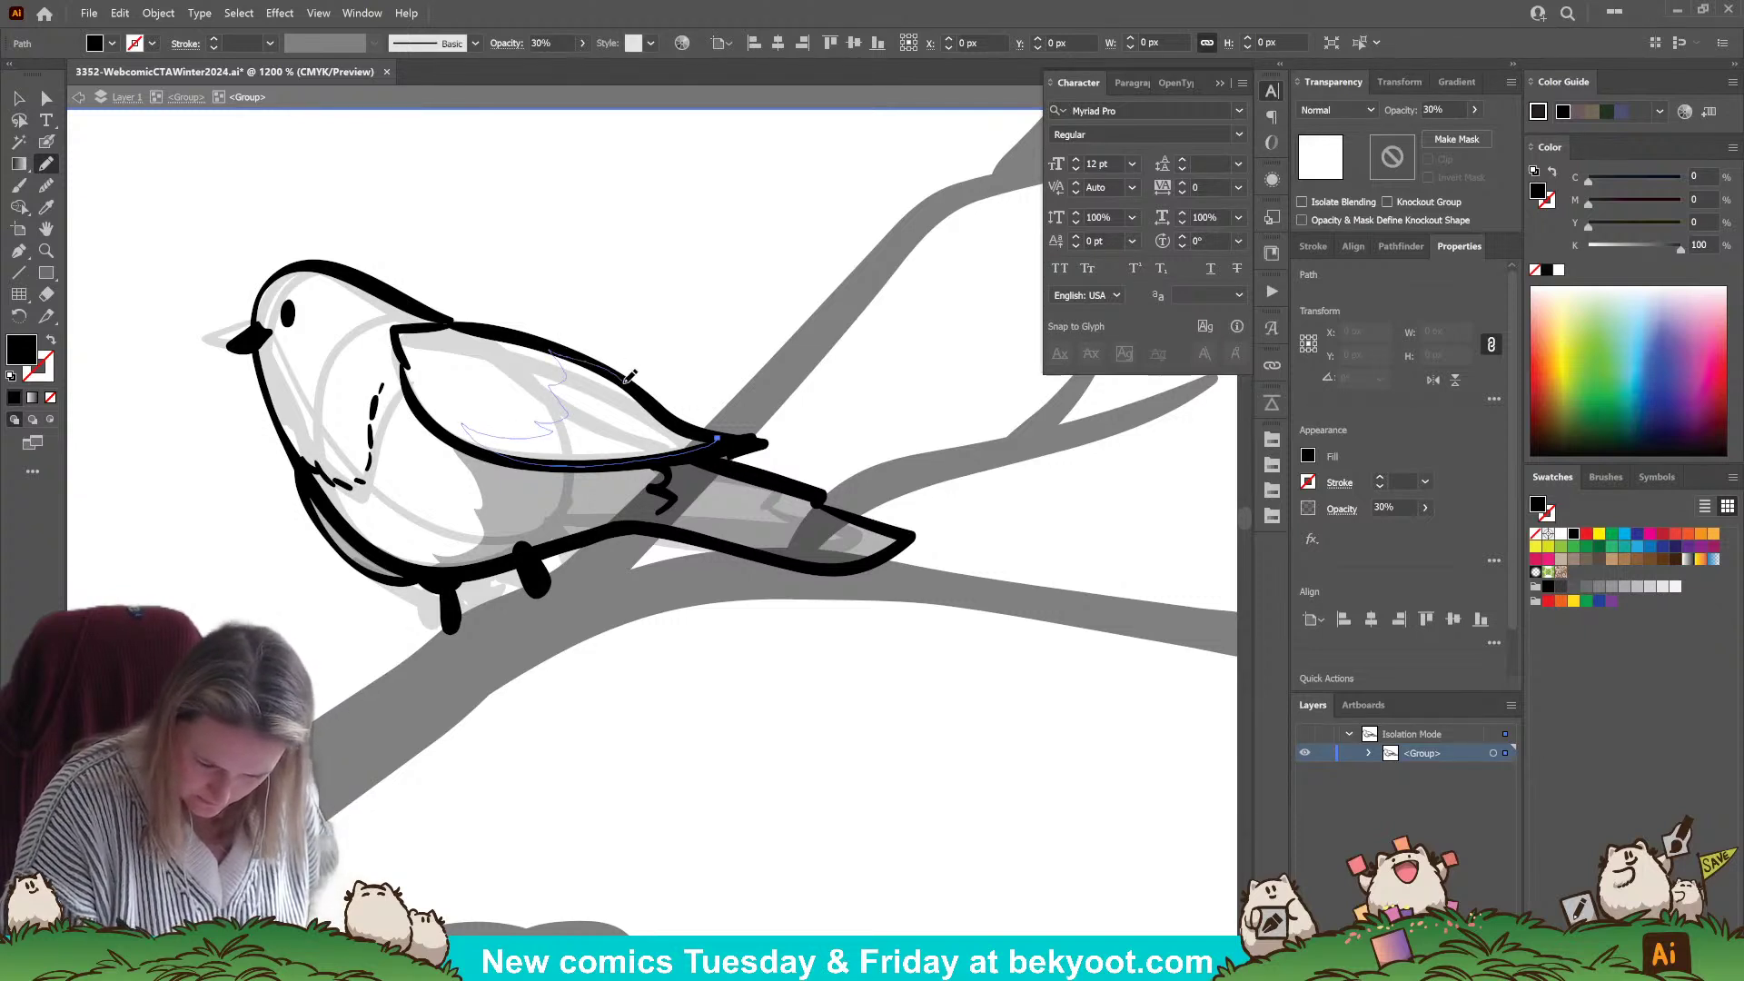
pyautogui.moveTo(714, 436); pyautogui.dragTo(716, 437)
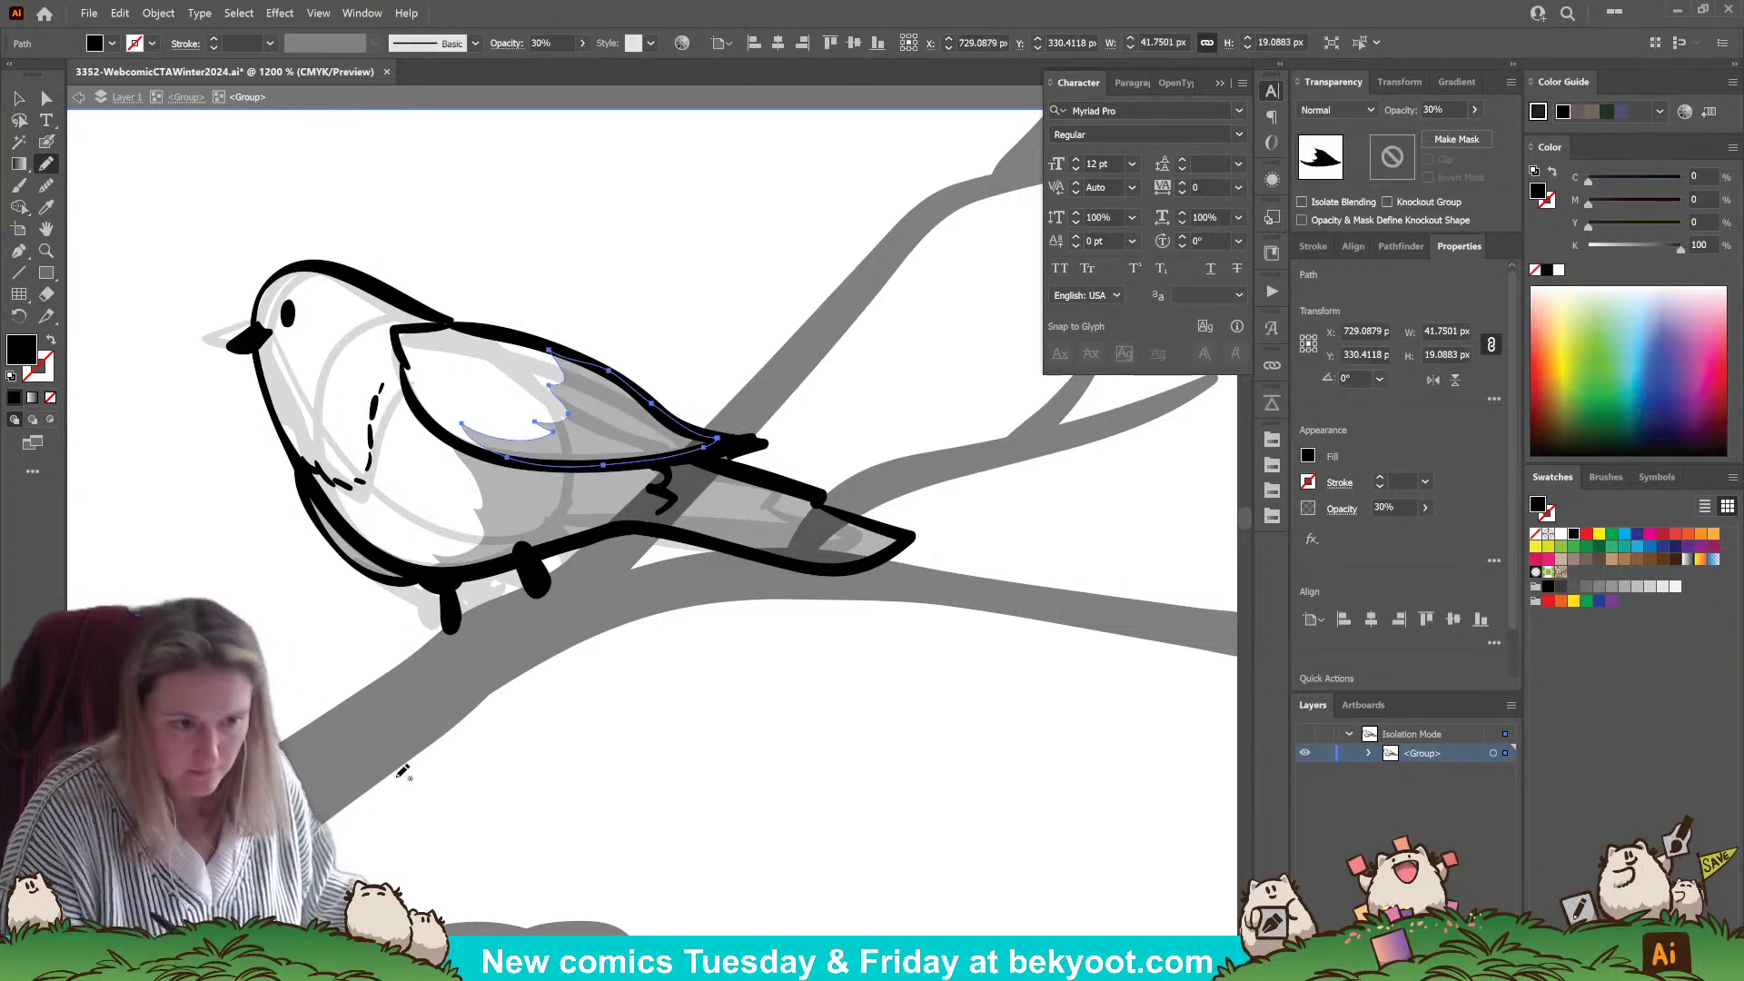
pyautogui.keyDown('ctrl'); pyautogui.click(695, 313); pyautogui.keyUp('ctrl')
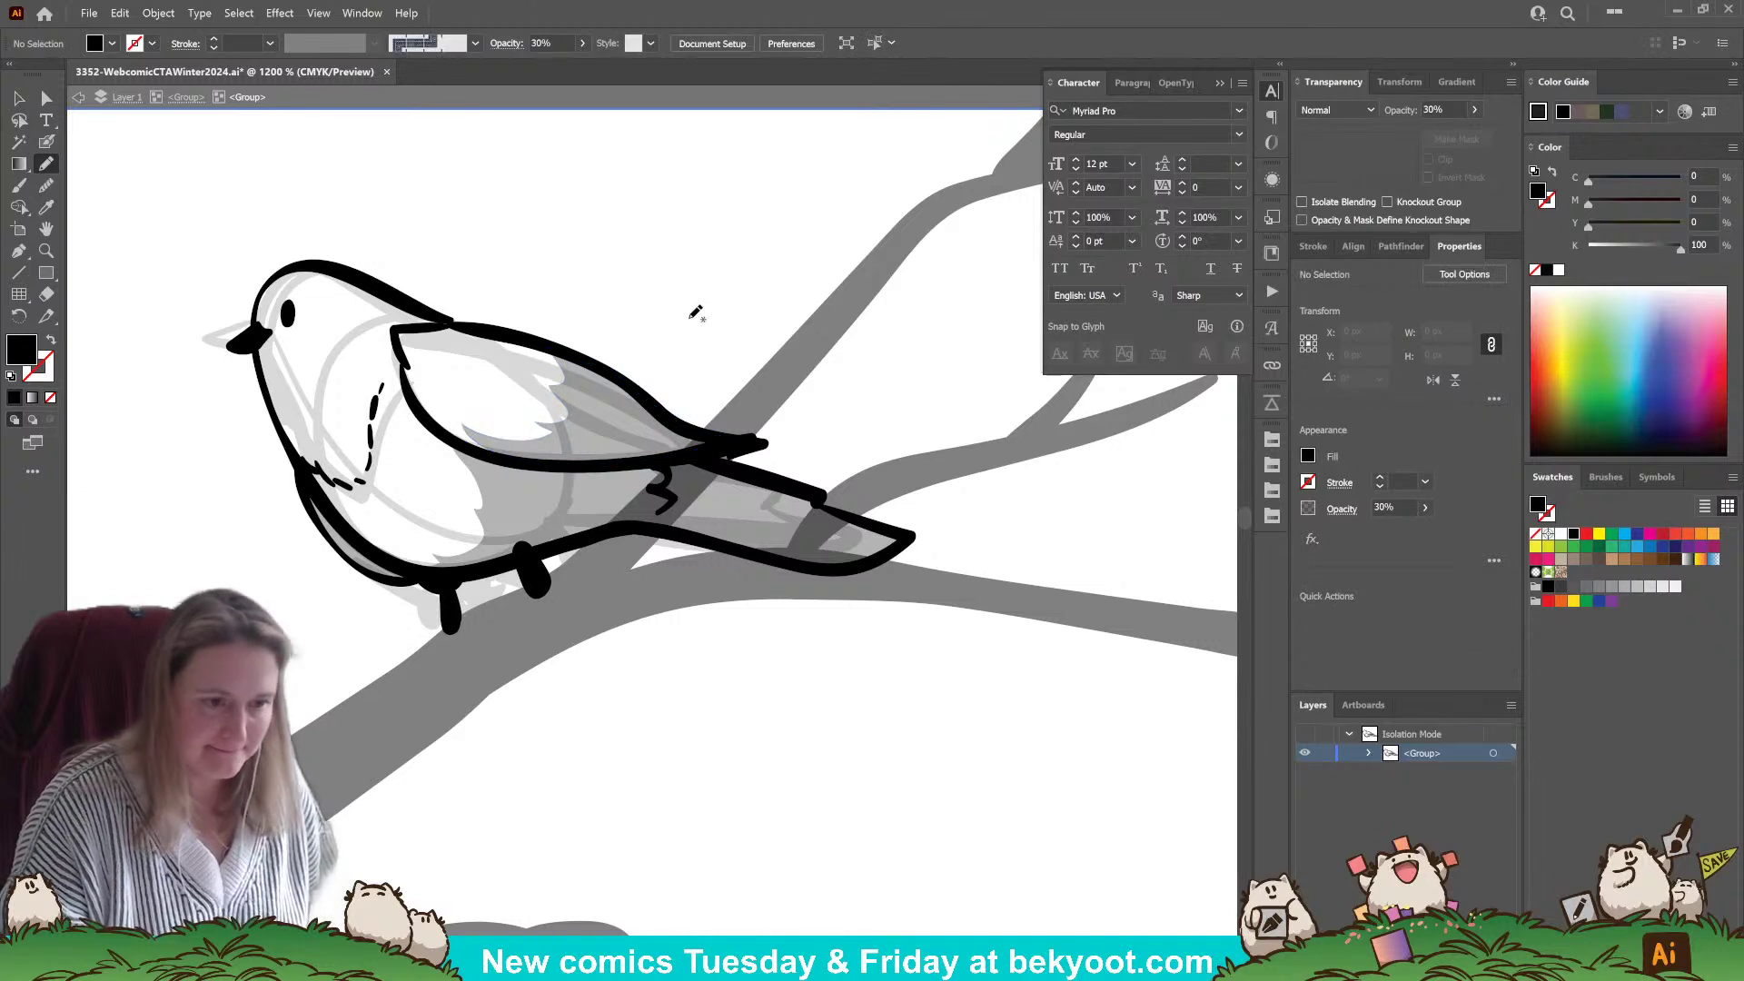
# - Try to add a jagged 30% opacity shadow beneath the dashed feather marks on the bird's breast
pyautogui.click(47, 144)
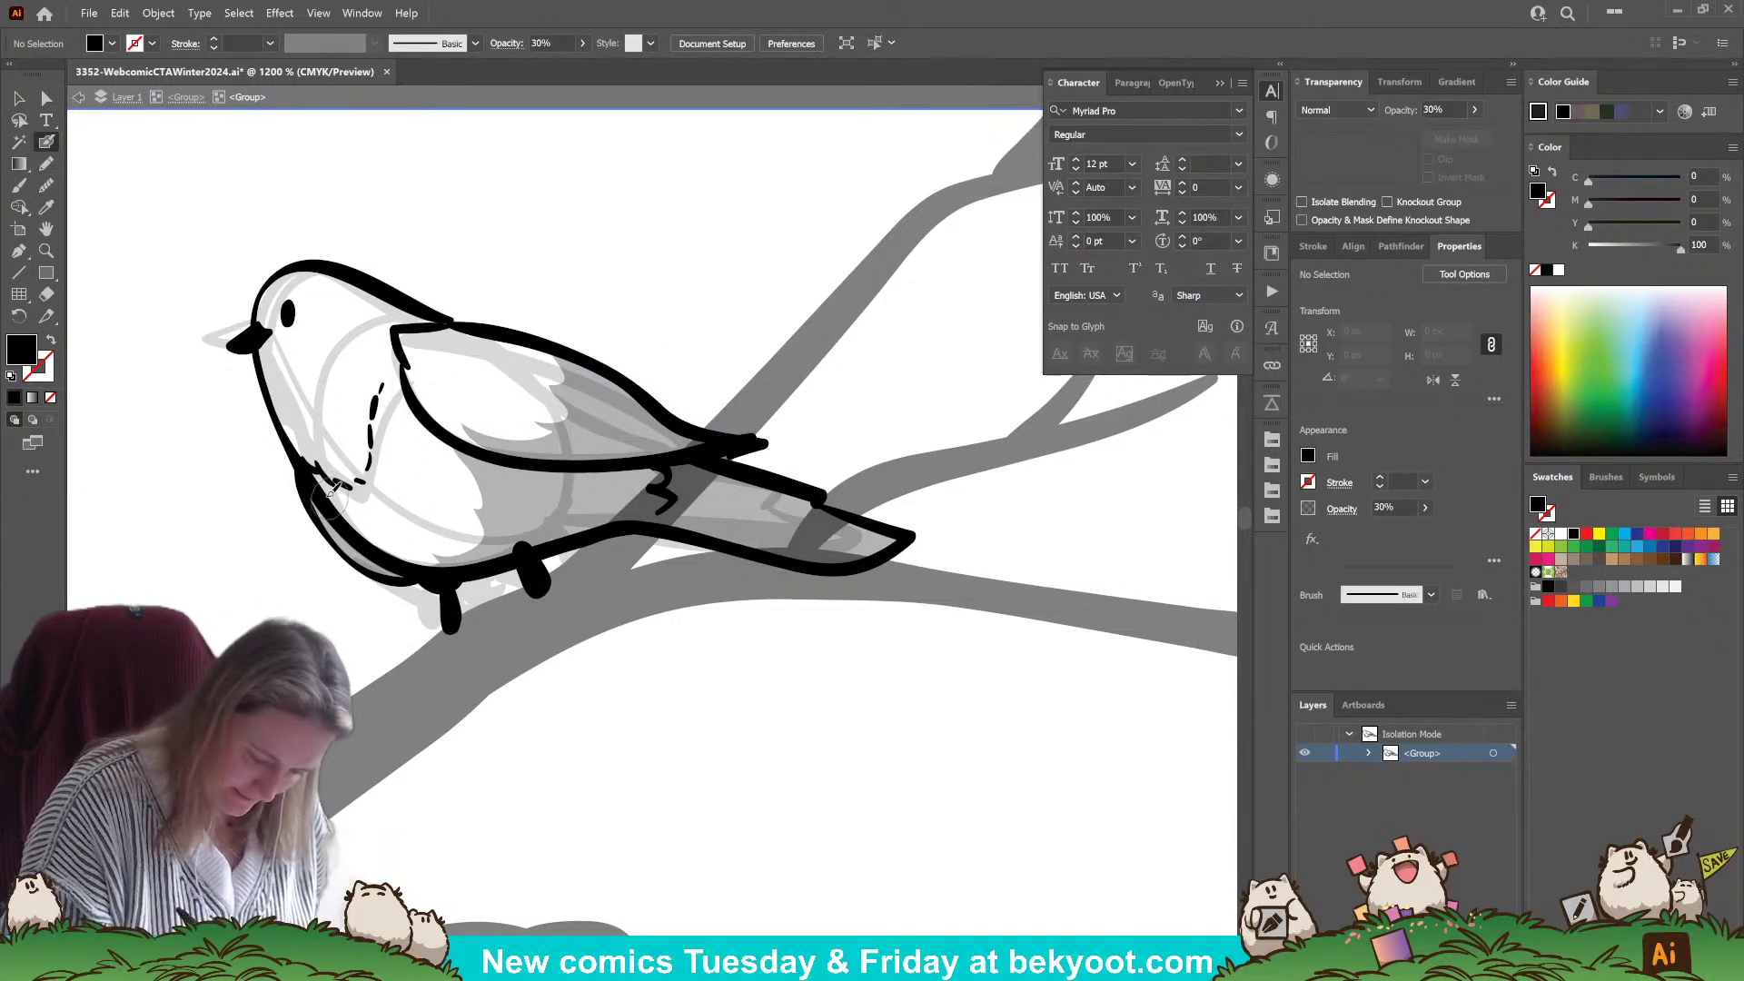
pyautogui.click(46, 163)
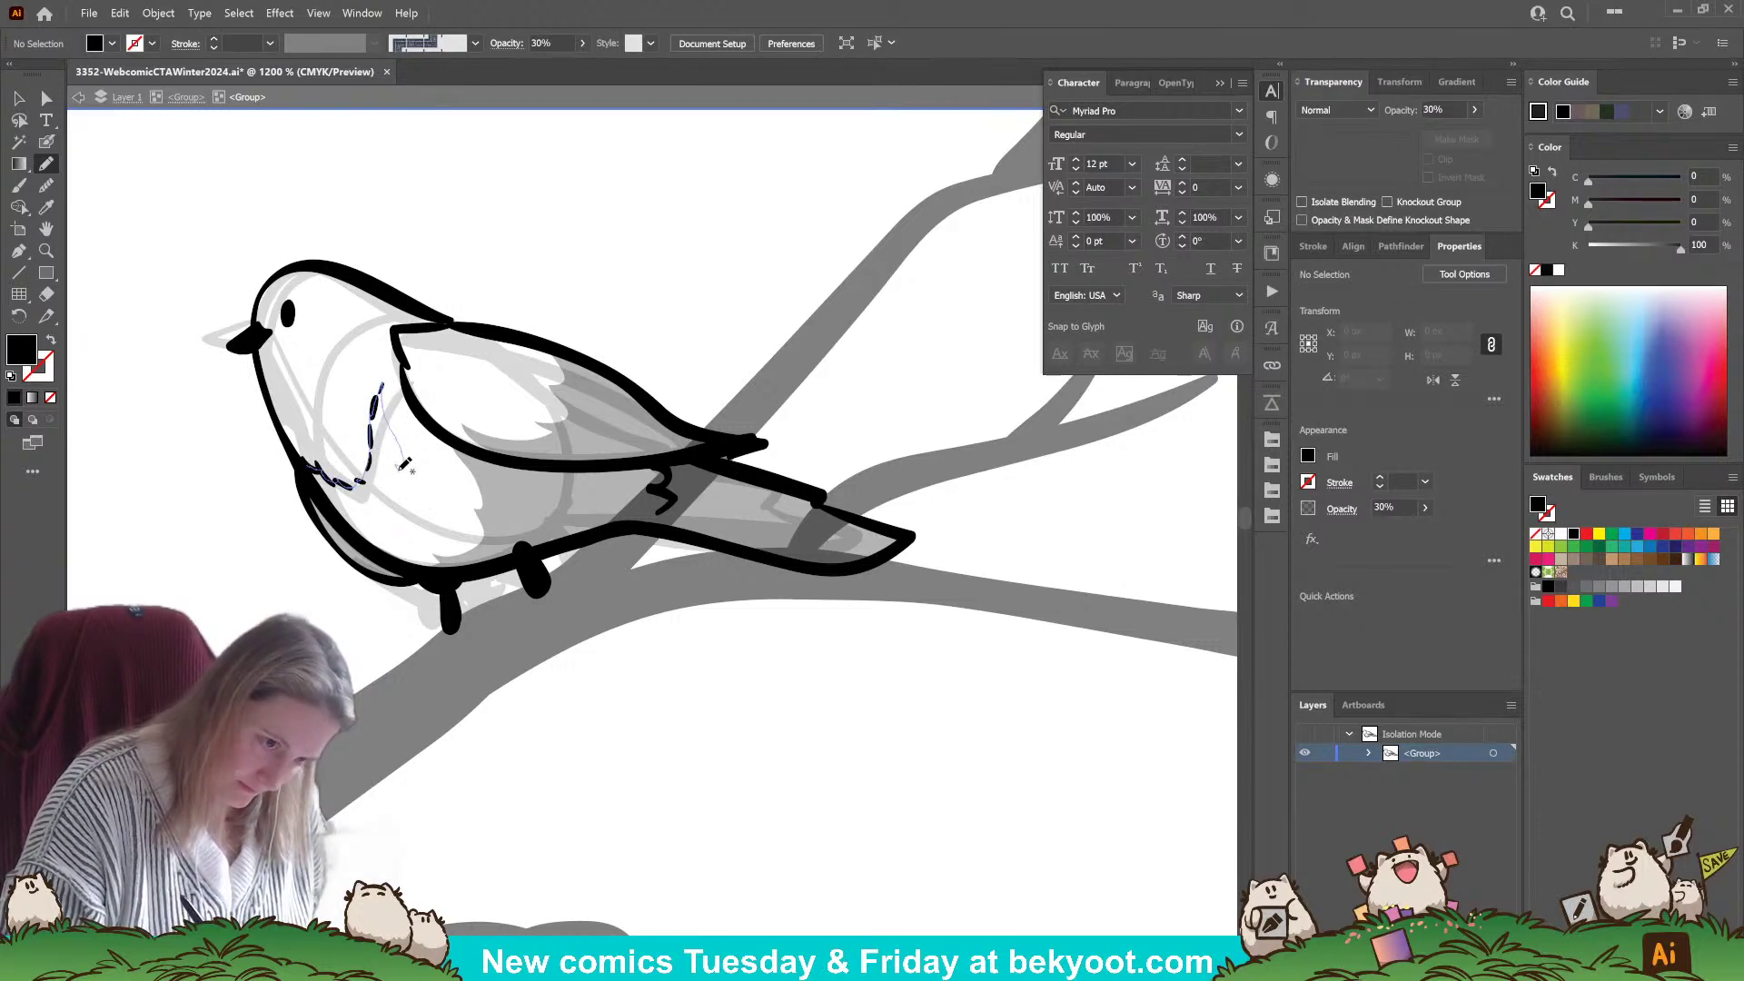
pyautogui.moveTo(400, 509); pyautogui.dragTo(350, 516)
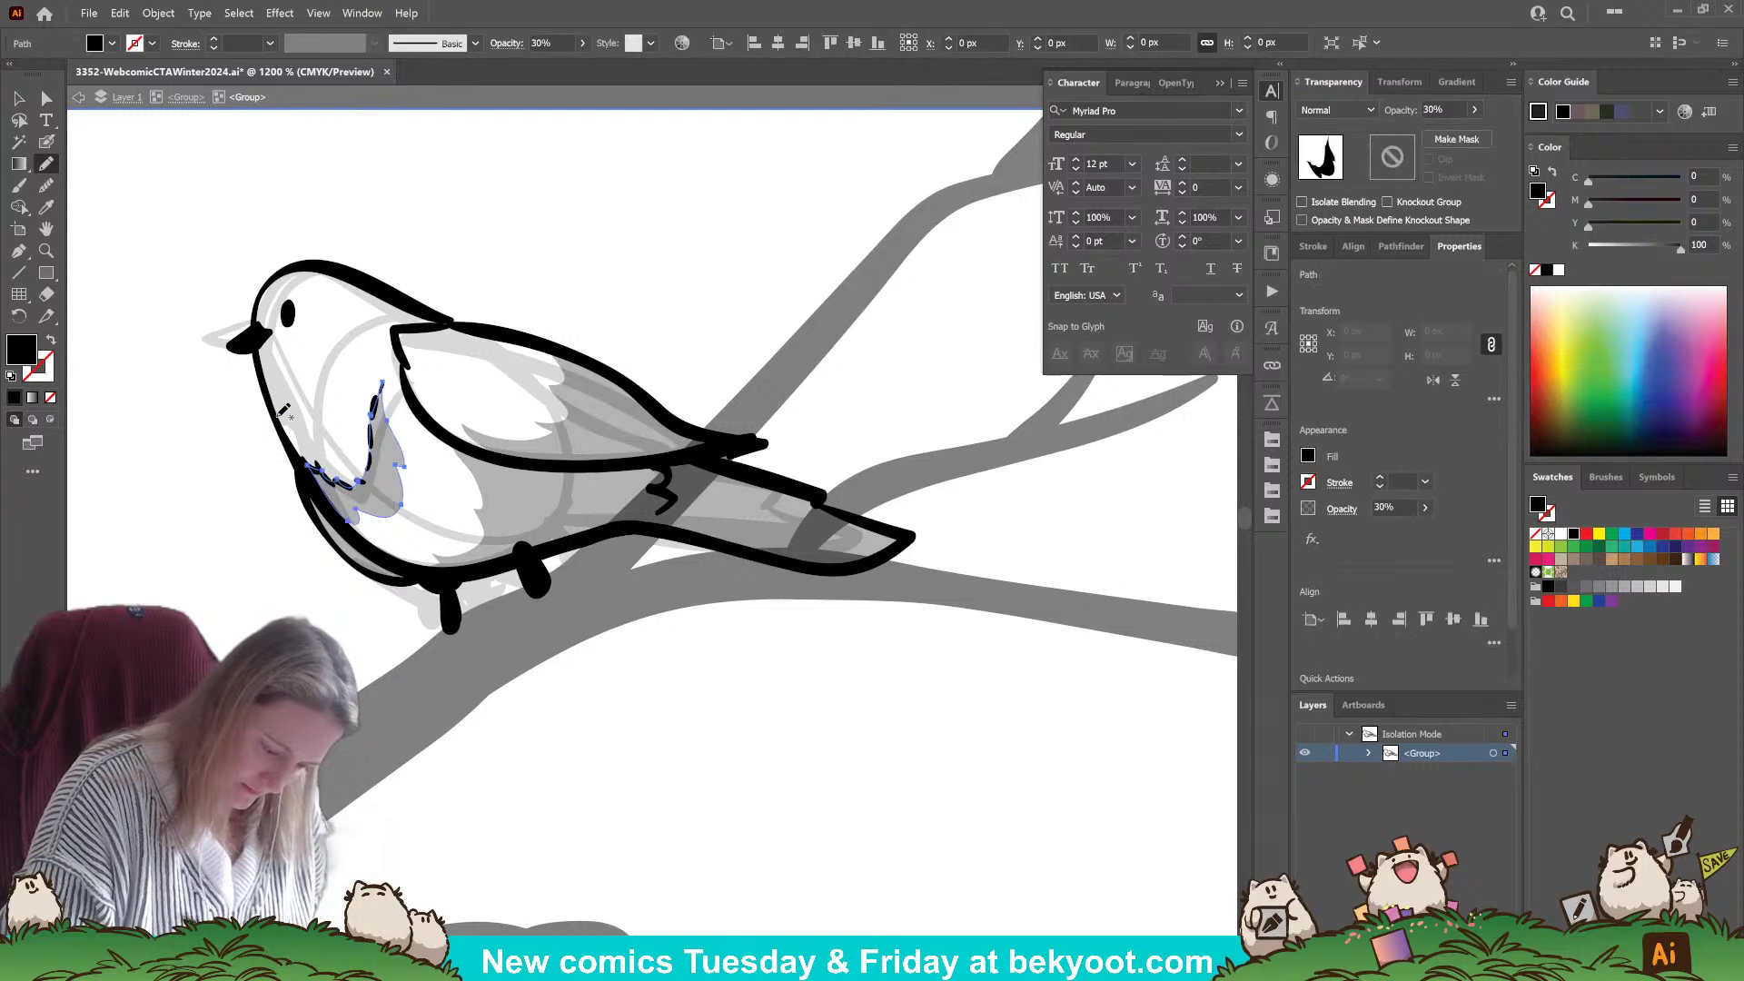
pyautogui.keyDown('ctrl'); pyautogui.click(717, 729); pyautogui.keyUp('ctrl')
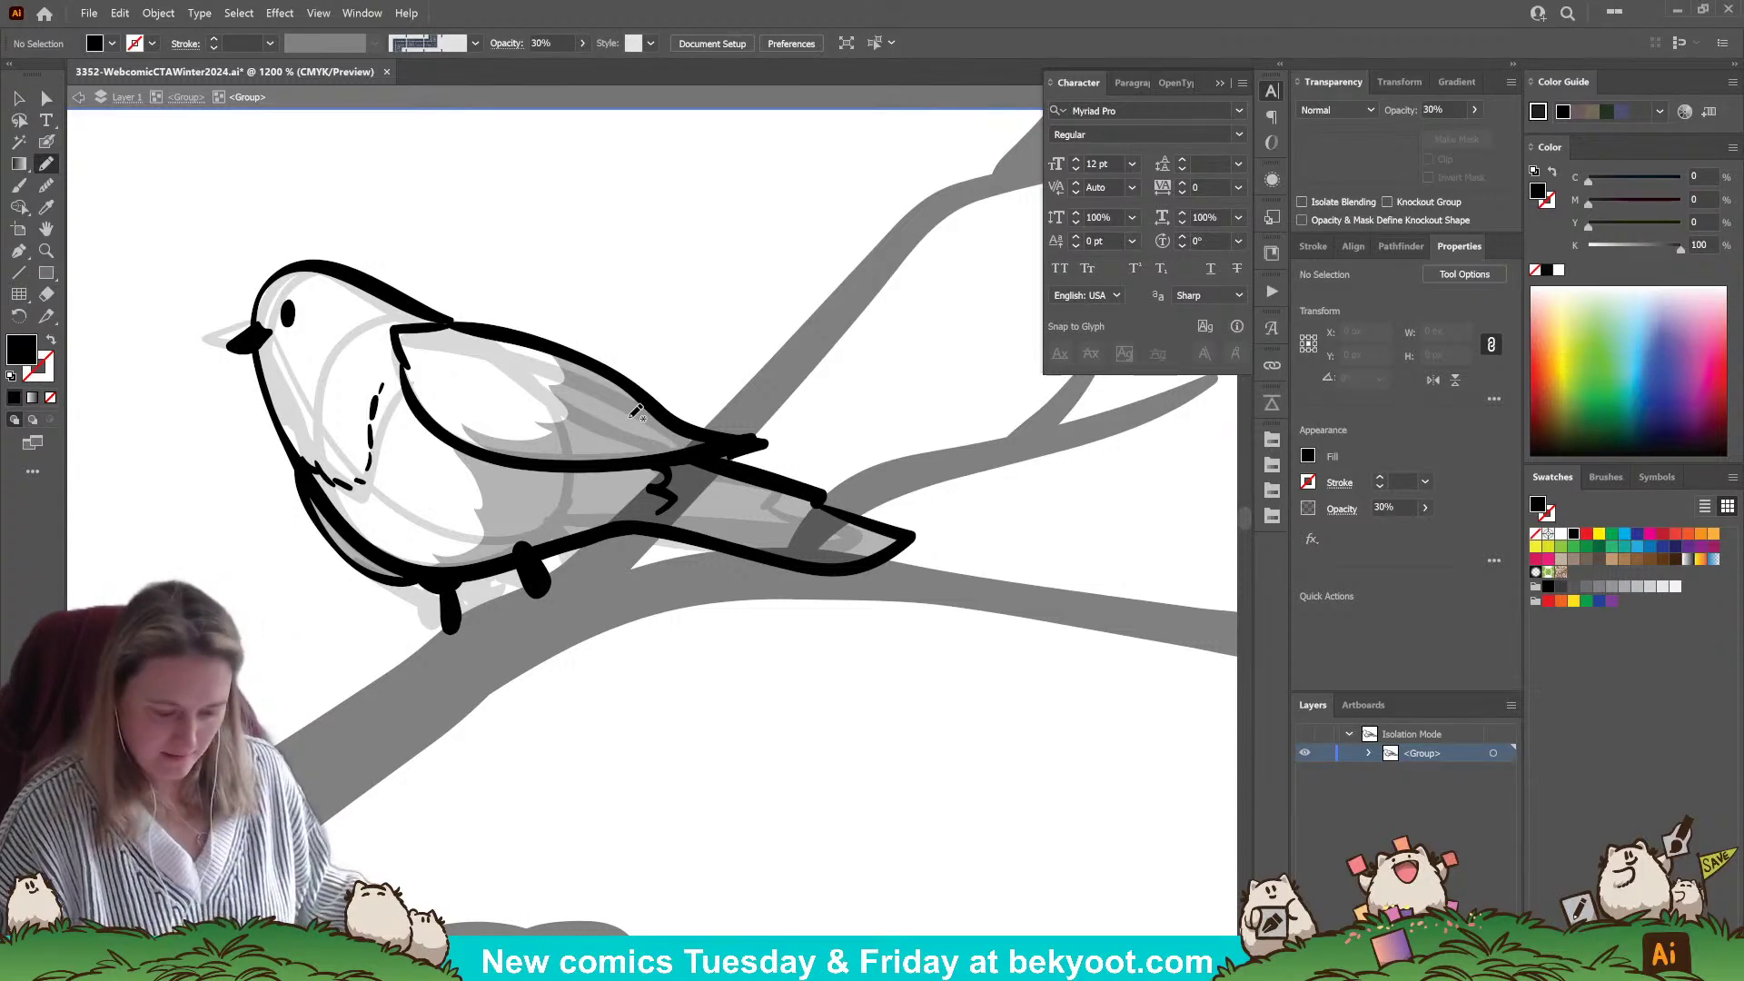
# - Move the body outline's anchor point and handle at the nape so the ink line tapers thinly into the wing's upper edge
pyautogui.hotkey('shift', 'b')
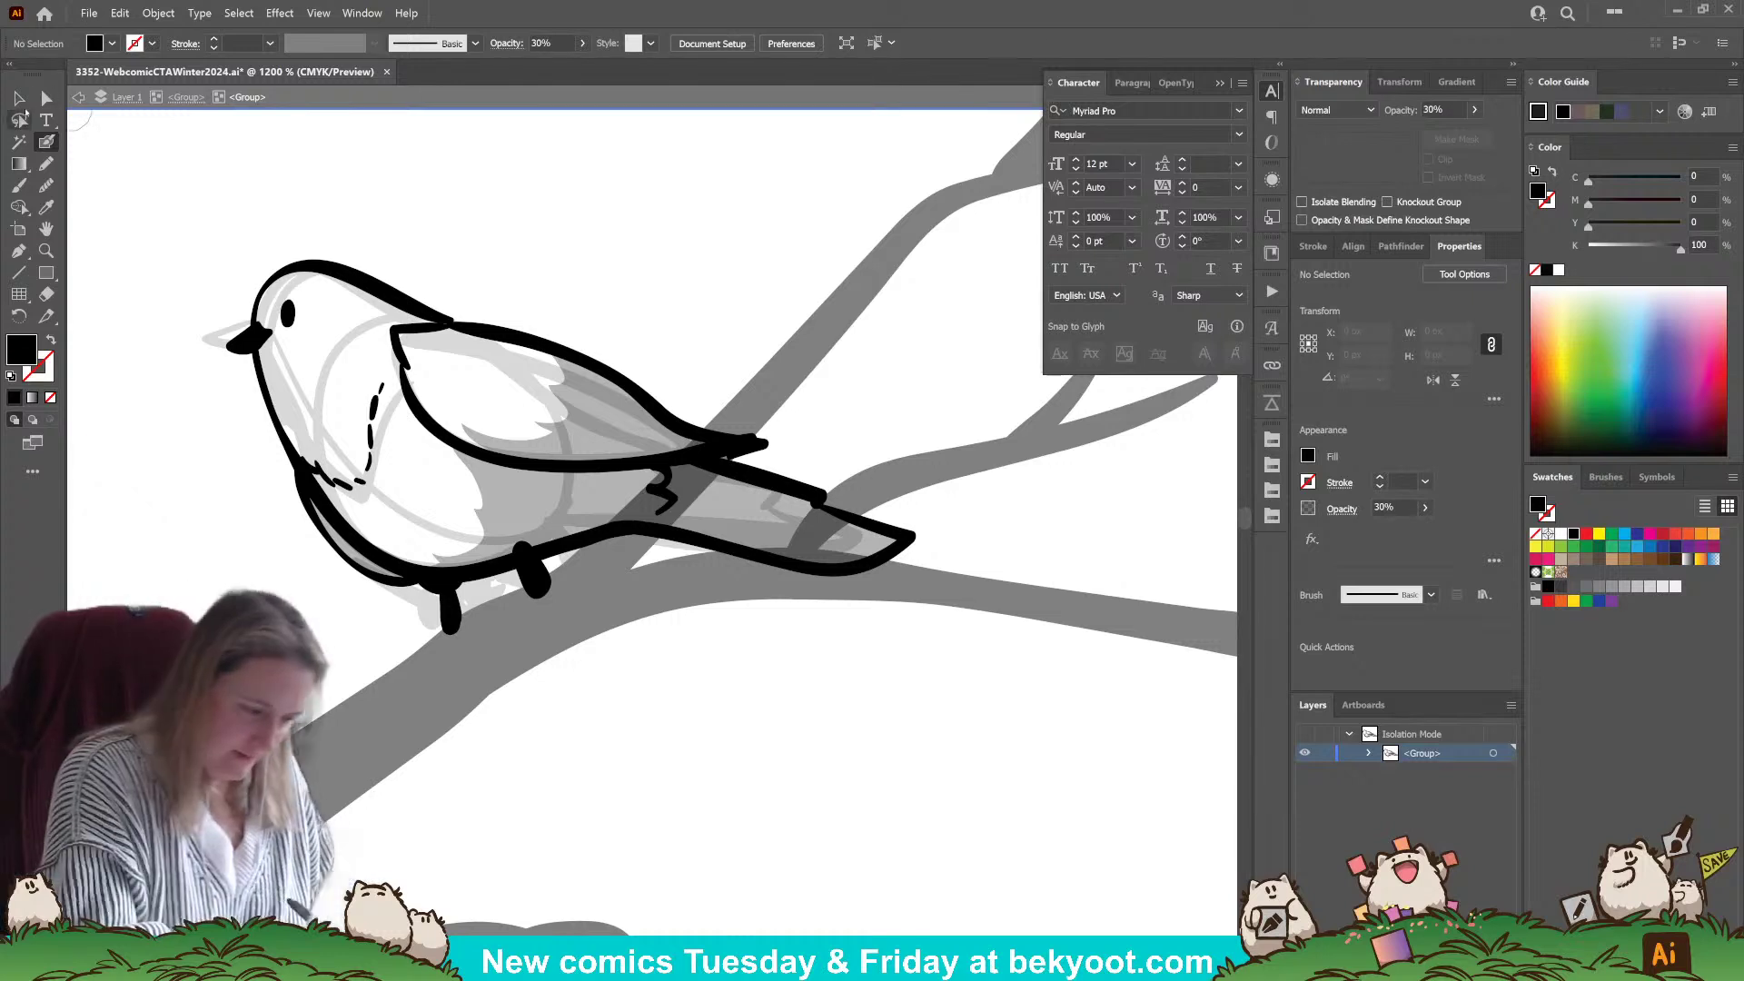
pyautogui.click(19, 97)
pyautogui.click(445, 323)
pyautogui.press('a')
pyautogui.click(459, 333)
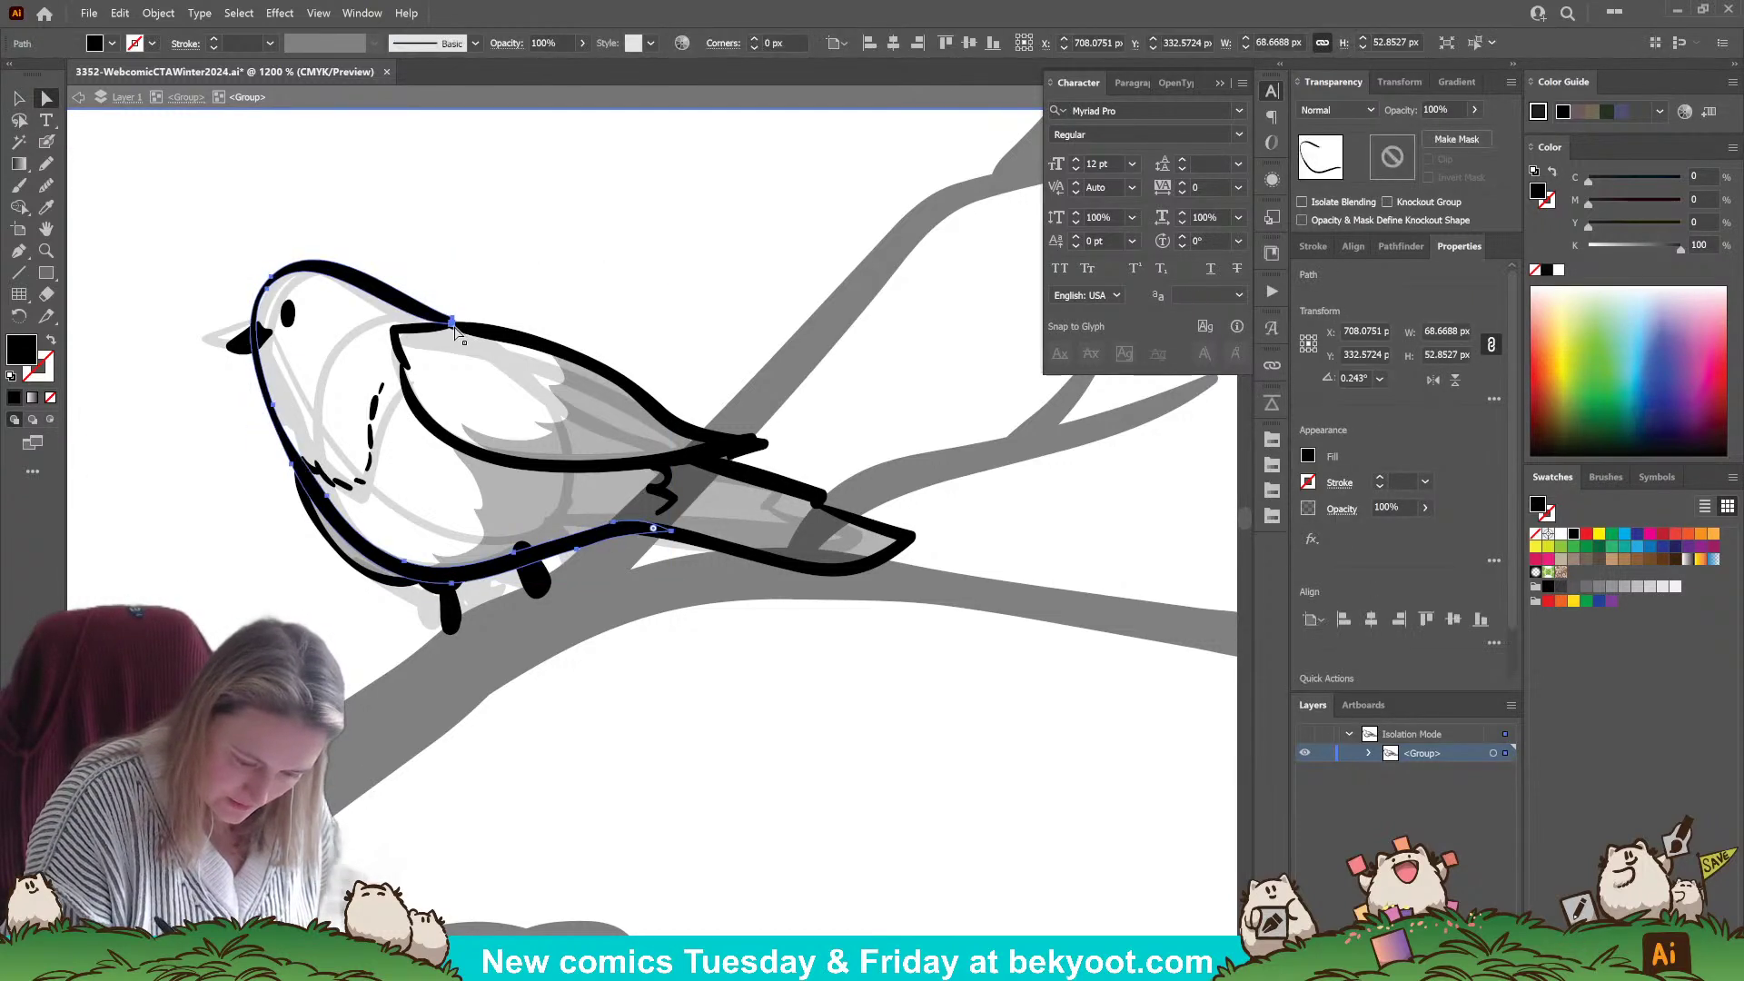
pyautogui.click(452, 322)
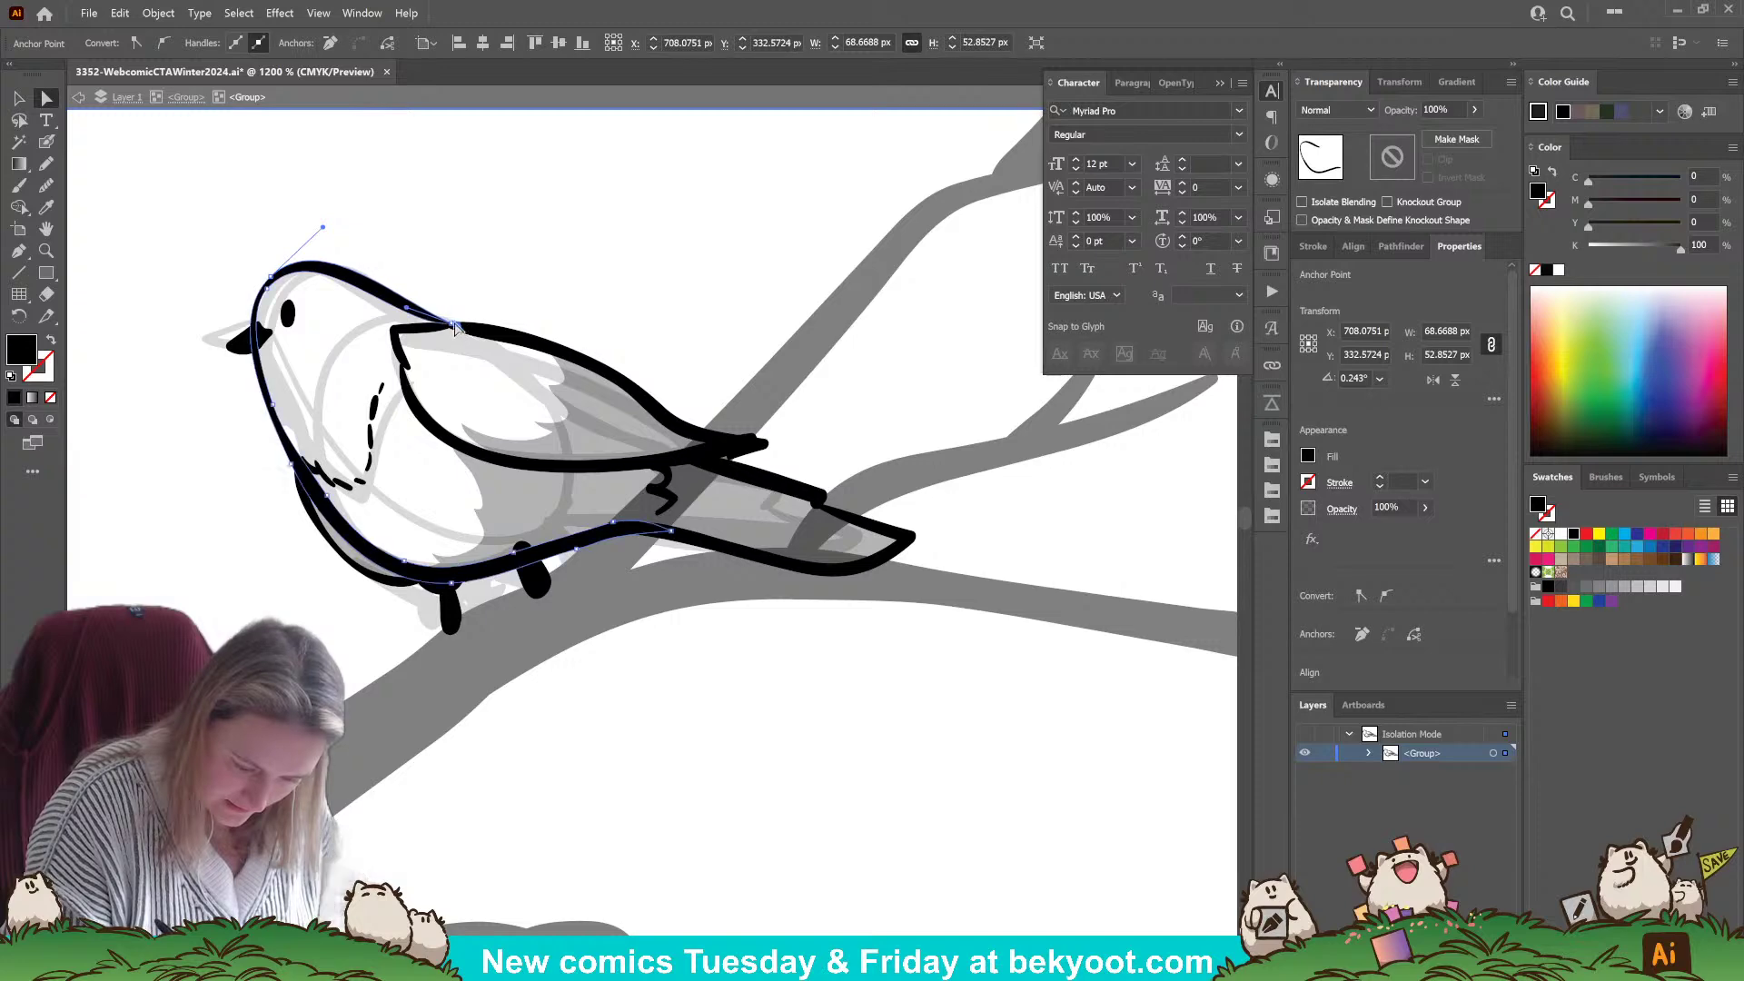
pyautogui.press('ctrl')
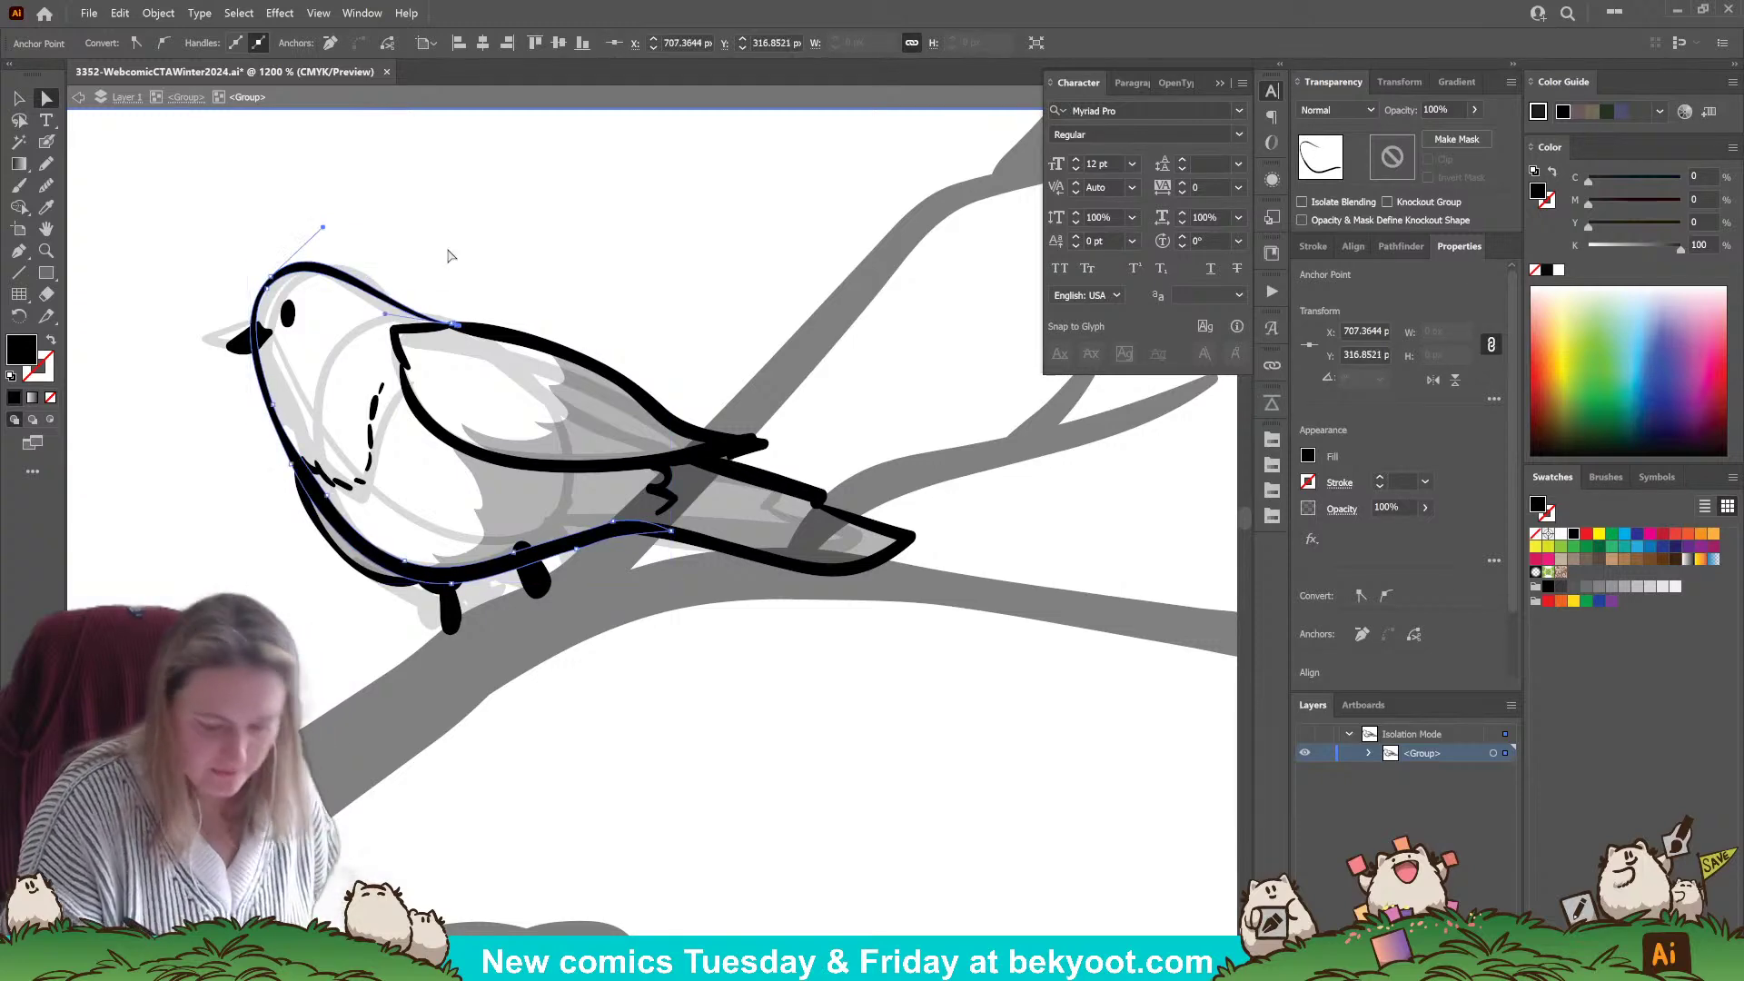
pyautogui.click(599, 646)
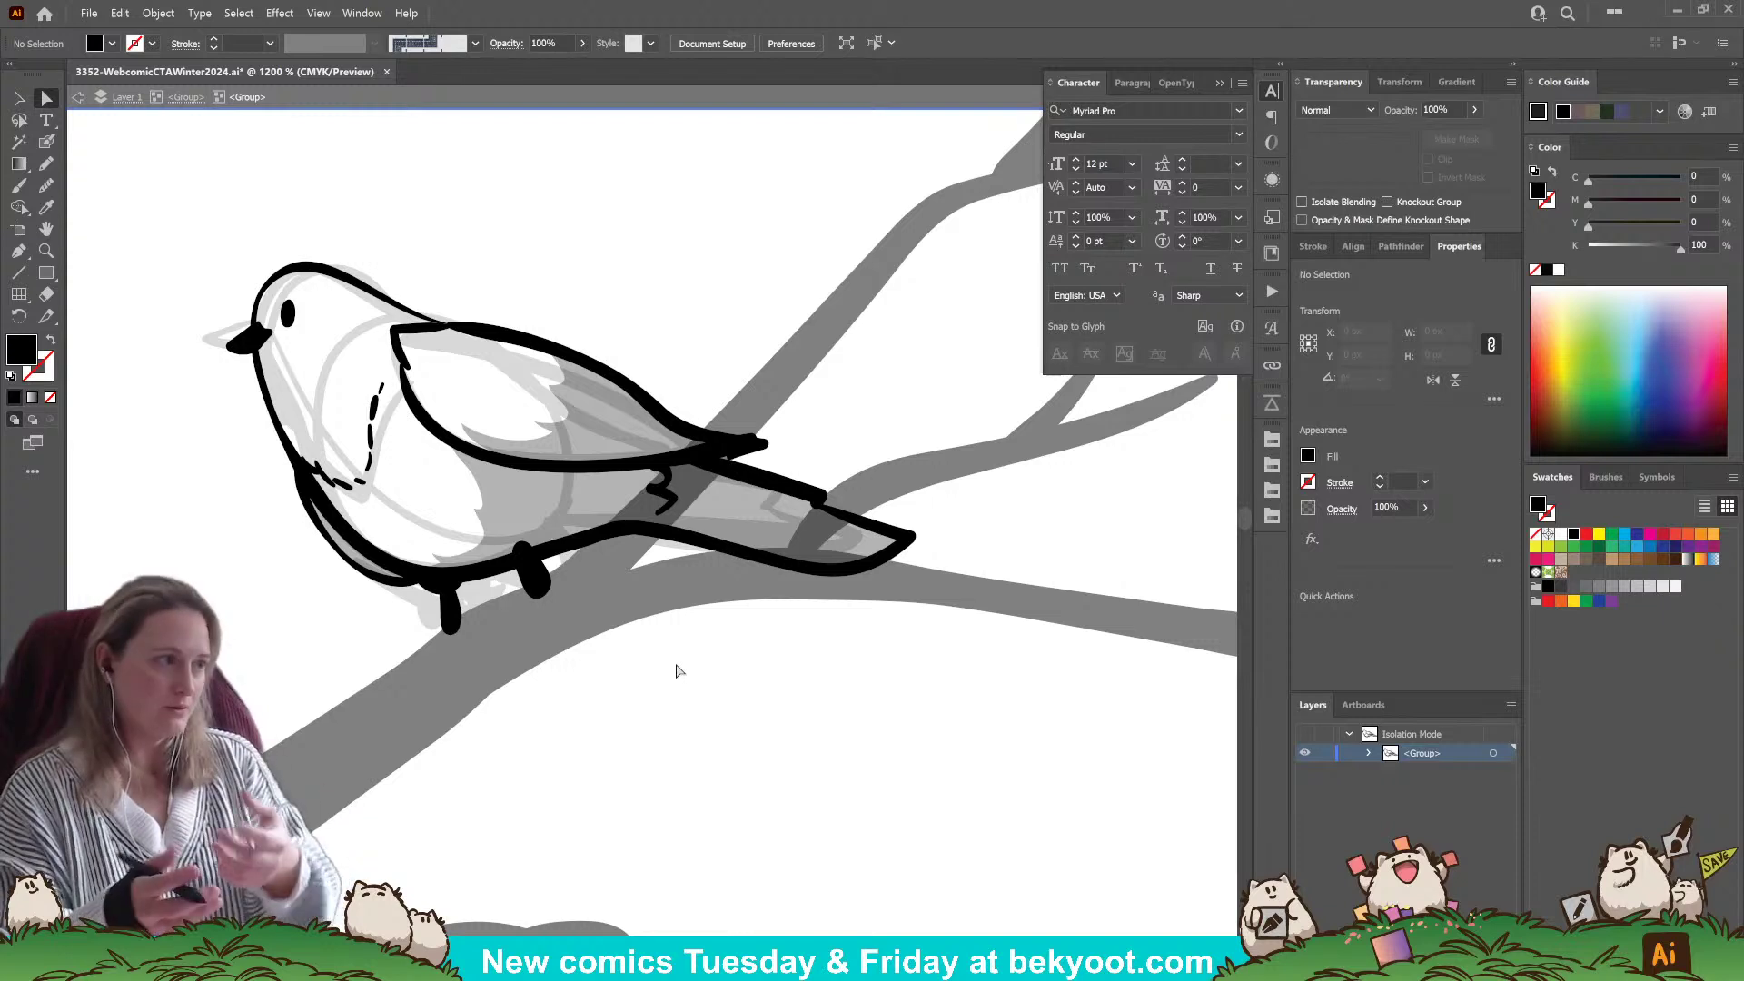
# - Adjust the anchor points of the two ink lines at the wing tip so they meet in a cleaner, tapered point
pyautogui.click(18, 97)
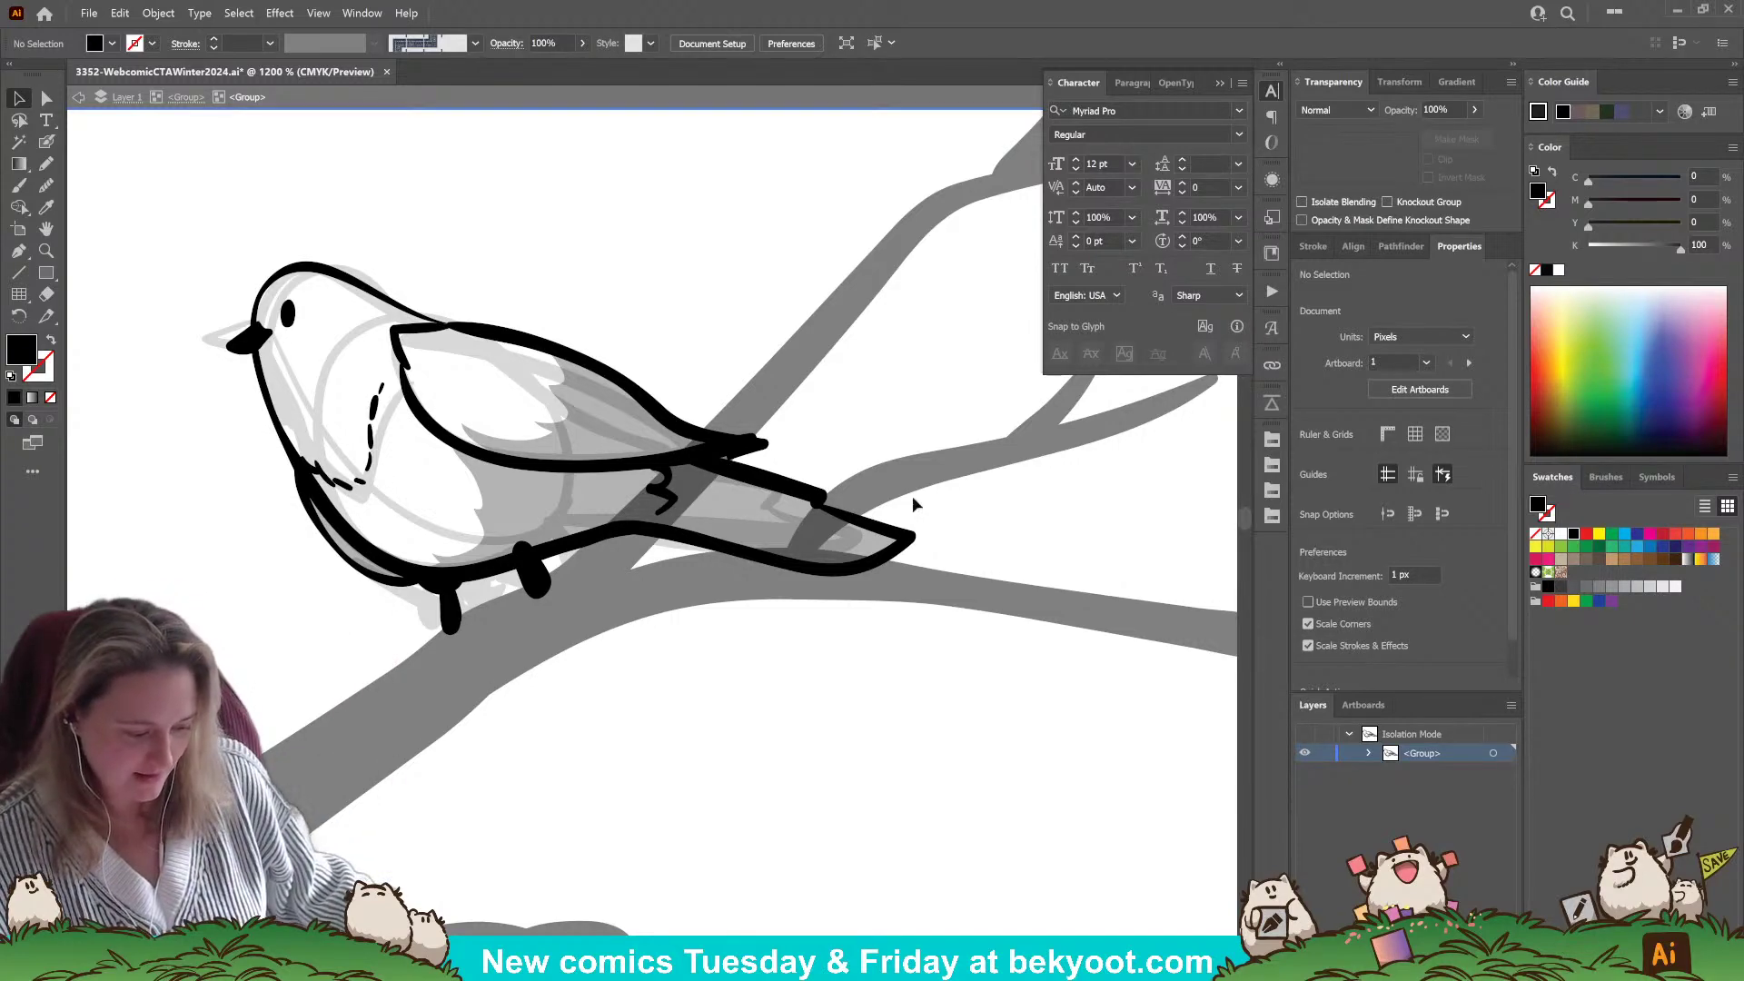
pyautogui.scroll(-2, 714, 350)
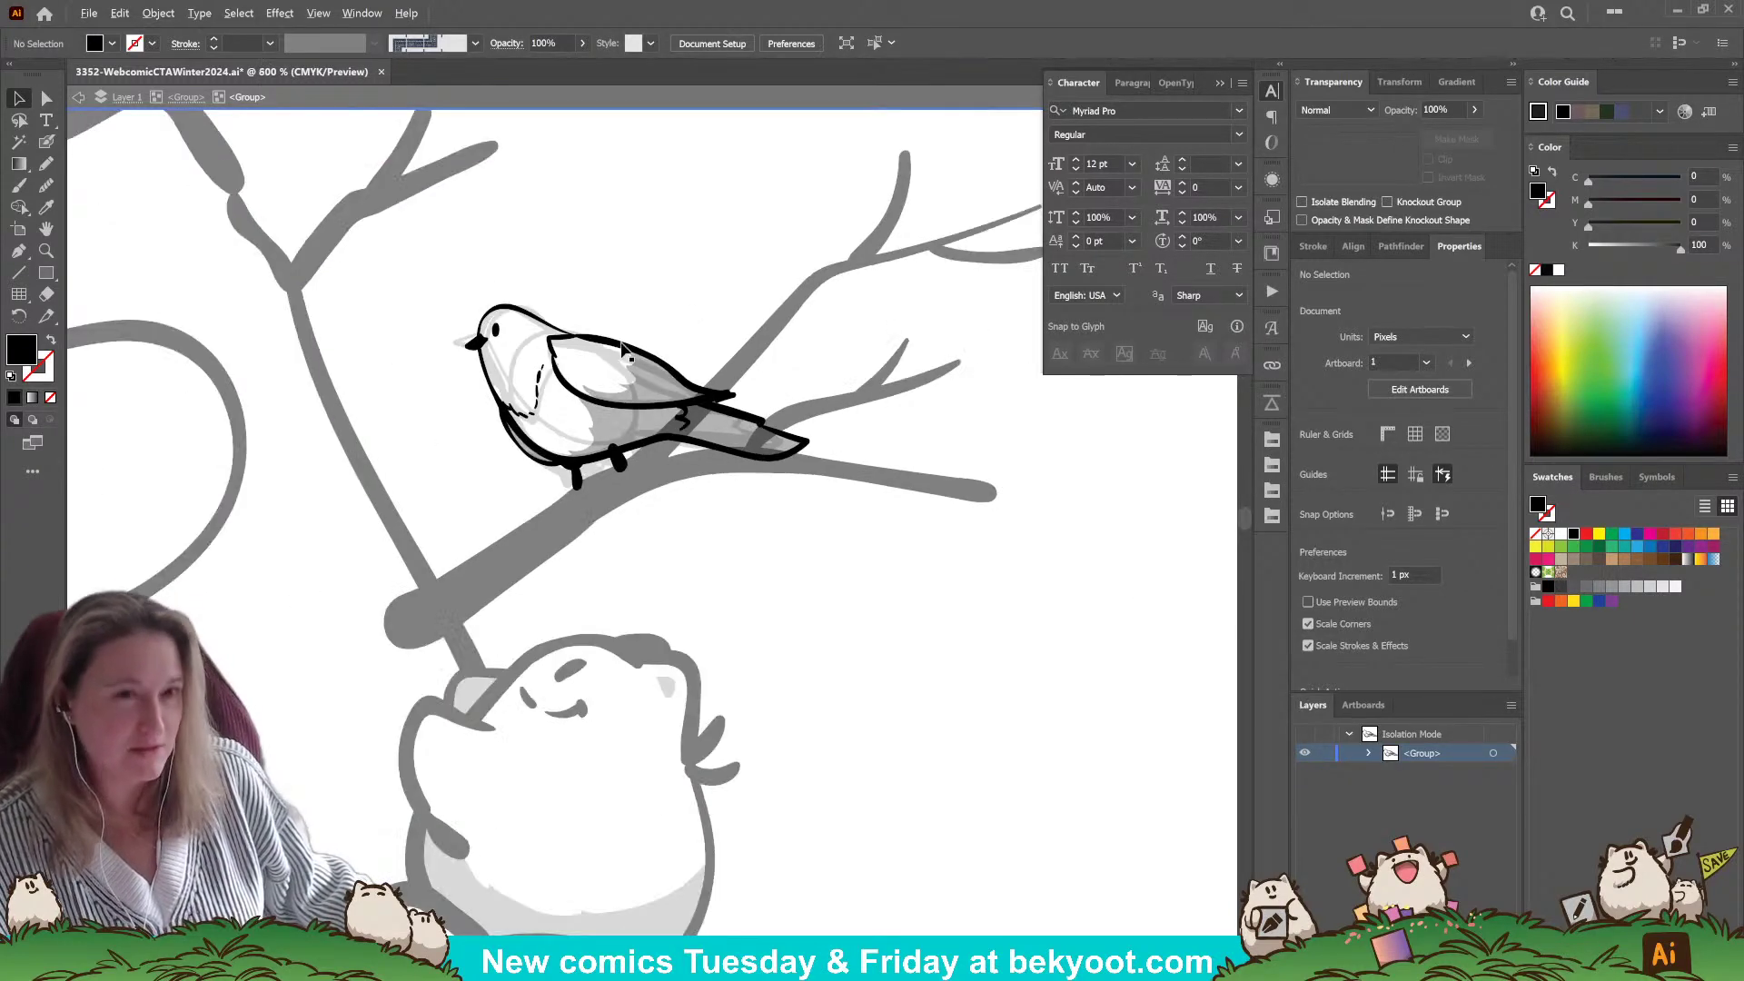
pyautogui.scroll(2, 578, 336)
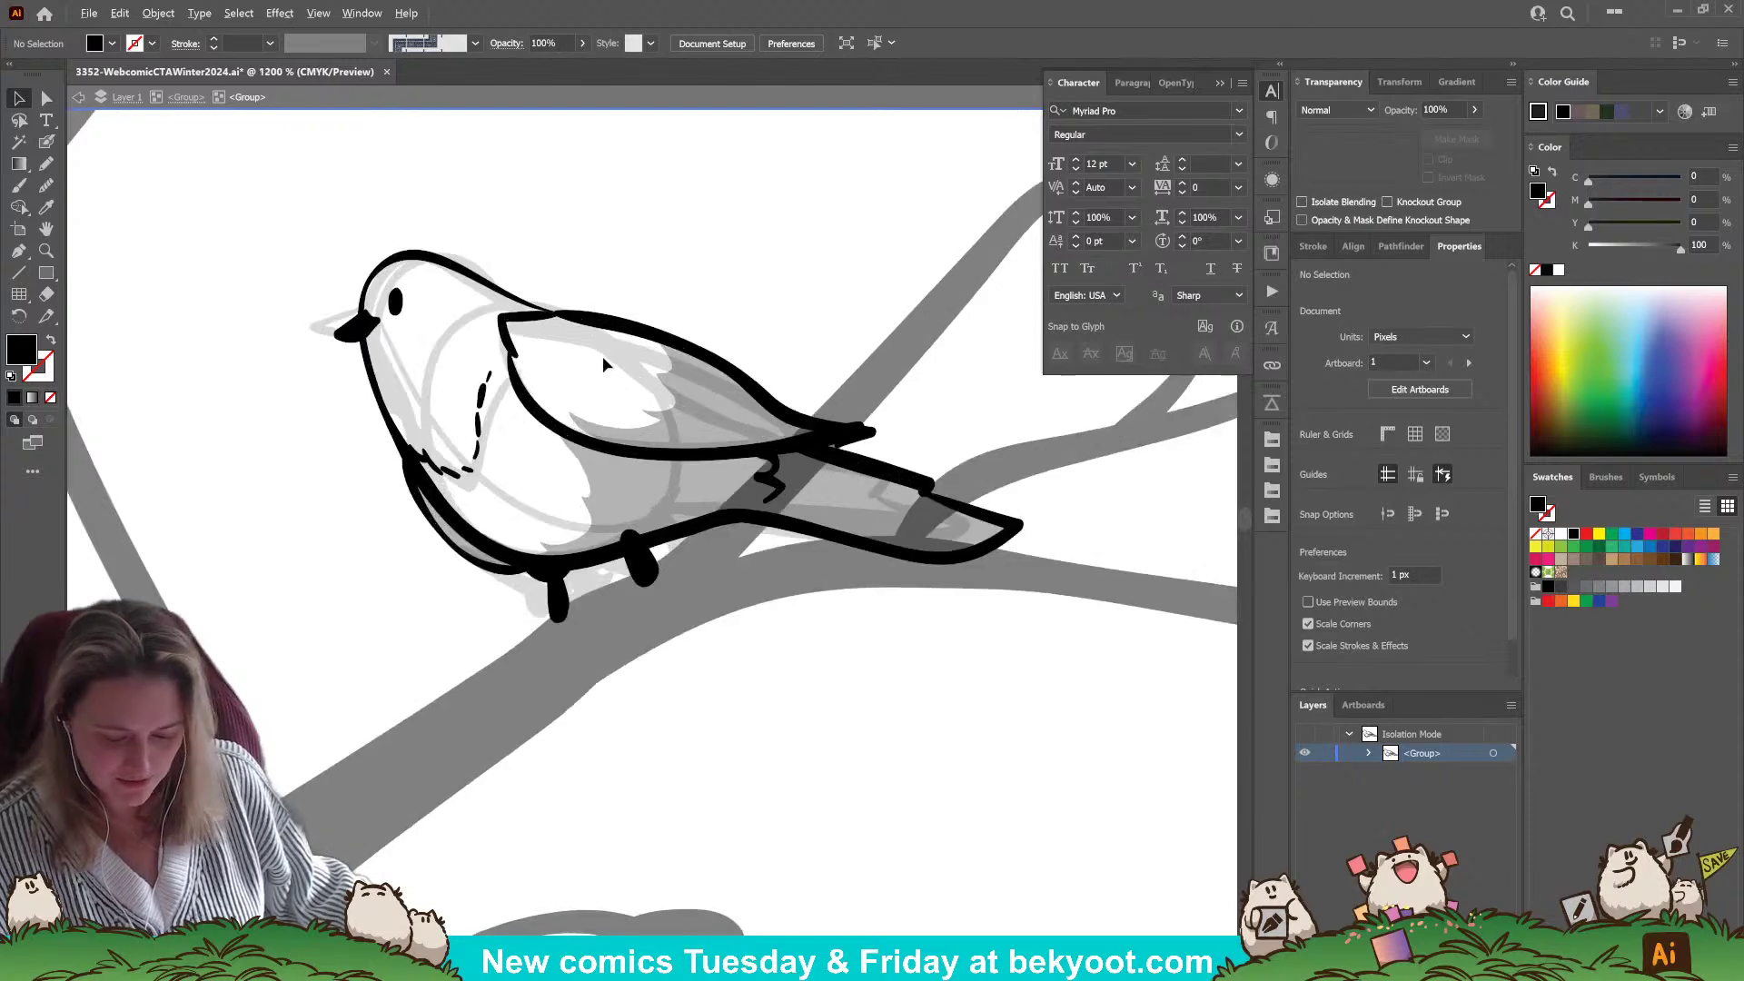
pyautogui.click(858, 427)
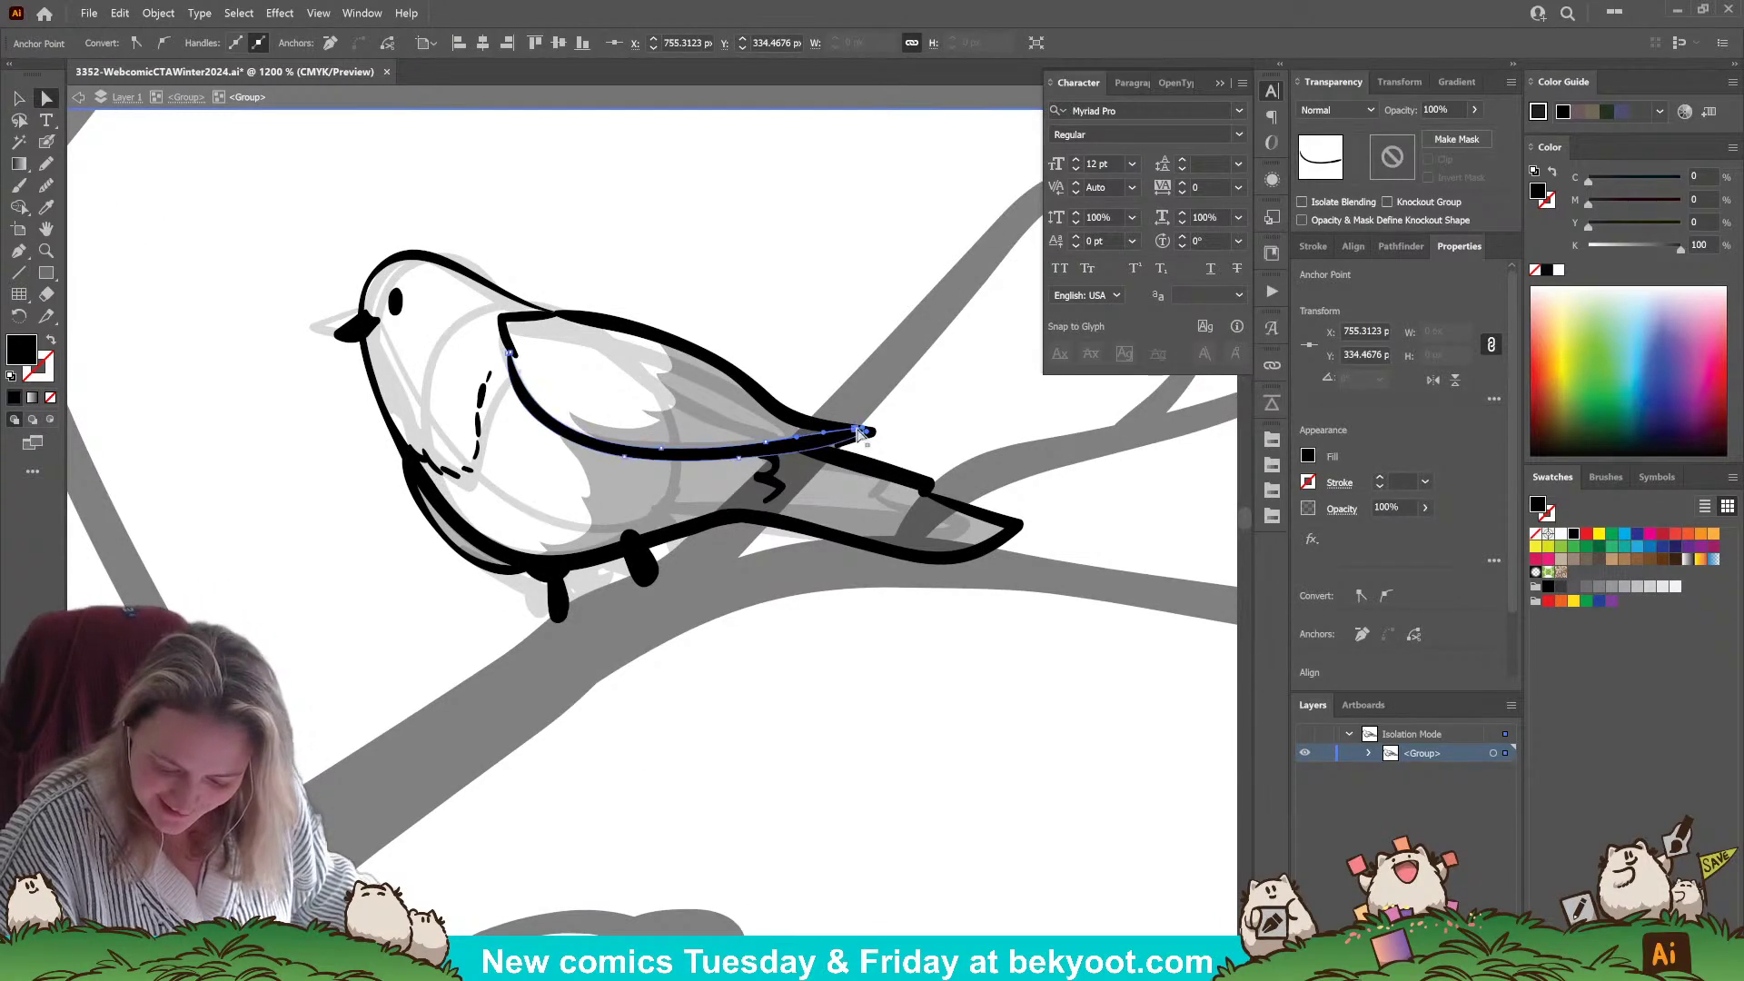
pyautogui.click(849, 434)
pyautogui.click(836, 454)
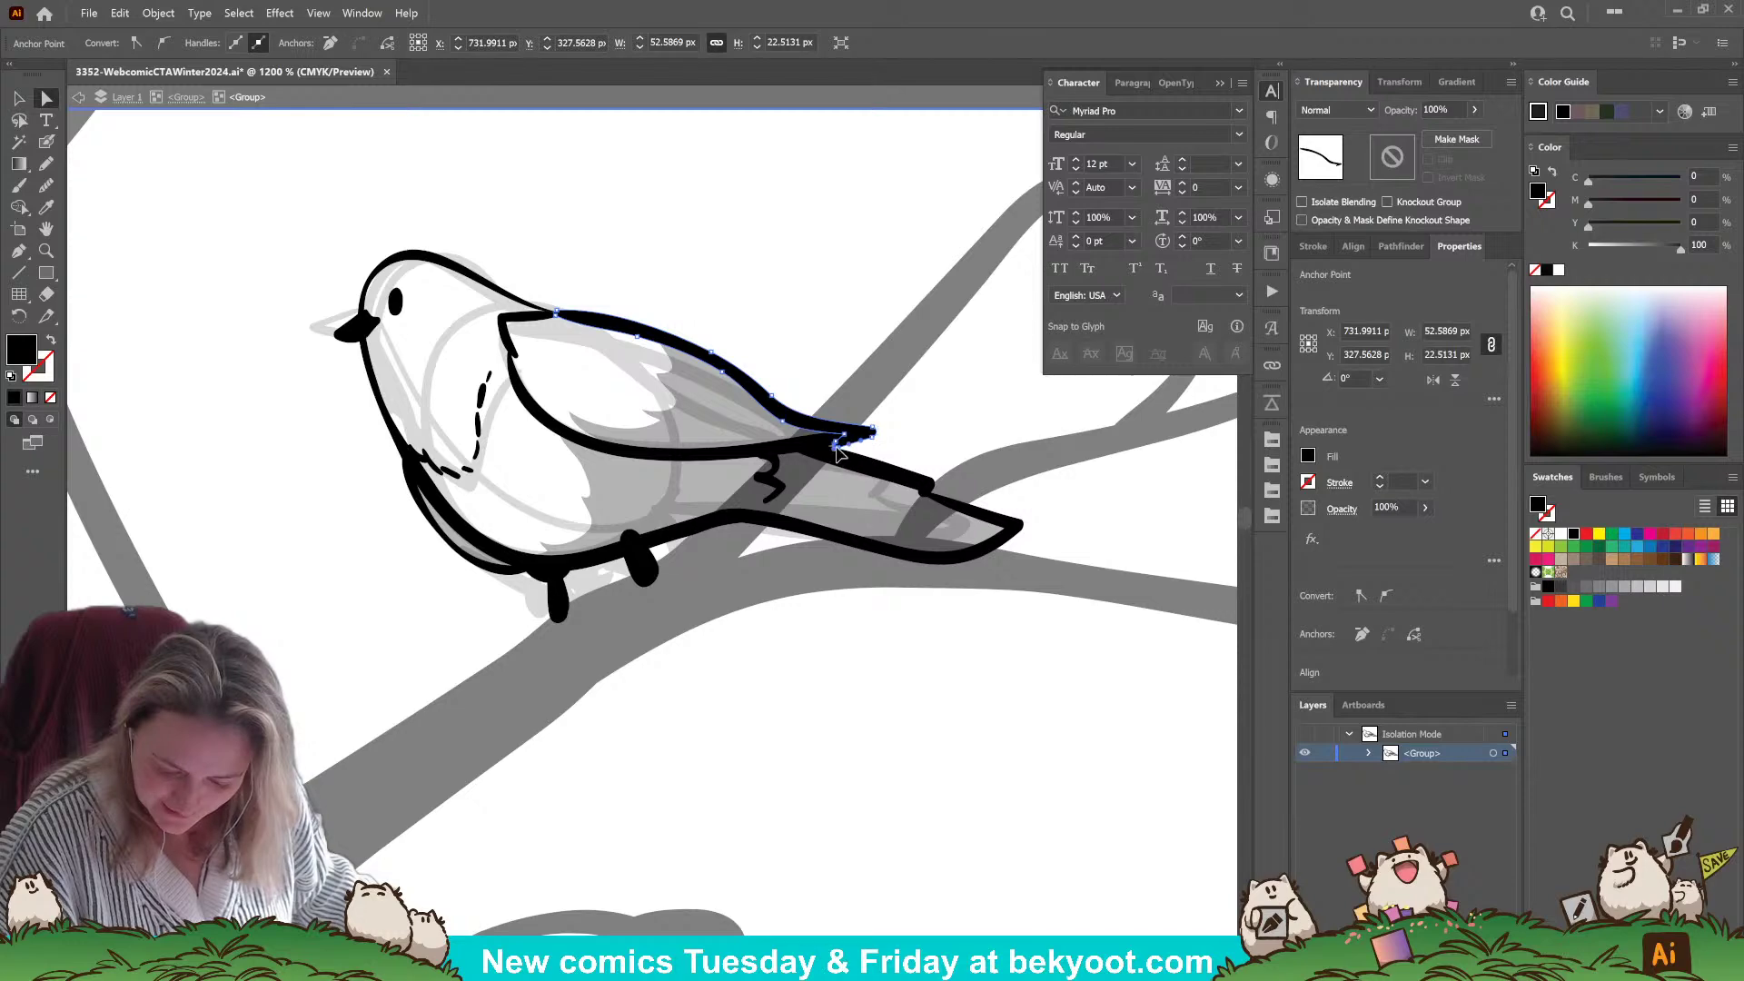
pyautogui.click(817, 446)
pyautogui.click(906, 421)
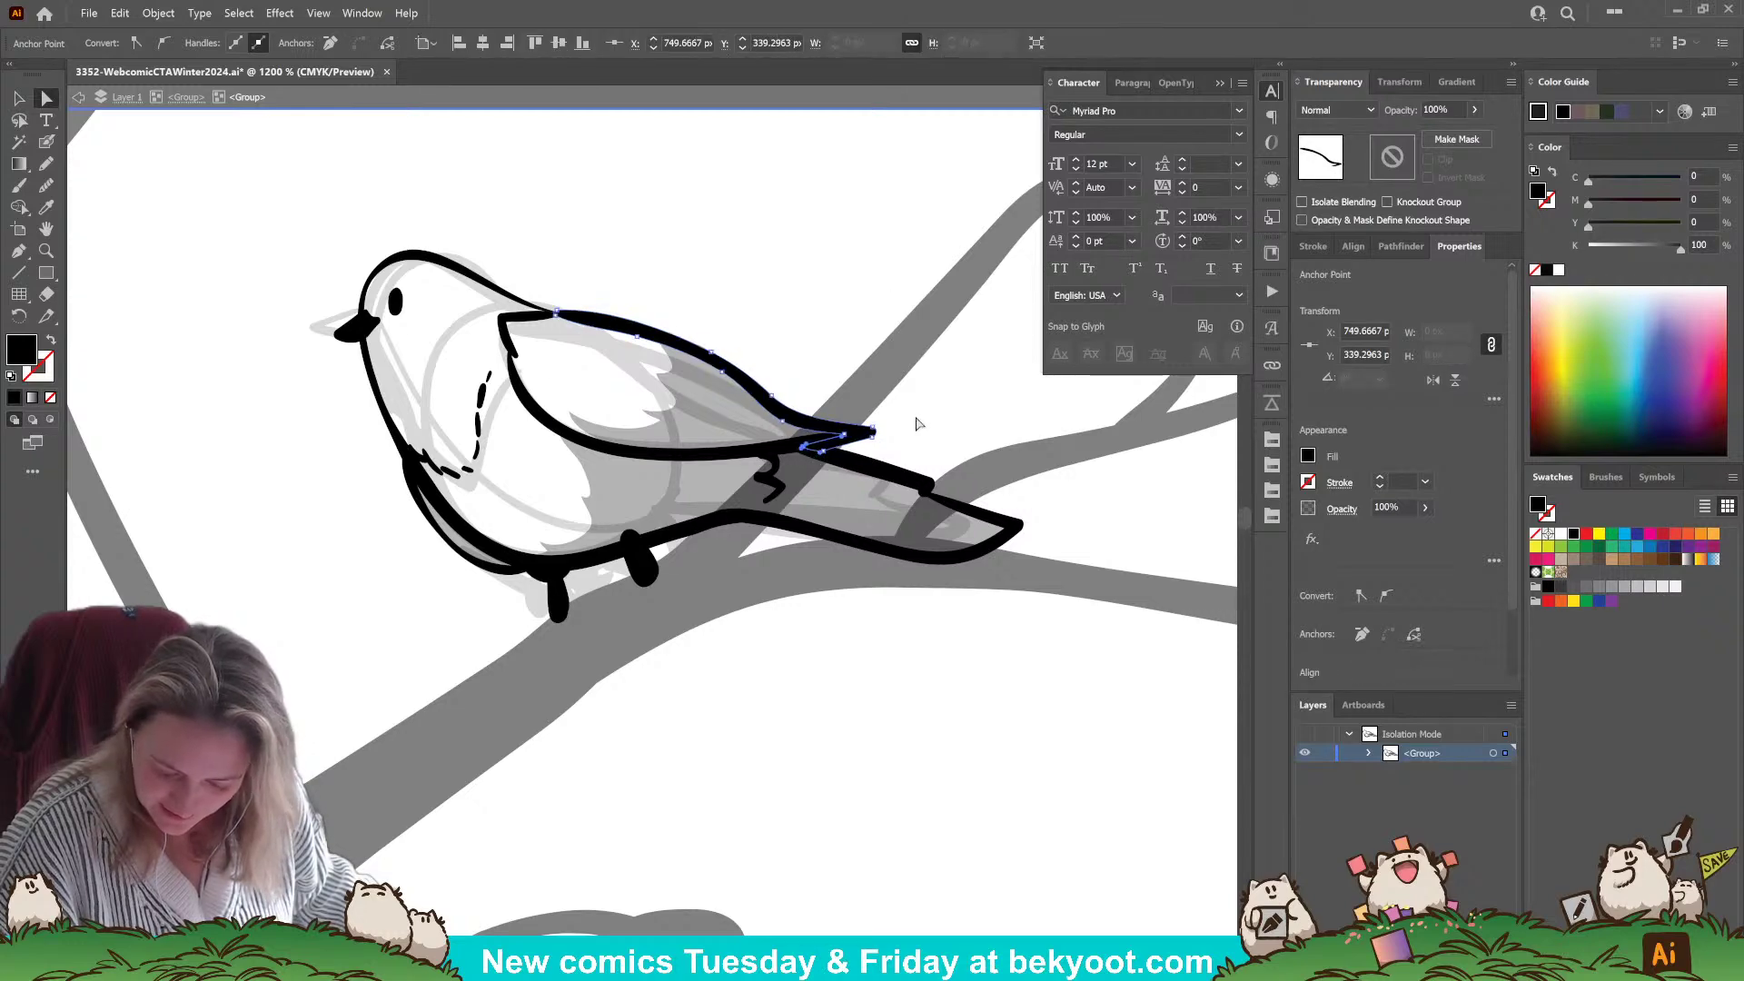
# - Exit the isolated bird group and return to the whole illustration
pyautogui.hotkey('ctrl', '-')
pyautogui.hotkey('ctrl', '-')
pyautogui.hotkey('ctrl', '-')
pyautogui.hotkey('ctrl', '-')
pyautogui.hotkey('ctrl', '-')
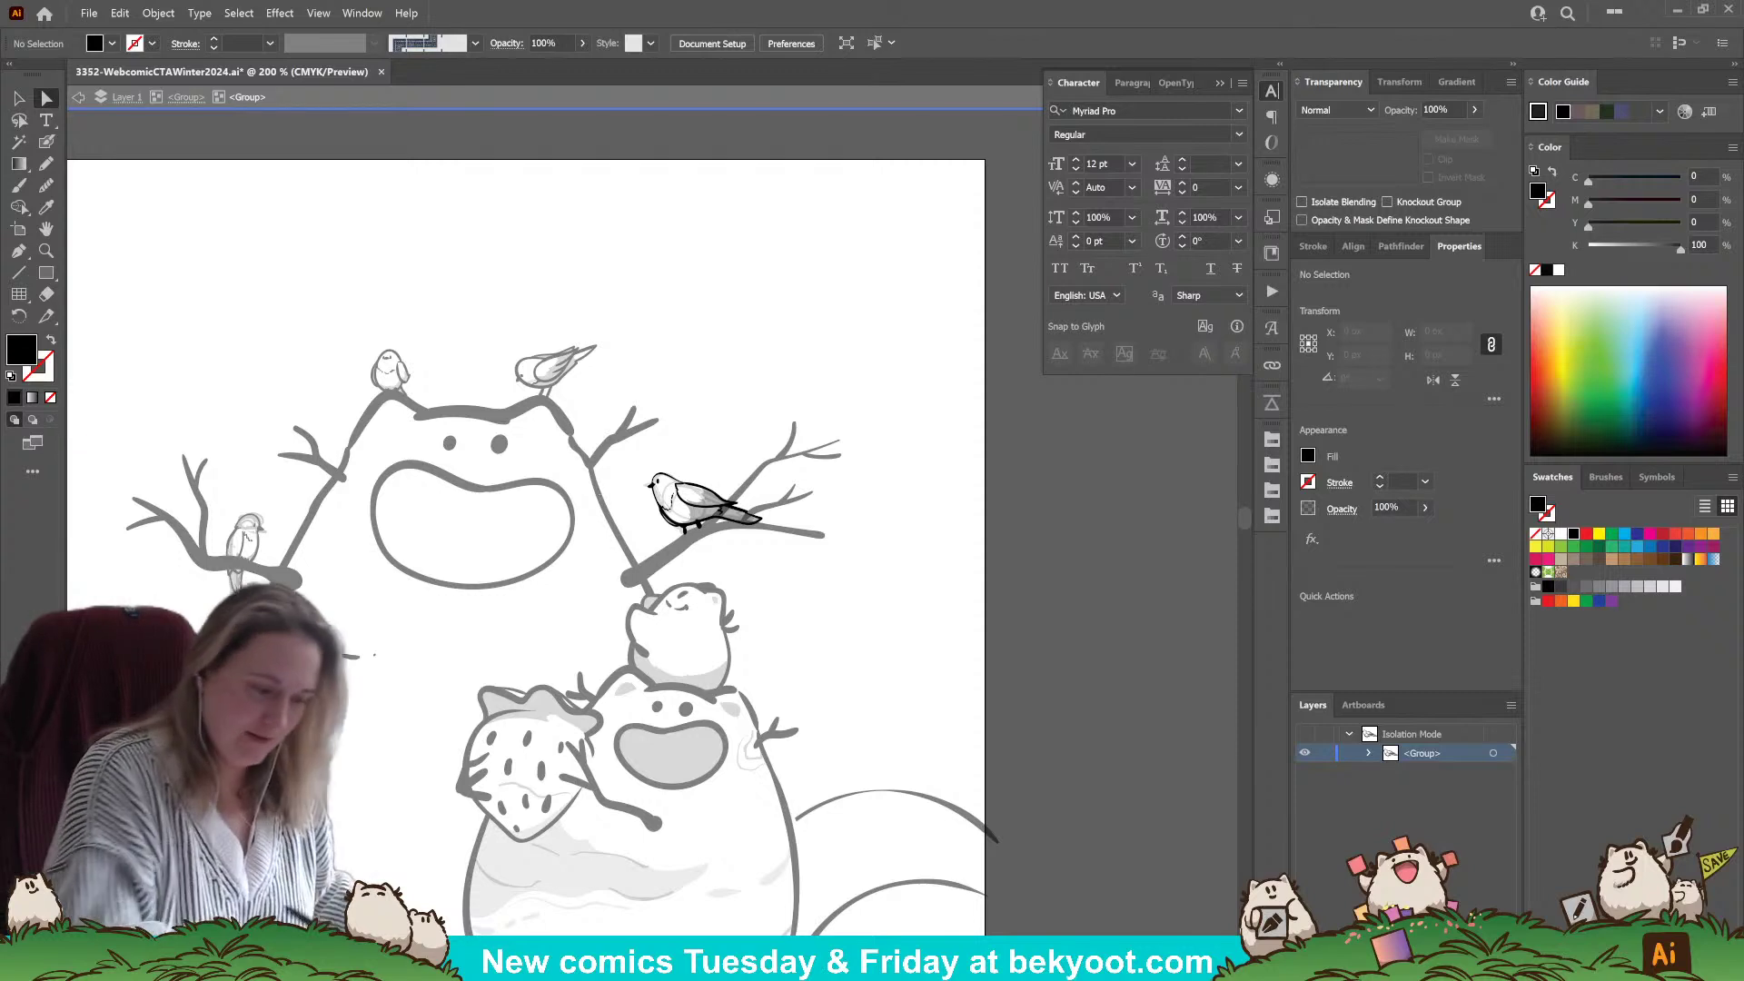
pyautogui.press('b')
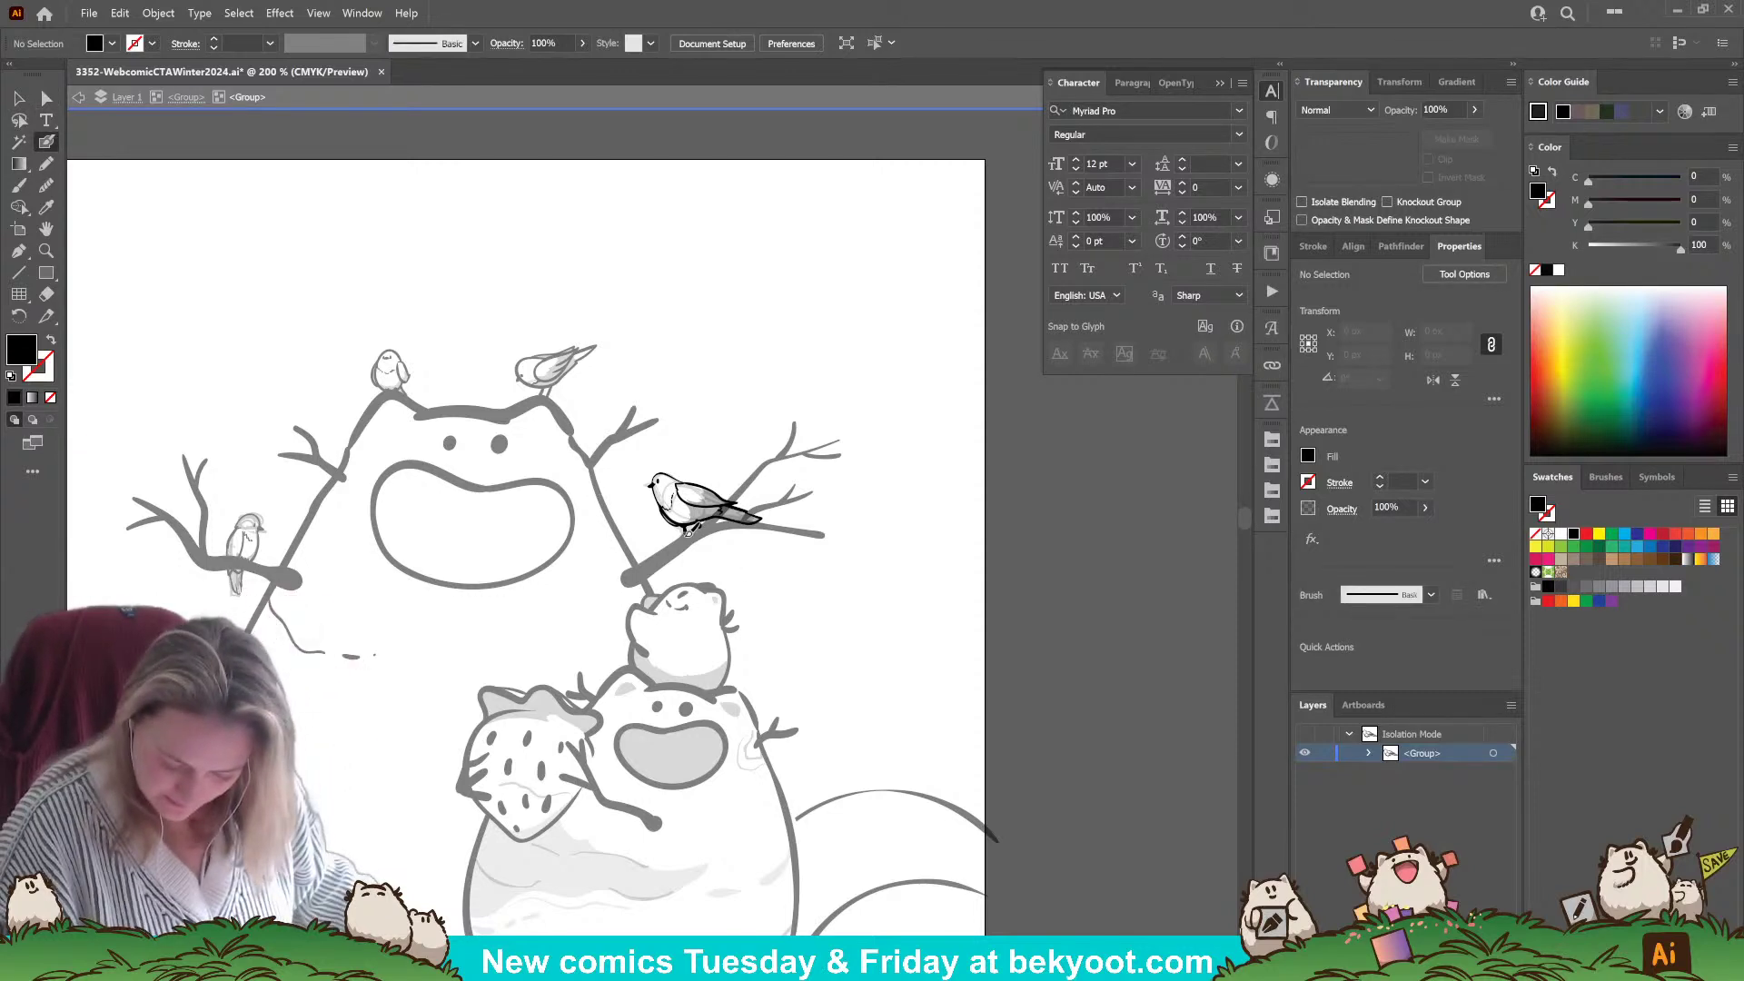
pyautogui.hotkey('shift', 'x')
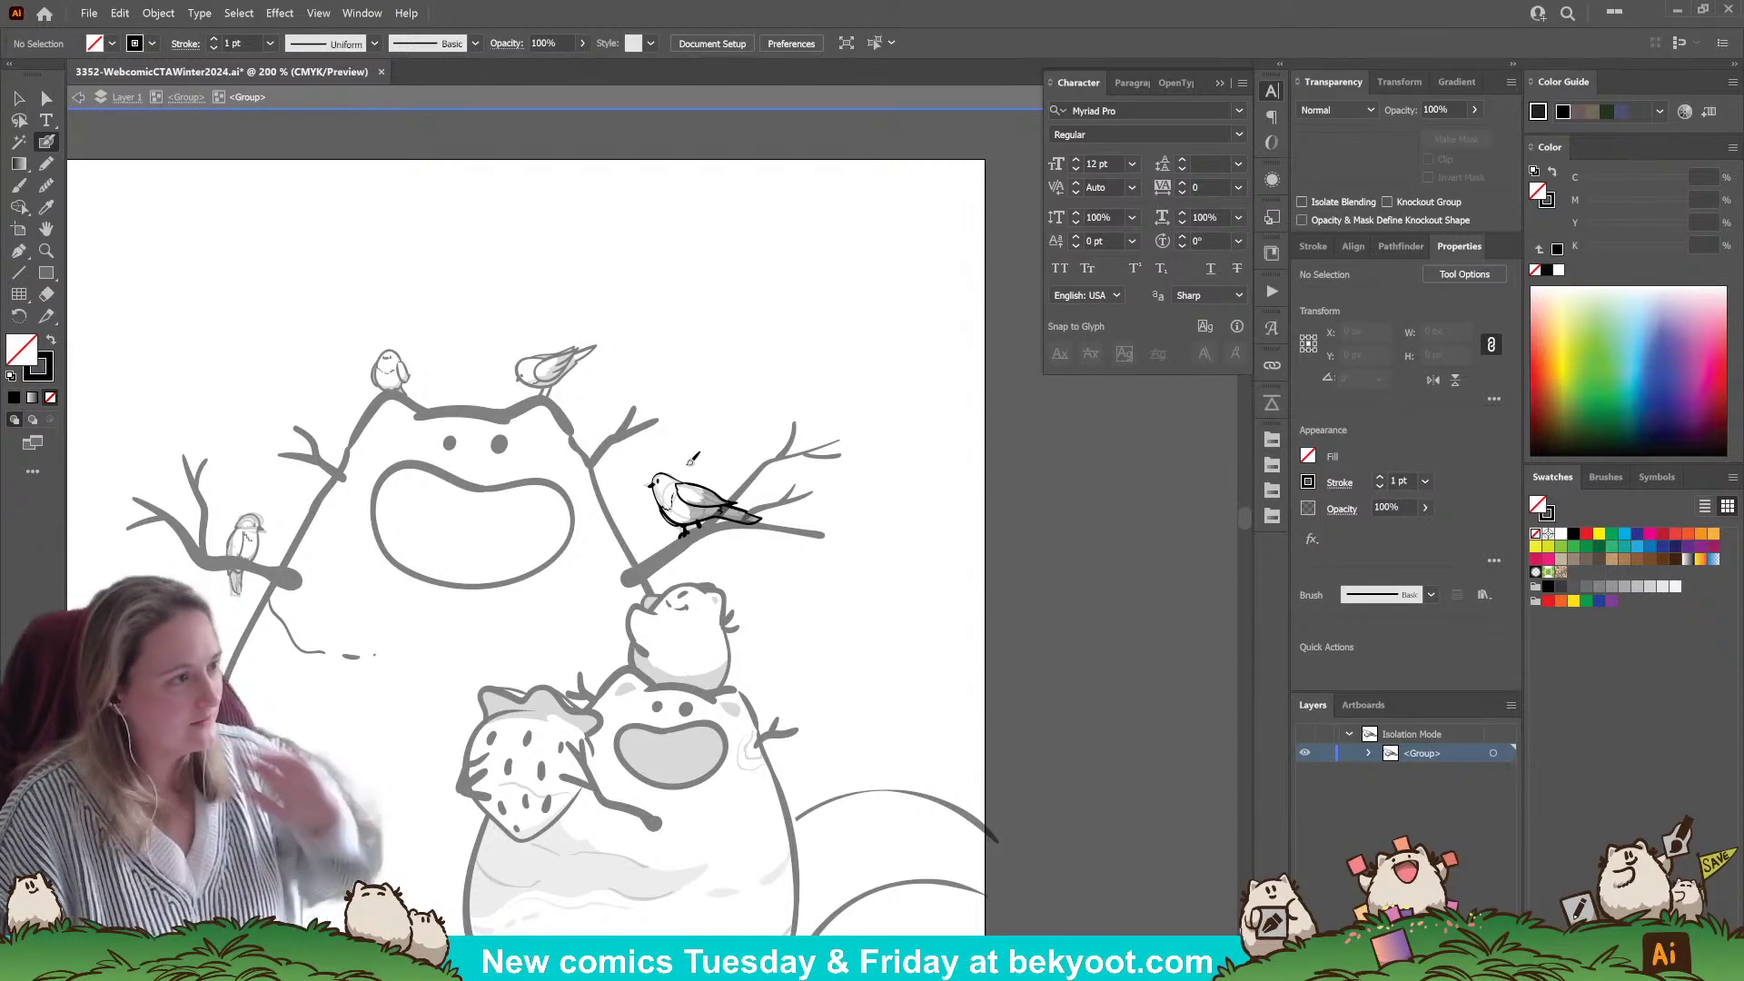
pyautogui.press('ctrl')
pyautogui.press('v')
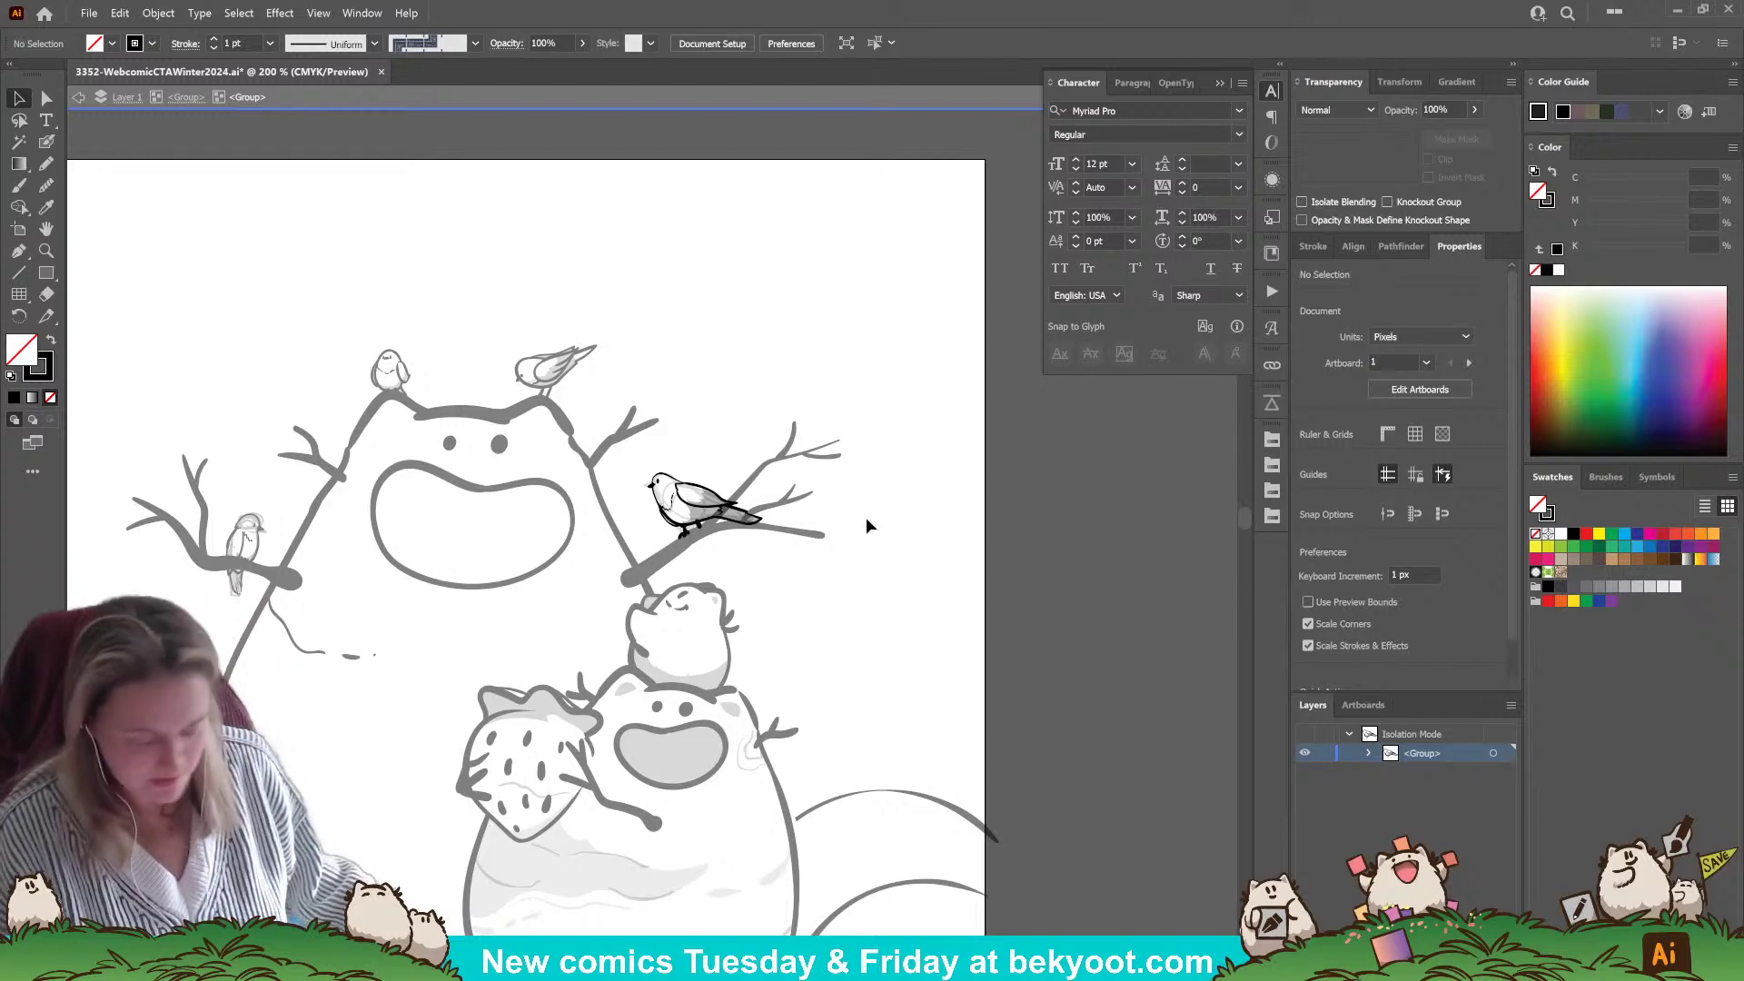
pyautogui.doubleClick(746, 389)
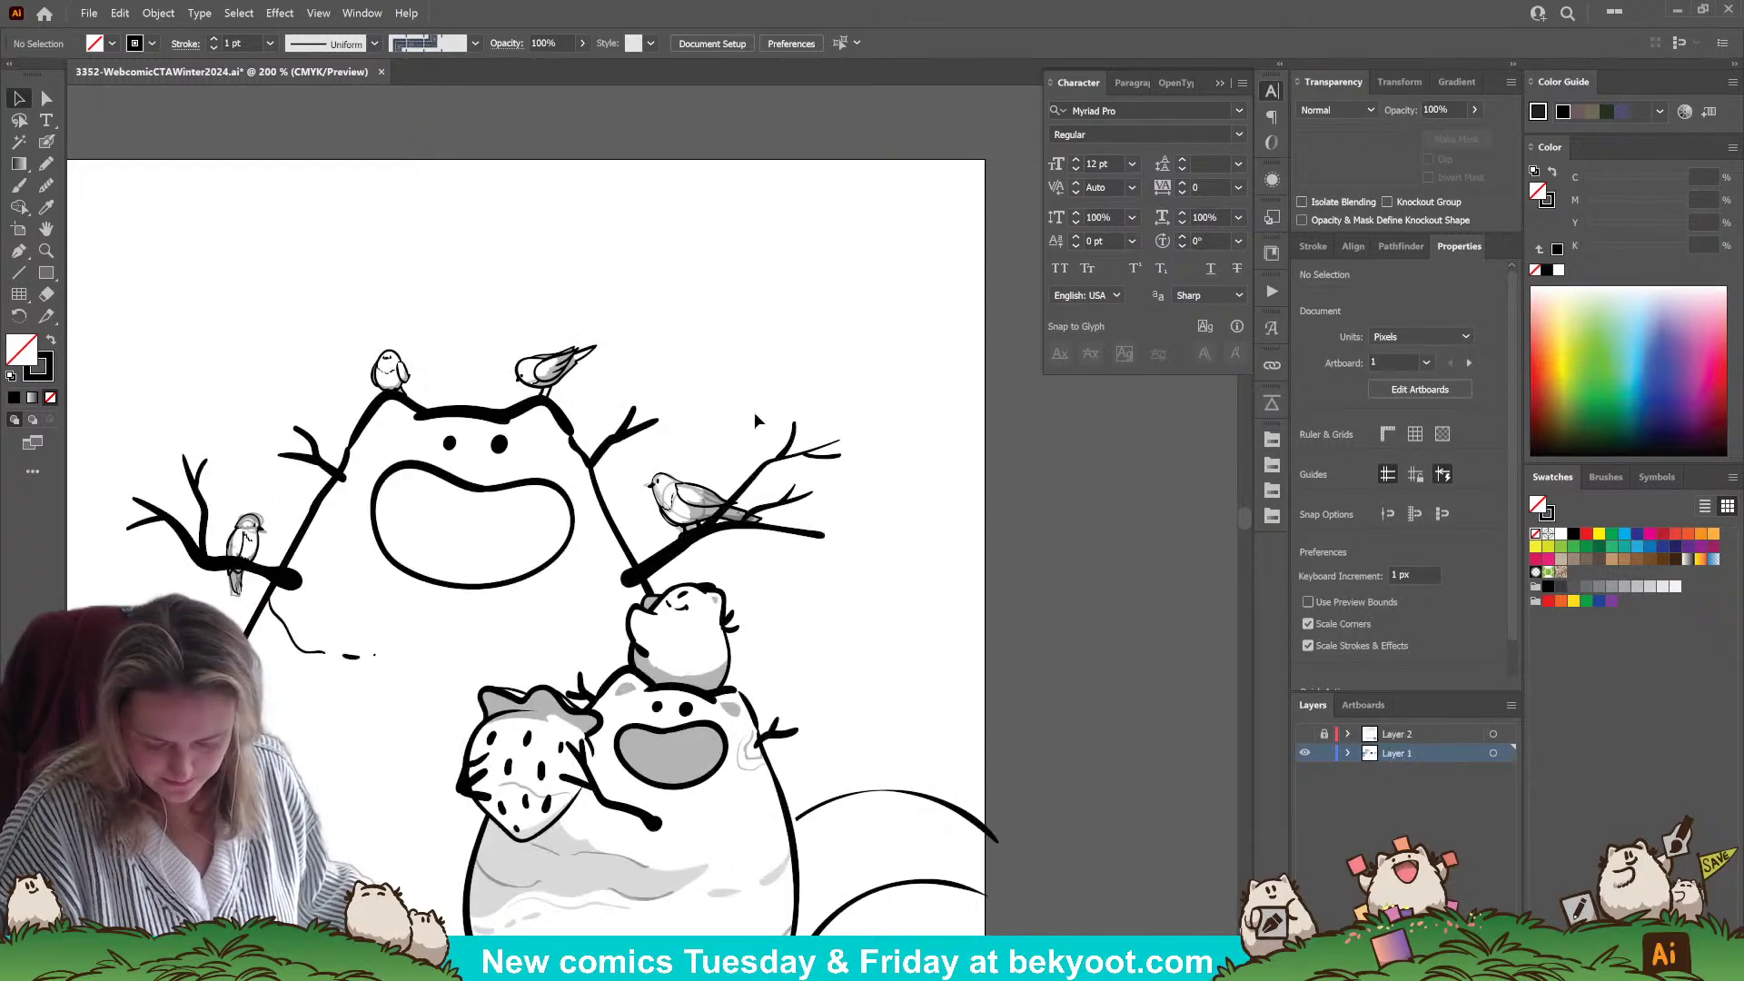
pyautogui.moveTo(645, 488); pyautogui.dragTo(654, 381)
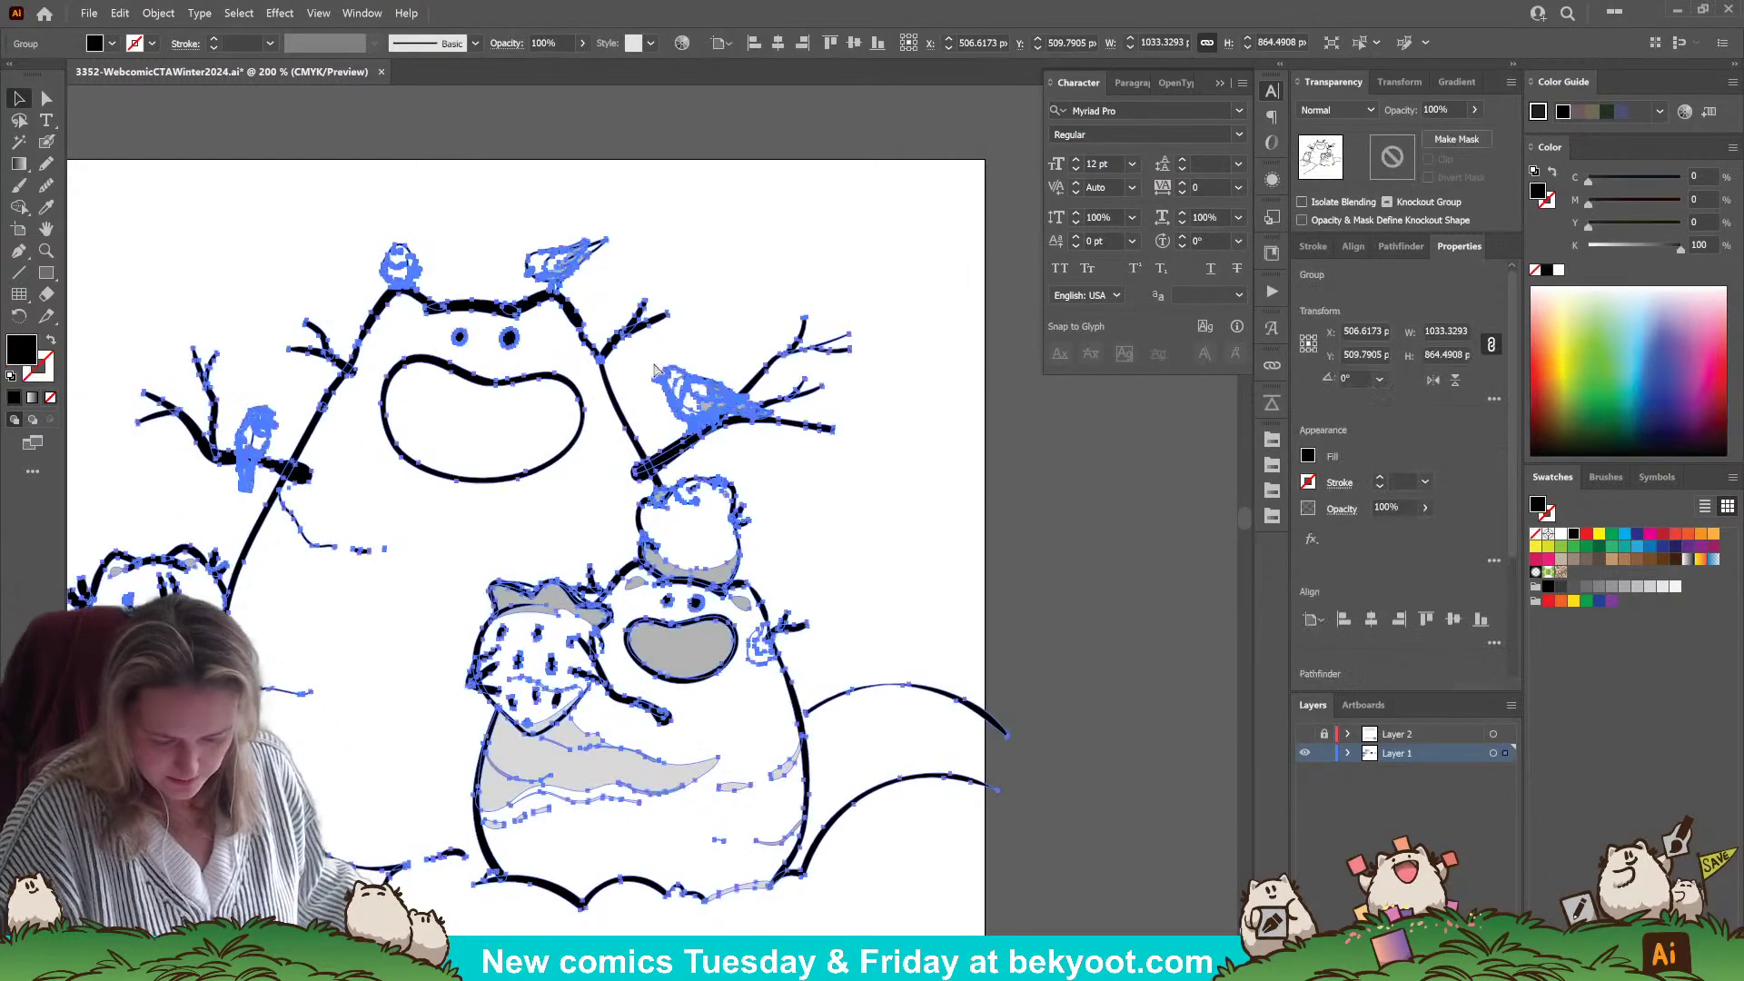
pyautogui.hotkey('ctrl', 'z')
pyautogui.click(767, 580)
# - Take the rough bird sketch out of the illustration group and place it beside the faded rough composition sketch outside the artboard
pyautogui.click(700, 506)
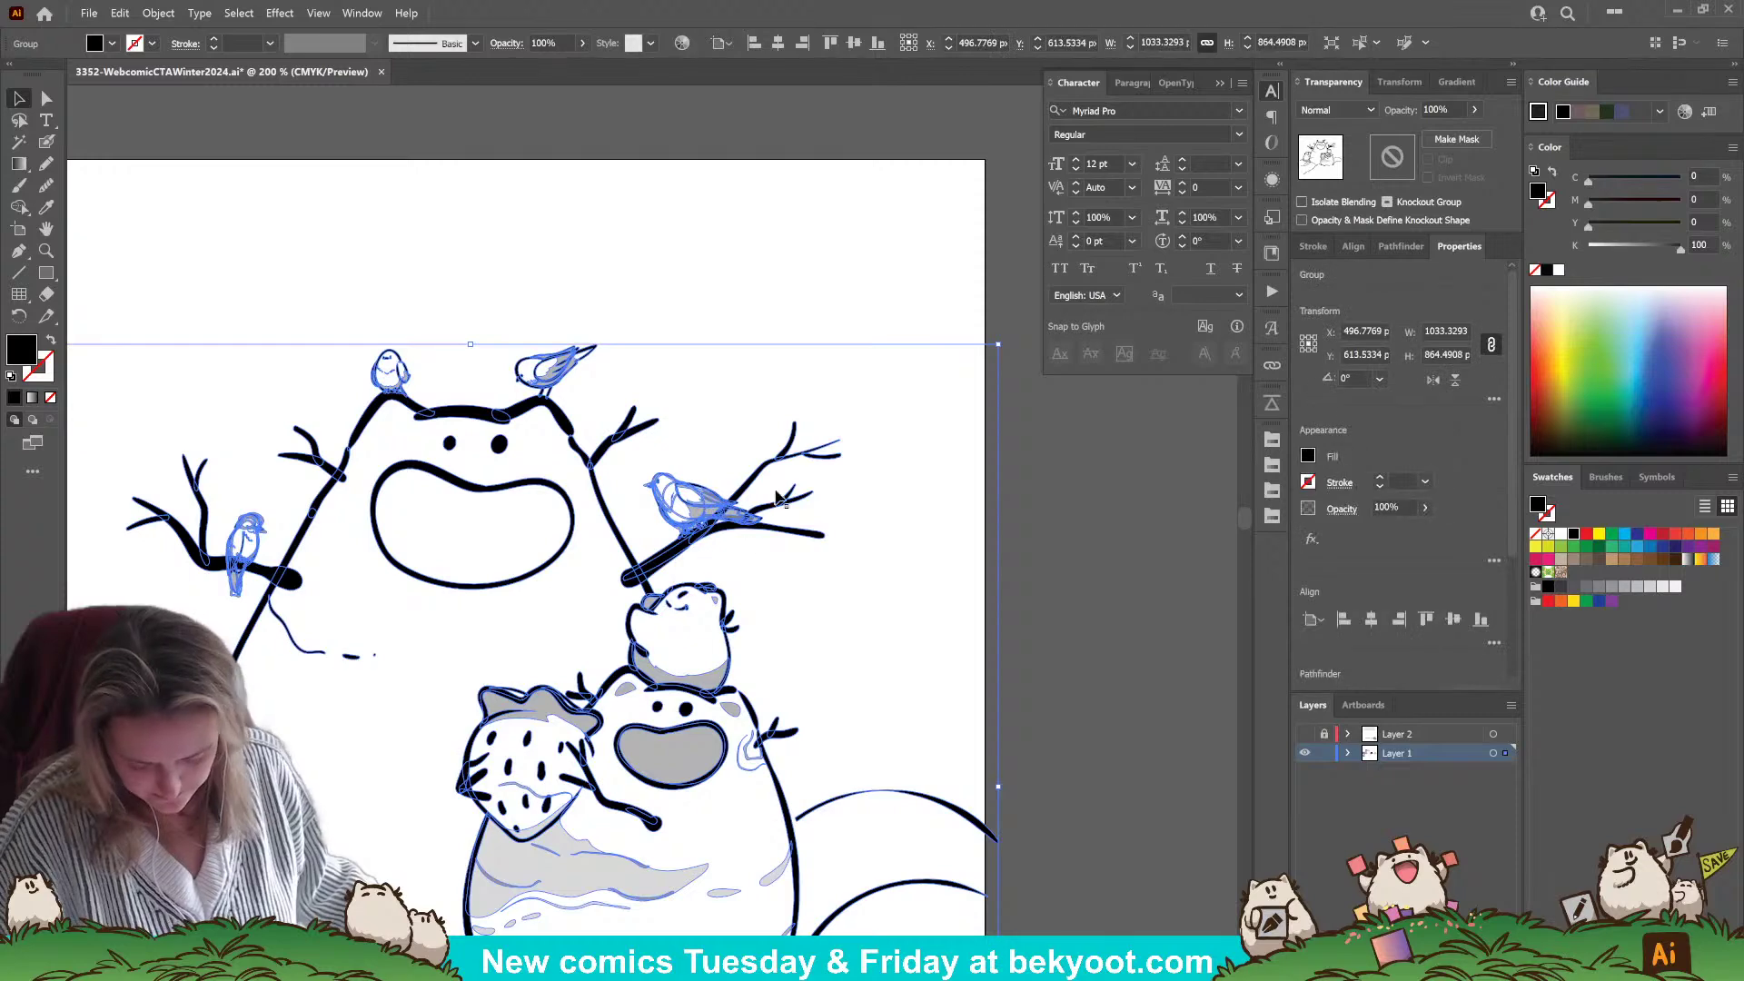
pyautogui.doubleClick(647, 497)
pyautogui.moveTo(646, 495); pyautogui.dragTo(626, 265)
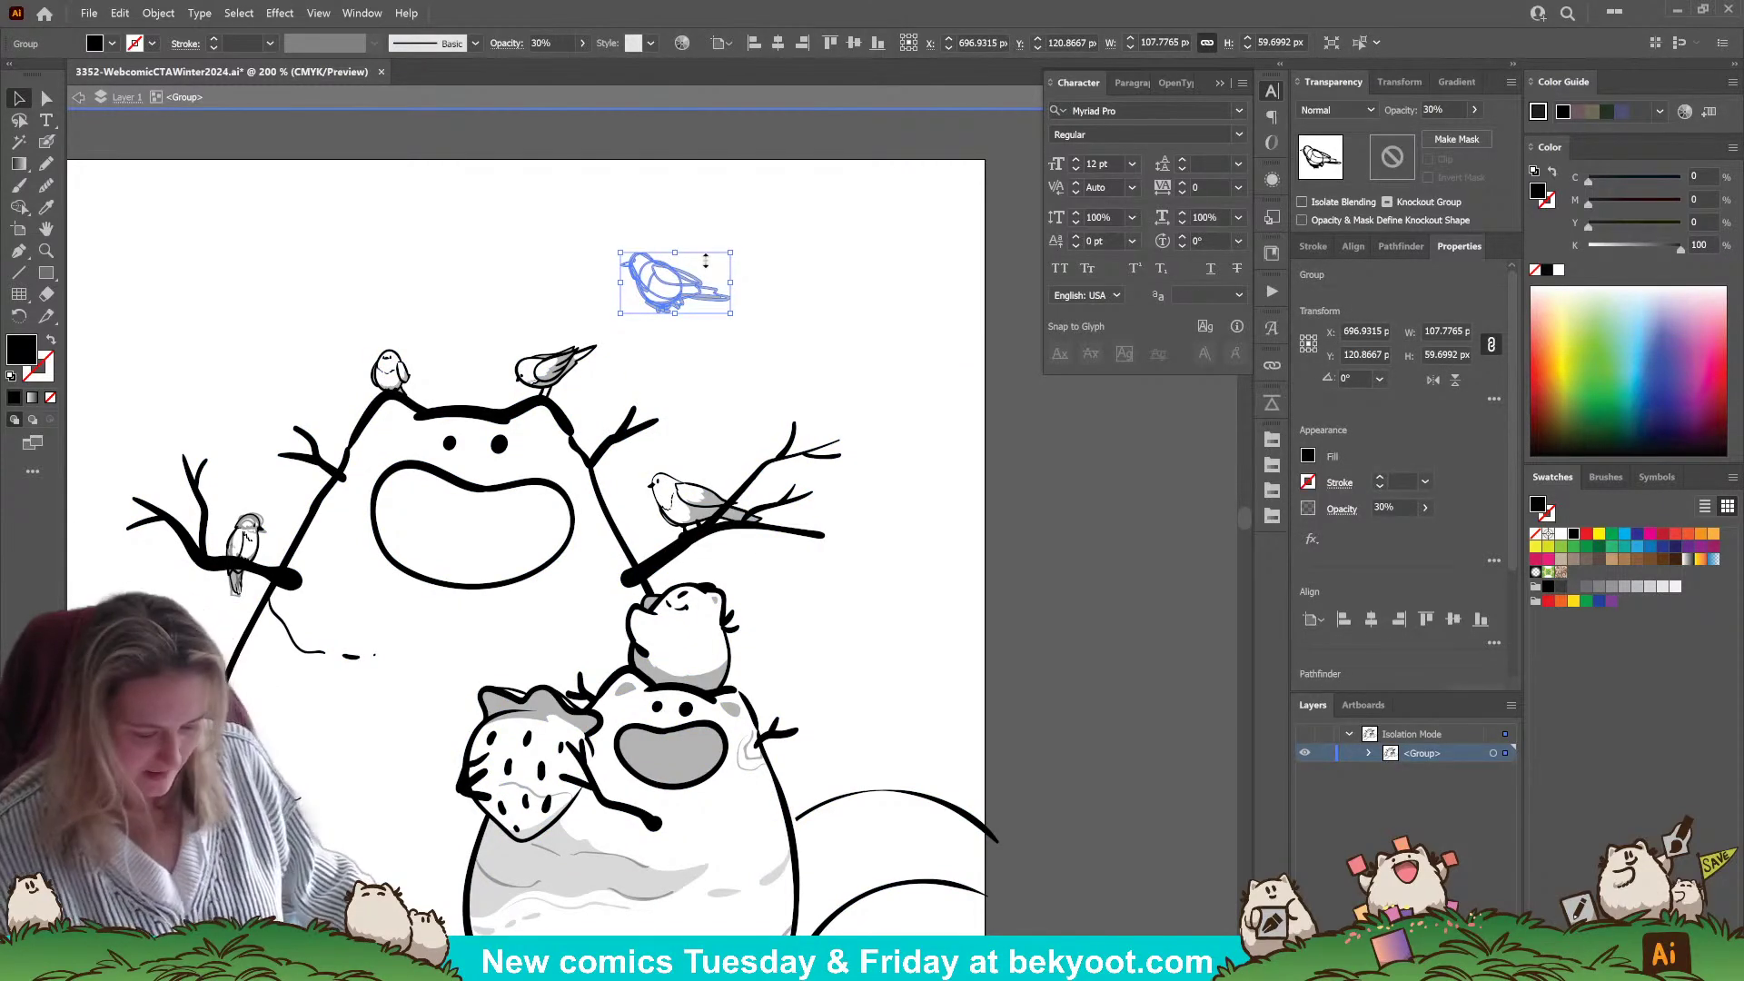
pyautogui.scroll(-4, 621, 463)
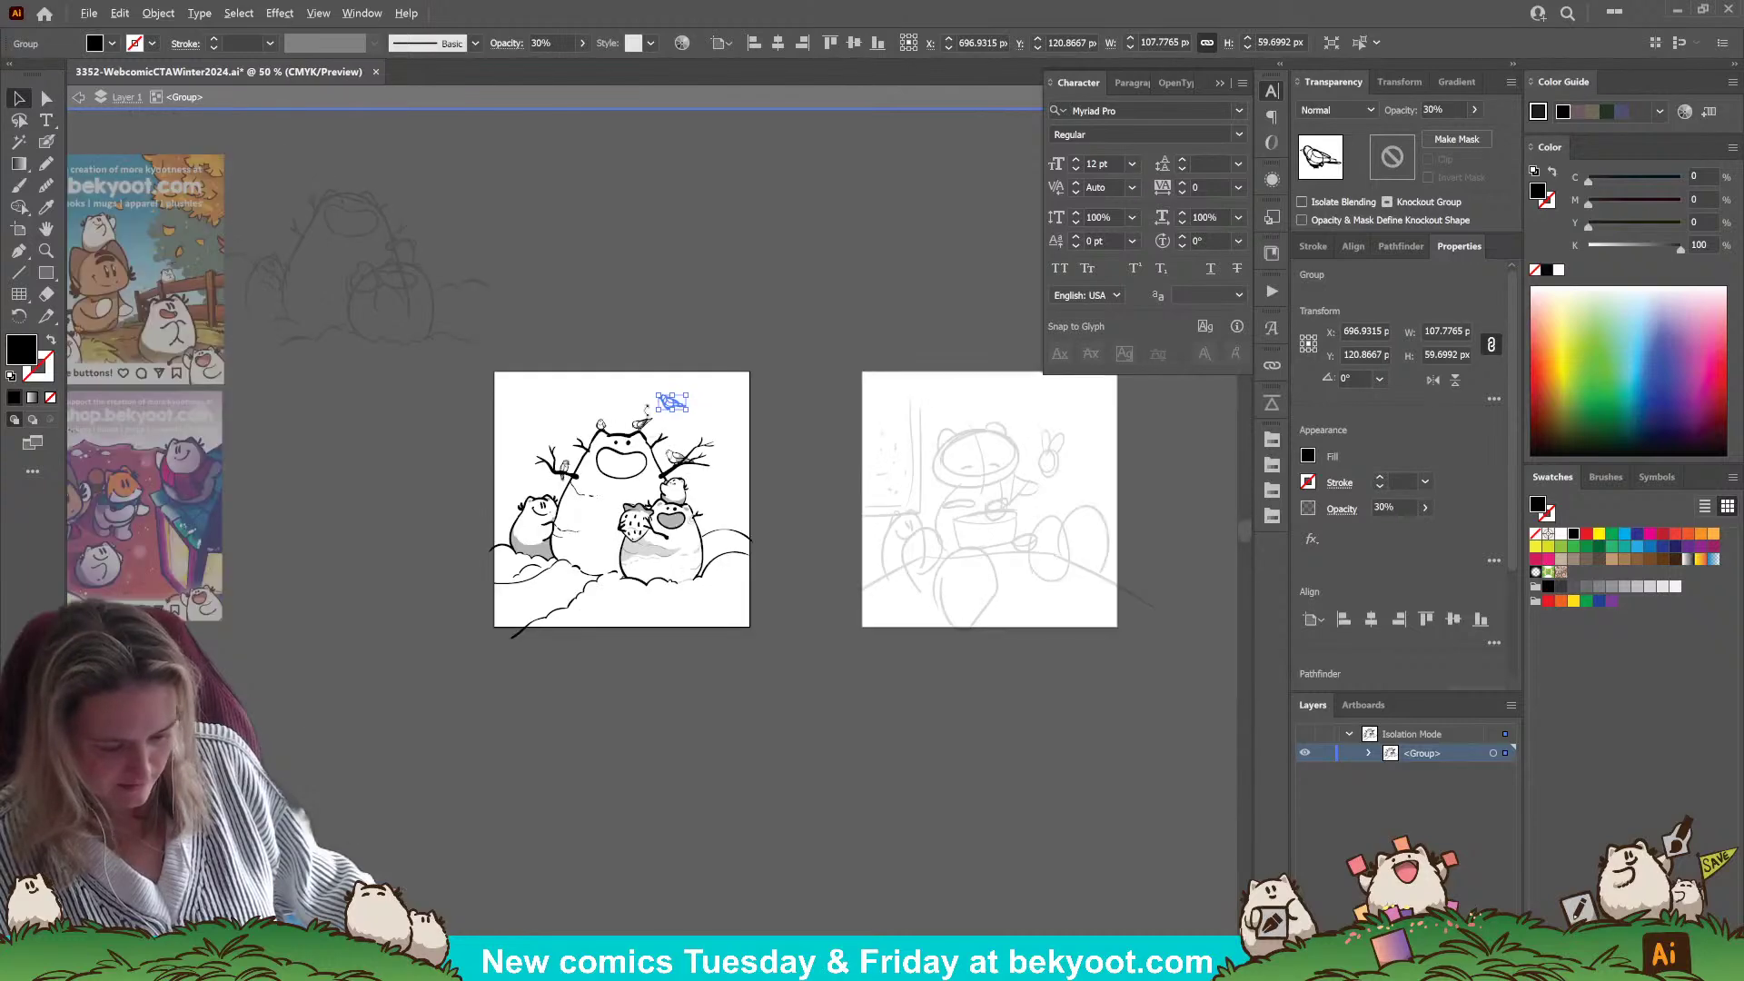
pyautogui.press('Delete')
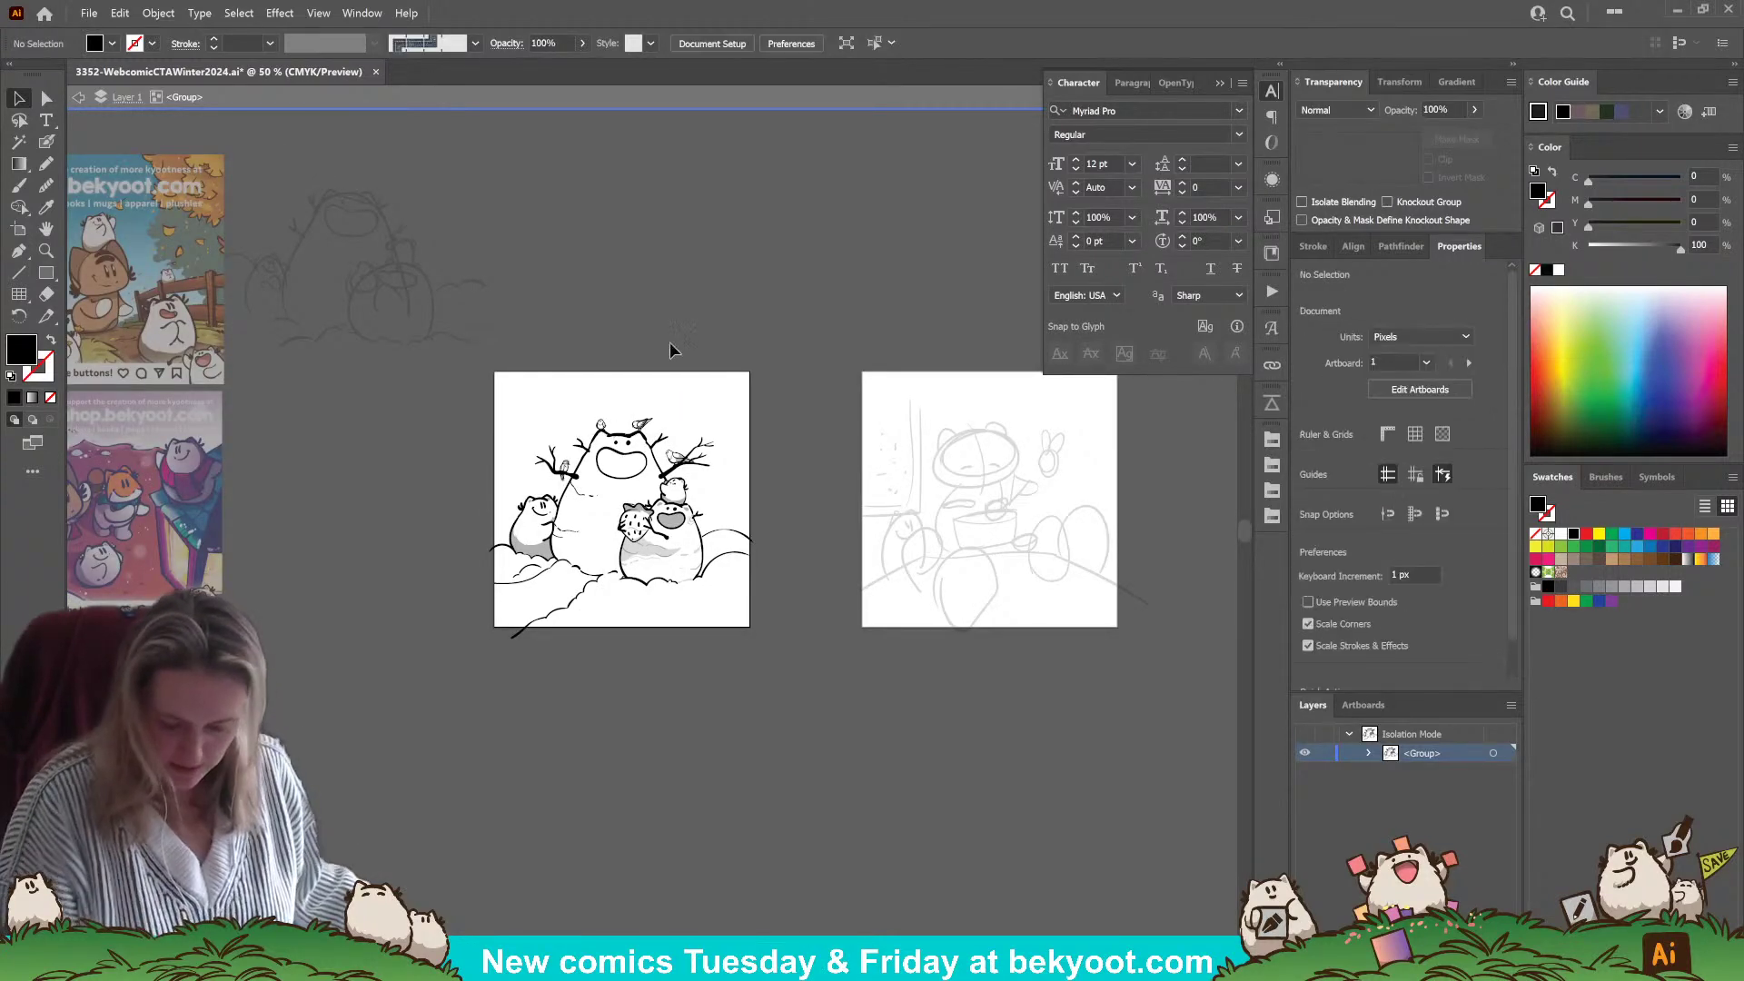
pyautogui.doubleClick(675, 341)
pyautogui.click(677, 406)
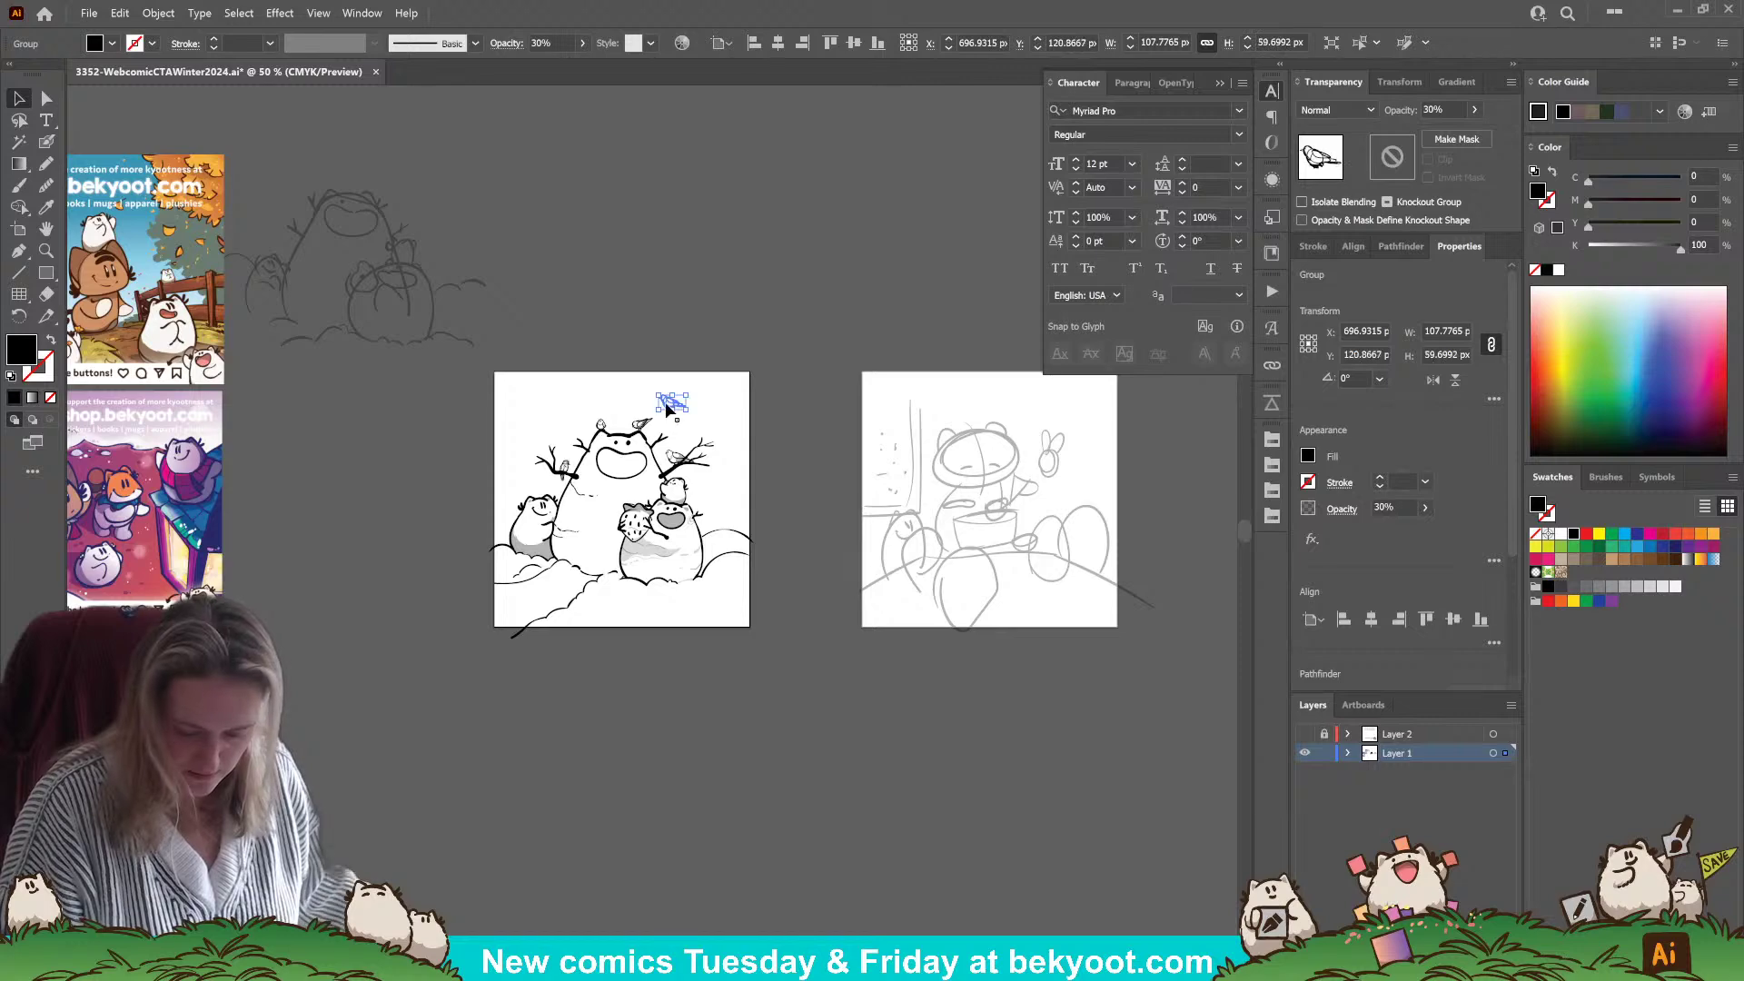
pyautogui.moveTo(668, 409); pyautogui.dragTo(451, 239)
pyautogui.click(399, 483)
# - Look over the earlier finished comic illustrations on the canvas and in the MAIN library for reference
pyautogui.hscroll(-2, 448, 615)
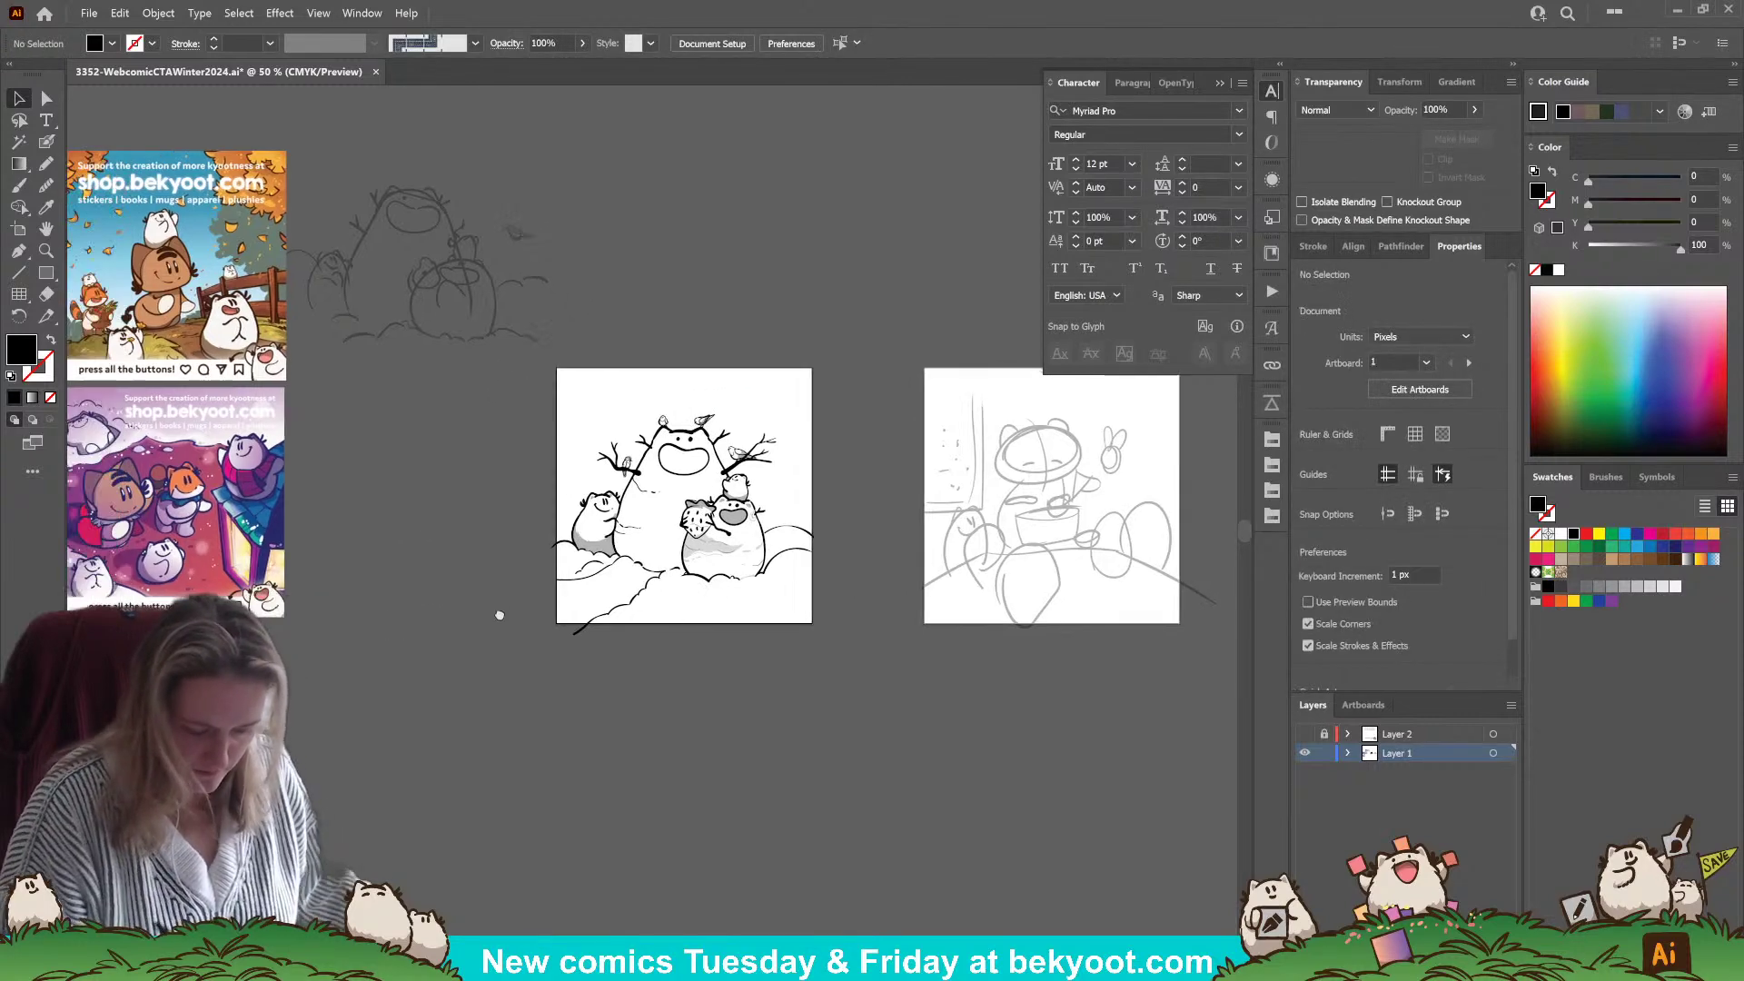
pyautogui.hscroll(-5, 964, 664)
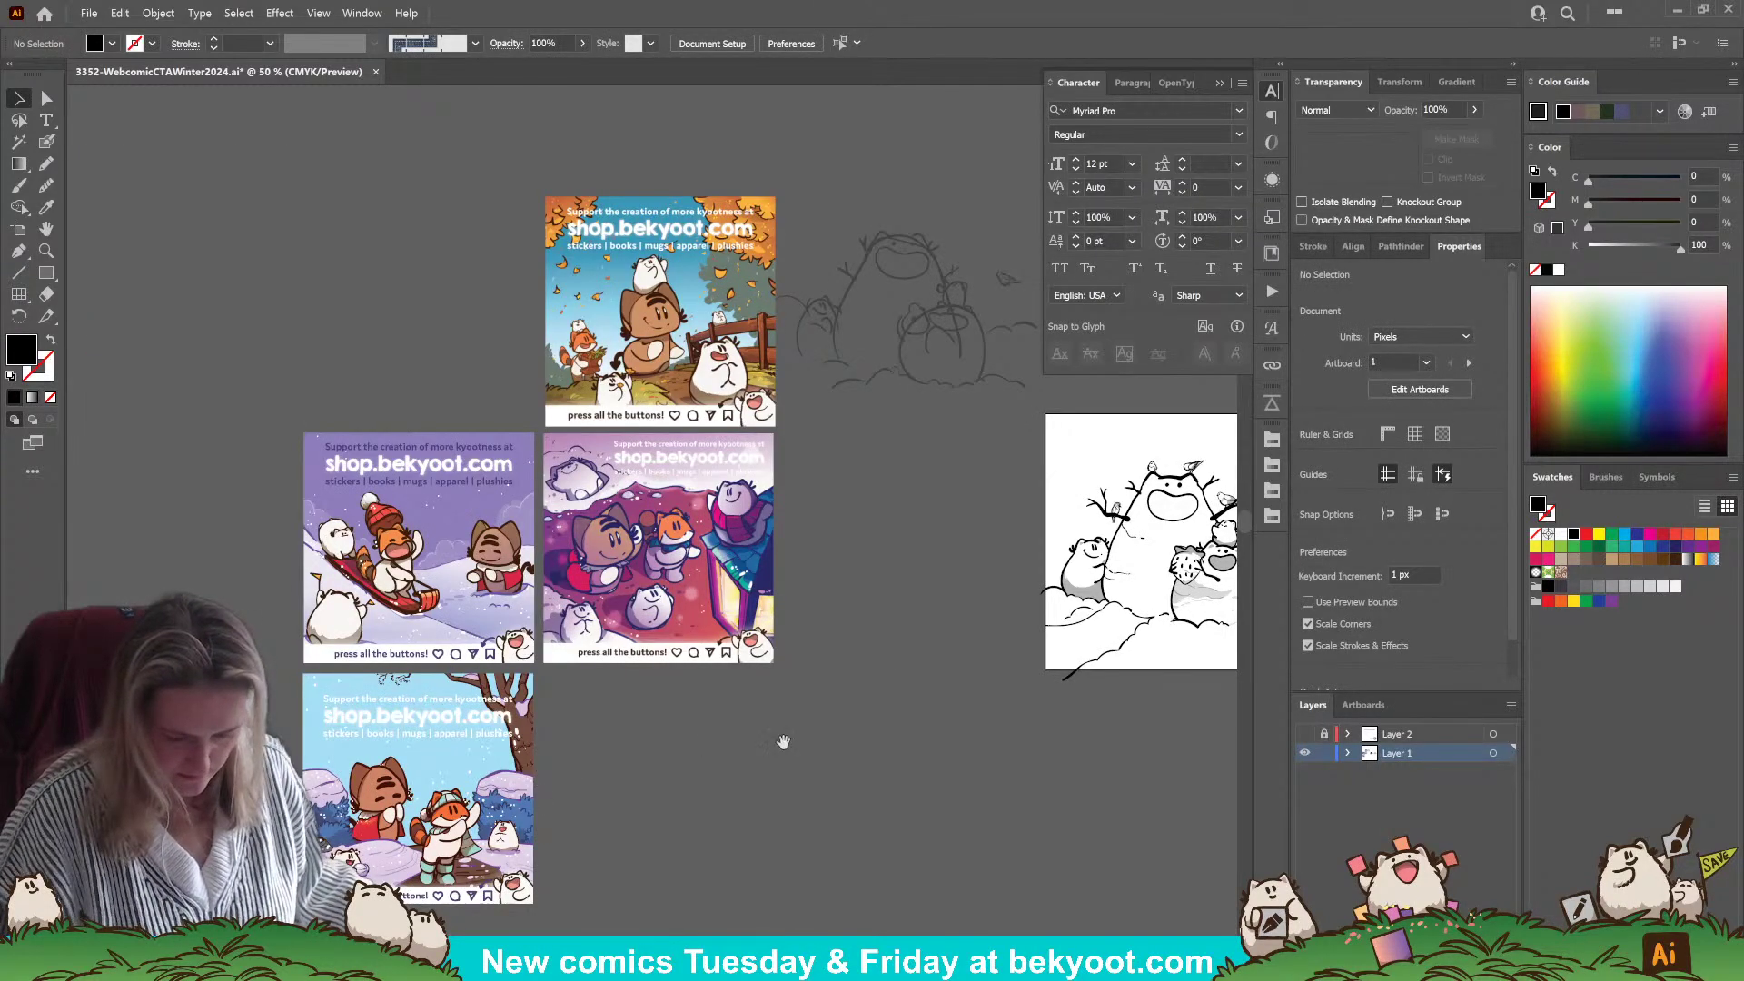
pyautogui.moveTo(778, 739); pyautogui.dragTo(406, 679)
pyautogui.moveTo(848, 669); pyautogui.dragTo(646, 657)
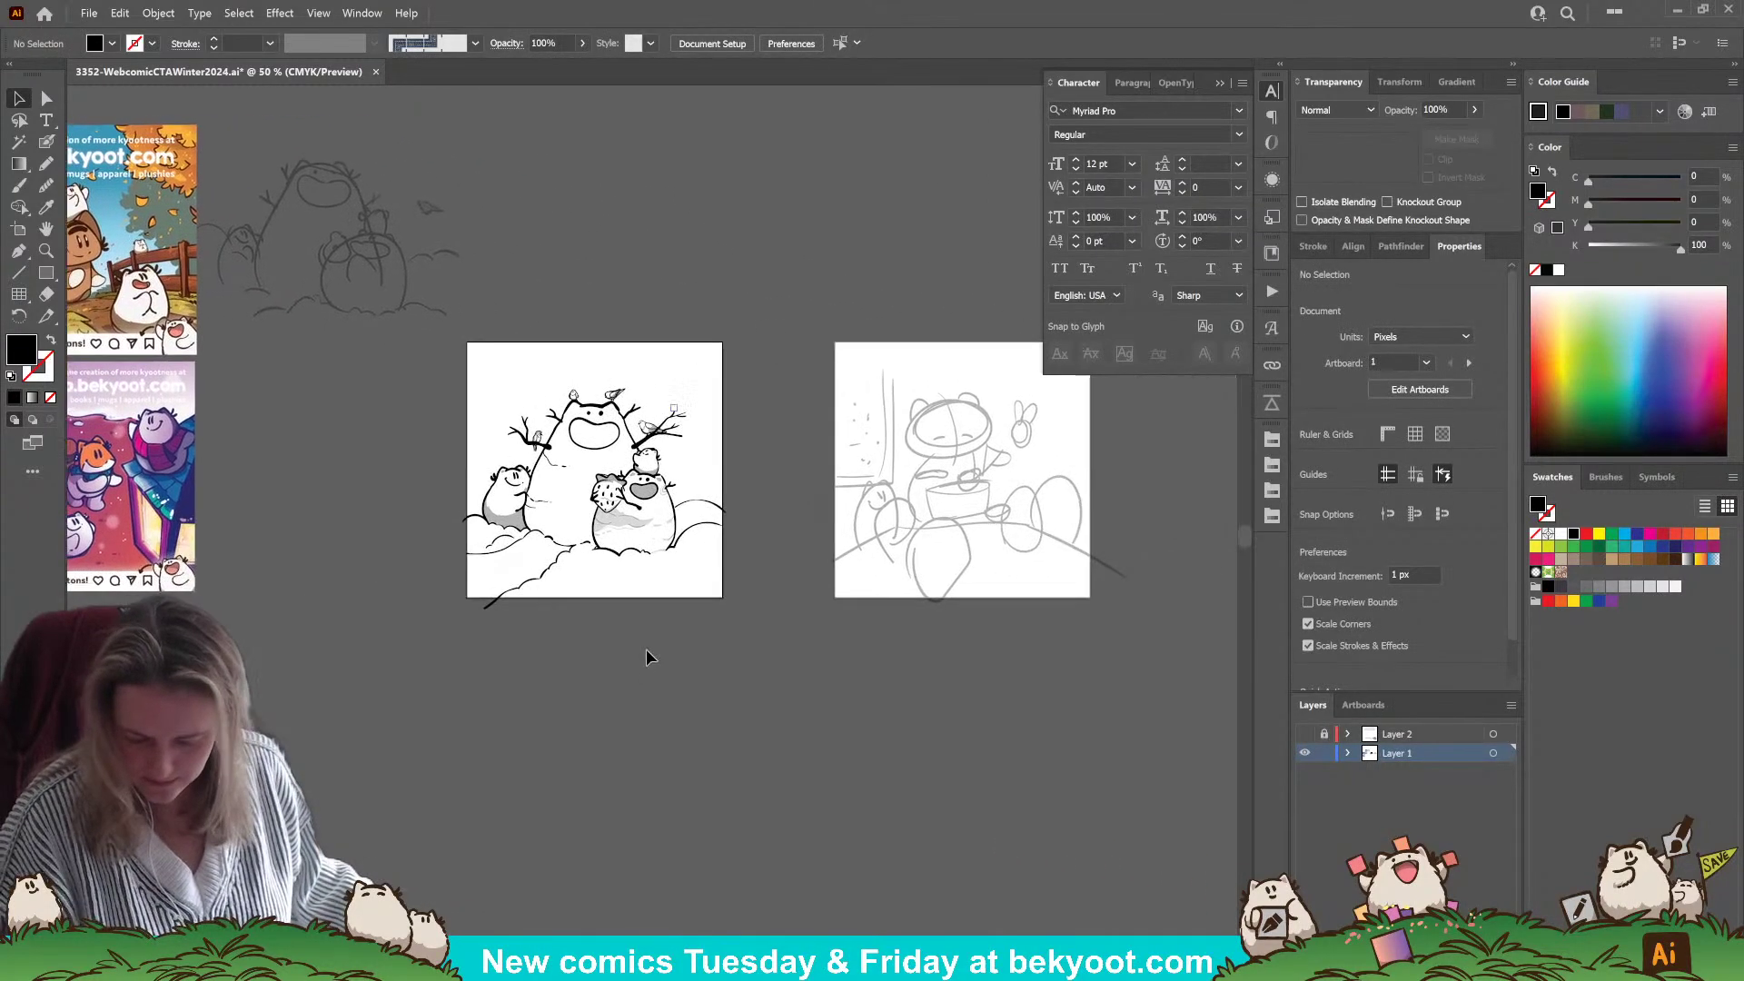
pyautogui.click(1271, 254)
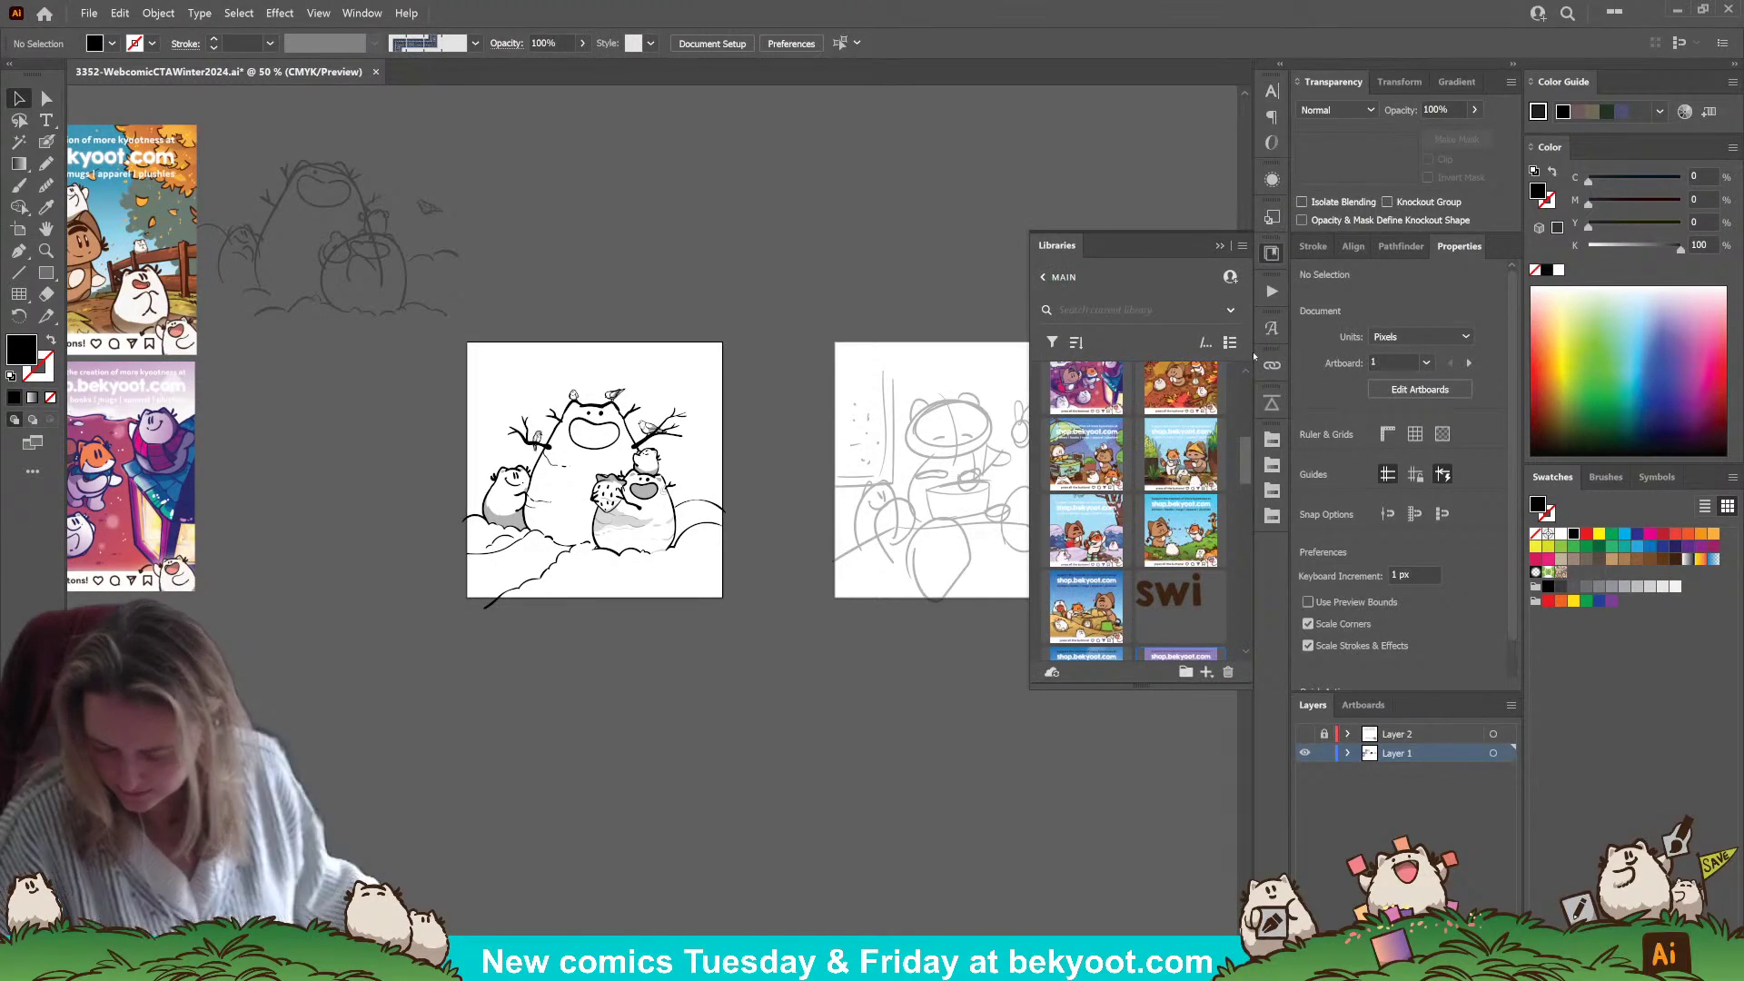
pyautogui.scroll(-10, 1135, 508)
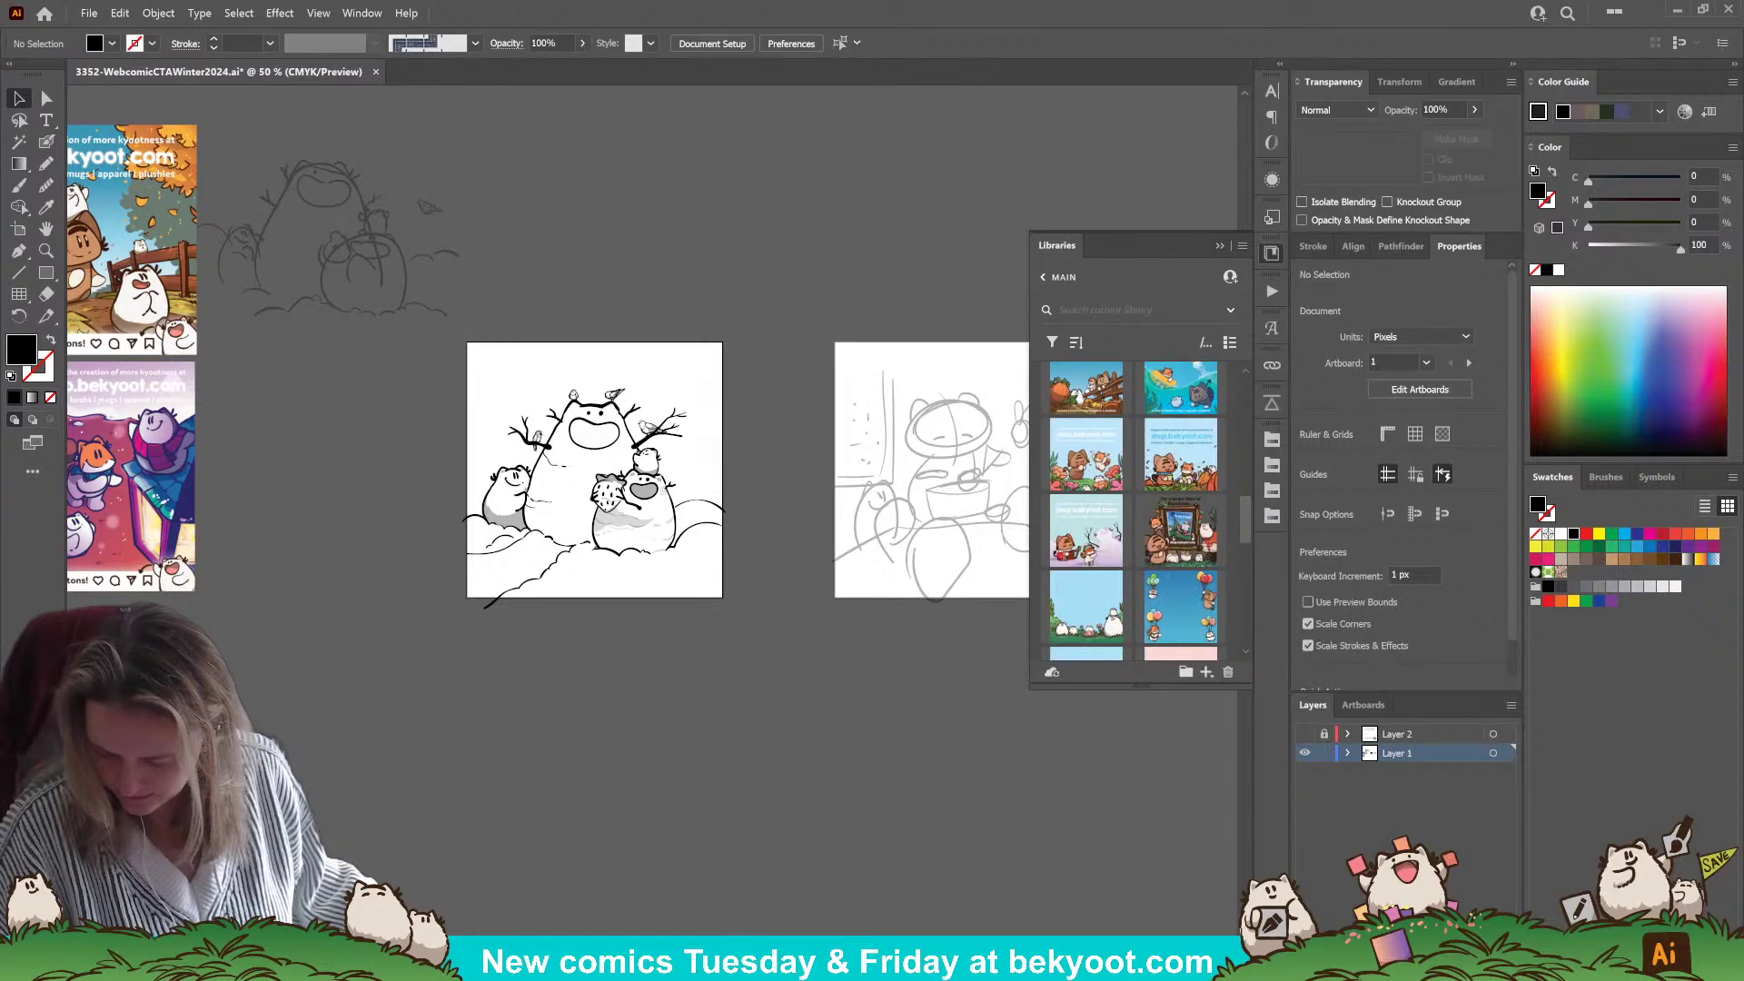
pyautogui.scroll(10, 1135, 509)
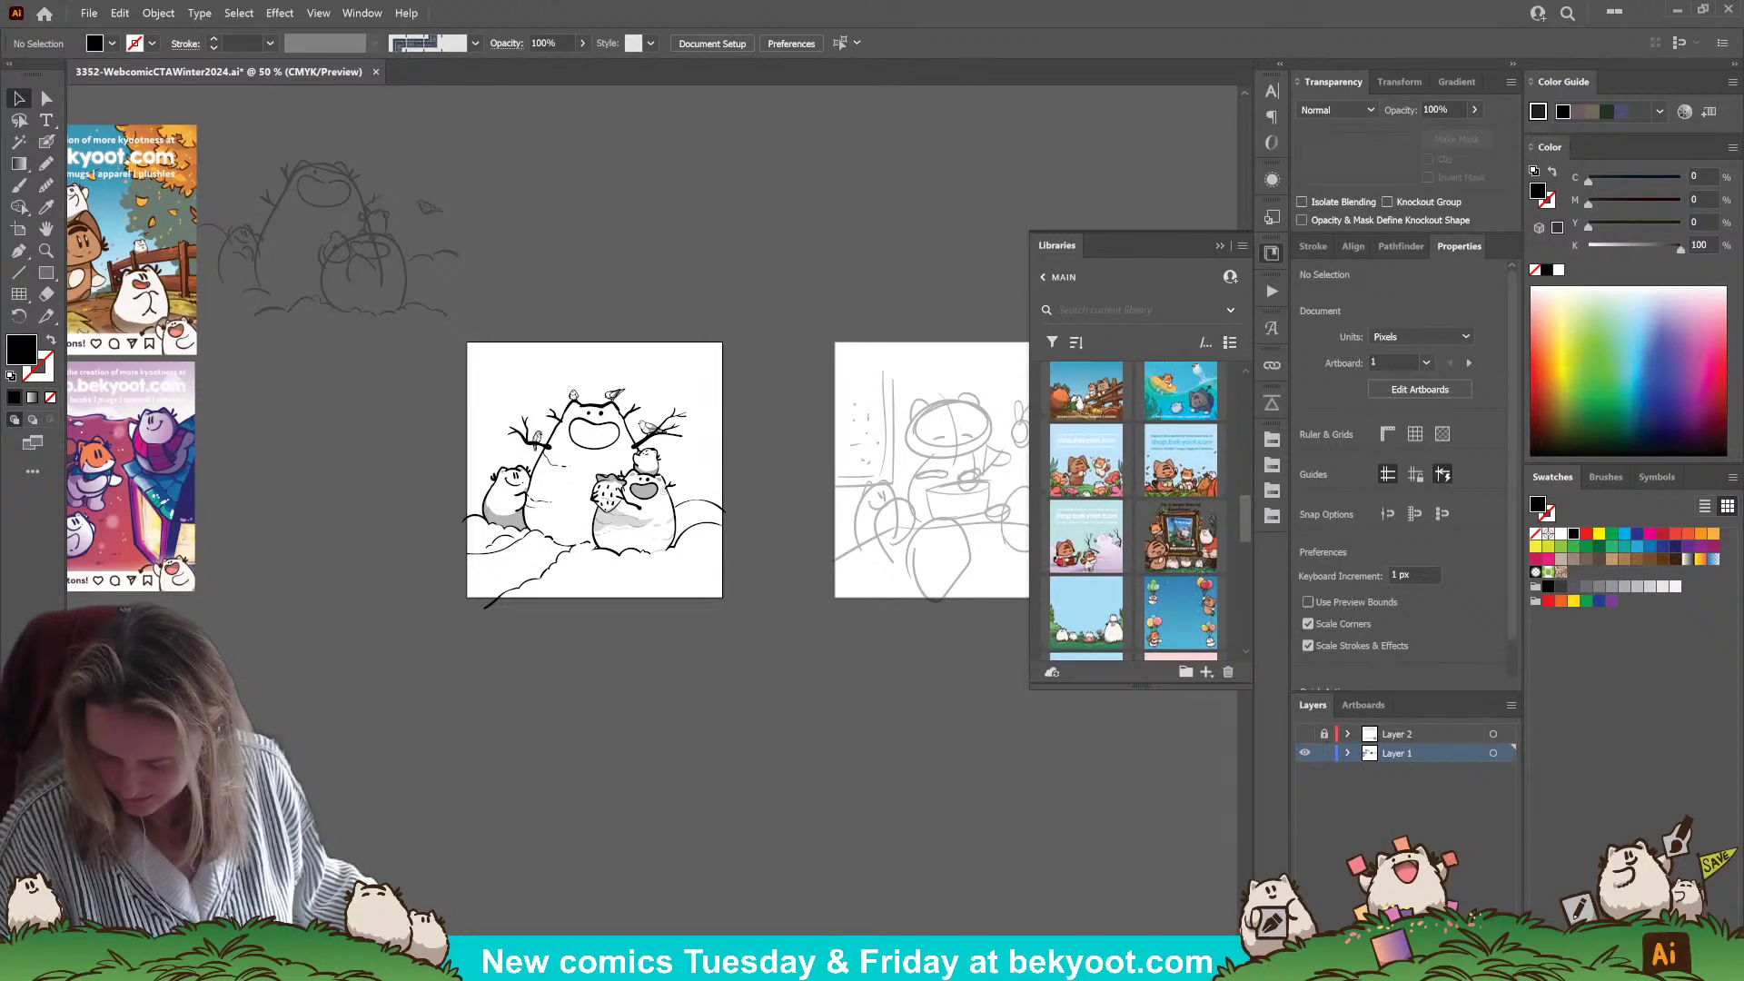
pyautogui.click(1220, 245)
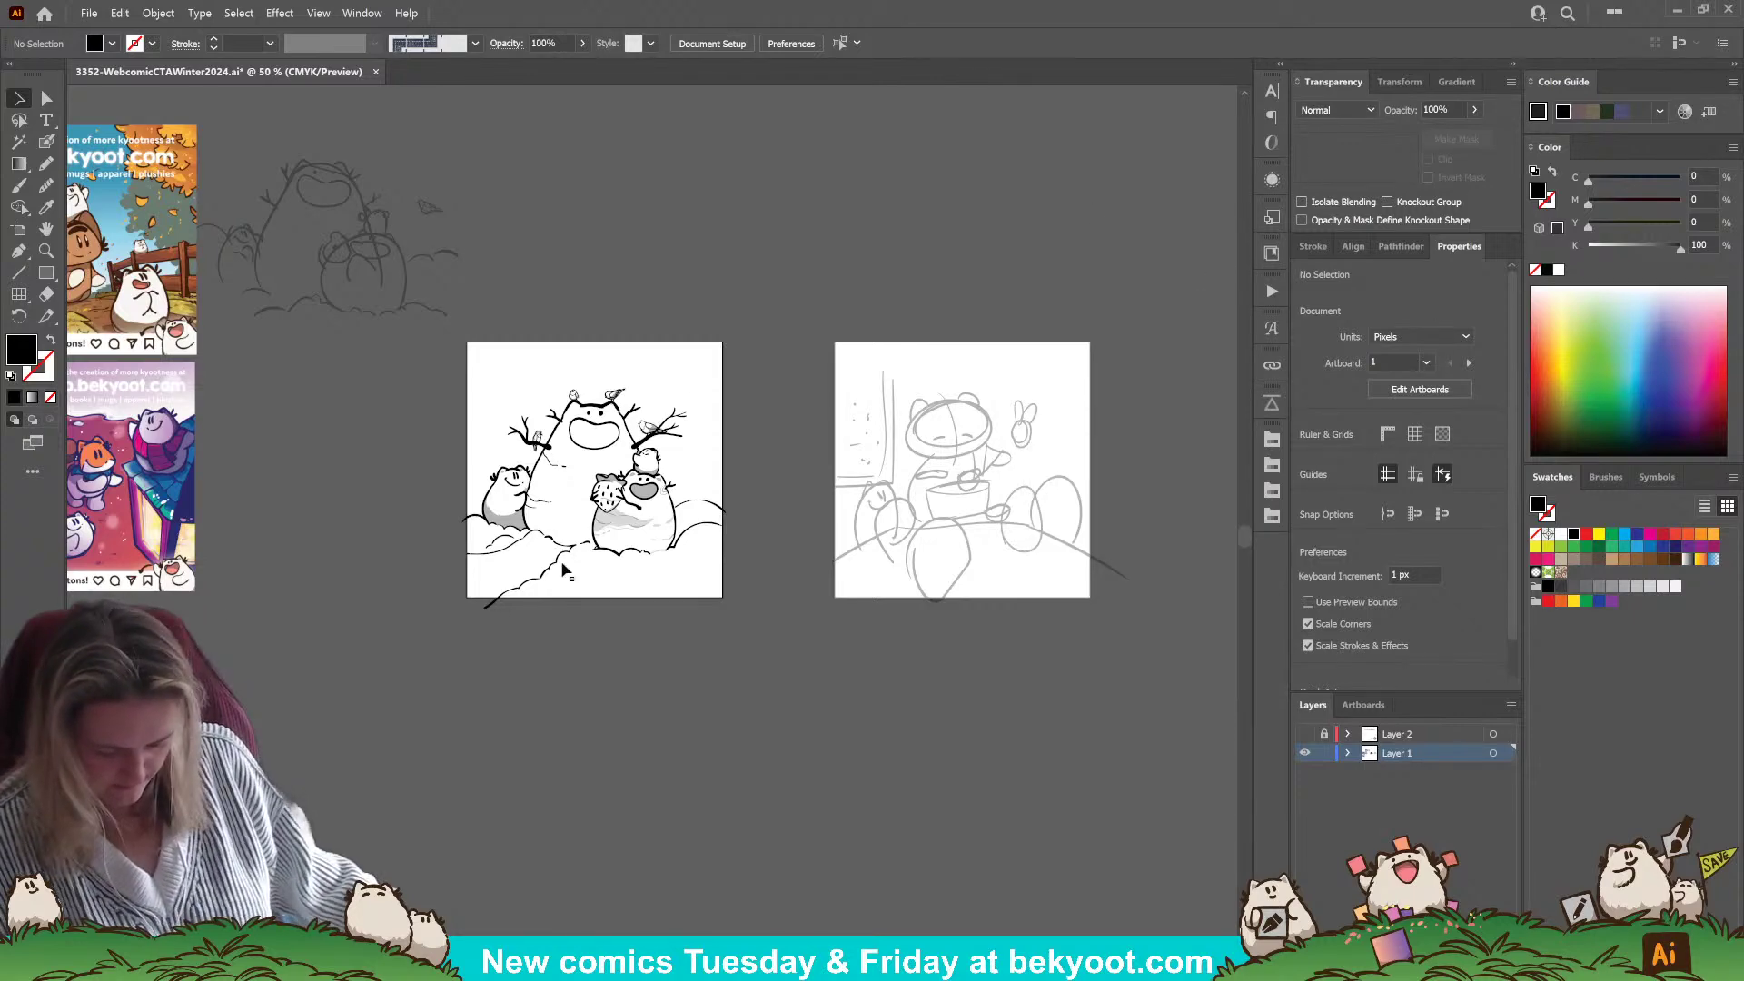
# - Isolate the illustration group, take the rough sketch under the small bird on the big creature's left-hand branch out of it, and exit isolation
pyautogui.scroll(5, 574, 490)
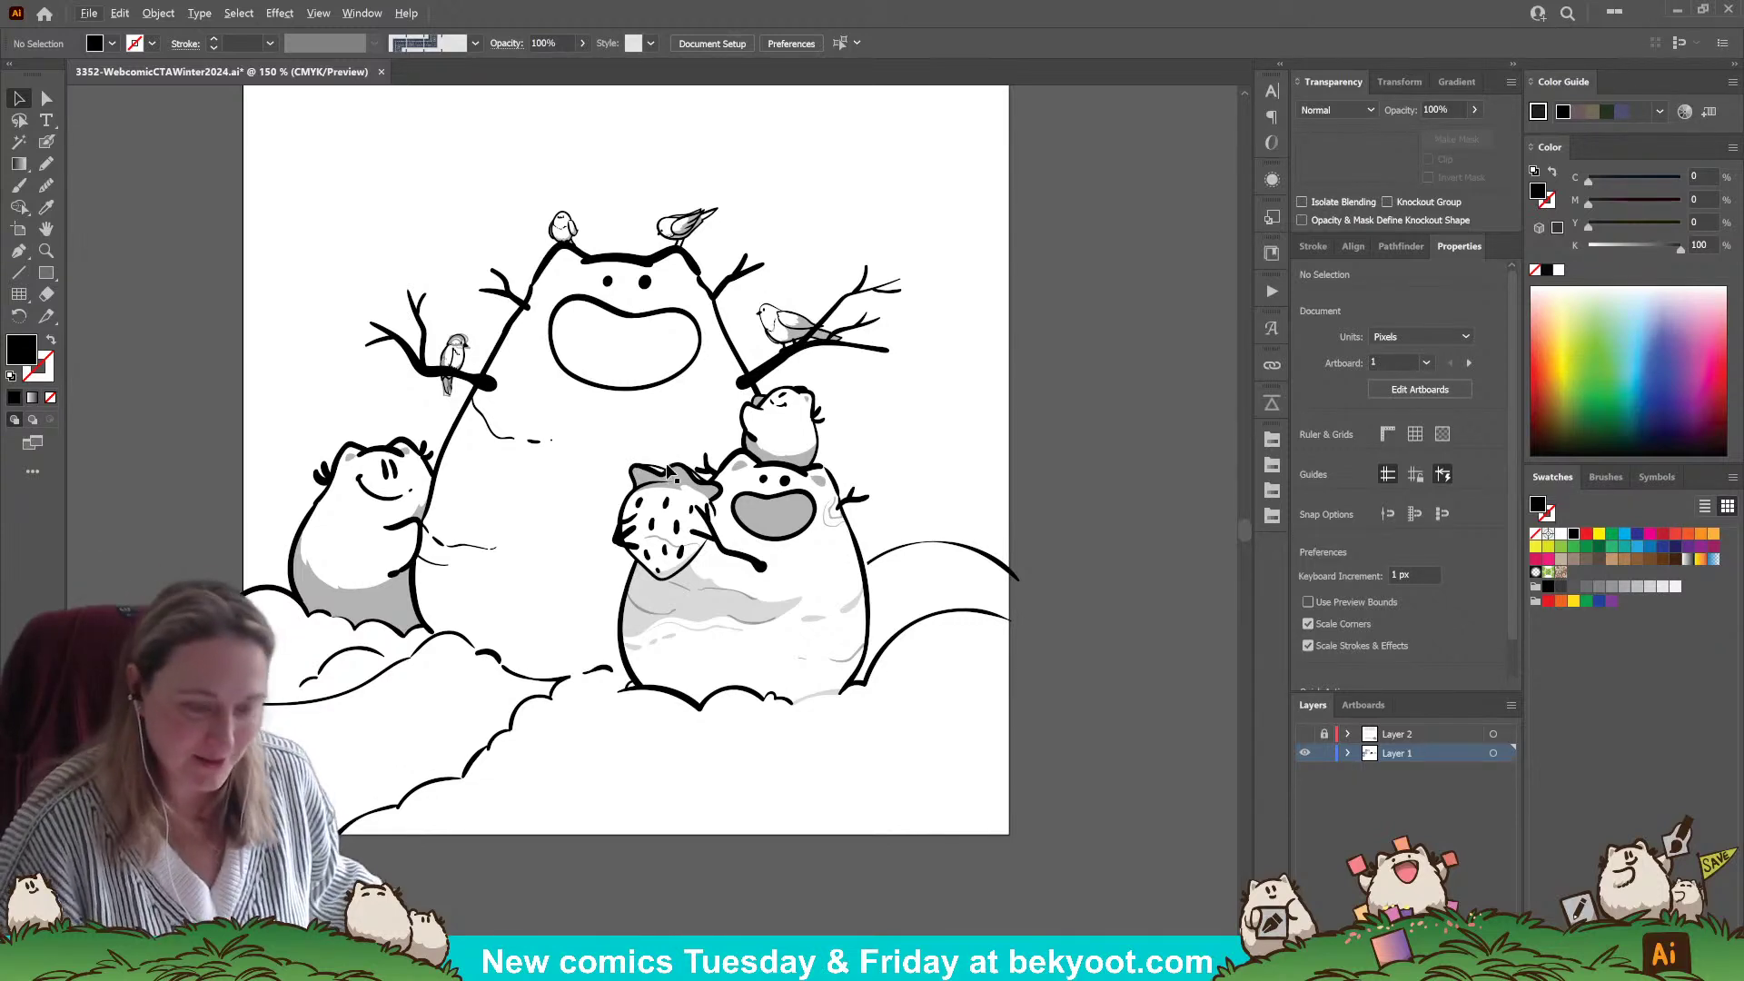
pyautogui.click(445, 397)
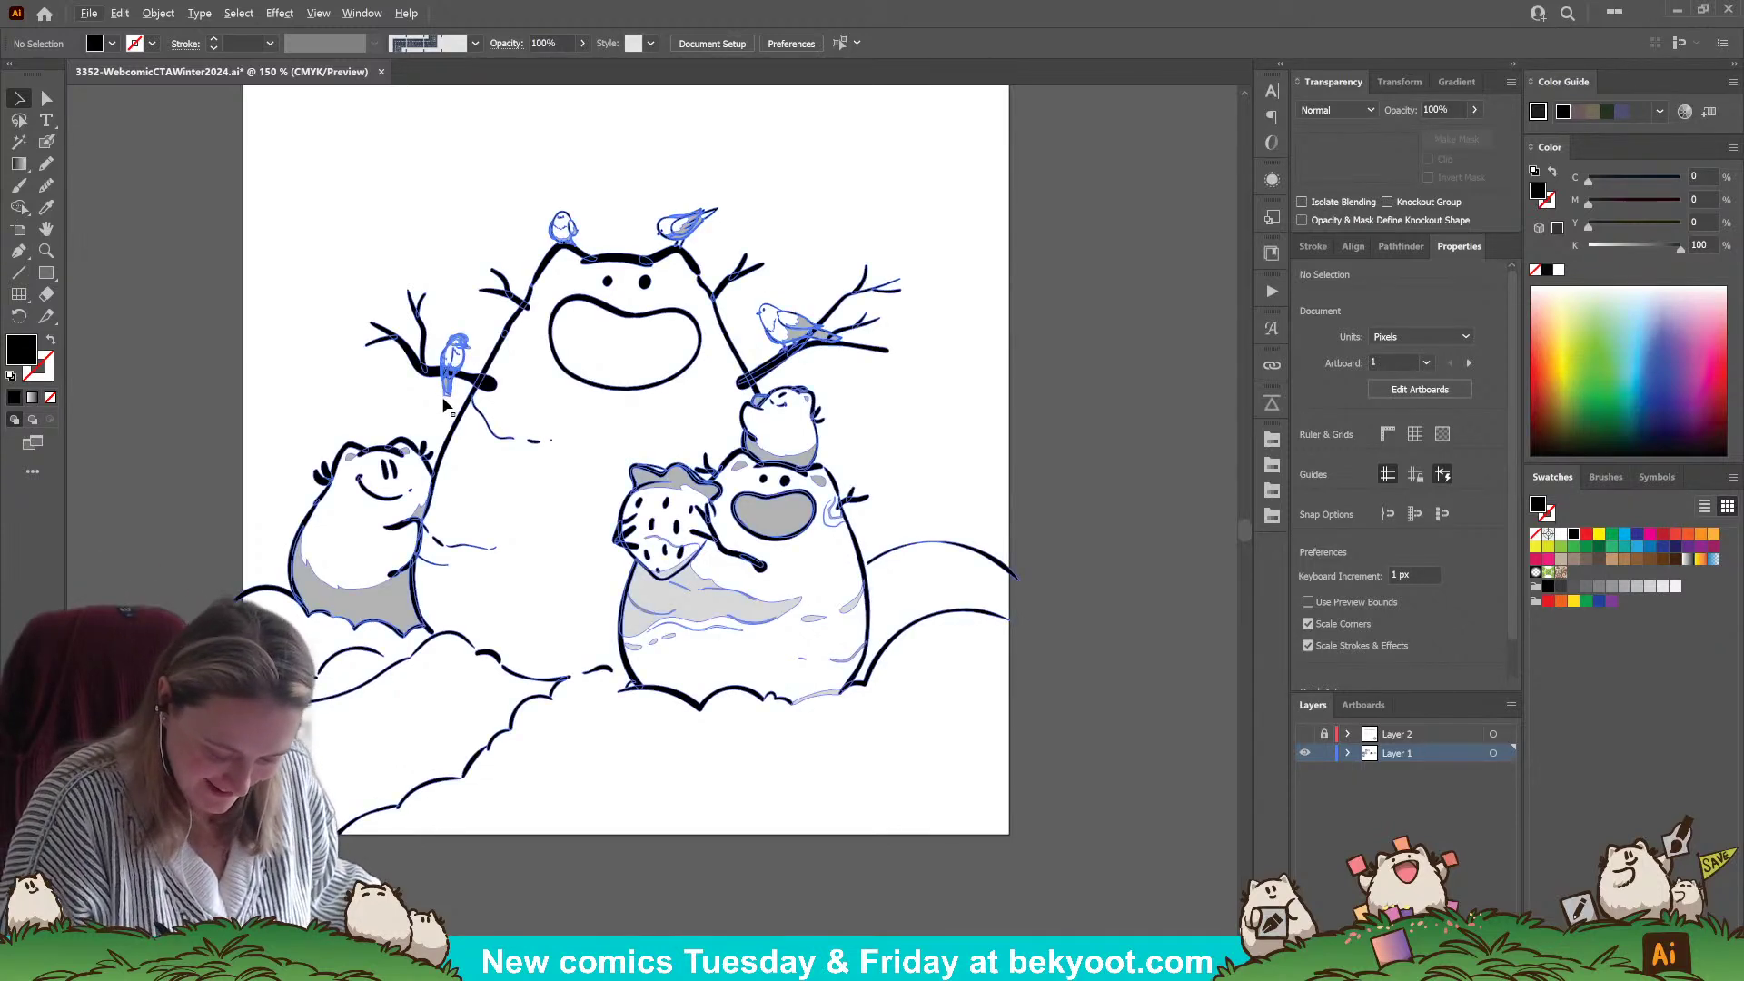
pyautogui.doubleClick(474, 350)
pyautogui.click(473, 348)
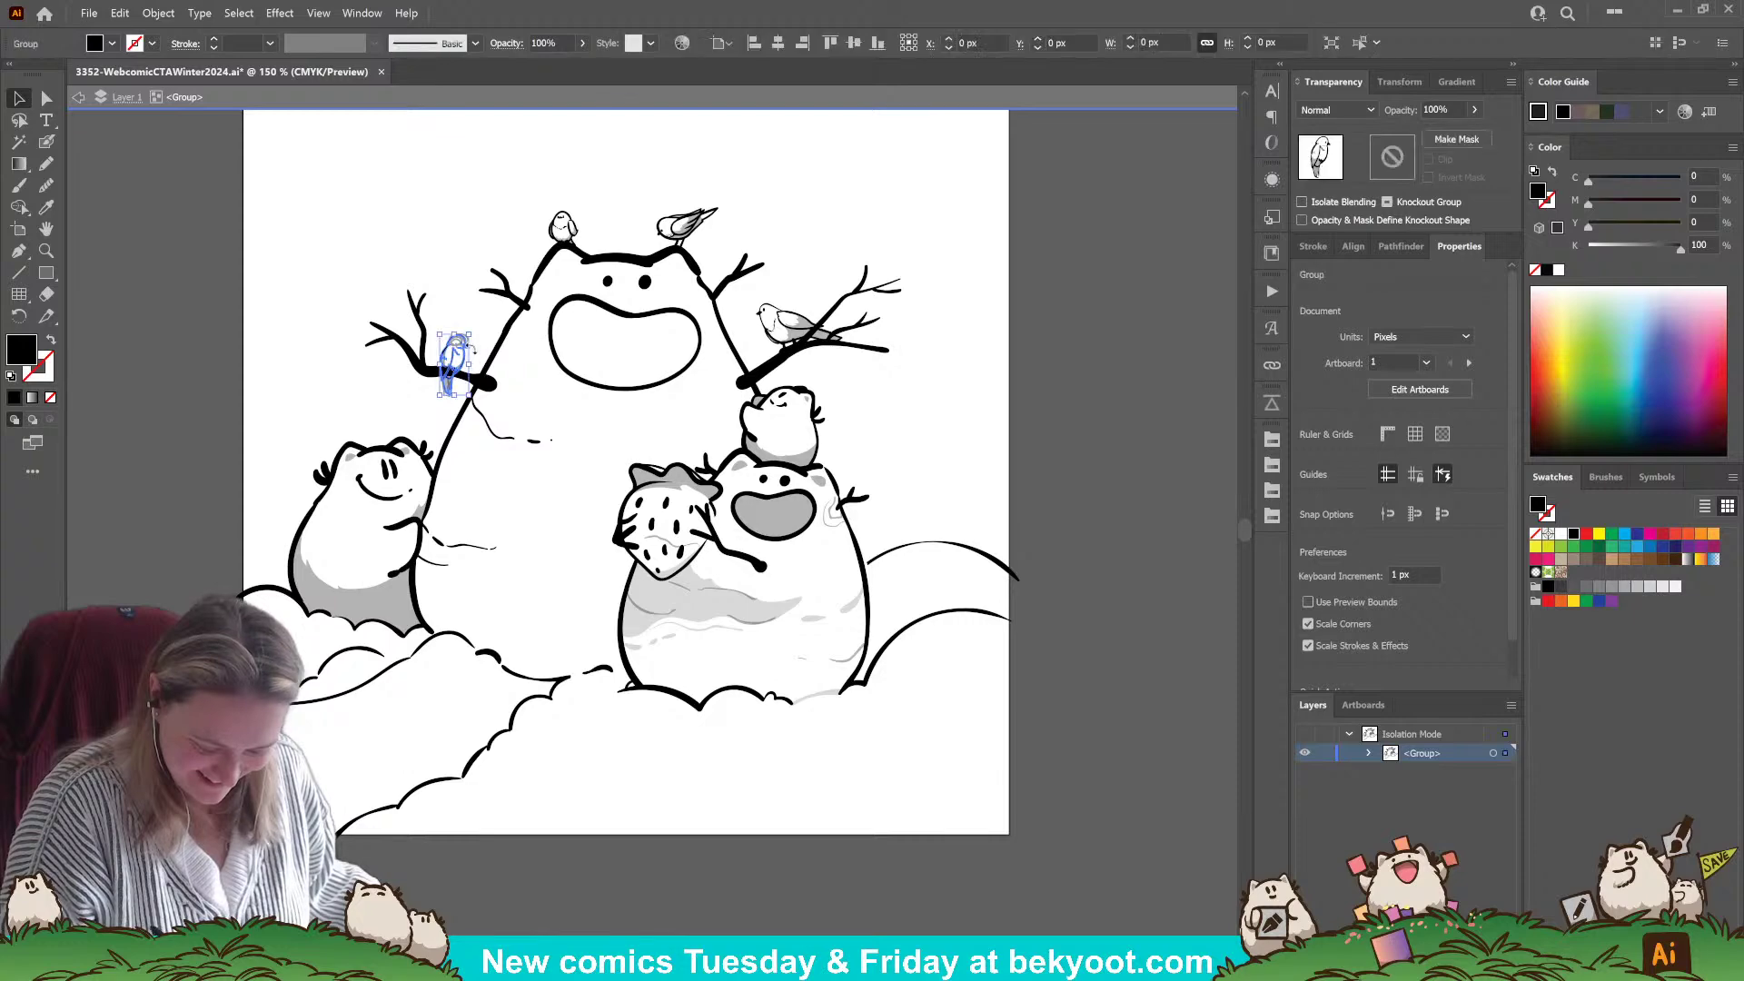
pyautogui.scroll(3, 321, 367)
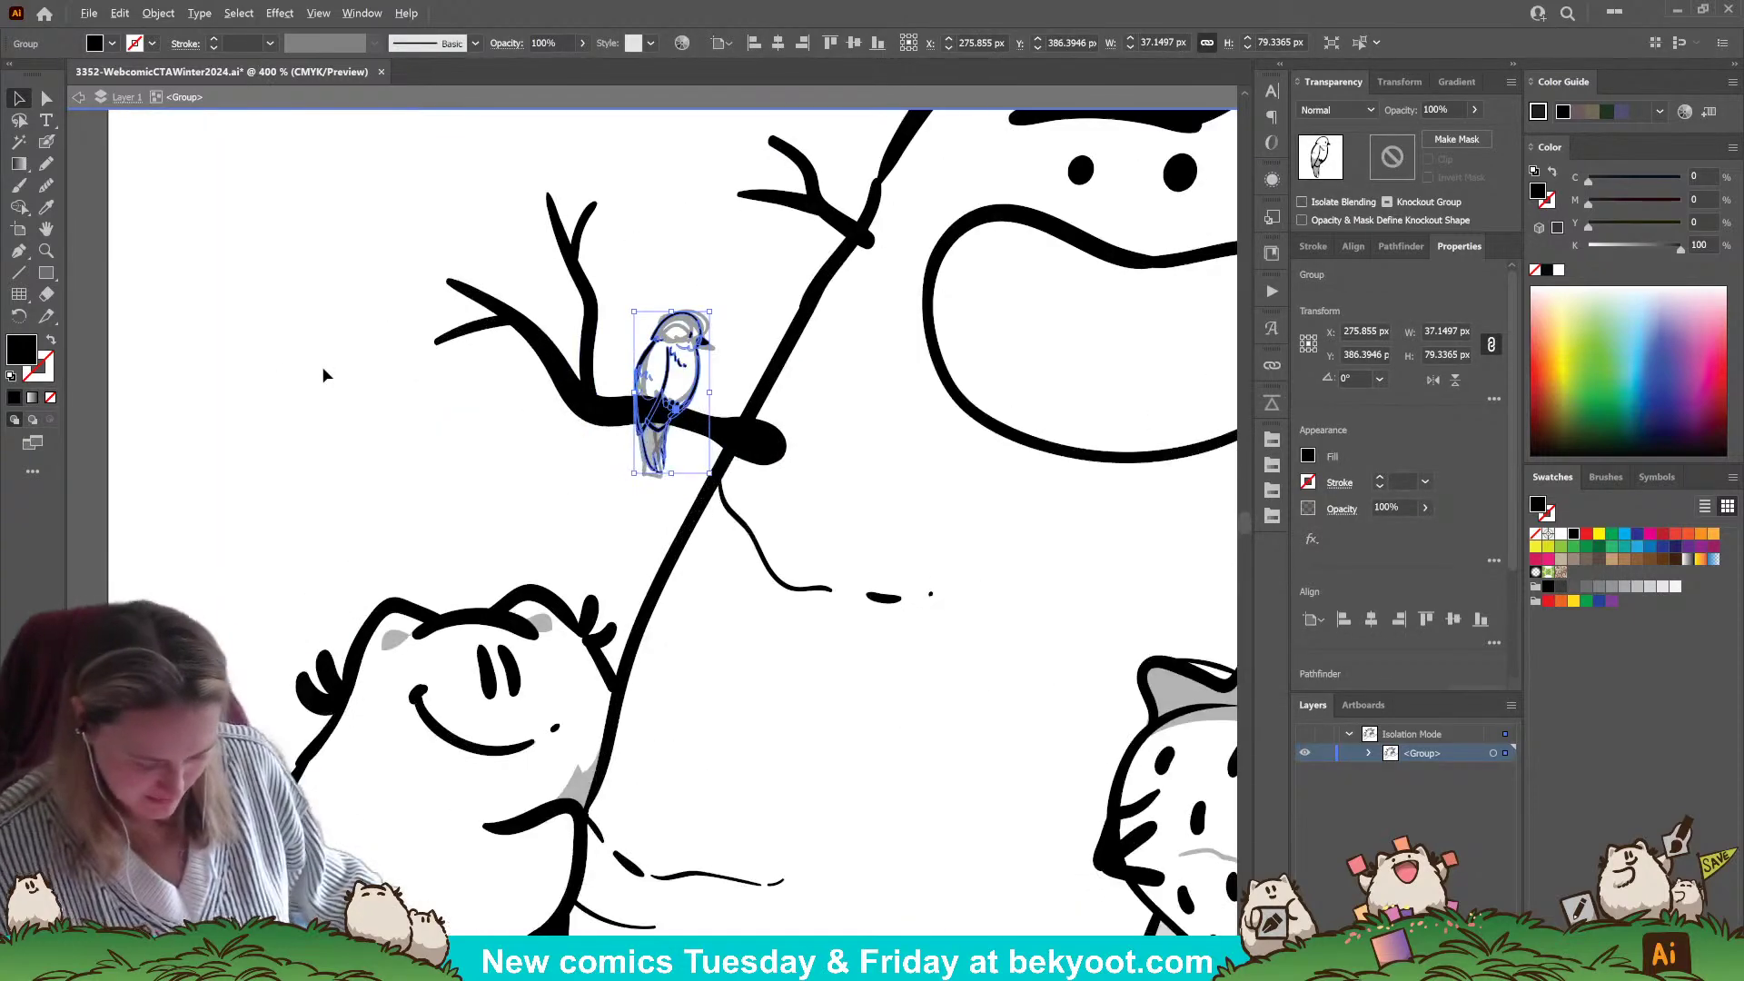
pyautogui.press('3')
pyautogui.press('8')
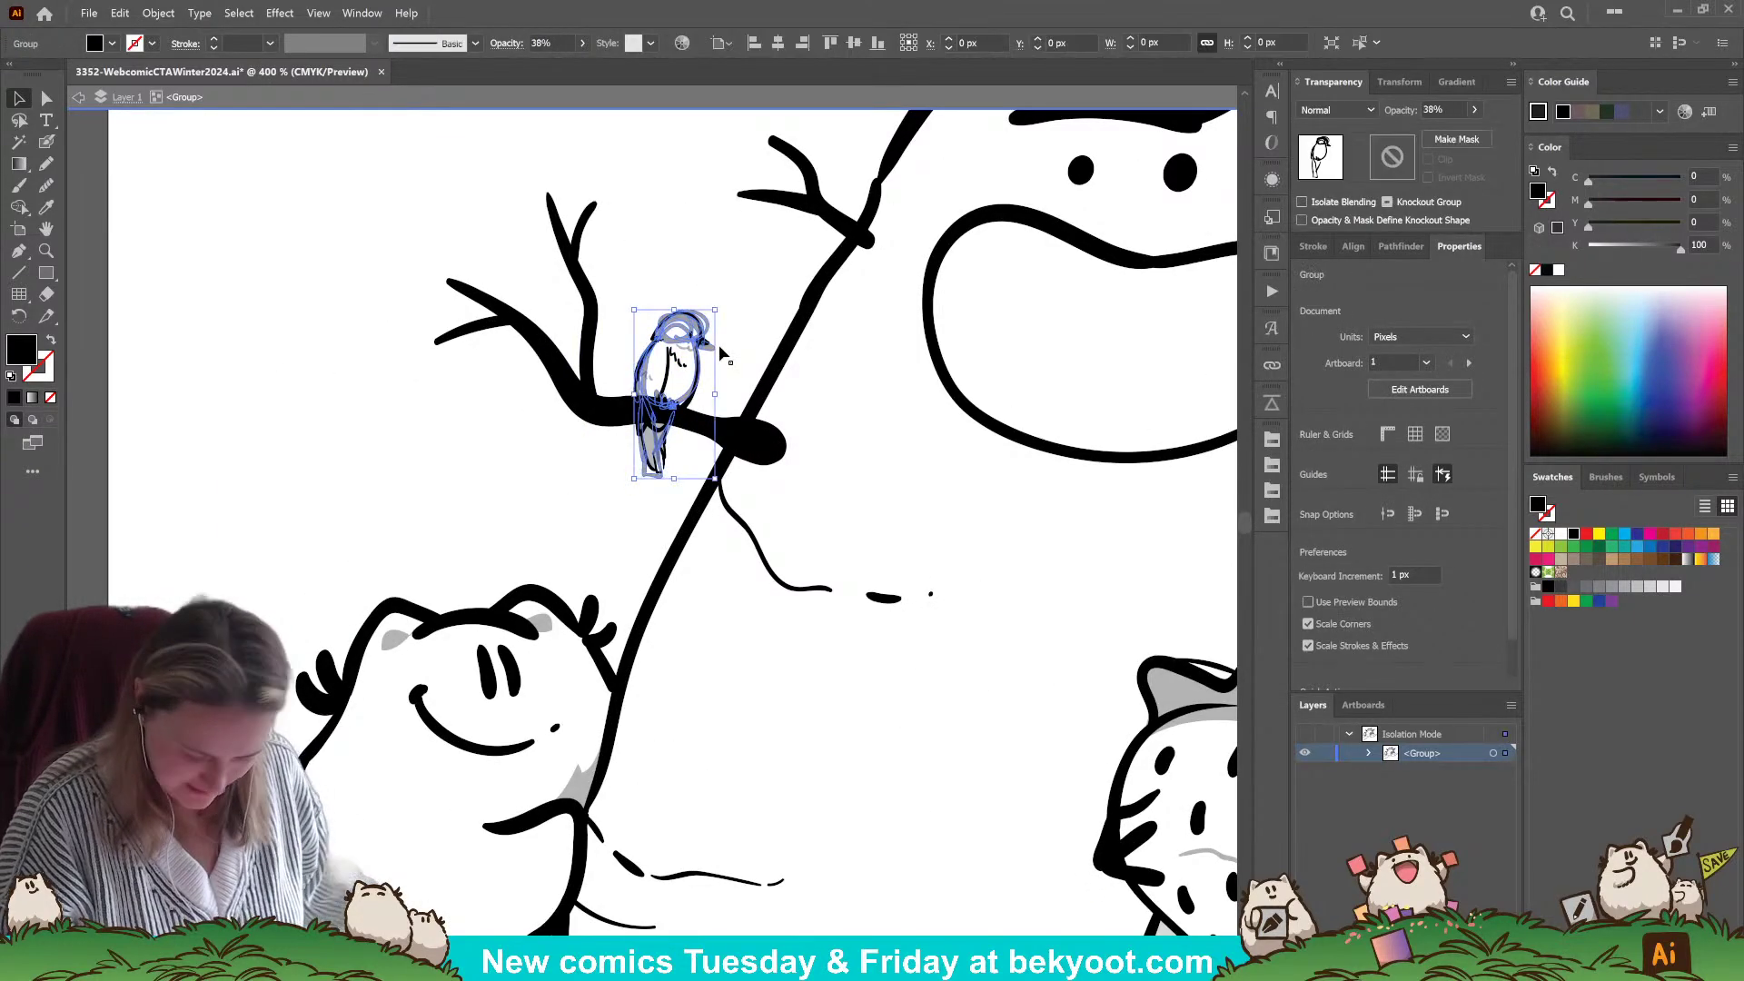
pyautogui.click(725, 352)
pyautogui.hotkey('ctrl', '1')
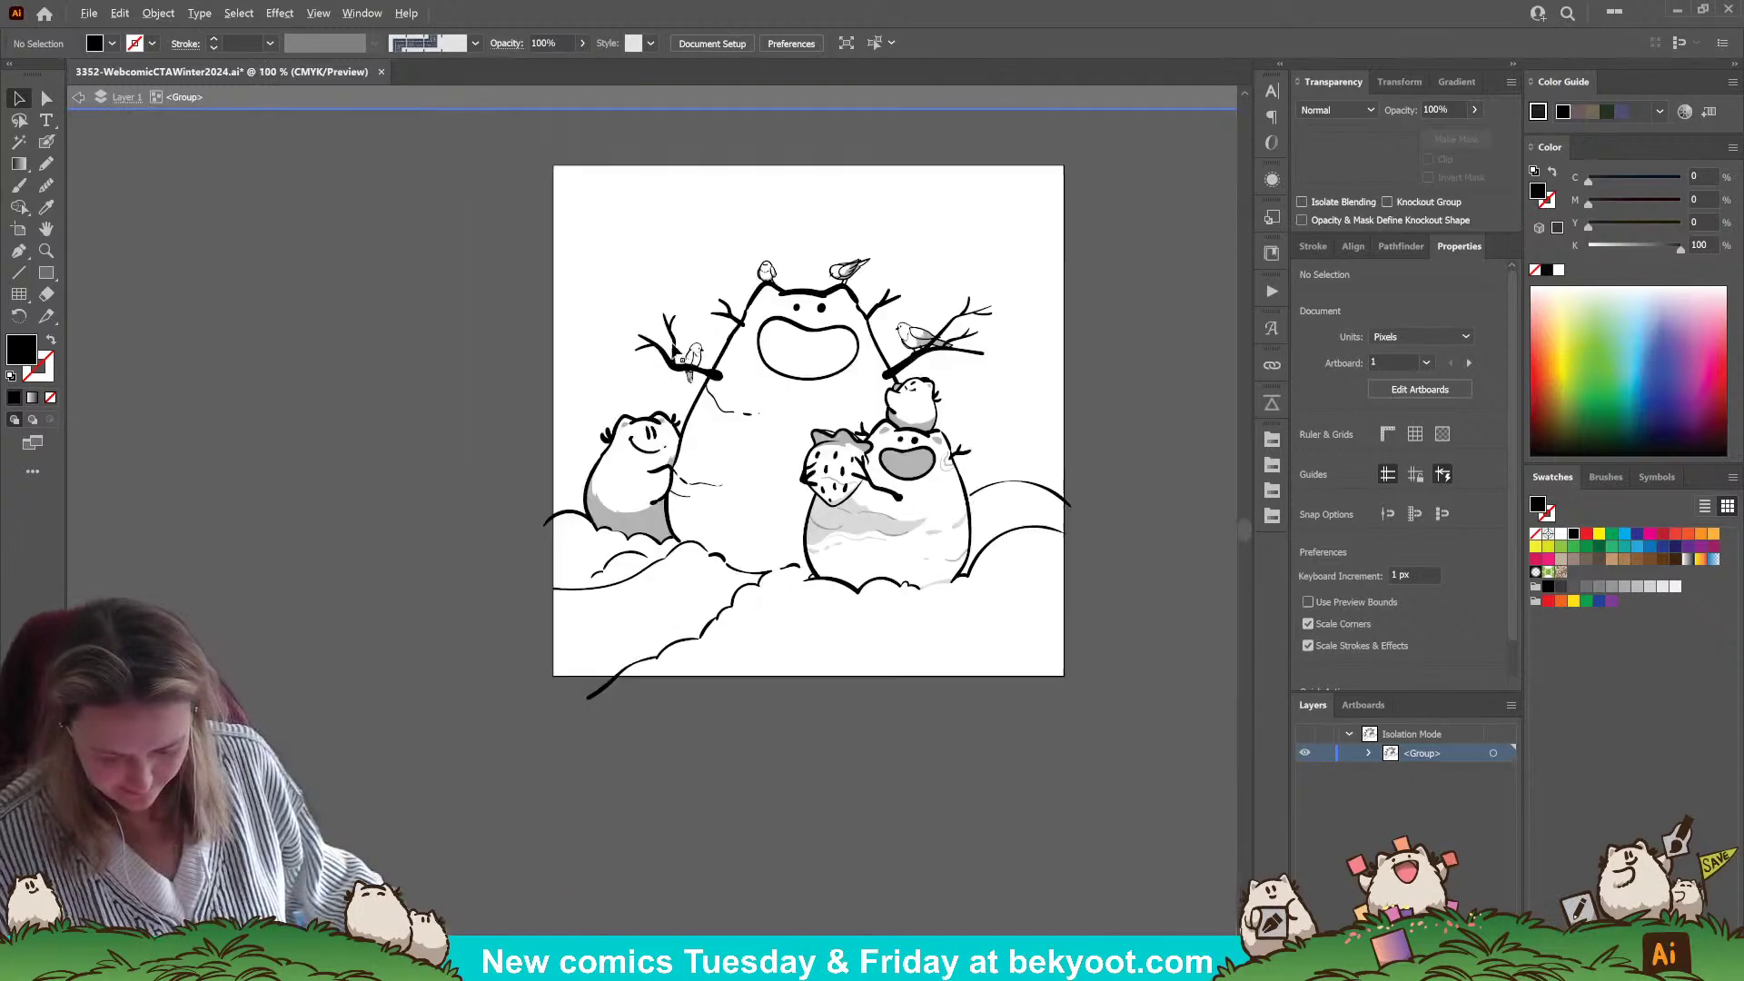
pyautogui.doubleClick(441, 351)
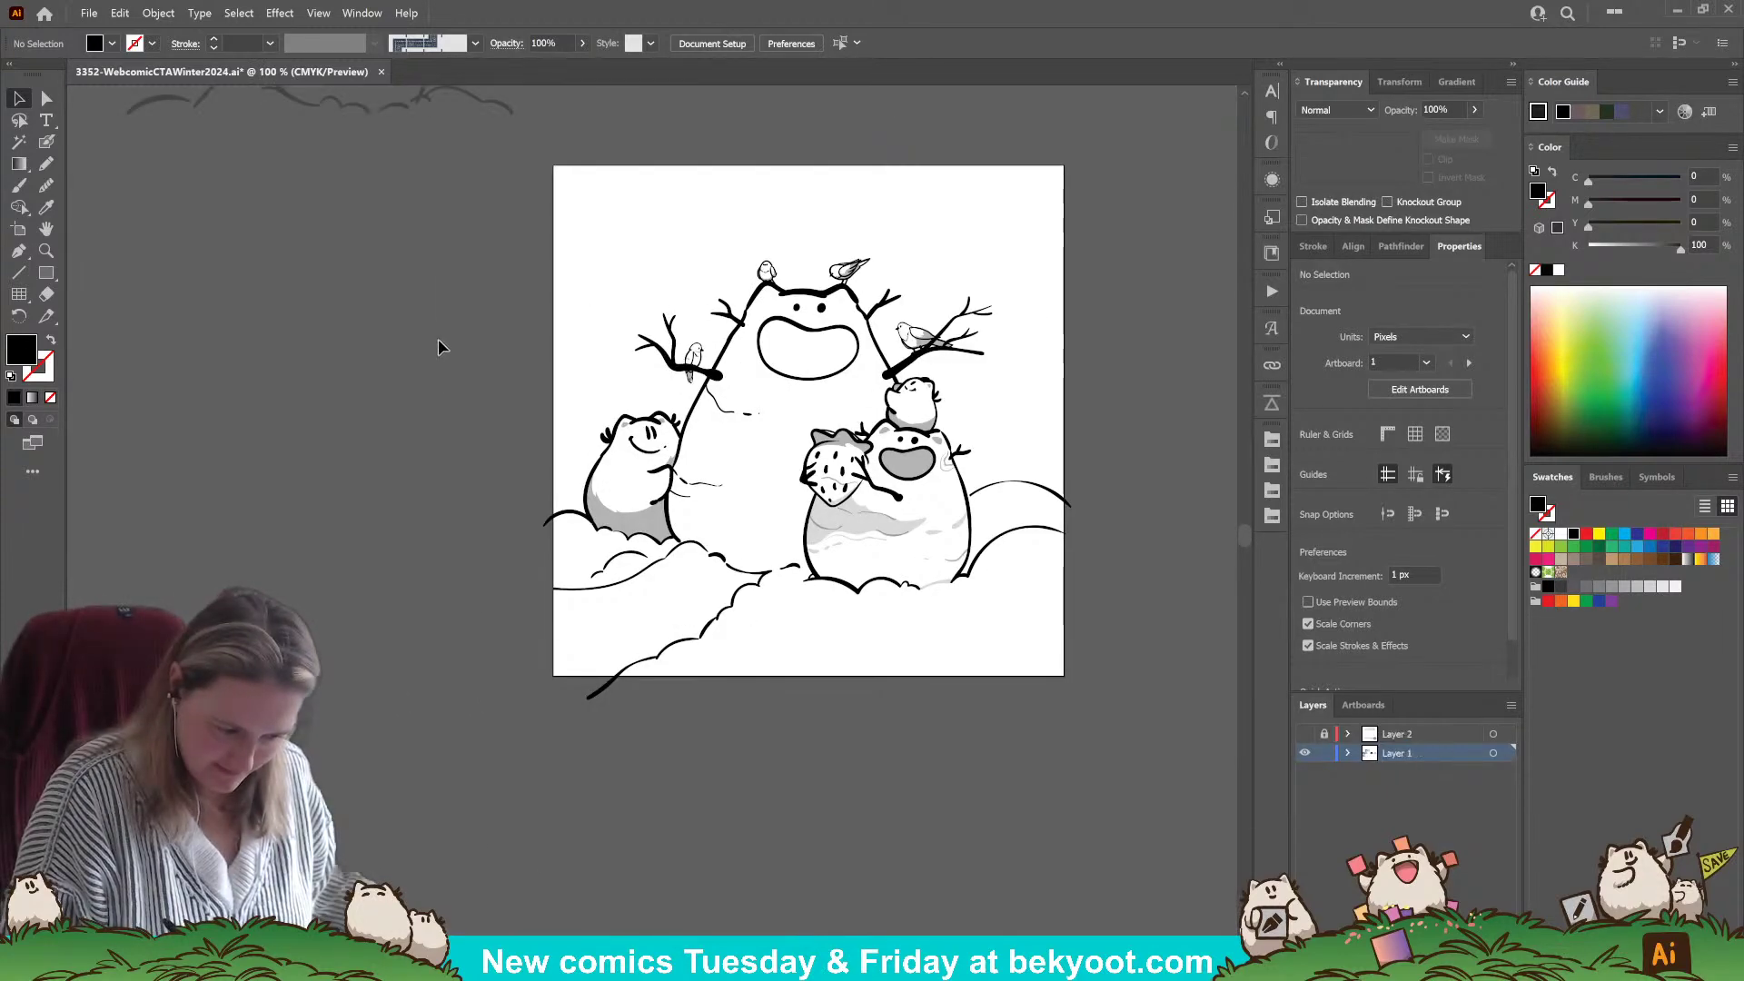
# - Move the rough bird sketch off the artboard and place it beside the faded rough composition sketch
pyautogui.click(695, 359)
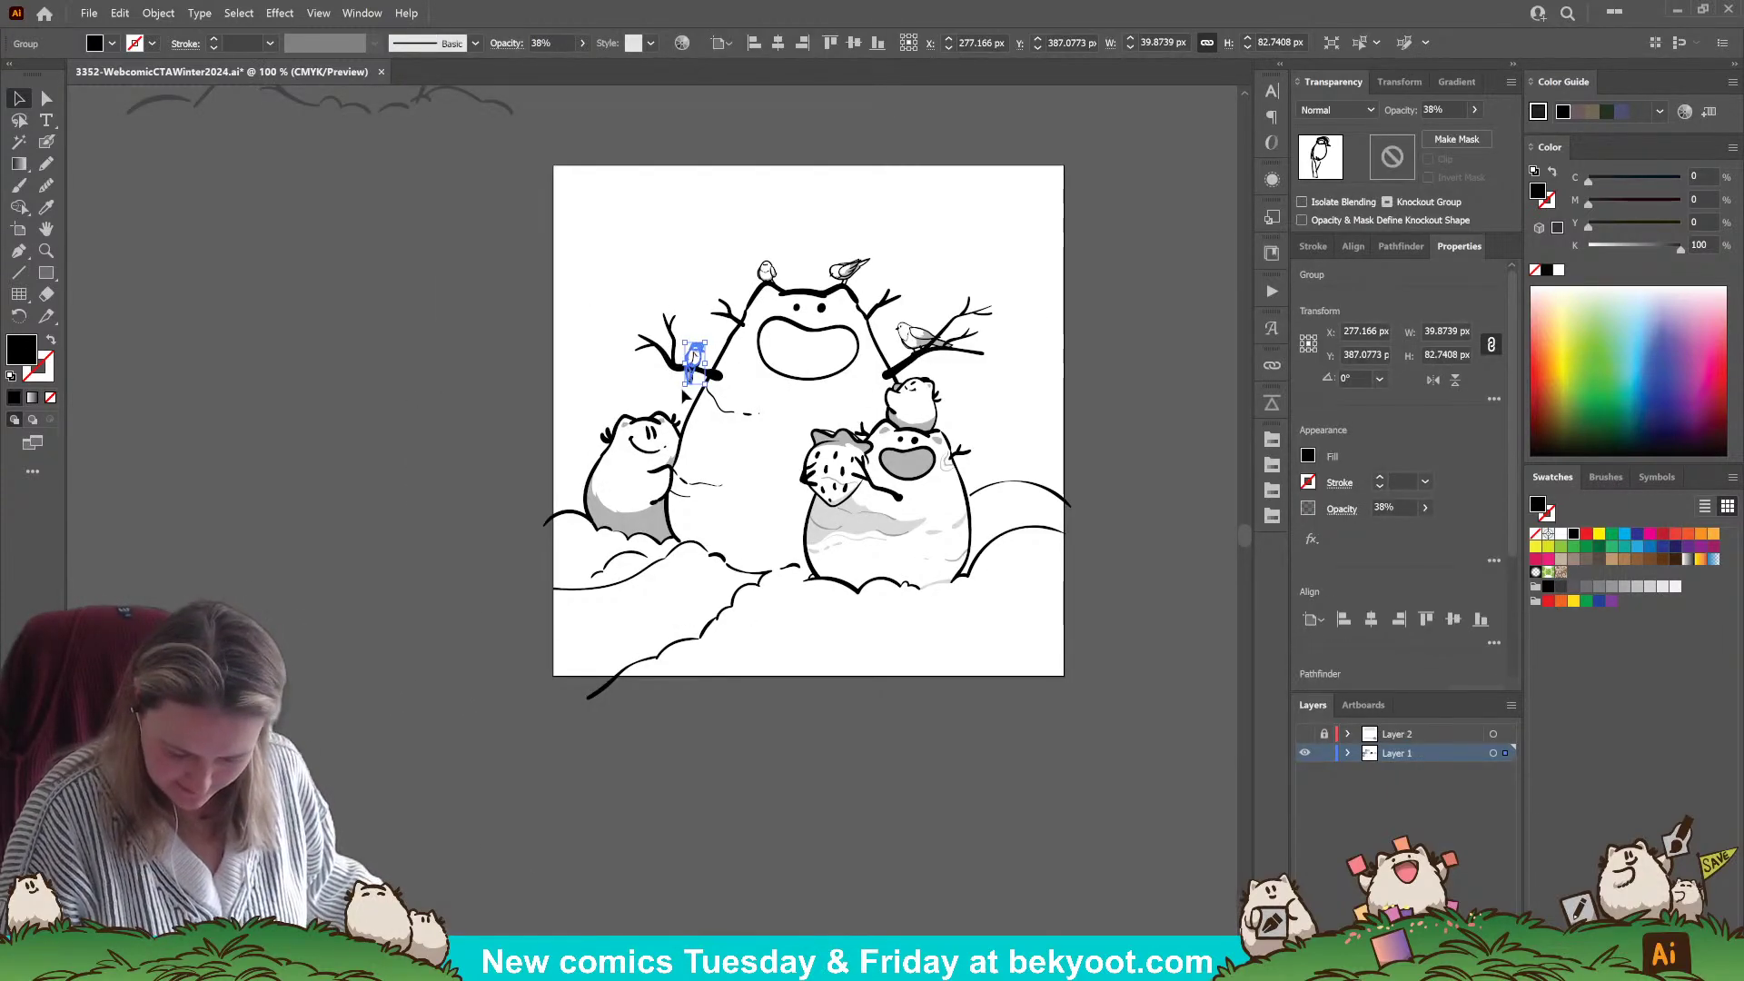
pyautogui.scroll(4, 591, 322)
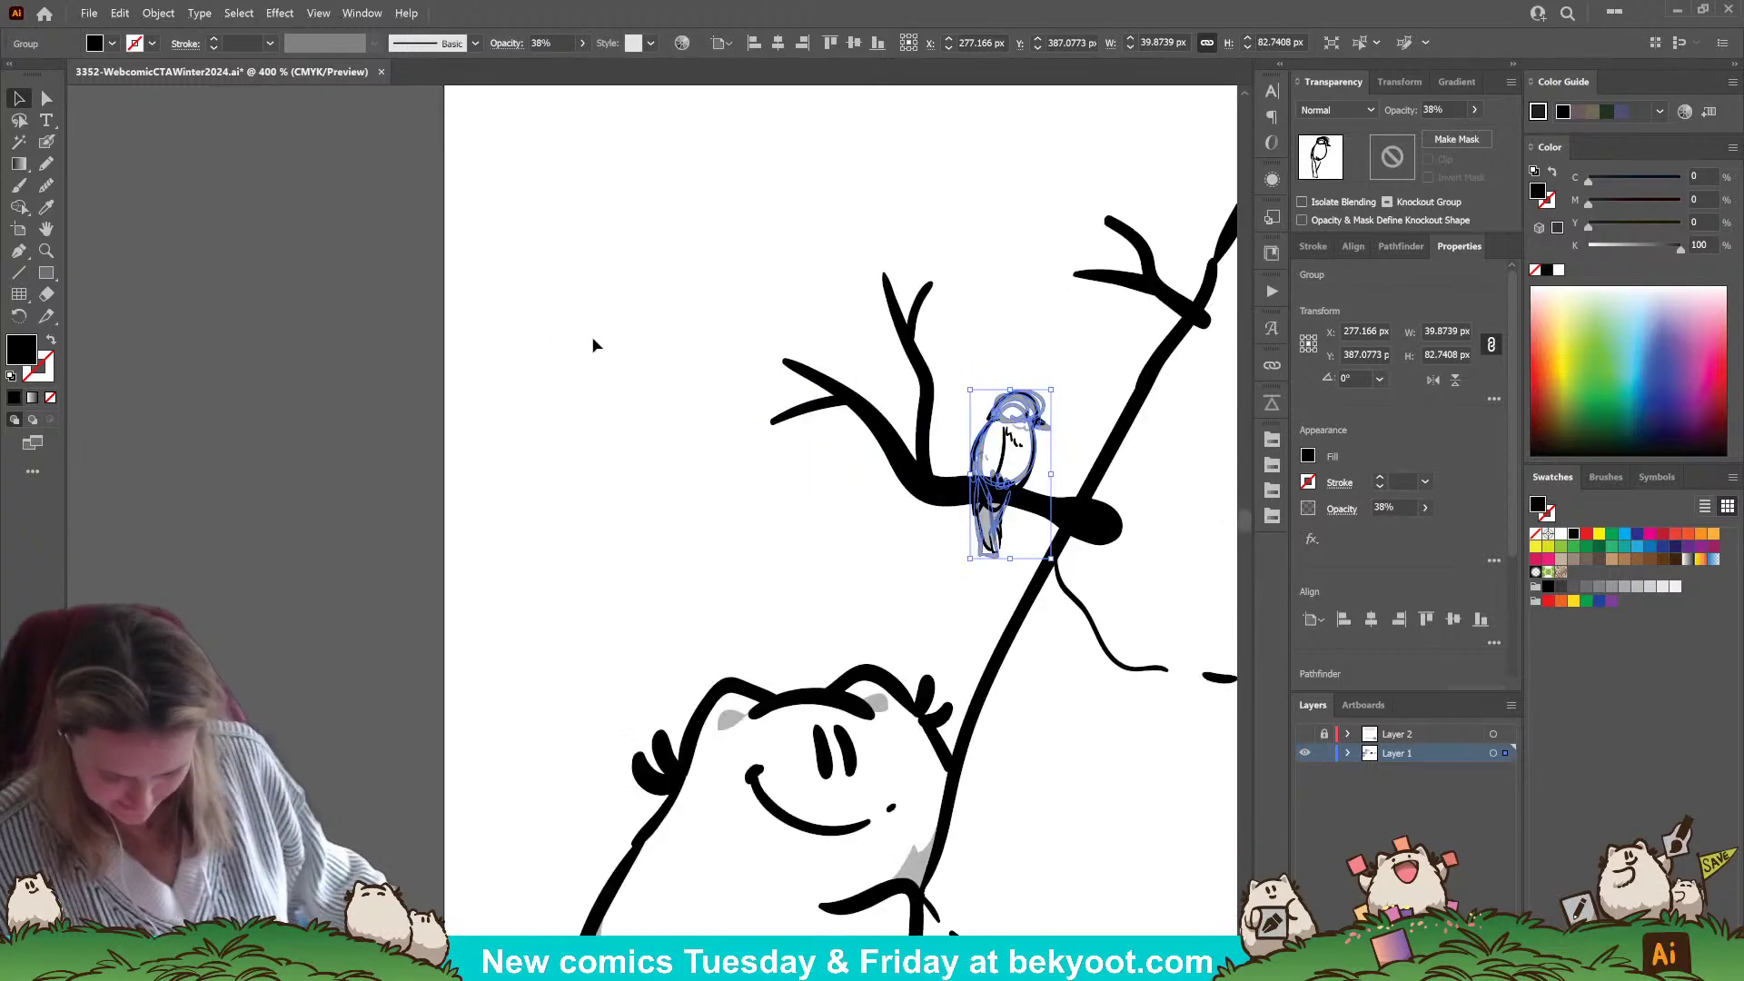
pyautogui.moveTo(1054, 439); pyautogui.dragTo(324, 181)
pyautogui.scroll(5, 390, 672)
pyautogui.moveTo(391, 672); pyautogui.dragTo(270, 196)
pyautogui.scroll(6, 358, 390)
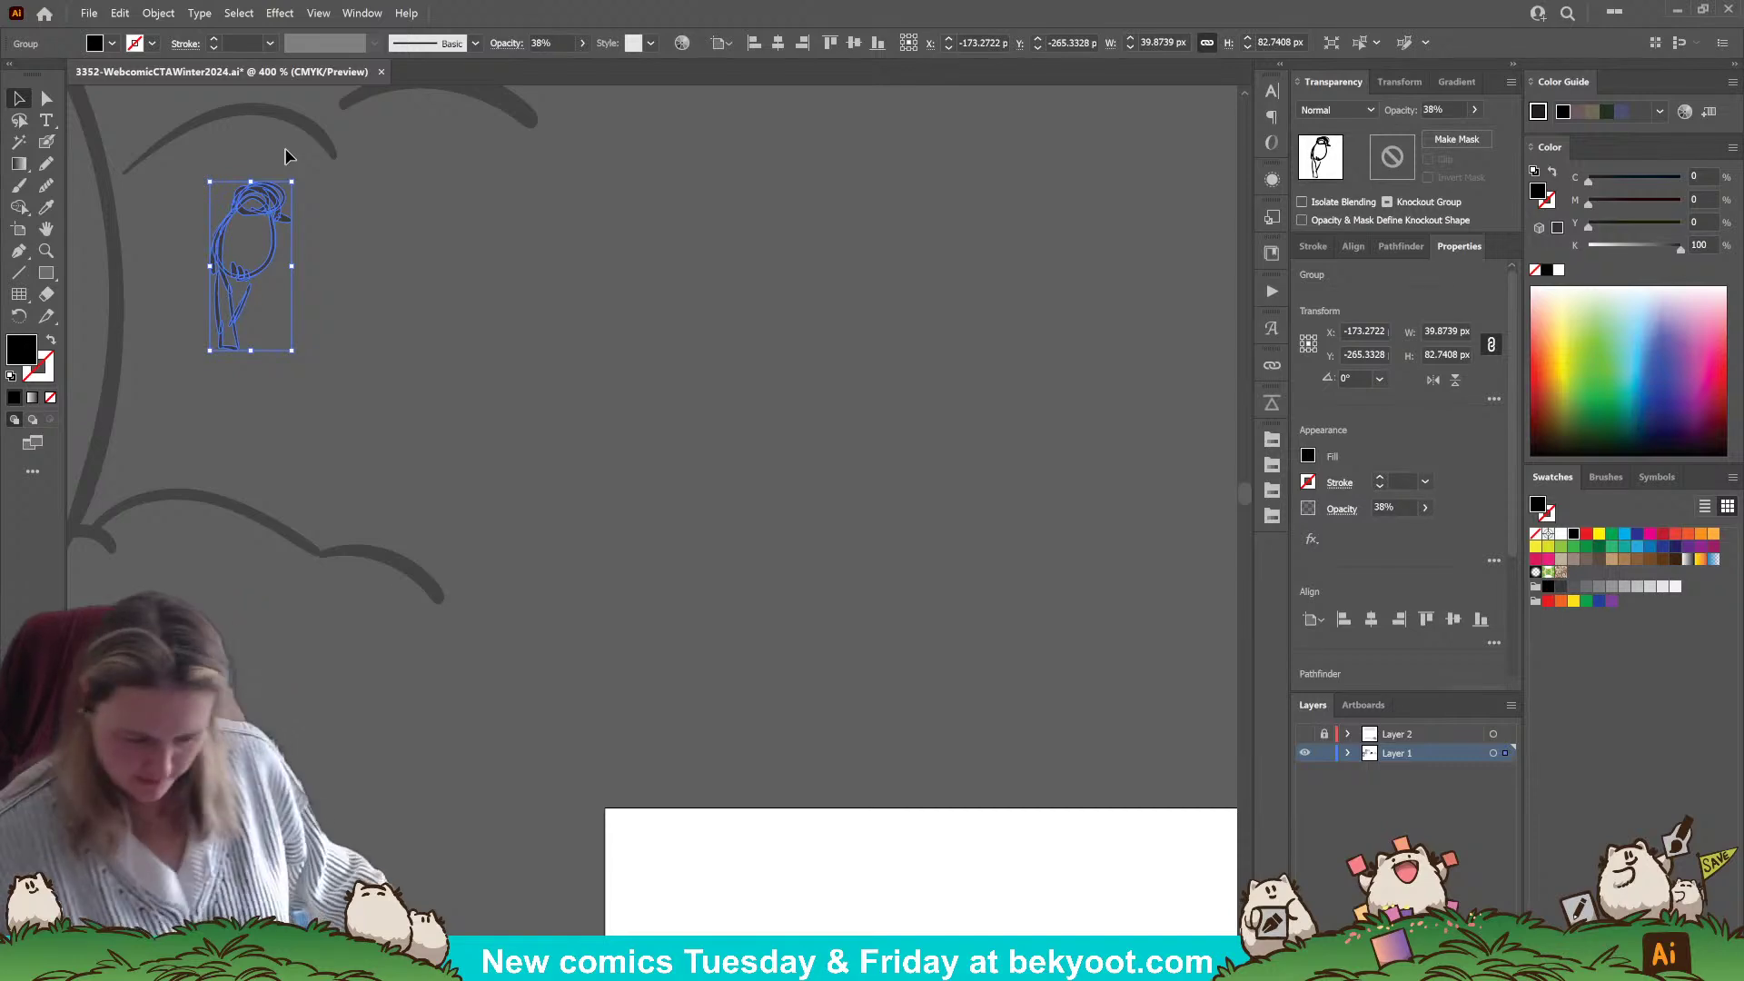
pyautogui.hotkey('ctrl', '-')
pyautogui.hotkey('ctrl', '-')
pyautogui.hotkey('ctrl', '-')
pyautogui.scroll(-3, 854, 517)
pyautogui.moveTo(894, 383); pyautogui.dragTo(770, 237)
pyautogui.click(1122, 370)
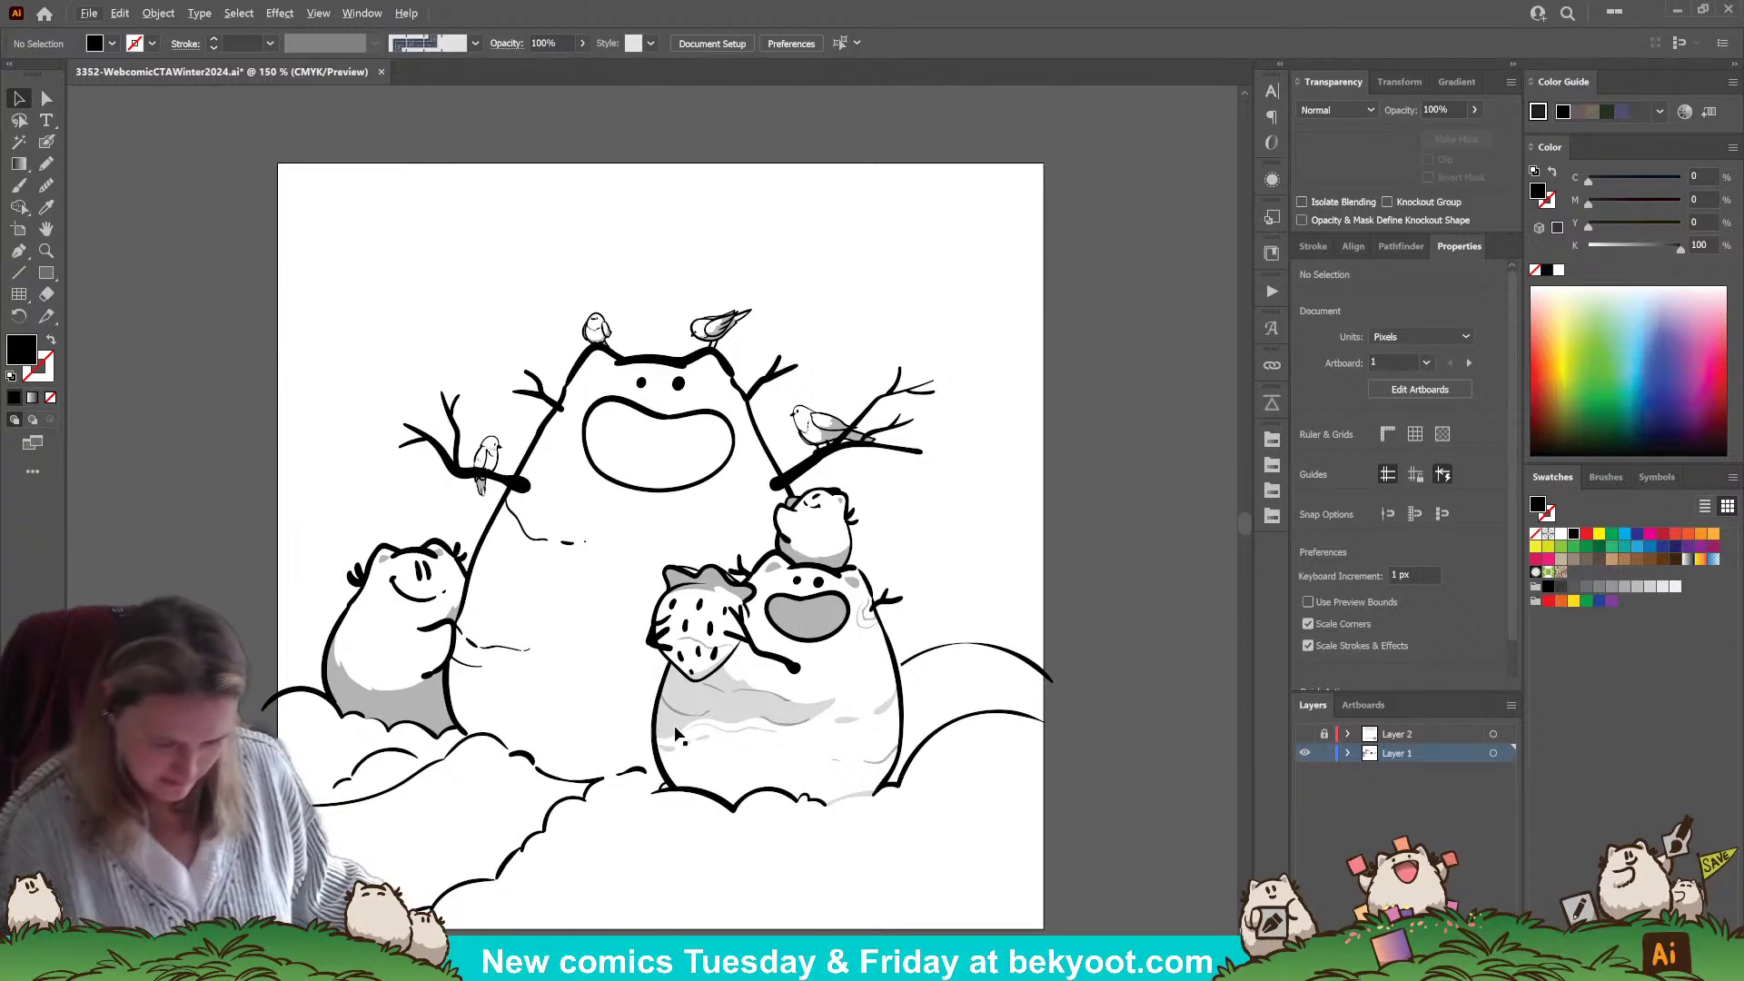
# - Ink a curved snow line at the foot of the big creature with the Blob Brush and set its opacity to 30%
pyautogui.click(47, 141)
pyautogui.moveTo(861, 860); pyautogui.dragTo(749, 641)
pyautogui.moveTo(545, 740); pyautogui.dragTo(621, 704)
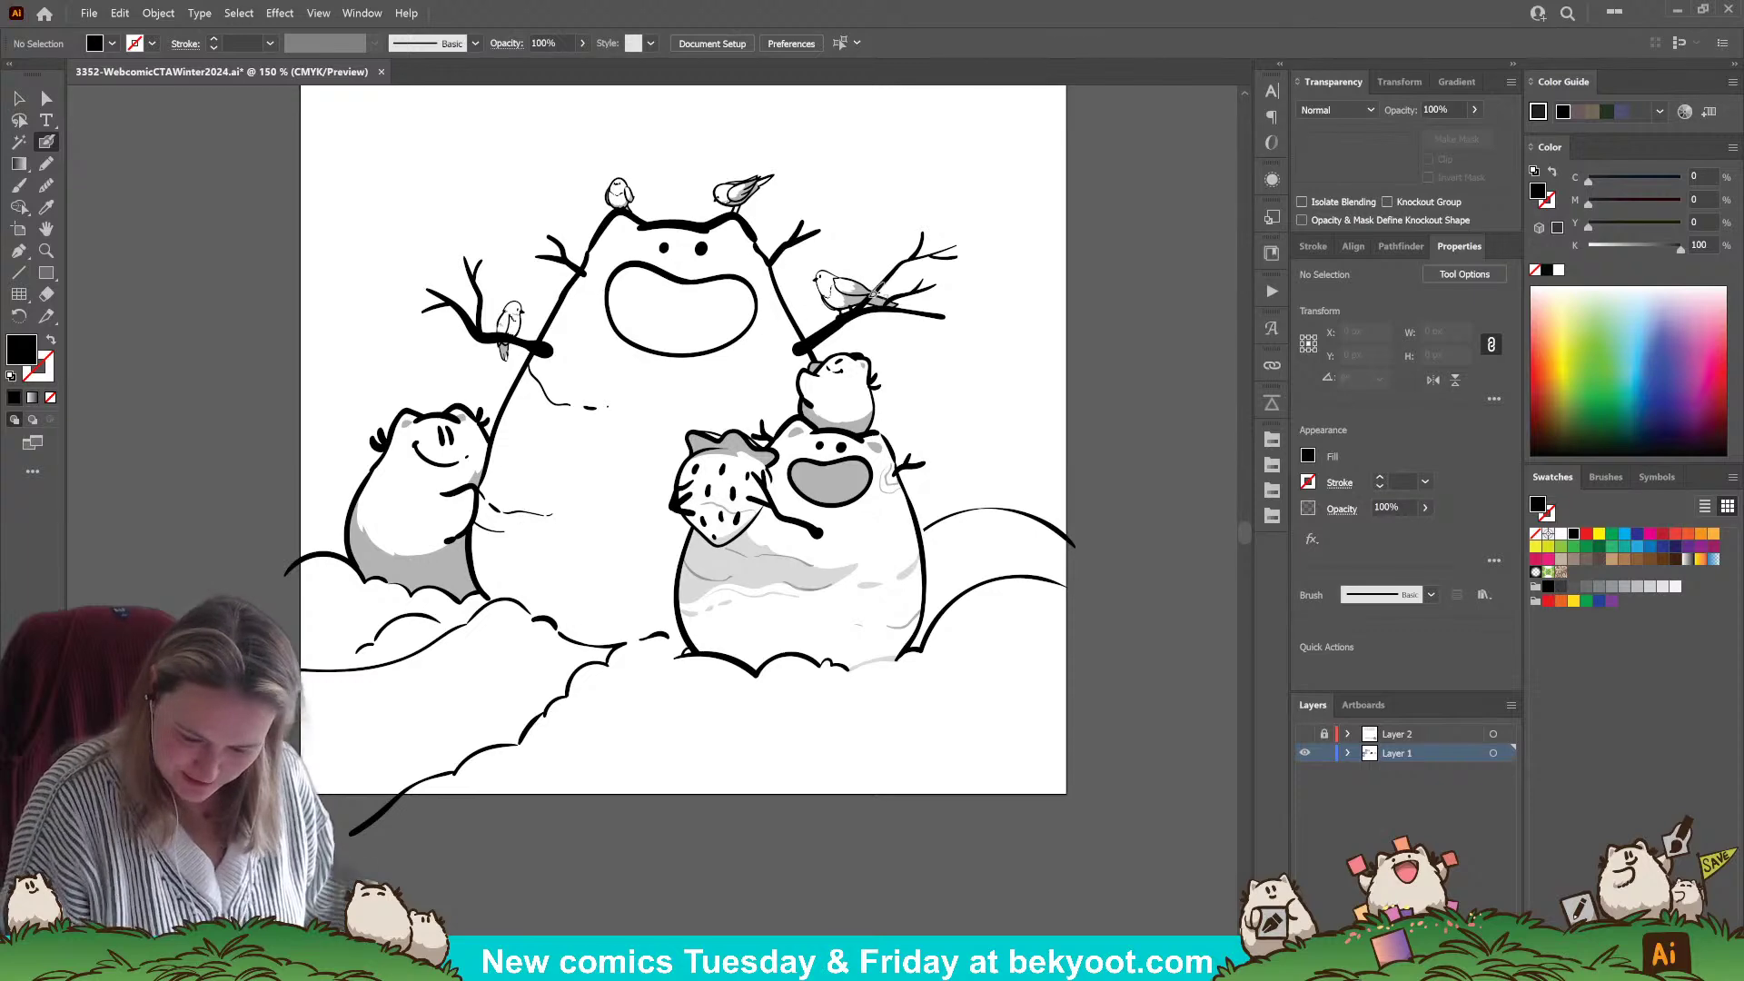
pyautogui.hotkey('ctrl', 'a')
pyautogui.doubleClick(574, 641)
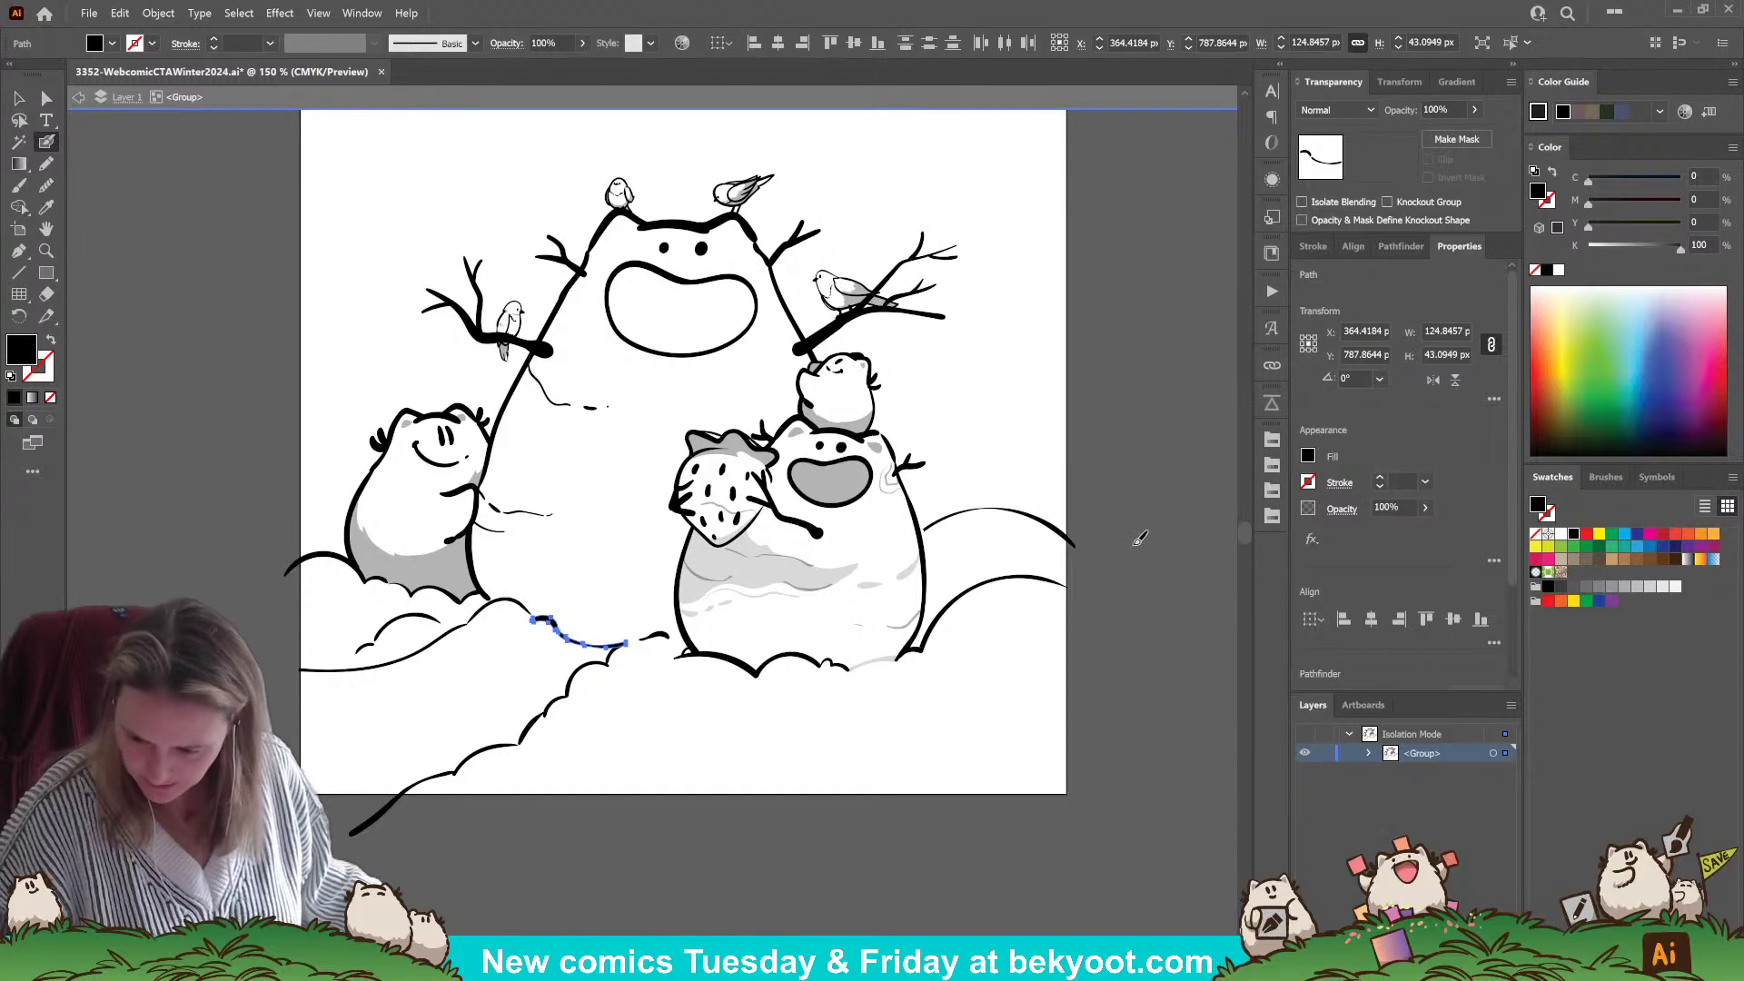
pyautogui.click(1442, 109)
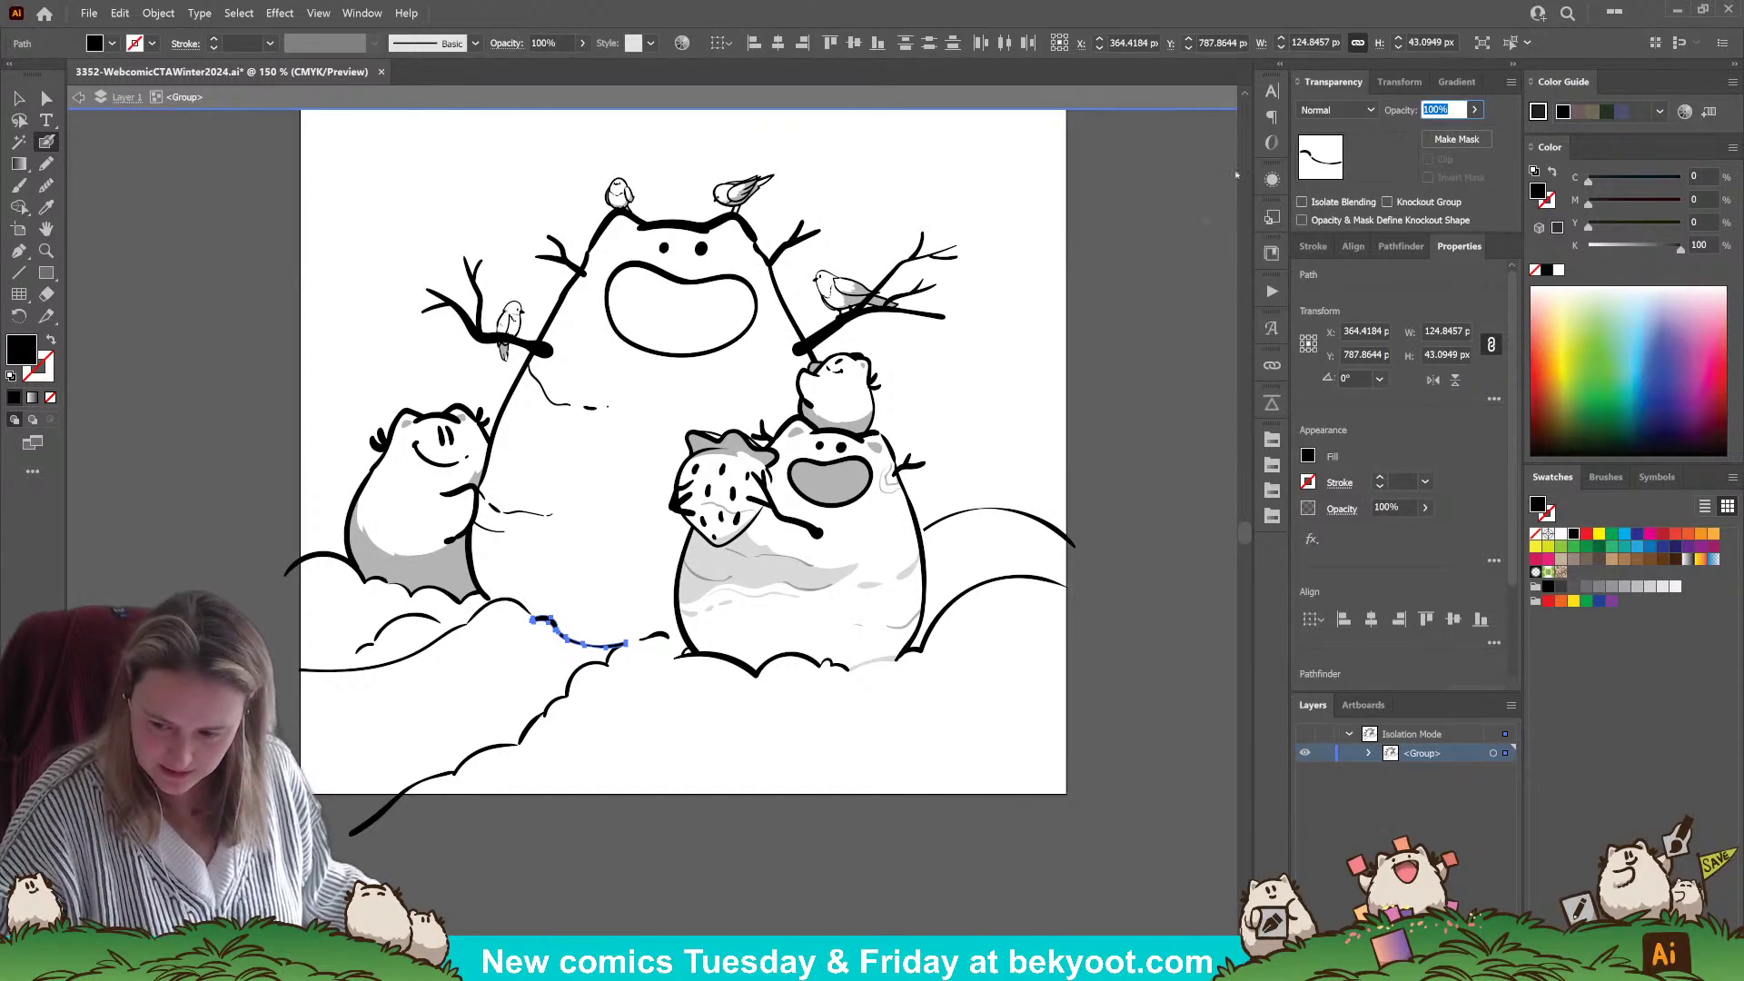
pyautogui.write('30')
pyautogui.press('Return')
pyautogui.click(465, 874)
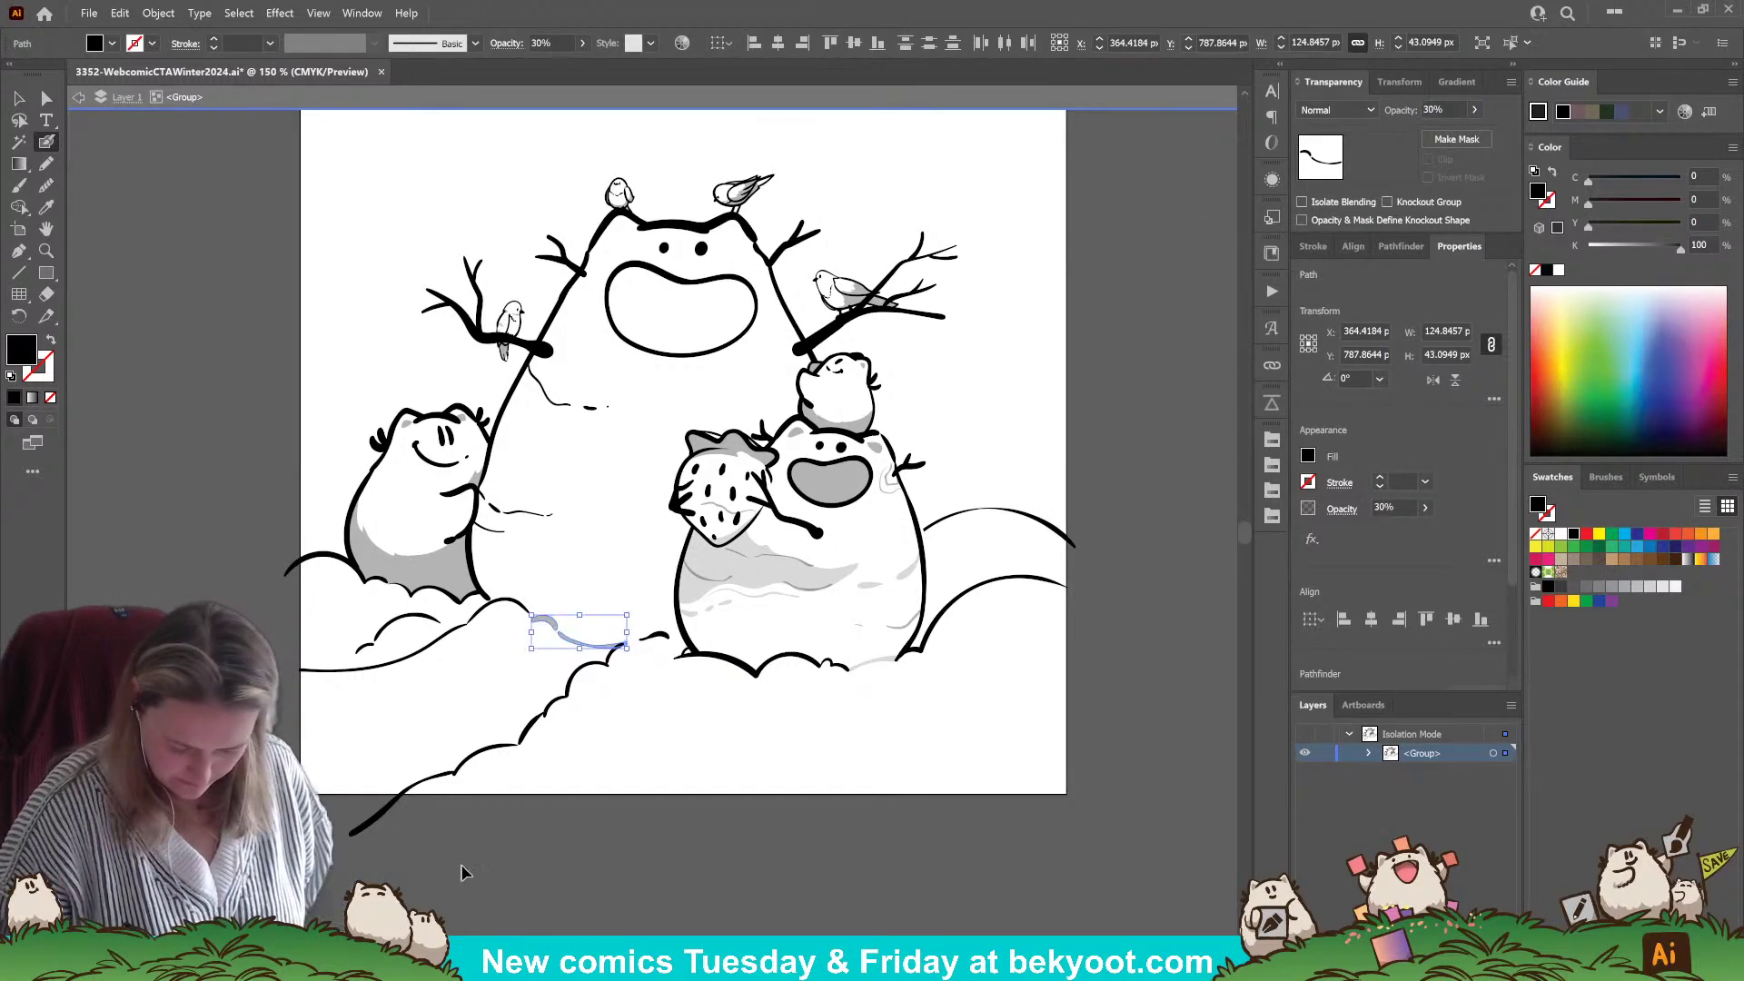
pyautogui.moveTo(674, 782); pyautogui.dragTo(619, 798)
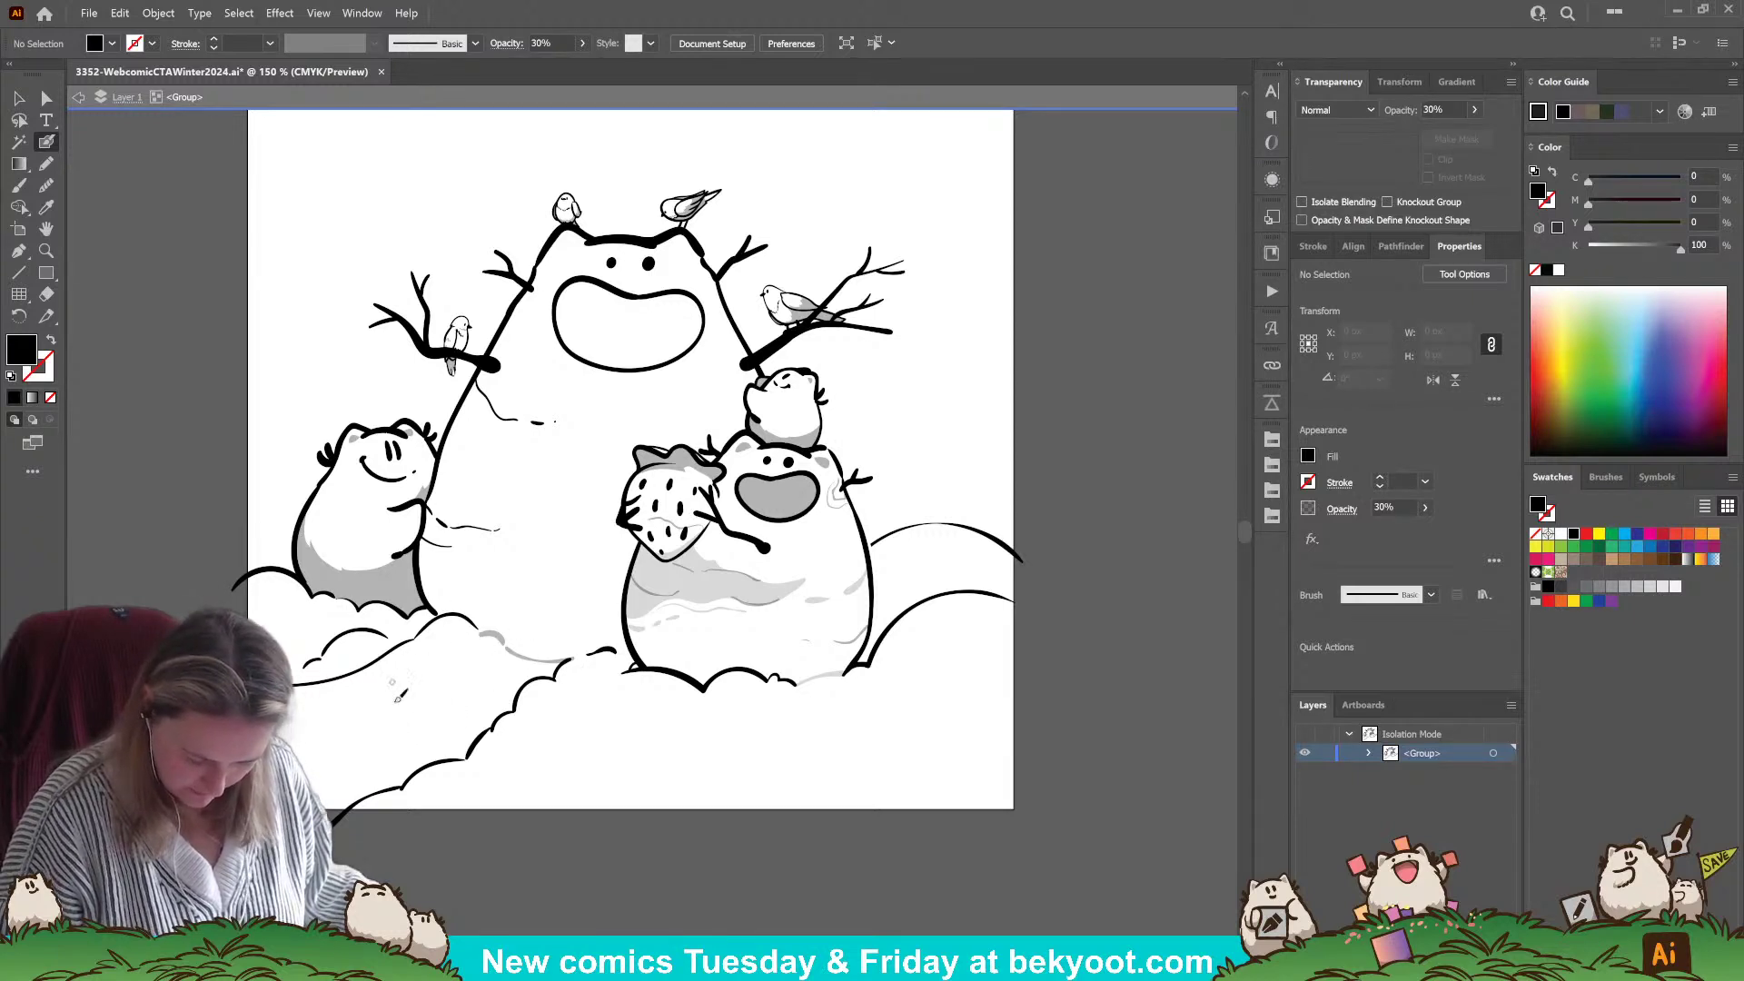
pyautogui.moveTo(774, 799); pyautogui.dragTo(706, 796)
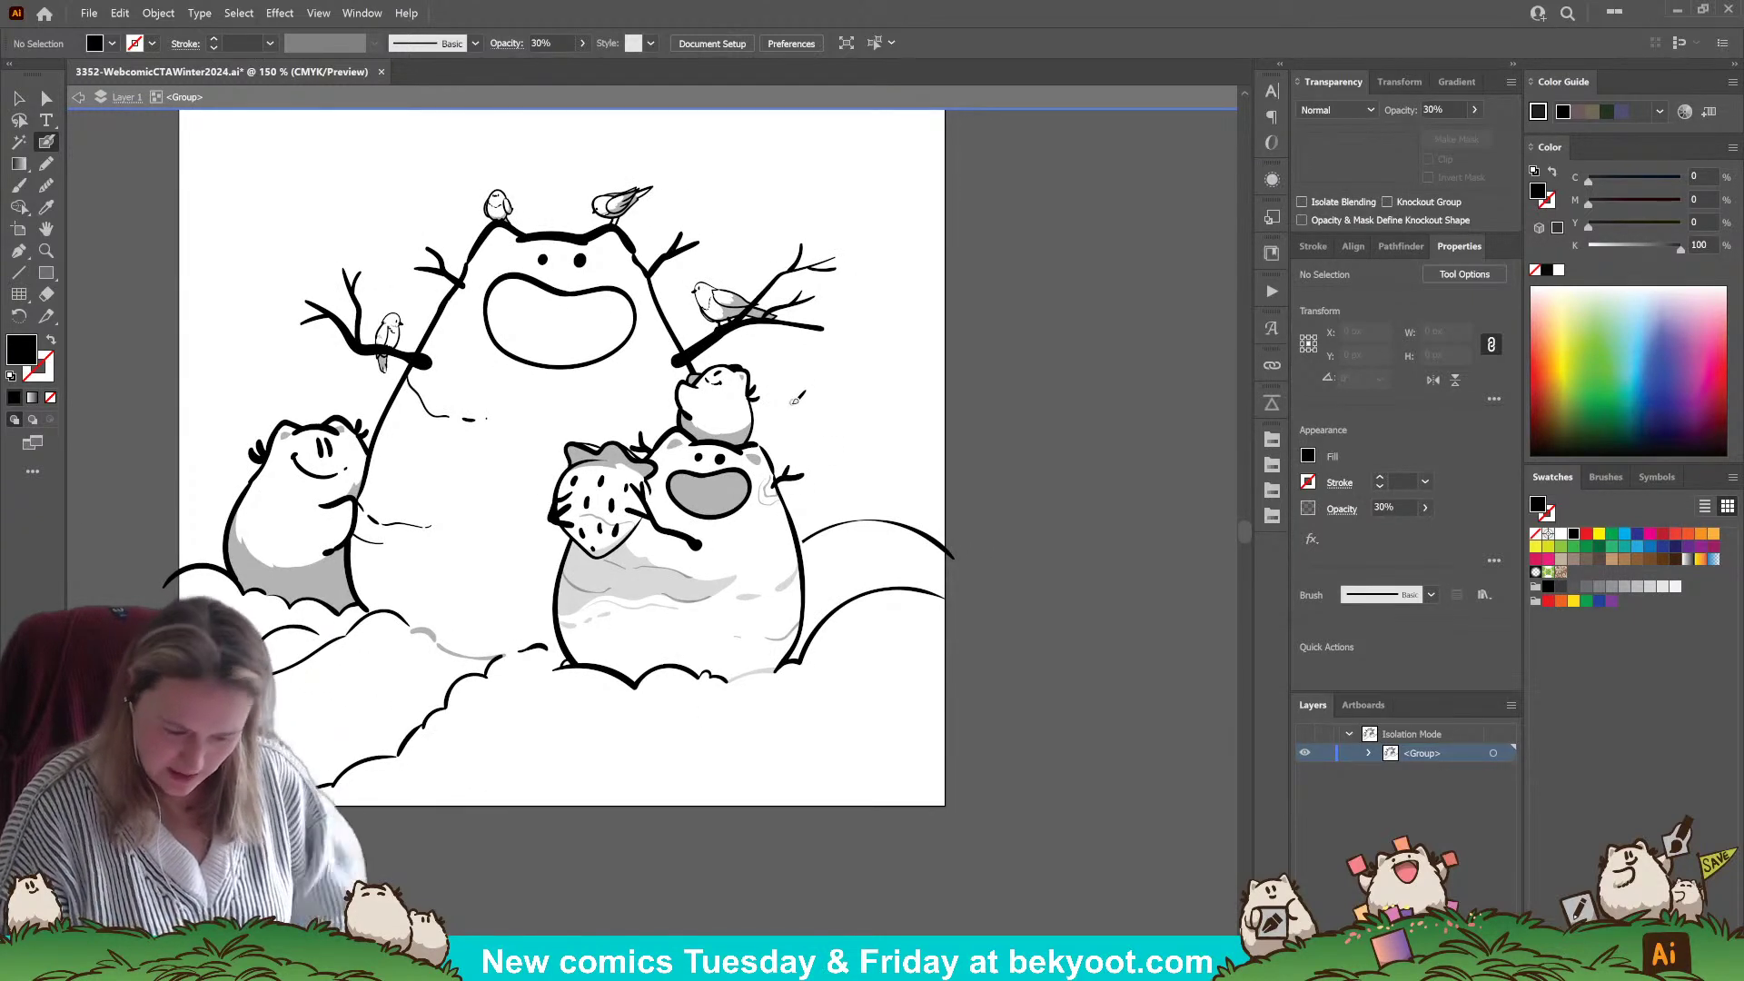
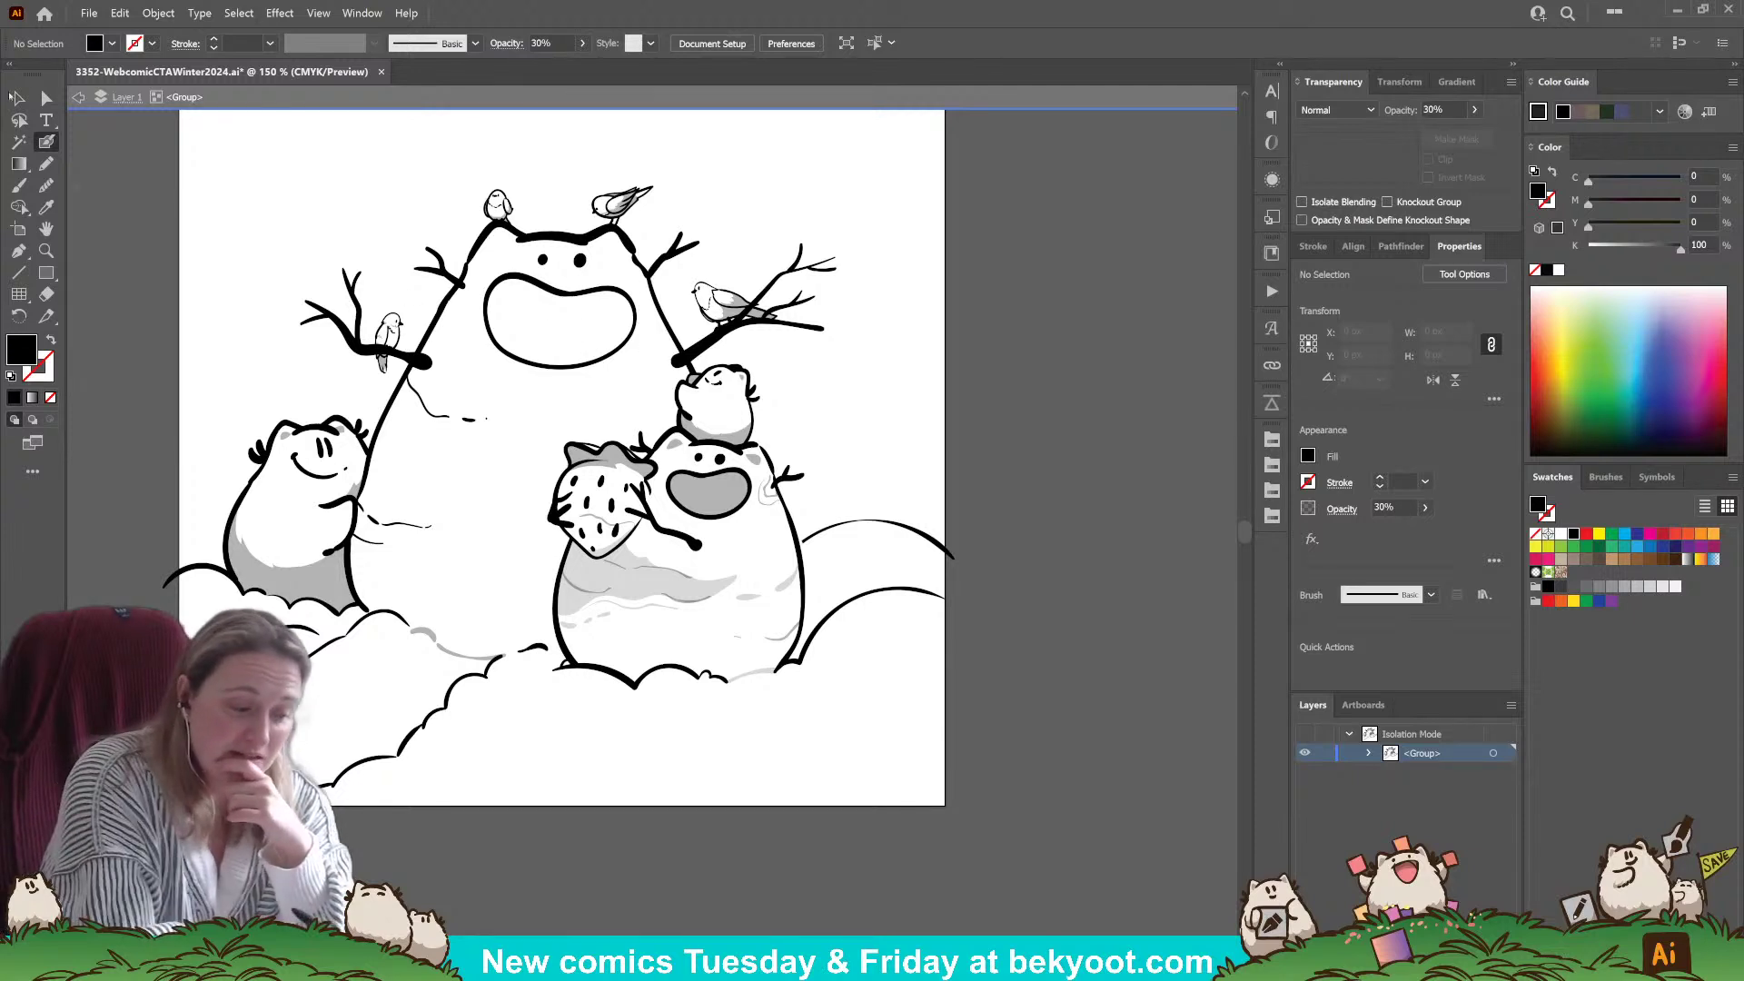
# - Place a spare copy of the big creature's mouth outline on the empty canvas beside the artboard
pyautogui.press('v')
pyautogui.click(591, 365)
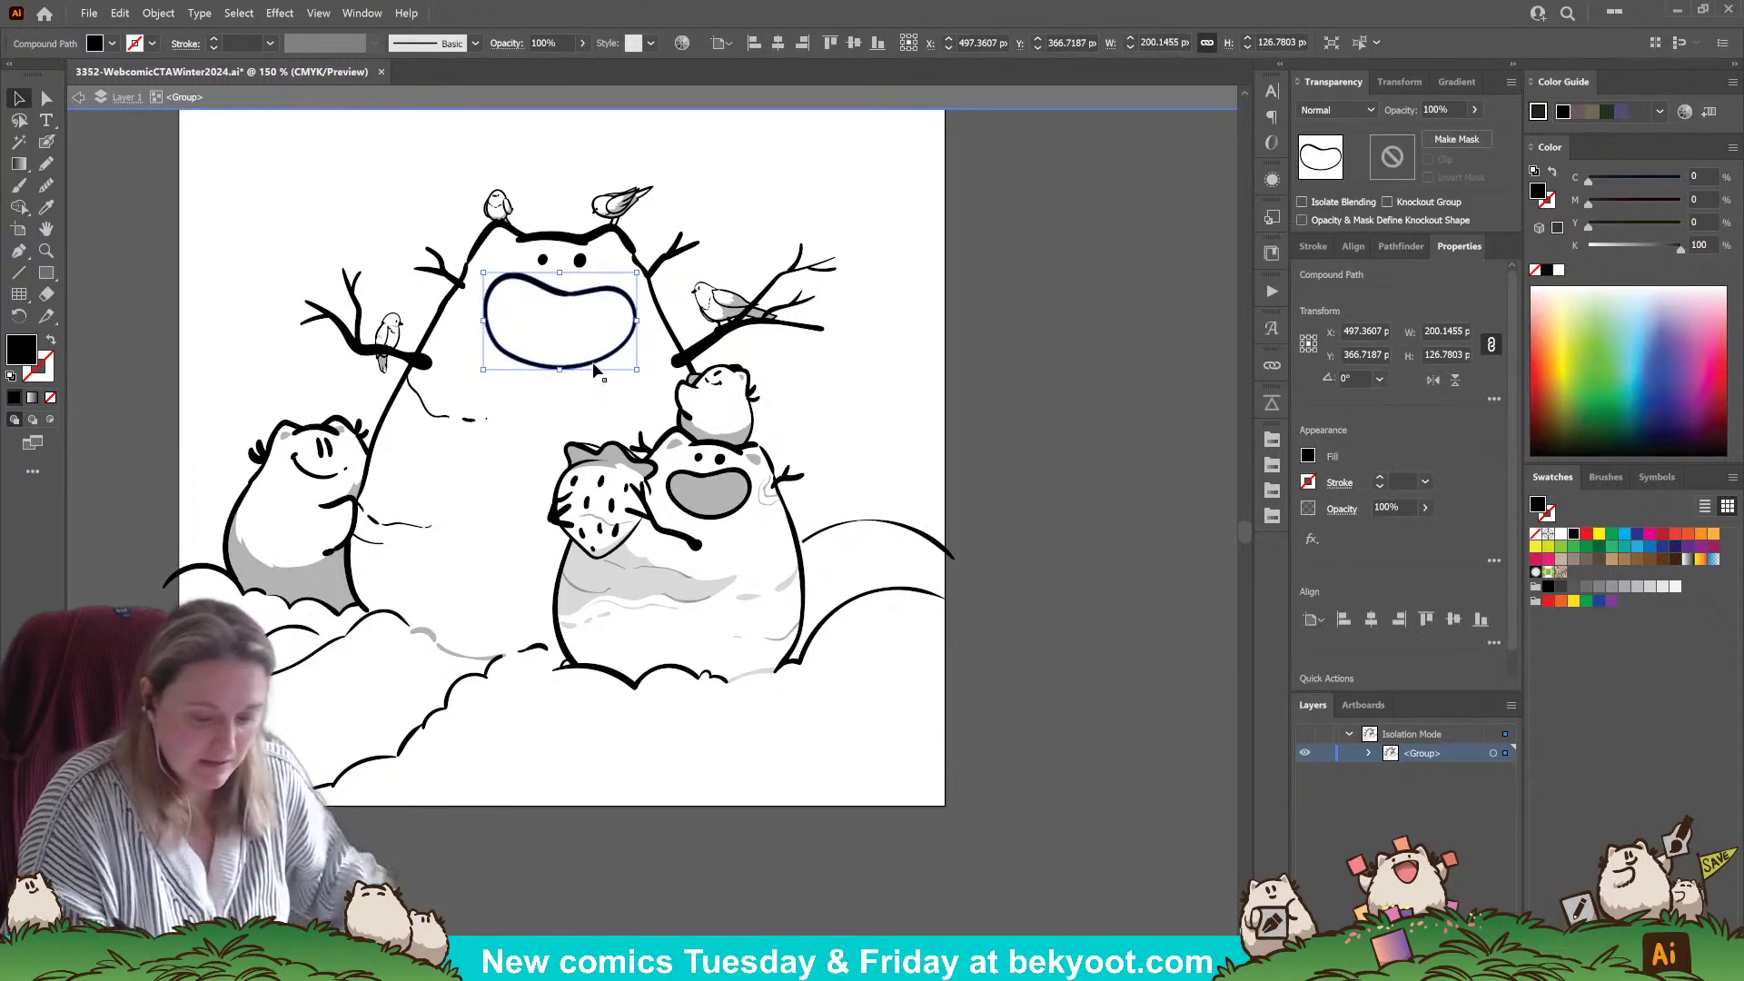
pyautogui.moveTo(591, 362); pyautogui.dragTo(1131, 365)
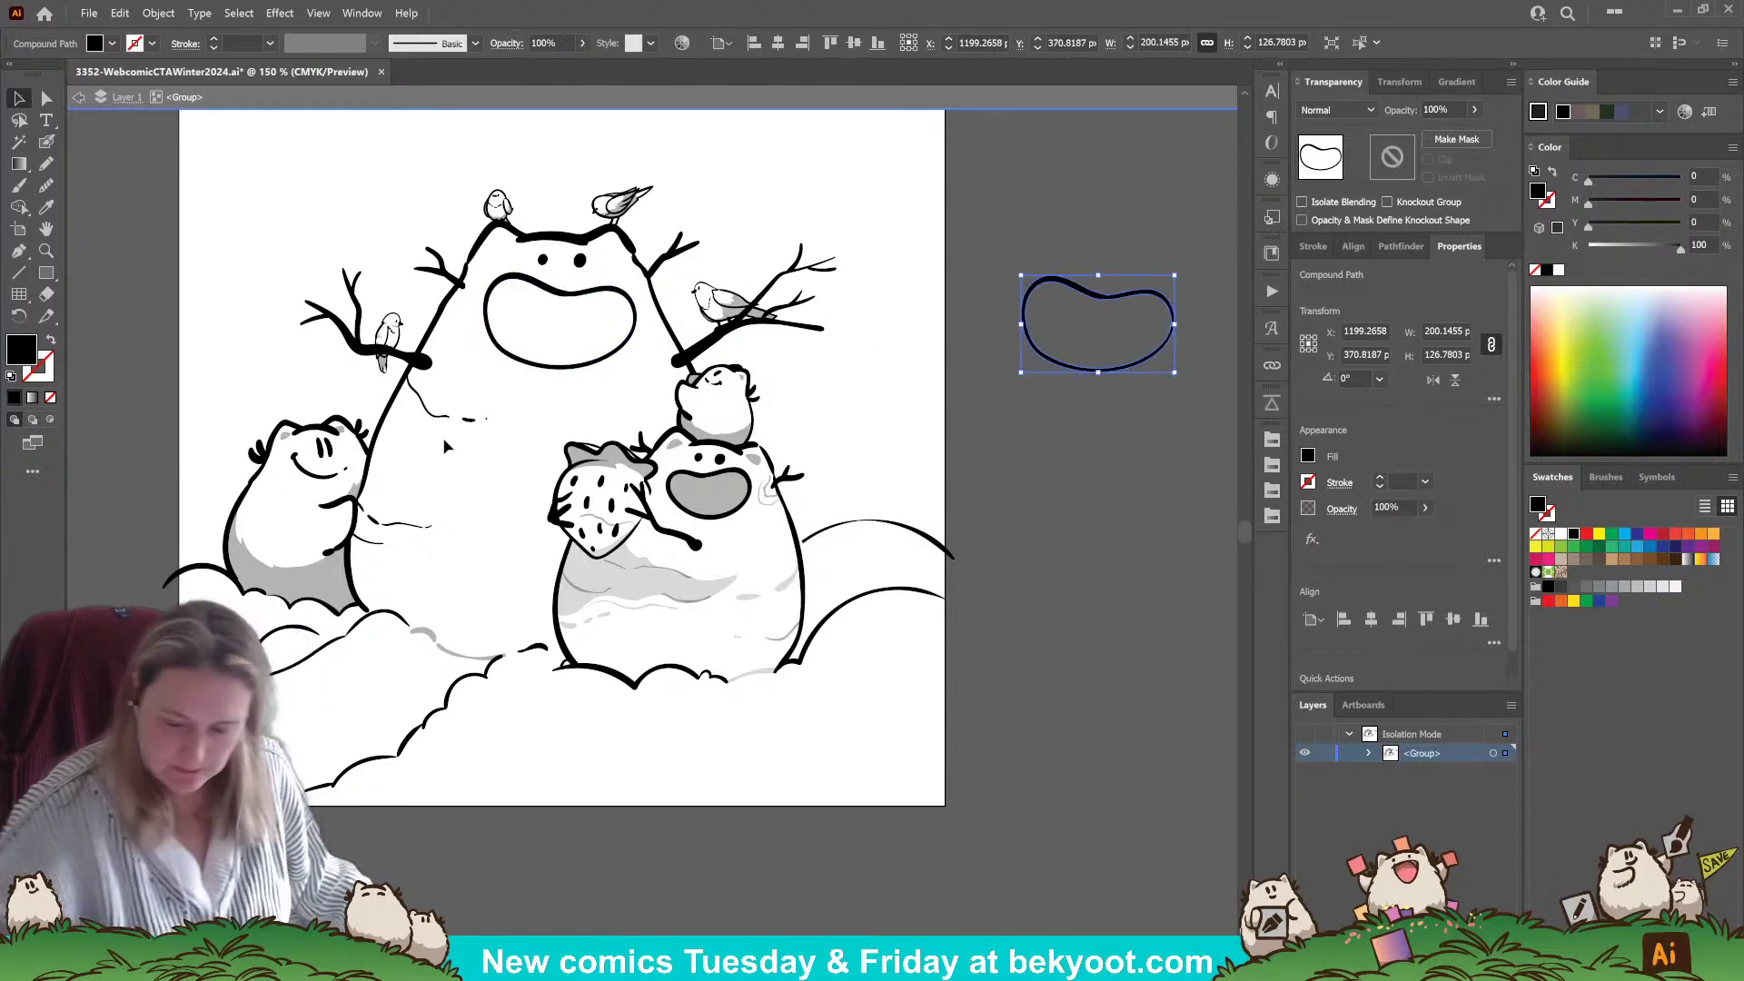
pyautogui.scroll(2, 499, 270)
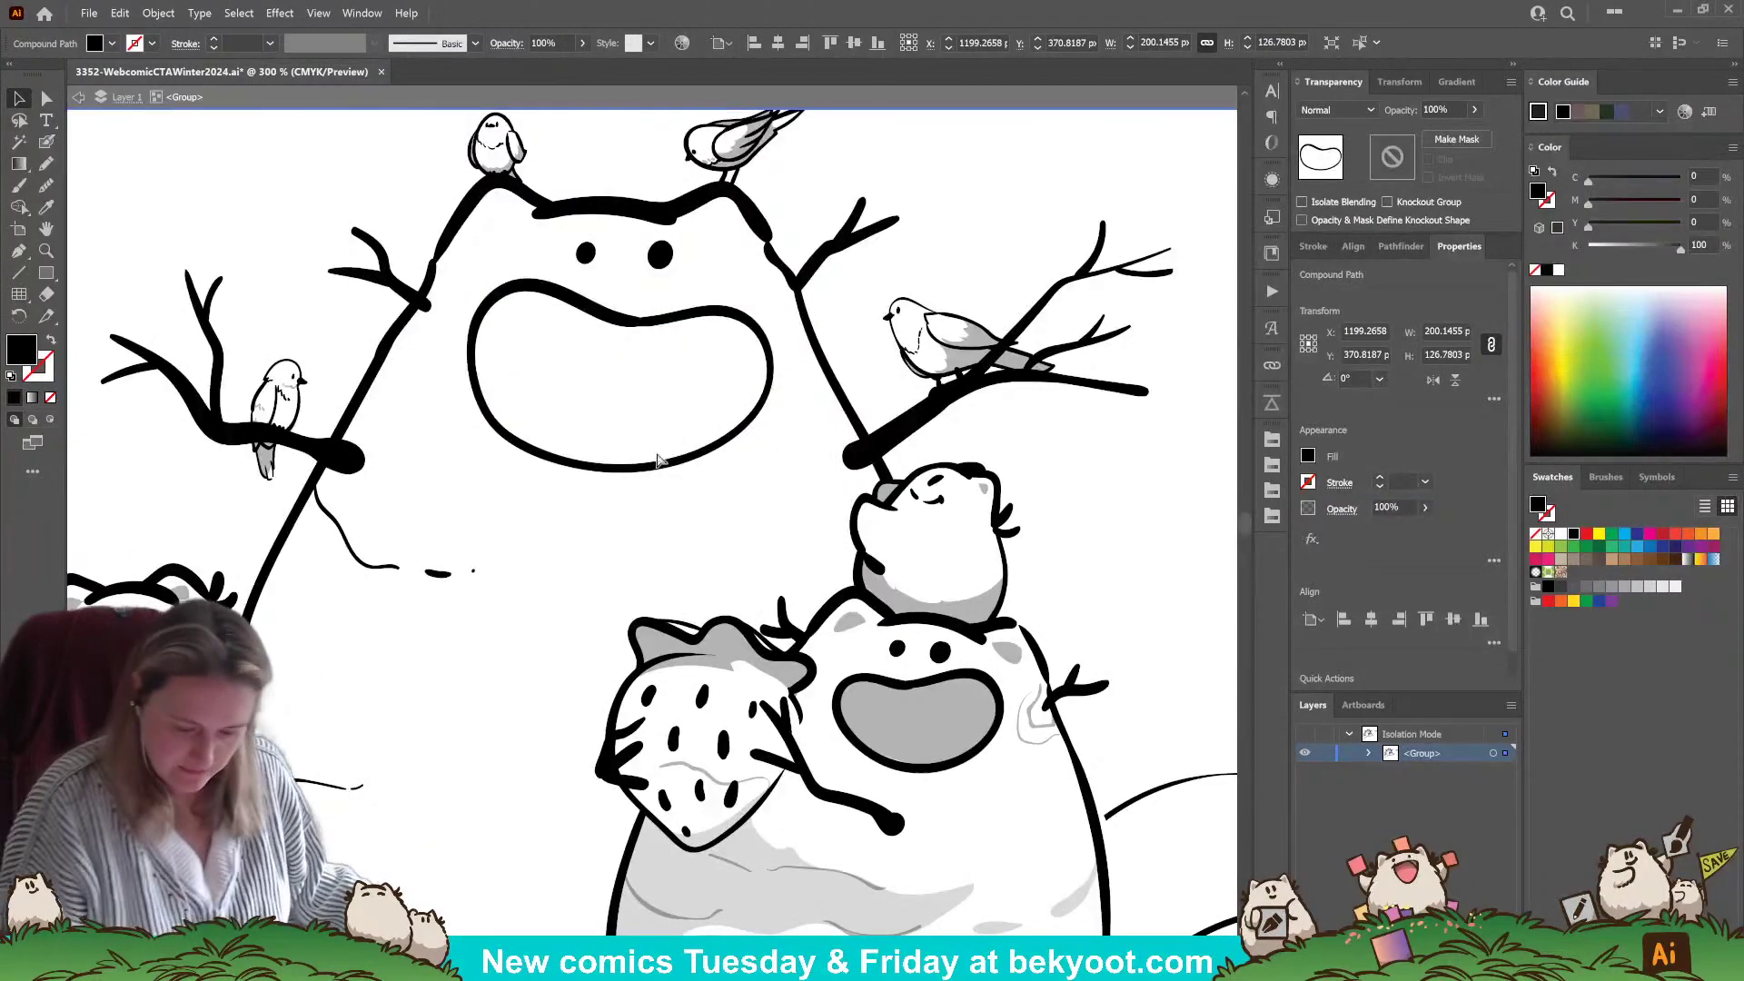
# - Erase the lower edge of the big creature's mouth outline, leaving an open curve with tapered ends
pyautogui.click(658, 463)
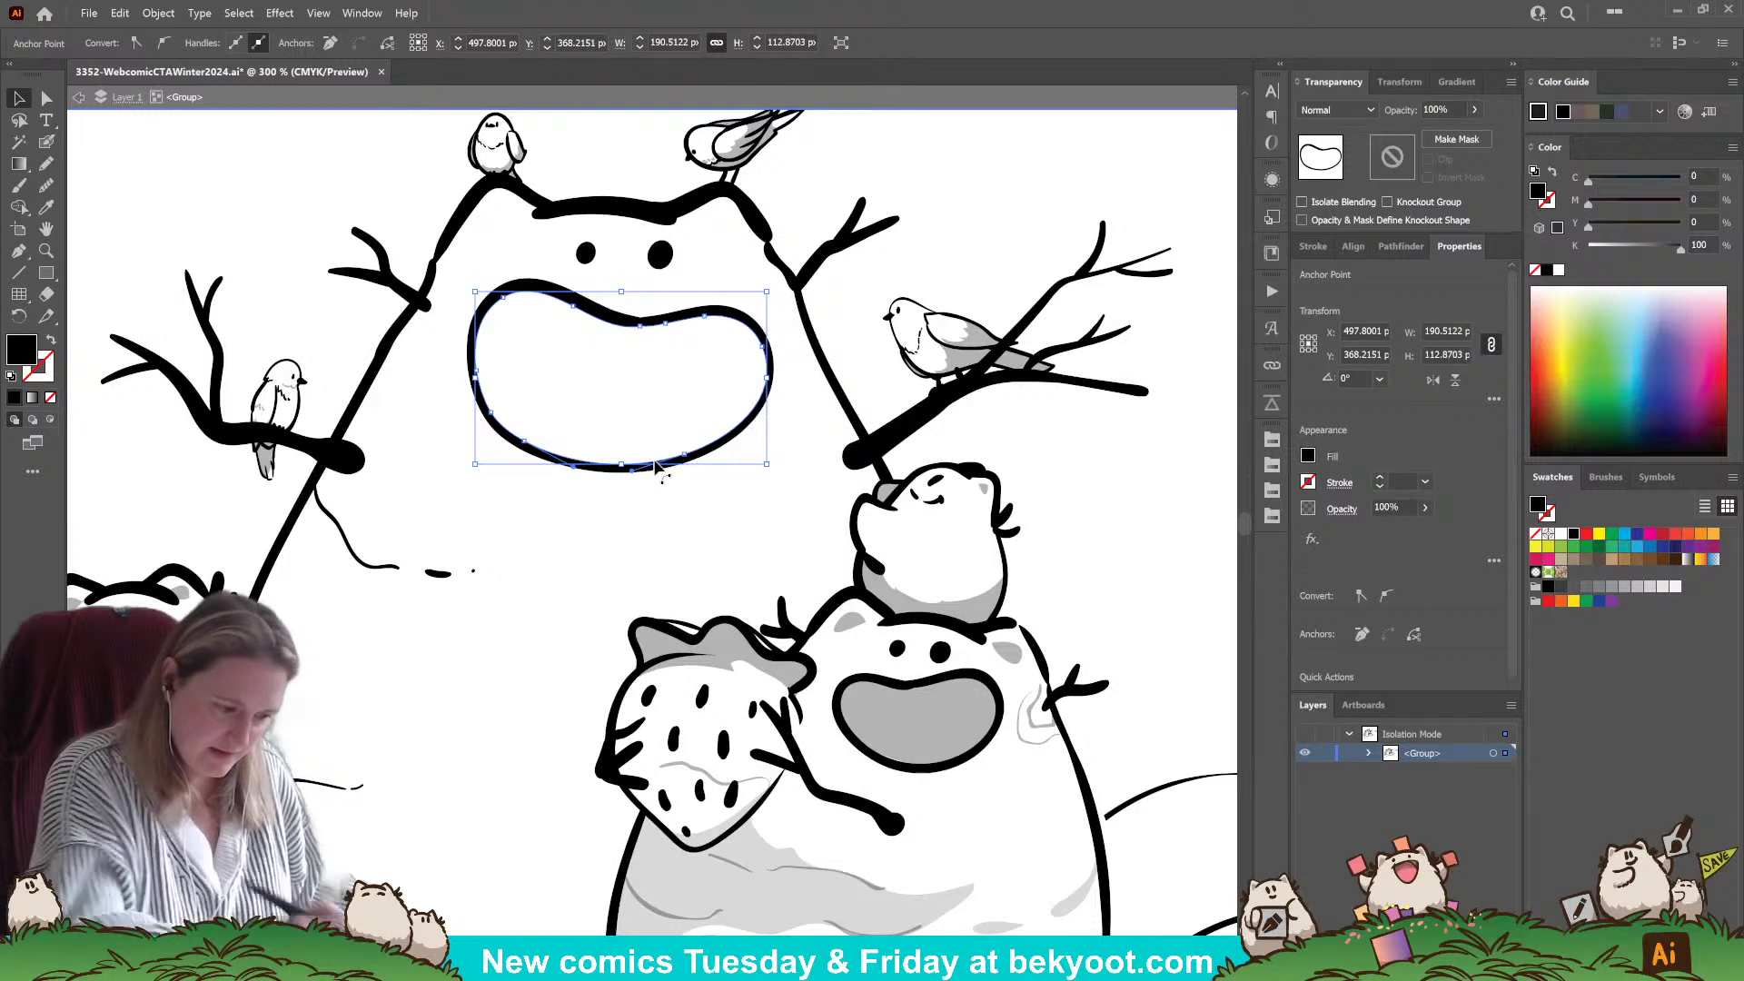
pyautogui.click(507, 536)
pyautogui.click(589, 465)
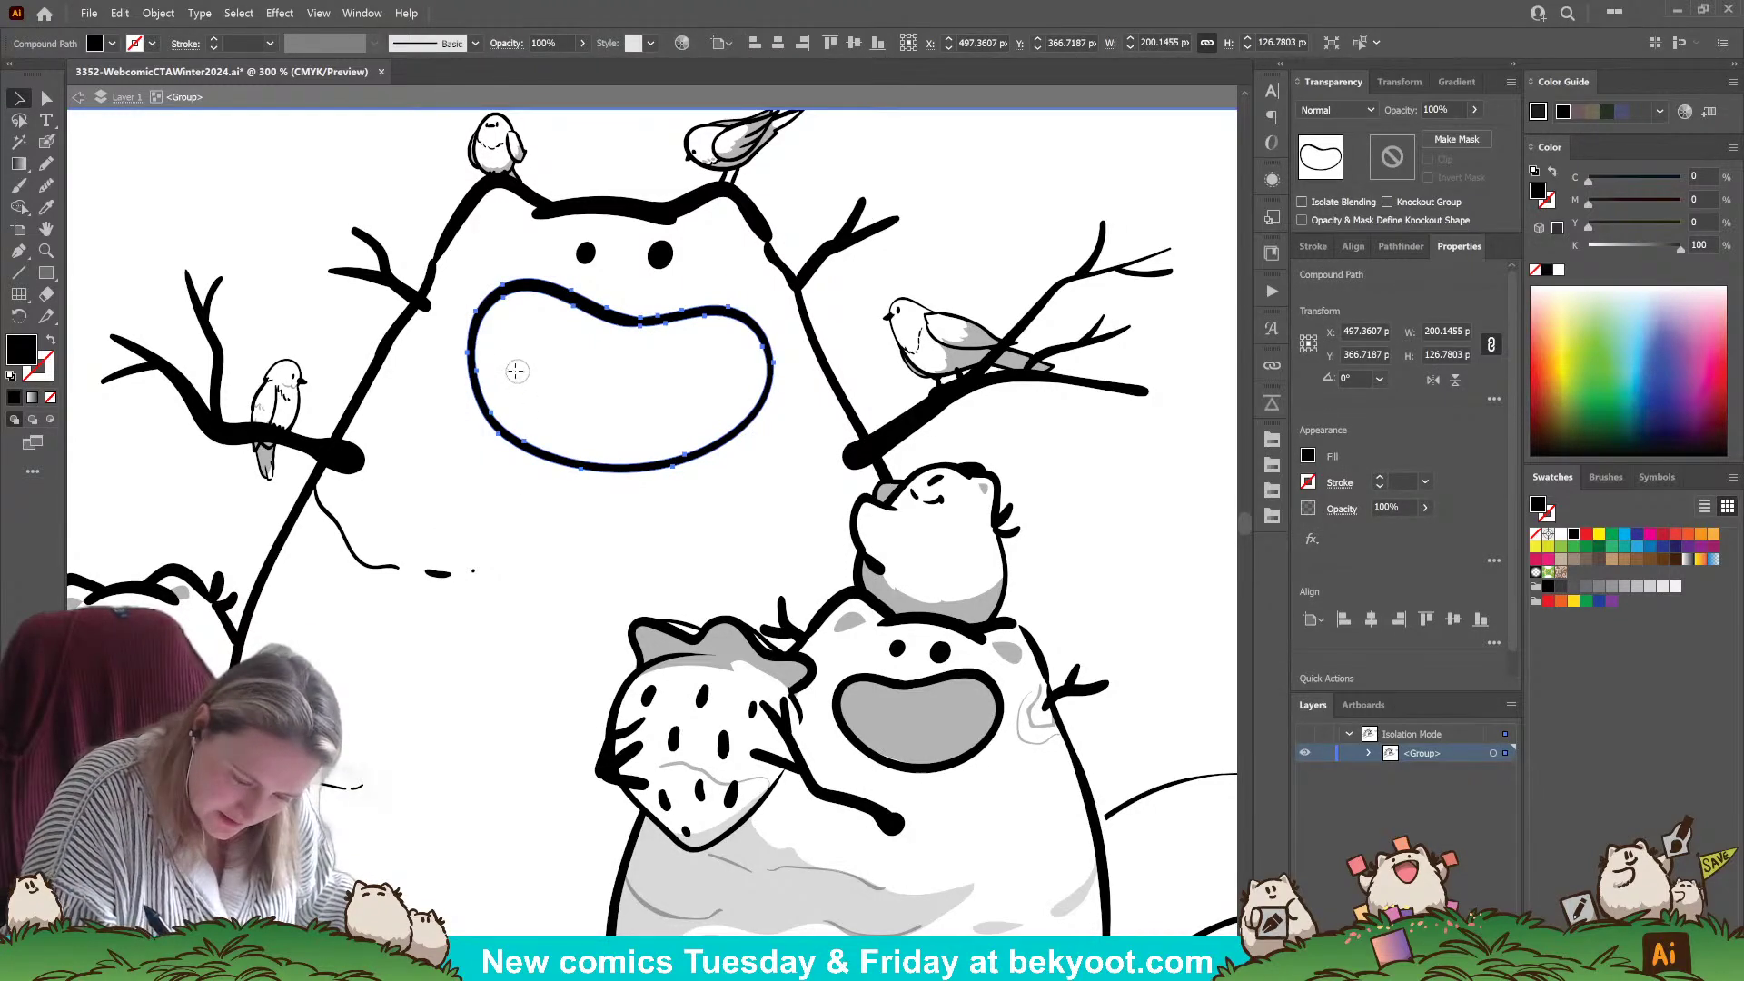
pyautogui.moveTo(494, 389)
pyautogui.mouseDown()
pyautogui.moveTo(558, 447)
pyautogui.moveTo(613, 462)
pyautogui.moveTo(712, 444)
pyautogui.moveTo(759, 400)
pyautogui.mouseUp()
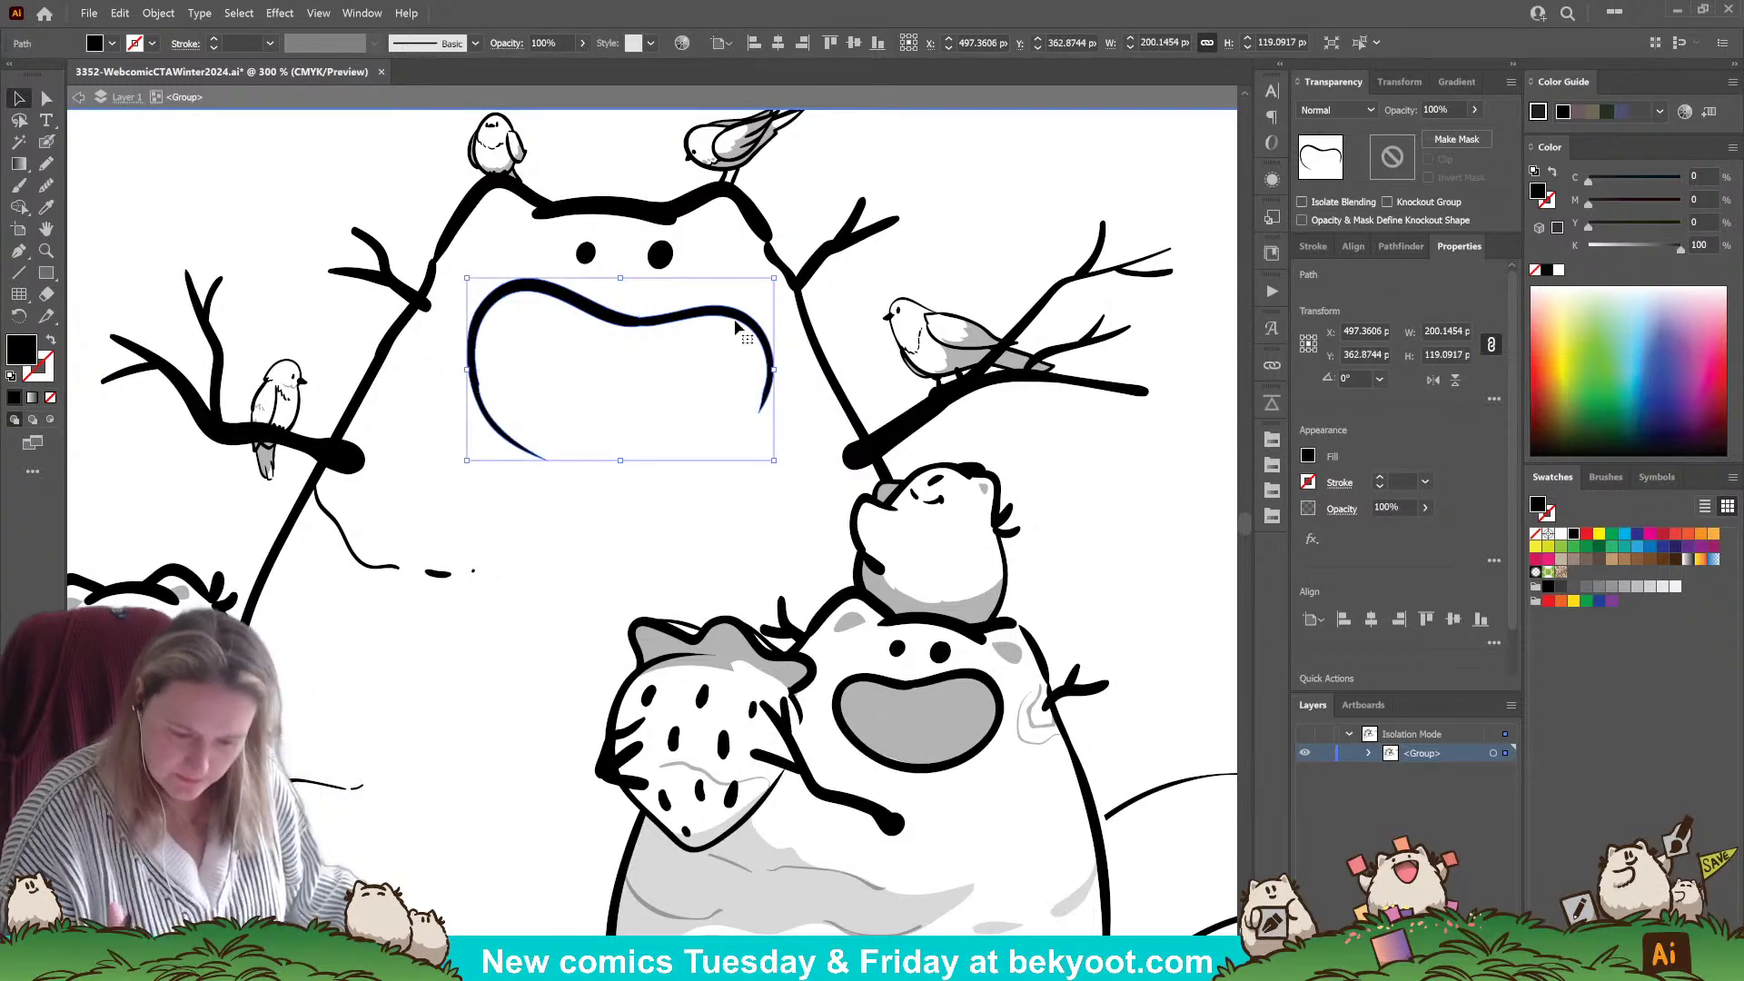
pyautogui.press('n')
pyautogui.hotkey('ctrl', 'shift', 'a')
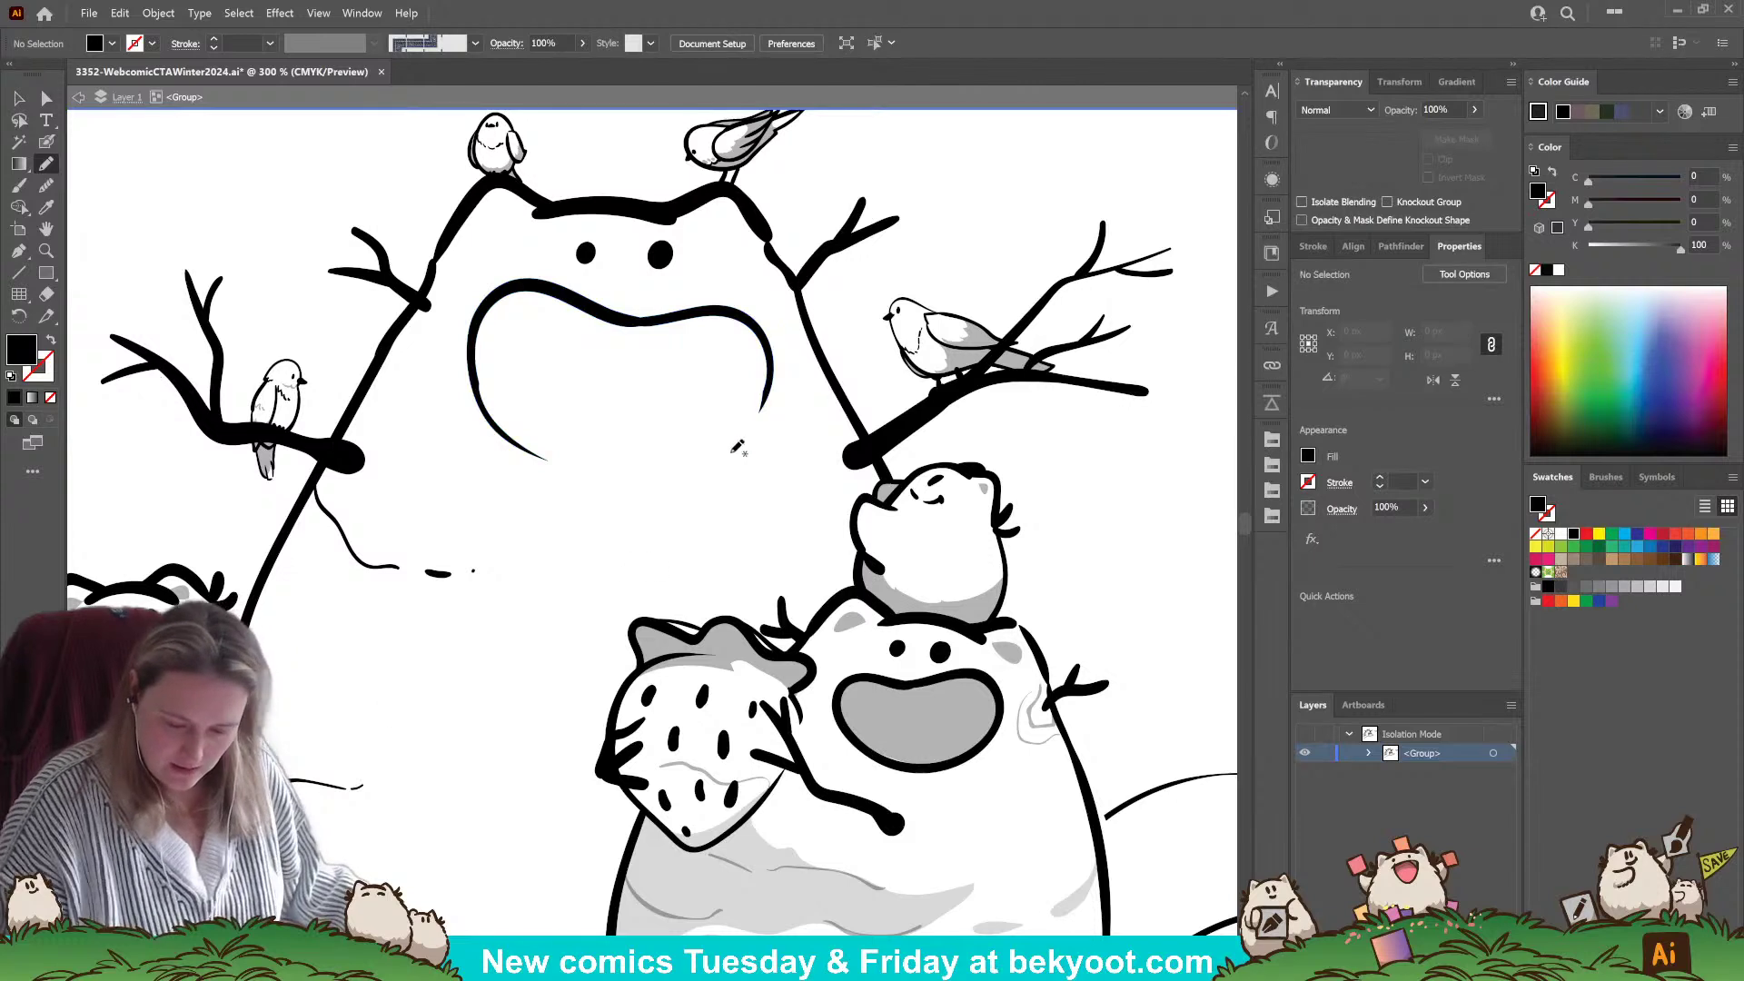
# - Trim the lower-left end of the open mouth line with the Eraser and sample the 30% grey from the branch bird's tail
pyautogui.keyDown('ctrl'); pyautogui.click(476, 326); pyautogui.keyUp('ctrl')
pyautogui.hotkey('shift', 'e')
pyautogui.moveTo(481, 387); pyautogui.dragTo(543, 469)
pyautogui.press('n')
pyautogui.keyDown('ctrl'); pyautogui.click(333, 330); pyautogui.keyUp('ctrl')
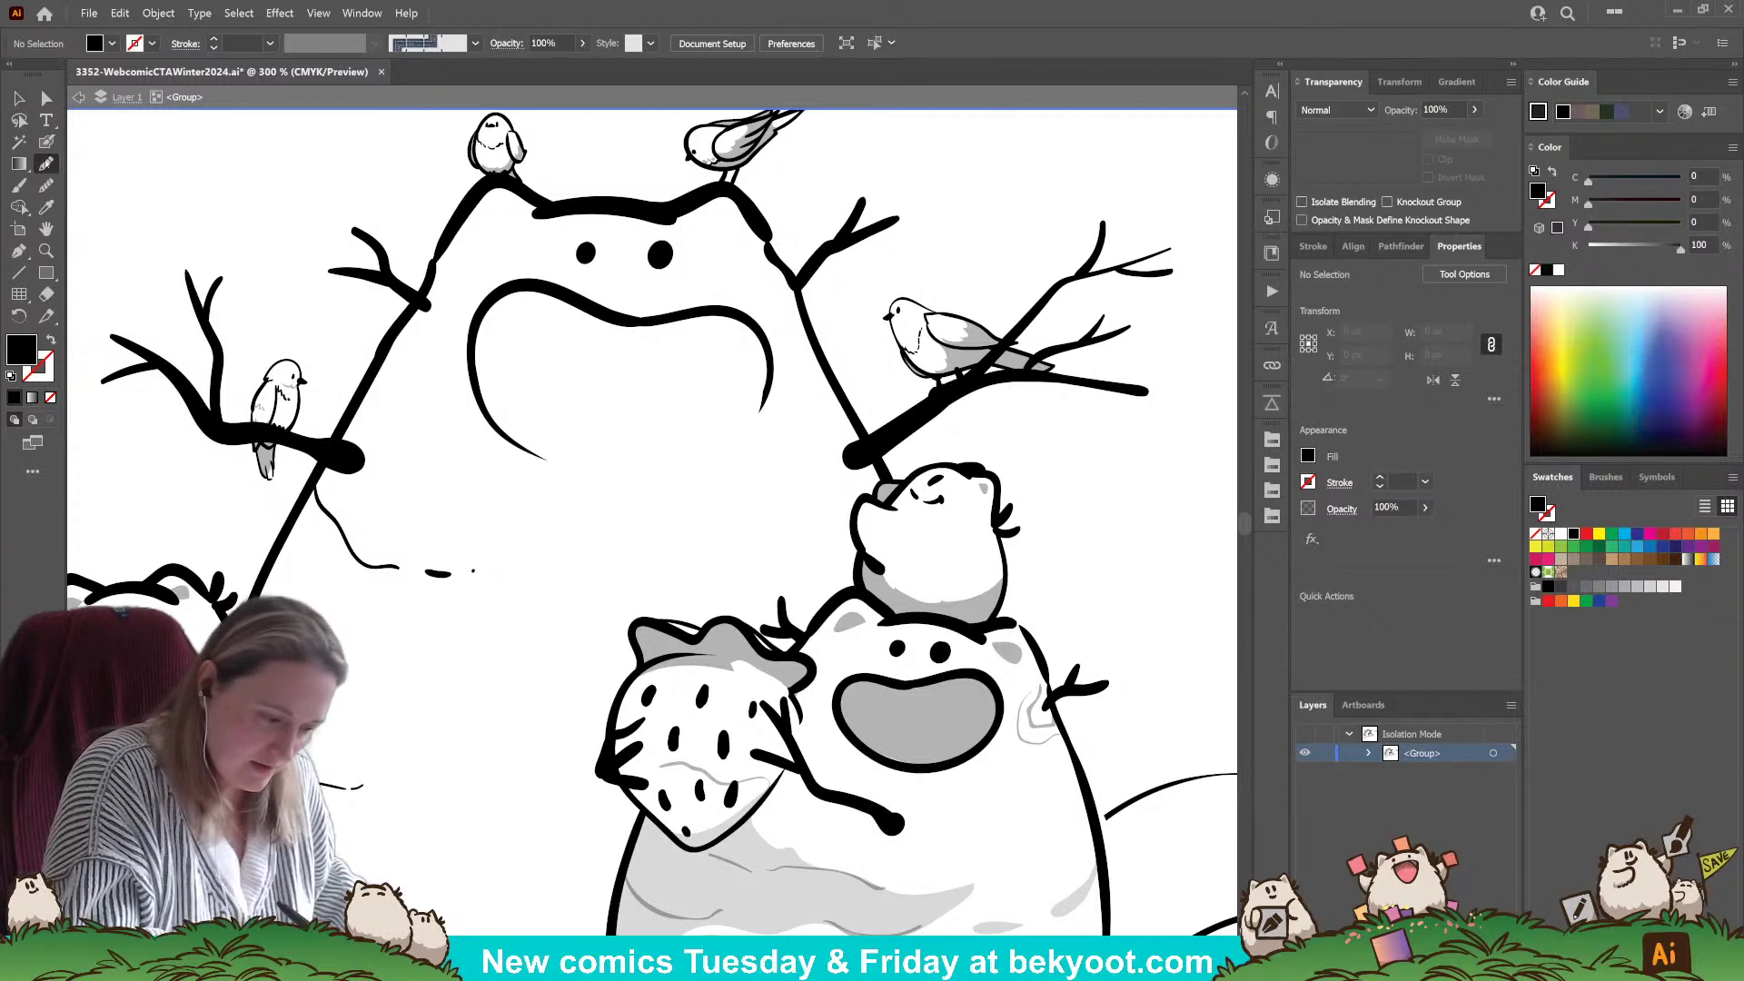
pyautogui.click(48, 208)
pyautogui.click(264, 458)
# - Draw a grey Pencil shape across the upper part of the big creature's mouth with an arched lower edge
pyautogui.click(46, 163)
pyautogui.moveTo(525, 435)
pyautogui.mouseDown()
pyautogui.moveTo(507, 420)
pyautogui.moveTo(552, 338)
pyautogui.moveTo(658, 352)
pyautogui.moveTo(613, 354)
pyautogui.moveTo(761, 408)
pyautogui.moveTo(777, 361)
pyautogui.moveTo(756, 316)
pyautogui.moveTo(605, 315)
pyautogui.moveTo(521, 280)
pyautogui.moveTo(476, 335)
pyautogui.moveTo(505, 440)
pyautogui.mouseUp()
pyautogui.hotkey('ctrl', 'z')
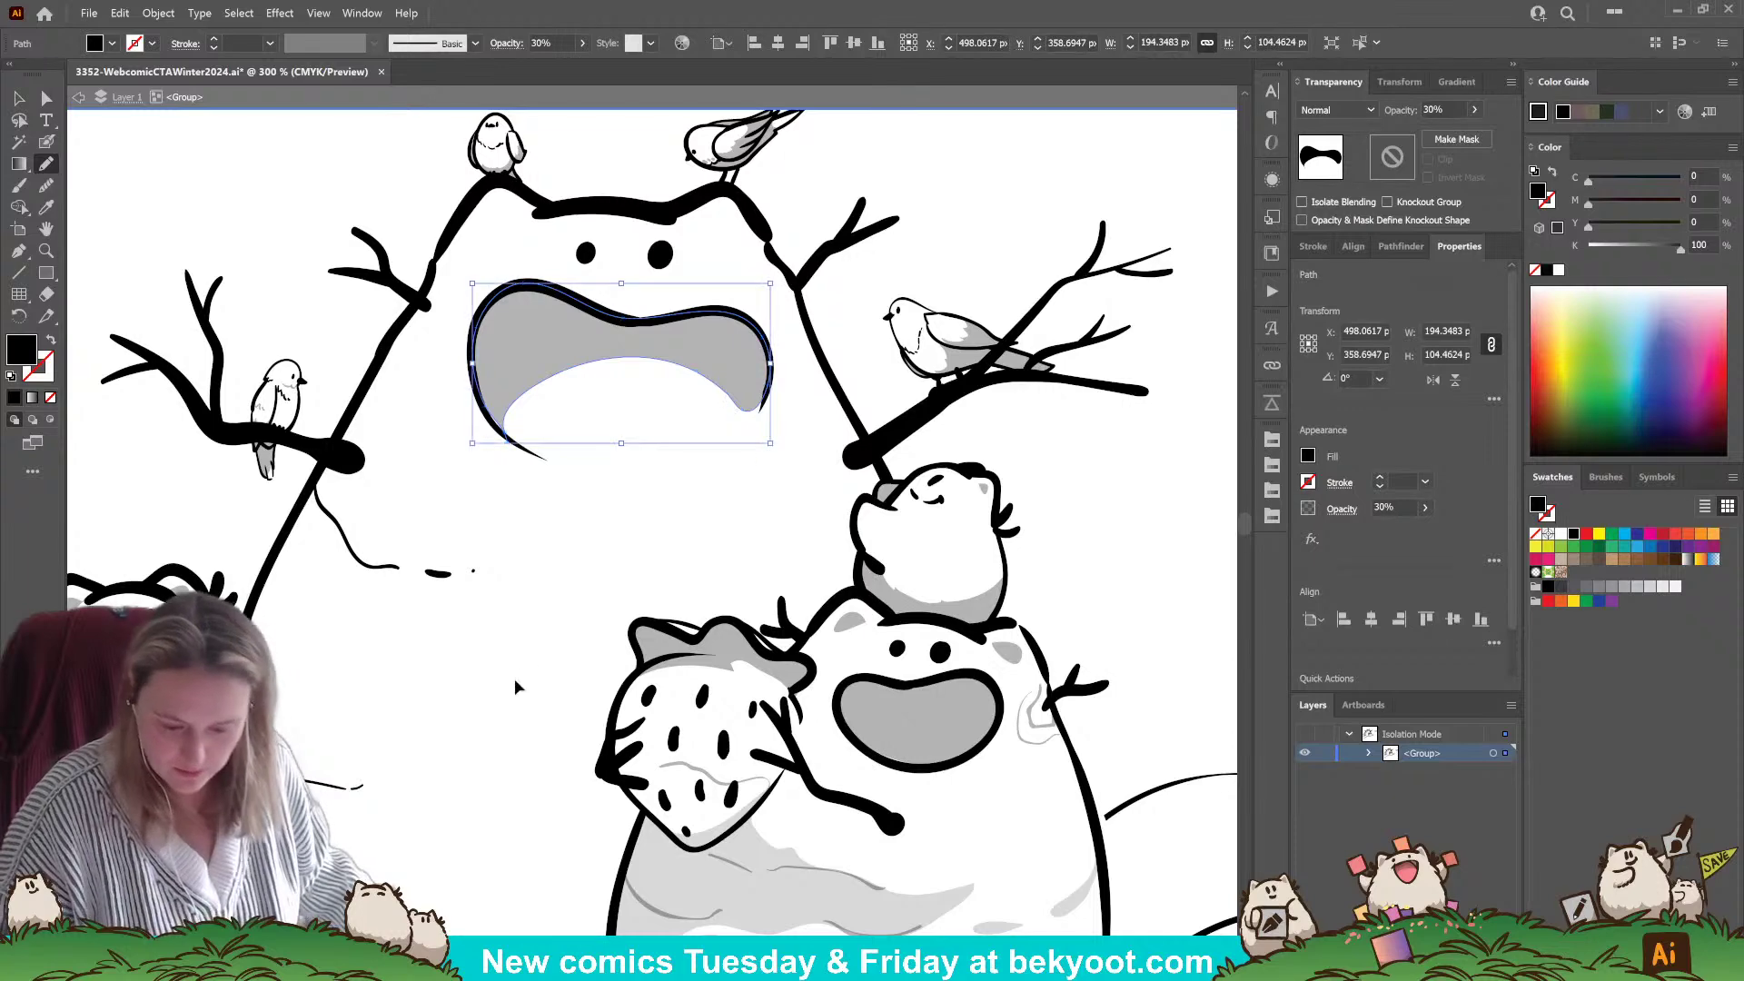
pyautogui.hotkey('ctrl', 'shift', 'a')
pyautogui.scroll(-3, 514, 529)
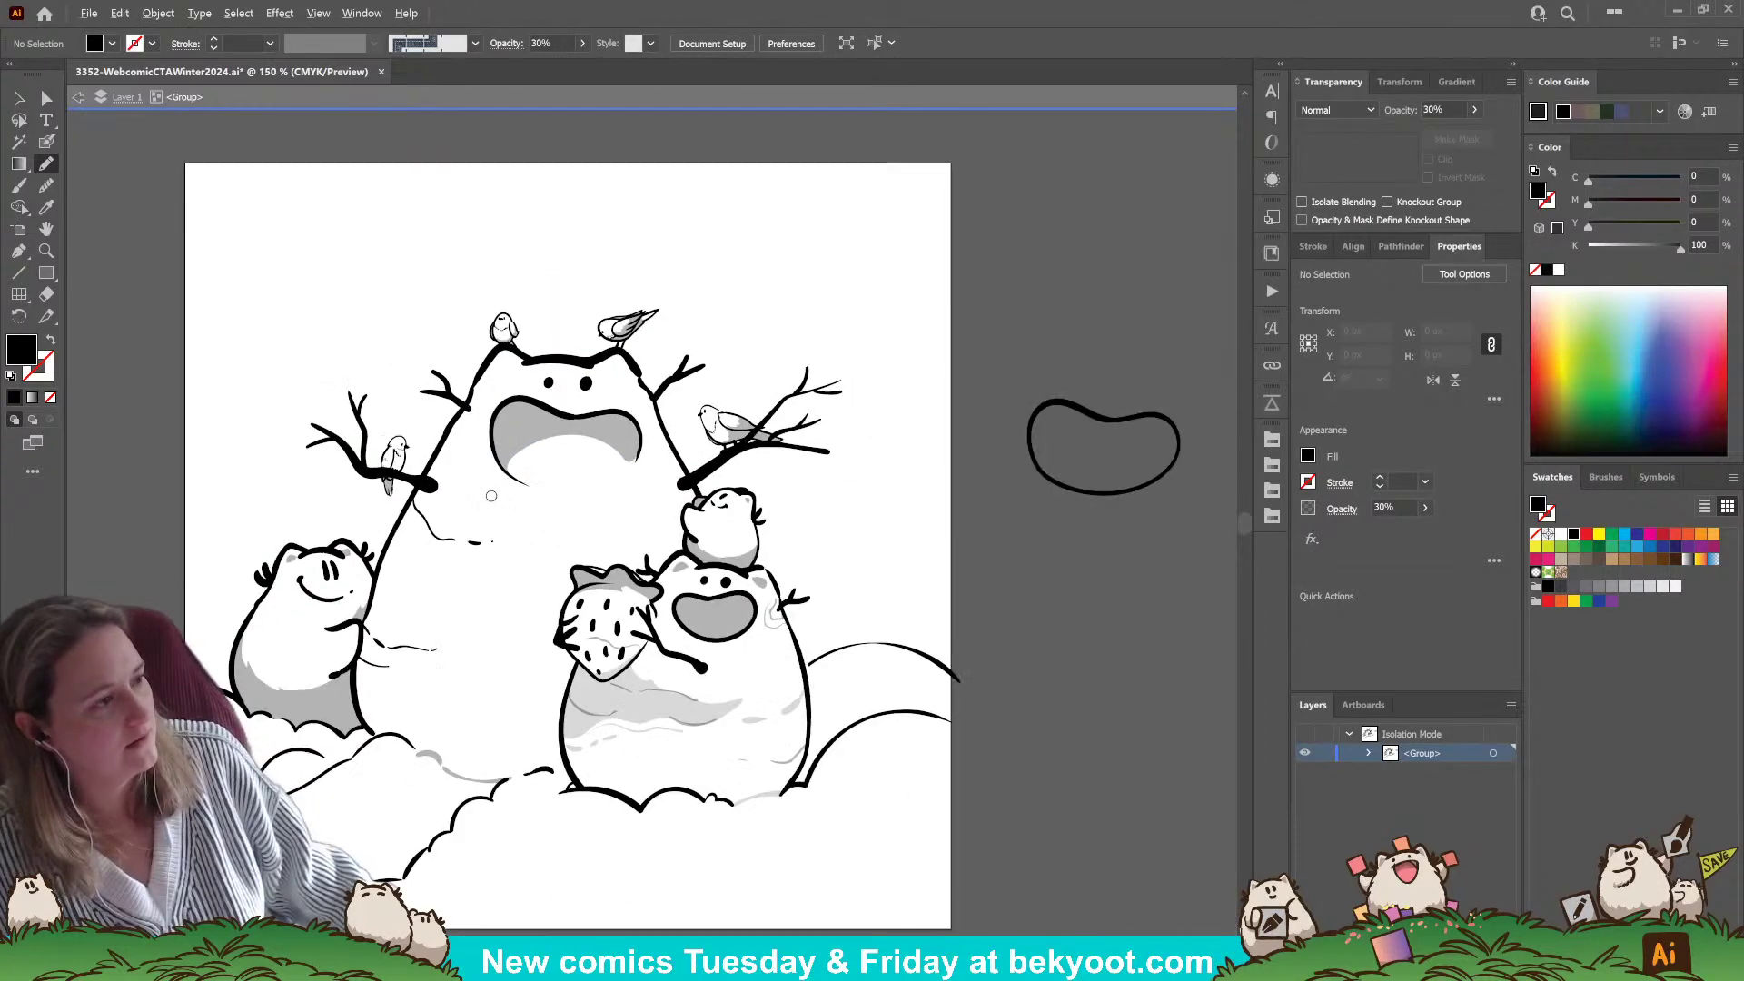
# - Delete the arched grey shape from the big creature's mouth
pyautogui.scroll(2, 596, 408)
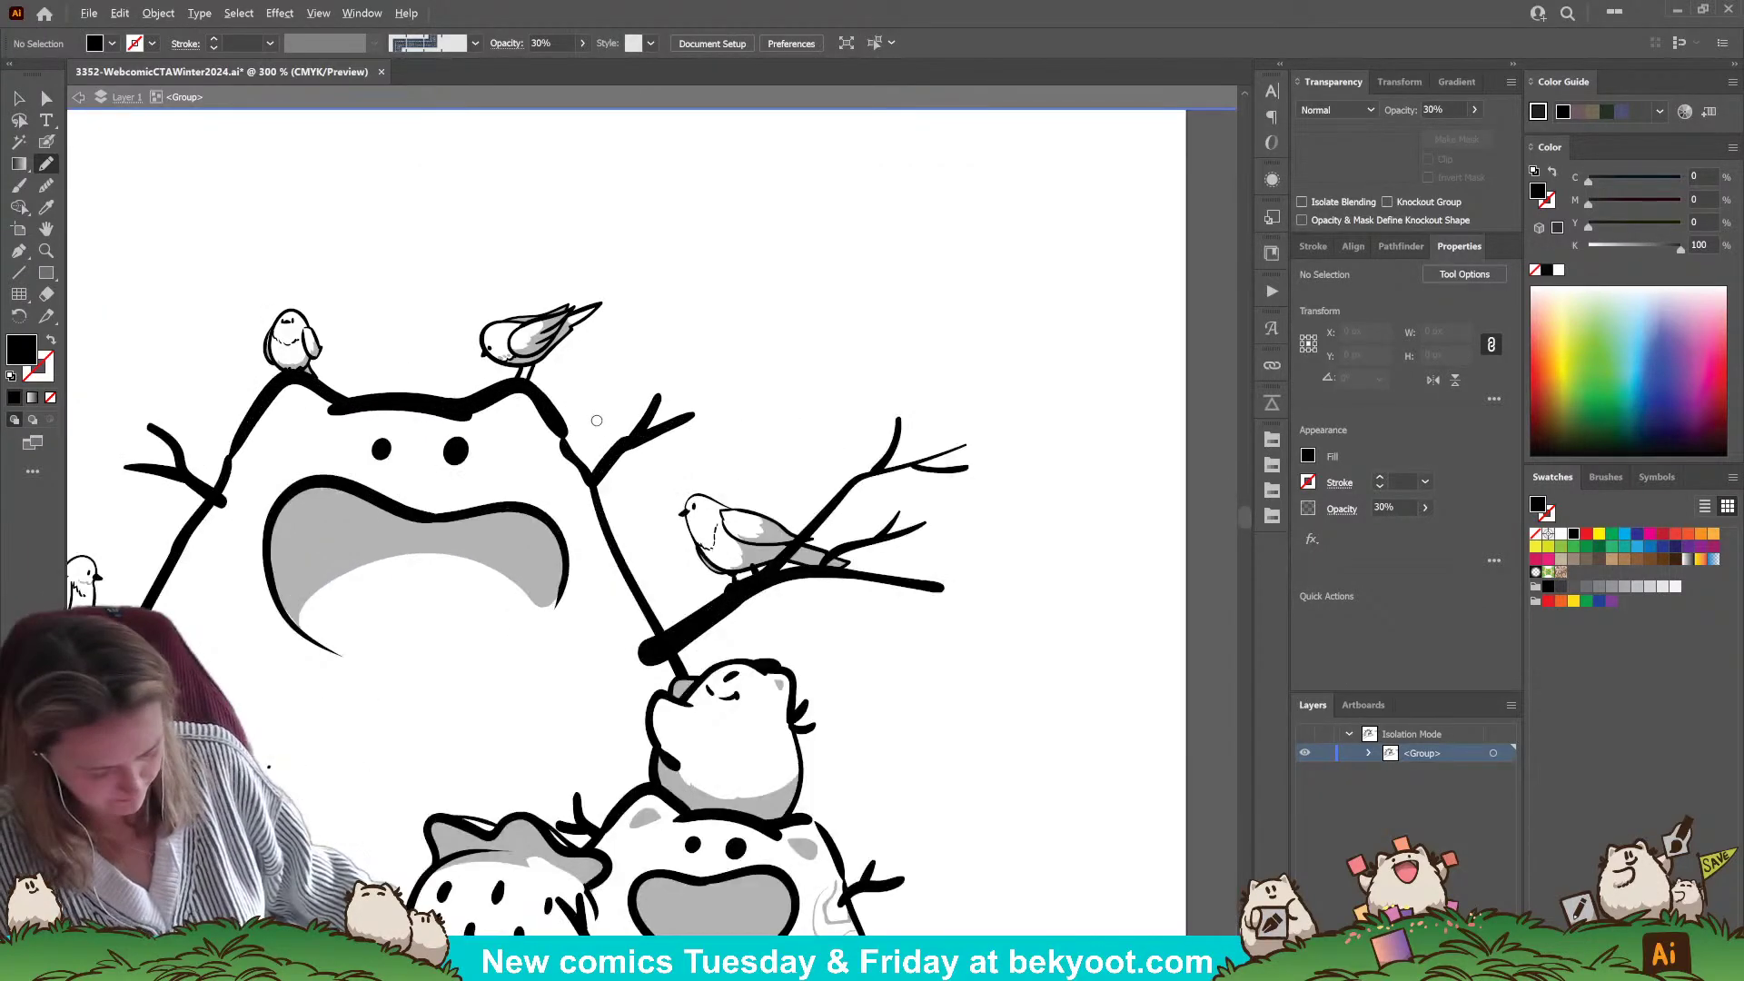
pyautogui.scroll(1, 596, 408)
pyautogui.press('a')
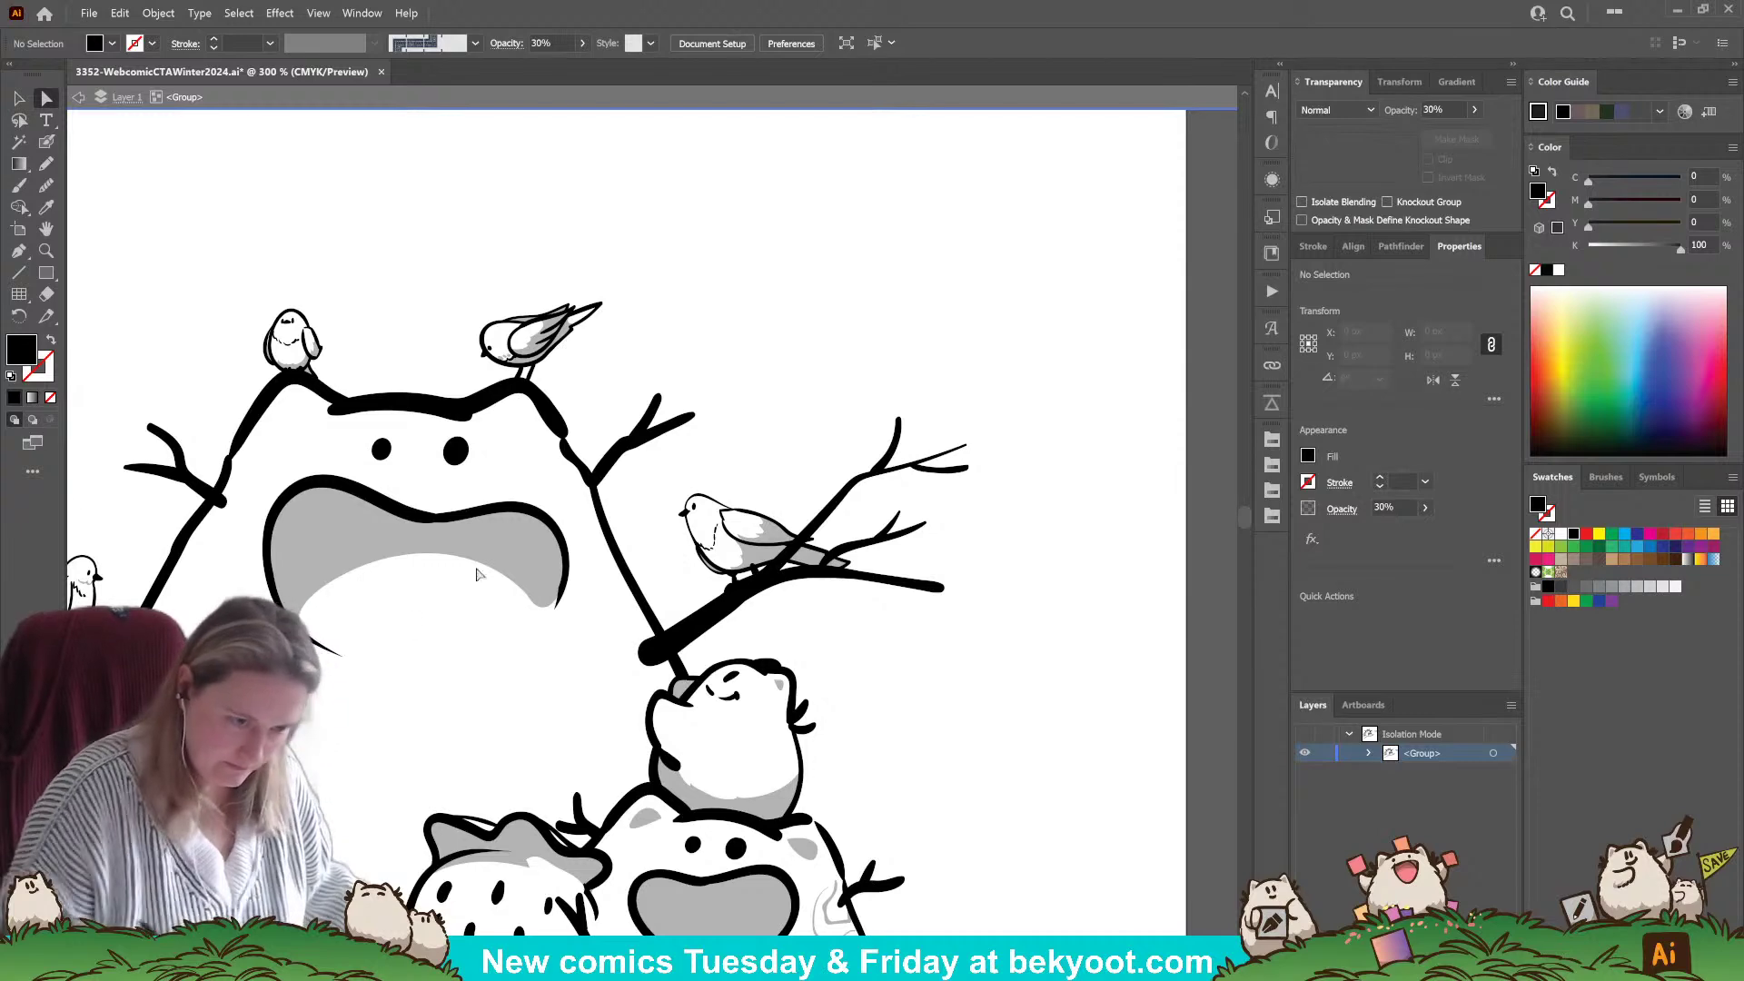
pyautogui.click(436, 536)
pyautogui.scroll(-3, 450, 645)
pyautogui.hscroll(-2, 450, 645)
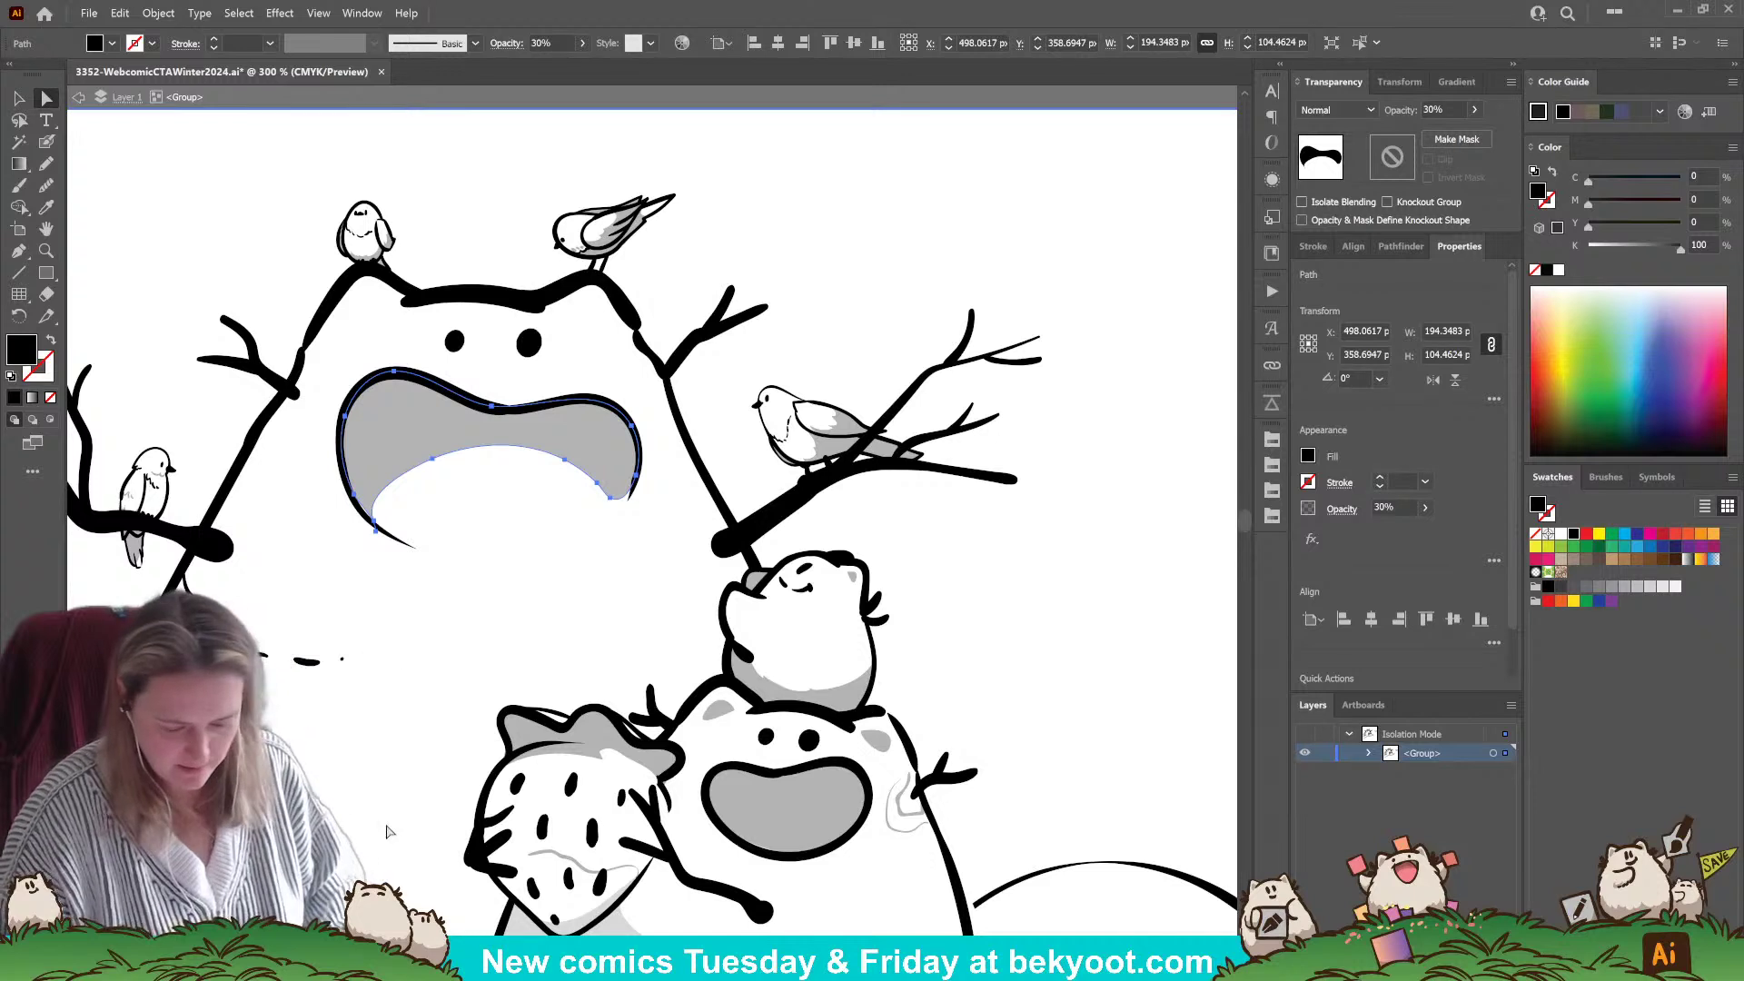
pyautogui.press('Delete')
# - Fill the big creature's whole mouth with a 30% opacity grey shape drawn with the Pencil tool
pyautogui.hotkey('shift', 'b')
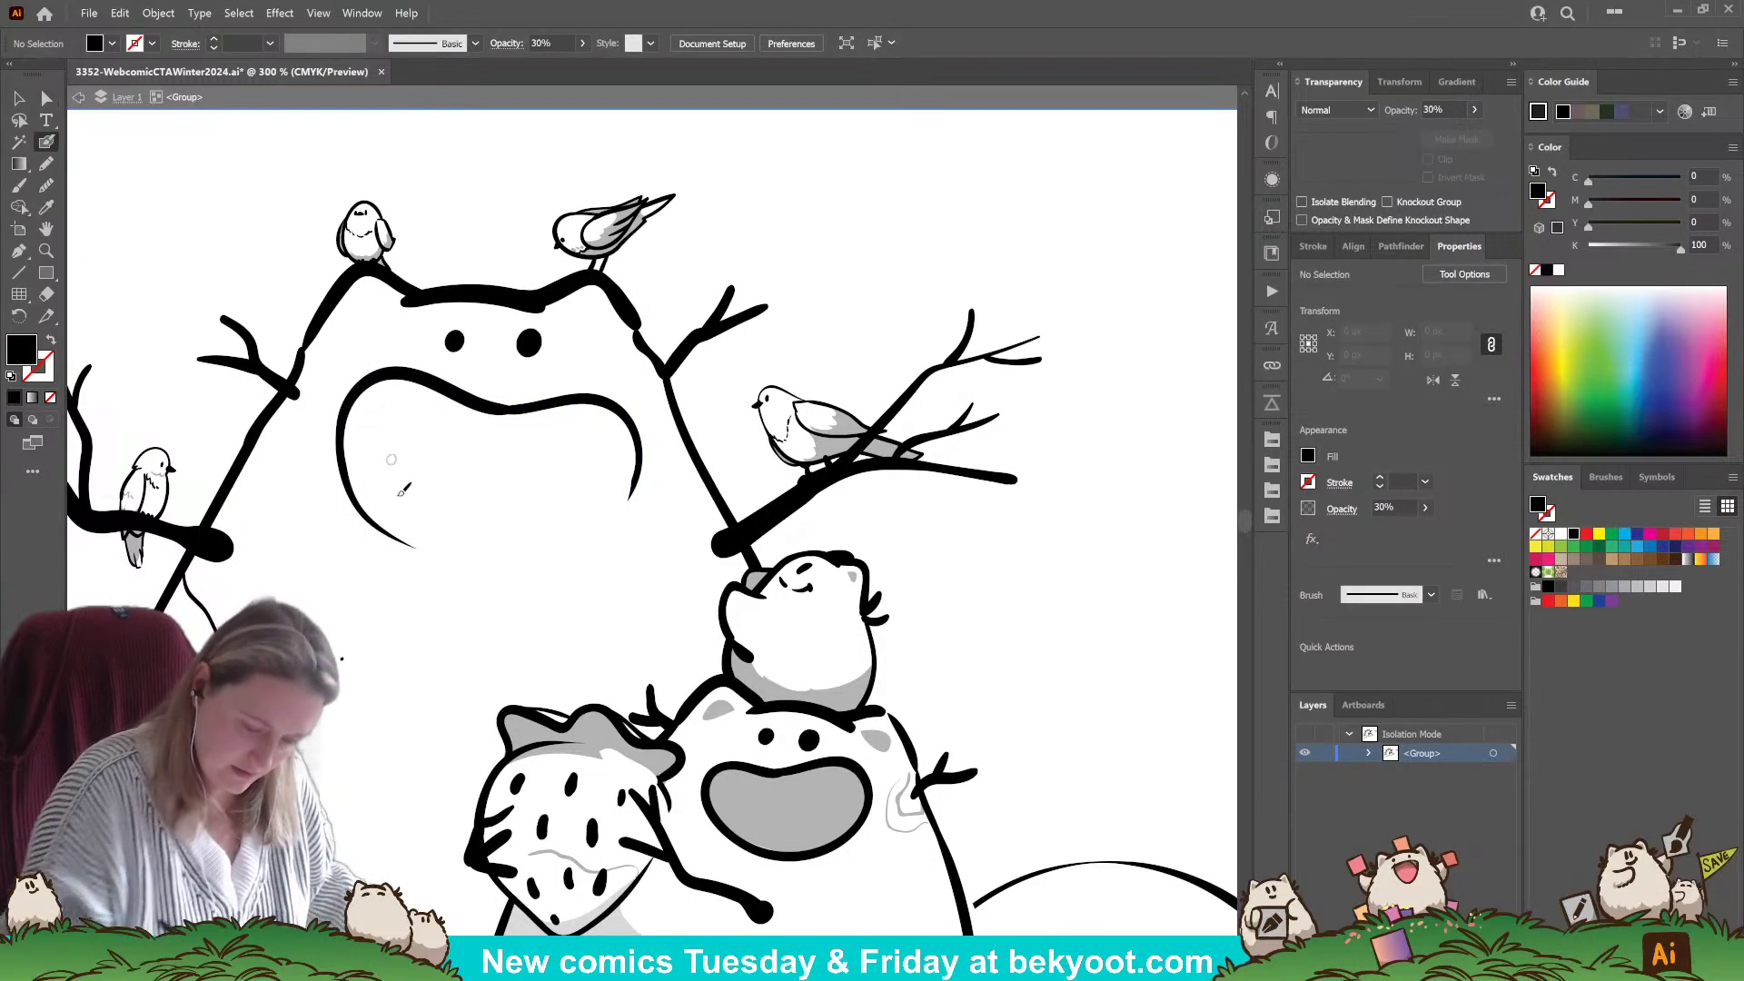
pyautogui.press('n')
pyautogui.moveTo(423, 537)
pyautogui.mouseDown()
pyautogui.moveTo(379, 518)
pyautogui.moveTo(351, 415)
pyautogui.moveTo(408, 375)
pyautogui.moveTo(534, 408)
pyautogui.moveTo(603, 395)
pyautogui.moveTo(640, 423)
pyautogui.moveTo(640, 479)
pyautogui.moveTo(596, 521)
pyautogui.moveTo(411, 542)
pyautogui.mouseUp()
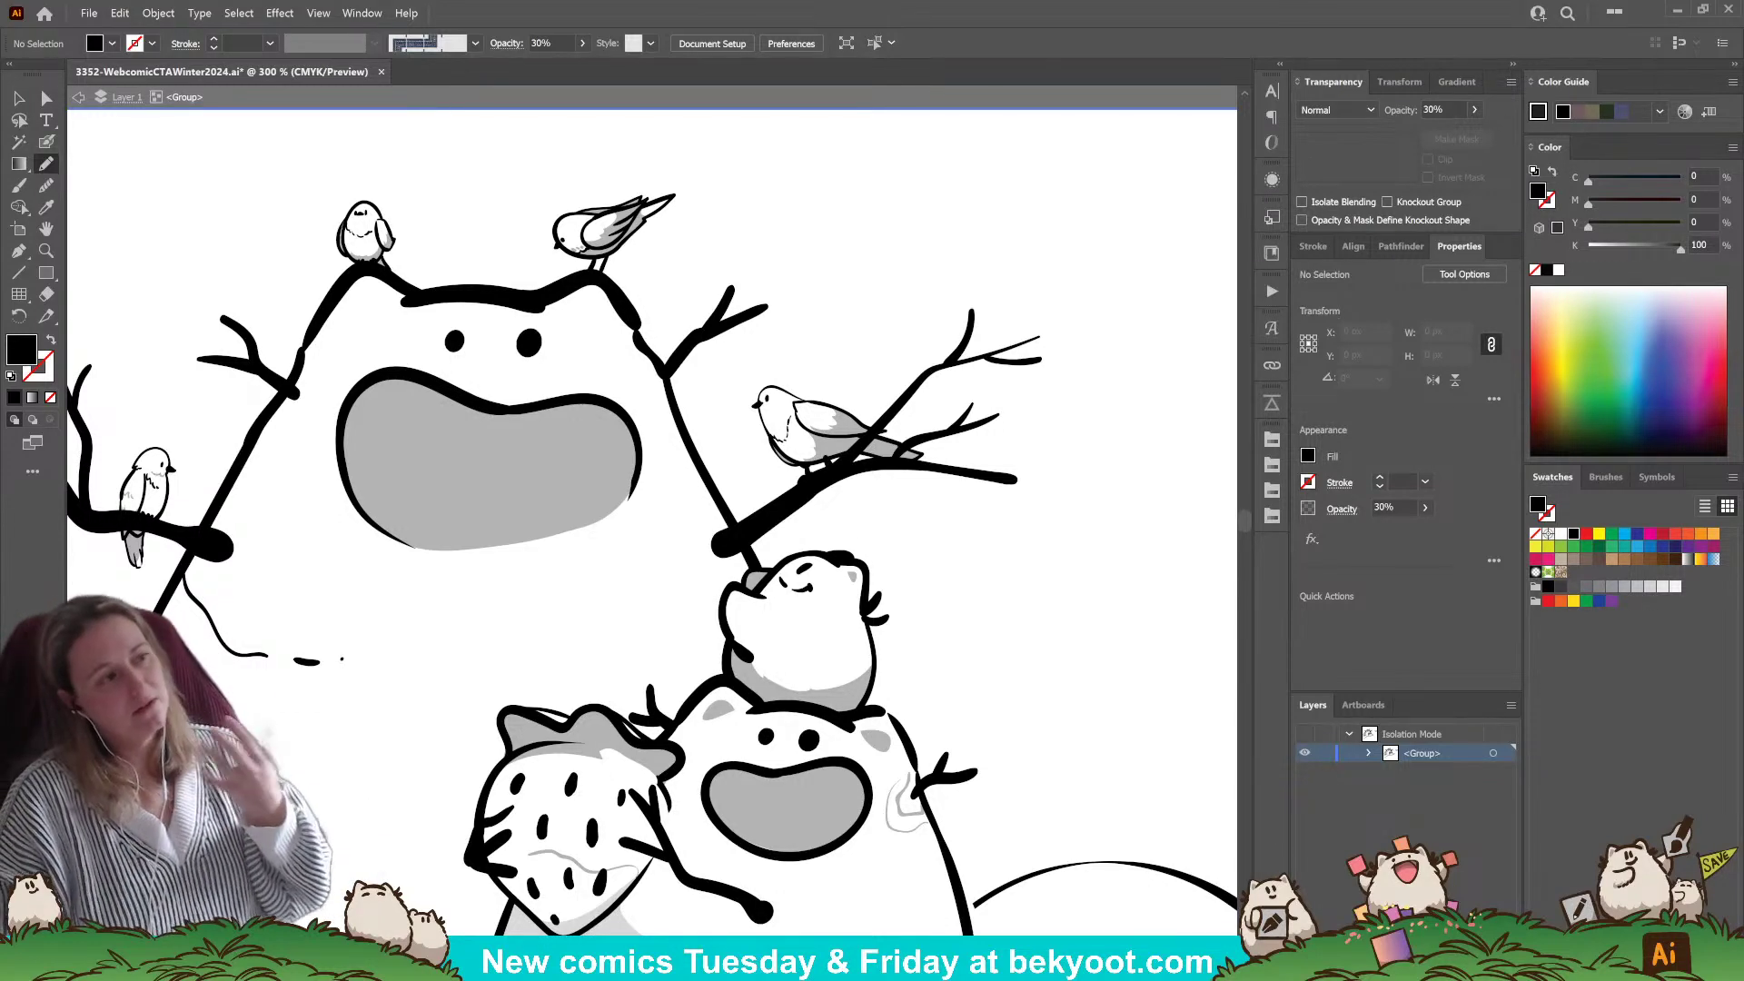
# - Pull the lower edge of the big creature's grey mouth shape down into a rounder curve and smooth it
pyautogui.click(46, 97)
pyautogui.click(531, 522)
pyautogui.click(603, 522)
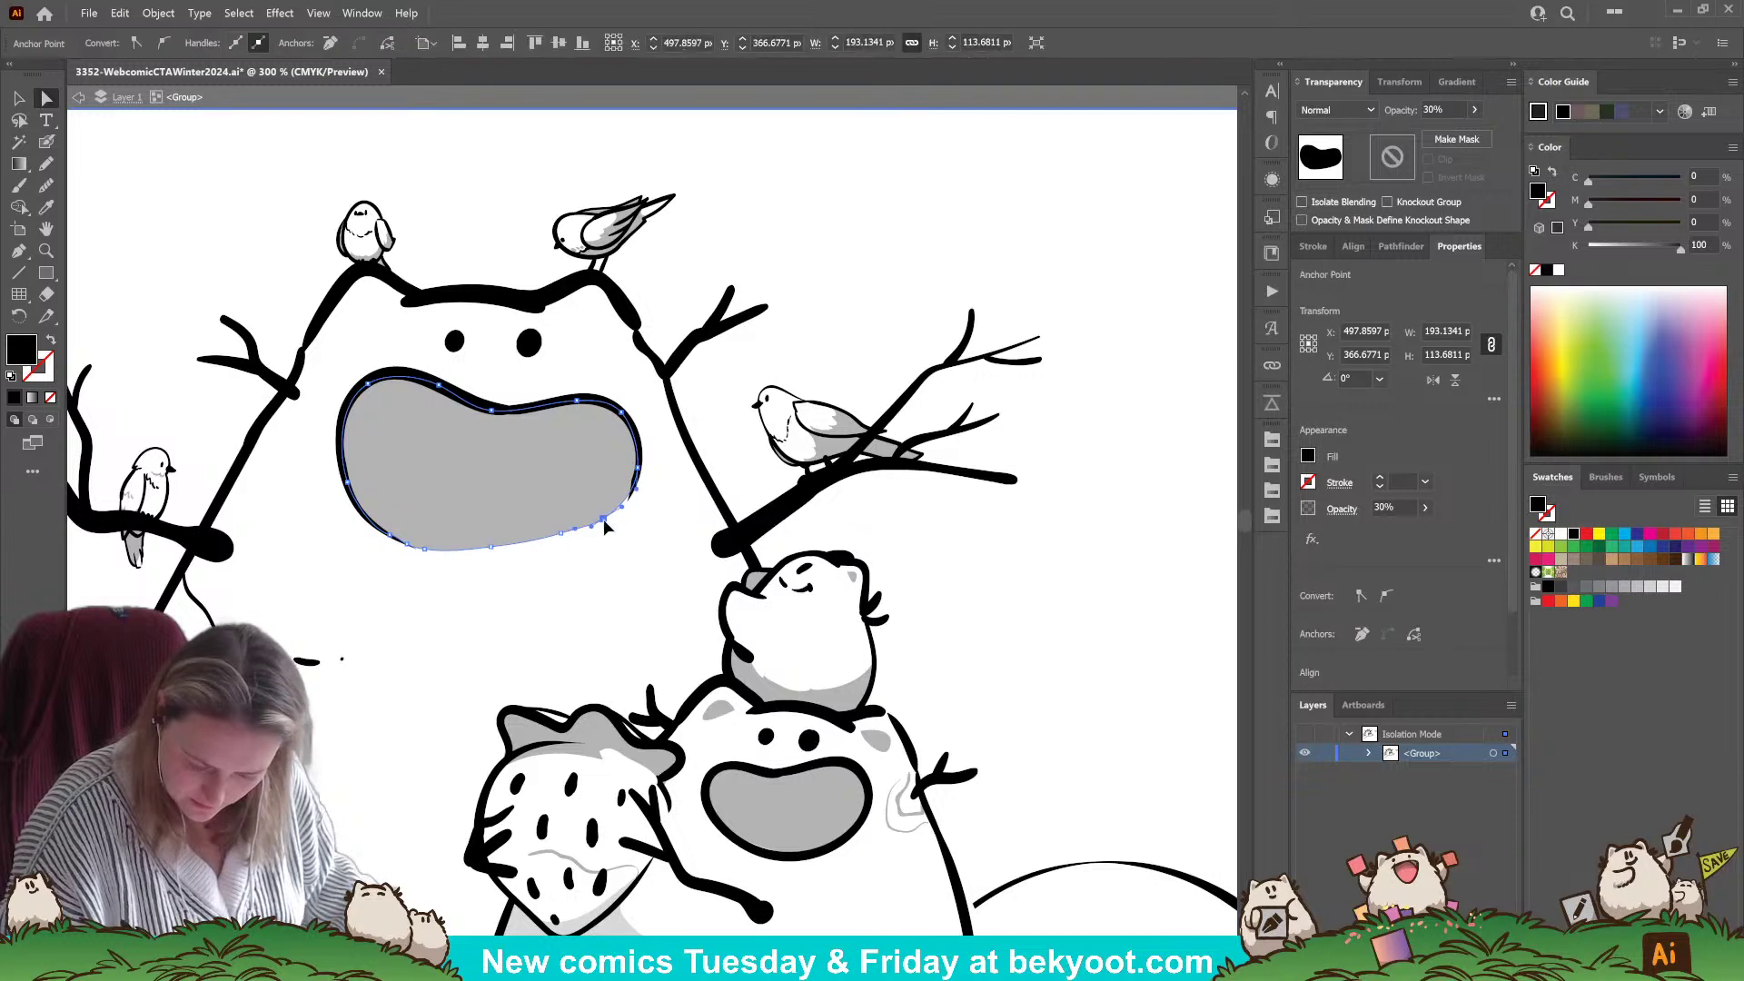
pyautogui.moveTo(561, 530); pyautogui.dragTo(493, 550)
pyautogui.click(487, 553)
pyautogui.click(47, 184)
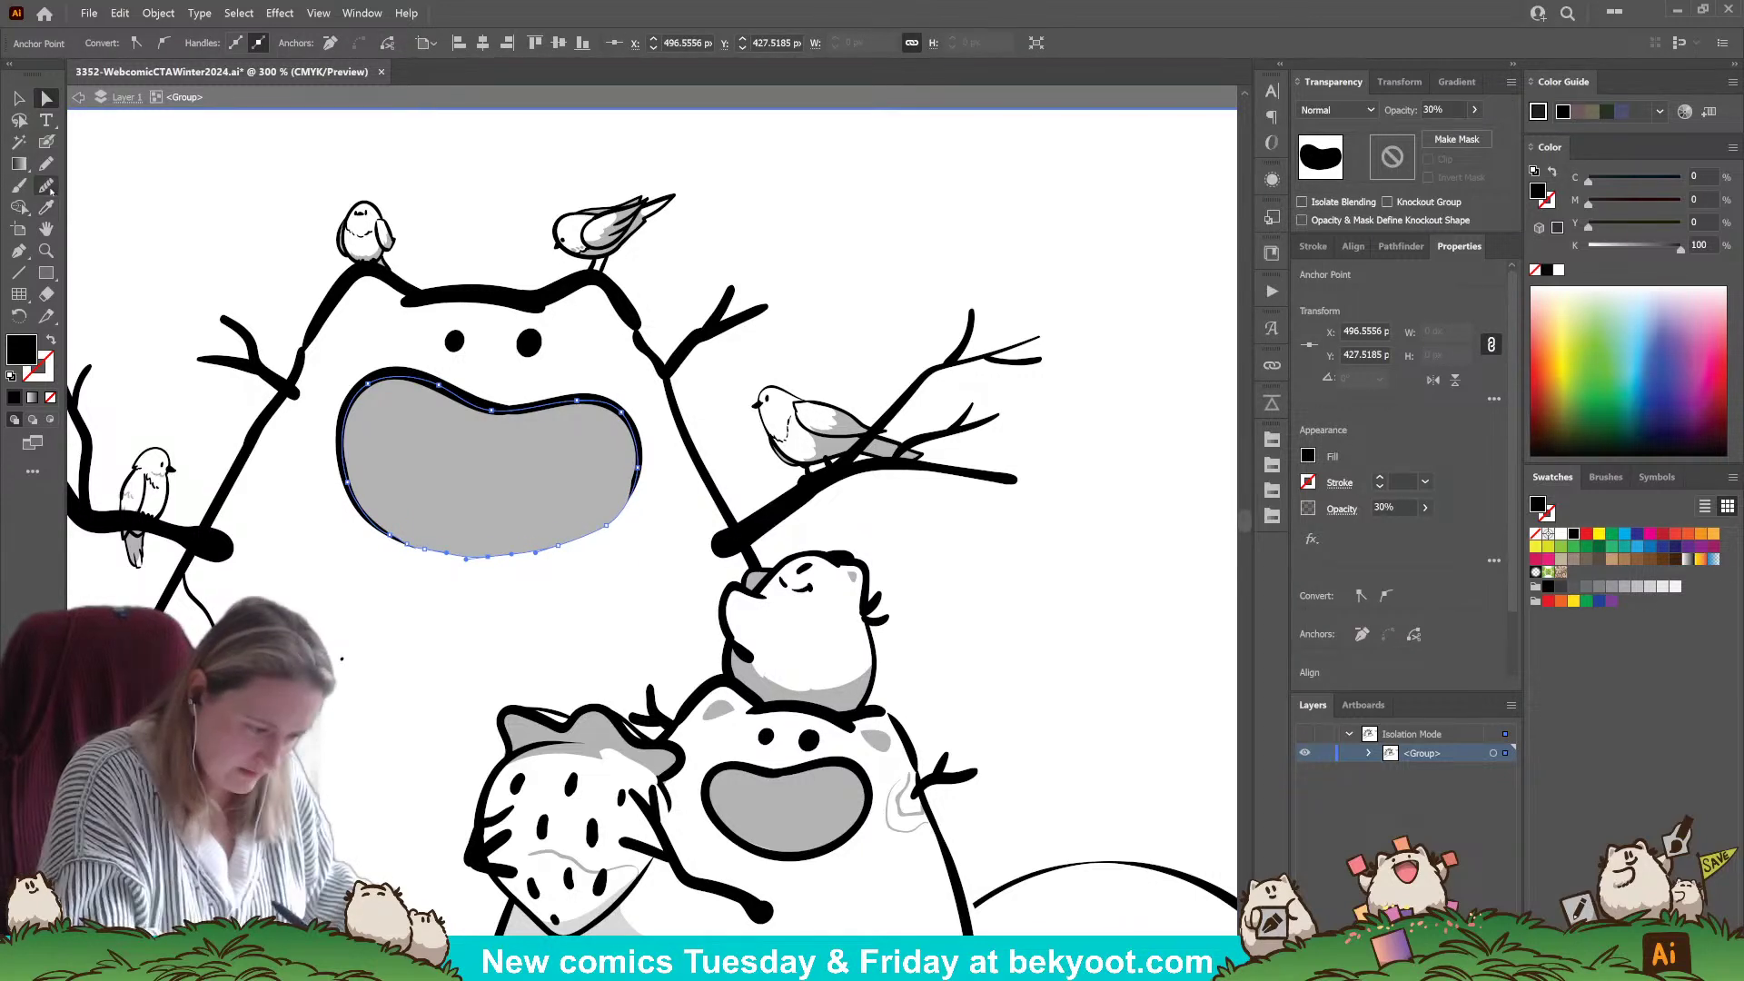
pyautogui.moveTo(404, 536); pyautogui.dragTo(568, 550)
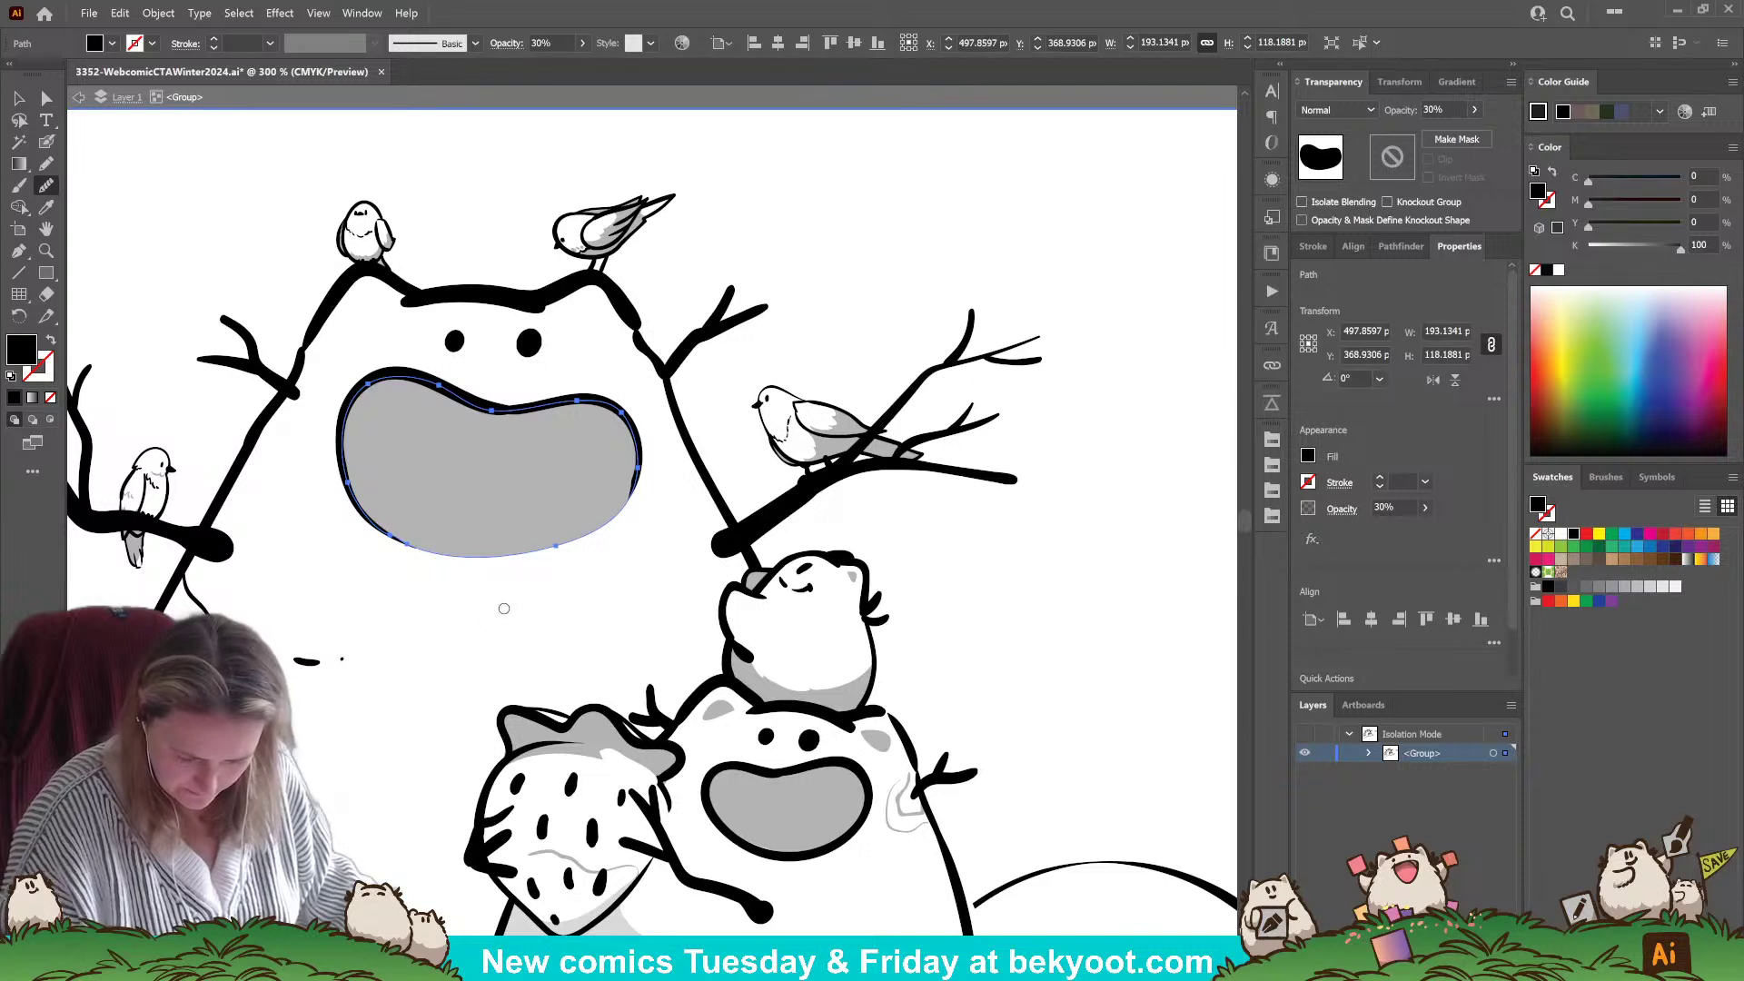
pyautogui.click(46, 163)
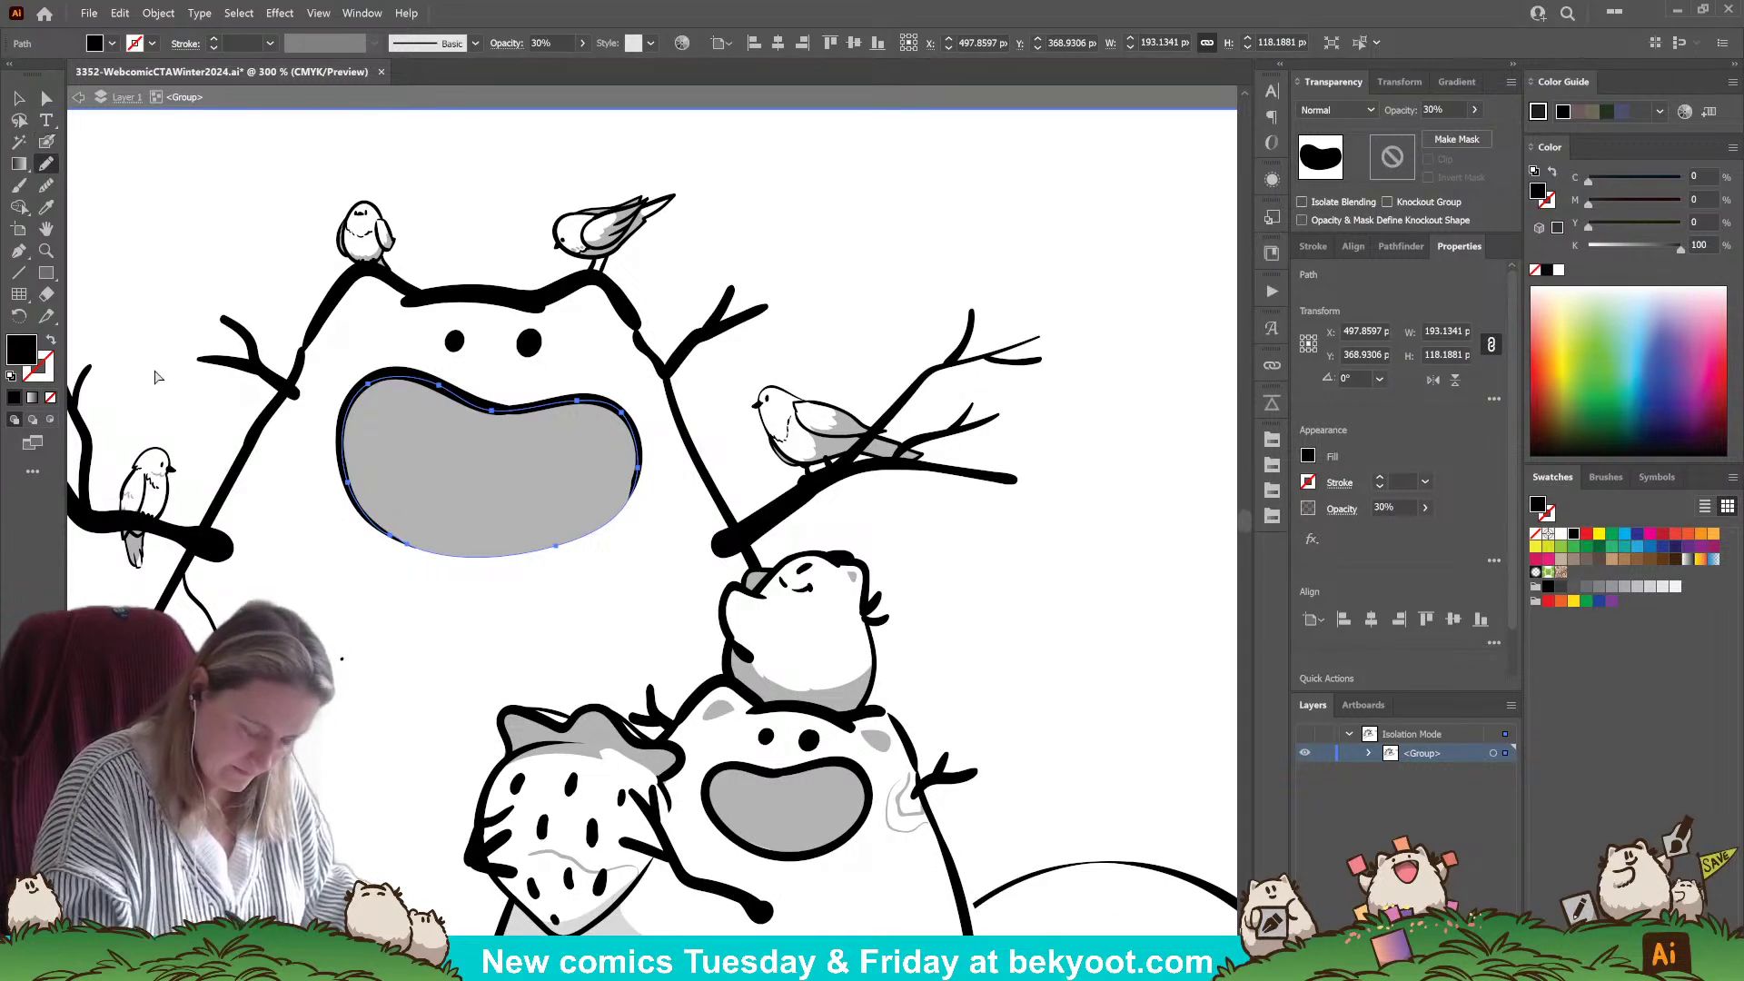
pyautogui.hotkey('ctrl', 'shift', 'a')
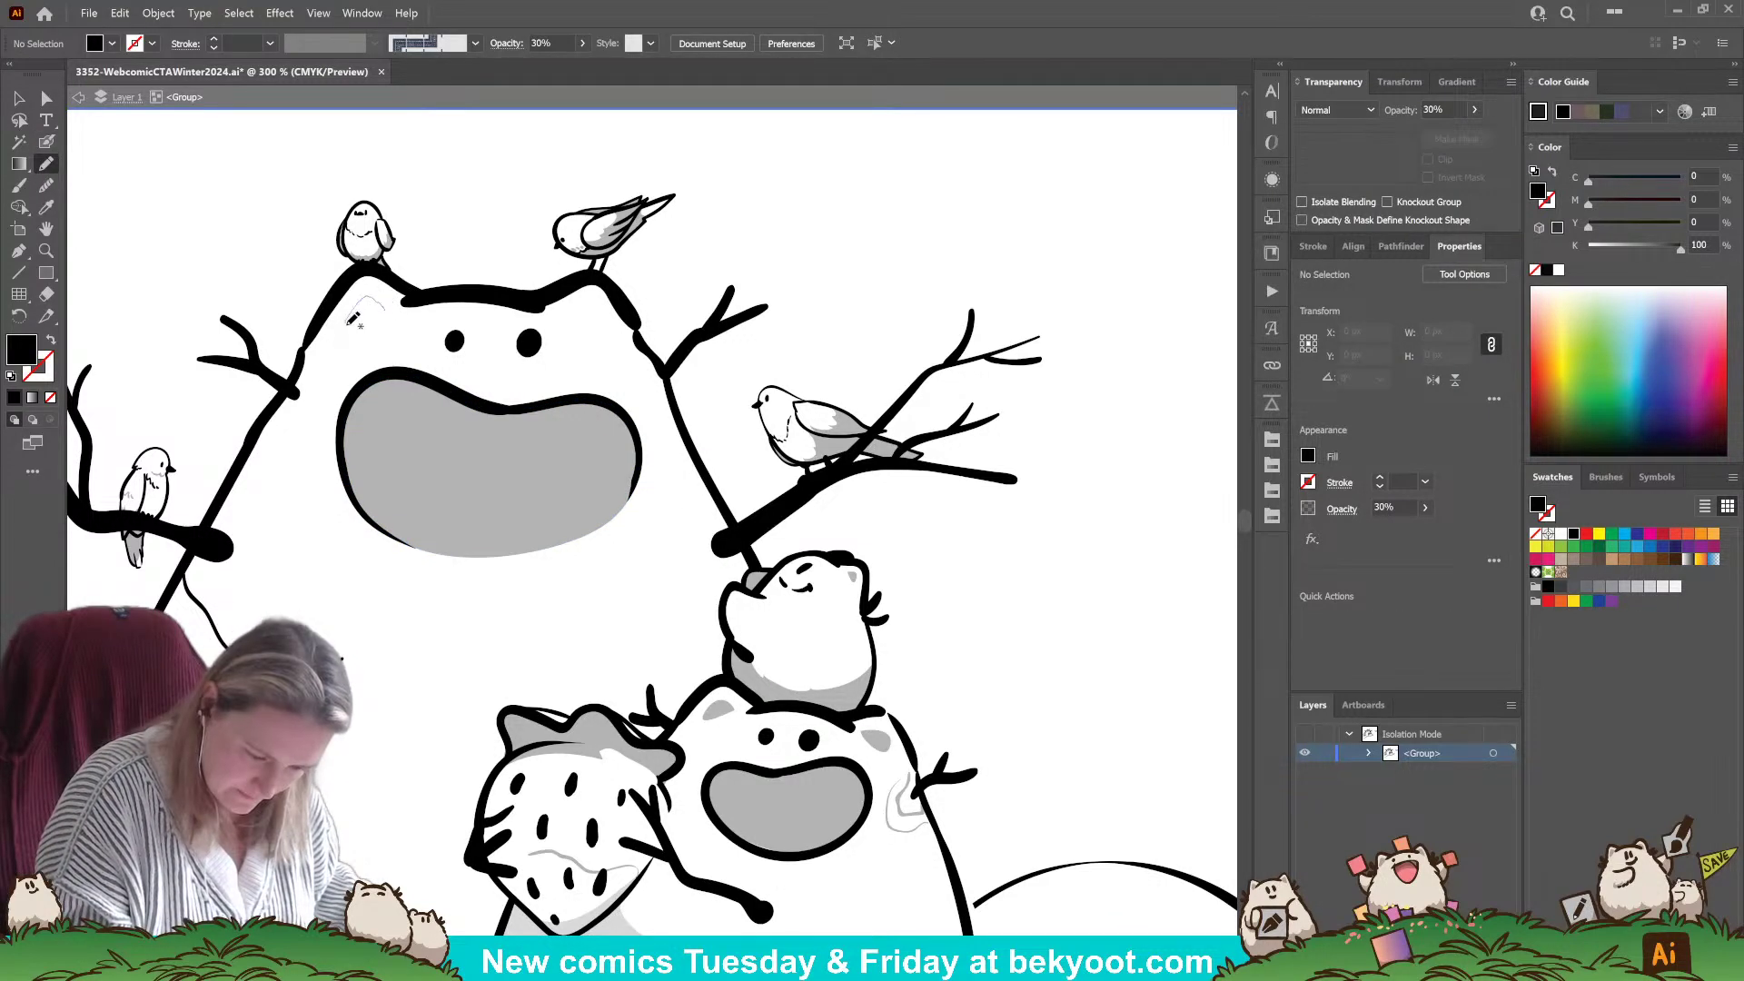
# - Draw 30% opacity grey inner-ear shapes in both ears of the big creature with the Pencil tool
pyautogui.moveTo(352, 318); pyautogui.dragTo(350, 322)
pyautogui.moveTo(571, 302); pyautogui.dragTo(612, 329)
pyautogui.hotkey('ctrl', 'shift', 'a')
# - Isolate the group of the creature holding the strawberry and place a copy of its mouth outline beyond the artboard's edge
pyautogui.moveTo(524, 675); pyautogui.dragTo(662, 308)
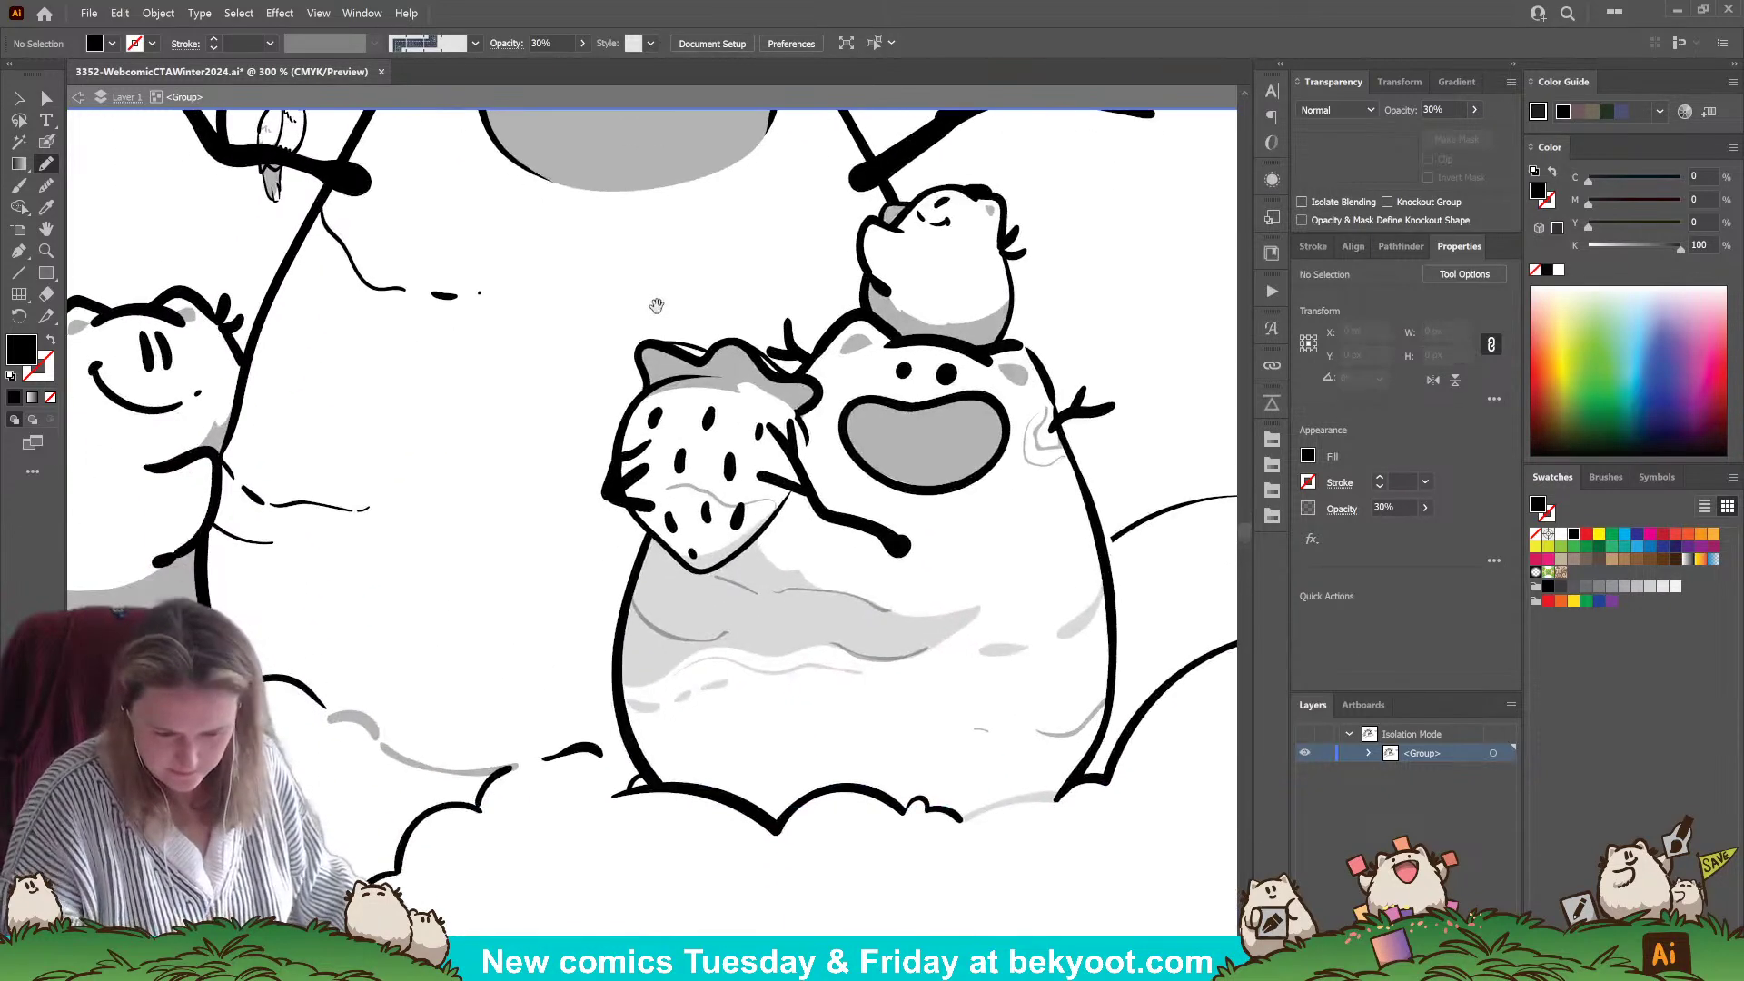
pyautogui.hotkey('ctrl', '1')
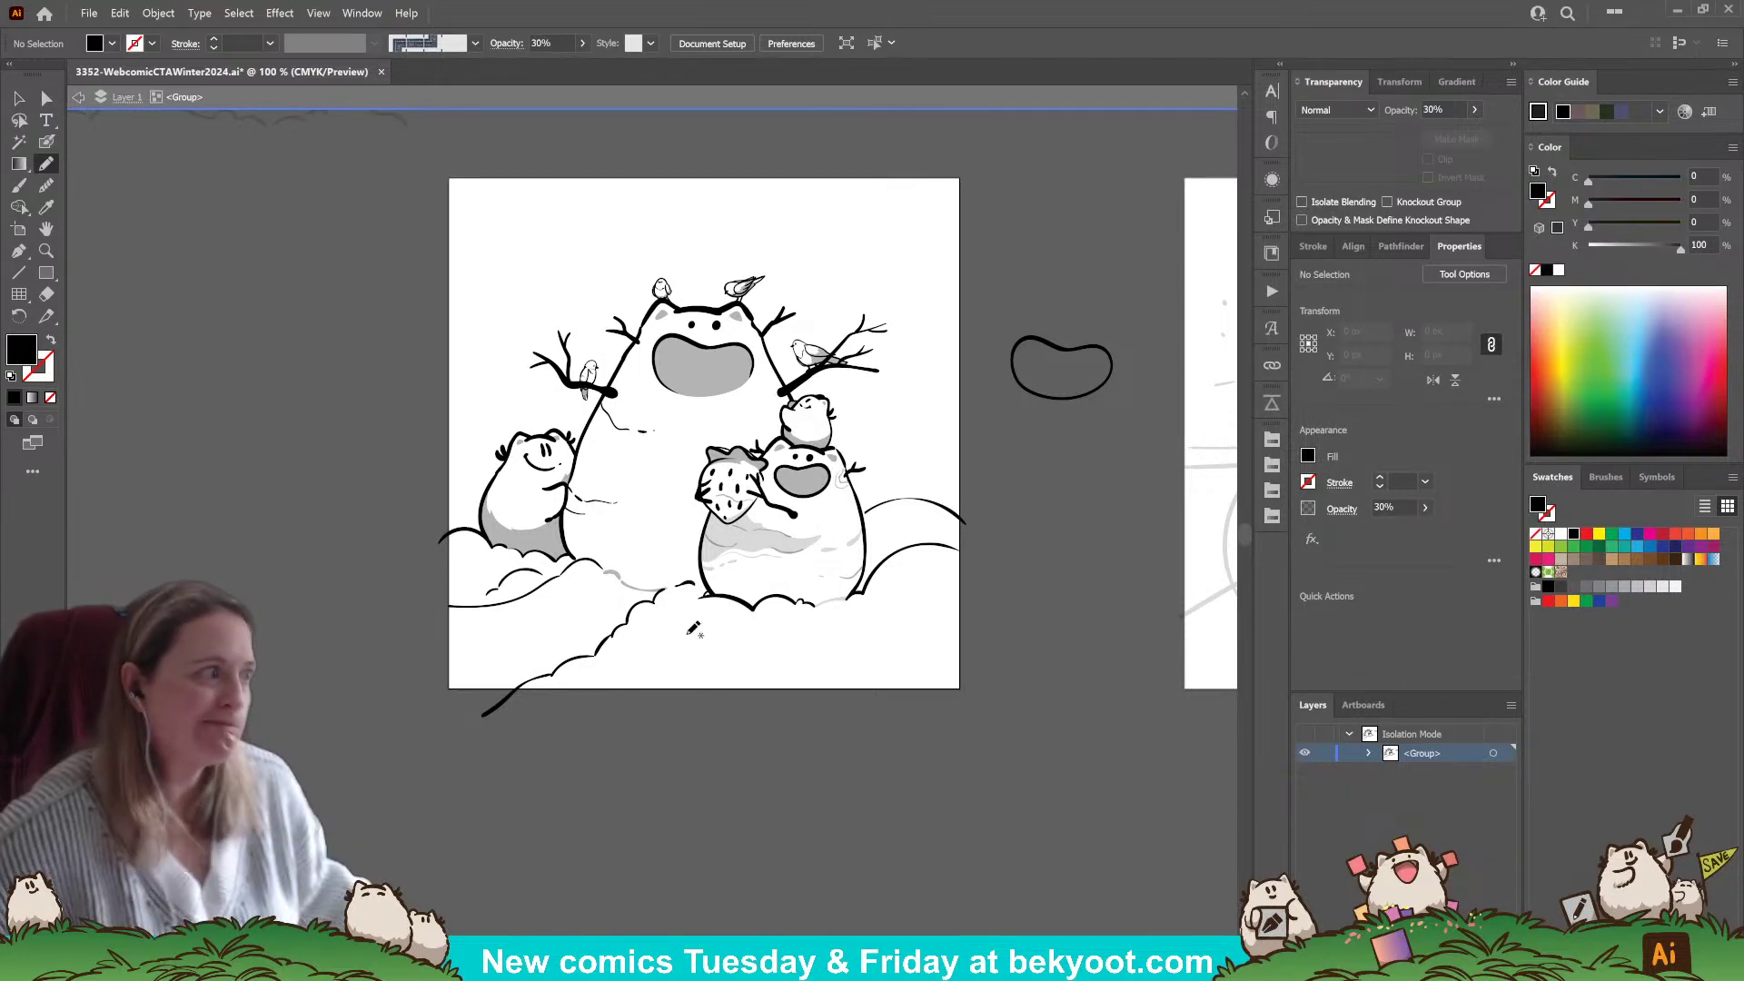
pyautogui.scroll(3, 793, 497)
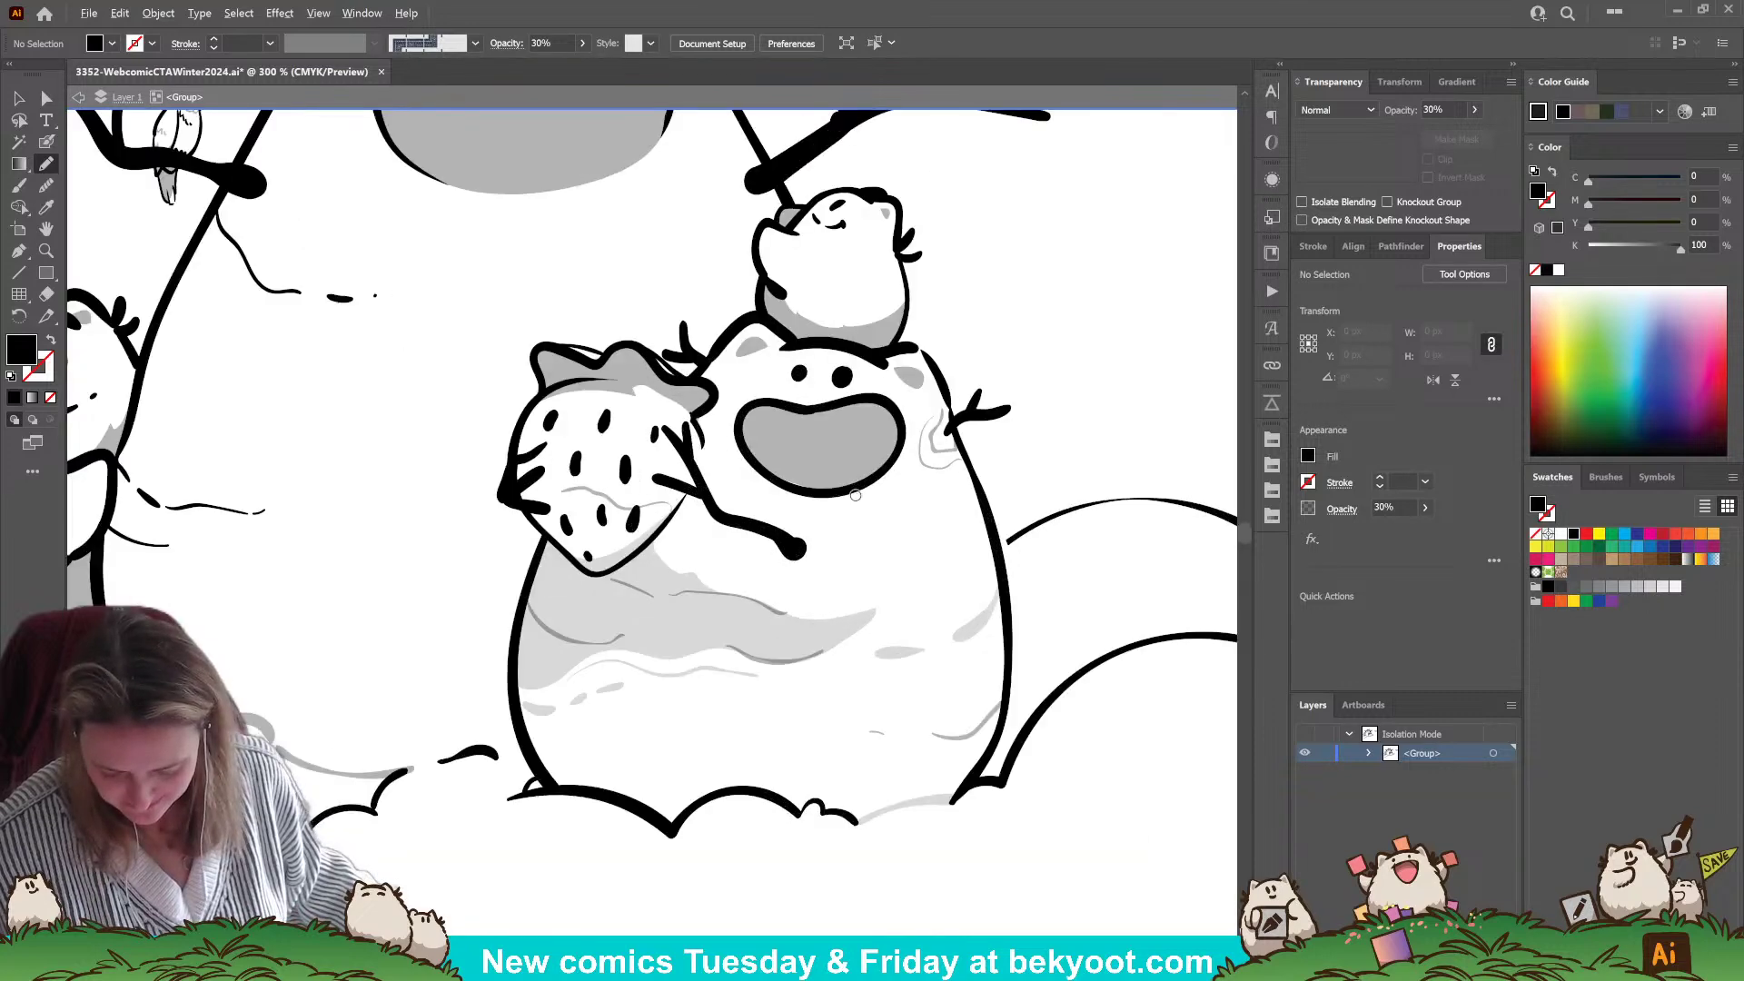
pyautogui.moveTo(862, 490); pyautogui.dragTo(642, 549)
pyautogui.press('v')
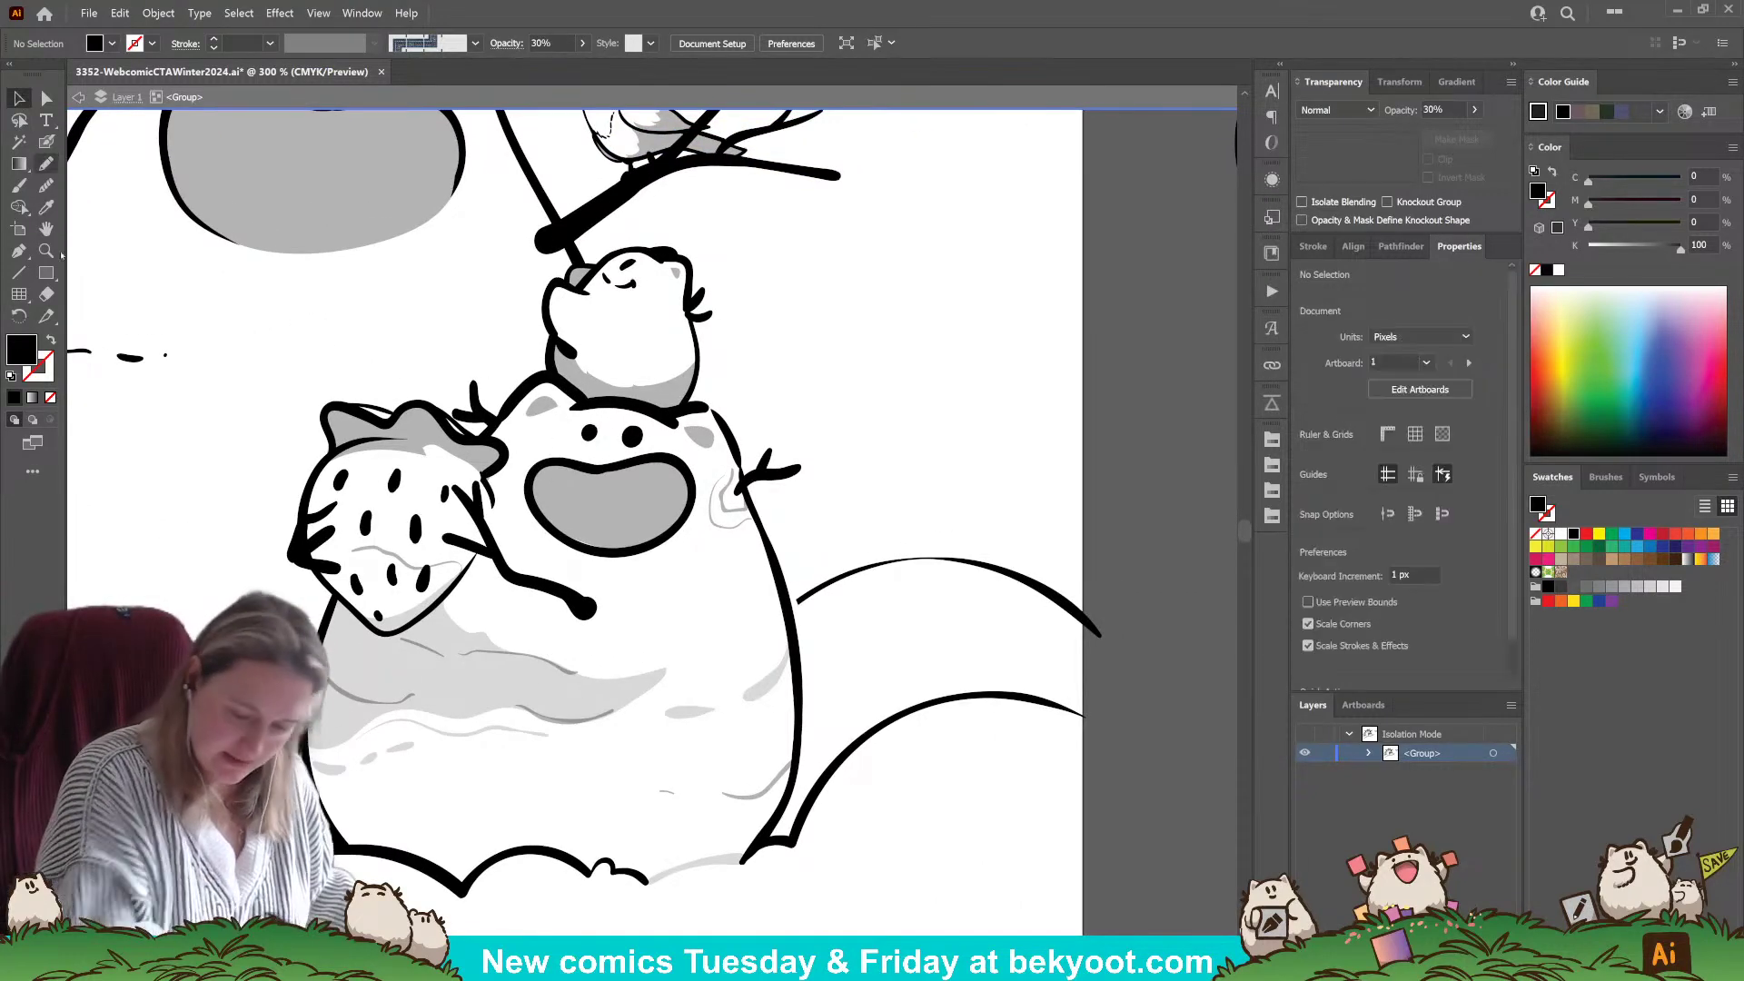
pyautogui.click(642, 550)
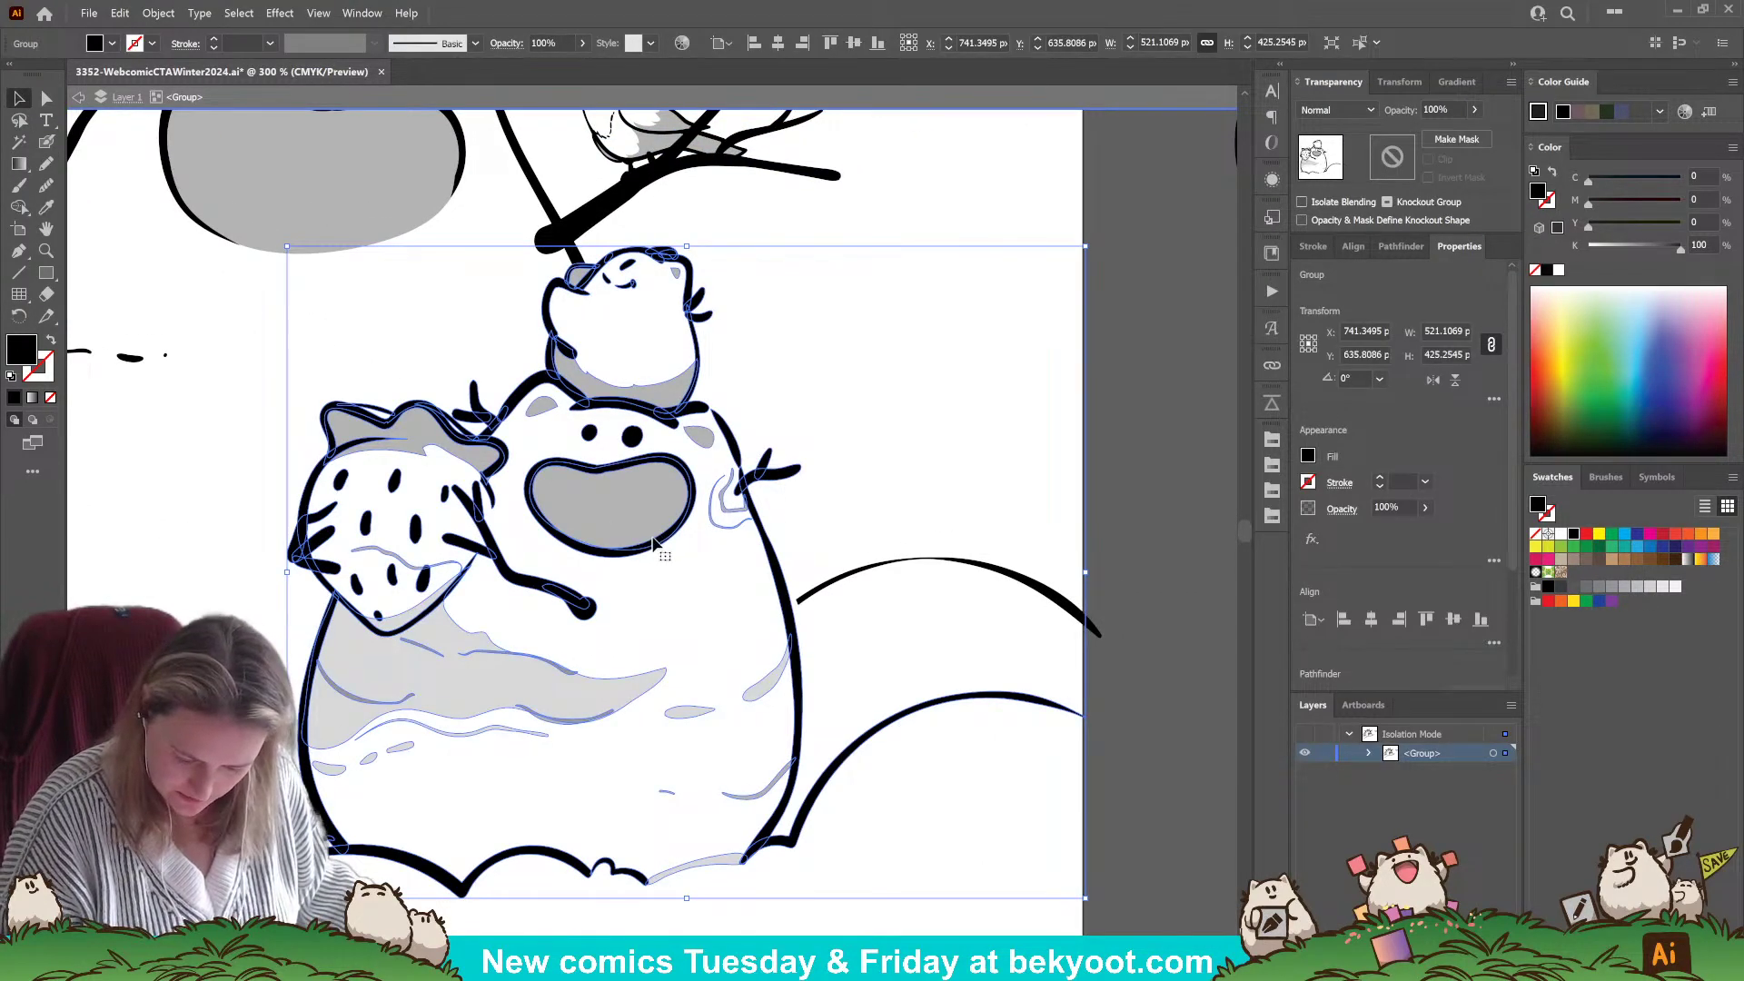
pyautogui.doubleClick(654, 548)
pyautogui.click(654, 547)
pyautogui.click(613, 567)
pyautogui.click(617, 556)
pyautogui.moveTo(631, 561); pyautogui.dragTo(1066, 431)
# - Erase the bottom centre of the strawberry-holding creature's mouth outline, leaving a gap in the line
pyautogui.click(661, 556)
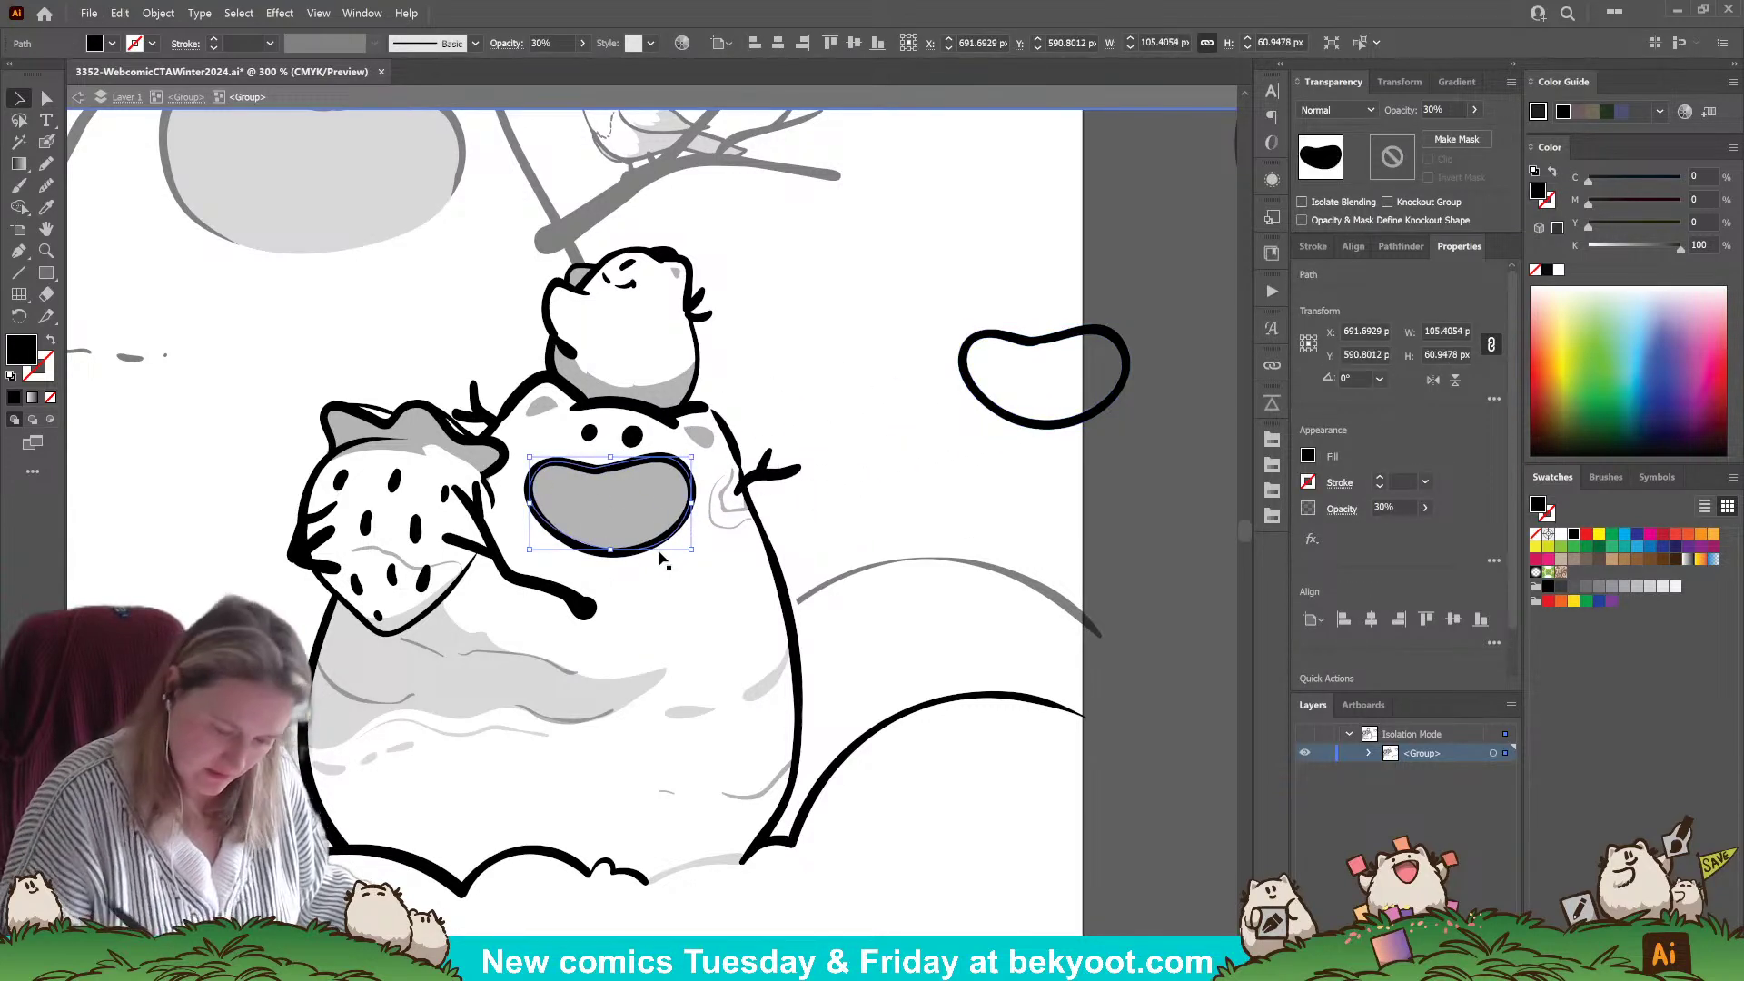
pyautogui.click(619, 558)
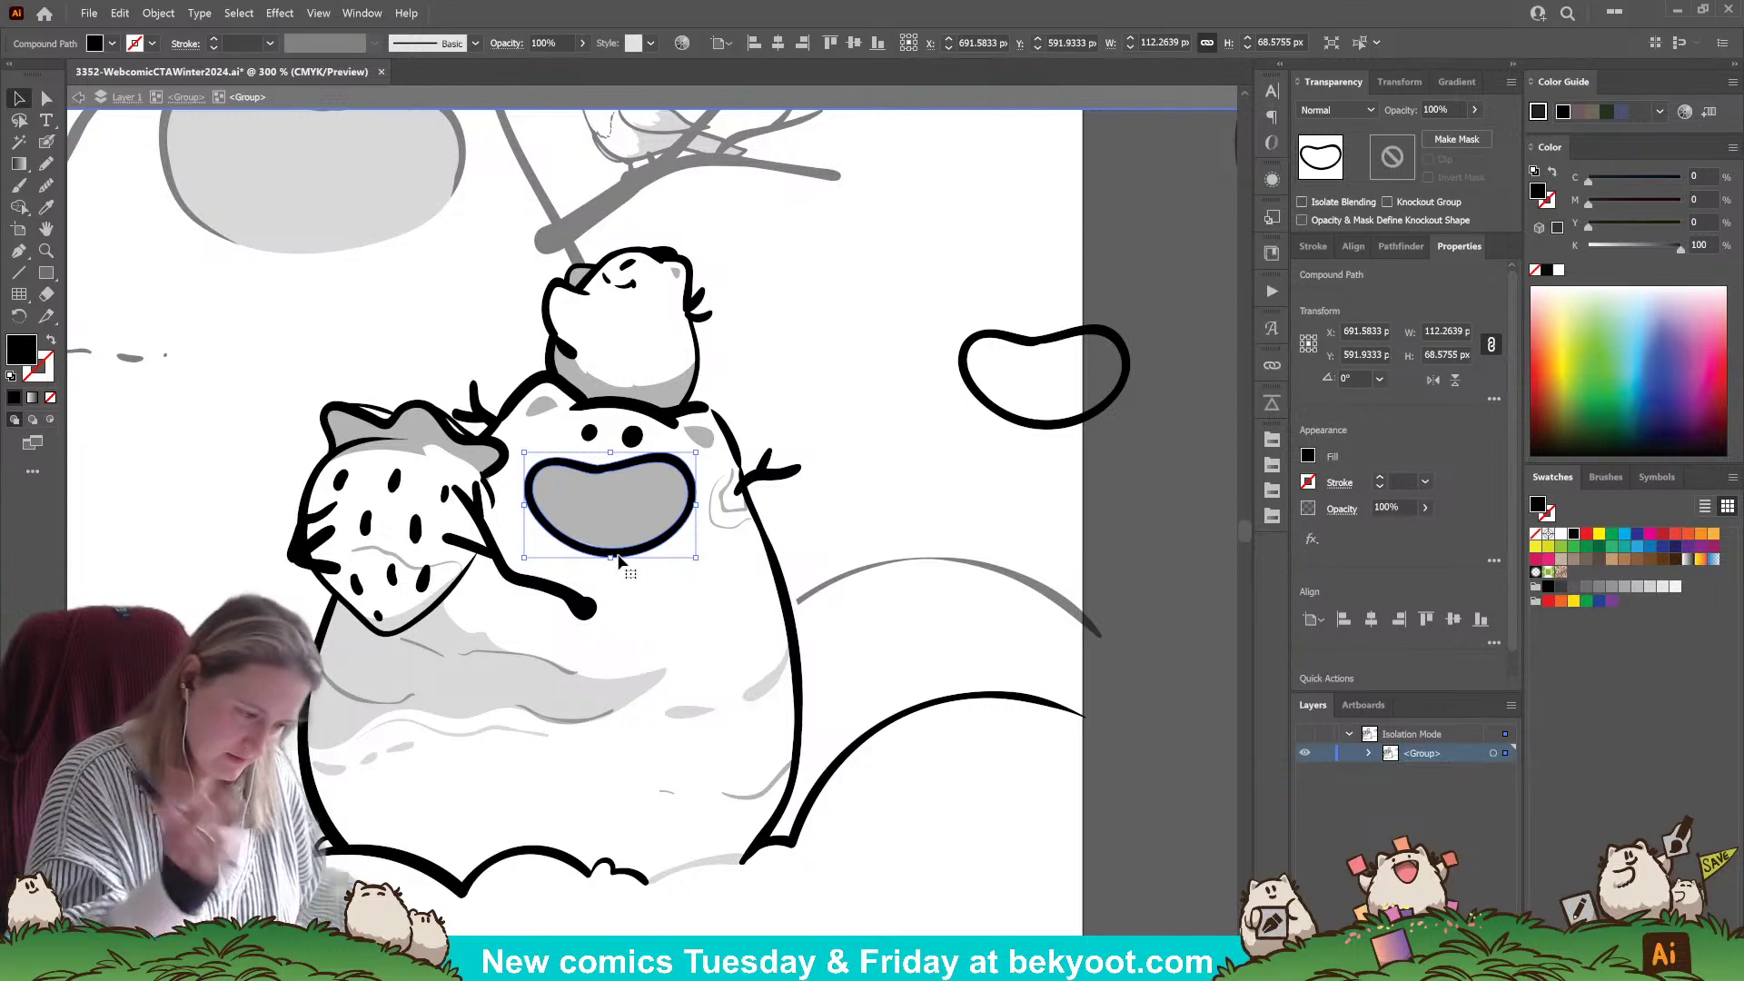
pyautogui.hotkey('ctrl', 'shift', 'b')
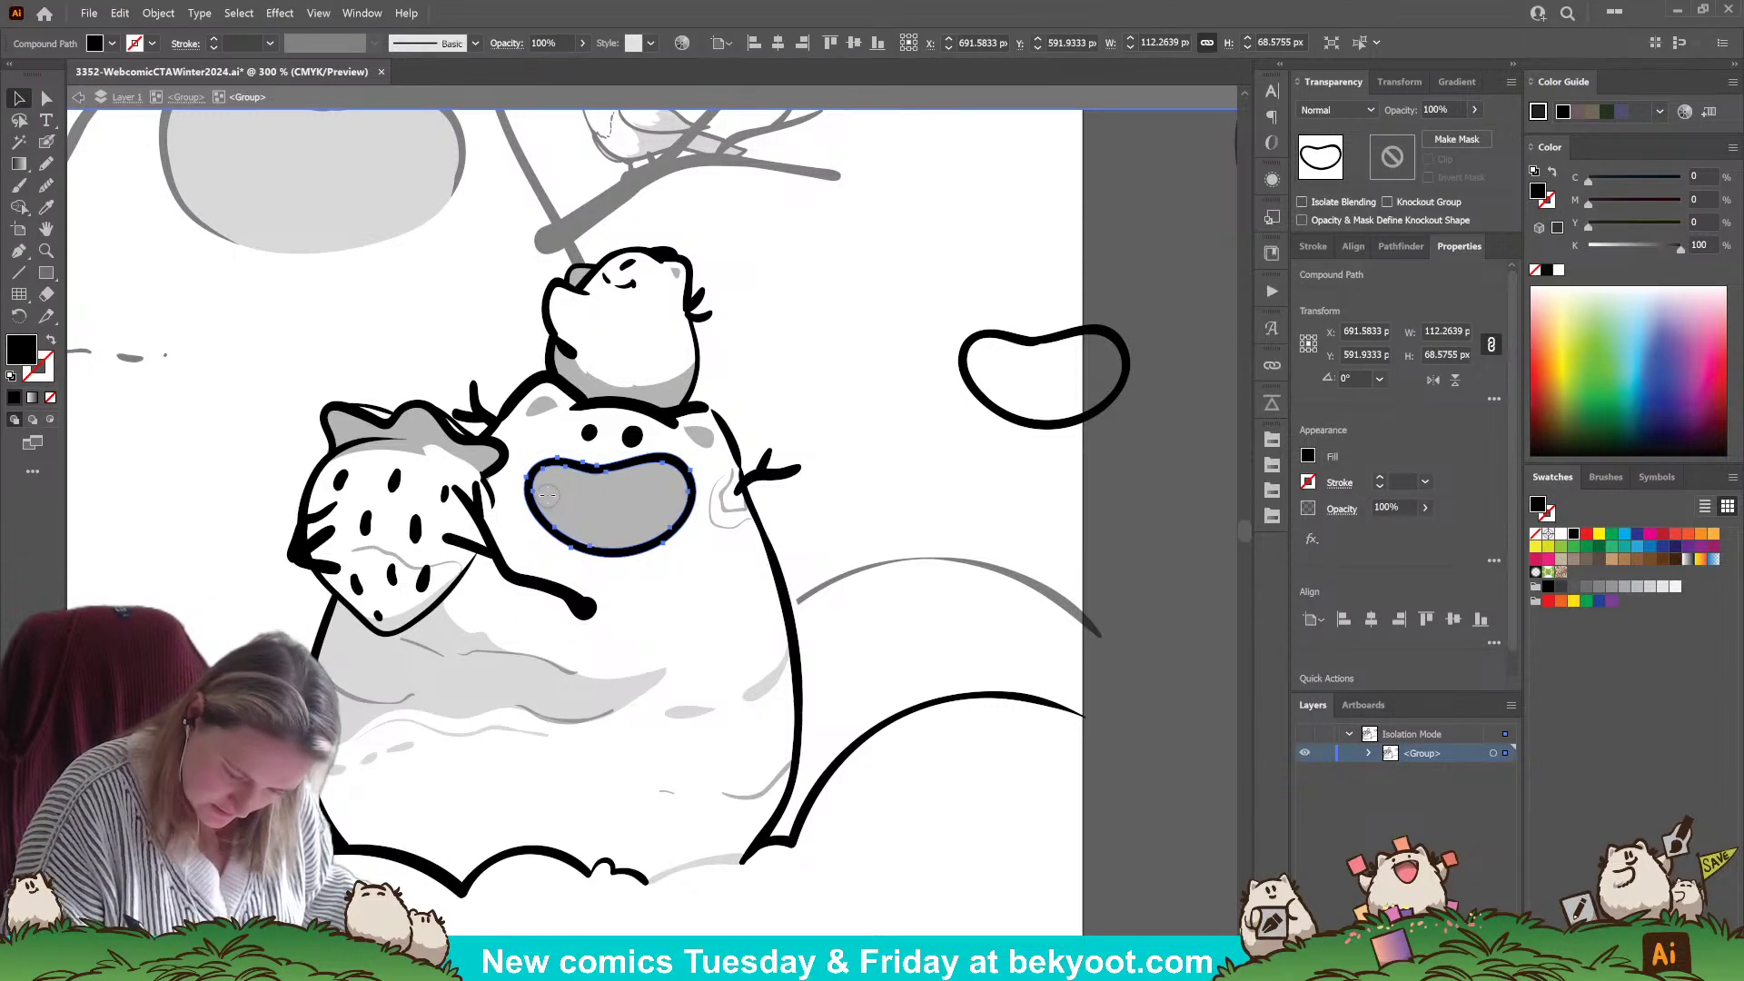
pyautogui.moveTo(548, 497)
pyautogui.mouseDown()
pyautogui.moveTo(578, 540)
pyautogui.moveTo(636, 548)
pyautogui.moveTo(672, 515)
pyautogui.moveTo(677, 478)
pyautogui.mouseUp()
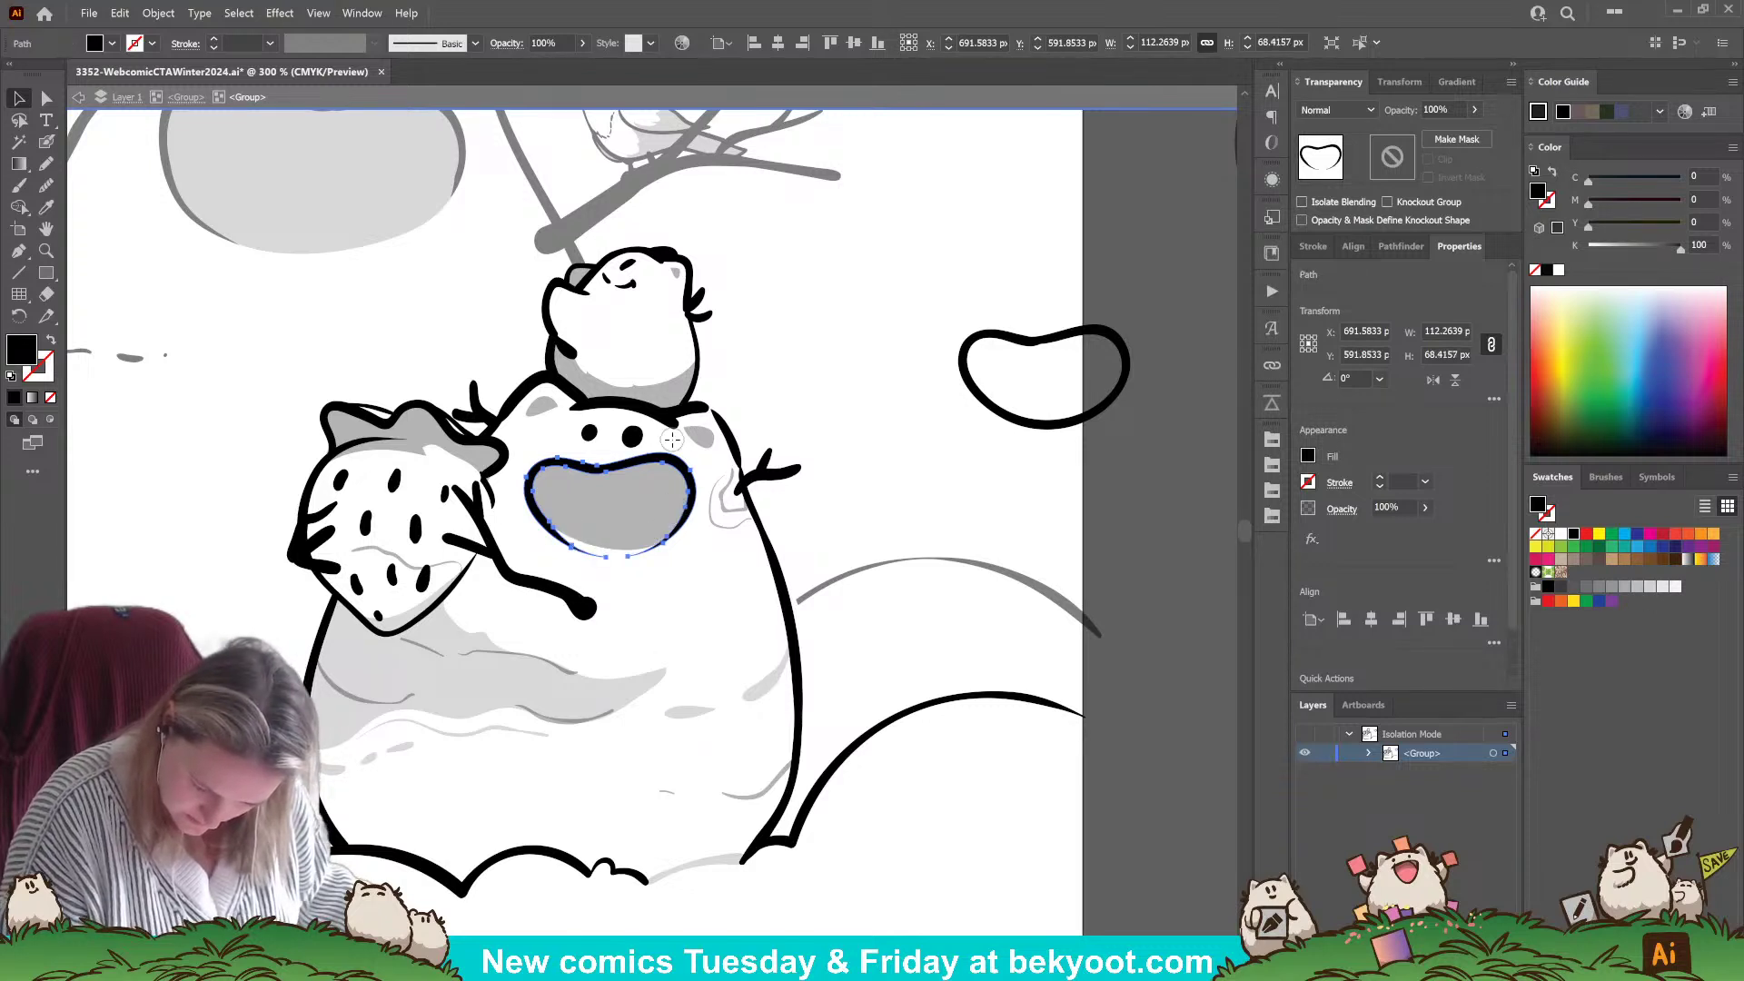
pyautogui.click(779, 328)
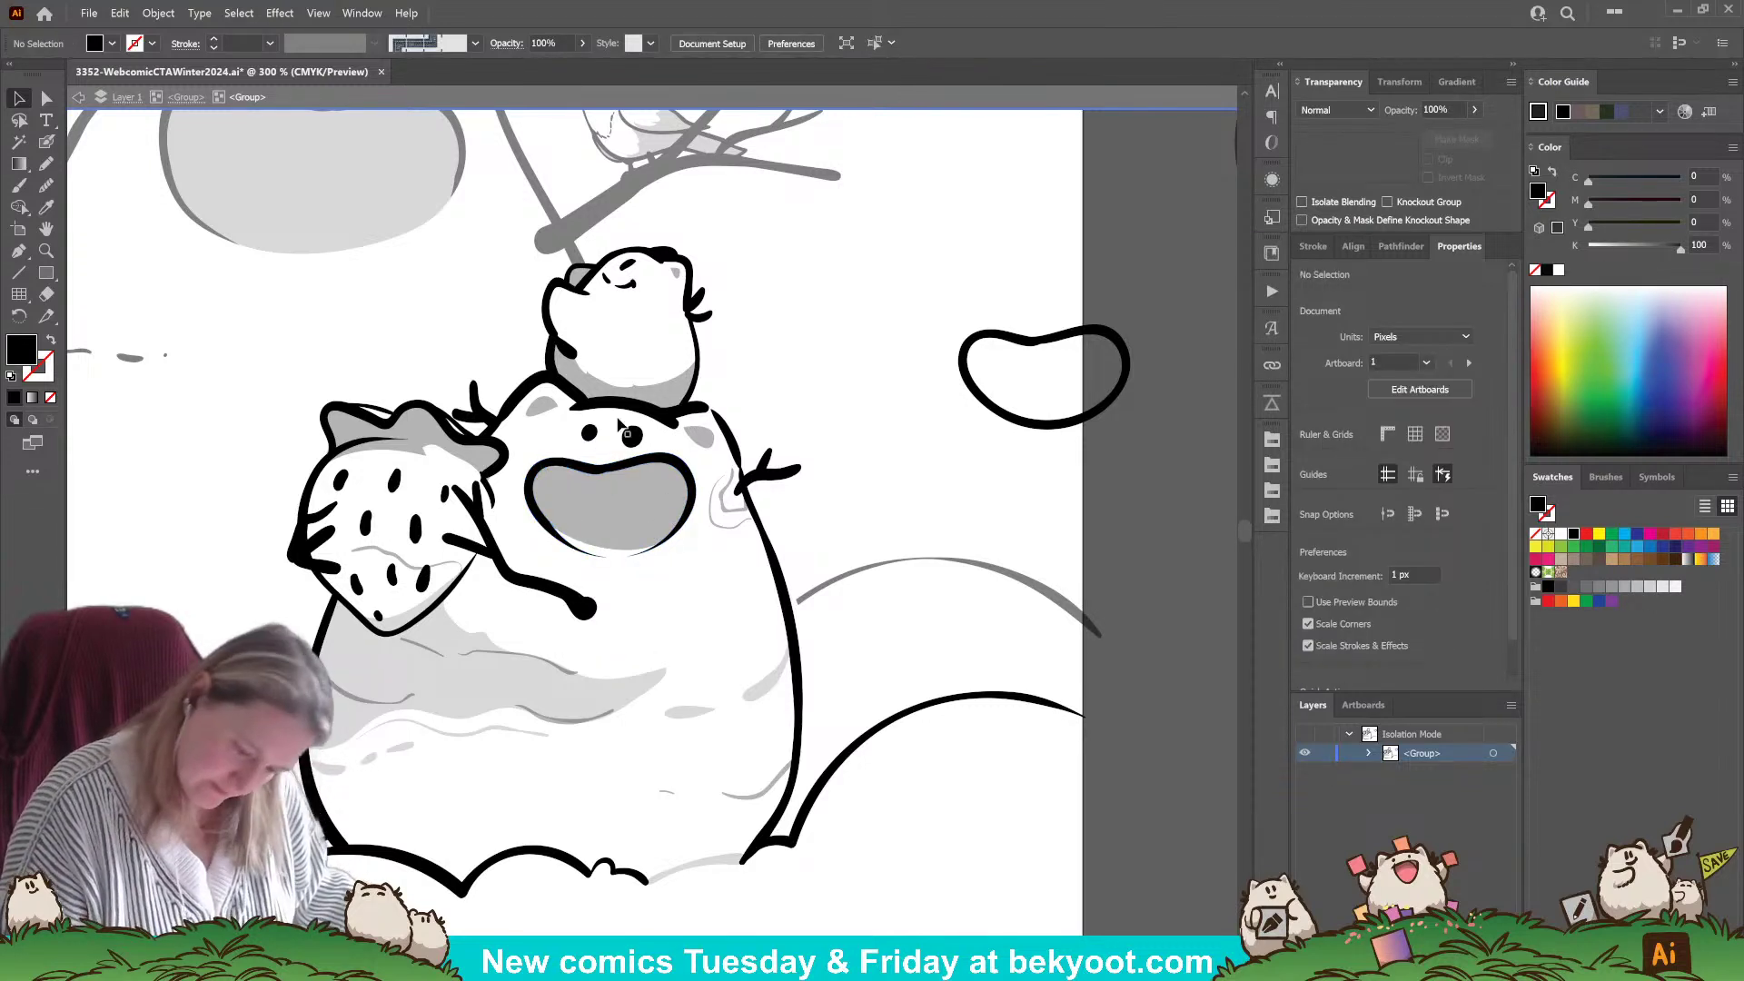
# - Smooth the tapering ends of the strawberry-holding creature's open mouth outline with the Smooth tool
pyautogui.press('a')
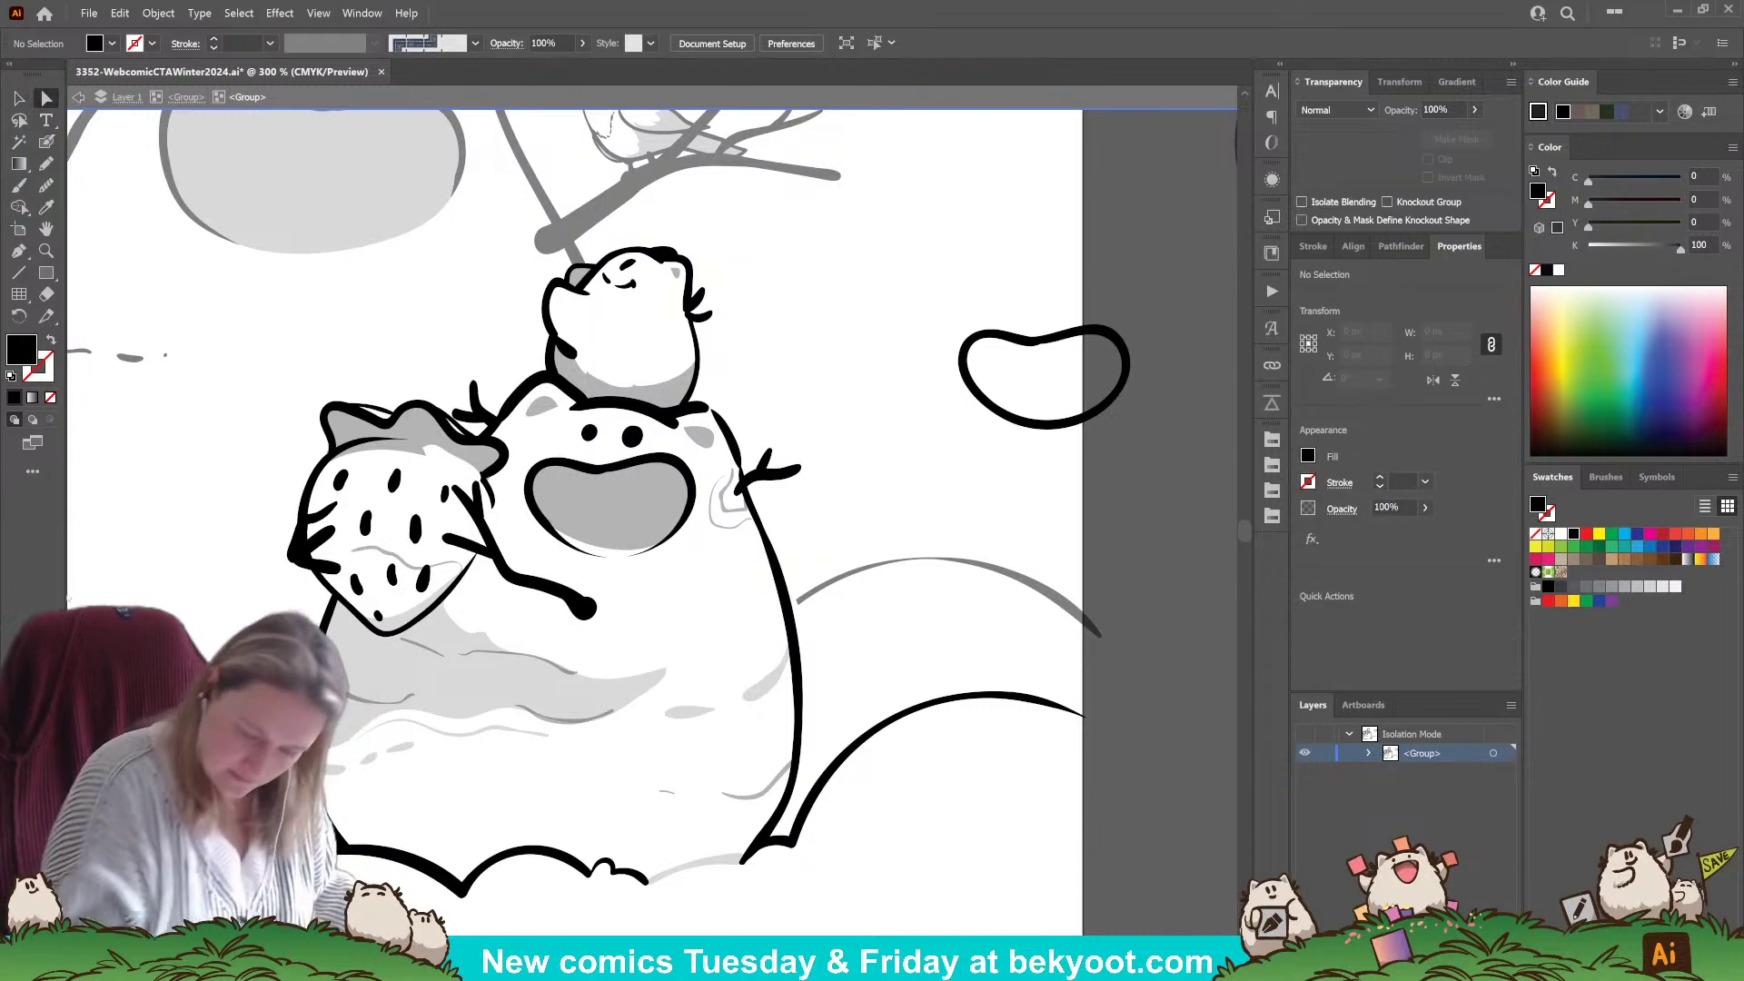
pyautogui.press('v')
pyautogui.click(536, 476)
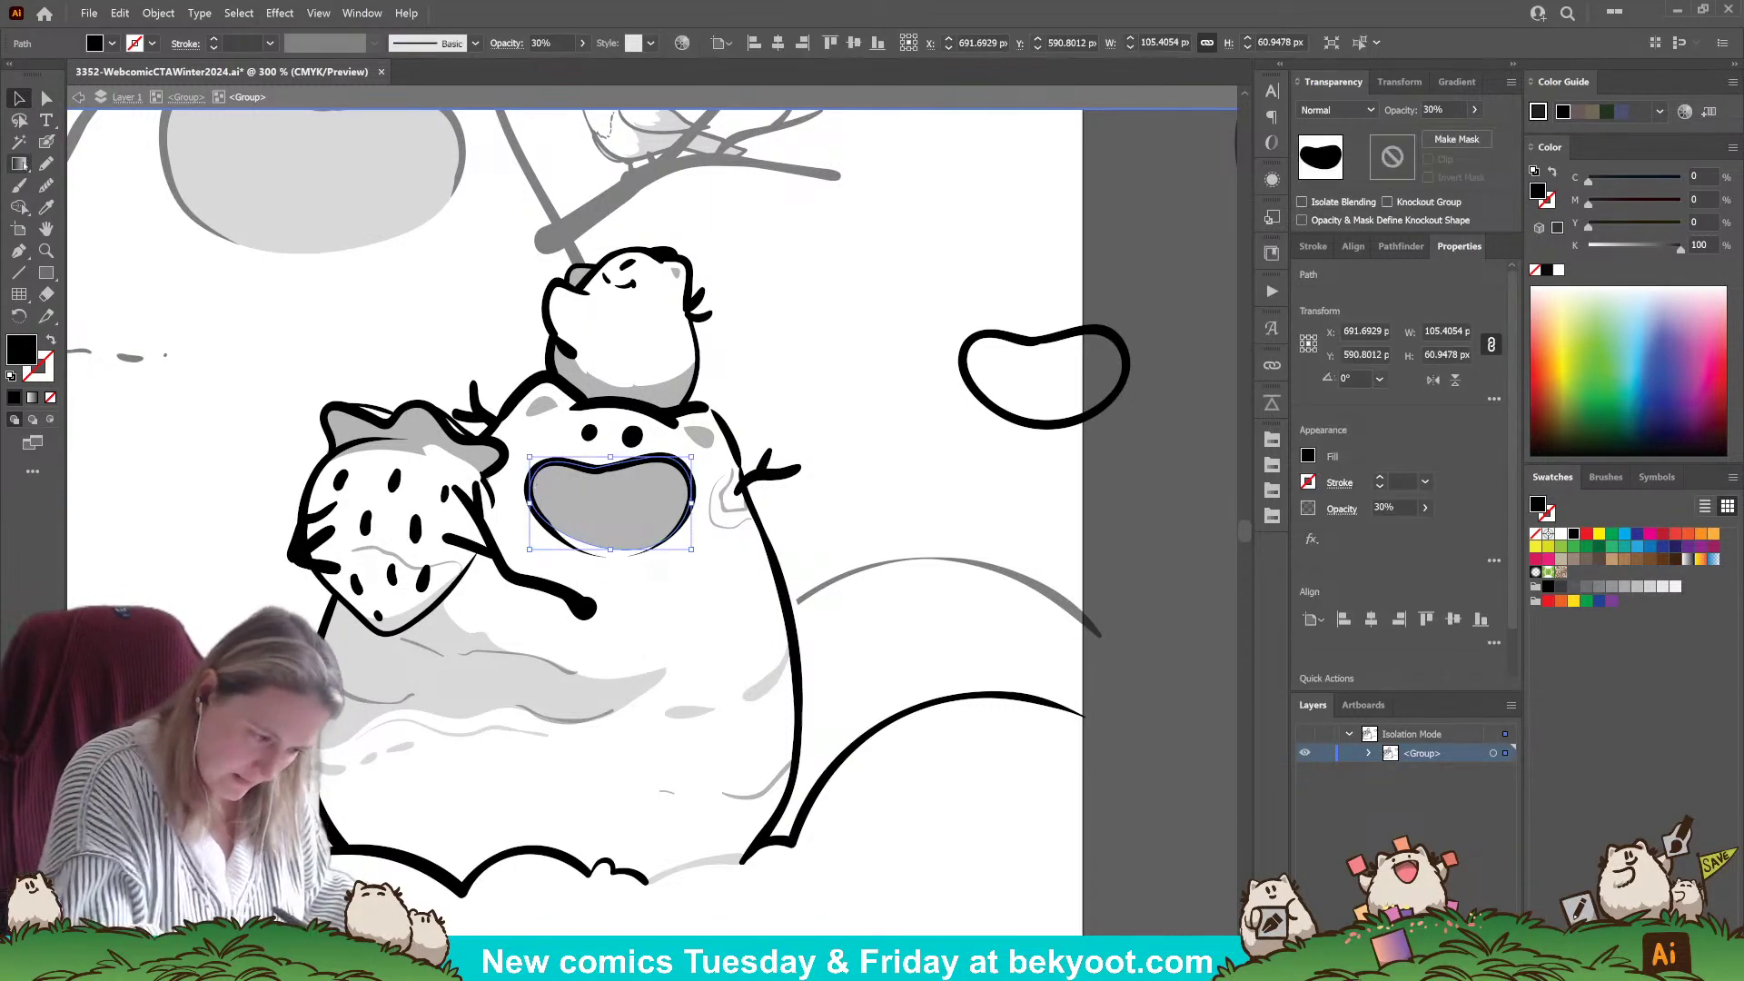
pyautogui.click(592, 556)
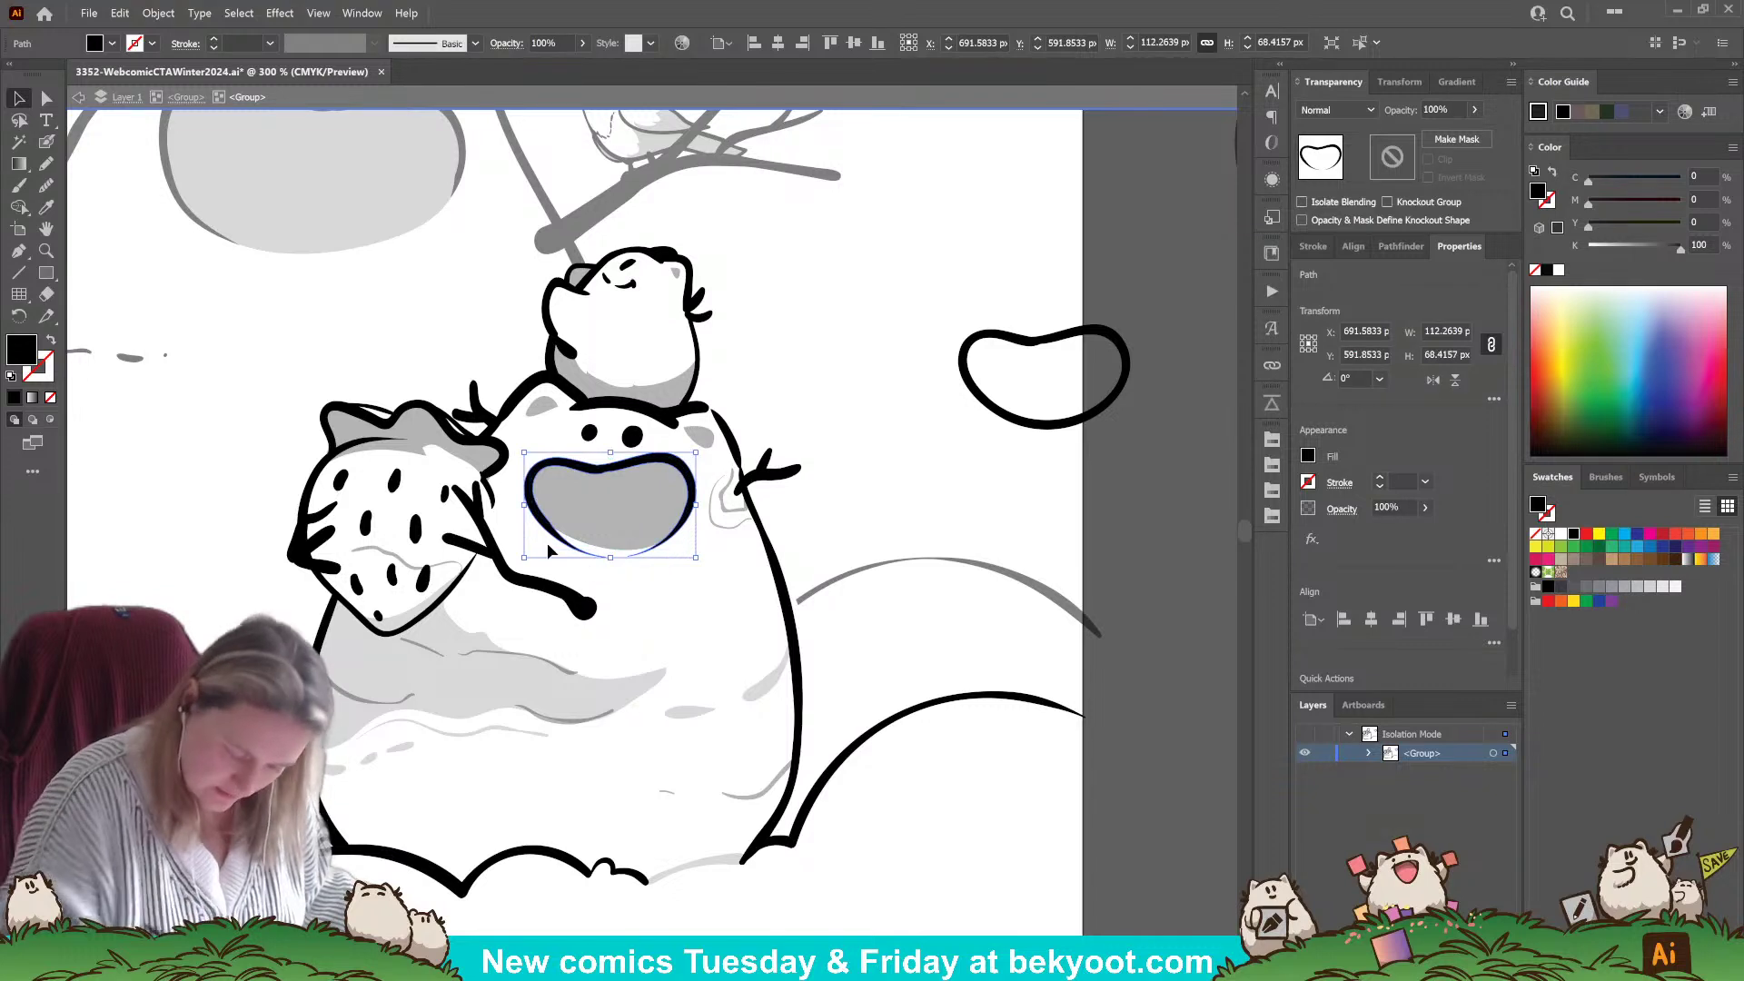
pyautogui.click(45, 185)
pyautogui.moveTo(554, 529)
pyautogui.mouseDown()
pyautogui.moveTo(571, 574)
pyautogui.moveTo(601, 581)
pyautogui.moveTo(668, 535)
pyautogui.moveTo(697, 464)
pyautogui.mouseUp()
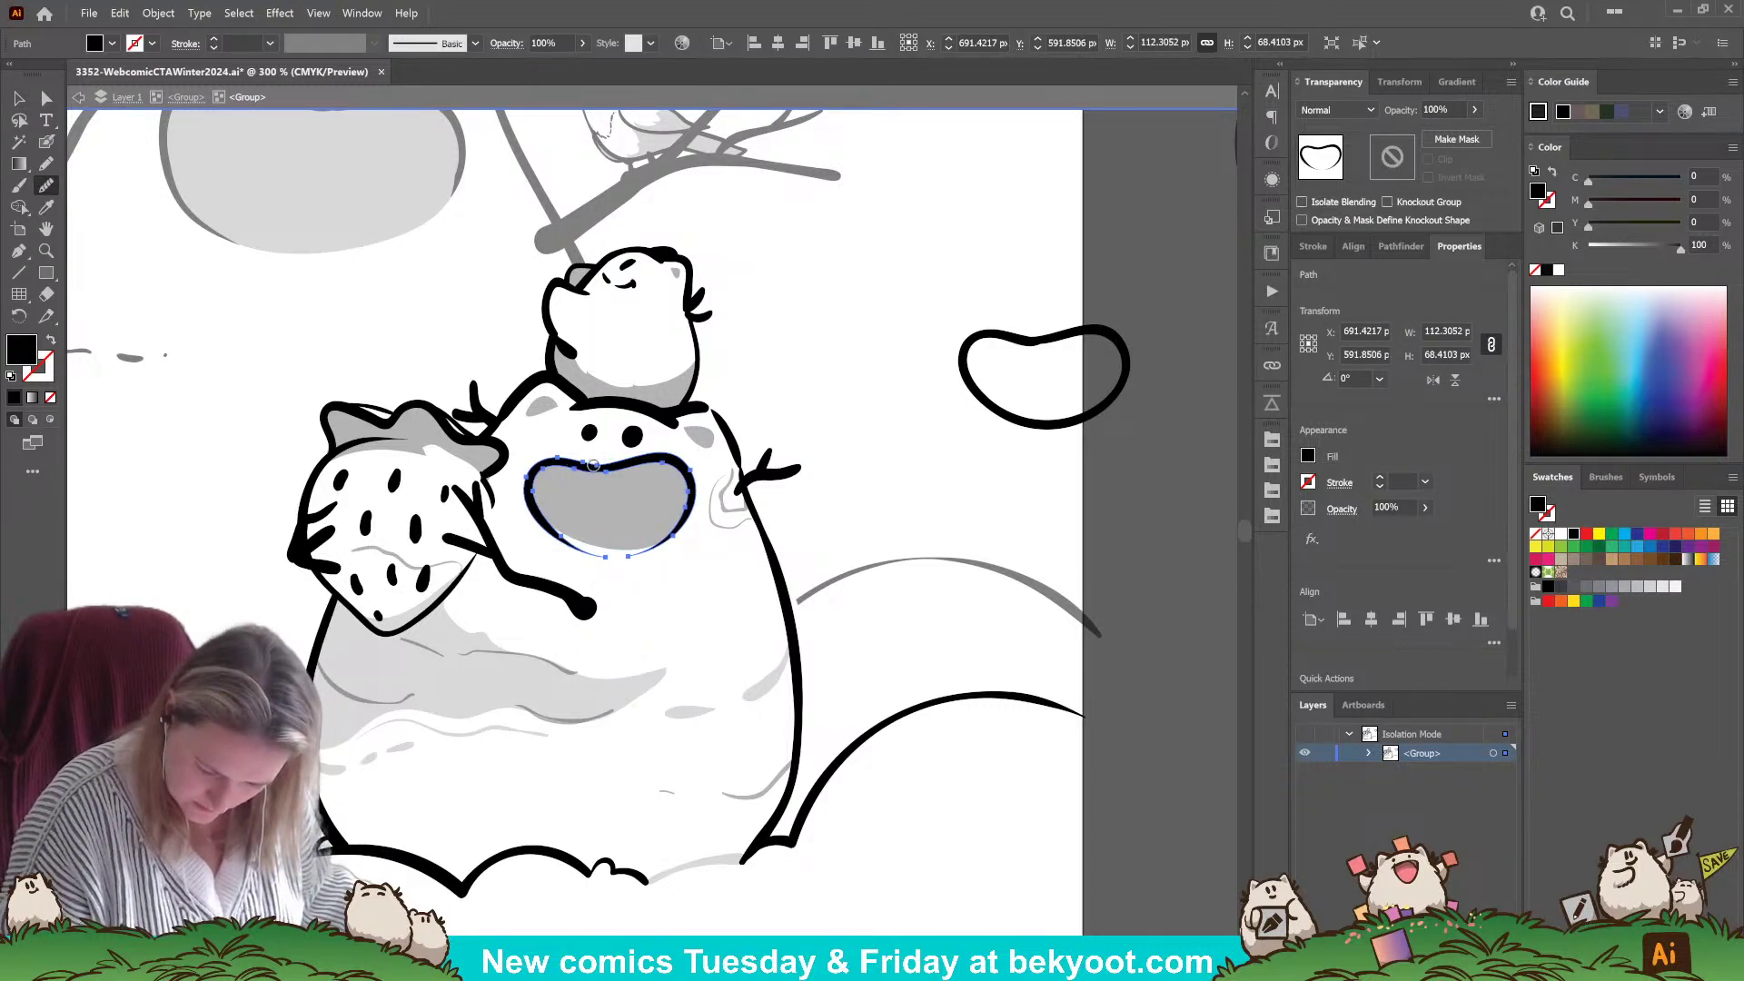
# - Extend the bottom edge of the strawberry-holding creature's grey mouth fill downward to meet the open outline
pyautogui.click(46, 97)
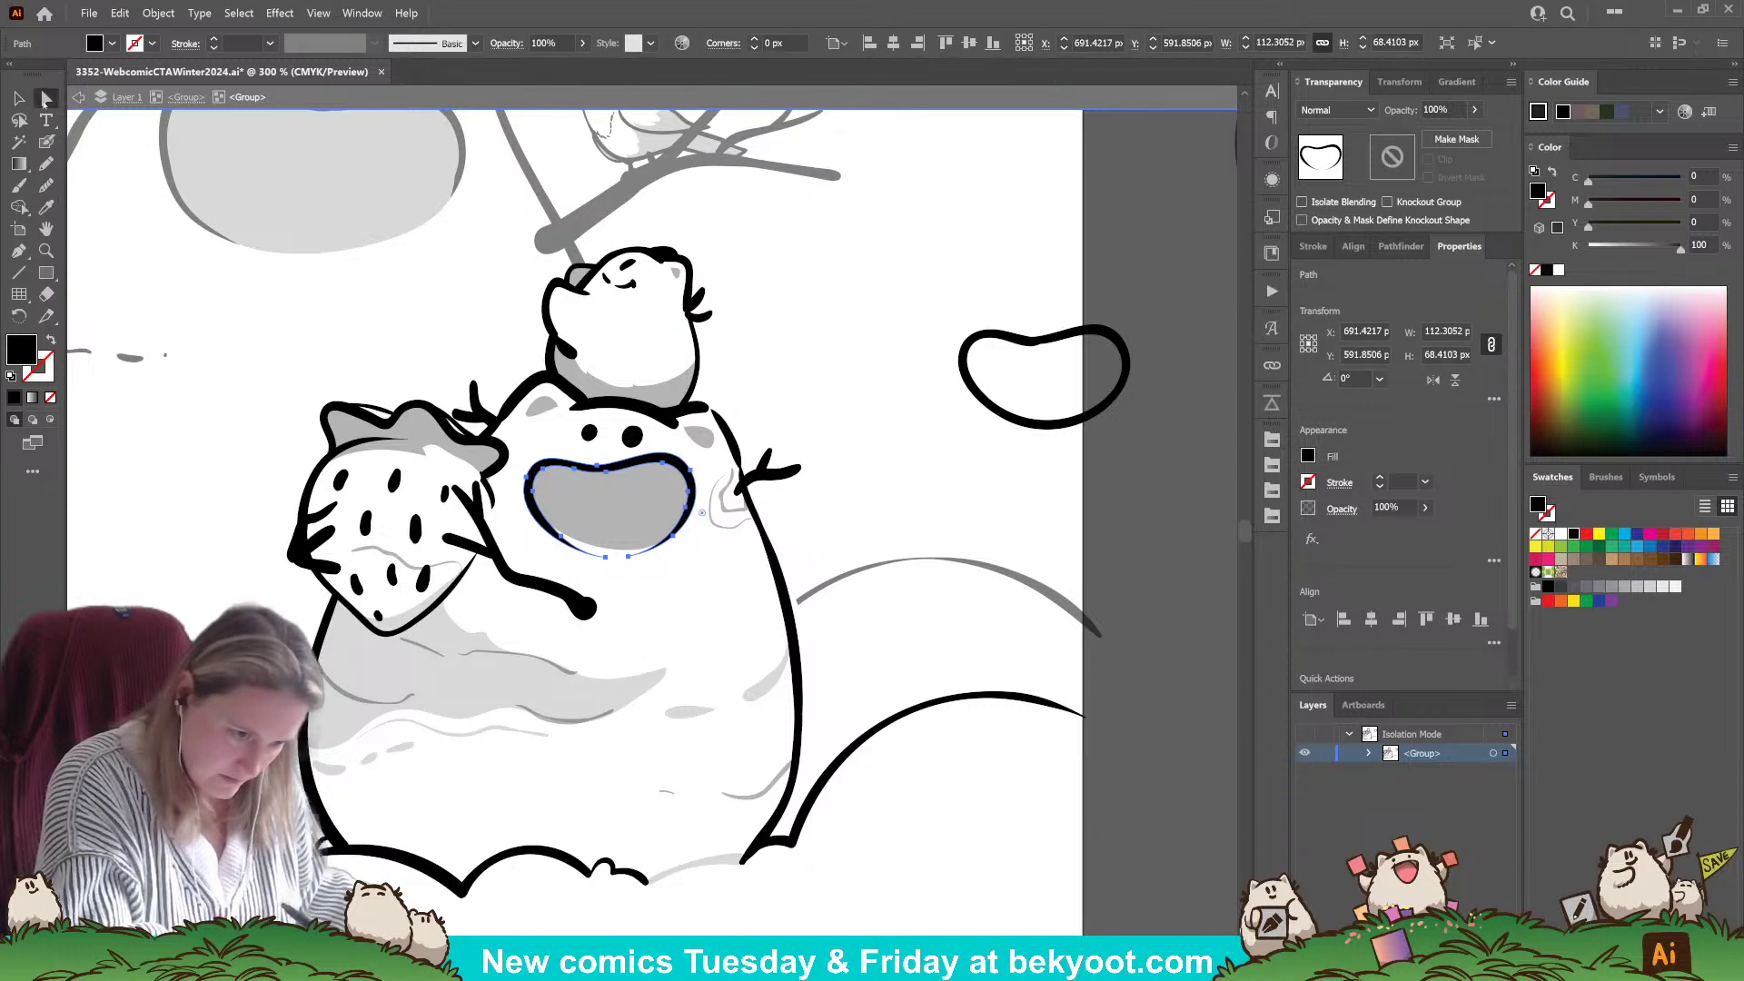
pyautogui.click(622, 548)
pyautogui.moveTo(586, 544); pyautogui.dragTo(584, 551)
pyautogui.click(662, 563)
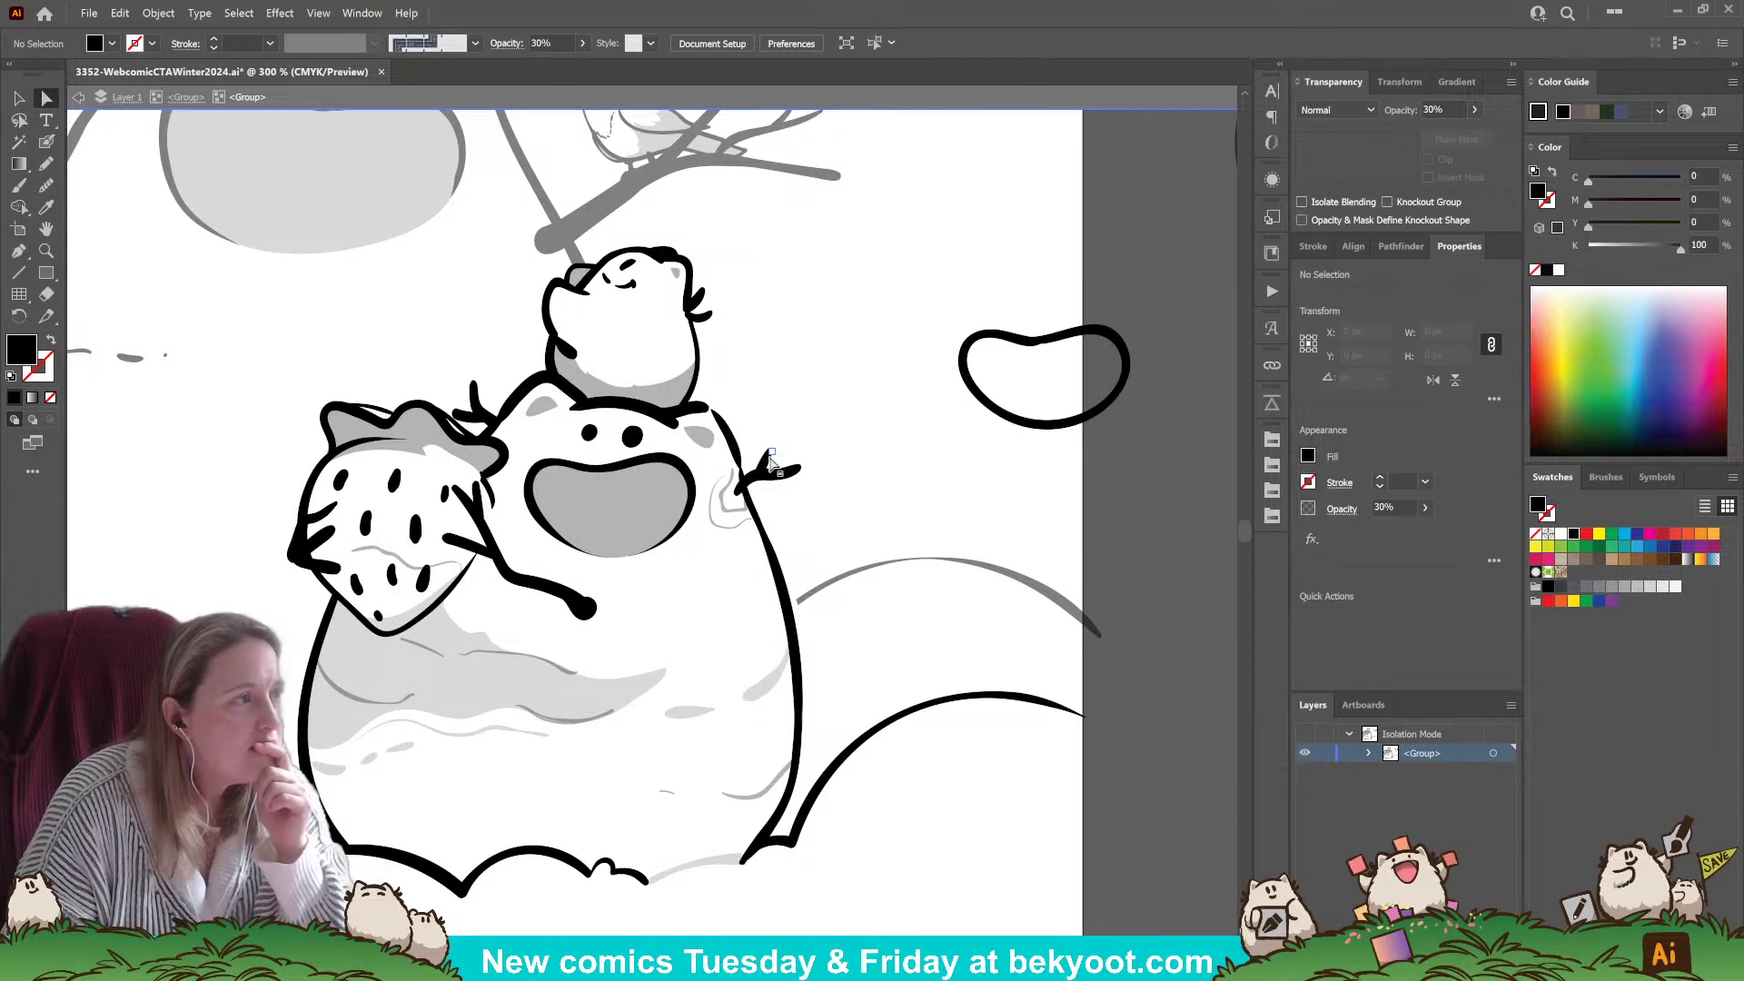
# - Paint 30% opacity grey shading between the fingers of the hand nearest the mouth on the strawberry
pyautogui.hotkey('shift', 'b')
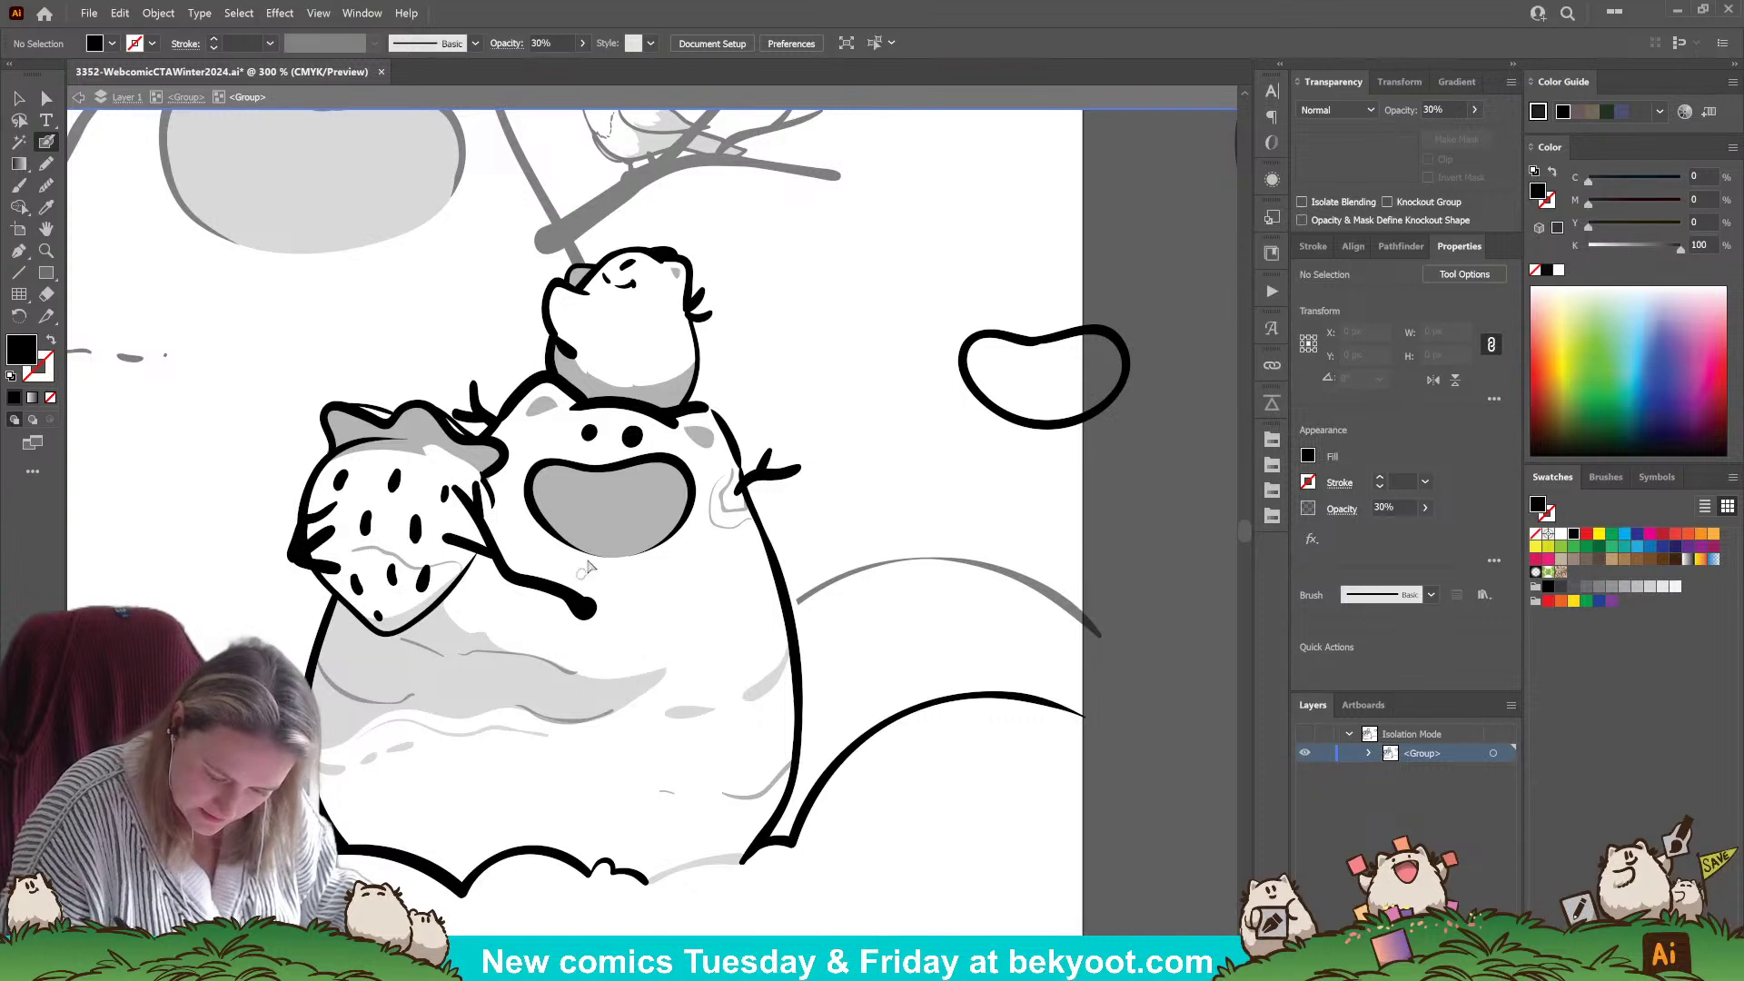
pyautogui.moveTo(460, 492)
pyautogui.mouseDown()
pyautogui.moveTo(473, 523)
pyautogui.moveTo(445, 537)
pyautogui.mouseUp()
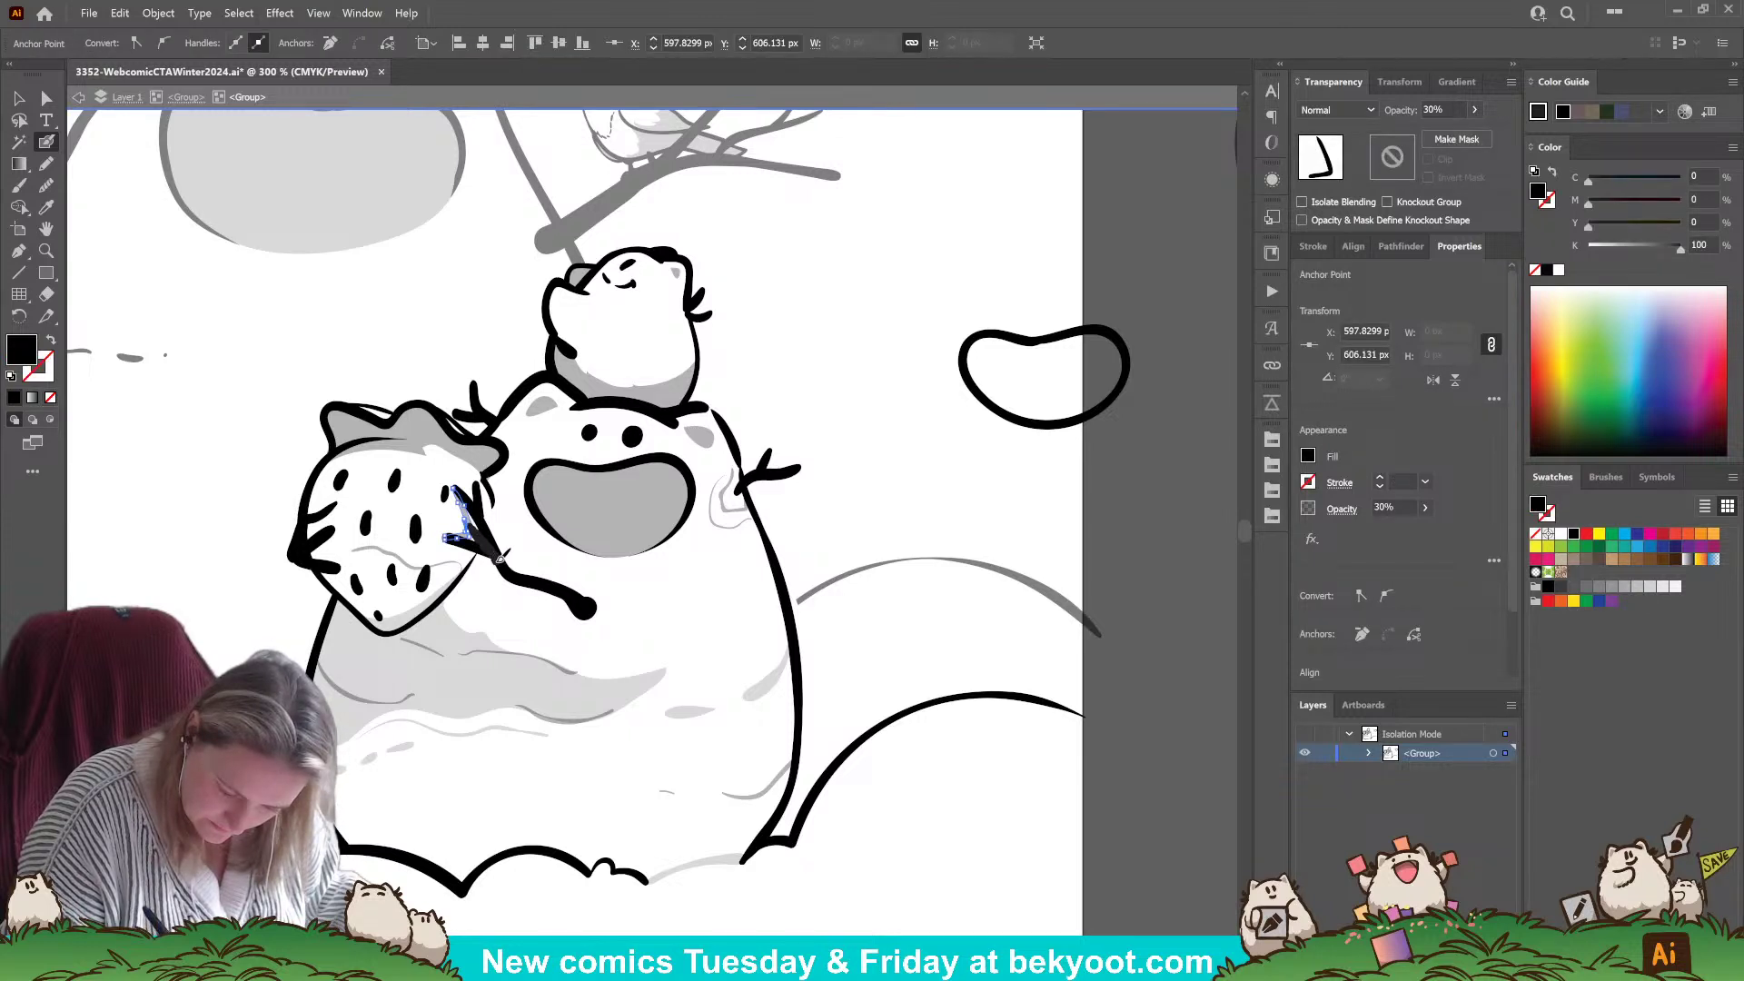
pyautogui.hotkey('ctrl', 'shift', 'a')
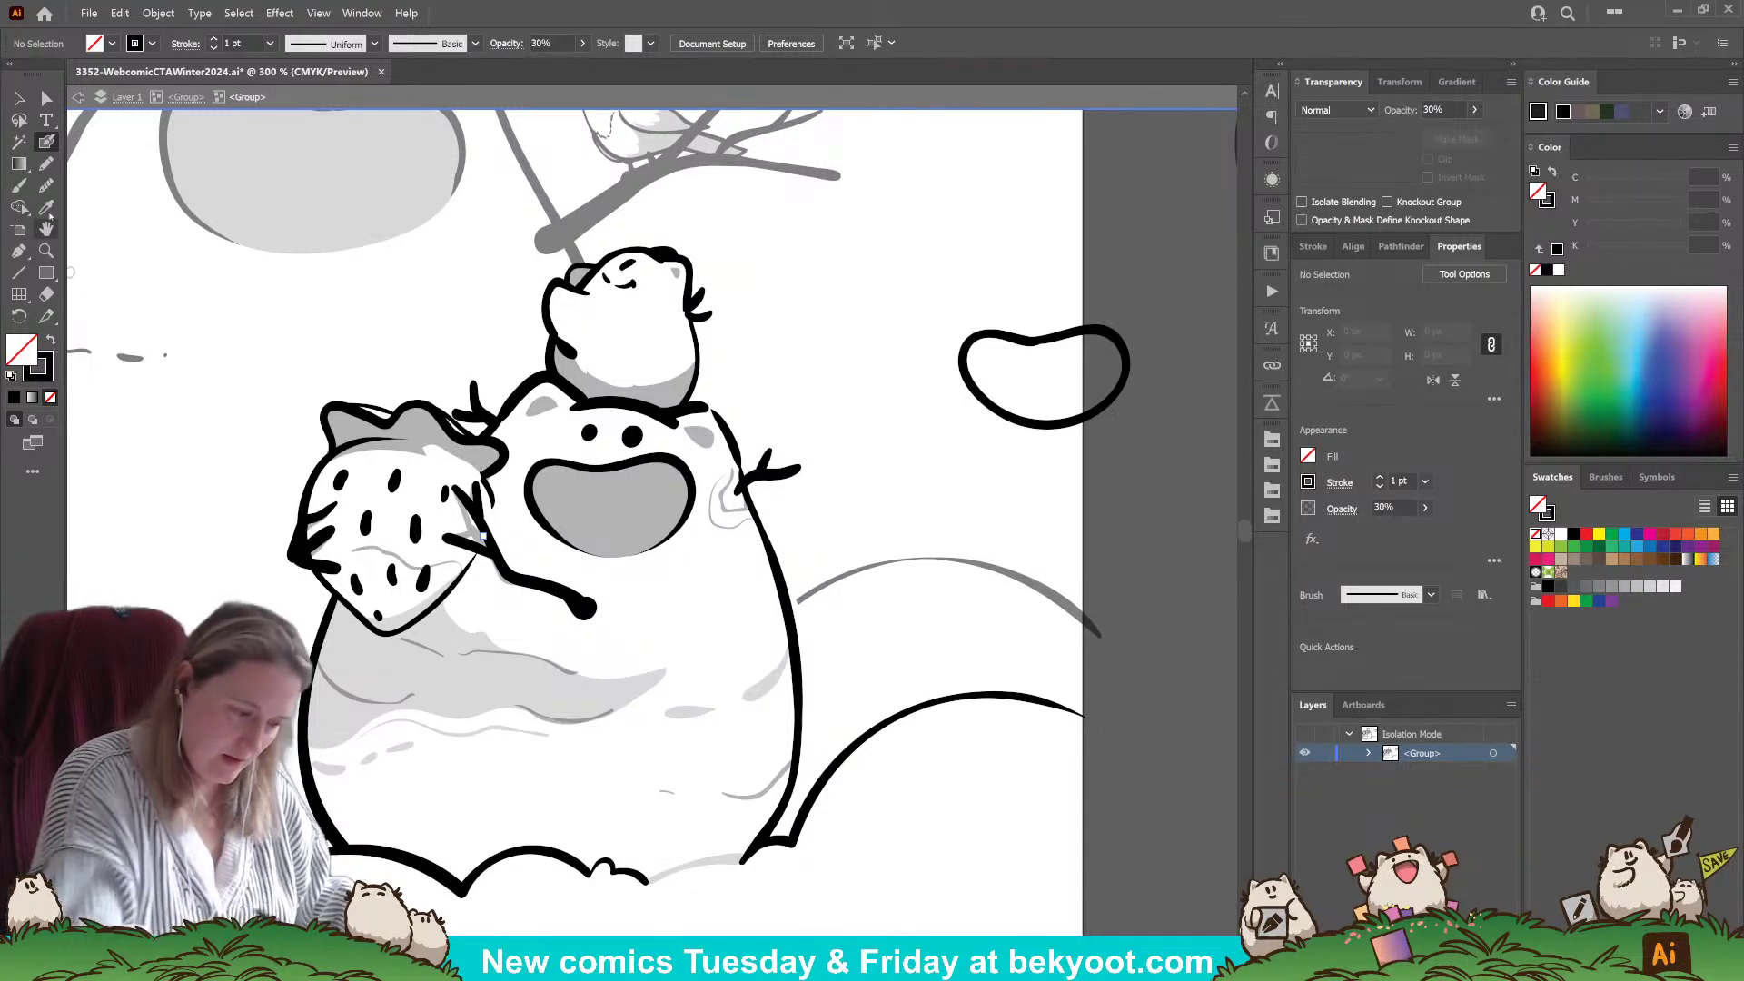
# - Draw a shadow along the strawberry's edge behind the hand with the Pencil tool and swap its stroke to a fill
pyautogui.click(45, 165)
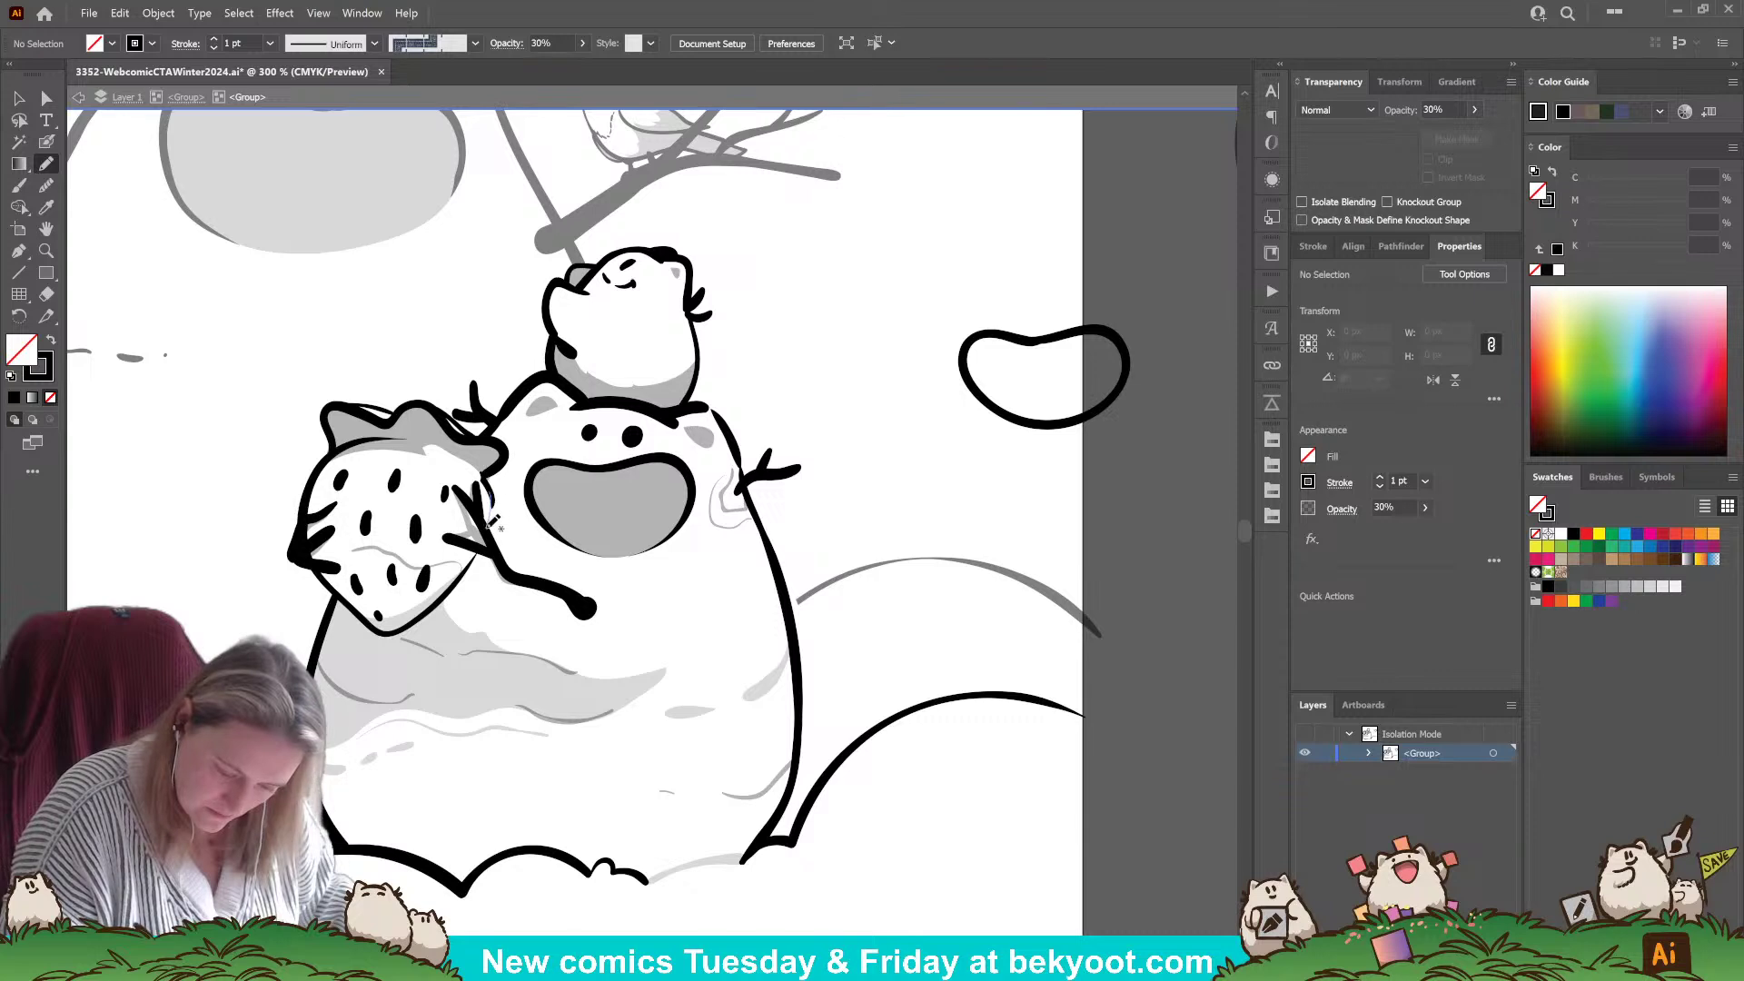
pyautogui.moveTo(488, 482); pyautogui.dragTo(474, 561)
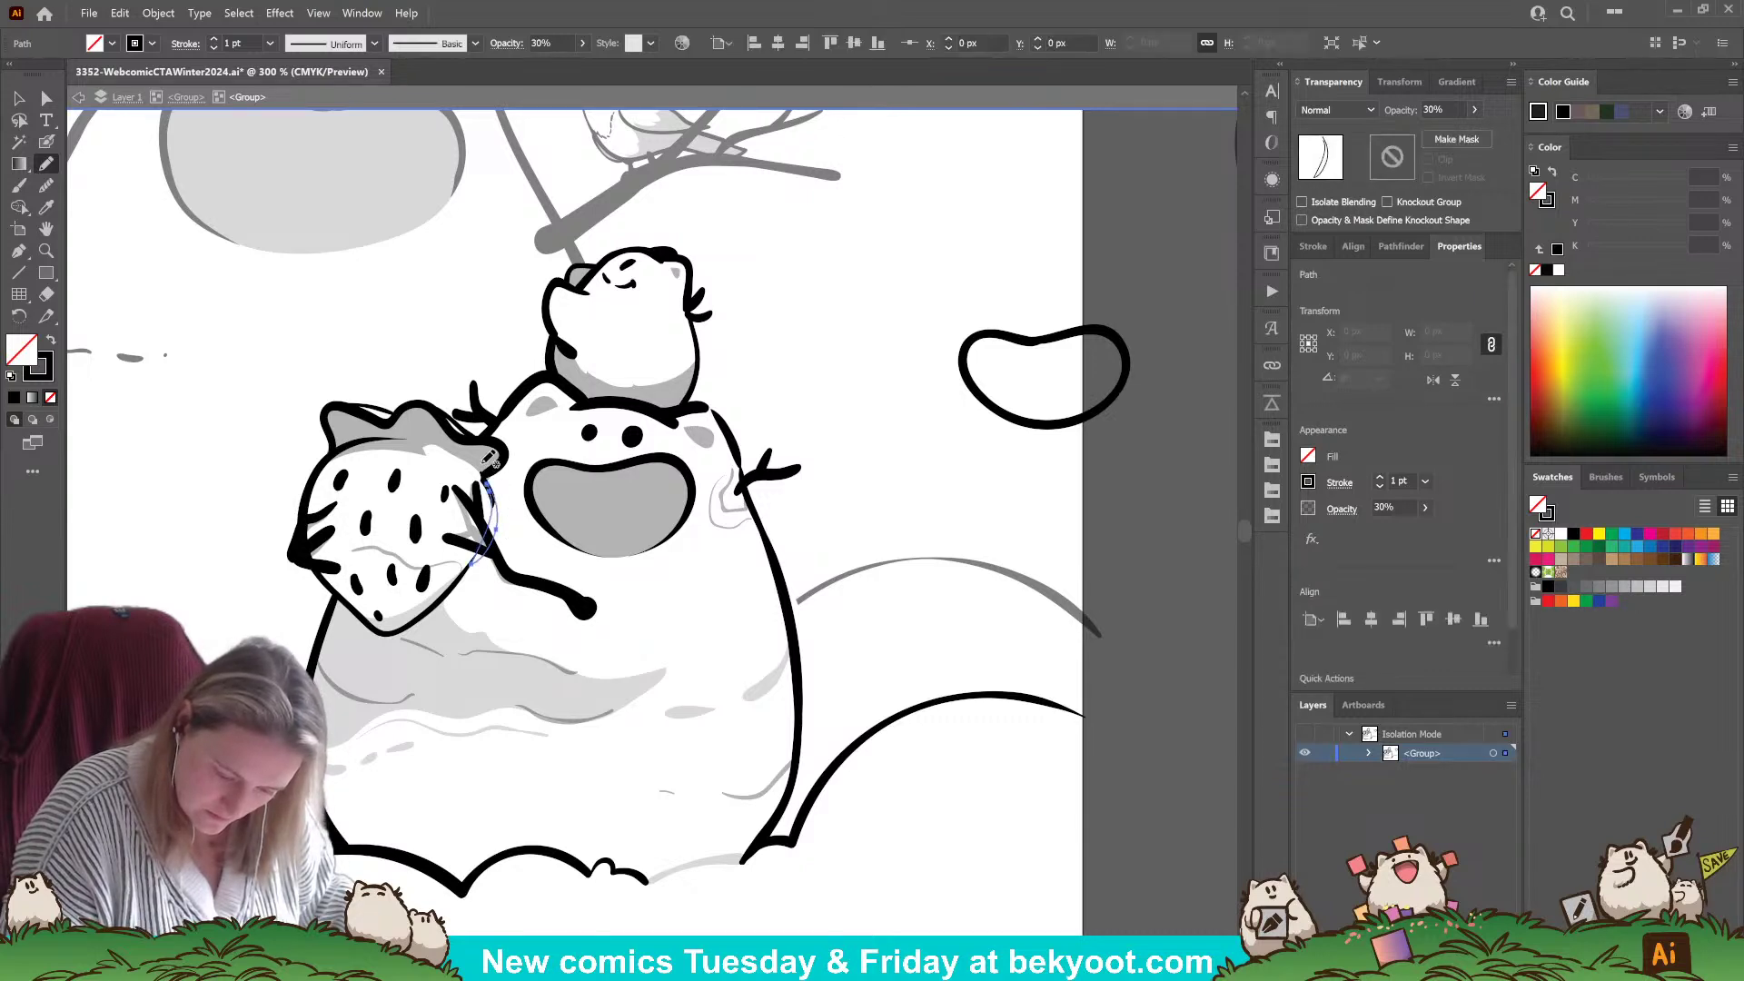
pyautogui.hotkey('shift', 'x')
pyautogui.hotkey('ctrl', 'shift', 'a')
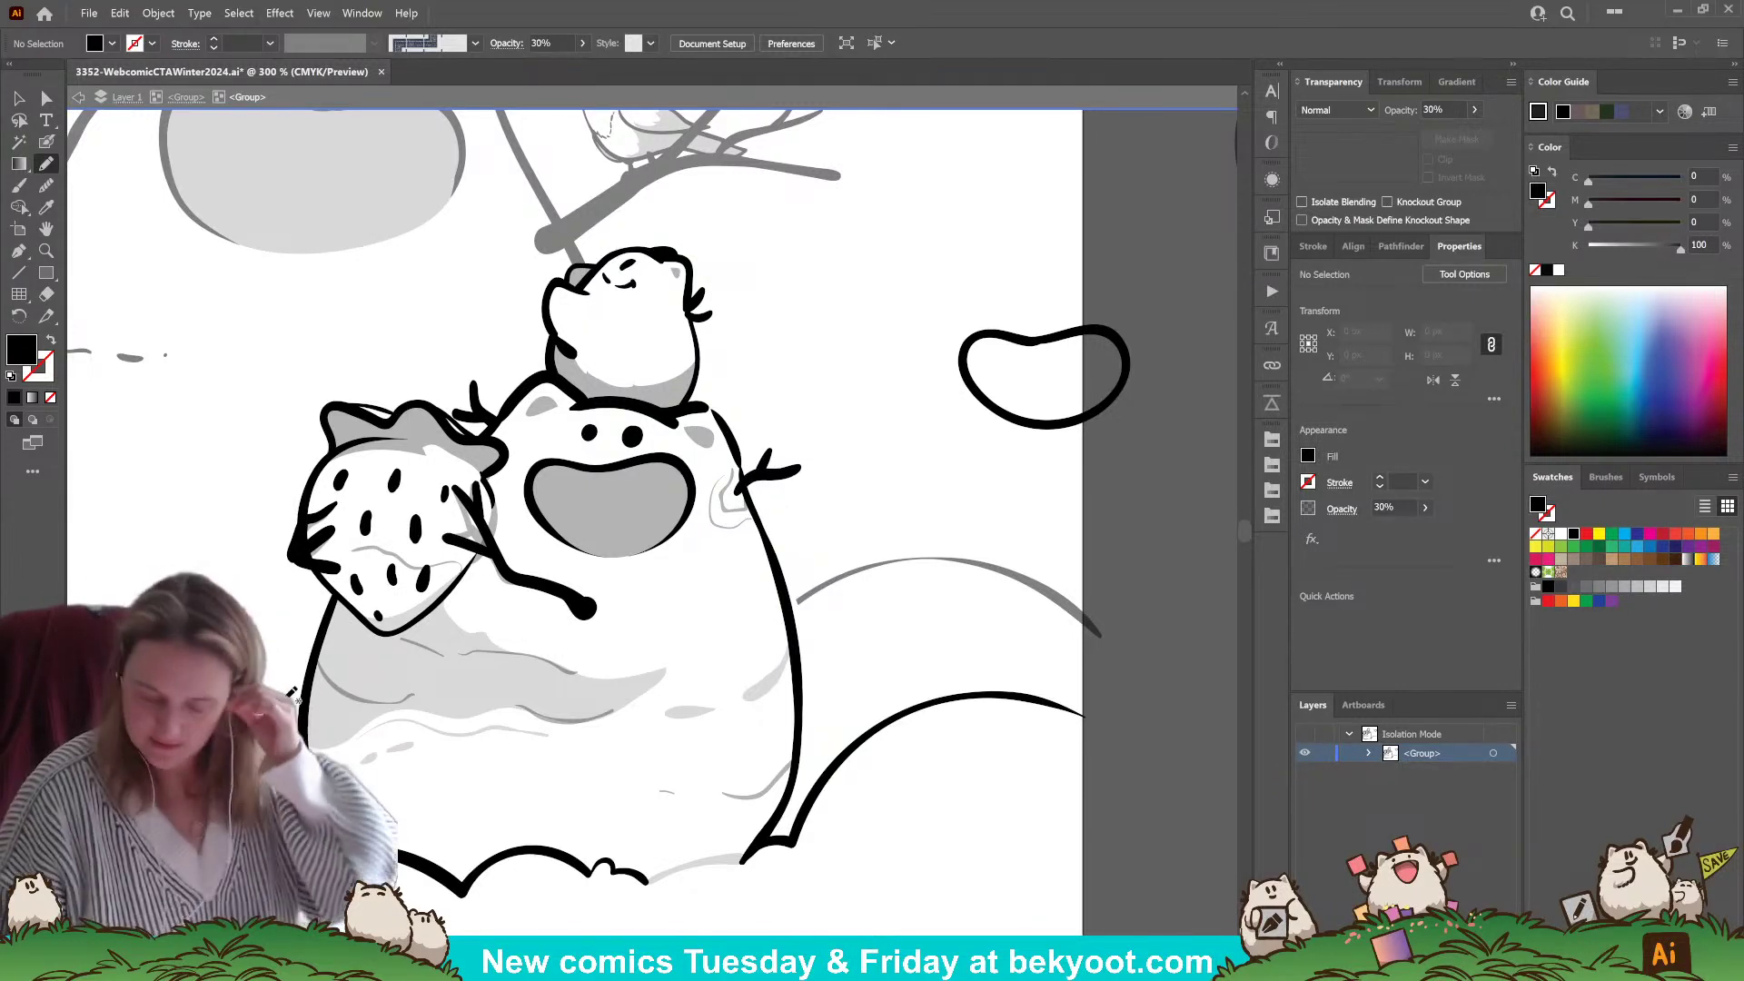
# - Select all the strawberry's black seeds and set their opacity to 30%
pyautogui.press('b')
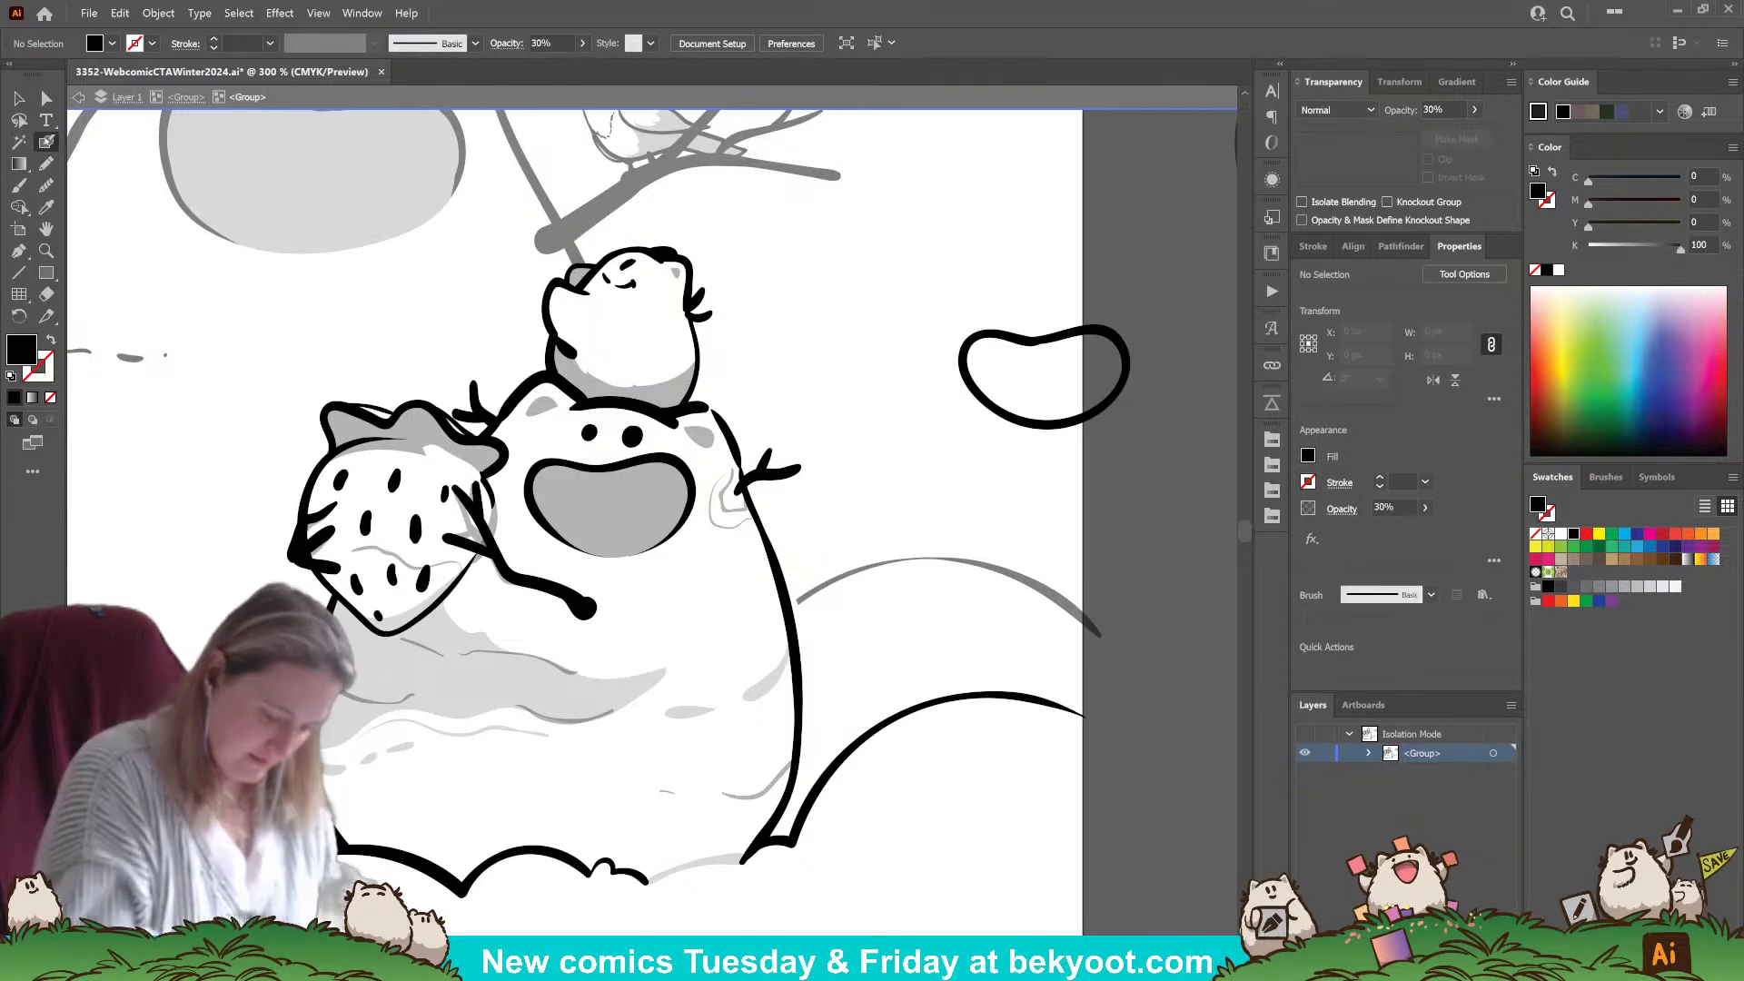
pyautogui.click(20, 97)
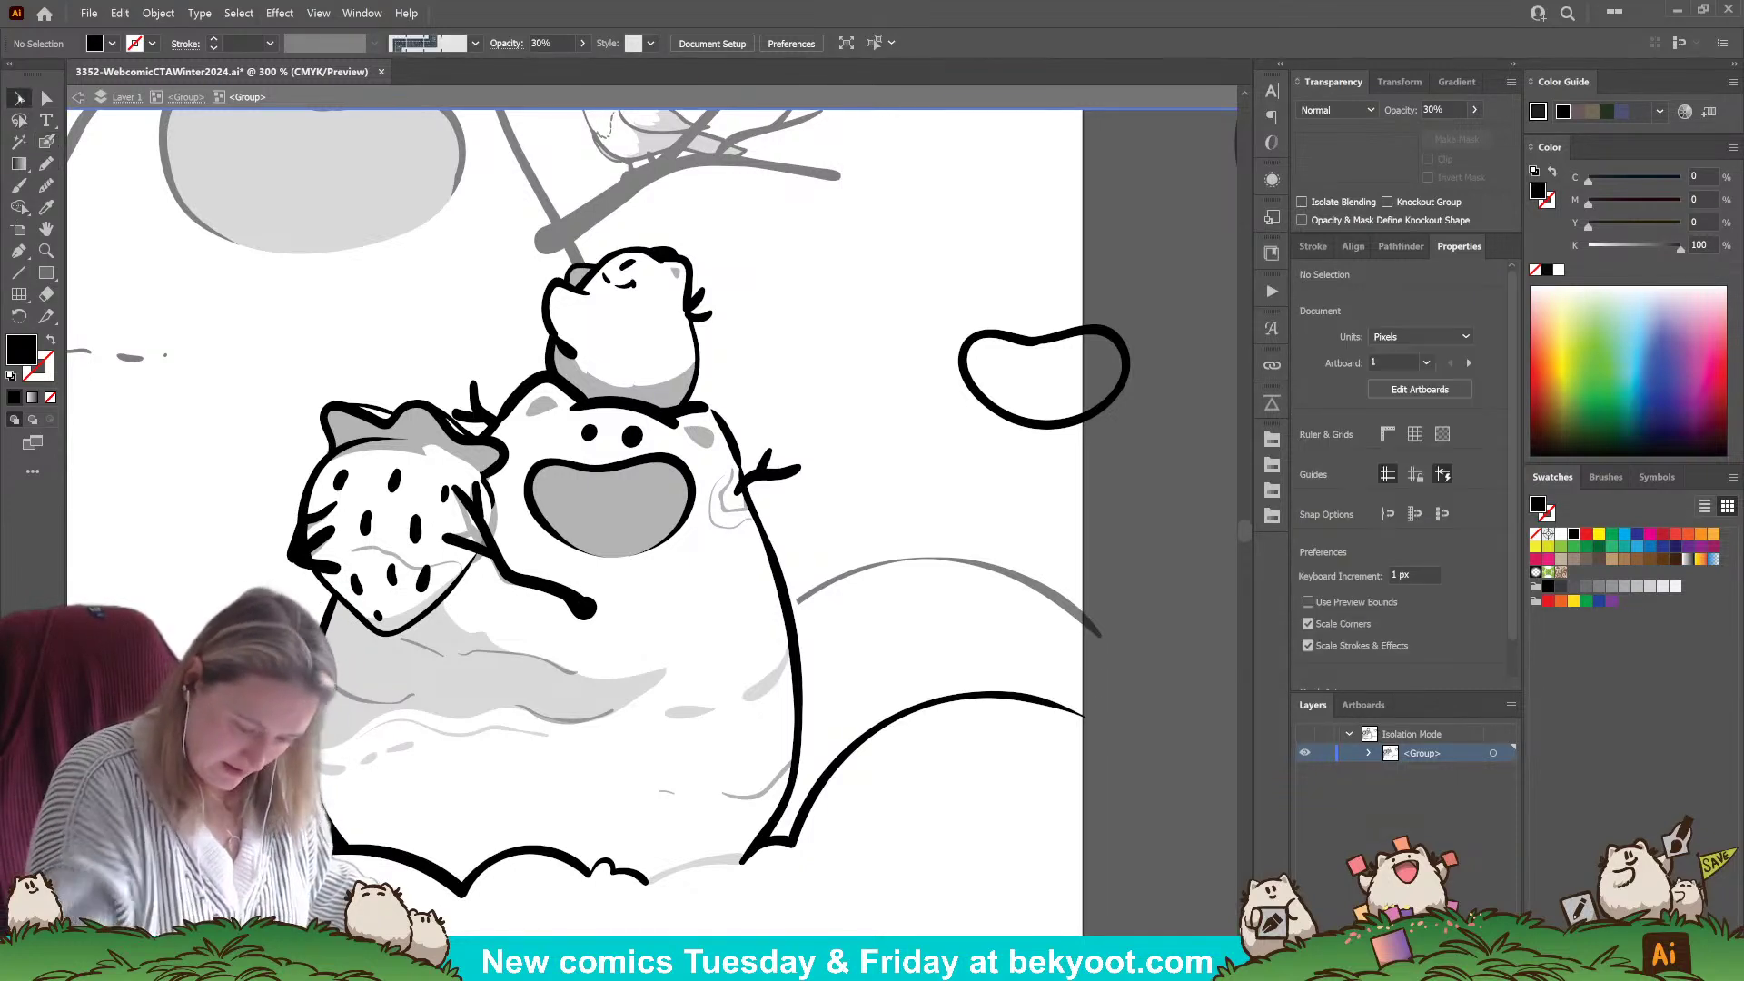
pyautogui.click(450, 504)
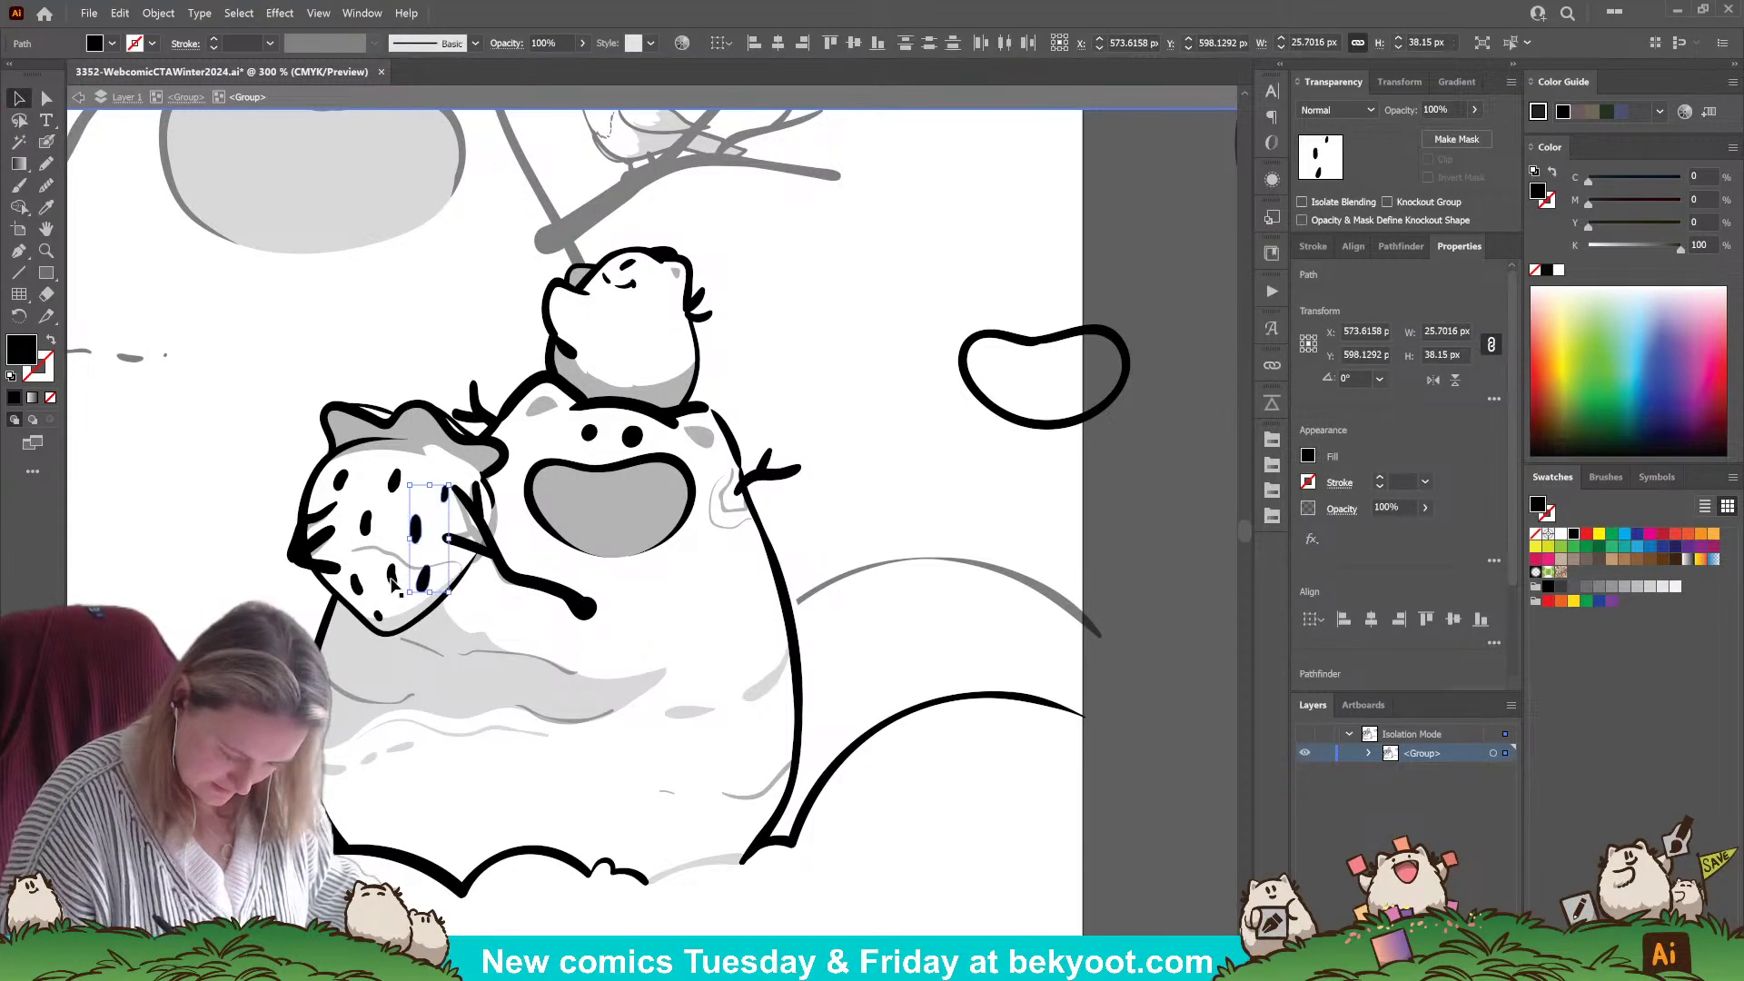
pyautogui.keyDown('shift'); pyautogui.click(360, 585); pyautogui.keyUp('shift')
pyautogui.keyDown('shift'); pyautogui.click(376, 616); pyautogui.keyUp('shift')
pyautogui.keyDown('shift'); pyautogui.click(395, 479); pyautogui.keyUp('shift')
pyautogui.keyDown('shift'); pyautogui.click(341, 482); pyautogui.keyUp('shift')
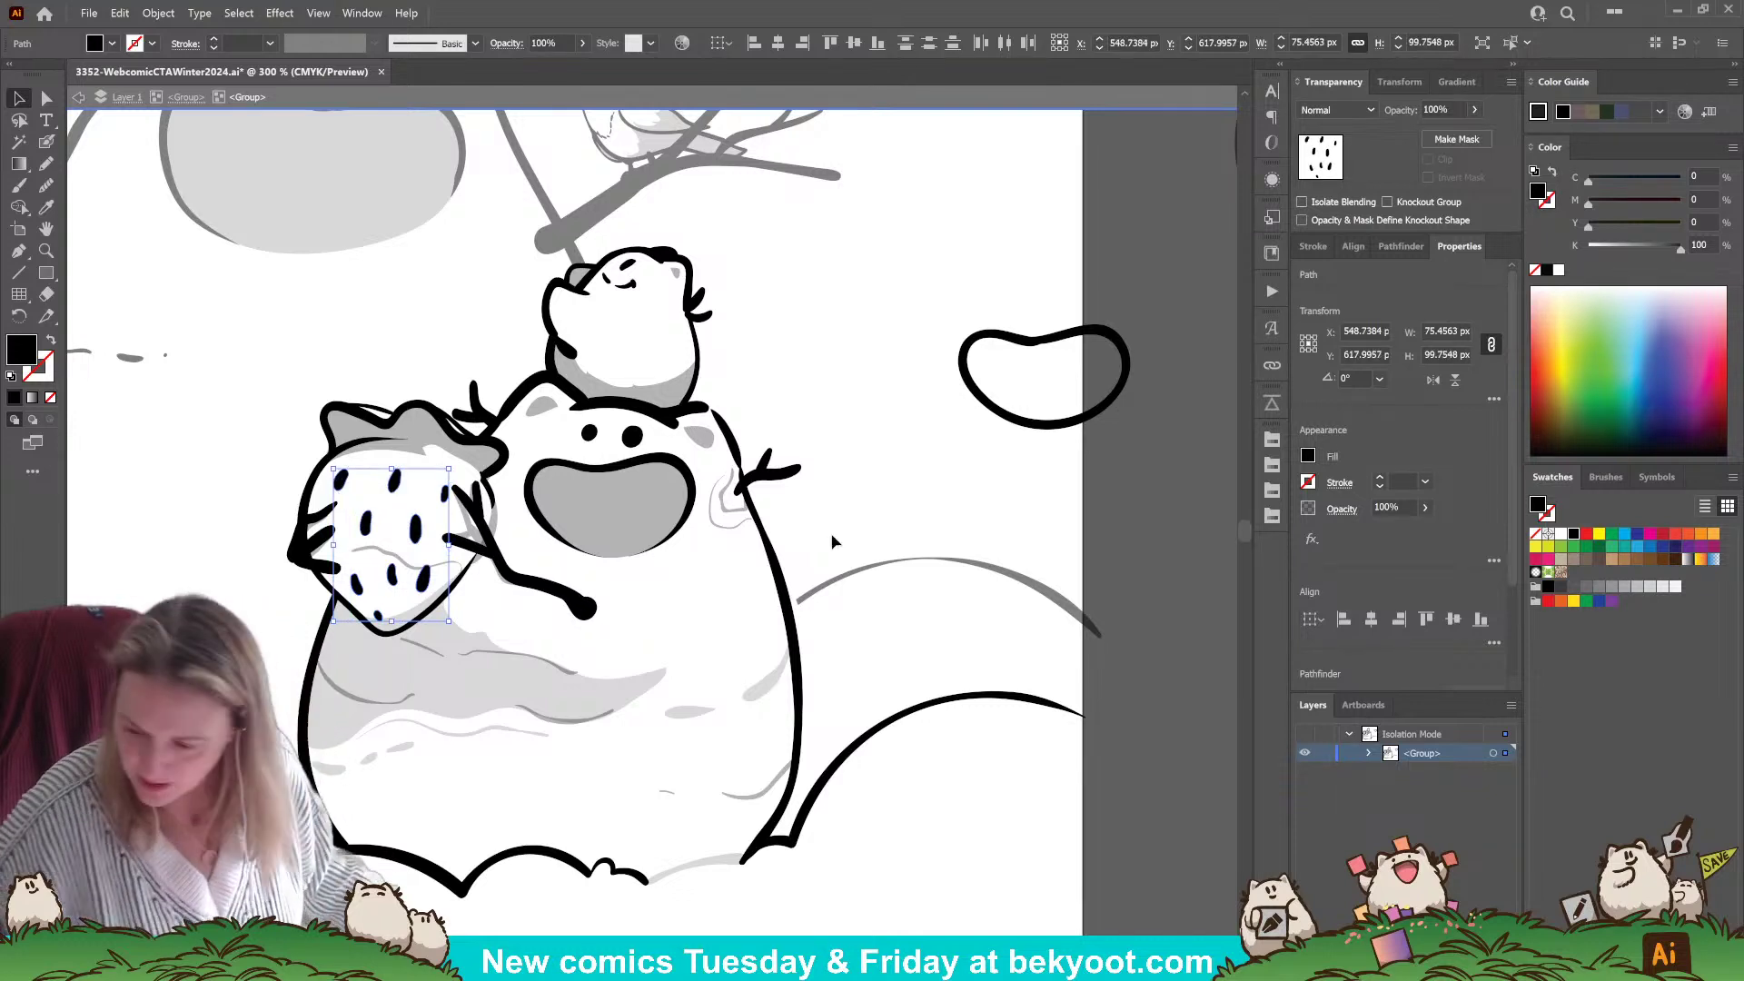
pyautogui.click(1456, 106)
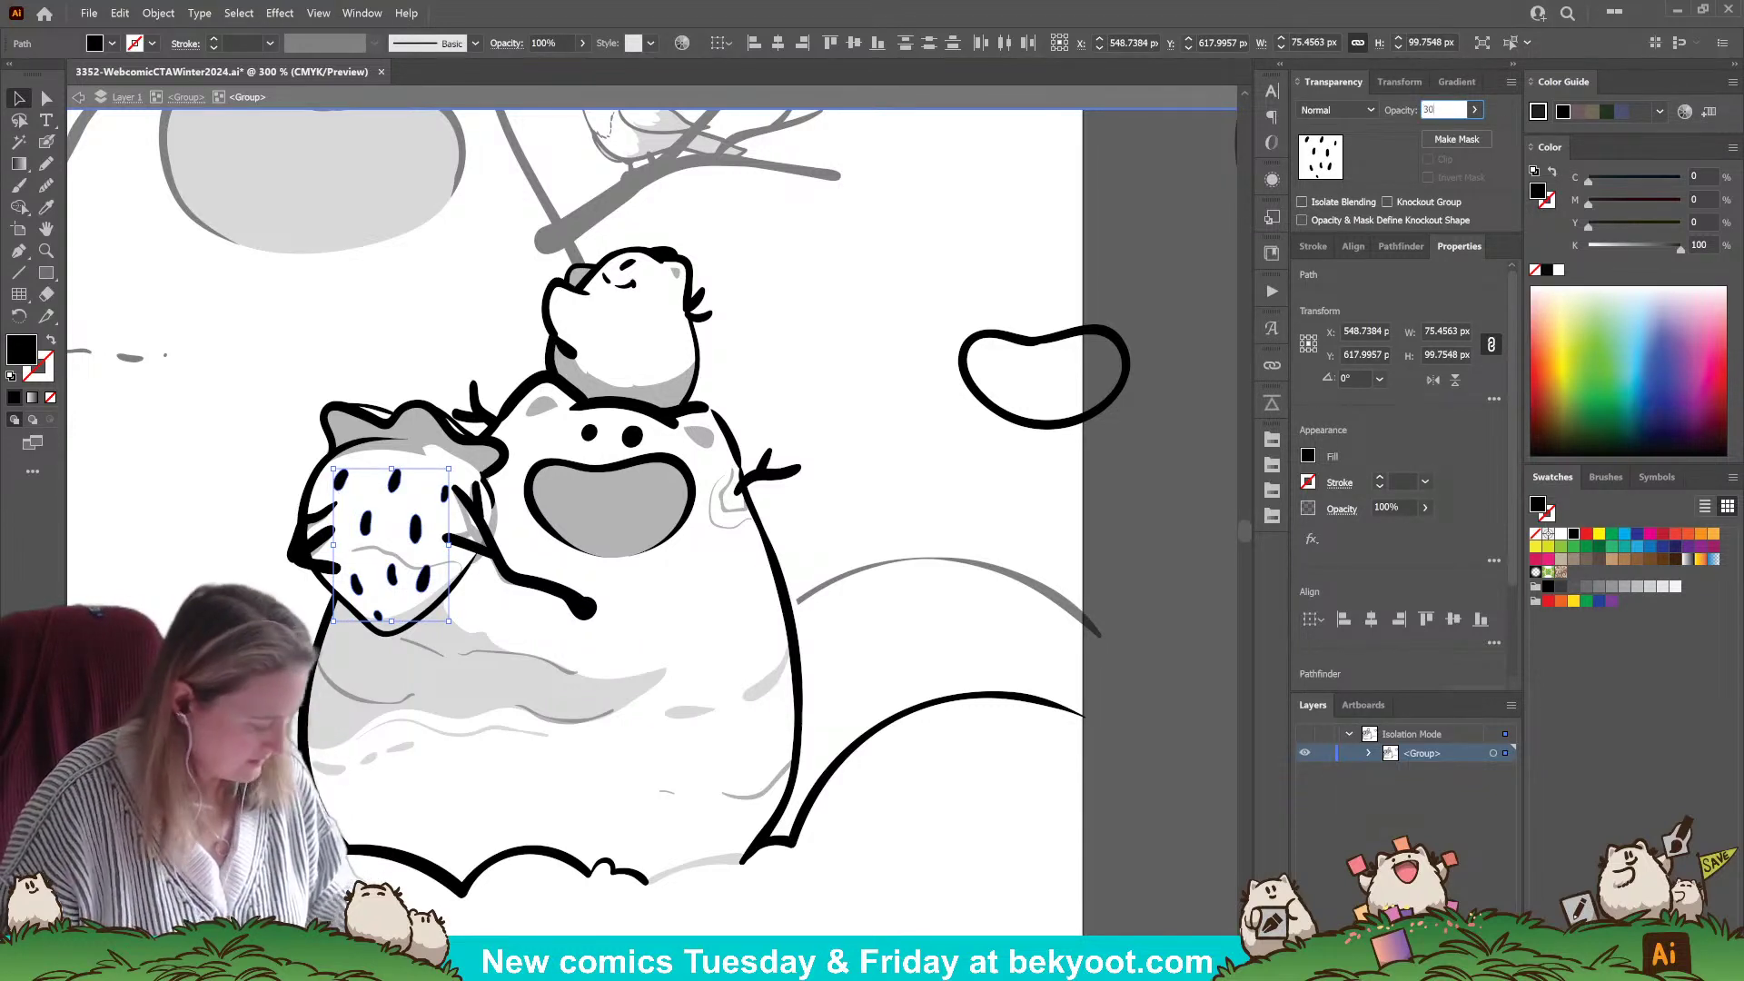
pyautogui.press('Return')
pyautogui.click(808, 355)
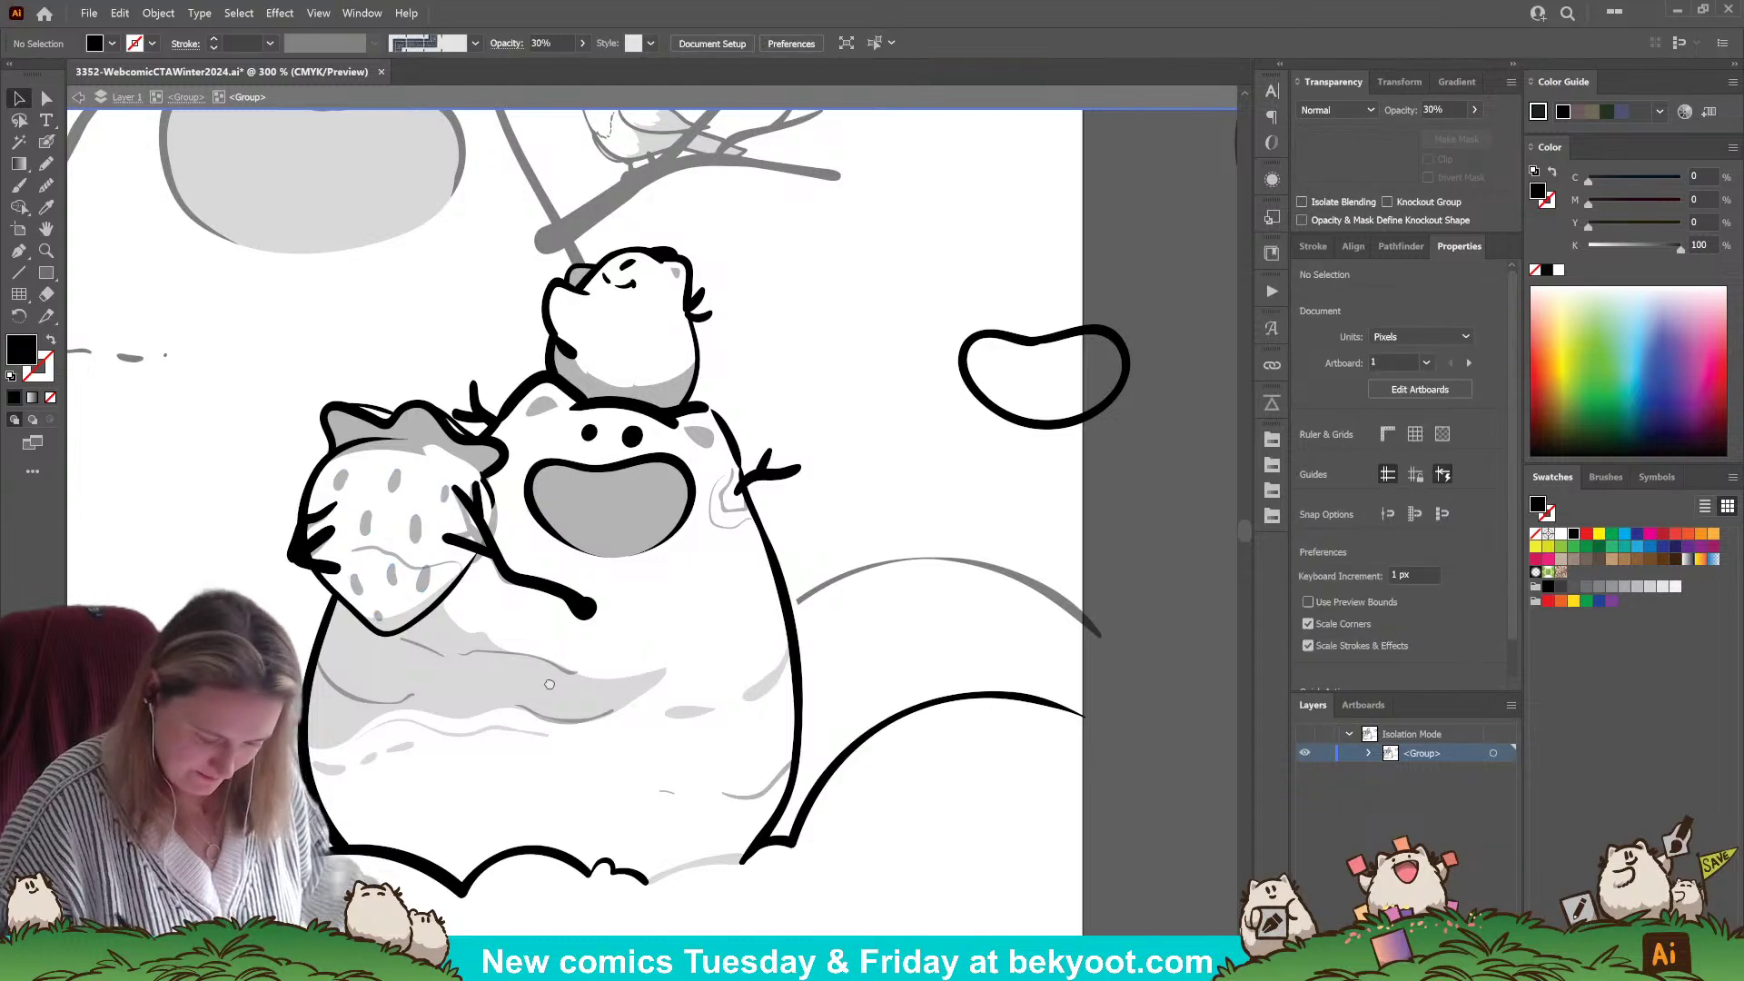
pyautogui.scroll(-2, 529, 563)
pyautogui.scroll(-2, 576, 383)
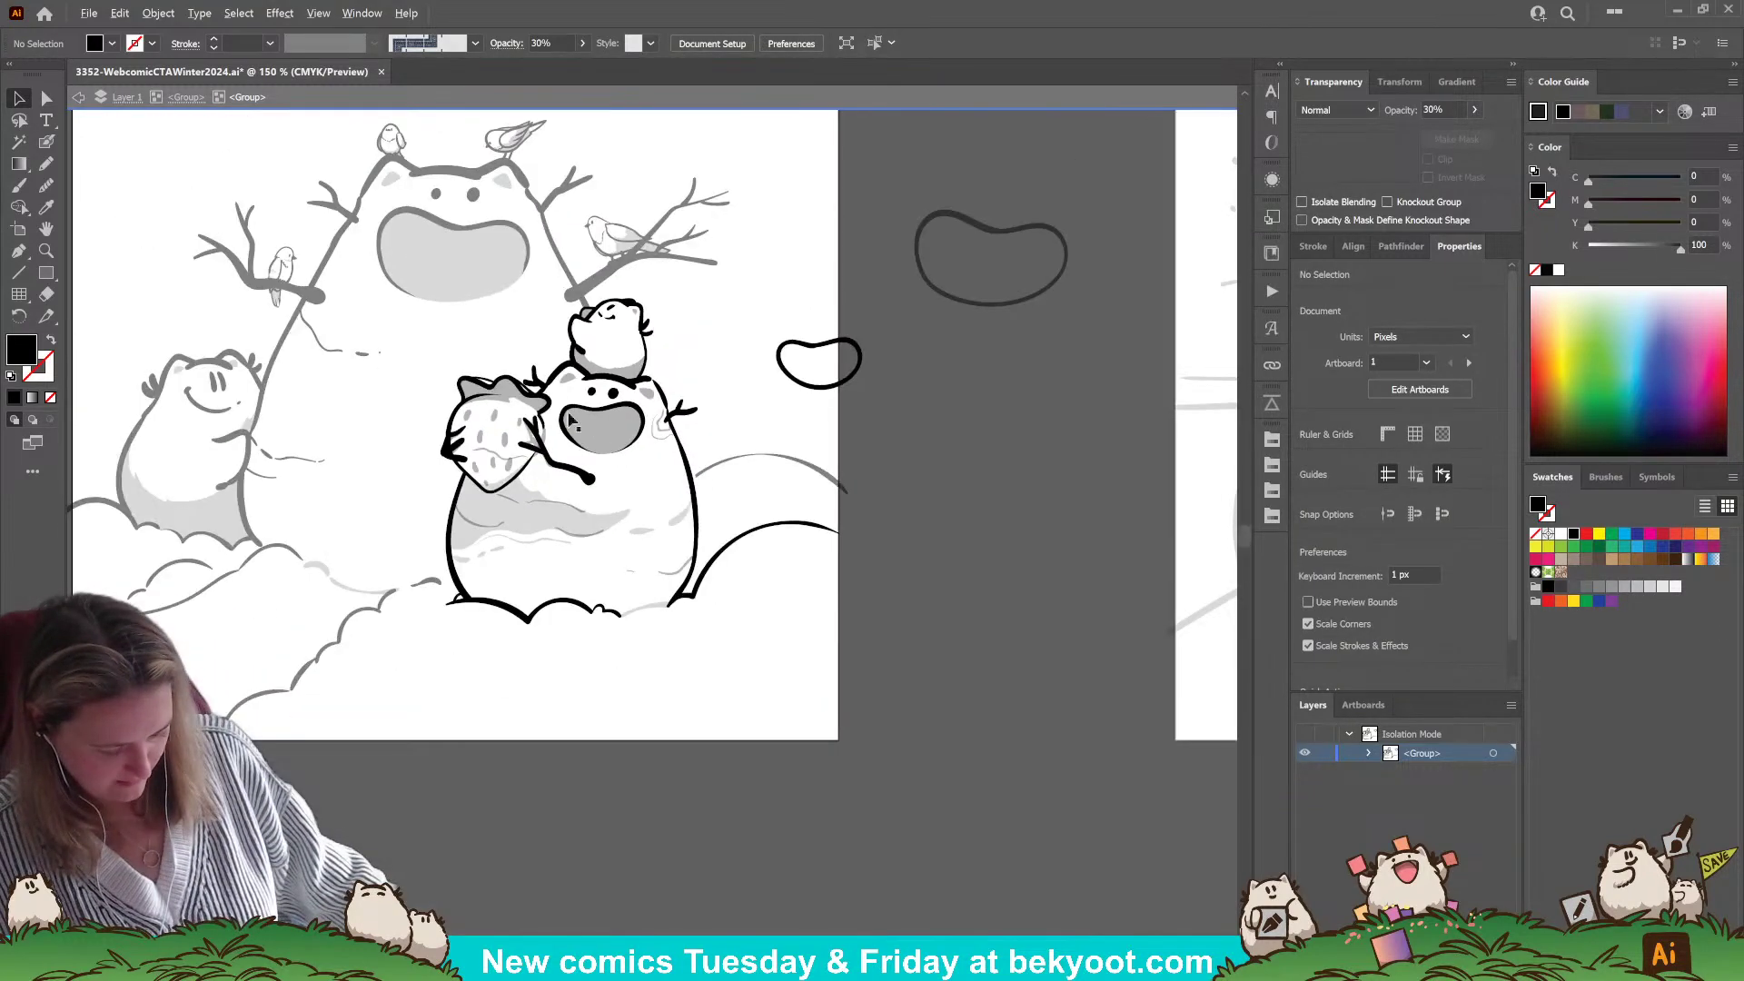
pyautogui.moveTo(514, 809); pyautogui.dragTo(547, 853)
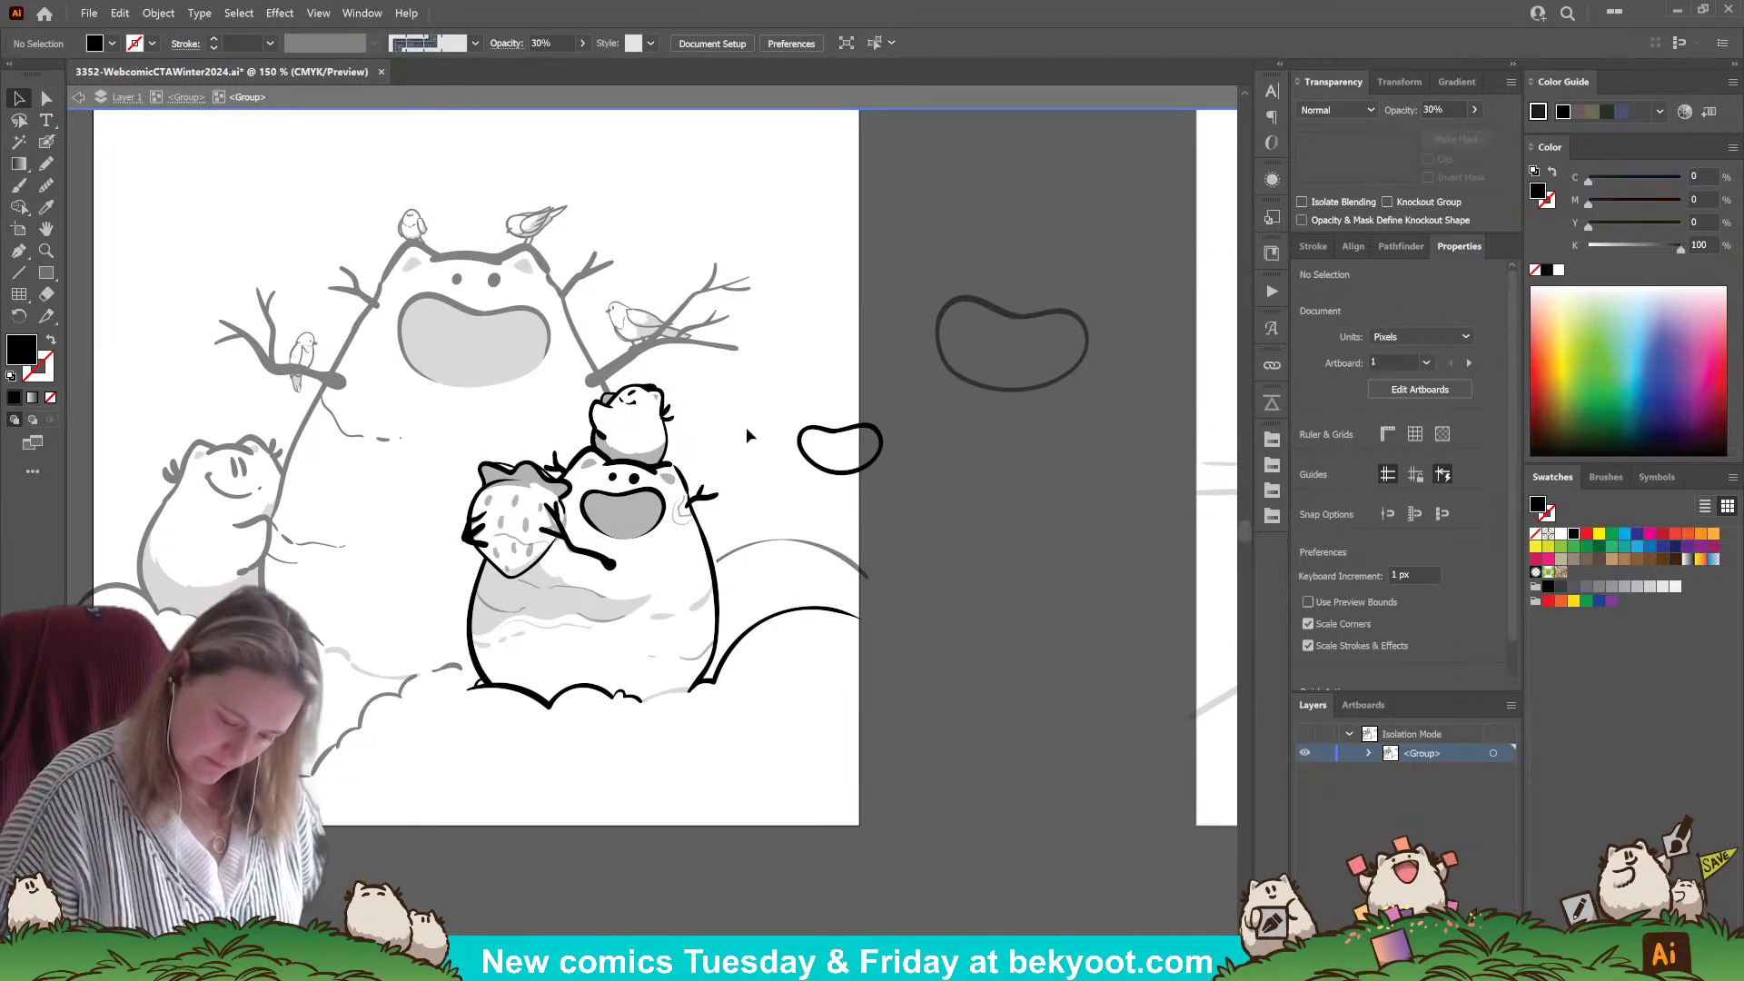
# - Cut the small and large spare mouth outlines beside the artboard out of the illustration's group and leave isolation mode
pyautogui.click(186, 97)
pyautogui.moveTo(602, 859); pyautogui.dragTo(641, 885)
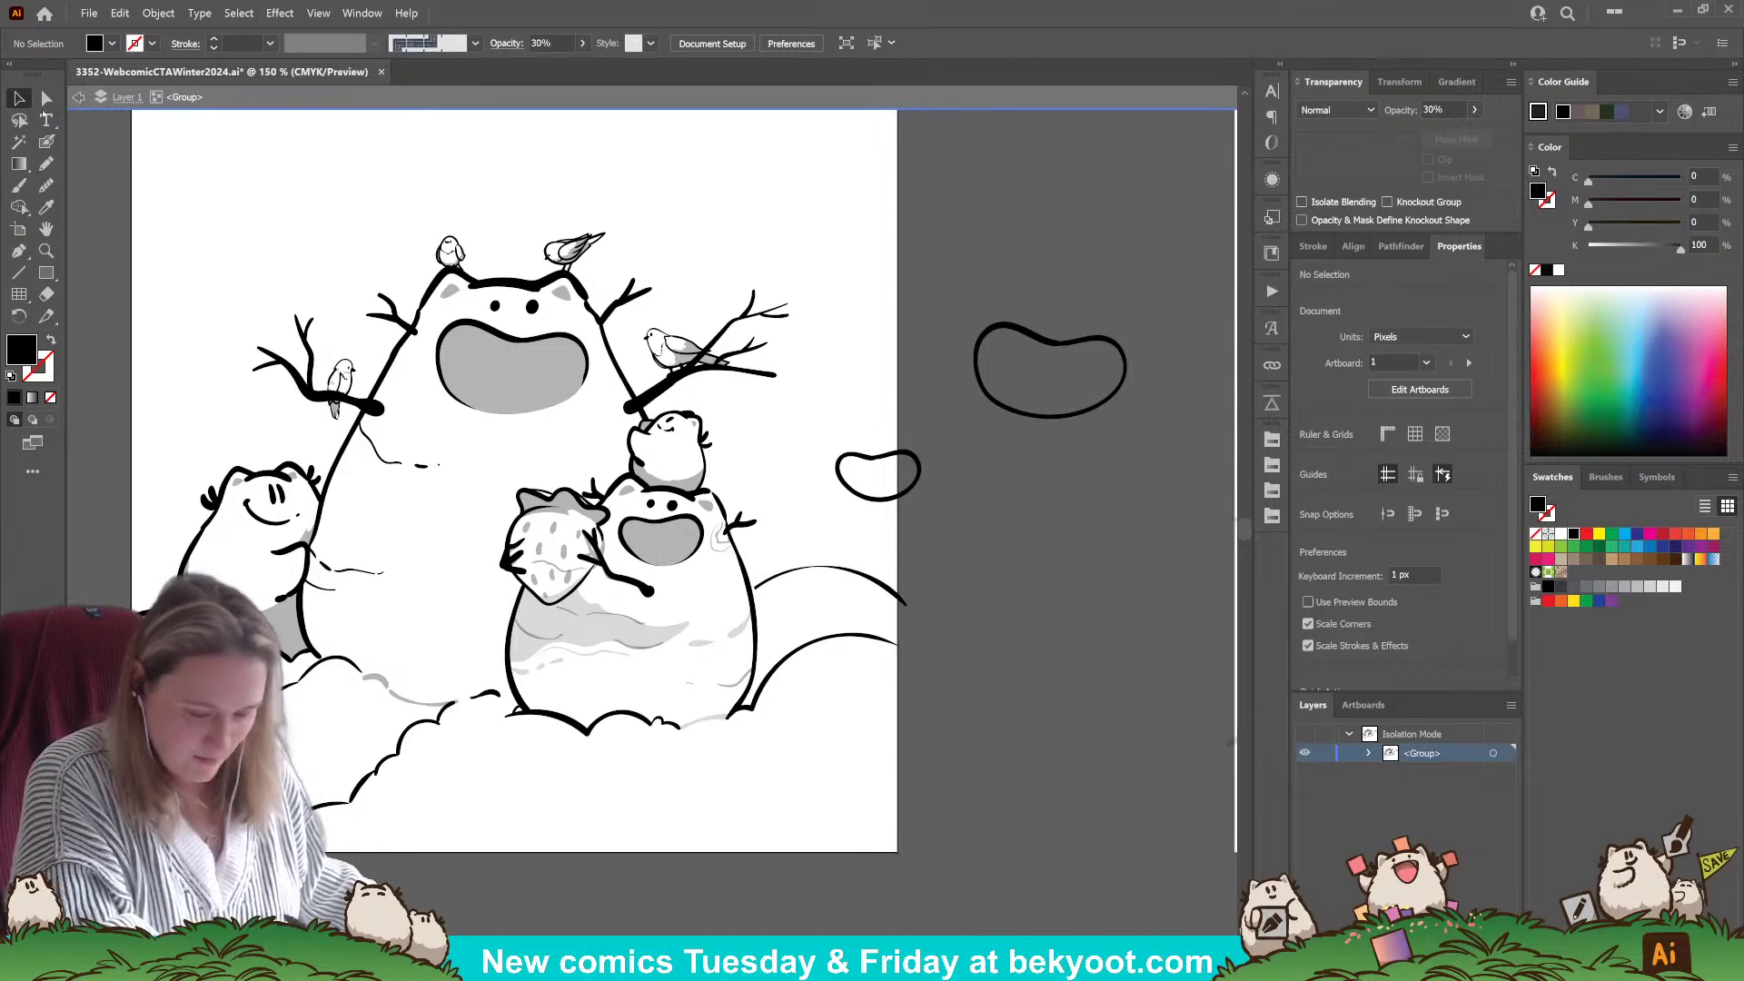
pyautogui.click(1035, 351)
pyautogui.keyDown('shift'); pyautogui.click(636, 582); pyautogui.keyUp('shift')
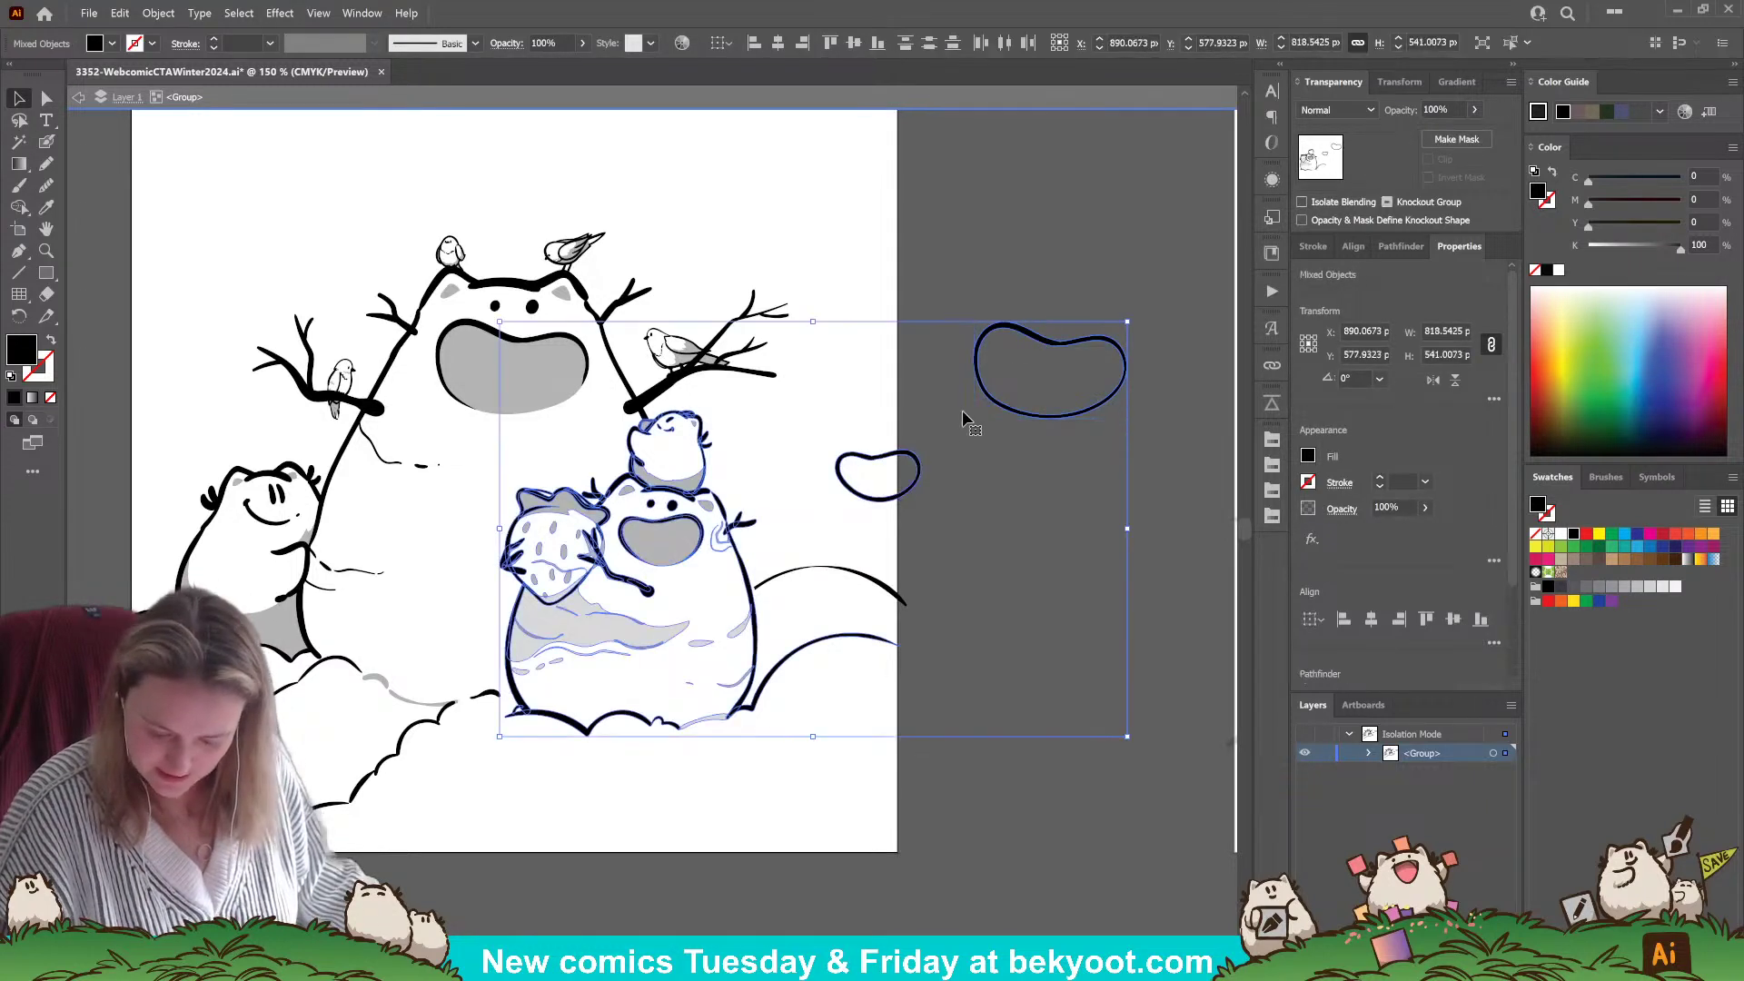
pyautogui.press('a')
pyautogui.click(845, 450)
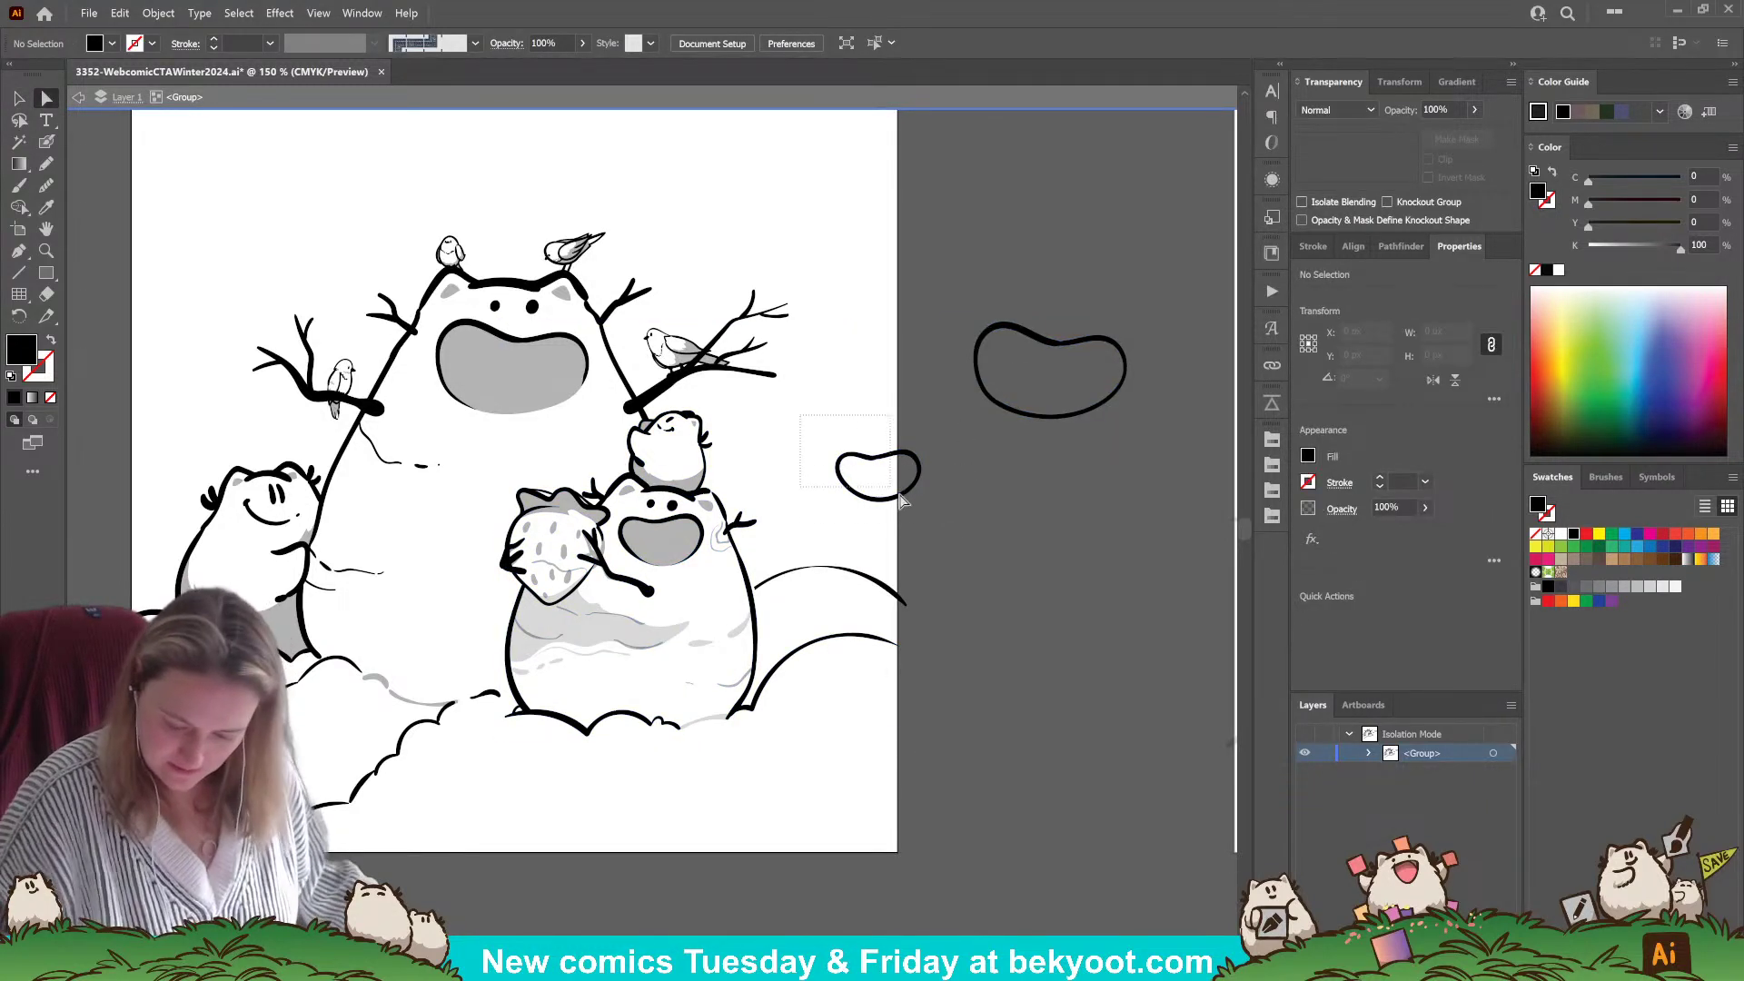
pyautogui.hotkey('ctrl', 'x')
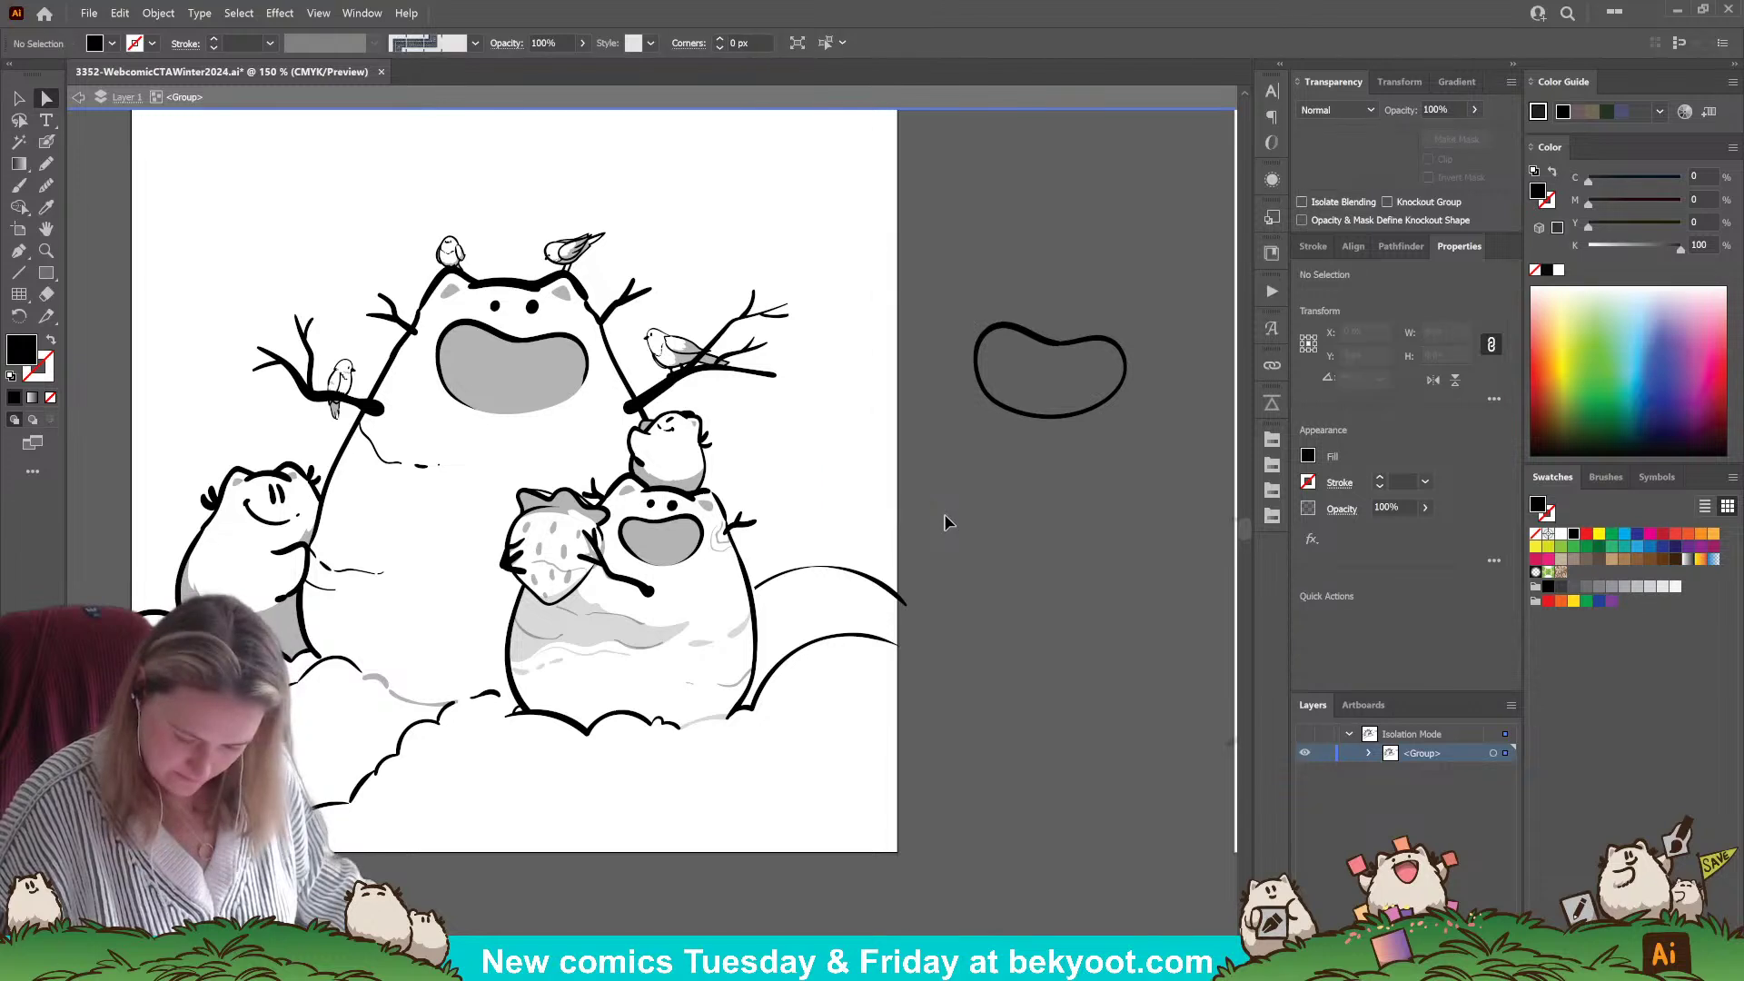
pyautogui.hotkey('ctrl', 'f')
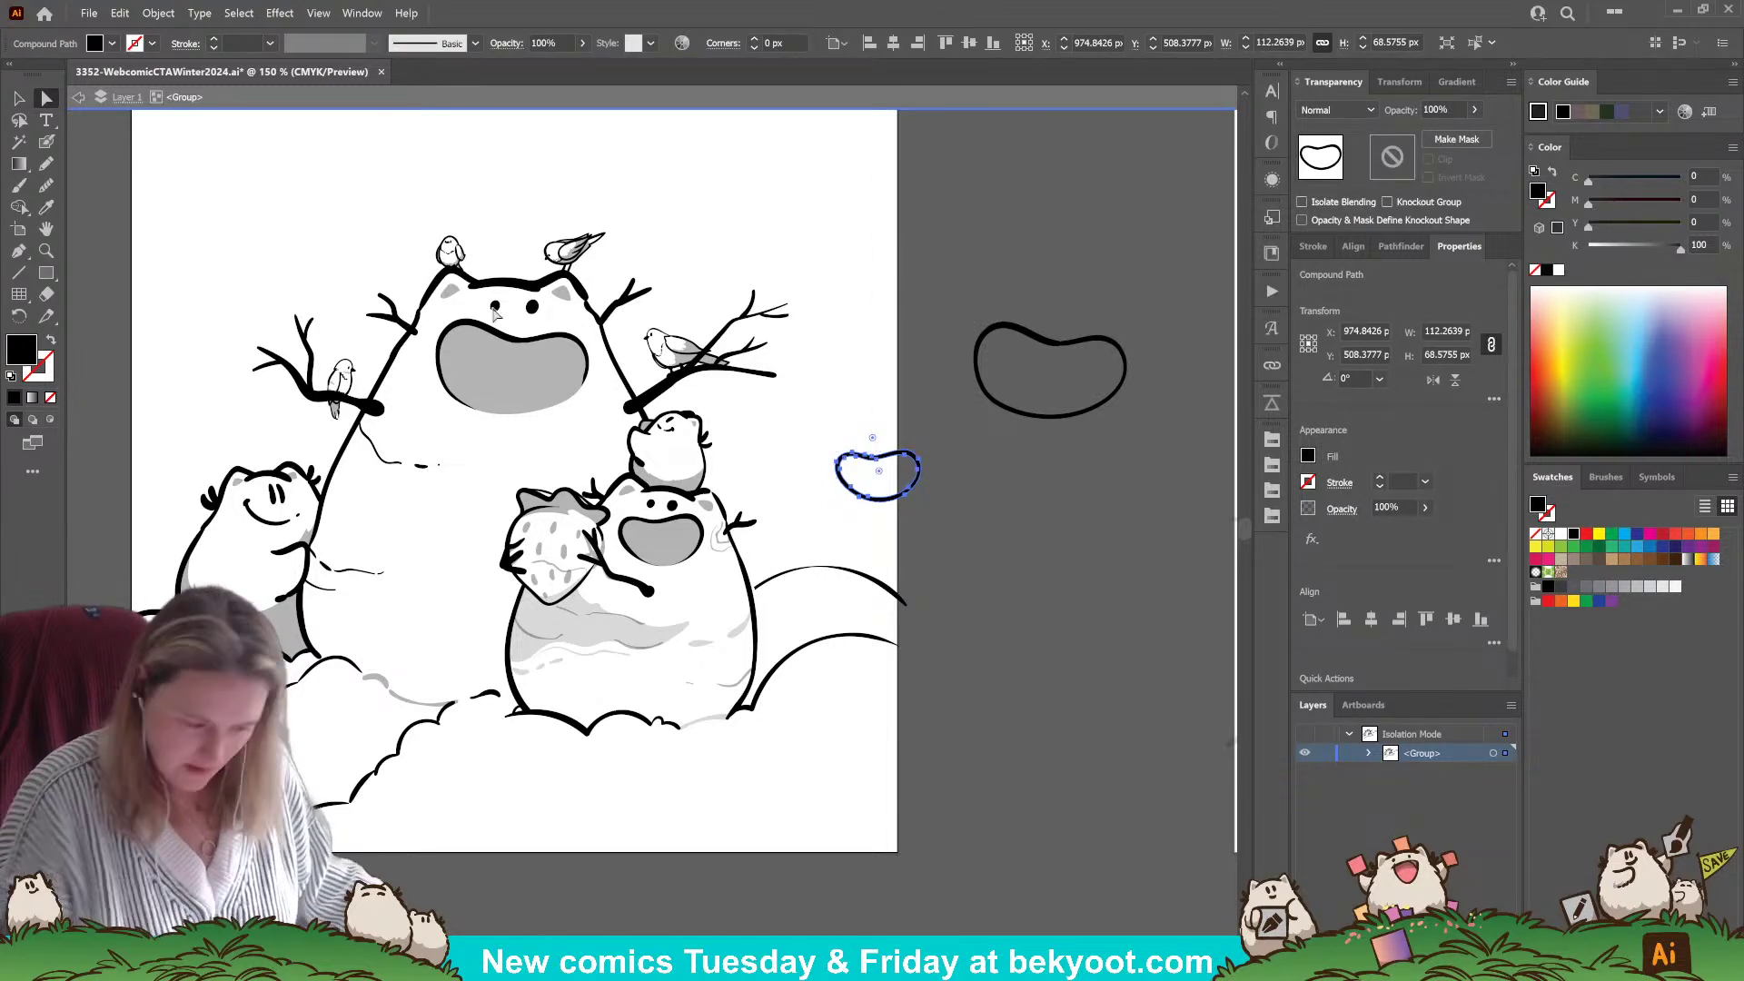
pyautogui.press('v')
pyautogui.keyDown('shift'); pyautogui.click(1044, 420); pyautogui.keyUp('shift')
pyautogui.hotkey('ctrl', 'x')
pyautogui.press('Escape')
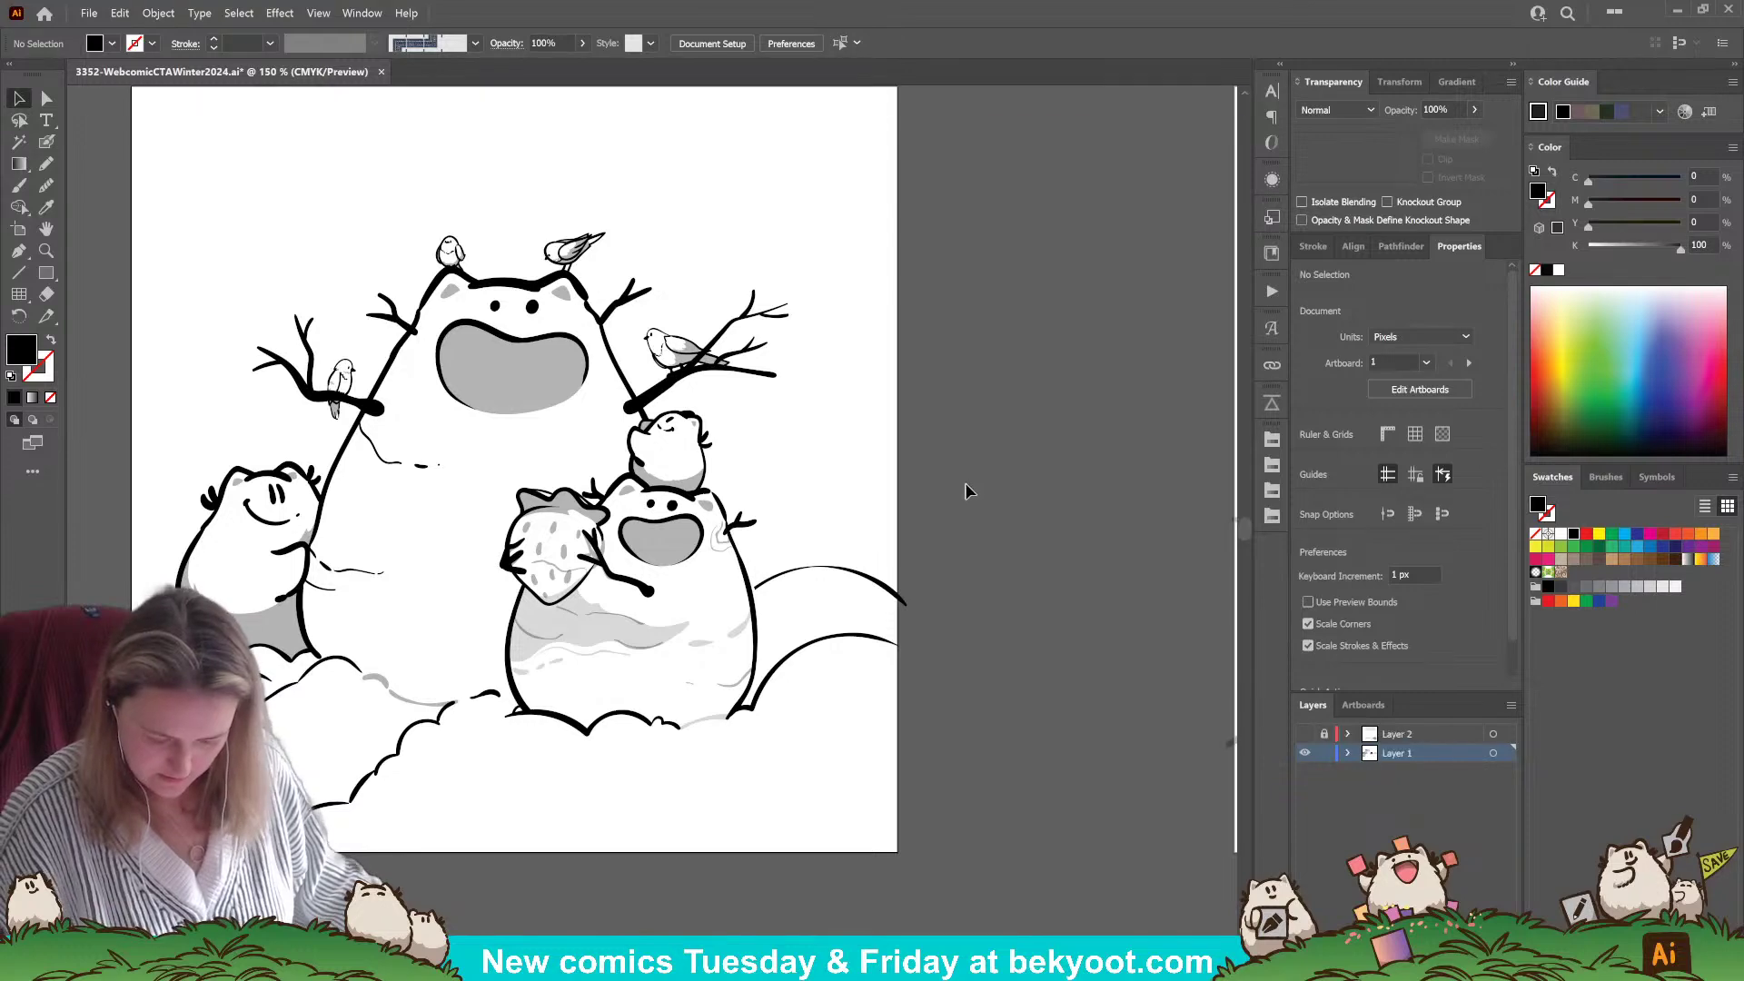
# - Paste the two spare mouth outlines outside the group, well clear of the artboard, and save the document
pyautogui.scroll(10, 784, 368)
pyautogui.hotkey('ctrl', 'f')
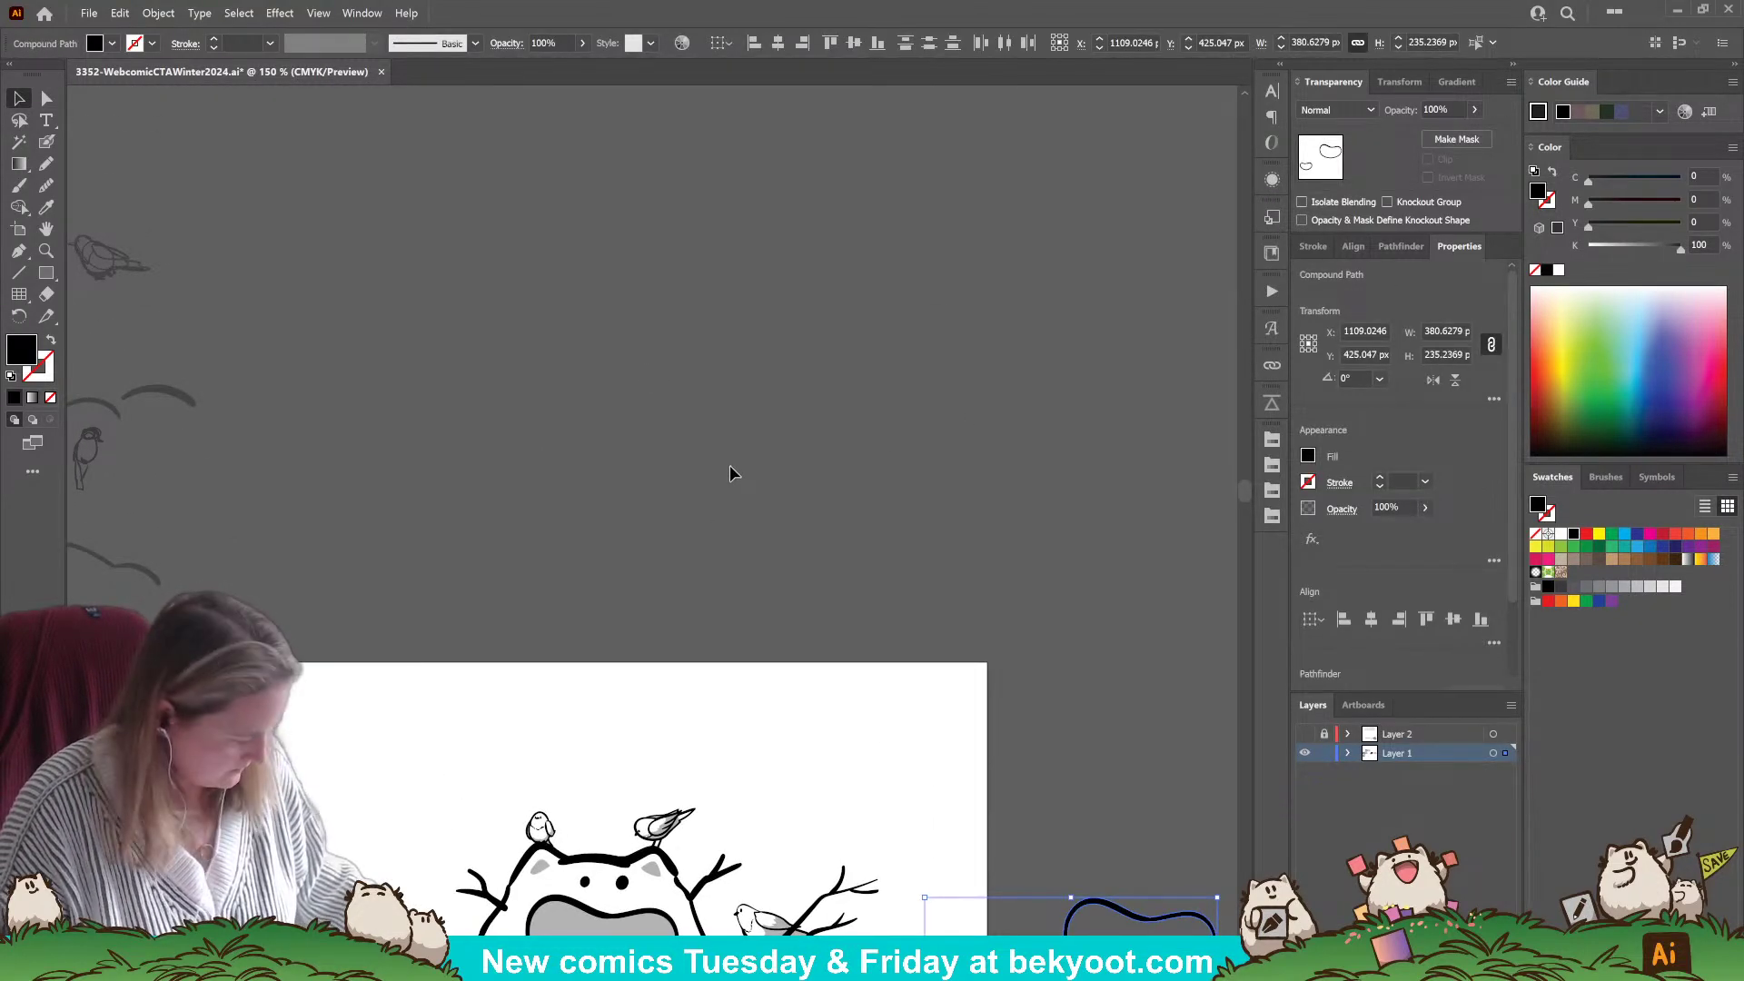
pyautogui.click(729, 467)
pyautogui.click(729, 472)
pyautogui.moveTo(729, 472); pyautogui.dragTo(459, 234)
pyautogui.click(673, 579)
pyautogui.scroll(-12, 673, 579)
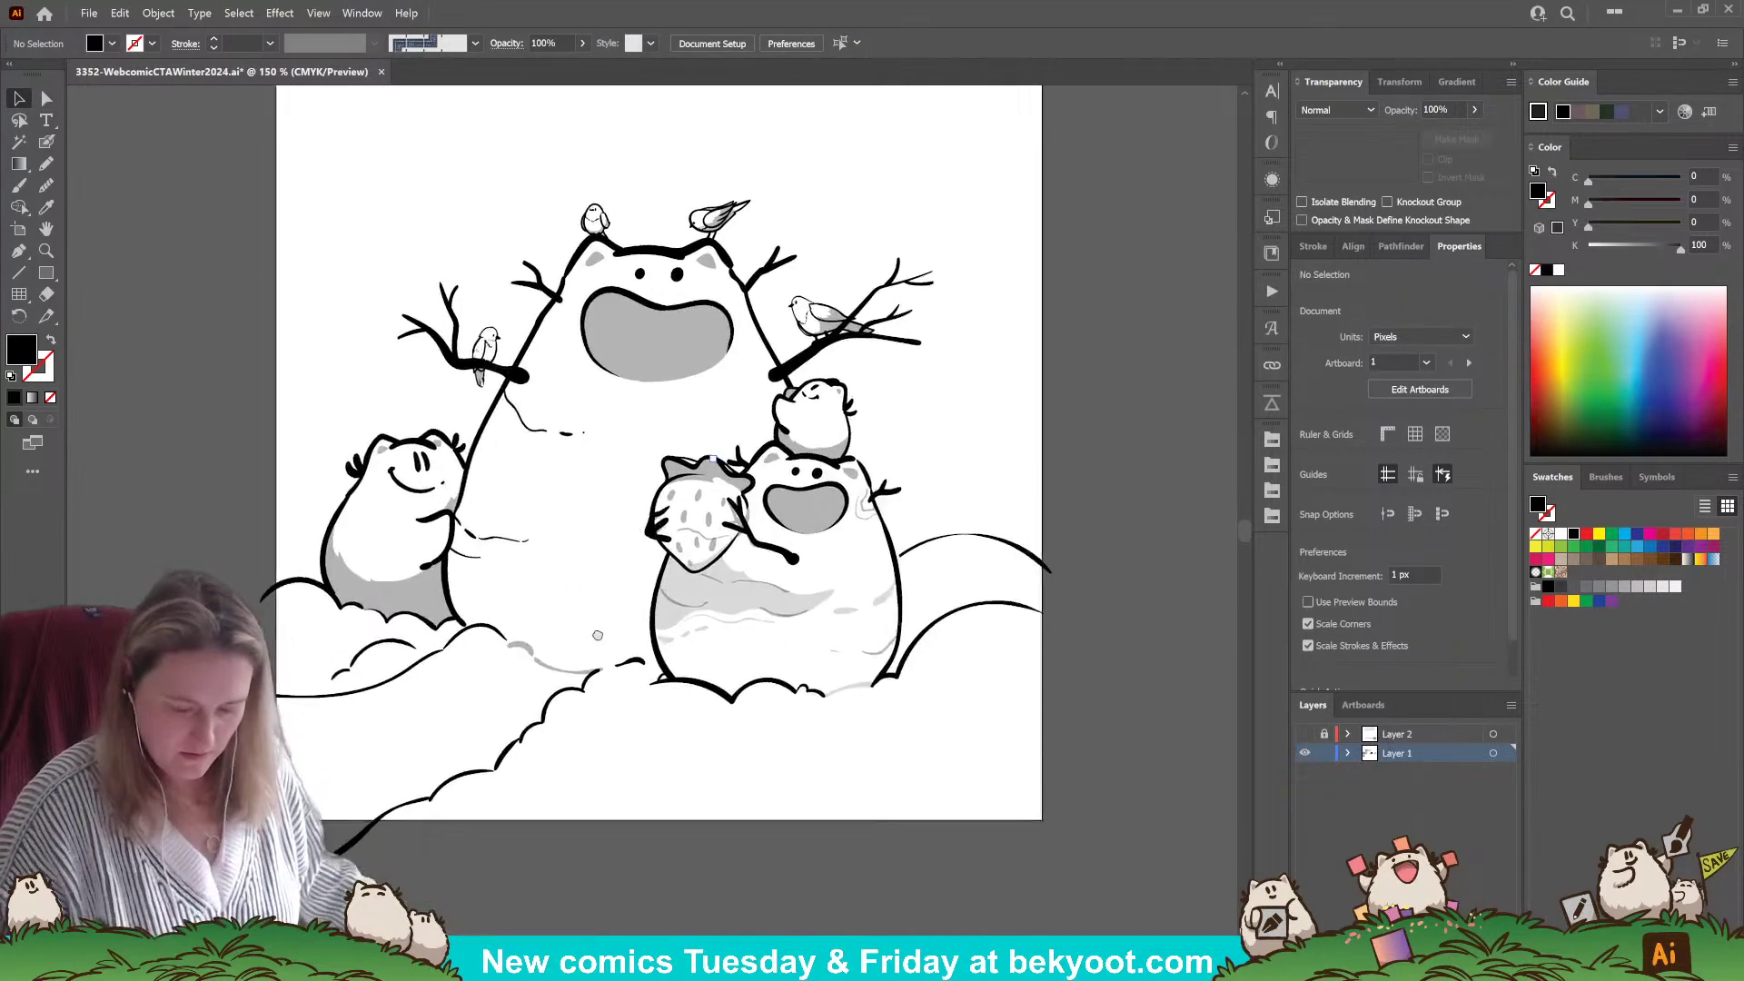
pyautogui.moveTo(588, 625); pyautogui.dragTo(554, 640)
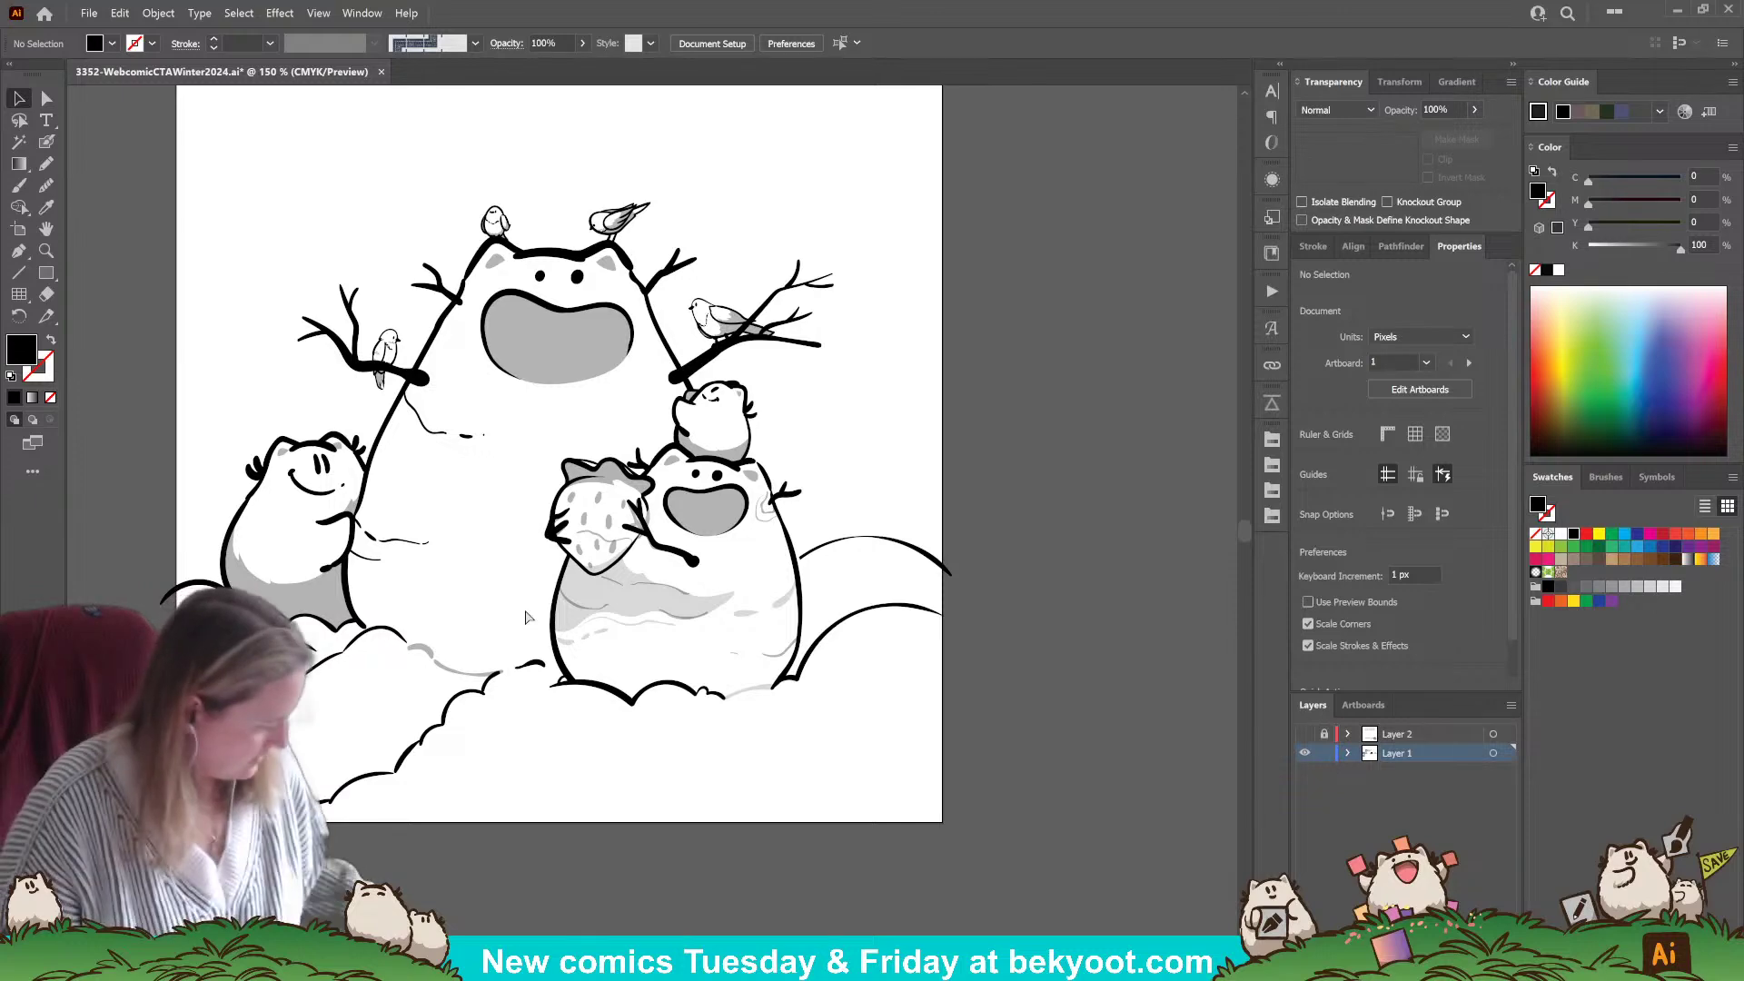
pyautogui.hotkey('ctrl', 's')
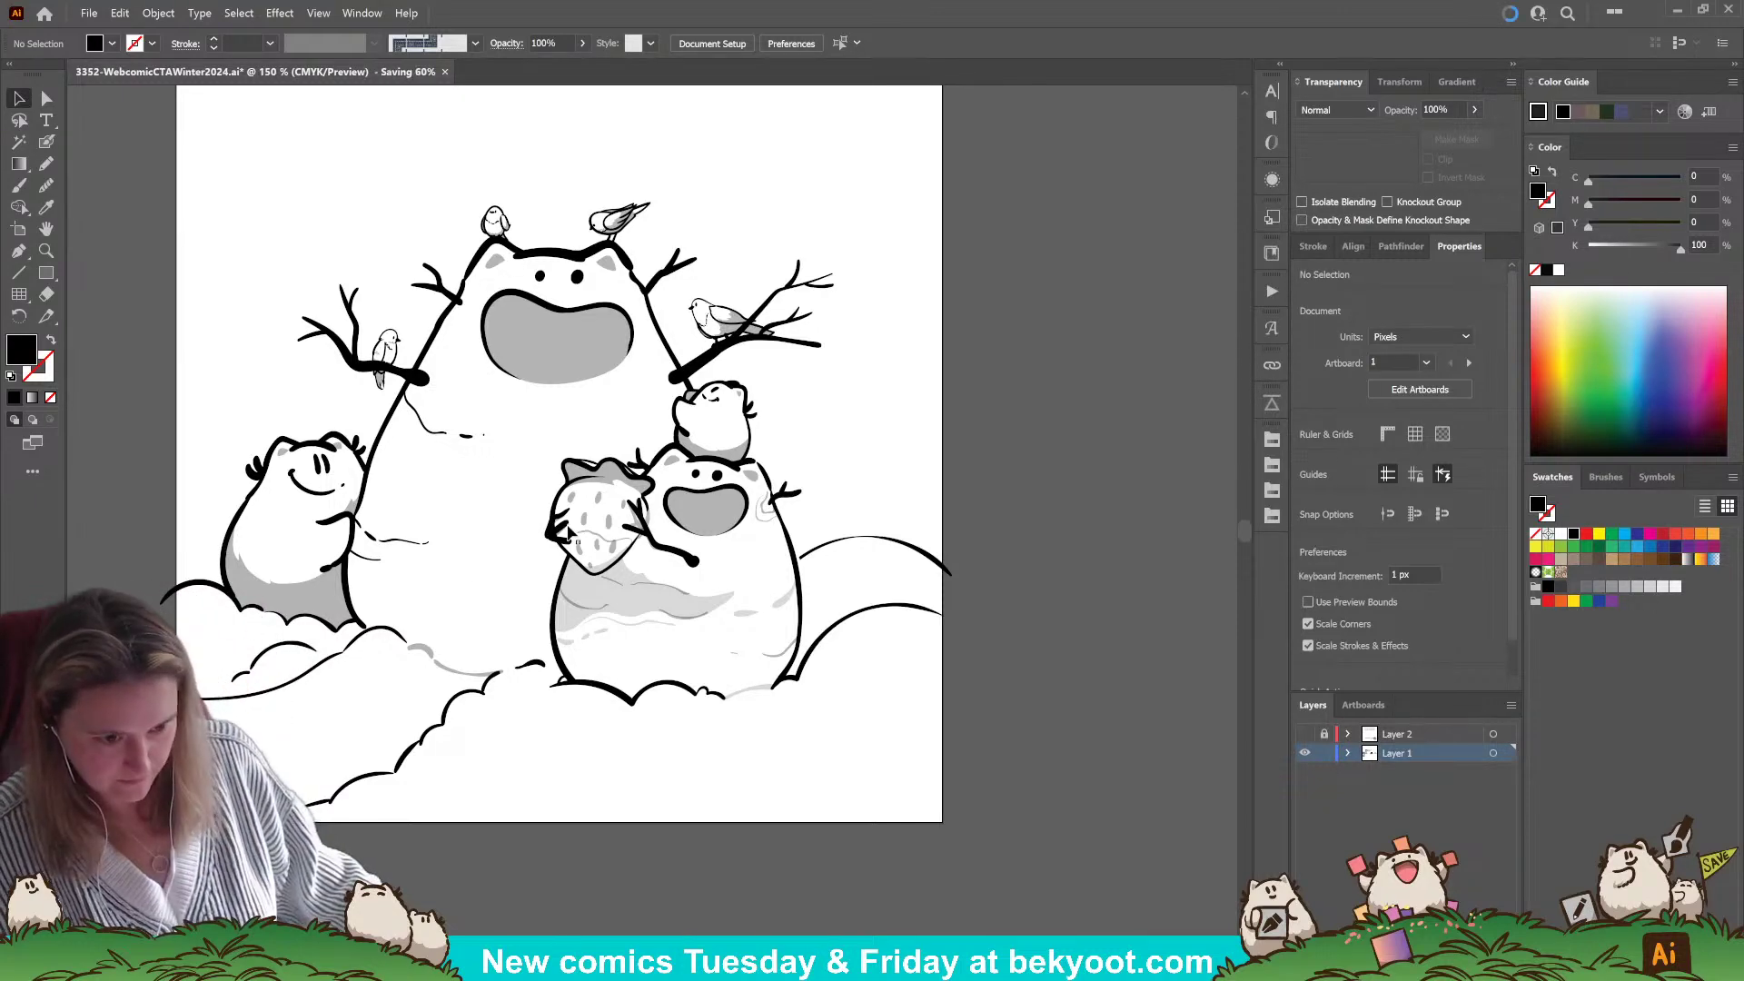
# - Recolour the small smiling creature hugging the big one's side with the dark brown library swatch (C50 M70 Y80 K70)
pyautogui.scroll(2, 568, 529)
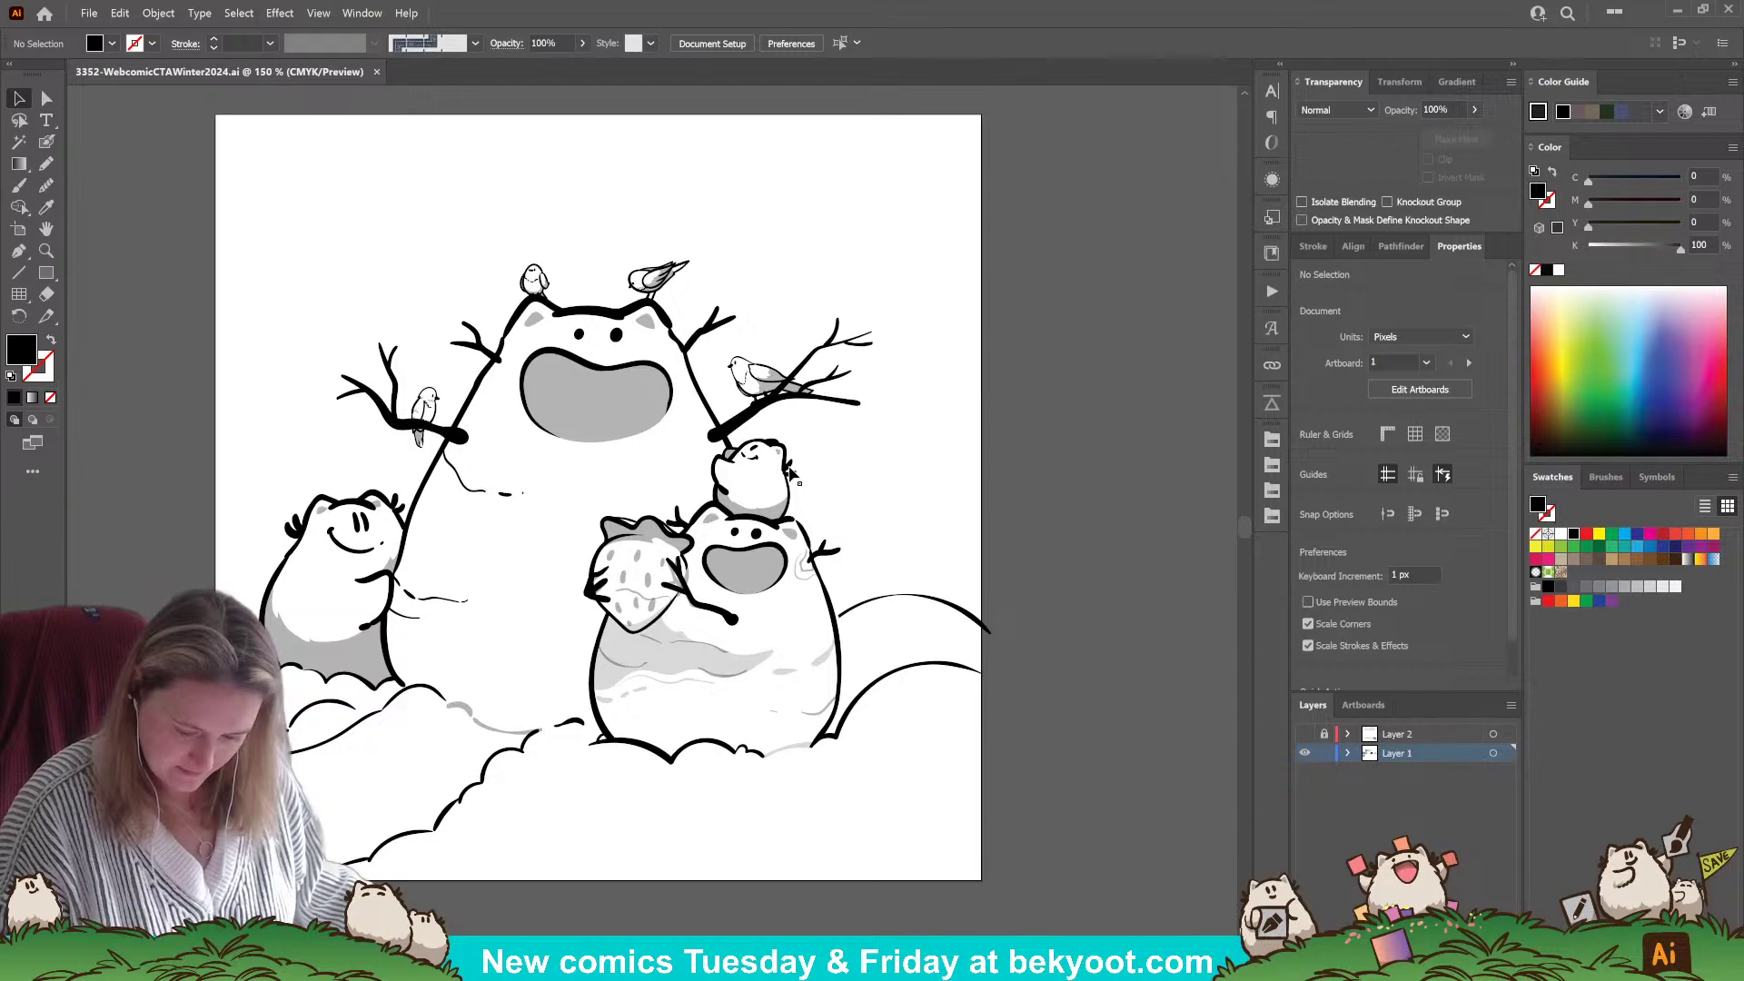
pyautogui.hotkey('ctrl', 'a')
pyautogui.hotkey('ctrl', 'shift', 'a')
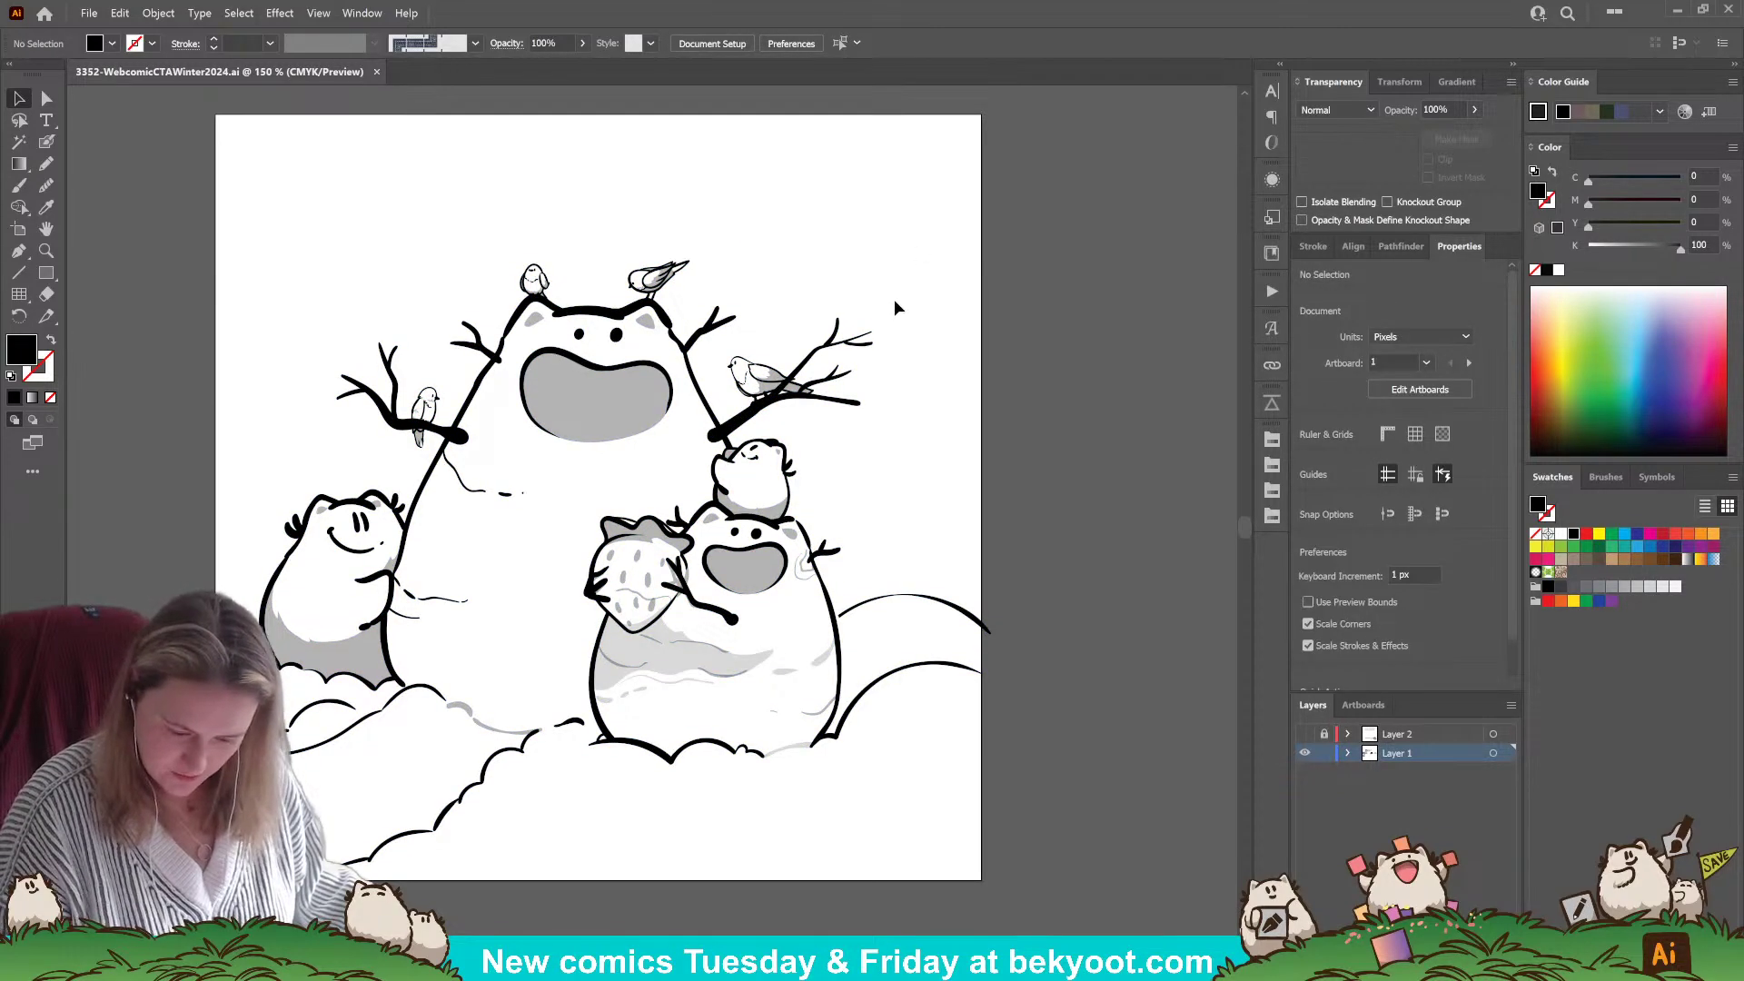
pyautogui.click(770, 370)
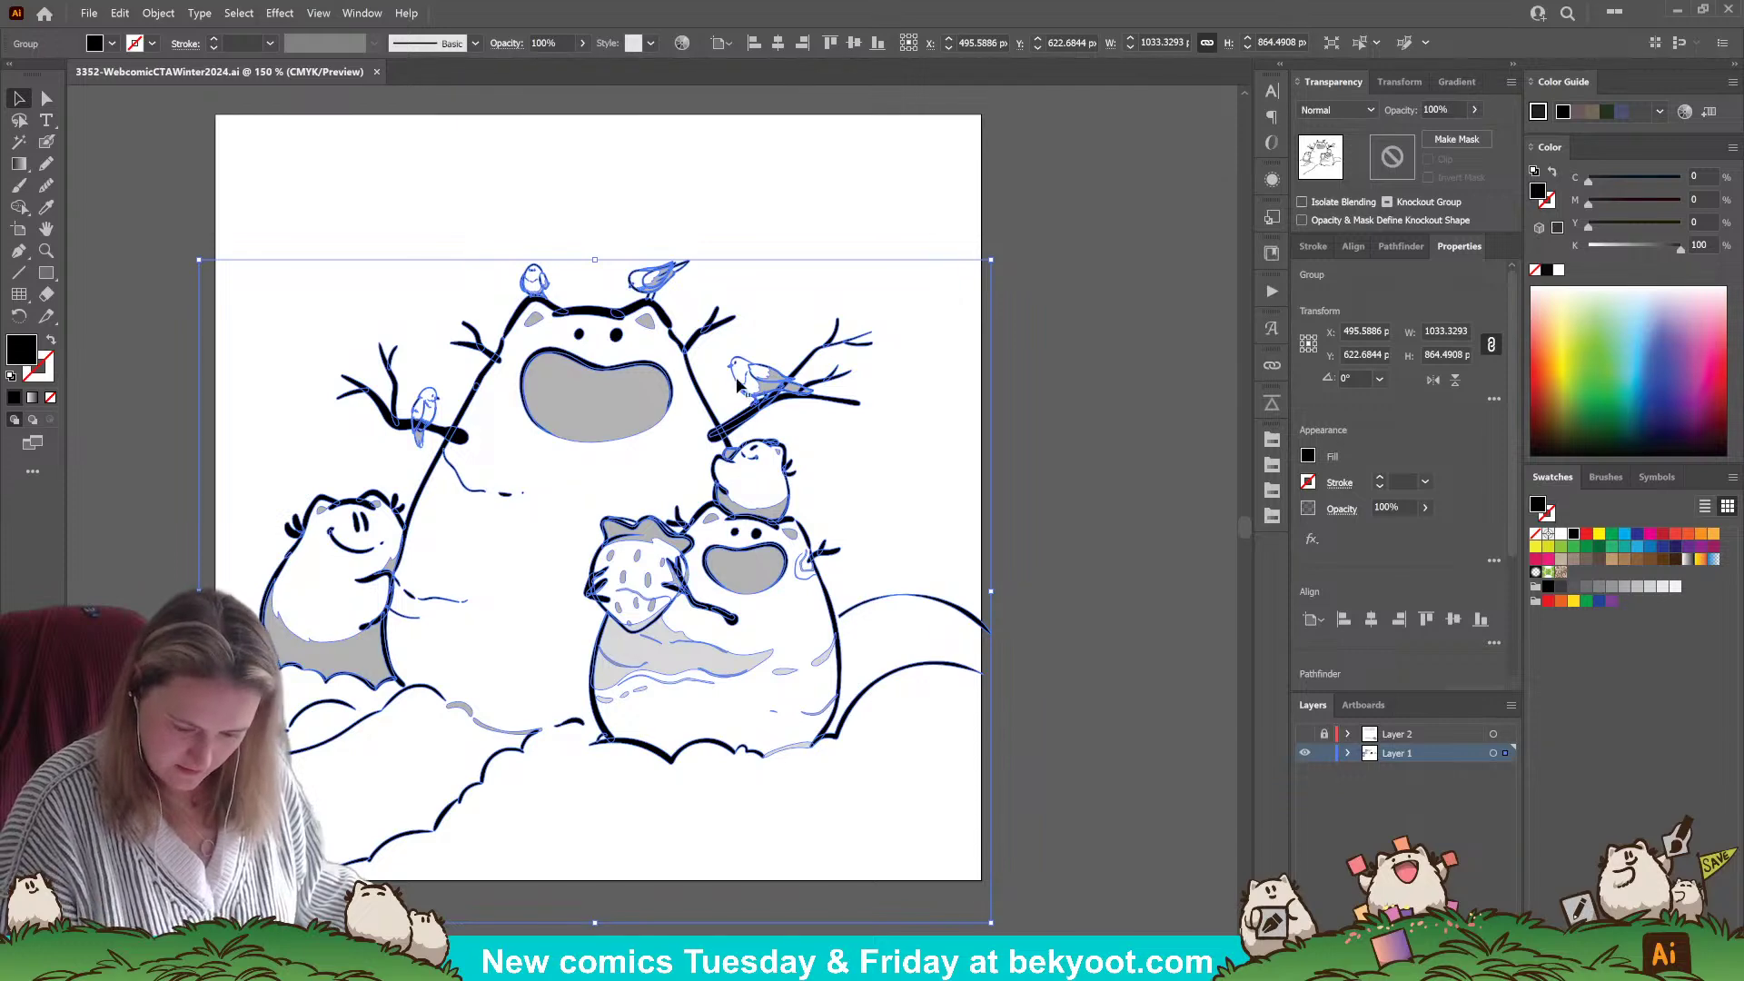
pyautogui.doubleClick(769, 372)
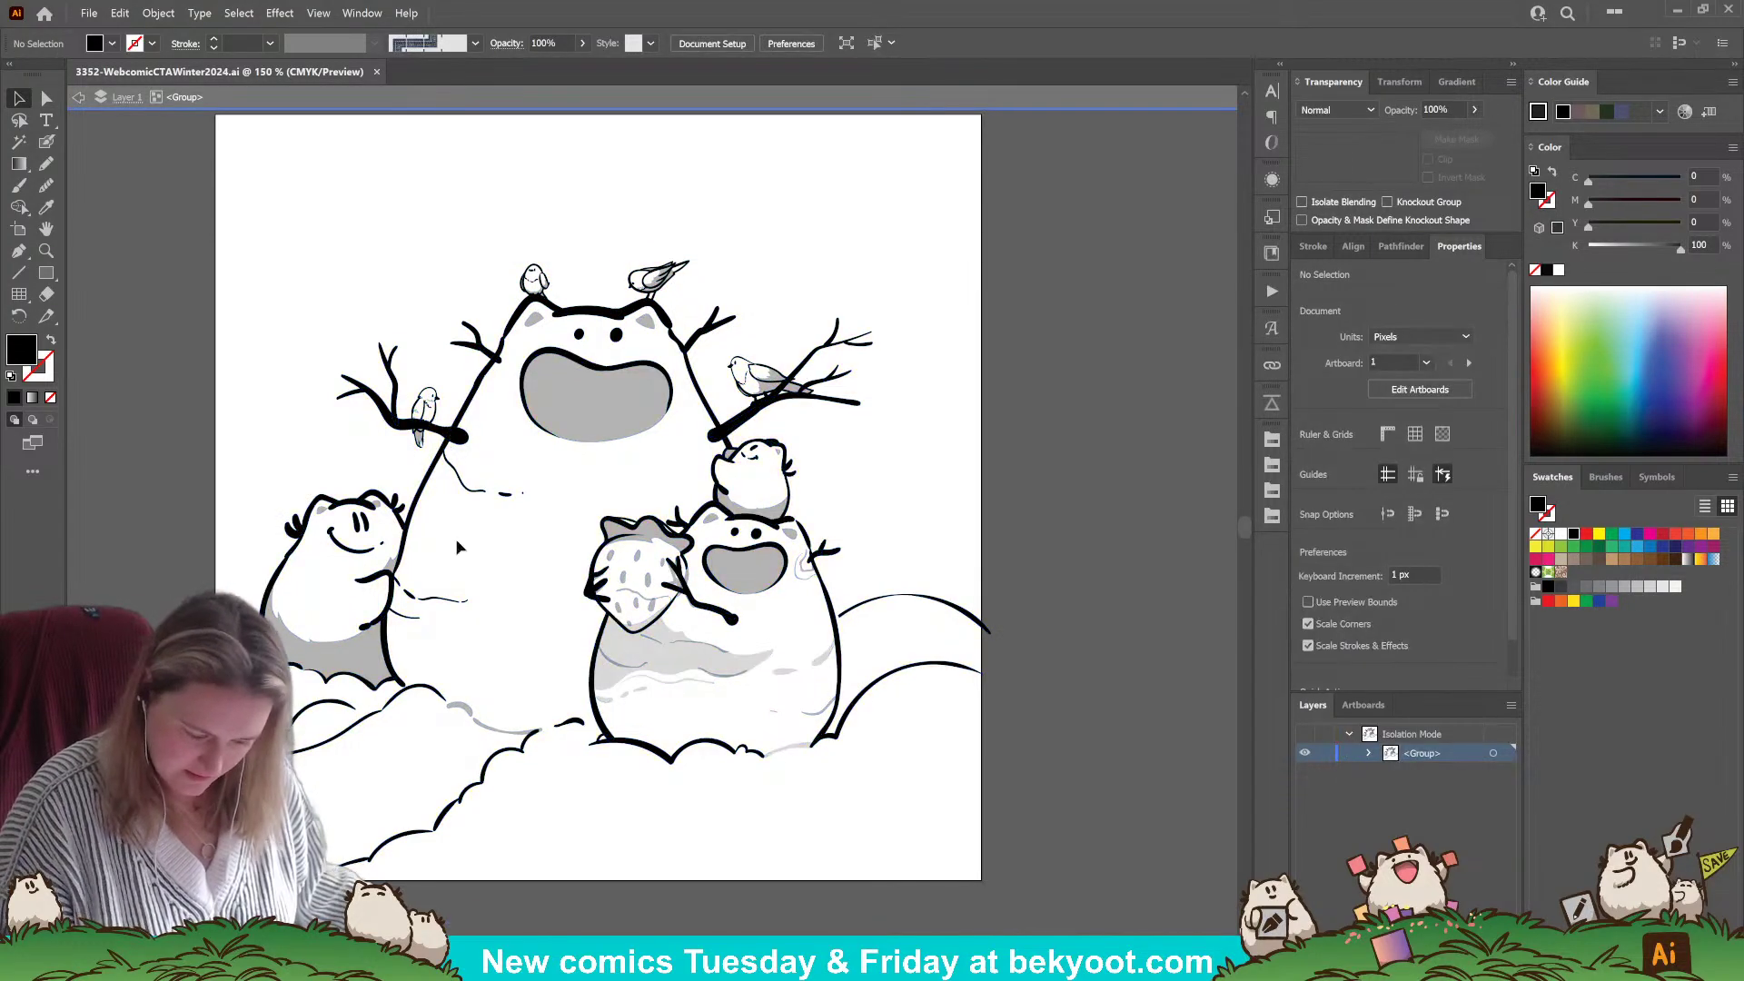
pyautogui.click(381, 509)
pyautogui.moveTo(405, 681); pyautogui.dragTo(410, 688)
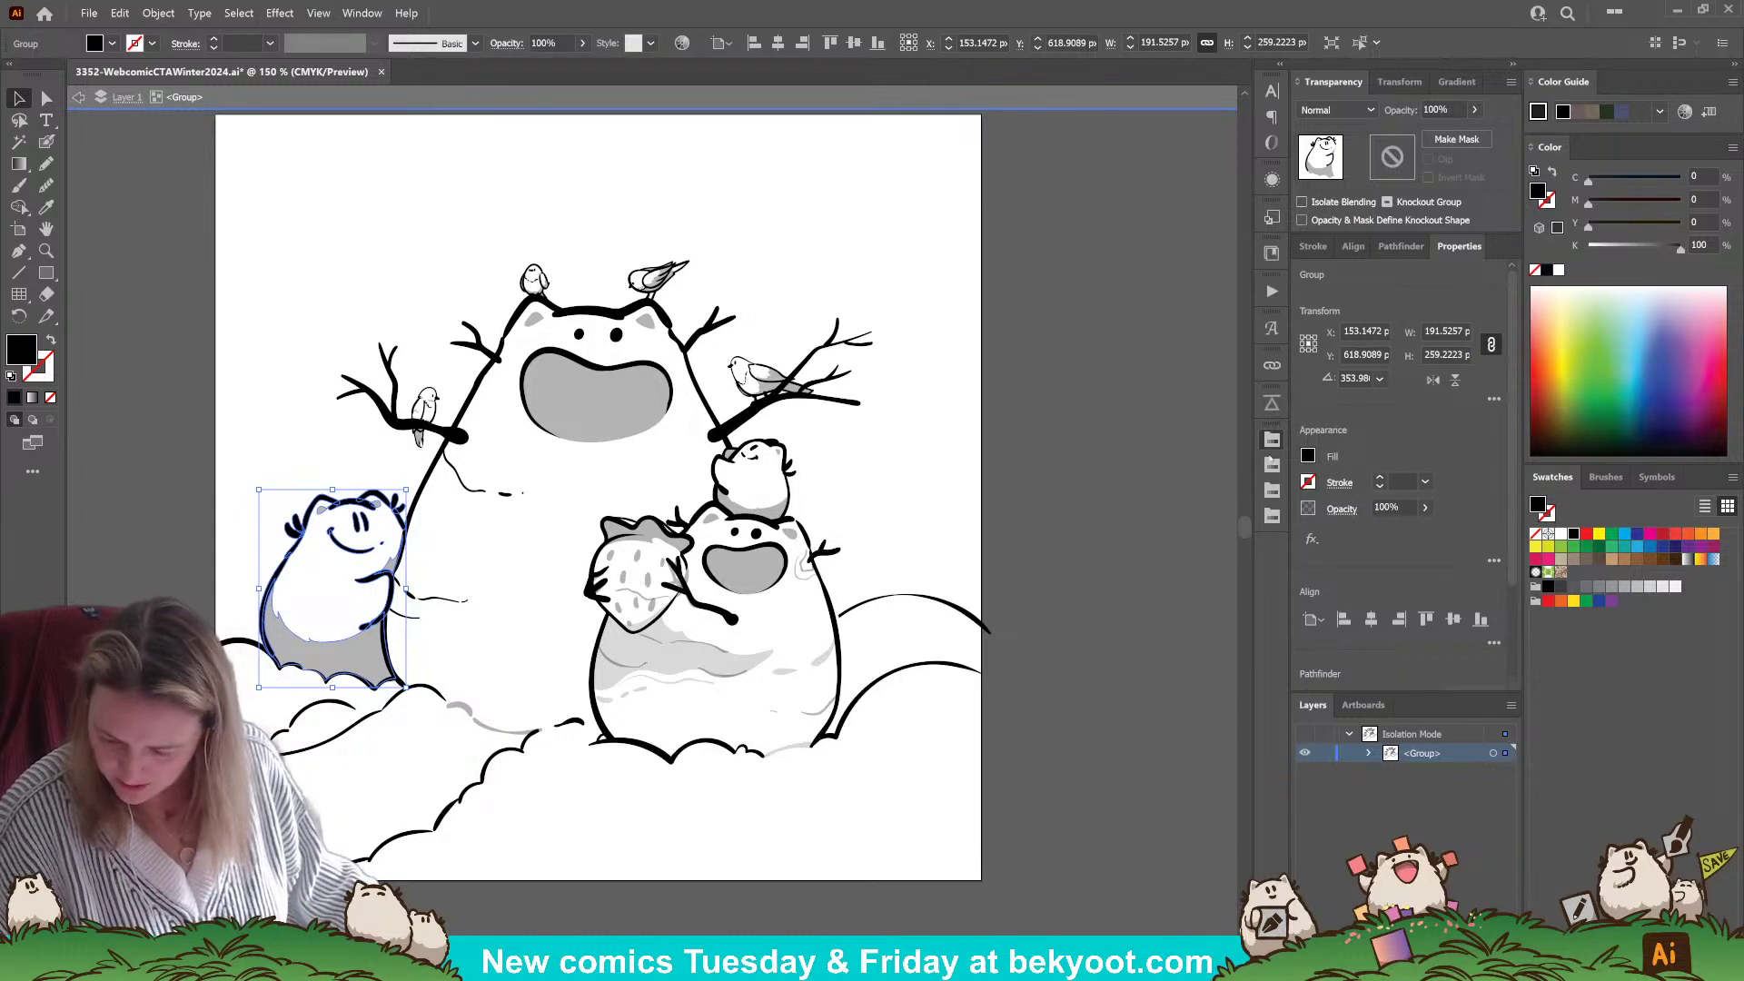
pyautogui.click(1272, 441)
pyautogui.click(508, 556)
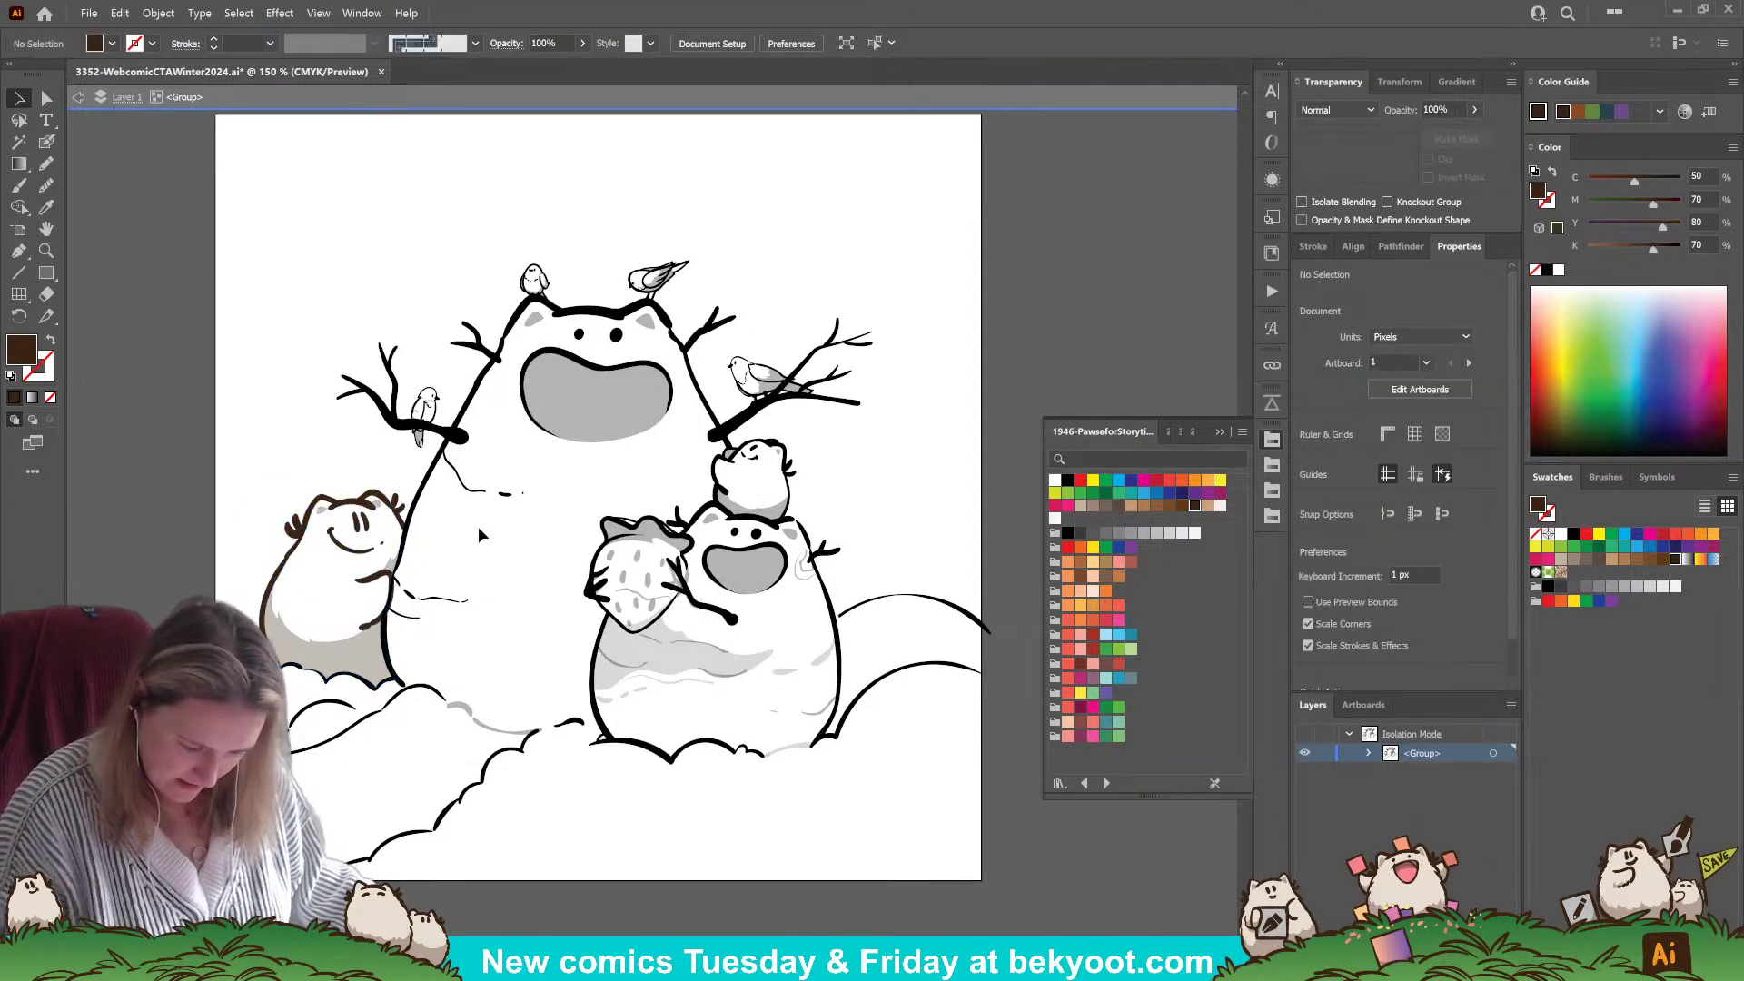
# - Select all four birds and recolour them with the same dark brown swatch (C50 M70 Y80 K70)
pyautogui.click(427, 409)
pyautogui.keyDown('shift'); pyautogui.click(534, 279); pyautogui.keyUp('shift')
pyautogui.keyDown('shift'); pyautogui.click(654, 277); pyautogui.keyUp('shift')
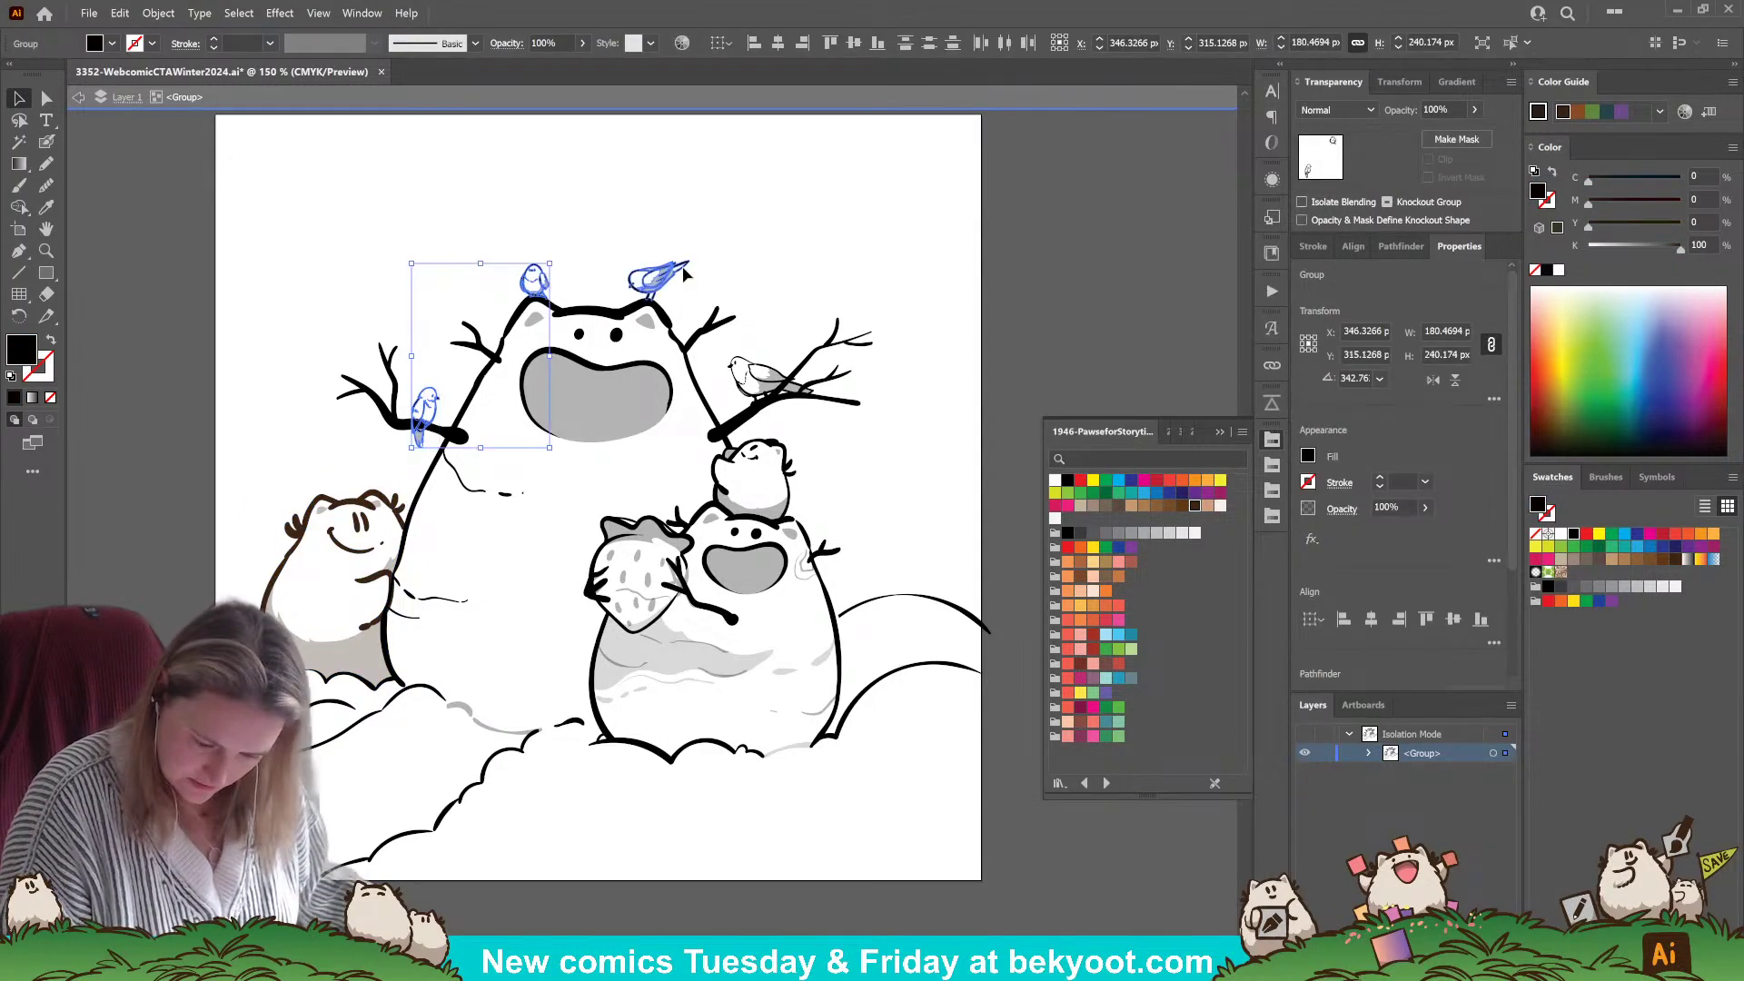
pyautogui.keyDown('shift'); pyautogui.click(765, 369); pyautogui.keyUp('shift')
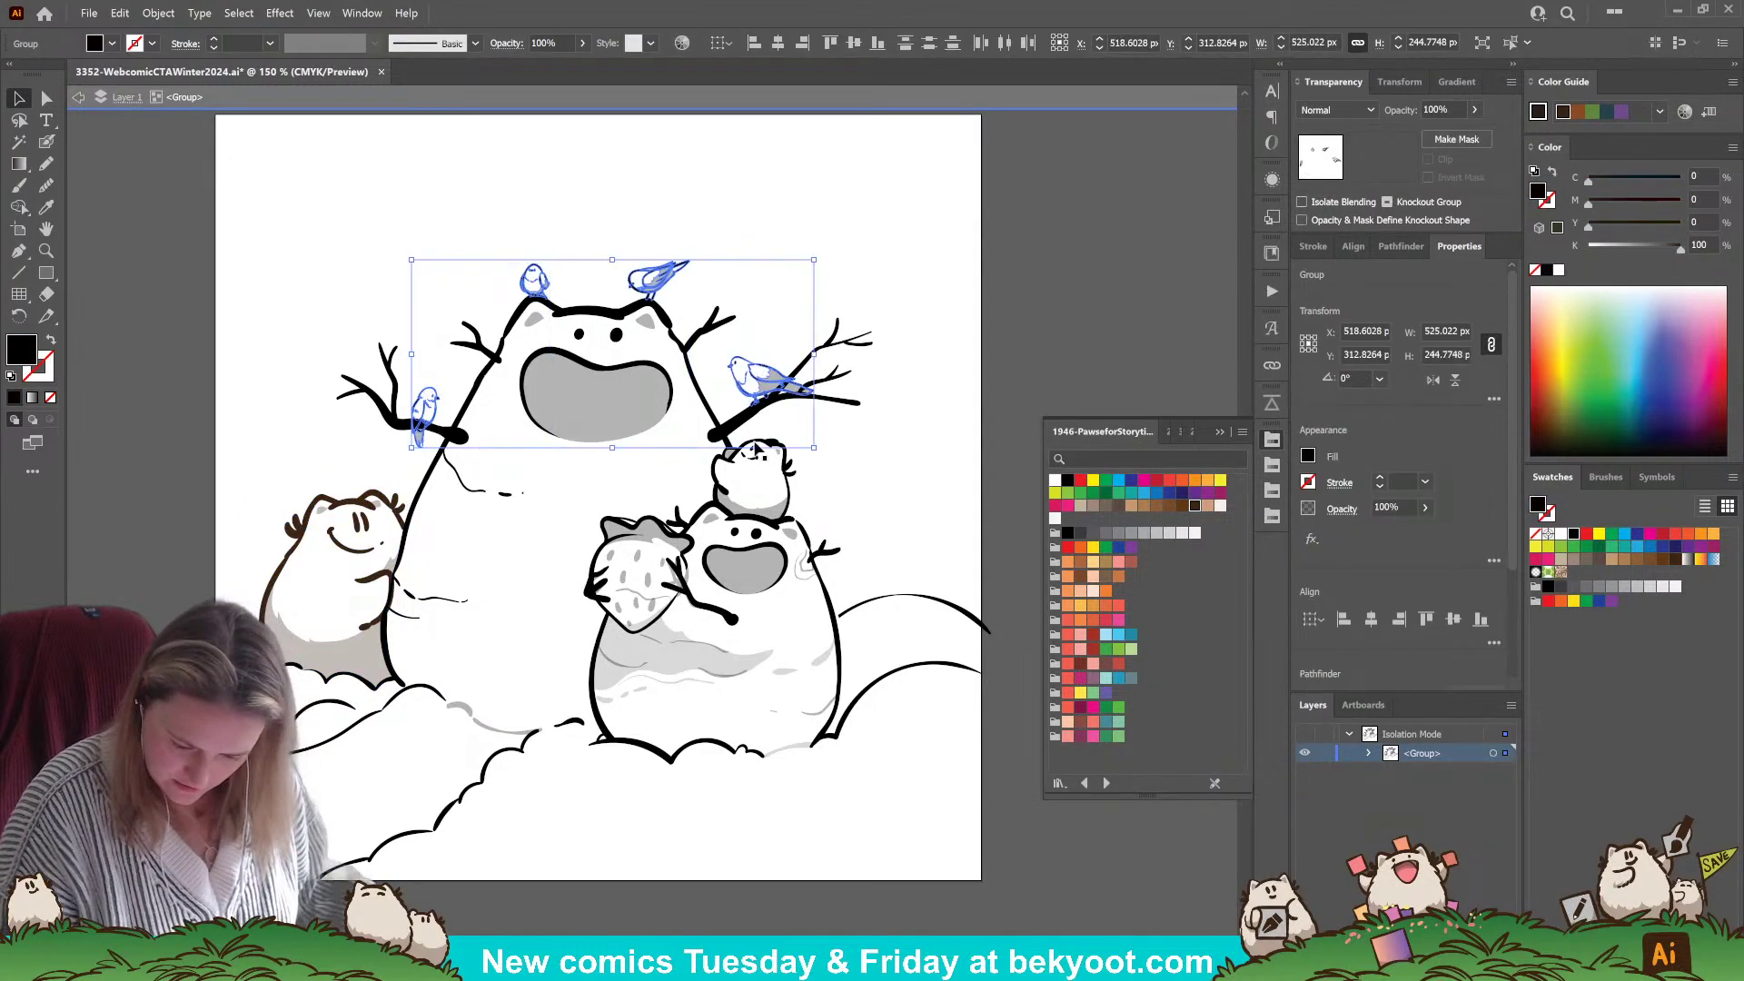
pyautogui.click(1194, 506)
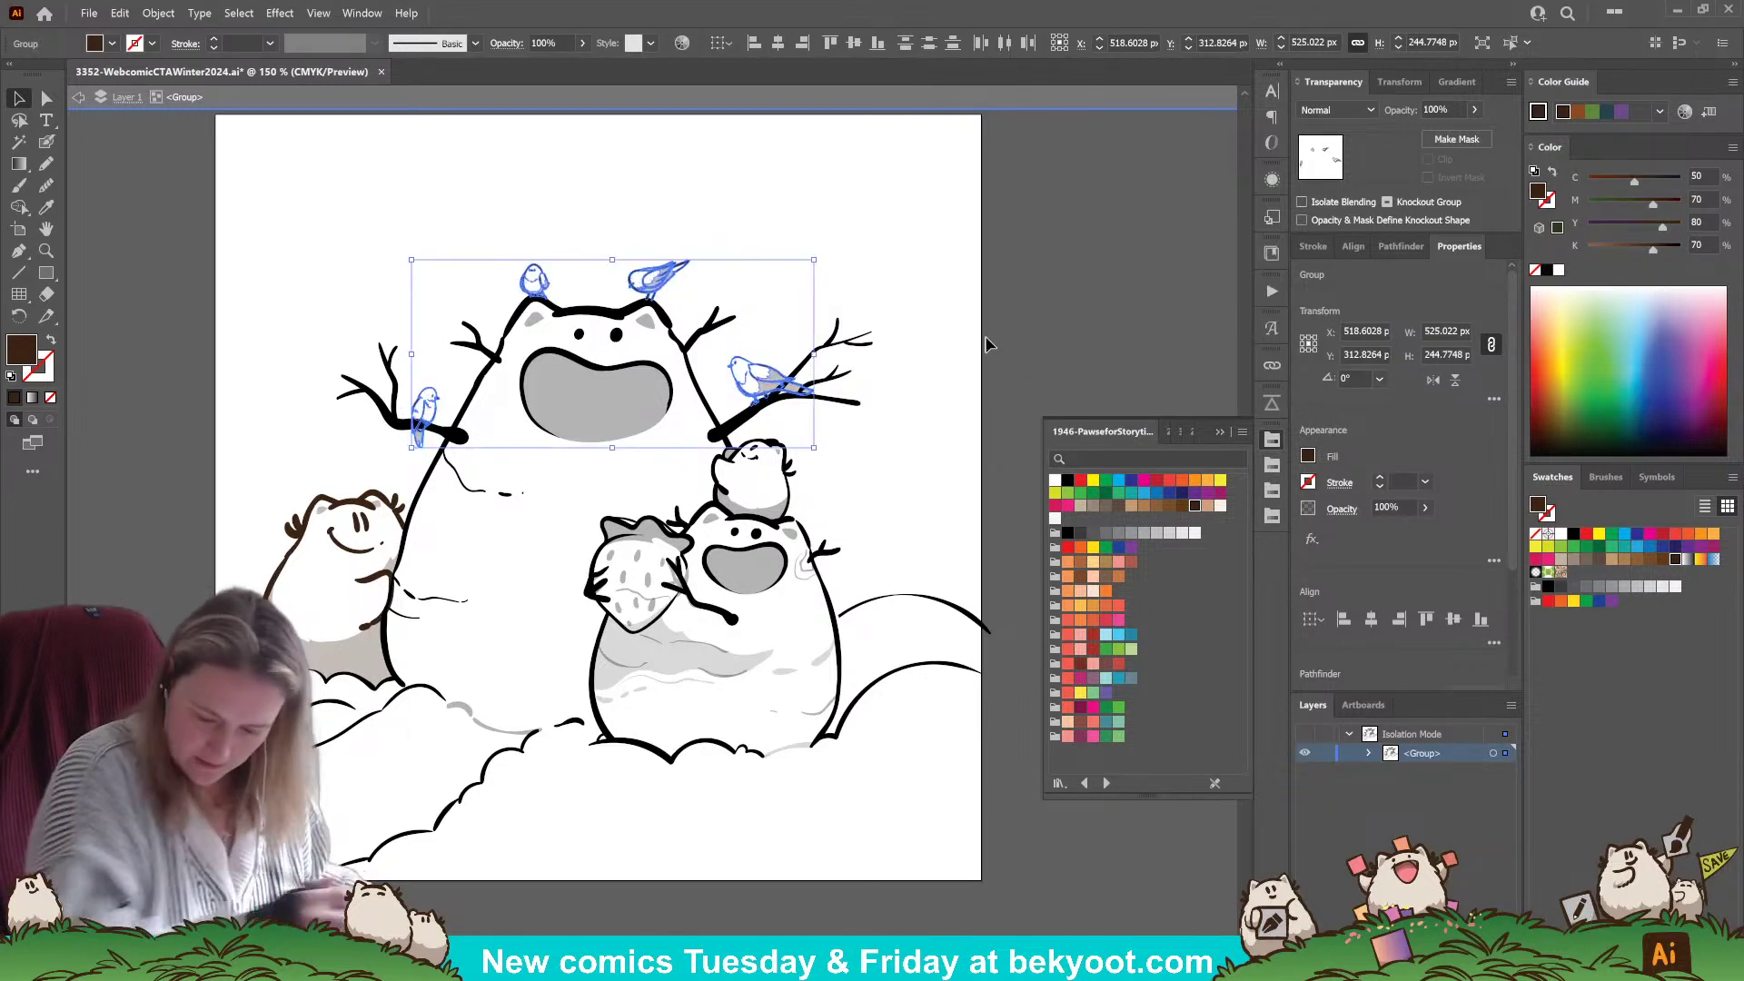
pyautogui.click(667, 713)
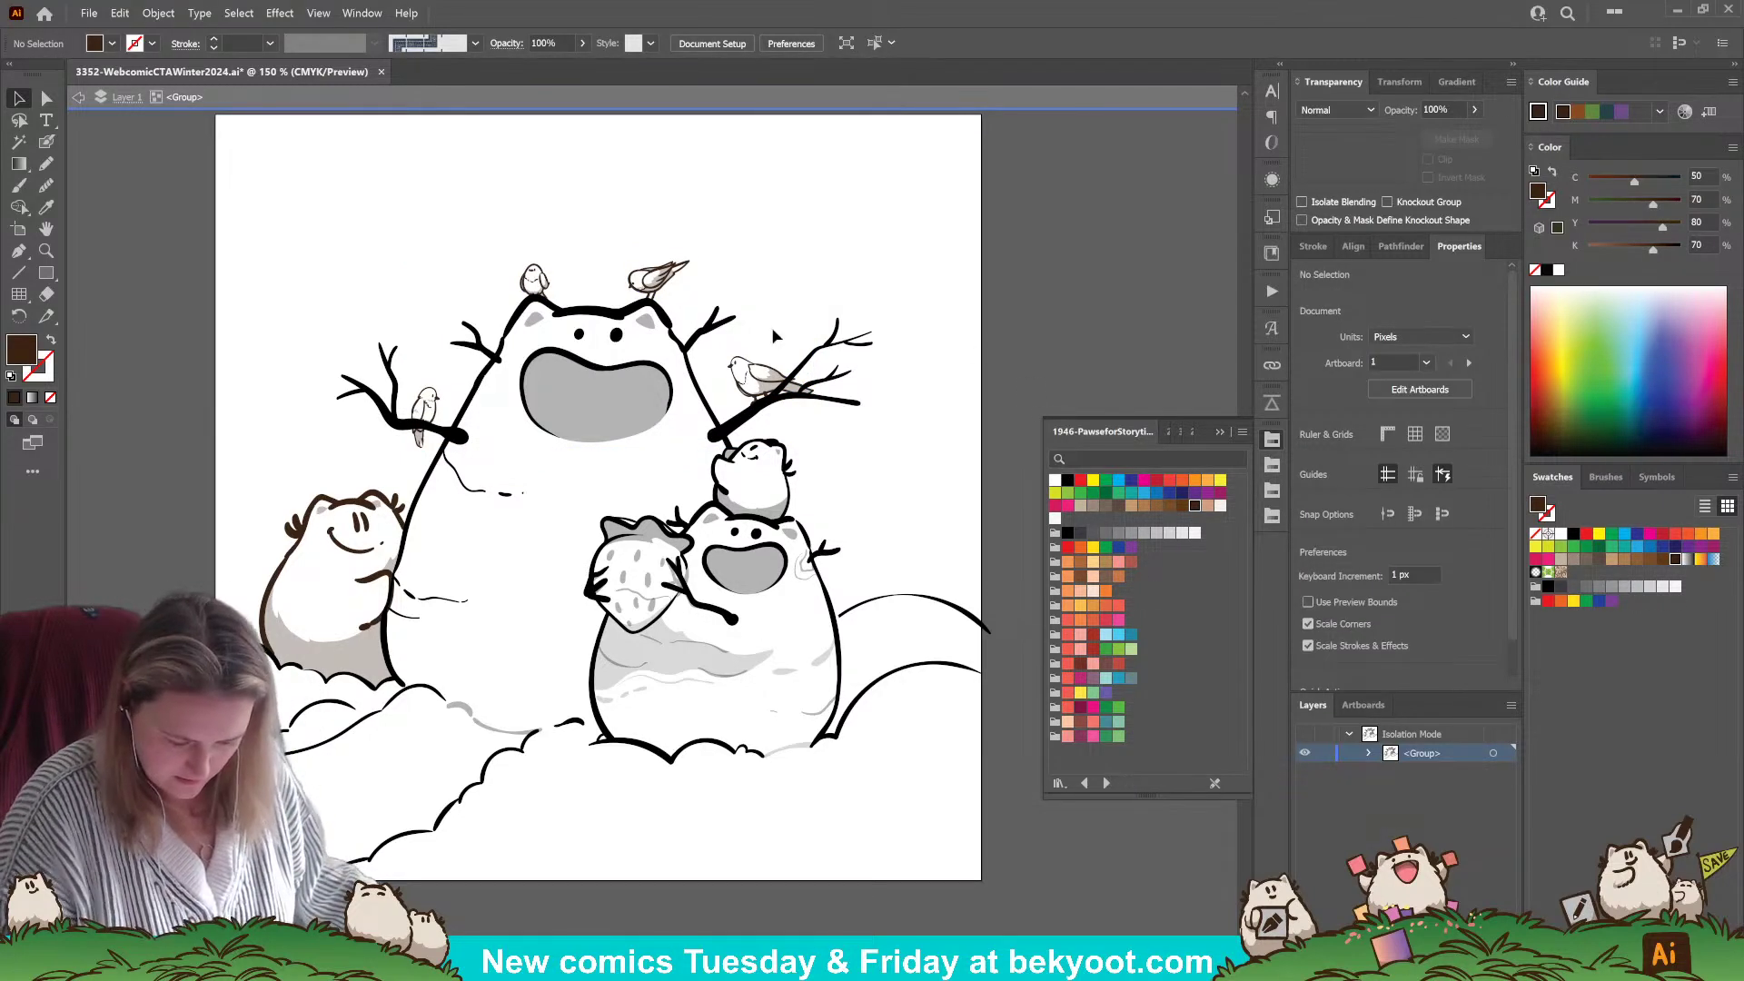
# - Recolour the line art of the tiny creature sitting on the strawberry holder's head dark brown (C50 M70 Y80 K70)
pyautogui.click(786, 474)
pyautogui.doubleClick(788, 475)
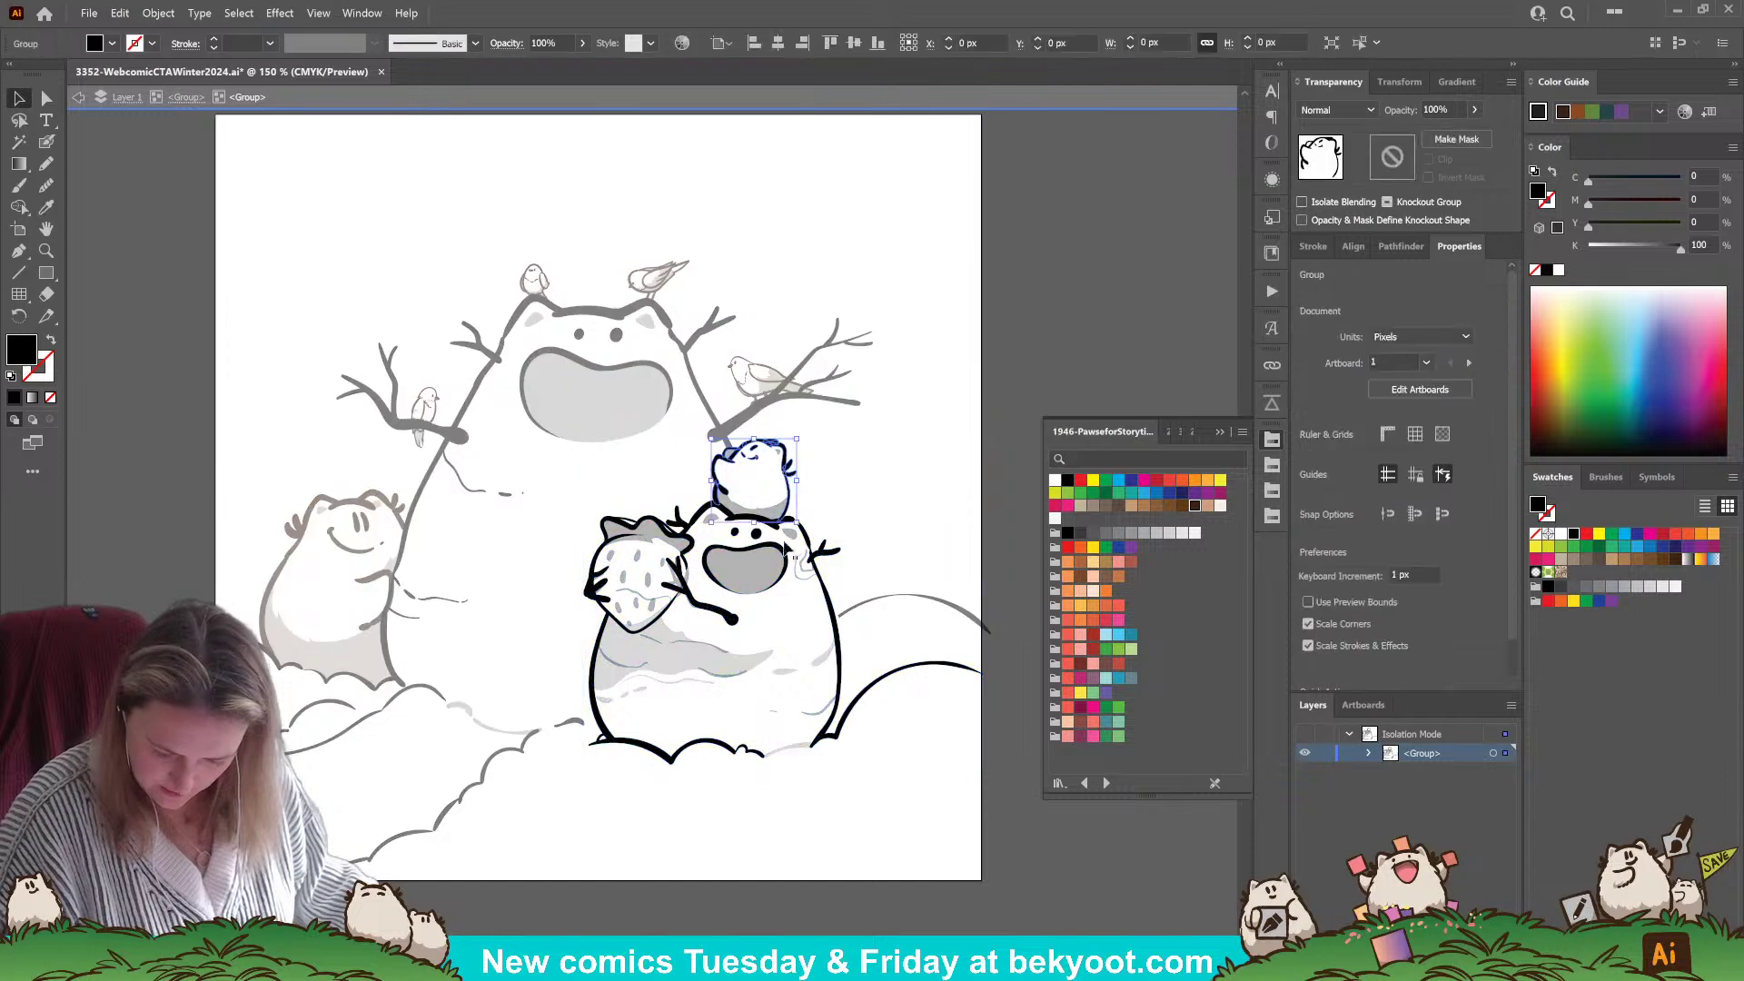
pyautogui.click(1194, 506)
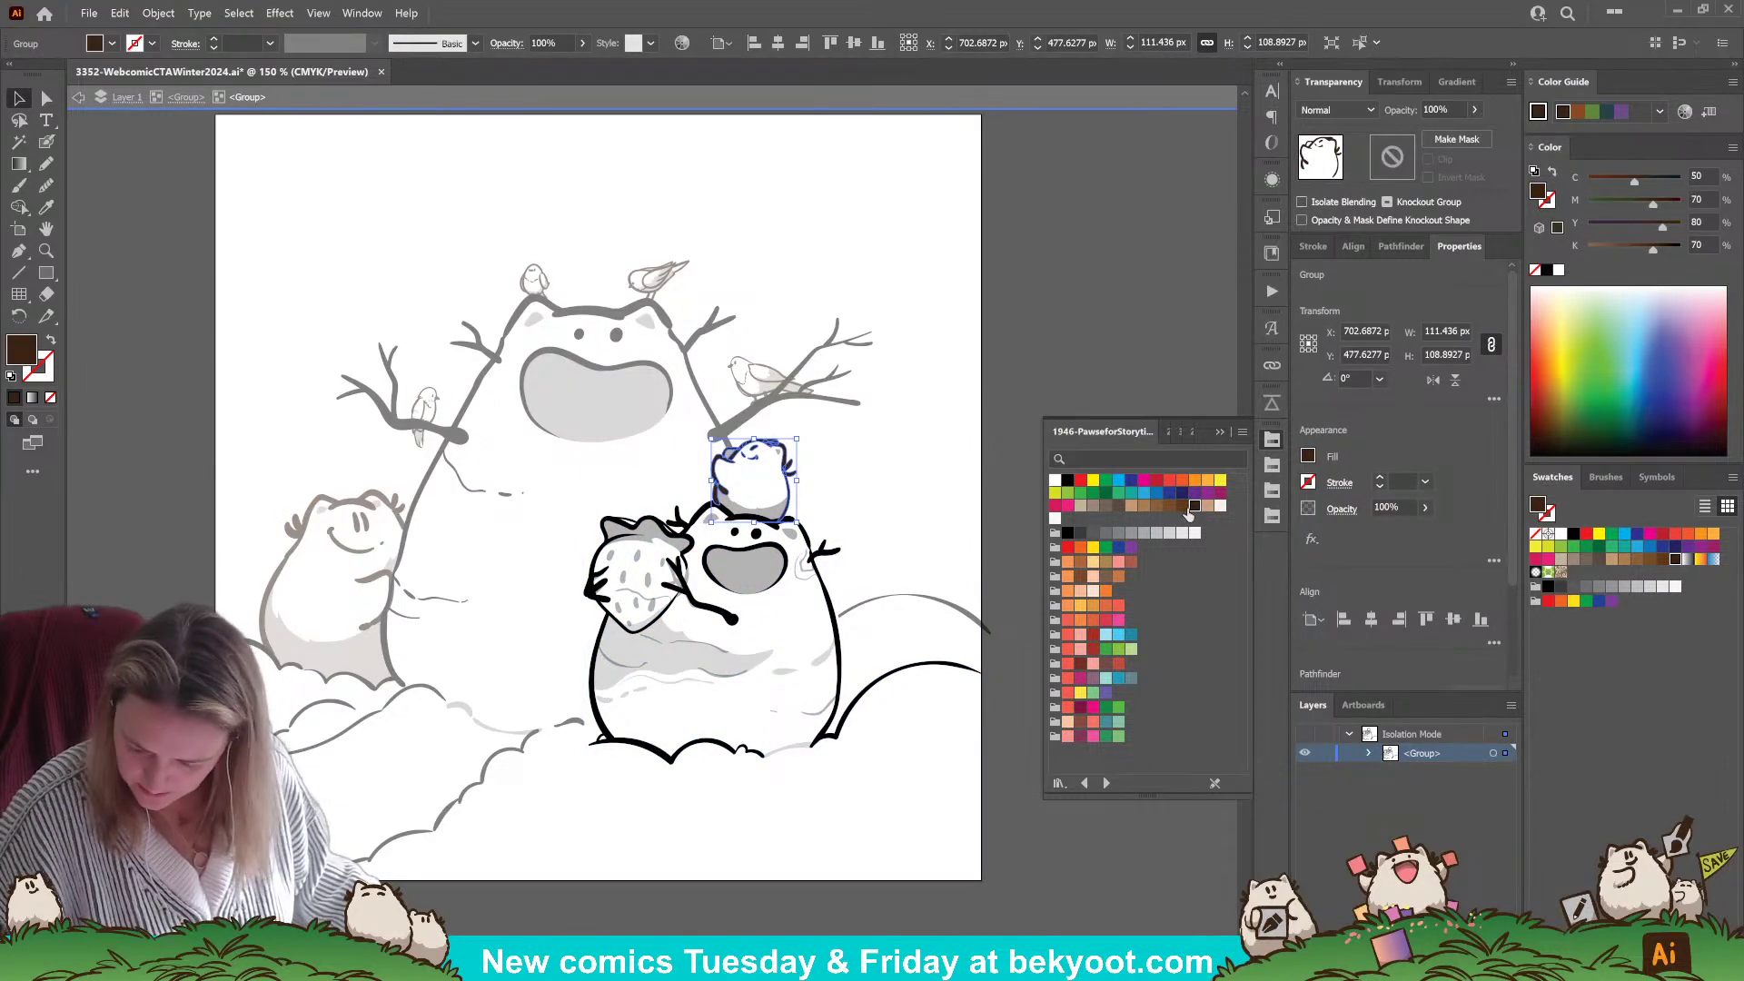
pyautogui.click(887, 473)
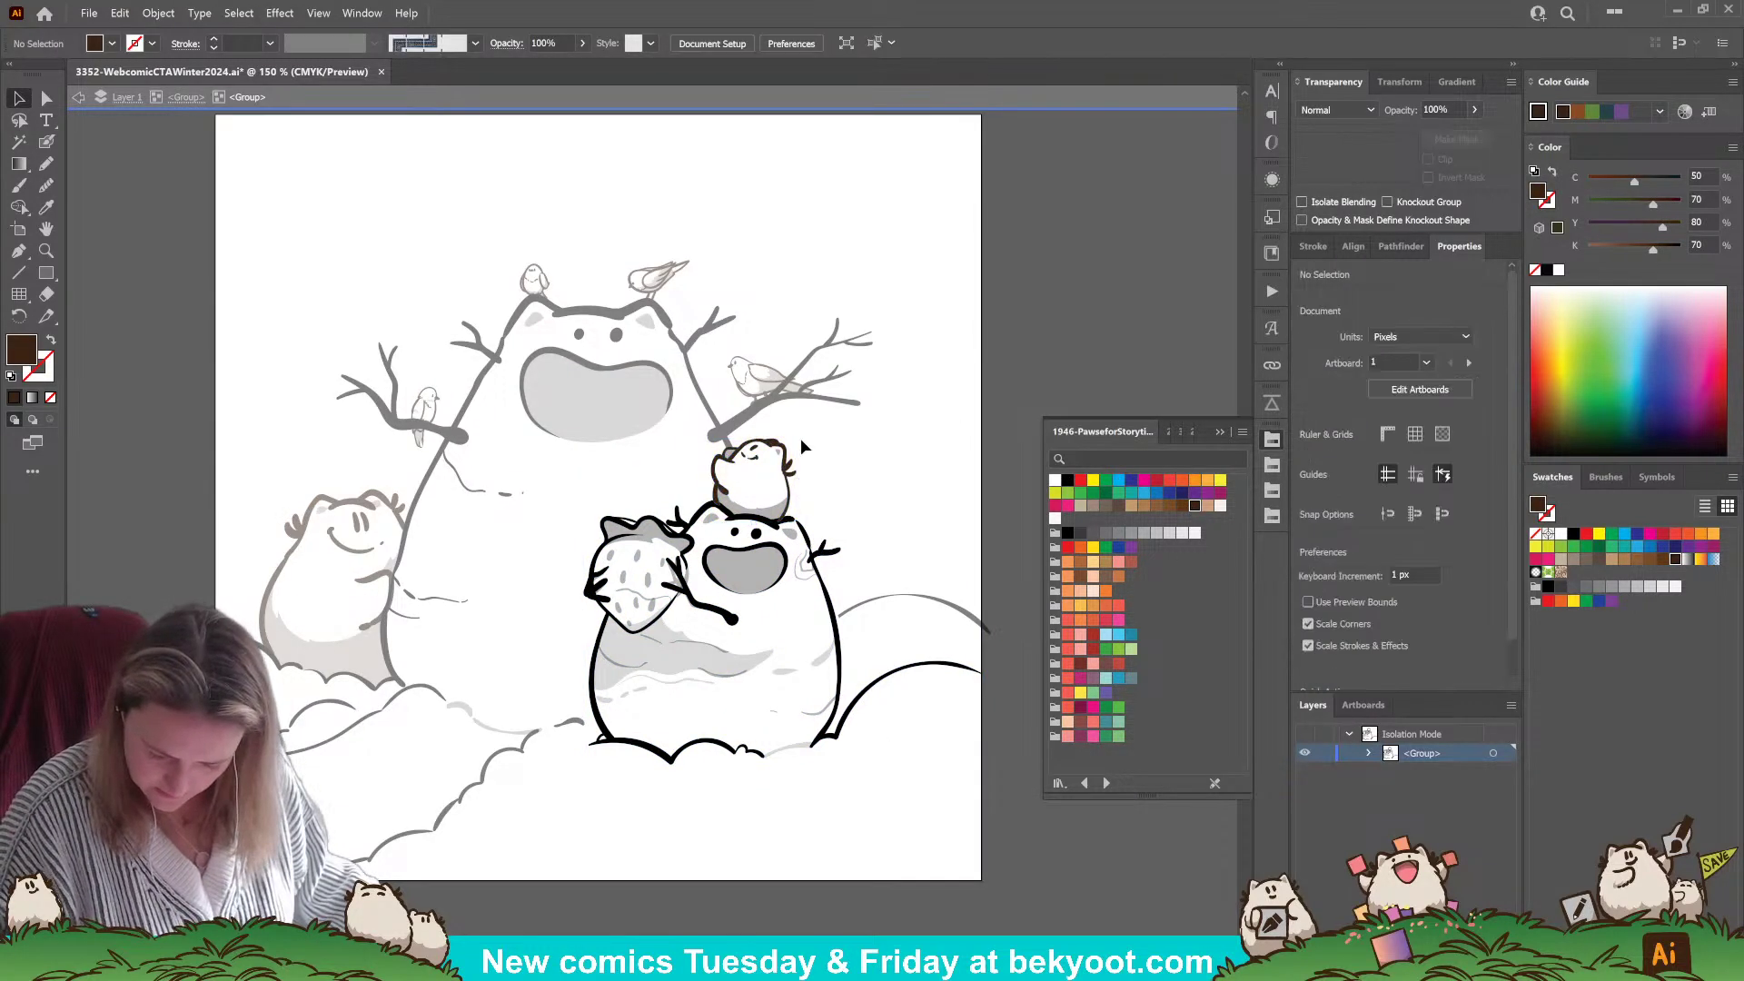
# - Move the tiny creature's 30% opacity shading into its line-art group and recolour the shading dark brown
pyautogui.scroll(5, 887, 505)
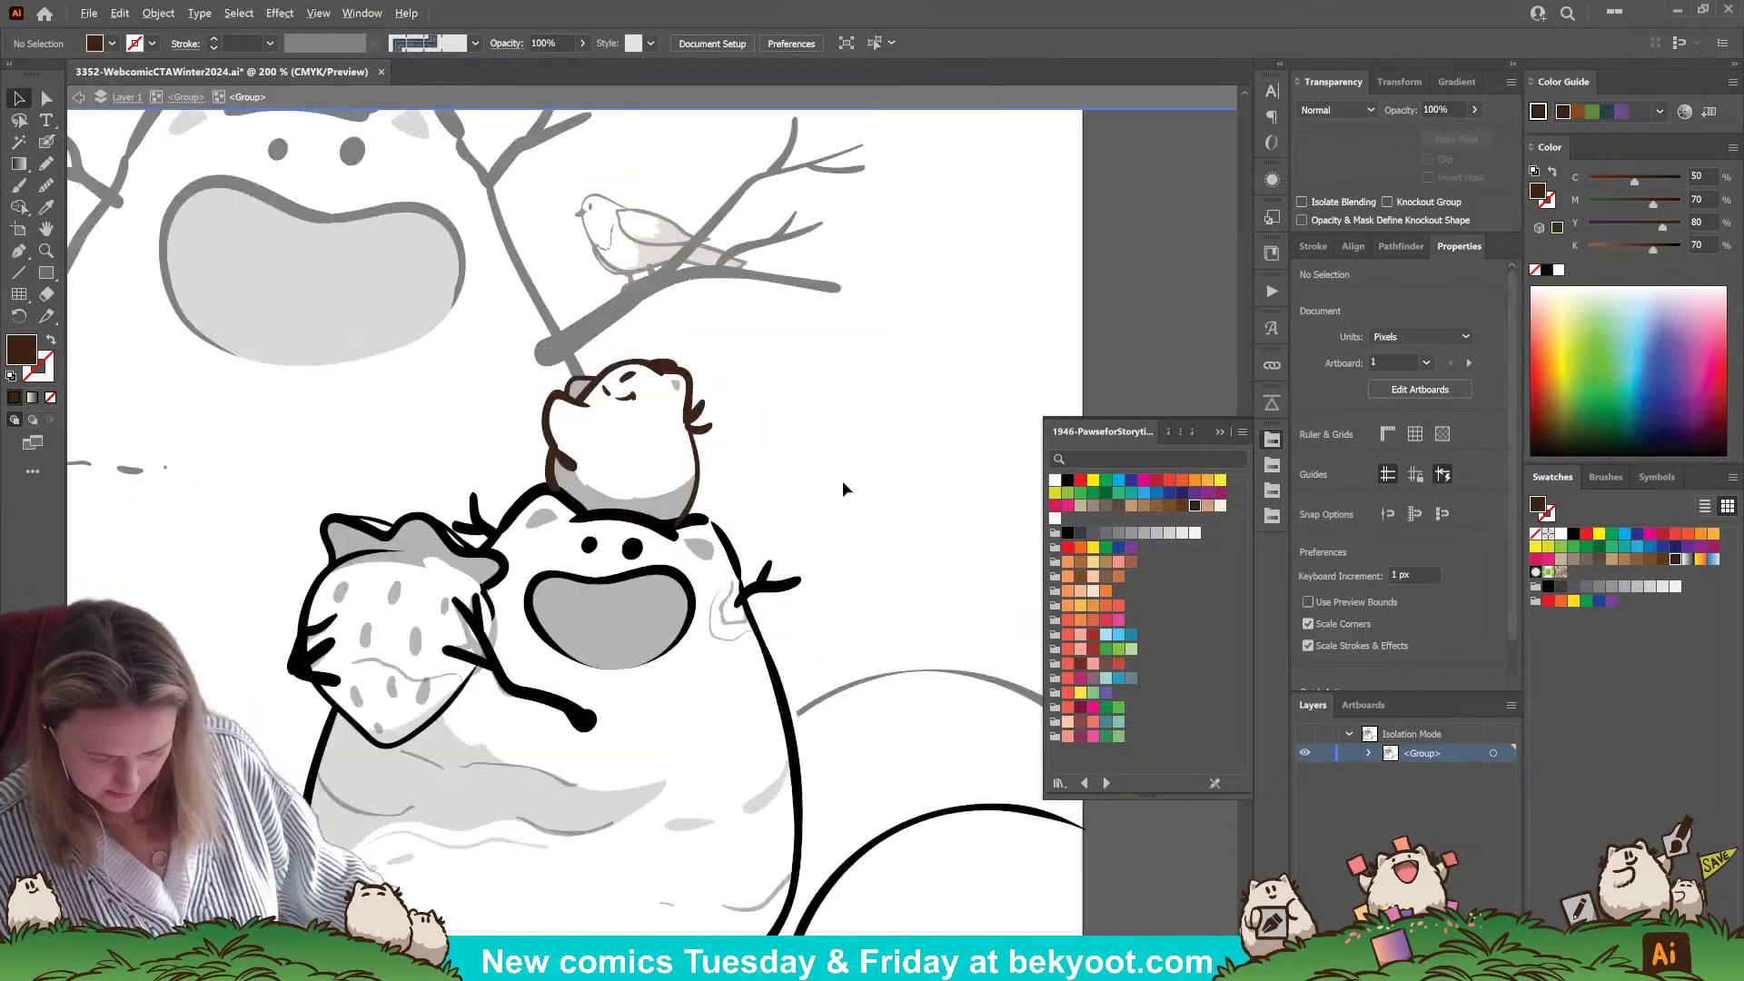
pyautogui.click(641, 508)
pyautogui.click(641, 509)
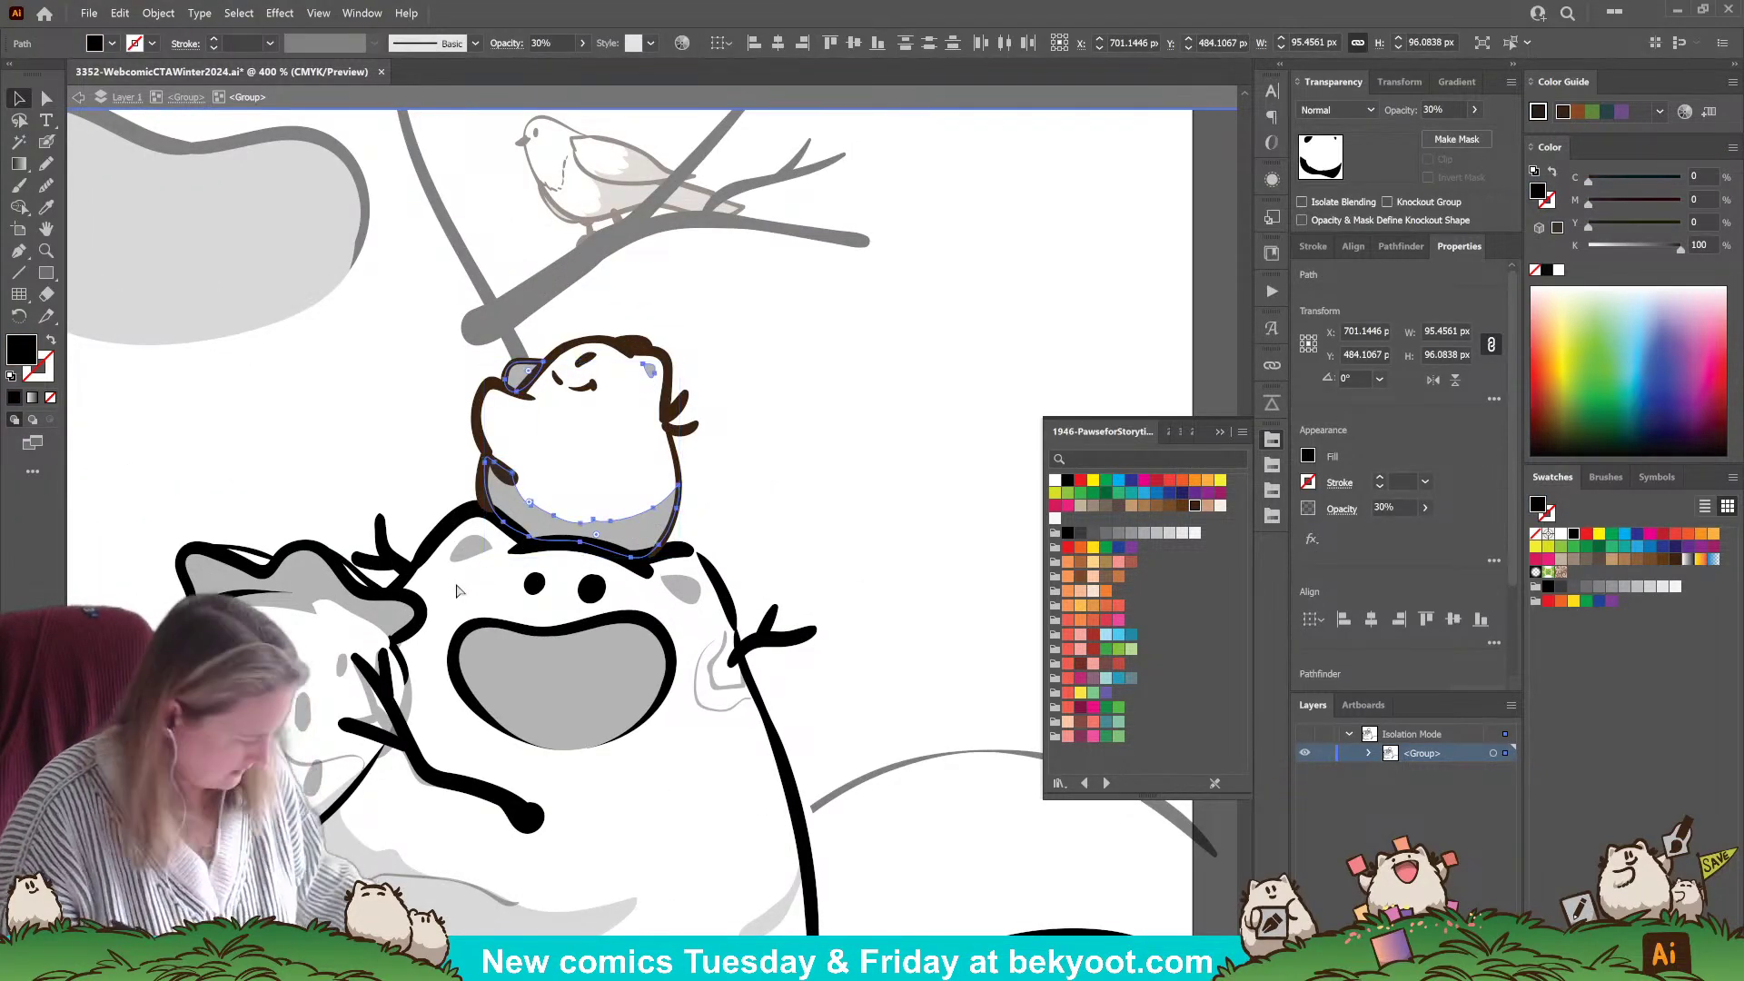
pyautogui.press('Delete')
pyautogui.click(677, 477)
pyautogui.doubleClick(676, 479)
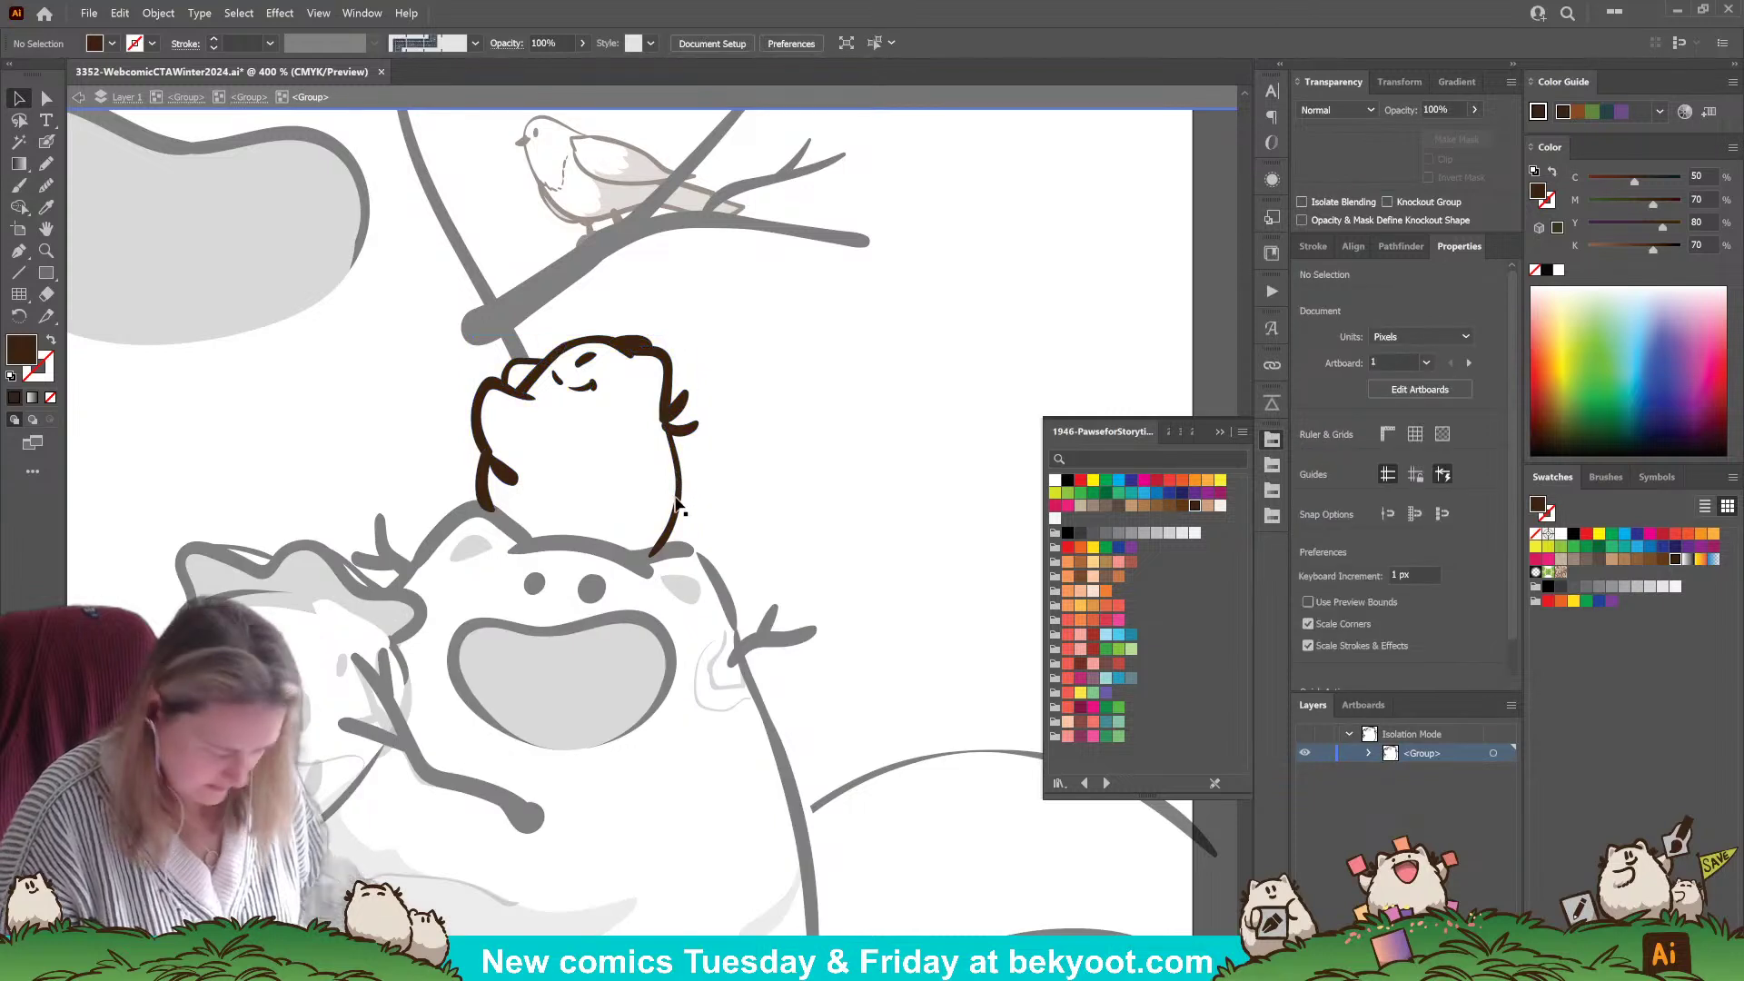
pyautogui.hotkey('ctrl', 'f')
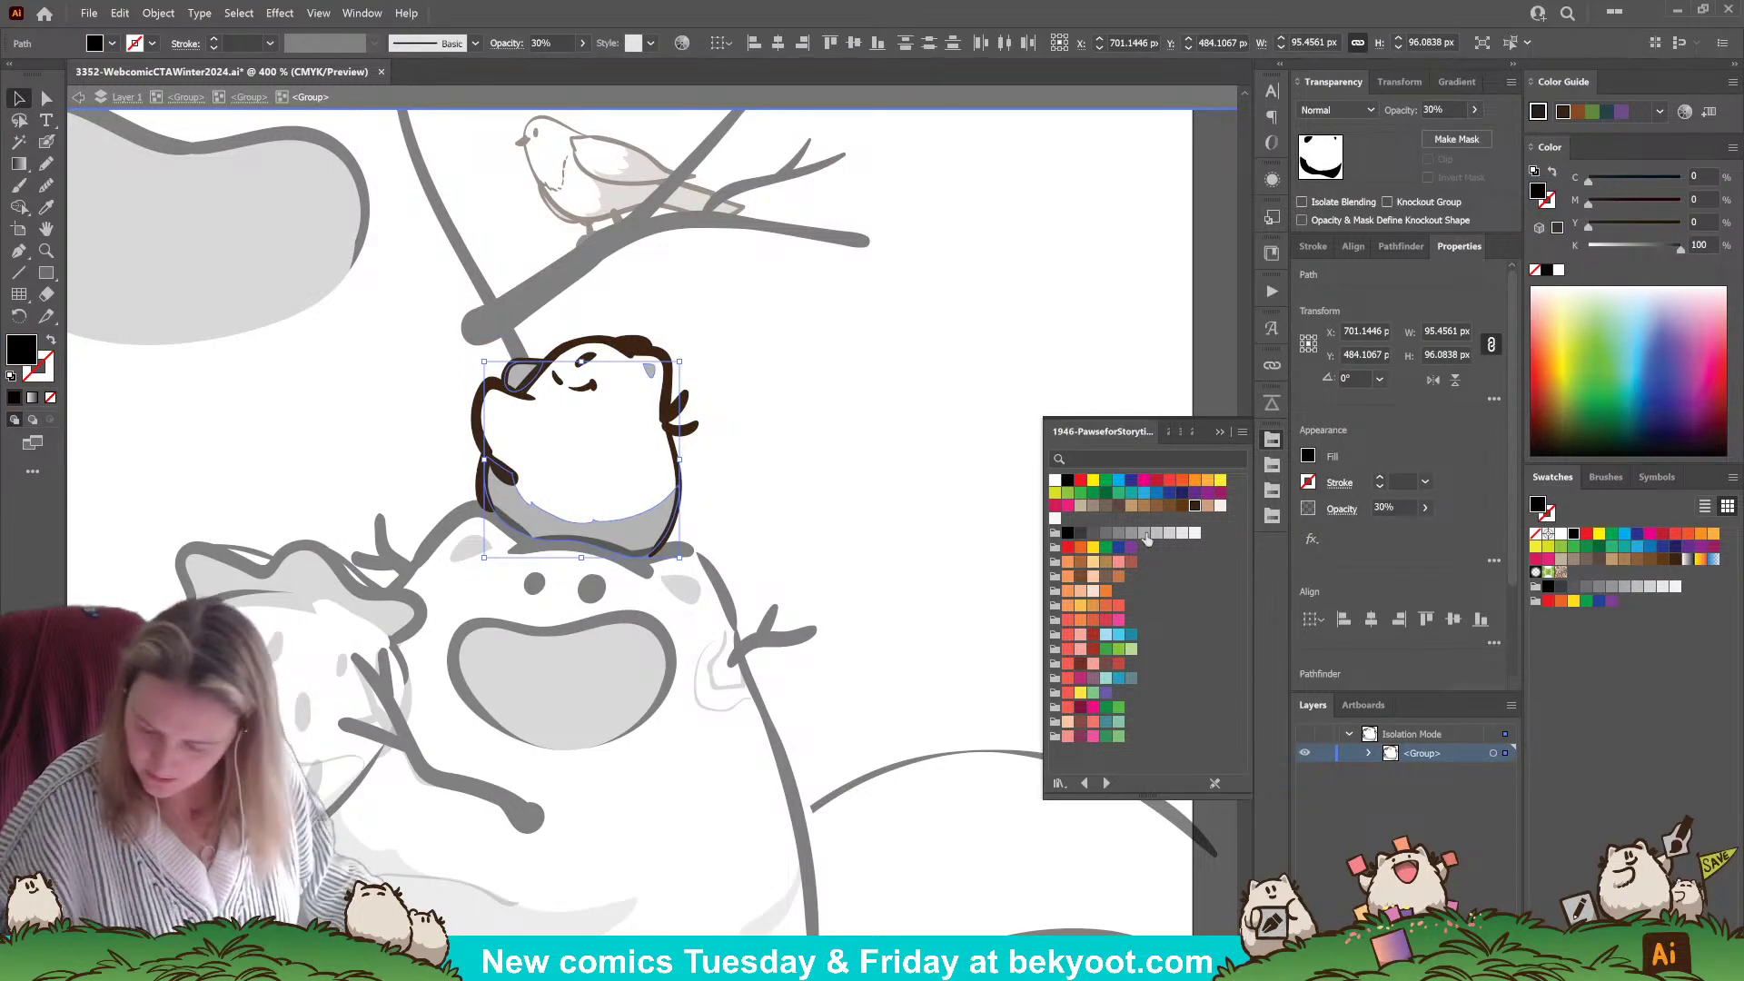
pyautogui.click(1194, 506)
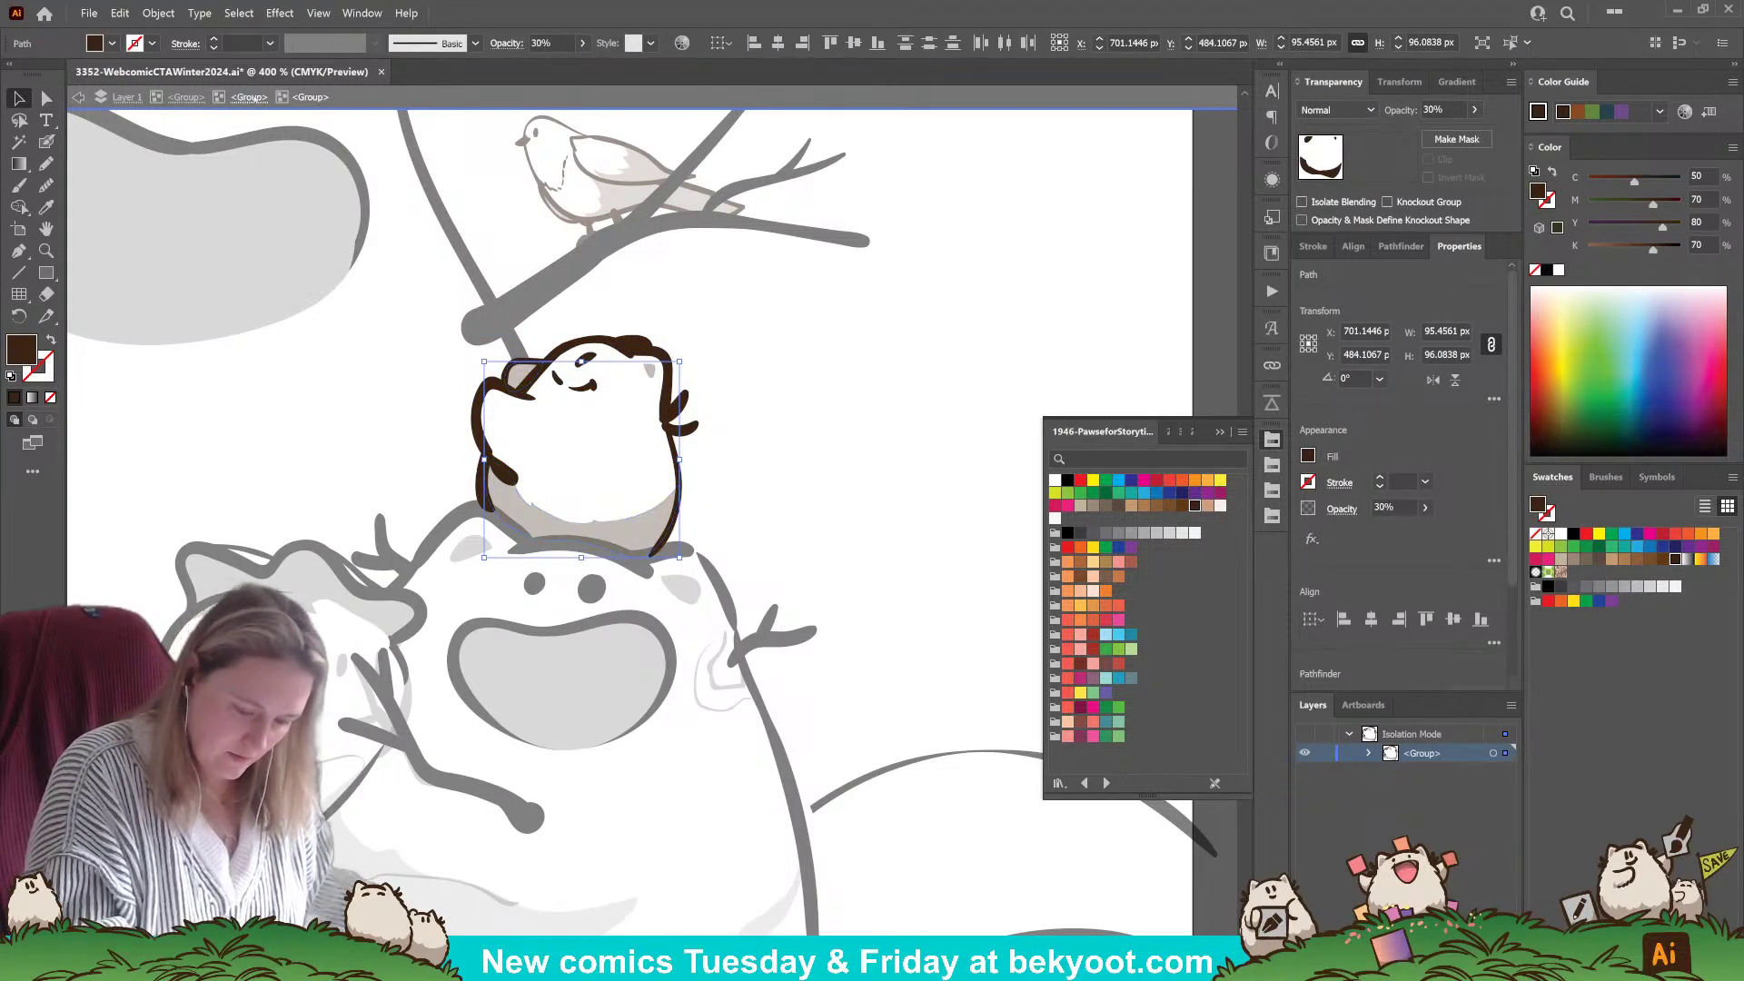
pyautogui.click(250, 97)
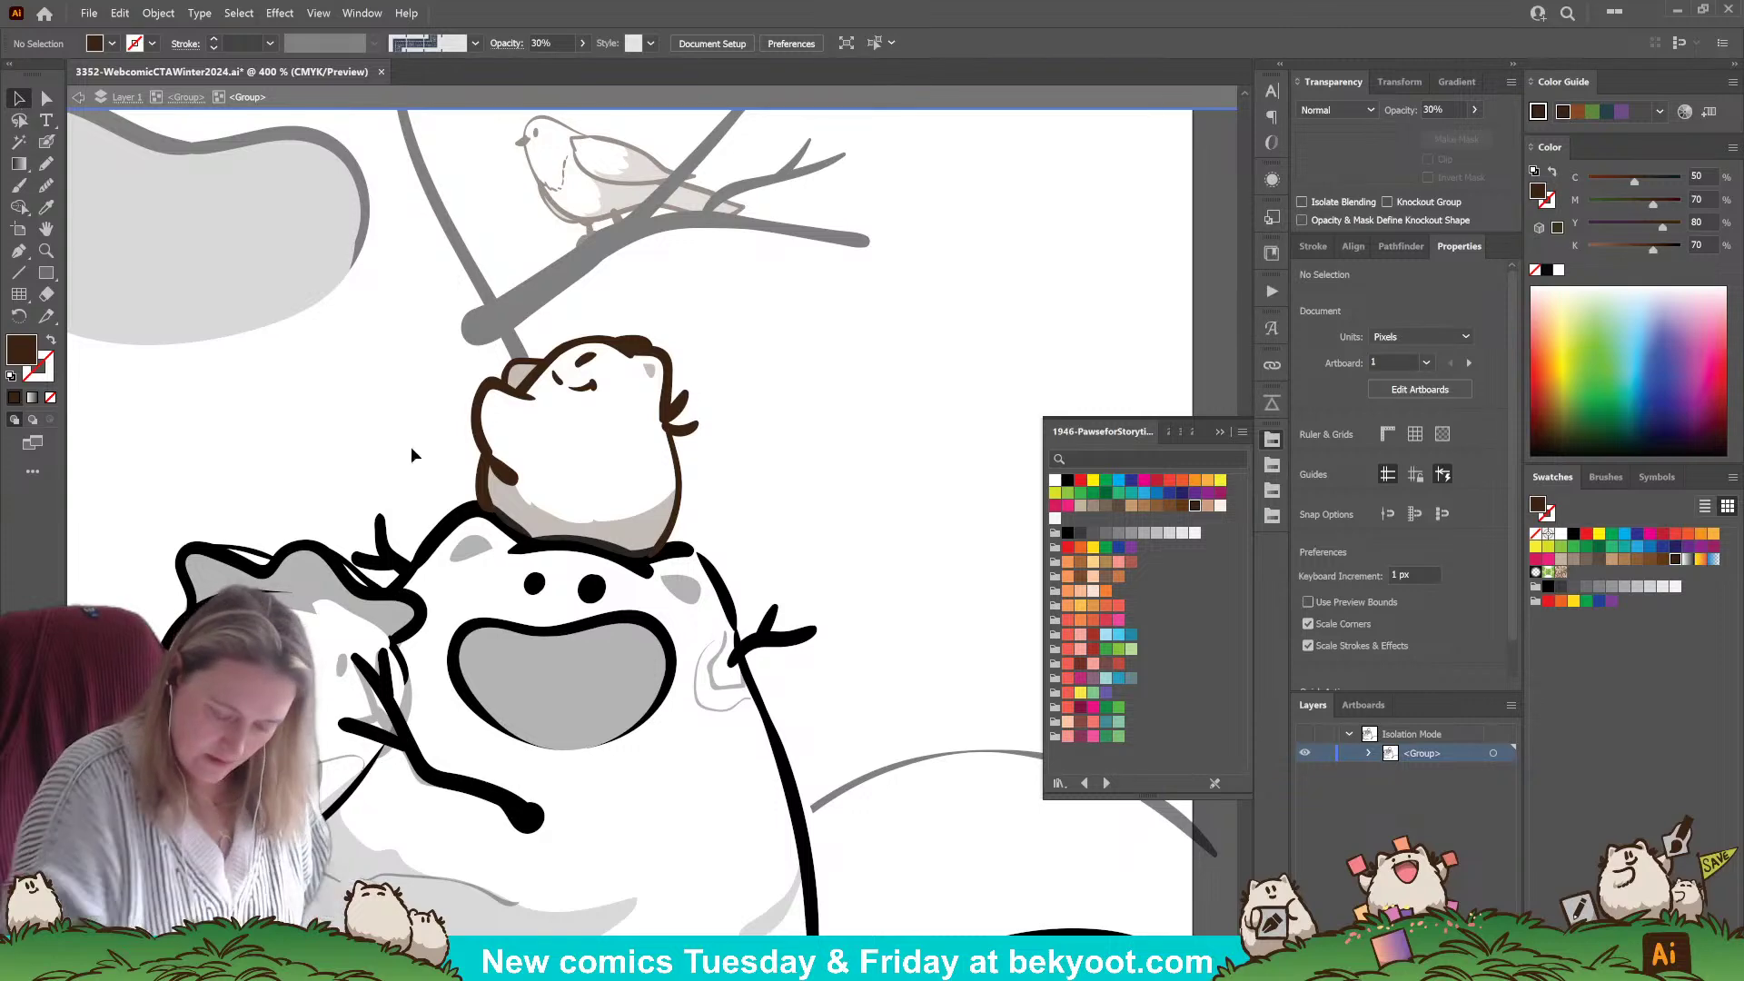
pyautogui.click(666, 381)
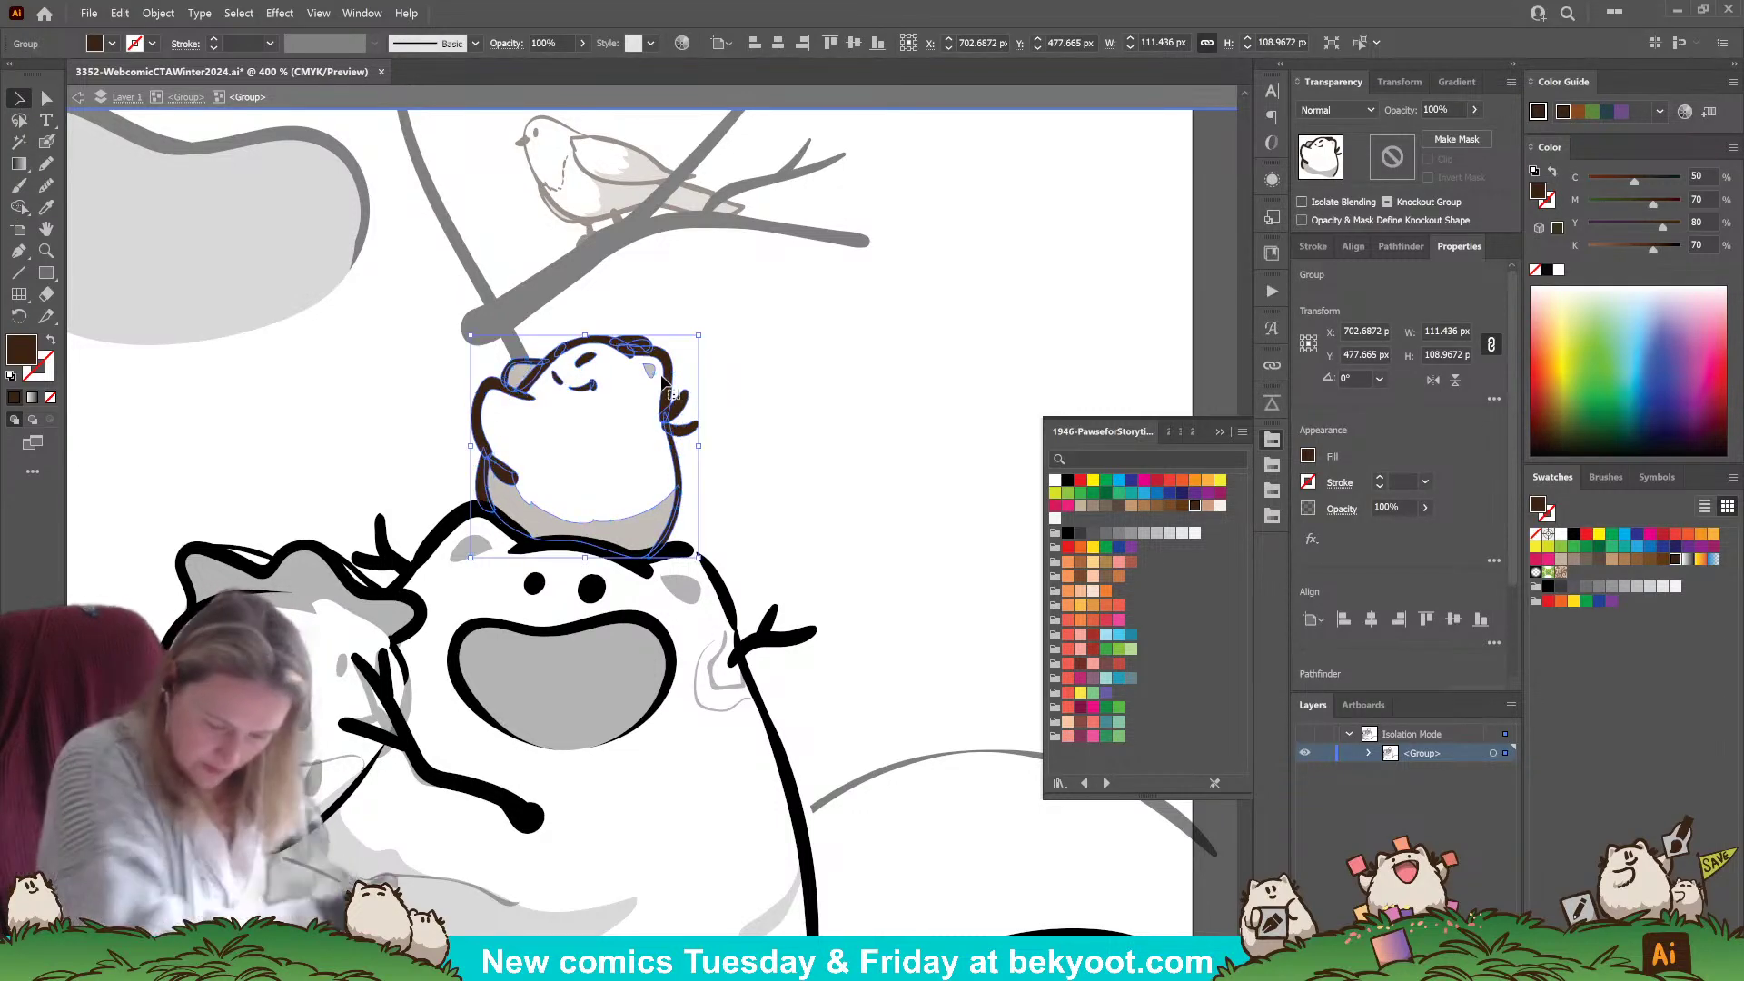
pyautogui.click(833, 493)
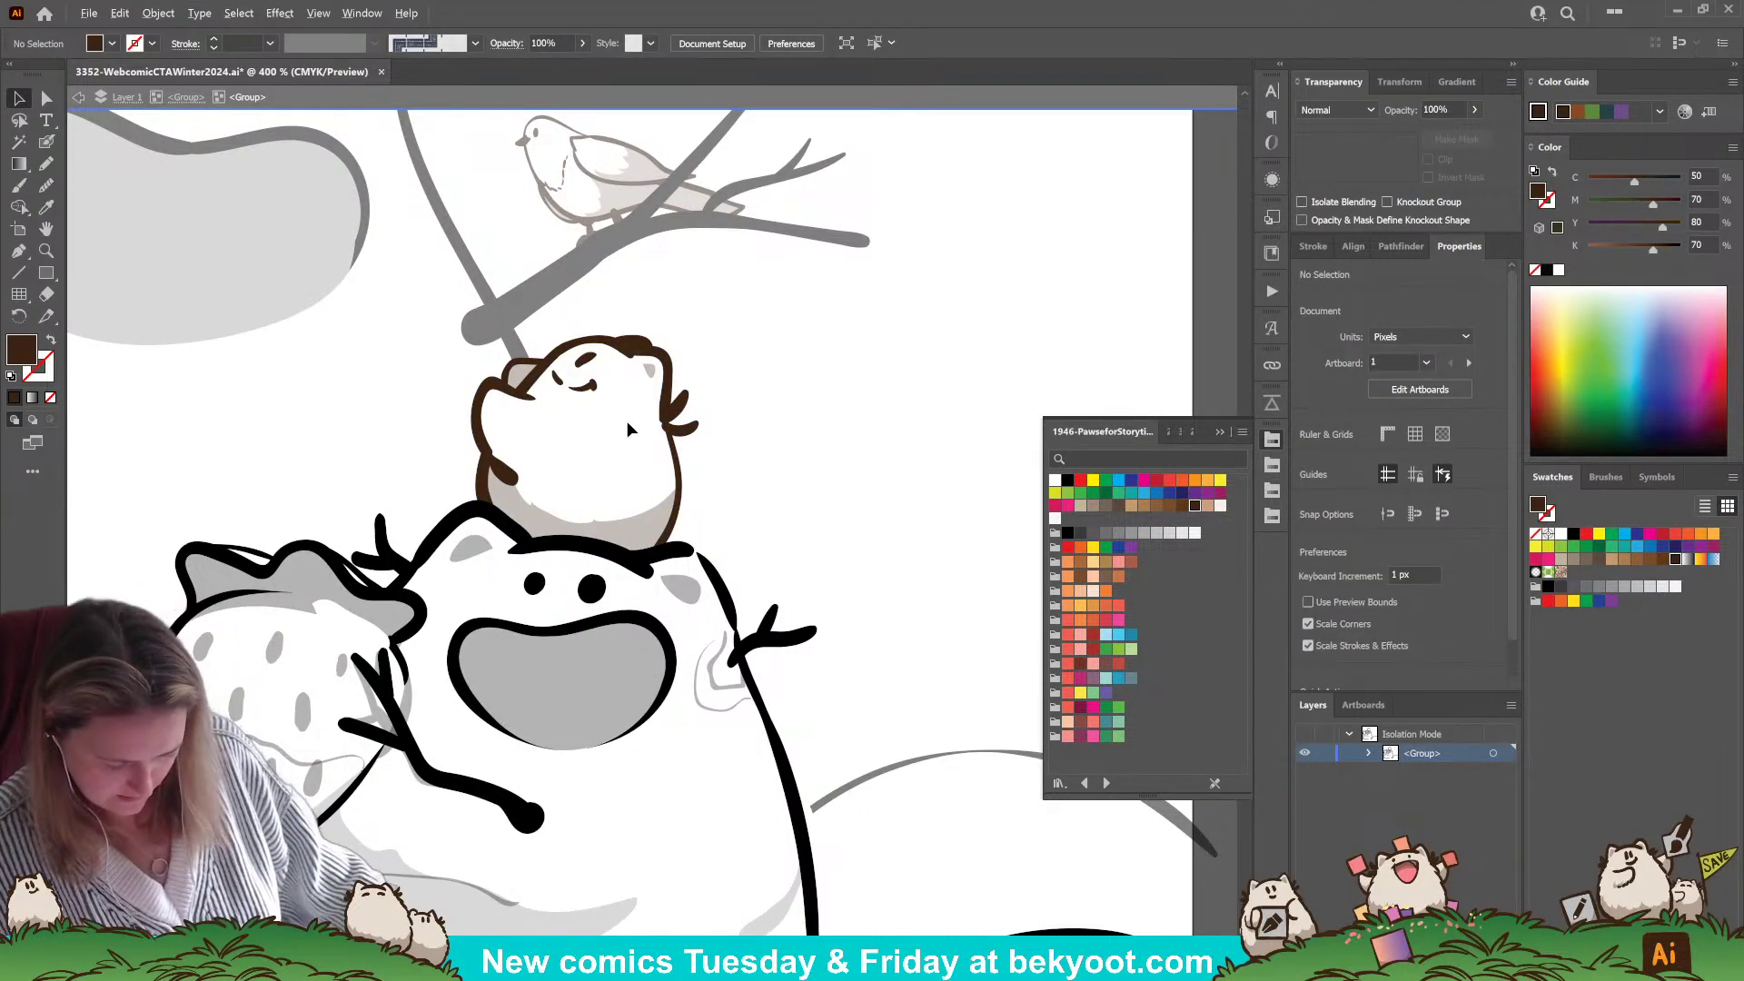
# - Select the strawberry-holding creature's black shapes with the Magic Wand and recolour them purple (C67.69 M72.52 Y0 K0)
pyautogui.scroll(-2, 630, 460)
pyautogui.scroll(-2, 609, 384)
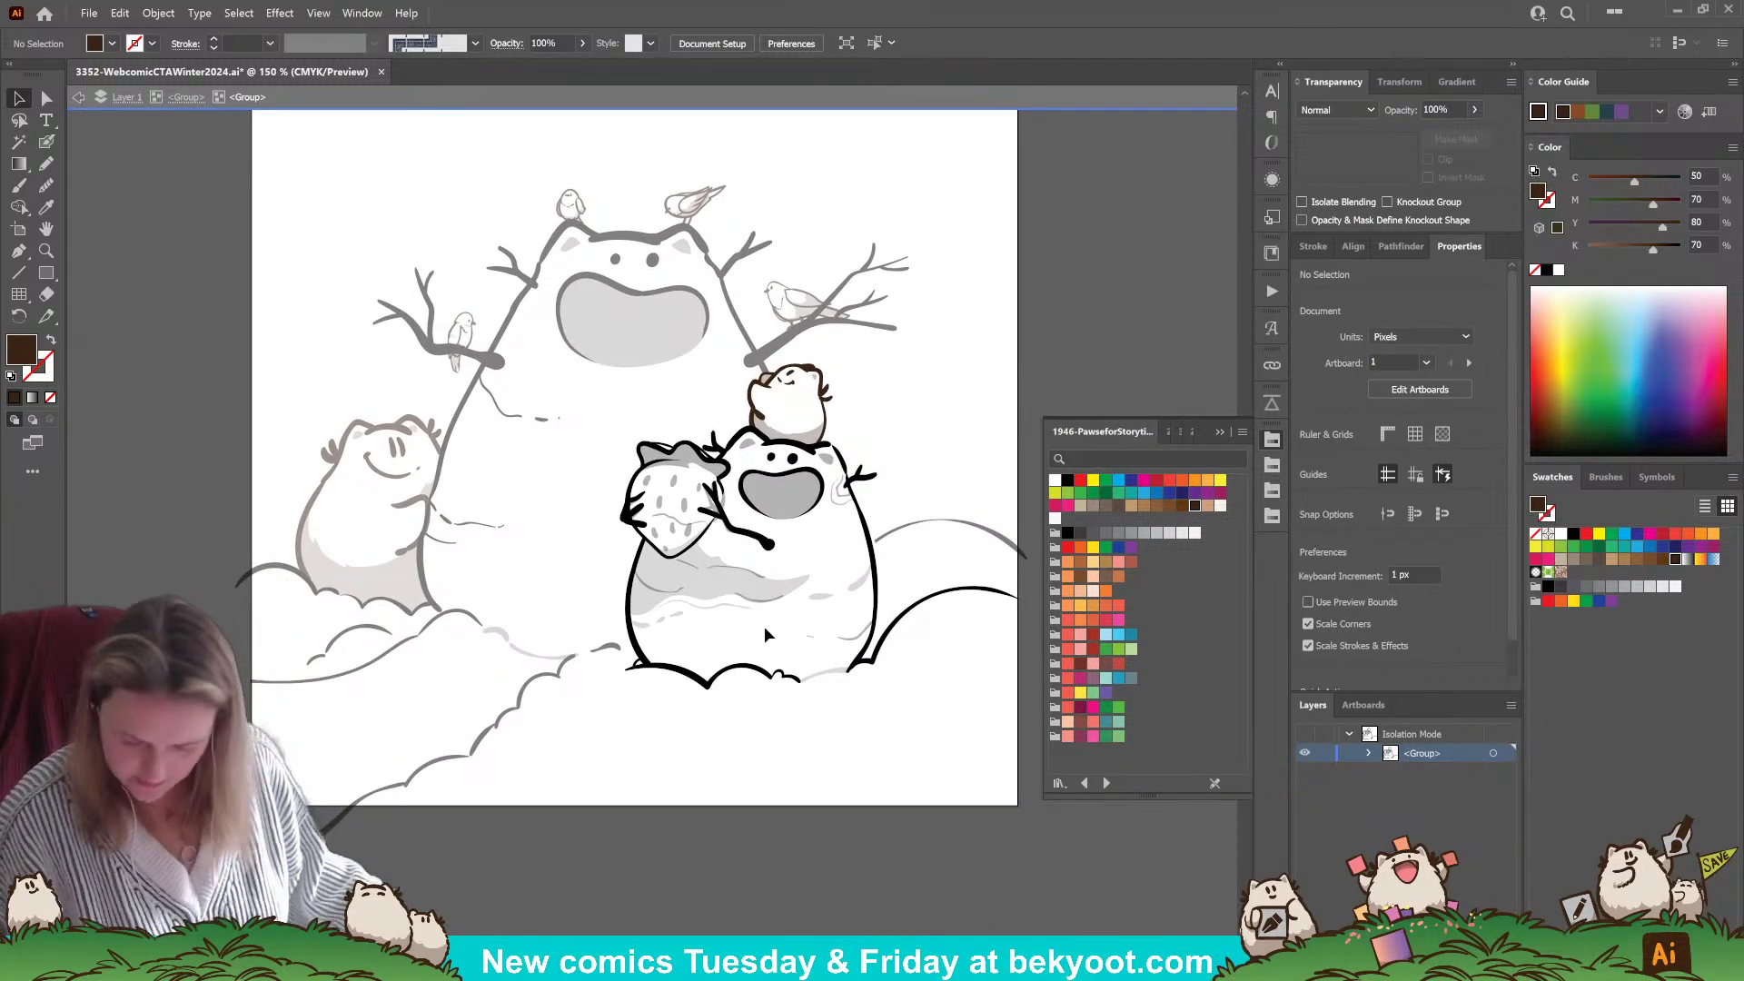
pyautogui.click(18, 141)
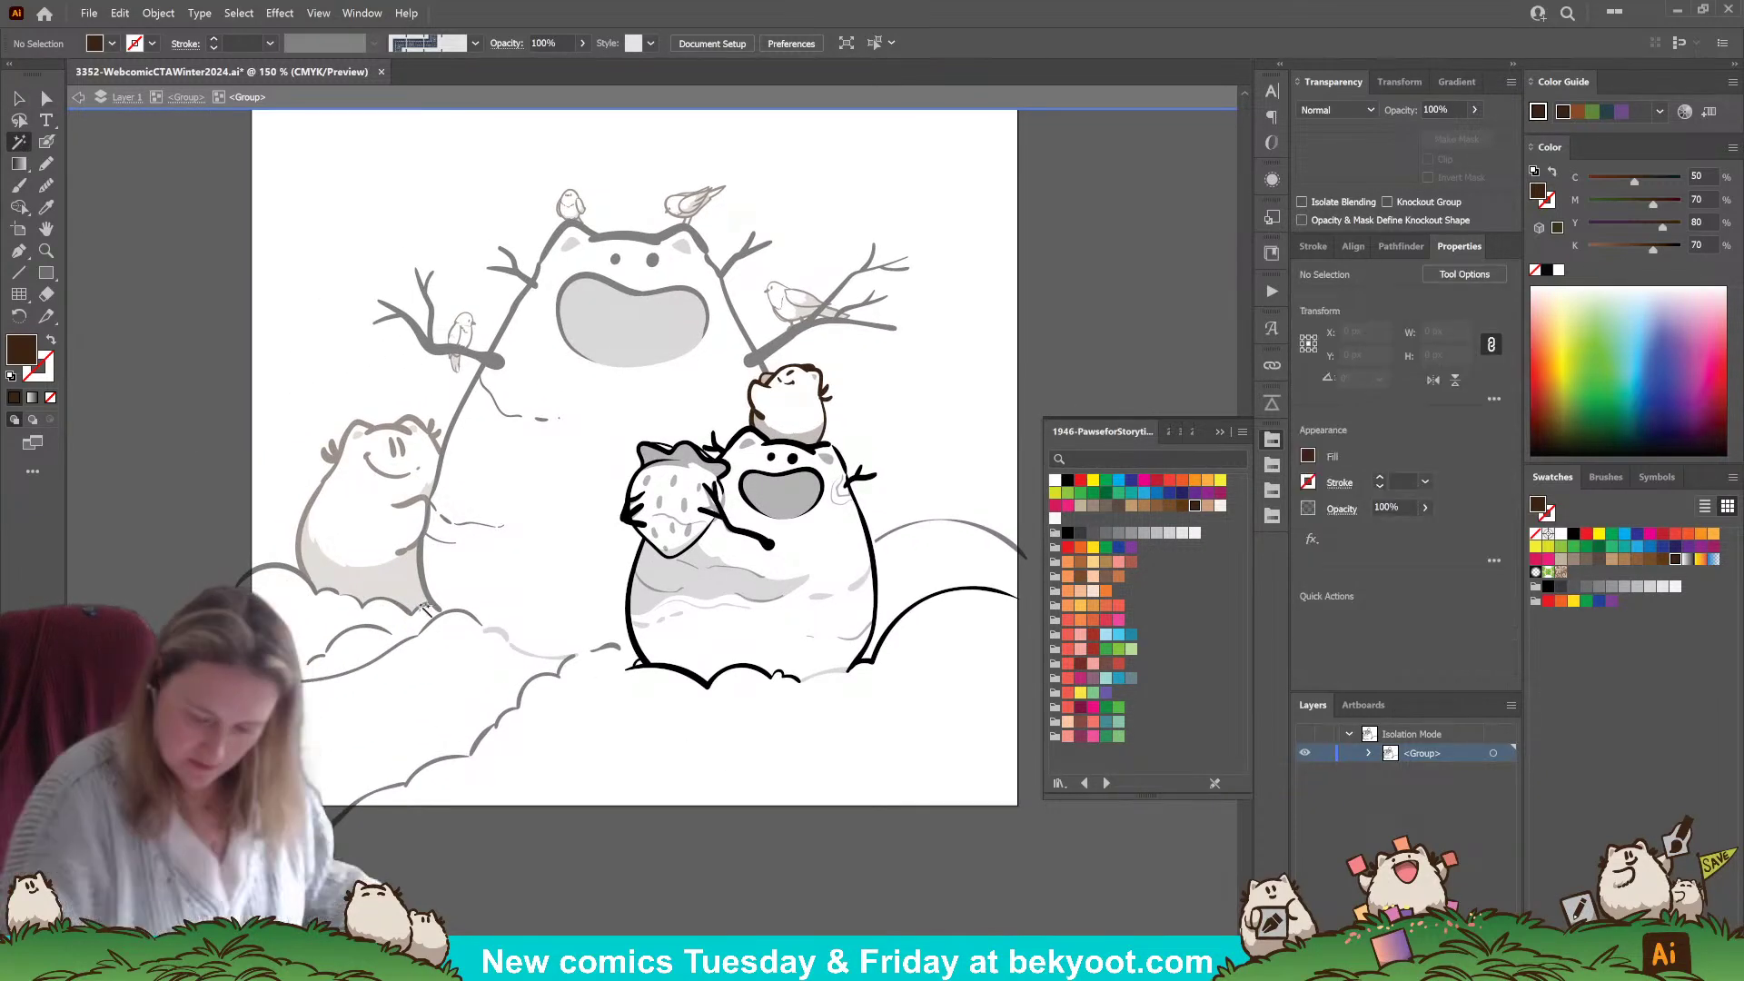
pyautogui.click(770, 543)
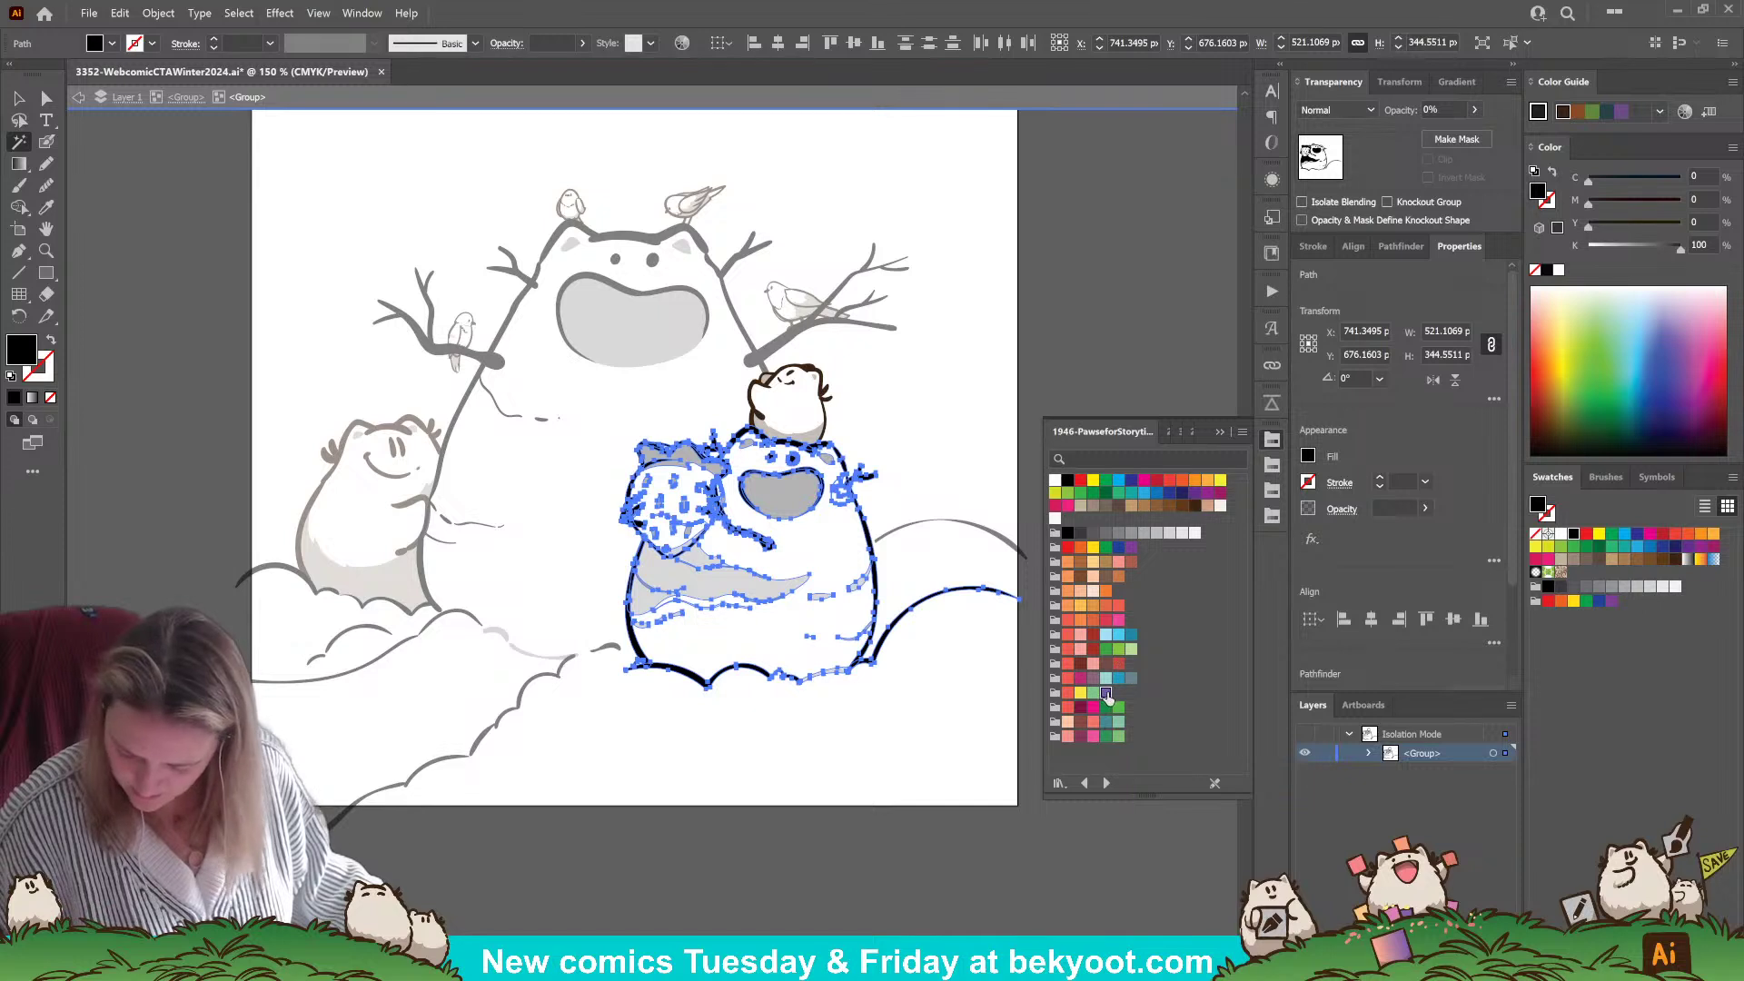
pyautogui.click(507, 847)
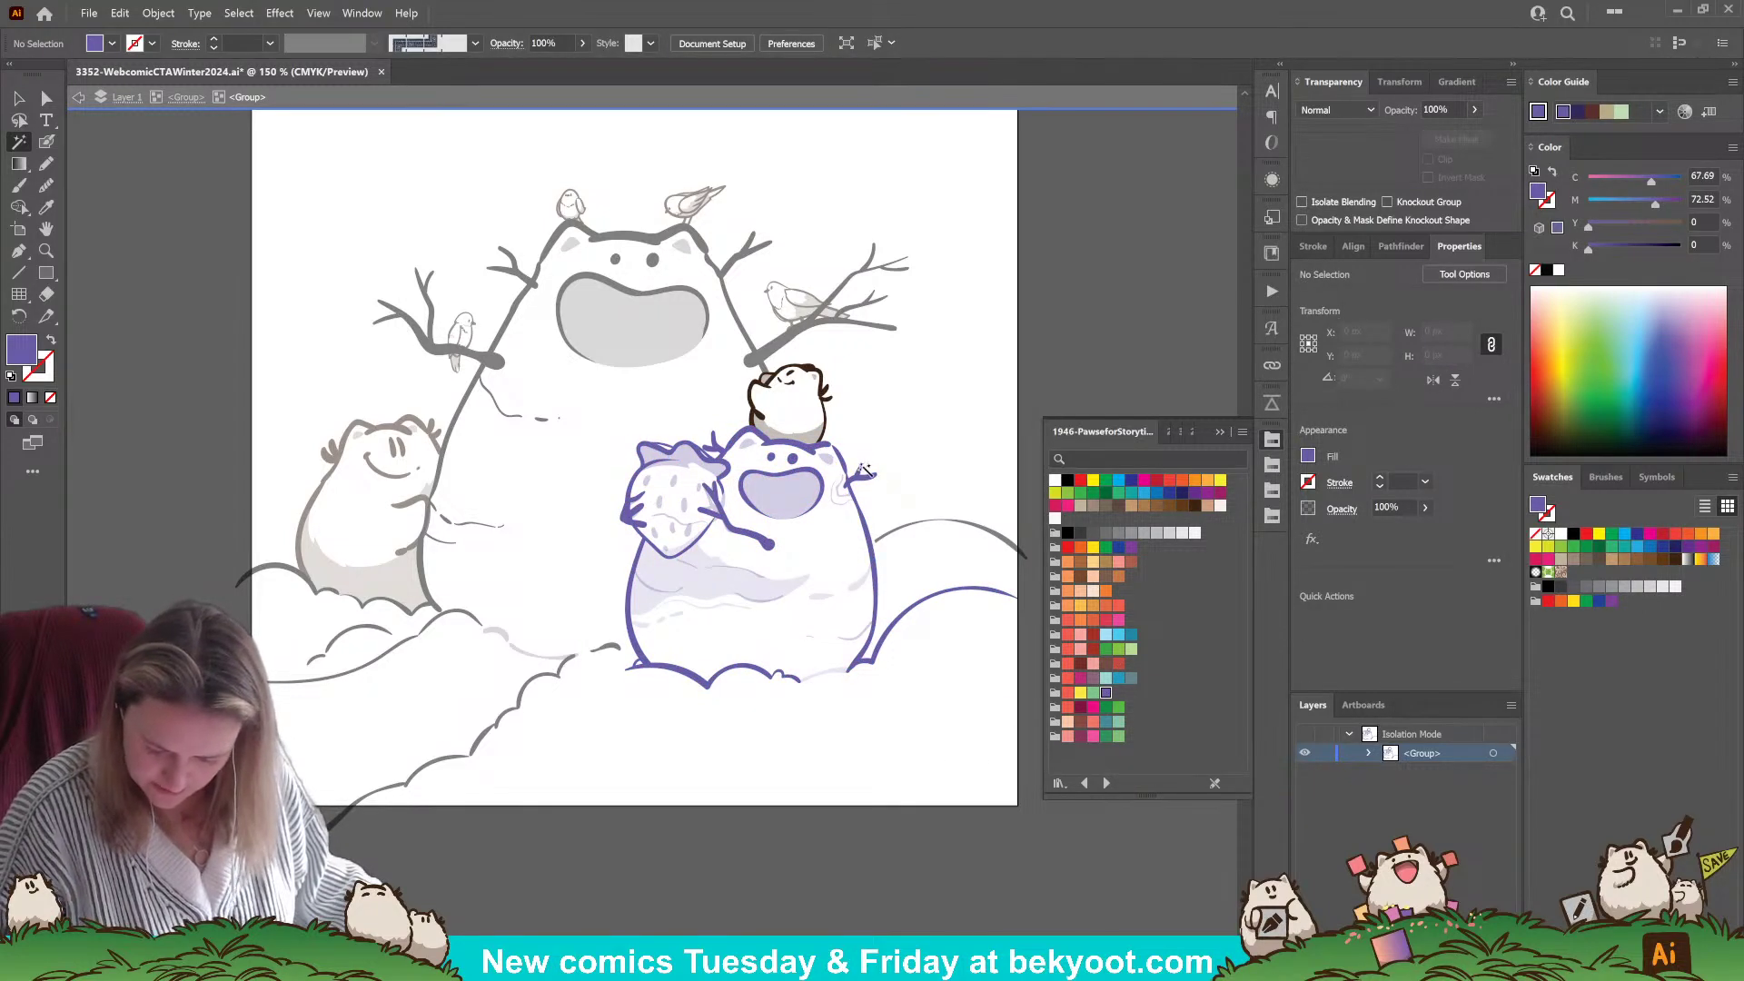
# - Recolour the small twigs on both sides of the strawberry holder's head dark brown (C50 M70 Y80 K70)
pyautogui.press('v')
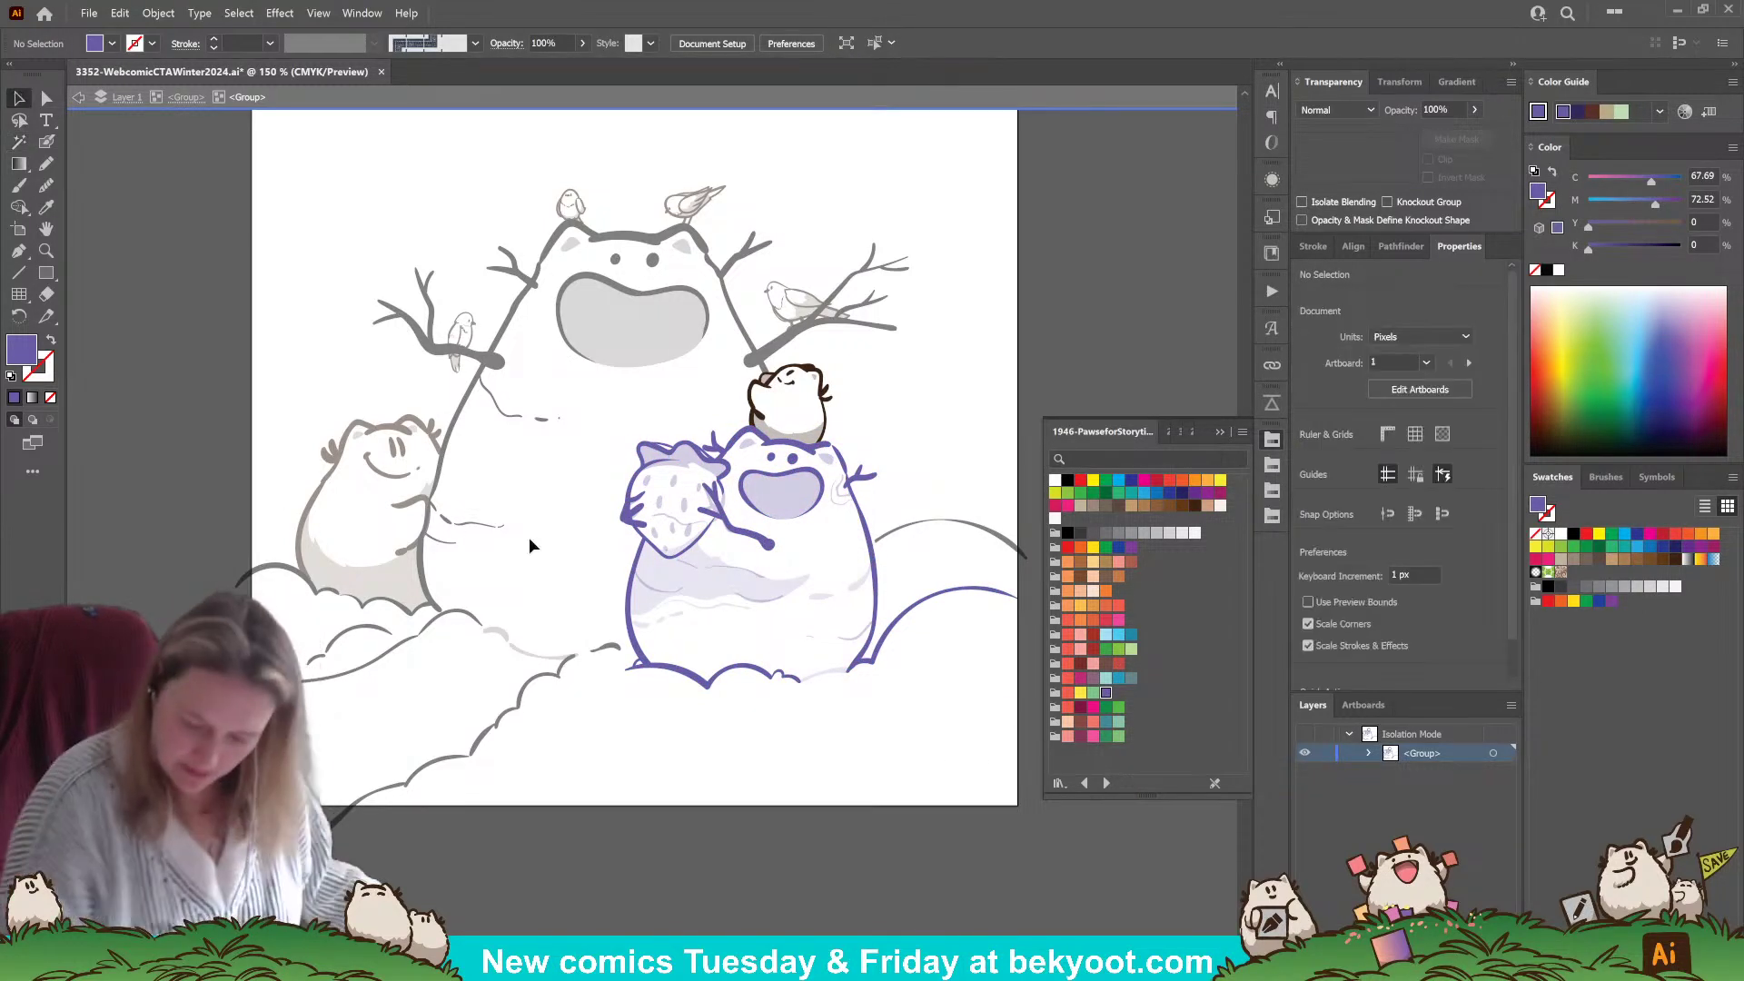
pyautogui.click(874, 481)
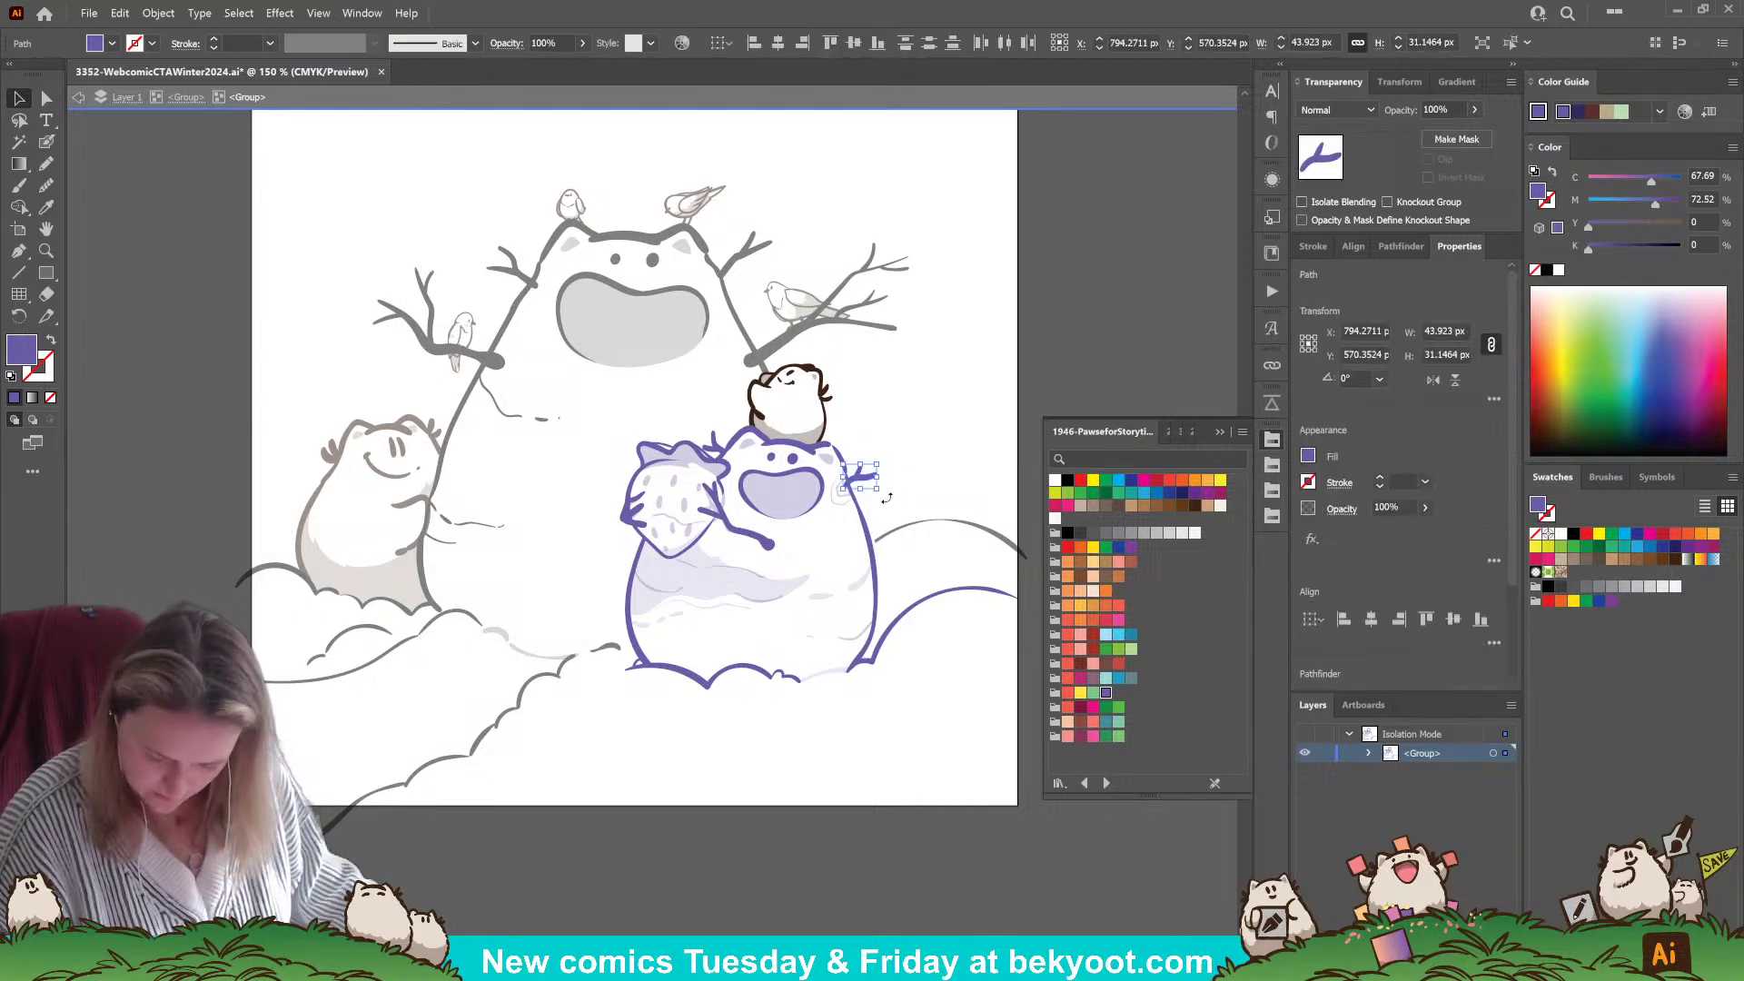
pyautogui.click(1193, 506)
pyautogui.click(950, 413)
pyautogui.click(713, 450)
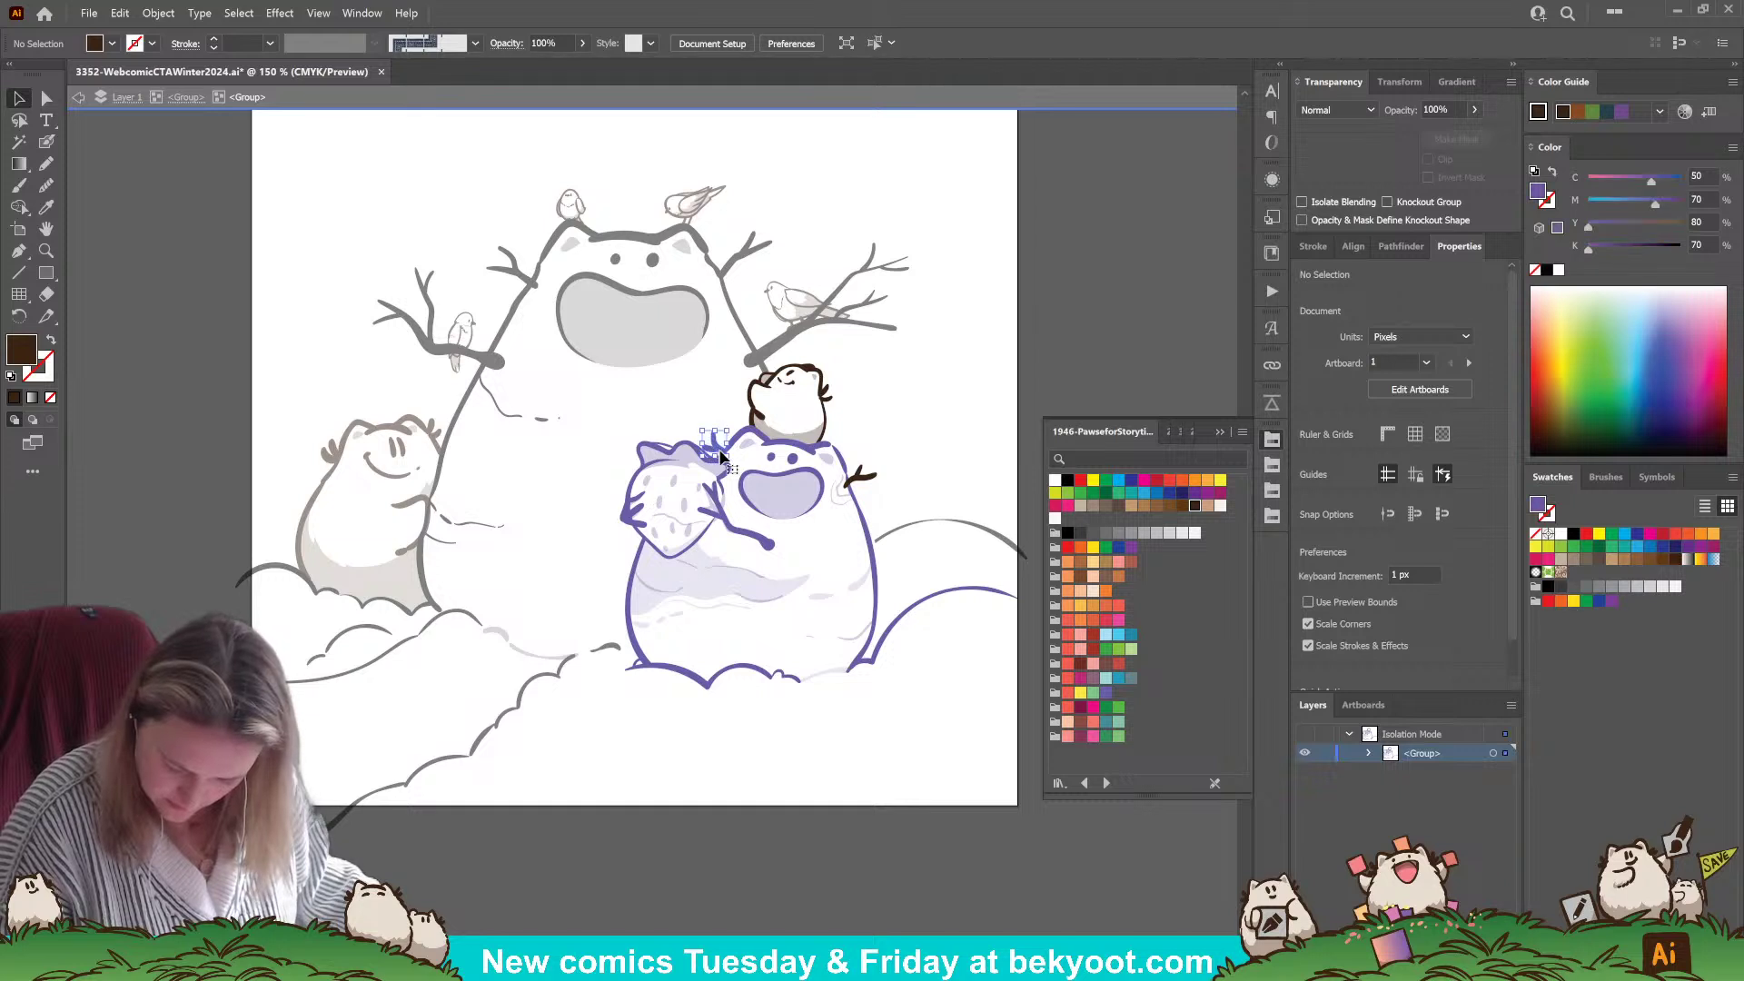
pyautogui.click(1194, 506)
pyautogui.click(875, 454)
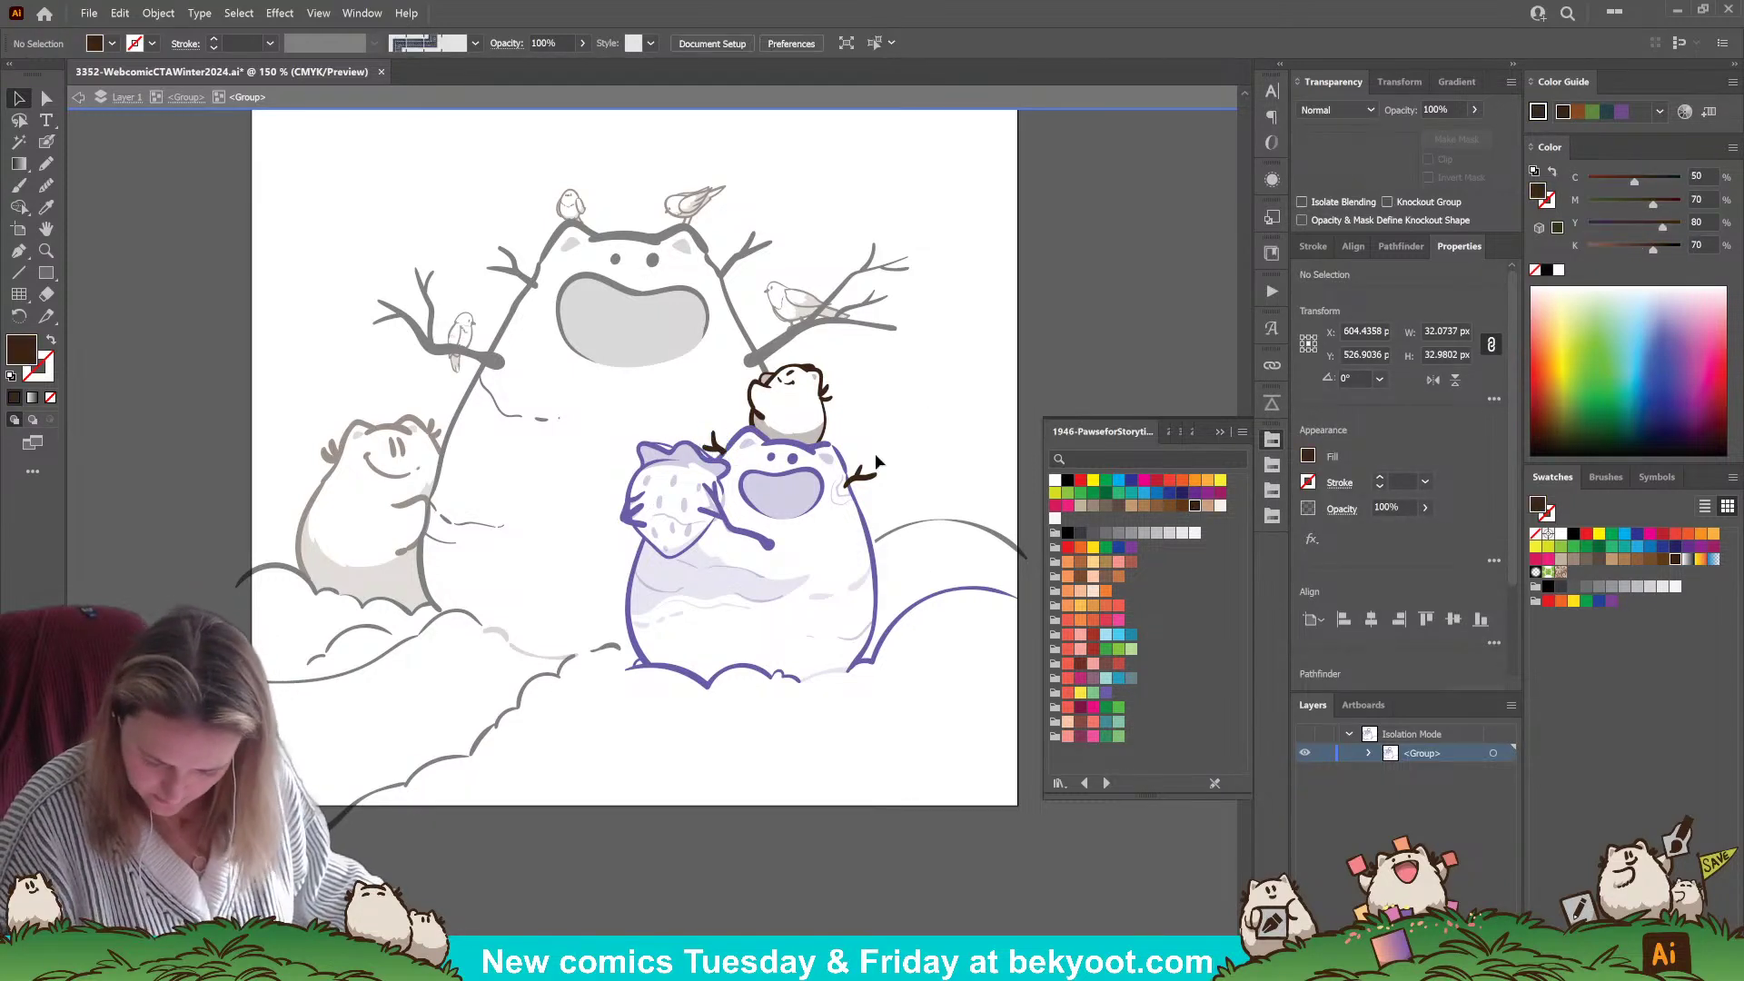
pyautogui.click(722, 454)
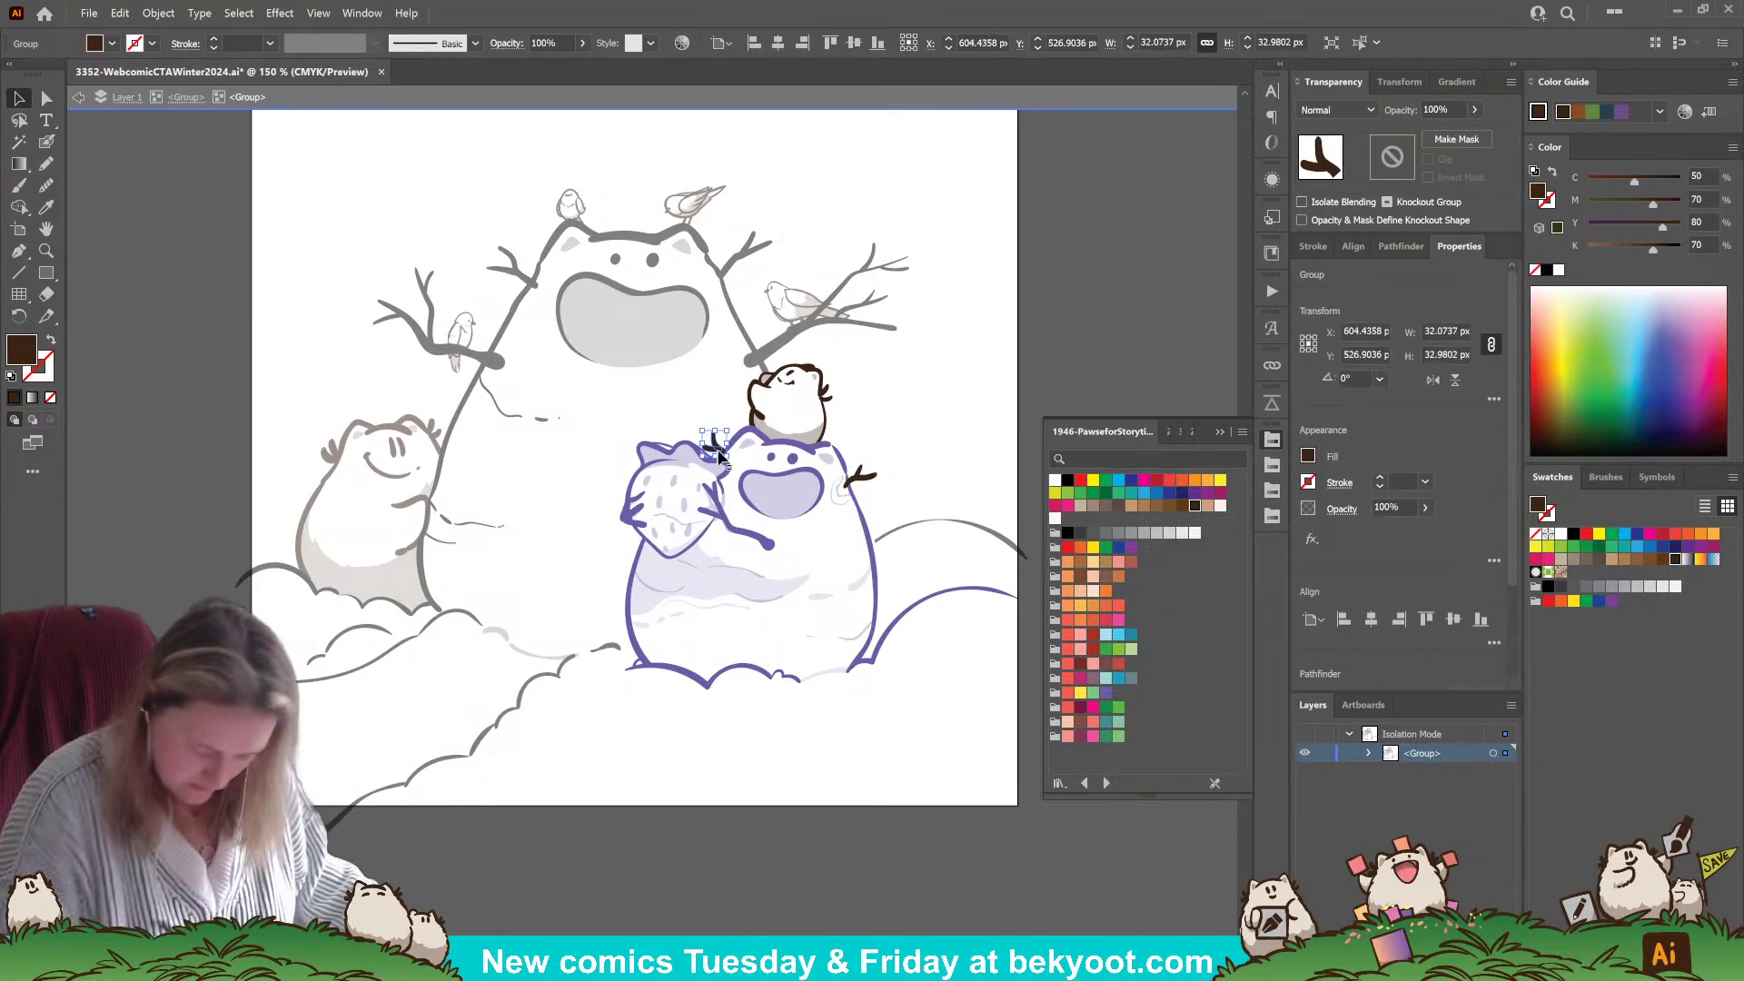
pyautogui.click(542, 865)
# - Group the strokes of the strawberry holder's long twig arm and its fingers, and recolour the group dark brown (C50 M70 Y80 K70)
pyautogui.click(770, 543)
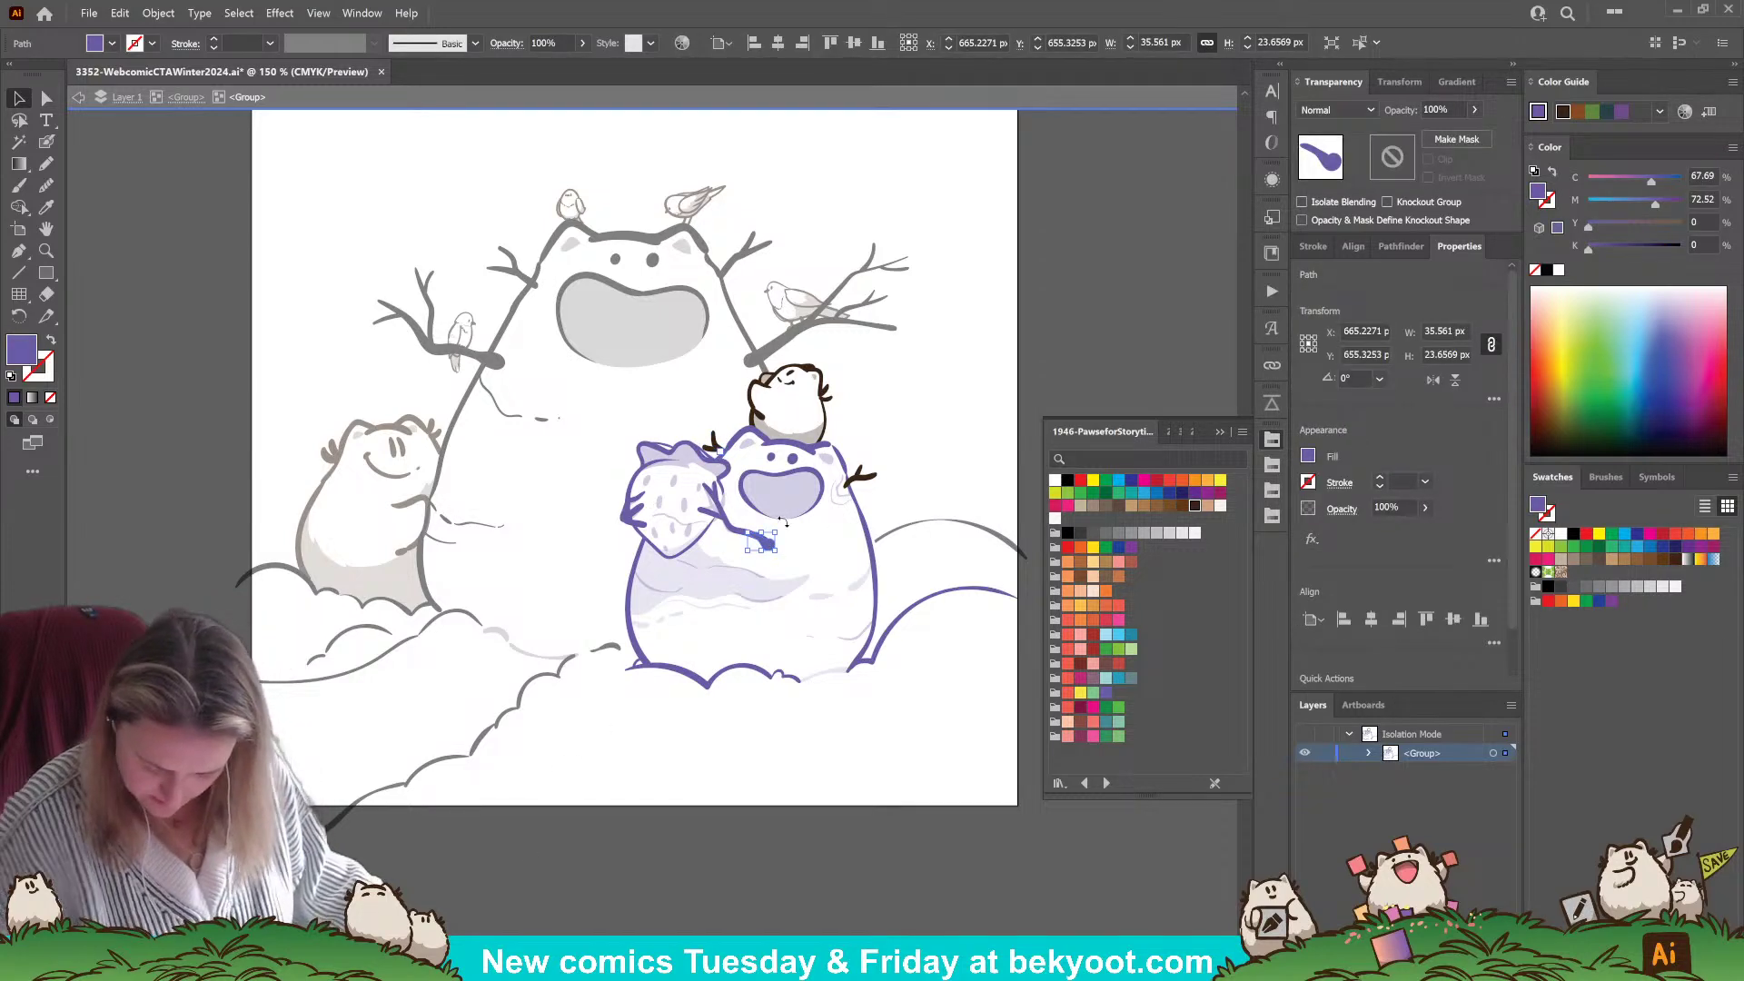
pyautogui.scroll(3, 725, 557)
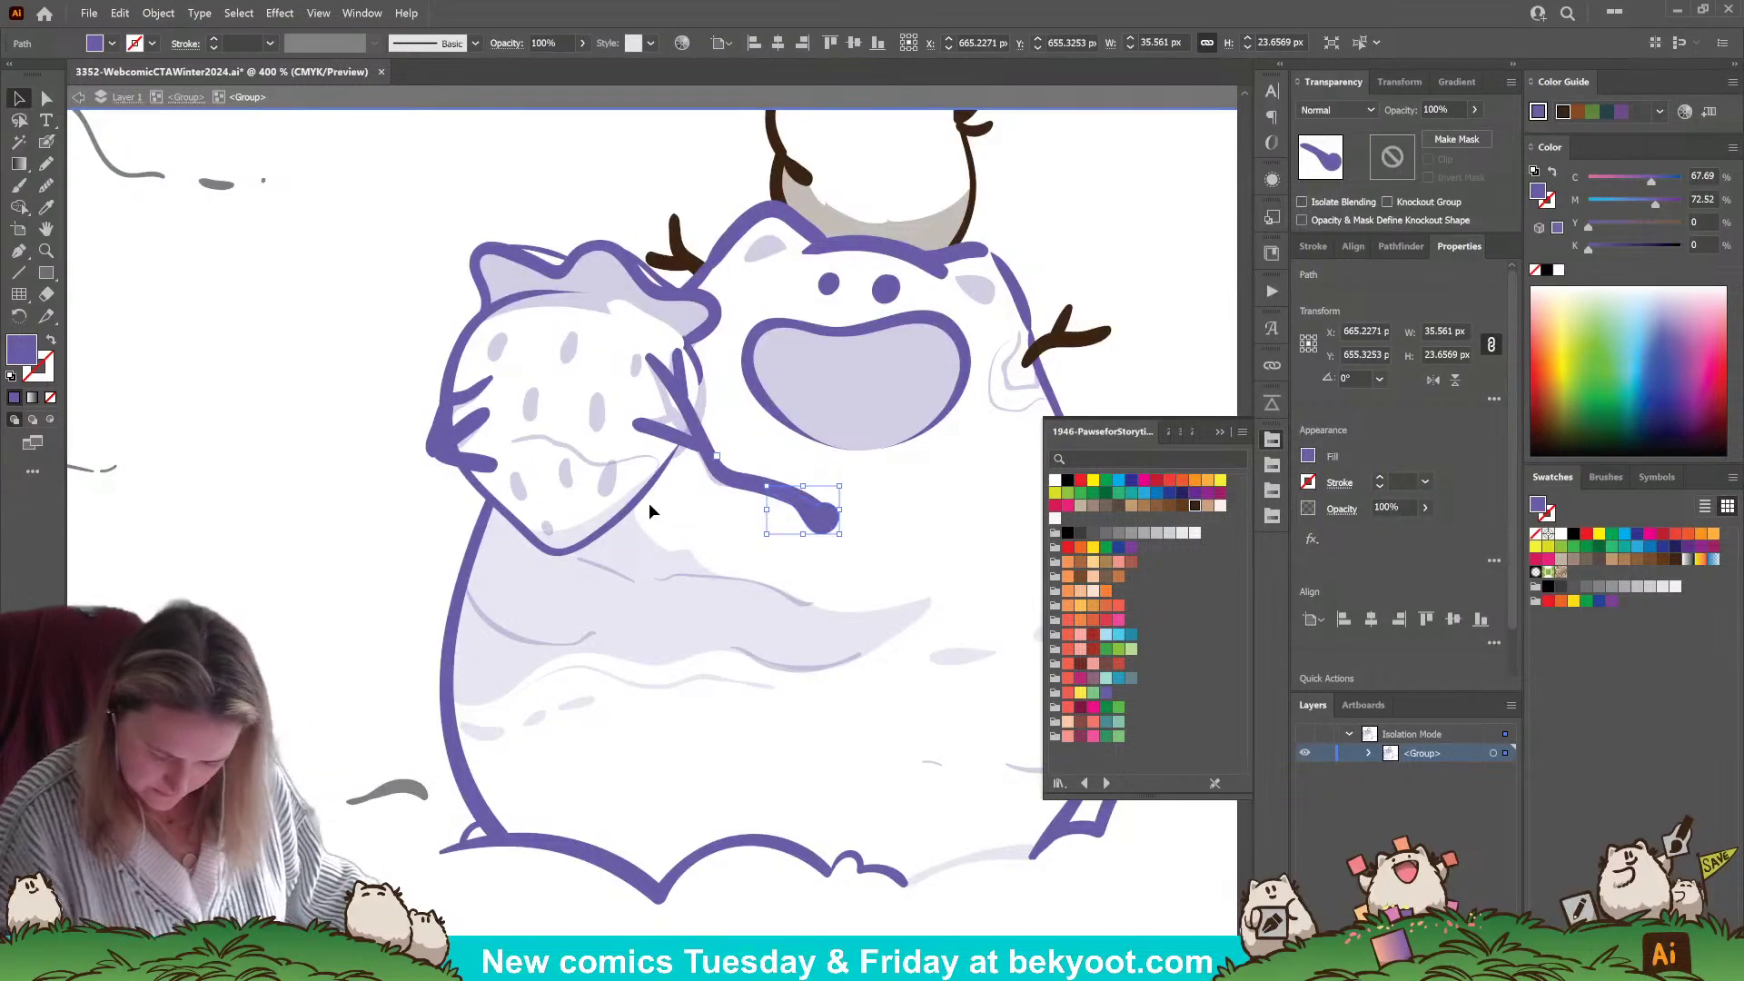
pyautogui.click(711, 439)
pyautogui.click(676, 379)
pyautogui.keyDown('shift'); pyautogui.click(674, 413); pyautogui.keyUp('shift')
pyautogui.keyDown('shift'); pyautogui.click(661, 365); pyautogui.keyUp('shift')
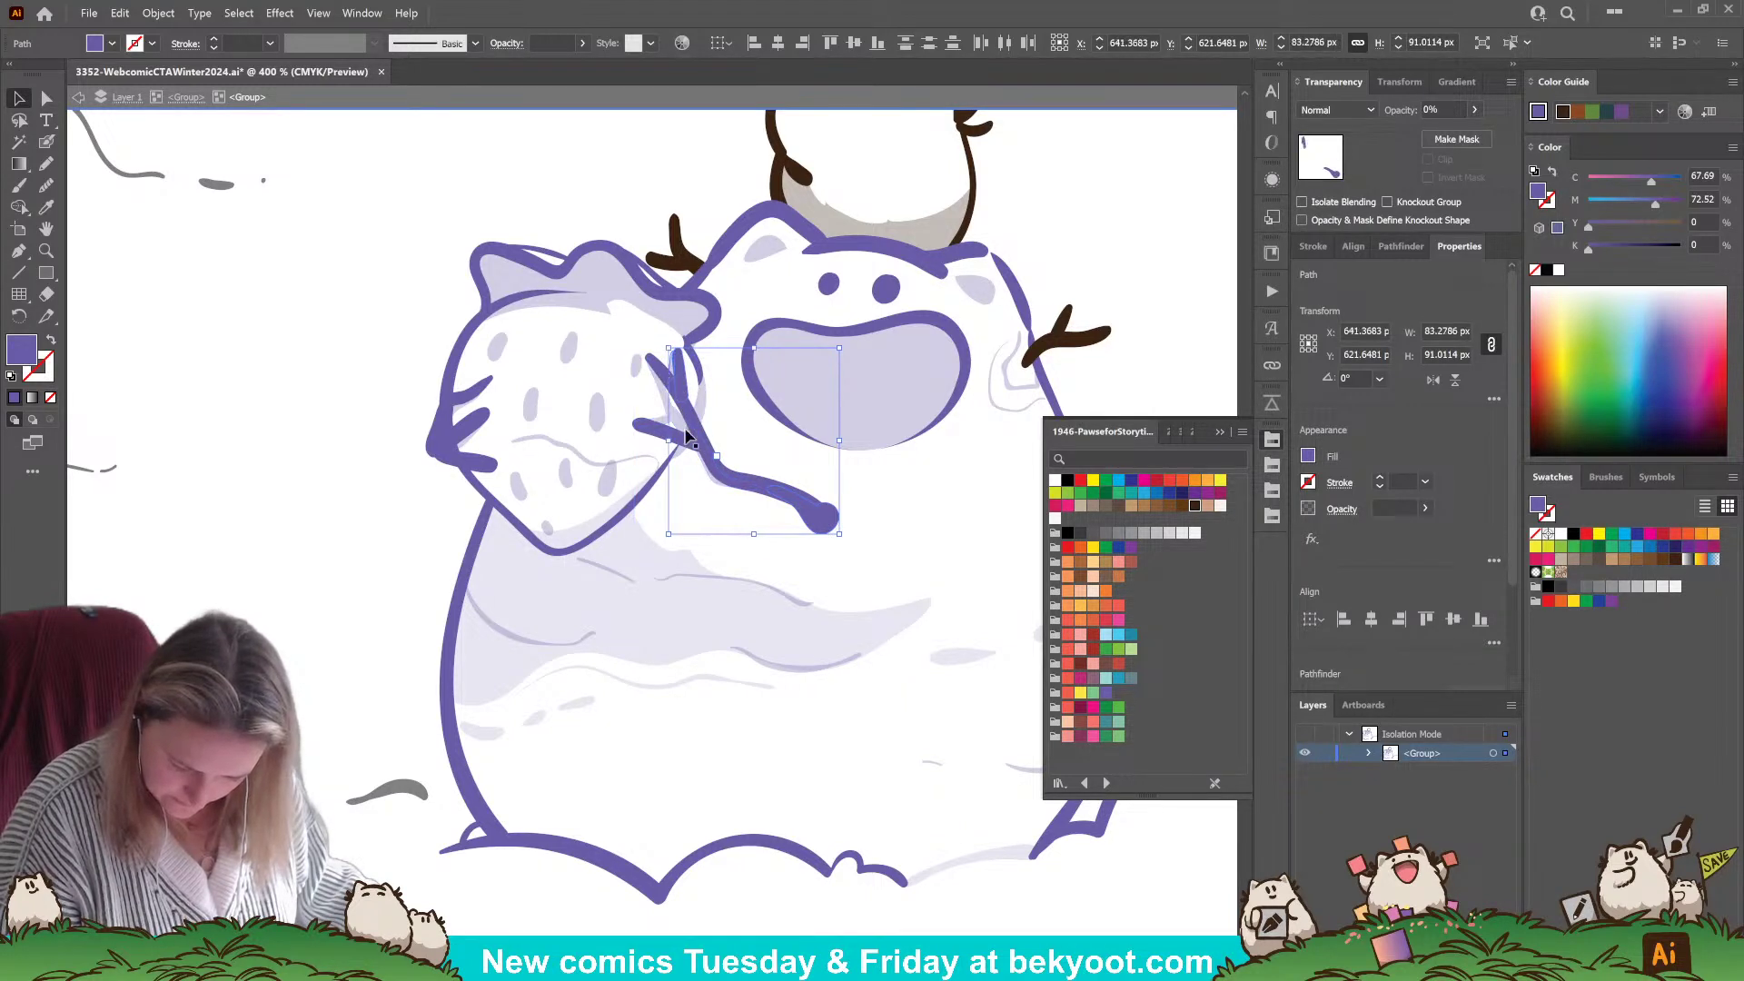
pyautogui.click(726, 422)
pyautogui.click(707, 445)
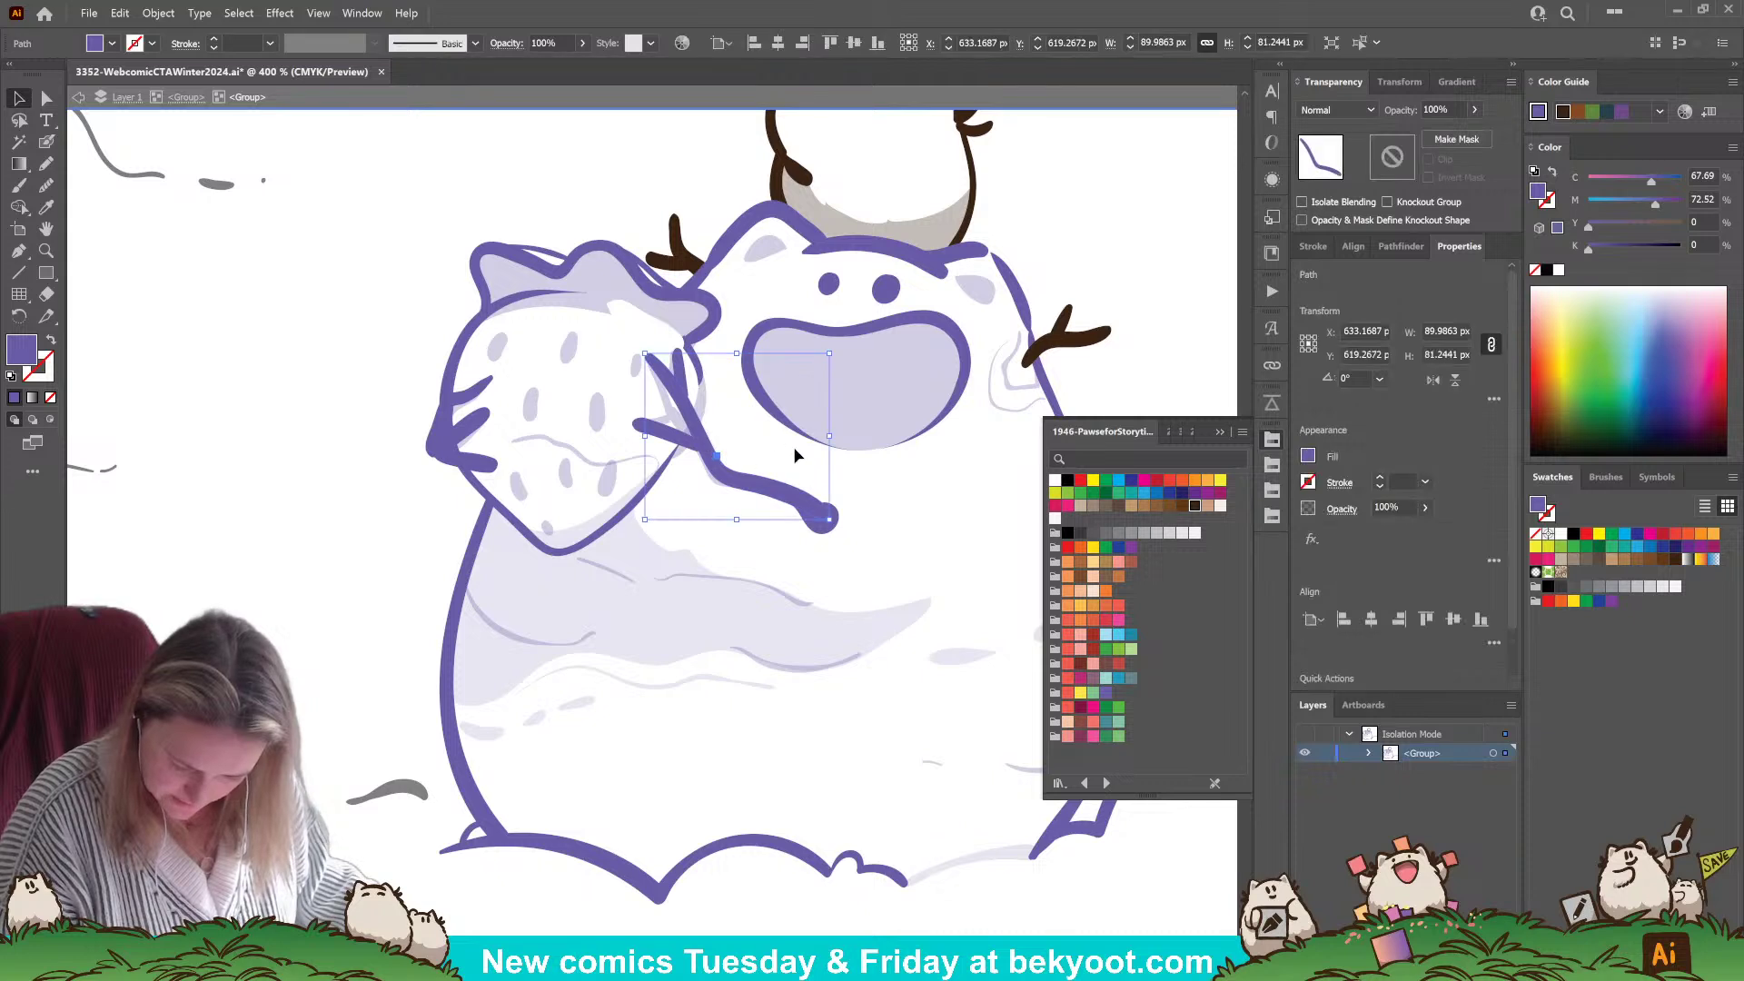
pyautogui.keyDown('shift'); pyautogui.click(640, 429); pyautogui.keyUp('shift')
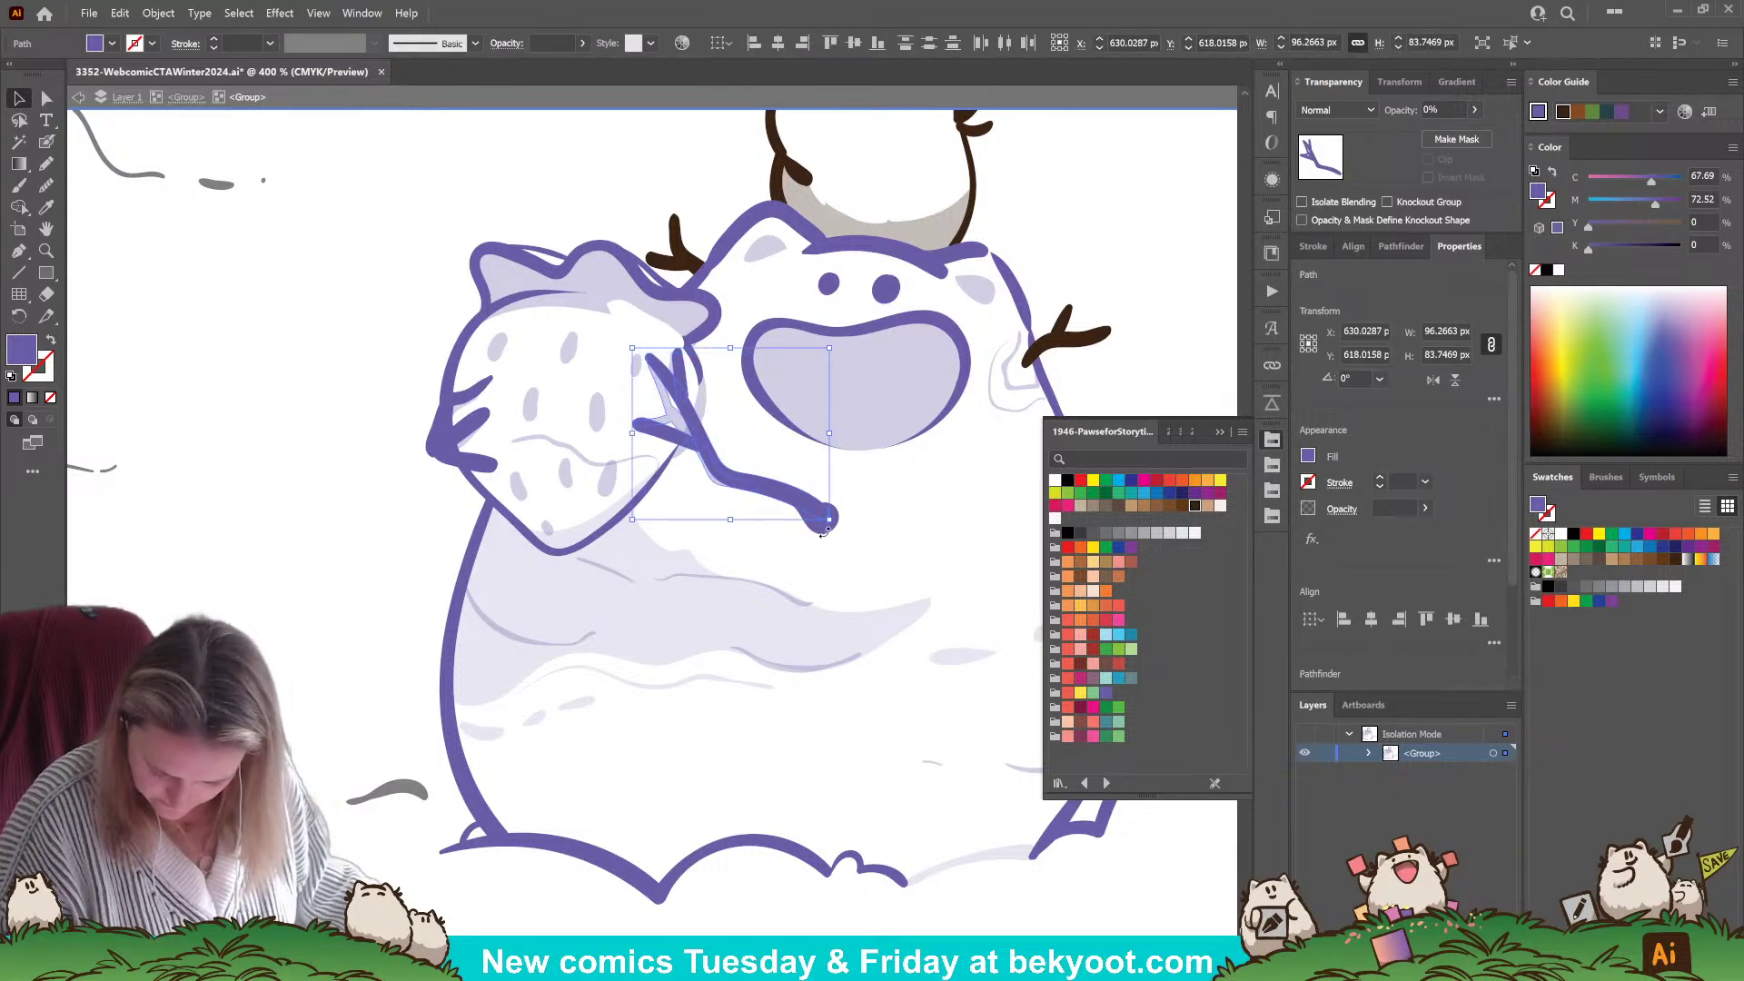
pyautogui.hotkey('ctrl', 'j')
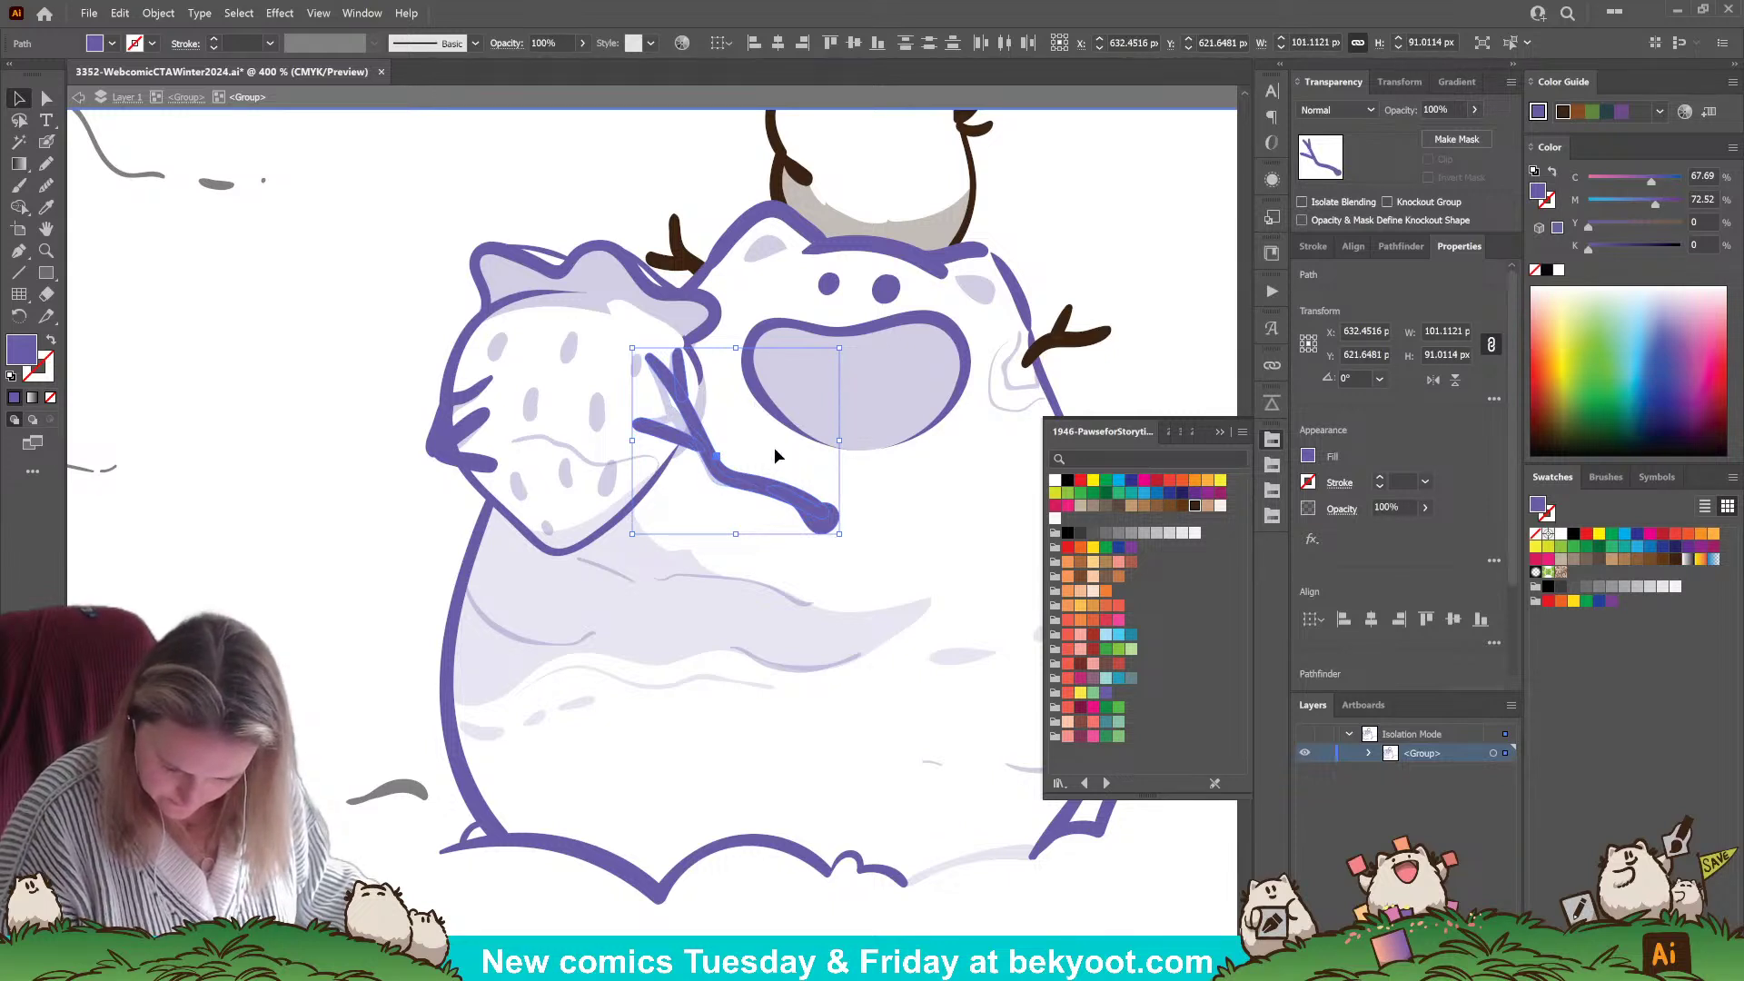
pyautogui.hotkey('ctrl', 'g')
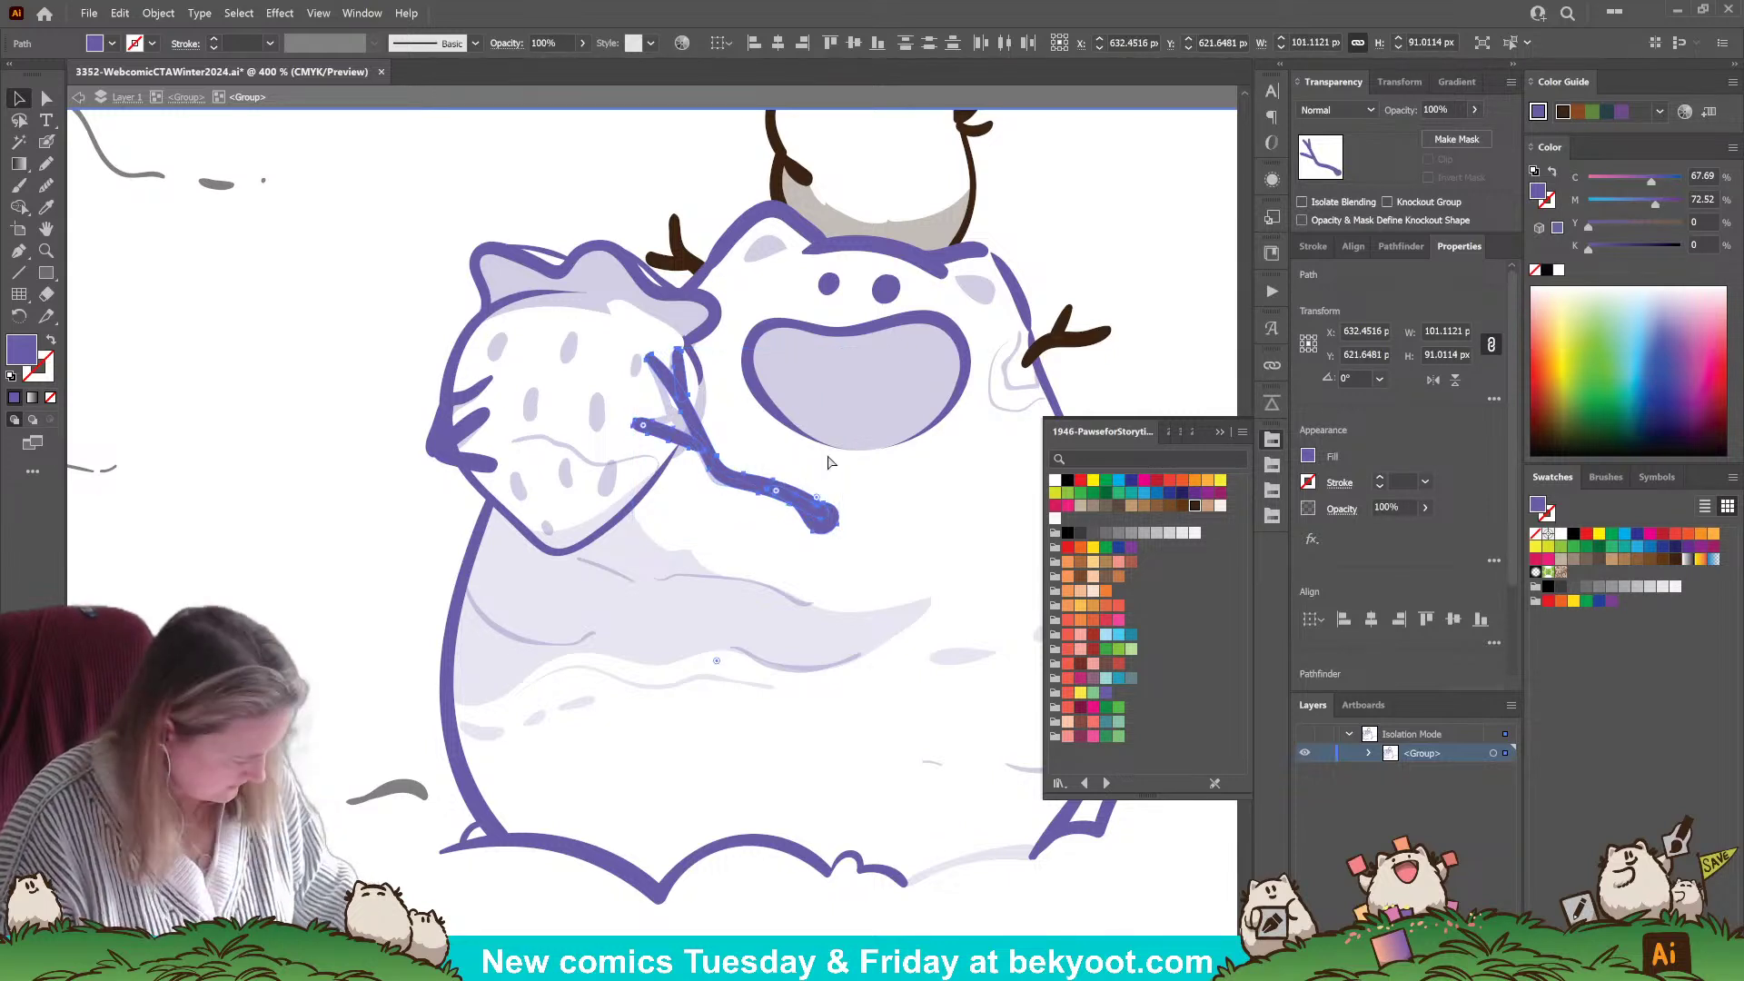
pyautogui.click(1194, 506)
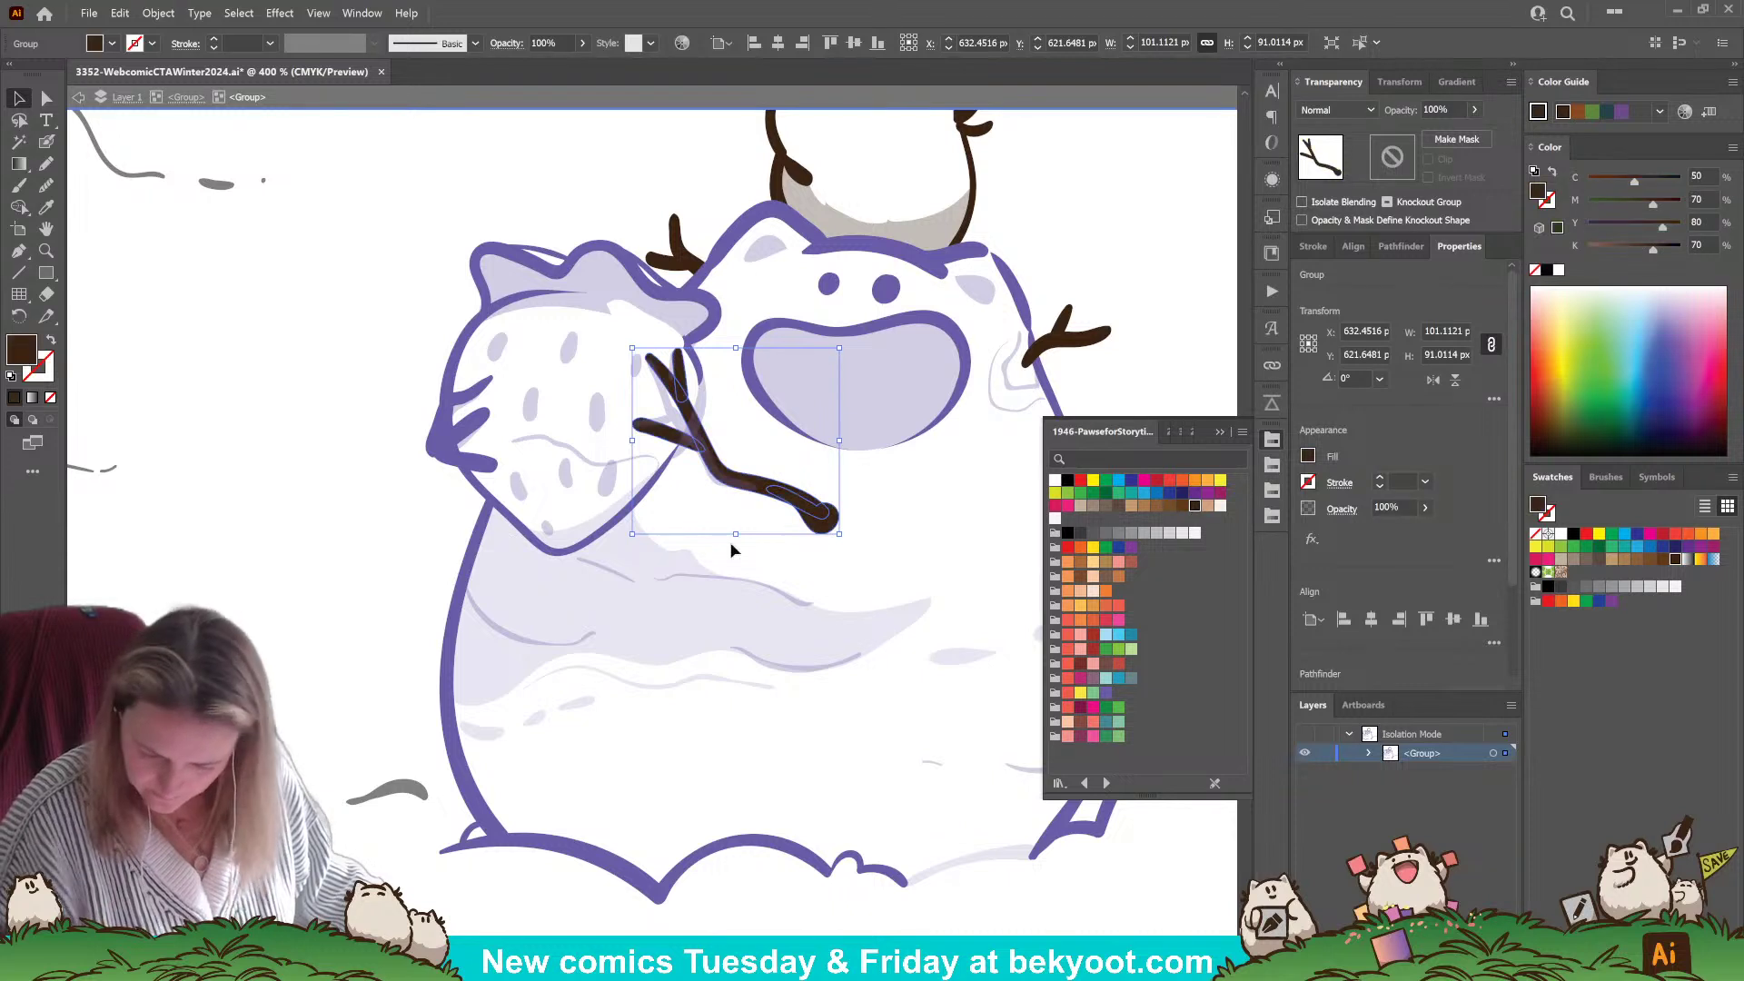
pyautogui.click(306, 645)
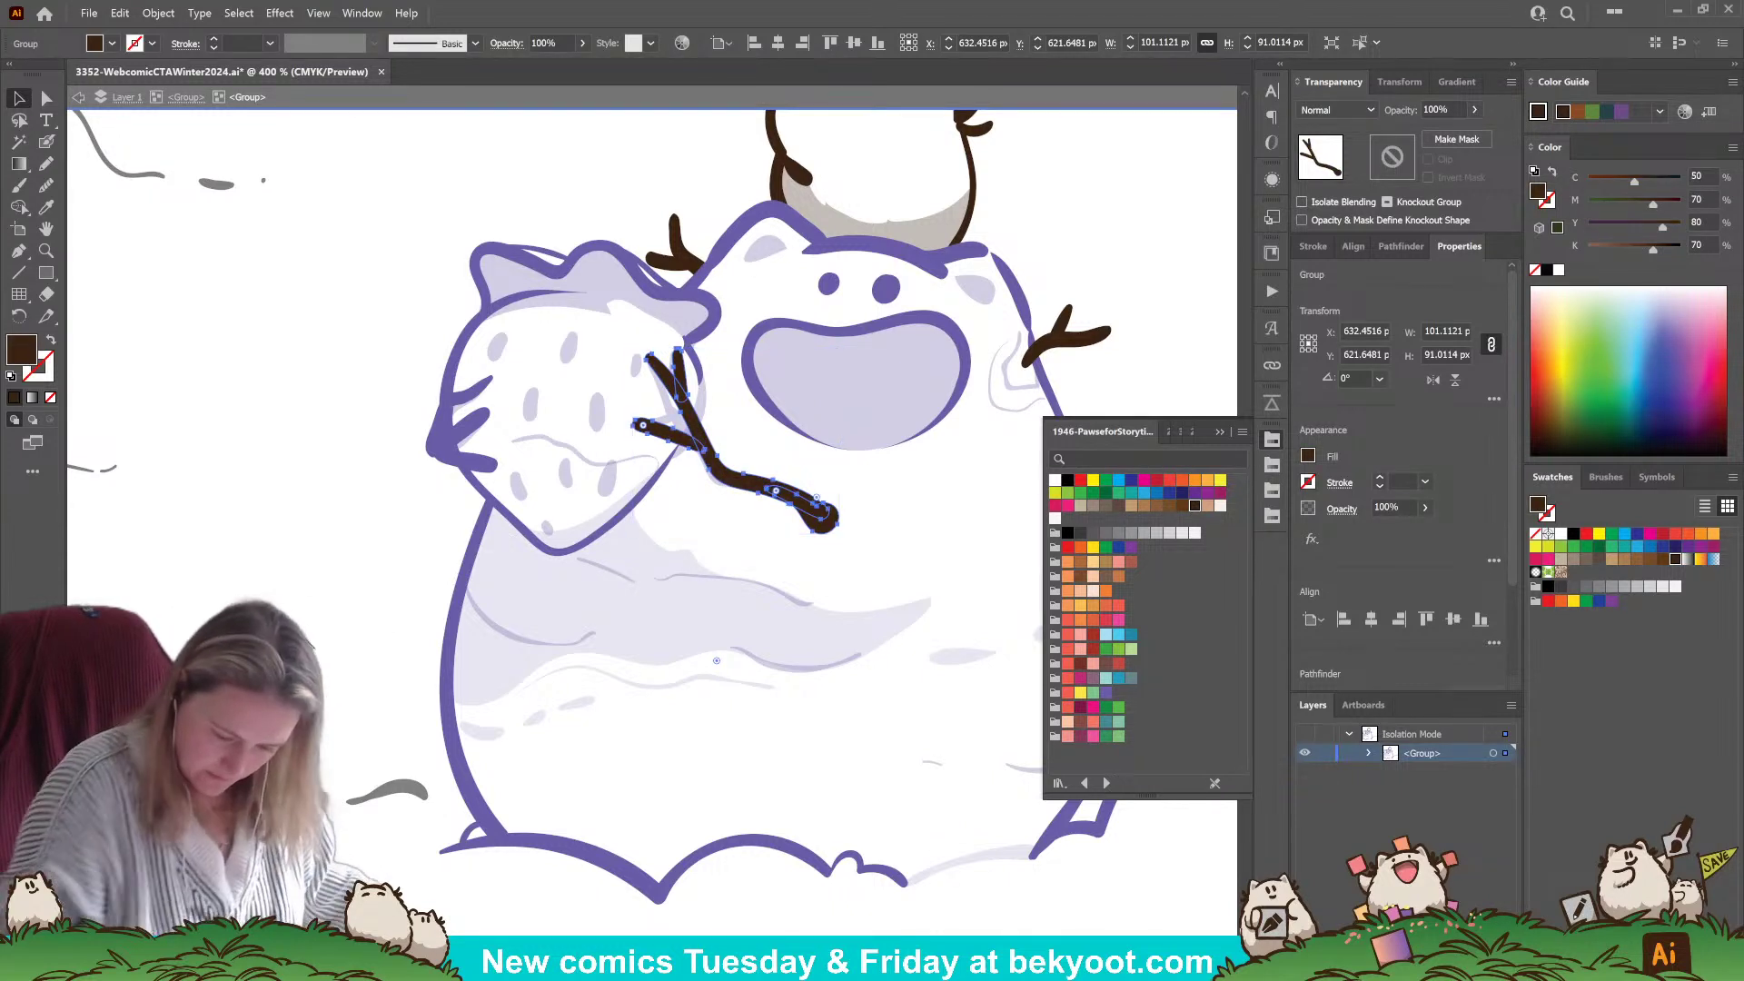
# - Group the finger strokes of the hand on the strawberry's outer edge and recolour them dark brown (C50 M70 Y80 K70)
pyautogui.click(479, 448)
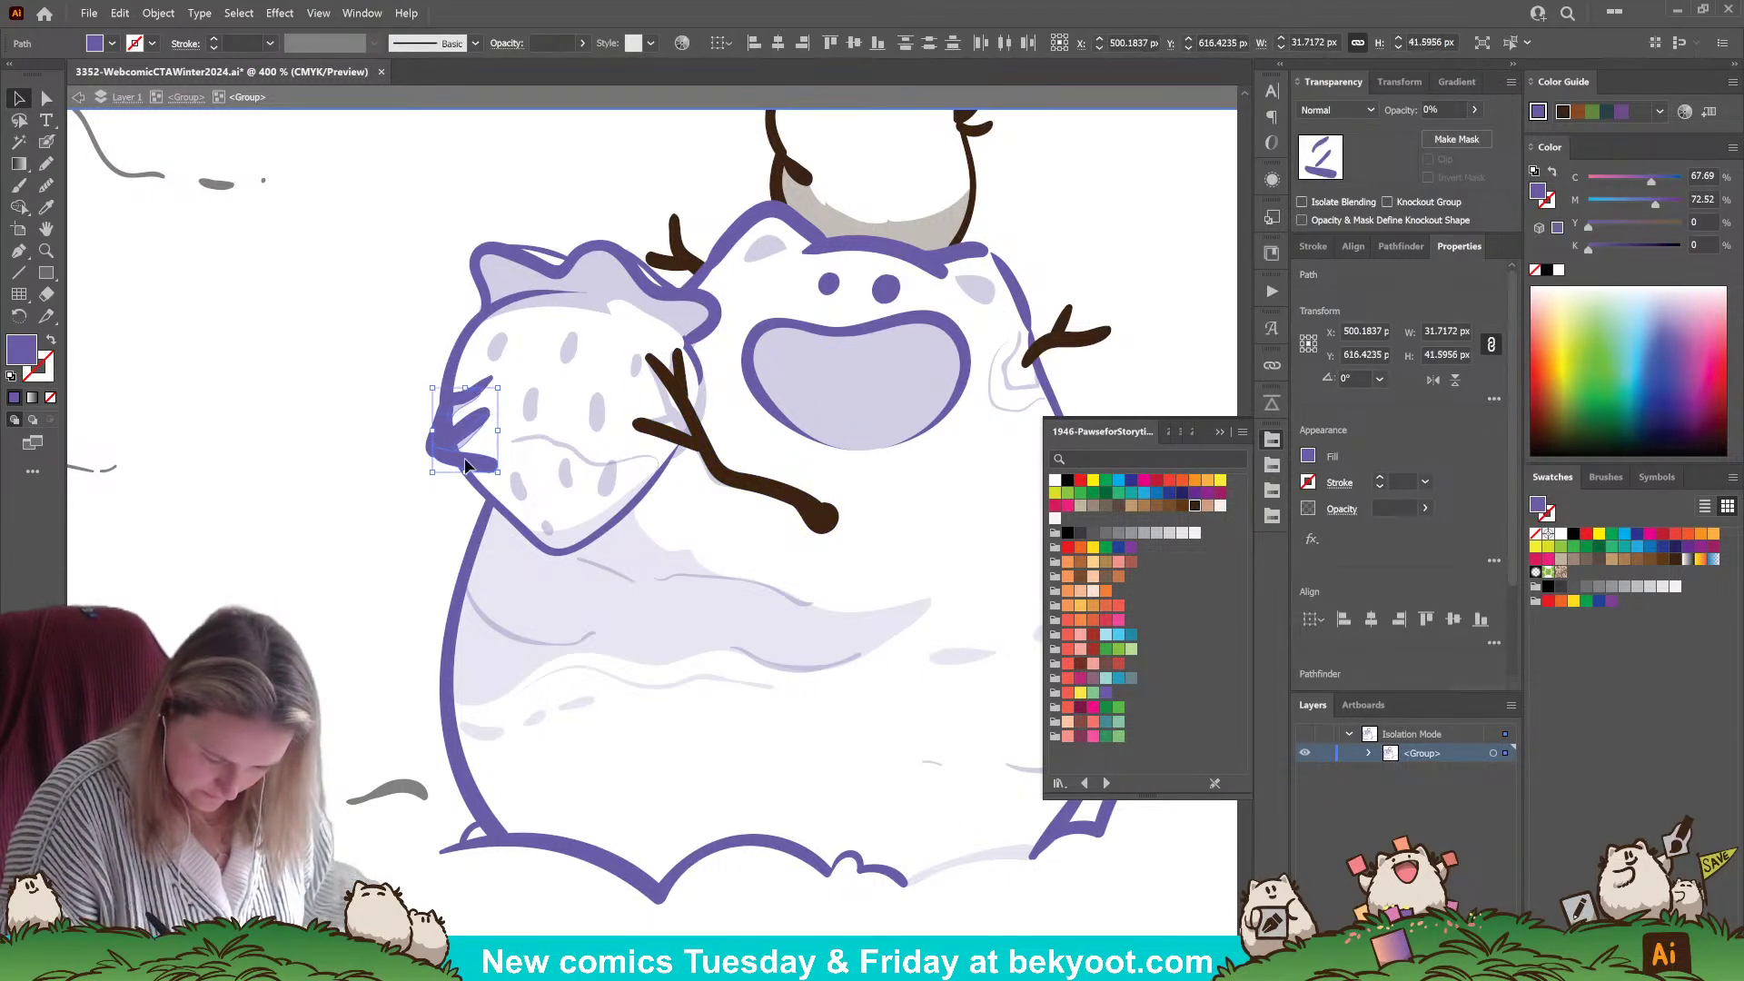
pyautogui.click(367, 498)
pyautogui.click(489, 387)
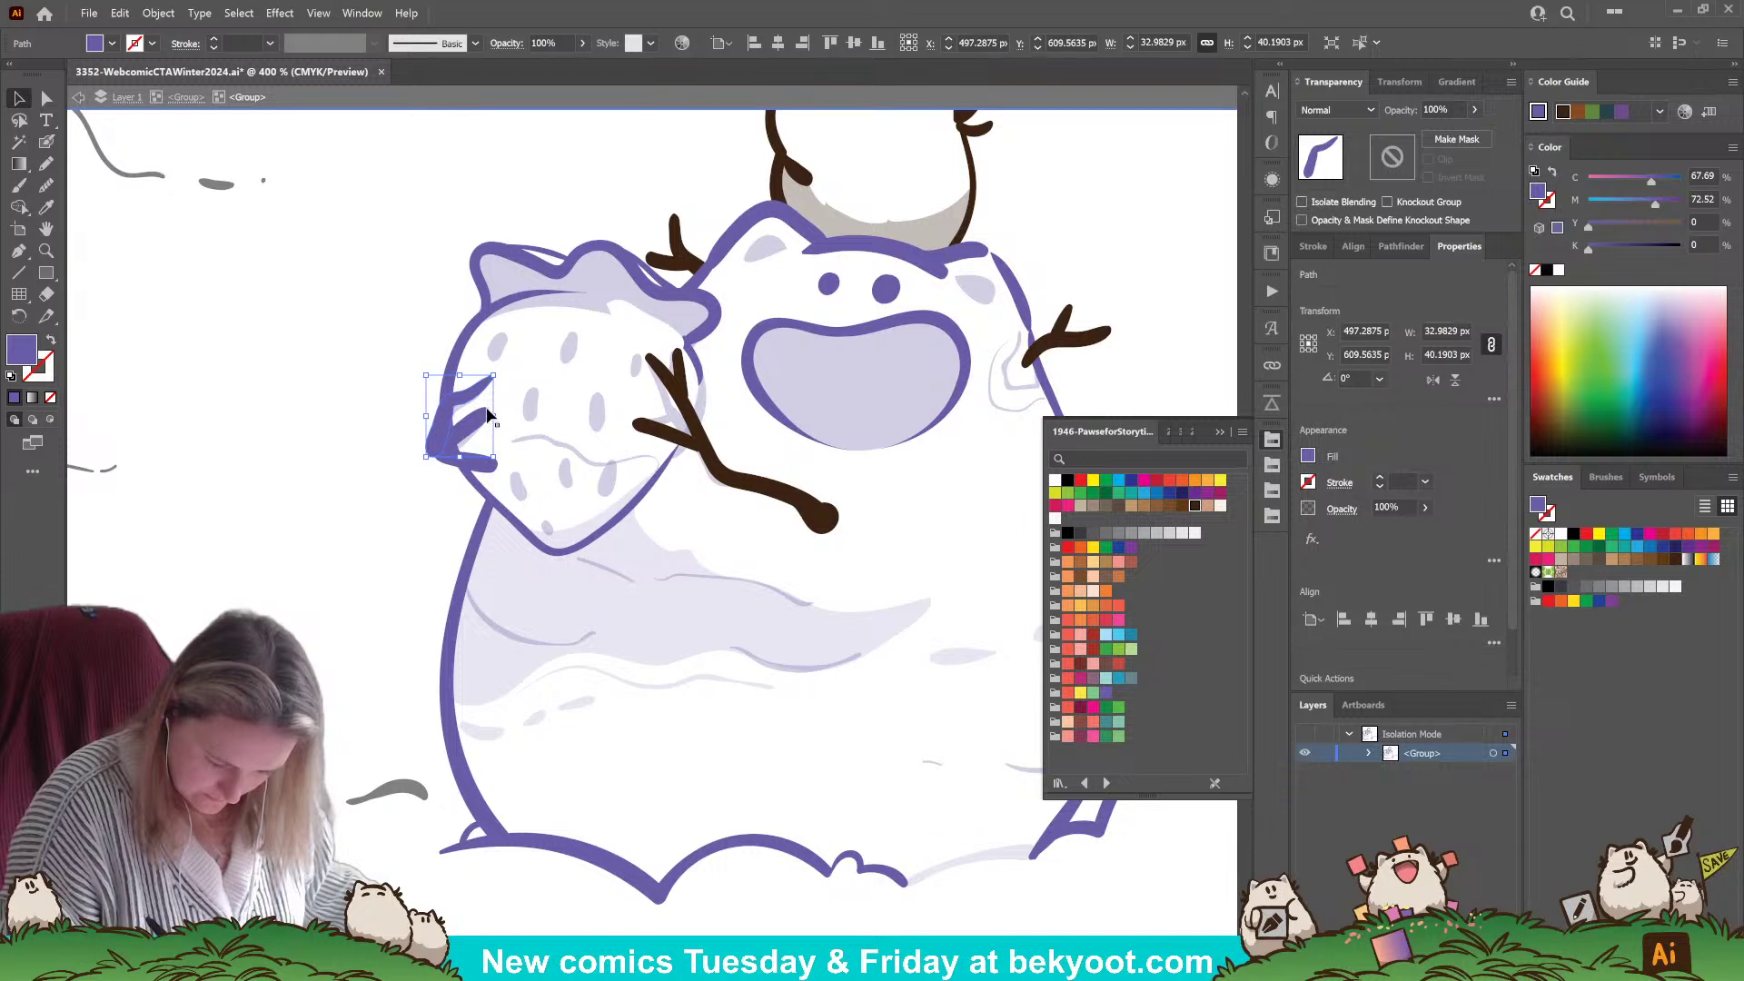
pyautogui.moveTo(493, 457); pyautogui.dragTo(498, 472)
pyautogui.hotkey('ctrl', 'g')
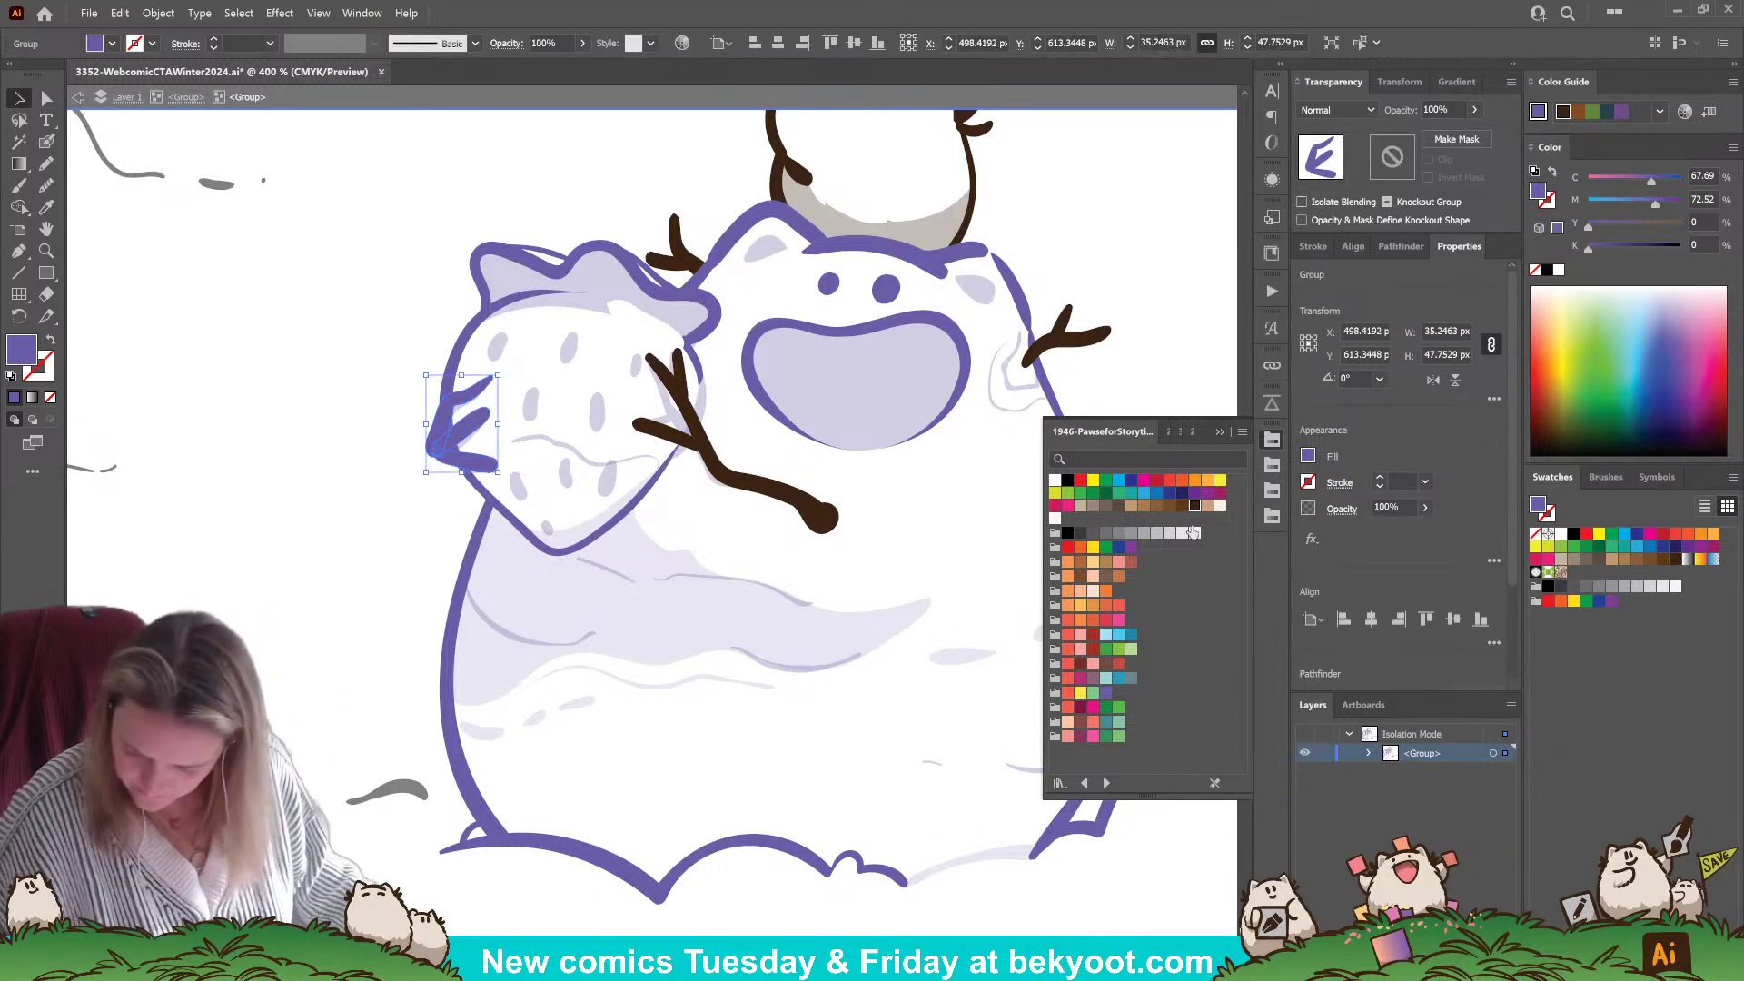
pyautogui.click(1195, 506)
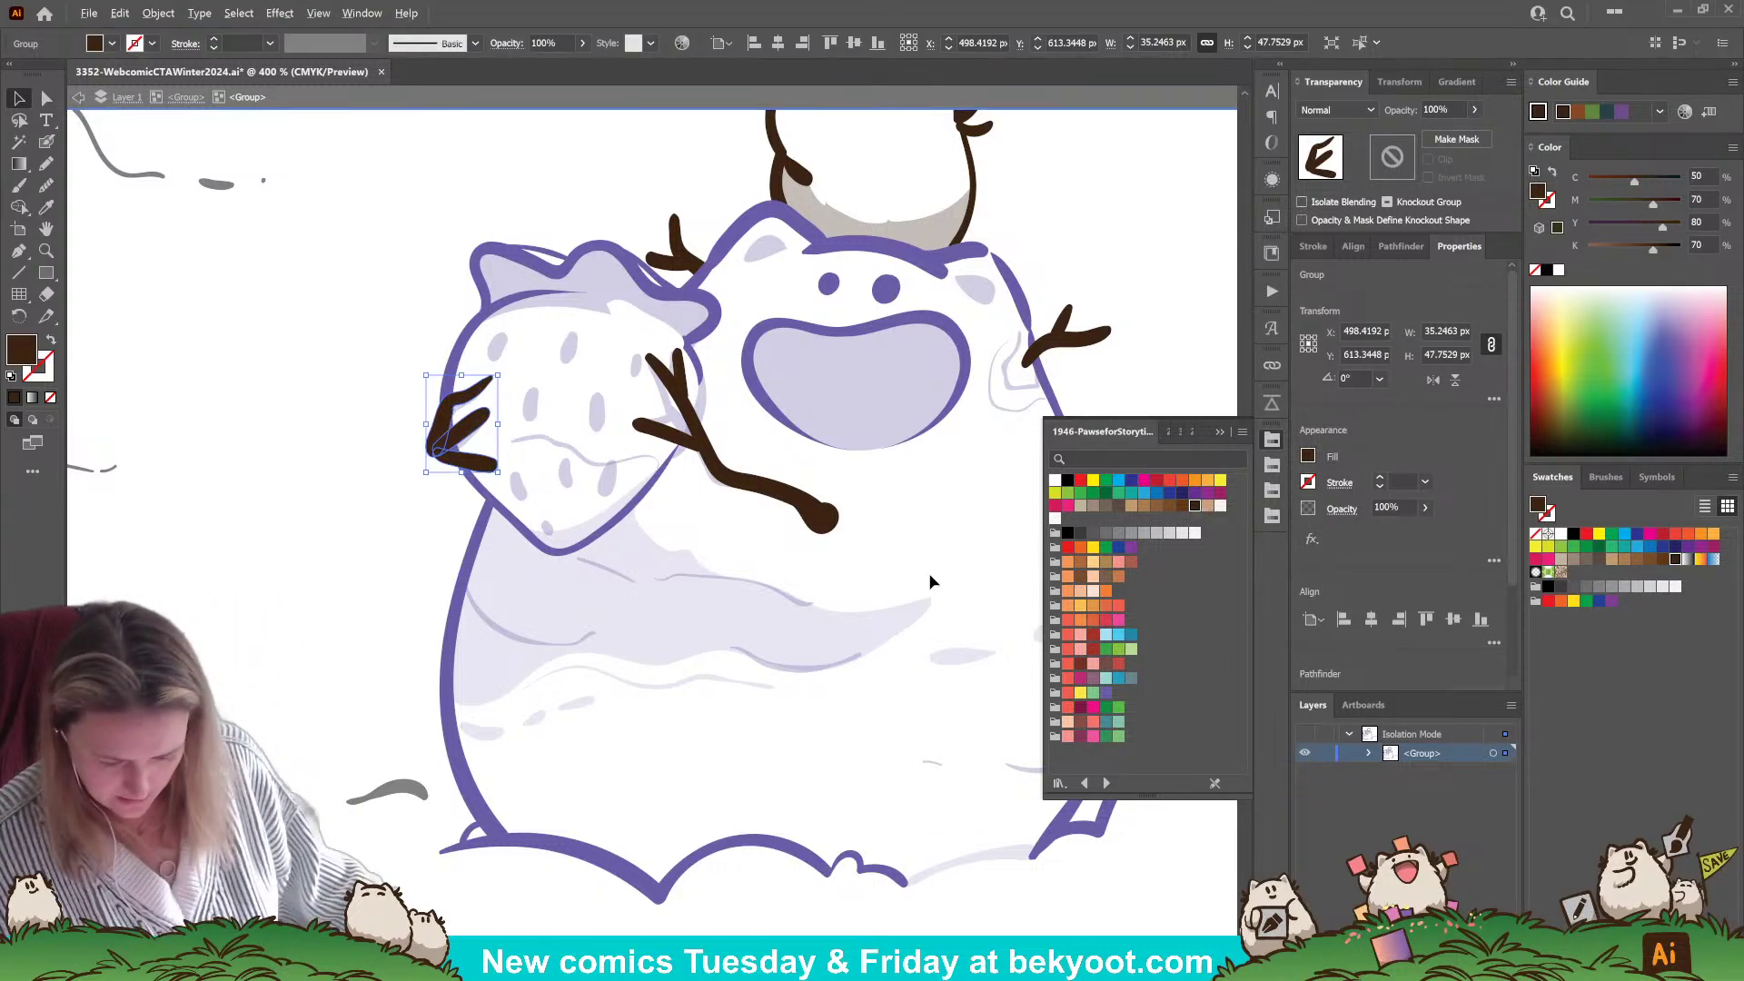
pyautogui.scroll(-3, 708, 536)
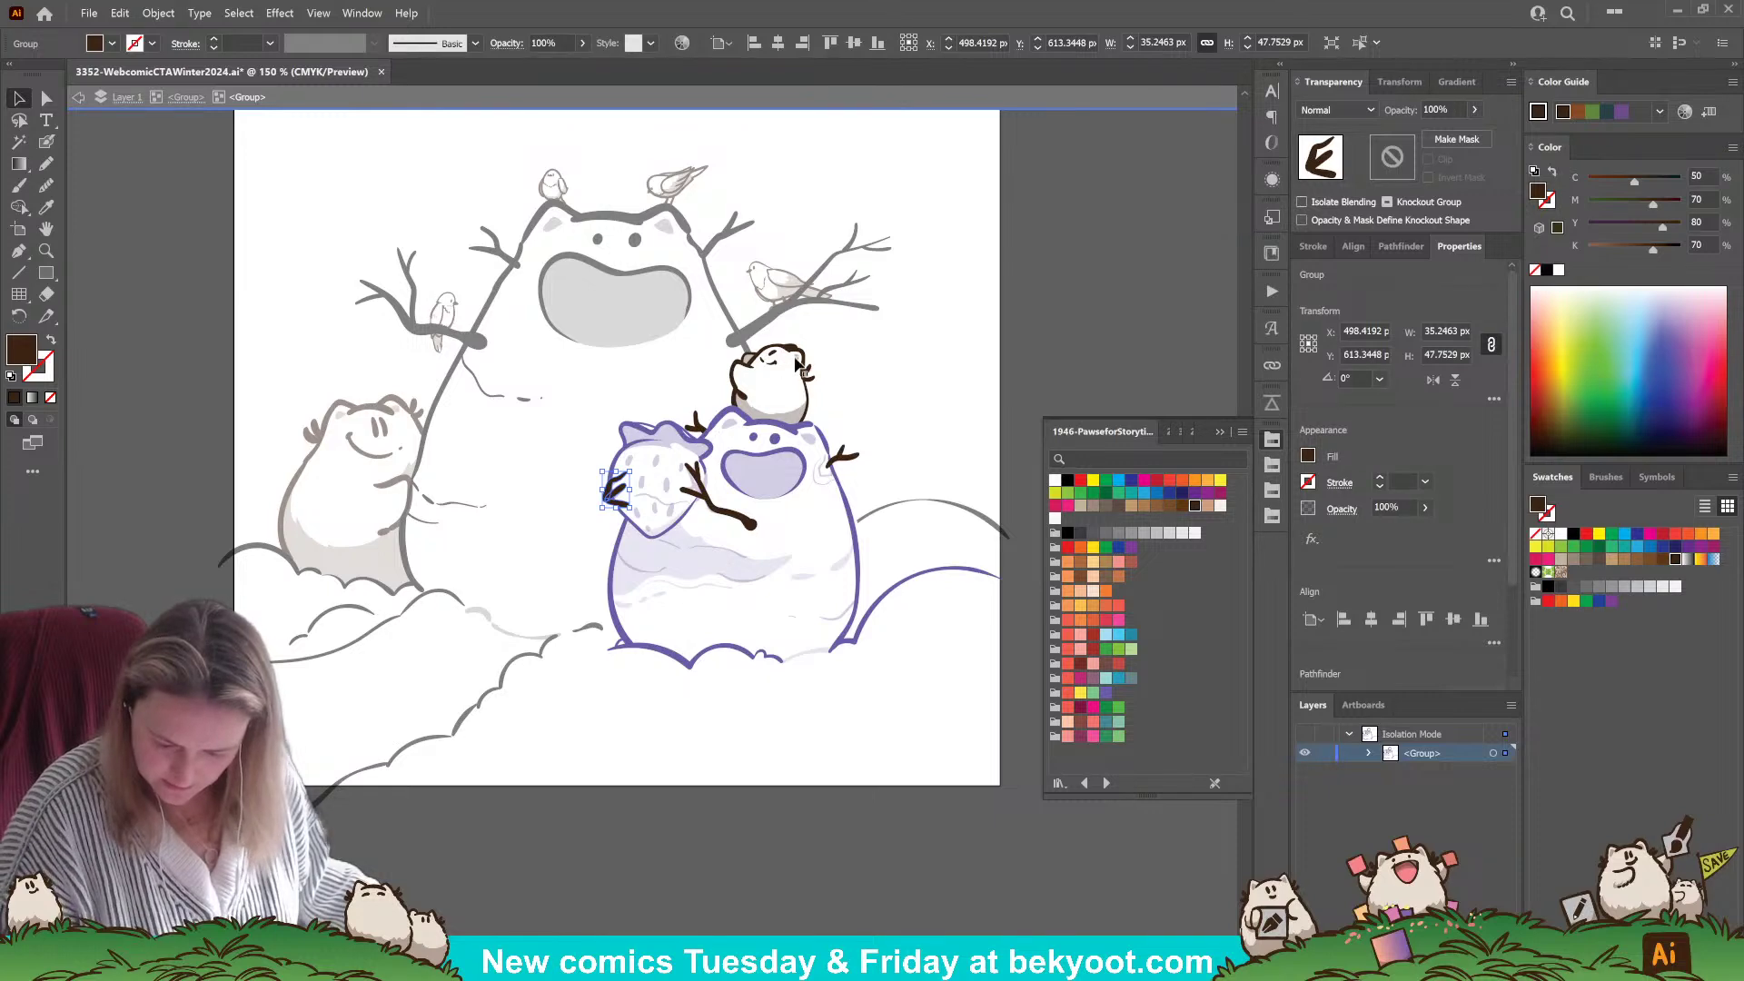
# - Return to the parent group and recolour the large snow creature's two branch arms and two head twigs dark brown (C50 M70 Y80 K70)
pyautogui.click(191, 100)
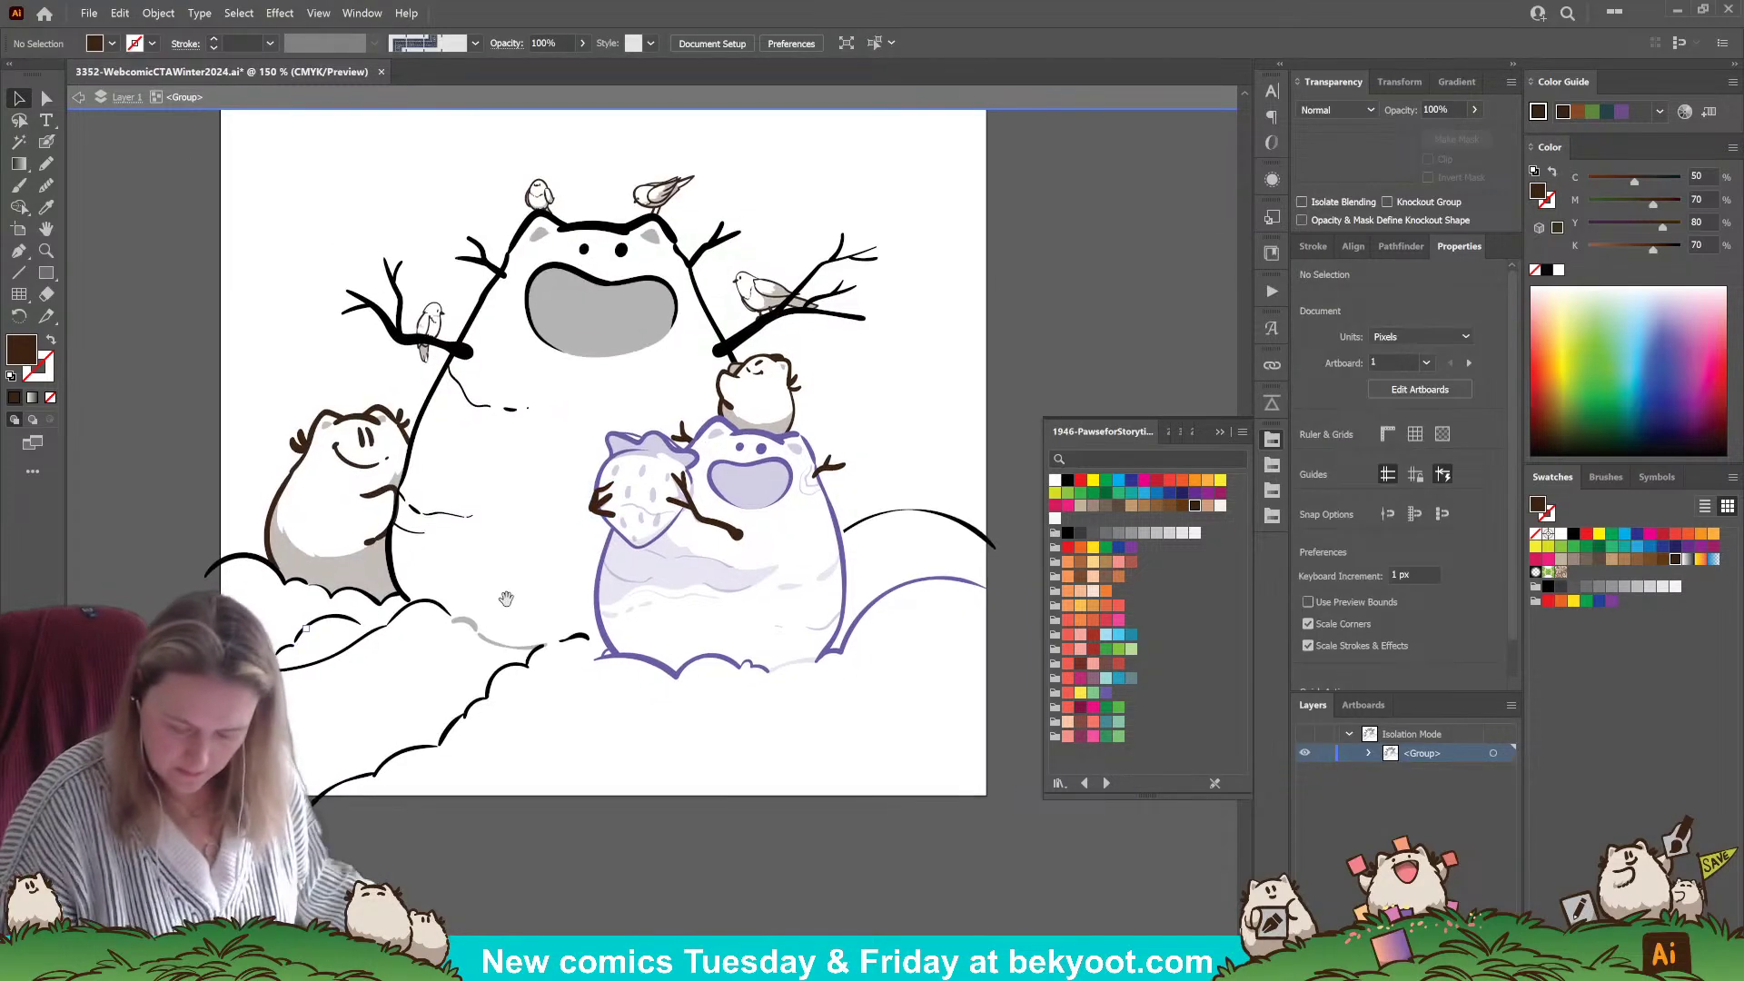
pyautogui.click(836, 316)
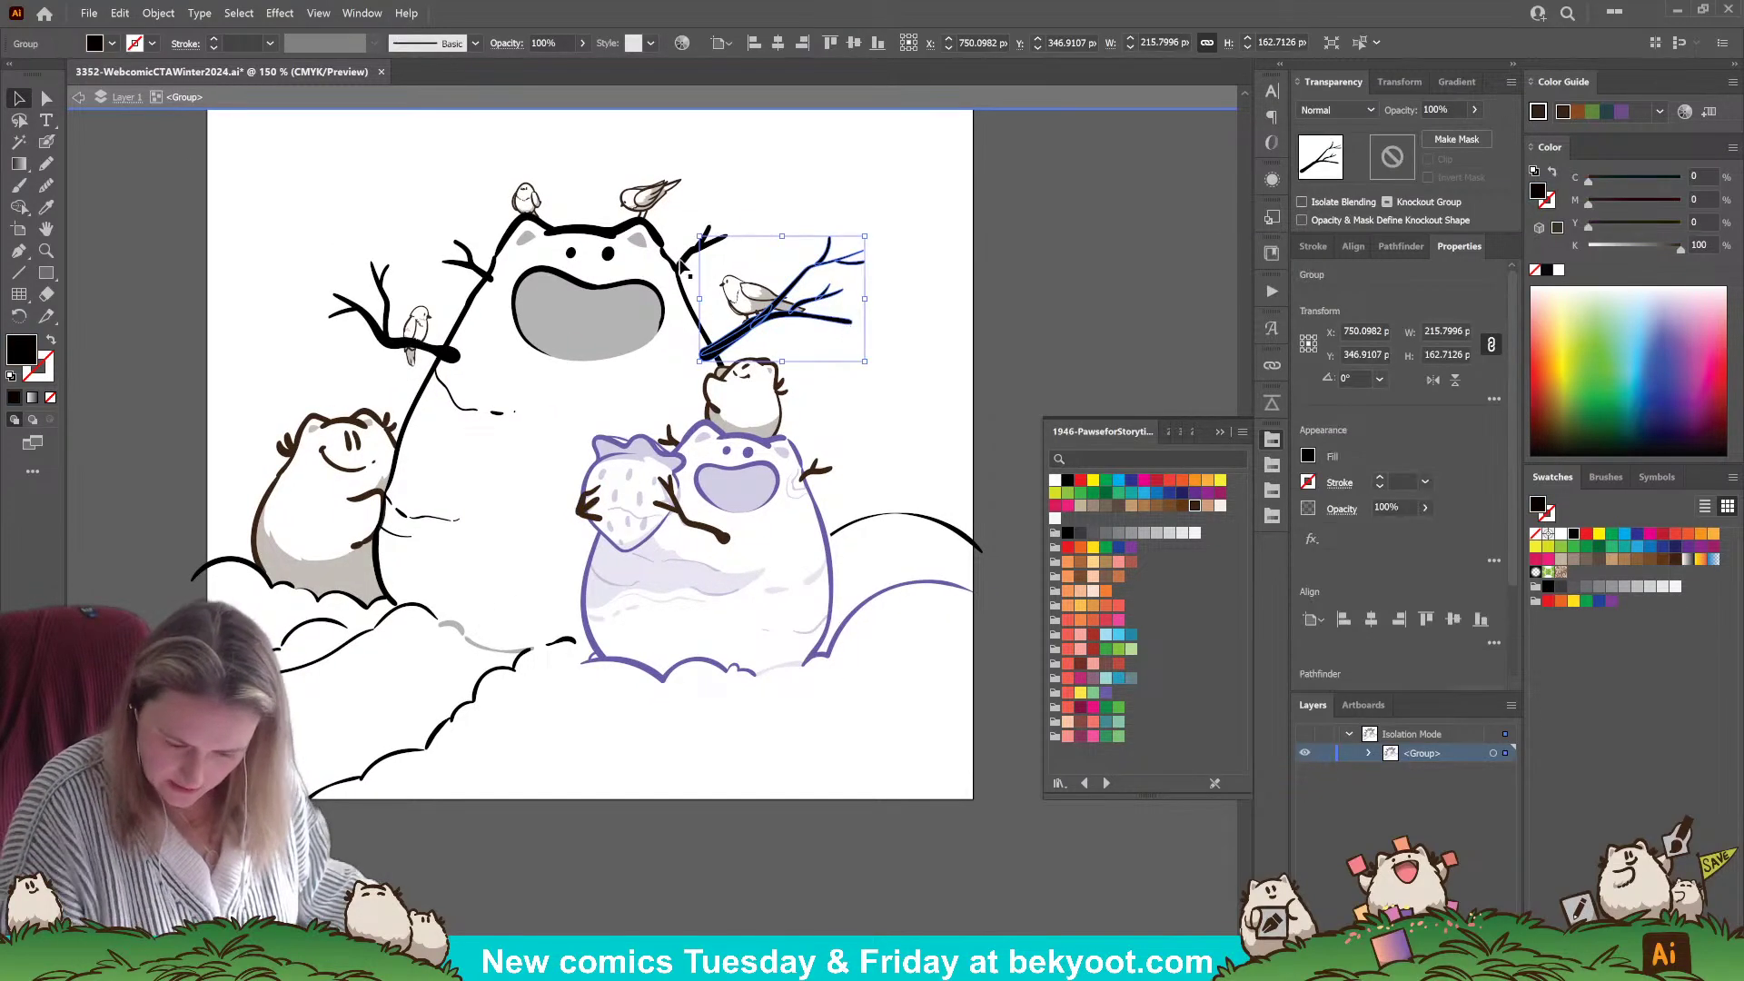
pyautogui.click(713, 235)
pyautogui.click(706, 247)
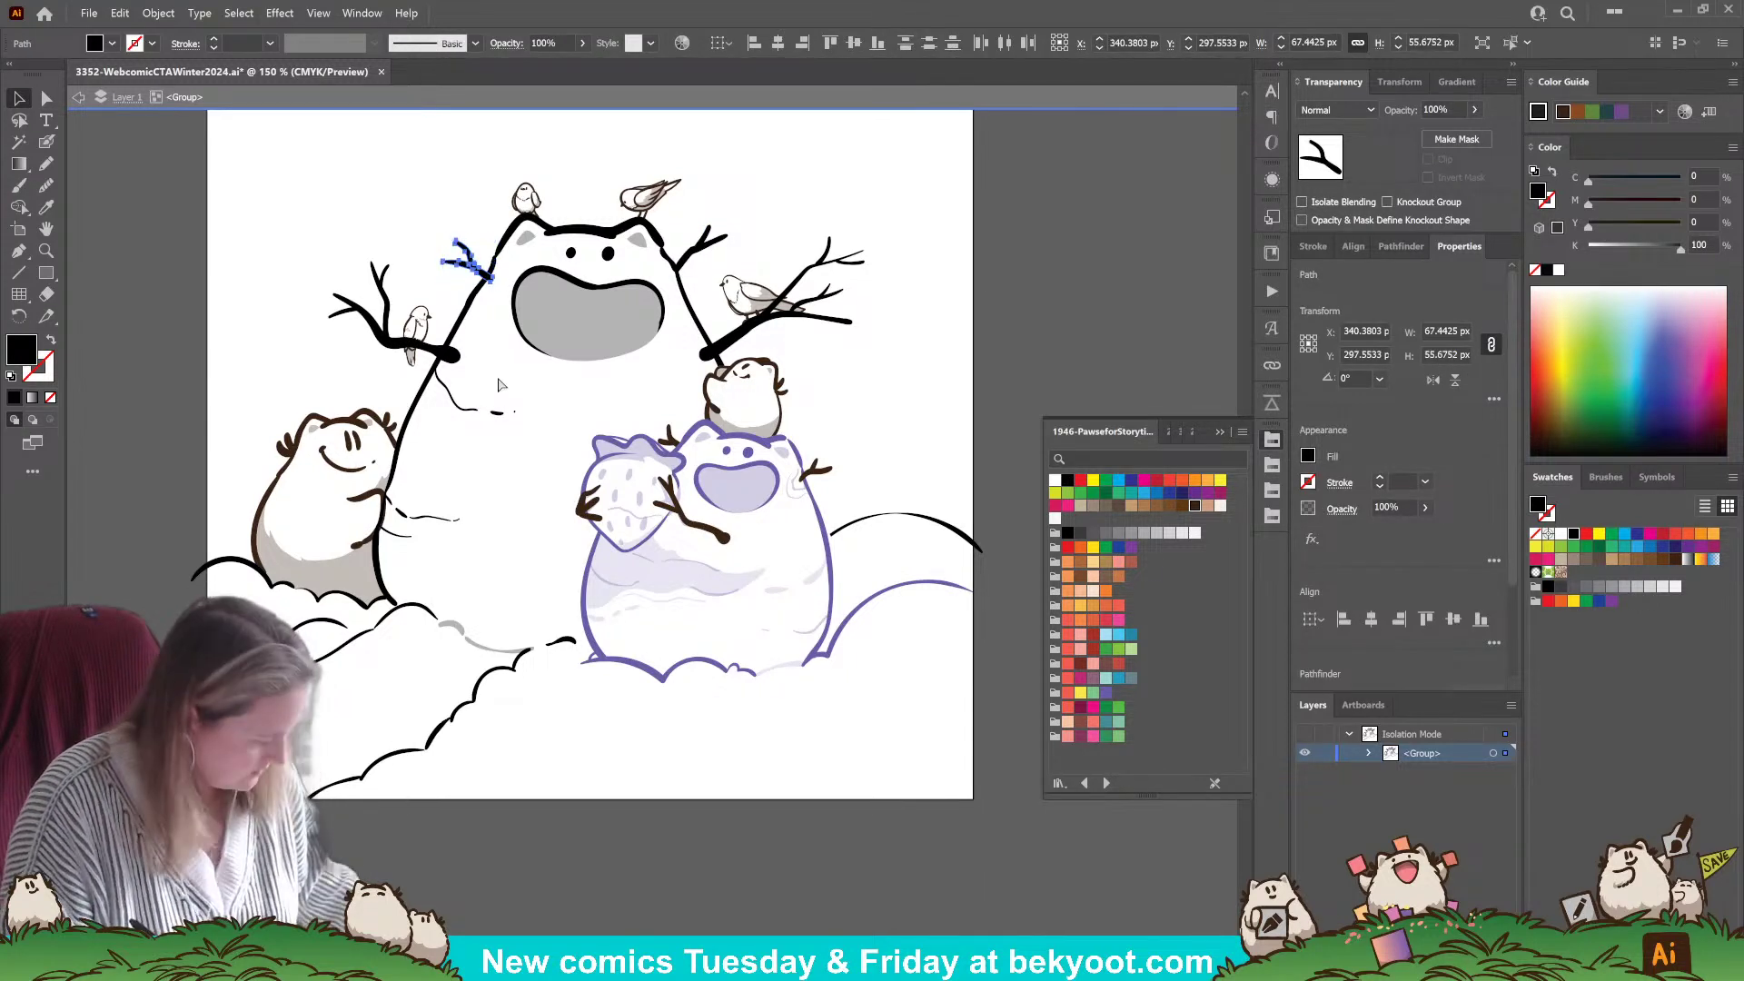
pyautogui.click(429, 359)
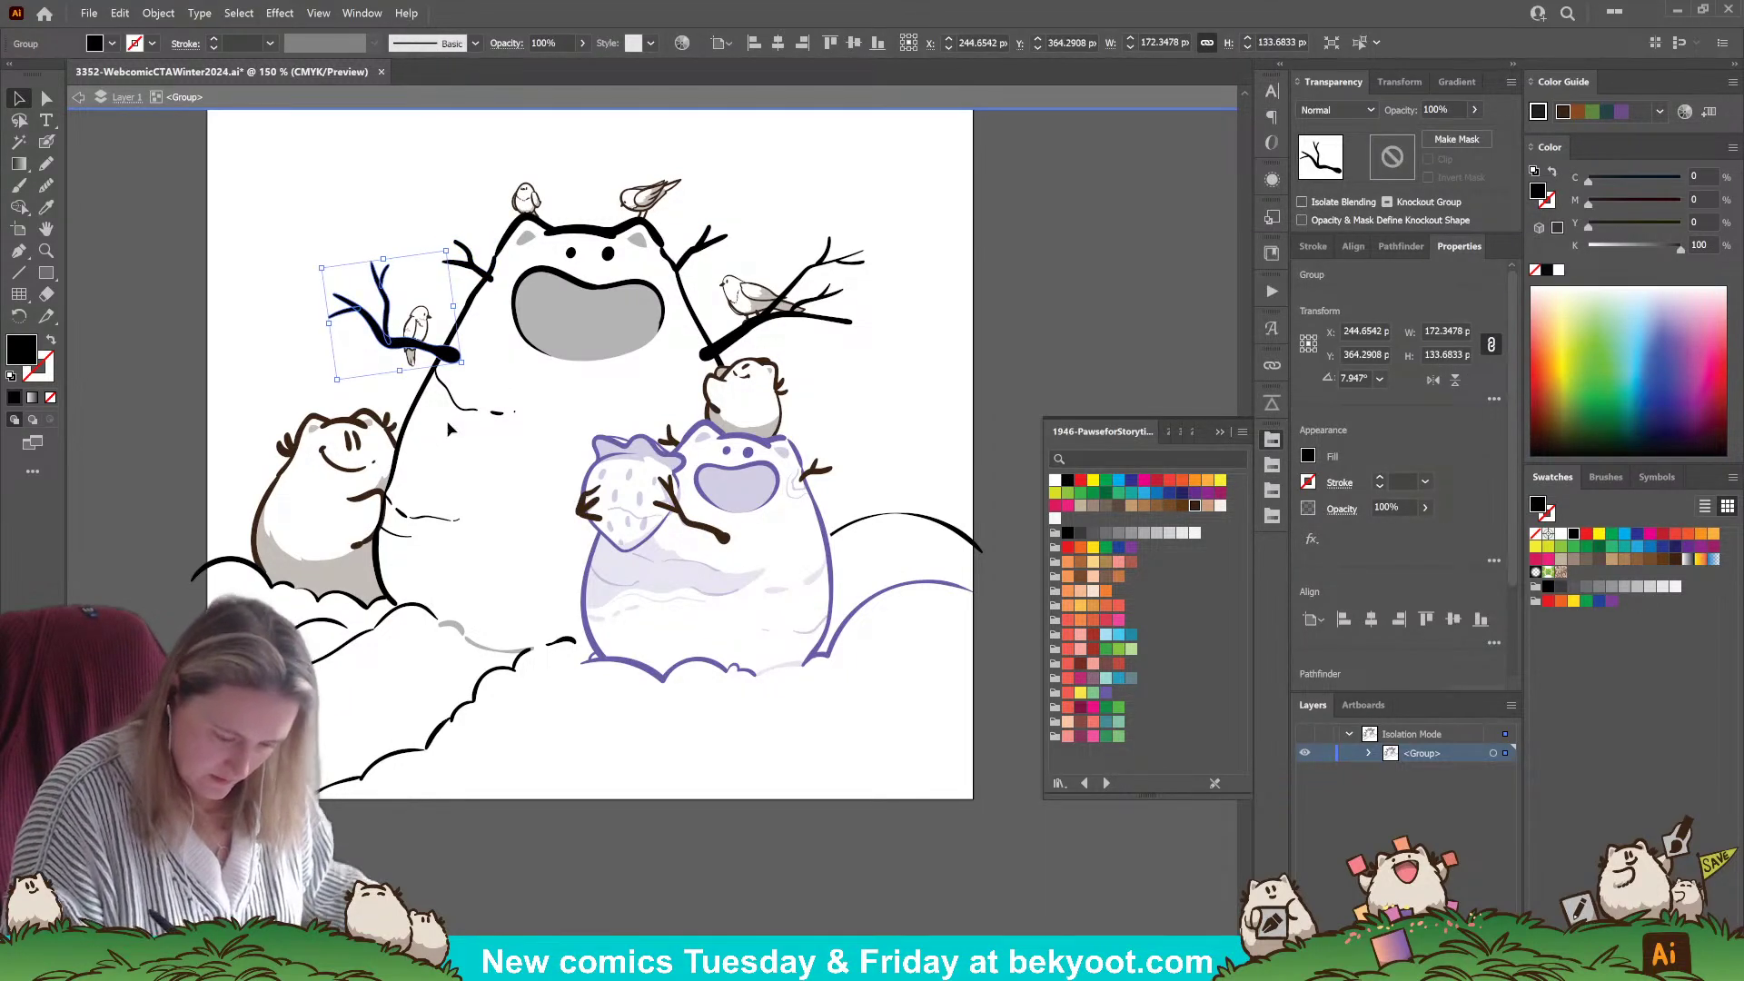
pyautogui.keyDown('shift'); pyautogui.click(472, 265); pyautogui.keyUp('shift')
pyautogui.keyDown('shift'); pyautogui.click(719, 242); pyautogui.keyUp('shift')
pyautogui.keyDown('shift'); pyautogui.click(825, 309); pyautogui.keyUp('shift')
pyautogui.click(1195, 505)
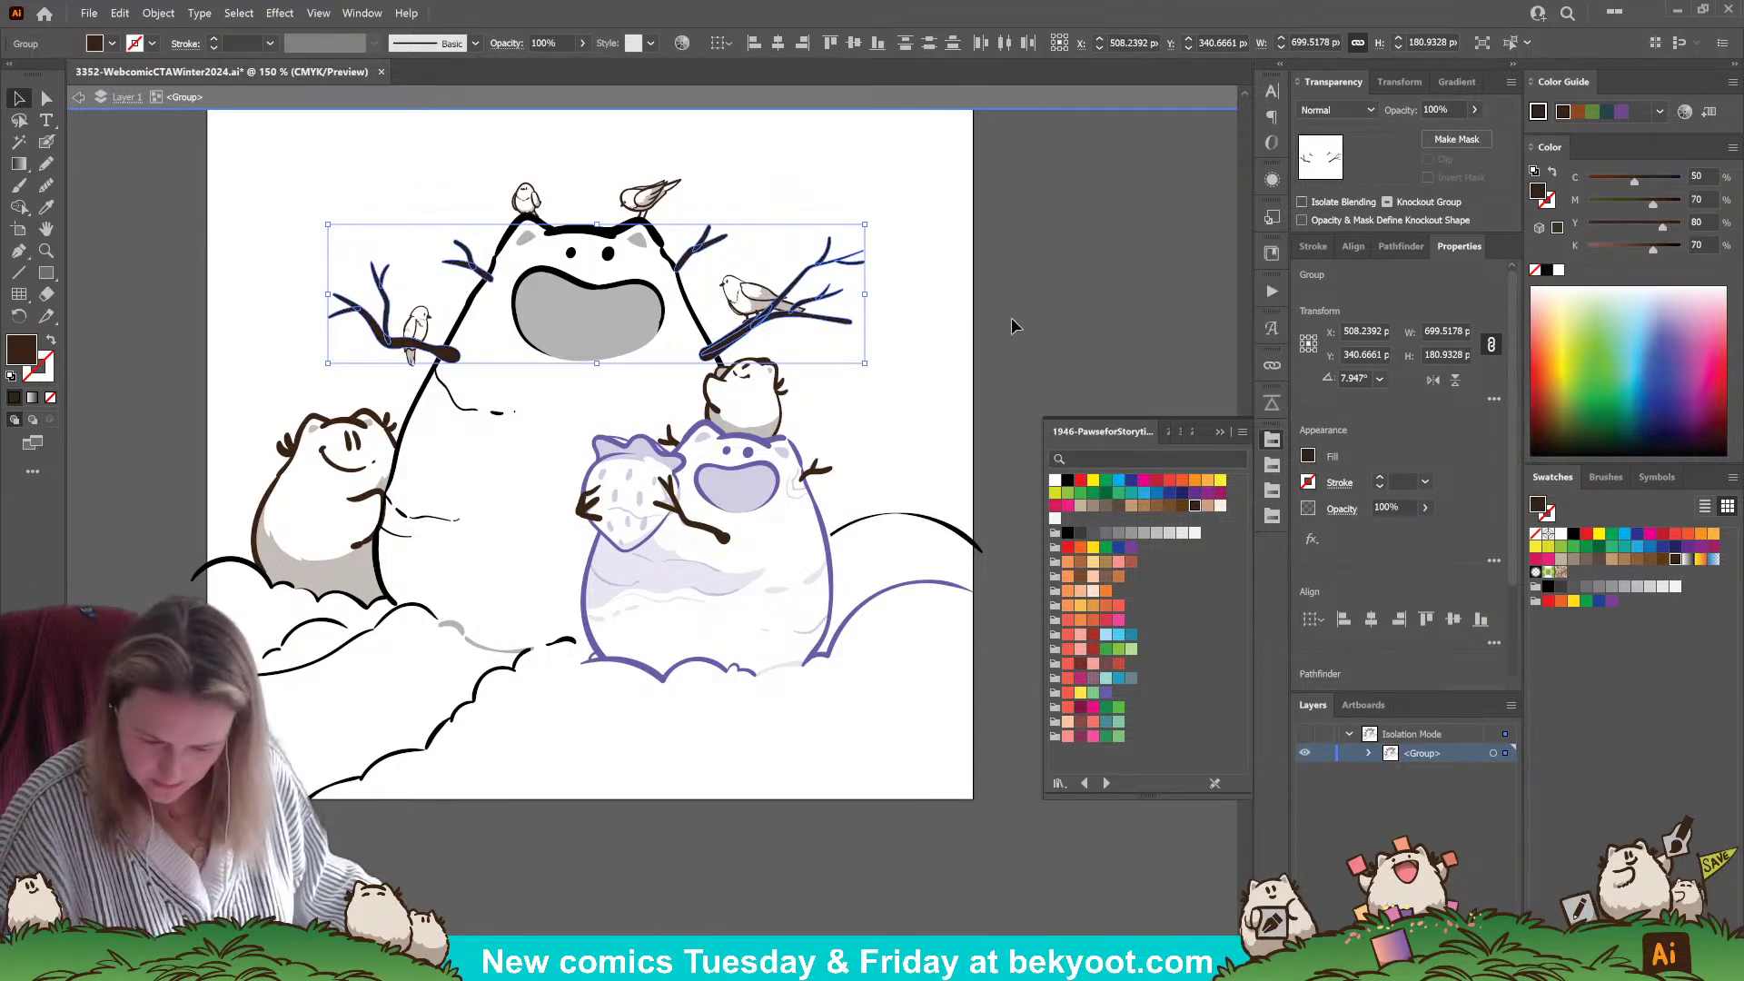
pyautogui.click(951, 354)
# - Select the remaining black shapes of the large creature and snow banks with the Magic Wand and recolour them purple (C67.69 M72.52 Y0 K0)
pyautogui.moveTo(402, 735); pyautogui.dragTo(454, 681)
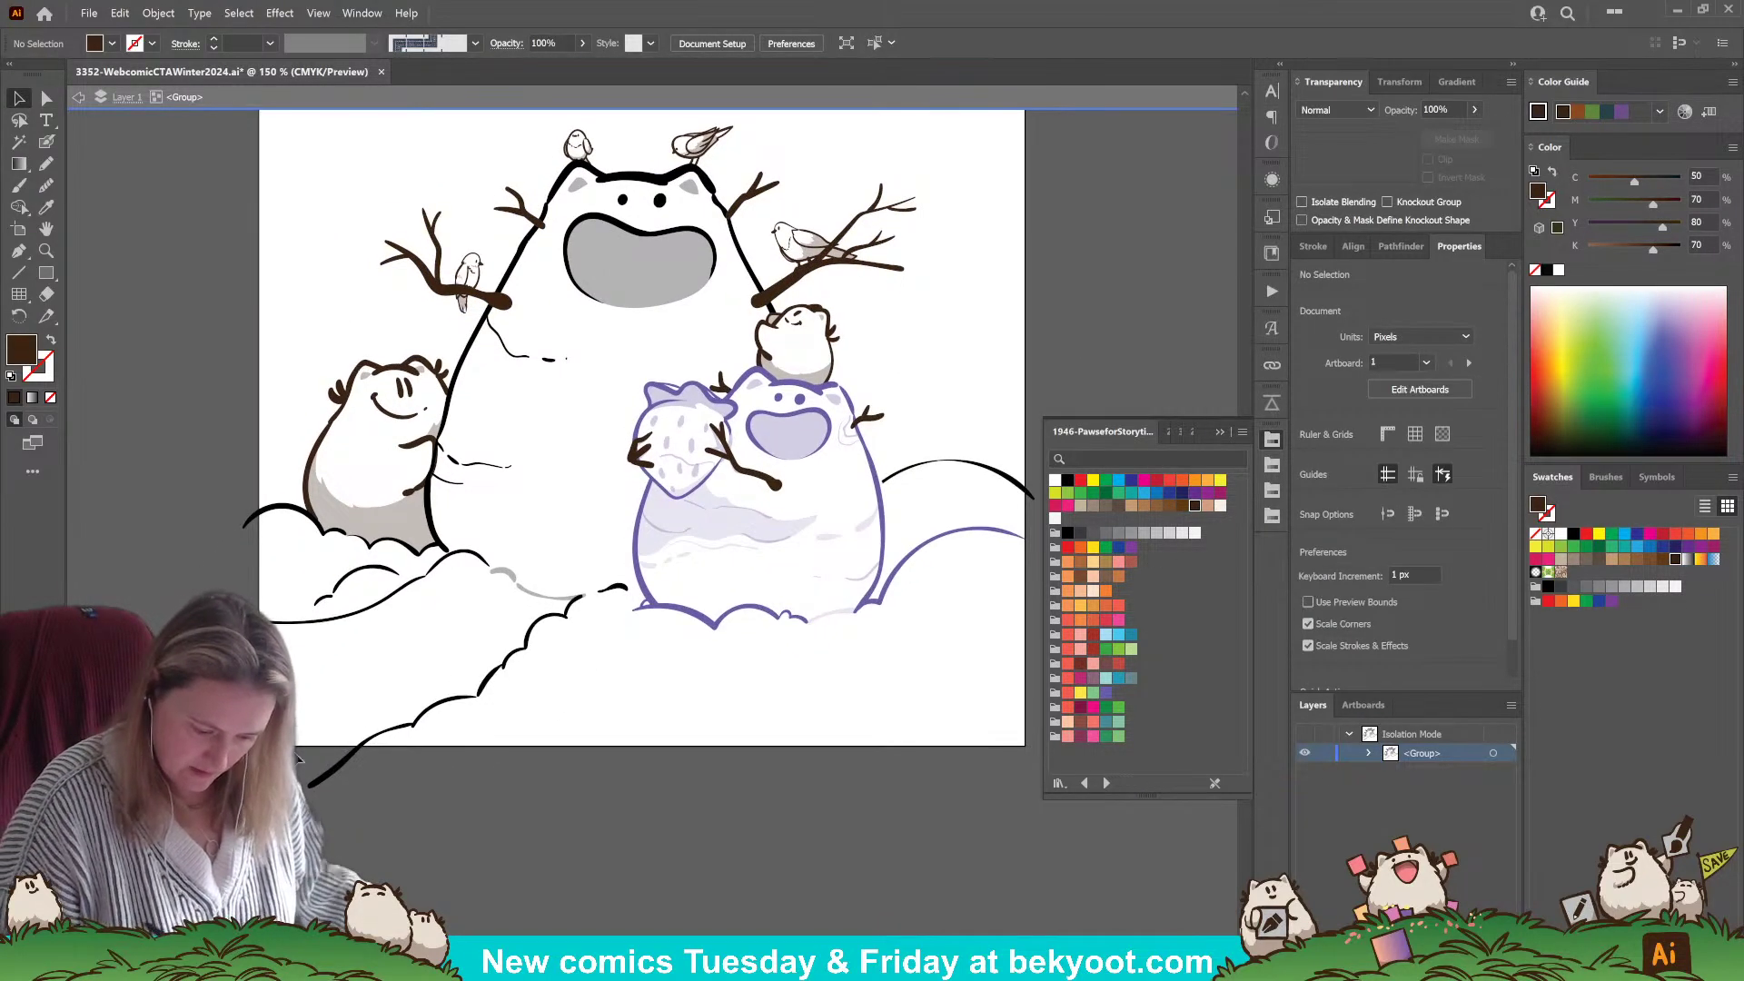
pyautogui.click(19, 141)
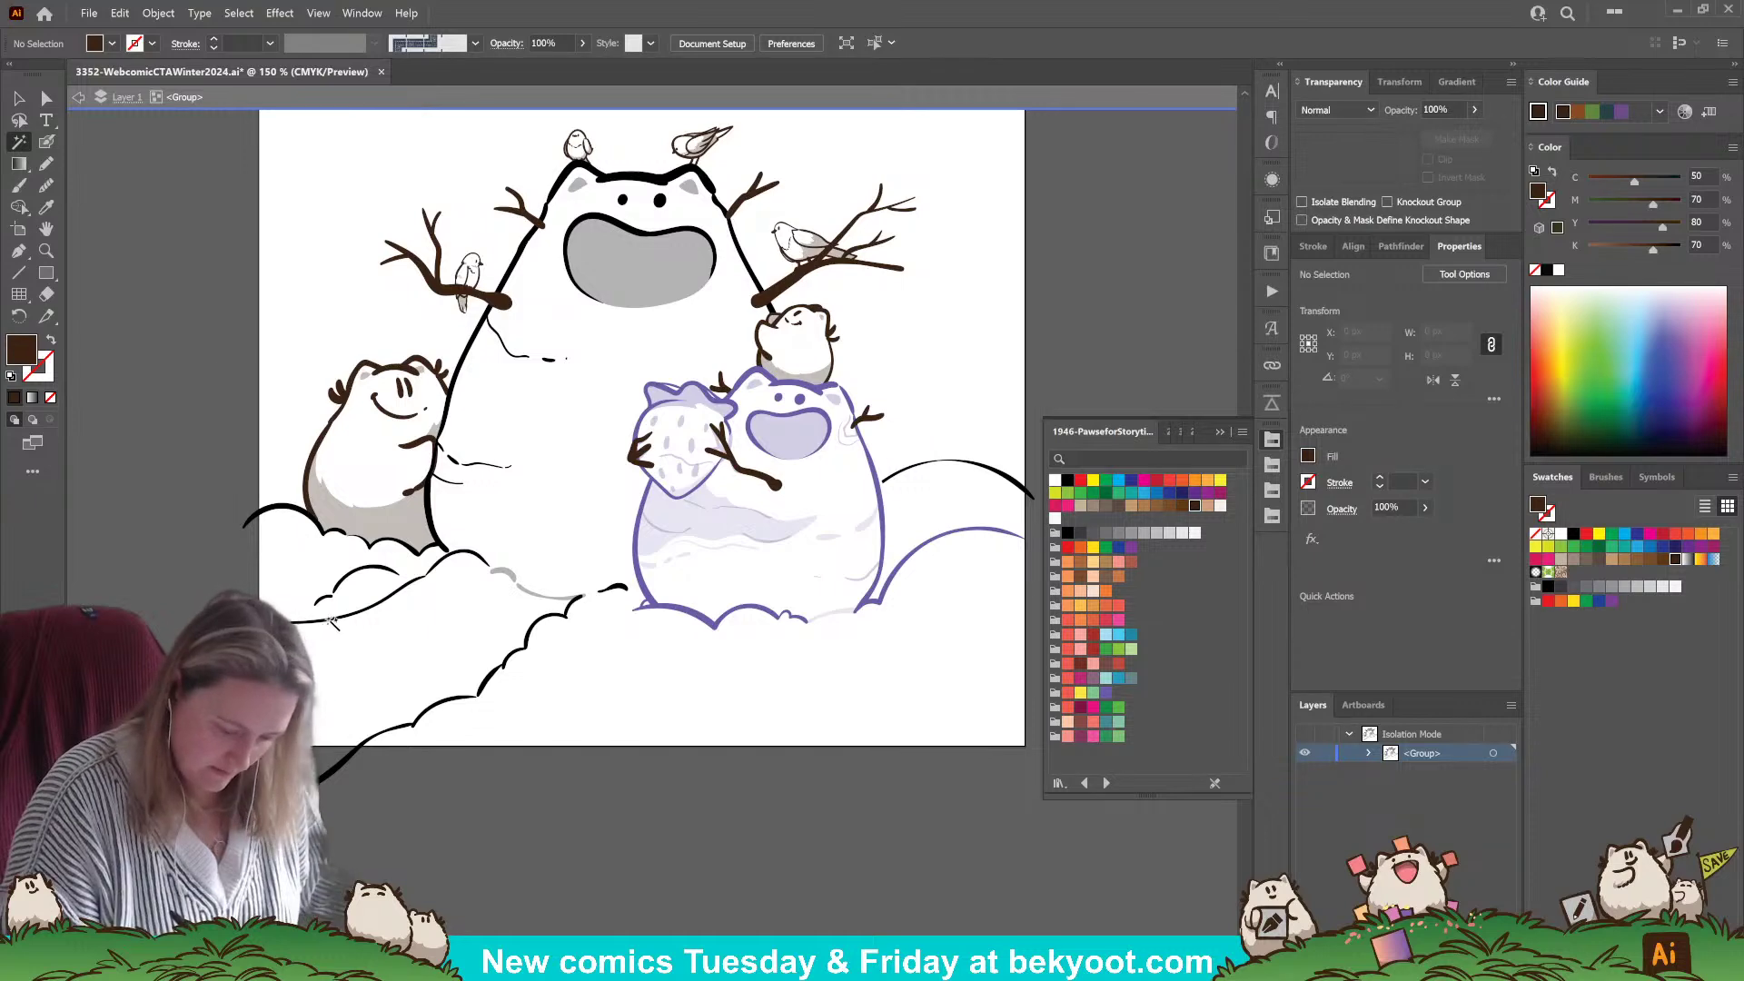
pyautogui.click(462, 365)
pyautogui.click(1106, 693)
pyautogui.click(576, 660)
pyautogui.hscroll(5, 576, 660)
pyautogui.scroll(3, 576, 661)
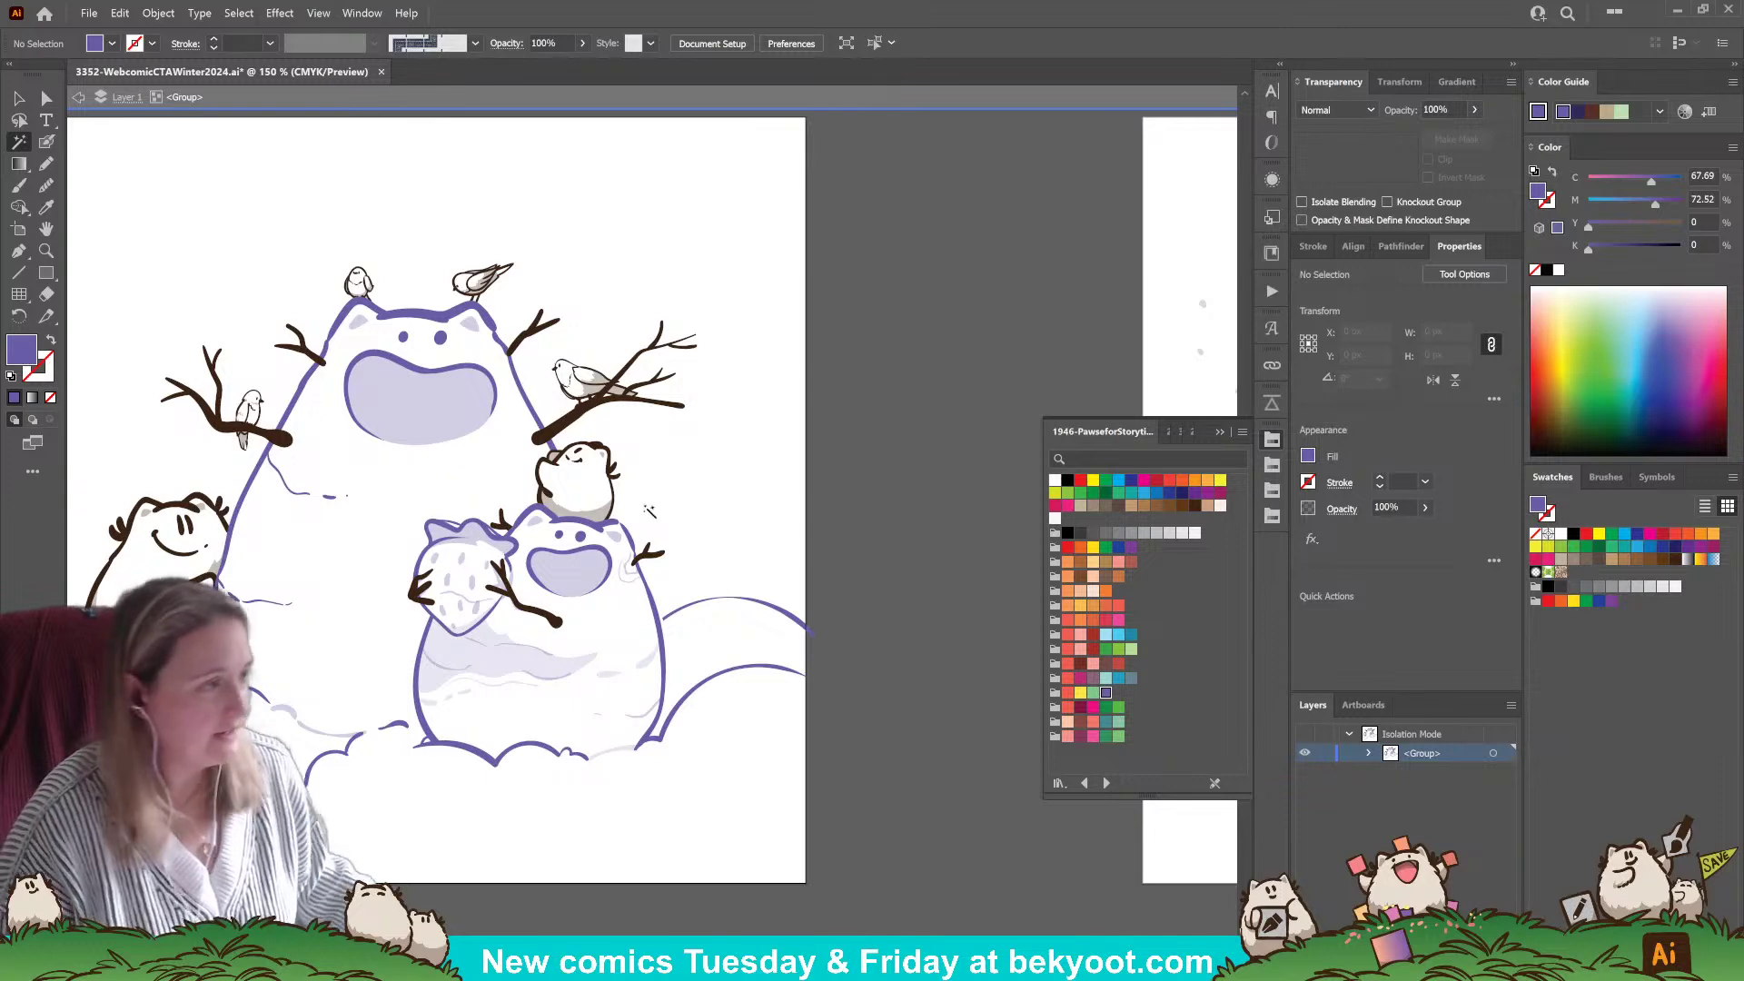
pyautogui.hscroll(-3, 607, 577)
pyautogui.scroll(-2, 607, 577)
pyautogui.hscroll(-4, 607, 578)
pyautogui.scroll(-1, 607, 578)
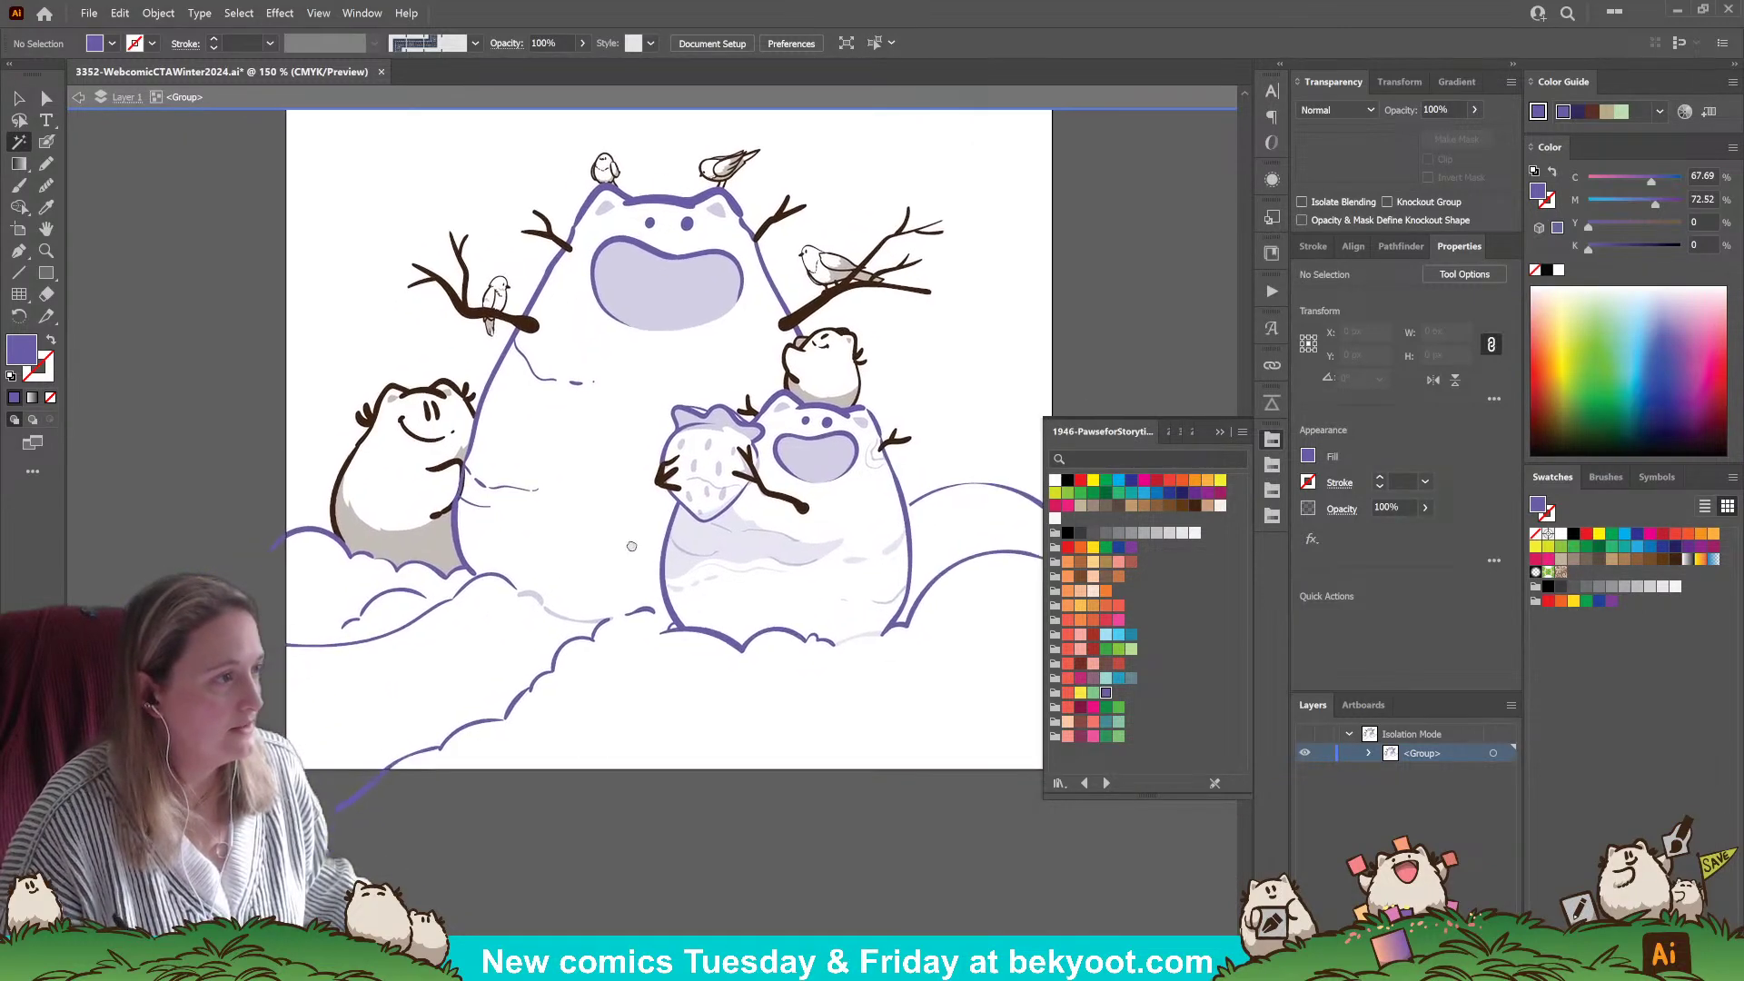
pyautogui.scroll(1, 645, 562)
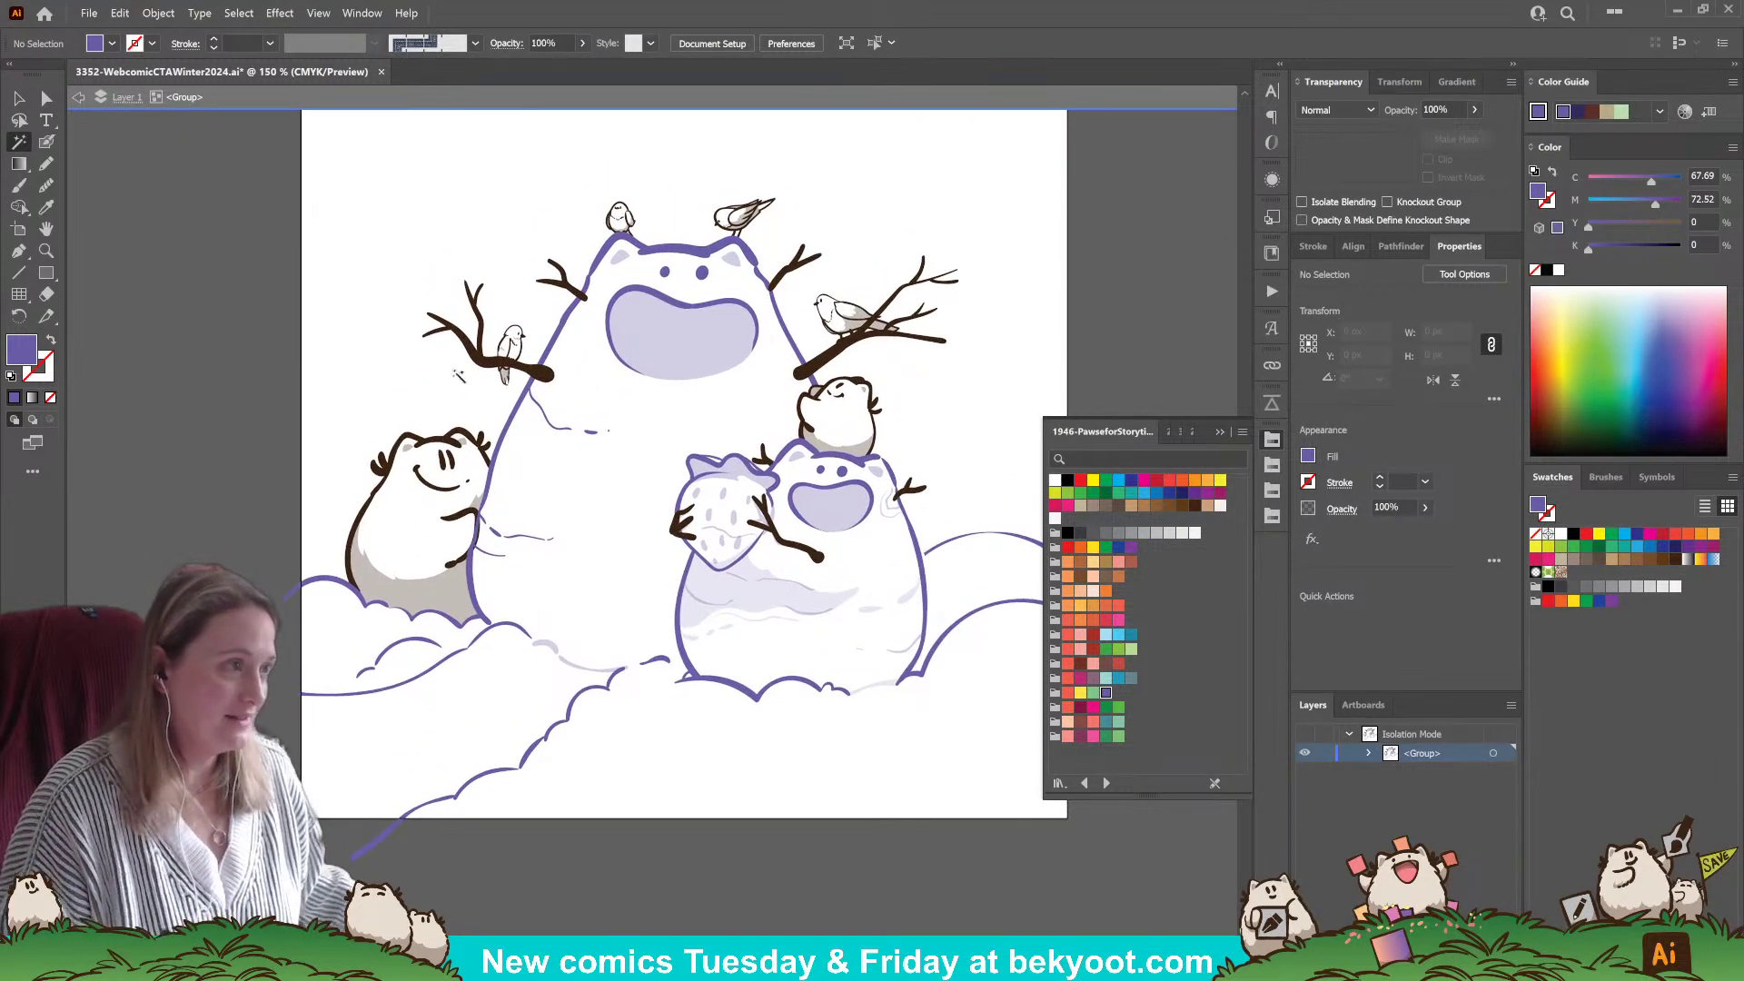
# - Delete the purple body outline segment and the leftover fragment overlapping the small brown creature's hugging arm
pyautogui.click(47, 141)
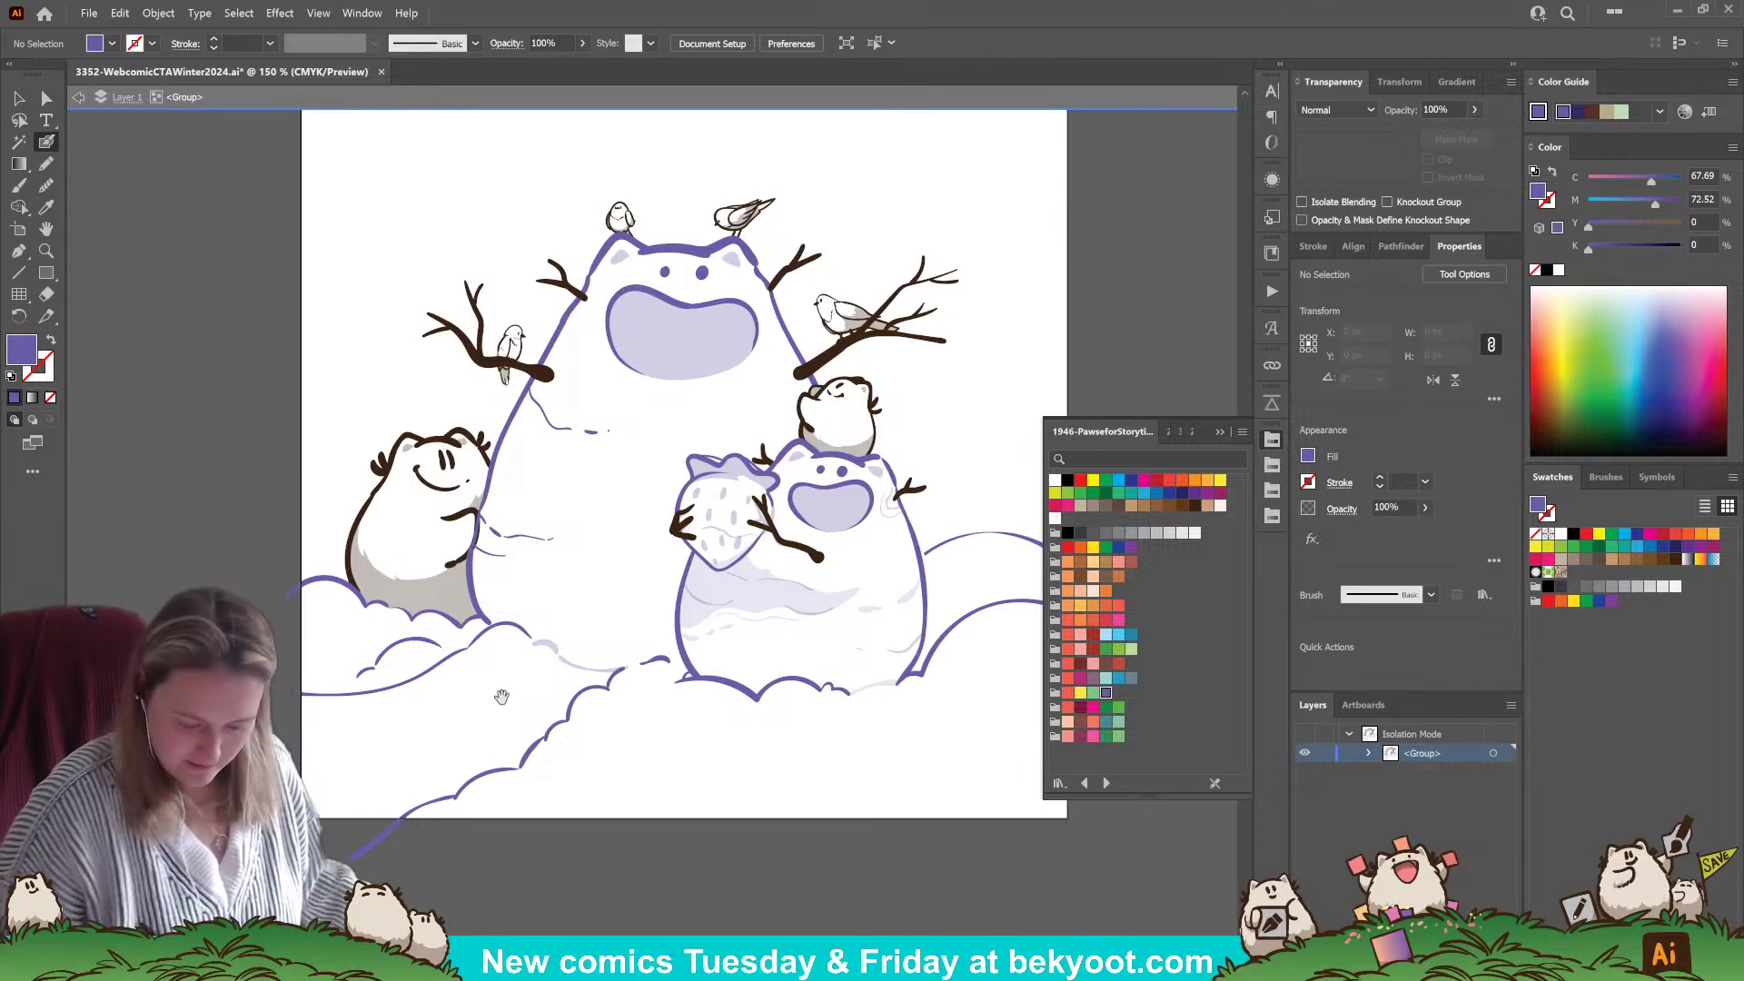
pyautogui.hscroll(1, 392, 565)
pyautogui.press('v')
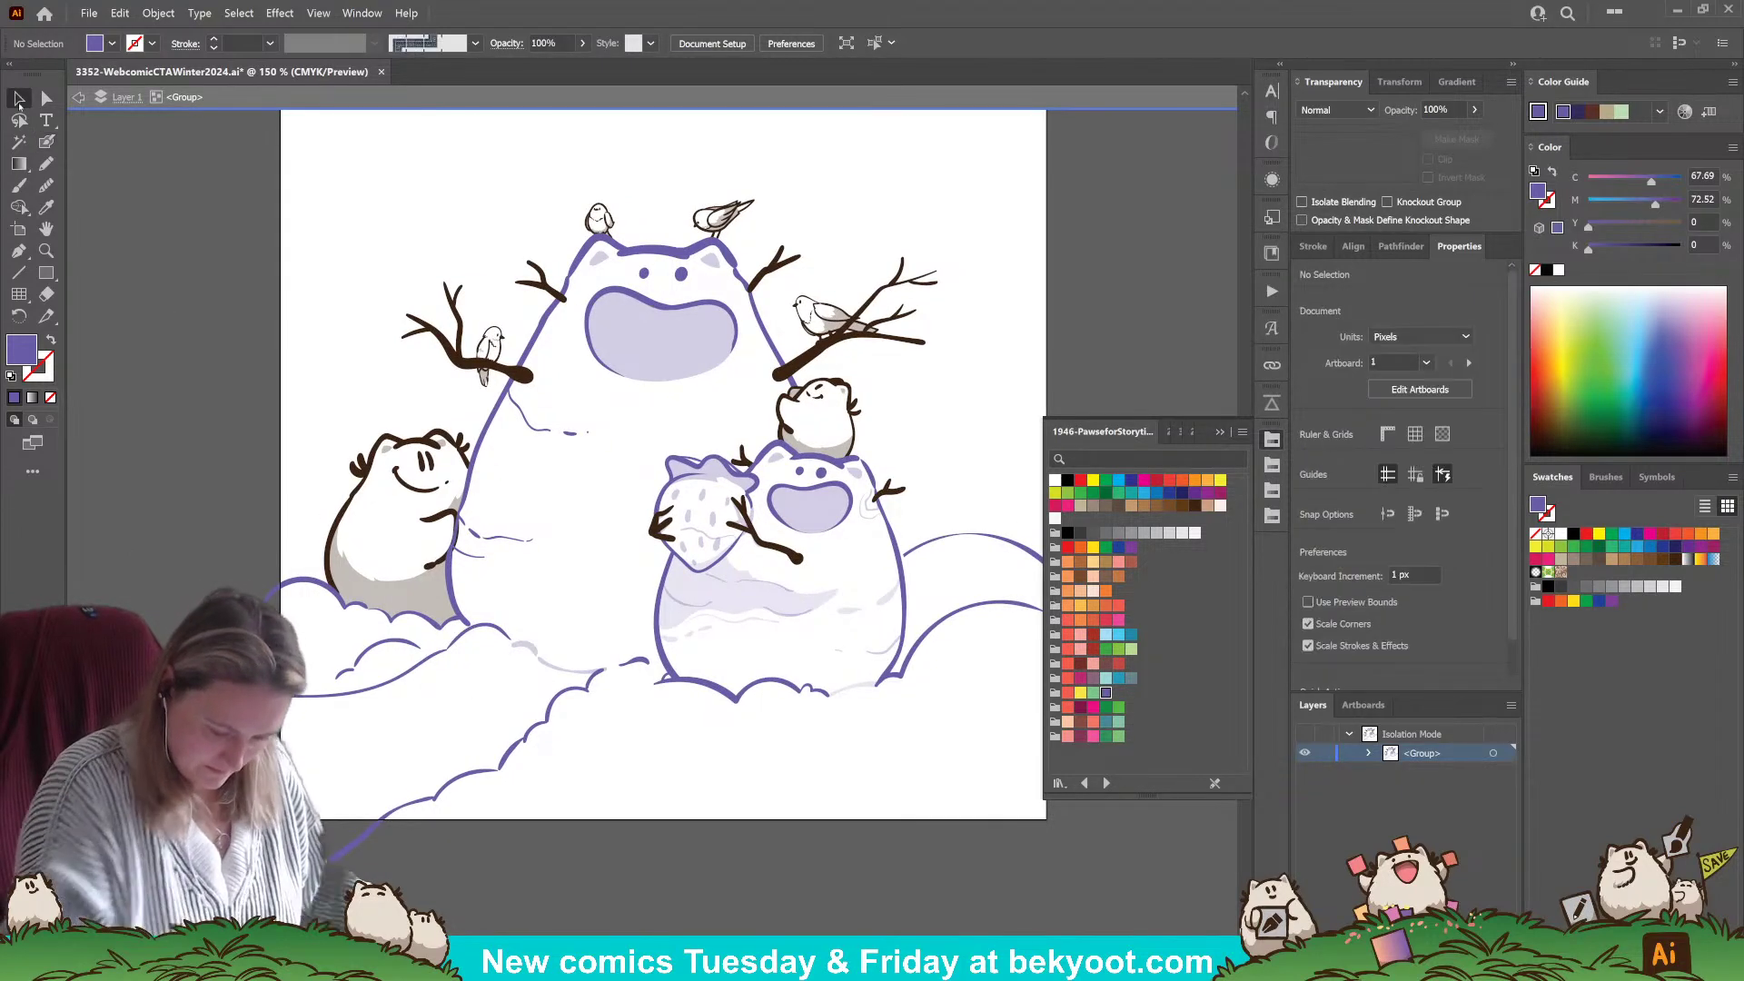
pyautogui.click(451, 574)
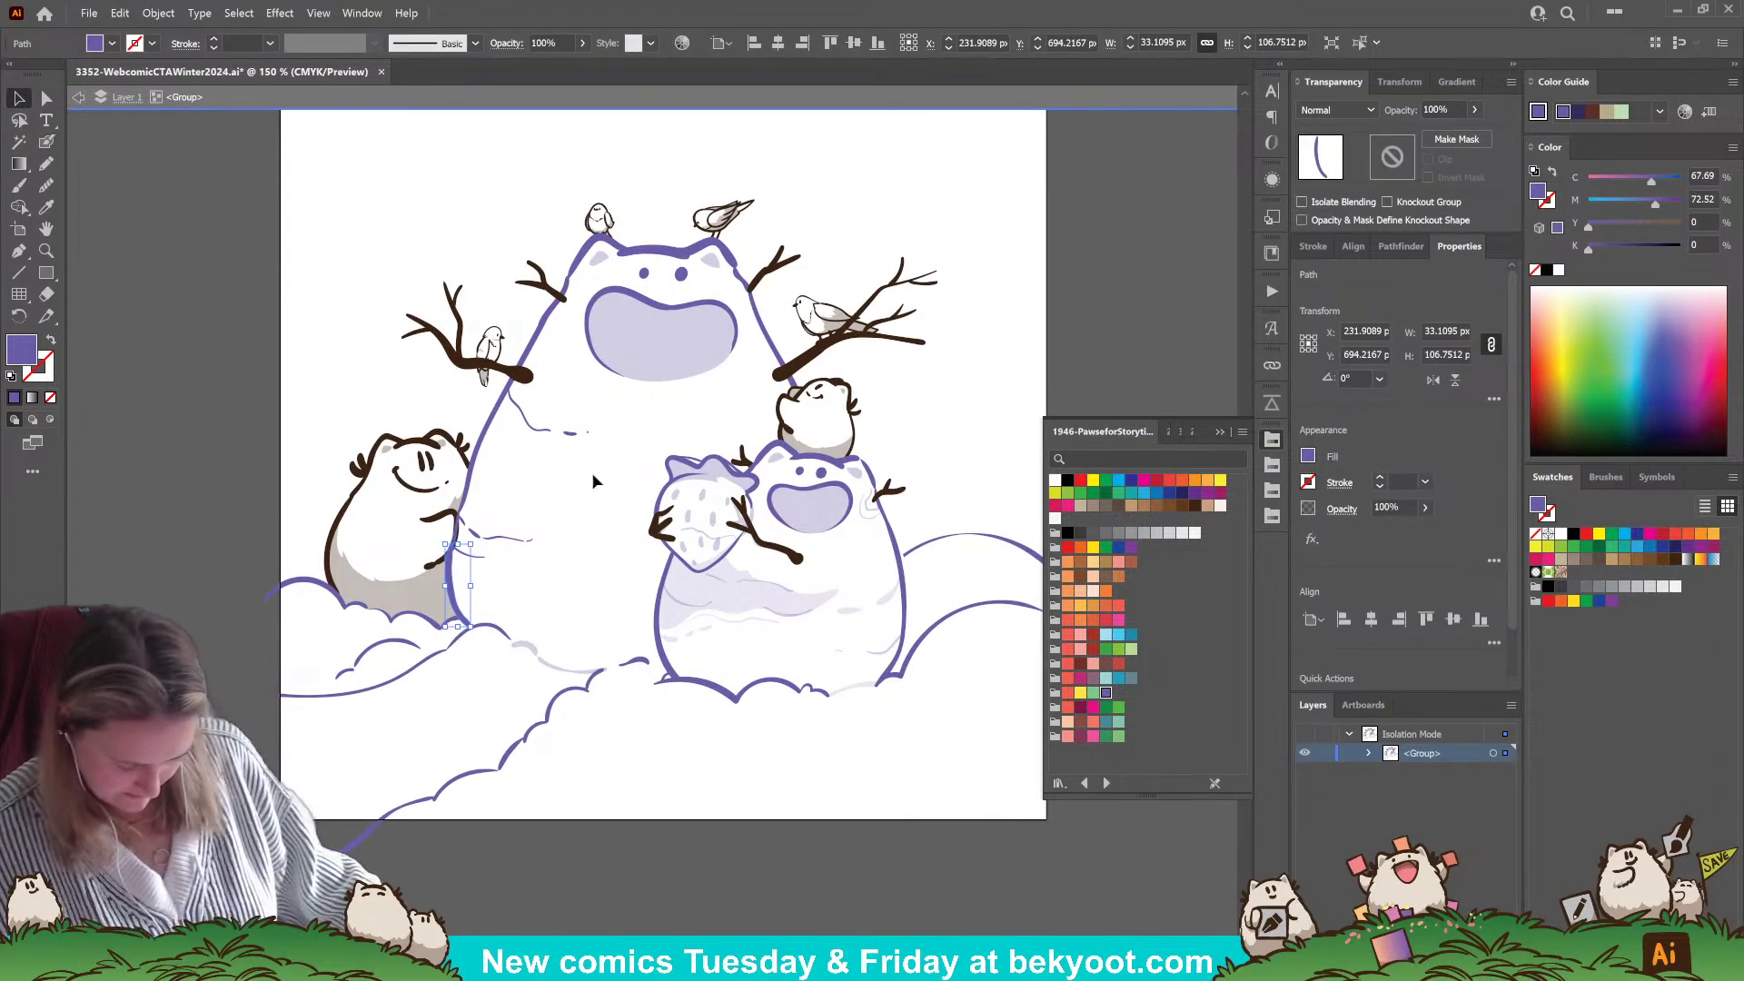
pyautogui.scroll(4, 452, 536)
pyautogui.click(500, 607)
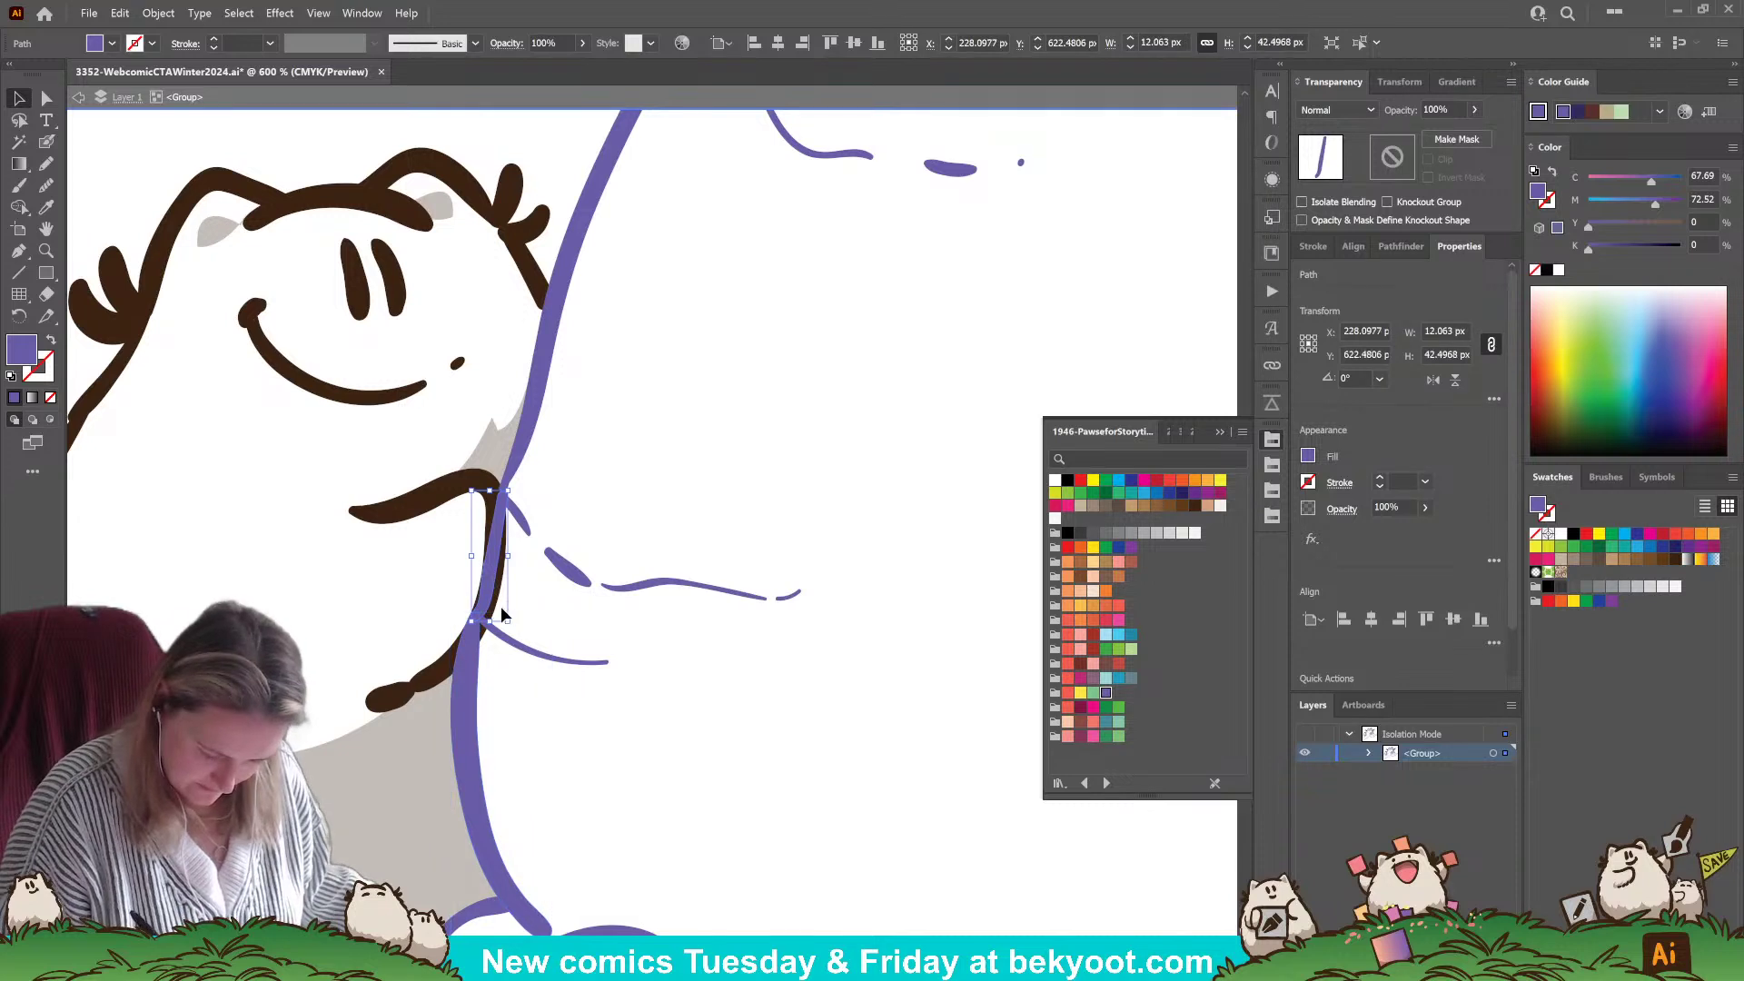
pyautogui.press('Delete')
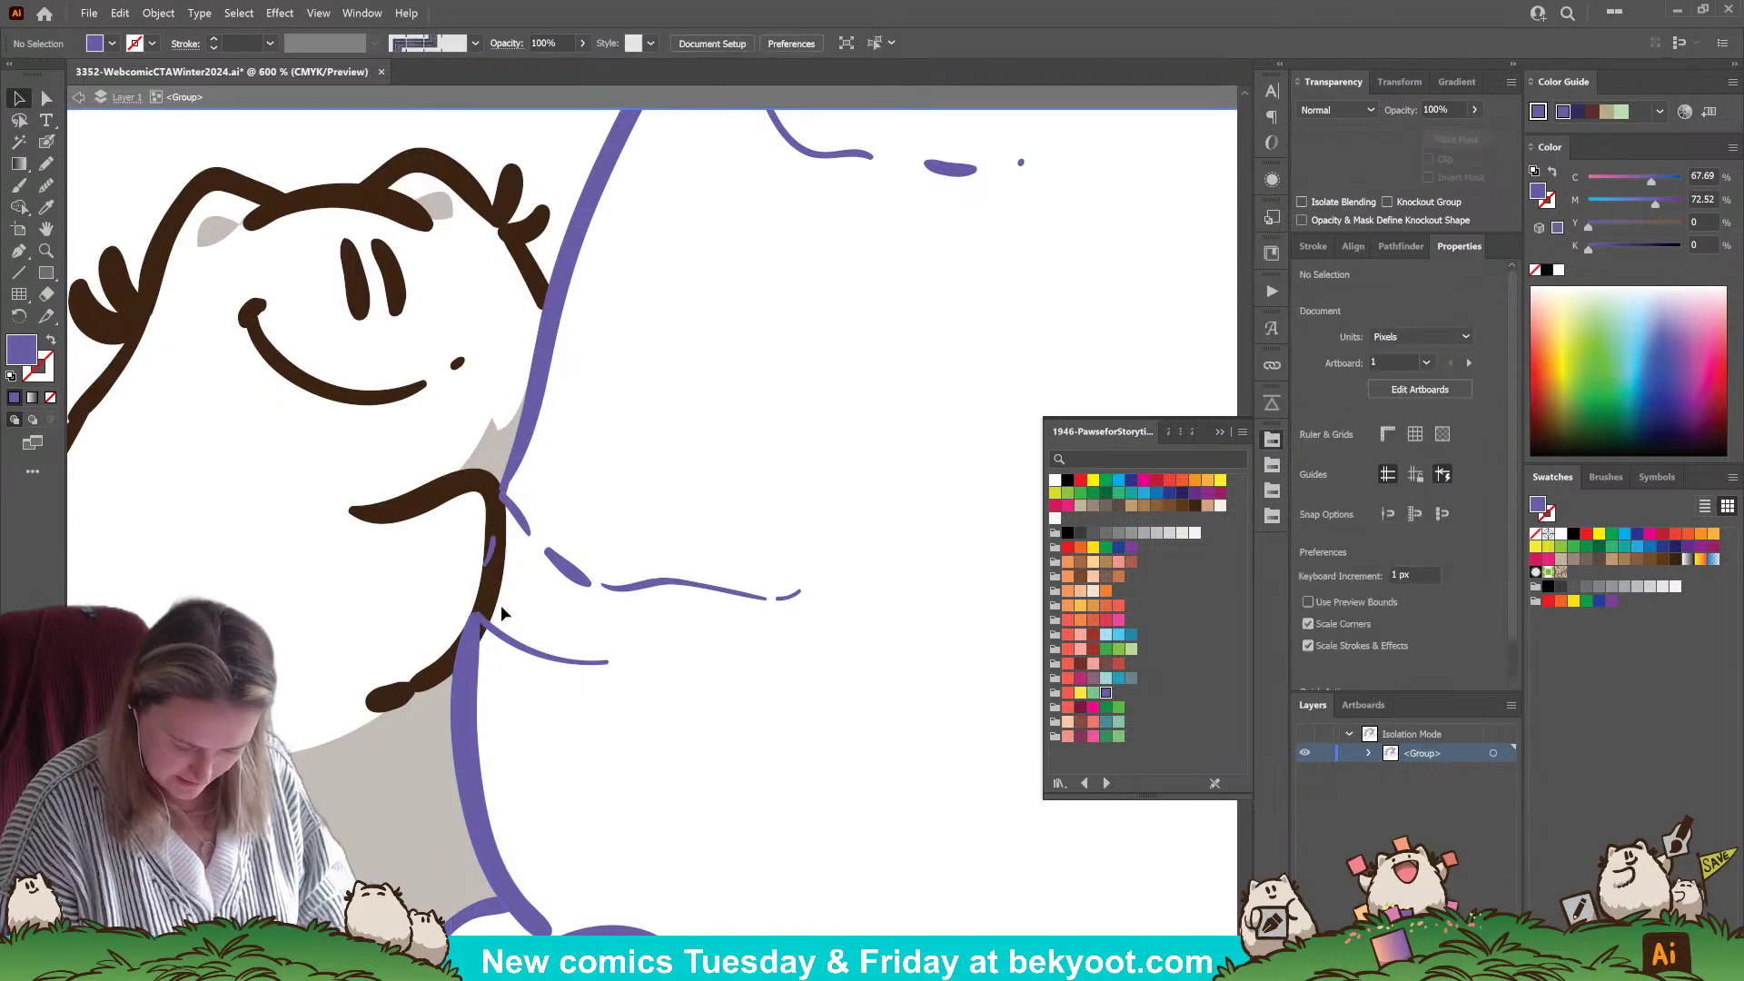
pyautogui.click(488, 551)
pyautogui.press('Delete')
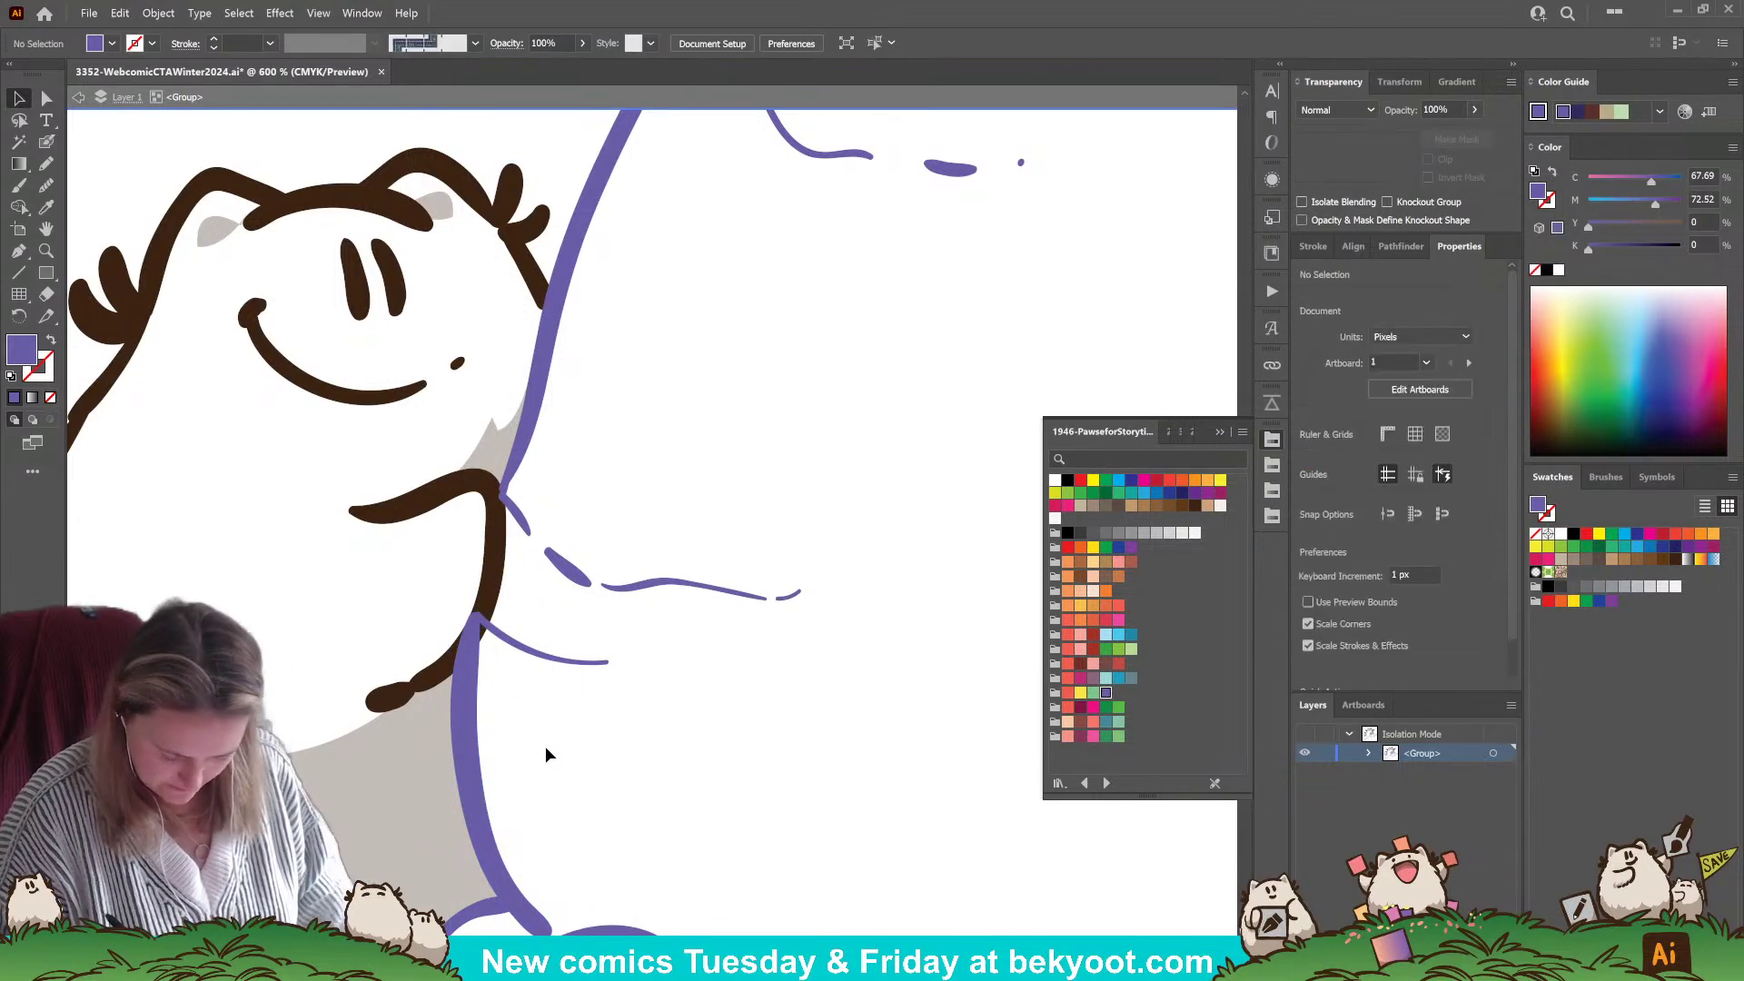
# - Erase the part of the large creature's lower purple body outline that overlaps the small brown creature's hugging arm
pyautogui.click(474, 688)
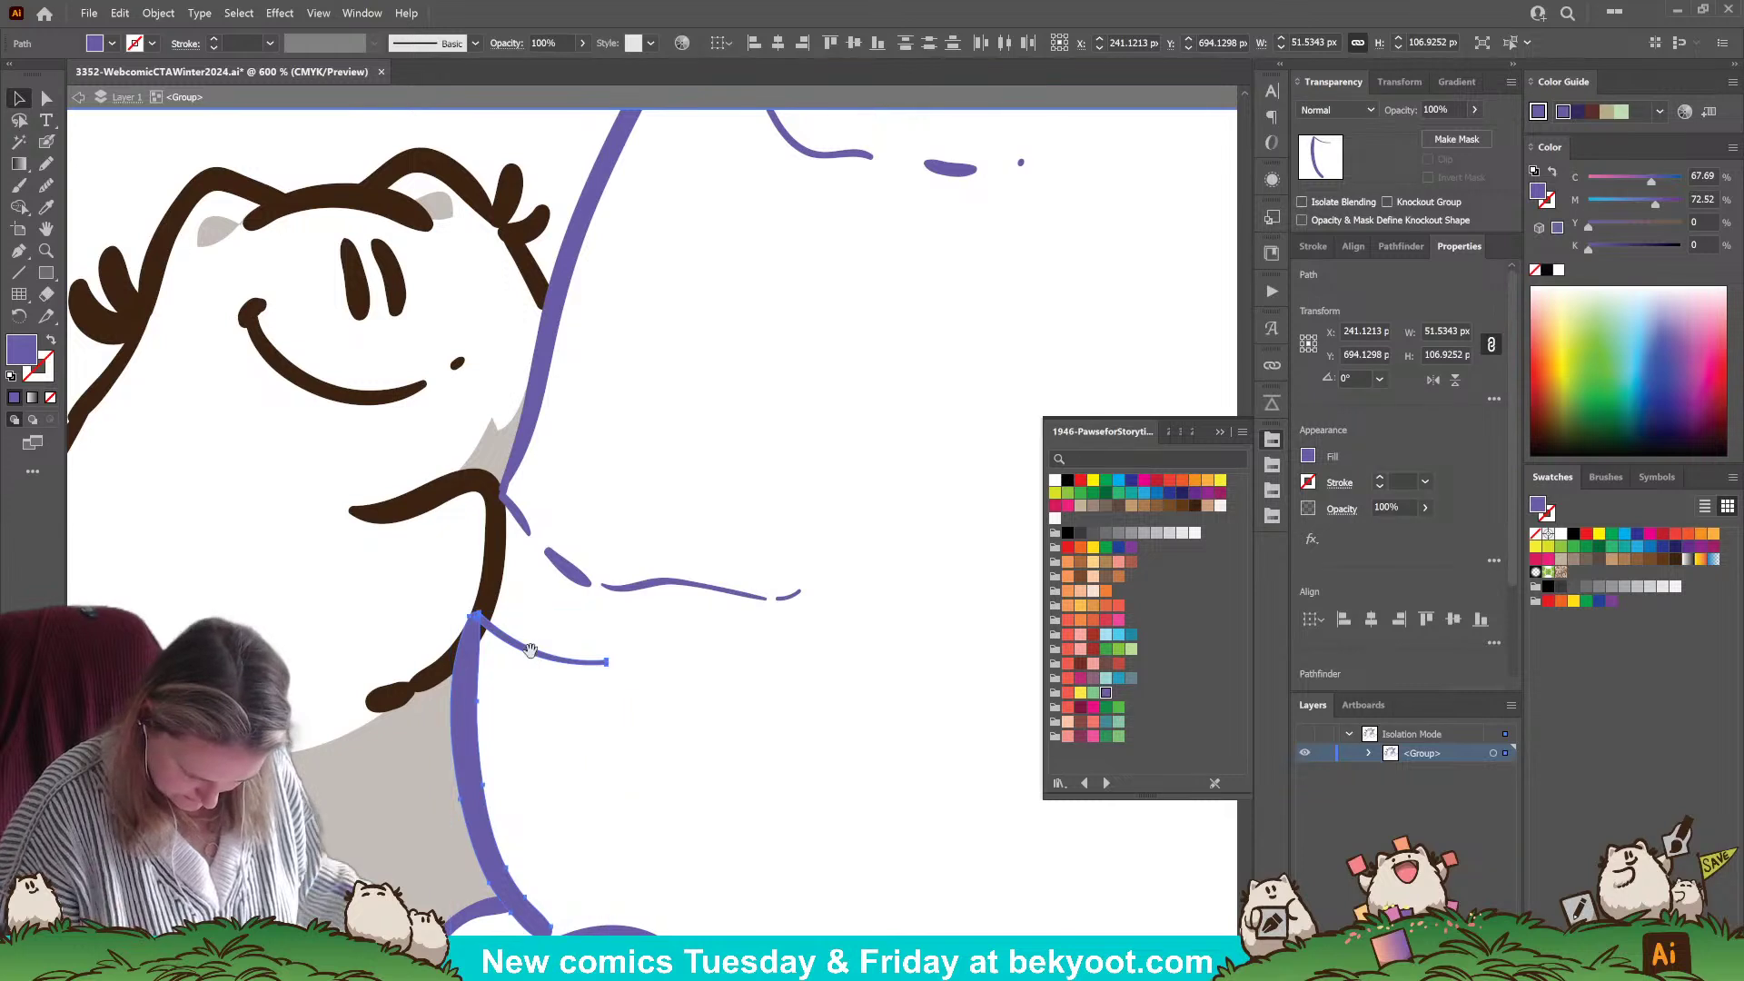
pyautogui.scroll(-3, 533, 650)
pyautogui.hotkey('shift', 'e')
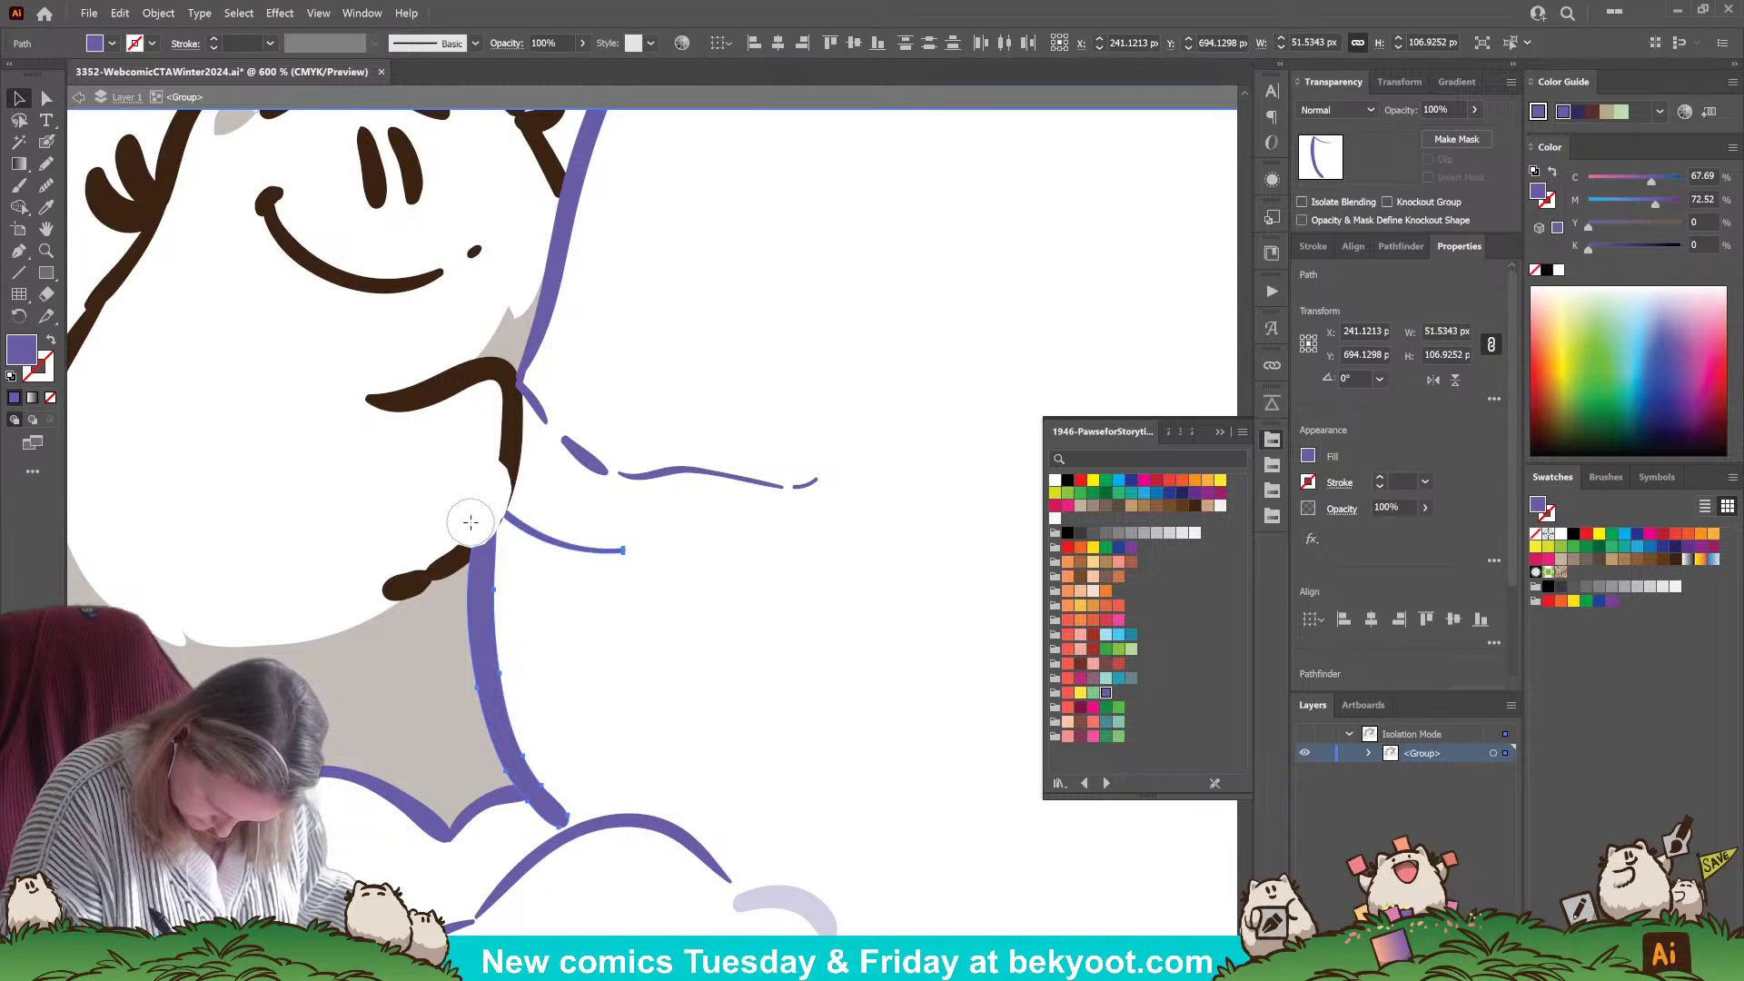
pyautogui.press('v')
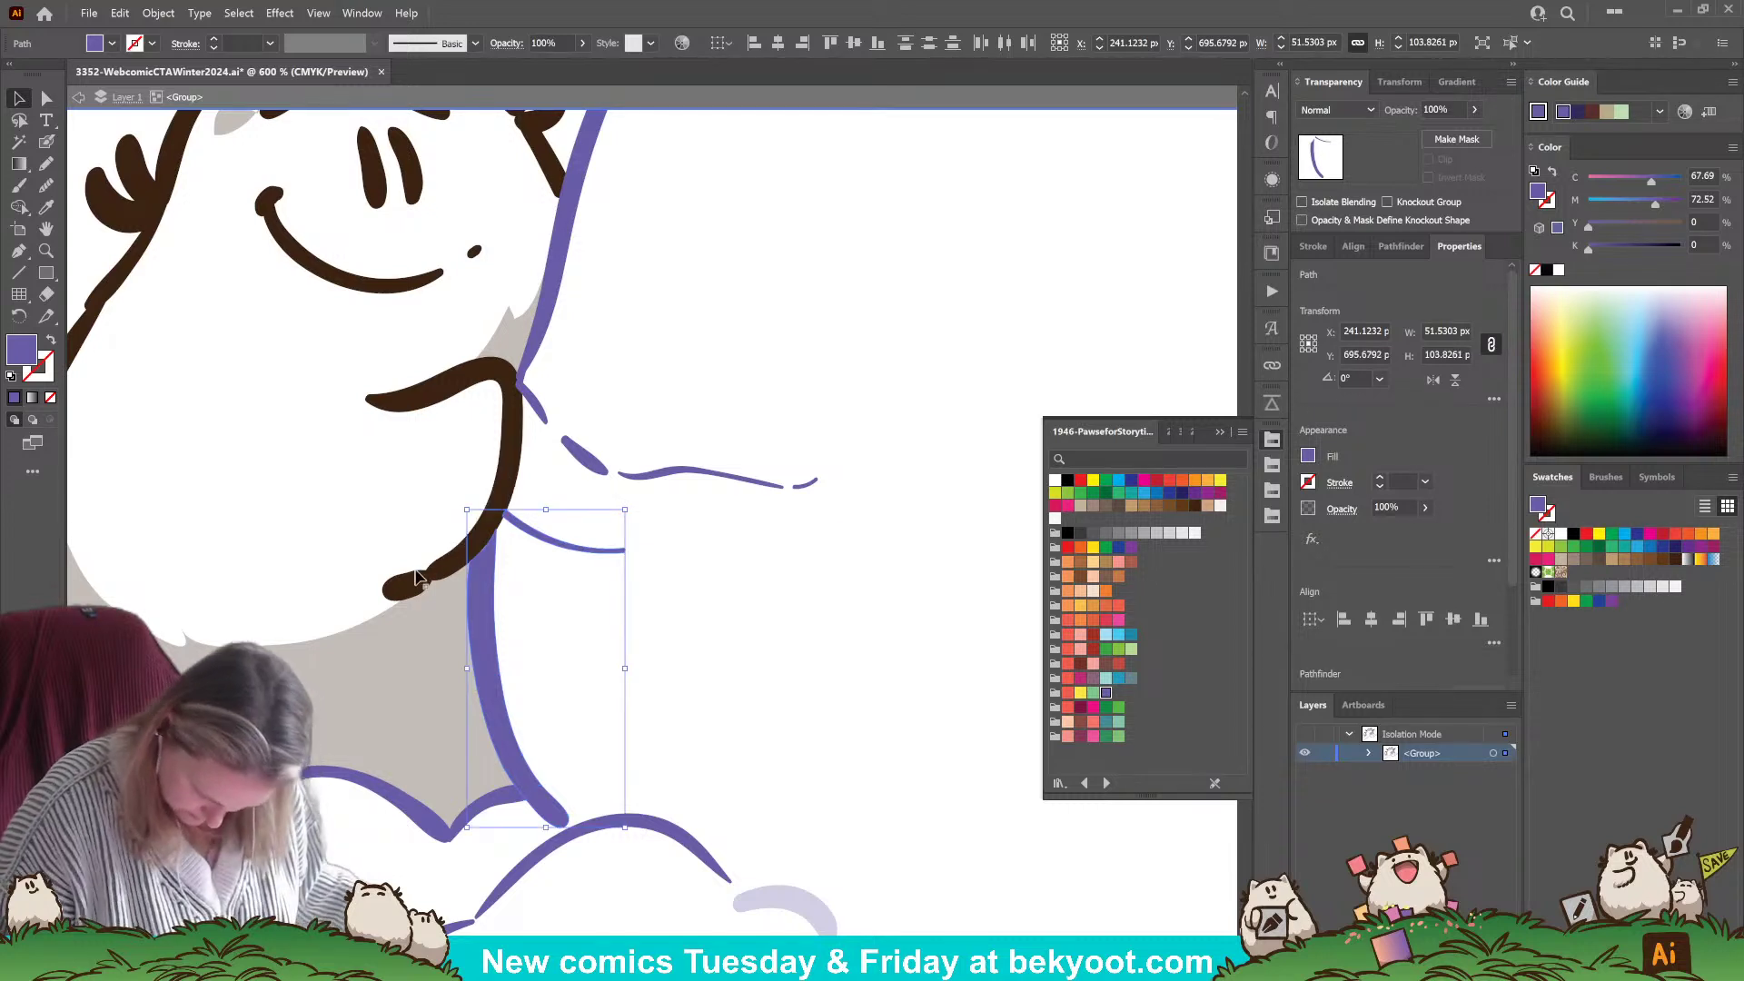
pyautogui.click(603, 388)
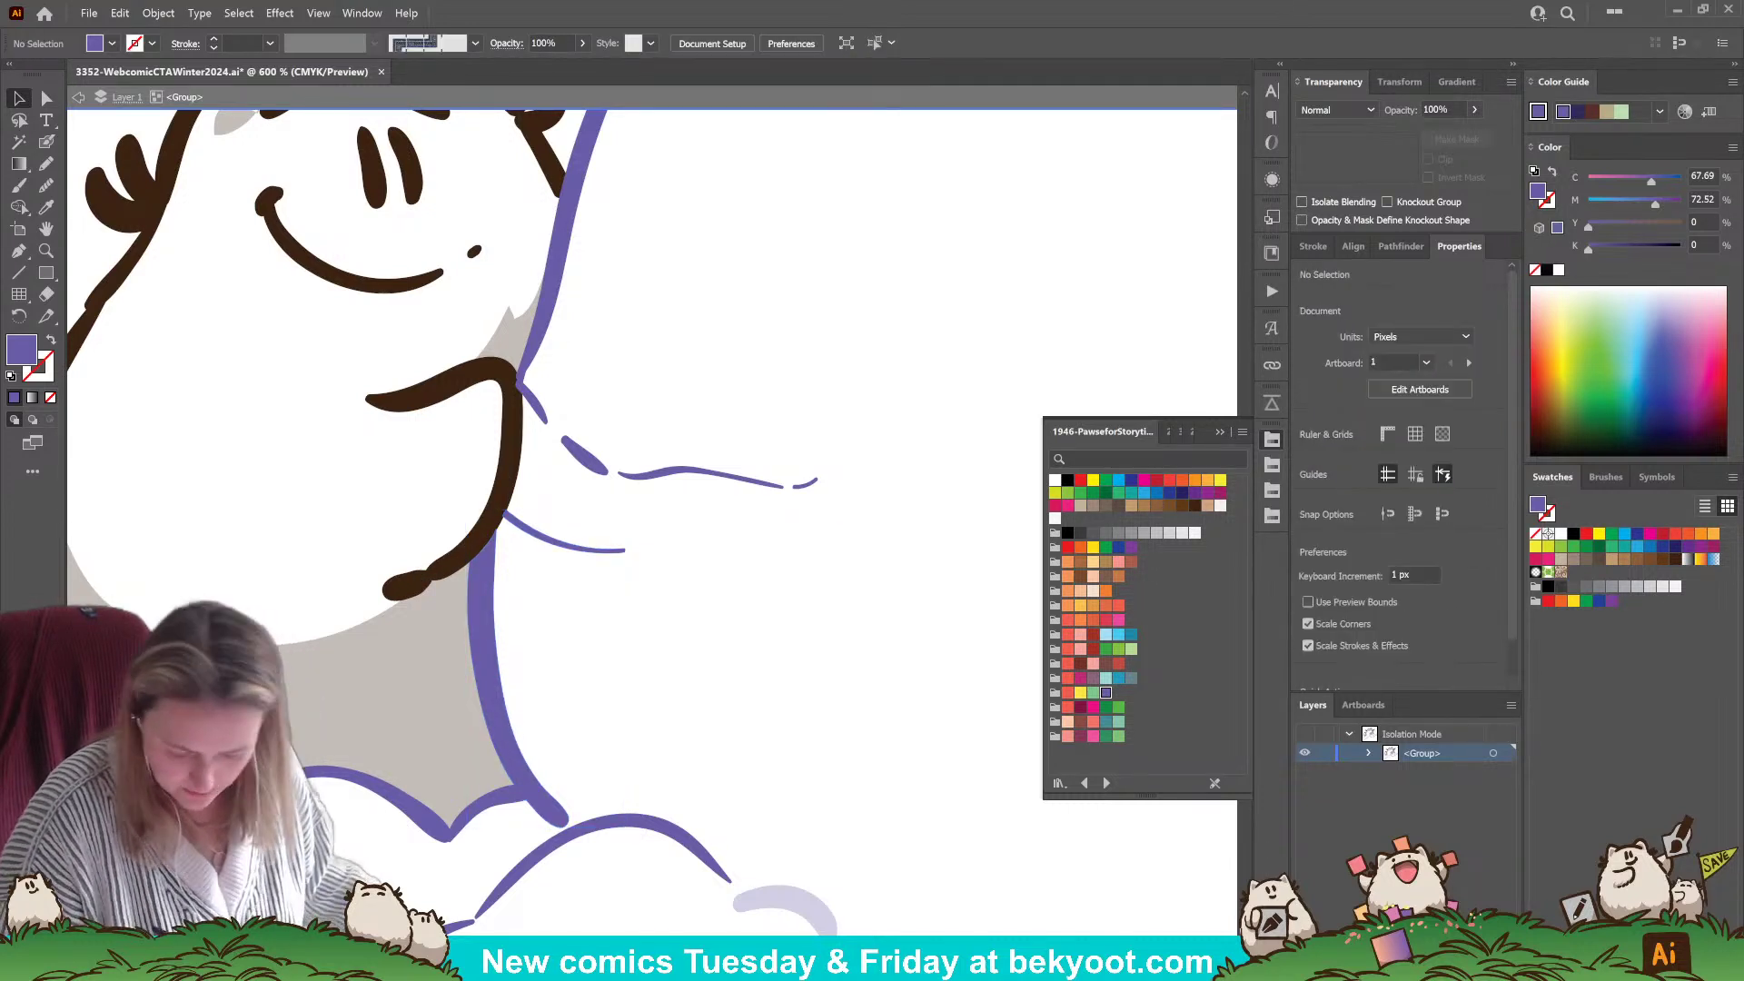
# - Adjust the anchor points at the upper end of the lower purple body outline to fit flush against the brown arm
pyautogui.click(46, 97)
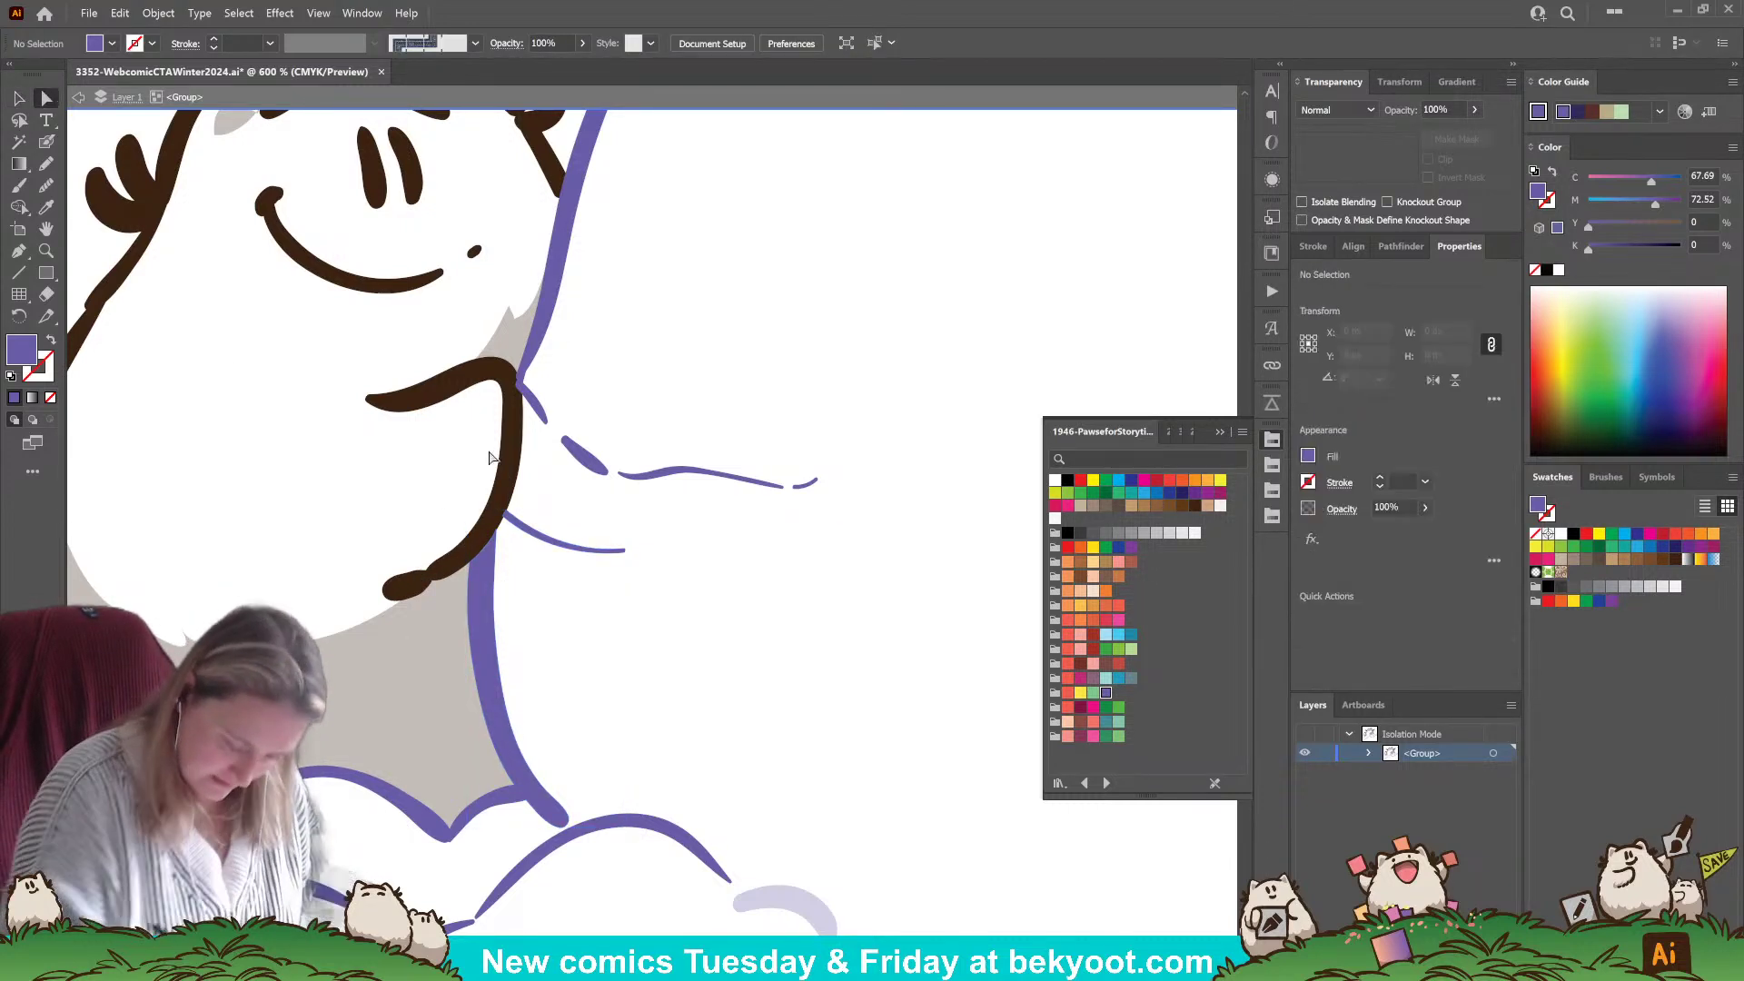
pyautogui.click(527, 529)
pyautogui.scroll(5, 532, 499)
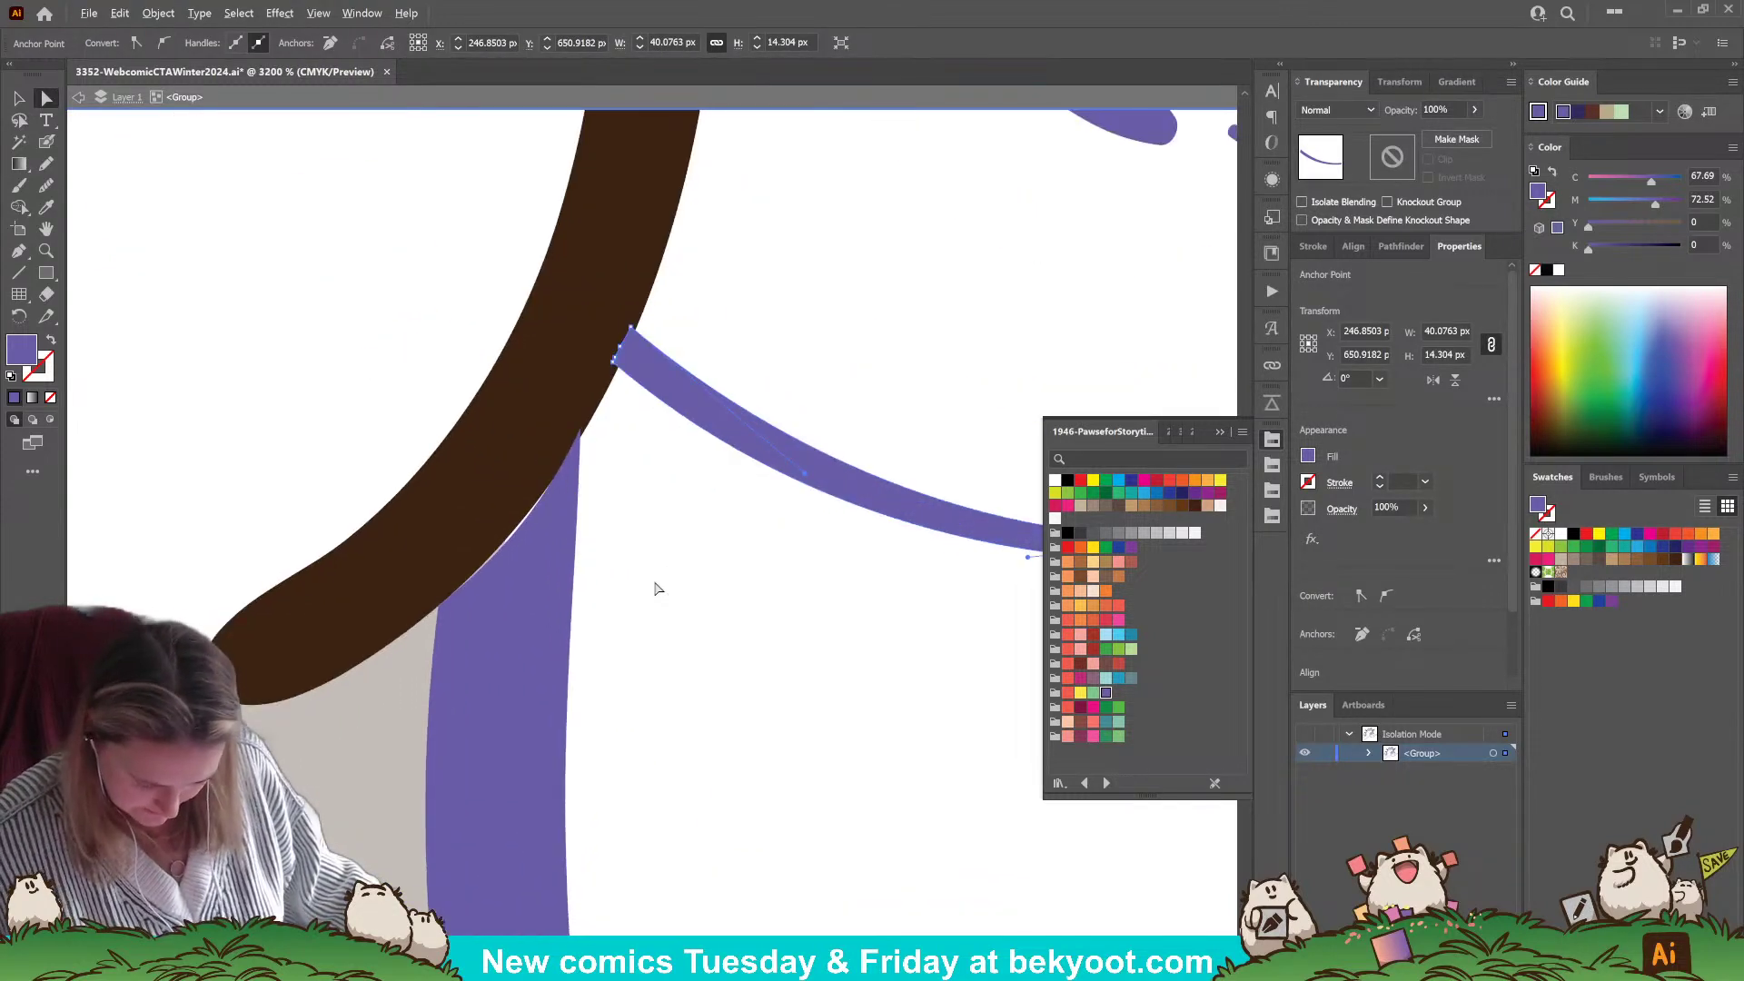
pyautogui.click(583, 434)
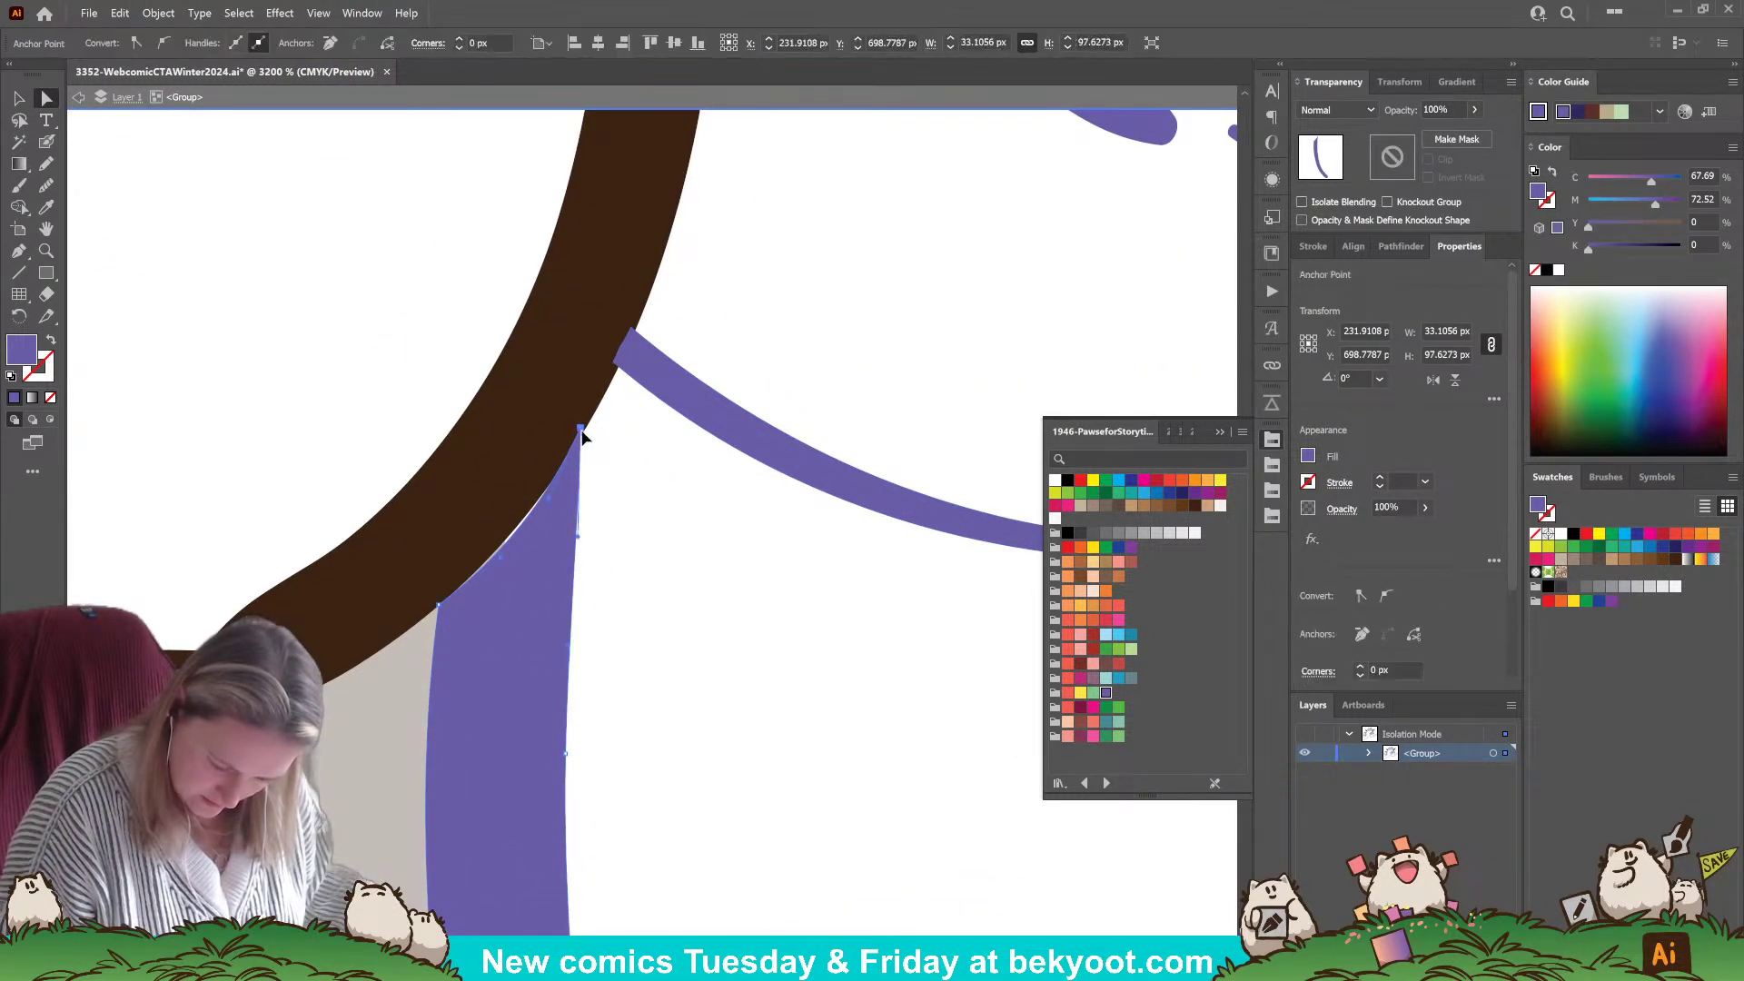
pyautogui.click(582, 434)
pyautogui.moveTo(502, 564); pyautogui.dragTo(495, 555)
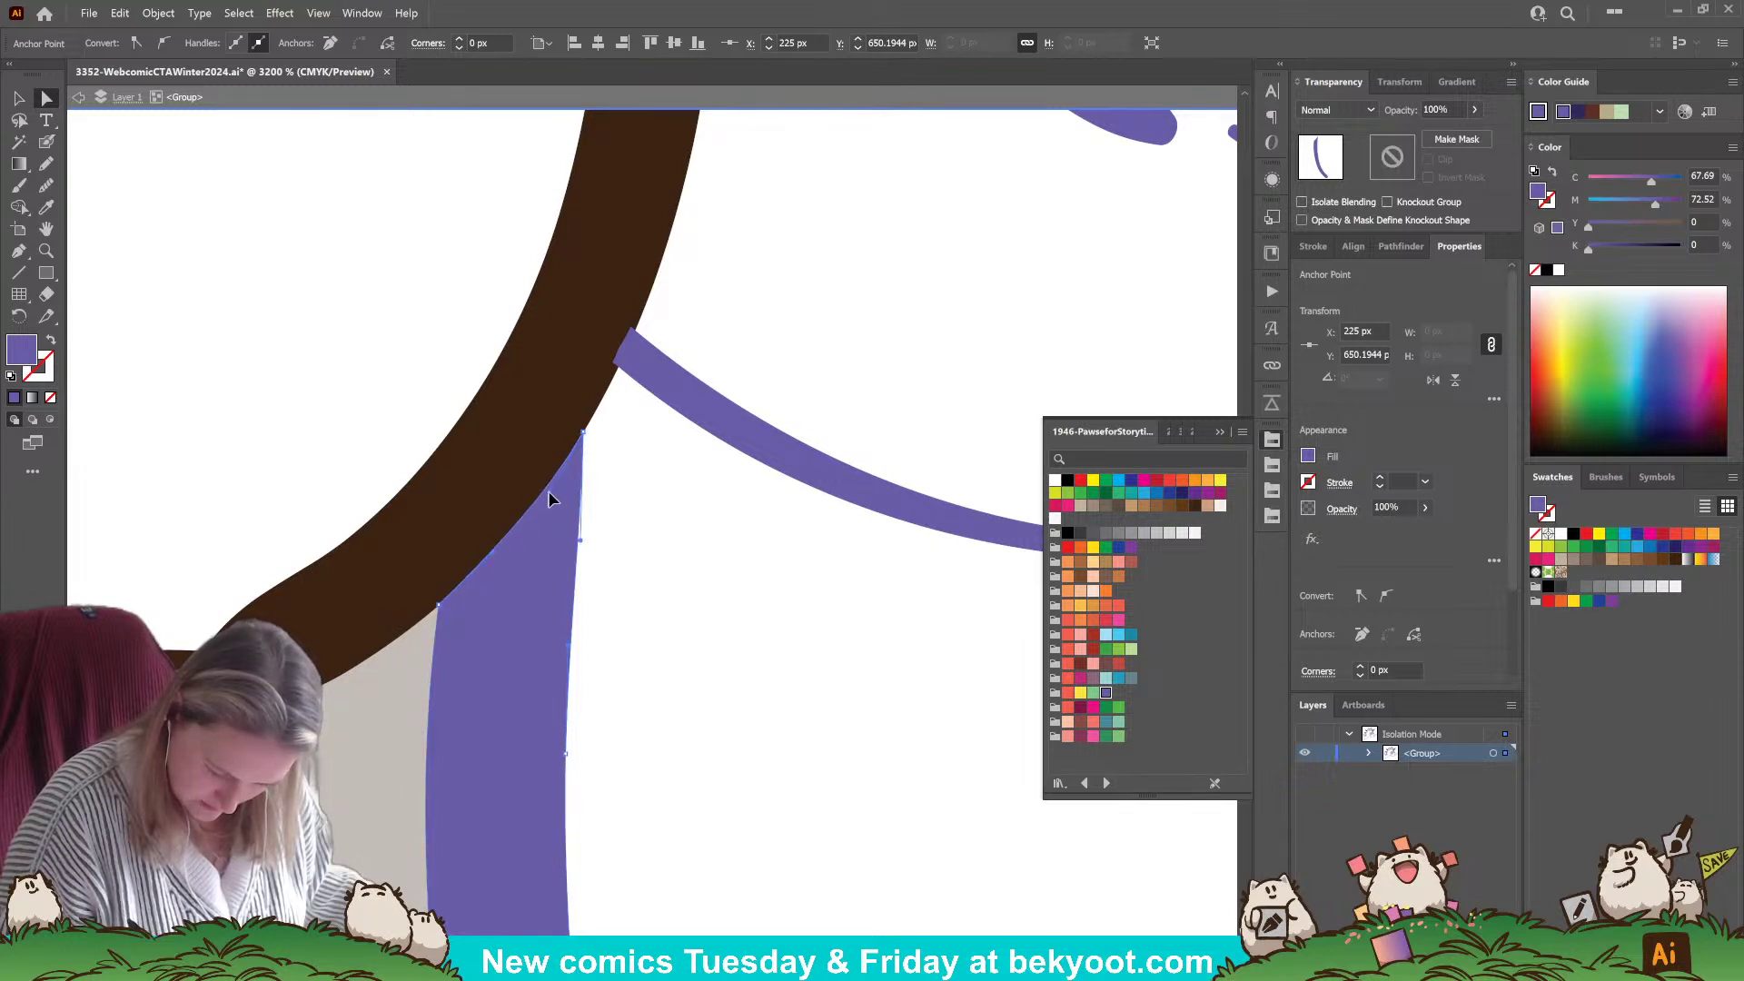
# - Reposition the end anchor points of the curved purple crease beside the lower arm so its tip meets the brown edge cleanly
pyautogui.moveTo(647, 447); pyautogui.dragTo(501, 578)
pyautogui.click(526, 519)
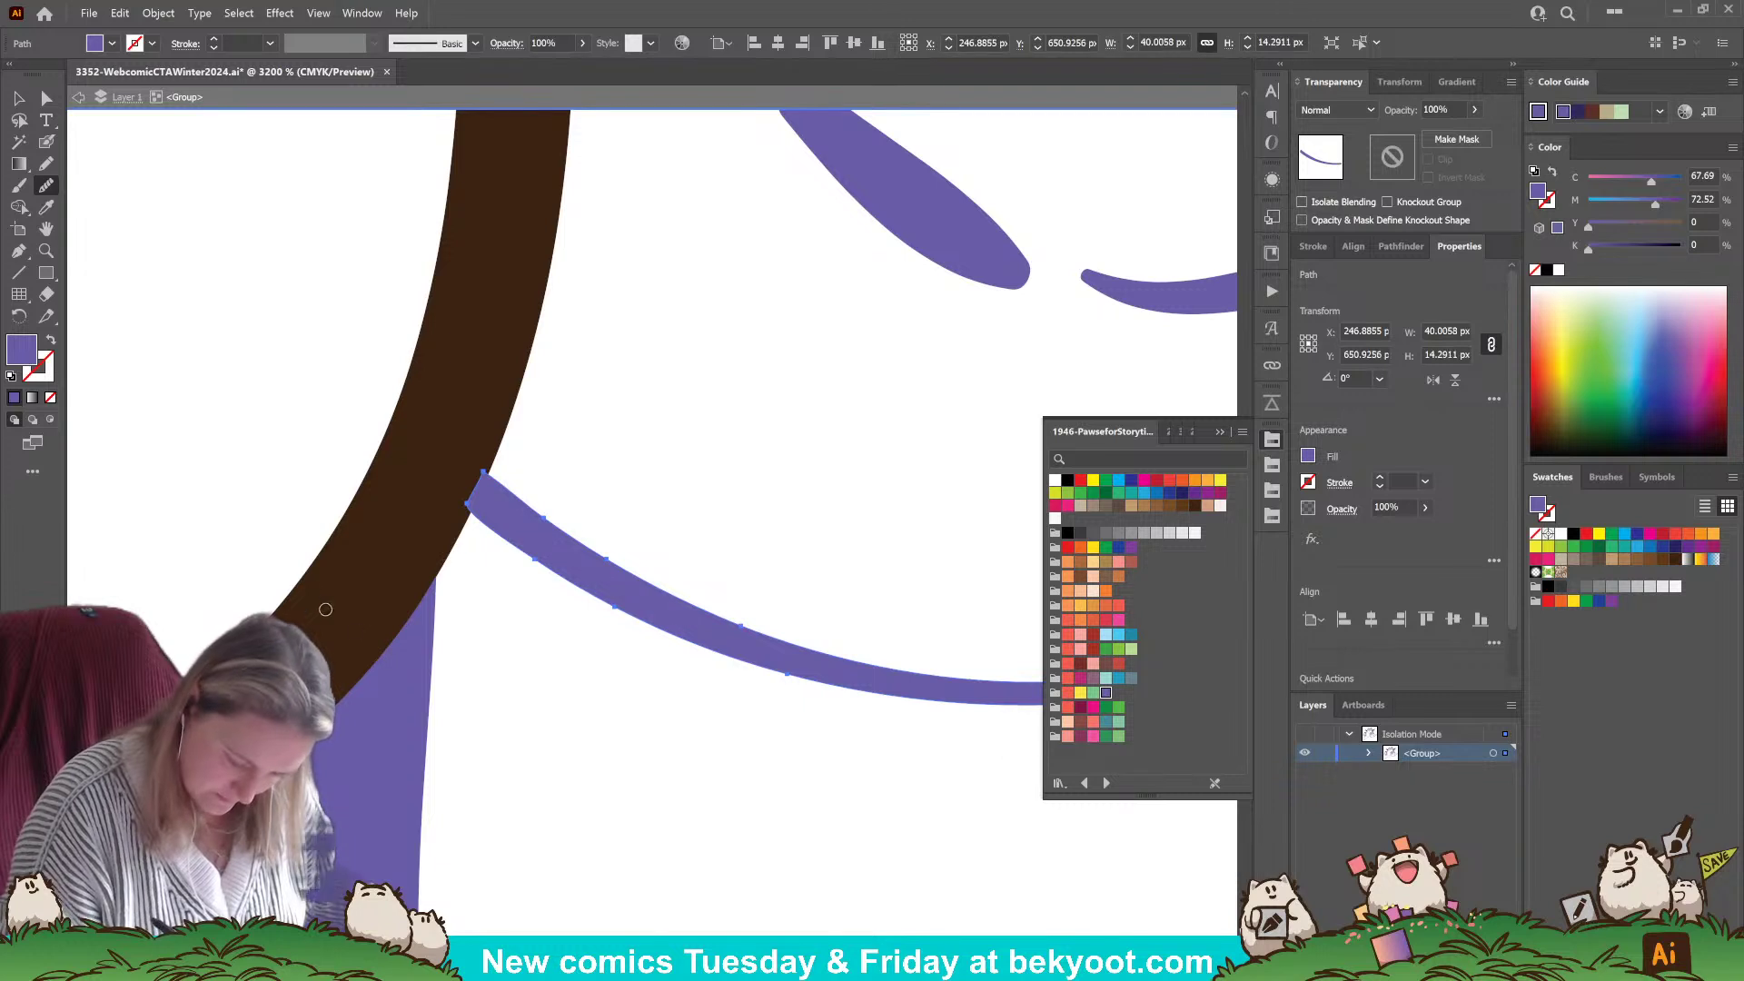
pyautogui.press('a')
pyautogui.click(486, 478)
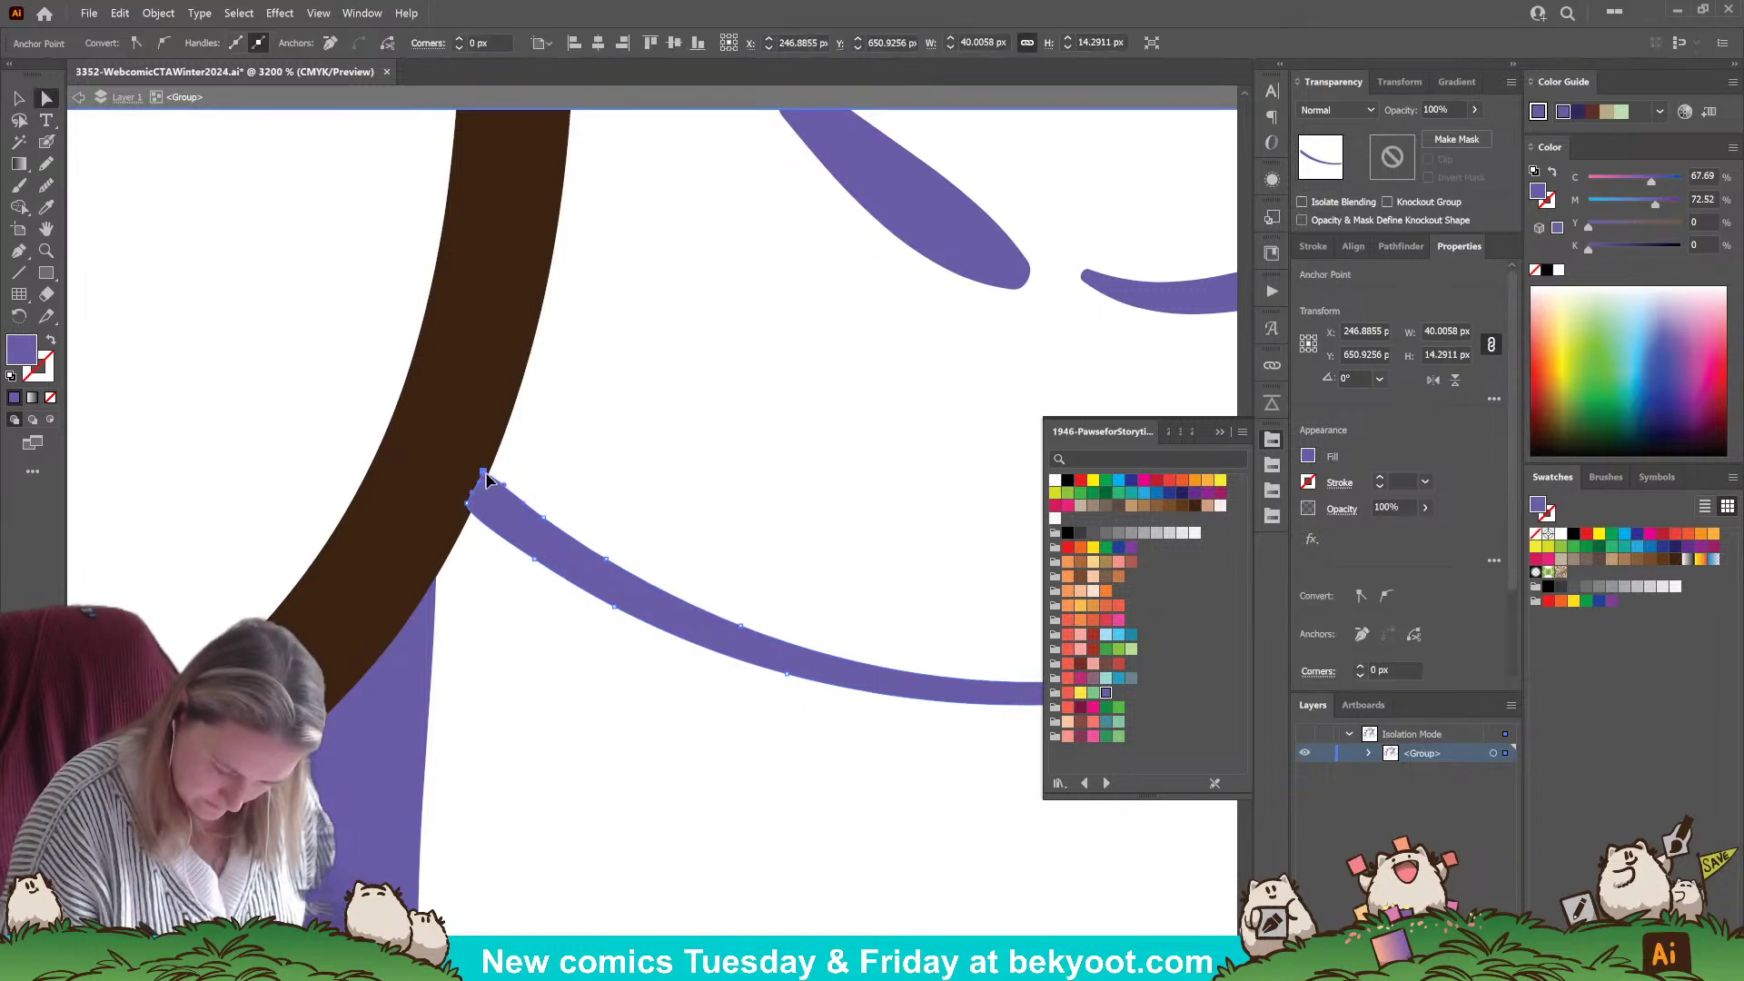
pyautogui.click(469, 507)
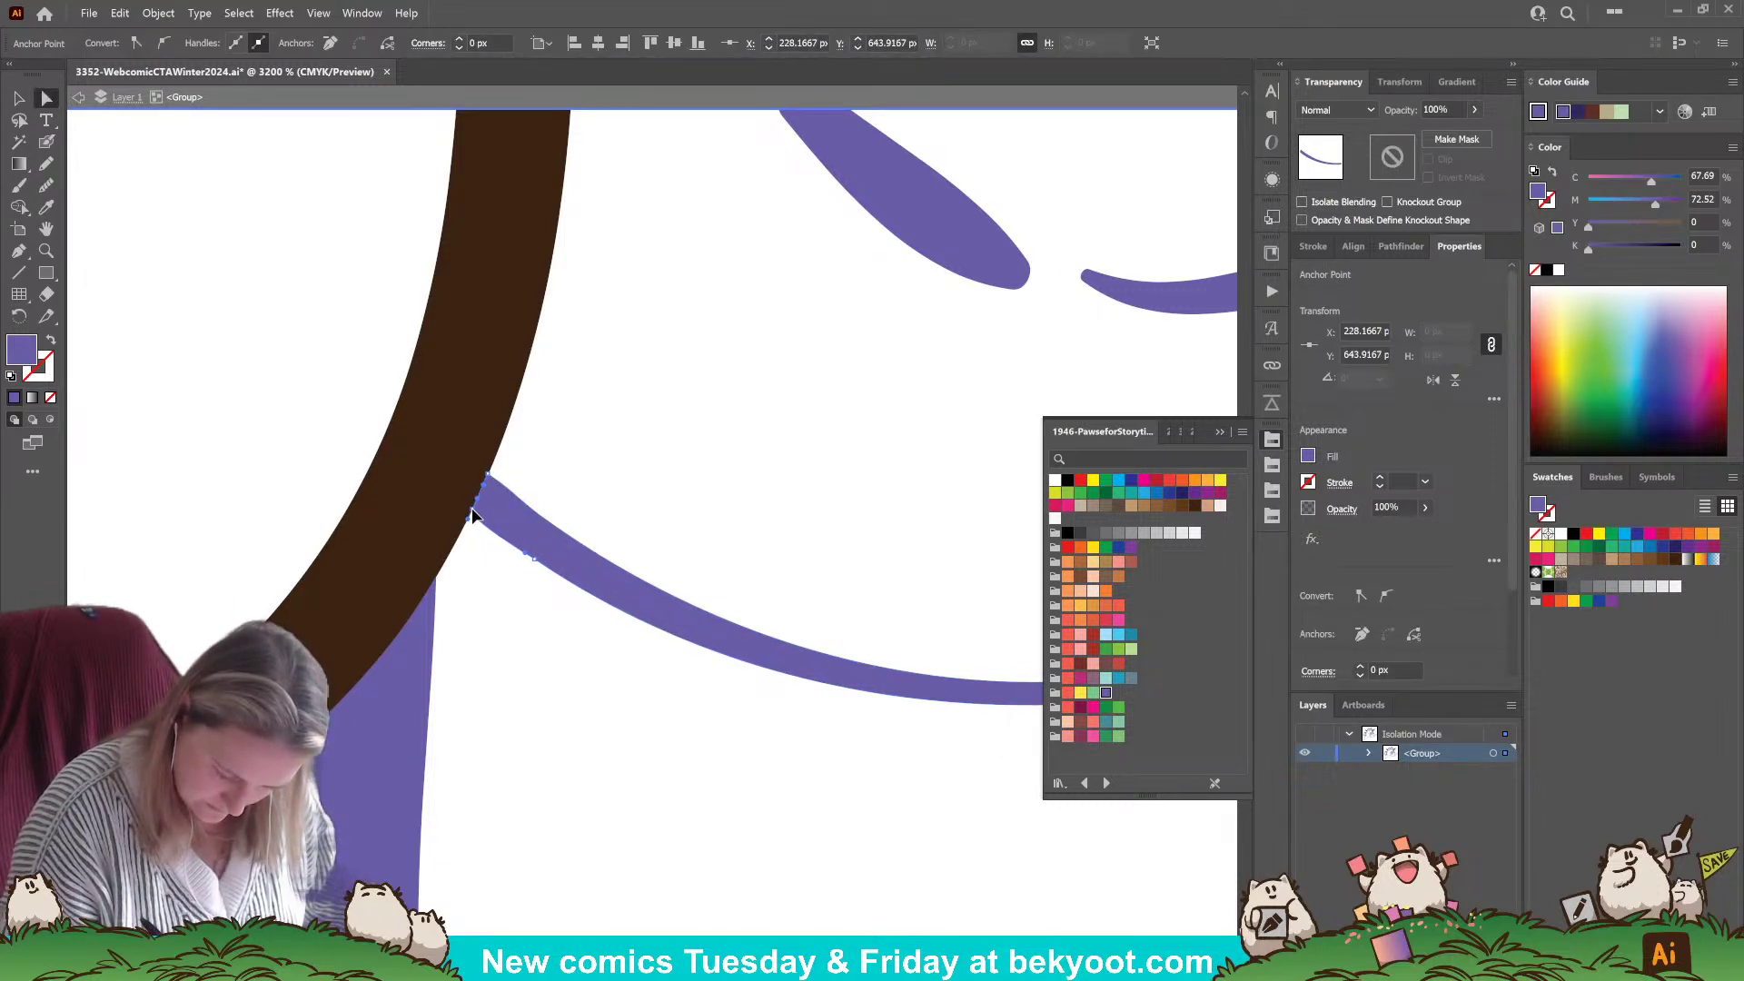
pyautogui.click(487, 576)
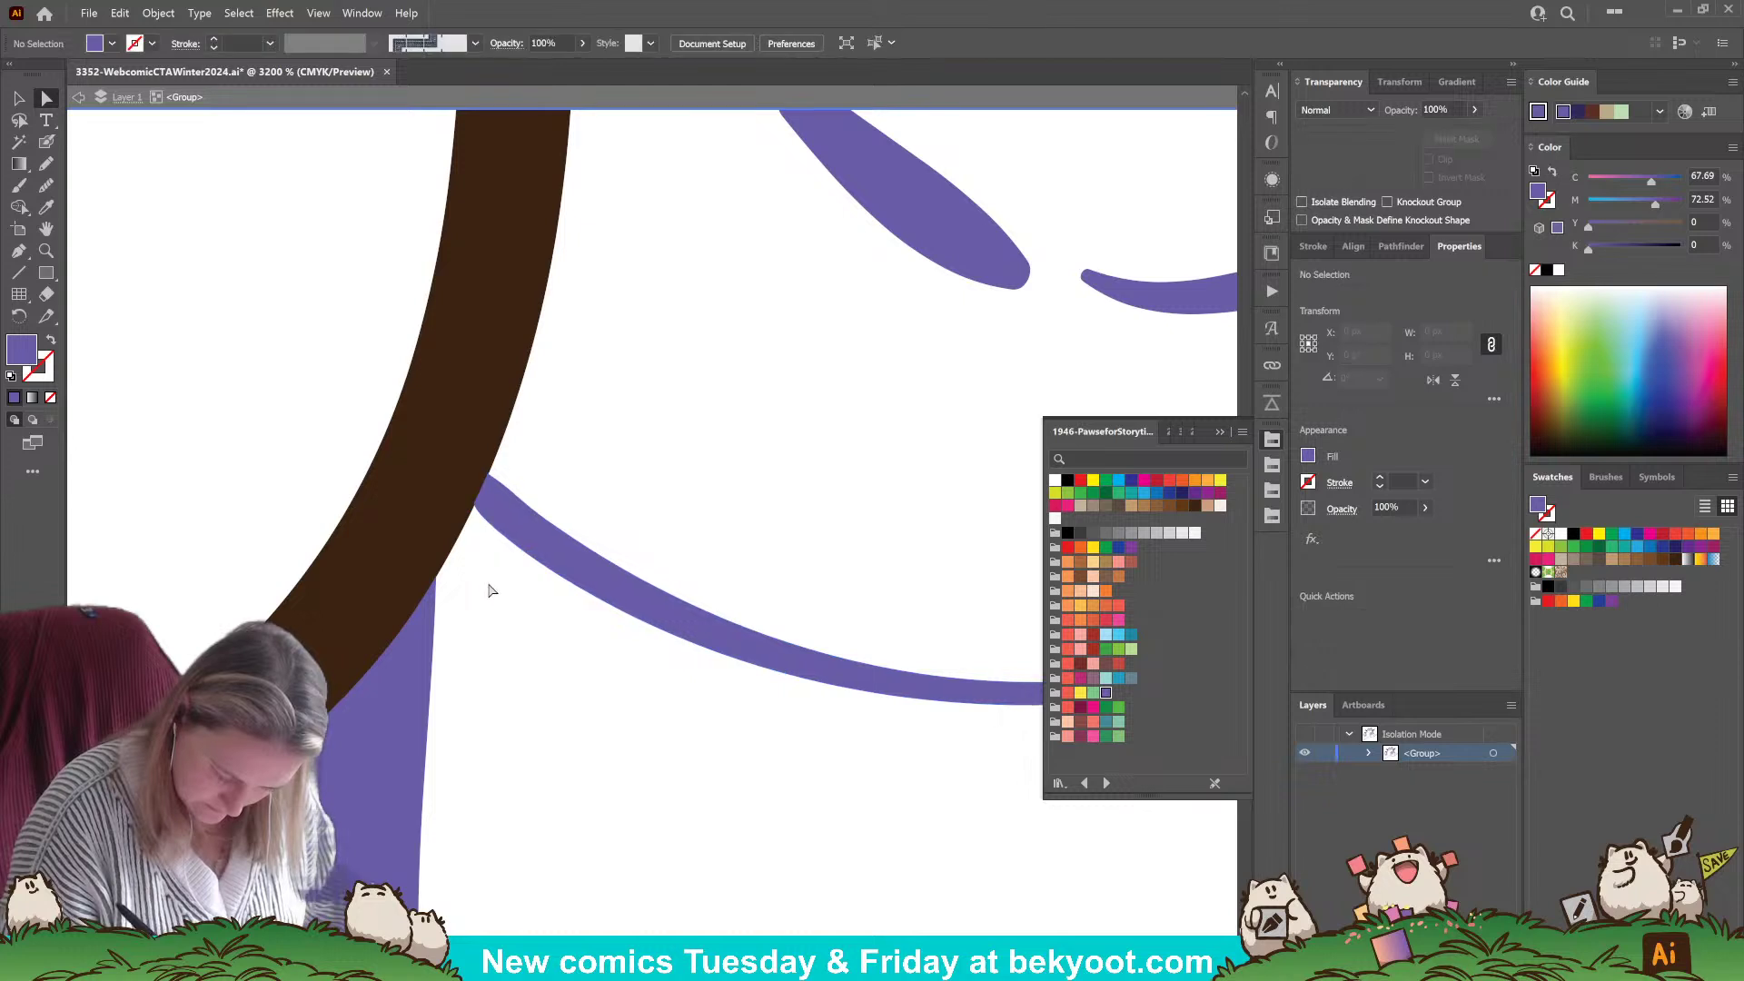
pyautogui.click(495, 519)
pyautogui.click(486, 476)
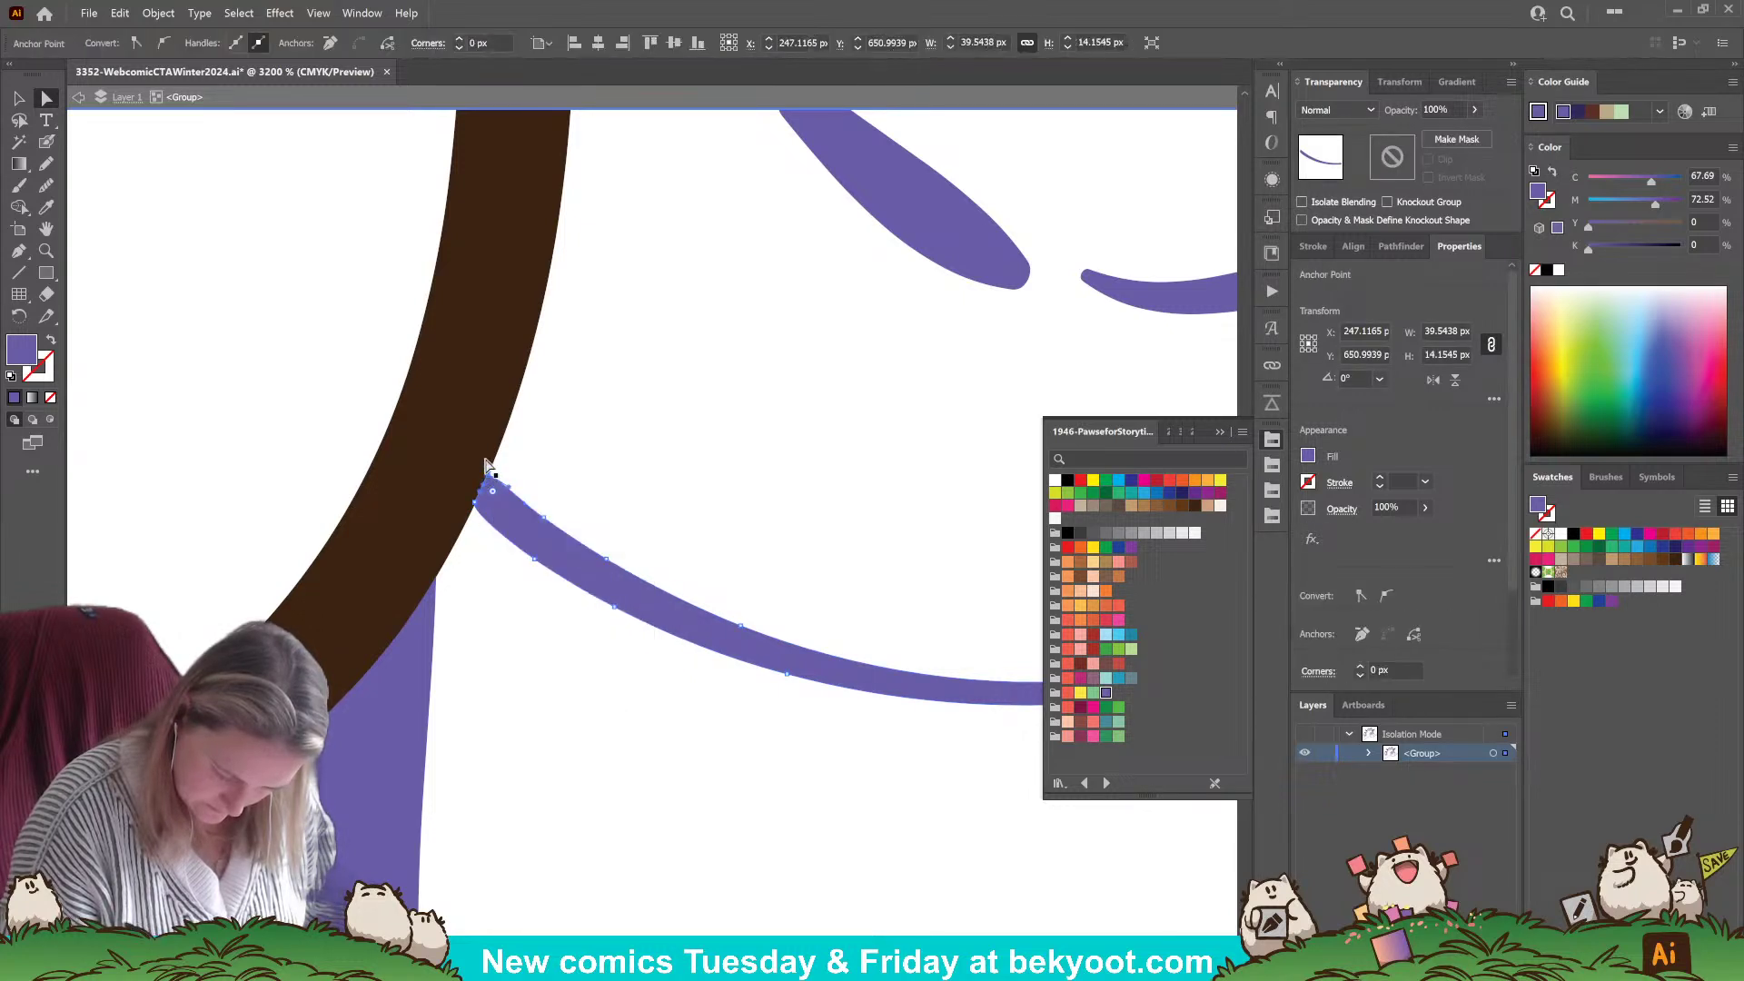
pyautogui.click(489, 478)
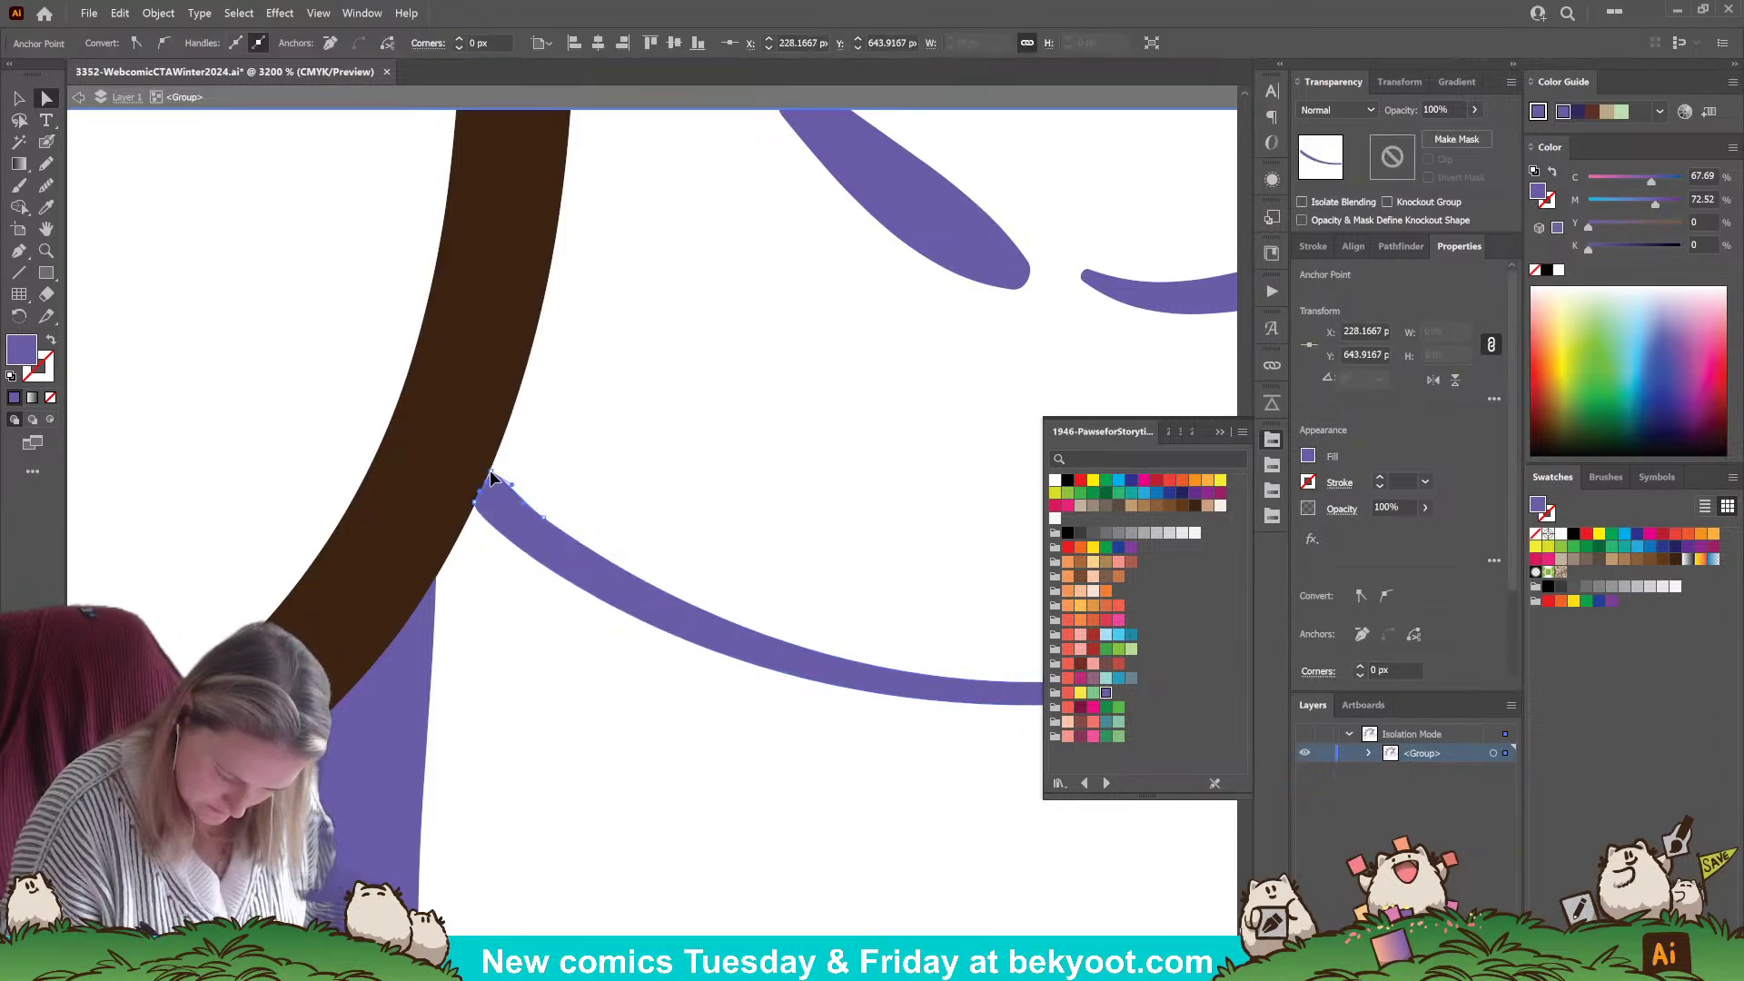
pyautogui.click(476, 506)
pyautogui.click(535, 457)
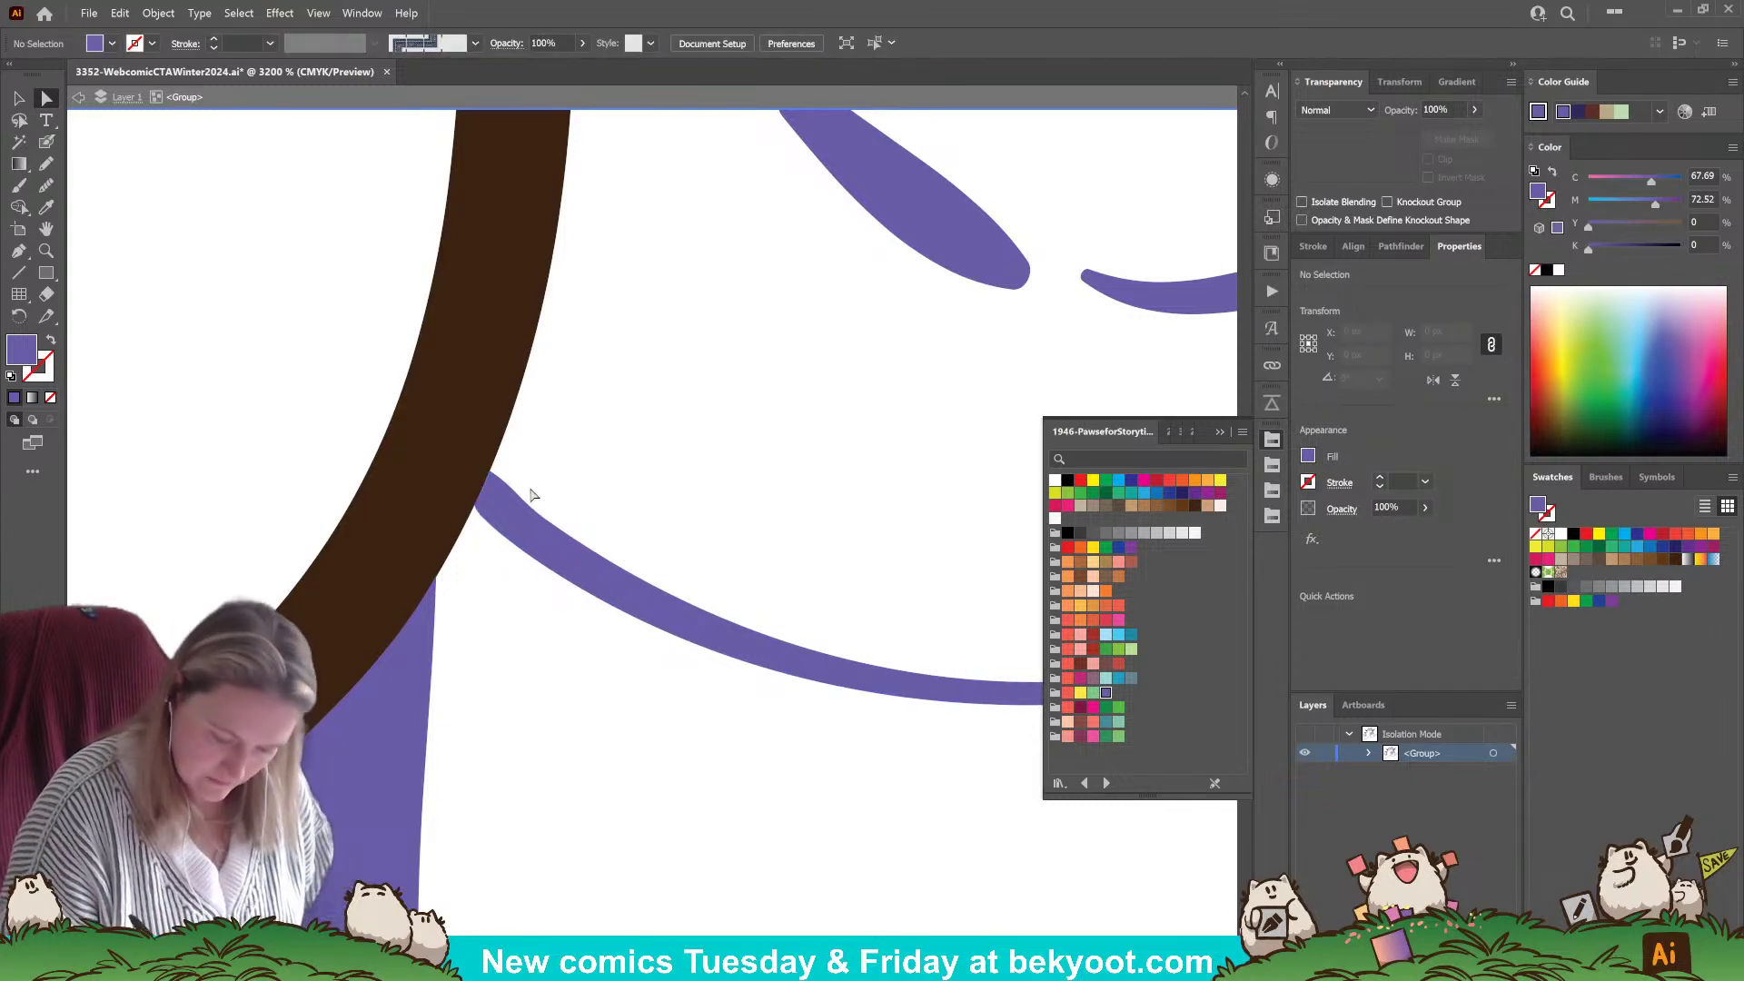
pyautogui.click(489, 474)
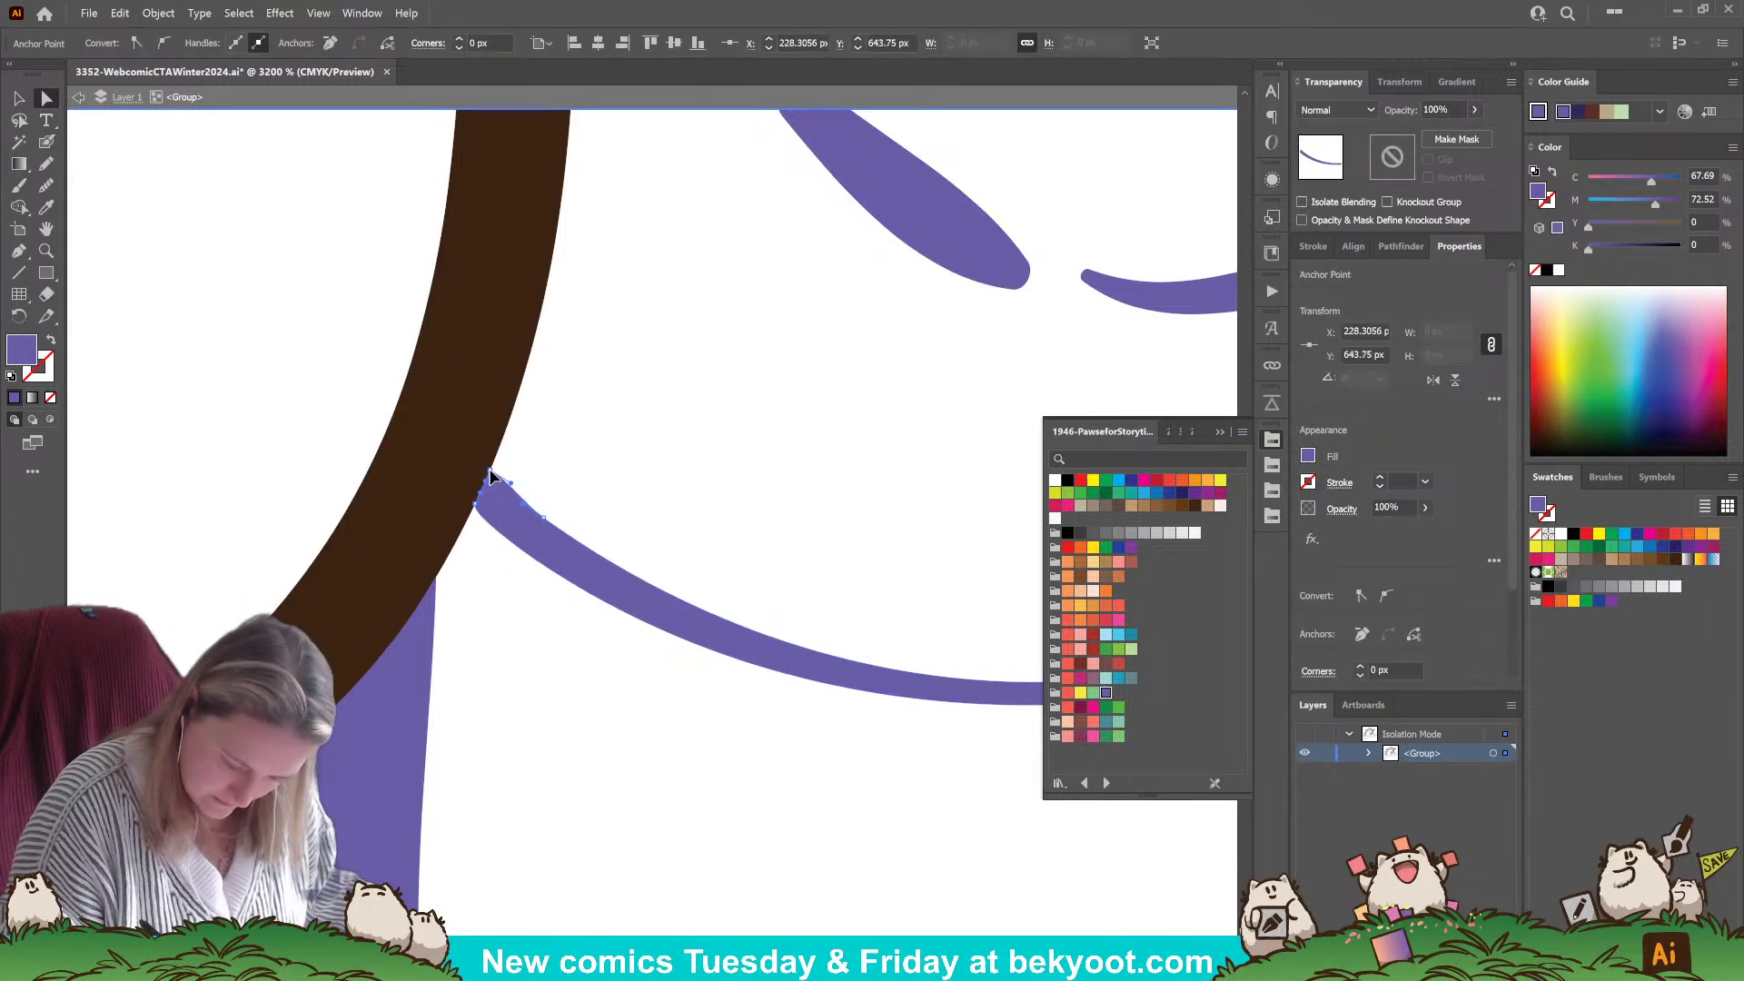
pyautogui.click(530, 448)
# - Erase the purple body outline and short crease where they overlap the upper bend of the brown creature's arm
pyautogui.scroll(6, 557, 844)
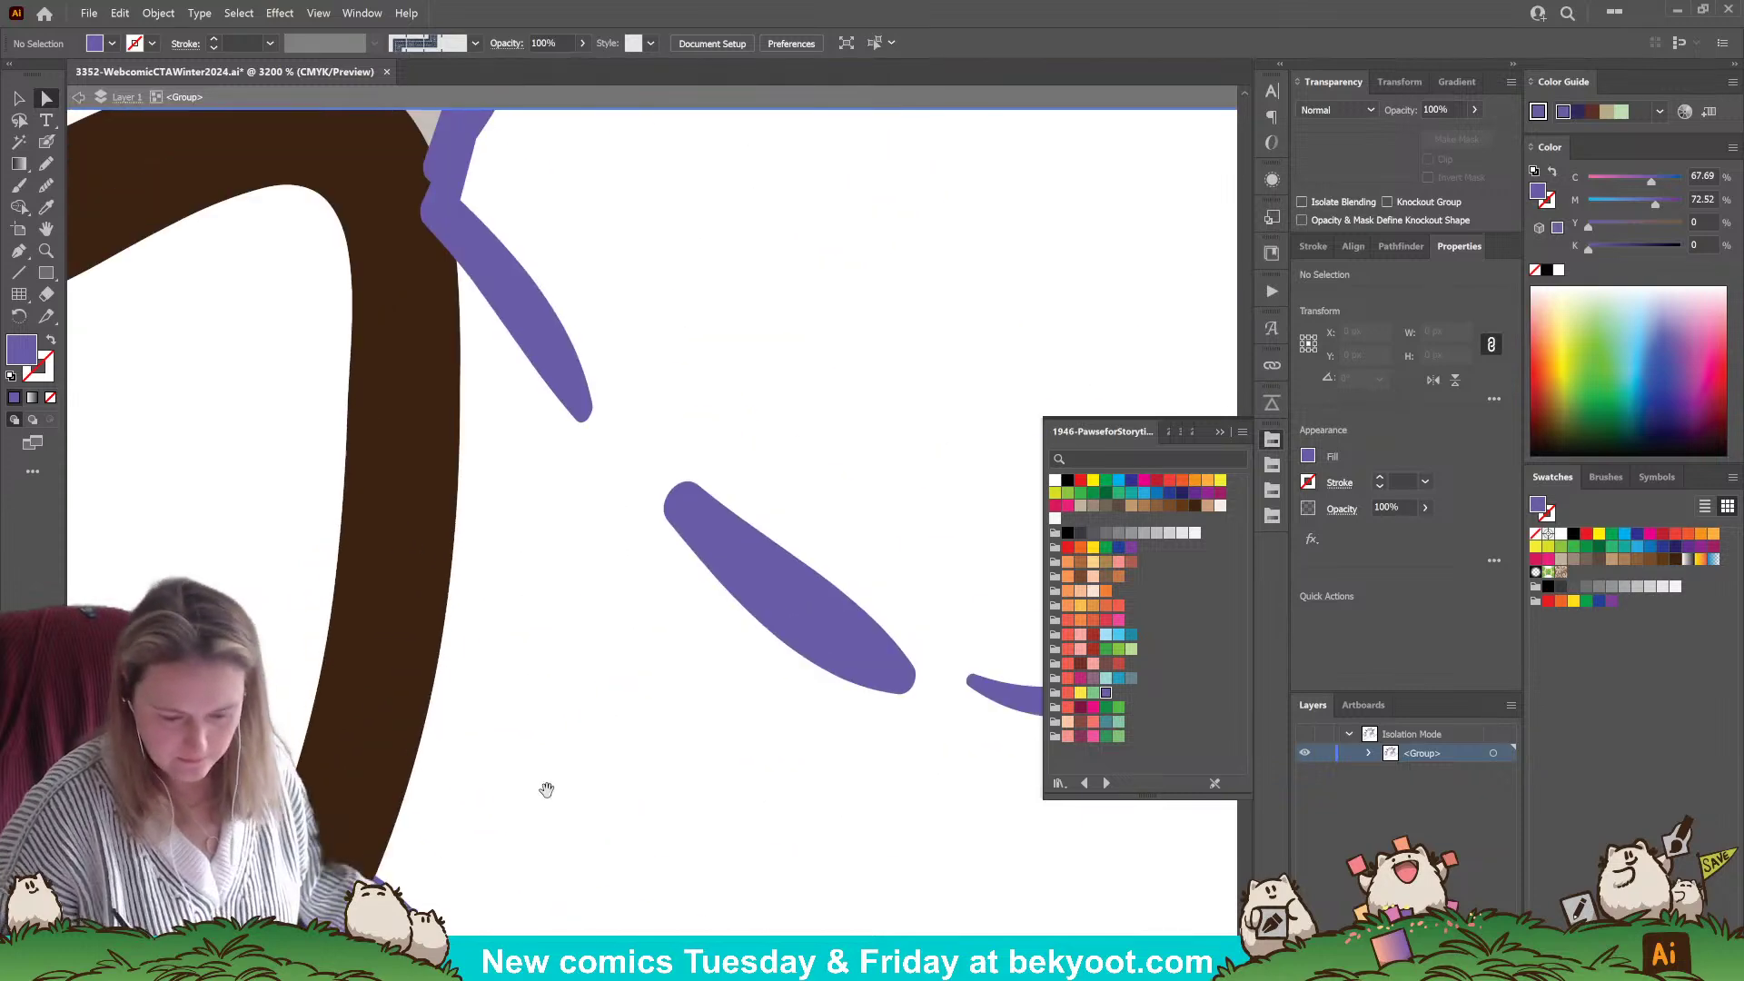
pyautogui.scroll(2, 632, 814)
pyautogui.click(566, 623)
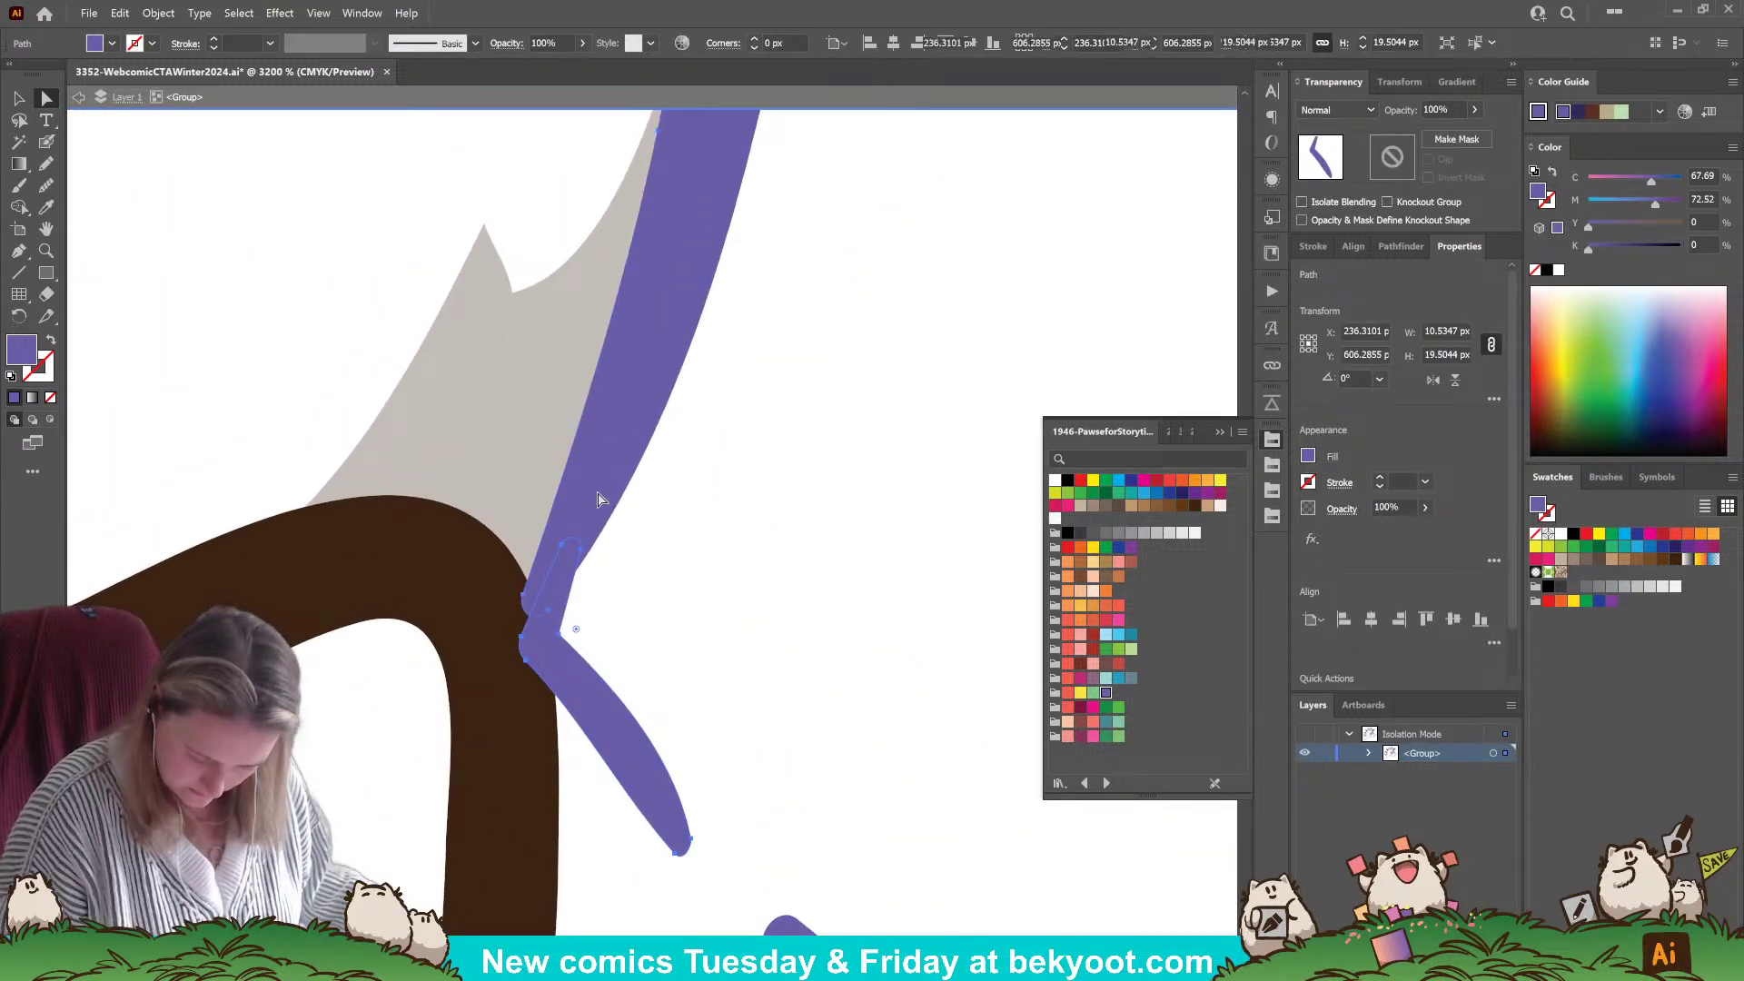
pyautogui.hotkey('shift', 'e')
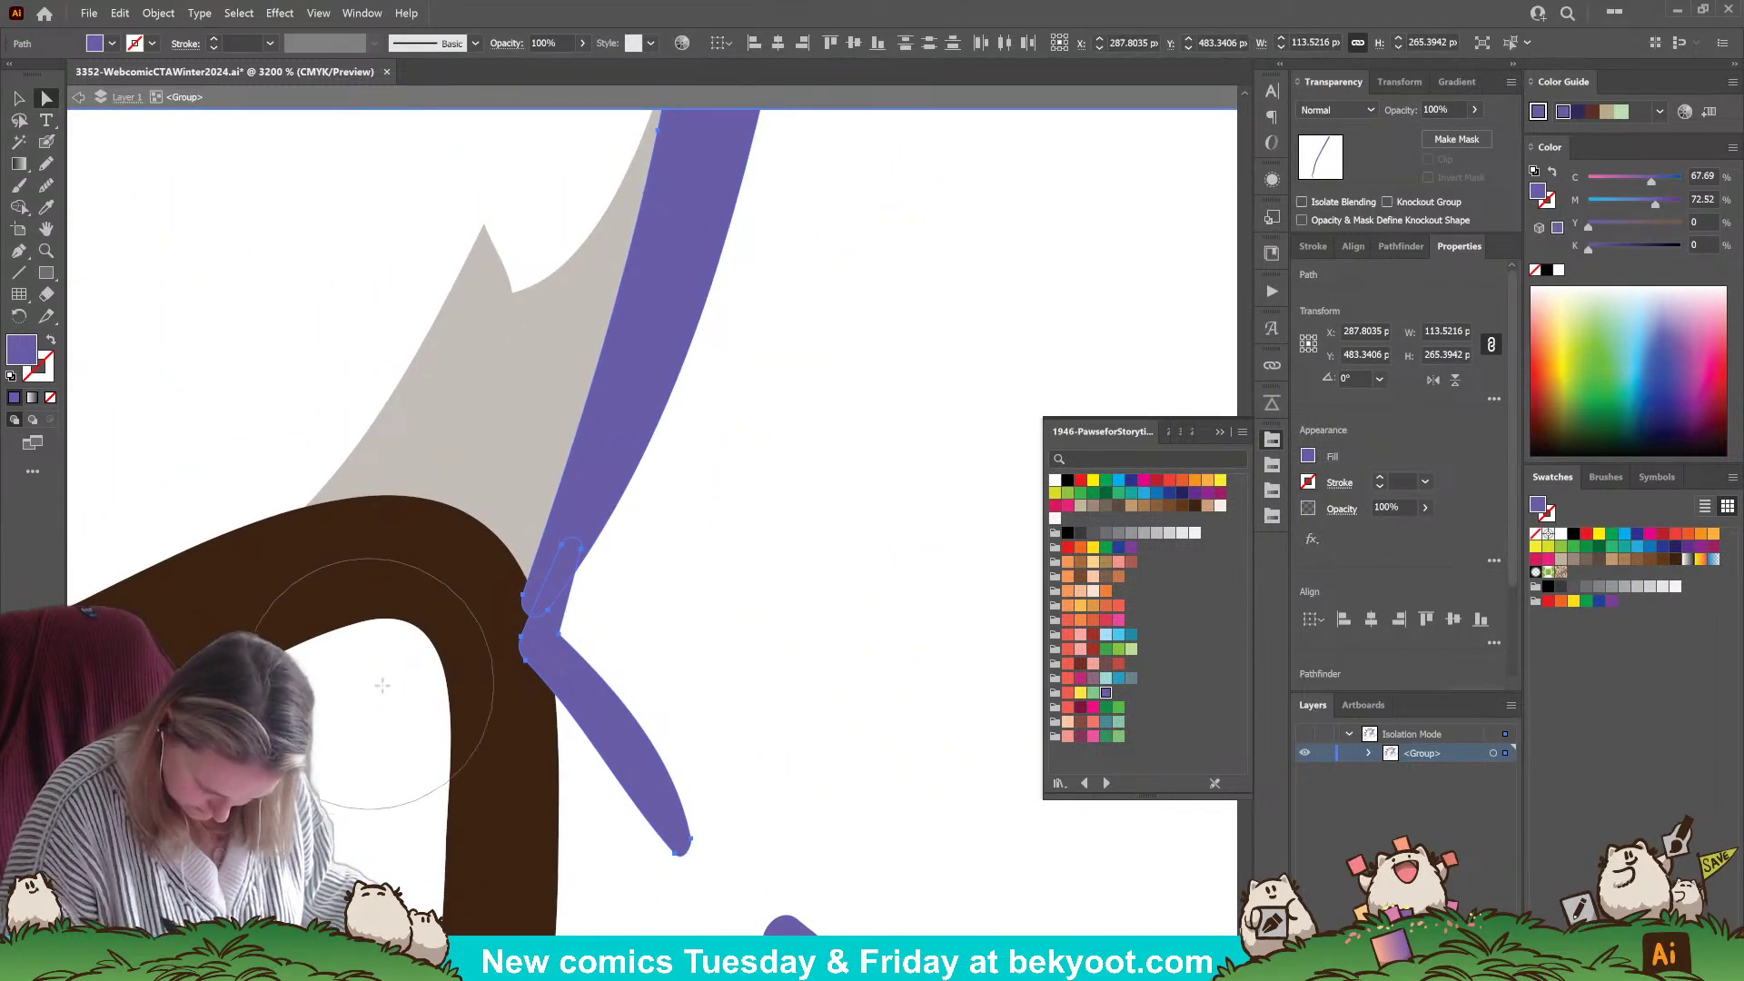
pyautogui.moveTo(384, 636)
pyautogui.mouseDown()
pyautogui.moveTo(502, 590)
pyautogui.moveTo(532, 698)
pyautogui.moveTo(514, 595)
pyautogui.moveTo(490, 578)
pyautogui.mouseUp()
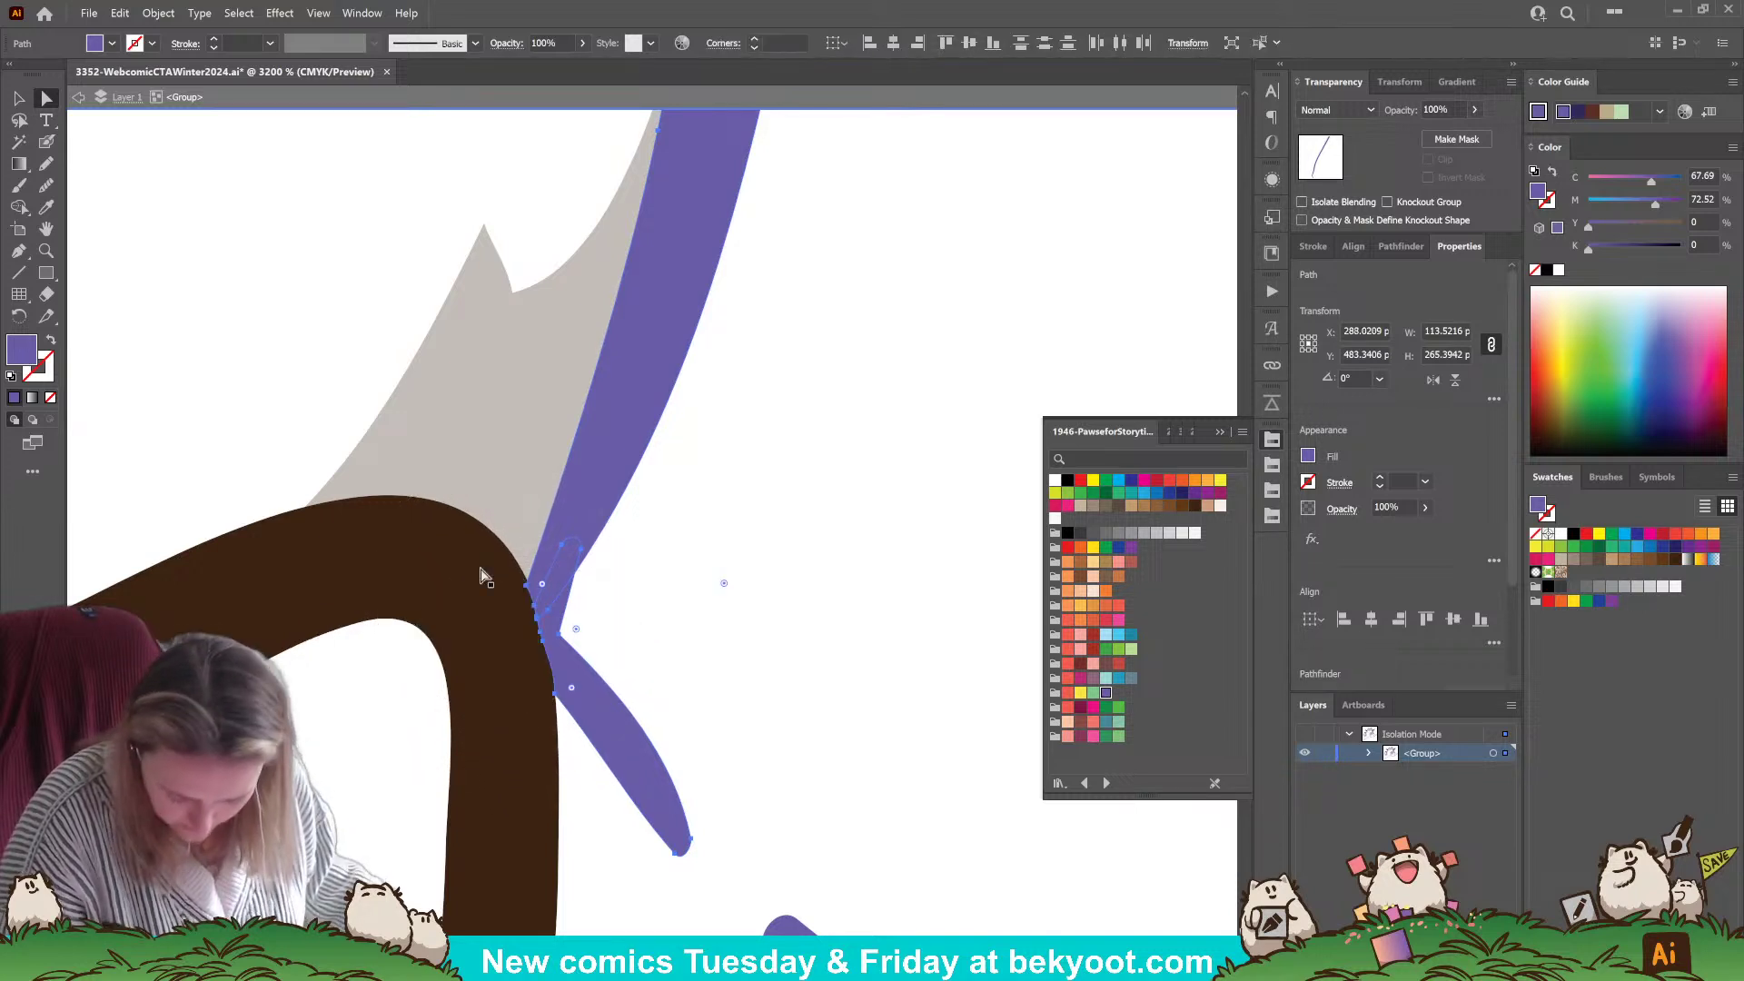
# - Smooth the freshly cut edges of the purple outline and crease along the upper bend of the brown arm
pyautogui.click(56, 186)
pyautogui.moveTo(527, 599); pyautogui.dragTo(559, 721)
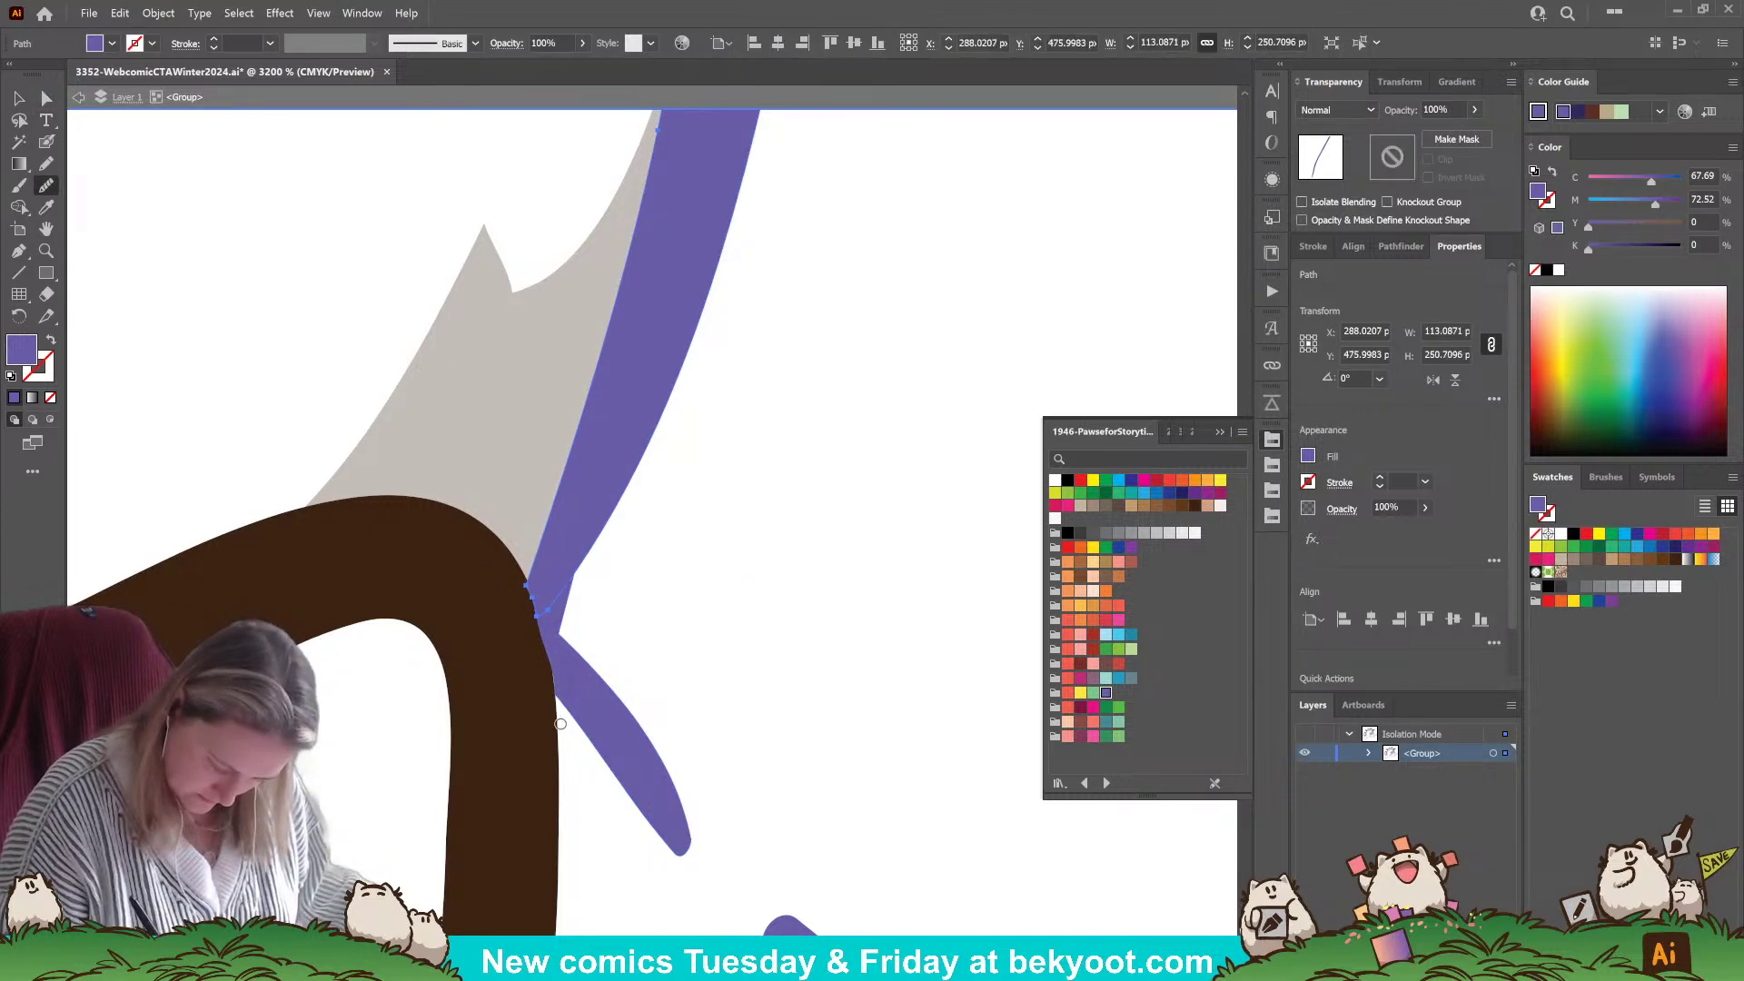
pyautogui.hotkey('ctrl', 'shift', 'a')
pyautogui.click(46, 97)
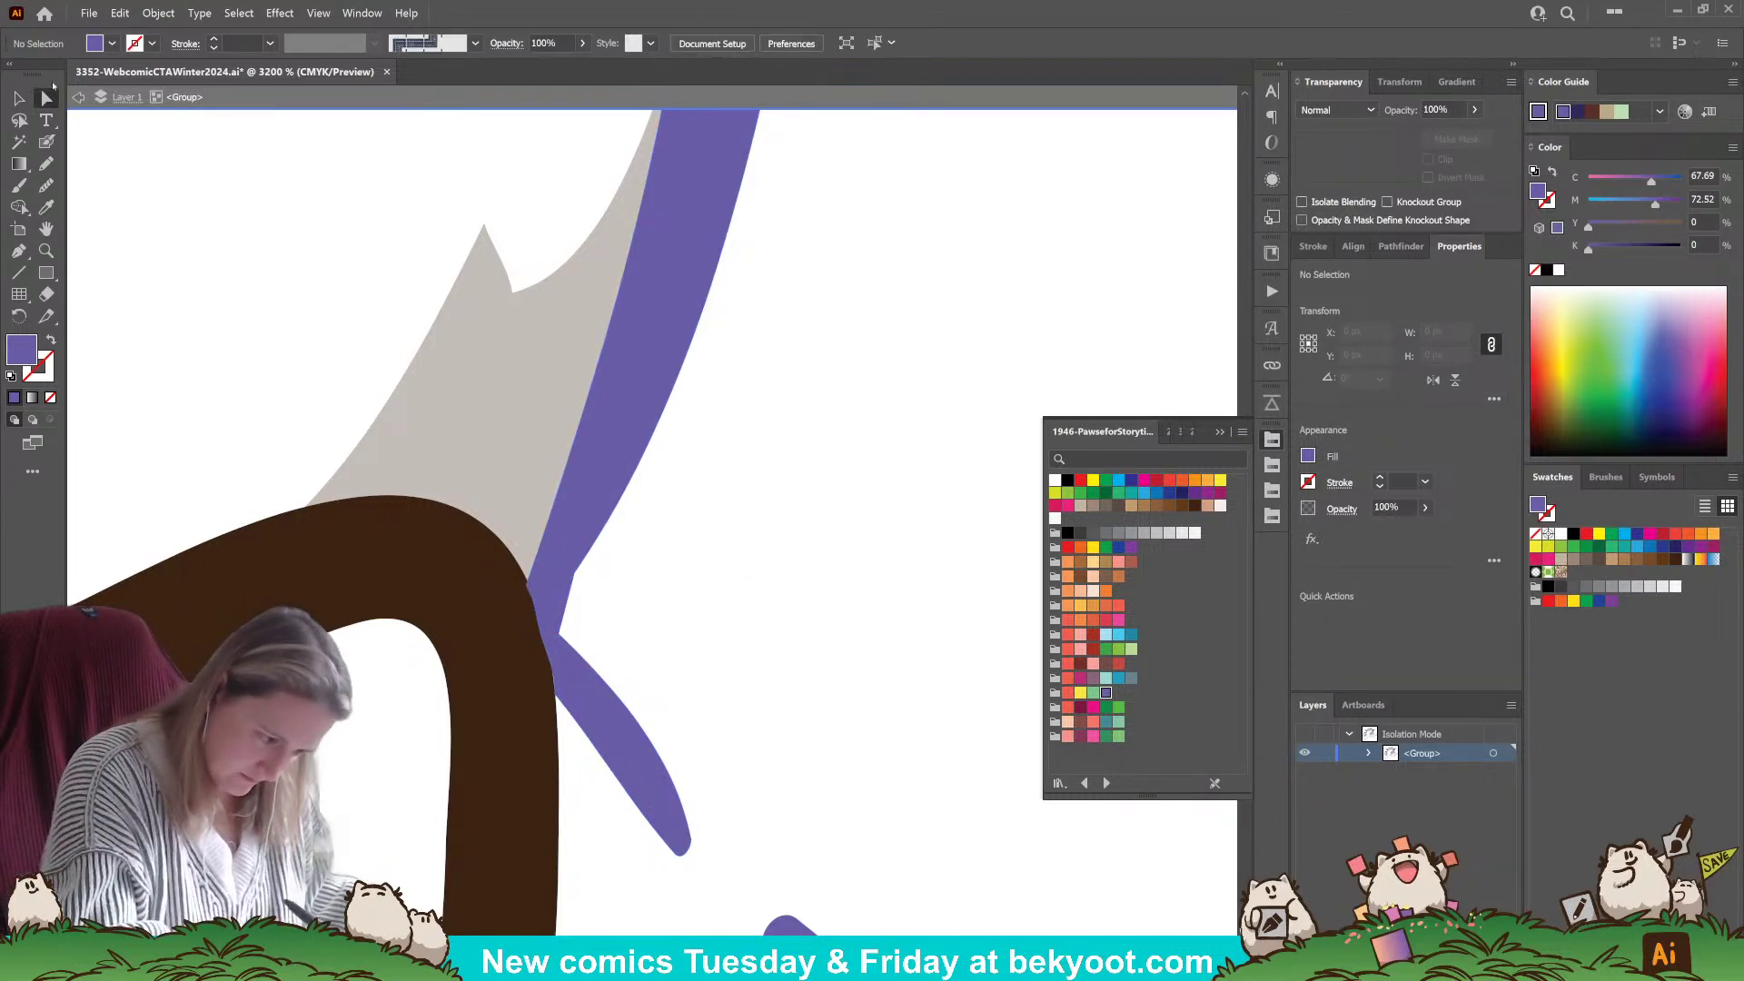
pyautogui.click(538, 599)
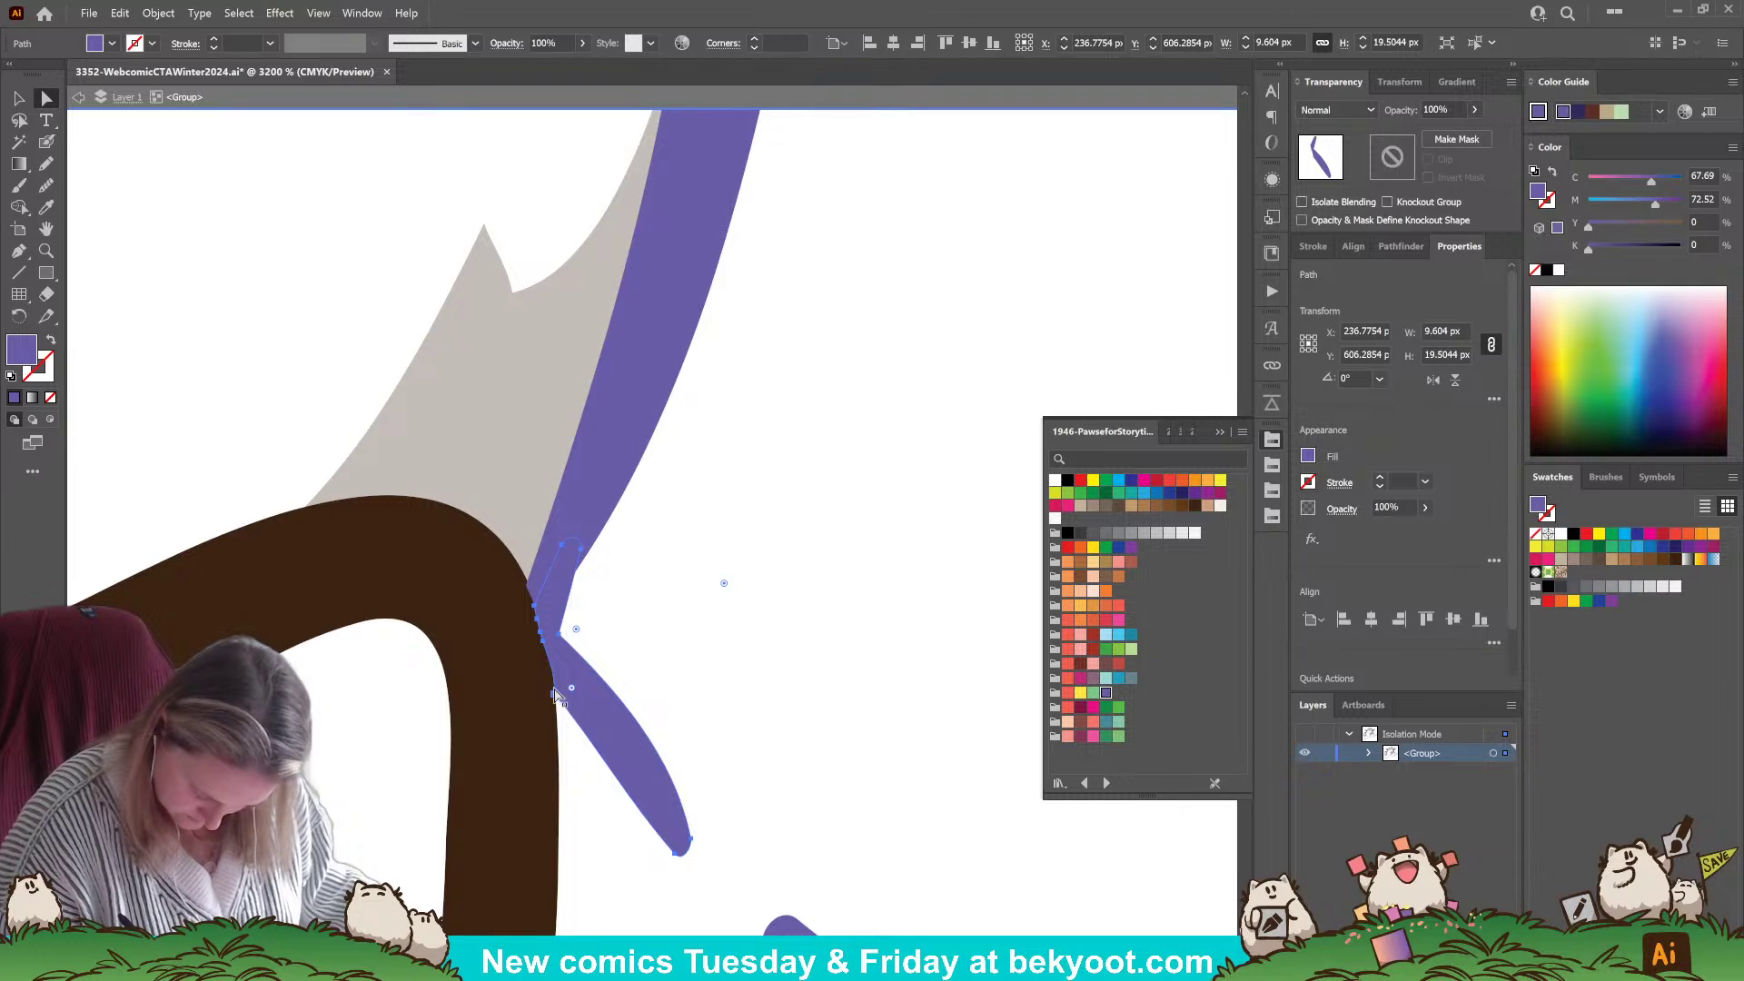
pyautogui.click(47, 187)
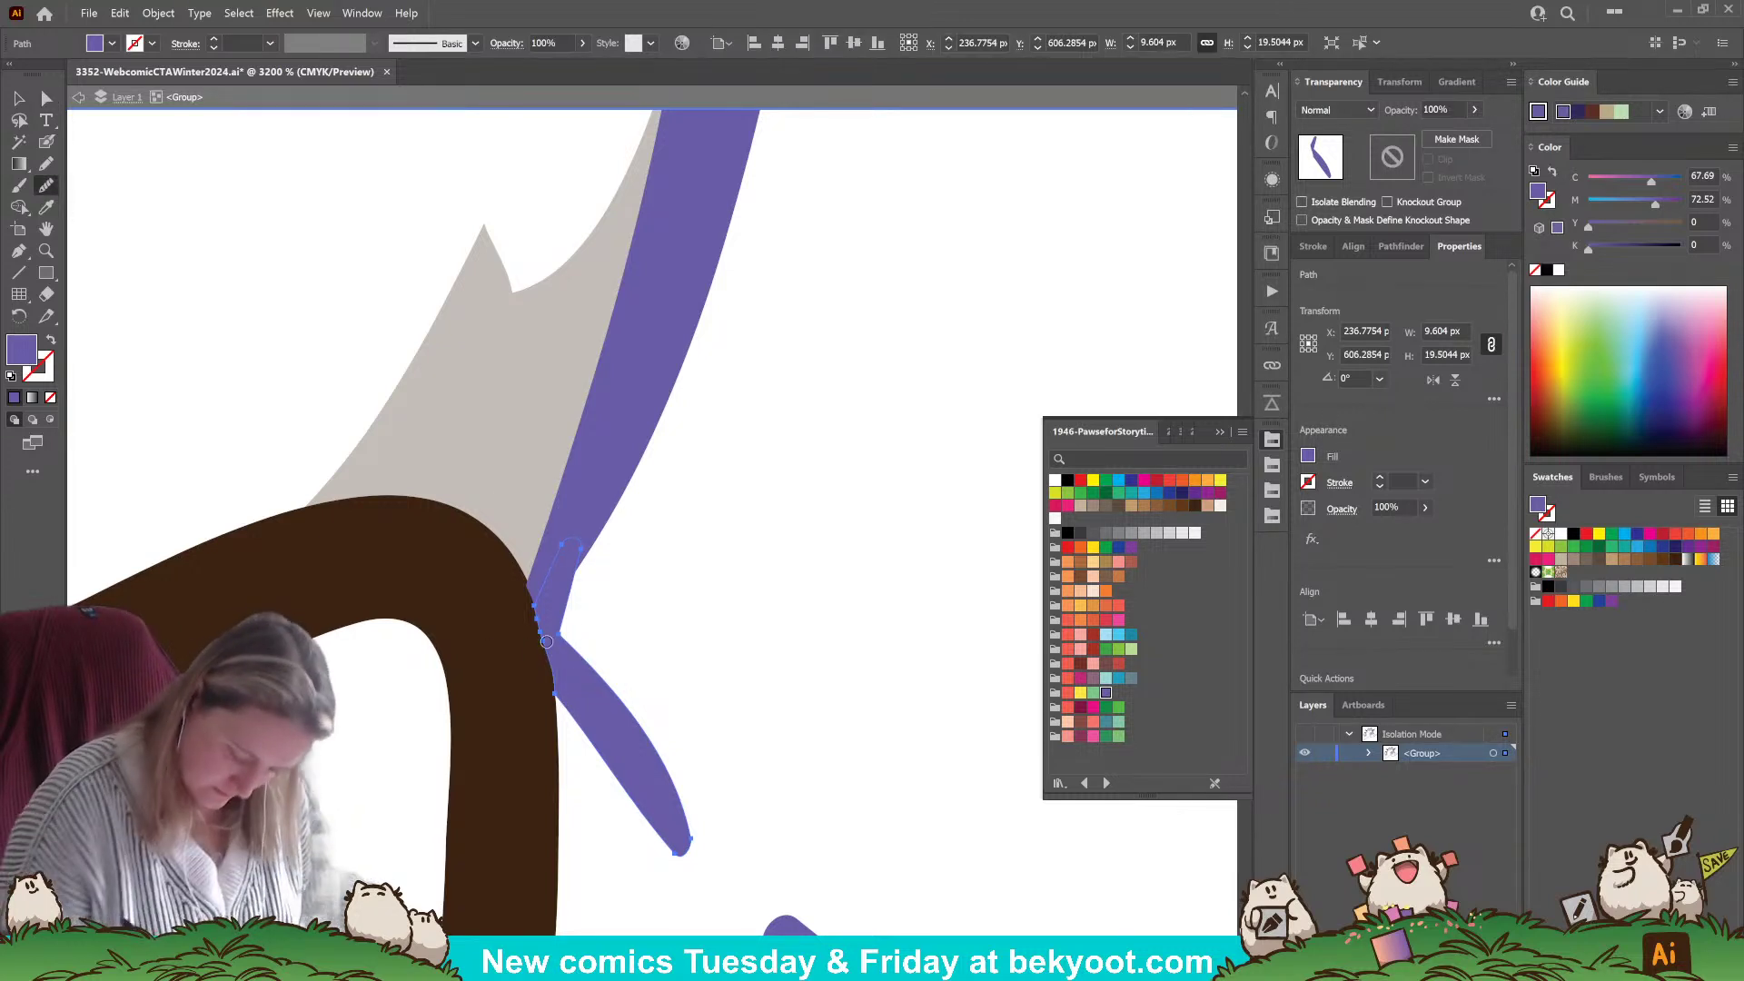
pyautogui.moveTo(542, 576); pyautogui.dragTo(554, 621)
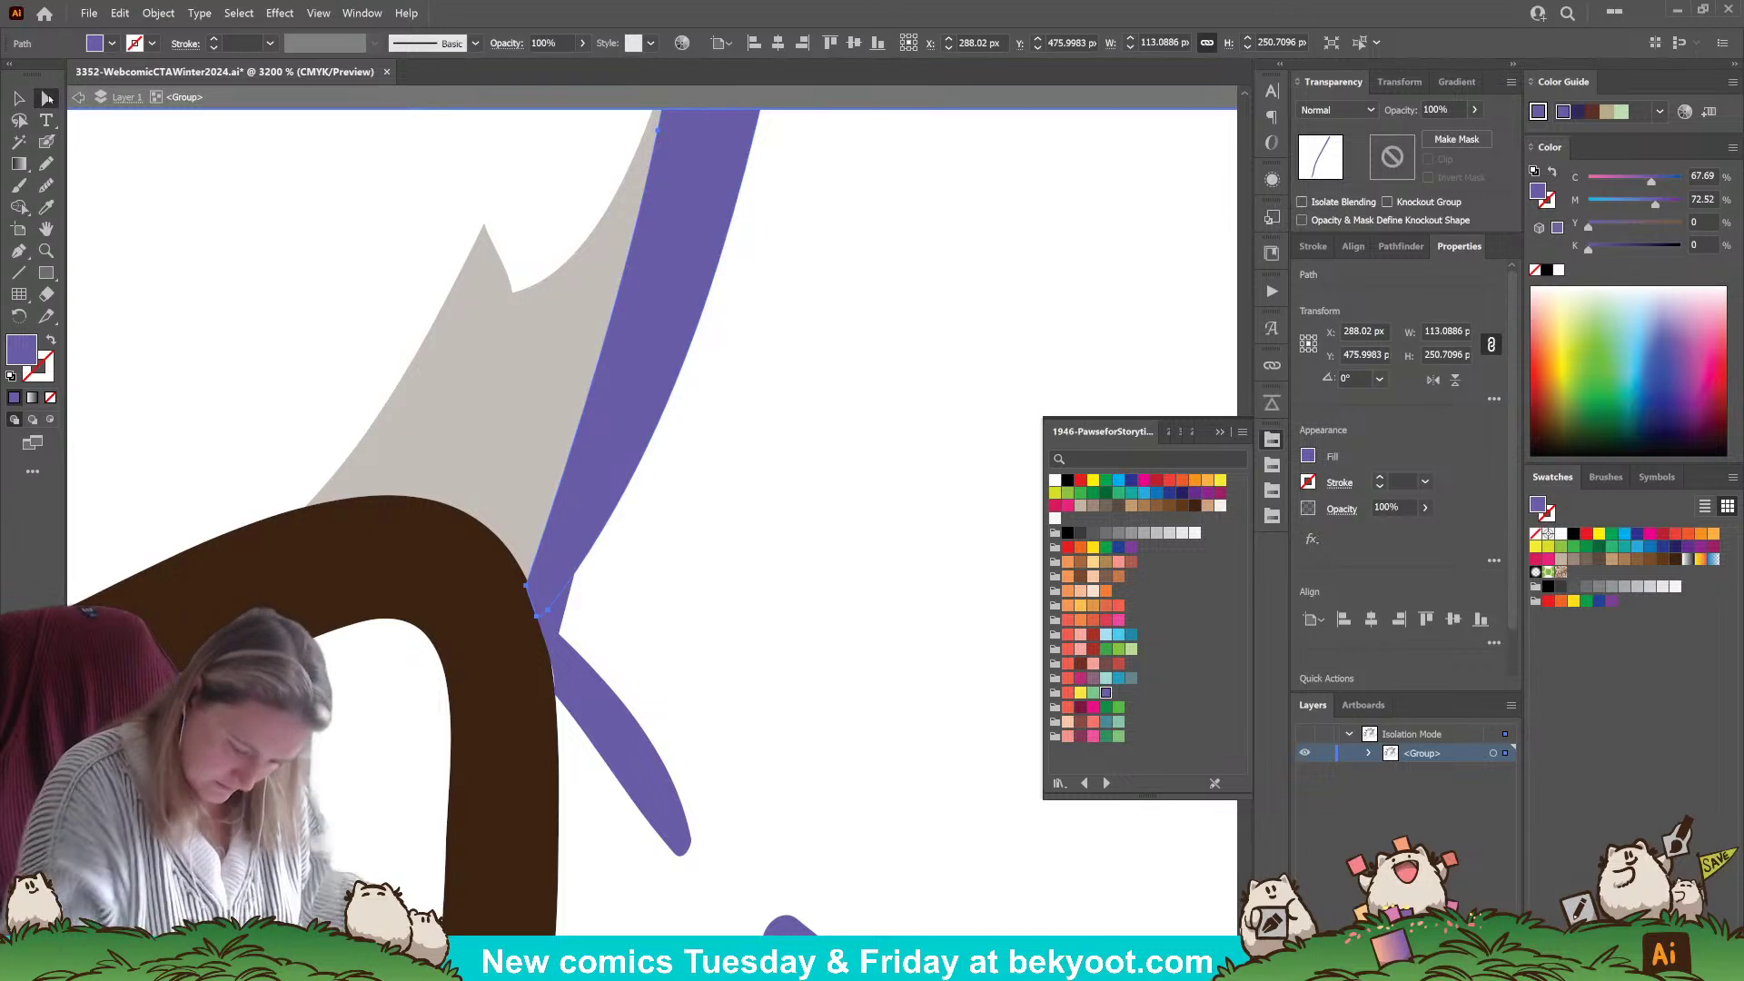
# - Fine-tune the anchor points of the purple outline and crease to follow the outer edge of the arm's upper bend
pyautogui.click(527, 583)
pyautogui.click(539, 616)
pyautogui.hotkey('ctrl', 'z')
pyautogui.click(542, 608)
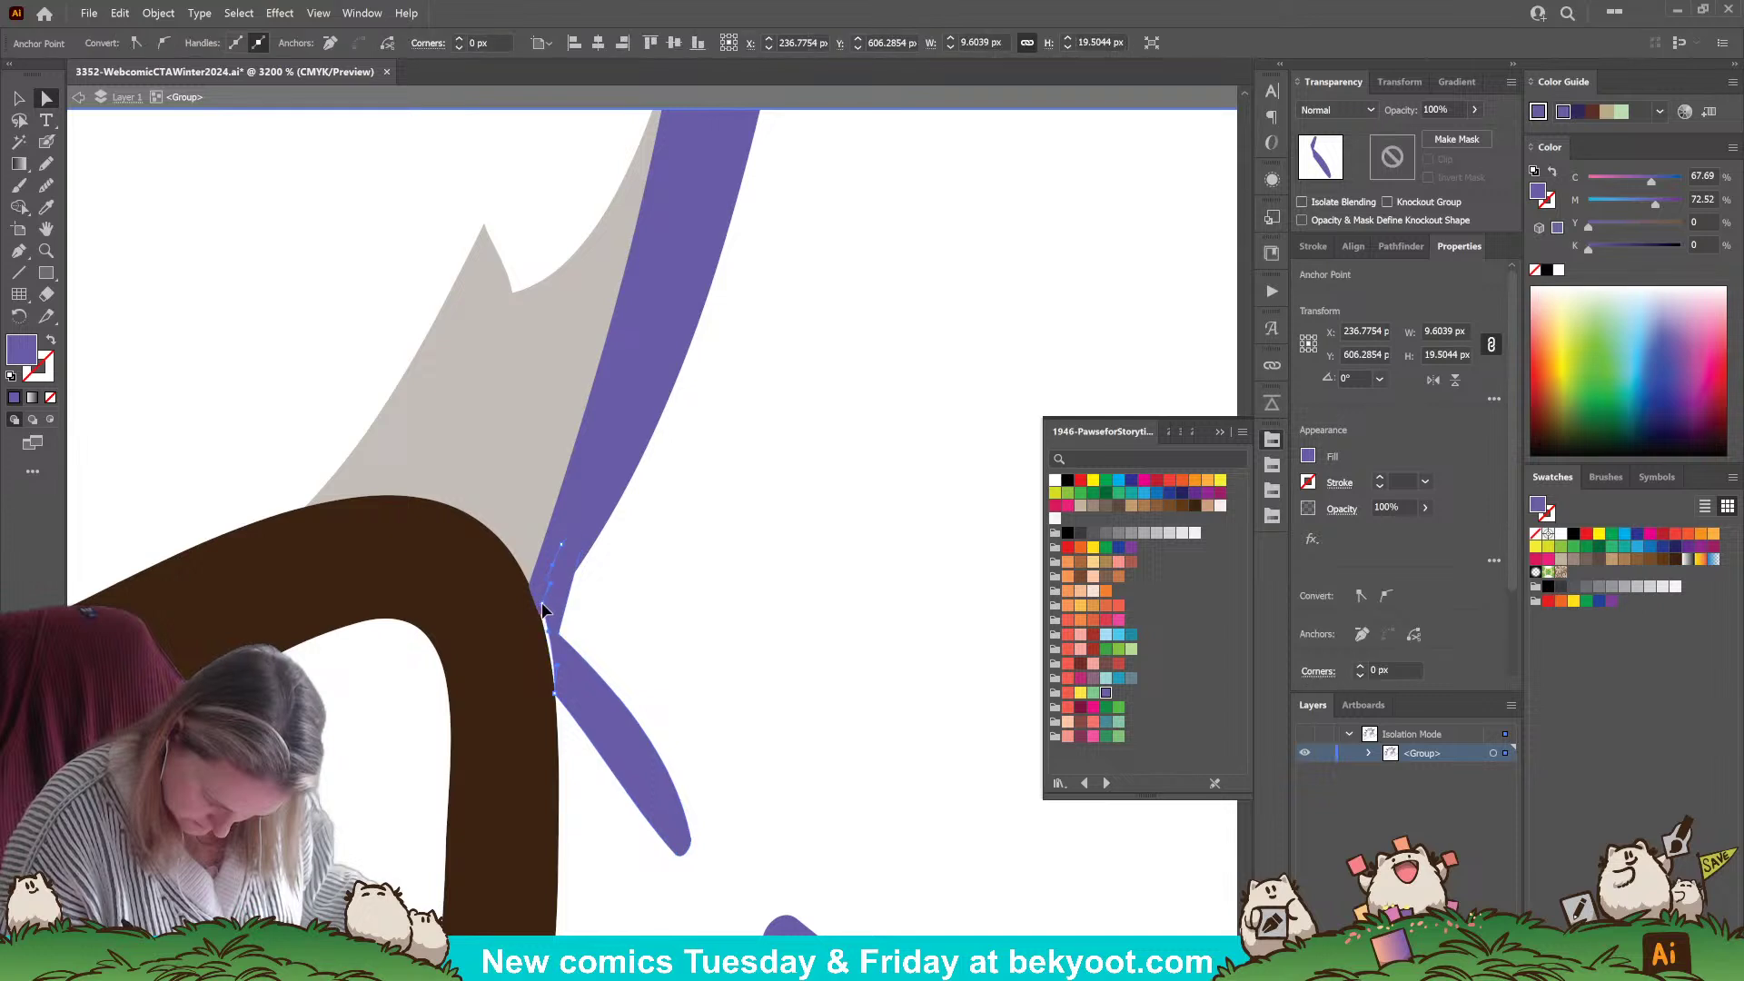
pyautogui.click(554, 695)
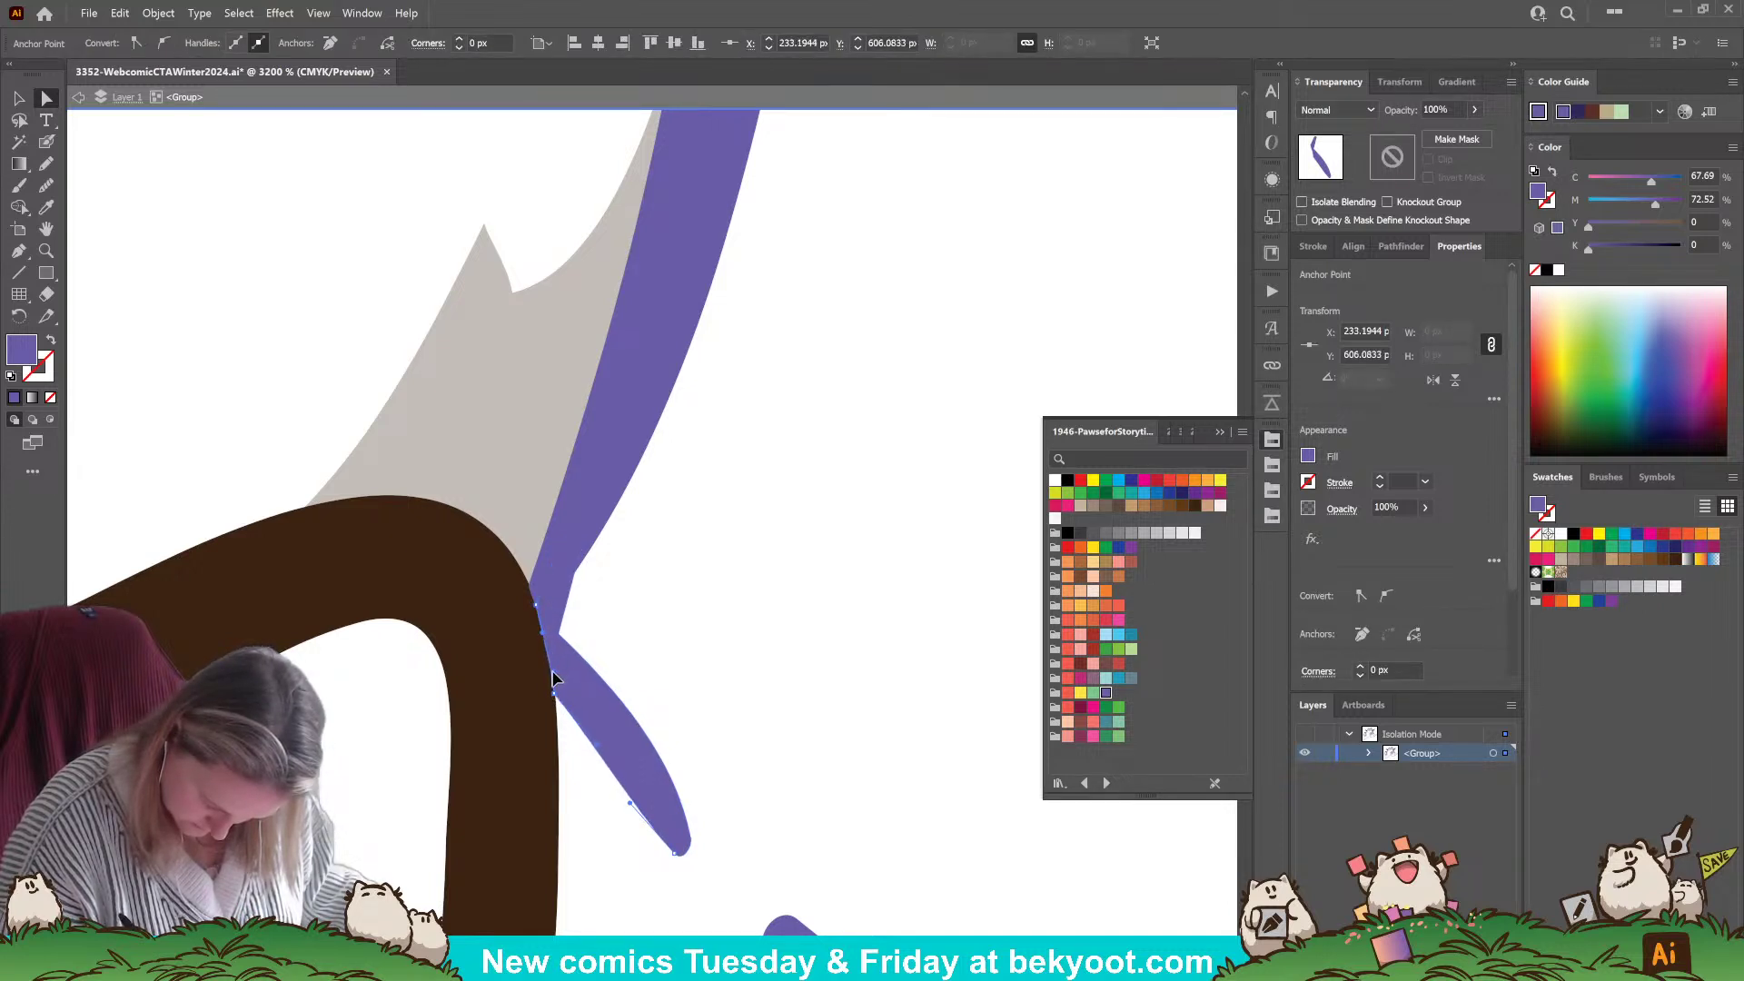
pyautogui.click(564, 675)
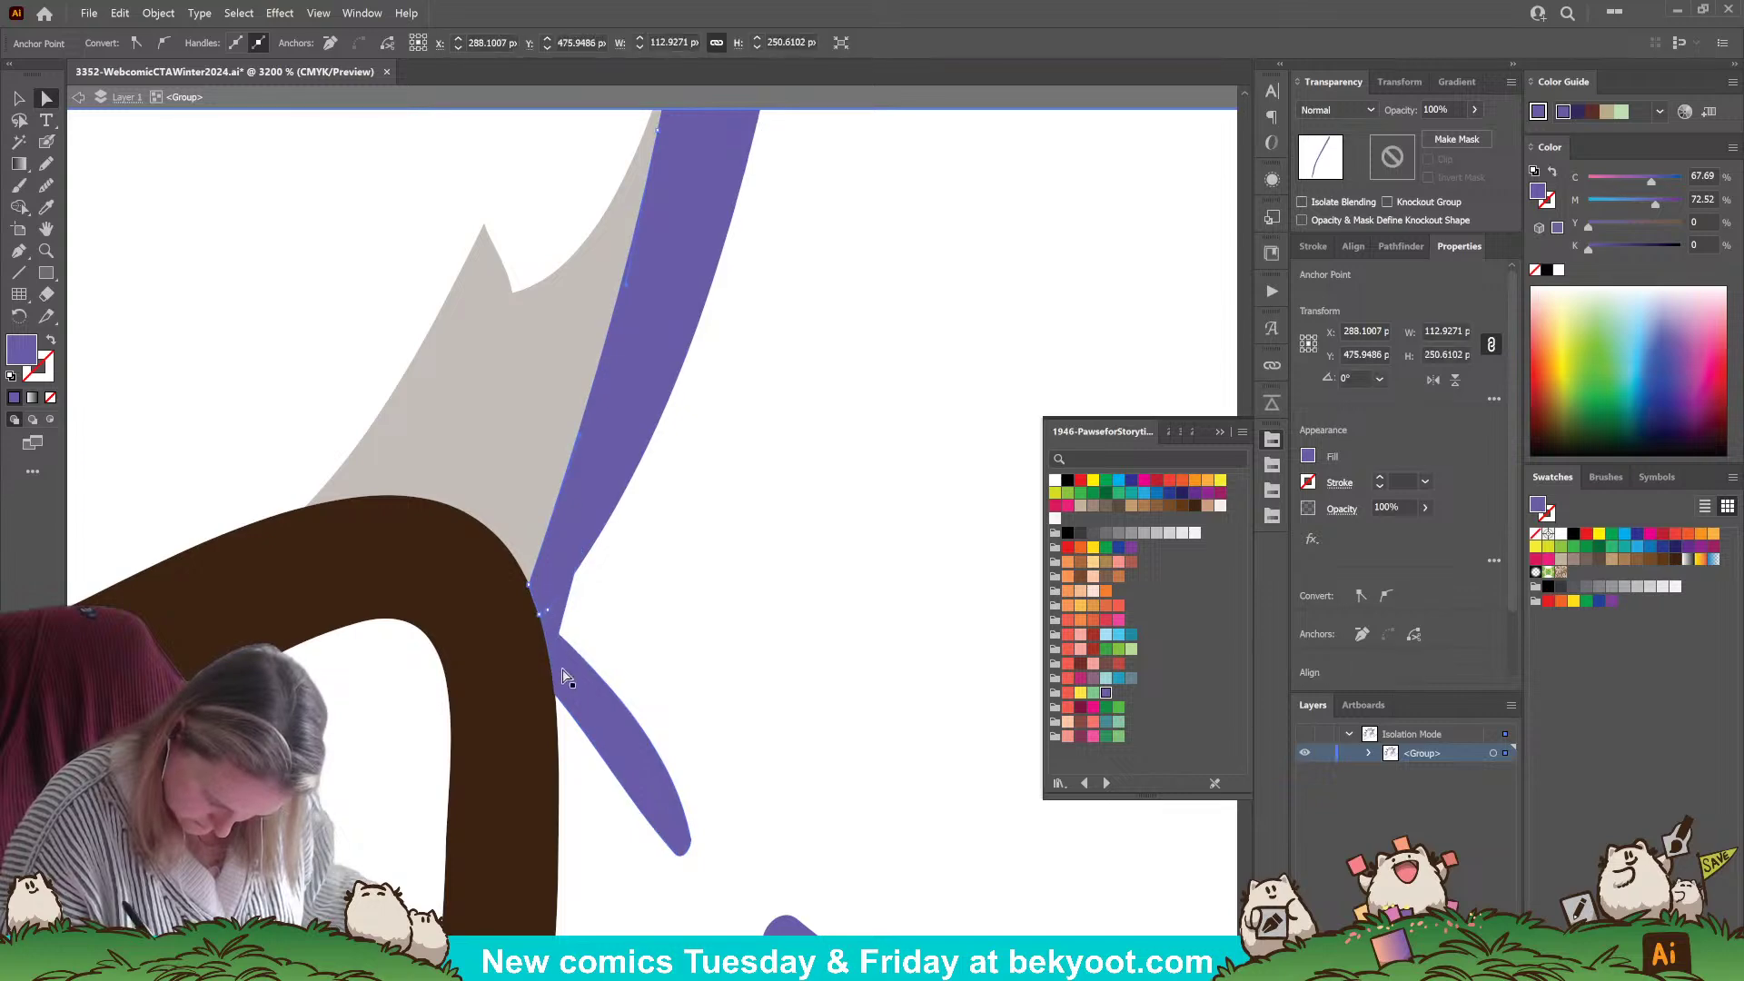
pyautogui.click(542, 622)
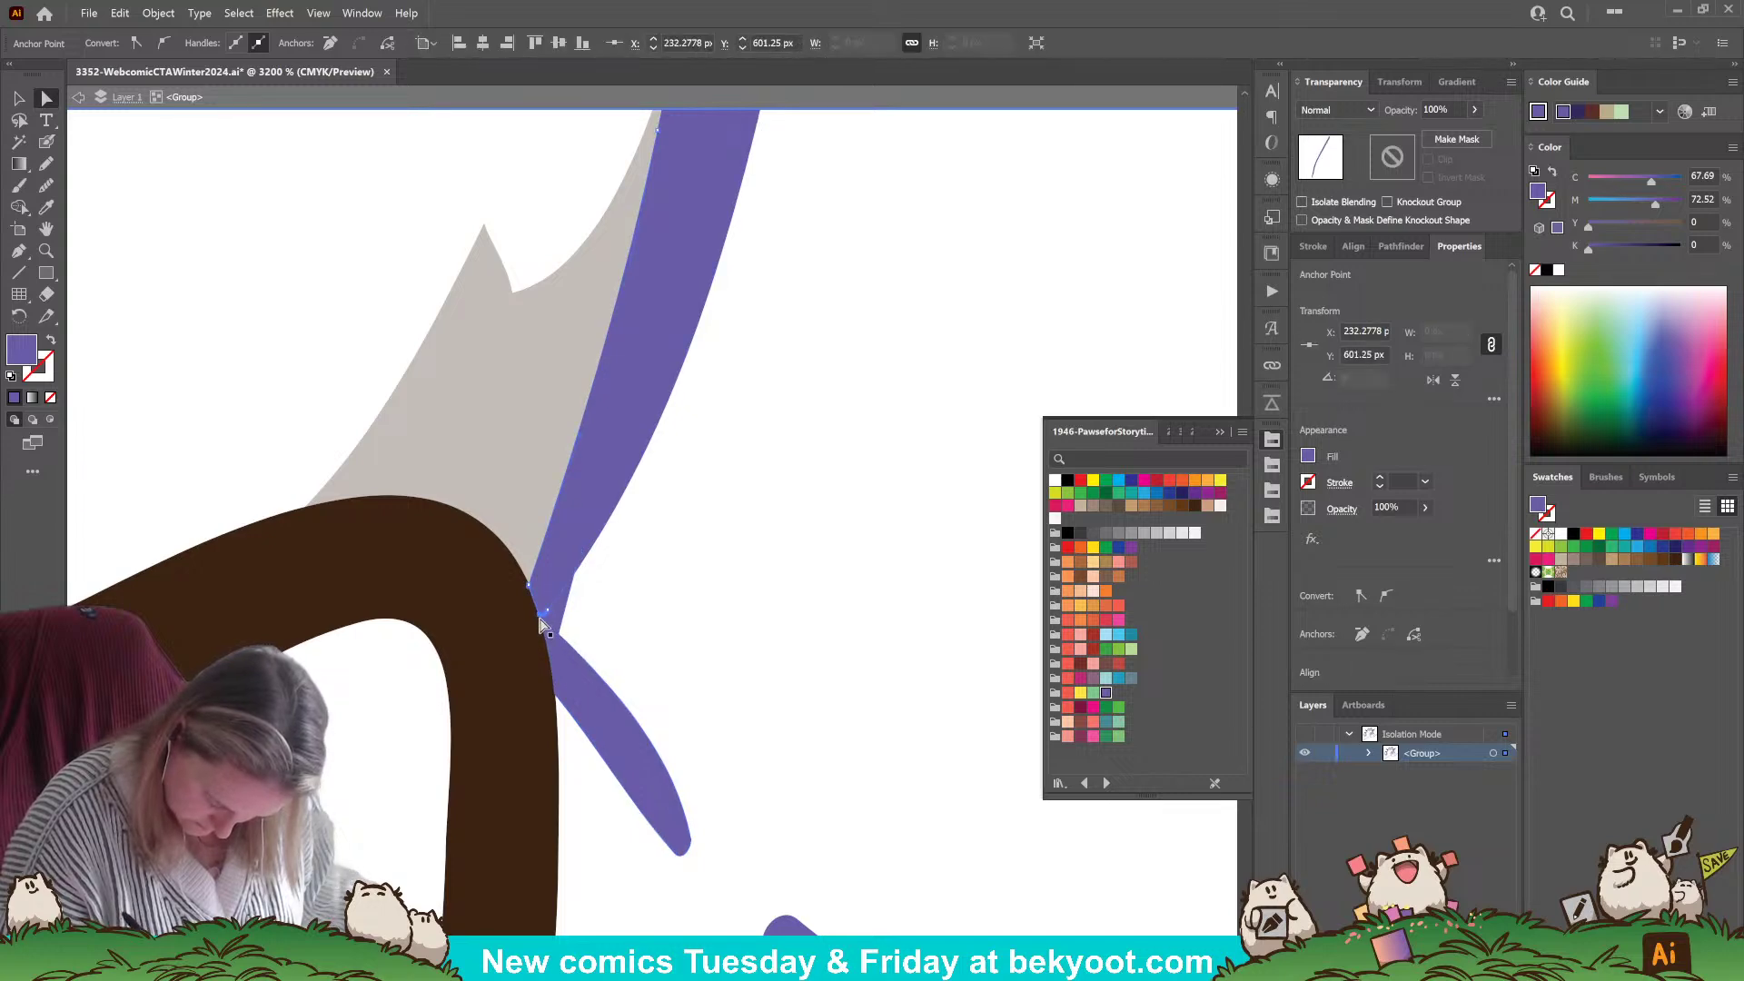
pyautogui.click(618, 609)
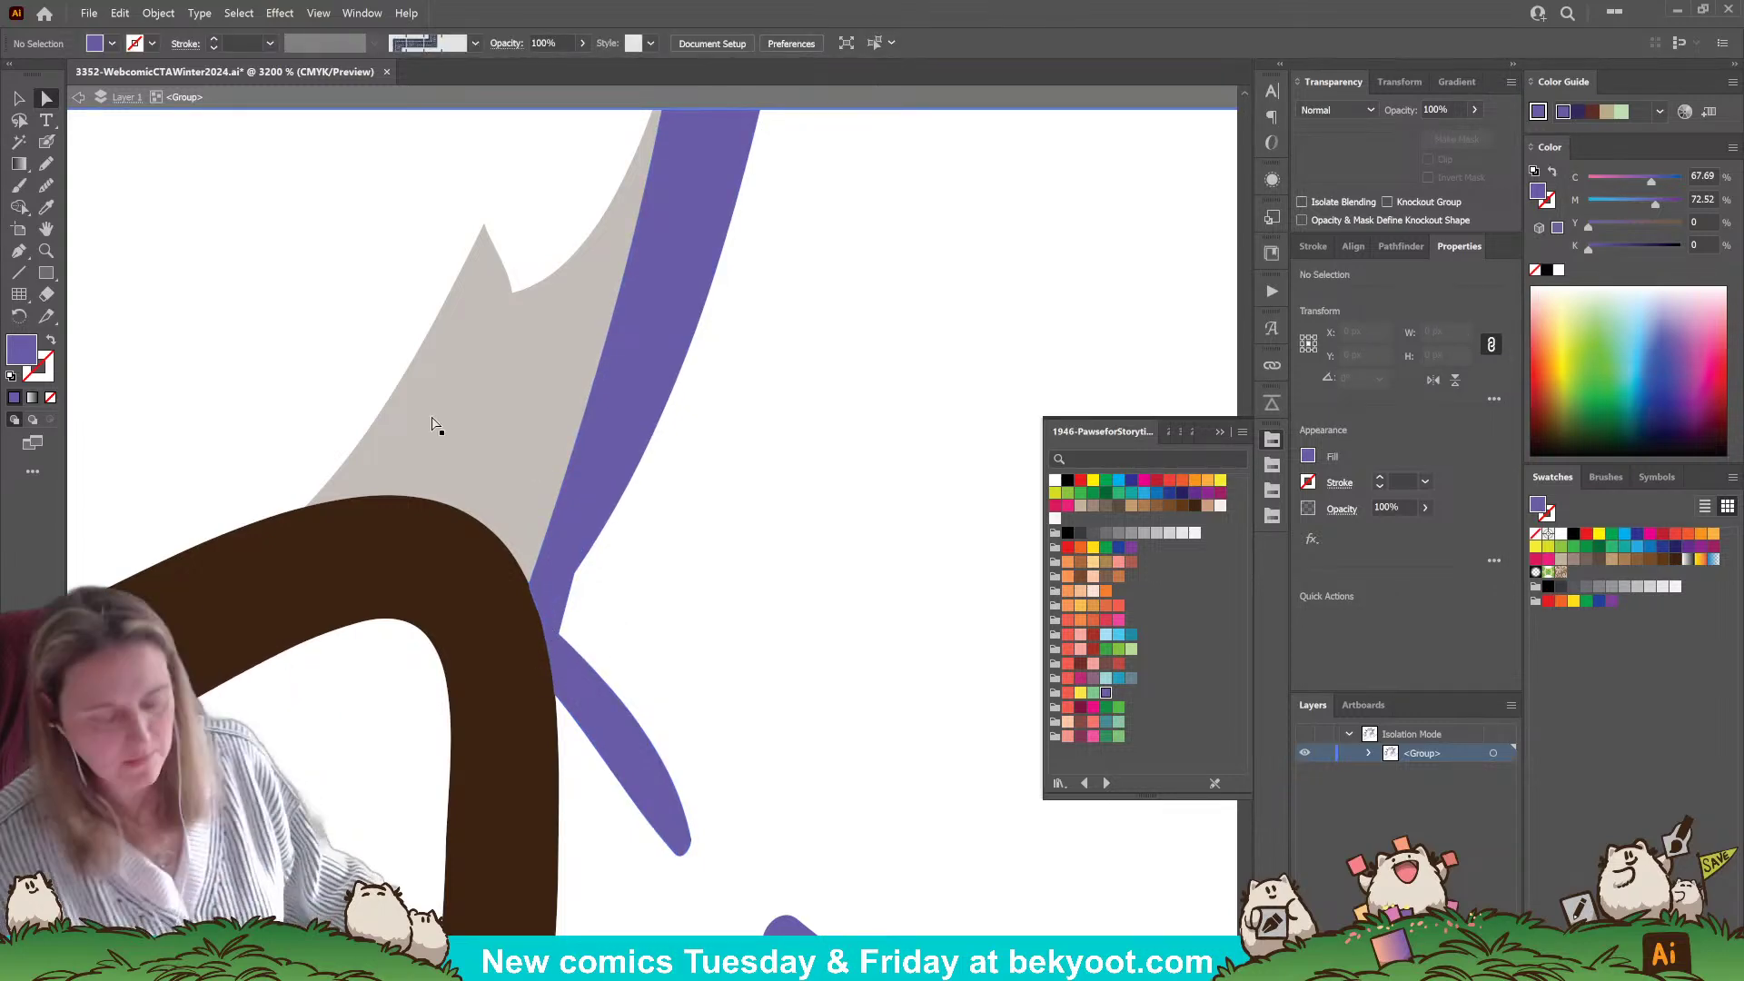
# - Draw a purple shadow shape at 30% opacity with the Pencil tool across the snow bank below the large creature
pyautogui.hotkey('ctrl', '-')
pyautogui.hotkey('ctrl', '-')
pyautogui.hotkey('ctrl', '-')
pyautogui.hotkey('ctrl', '-')
pyautogui.hotkey('ctrl', '-')
pyautogui.hotkey('ctrl', '-')
pyautogui.hotkey('ctrl', '-')
pyautogui.hotkey('ctrl', '-')
pyautogui.hotkey('ctrl', '-')
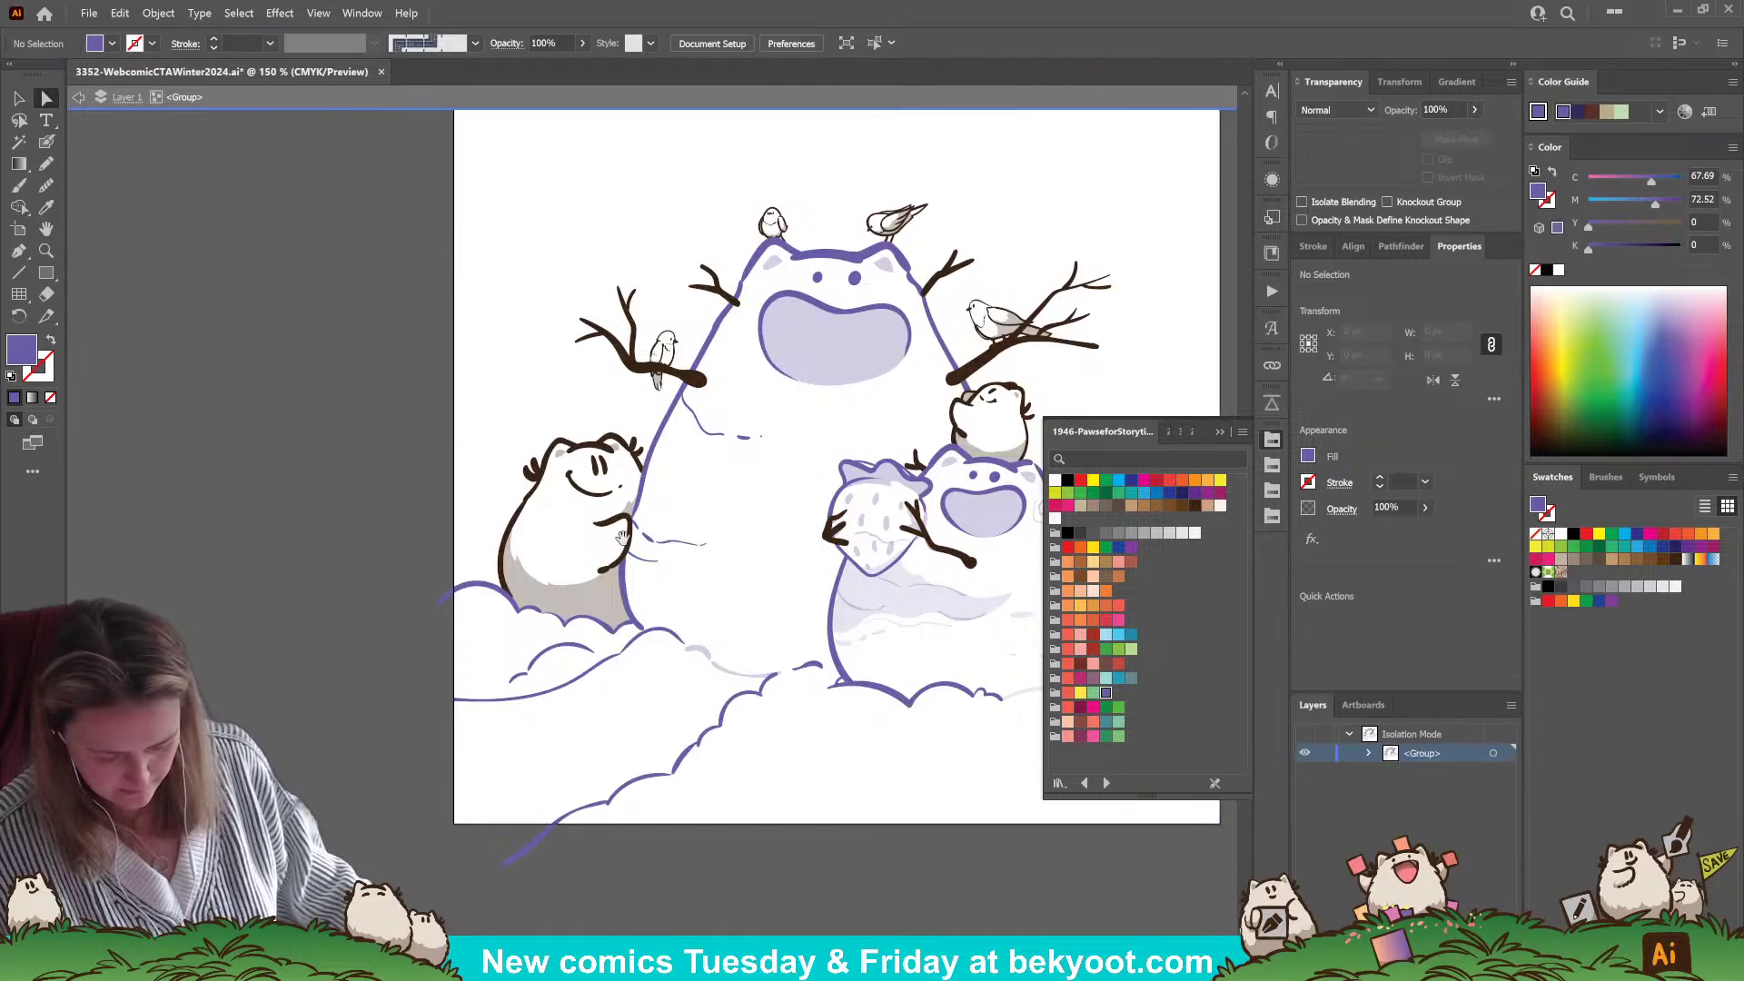
pyautogui.moveTo(621, 536); pyautogui.dragTo(438, 524)
pyautogui.press('v')
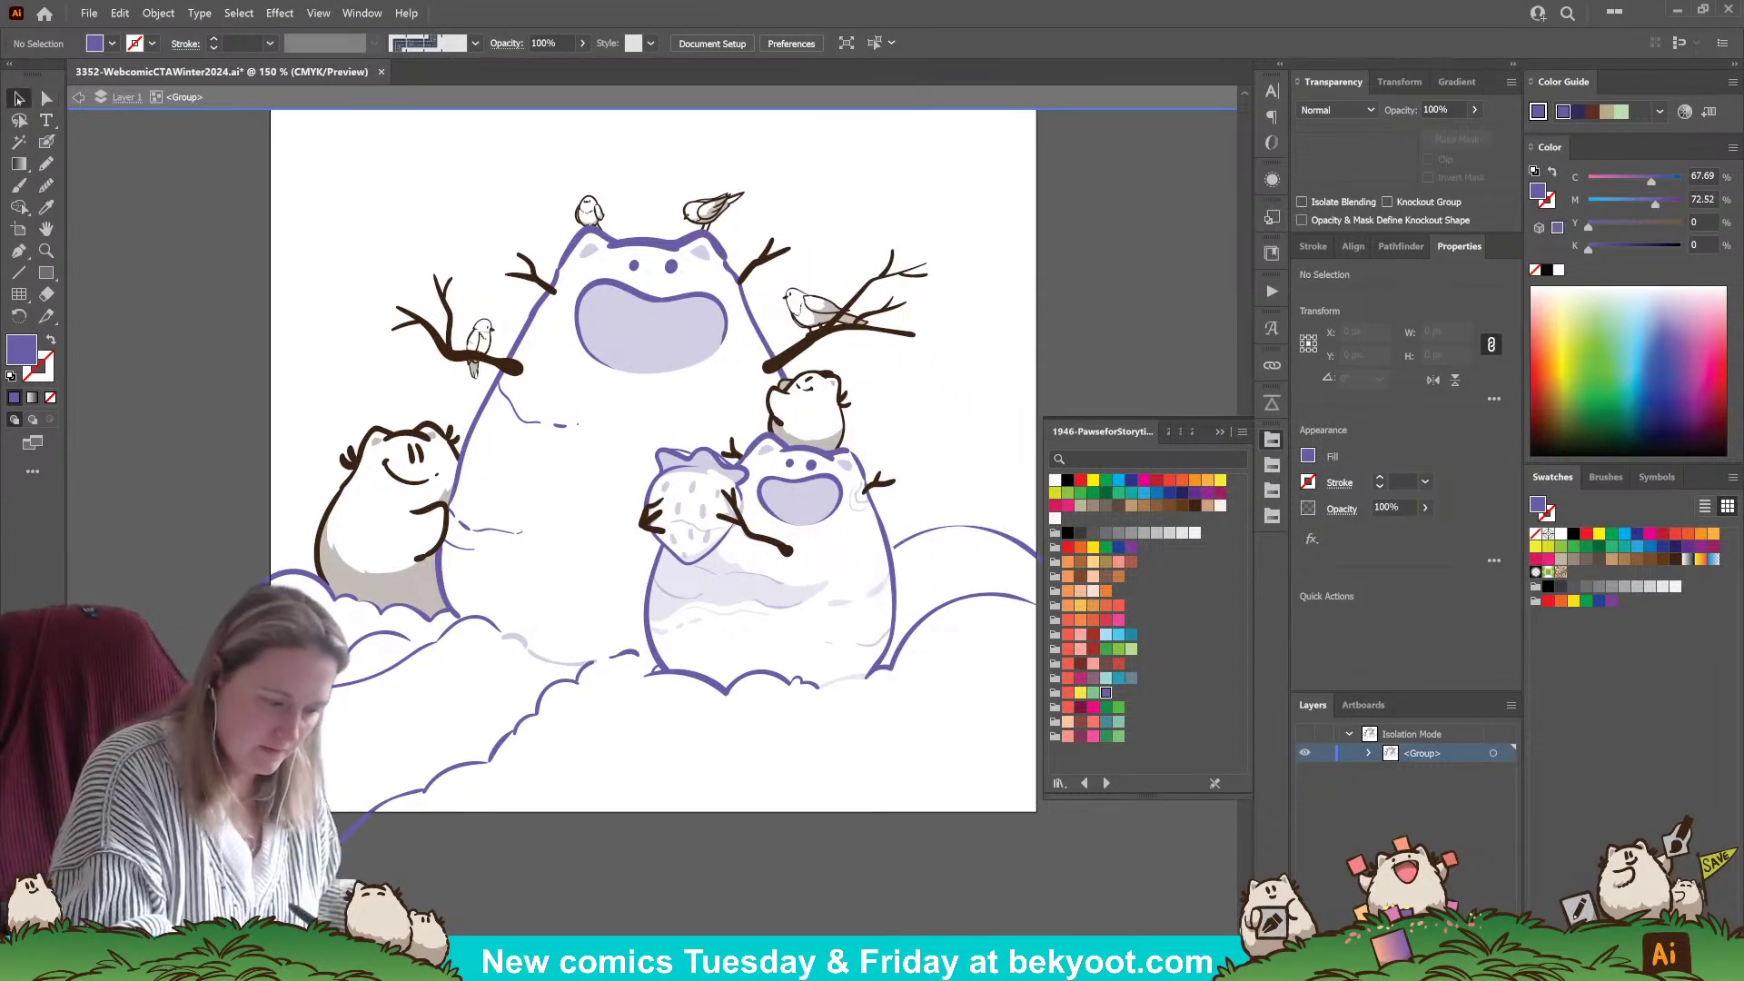
pyautogui.moveTo(764, 548); pyautogui.dragTo(667, 568)
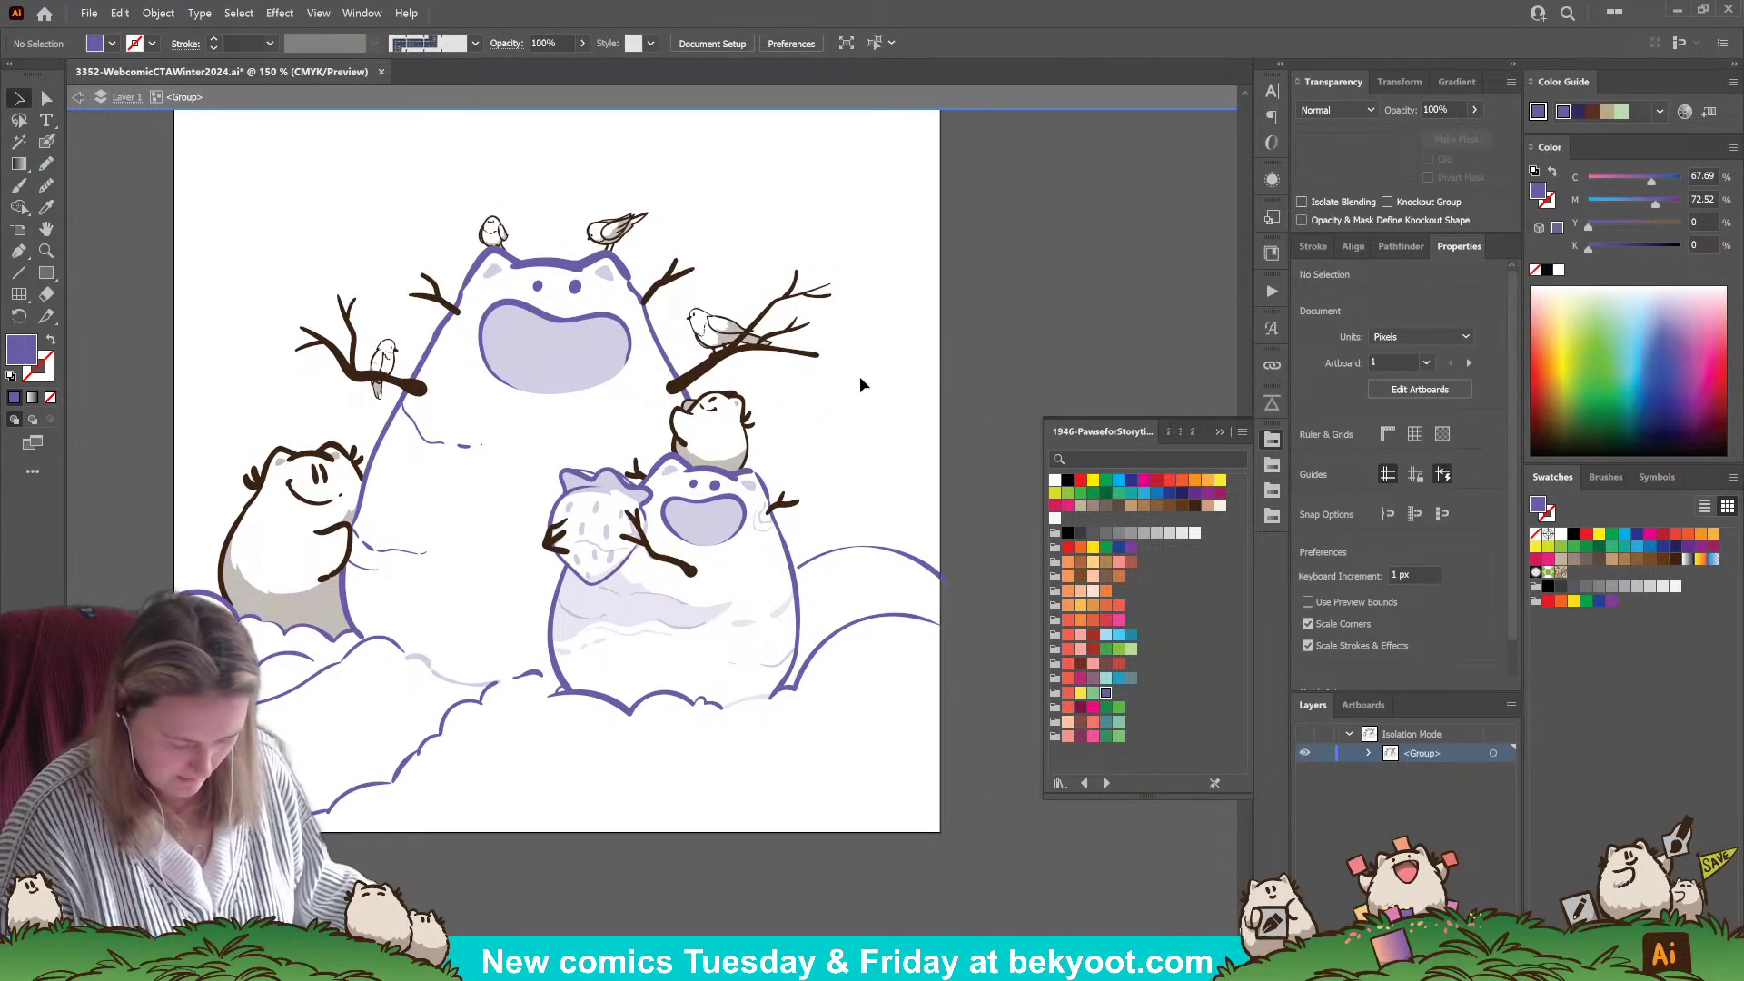
pyautogui.moveTo(788, 841); pyautogui.dragTo(762, 850)
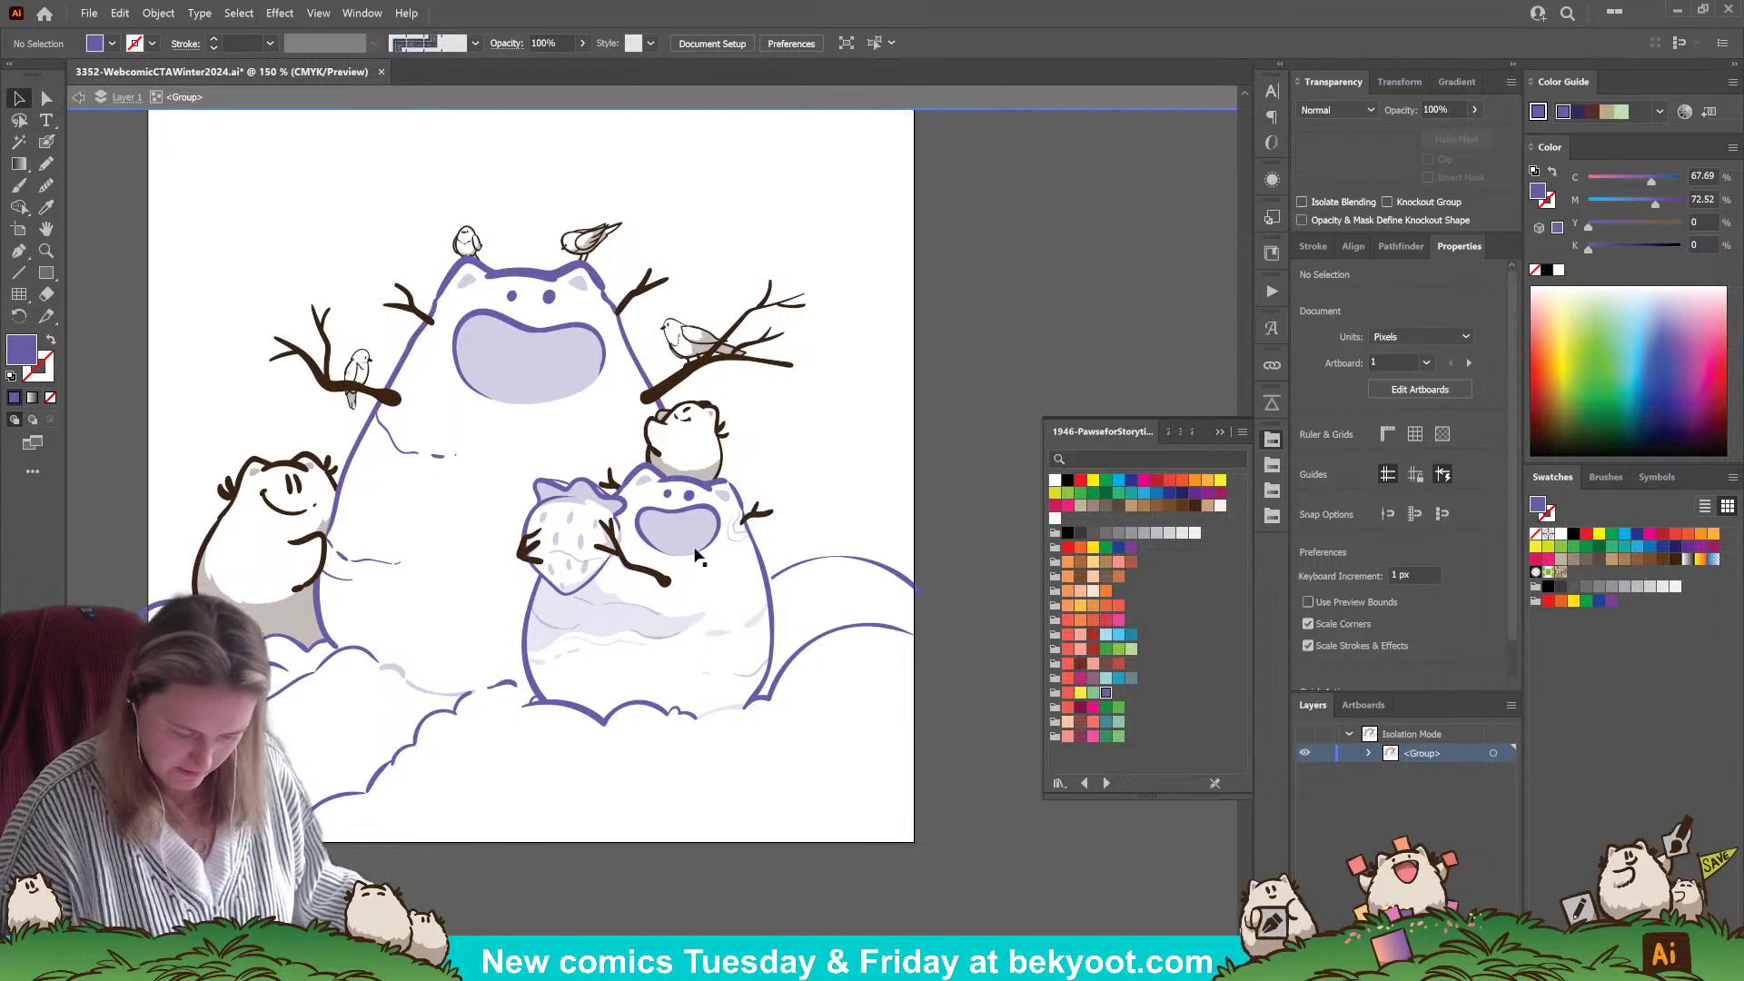
pyautogui.press('n')
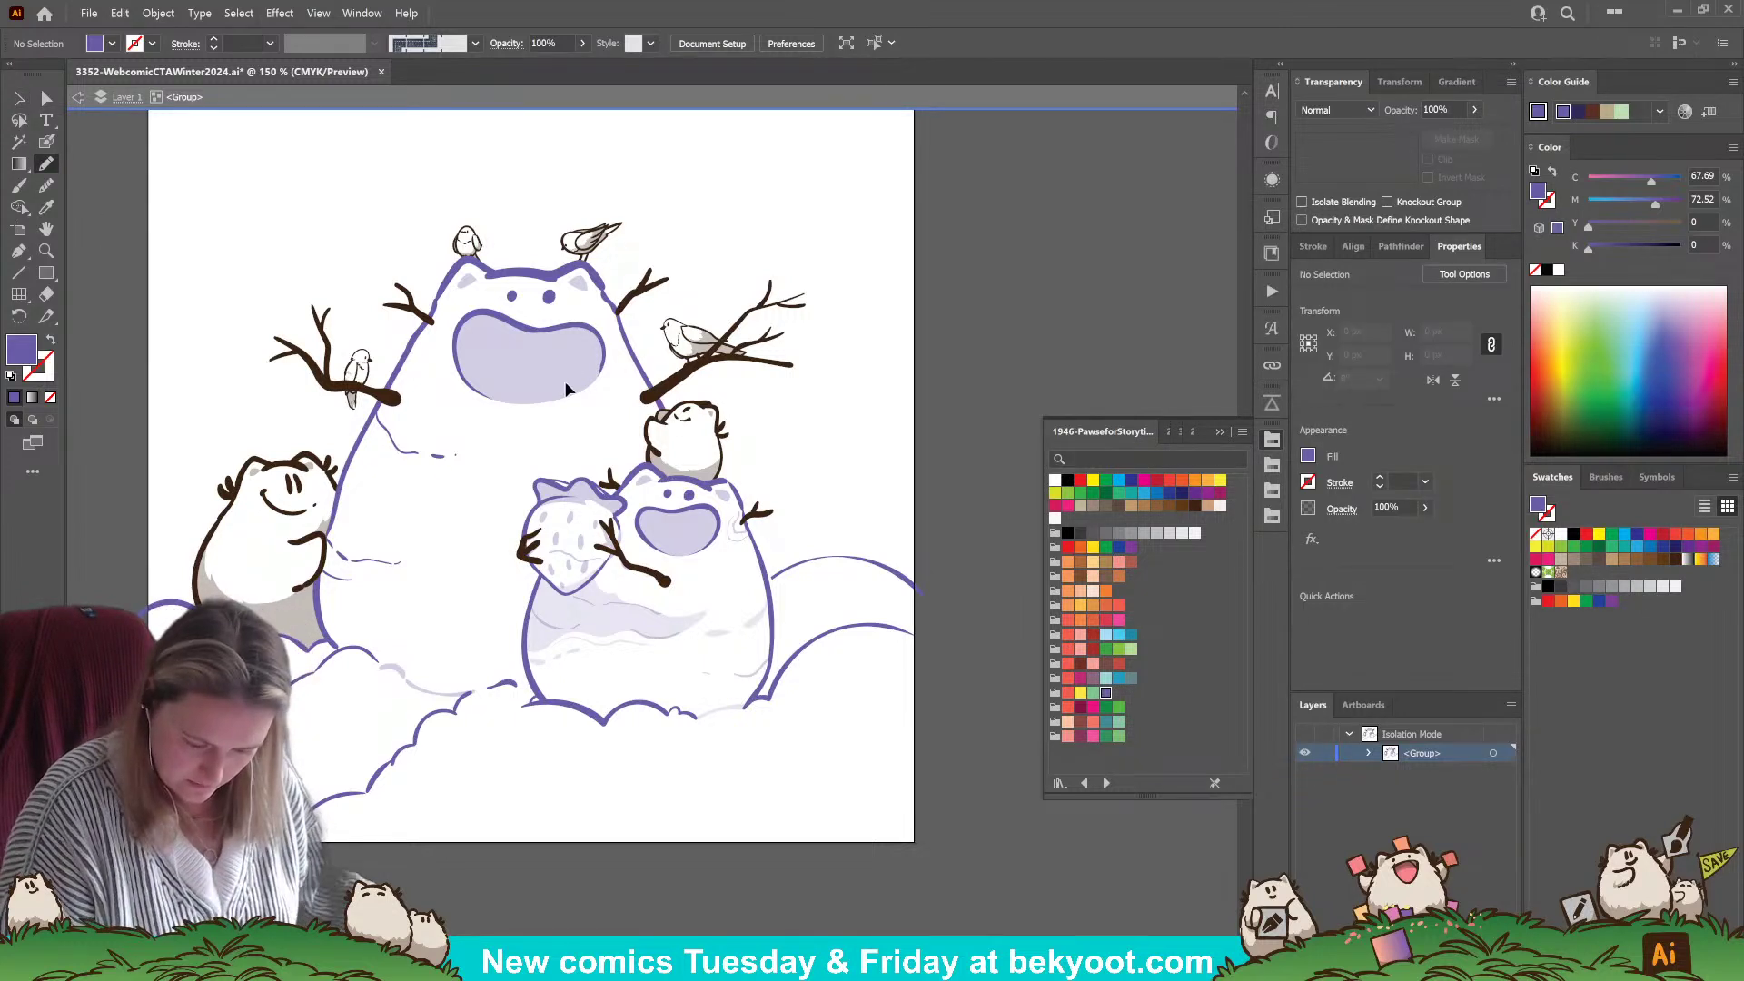
pyautogui.press('3')
pyautogui.moveTo(416, 650)
pyautogui.mouseDown()
pyautogui.moveTo(568, 624)
pyautogui.moveTo(338, 738)
pyautogui.moveTo(318, 795)
pyautogui.moveTo(365, 832)
pyautogui.mouseUp()
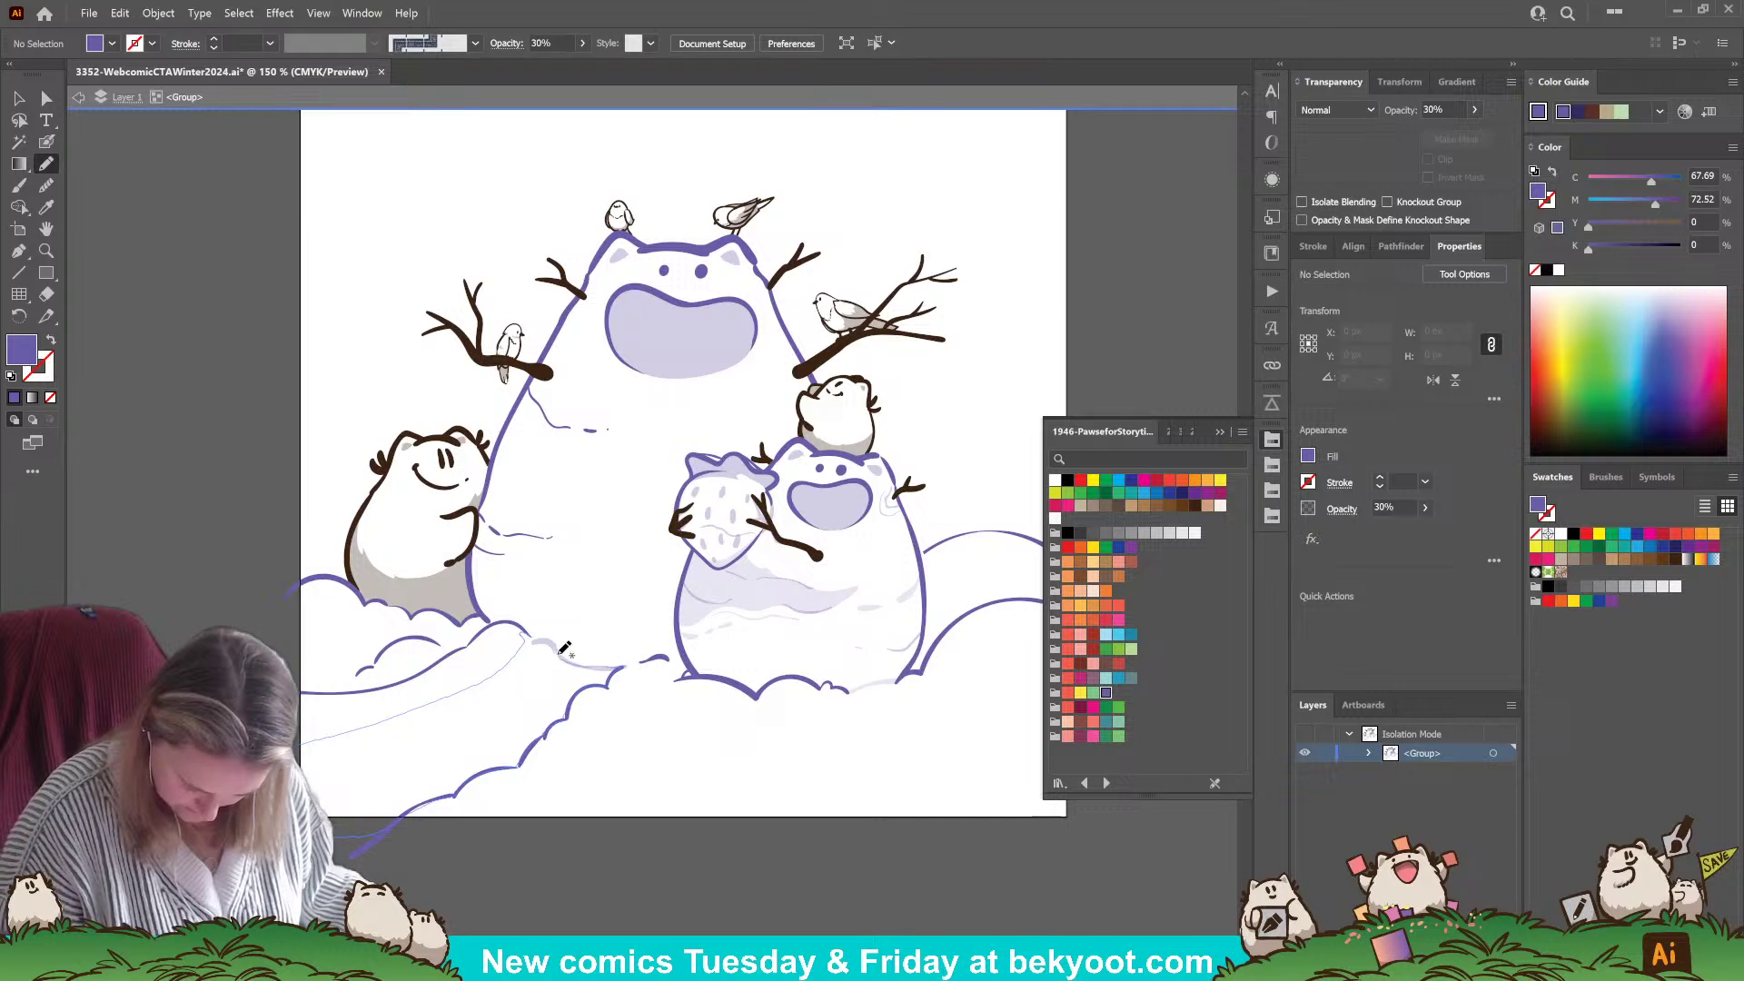
pyautogui.moveTo(549, 633); pyautogui.dragTo(535, 636)
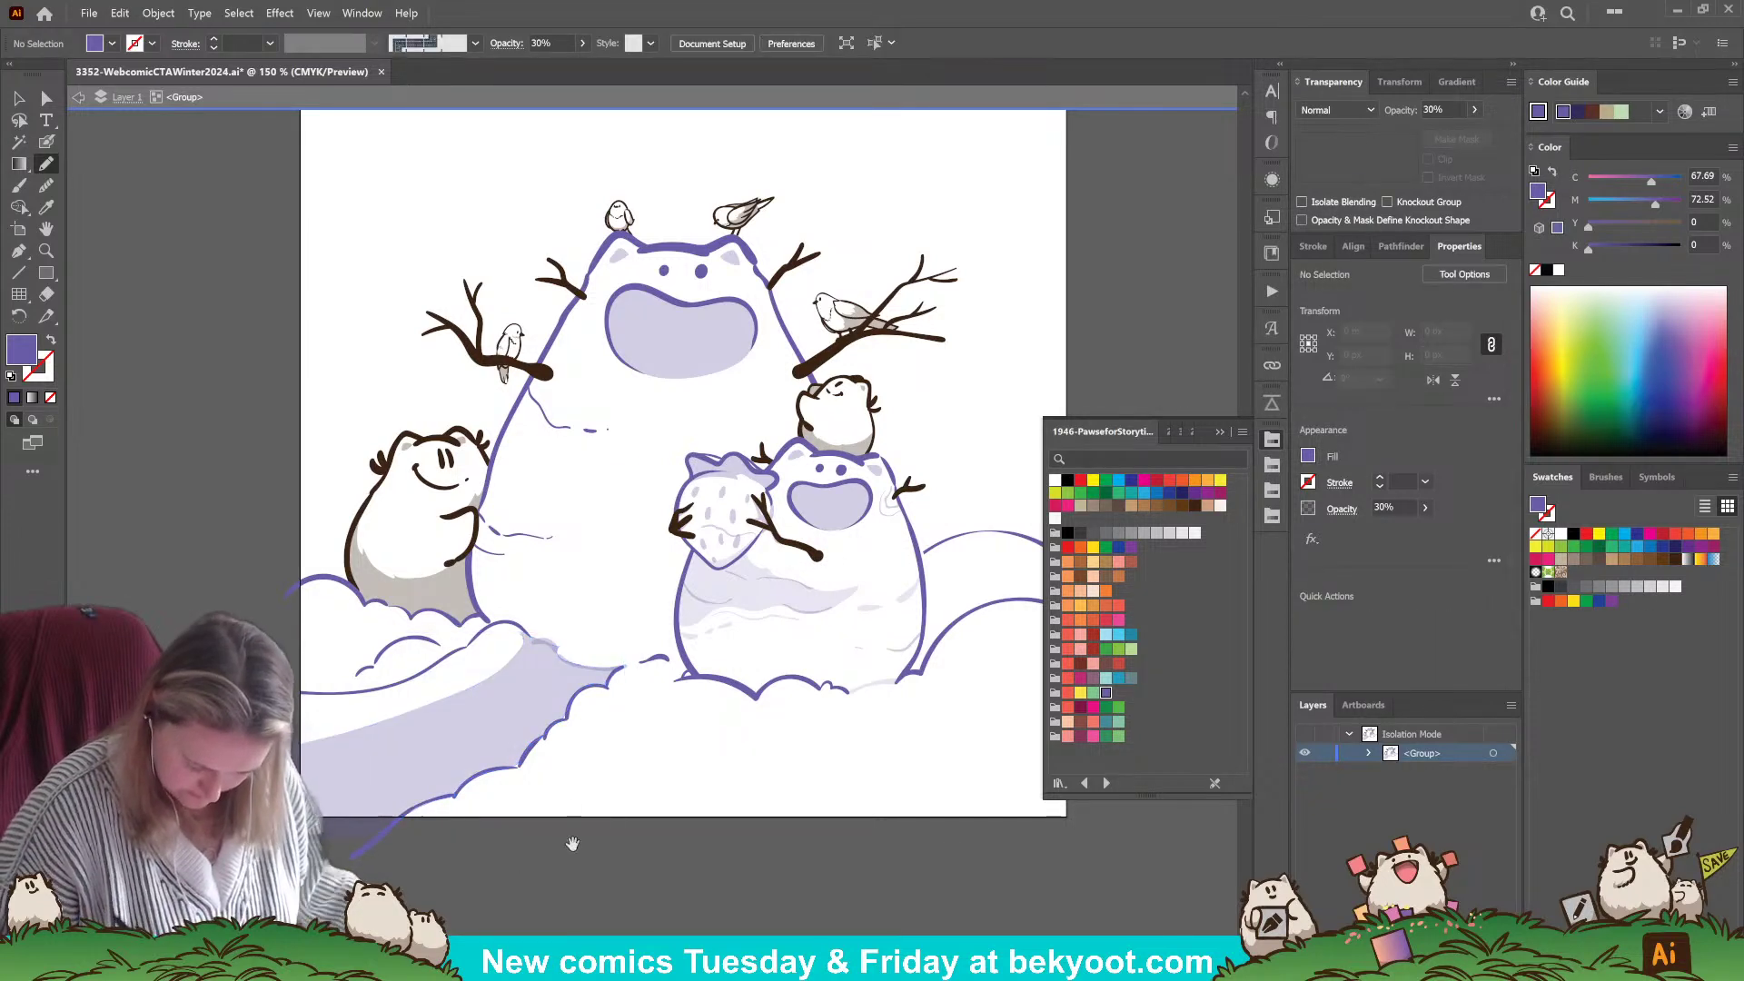
# - Adjust the anchor points along the lower scalloped edge of the foreground snowbank's shadow to fit the outline
pyautogui.hscroll(1, 508, 581)
pyautogui.press('a')
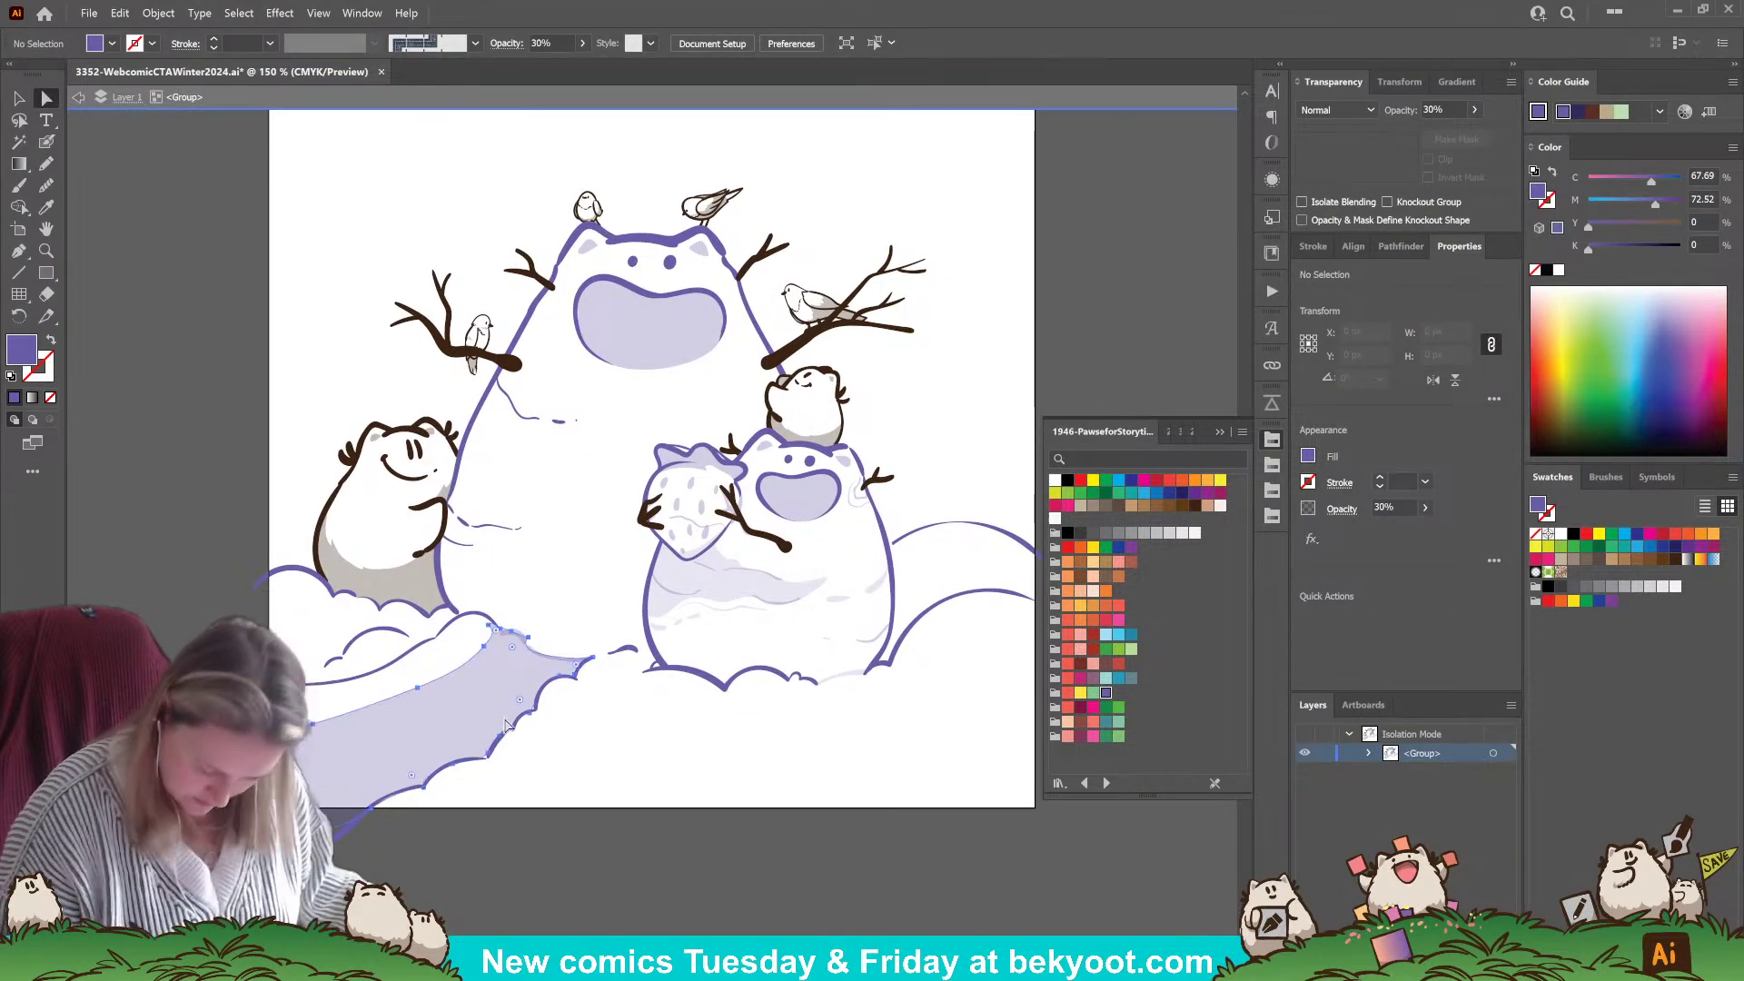
pyautogui.click(488, 756)
pyautogui.click(488, 756)
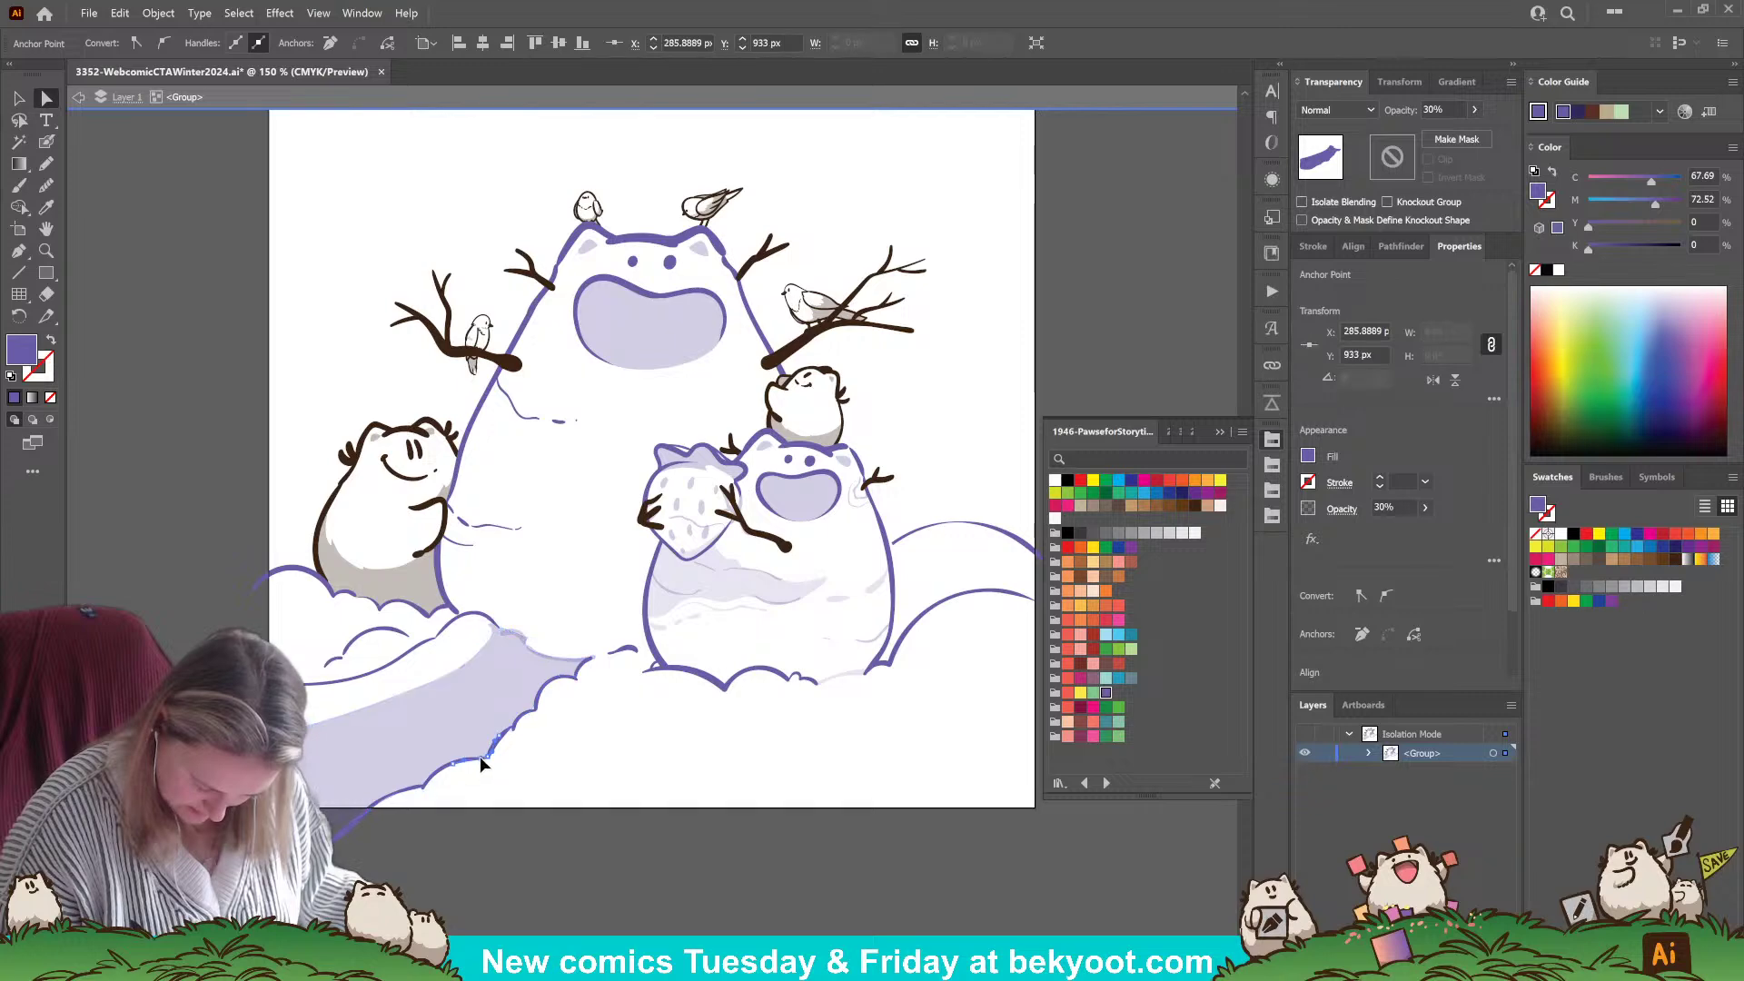
pyautogui.click(423, 786)
pyautogui.click(426, 761)
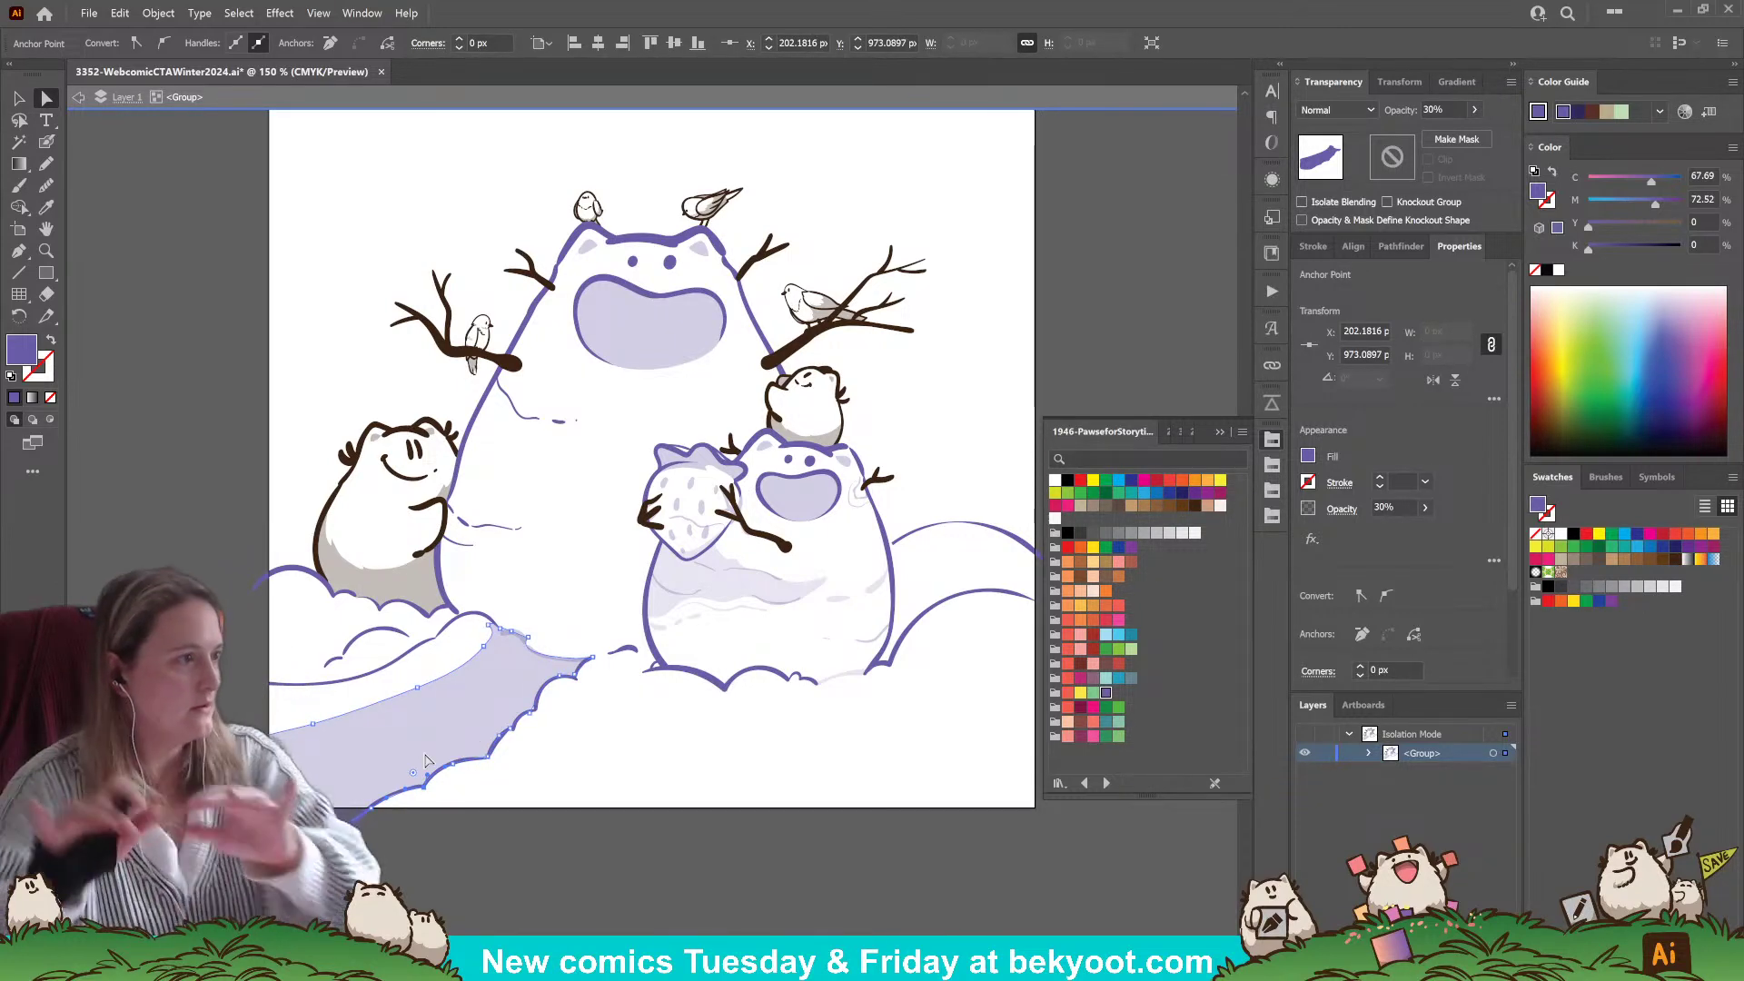
pyautogui.moveTo(427, 761); pyautogui.dragTo(584, 623)
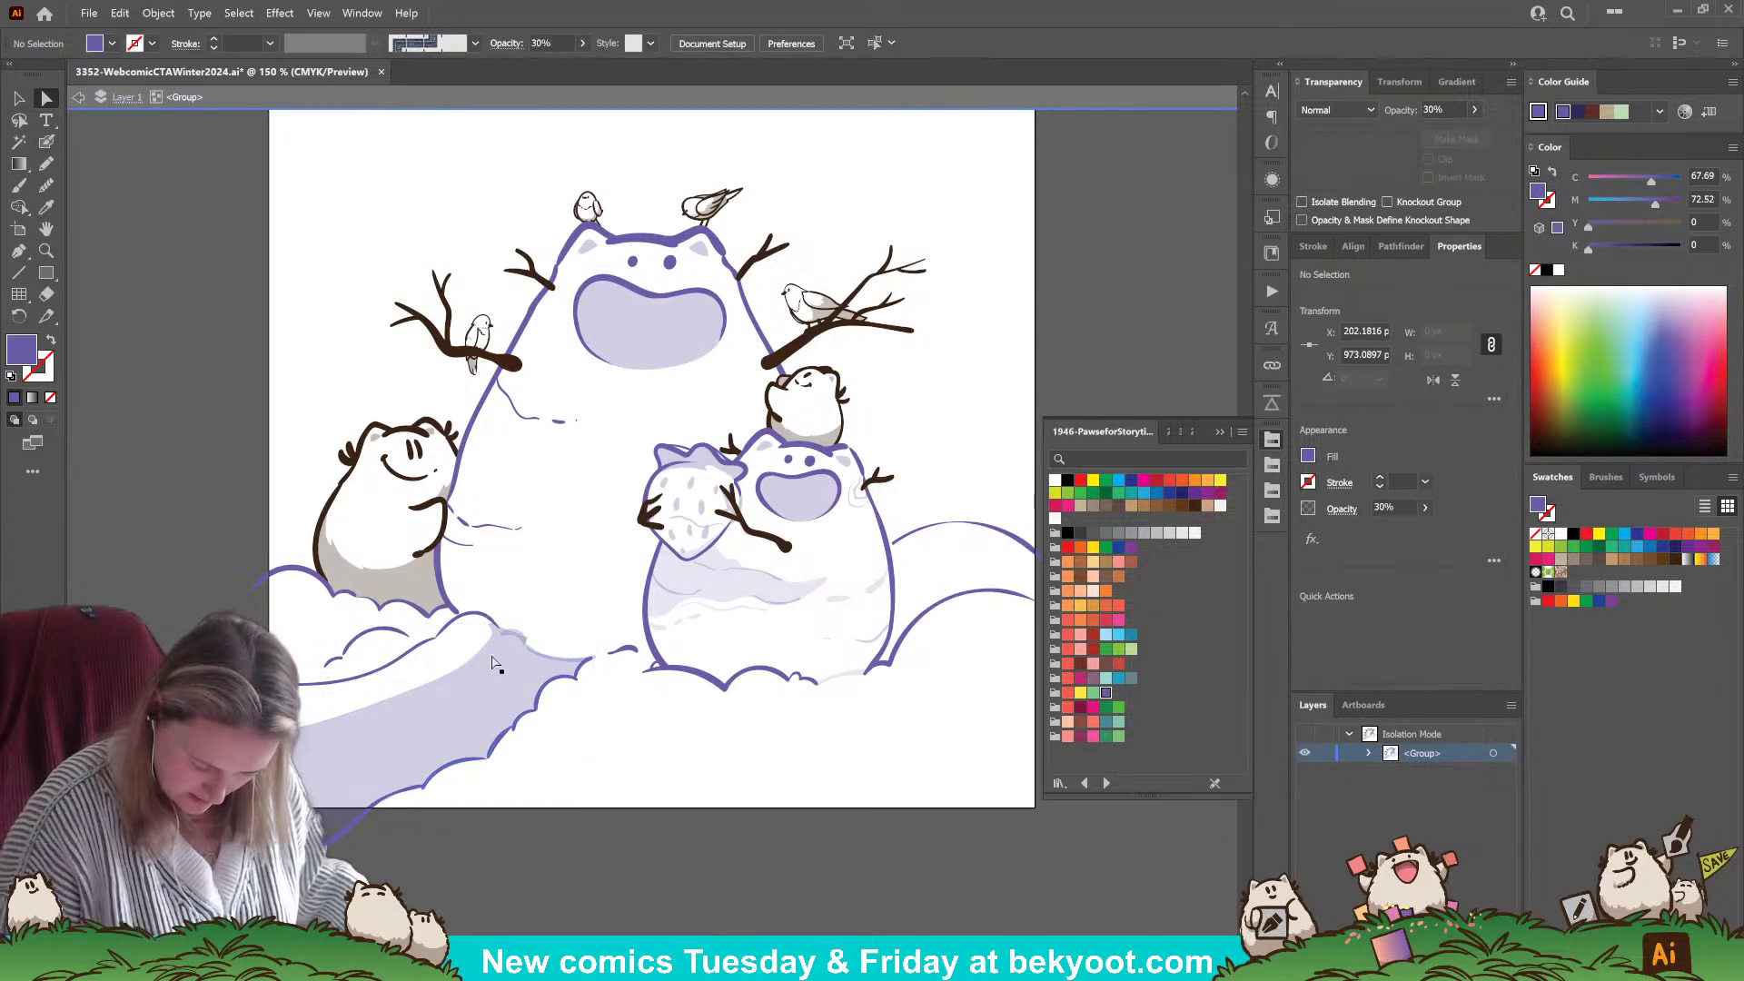
# - Reshape the upper edge of the foreground snowbank's shadow, moving its outer corner anchor up and beyond the artboard edge
pyautogui.click(486, 644)
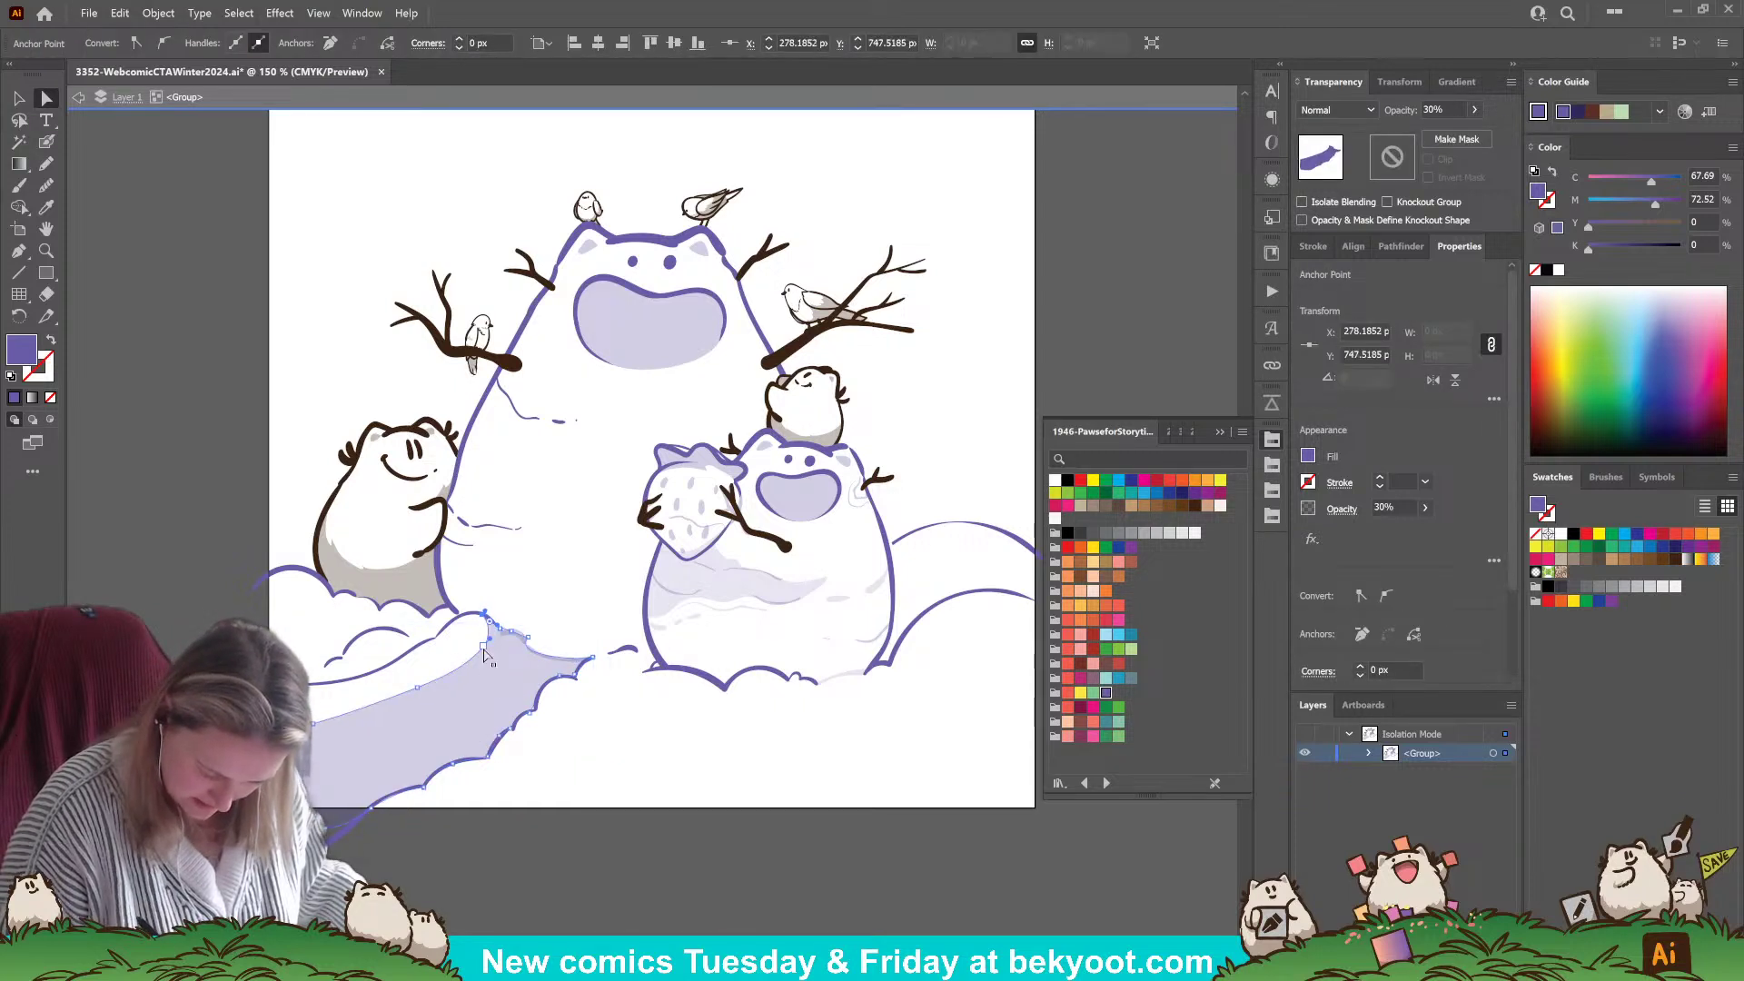
pyautogui.moveTo(445, 650); pyautogui.dragTo(2, 815)
pyautogui.click(572, 825)
pyautogui.moveTo(518, 860); pyautogui.dragTo(694, 840)
pyautogui.click(442, 723)
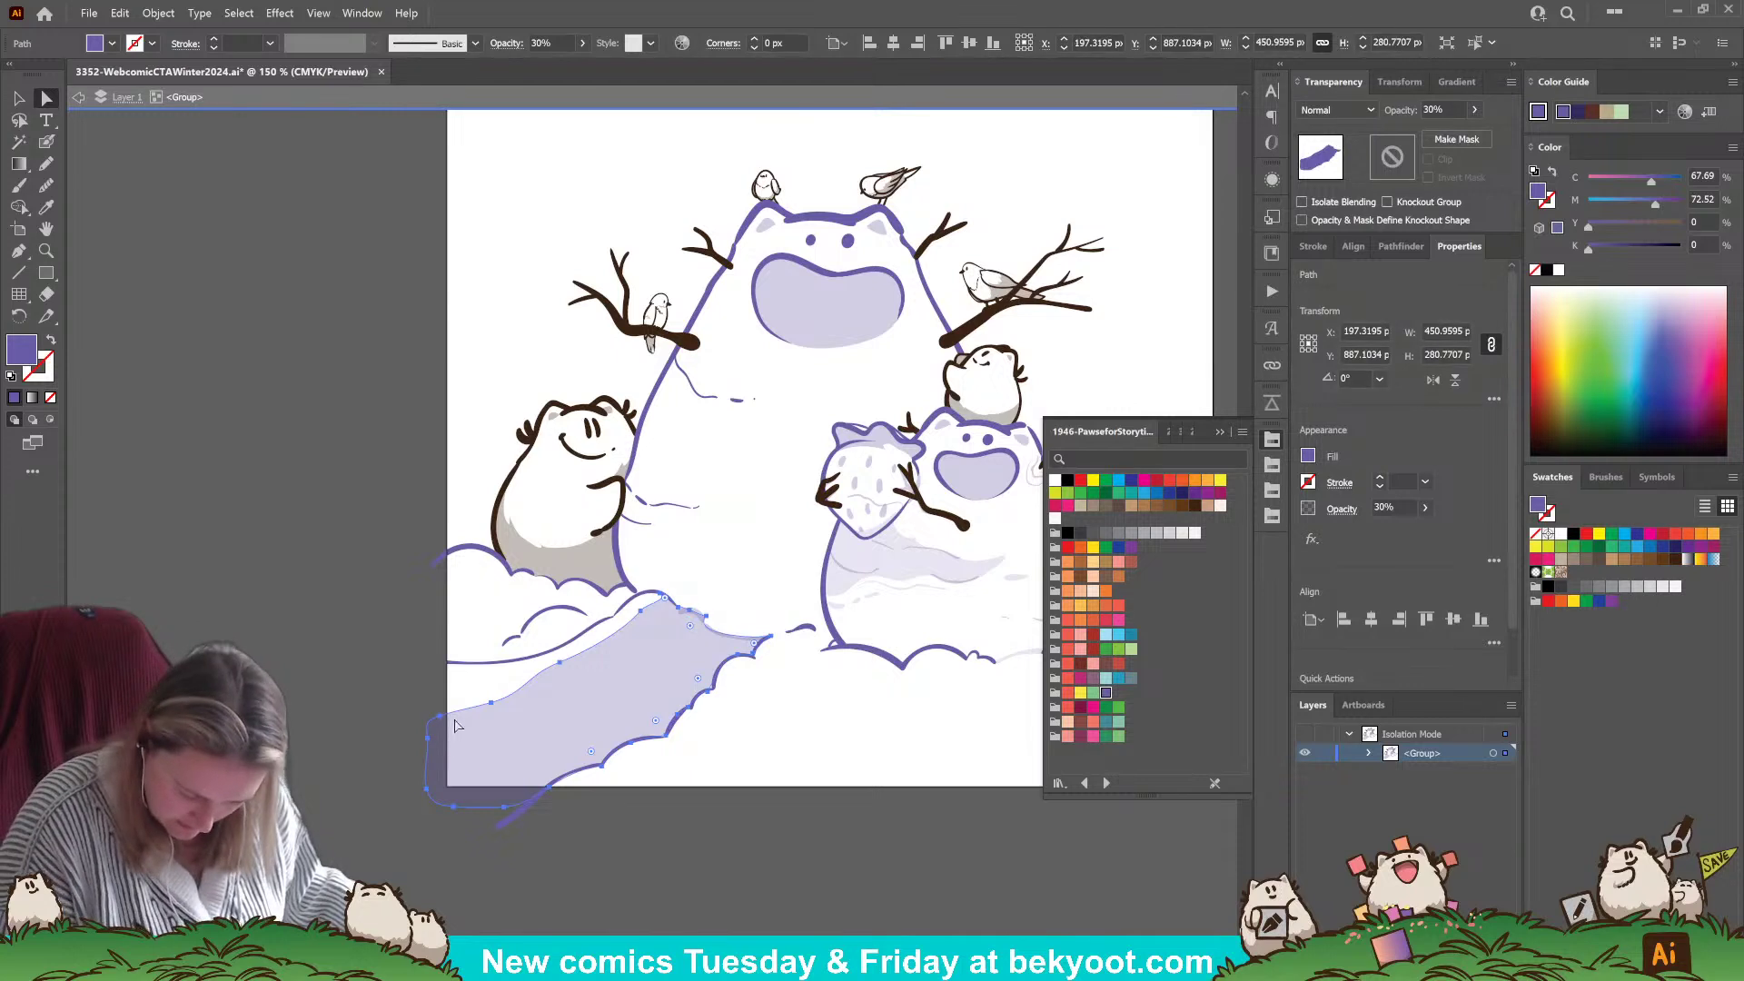
pyautogui.moveTo(440, 719); pyautogui.dragTo(423, 697)
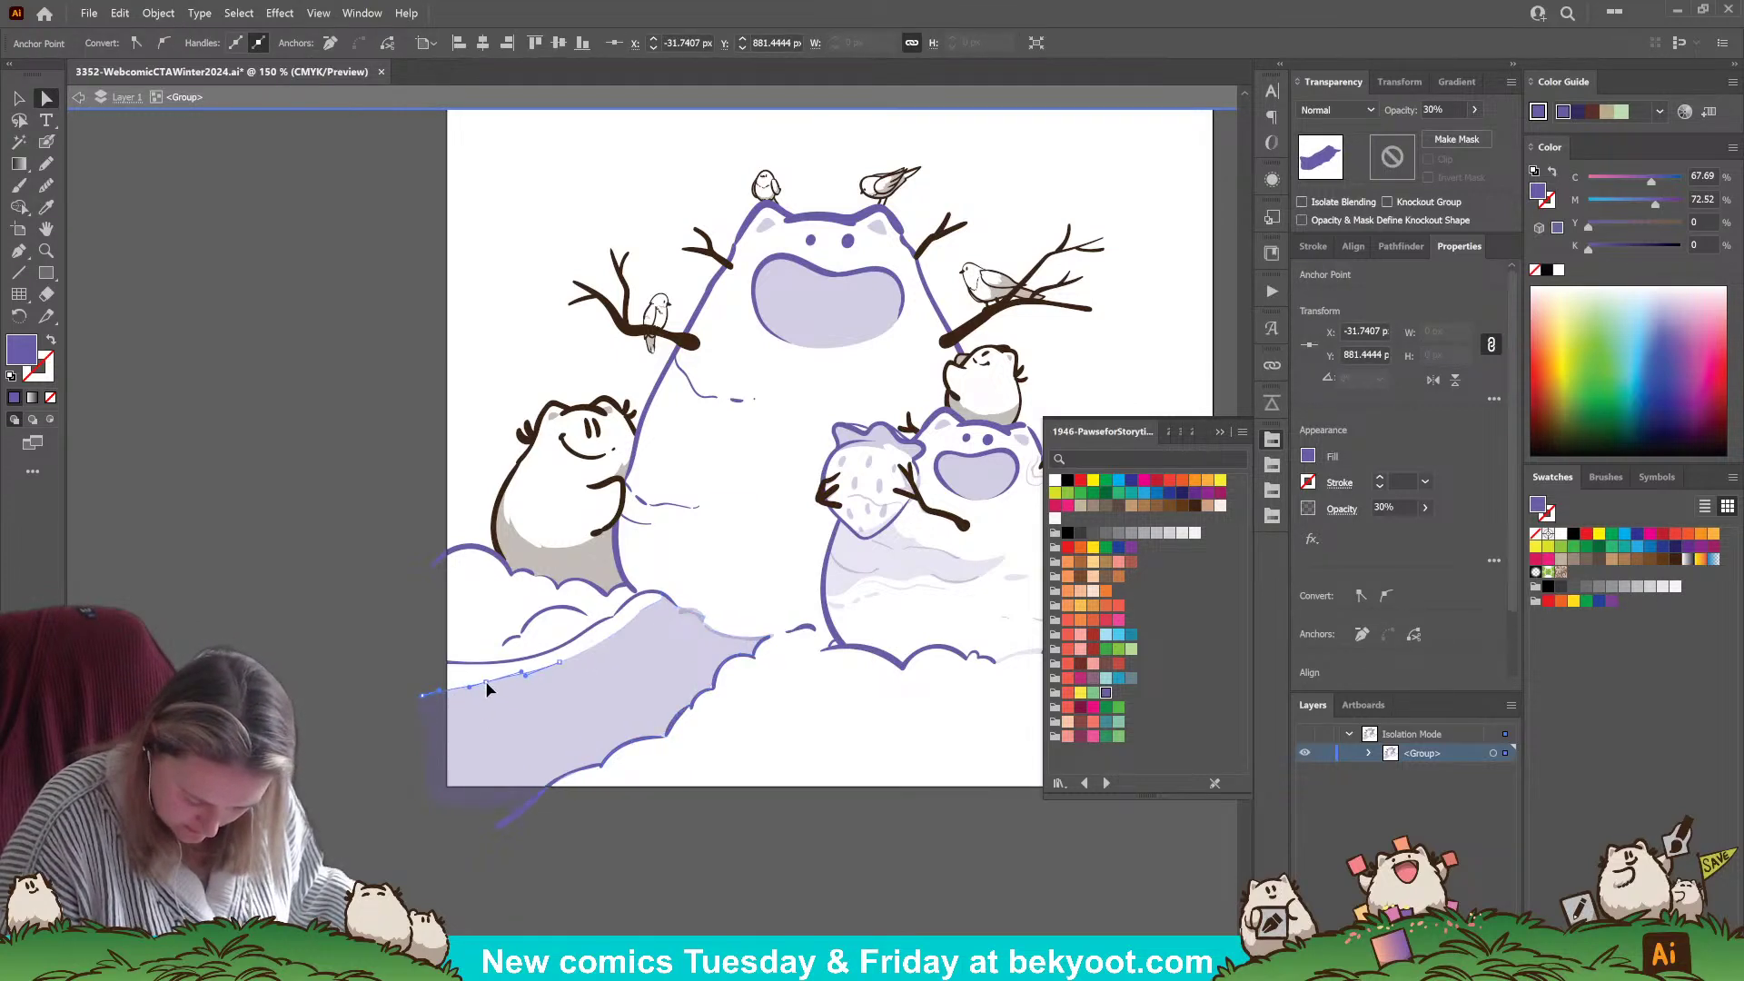
# - Smooth the upper edge of the foreground snowbank's shadow into one clean curve
pyautogui.click(529, 680)
pyautogui.press('n')
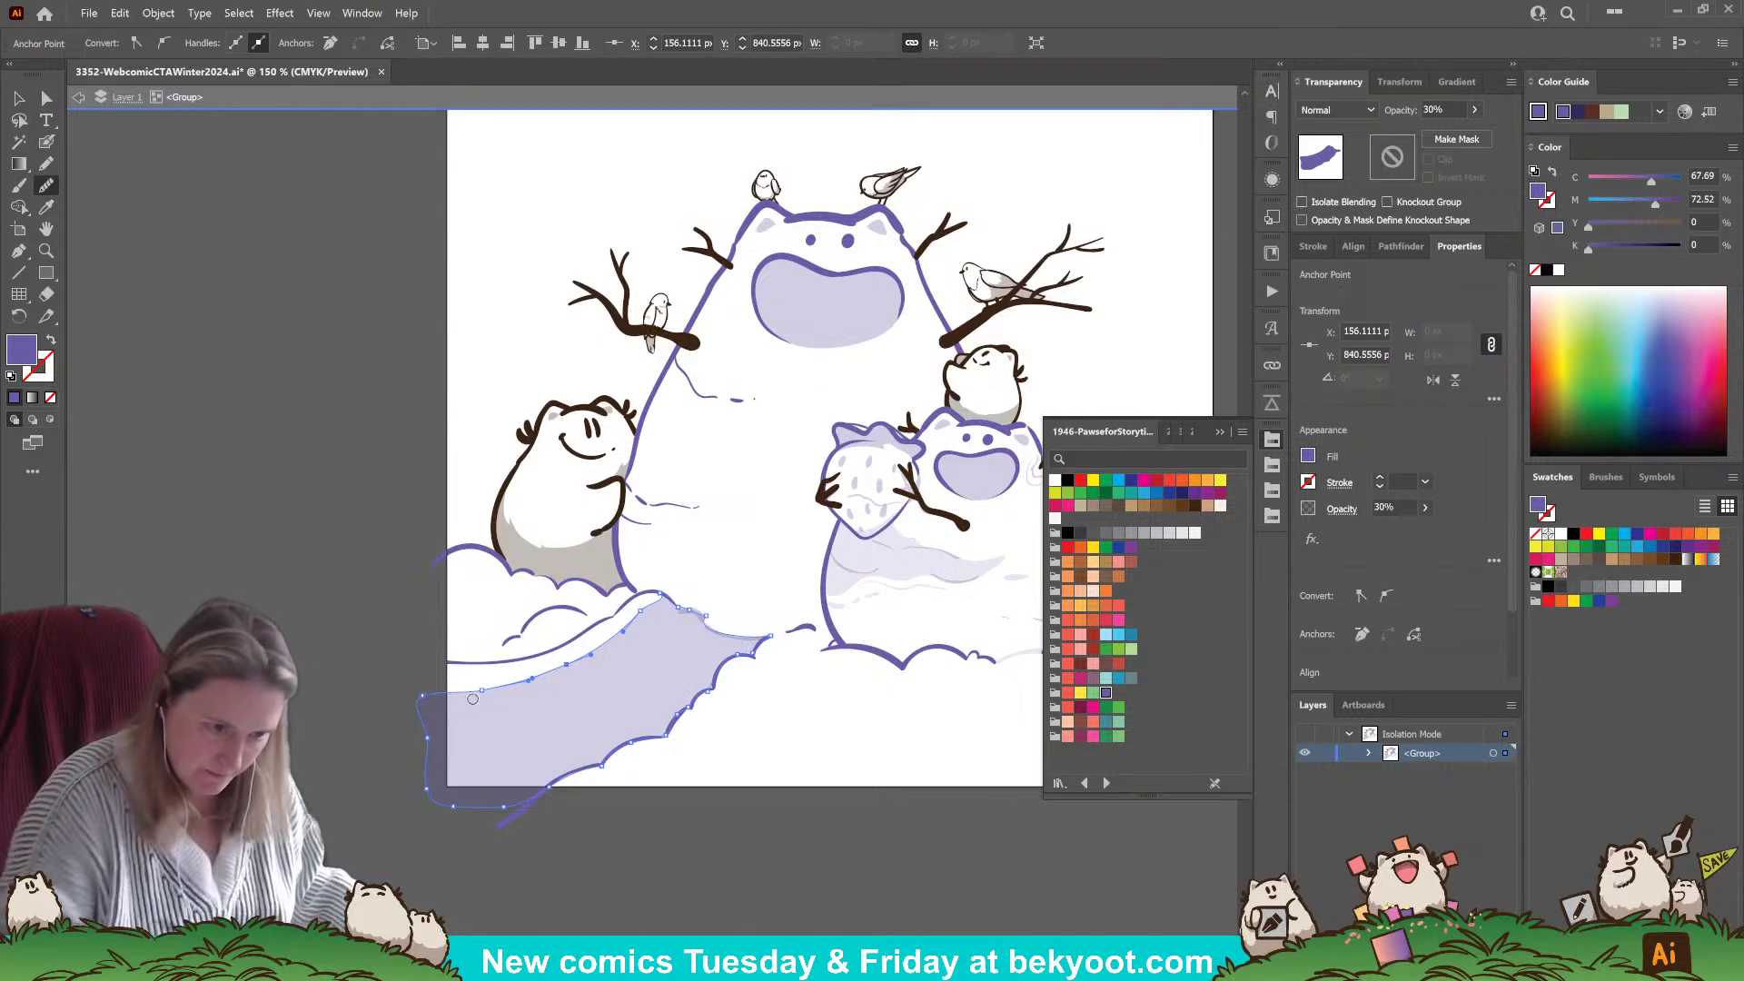
pyautogui.moveTo(462, 688); pyautogui.dragTo(638, 612)
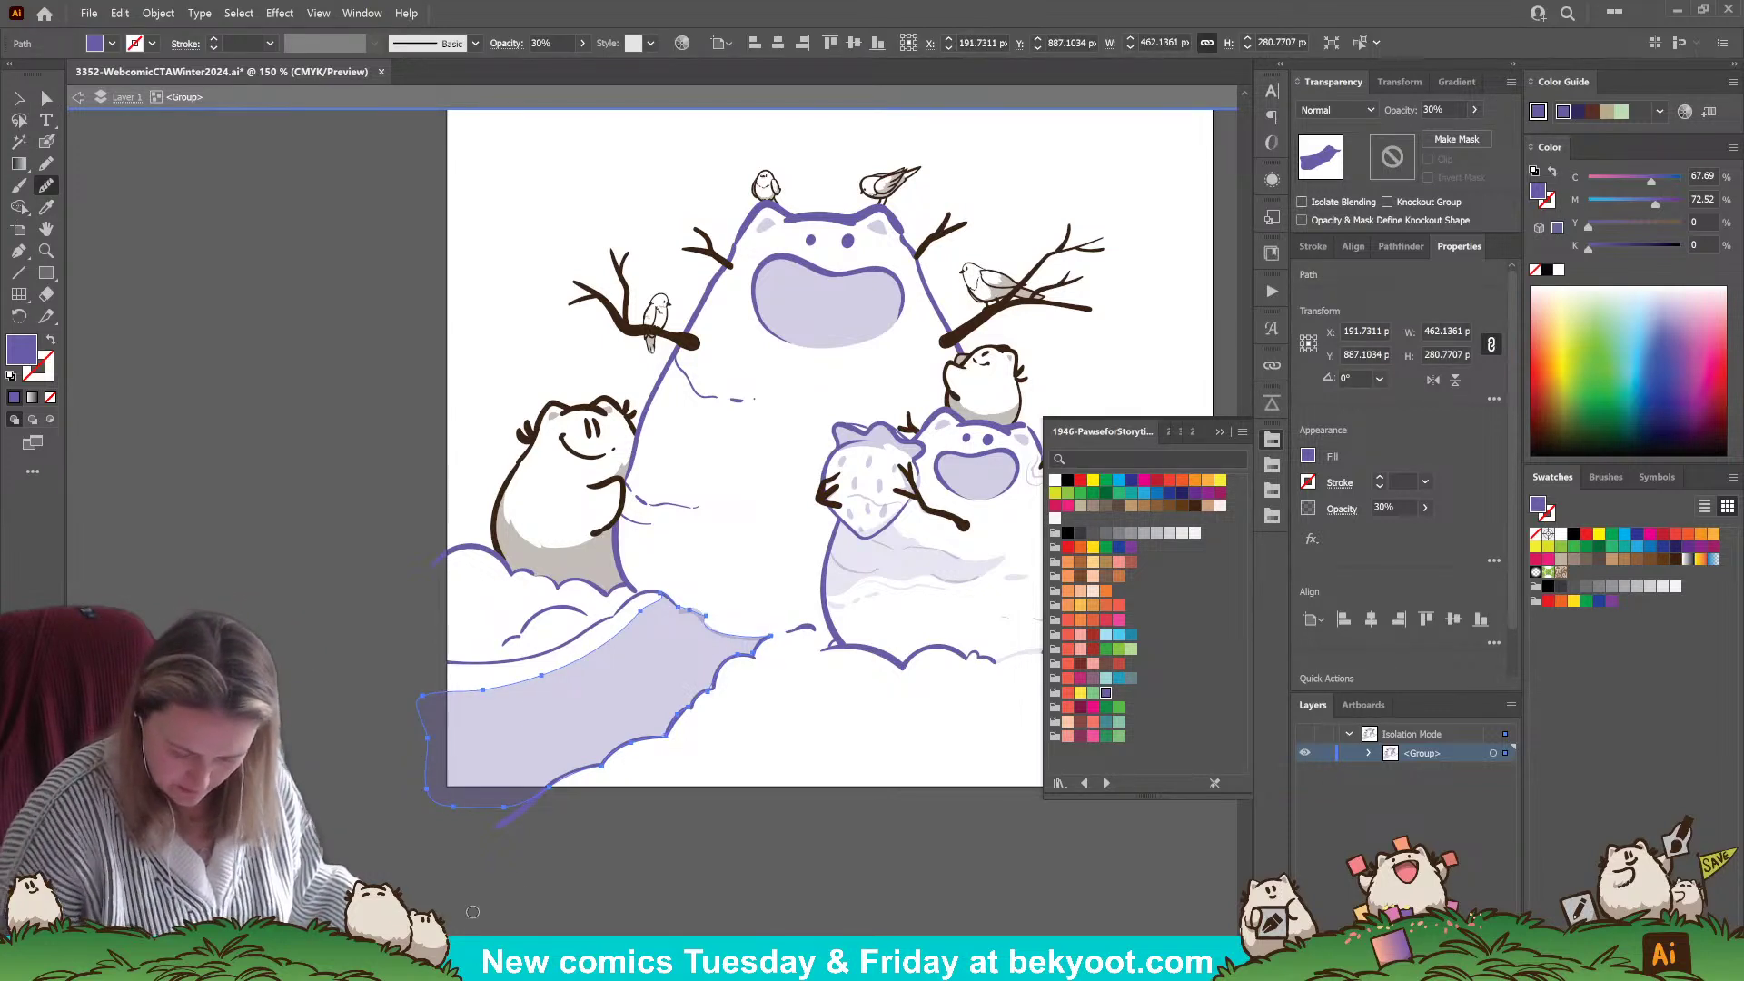
# - Refine the anchor point in the scalloped notch near the inner end of the foreground snowbank's shadow
pyautogui.click(47, 99)
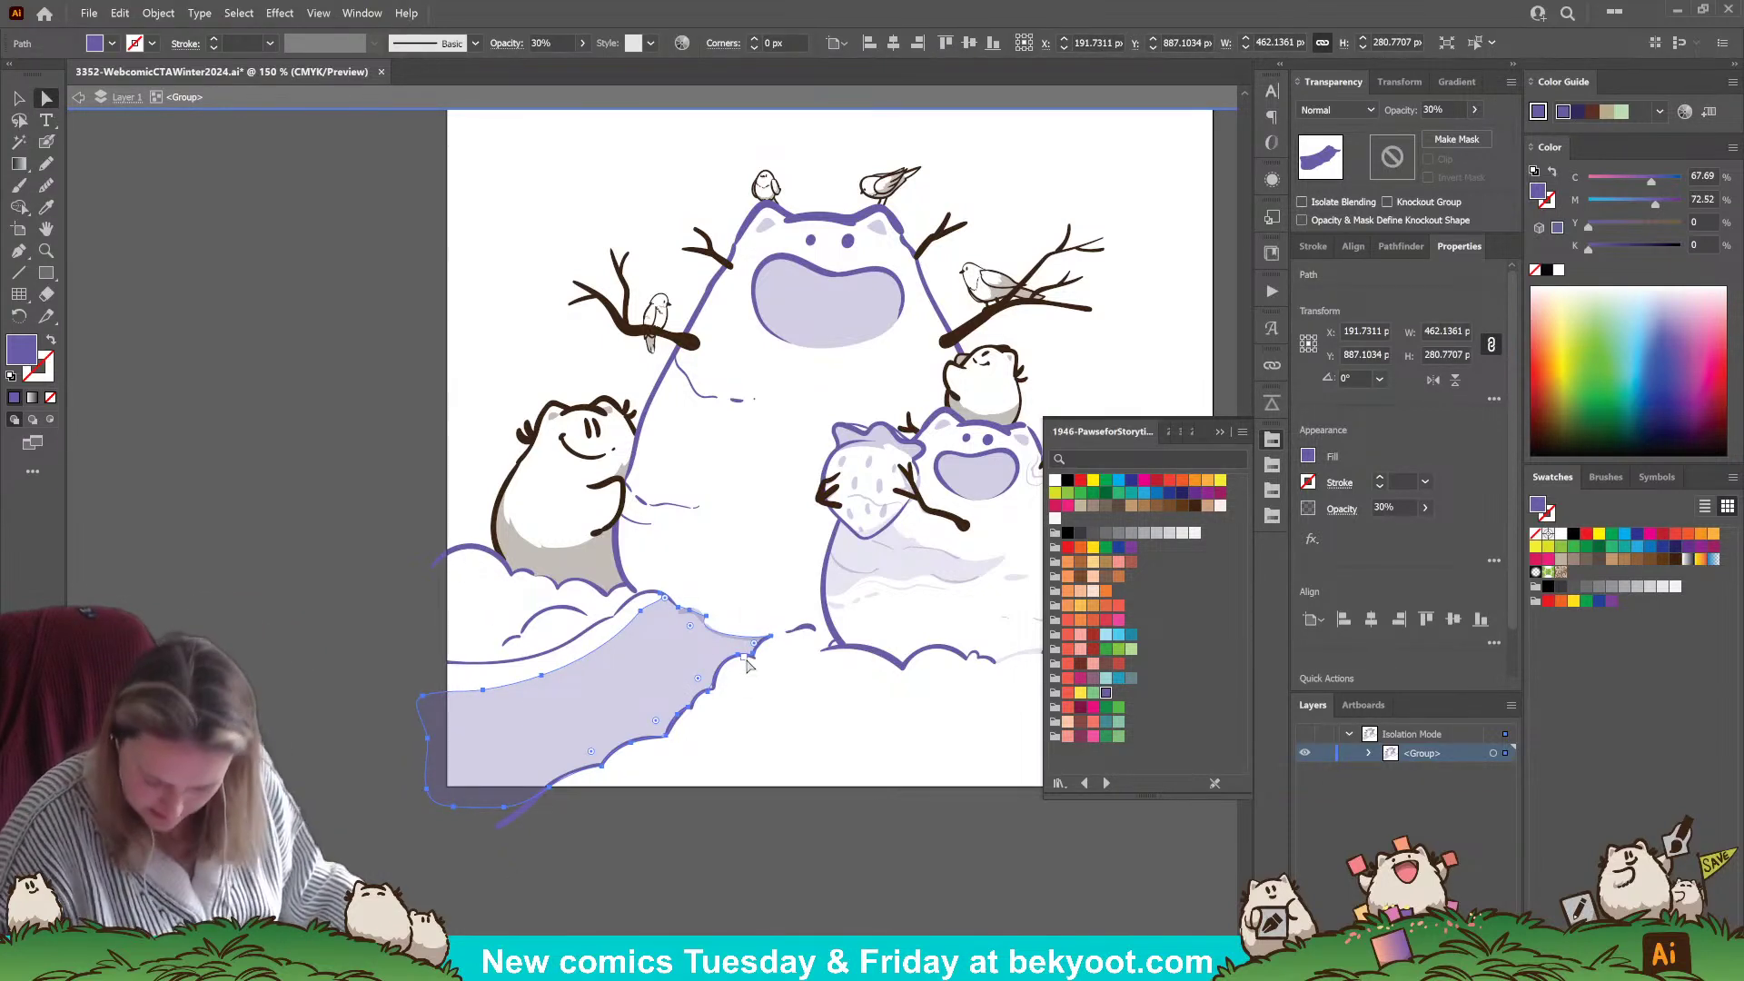
pyautogui.click(706, 689)
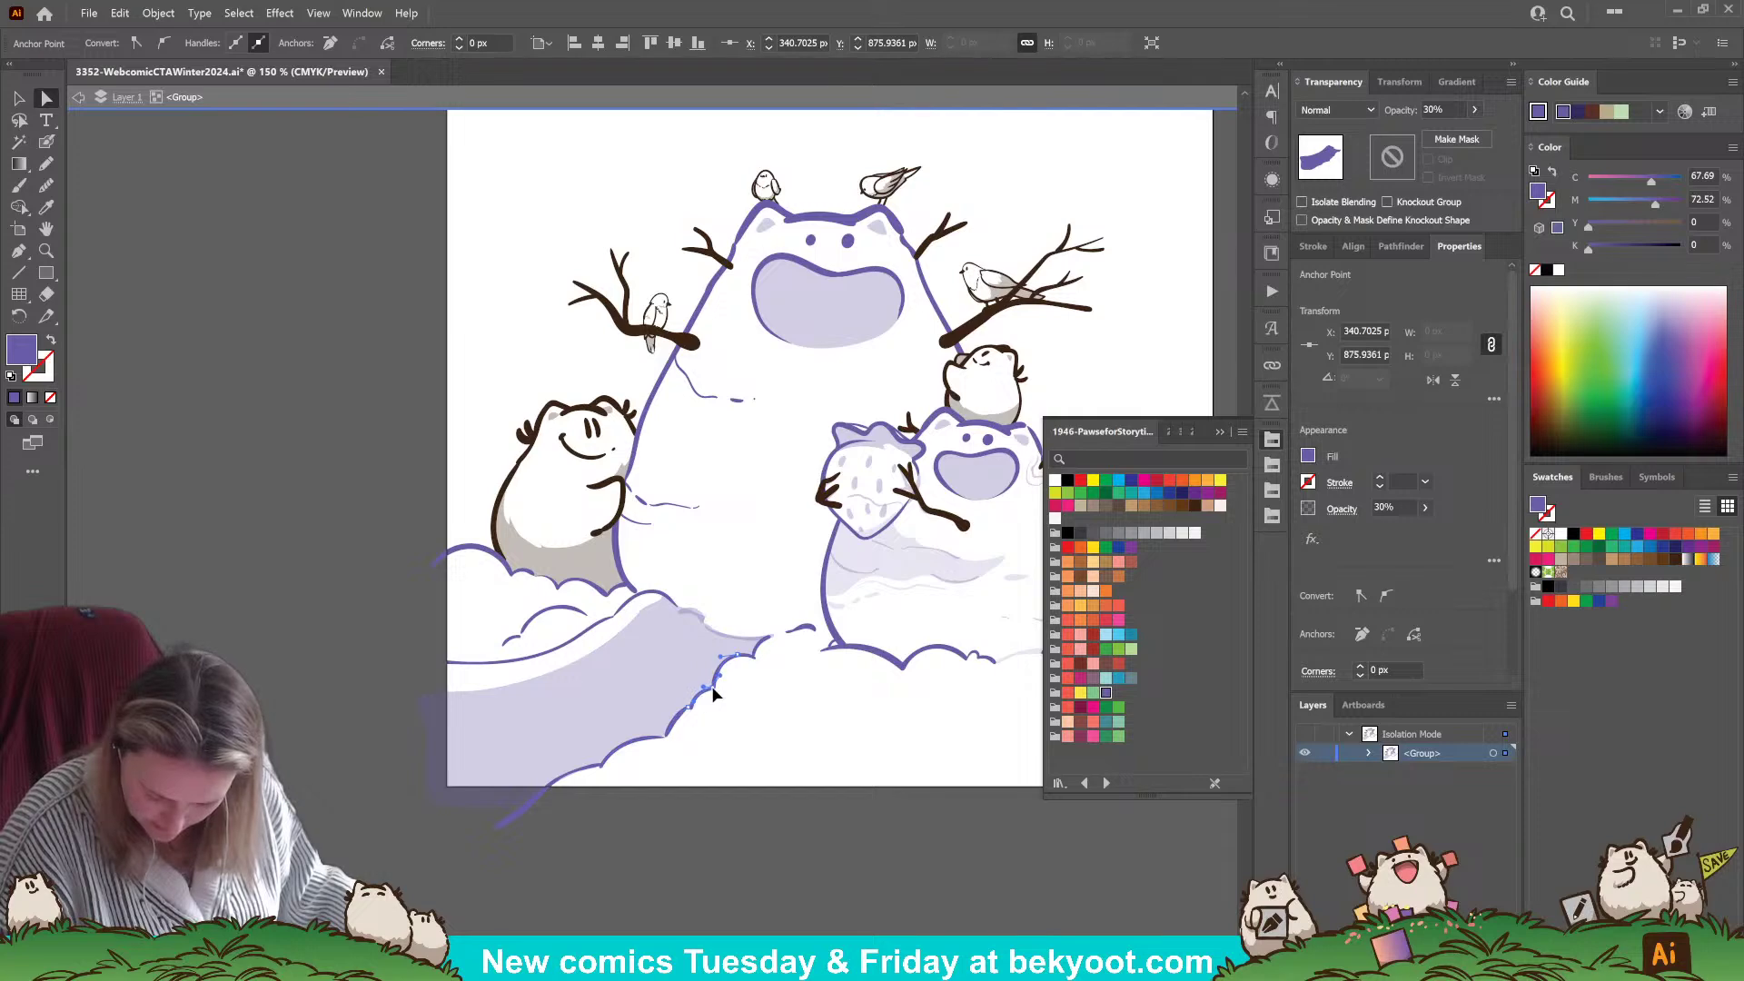
pyautogui.click(665, 808)
pyautogui.moveTo(766, 836); pyautogui.dragTo(473, 829)
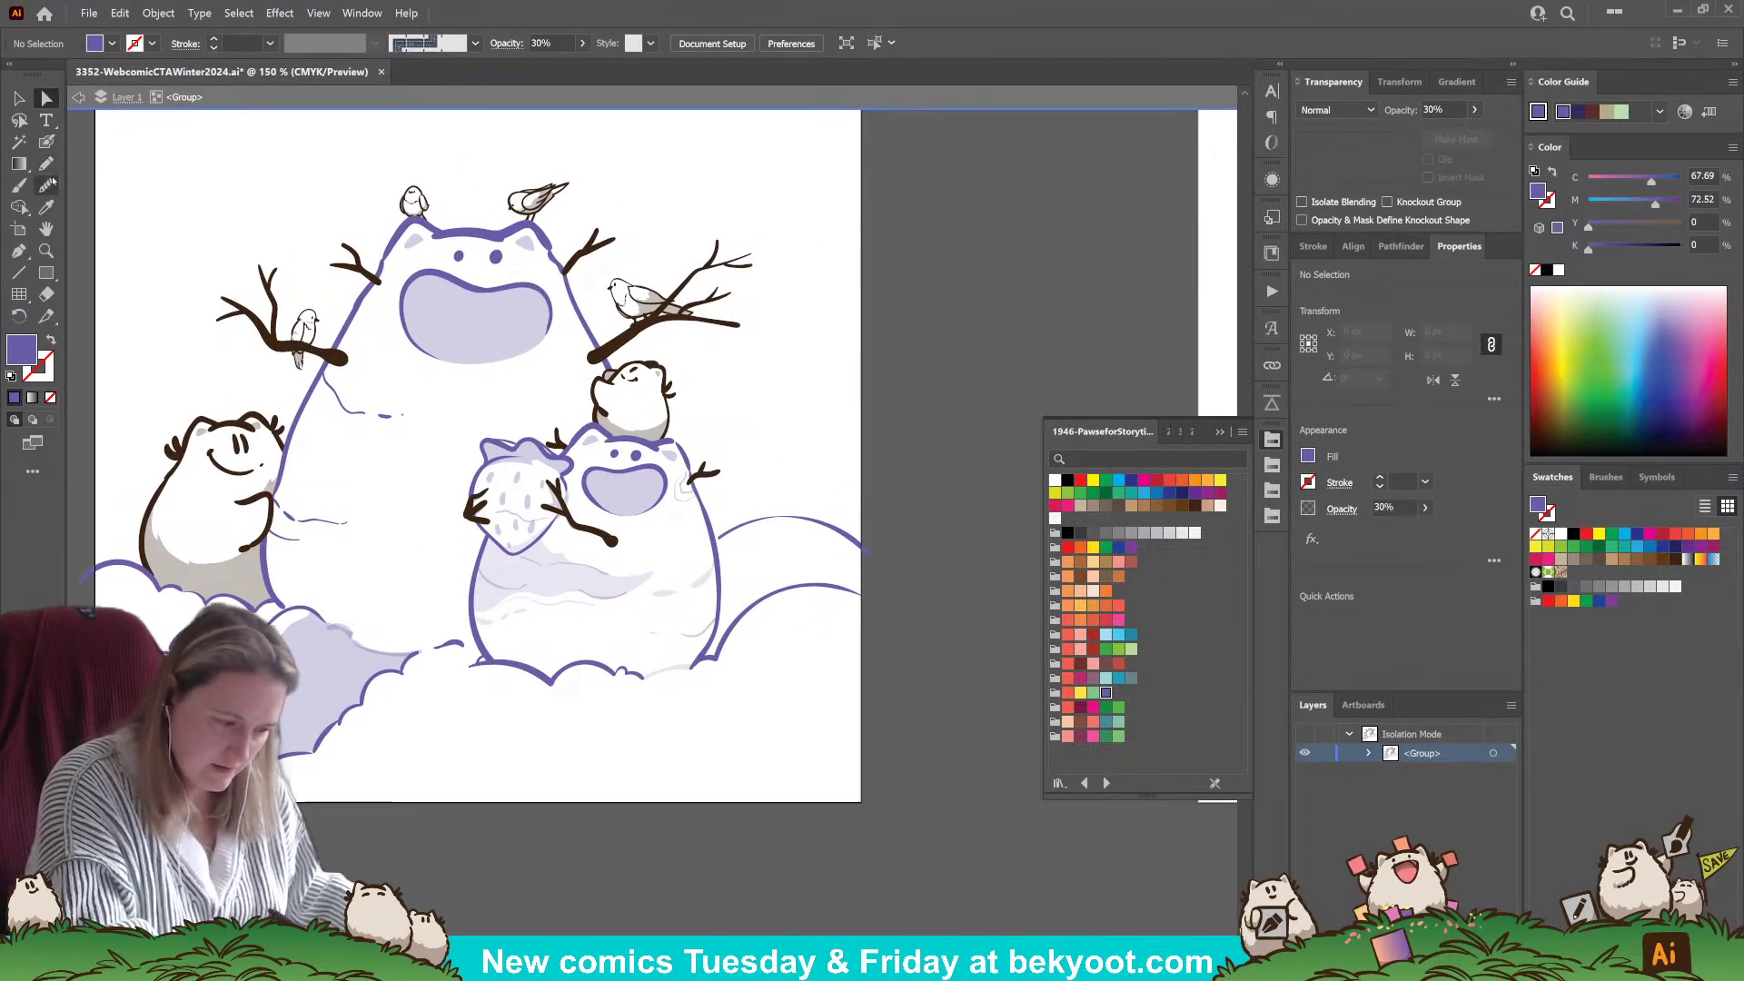
# - Try painting short Blob Brush shadow dabs in the snow below the small snow creature
pyautogui.click(46, 142)
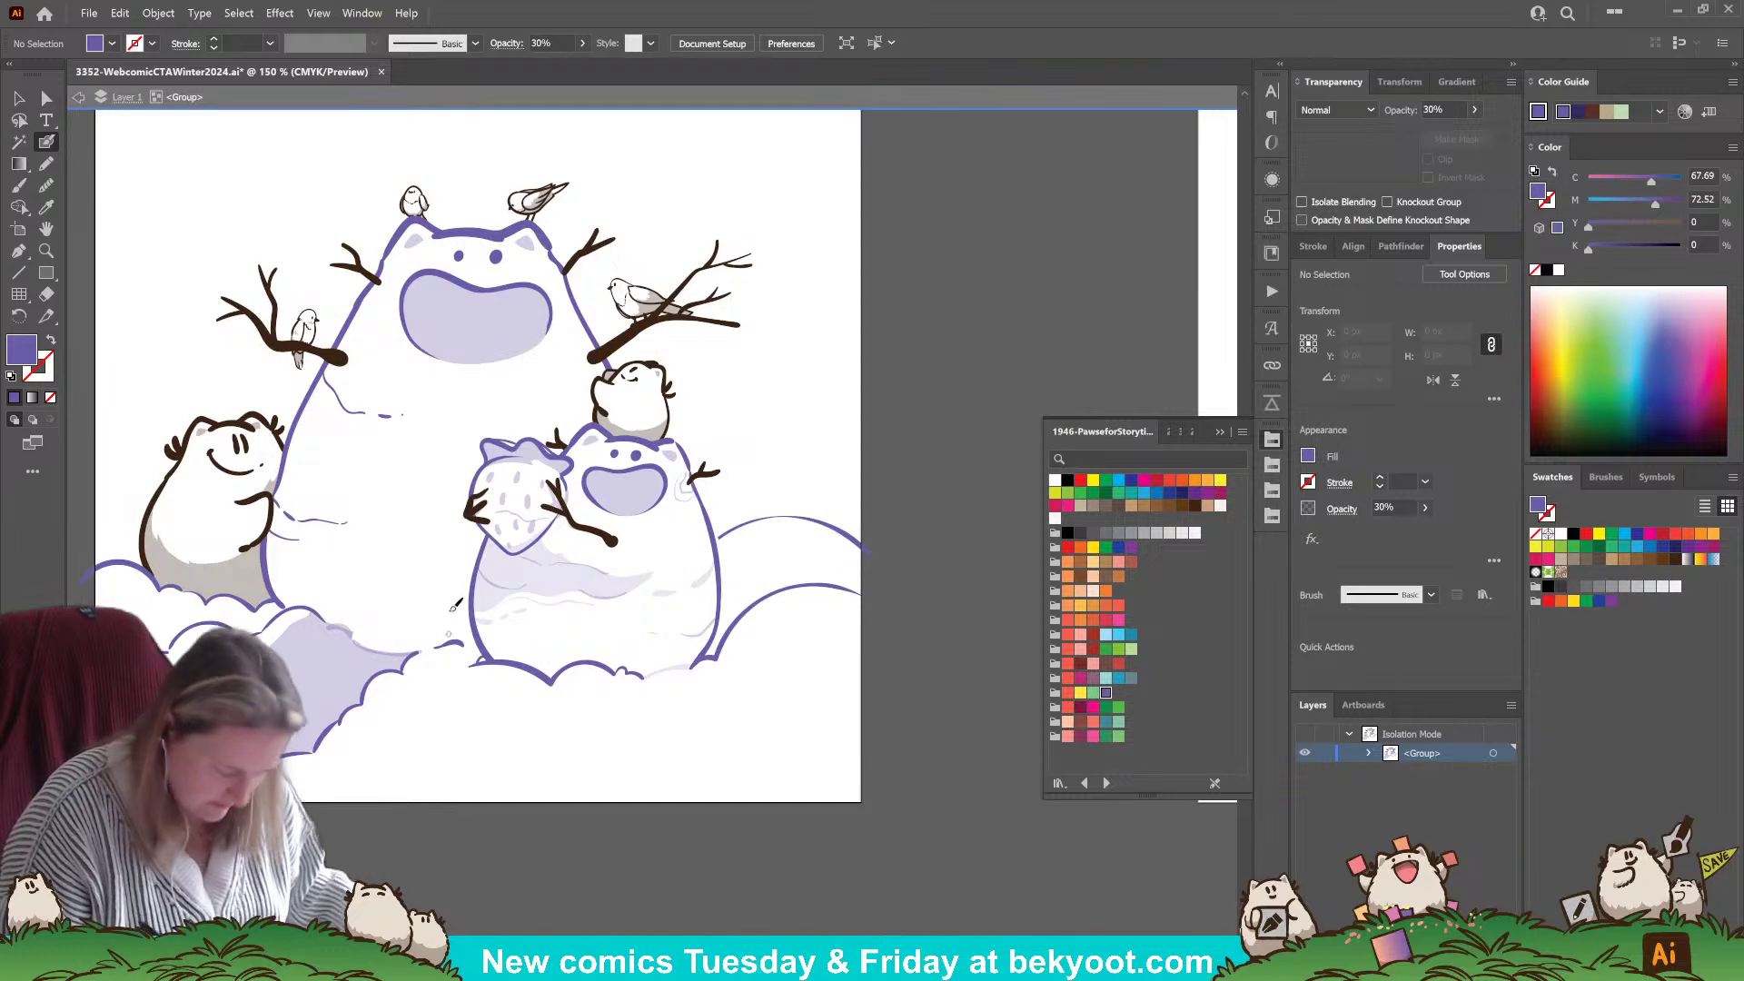
pyautogui.press('Return')
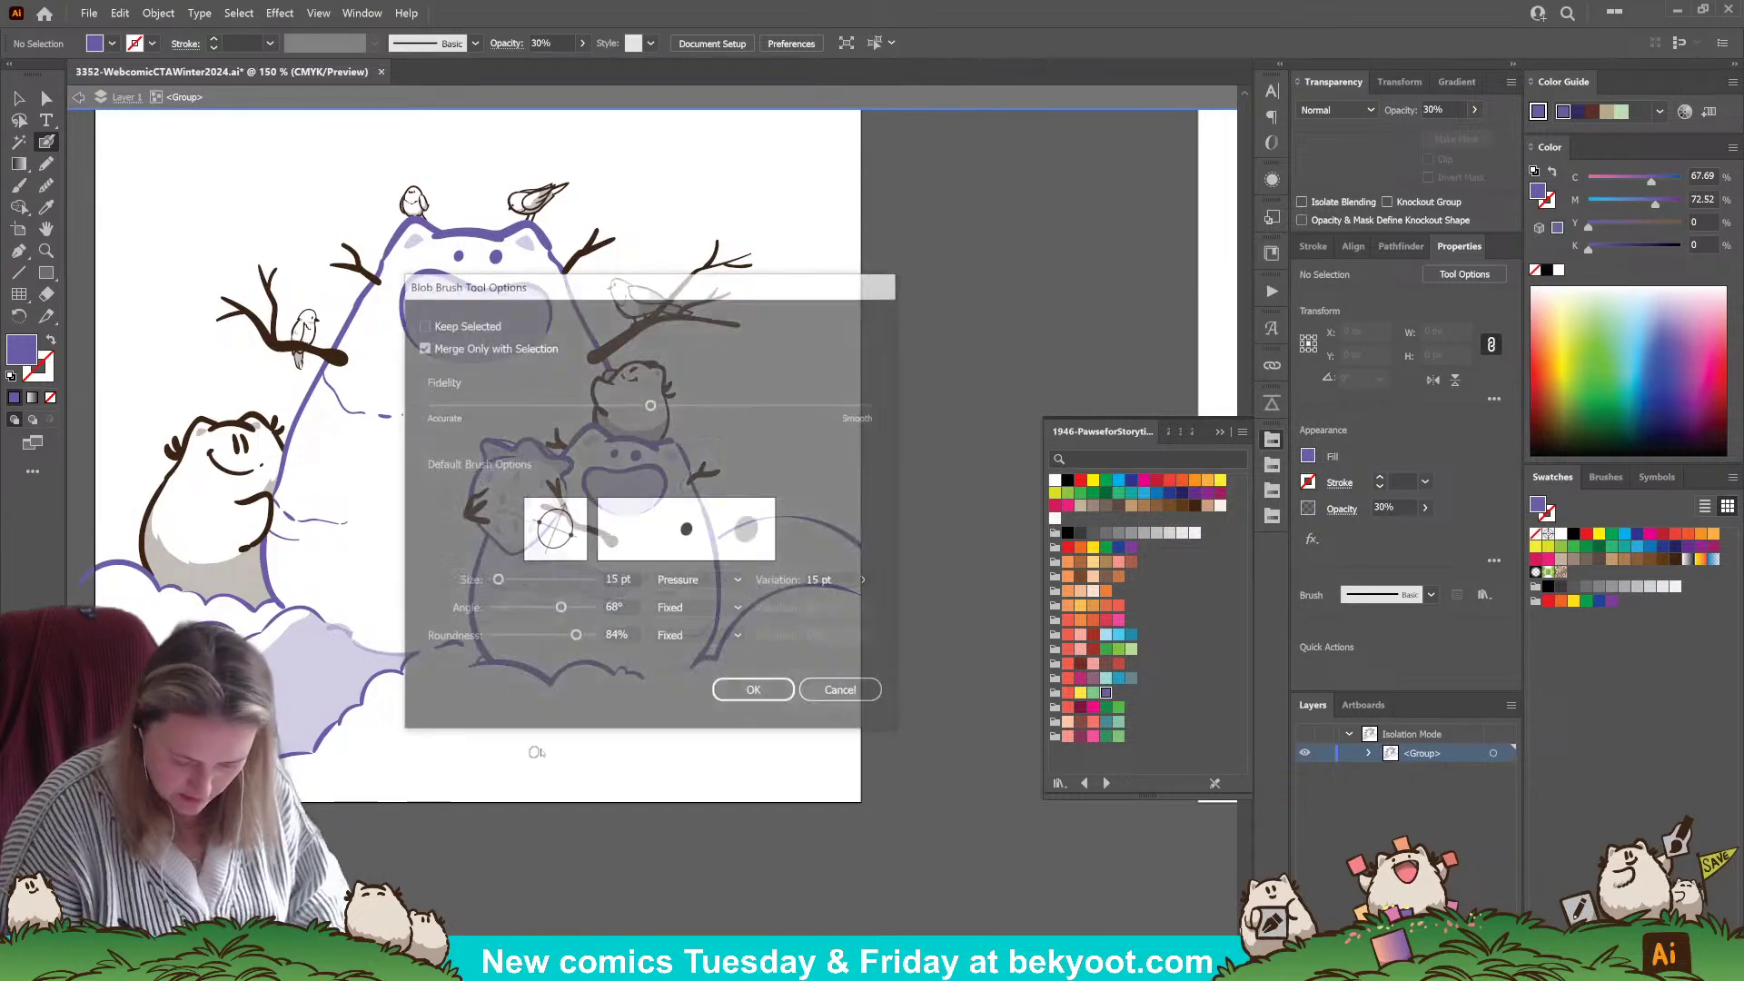
pyautogui.press('Return')
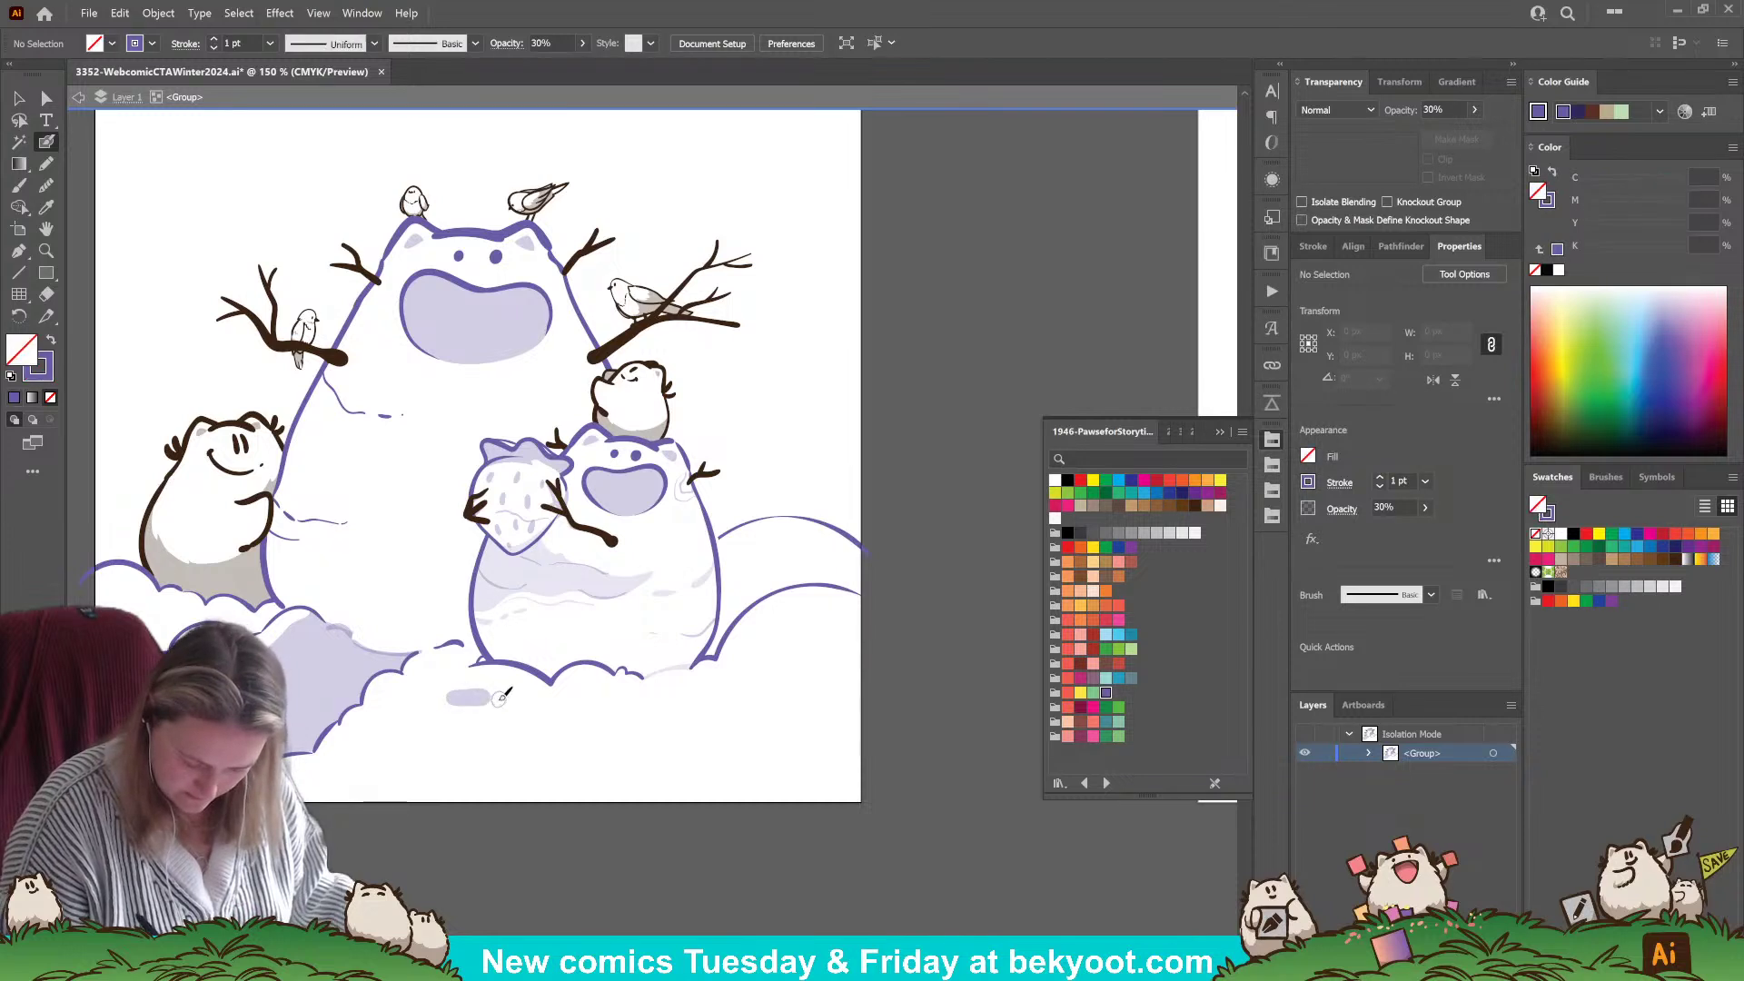
pyautogui.moveTo(470, 696); pyautogui.dragTo(472, 696)
pyautogui.hotkey('shift', 'x')
pyautogui.moveTo(501, 702); pyautogui.dragTo(523, 703)
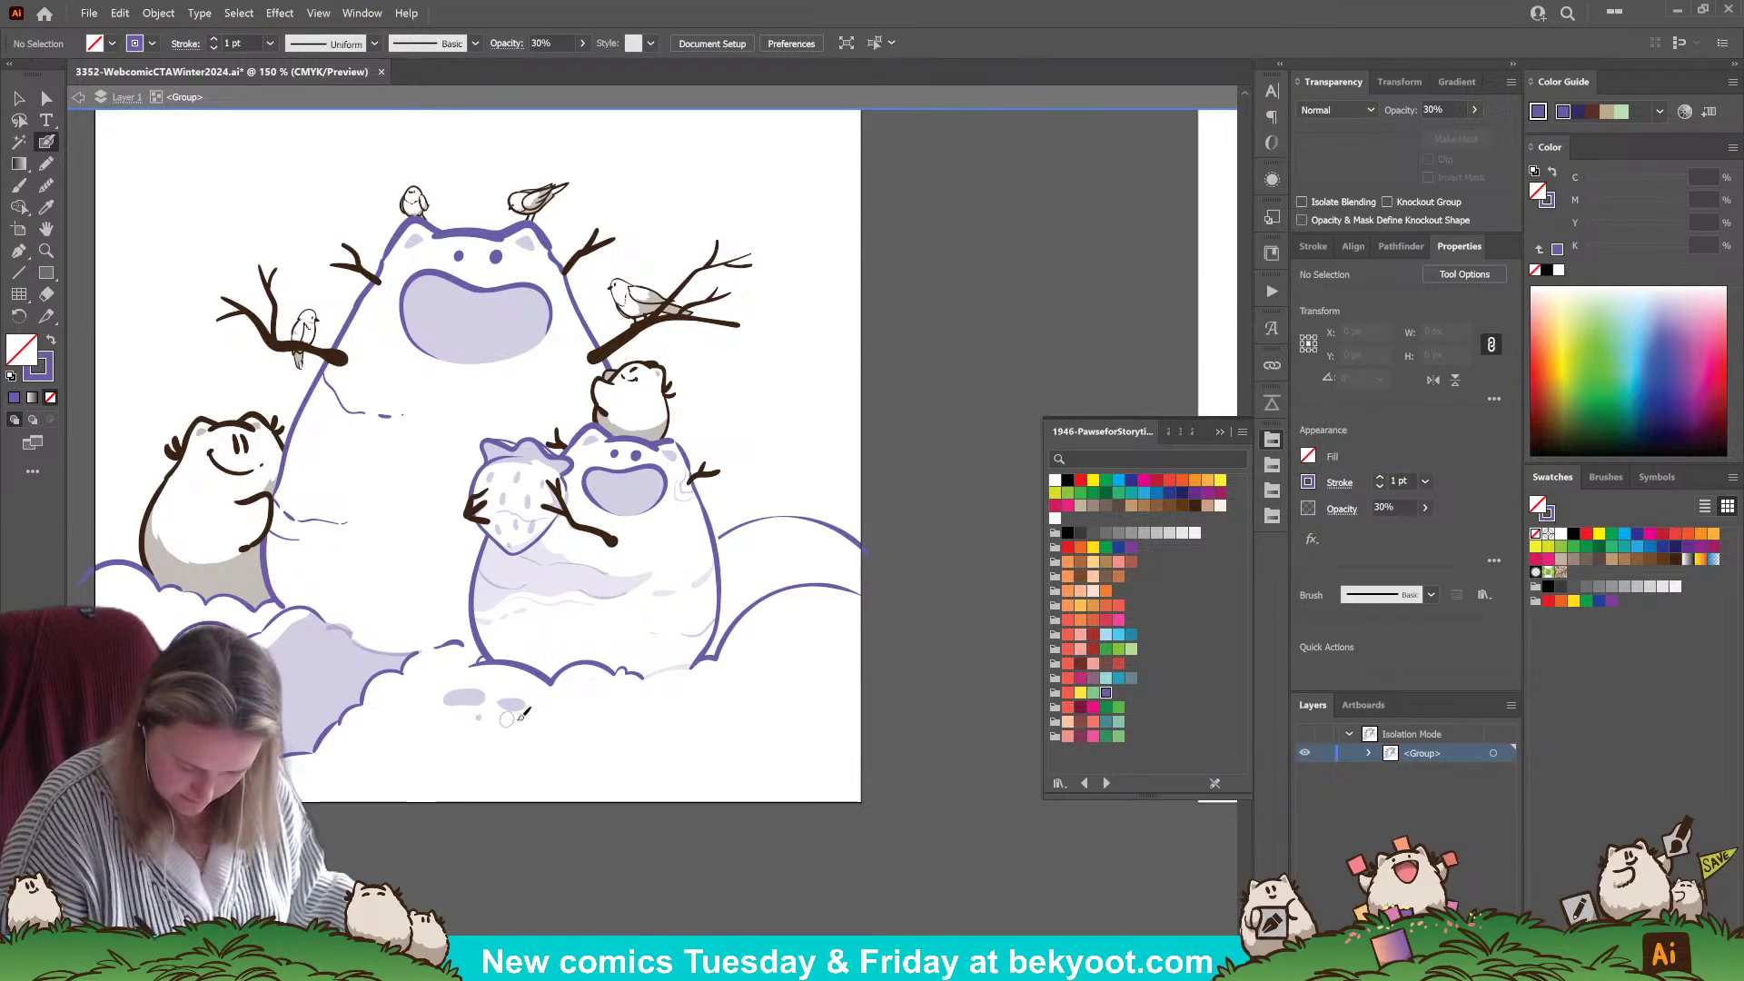
pyautogui.moveTo(689, 694); pyautogui.dragTo(718, 704)
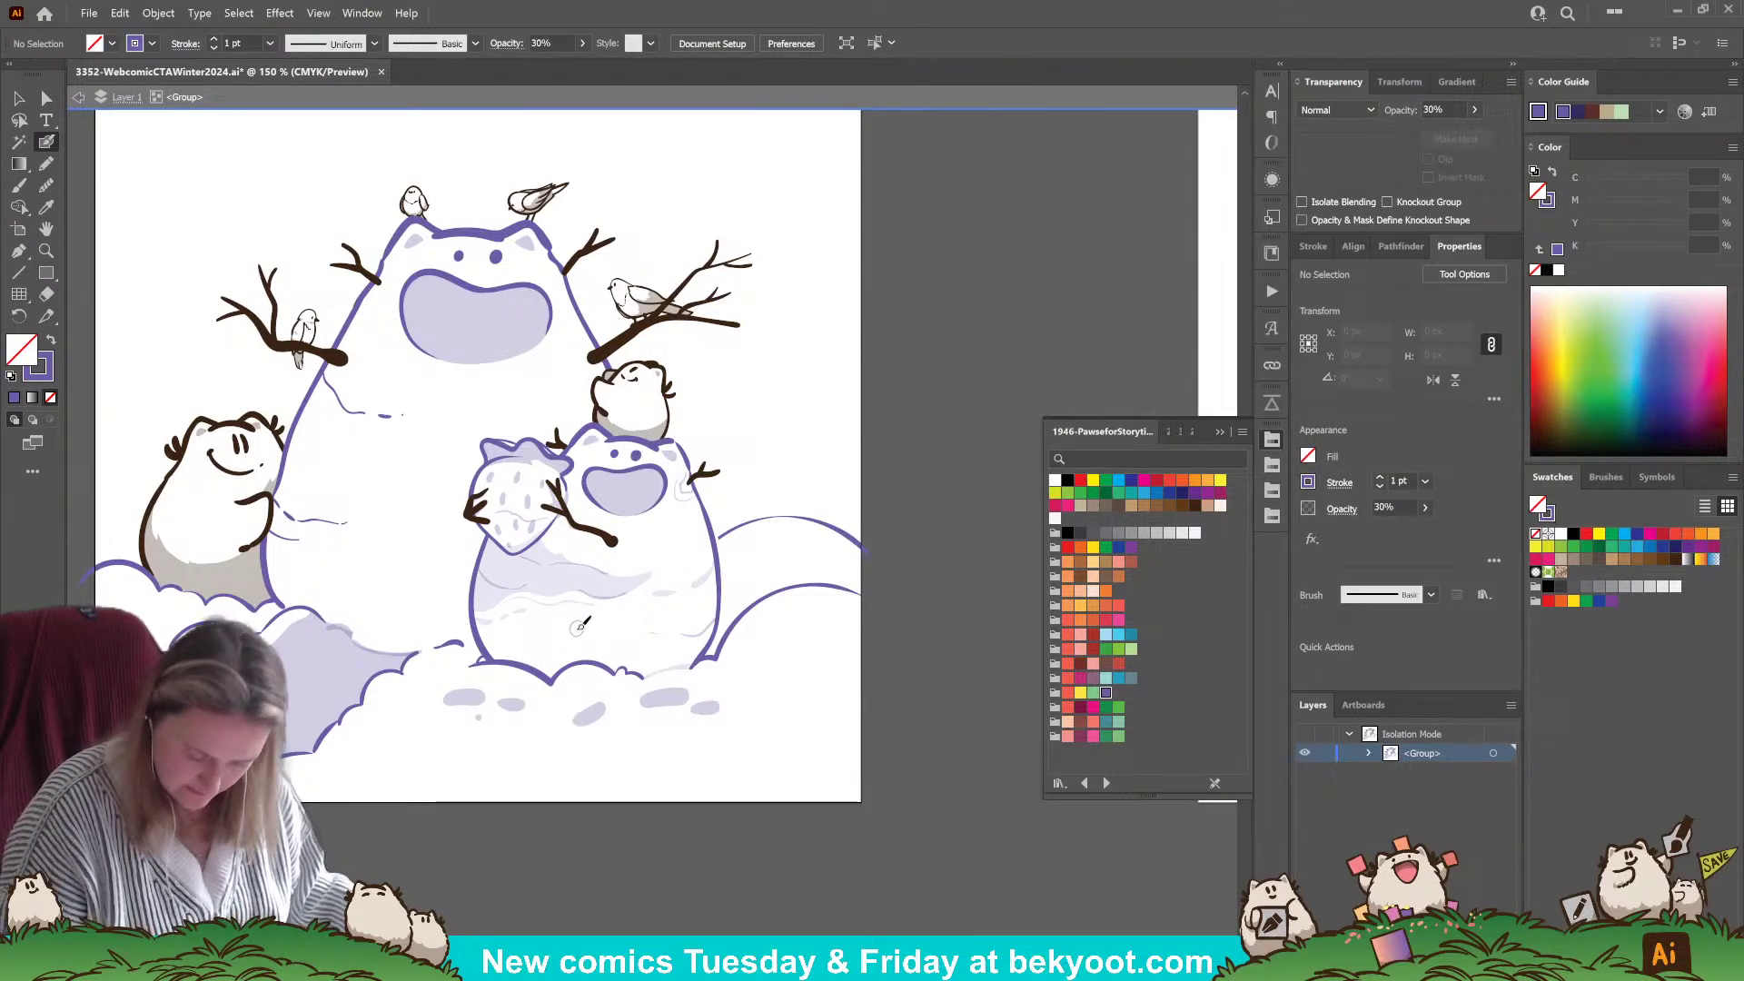
pyautogui.hotkey('shift', 'x')
# - Try drawing a wide Pencil shadow across the snow beneath the small snow creature, and undo it
pyautogui.press('n')
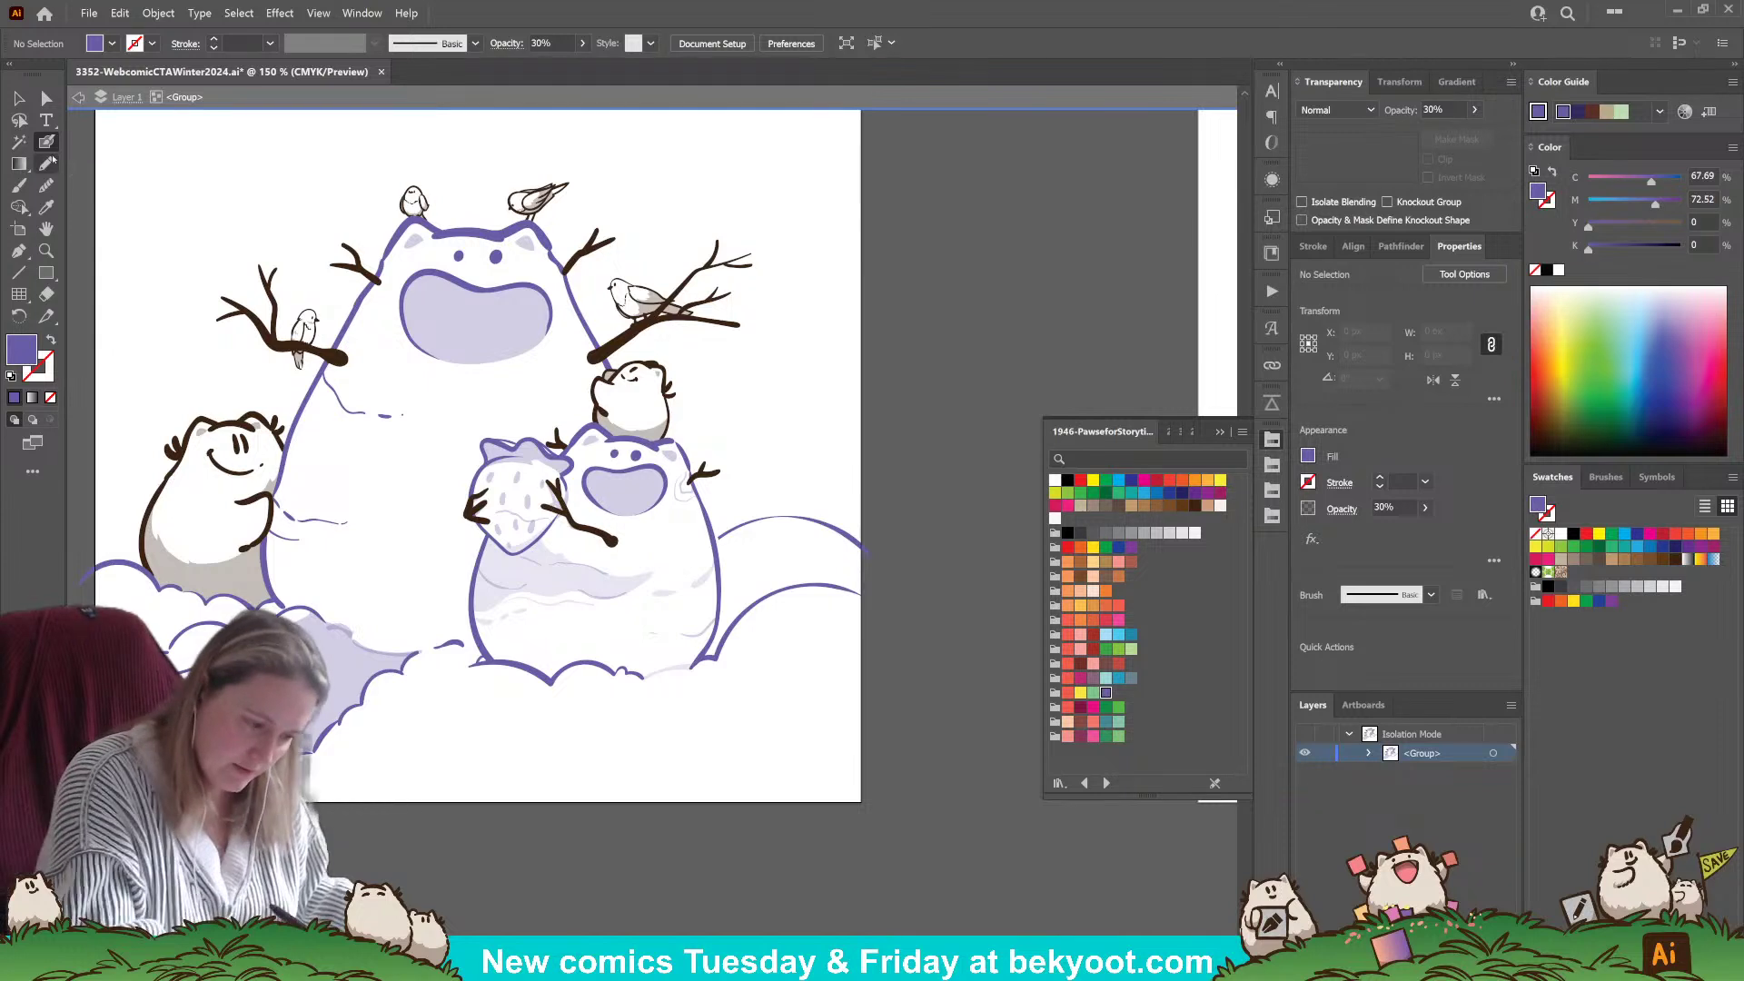
pyautogui.hscroll(-5, 622, 805)
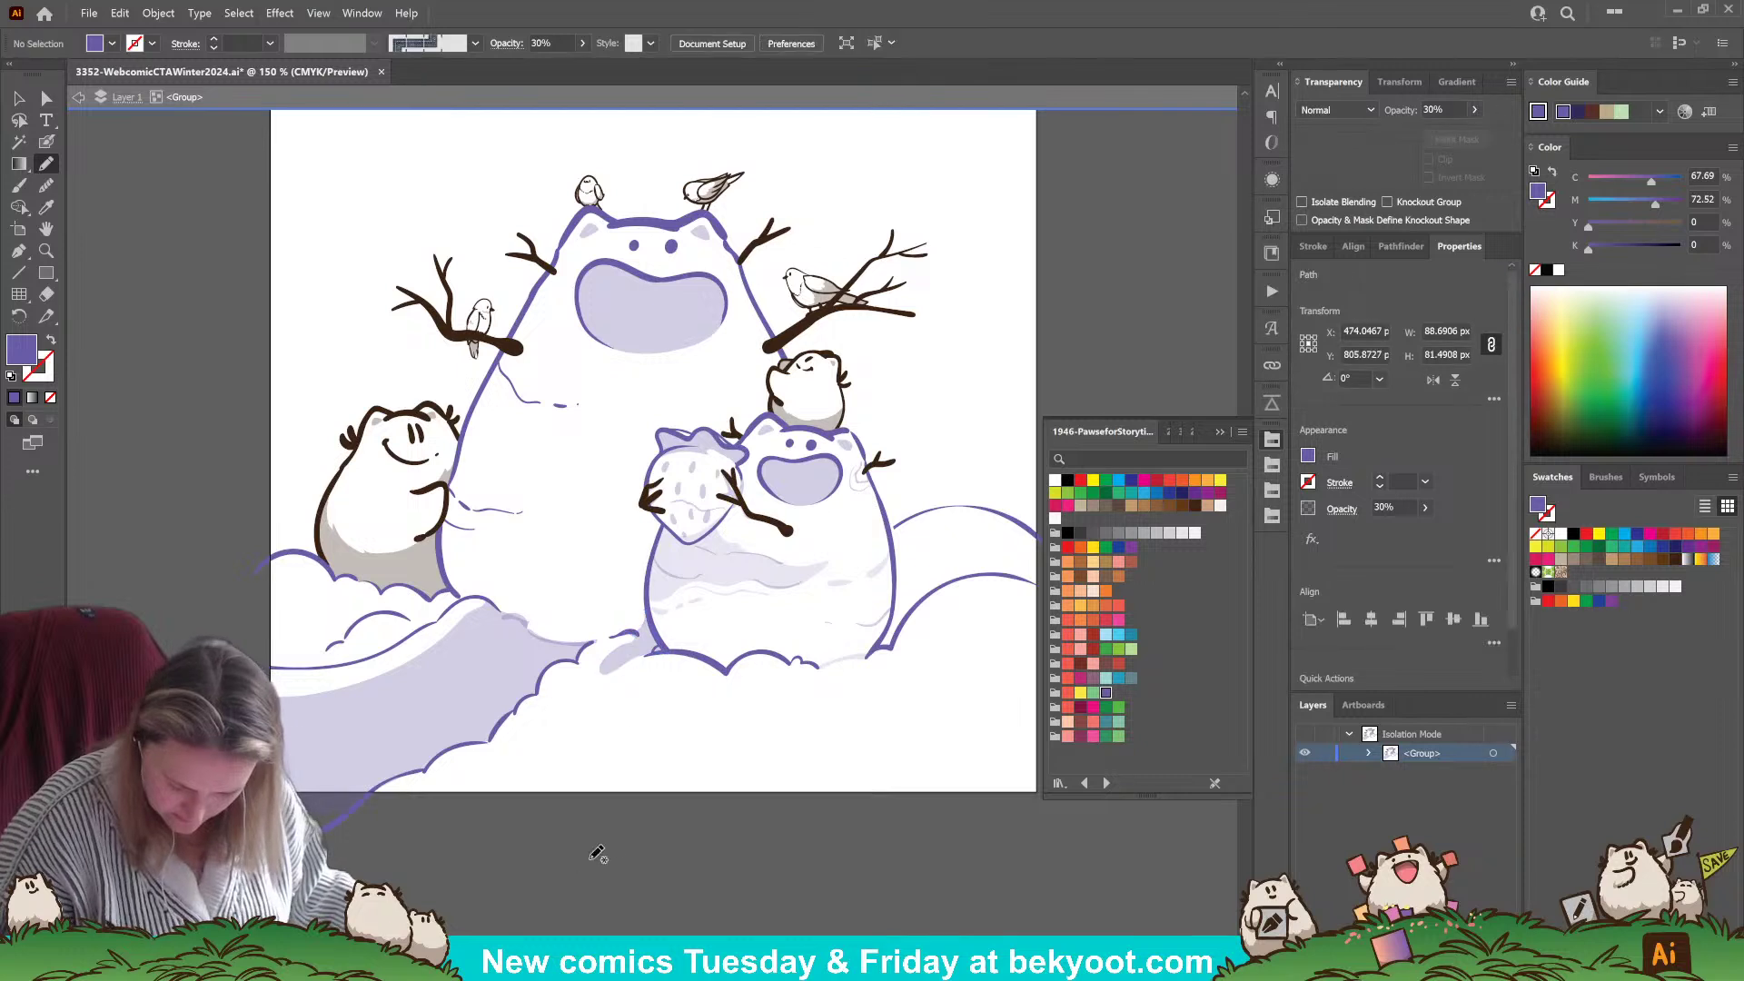
pyautogui.hscroll(2, 651, 817)
pyautogui.scroll(-1, 650, 817)
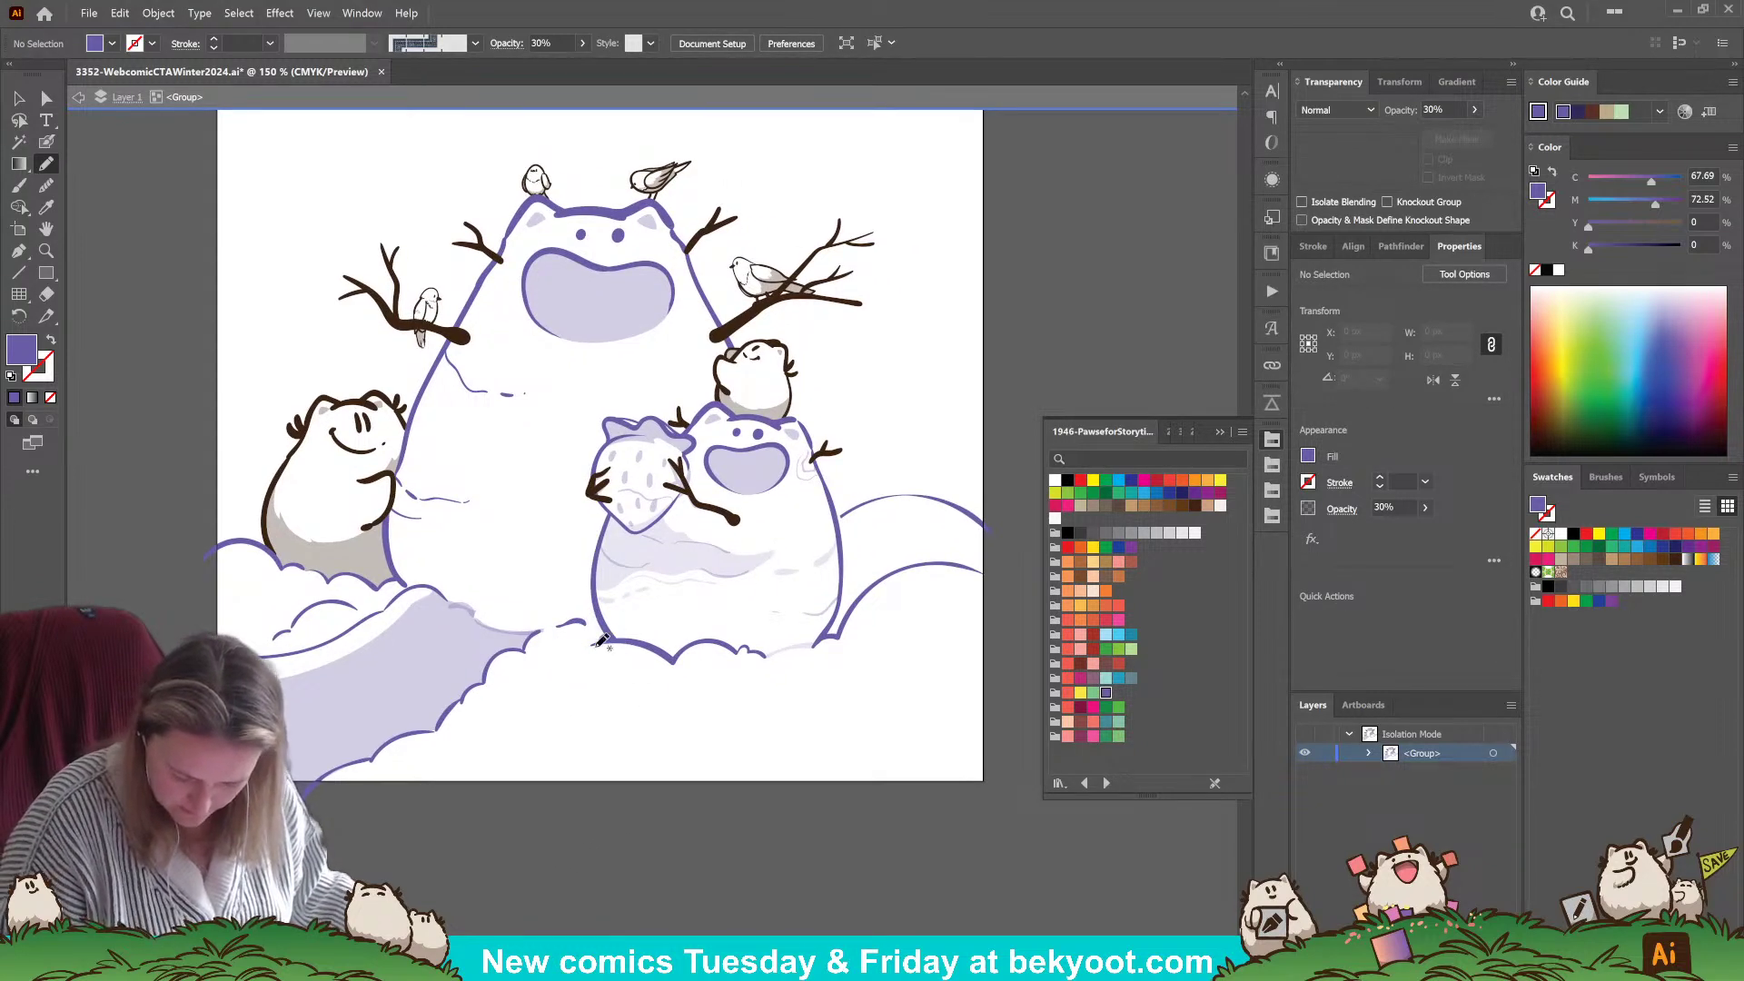
pyautogui.moveTo(607, 686)
pyautogui.mouseDown()
pyautogui.moveTo(764, 676)
pyautogui.moveTo(820, 646)
pyautogui.moveTo(885, 661)
pyautogui.moveTo(895, 689)
pyautogui.moveTo(783, 728)
pyautogui.moveTo(659, 731)
pyautogui.moveTo(518, 688)
pyautogui.mouseUp()
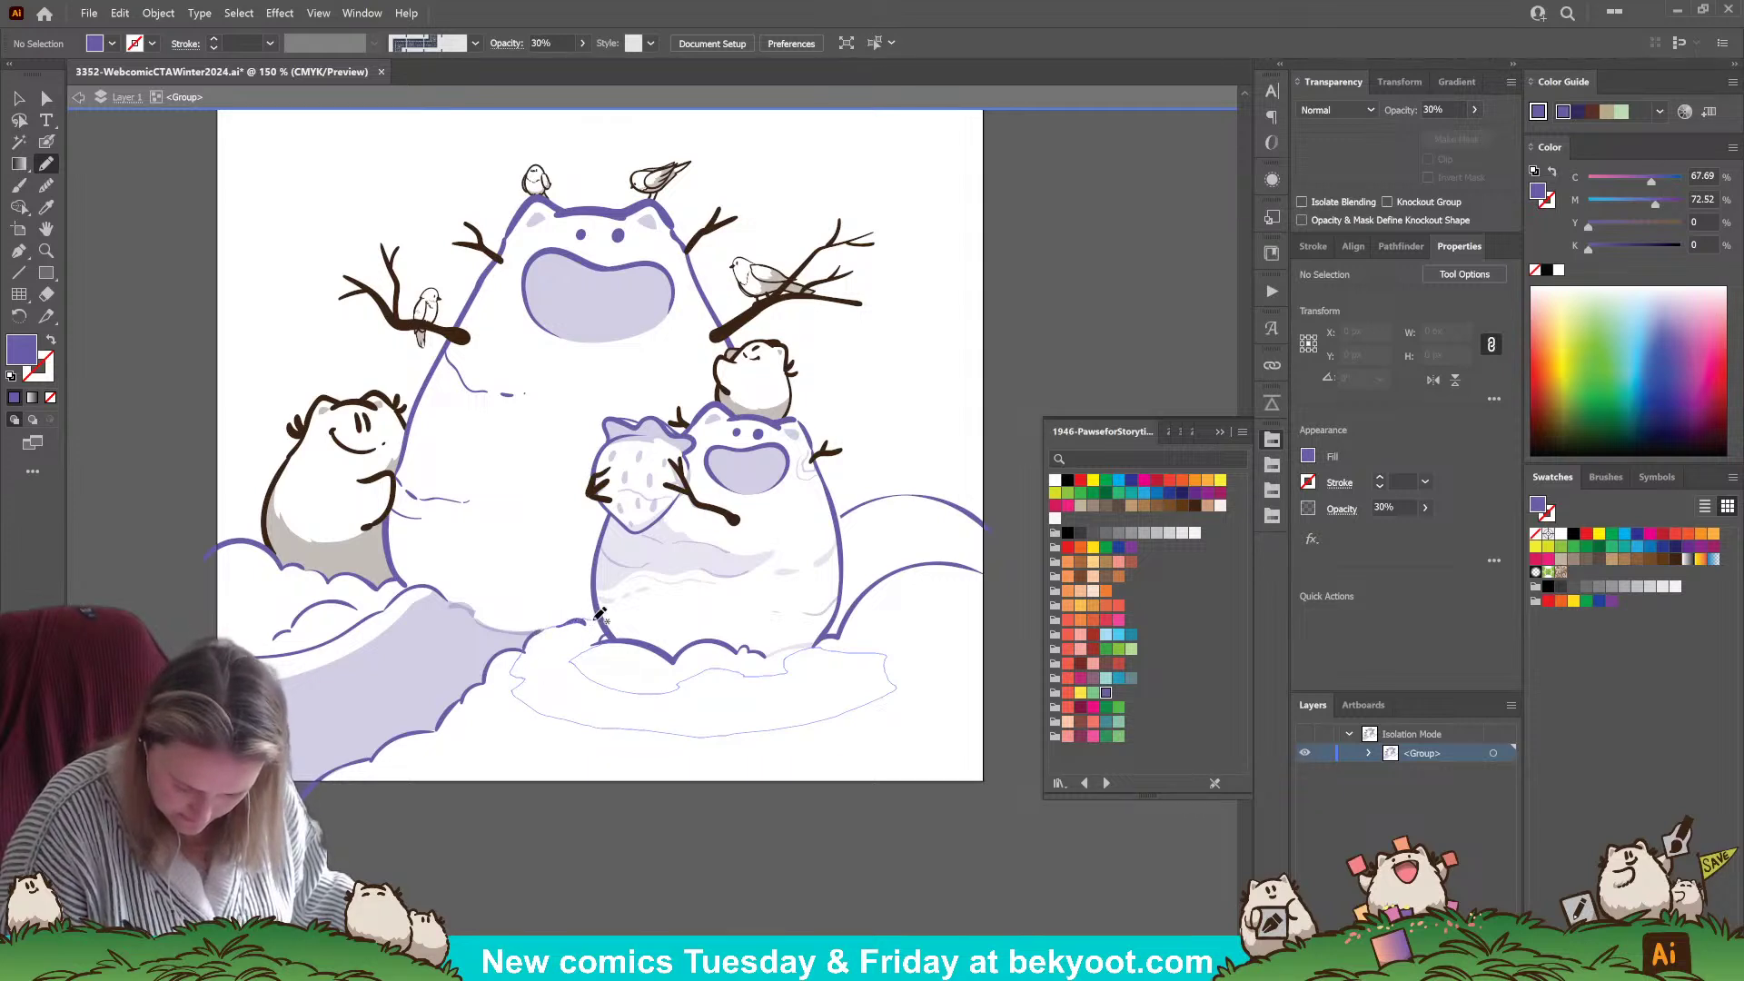
pyautogui.moveTo(616, 637); pyautogui.dragTo(600, 644)
pyautogui.keyDown('ctrl'); pyautogui.click(551, 865); pyautogui.keyUp('ctrl')
pyautogui.moveTo(642, 861)
pyautogui.mouseDown()
pyautogui.moveTo(434, 873)
pyautogui.moveTo(570, 878)
pyautogui.mouseUp()
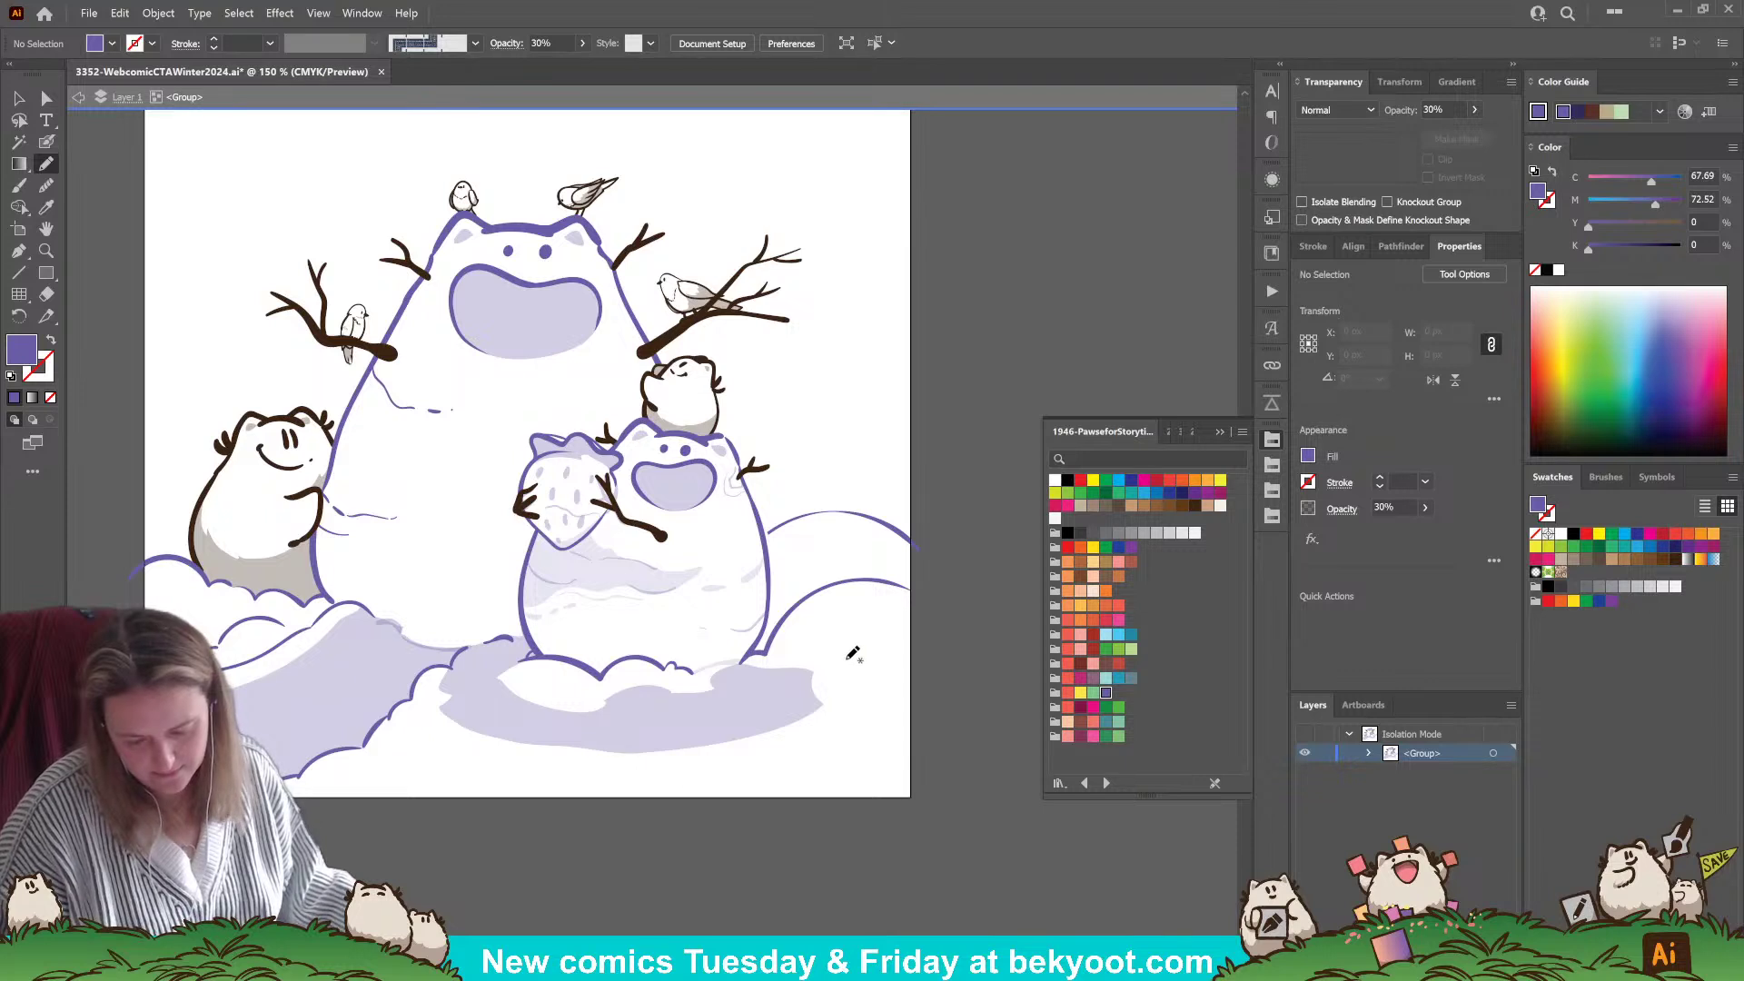
pyautogui.hotkey('ctrl', 'z')
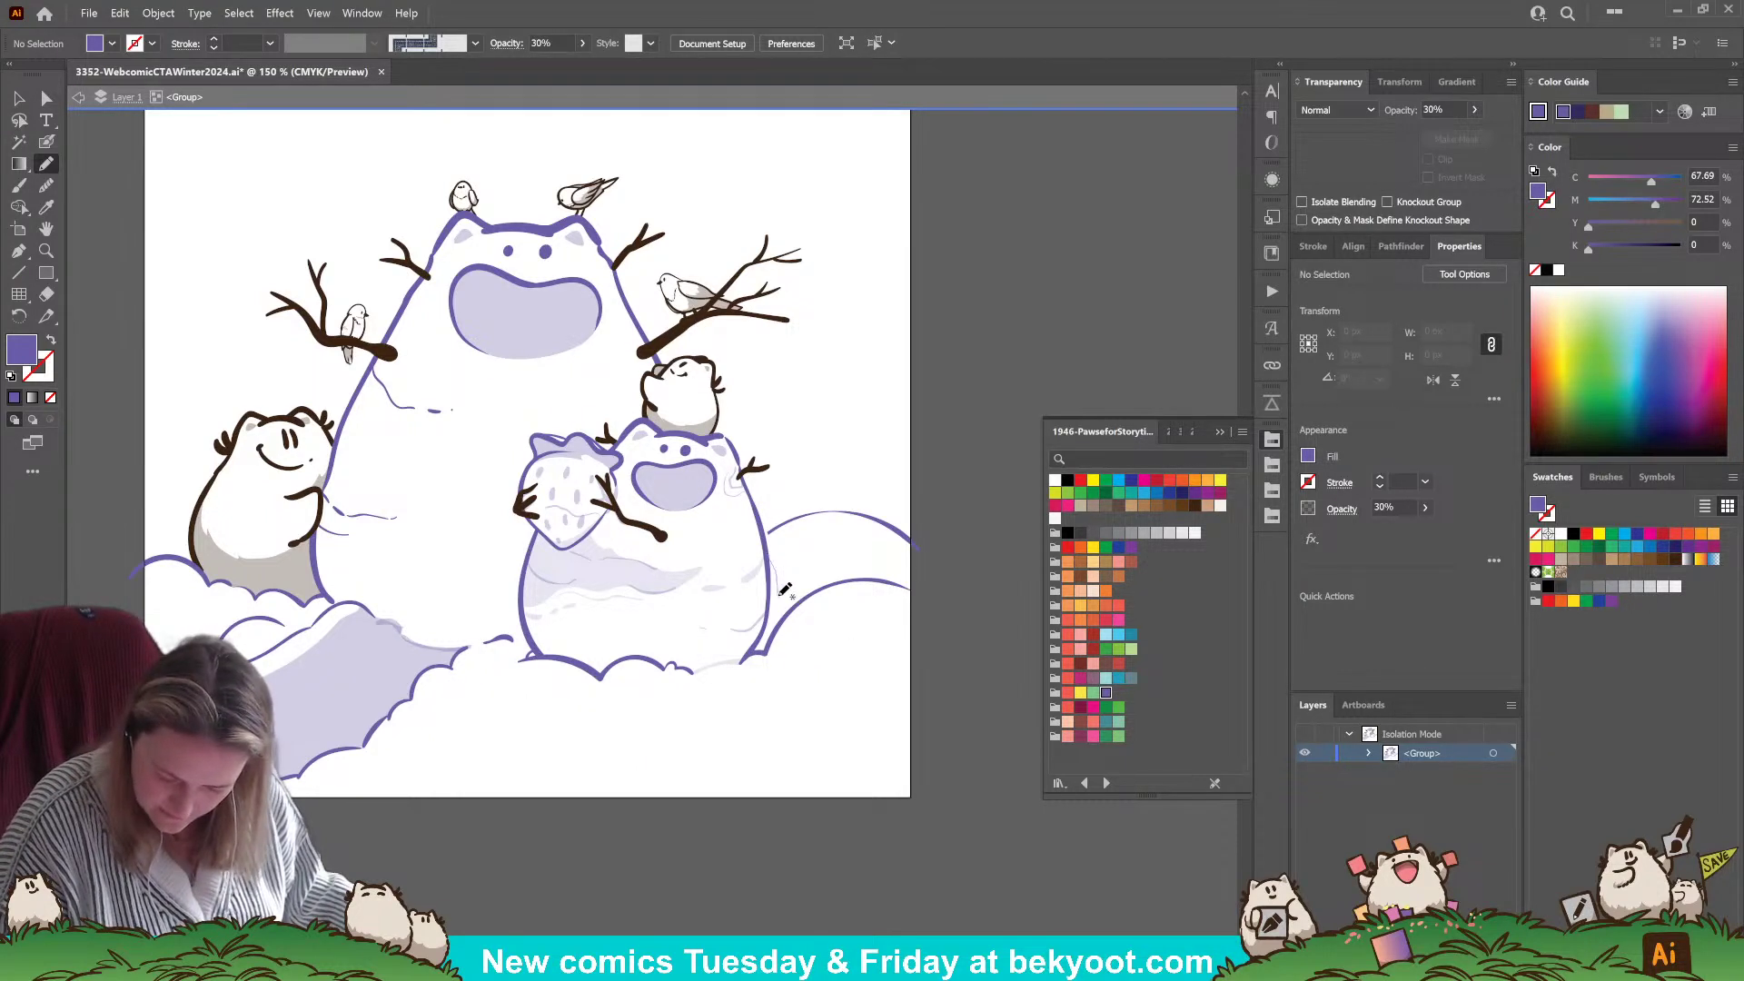
# - Draw Pencil shadow shapes on the snow hill beside the small snow creature and on the ground beneath its right side
pyautogui.moveTo(837, 586)
pyautogui.mouseDown()
pyautogui.moveTo(752, 654)
pyautogui.moveTo(774, 590)
pyautogui.mouseUp()
pyautogui.keyDown('ctrl'); pyautogui.click(681, 836); pyautogui.keyUp('ctrl')
pyautogui.moveTo(643, 703)
pyautogui.mouseDown()
pyautogui.moveTo(592, 676)
pyautogui.moveTo(725, 687)
pyautogui.moveTo(808, 663)
pyautogui.moveTo(817, 627)
pyautogui.mouseUp()
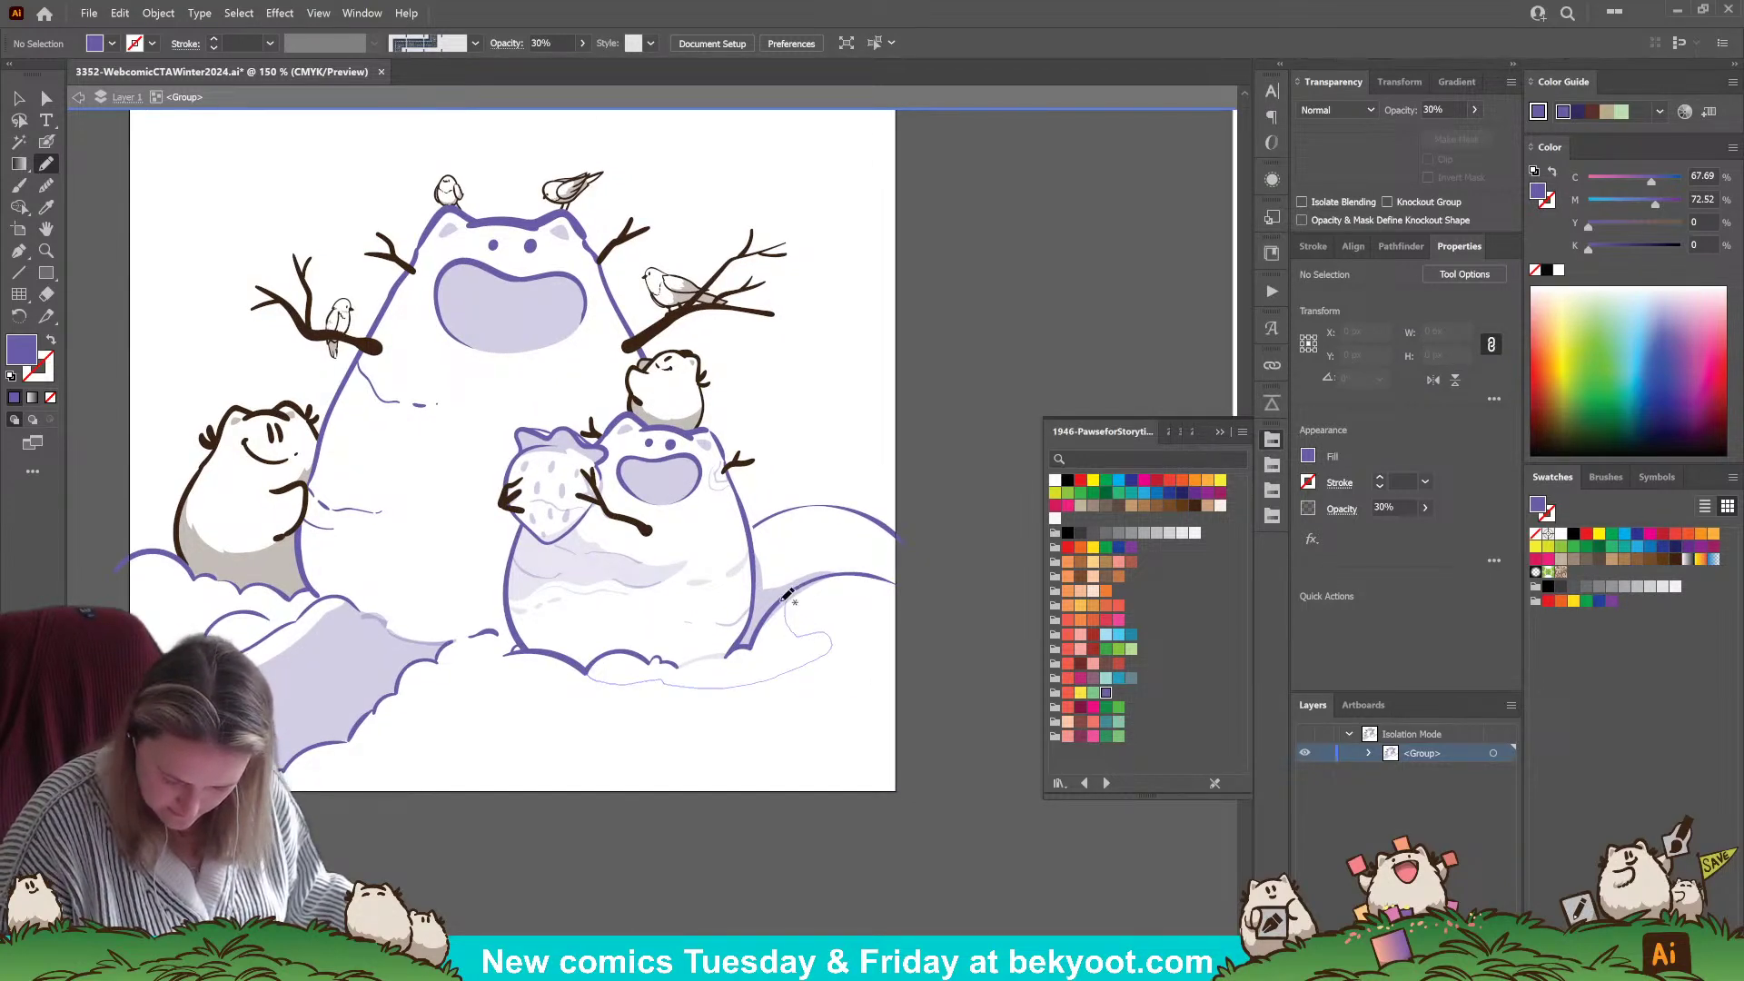
pyautogui.moveTo(747, 615)
pyautogui.mouseDown()
pyautogui.moveTo(672, 660)
pyautogui.moveTo(589, 672)
pyautogui.mouseUp()
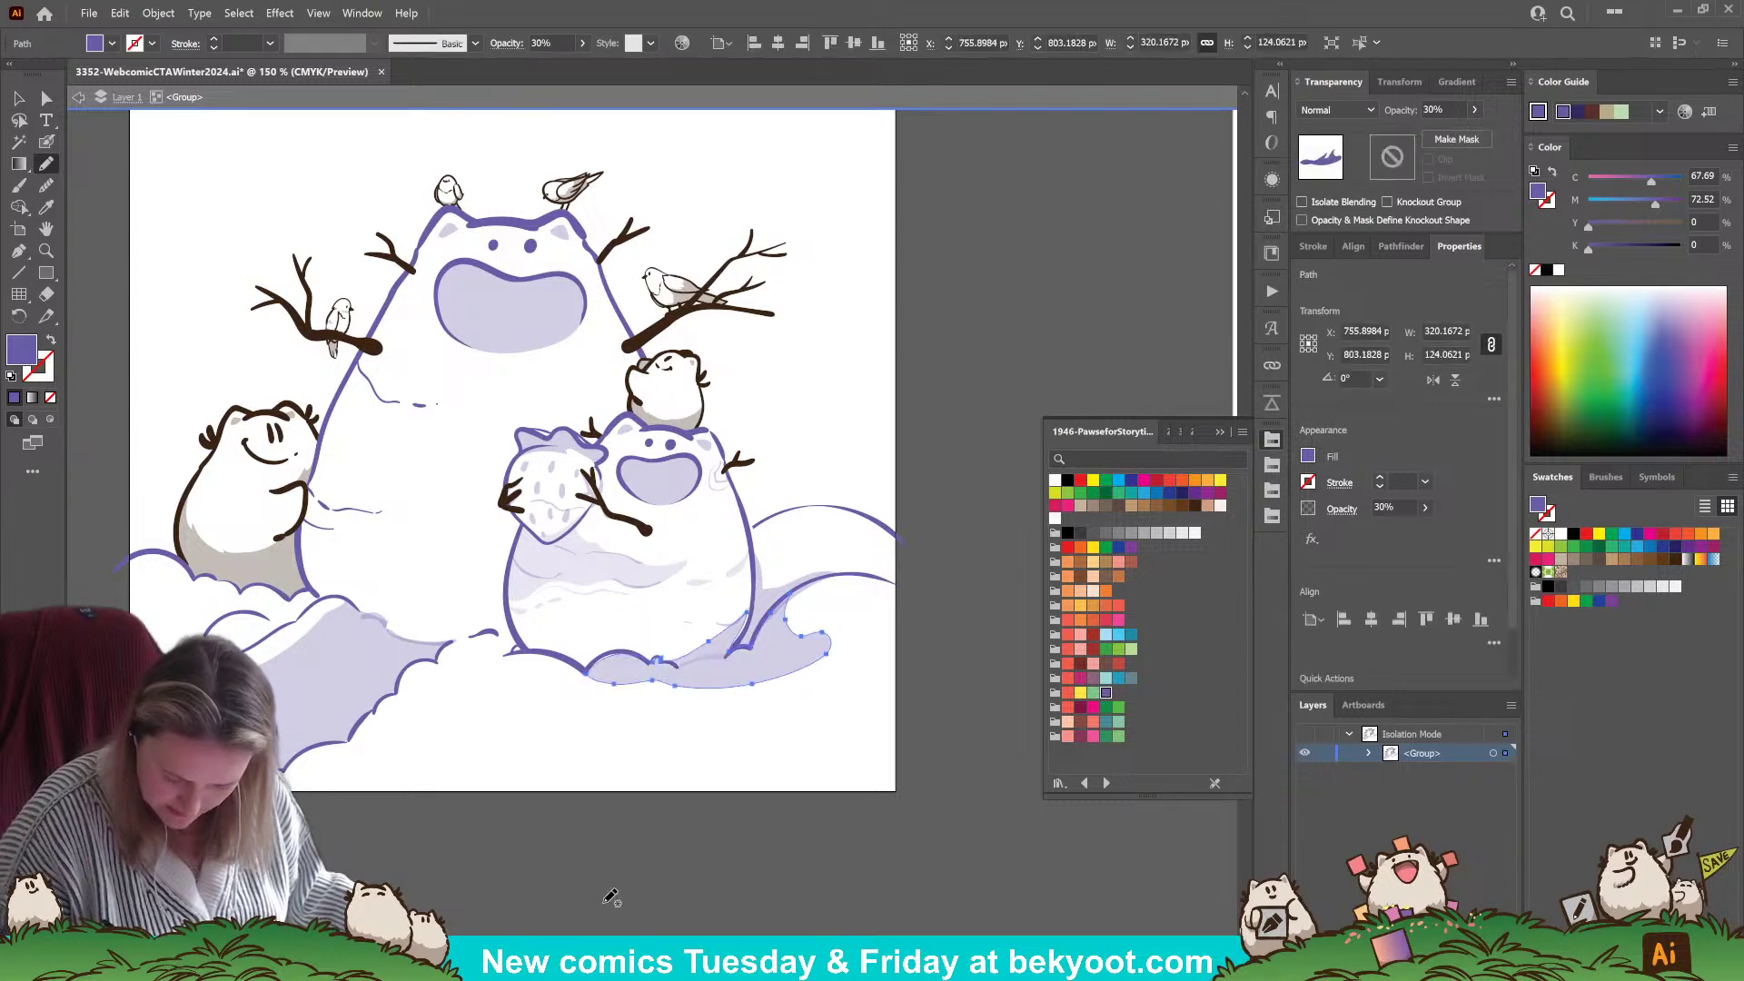
pyautogui.keyDown('ctrl'); pyautogui.click(603, 809); pyautogui.keyUp('ctrl')
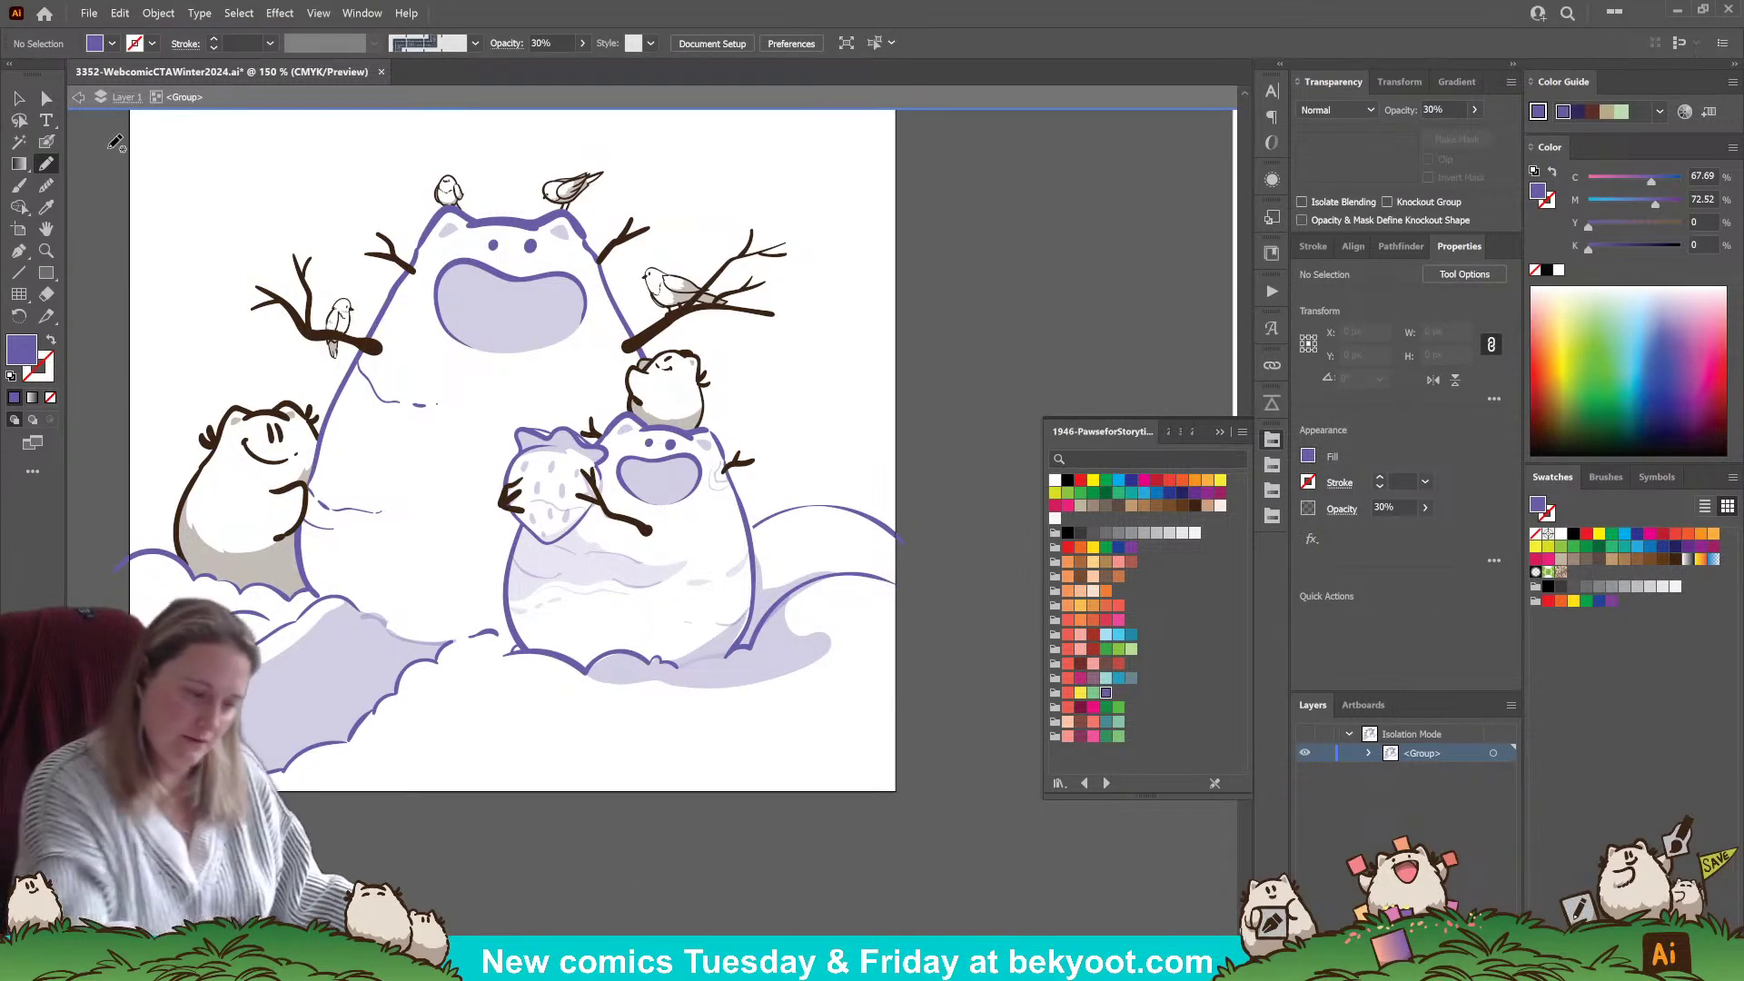
# - Adjust the ground shadow's anchor points where it meets the small snow creature's right edge and the snow ridge at its base
pyautogui.click(45, 98)
pyautogui.click(732, 657)
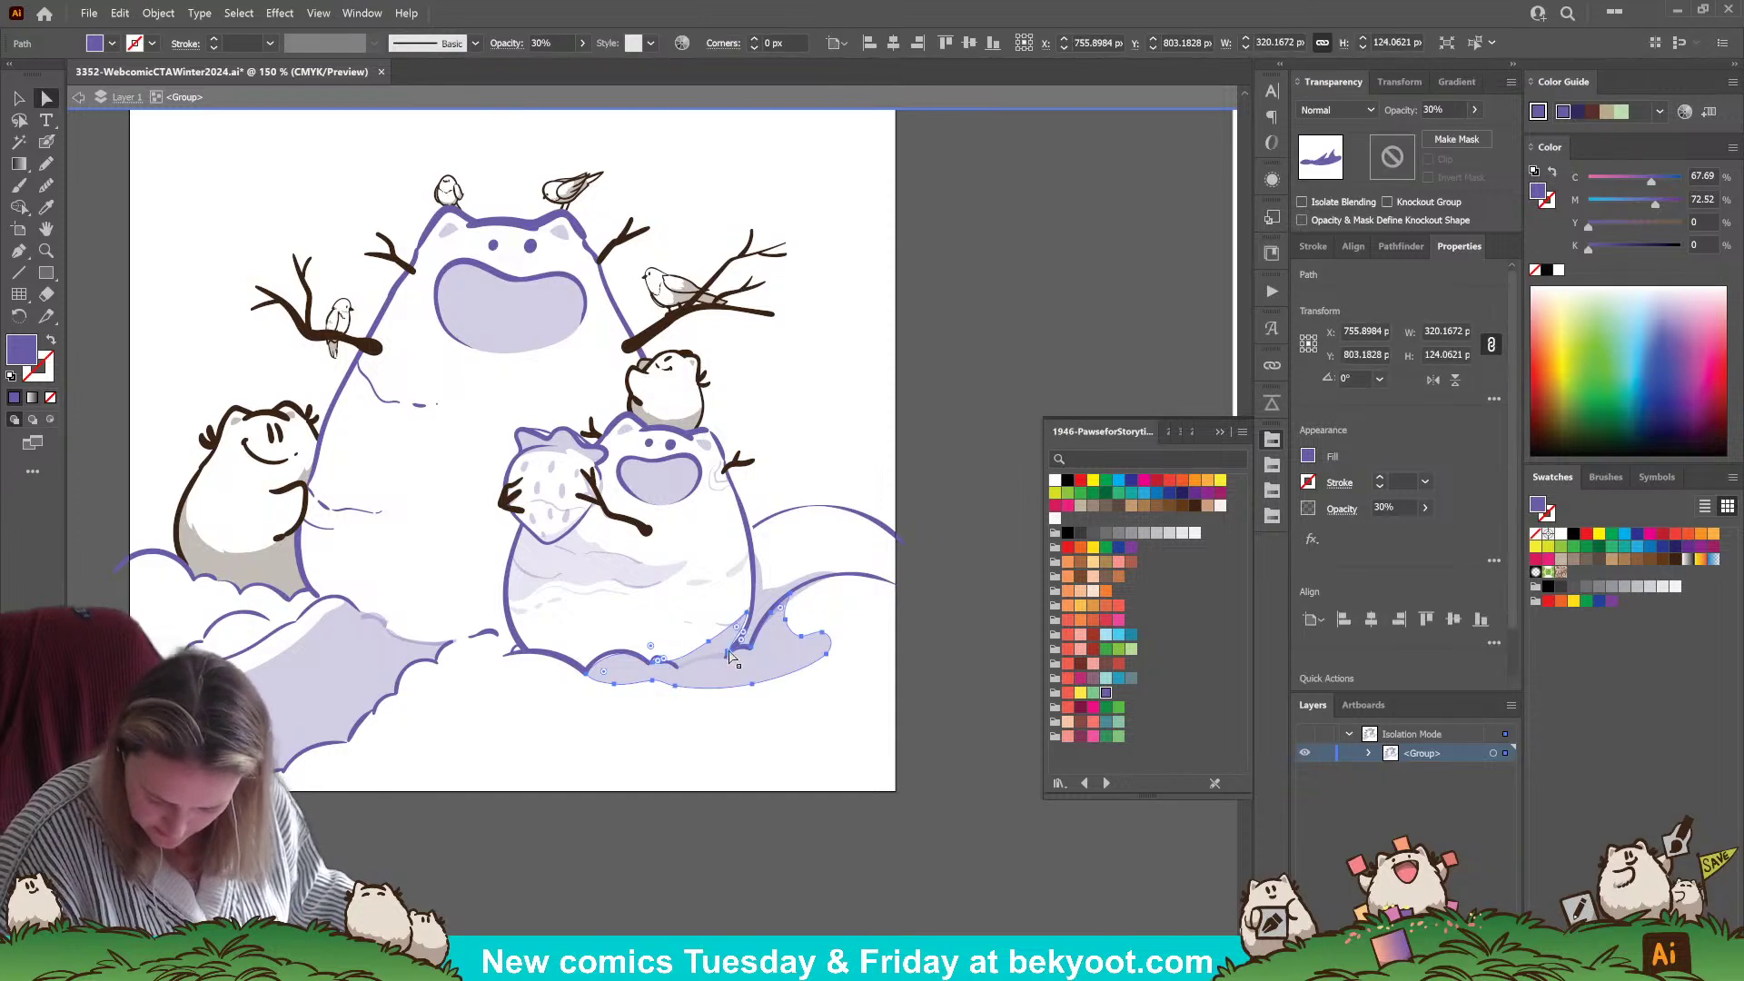
pyautogui.click(747, 620)
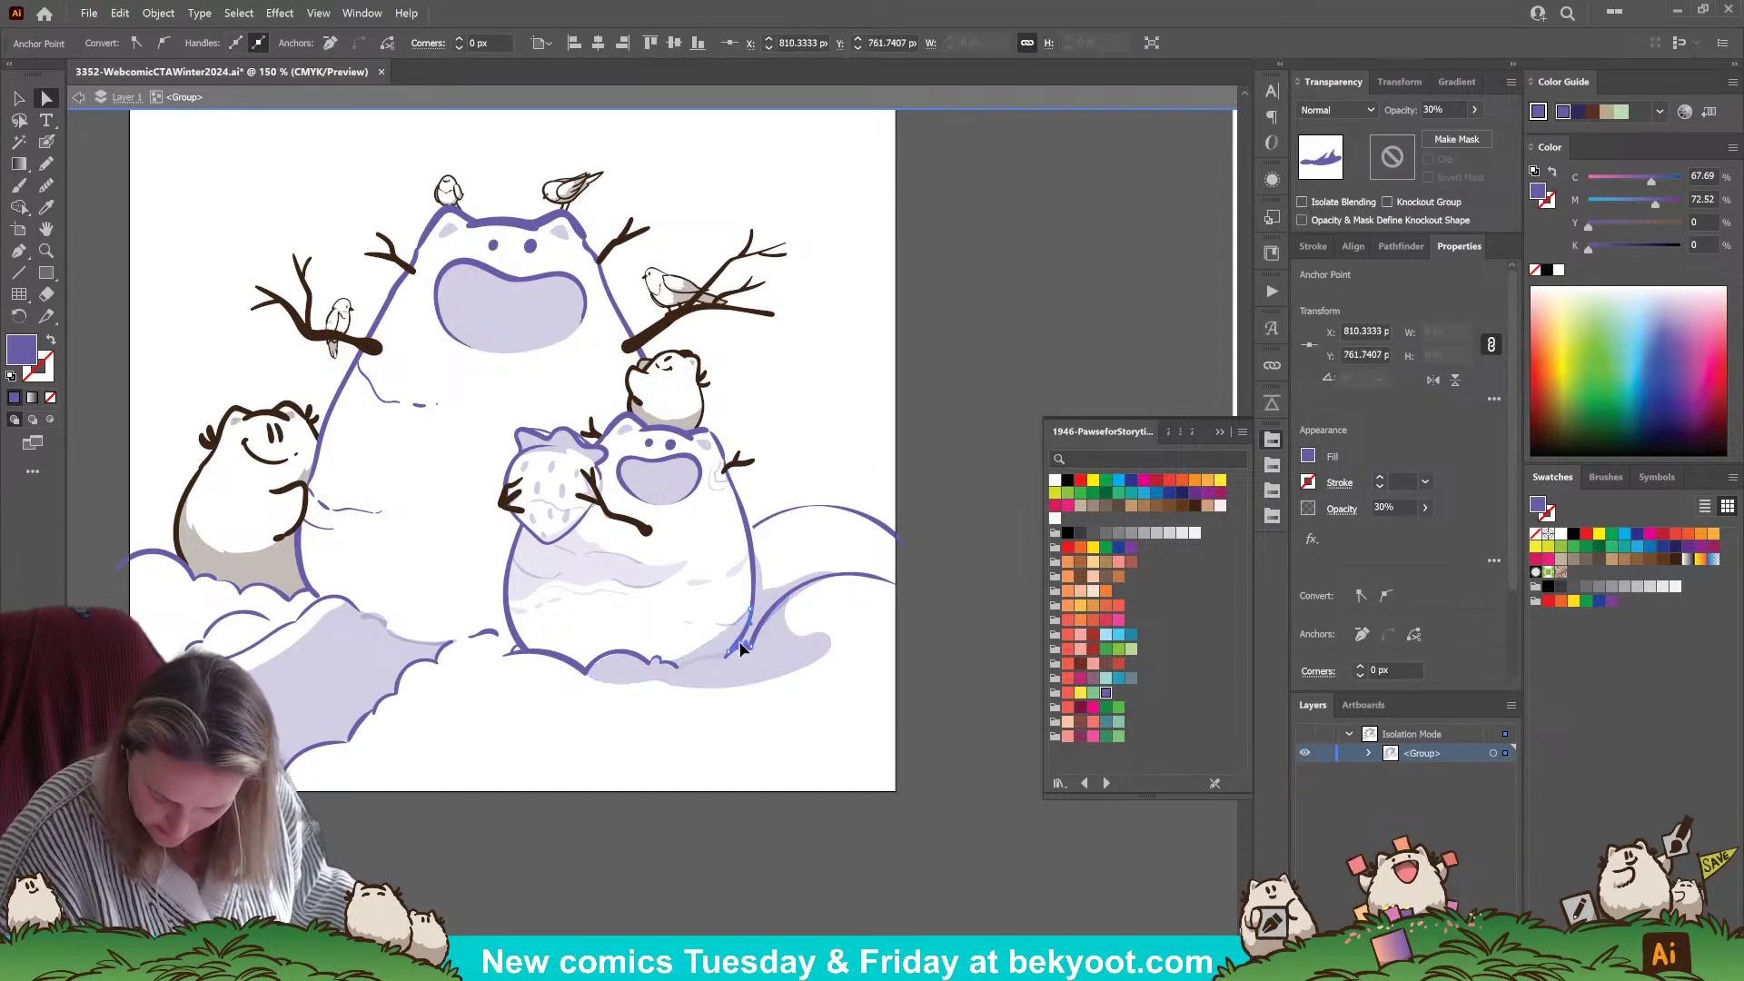
pyautogui.click(752, 771)
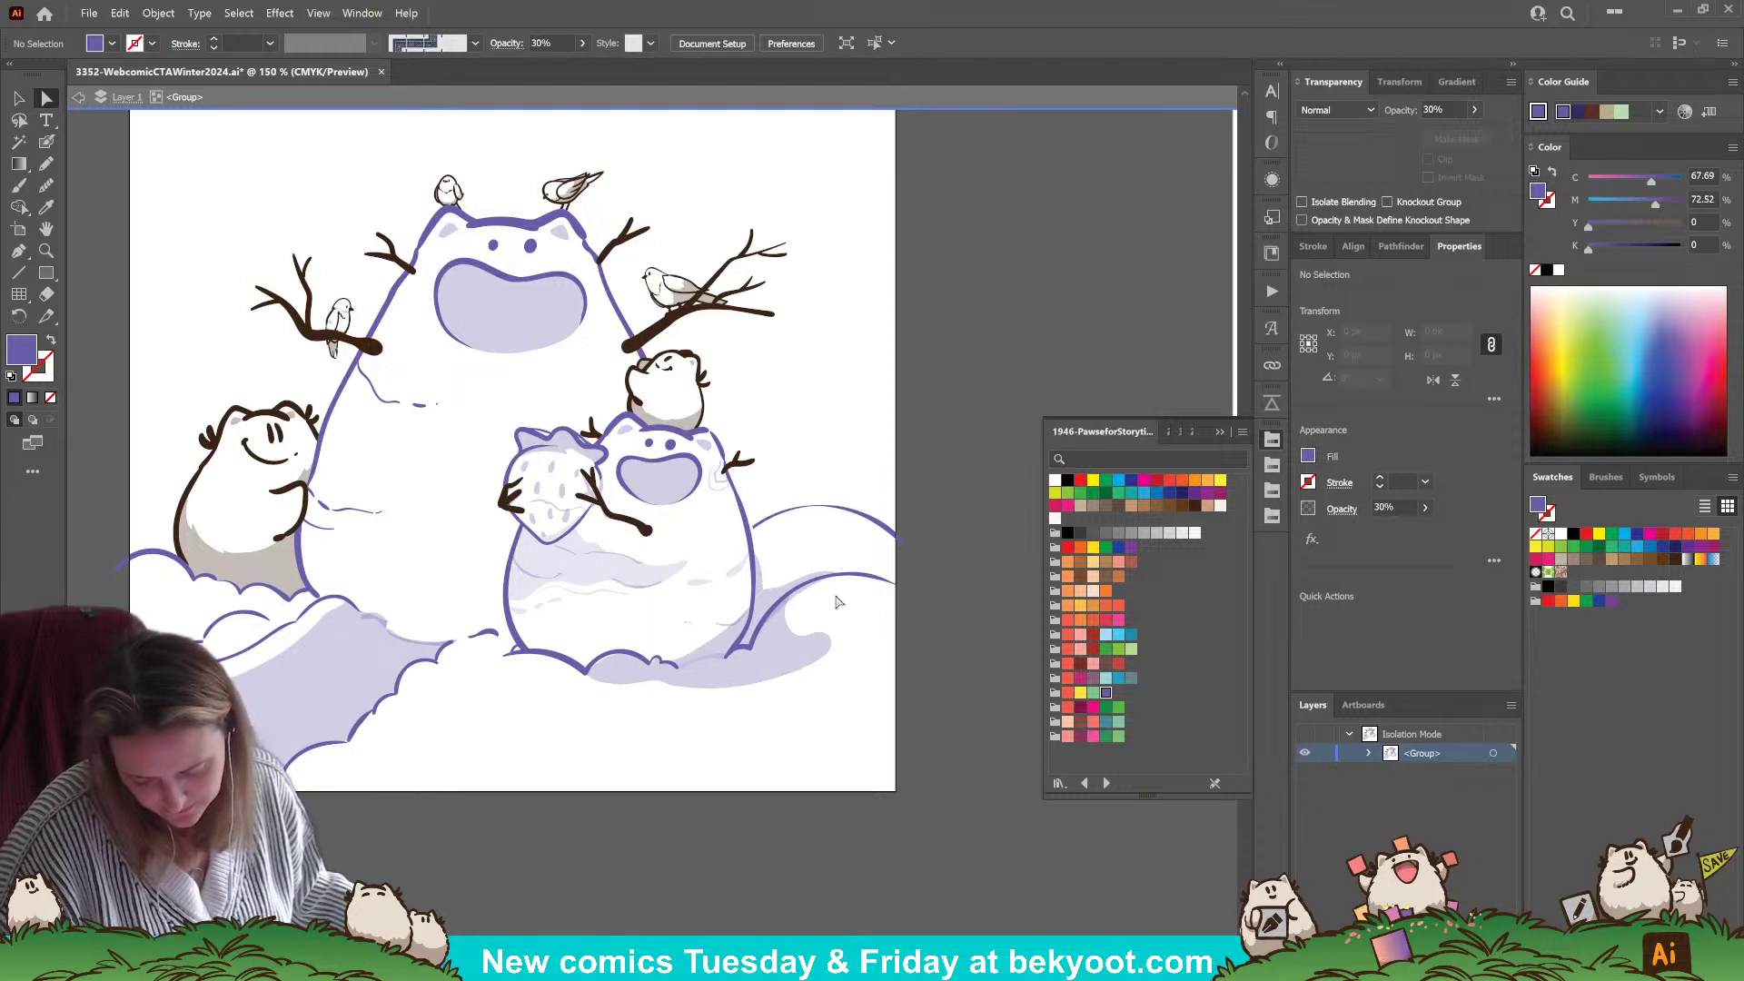
pyautogui.moveTo(582, 768); pyautogui.dragTo(736, 727)
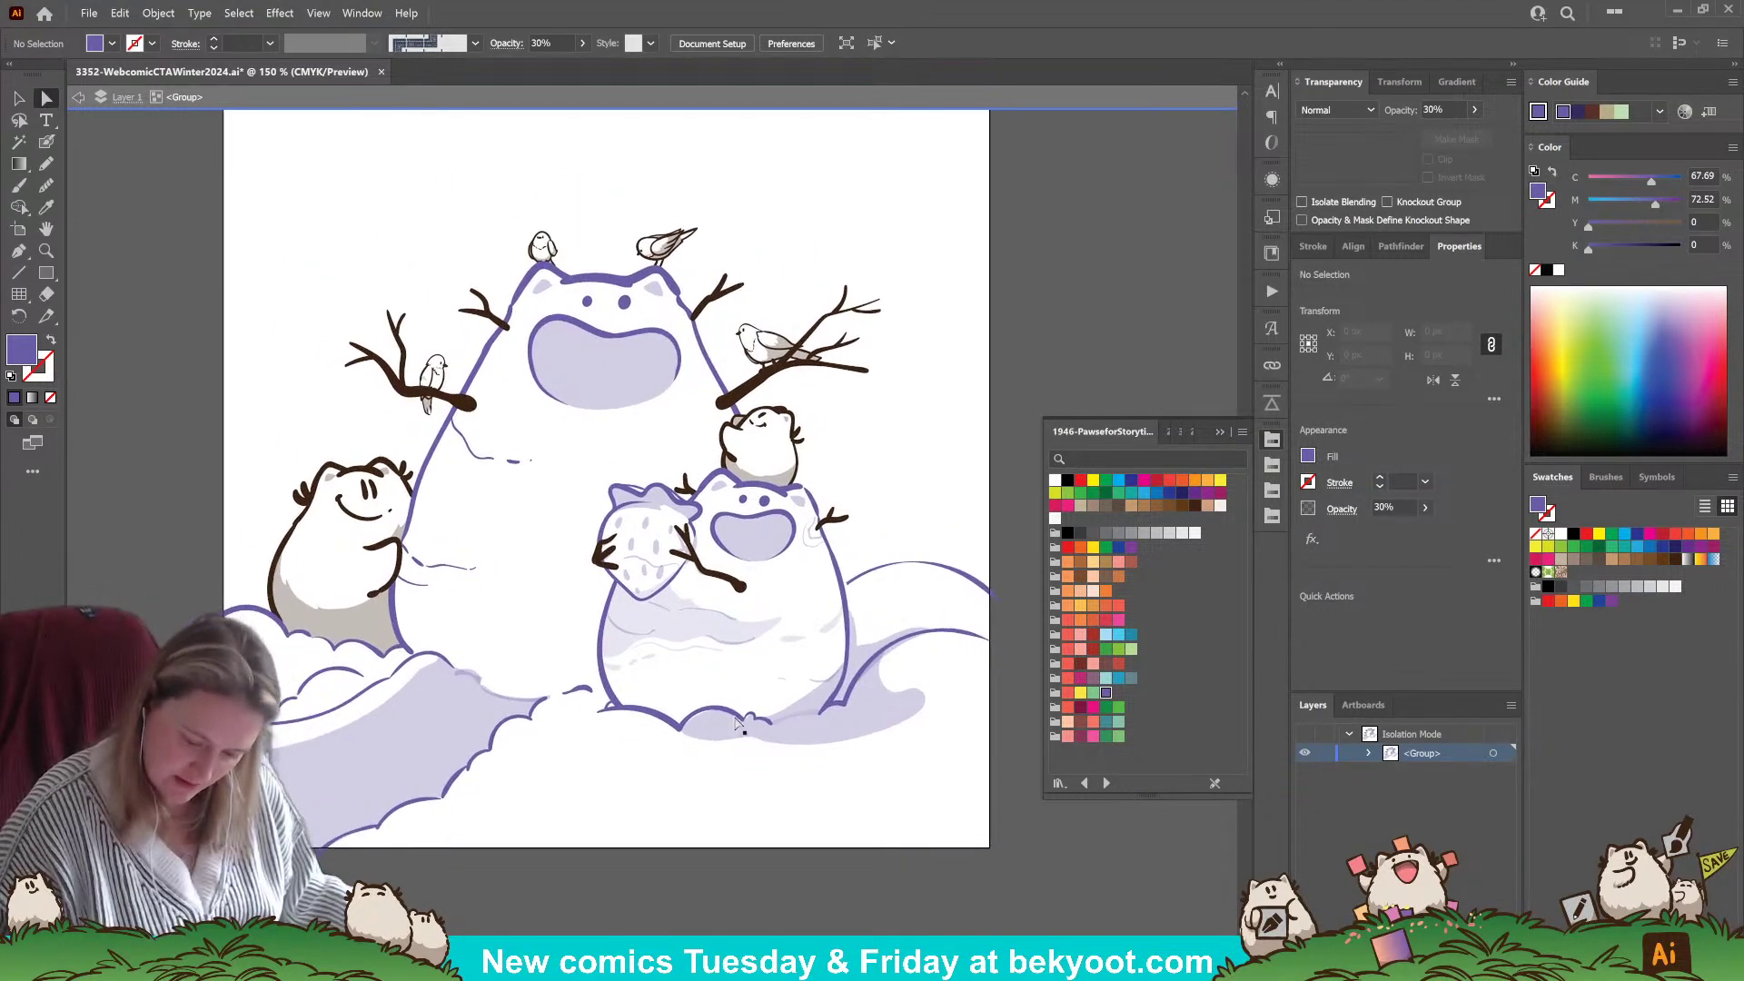
pyautogui.click(796, 743)
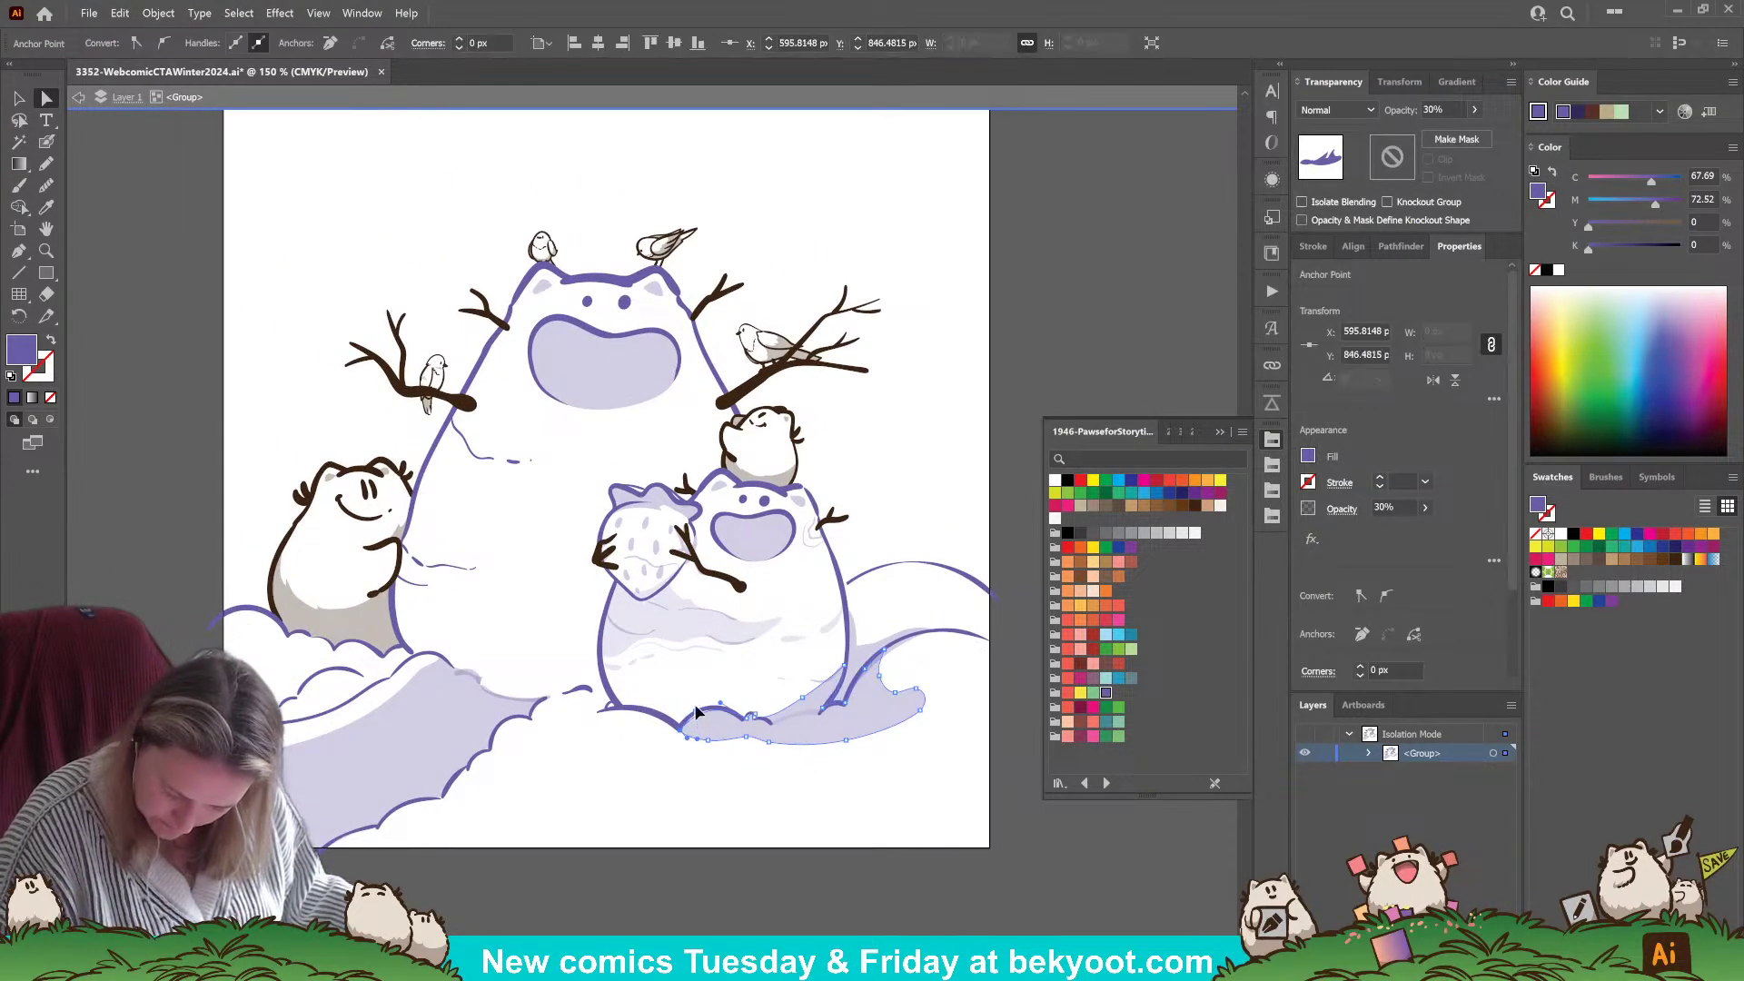
pyautogui.click(739, 824)
# - Reshape the upper edge of the shadow across the small snow creature's lower right belly with a raised curve
pyautogui.moveTo(511, 805); pyautogui.dragTo(423, 805)
pyautogui.click(741, 713)
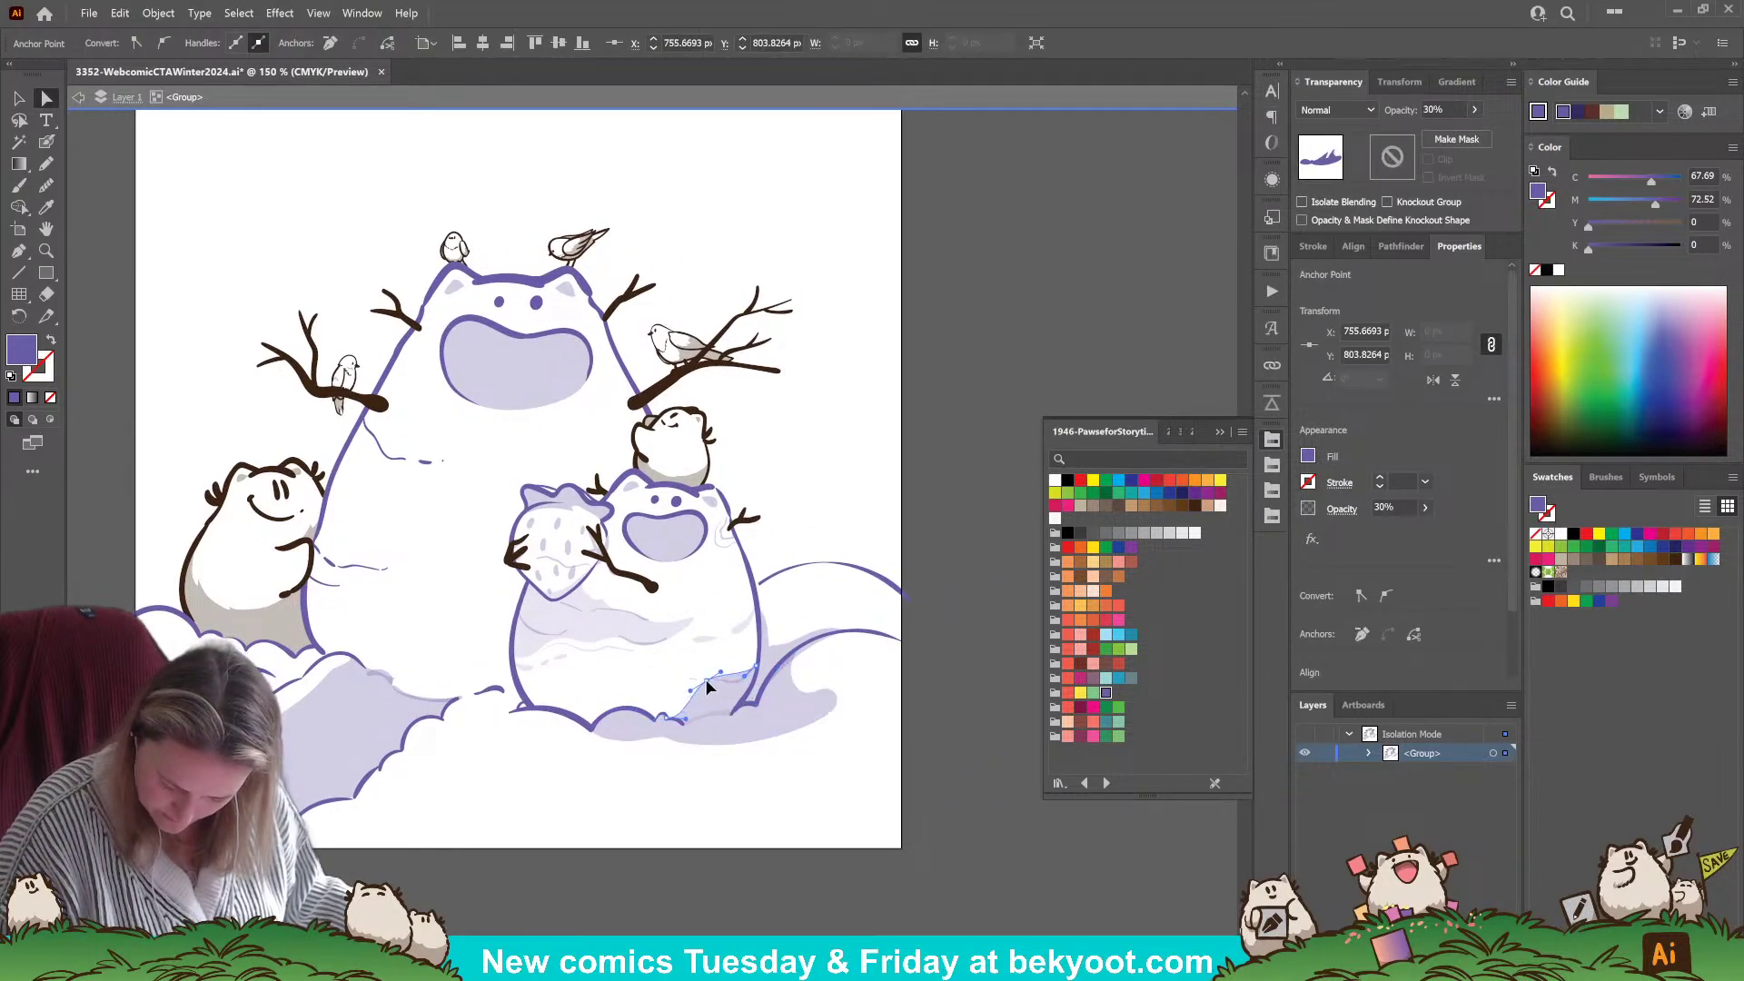
pyautogui.moveTo(705, 679); pyautogui.dragTo(747, 687)
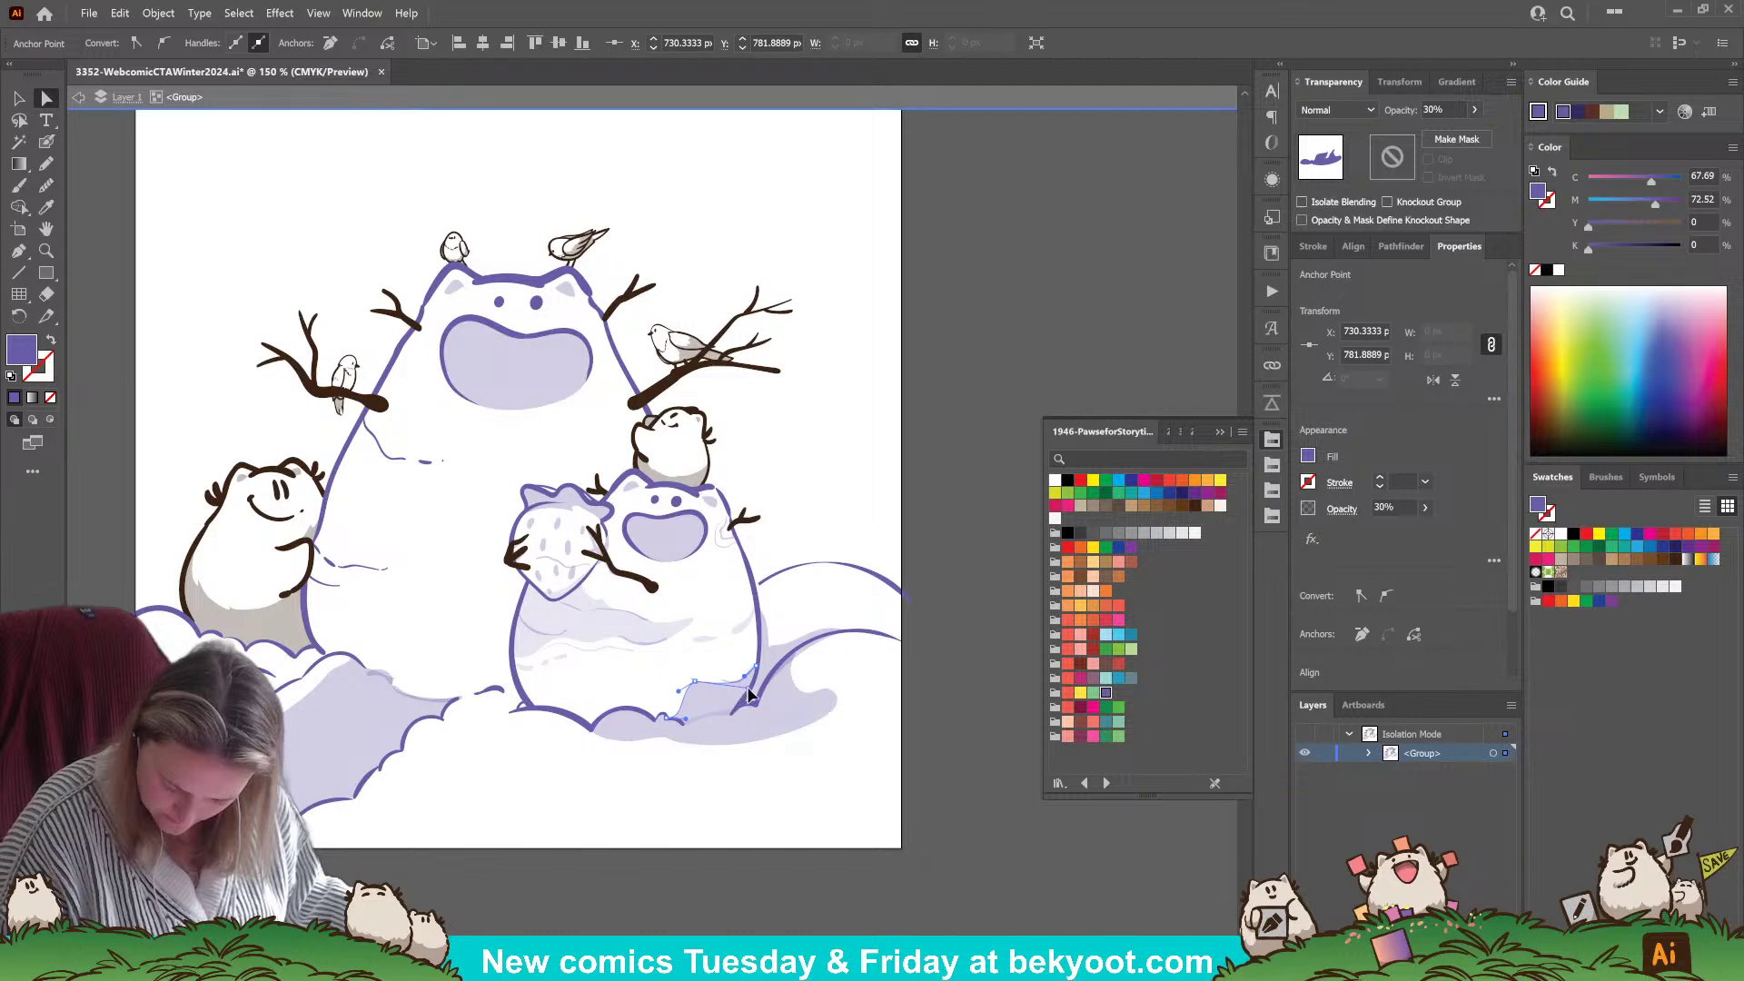
pyautogui.click(666, 806)
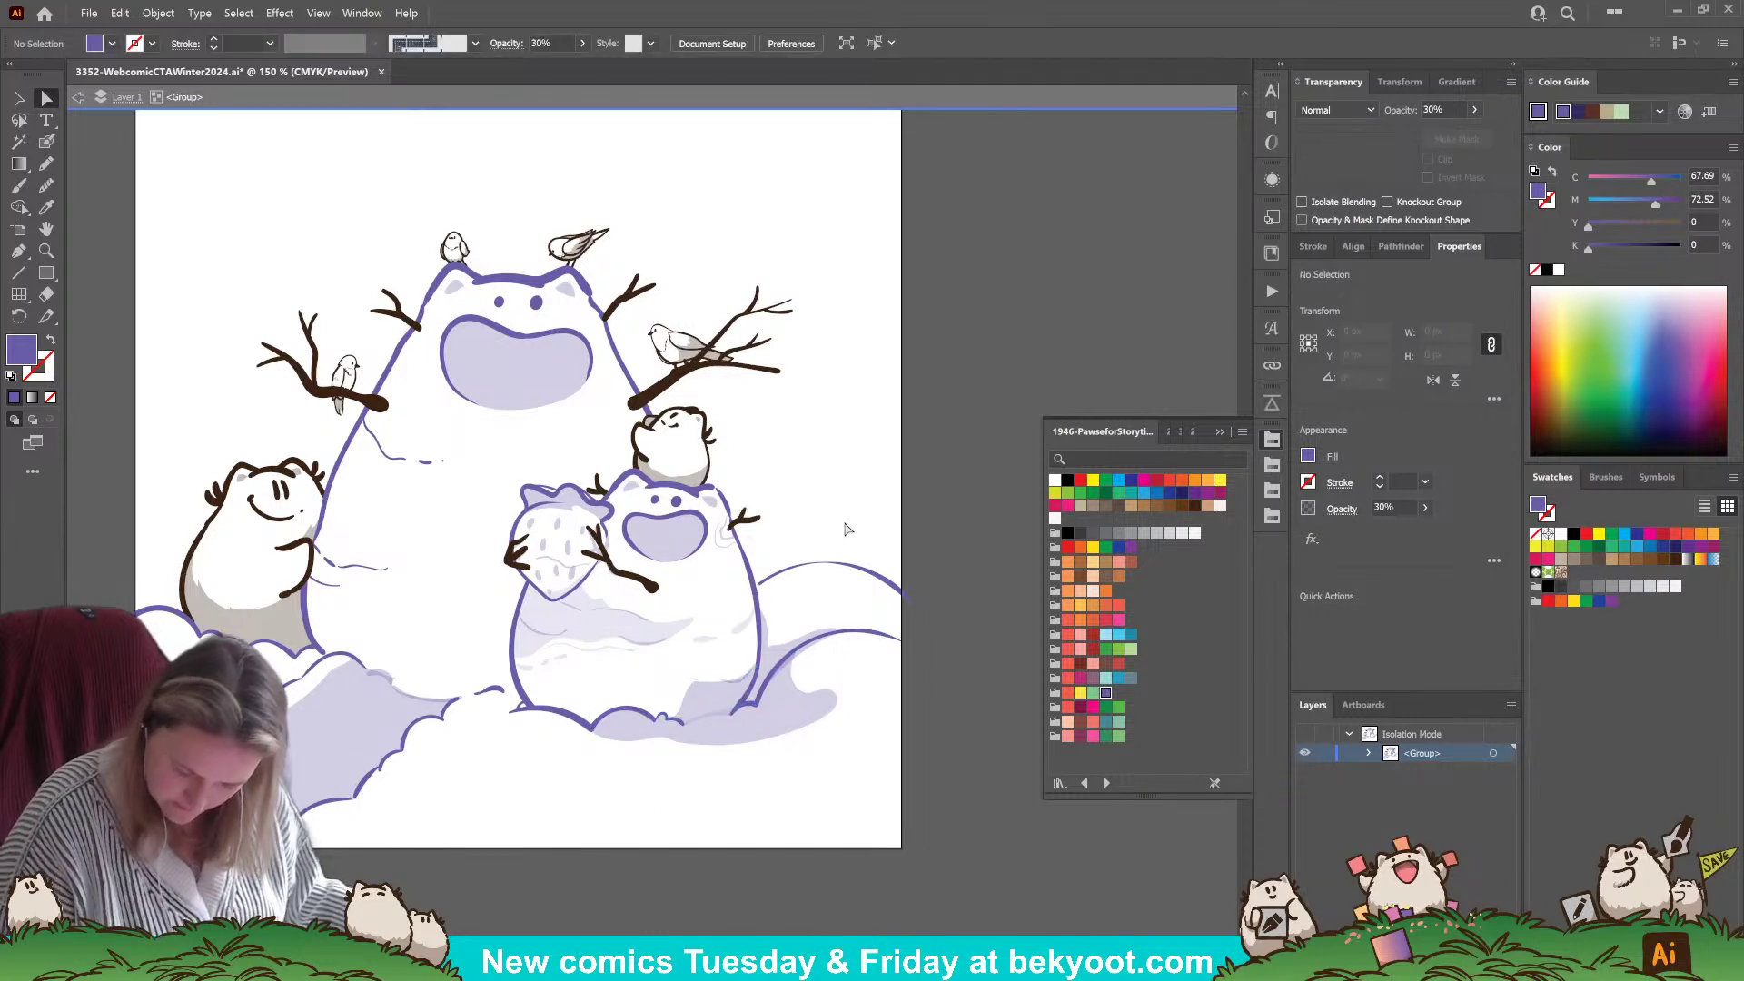
# - Paint Blob Brush accents on the snow: small foreground dabs, a wavy lower ridge line, and dabs on the hill beside the small snow creature
pyautogui.click(766, 655)
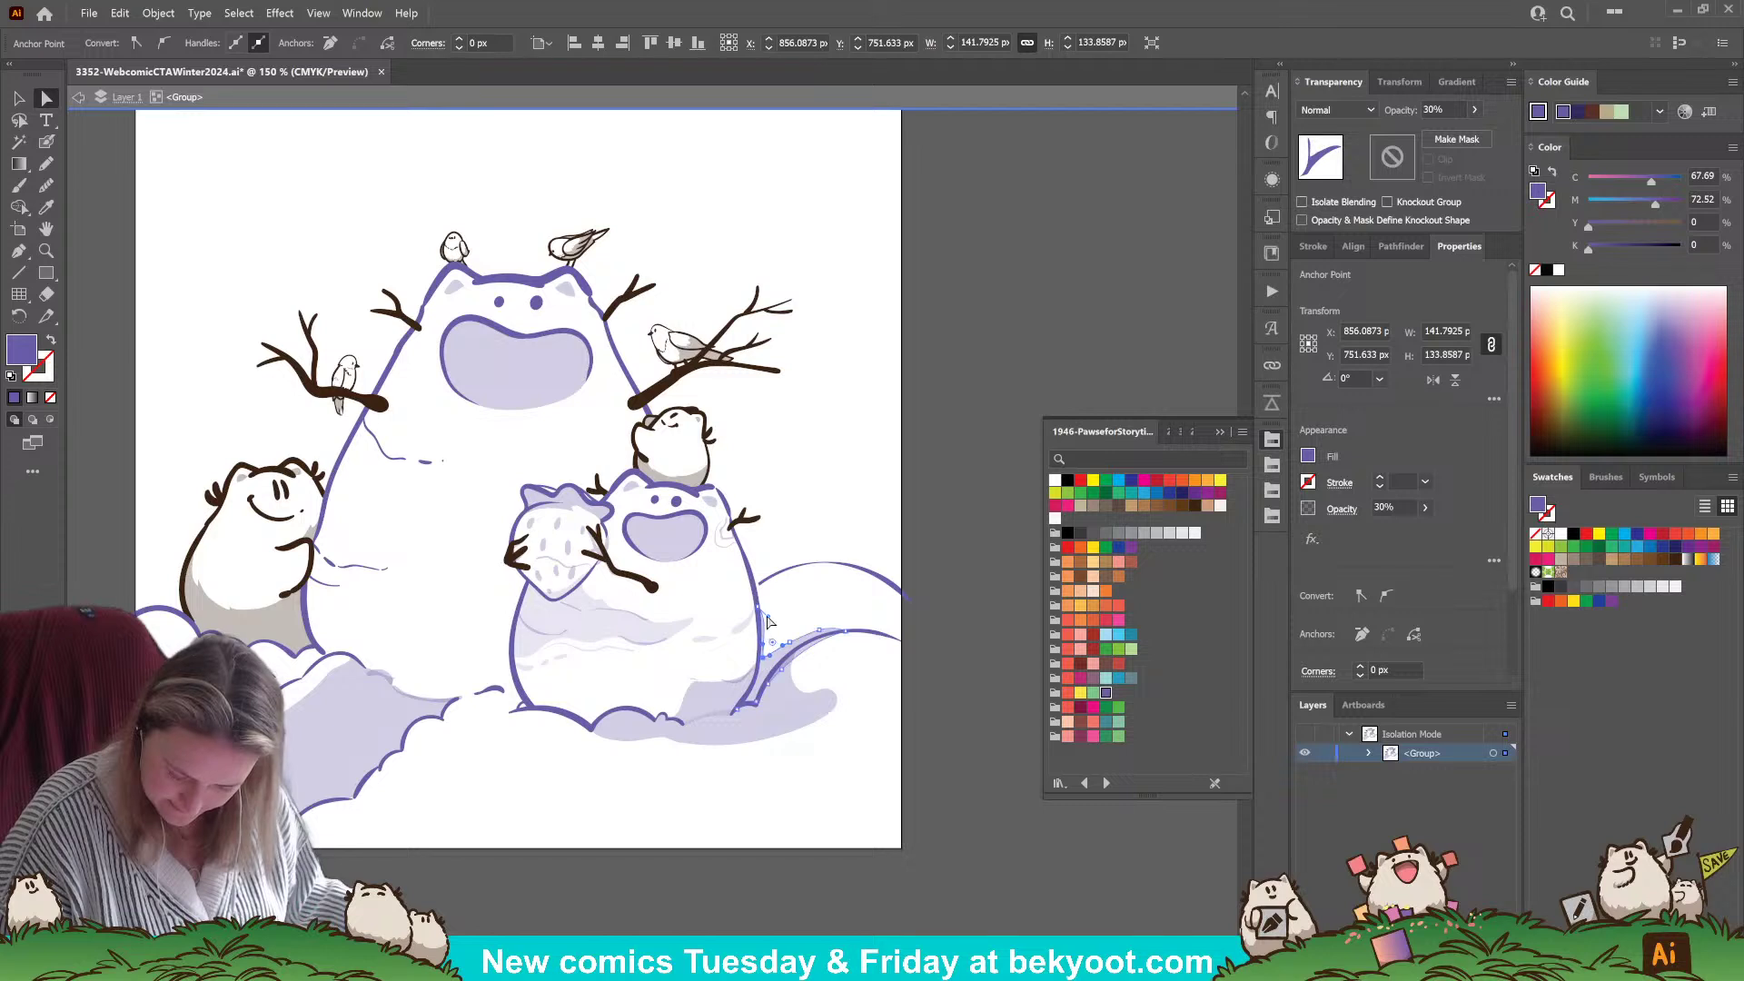
pyautogui.click(634, 817)
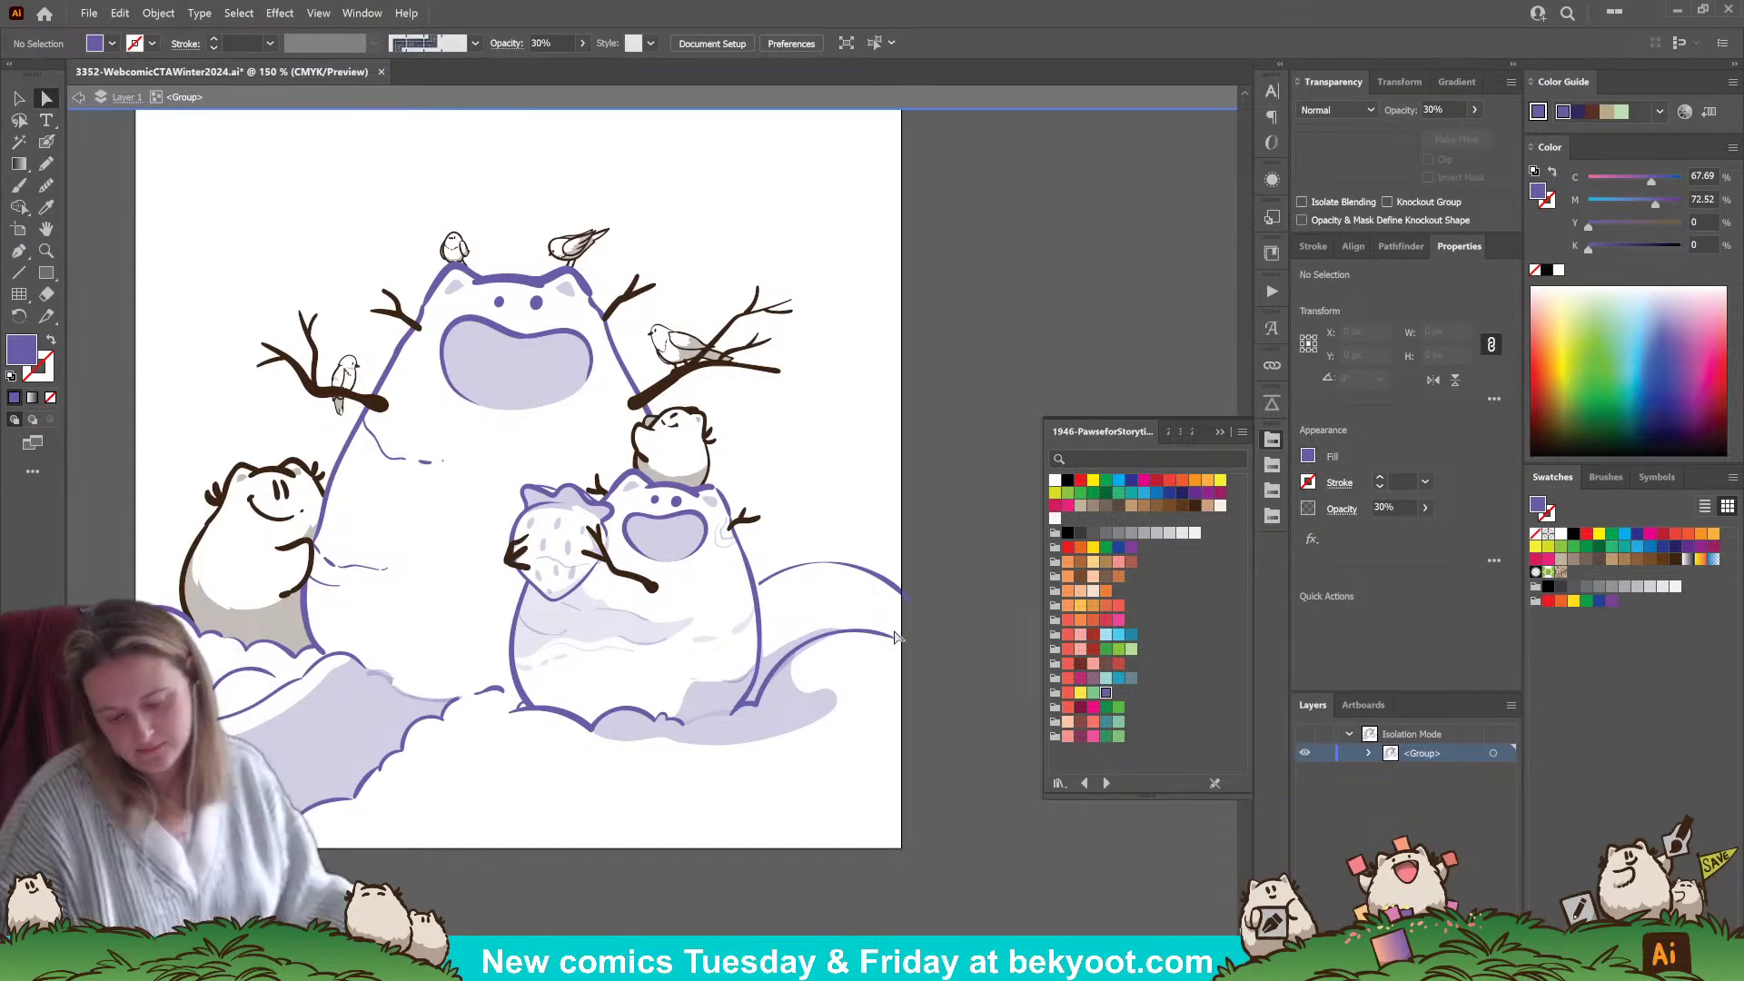
pyautogui.click(47, 141)
pyautogui.moveTo(414, 749); pyautogui.dragTo(649, 719)
pyautogui.hotkey('shift', 'x')
pyautogui.moveTo(659, 726); pyautogui.dragTo(686, 727)
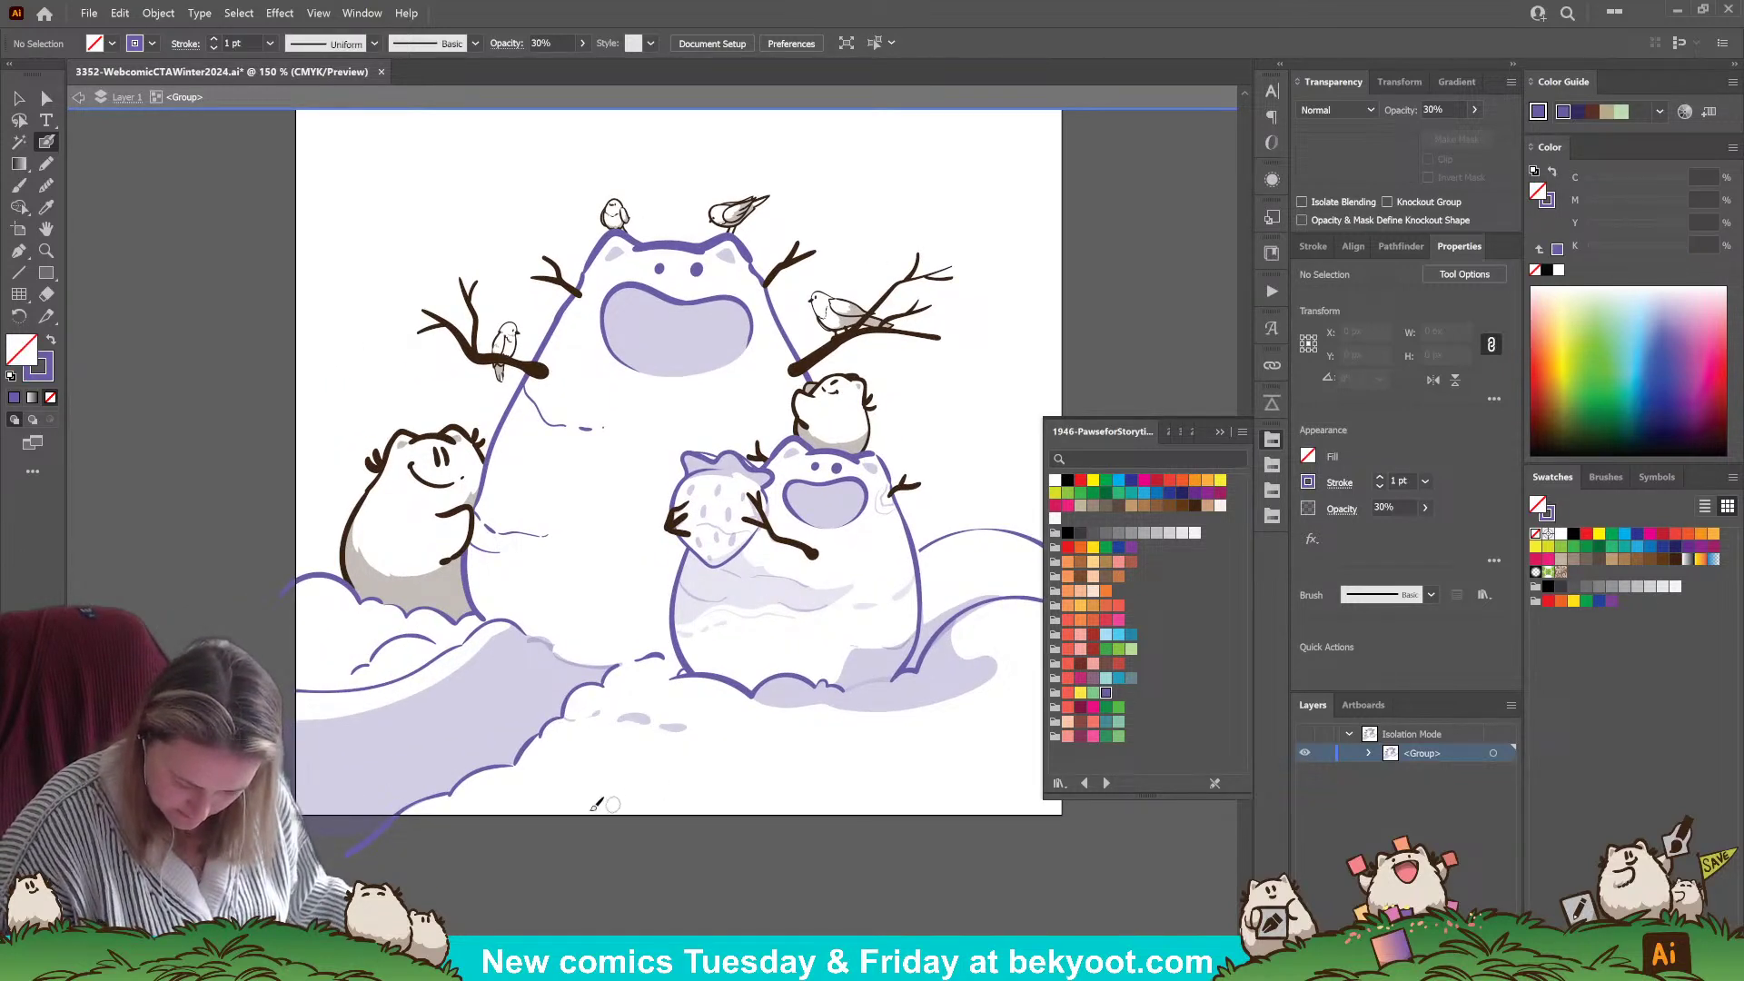
pyautogui.moveTo(584, 771)
pyautogui.mouseDown()
pyautogui.moveTo(780, 781)
pyautogui.moveTo(910, 879)
pyautogui.moveTo(760, 892)
pyautogui.moveTo(539, 878)
pyautogui.mouseUp()
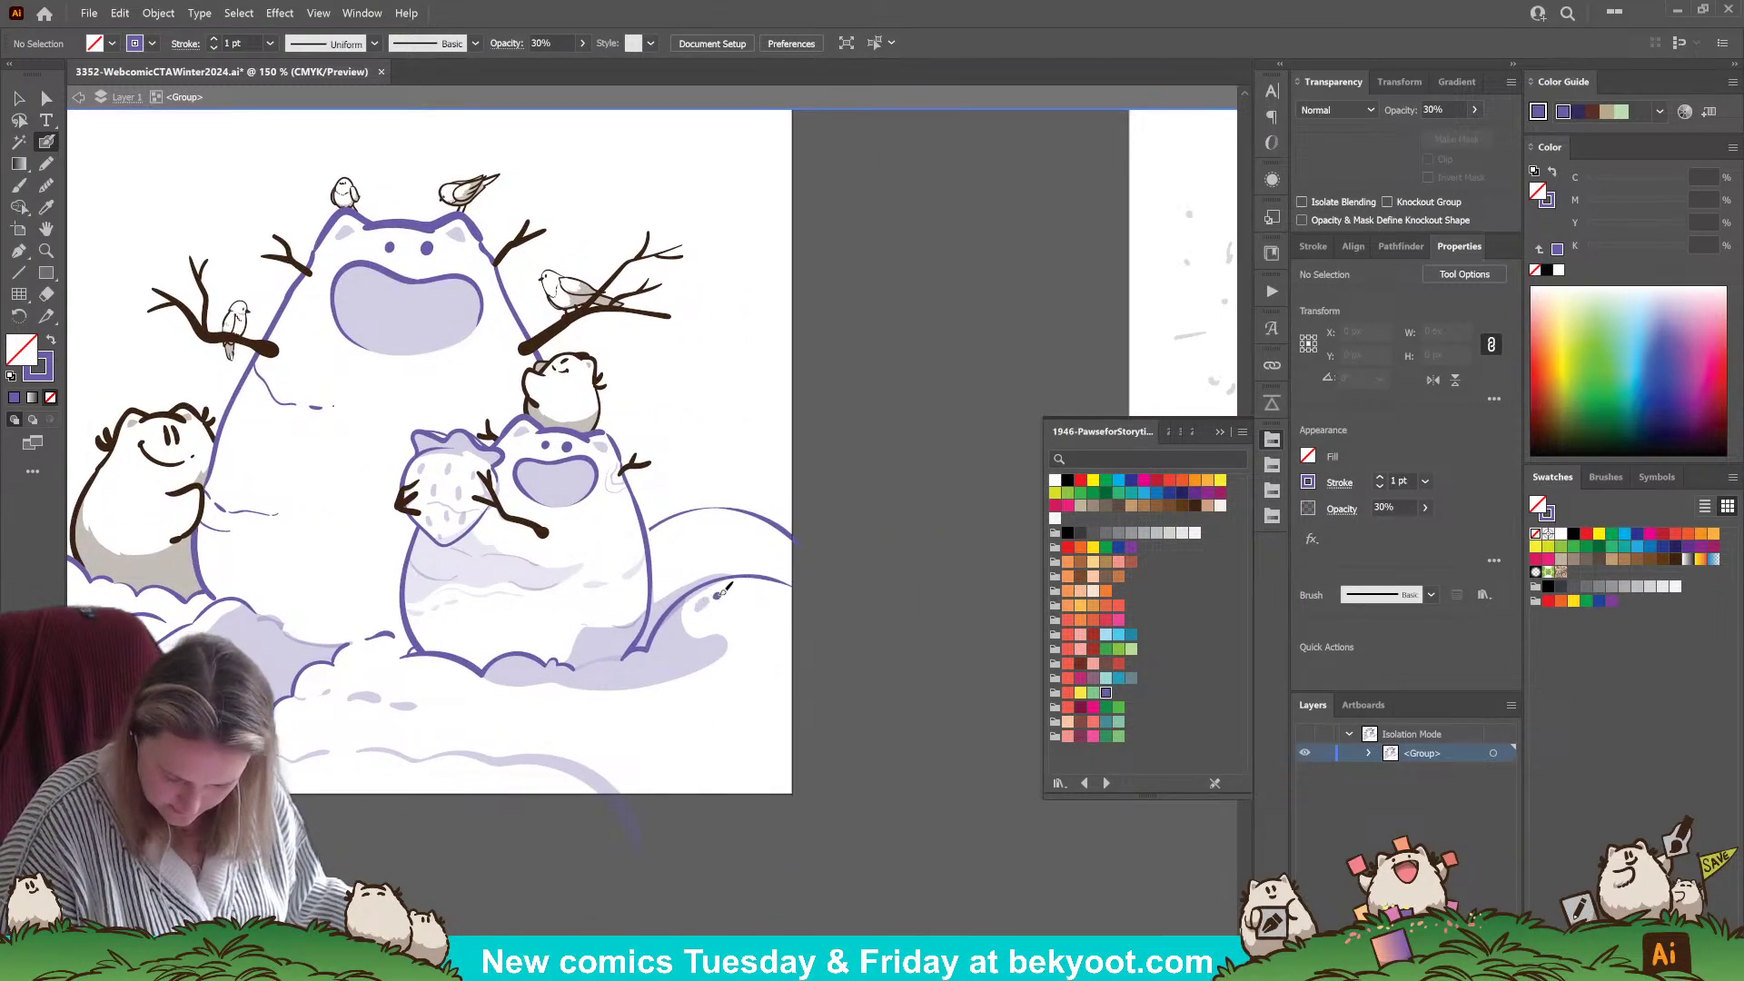
pyautogui.hscroll(-5, 718, 543)
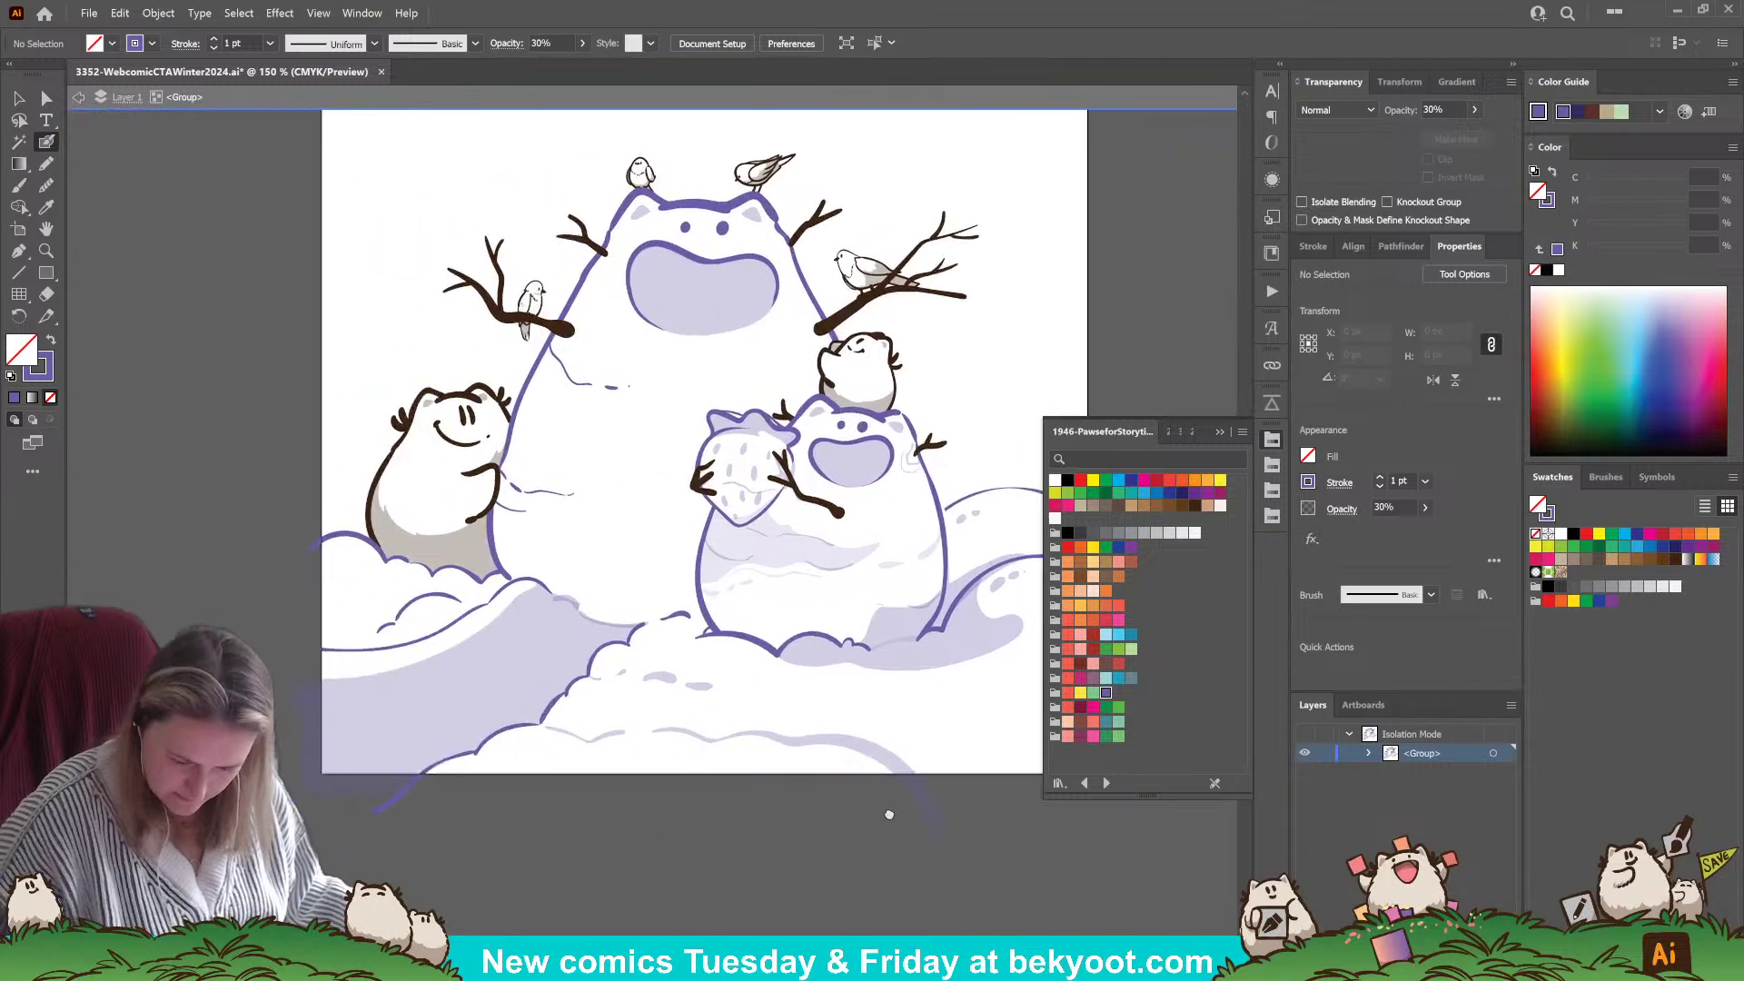
# - Draw a filled Pencil shadow across the snow mound beneath the creature hugging the large snow creature
pyautogui.click(47, 164)
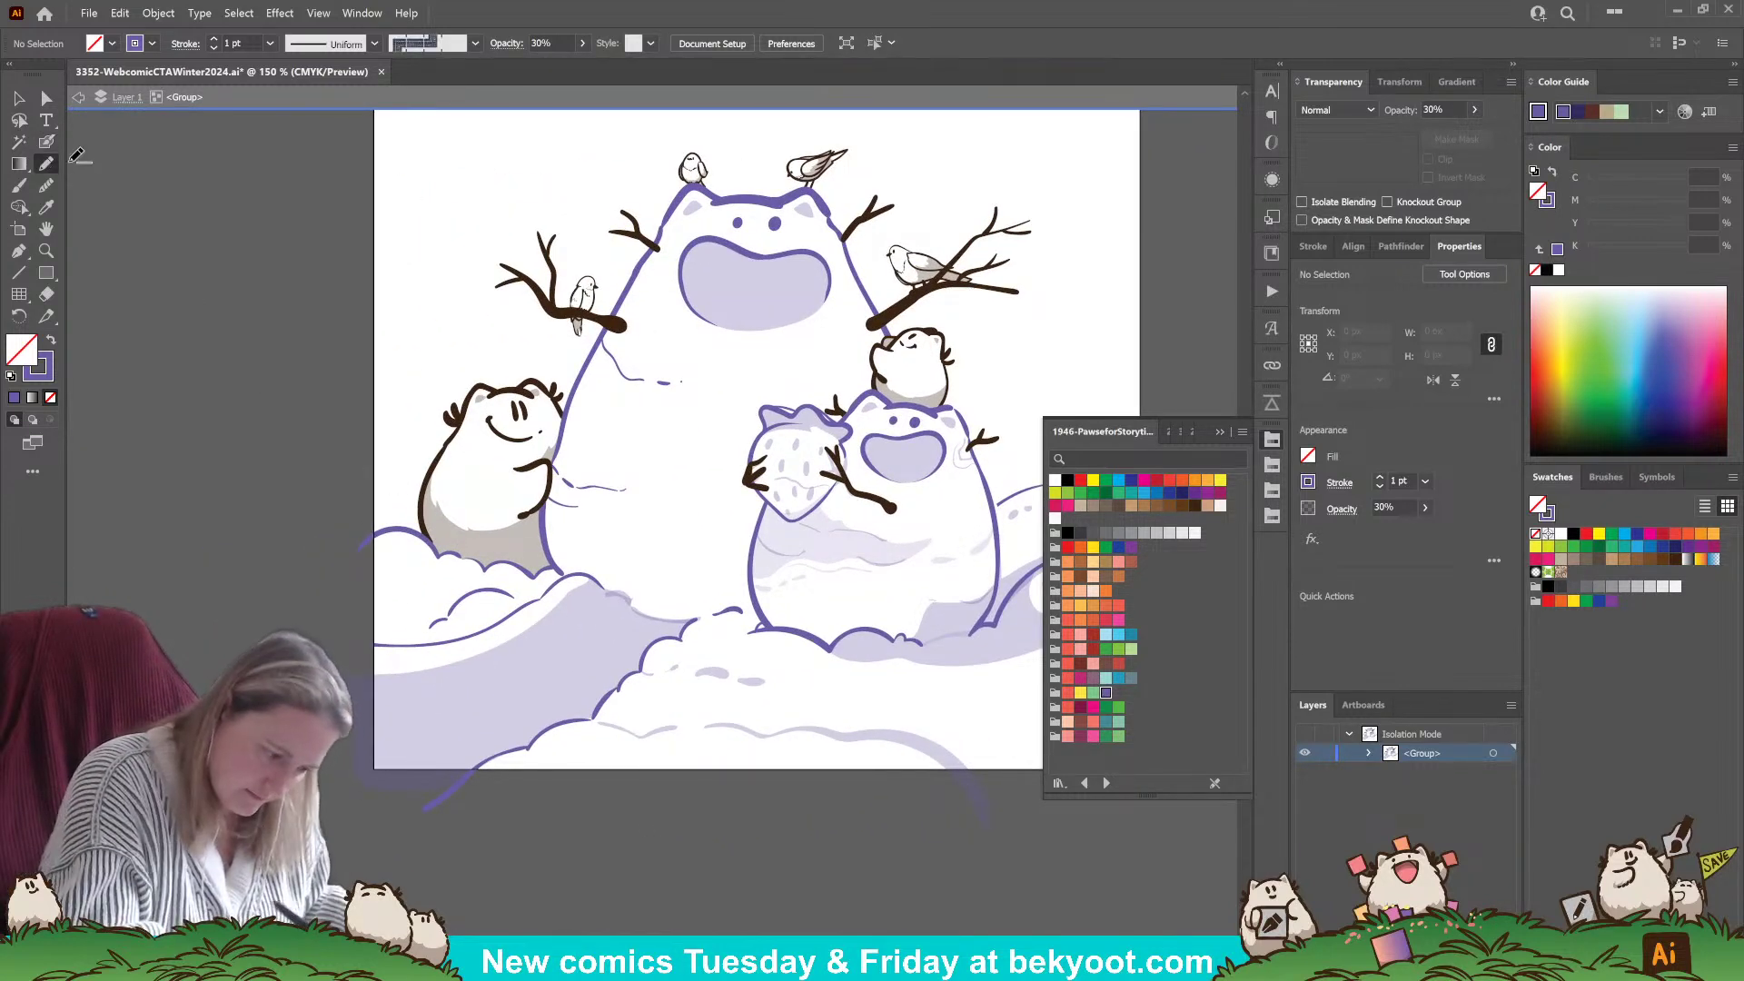
pyautogui.hotkey('shift', 'x')
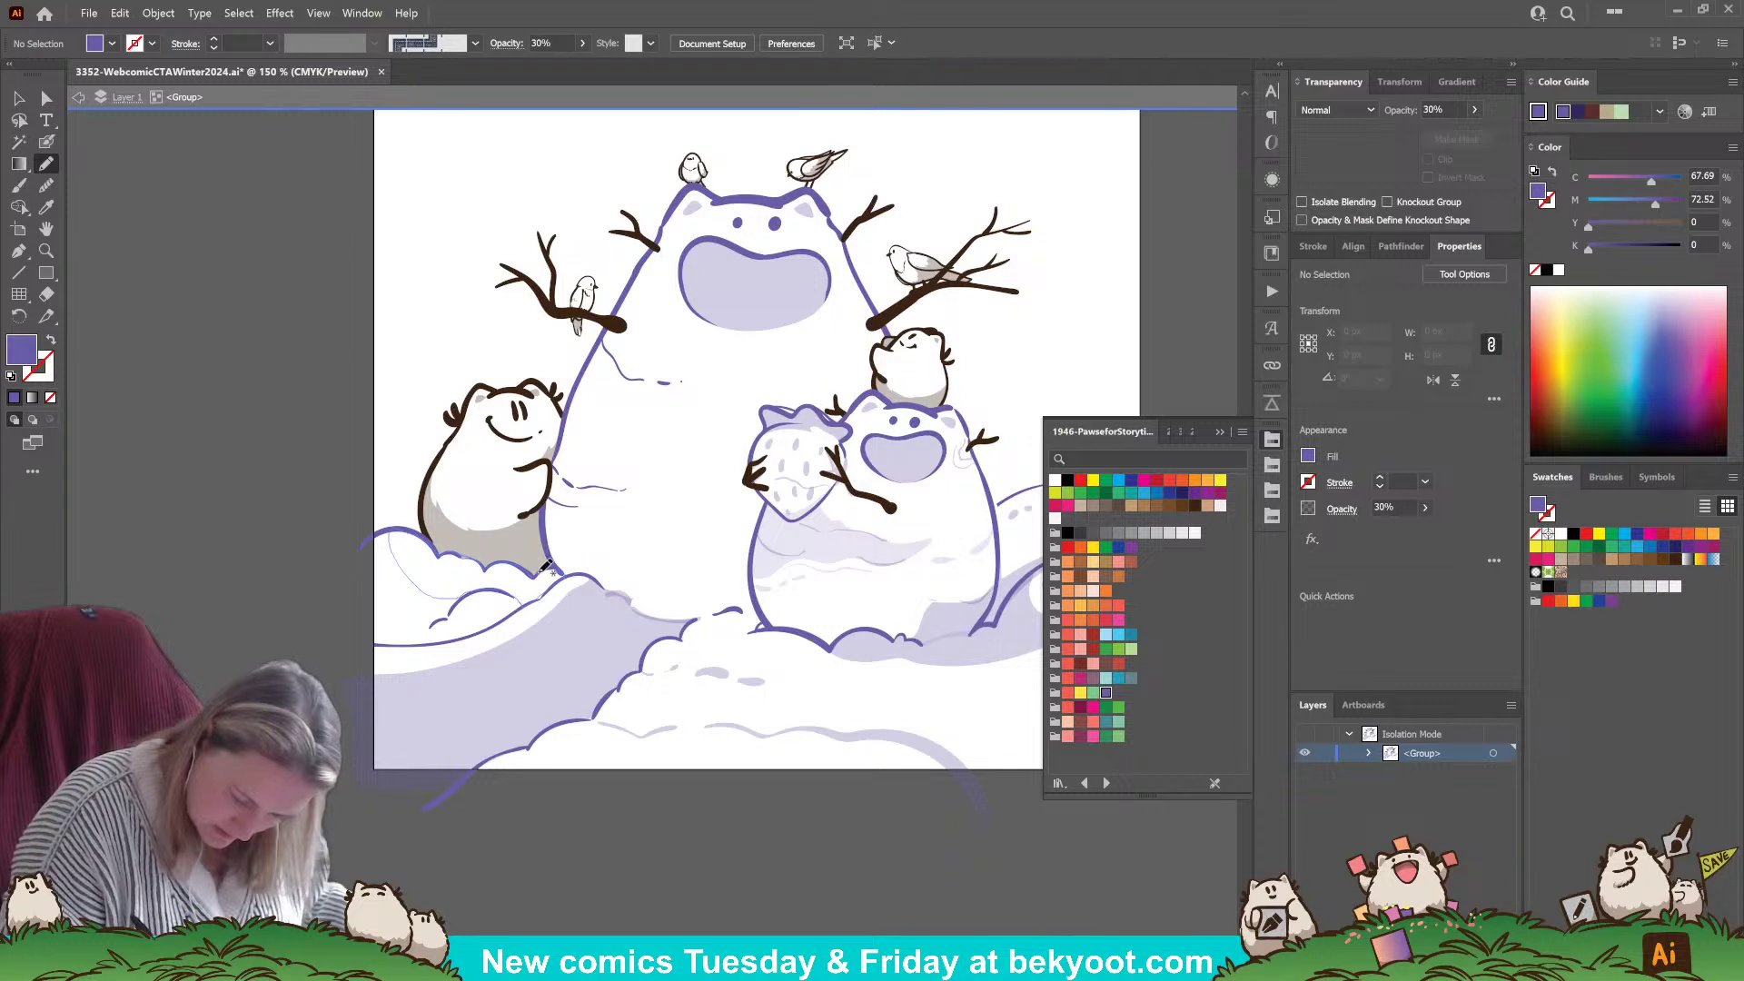
pyautogui.moveTo(542, 568); pyautogui.dragTo(545, 572)
pyautogui.hscroll(2, 683, 861)
pyautogui.moveTo(683, 861); pyautogui.dragTo(778, 821)
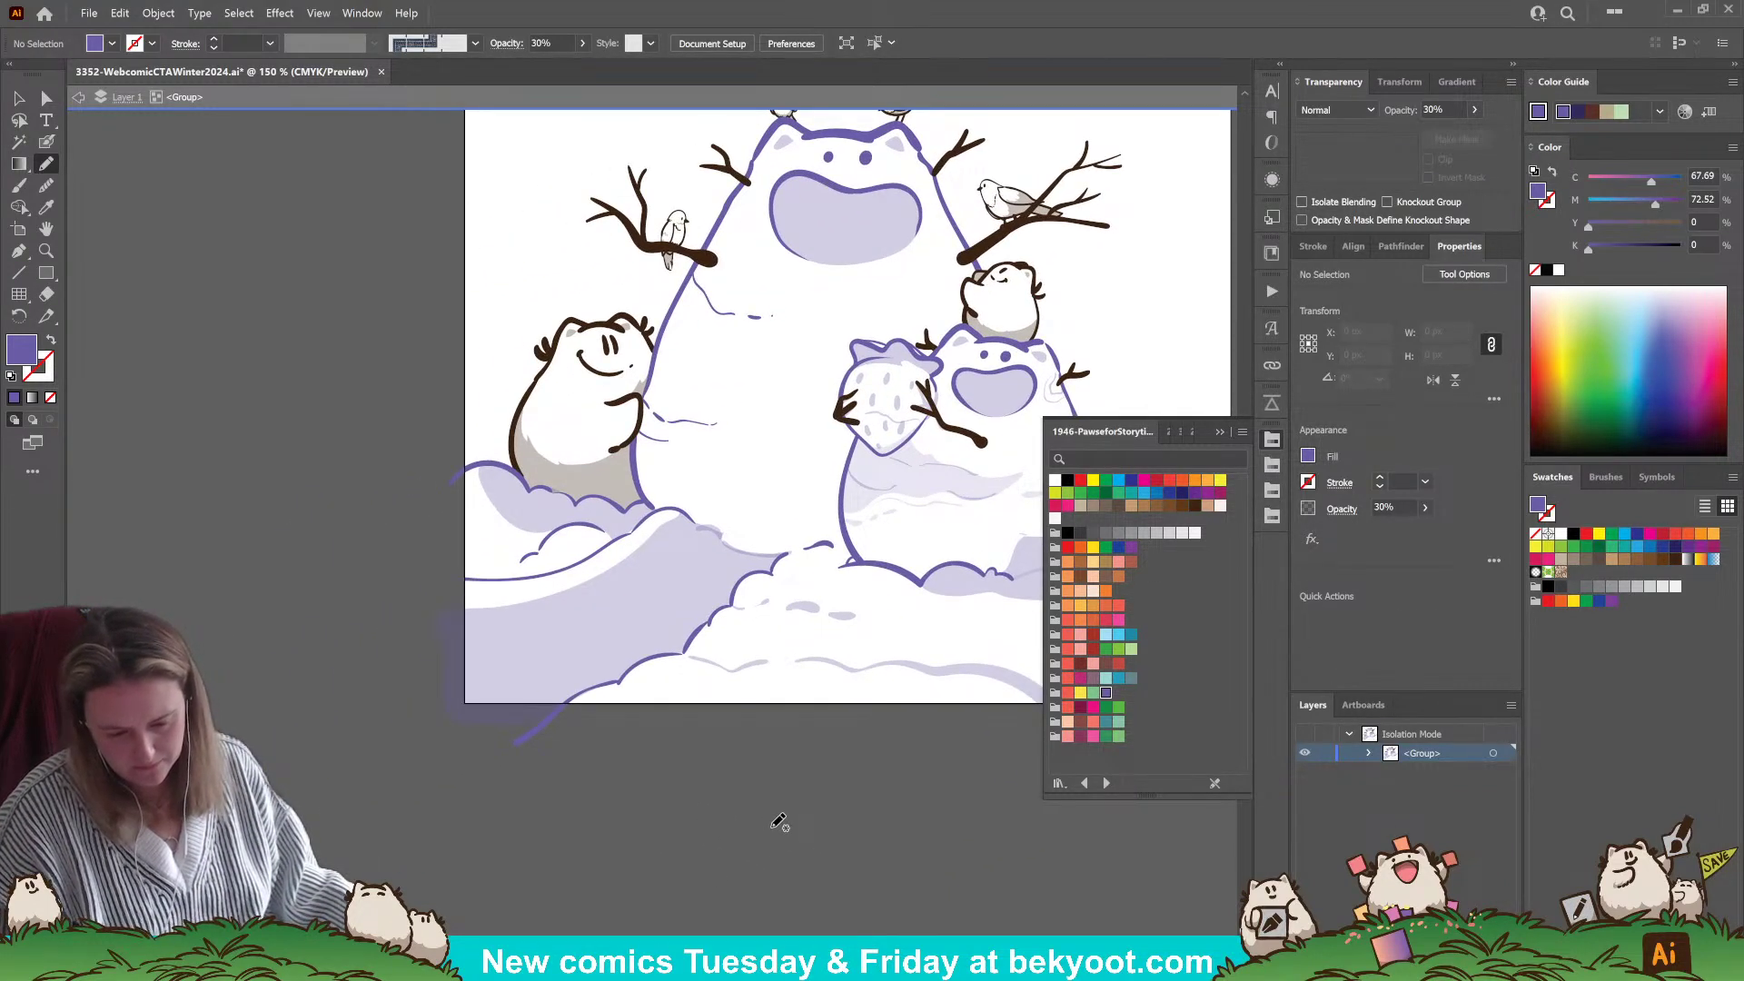
pyautogui.moveTo(768, 799); pyautogui.dragTo(720, 855)
# - Adjust the upper-edge anchor points of the large shadow on the left snow slope to follow the ridge below the hugging creature
pyautogui.keyDown('ctrl'); pyautogui.click(602, 622); pyautogui.keyUp('ctrl')
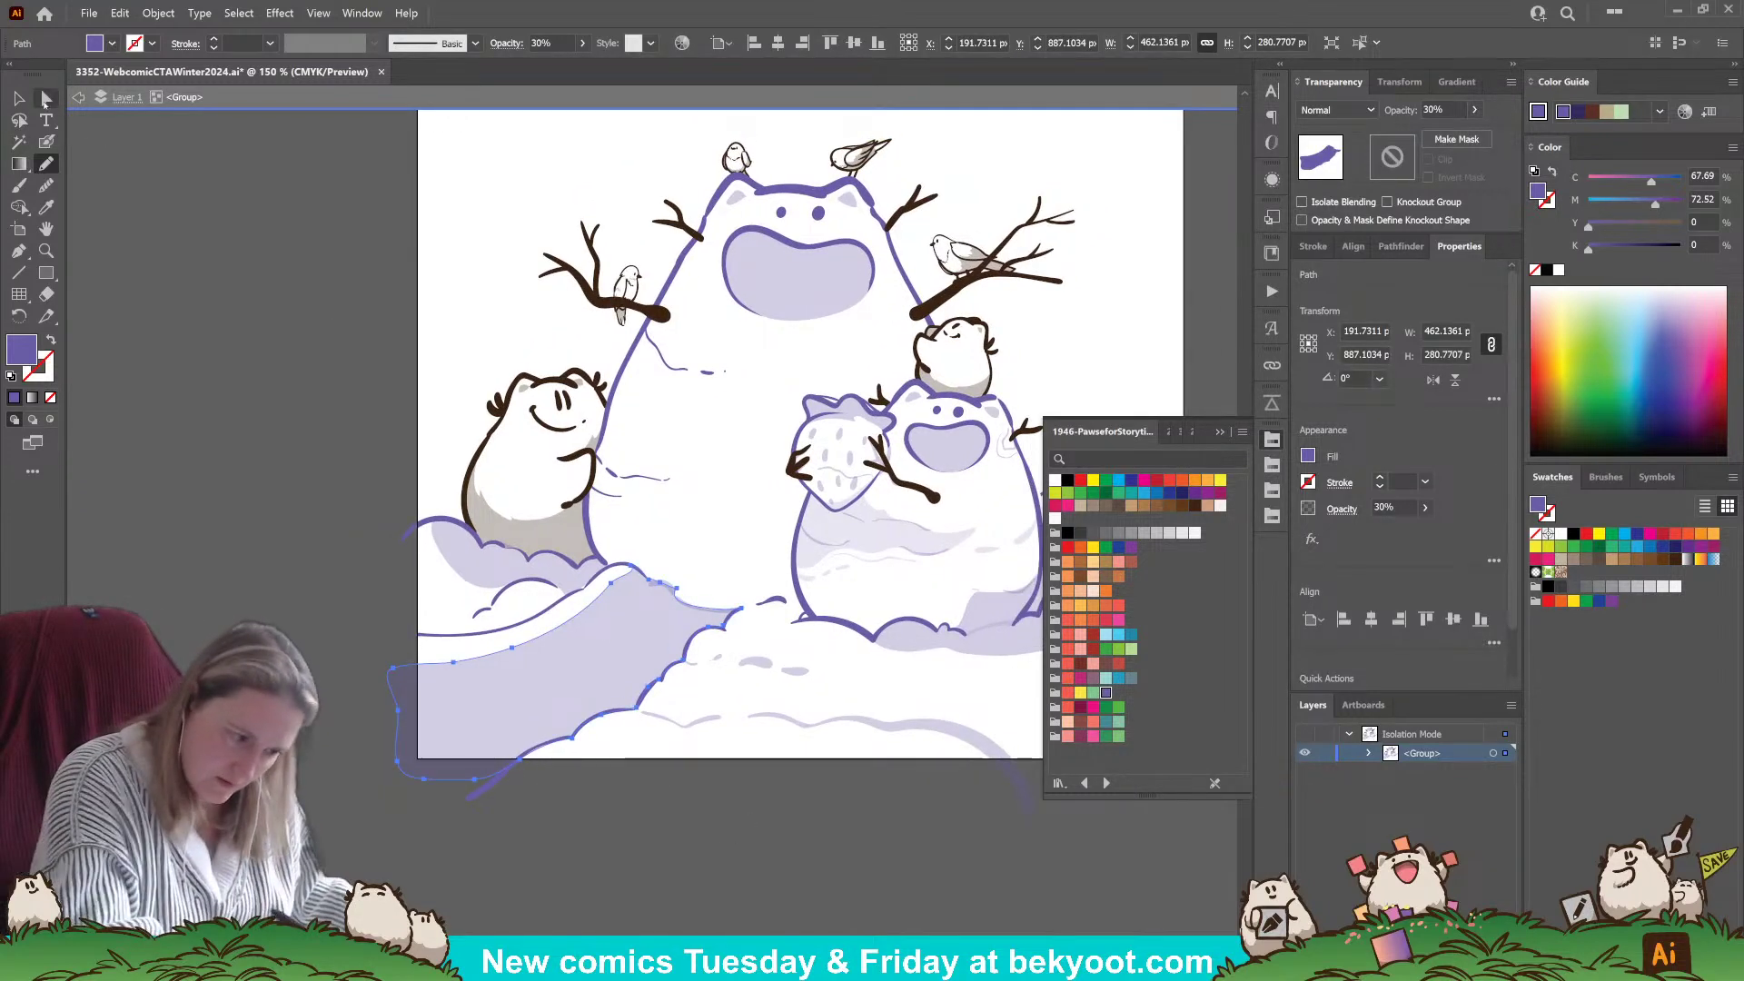
pyautogui.press('a')
pyautogui.moveTo(610, 586); pyautogui.dragTo(598, 570)
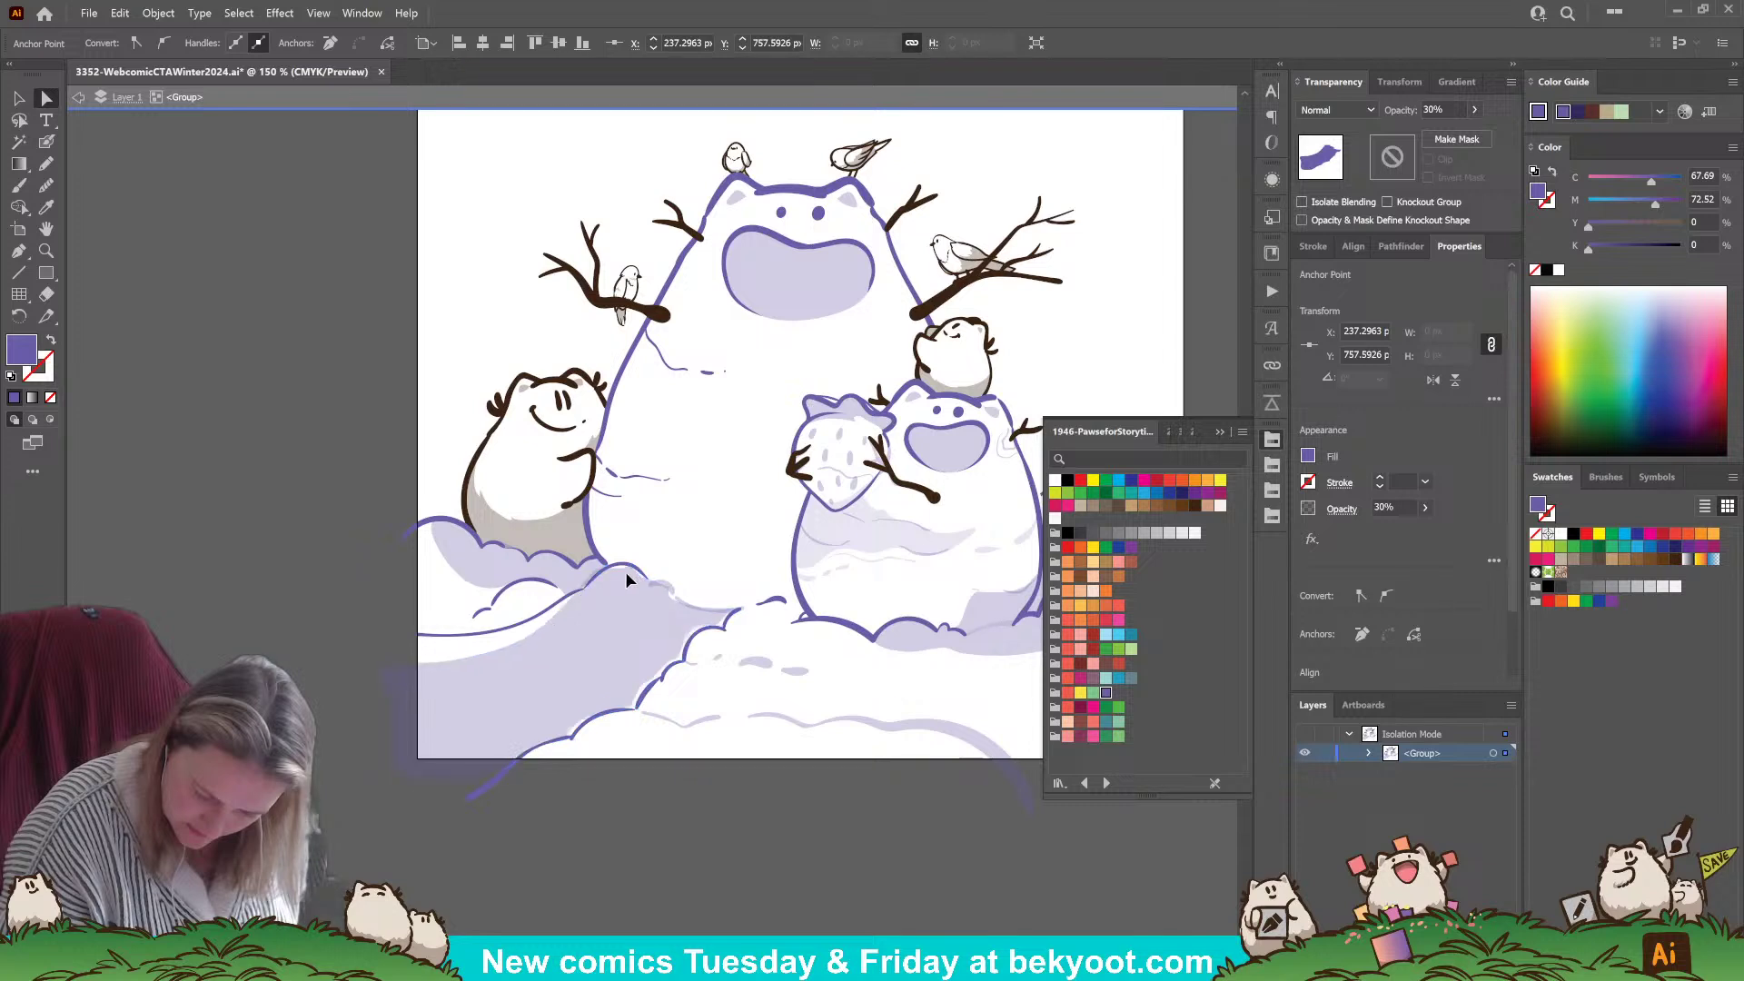
pyautogui.click(639, 582)
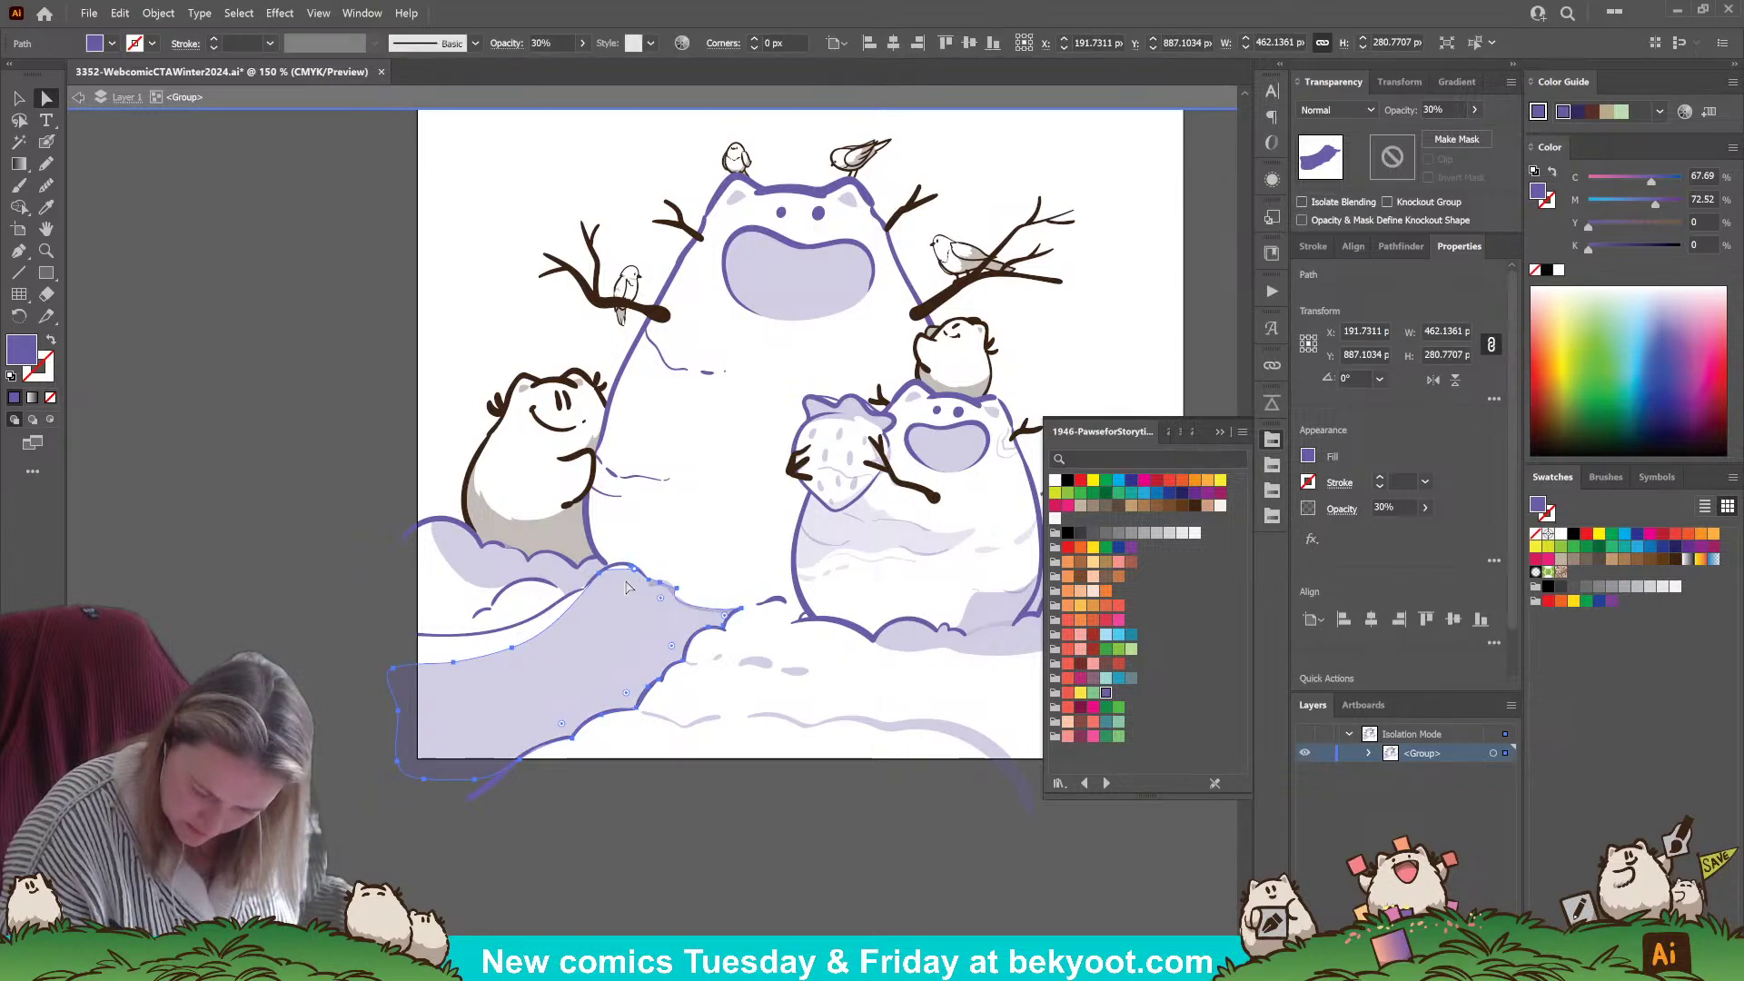
pyautogui.moveTo(514, 647); pyautogui.dragTo(445, 657)
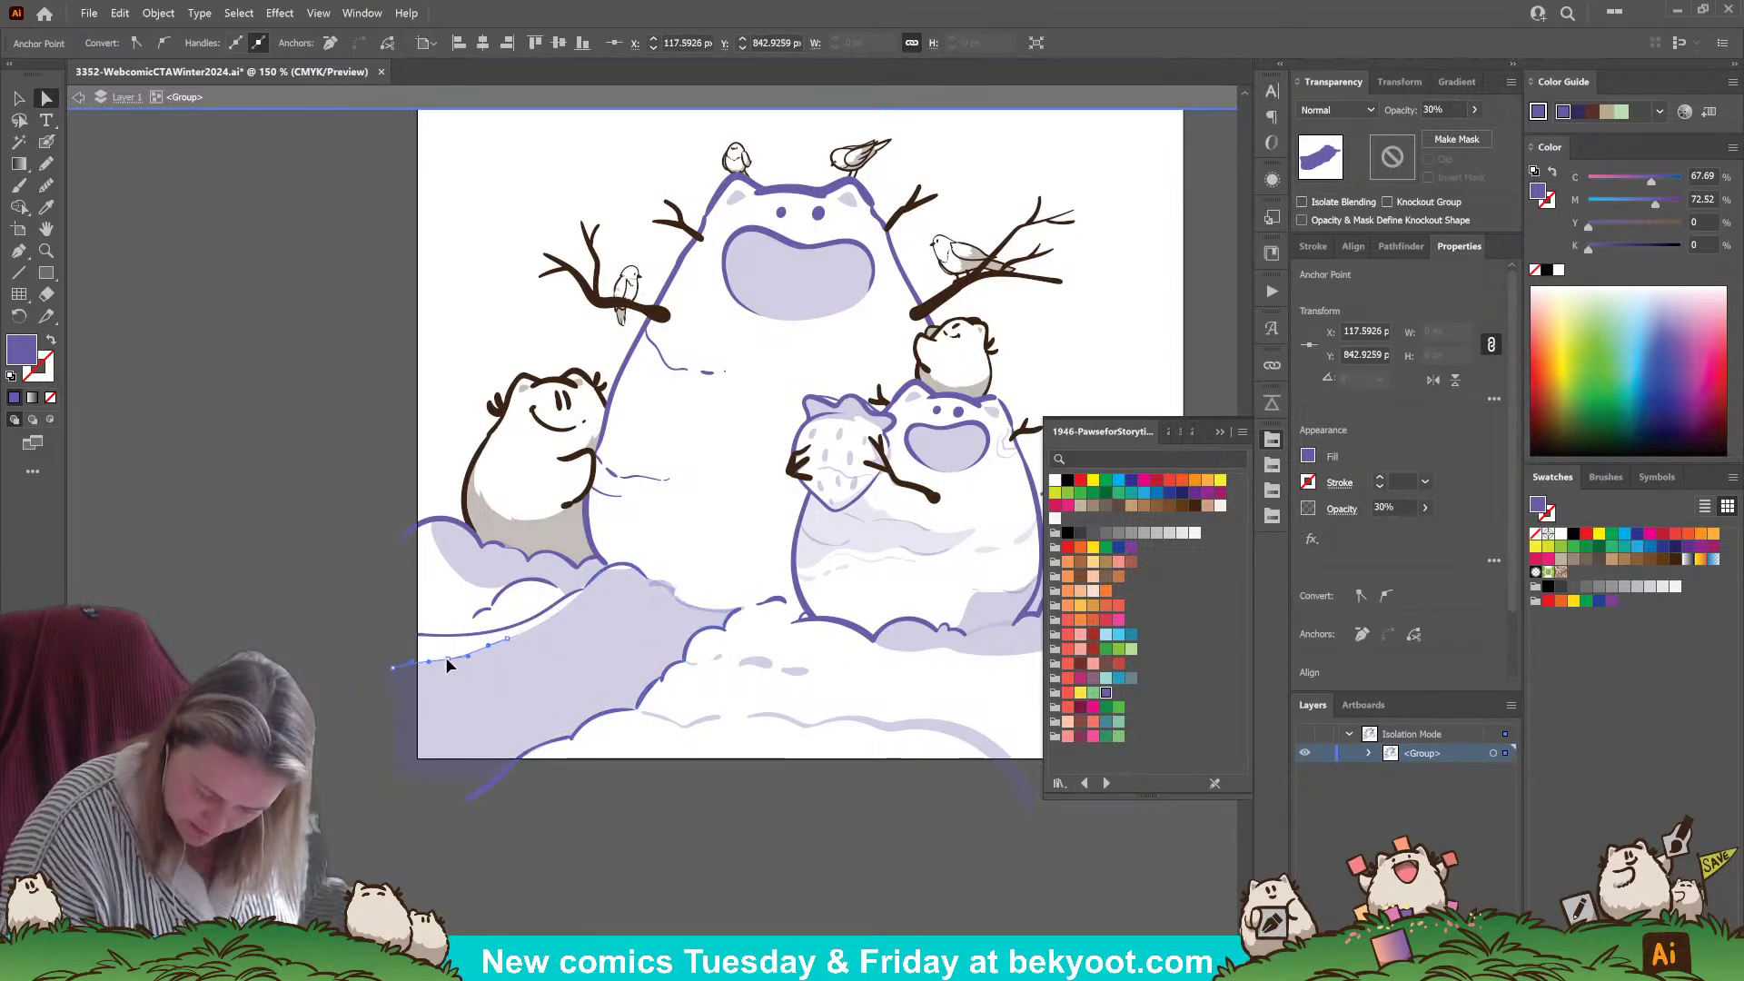
pyautogui.click(616, 567)
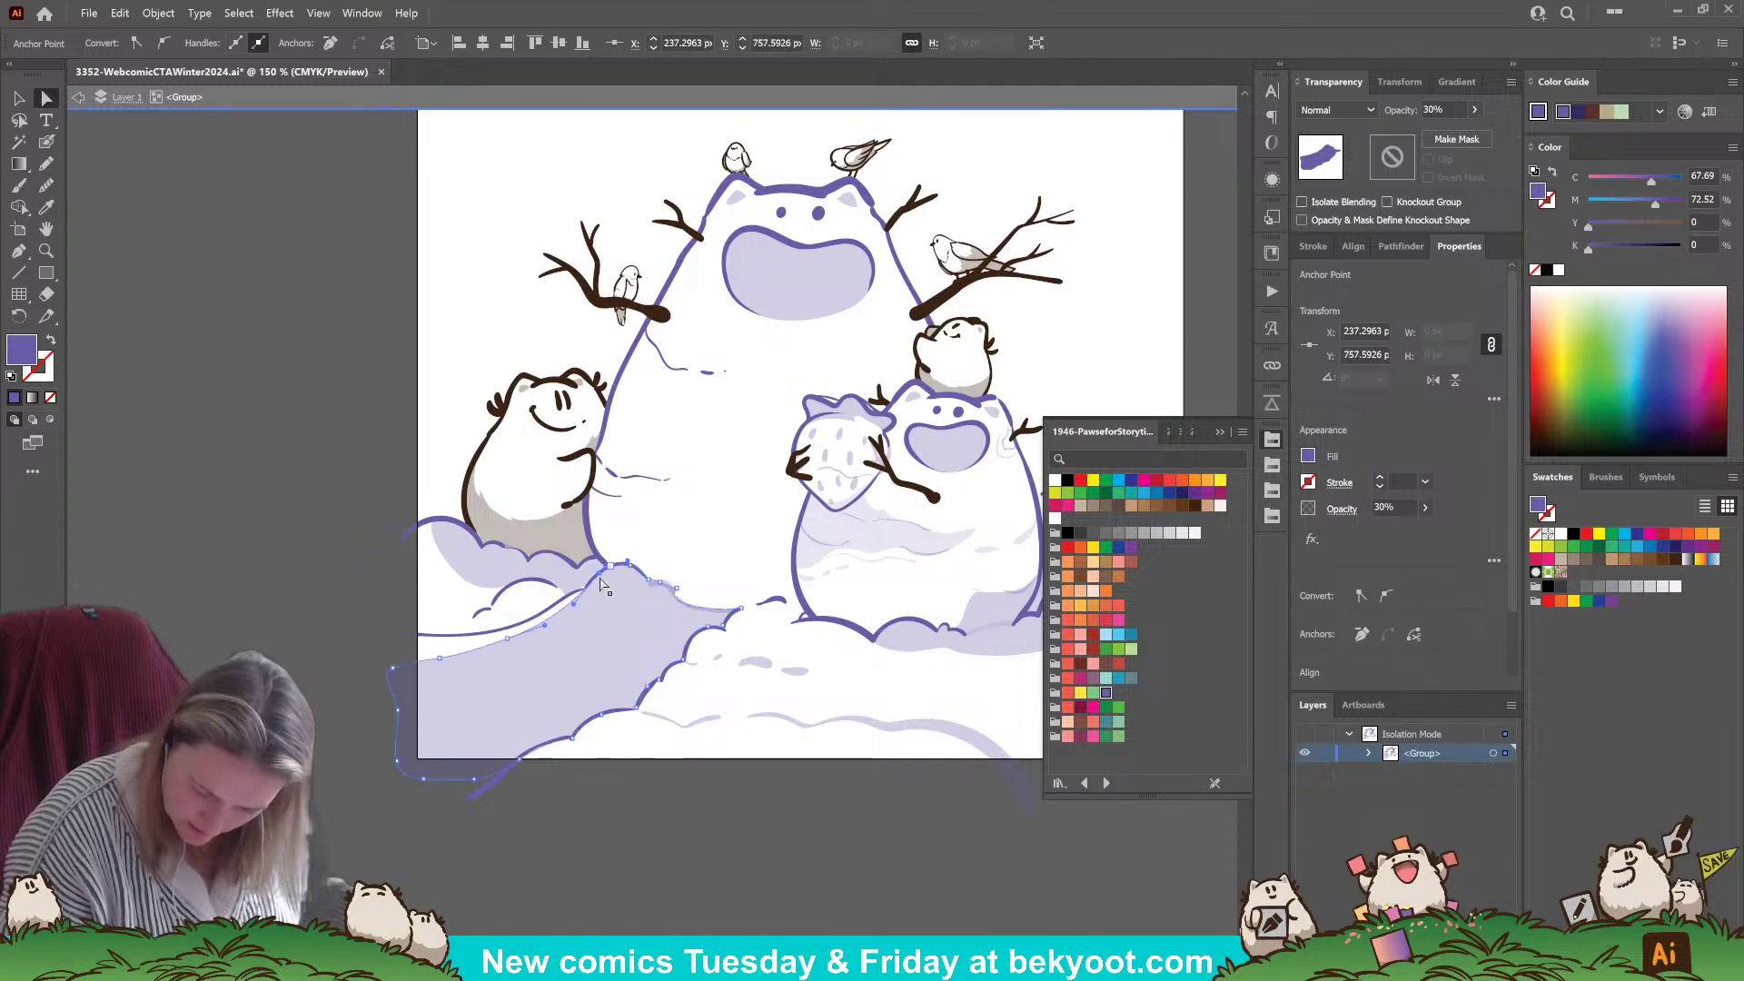
pyautogui.click(586, 583)
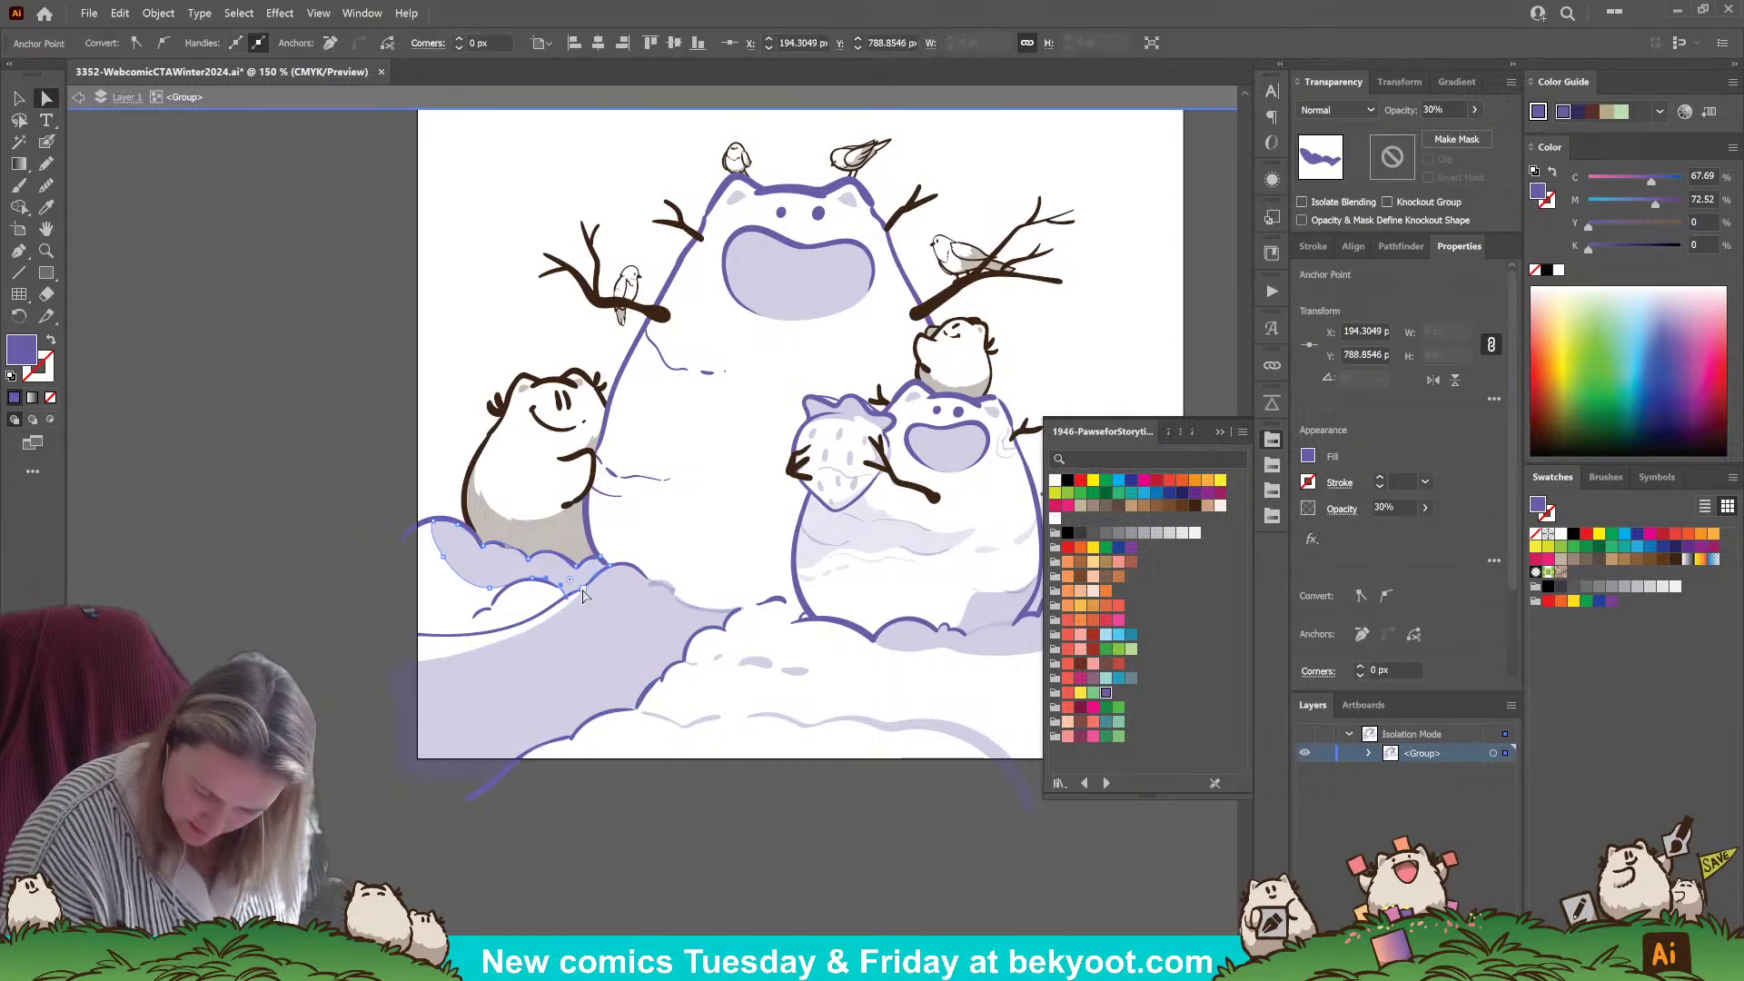
pyautogui.click(541, 847)
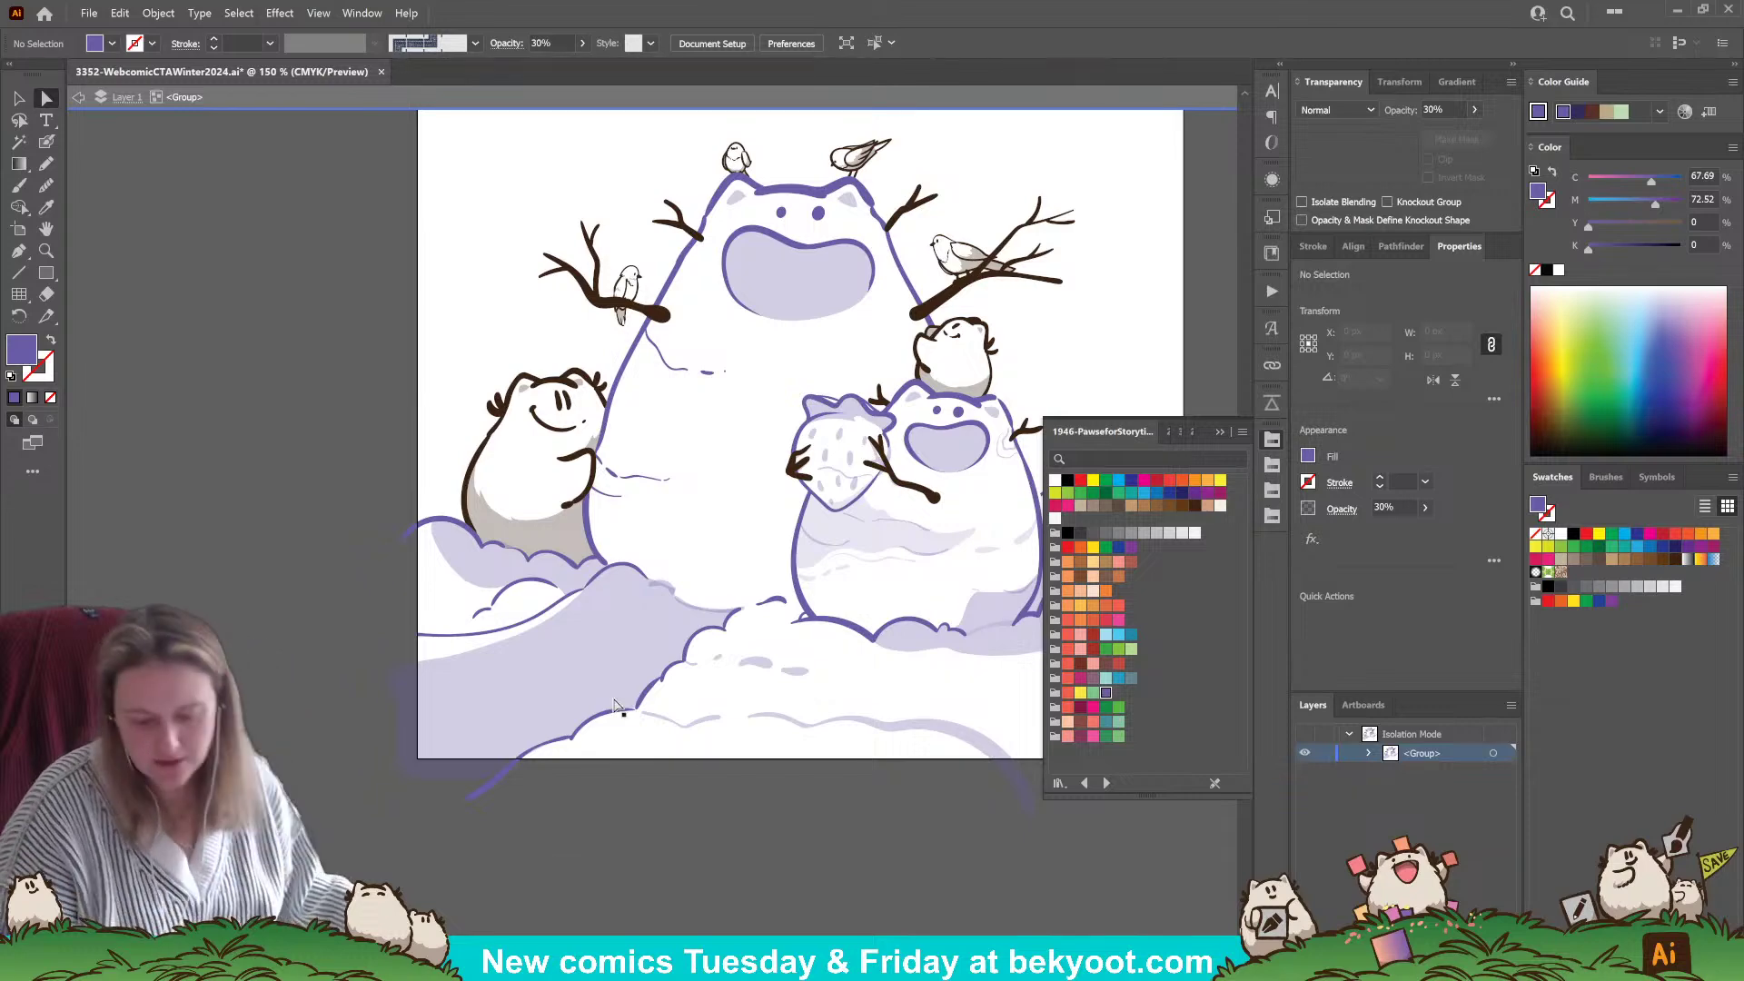
# - Try pulling the upper edge of the large left snow shadow down toward the illustration's lower left corner
pyautogui.hscroll(1, 656, 880)
pyautogui.scroll(1, 656, 879)
pyautogui.hscroll(1, 656, 879)
pyautogui.scroll(2, 655, 879)
pyautogui.hscroll(-1, 506, 903)
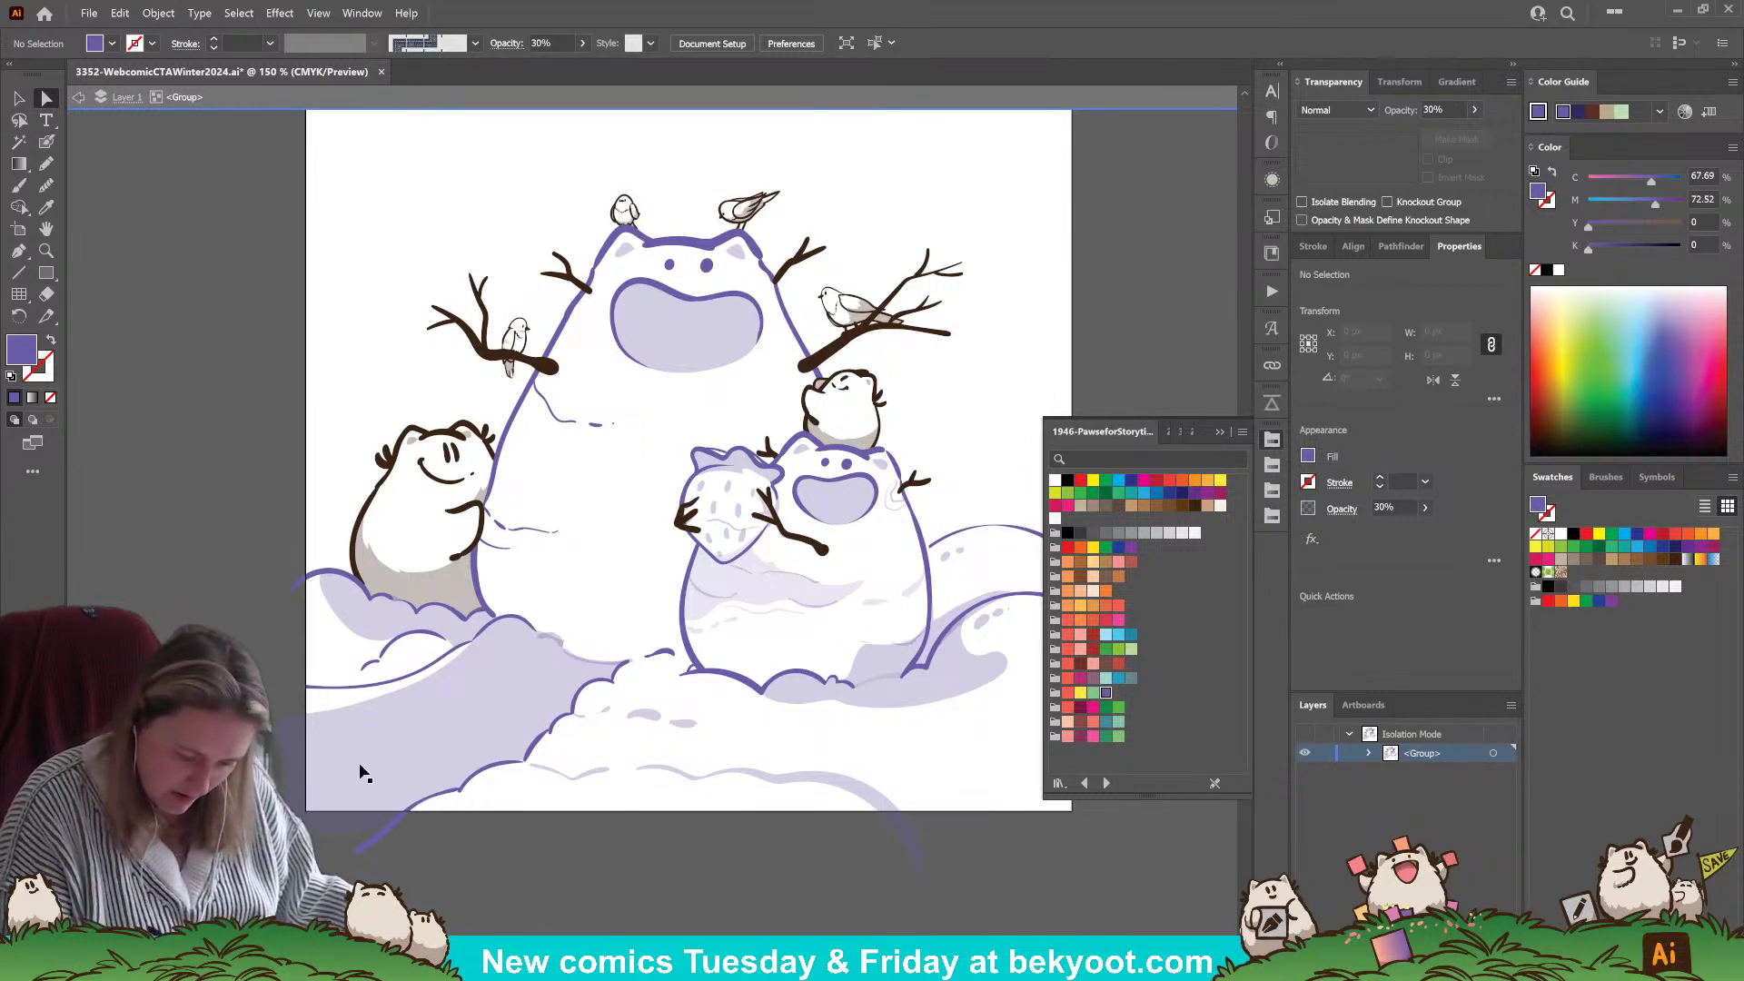
pyautogui.click(331, 756)
pyautogui.press('a')
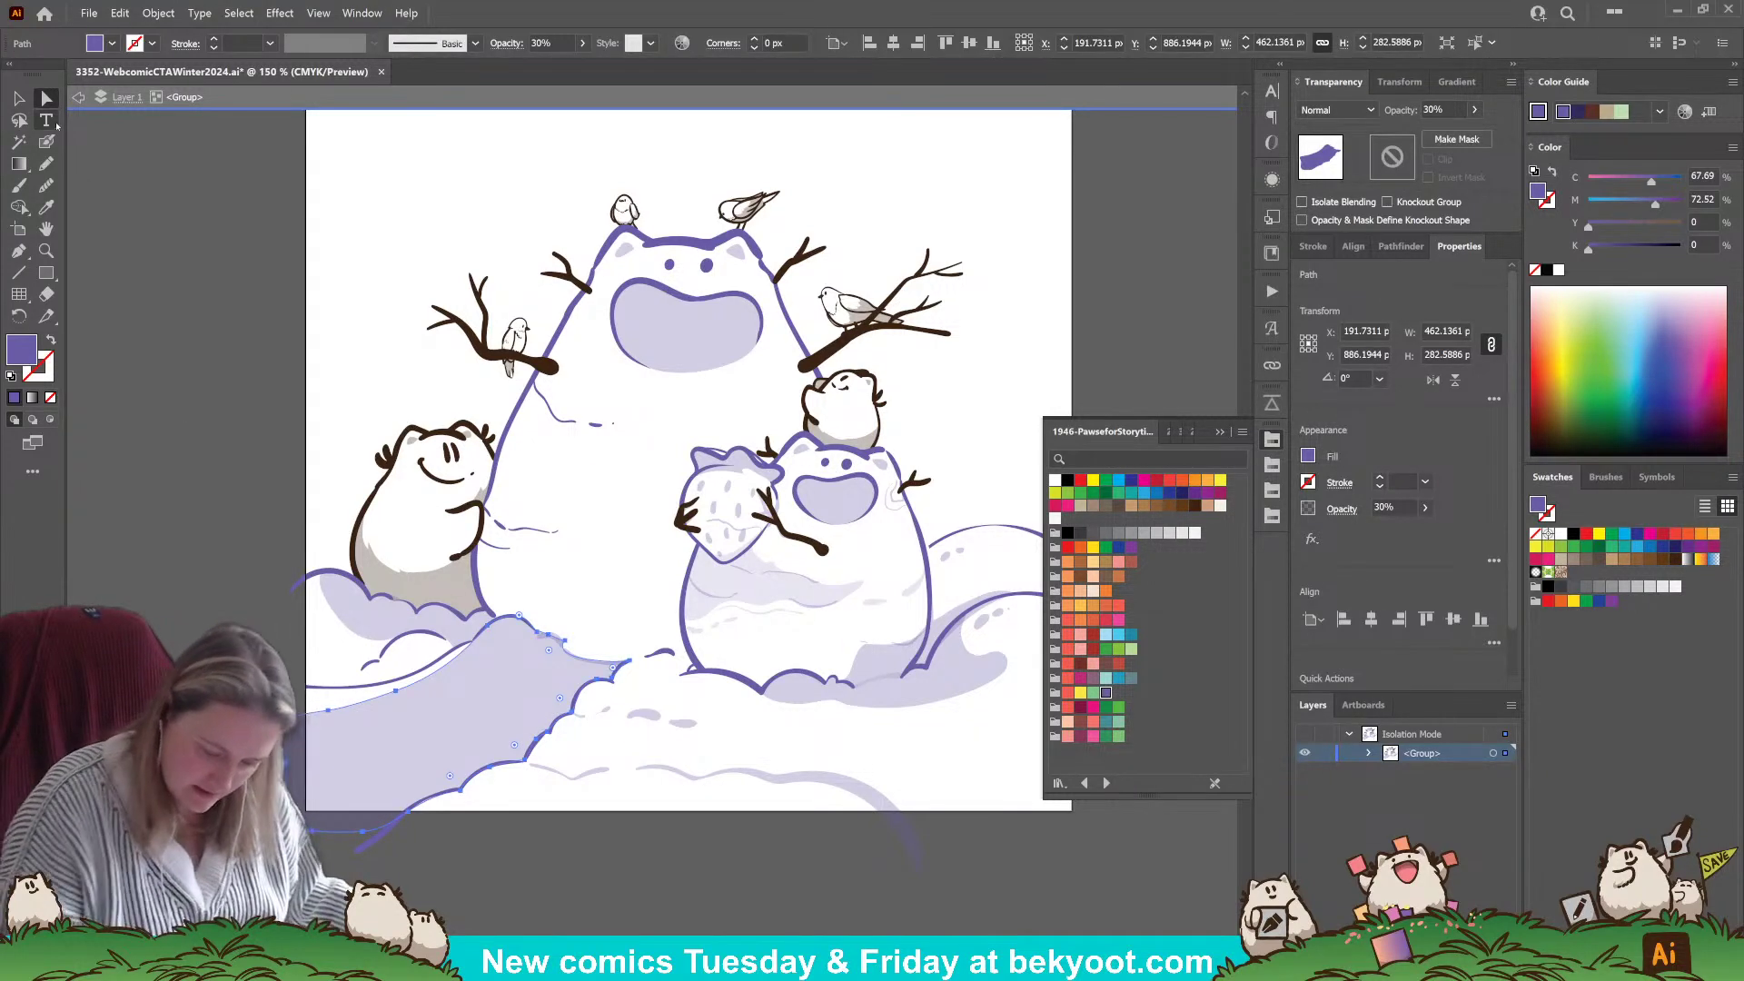
pyautogui.moveTo(395, 694); pyautogui.dragTo(138, 769)
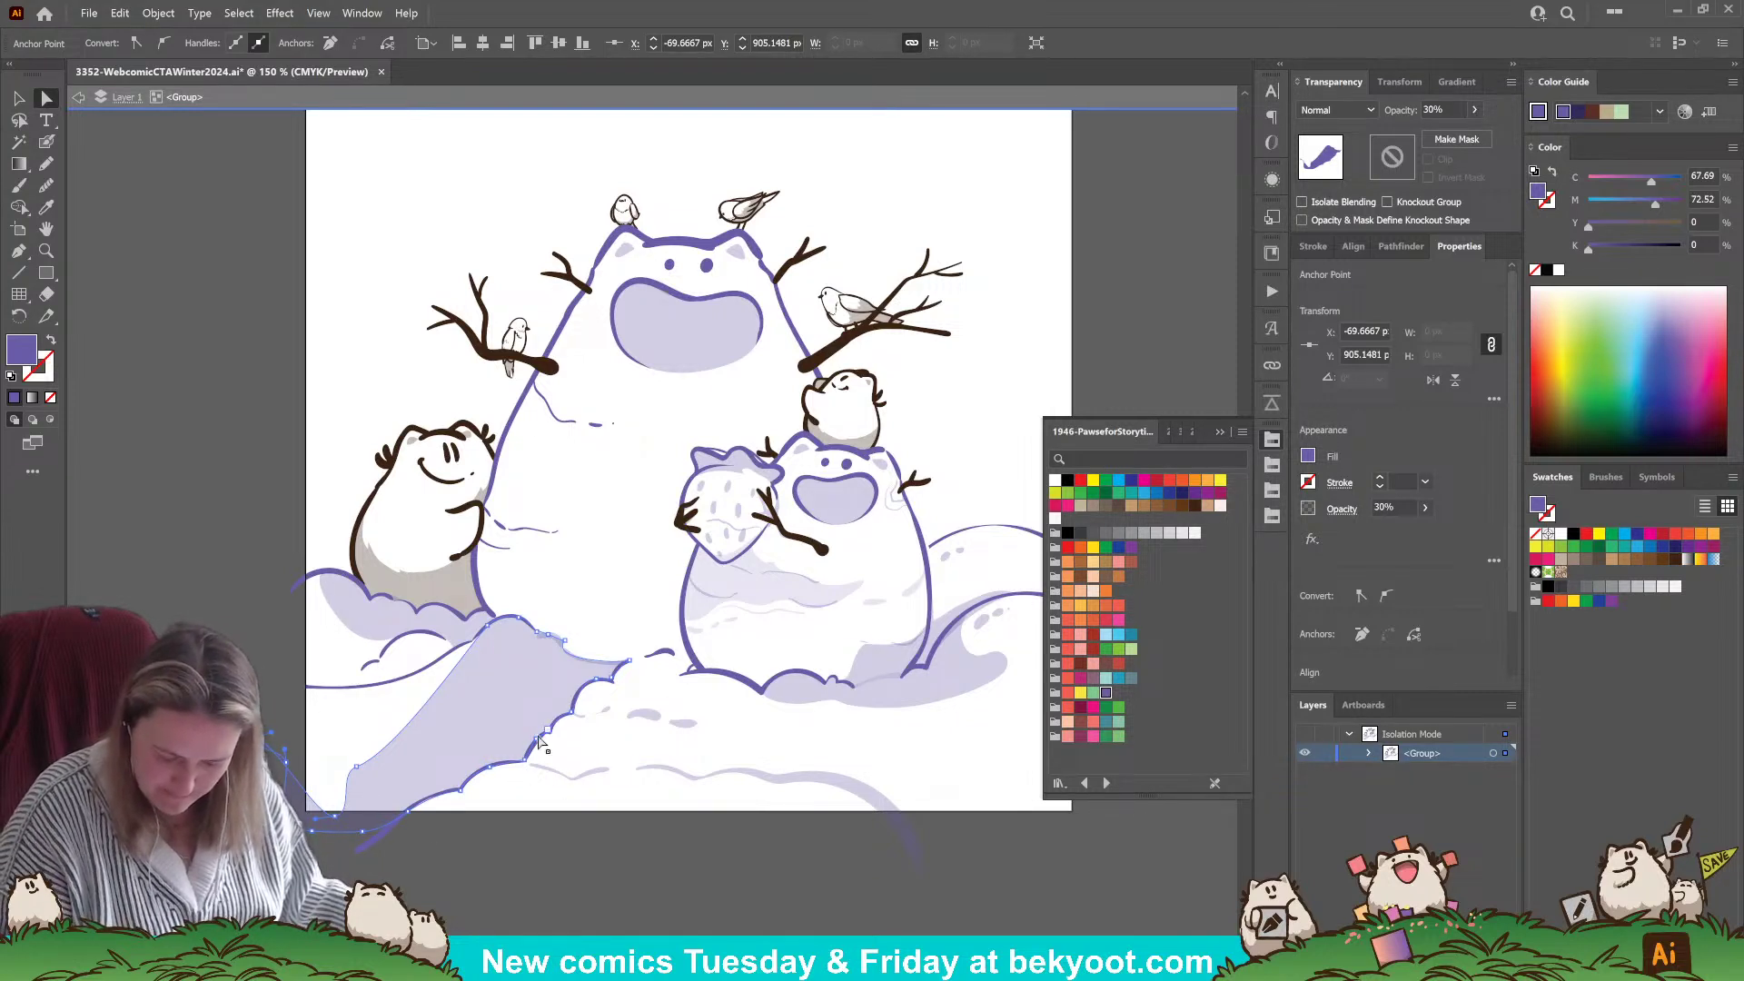
pyautogui.click(554, 782)
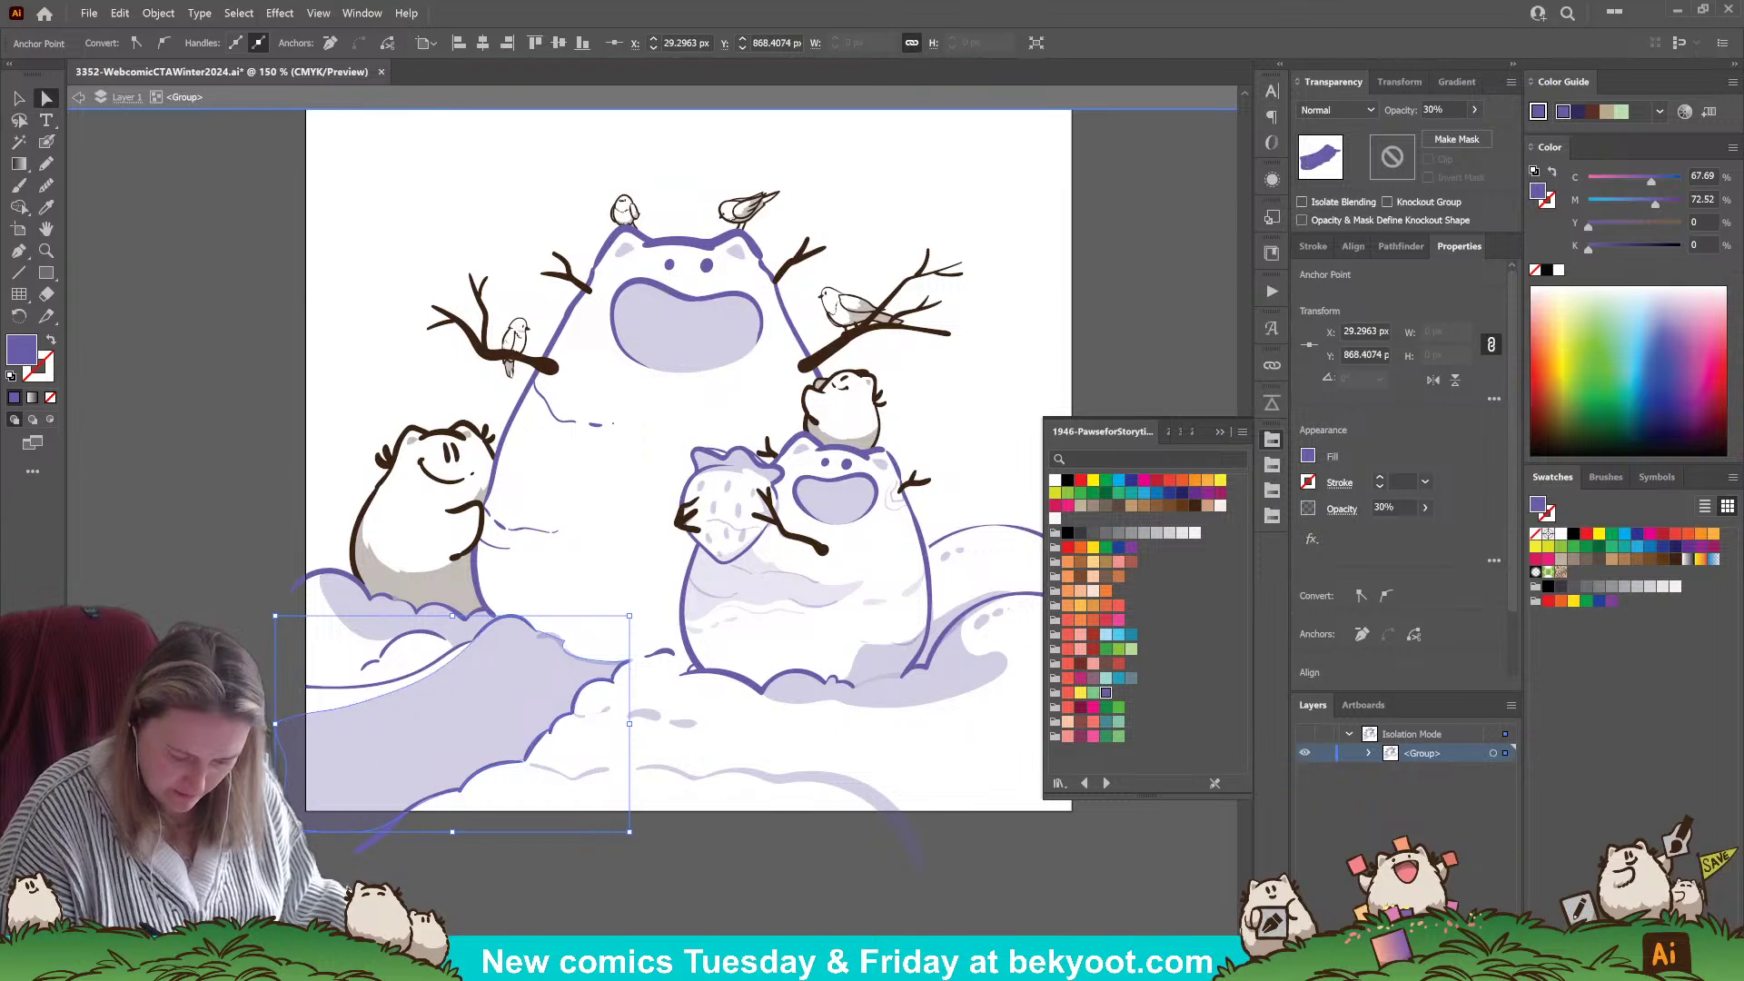
# - Replace the large left snow shadow with a Pencil shape spanning the slope, the large snow creature's lower body and the small one's base
pyautogui.click(537, 787)
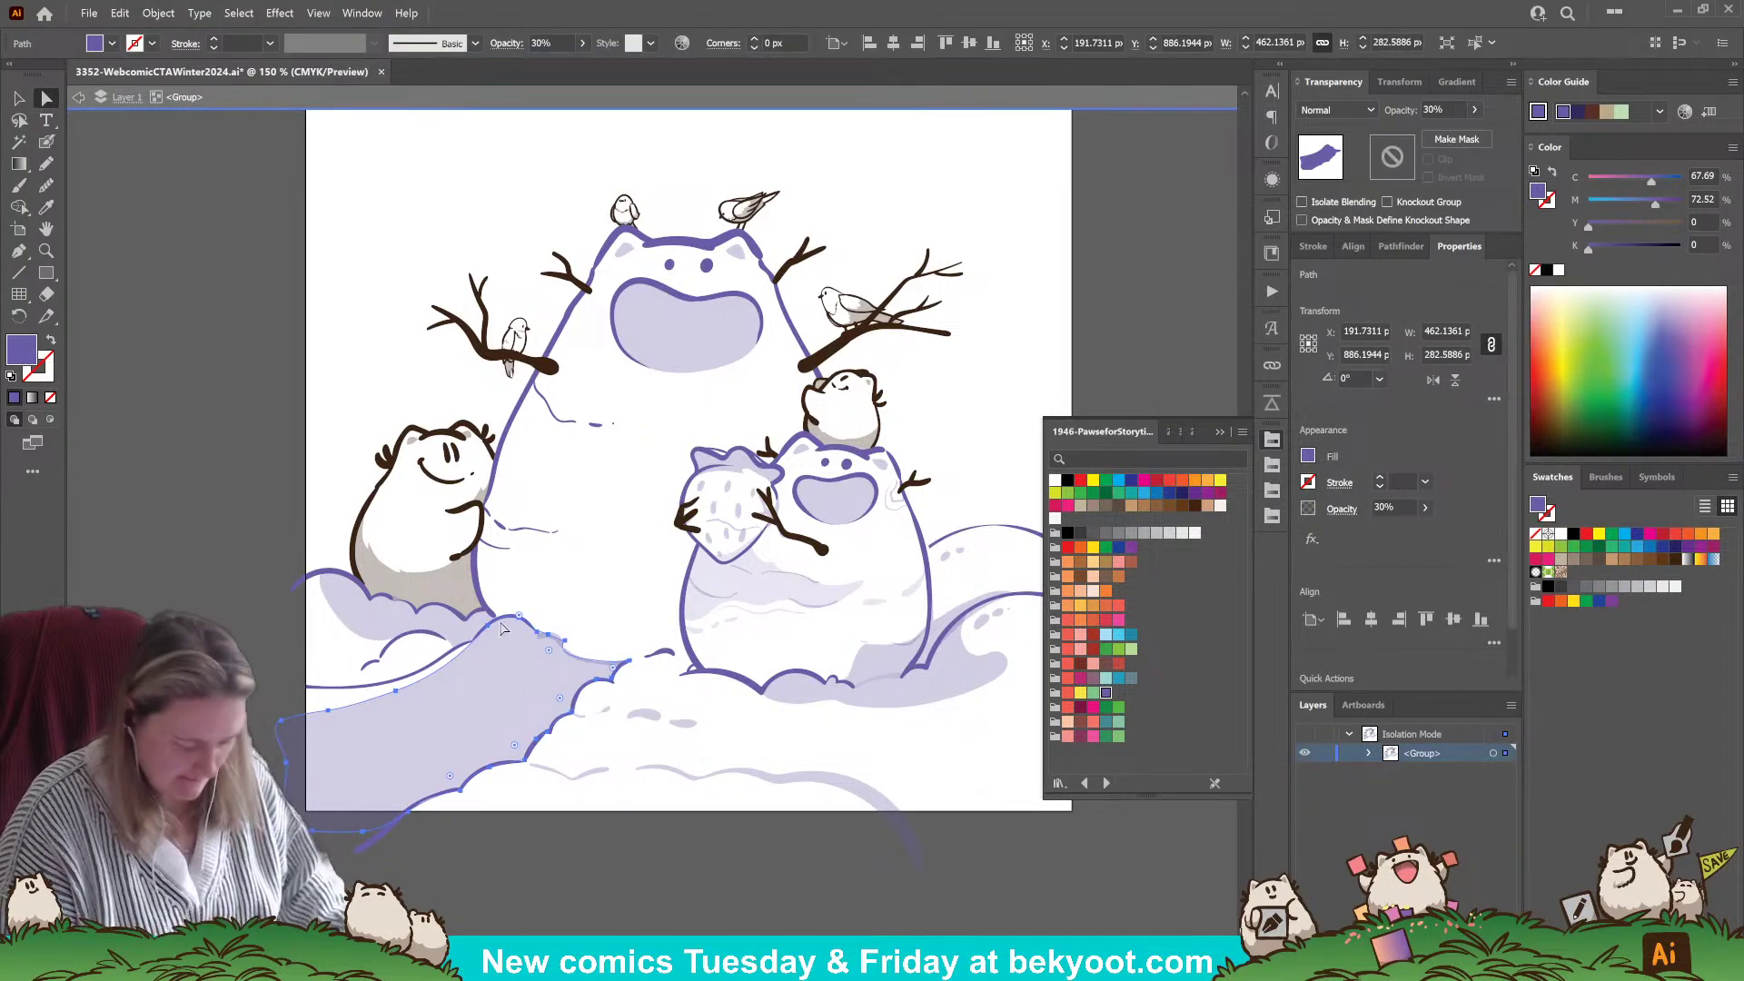
pyautogui.press('Delete')
pyautogui.click(47, 141)
pyautogui.click(47, 163)
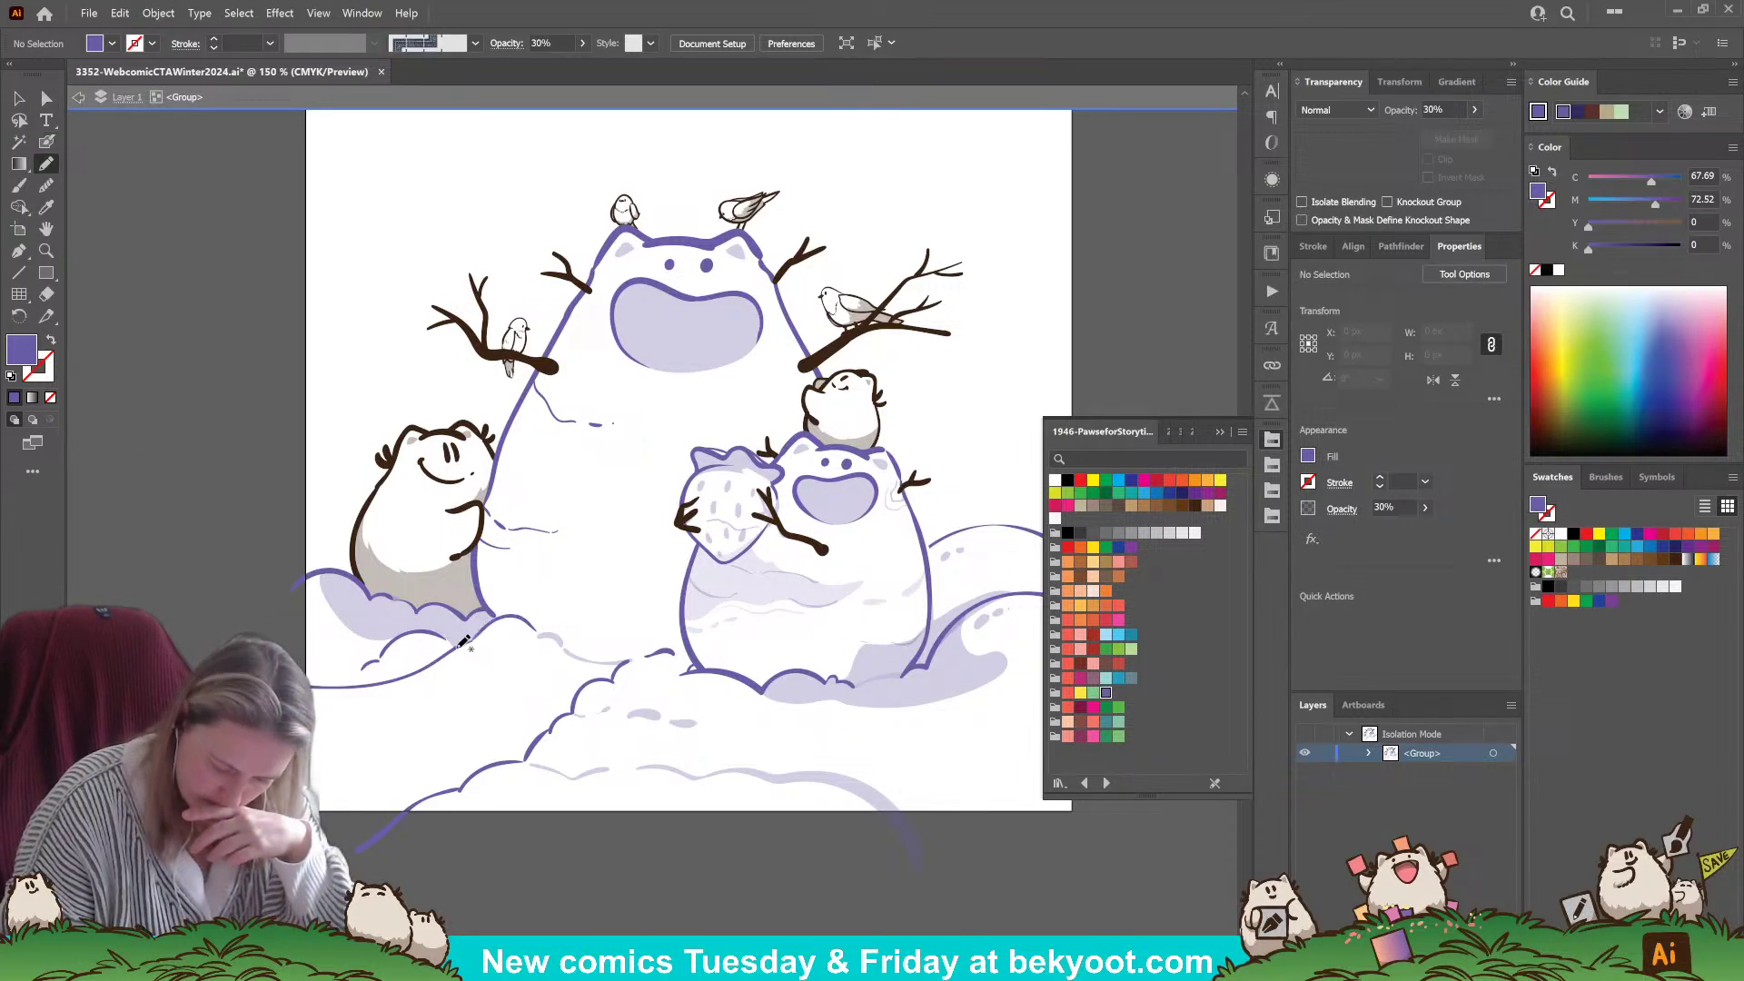
pyautogui.moveTo(478, 688)
pyautogui.mouseDown()
pyautogui.moveTo(459, 732)
pyautogui.moveTo(410, 763)
pyautogui.mouseUp()
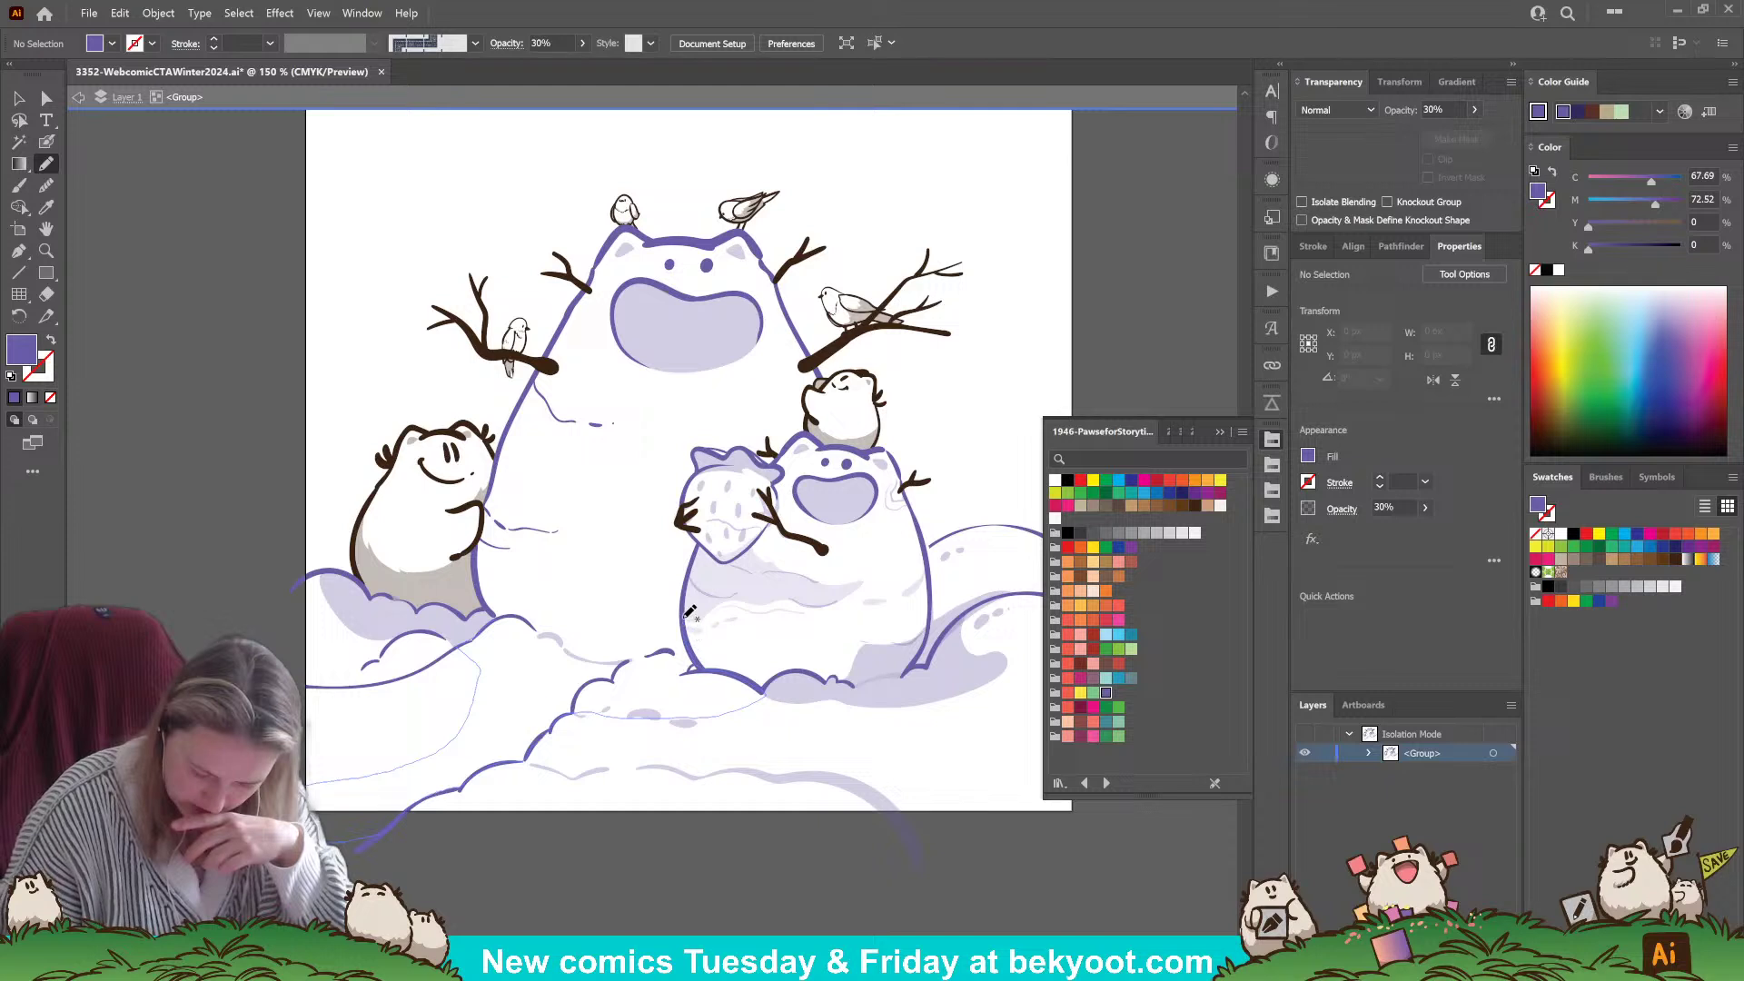
pyautogui.moveTo(604, 576); pyautogui.dragTo(511, 534)
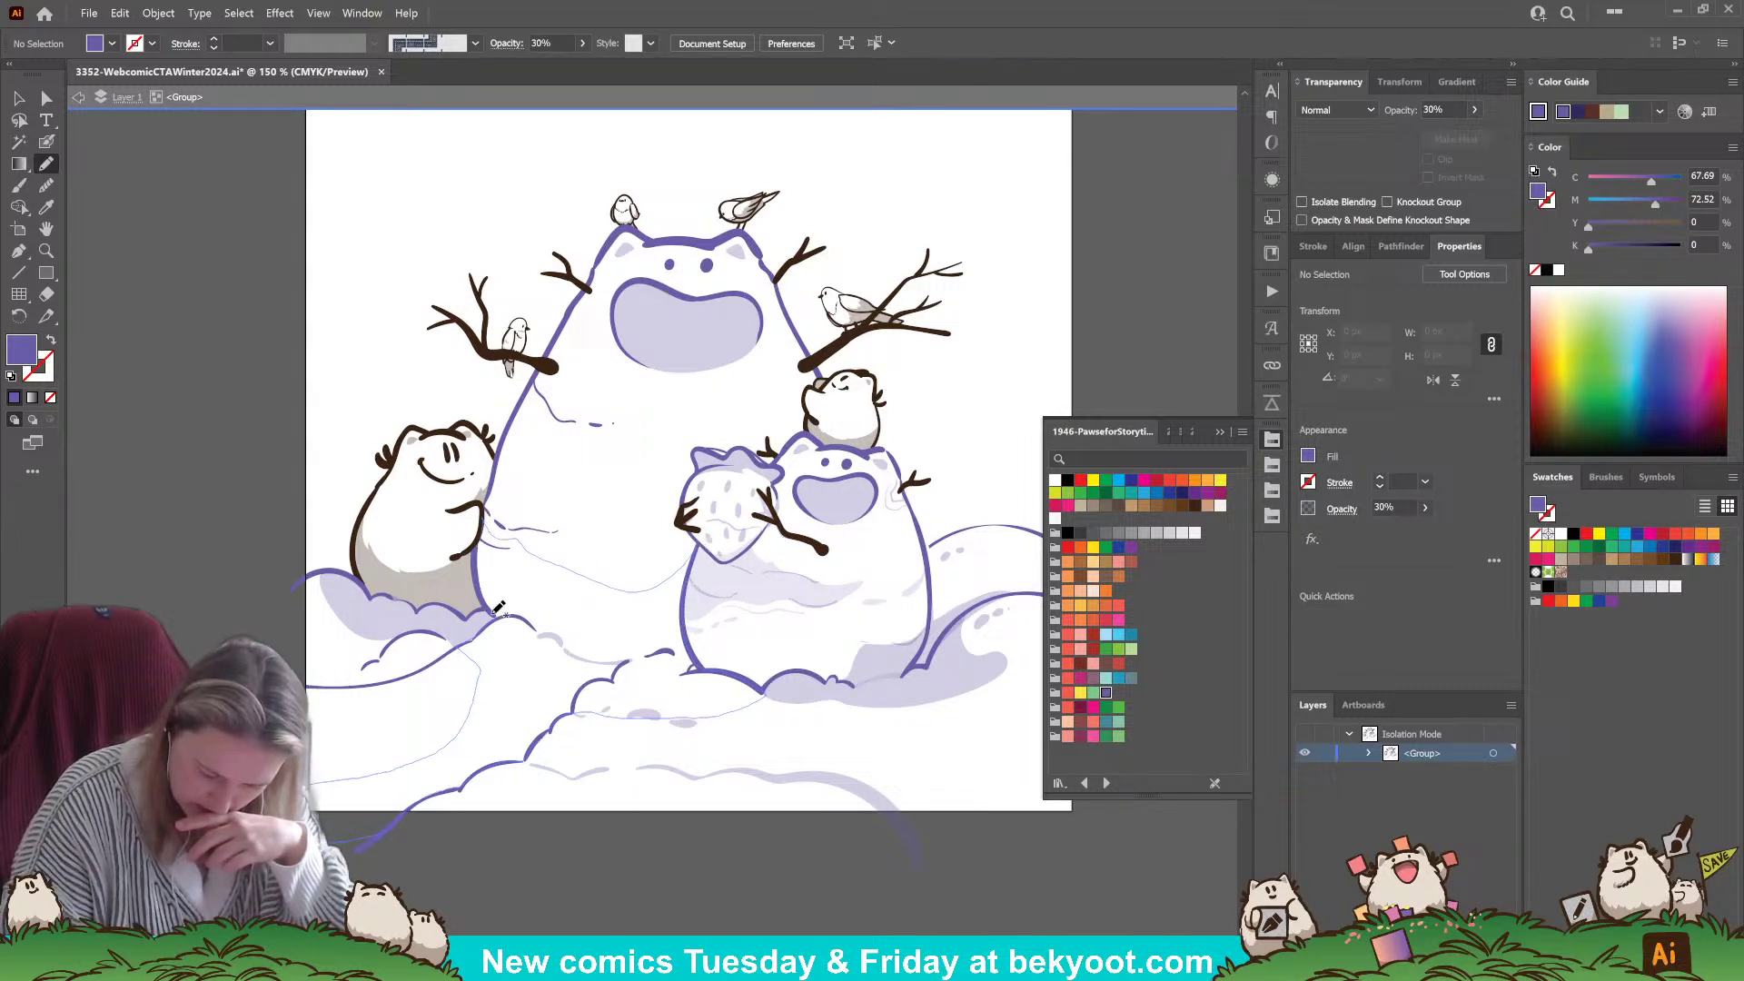
pyautogui.moveTo(495, 610); pyautogui.dragTo(496, 612)
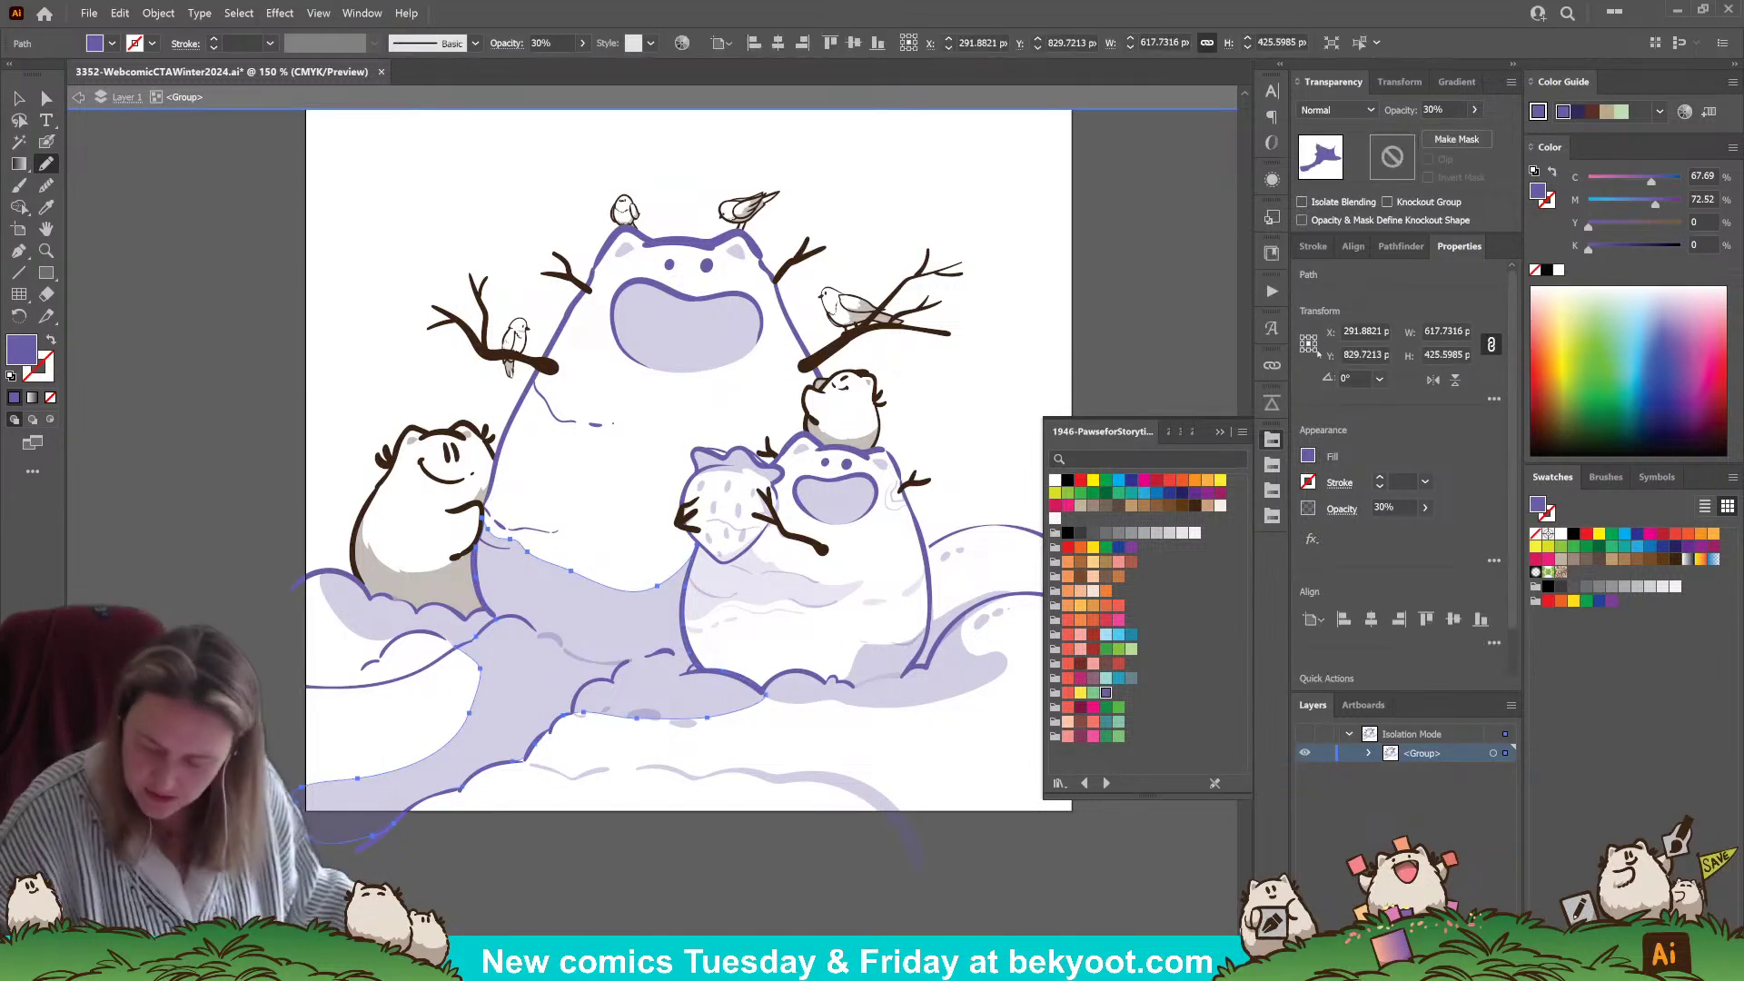
# - Match the new large shadow to the small snow creature's lighter 15% opacity belly shading with the Eyedropper
pyautogui.click(47, 209)
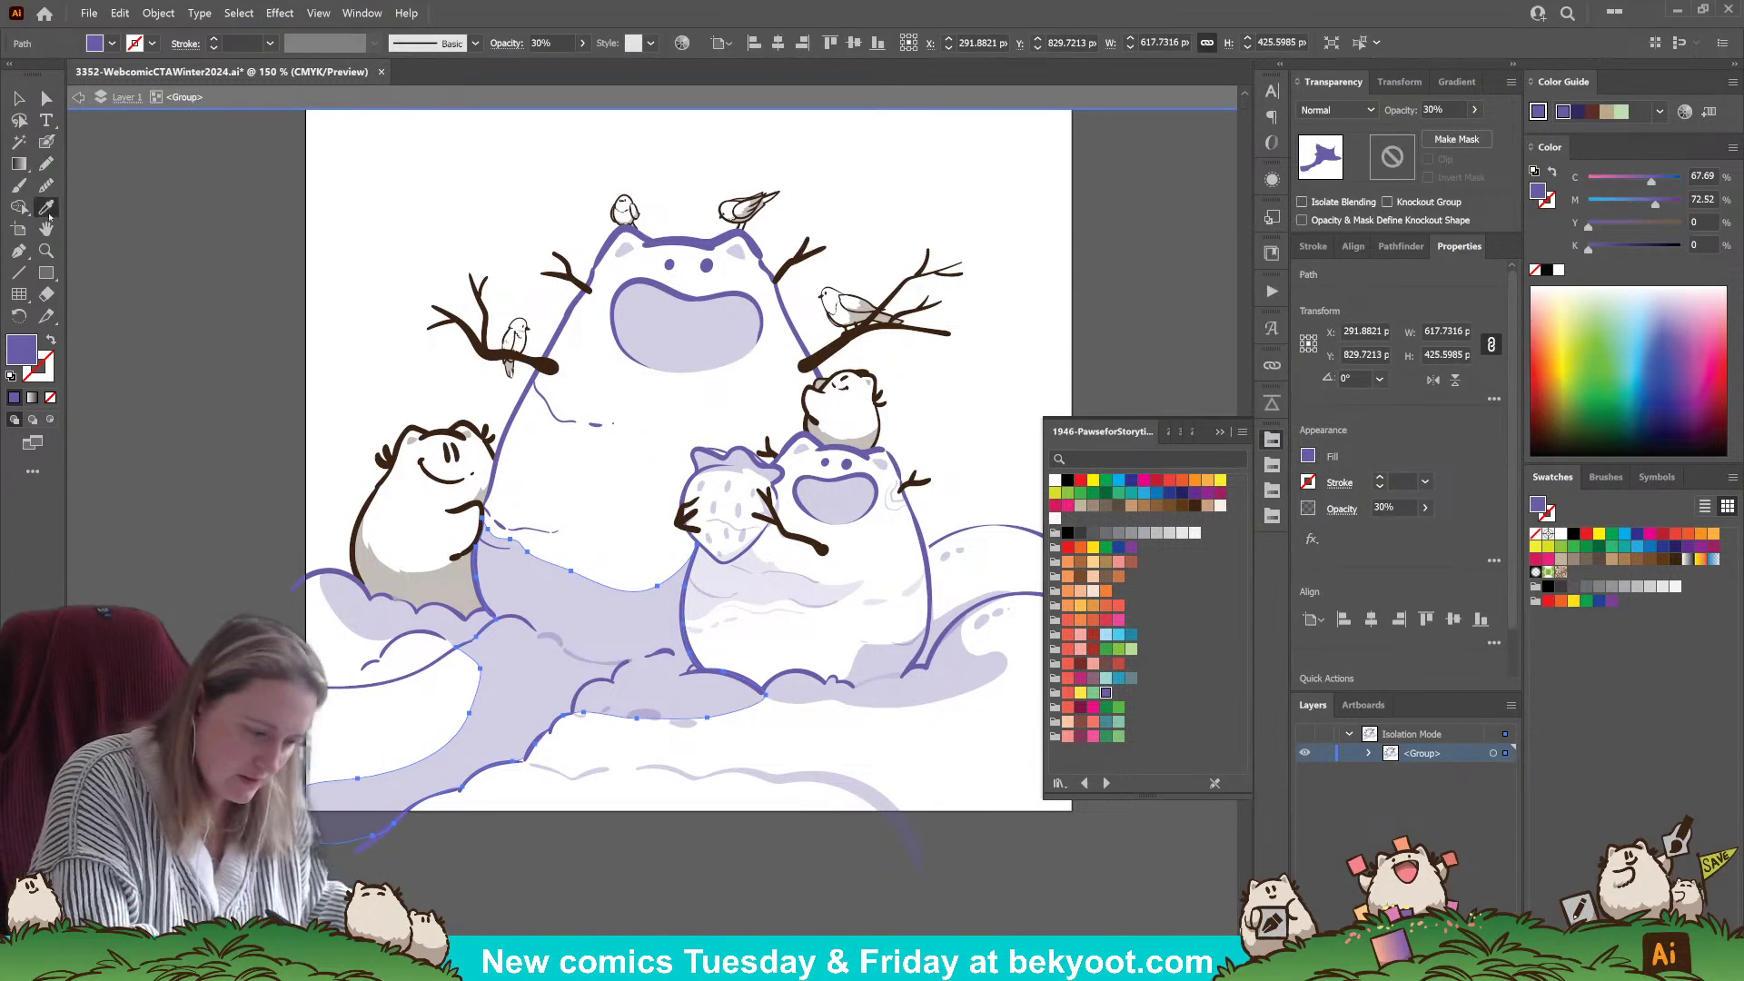
pyautogui.click(767, 591)
pyautogui.hotkey('ctrl', 'shift', 'a')
pyautogui.moveTo(706, 840); pyautogui.dragTo(725, 873)
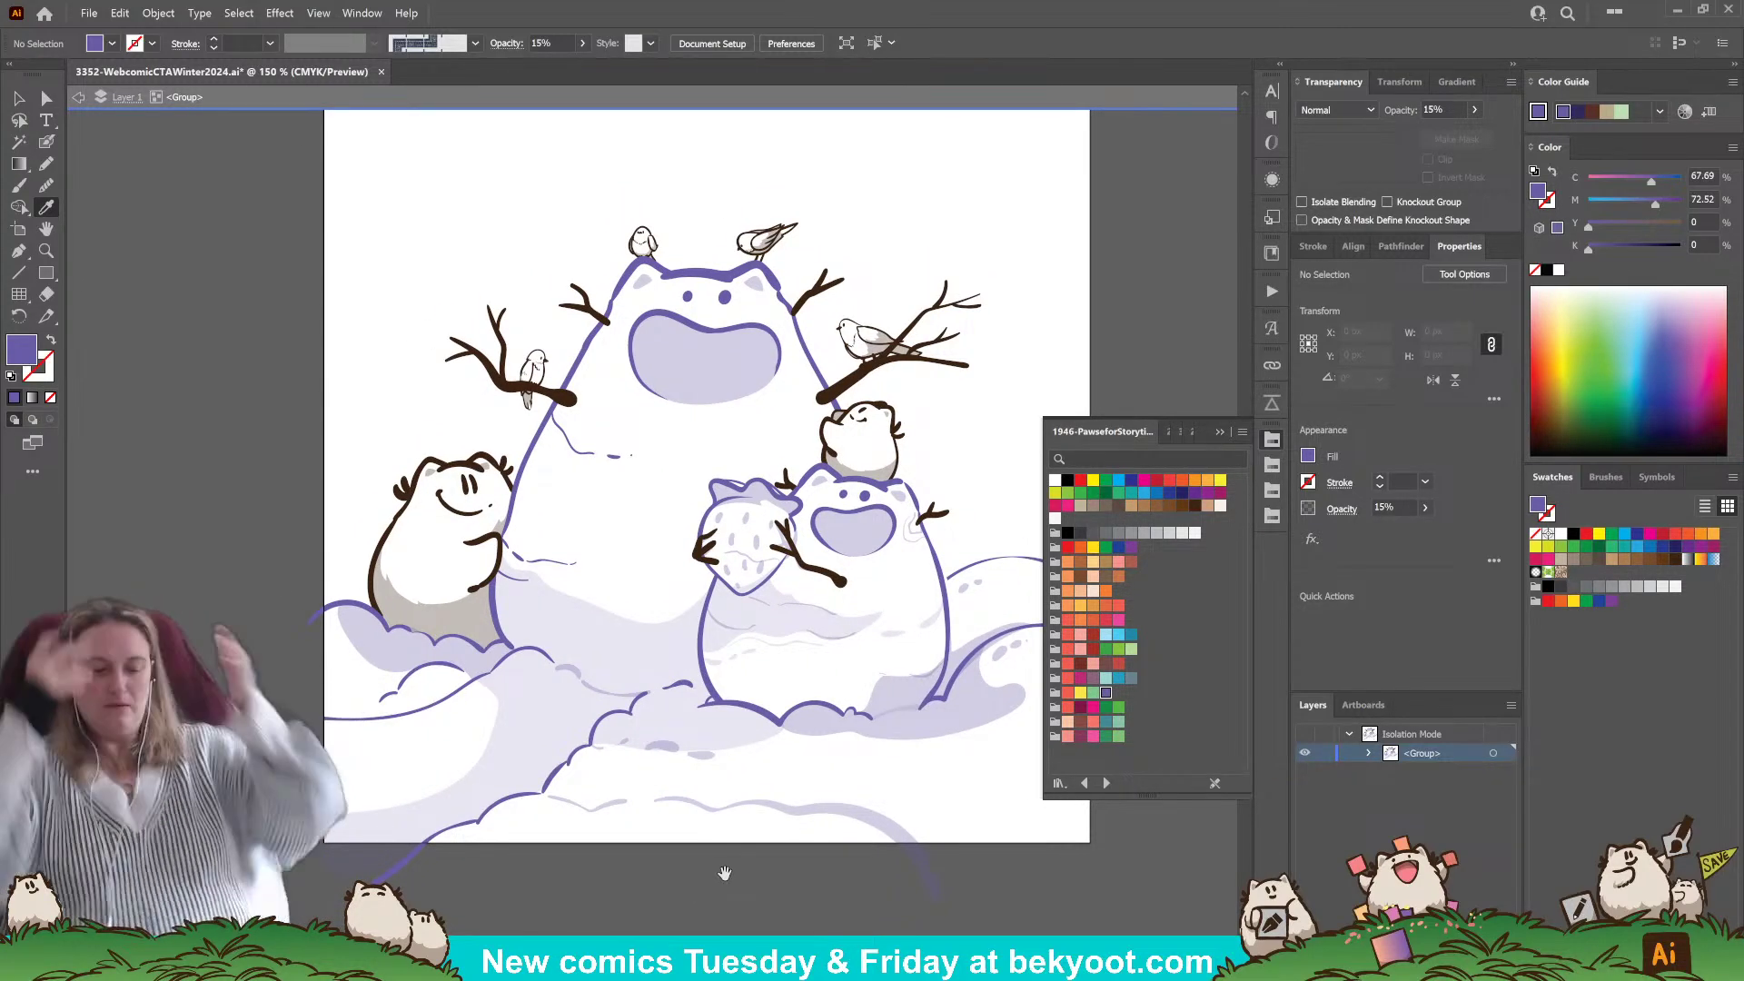
# - Draw a thin Pencil shadow along the left snow ridge and combine it with the shadow beneath the hugging creature using Pathfinder
pyautogui.press('n')
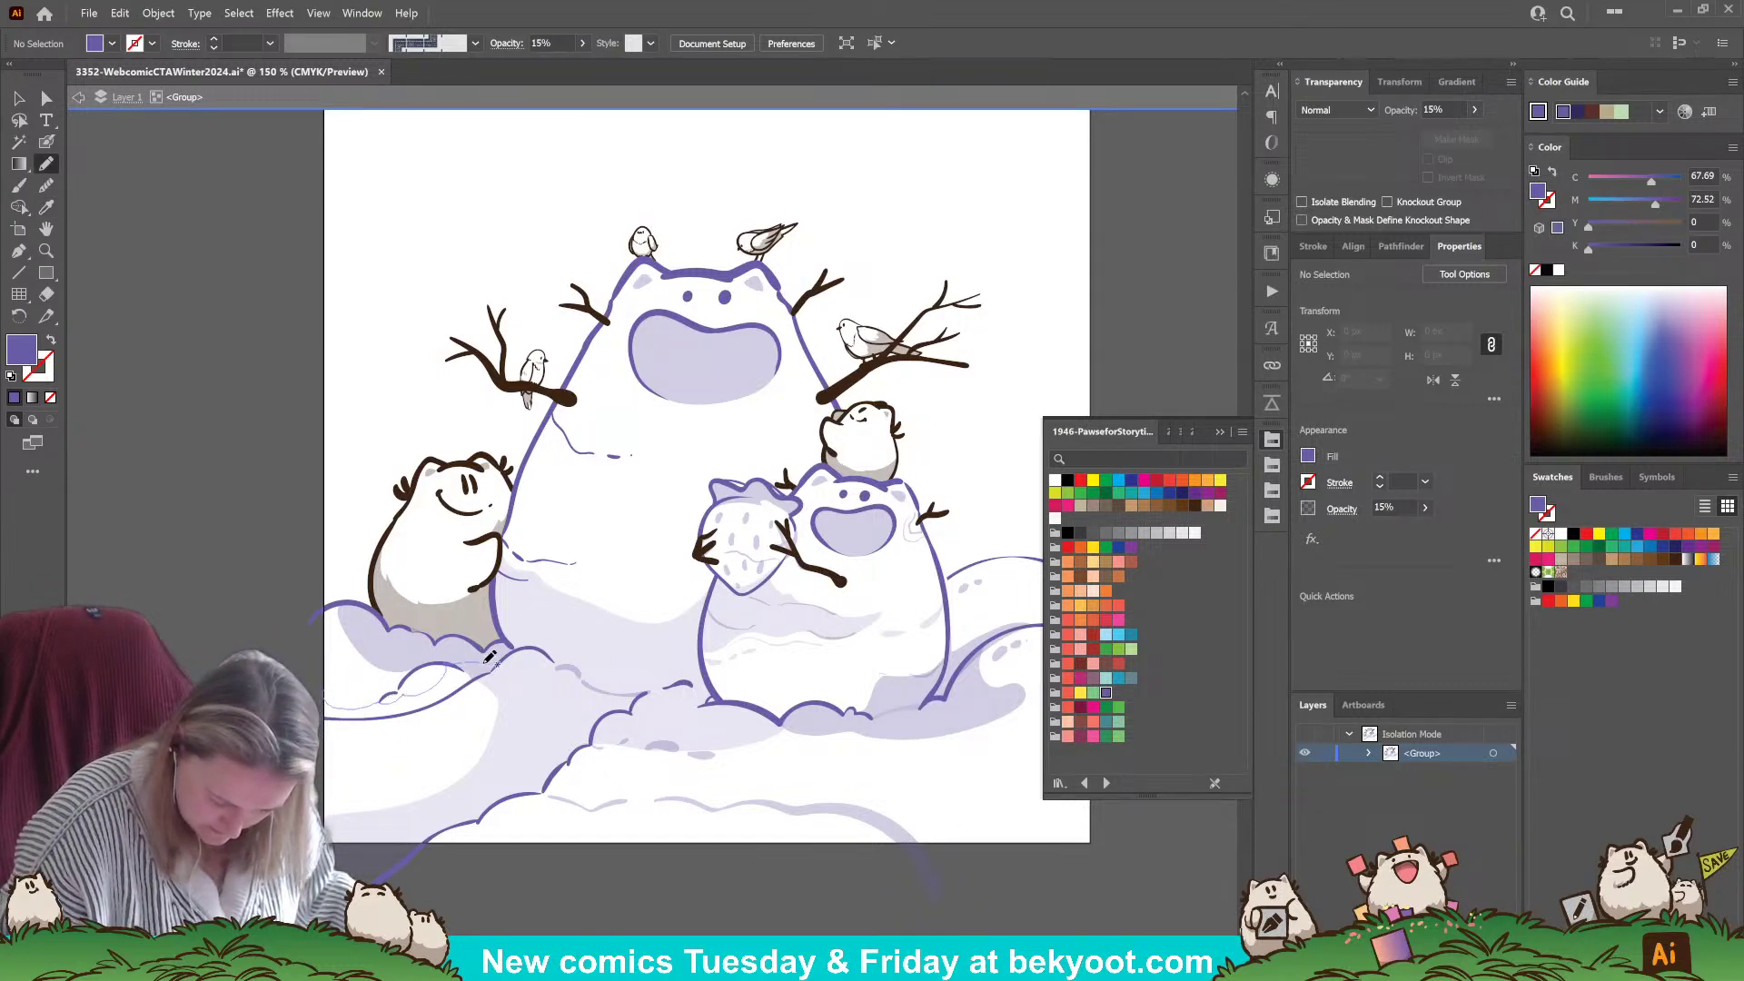
pyautogui.moveTo(329, 685); pyautogui.dragTo(325, 688)
pyautogui.press('a')
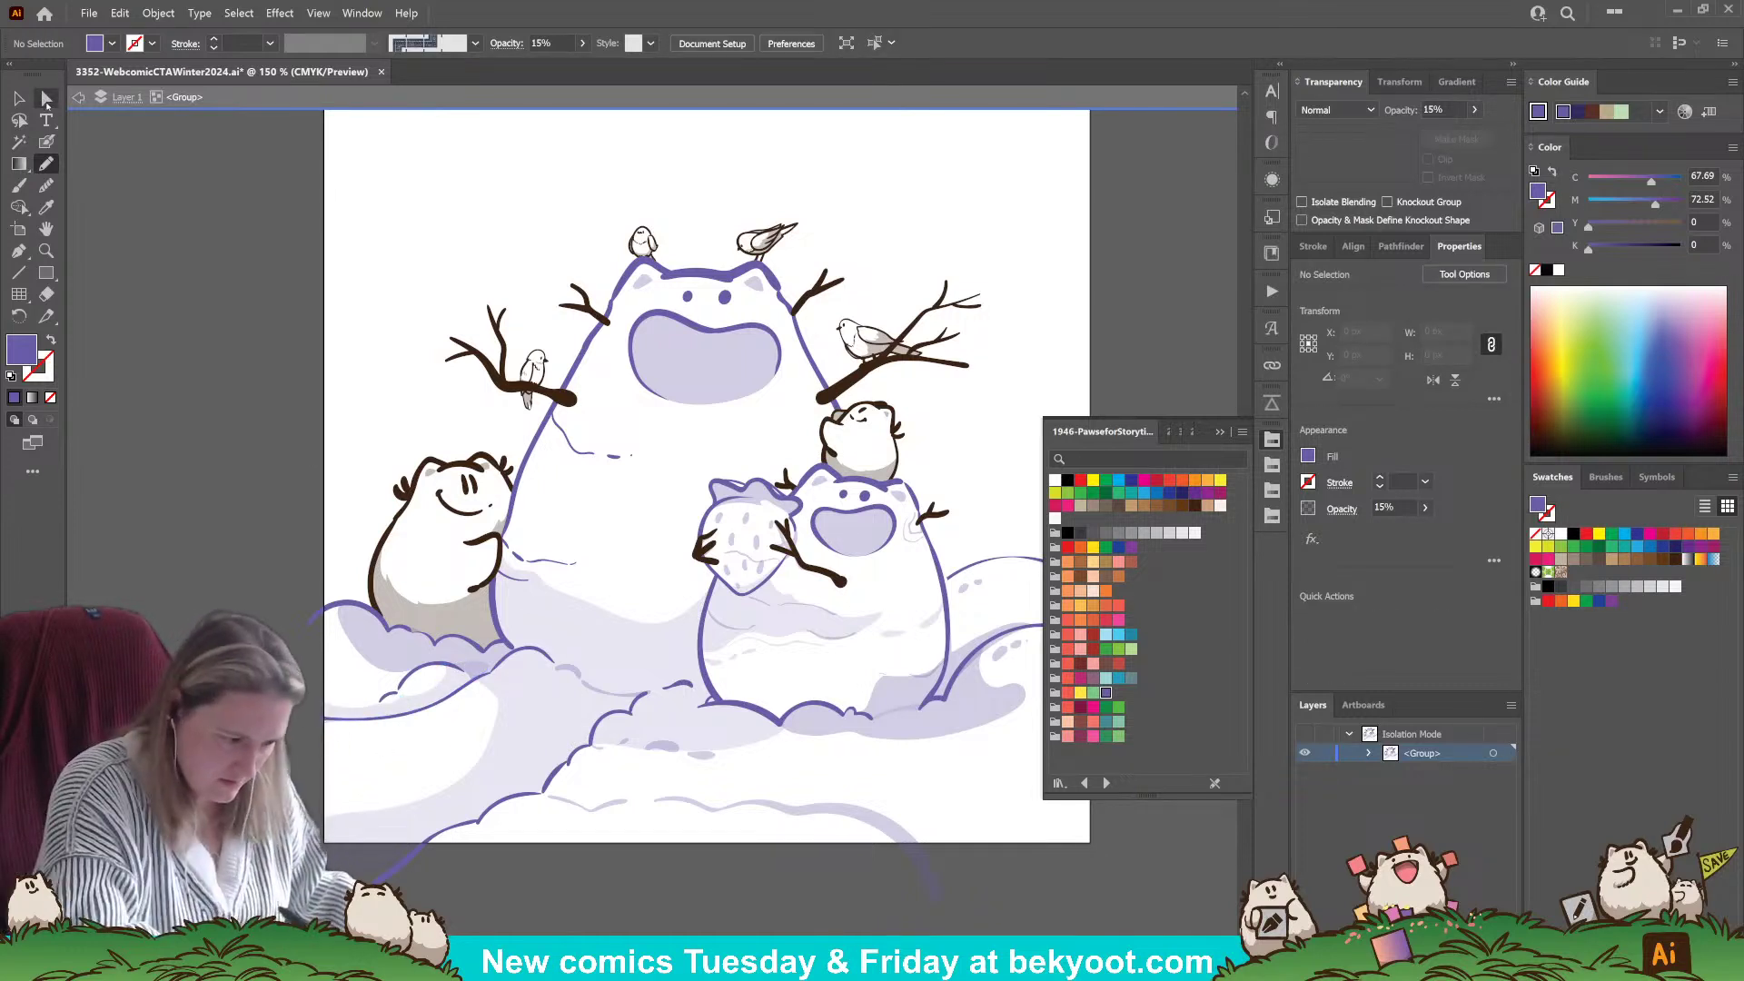
pyautogui.click(434, 707)
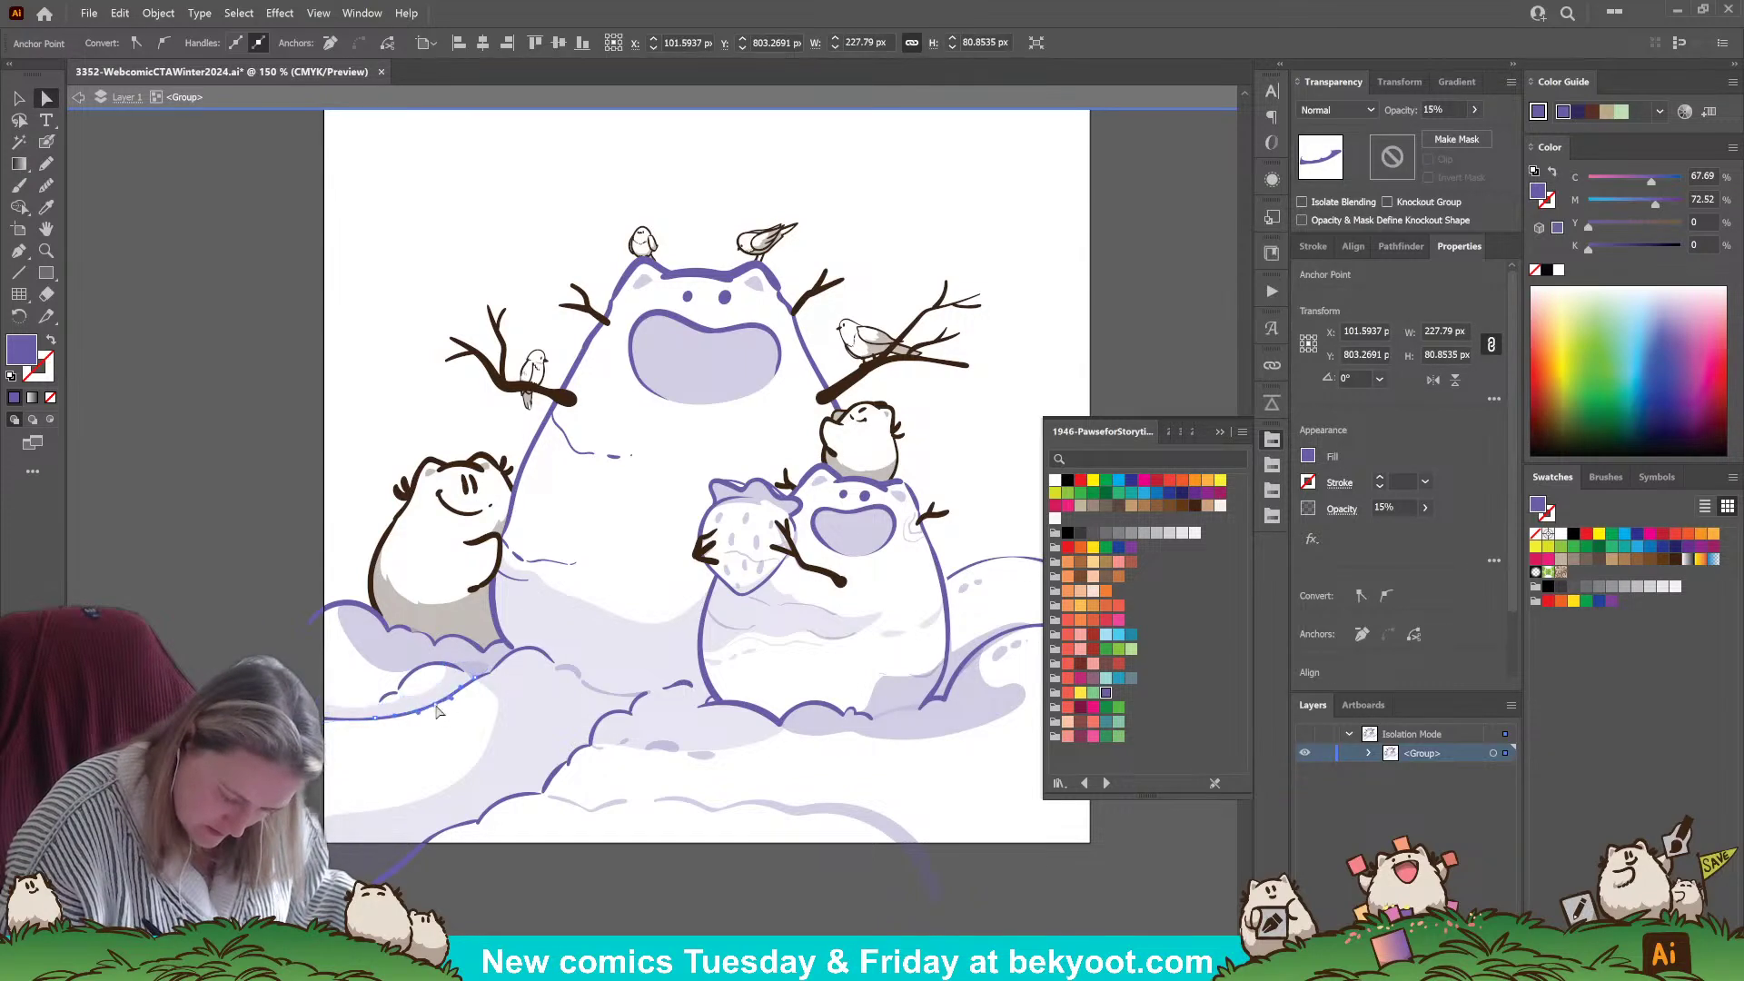
pyautogui.keyDown('shift'); pyautogui.click(406, 662); pyautogui.keyUp('shift')
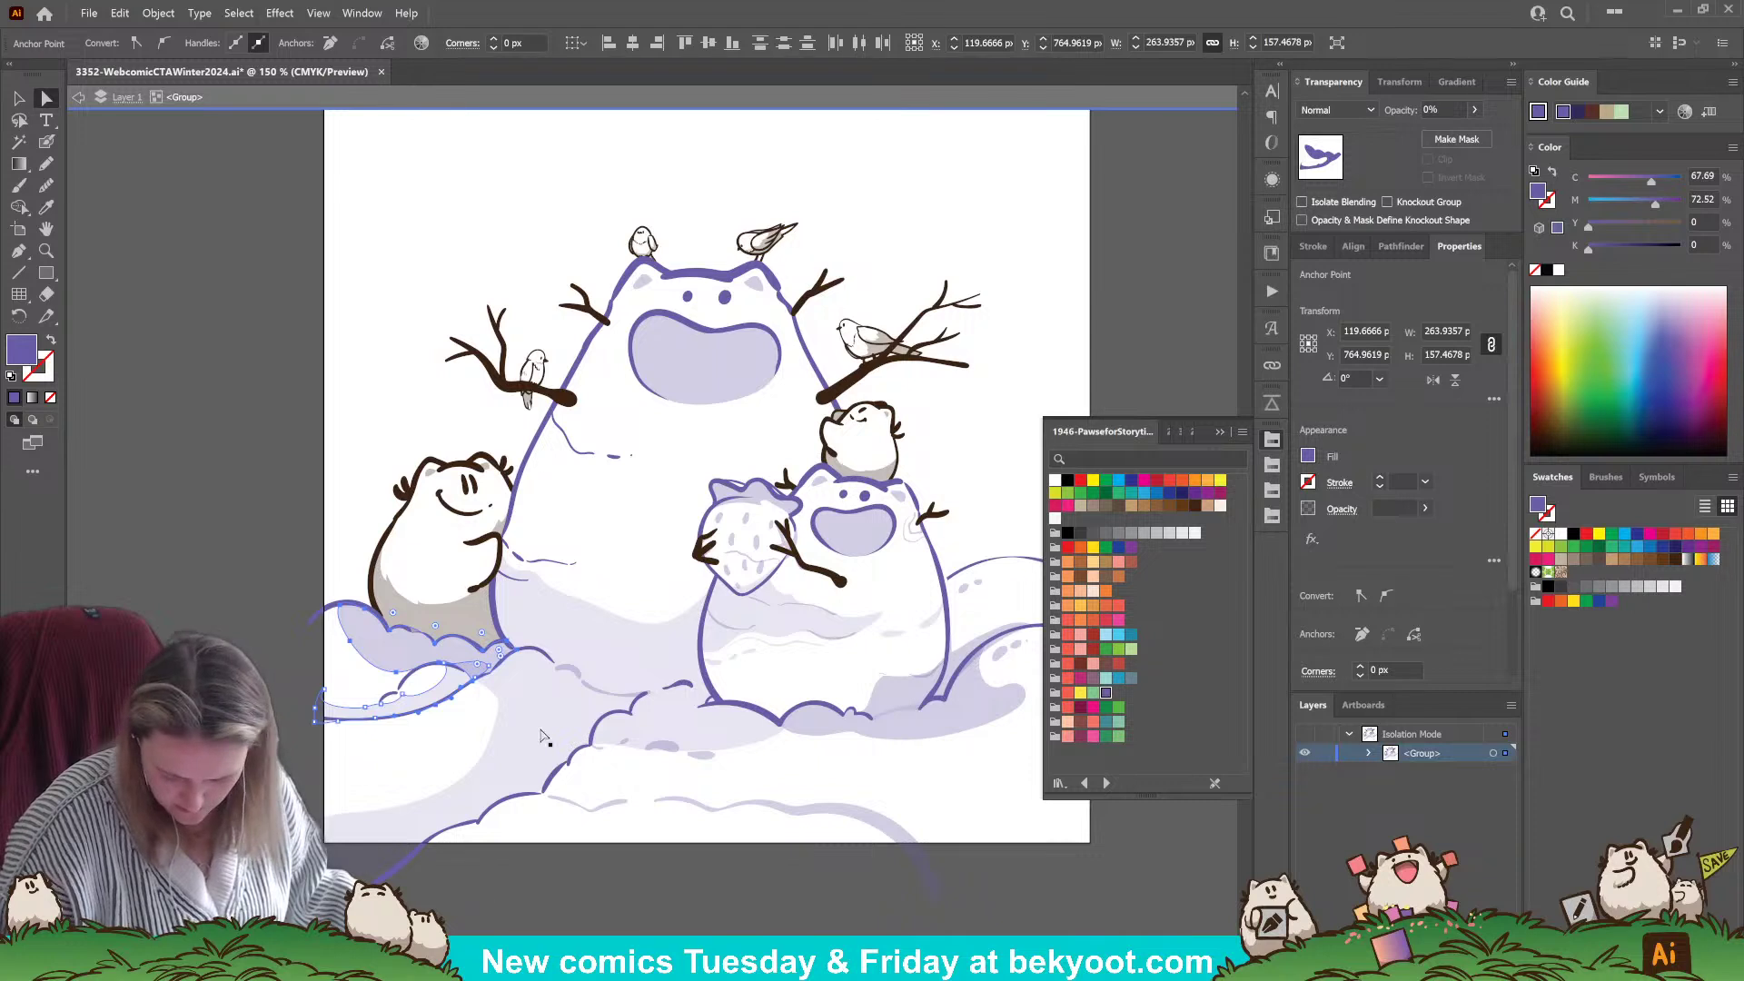
pyautogui.click(1400, 247)
pyautogui.hotkey('ctrl', 'a')
pyautogui.hotkey('ctrl', 'shift', 'a')
# - Match the ground shadow at the small snow creature's lower right to the large snow creature's 15% opacity shading with the Eyedropper
pyautogui.scroll(-1, 678, 477)
pyautogui.hscroll(1, 678, 477)
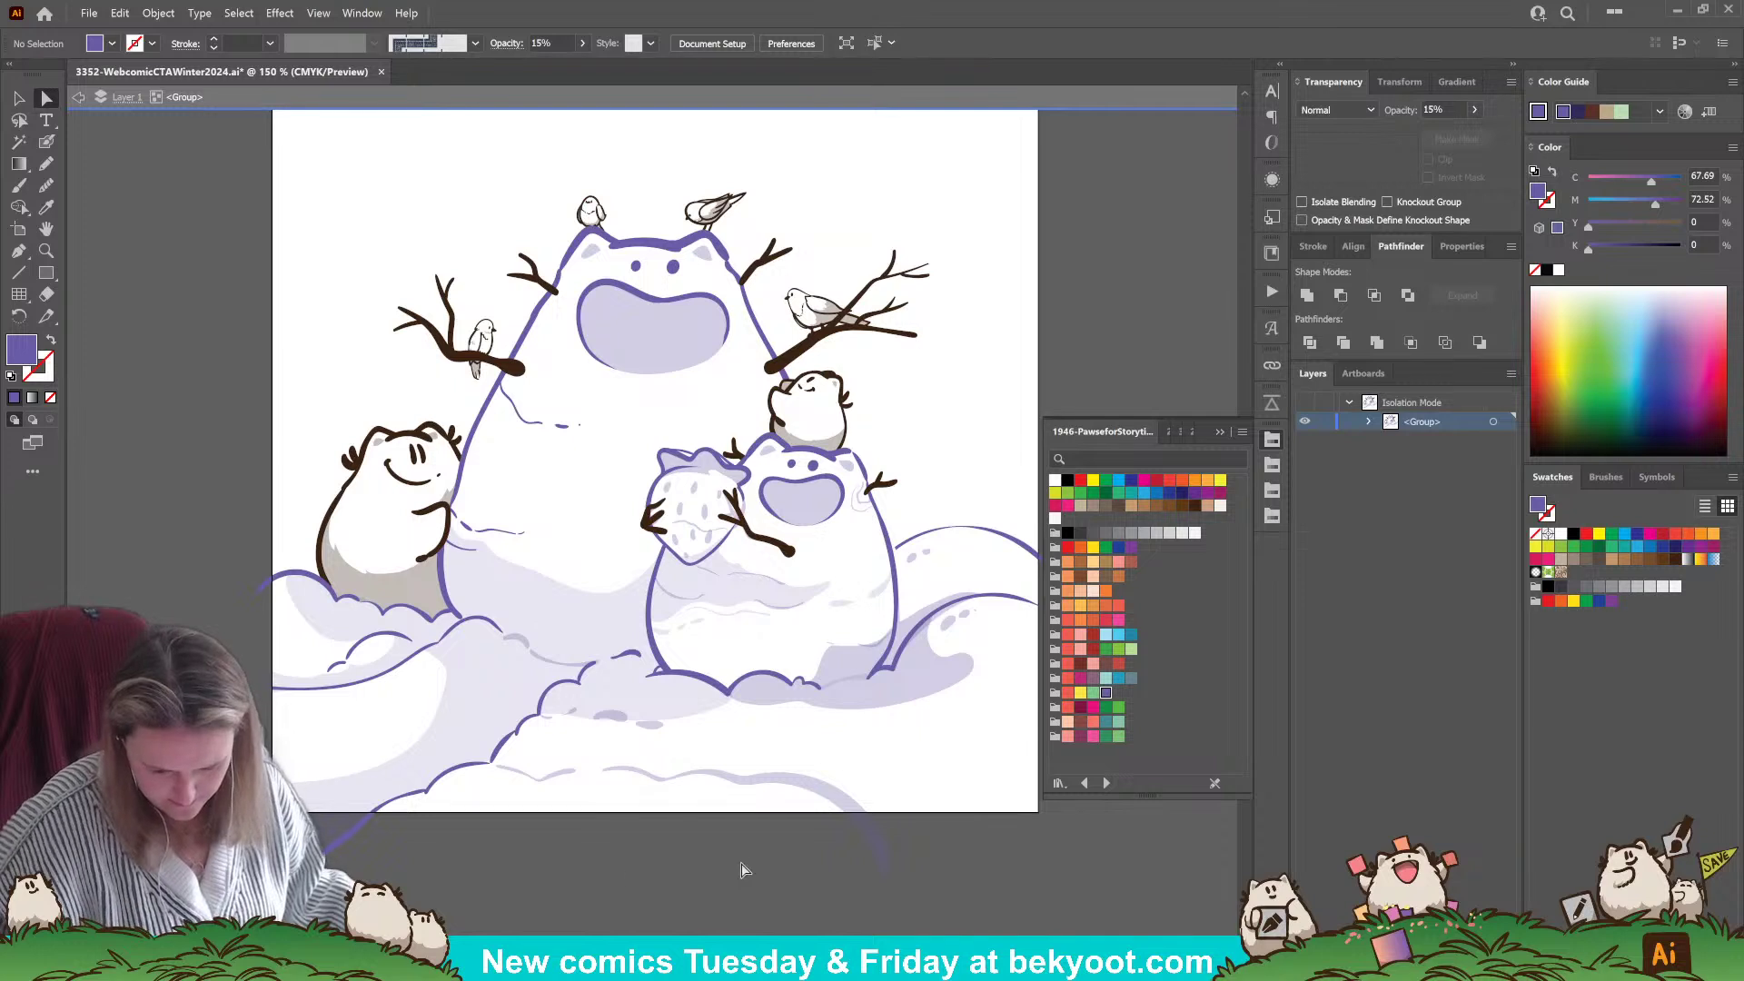
pyautogui.hscroll(2, 735, 876)
pyautogui.click(767, 704)
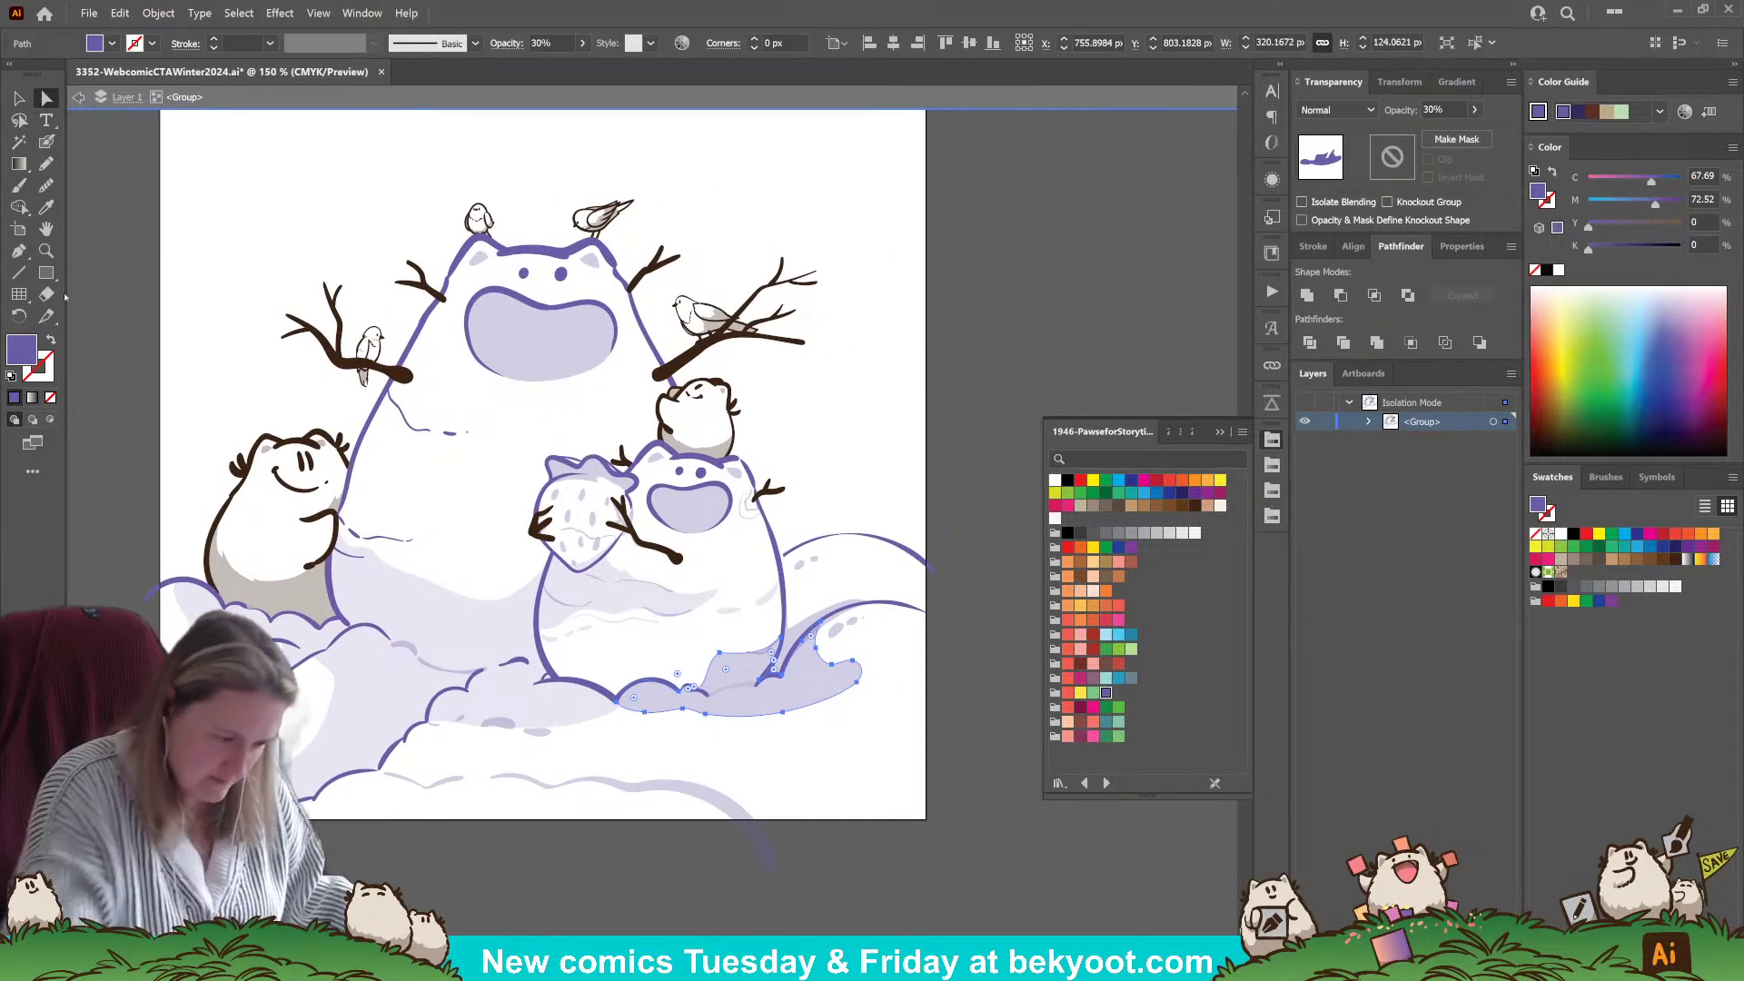
pyautogui.press('i')
pyautogui.click(373, 557)
pyautogui.hotkey('ctrl', 'shift', 'a')
# - Move the small foreground snow dabs slightly down, clear of the edge of the shadow above them
pyautogui.press('v')
pyautogui.click(537, 745)
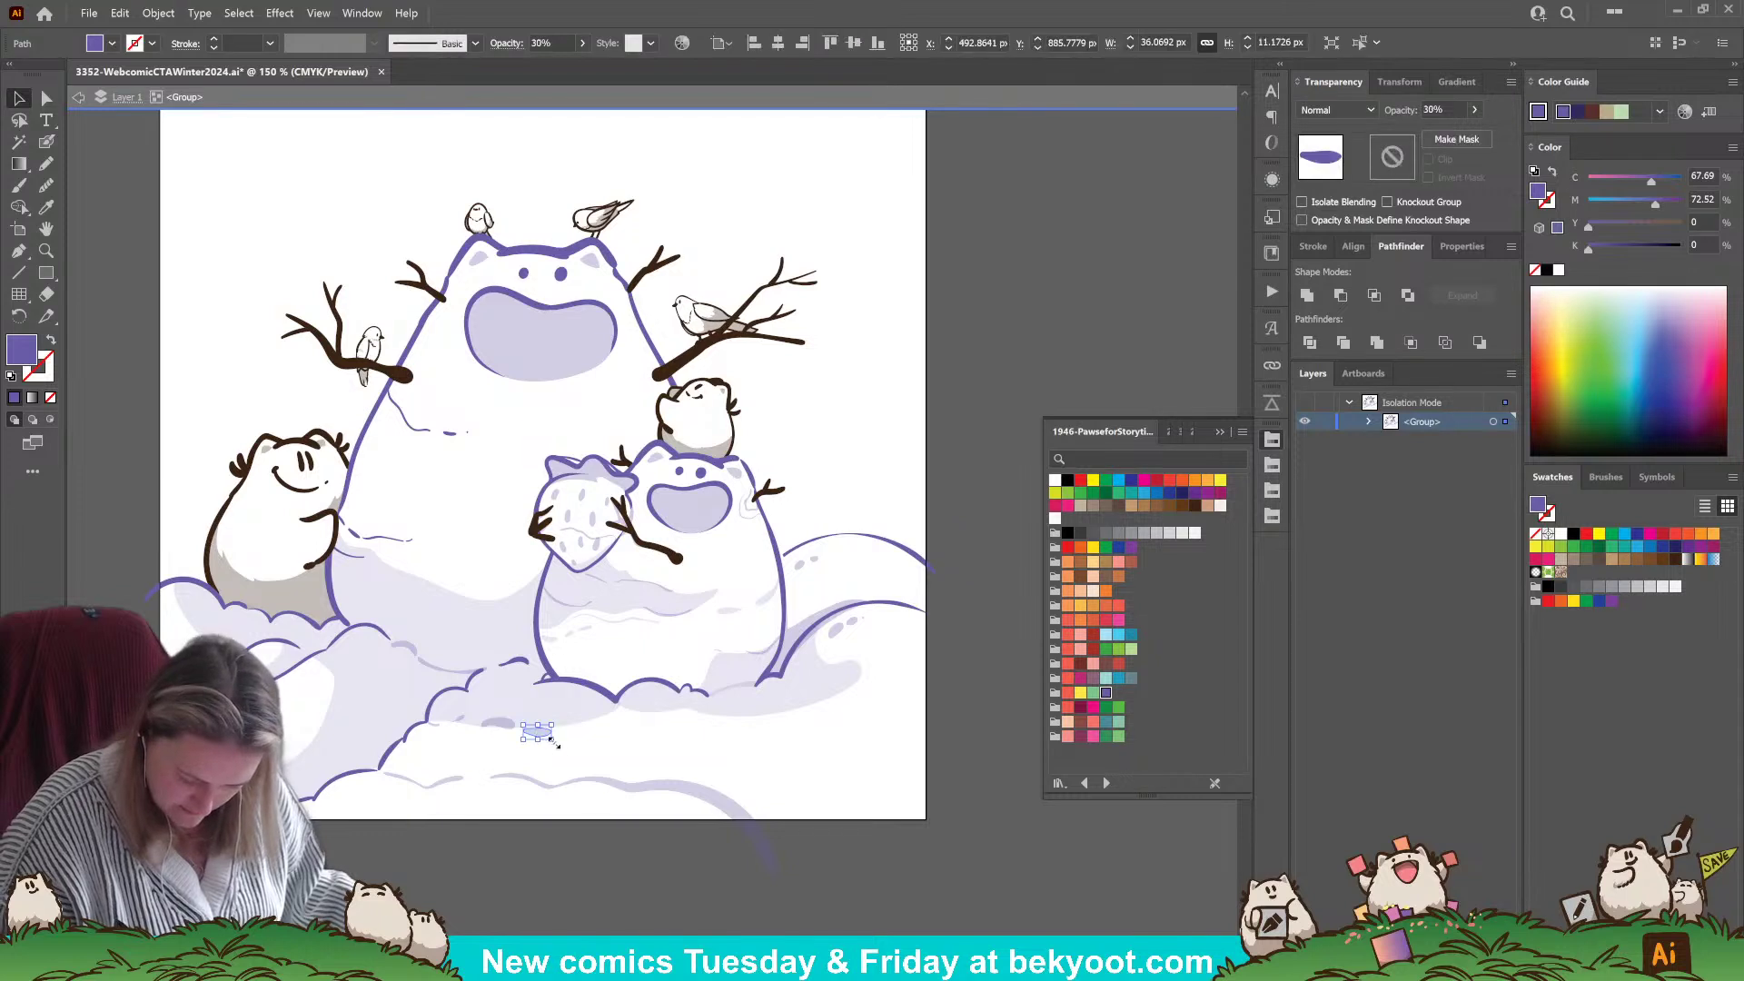
pyautogui.hotkey('ctrl', 'shift', 'a')
pyautogui.moveTo(469, 747); pyautogui.dragTo(557, 717)
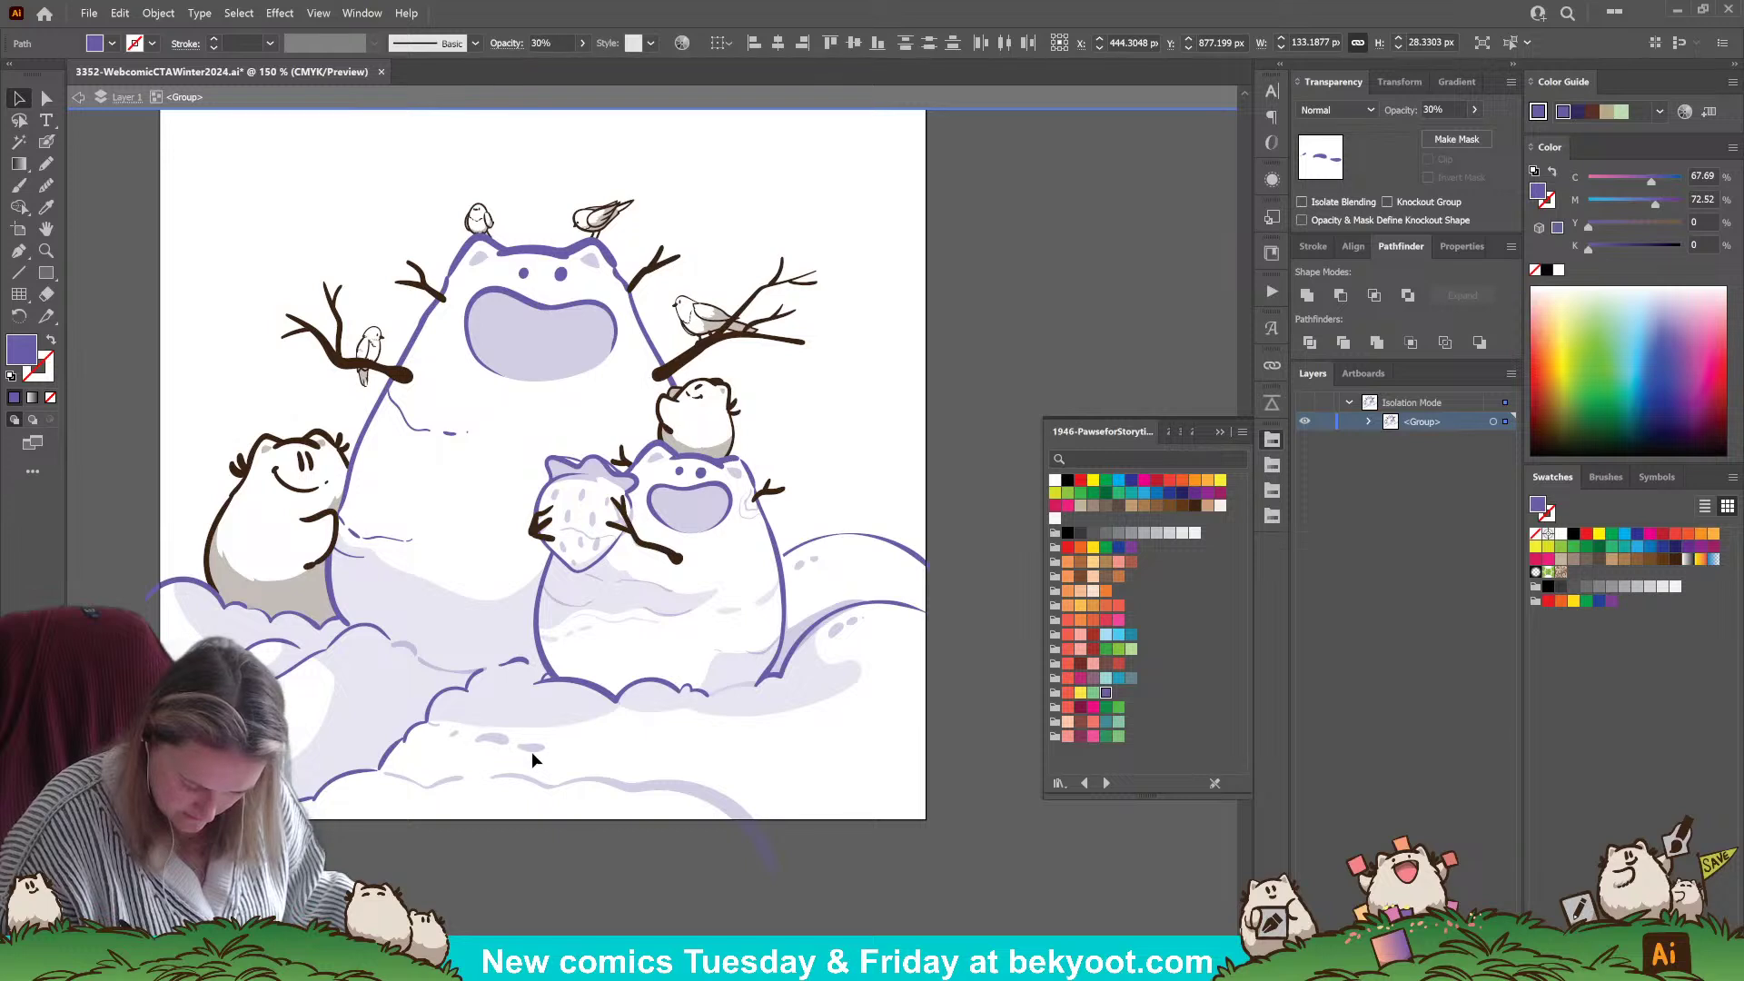
pyautogui.click(525, 877)
pyautogui.hotkey('shift', 'b')
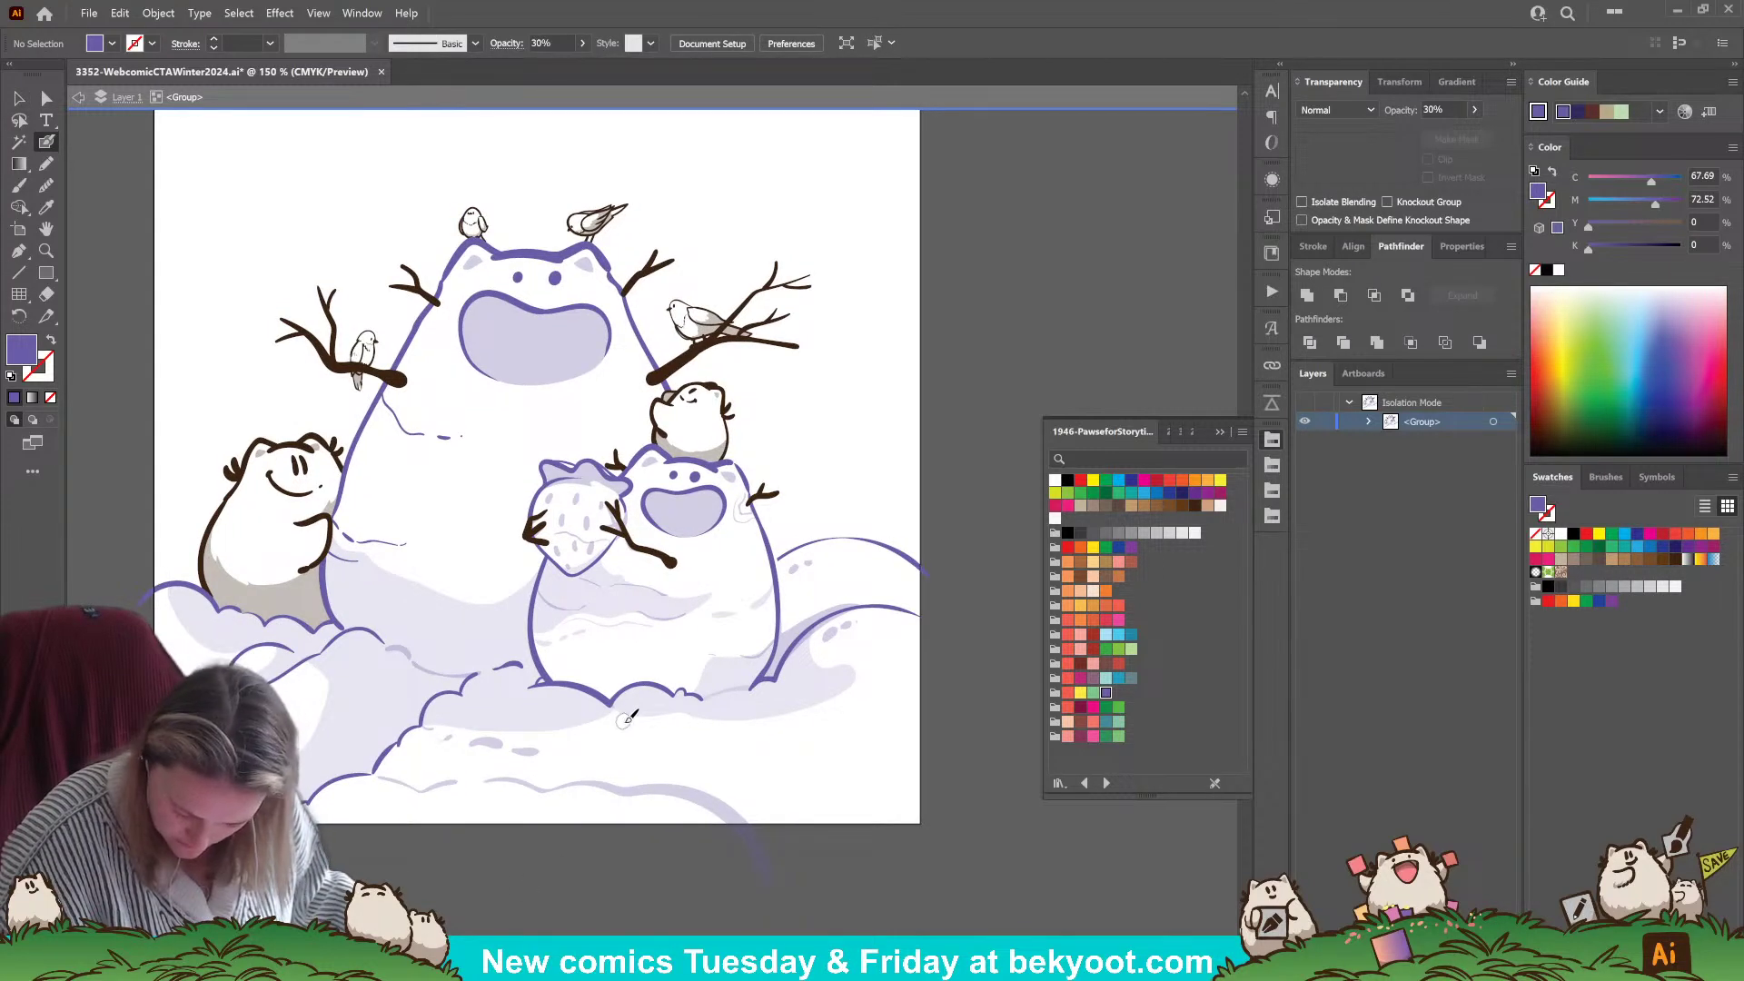
# - Draw thin purple texture lines flowing through the shaded snow gully in front of the large snow creature, and save the file
pyautogui.hotkey('shift', 'x')
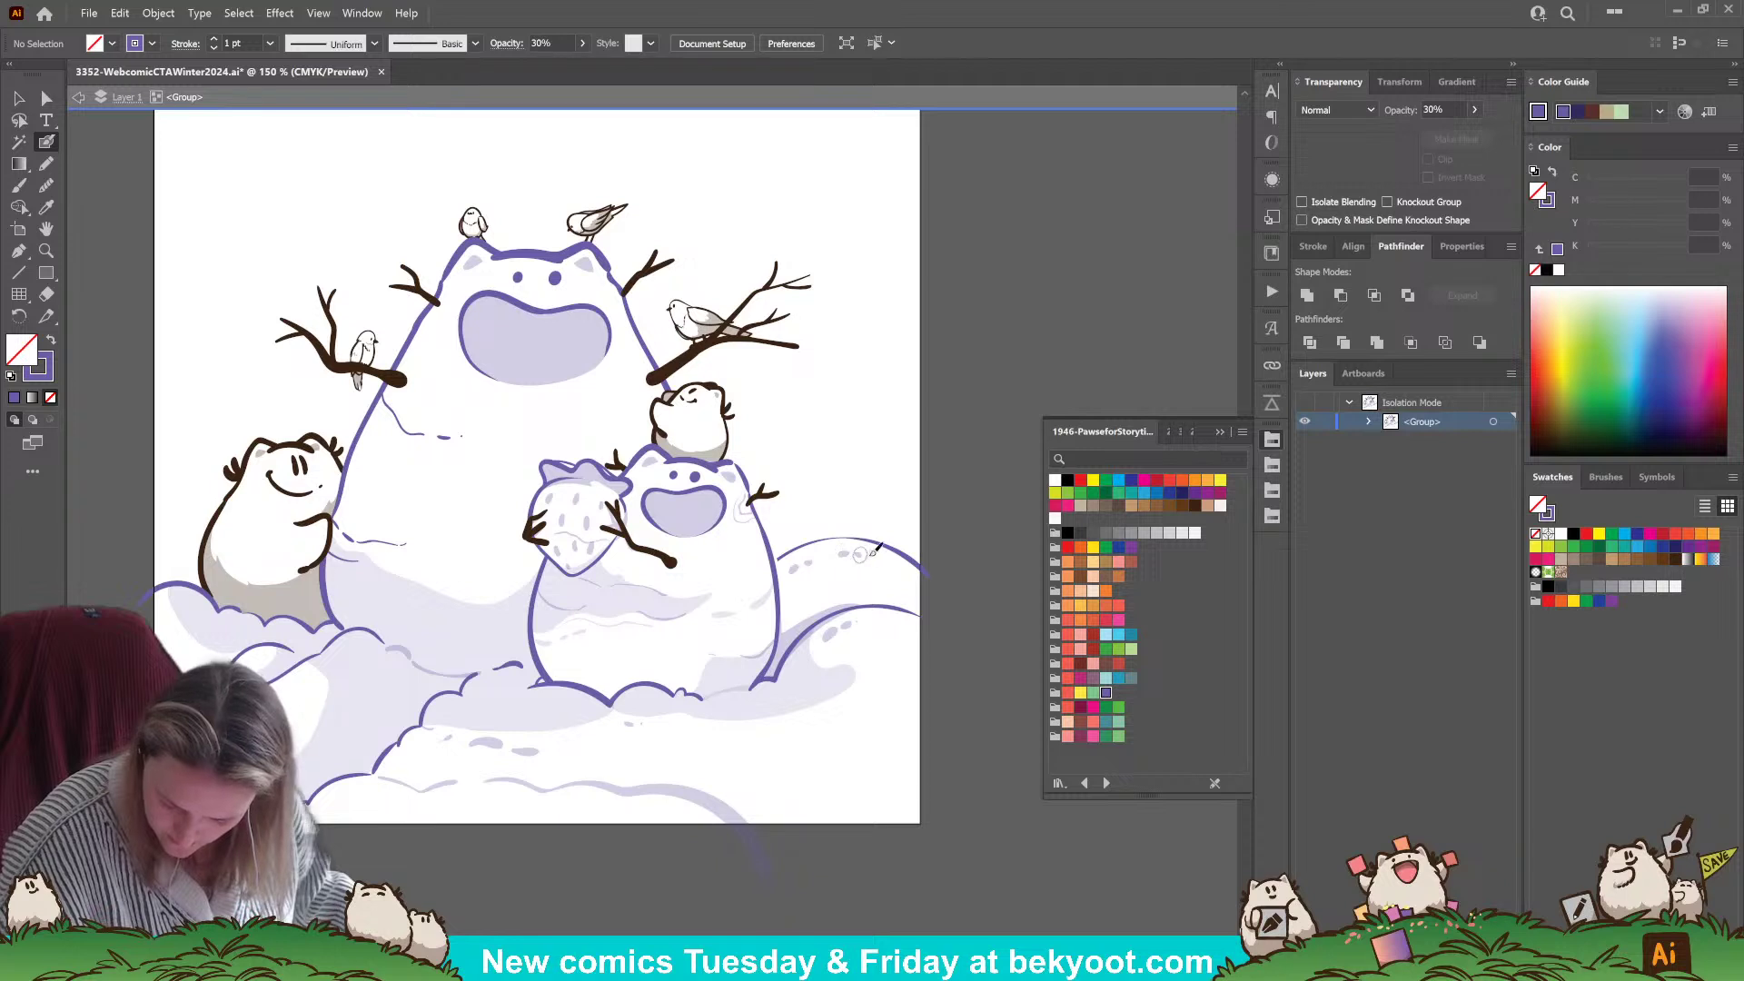
pyautogui.moveTo(690, 843); pyautogui.dragTo(791, 860)
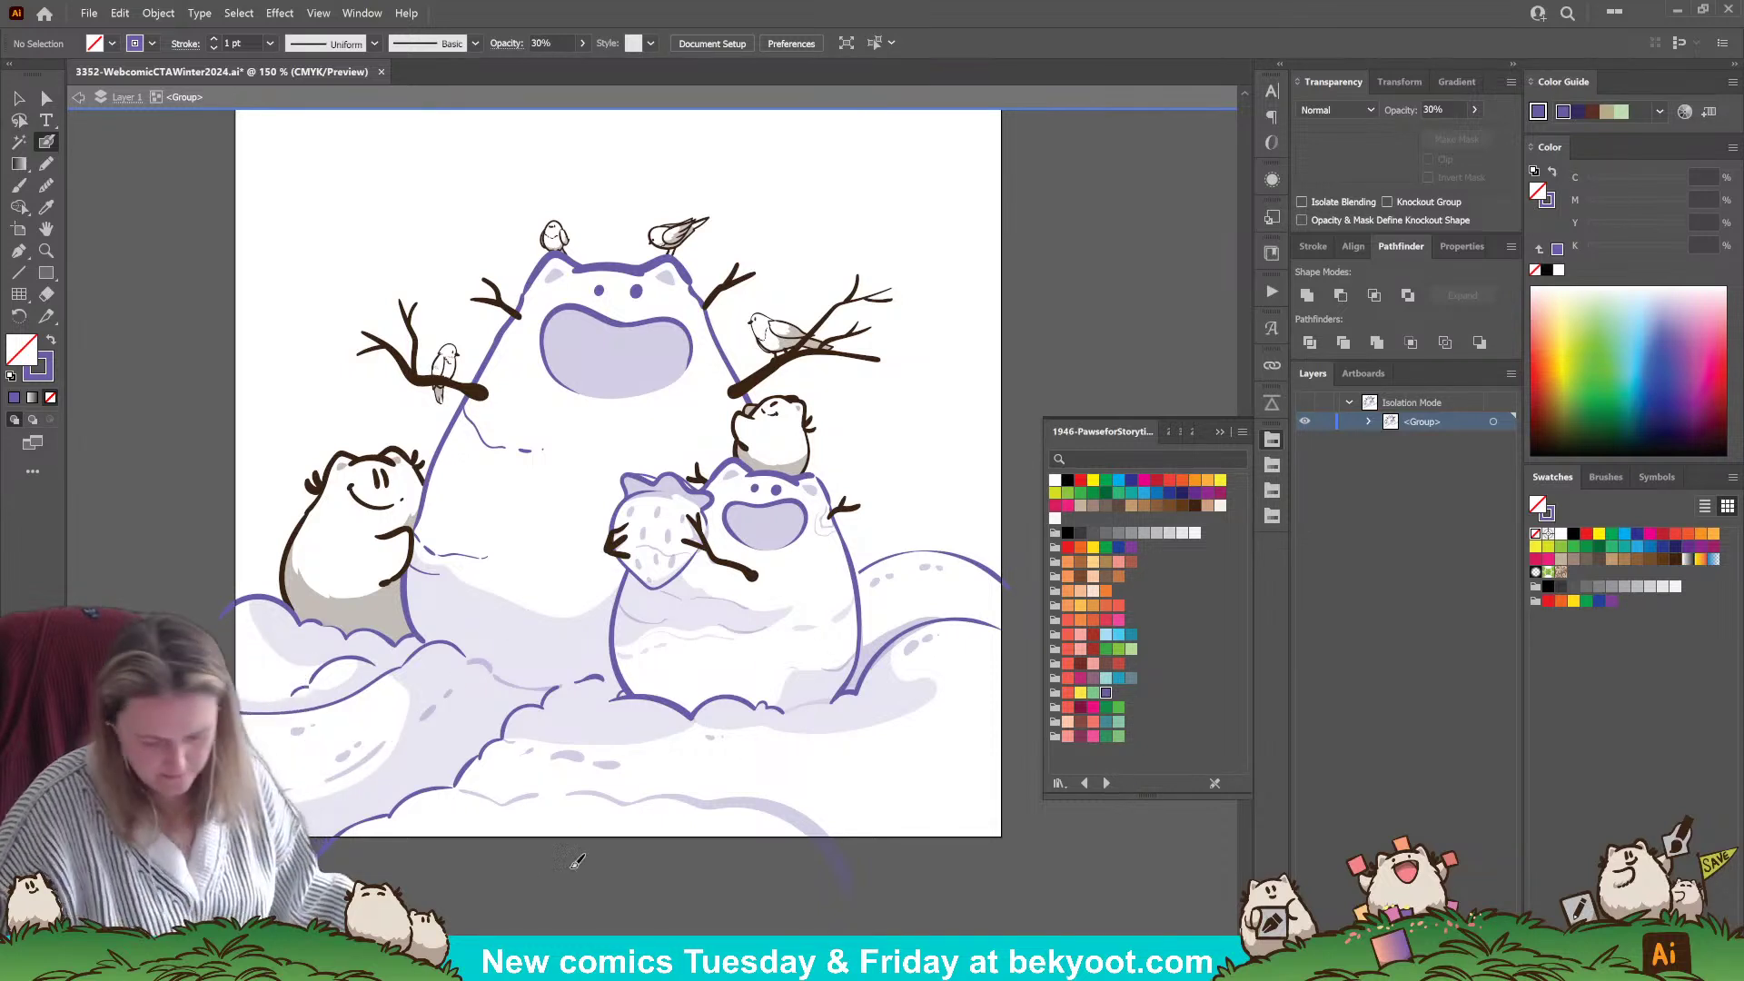
pyautogui.moveTo(400, 783)
pyautogui.mouseDown()
pyautogui.moveTo(491, 695)
pyautogui.moveTo(456, 756)
pyautogui.moveTo(404, 783)
pyautogui.mouseUp()
pyautogui.hotkey('ctrl', 'z')
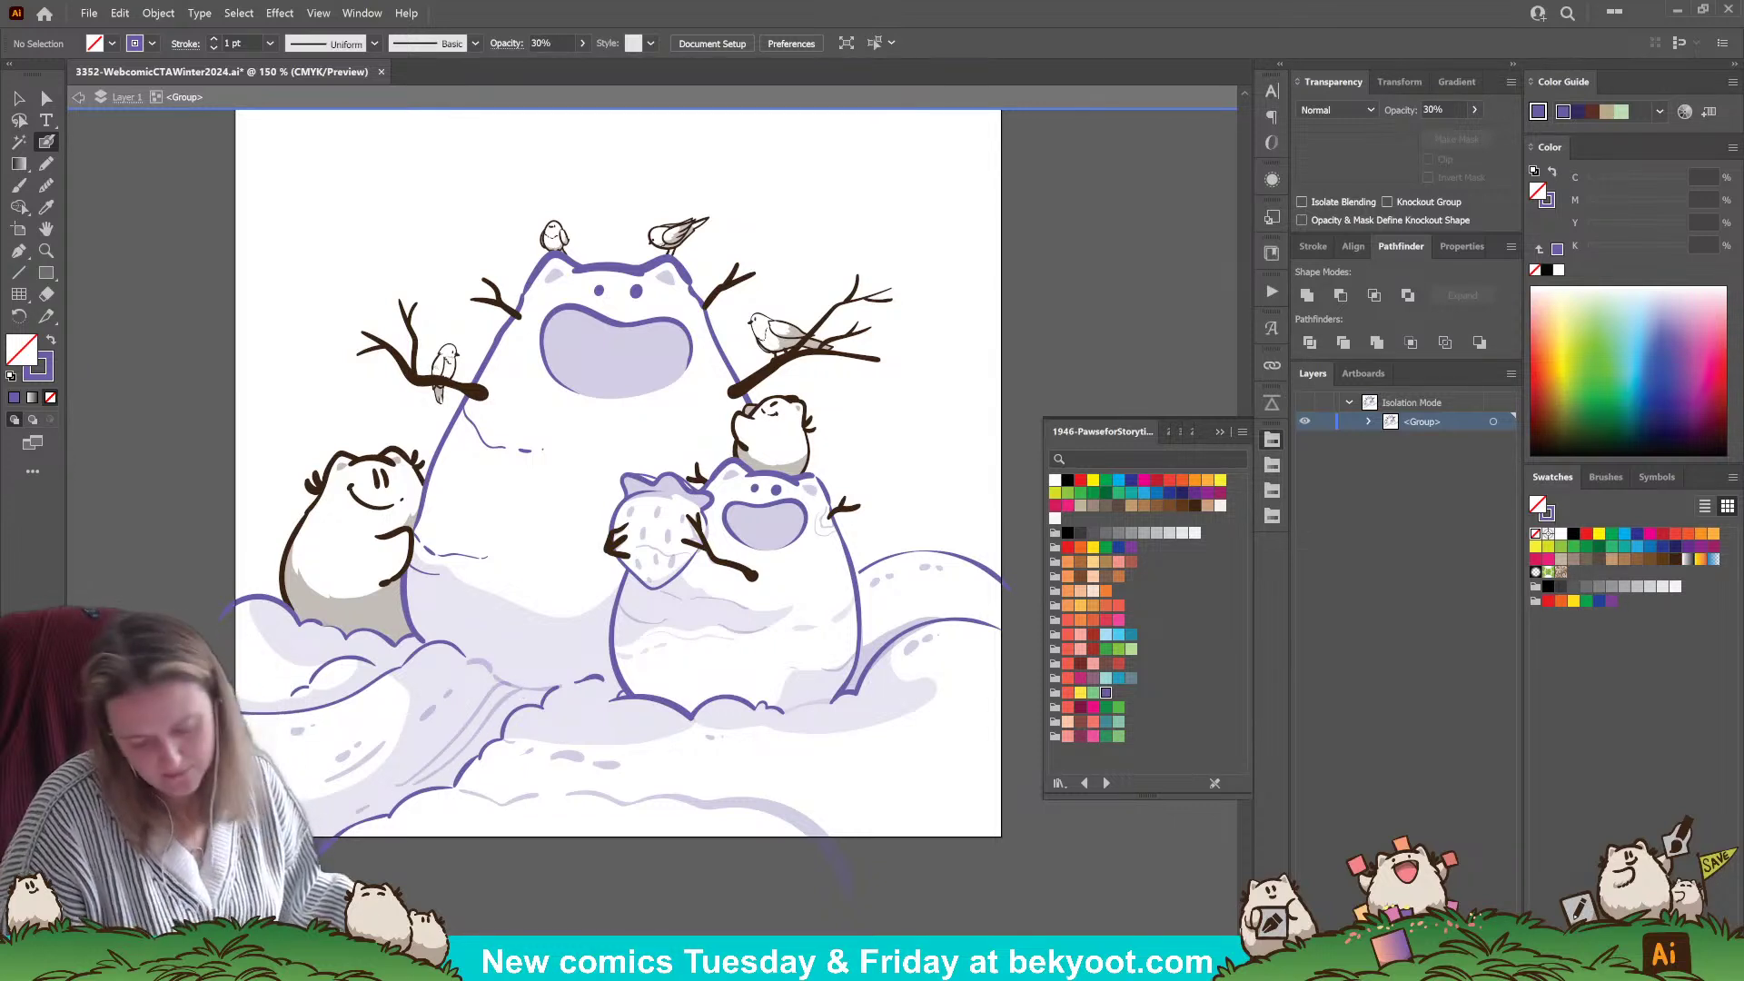
pyautogui.moveTo(640, 687)
pyautogui.mouseDown()
pyautogui.moveTo(684, 690)
pyautogui.moveTo(581, 682)
pyautogui.mouseUp()
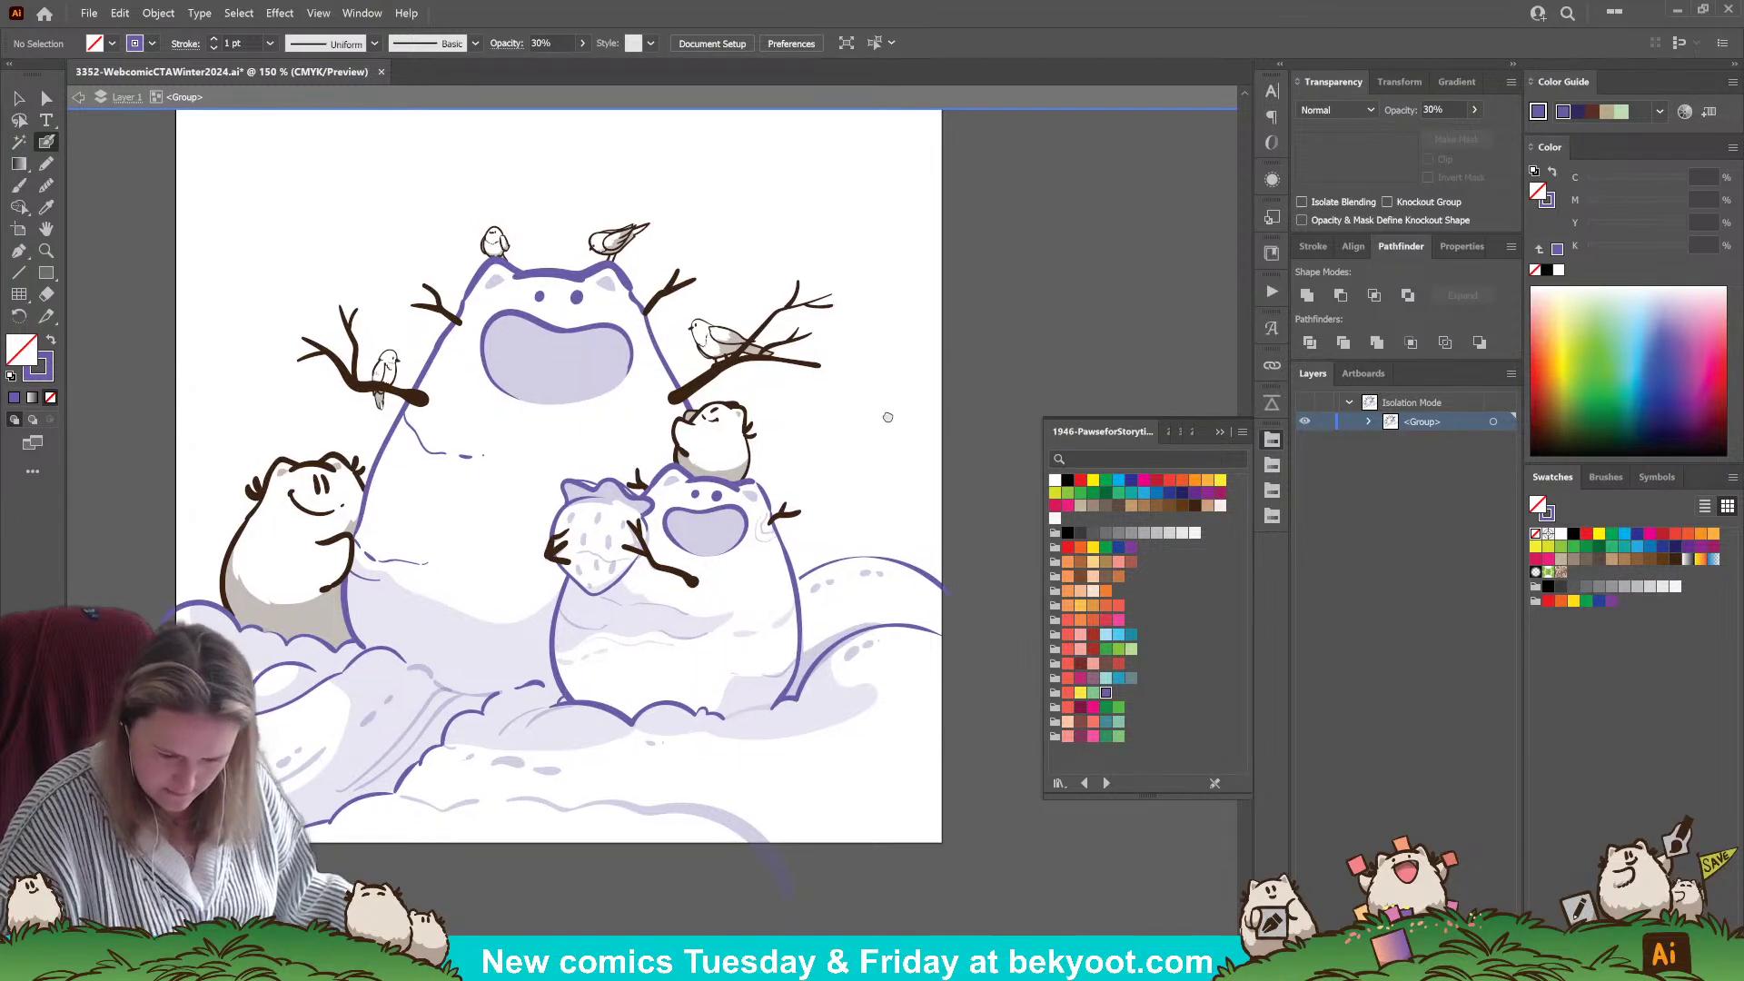
pyautogui.moveTo(887, 409); pyautogui.dragTo(892, 472)
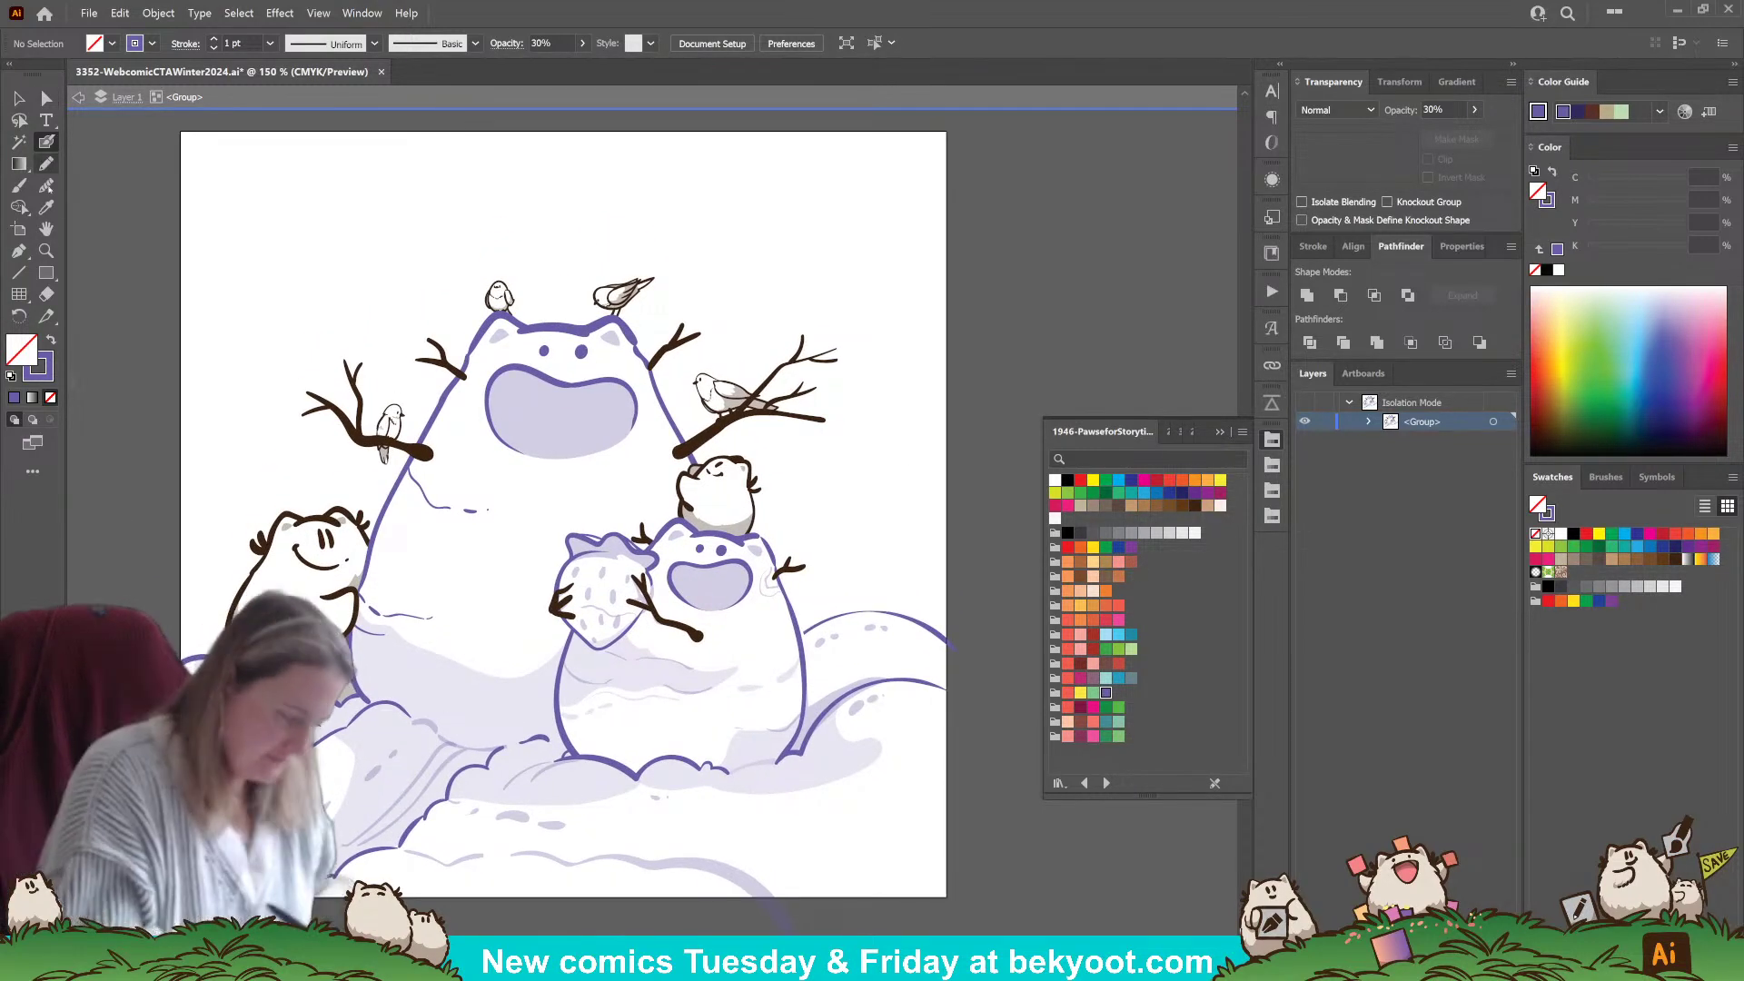
pyautogui.press('Escape')
pyautogui.hotkey('ctrl', 's')
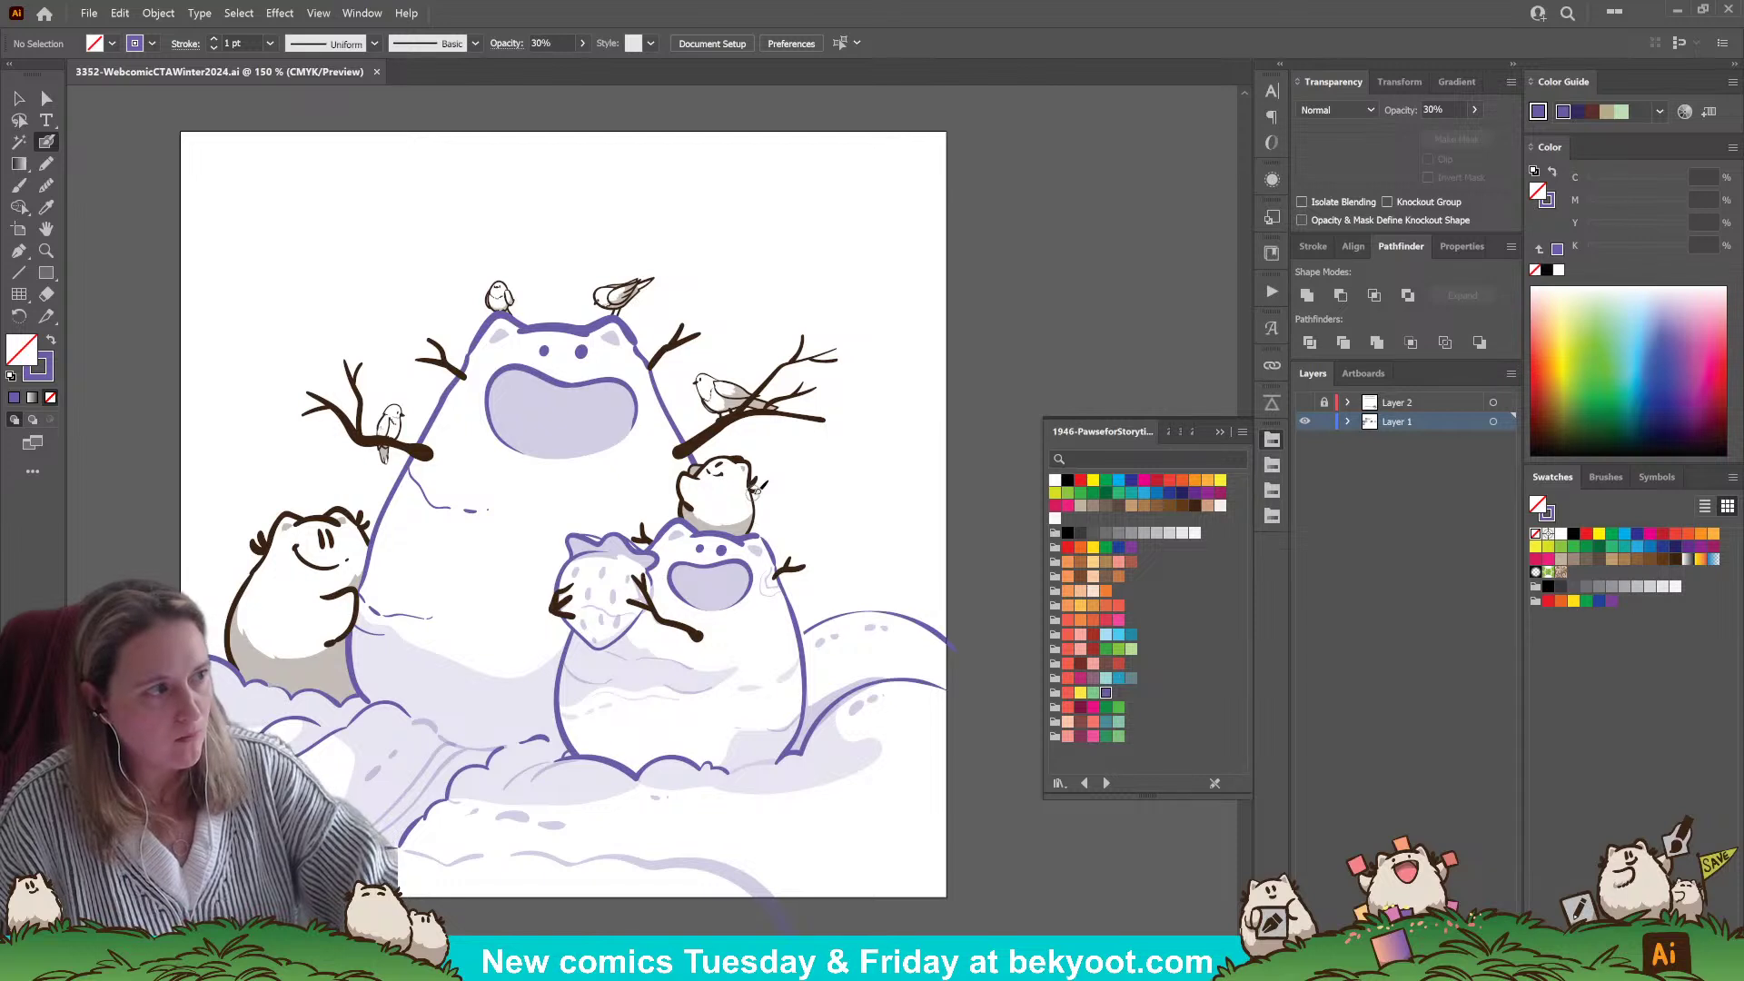
# - Set the Pencil tool to the off-white fill swatch with no stroke and 100% opacity
pyautogui.click(46, 163)
pyautogui.click(52, 341)
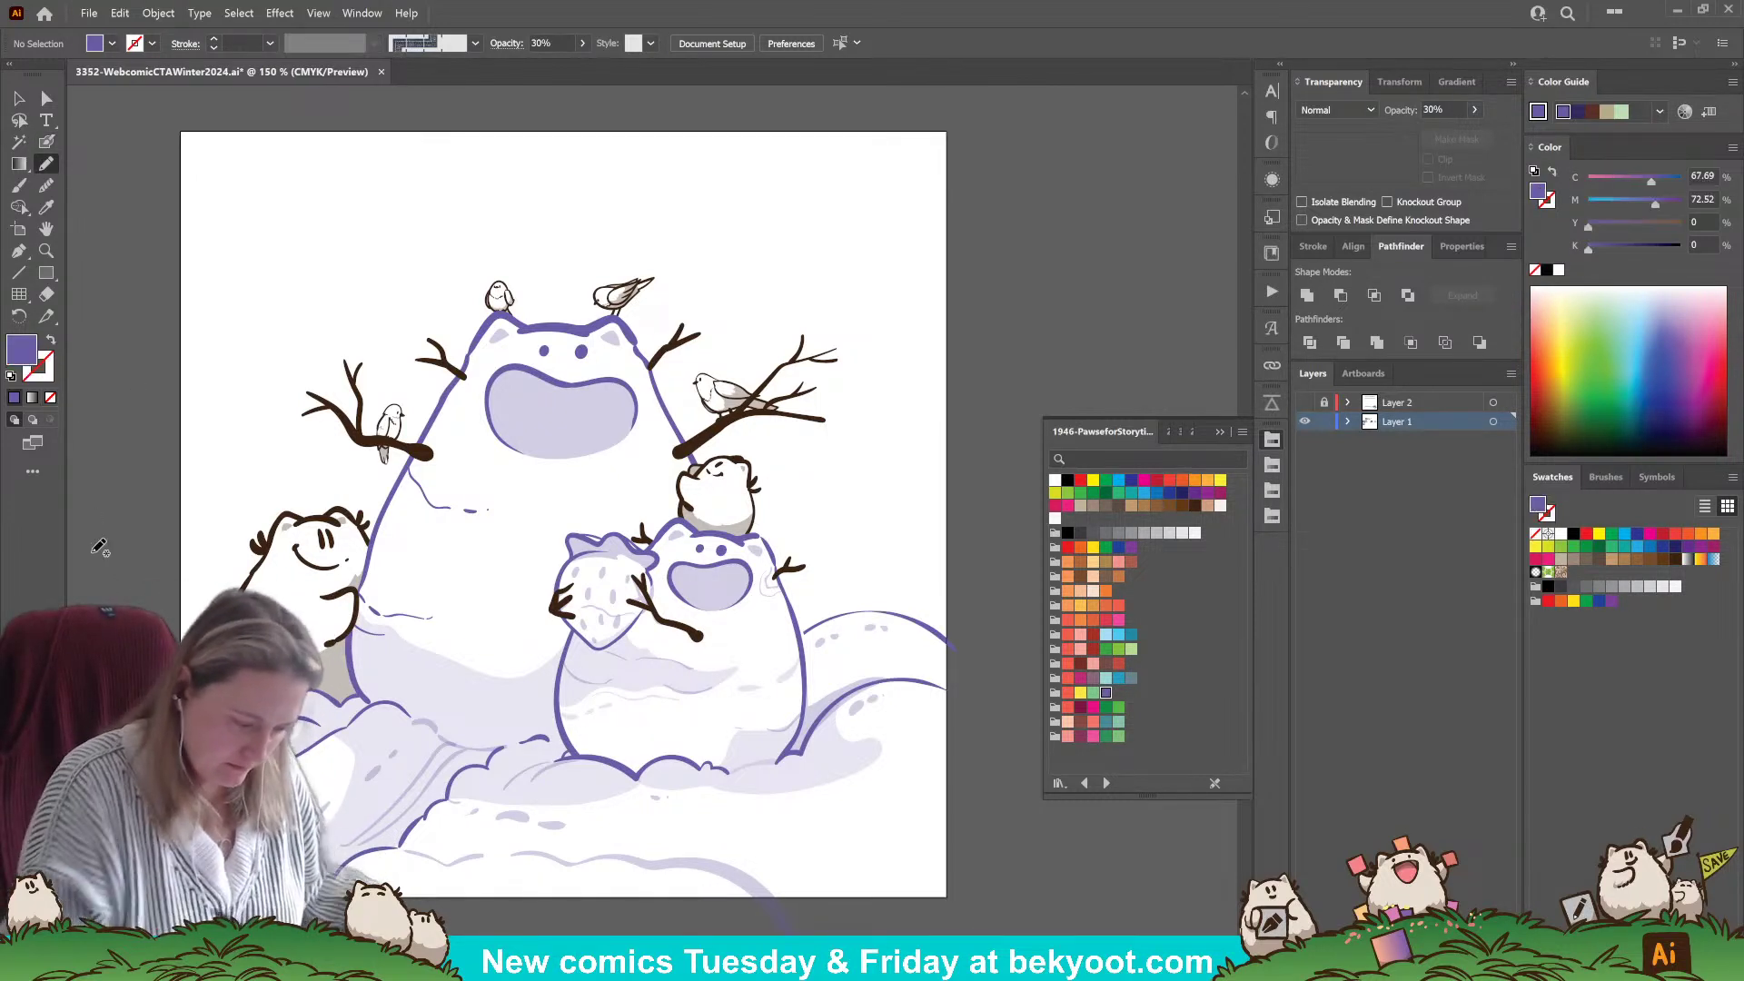
pyautogui.click(1054, 519)
pyautogui.click(1474, 109)
pyautogui.click(1470, 131)
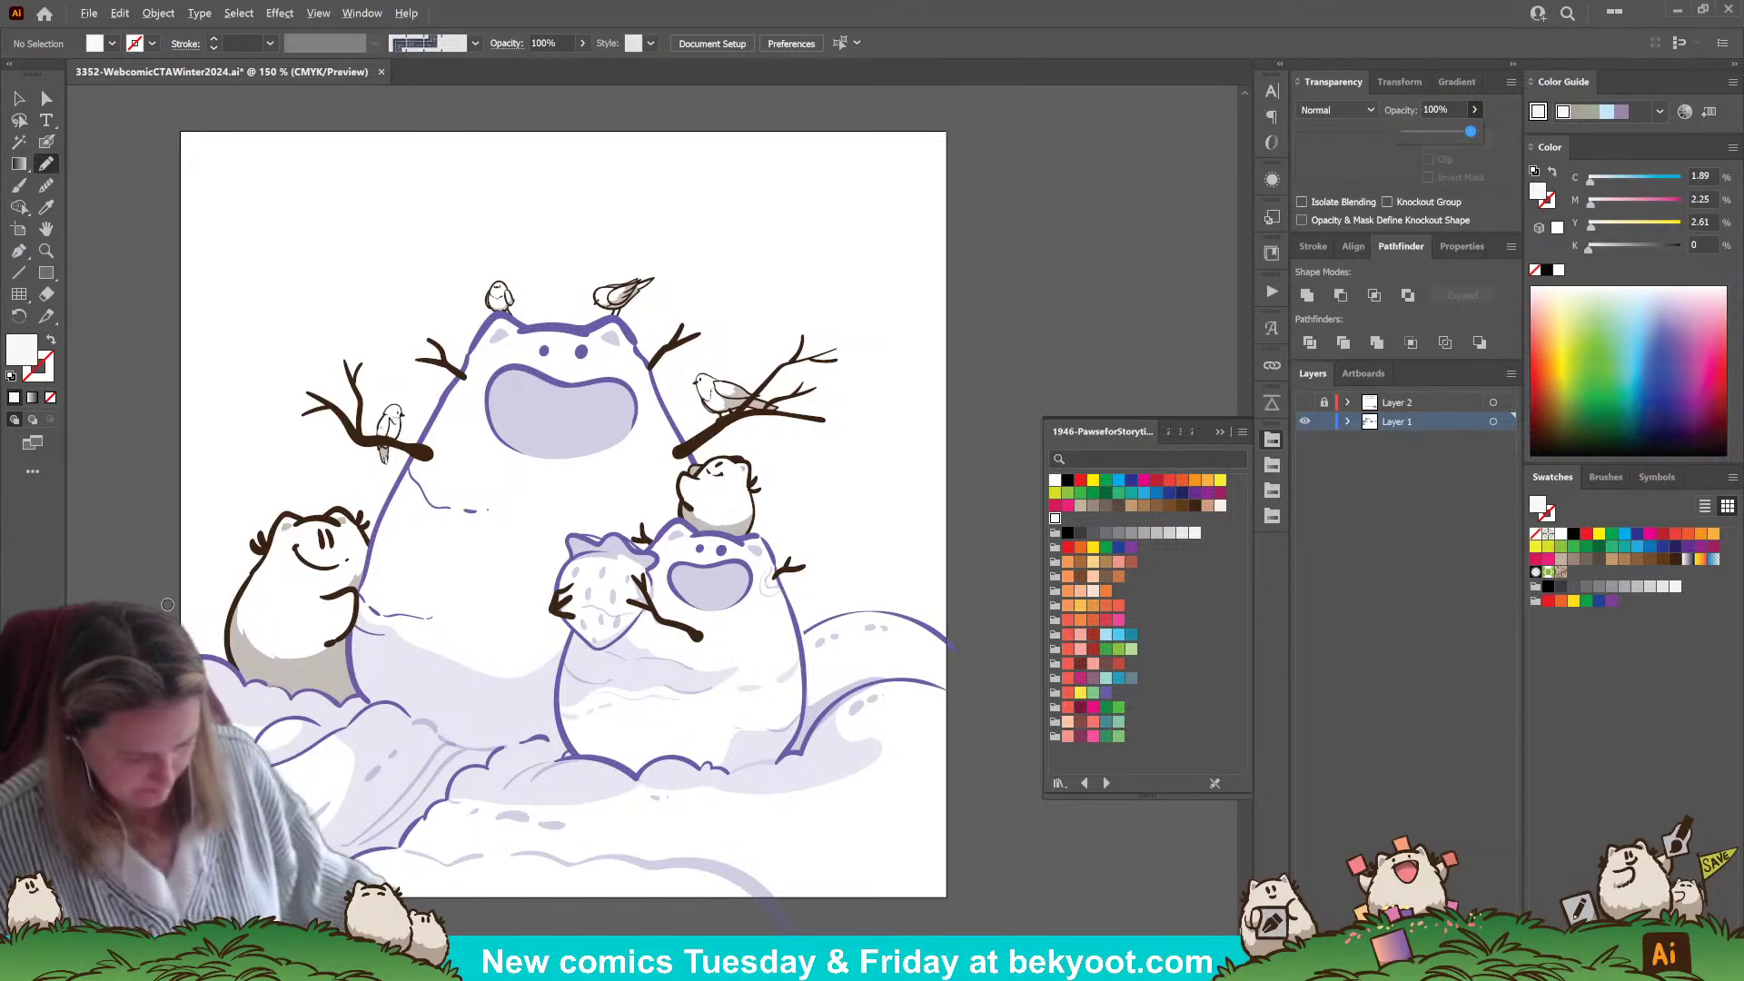
# - Isolate the winter illustration group for editing
pyautogui.scroll(1, 230, 619)
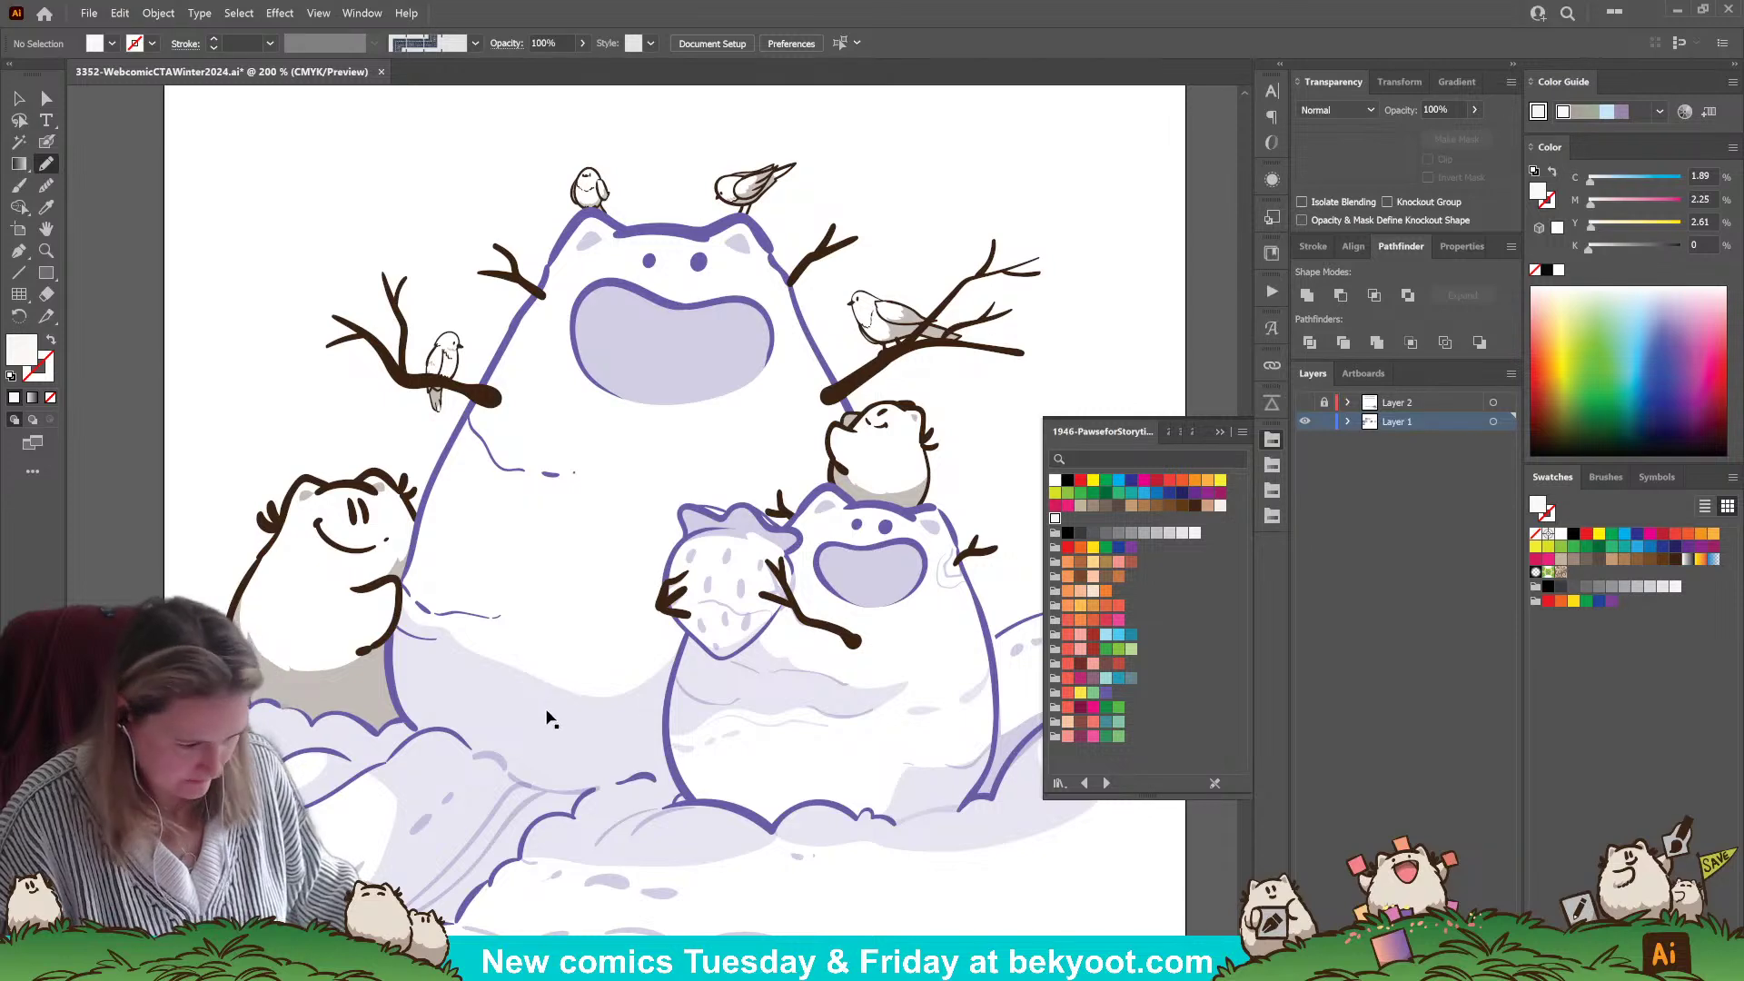
pyautogui.scroll(-4, 552, 698)
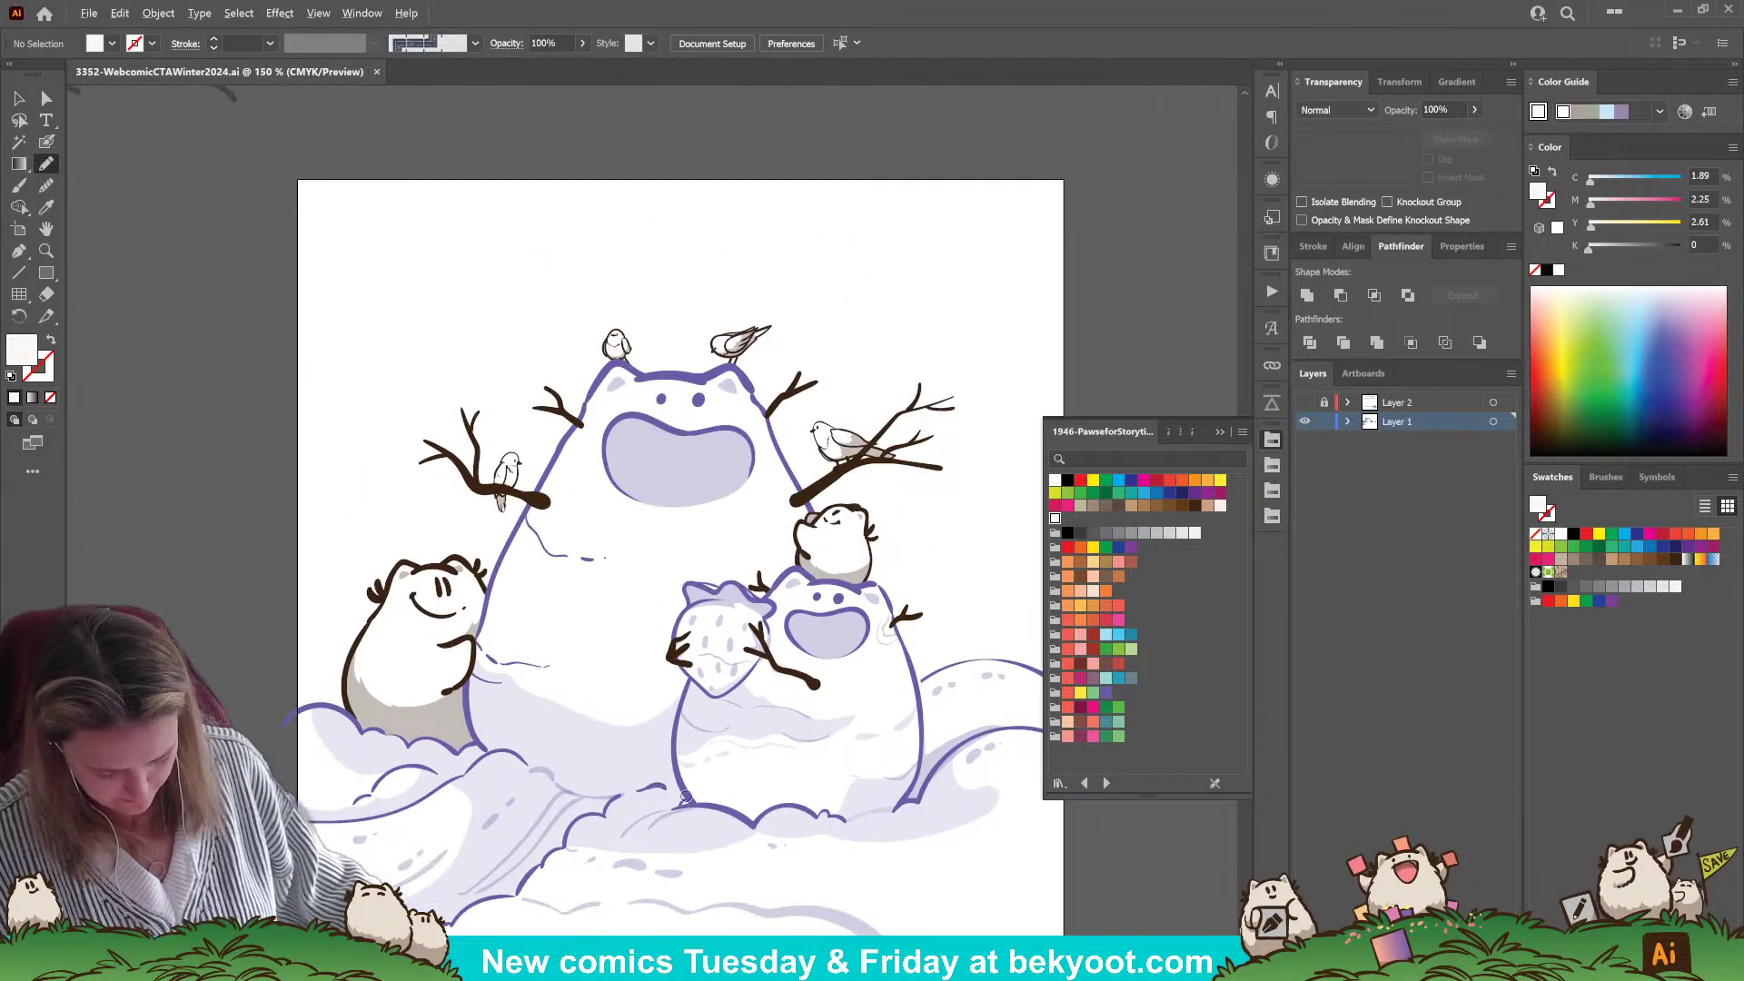
pyautogui.moveTo(665, 743); pyautogui.dragTo(606, 664)
pyautogui.press('v')
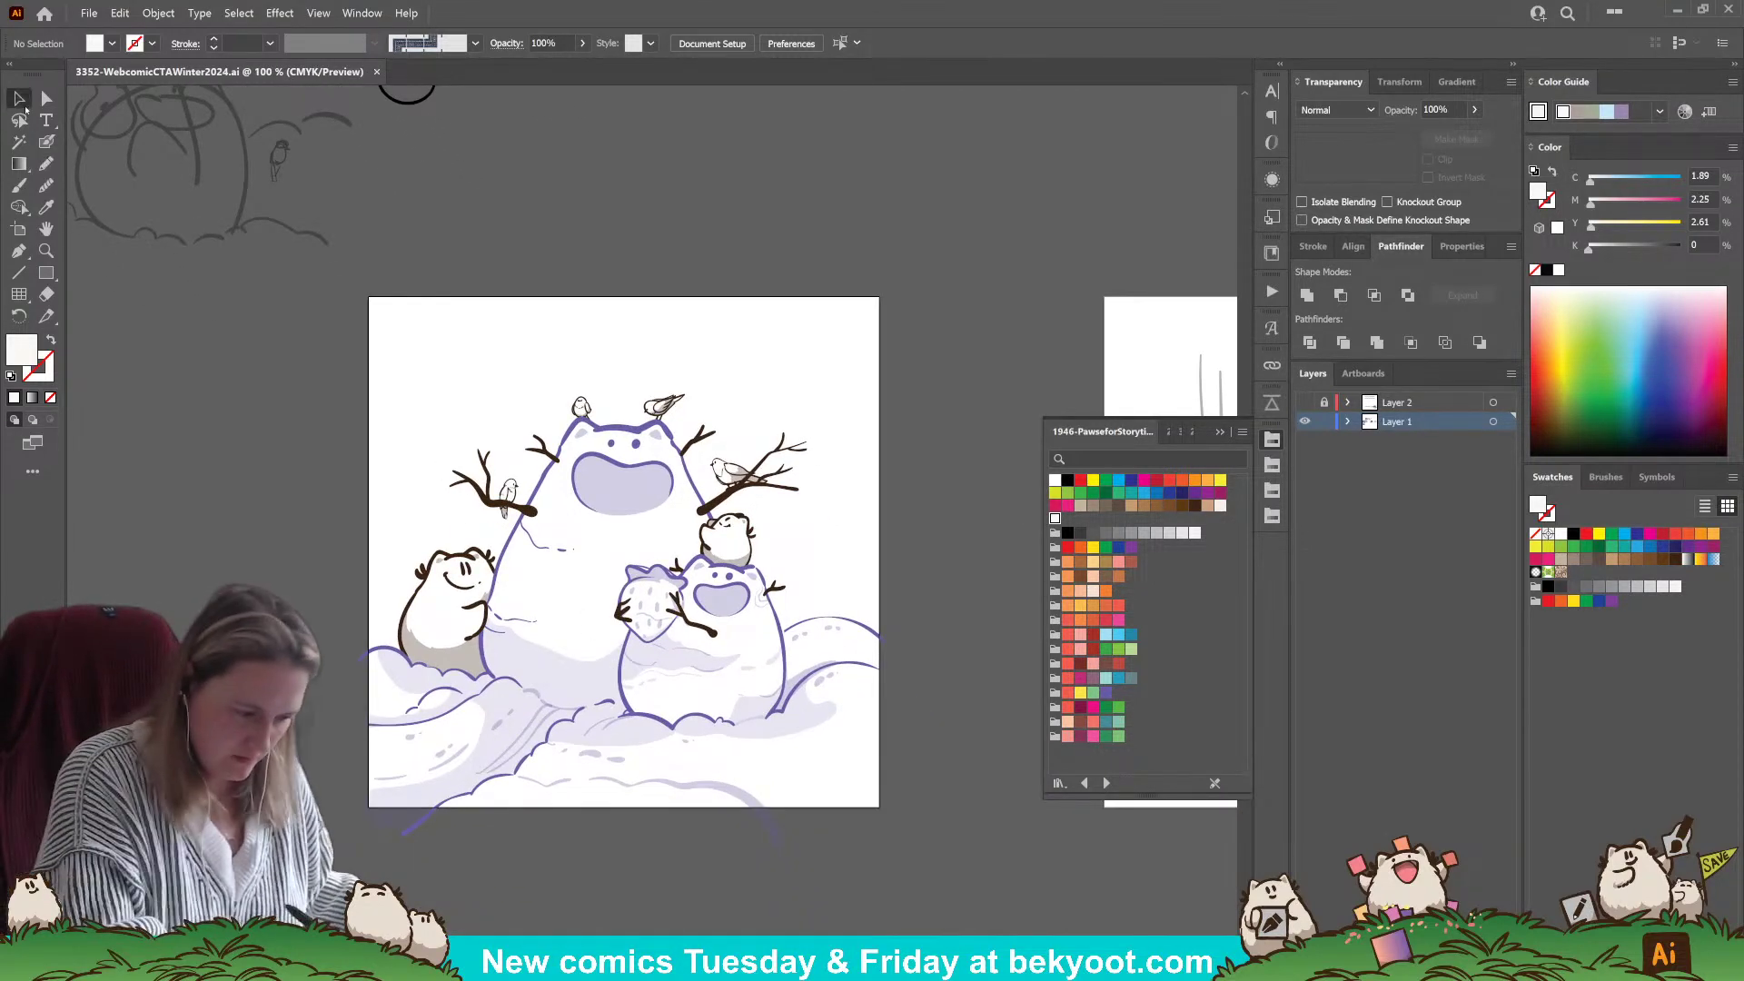
pyautogui.click(624, 616)
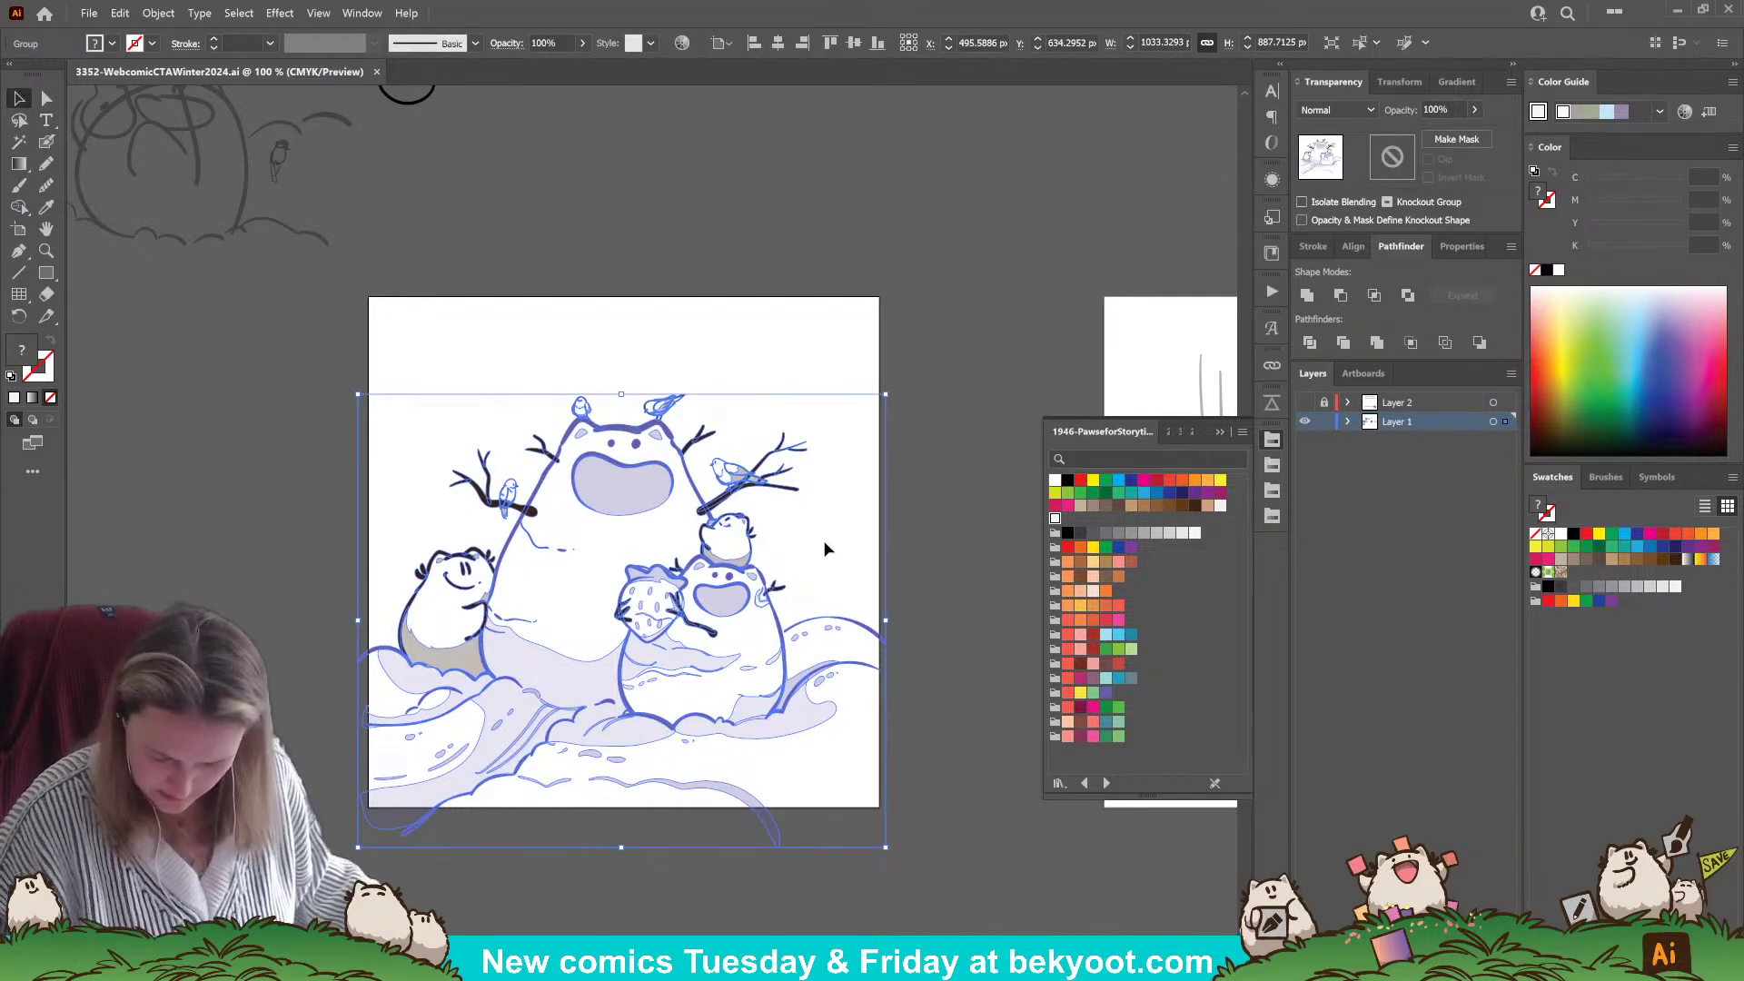
pyautogui.doubleClick(592, 495)
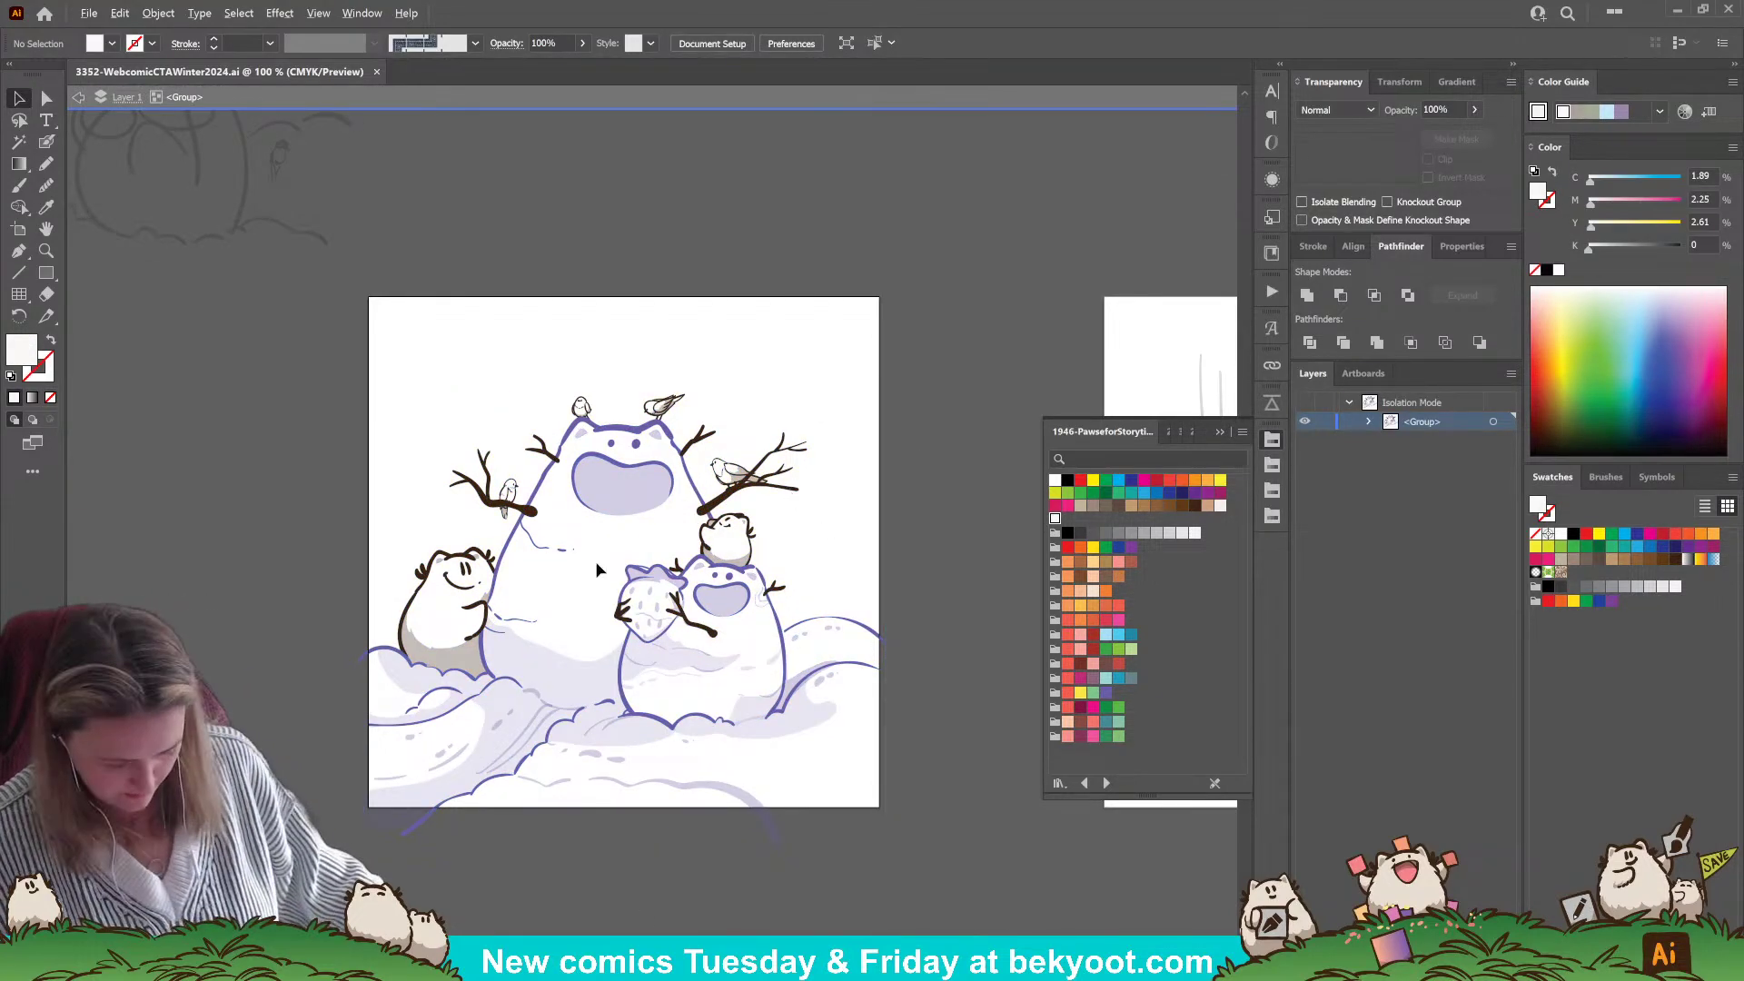
pyautogui.scroll(2, 447, 604)
pyautogui.moveTo(385, 815); pyautogui.dragTo(449, 748)
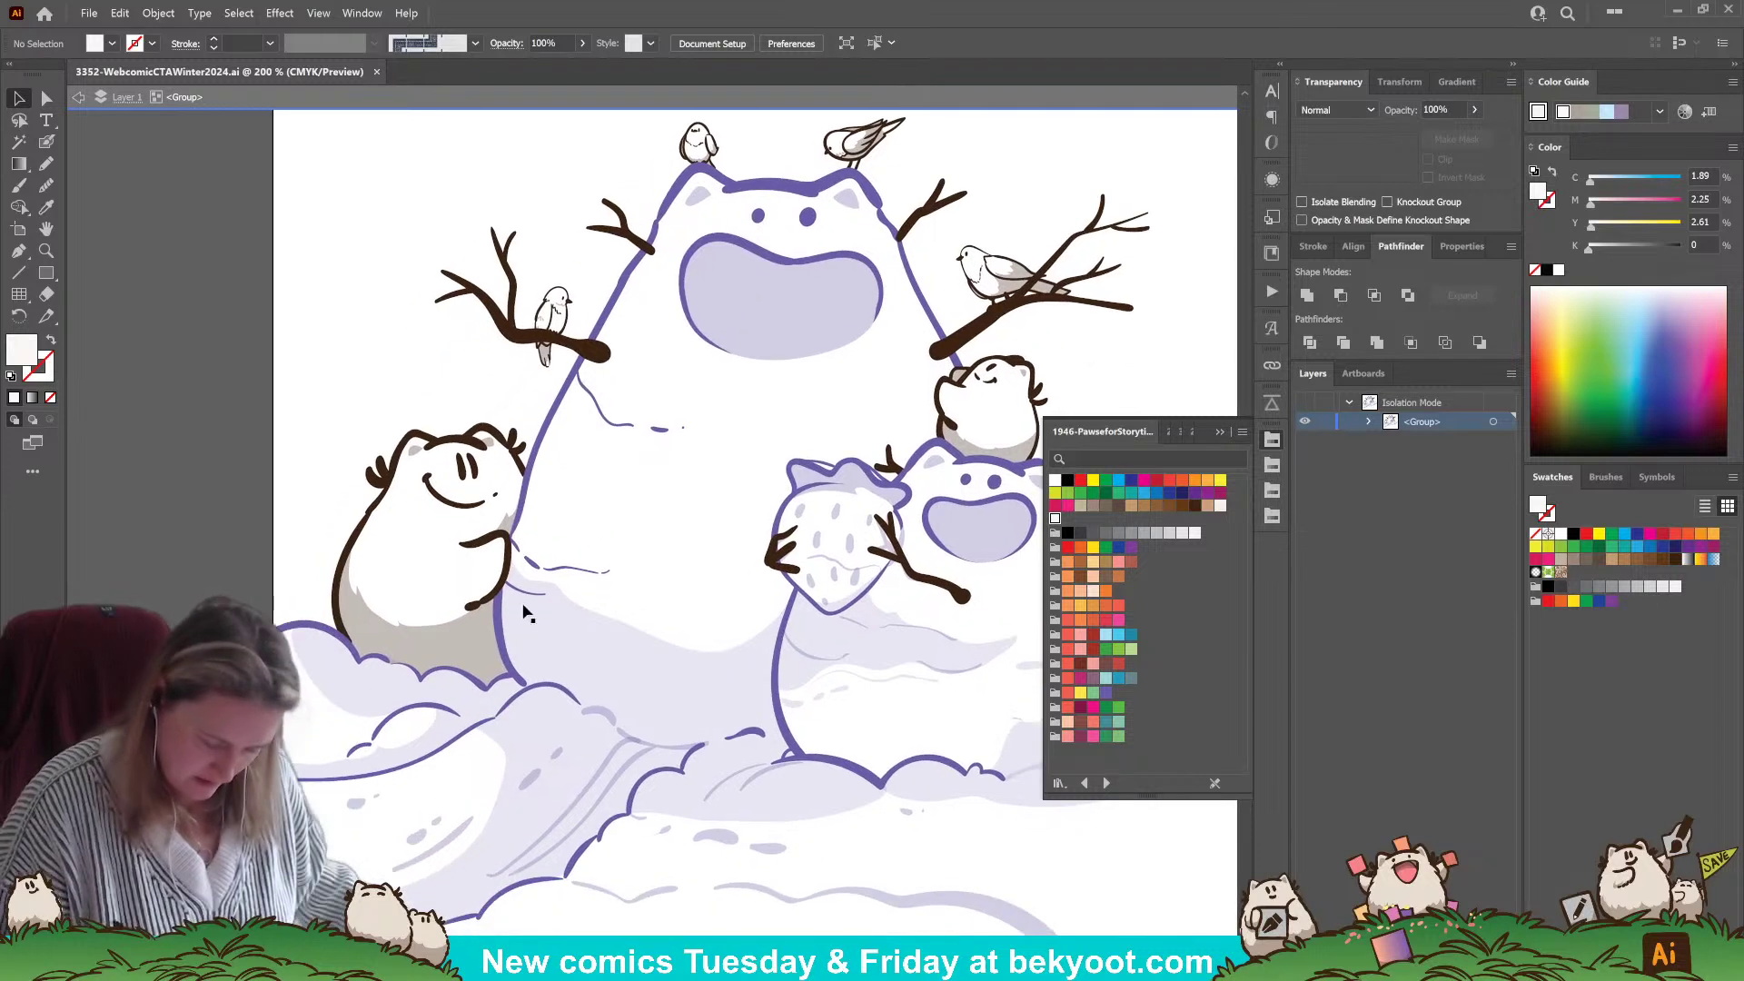
# - Draw off-white Pencil base shapes in Draw Behind mode under the hugging creature and the creature on the small snow creature's head
pyautogui.press('n')
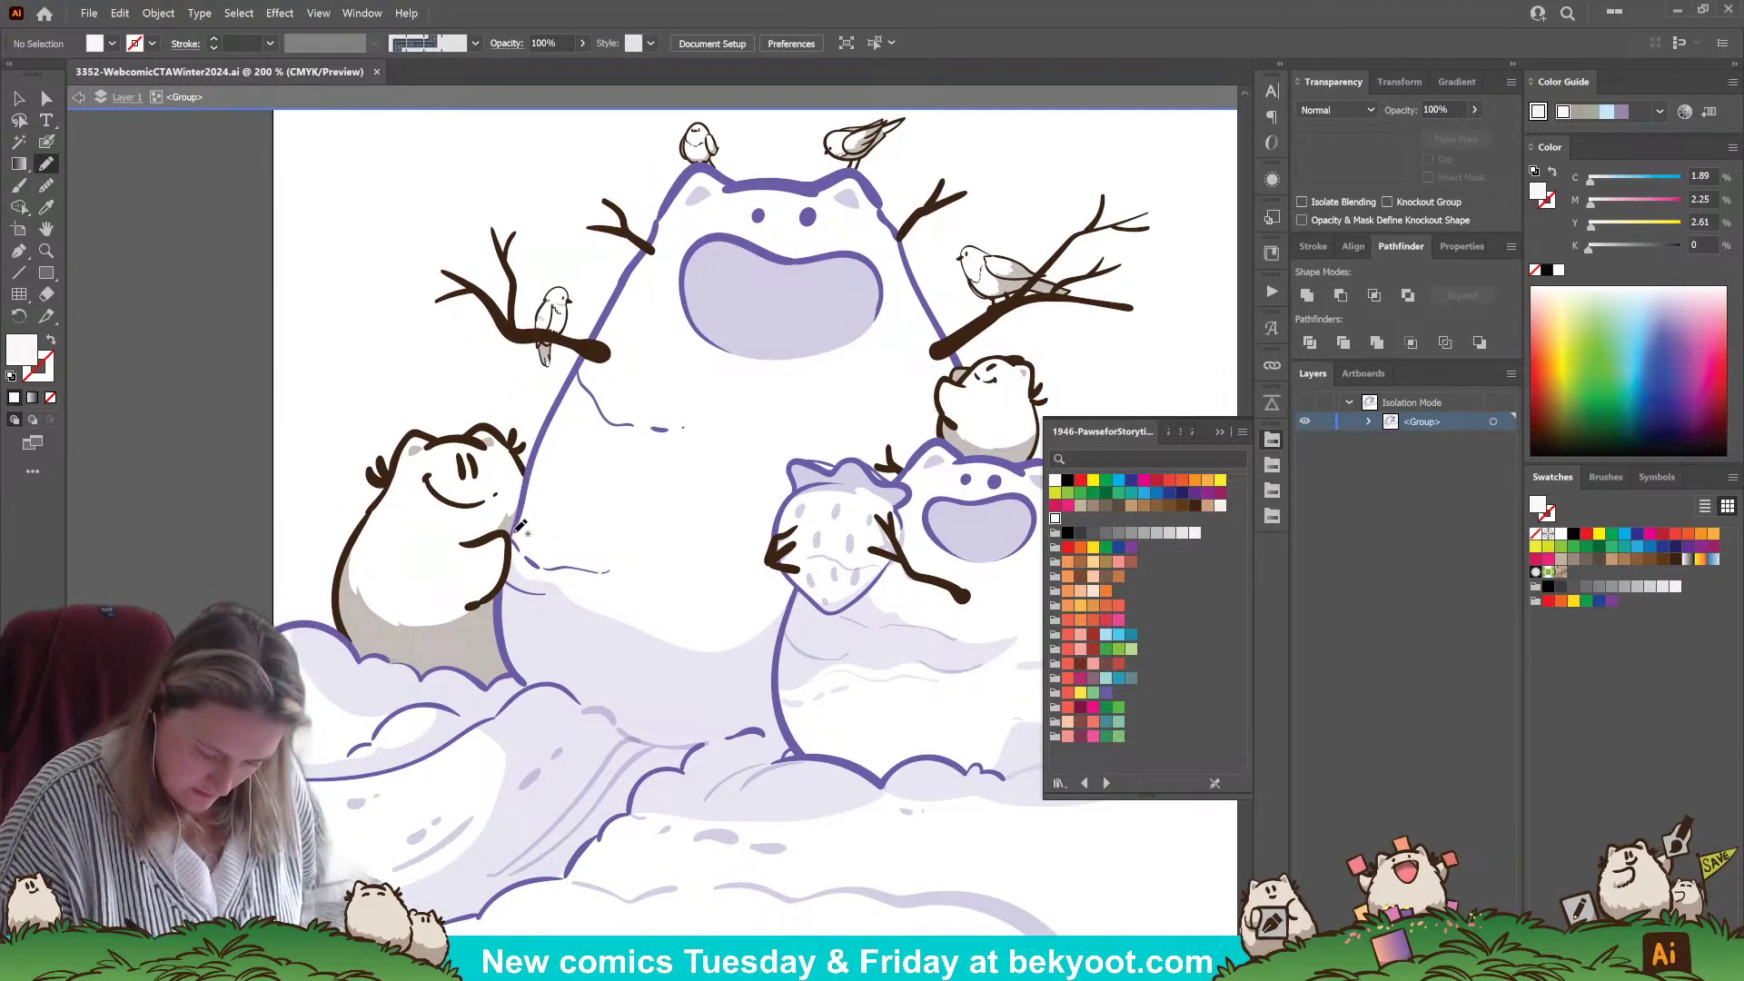
pyautogui.hotkey('shift', 'd')
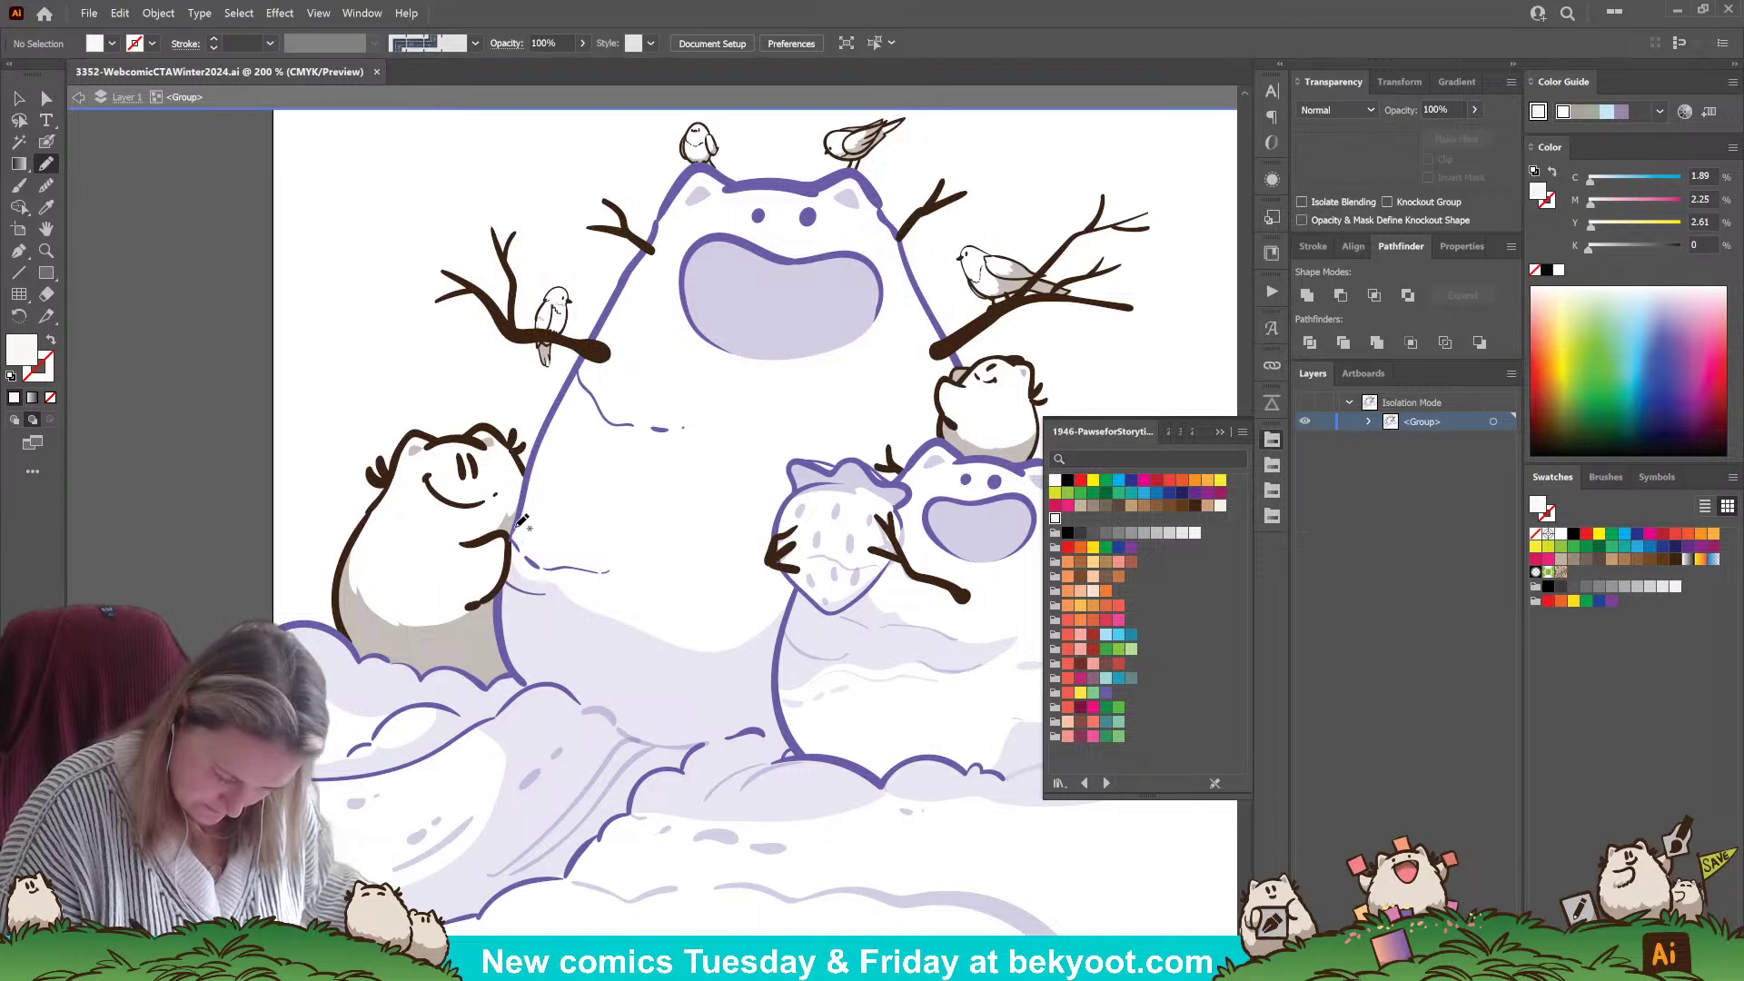
pyautogui.moveTo(522, 451)
pyautogui.mouseDown()
pyautogui.moveTo(498, 425)
pyautogui.moveTo(417, 432)
pyautogui.moveTo(349, 554)
pyautogui.moveTo(355, 638)
pyautogui.mouseUp()
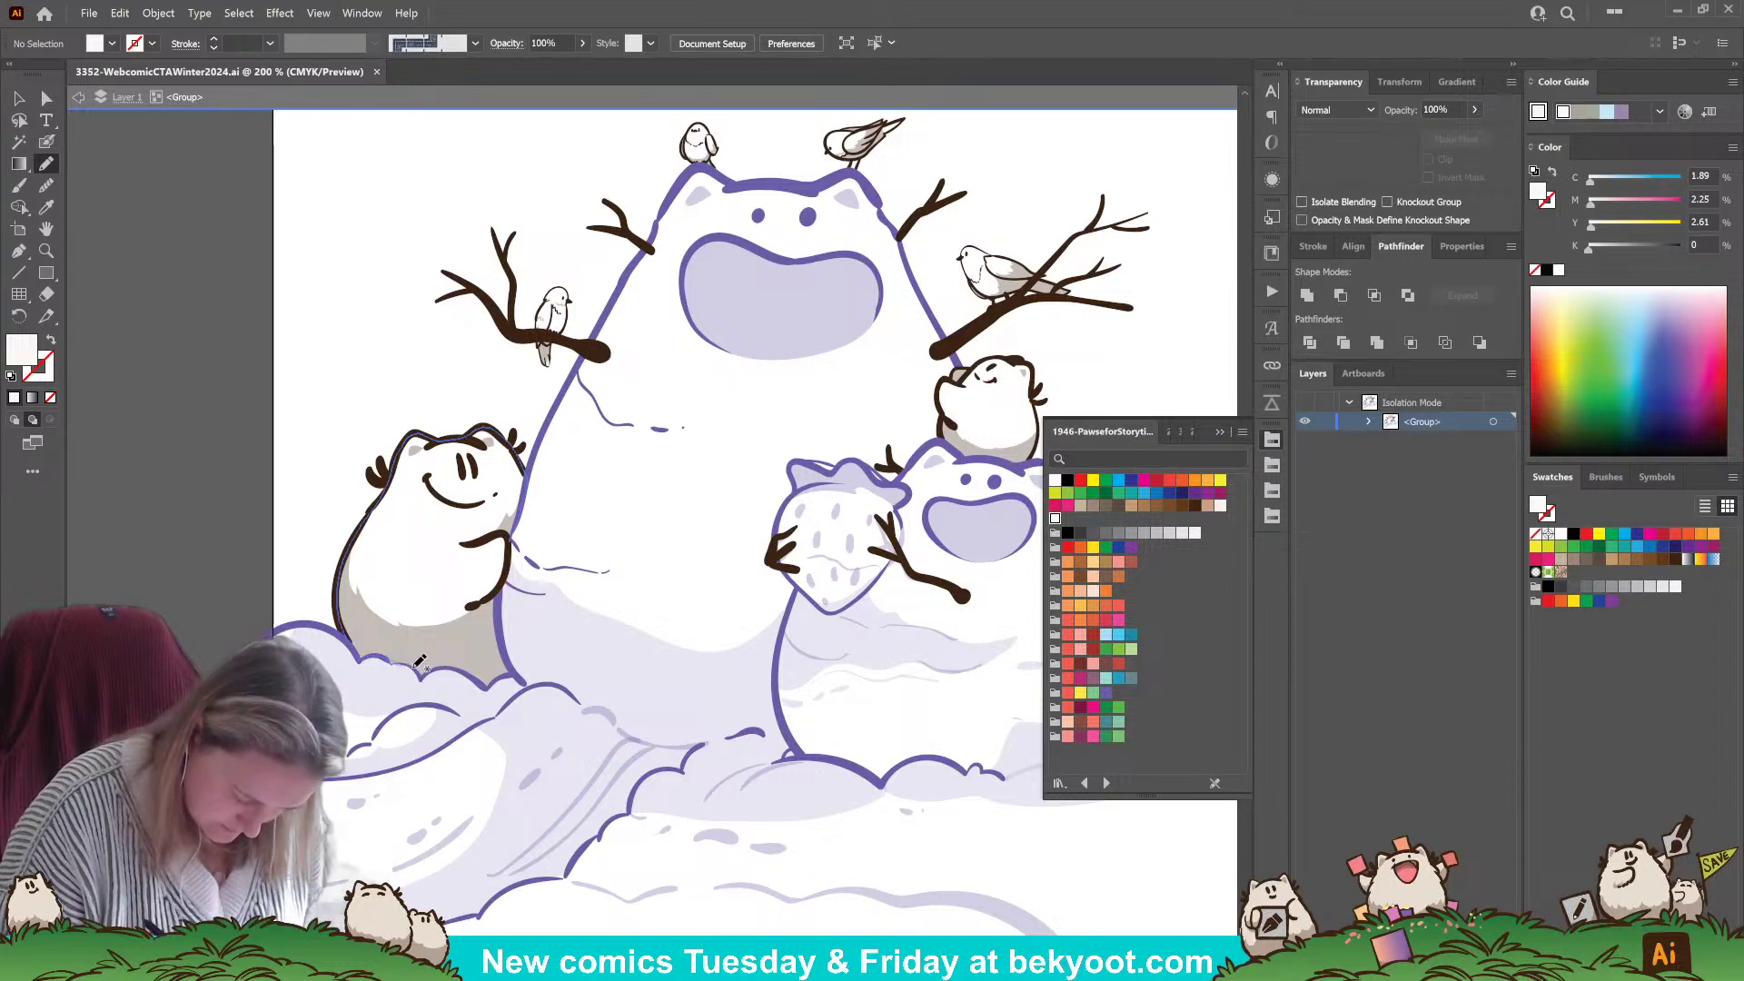
pyautogui.moveTo(427, 670); pyautogui.dragTo(511, 670)
pyautogui.moveTo(507, 570); pyautogui.dragTo(520, 527)
pyautogui.moveTo(1029, 420)
pyautogui.mouseDown()
pyautogui.moveTo(672, 469)
pyautogui.moveTo(681, 414)
pyautogui.moveTo(635, 401)
pyautogui.moveTo(597, 424)
pyautogui.moveTo(593, 491)
pyautogui.moveTo(685, 508)
pyautogui.mouseUp()
pyautogui.hotkey('ctrl', 'shift', 'a')
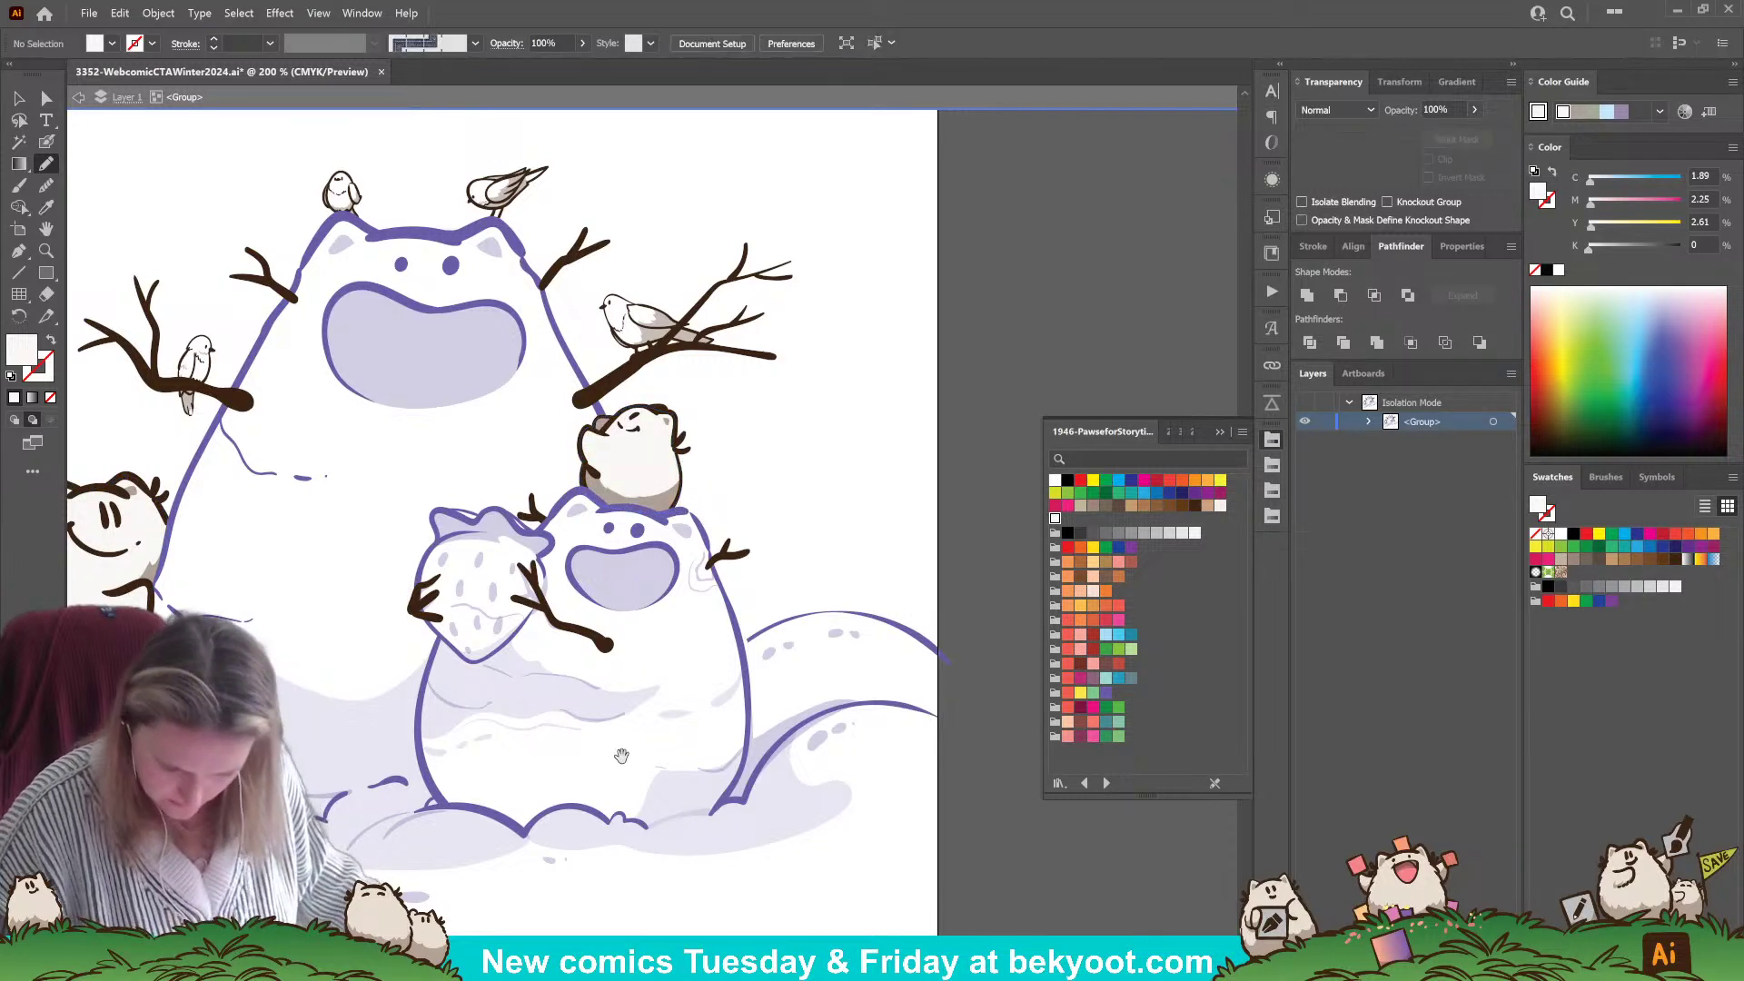
# - Build a purple tint harmony from the purple swatch in the Color Guide and save it as a swatch group
pyautogui.moveTo(642, 751); pyautogui.dragTo(732, 759)
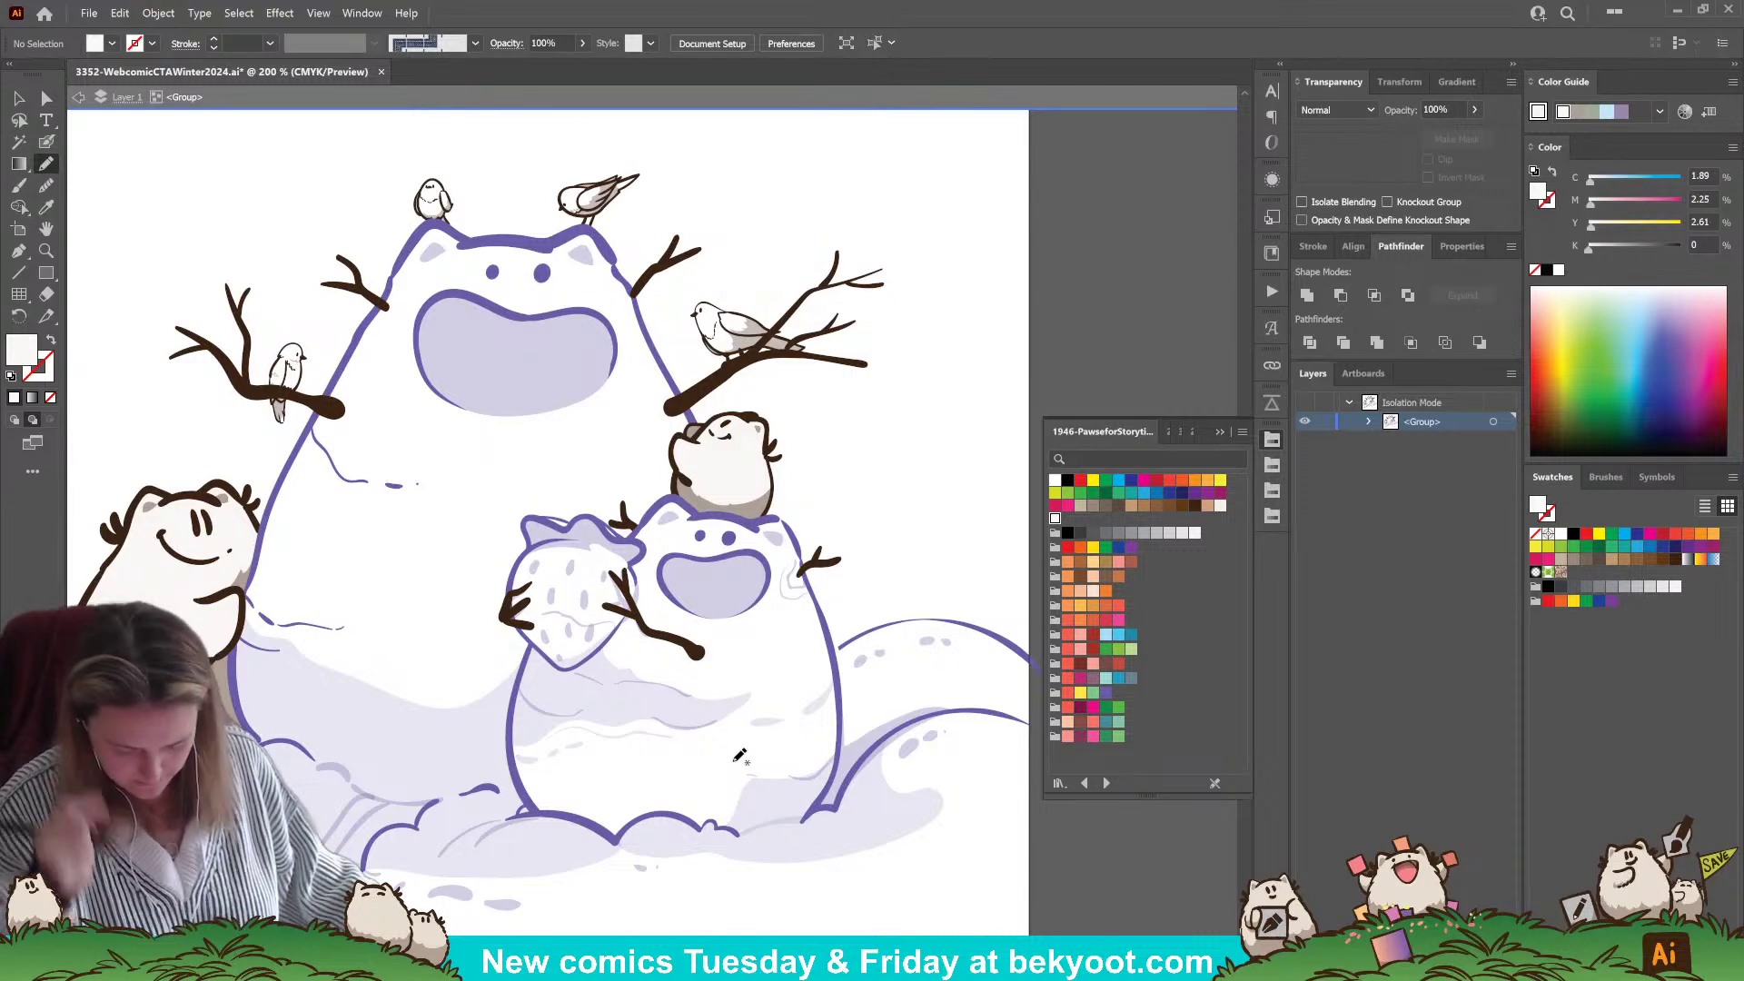
pyautogui.scroll(-1, 709, 758)
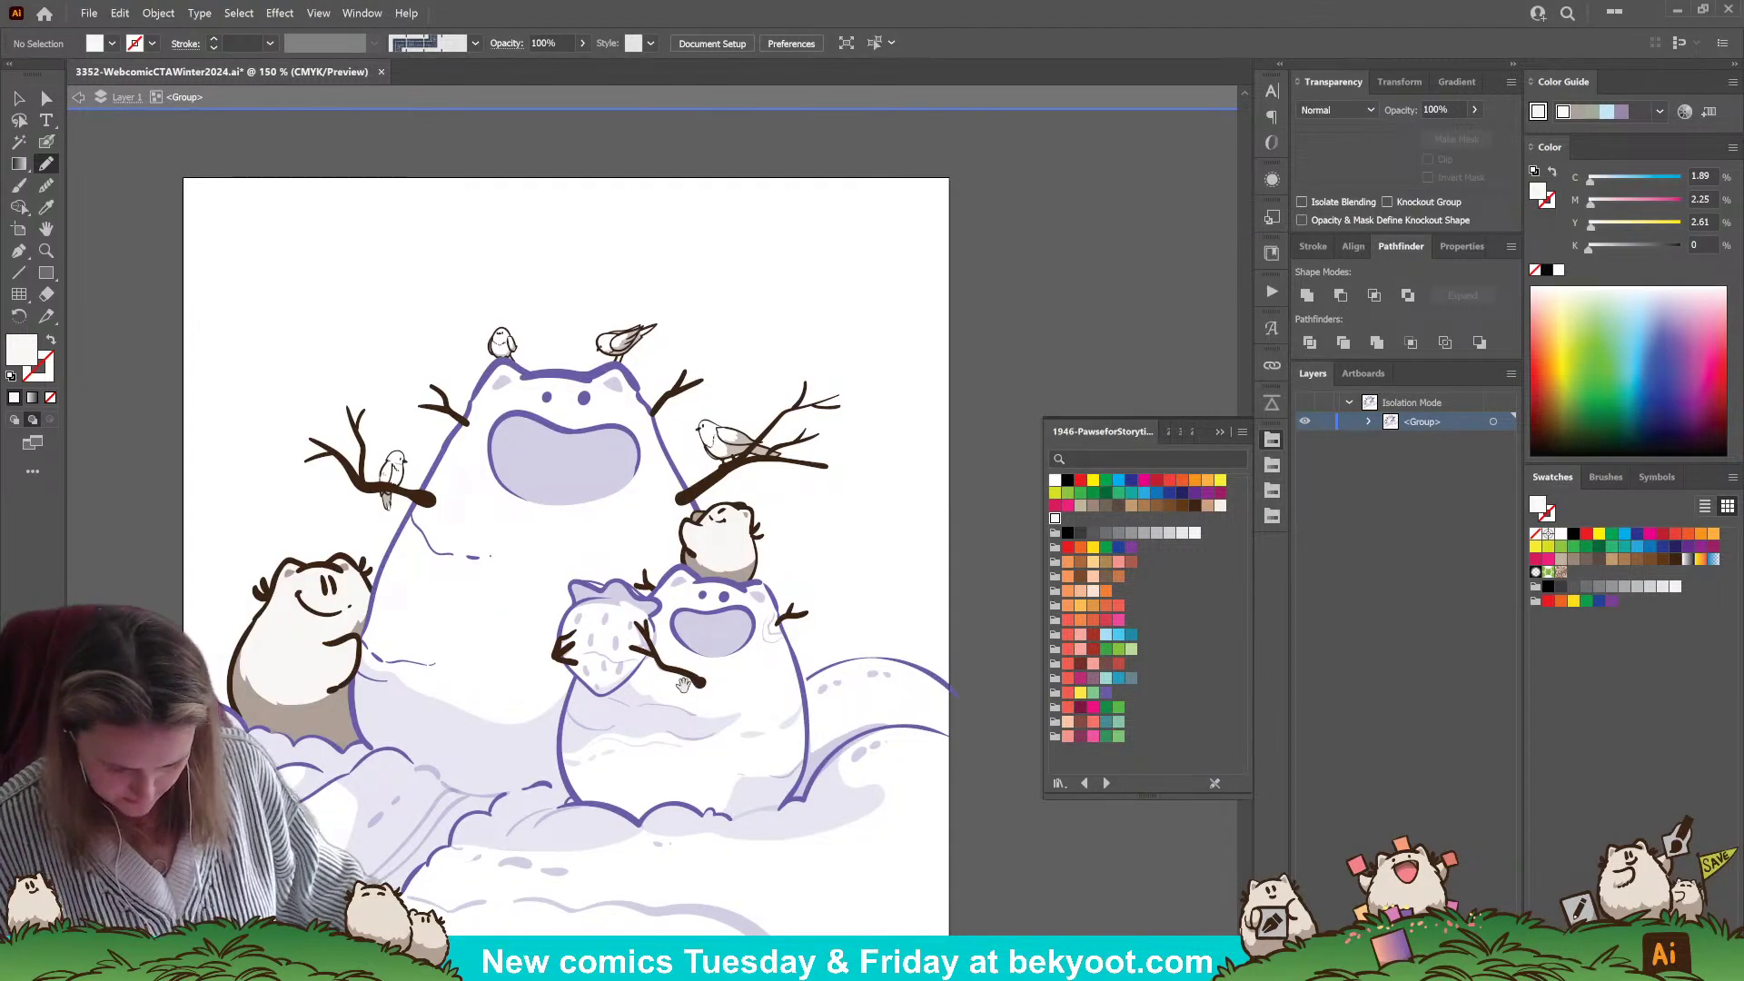
pyautogui.scroll(-1, 592, 848)
pyautogui.click(1106, 692)
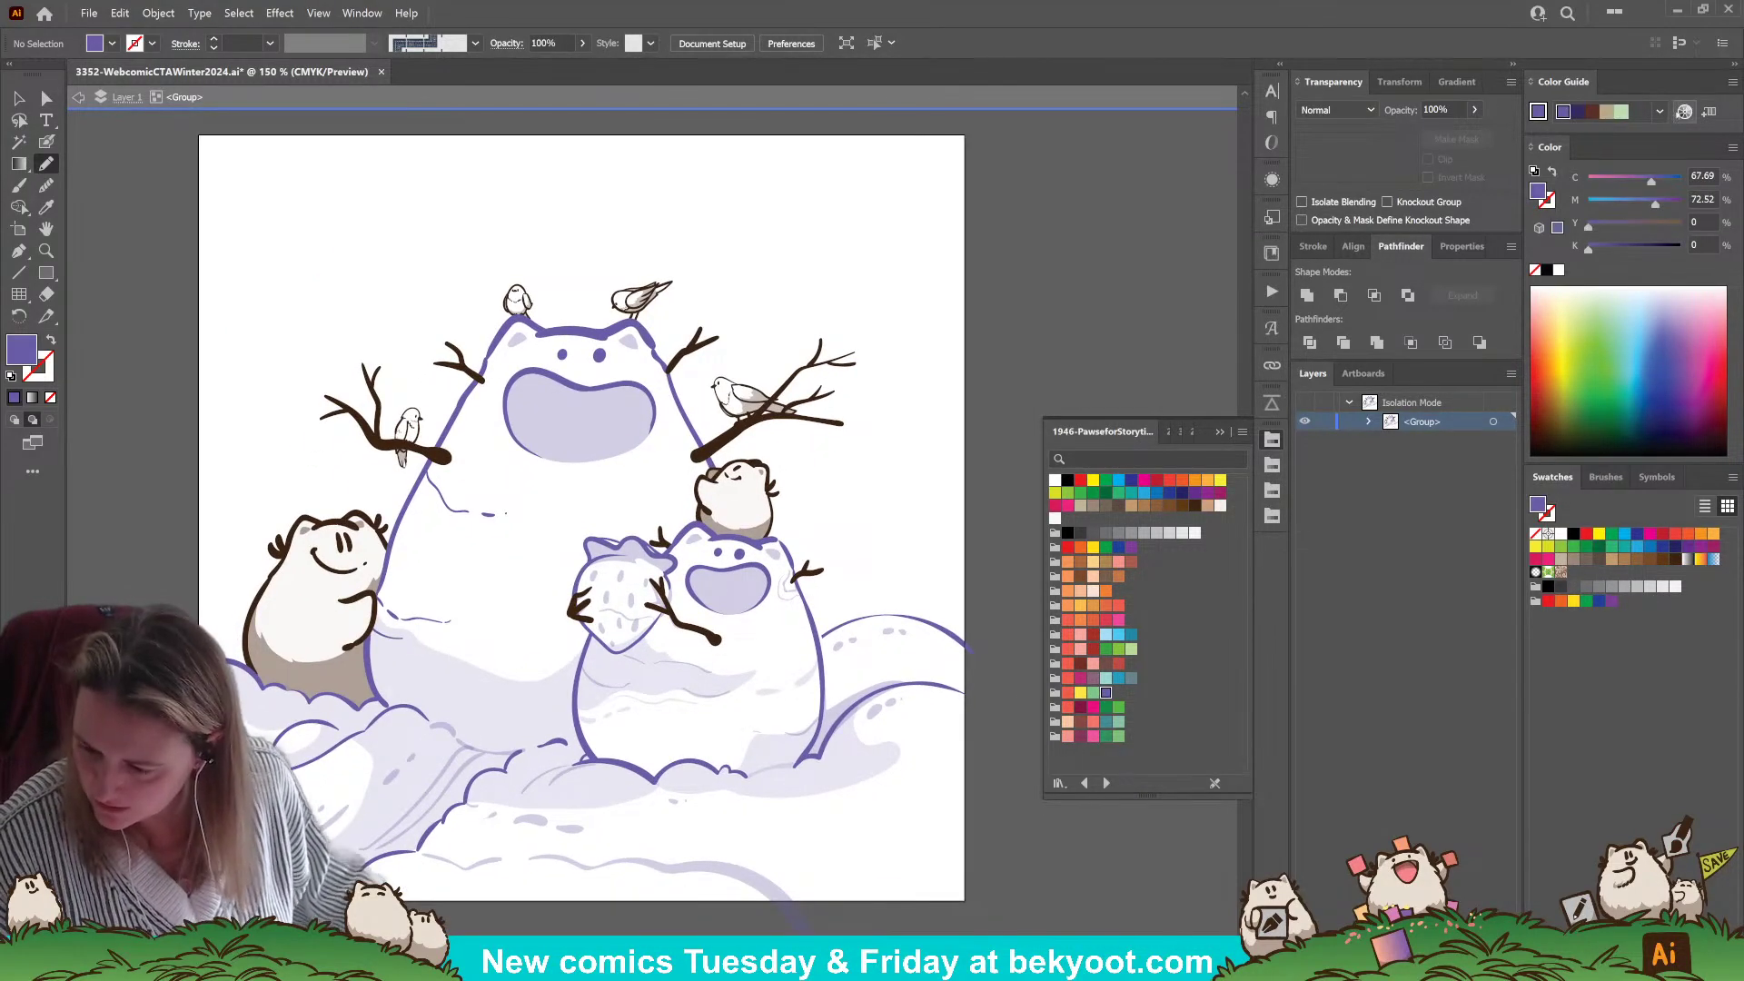
pyautogui.click(1661, 111)
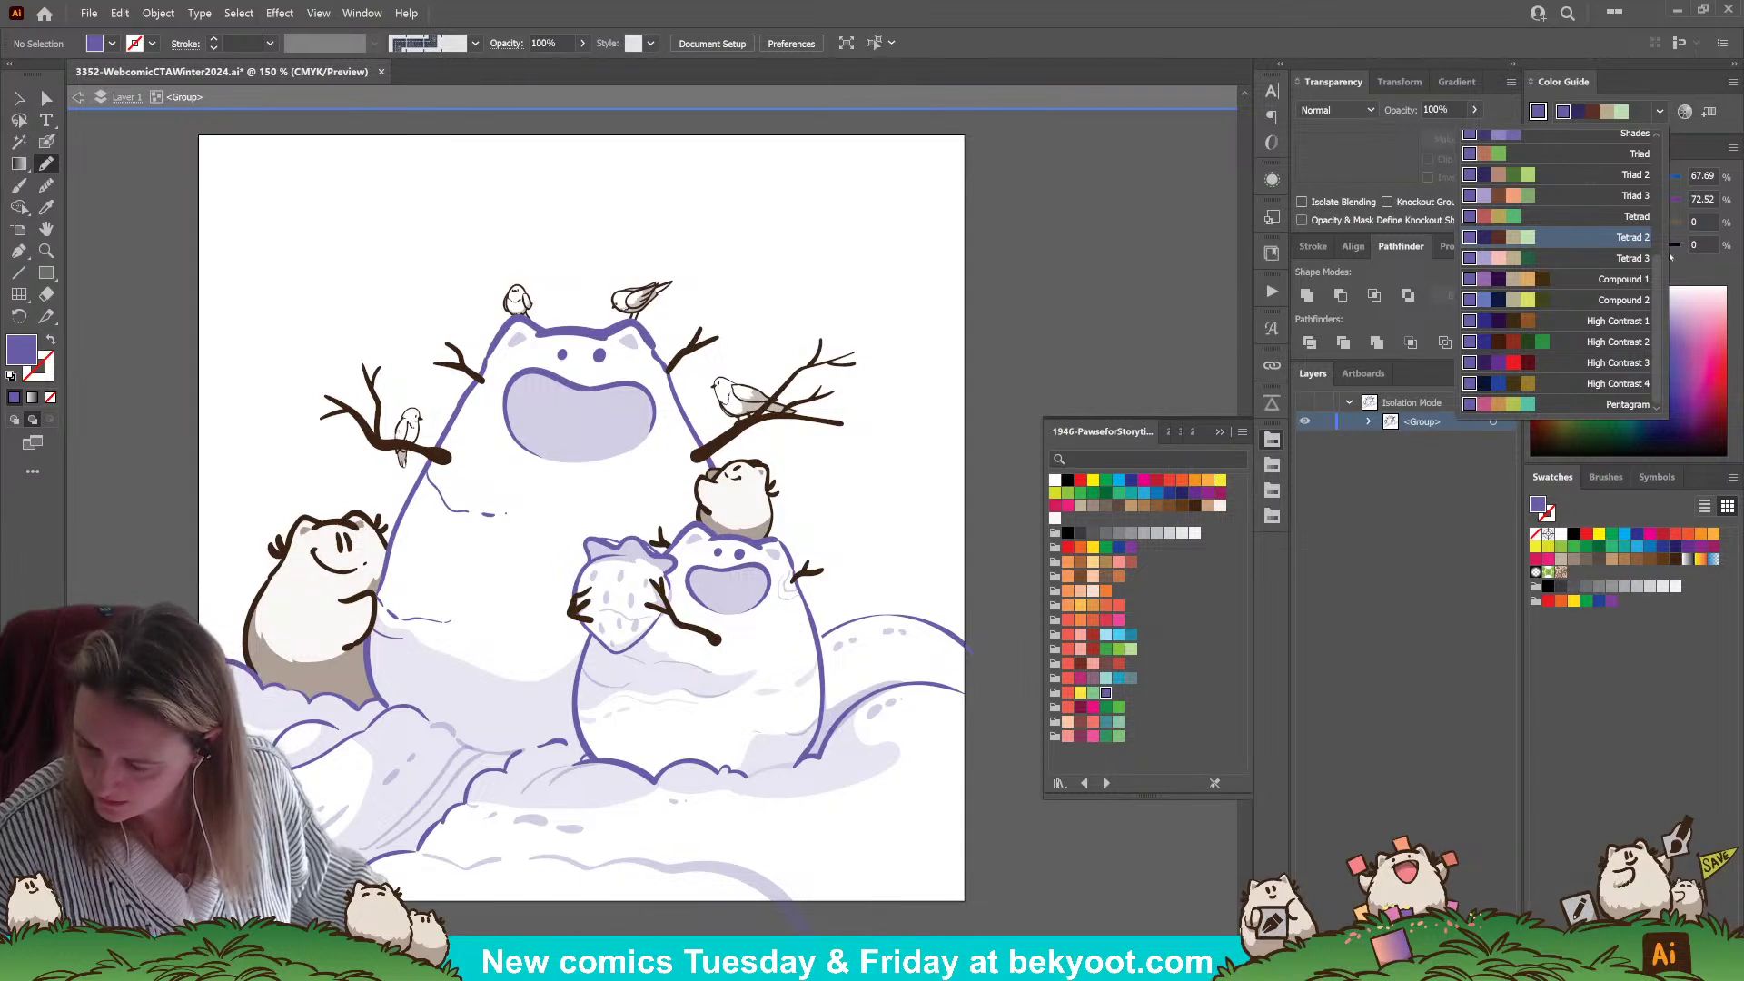
pyautogui.scroll(3, 1626, 255)
pyautogui.click(1617, 178)
pyautogui.click(1709, 113)
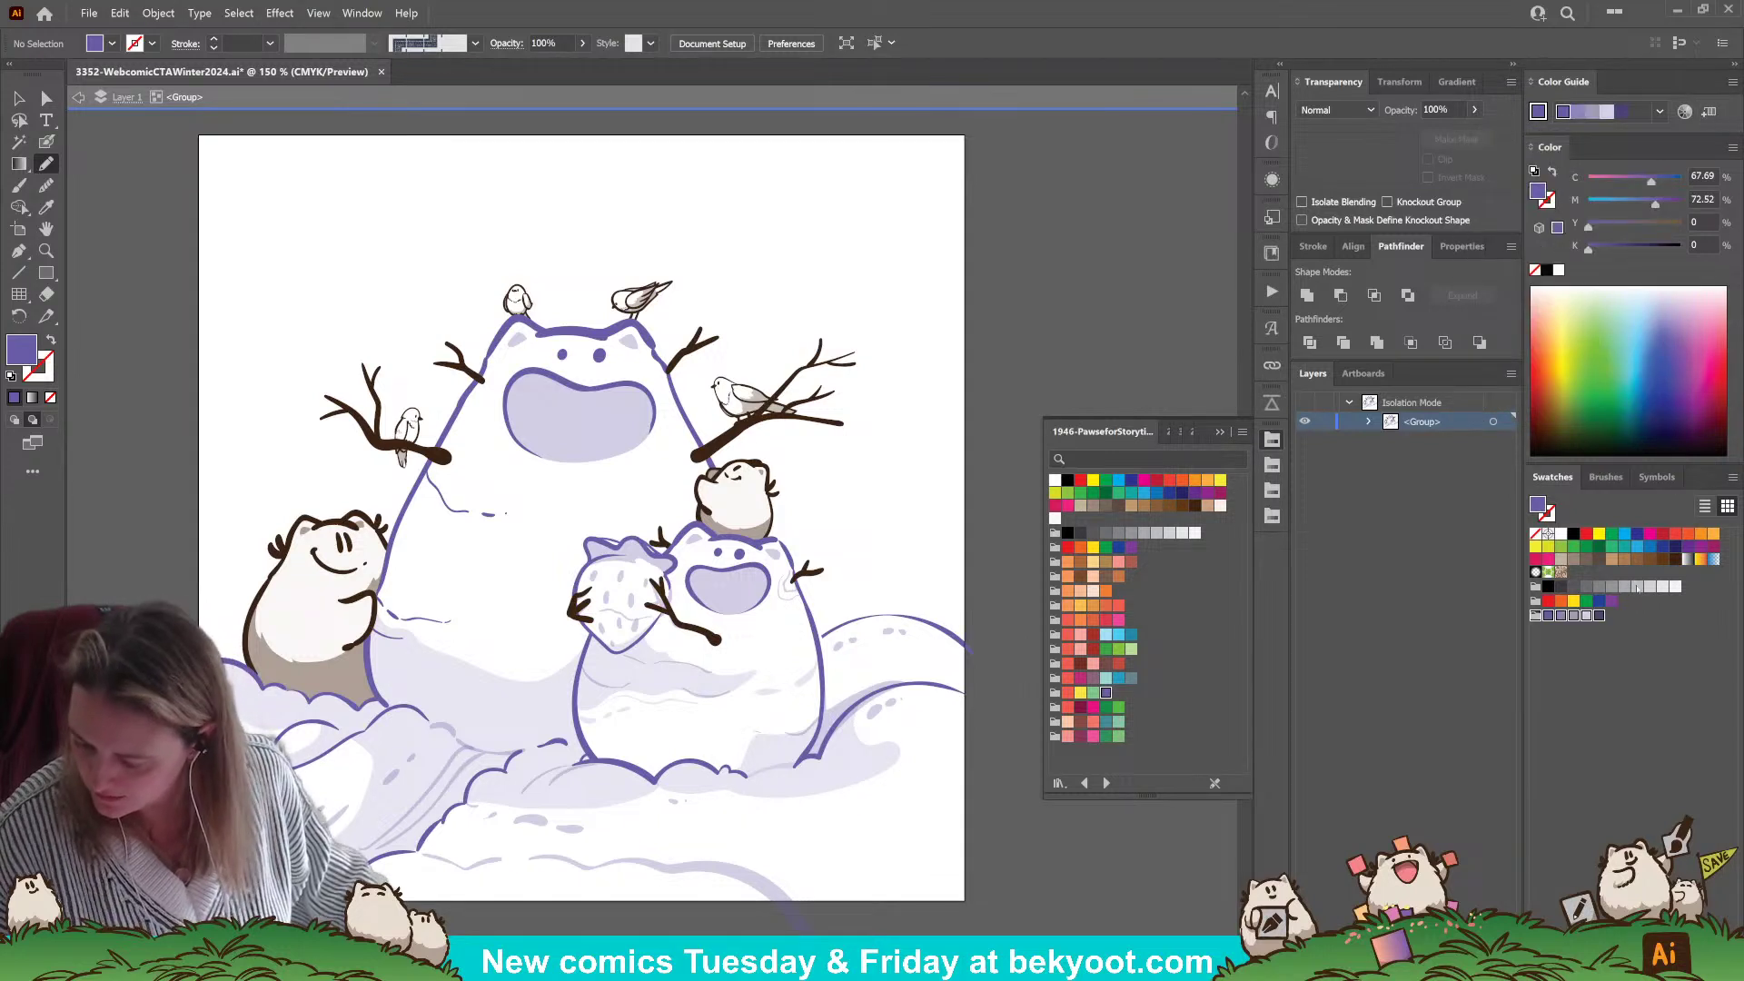
# - Draw a Pencil base shape behind the distant snow hill beside the small snow creature and fill it with the muted mid-purple swatch
pyautogui.click(1587, 616)
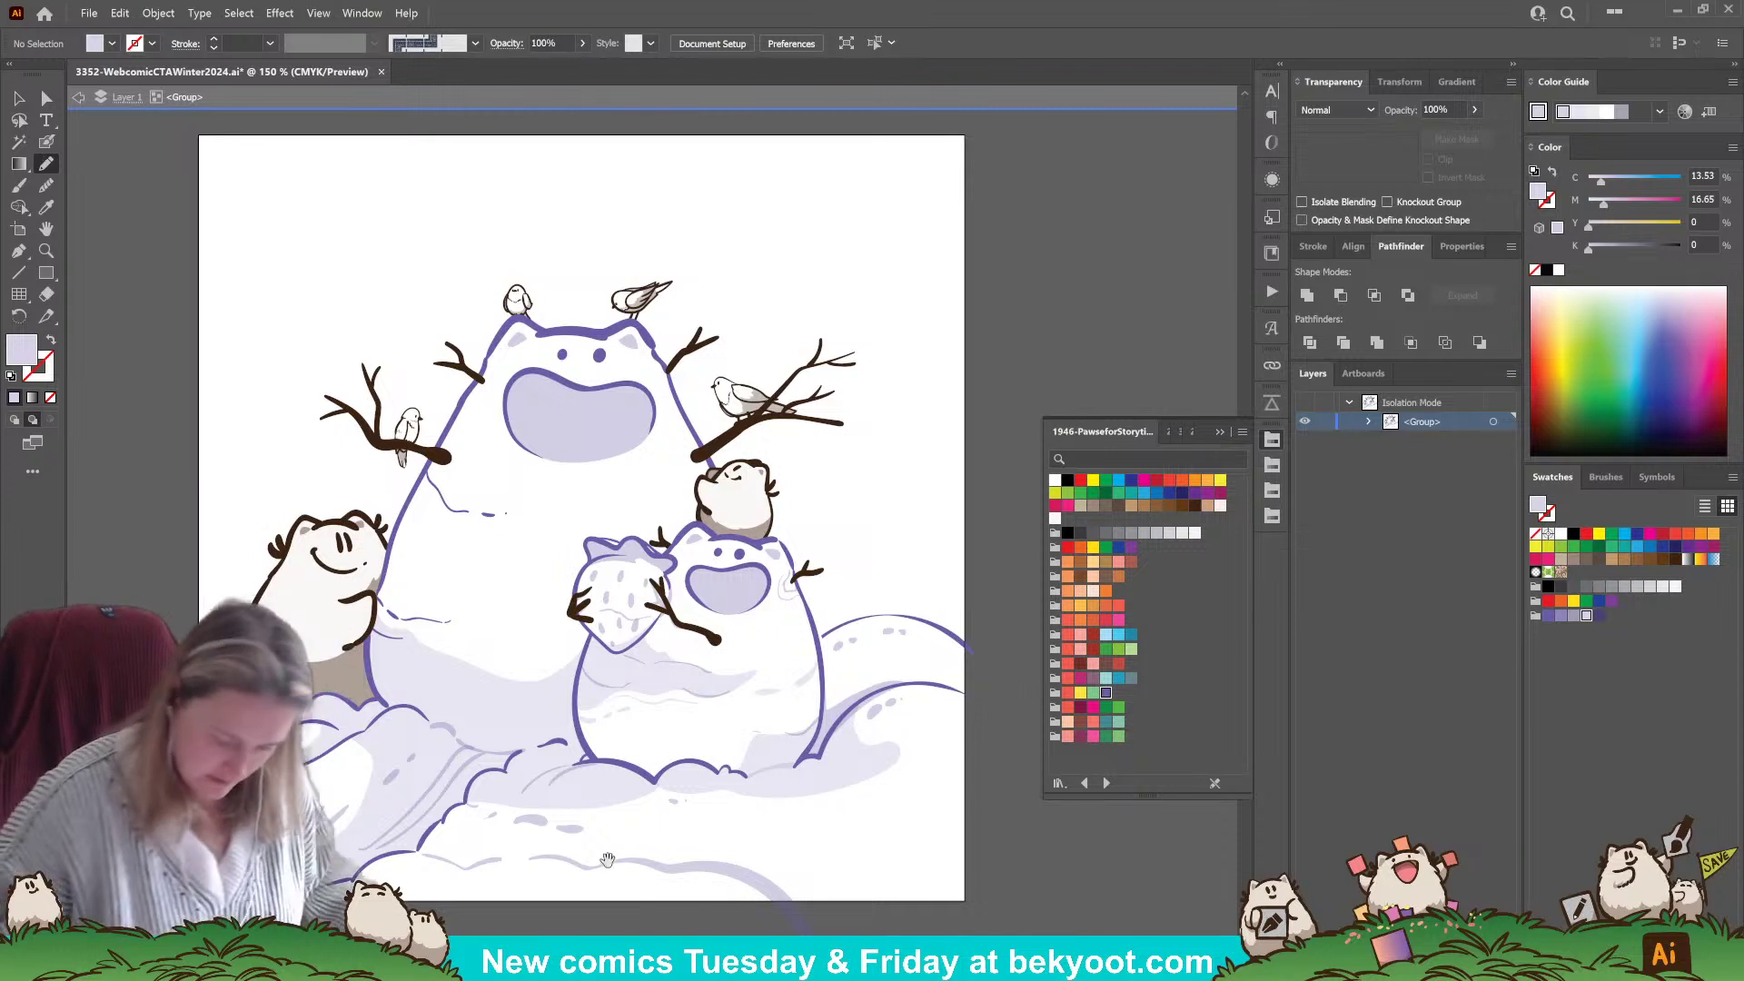
pyautogui.scroll(-2, 591, 829)
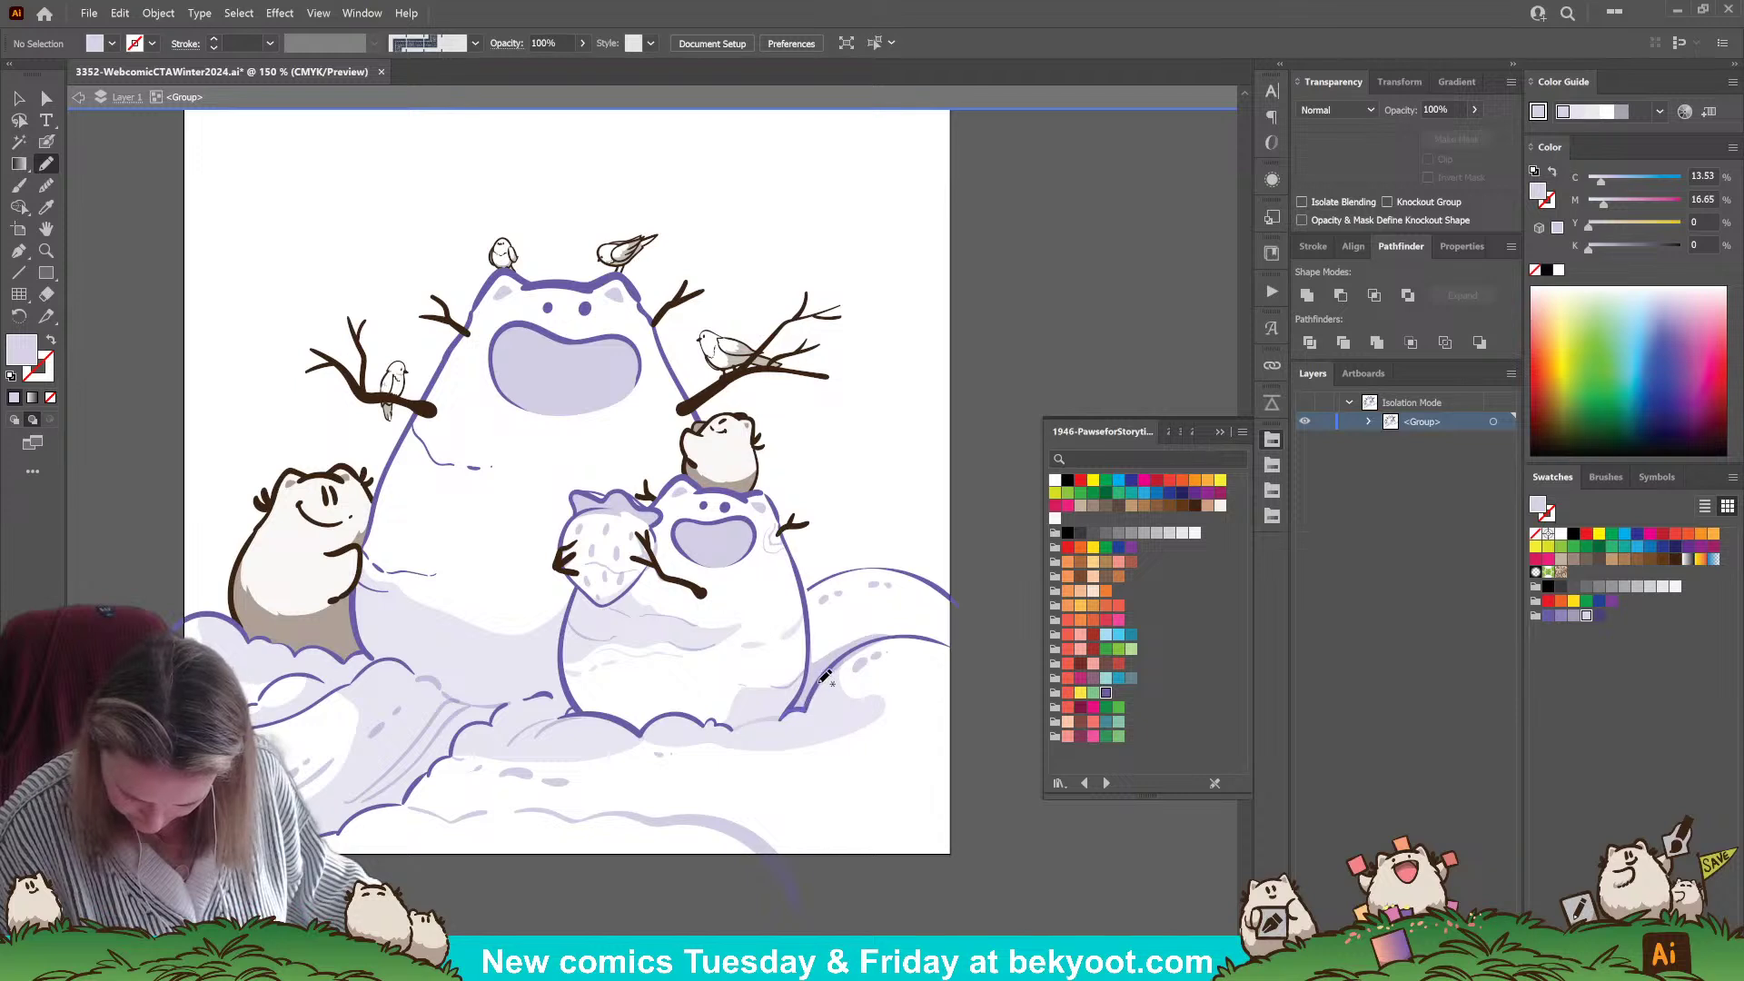
pyautogui.moveTo(972, 663)
pyautogui.mouseDown()
pyautogui.moveTo(938, 583)
pyautogui.moveTo(845, 572)
pyautogui.moveTo(813, 586)
pyautogui.moveTo(804, 689)
pyautogui.moveTo(782, 715)
pyautogui.mouseUp()
pyautogui.moveTo(631, 914)
pyautogui.mouseDown()
pyautogui.moveTo(759, 882)
pyautogui.moveTo(624, 885)
pyautogui.mouseUp()
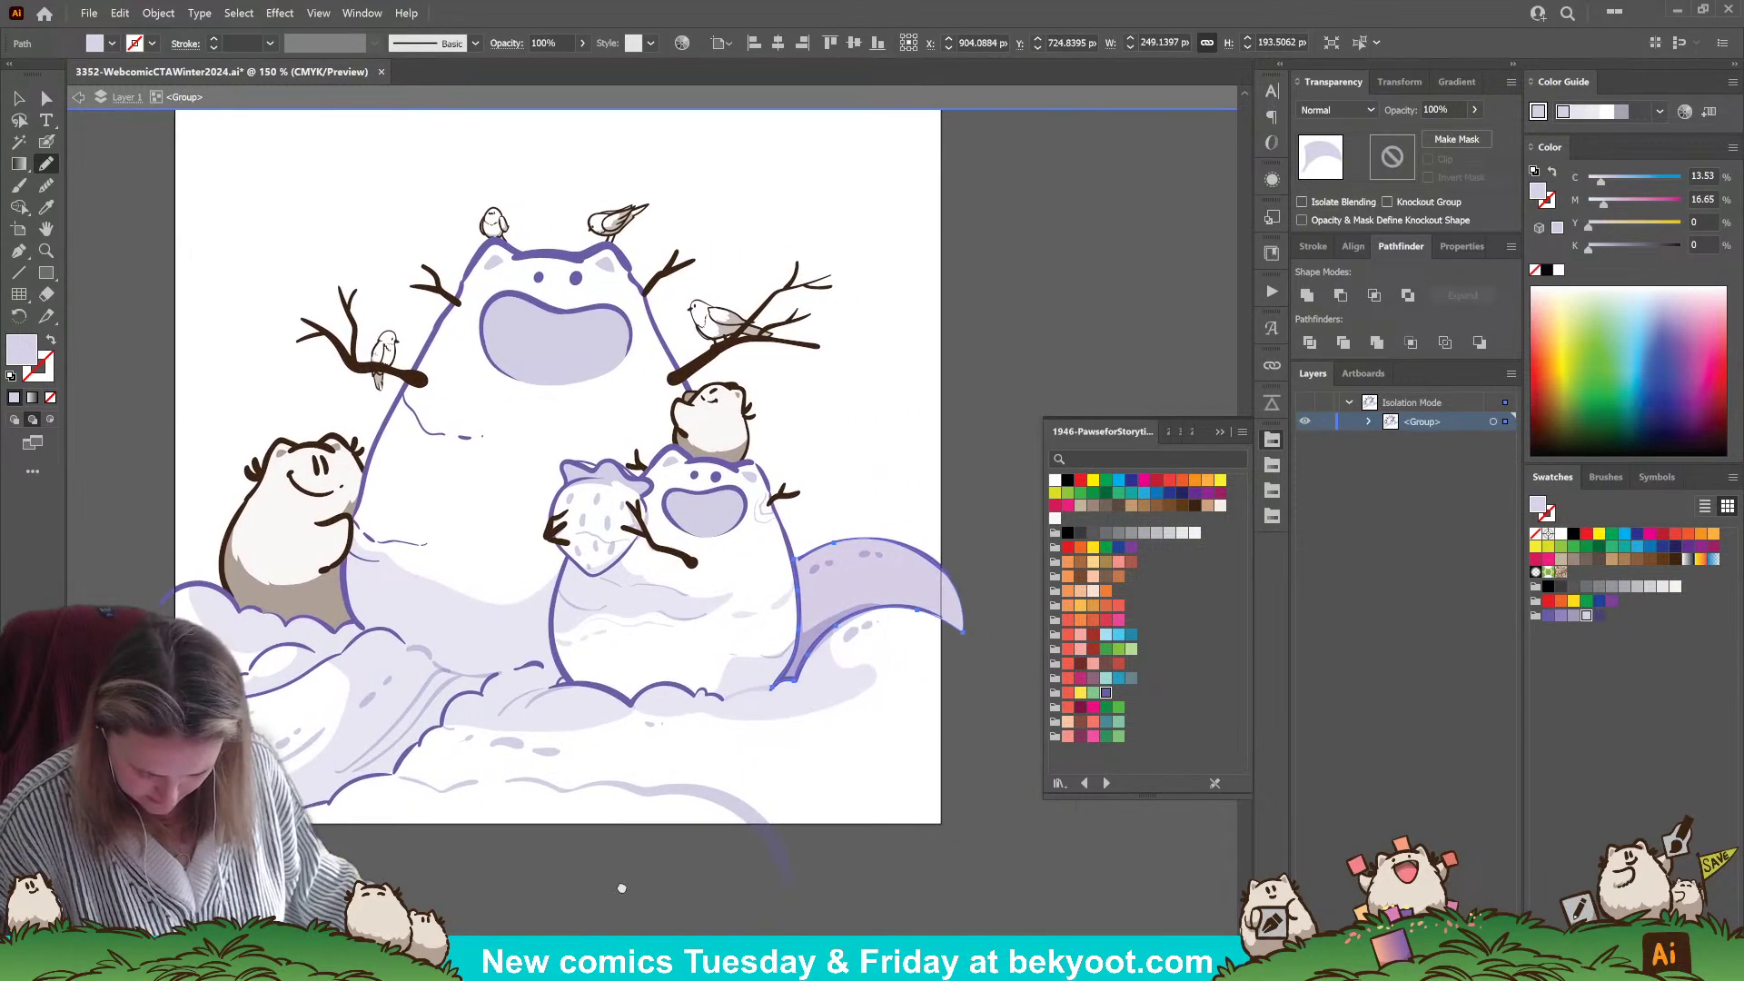
pyautogui.click(1573, 616)
pyautogui.hotkey('ctrl', 'shift', 'a')
# - Draw muted purple base shapes behind the snow ridge under the hugging creature and the small snow creature with its strawberry
pyautogui.moveTo(601, 855); pyautogui.dragTo(747, 825)
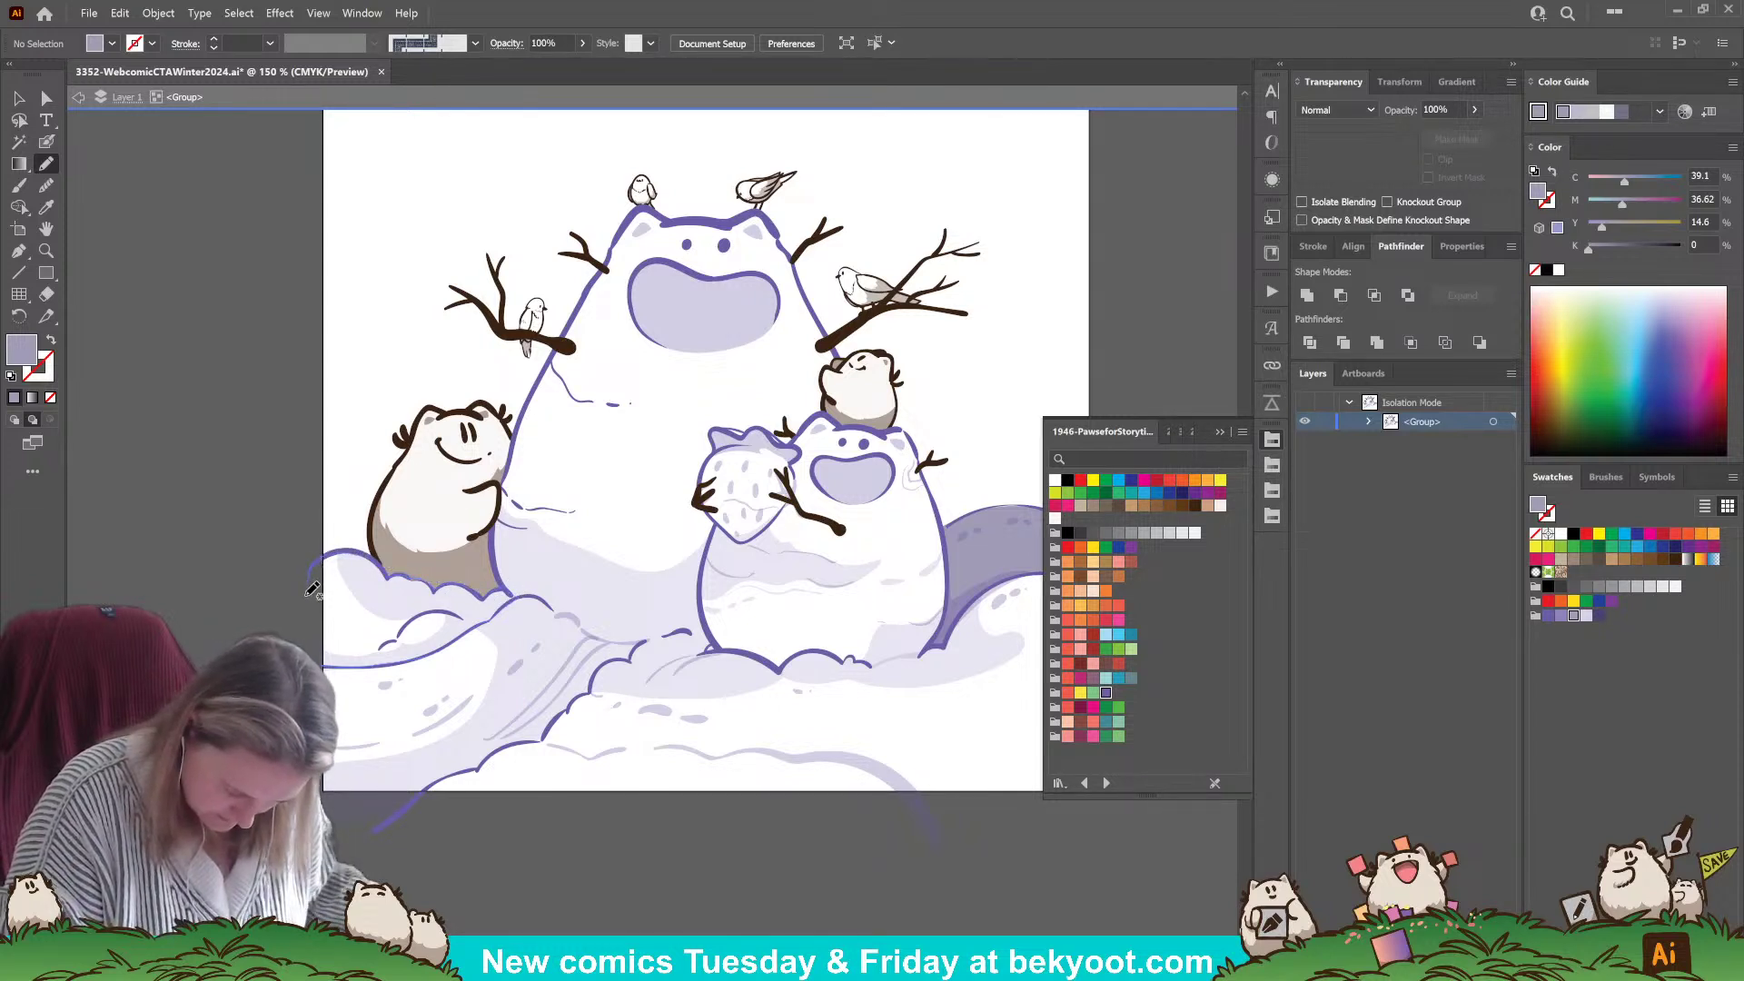
pyautogui.moveTo(318, 660); pyautogui.dragTo(319, 665)
pyautogui.hscroll(3, 571, 818)
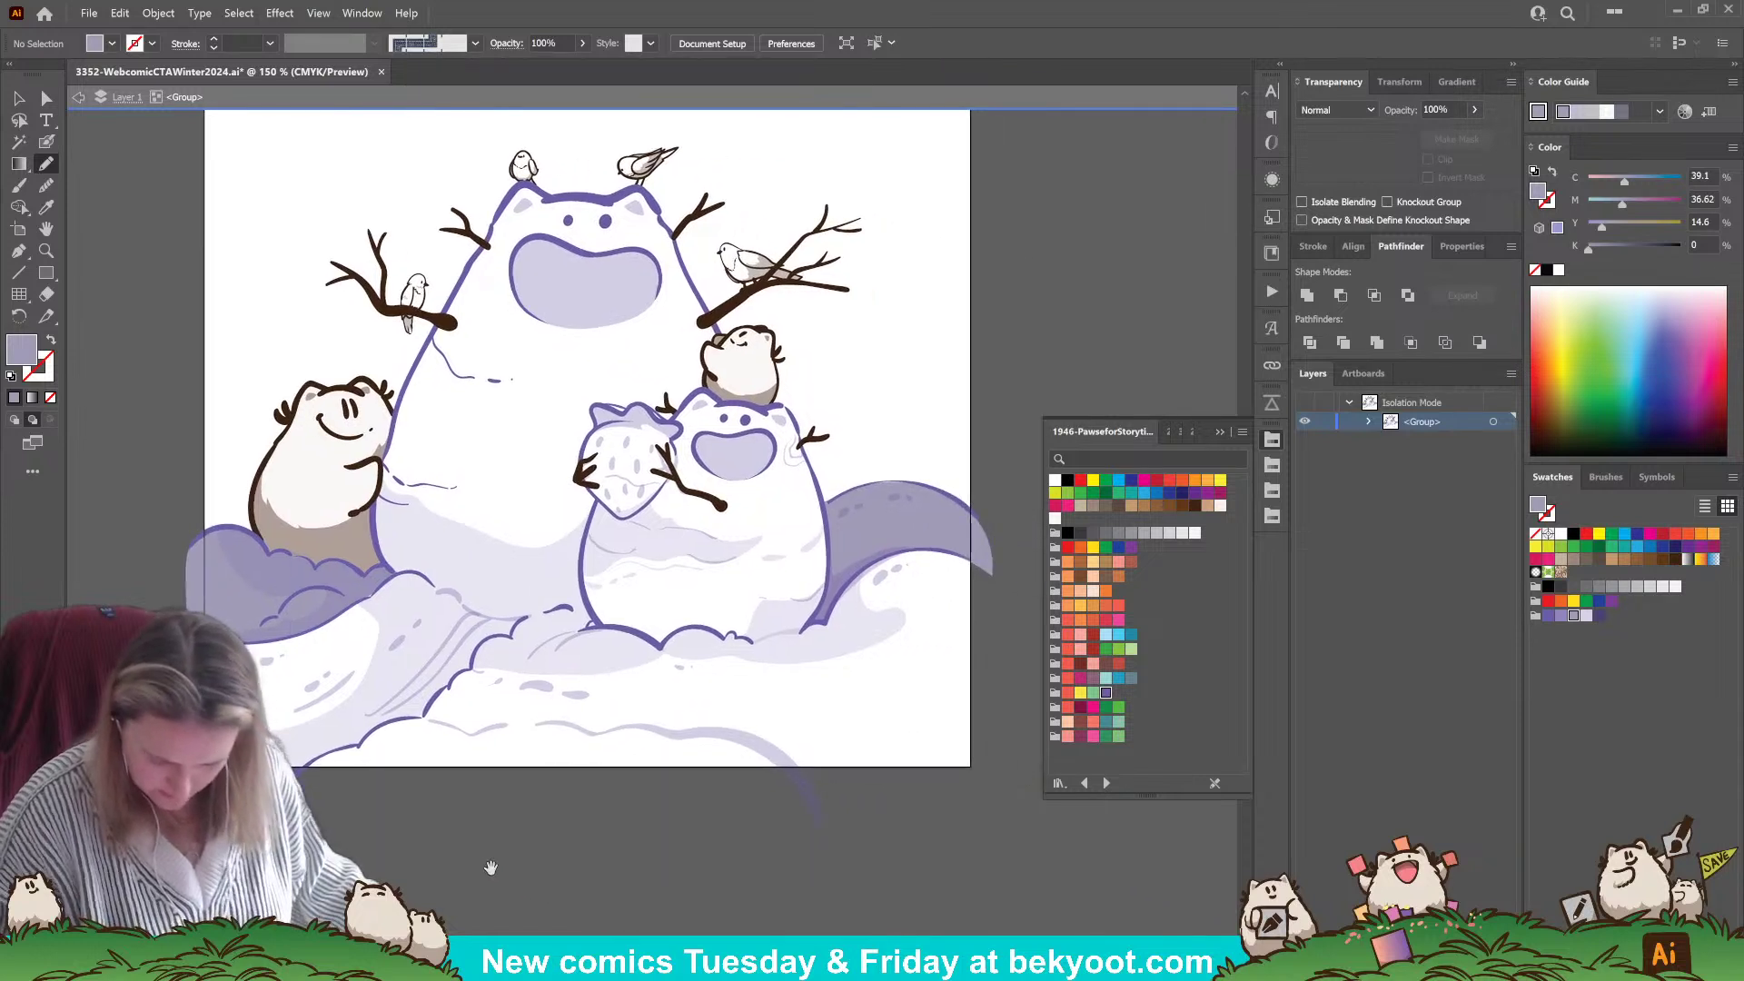
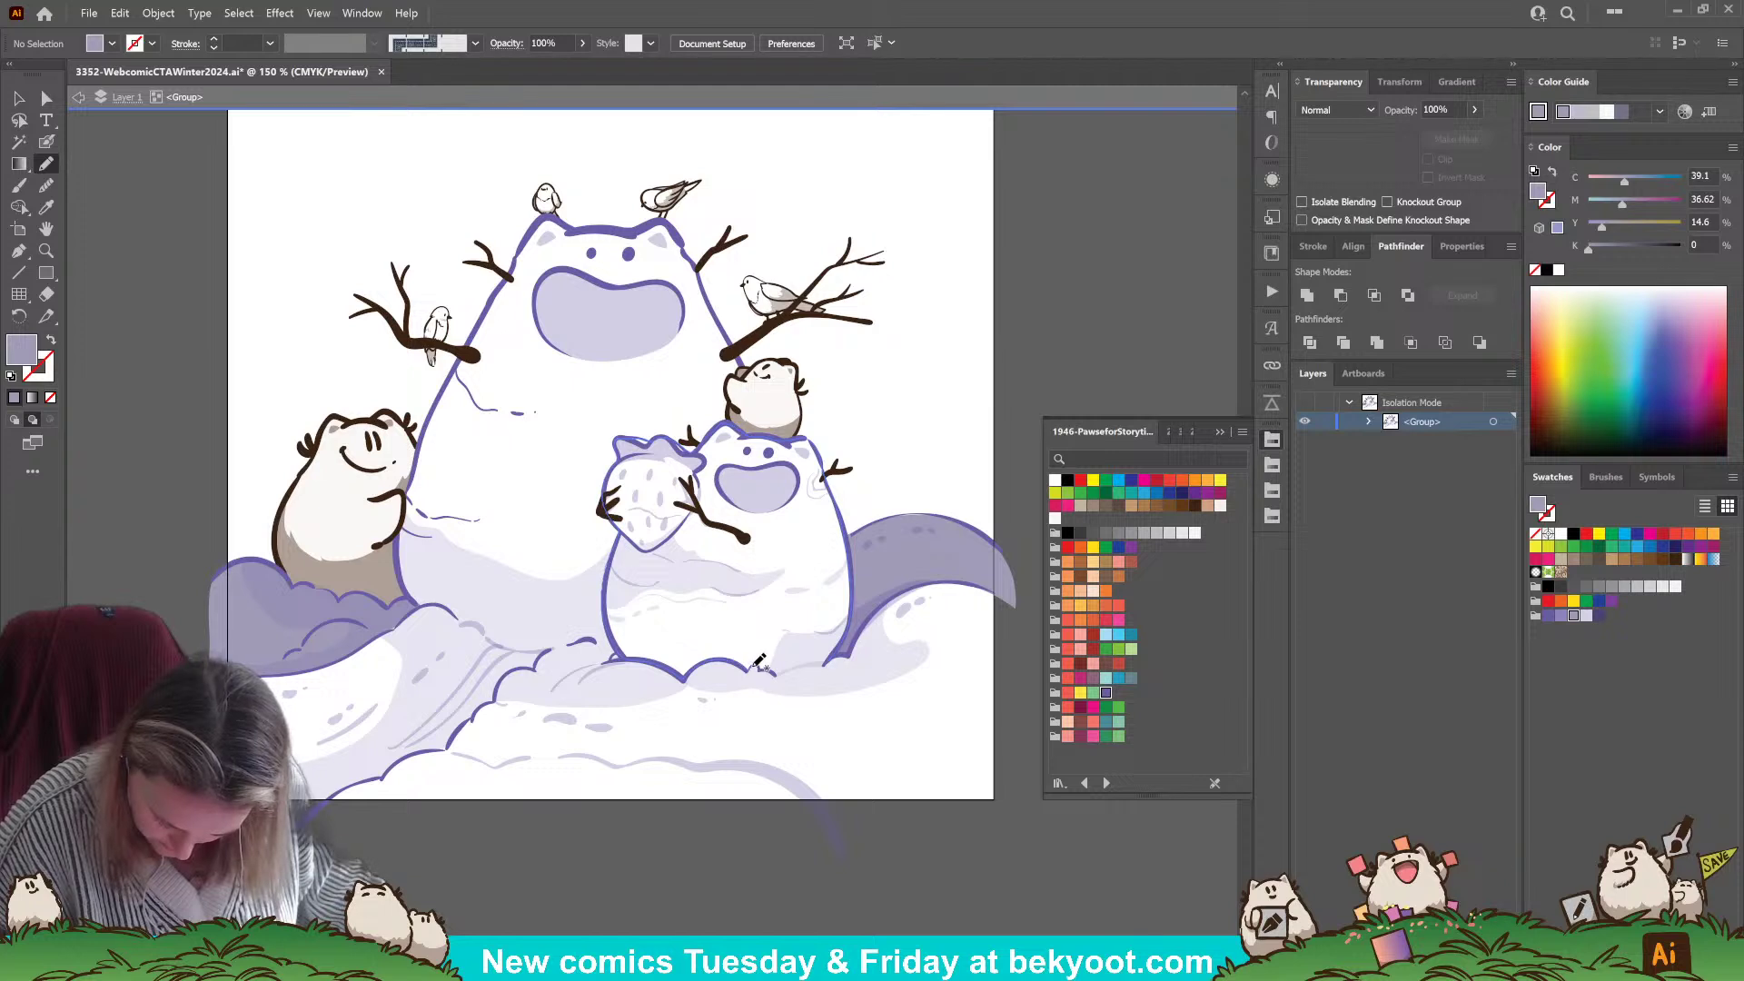
pyautogui.moveTo(786, 669); pyautogui.dragTo(835, 655)
pyautogui.keyDown('ctrl'); pyautogui.click(526, 856); pyautogui.keyUp('ctrl')
# - Draw a muted purple base shape behind the large snow creature and adjust the anchor point along its head's top edge
pyautogui.moveTo(747, 367)
pyautogui.mouseDown()
pyautogui.moveTo(774, 386)
pyautogui.moveTo(708, 254)
pyautogui.moveTo(577, 242)
pyautogui.moveTo(459, 454)
pyautogui.mouseUp()
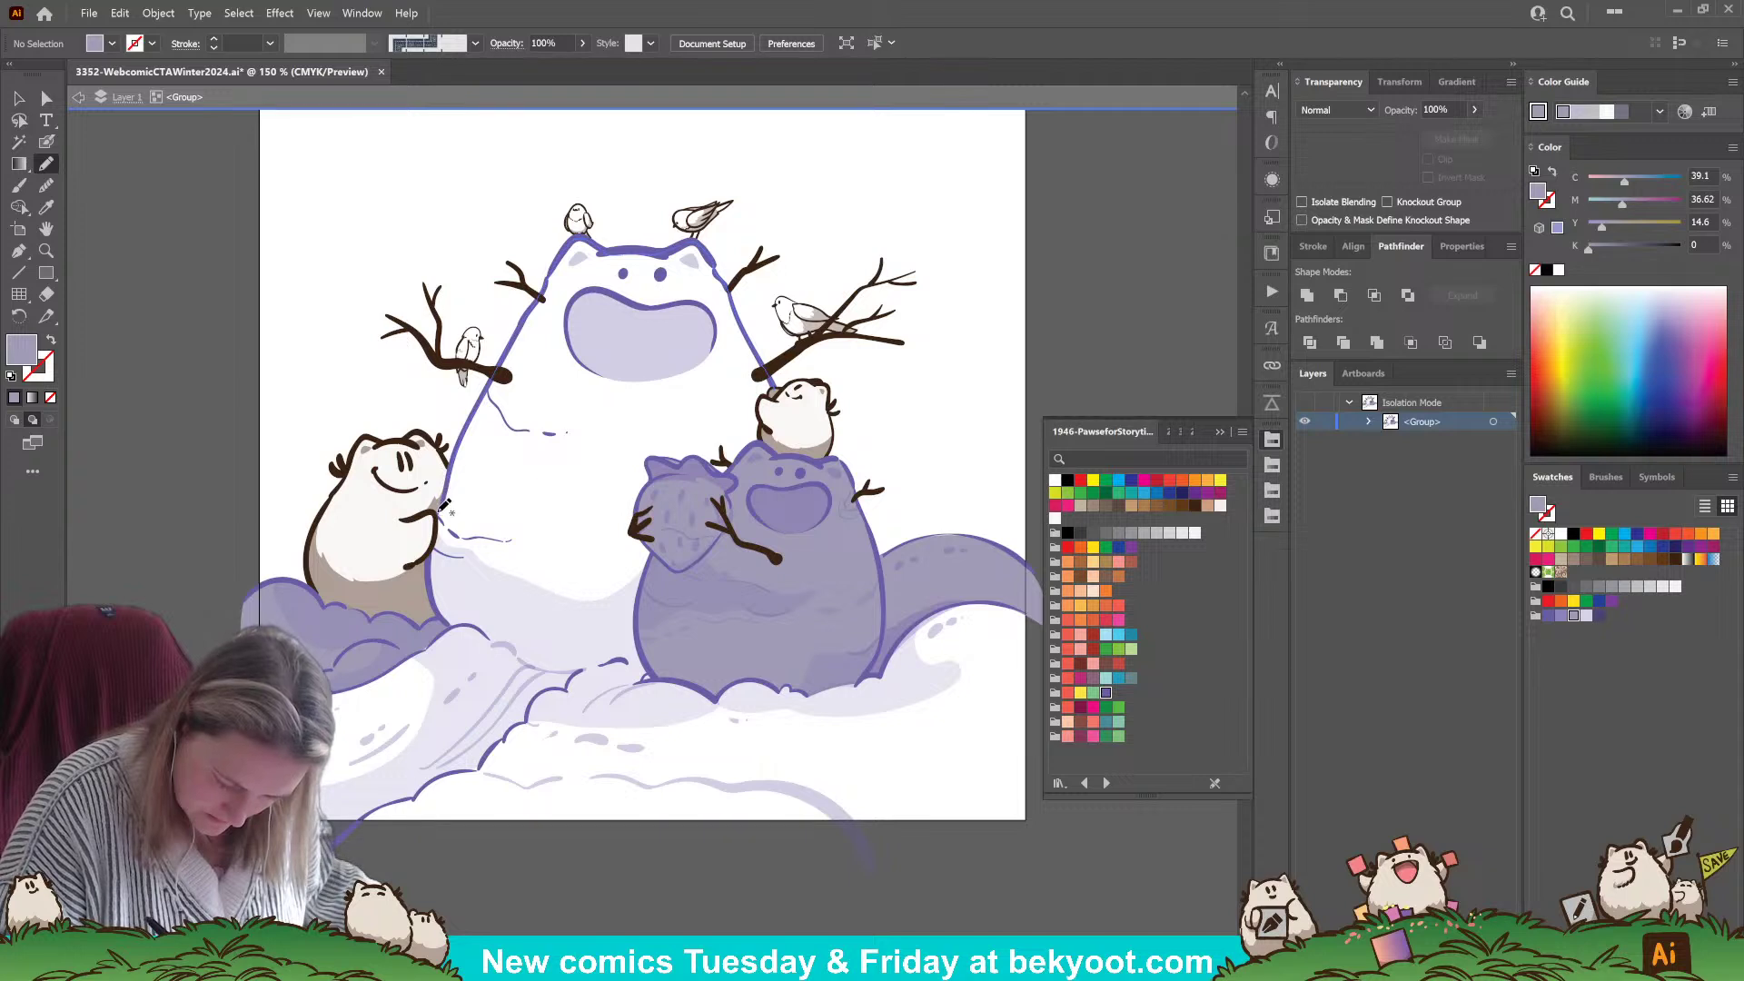
pyautogui.moveTo(434, 538); pyautogui.dragTo(437, 590)
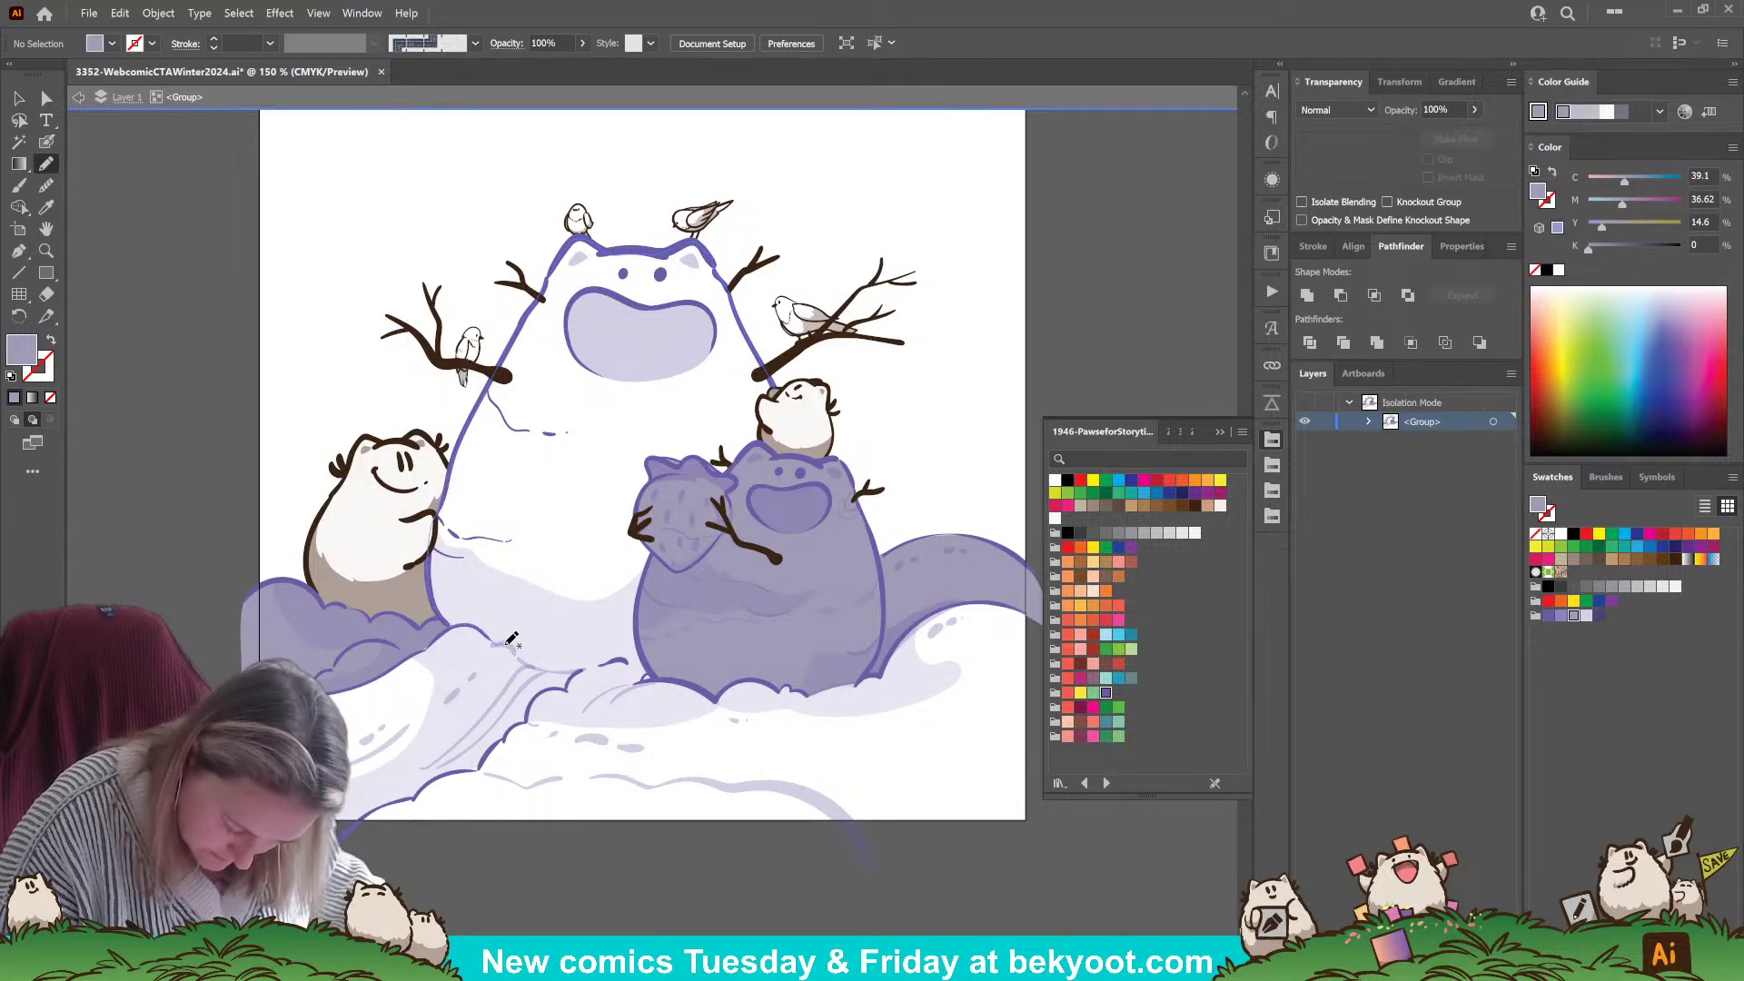
pyautogui.moveTo(553, 668); pyautogui.dragTo(648, 668)
pyautogui.moveTo(743, 601)
pyautogui.mouseDown()
pyautogui.moveTo(802, 439)
pyautogui.moveTo(778, 391)
pyautogui.mouseUp()
pyautogui.click(46, 98)
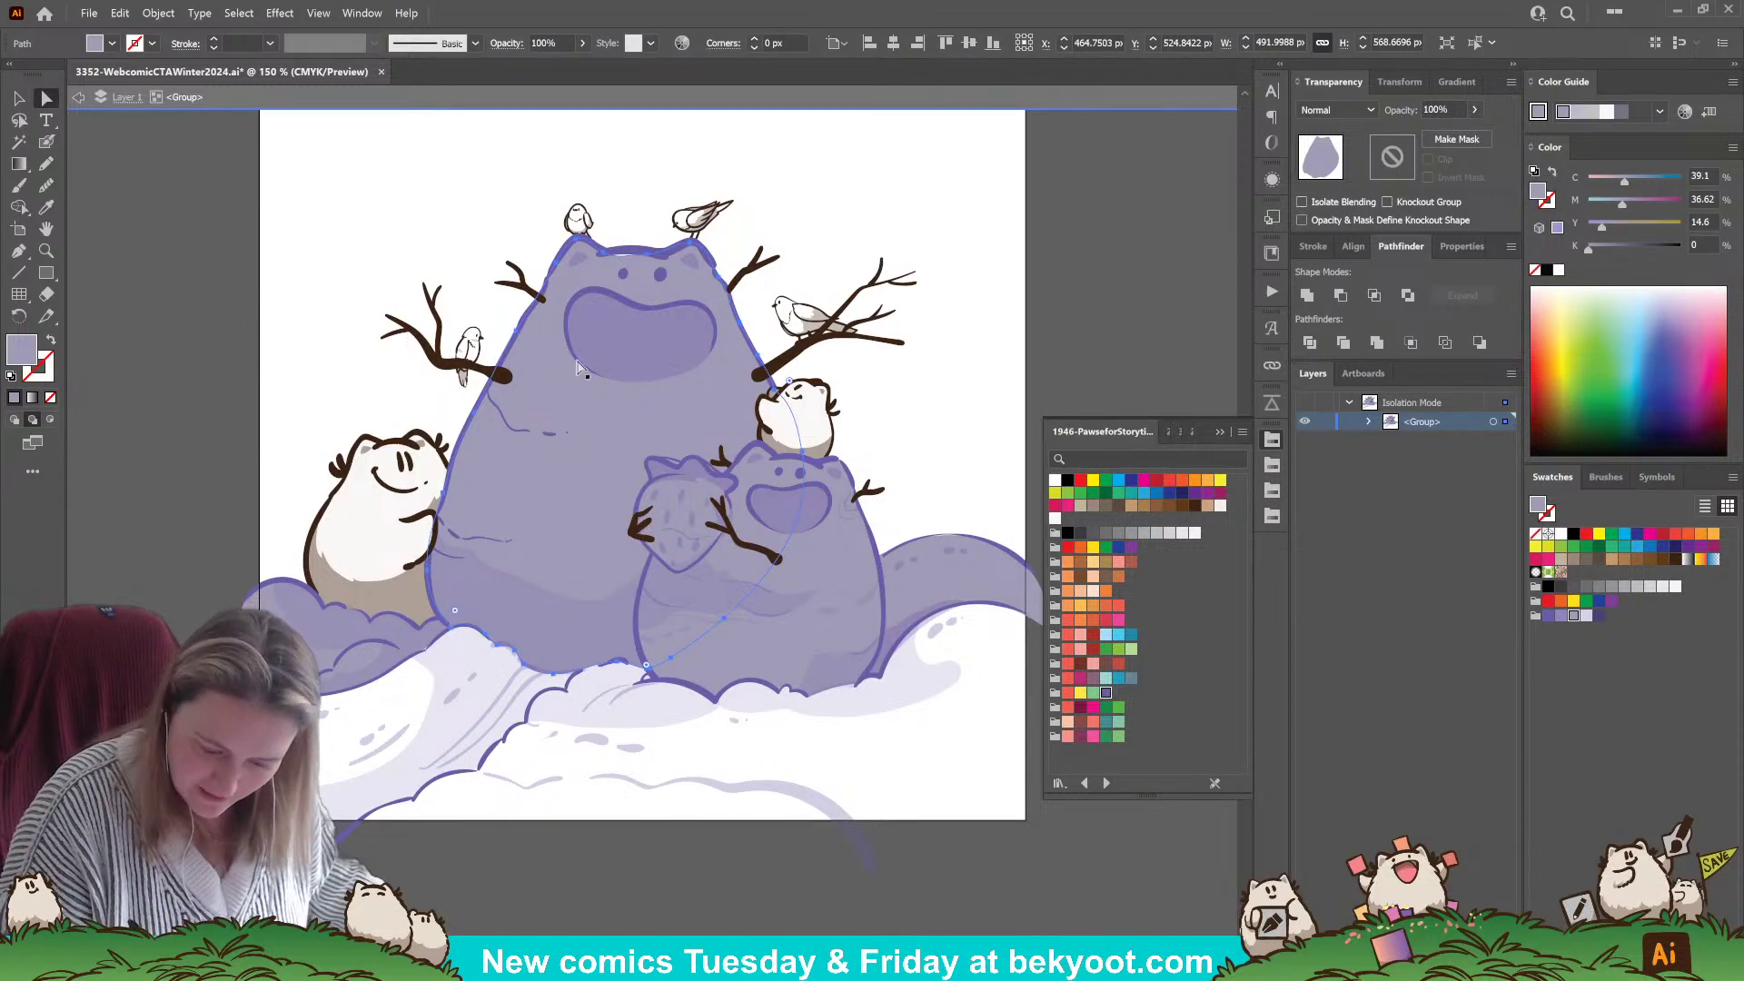
pyautogui.click(603, 255)
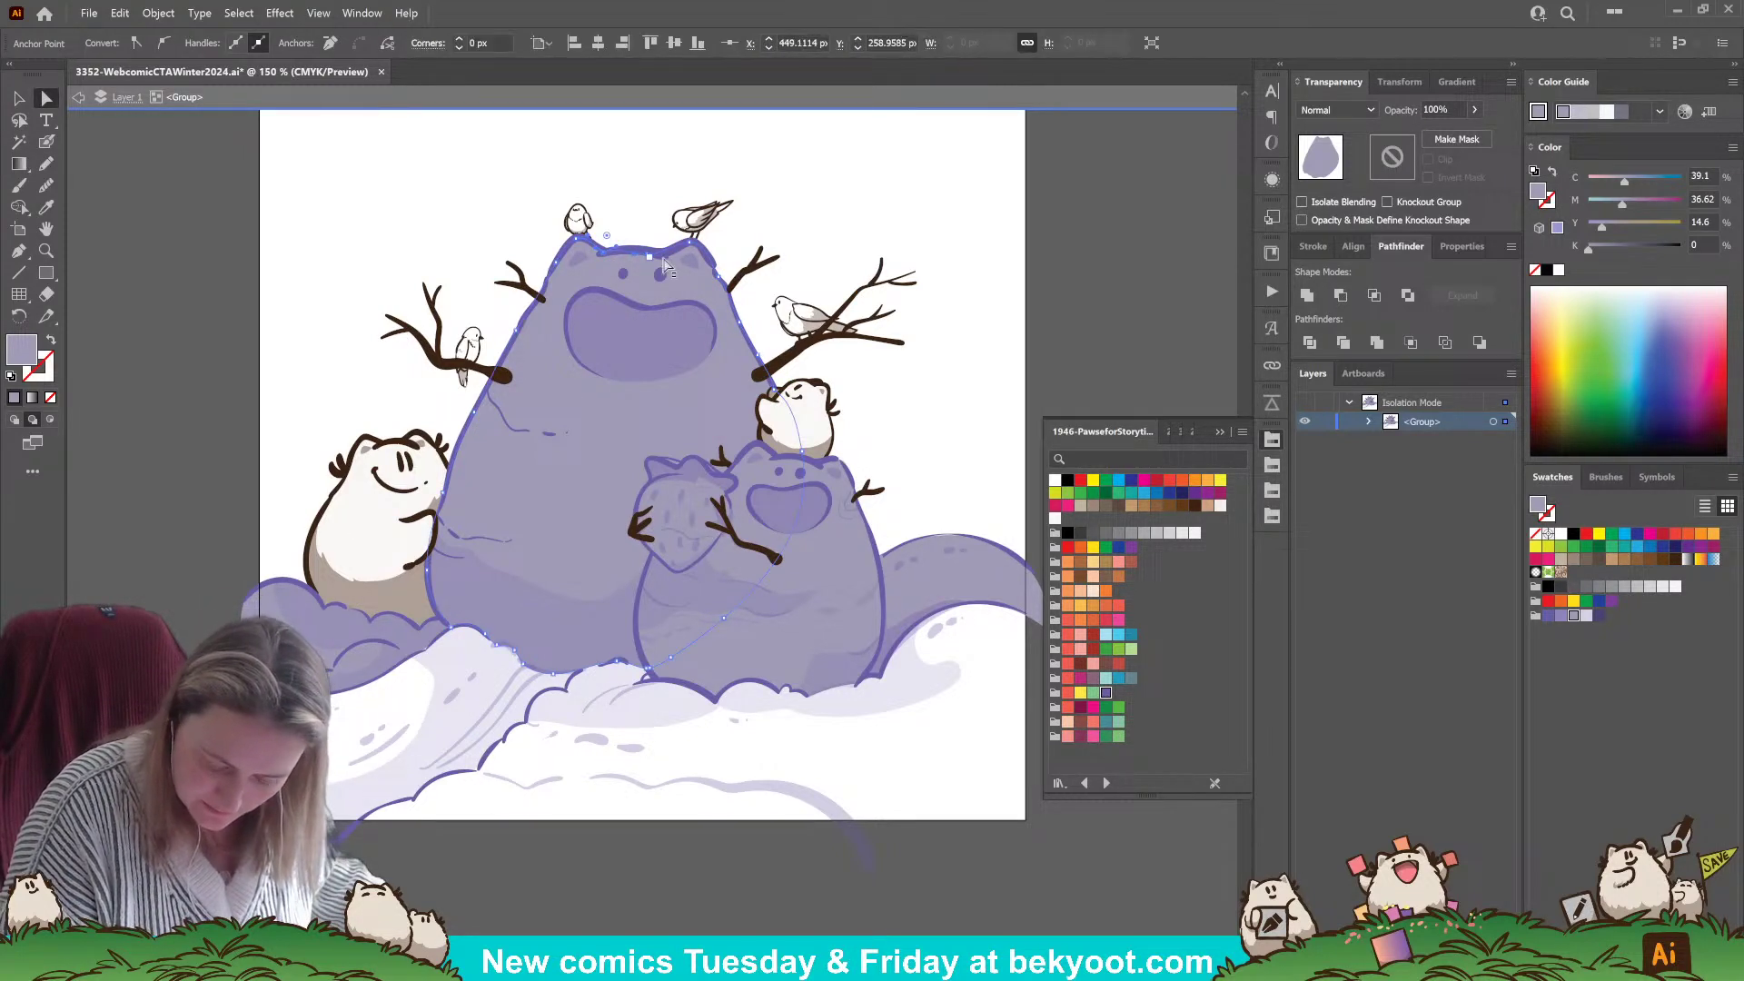
pyautogui.click(981, 288)
# - Fill the base shapes of the large and small snow creatures with a linear gradient from white to the pale lavender swatch
pyautogui.moveTo(719, 877); pyautogui.dragTo(714, 860)
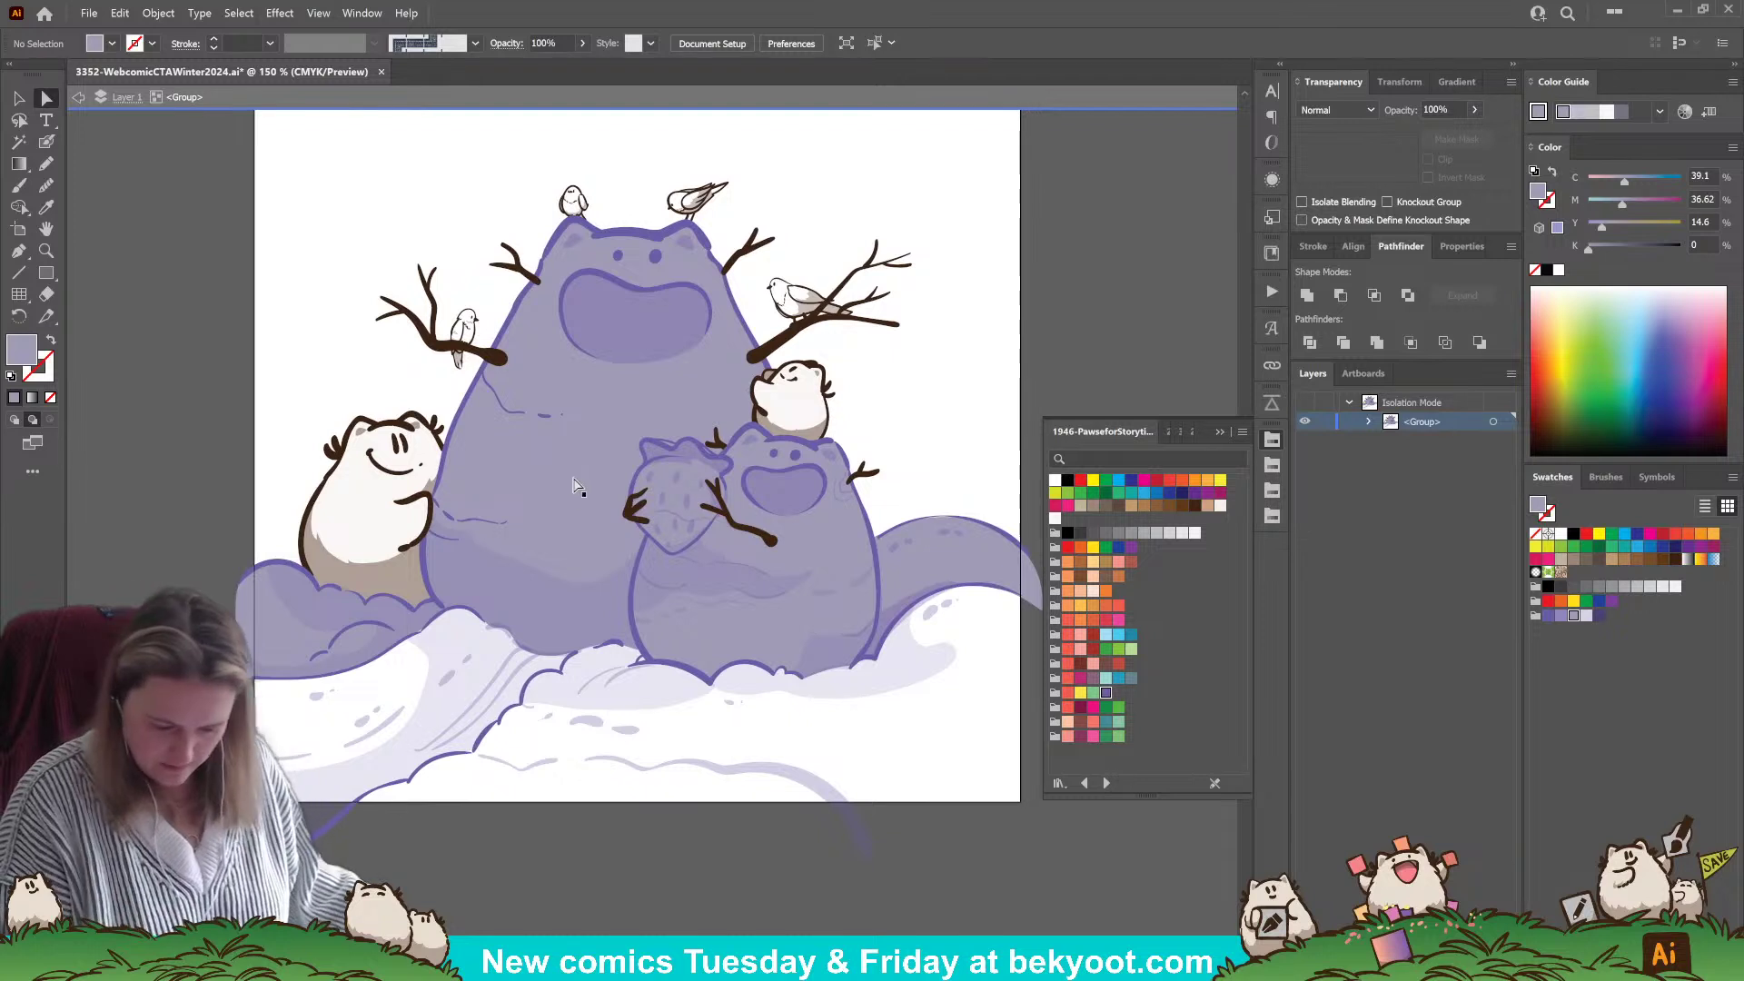
pyautogui.click(585, 496)
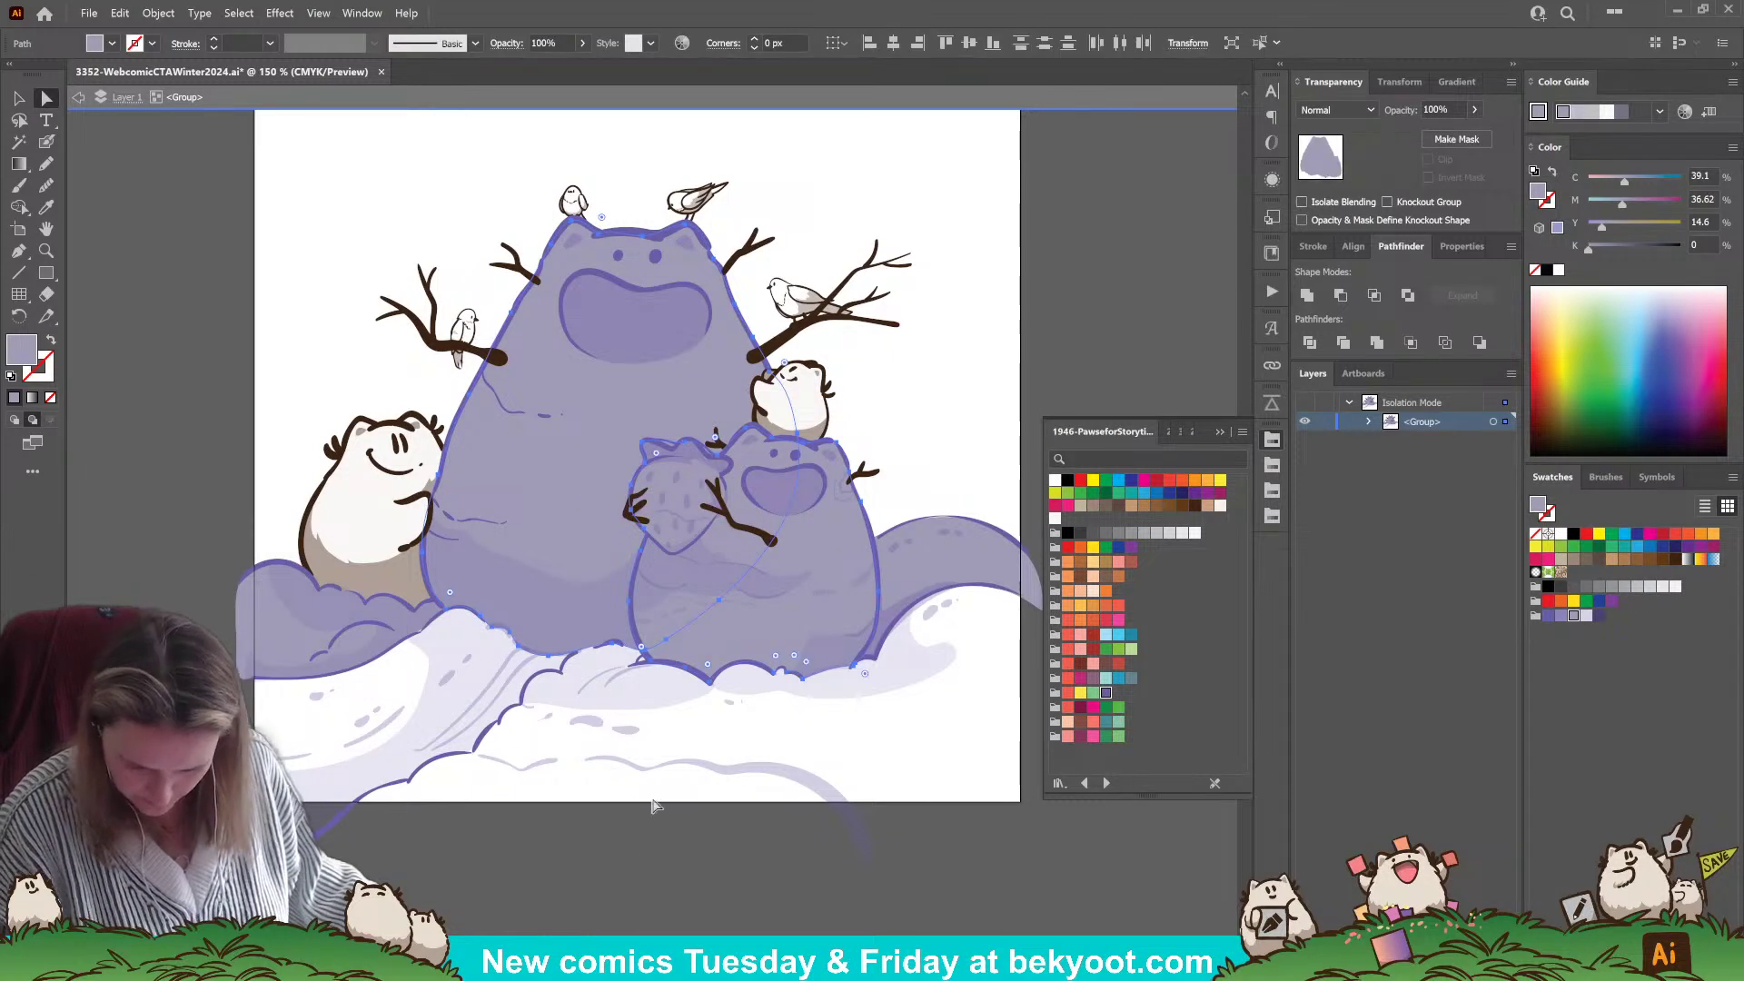
pyautogui.click(32, 397)
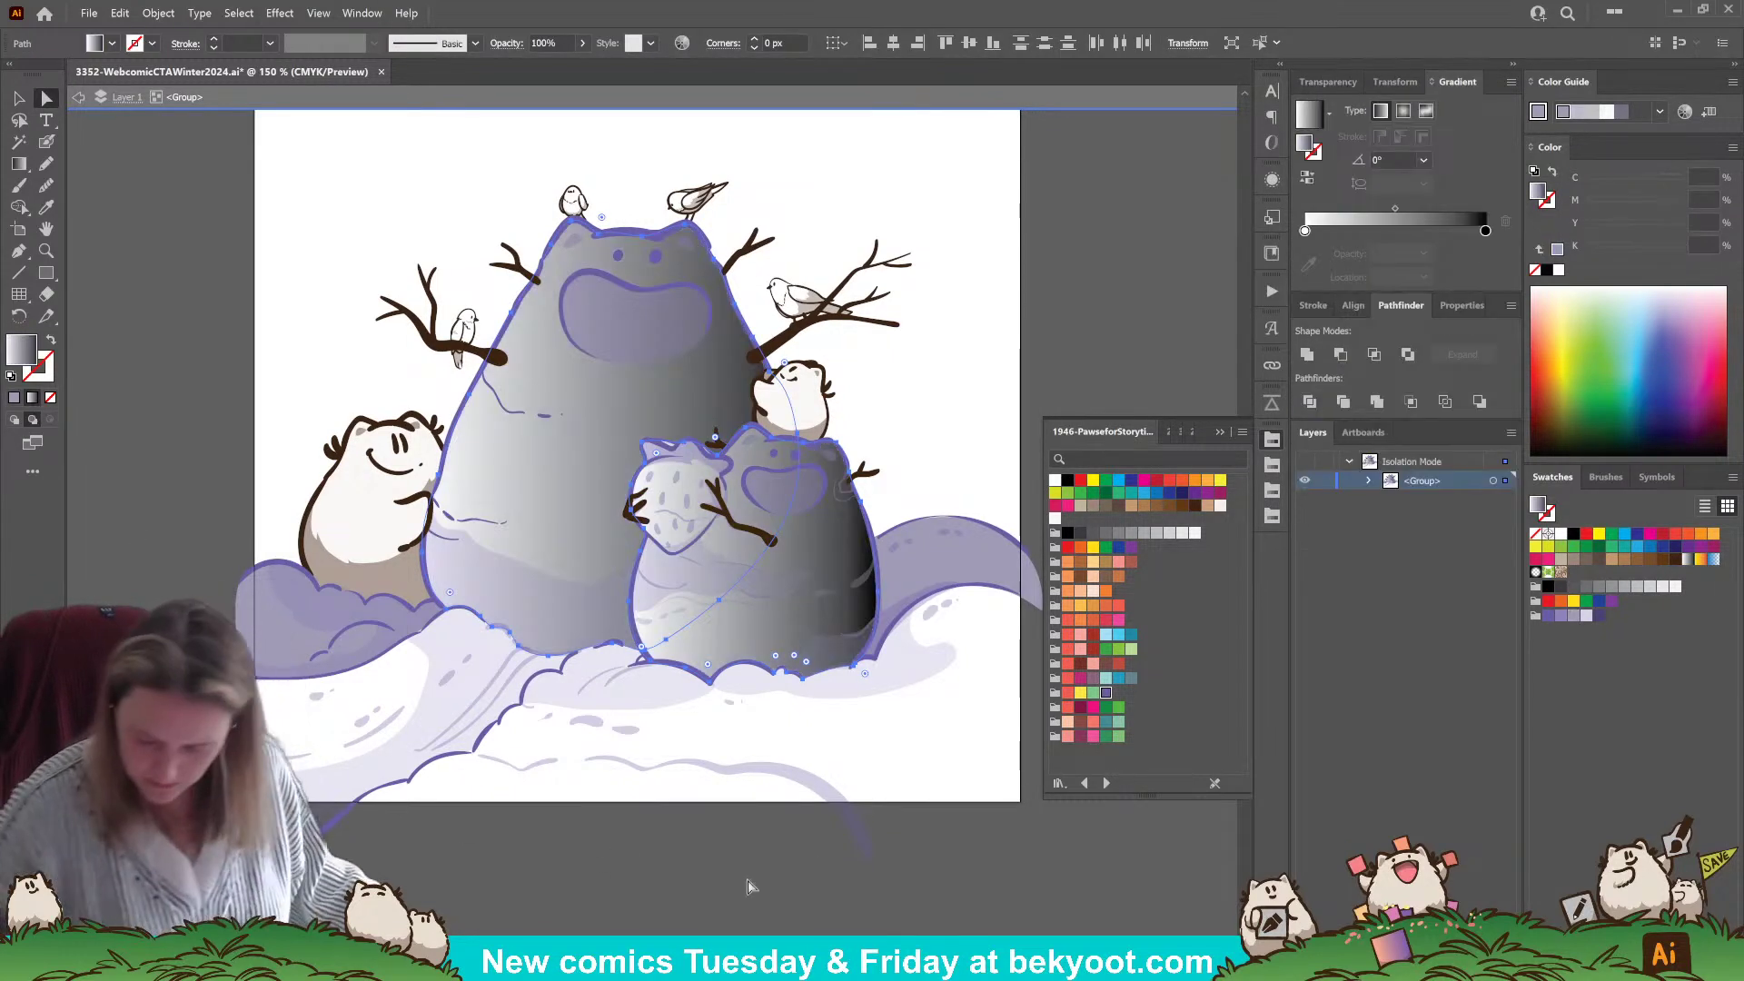
pyautogui.moveTo(1108, 695); pyautogui.dragTo(1484, 232)
pyautogui.hotkey('ctrl', 'shift', 'a')
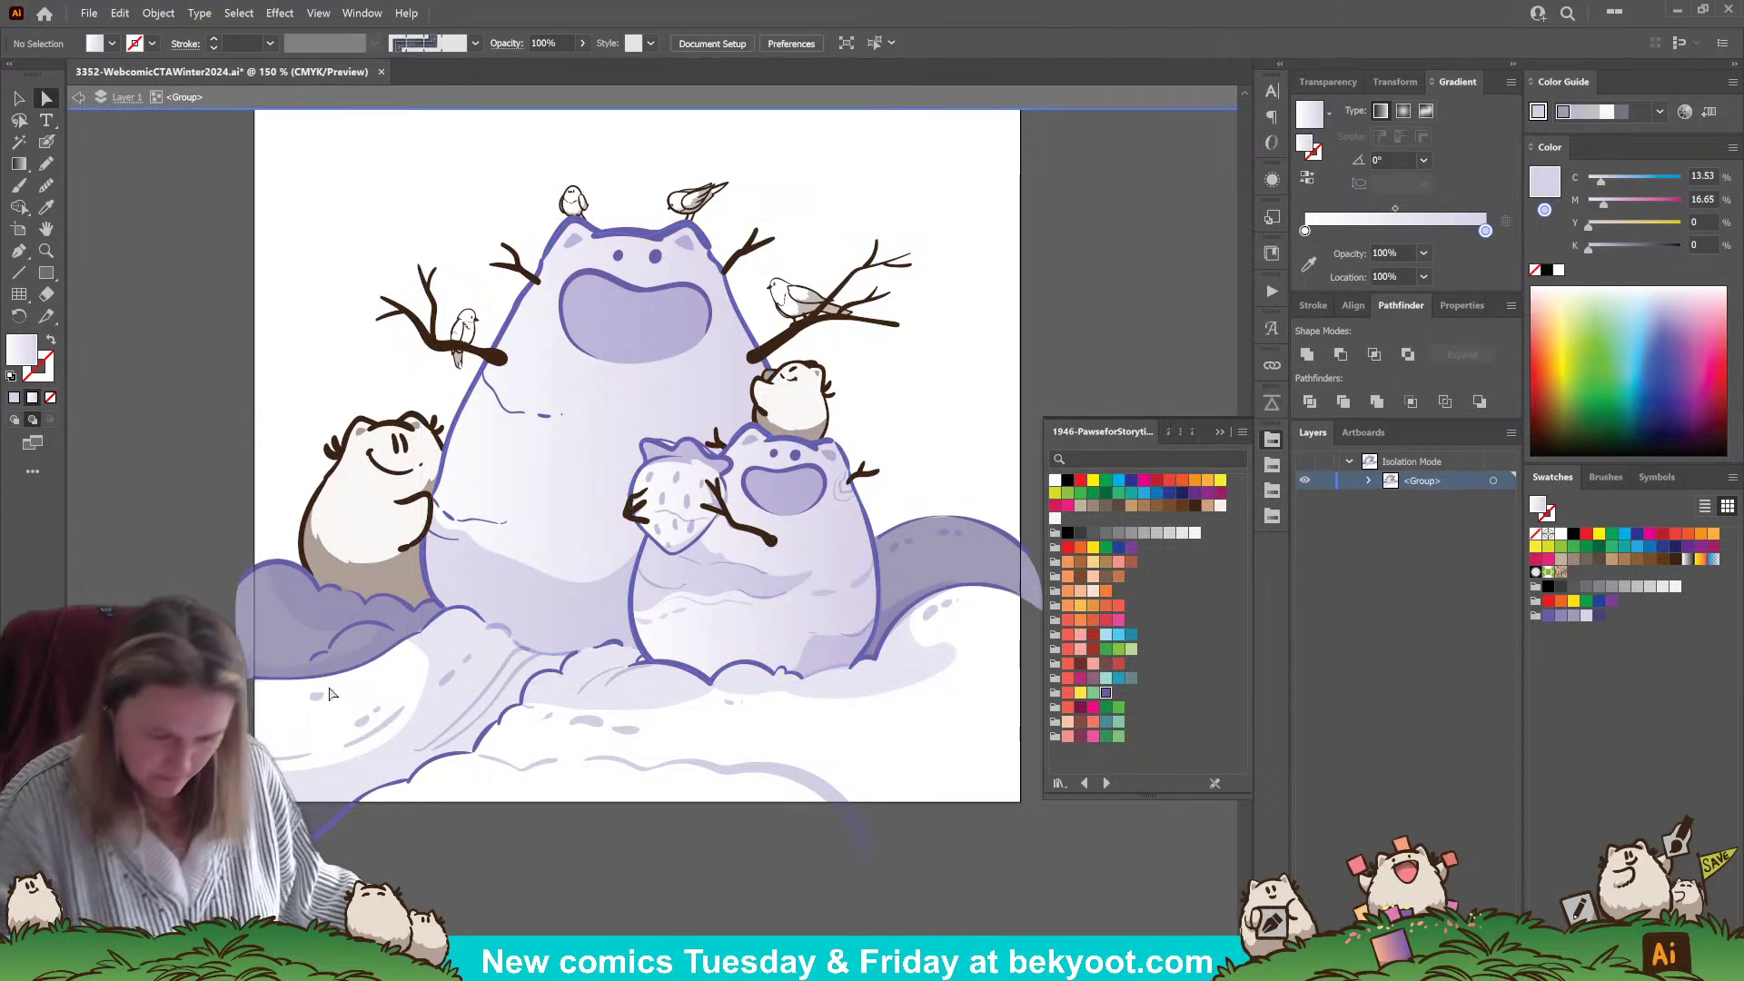
# - Redirect the white-to-lavender gradients on the large and small snow creatures so each runs vertically from white head to lavender base
pyautogui.press('g')
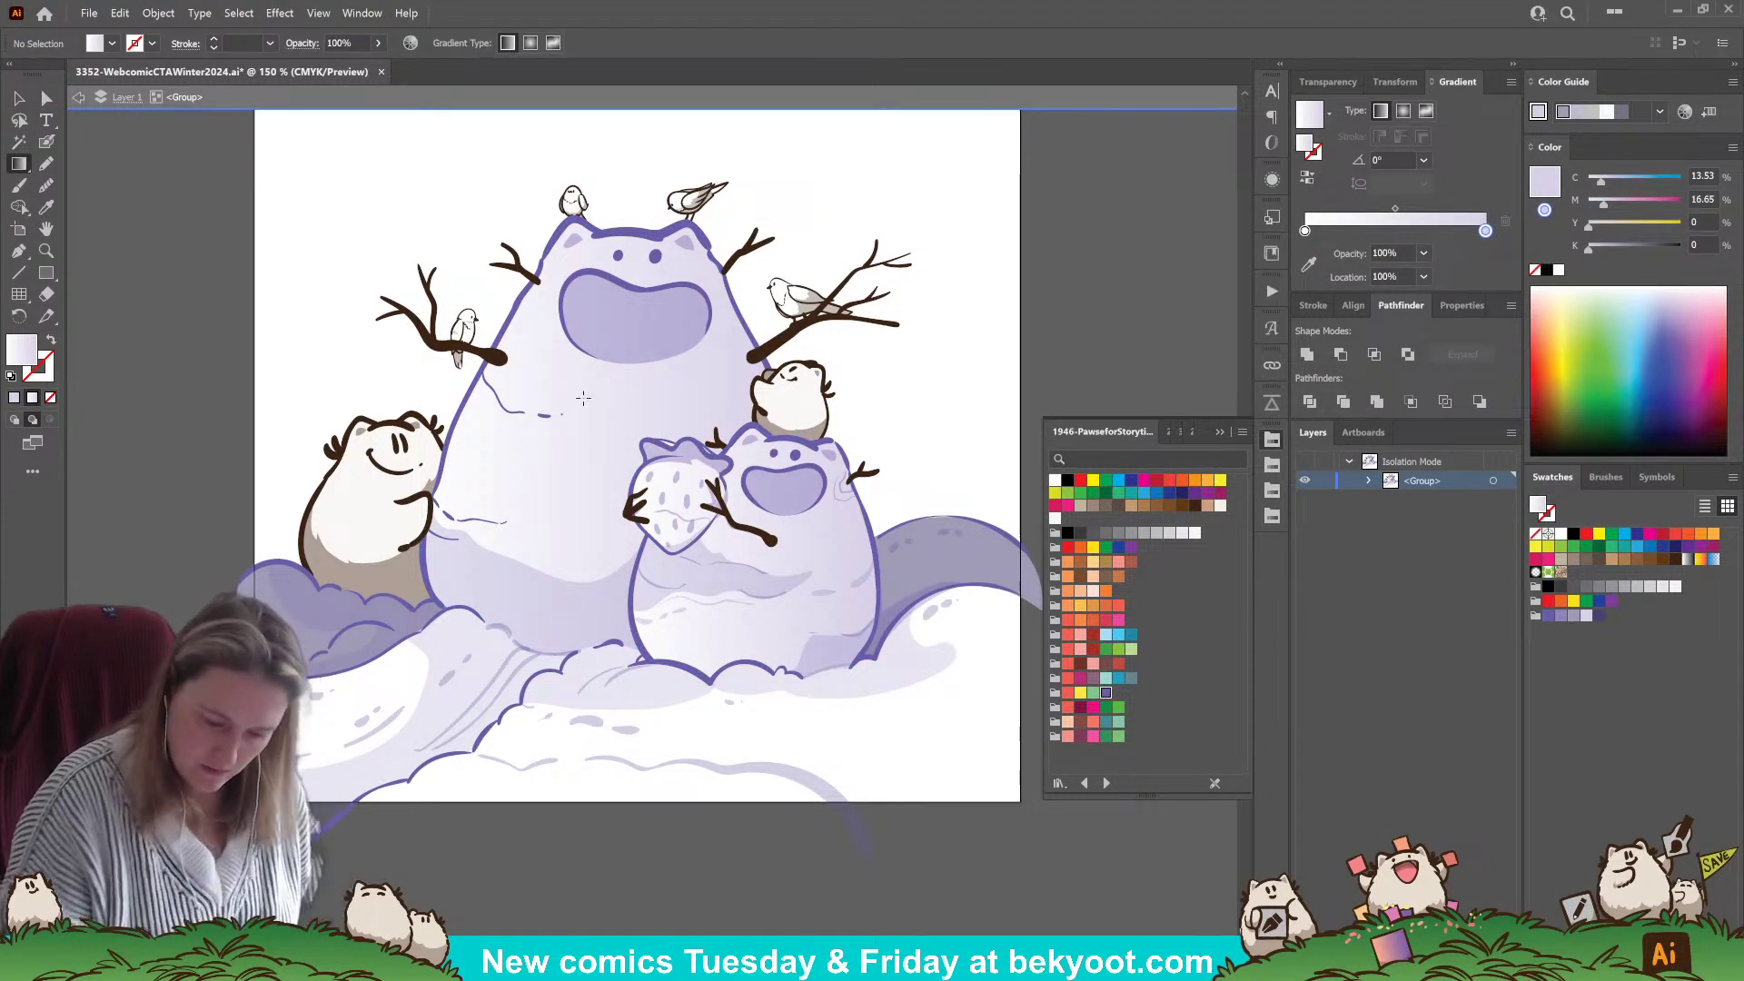
pyautogui.click(545, 416)
pyautogui.moveTo(615, 436); pyautogui.dragTo(735, 303)
pyautogui.press('v')
pyautogui.click(564, 409)
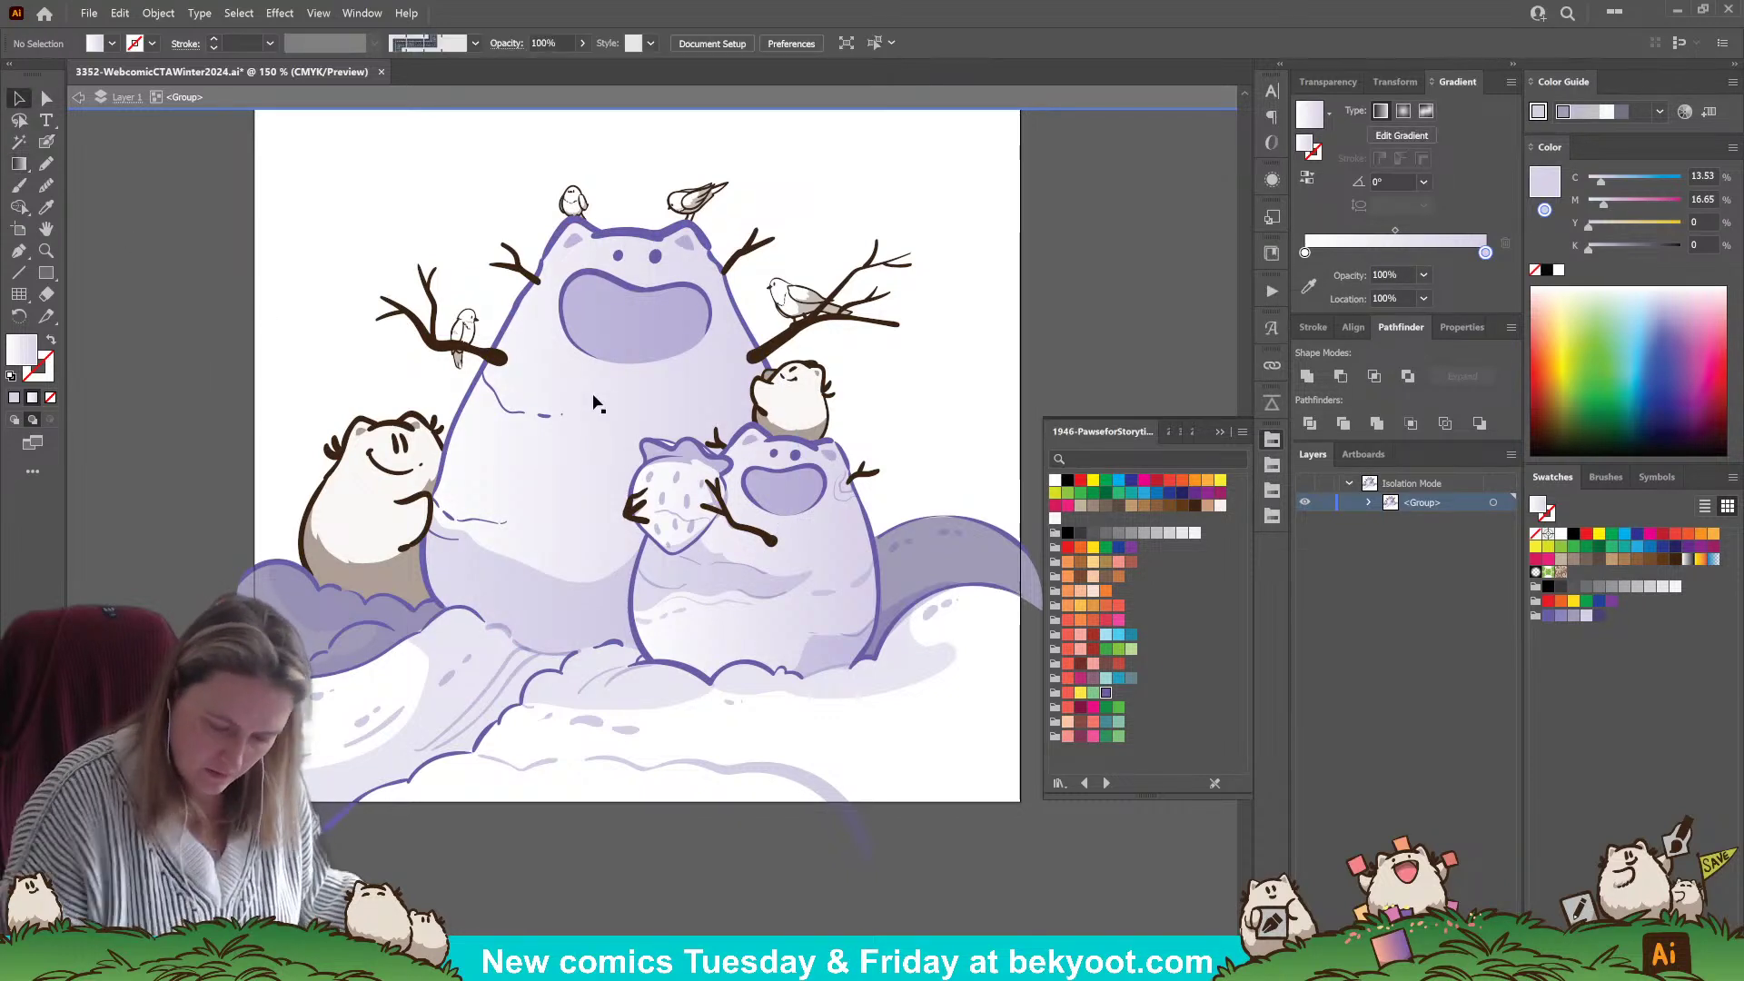
pyautogui.click(19, 164)
pyautogui.moveTo(633, 255); pyautogui.dragTo(618, 575)
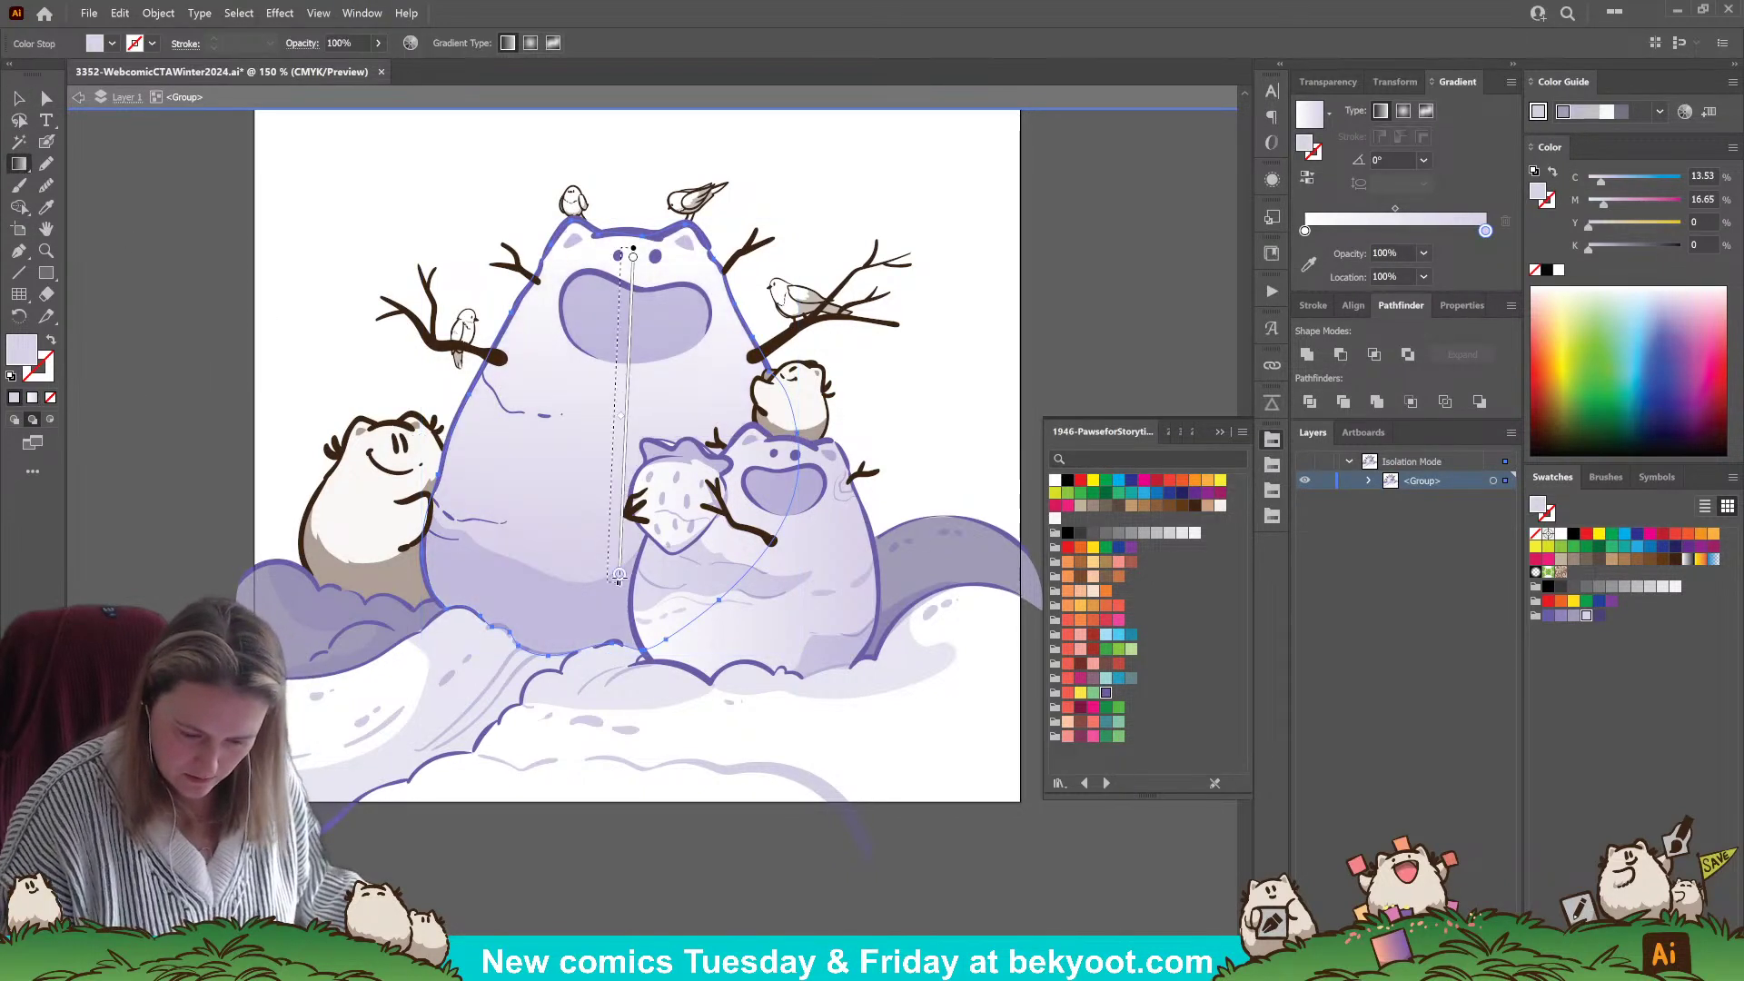
pyautogui.click(776, 634)
pyautogui.moveTo(792, 556); pyautogui.dragTo(791, 556)
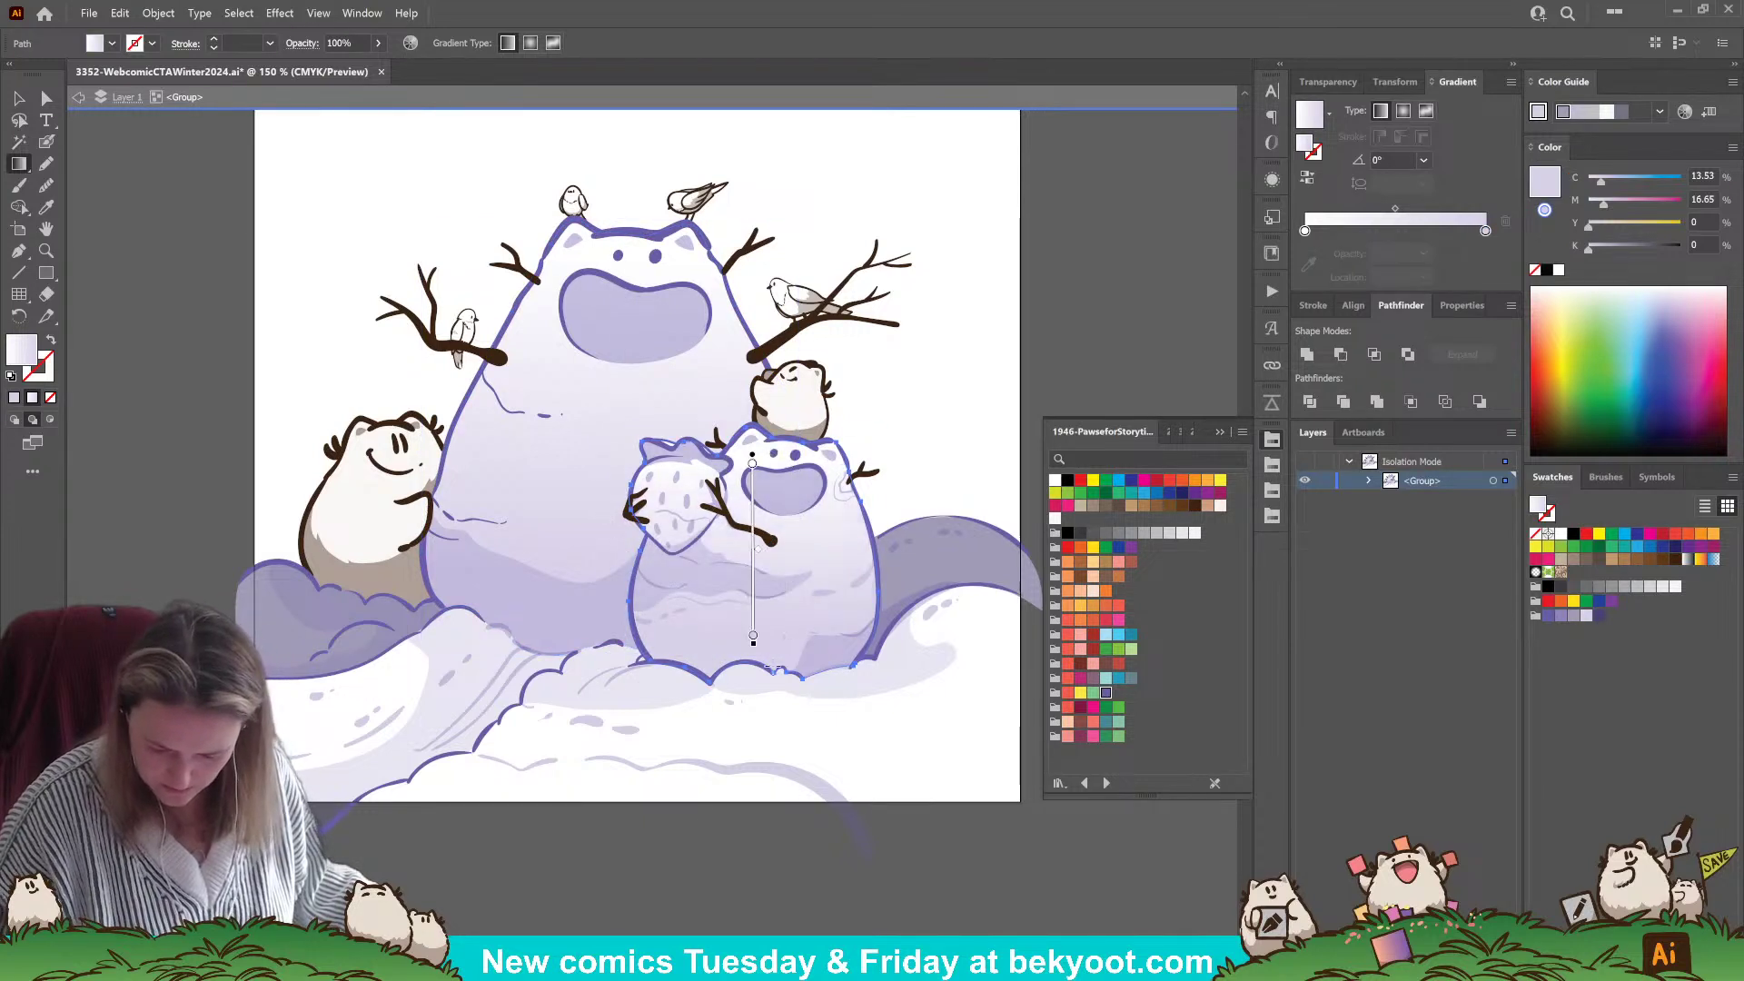
pyautogui.hotkey('ctrl', 'shift', 'a')
# - Apply vertical white-to-lavender gradients to the base shapes of the snow ridge under the hugging creature and the distant snow hill
pyautogui.click(46, 98)
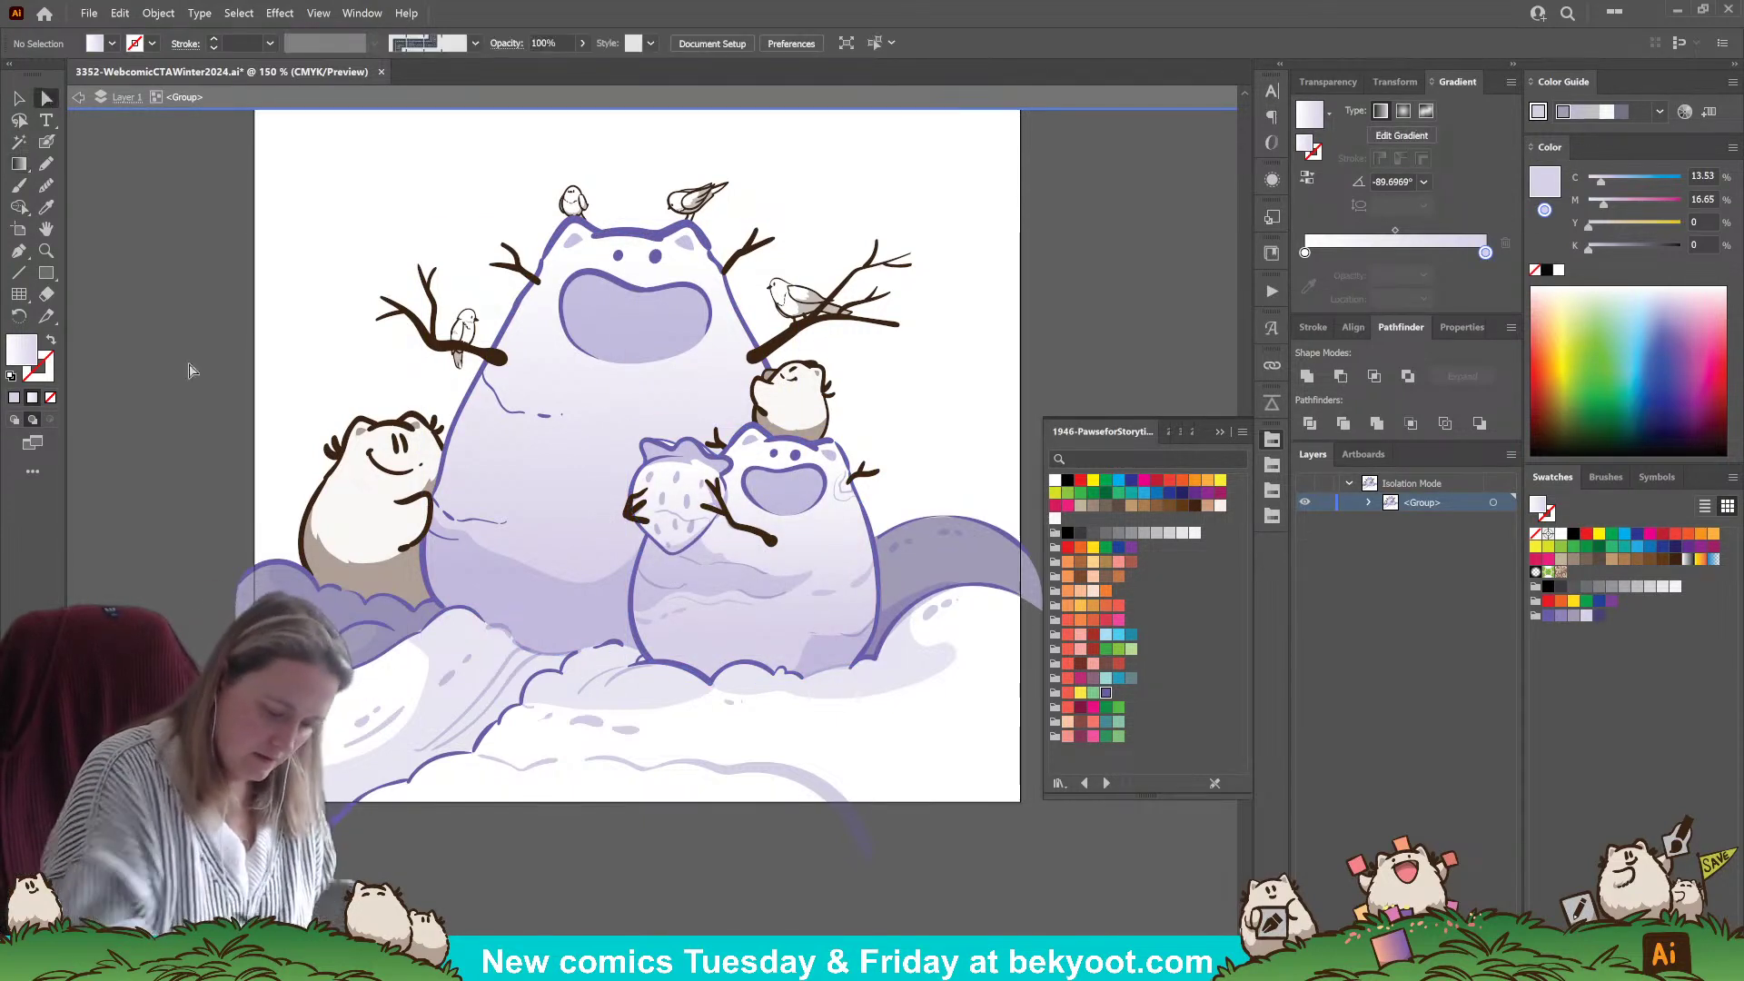
pyautogui.click(244, 611)
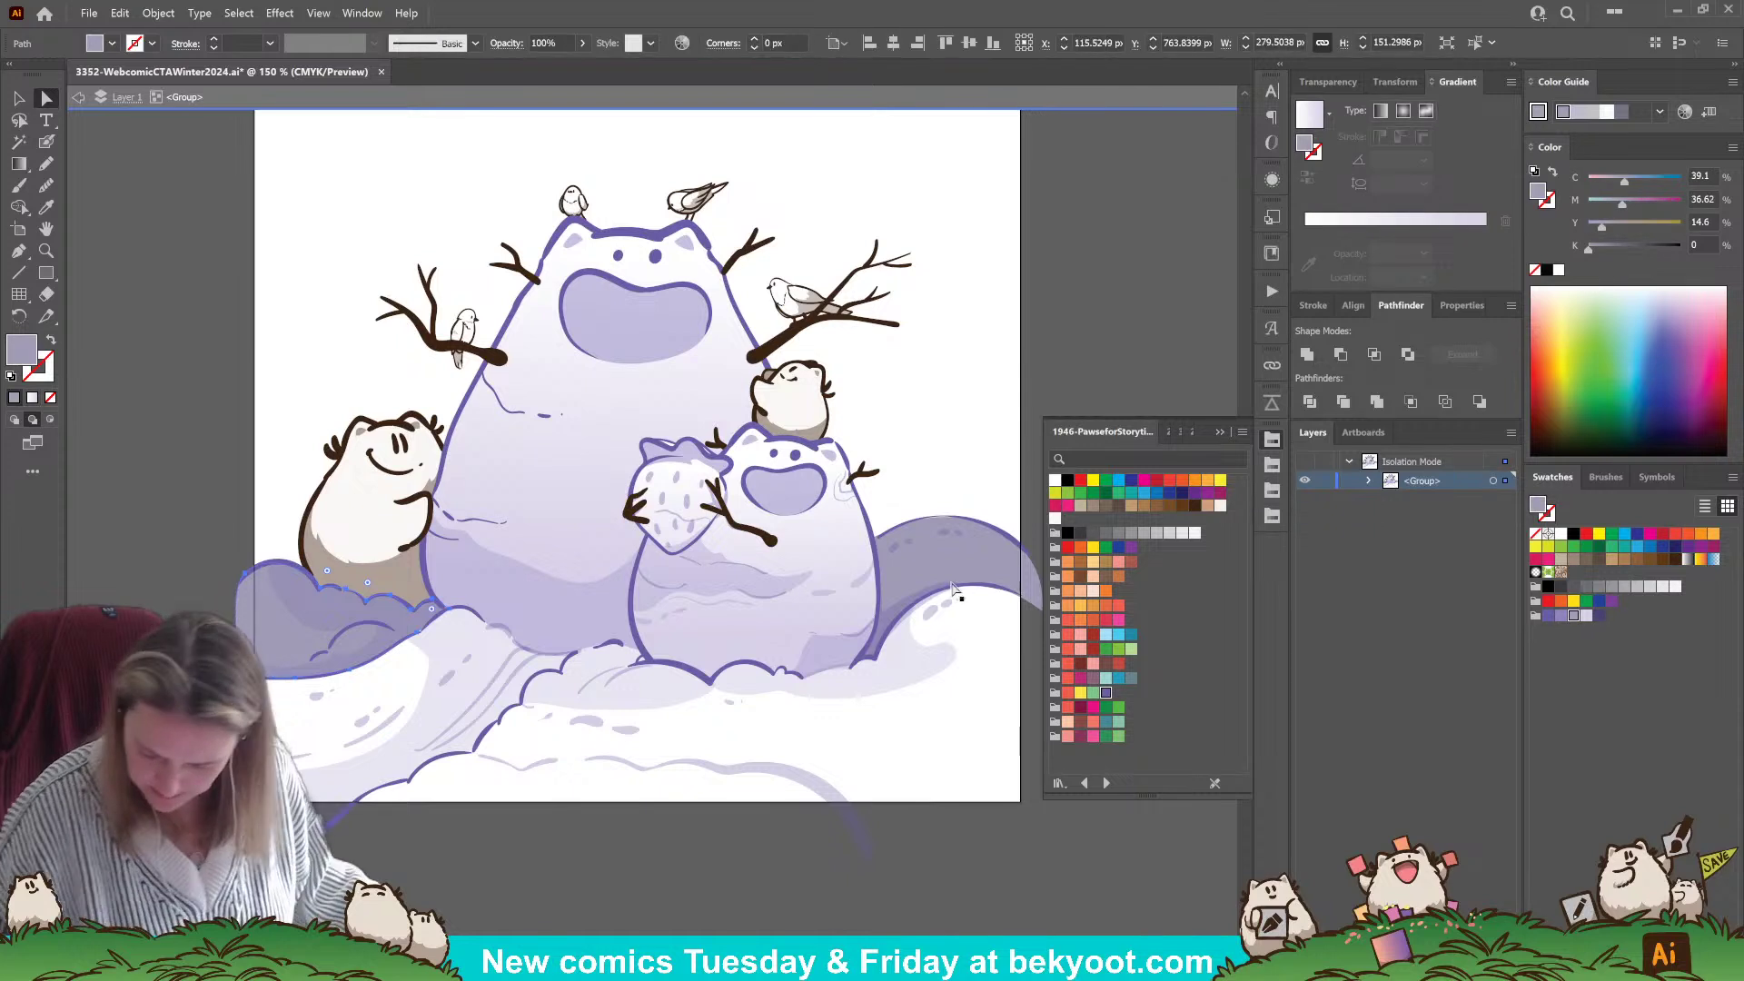
pyautogui.click(32, 397)
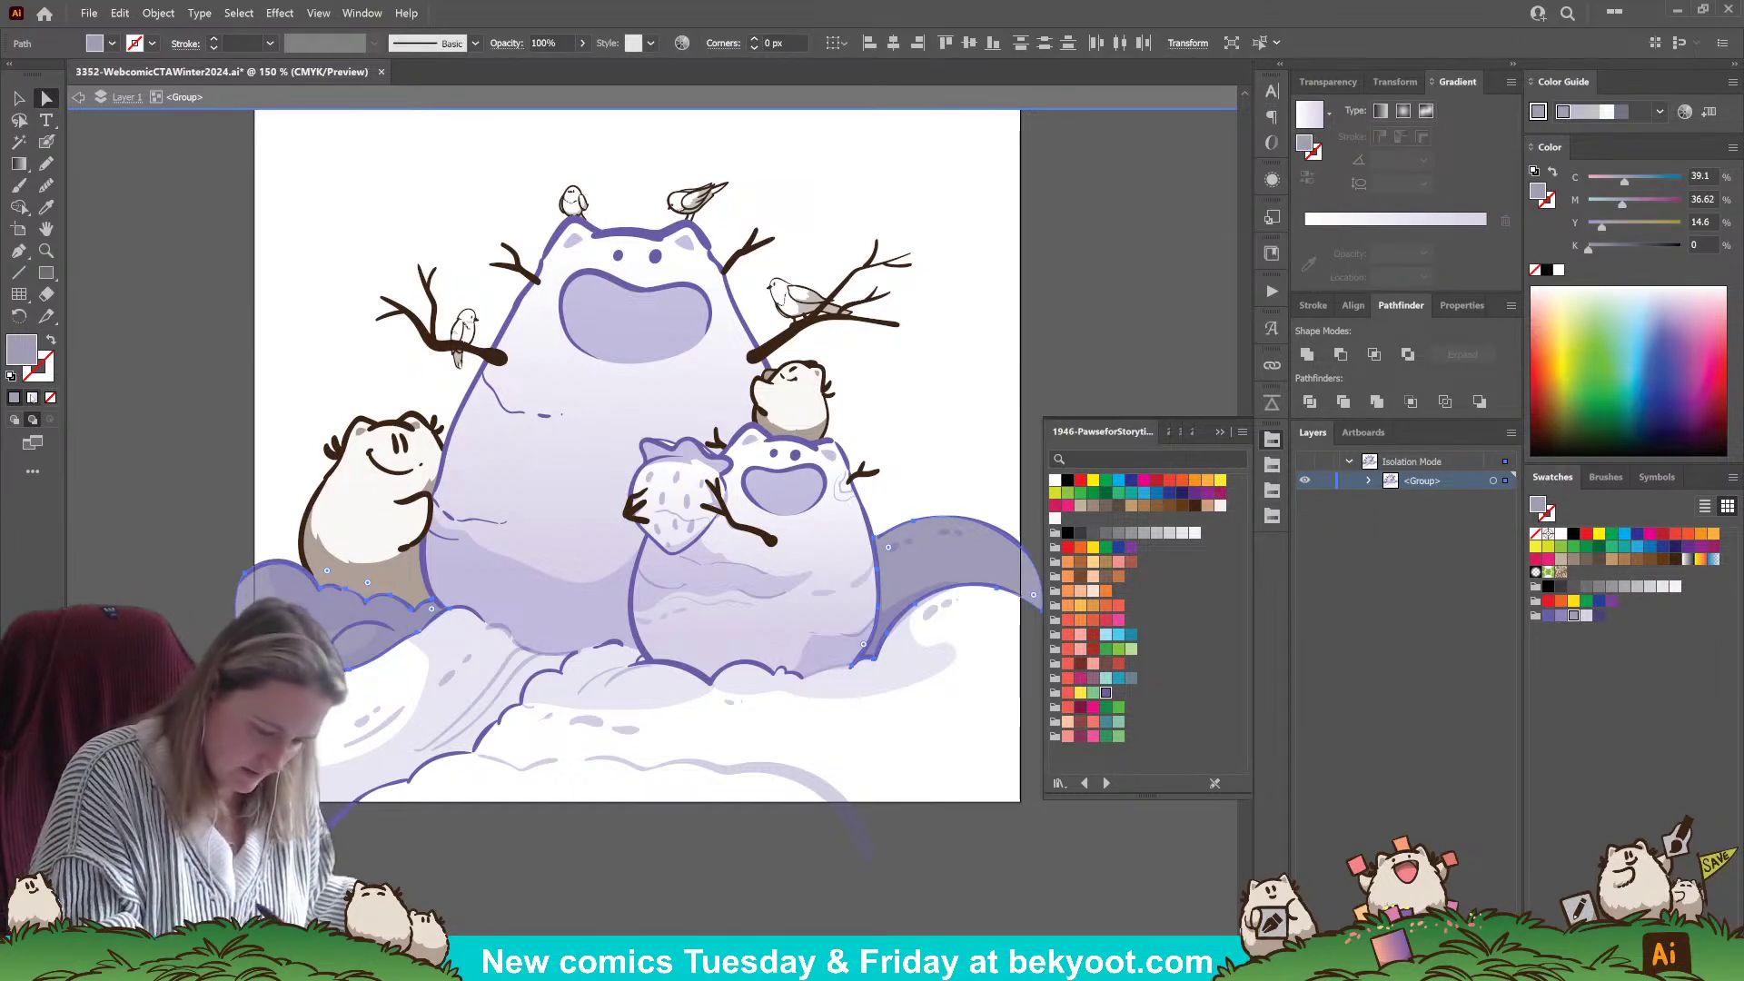
pyautogui.press('g')
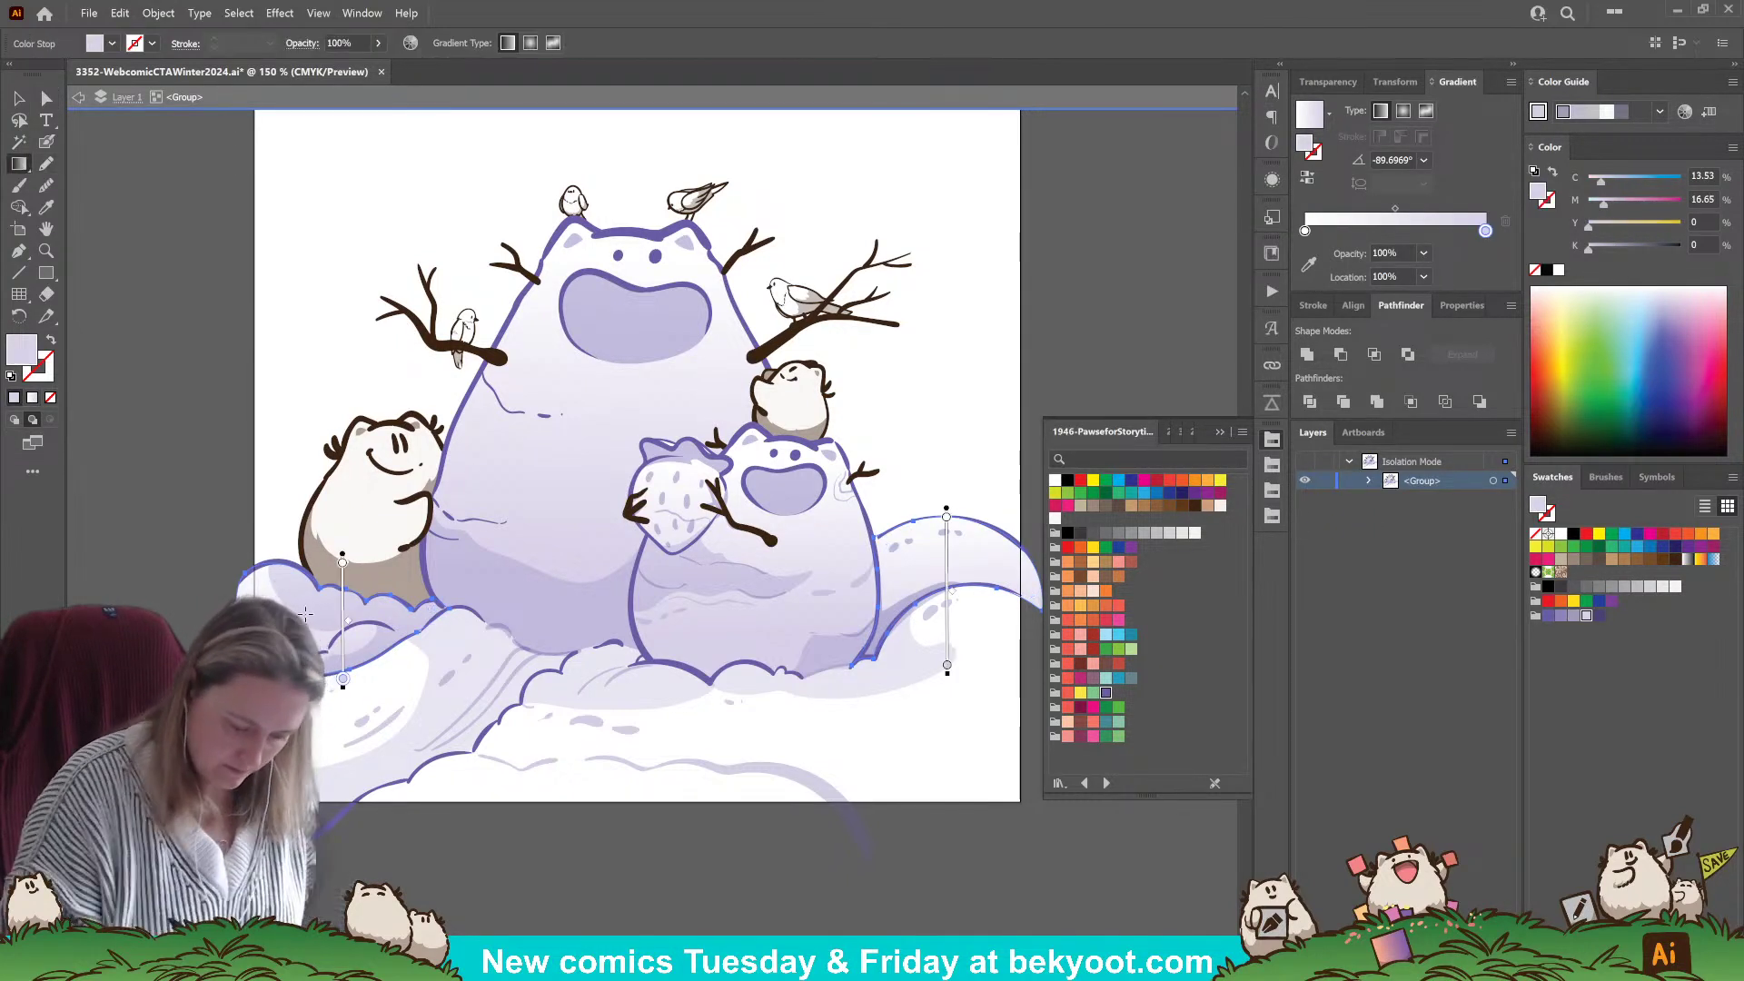
pyautogui.hotkey('ctrl', 'shift', 'a')
# - Draw a Pencil base shape behind the whole foreground snow and run its white-to-lavender gradient vertically
pyautogui.press('n')
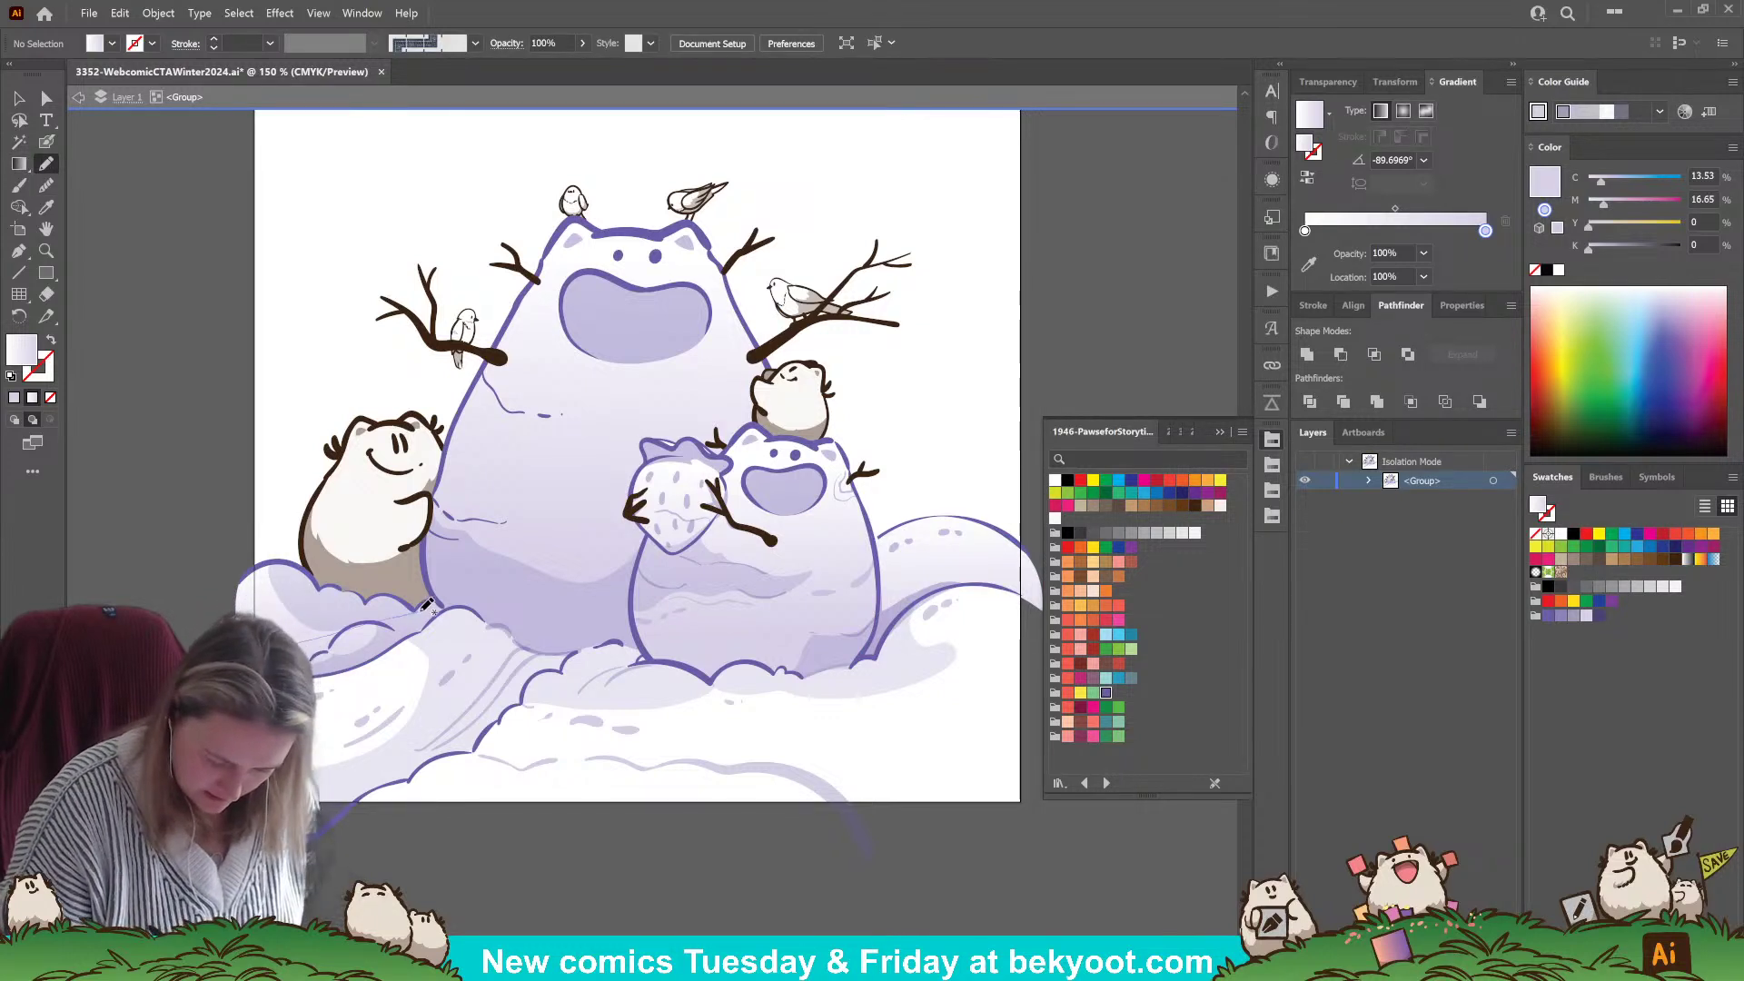
pyautogui.moveTo(453, 596)
pyautogui.mouseDown()
pyautogui.moveTo(554, 591)
pyautogui.moveTo(799, 614)
pyautogui.moveTo(962, 569)
pyautogui.moveTo(1027, 584)
pyautogui.moveTo(1034, 813)
pyautogui.moveTo(536, 836)
pyautogui.mouseUp()
pyautogui.moveTo(331, 831); pyautogui.dragTo(271, 646)
pyautogui.press('g')
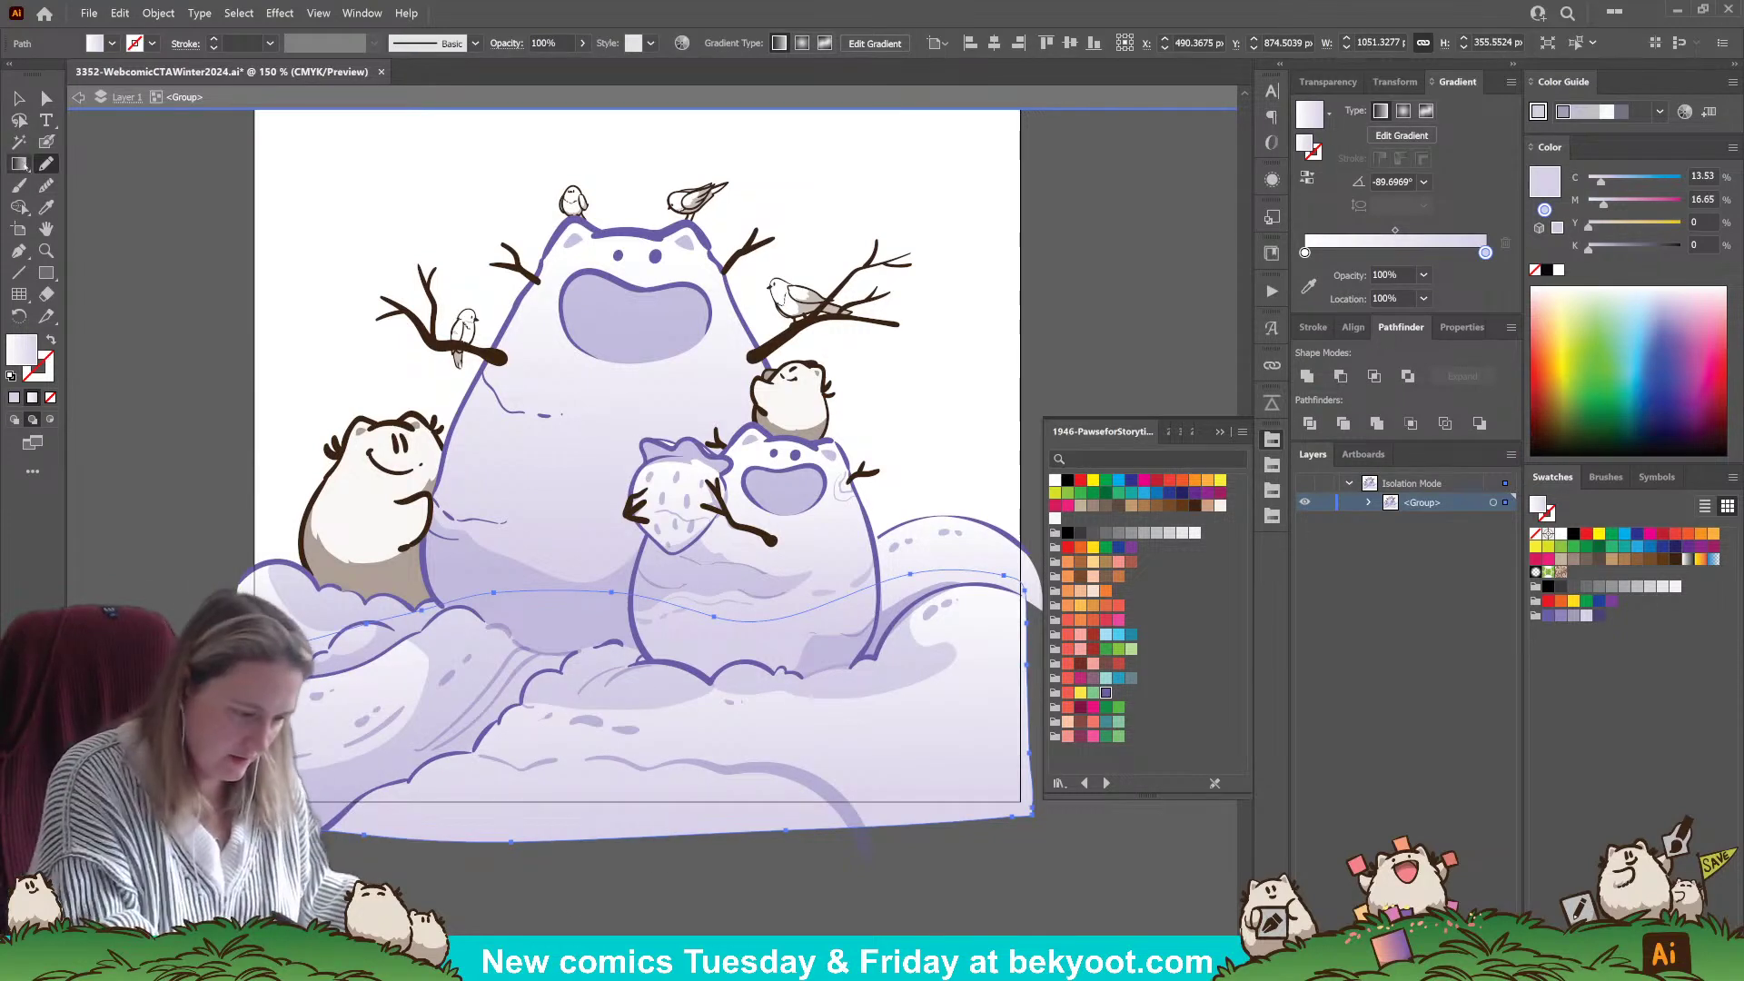
pyautogui.moveTo(657, 670); pyautogui.dragTo(663, 740)
pyautogui.hotkey('ctrl', 'shift', 'a')
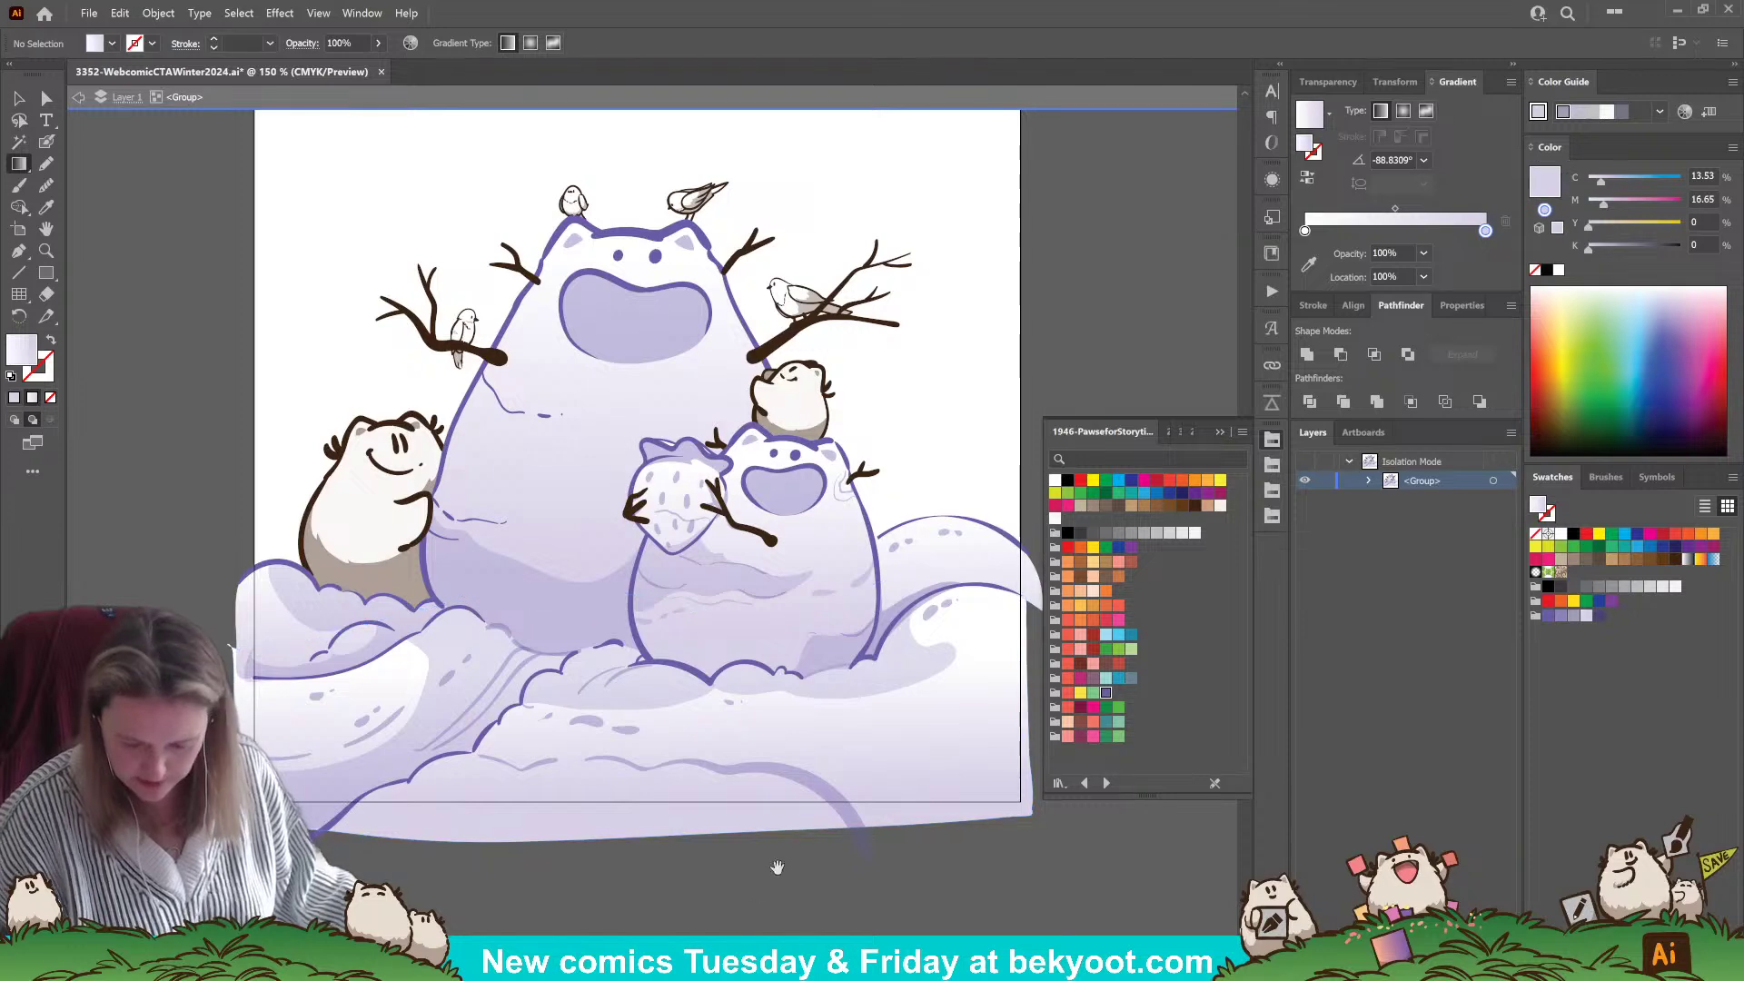
# - Isolate the group of the bird perched on the large snow creature's right-hand branch for editing
pyautogui.scroll(5, 721, 837)
pyautogui.hscroll(3, 720, 836)
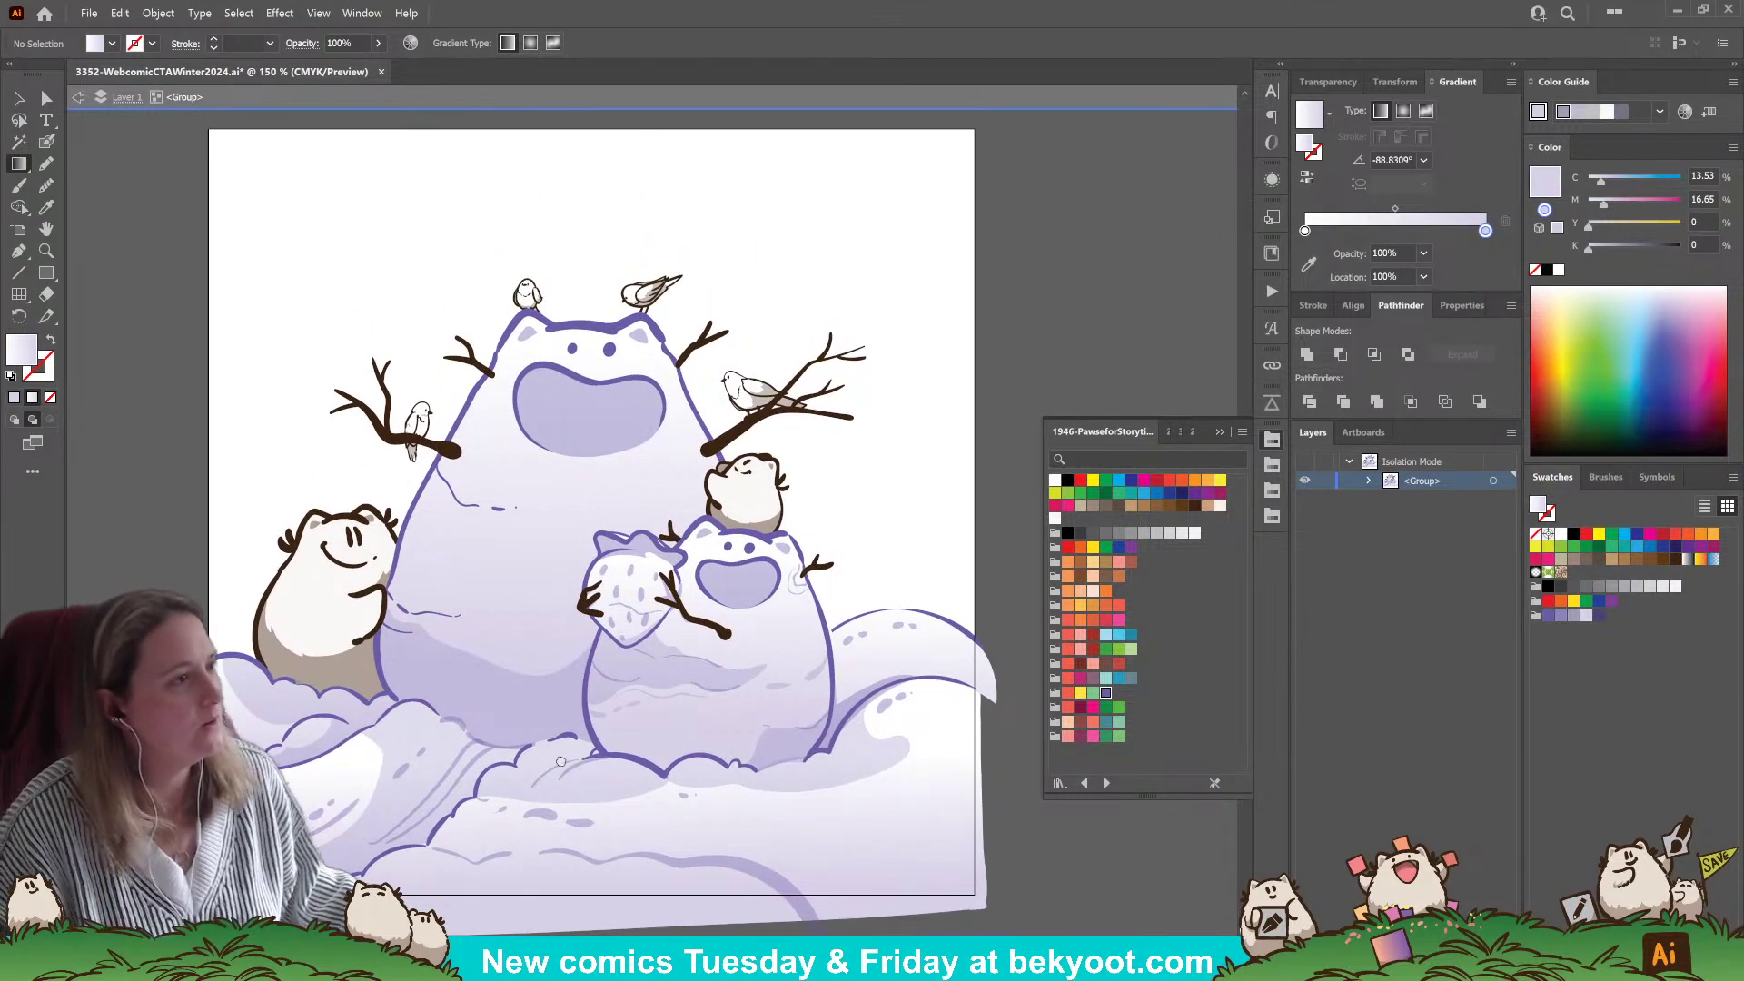
pyautogui.moveTo(706, 773); pyautogui.dragTo(762, 776)
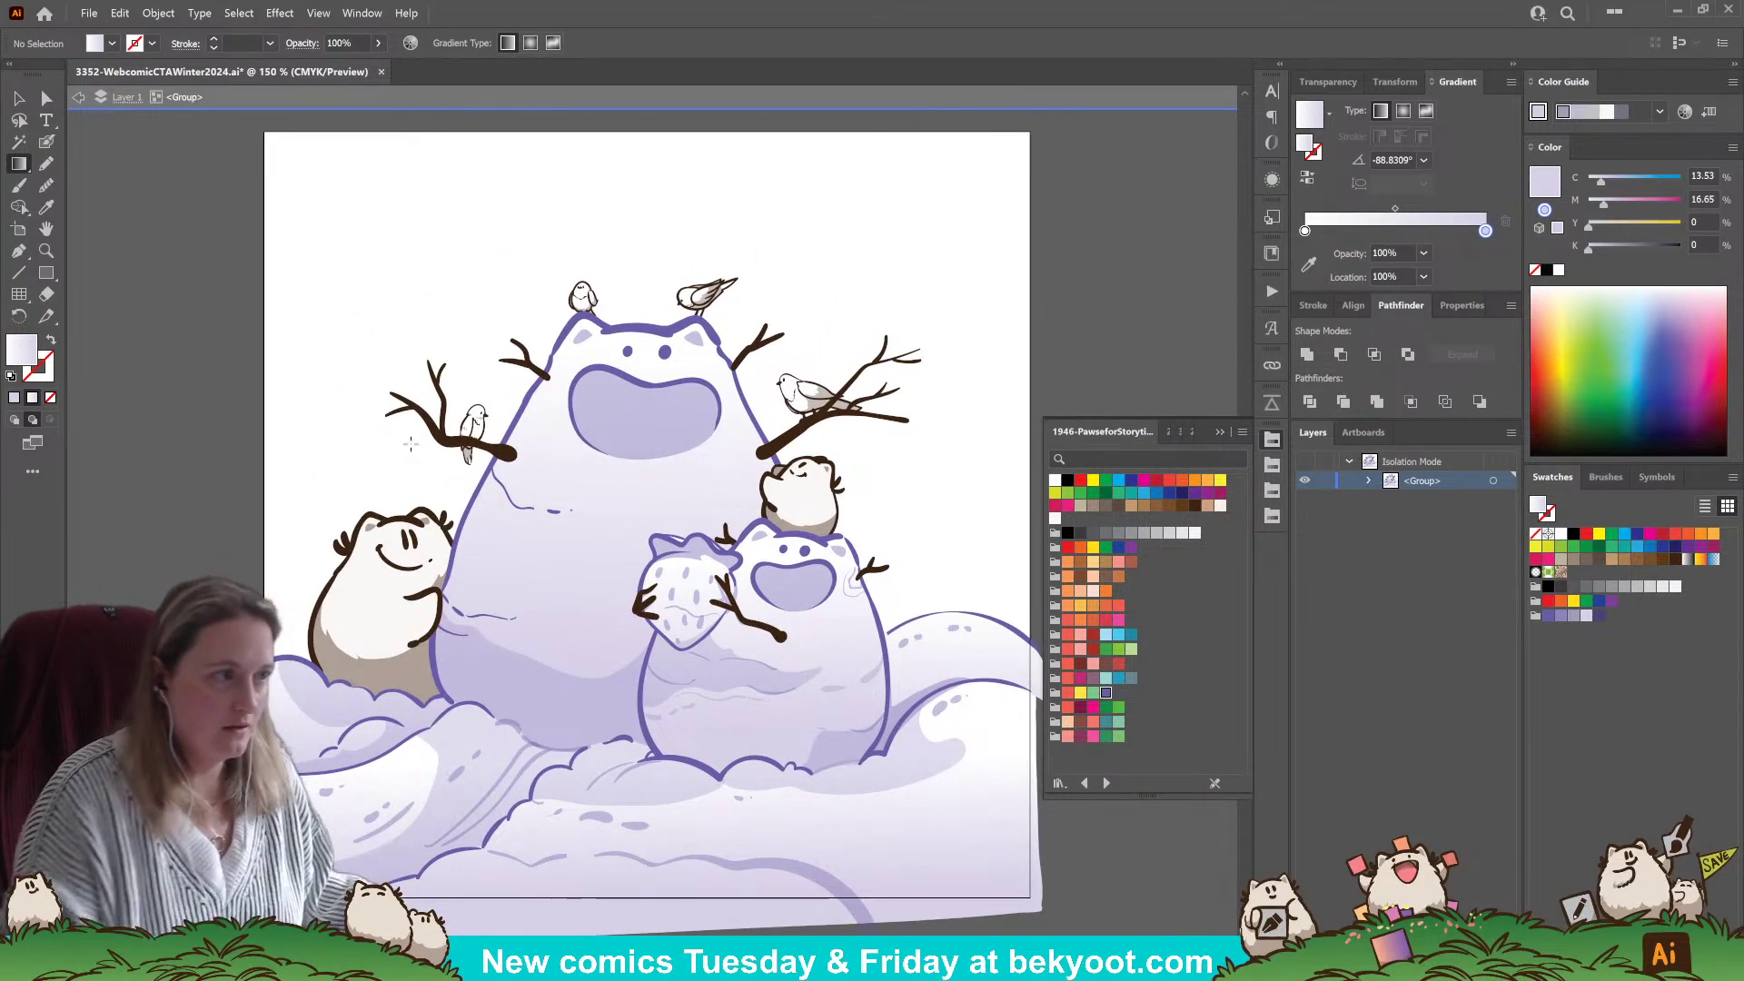
pyautogui.click(46, 164)
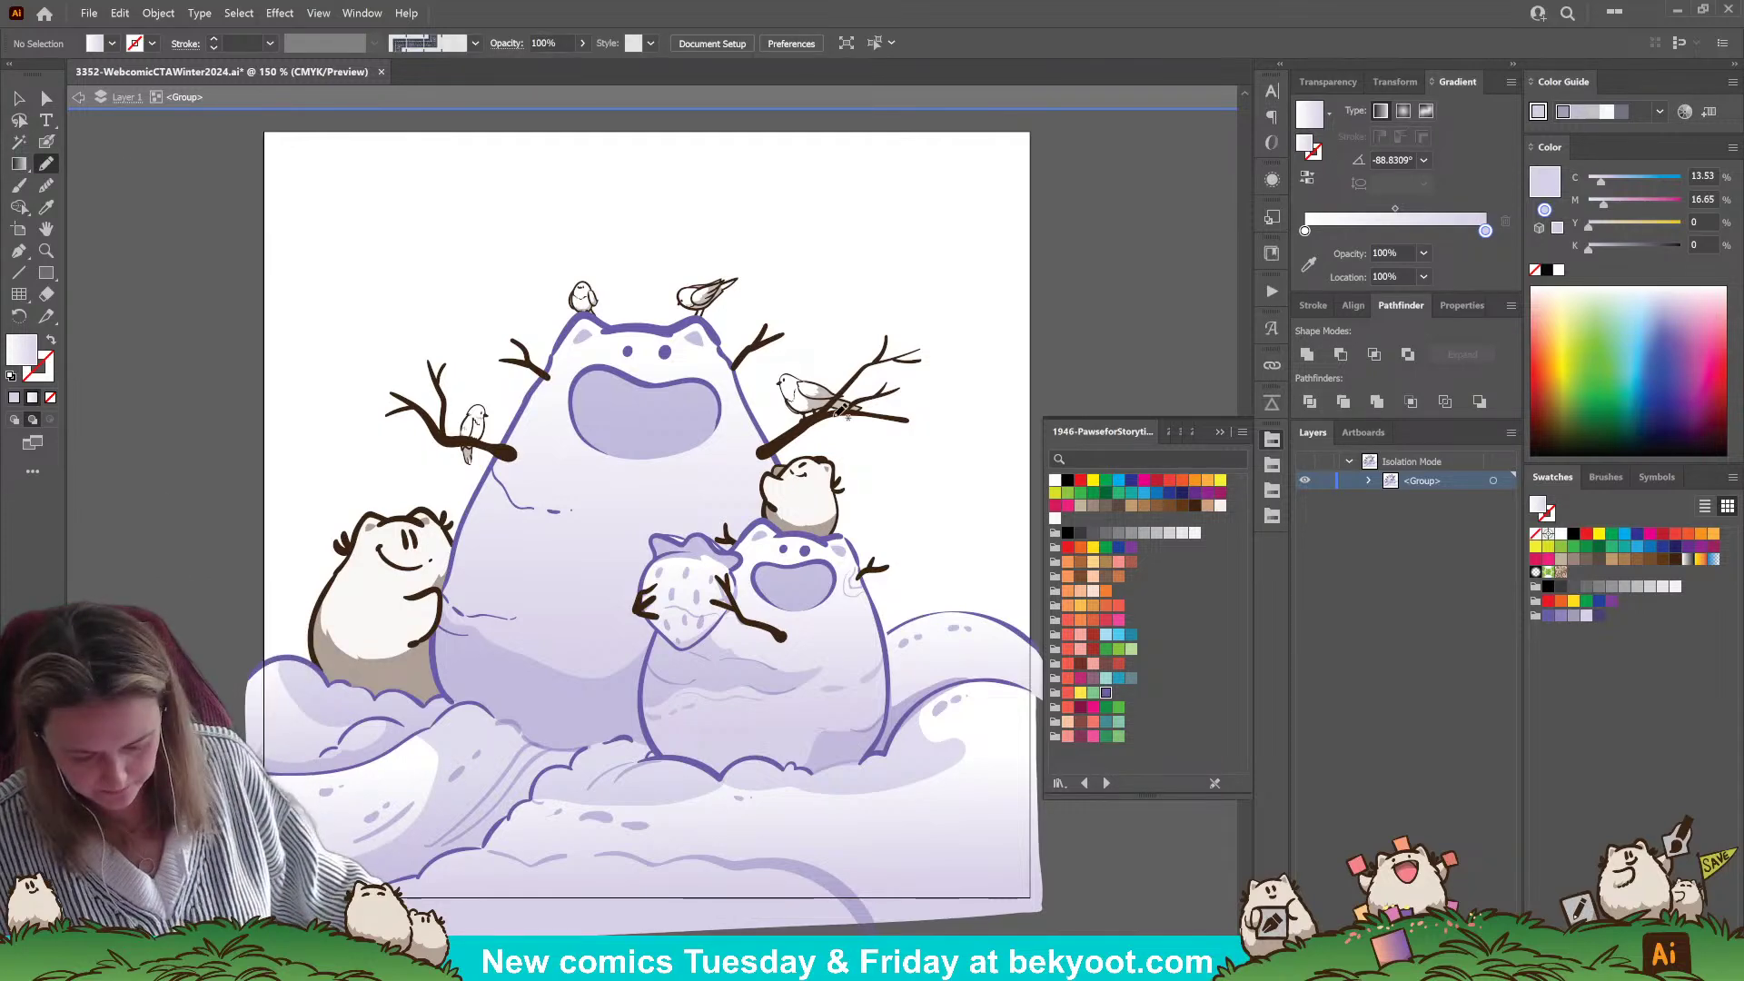
pyautogui.scroll(2, 835, 404)
pyautogui.press('v')
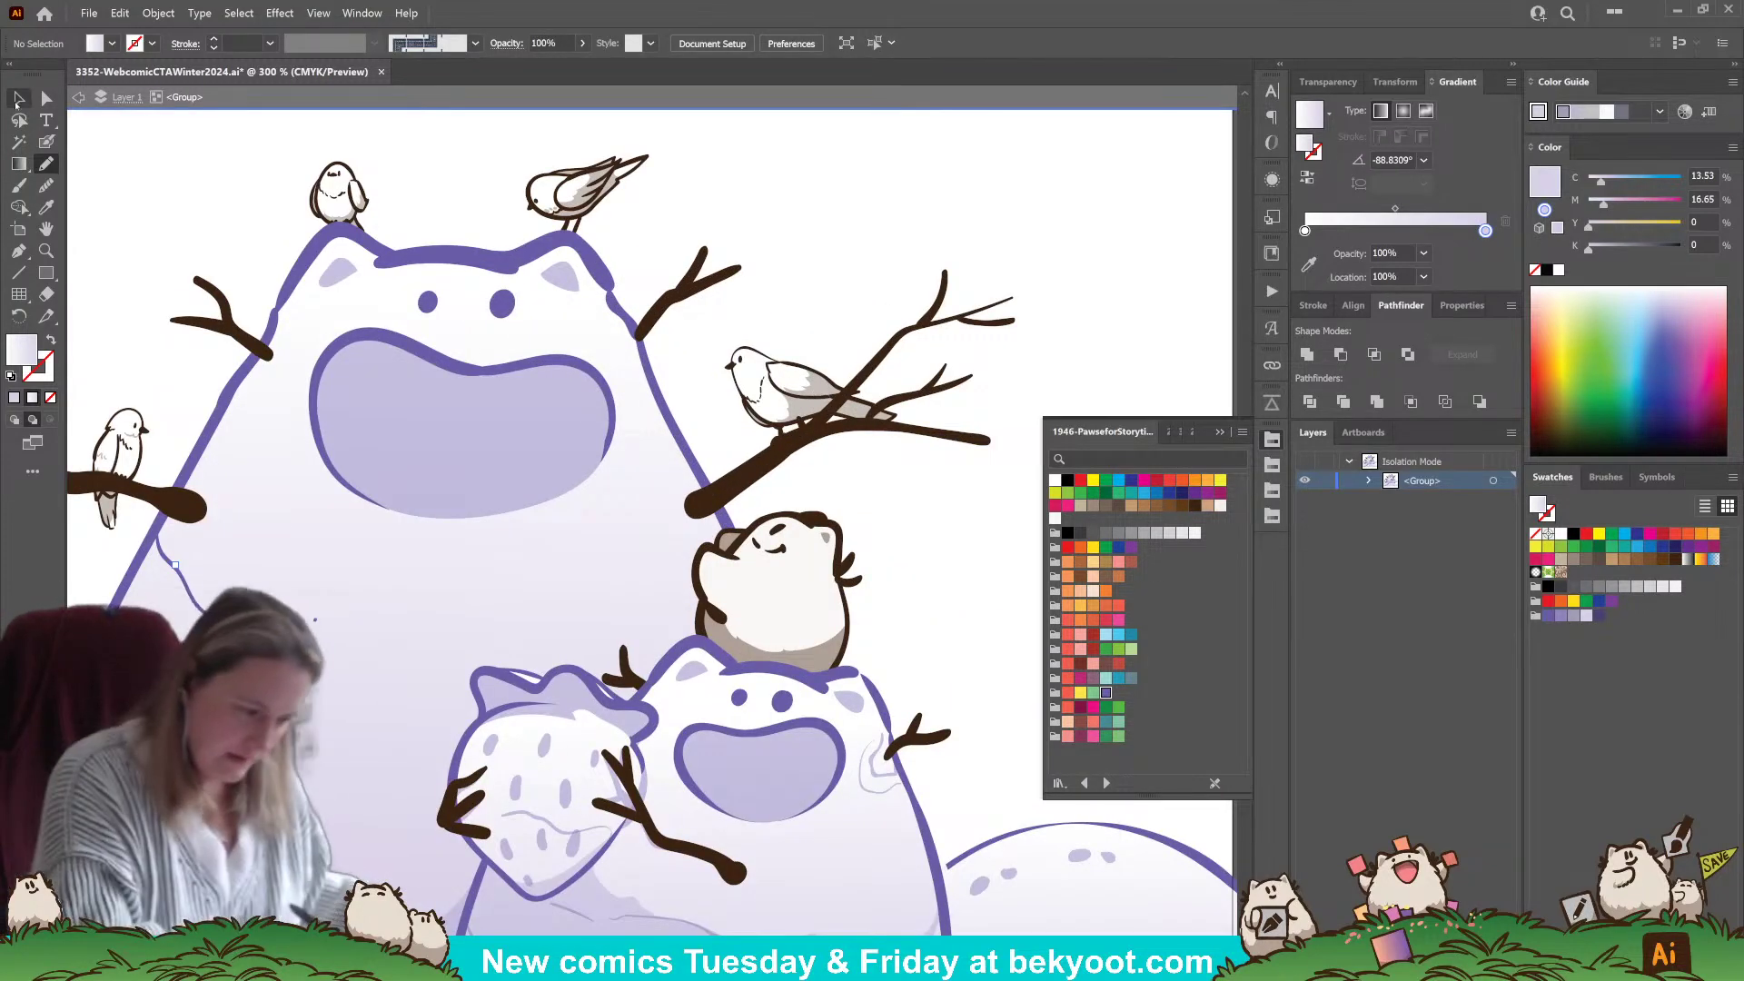
pyautogui.click(795, 370)
pyautogui.doubleClick(795, 371)
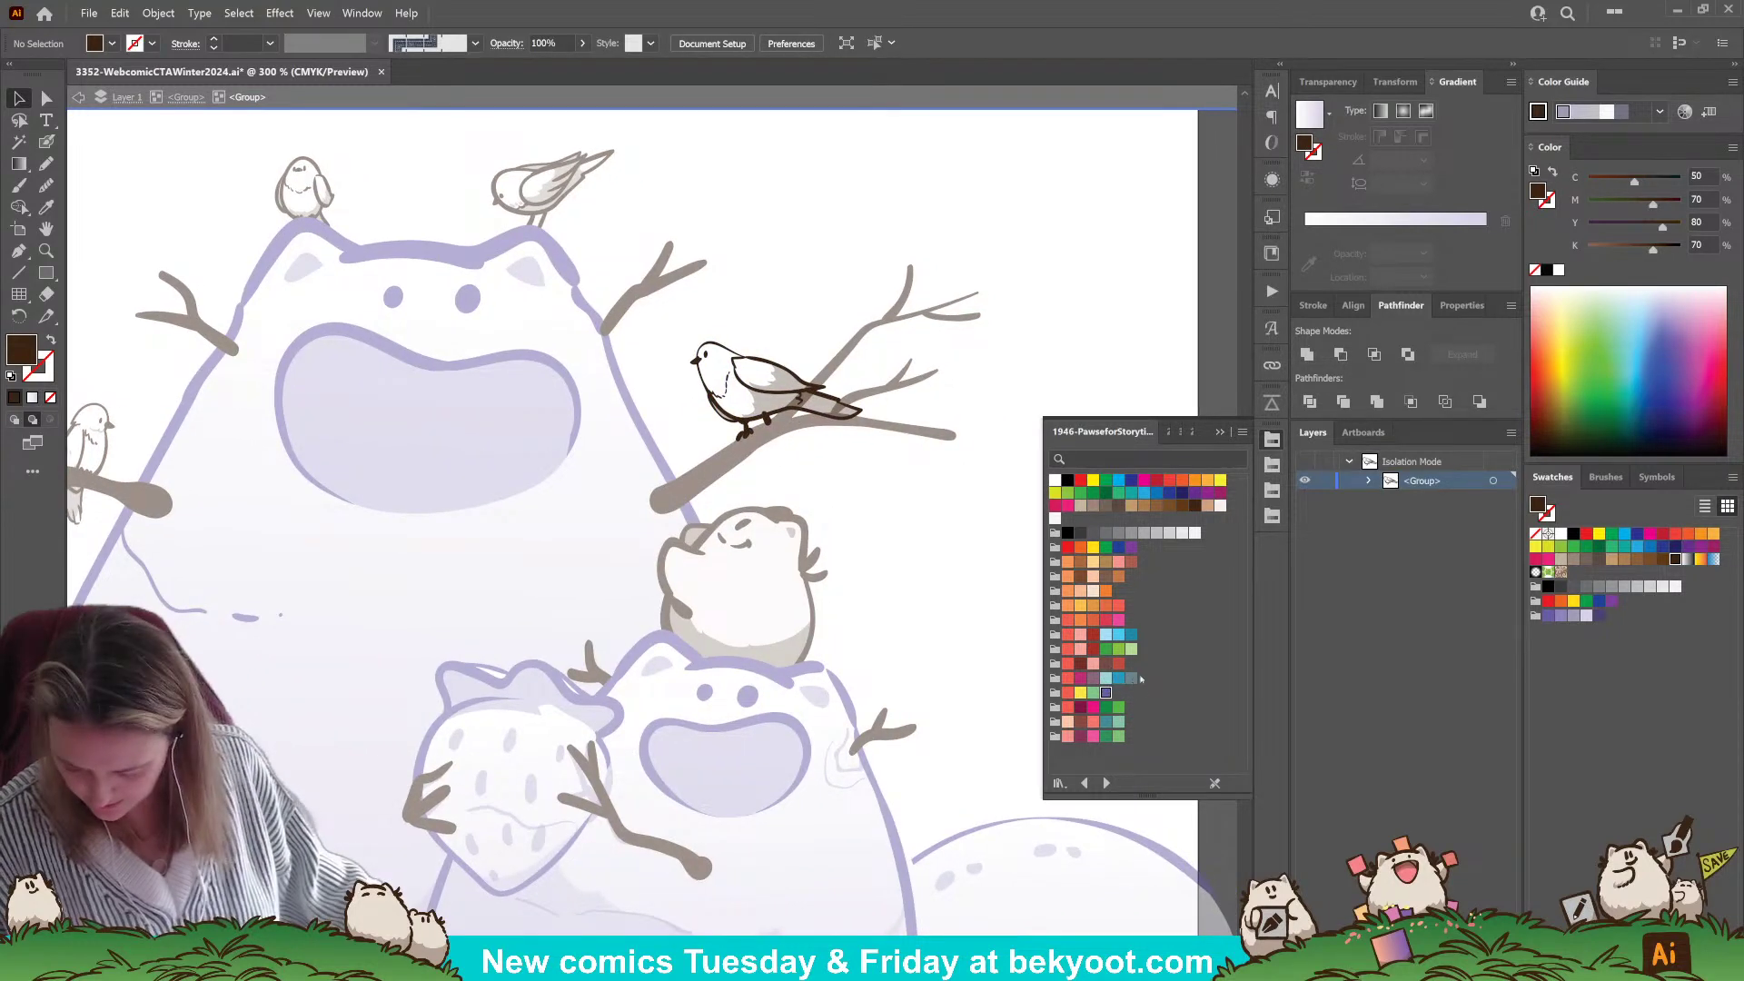
# - Set the fill to the taupe swatch and save a Color Guide harmony built from it as a swatch group
pyautogui.click(1068, 634)
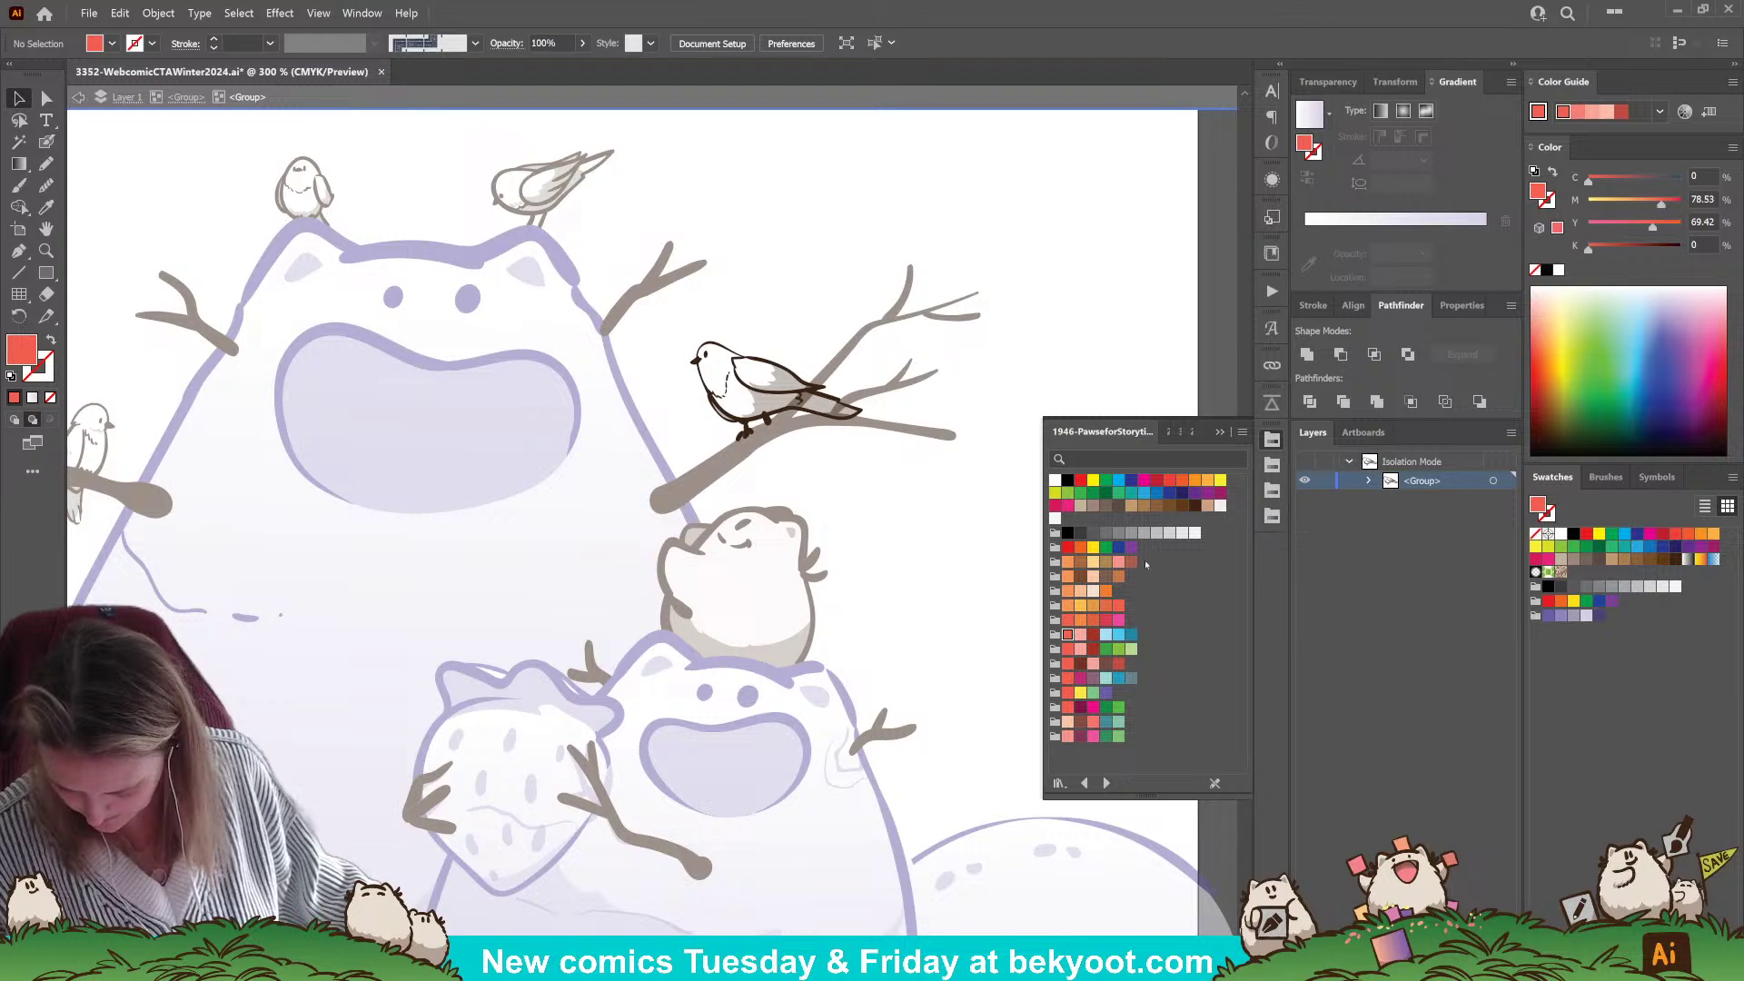
pyautogui.click(1105, 505)
pyautogui.click(1093, 506)
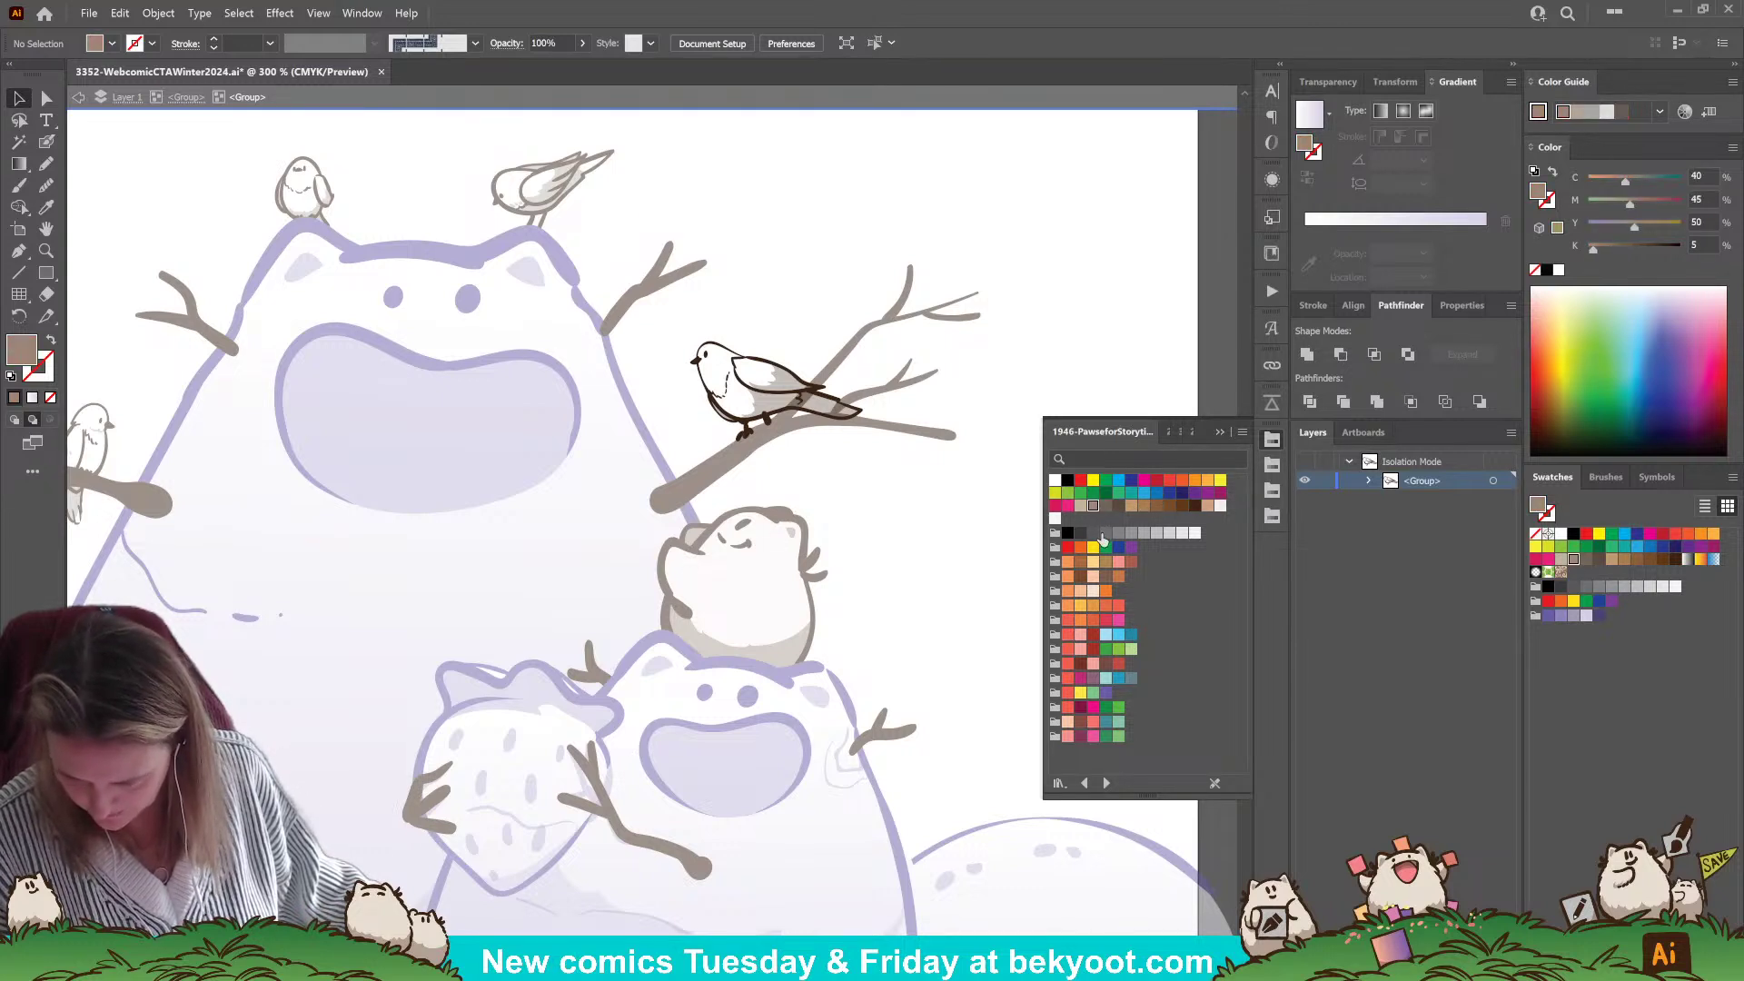
pyautogui.click(1659, 111)
pyautogui.click(1598, 182)
pyautogui.click(1707, 115)
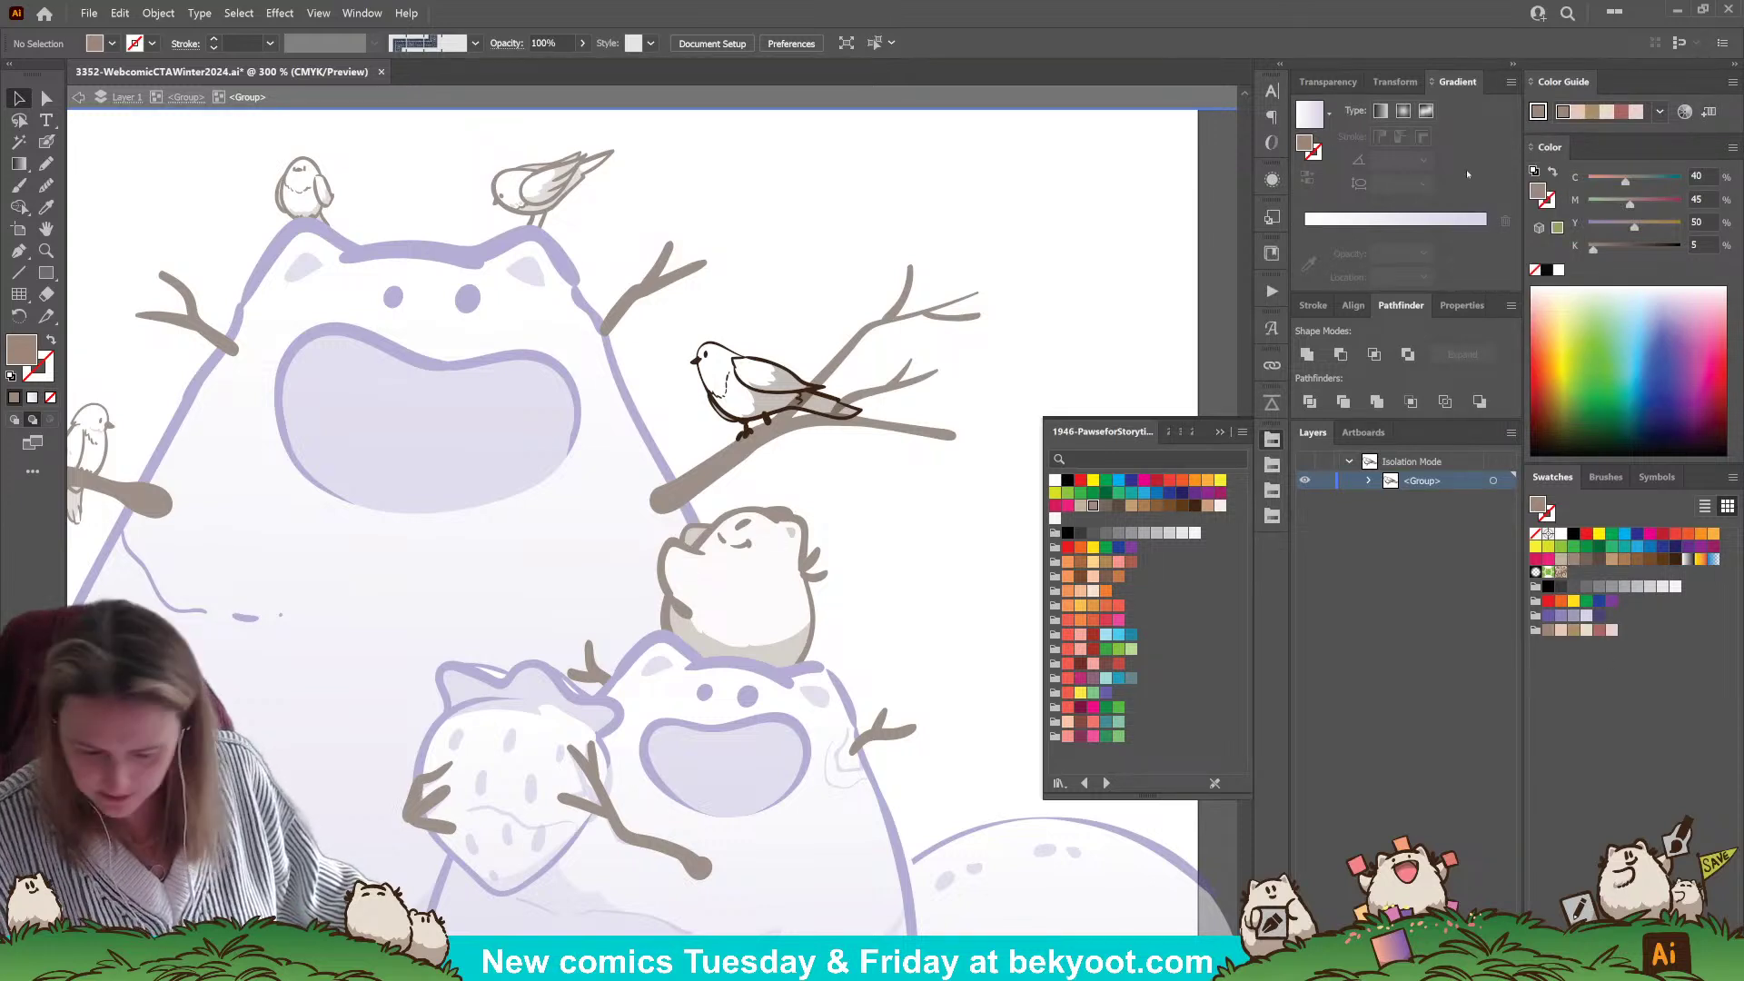
# - Save two more Color Guide harmonies as swatch groups, one based on the golden tan and one on the rust orange
pyautogui.click(1574, 631)
pyautogui.click(1706, 115)
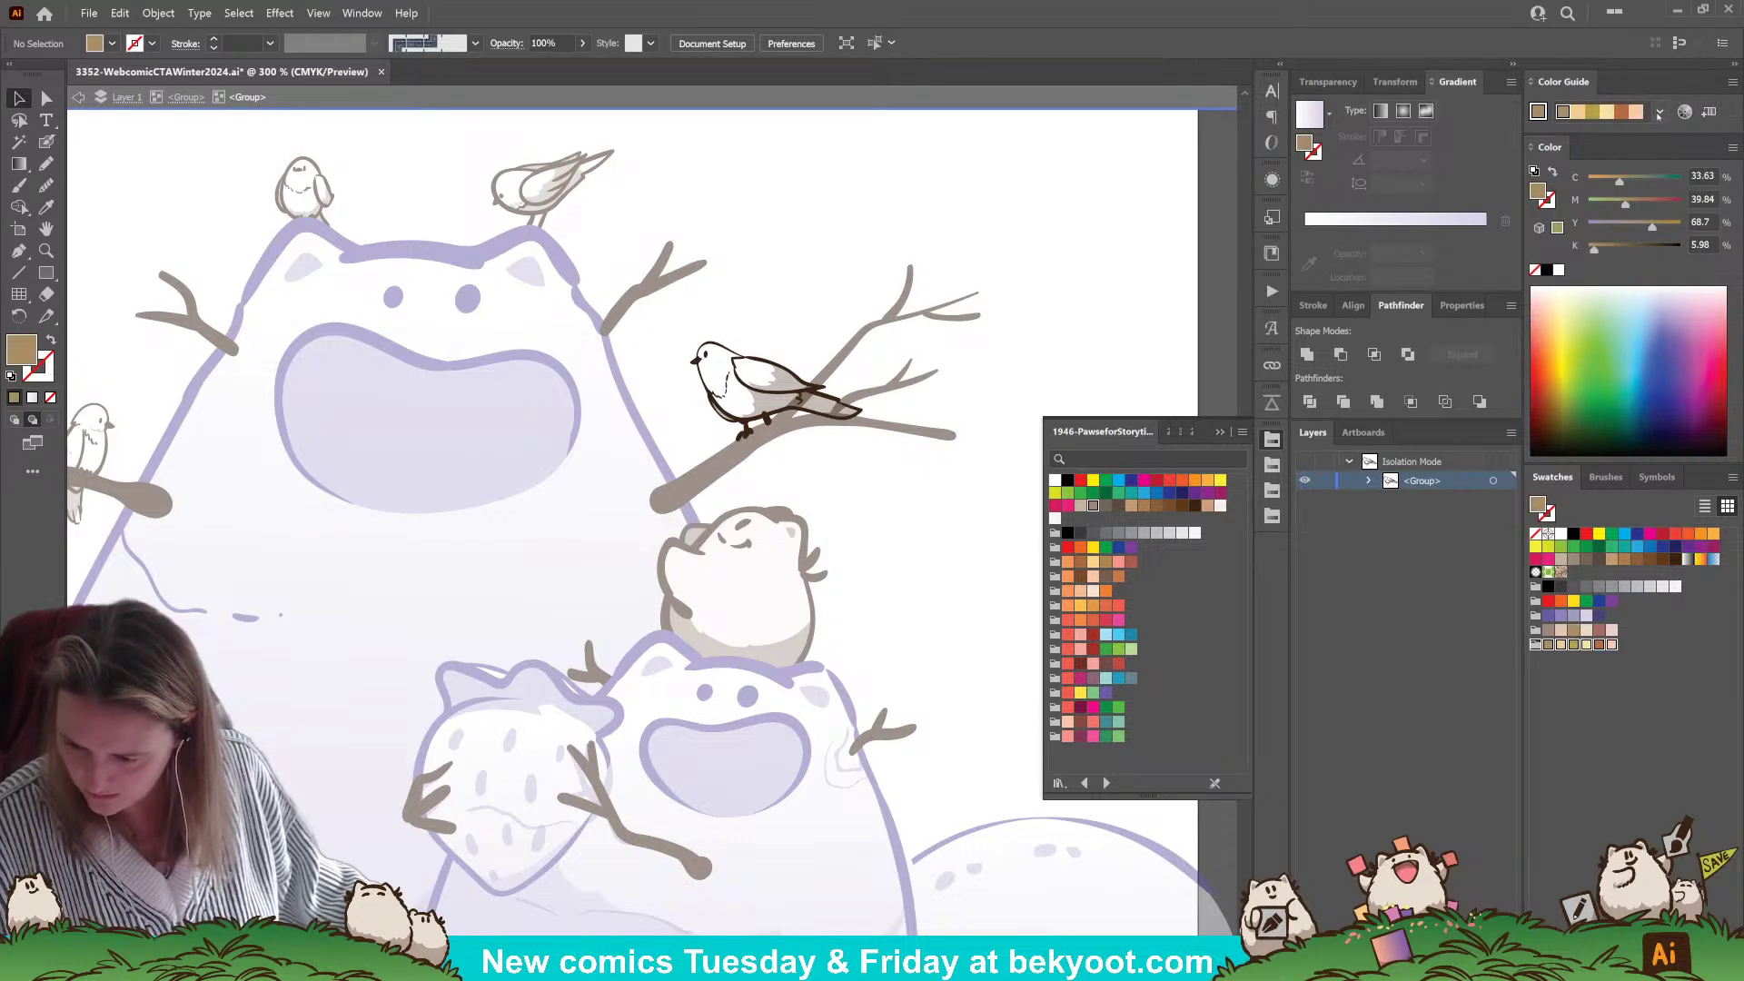
pyautogui.click(1660, 110)
pyautogui.click(1598, 646)
pyautogui.click(1598, 646)
pyautogui.click(1706, 115)
# - Save a complementary harmony of the rust orange and an Analogous harmony of its aqua tone as swatch groups
pyautogui.click(1660, 112)
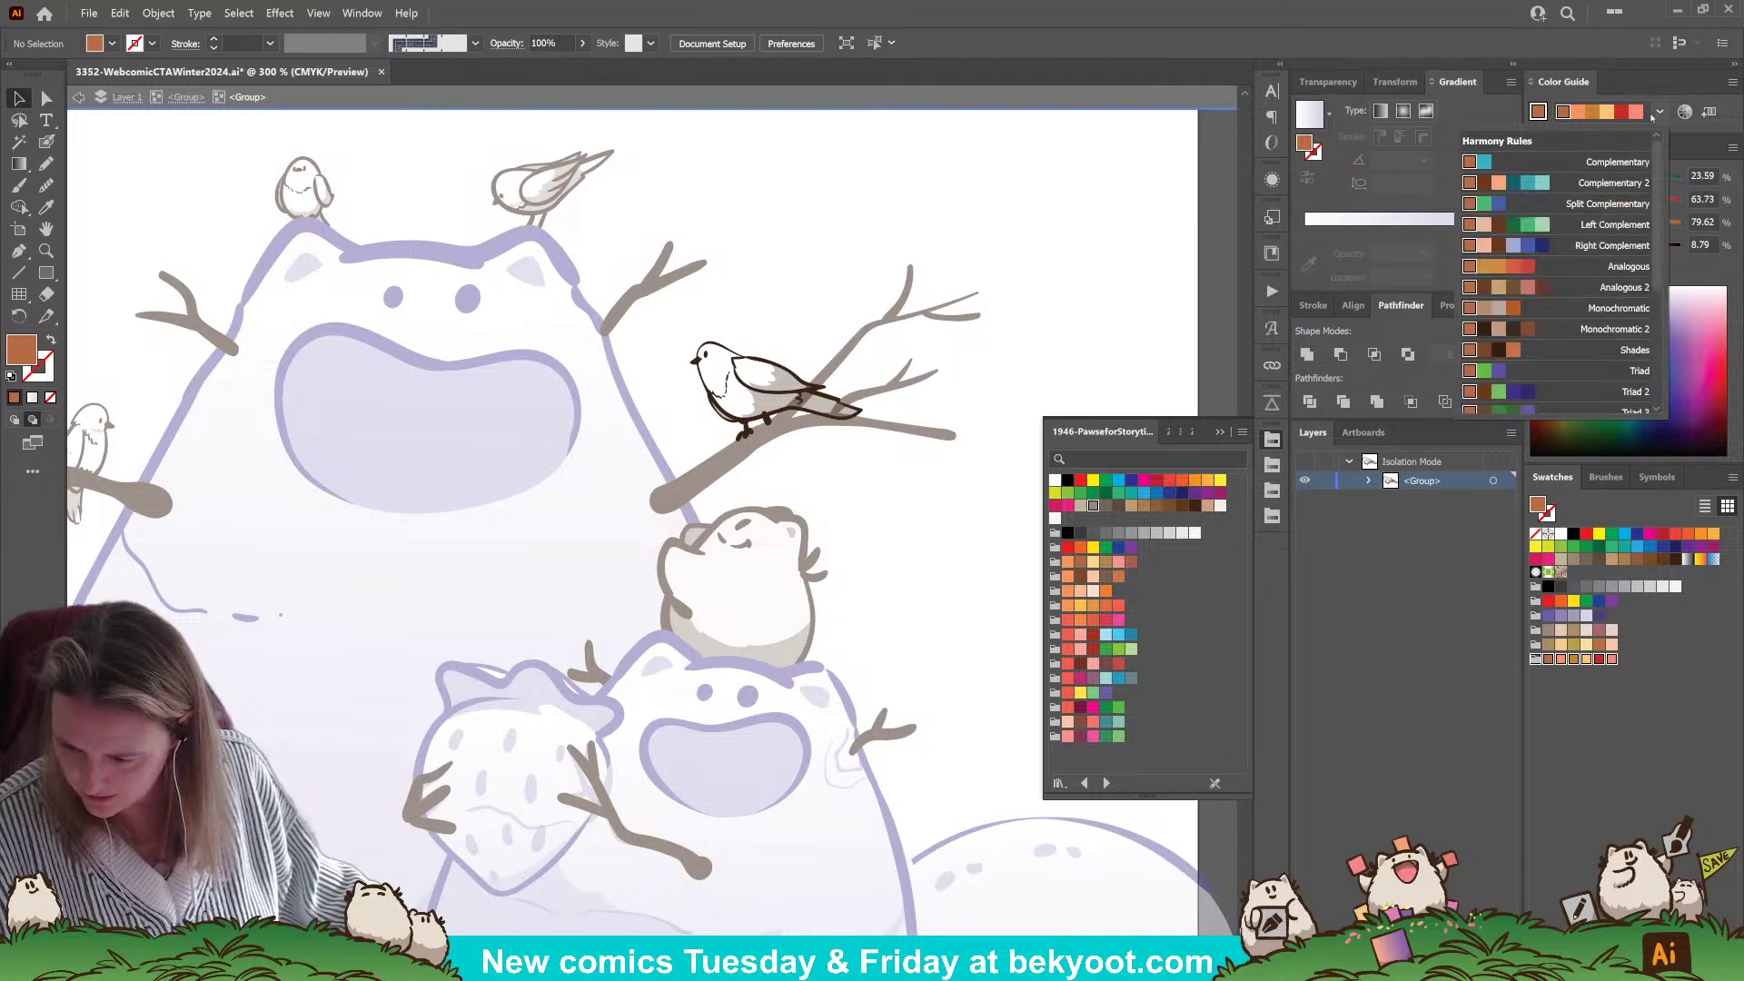
pyautogui.click(1556, 167)
pyautogui.click(1707, 112)
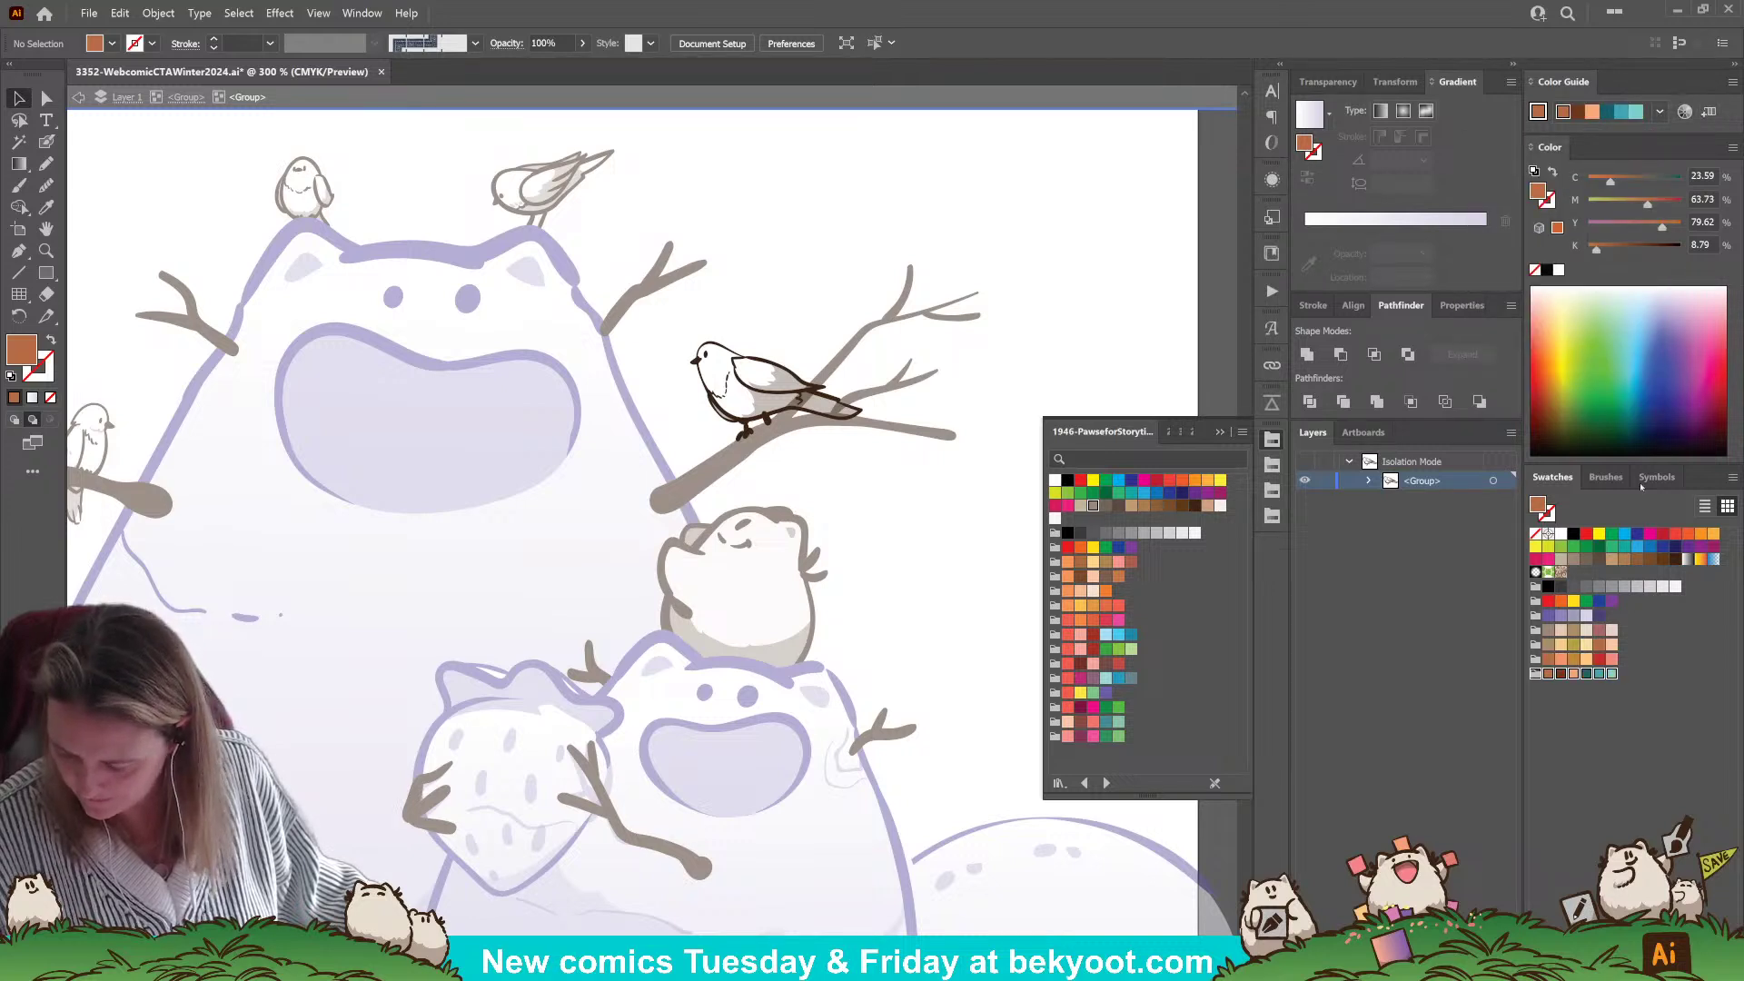
pyautogui.click(1611, 673)
pyautogui.click(1659, 111)
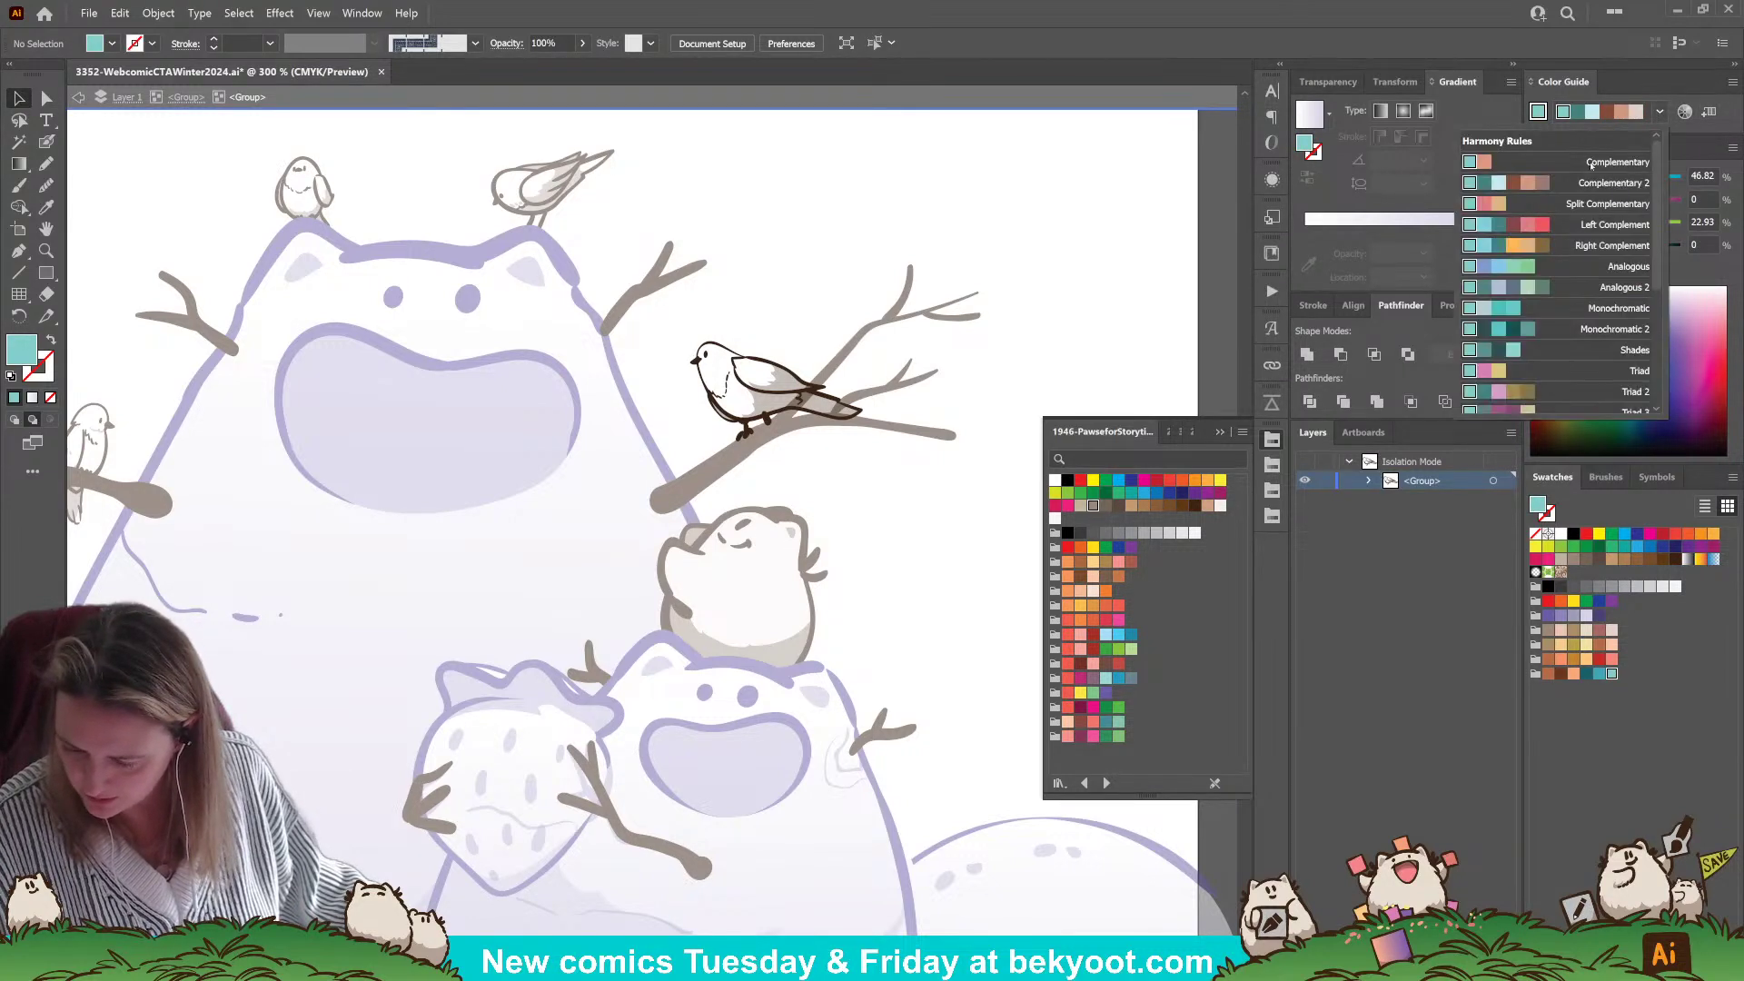
pyautogui.click(1554, 266)
pyautogui.click(1706, 113)
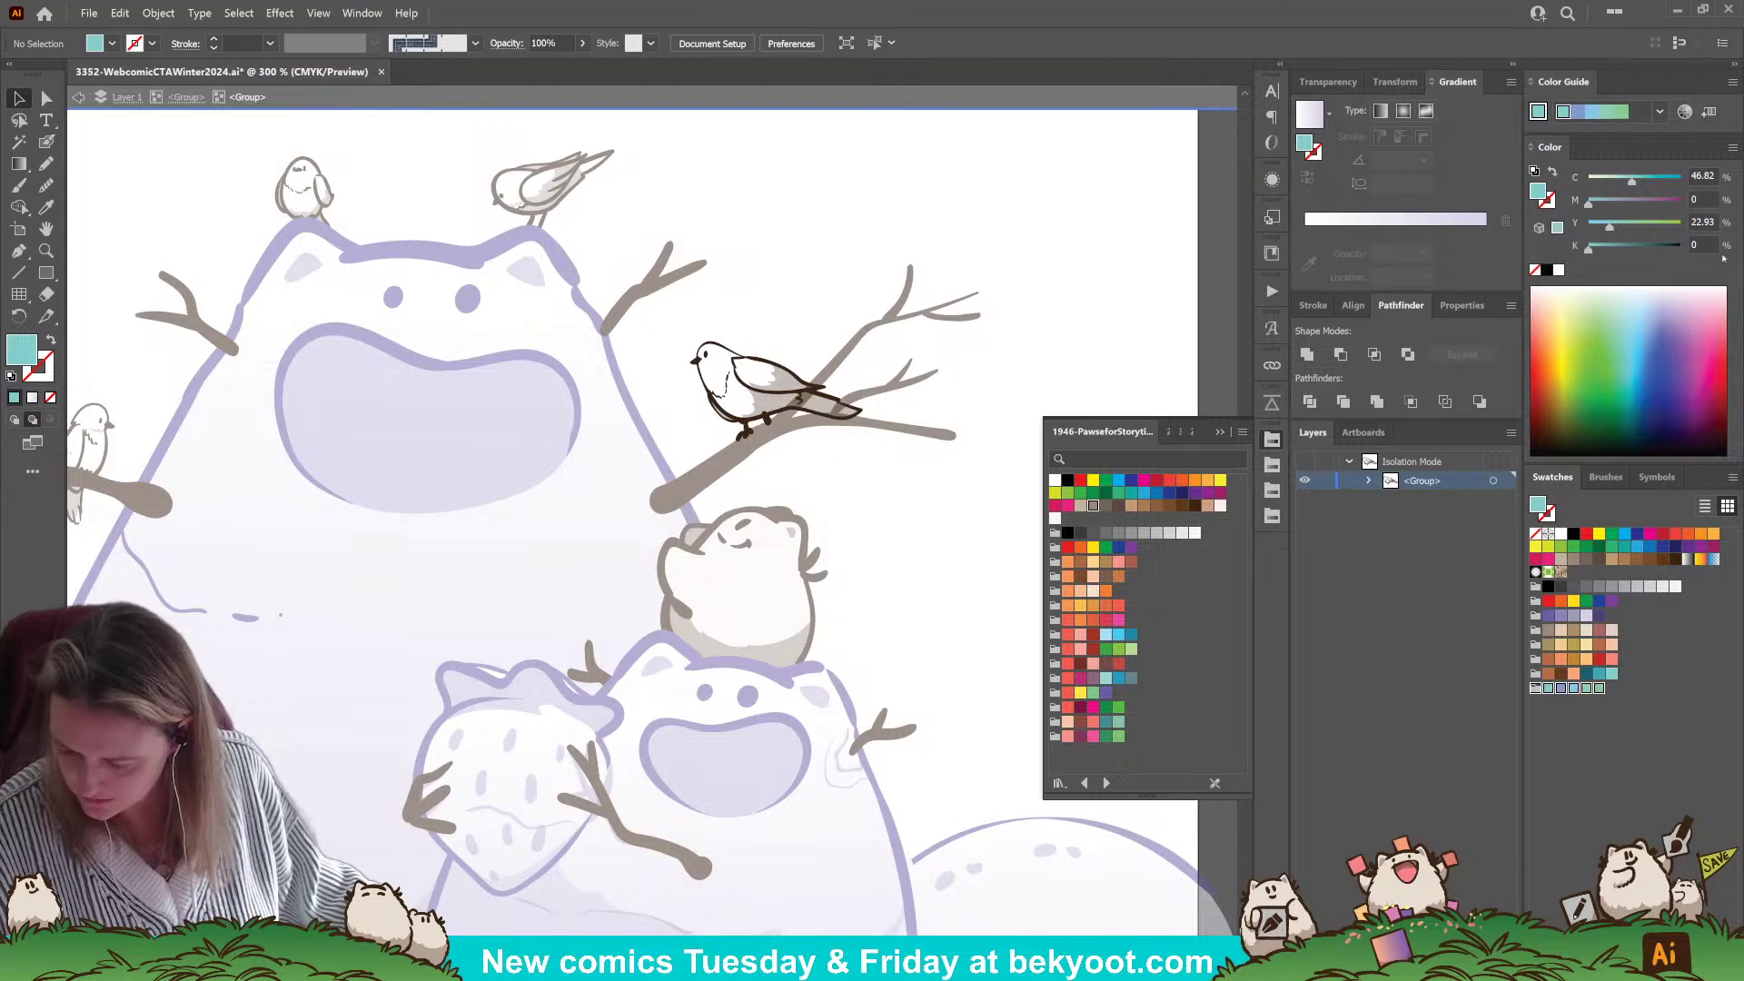
# - Save an analogous harmony and a Monochromatic 2 harmony of the light orange swatch as swatch groups
pyautogui.click(1571, 672)
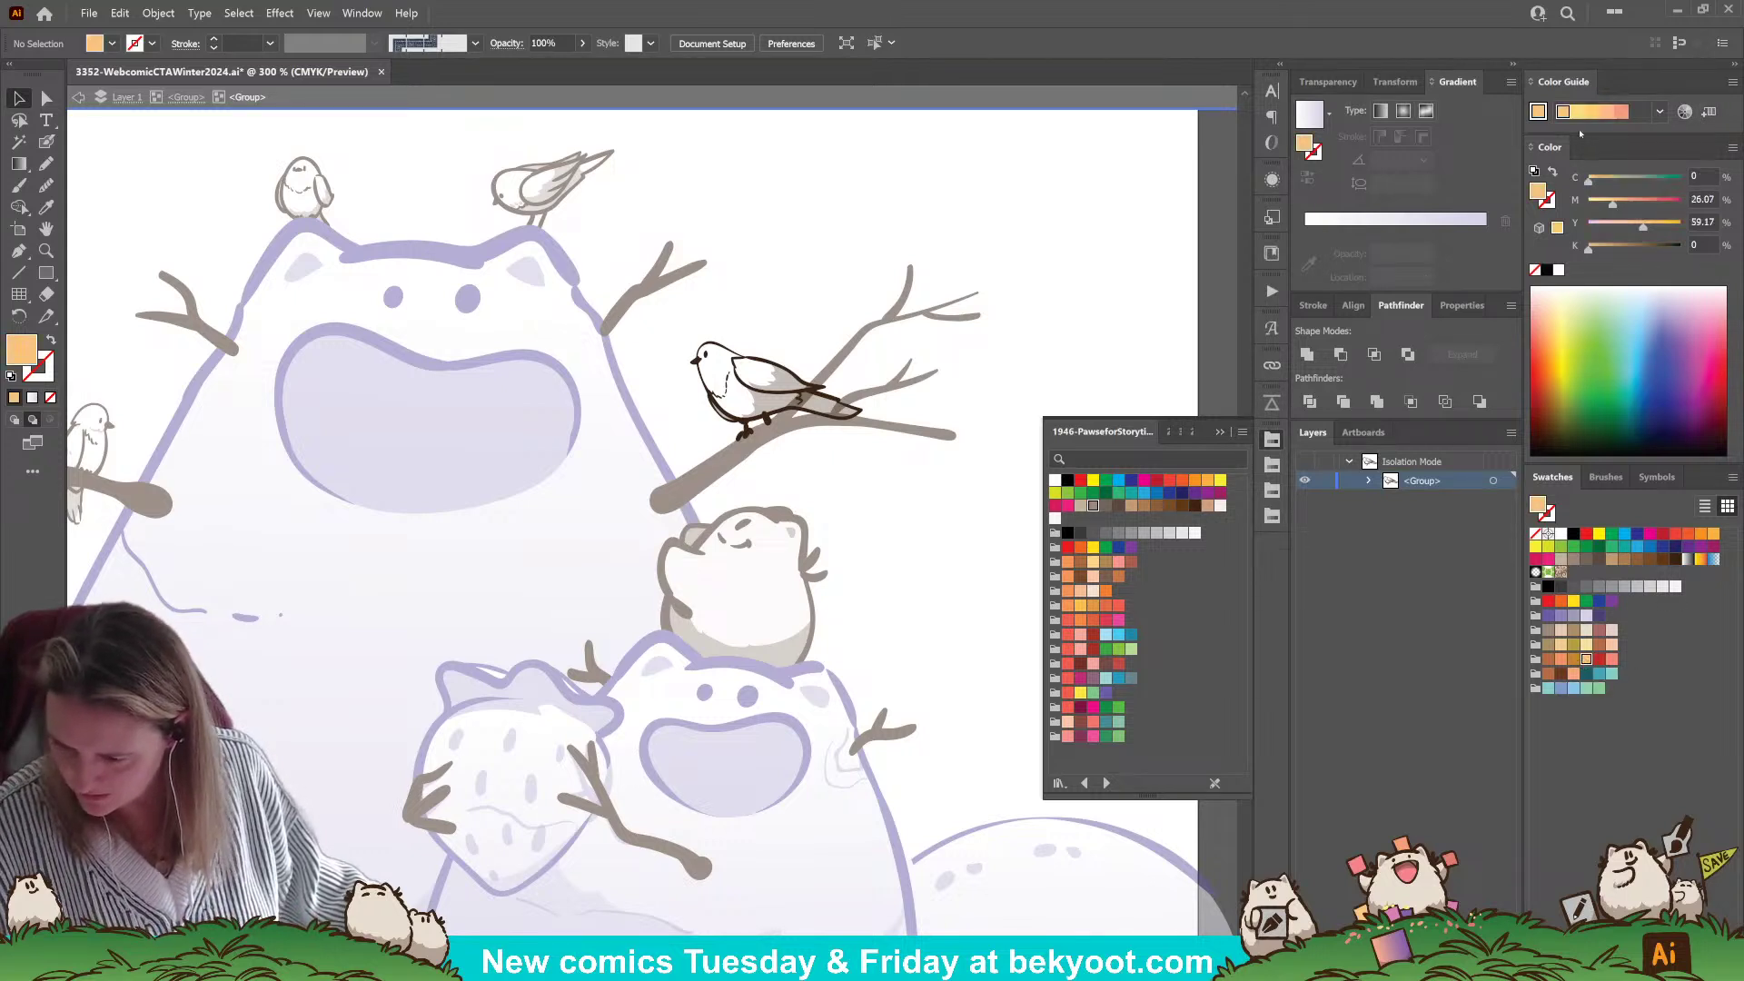
pyautogui.click(1707, 113)
pyautogui.click(1660, 113)
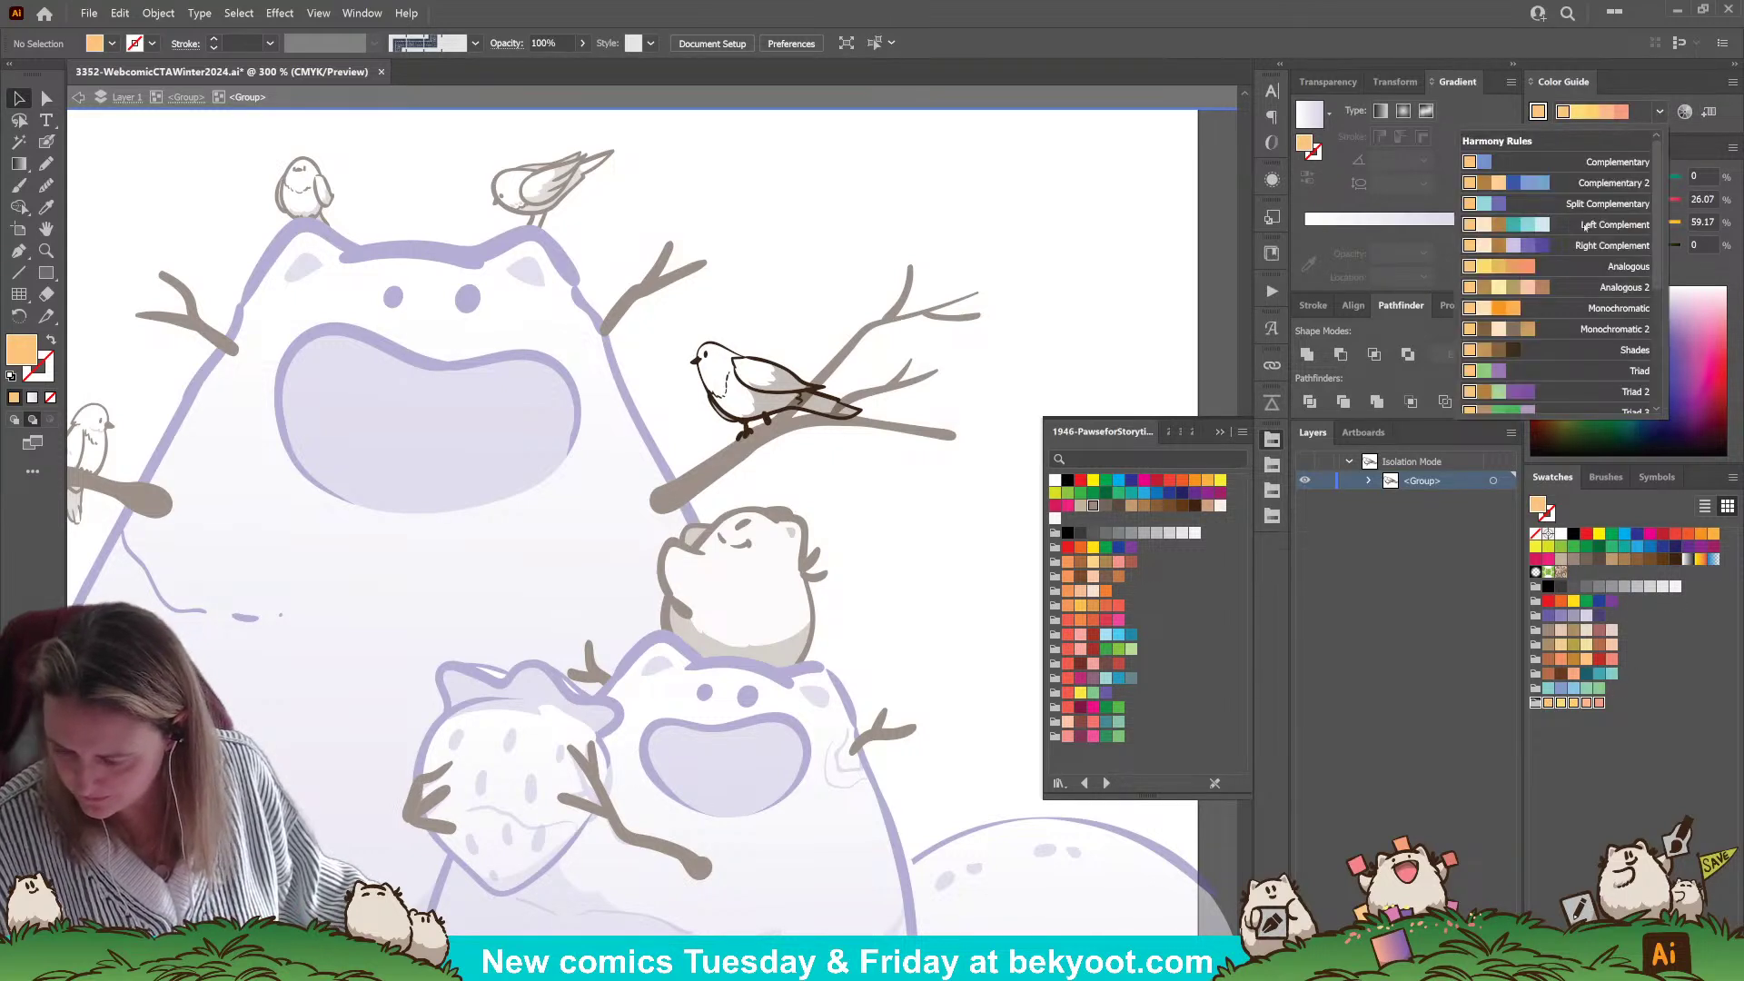
pyautogui.click(1551, 318)
pyautogui.click(1708, 113)
# - Draw Pencil color shapes on the isolated bird's head and upper wing, filled with the golden tan swatch
pyautogui.click(46, 163)
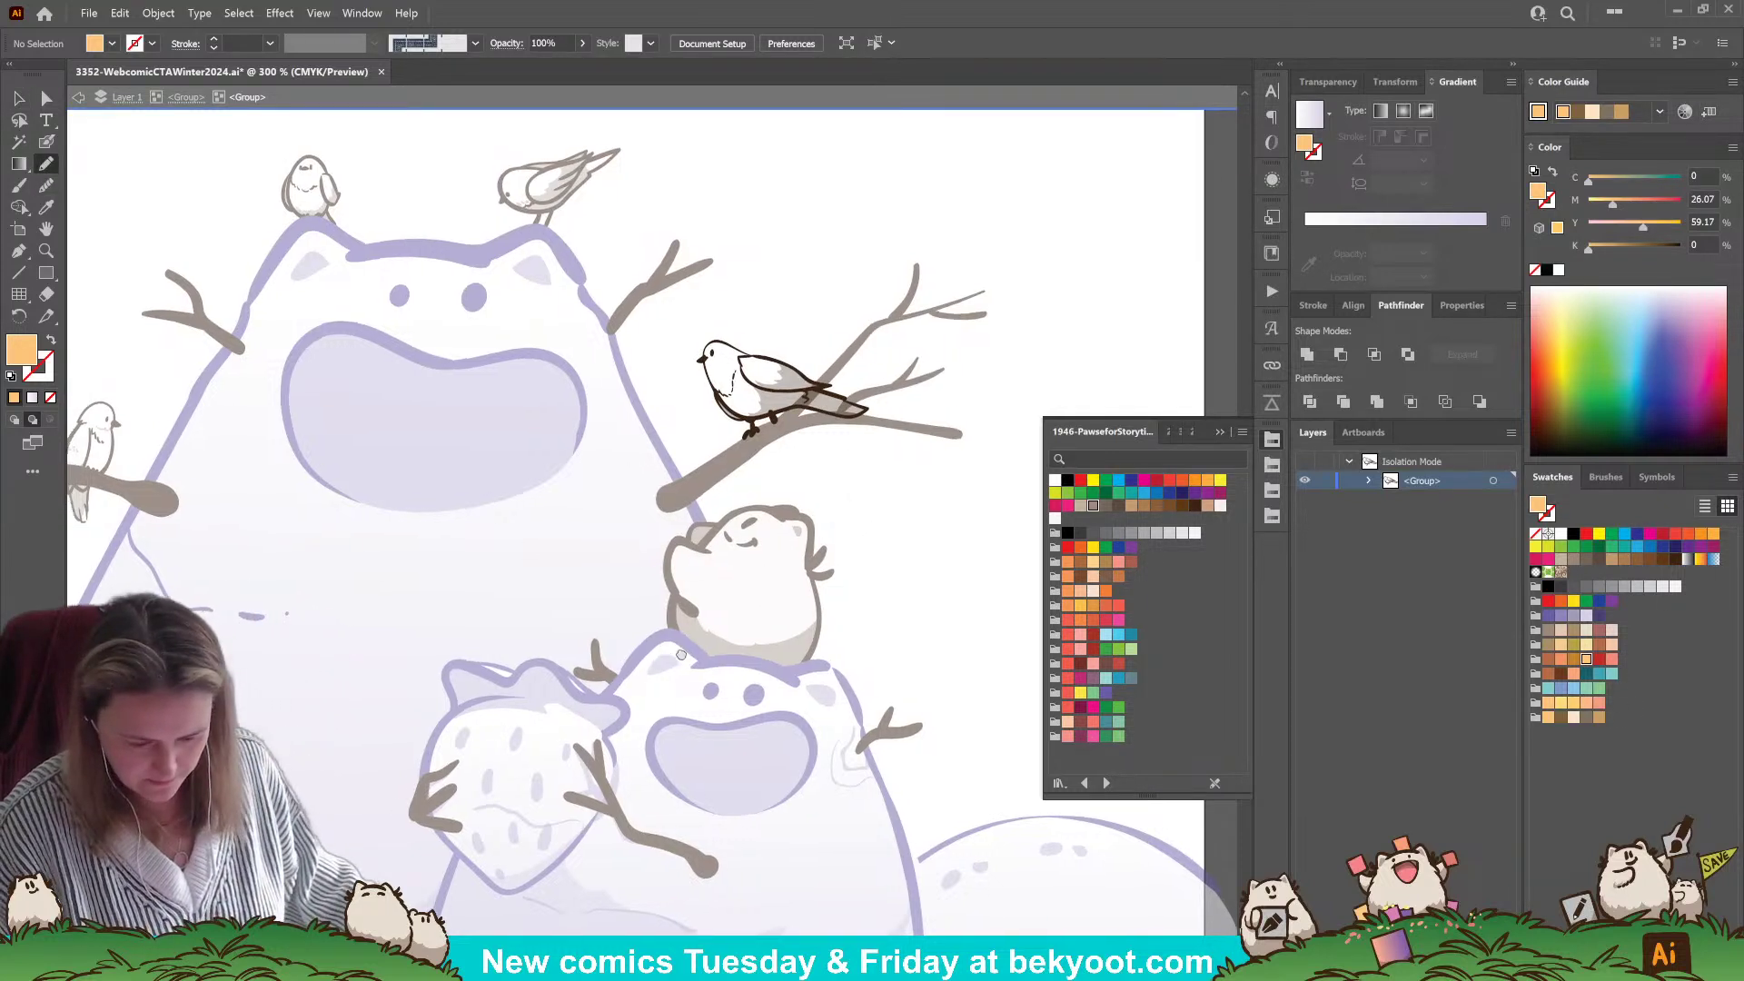
pyautogui.moveTo(672, 638); pyautogui.dragTo(854, 592)
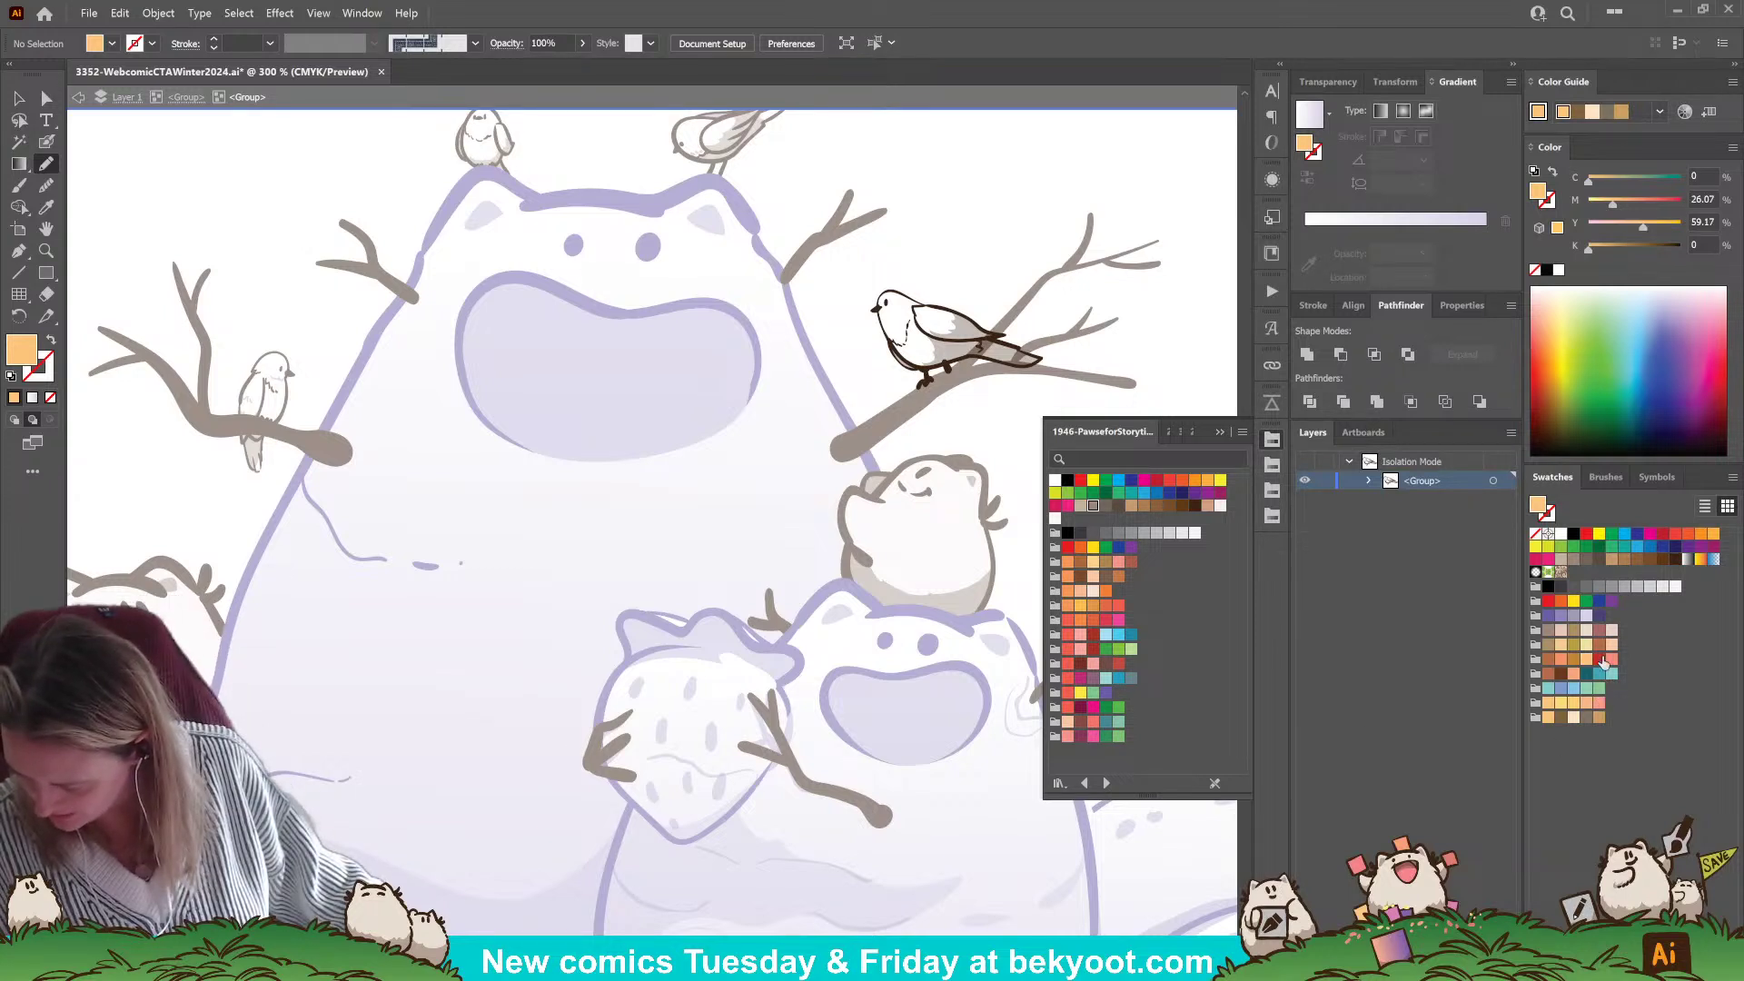
pyautogui.click(1549, 688)
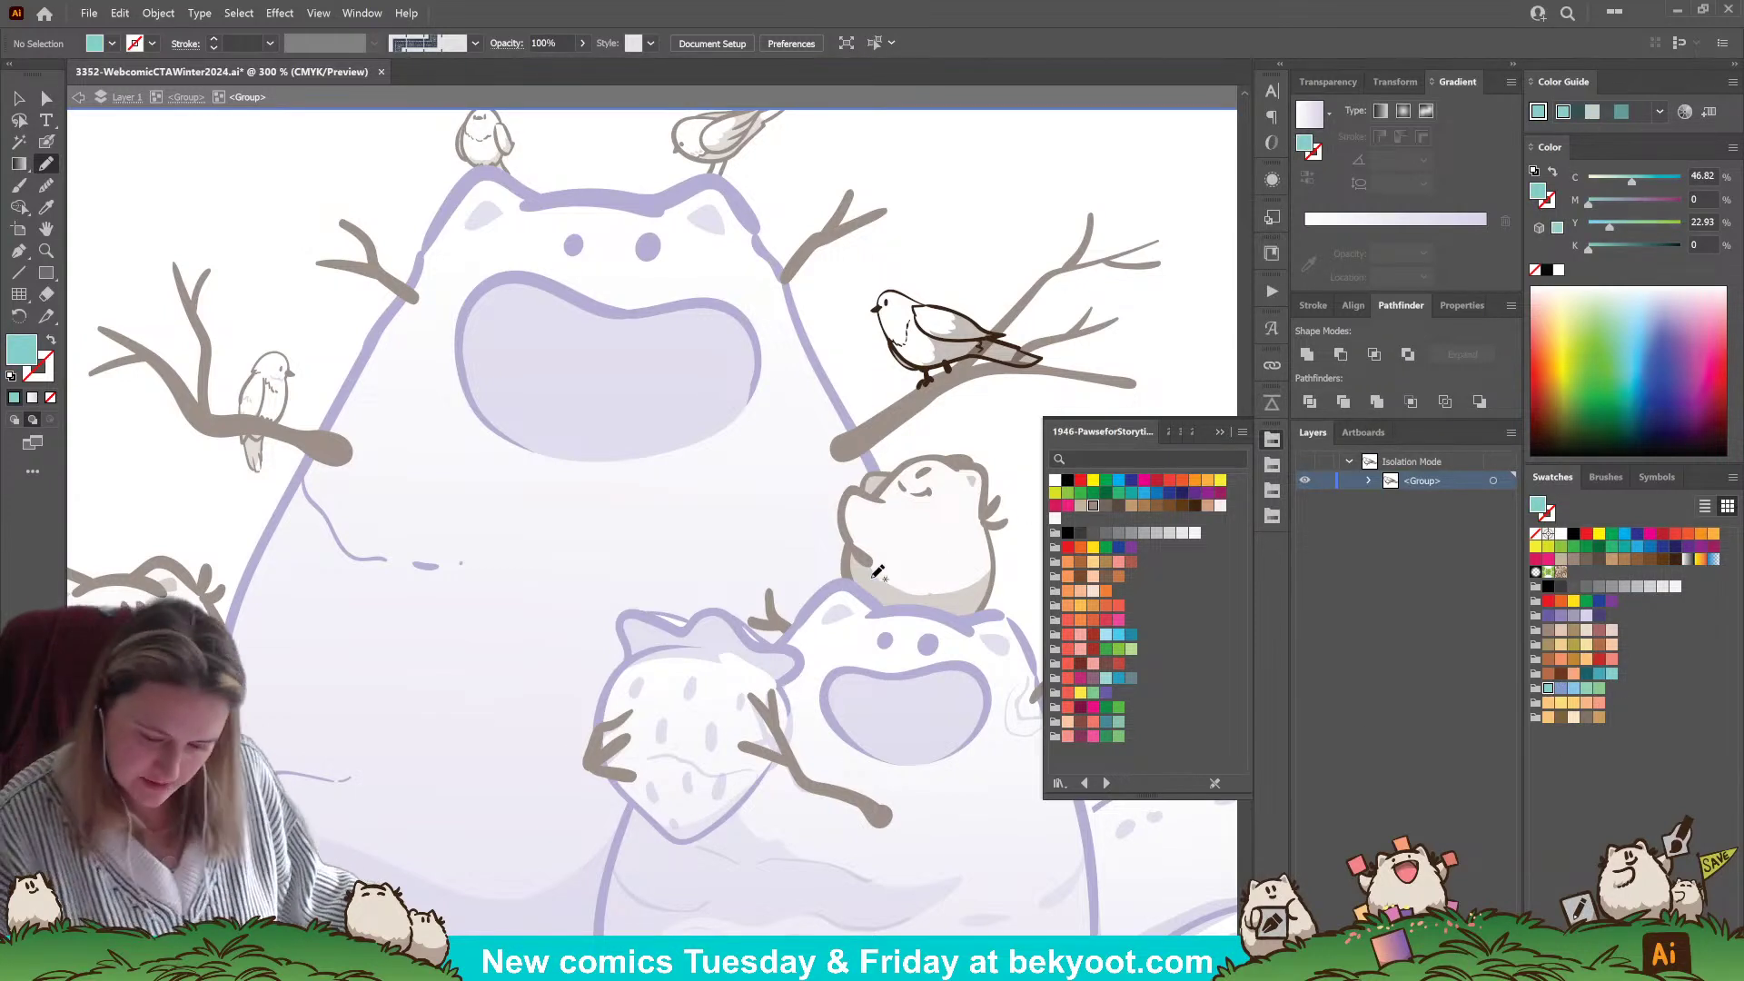
pyautogui.moveTo(900, 564); pyautogui.dragTo(799, 564)
pyautogui.click(1599, 717)
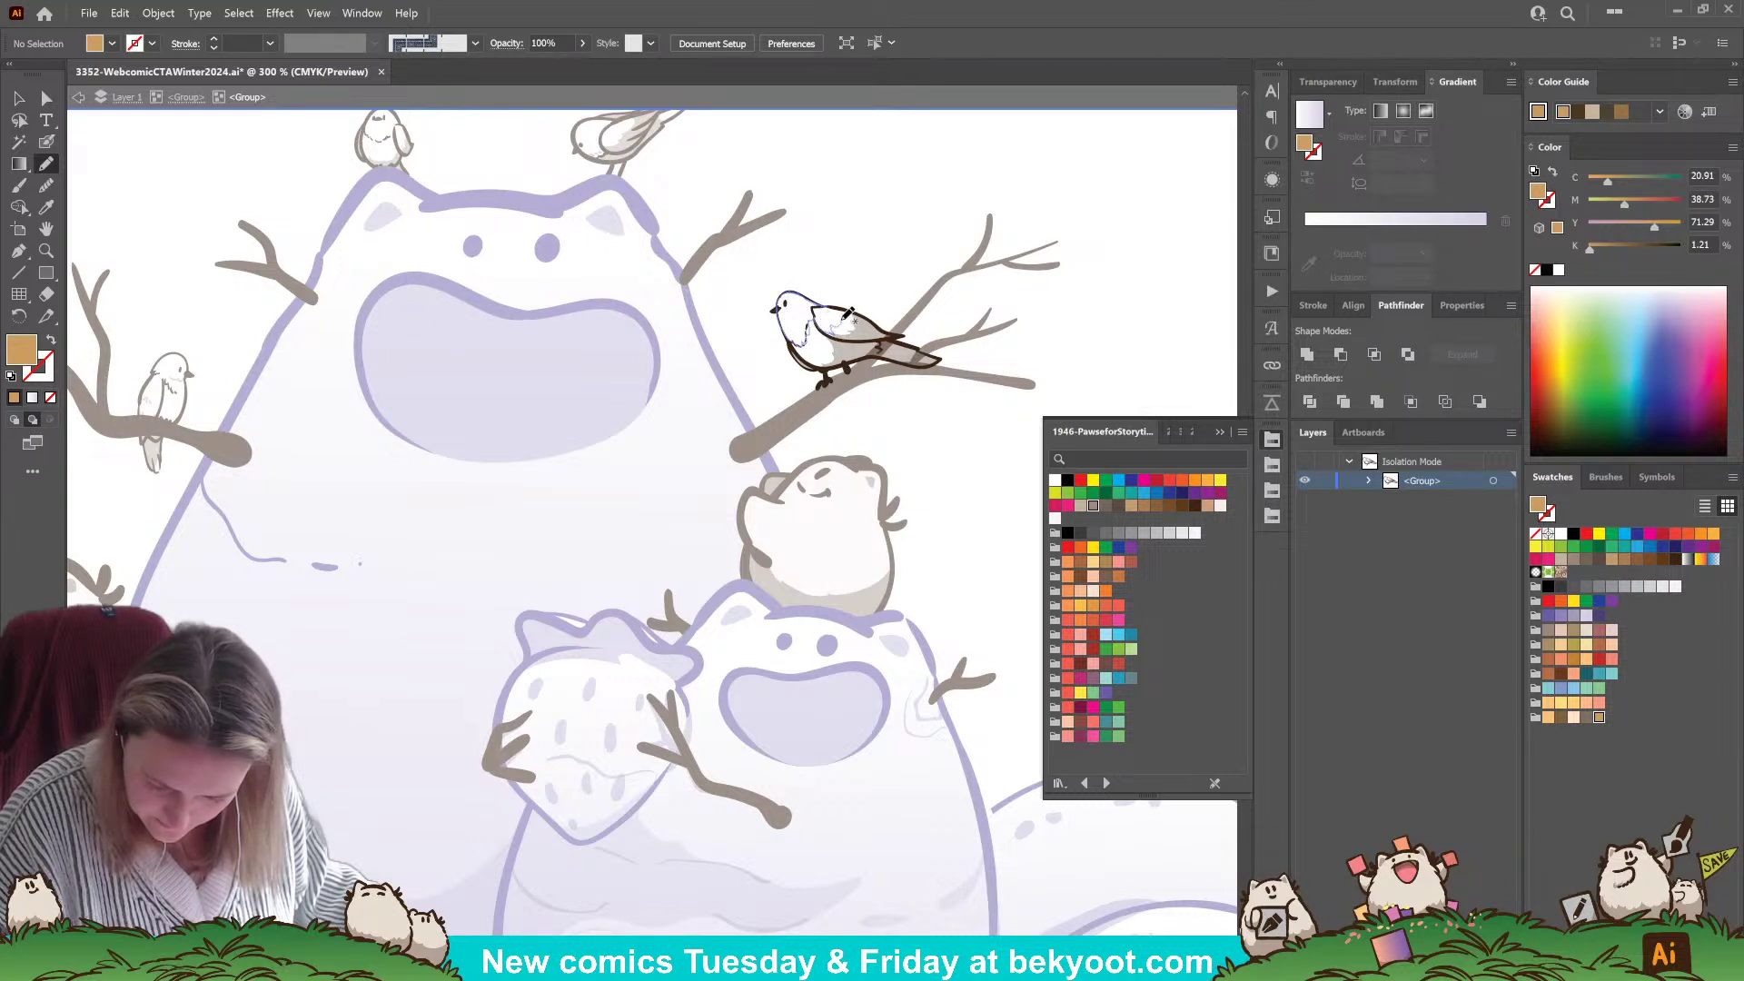
pyautogui.moveTo(838, 300); pyautogui.dragTo(839, 303)
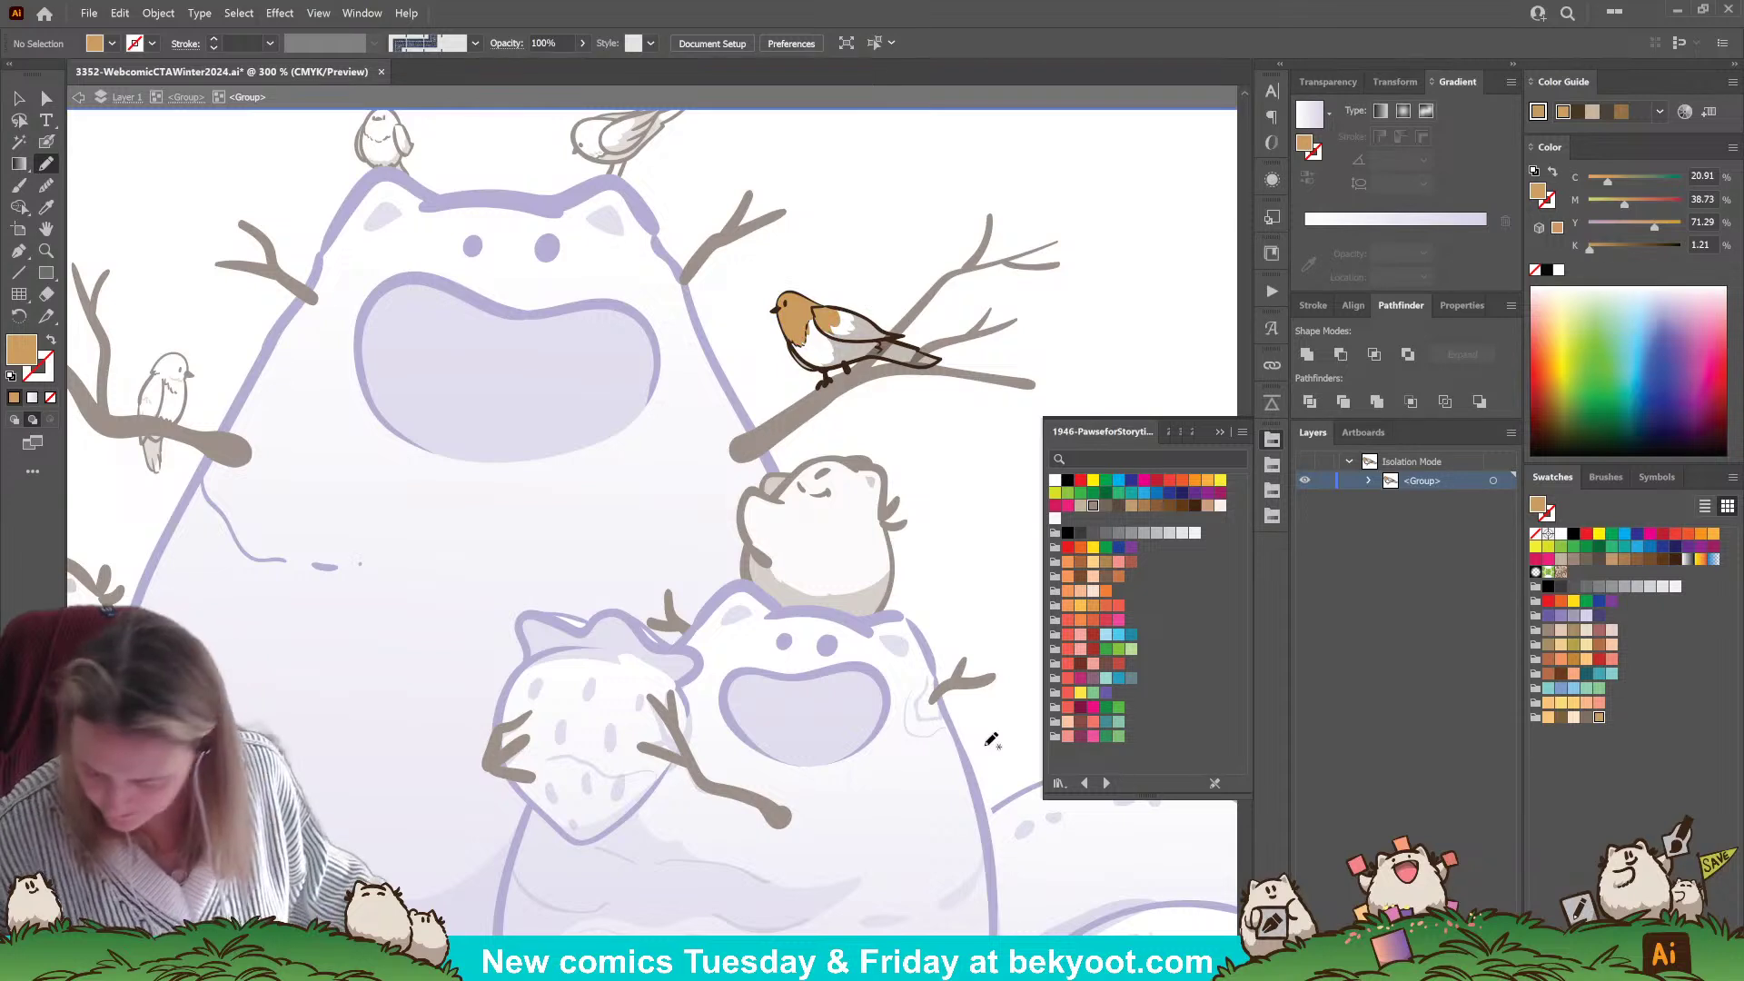
# - Draw Pencil color shapes on the isolated bird, using the pale cream swatch for the belly and the taupe swatch for the wing and tail
pyautogui.click(1587, 718)
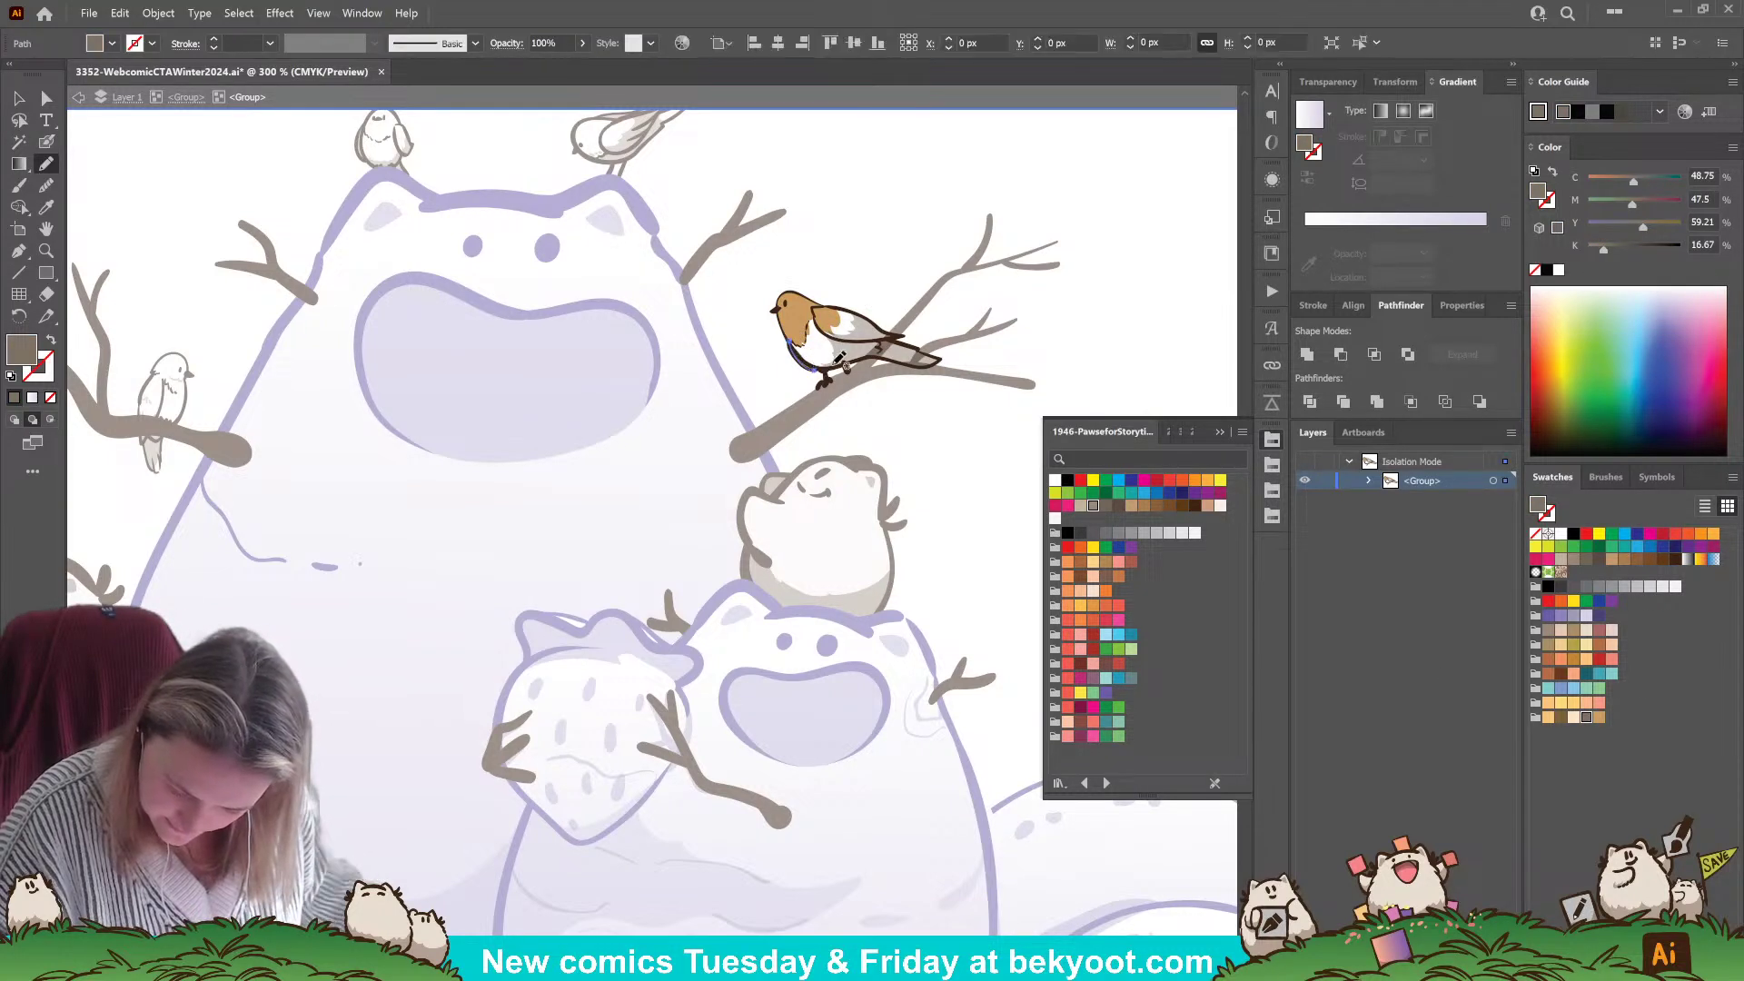
pyautogui.click(1574, 718)
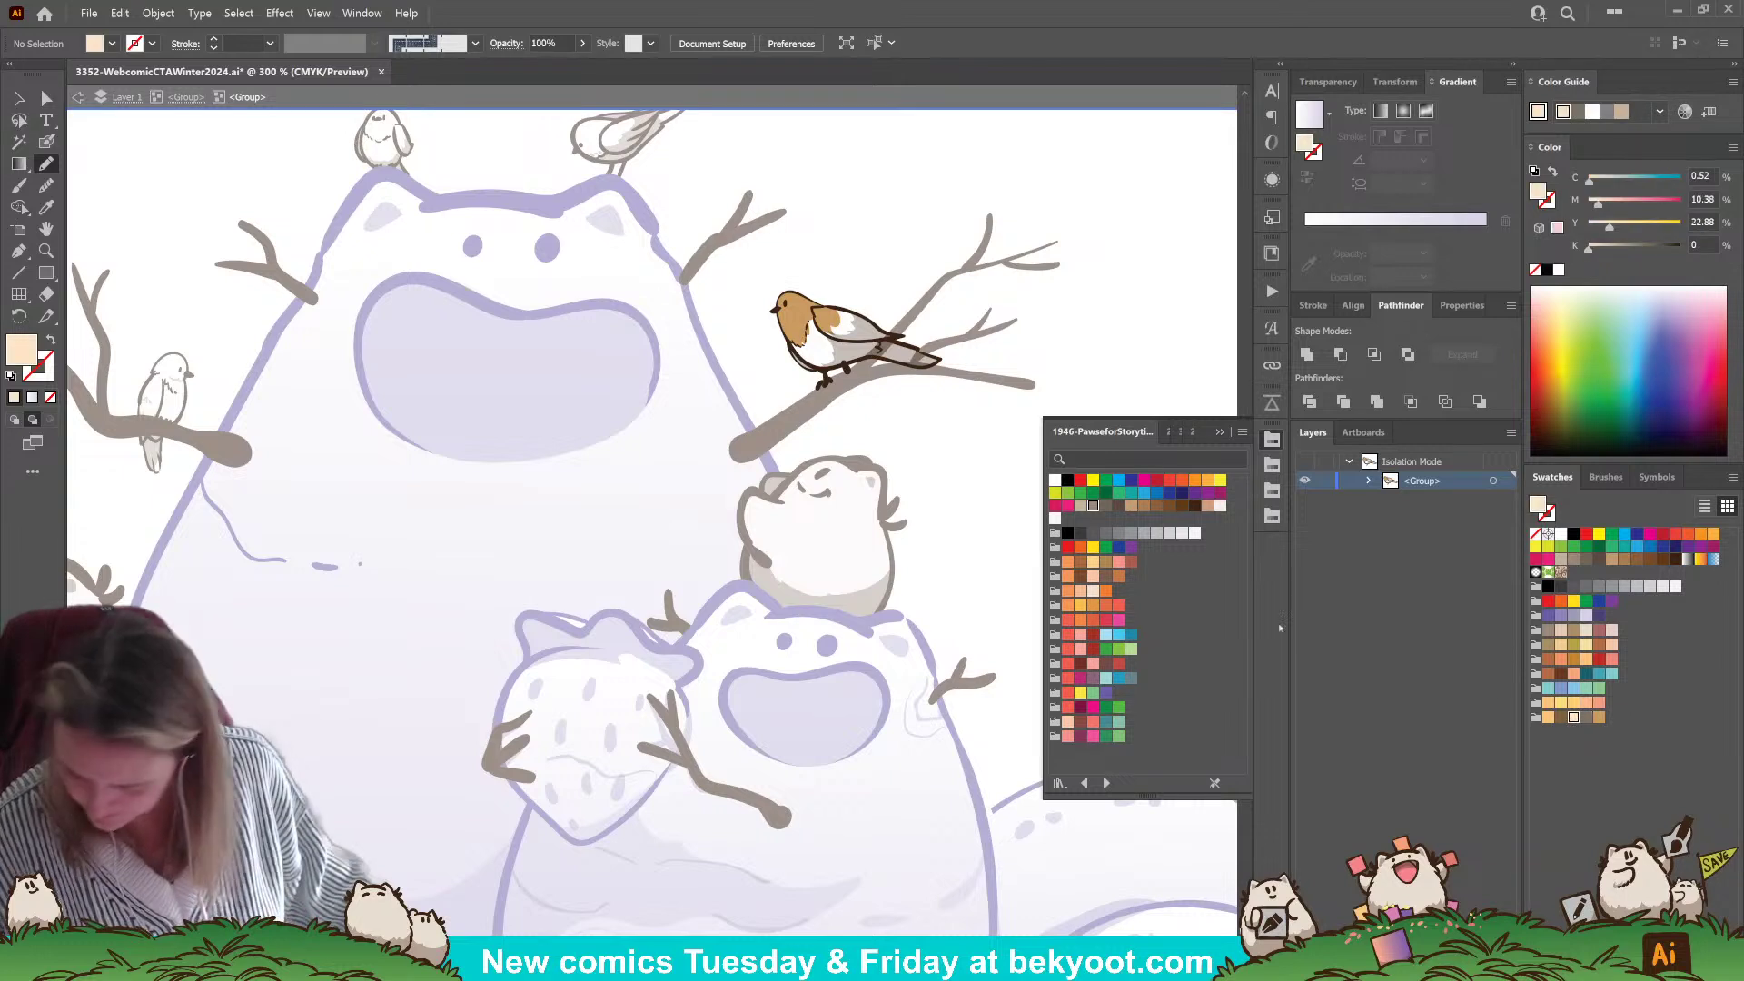
pyautogui.moveTo(820, 360)
pyautogui.mouseDown()
pyautogui.moveTo(875, 353)
pyautogui.moveTo(833, 327)
pyautogui.mouseUp()
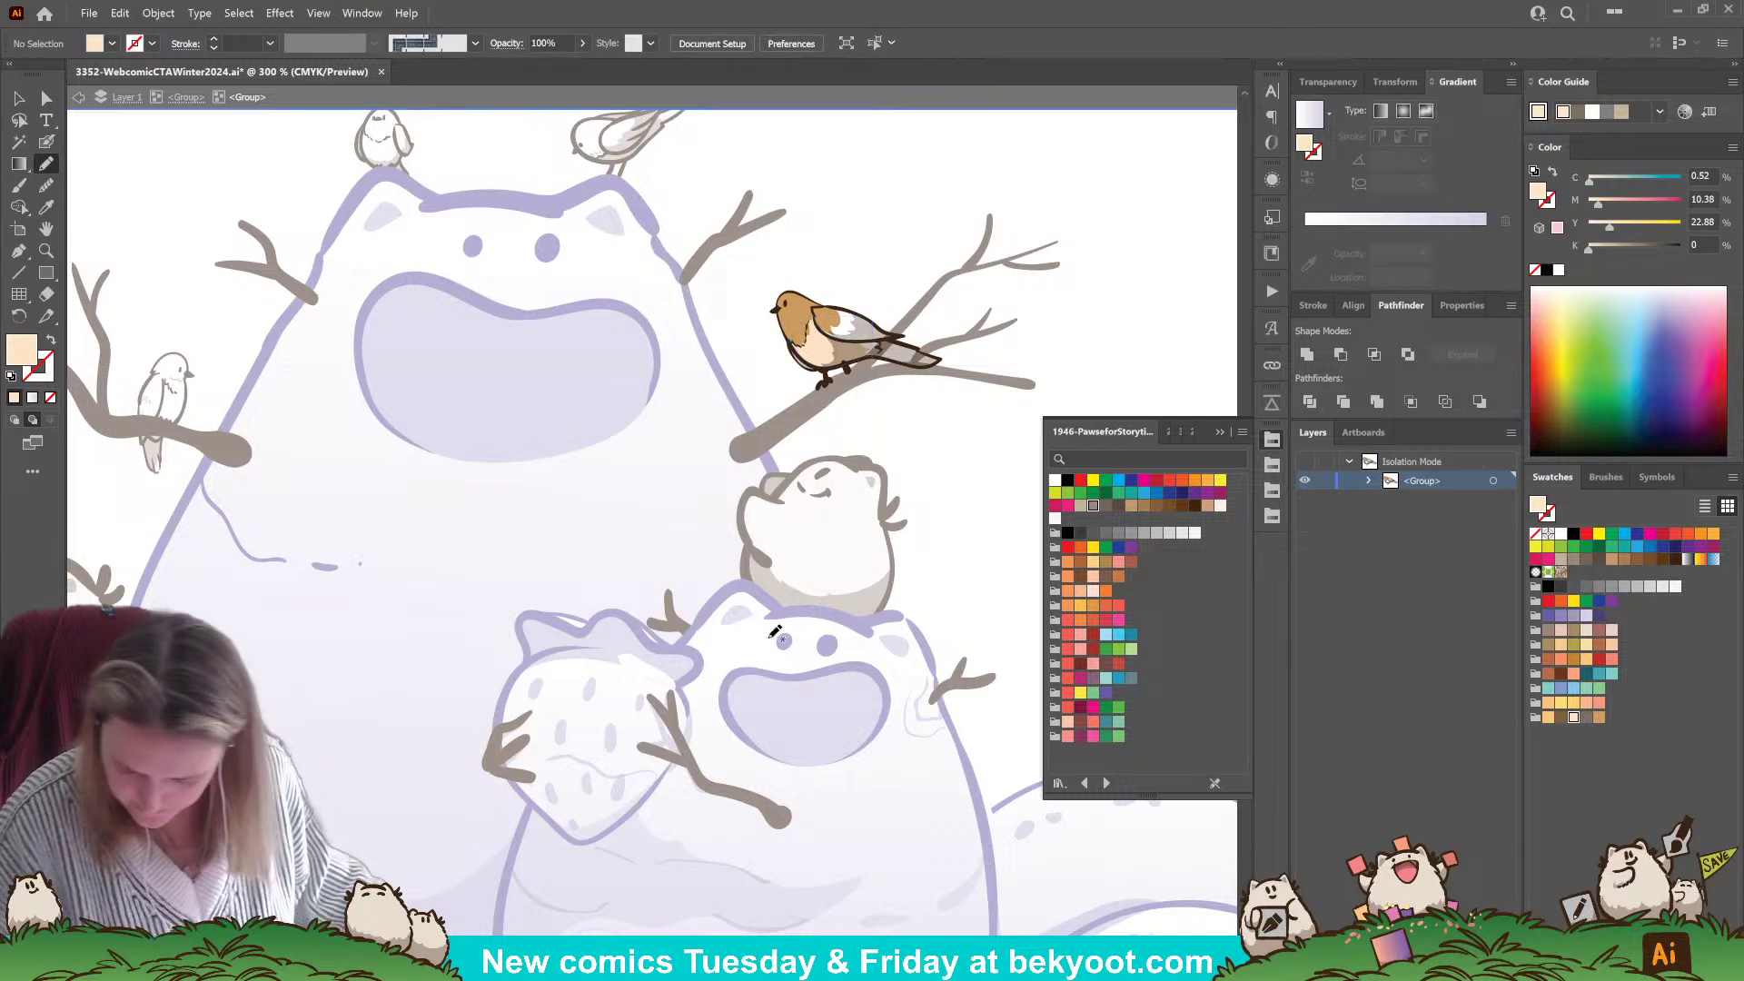
pyautogui.click(1585, 717)
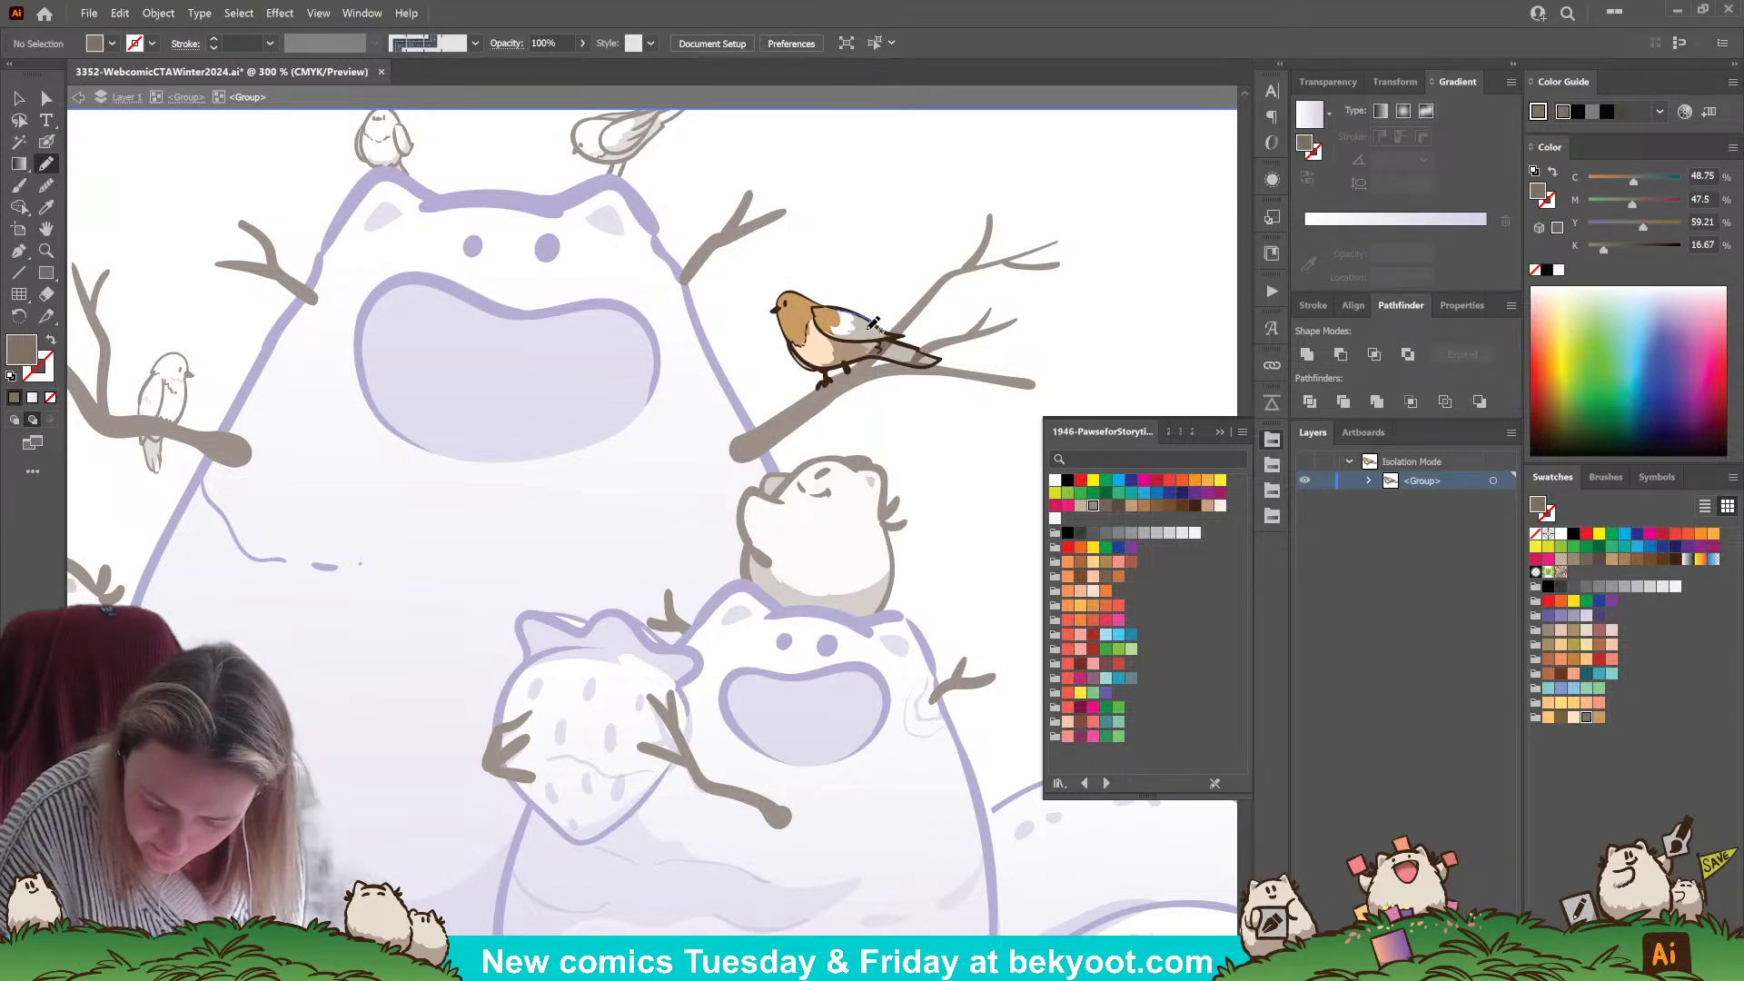
pyautogui.moveTo(829, 327)
pyautogui.mouseDown()
pyautogui.moveTo(822, 309)
pyautogui.moveTo(801, 355)
pyautogui.moveTo(841, 367)
pyautogui.moveTo(794, 341)
pyautogui.moveTo(940, 360)
pyautogui.moveTo(885, 335)
pyautogui.moveTo(856, 338)
pyautogui.moveTo(847, 360)
pyautogui.mouseUp()
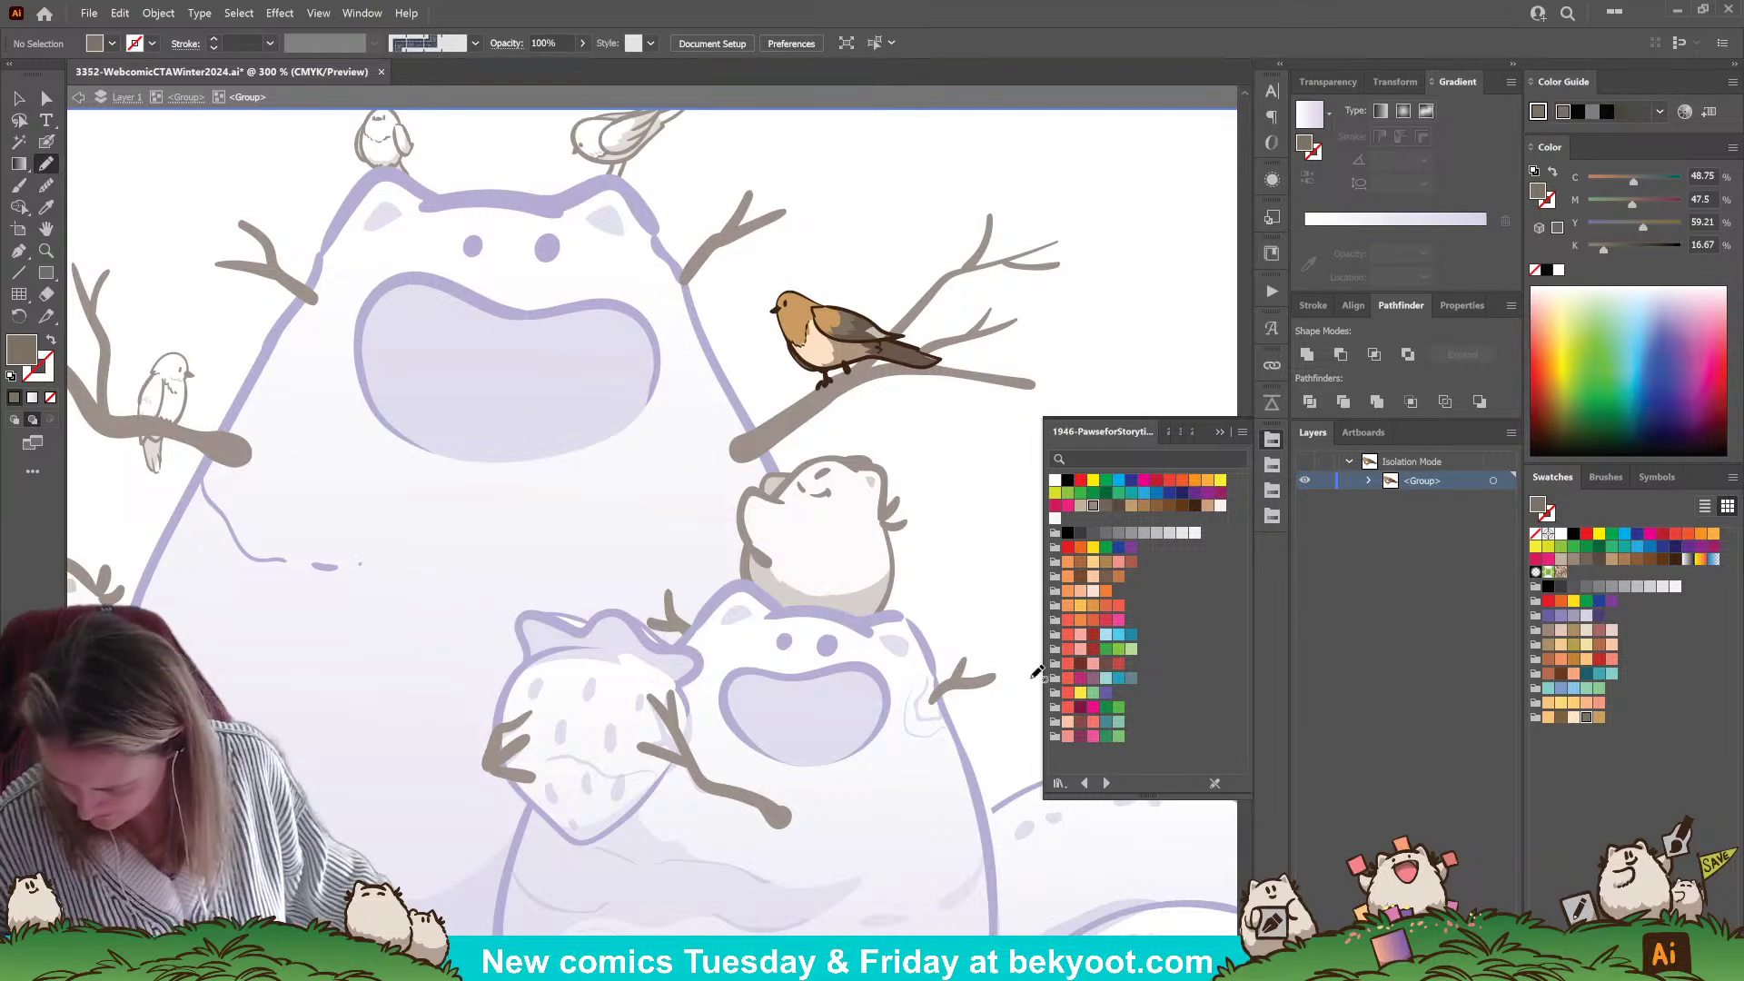
pyautogui.keyDown('ctrl'); pyautogui.click(912, 373); pyautogui.keyUp('ctrl')
pyautogui.hotkey('ctrl', 'shift', 'a')
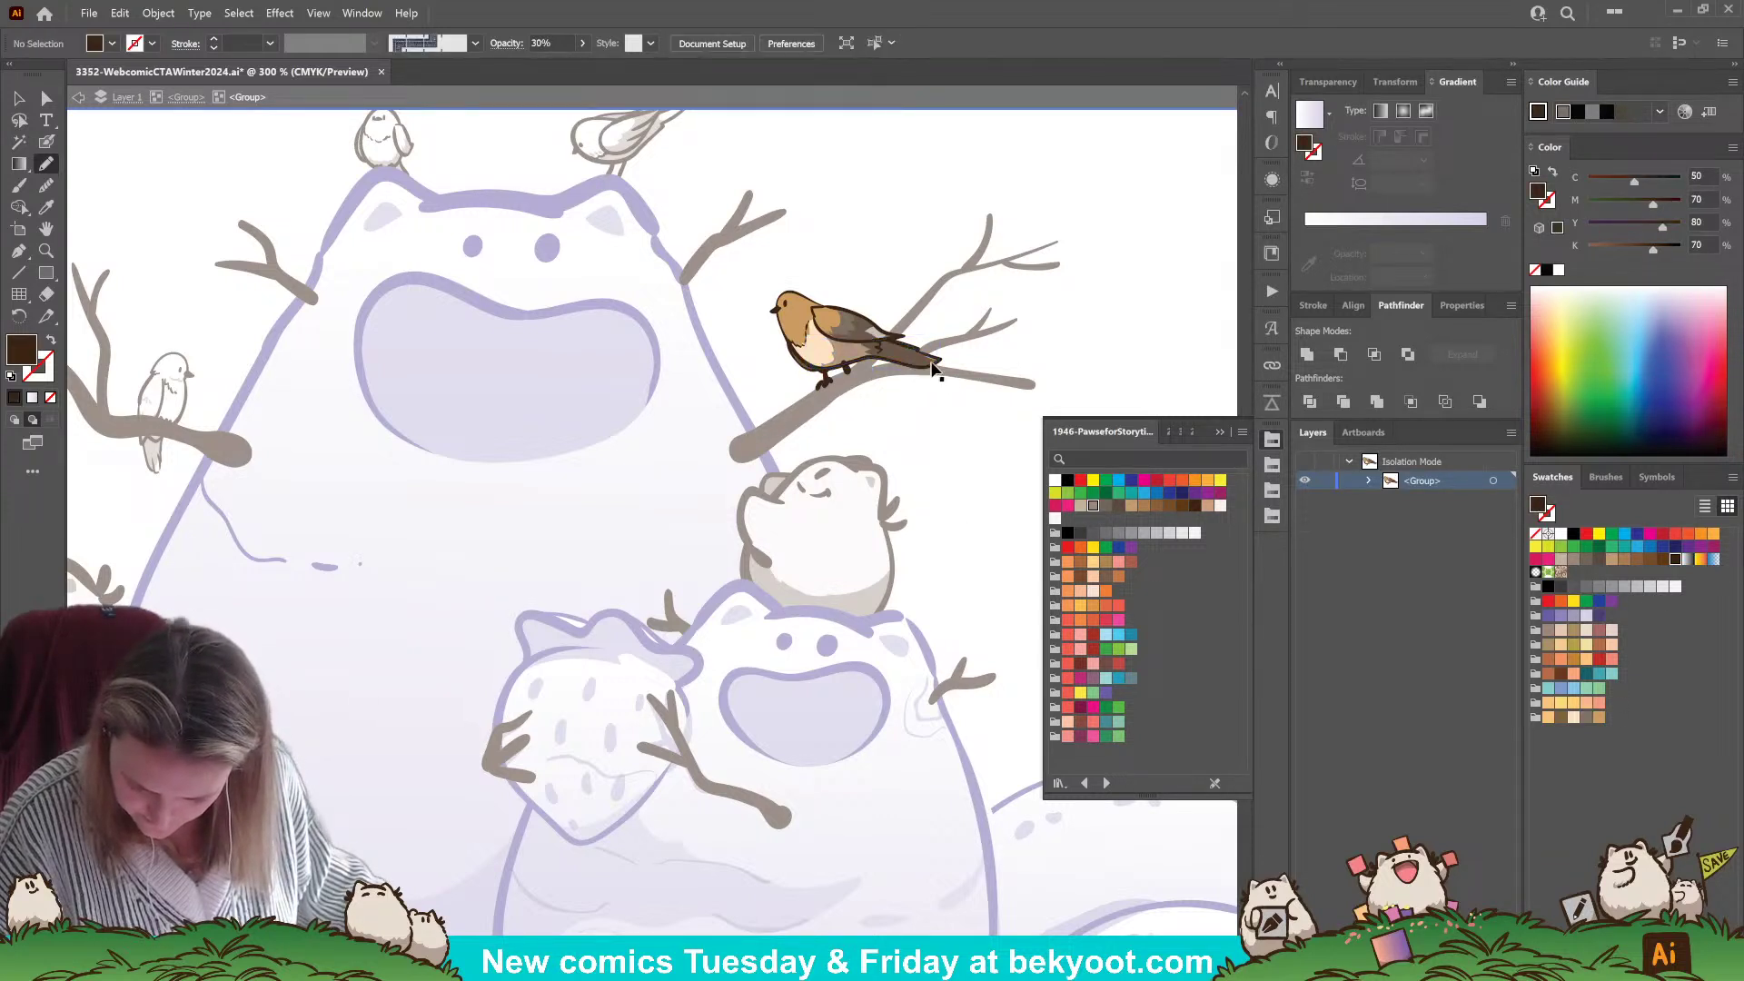
# - Adjust the anchor points of the bird's taupe tail shape and dark brown shading so both fill the tail outline to its tip
pyautogui.scroll(5, 945, 407)
pyautogui.press('a')
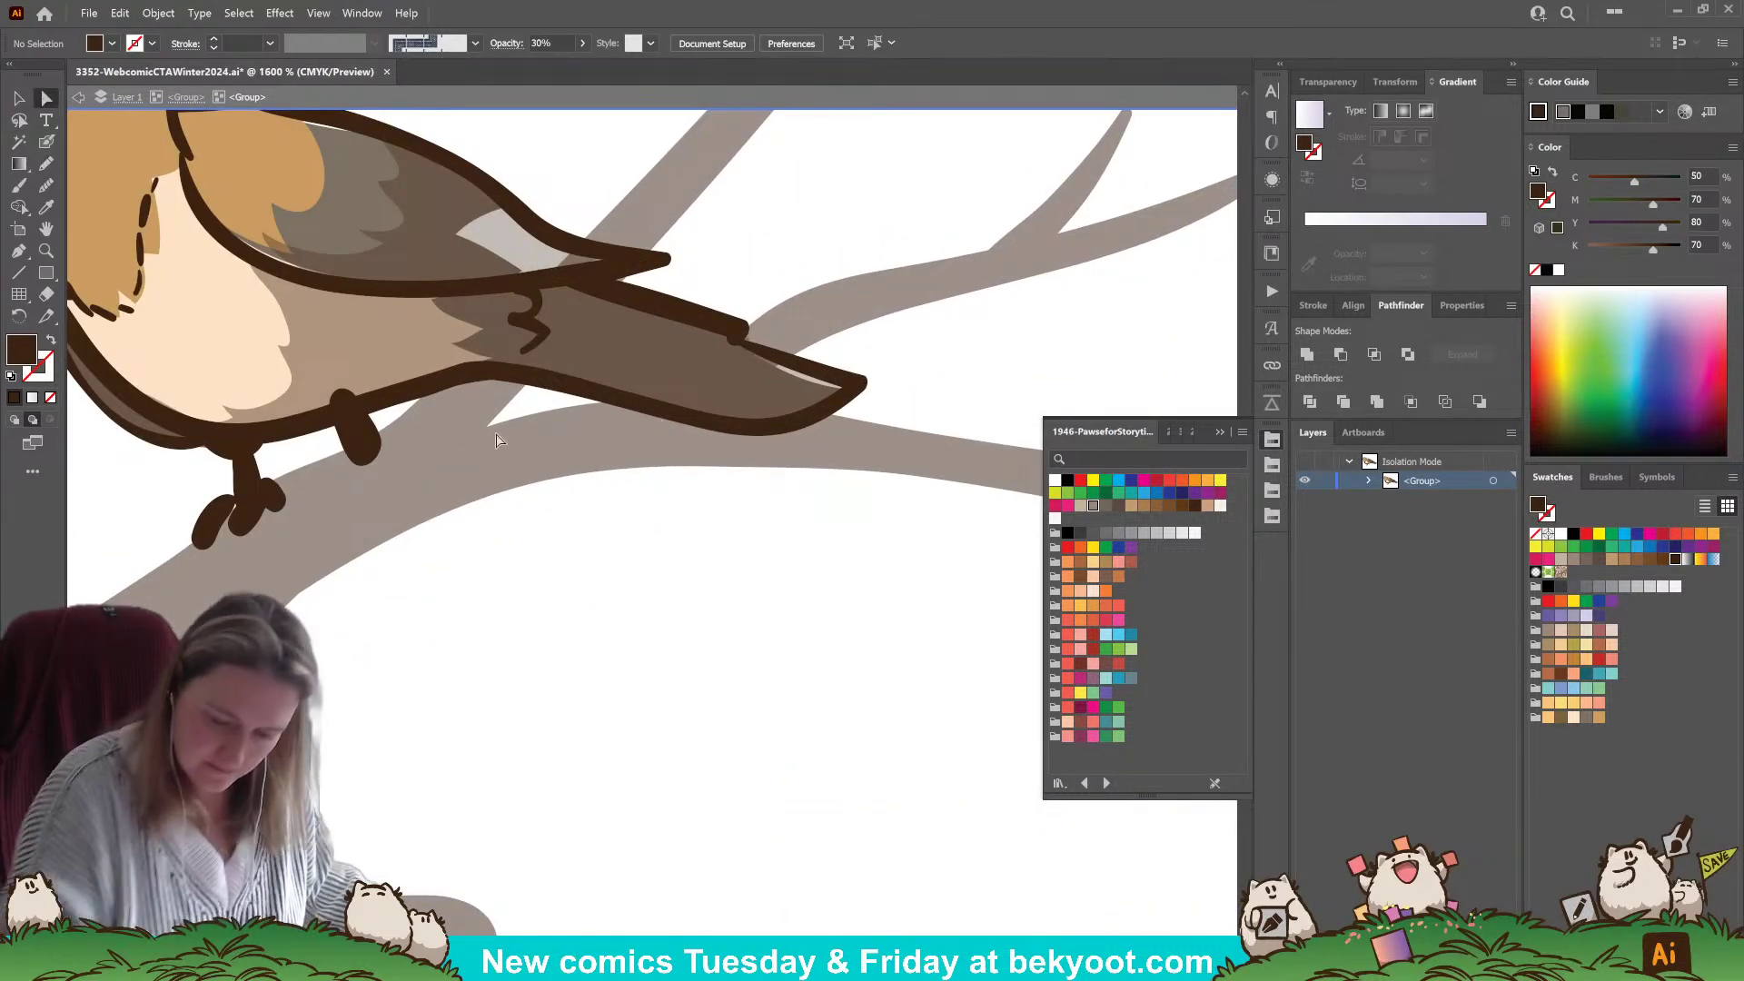
pyautogui.click(789, 376)
pyautogui.click(792, 377)
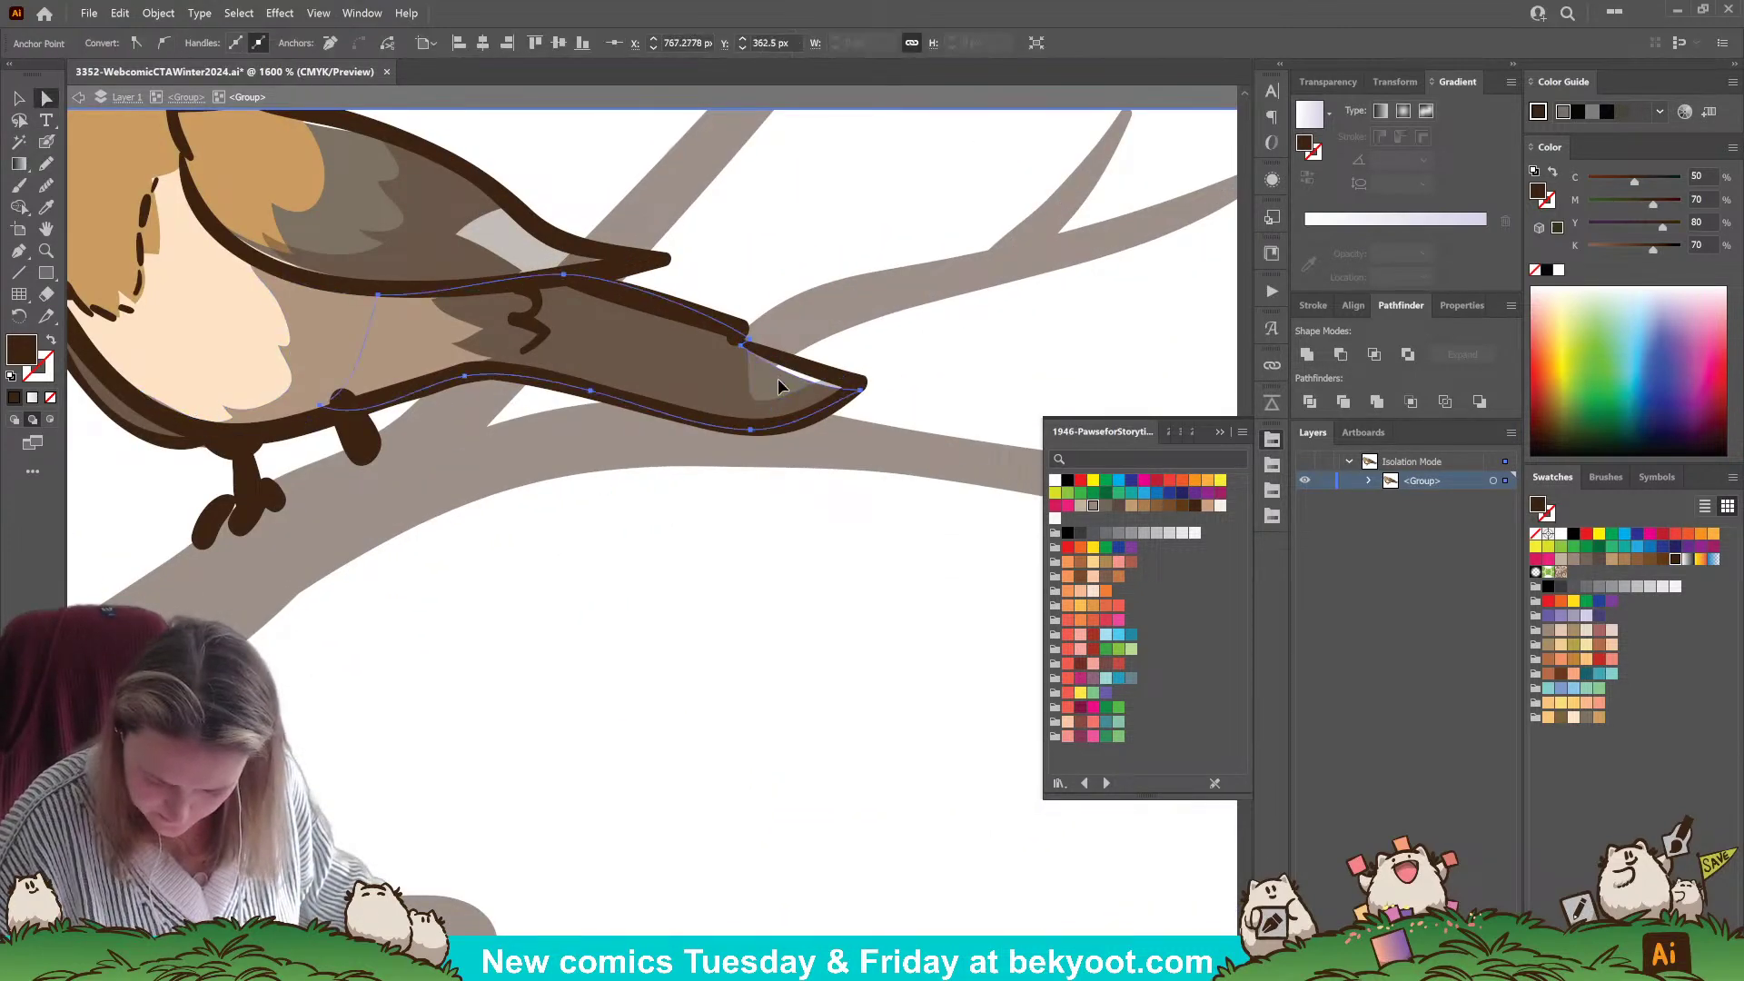
pyautogui.click(864, 382)
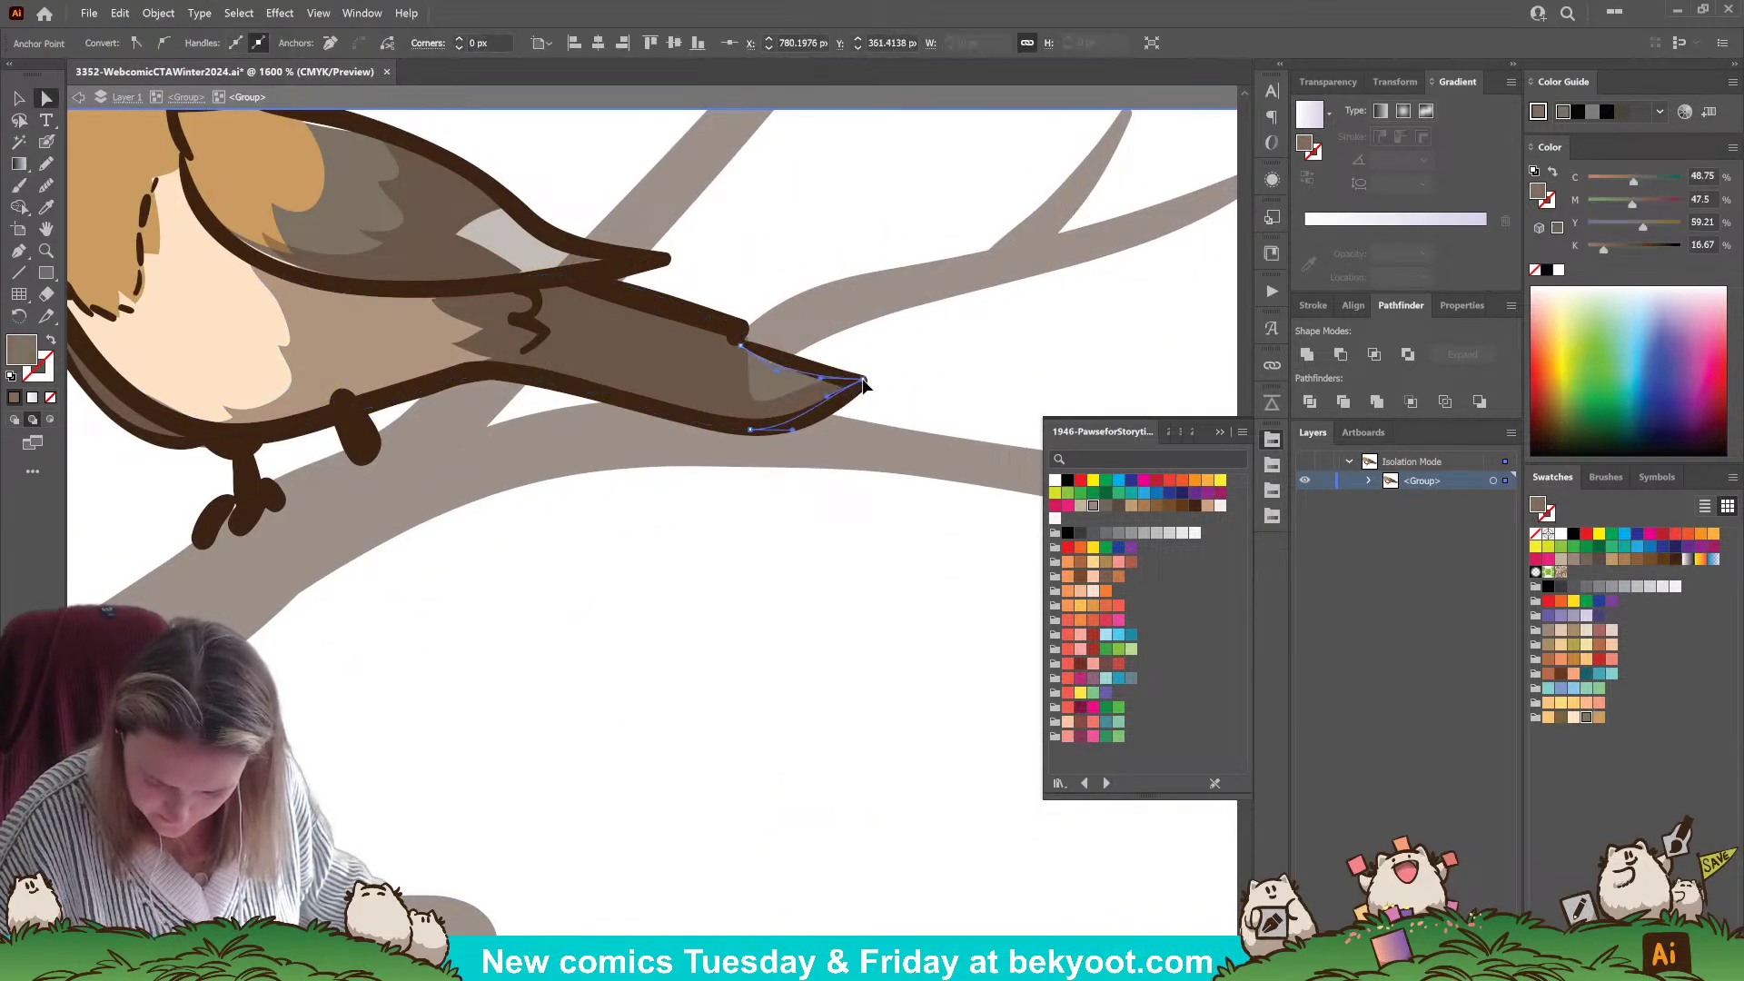
pyautogui.click(800, 362)
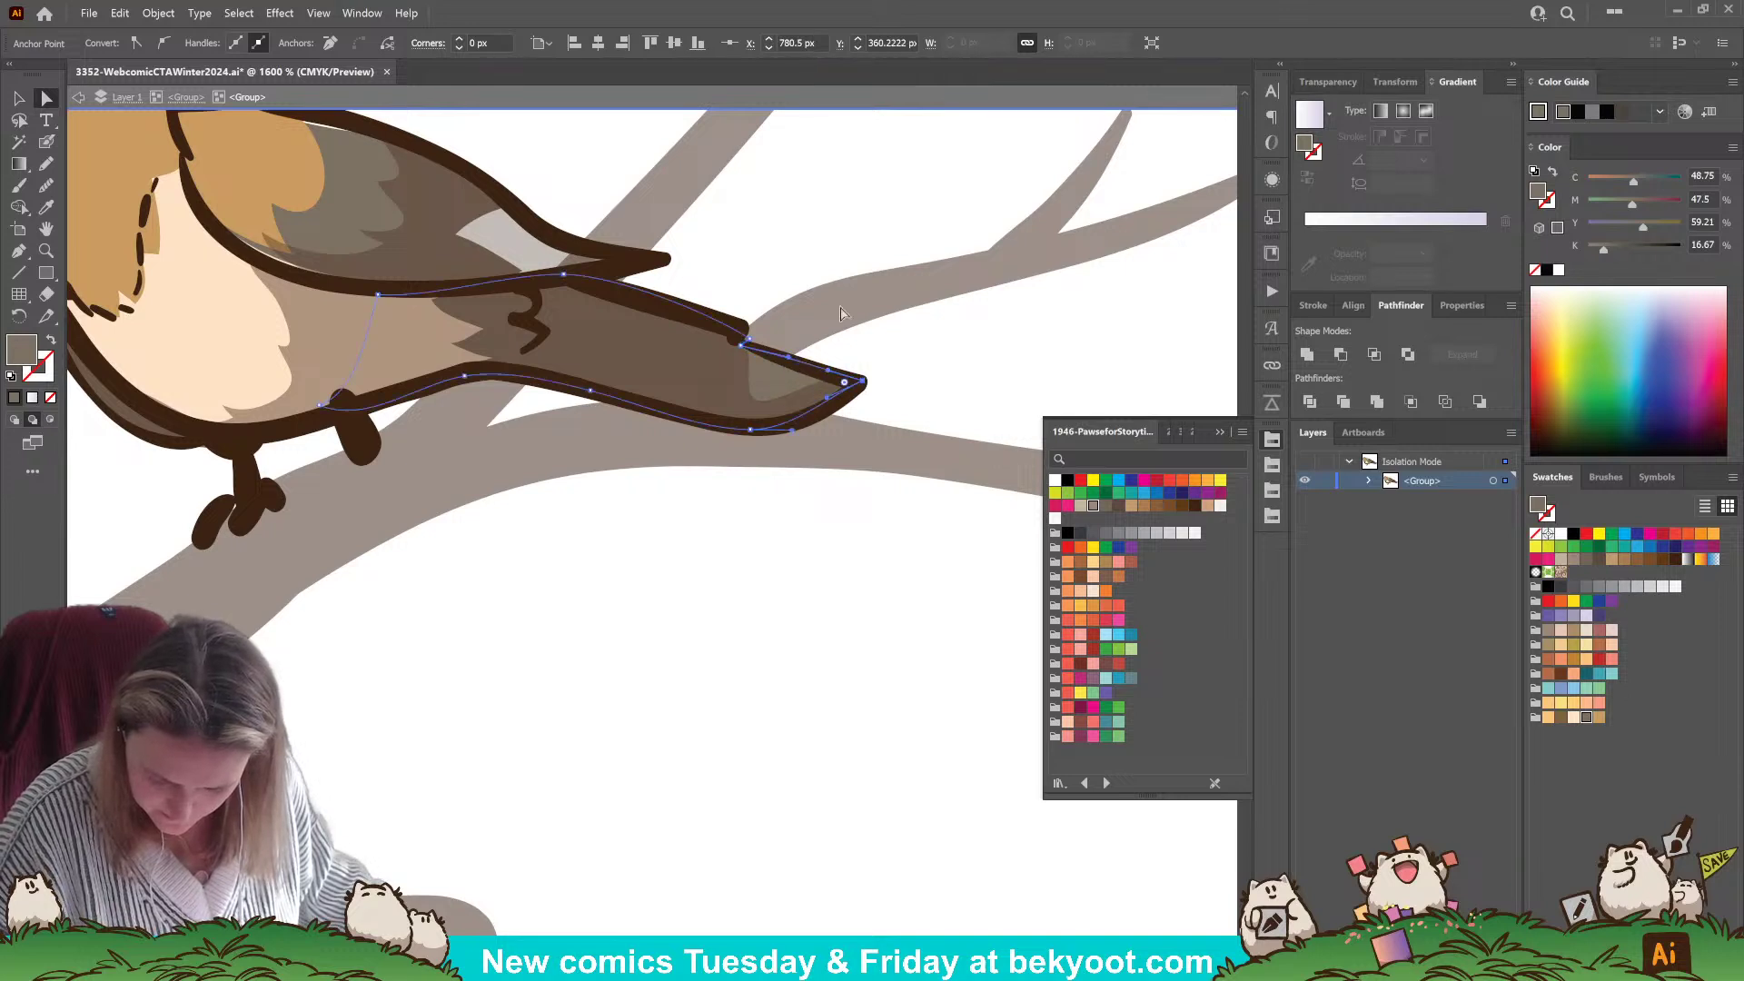
pyautogui.click(743, 406)
pyautogui.click(773, 406)
pyautogui.click(753, 406)
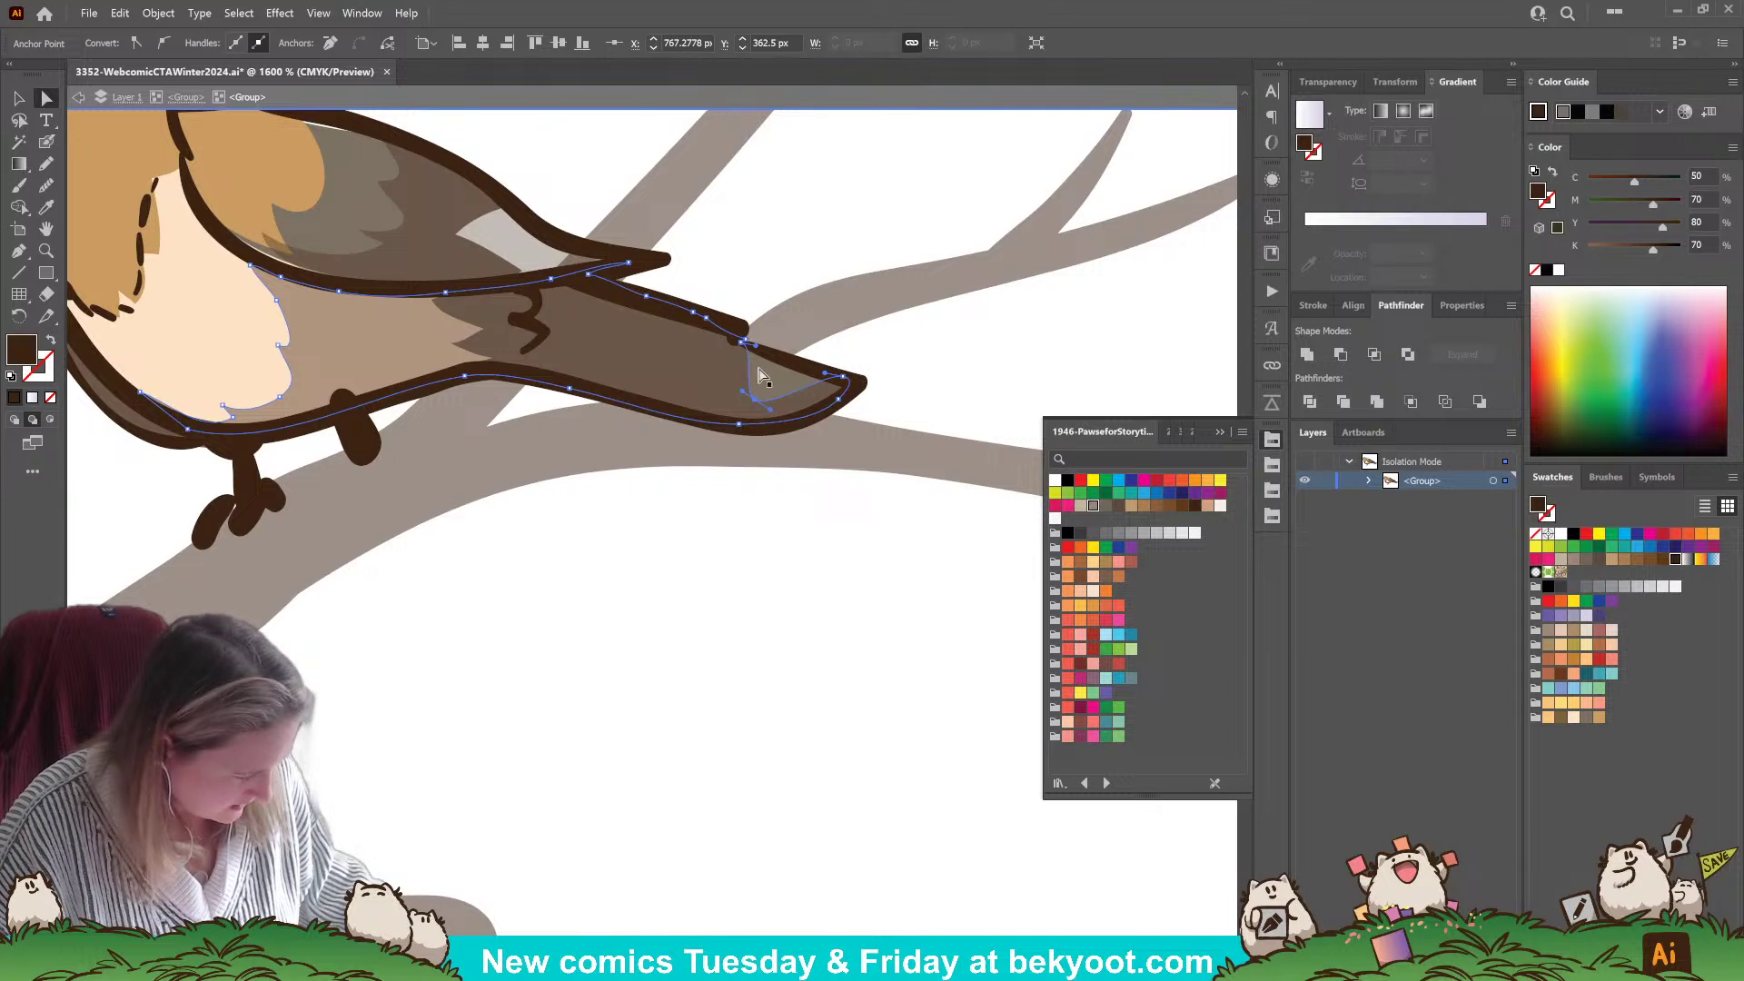
pyautogui.click(787, 365)
pyautogui.click(729, 380)
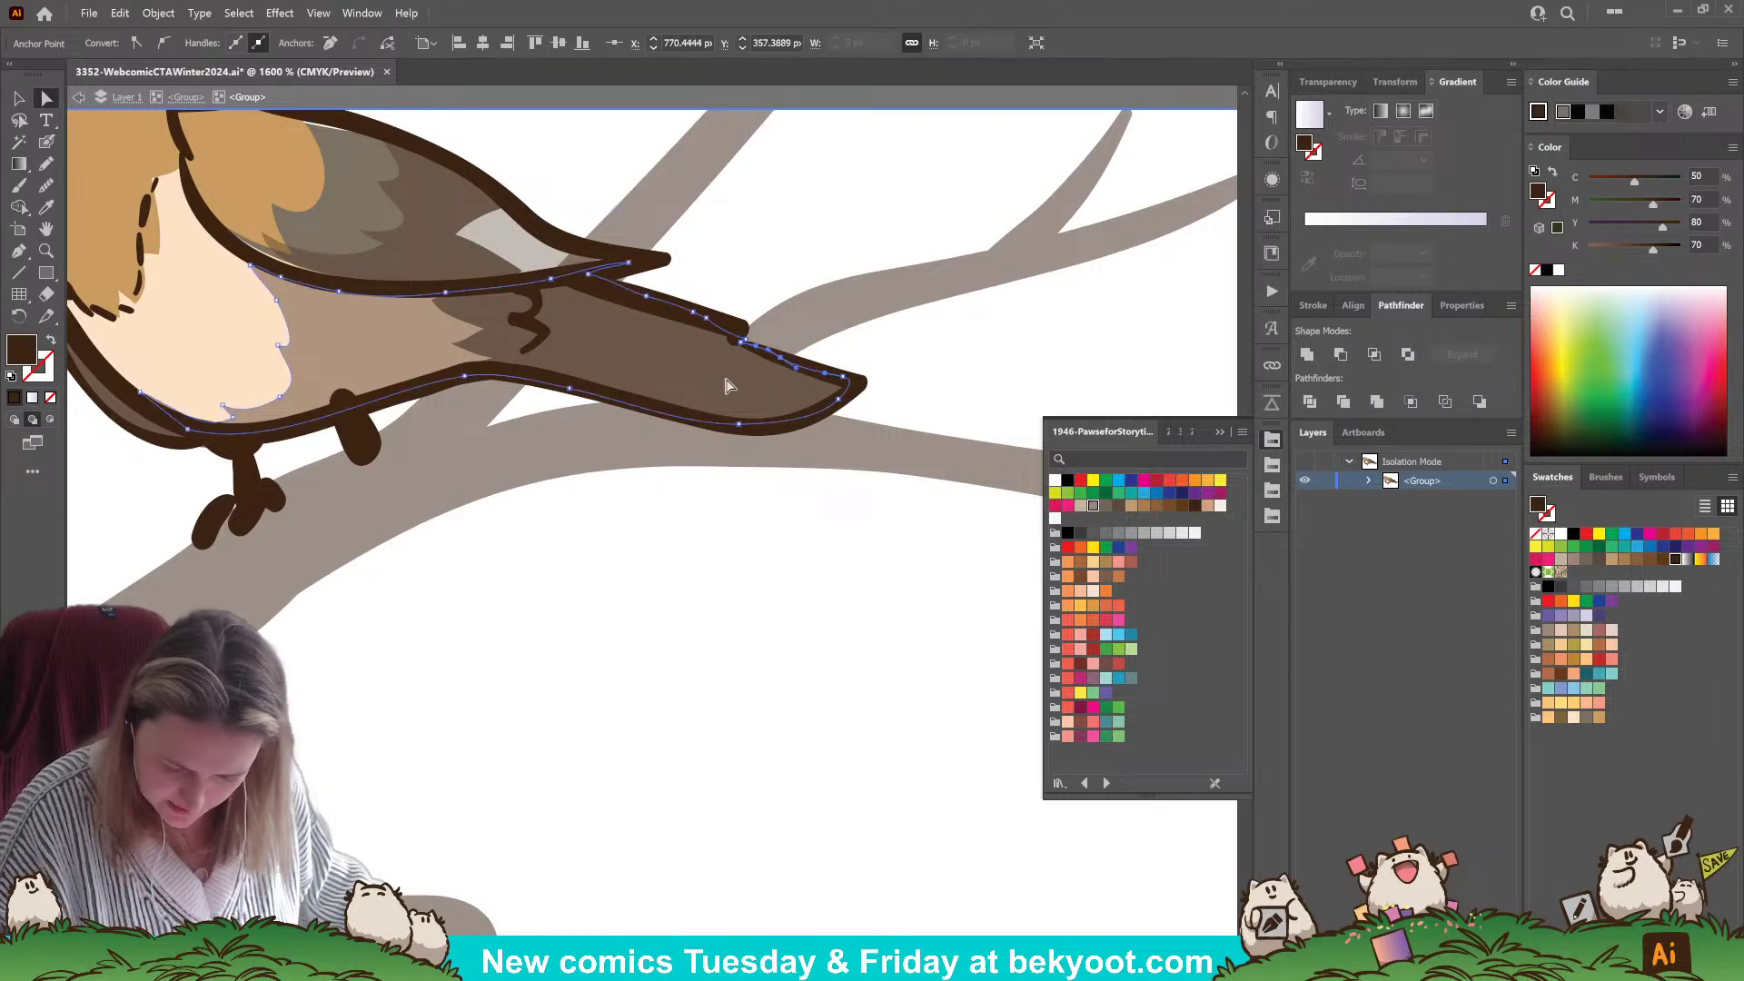
# - Reposition anchor points of the bird's wing and golden tan head shapes so their edges sit under the dark outline
pyautogui.scroll(2, 541, 444)
pyautogui.hscroll(-5, 542, 443)
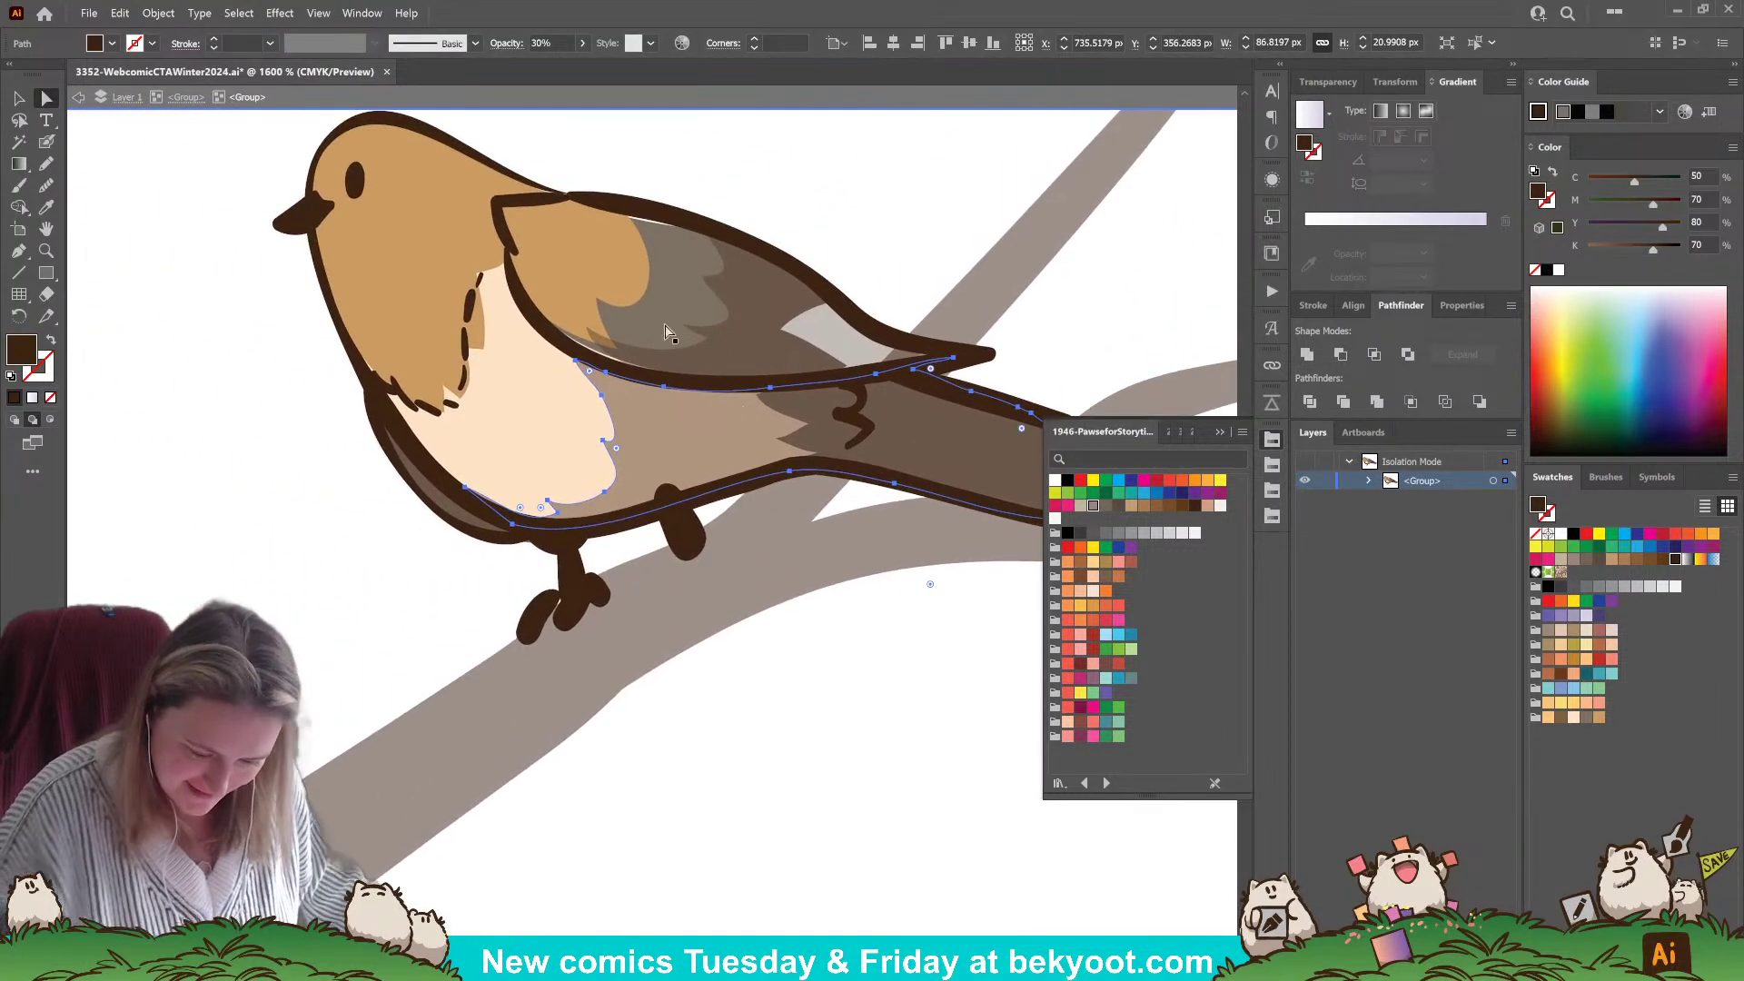
pyautogui.click(665, 261)
pyautogui.click(691, 270)
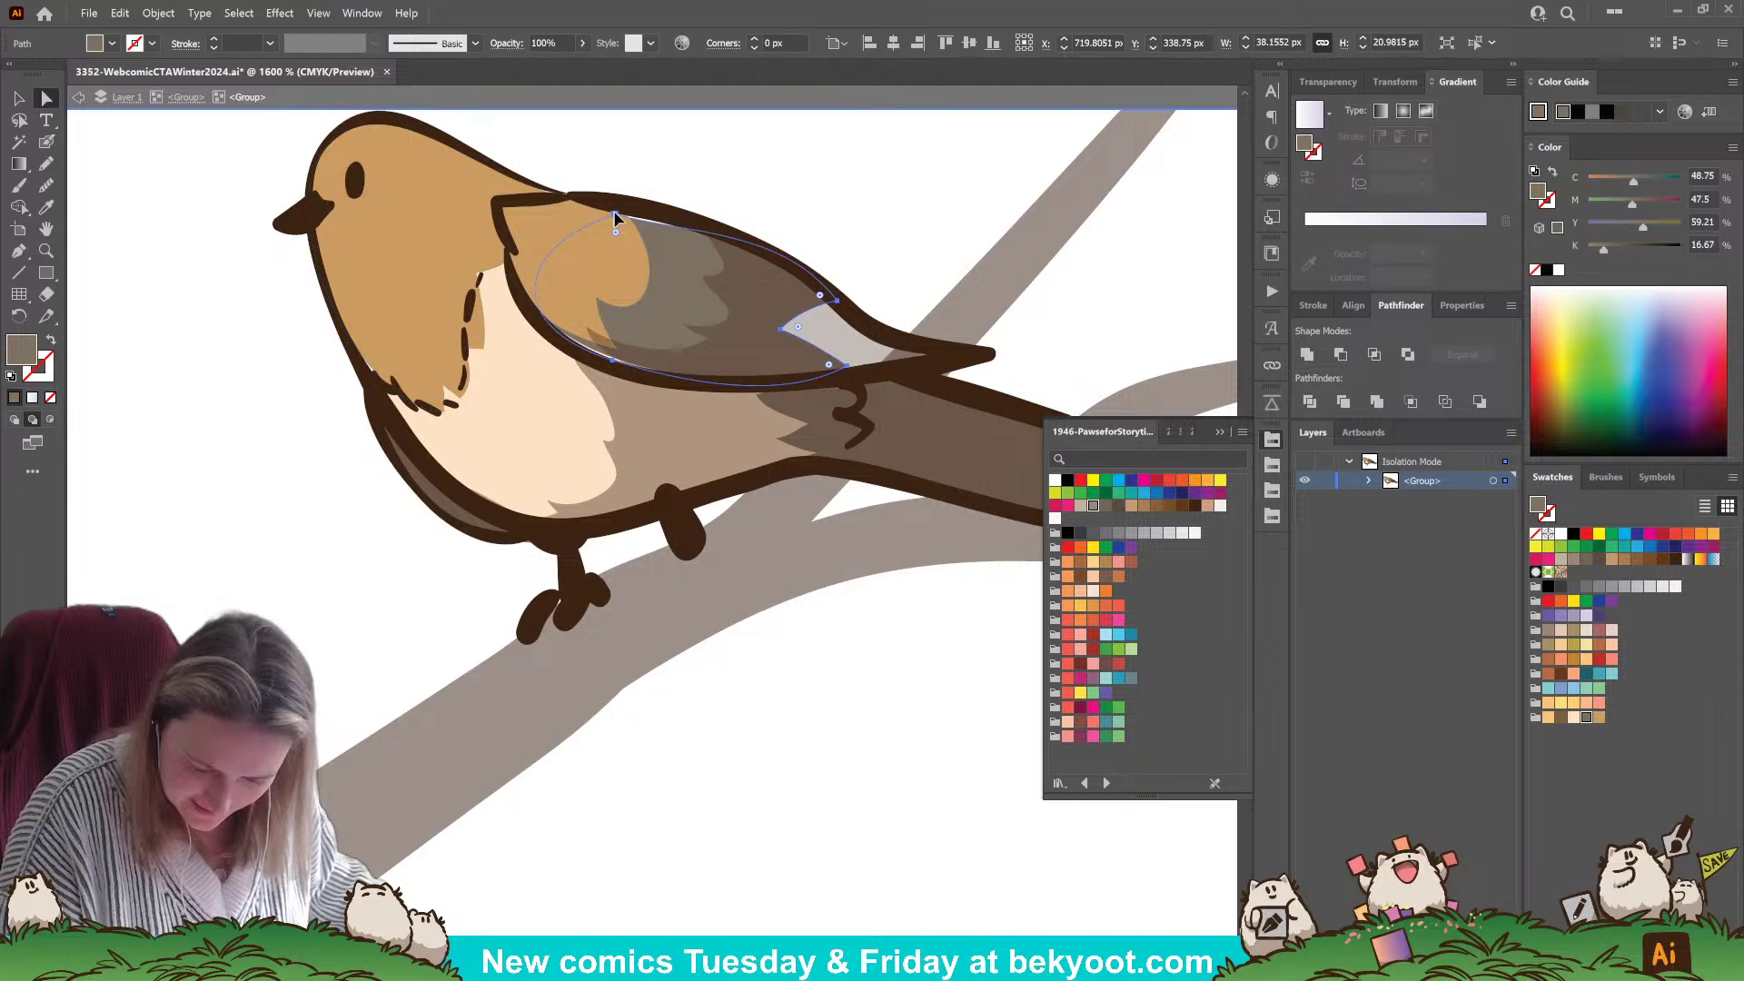
pyautogui.click(457, 253)
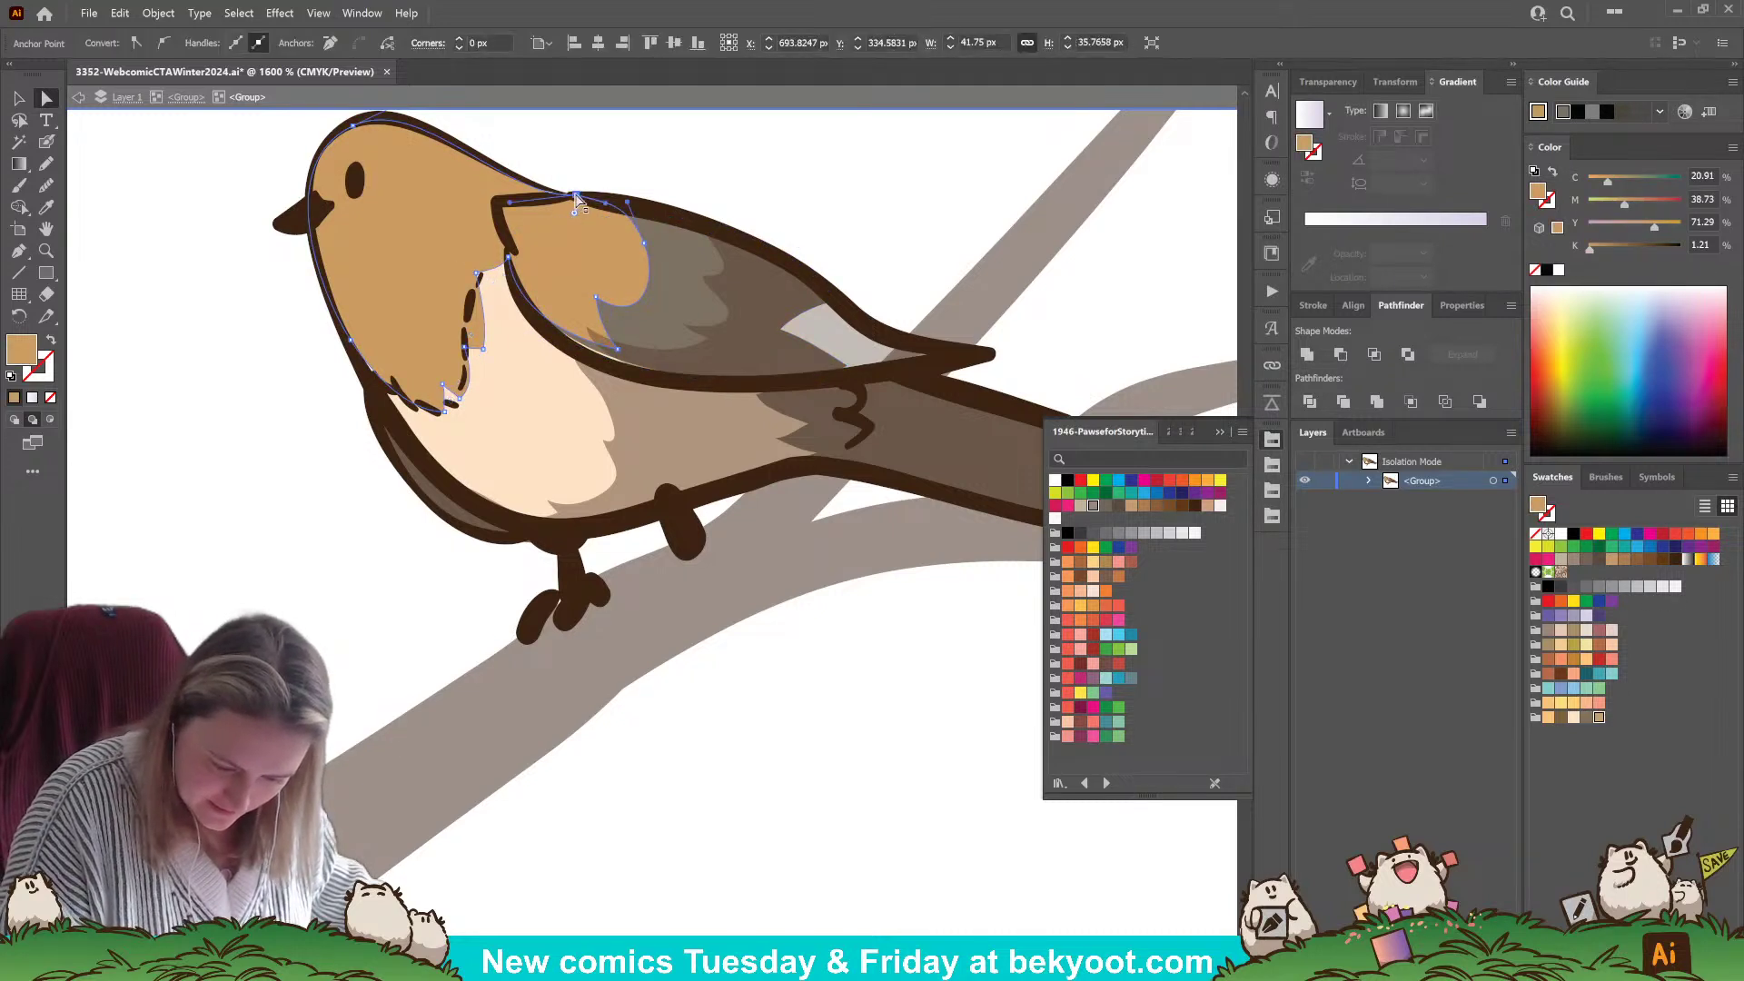
pyautogui.click(582, 199)
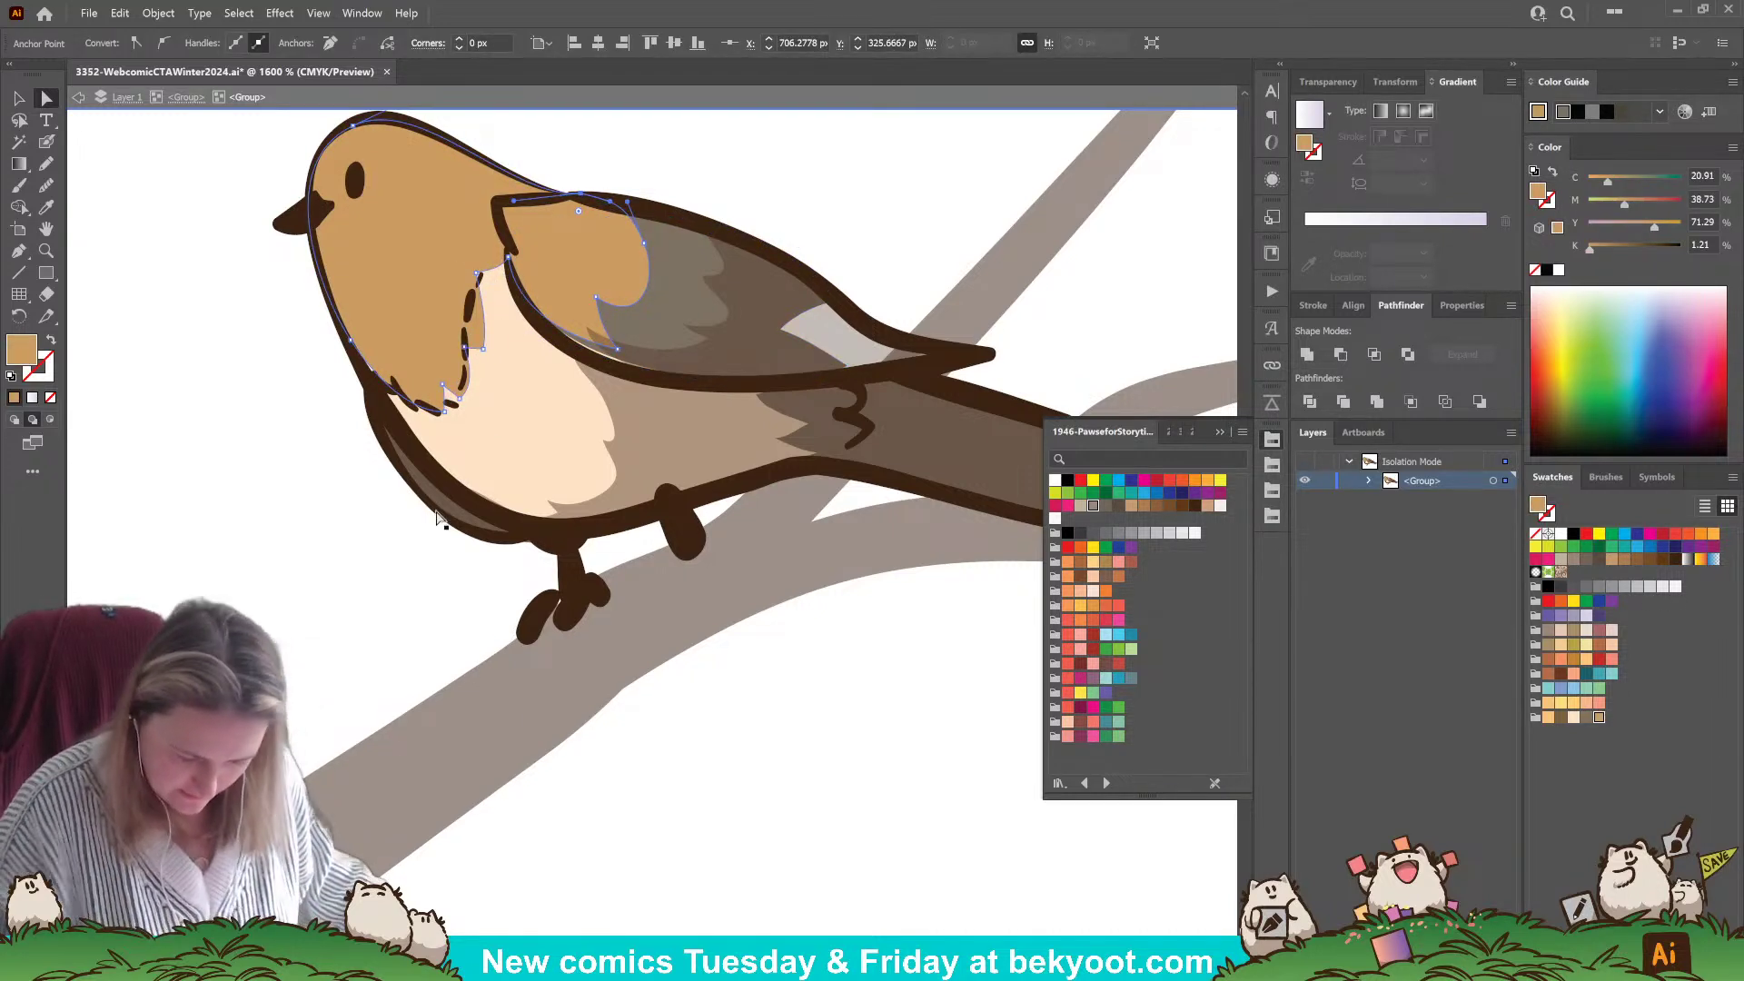
pyautogui.click(363, 352)
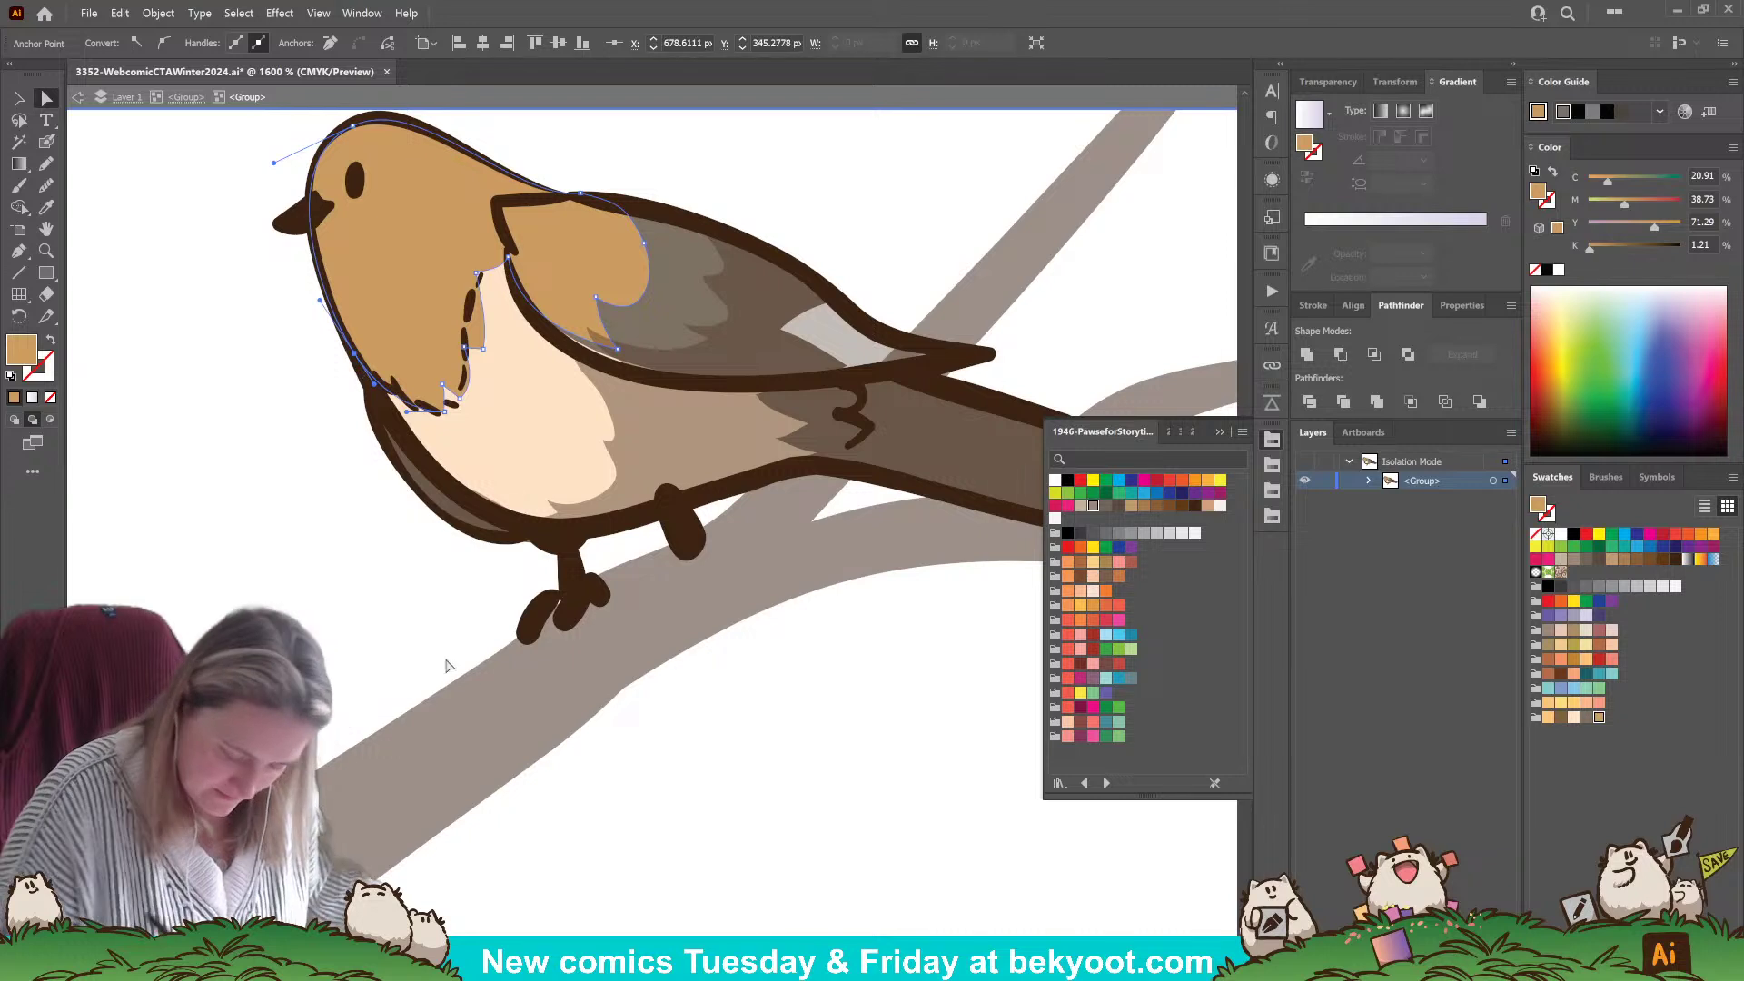
# - Recolor the bird's belly with the off-white swatch C=3 M=5 Y=6 K=0 and draw a matching Pencil shape at the wing tip
pyautogui.moveTo(727, 763); pyautogui.dragTo(689, 782)
pyautogui.click(722, 410)
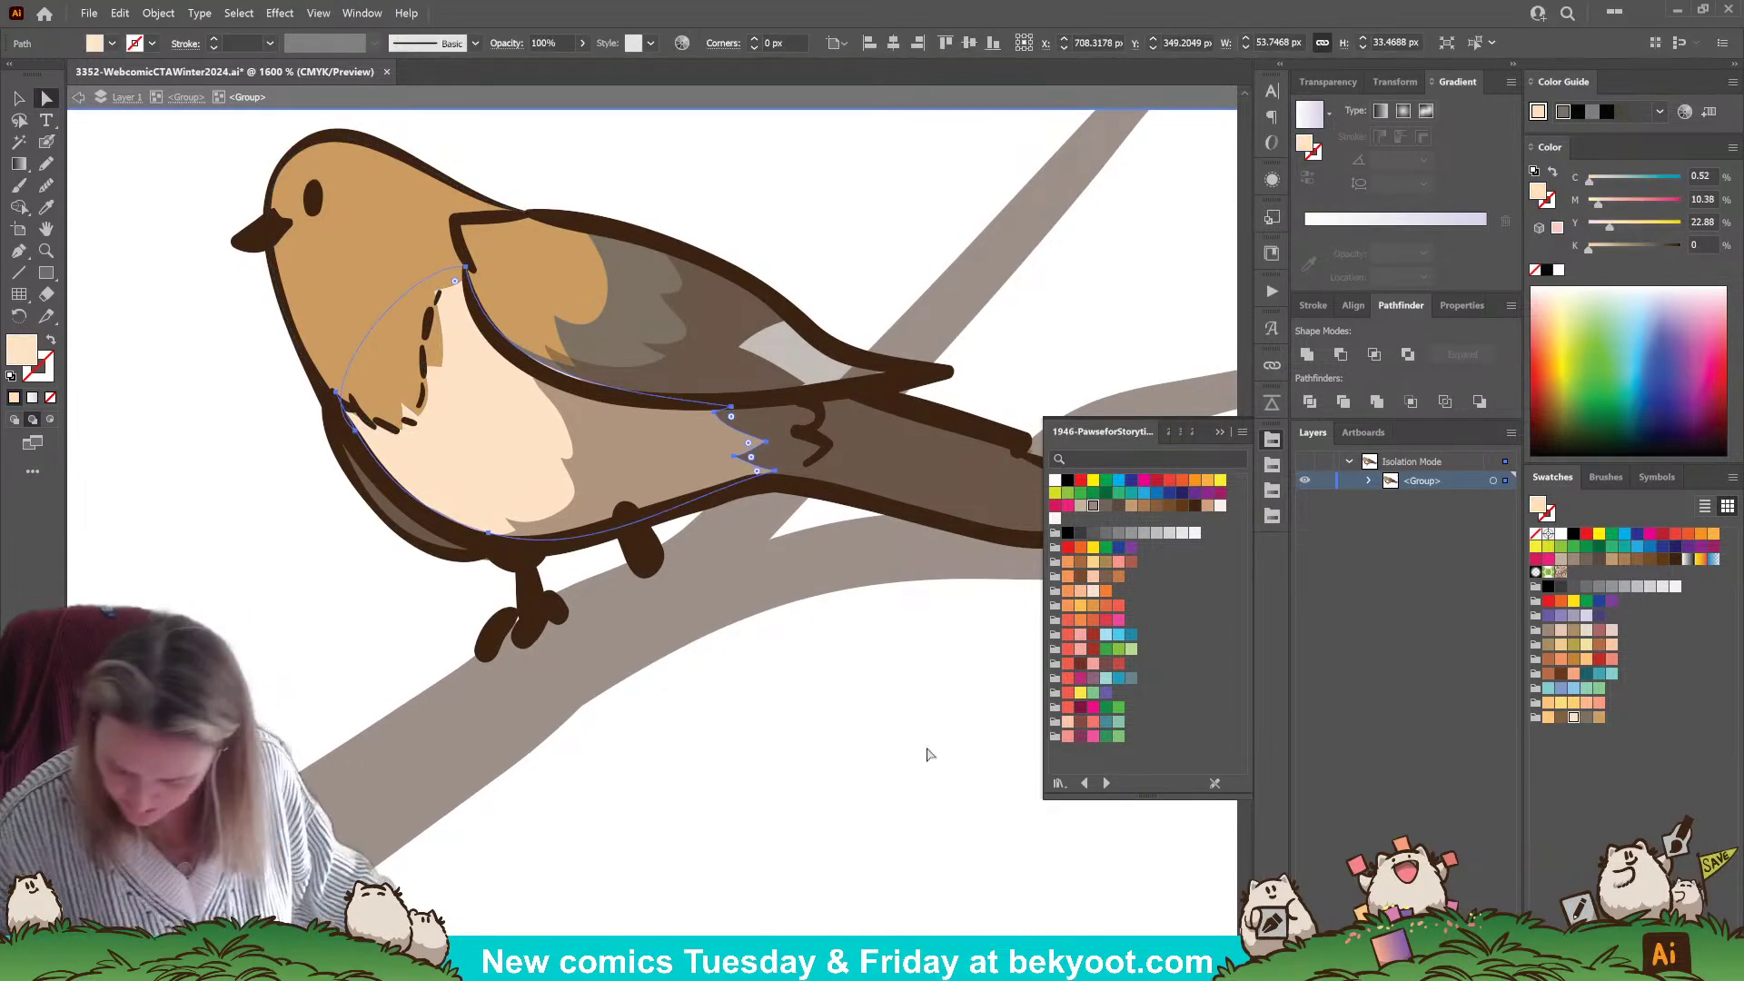
pyautogui.click(1222, 505)
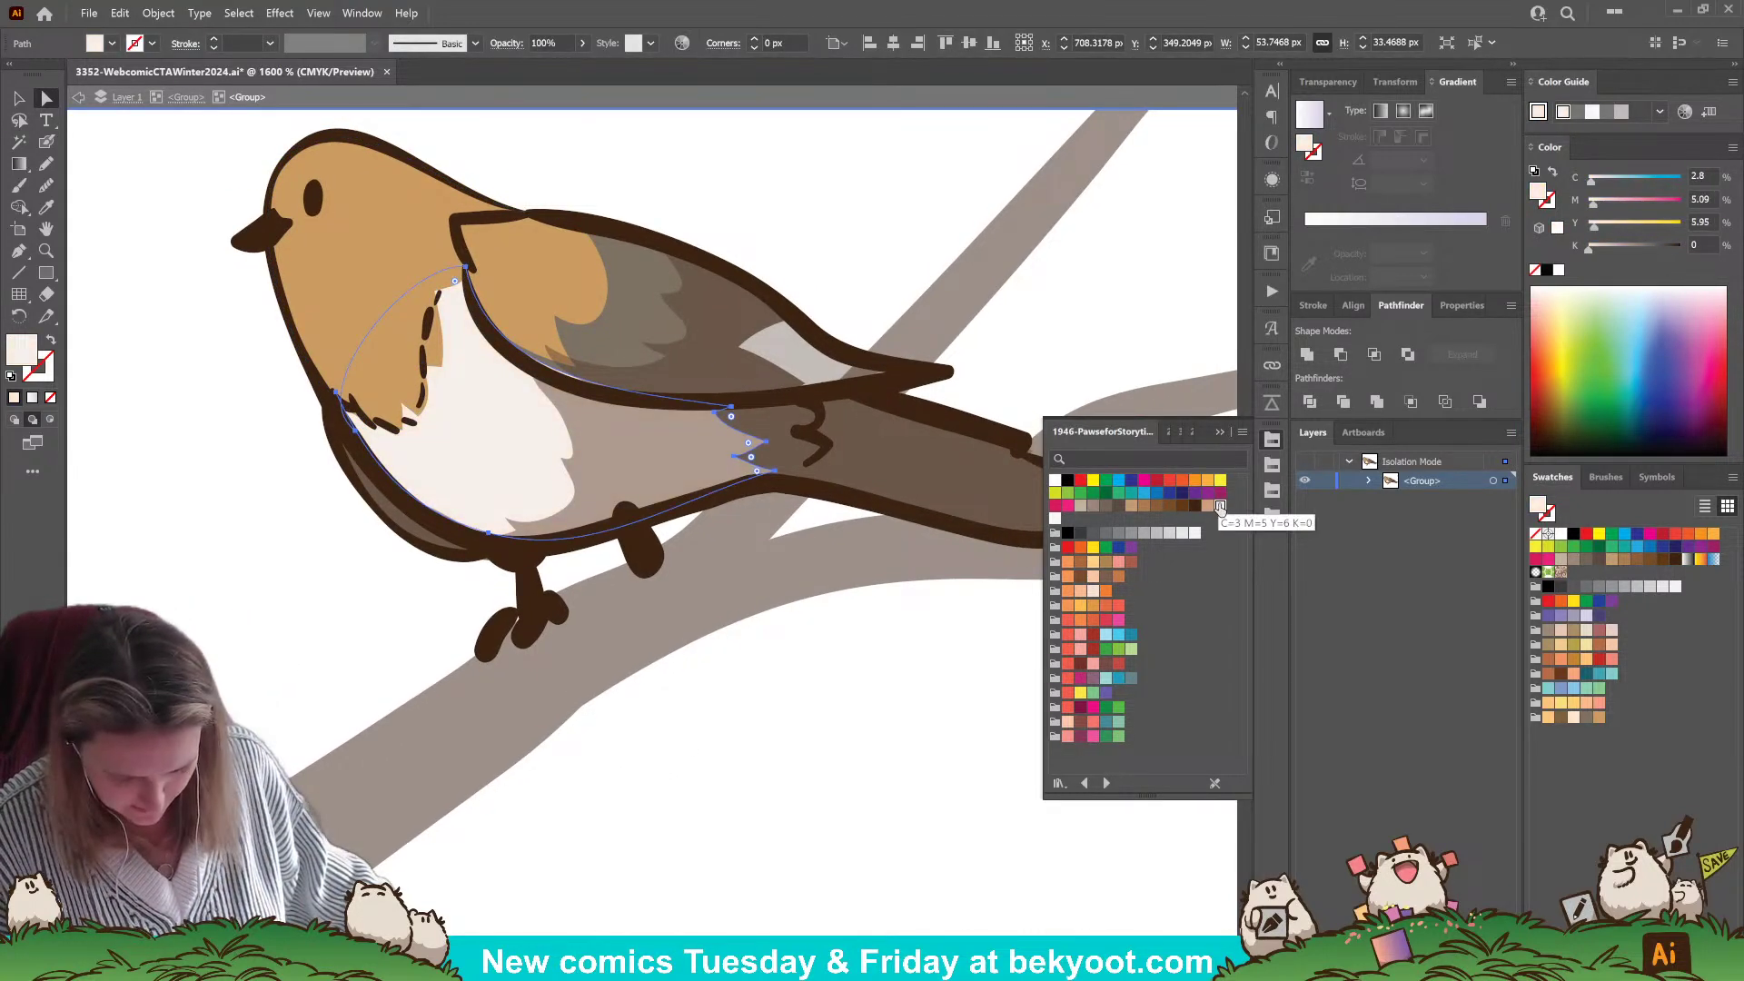
pyautogui.click(47, 164)
pyautogui.hotkey('ctrl', 'shift', 'a')
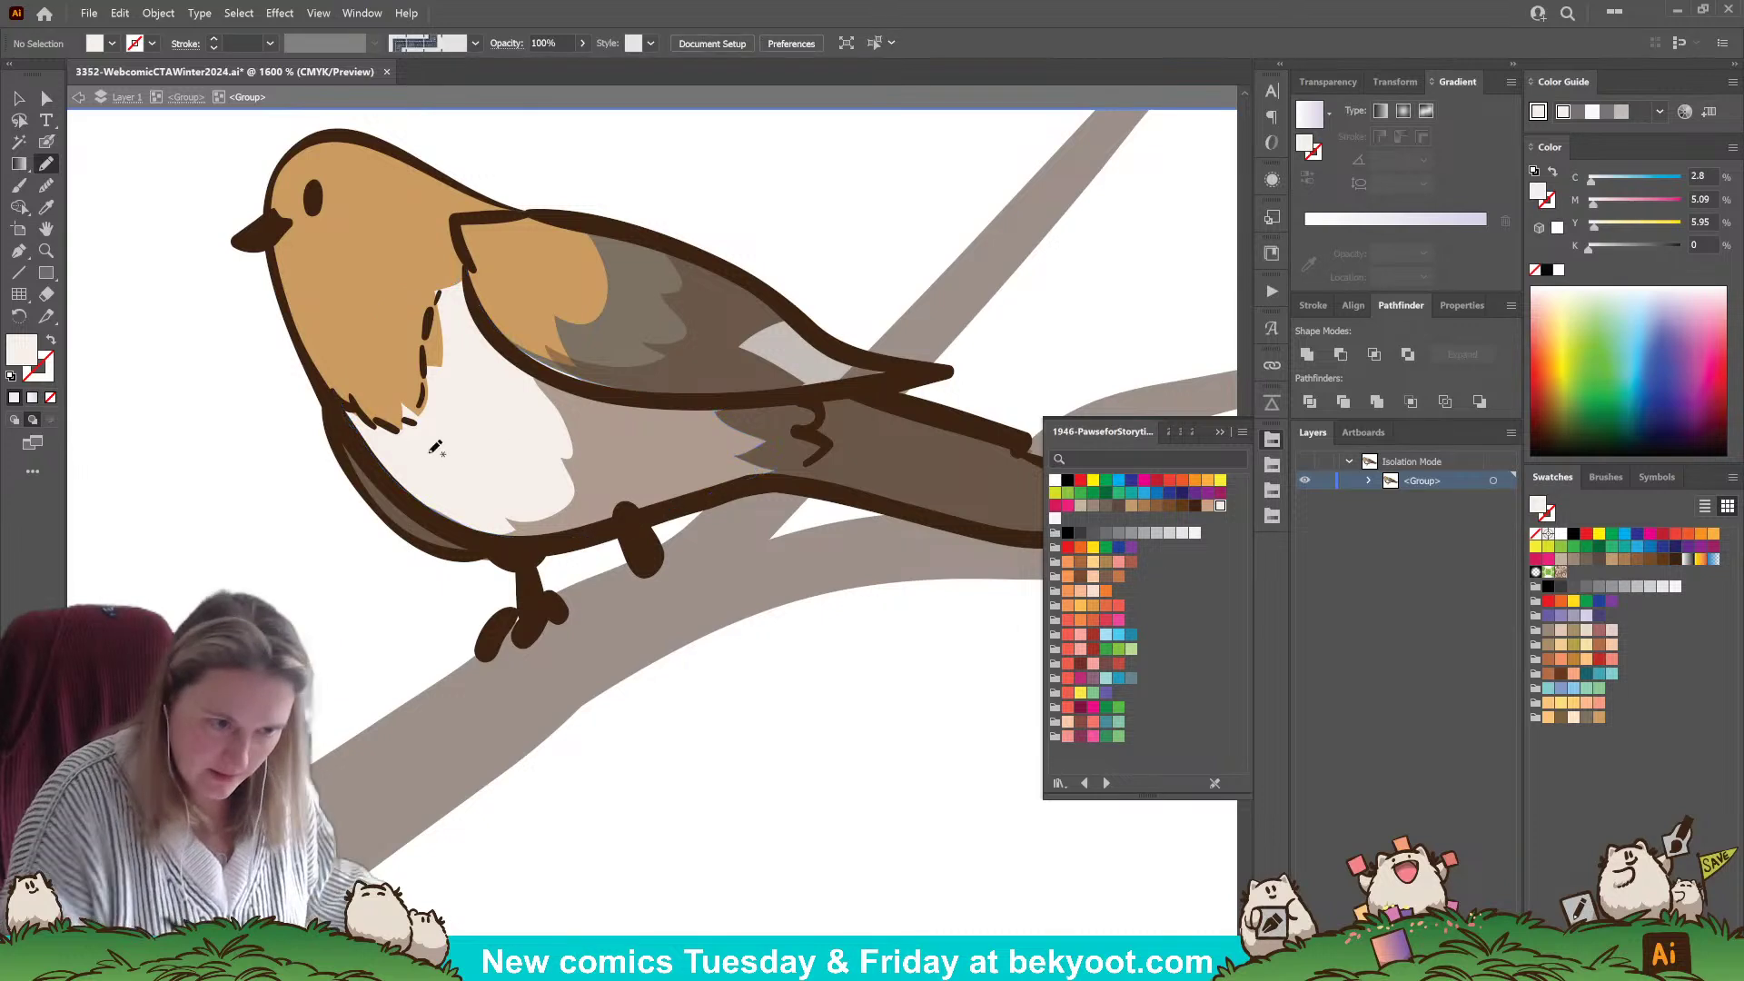
pyautogui.moveTo(783, 384)
pyautogui.mouseDown()
pyautogui.moveTo(867, 380)
pyautogui.moveTo(849, 344)
pyautogui.moveTo(763, 303)
pyautogui.moveTo(768, 393)
pyautogui.mouseUp()
pyautogui.hotkey('ctrl', 'shift', 'a')
pyautogui.press('a')
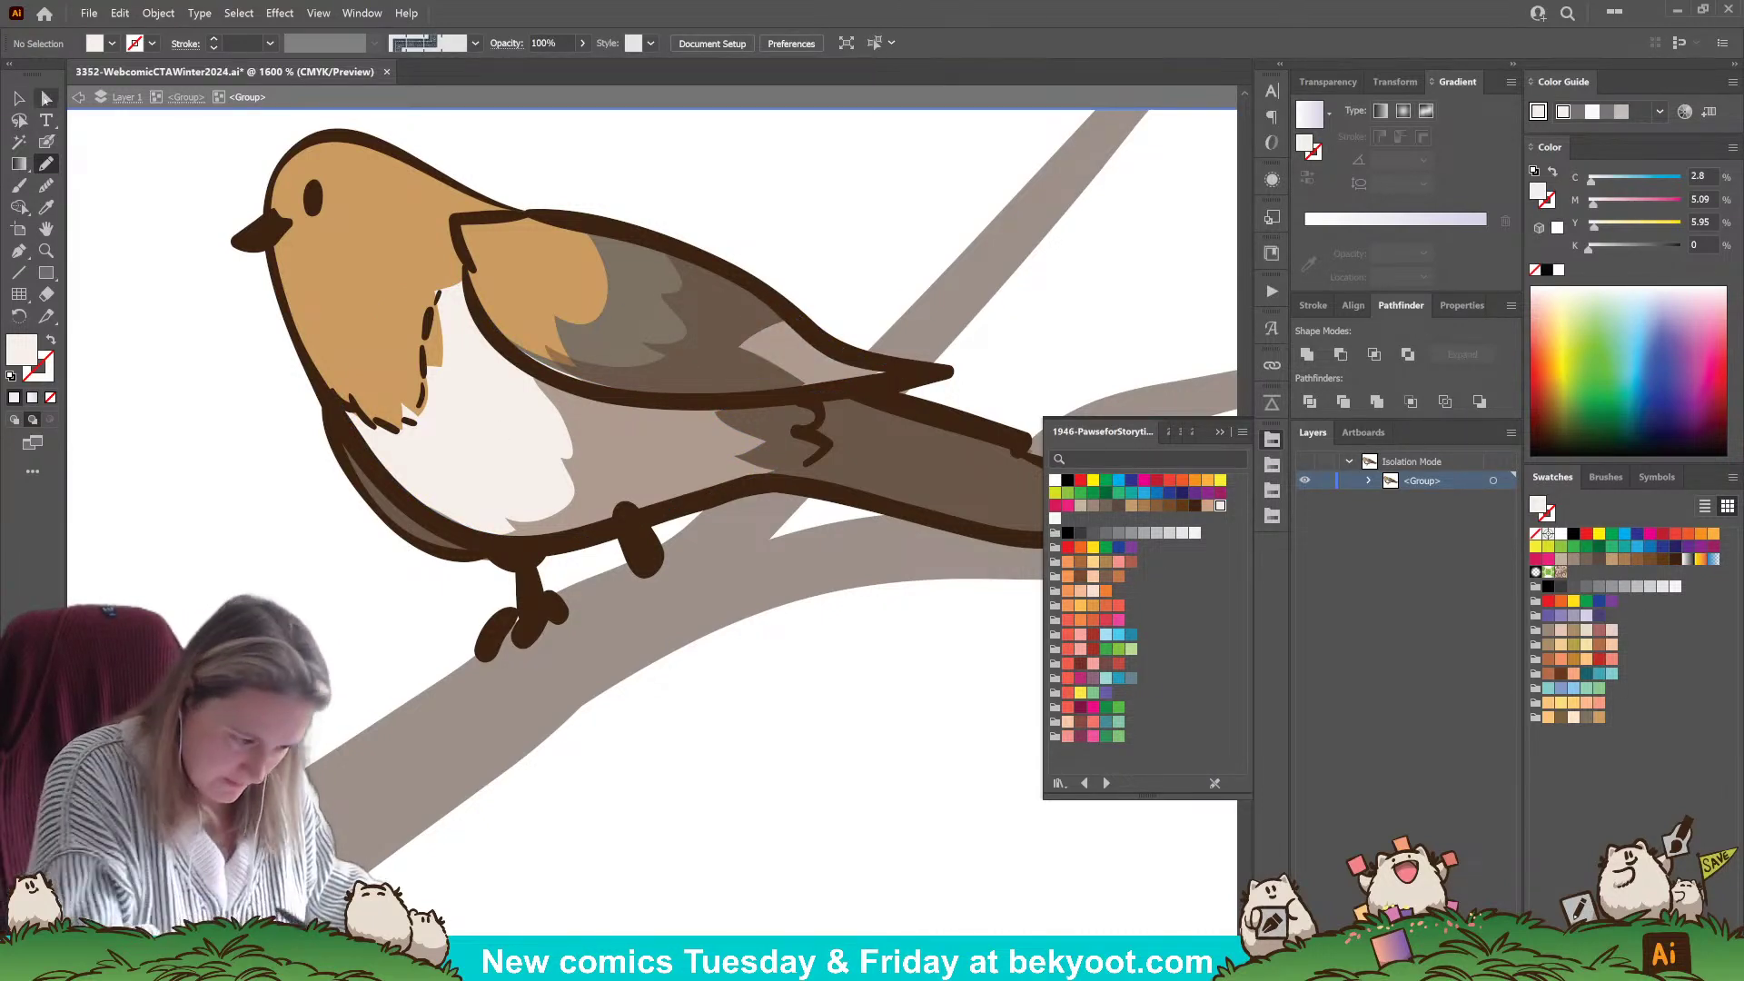
# - Refine the anchor points where the taupe wing and off-white belly shapes meet along the wing's lower outline
pyautogui.click(570, 382)
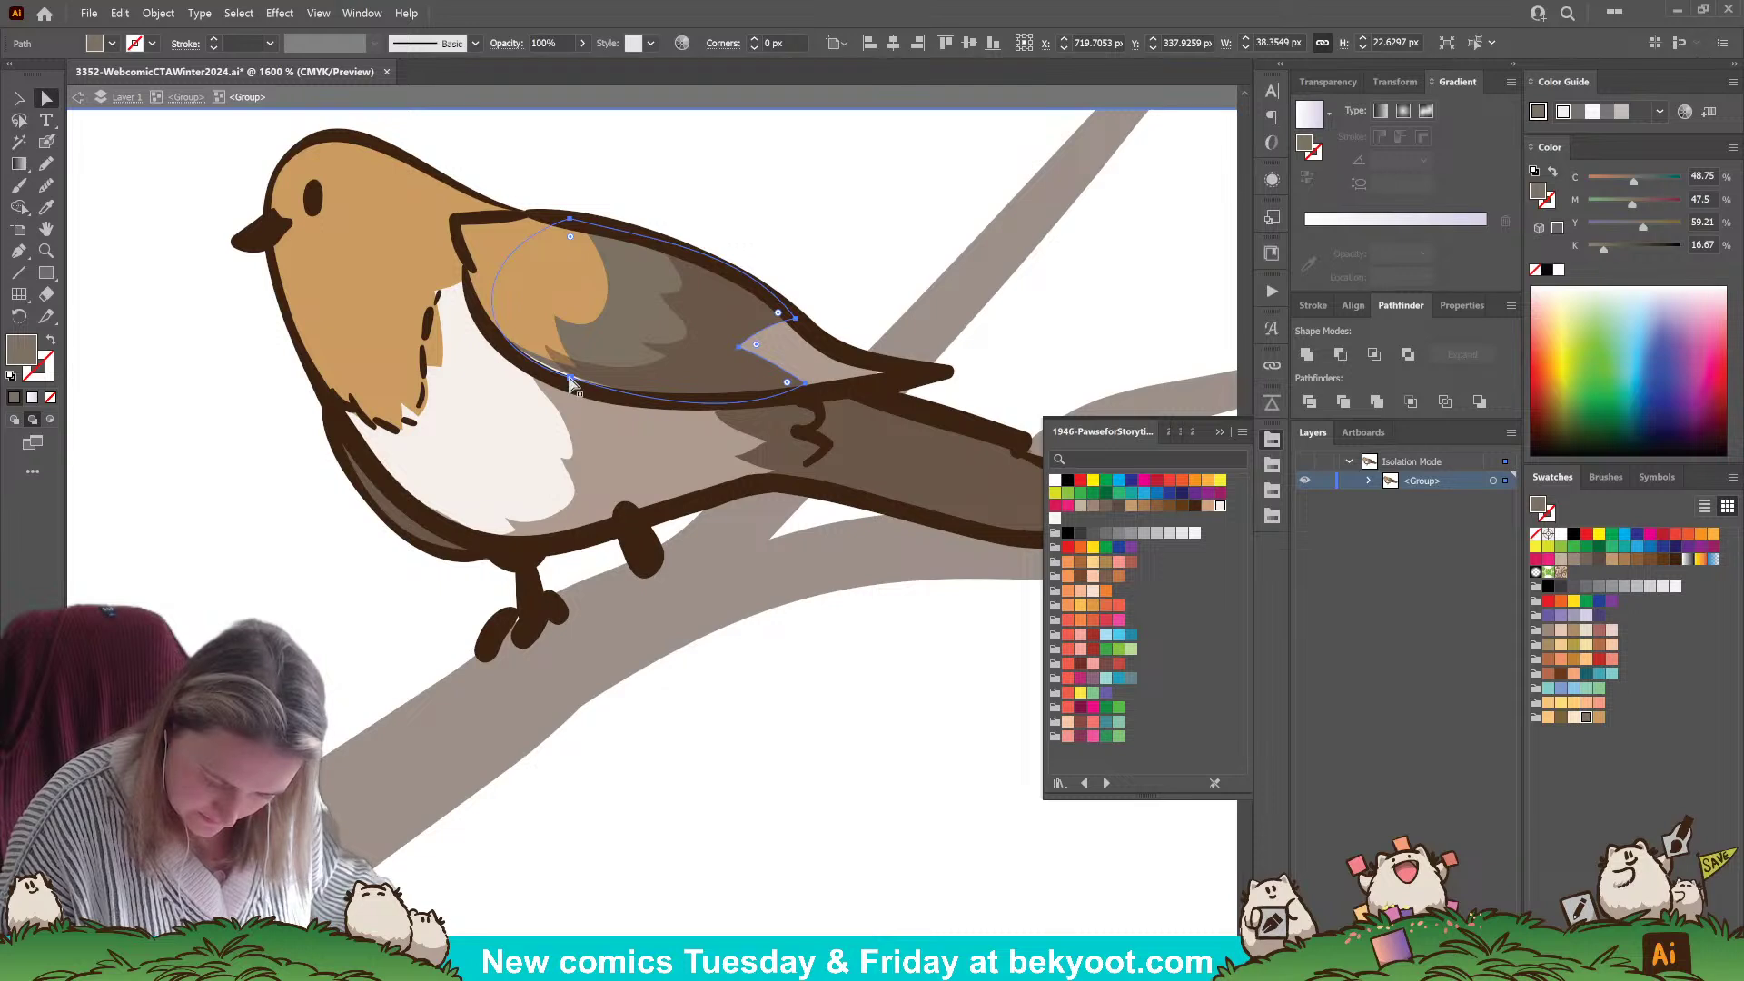
pyautogui.click(541, 420)
pyautogui.click(731, 409)
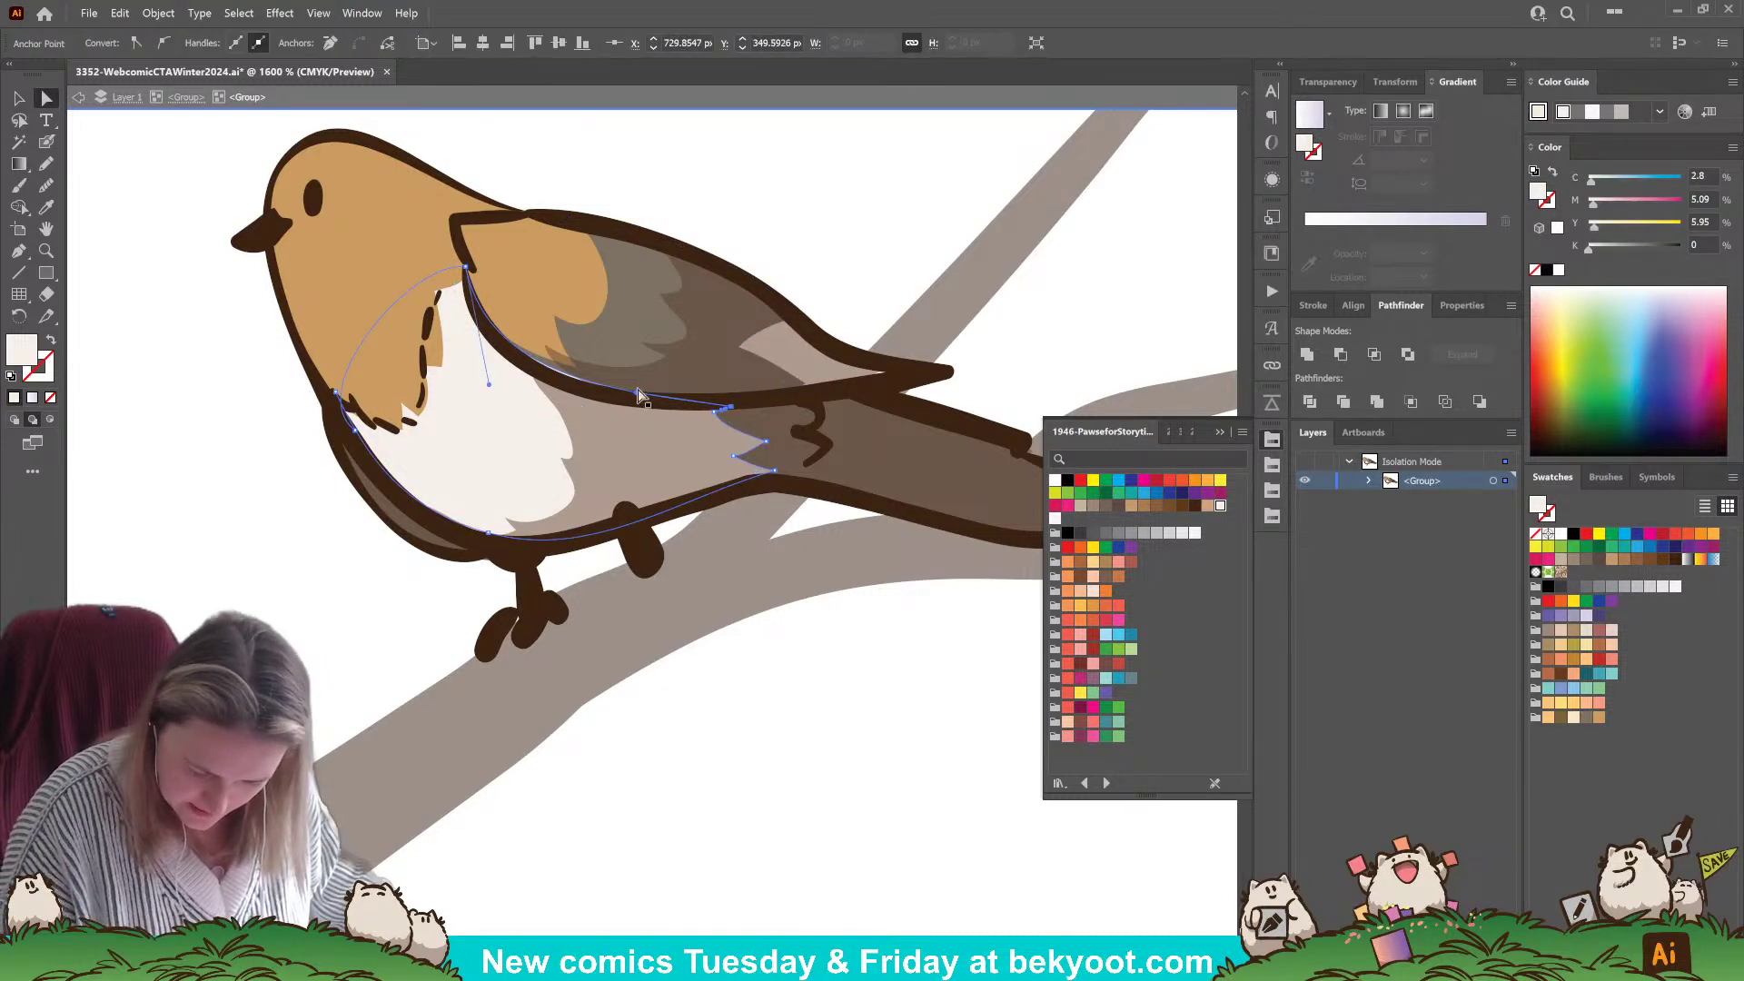
pyautogui.click(758, 226)
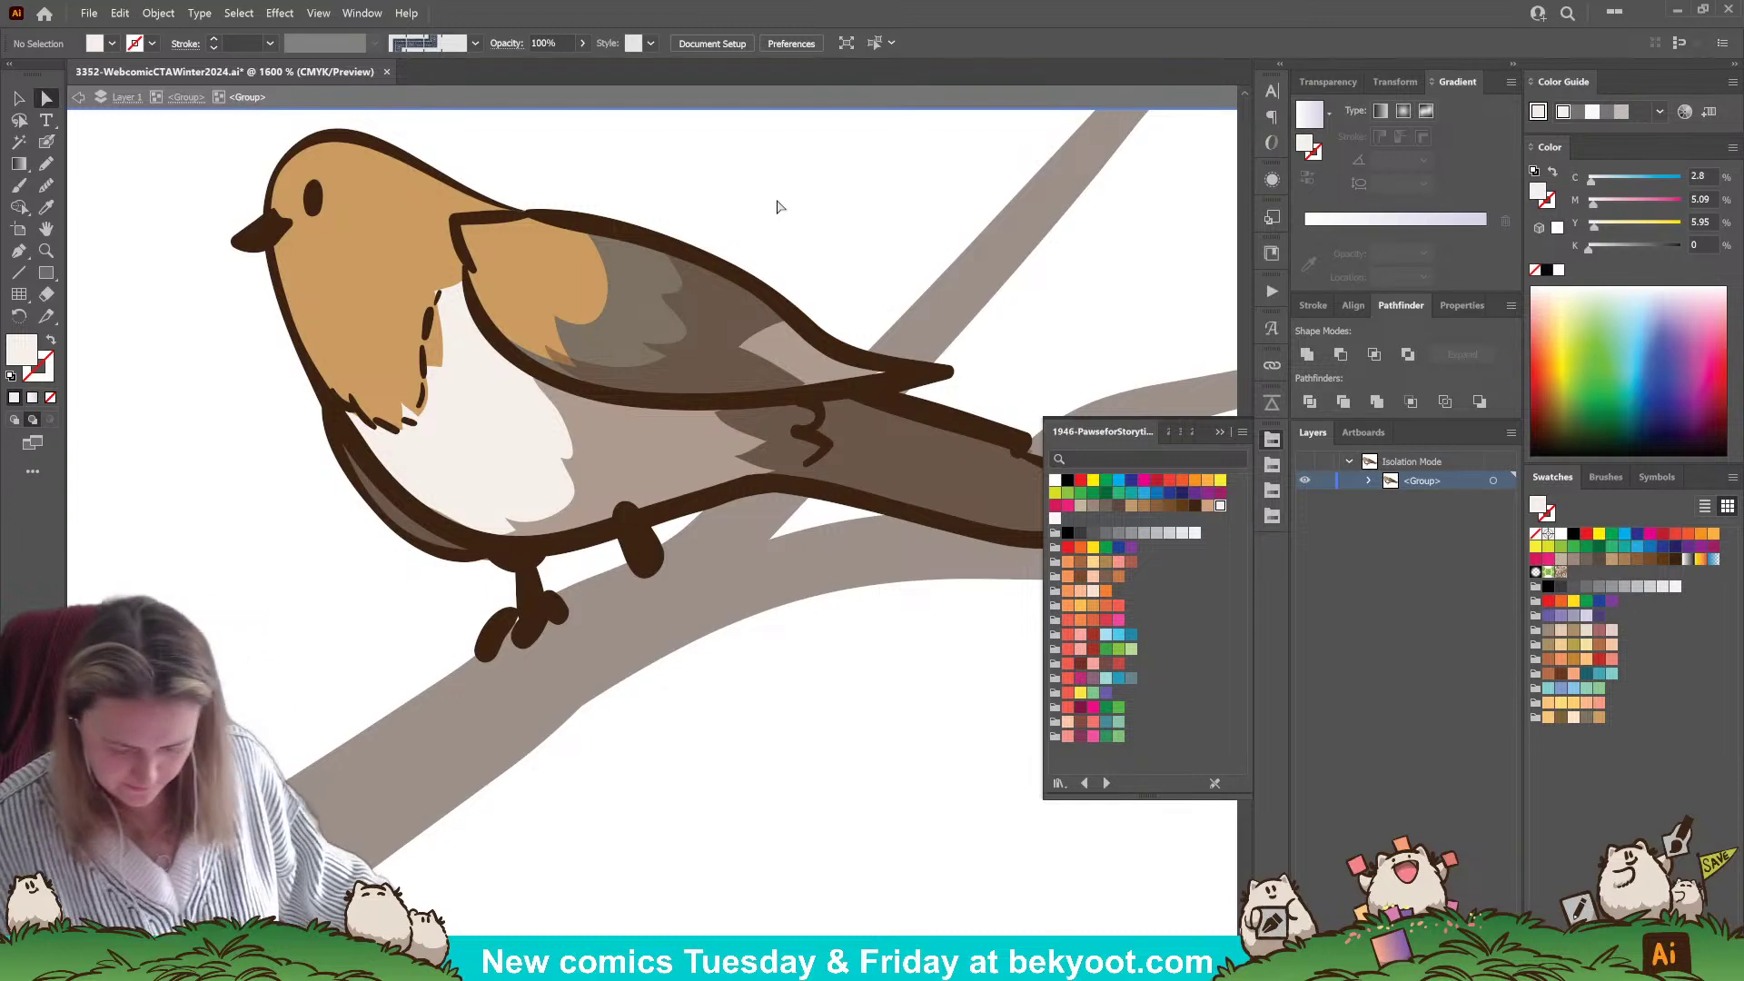
# - Exit the colored bird's group and isolate the bird with the raised tail on the large snow creature's ear
pyautogui.hotkey('ctrl', '-')
pyautogui.hotkey('ctrl', '-')
pyautogui.hotkey('ctrl', '-')
pyautogui.hotkey('ctrl', '-')
pyautogui.hotkey('ctrl', '-')
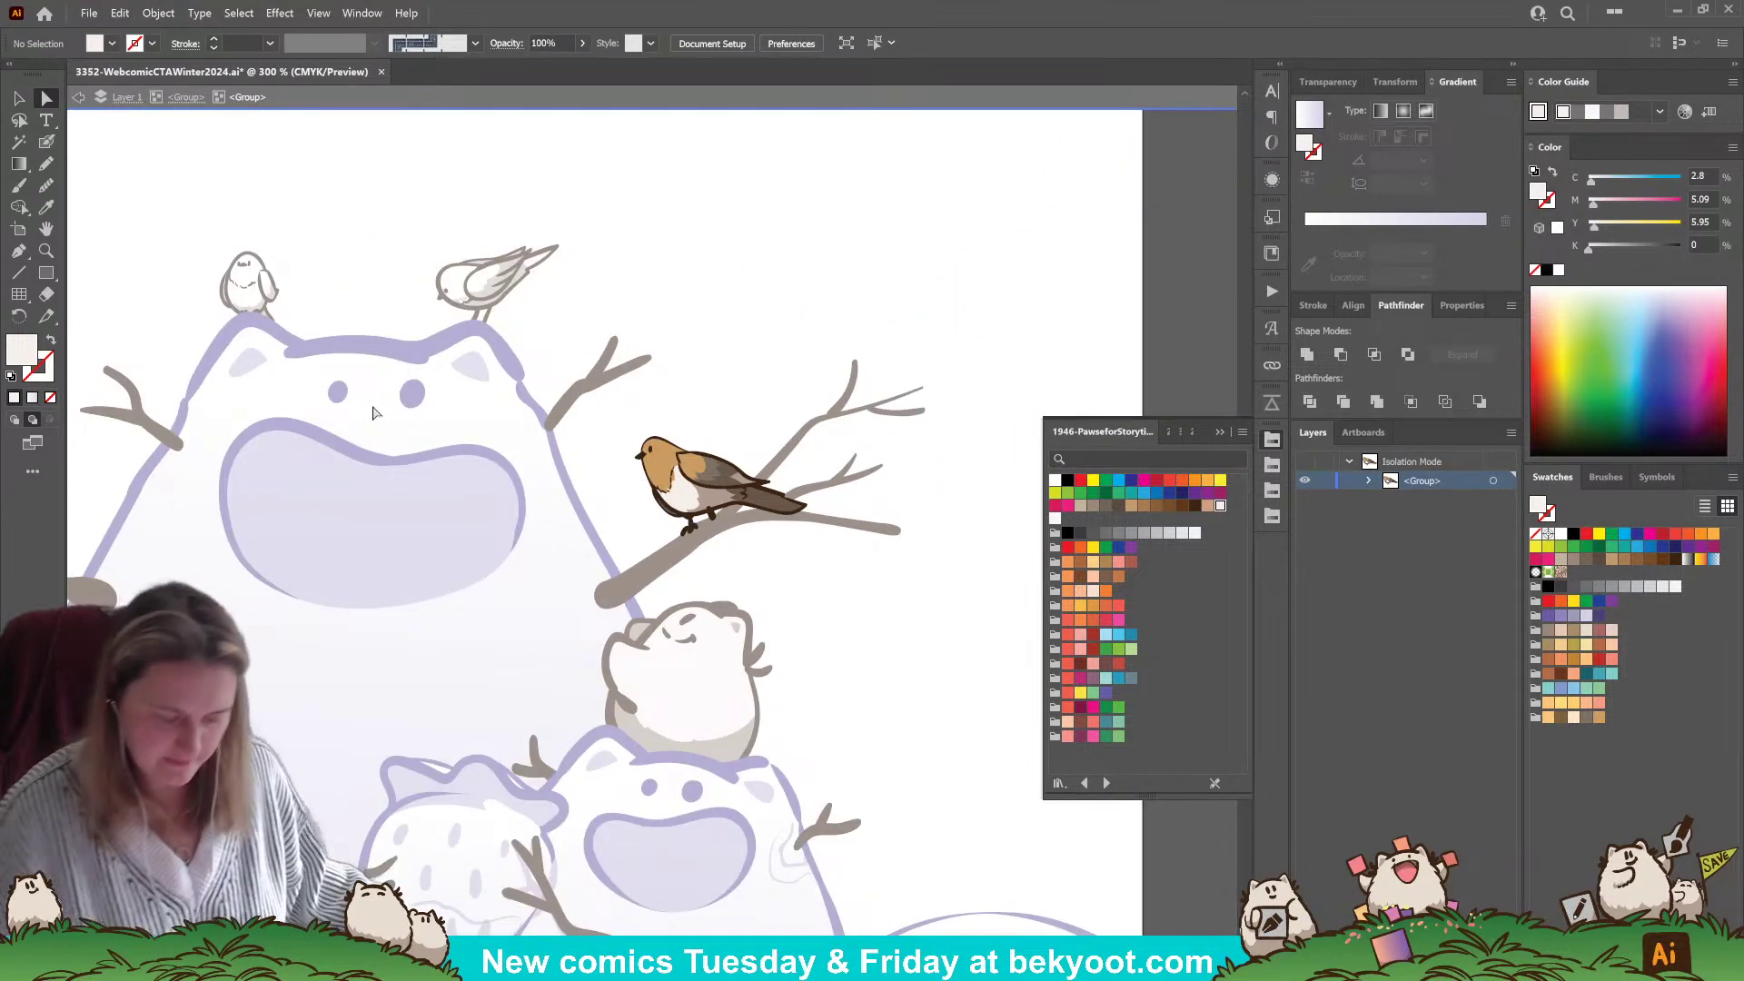
pyautogui.click(186, 97)
pyautogui.hscroll(-3, 590, 635)
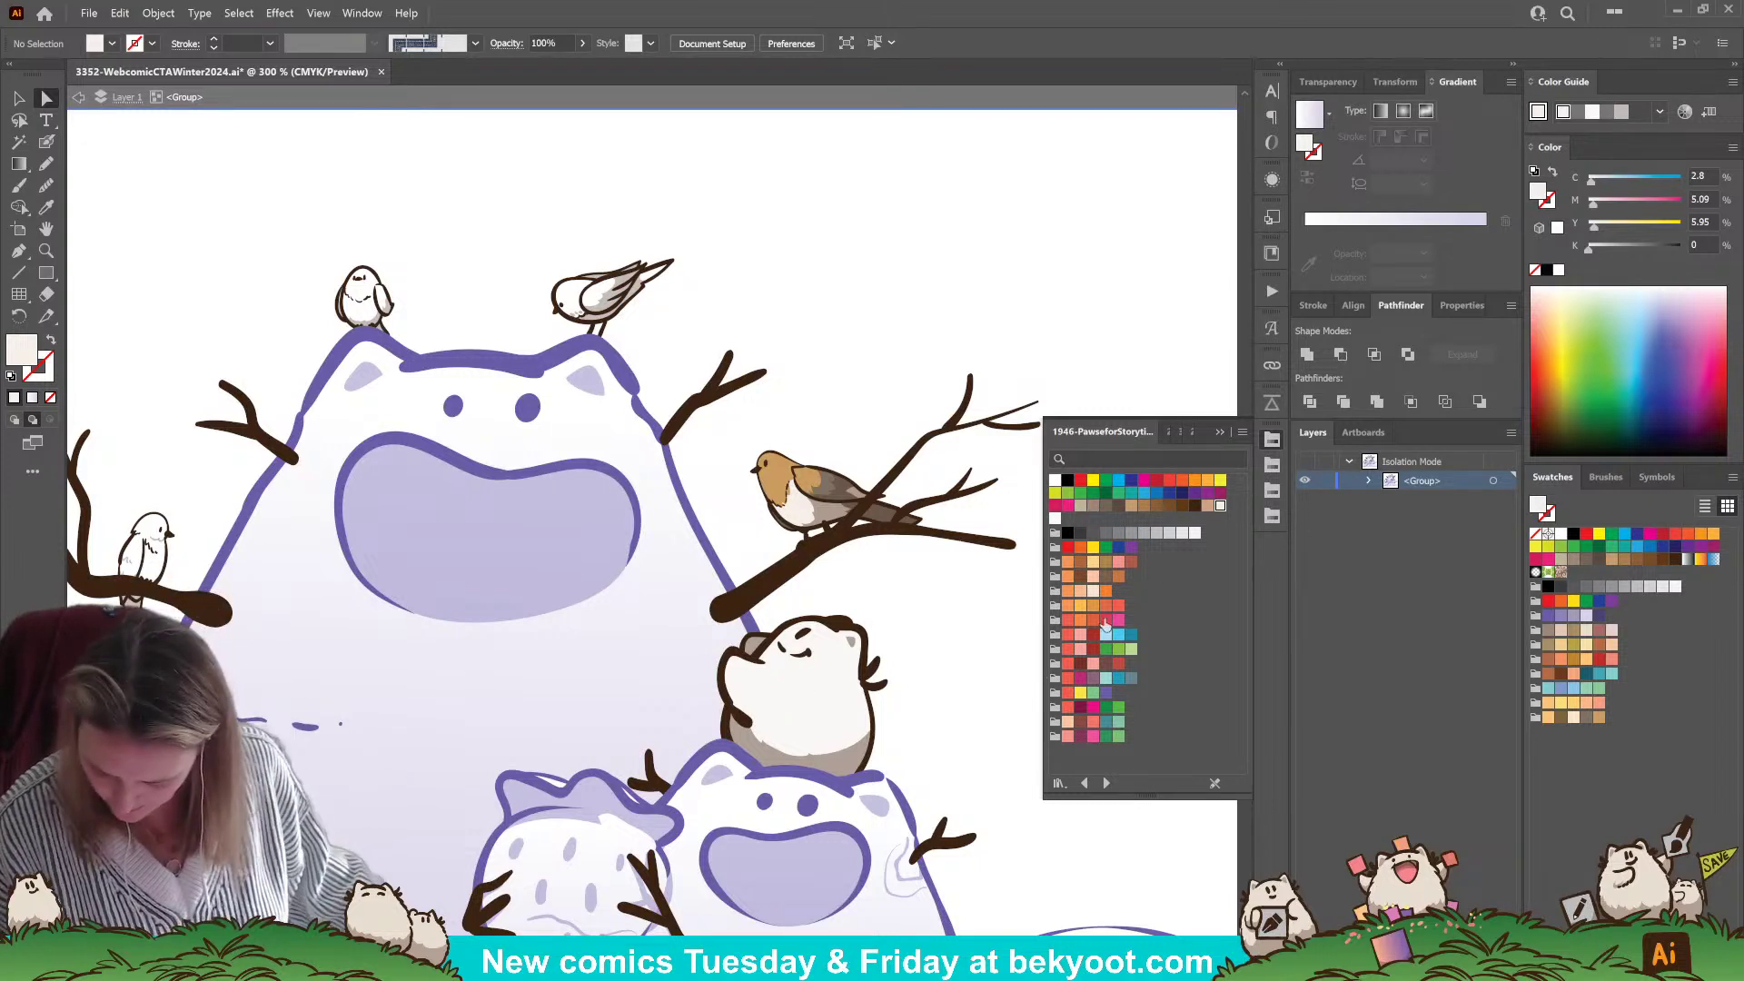
pyautogui.click(1068, 621)
pyautogui.click(46, 163)
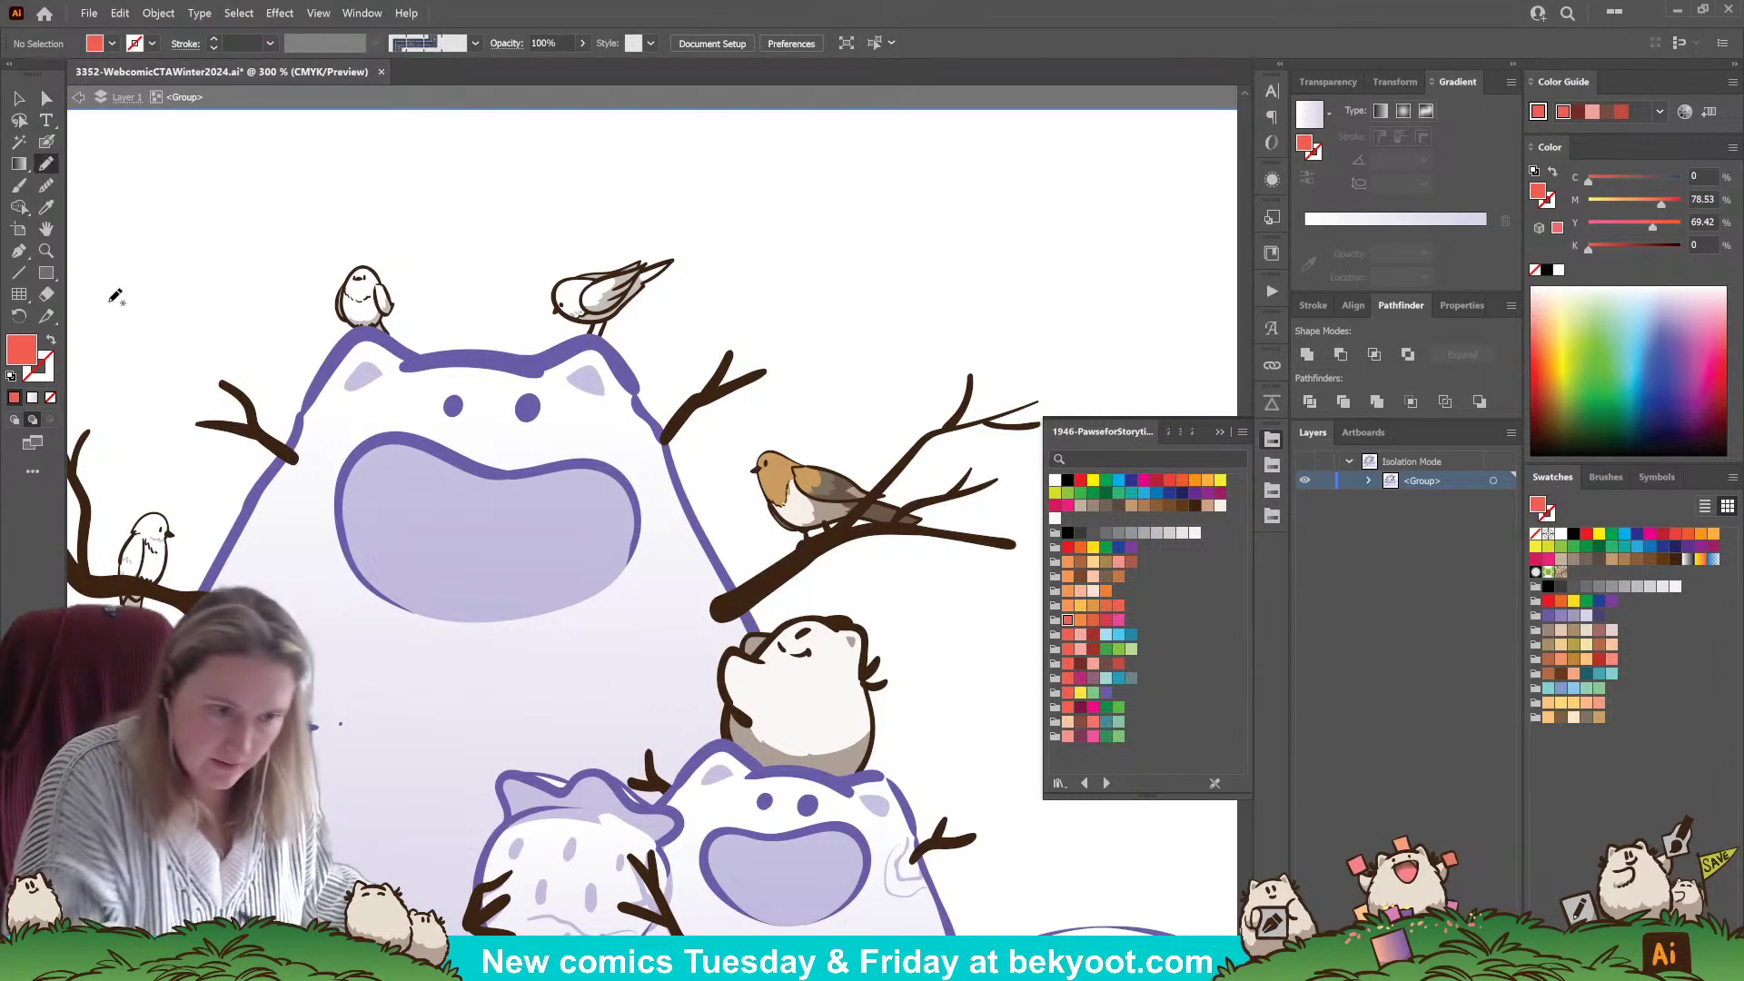
pyautogui.scroll(1, 552, 219)
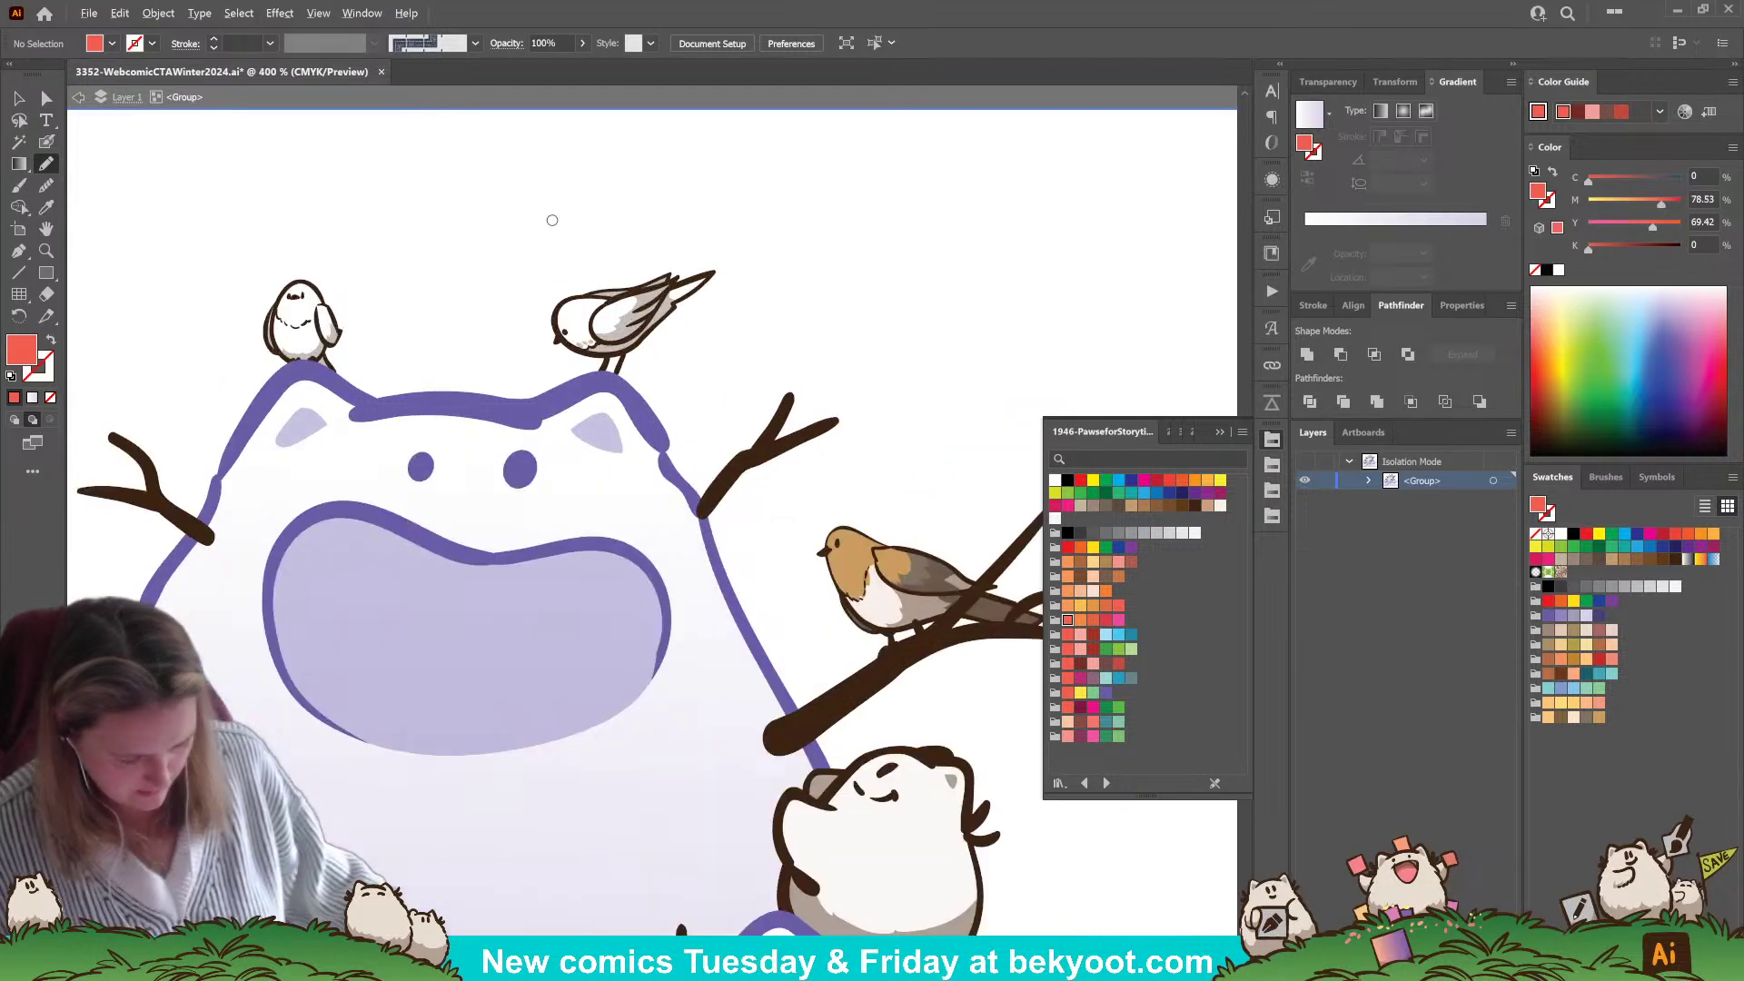
pyautogui.click(18, 97)
pyautogui.doubleClick(649, 333)
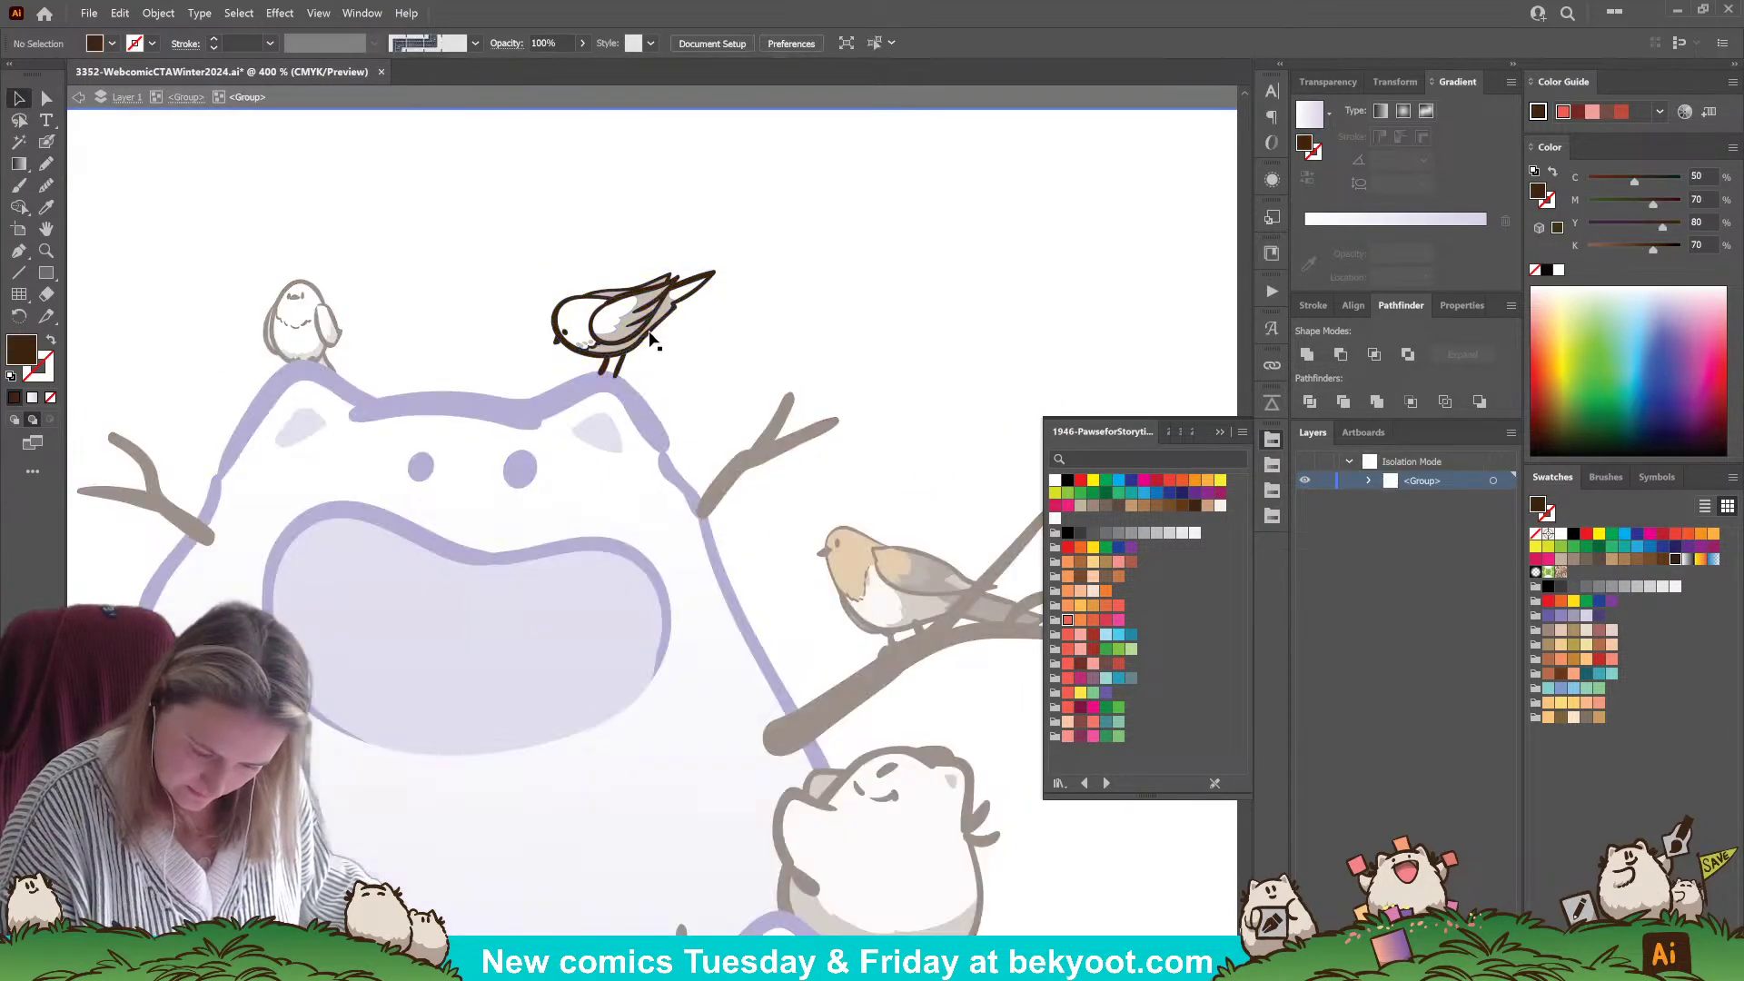
# - Draw a Pencil shape over the isolated bird's head and body and fill it with off-white C=3 M=5 Y=6 K=0
pyautogui.press('n')
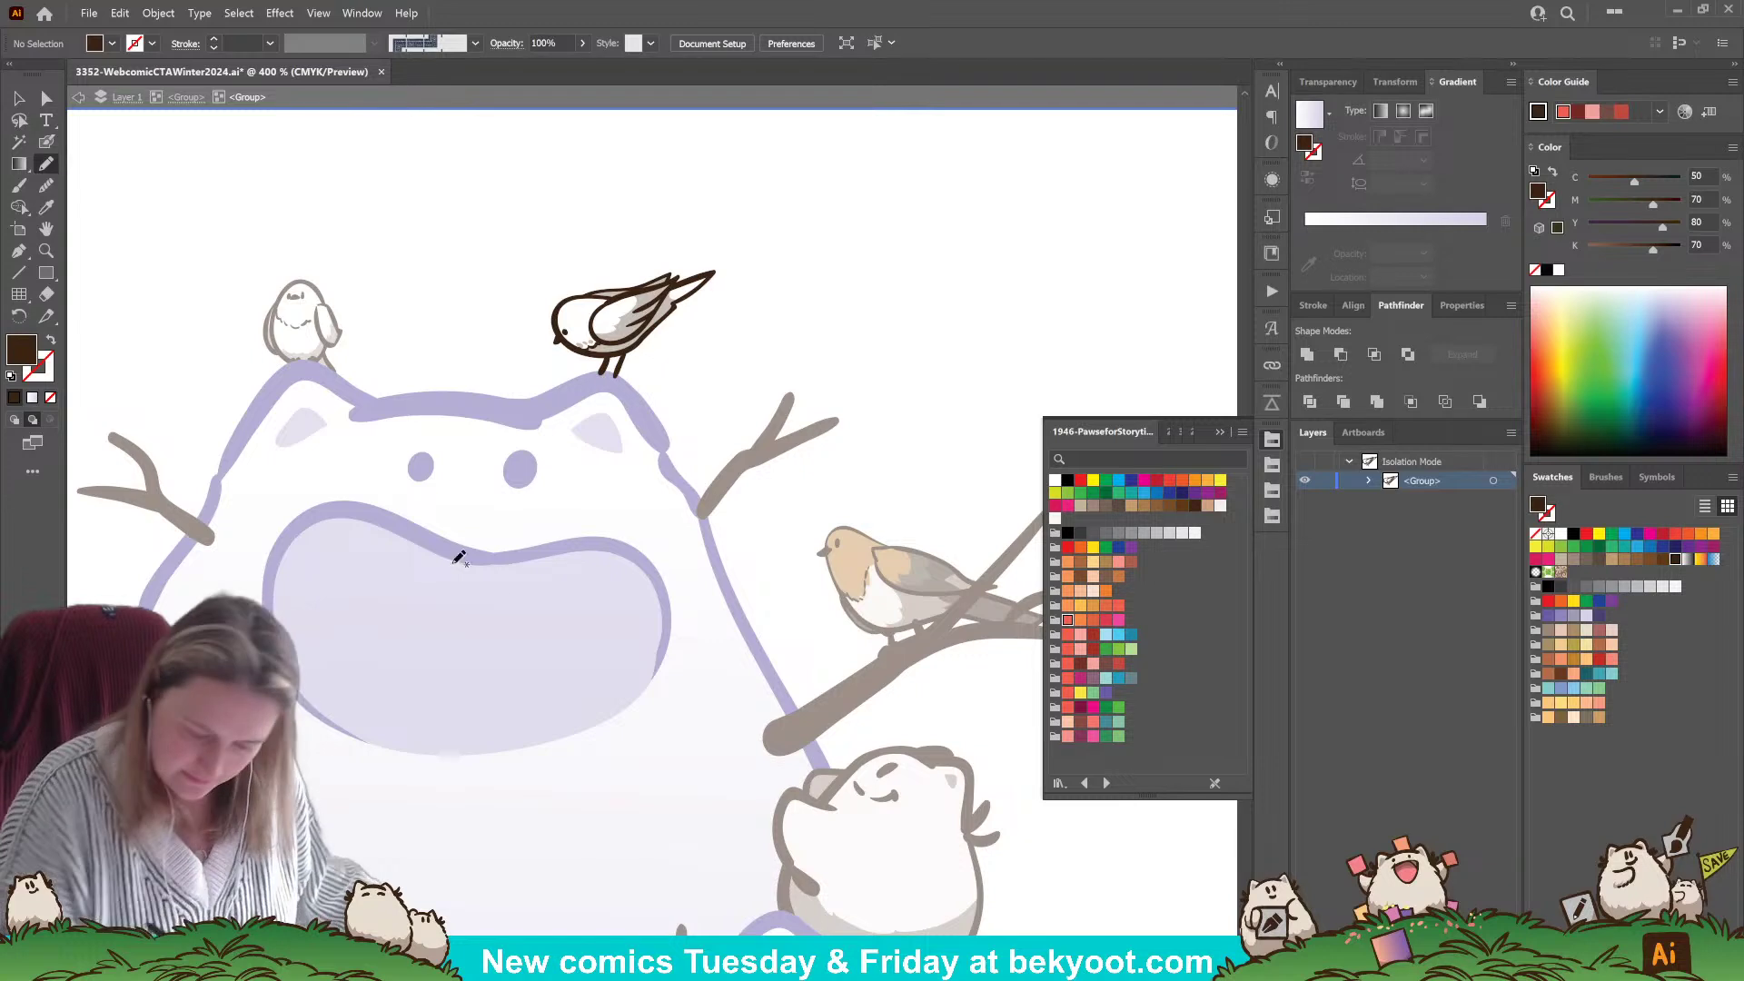
pyautogui.click(1092, 590)
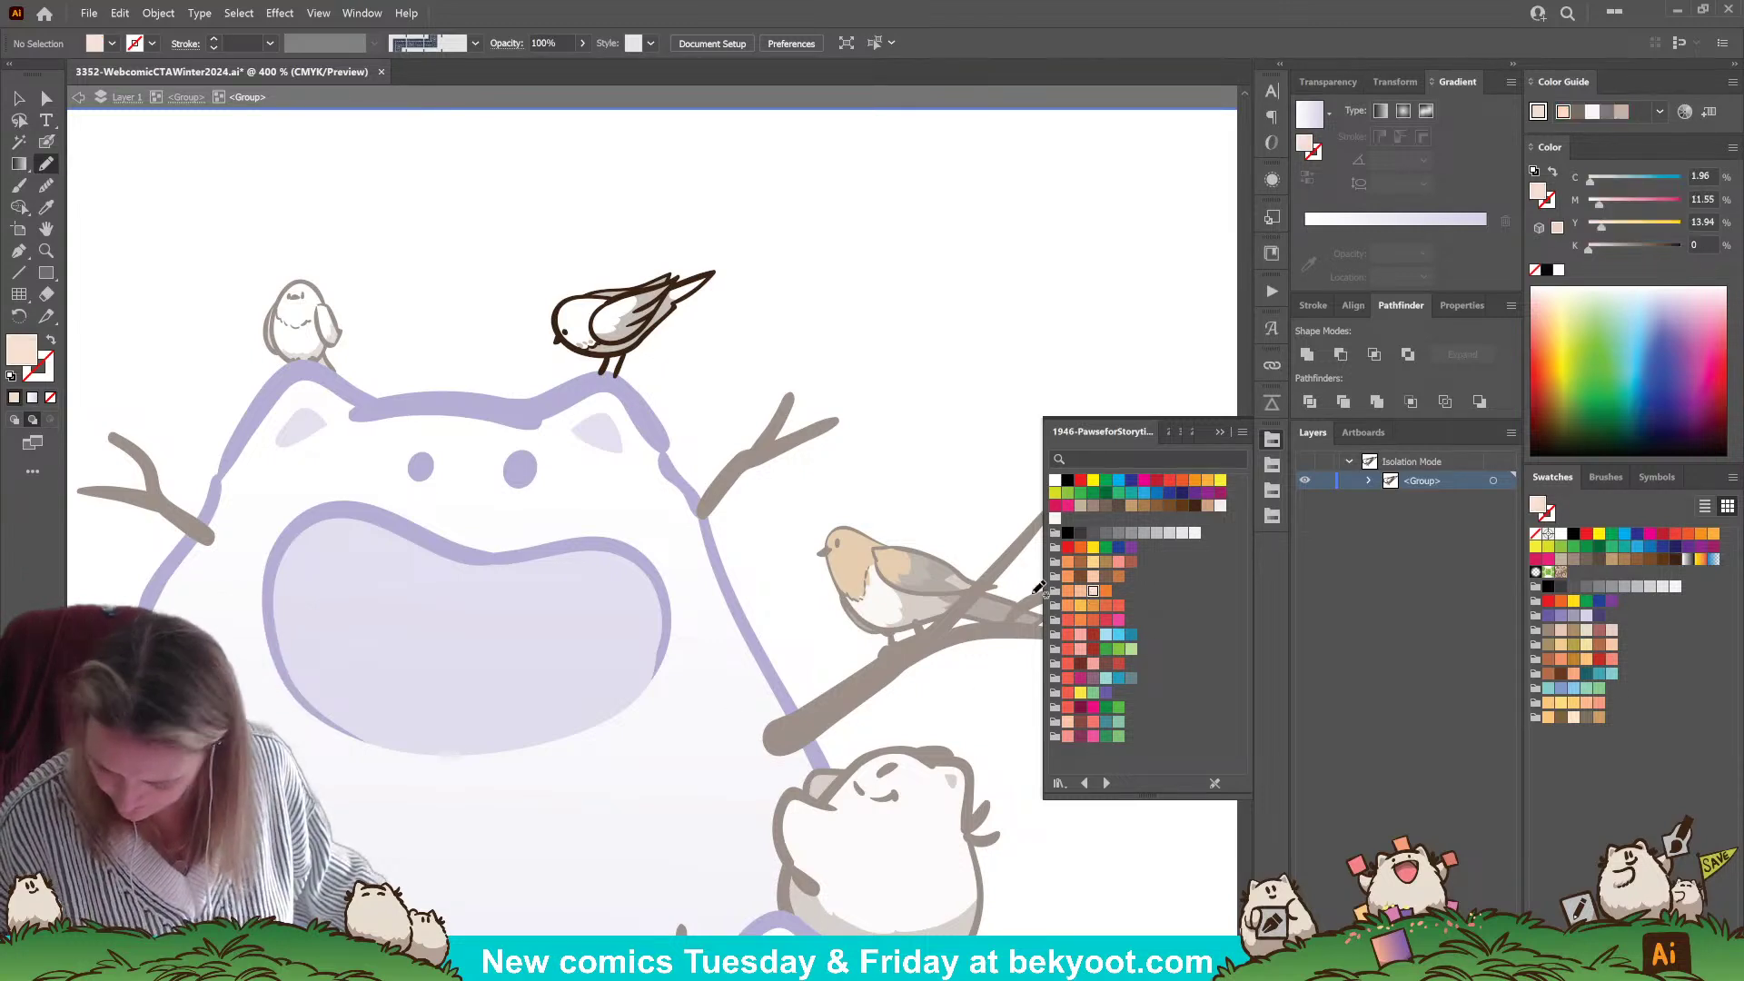
pyautogui.moveTo(584, 293)
pyautogui.mouseDown()
pyautogui.moveTo(558, 317)
pyautogui.moveTo(568, 345)
pyautogui.moveTo(597, 343)
pyautogui.moveTo(623, 291)
pyautogui.mouseUp()
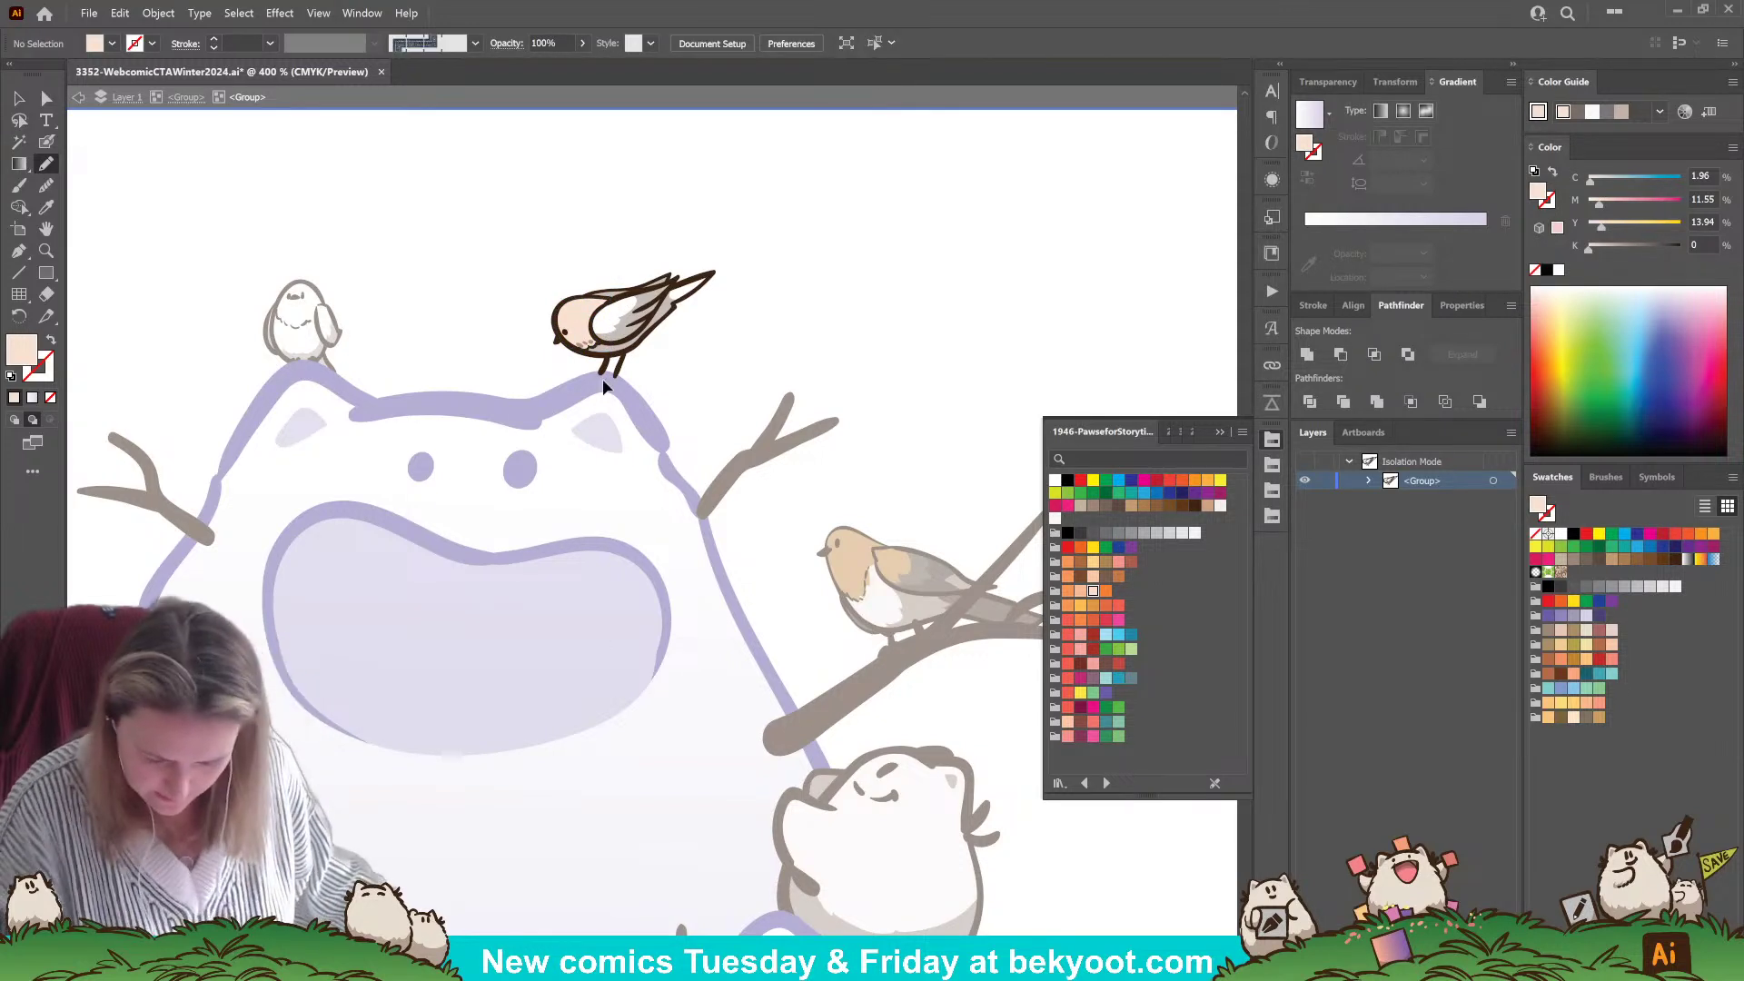
pyautogui.hotkey('ctrl', 'shift', 'a')
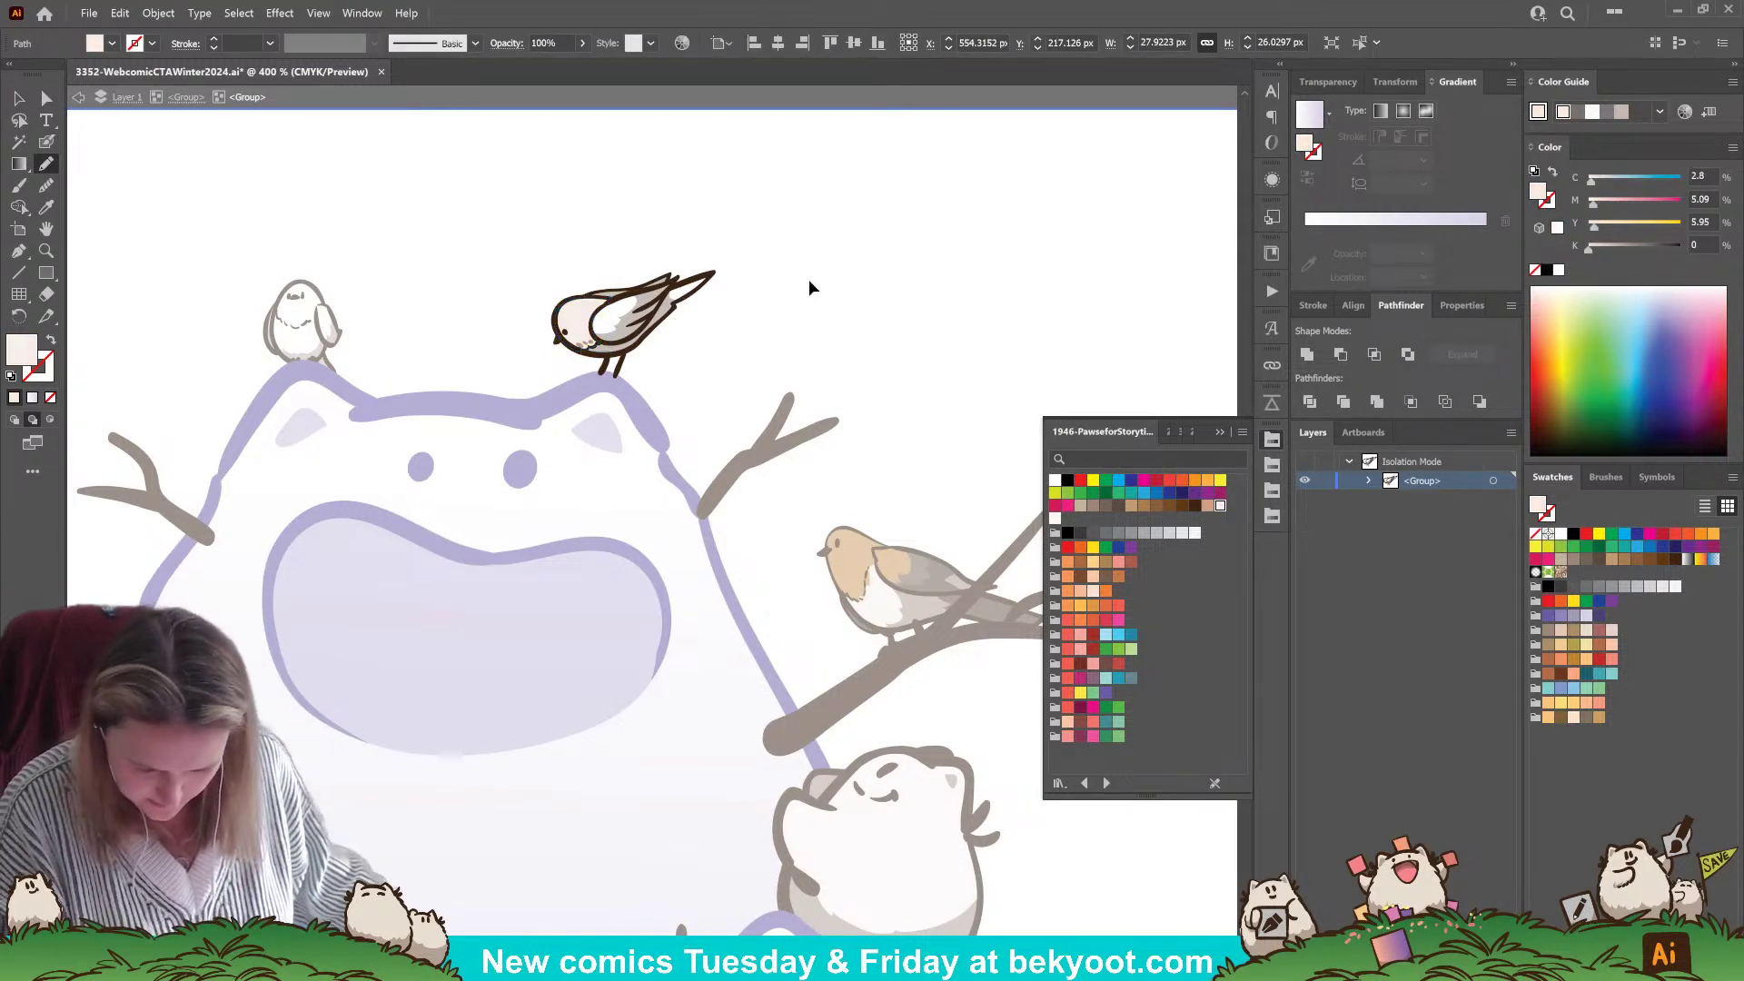
# - Draw a Pencil shape over the raised-tail bird's wing and back, and fill it with crimson C=9 M=91 Y=64 K=1
pyautogui.click(1068, 622)
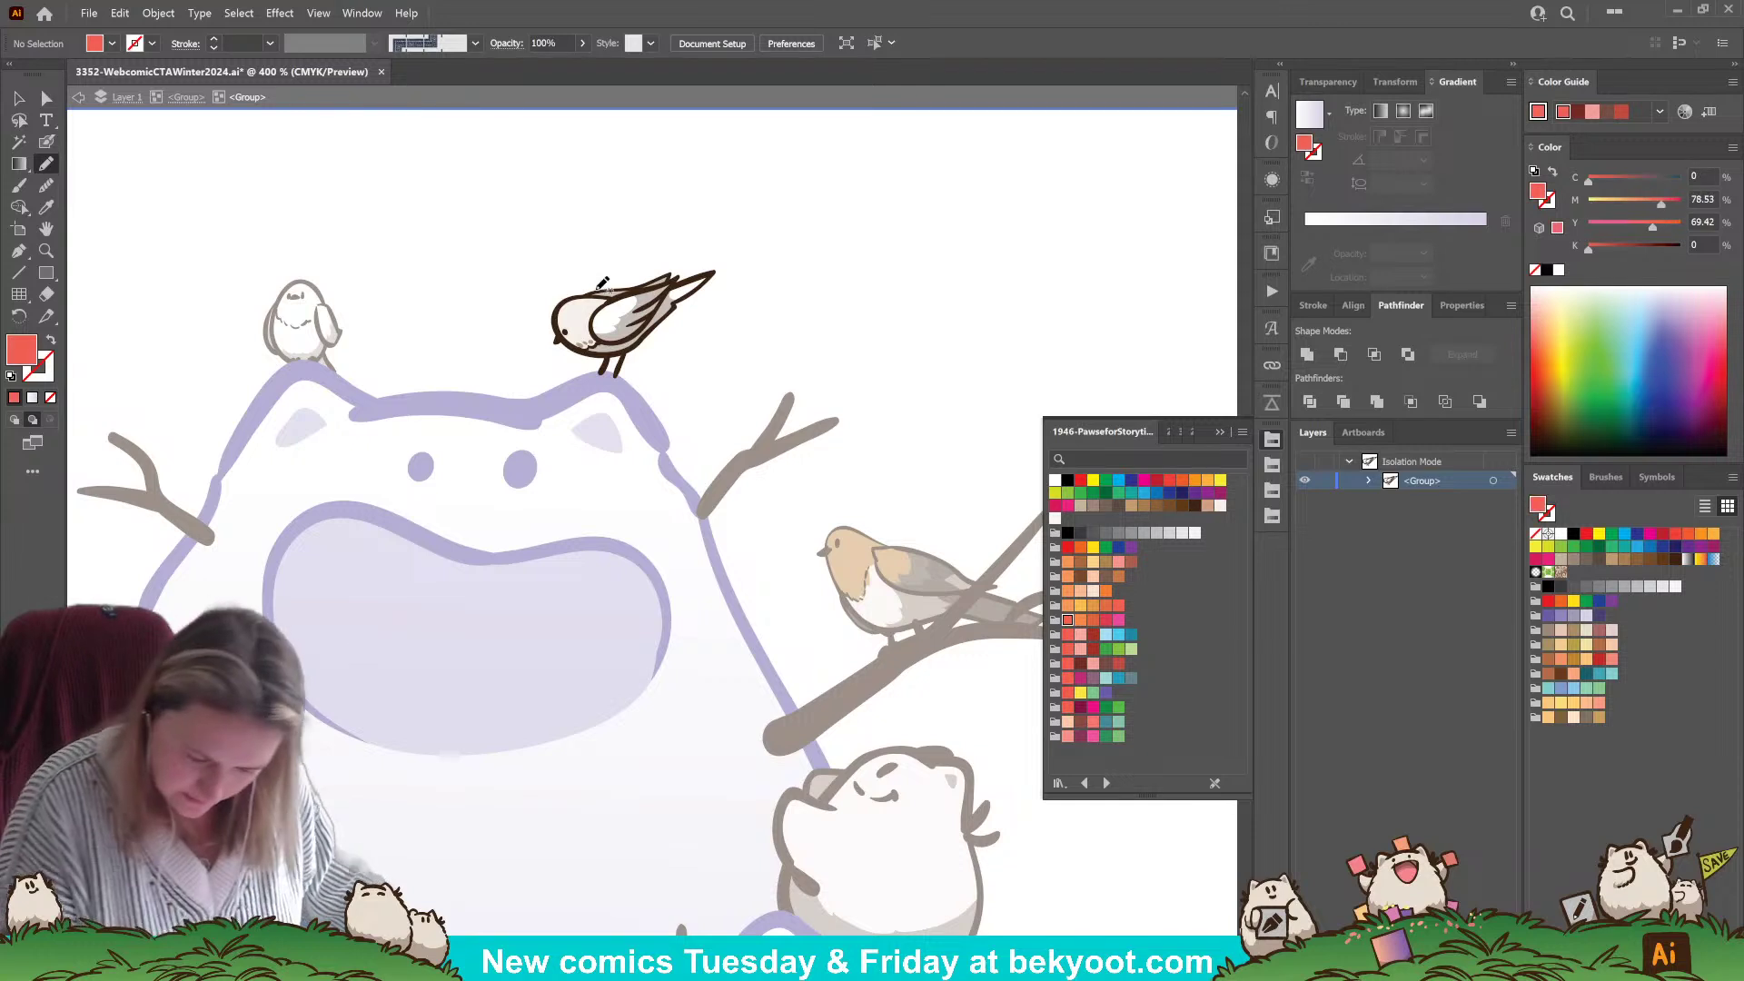
pyautogui.moveTo(621, 285); pyautogui.dragTo(654, 277)
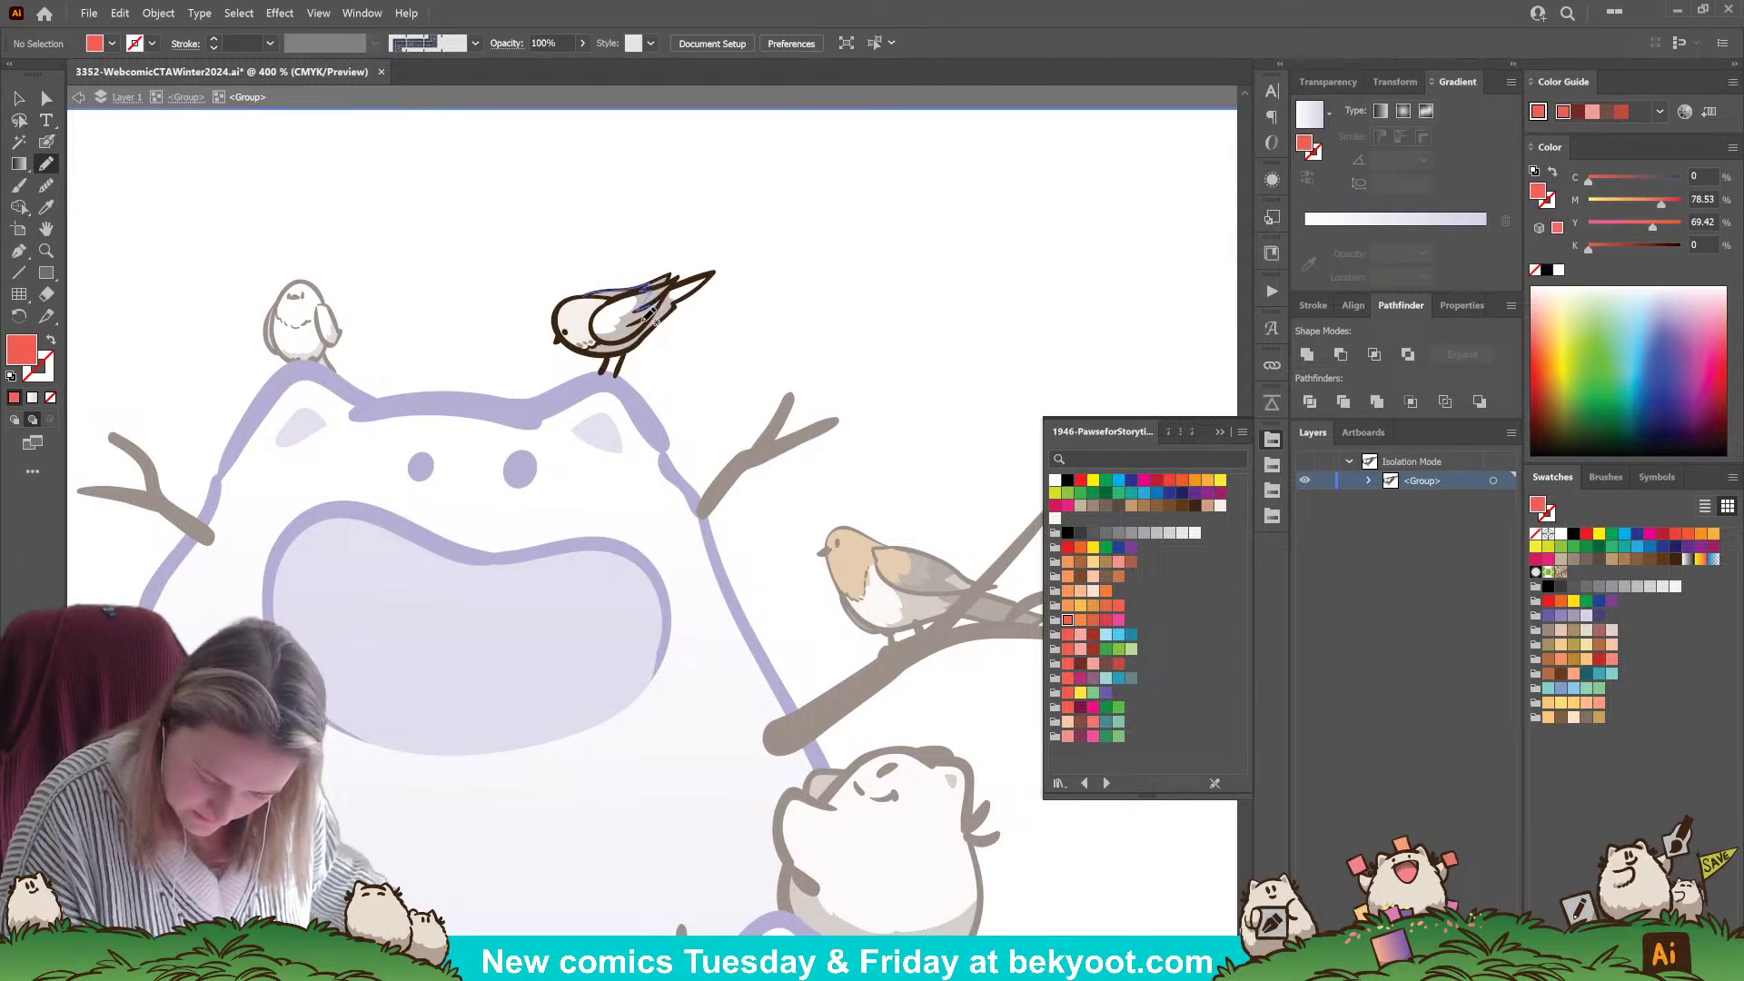
pyautogui.moveTo(623, 352)
pyautogui.mouseDown()
pyautogui.moveTo(581, 352)
pyautogui.moveTo(586, 304)
pyautogui.mouseUp()
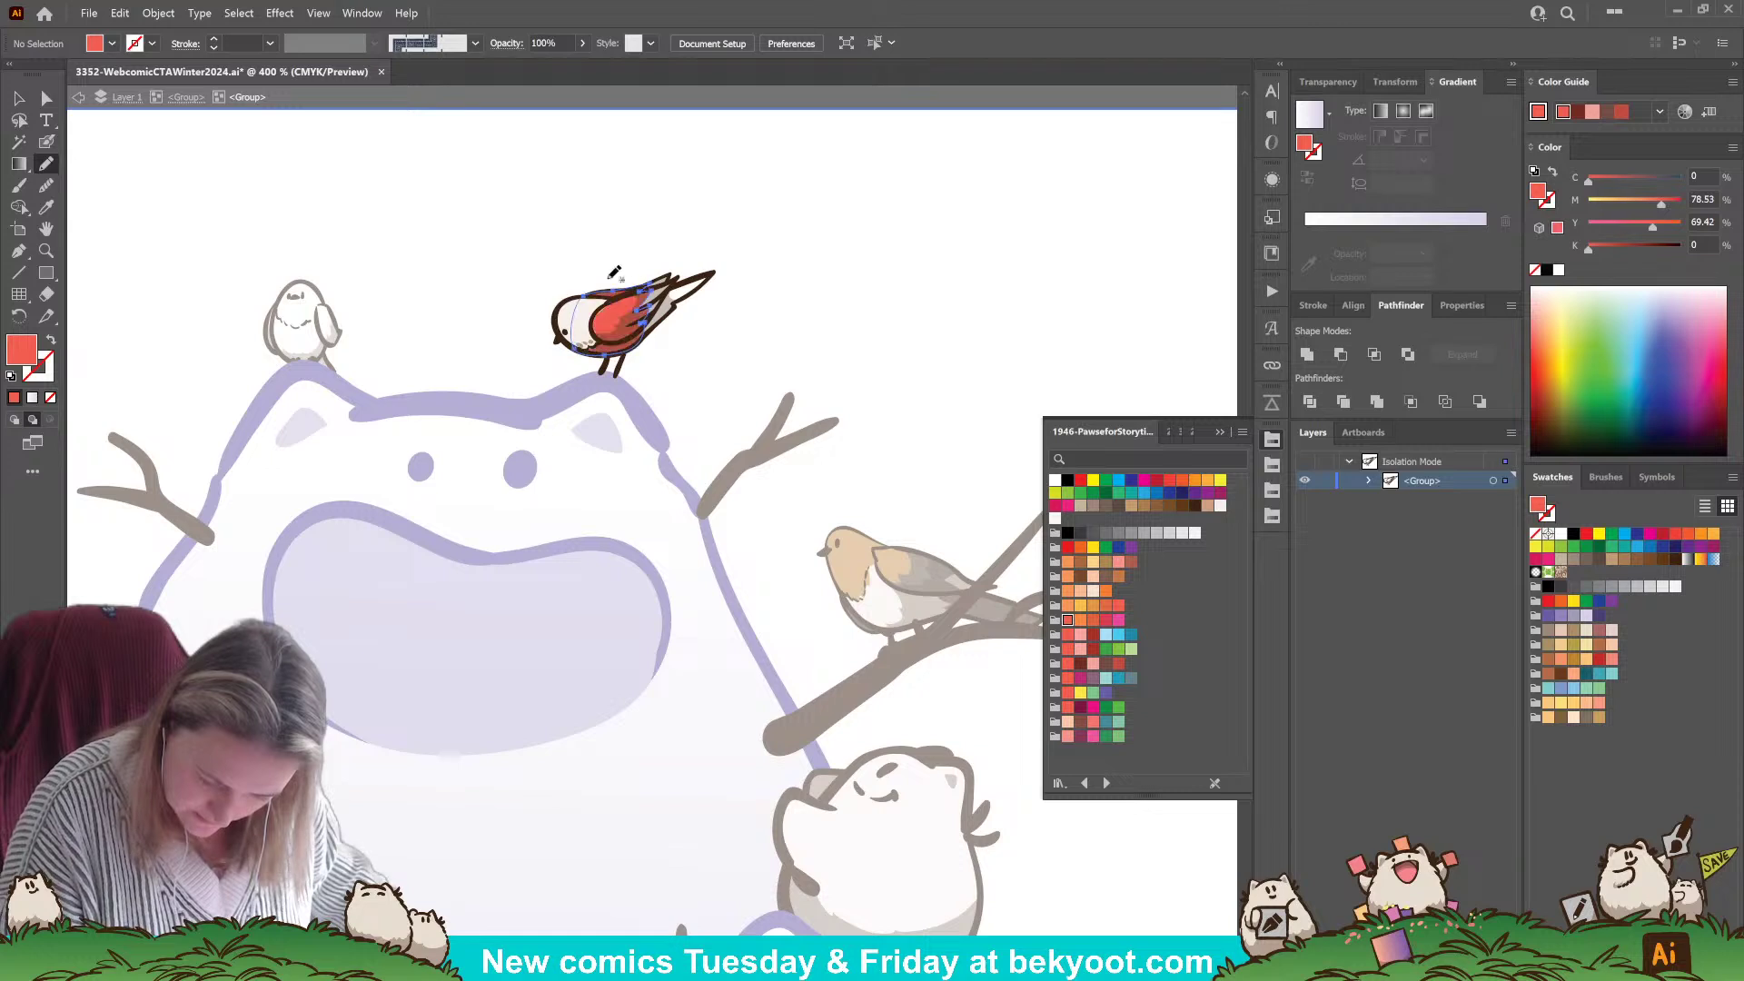
pyautogui.click(1106, 621)
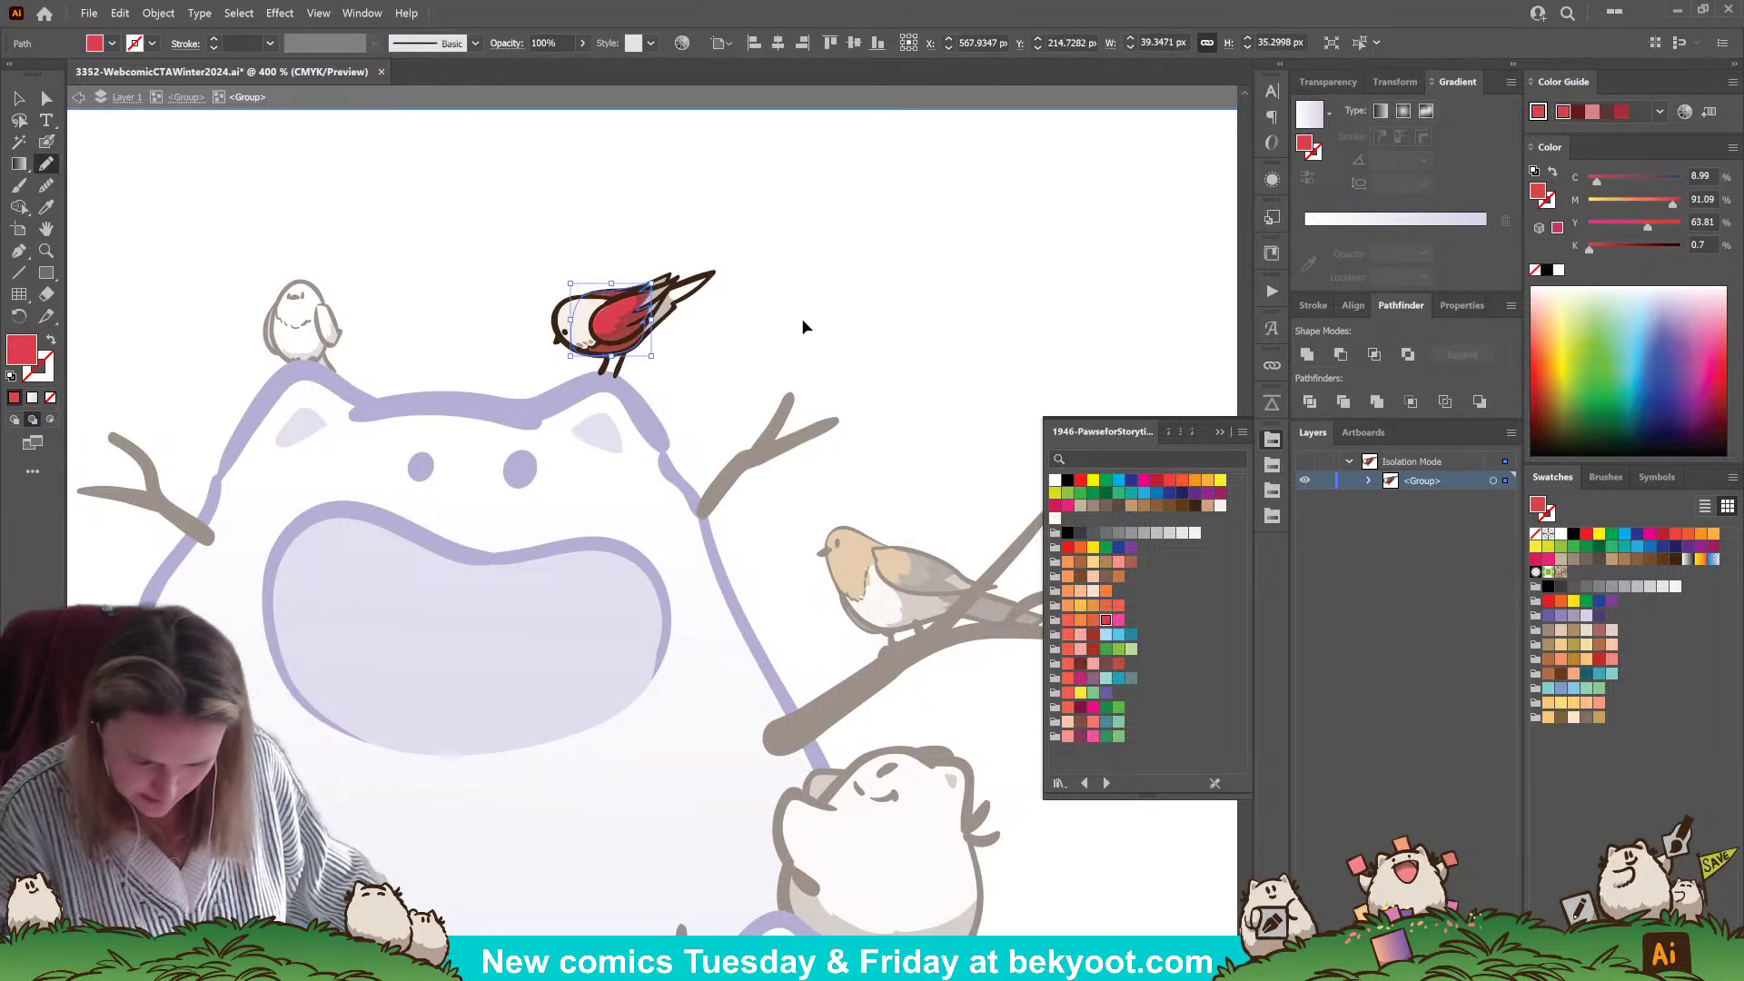
# - Draw a coral C=0 M=79 Y=69 K=0 Pencil shape over the bird's wing tip and raised tail
pyautogui.hotkey('ctrl', 'shift', 'a')
pyautogui.click(1068, 621)
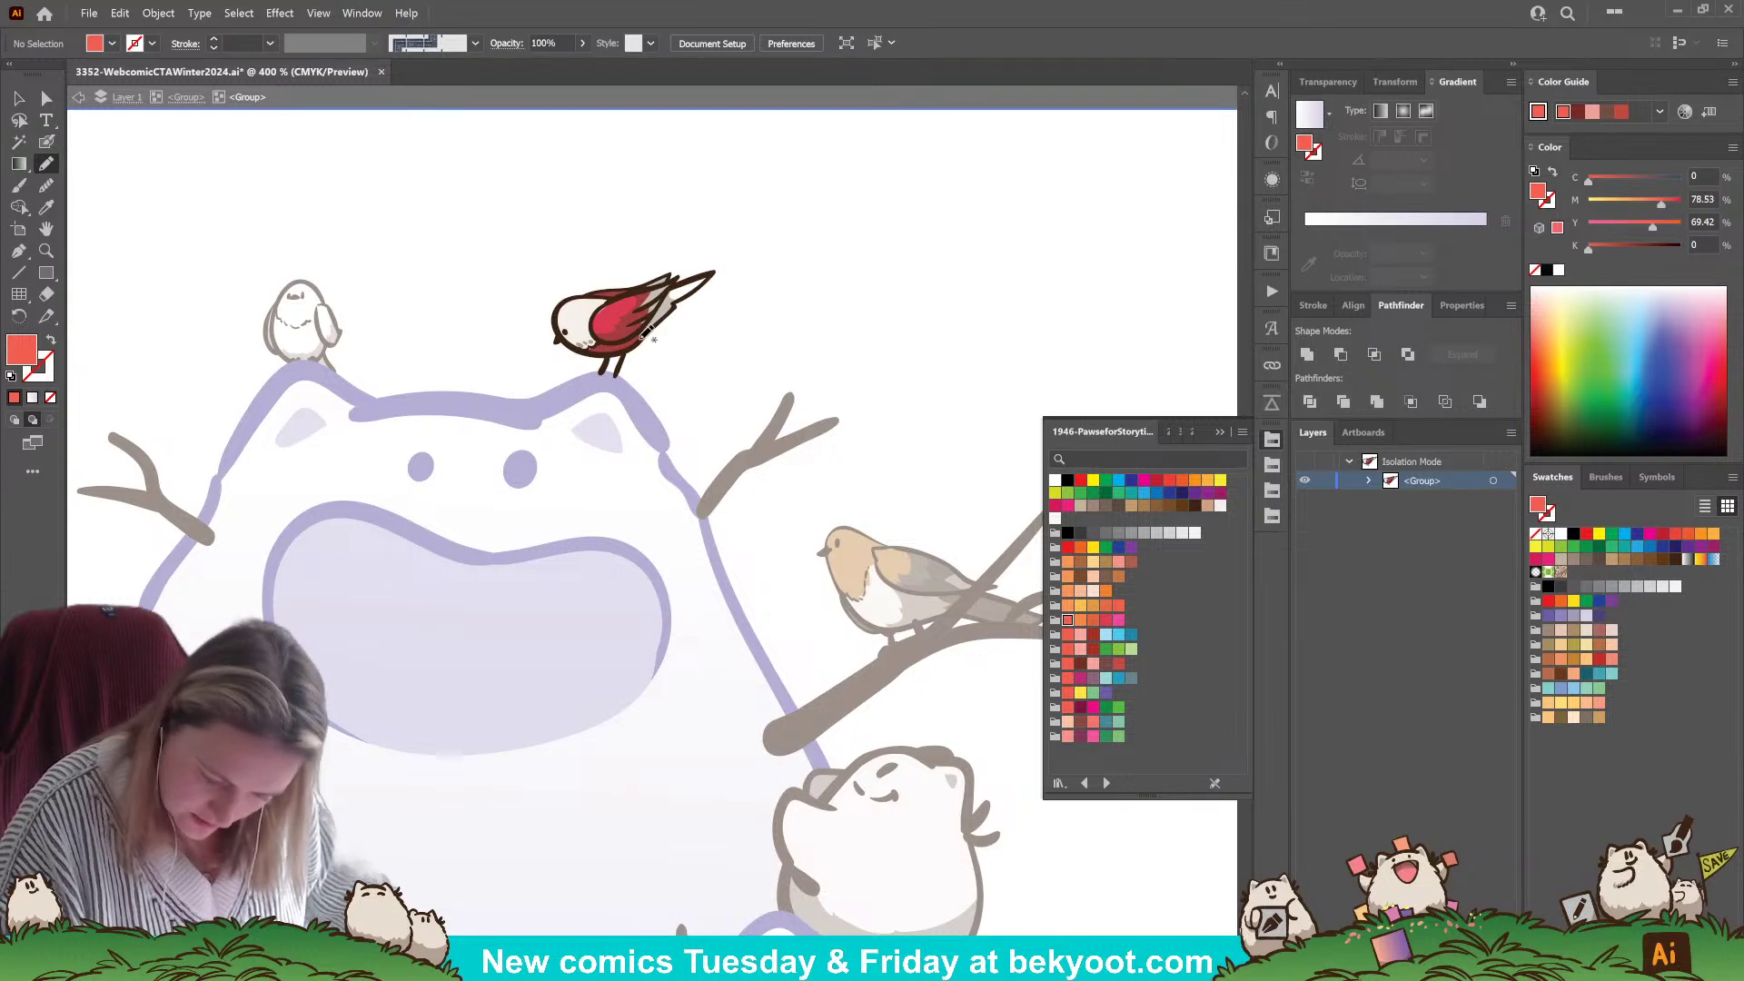
pyautogui.moveTo(714, 272)
pyautogui.mouseDown()
pyautogui.moveTo(640, 304)
pyautogui.moveTo(638, 330)
pyautogui.mouseUp()
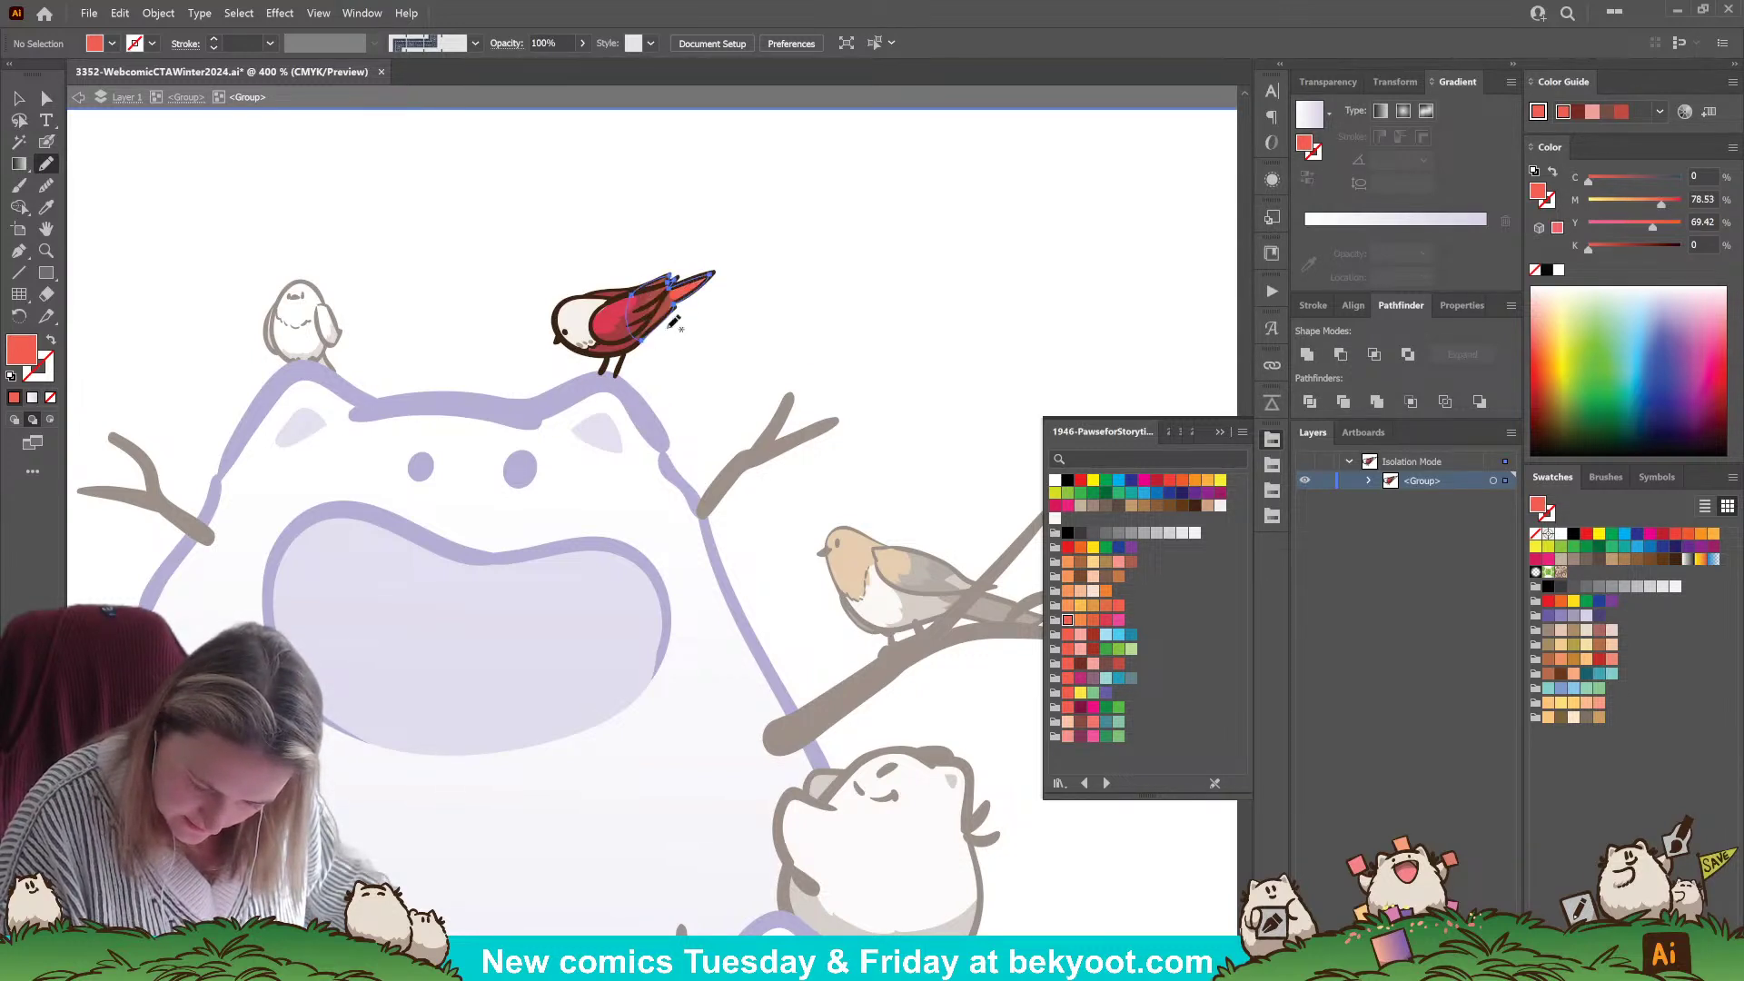
pyautogui.hotkey('ctrl', 'shift', 'a')
# - Refine the off-white head shape's anchor point where it meets the crimson wing at the bird's upper back
pyautogui.press('a')
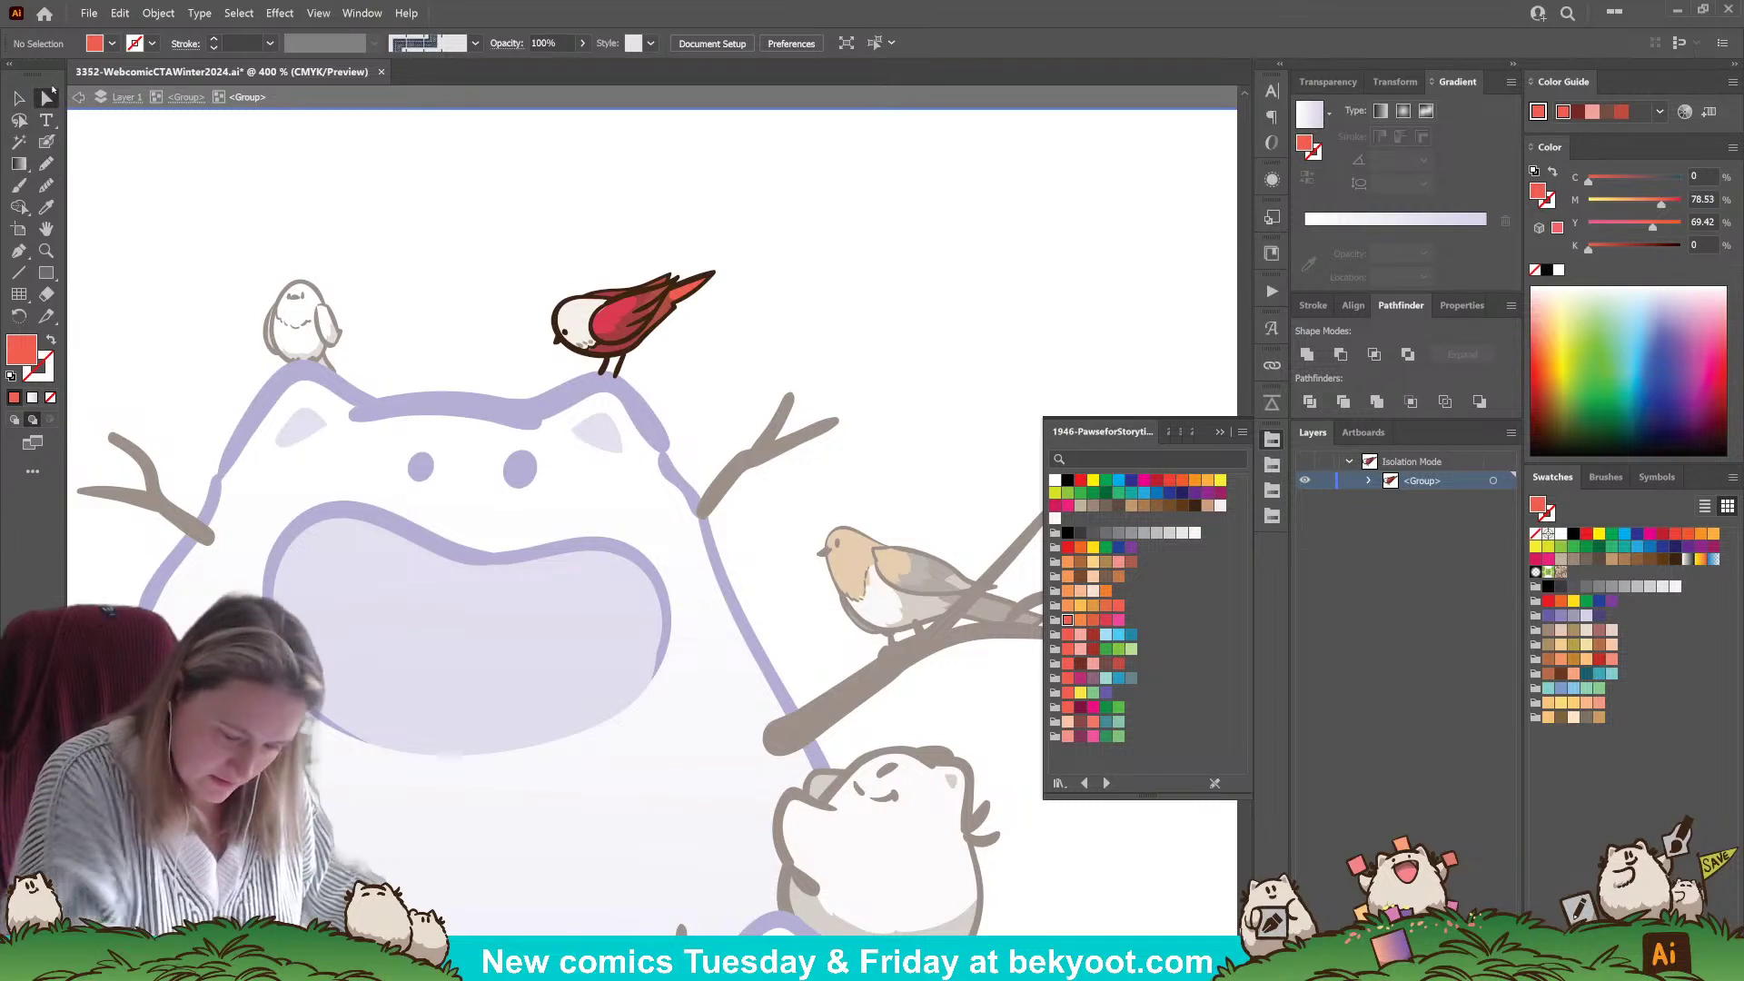
pyautogui.click(606, 322)
pyautogui.click(604, 324)
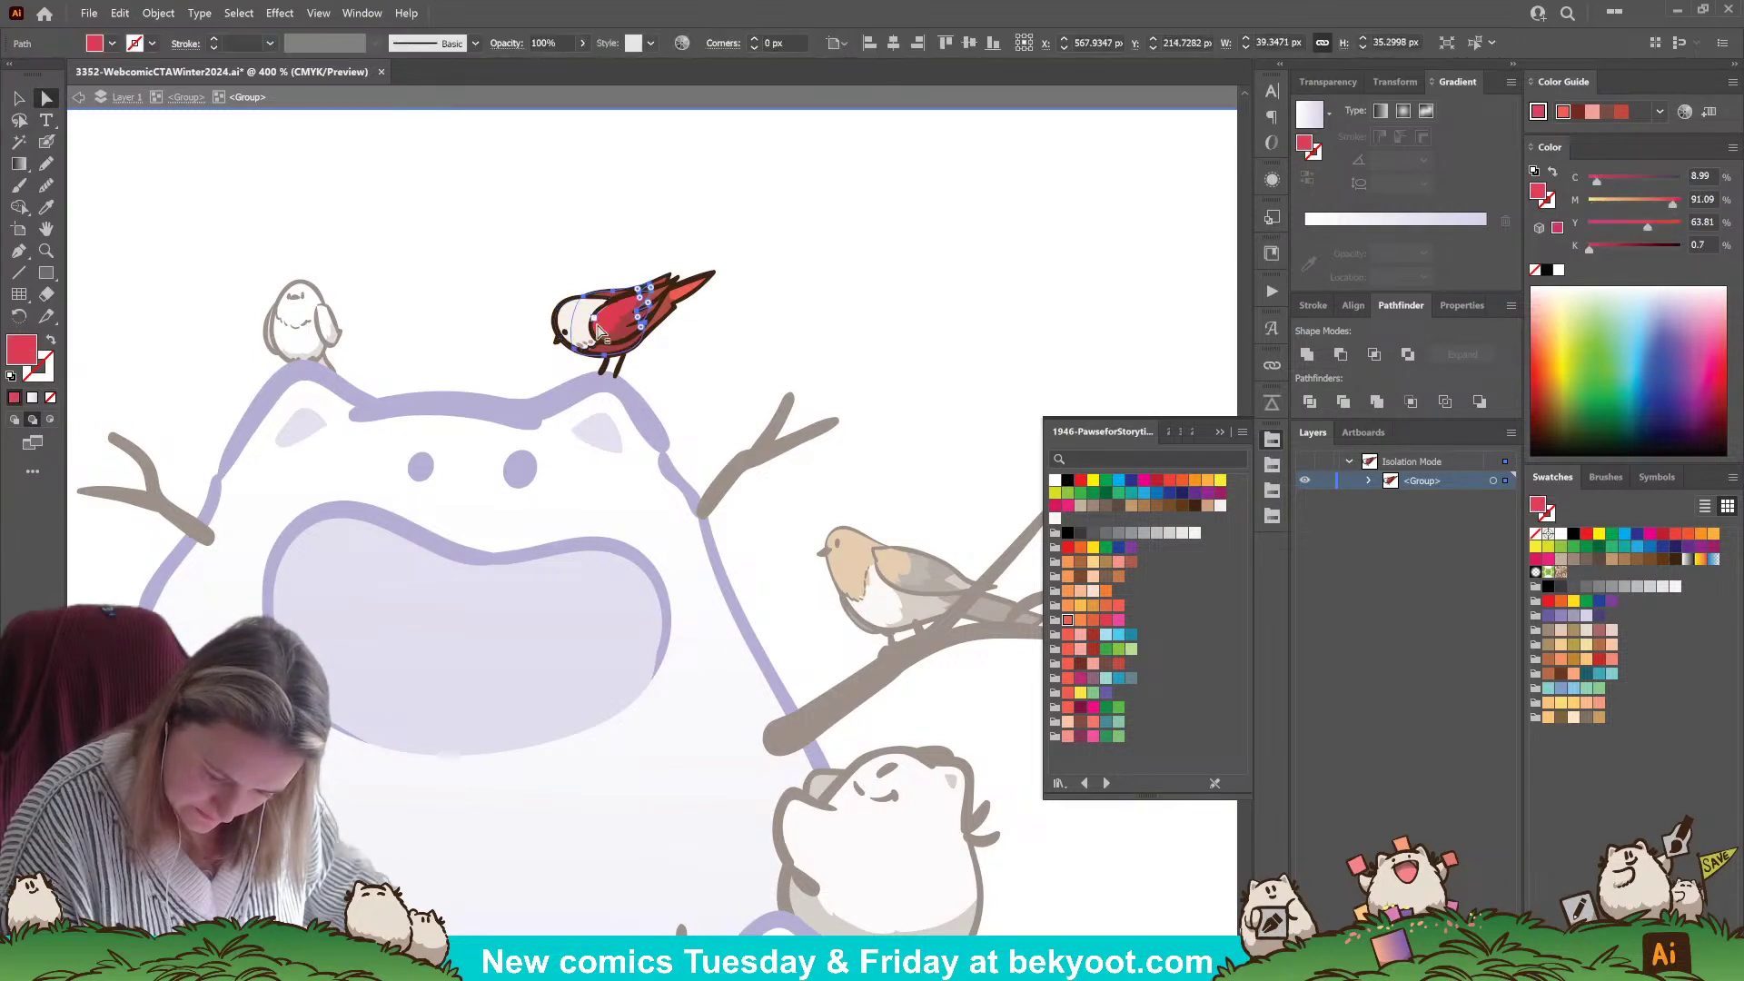
pyautogui.click(588, 325)
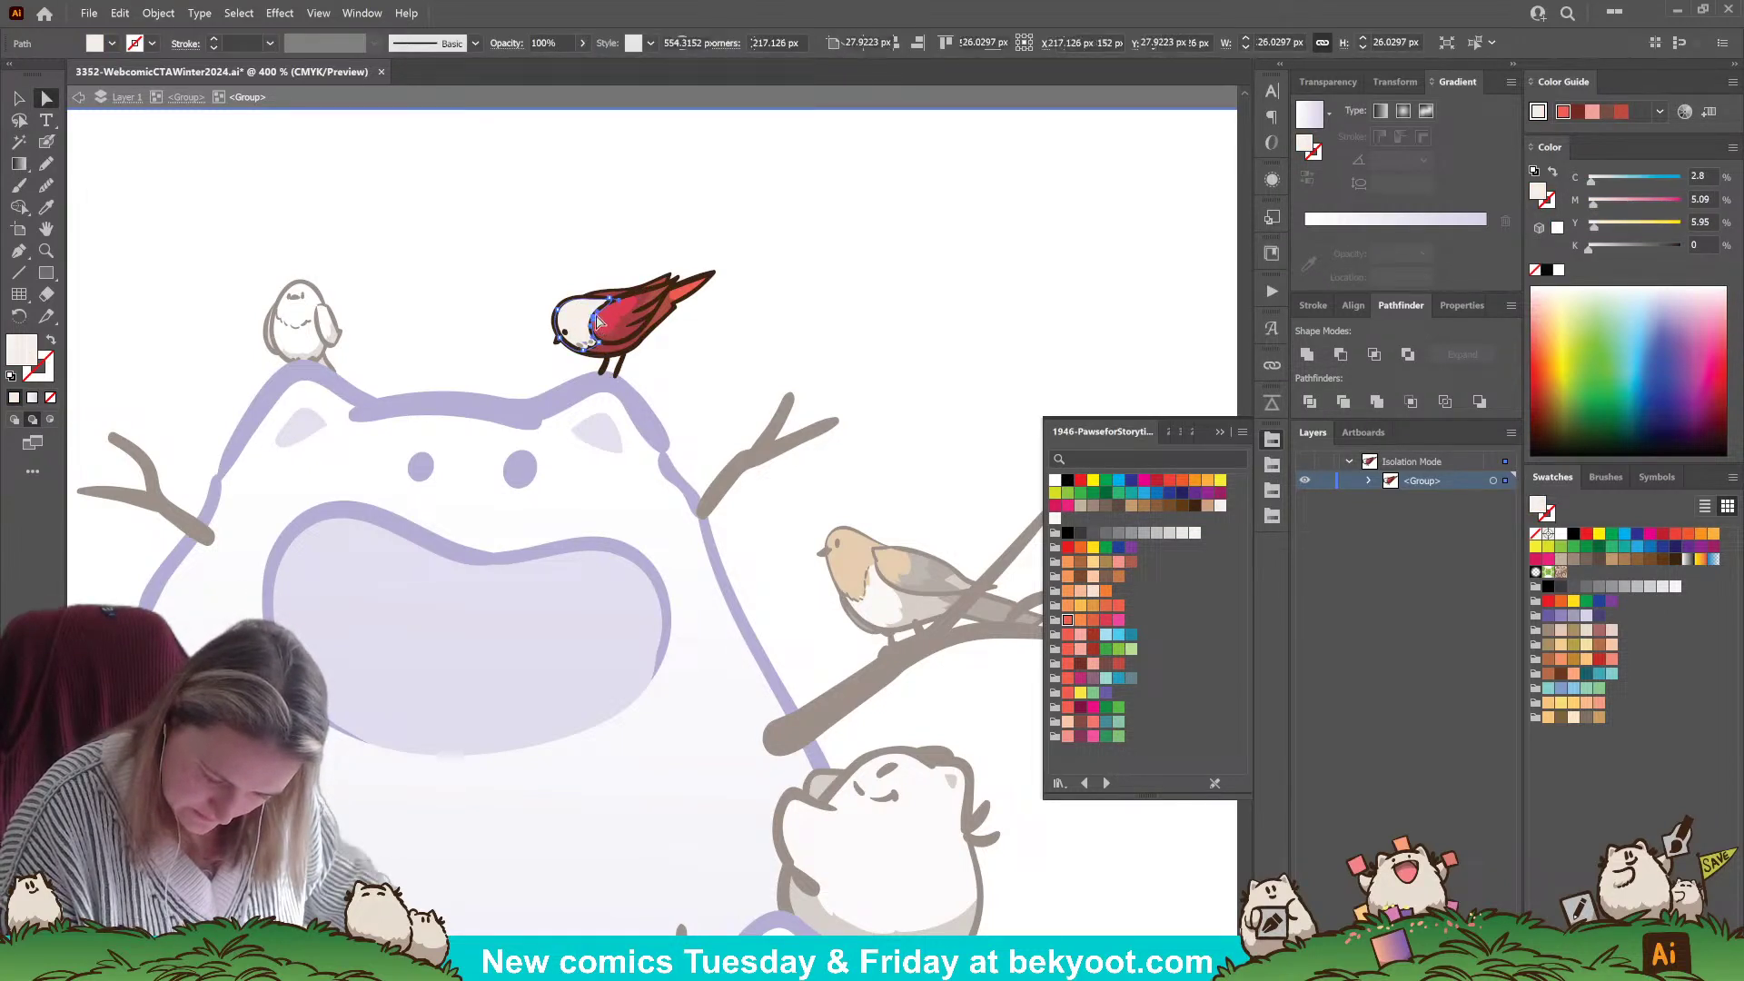
pyautogui.click(611, 307)
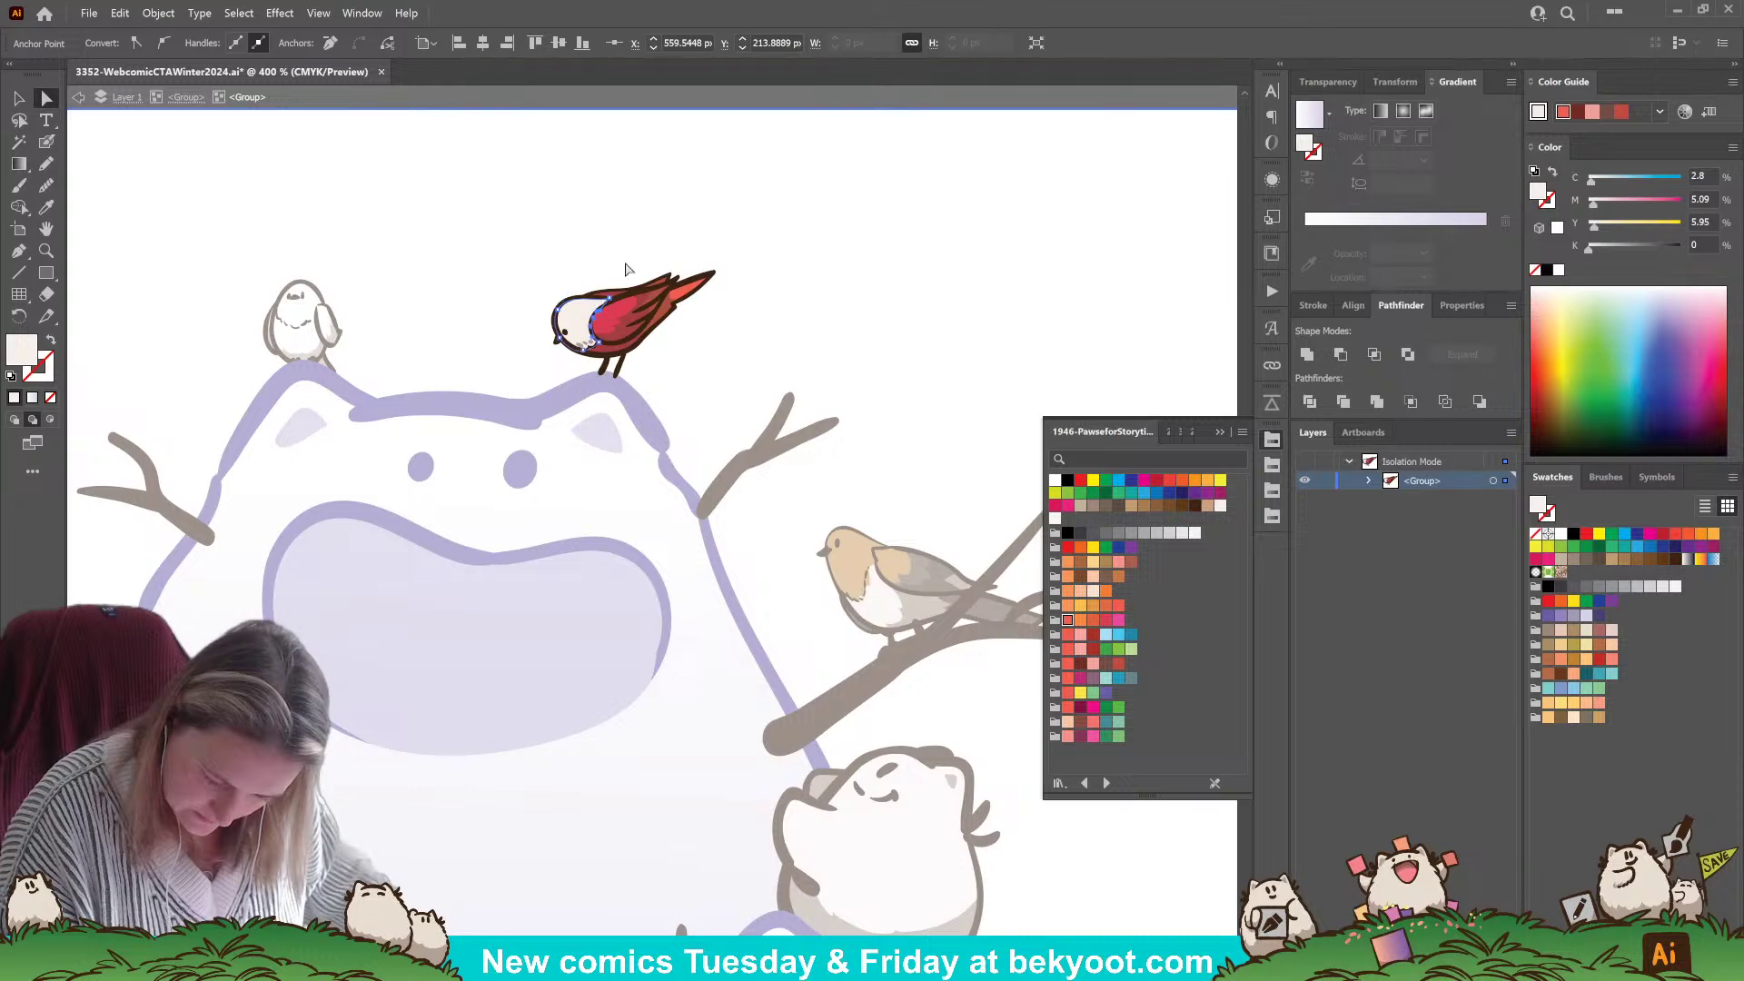
pyautogui.click(663, 259)
# - Exit the red bird's group and isolate the uncolored bird on the large snow creature's other ear
pyautogui.hscroll(-2, 573, 574)
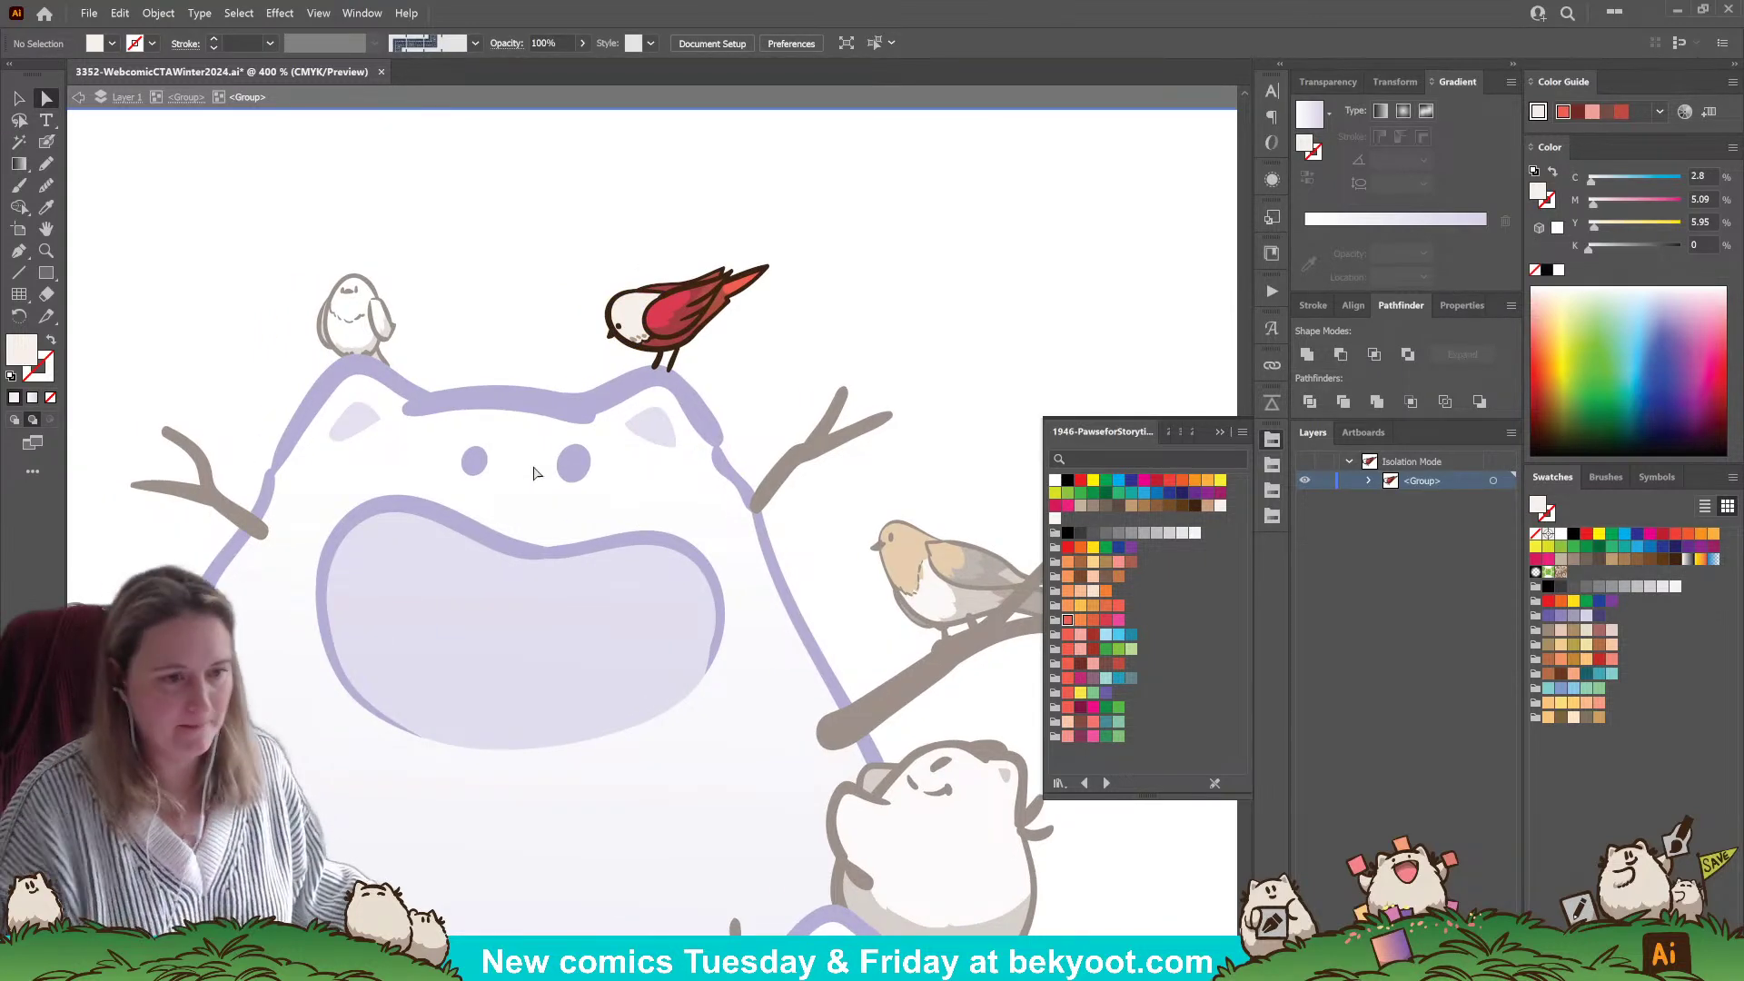
pyautogui.click(186, 97)
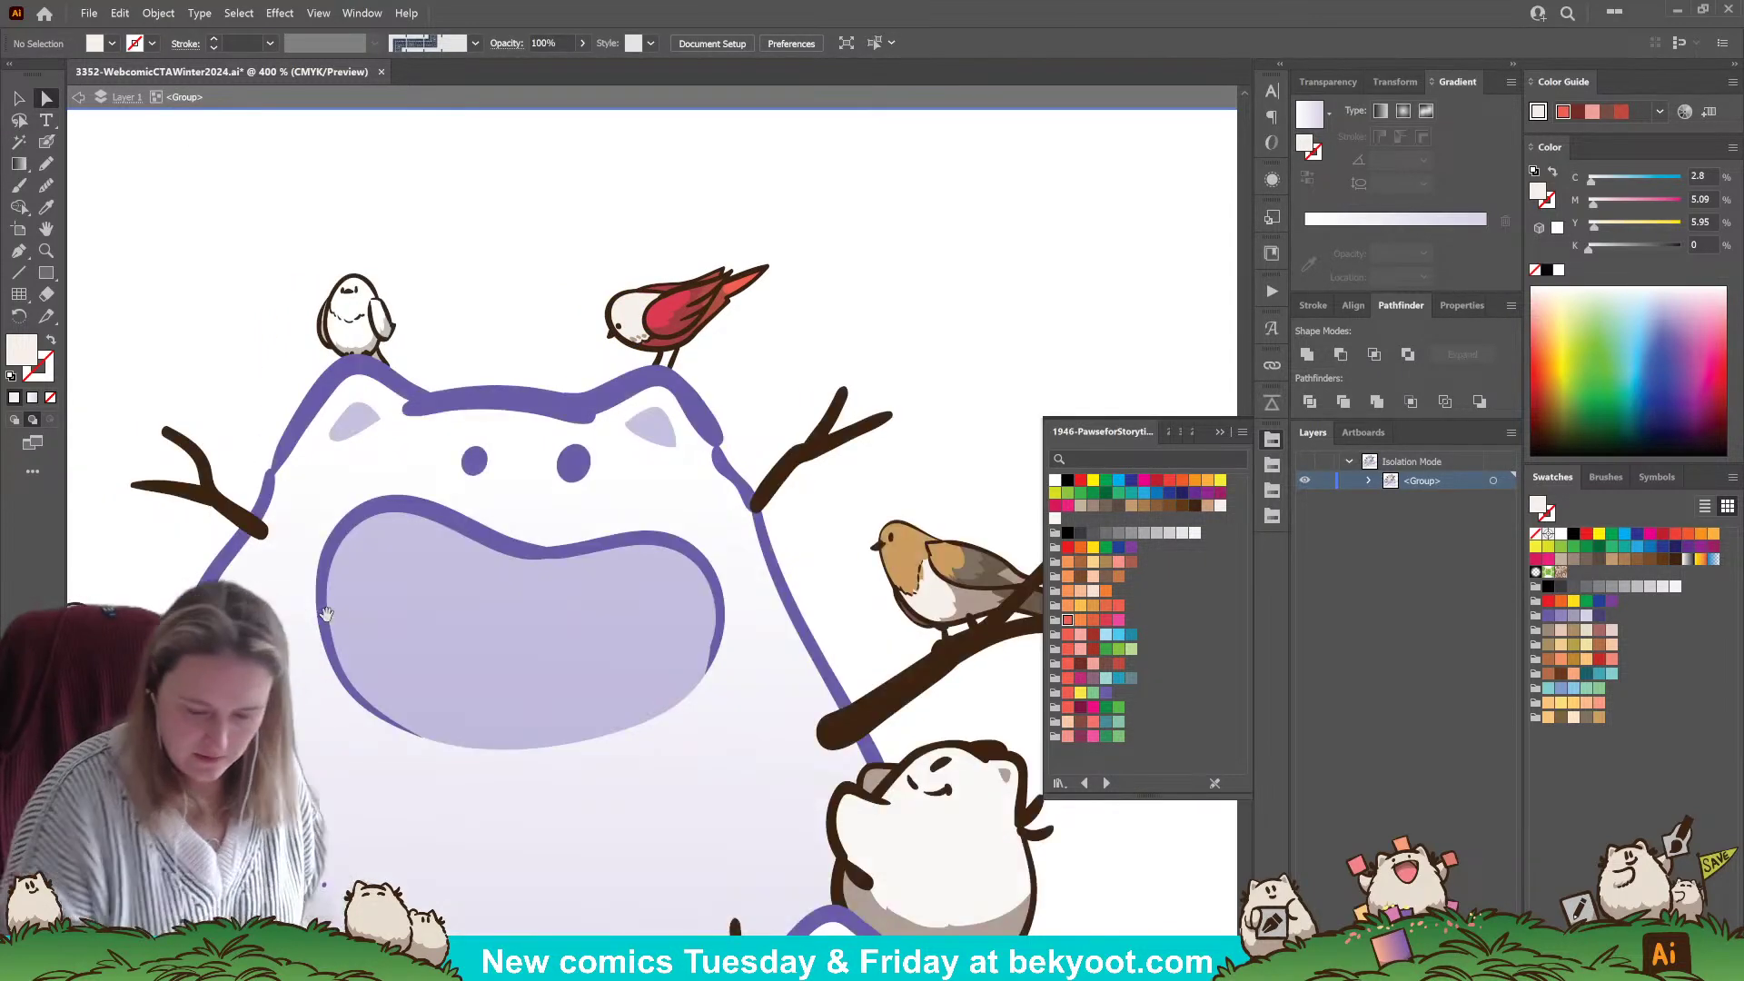
pyautogui.hscroll(-6, 581, 454)
pyautogui.click(567, 320)
pyautogui.click(18, 98)
pyautogui.click(120, 318)
pyautogui.click(555, 288)
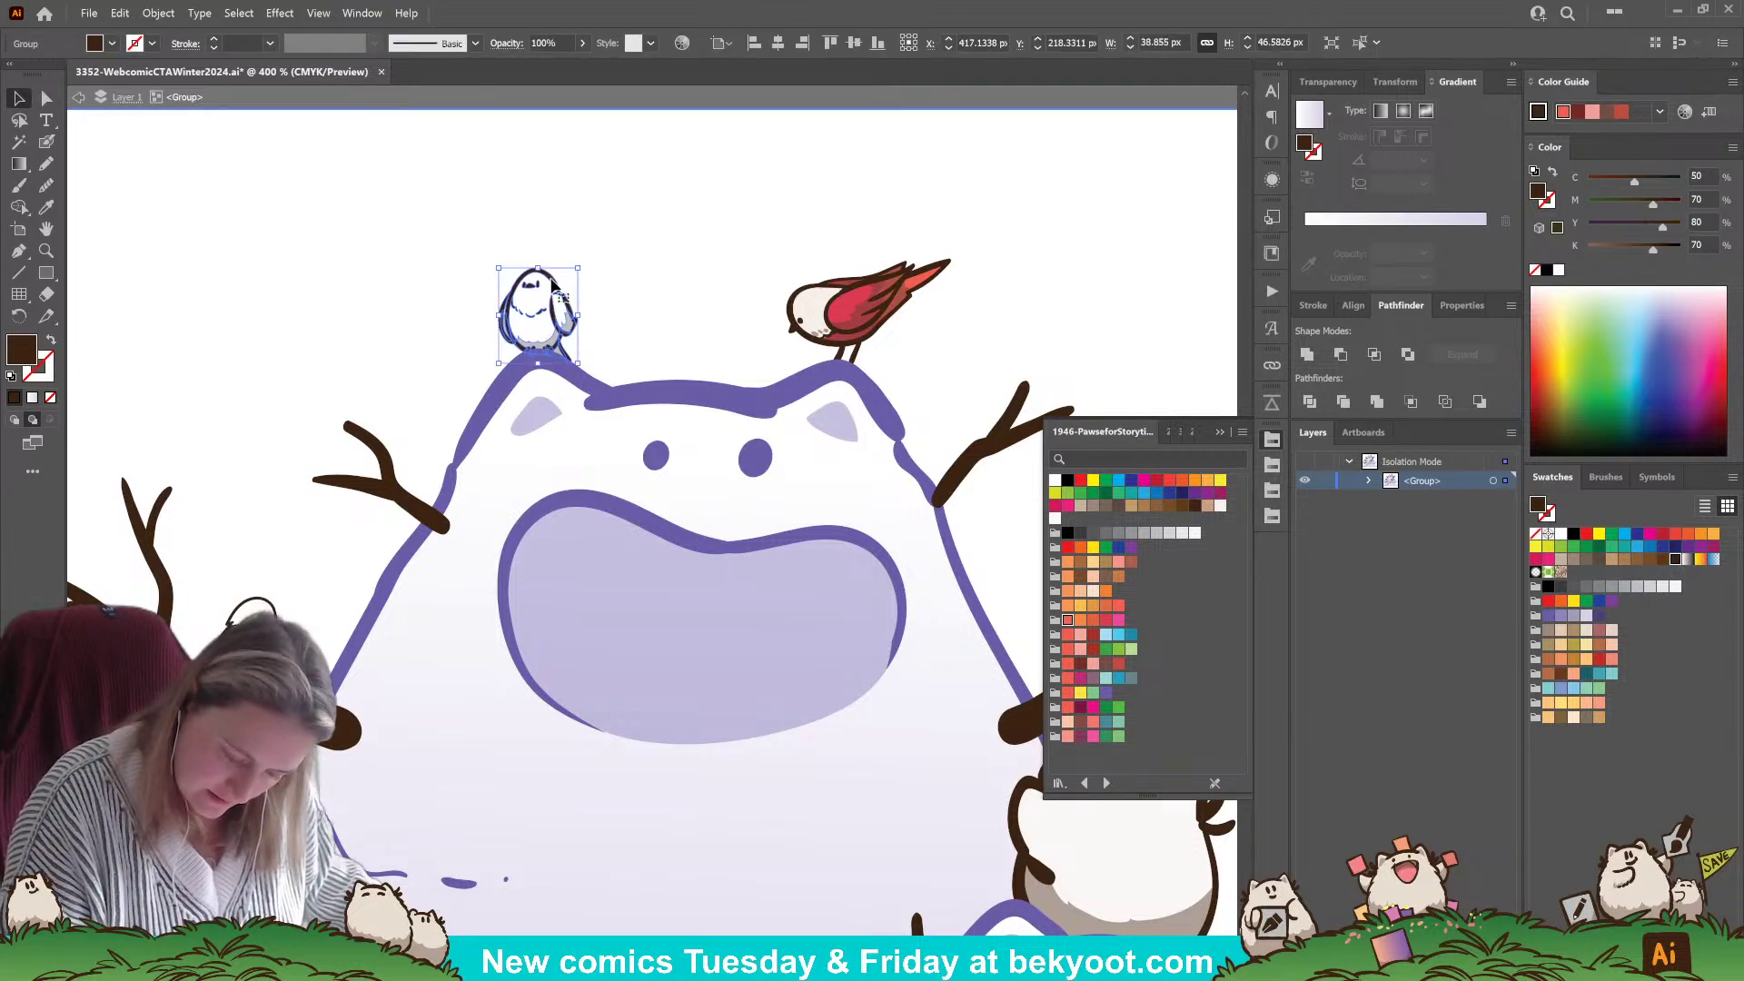
pyautogui.doubleClick(555, 291)
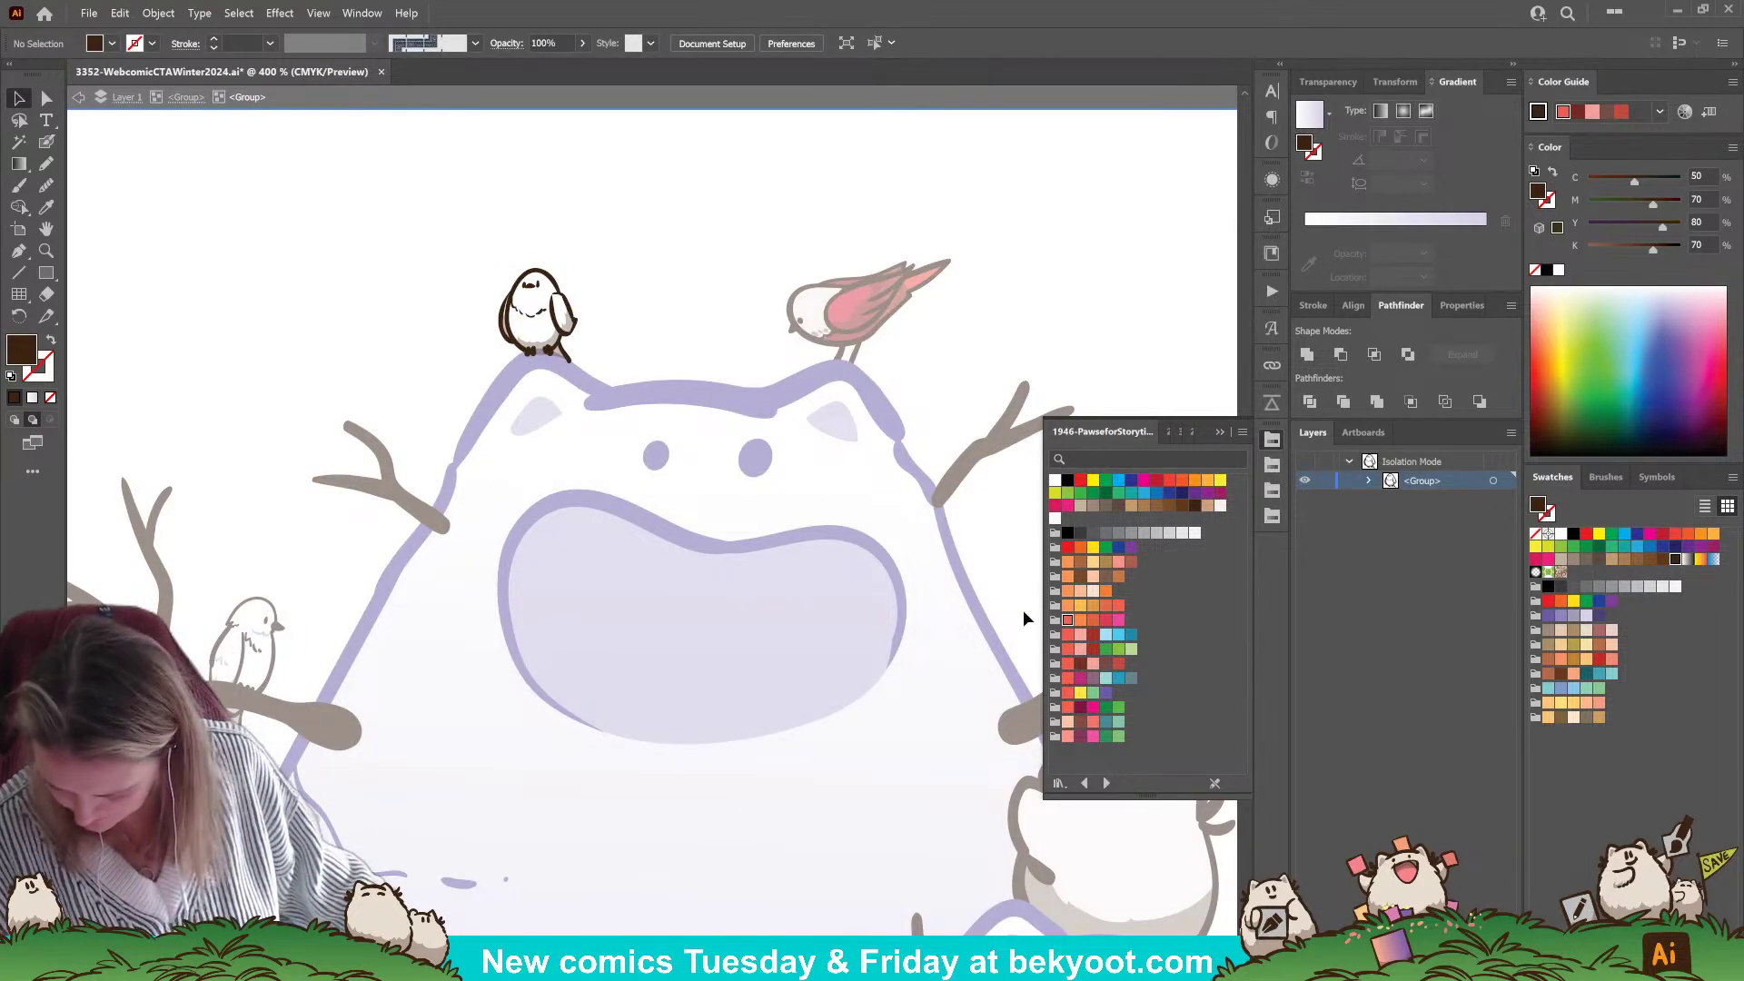
# - Draw a Pencil shape over the isolated bird's head with the peach swatch C=1 M=10 Y=23 K=0
pyautogui.click(1612, 674)
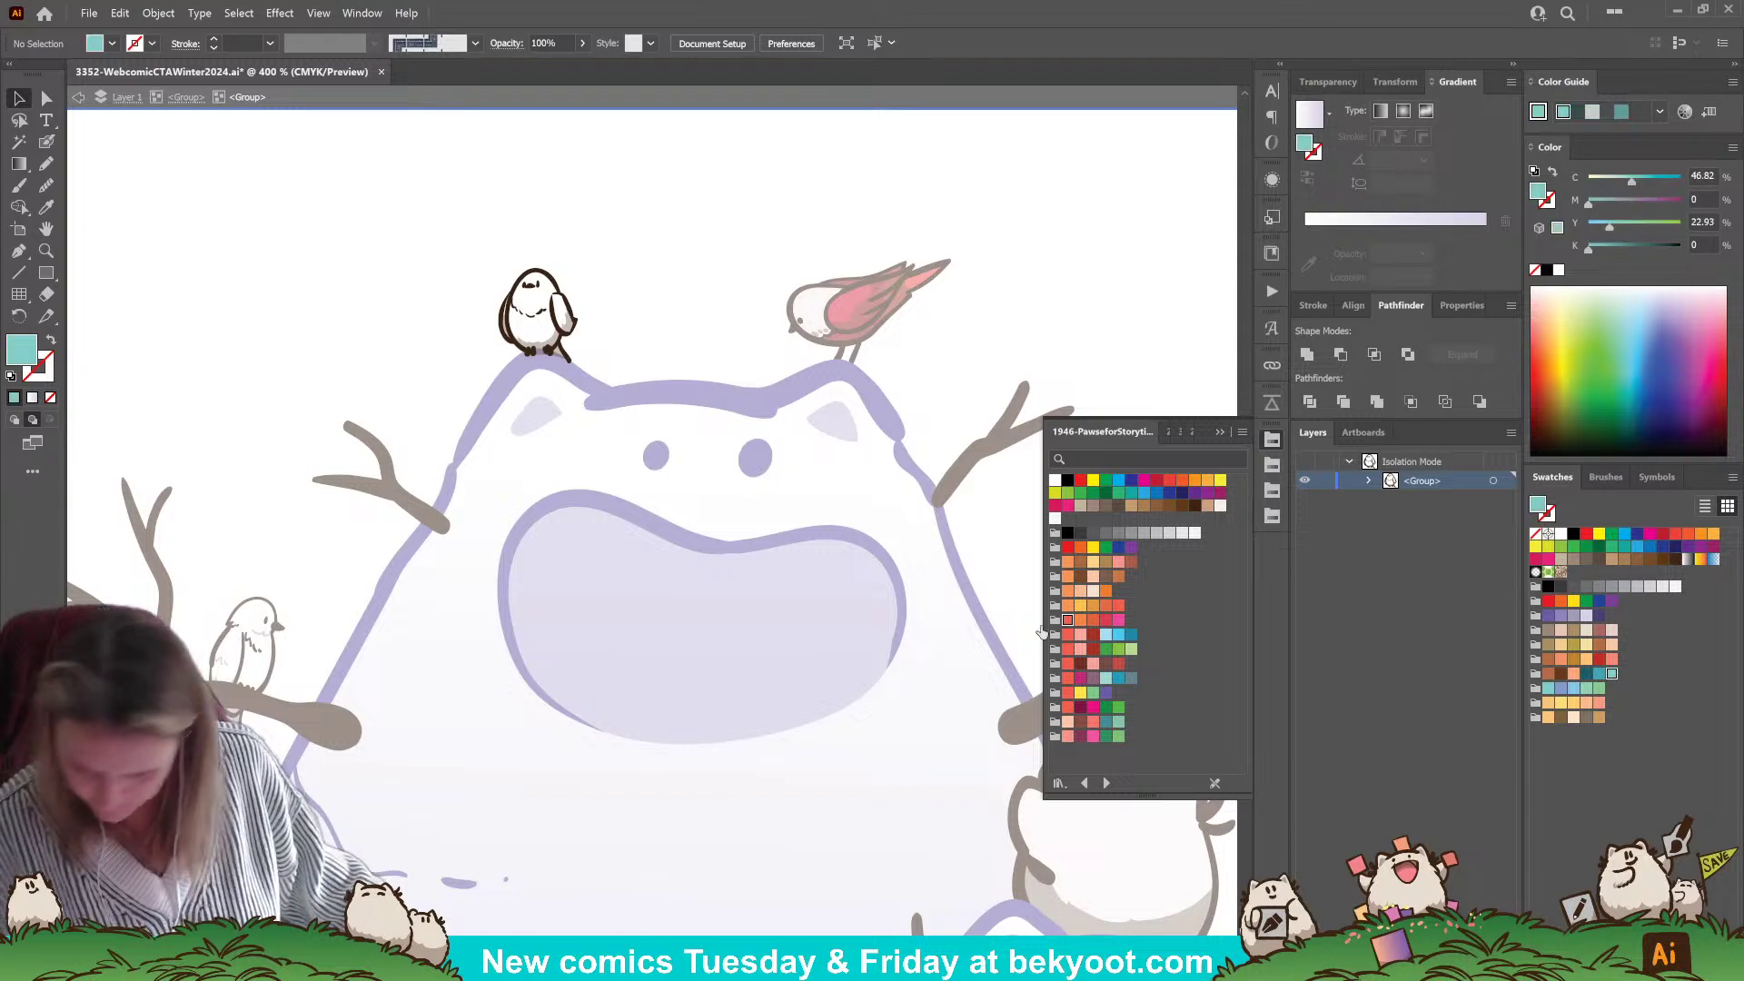
pyautogui.press('n')
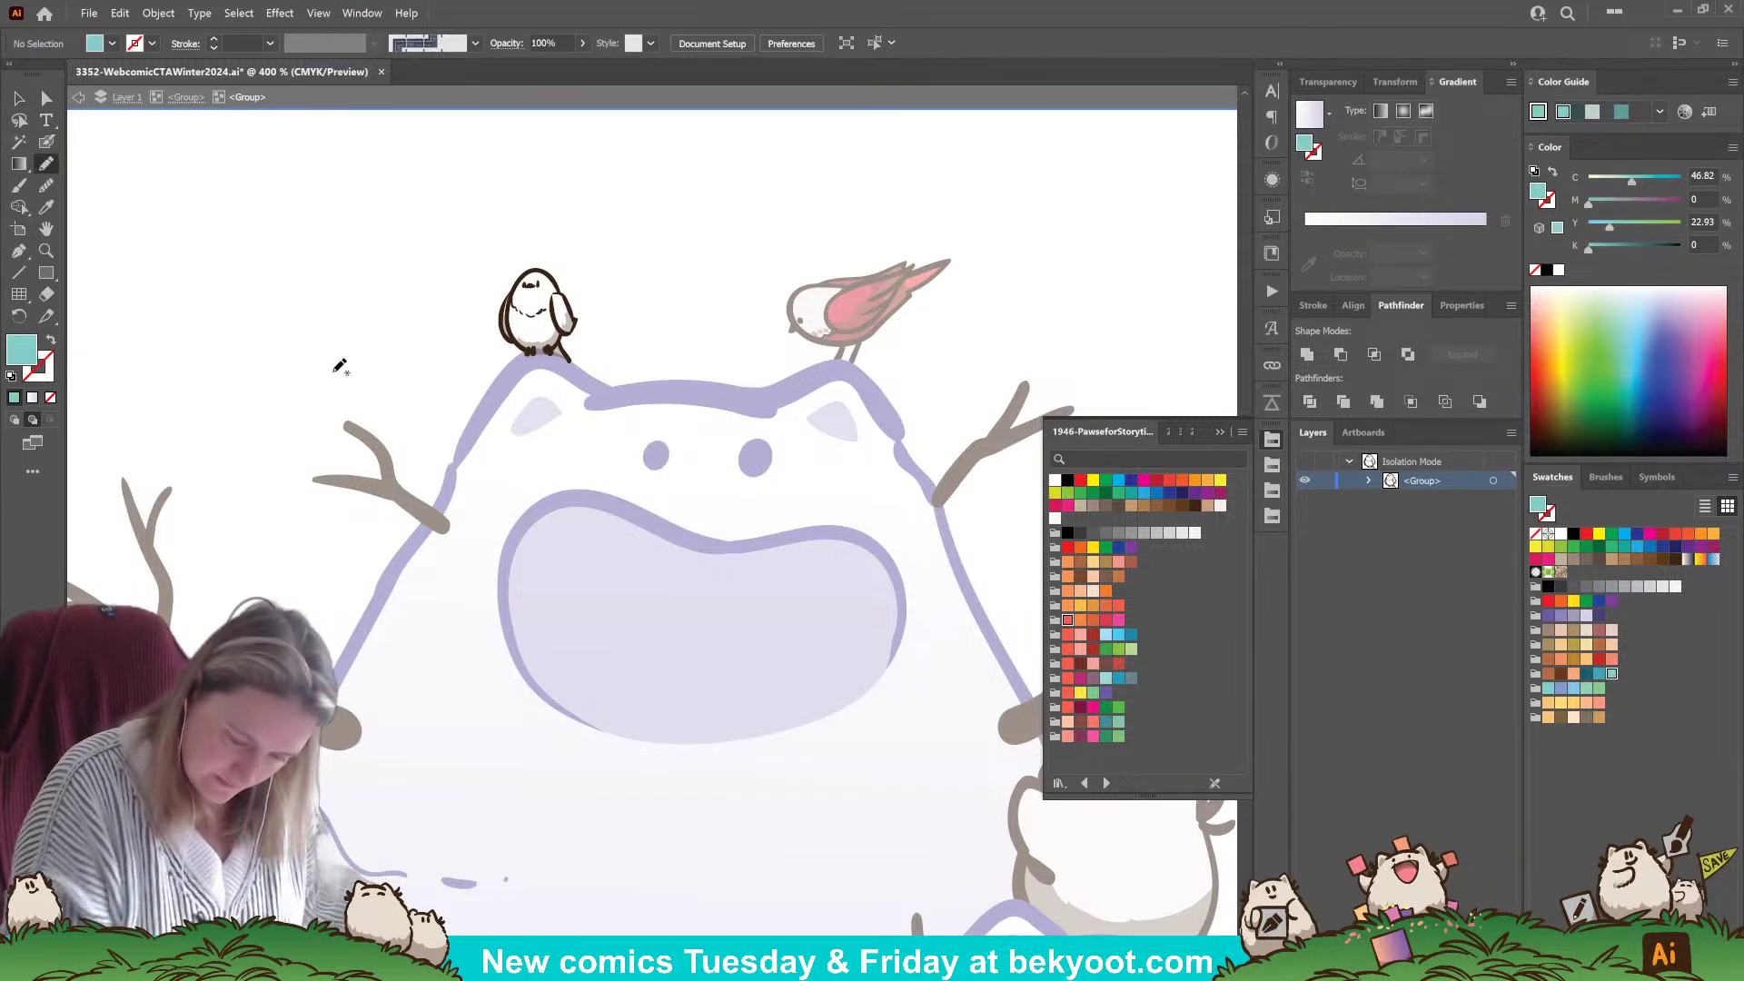
pyautogui.click(1574, 718)
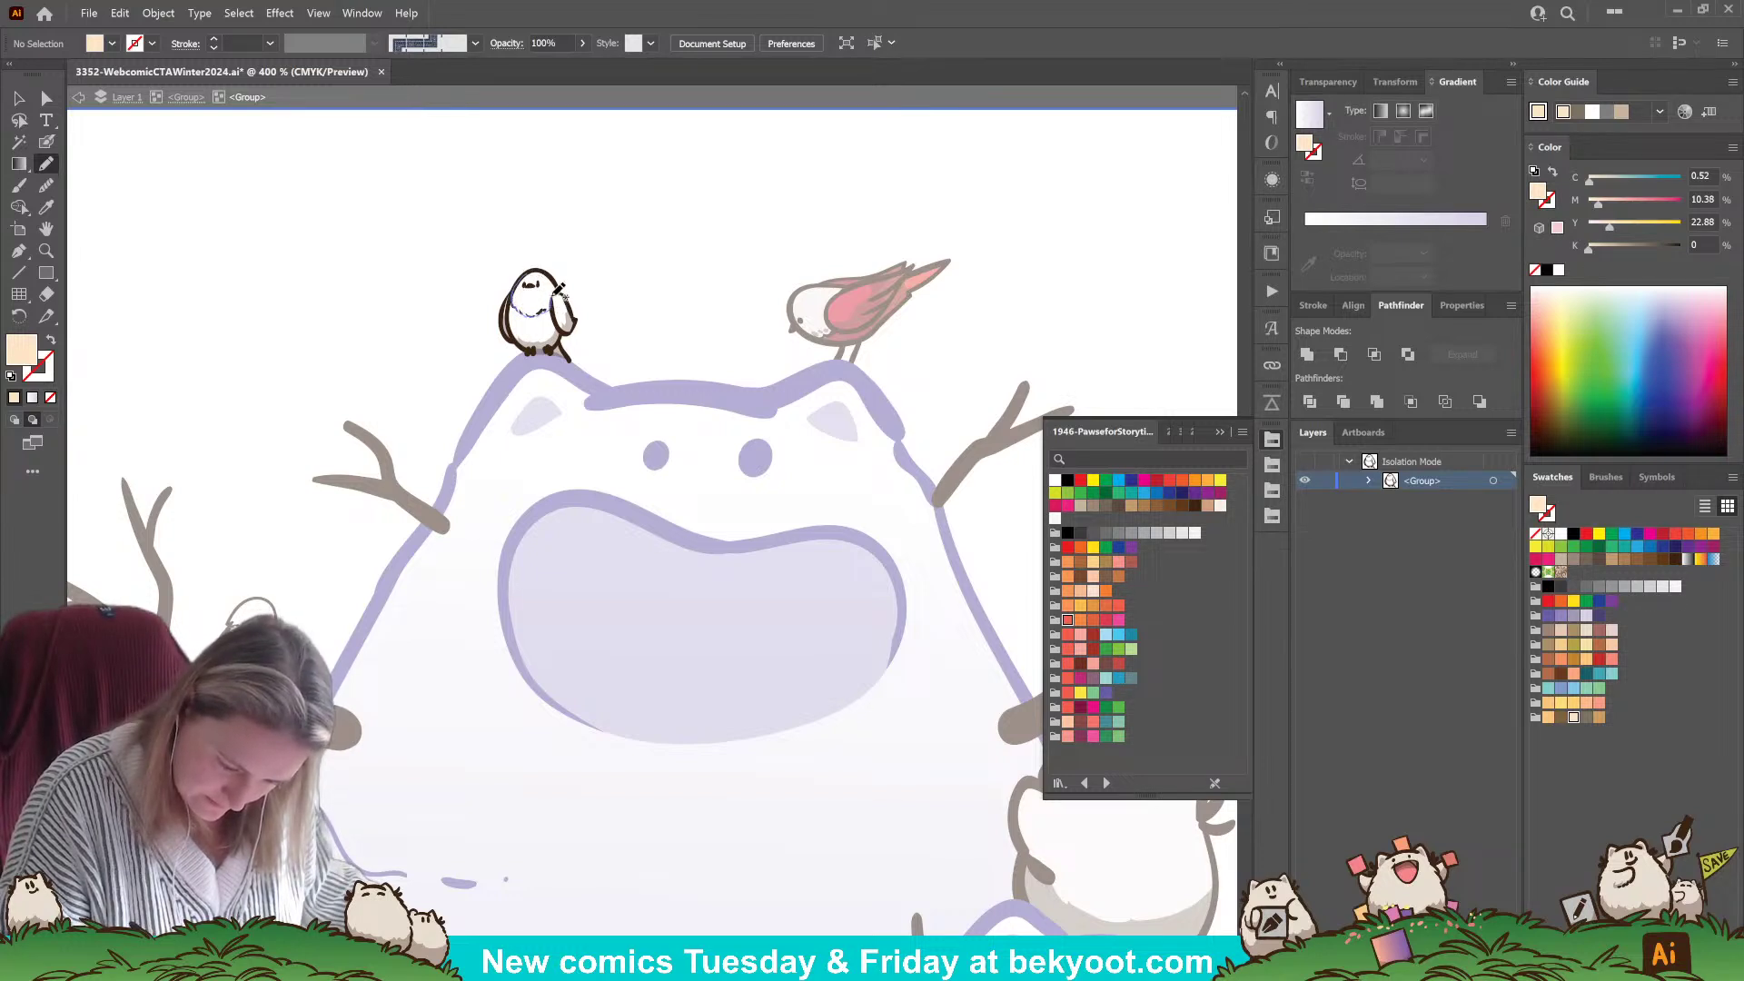
pyautogui.moveTo(545, 265); pyautogui.dragTo(541, 271)
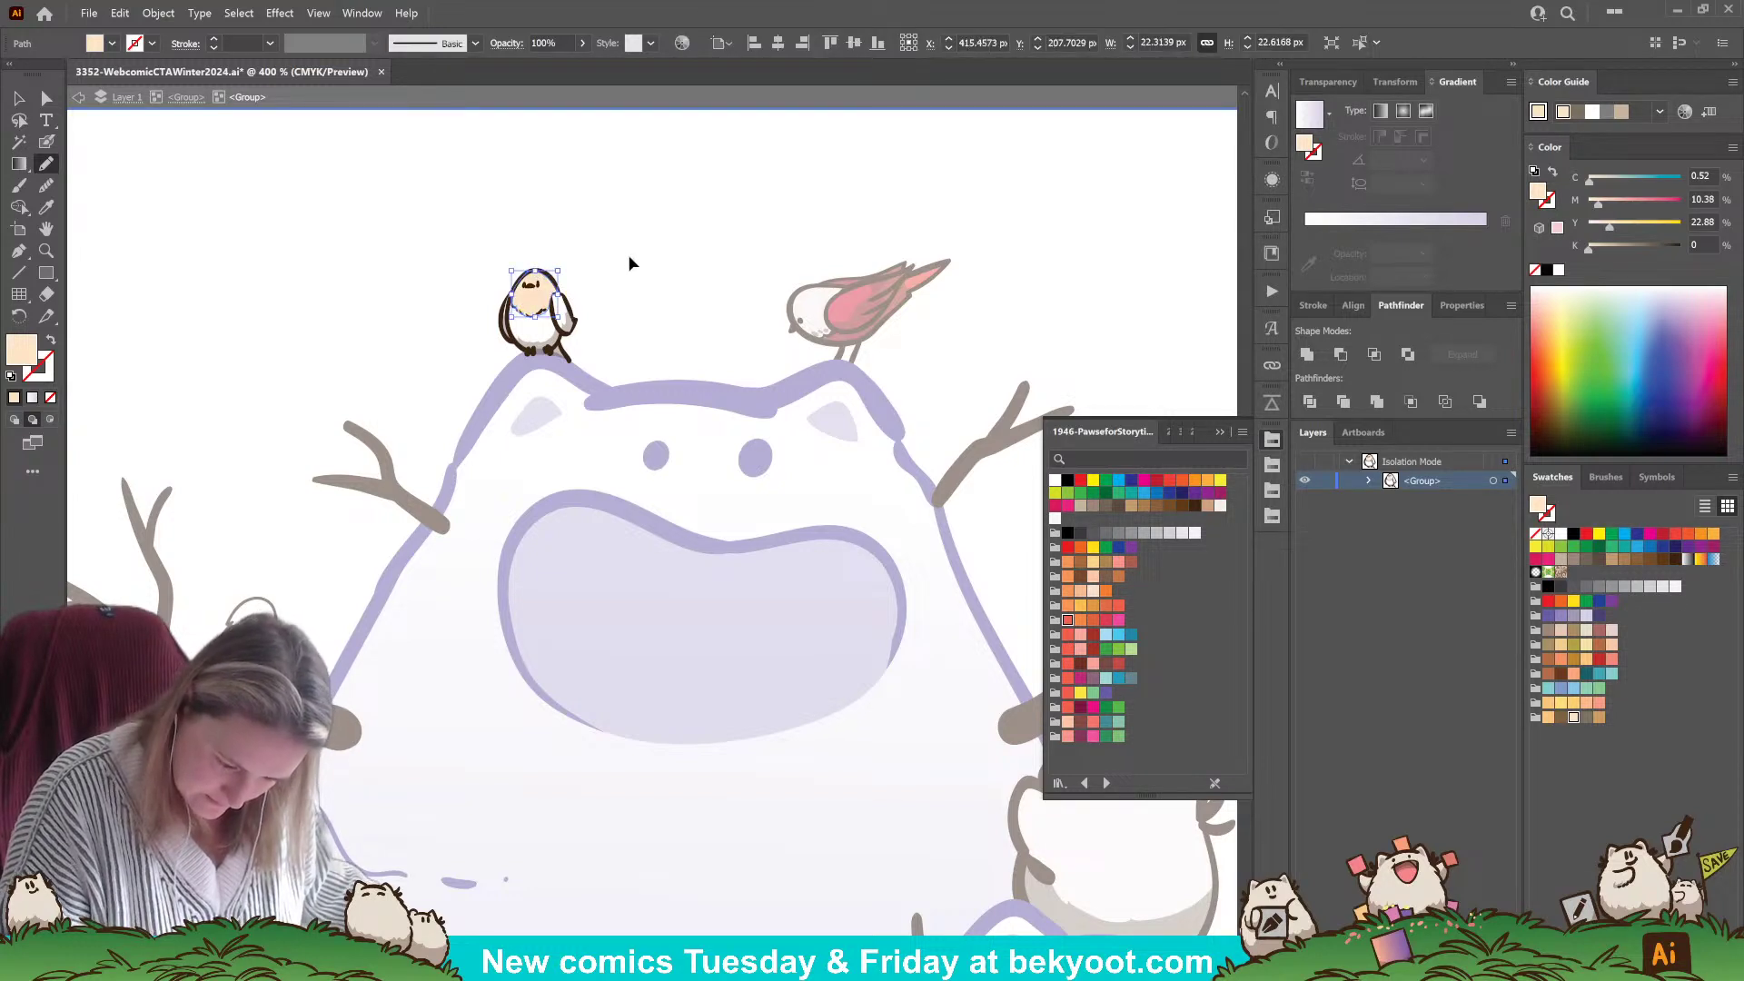
# - Draw the bird's light teal C=47 M=0 Y=23 K=0 body and darker teal C=70 M=16 Y=27 K=0 wing-tip shape, and exit its group
pyautogui.click(1612, 674)
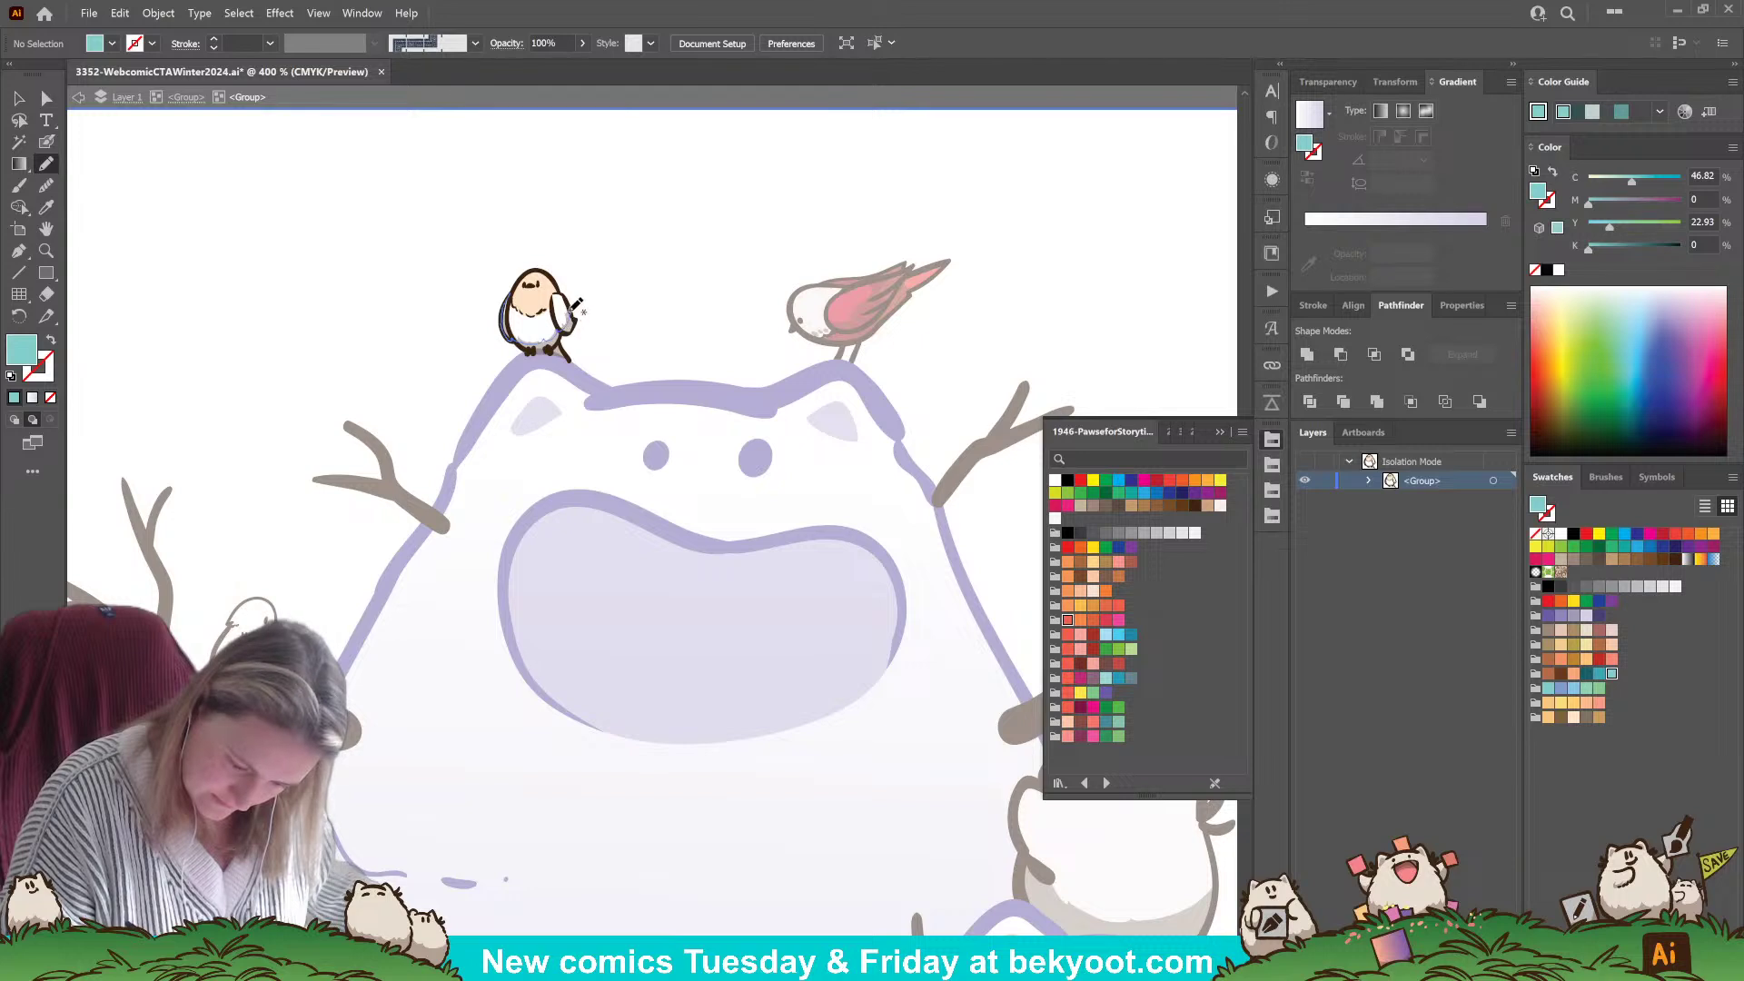
pyautogui.moveTo(547, 288)
pyautogui.mouseDown()
pyautogui.moveTo(513, 338)
pyautogui.moveTo(536, 320)
pyautogui.moveTo(545, 345)
pyautogui.mouseUp()
pyautogui.click(1119, 678)
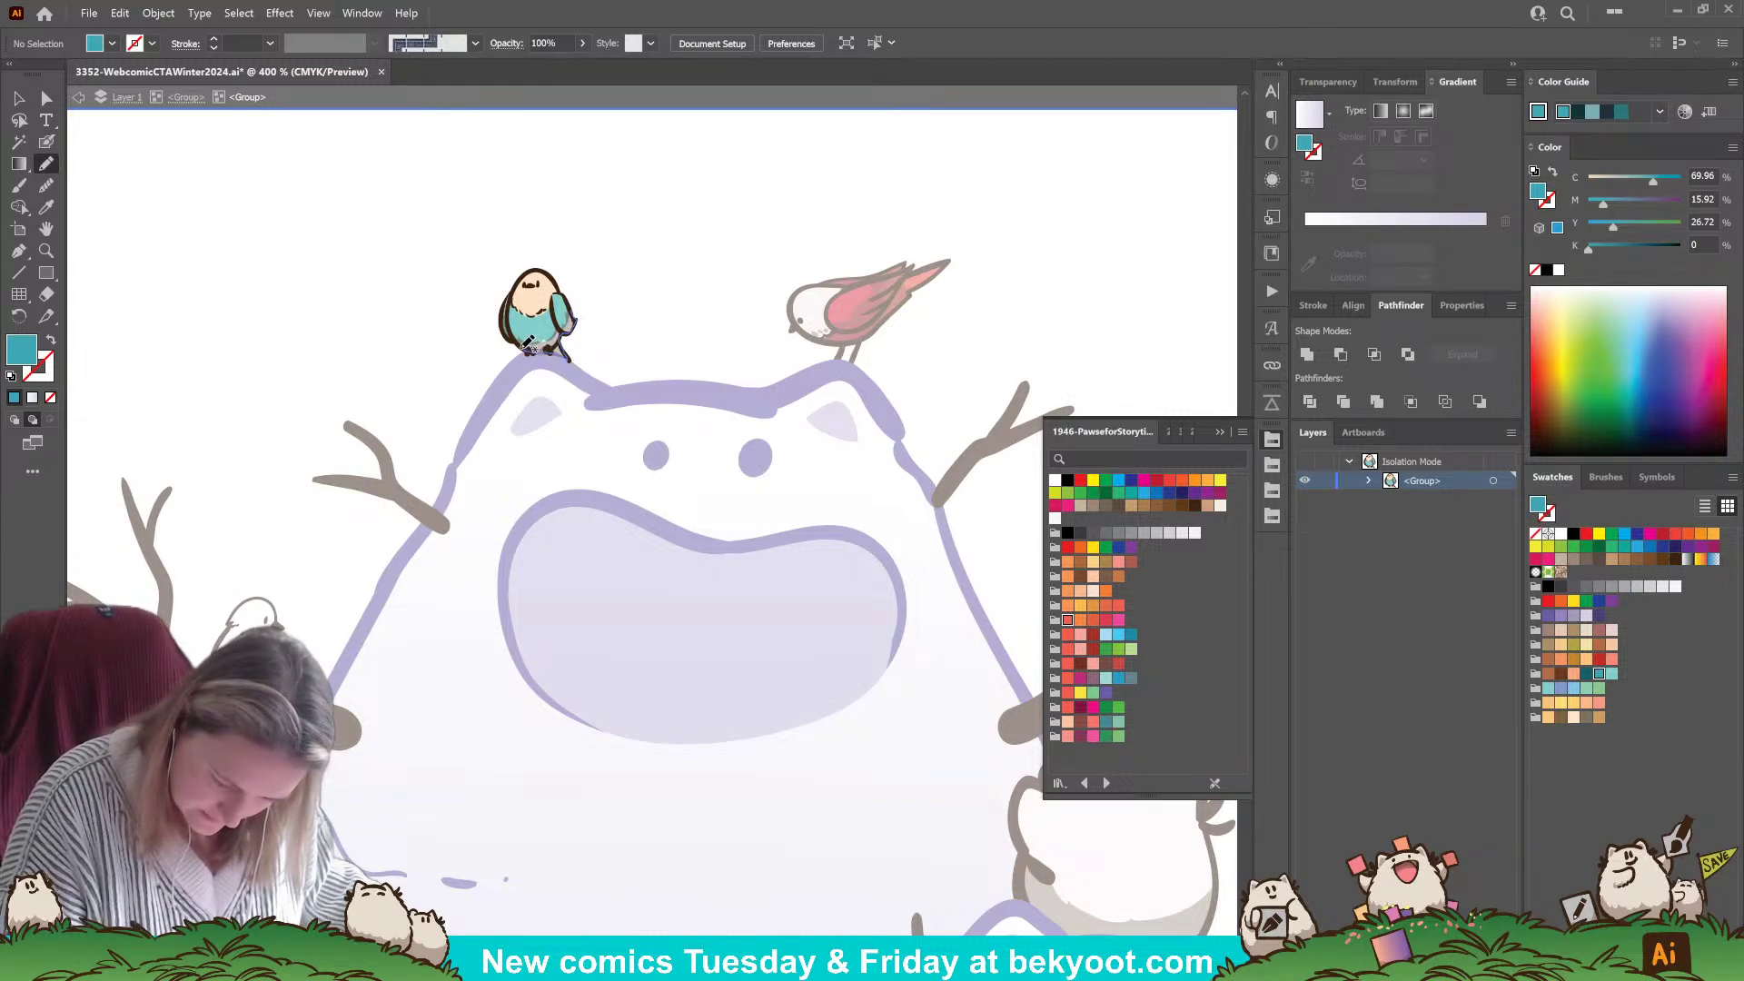
pyautogui.moveTo(573, 305); pyautogui.dragTo(565, 334)
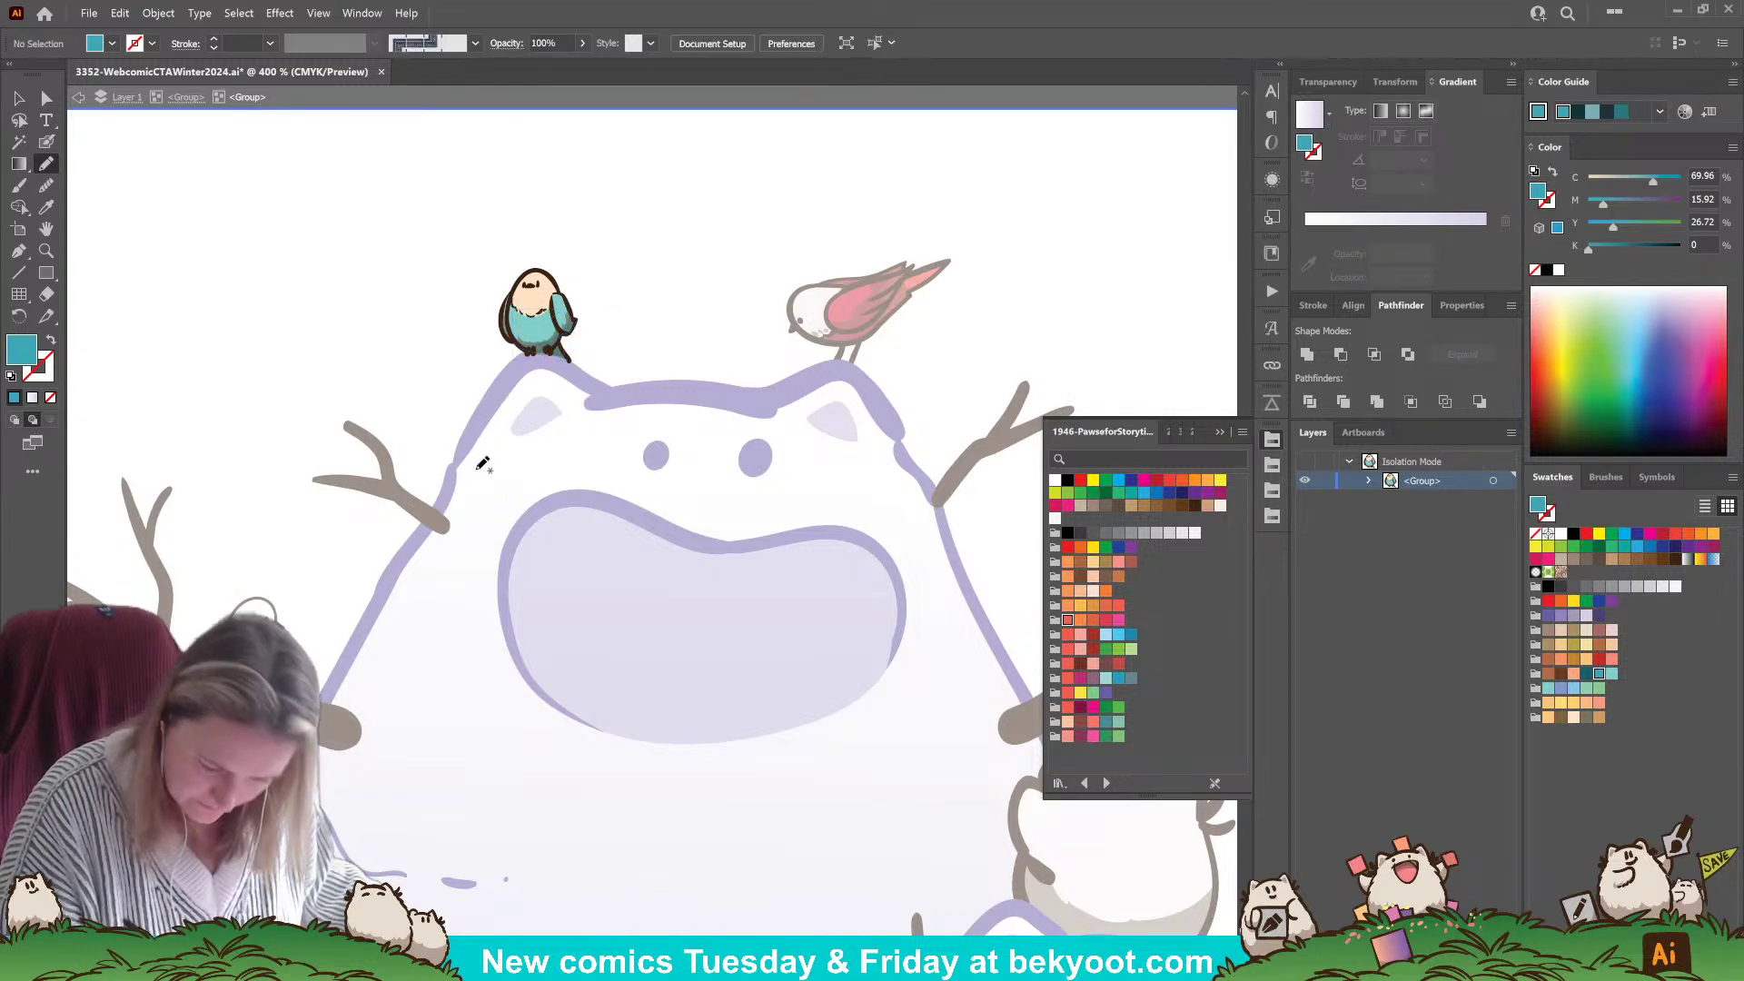
pyautogui.click(186, 98)
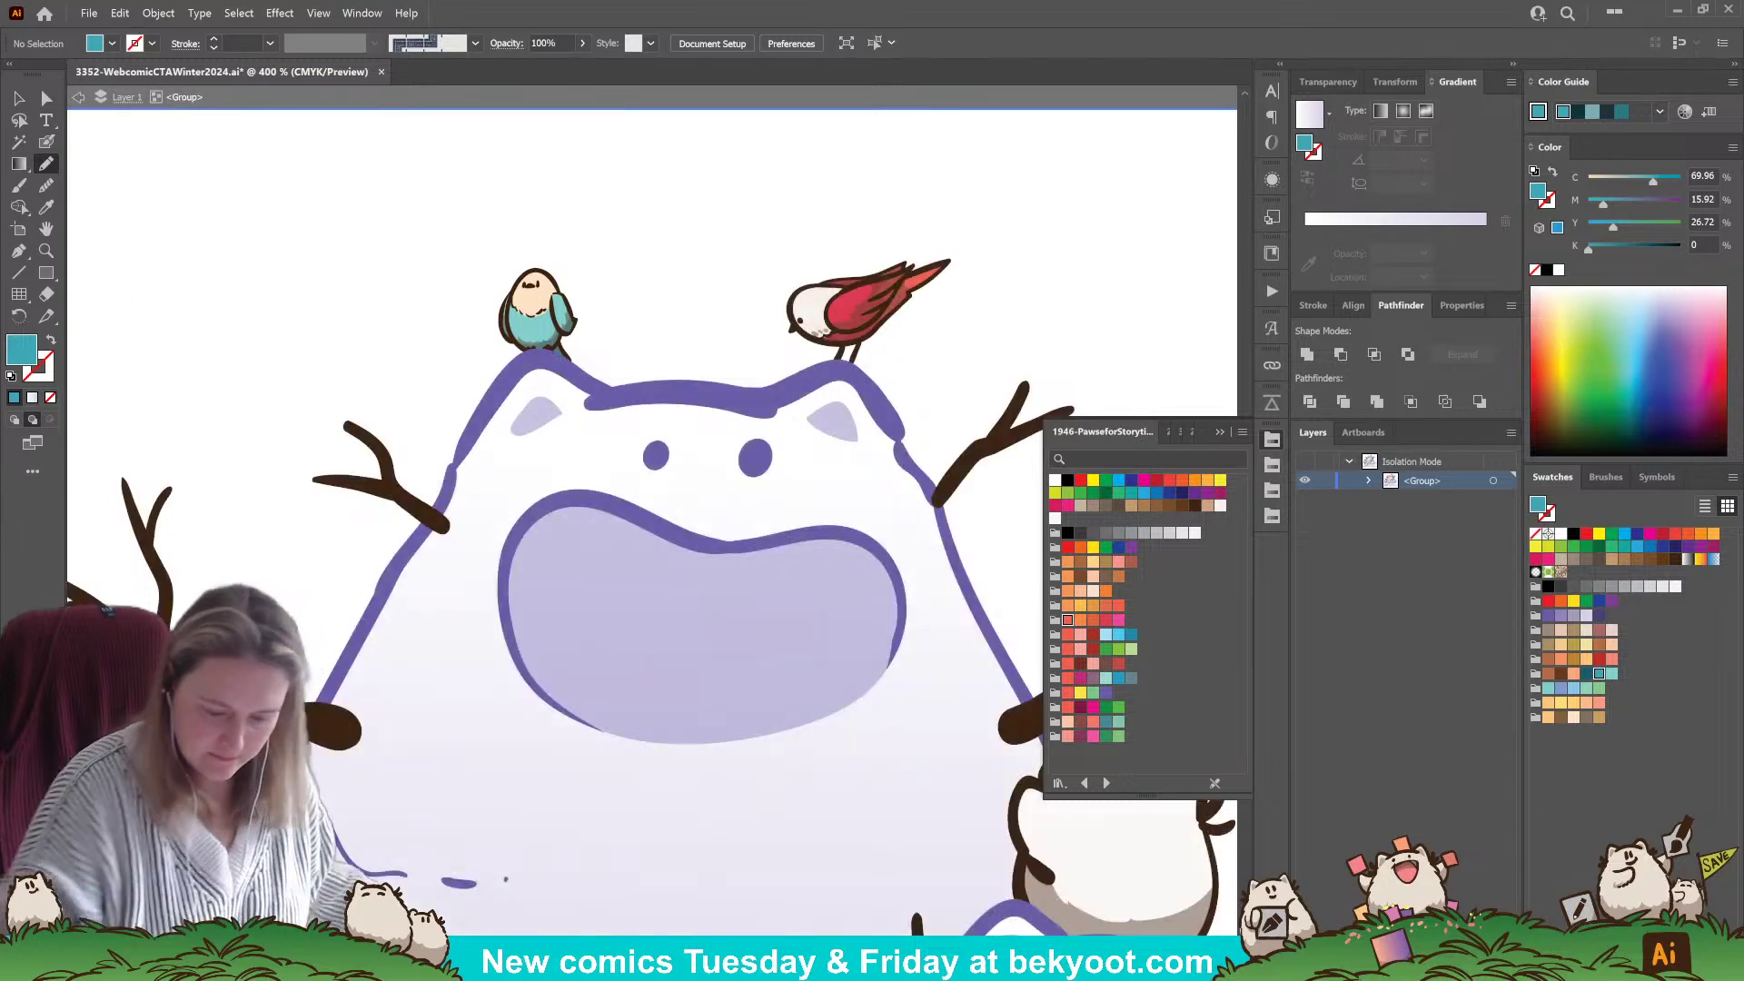
# - Try the amber swatch C=1 M=27 Y=80 K=0 on the peach-headed bird's light teal body
pyautogui.moveTo(655, 625)
pyautogui.mouseDown()
pyautogui.moveTo(709, 571)
pyautogui.moveTo(378, 531)
pyautogui.mouseUp()
pyautogui.moveTo(387, 642); pyautogui.dragTo(668, 666)
pyautogui.moveTo(486, 650); pyautogui.dragTo(619, 673)
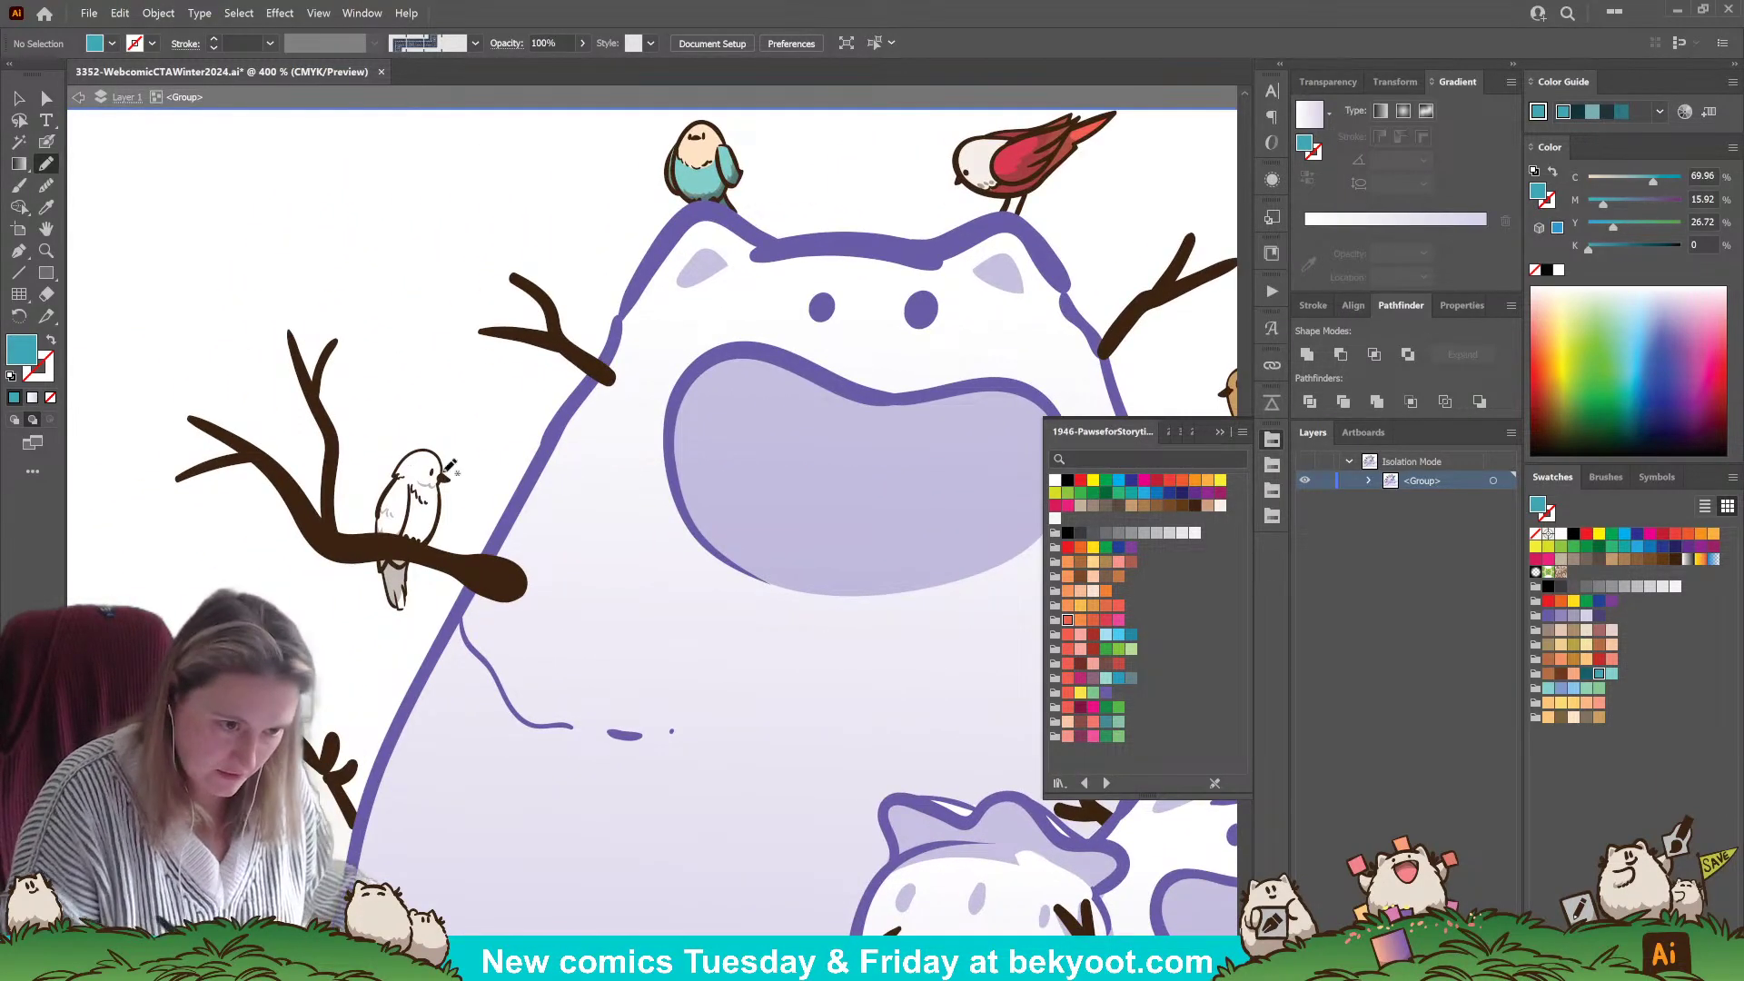
pyautogui.click(19, 98)
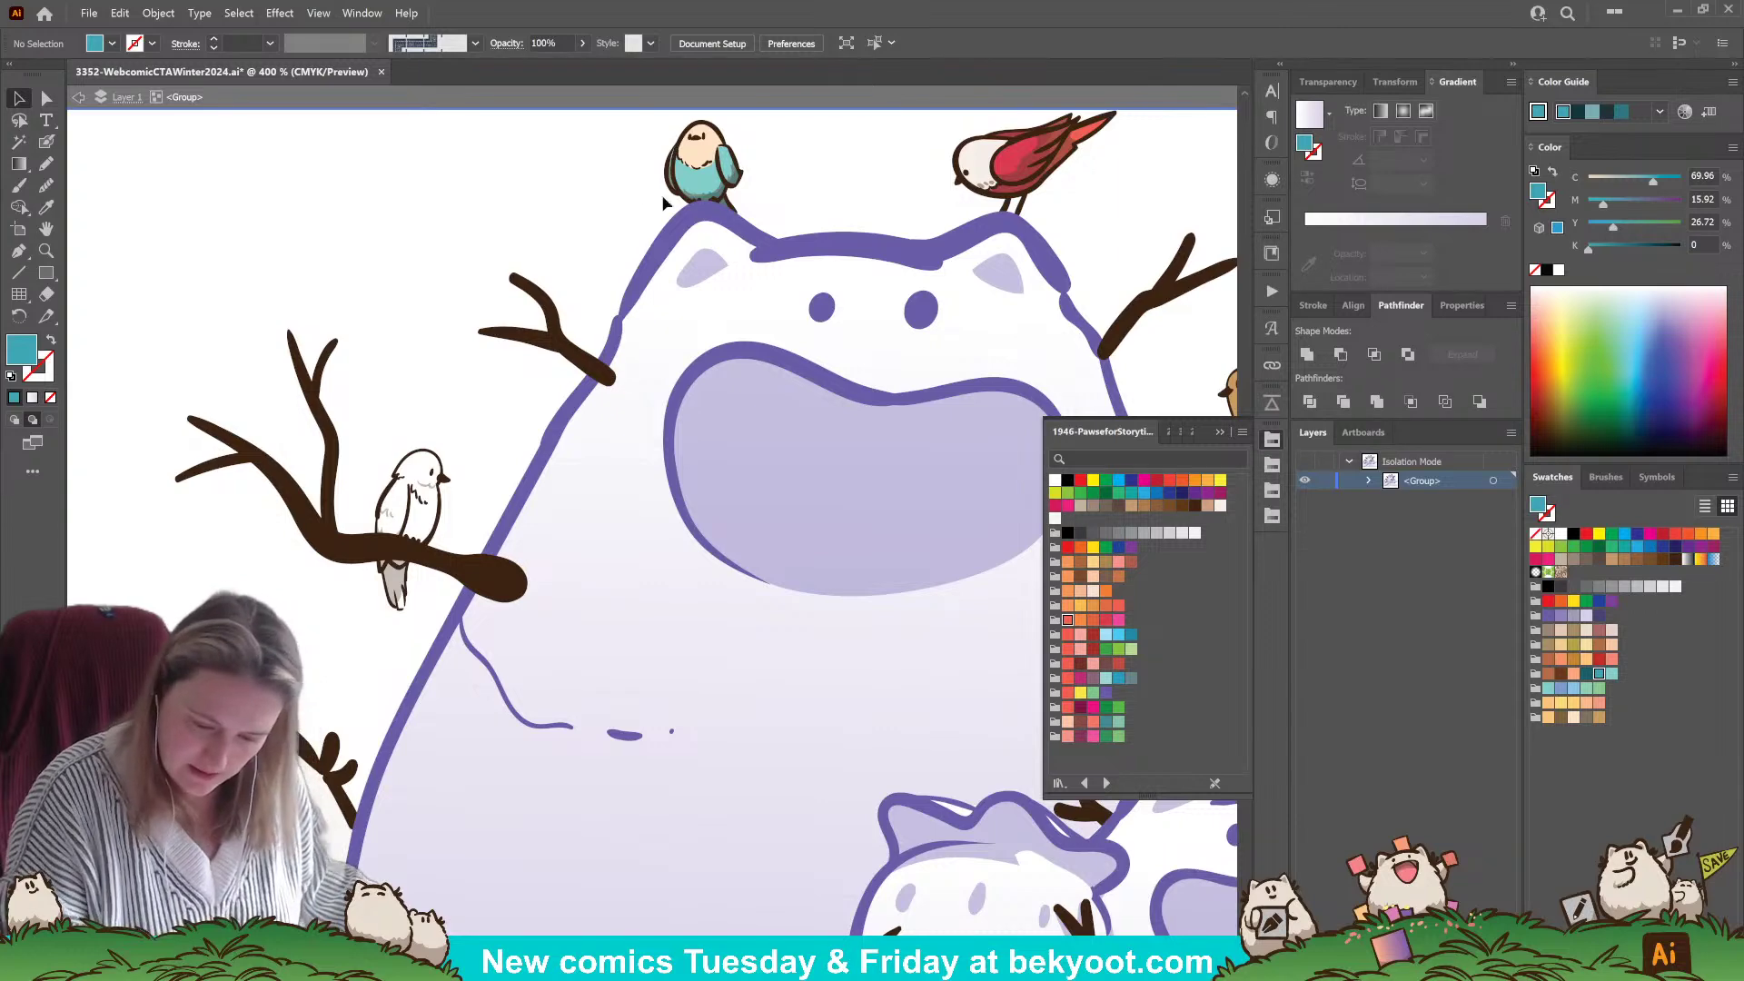
pyautogui.click(47, 98)
pyautogui.click(706, 188)
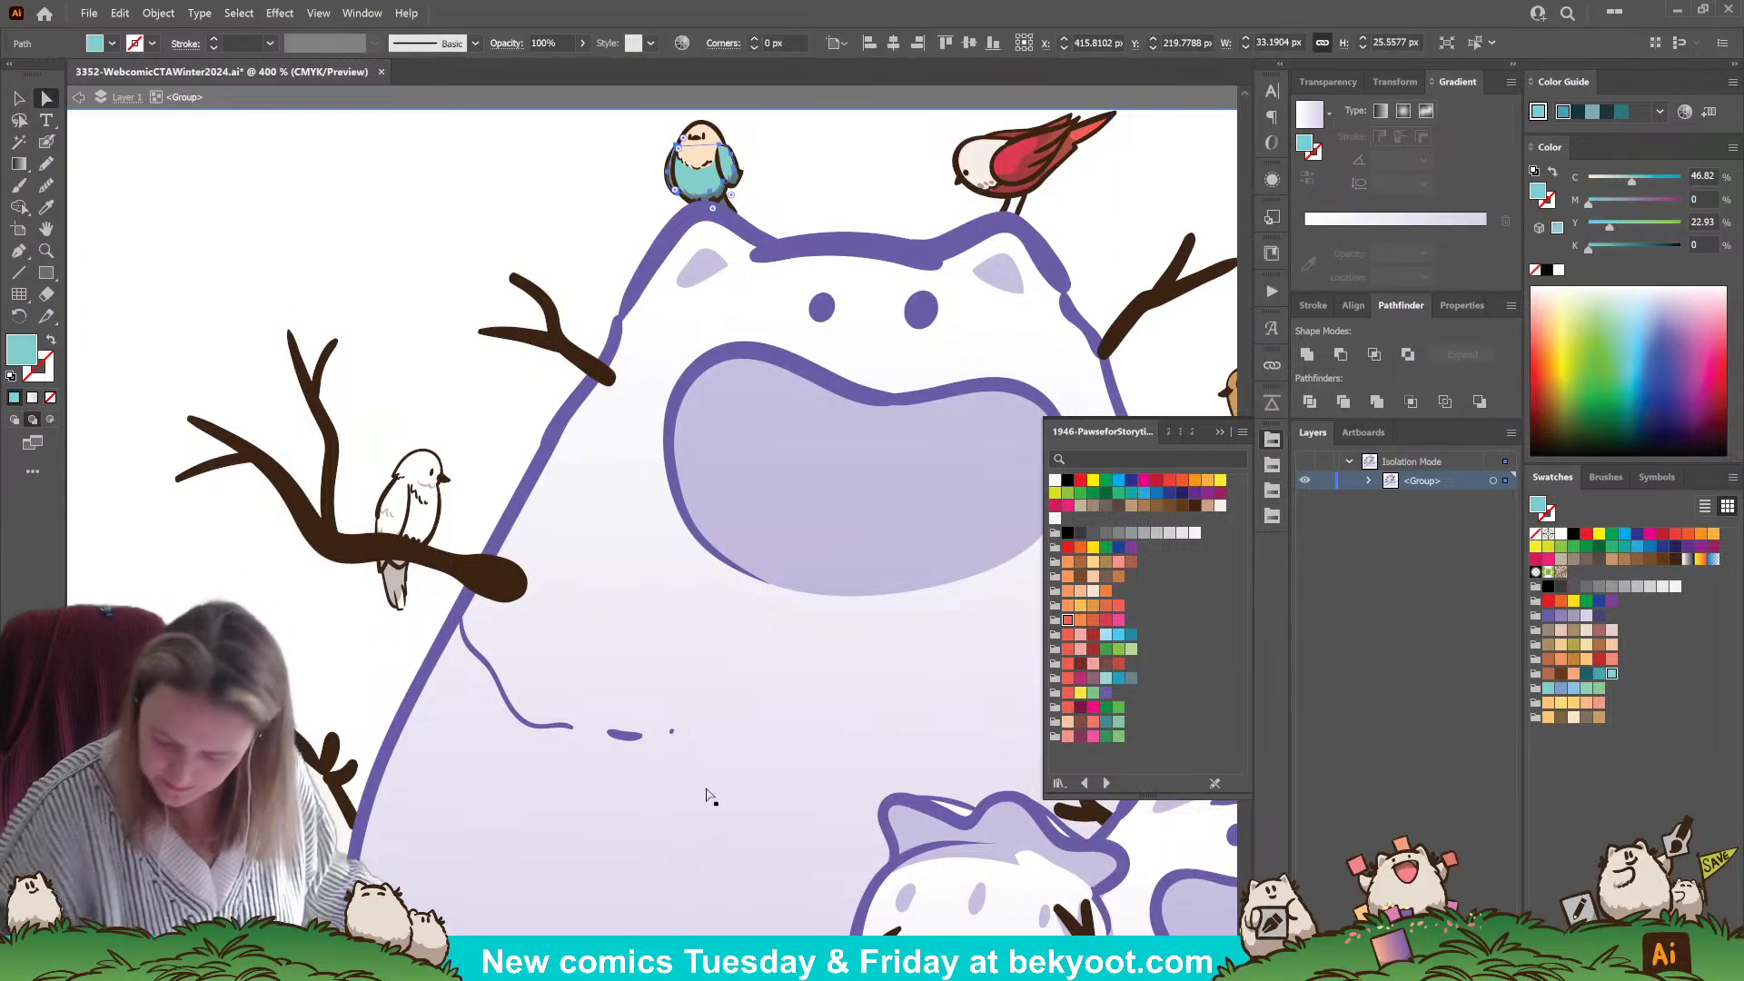
pyautogui.click(1080, 605)
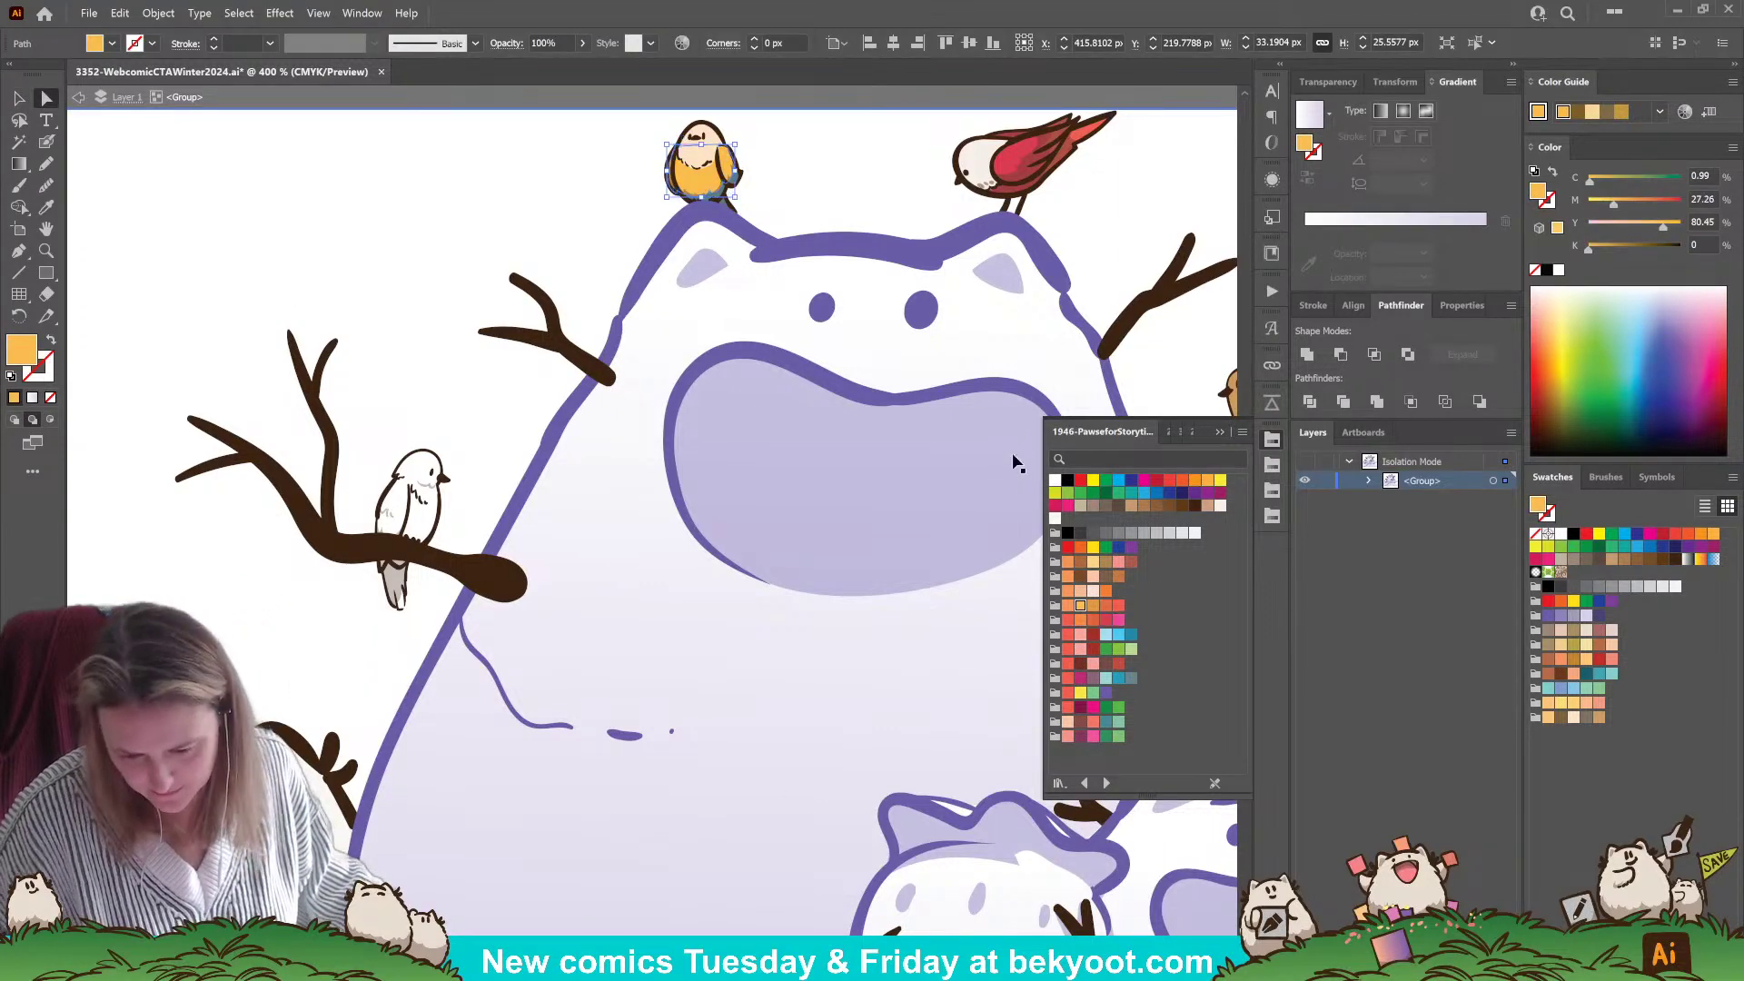
pyautogui.click(811, 210)
pyautogui.scroll(-3, 811, 209)
pyautogui.scroll(2, 578, 641)
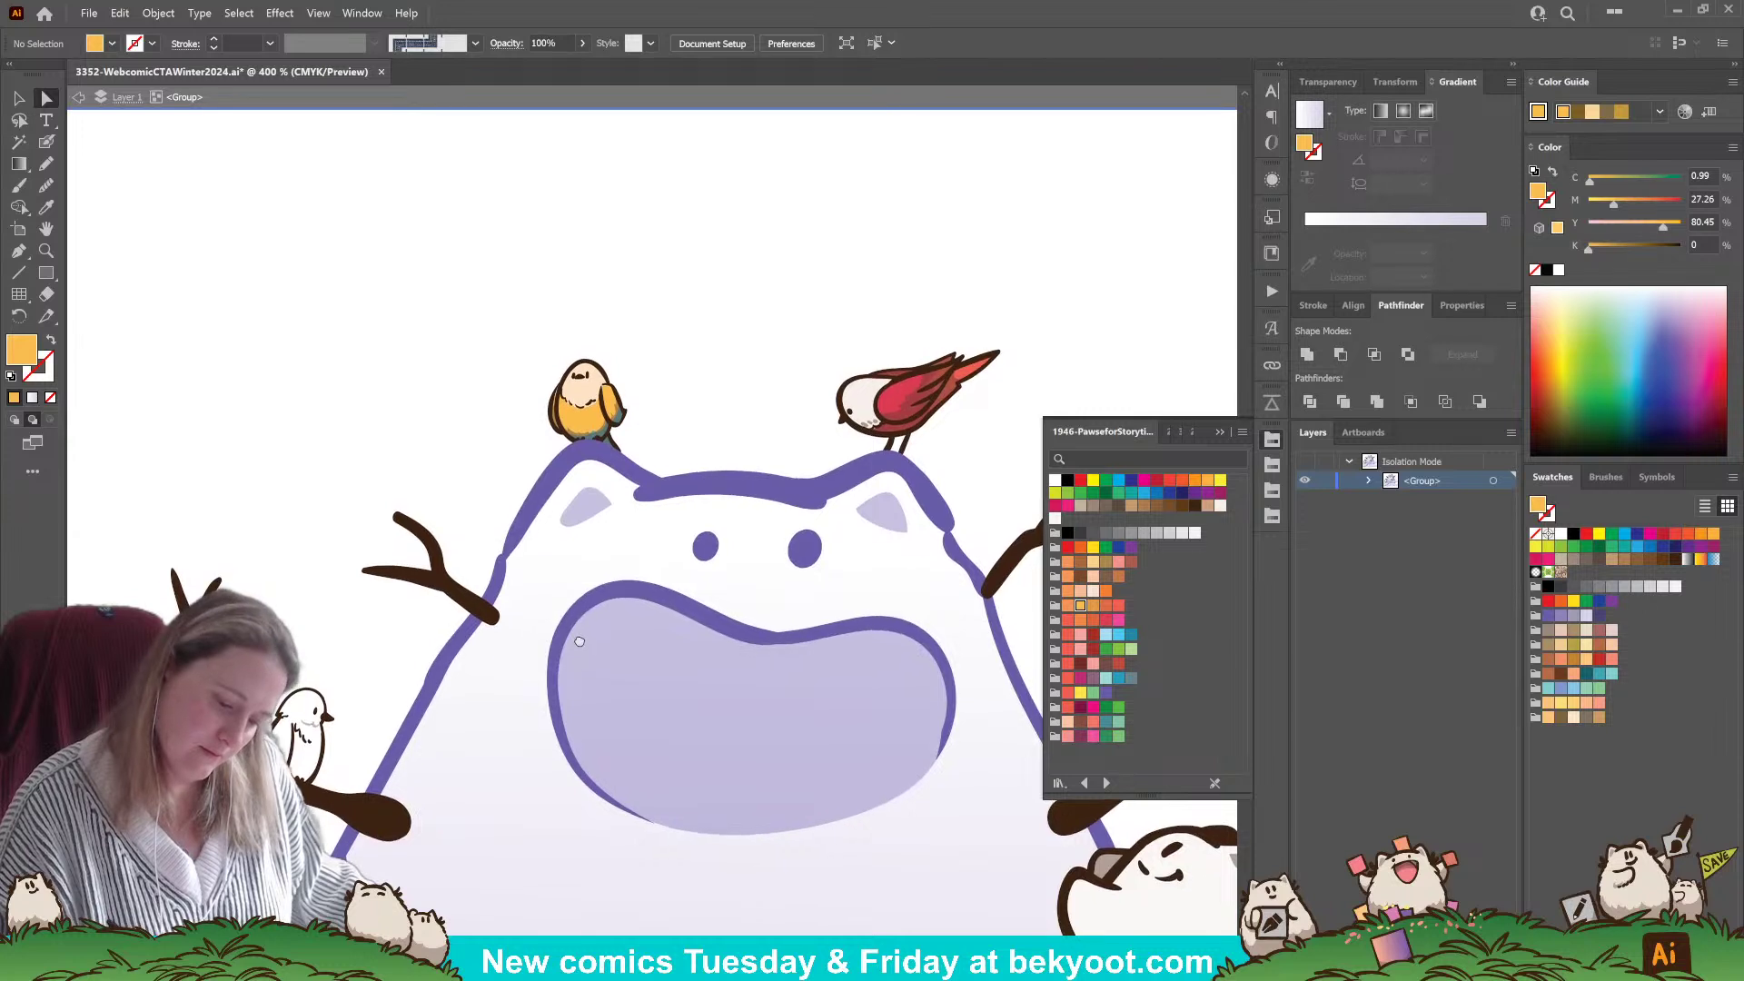
pyautogui.hotkey('ctrl', 'z')
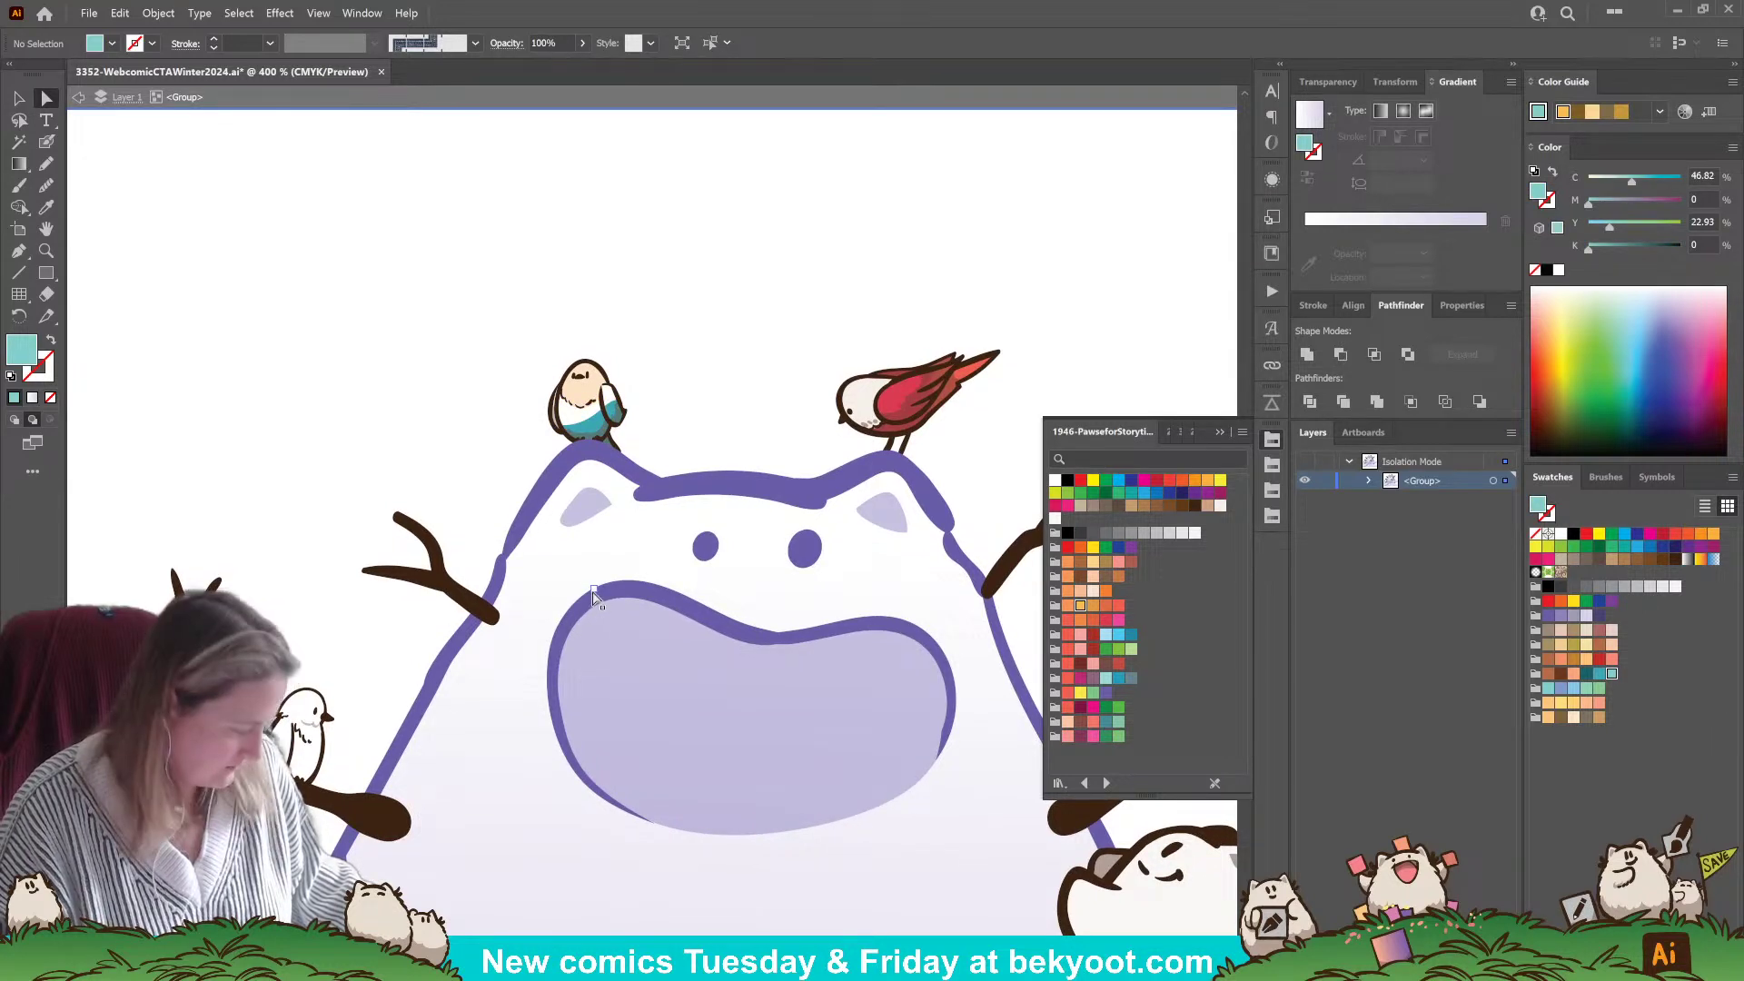
pyautogui.hotkey('ctrl', 'z')
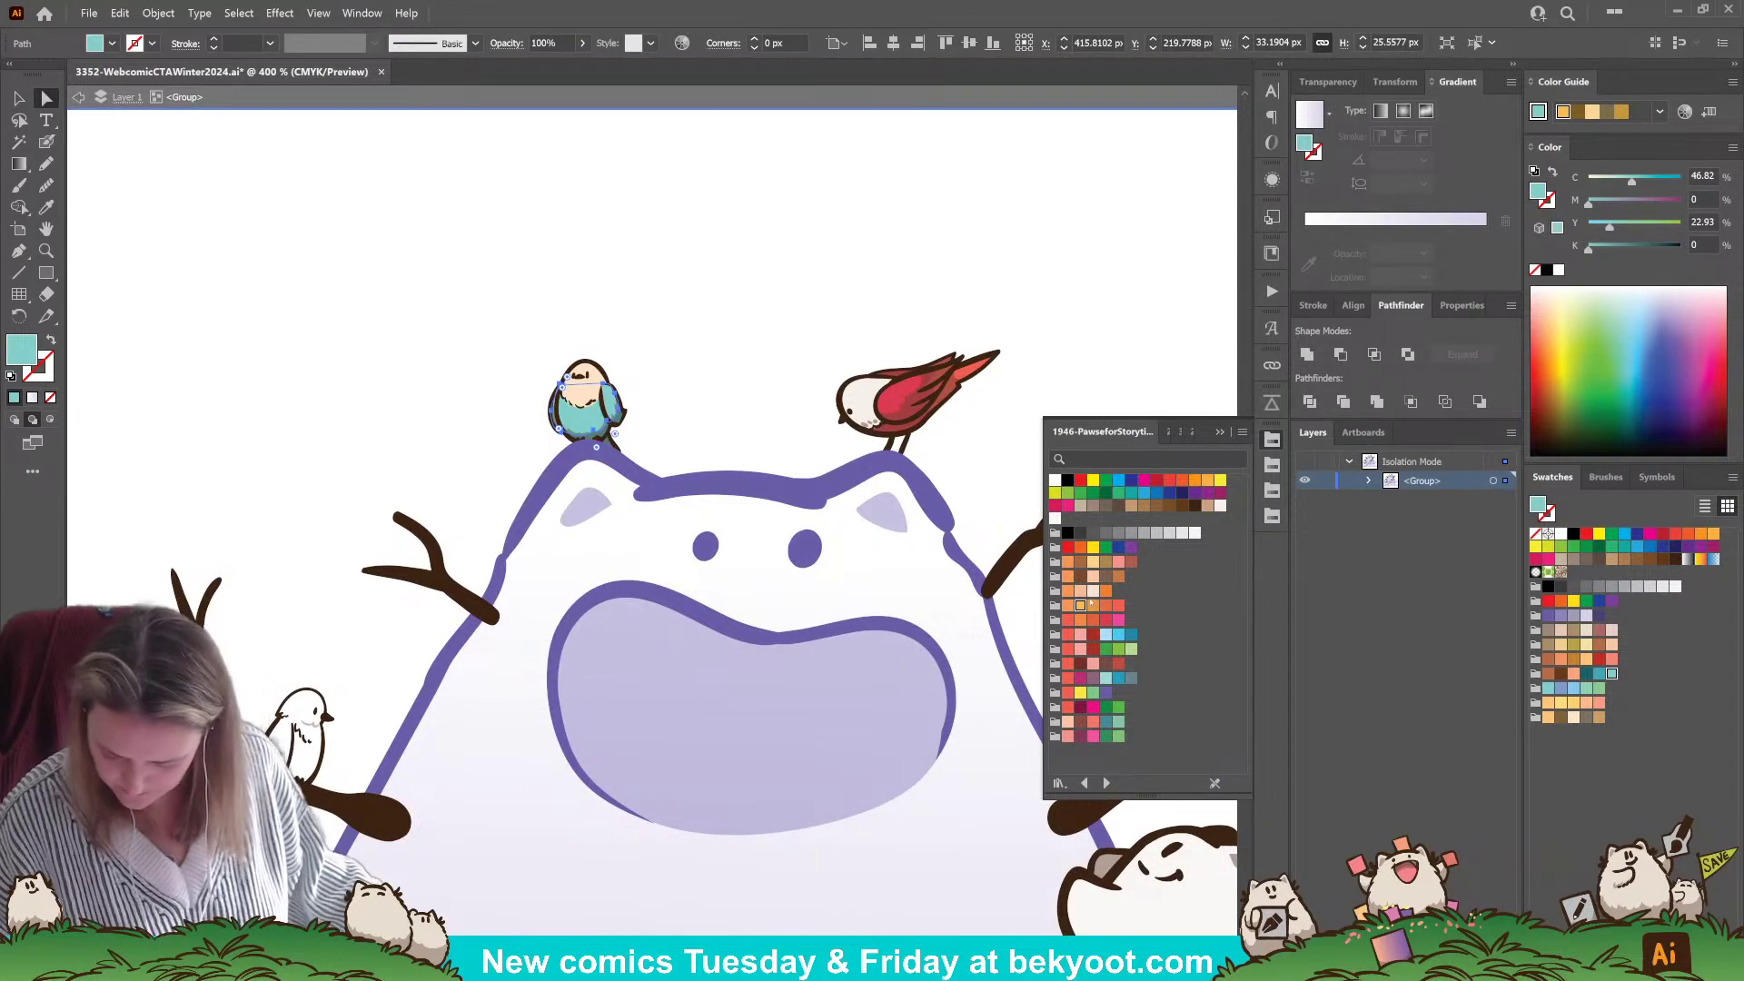
# - Recolor the peach-headed bird's body shape with the amber swatch C=1 M=27 Y=80 K=0 and deselect it
pyautogui.click(1080, 606)
pyautogui.click(626, 417)
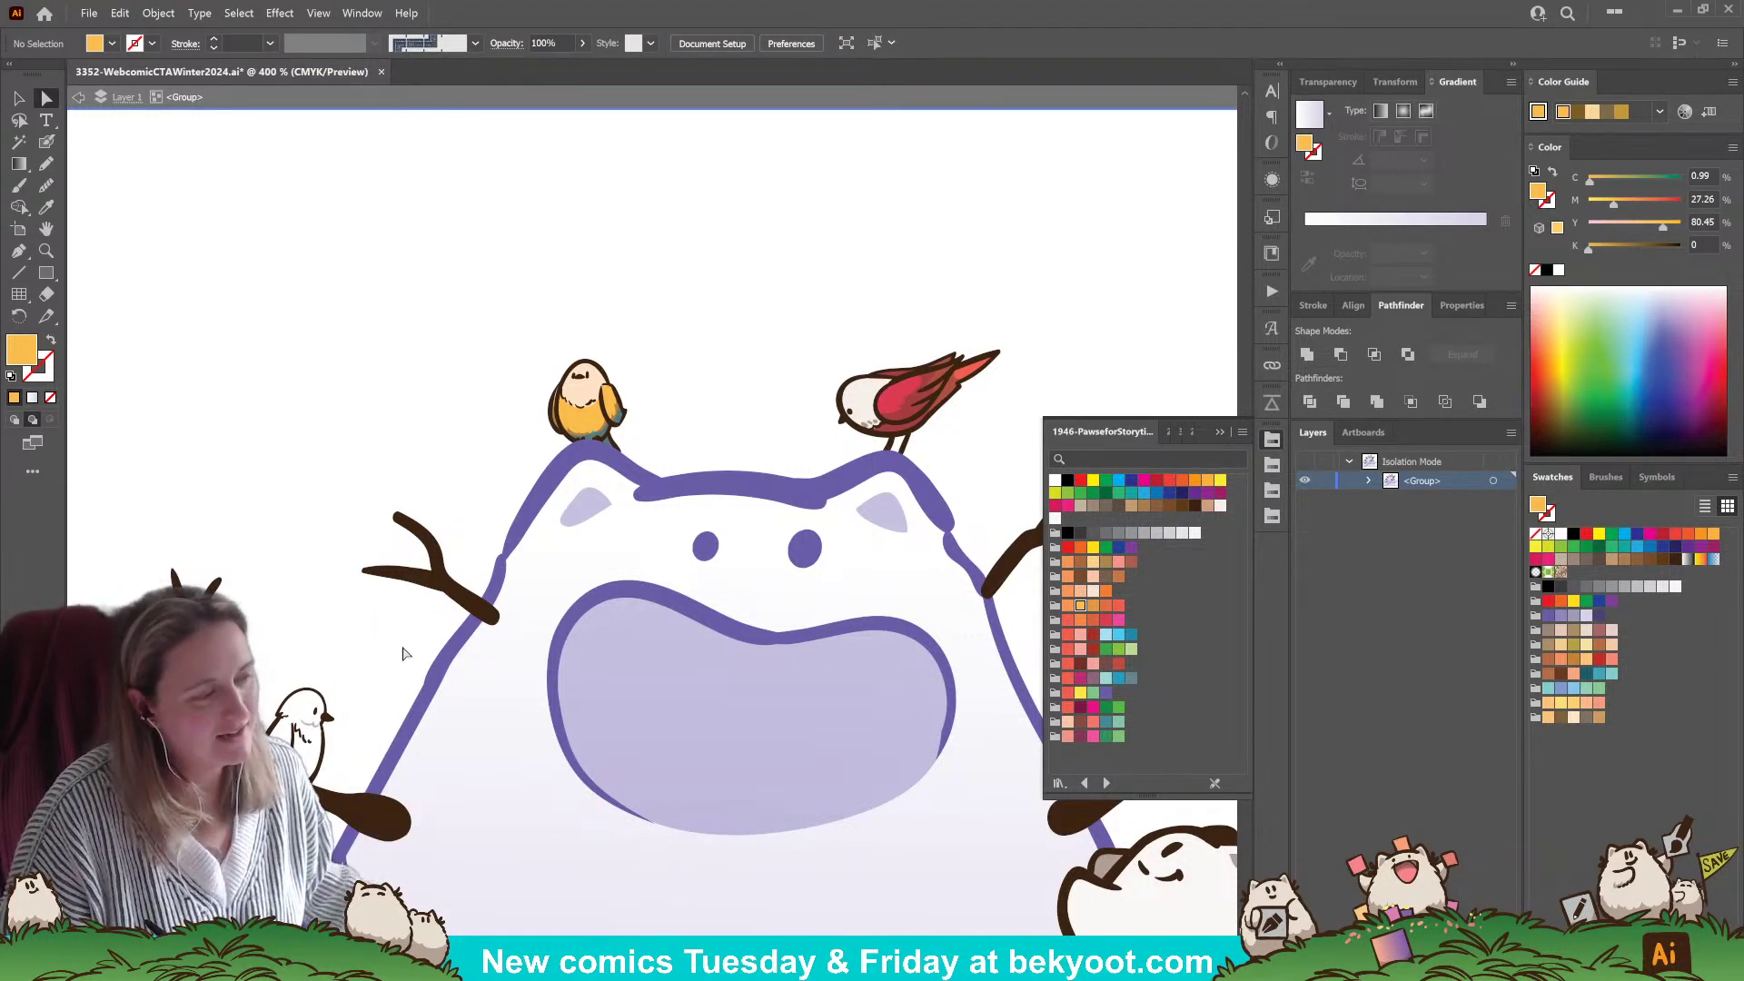
pyautogui.moveTo(394, 653); pyautogui.dragTo(568, 563)
pyautogui.click(756, 265)
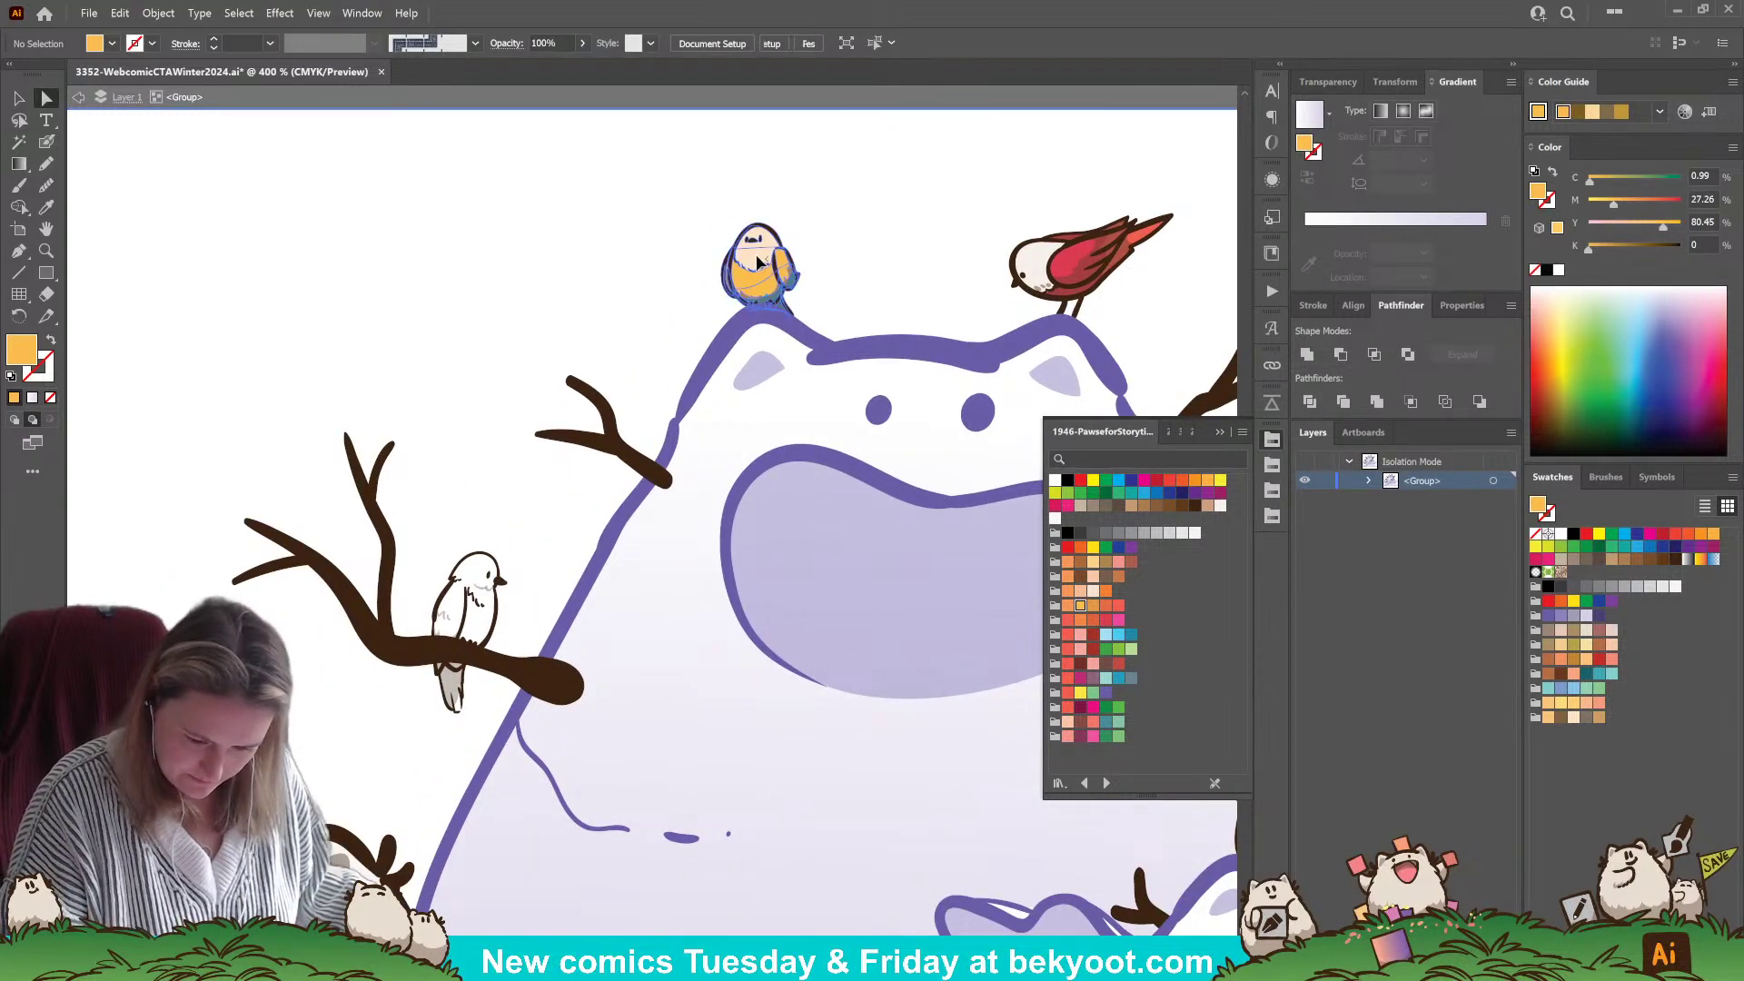
pyautogui.click(602, 315)
# - Isolate the uncolored bird perched on the branch and set the Pencil fill to taupe C=49 M=48 Y=59 K=17
pyautogui.scroll(-1, 602, 315)
pyautogui.press('n')
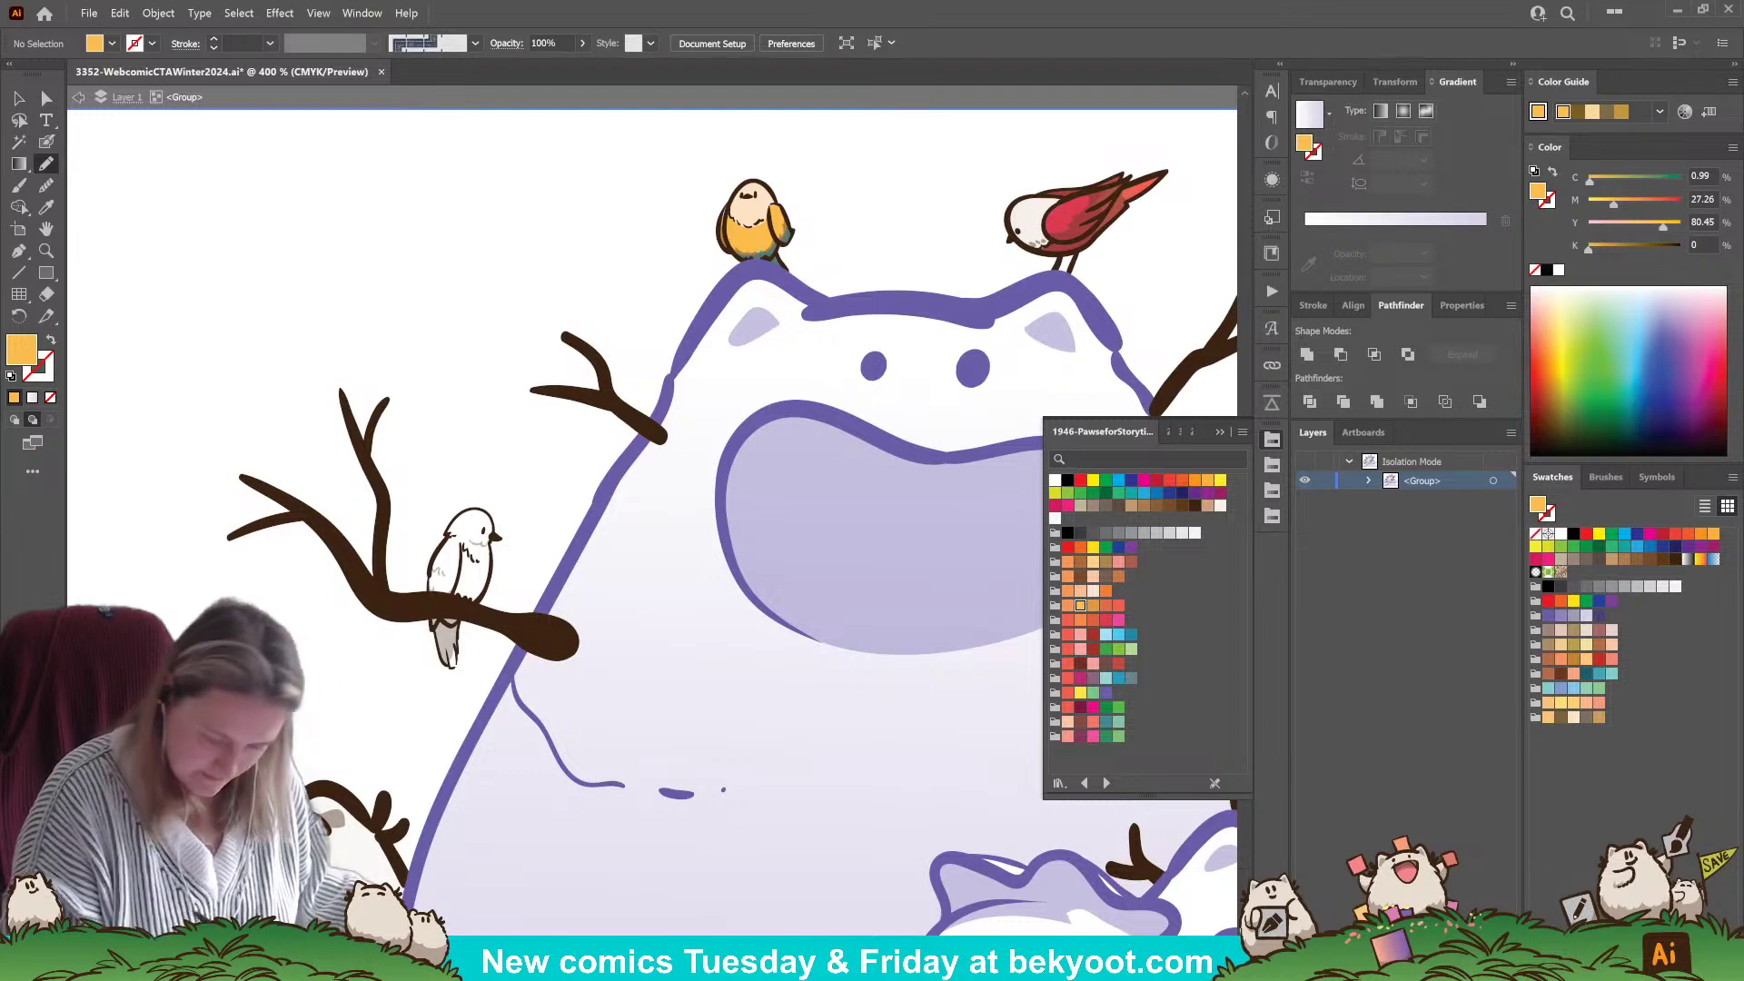
pyautogui.press('v')
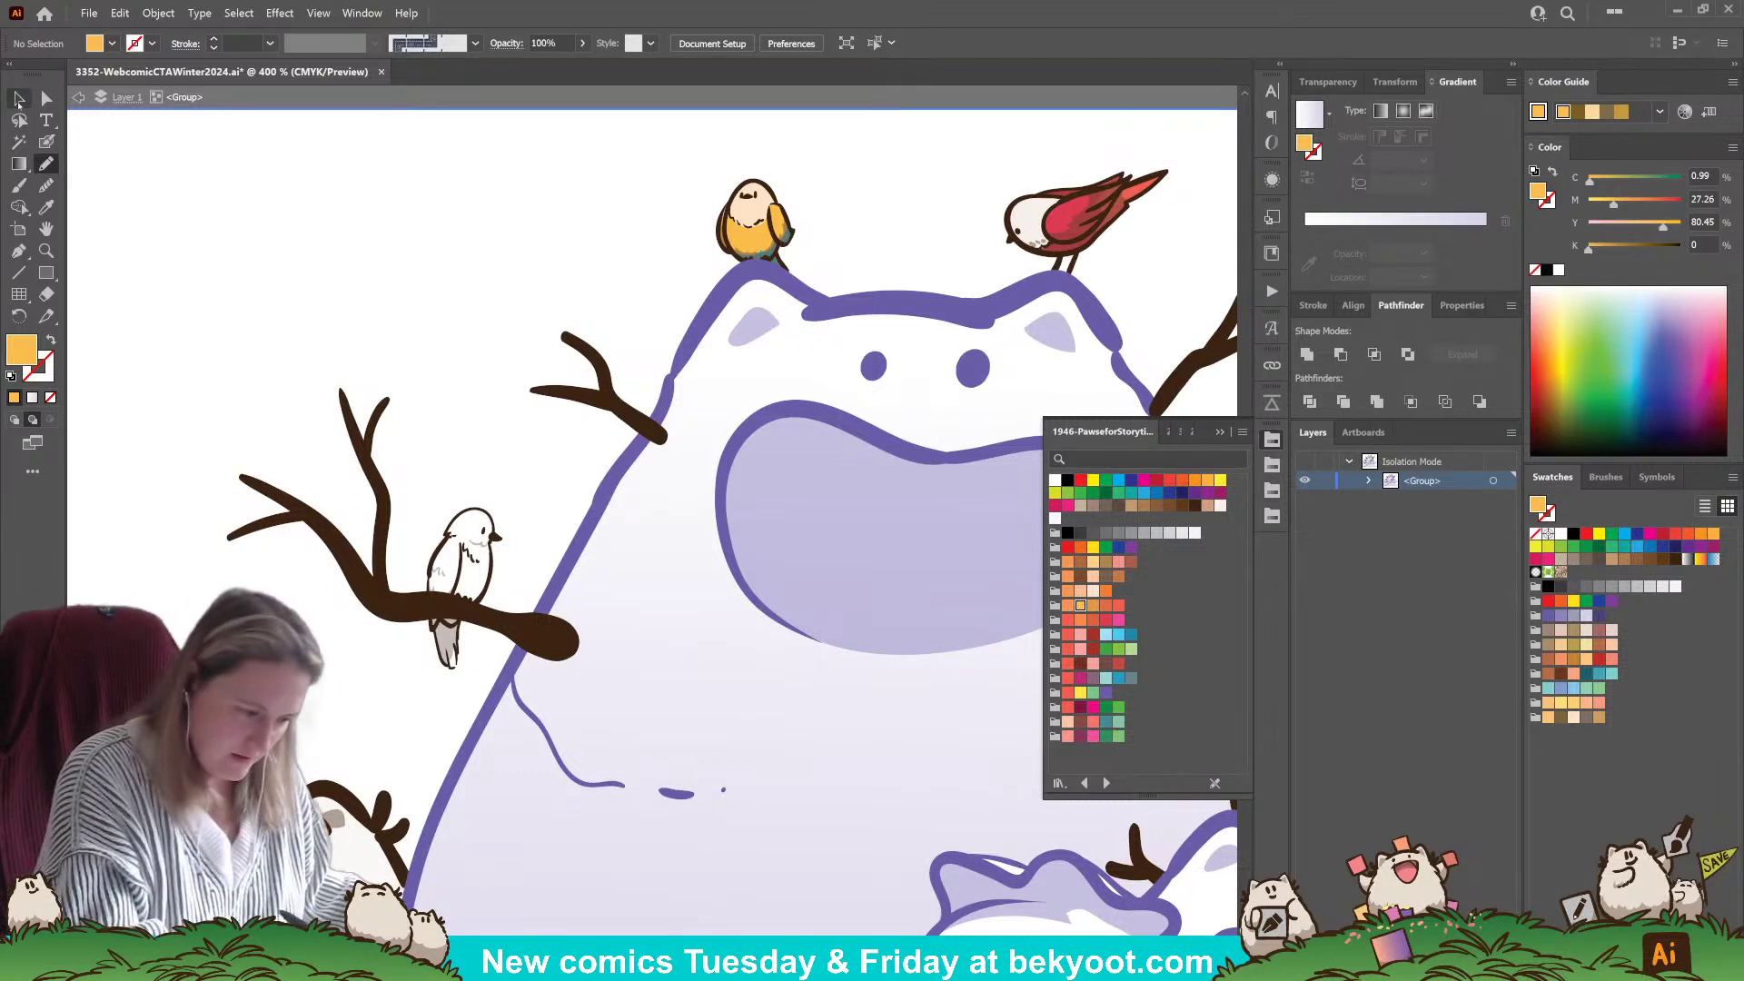
pyautogui.doubleClick(488, 583)
pyautogui.press('n')
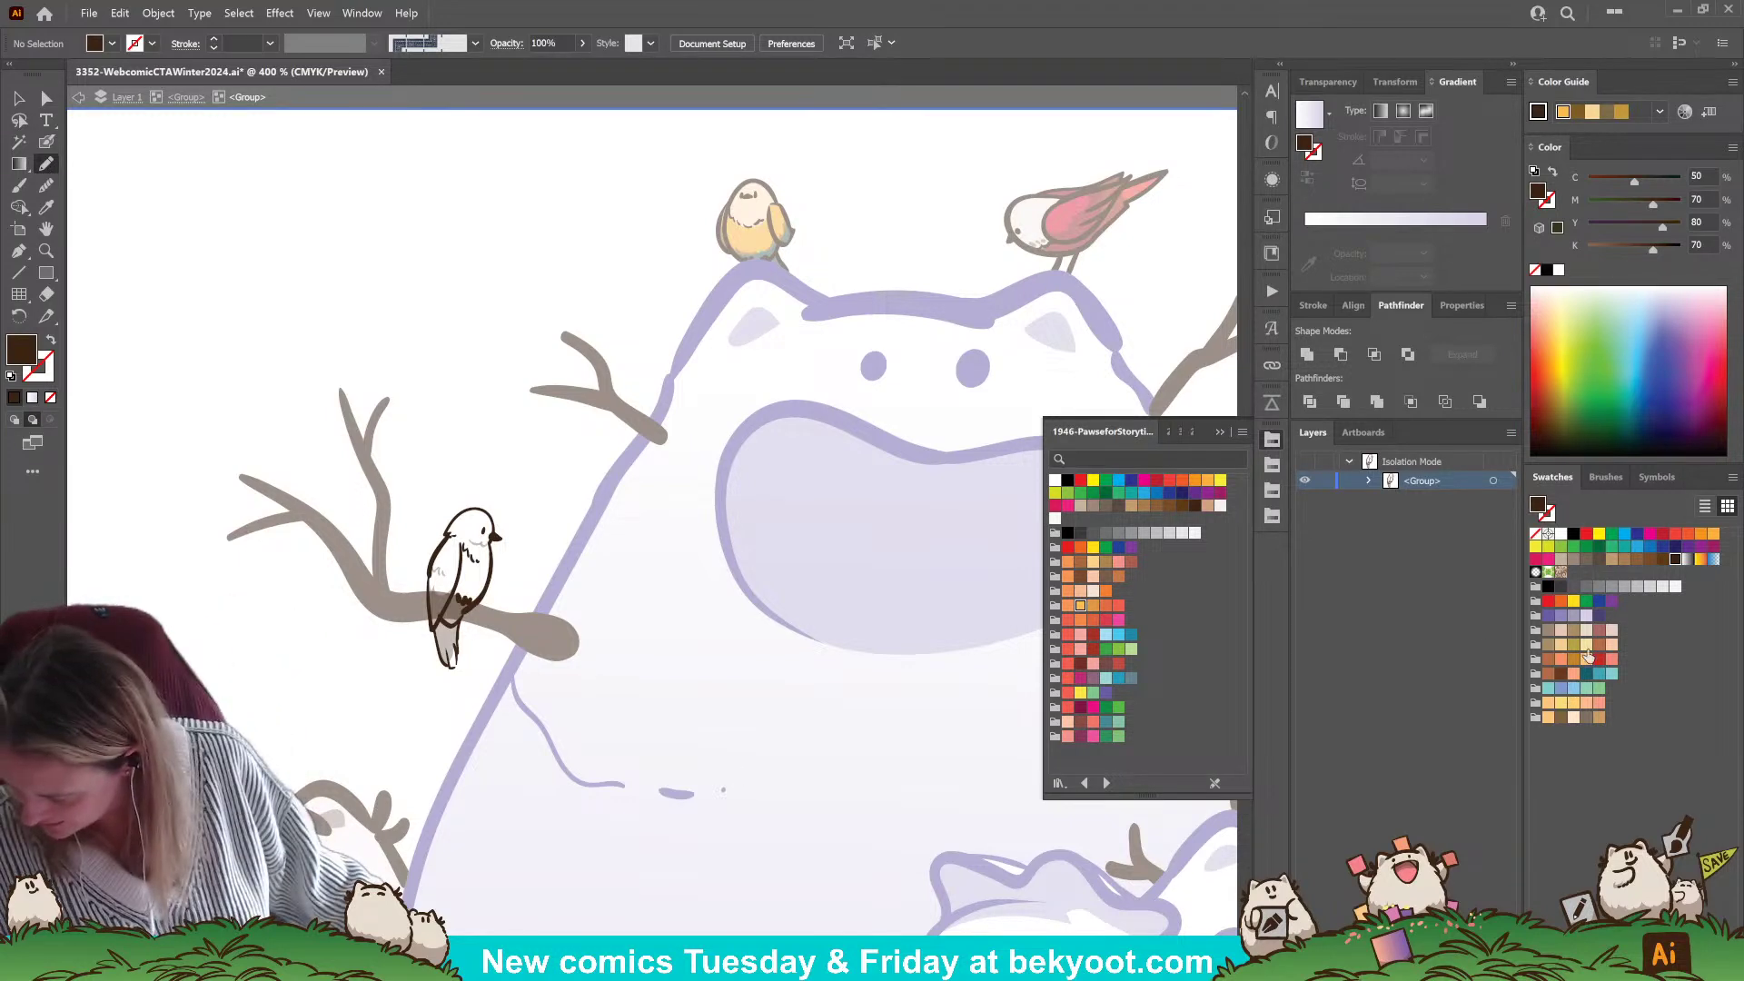
pyautogui.click(1586, 717)
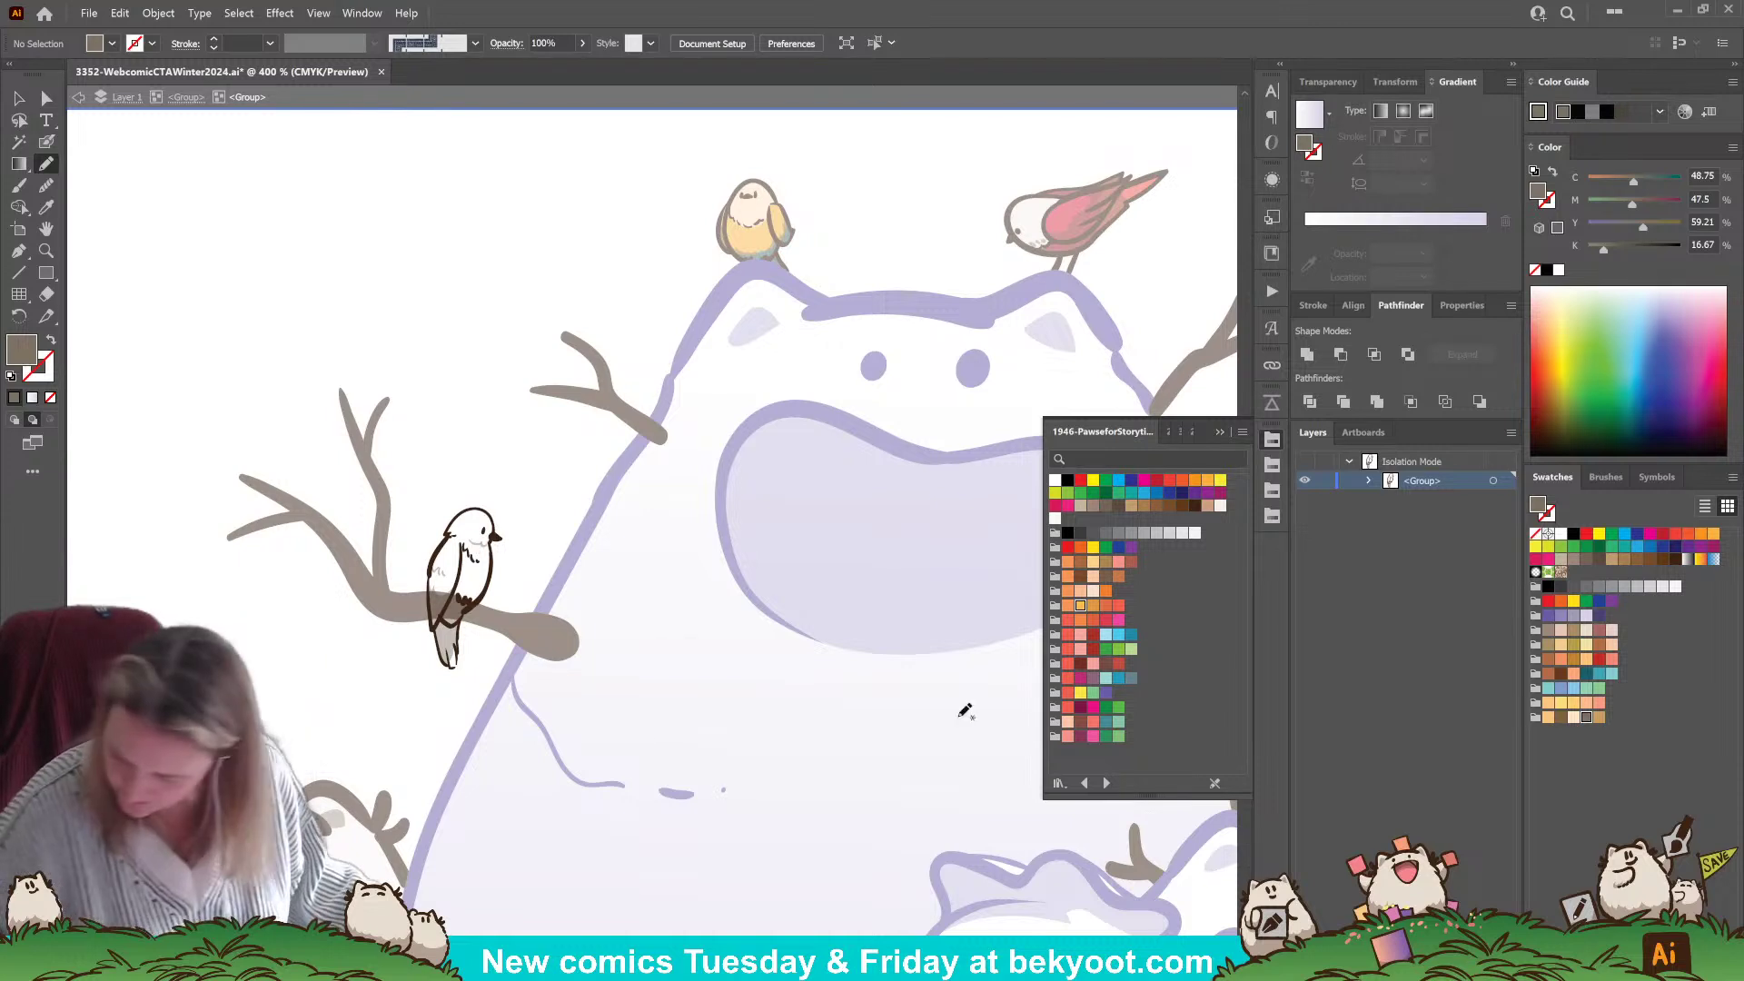
# - Draw the branch bird's chest and belly shape in cream C=1 M=10 Y=23 K=0
pyautogui.click(1573, 718)
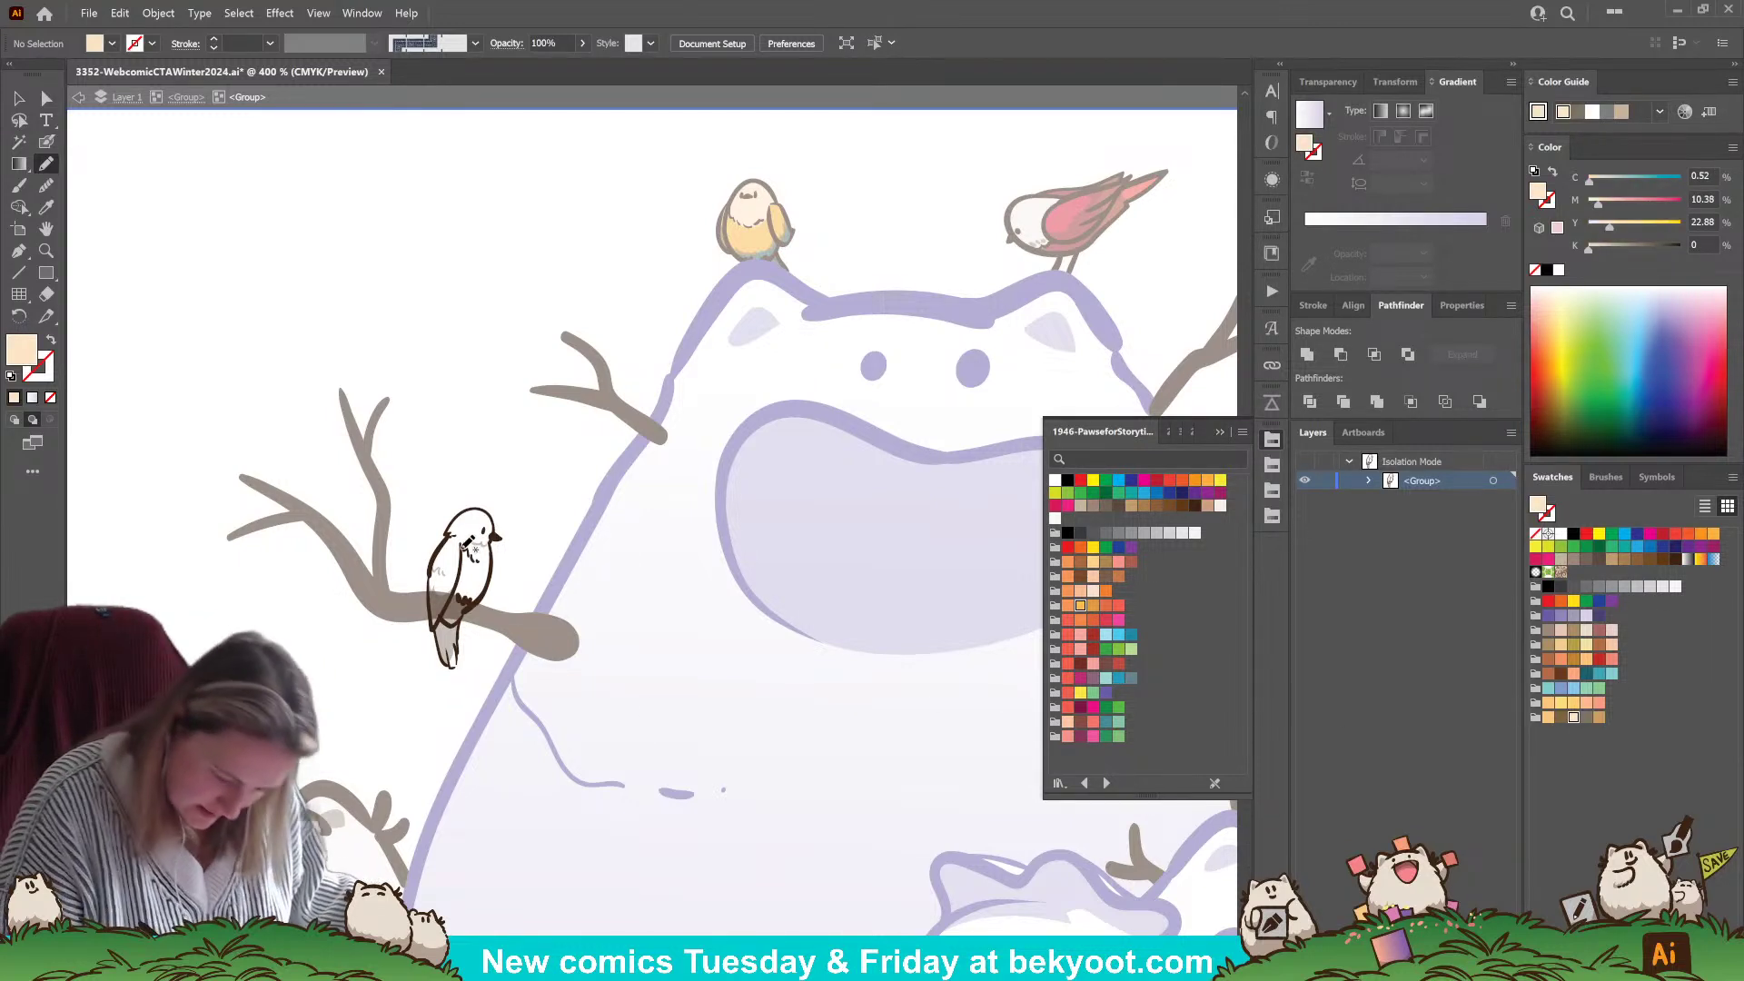
pyautogui.moveTo(468, 550); pyautogui.dragTo(443, 626)
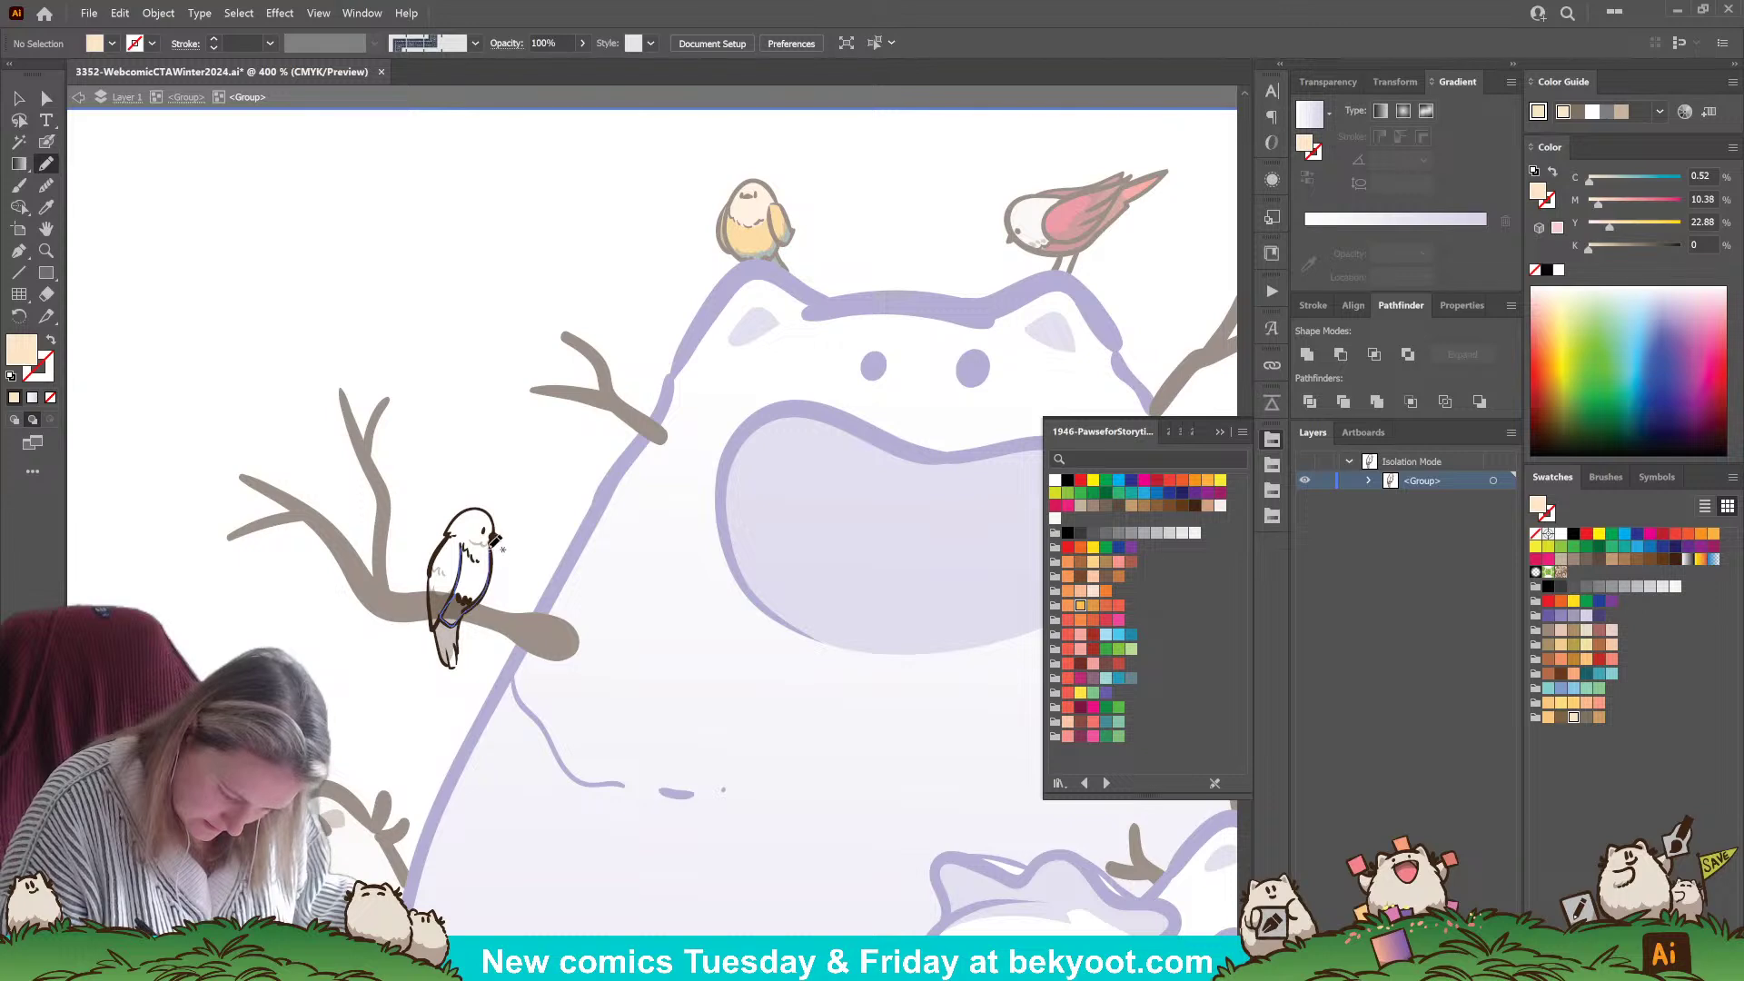
pyautogui.moveTo(470, 544); pyautogui.dragTo(467, 538)
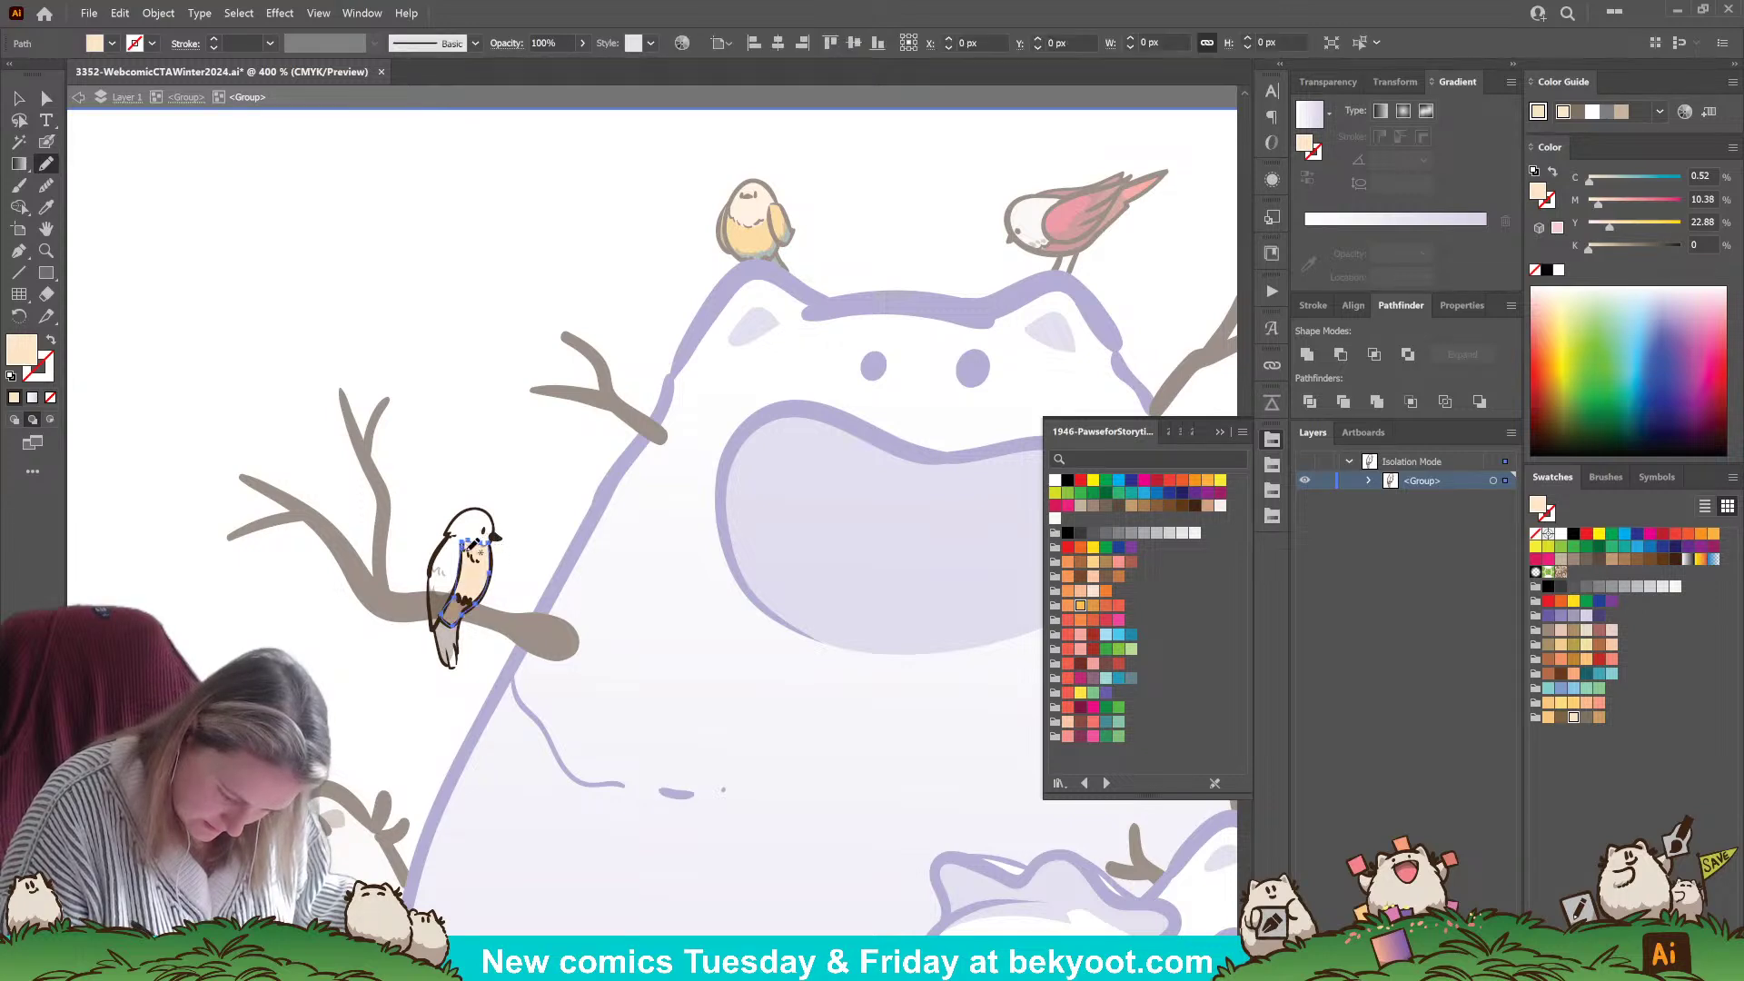
# - Draw the branch bird's head, wing and tail shape in brown C=42 M=54 Y=81 K=26 and deselect it
pyautogui.click(1560, 716)
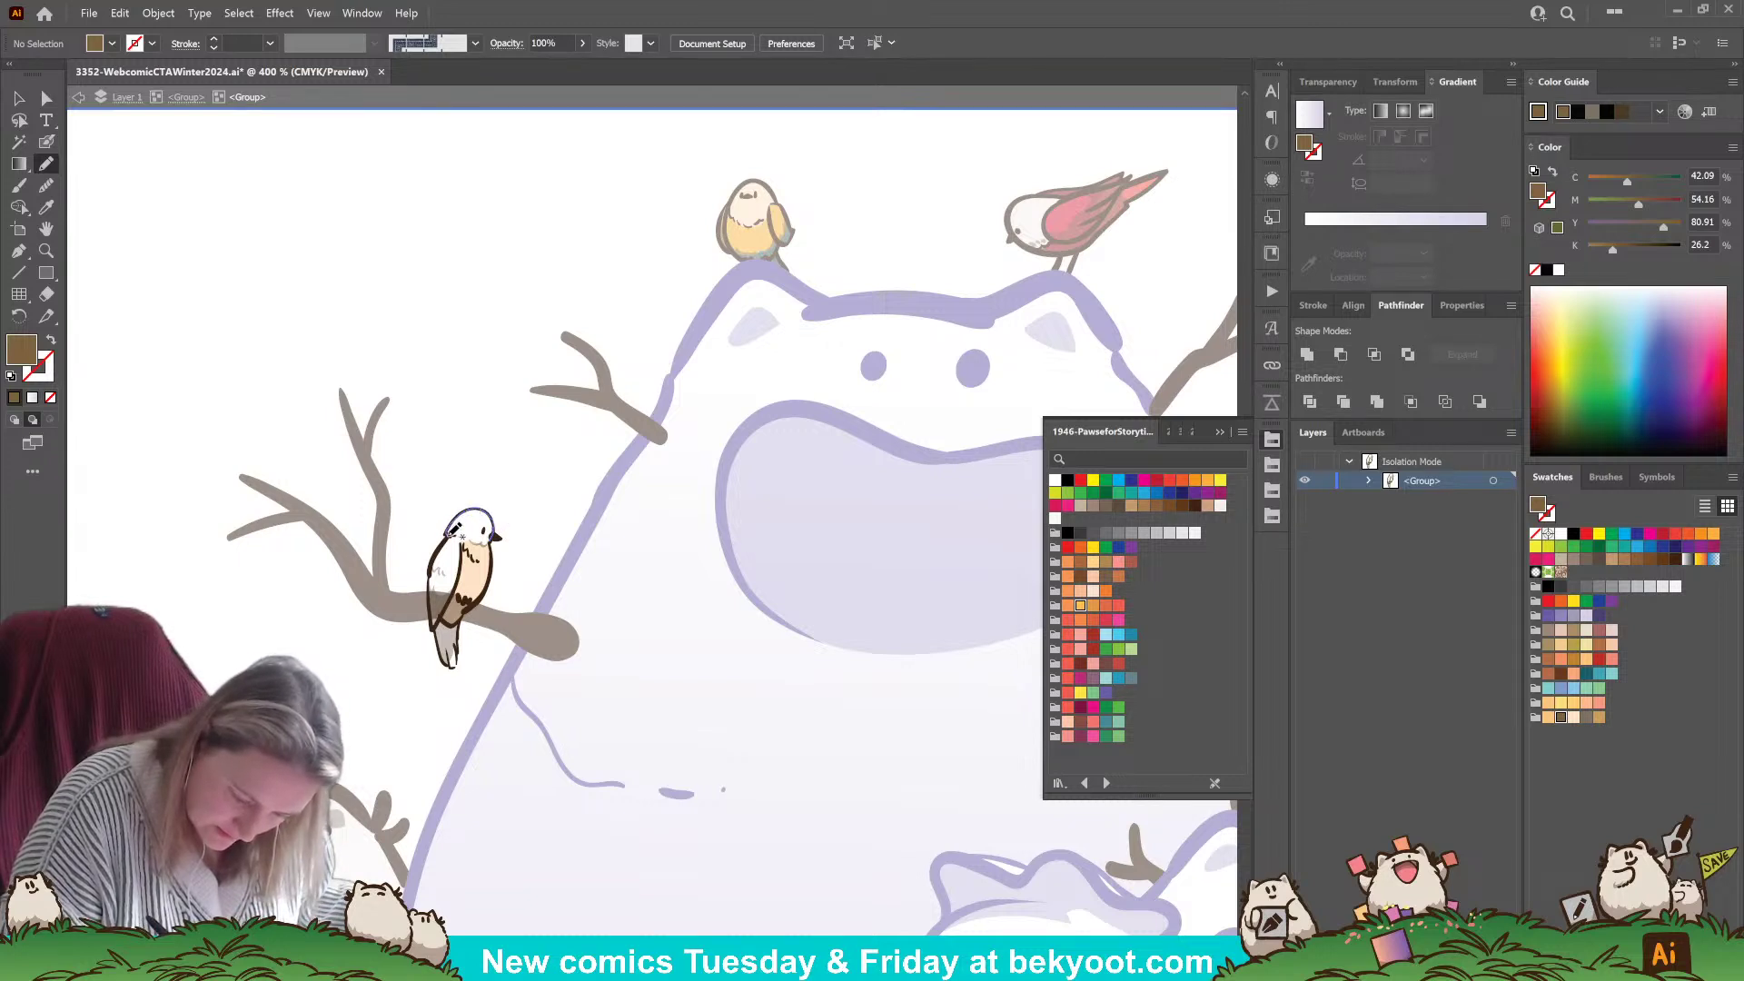
pyautogui.moveTo(444, 540); pyautogui.dragTo(436, 613)
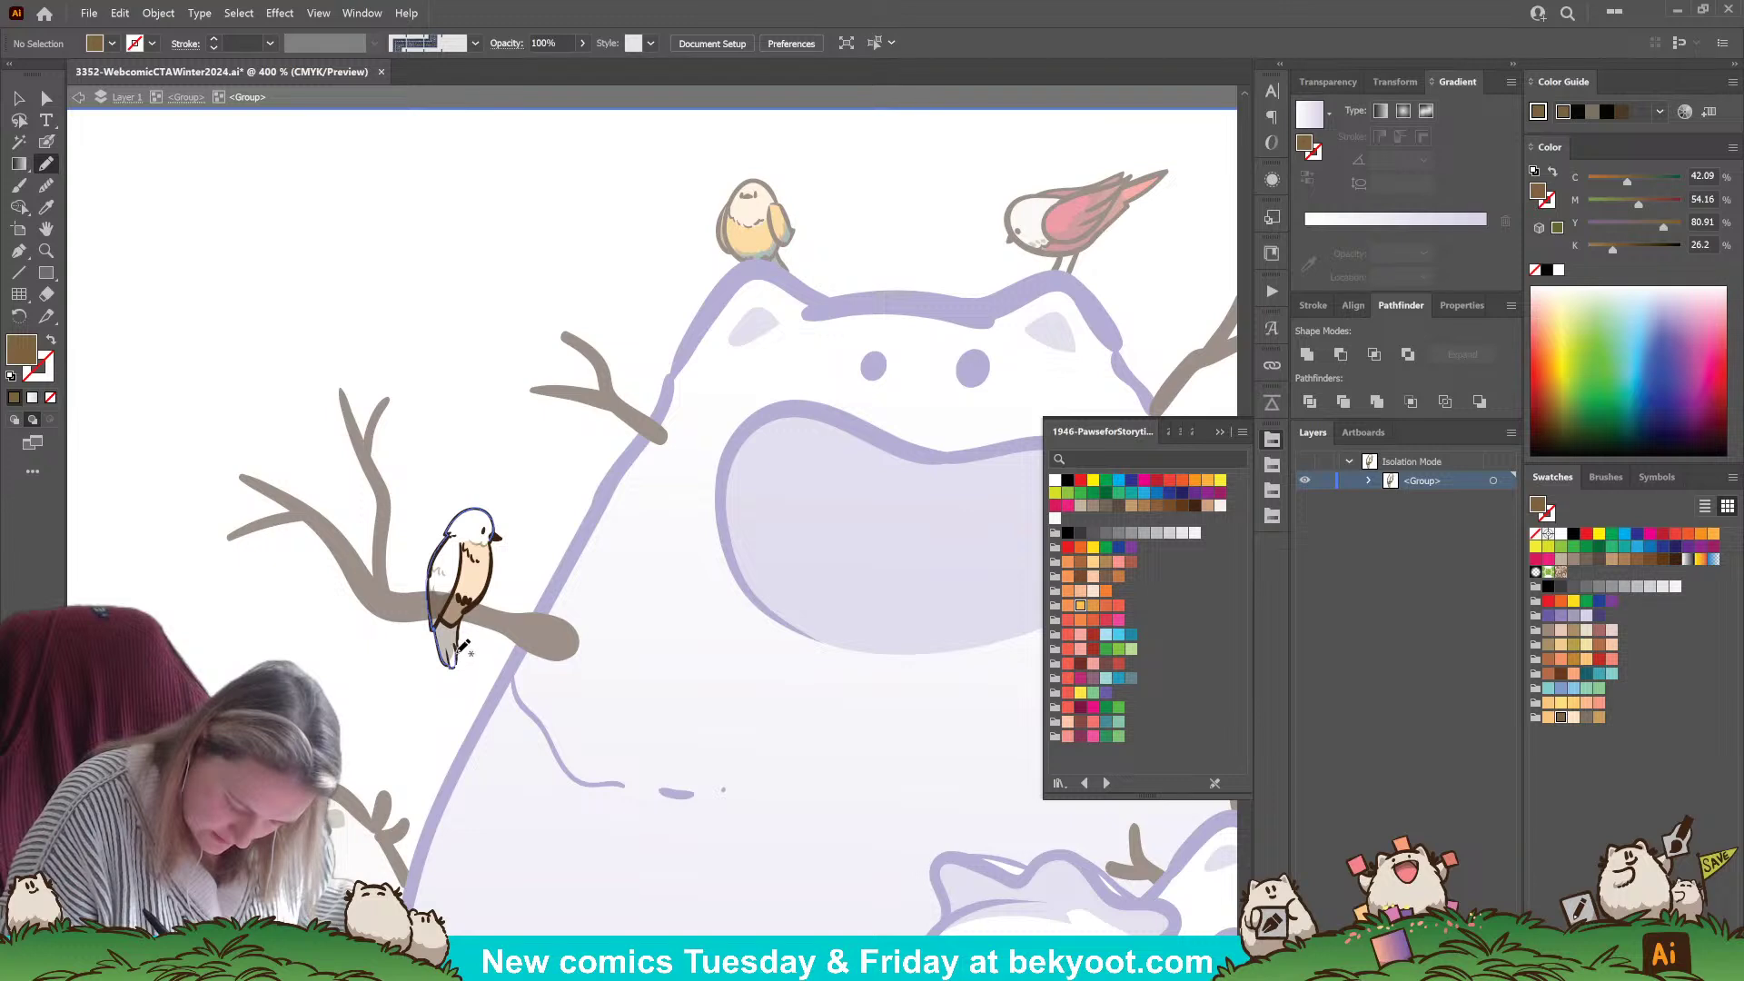
pyautogui.moveTo(469, 618)
pyautogui.mouseDown()
pyautogui.moveTo(499, 544)
pyautogui.moveTo(477, 511)
pyautogui.mouseUp()
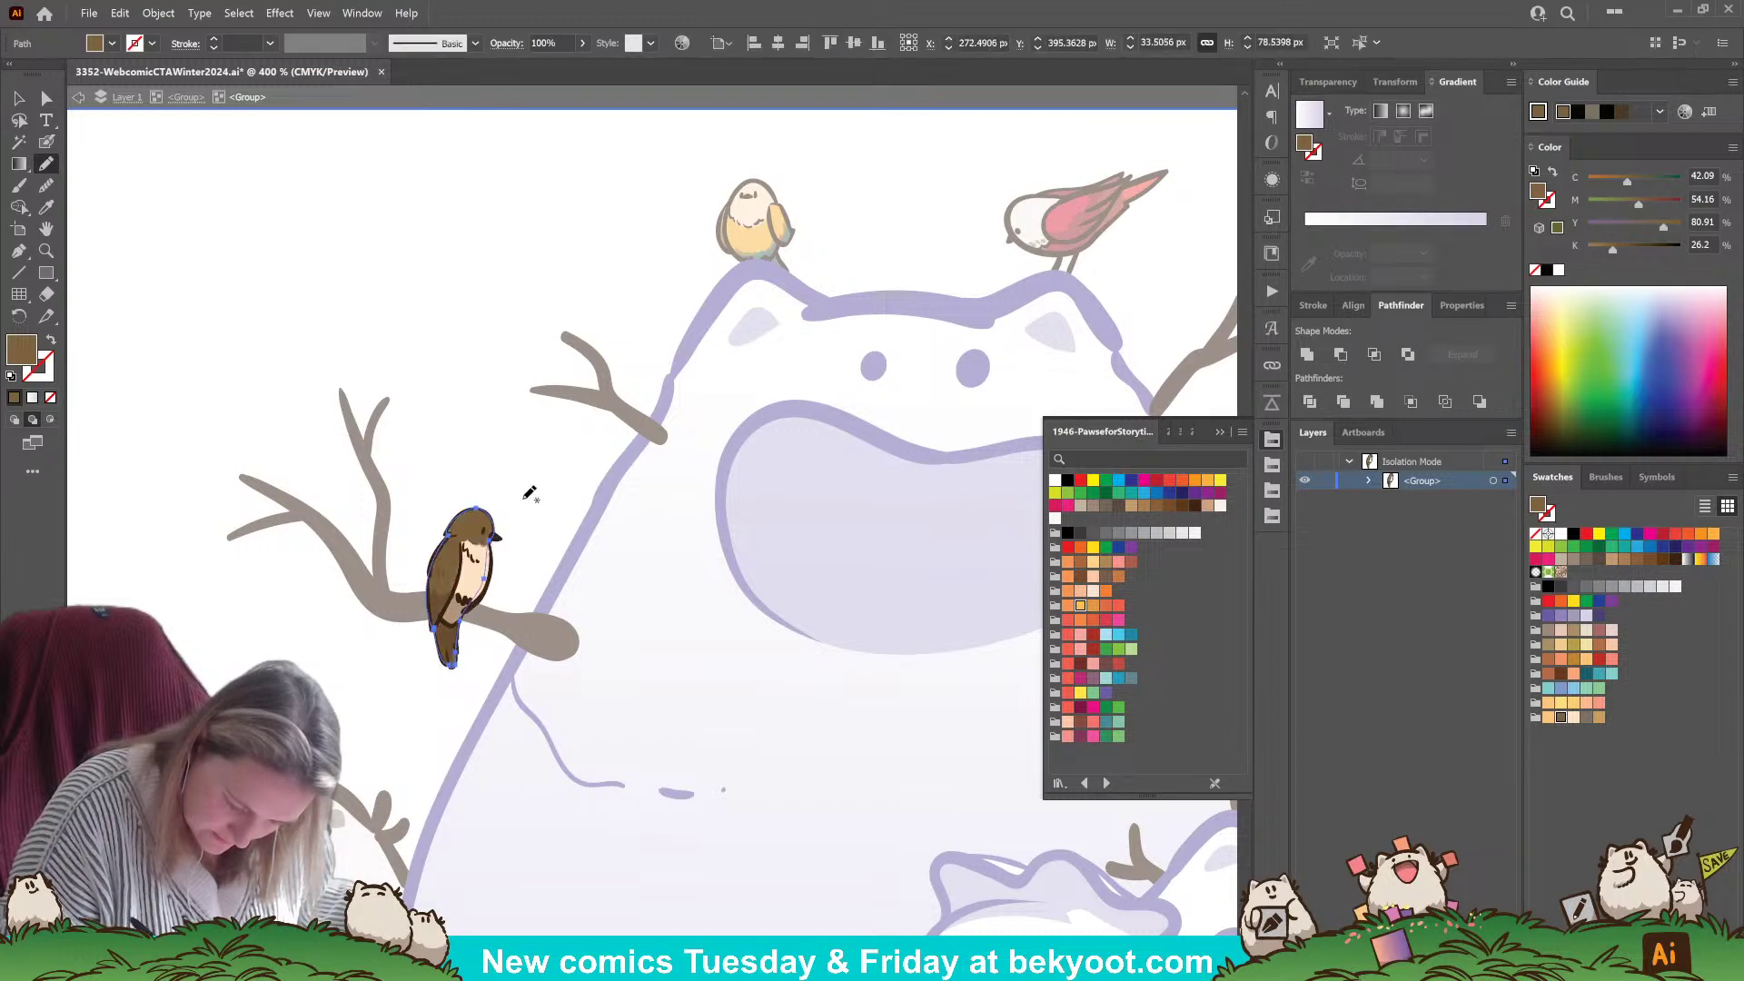
pyautogui.press('v')
pyautogui.hotkey('ctrl', 'shift', 'a')
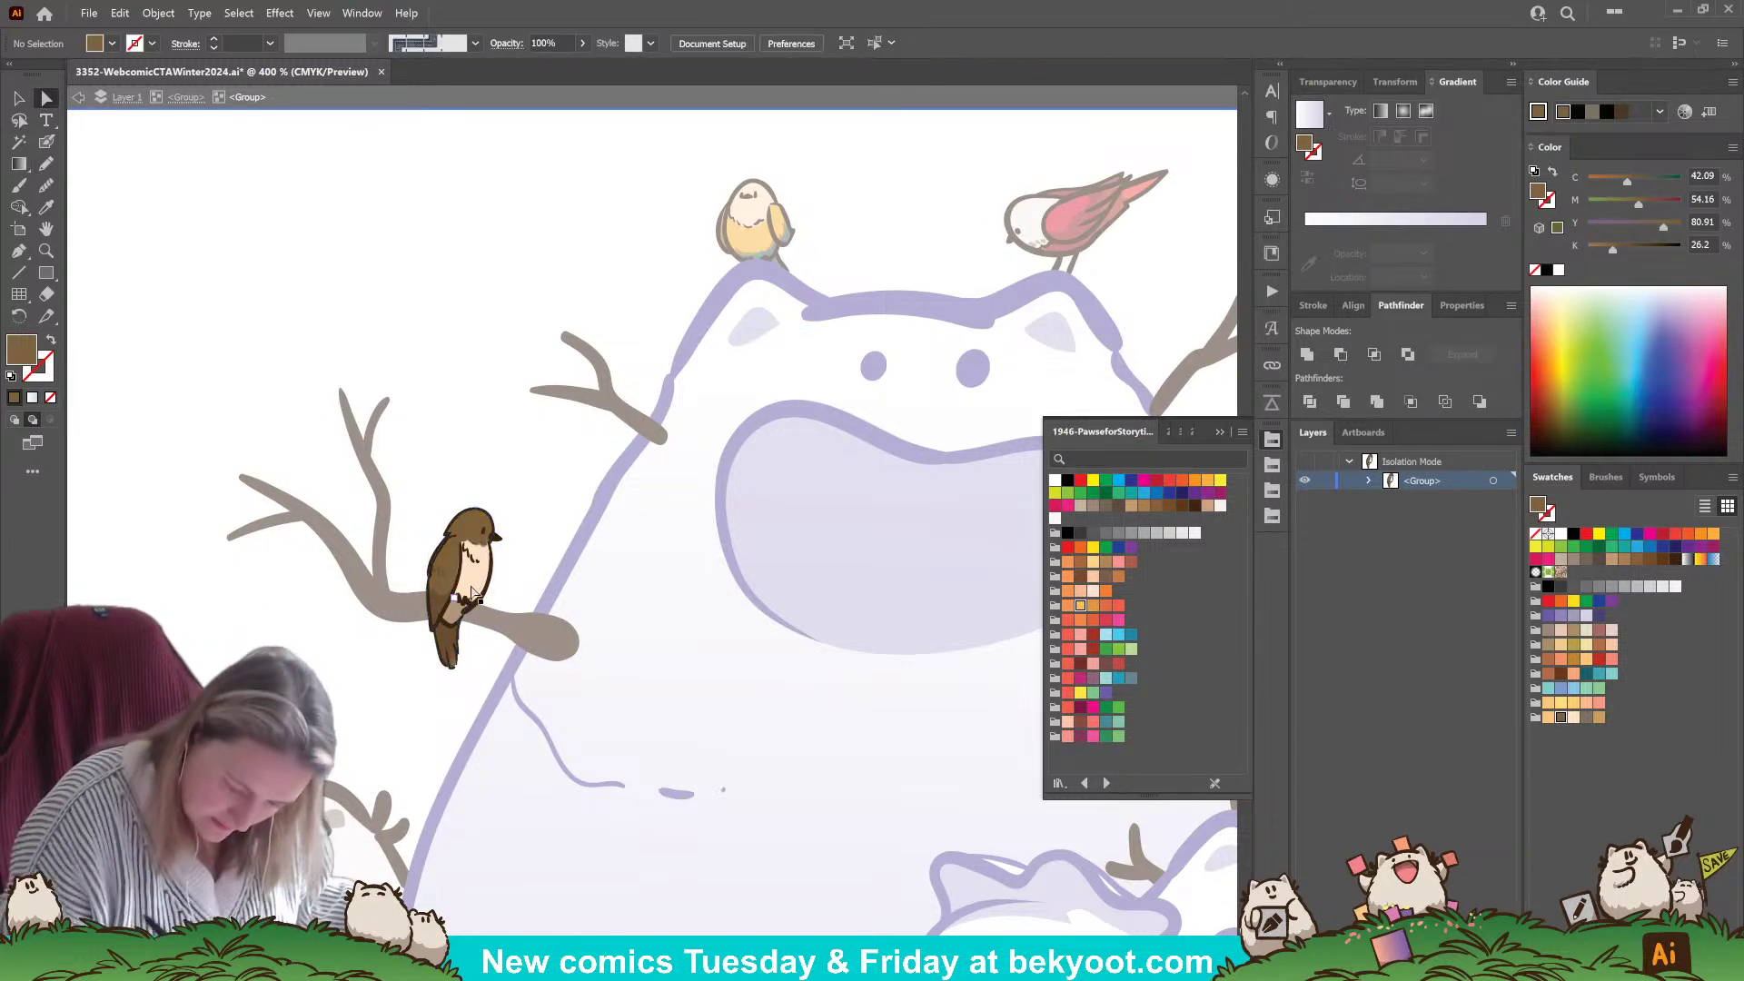
# - Adjust the lower edge of the branch bird's cream chest shape and exit the bird's group
pyautogui.click(451, 563)
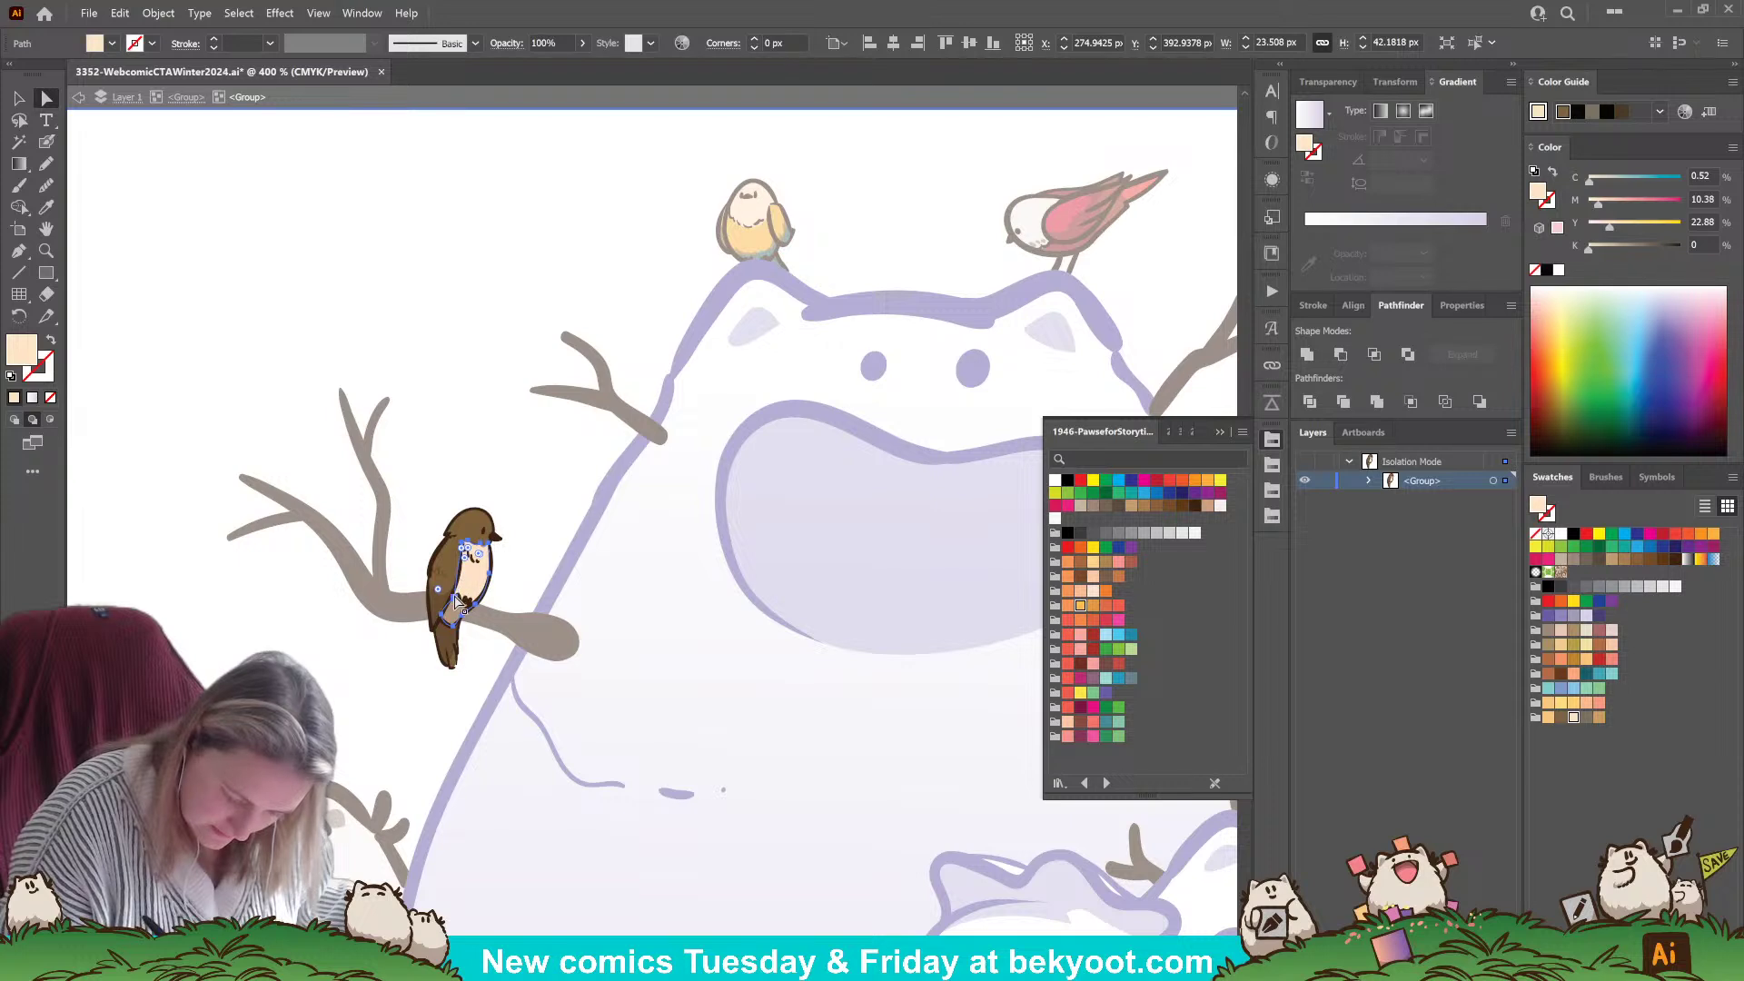
pyautogui.click(461, 566)
pyautogui.click(346, 709)
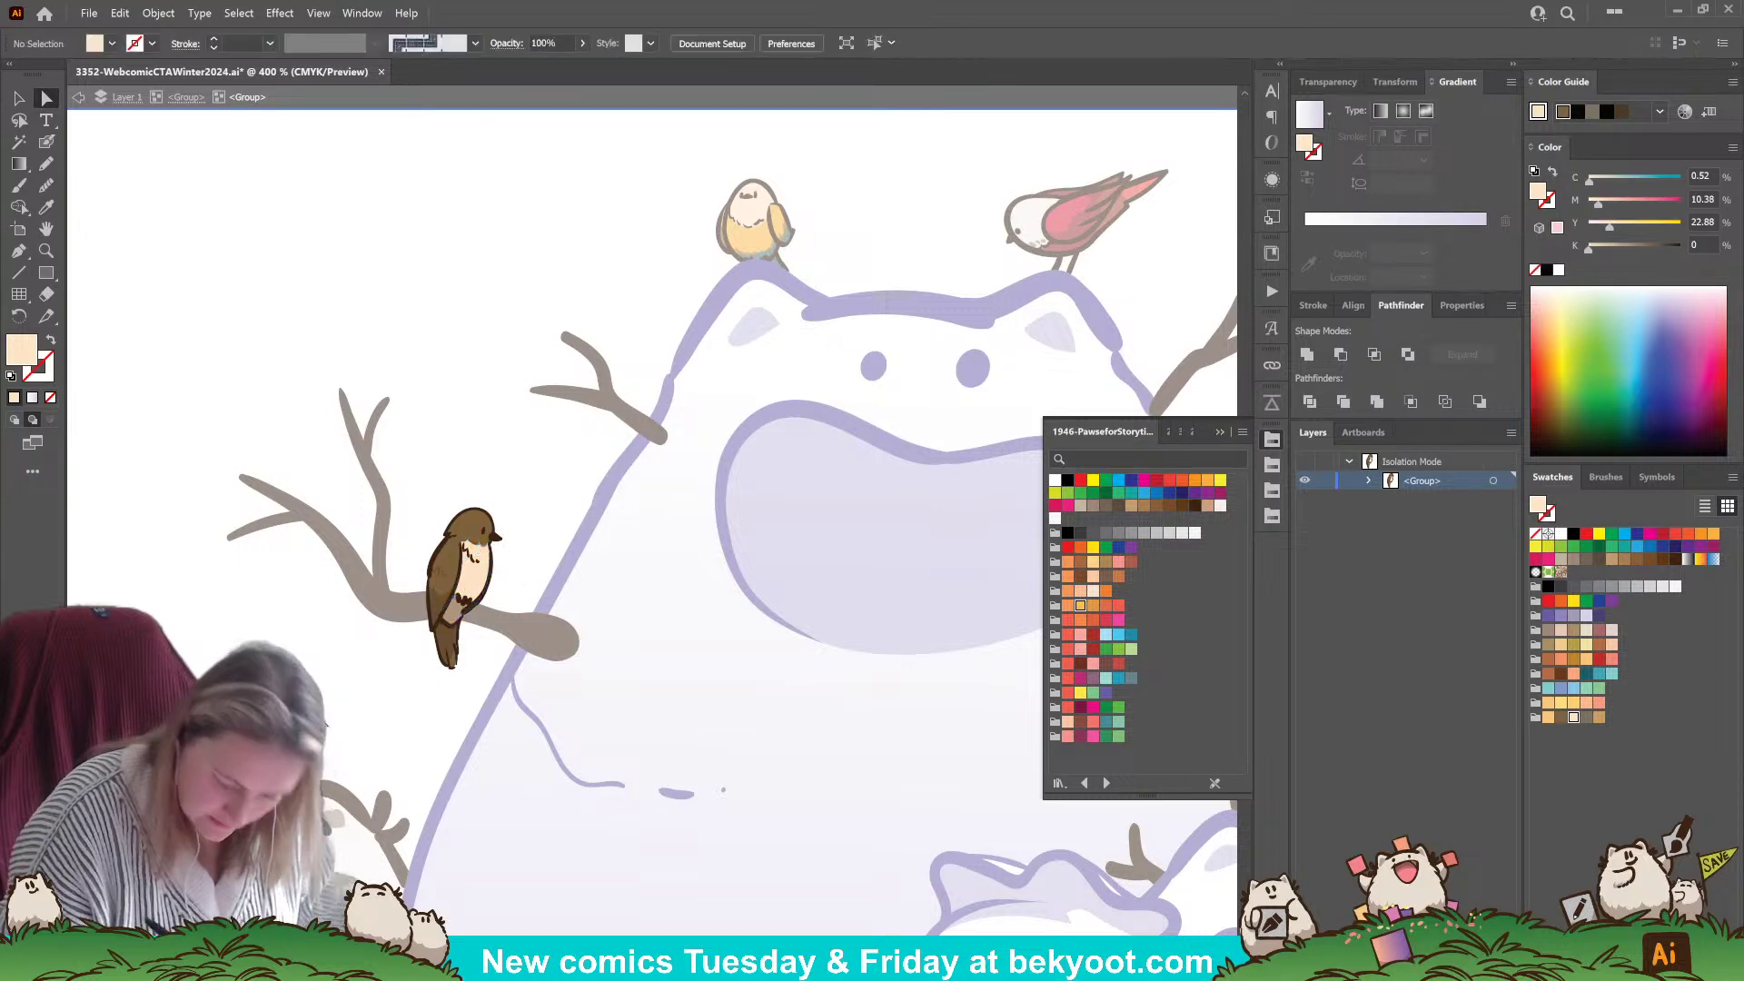
pyautogui.press('v')
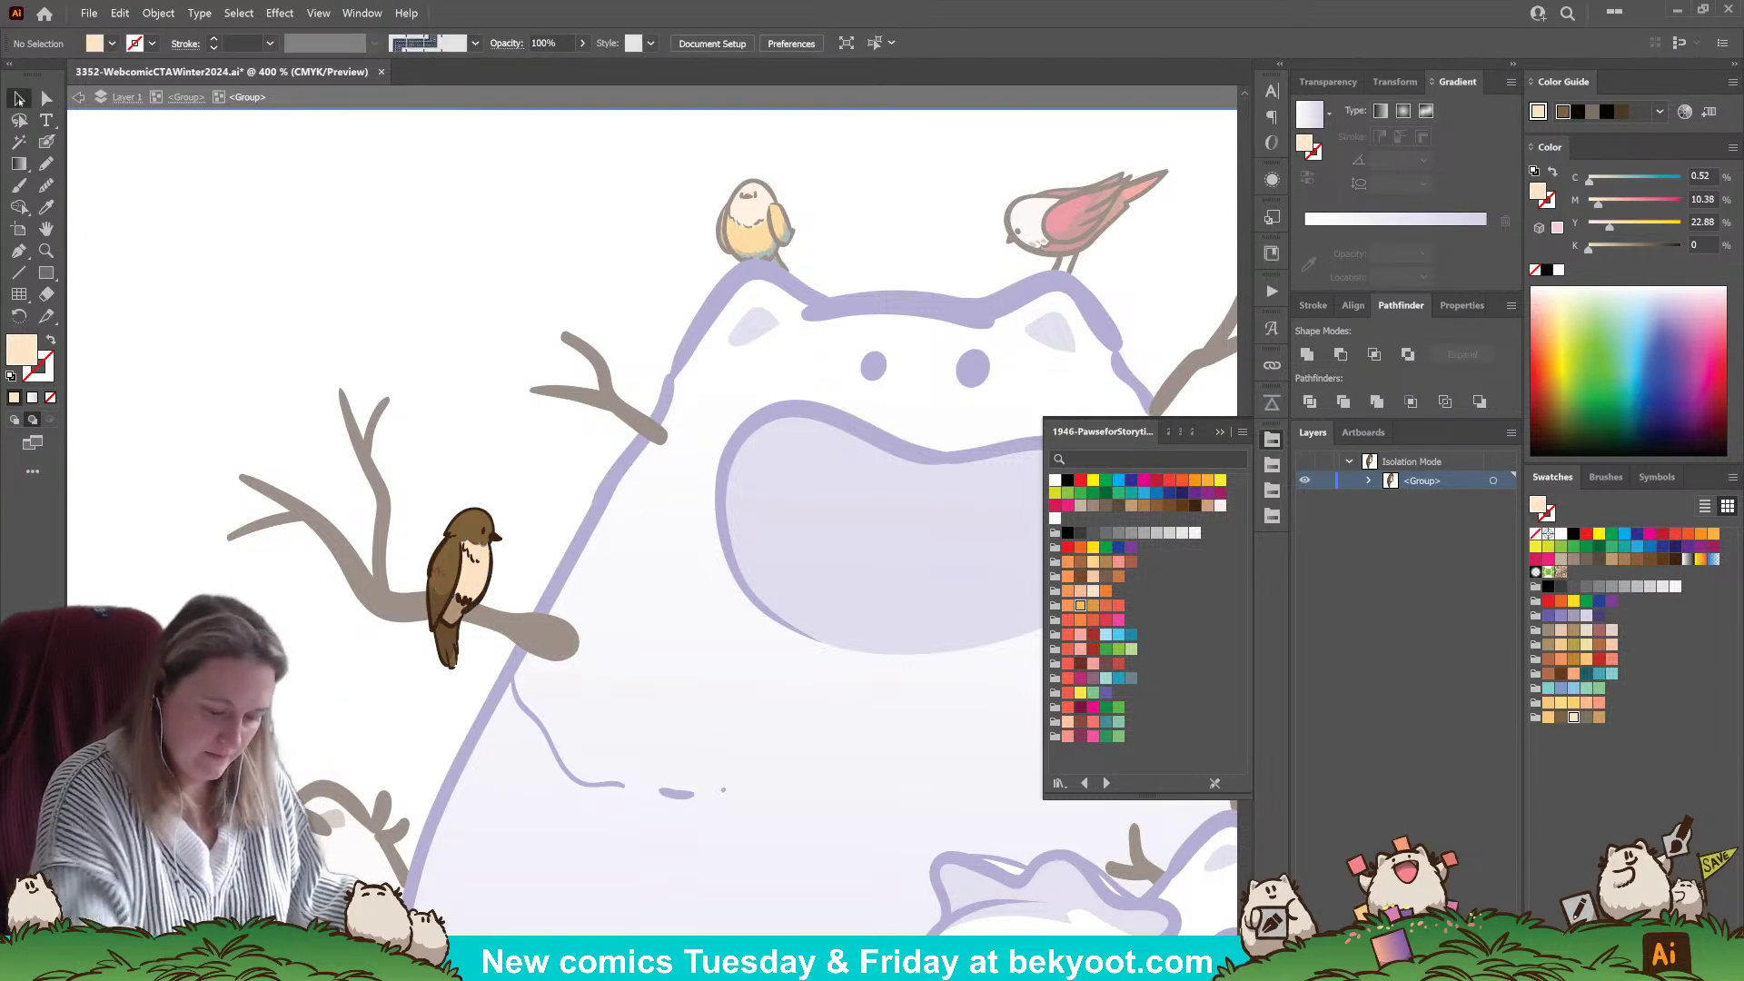
pyautogui.scroll(-3, 552, 545)
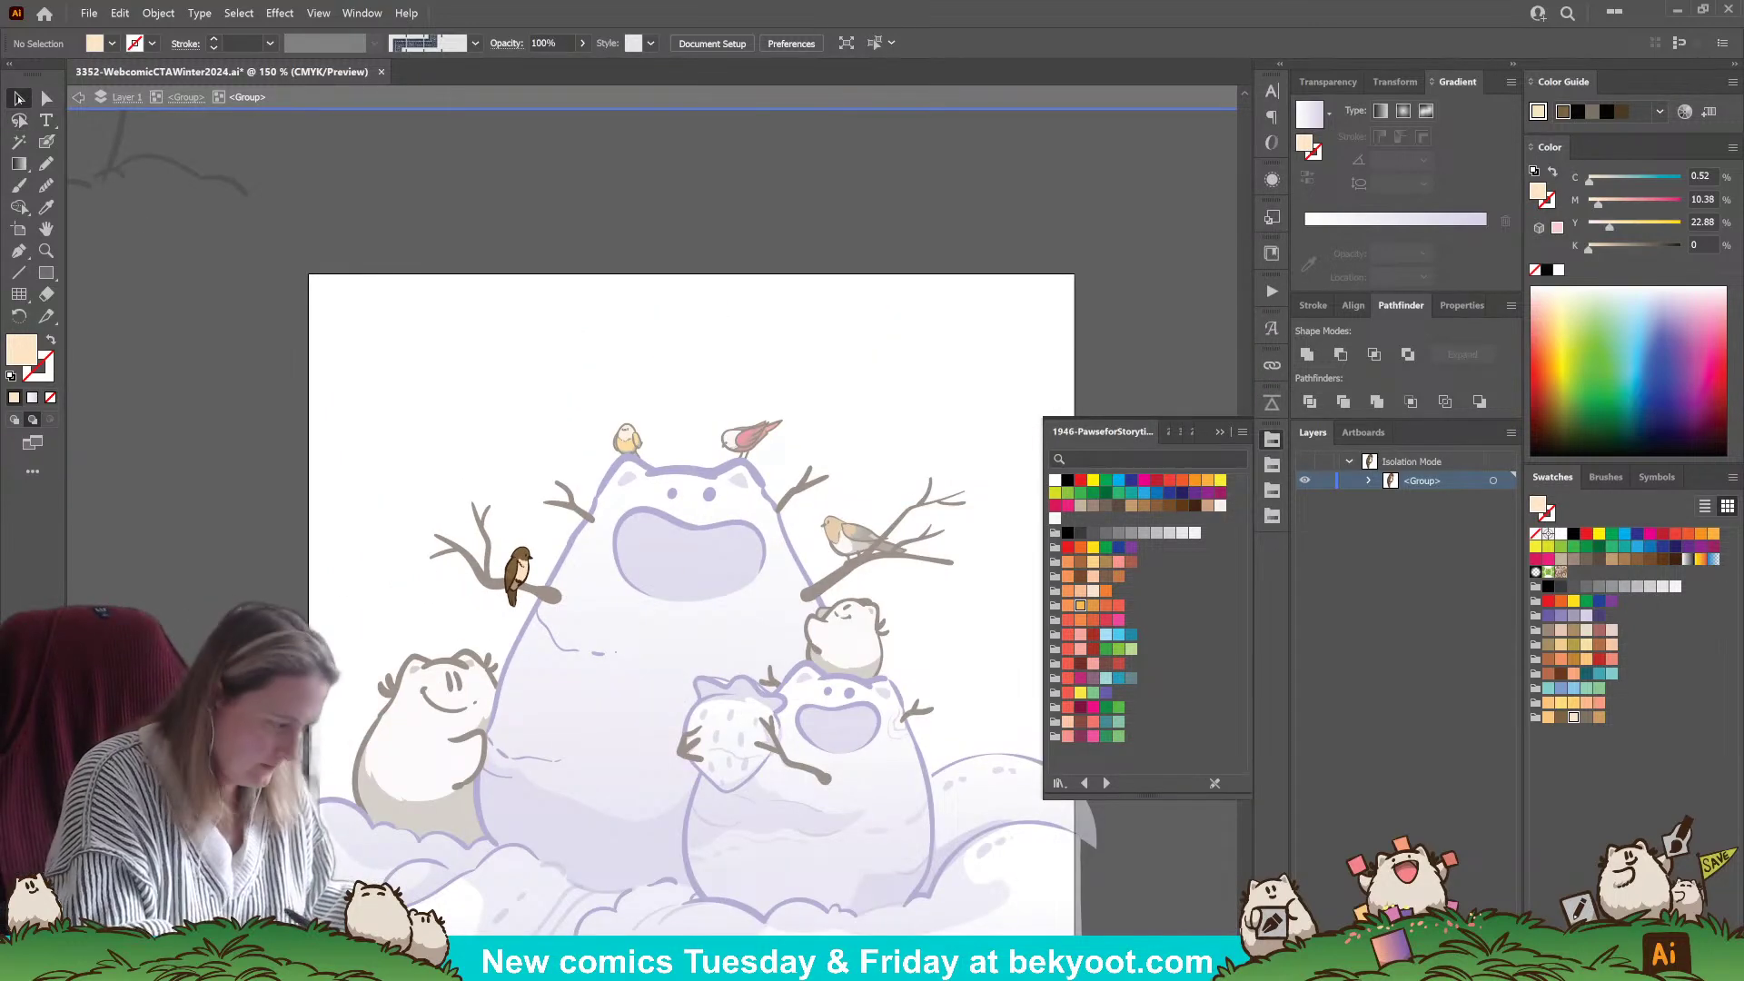
pyautogui.click(185, 97)
# - Draw a sky rectangle about 1036 by 814 px behind the characters in light blue C=42 M=2 Y=4 K=0 from the 2590-LeafyWalk library
pyautogui.moveTo(621, 785); pyautogui.dragTo(560, 676)
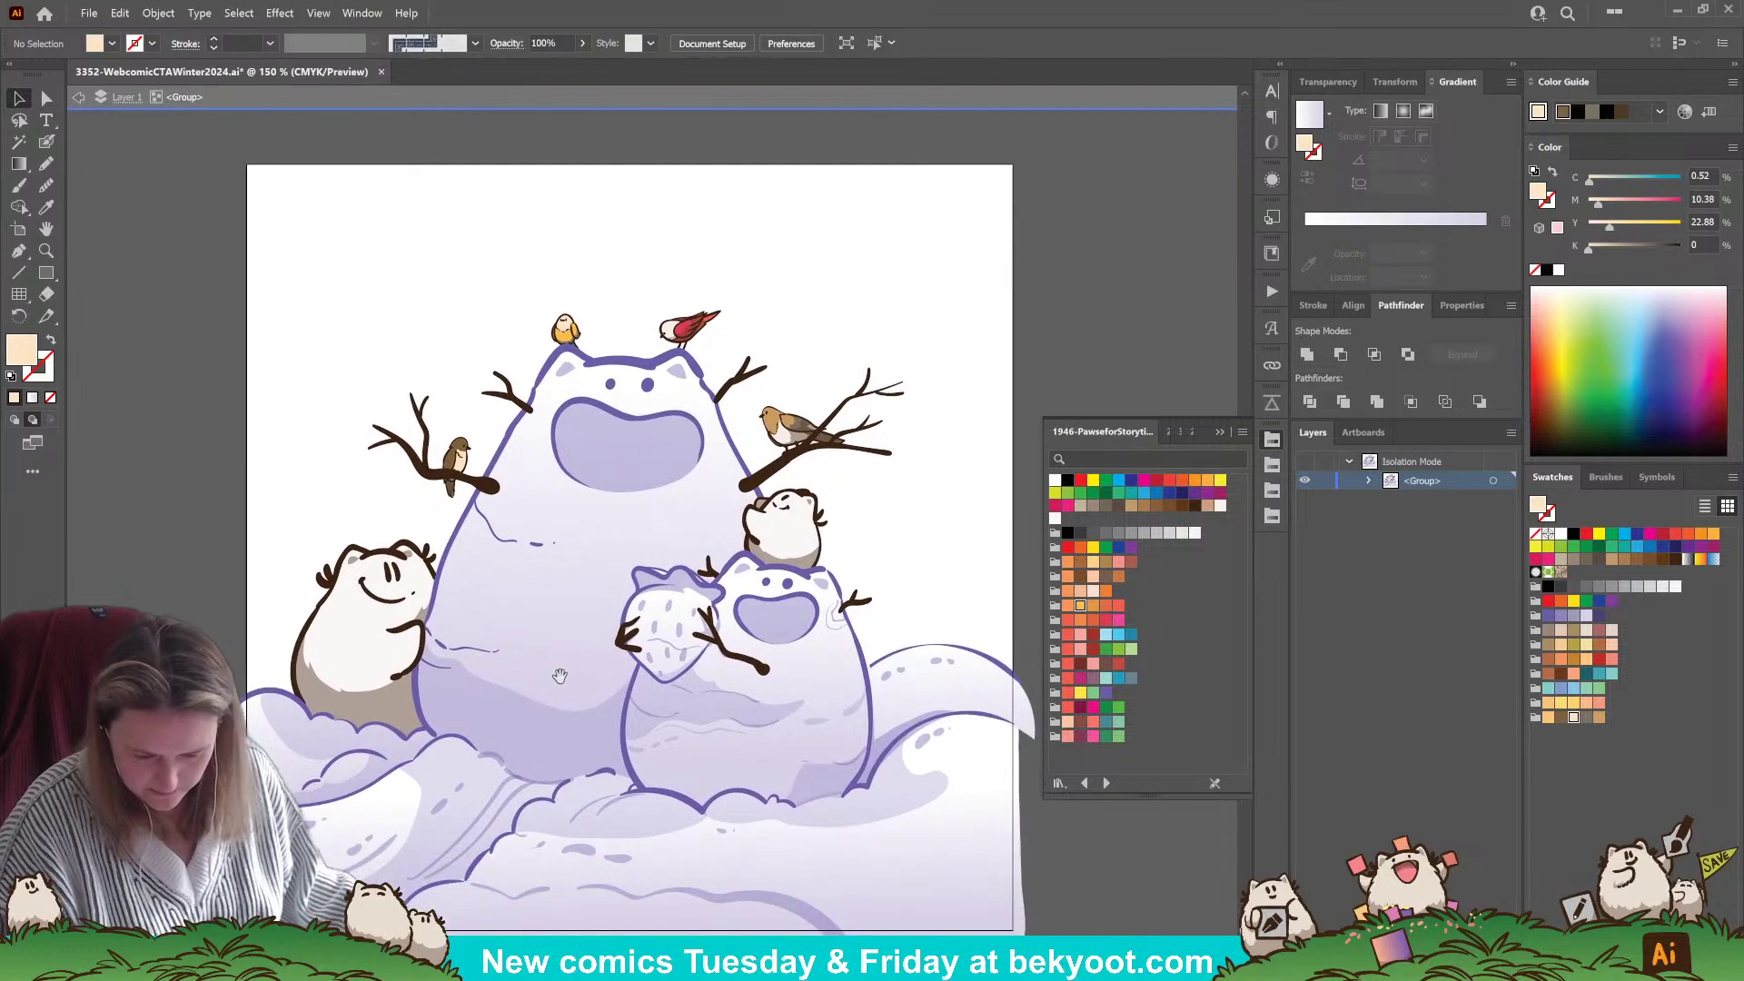
pyautogui.moveTo(629, 845); pyautogui.dragTo(598, 818)
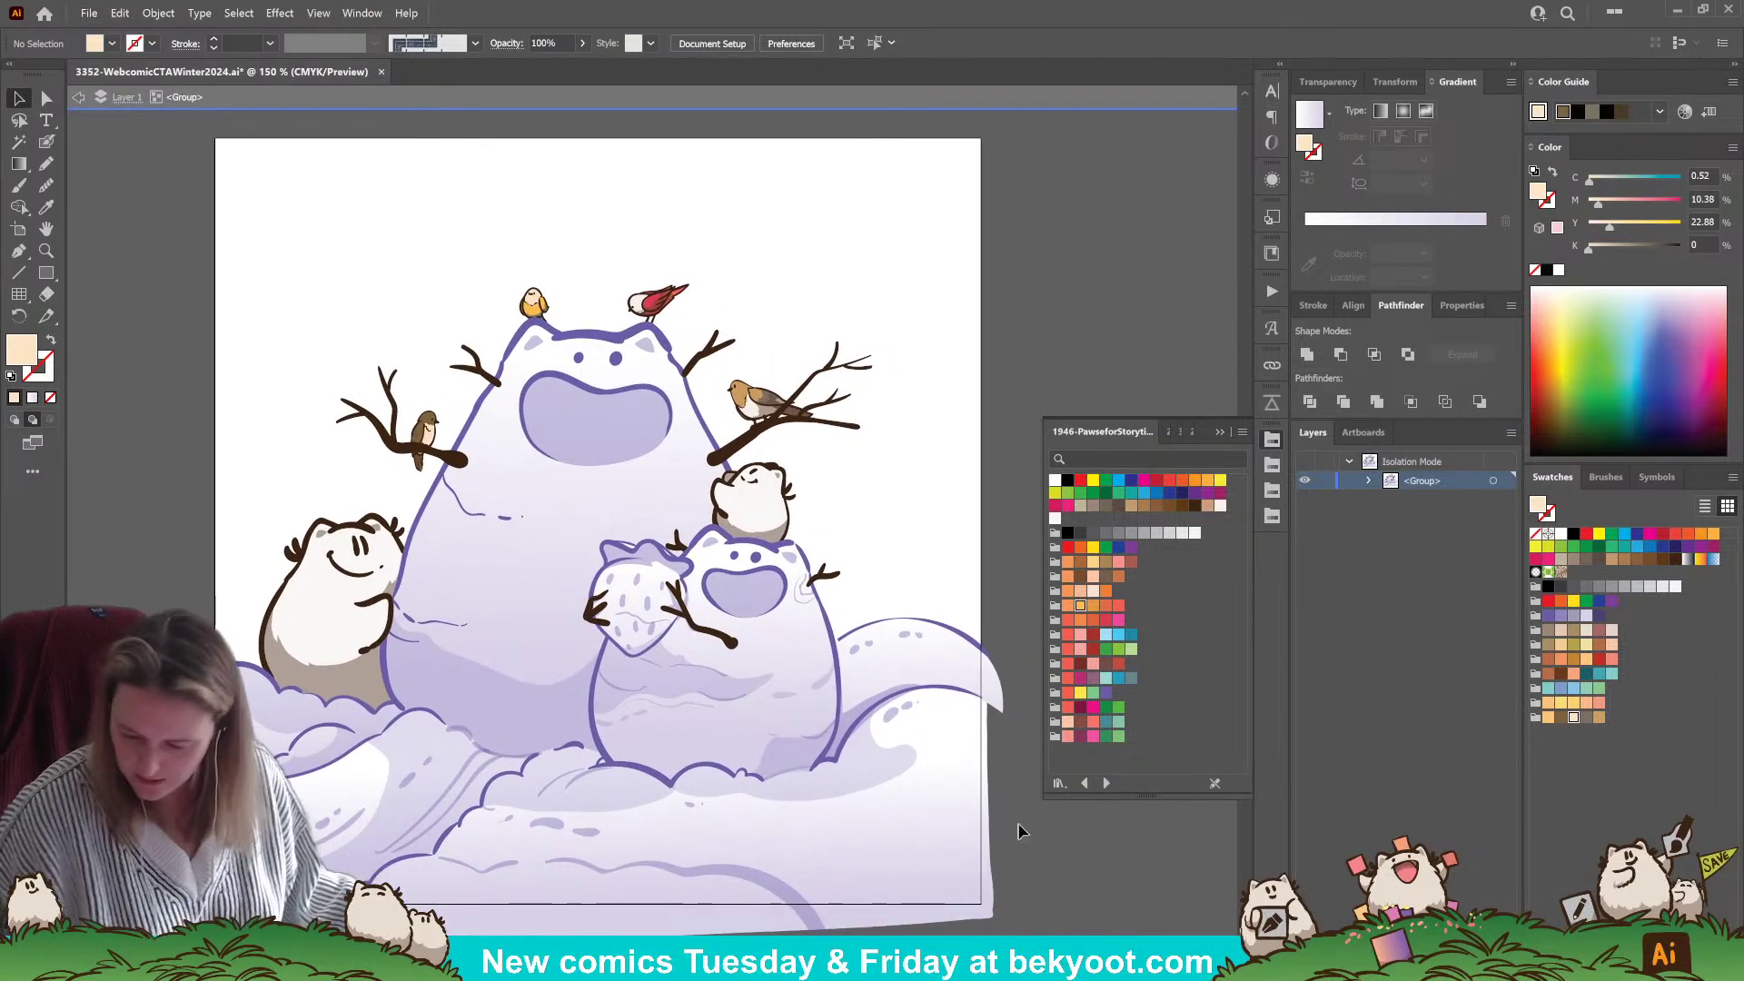
pyautogui.click(1169, 433)
pyautogui.moveTo(1148, 651); pyautogui.dragTo(1148, 815)
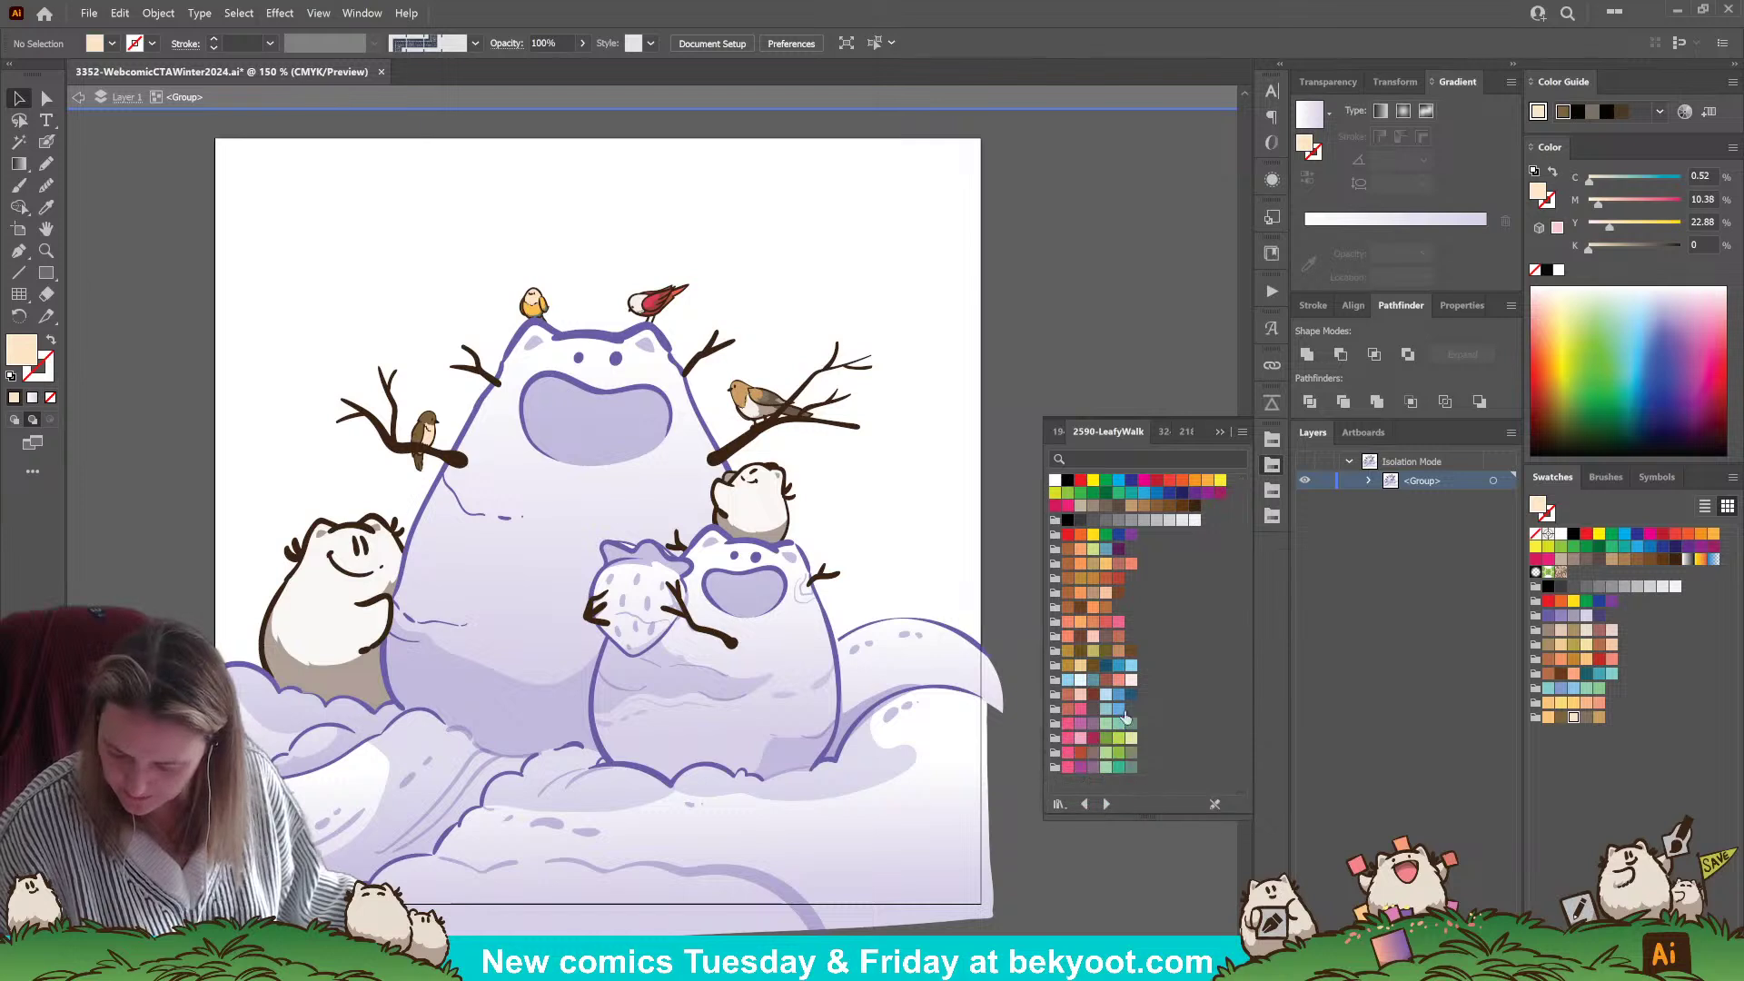
pyautogui.click(1131, 668)
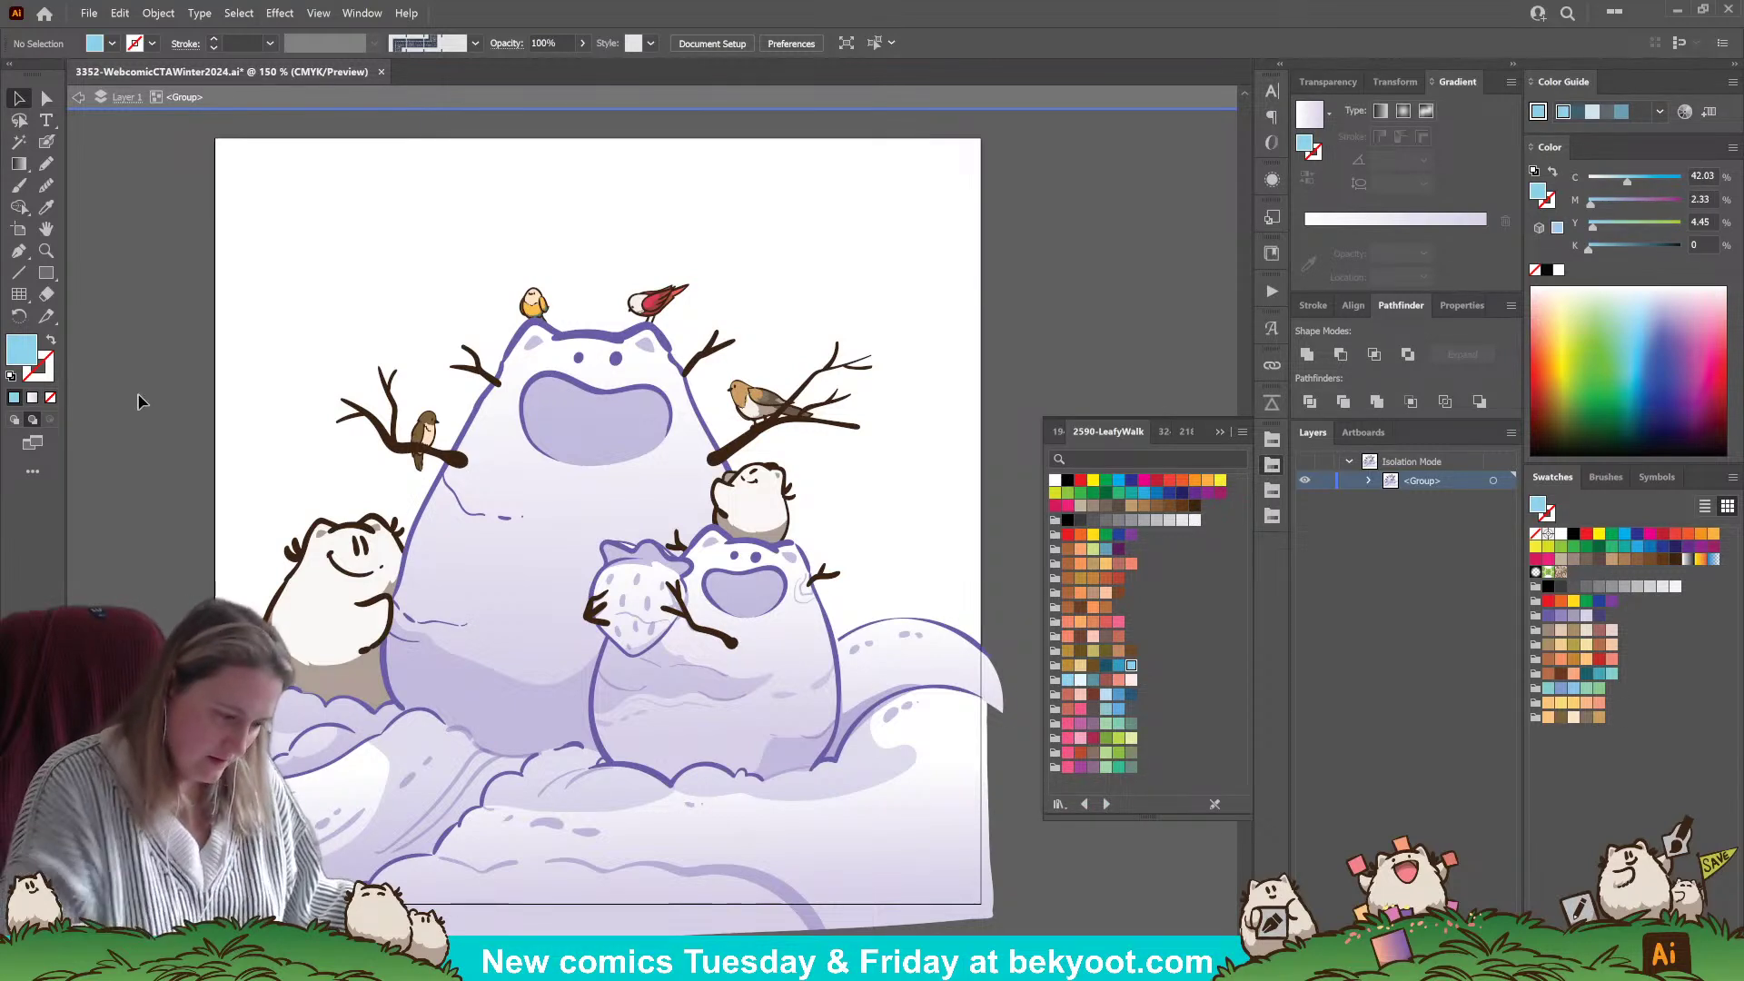
pyautogui.press('m')
pyautogui.moveTo(196, 125); pyautogui.dragTo(990, 747)
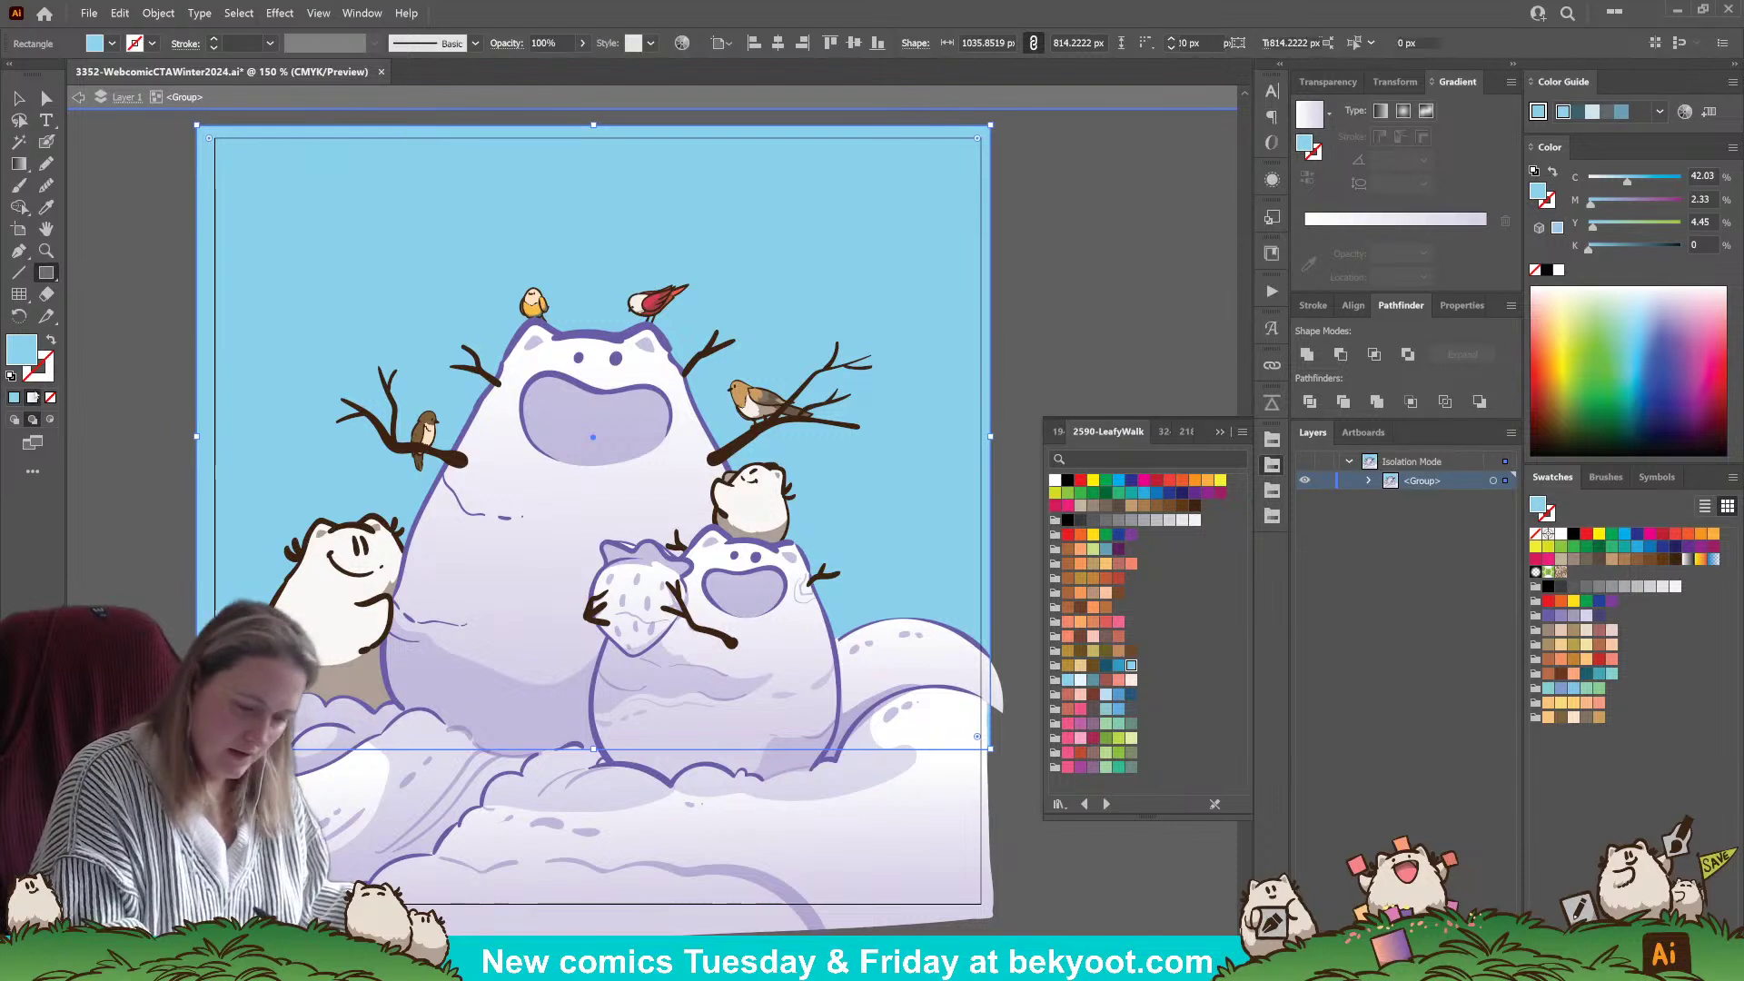
# - Give the sky a vertical linear gradient from light blue near the snow up to deeper blue C=74 M=24 Y=12 K=0
pyautogui.press('.')
pyautogui.click(1304, 253)
pyautogui.click(1118, 665)
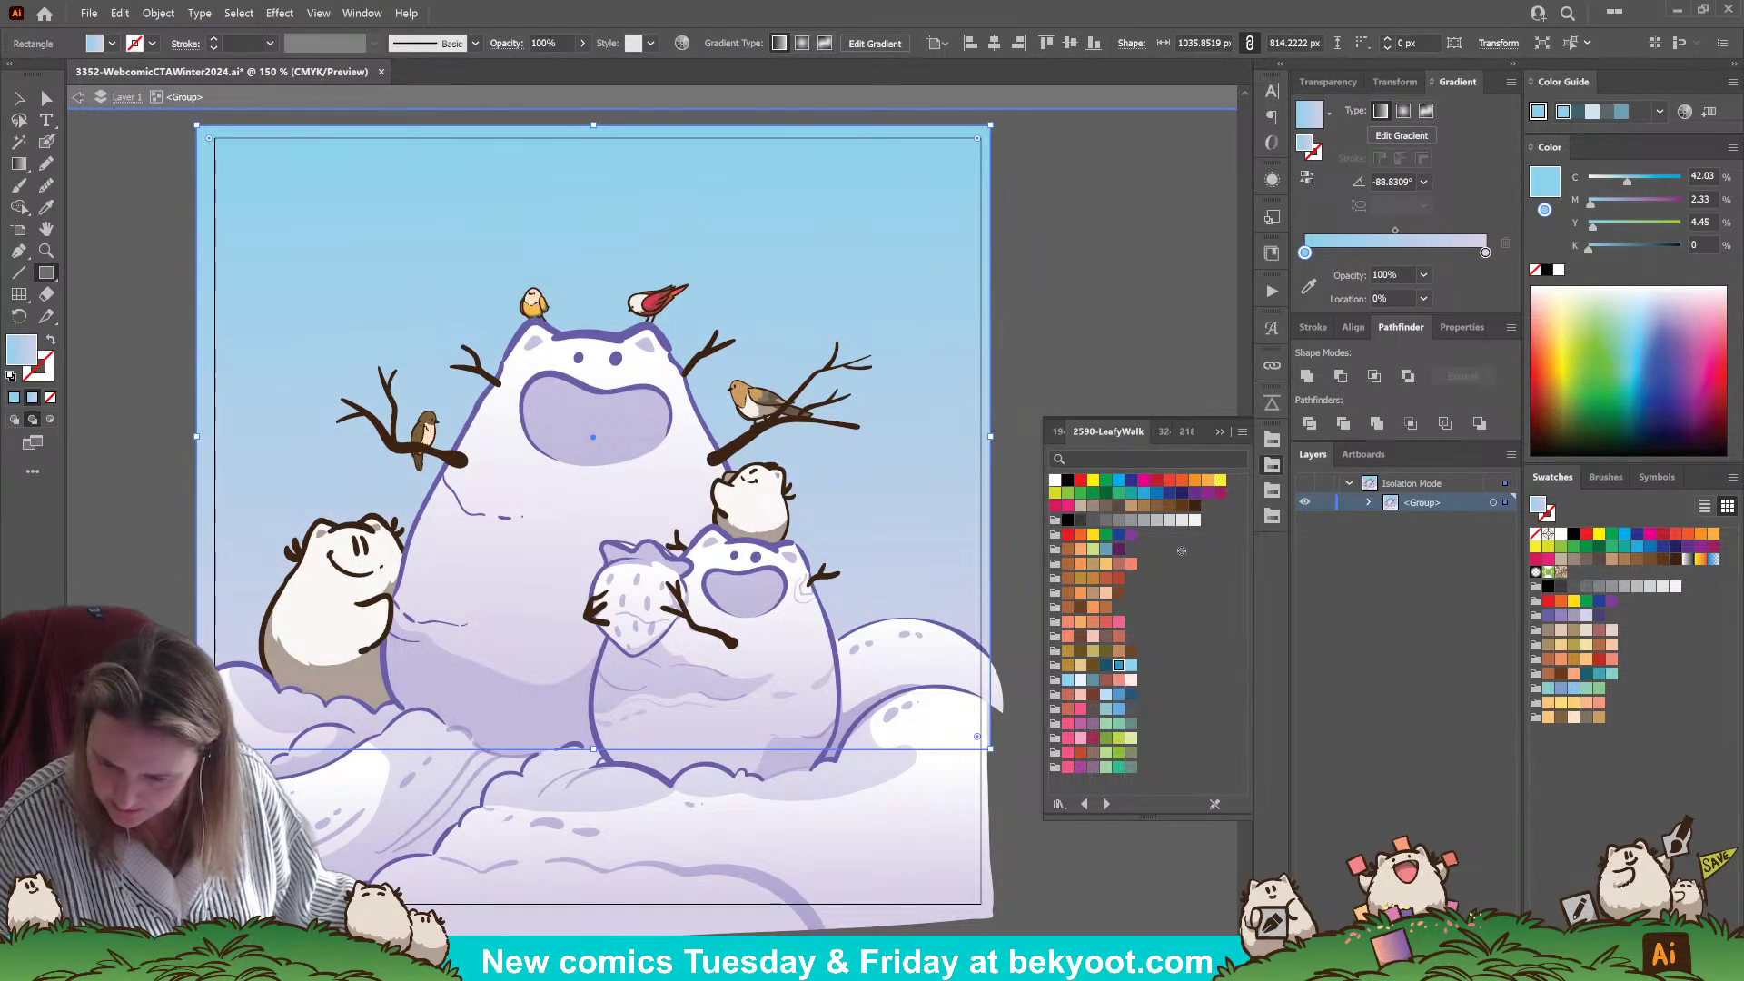
pyautogui.moveTo(1482, 264); pyautogui.dragTo(1485, 253)
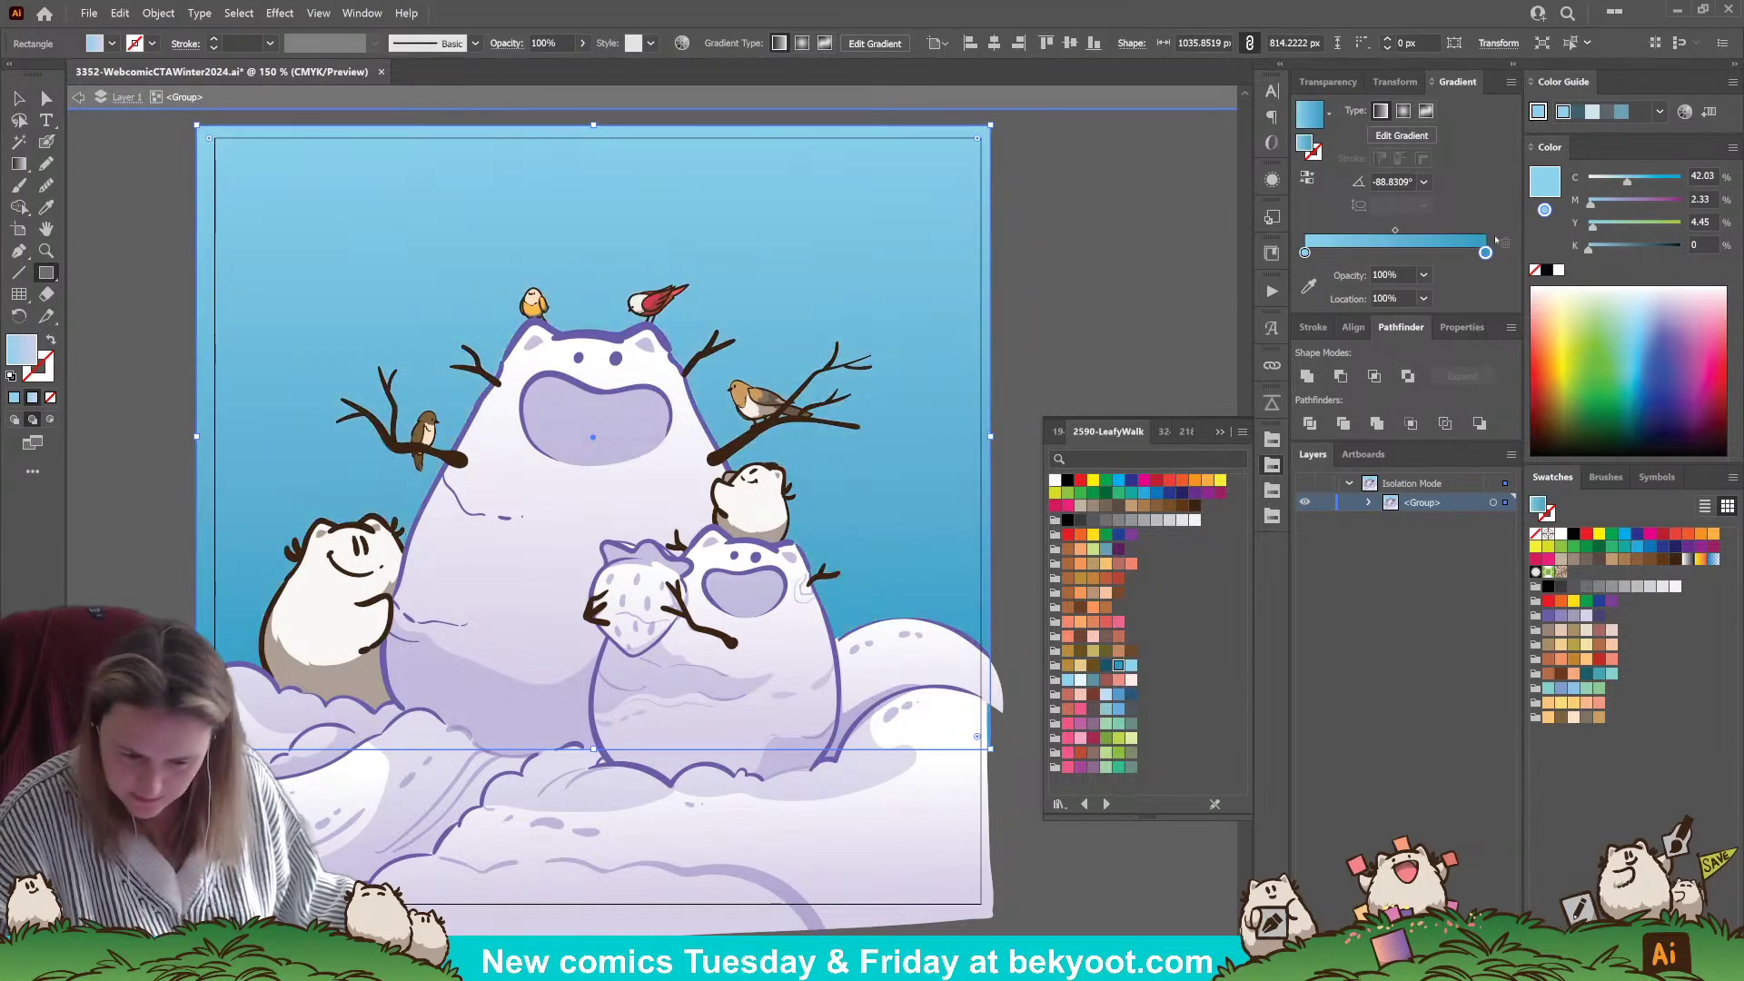
pyautogui.click(19, 165)
pyautogui.moveTo(588, 631)
pyautogui.mouseDown()
pyautogui.moveTo(647, 136)
pyautogui.moveTo(585, 136)
pyautogui.moveTo(604, 136)
pyautogui.moveTo(610, 214)
pyautogui.moveTo(598, 157)
pyautogui.mouseUp()
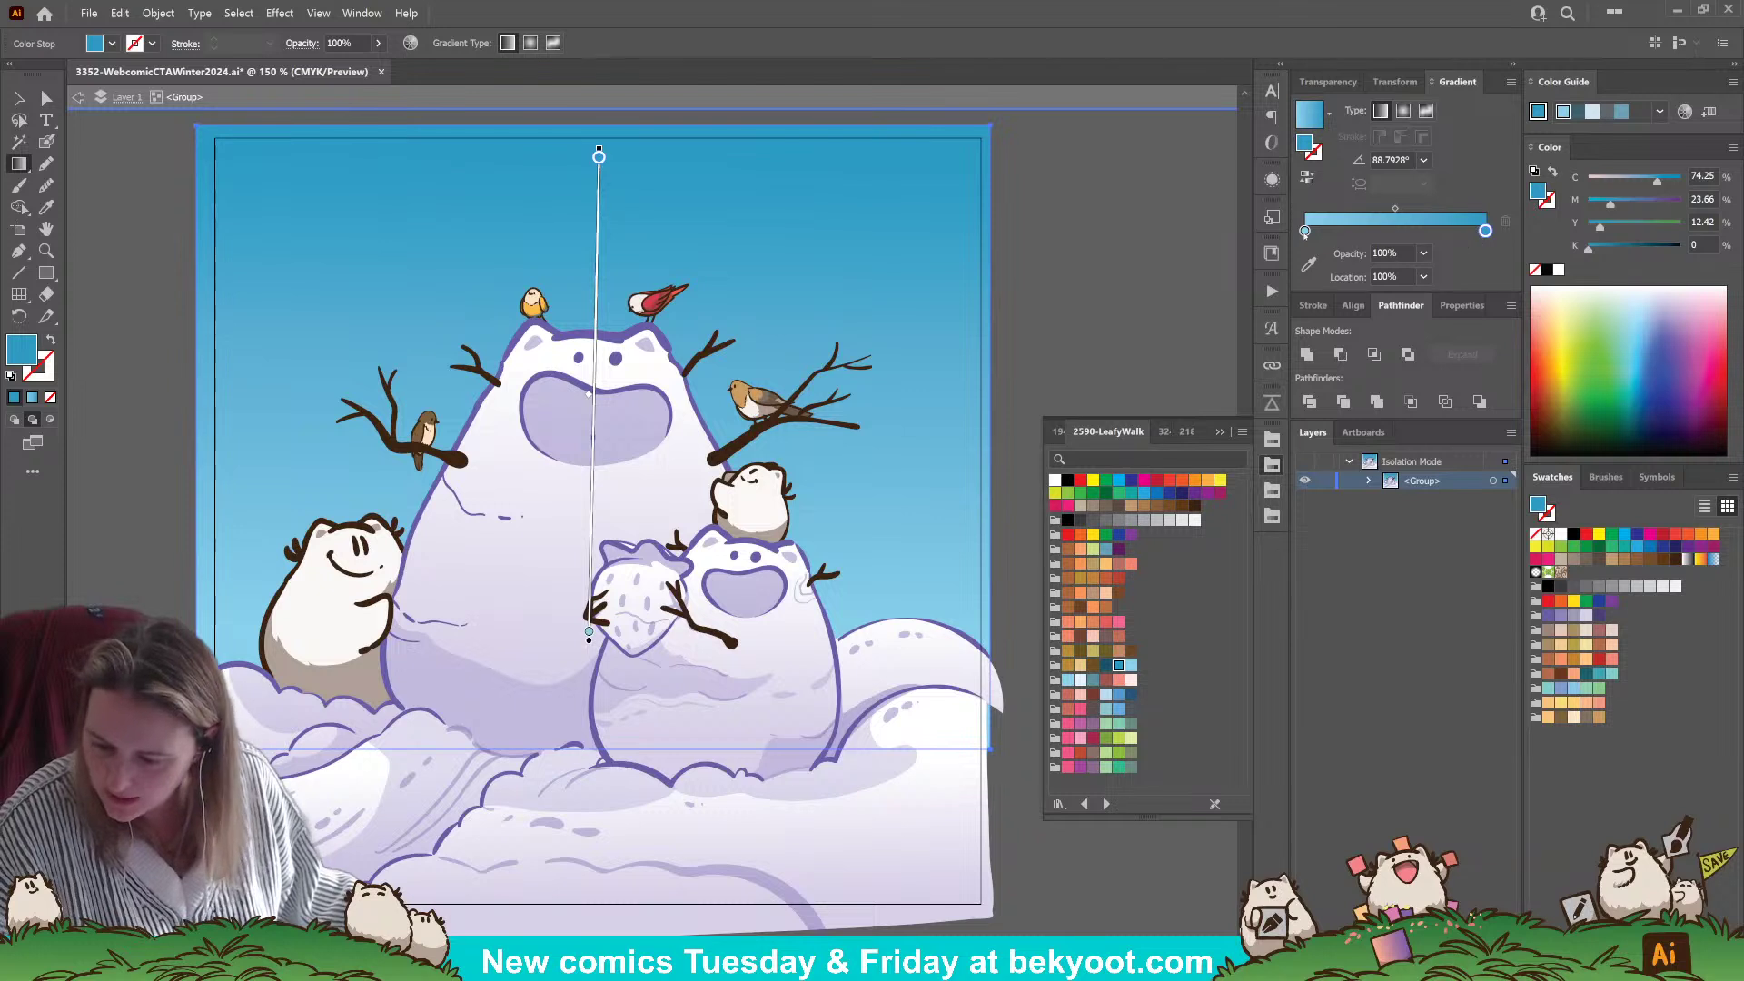
# - Place the sky gradient's light blue stop at about 51% and add a lavender C=14 M=17 Y=0 K=0 stop at its lower end
pyautogui.moveTo(1306, 231); pyautogui.dragTo(1396, 231)
pyautogui.click(1120, 666)
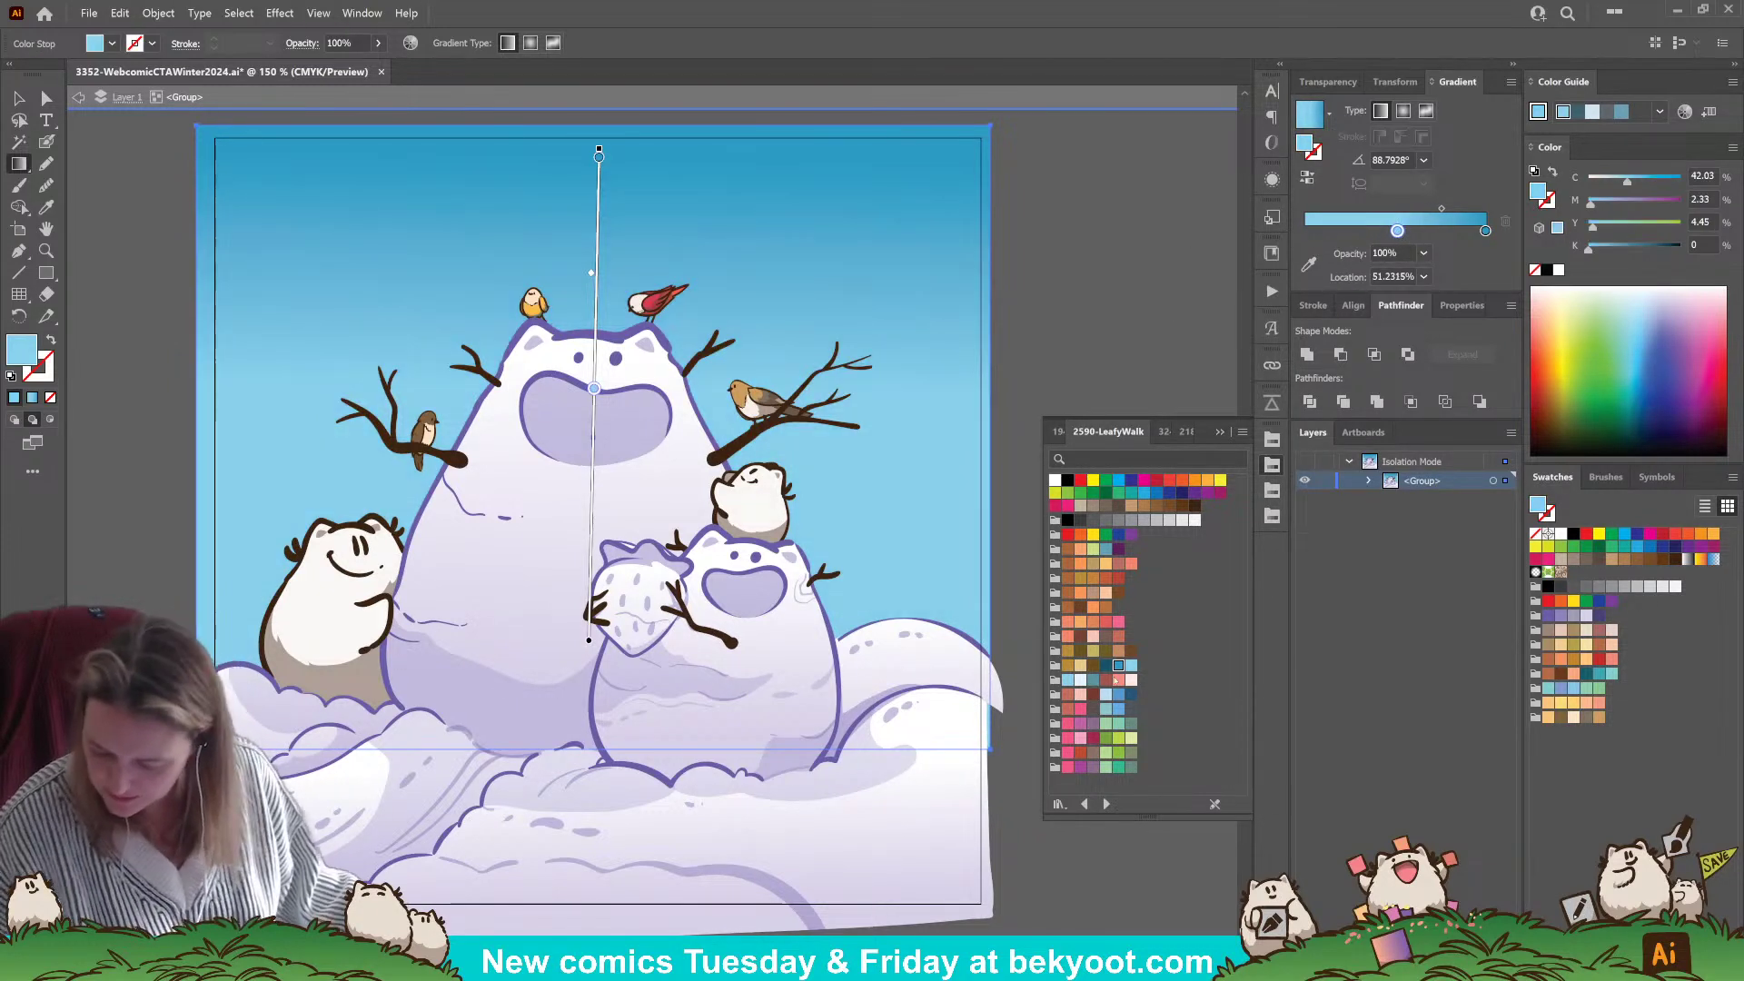
pyautogui.moveTo(1586, 615); pyautogui.dragTo(1306, 232)
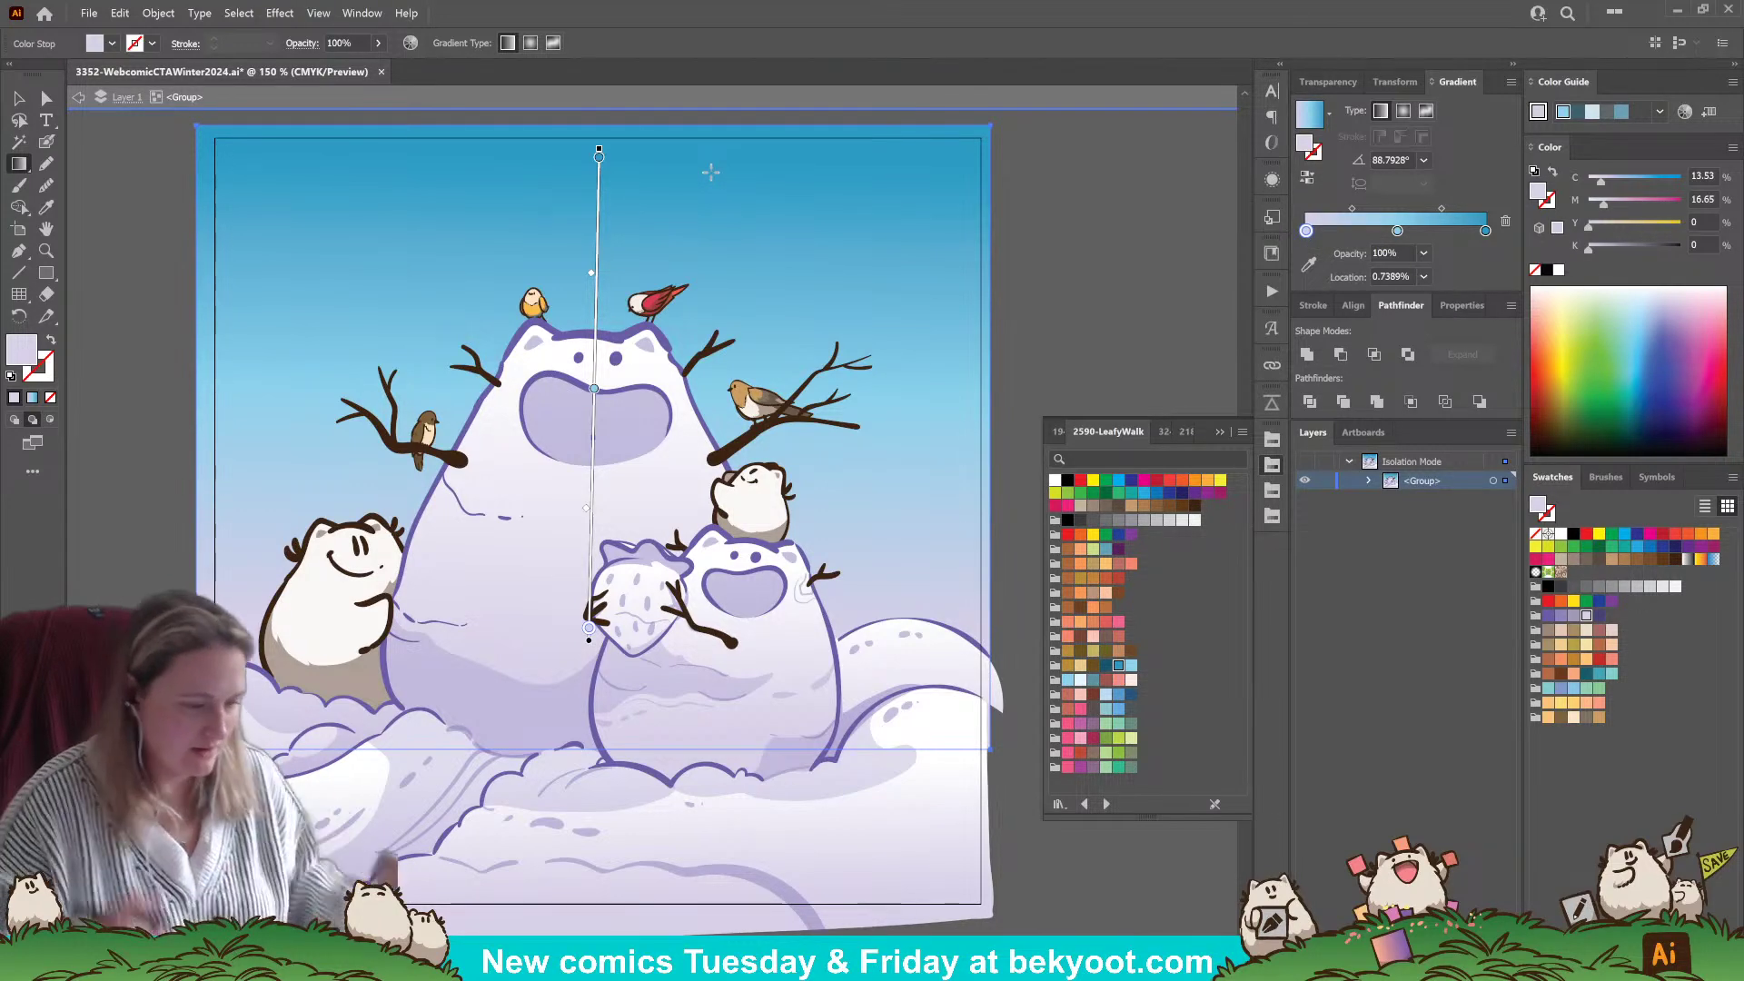
# - Deselect the sky and brush white snow dots around the snowbank beside the small snow creature
pyautogui.click(47, 141)
pyautogui.click(167, 487)
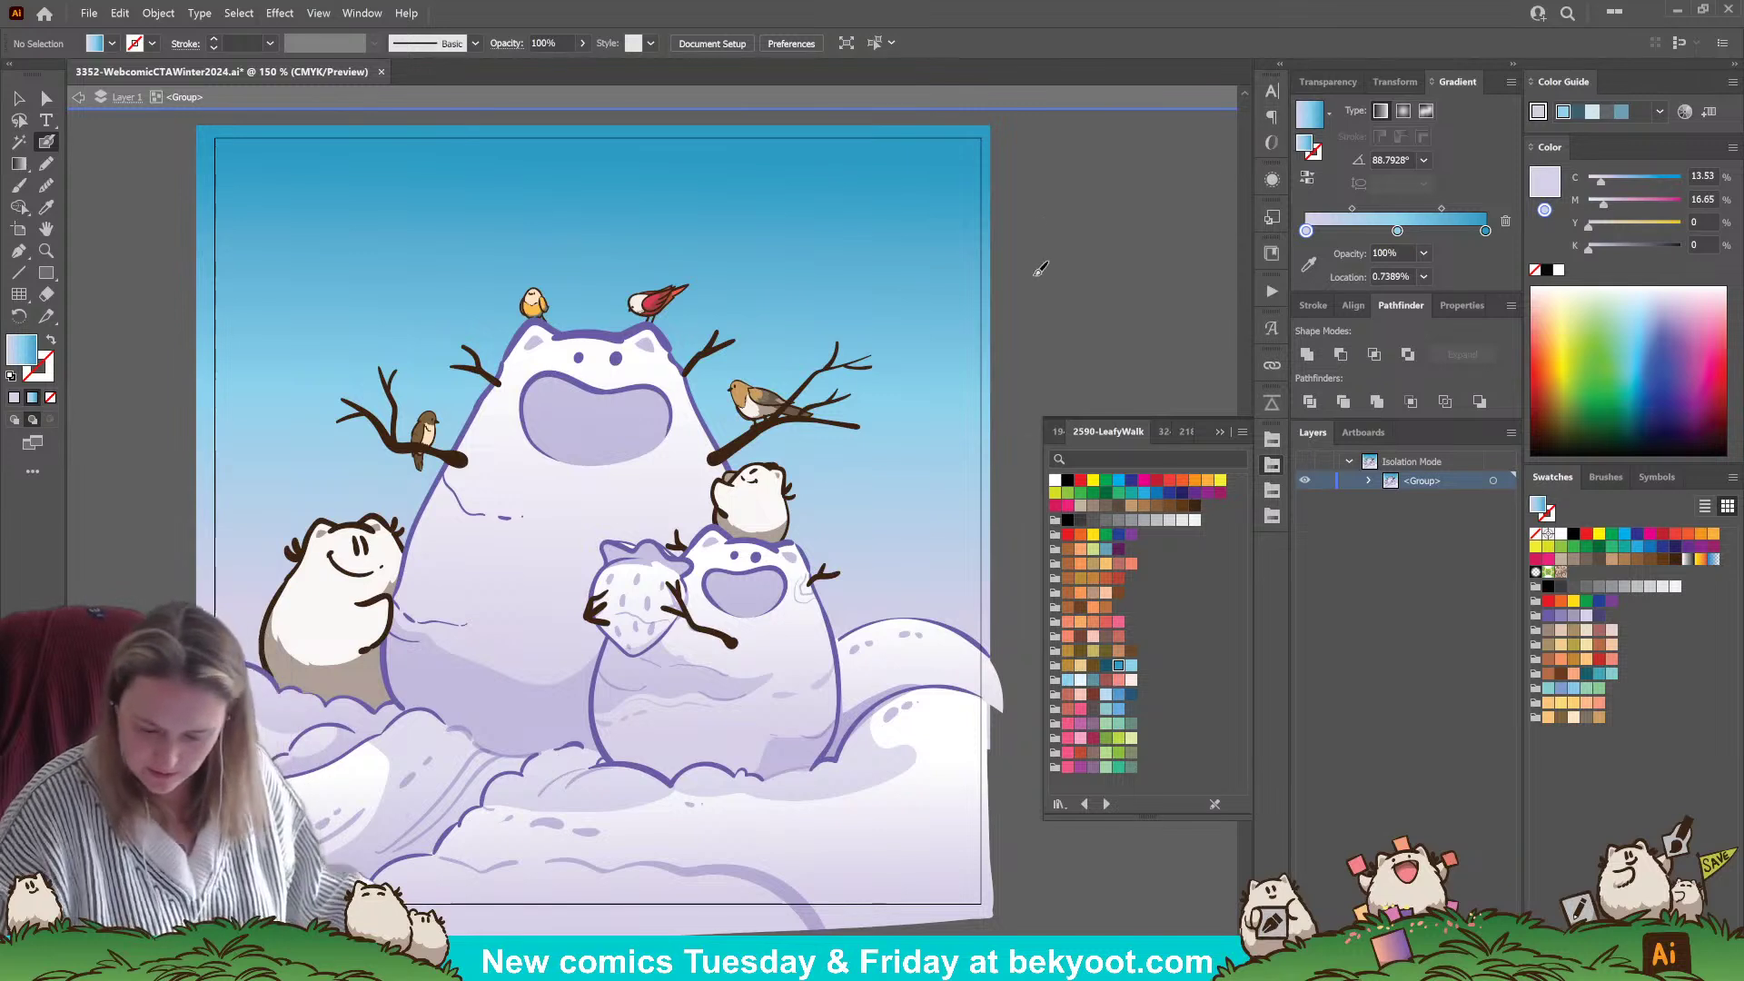
pyautogui.scroll(-1, 830, 626)
pyautogui.hscroll(1, 830, 627)
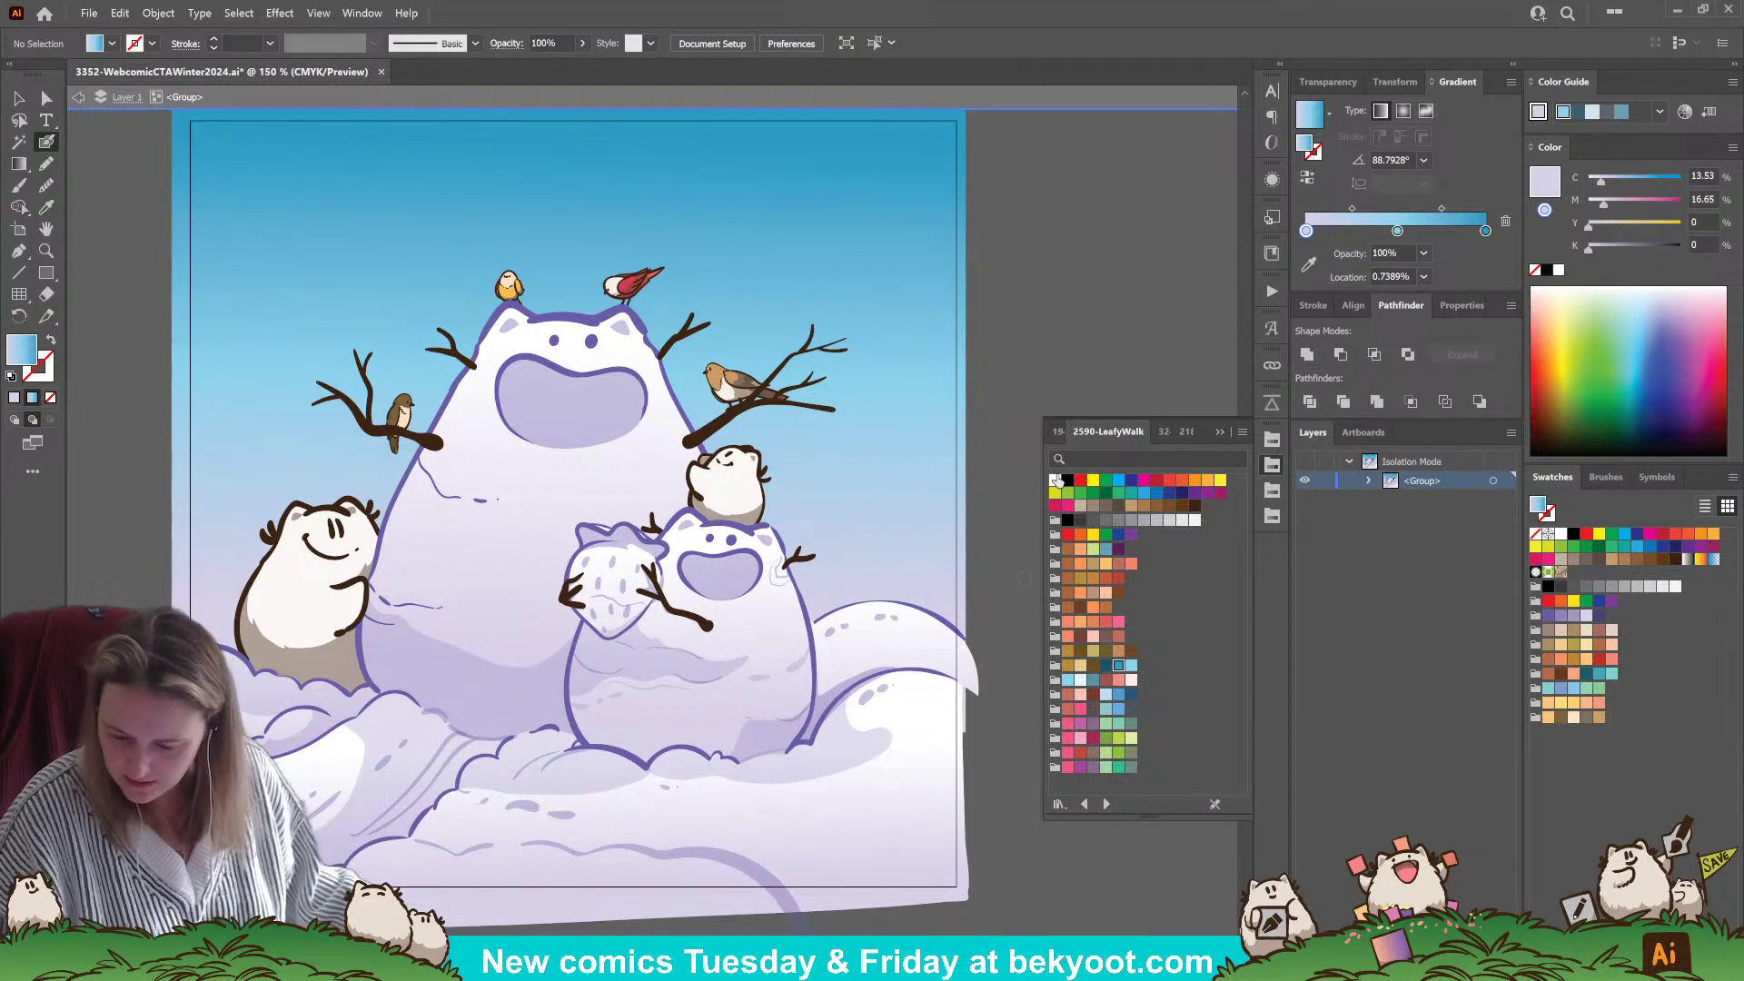
pyautogui.click(717, 789)
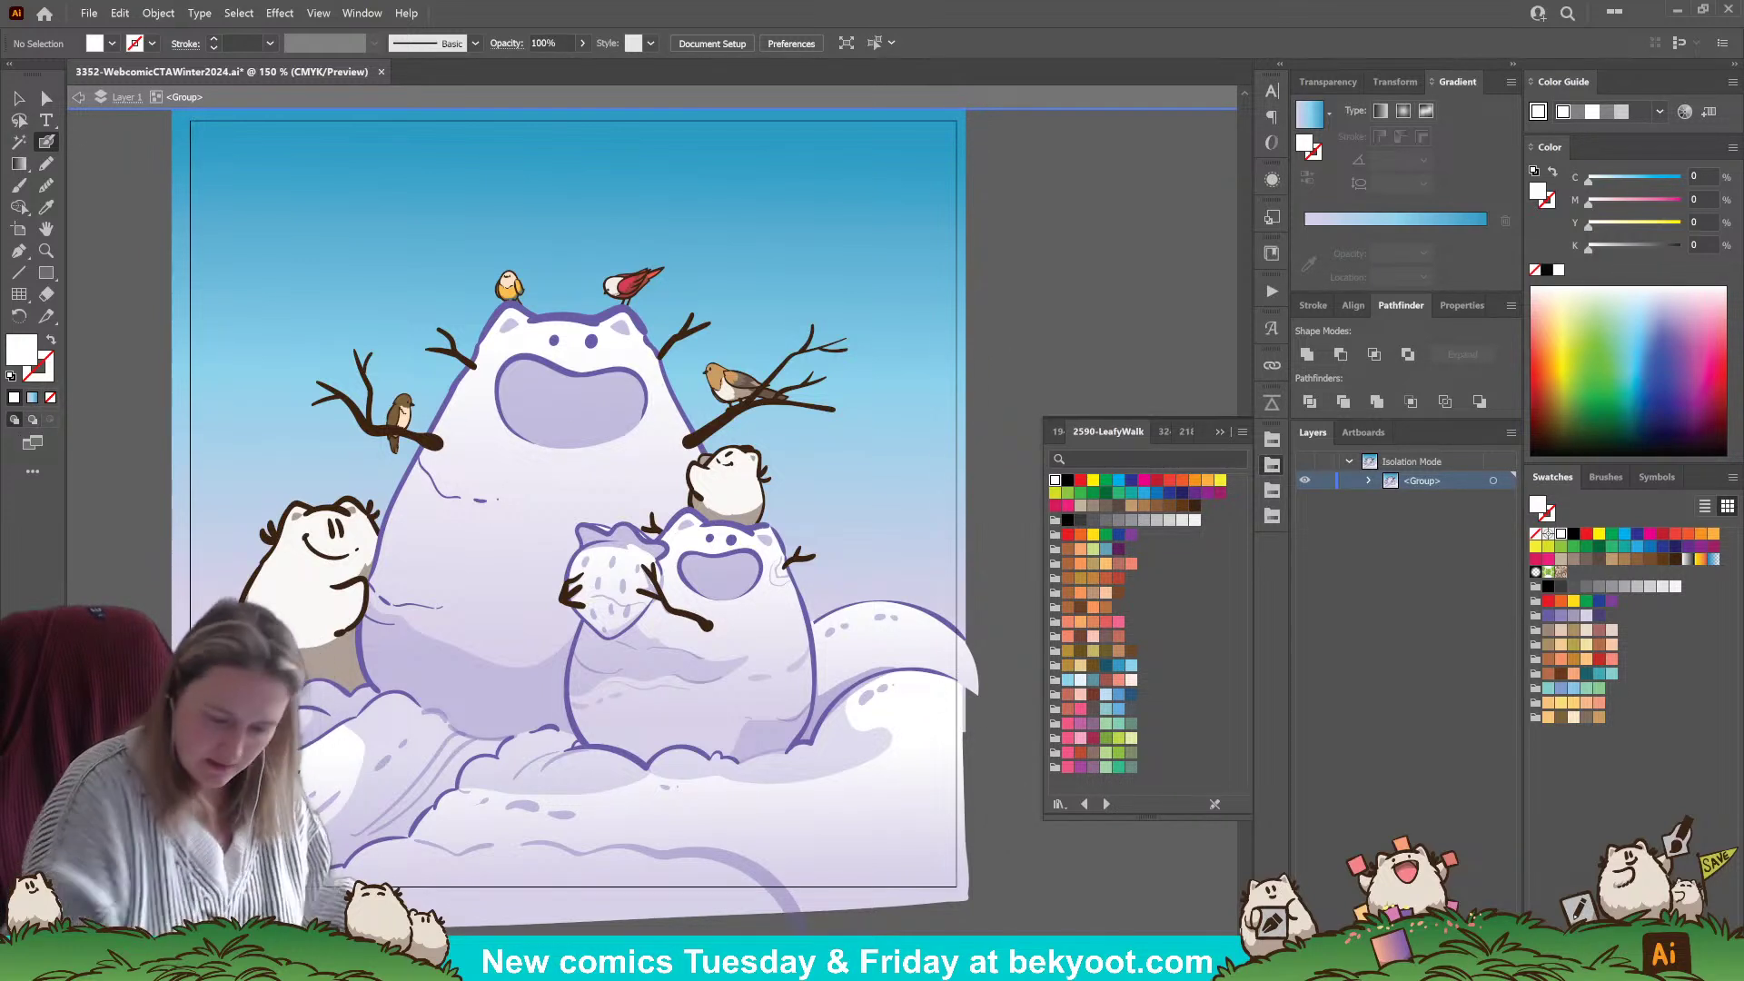
pyautogui.click(896, 584)
pyautogui.click(854, 646)
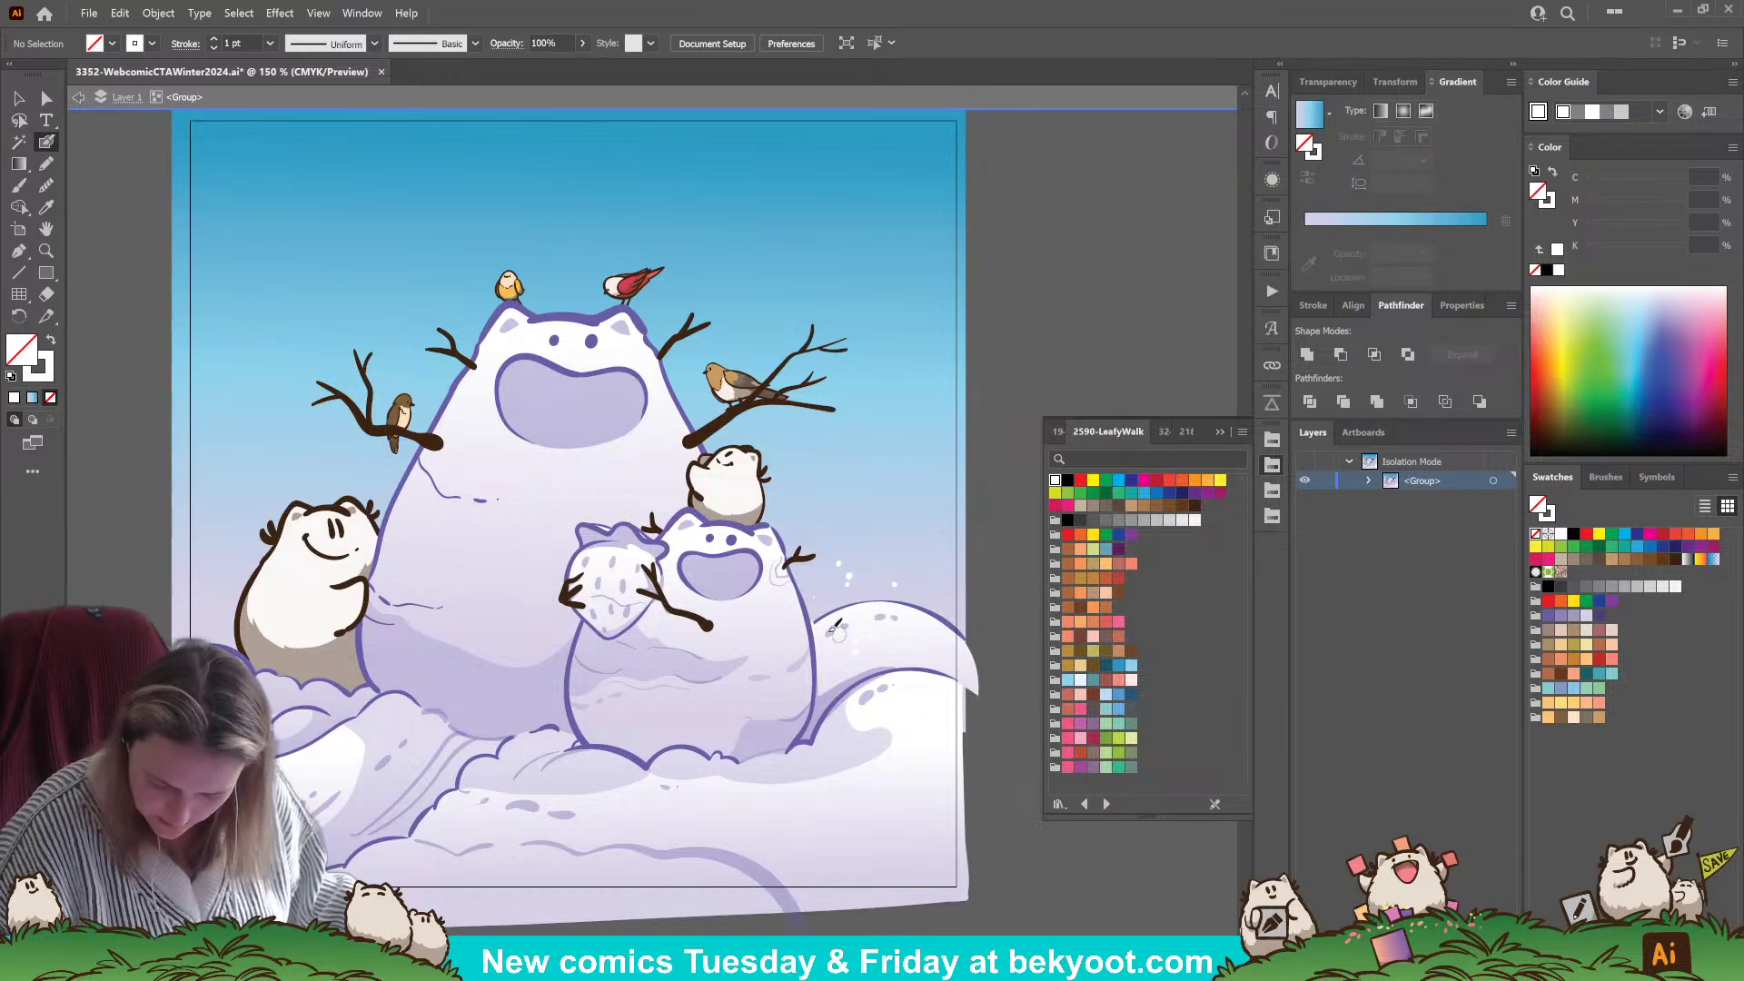
# - Dab white snow dots over the bodies of the small and large snow creatures
pyautogui.click(767, 616)
pyautogui.click(750, 696)
pyautogui.click(751, 701)
pyautogui.click(736, 695)
pyautogui.click(685, 705)
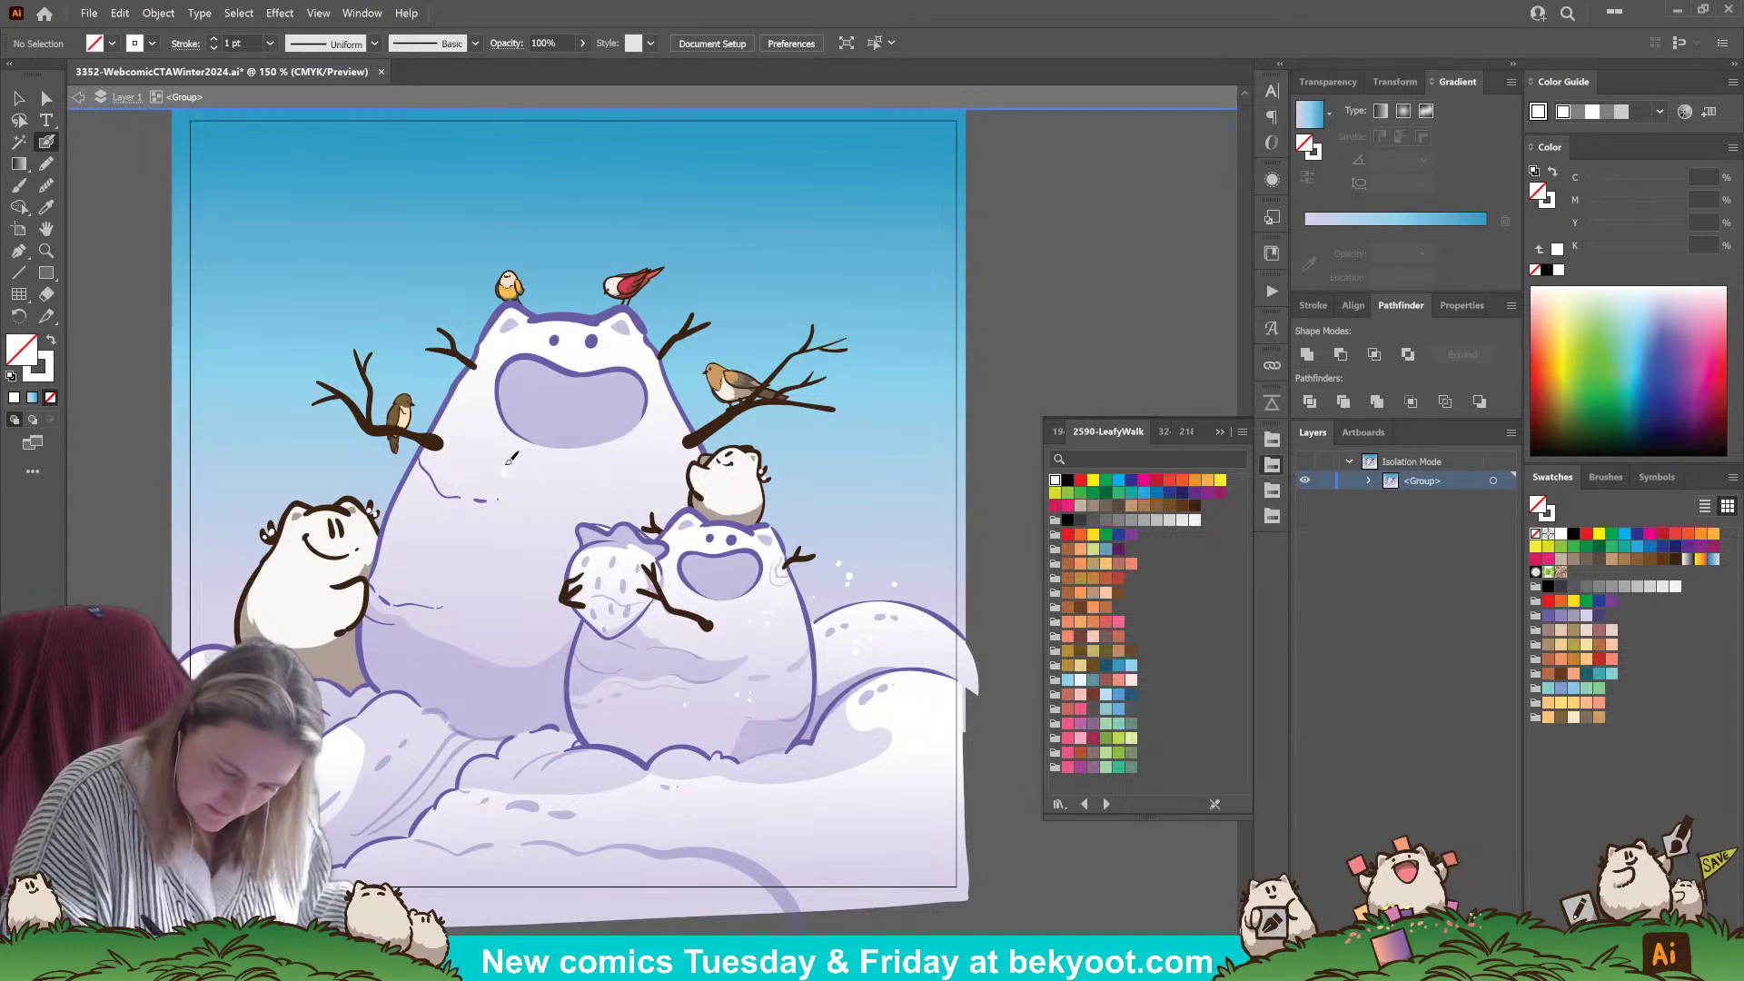
pyautogui.click(460, 586)
pyautogui.click(484, 566)
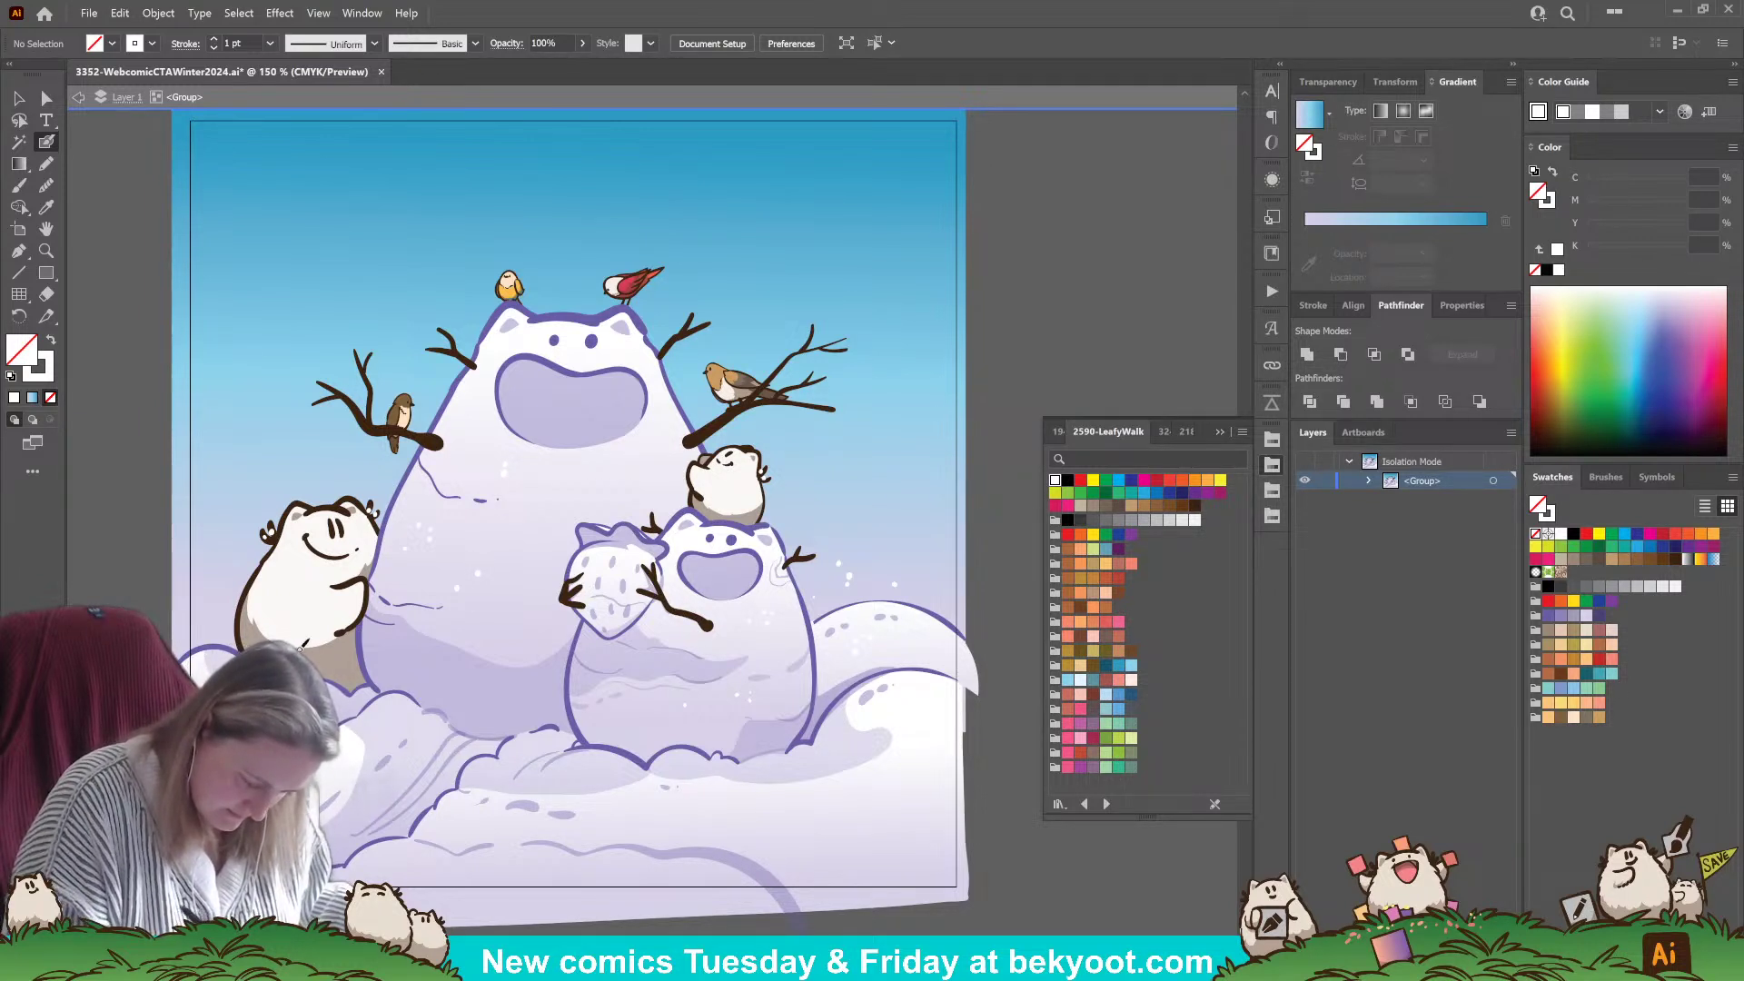
# - Scatter white snow dots across the sky on both sides of the large snow creature
pyautogui.click(938, 573)
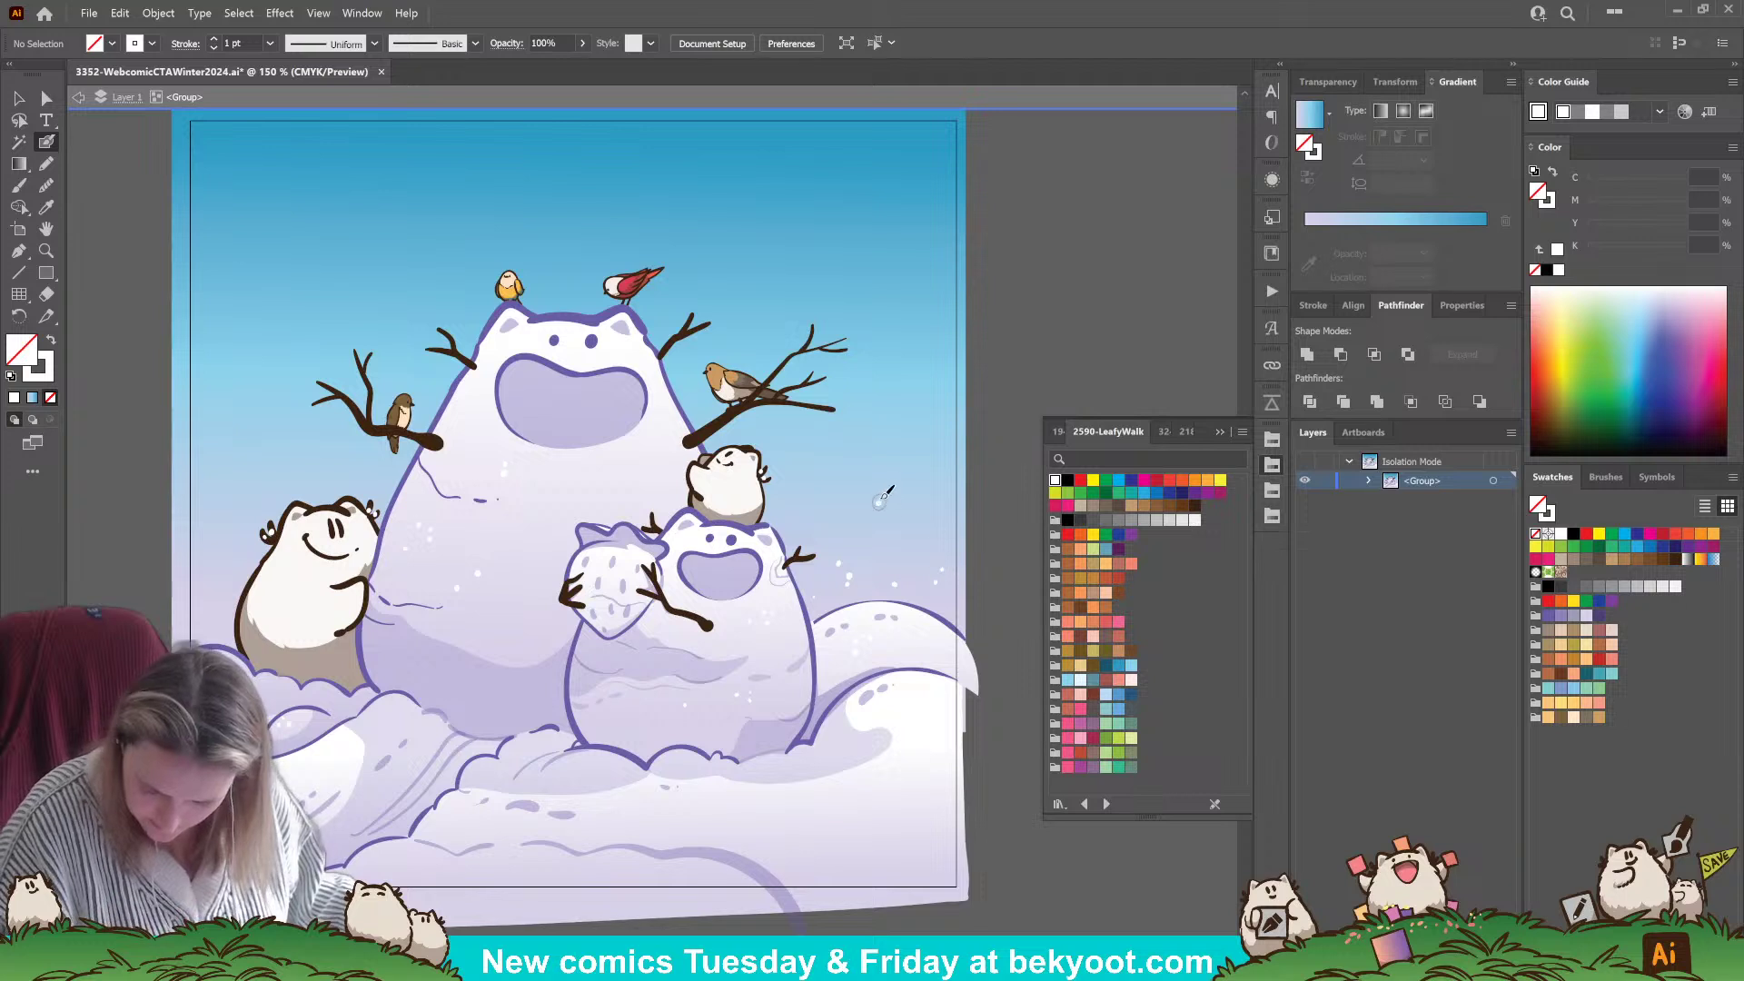
pyautogui.click(885, 492)
pyautogui.click(854, 463)
pyautogui.click(834, 435)
pyautogui.click(800, 434)
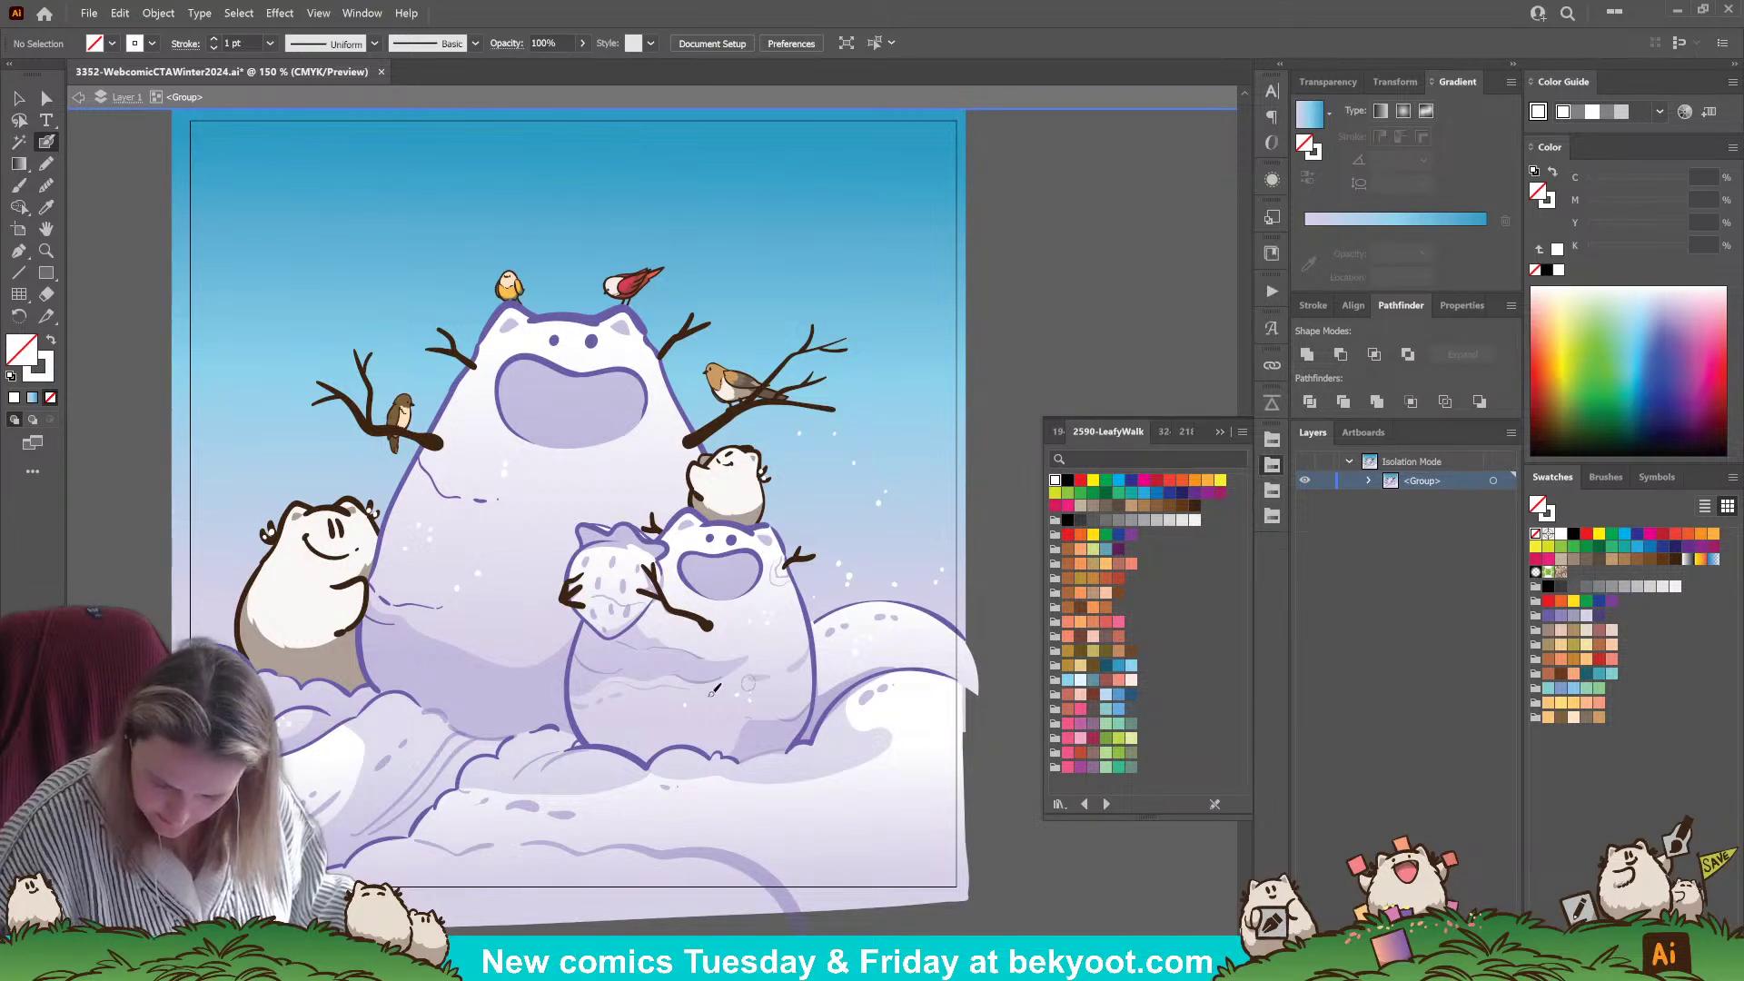
pyautogui.click(226, 397)
pyautogui.click(284, 421)
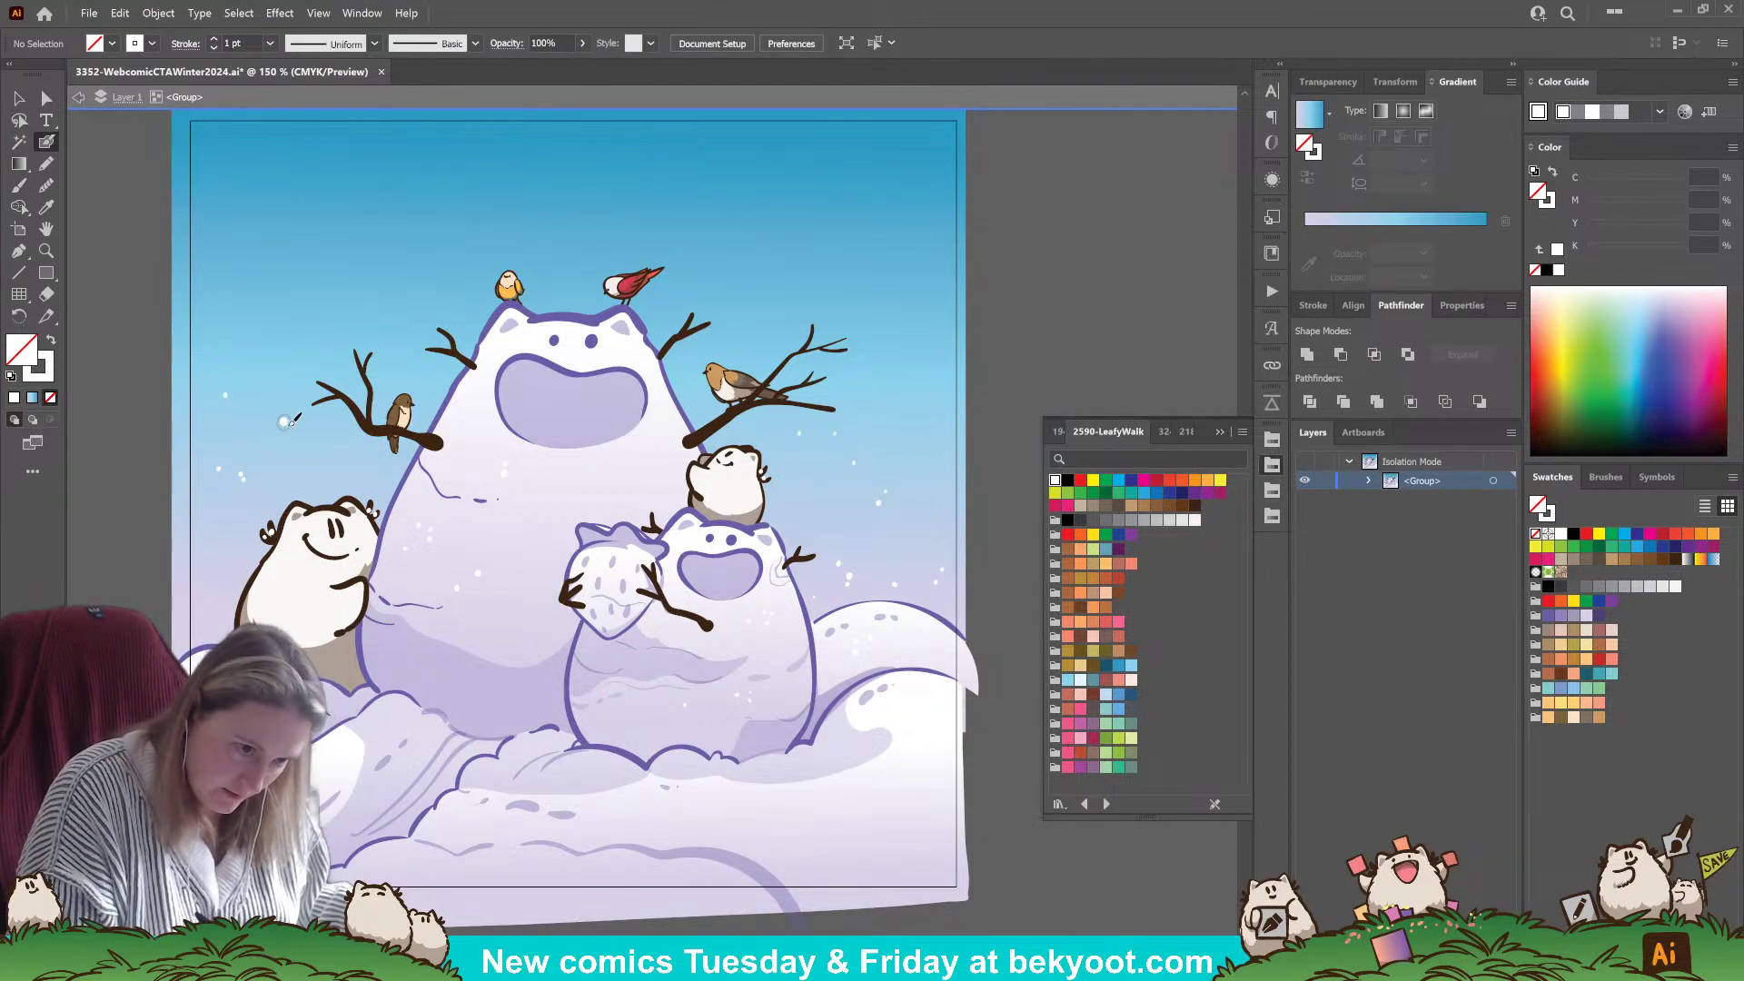
pyautogui.click(293, 436)
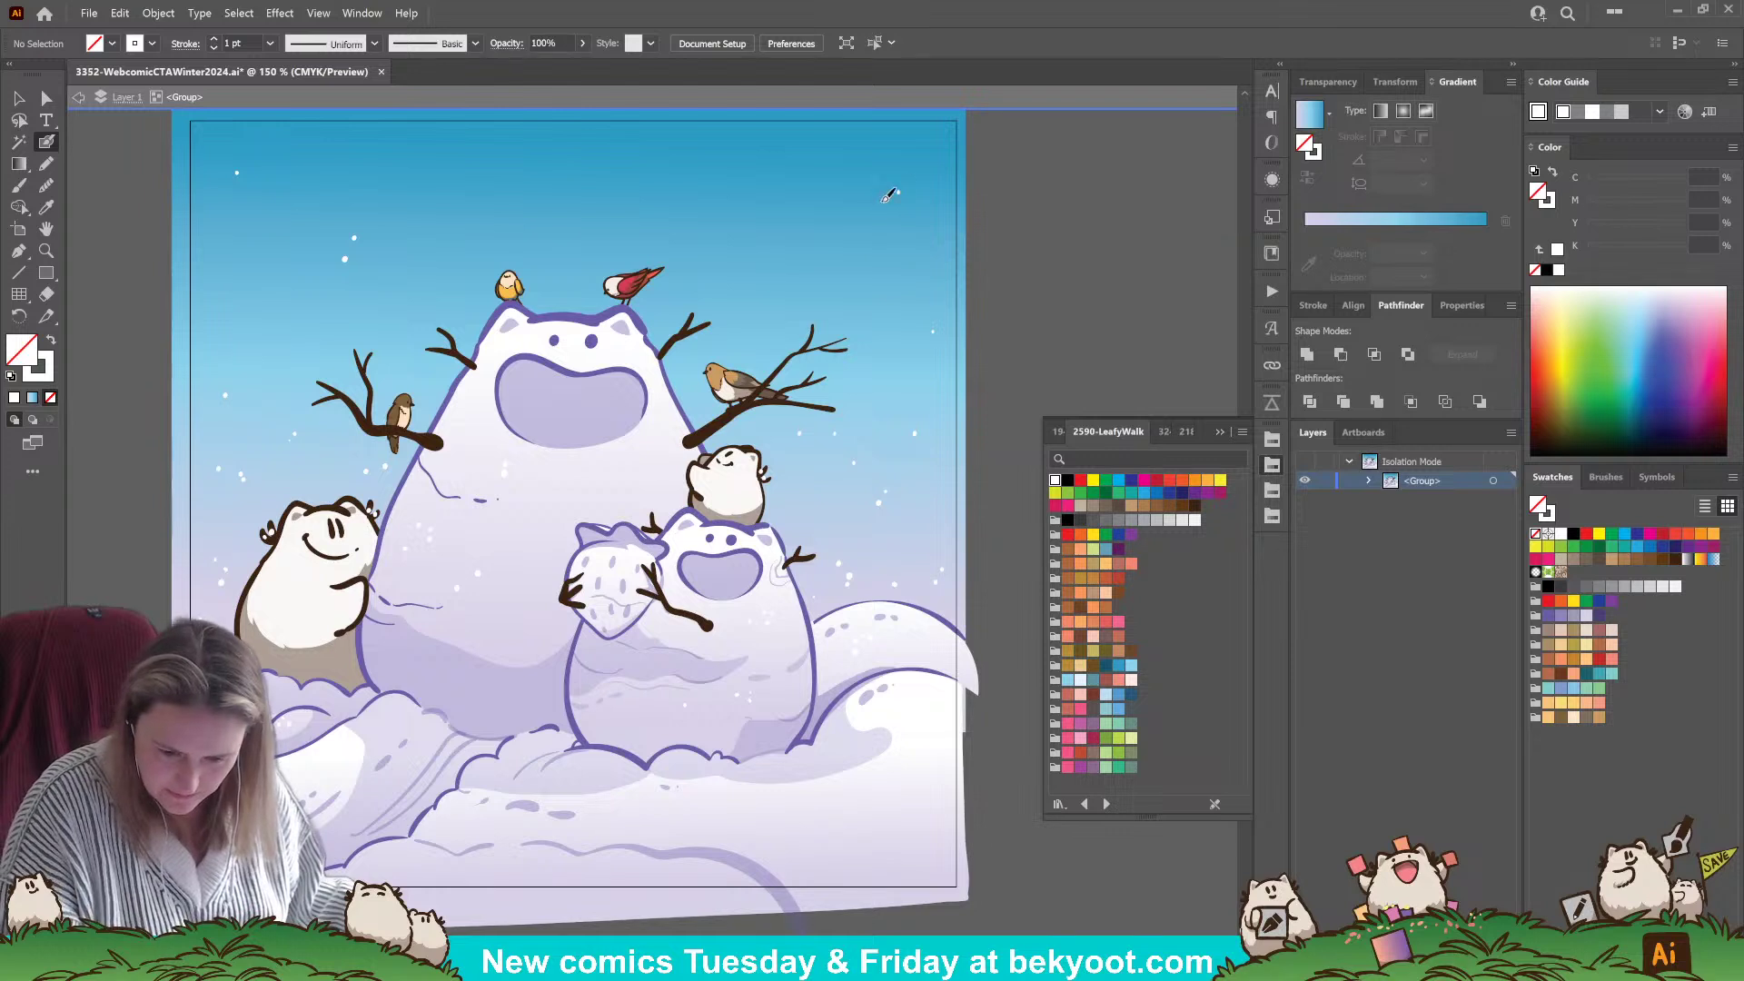
# - Paint small patches of white snow along the bare branches and the large snow creature's twig arms
pyautogui.scroll(-2, 487, 646)
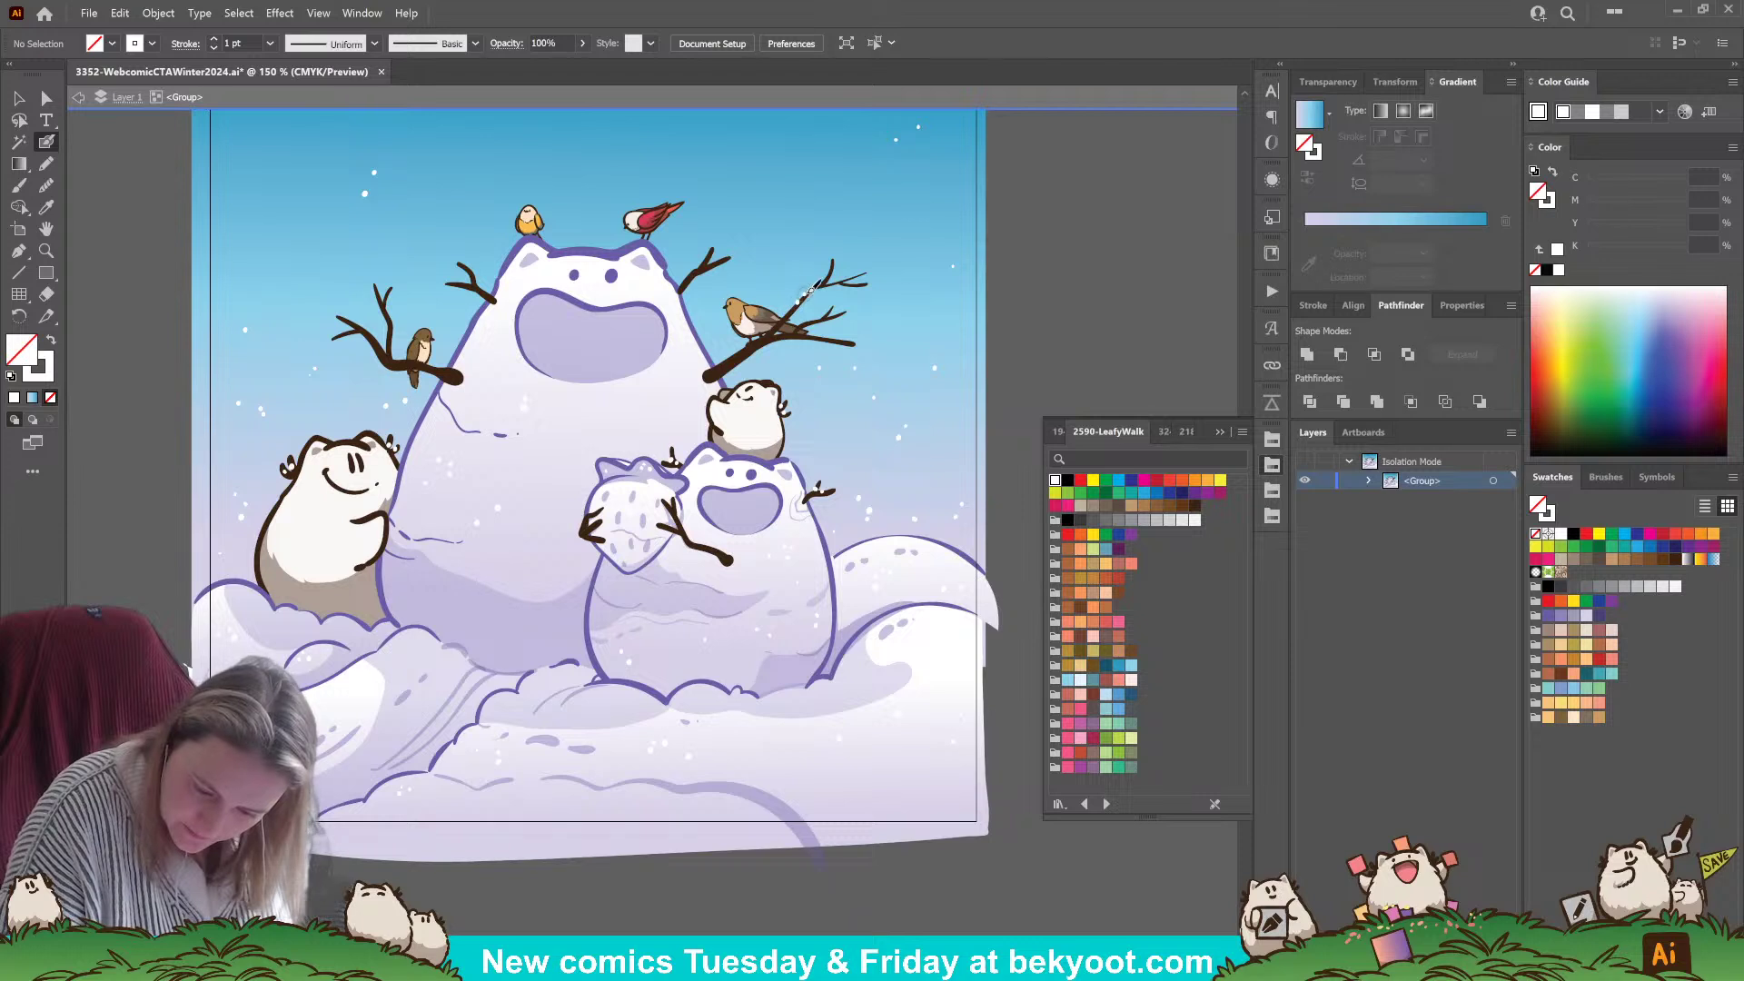
pyautogui.moveTo(686, 272); pyautogui.dragTo(722, 257)
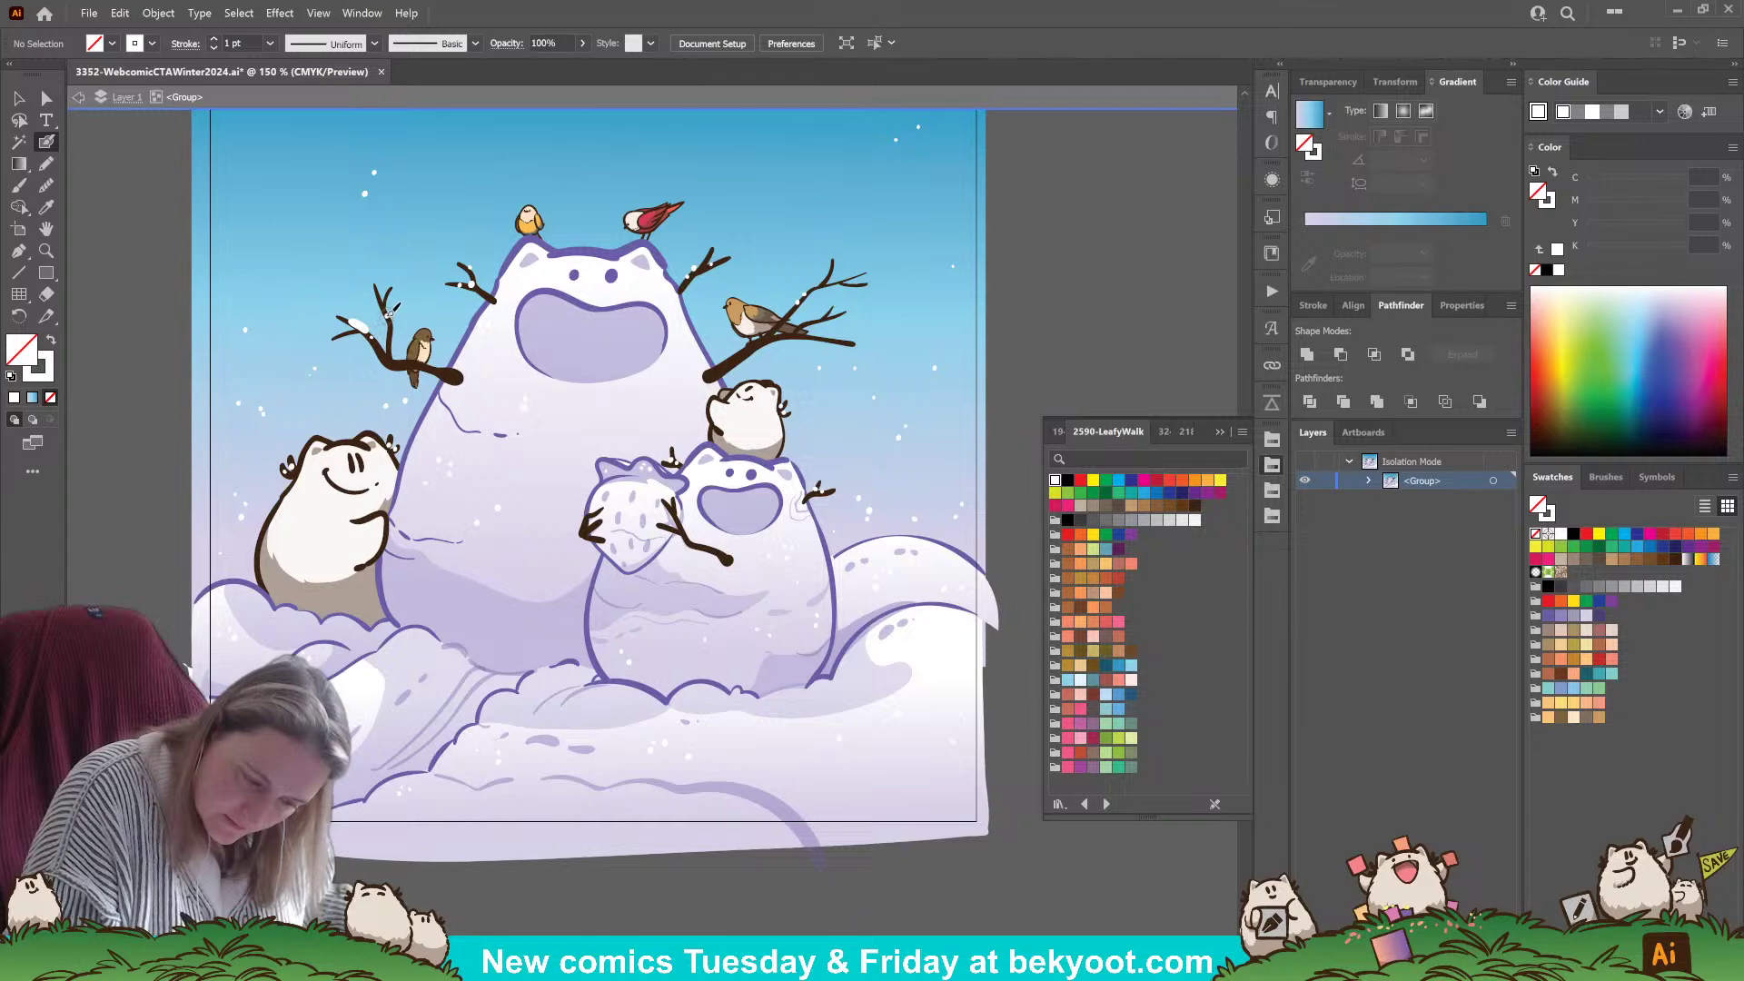
pyautogui.moveTo(735, 870); pyautogui.dragTo(731, 942)
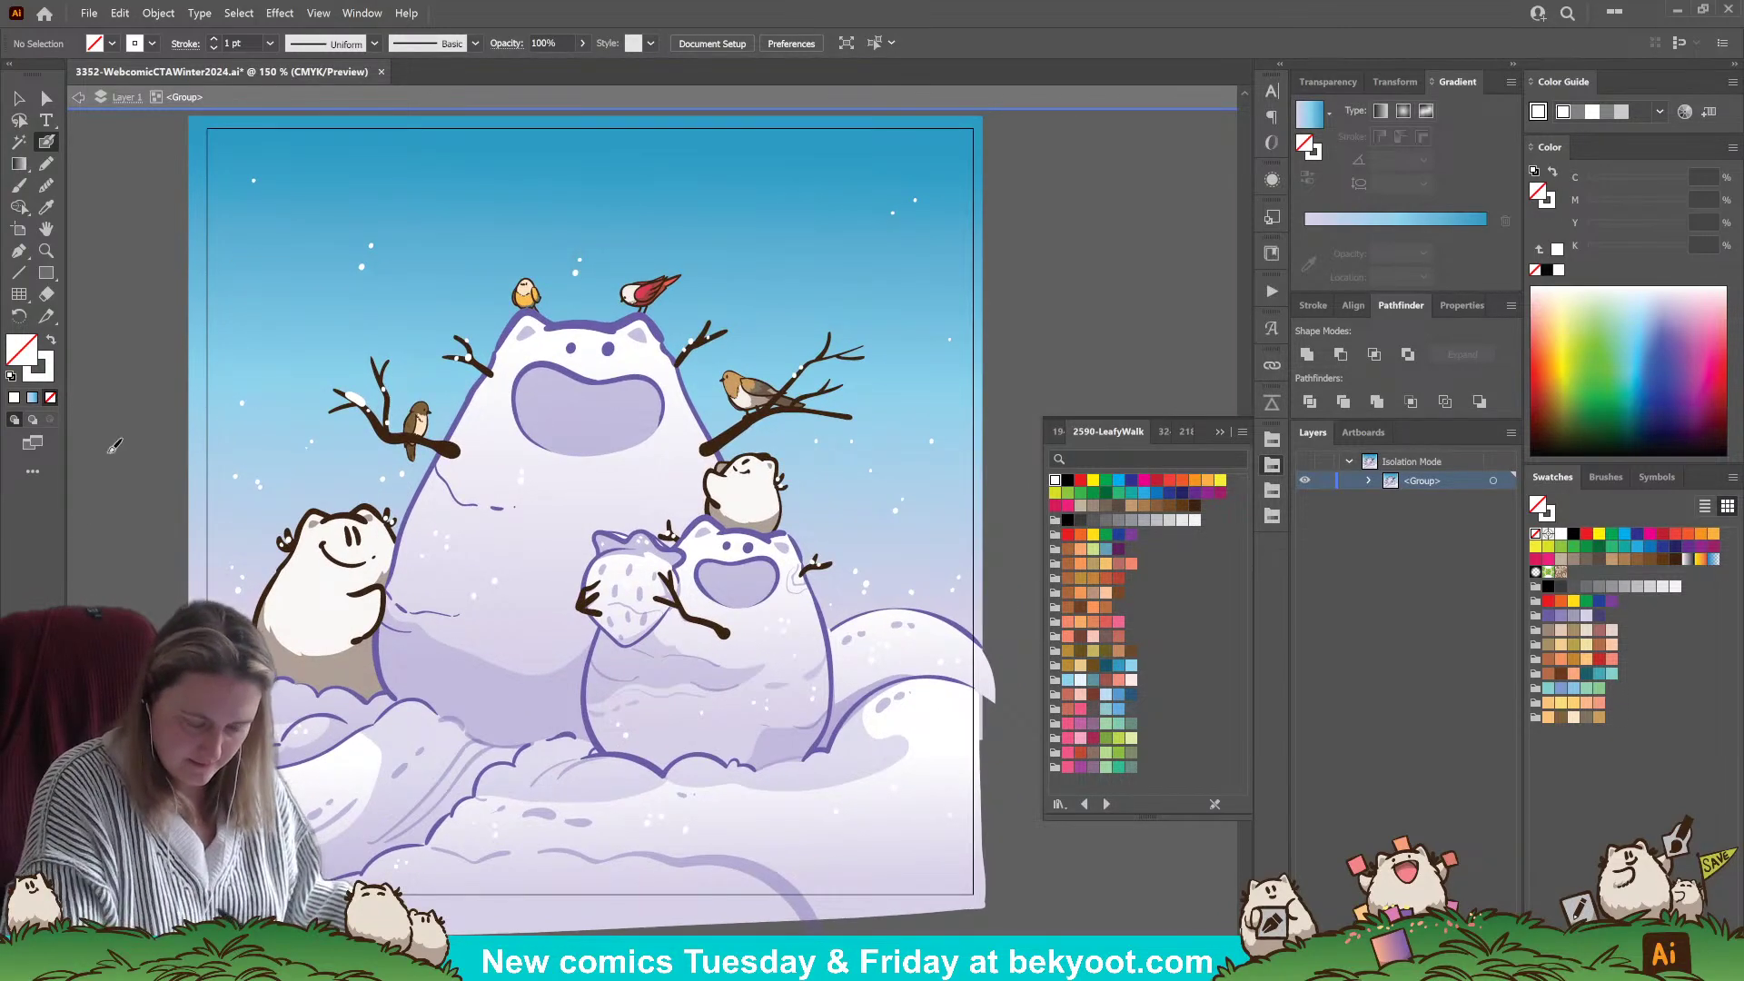
pyautogui.moveTo(883, 803); pyautogui.dragTo(857, 613)
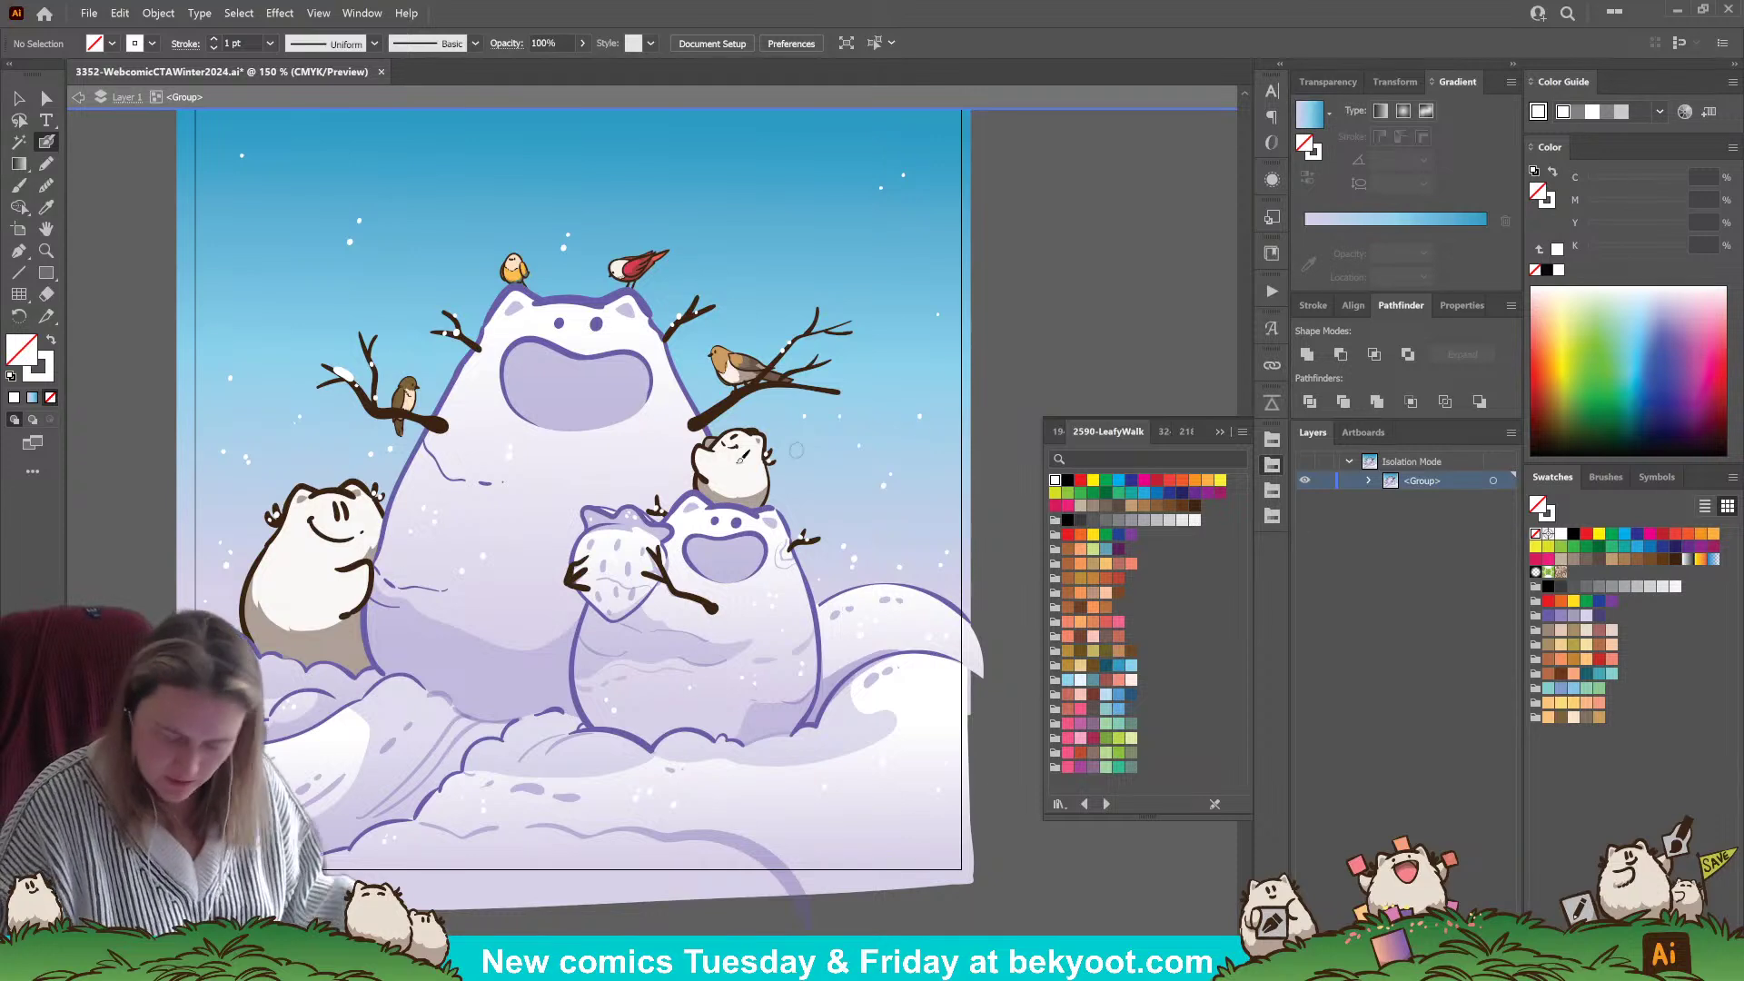
# - Draw a freehand shape about 636 by 332 px across the snowbank around the small snow creature's base and swap its white stroke to fill
pyautogui.press('b')
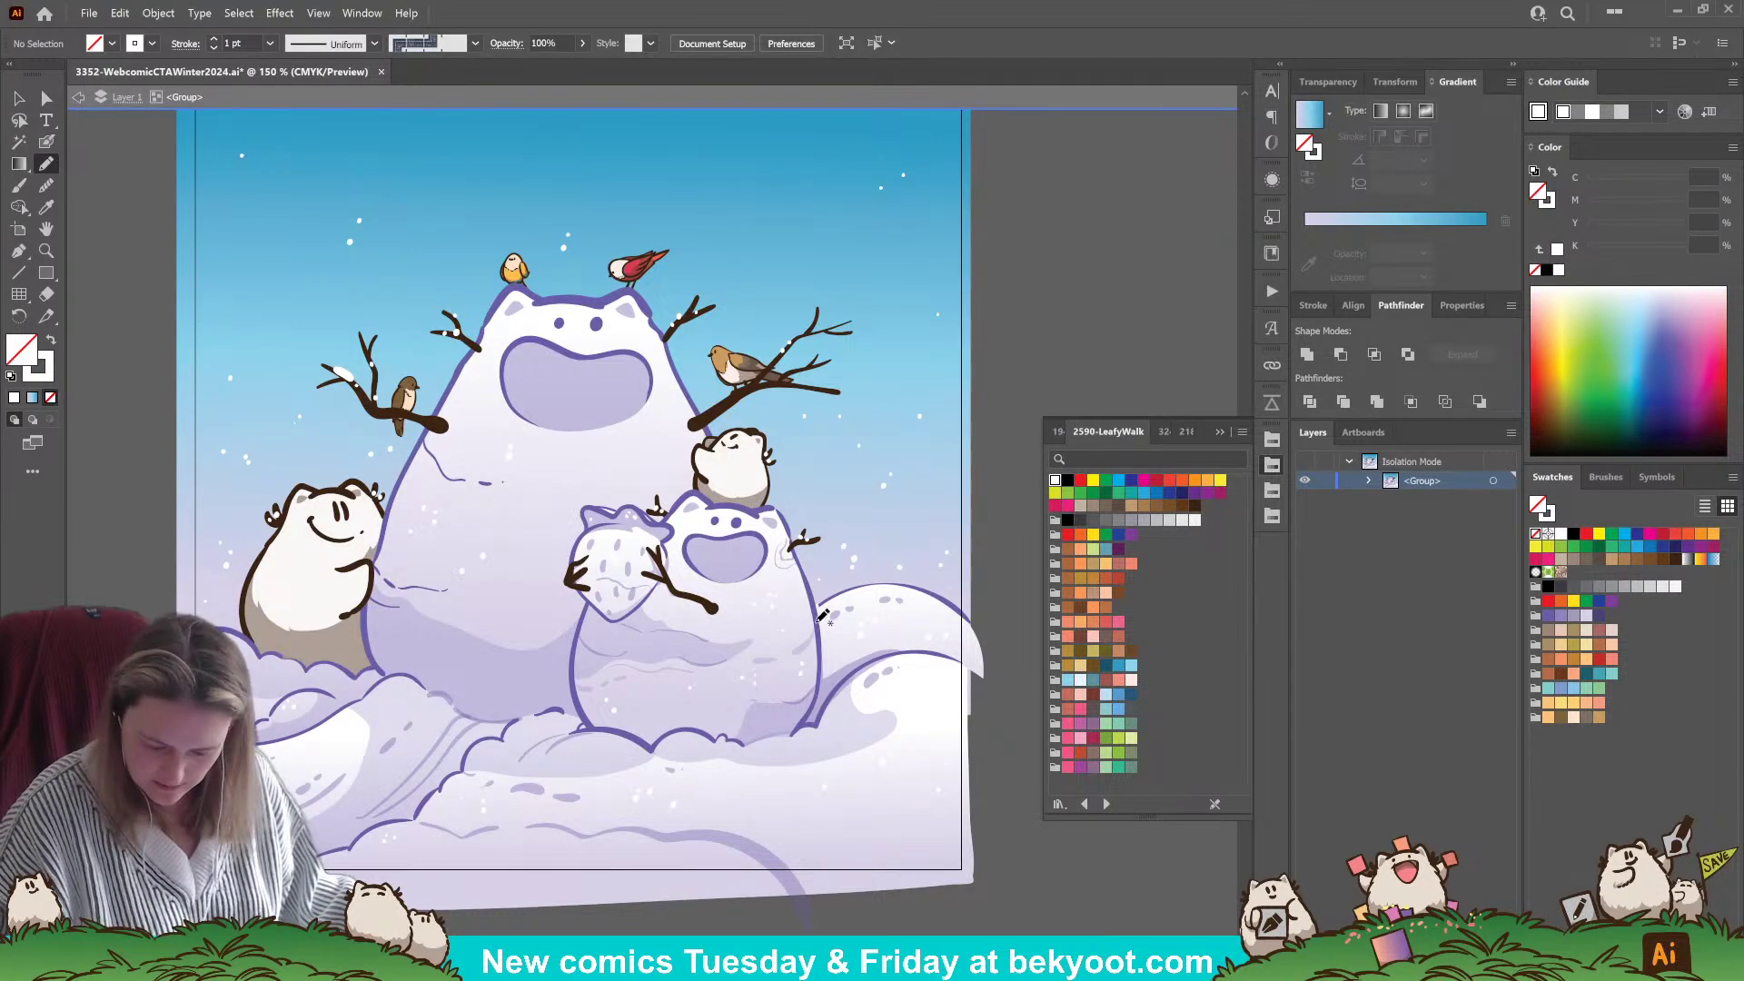
pyautogui.moveTo(785, 688)
pyautogui.mouseDown()
pyautogui.moveTo(573, 654)
pyautogui.moveTo(560, 711)
pyautogui.moveTo(474, 756)
pyautogui.moveTo(568, 789)
pyautogui.moveTo(716, 795)
pyautogui.moveTo(869, 754)
pyautogui.moveTo(898, 689)
pyautogui.moveTo(952, 650)
pyautogui.moveTo(936, 591)
pyautogui.moveTo(859, 543)
pyautogui.moveTo(815, 599)
pyautogui.mouseUp()
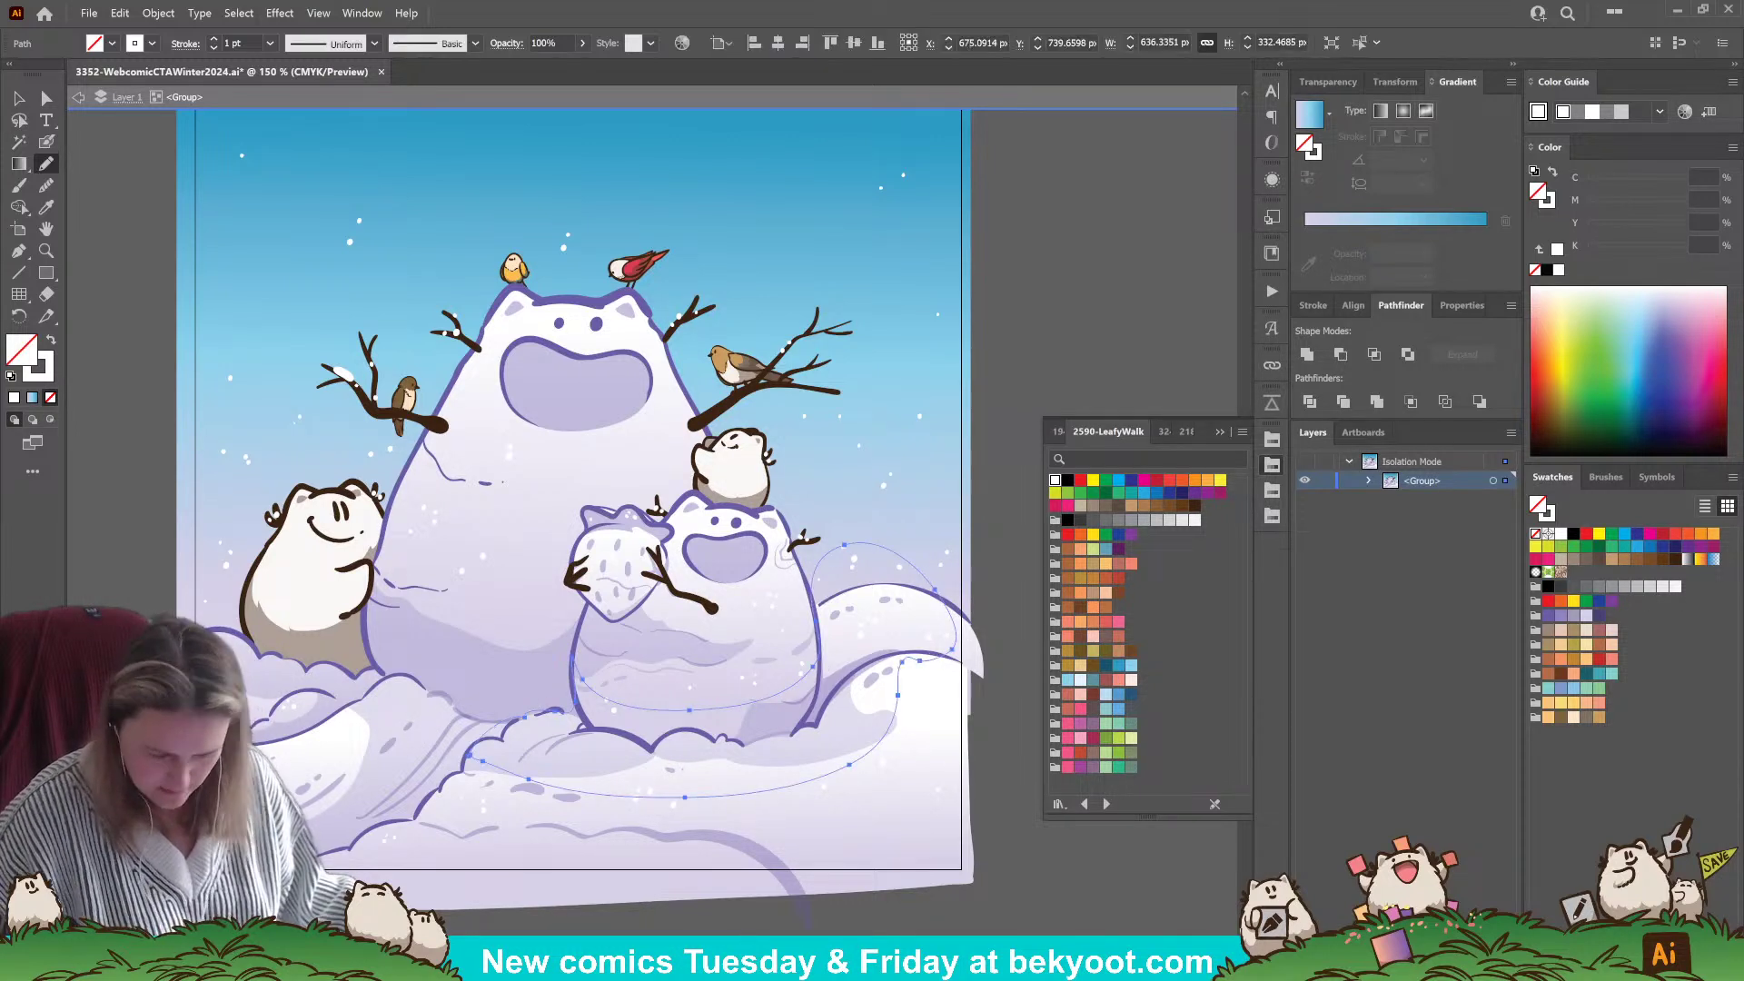
pyautogui.hotkey('shift', 'c')
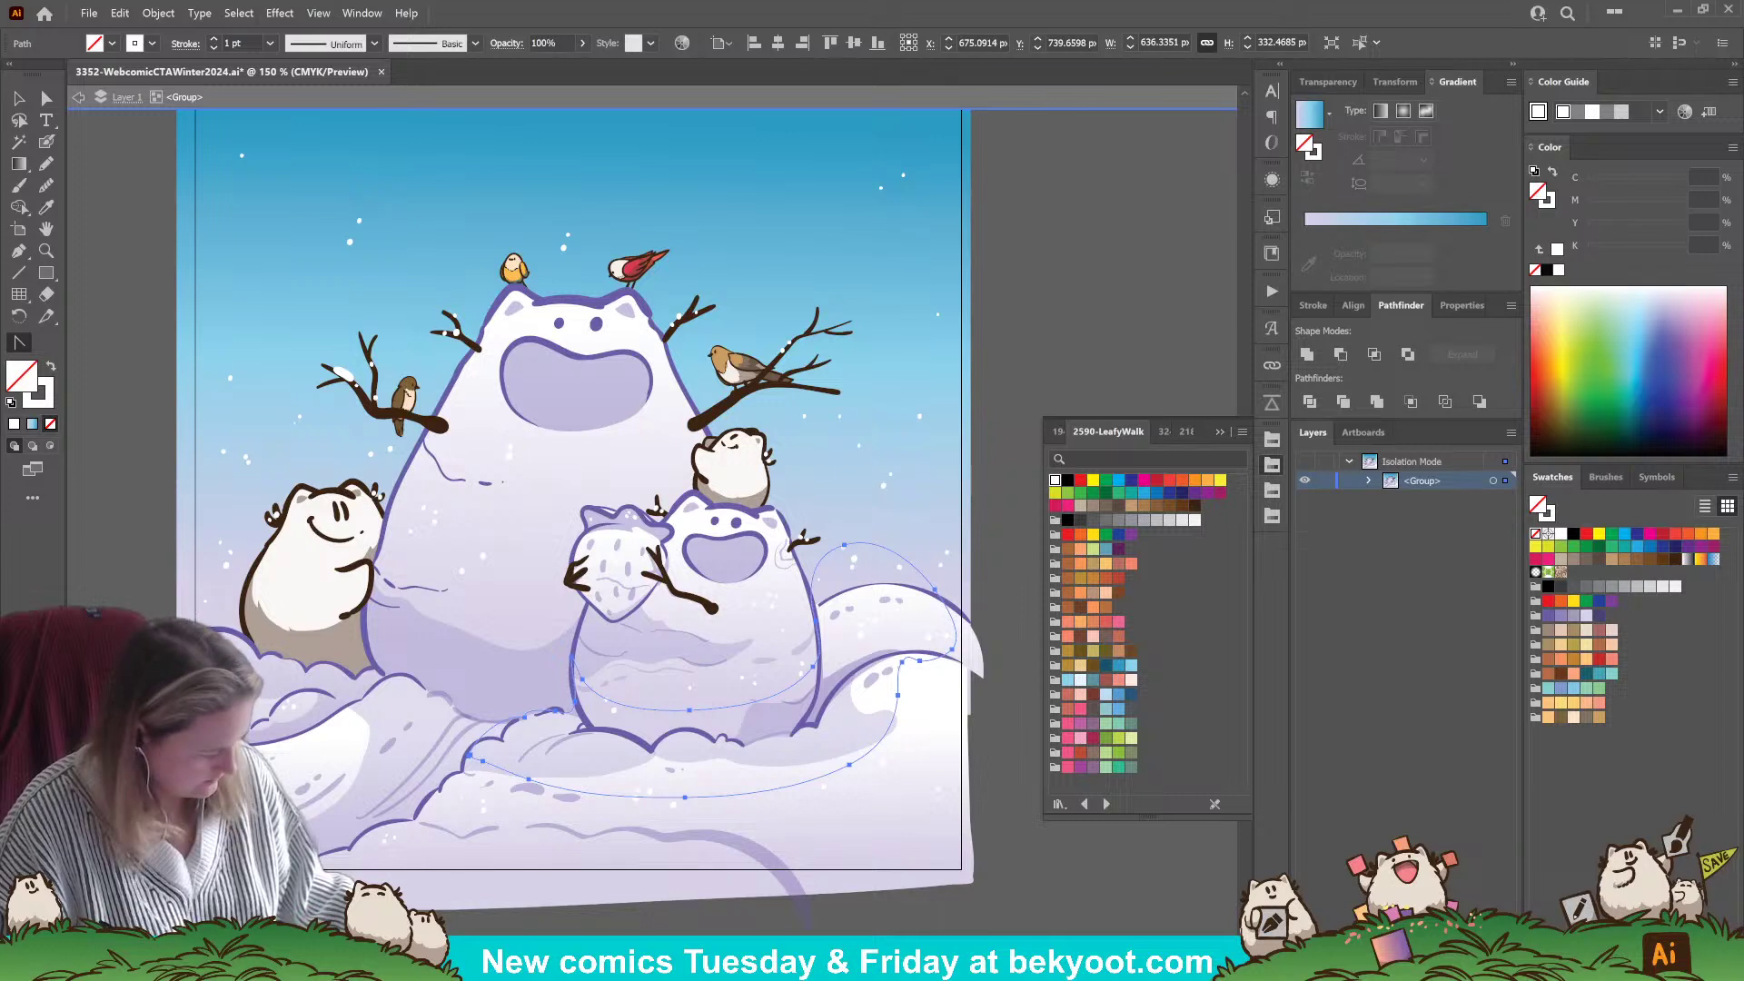
pyautogui.hotkey('shift', 'x')
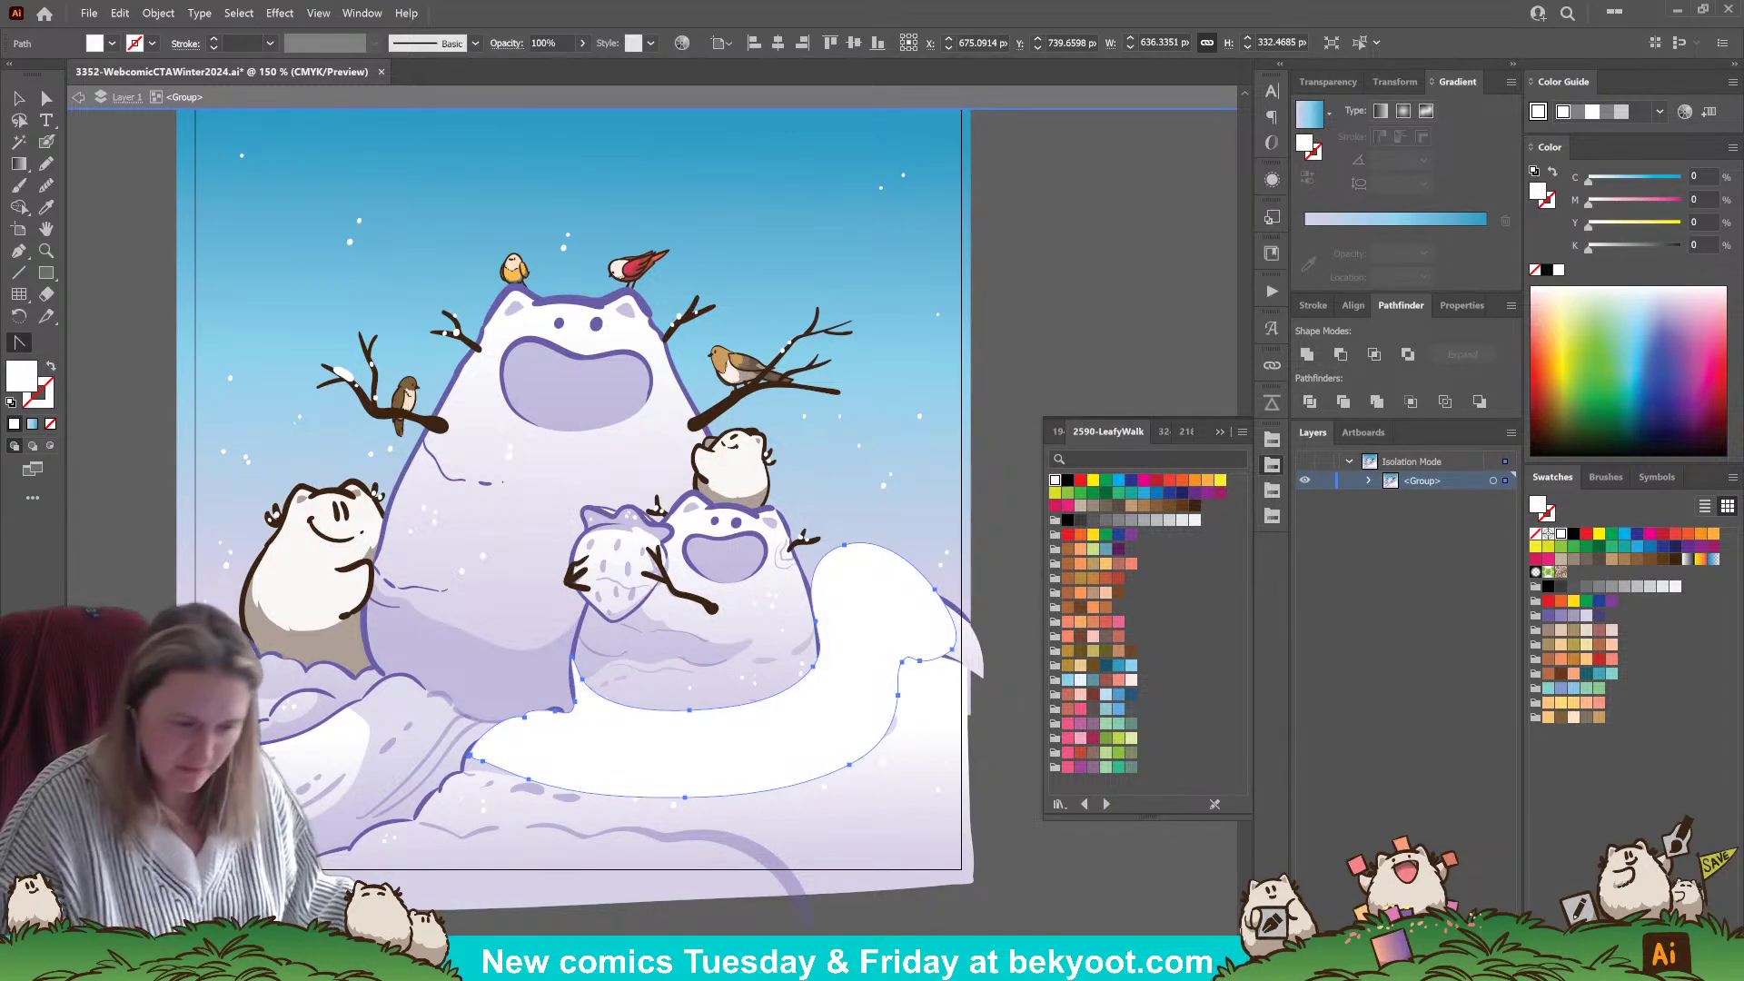
# - Apply a Gaussian Blur with a radius of 50.1915 pixels to the white snowbank shape
pyautogui.click(279, 12)
pyautogui.moveTo(314, 168)
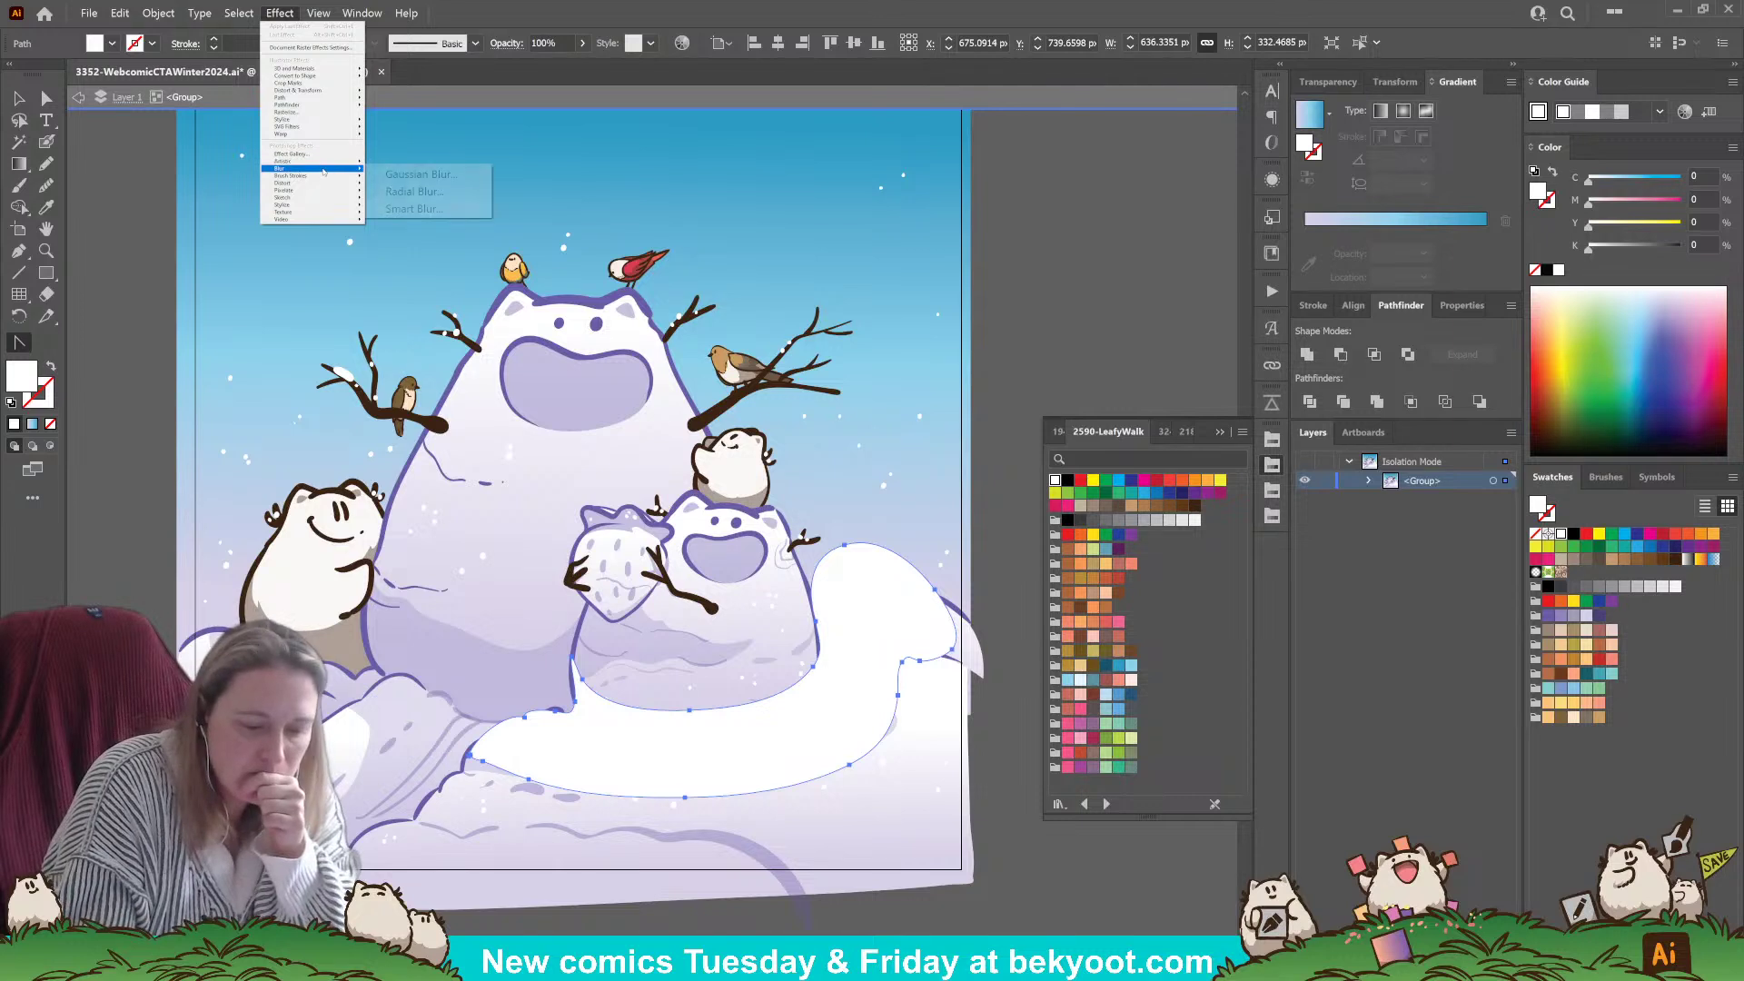
pyautogui.click(417, 174)
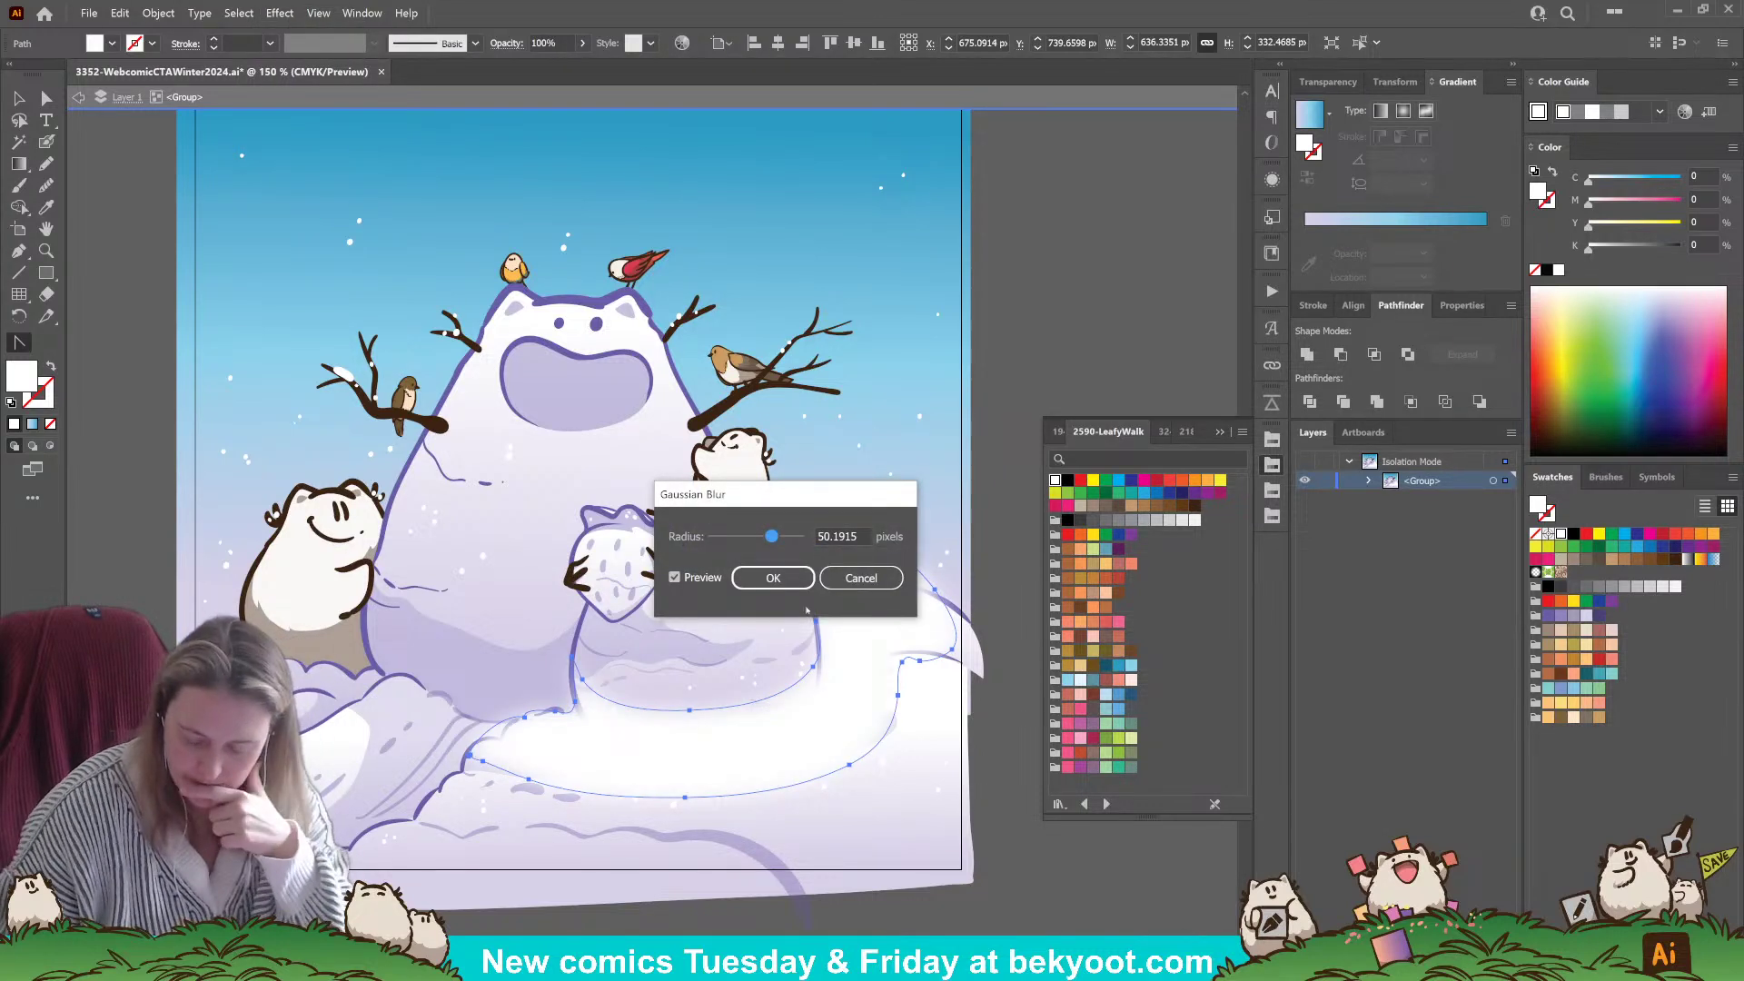
pyautogui.click(790, 578)
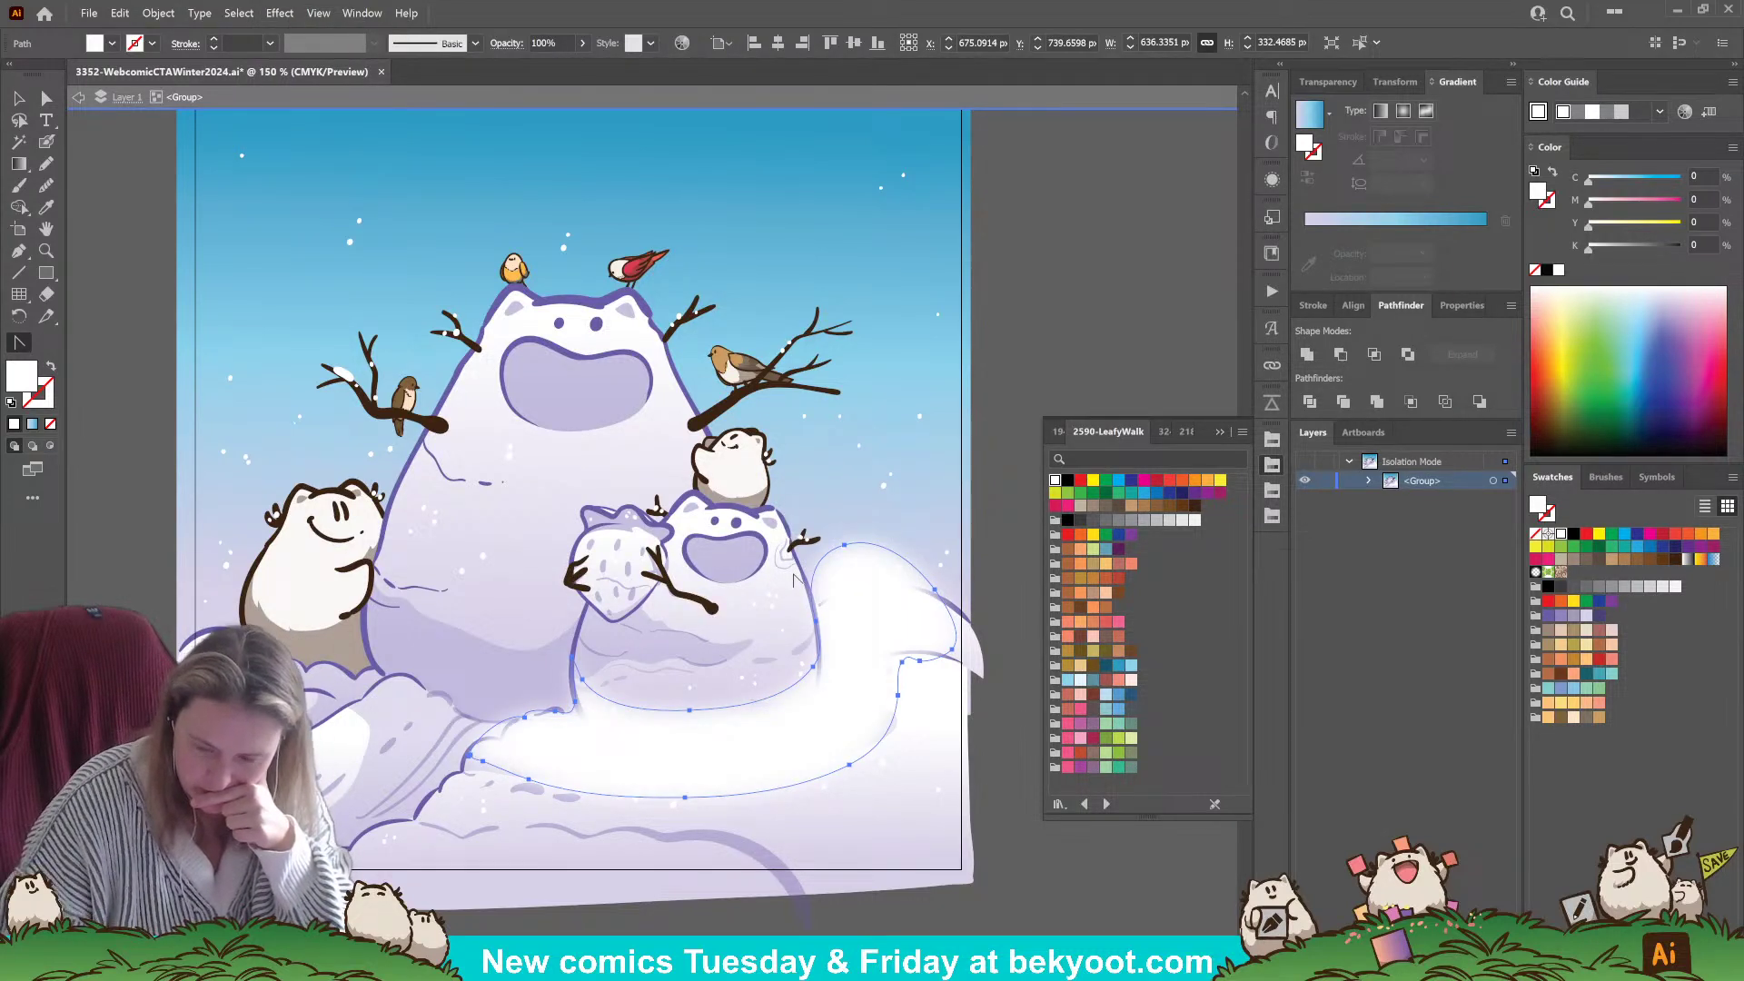
# - Set the blurred white shape's blend mode to Color Dodge at 34% opacity and deselect it
pyautogui.click(1328, 82)
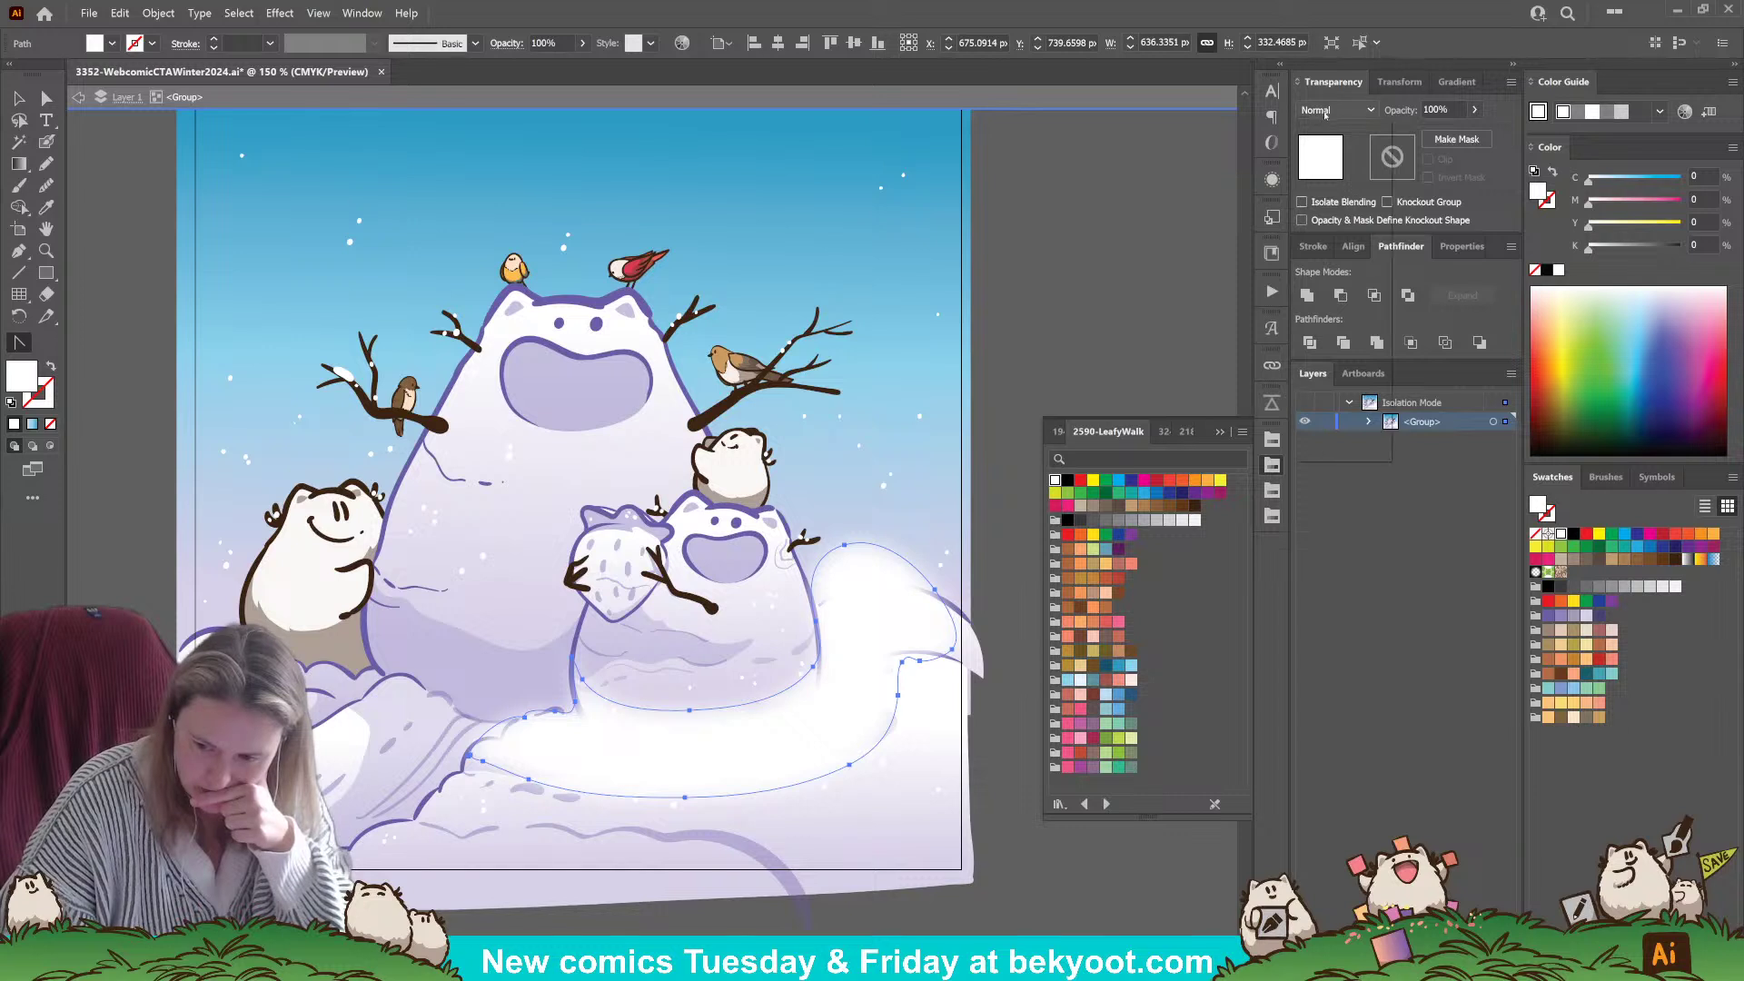
pyautogui.click(1335, 110)
pyautogui.click(1332, 282)
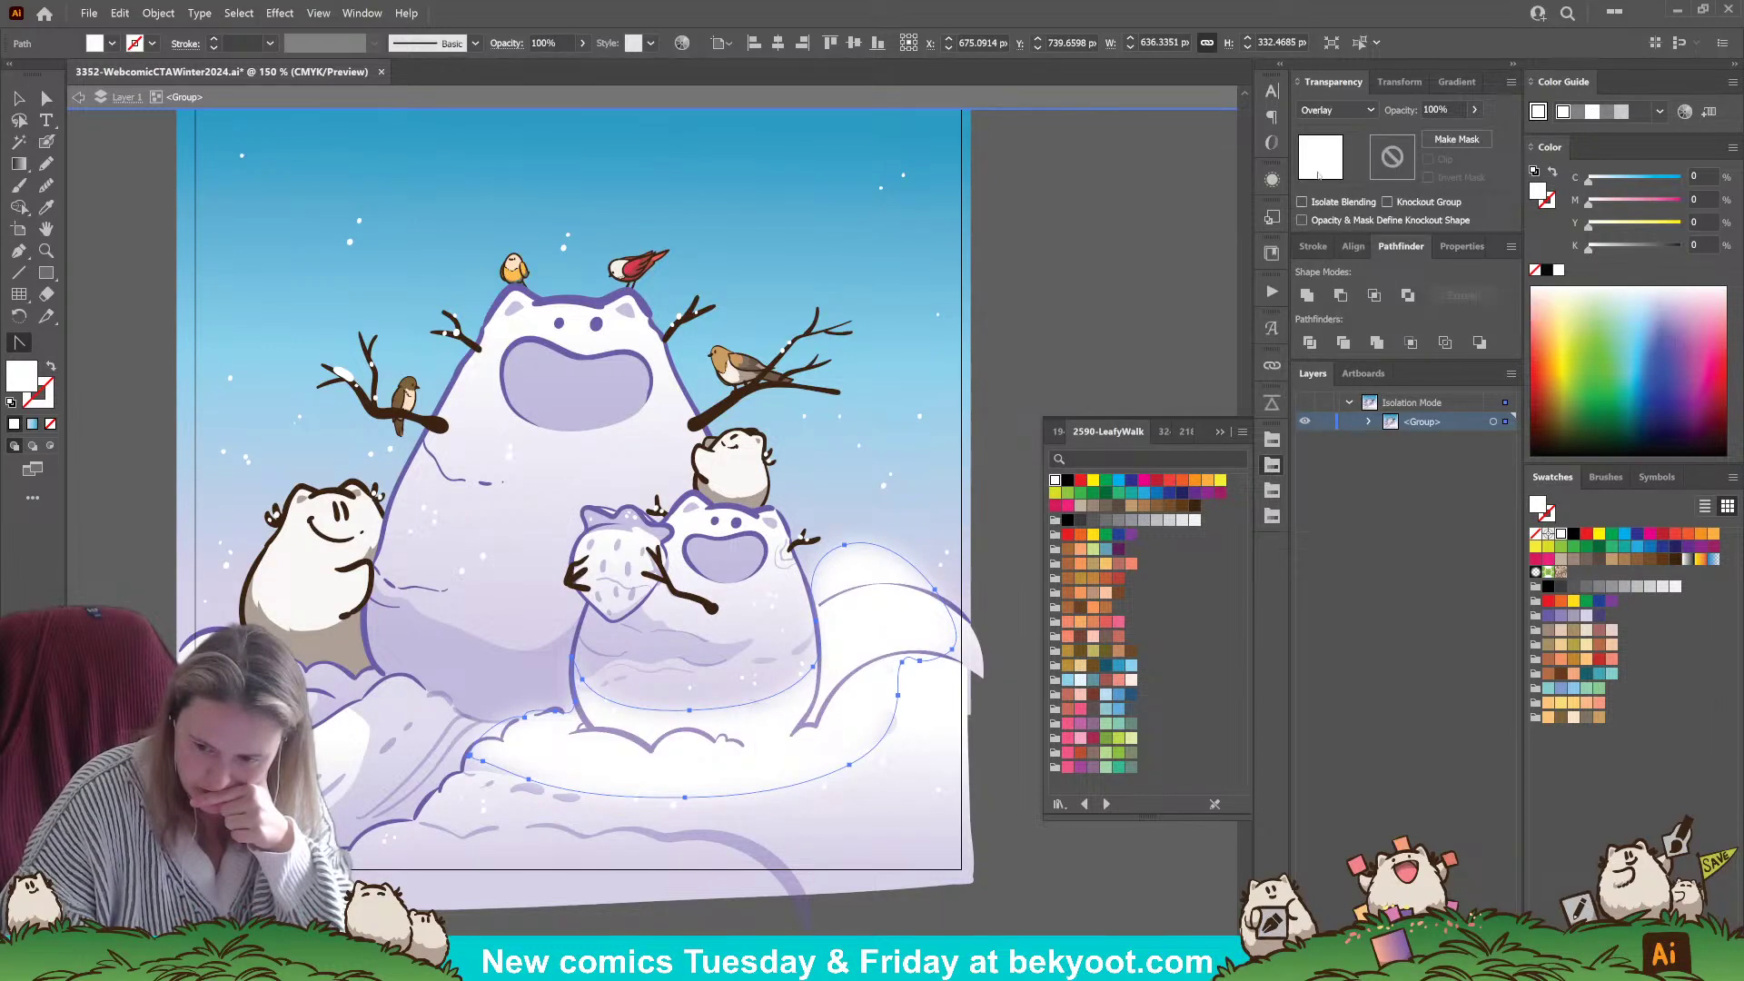
pyautogui.click(1335, 110)
pyautogui.click(1337, 260)
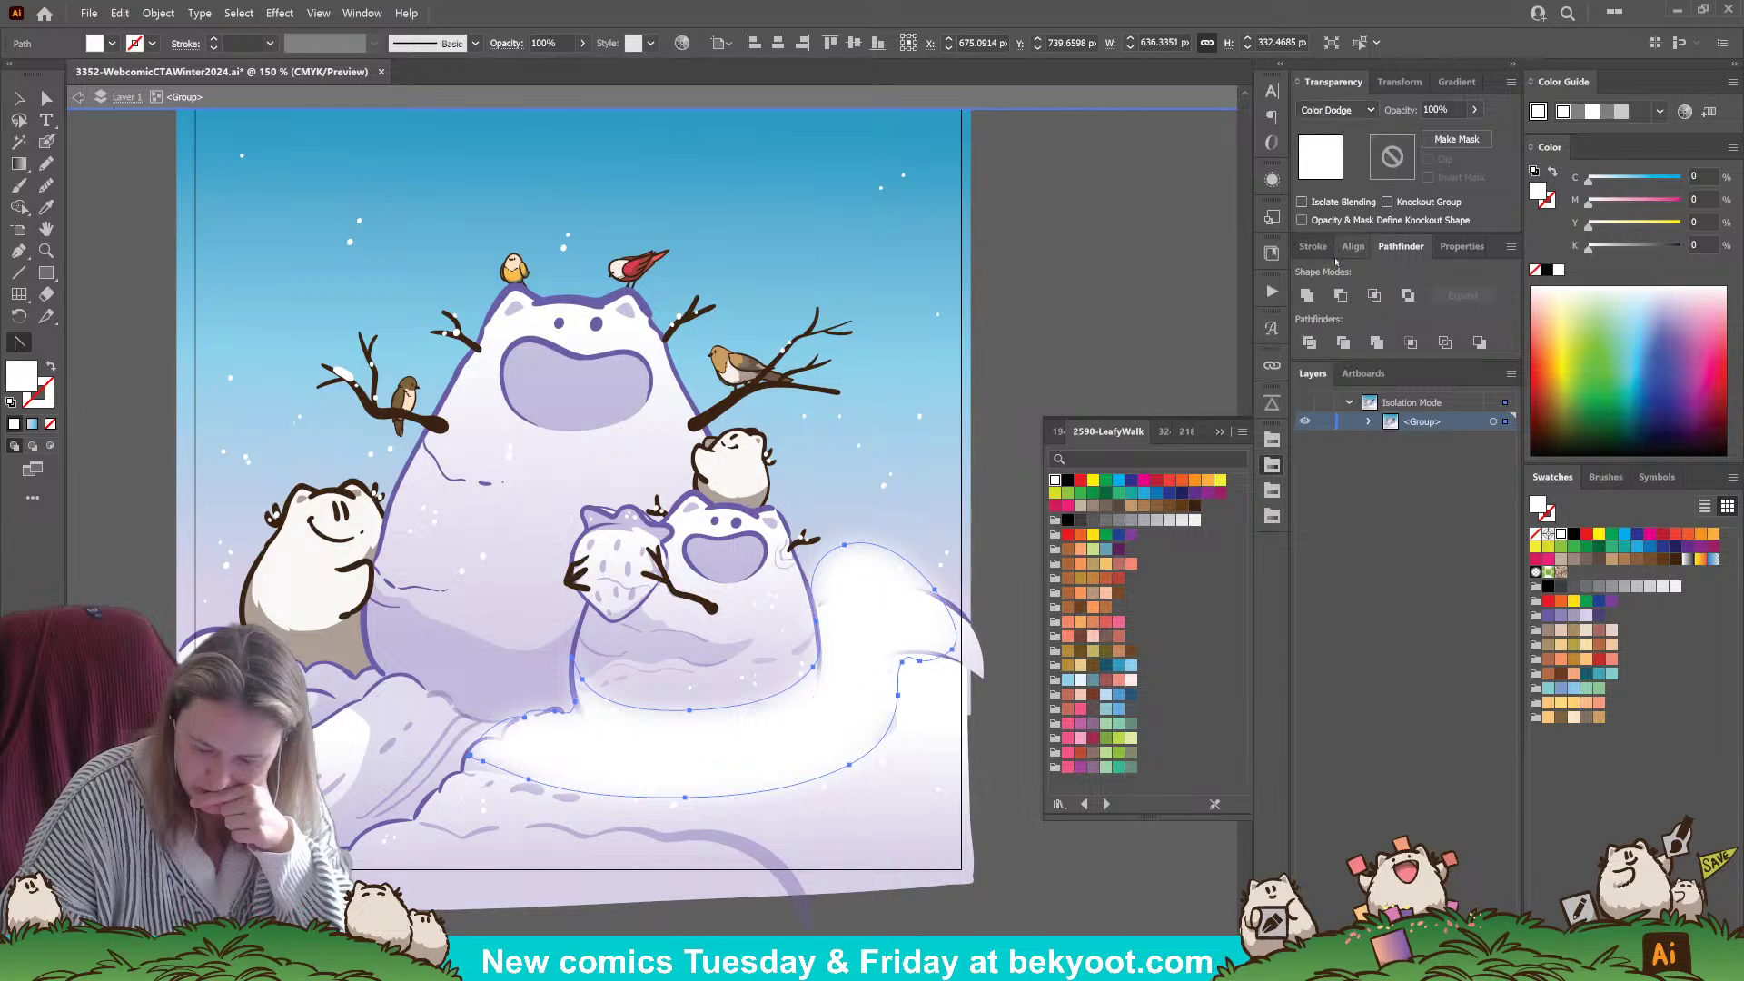
pyautogui.click(1475, 110)
pyautogui.moveTo(1470, 132); pyautogui.dragTo(1437, 146)
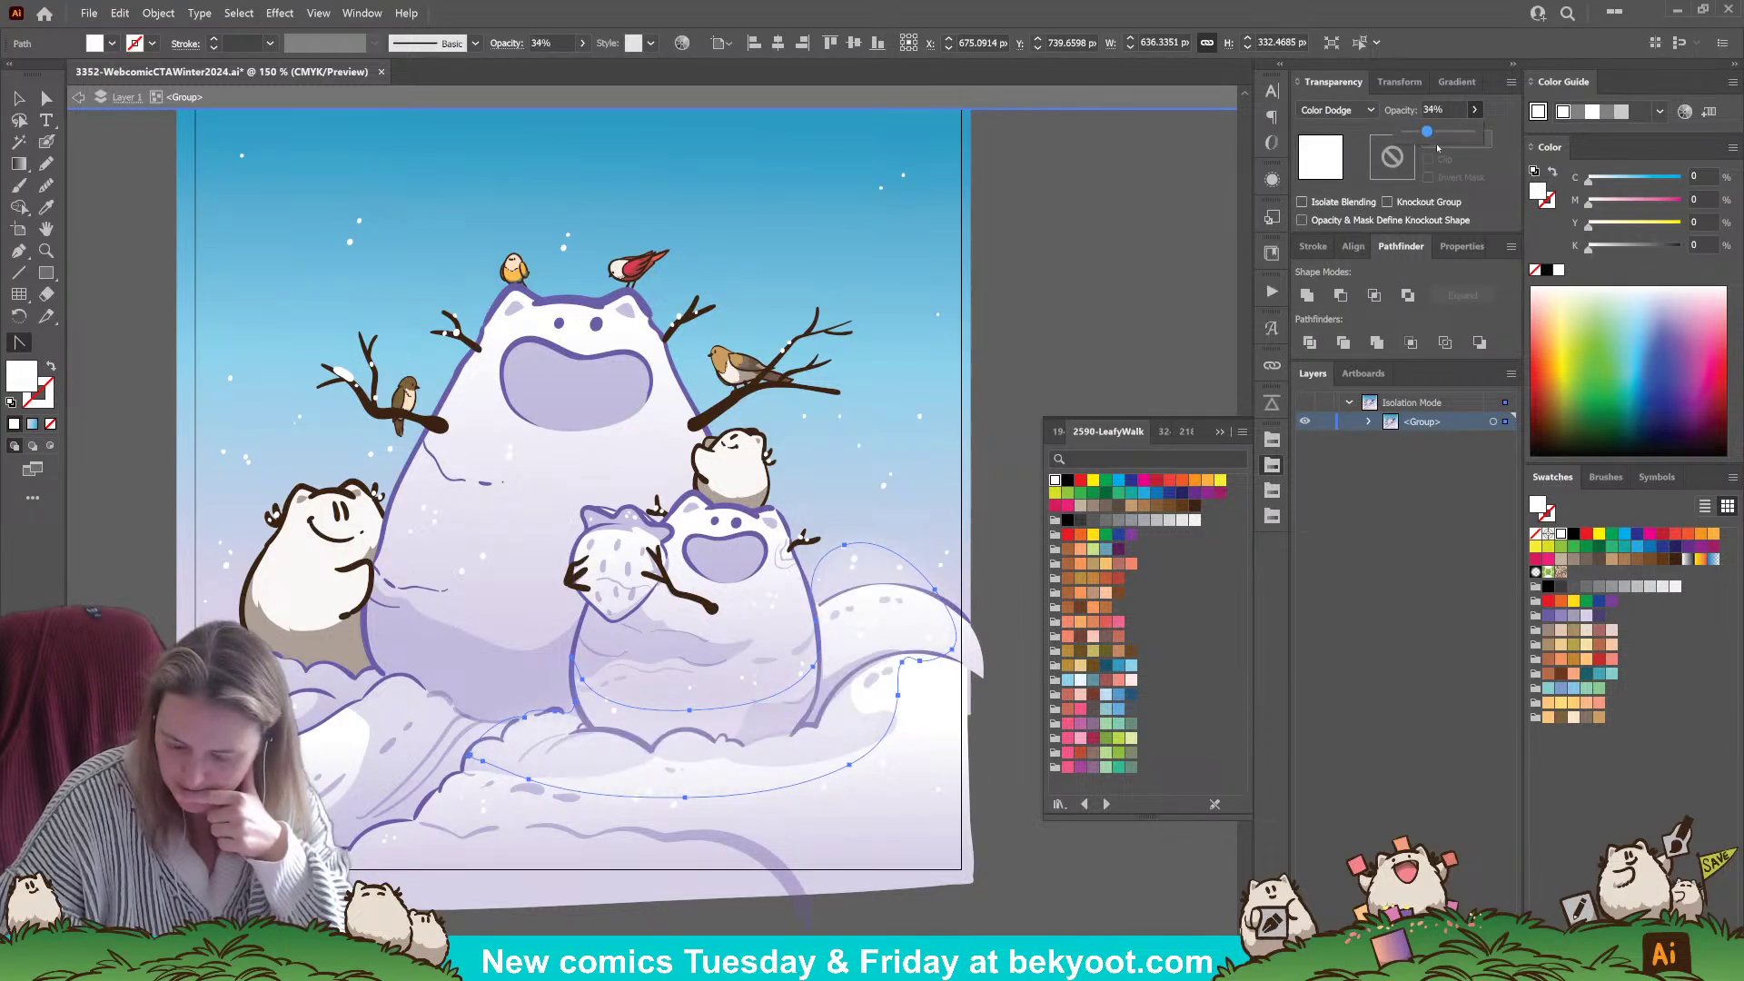
pyautogui.hotkey('ctrl', 'shift', 'a')
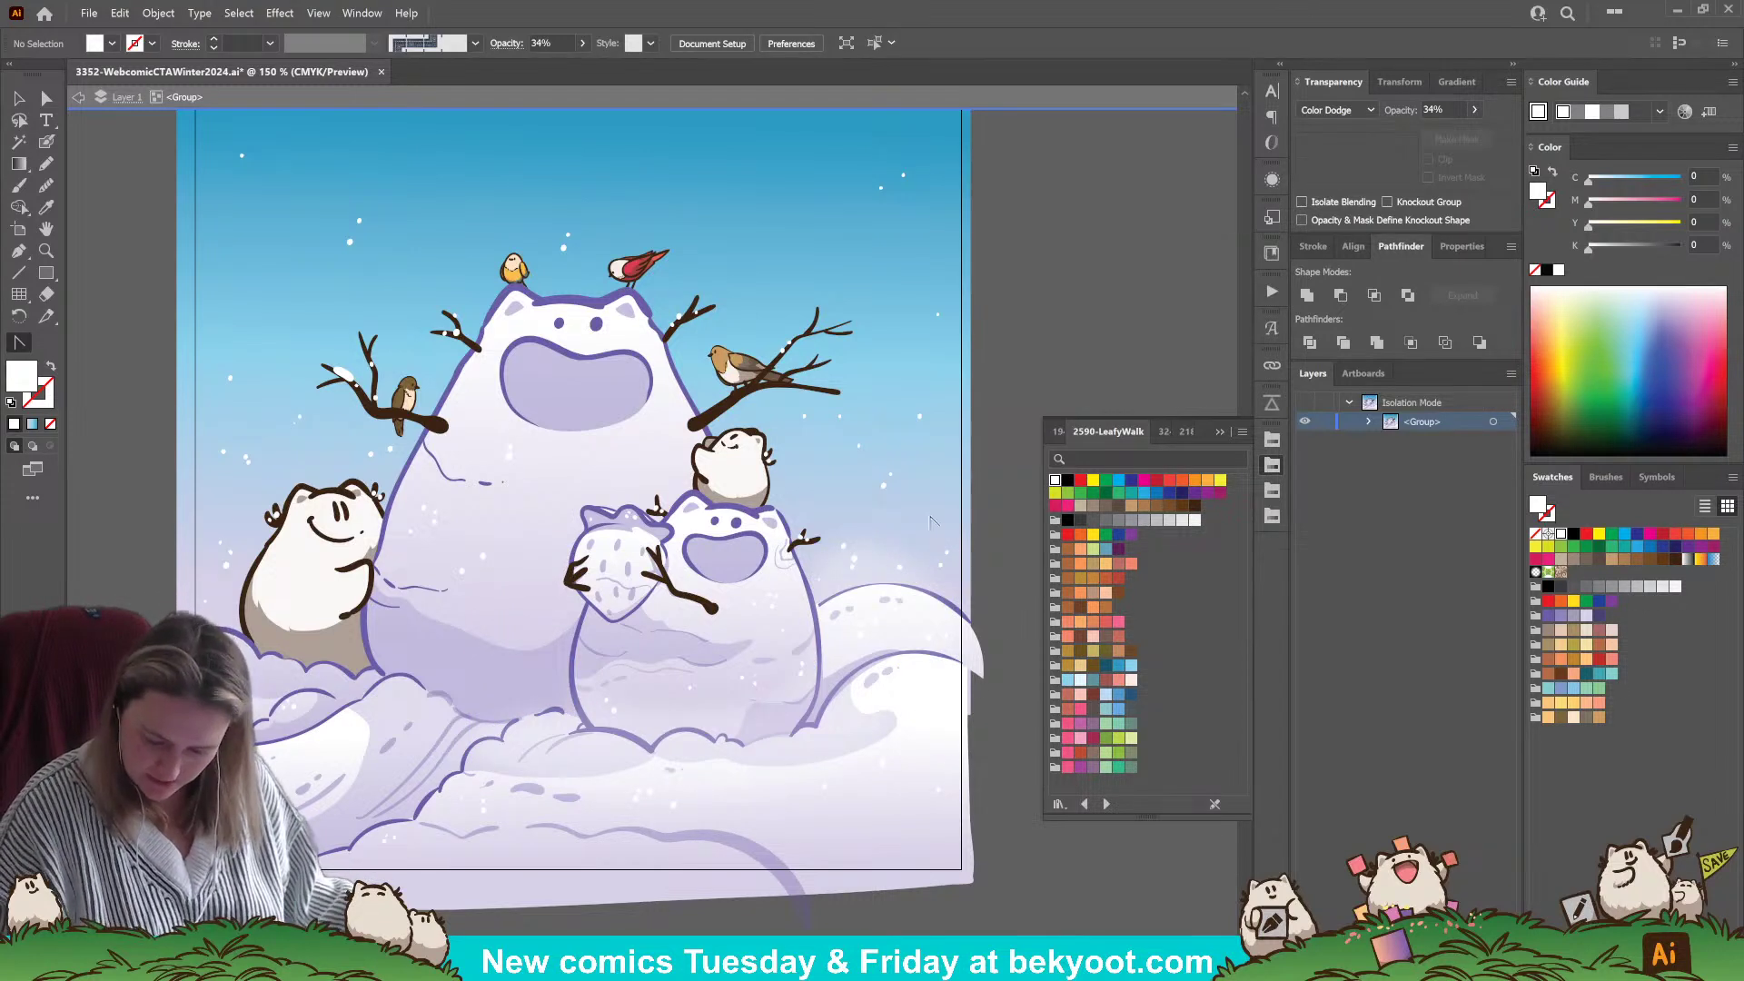
# - Draw a blurred white mist shape behind the standing white bear and across the left snowbank
pyautogui.moveTo(717, 744); pyautogui.dragTo(802, 726)
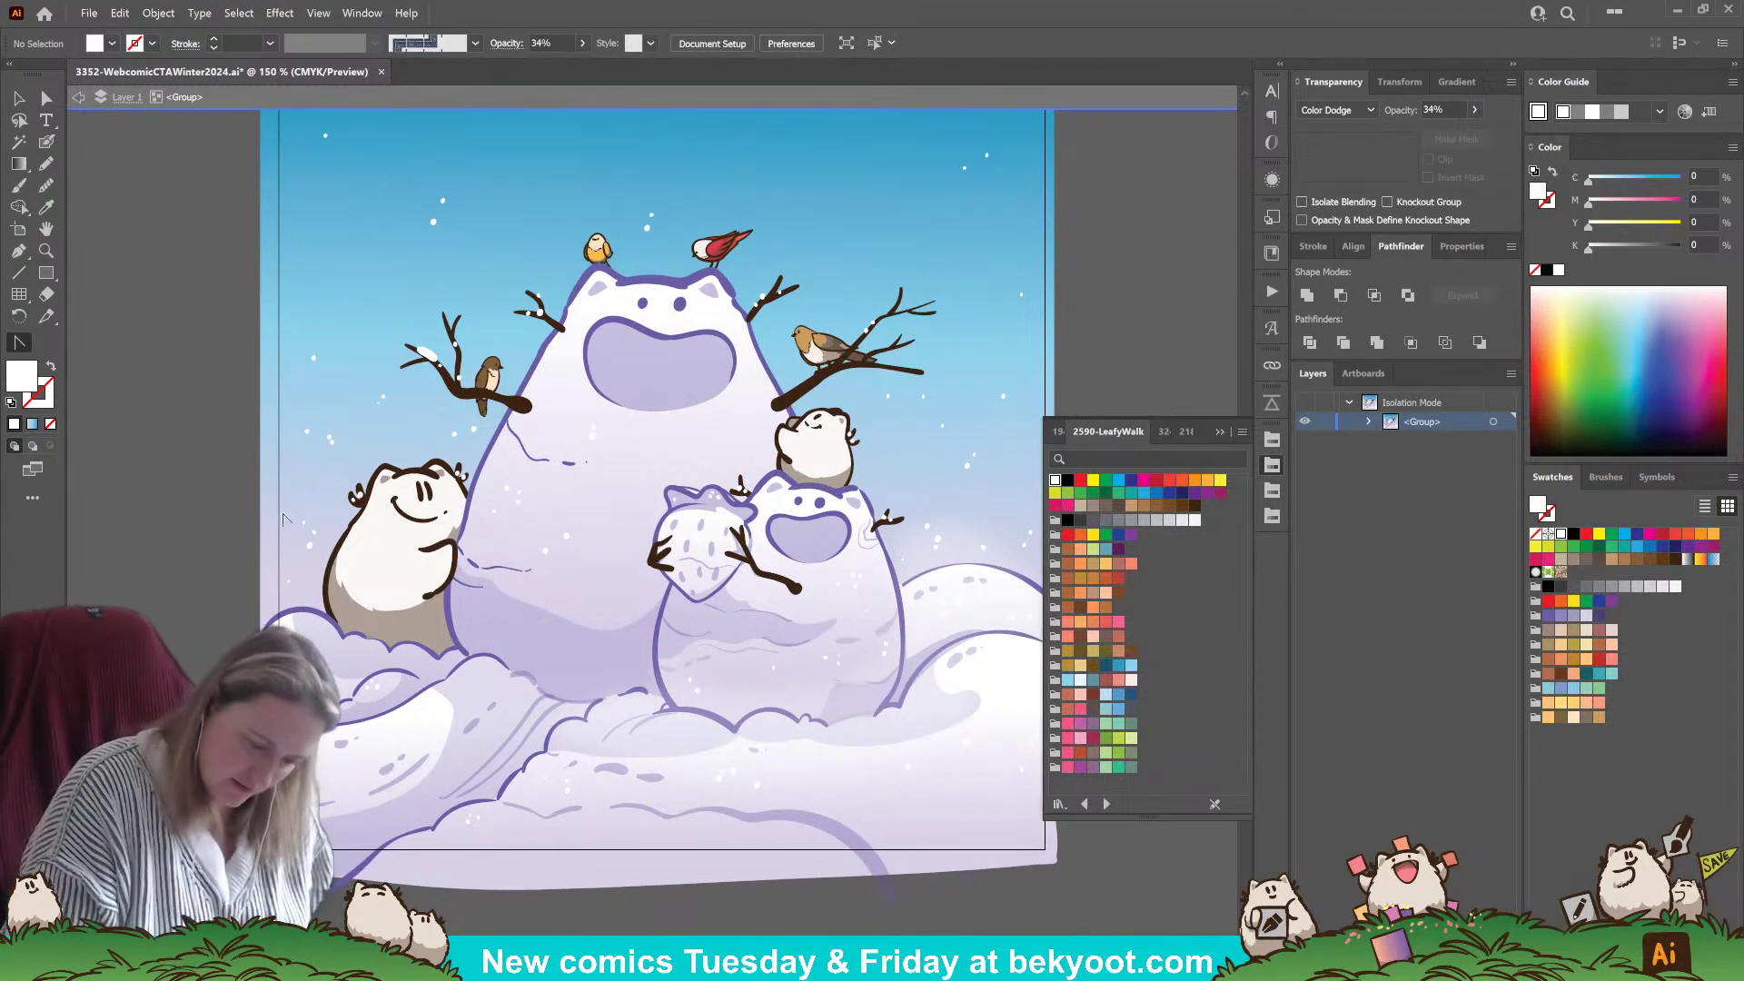
pyautogui.press('n')
pyautogui.moveTo(224, 538)
pyautogui.mouseDown()
pyautogui.moveTo(344, 509)
pyautogui.moveTo(409, 574)
pyautogui.moveTo(490, 544)
pyautogui.mouseUp()
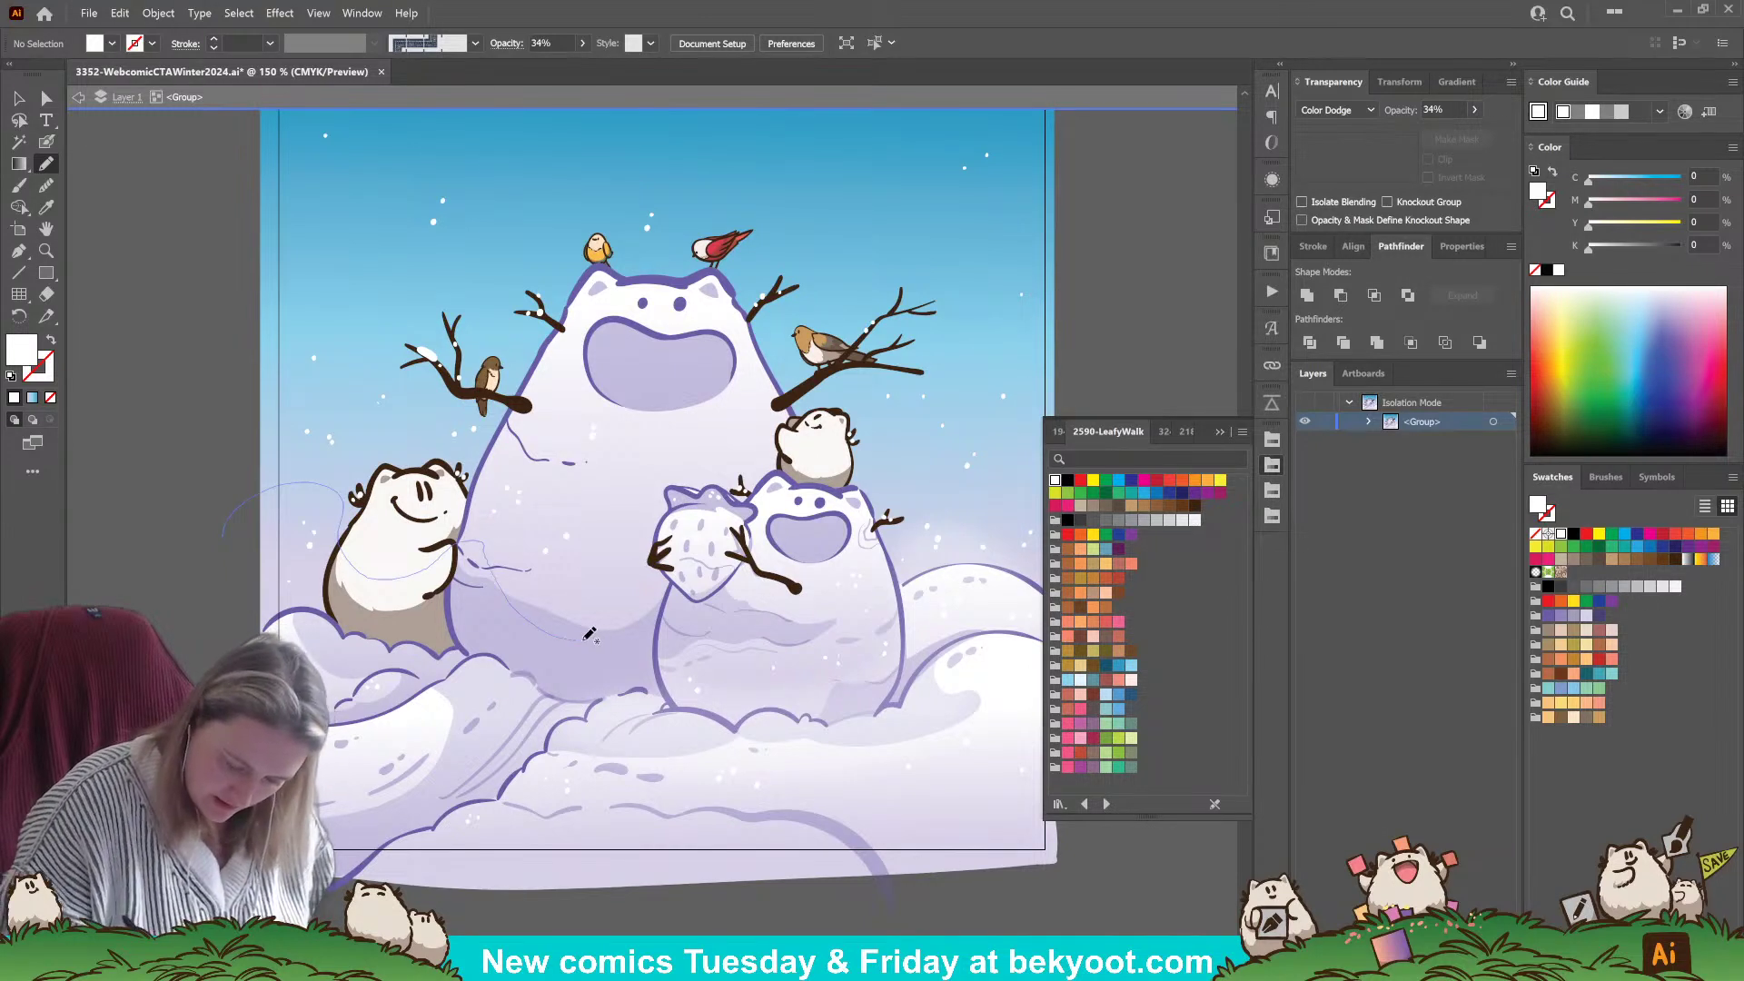
pyautogui.moveTo(648, 609)
pyautogui.mouseDown()
pyautogui.moveTo(638, 563)
pyautogui.moveTo(695, 514)
pyautogui.moveTo(721, 591)
pyautogui.moveTo(681, 728)
pyautogui.moveTo(559, 764)
pyautogui.moveTo(500, 728)
pyautogui.moveTo(351, 753)
pyautogui.mouseUp()
pyautogui.moveTo(253, 525); pyautogui.dragTo(238, 532)
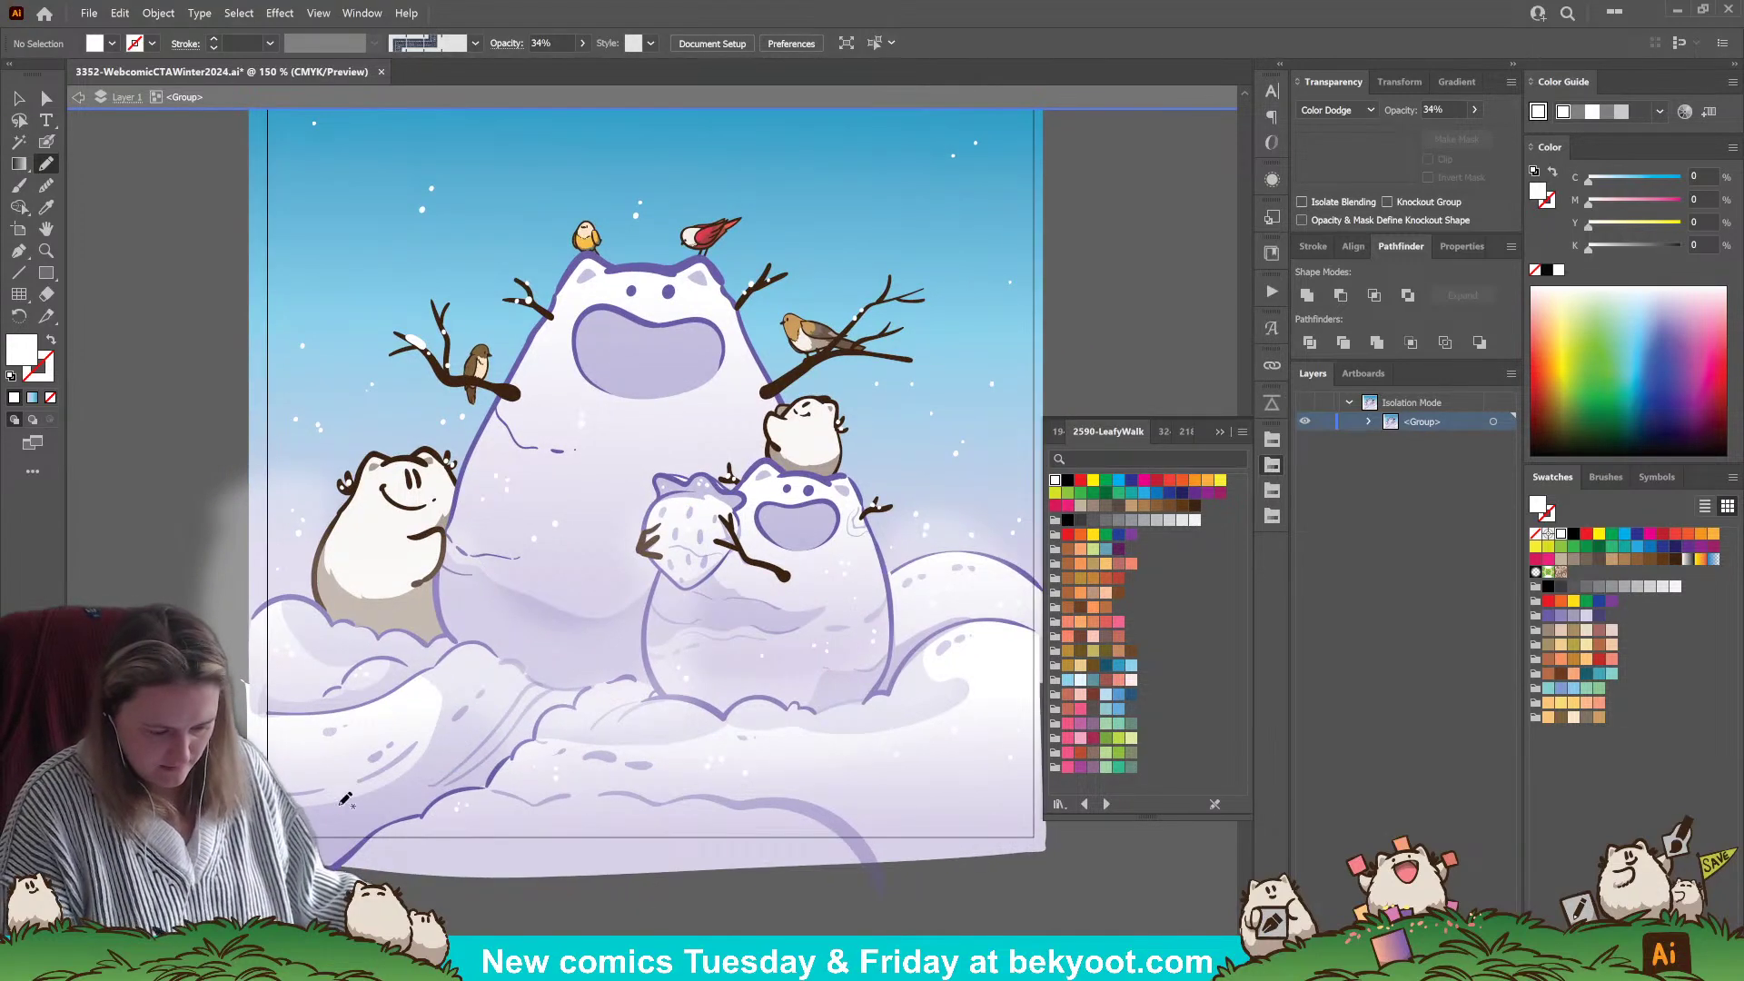
# - Draw blurred white mist clouds in the sky on both sides of the large snow creature, undoing the first attempt on the right
pyautogui.moveTo(772, 822); pyautogui.dragTo(636, 814)
pyautogui.moveTo(967, 238)
pyautogui.mouseDown()
pyautogui.moveTo(811, 182)
pyautogui.moveTo(686, 356)
pyautogui.moveTo(907, 396)
pyautogui.mouseUp()
pyautogui.hotkey('ctrl', 'z')
pyautogui.moveTo(937, 484)
pyautogui.mouseDown()
pyautogui.moveTo(891, 497)
pyautogui.moveTo(851, 395)
pyautogui.moveTo(933, 267)
pyautogui.moveTo(877, 440)
pyautogui.moveTo(918, 507)
pyautogui.mouseUp()
pyautogui.moveTo(962, 625); pyautogui.dragTo(1092, 680)
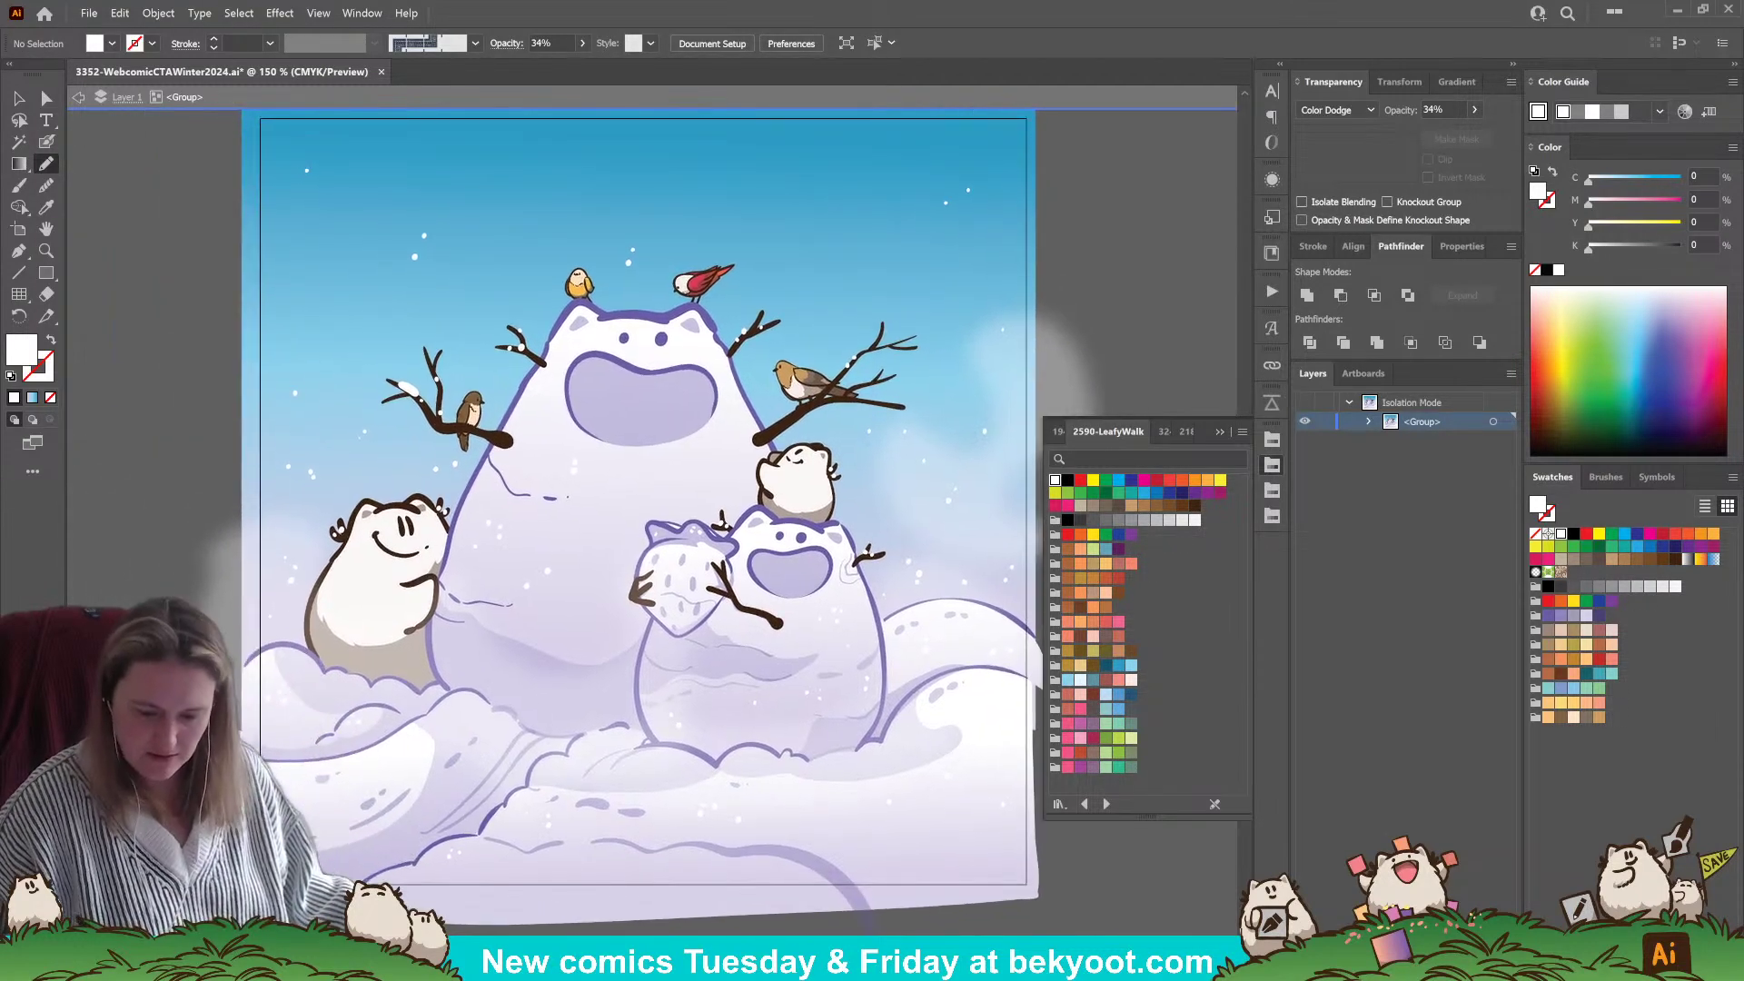
pyautogui.moveTo(403, 470)
pyautogui.mouseDown()
pyautogui.moveTo(214, 354)
pyautogui.moveTo(297, 406)
pyautogui.moveTo(354, 364)
pyautogui.moveTo(347, 299)
pyautogui.moveTo(515, 355)
pyautogui.moveTo(506, 385)
pyautogui.moveTo(412, 413)
pyautogui.moveTo(402, 450)
pyautogui.moveTo(576, 461)
pyautogui.moveTo(420, 471)
pyautogui.mouseUp()
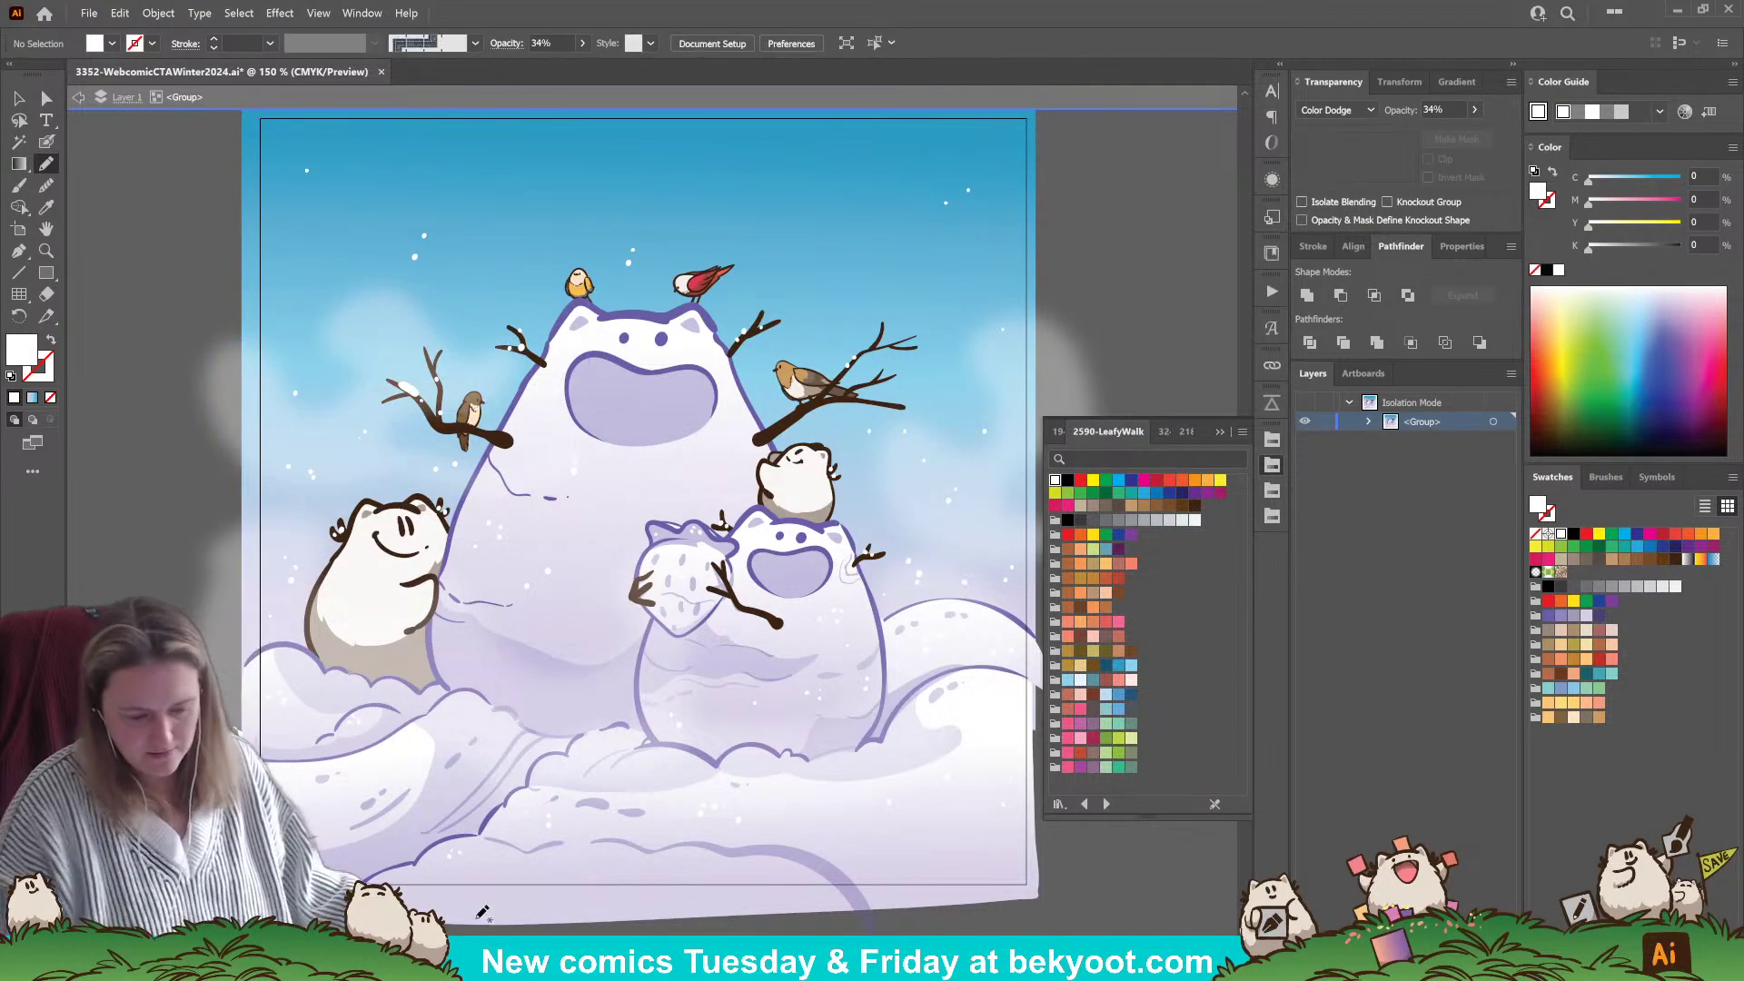
pyautogui.moveTo(786, 737); pyautogui.dragTo(714, 685)
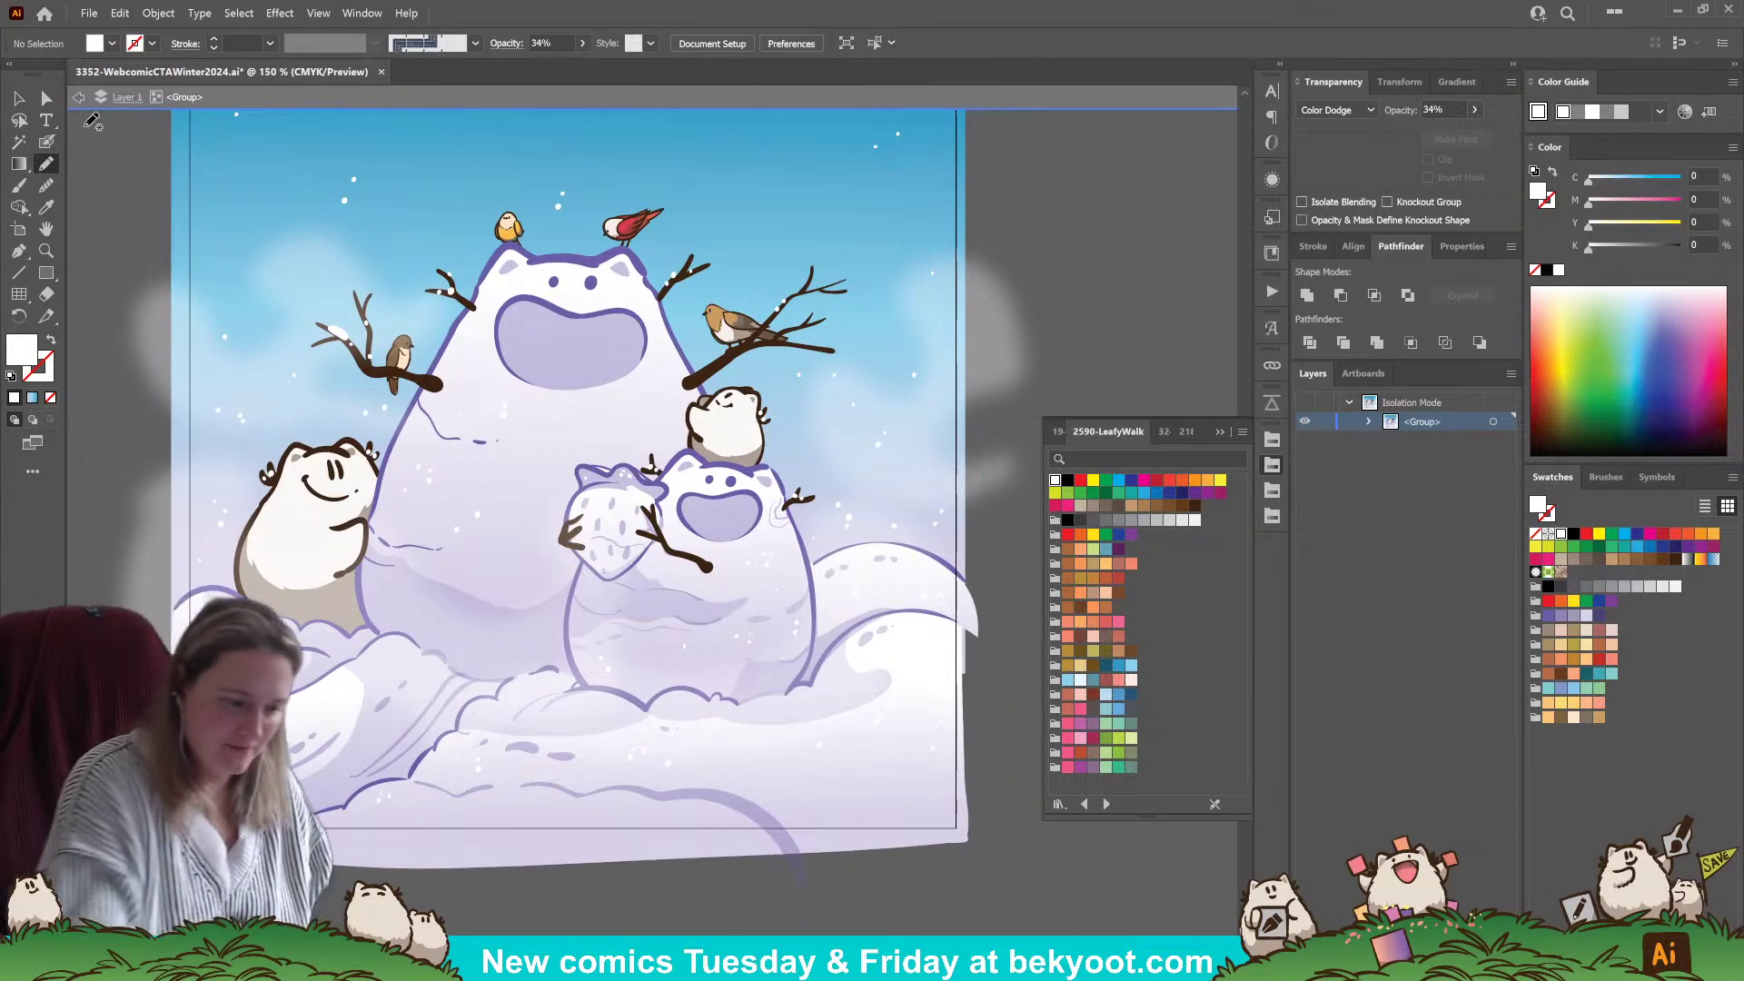
# - Paint a few white snow dots over the mist cloud in the right sky with the Blob Brush
pyautogui.click(47, 142)
pyautogui.moveTo(872, 142); pyautogui.dragTo(877, 148)
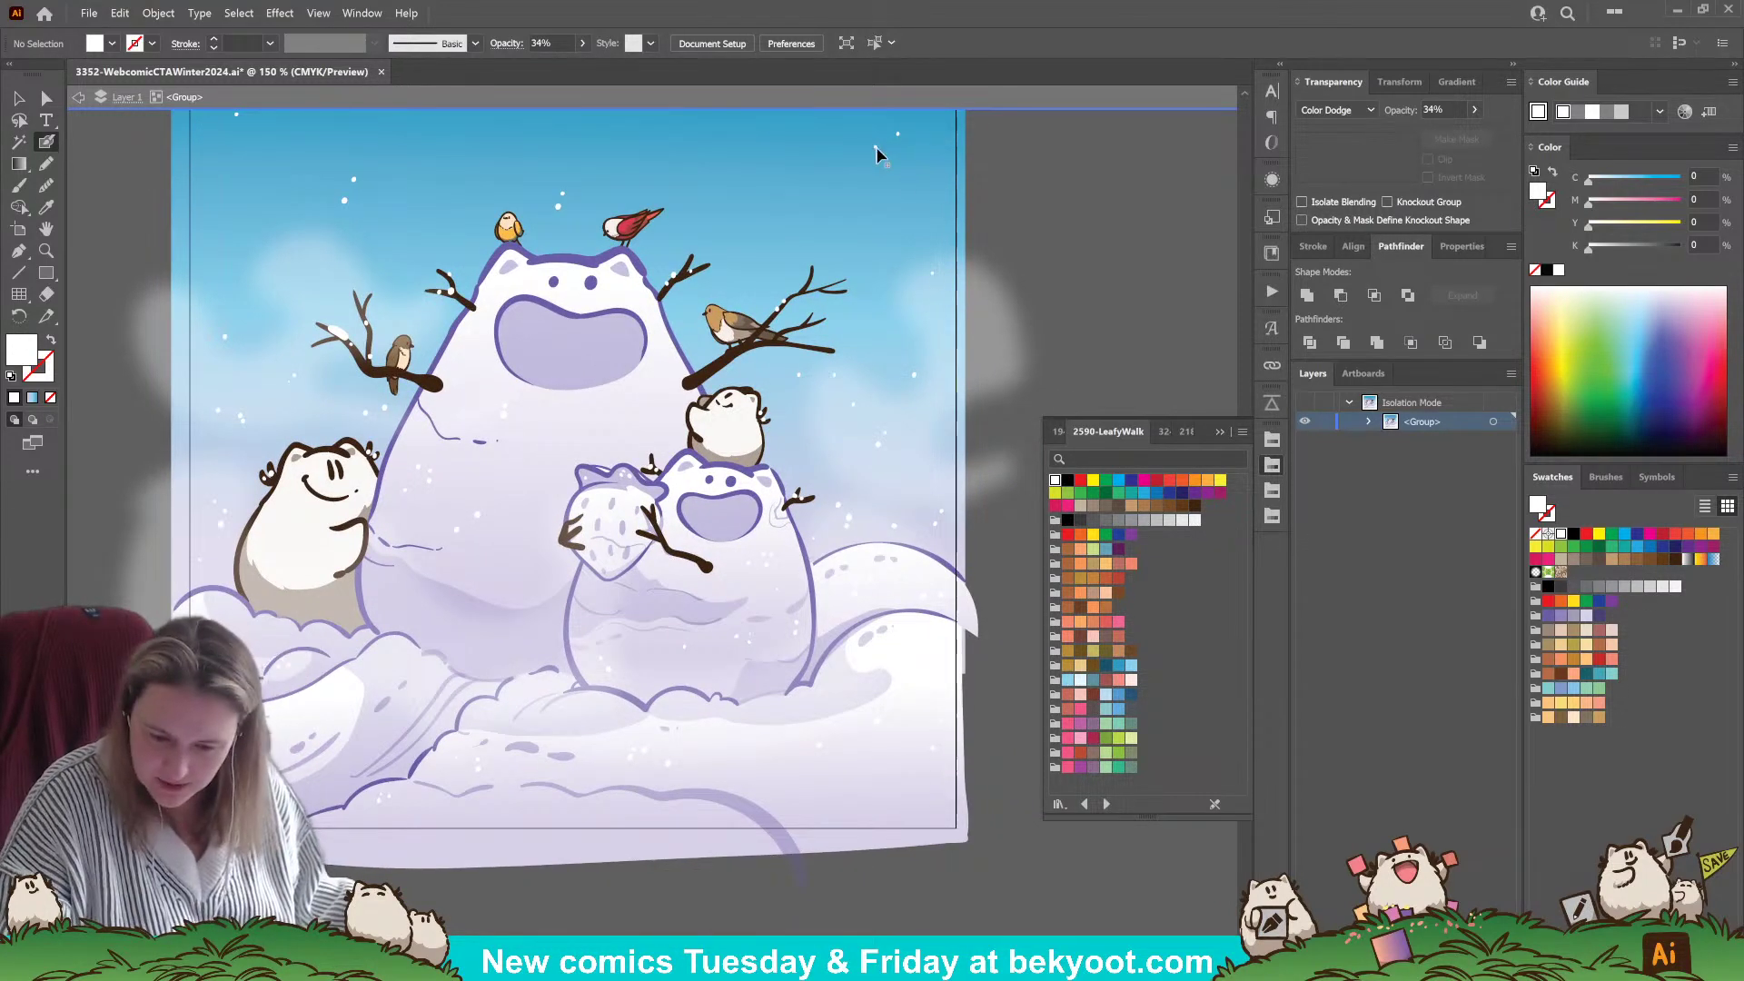
pyautogui.hotkey('ctrl', 'shift', 'a')
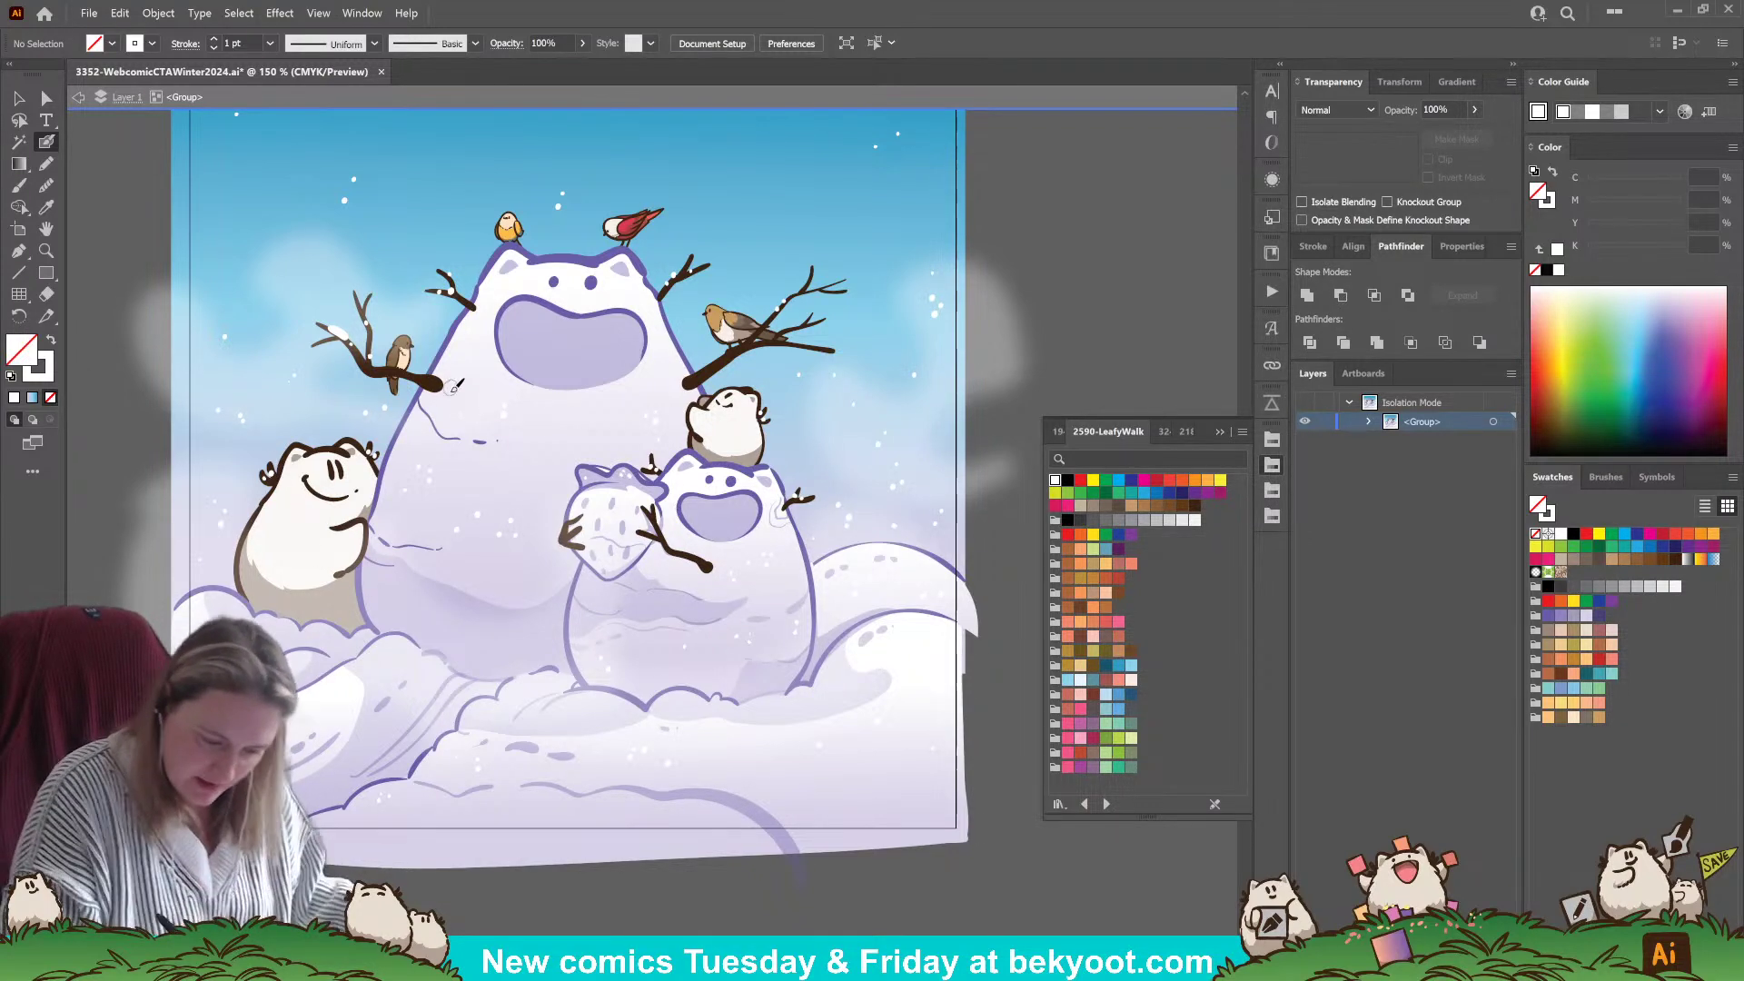
# - Pick up the 30% opacity purple shading style and brush shadows on the large snow creature beneath its twig arms
pyautogui.keyDown('ctrl'); pyautogui.click(359, 604); pyautogui.keyUp('ctrl')
pyautogui.hotkey('ctrl', 'shift', 'a')
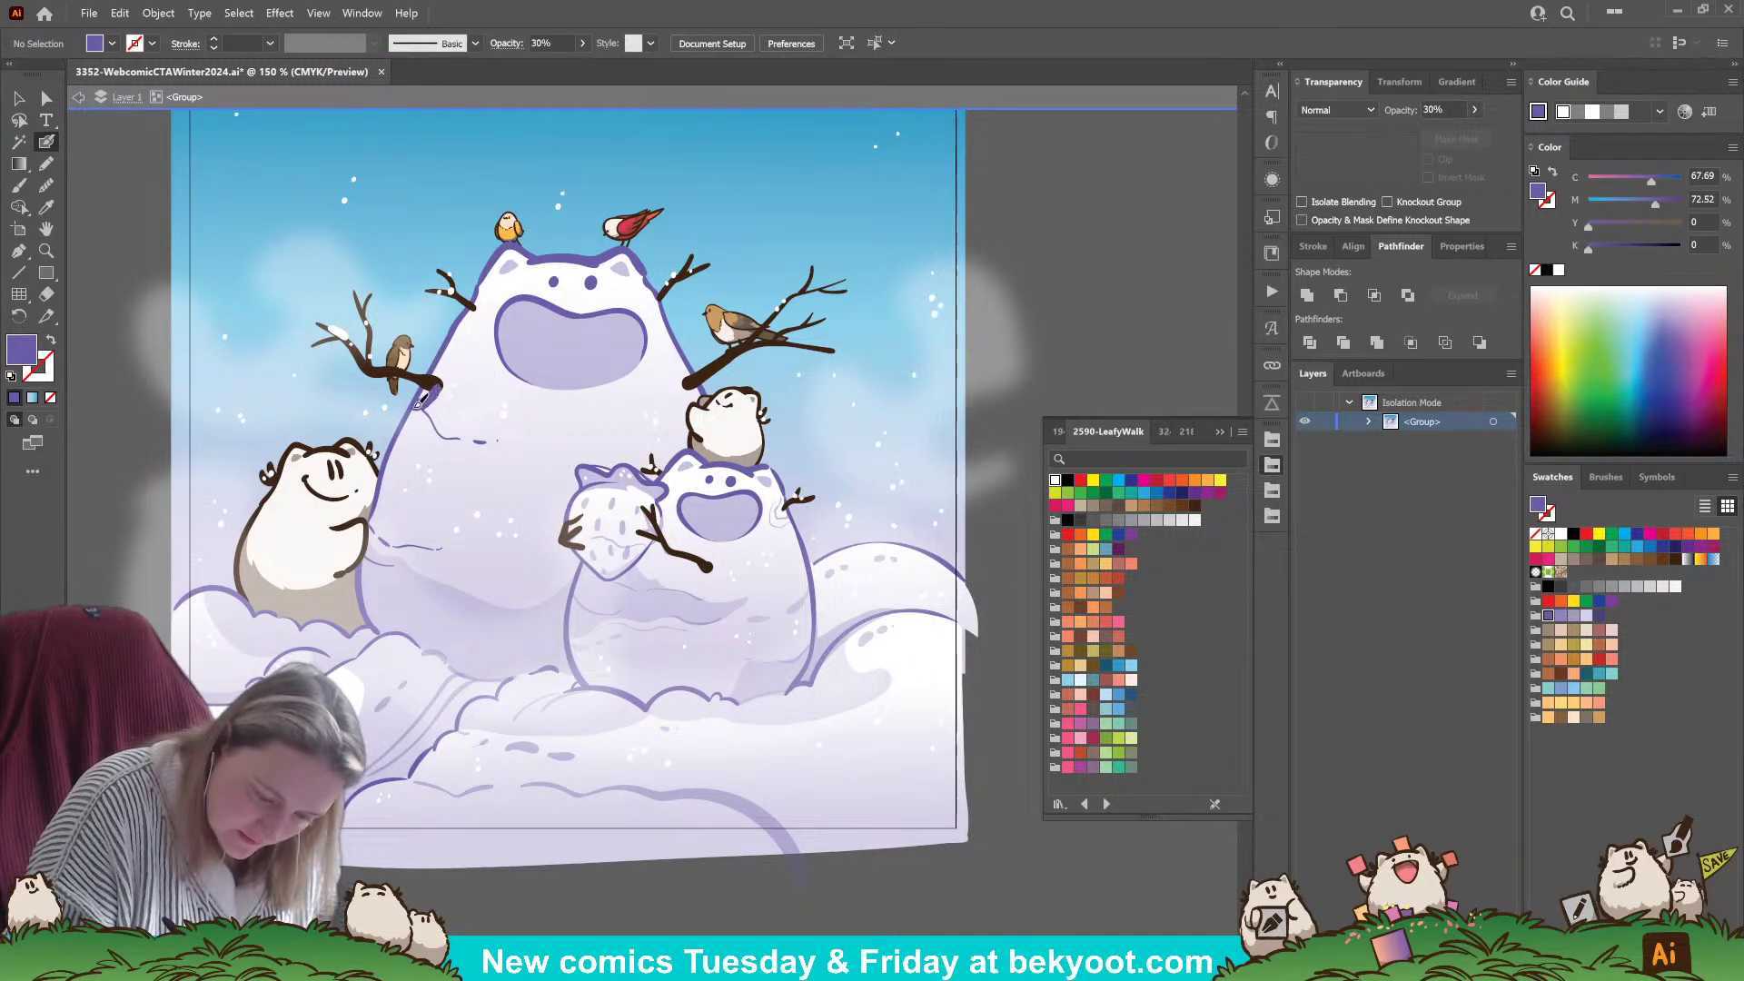
pyautogui.hotkey('shift', 'x')
pyautogui.hotkey('shift', 'x')
pyautogui.moveTo(445, 380); pyautogui.dragTo(391, 468)
pyautogui.hotkey('shift', 'x')
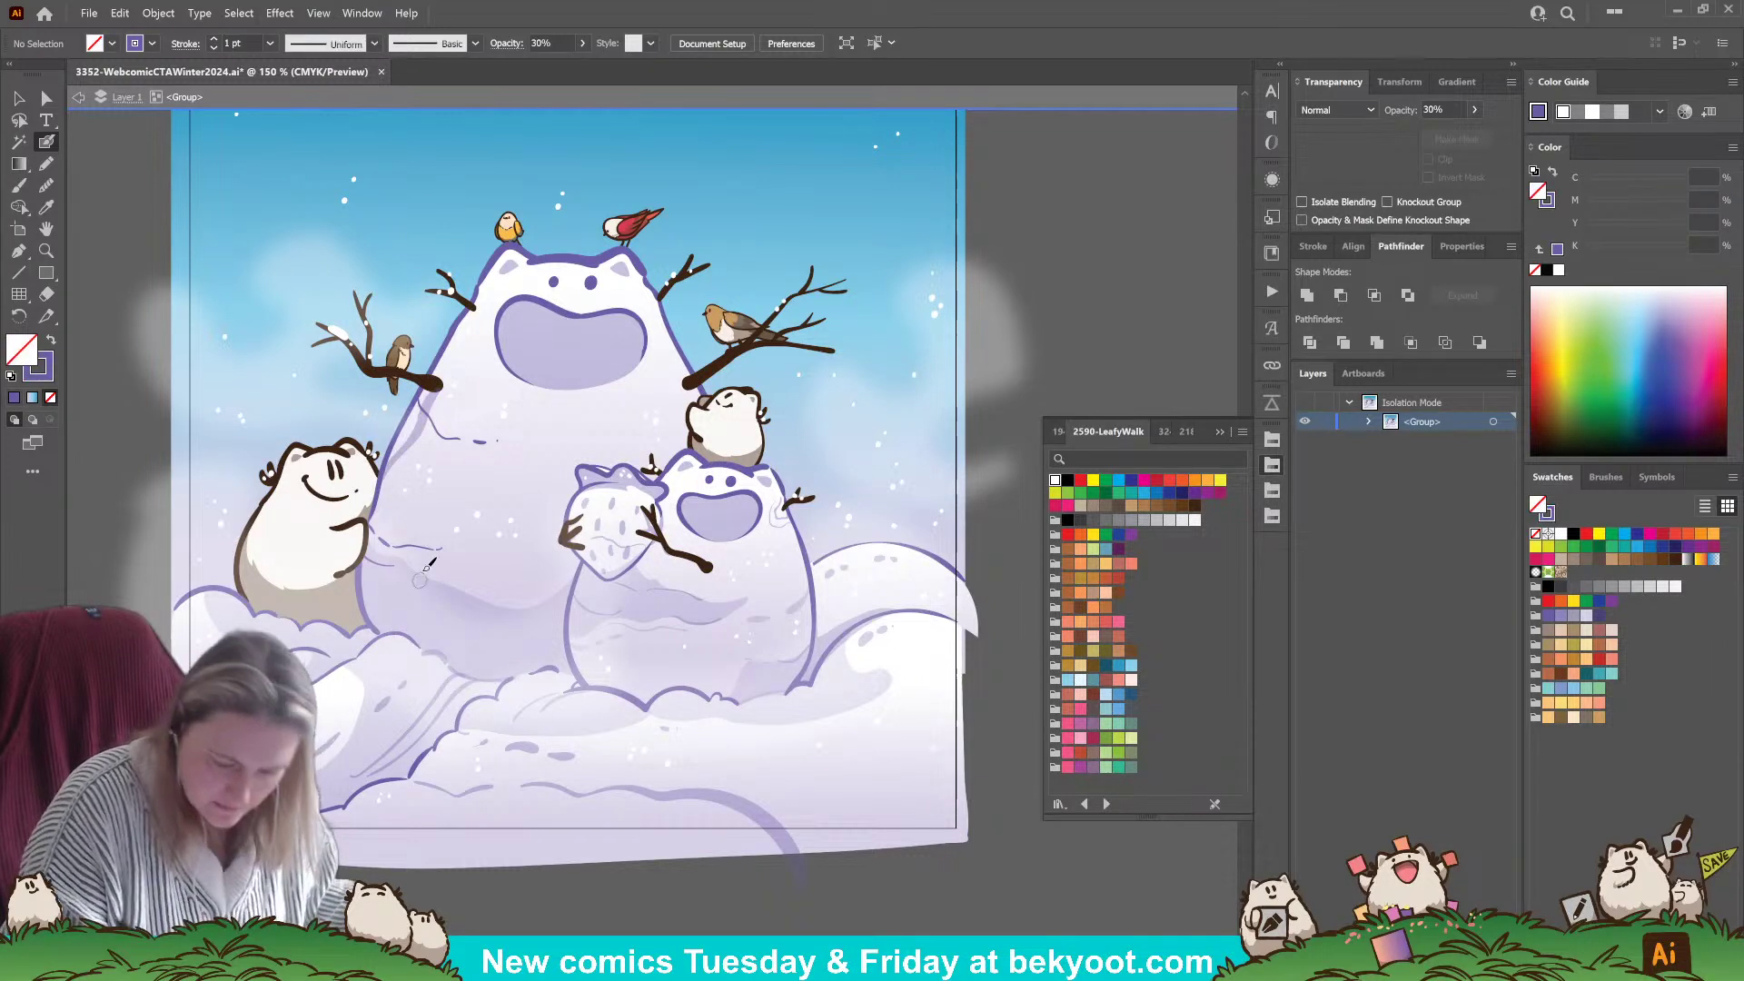
pyautogui.moveTo(679, 392); pyautogui.dragTo(701, 392)
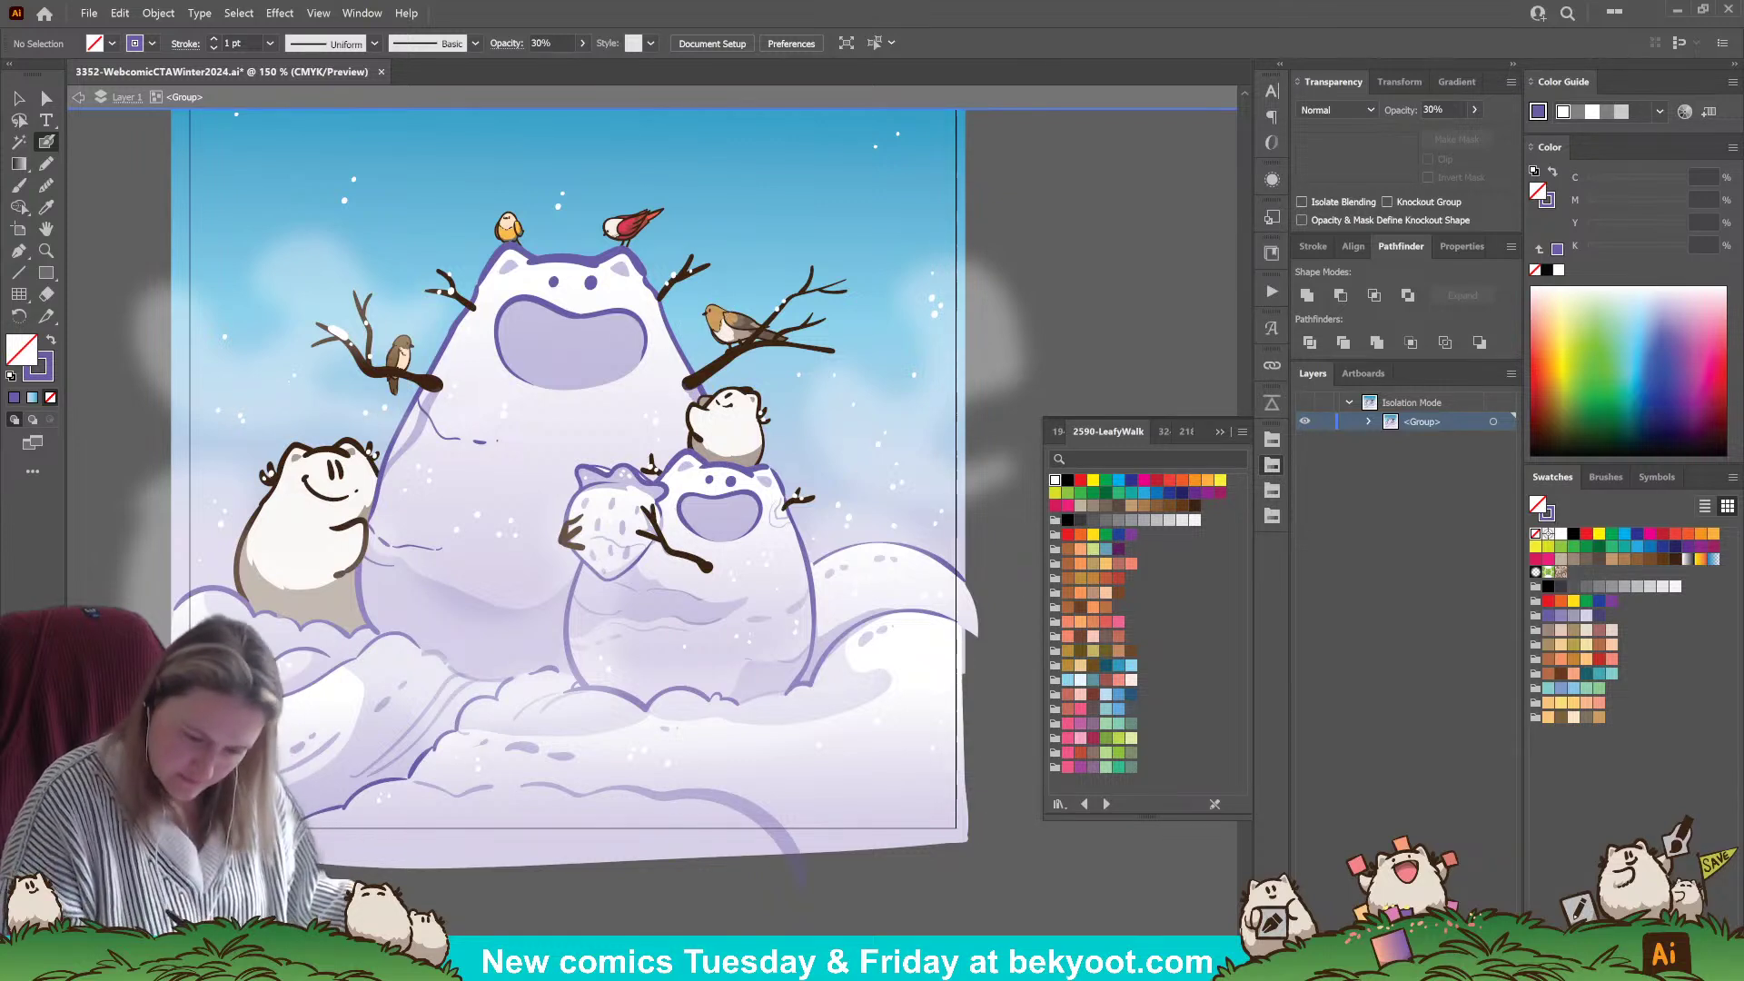
# - Draw a filled purple shadow about 15 by 54 px on the large snow creature beside the bear atop the small one, and deselect it
pyautogui.click(48, 165)
pyautogui.hotkey('shift', 'x')
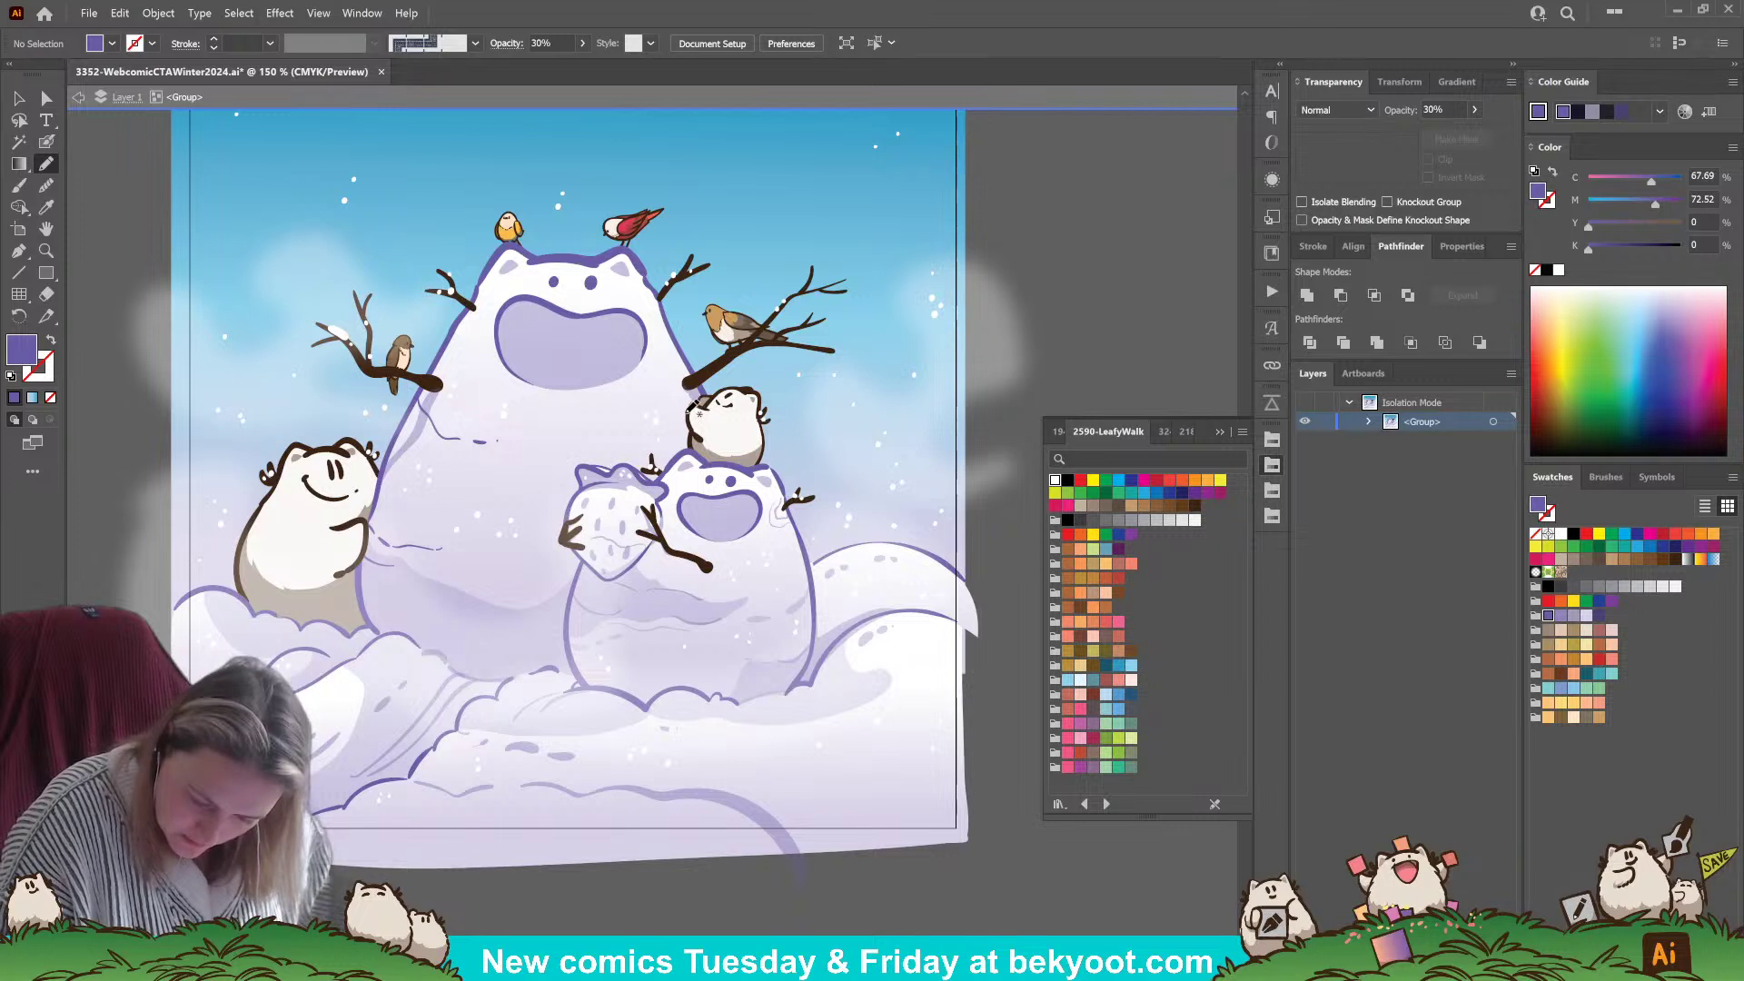
pyautogui.moveTo(690, 440); pyautogui.dragTo(701, 396)
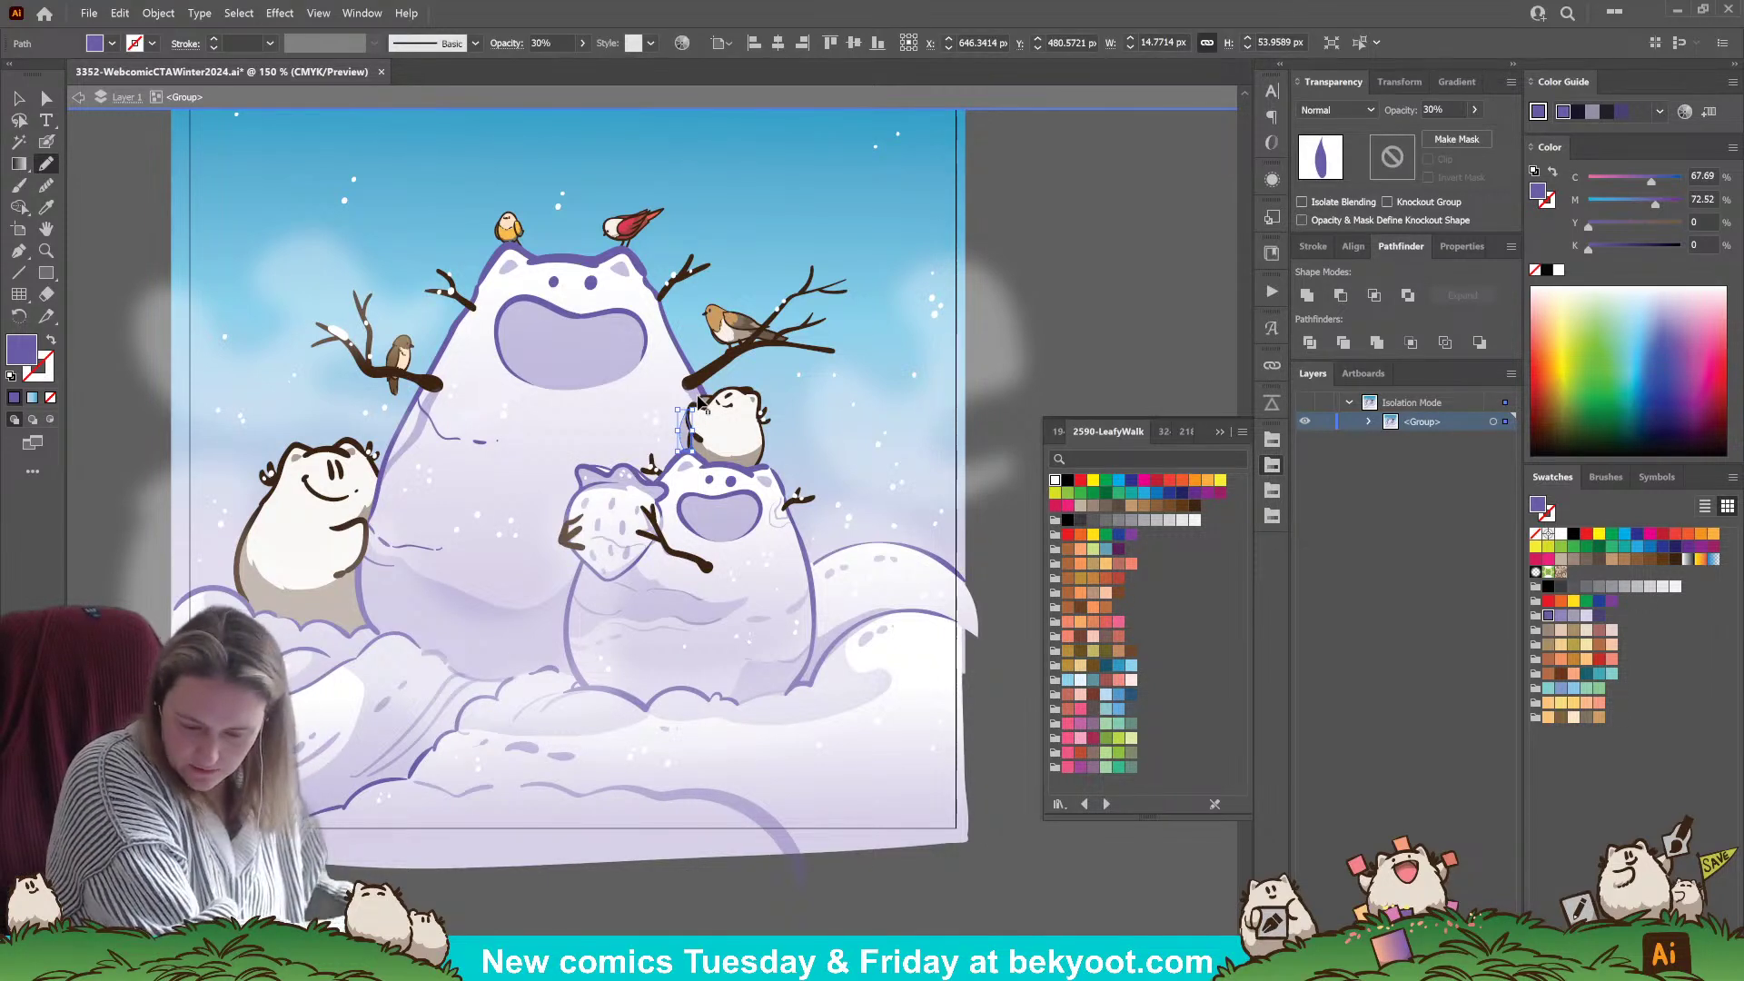
pyautogui.keyDown('ctrl'); pyautogui.click(698, 892); pyautogui.keyUp('ctrl')
pyautogui.moveTo(606, 894); pyautogui.dragTo(593, 908)
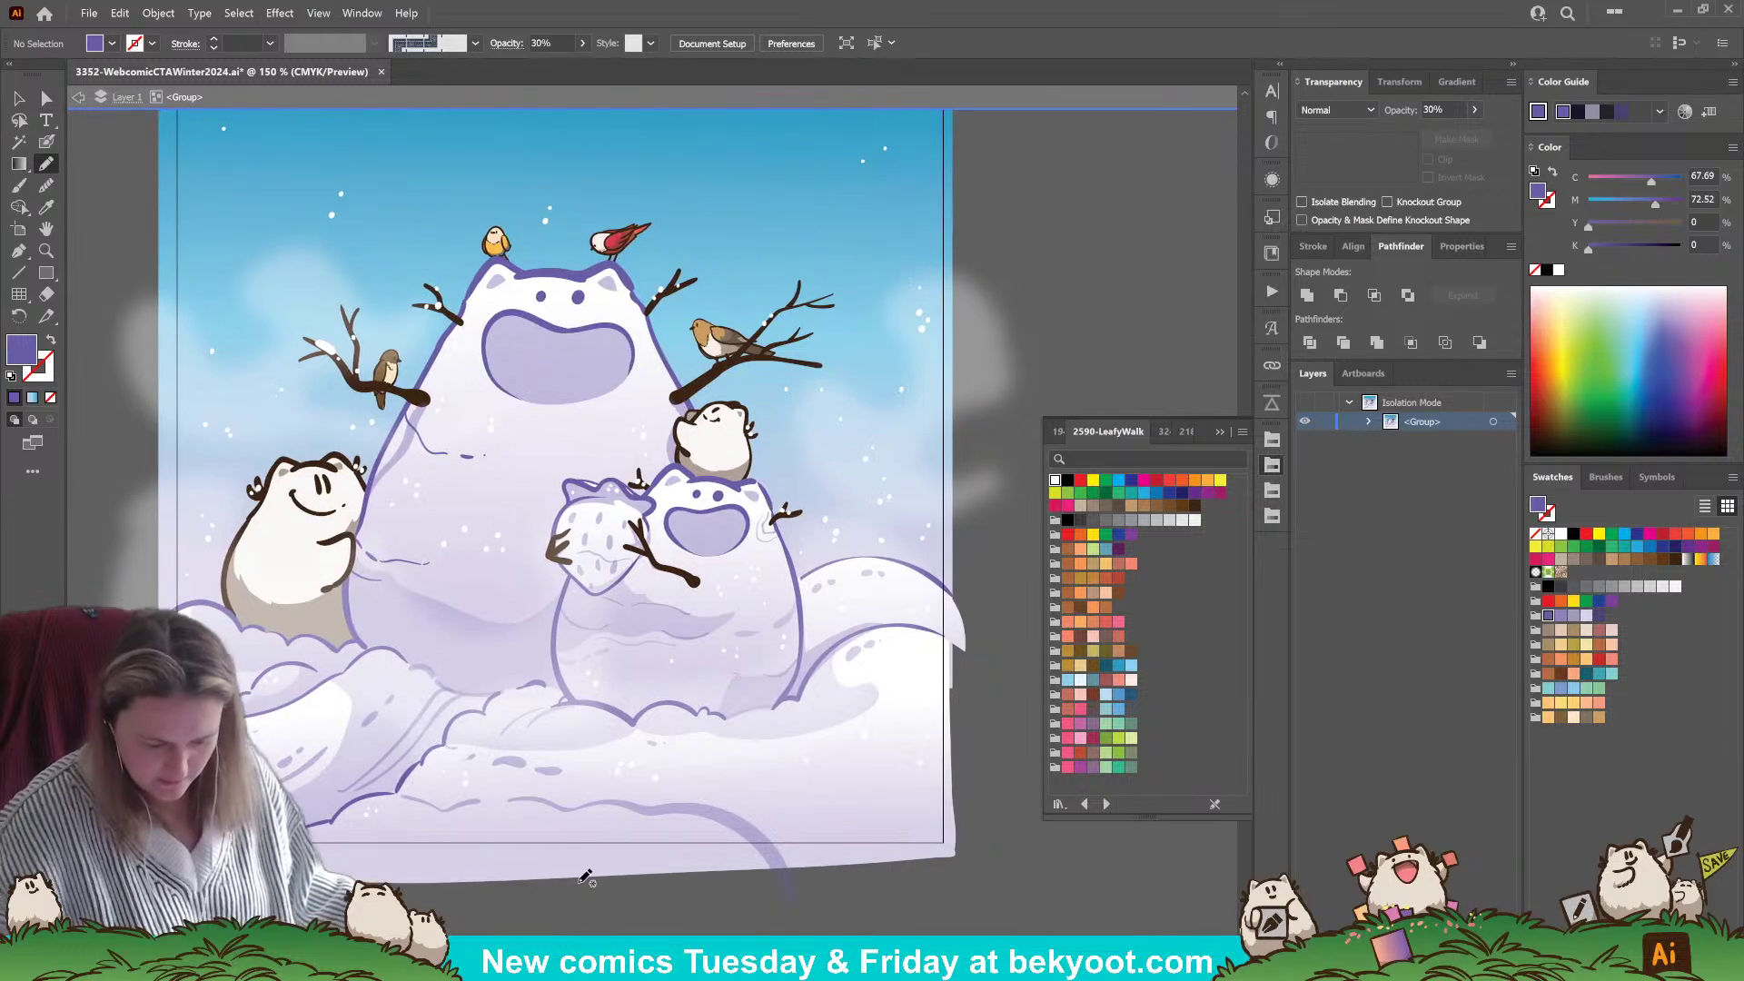
# - Leave the illustration group, show Layer 2 with the promotional text, lock Layer 1 and make Layer 2 active
pyautogui.scroll(-1, 633, 665)
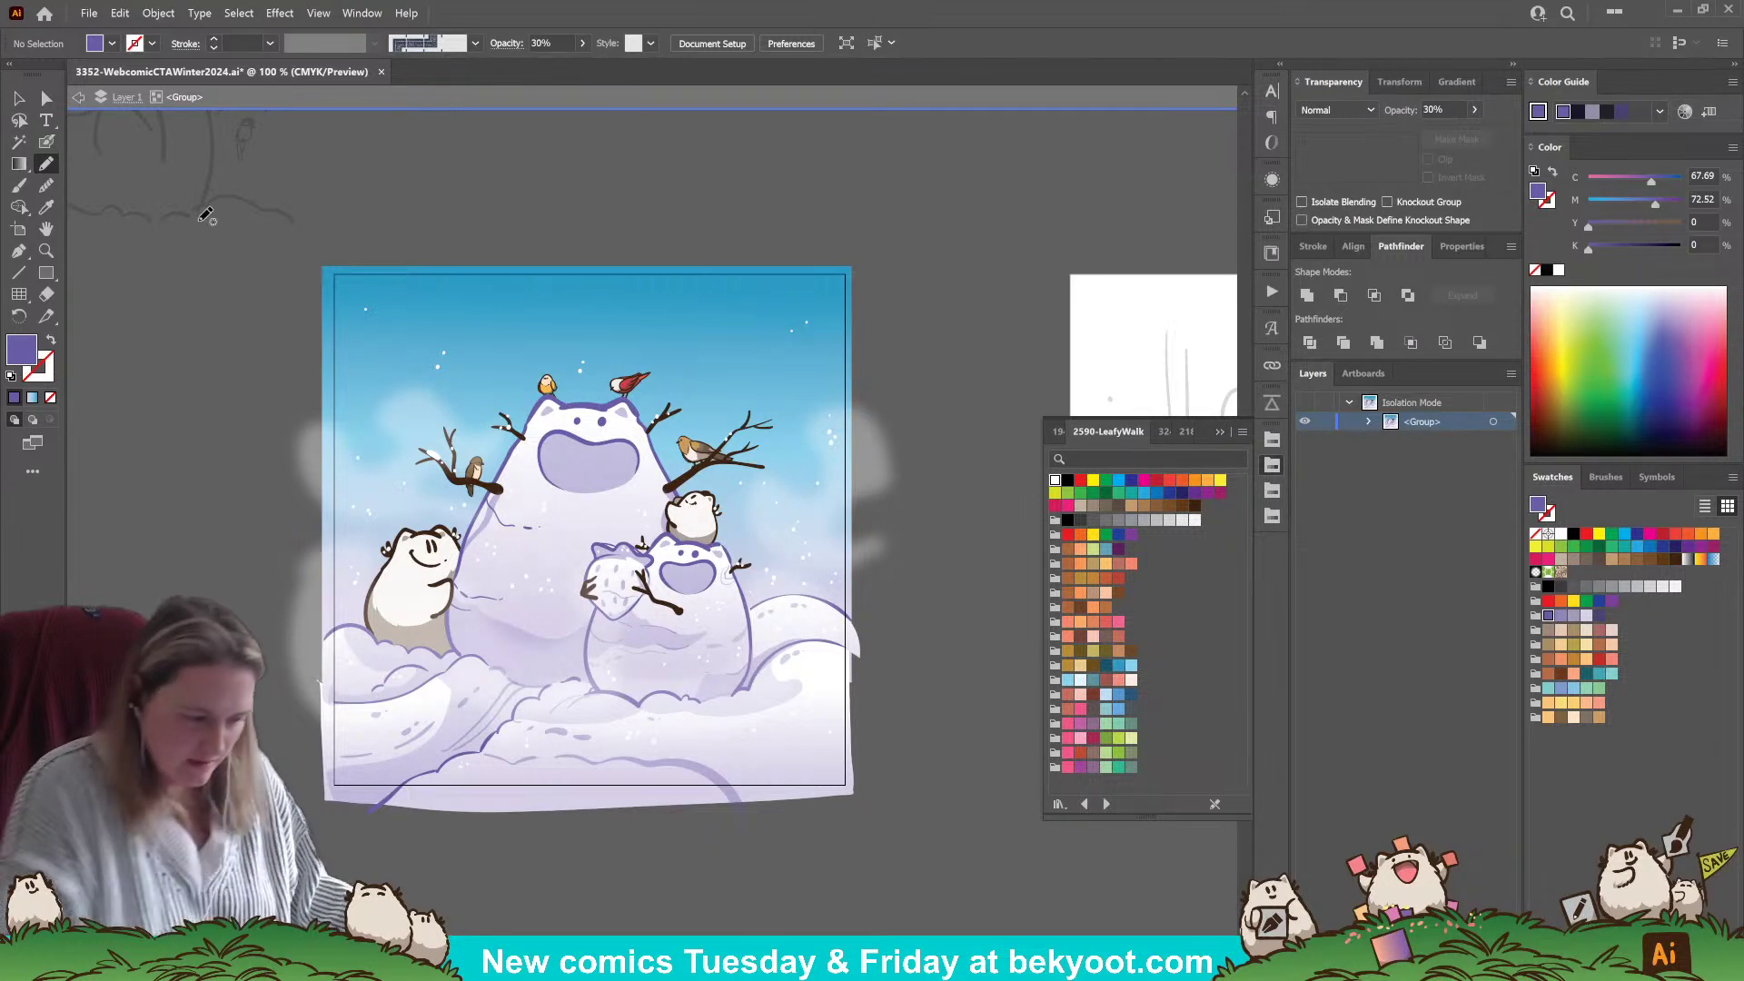
pyautogui.press('v')
pyautogui.doubleClick(575, 896)
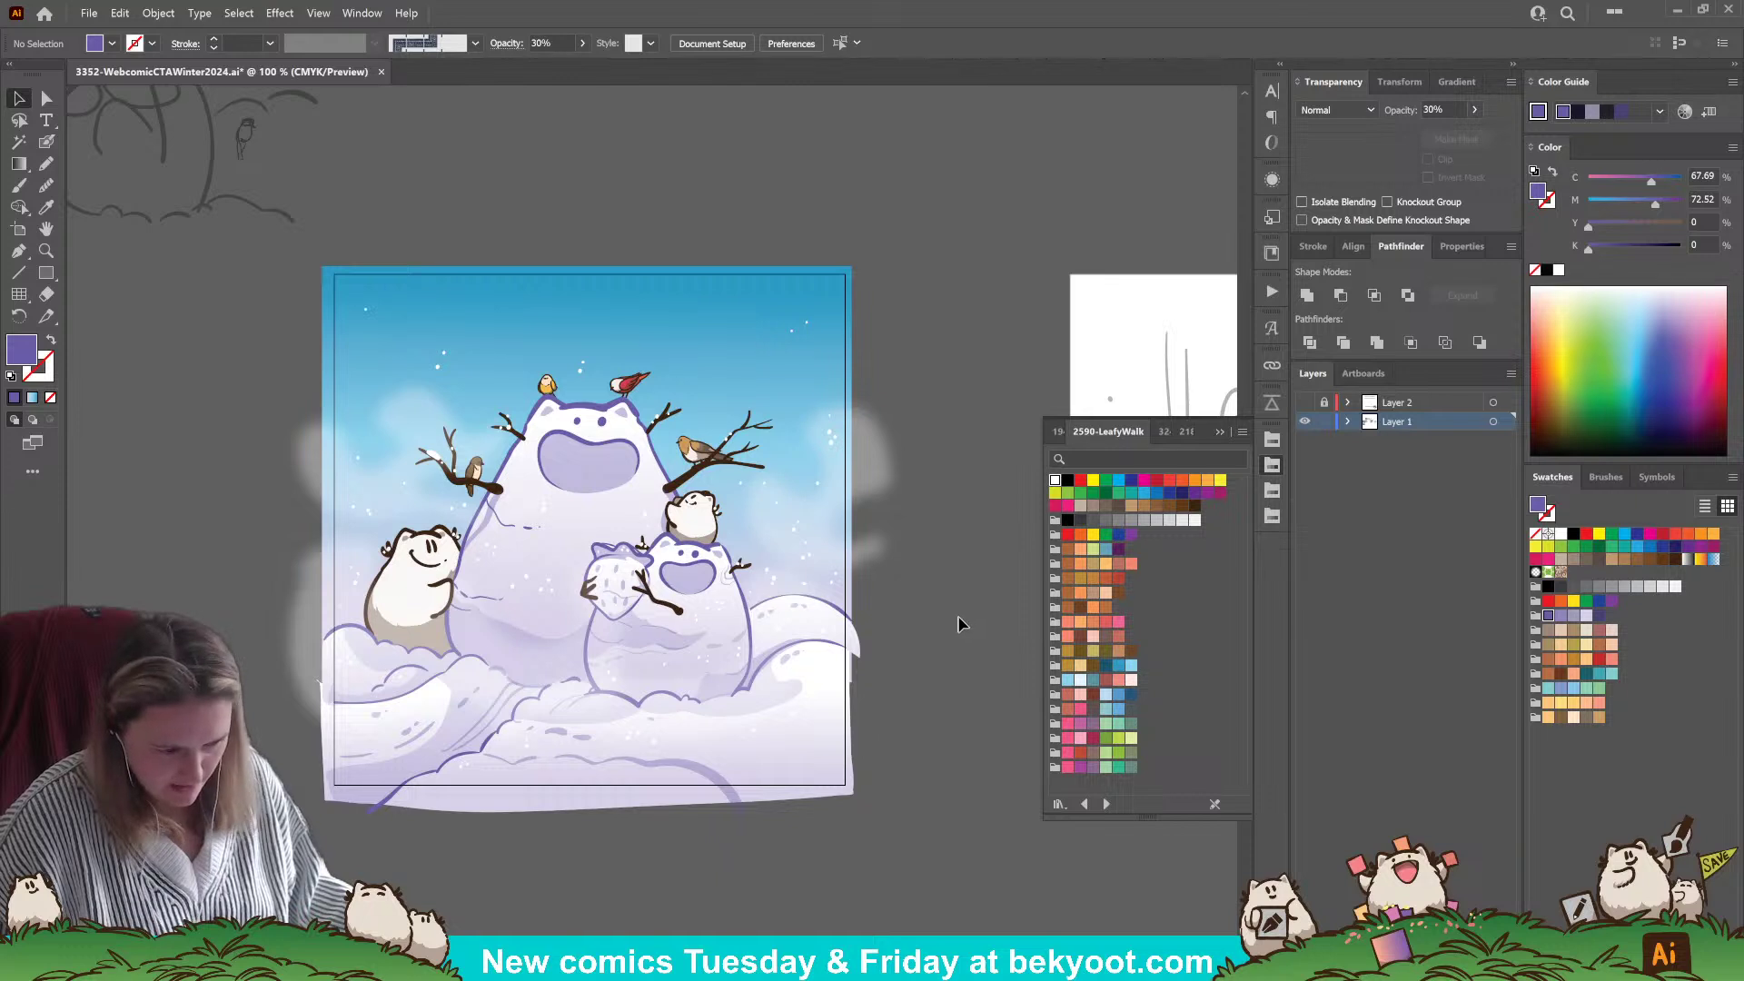
pyautogui.click(1305, 403)
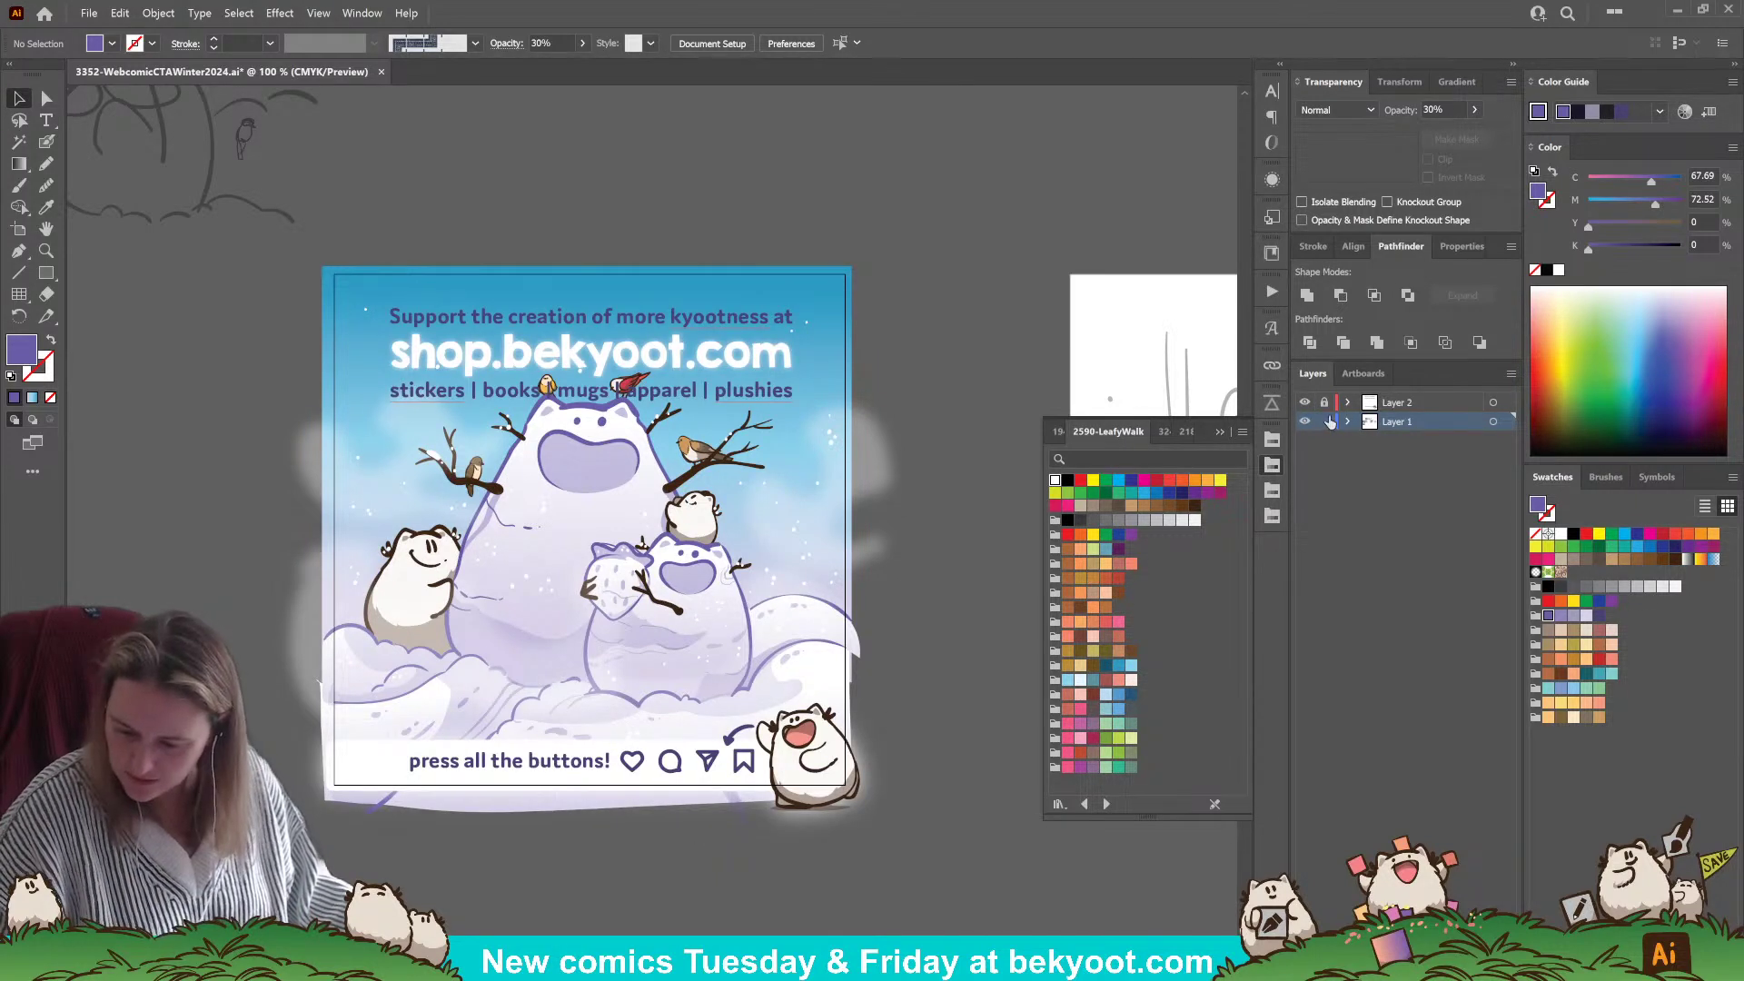
pyautogui.click(1393, 403)
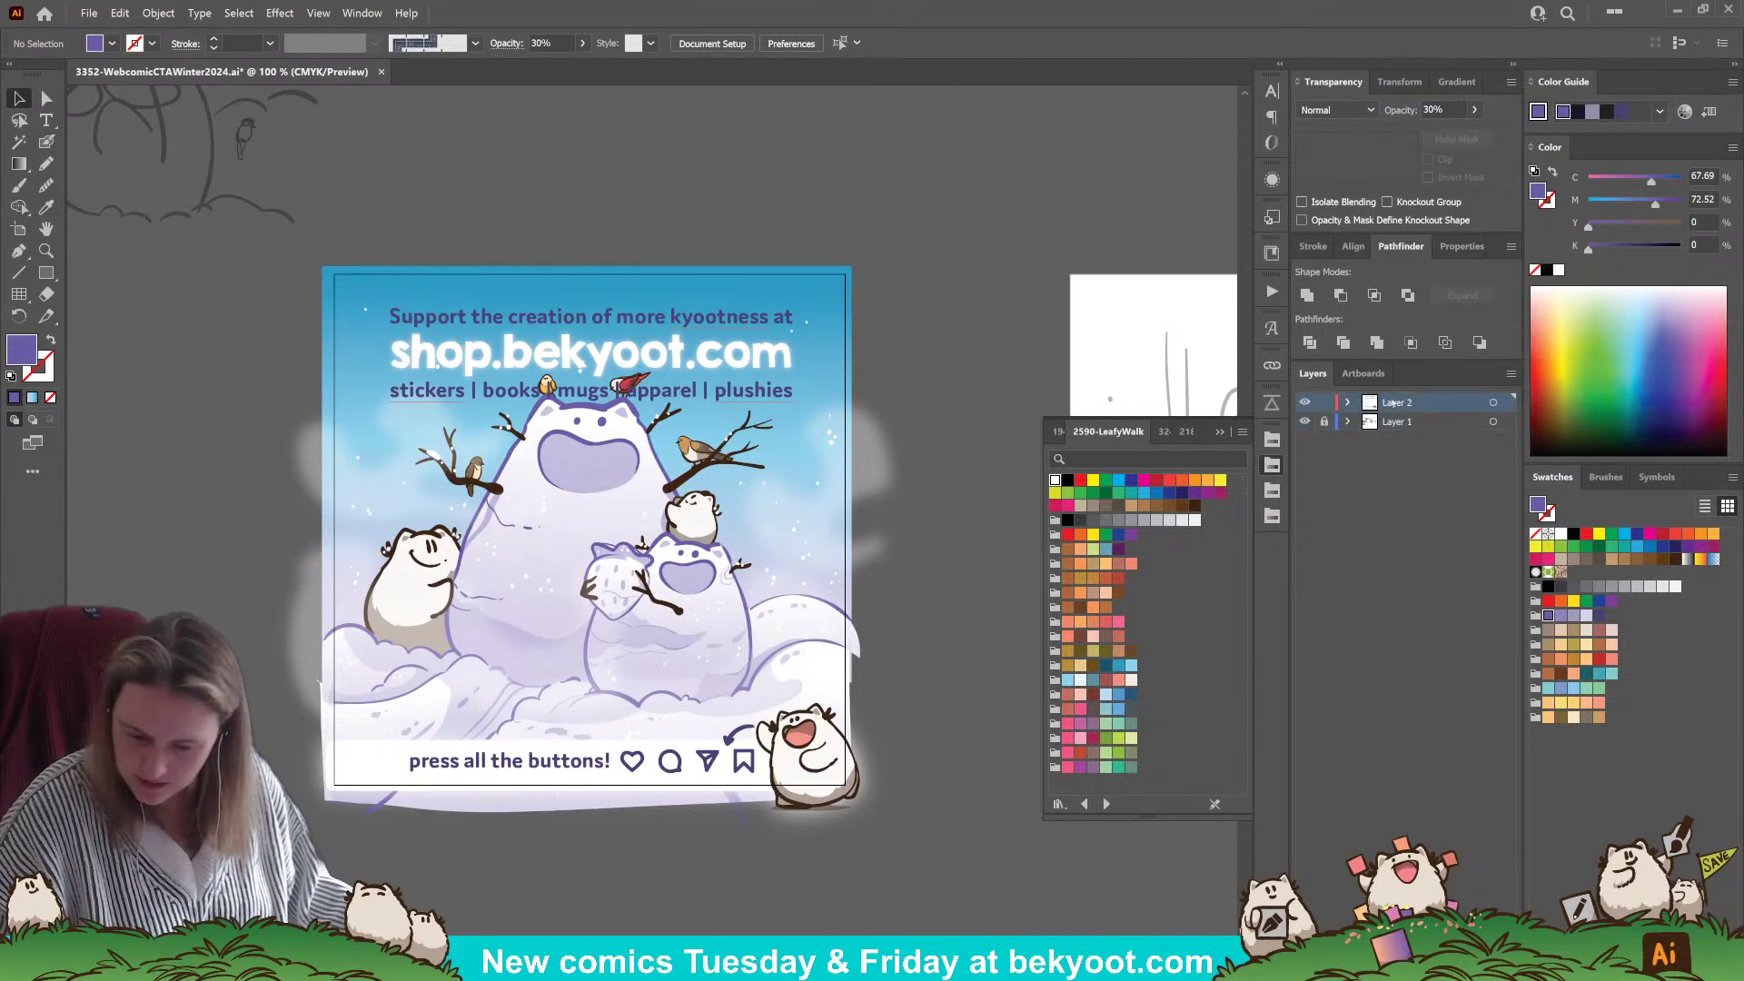
# - Enter the promotional text group and move its three header lines slightly up toward the artboard's top edge
pyautogui.click(787, 401)
pyautogui.click(444, 330)
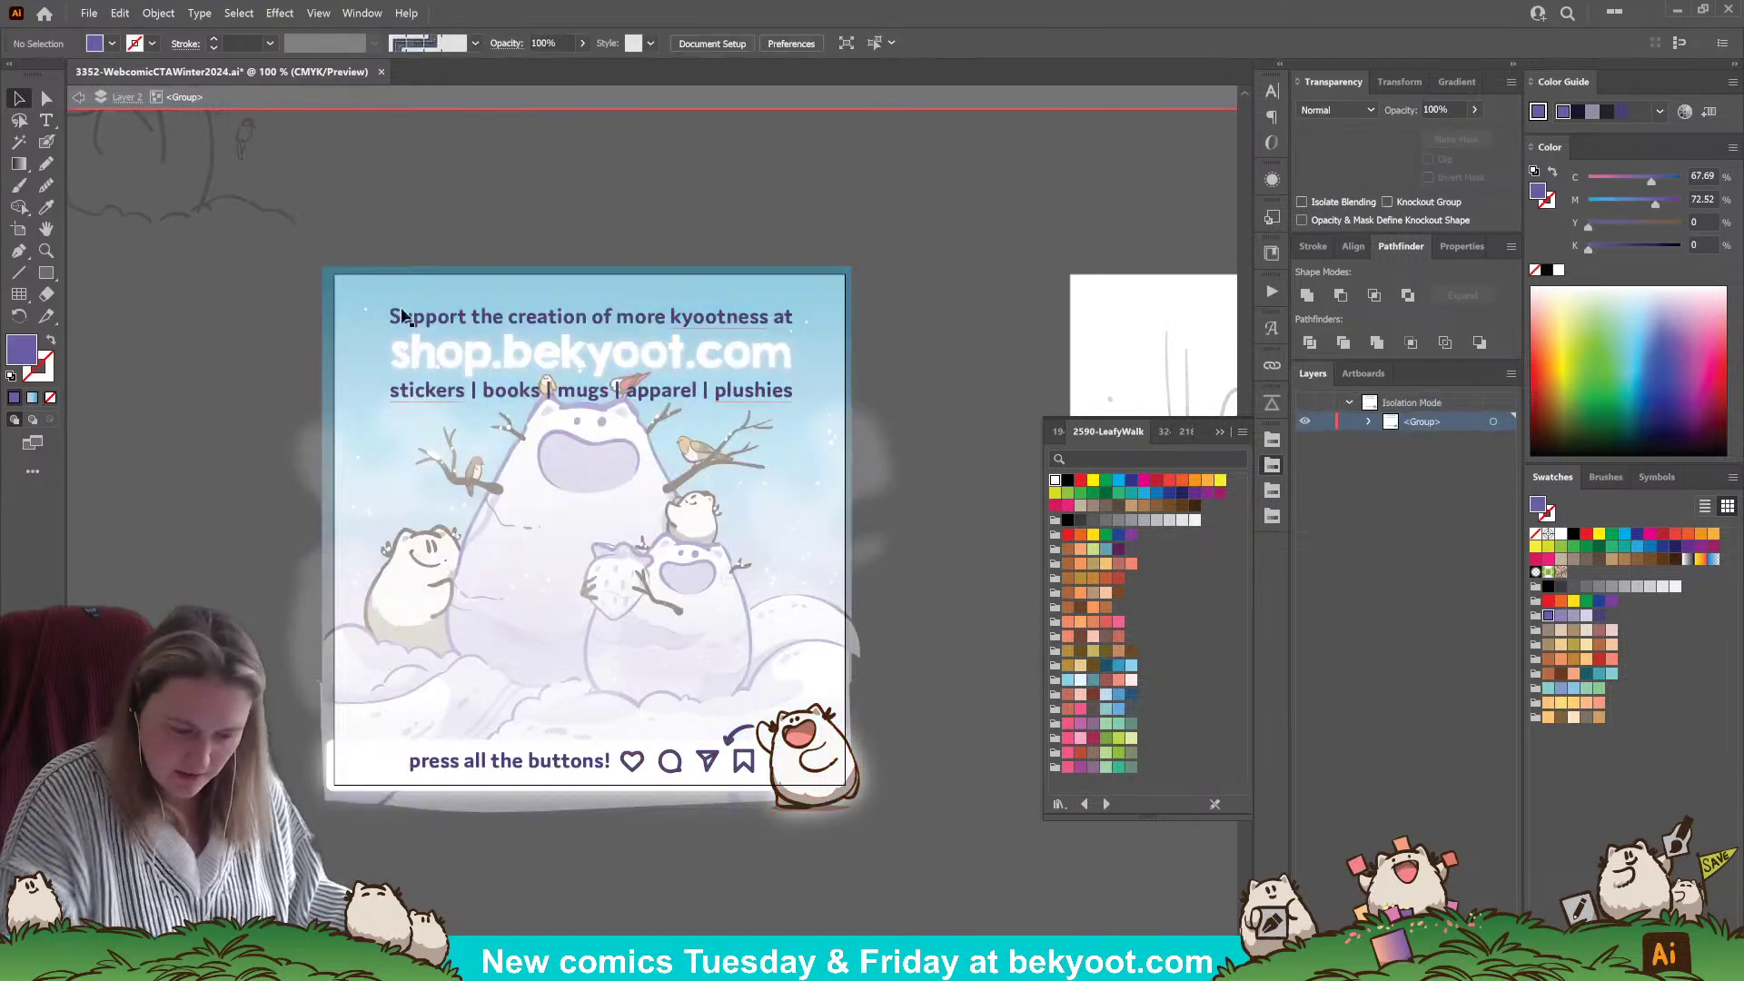
pyautogui.click(764, 395)
pyautogui.moveTo(754, 396); pyautogui.dragTo(755, 382)
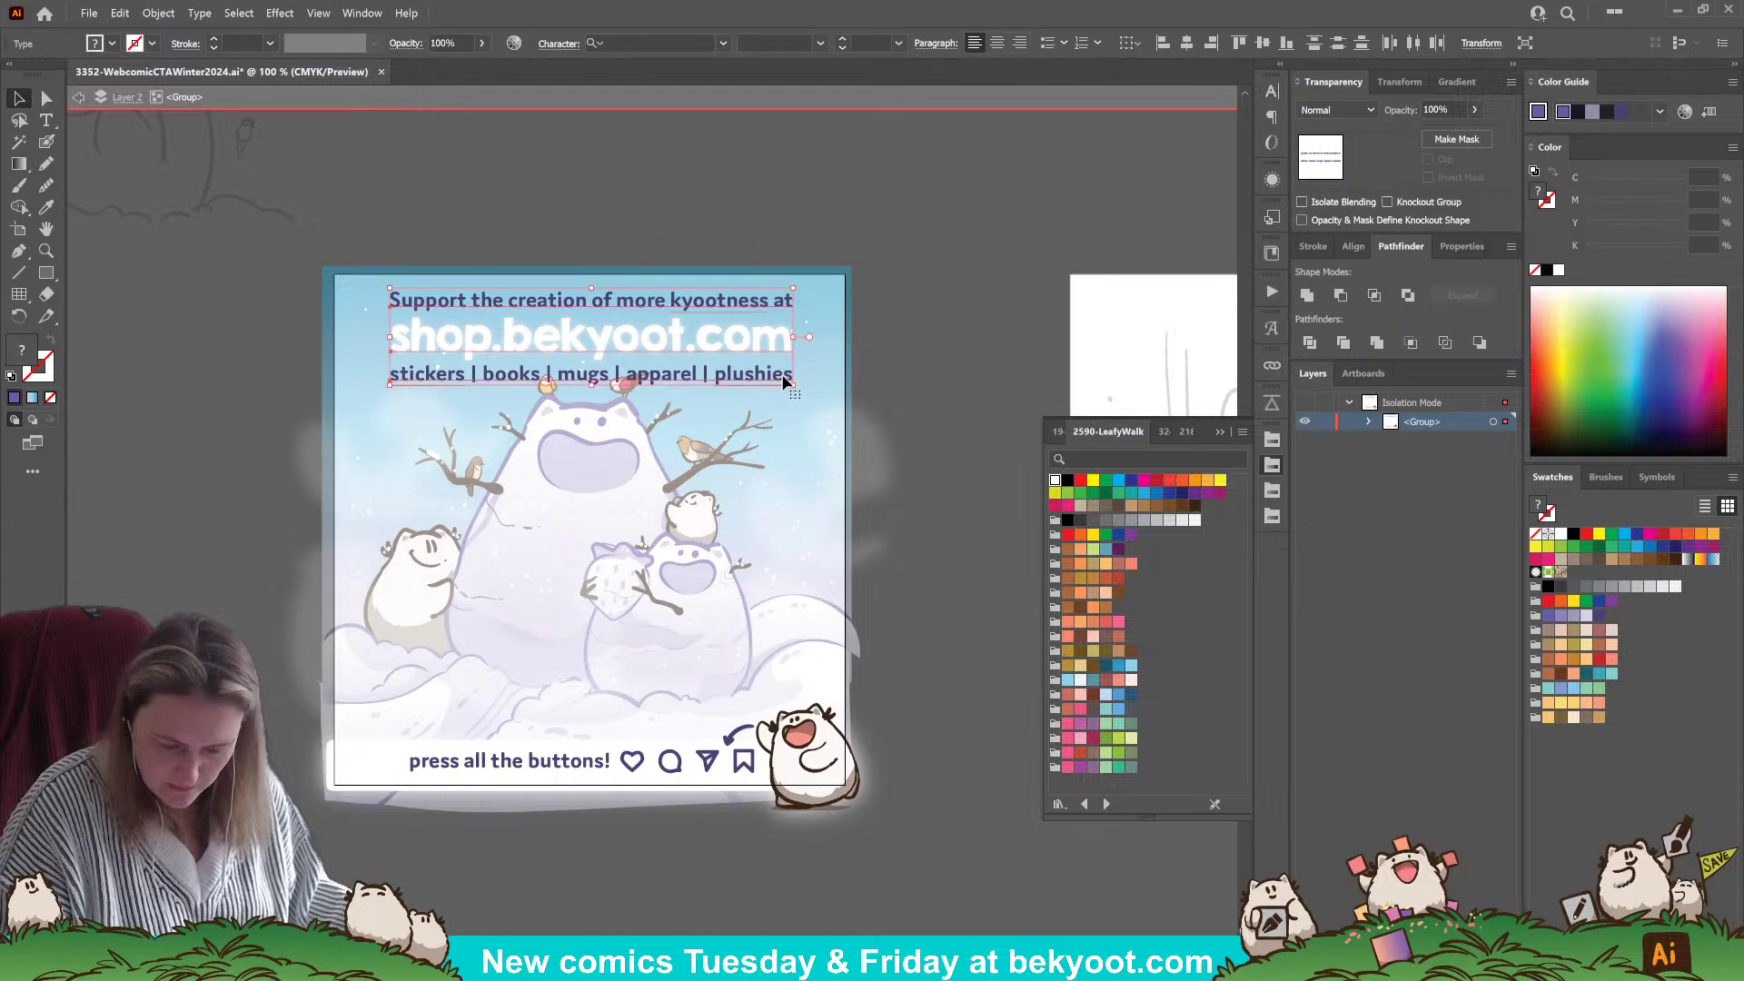
# - Reduce the font size of the three header lines by five increments, center them above the large snow creature and leave the group
pyautogui.click(781, 382)
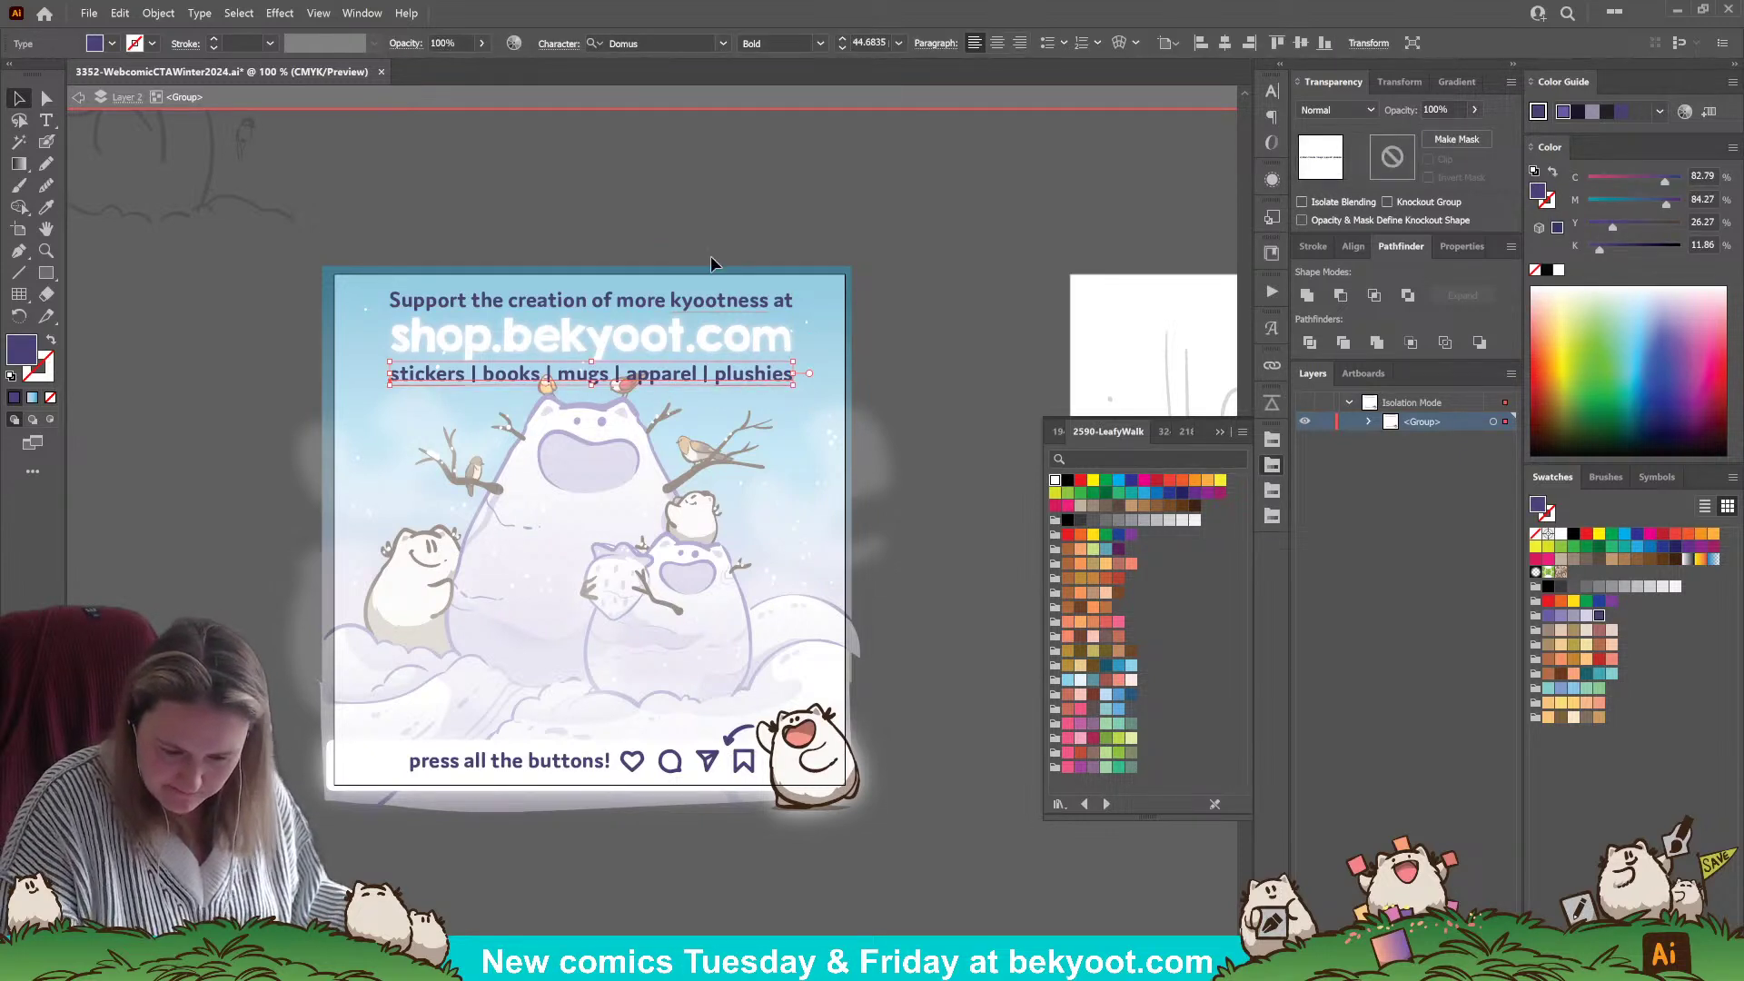
pyautogui.keyDown('shift'); pyautogui.click(743, 336); pyautogui.keyUp('shift')
pyautogui.hotkey('ctrl', 'shift', ',')
pyautogui.hotkey('ctrl', 'shift', ',')
pyautogui.hotkey('ctrl', 'shift', ',')
pyautogui.hotkey('ctrl', 'shift', ',')
pyautogui.hotkey('ctrl', 'shift', ',')
pyautogui.moveTo(672, 352); pyautogui.dragTo(718, 360)
pyautogui.click(867, 313)
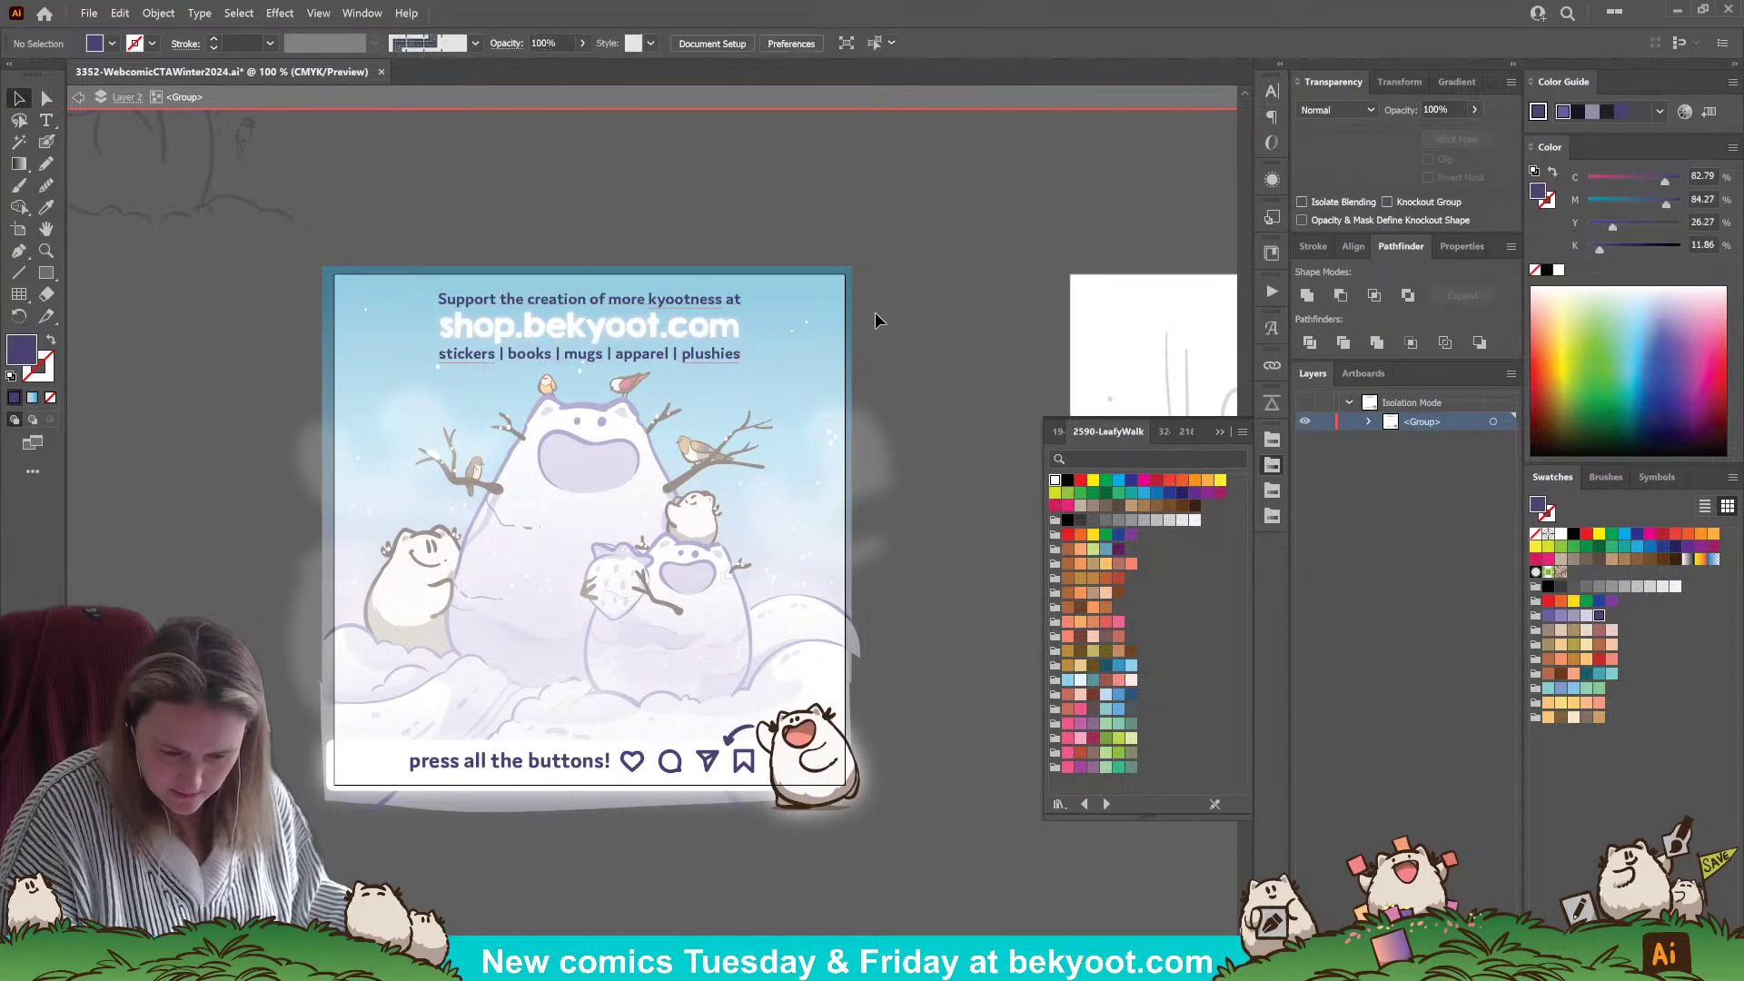
pyautogui.doubleClick(901, 378)
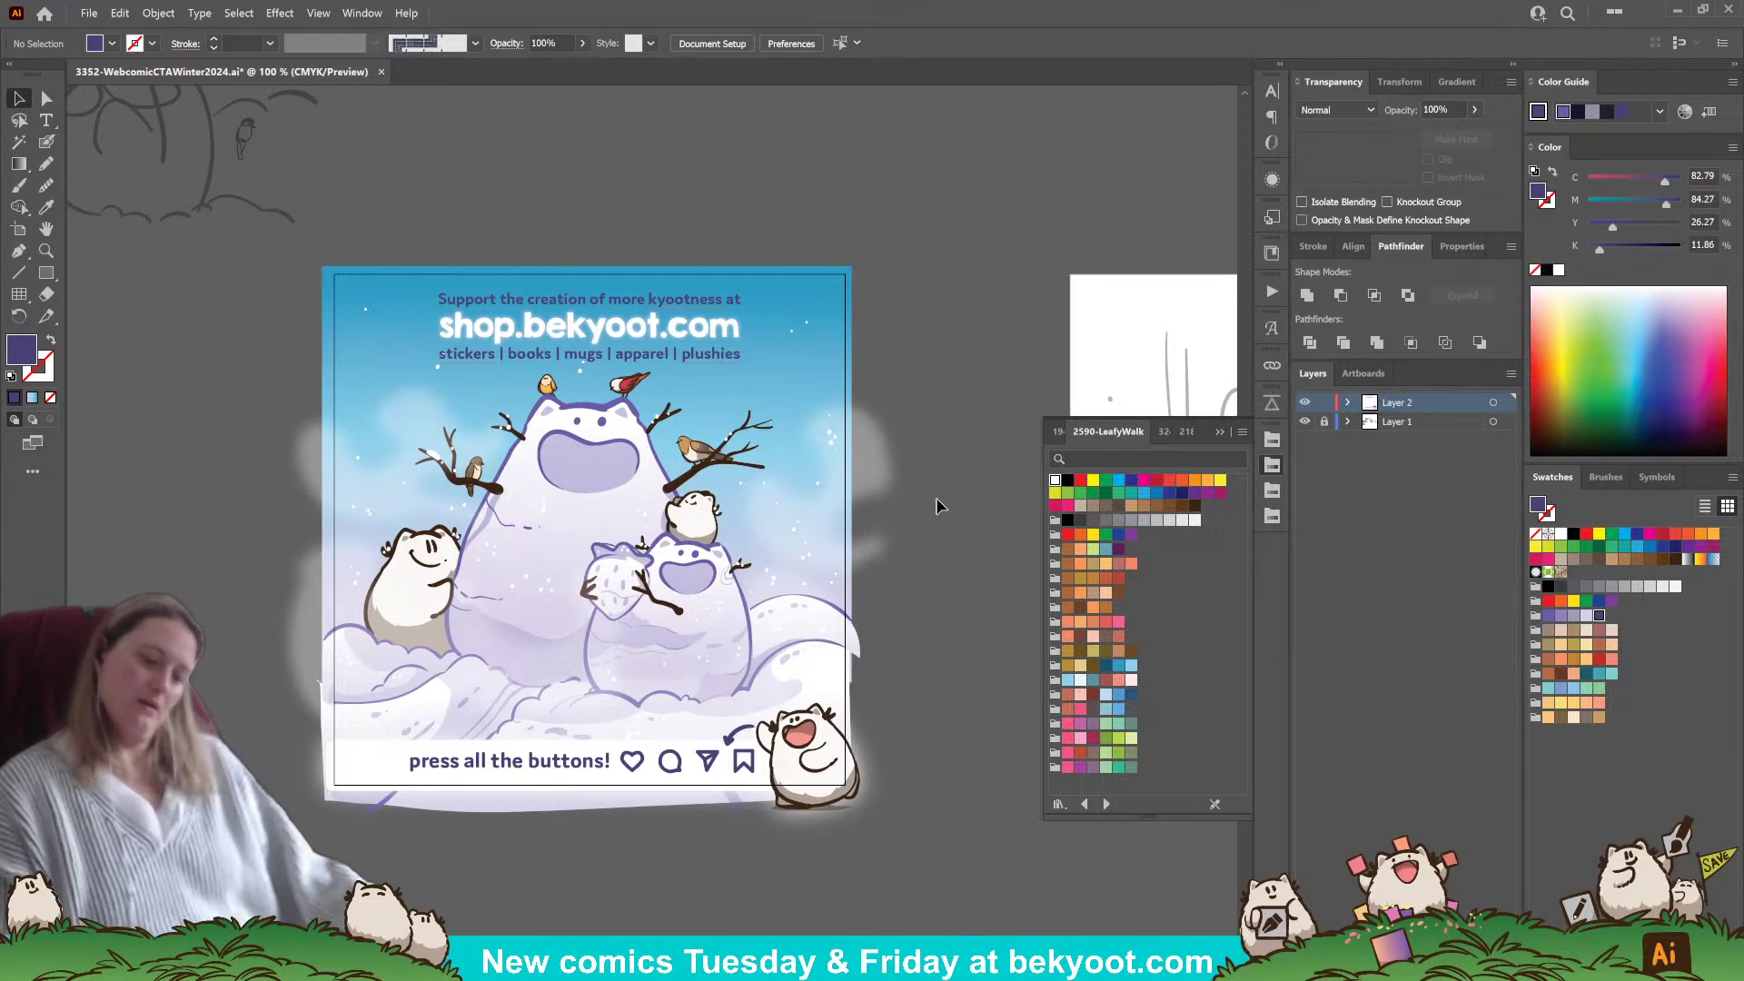
# - Enter the promotional text group, undo the size reduction of the three header lines, and leave the group
pyautogui.click(709, 336)
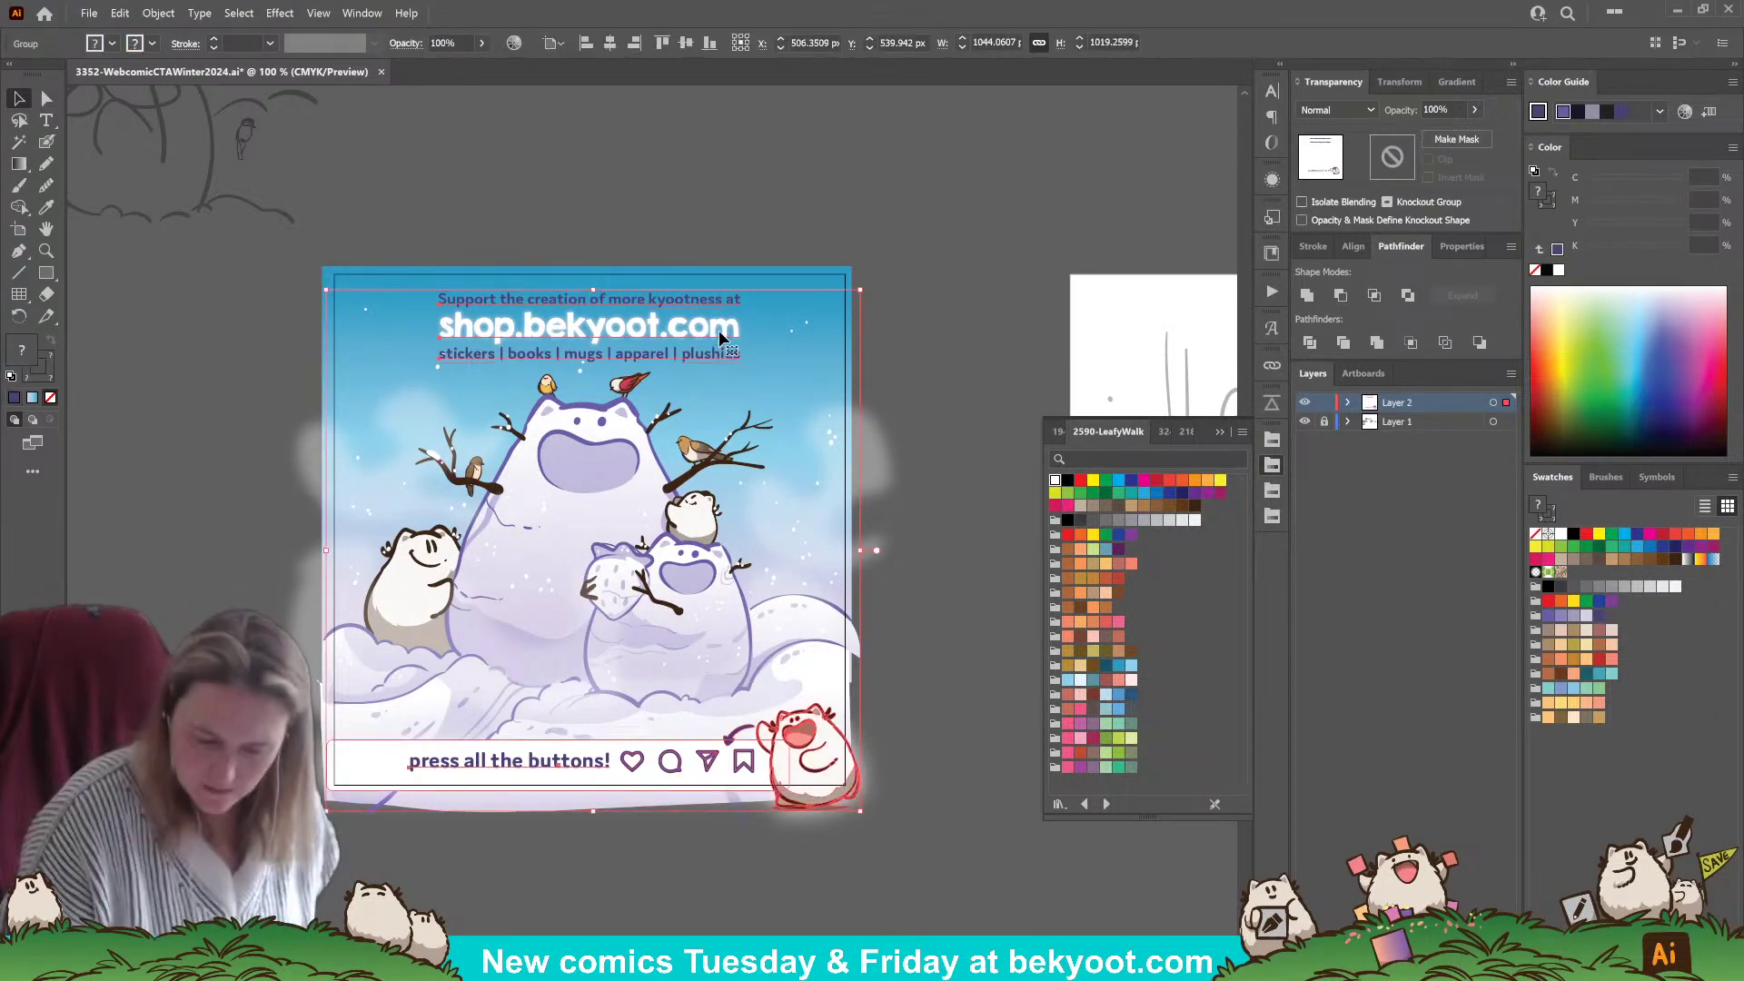
pyautogui.doubleClick(722, 332)
pyautogui.click(706, 361)
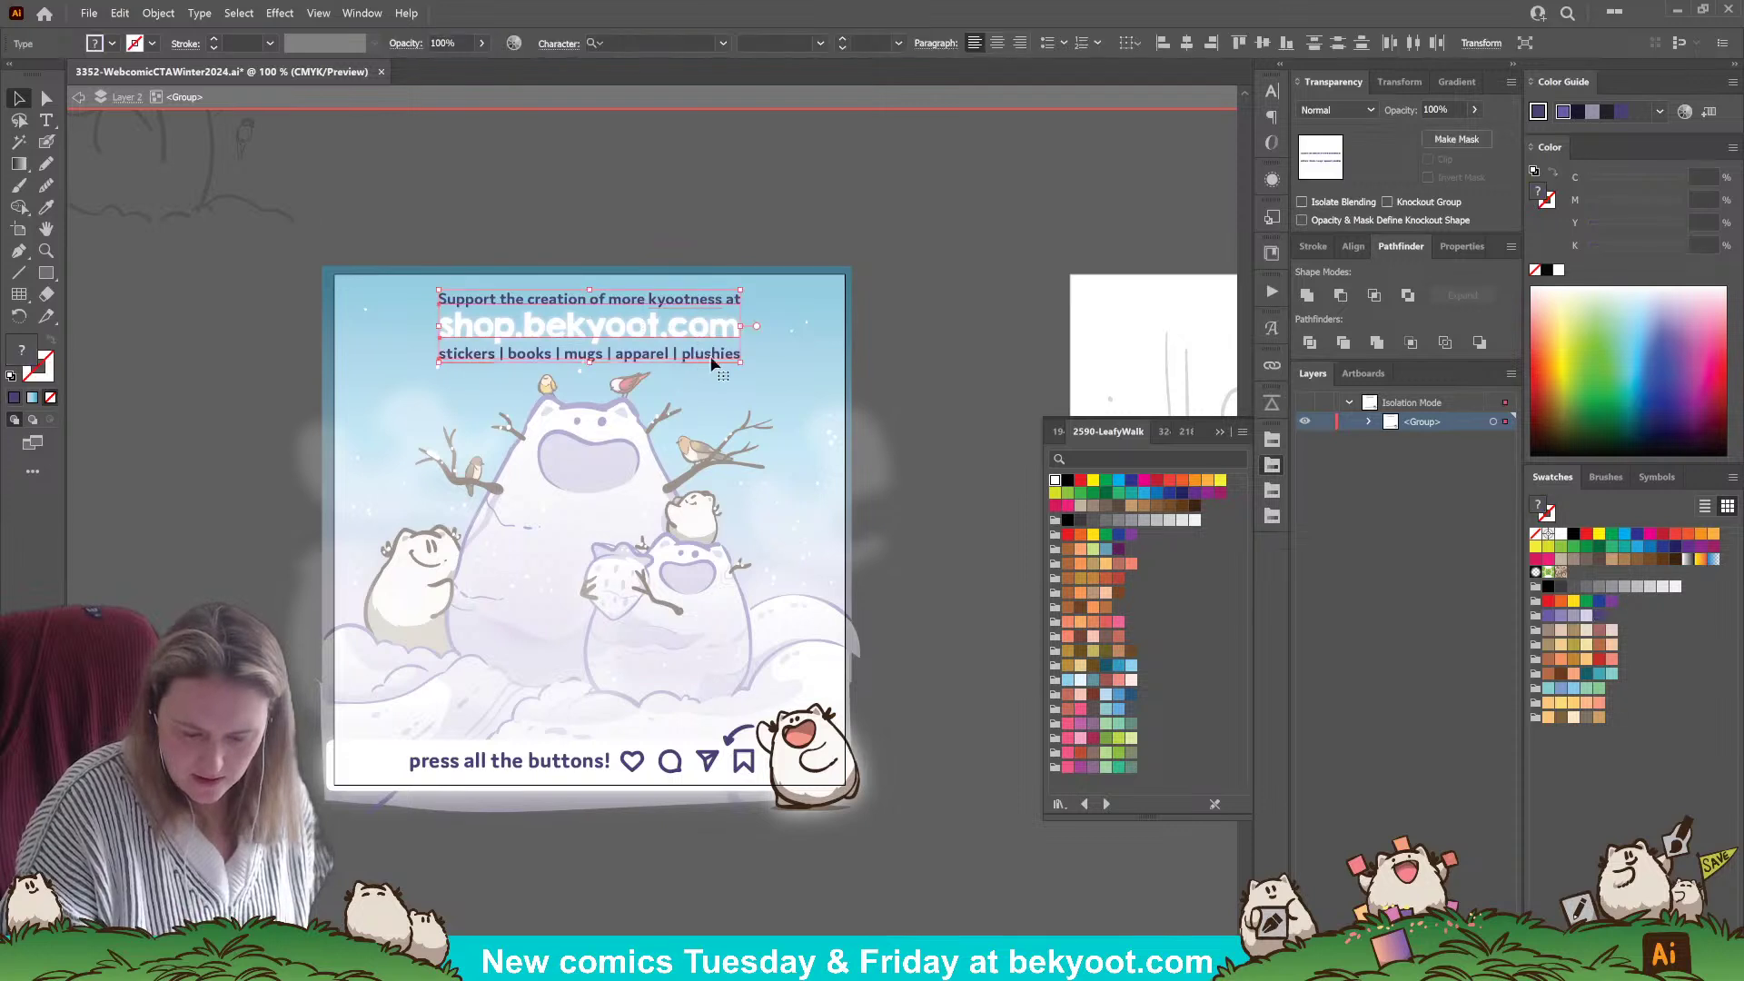
pyautogui.doubleClick(716, 358)
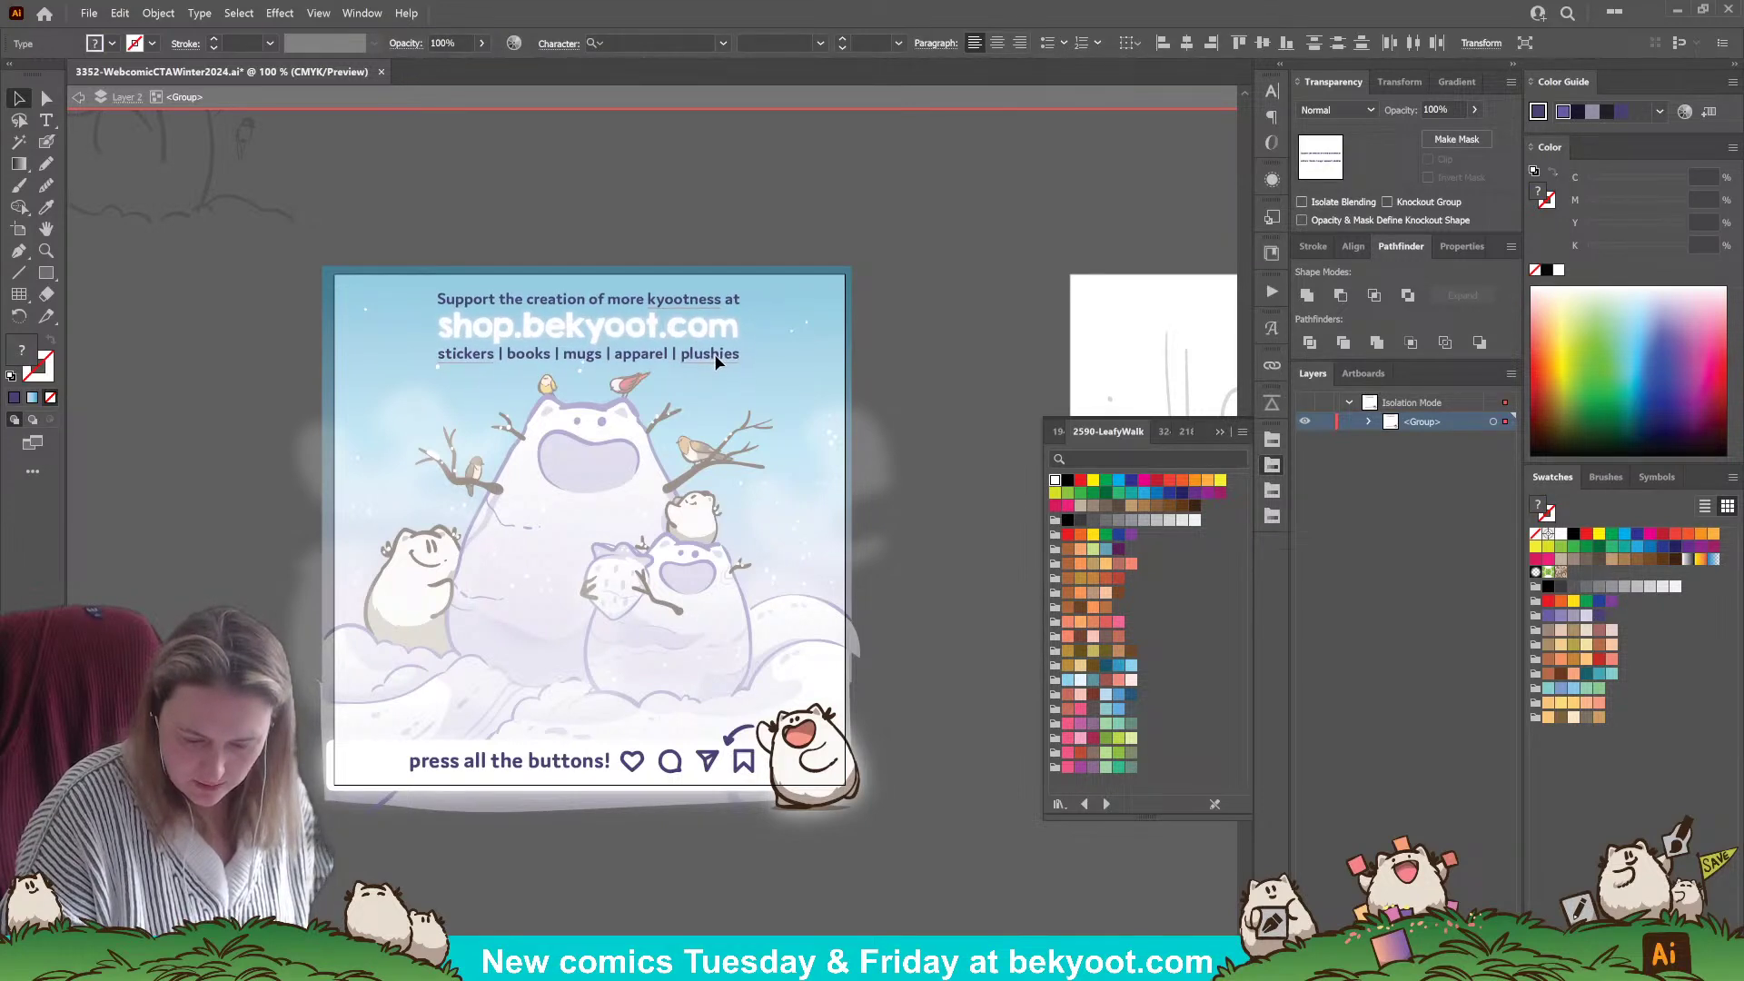
pyautogui.click(887, 318)
pyautogui.hotkey('ctrl', 'z')
pyautogui.hotkey('ctrl', 'z')
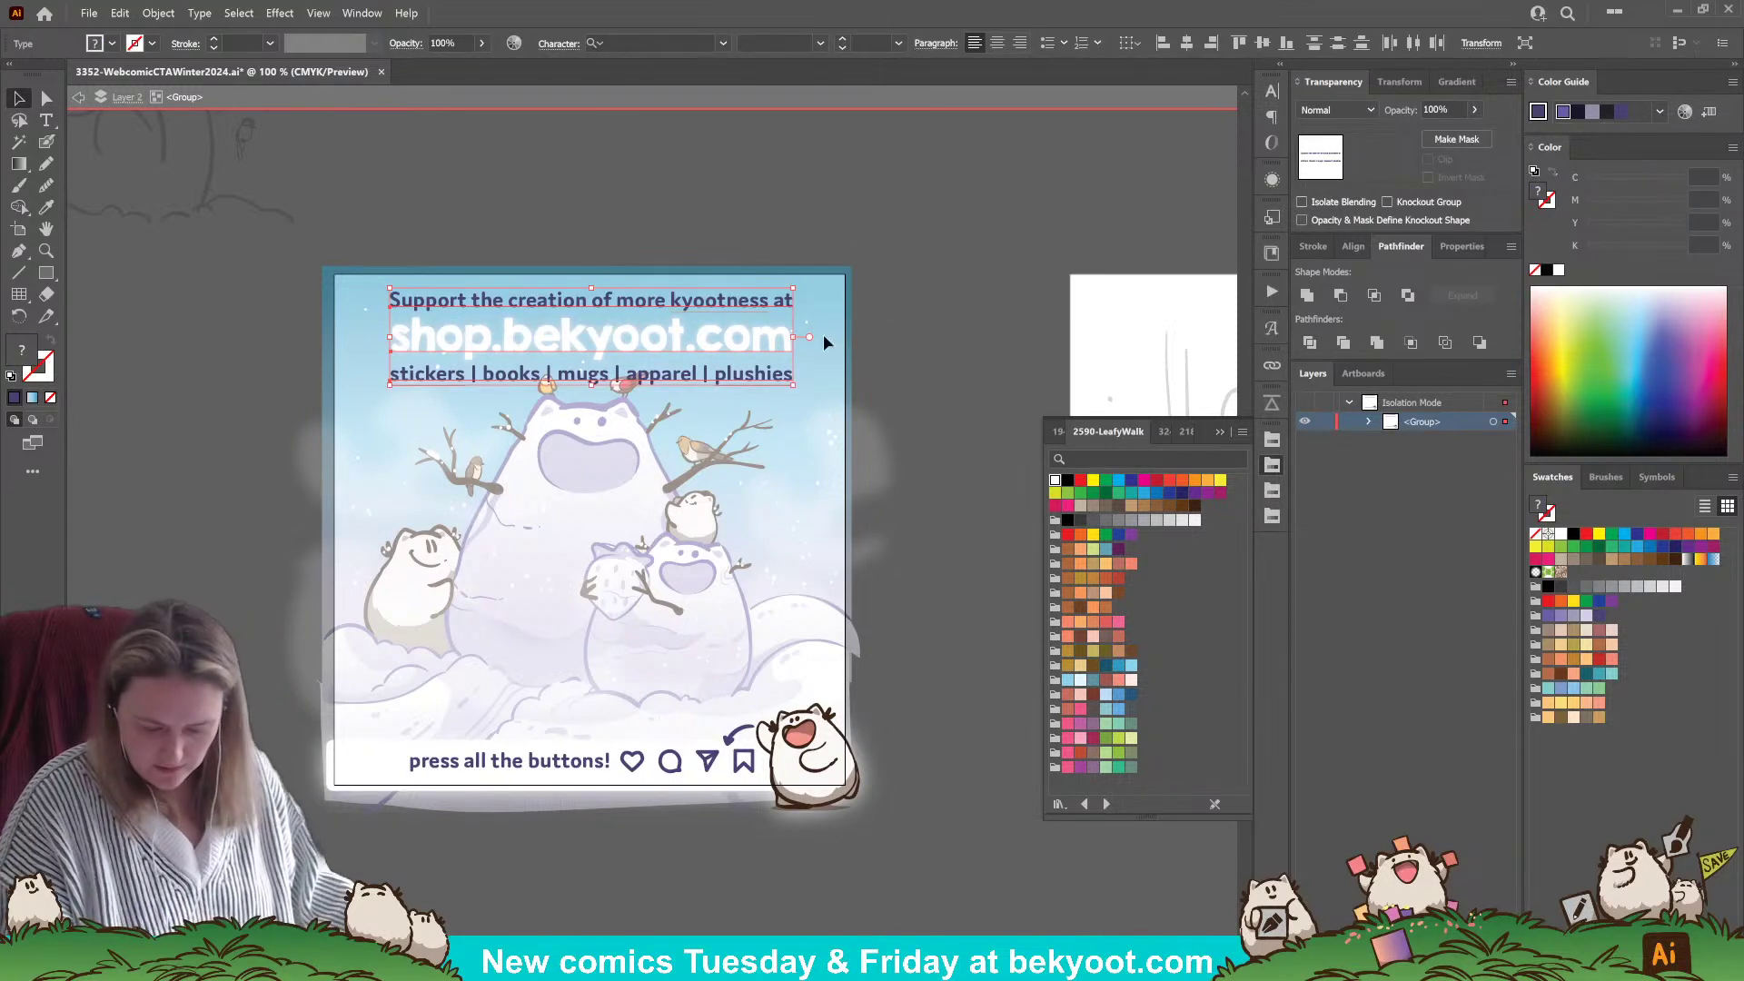
pyautogui.doubleClick(925, 523)
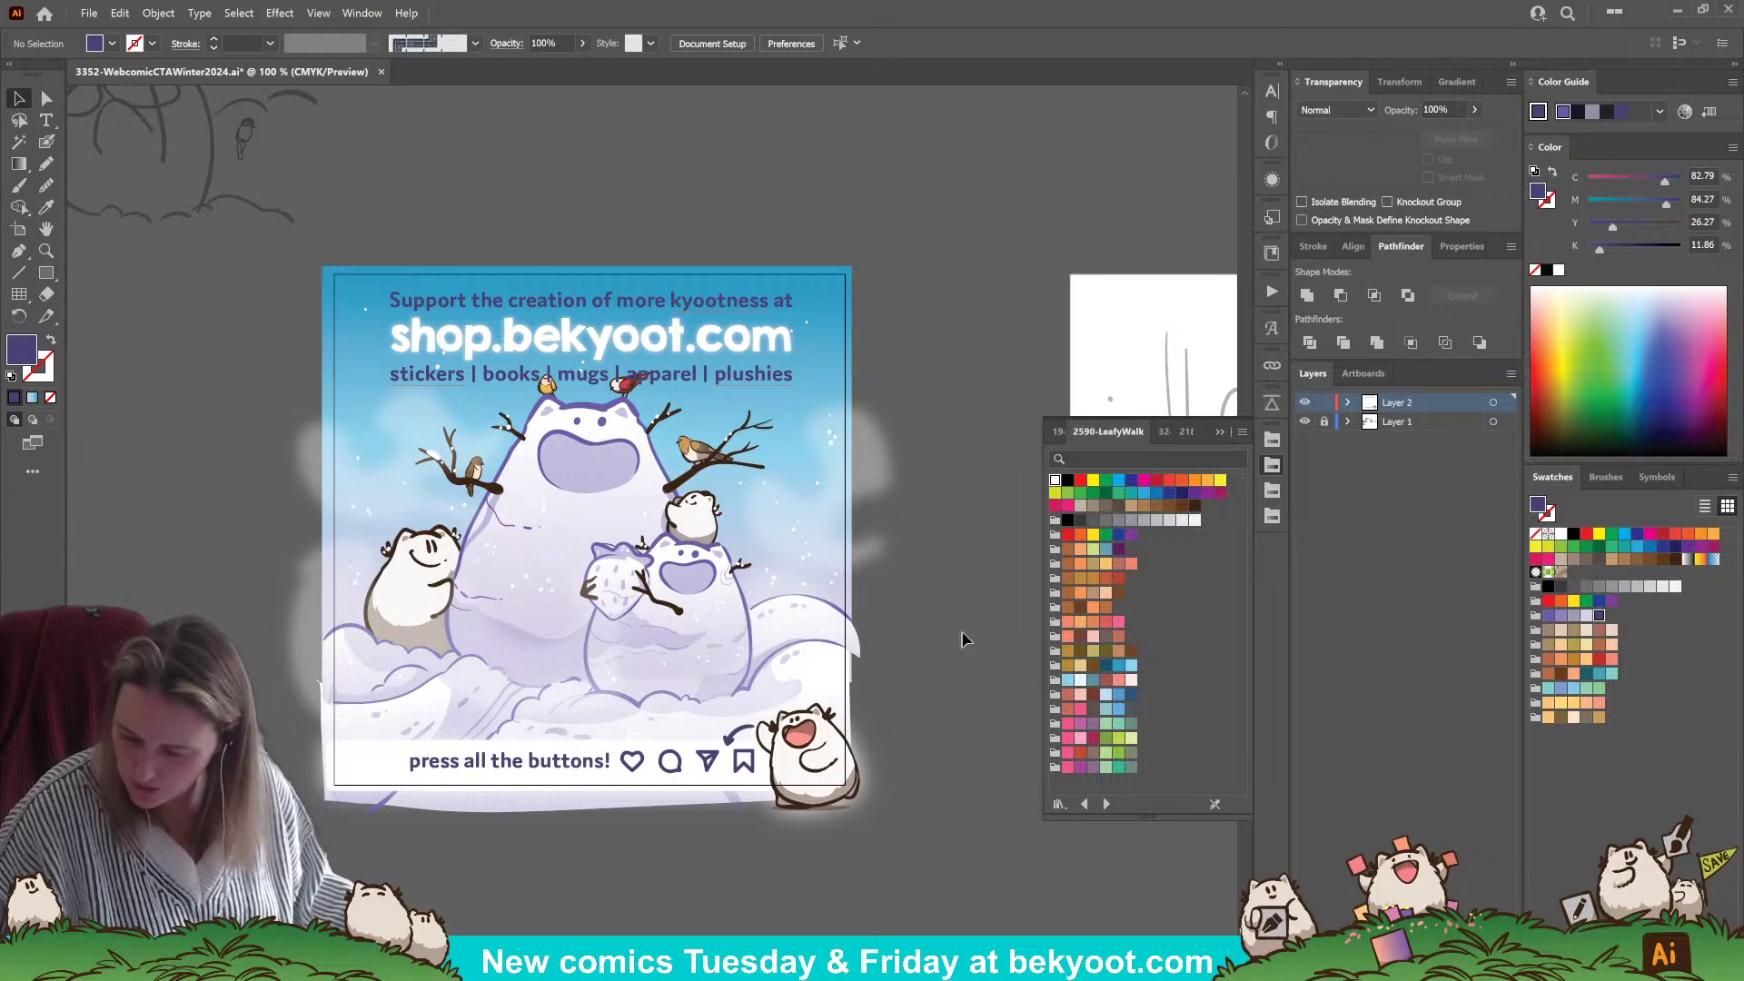
# - Lock Layer 2, unlock Layer 1, and move the illustration group slightly down, clear of the header text
pyautogui.click(831, 516)
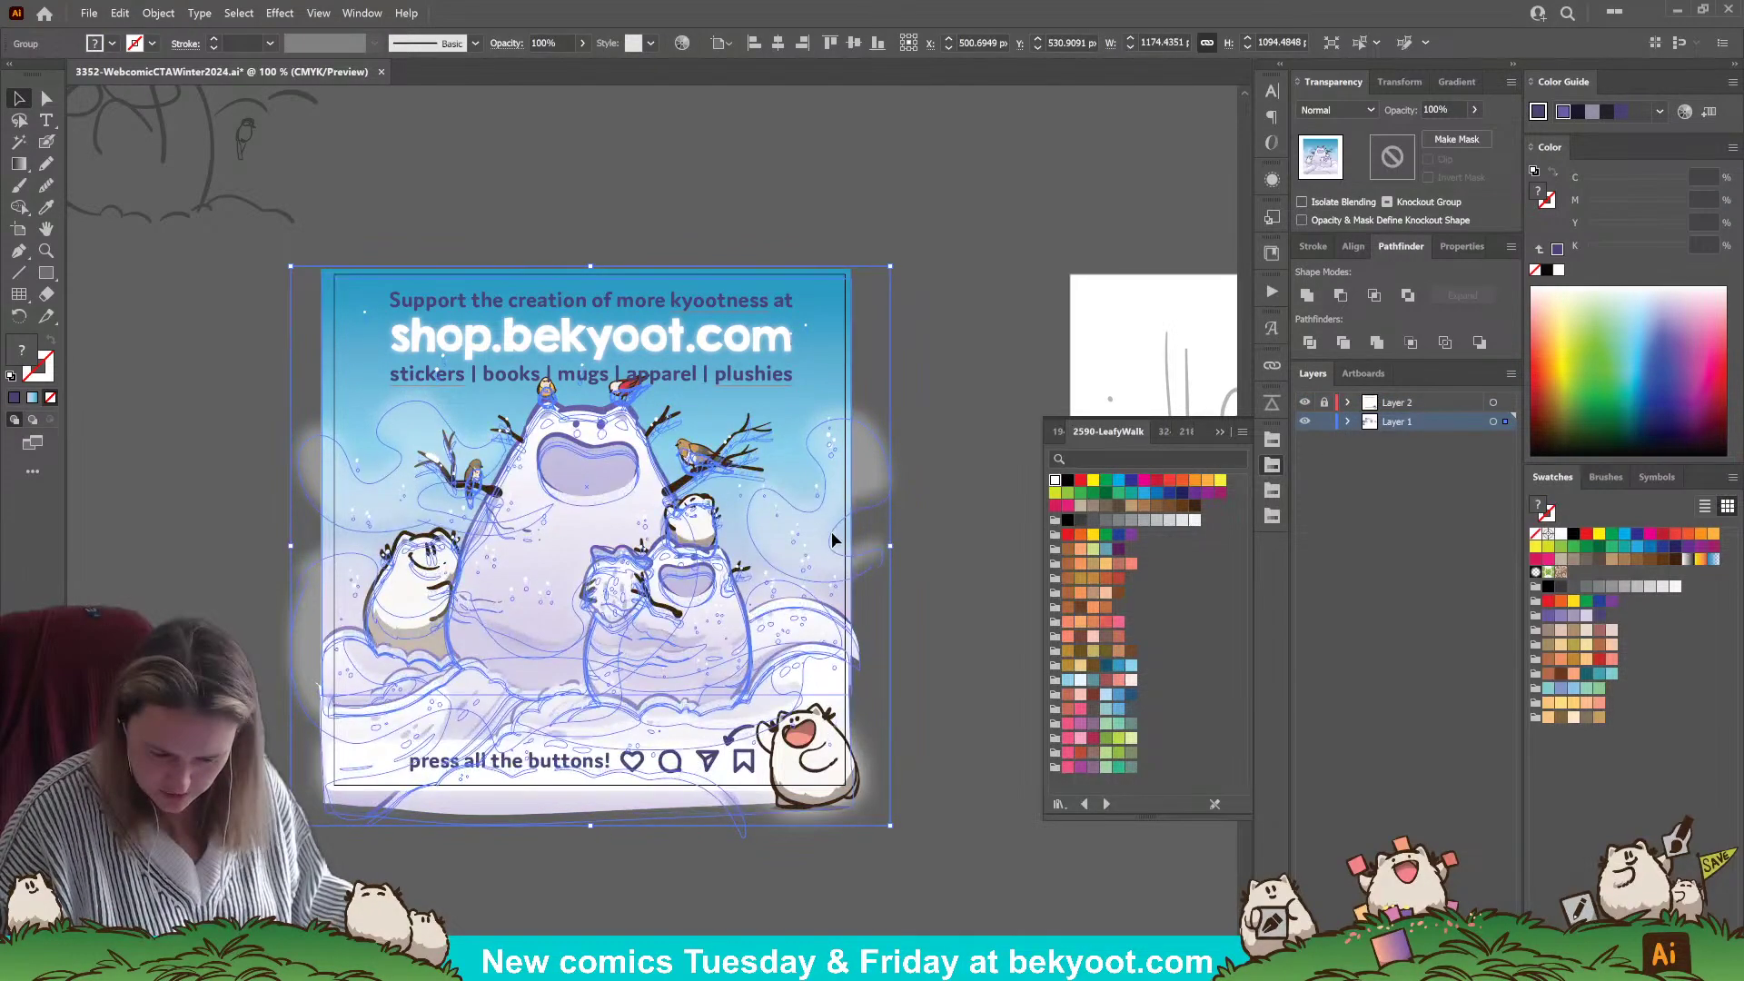
pyautogui.click(928, 555)
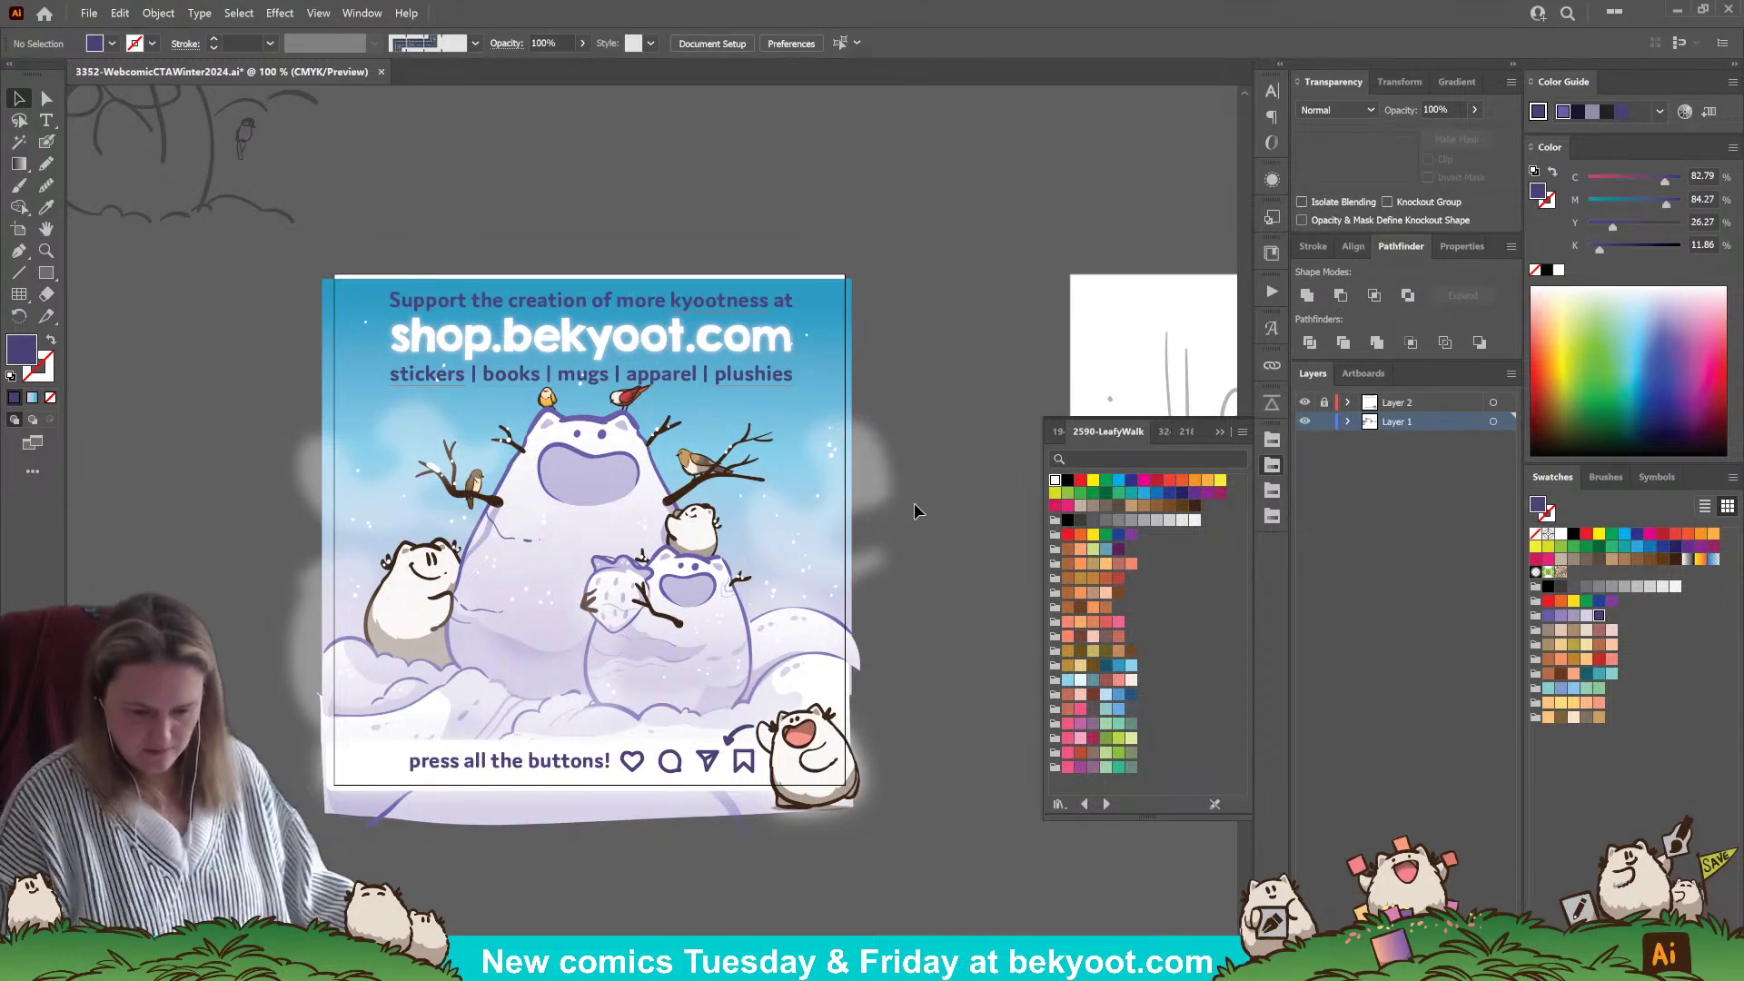
# - Inside the illustration group, stretch the sky gradient rectangle up past the artboard's top edge to a height of 848 px, and leave the group
pyautogui.doubleClick(823, 314)
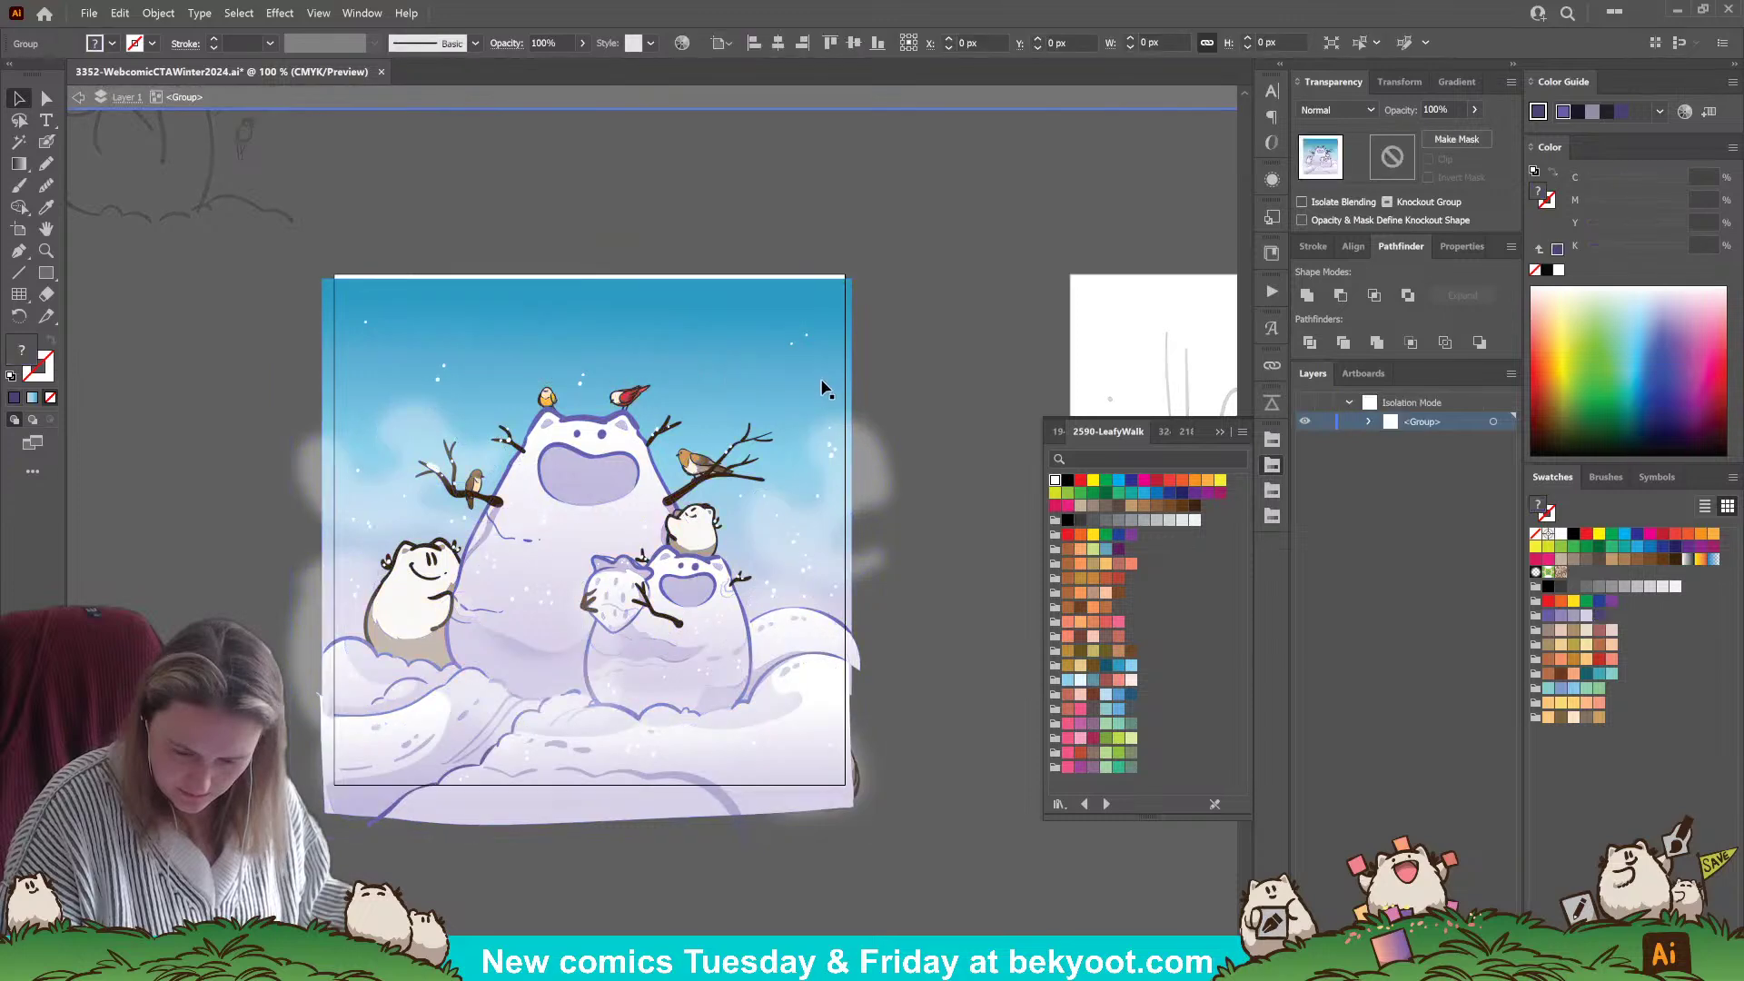
pyautogui.click(805, 314)
pyautogui.moveTo(592, 278); pyautogui.dragTo(588, 261)
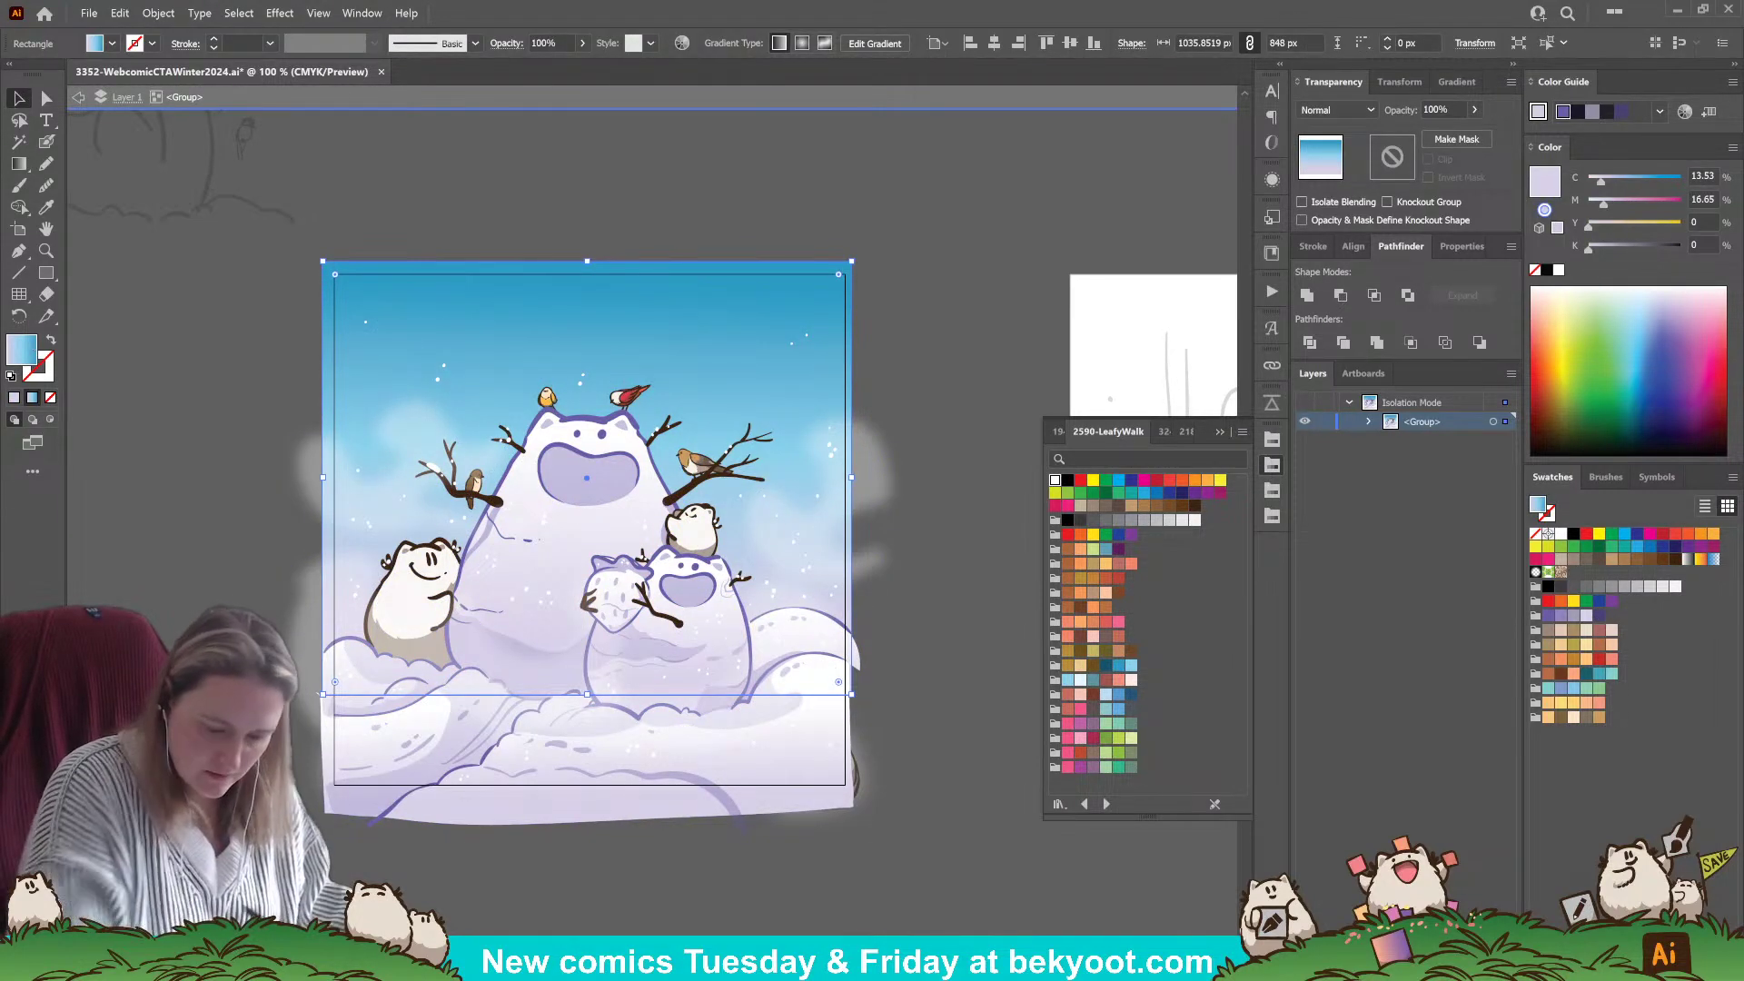
pyautogui.hotkey('ctrl', 'shift', 'a')
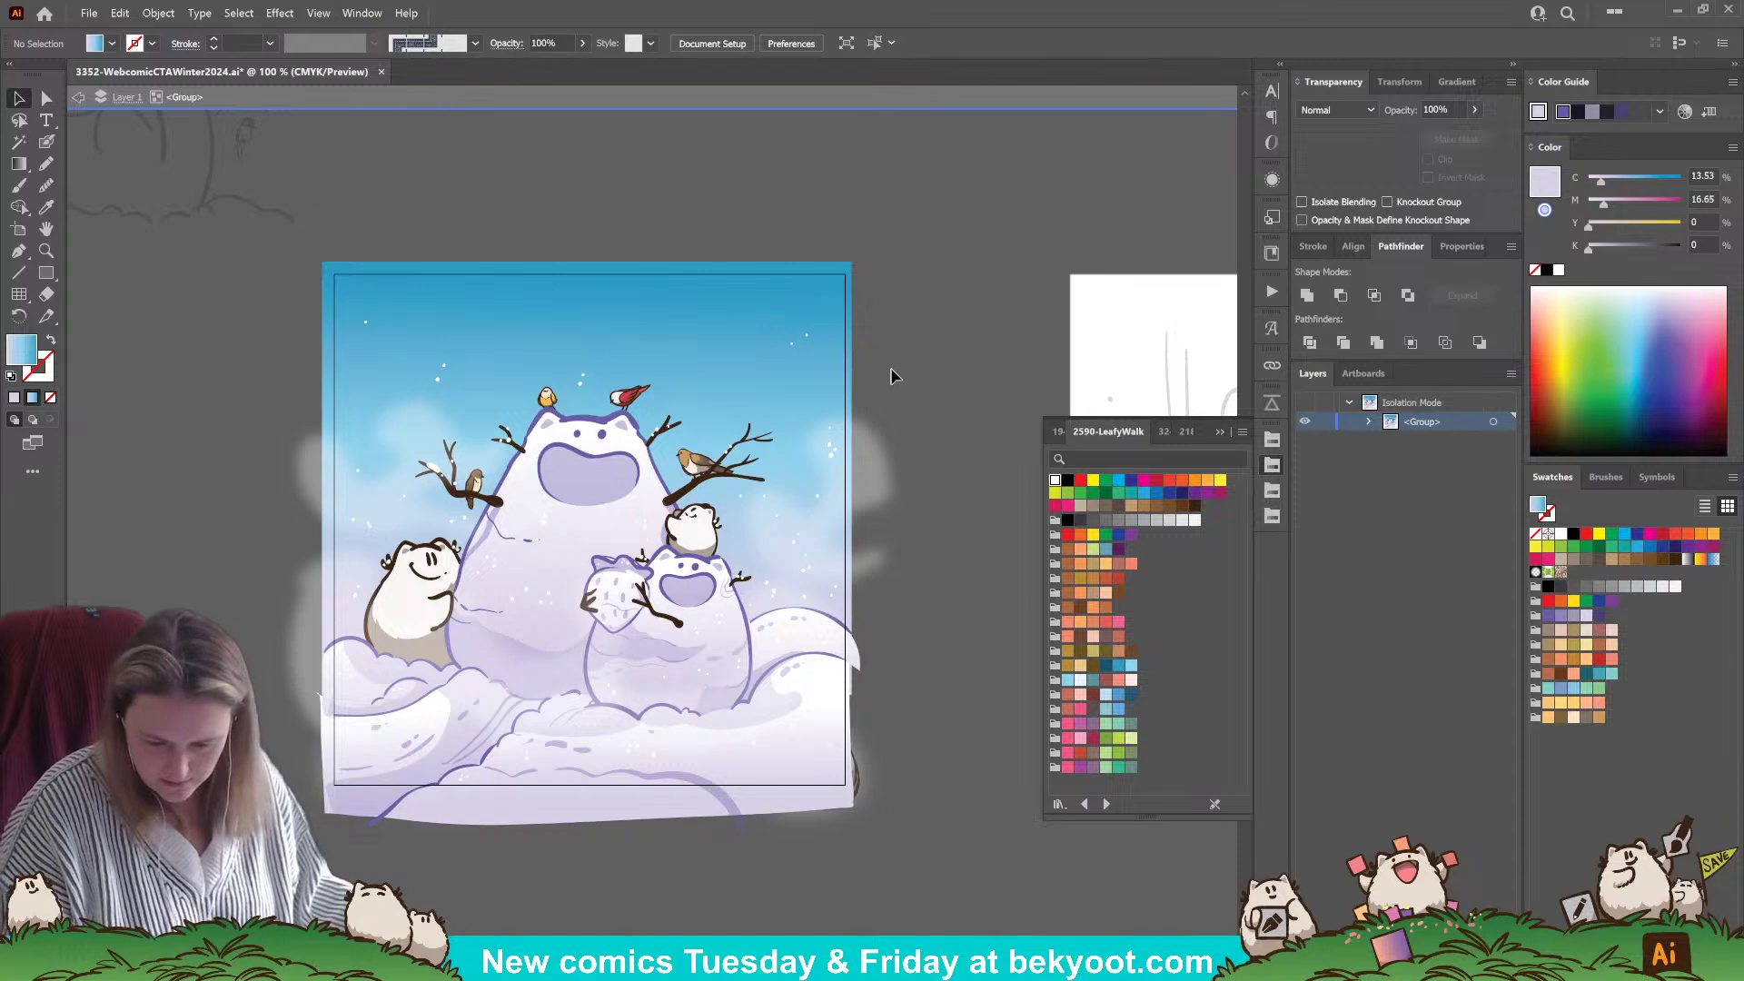
pyautogui.press('Escape')
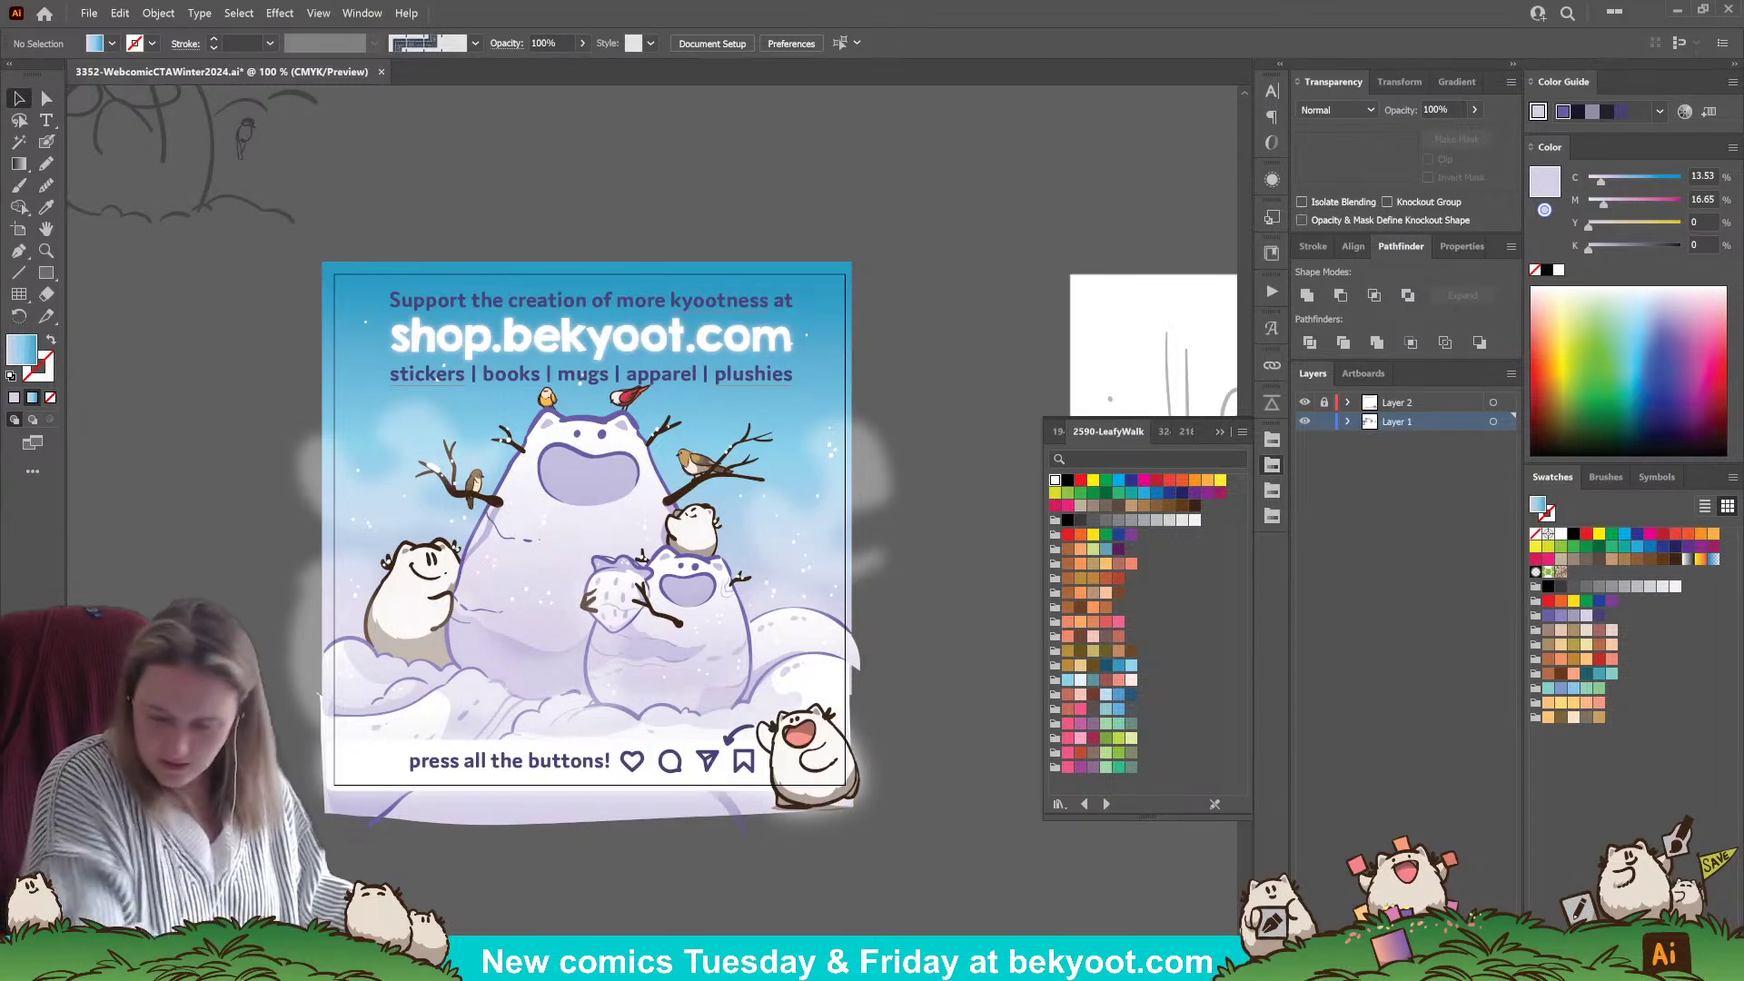
# - With Layer 2 editable and Layer 1 locked, scale the three header lines down slightly and center them above the large snow creature
pyautogui.click(1324, 402)
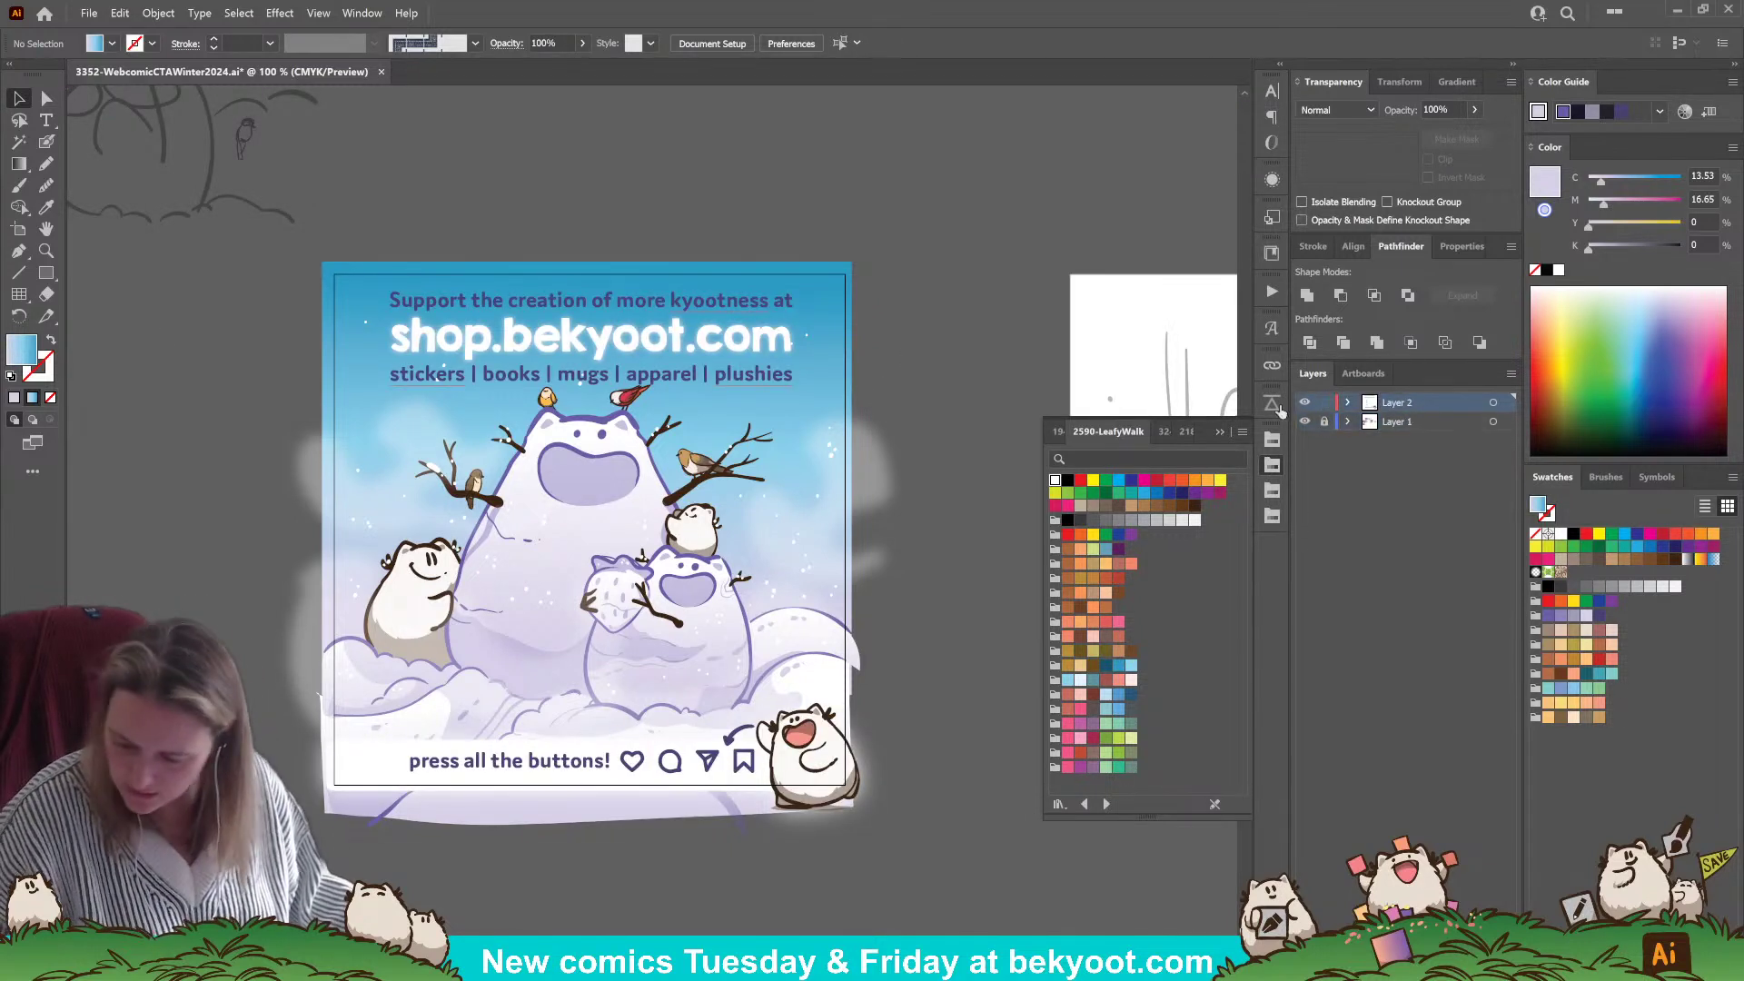
pyautogui.click(756, 347)
pyautogui.doubleClick(760, 355)
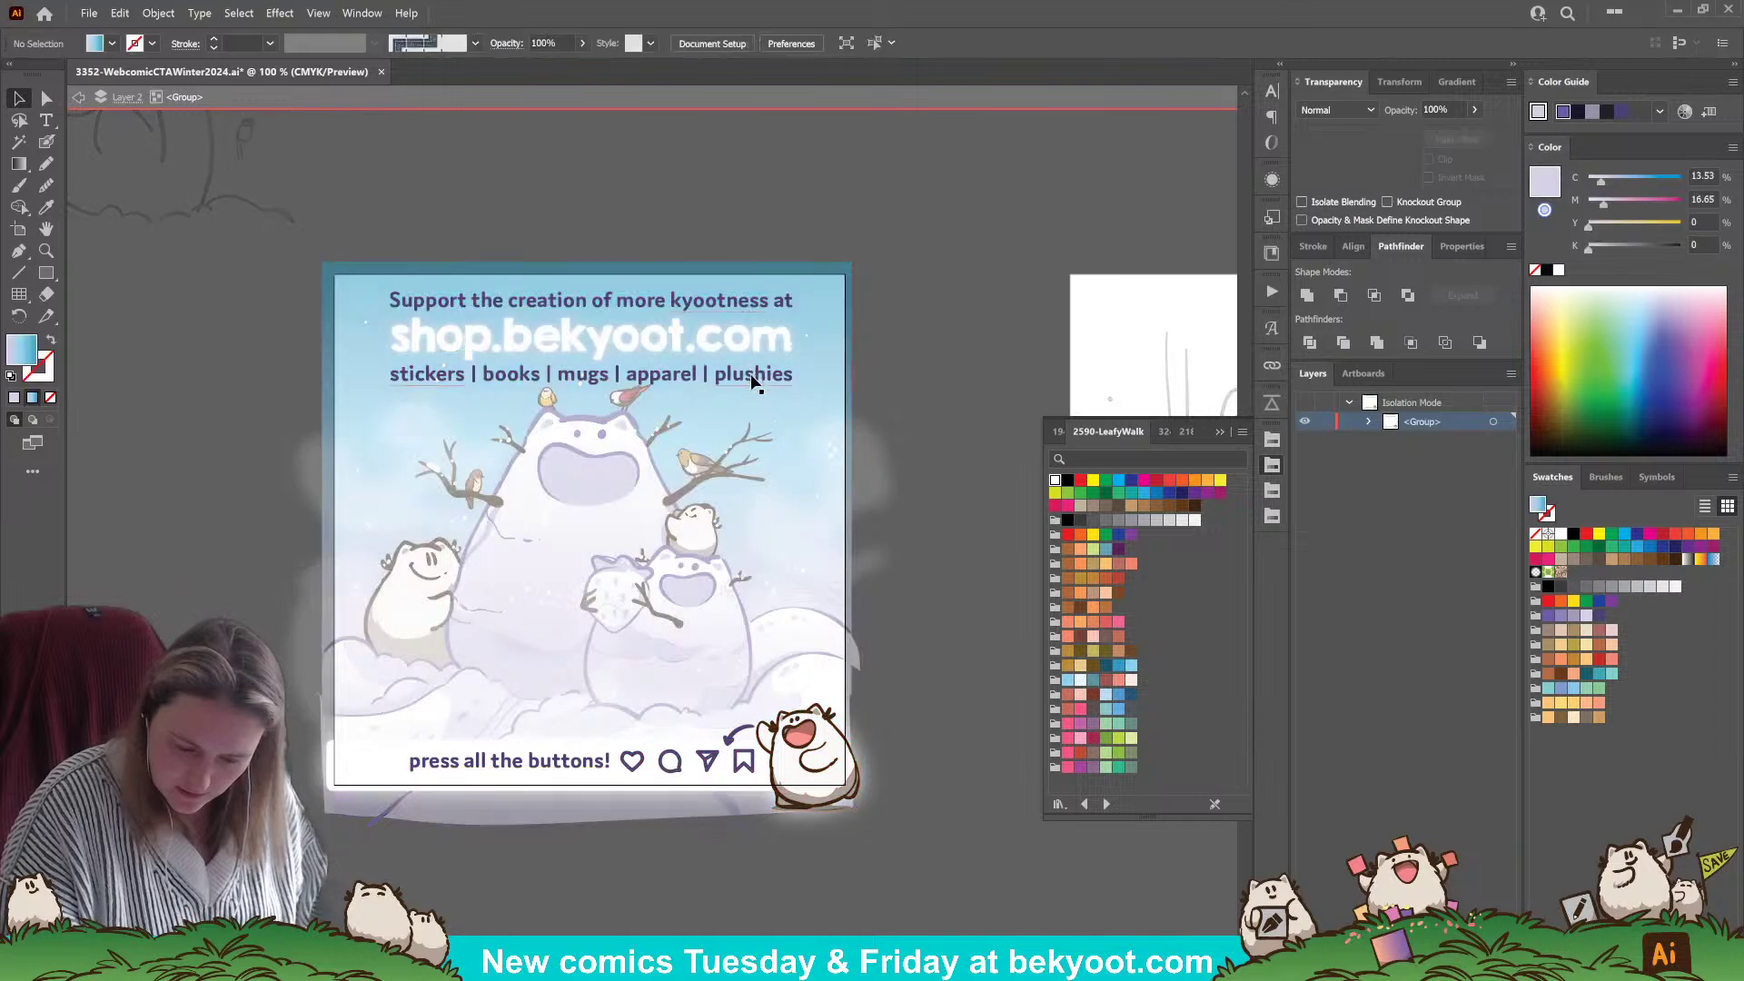
pyautogui.hotkey('ctrl', 'z')
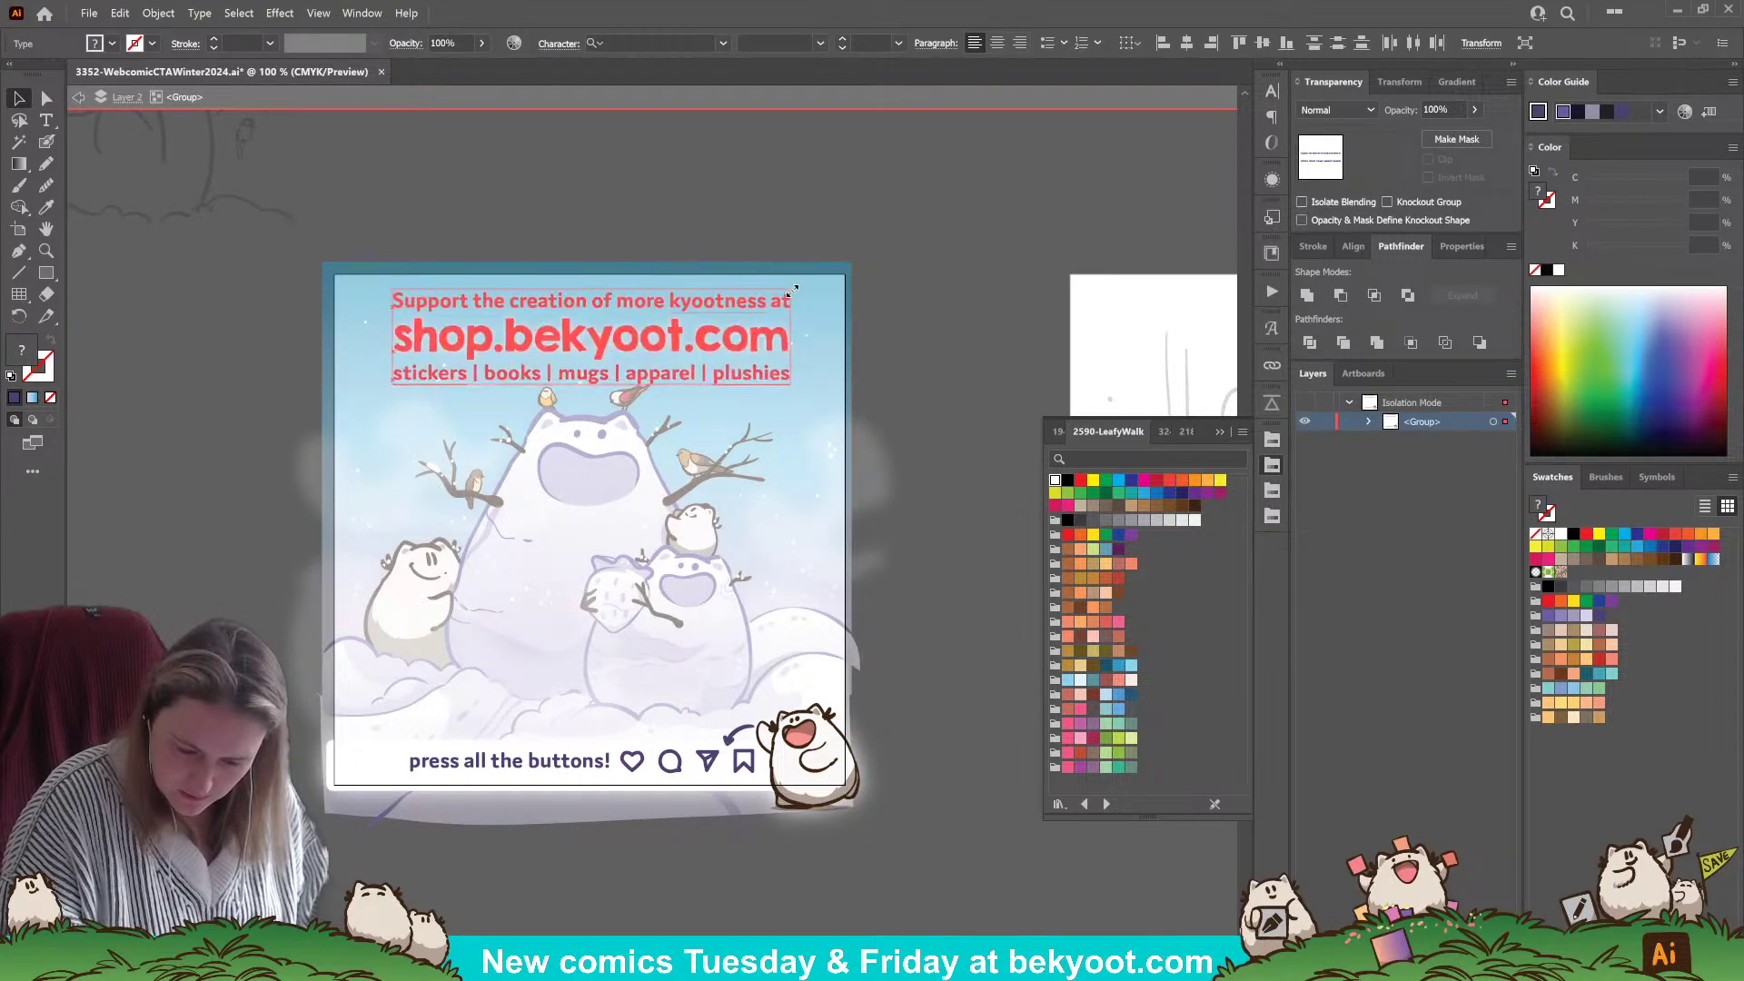
pyautogui.moveTo(752, 340); pyautogui.dragTo(754, 330)
pyautogui.click(874, 260)
pyautogui.doubleClick(550, 882)
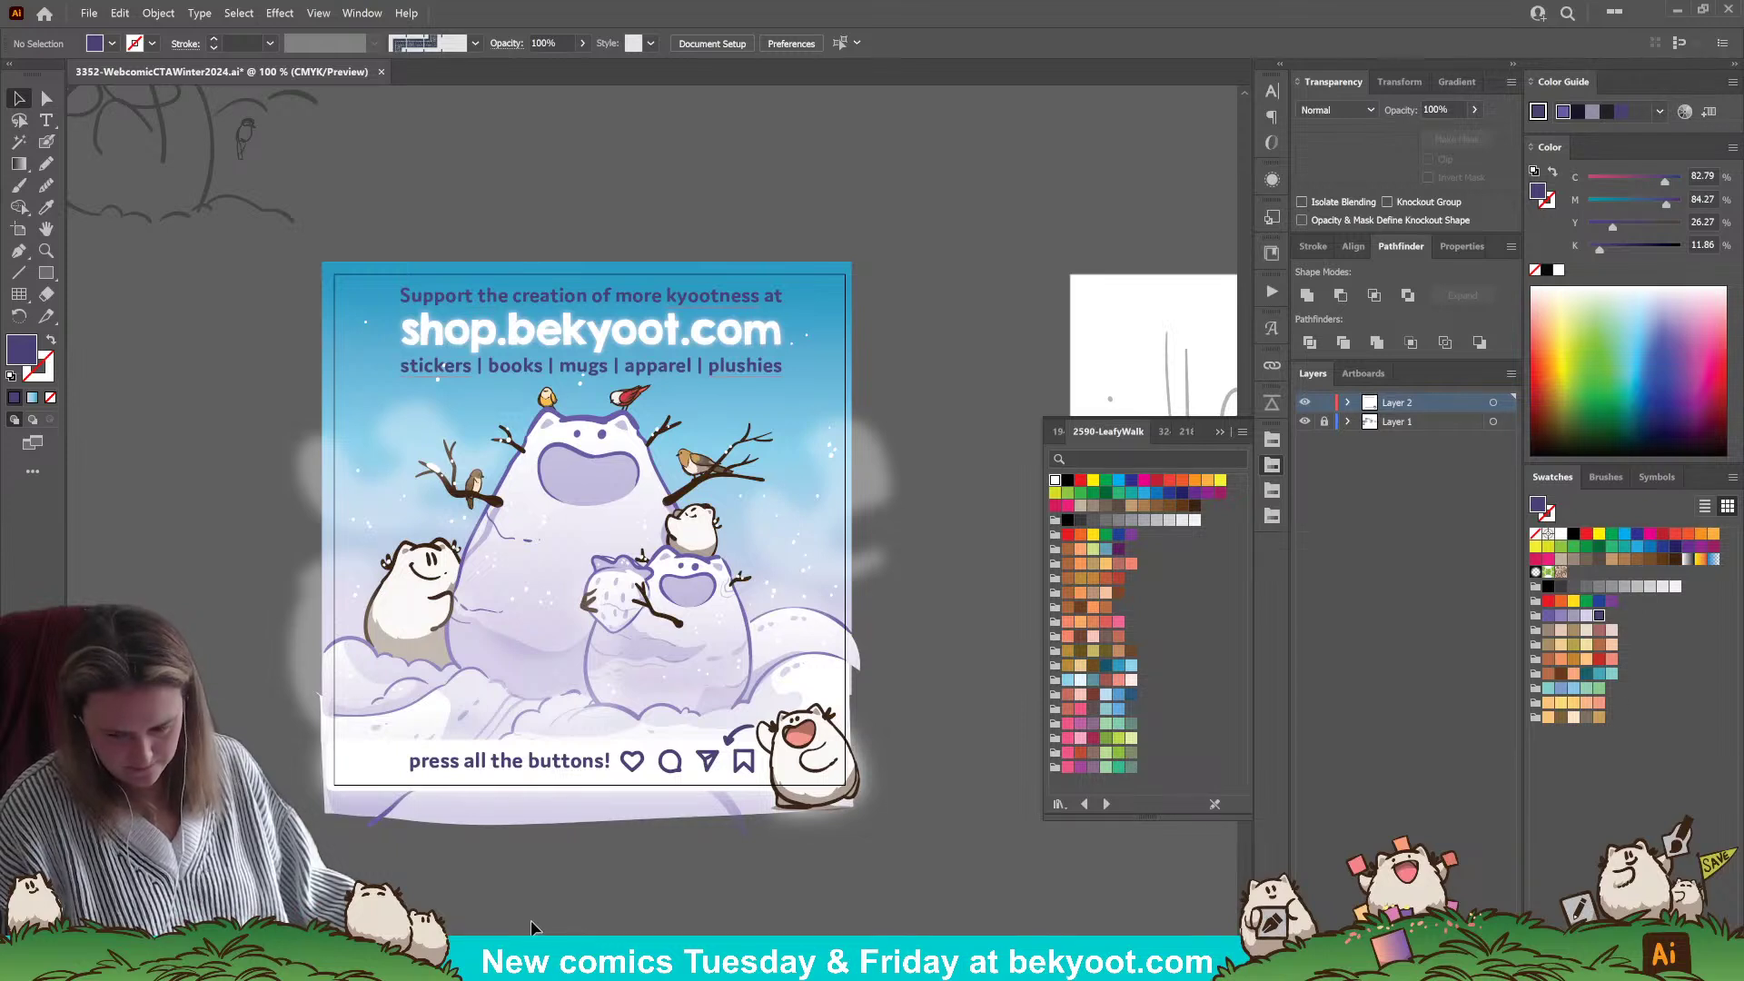
# - Lock and hide Layer 2 with the promotional text, and save the document
pyautogui.click(1305, 403)
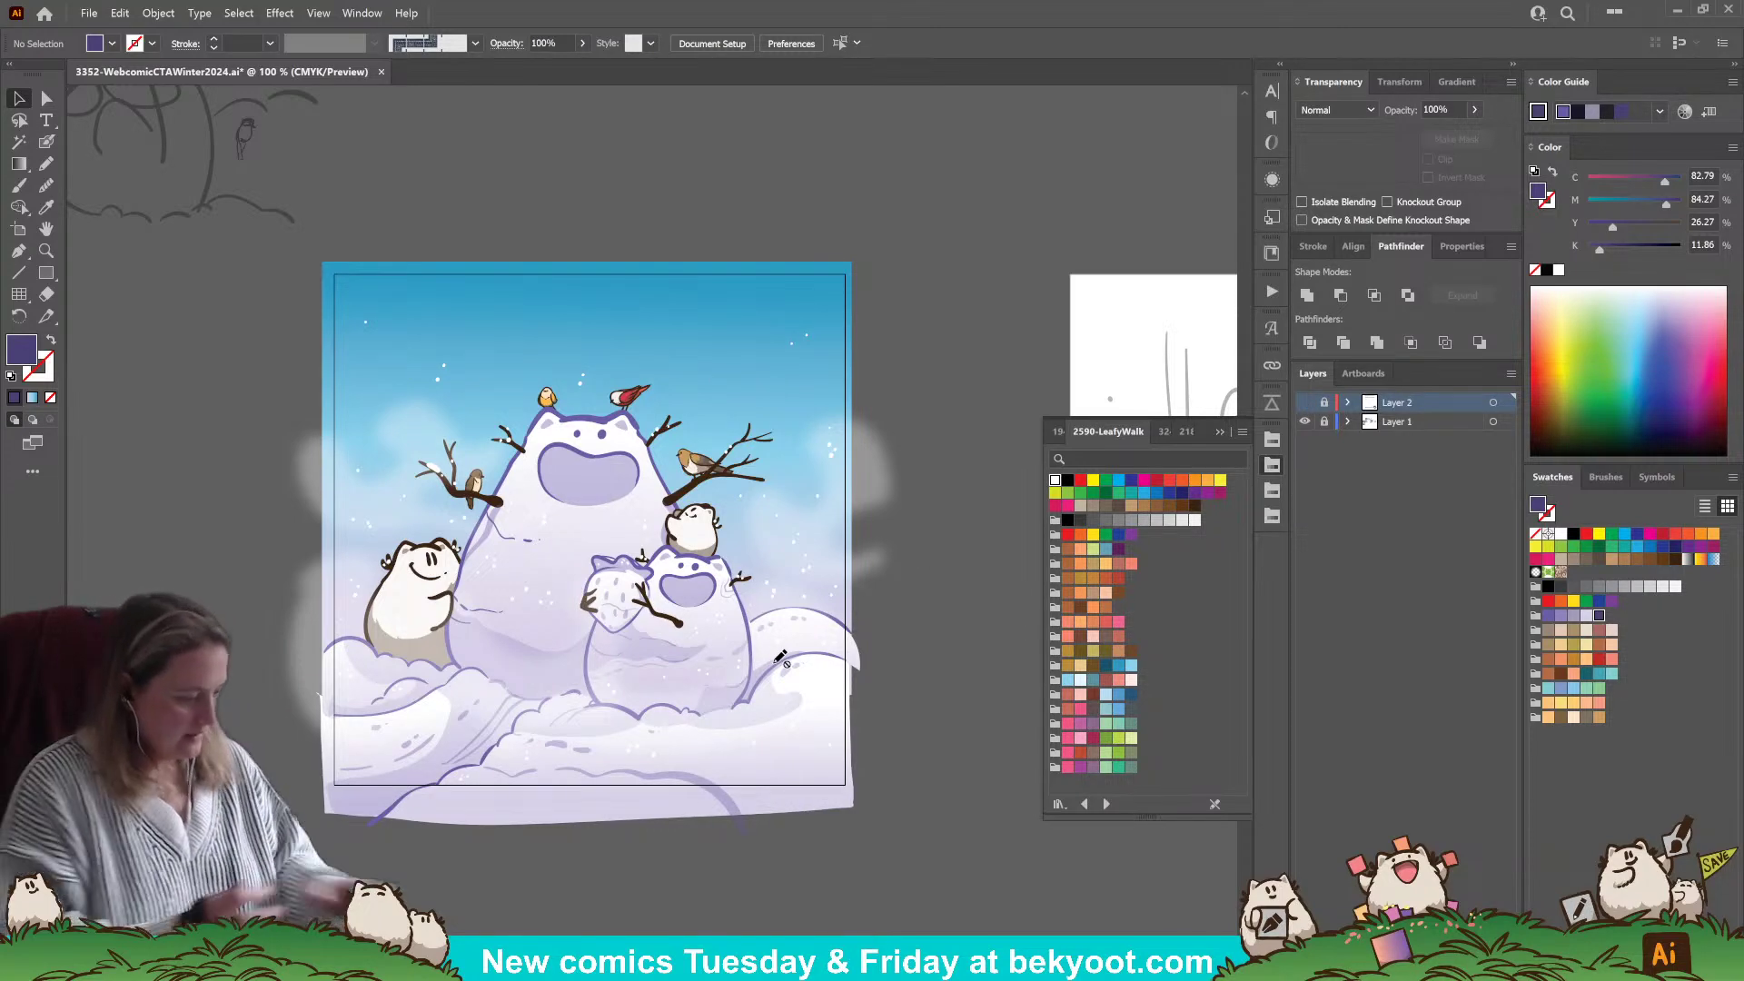
pyautogui.hotkey('ctrl', 's')
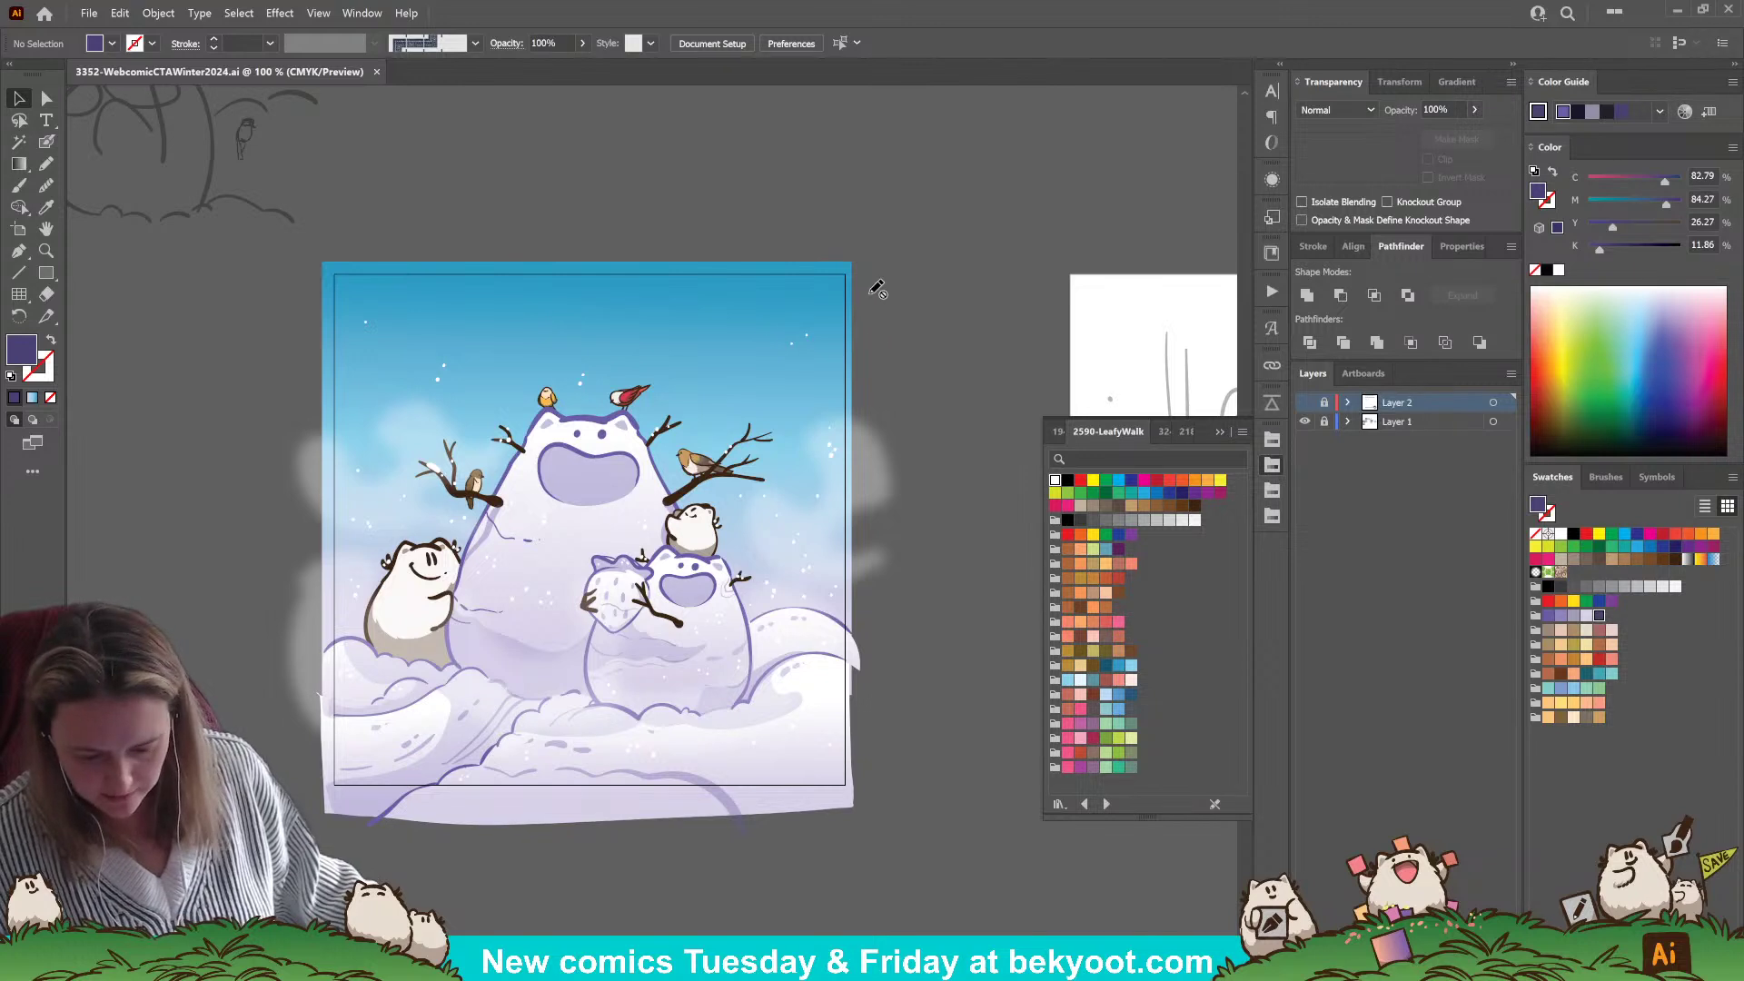
pyautogui.moveTo(982, 311)
pyautogui.mouseDown()
pyautogui.moveTo(741, 309)
pyautogui.moveTo(425, 257)
pyautogui.mouseUp()
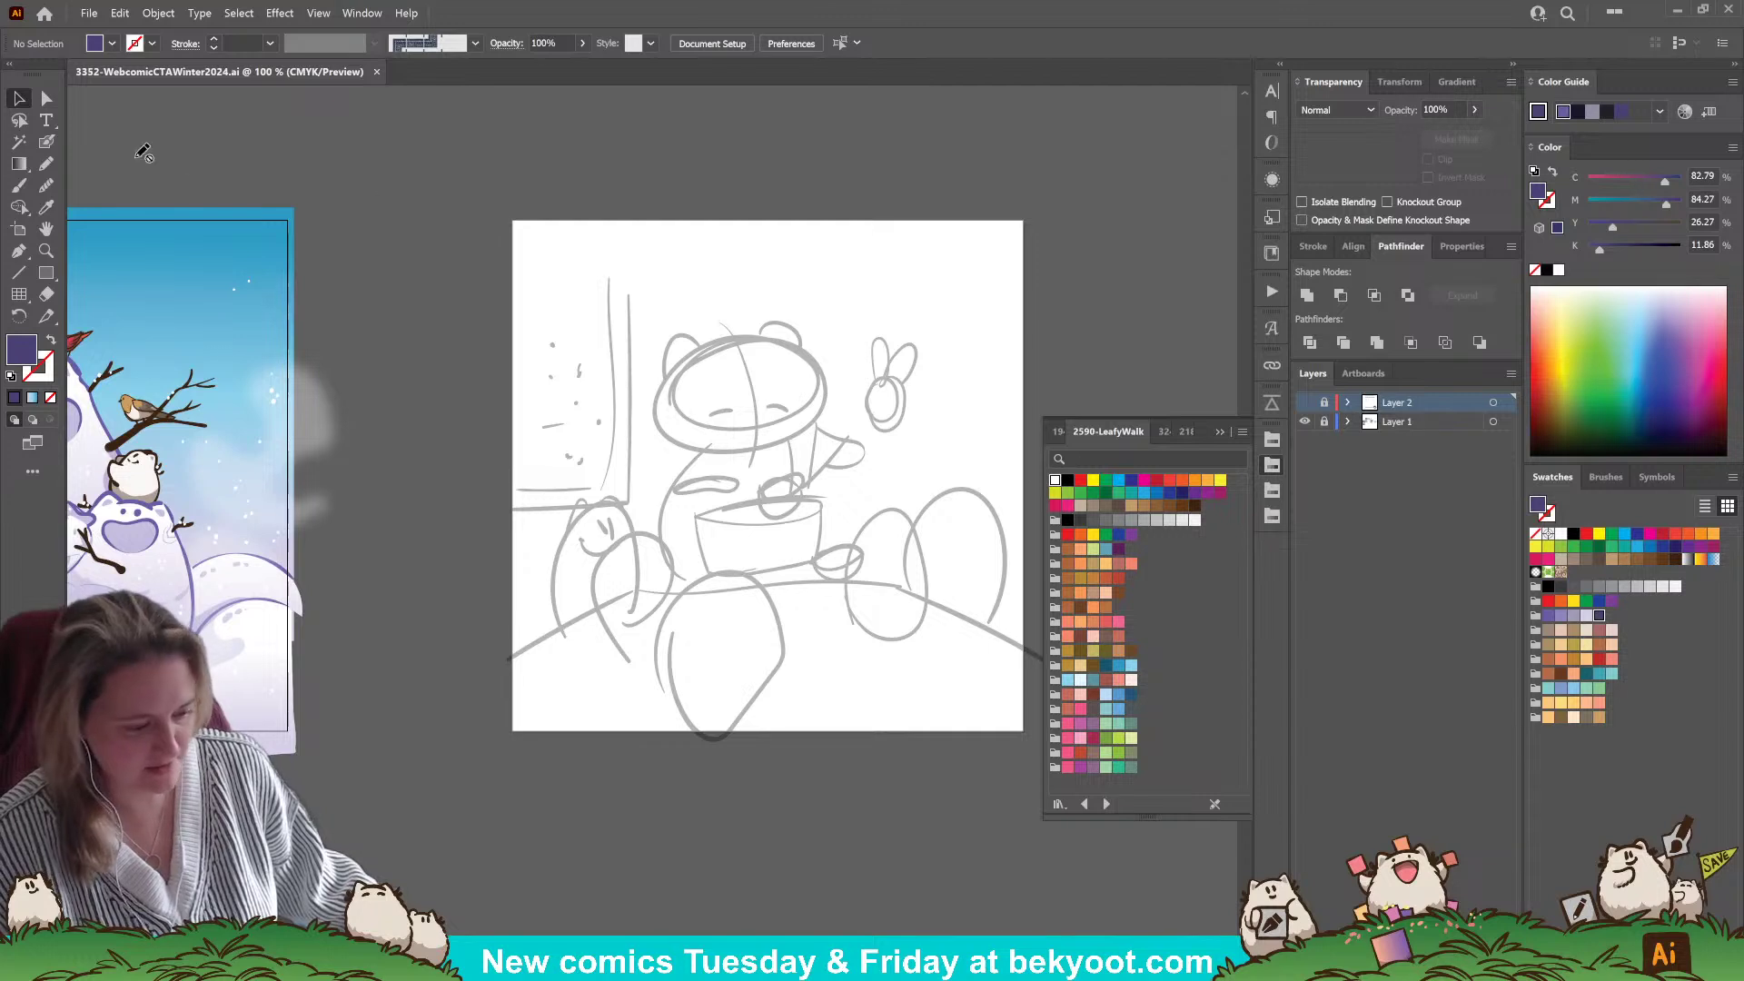
pyautogui.moveTo(428, 514)
pyautogui.mouseDown()
pyautogui.moveTo(673, 494)
pyautogui.moveTo(744, 555)
pyautogui.mouseUp()
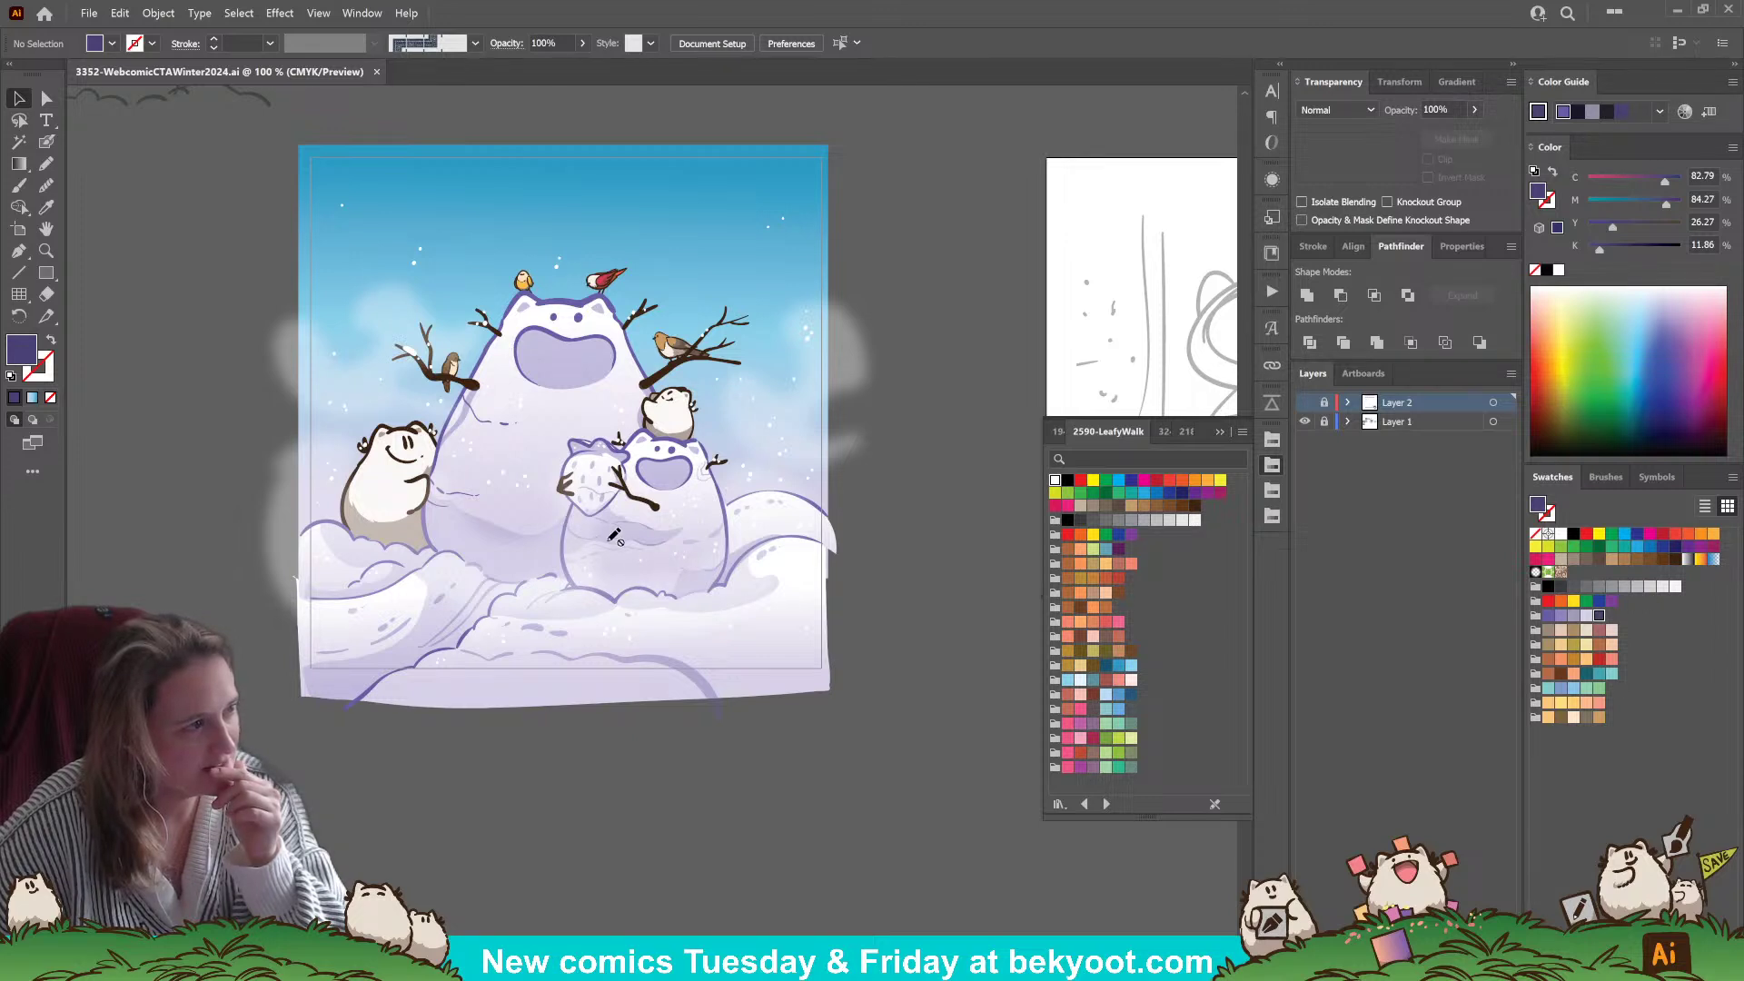
# - Unlock Layer 1 and directly select the white Color Dodge mist path at the base of the snow creatures
pyautogui.click(46, 97)
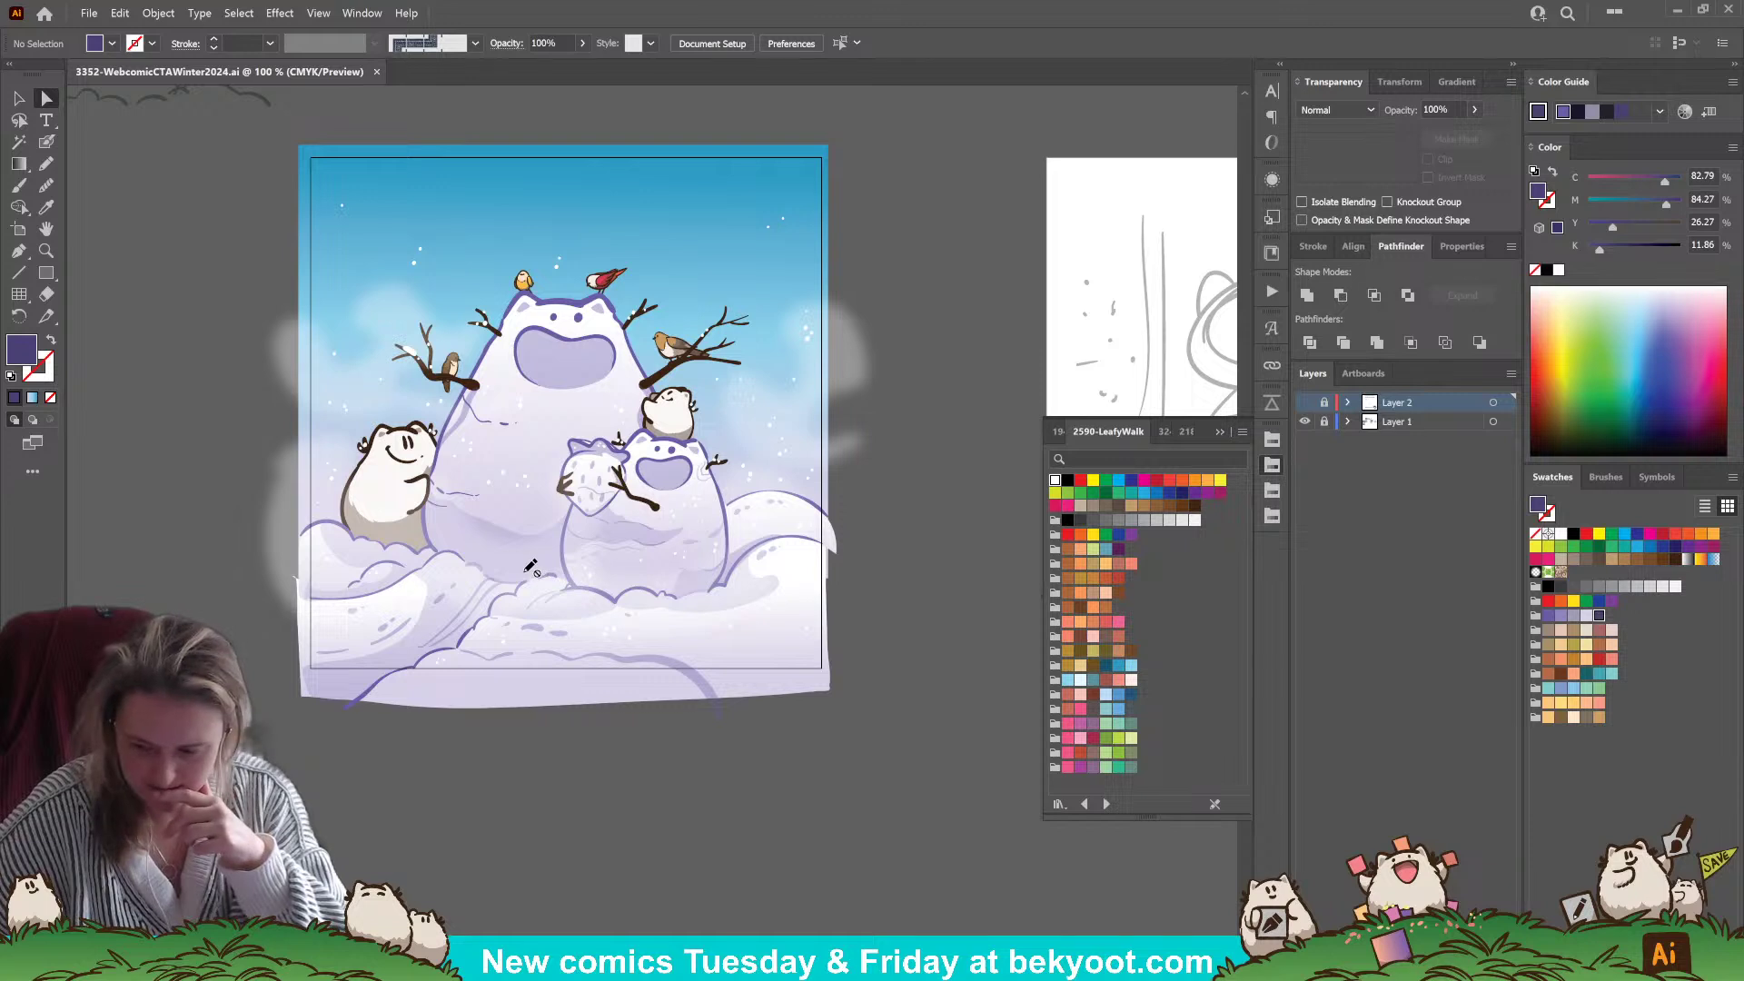
pyautogui.click(1322, 423)
pyautogui.click(636, 568)
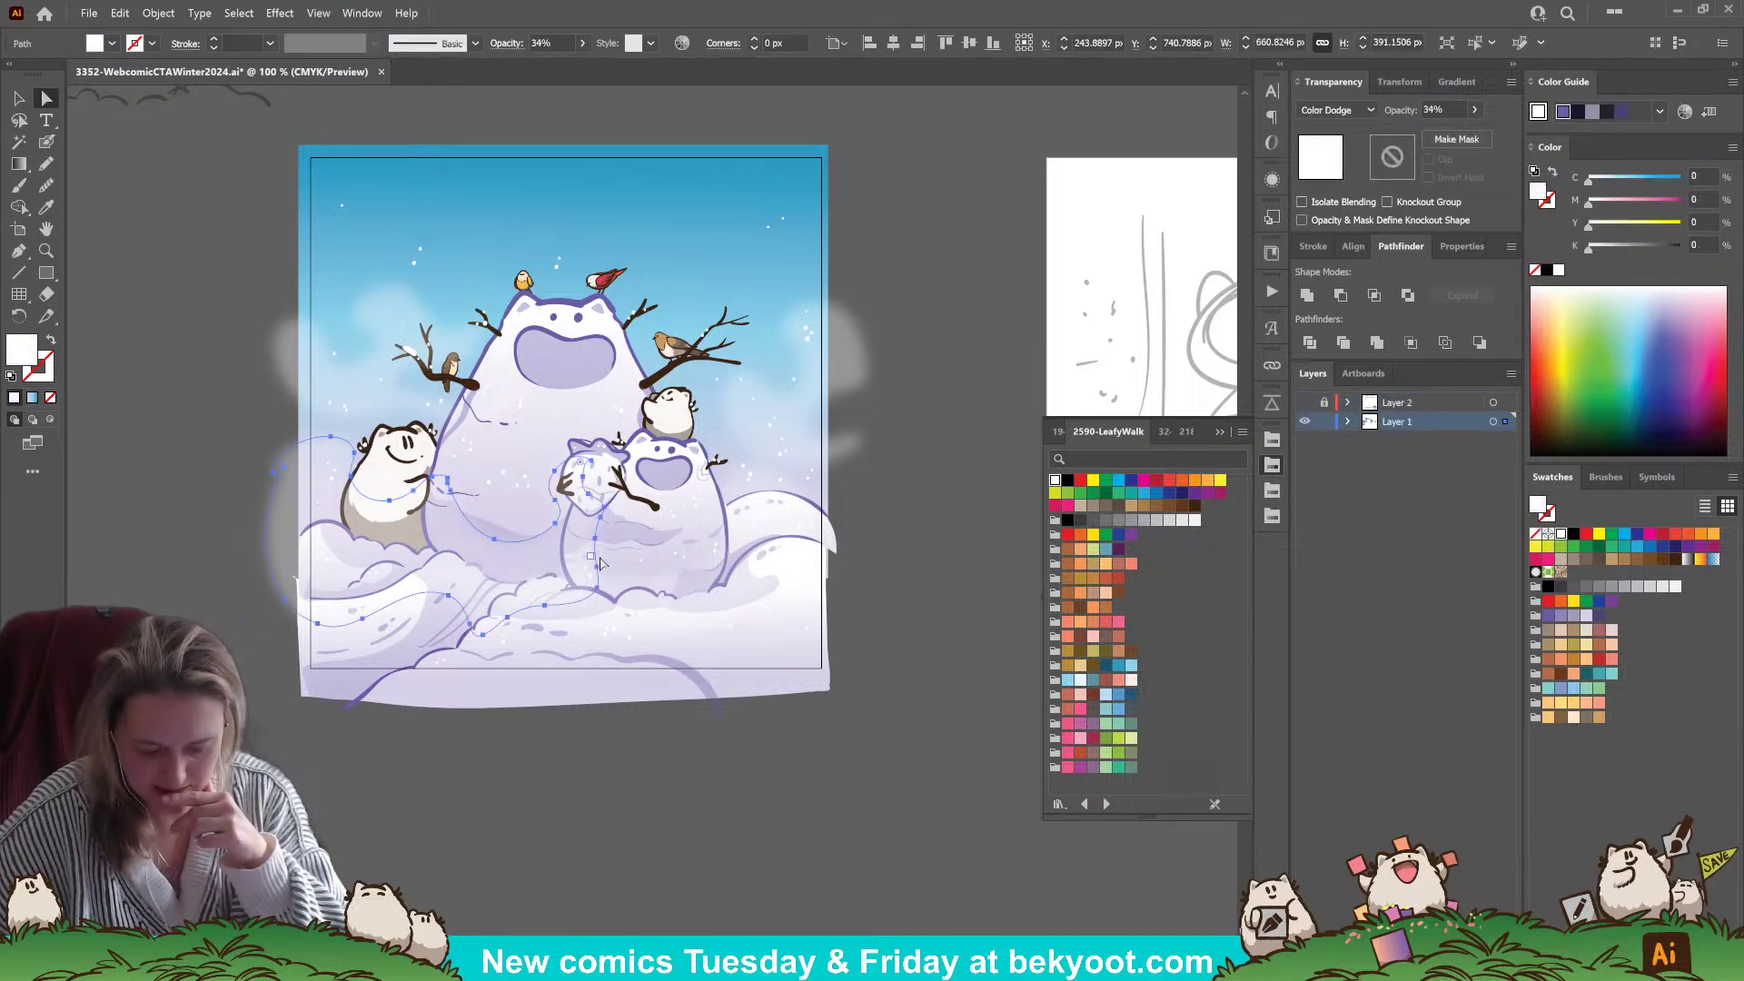
pyautogui.click(524, 560)
pyautogui.click(600, 571)
pyautogui.click(515, 552)
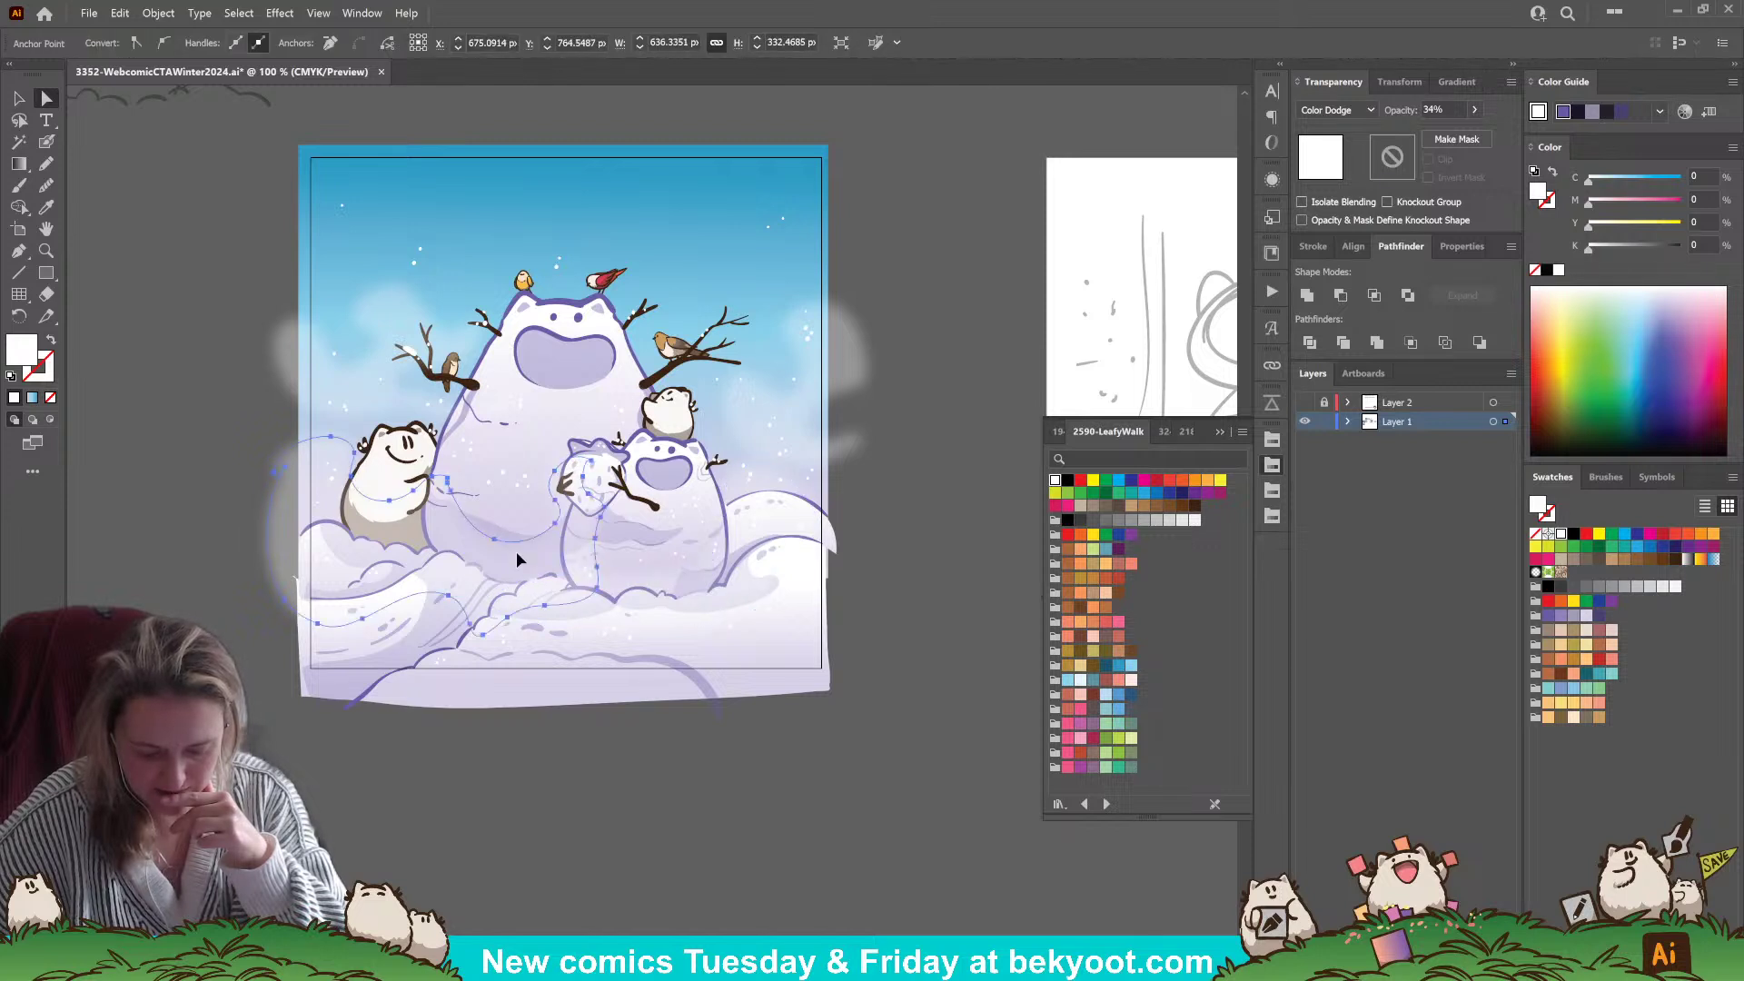
pyautogui.click(591, 561)
pyautogui.moveTo(595, 545); pyautogui.dragTo(629, 547)
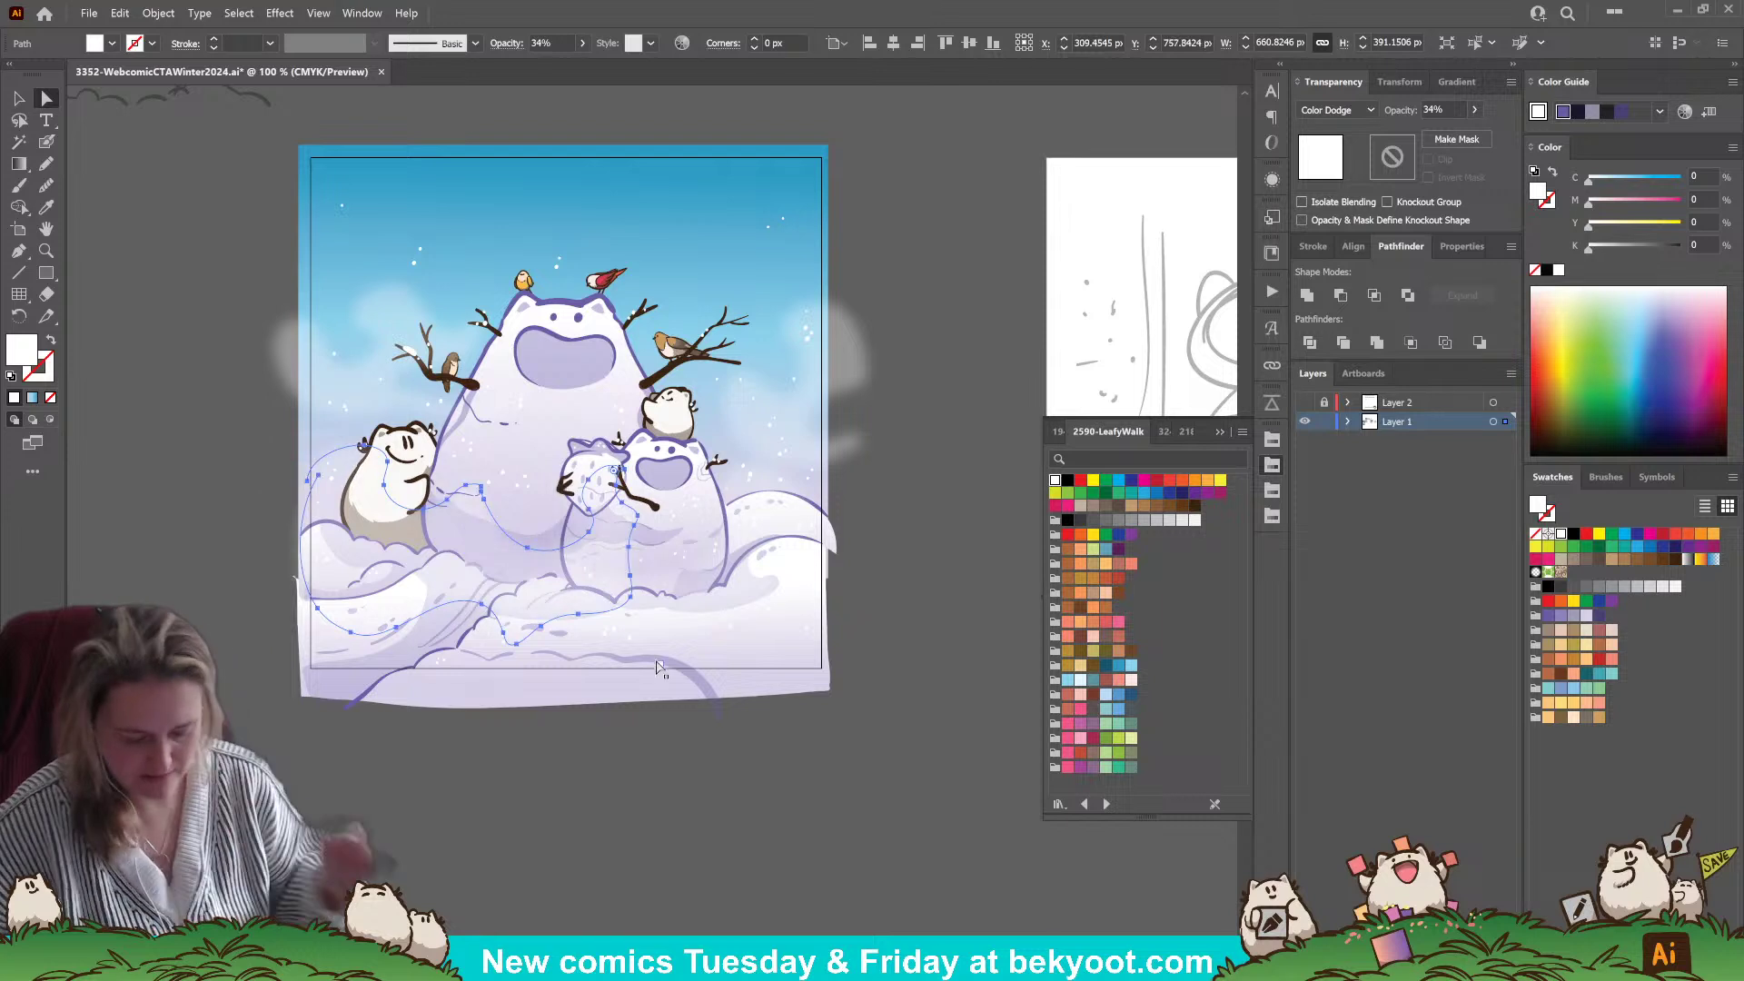
pyautogui.hotkey('ctrl', 'z')
pyautogui.click(491, 785)
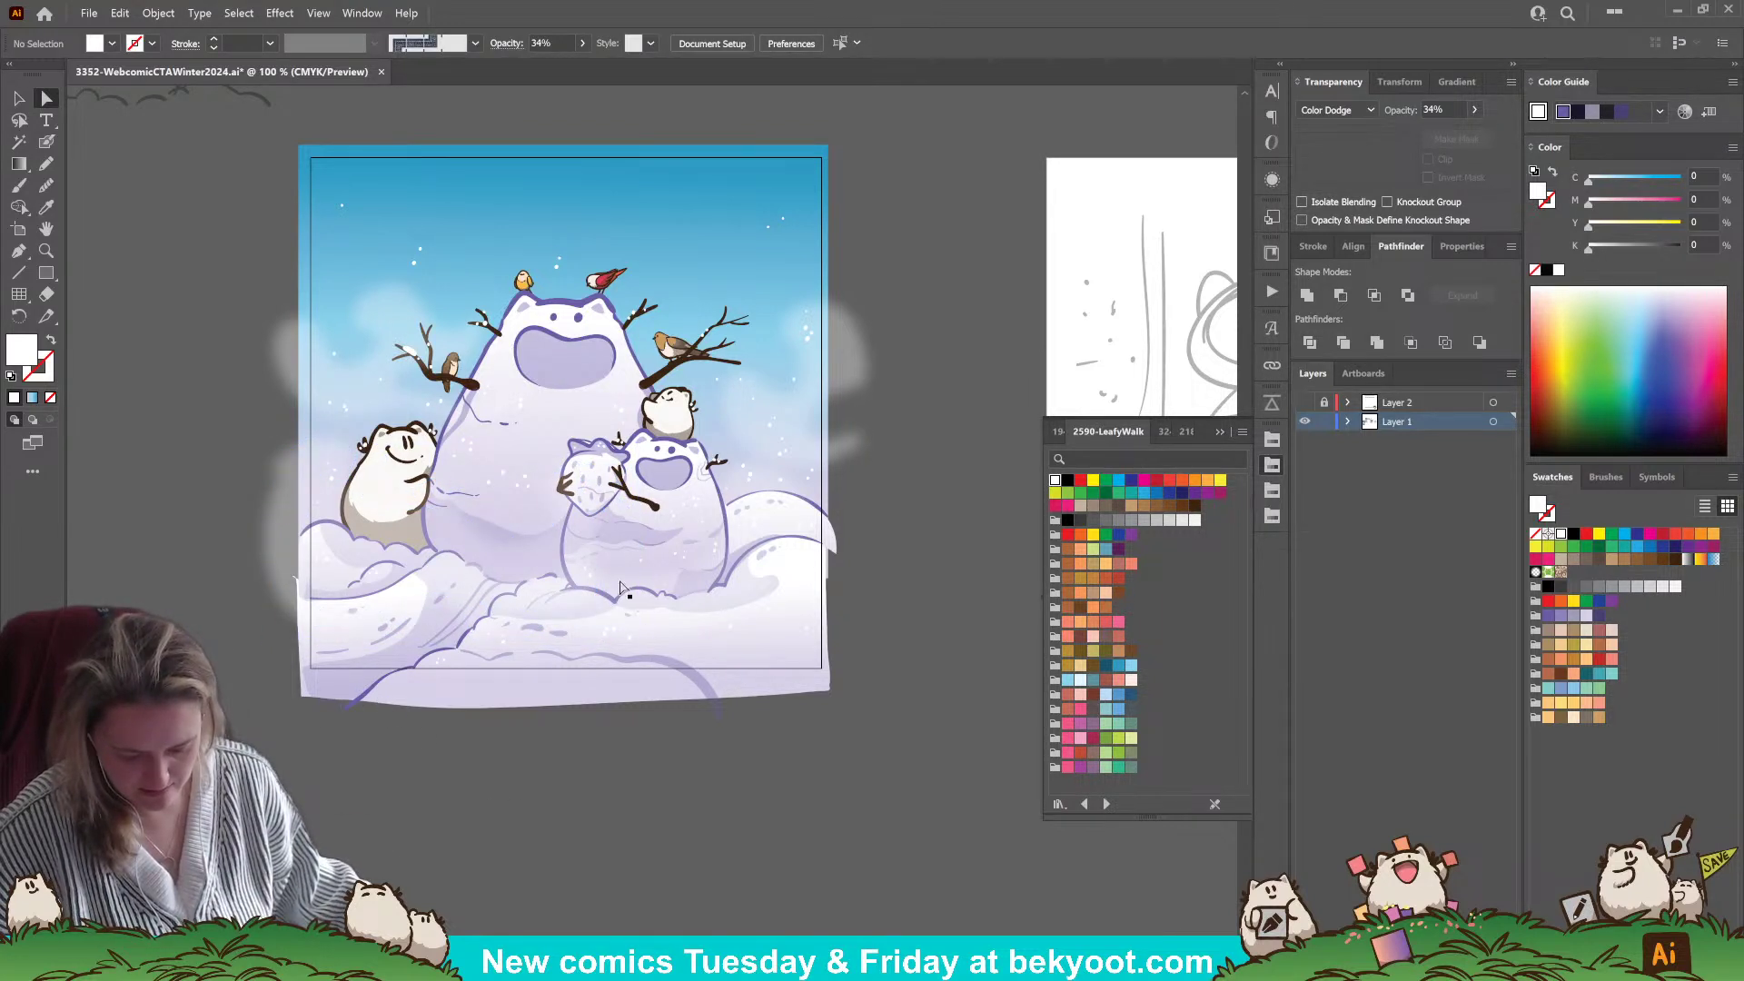
# - Try to extend the mist path's edge across the small snow creature's lower body by repositioning its anchor points
pyautogui.click(509, 552)
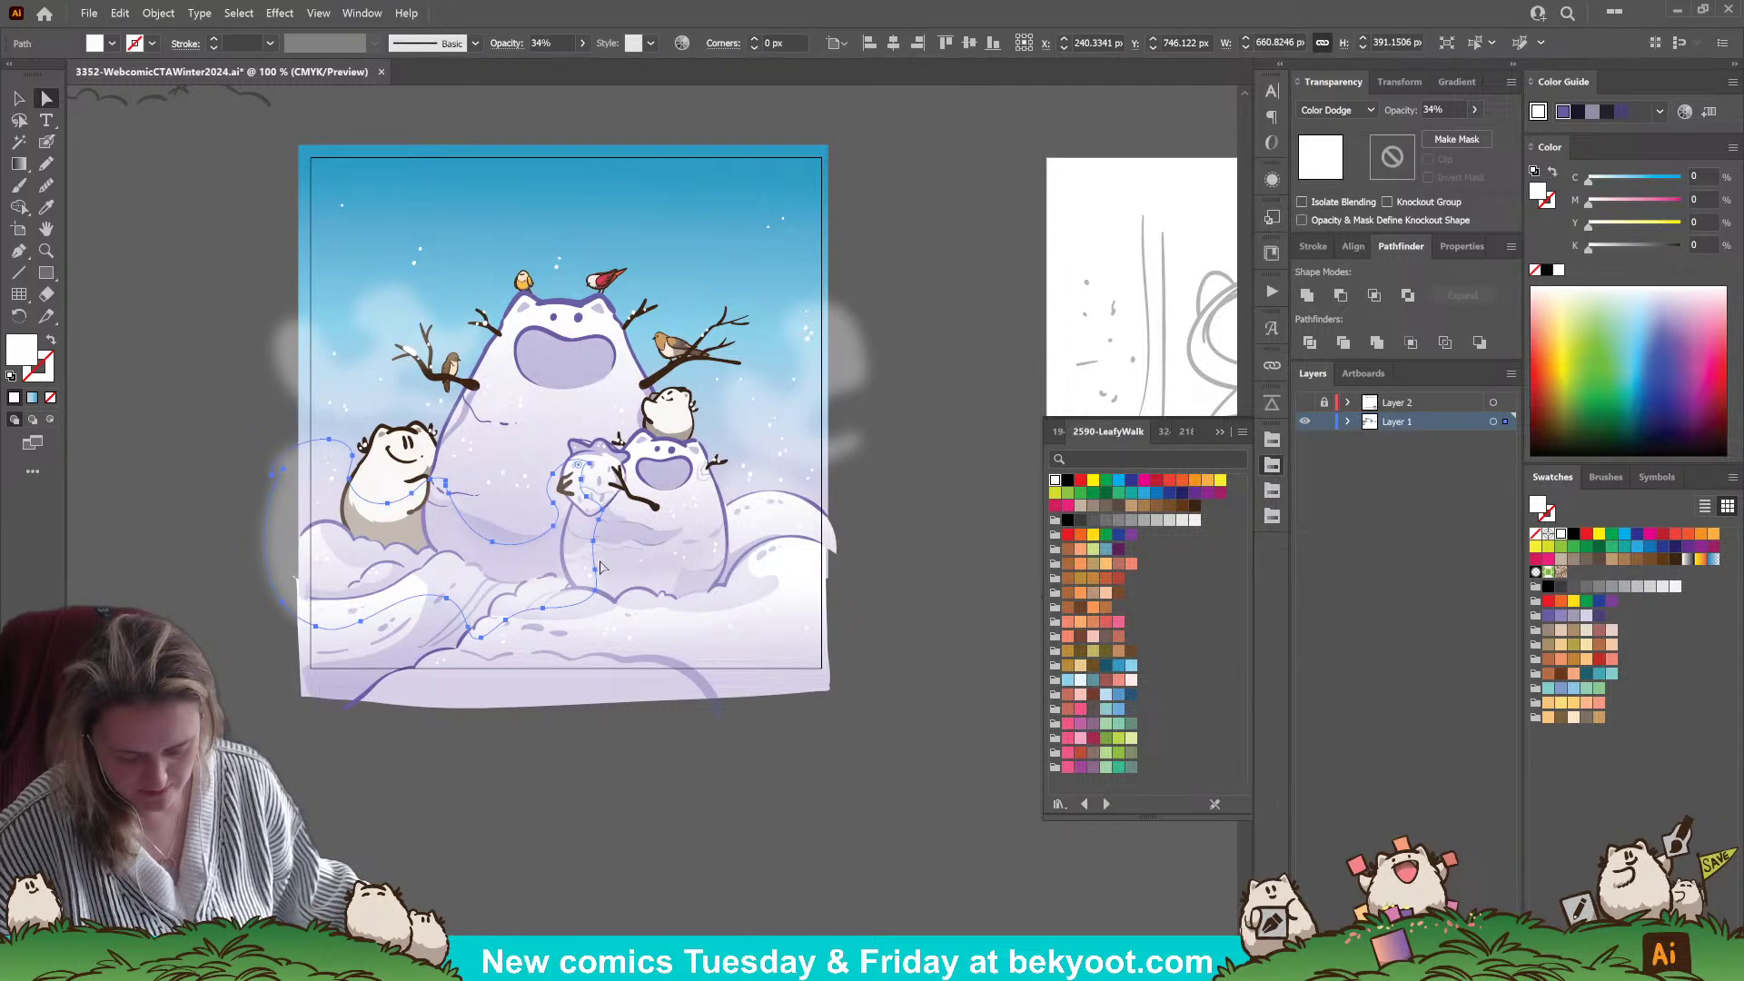
pyautogui.click(665, 572)
pyautogui.keyDown('shift'); pyautogui.click(595, 588); pyautogui.keyUp('shift')
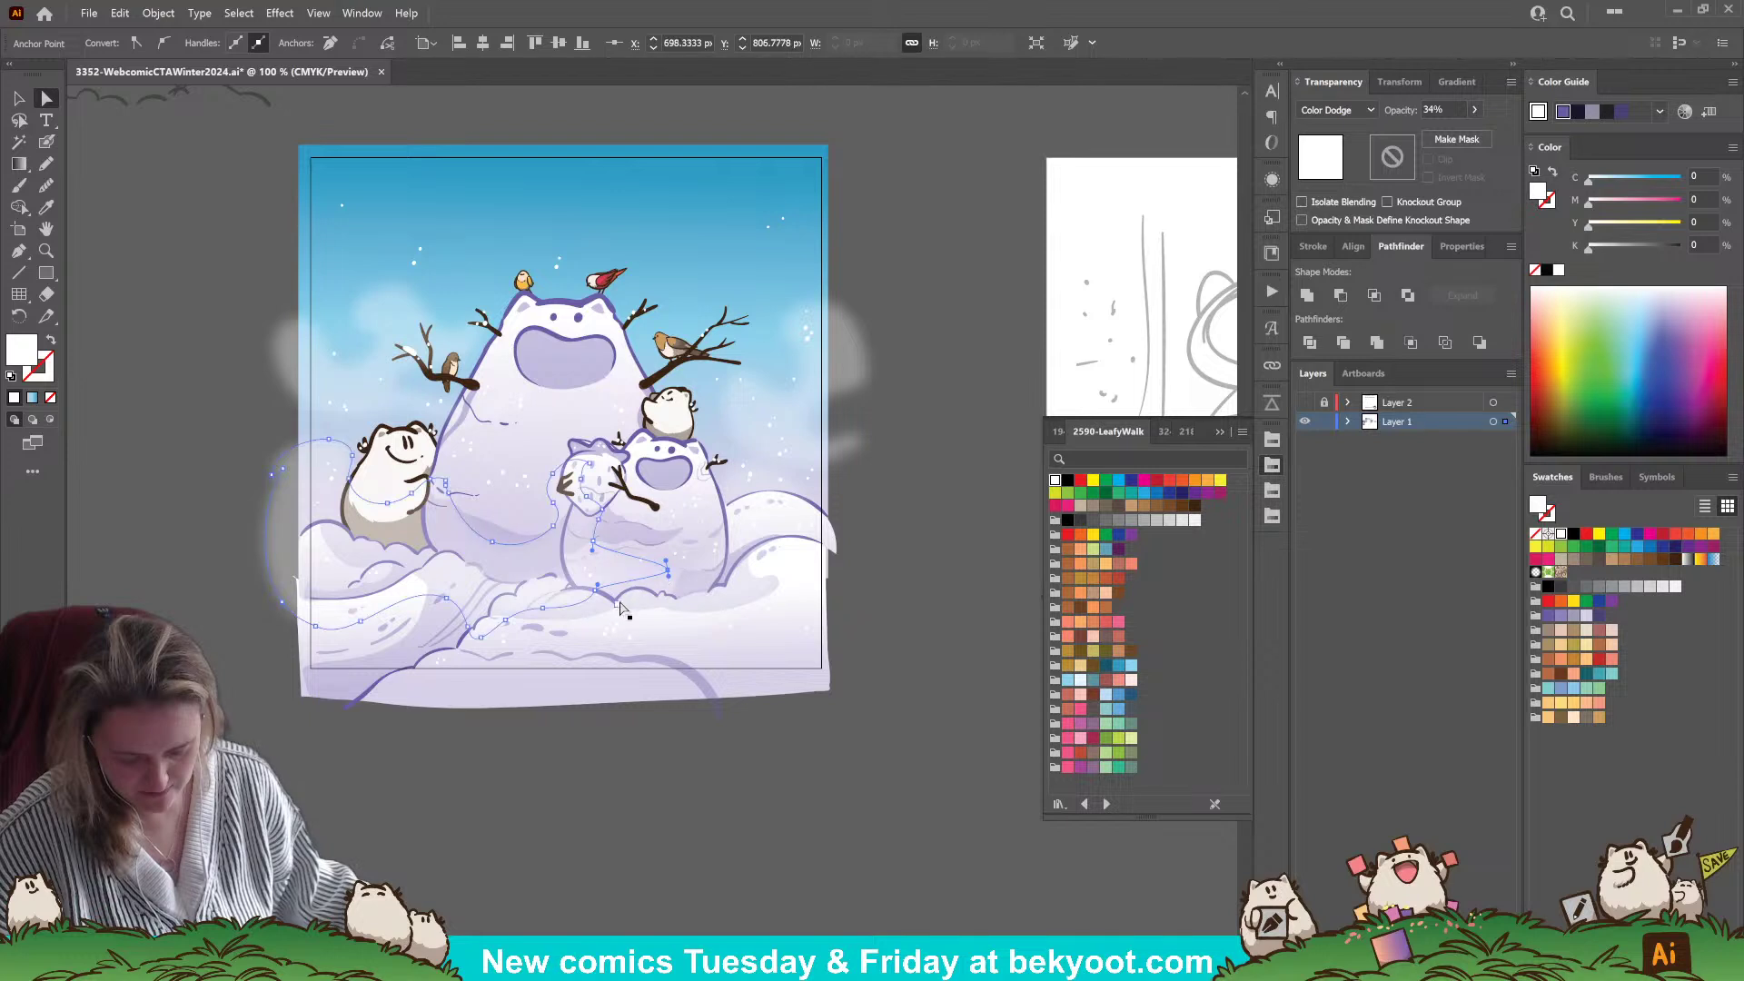
pyautogui.moveTo(598, 588); pyautogui.dragTo(629, 608)
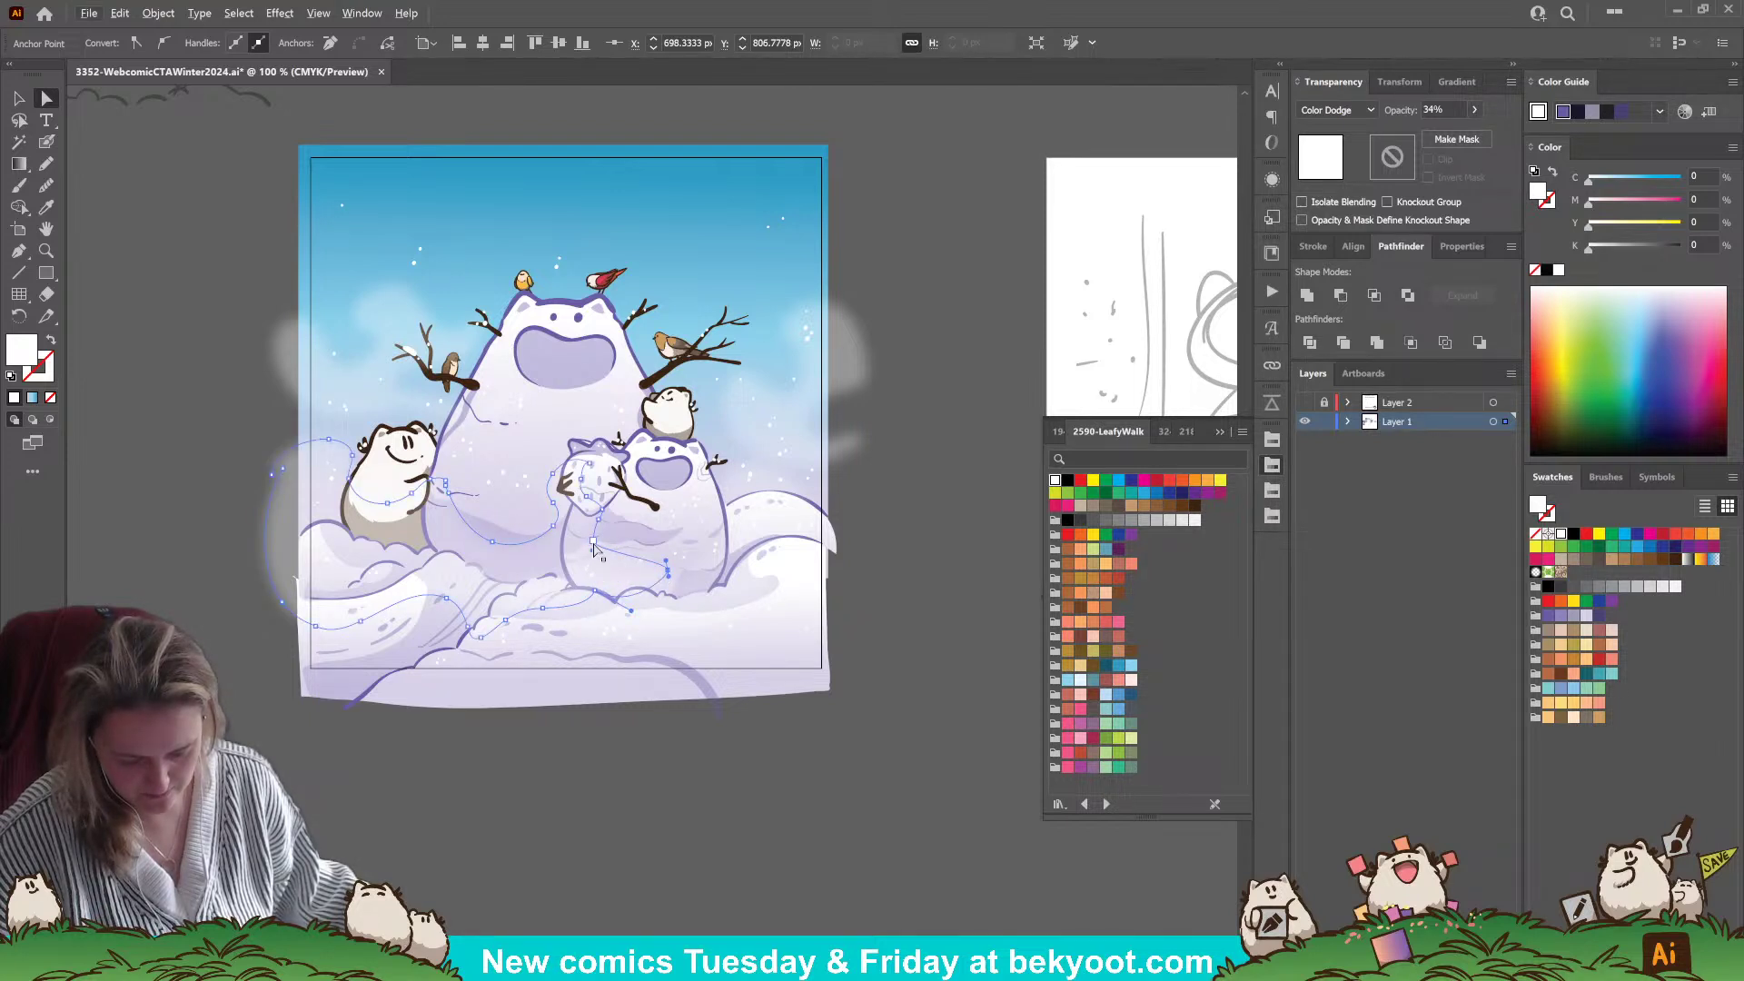
pyautogui.moveTo(624, 542); pyautogui.dragTo(651, 541)
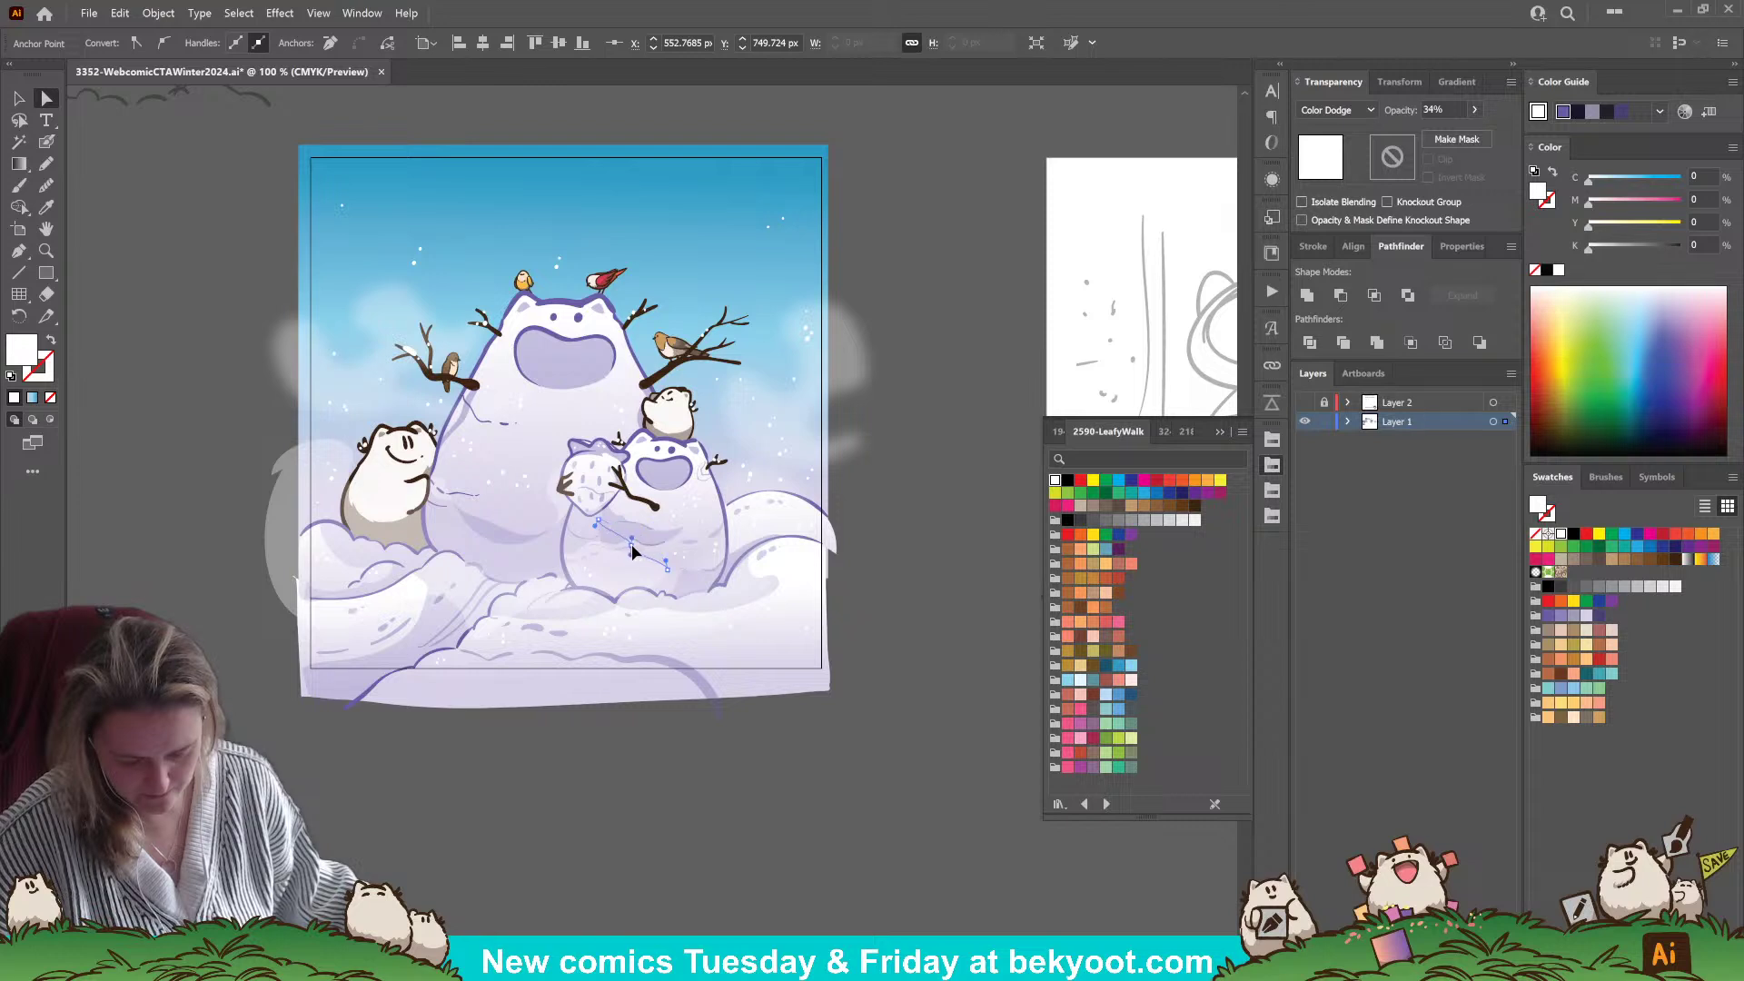
pyautogui.keyDown('shift'); pyautogui.click(582, 524); pyautogui.keyUp('shift')
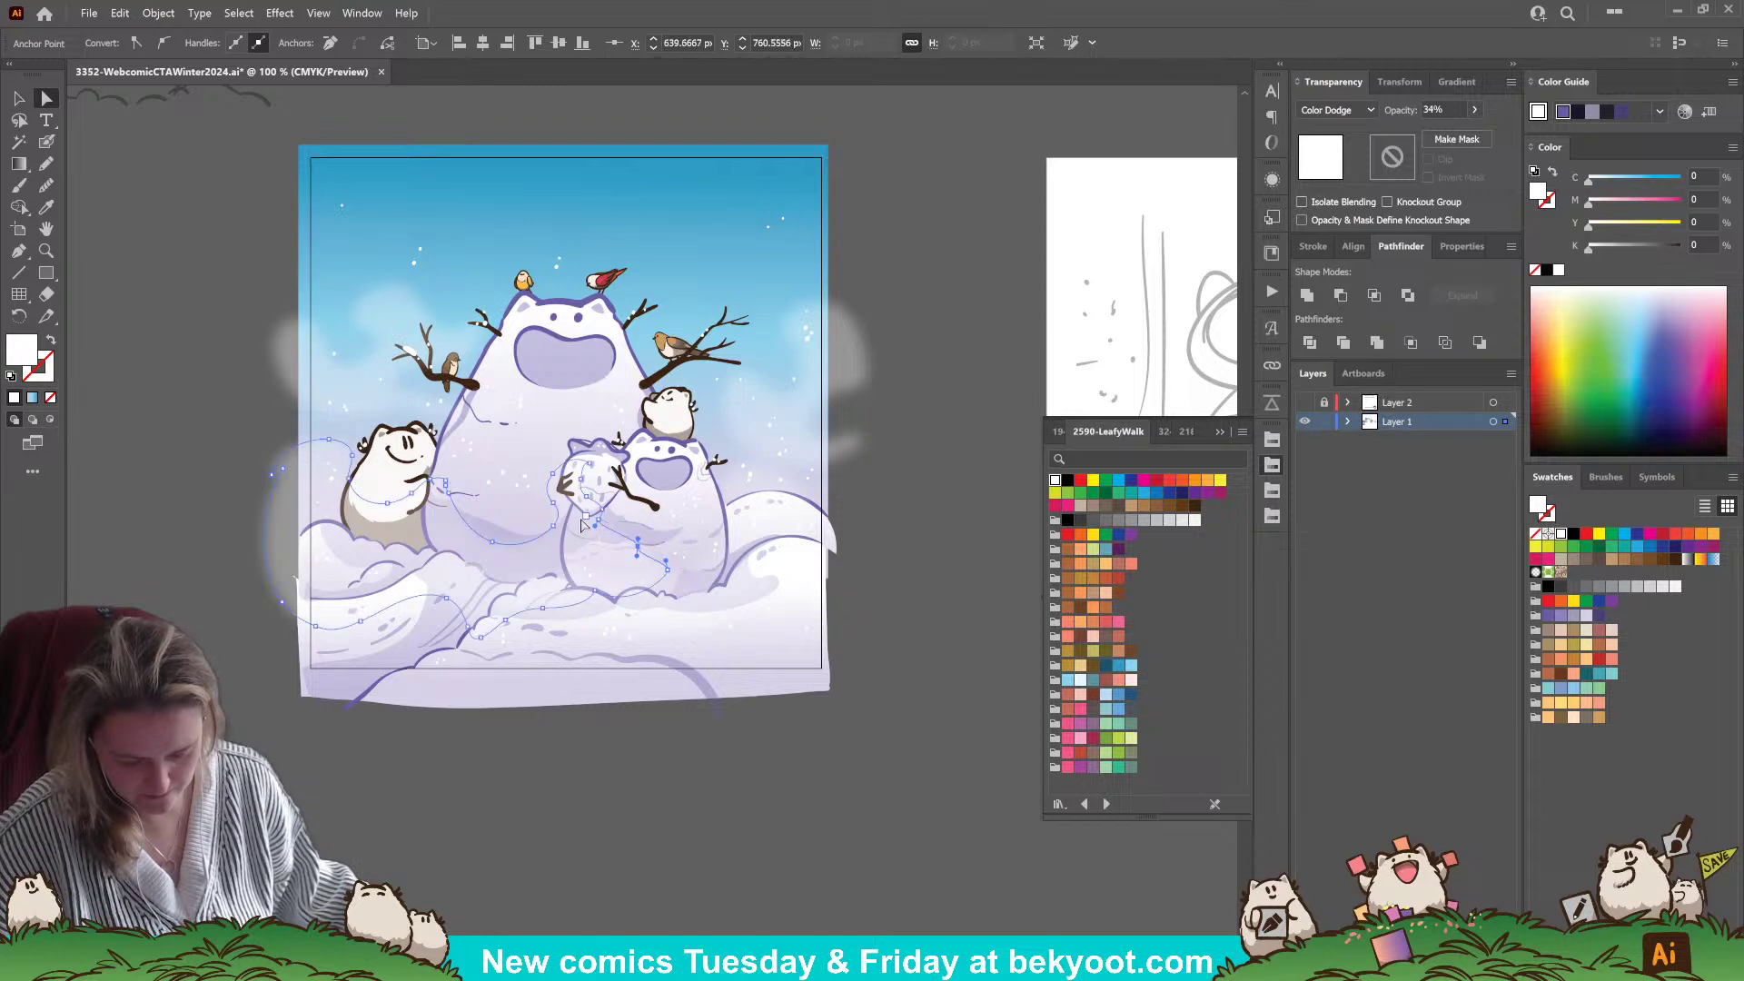
pyautogui.click(597, 723)
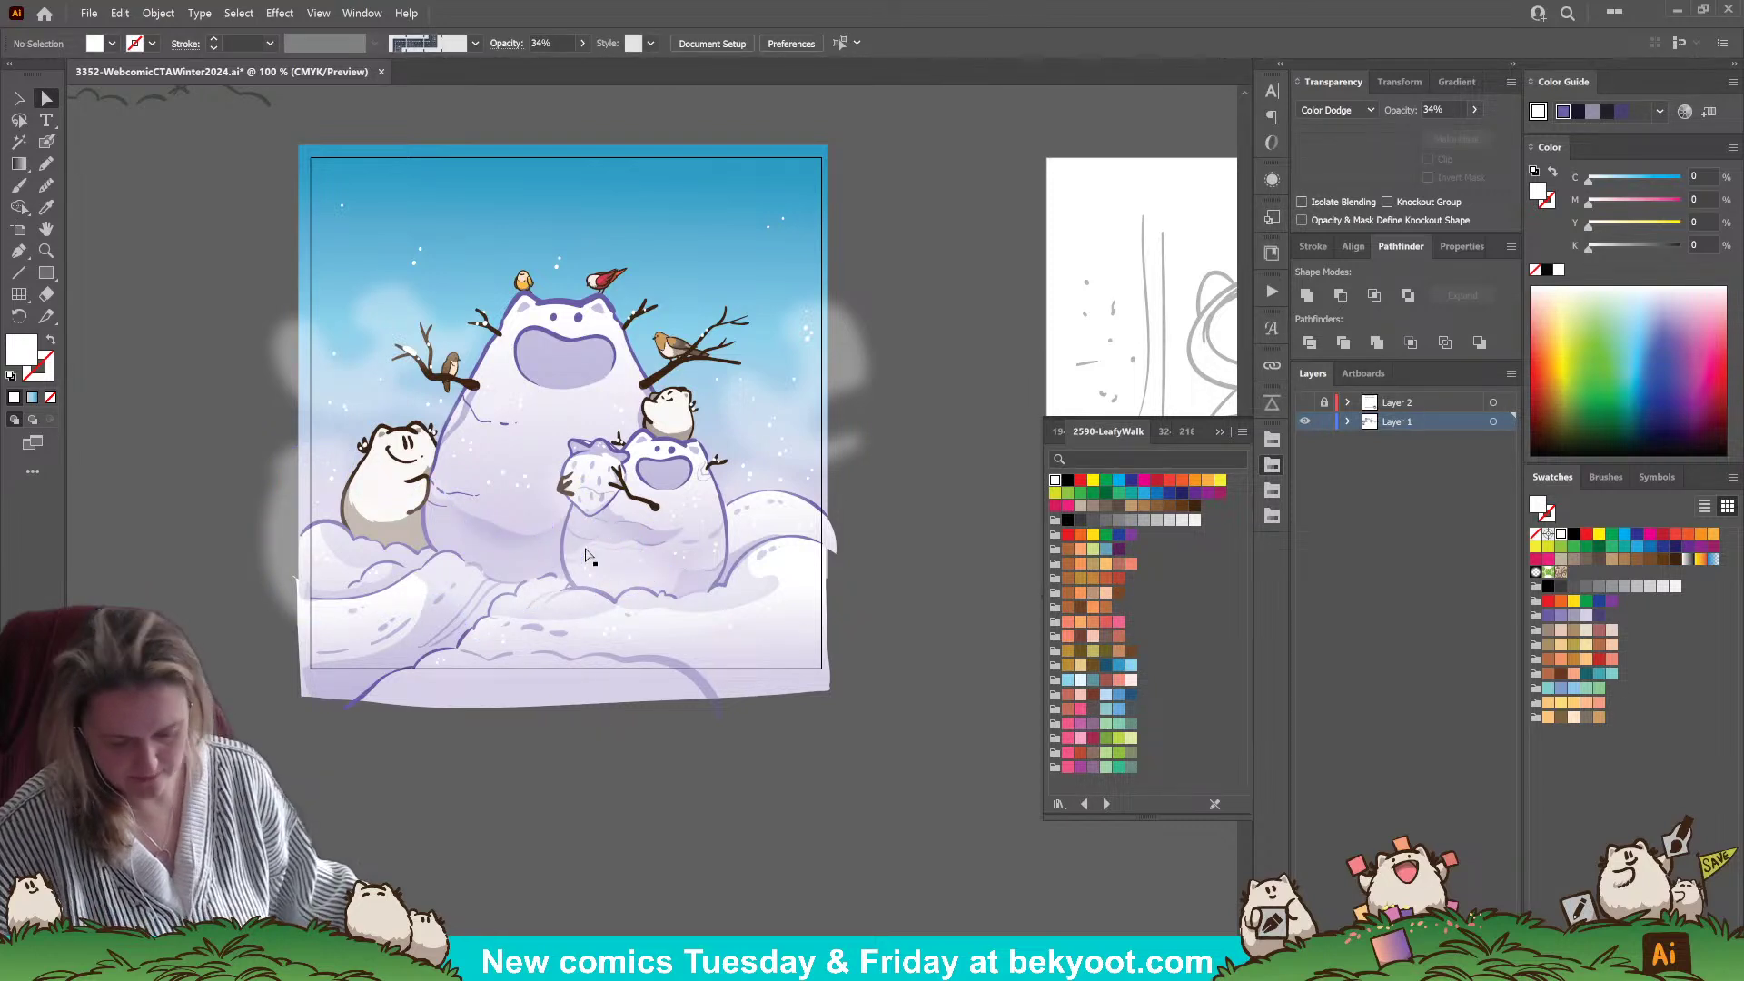
# - Try to raise the mist path's edge on the large snow creature's lower body, and undo the mist reshaping
pyautogui.click(490, 546)
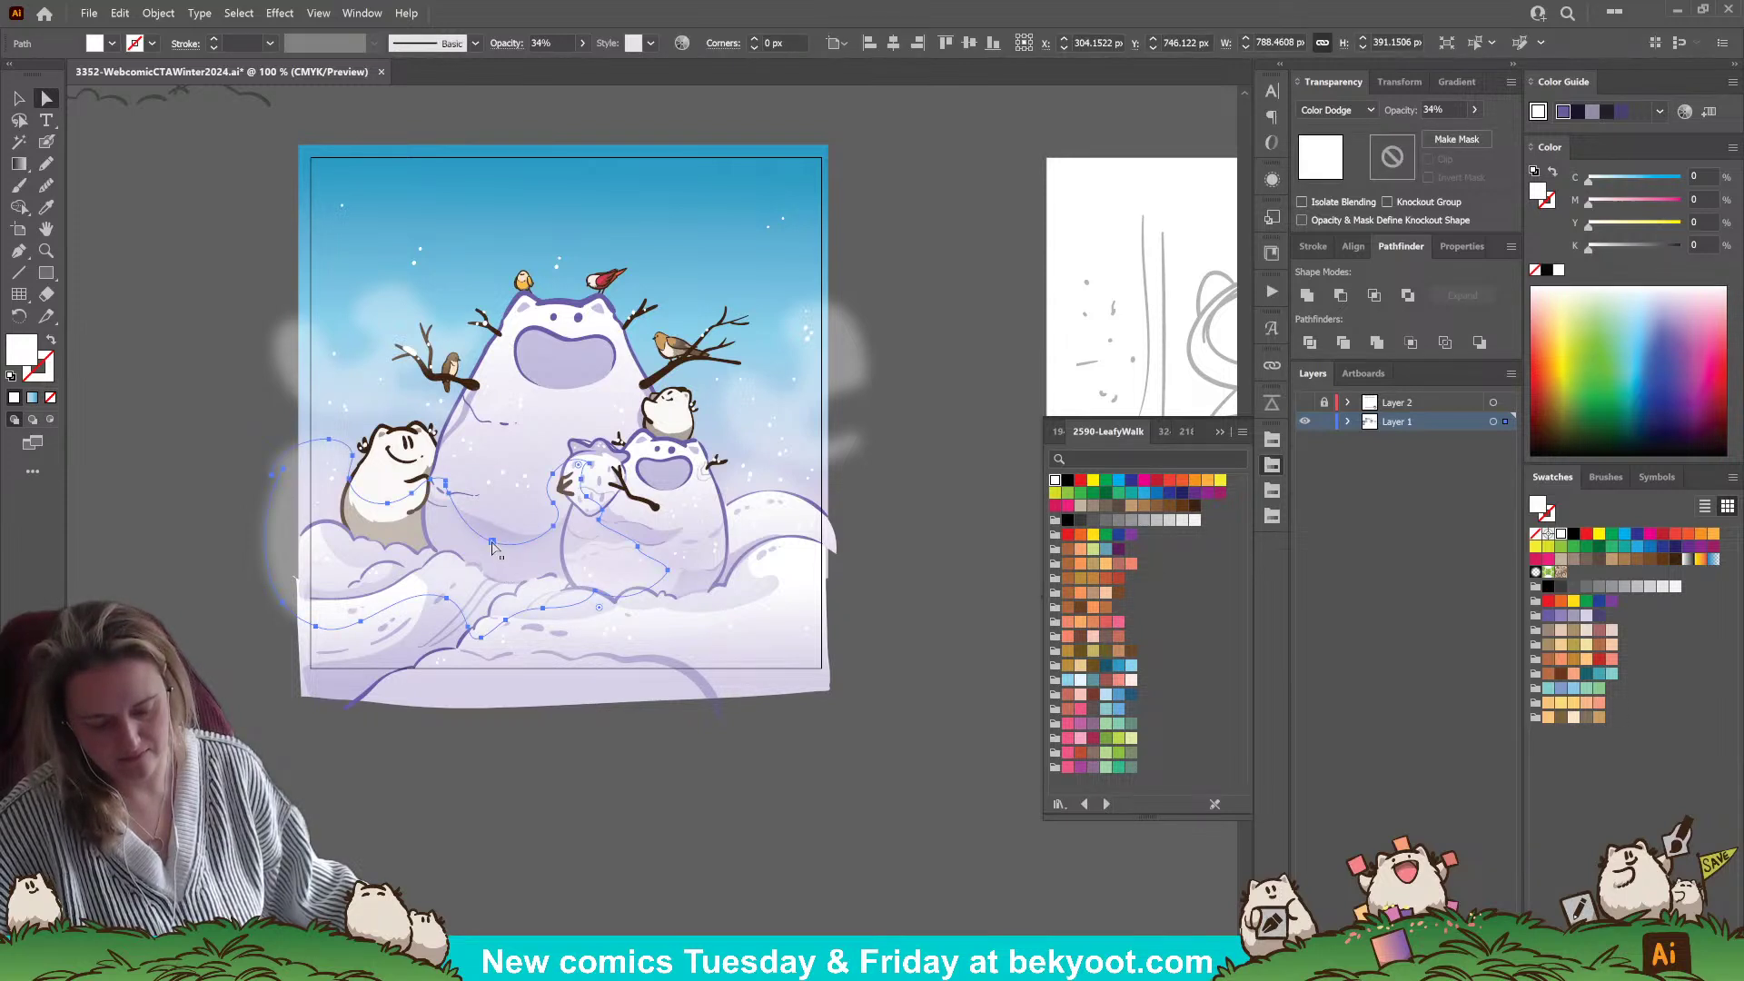
pyautogui.click(491, 546)
pyautogui.click(493, 511)
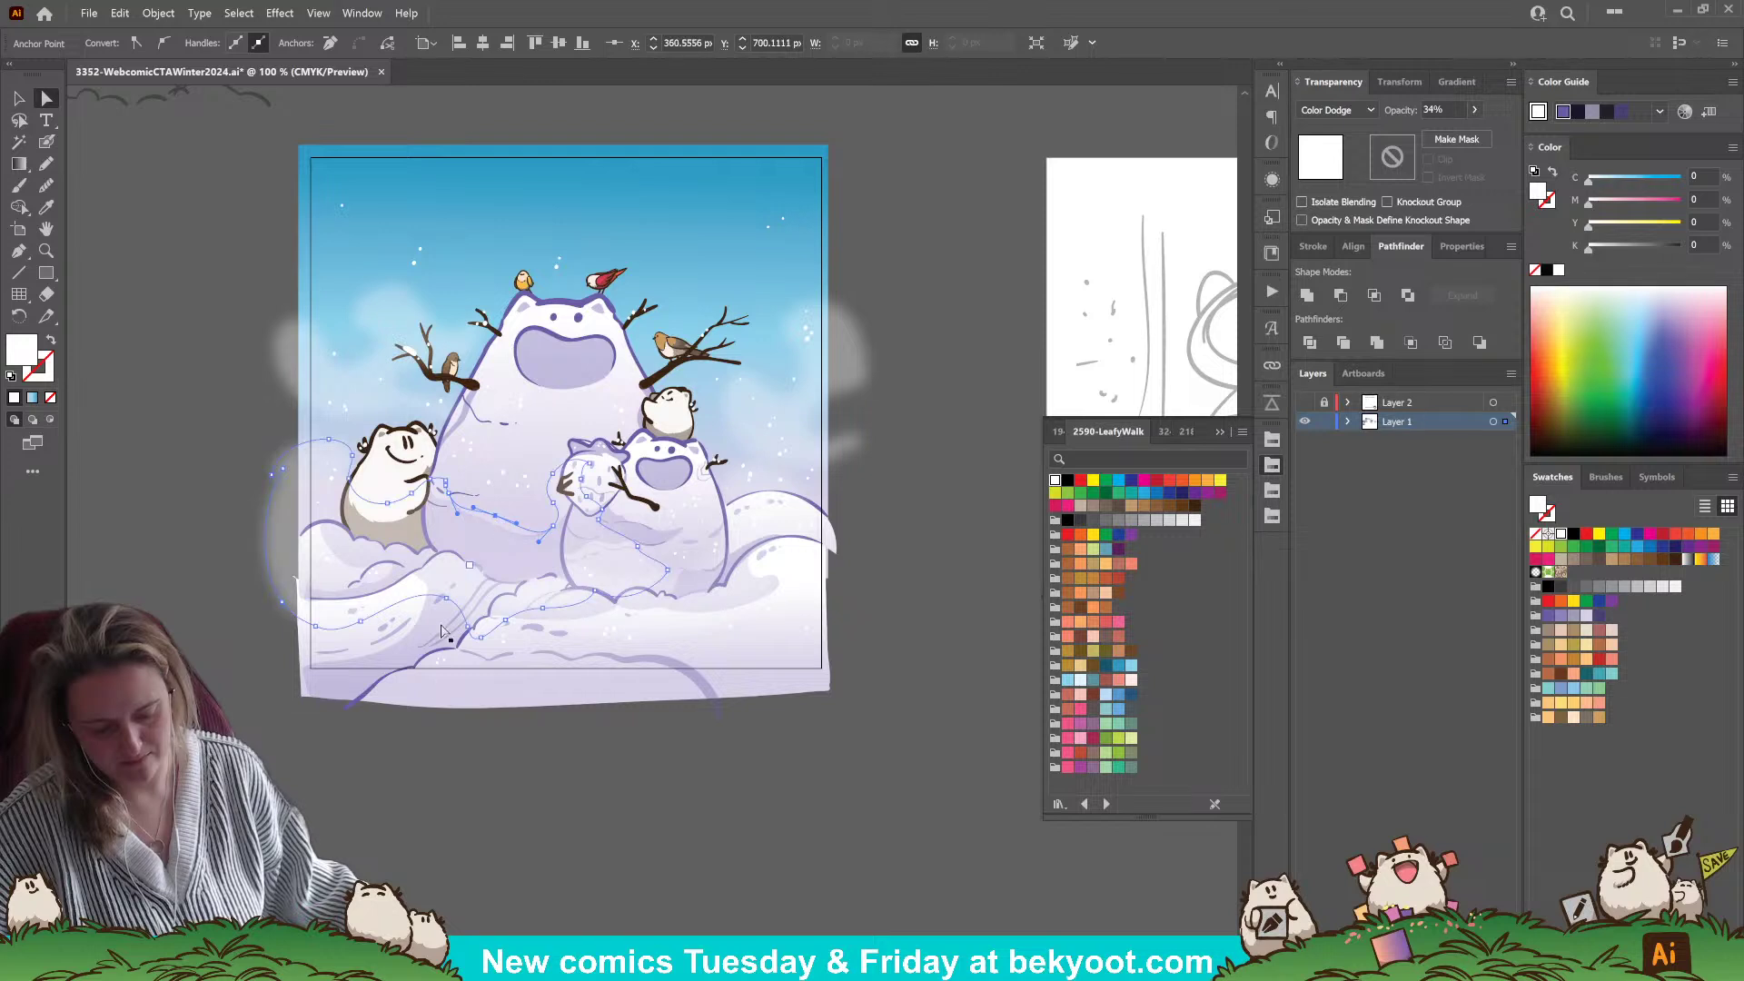
pyautogui.click(465, 756)
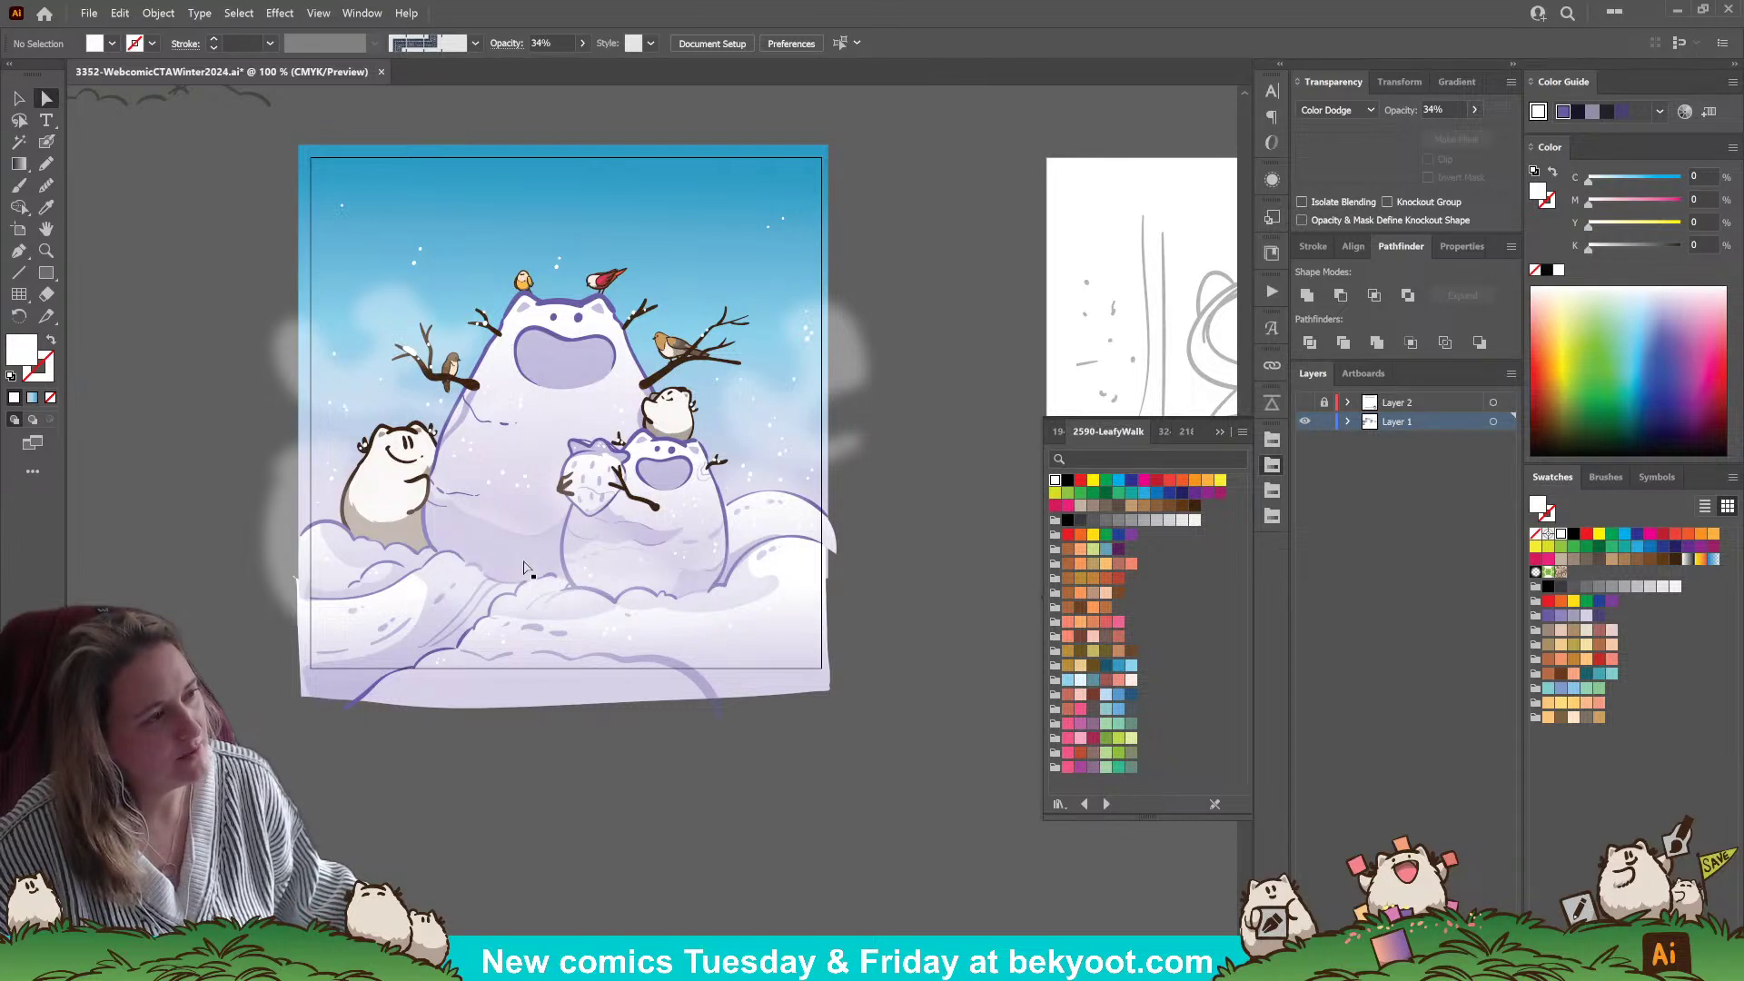
pyautogui.moveTo(619, 759); pyautogui.dragTo(581, 501)
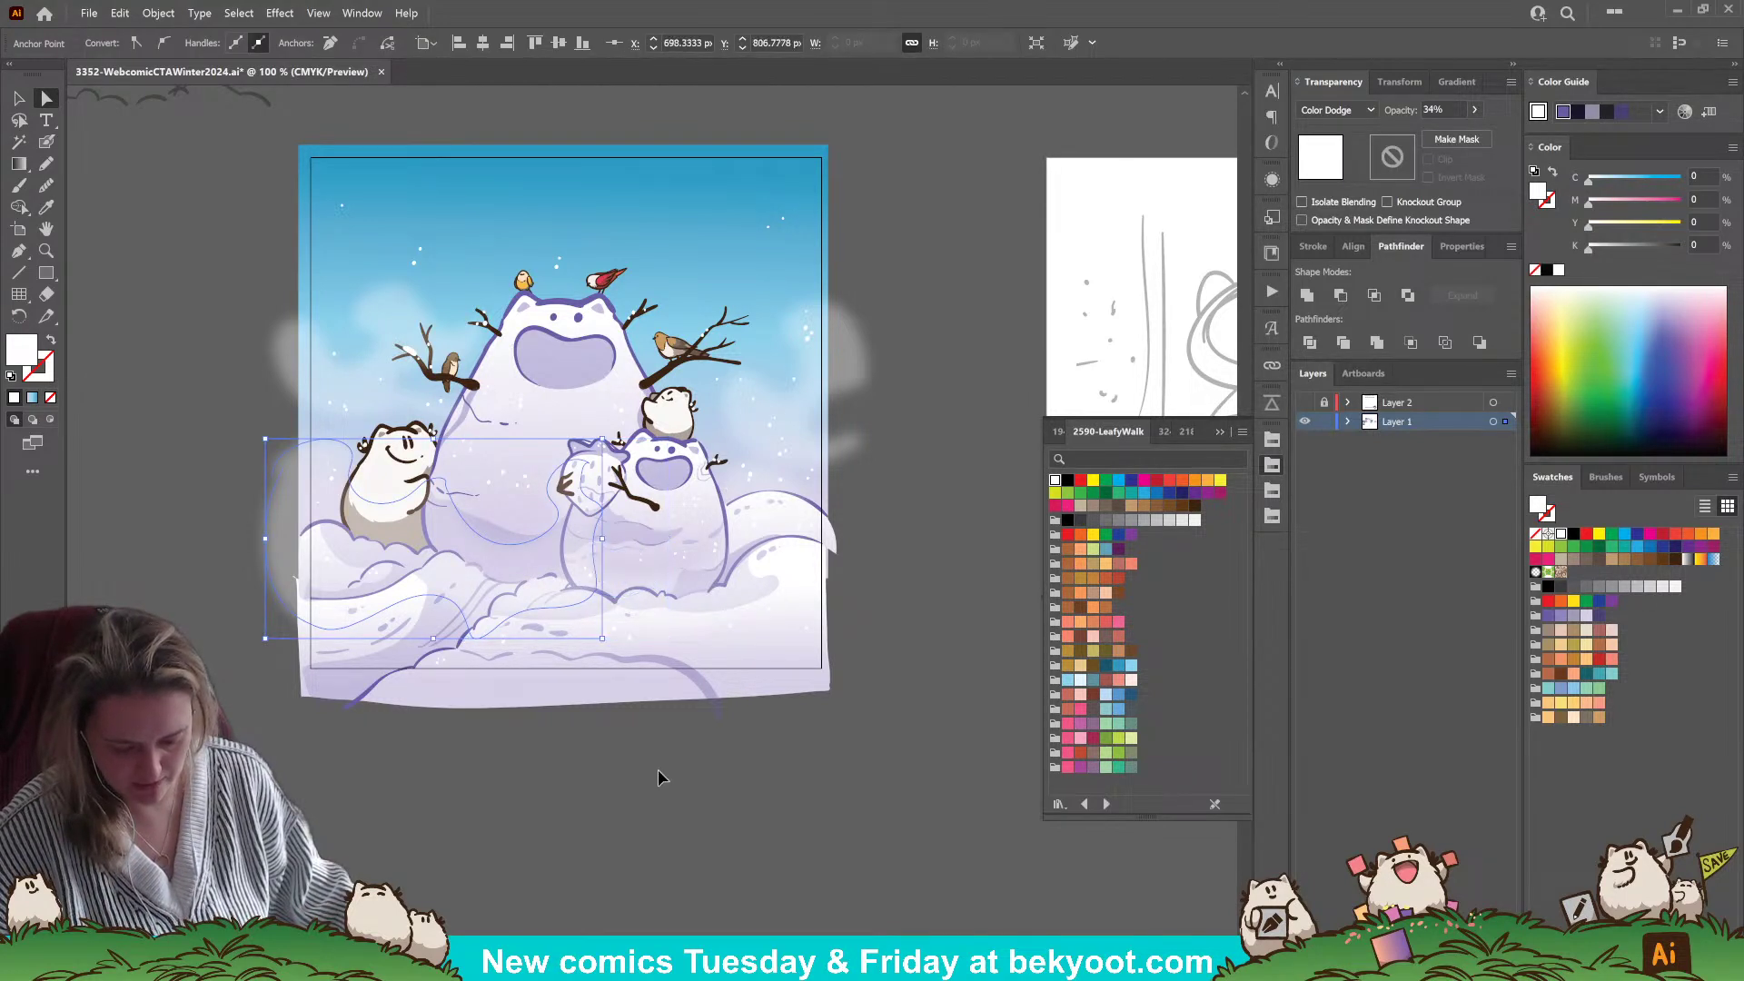
pyautogui.click(612, 745)
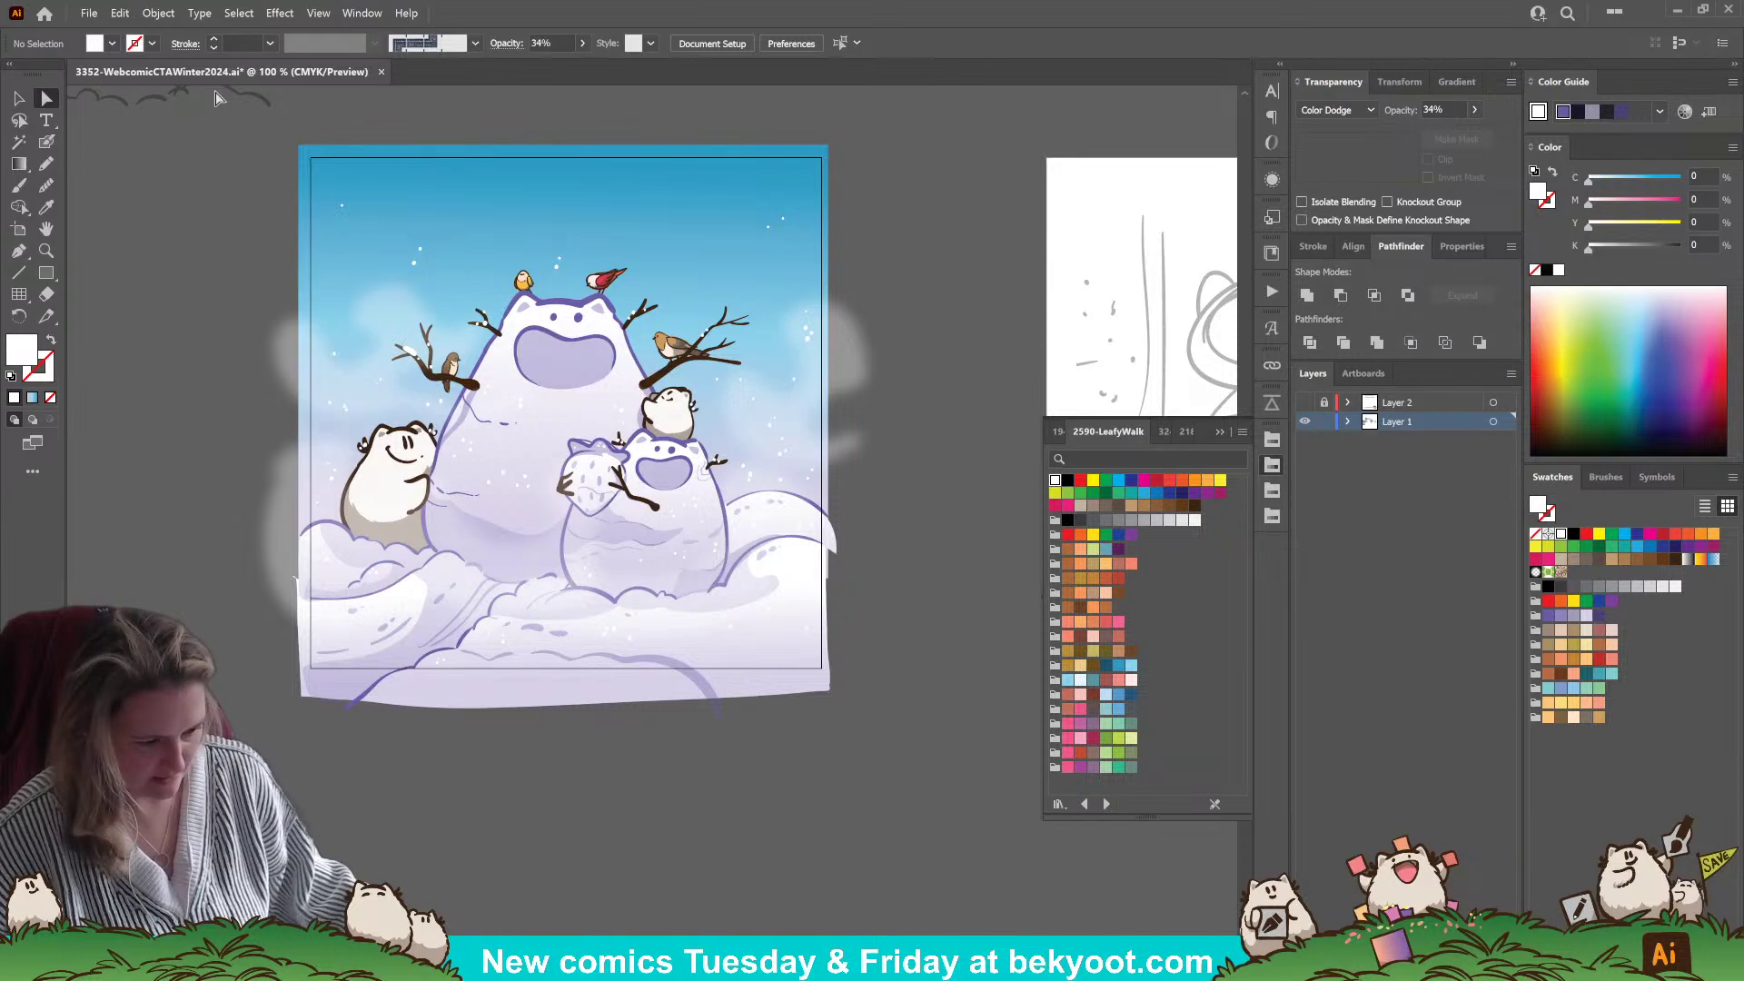